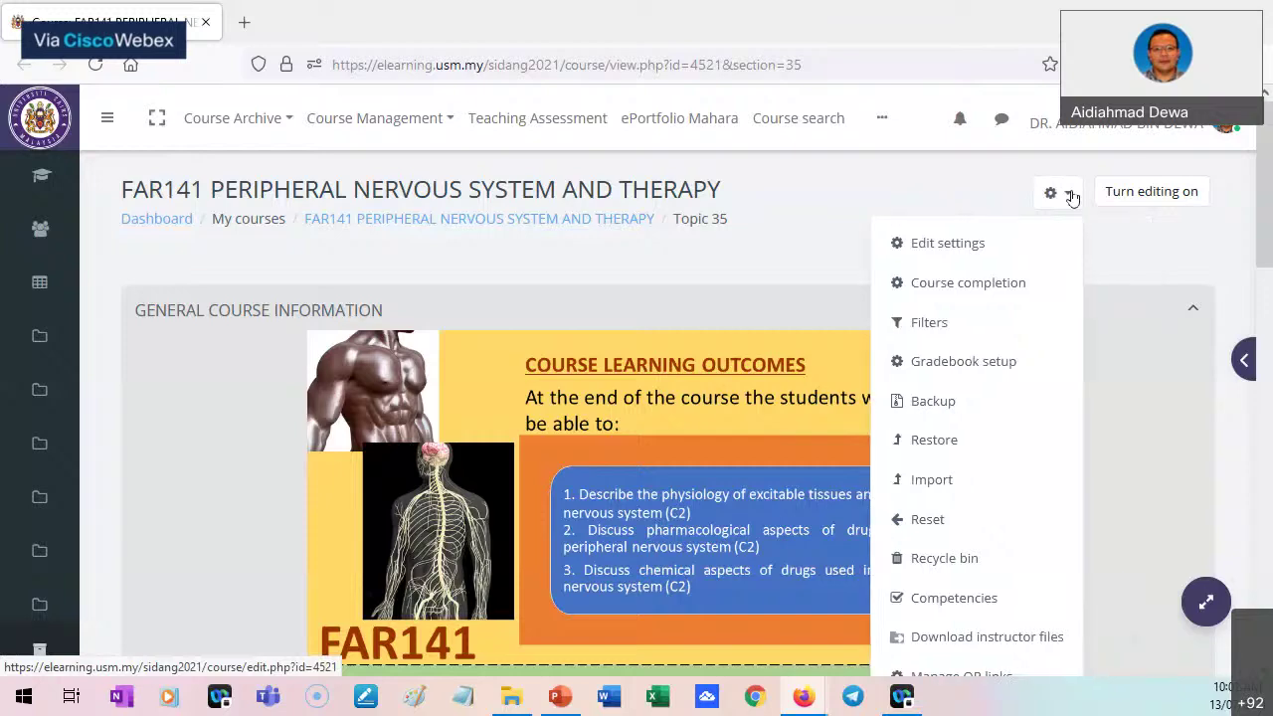
Step: Open FAR141's full Course administration page, glance at Users and Reports, then scroll to Question bank
scroll(1017, 279, down, 3)
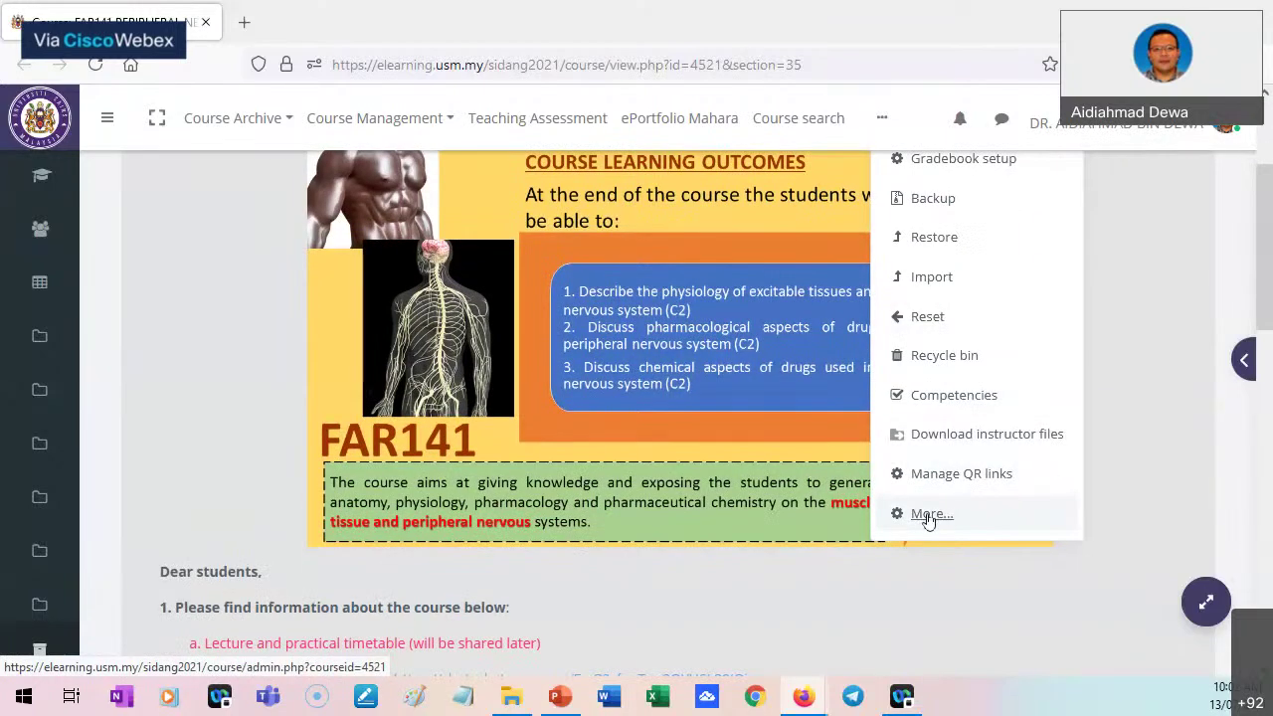
click(928, 516)
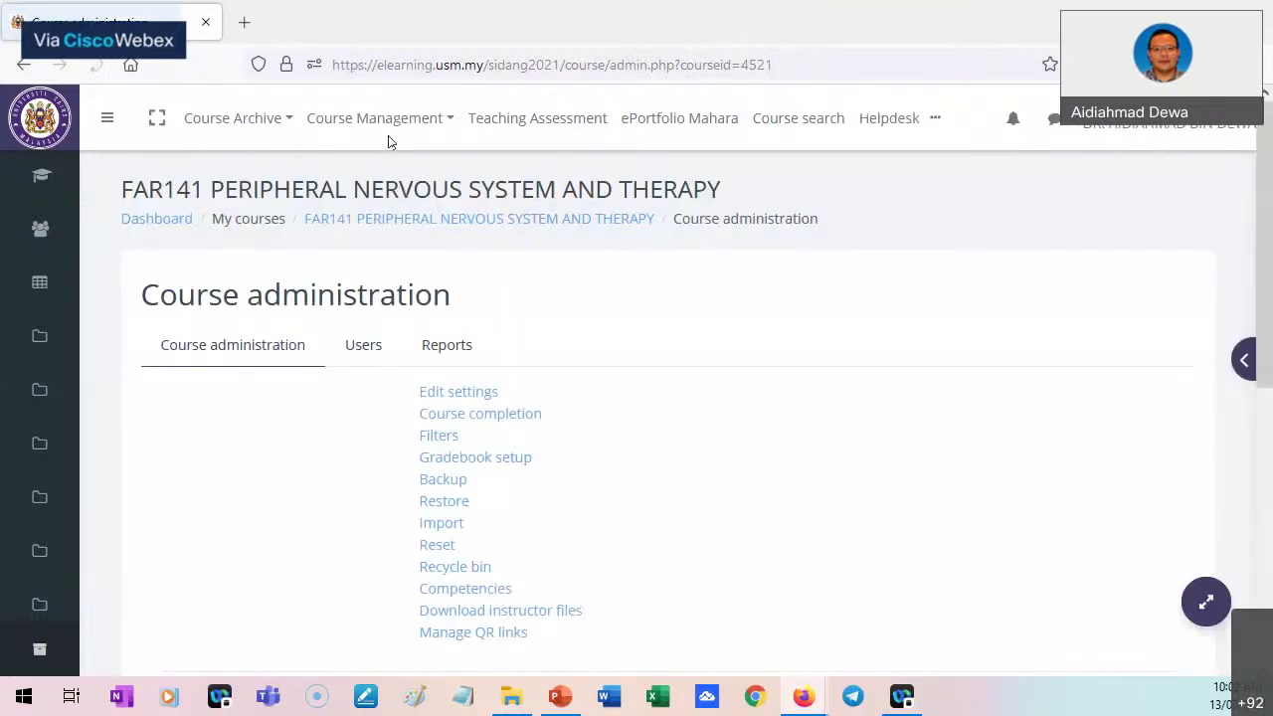
click(358, 345)
click(446, 347)
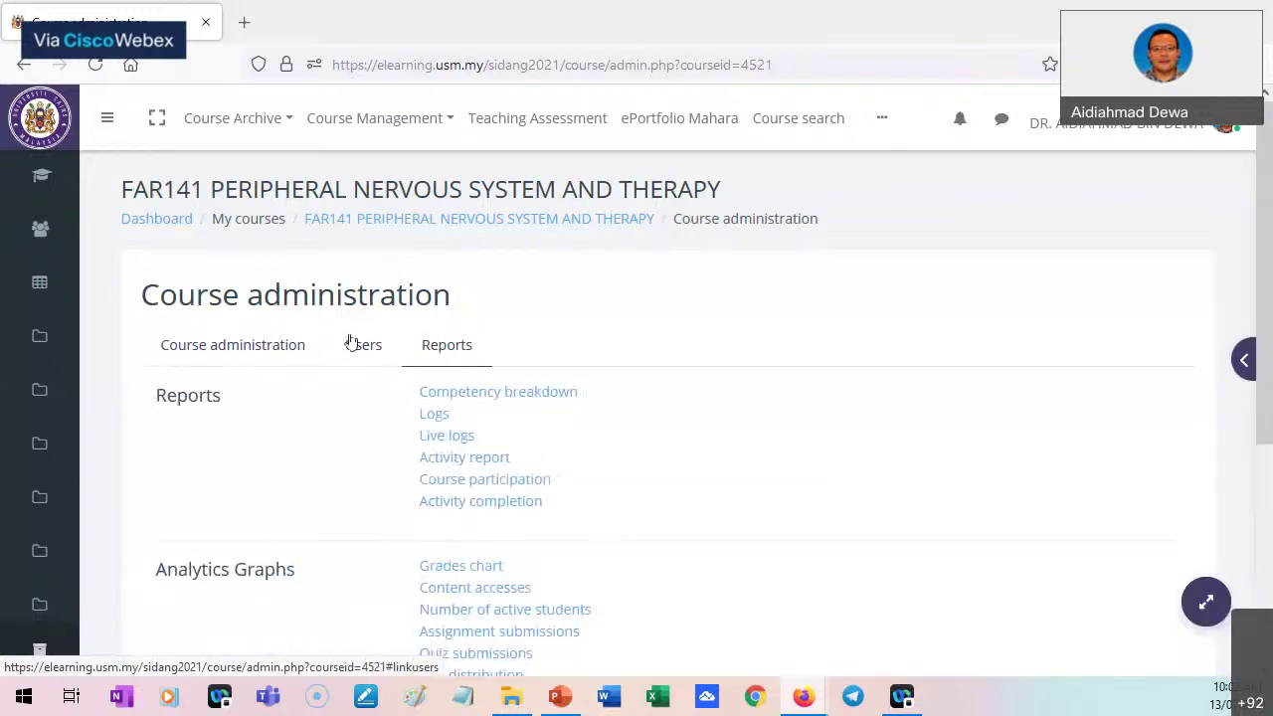
scroll(265, 292, down, 1)
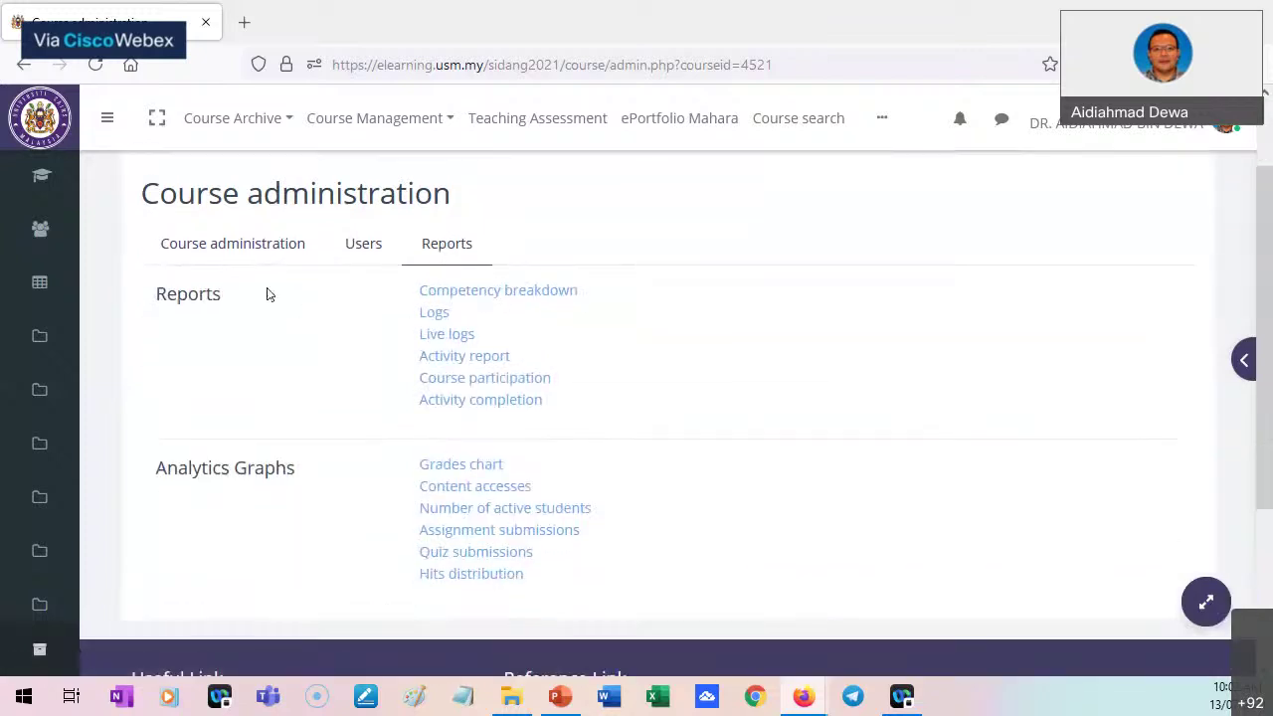
click(247, 250)
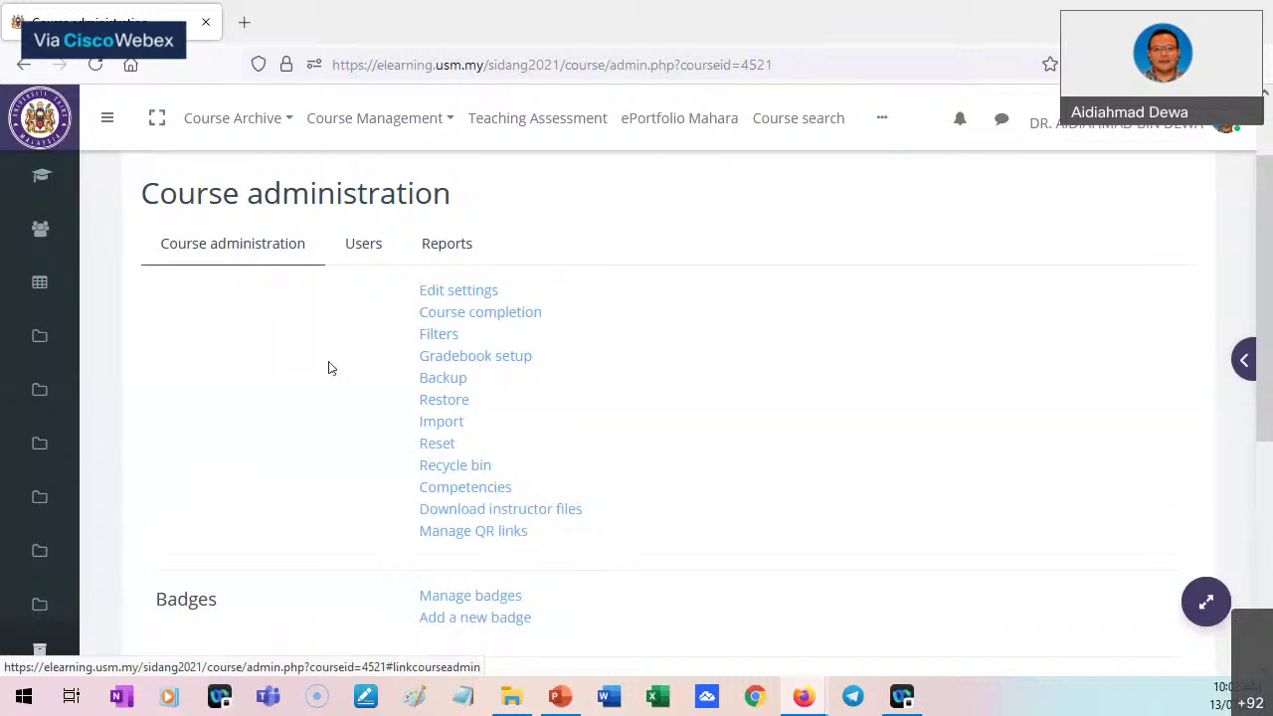
scroll(330, 378, down, 2)
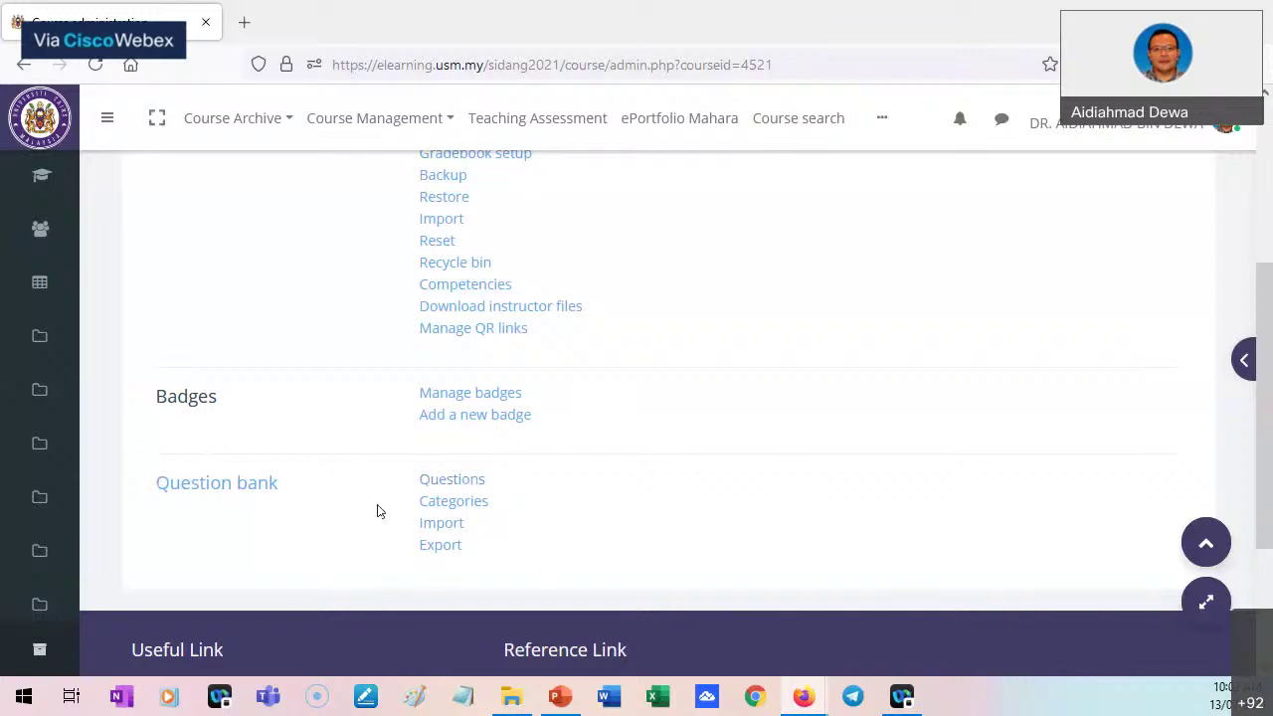
Step: Revisit slide 9 on the five main steps in the slide show, then return to the FAR141 course page
key(alt+Tab)
key(Right)
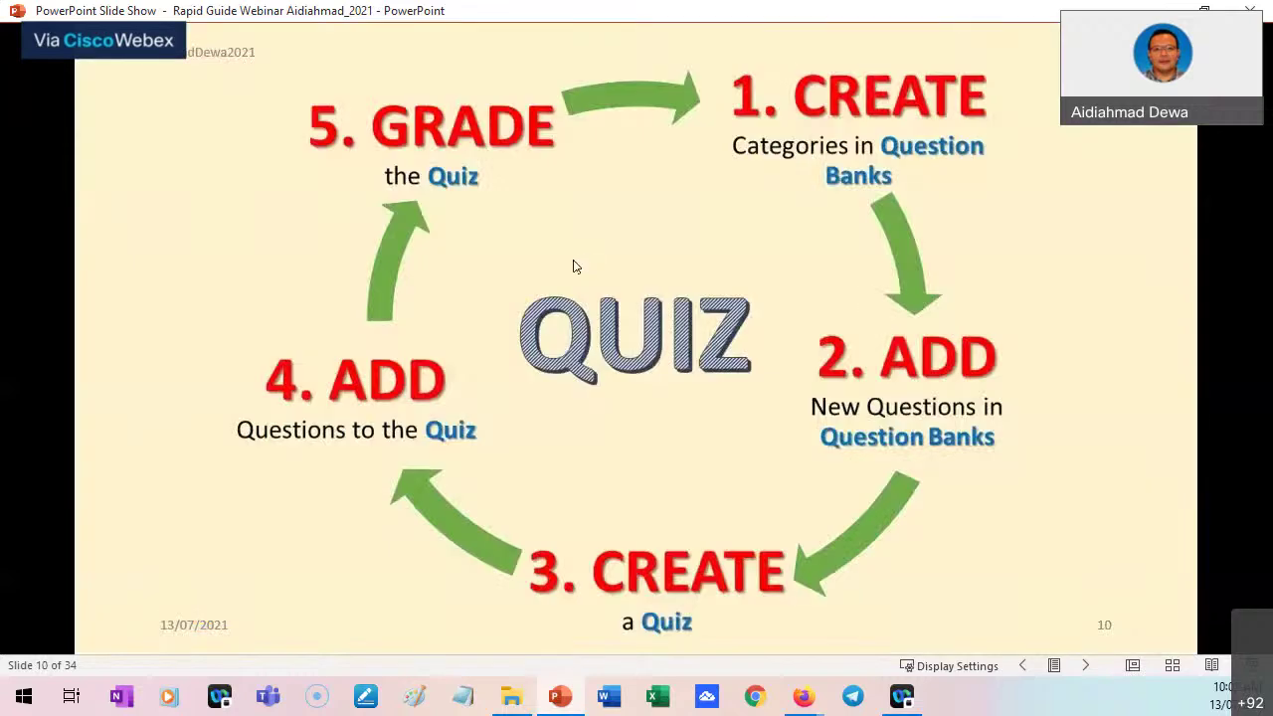
key(9)
key(Return)
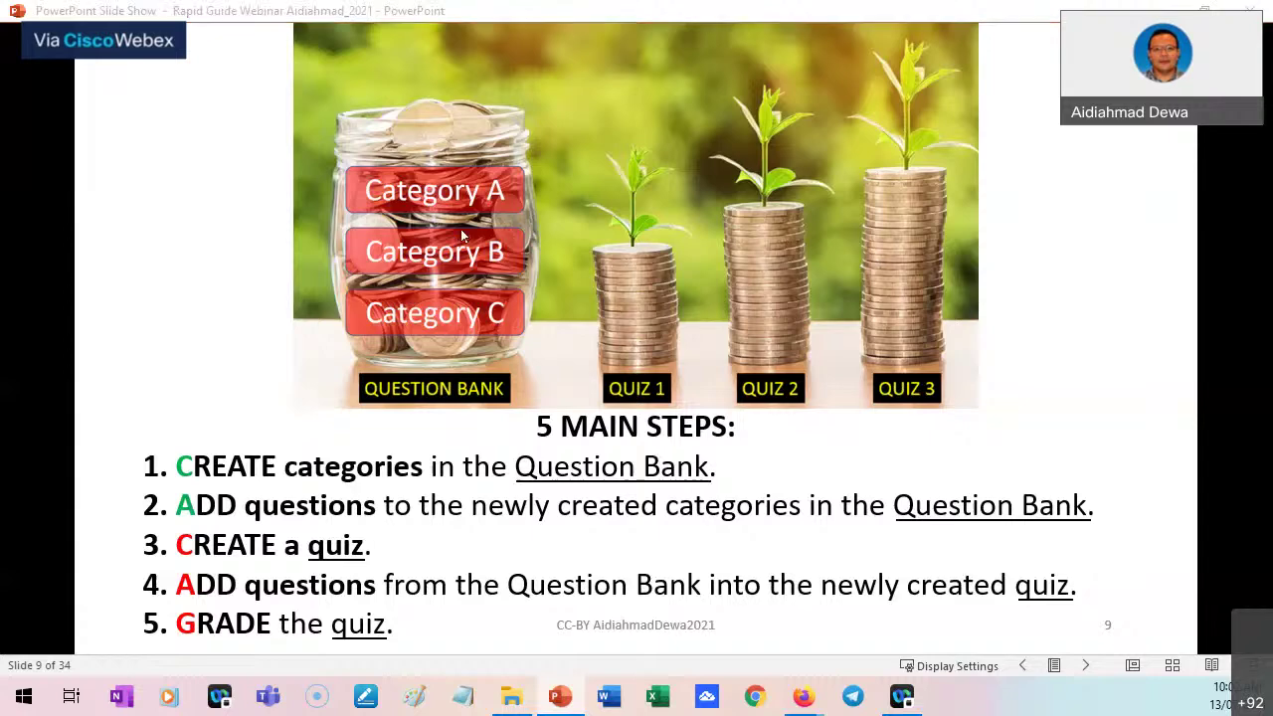
key(alt+Tab)
scroll(614, 284, up, 3)
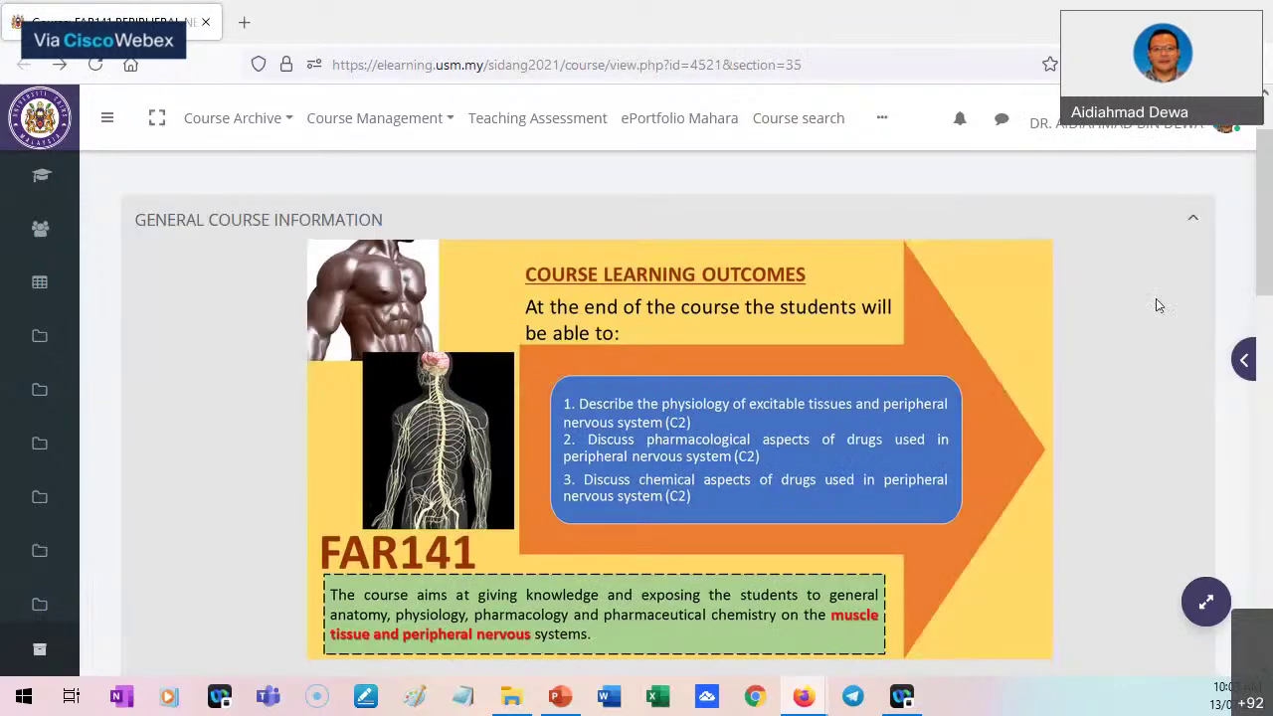
Step: Reopen FAR141's Course administration page through the gear menu's More... and scroll through its sections
scroll(1144, 305, up, 2)
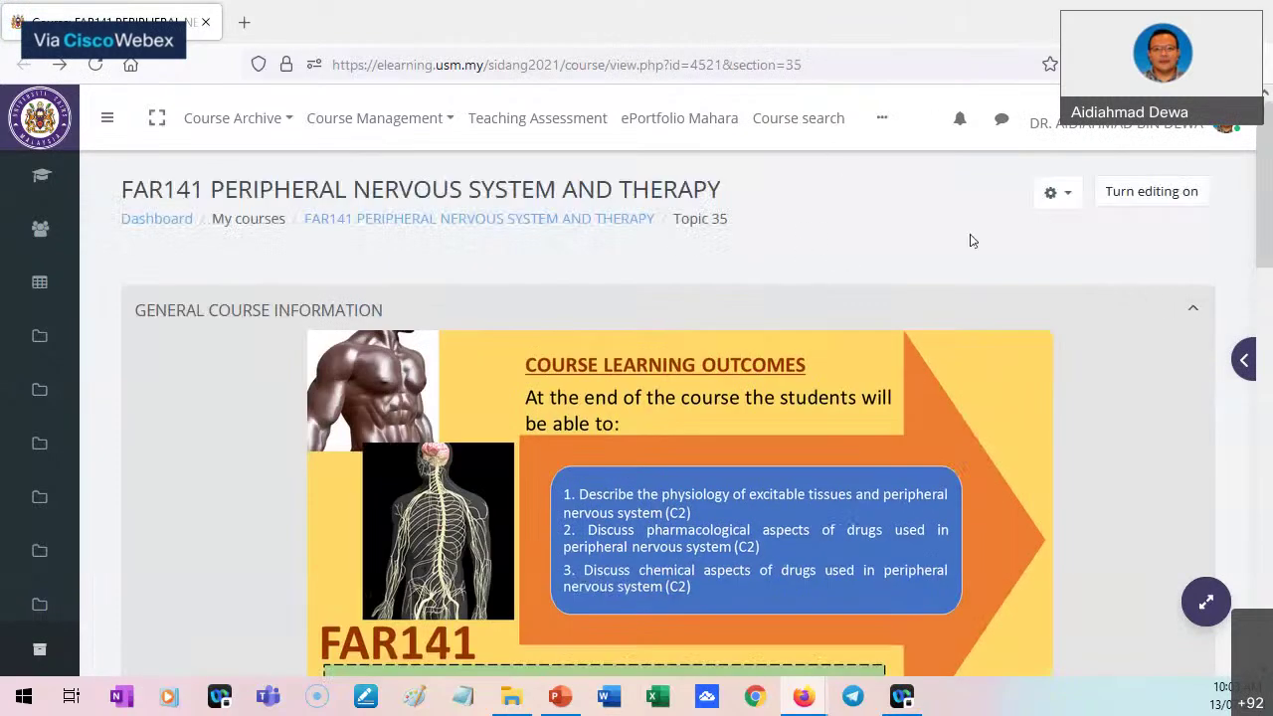
click(1068, 197)
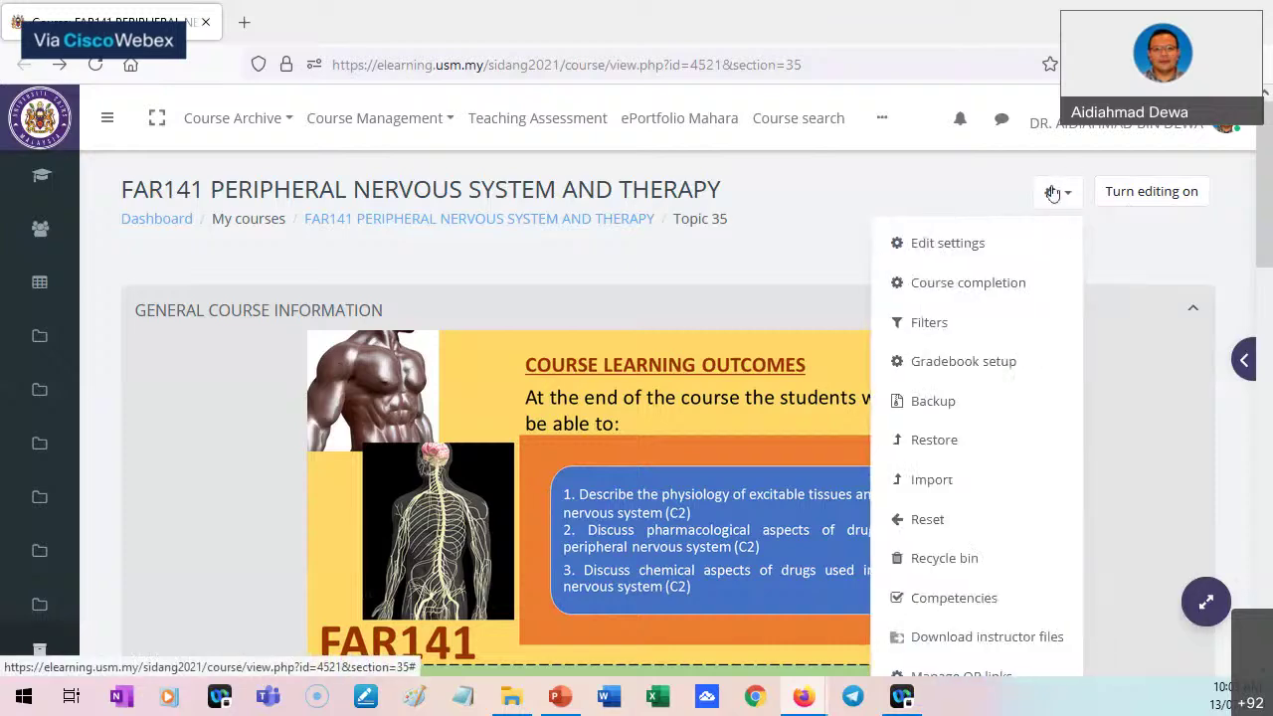
scroll(949, 575, down, 2)
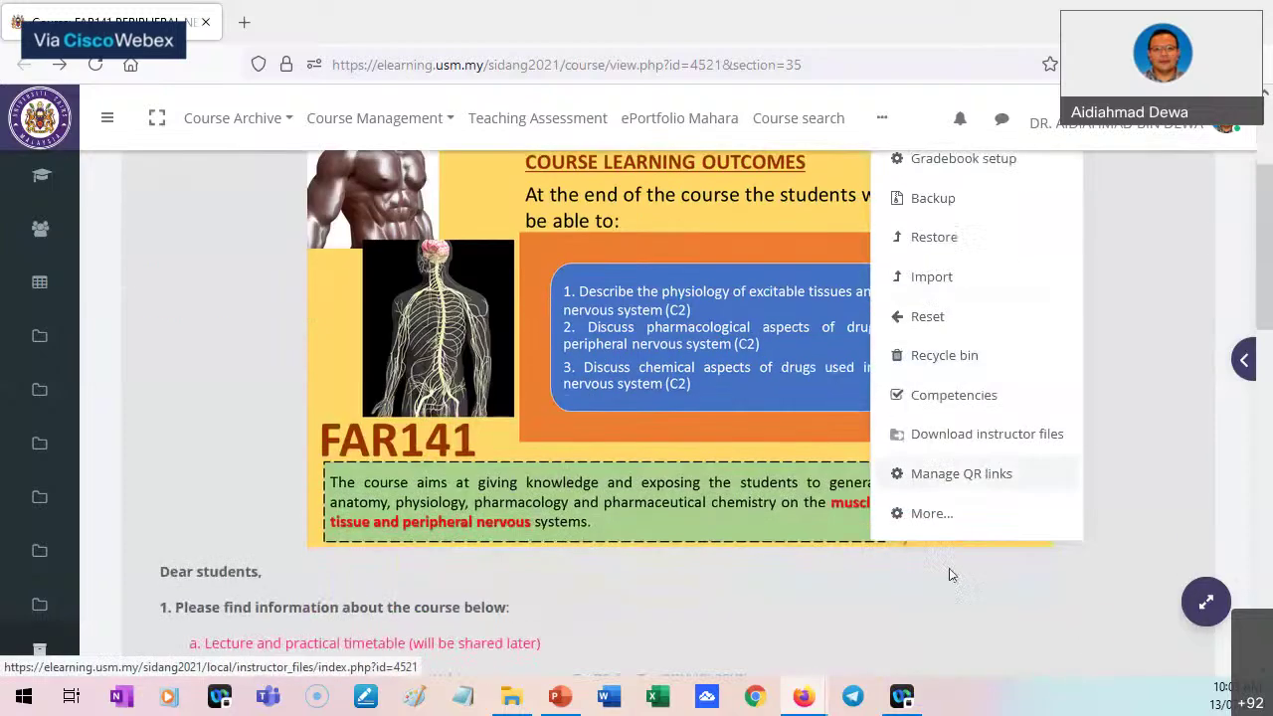
click(932, 514)
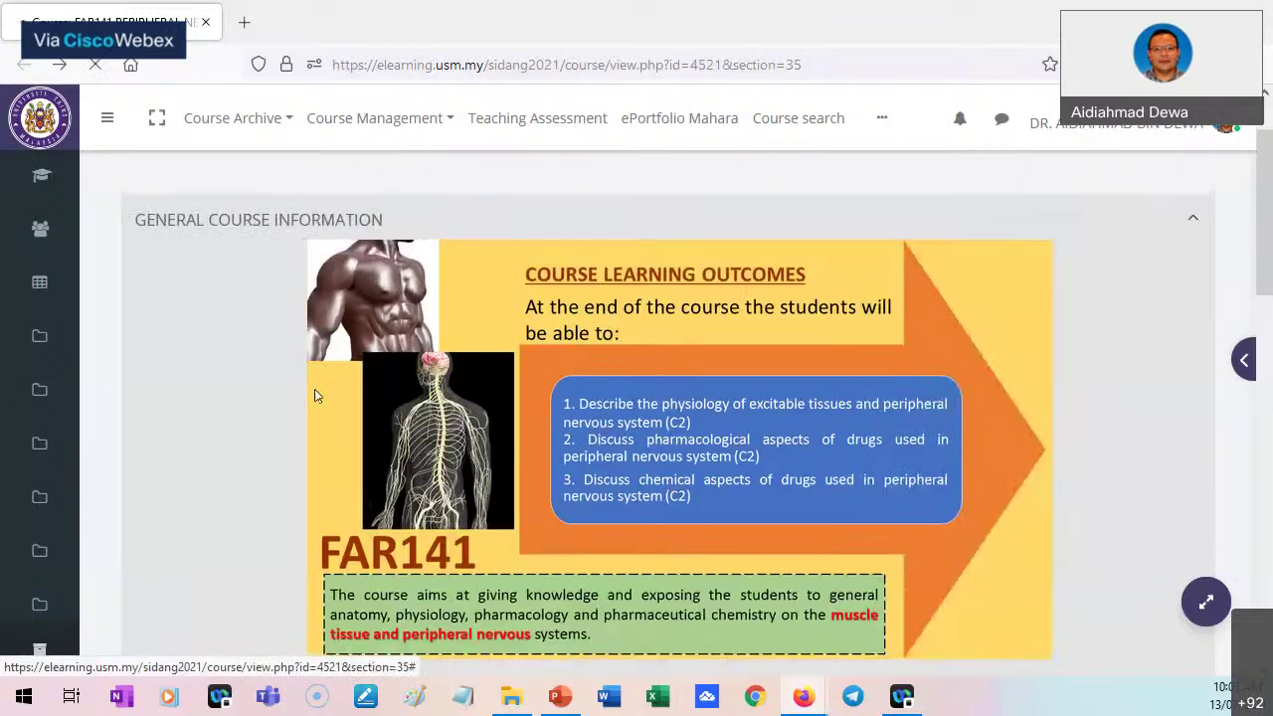
scroll(279, 338, down, 2)
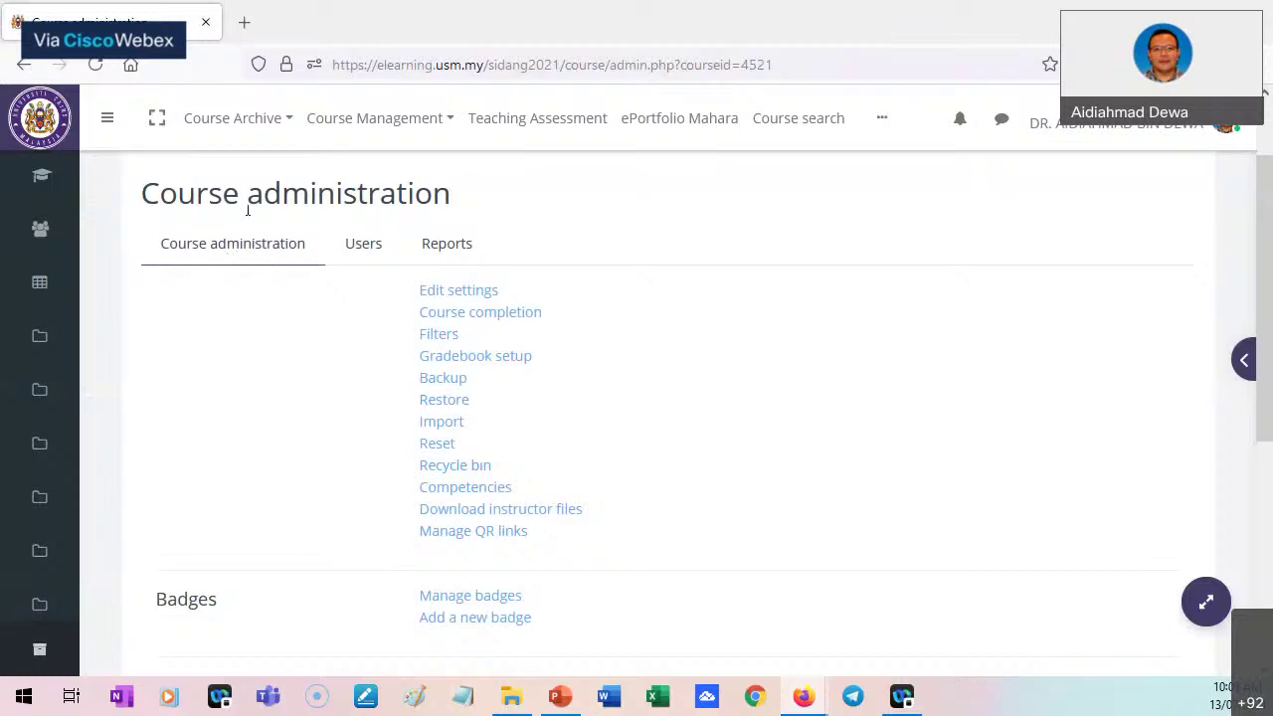
scroll(295, 369, down, 5)
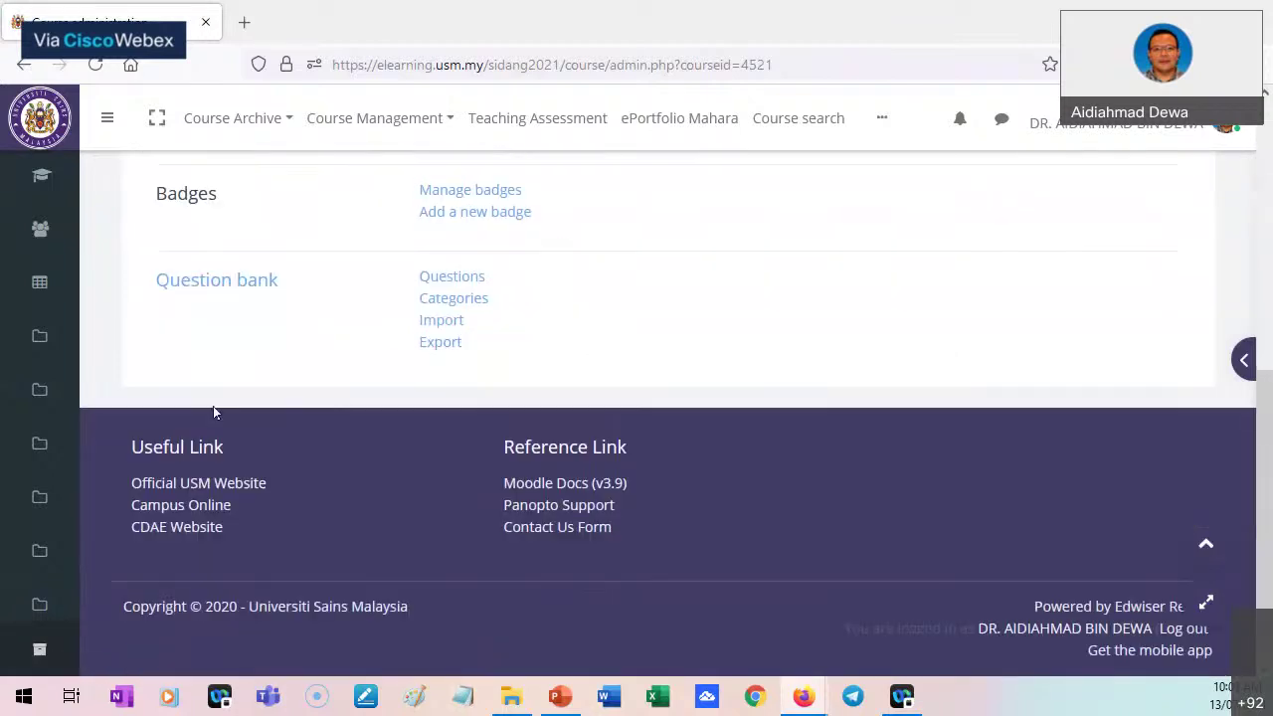
scroll(279, 359, up, 1)
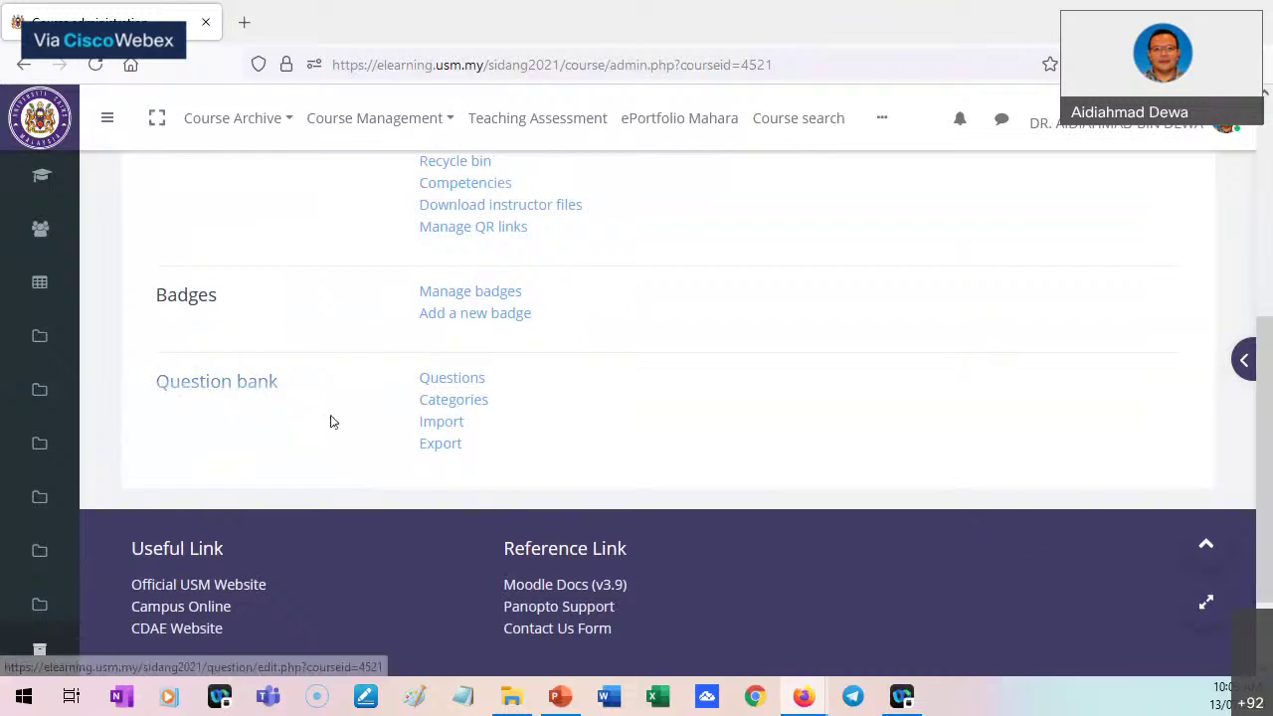
scroll(352, 376, up, 1)
scroll(352, 376, up, 4)
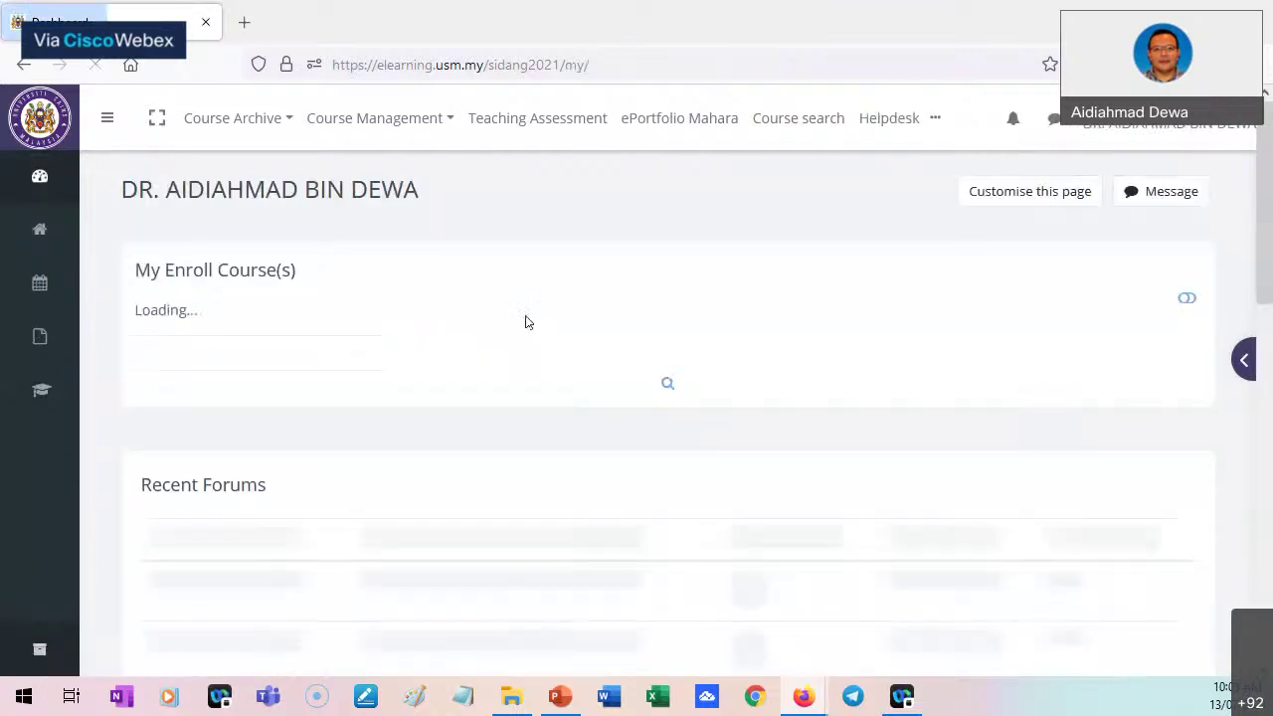
Step: Open the FAR141 course from the Dashboard's enrolled course list
scroll(449, 339, down, 2)
scroll(418, 341, up, 2)
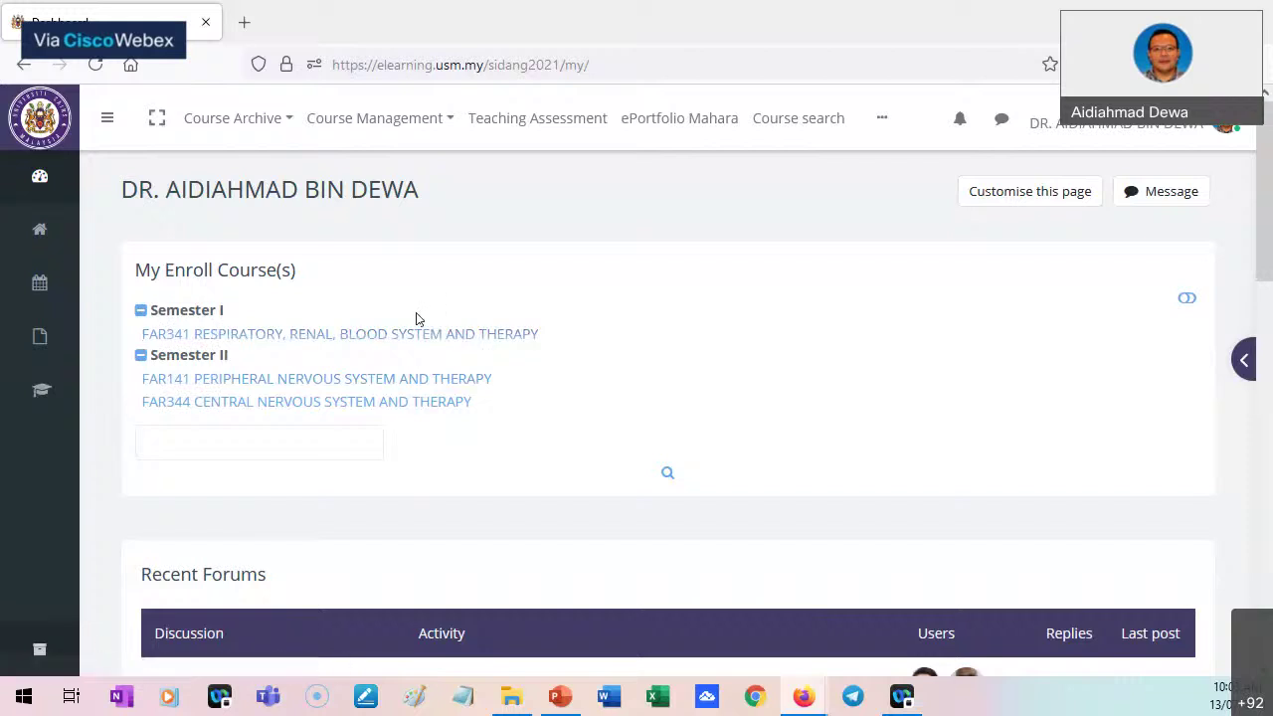
click(272, 383)
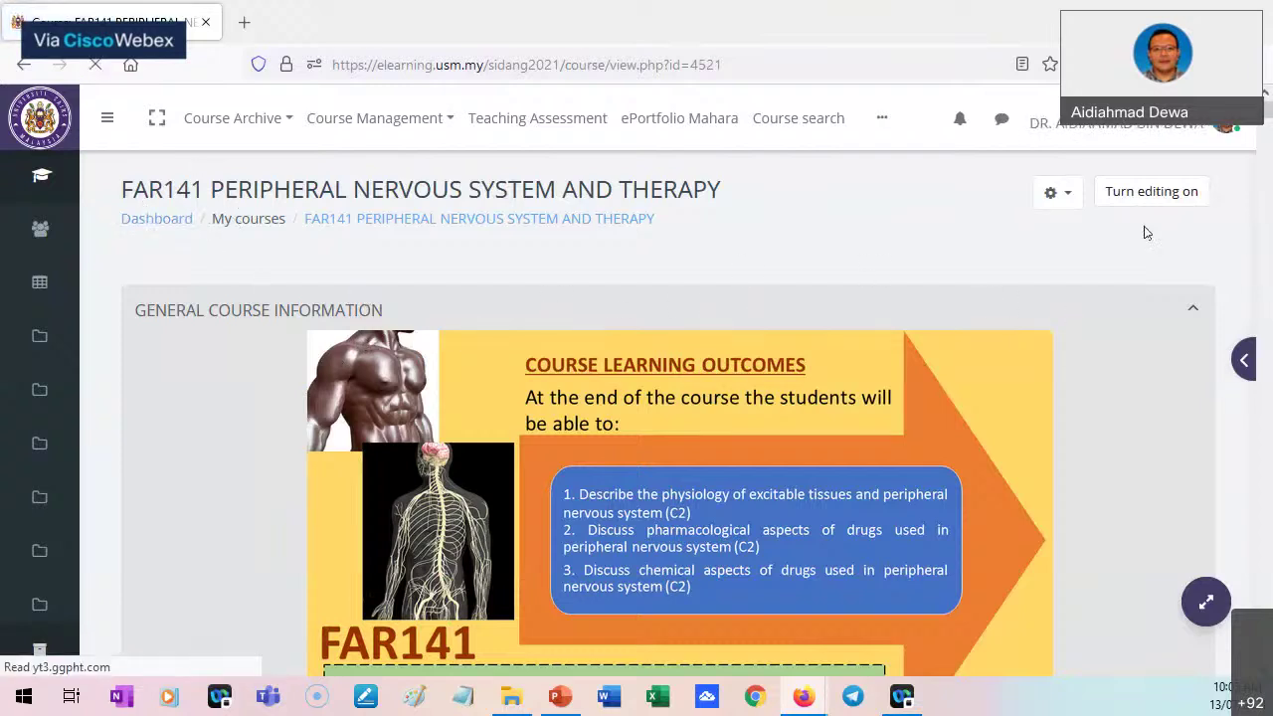
Step: Go to FAR141's full Course administration page via More... and scroll to Question bank
click(1070, 203)
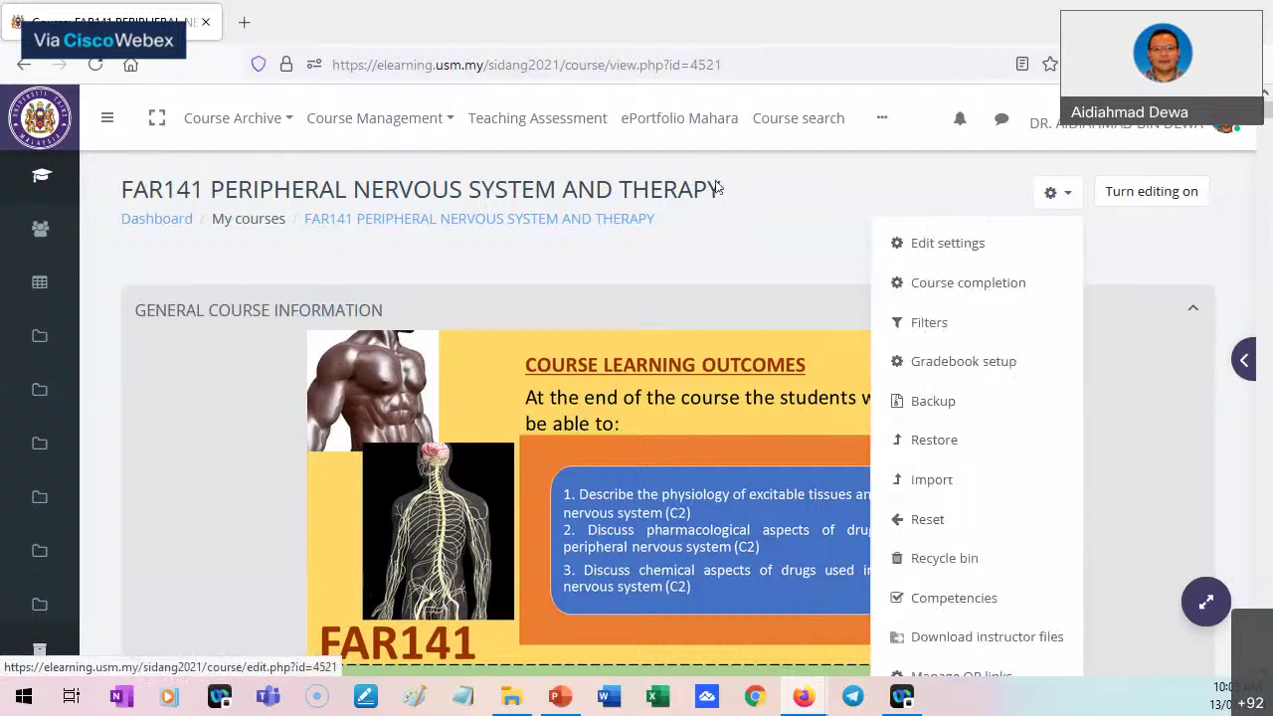
click(775, 241)
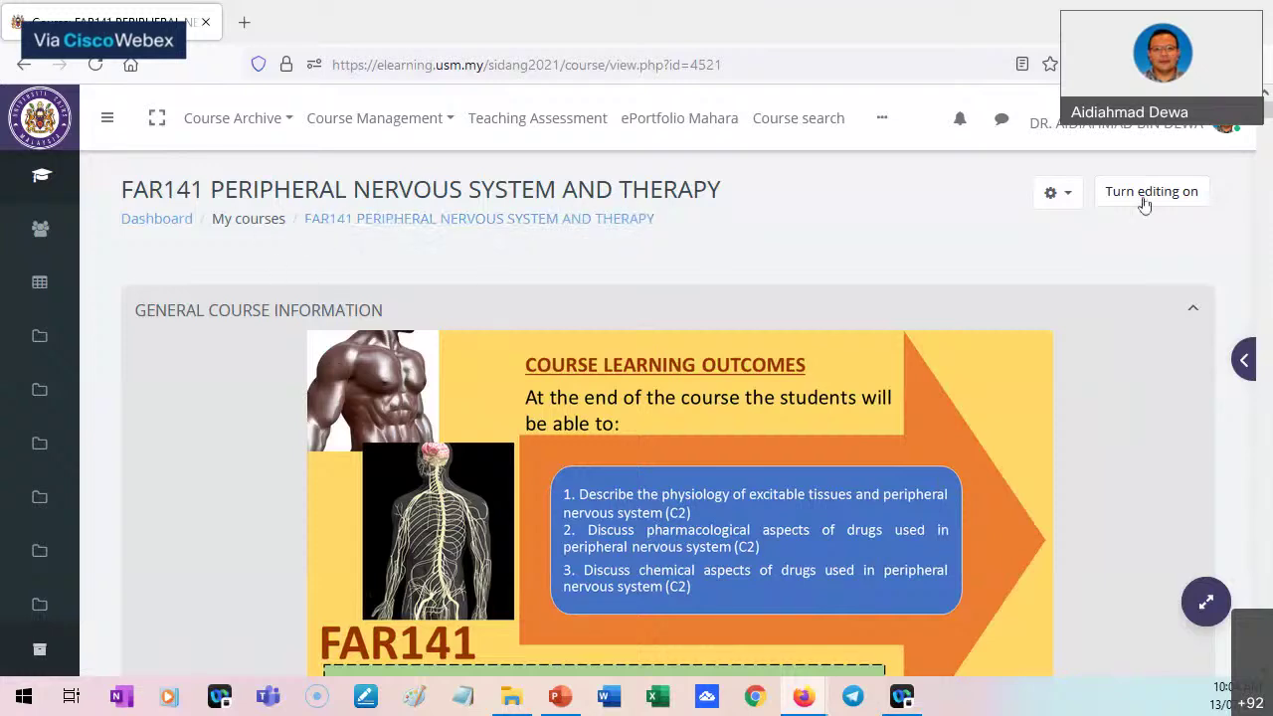
click(1075, 194)
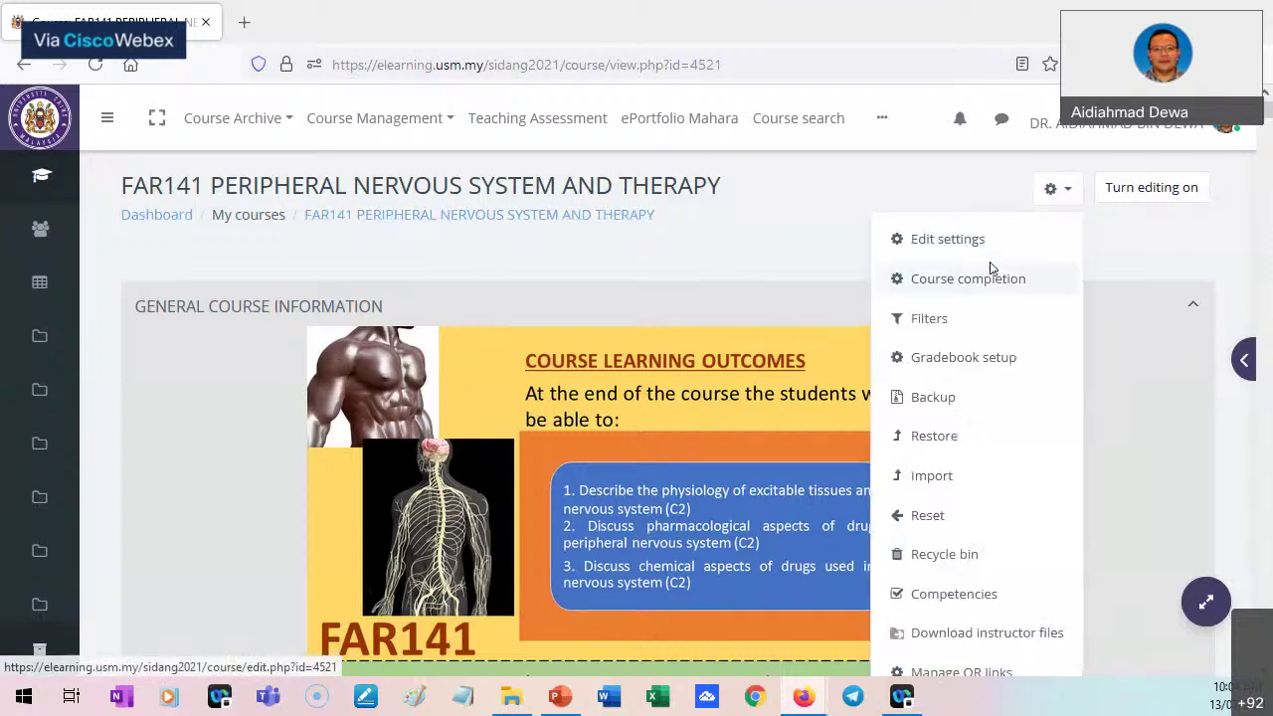
scroll(990, 264, down, 2)
scroll(1046, 233, up, 2)
scroll(957, 414, down, 3)
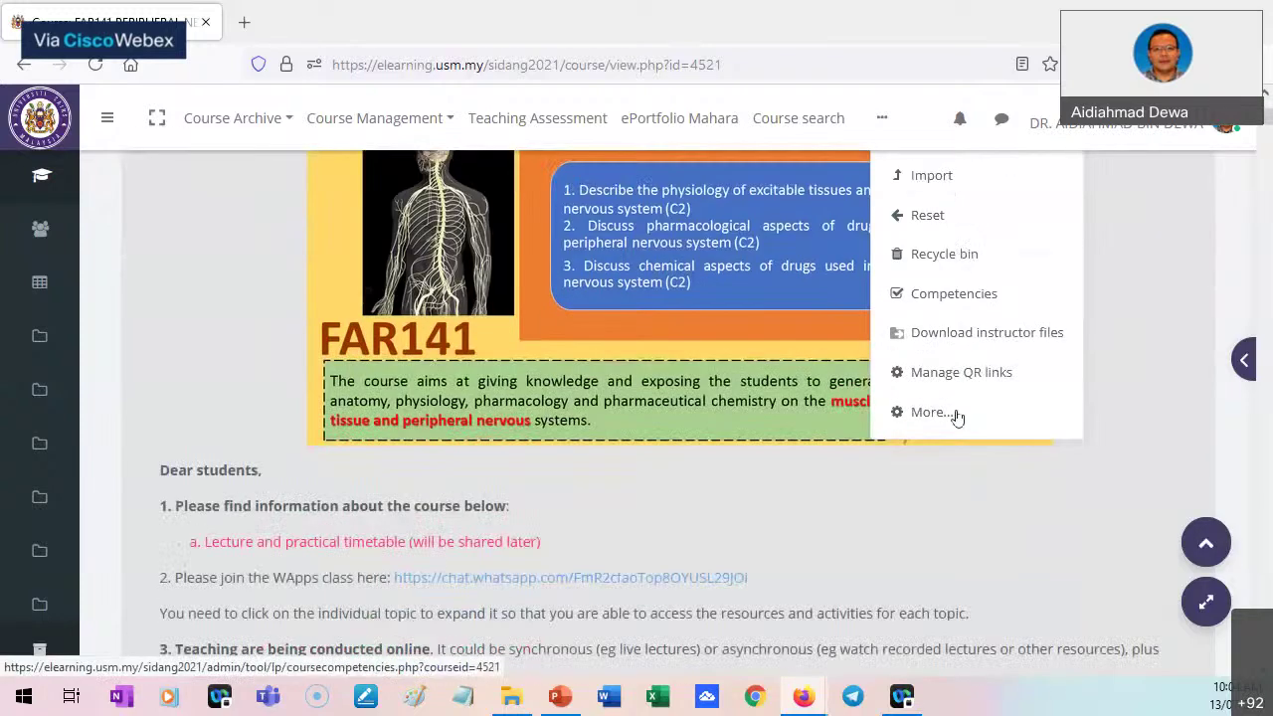
click(935, 414)
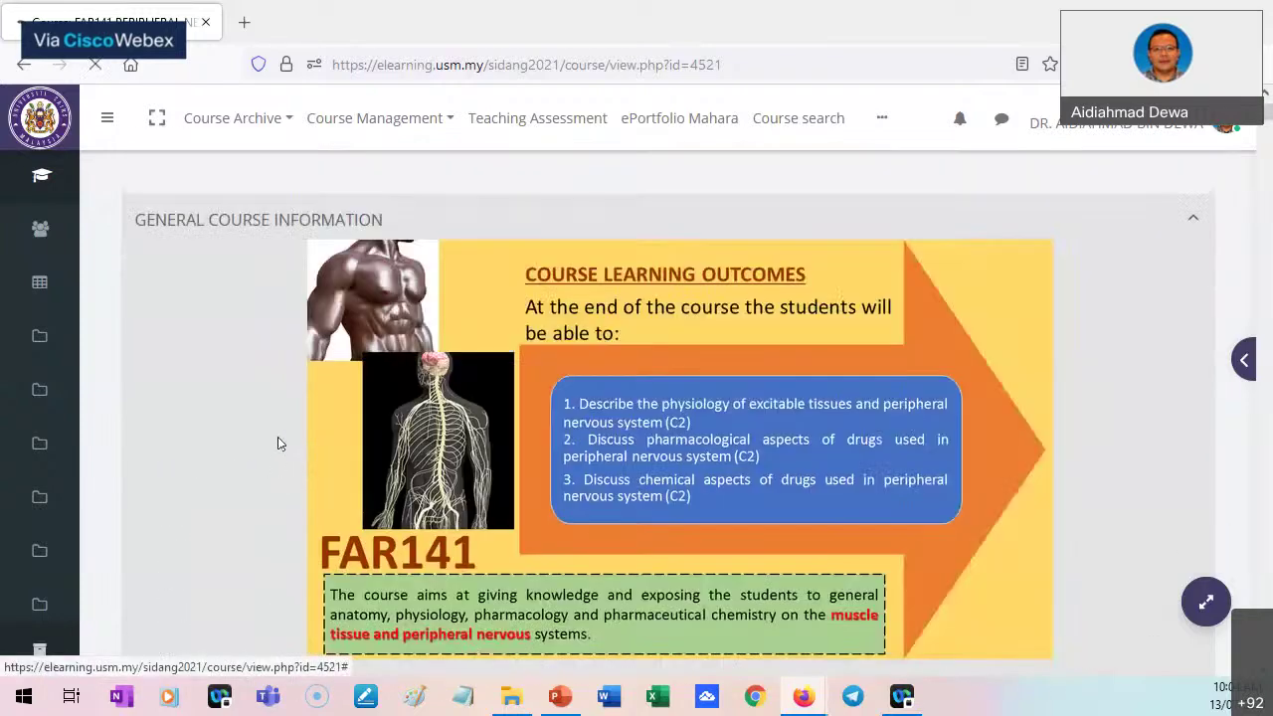
scroll(255, 372, down, 3)
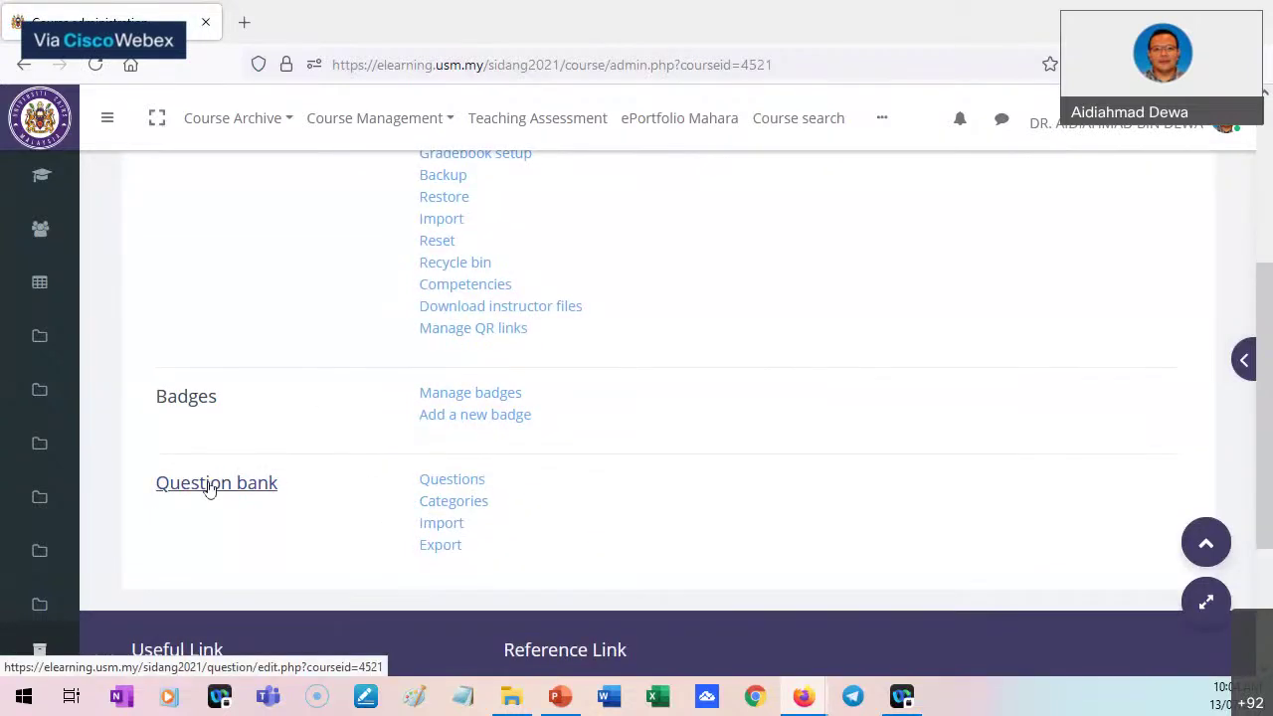
Step: Open the FAR141 question bank and switch to its Categories page
click(210, 486)
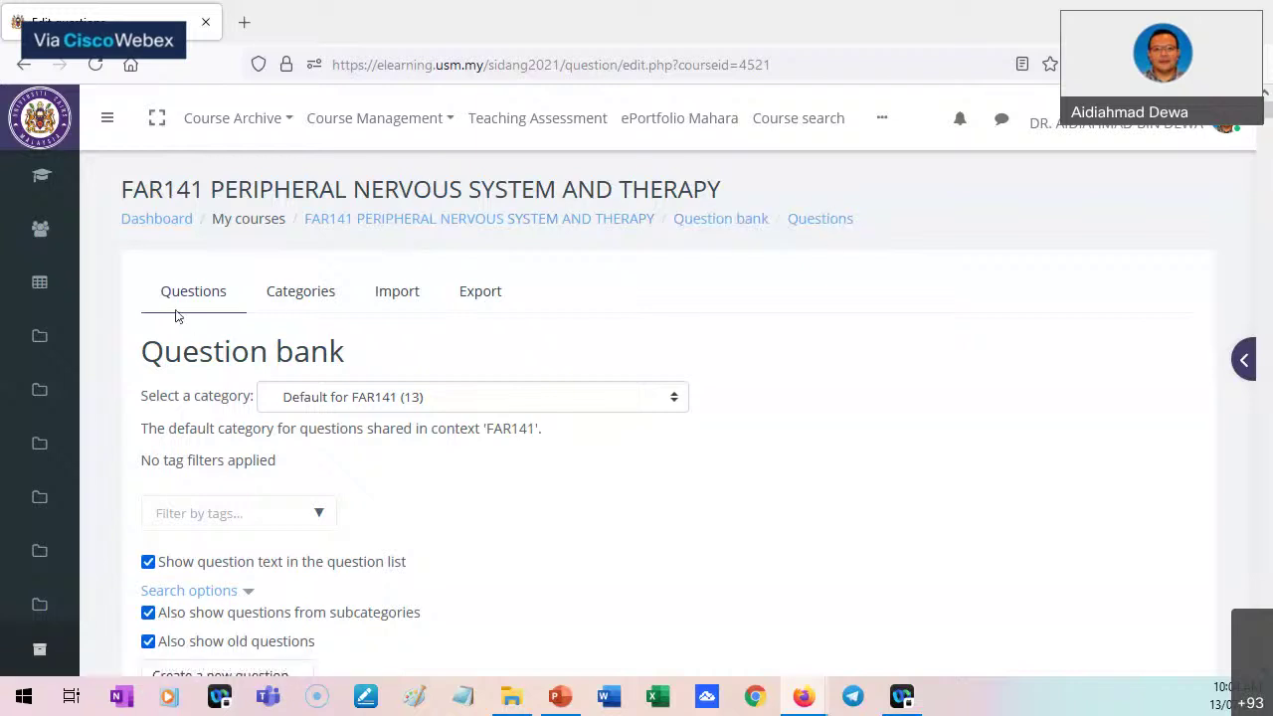
click(307, 292)
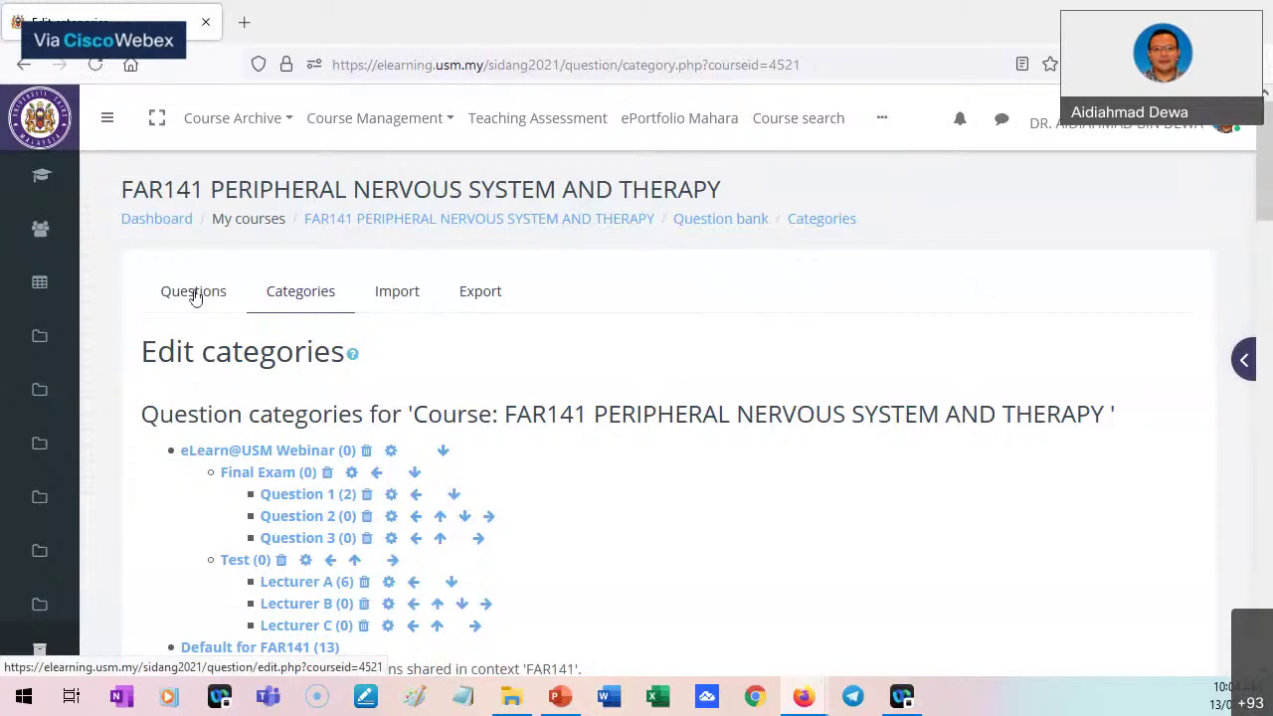
Step: Browse the question list for the Default for FAR141 (13) category, starting with Q1
click(194, 298)
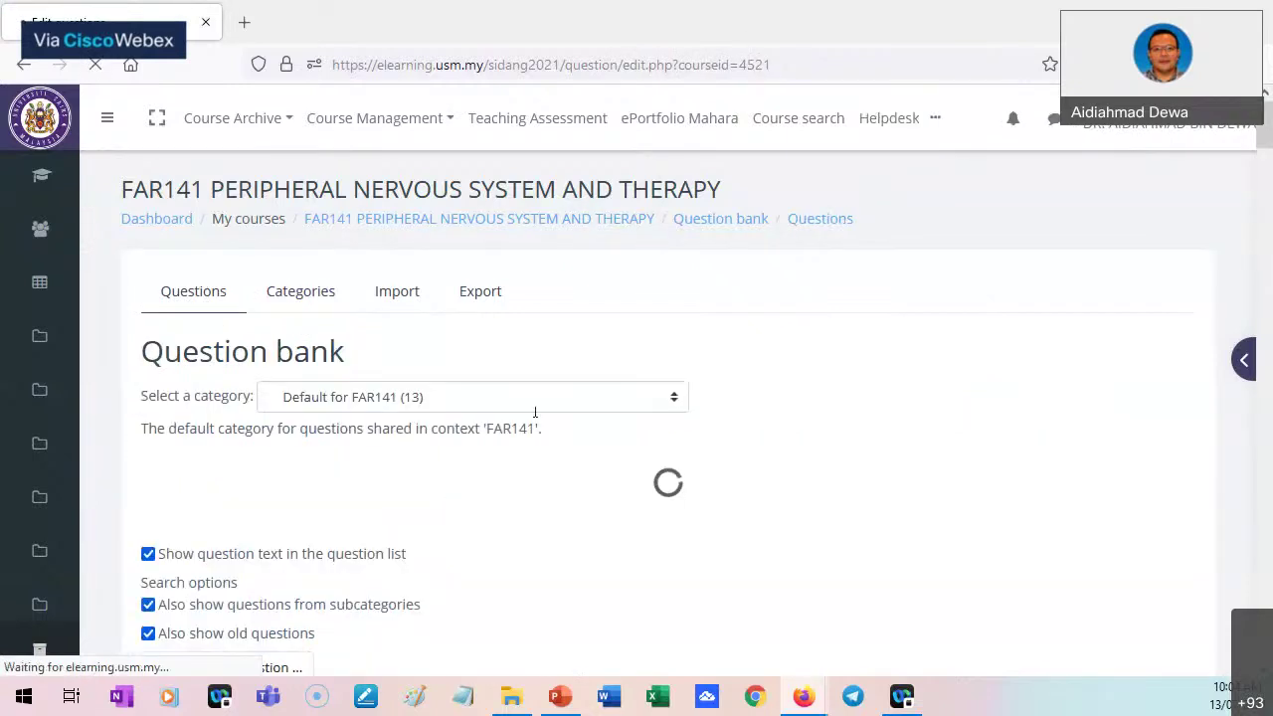
scroll(355, 352, down, 2)
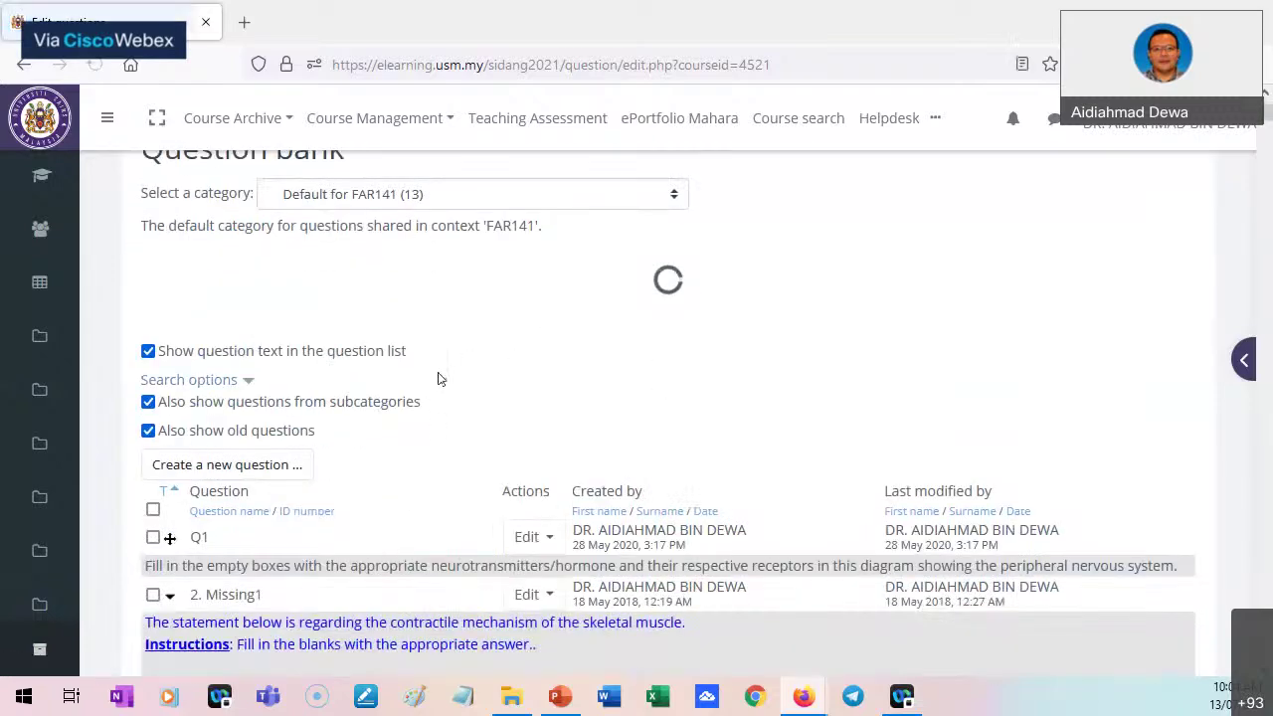
scroll(428, 477, up, 2)
scroll(462, 434, down, 1)
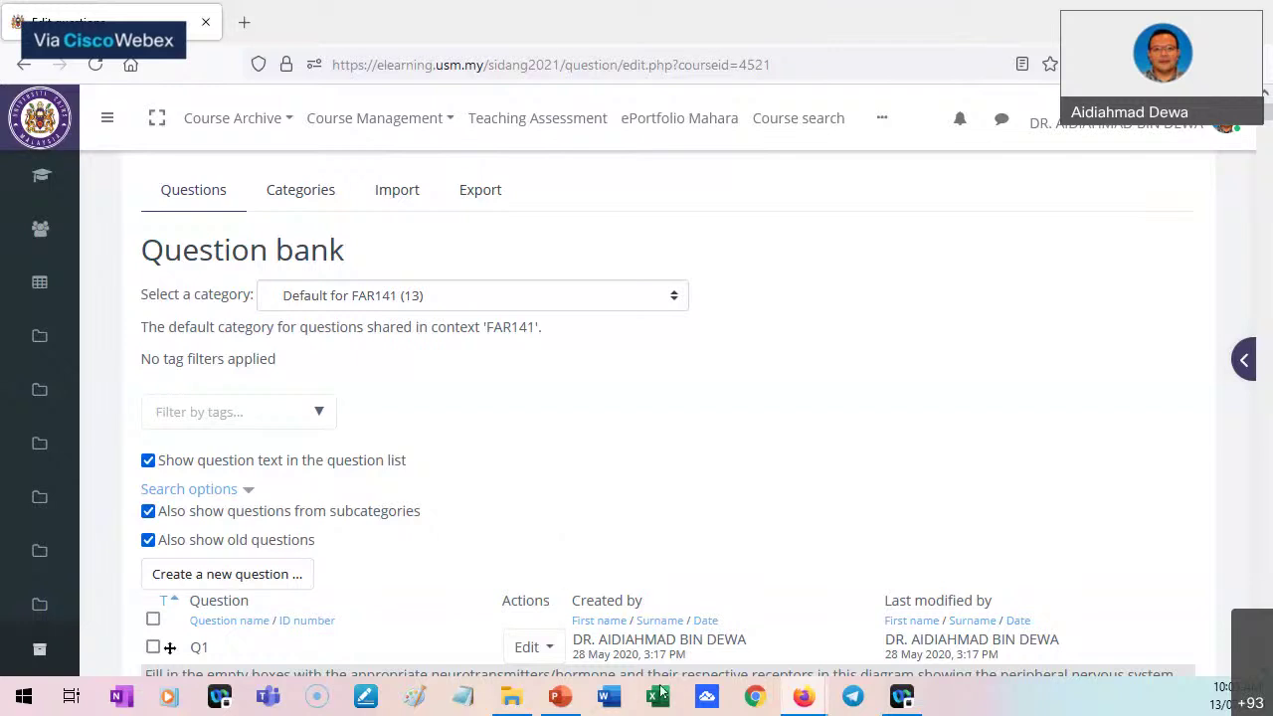
scroll(472, 488, down, 1)
scroll(474, 494, up, 1)
scroll(379, 563, down, 3)
scroll(393, 573, up, 3)
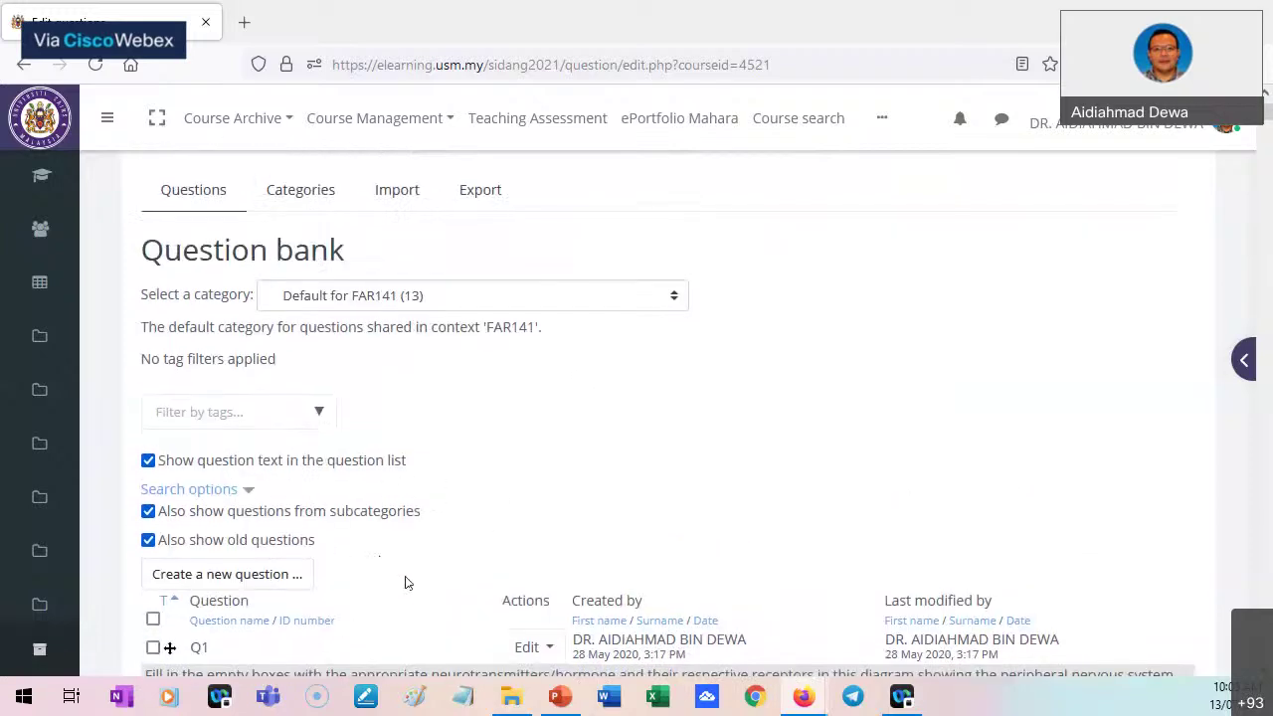
Step: Back on Categories, scroll through the eLearn@USM Webinar and Default for FAR141 (13) trees
click(302, 199)
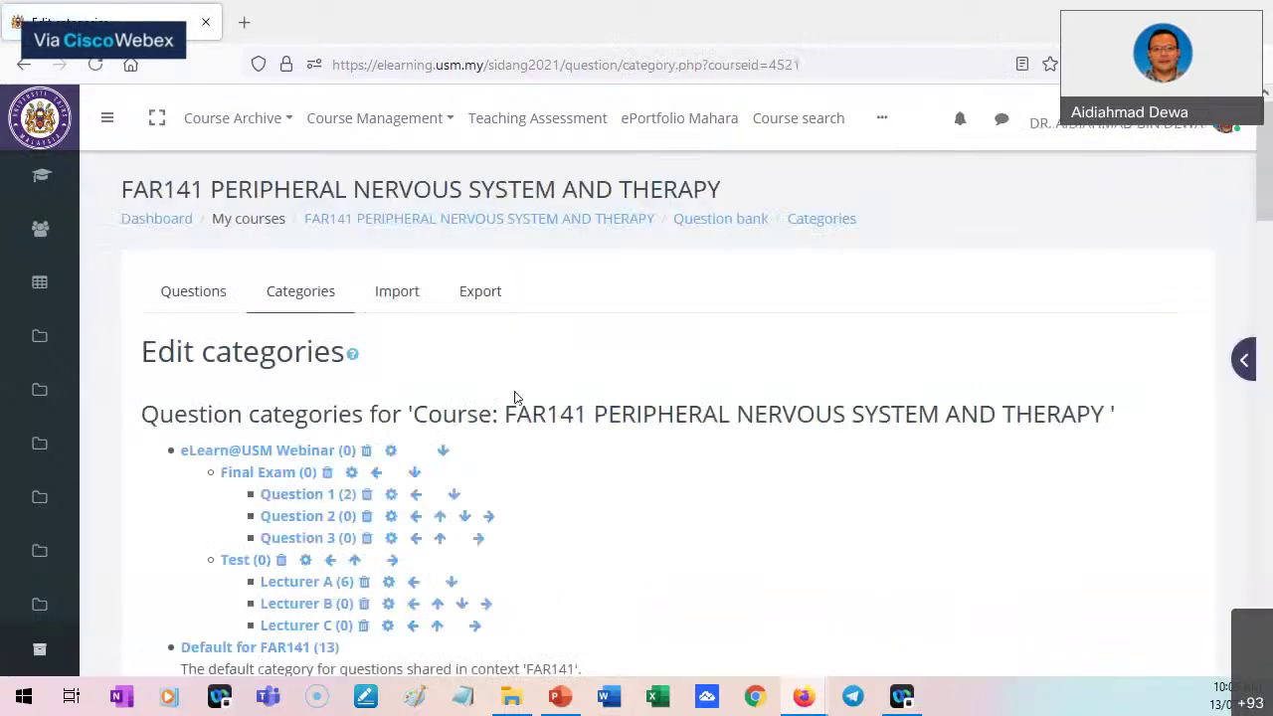
scroll(358, 416, down, 2)
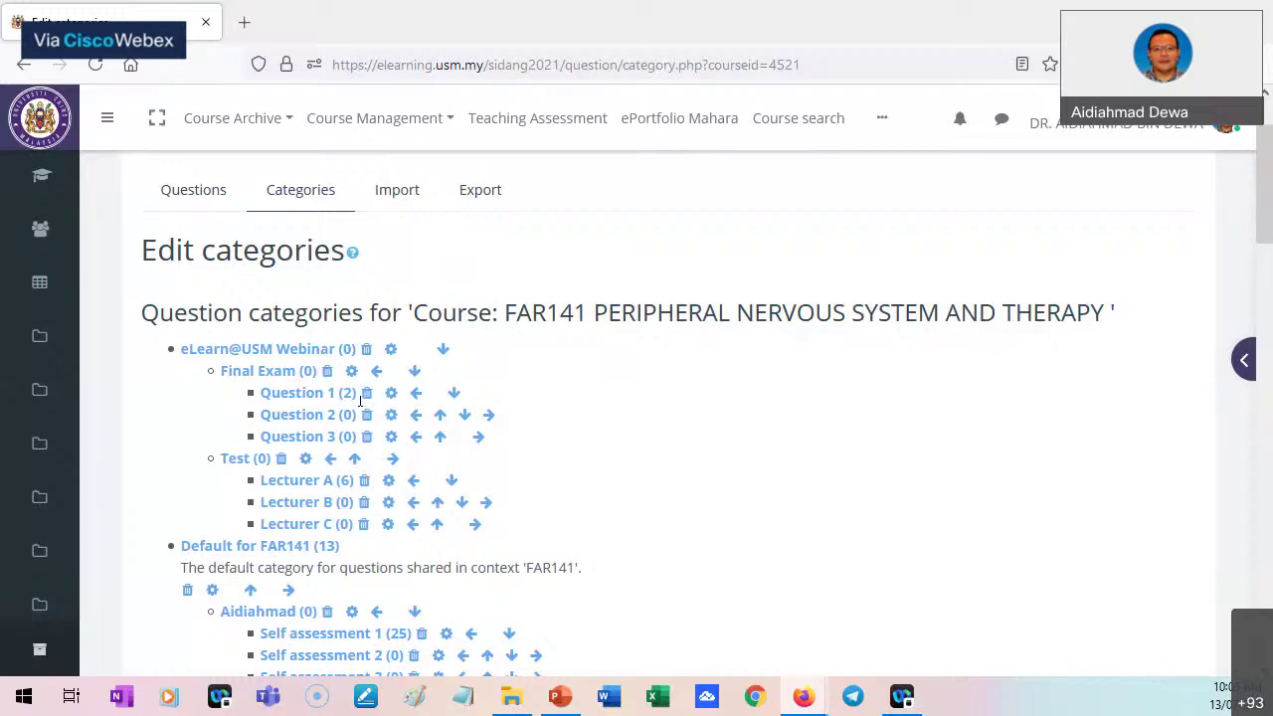
scroll(364, 408, down, 5)
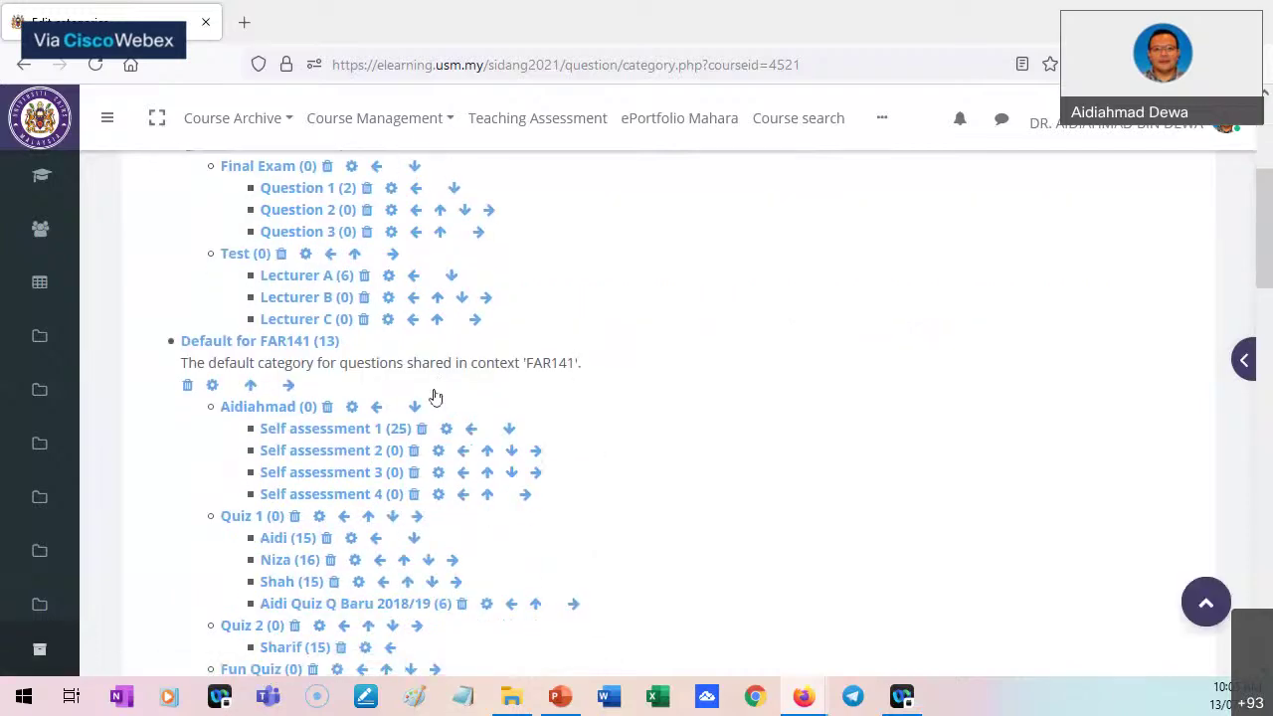
scroll(361, 416, down, 5)
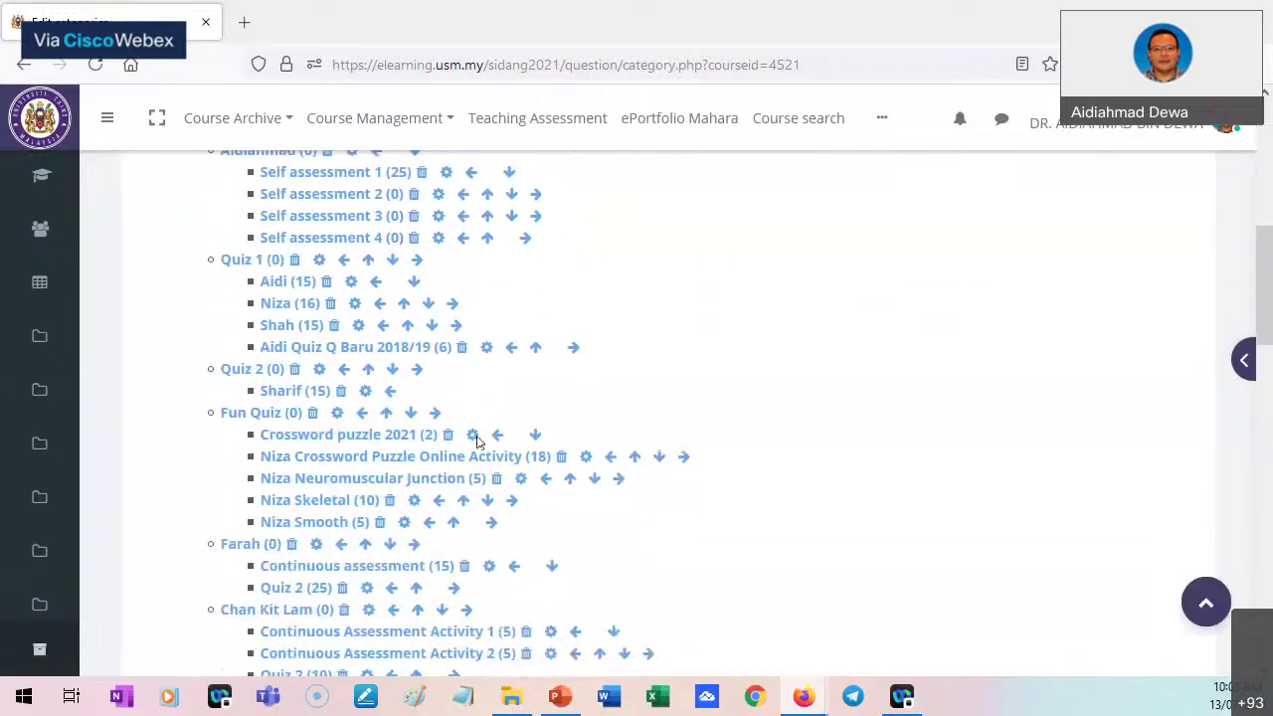
scroll(336, 456, up, 1)
scroll(336, 455, down, 3)
scroll(332, 420, up, 9)
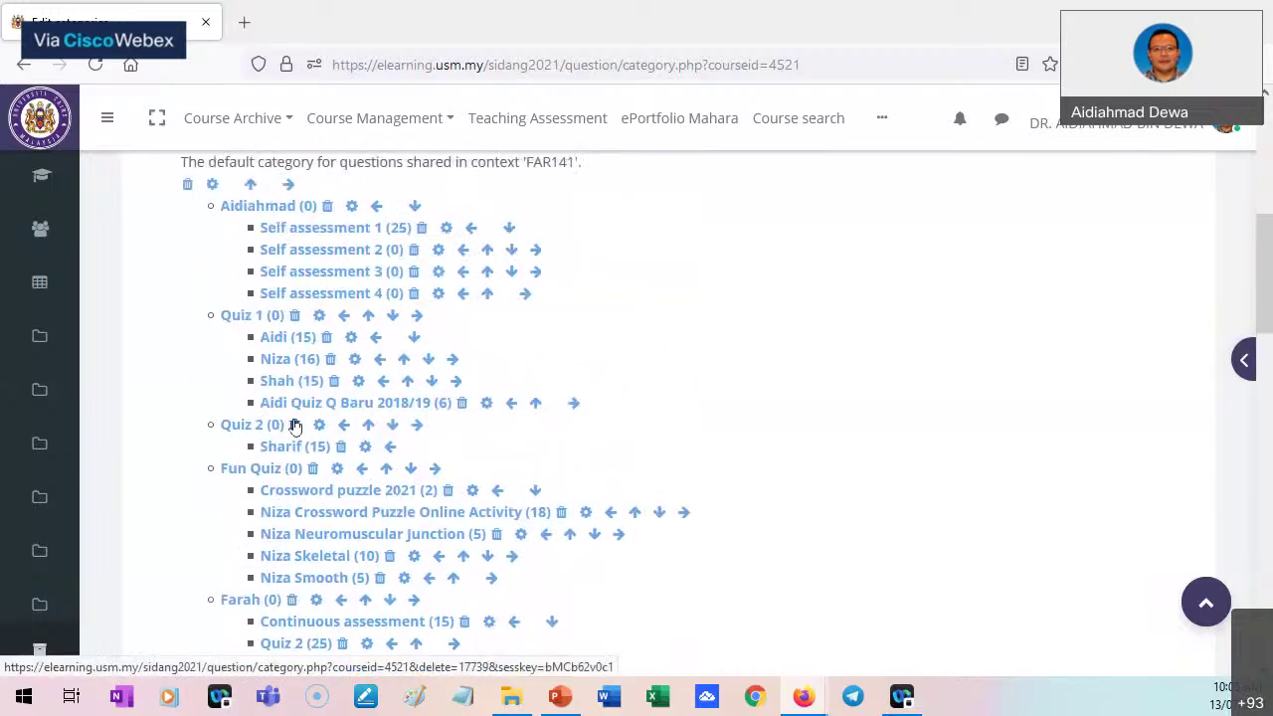
scroll(295, 416, up, 4)
scroll(303, 308, down, 4)
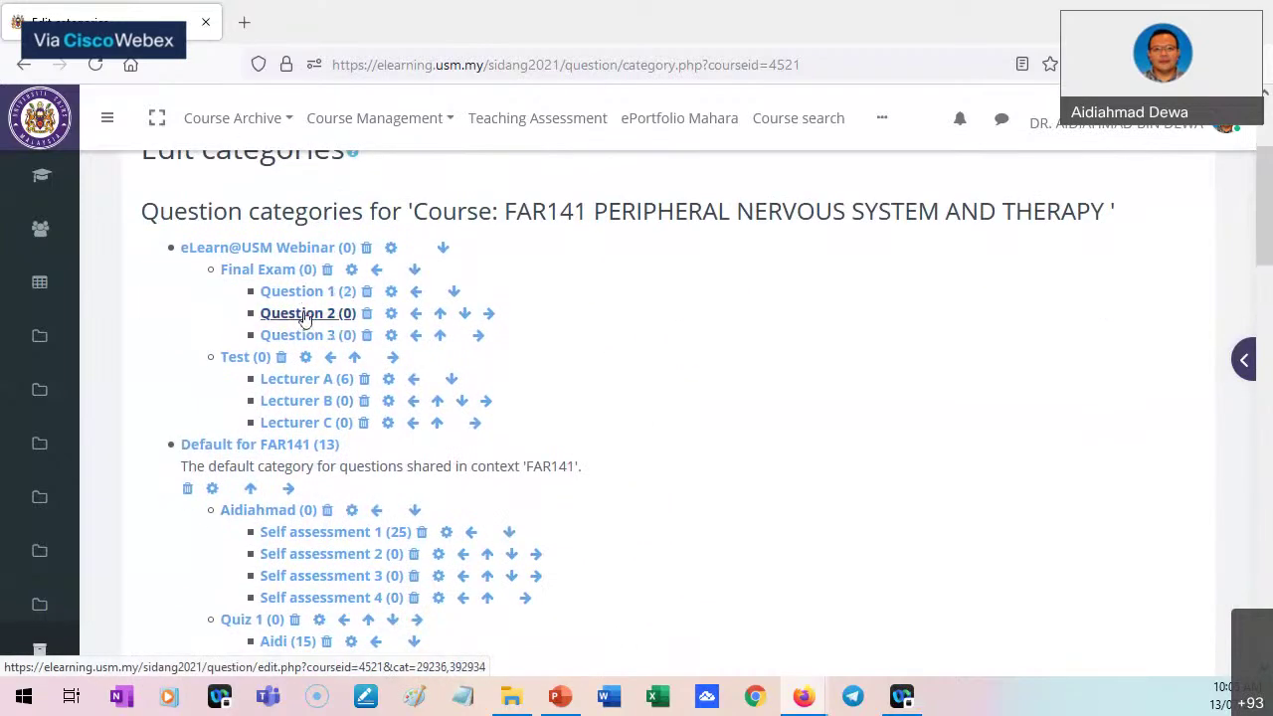
scroll(302, 368, down, 3)
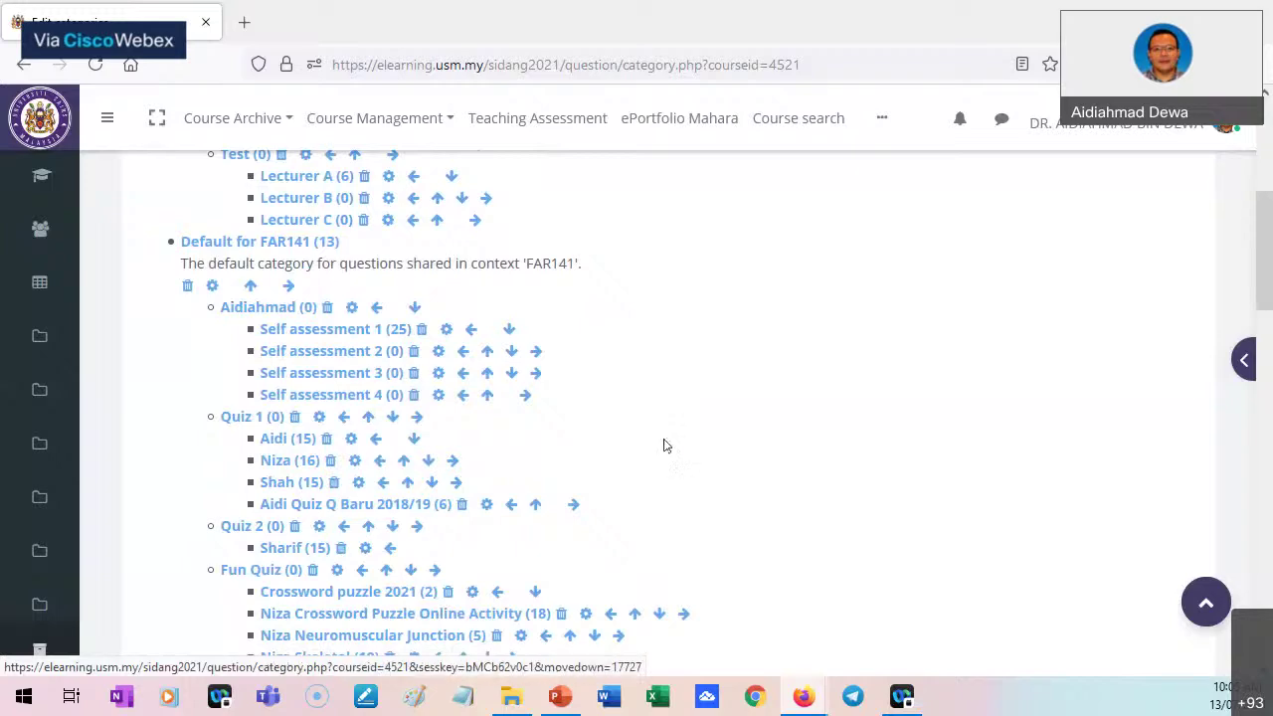
scroll(319, 418, down, 1)
scroll(338, 398, down, 4)
scroll(369, 372, up, 10)
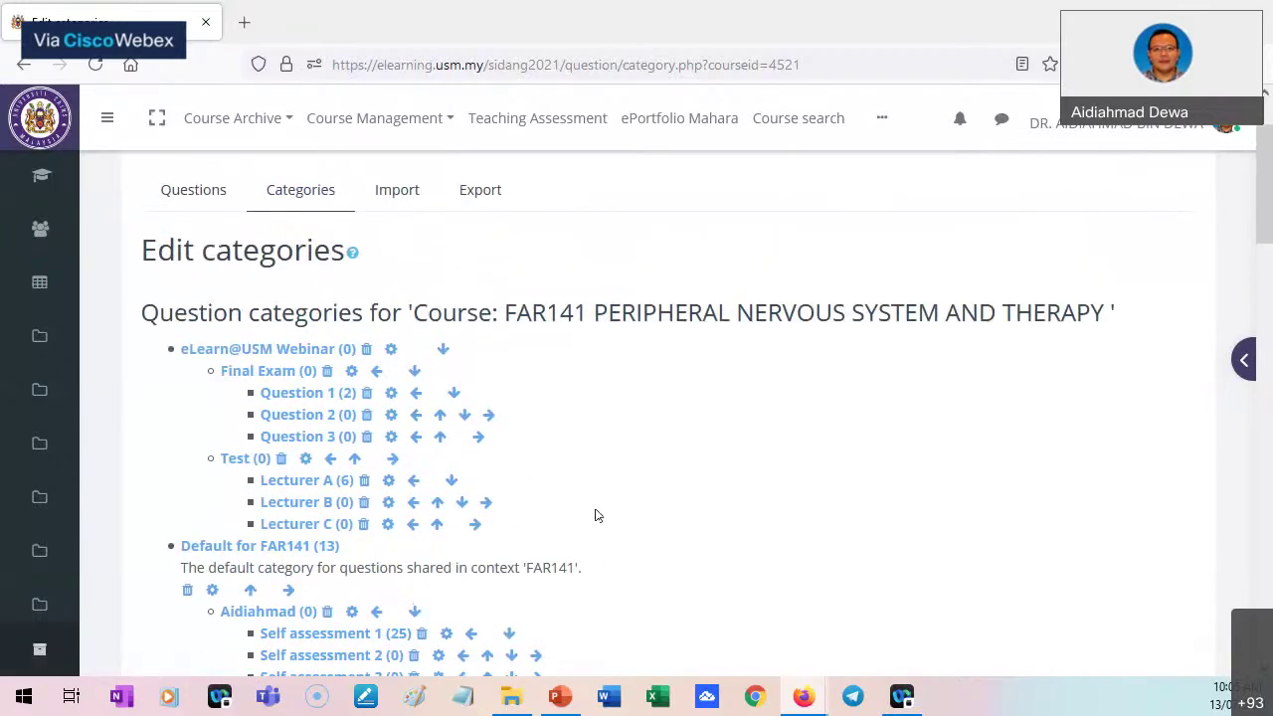
scroll(597, 515, down, 2)
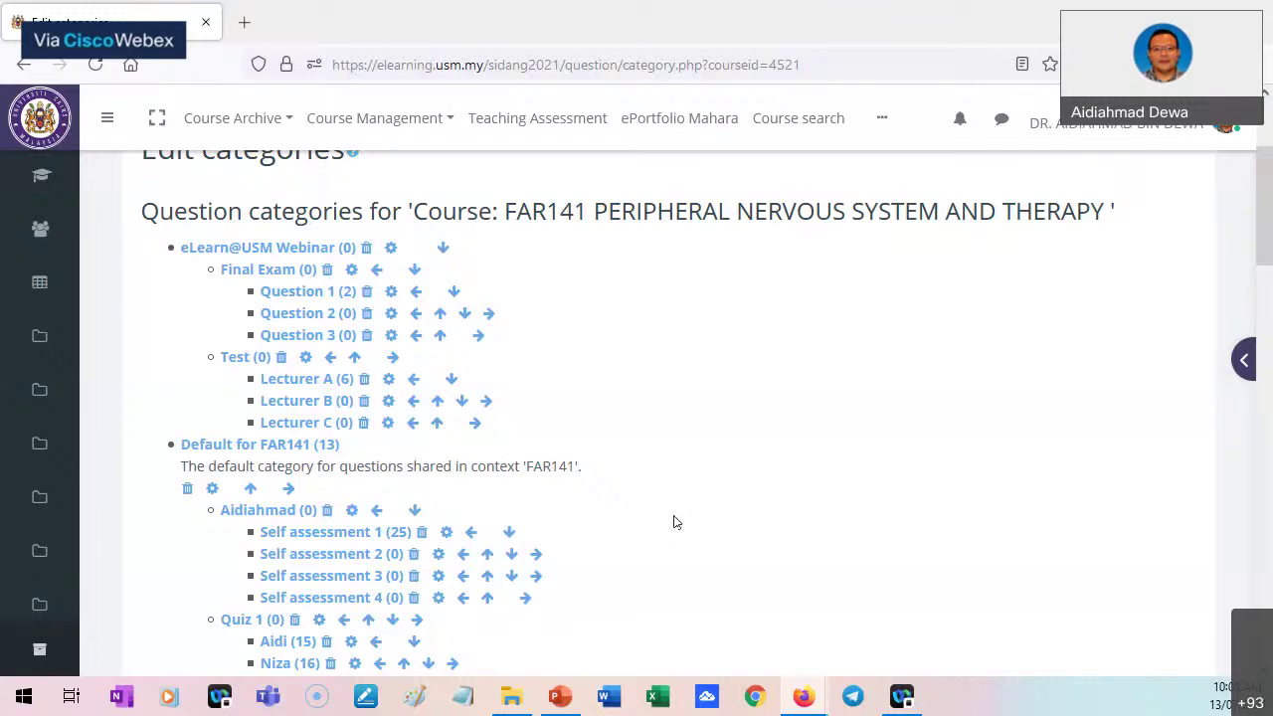
key(alt+Tab)
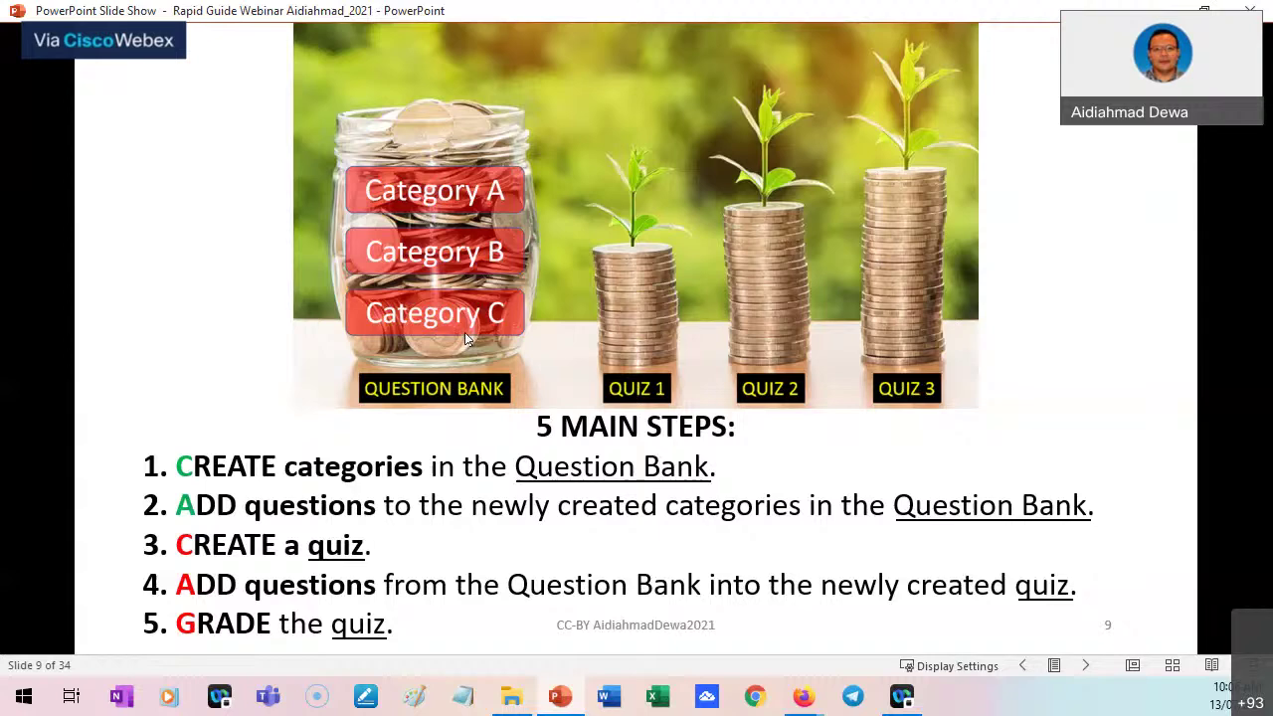
key(alt+Tab)
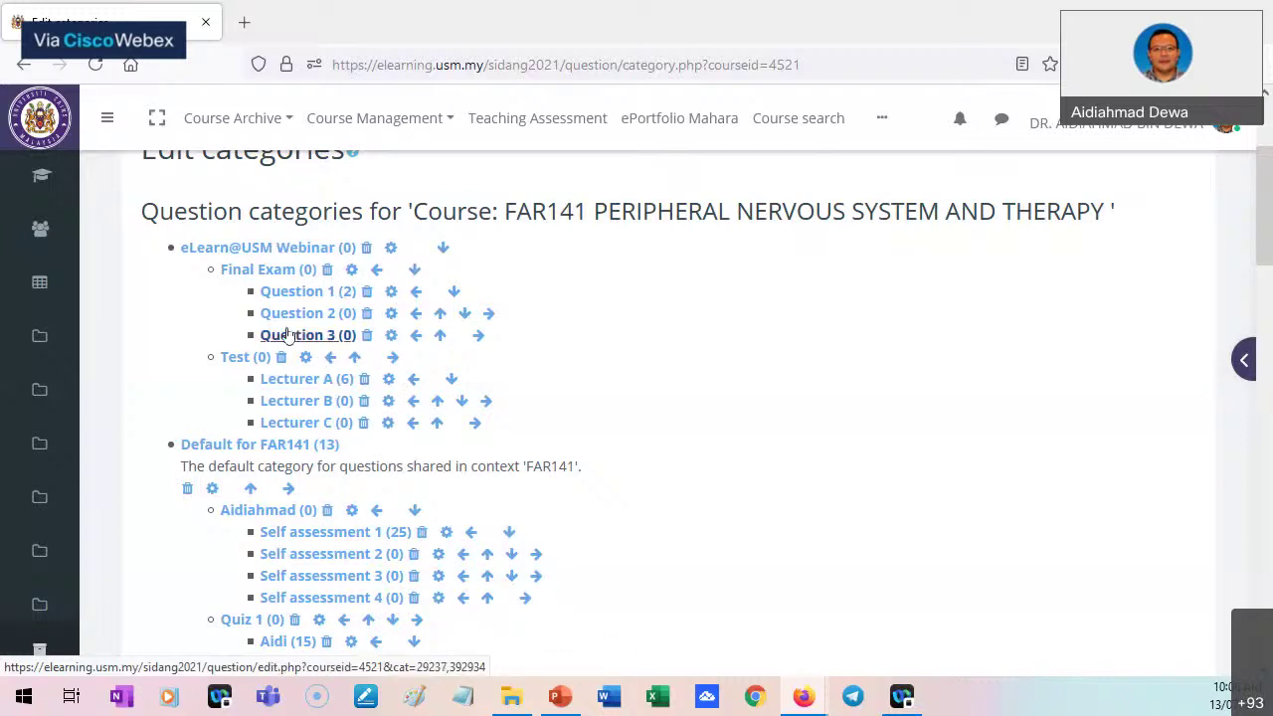
scroll(318, 418, down, 3)
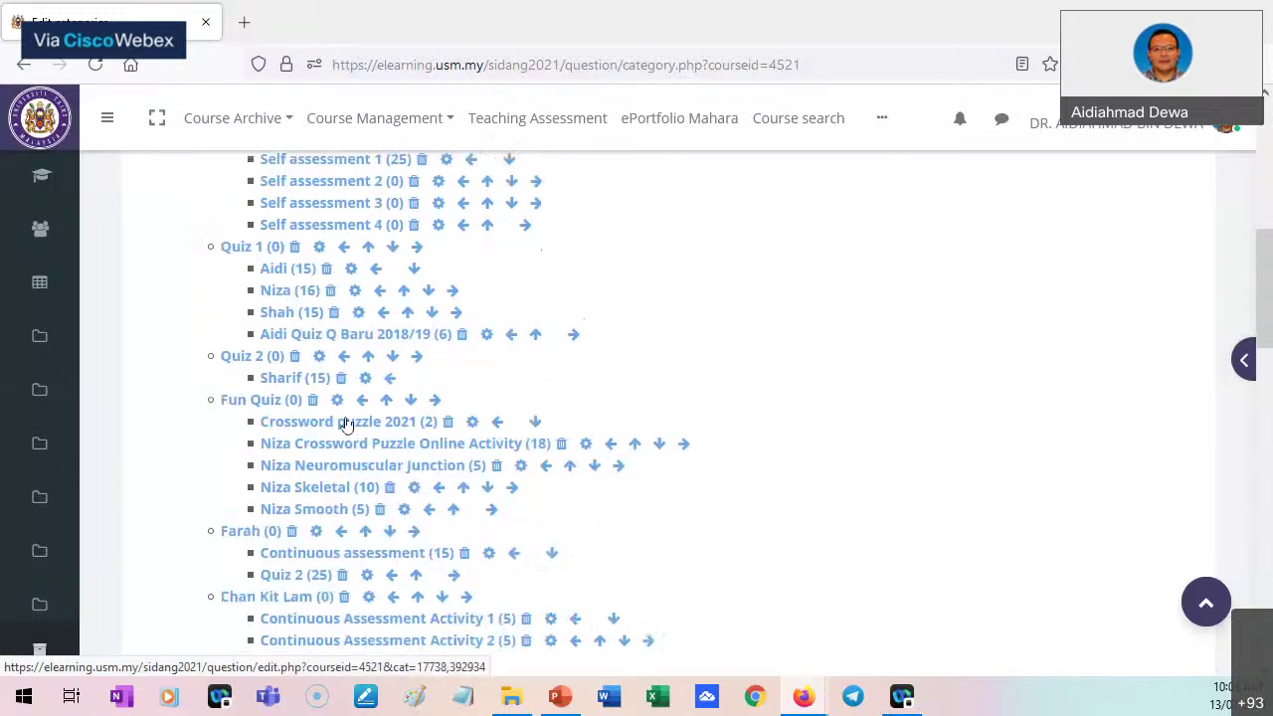
scroll(324, 280, down, 1)
scroll(409, 256, up, 1)
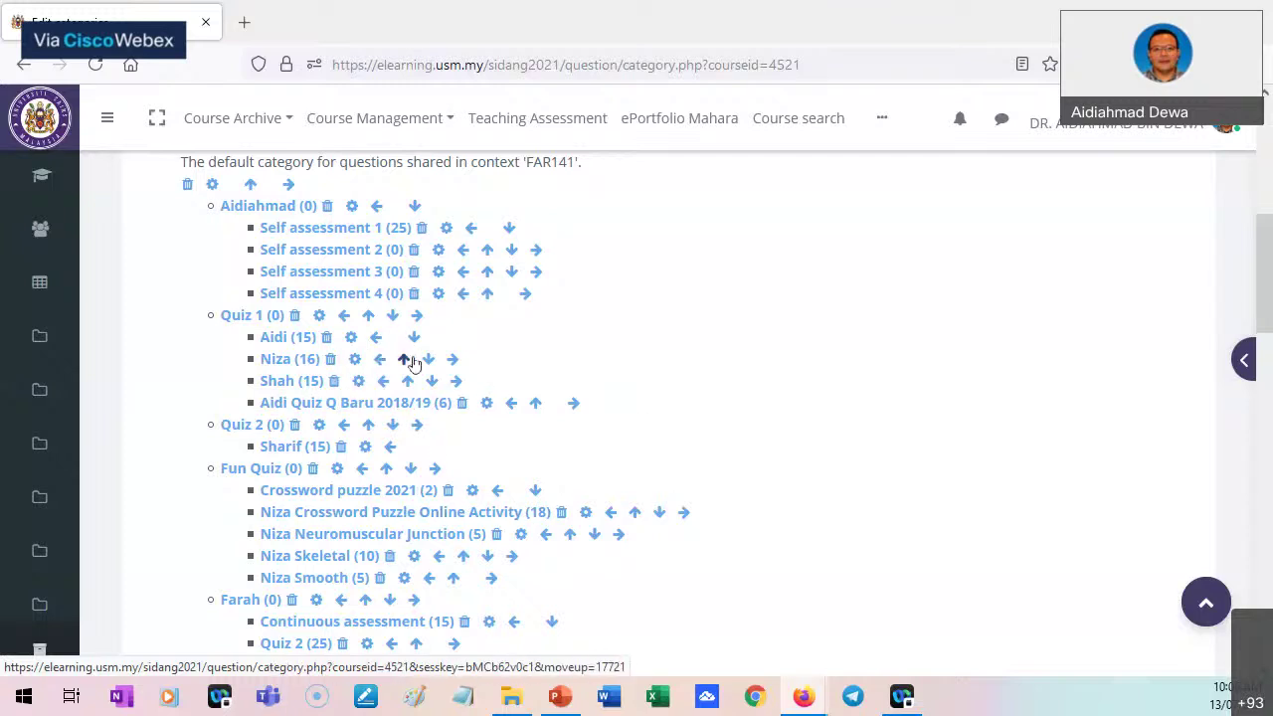
scroll(413, 362, down, 1)
scroll(313, 276, up, 1)
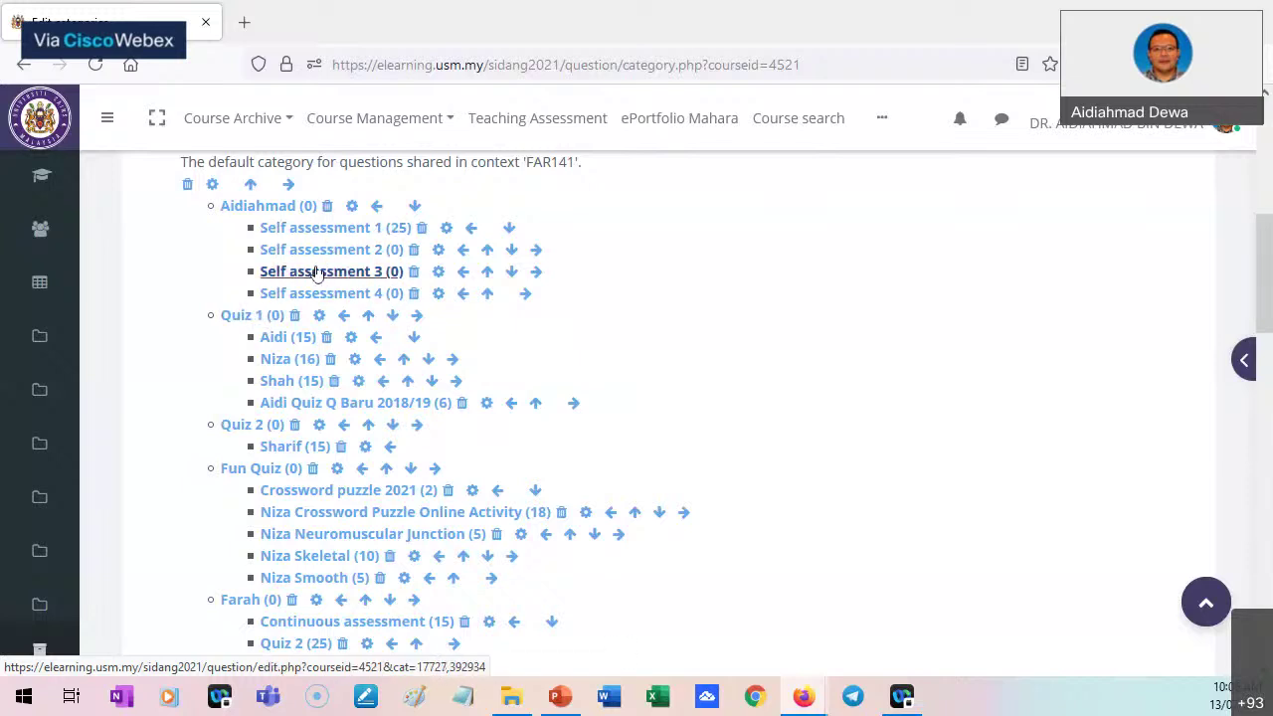
scroll(328, 421, down, 4)
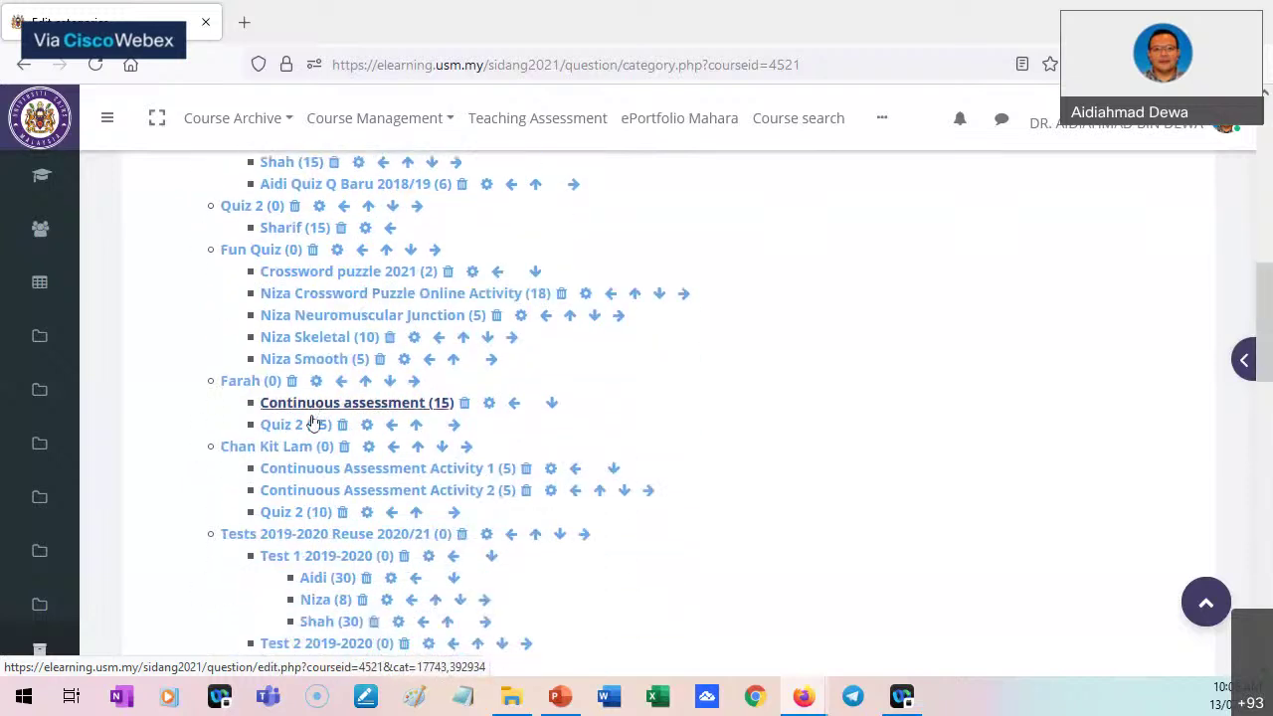
scroll(313, 422, down, 5)
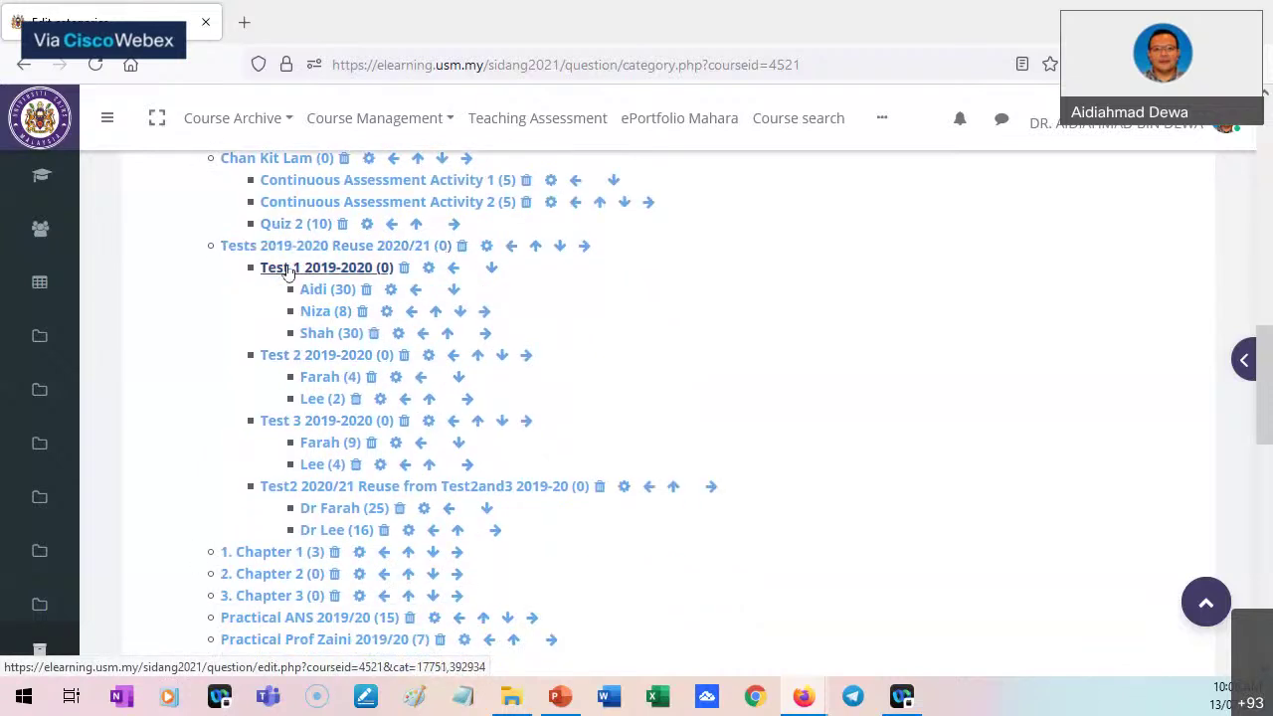
scroll(288, 274, down, 5)
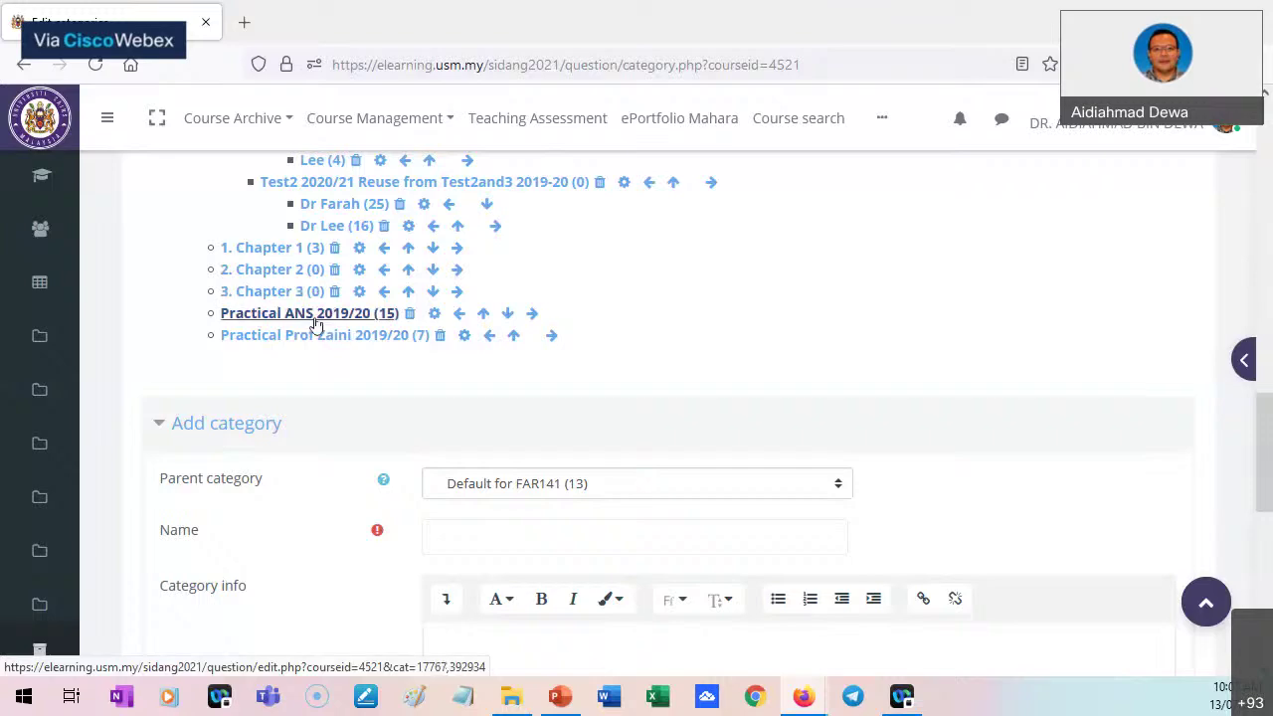
scroll(314, 339, up, 2)
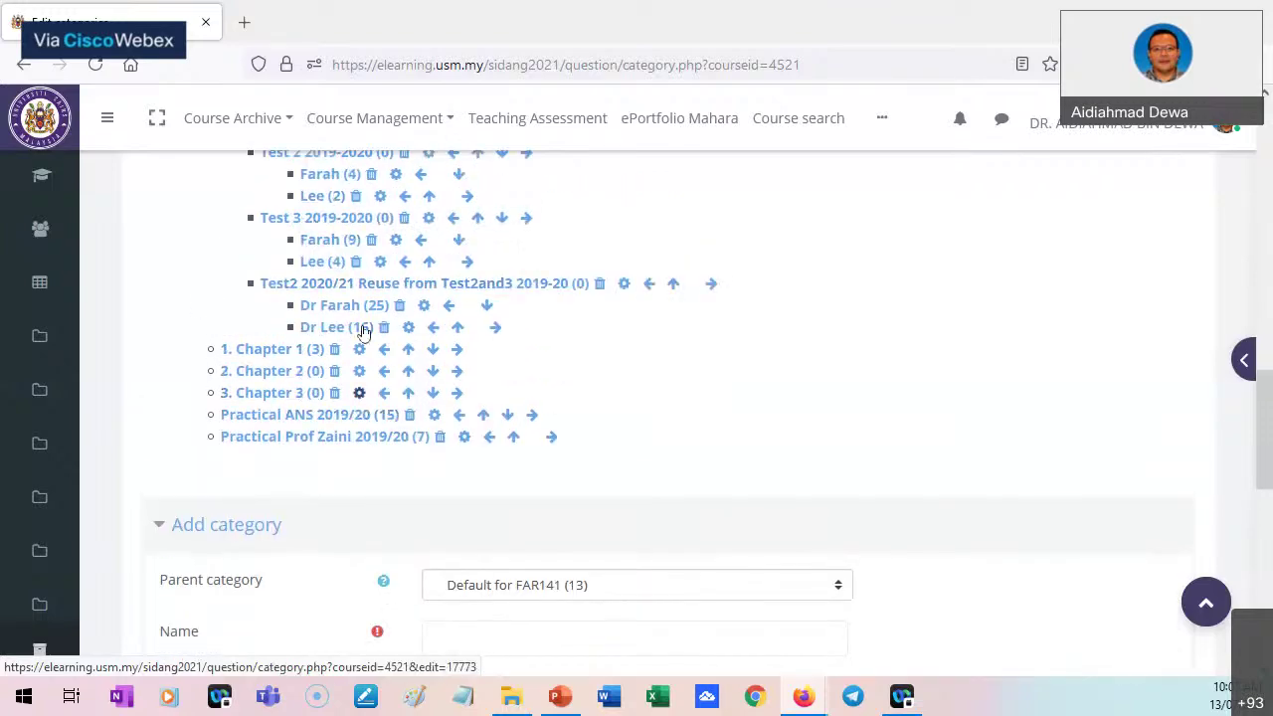
scroll(364, 333, up, 4)
scroll(338, 341, up, 4)
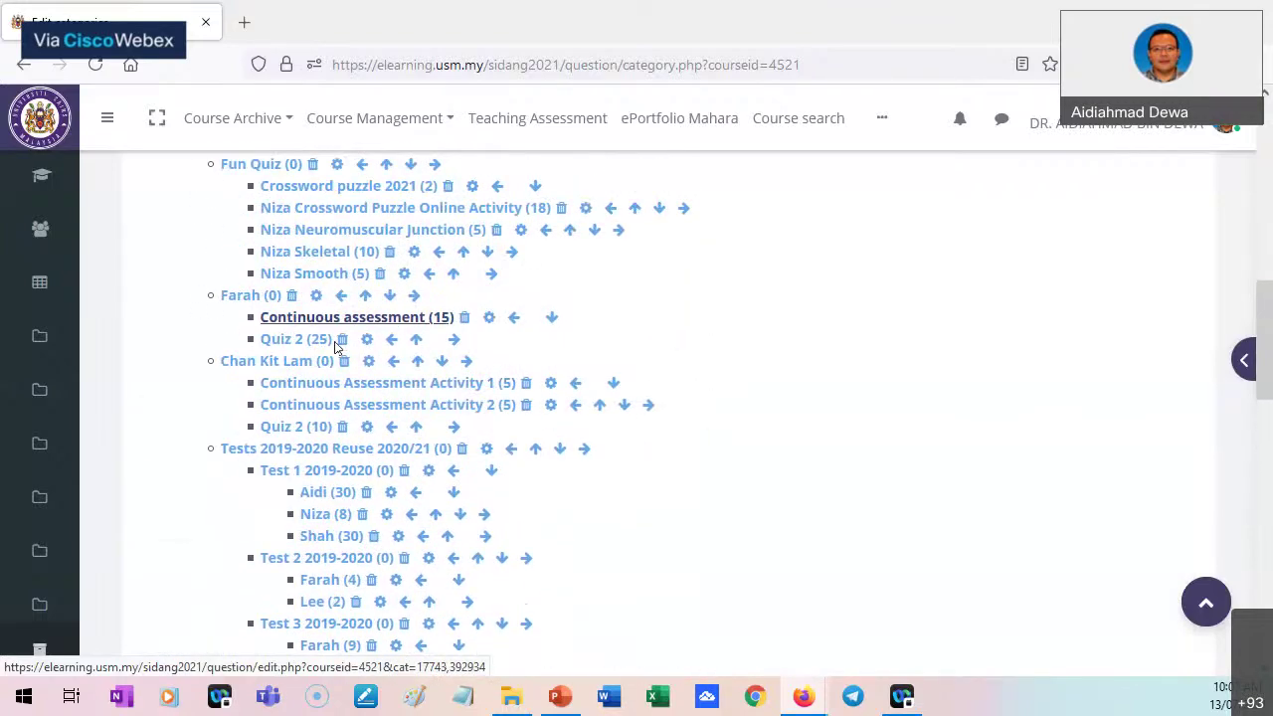
scroll(332, 361, down, 4)
scroll(353, 397, up, 15)
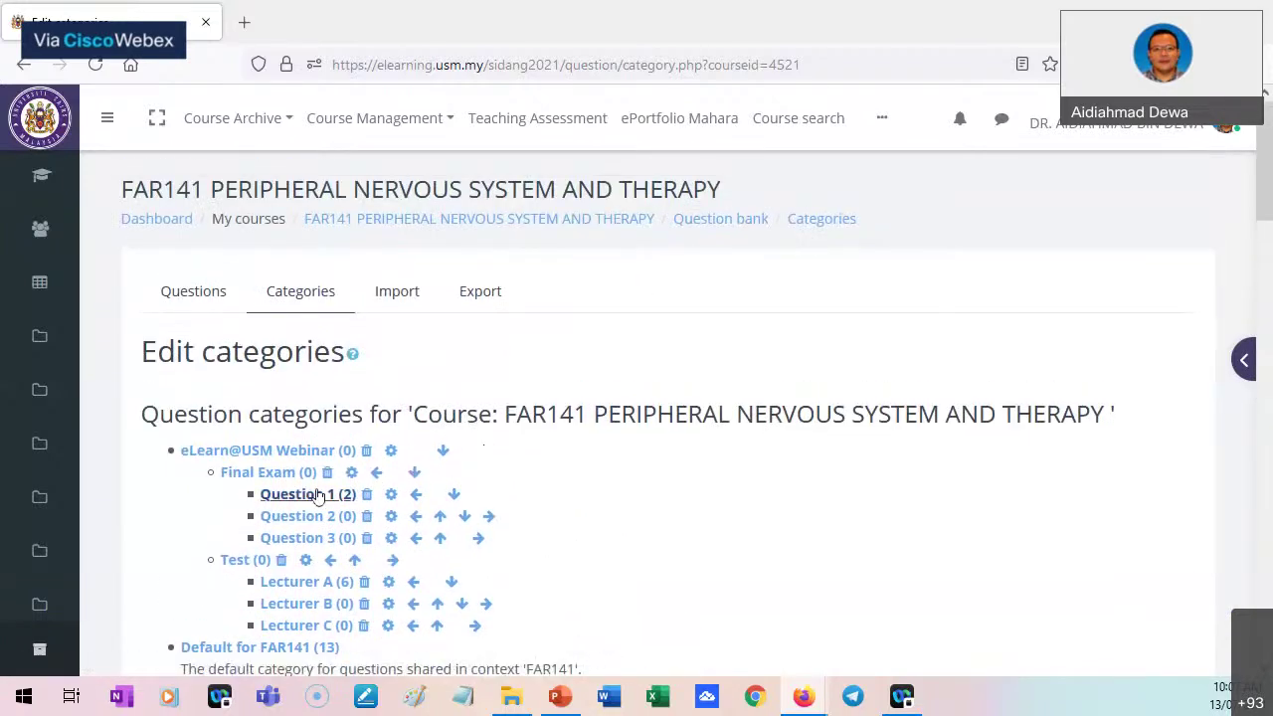
scroll(299, 417, down, 2)
scroll(361, 447, up, 2)
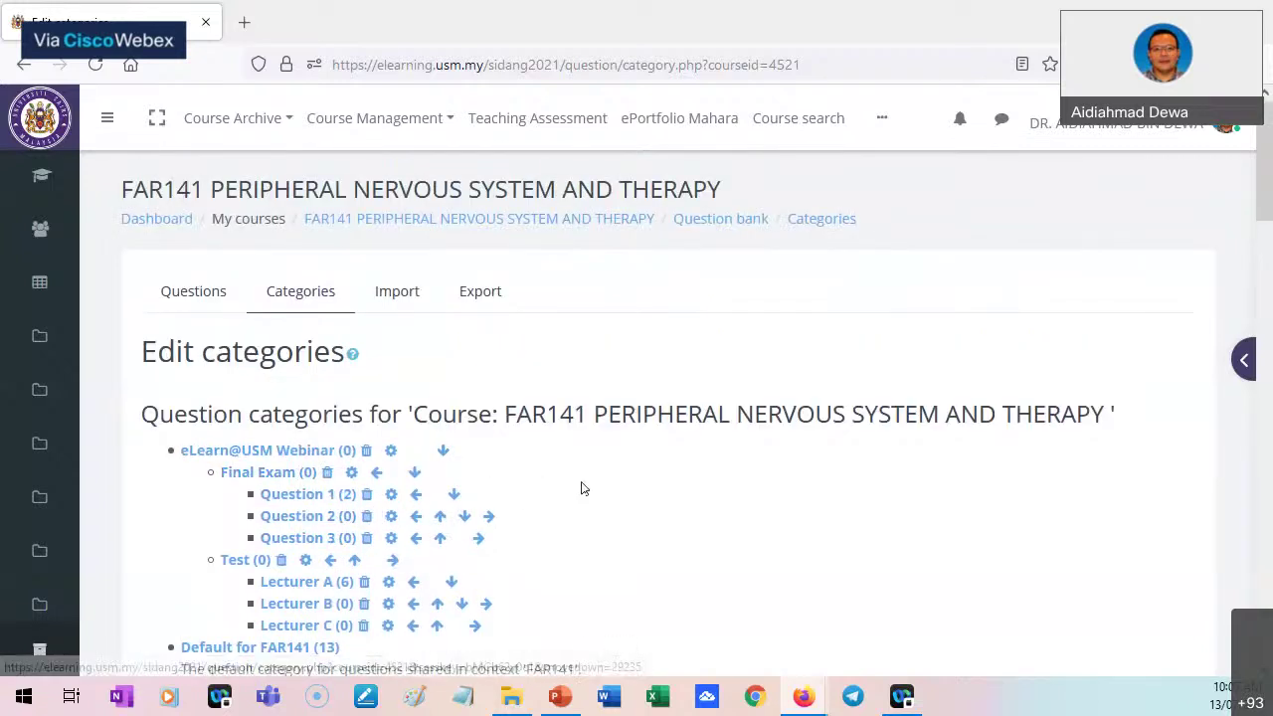
scroll(584, 487, down, 2)
scroll(361, 489, up, 2)
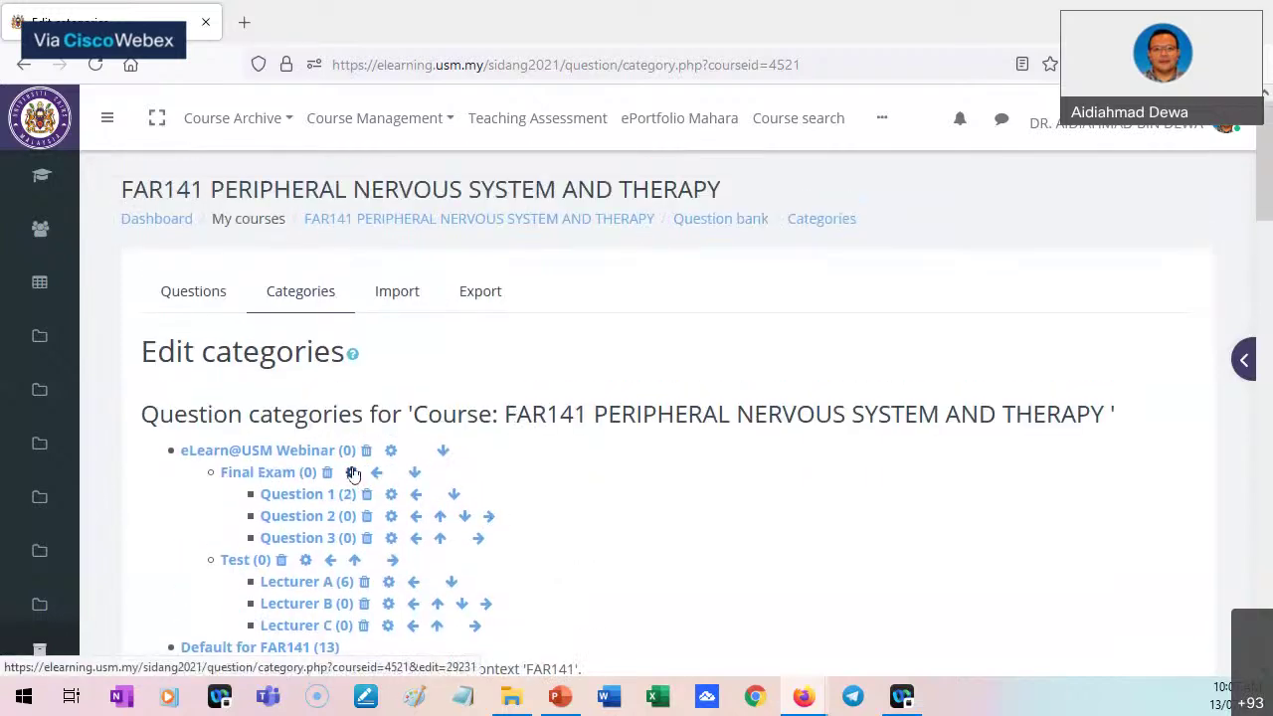
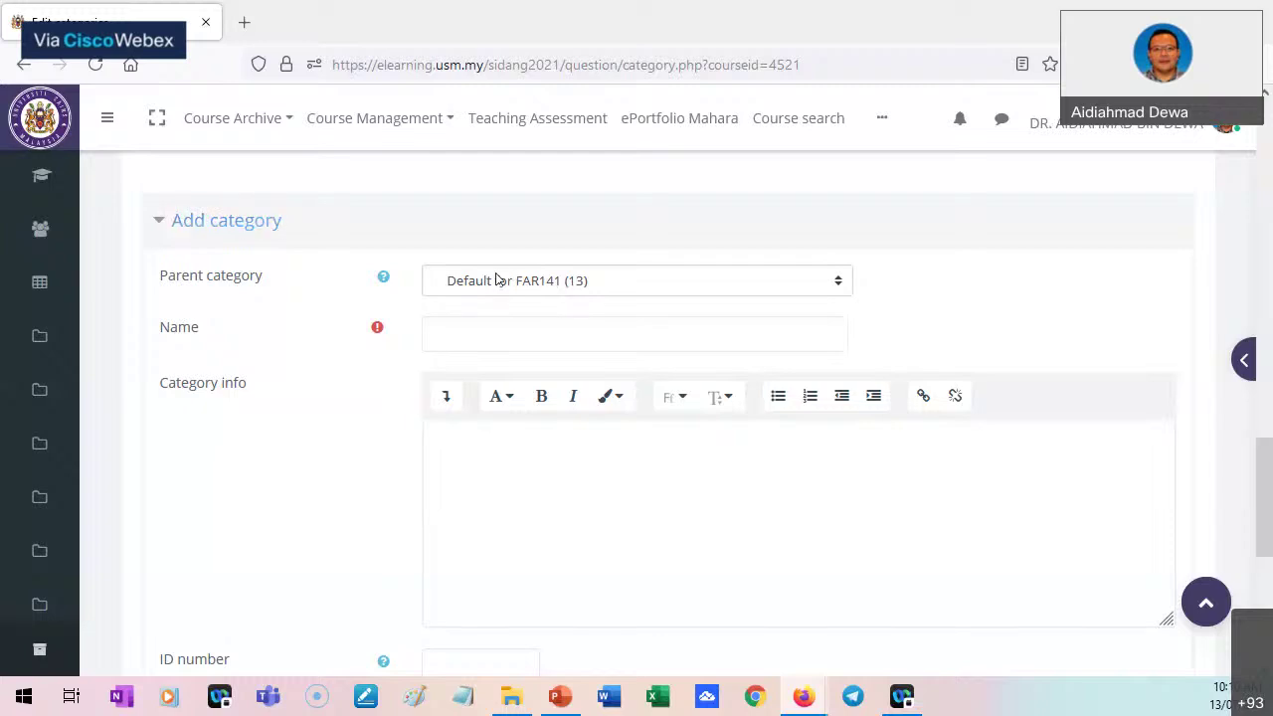
Step: Set the parent category to Top for FAR141 PERIPHERAL NERVOUS SYSTEM AND THERAPY
click(645, 283)
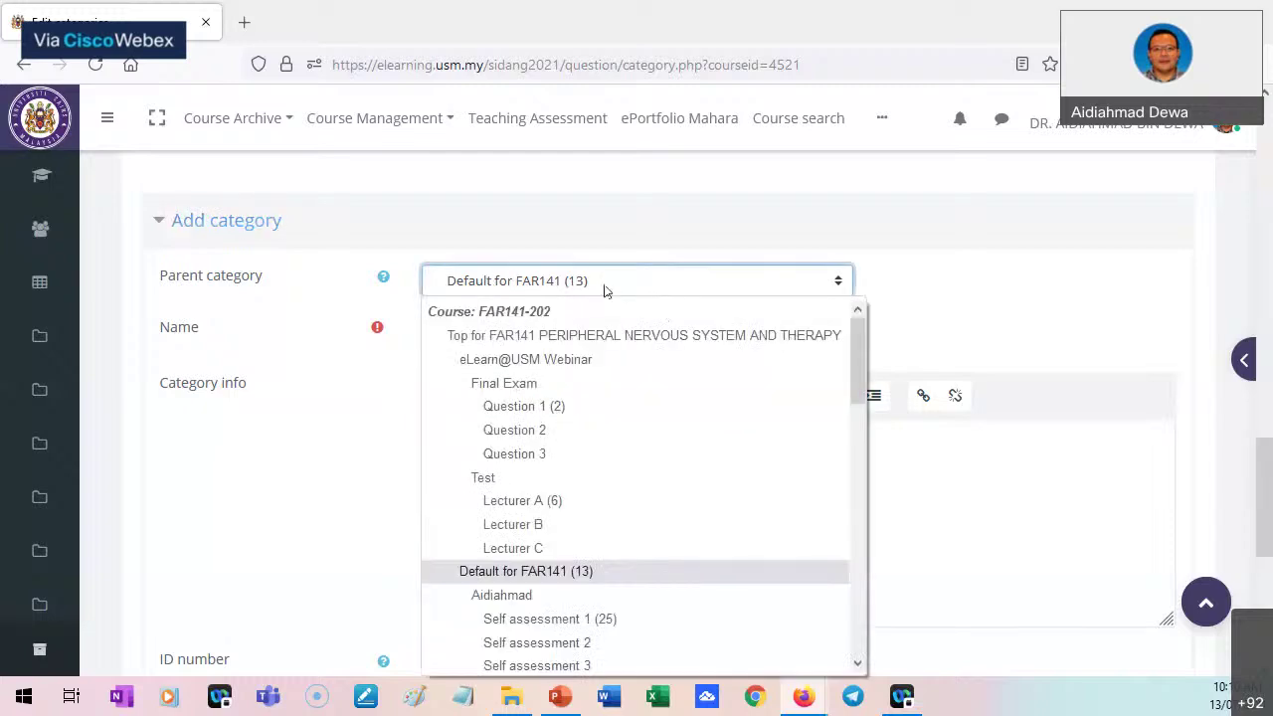
scroll(555, 368, down, 3)
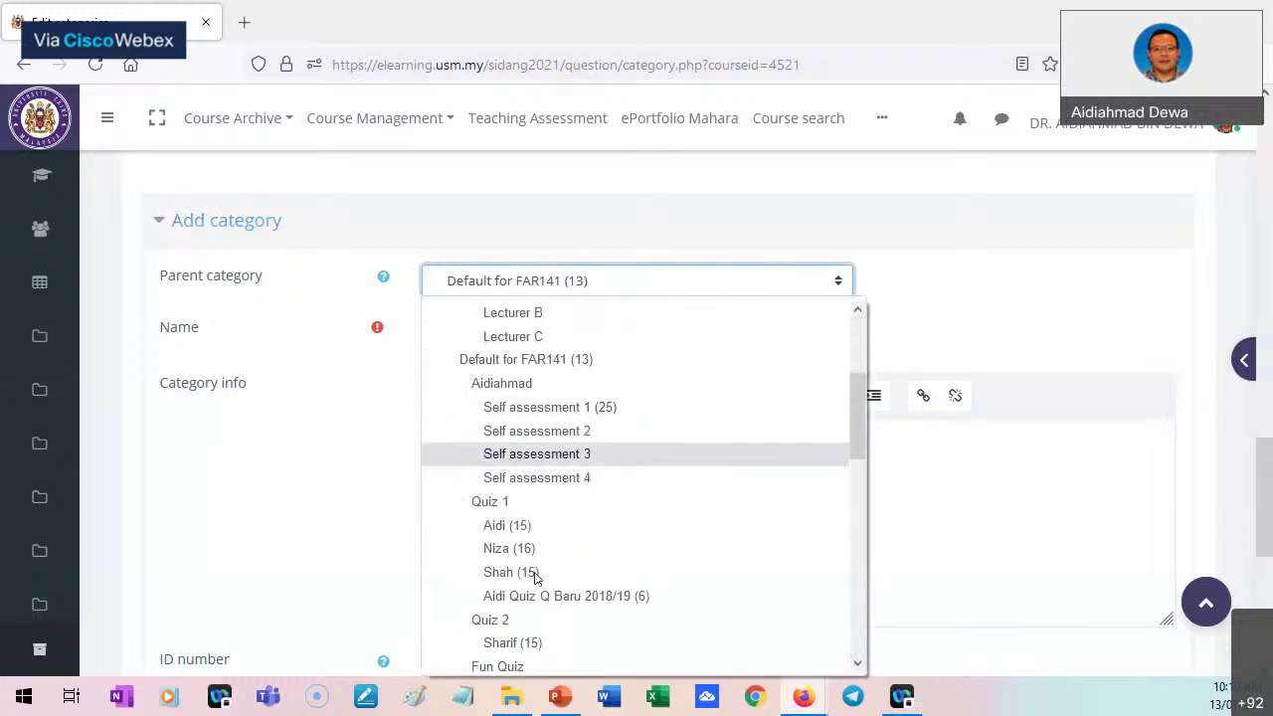
scroll(542, 625, up, 3)
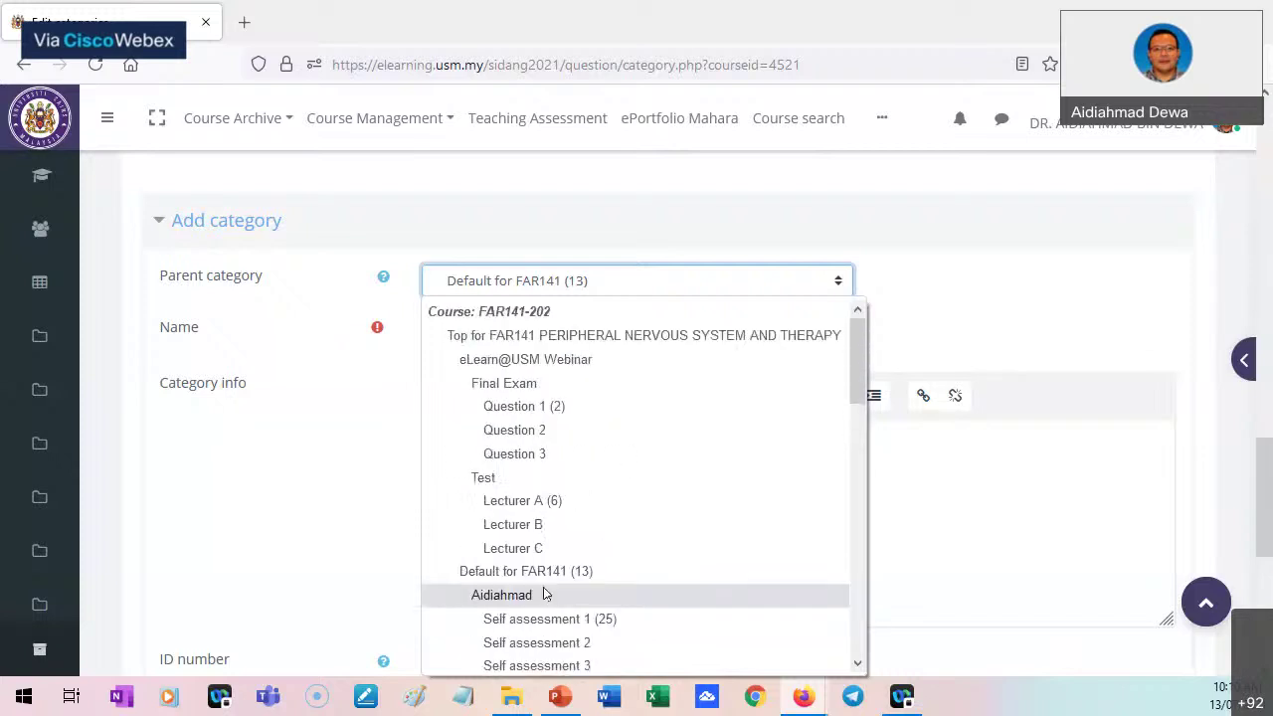
click(490, 336)
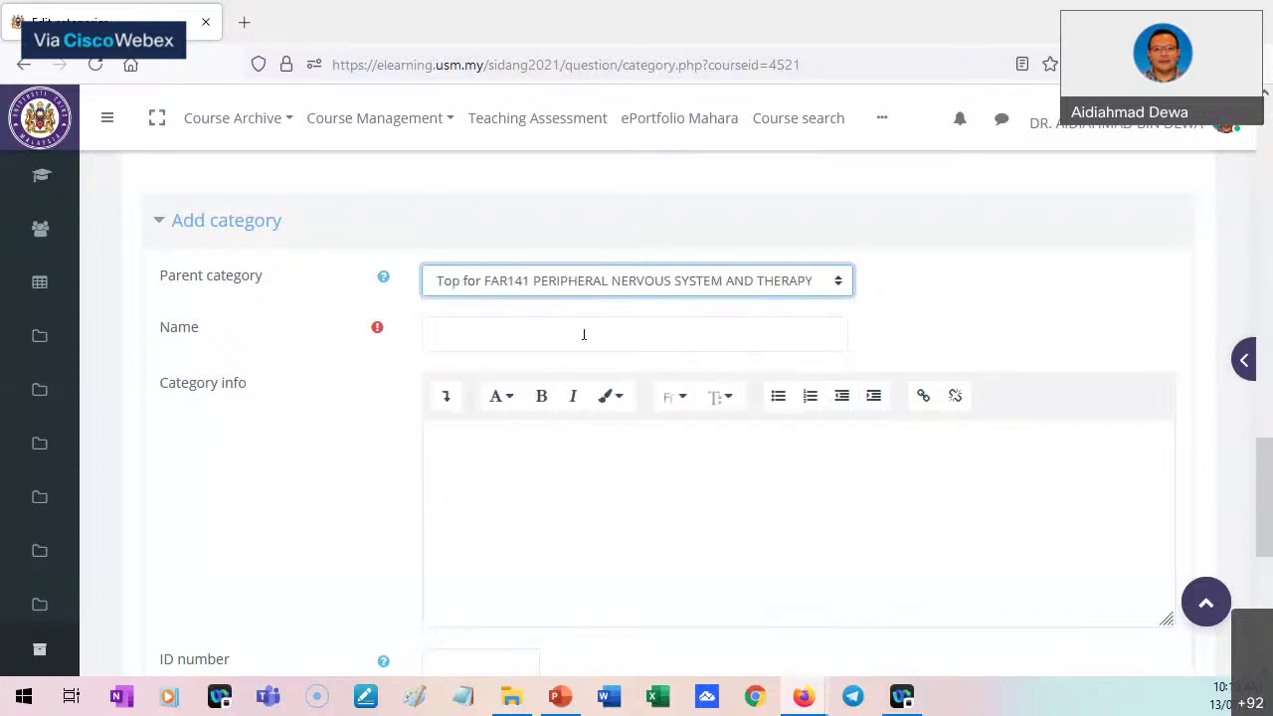
Step: Enter 'eLearn2@USM Webinar' as the new category's name
click(482, 339)
scroll(420, 351, up, 15)
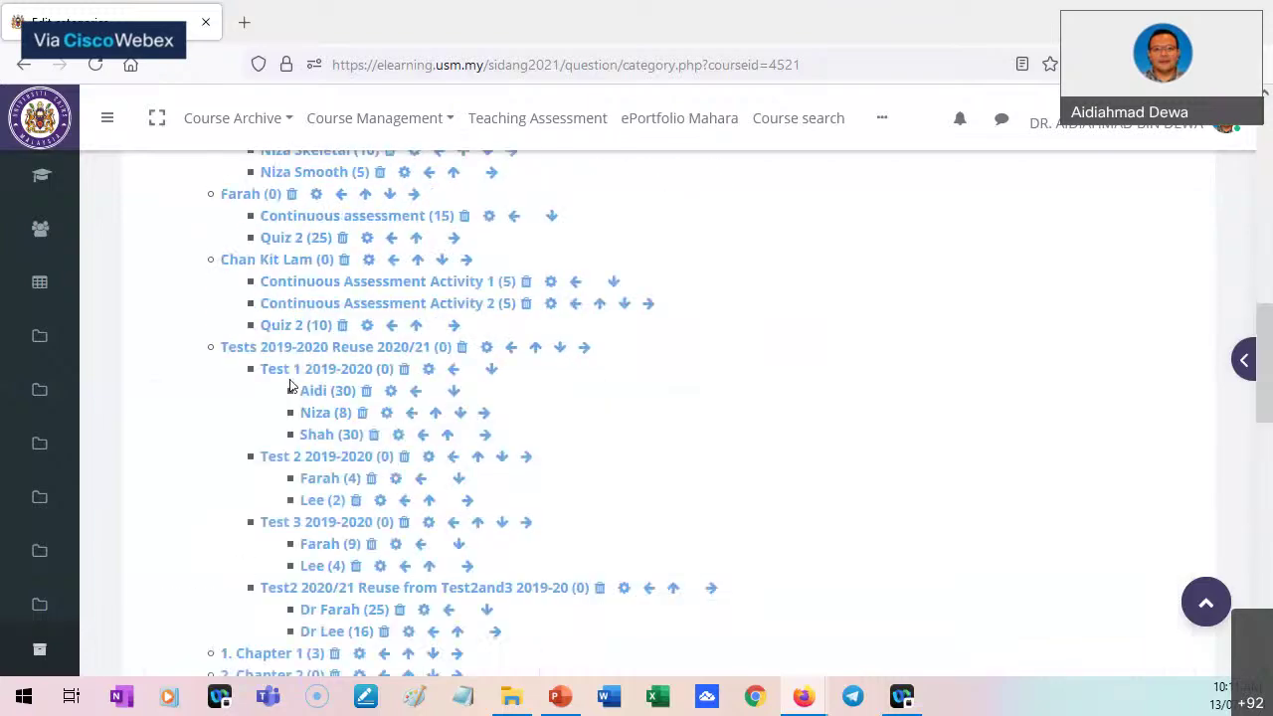
scroll(210, 279, down, 2)
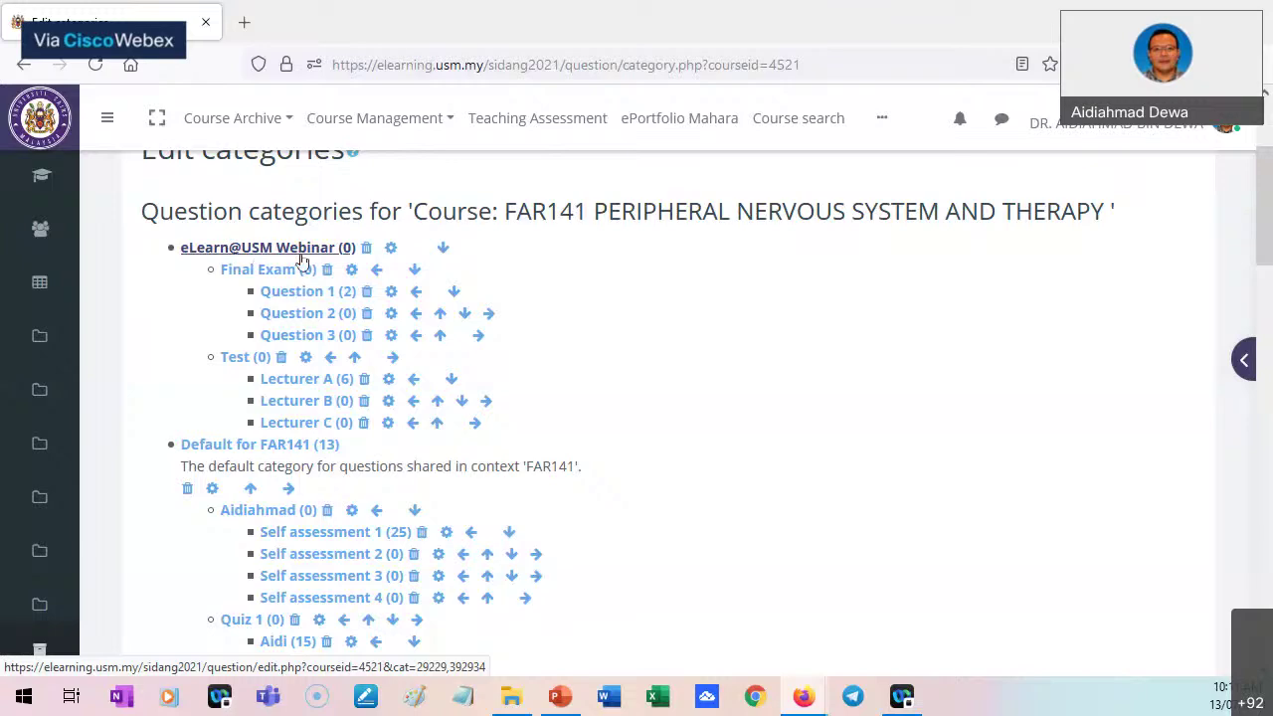
scroll(410, 388, down, 3)
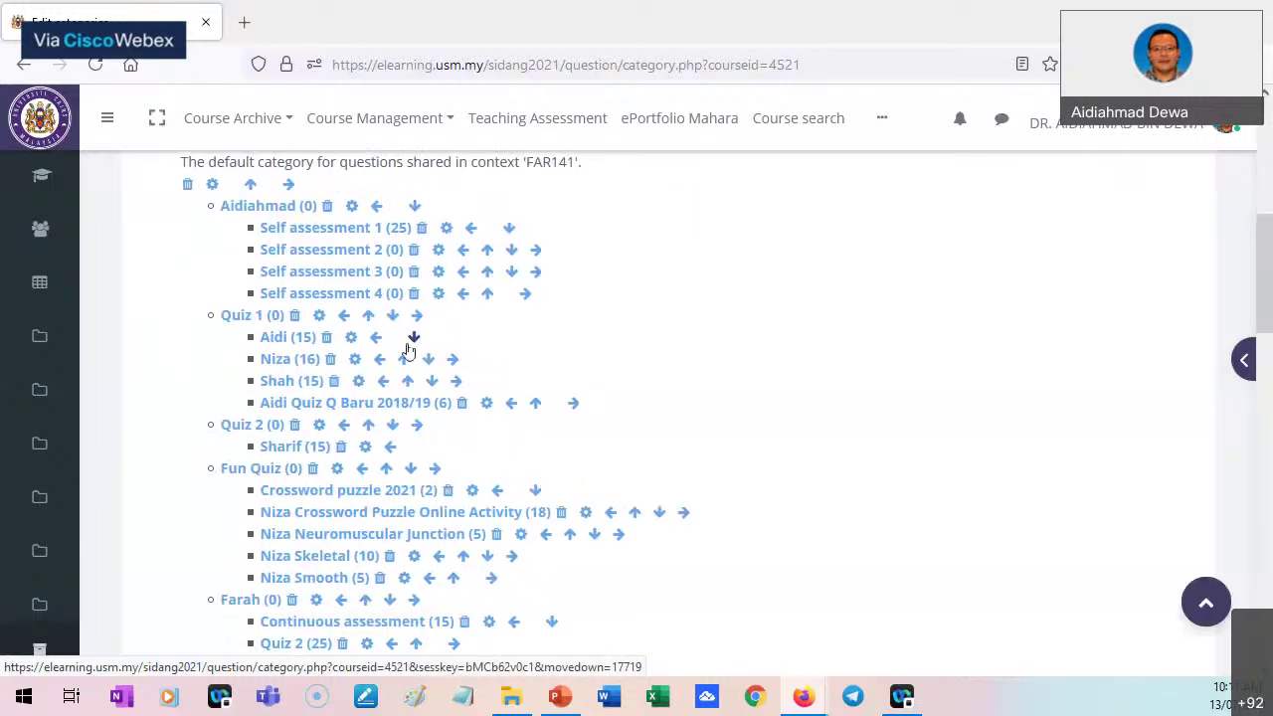
click(408, 347)
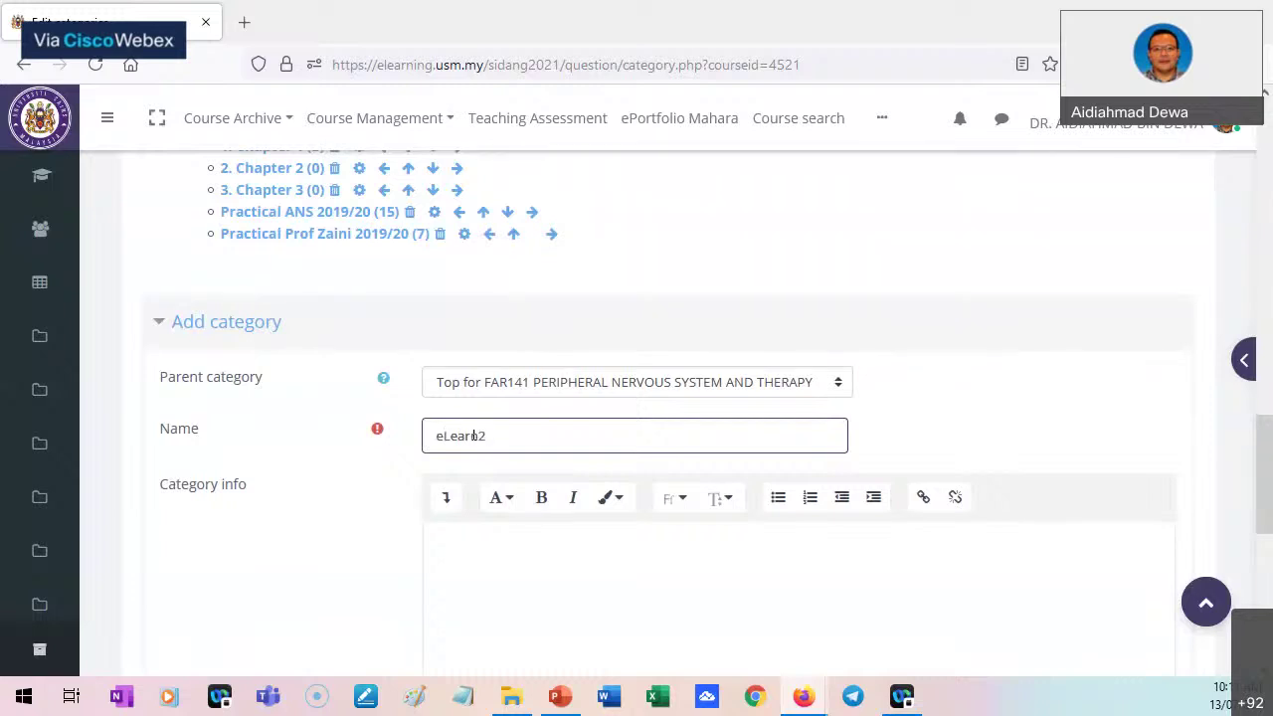
key(Return)
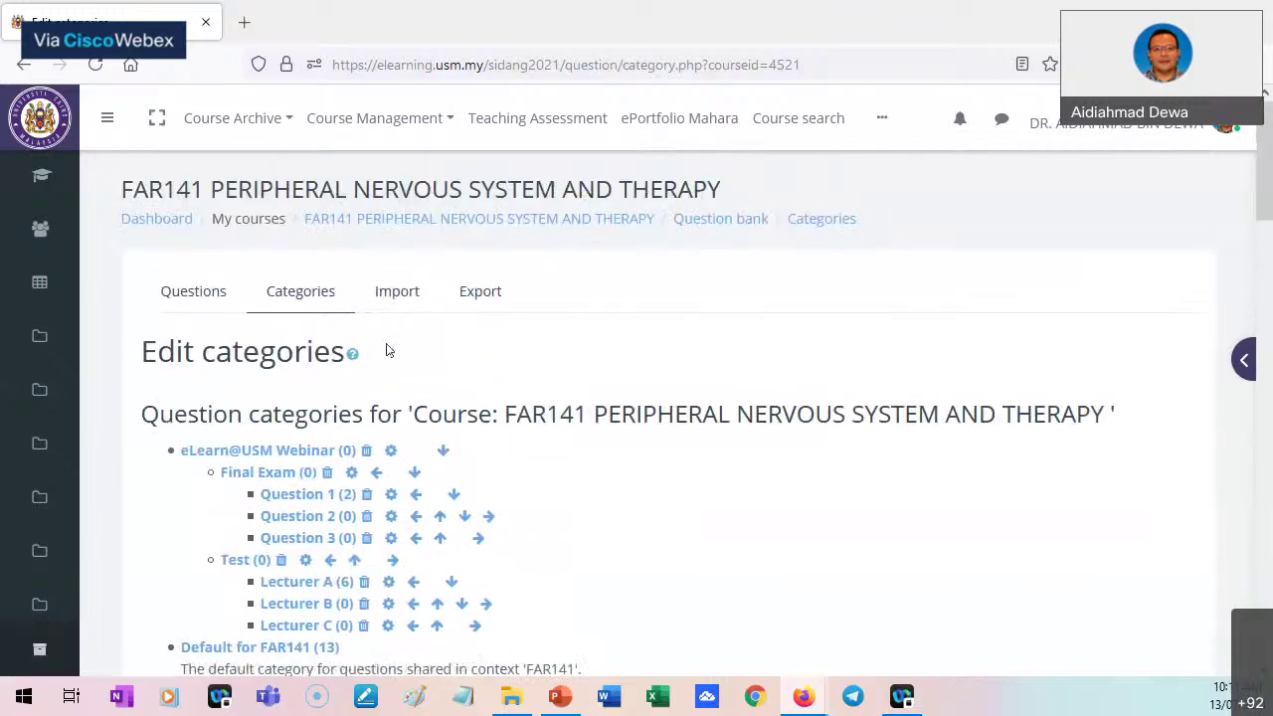
scroll(389, 350, down, 15)
scroll(489, 455, down, 3)
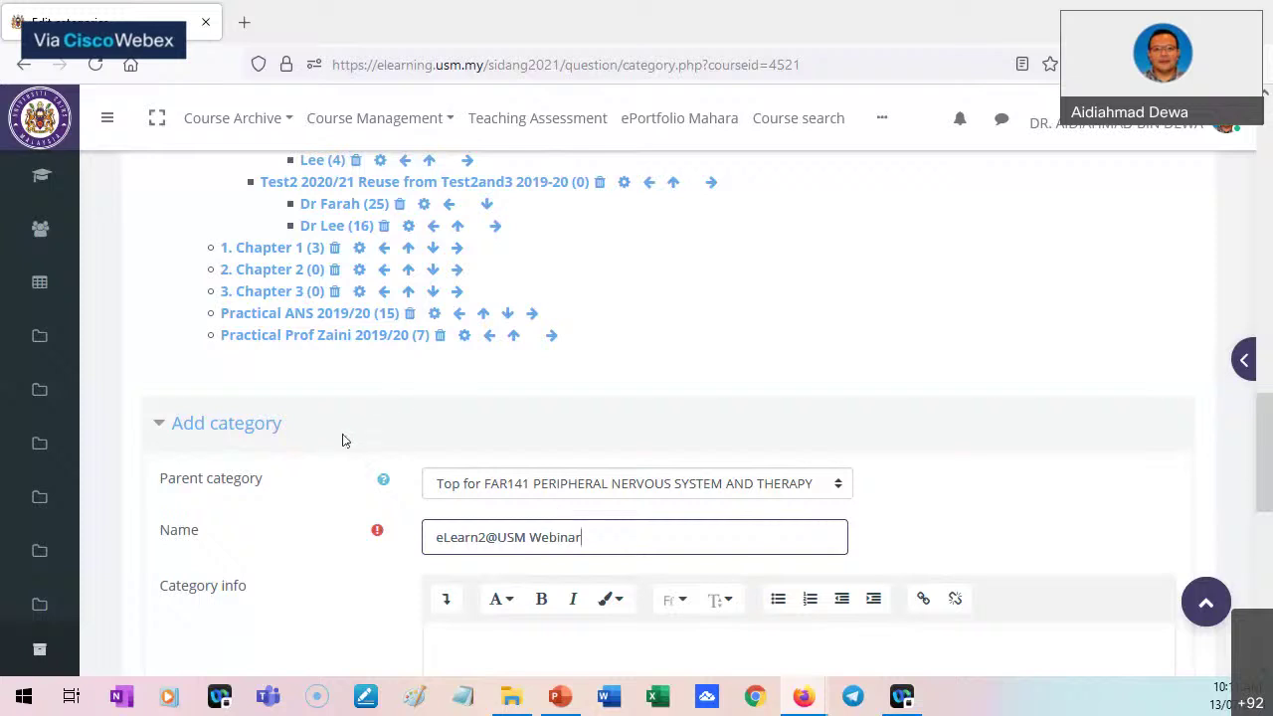
scroll(254, 539, down, 2)
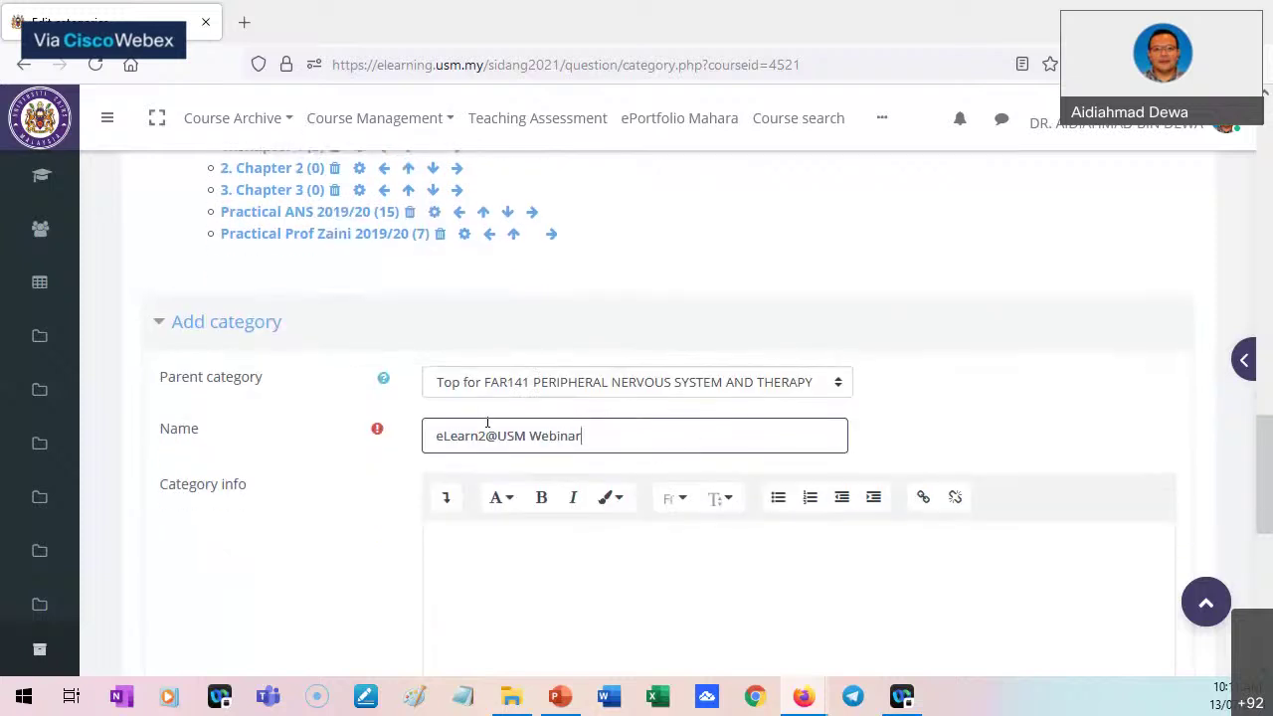
Step: Confirm the parent stays at the course's top level and select the full category name
click(542, 387)
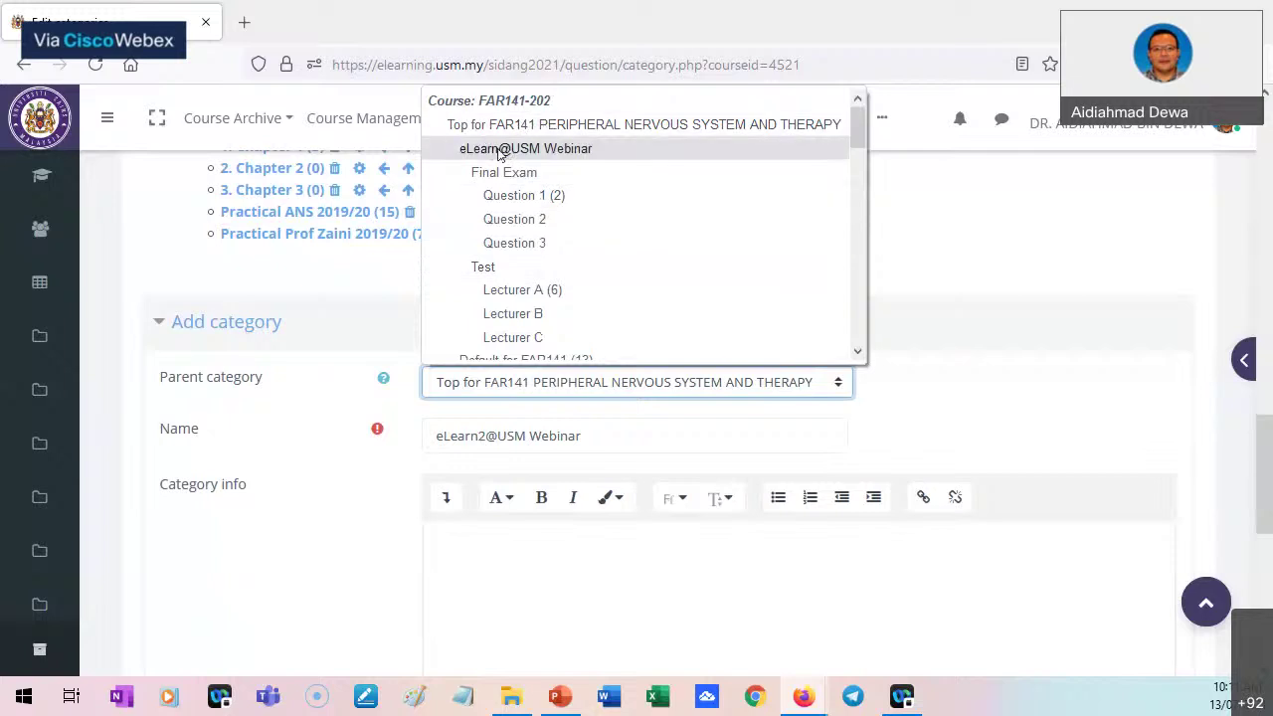
scroll(498, 174, down, 1)
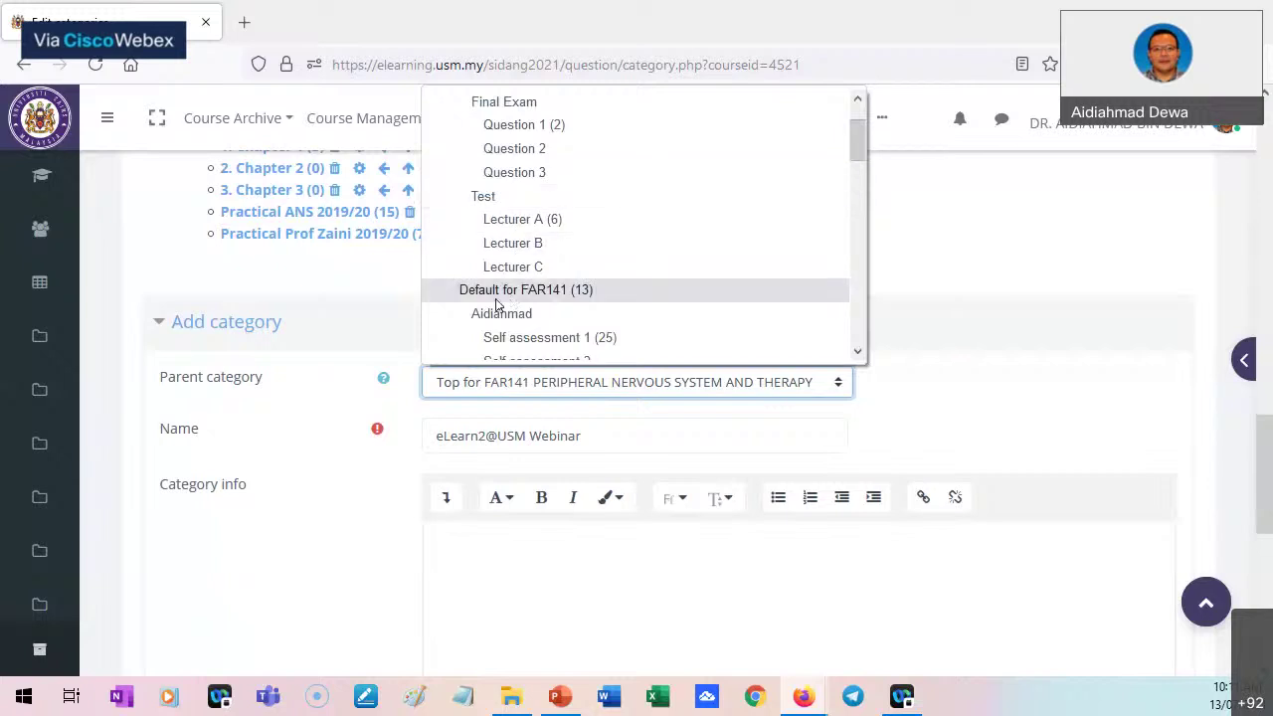
scroll(519, 266, up, 1)
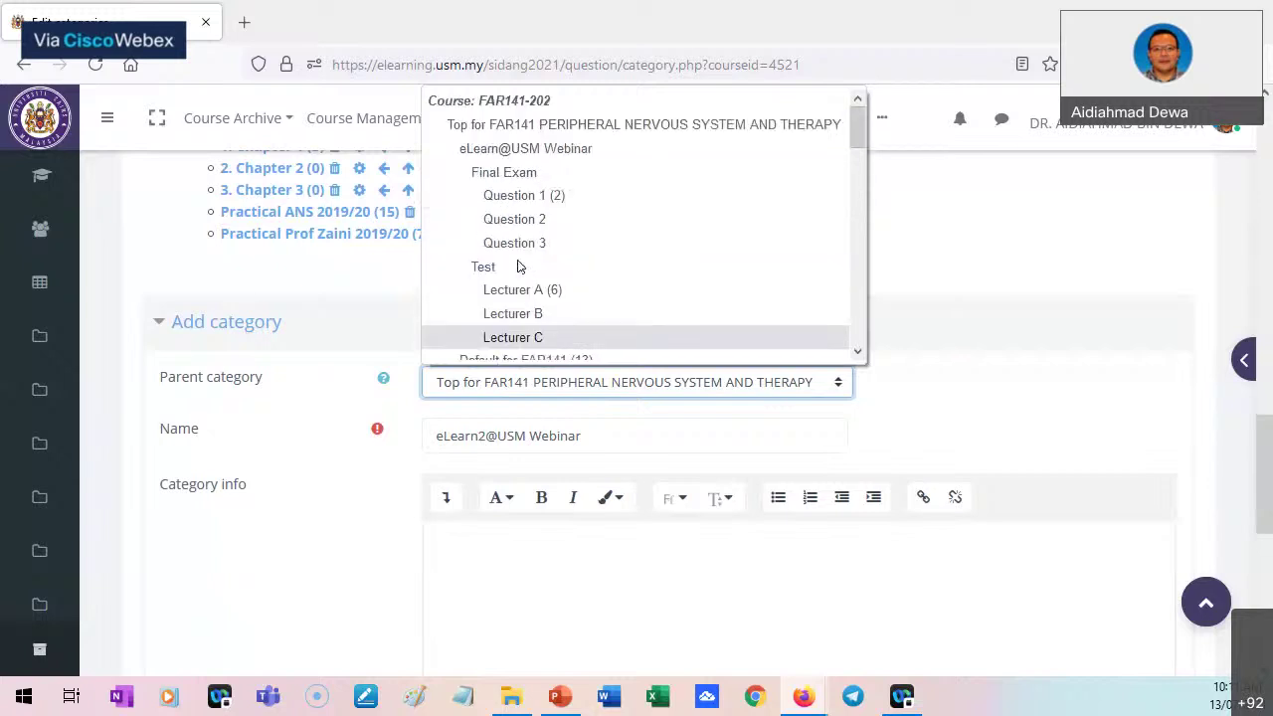
click(634, 433)
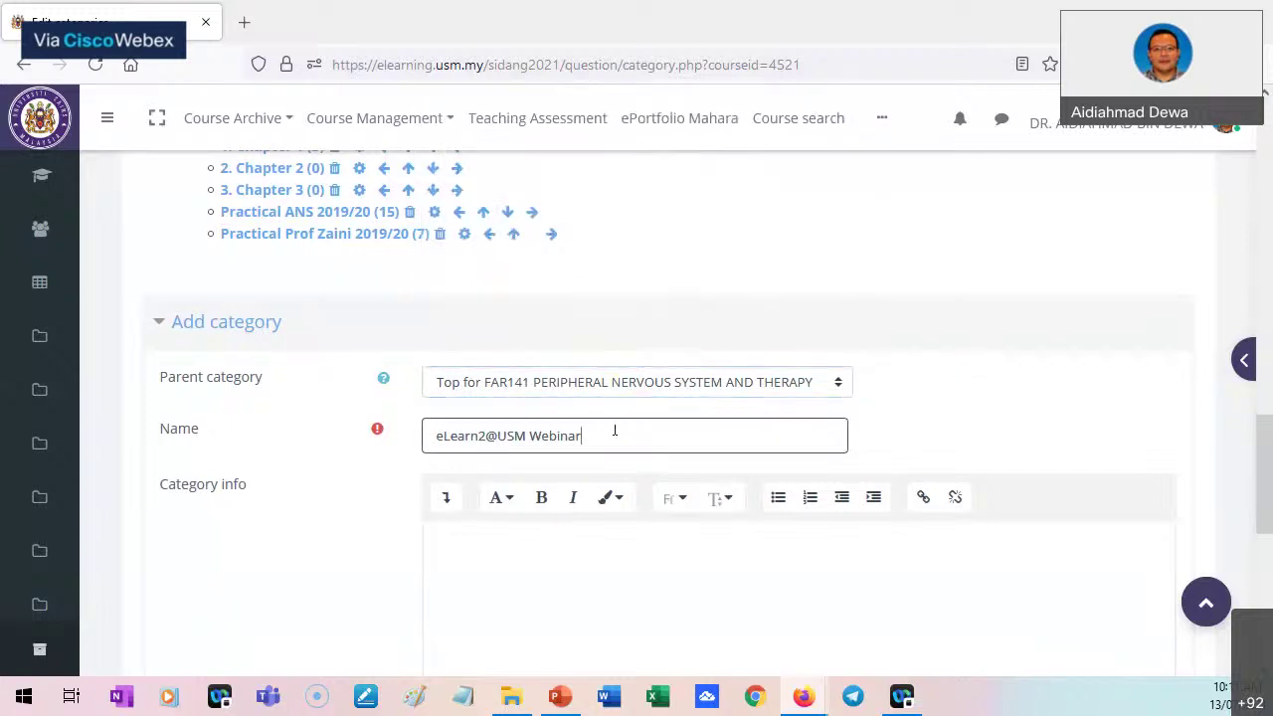
drag(607, 440, 408, 431)
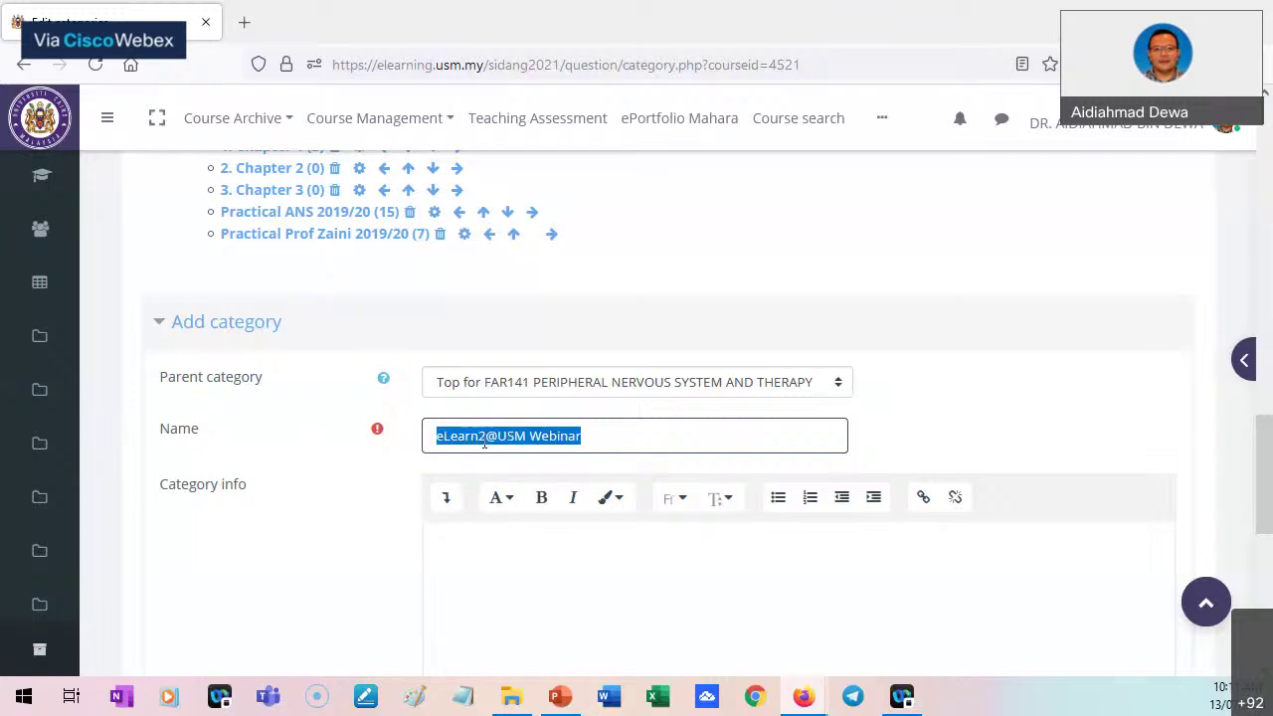
scroll(347, 482, down, 3)
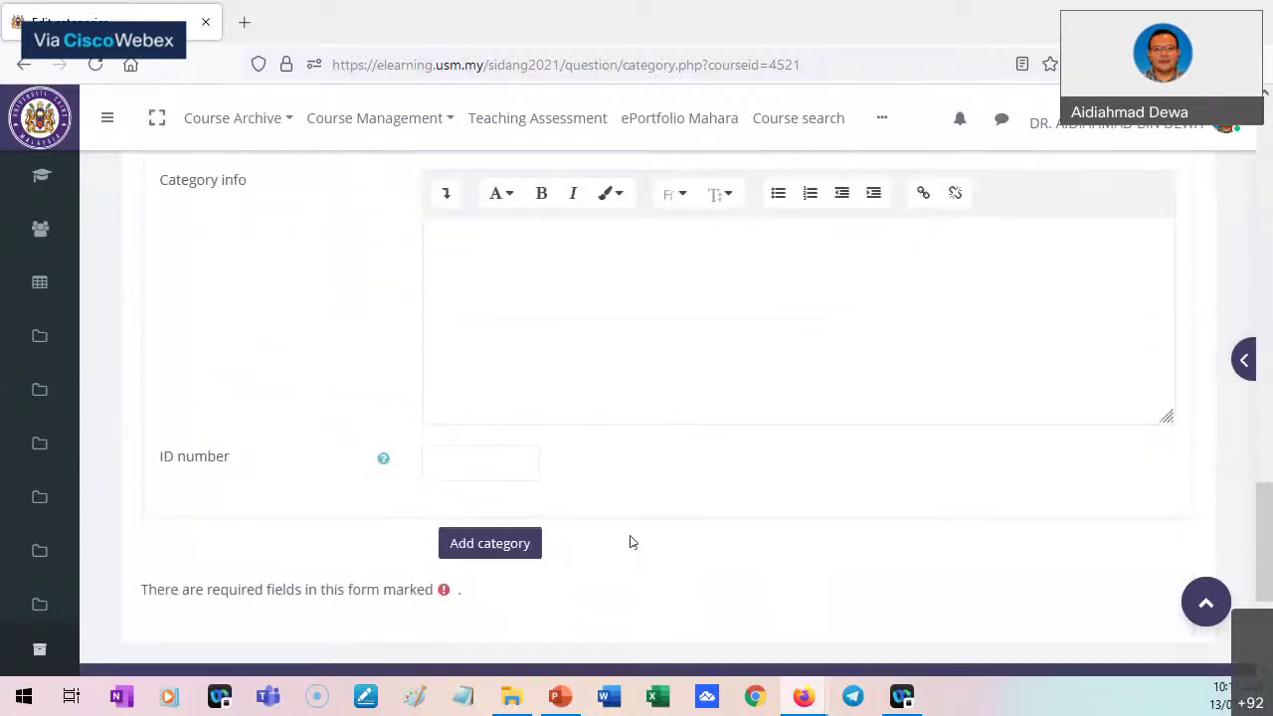
Step: Save the eLearn2@USM Webinar category and scroll to its entry at the list's bottom
click(500, 554)
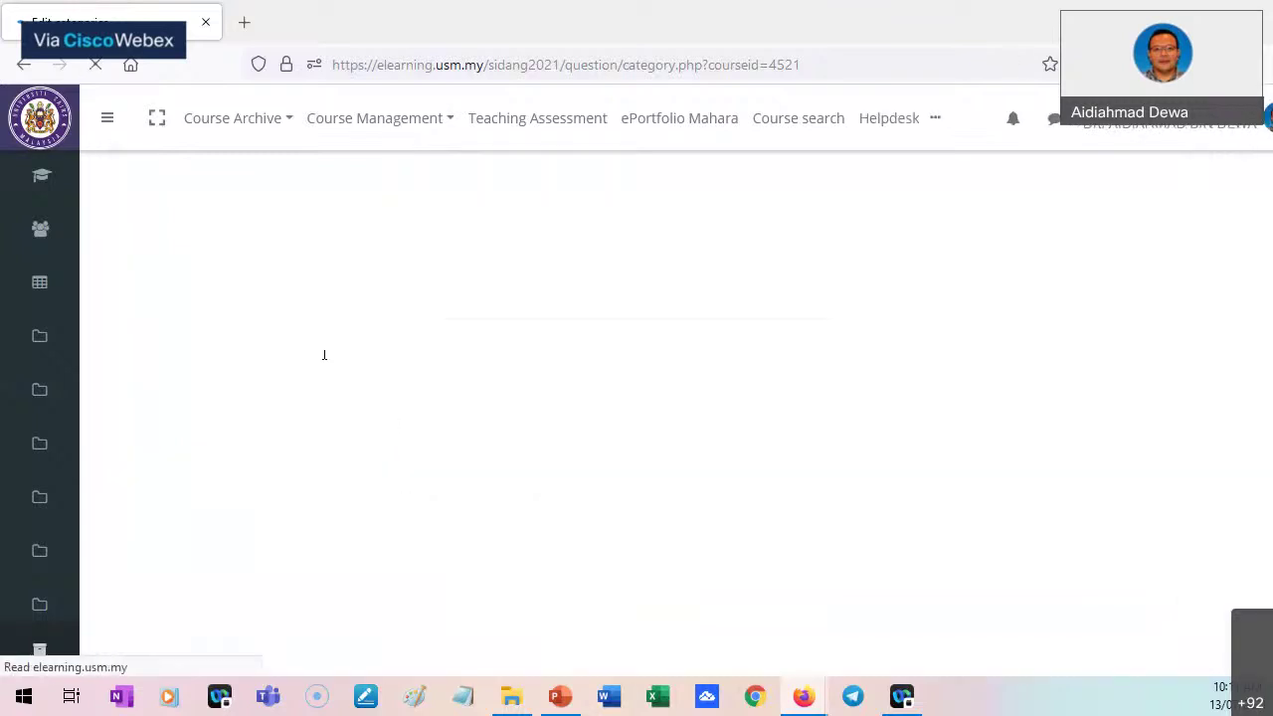
scroll(281, 549, down, 1)
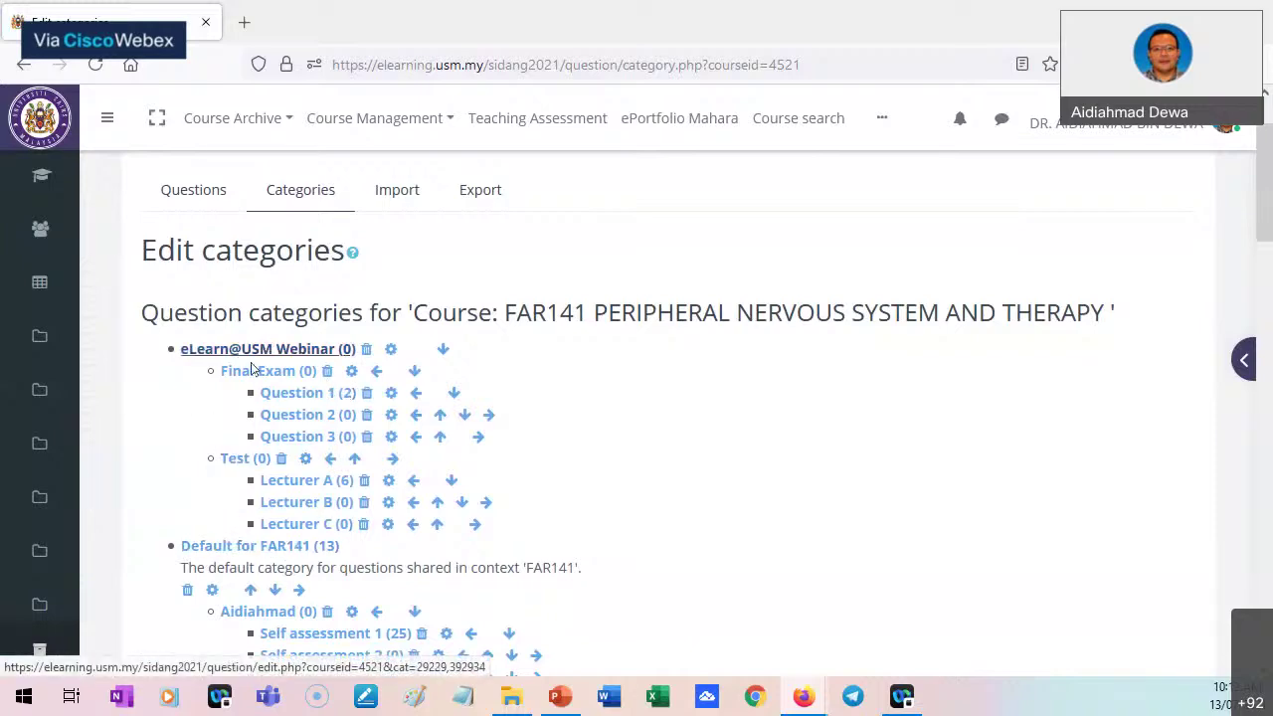
scroll(254, 370, down, 3)
scroll(263, 373, up, 3)
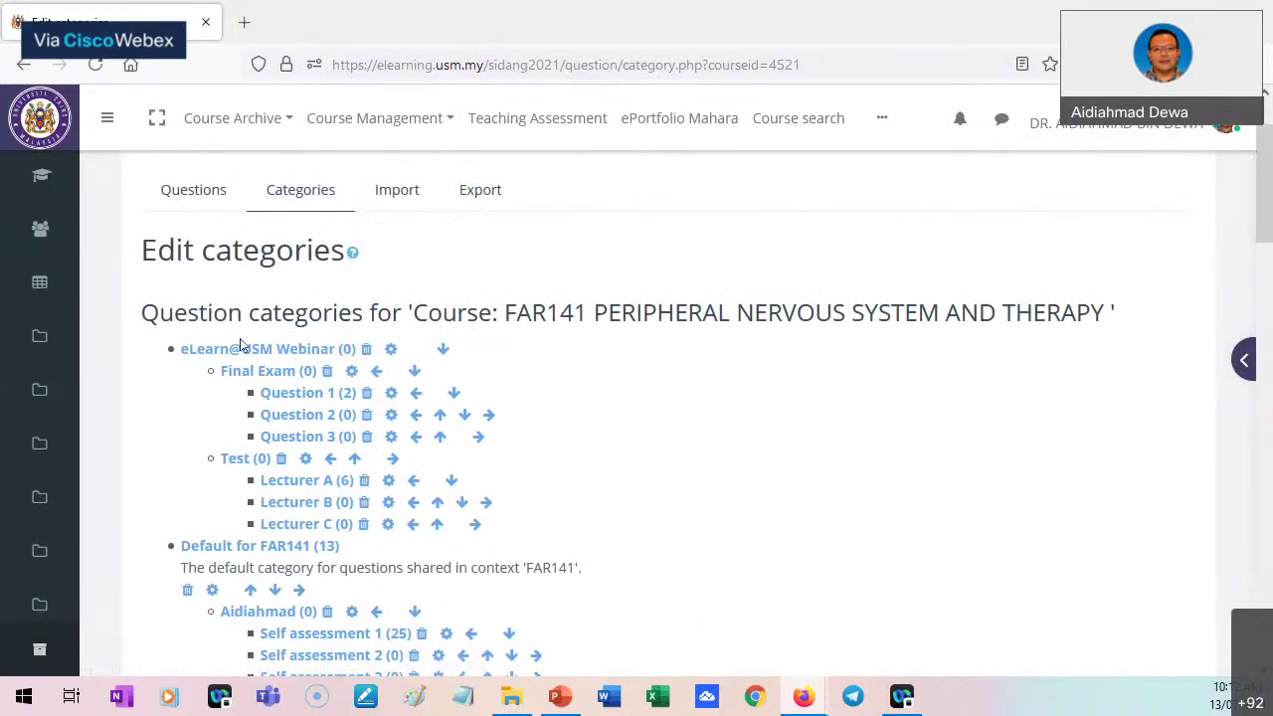
scroll(253, 416, down, 12)
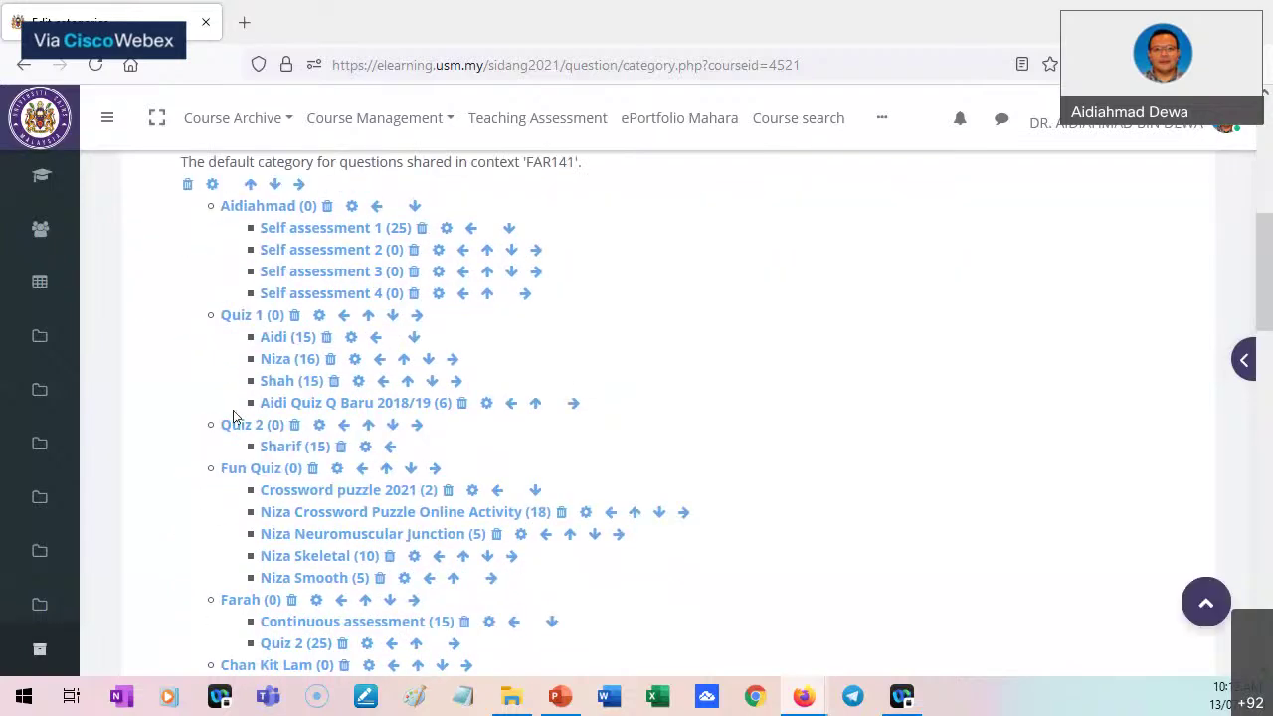
scroll(238, 415, down, 2)
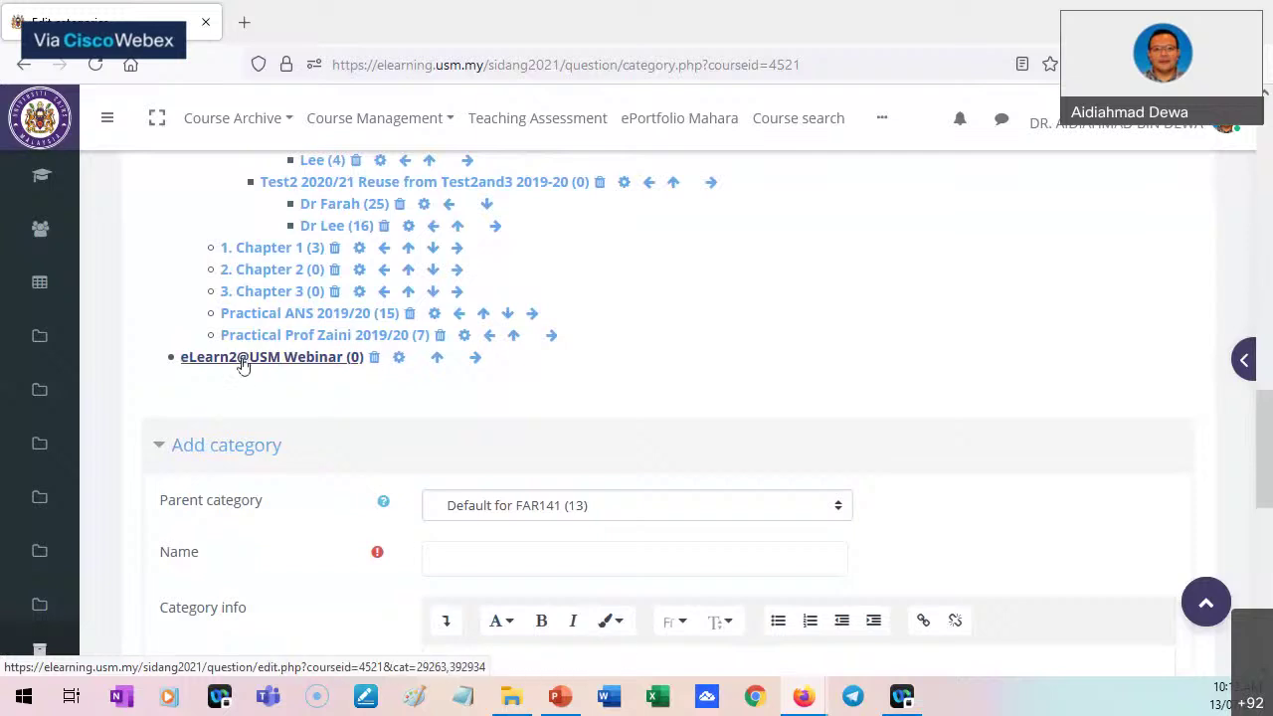
scroll(249, 369, down, 1)
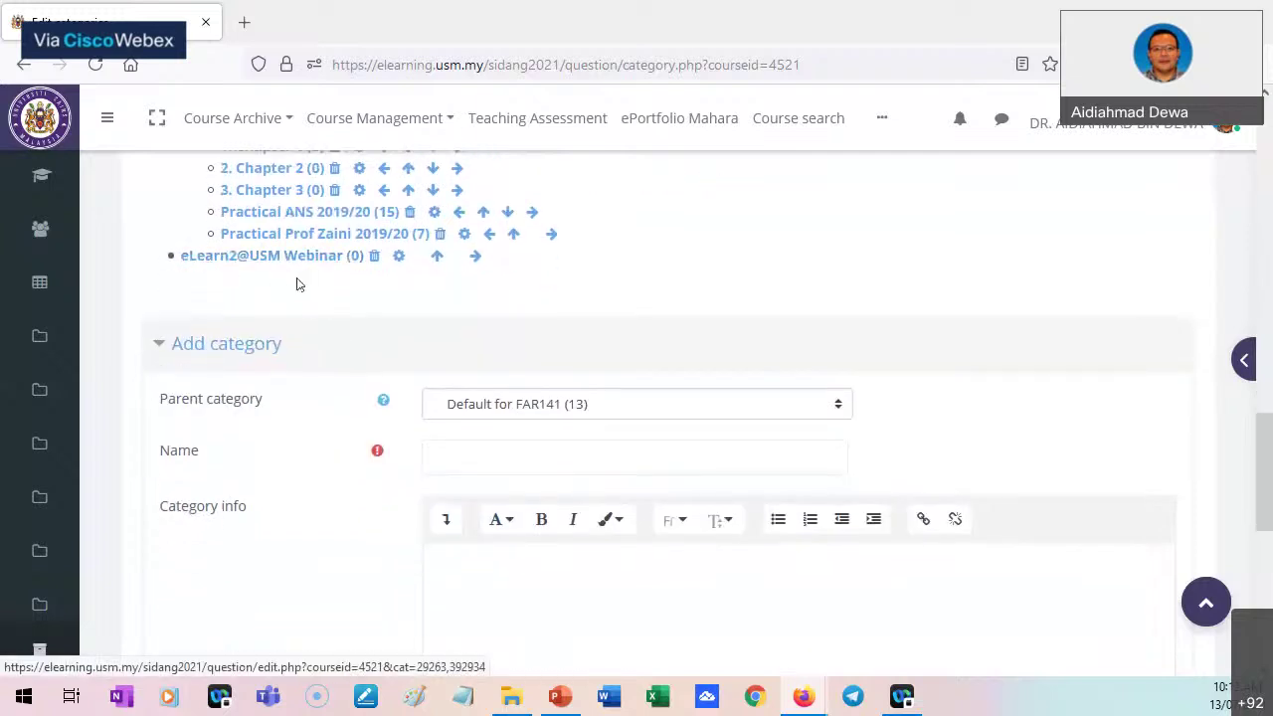
scroll(270, 290, up, 2)
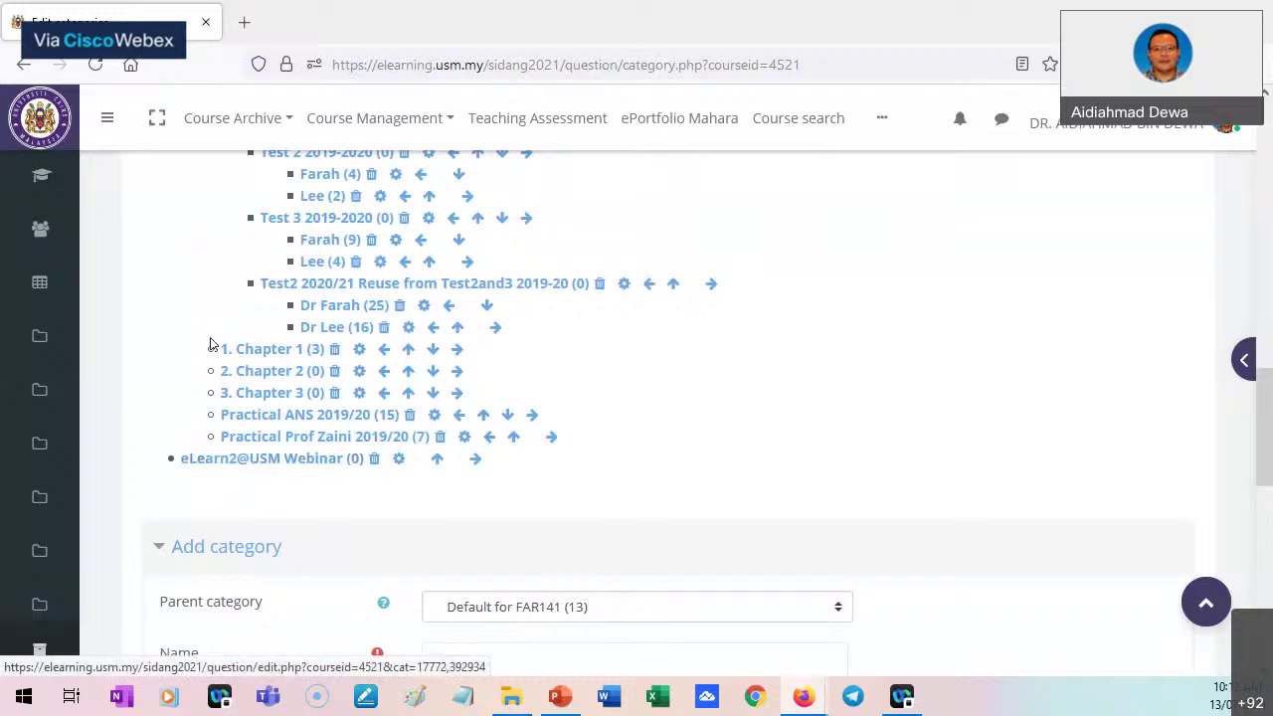
scroll(206, 337, up, 15)
scroll(222, 248, down, 2)
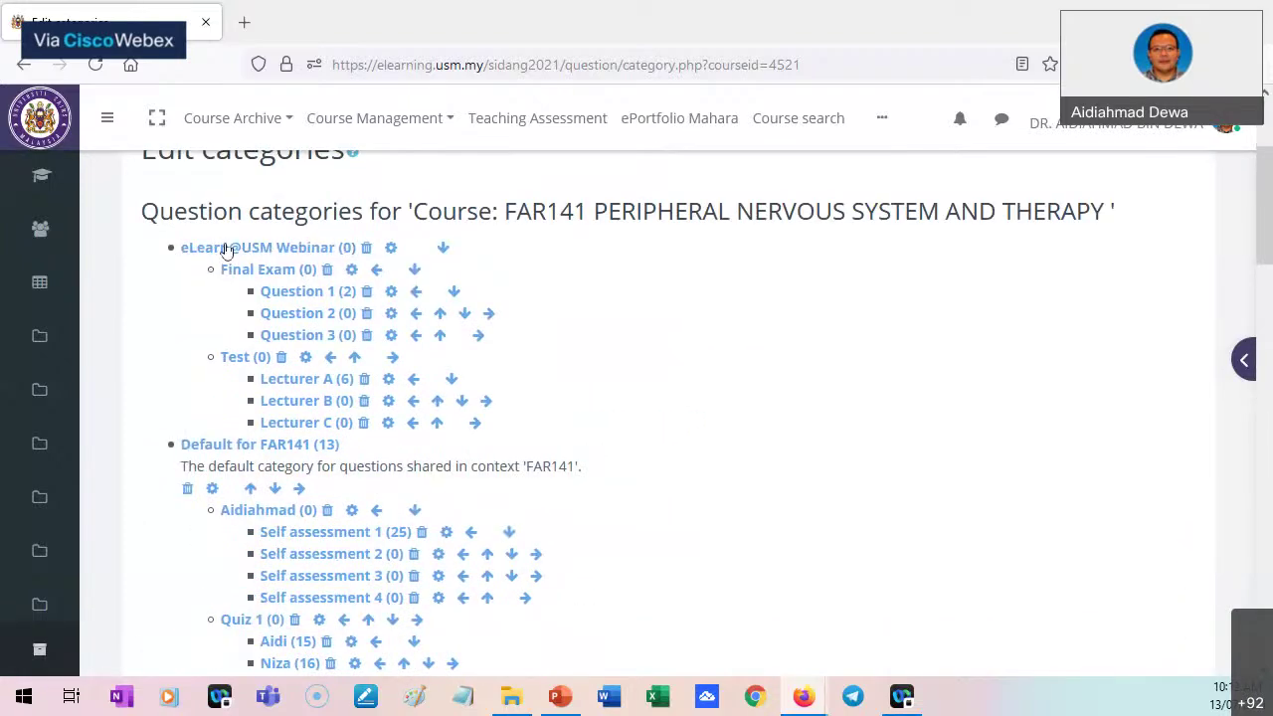
scroll(305, 379, down, 5)
scroll(298, 376, down, 8)
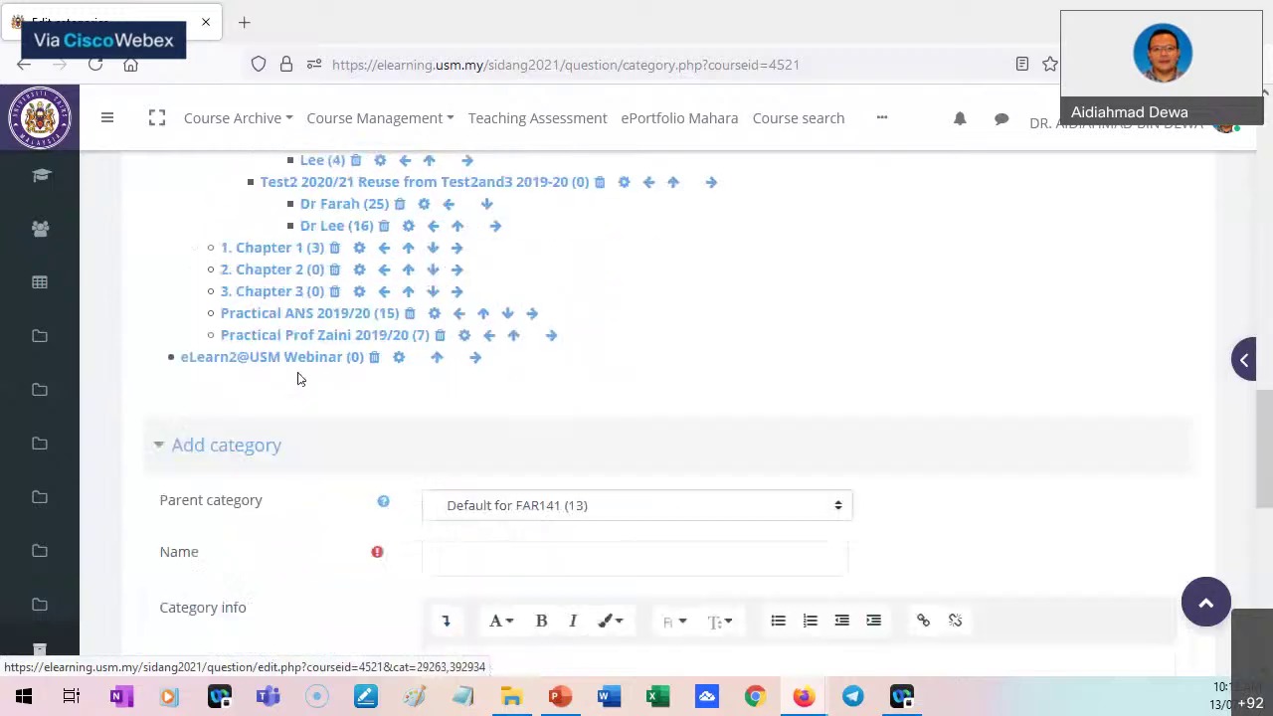
scroll(588, 387, up, 1)
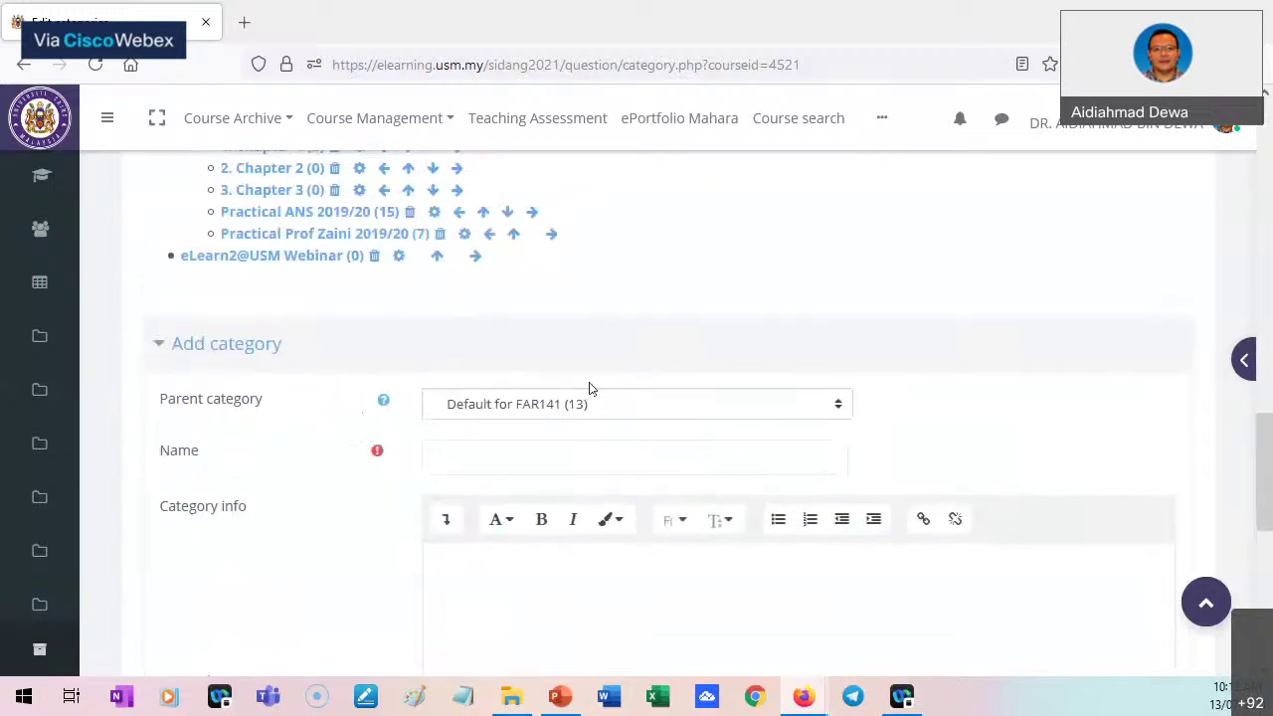
Step: Move eLearn2@USM Webinar up one place, above Default for FAR141
click(439, 258)
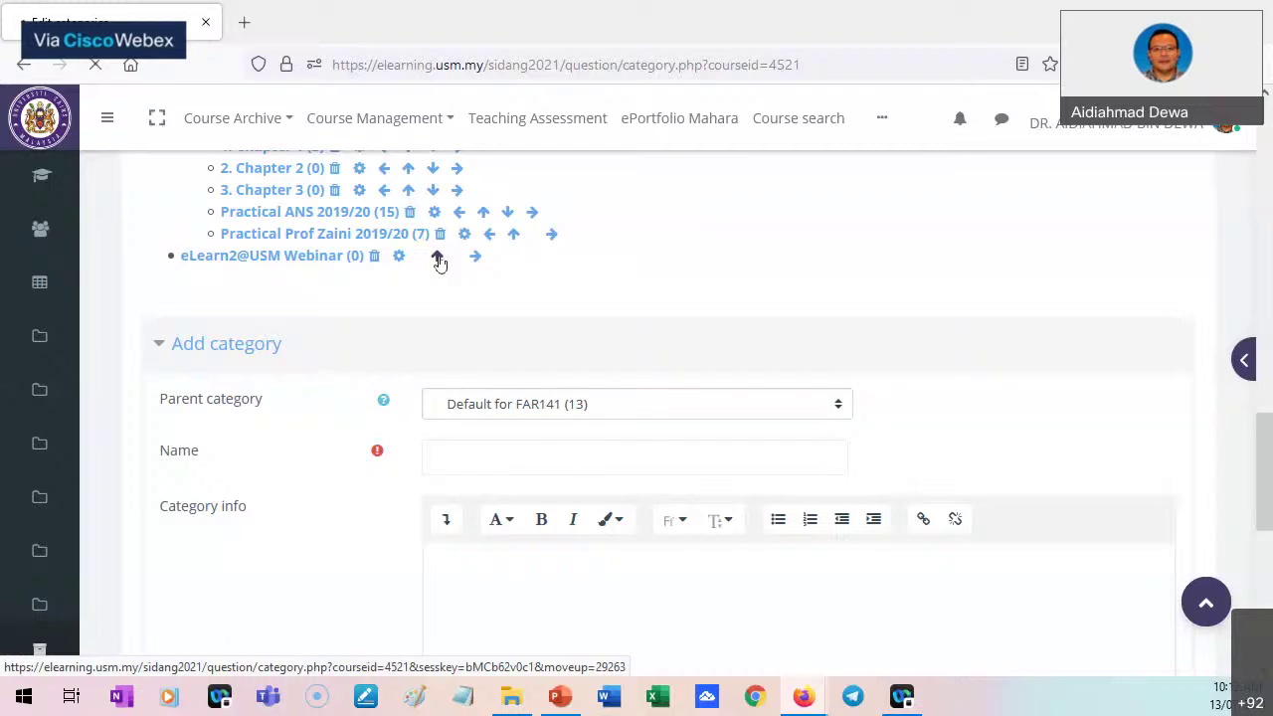
scroll(225, 396, down, 2)
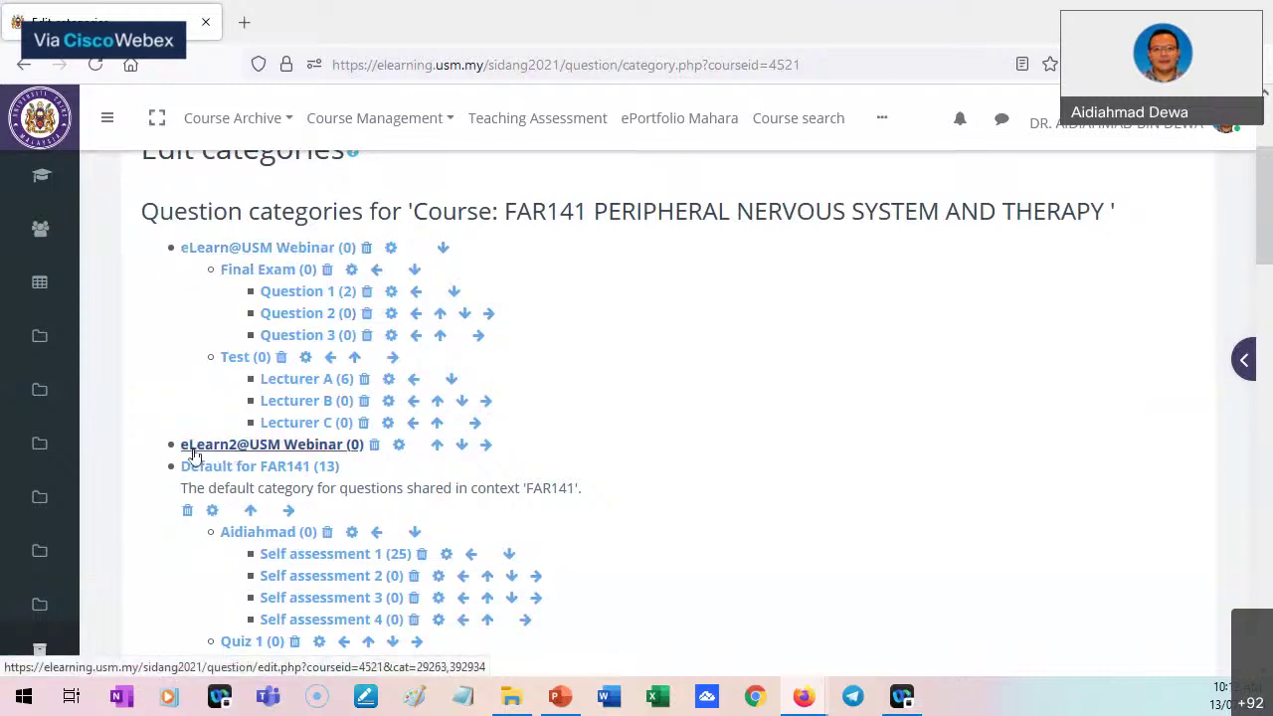
scroll(255, 460, up, 2)
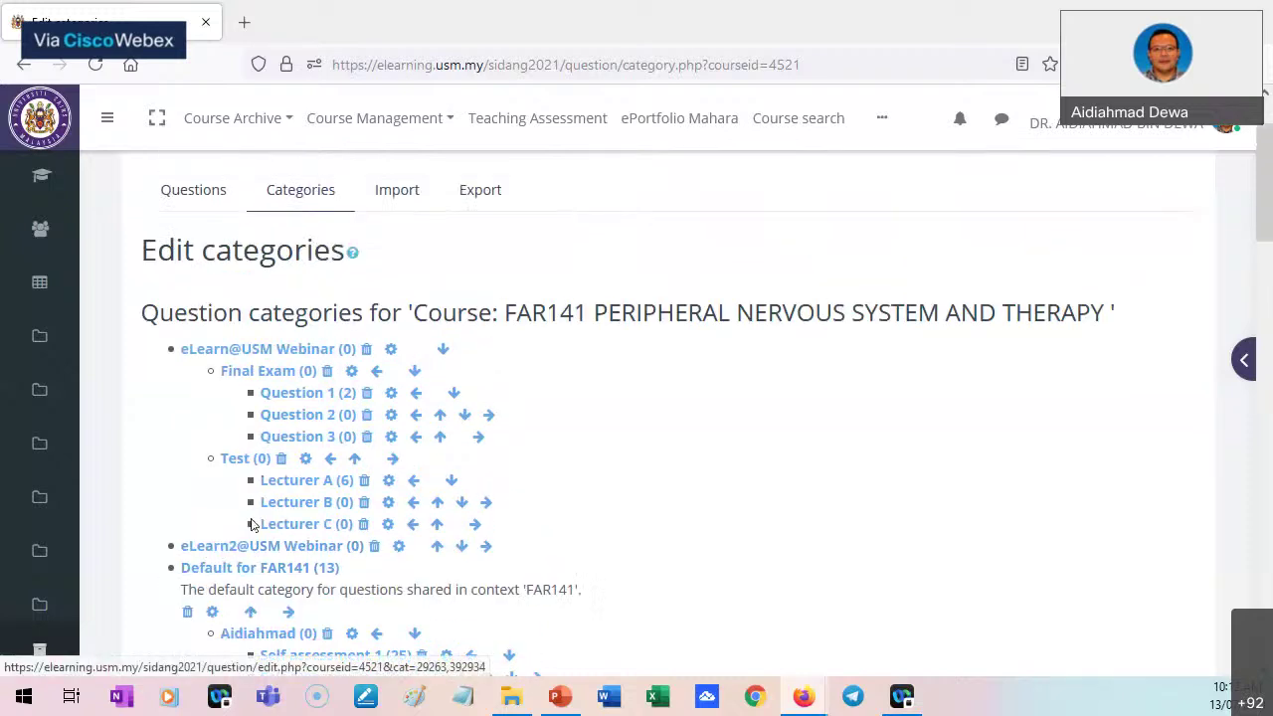
scroll(185, 369, down, 2)
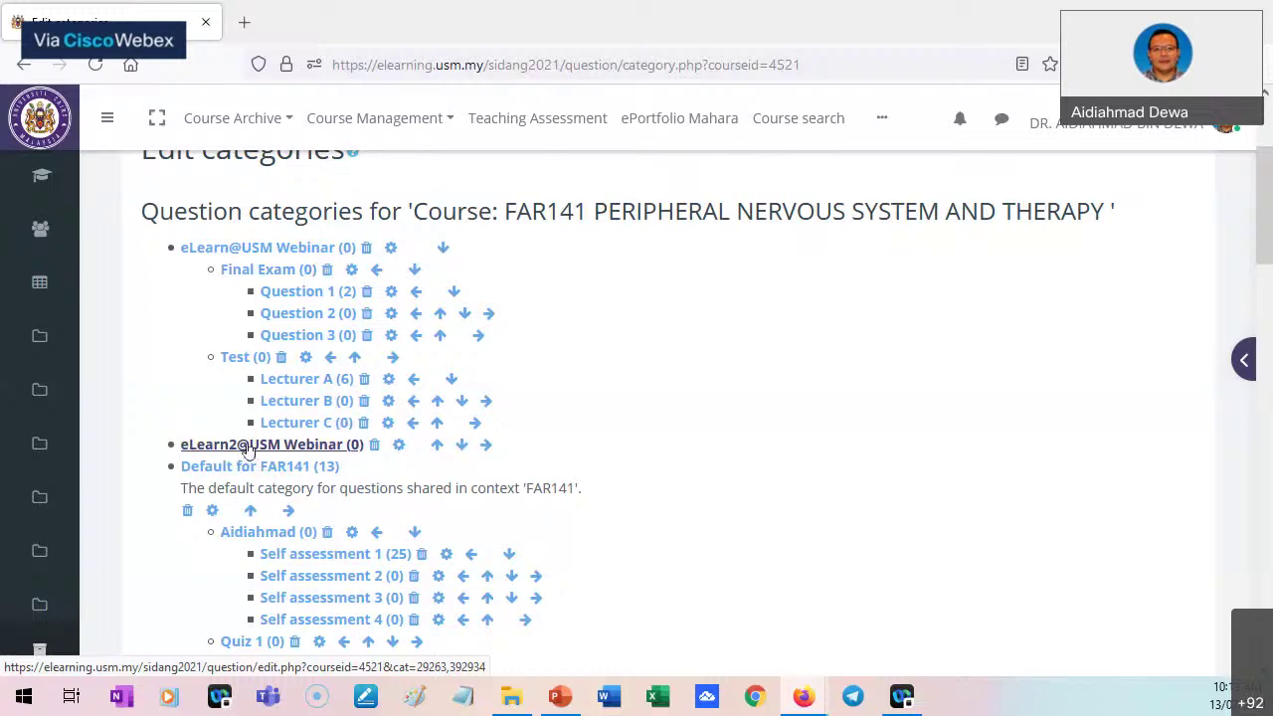
Step: Open the question list of the empty eLearn2@USM Webinar (0) category
click(249, 447)
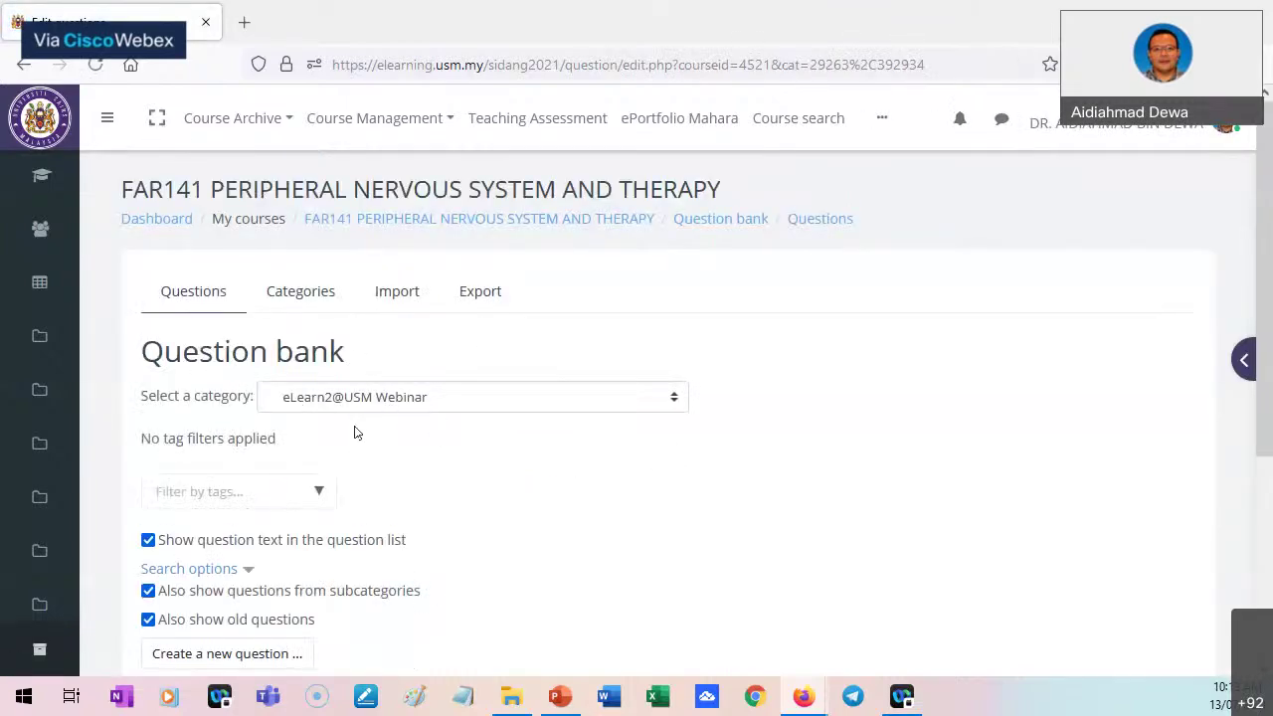
scroll(356, 433, down, 3)
scroll(355, 421, up, 2)
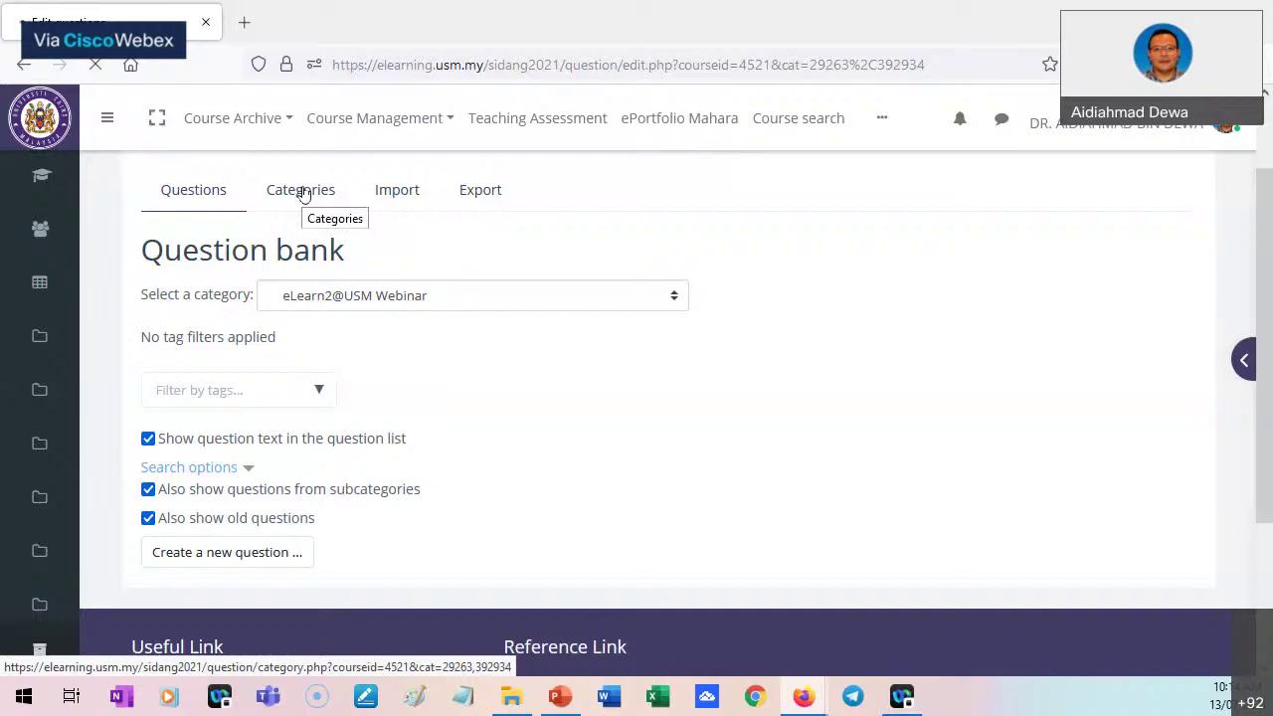
Step: Return to the Categories page and scroll to the Add category form, parent eLearn2@USM Webinar
click(305, 192)
scroll(329, 366, down, 10)
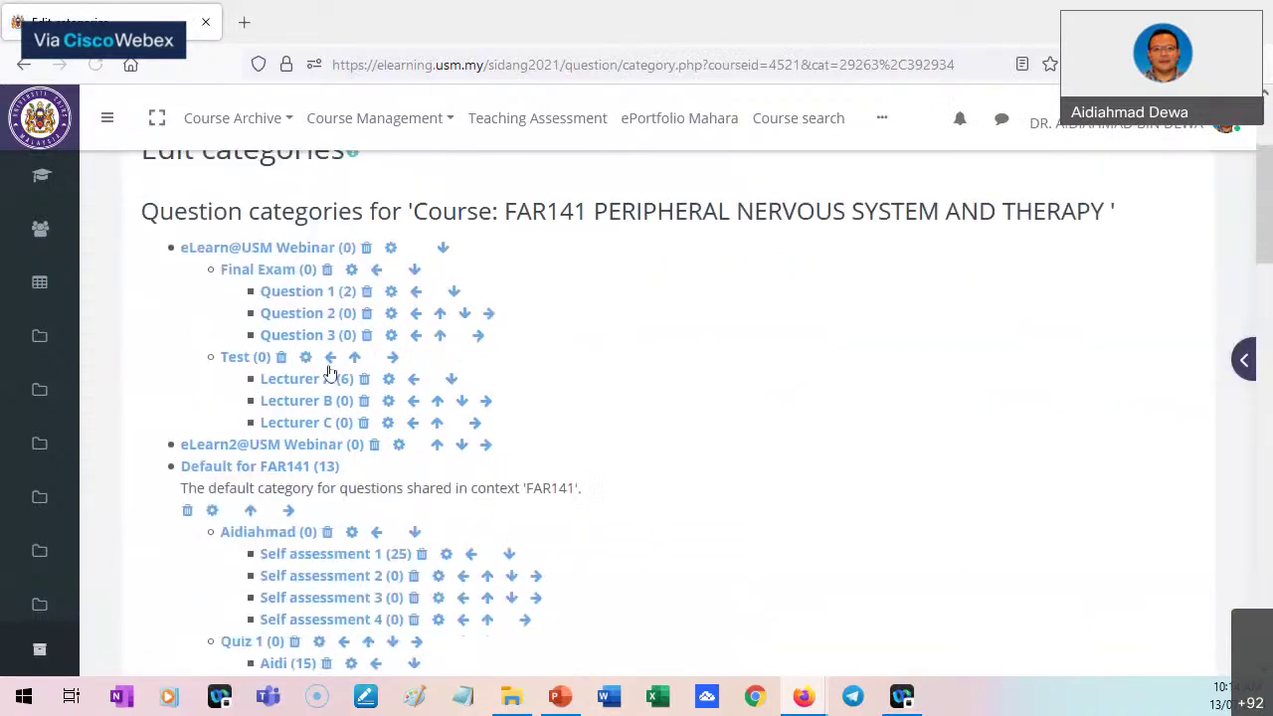
scroll(328, 363, down, 3)
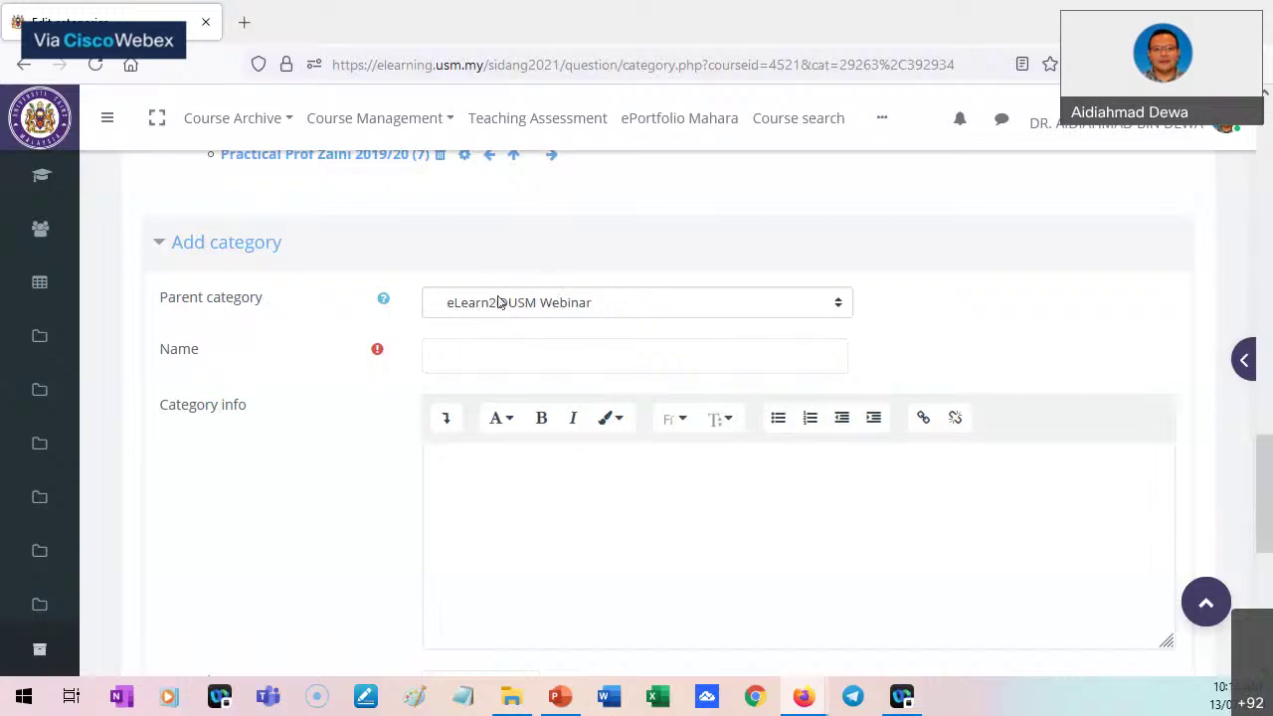
scroll(326, 340, up, 10)
scroll(329, 335, up, 5)
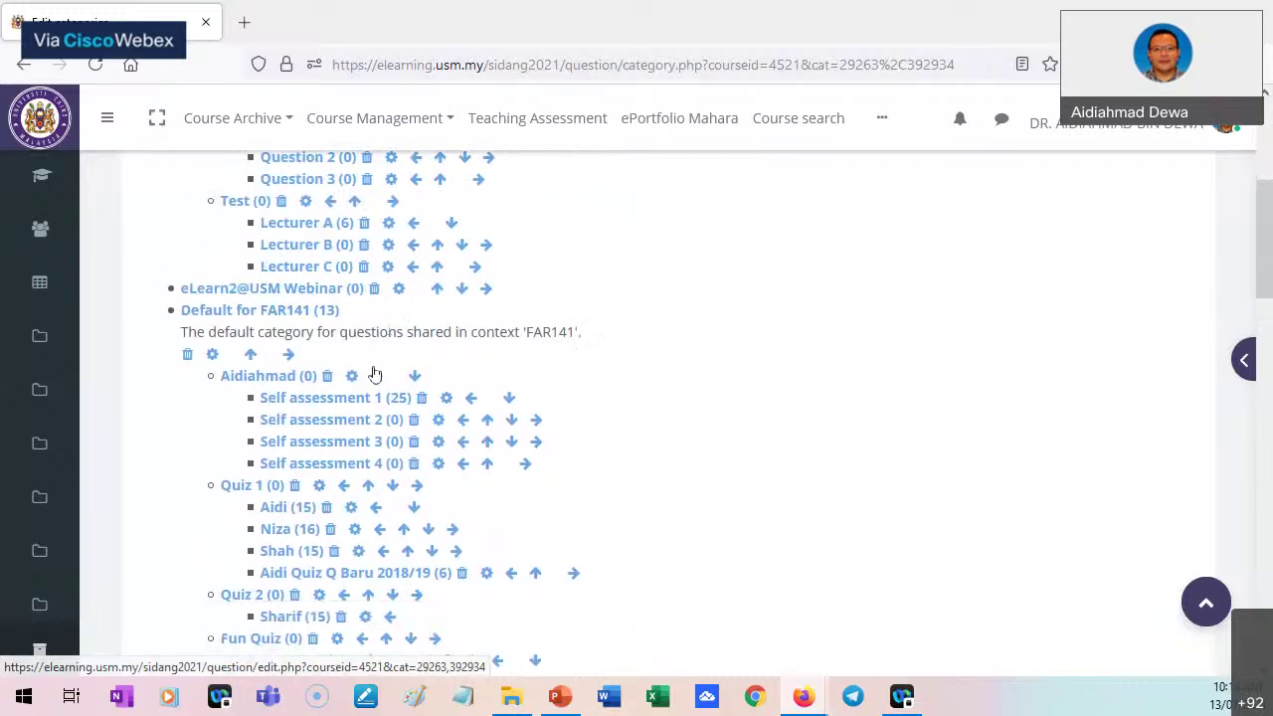
scroll(303, 316, down, 2)
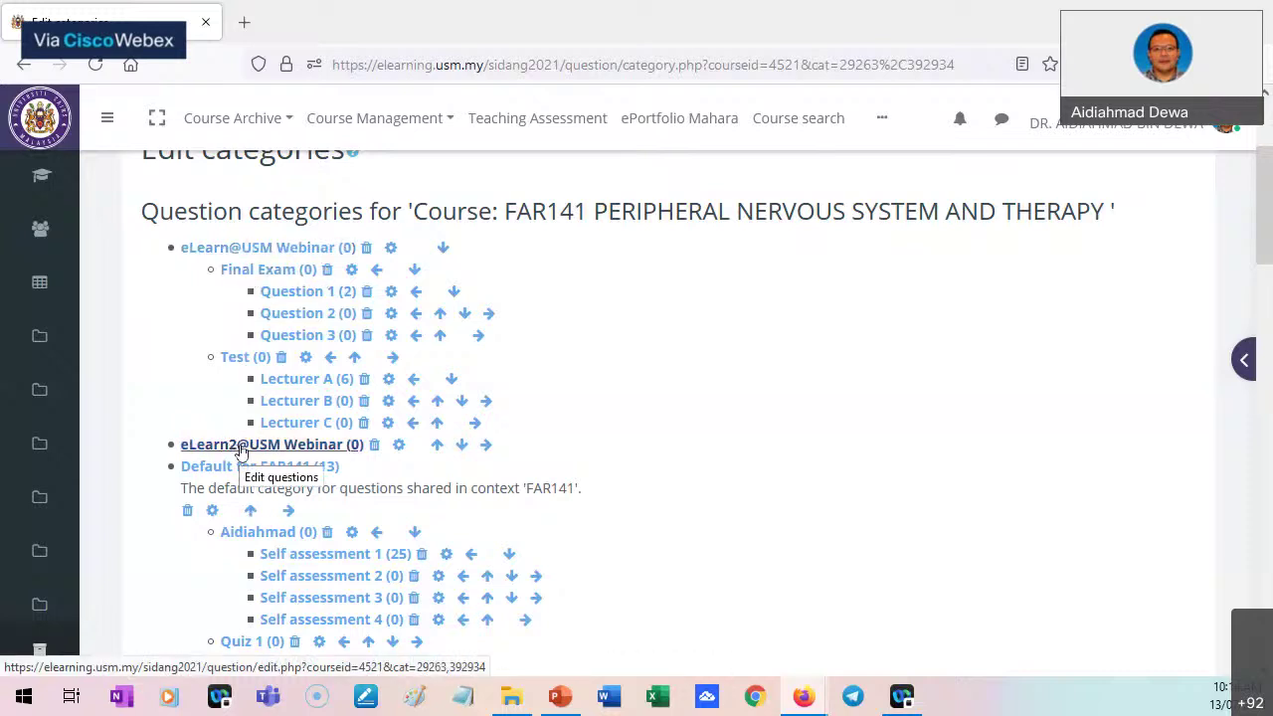
scroll(448, 406, down, 5)
scroll(531, 443, down, 9)
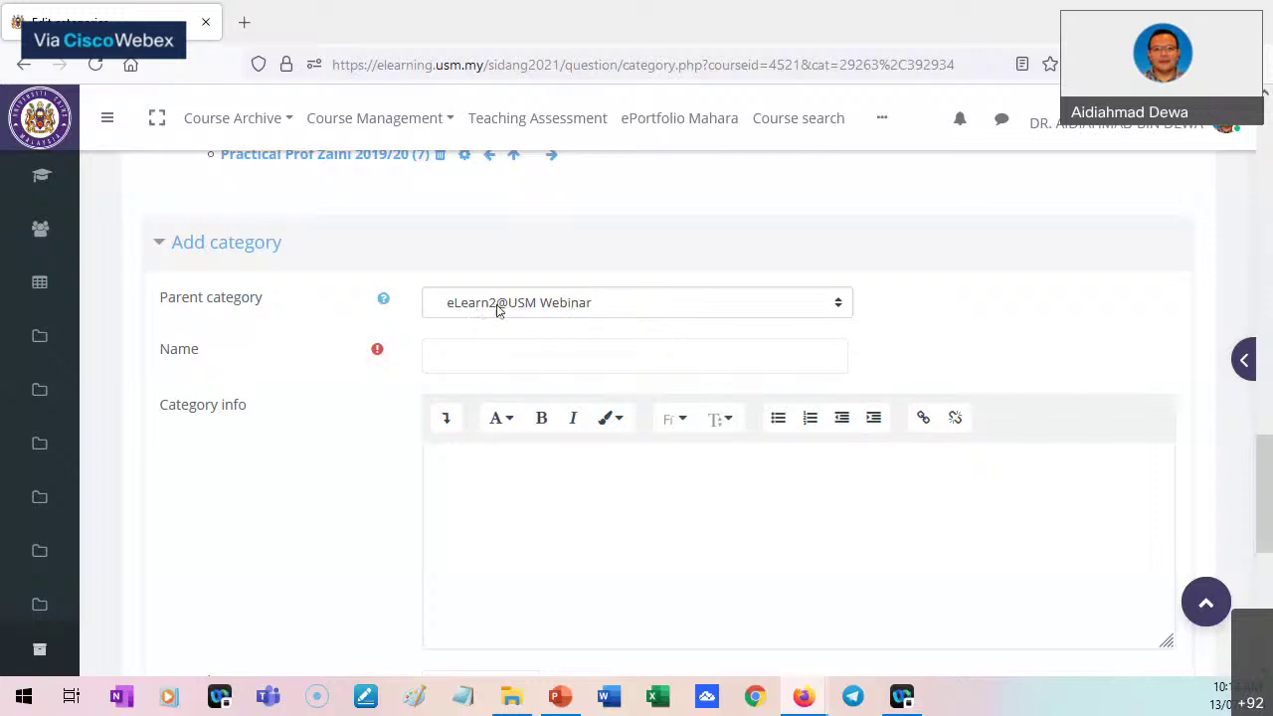
Step: Name the new subcategory 'Final Exam' under eLearn2@USM Webinar and add it
click(484, 355)
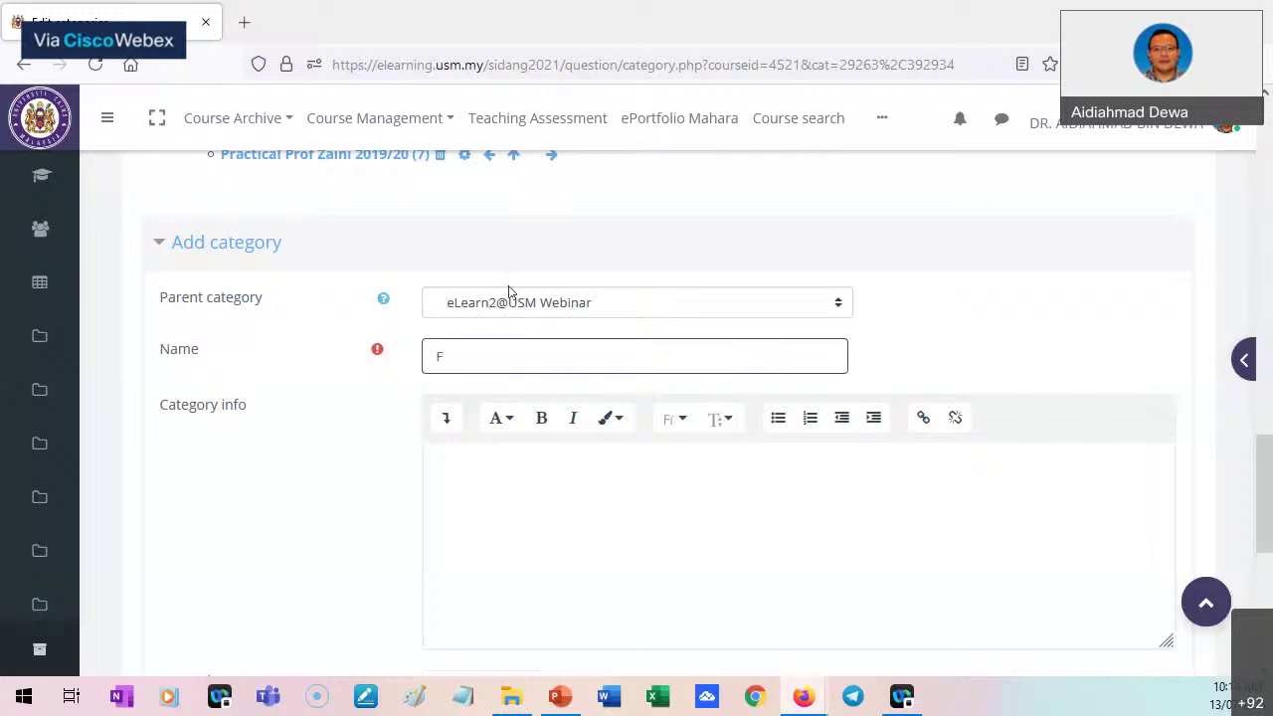
scroll(465, 460, up, 15)
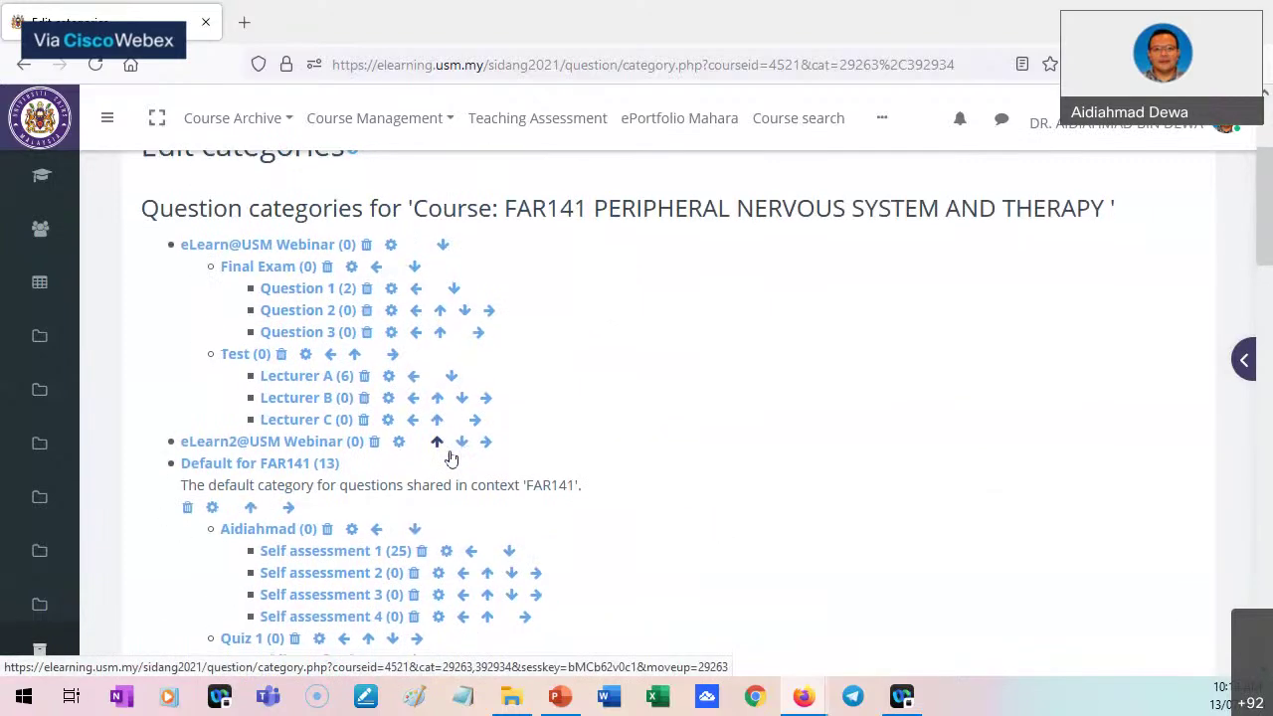
scroll(449, 452, down, 12)
scroll(450, 452, down, 10)
scroll(507, 421, up, 10)
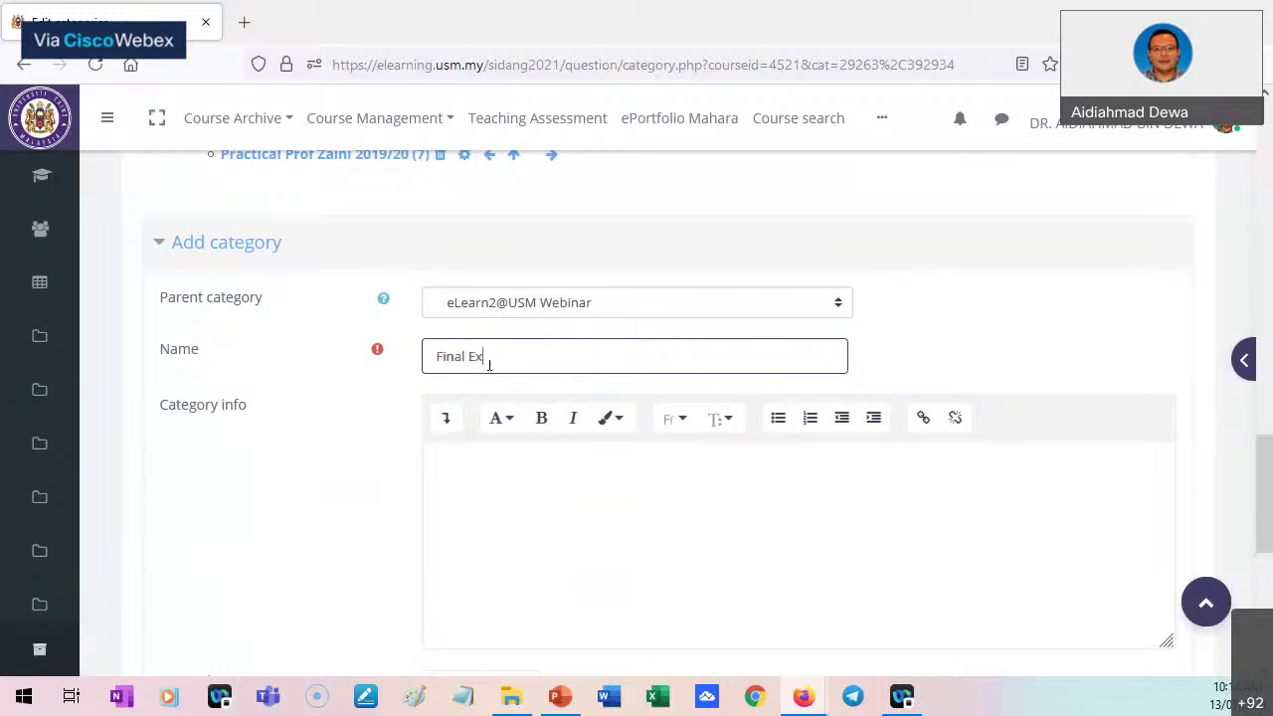
scroll(471, 394, down, 2)
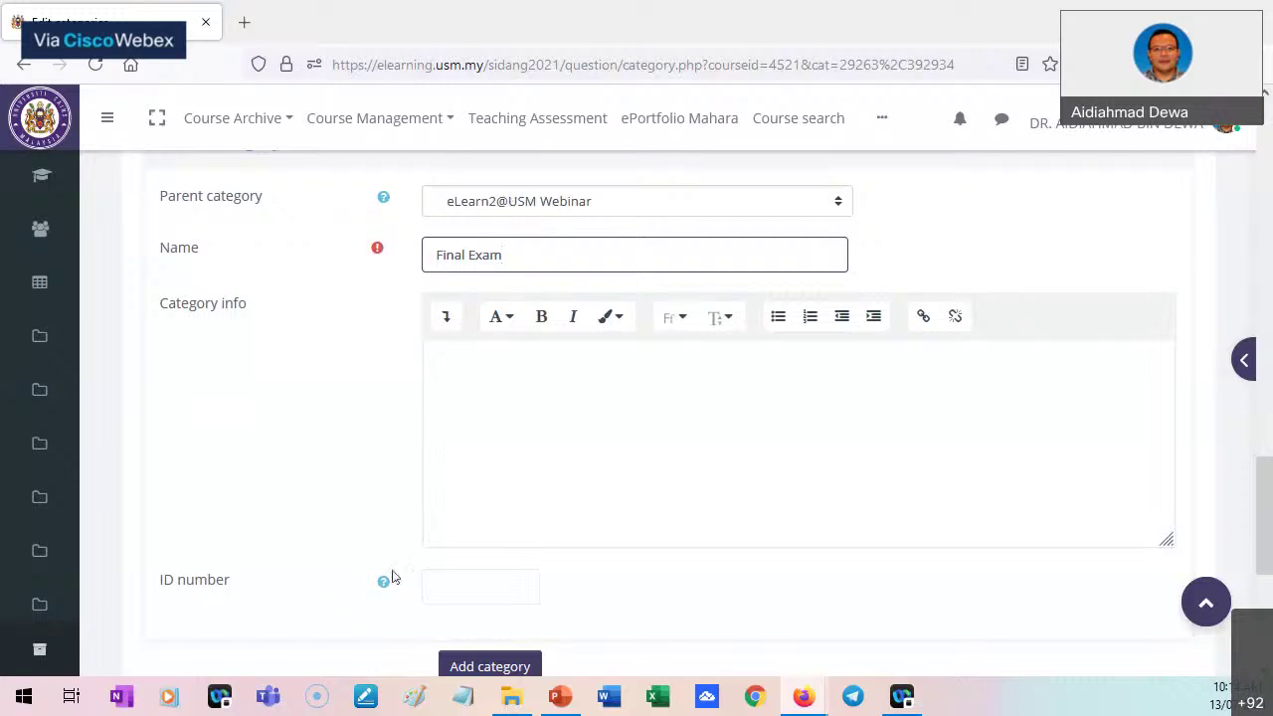
scroll(389, 583, down, 2)
scroll(503, 338, up, 2)
click(502, 666)
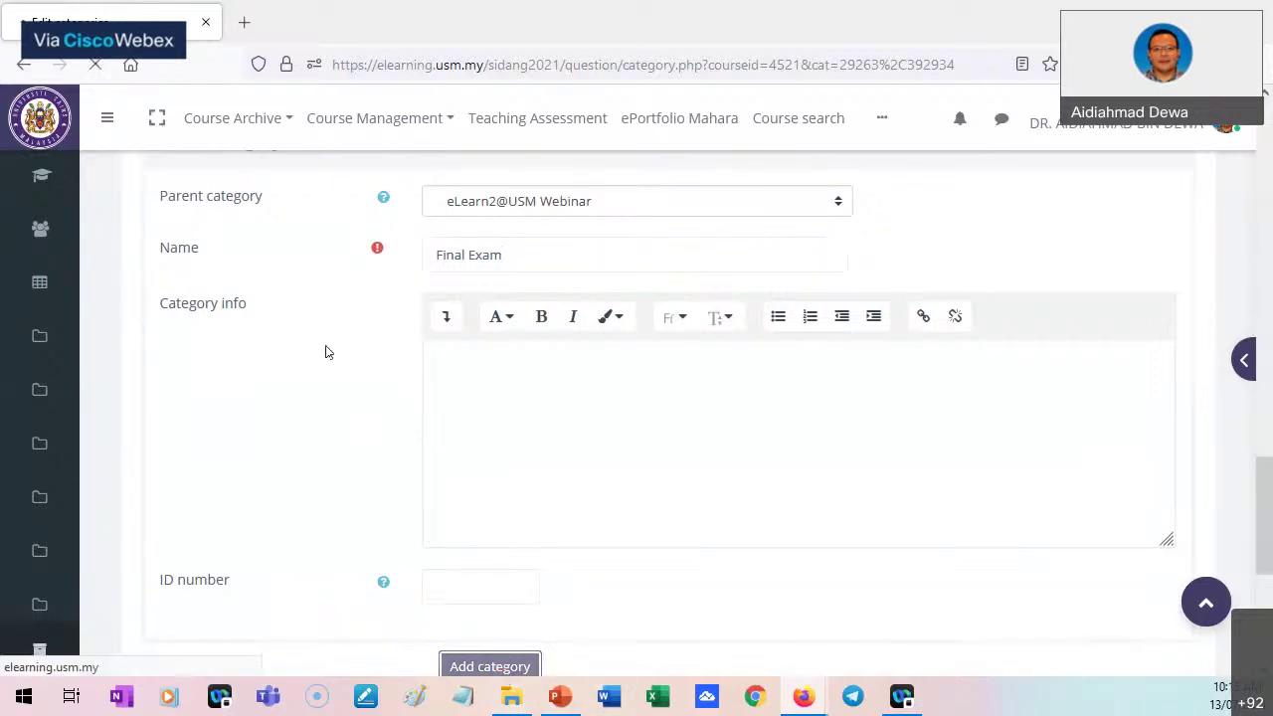
Step: Choose Final Exam beneath eLearn2@USM Webinar as the new category's parent
scroll(318, 378, down, 2)
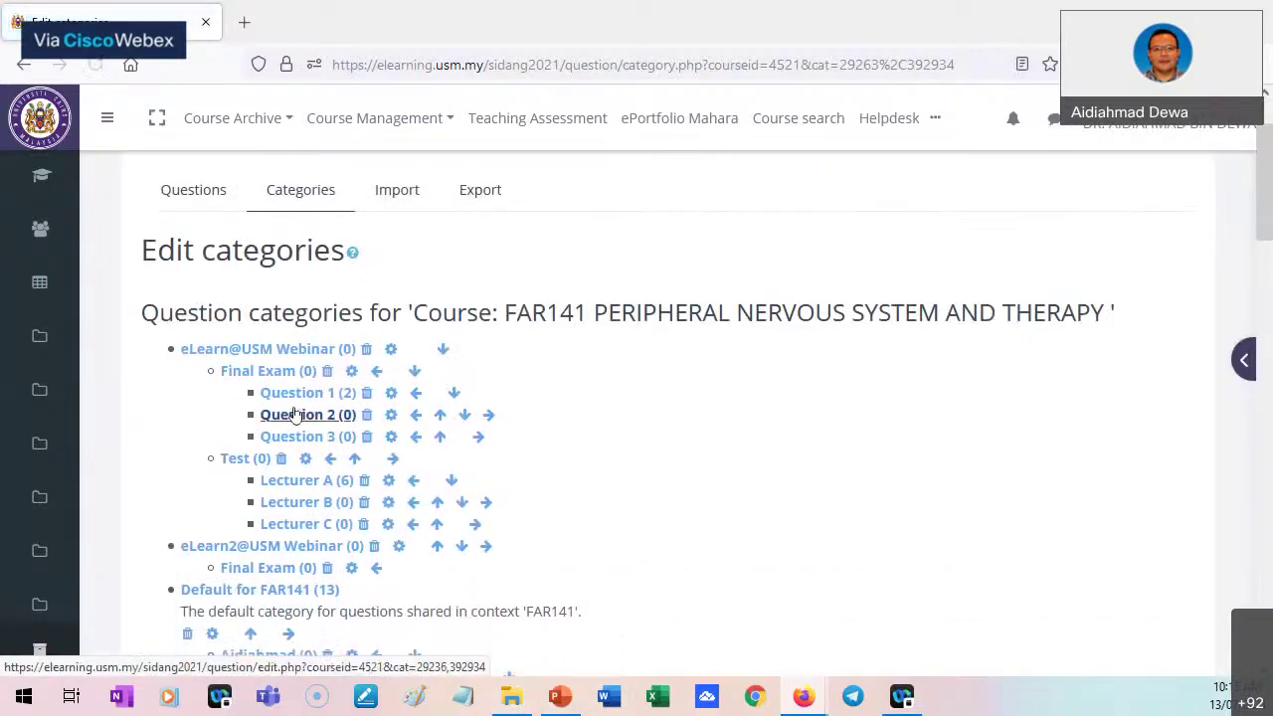
scroll(295, 414, down, 2)
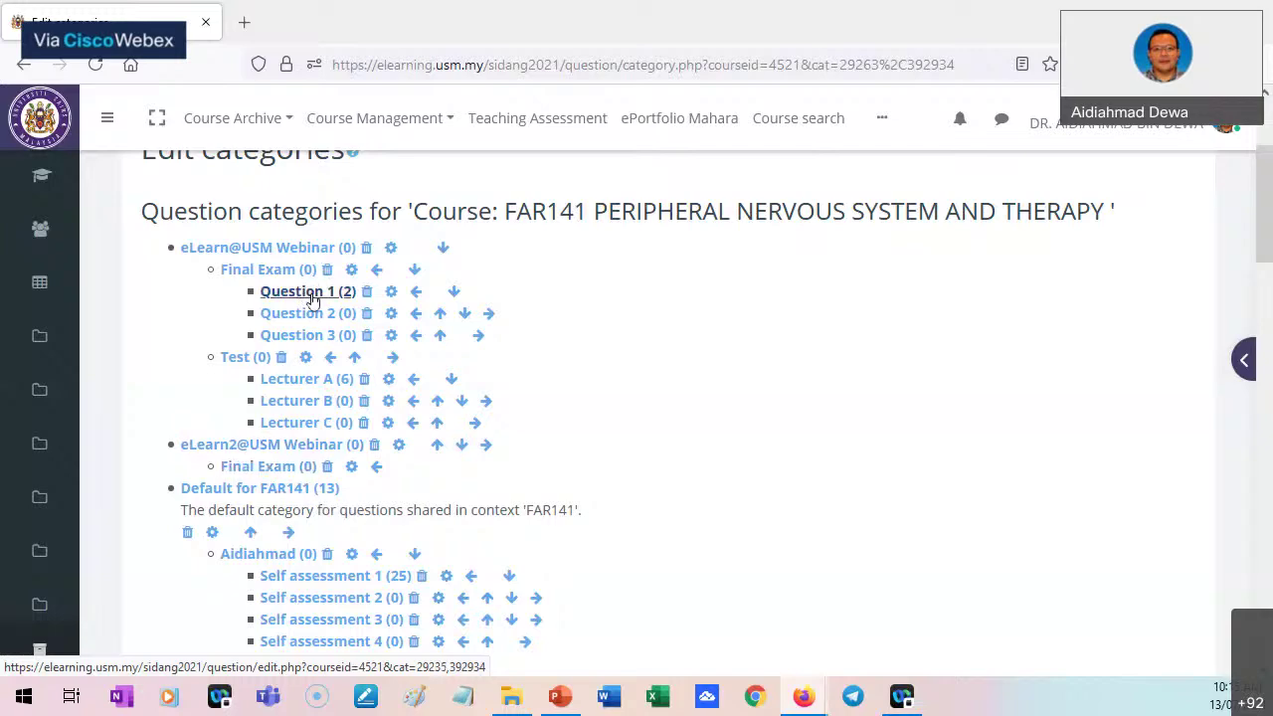
scroll(458, 435, down, 10)
scroll(594, 441, down, 2)
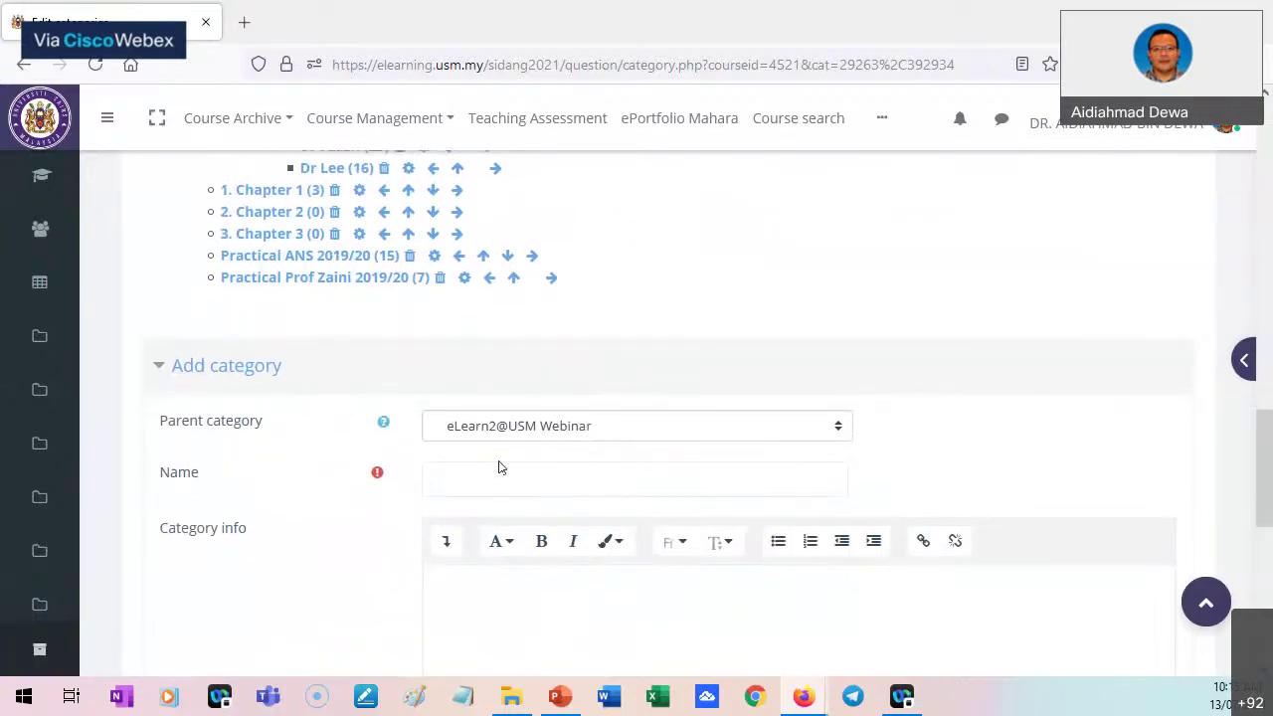
click(557, 428)
click(557, 427)
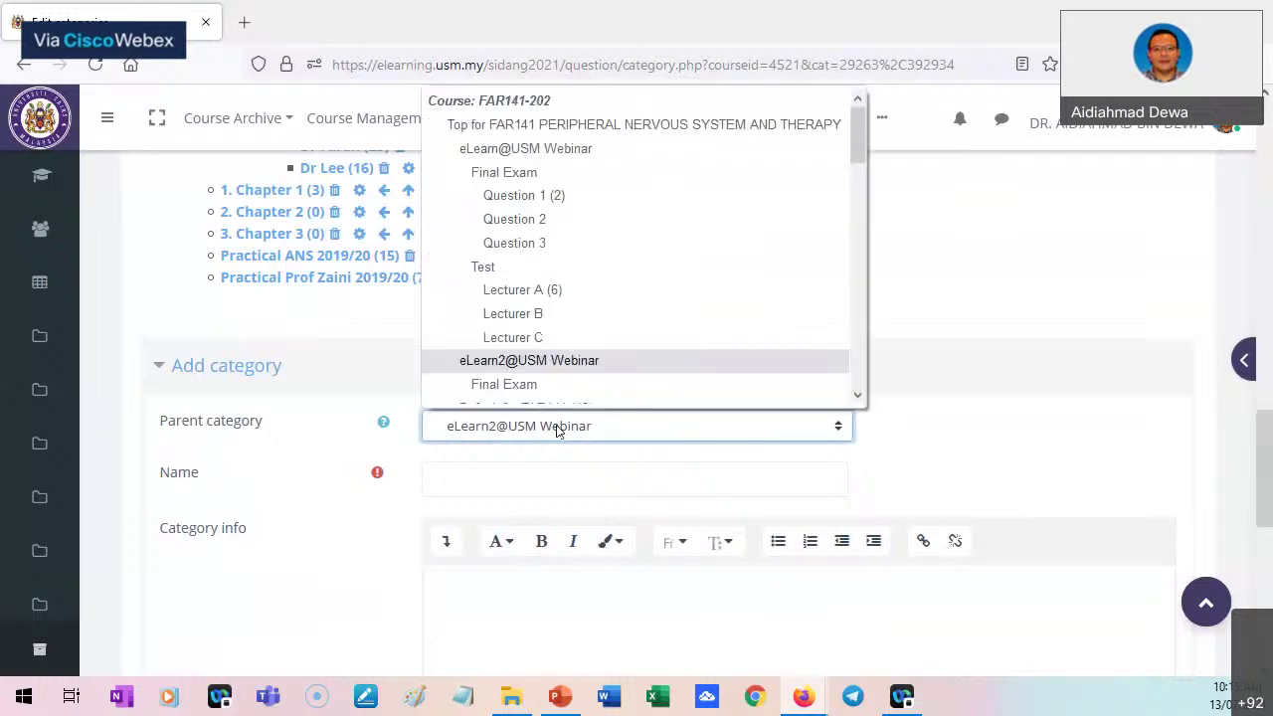
scroll(614, 224, down, 1)
scroll(612, 237, up, 1)
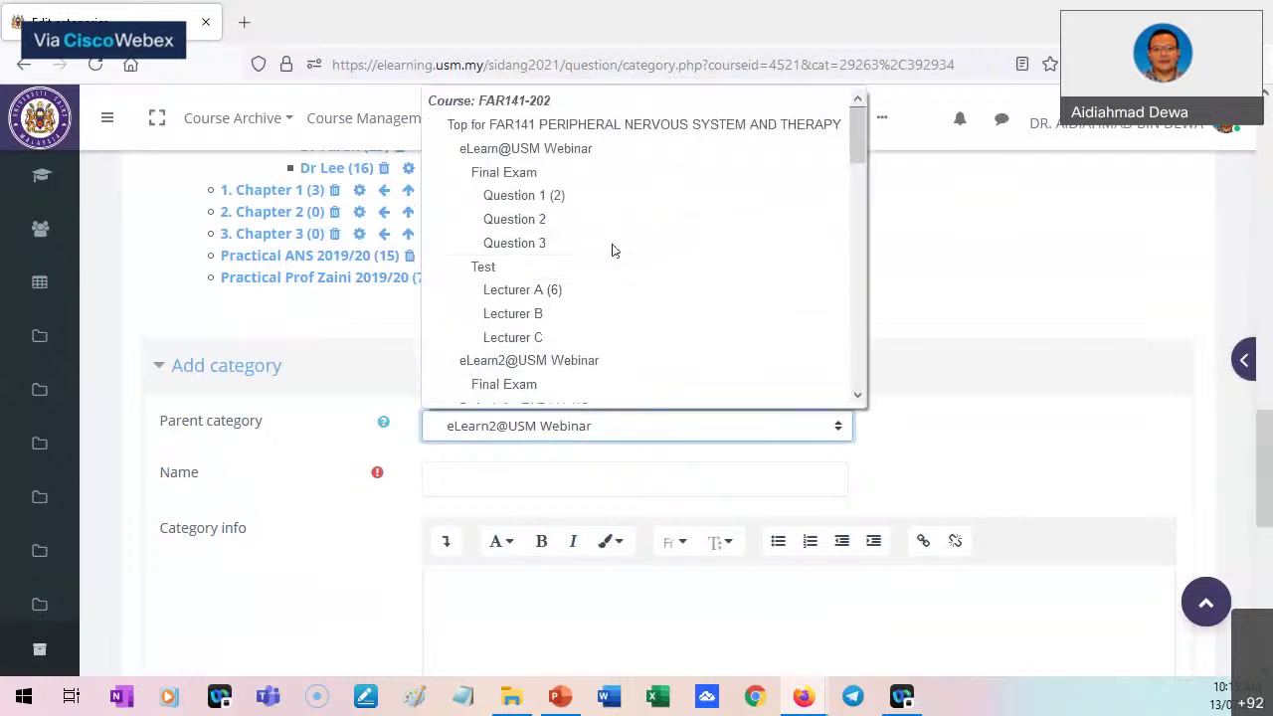
scroll(572, 299, down, 3)
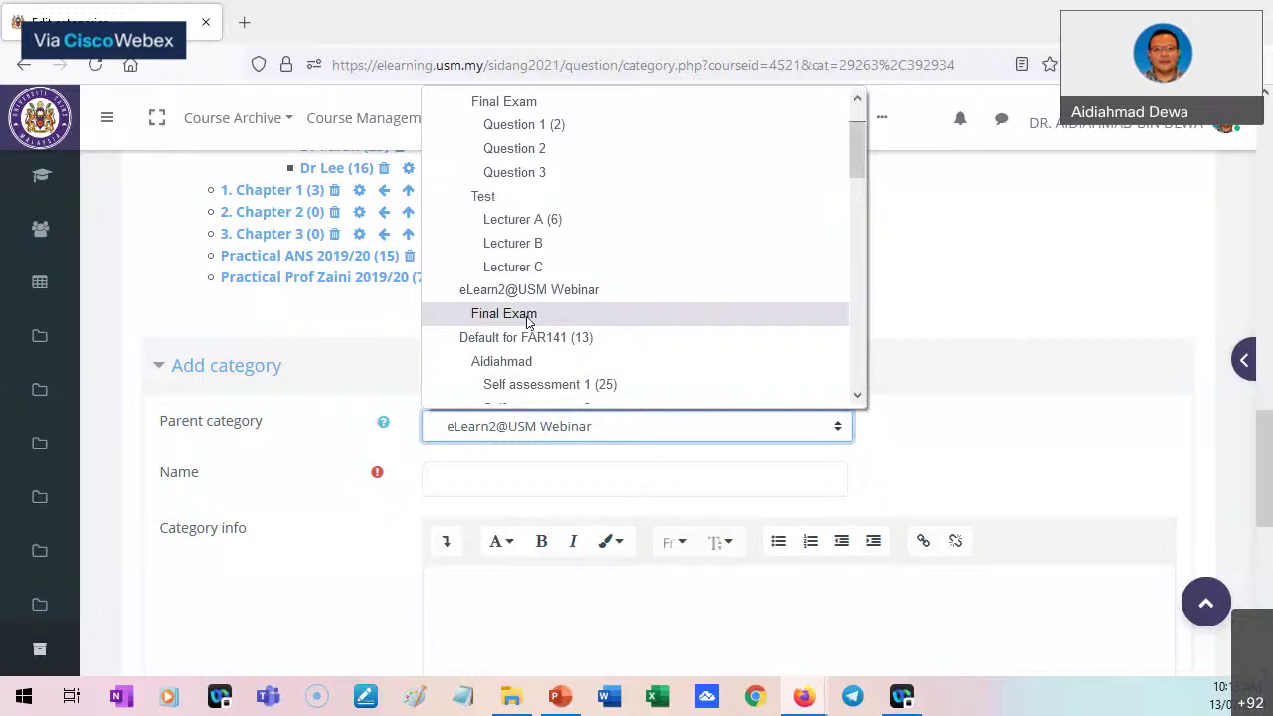
click(517, 315)
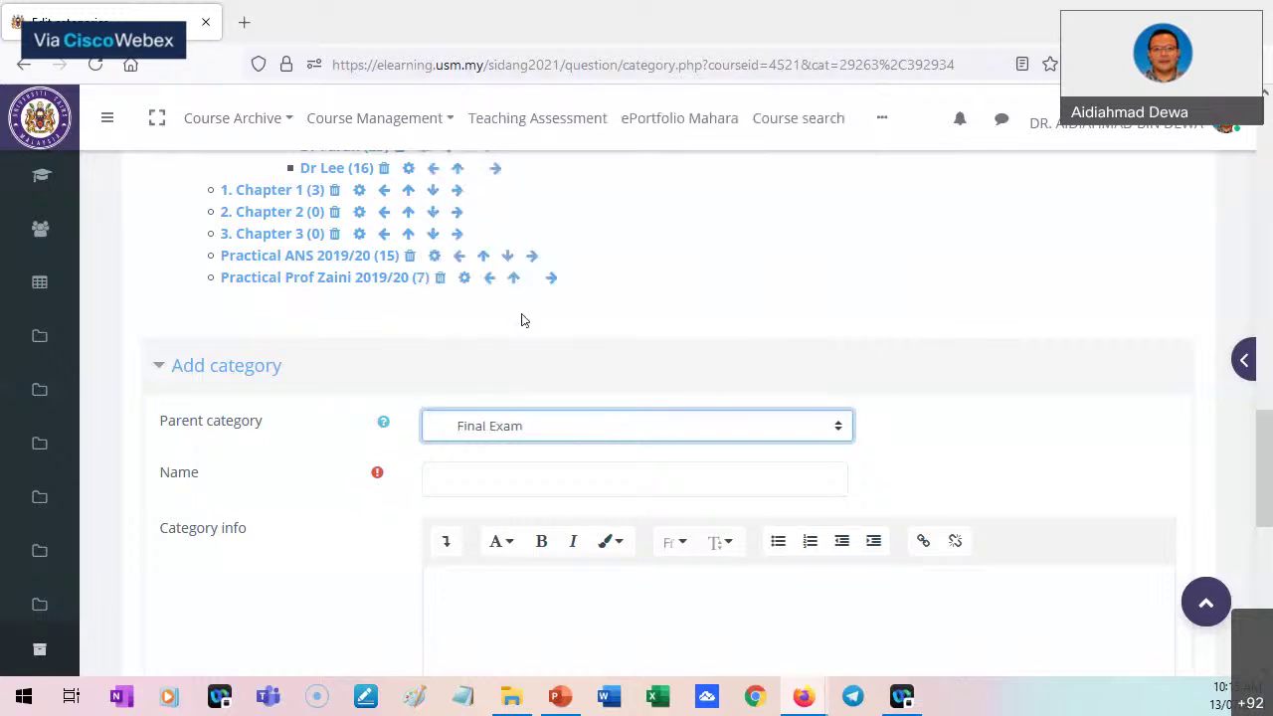
click(506, 436)
scroll(517, 368, down, 1)
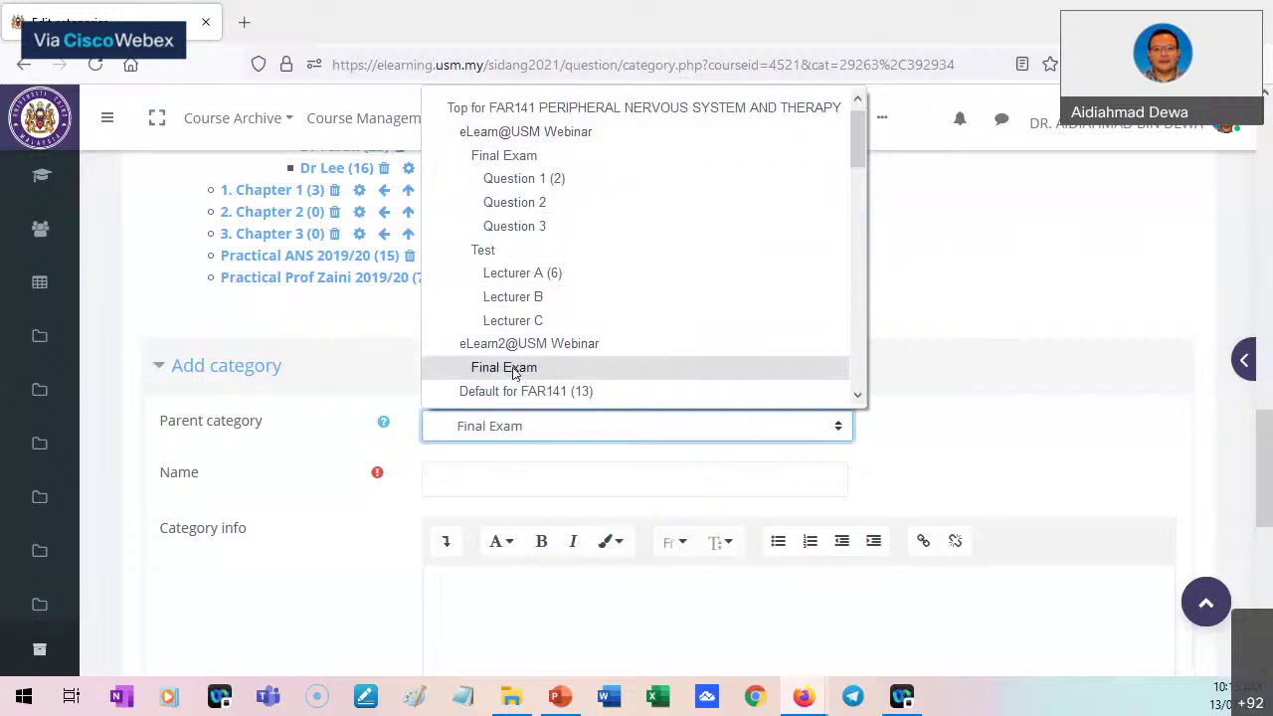
click(505, 367)
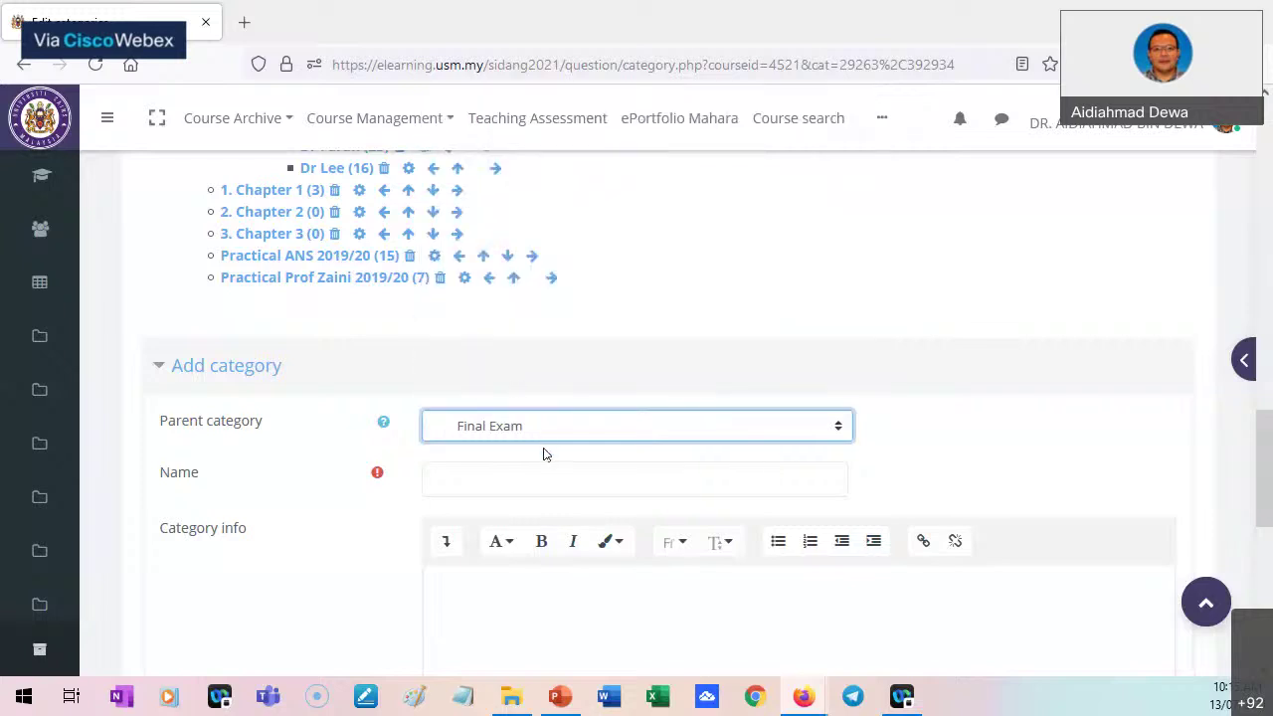
click(490, 475)
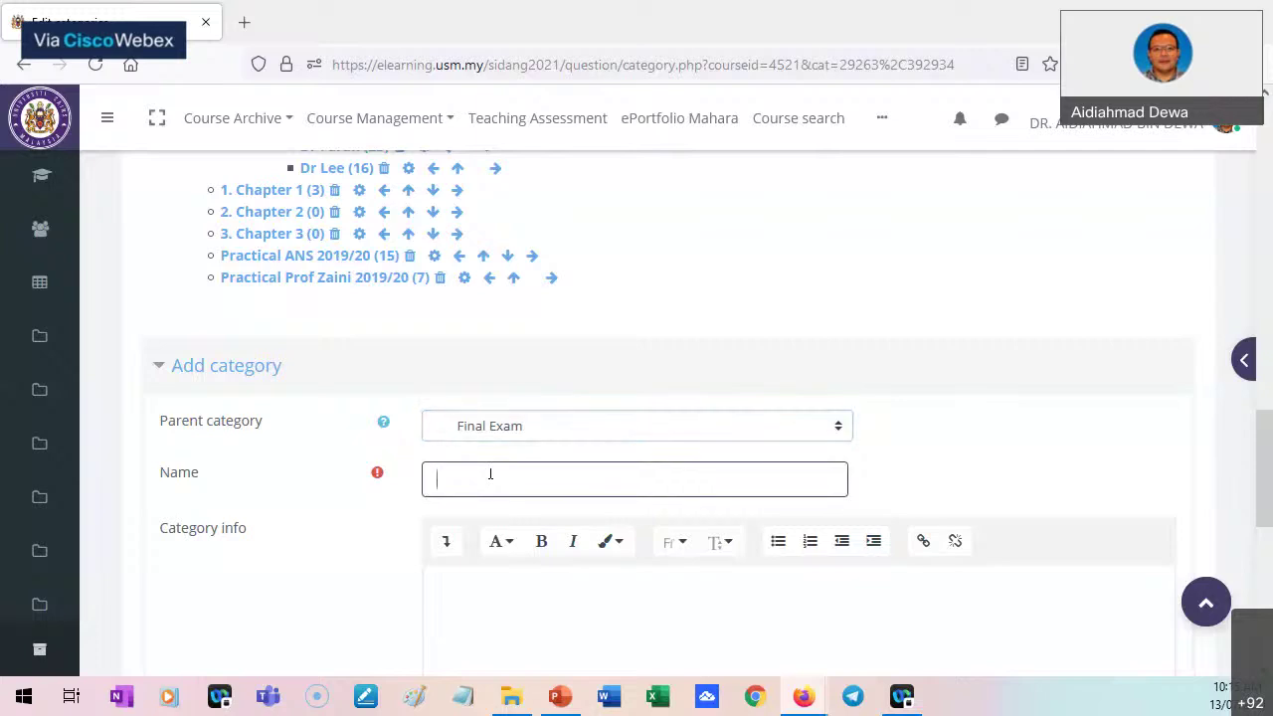
Step: Name the category 'Question 1', copy the name, and add it under Final Exam
text(Question 1)
scroll(406, 316, up, 15)
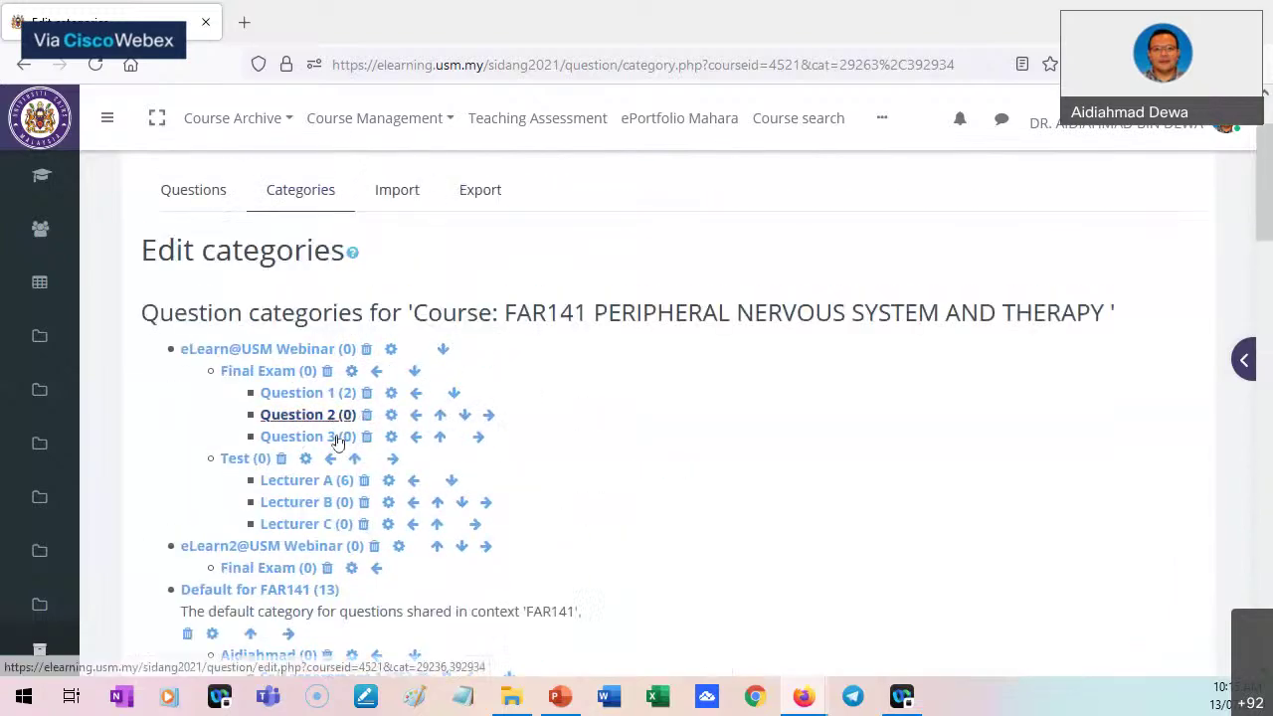
scroll(418, 445, down, 5)
scroll(504, 462, down, 10)
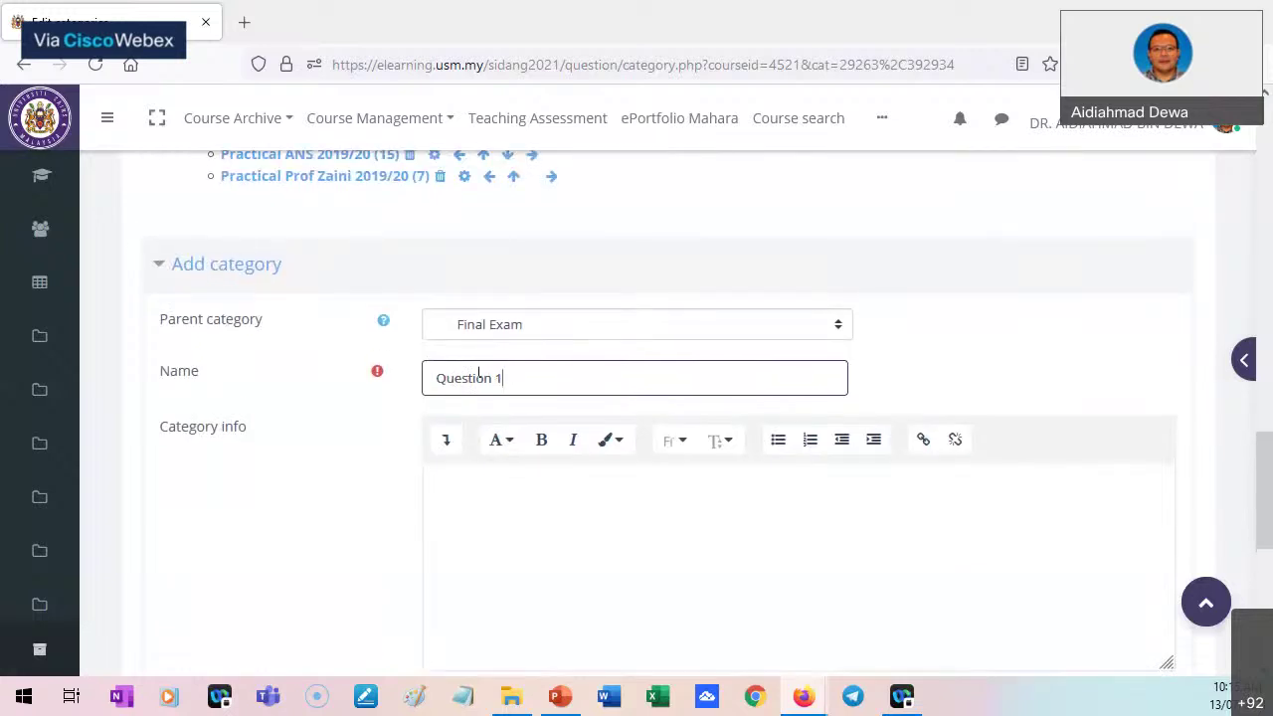
drag(504, 378, 408, 366)
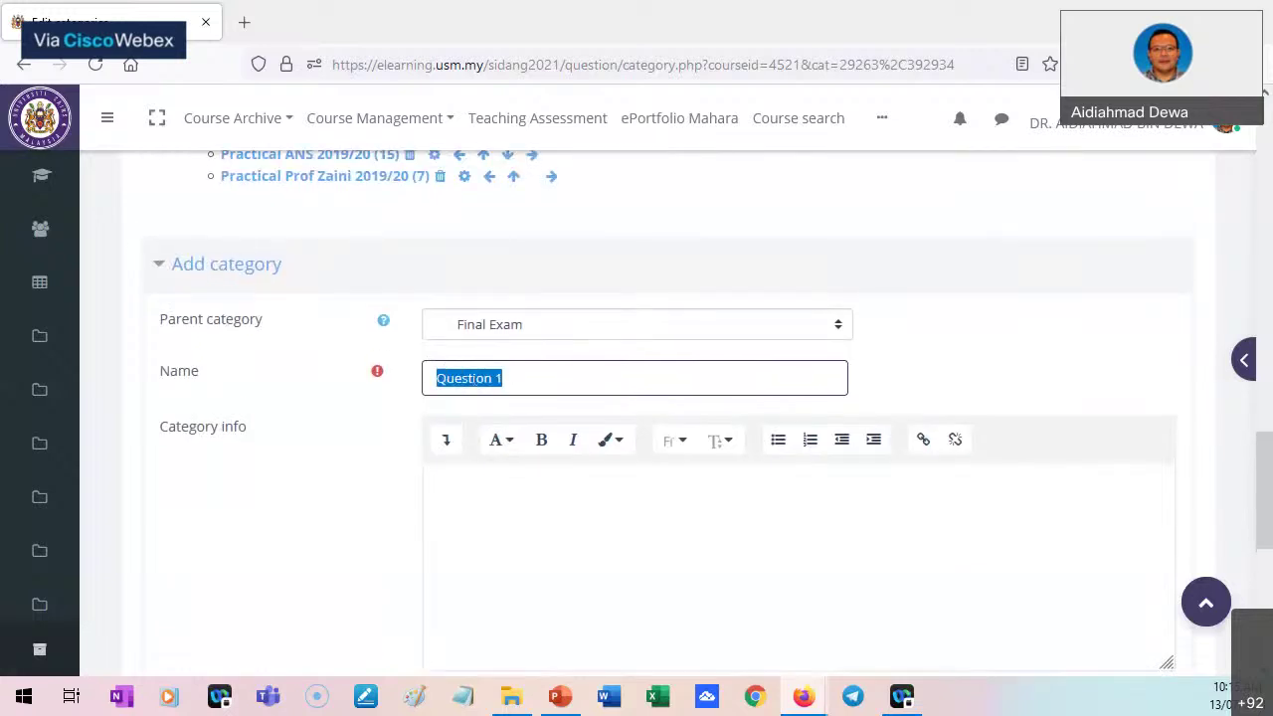
right_click(478, 379)
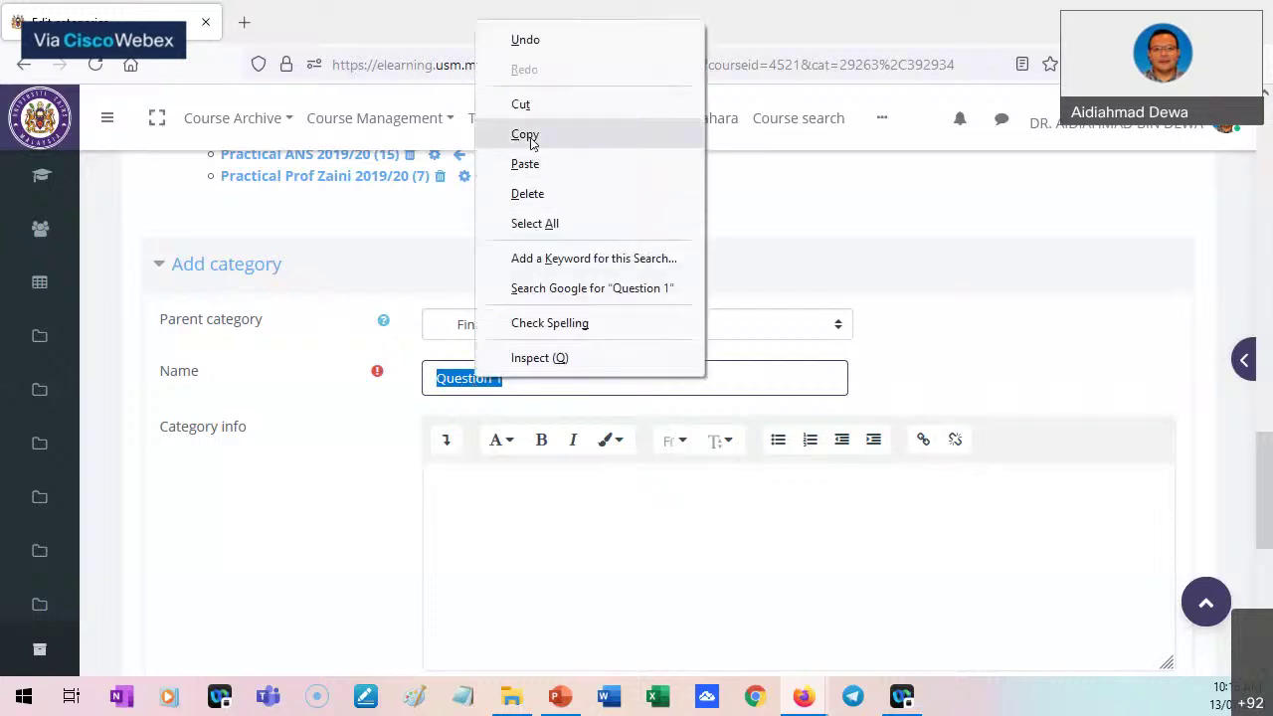
click(531, 364)
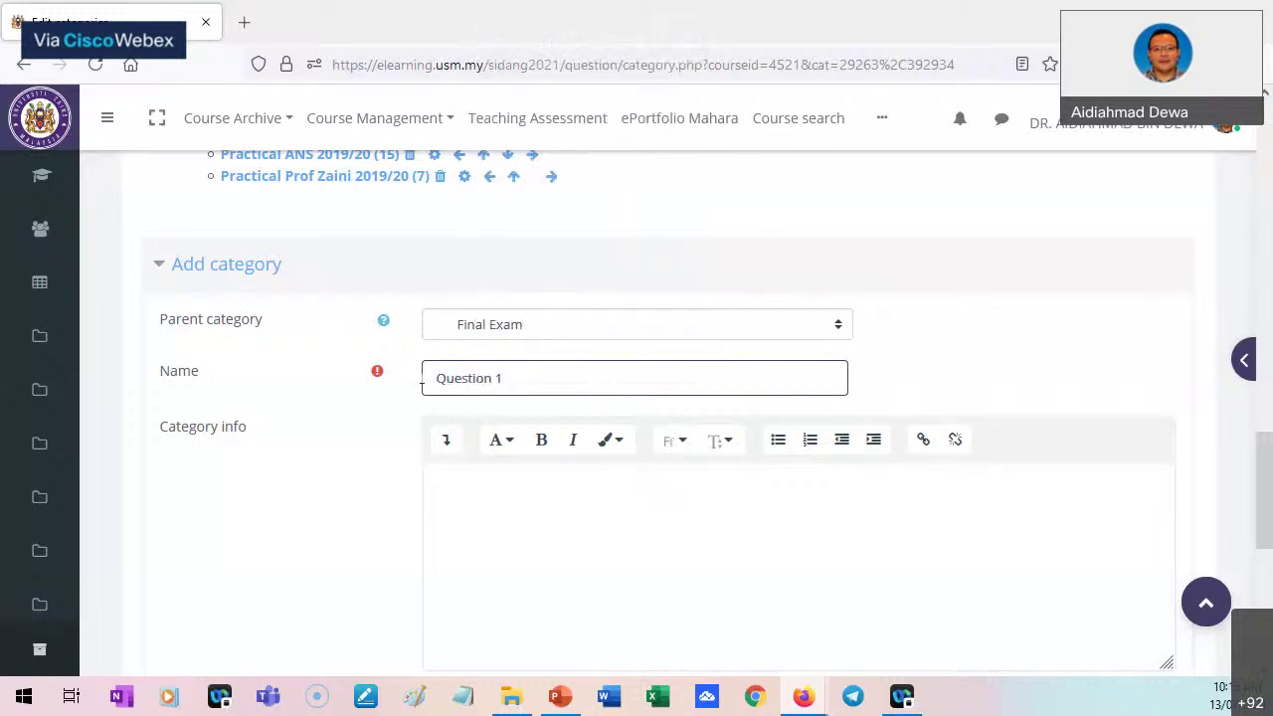
triple_click(422, 384)
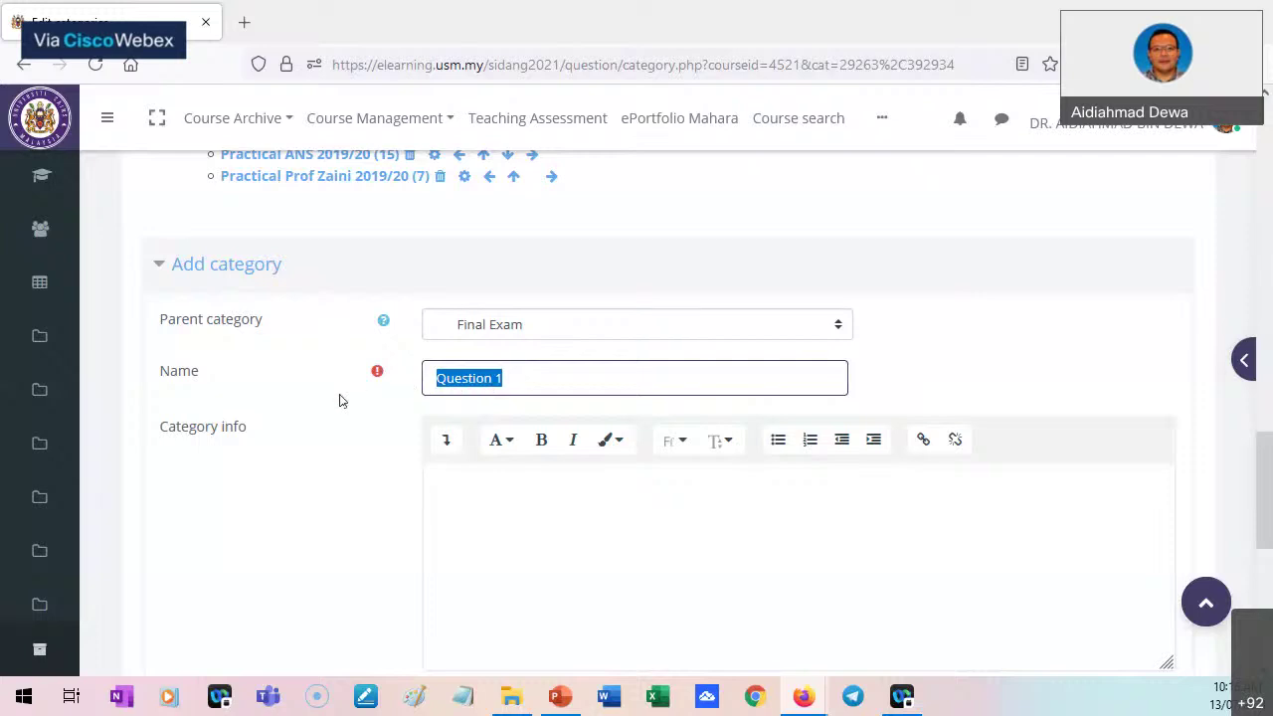
scroll(339, 399, down, 1)
scroll(455, 458, down, 2)
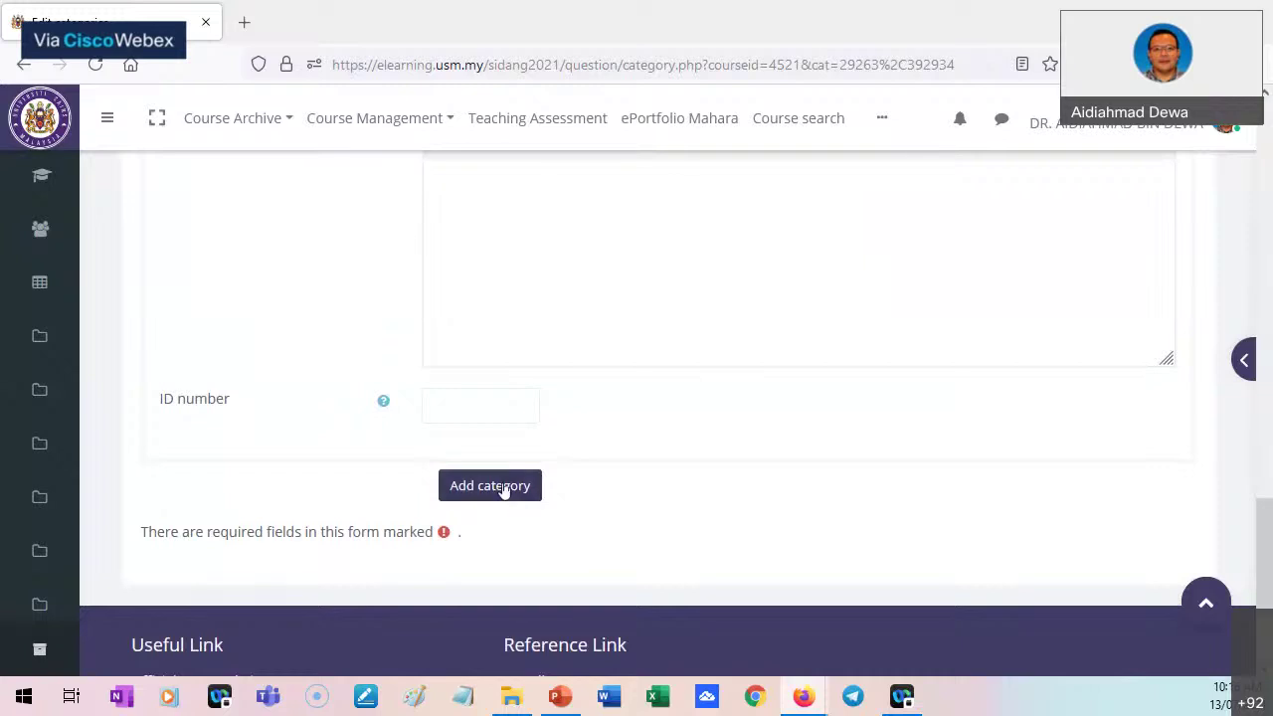
click(505, 491)
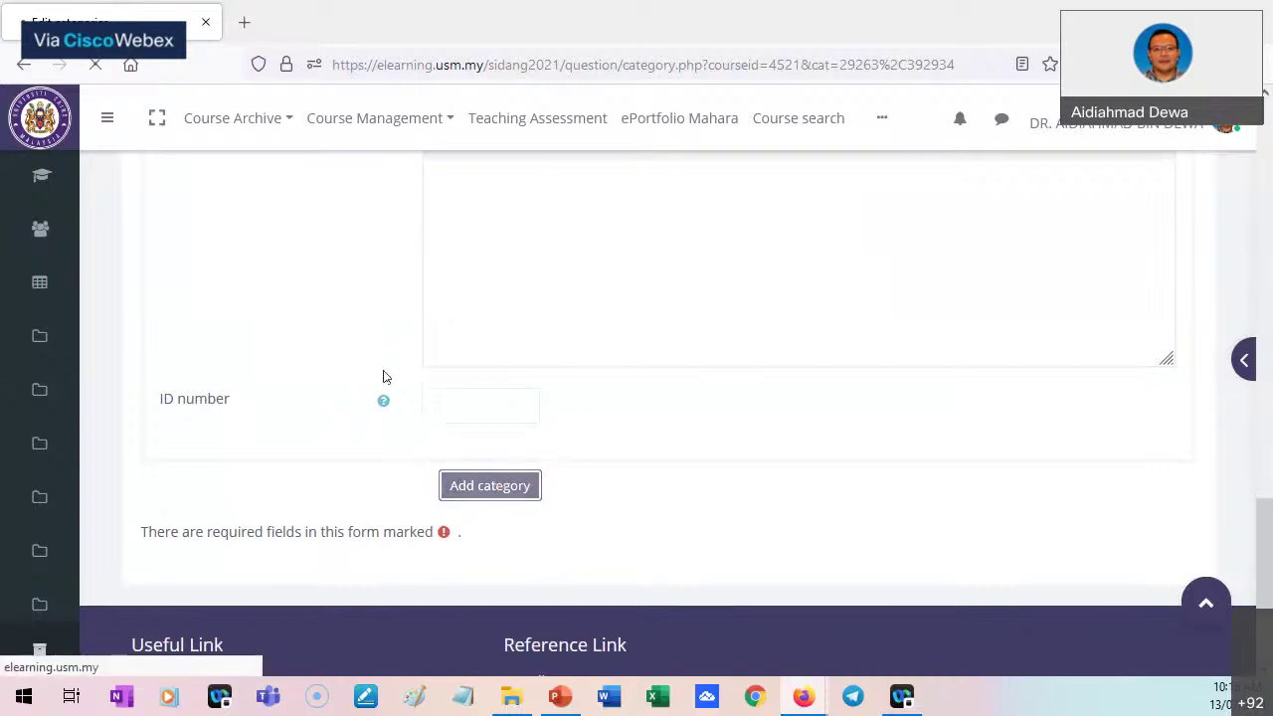
Step: Scroll the category tree to confirm the empty Question 1 sits under eLearn2@USM Webinar's Final Exam
scroll(400, 426, down, 3)
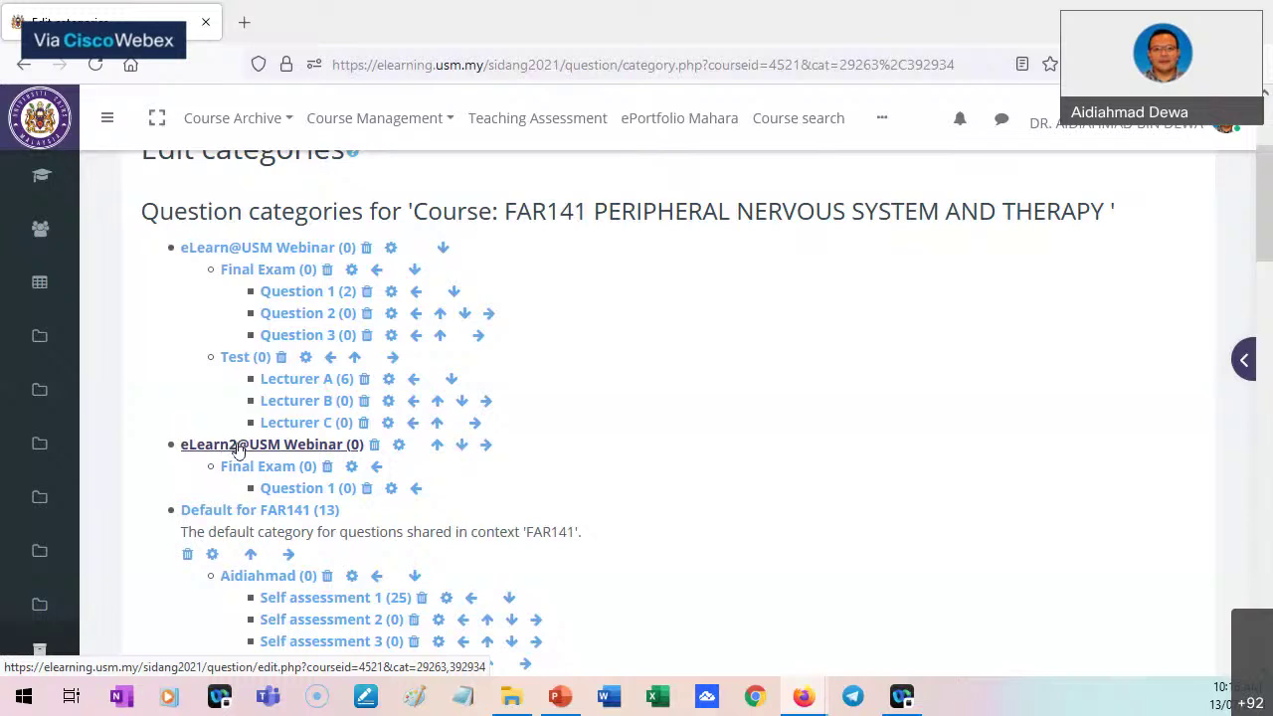
scroll(292, 495, down, 1)
scroll(286, 458, down, 1)
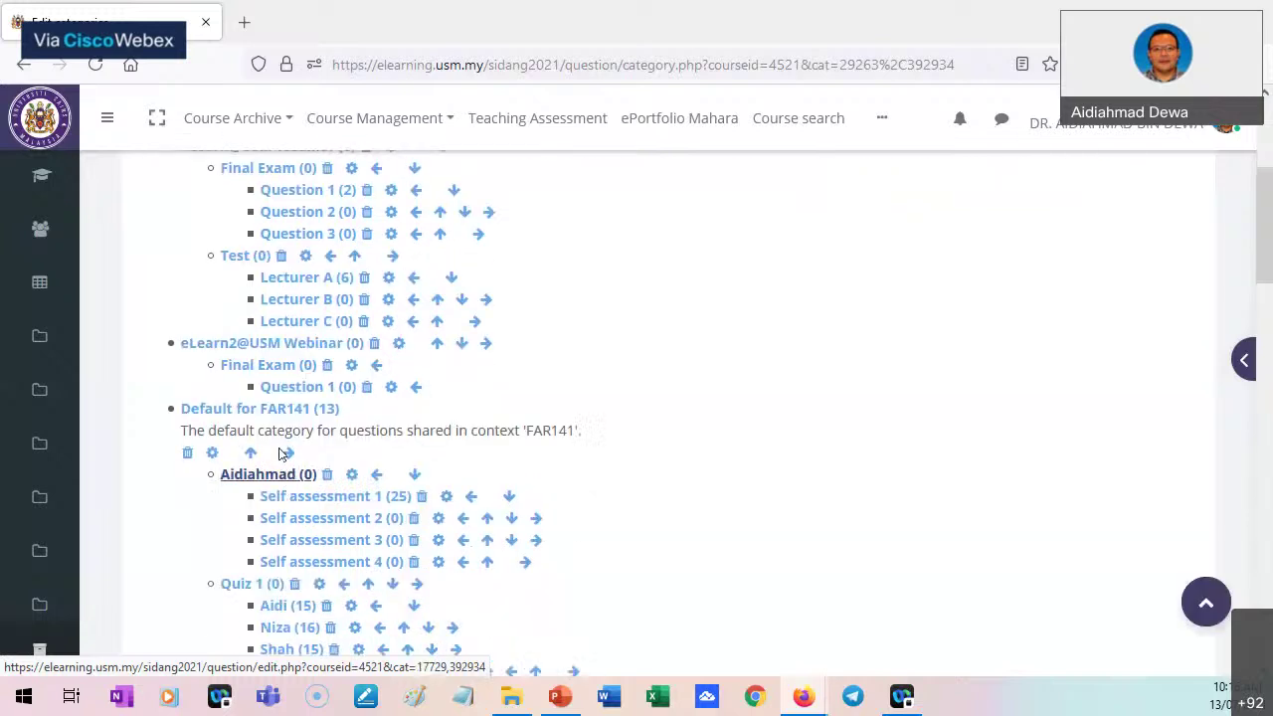
scroll(299, 398, up, 2)
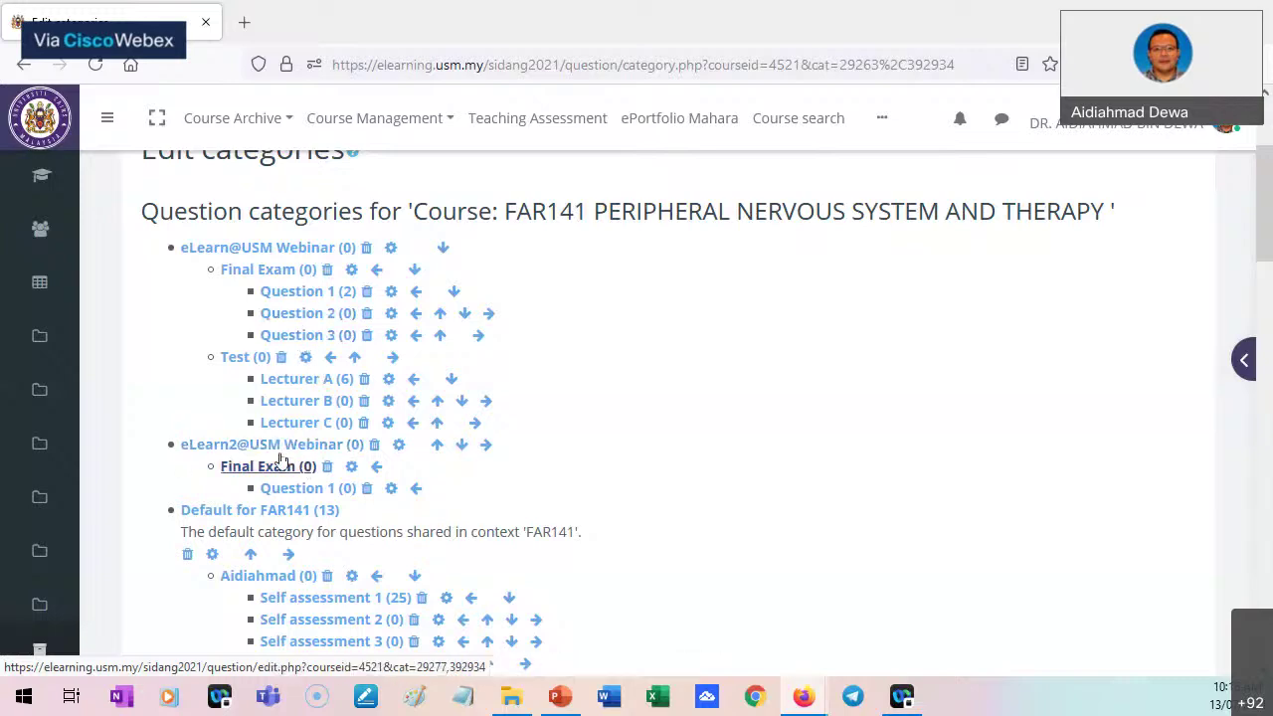
scroll(311, 481, down, 1)
scroll(311, 482, down, 15)
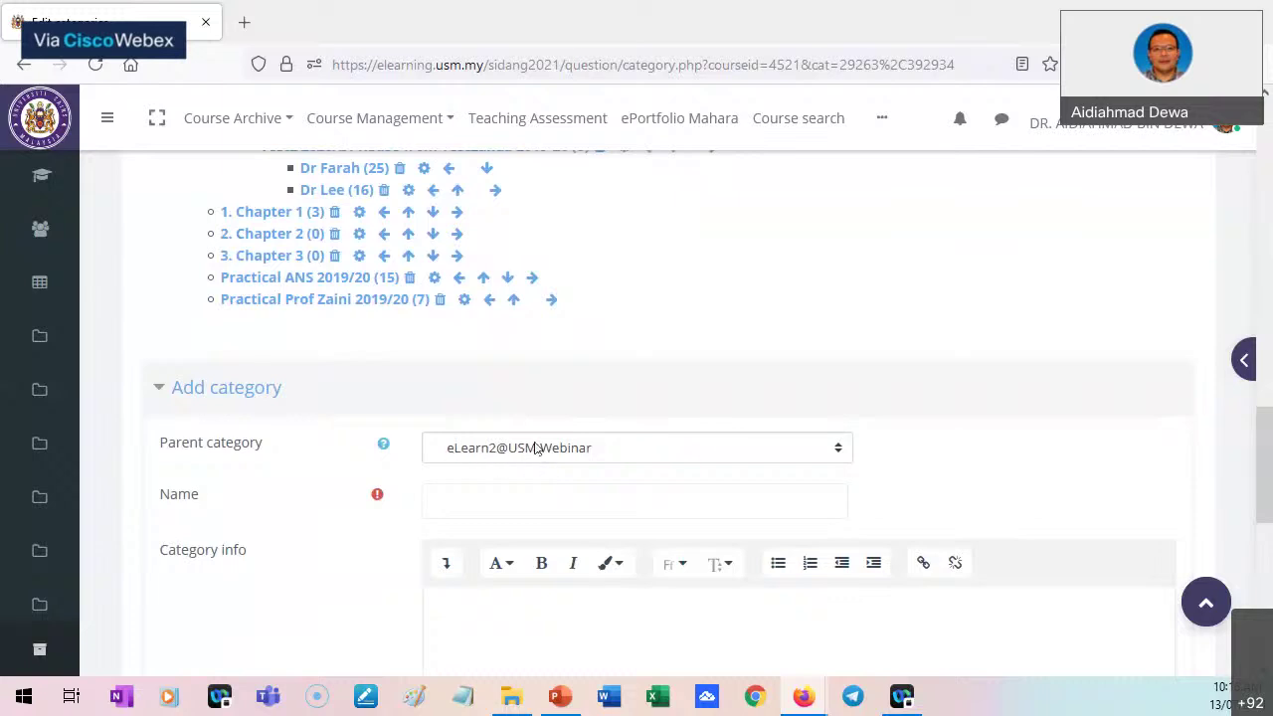
Step: Pick eLearn2@USM Webinar's Final Exam as parent, name the category 'Question 2', and add it
click(535, 448)
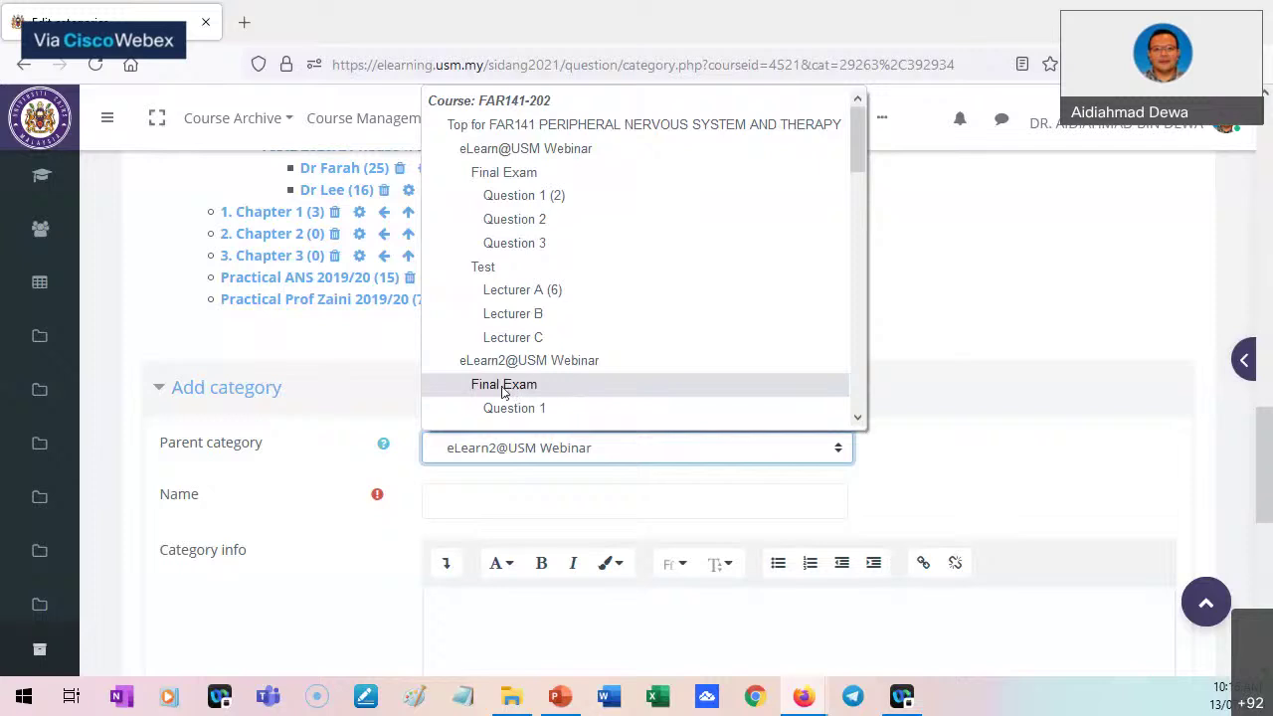
click(503, 386)
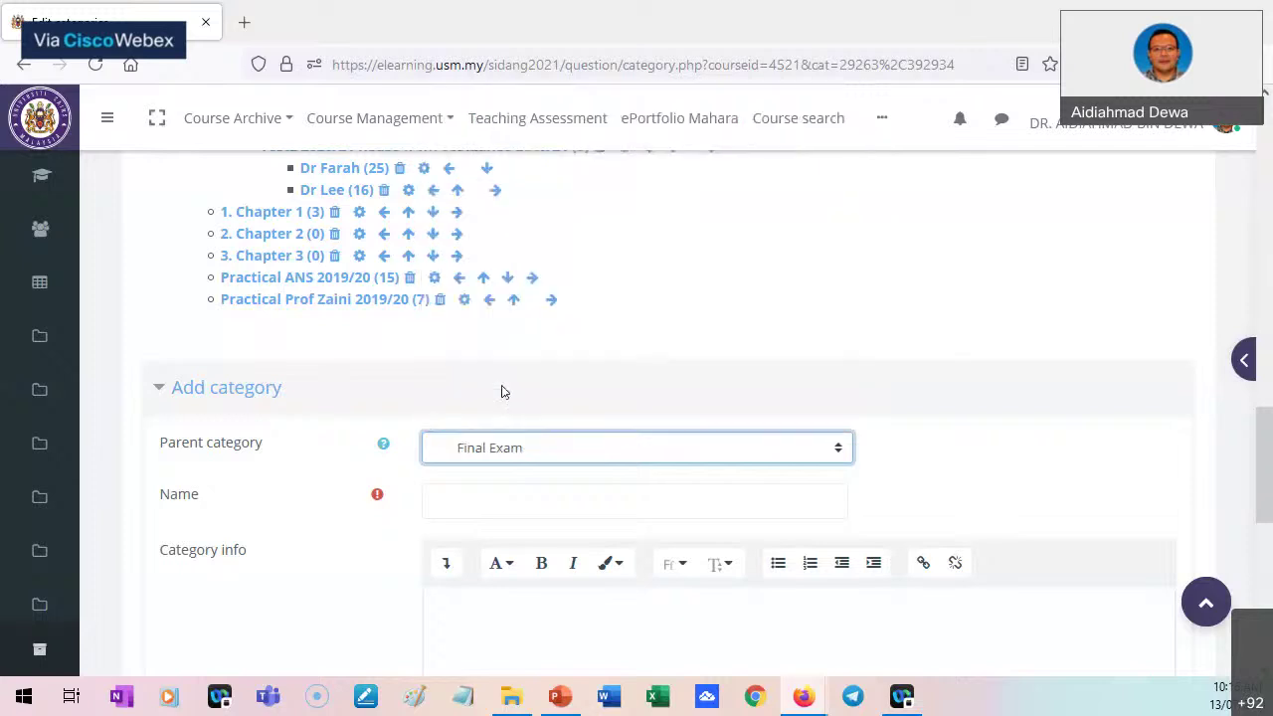
click(516, 498)
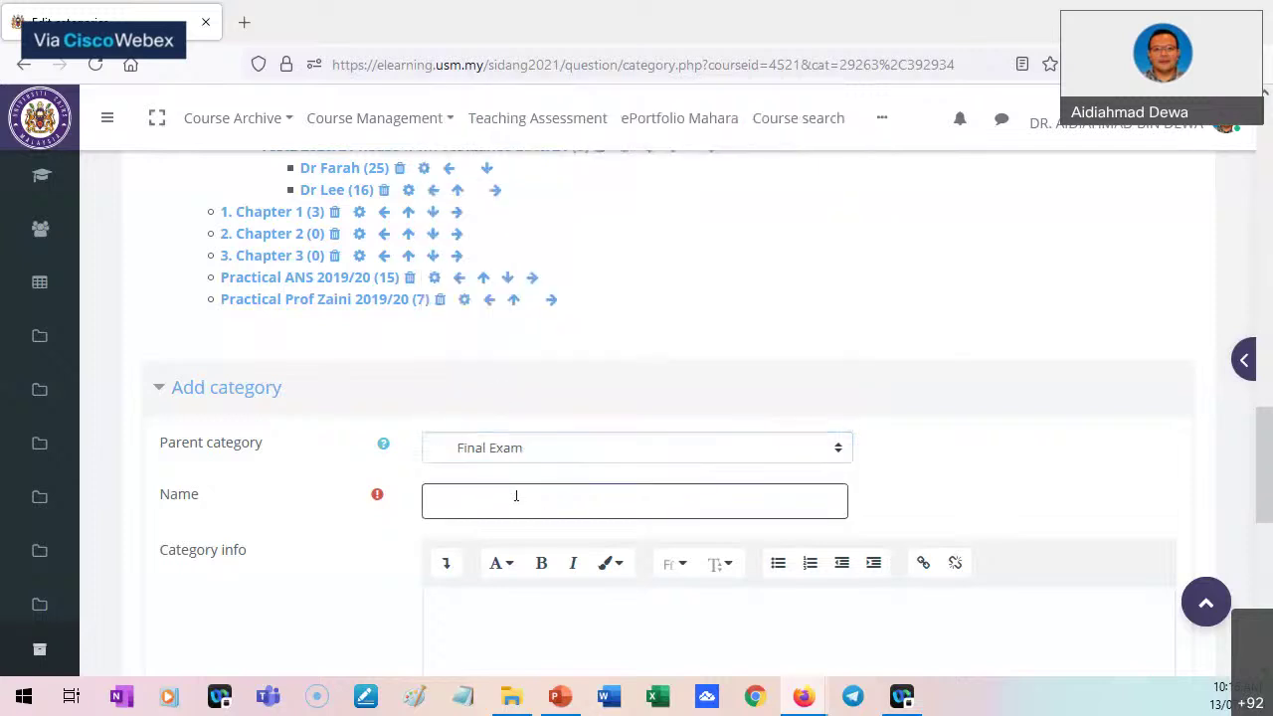
text(Question 1)
scroll(384, 534, down, 3)
click(518, 610)
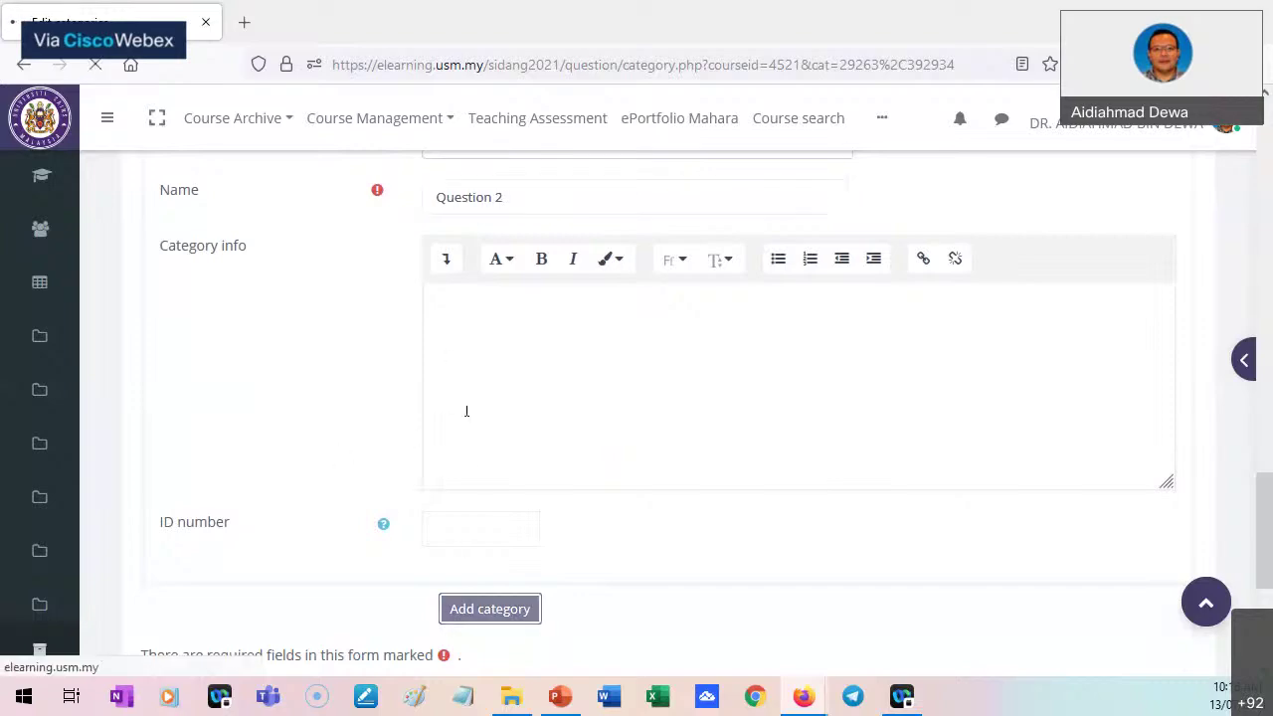
scroll(358, 525, down, 3)
scroll(357, 525, down, 1)
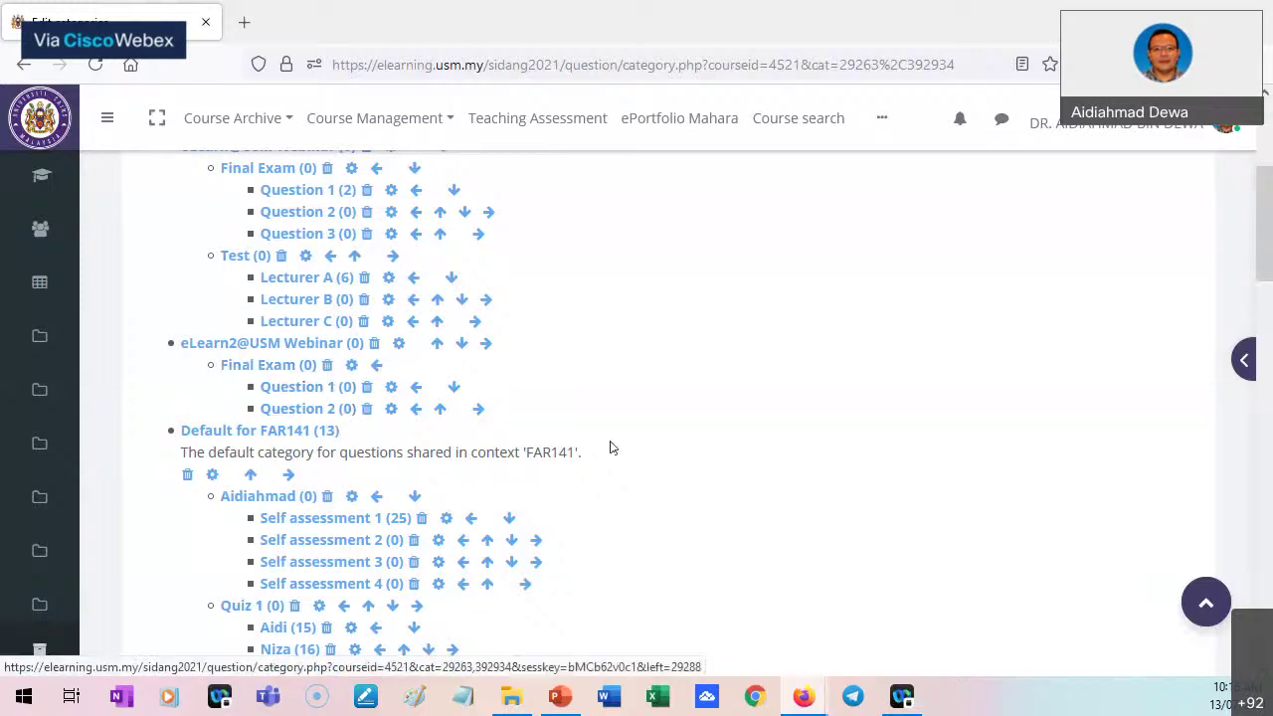
Step: Add a 'Question 3' category with eLearn2@USM Webinar's Final Exam as its parent
scroll(568, 458, down, 10)
scroll(568, 457, down, 2)
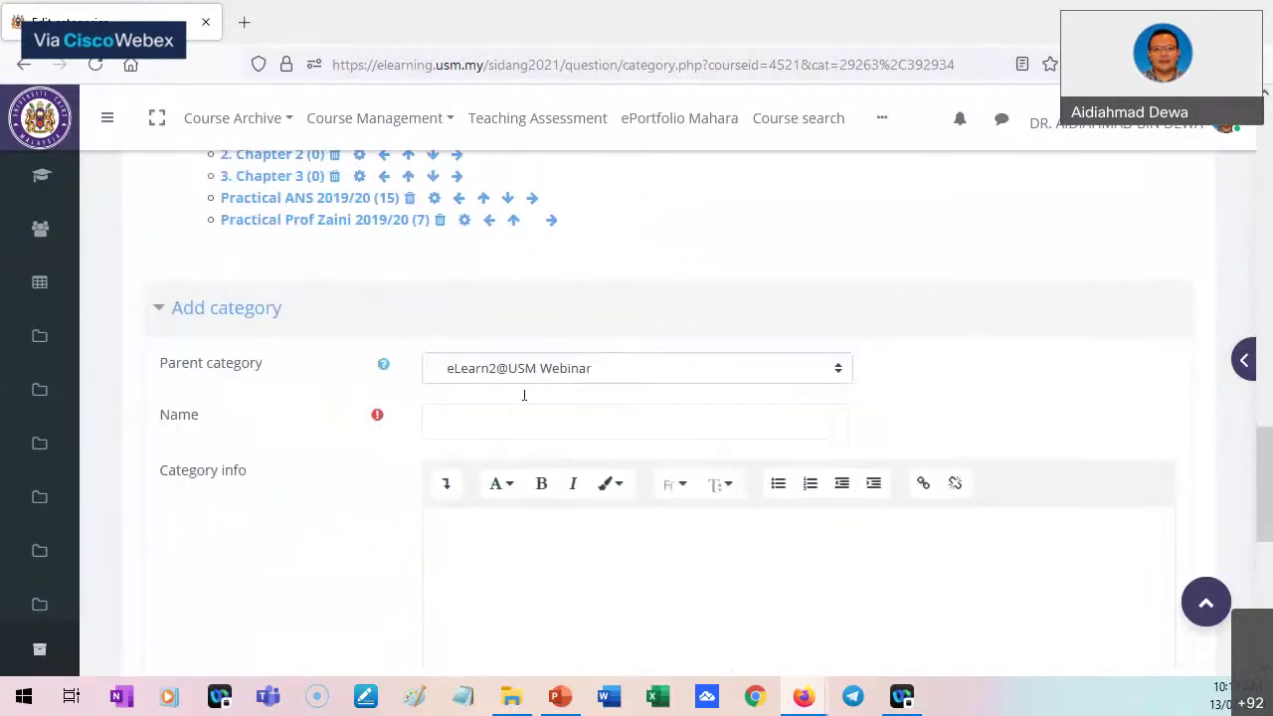
click(521, 369)
scroll(517, 463, down, 1)
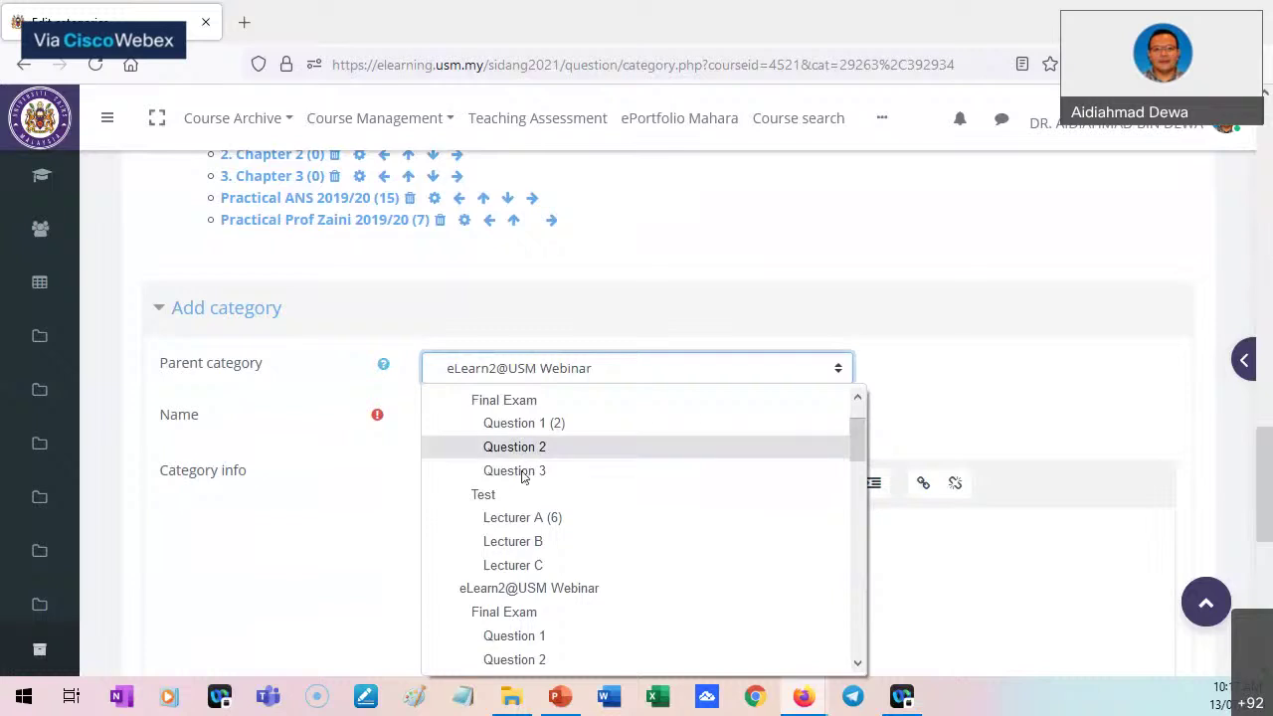
click(515, 609)
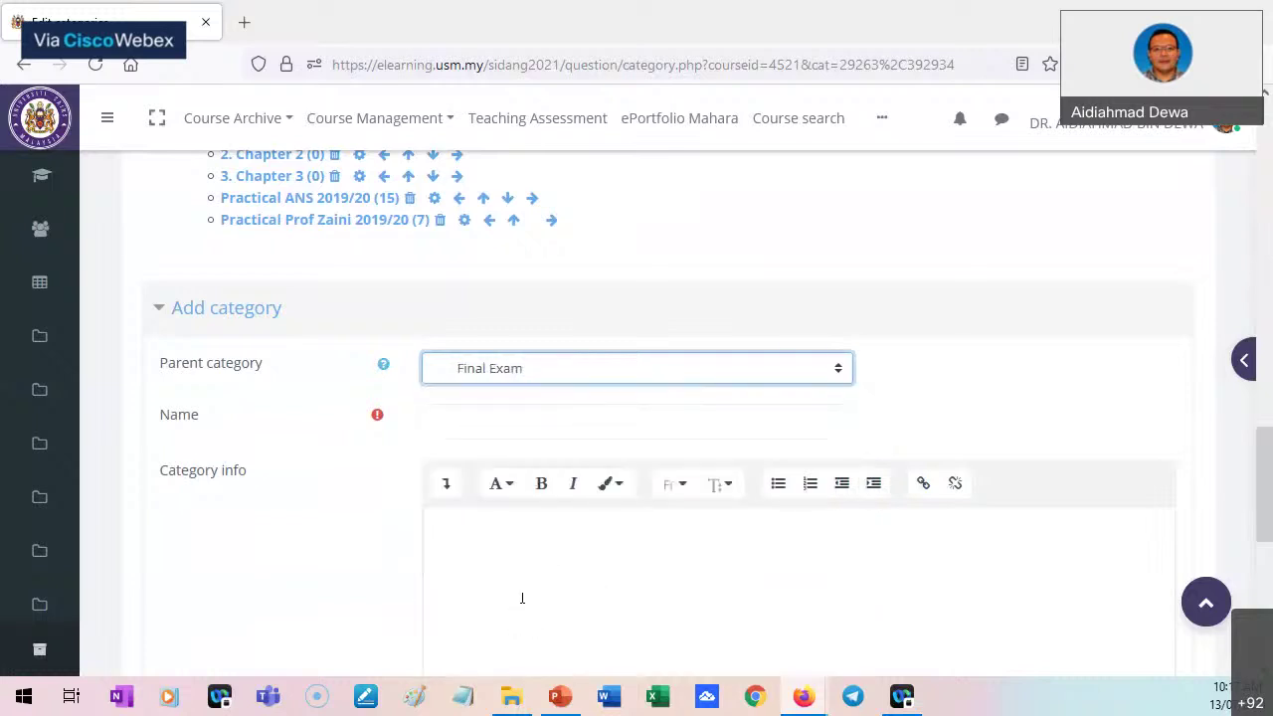
click(515, 416)
text(Question 1)
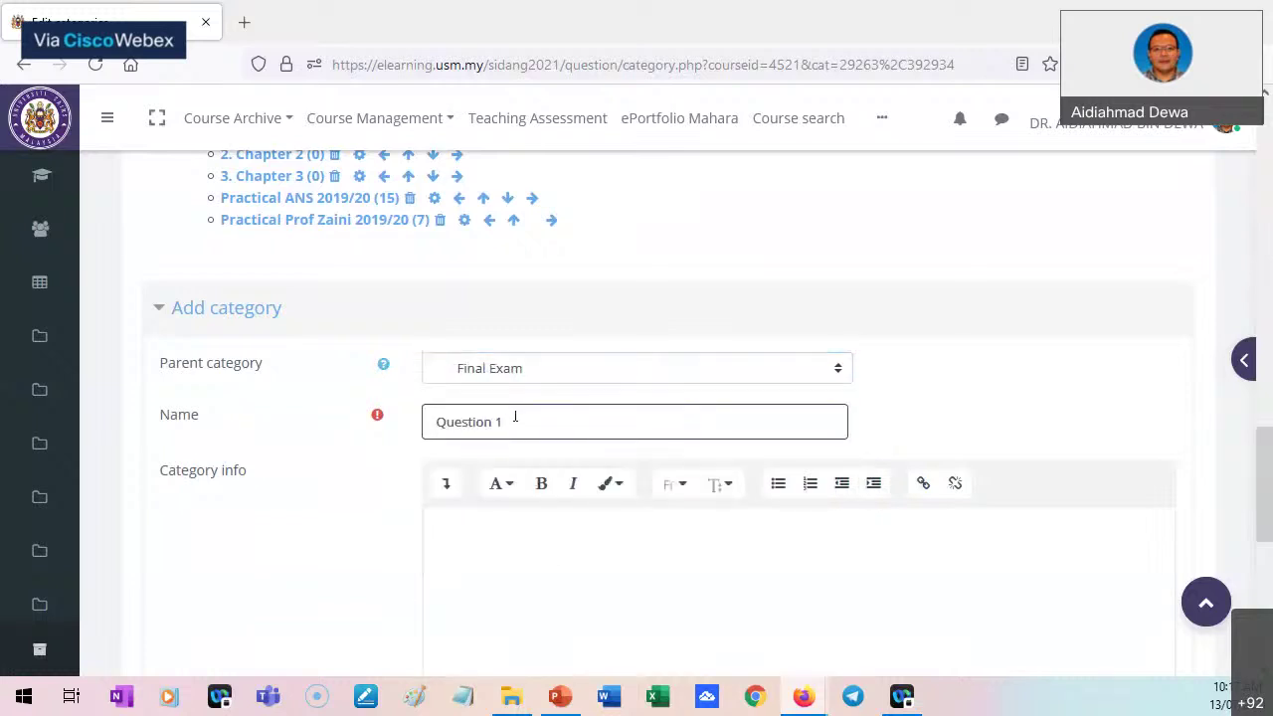
text(3)
scroll(398, 465, down, 5)
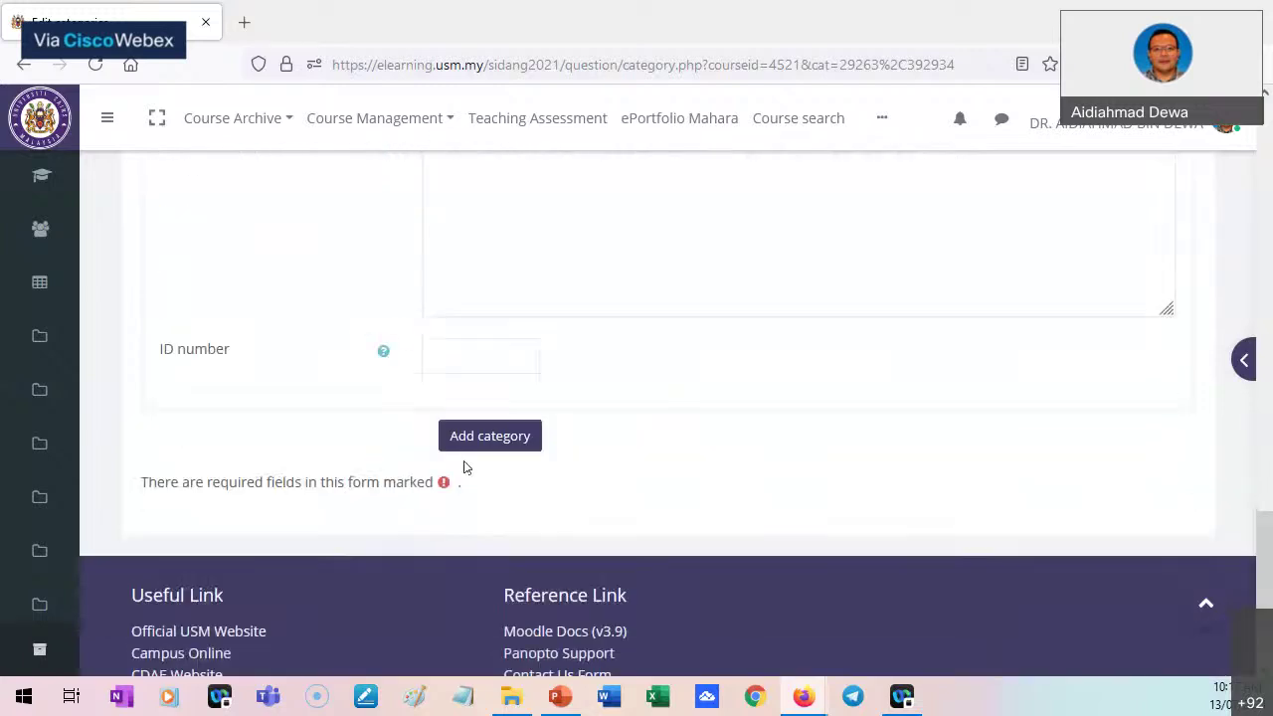
click(517, 428)
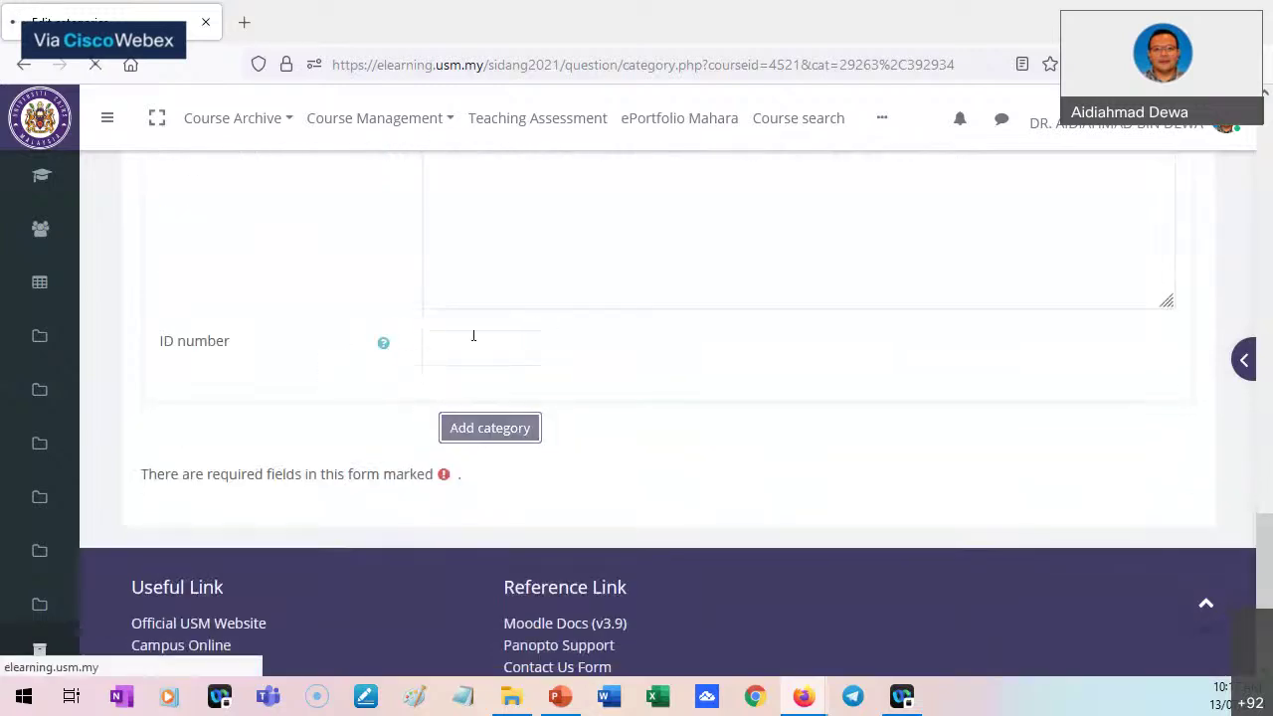
scroll(384, 364, up, 3)
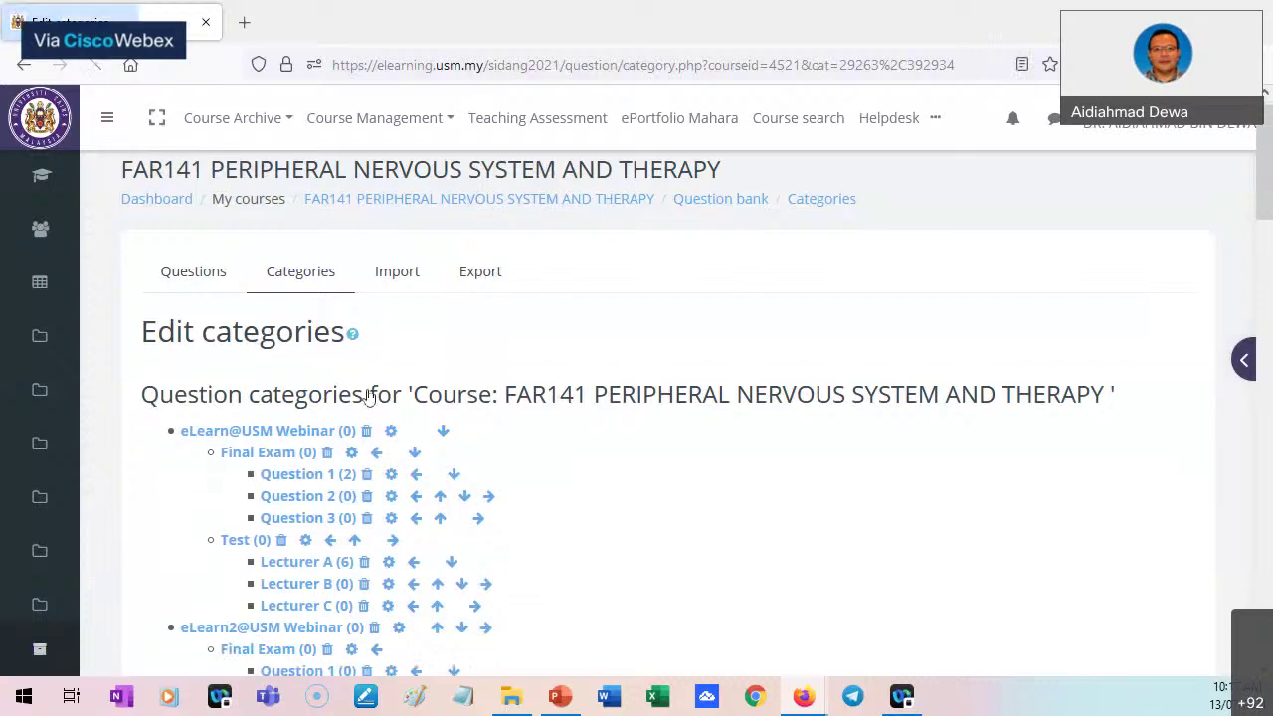
scroll(368, 396, down, 3)
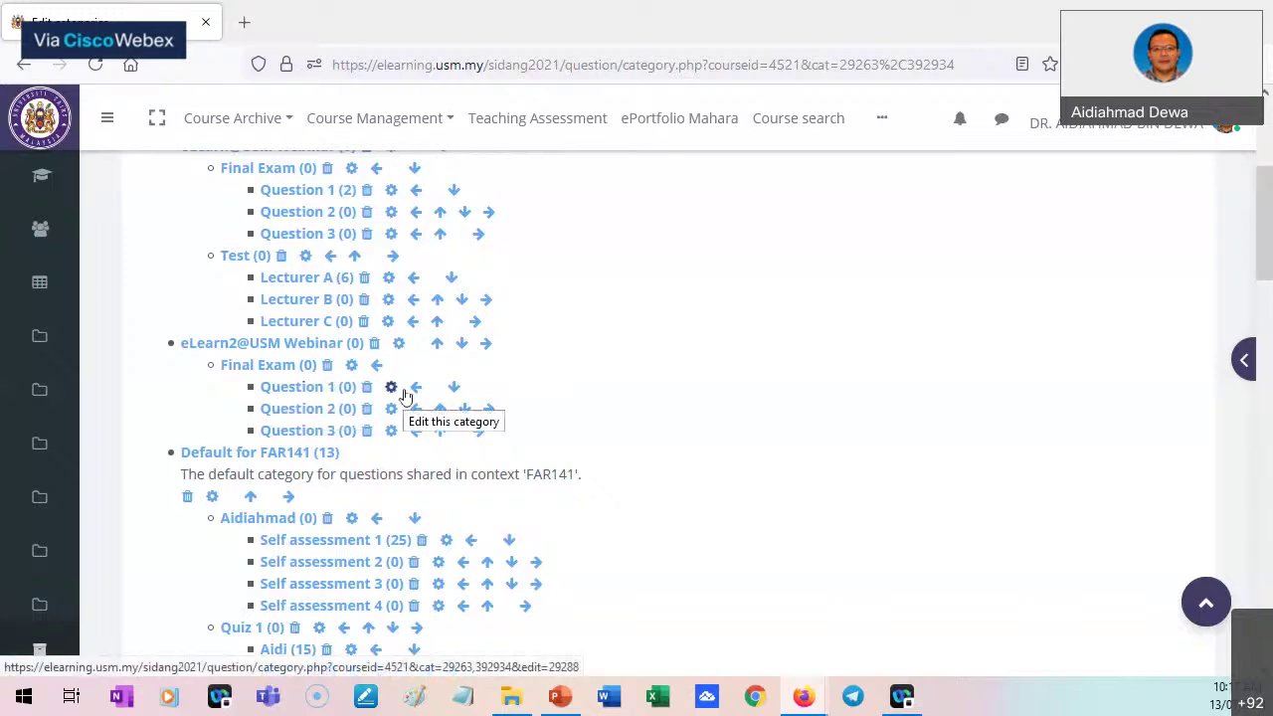
Step: Show the five-main-steps slide again, then return to the Moodle question category page
key(alt+Tab)
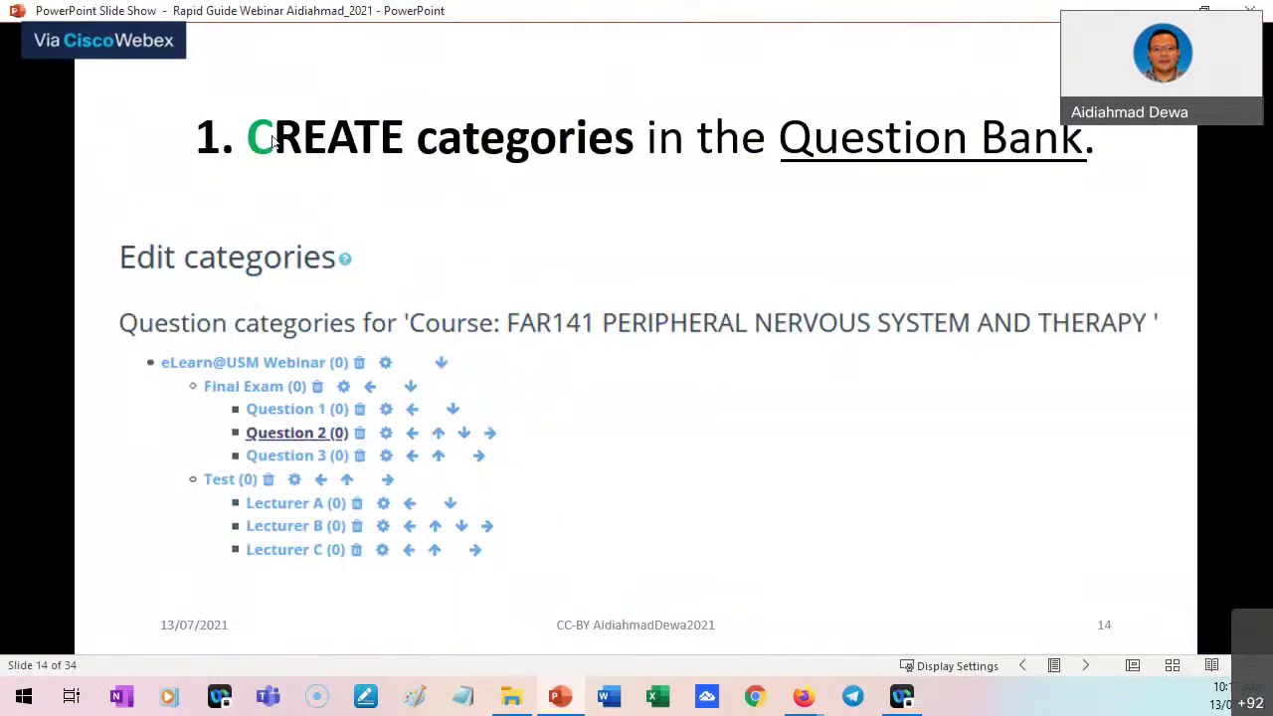
key(Left)
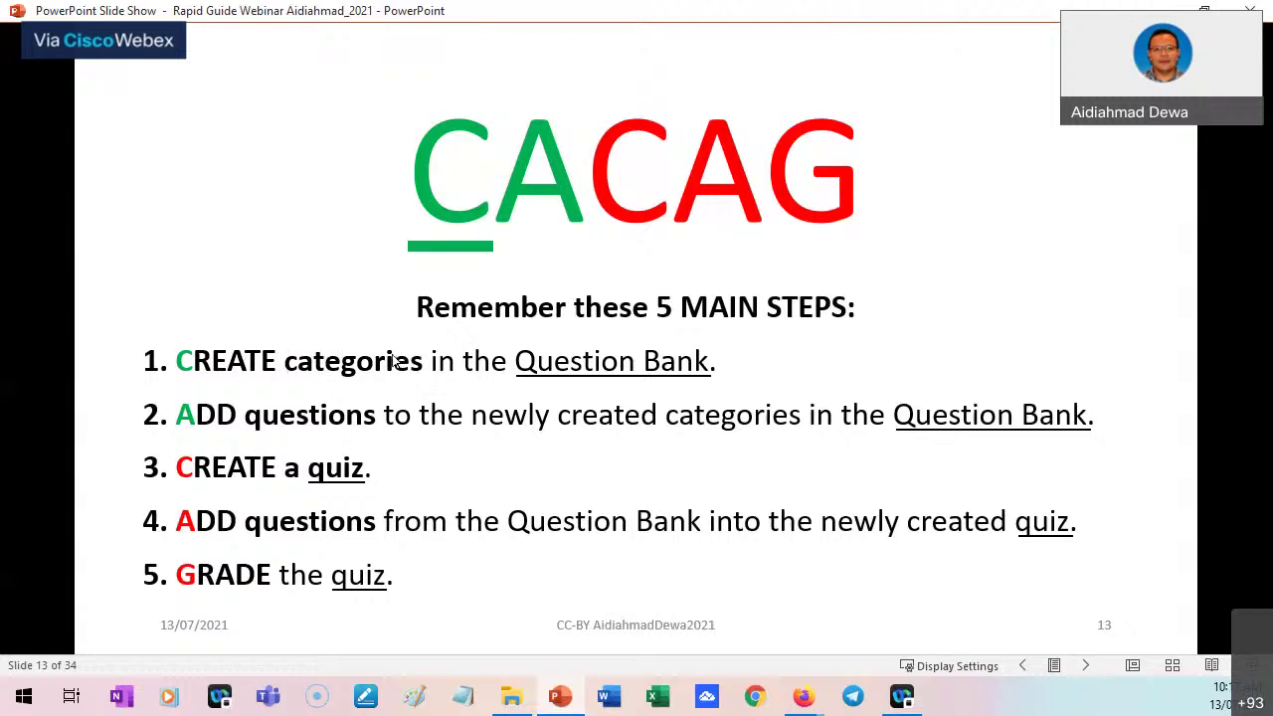
key(alt+Tab)
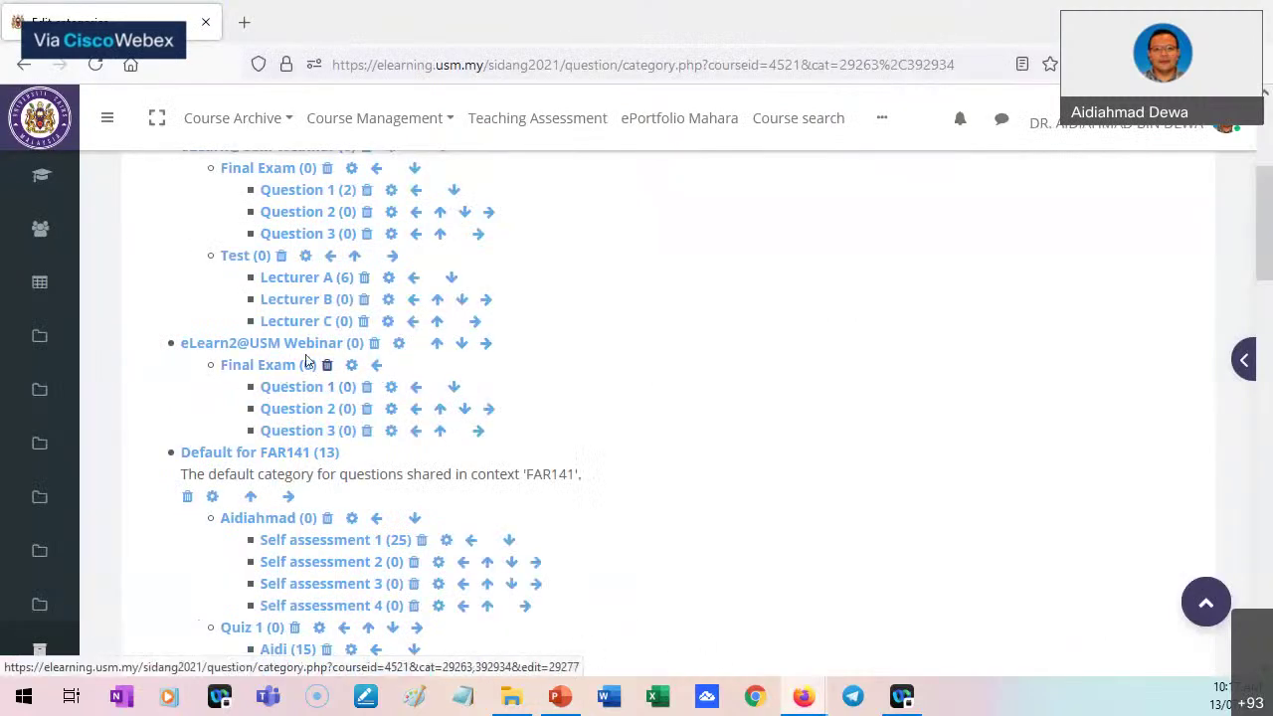
key(alt+Tab)
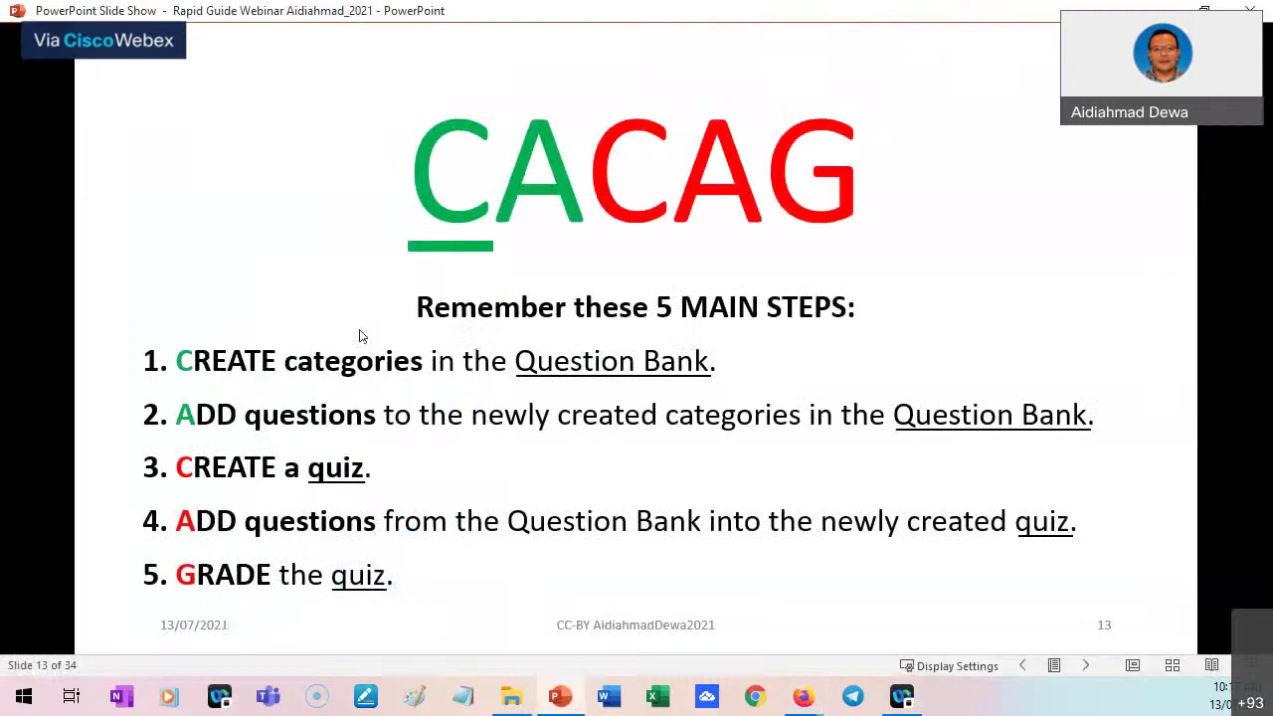
key(alt+Tab)
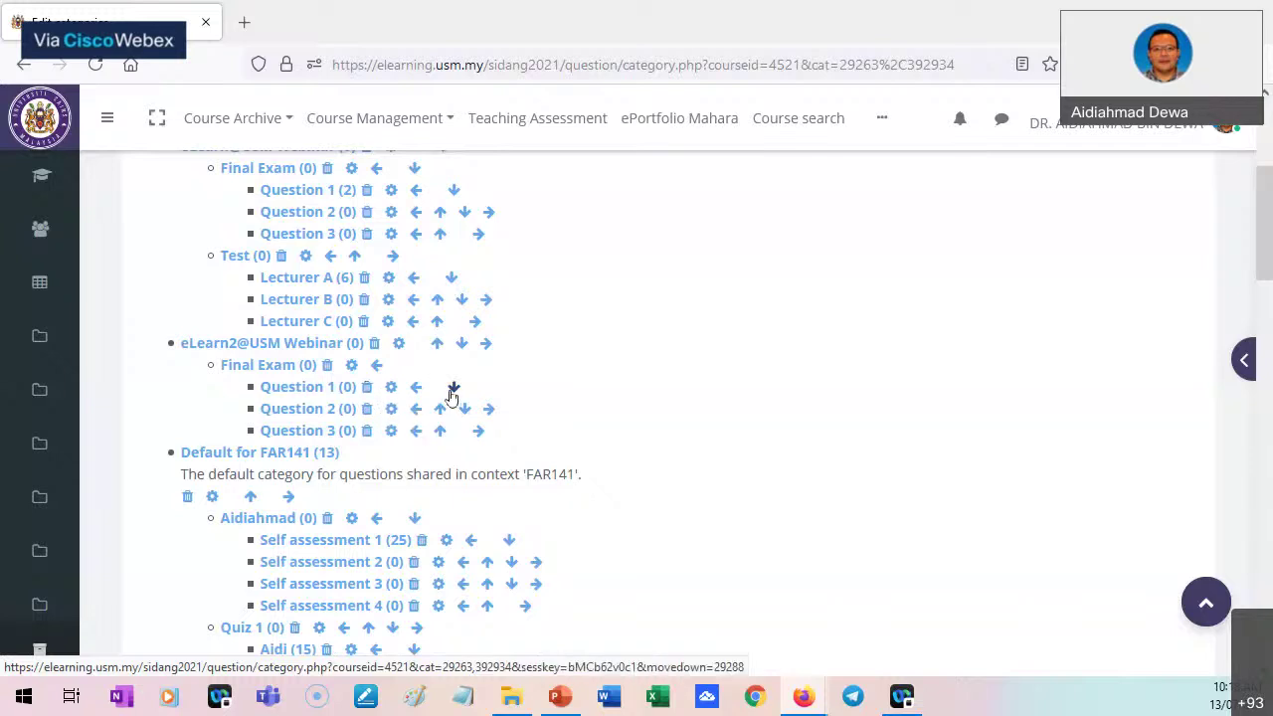
scroll(365, 413, up, 2)
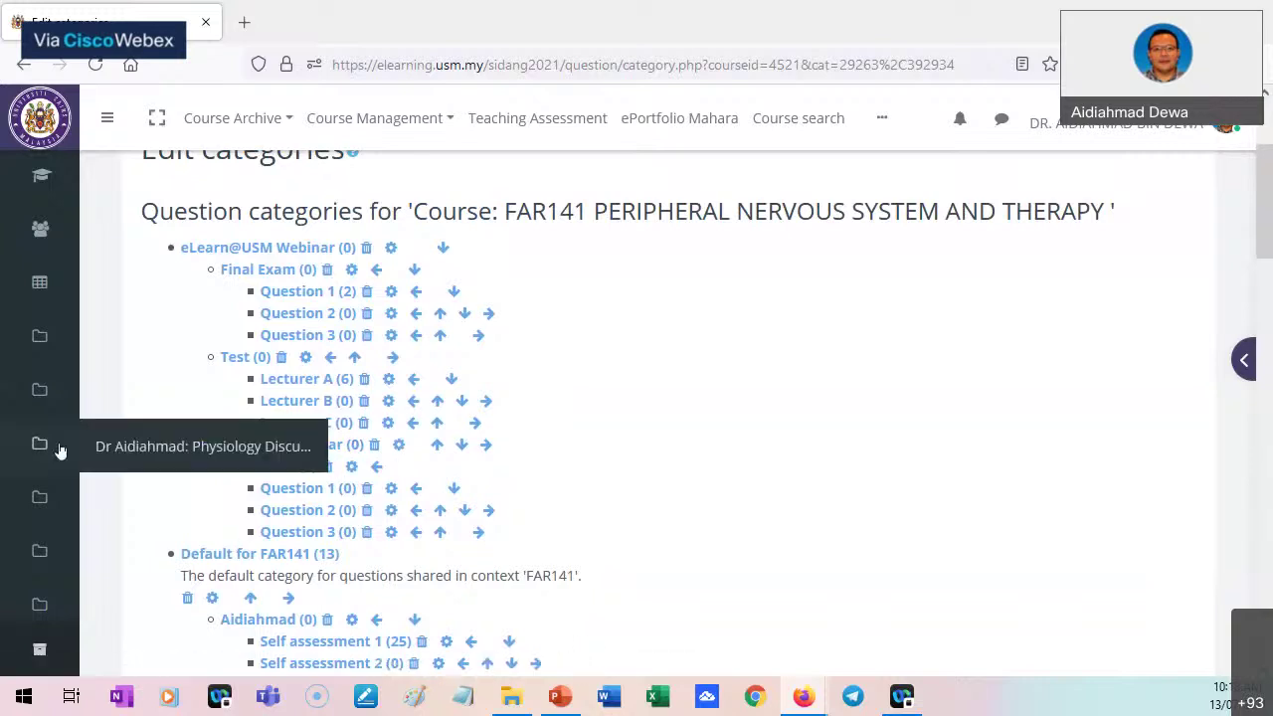
scroll(356, 449, up, 2)
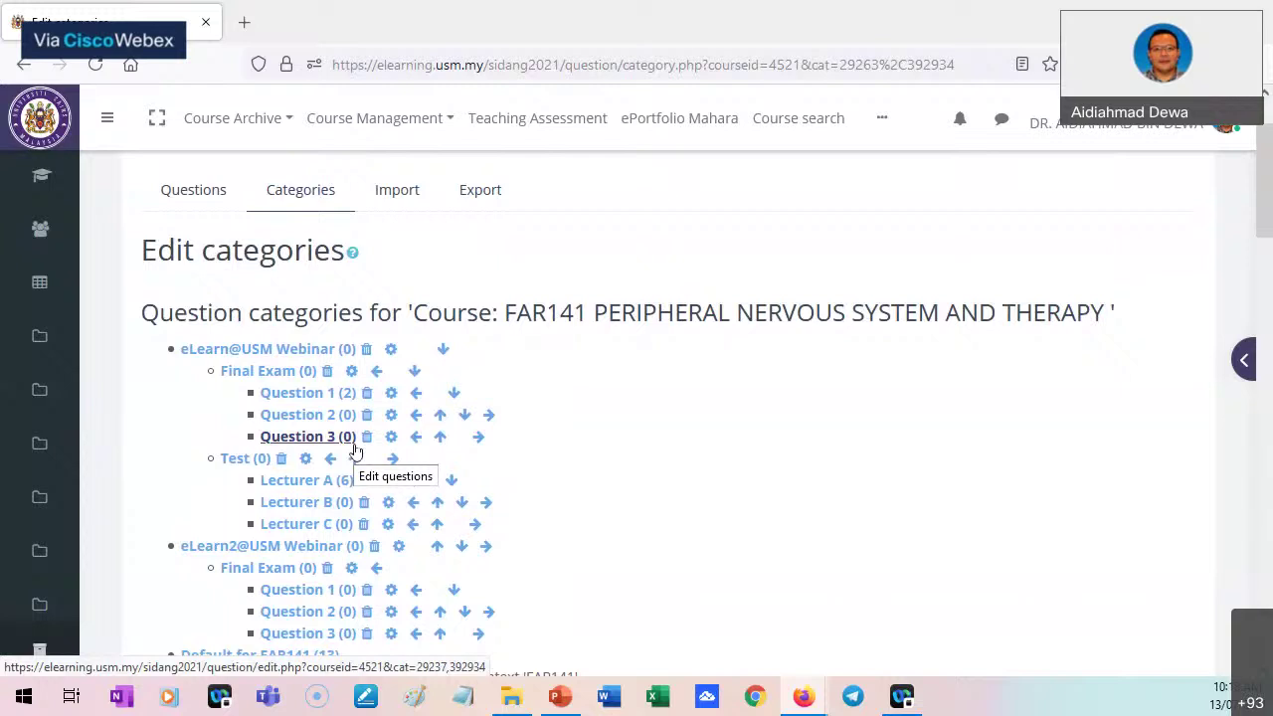
scroll(447, 502, down, 2)
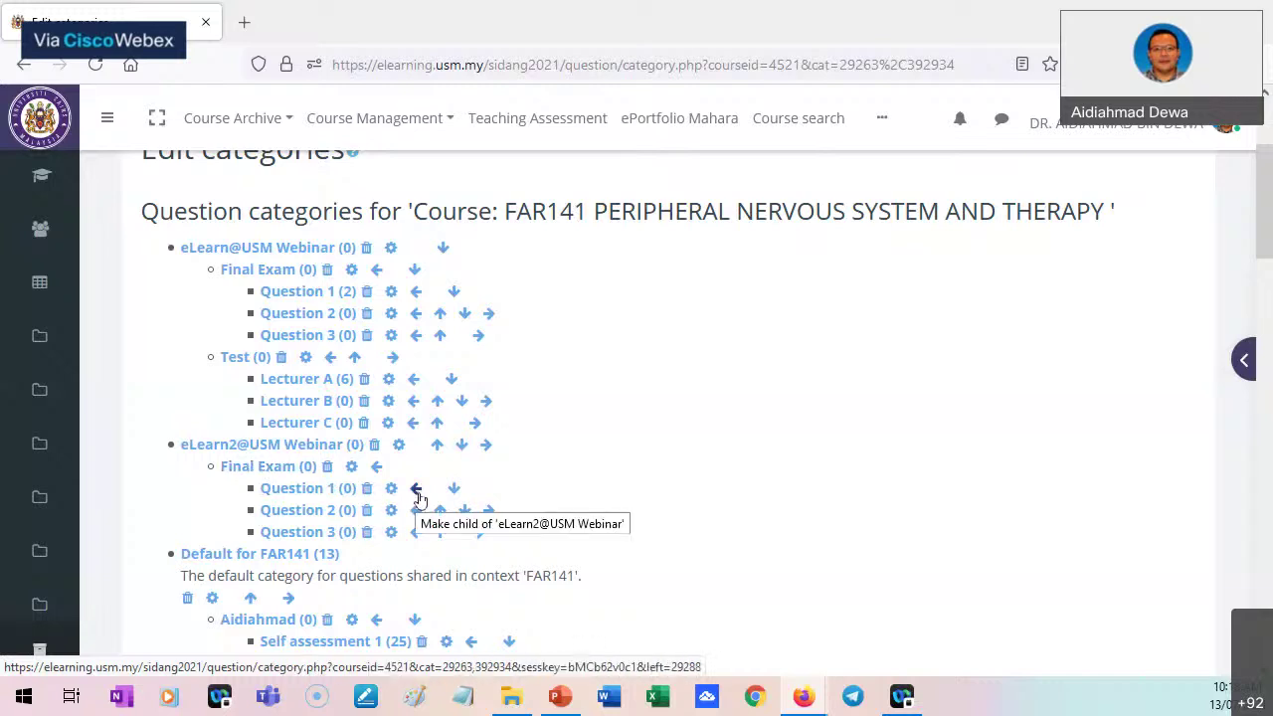
Step: Move Question 1 out of Final Exam to sit directly under eLearn2@USM Webinar
click(417, 490)
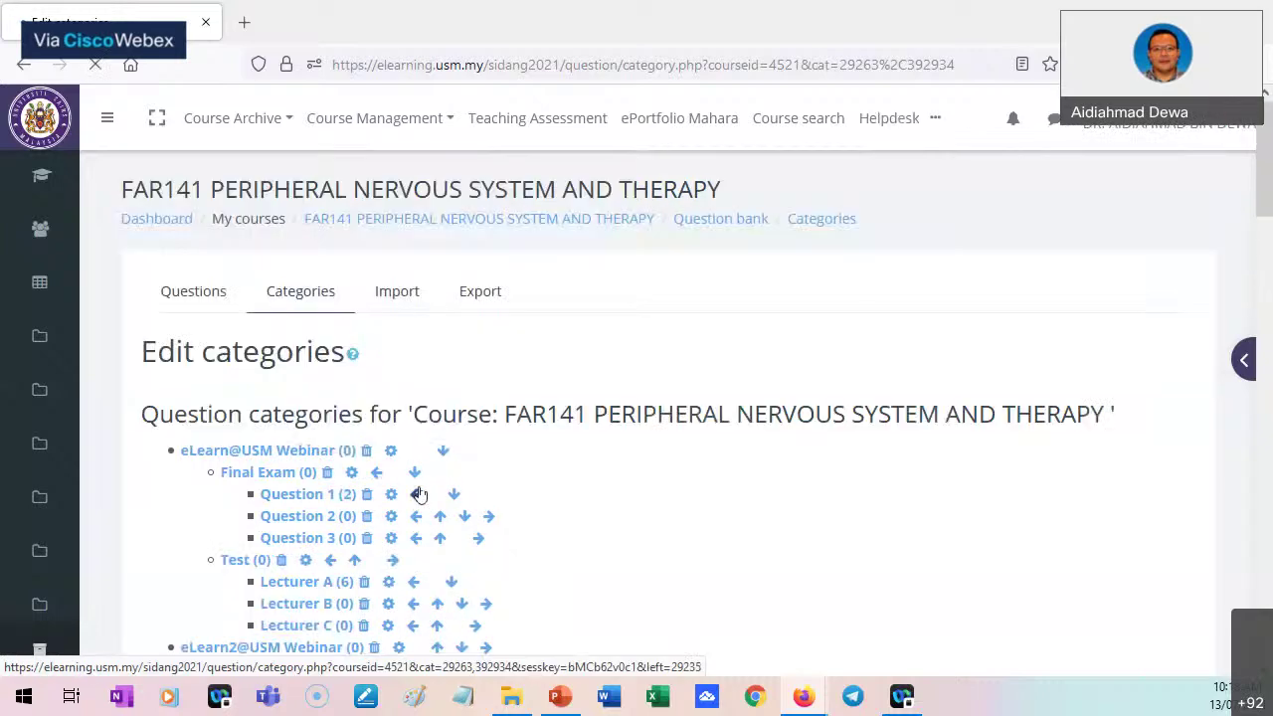
scroll(292, 416, down, 2)
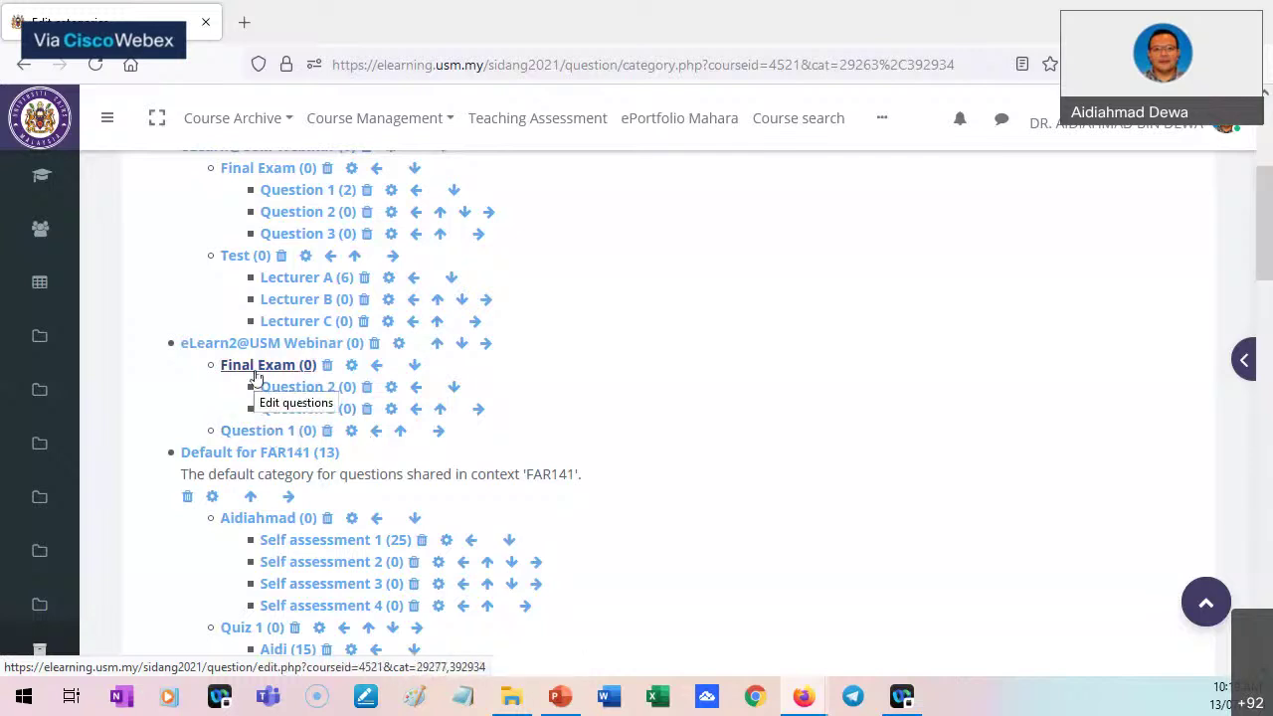
Step: Nest Question 1 back under Final Exam and move it above Question 2
click(440, 433)
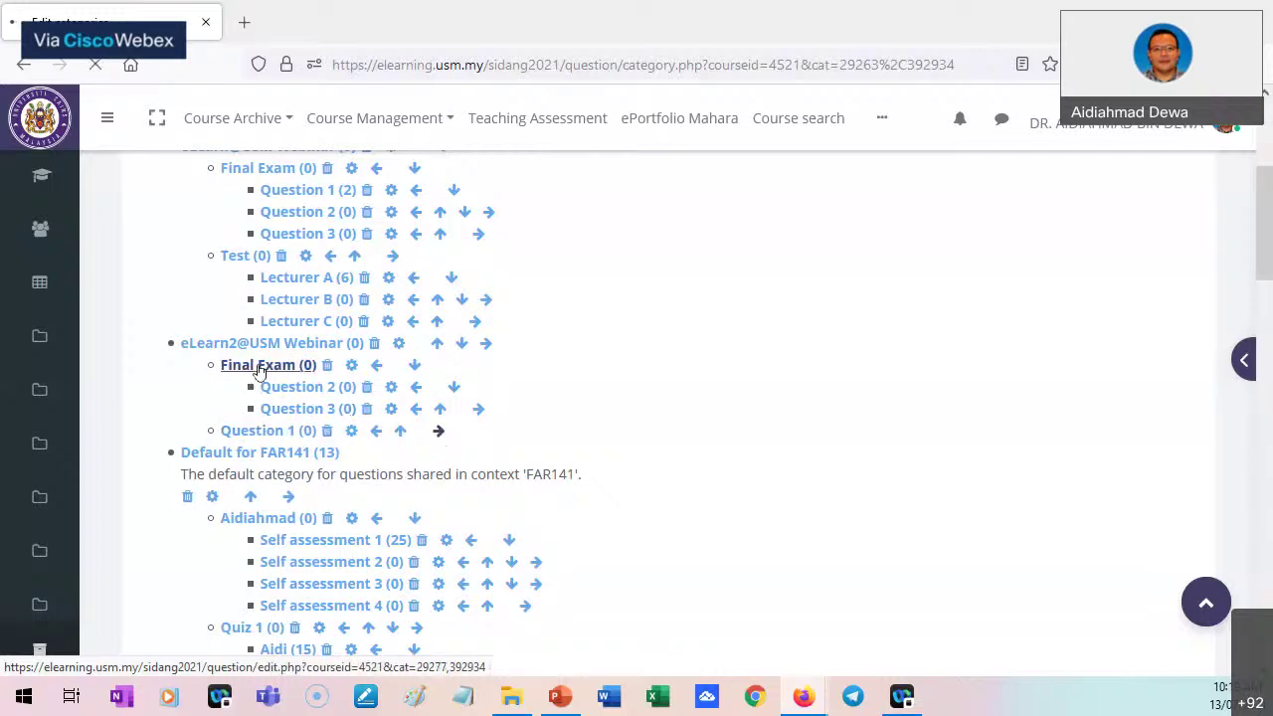
scroll(277, 515, down, 2)
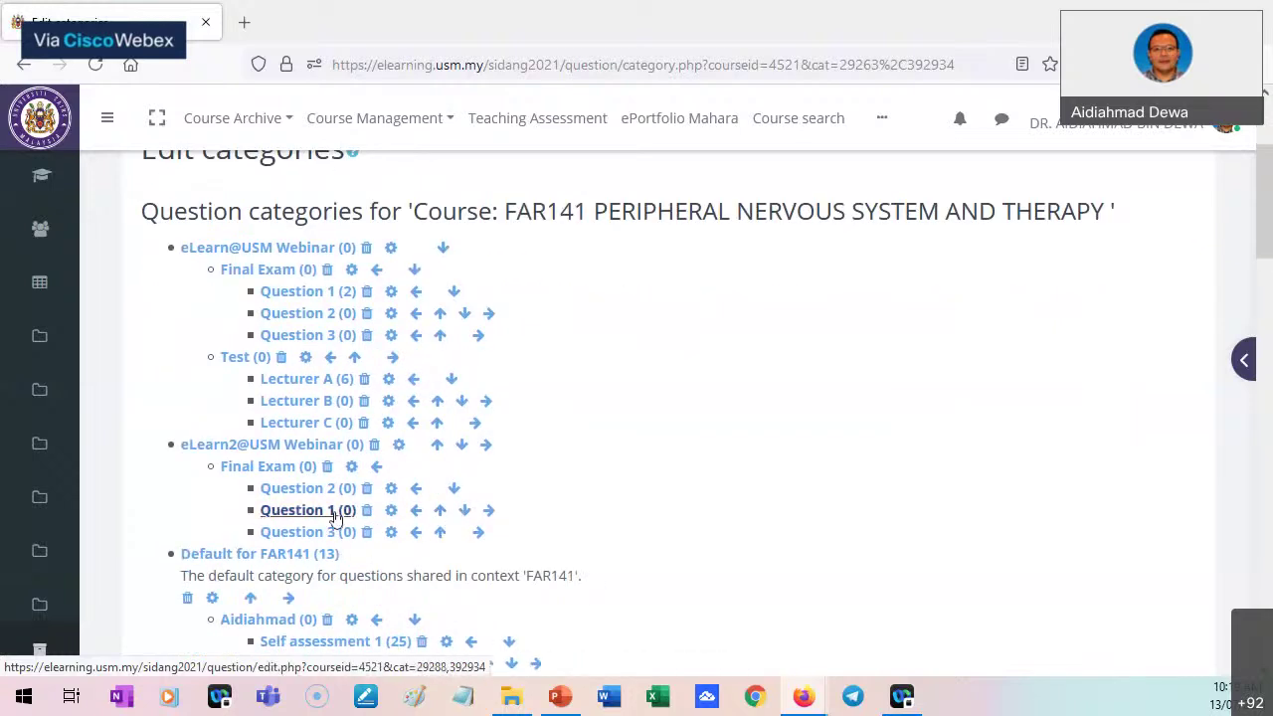
click(440, 510)
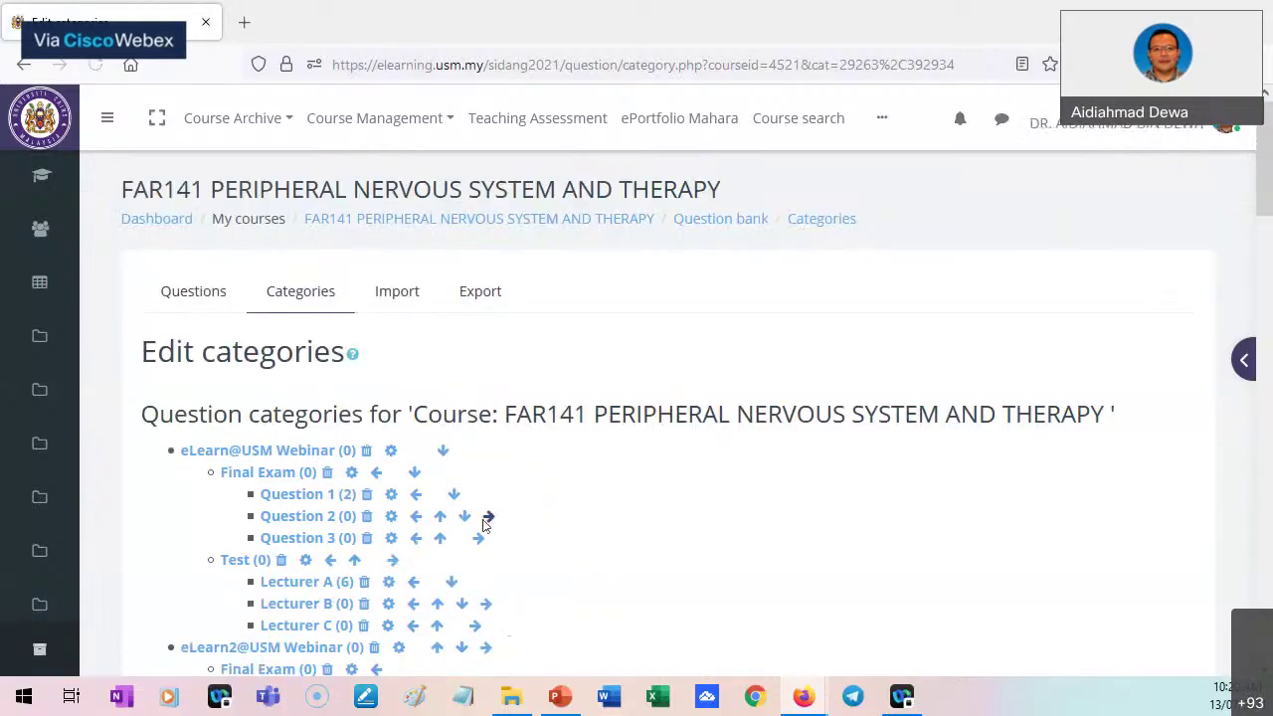
scroll(368, 593, down, 2)
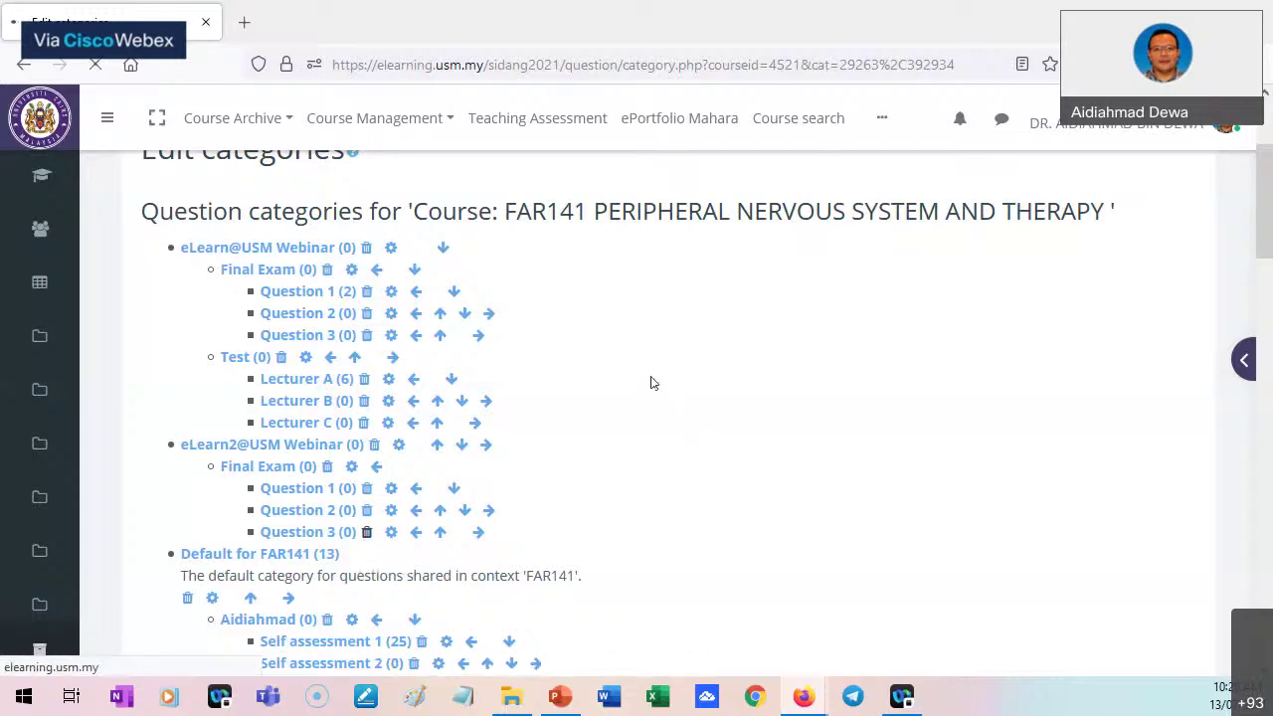
Step: Scroll the category tree to Question 3 under eLearn2@USM Webinar's Final Exam
scroll(328, 527, down, 2)
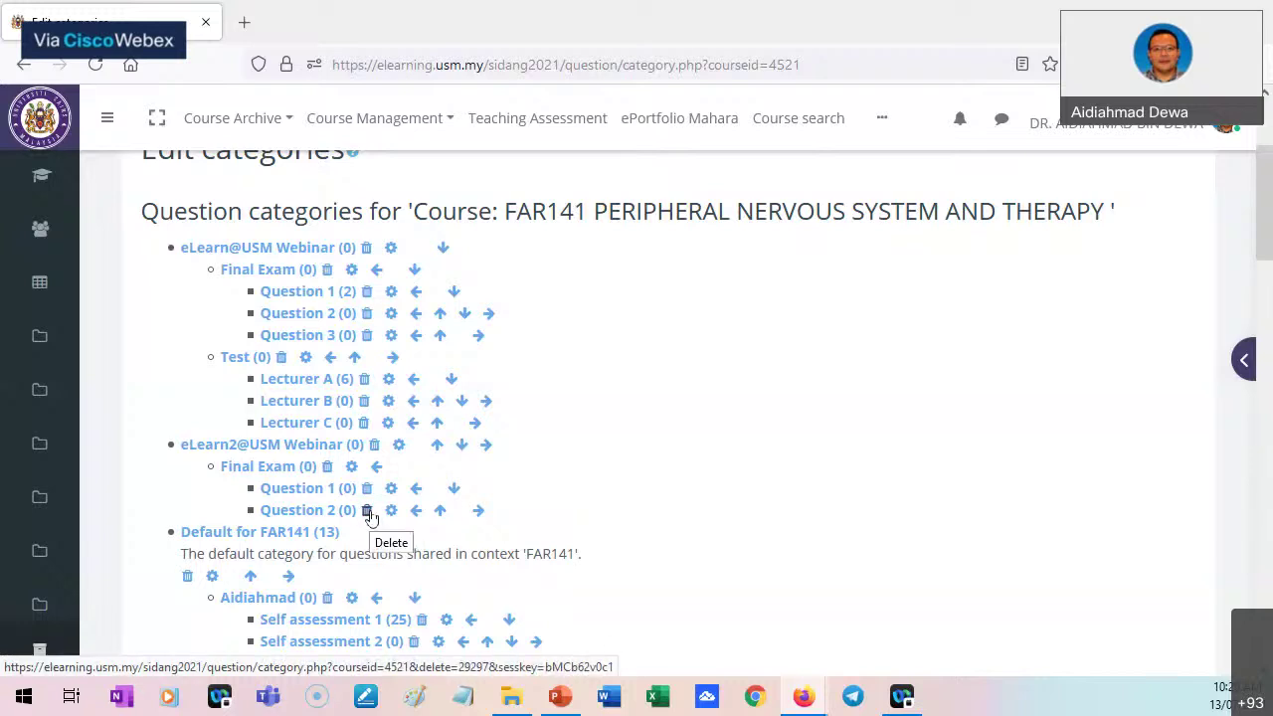
scroll(371, 494, down, 1)
scroll(371, 494, down, 2)
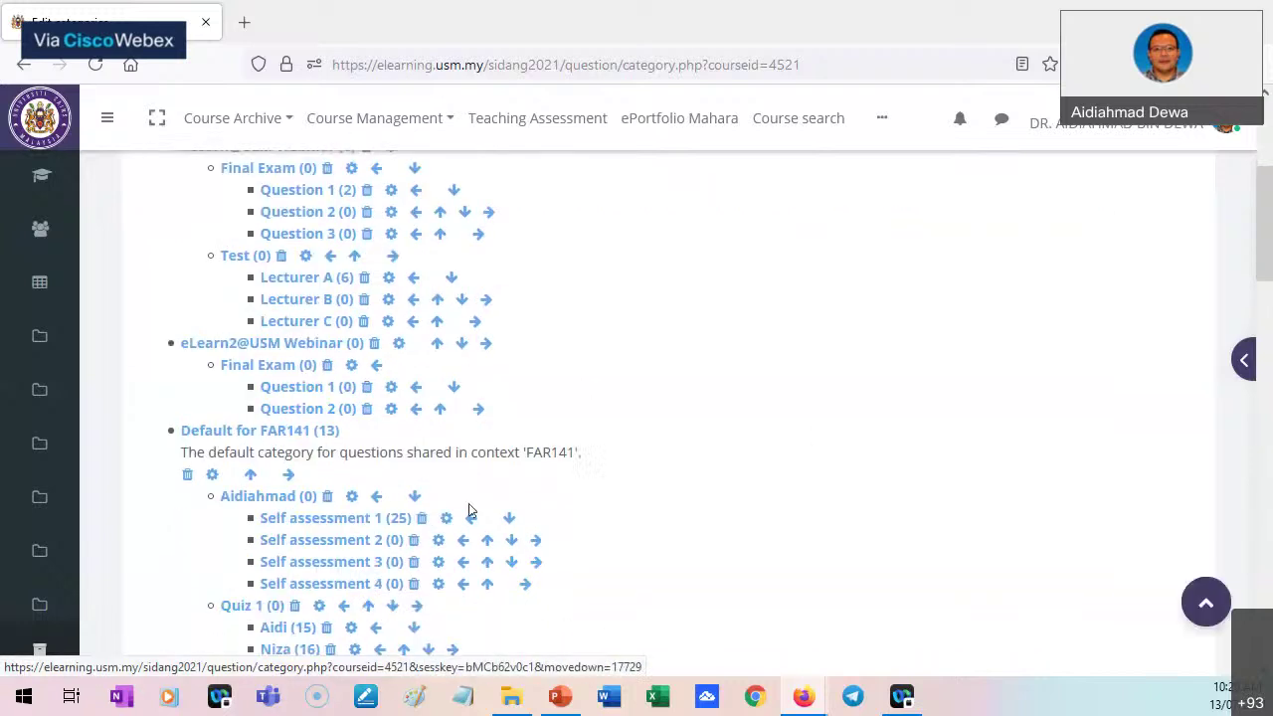
scroll(397, 542, up, 2)
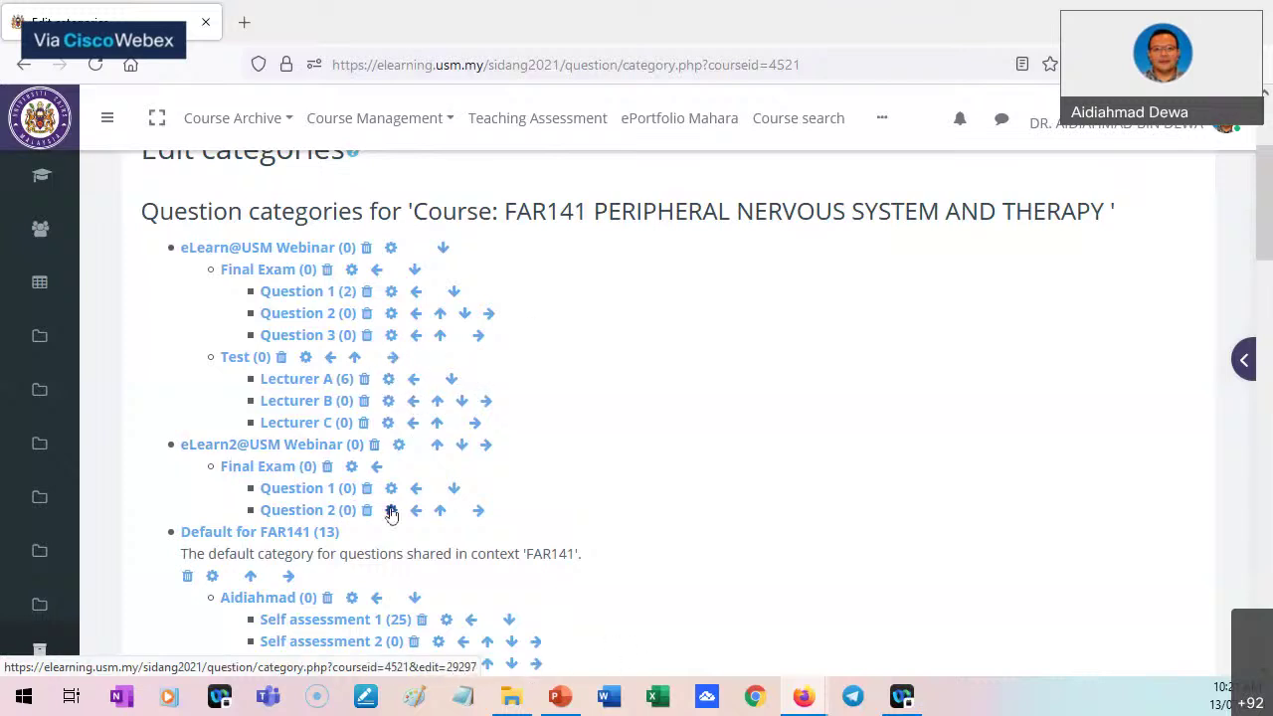
Step: Rename the eLearn2@USM Webinar category to eLearn3@USM Webinar and save the change
click(399, 448)
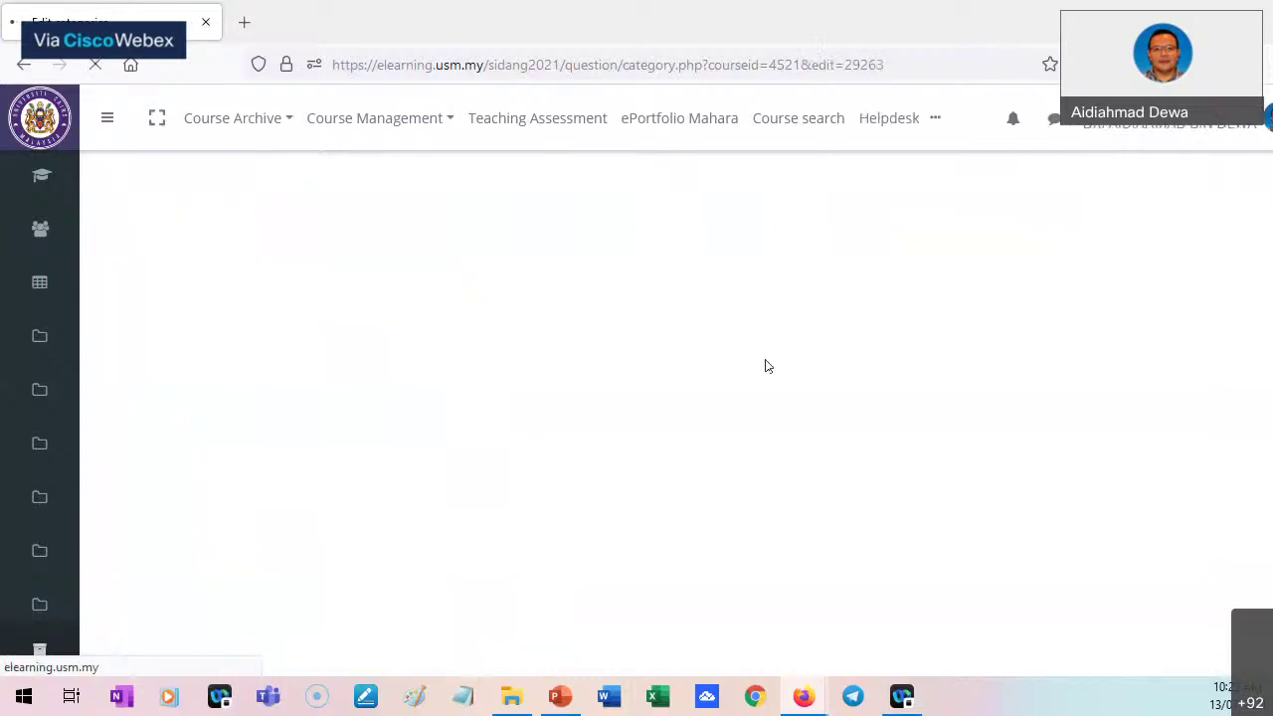
drag(478, 468, 487, 468)
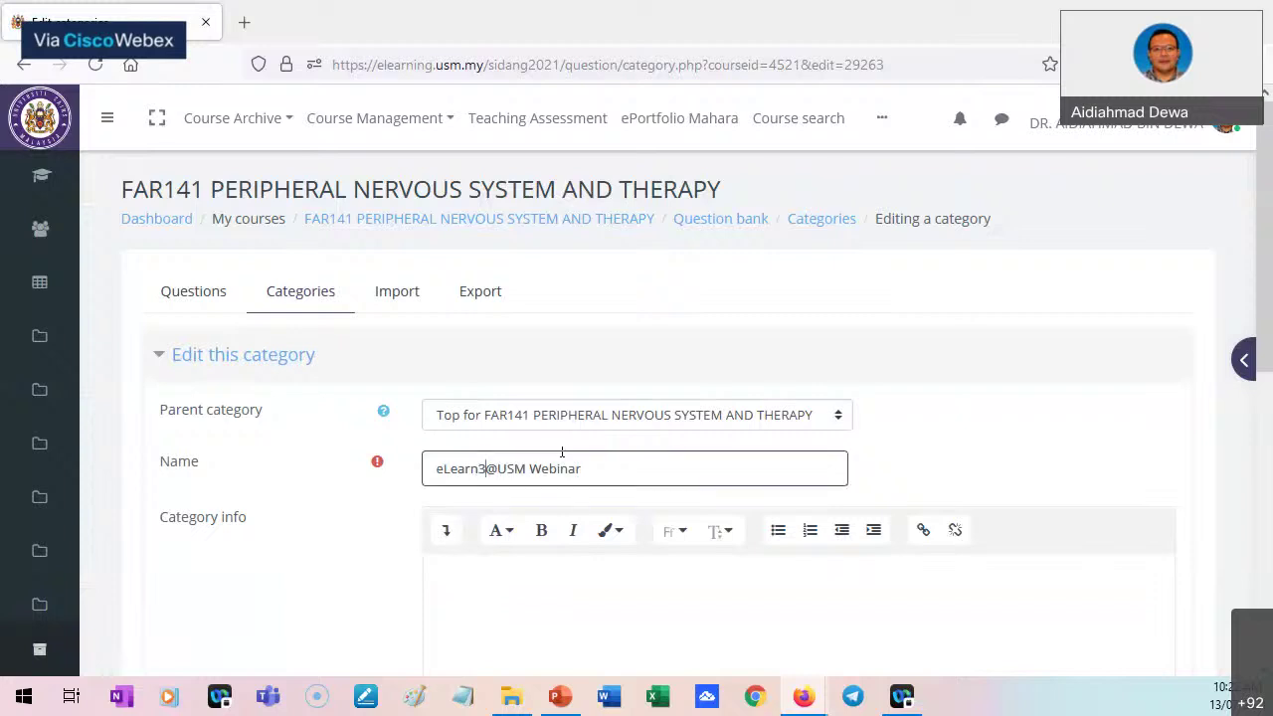
text(3)
scroll(473, 468, down, 5)
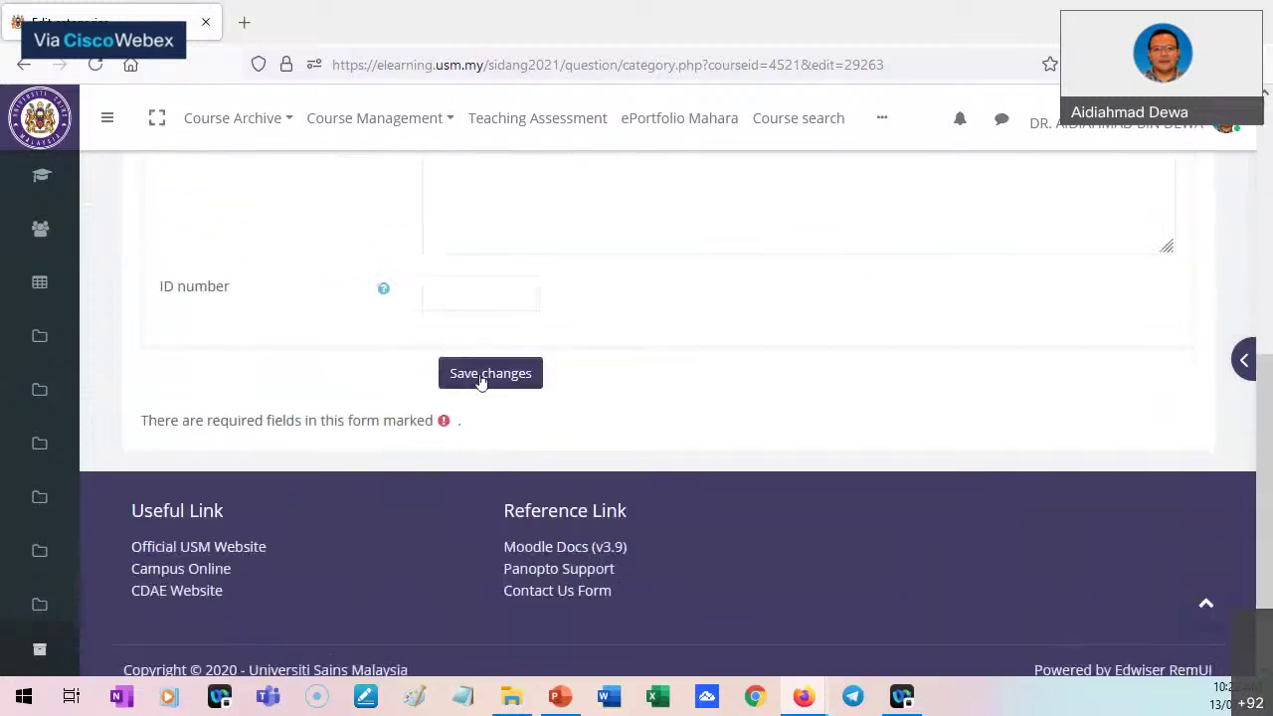
click(478, 373)
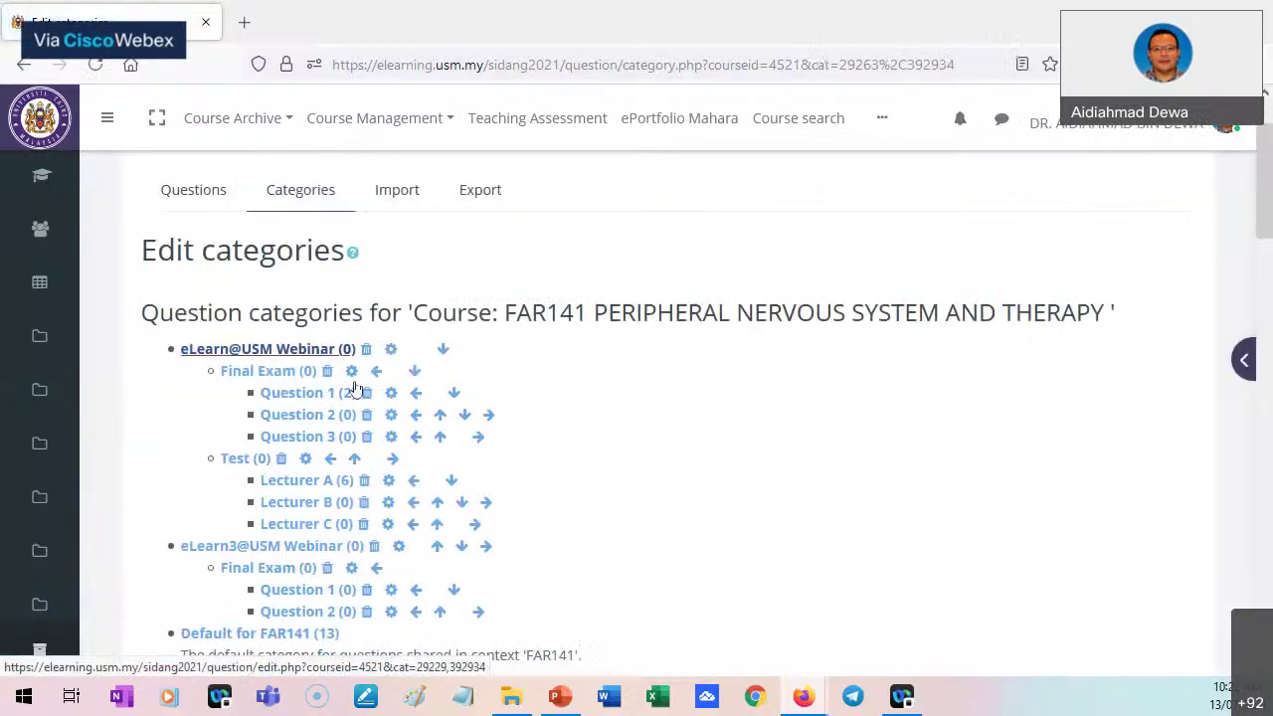
Step: Scroll the reloaded tree to review eLearn3@USM Webinar with Final Exam, Question 1 and Question 2
scroll(213, 477, down, 2)
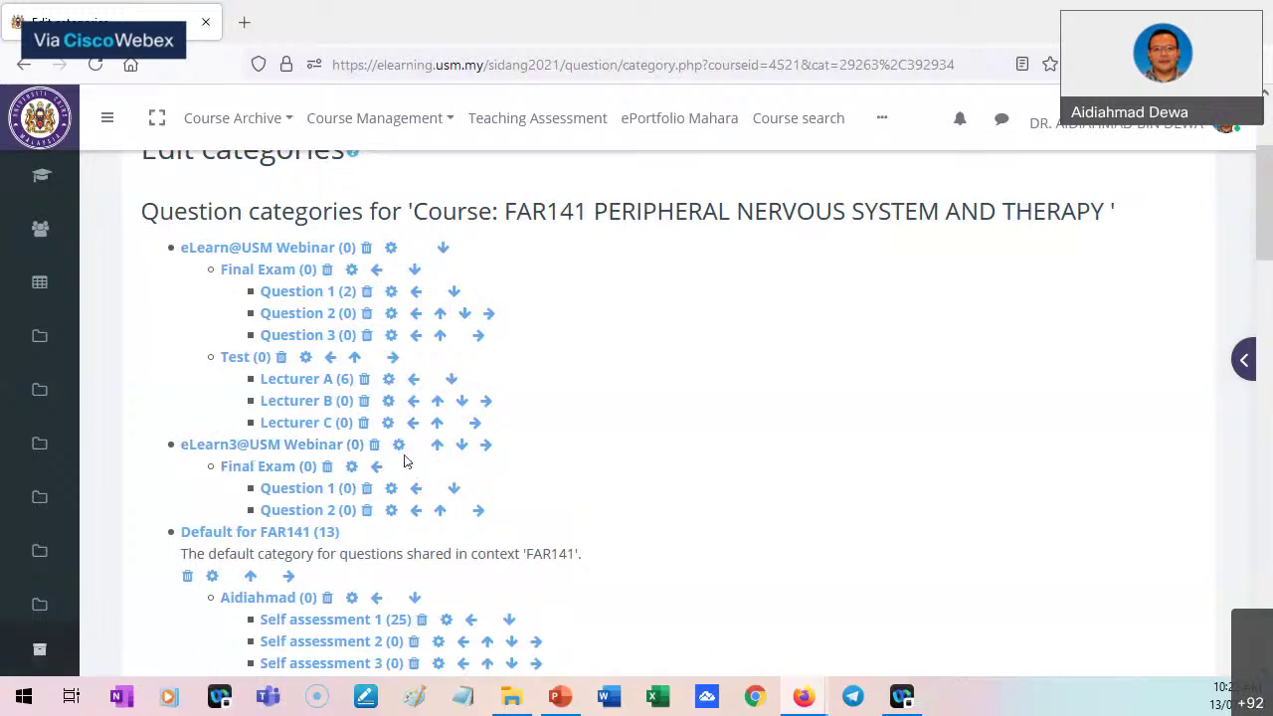
Step: Delete the eLearn3@USM Webinar branch, leaving an empty top-level Question 2 above Default for FAR141
click(375, 446)
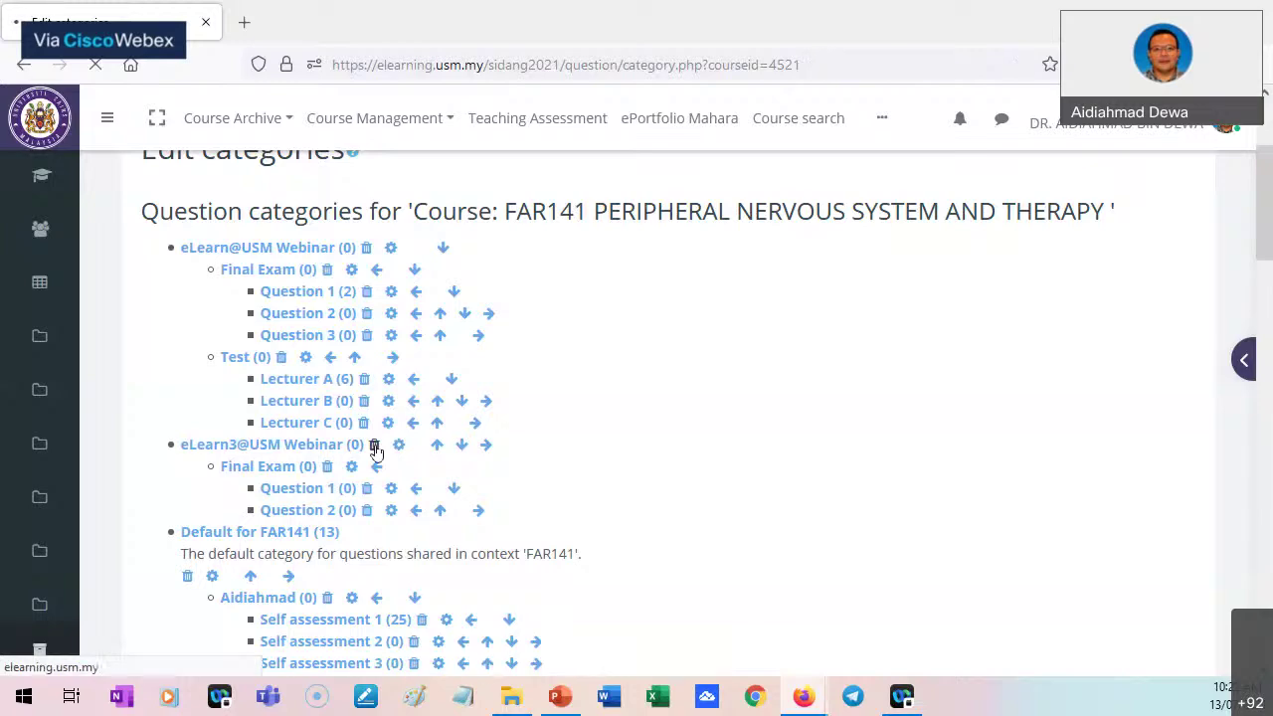
scroll(368, 475, down, 1)
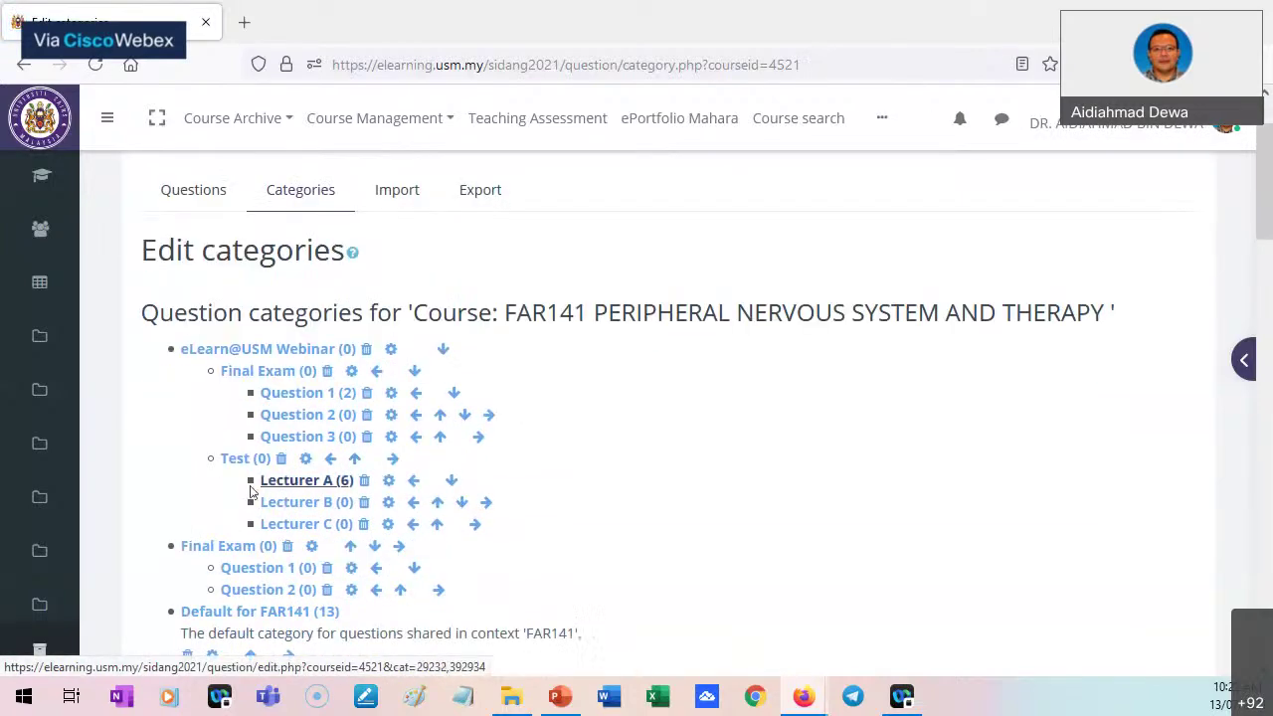
scroll(257, 395, up, 1)
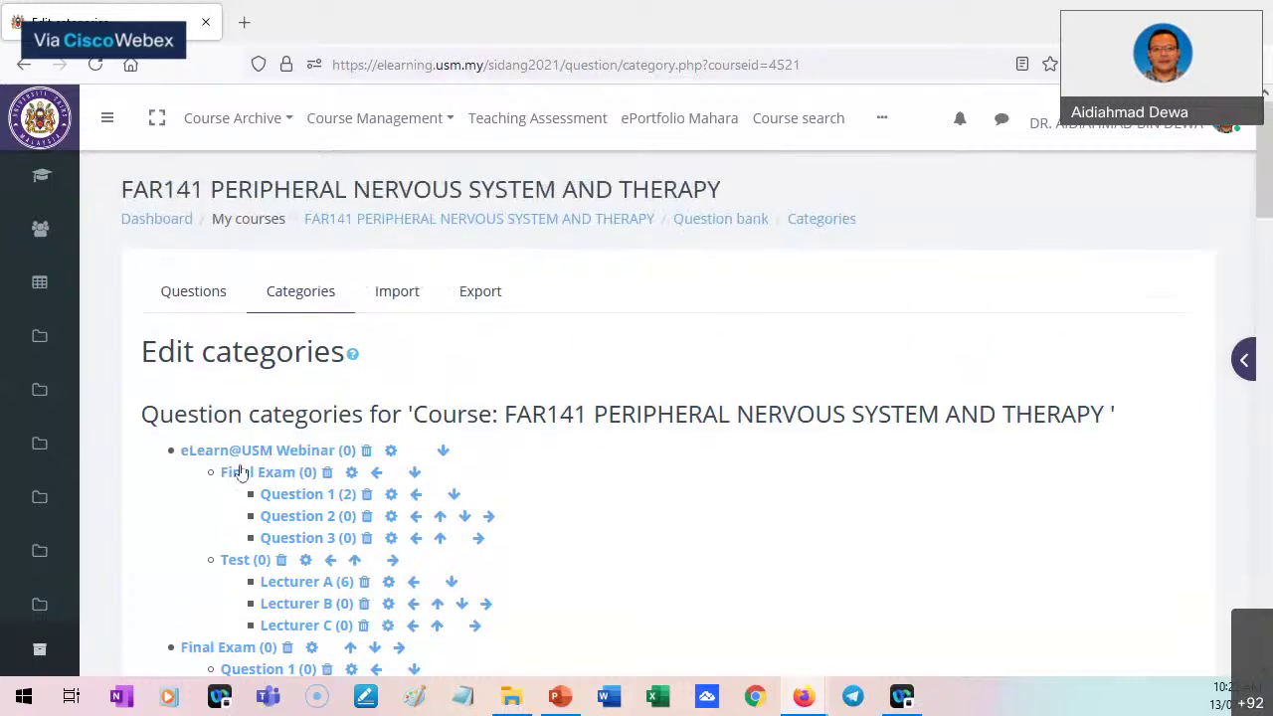
scroll(244, 444, down, 1)
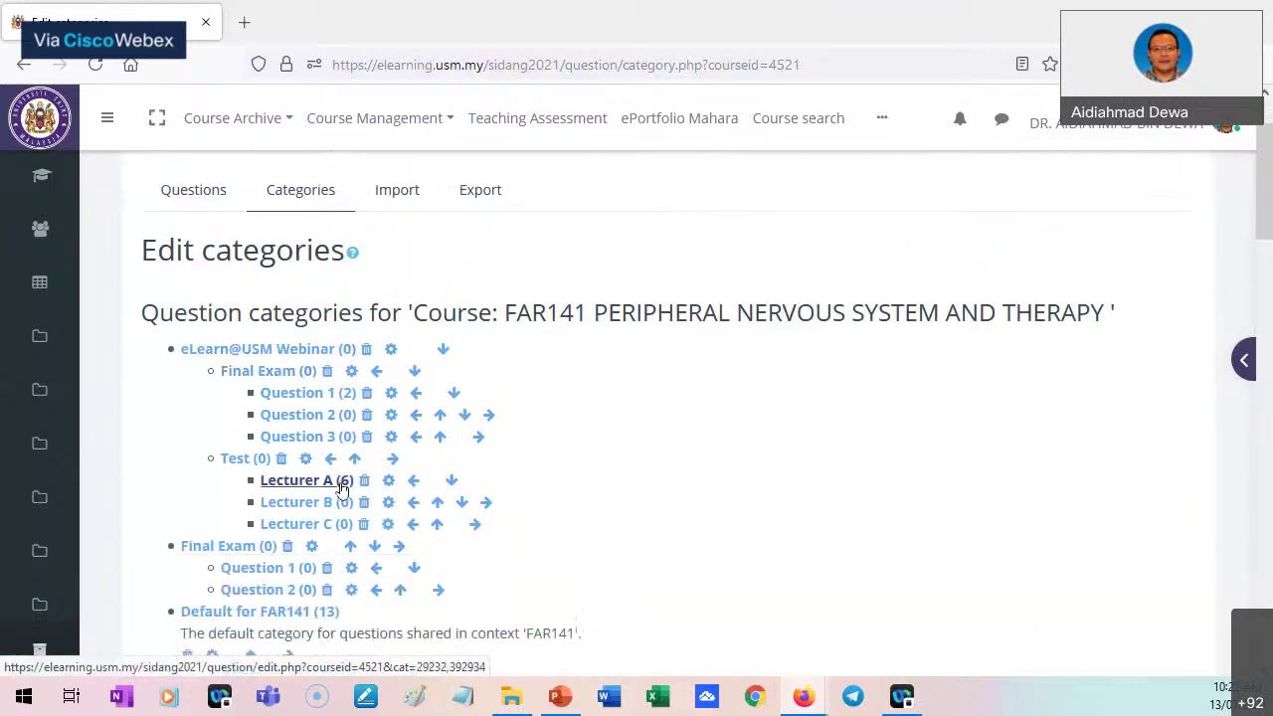
scroll(284, 577, down, 1)
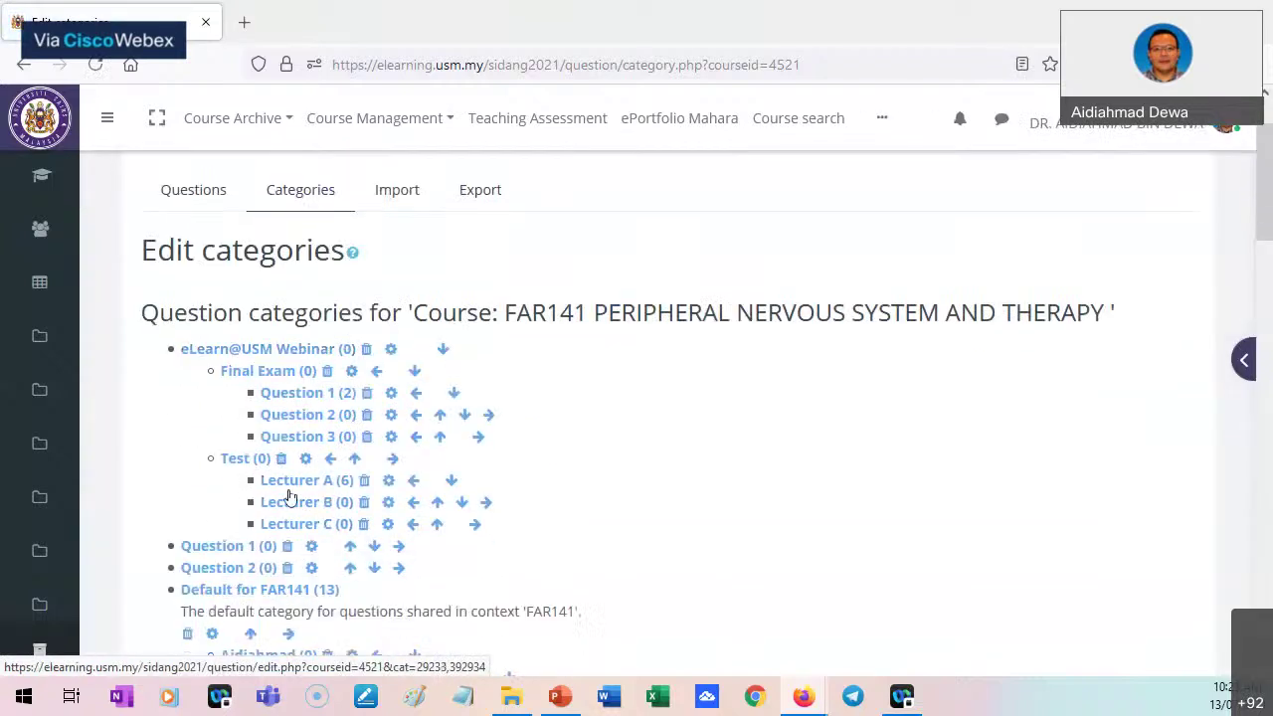
scroll(289, 493, down, 1)
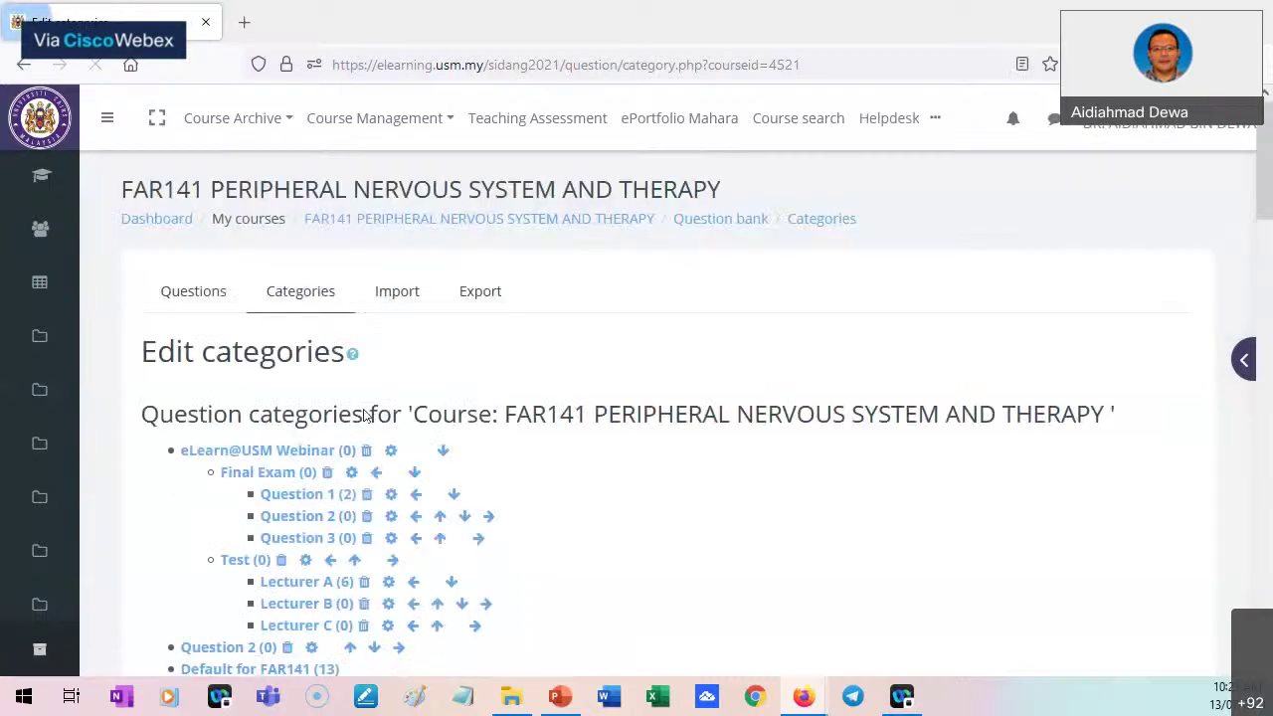
scroll(365, 416, down, 3)
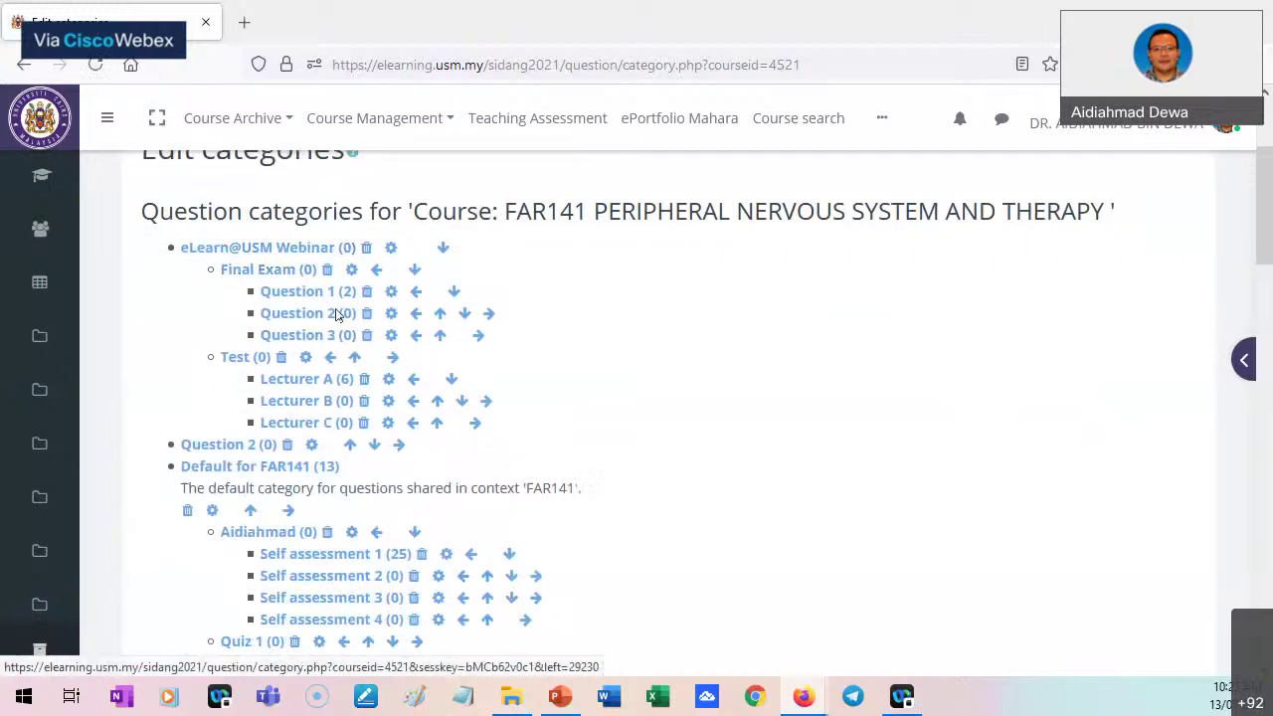
Step: Delete the empty top-level Question 2 category, then return to the slide show
click(287, 446)
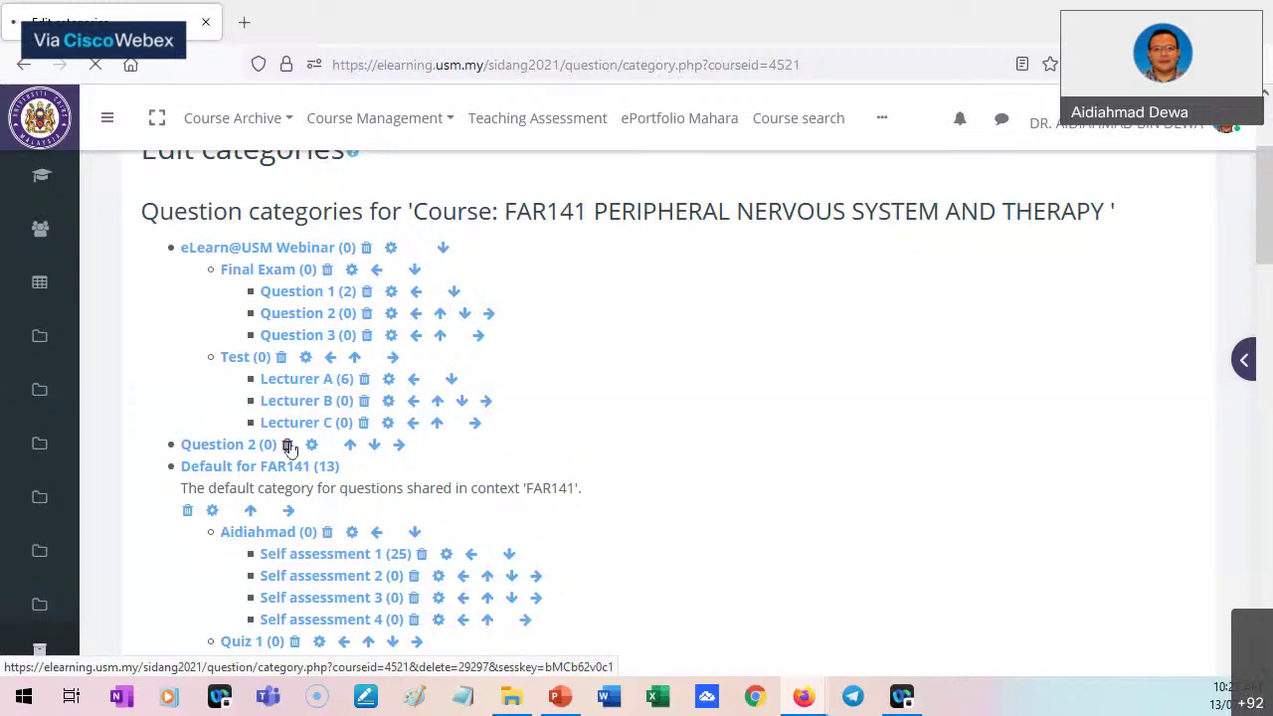
scroll(398, 508, down, 2)
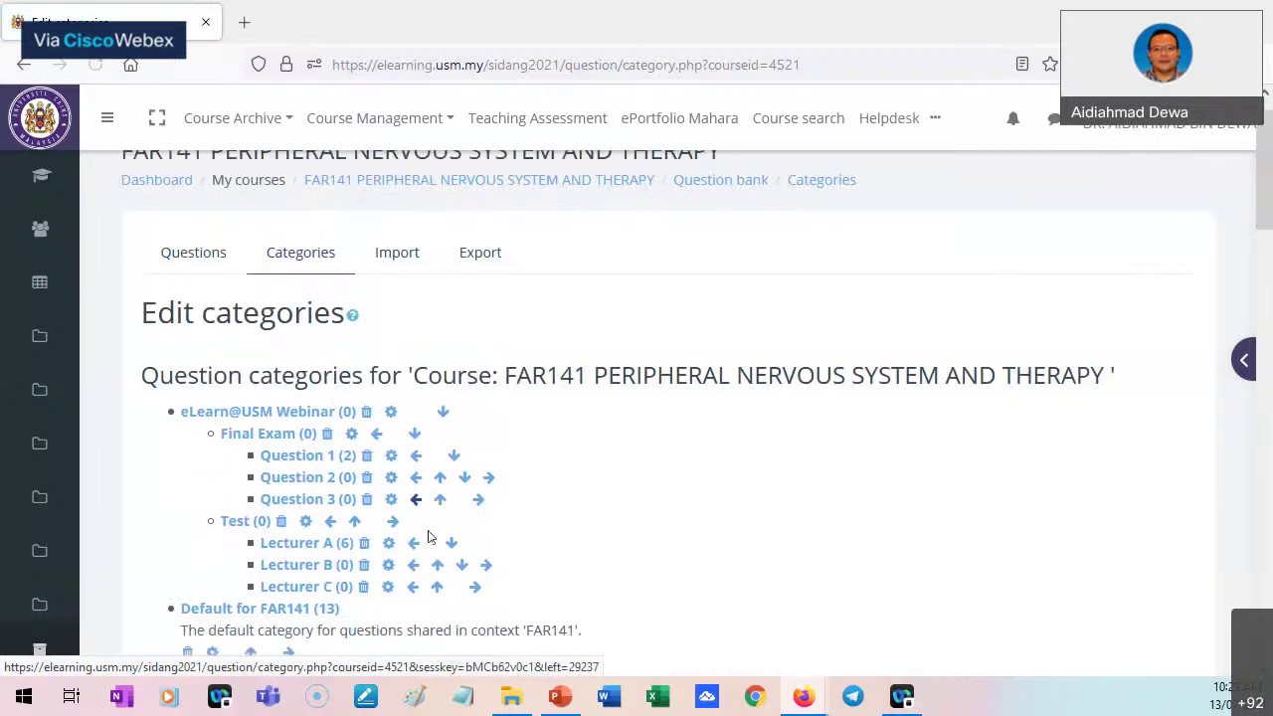
scroll(333, 518, up, 2)
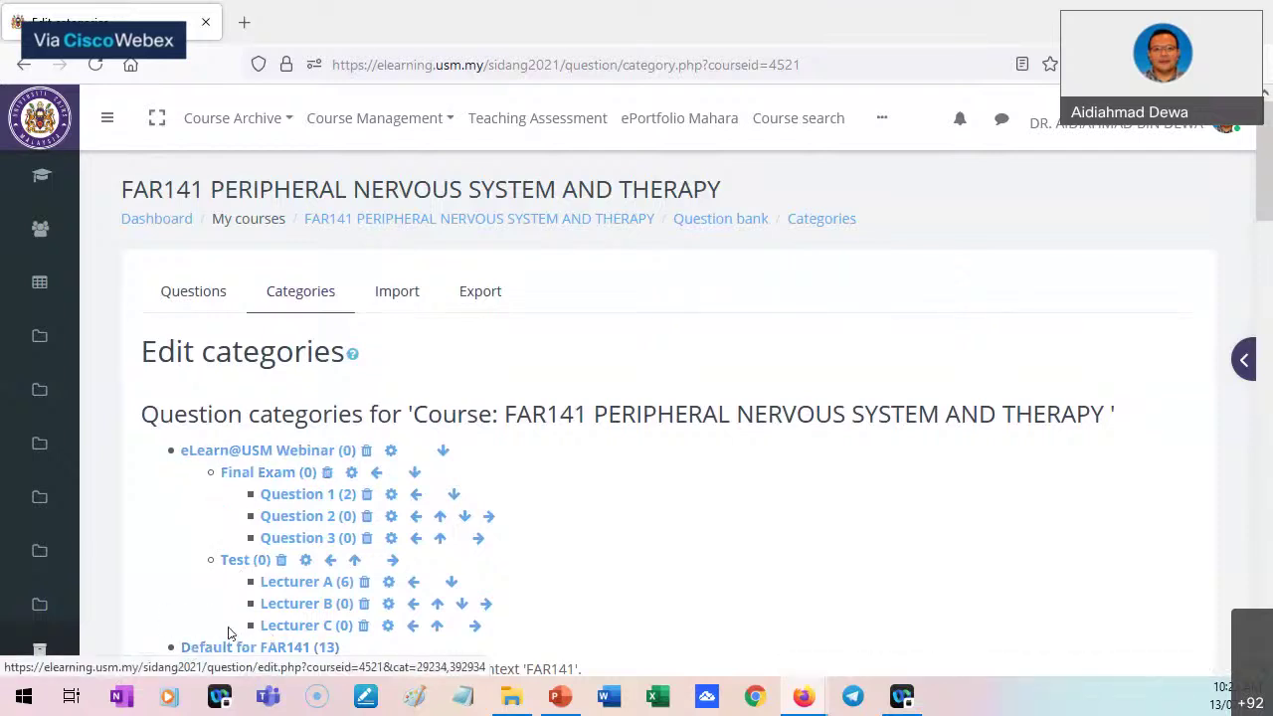
scroll(221, 628, down, 2)
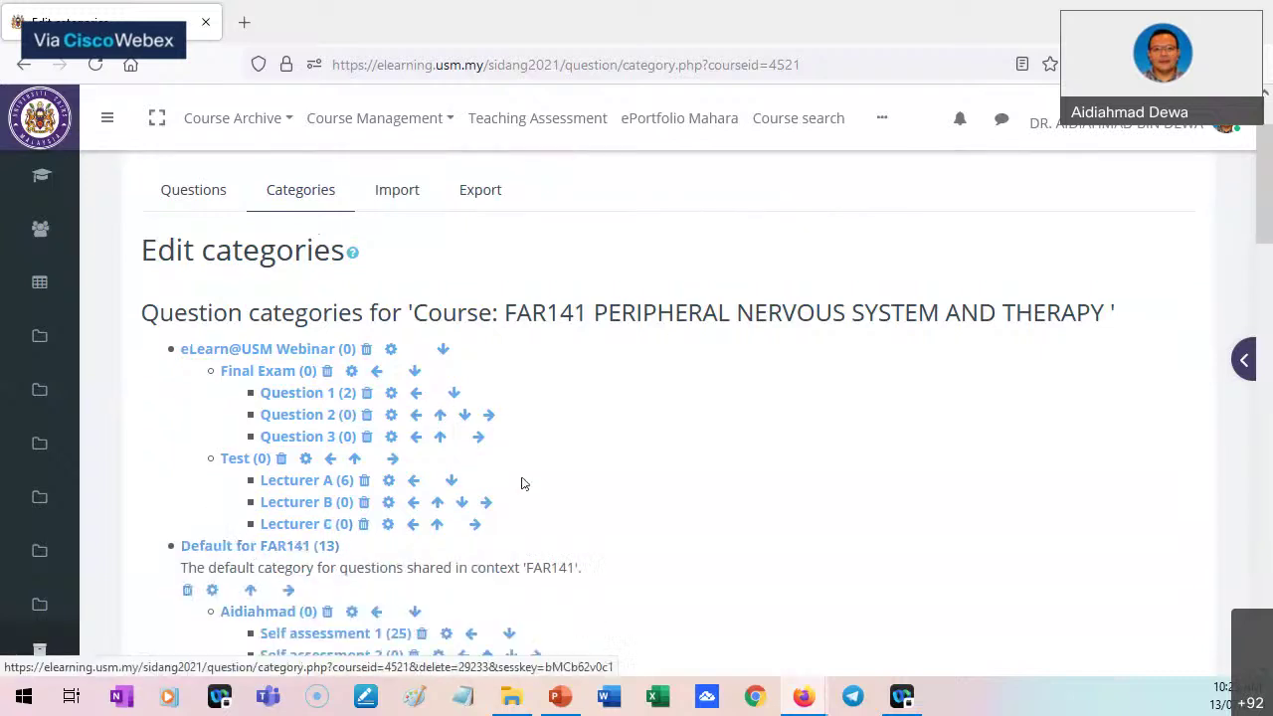
scroll(524, 484, up, 2)
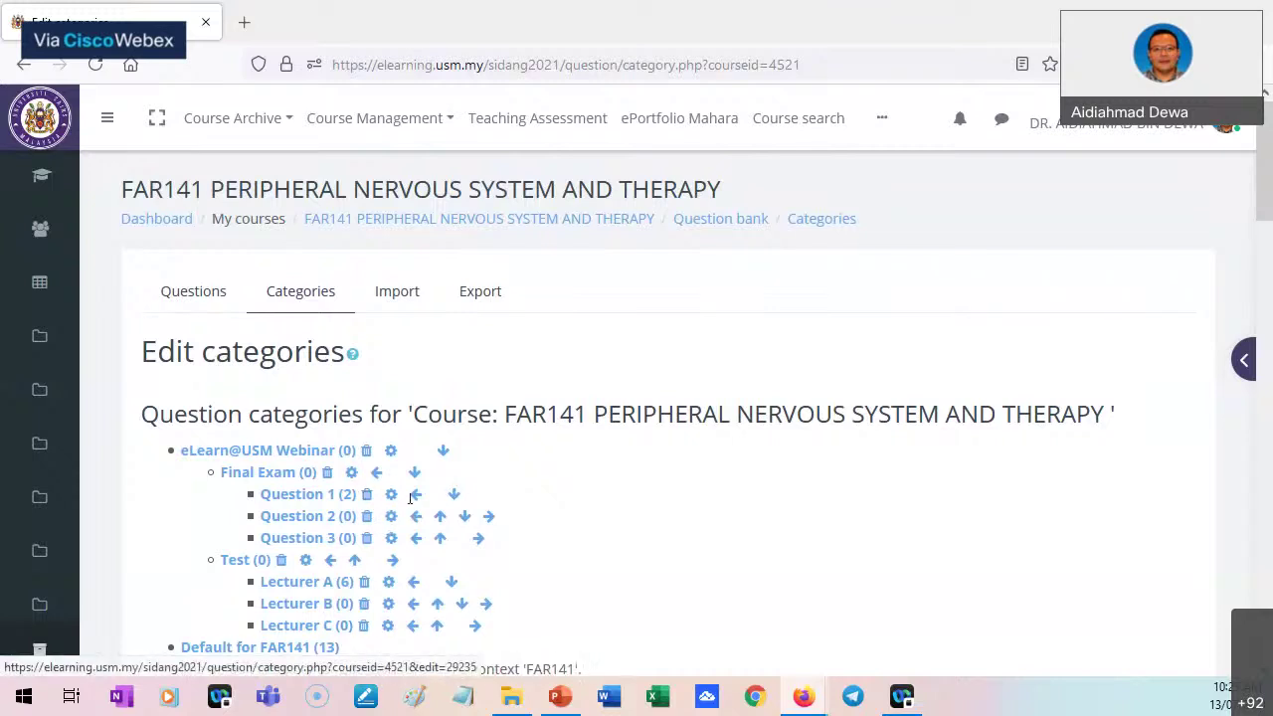
key(alt+Tab)
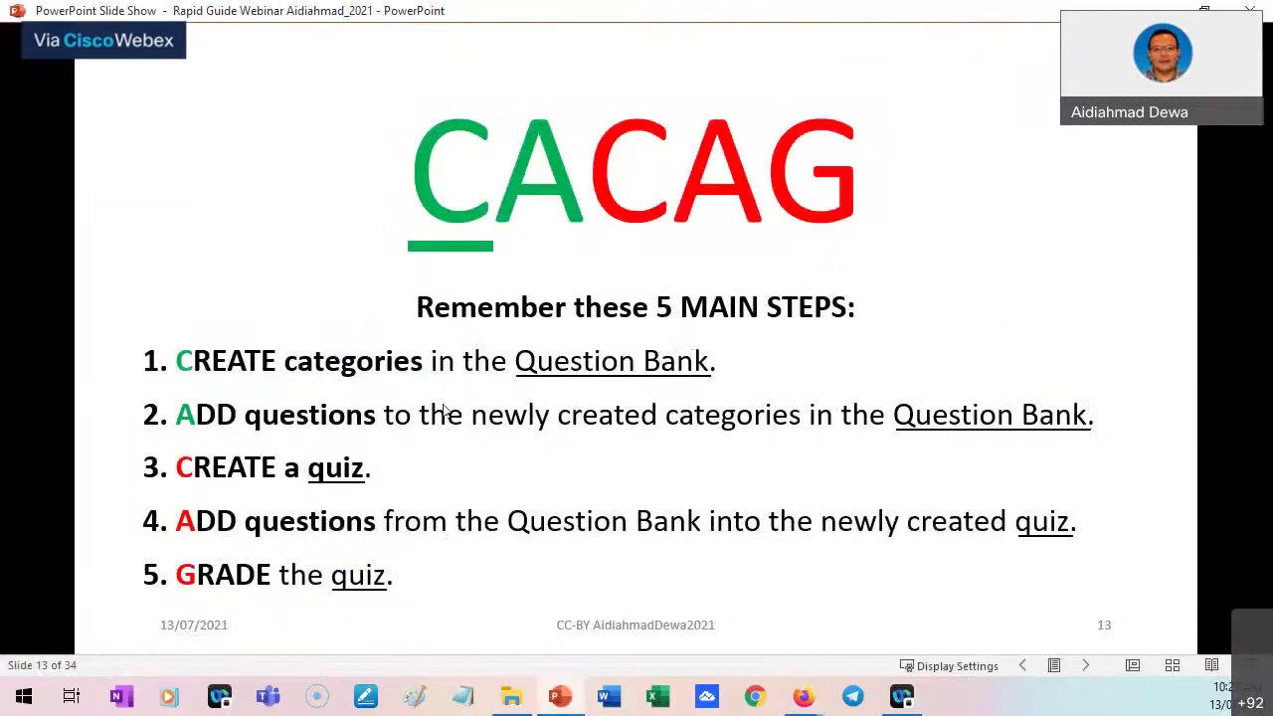
Step: Step through slides 14–16 and settle on slide 15, the CACAG five main steps
click(505, 370)
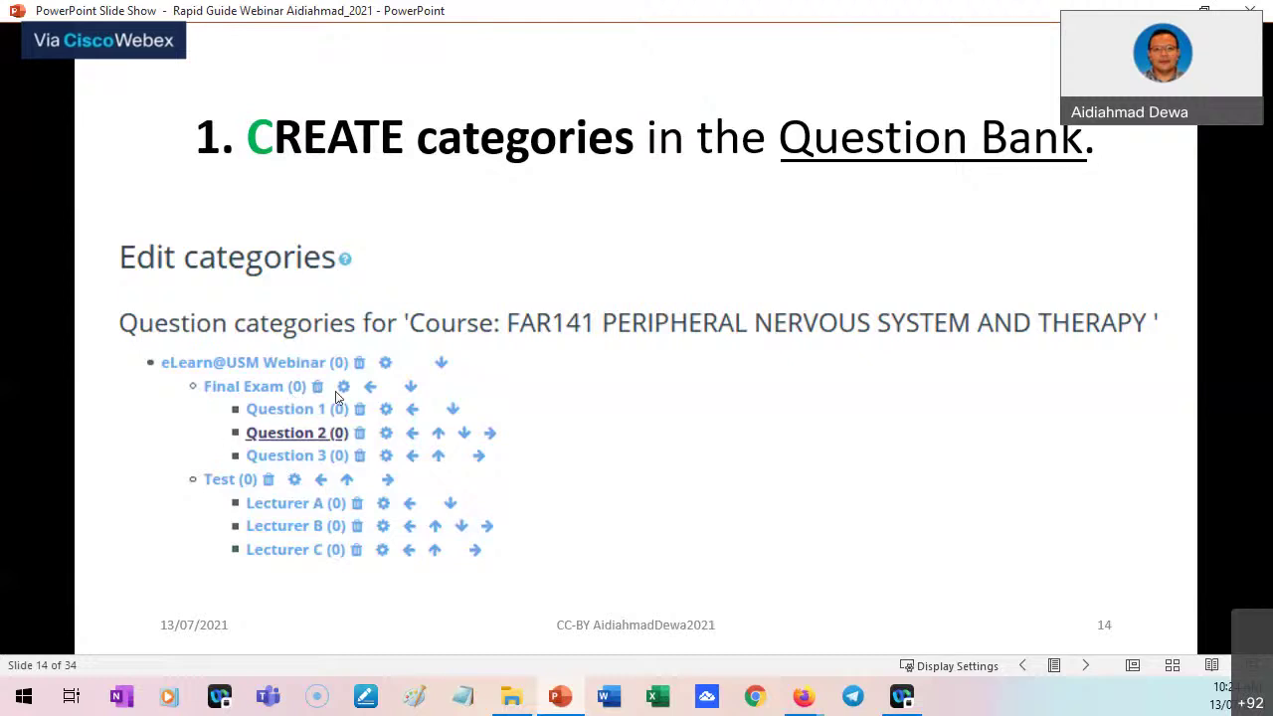
click(473, 383)
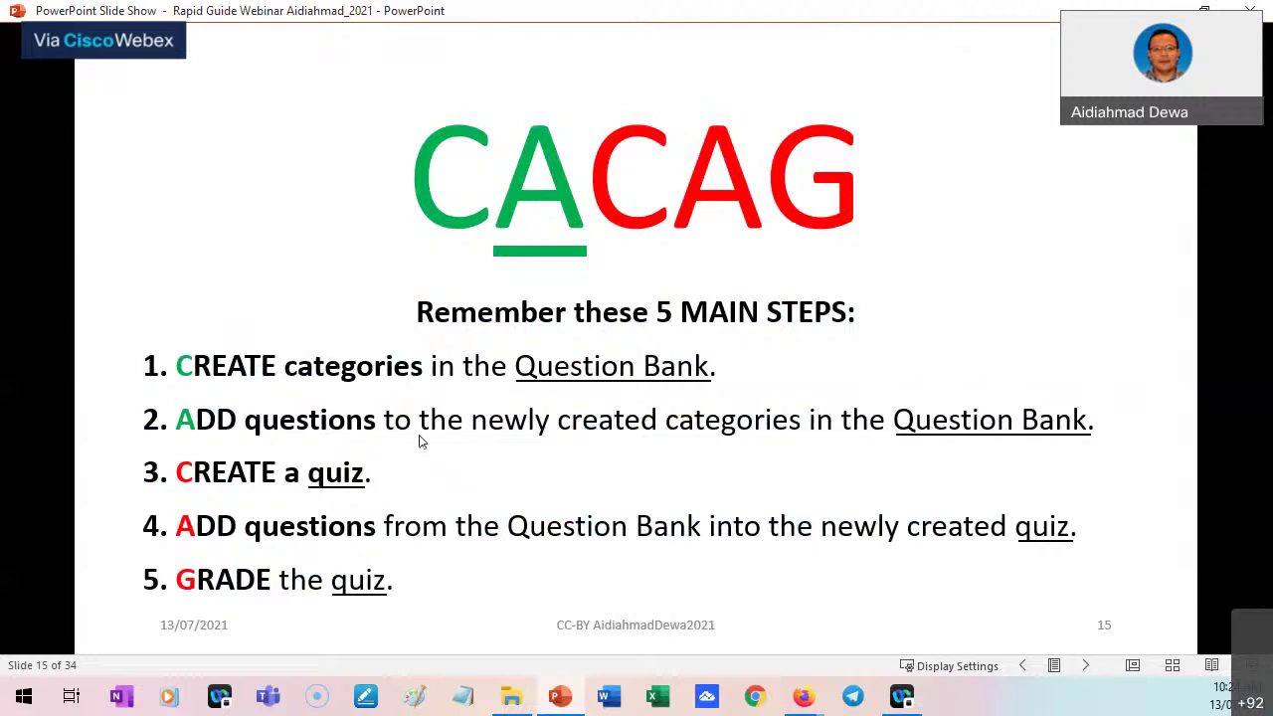
click(348, 433)
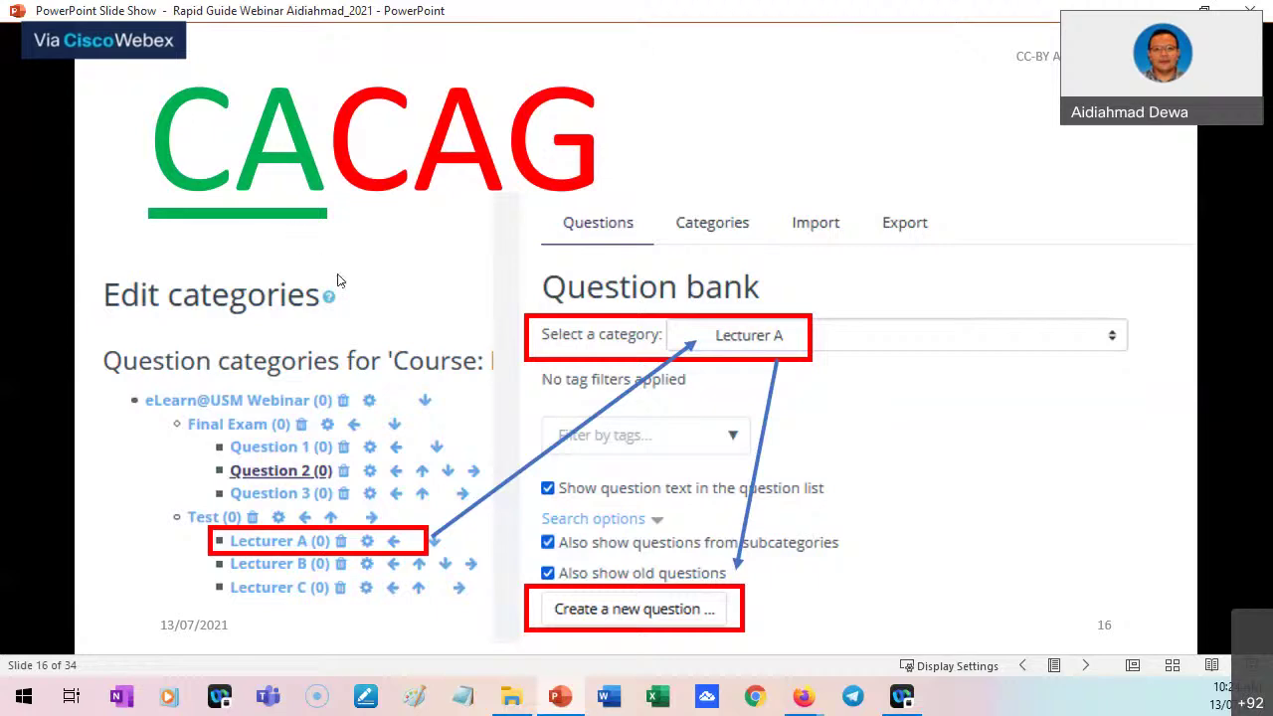
key(Left)
key(Left)
key(Left)
key(Left)
key(Left)
key(Left)
key(Left)
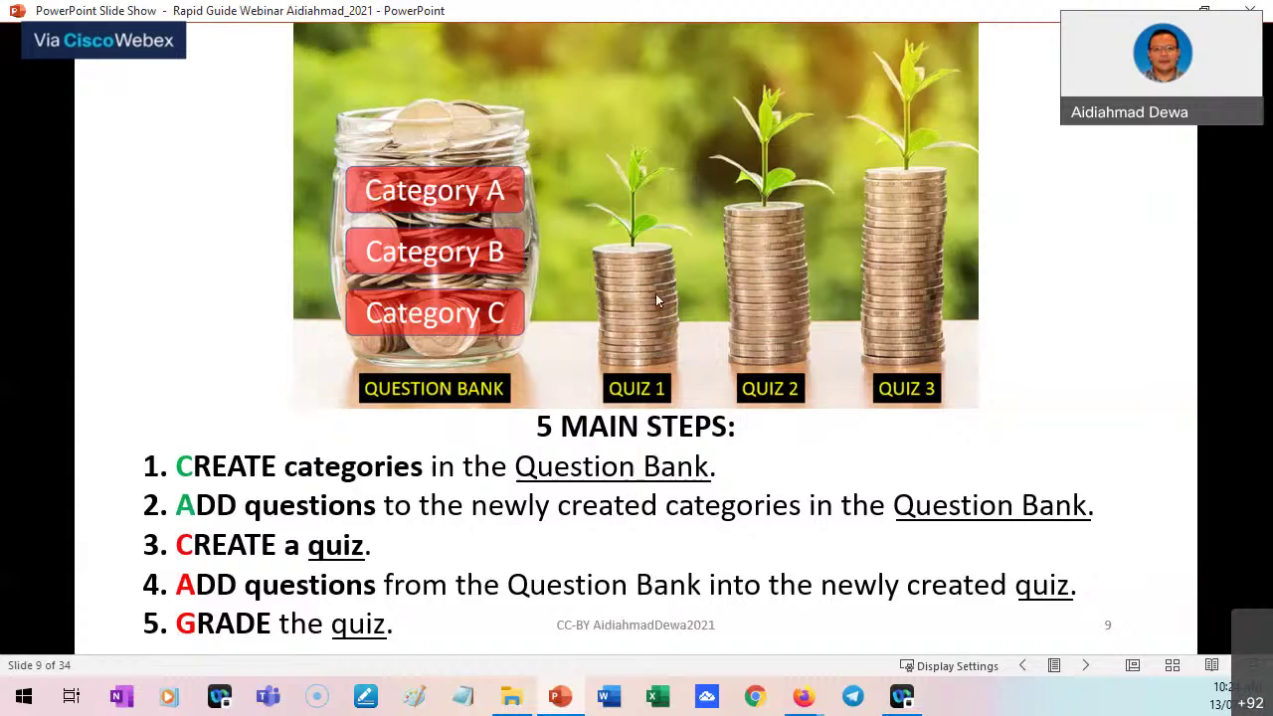
key(Right)
key(Right)
key(Right)
key(Right)
key(Right)
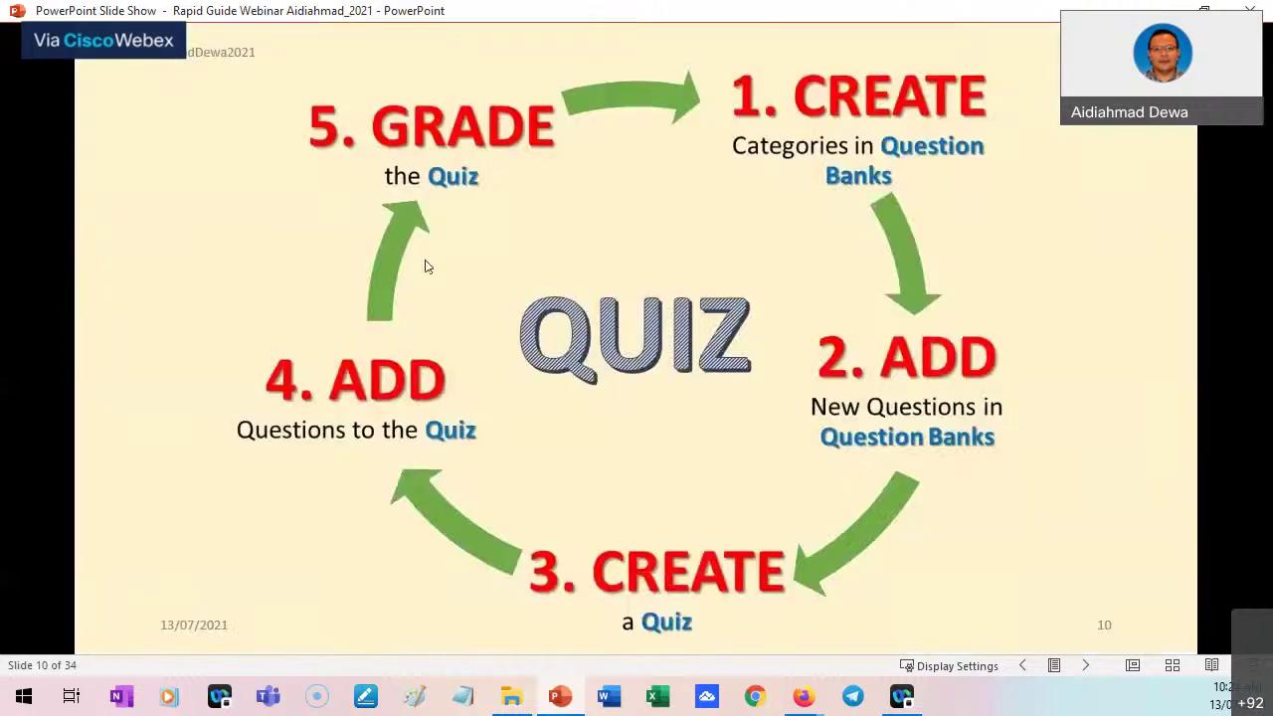
key(Right)
key(Right)
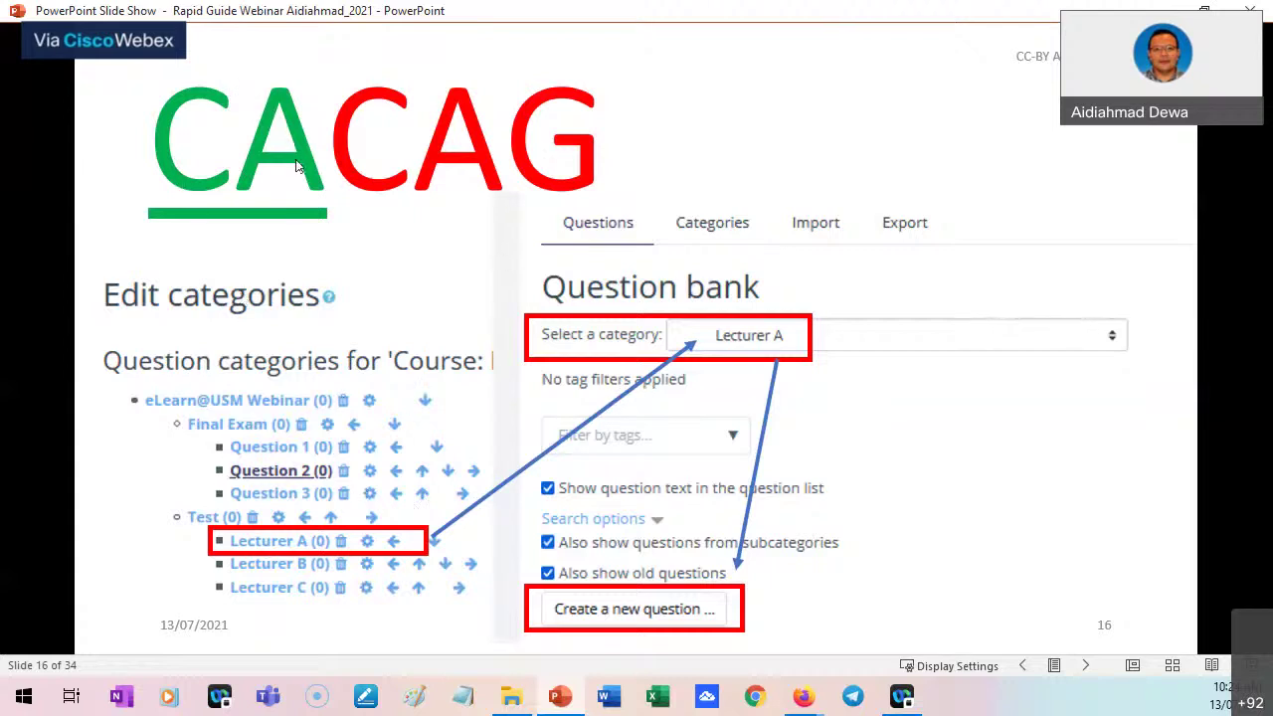
key(Left)
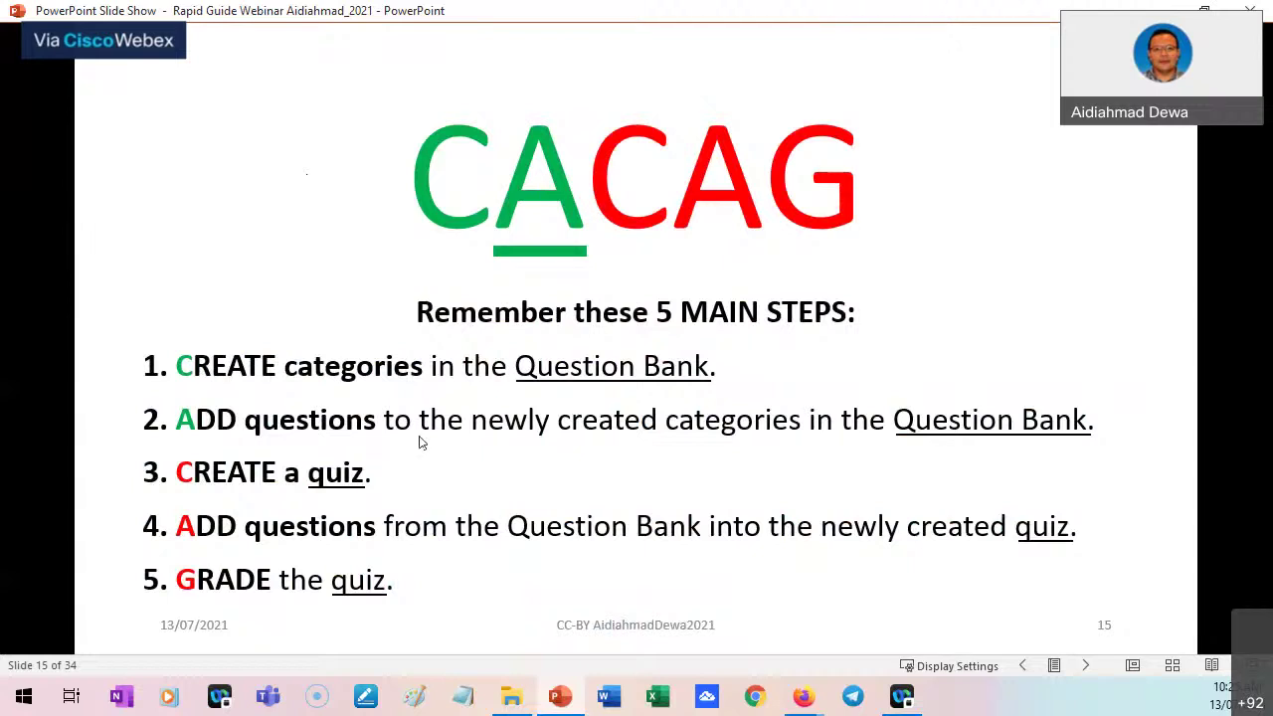
Step: Advance the slide show to slide 16, Lecturer A category to creating a new question
key(Right)
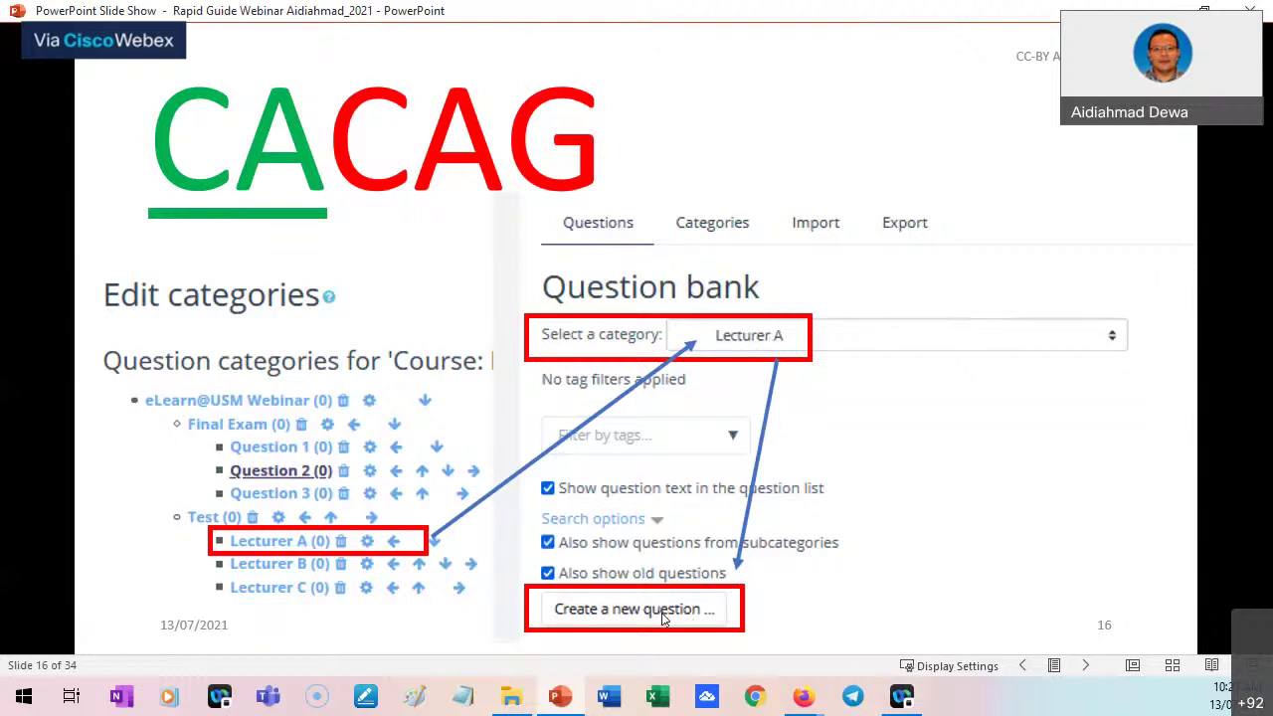
Step: Move between the Question bank slide and slide 17's question-type chooser screenshot
click(559, 378)
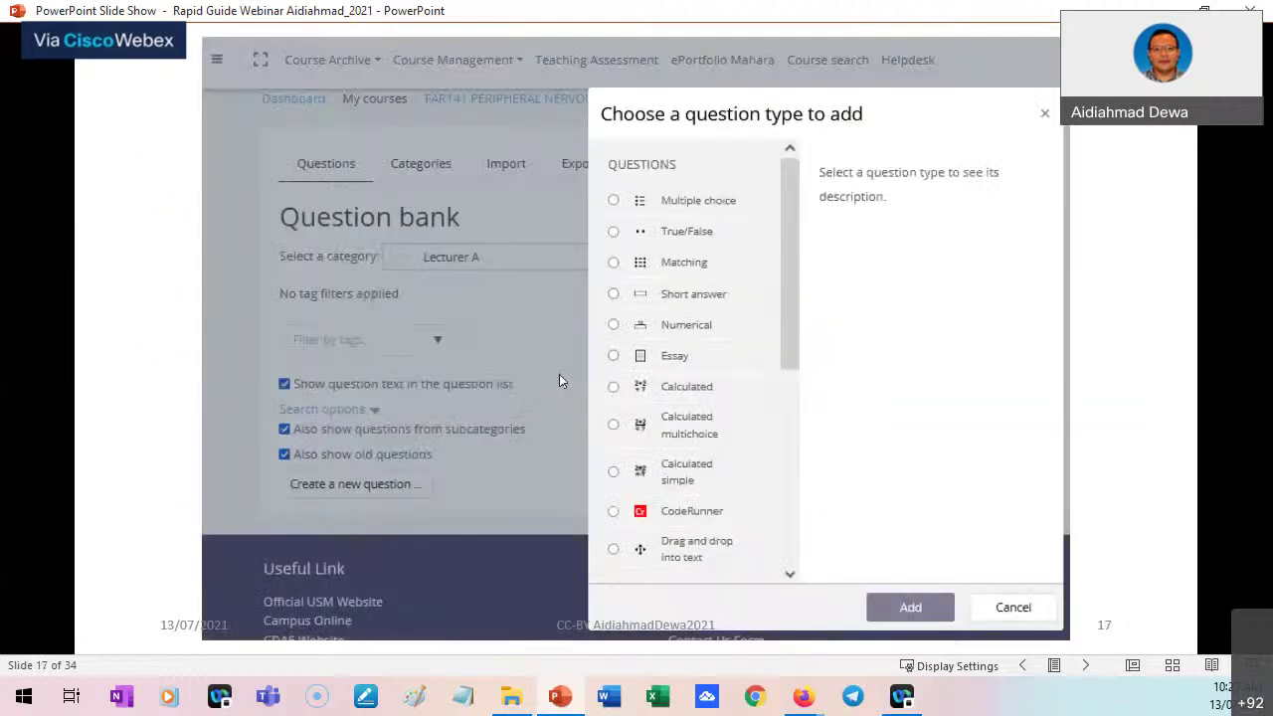
key(Left)
click(644, 532)
key(Left)
key(Left)
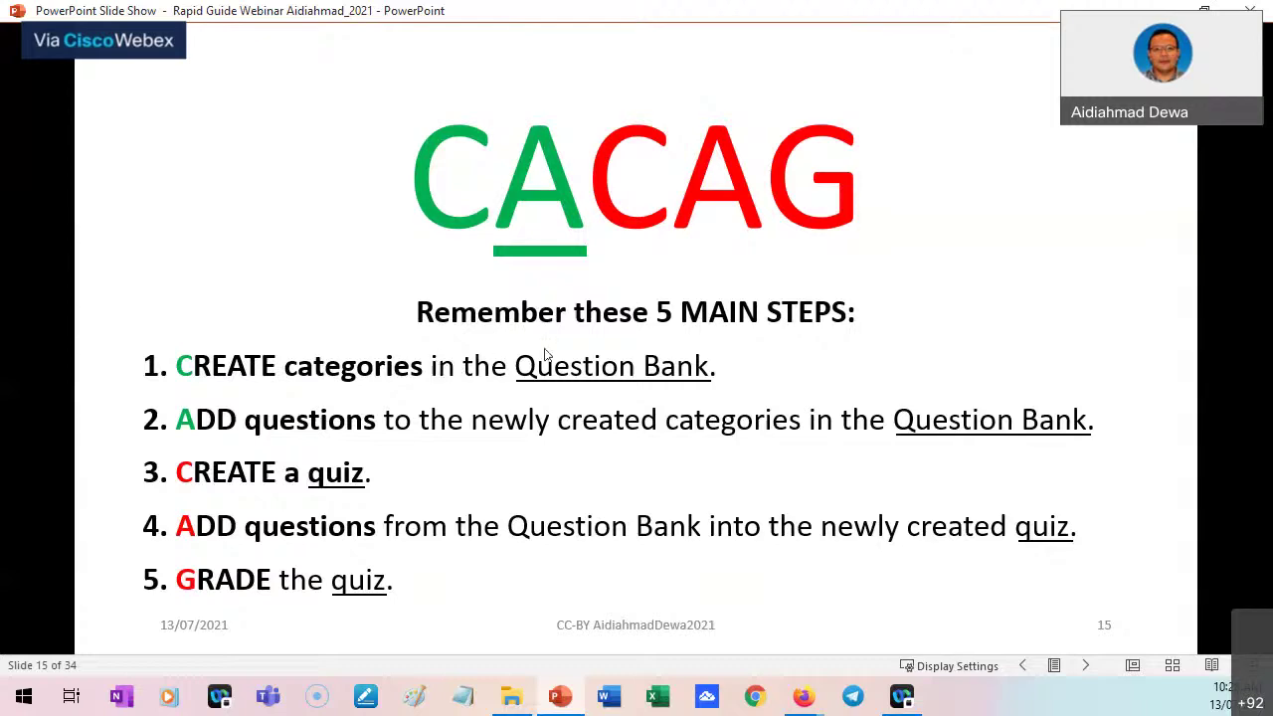
key(Right)
key(Right)
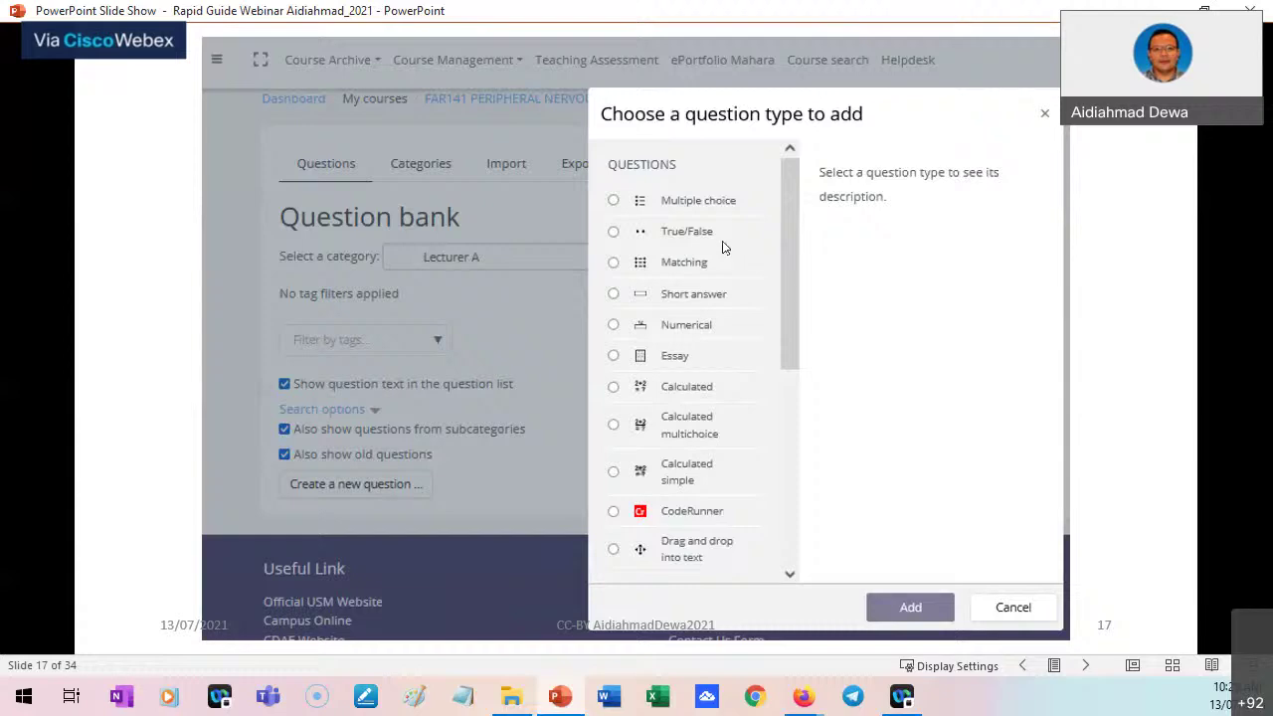
key(Left)
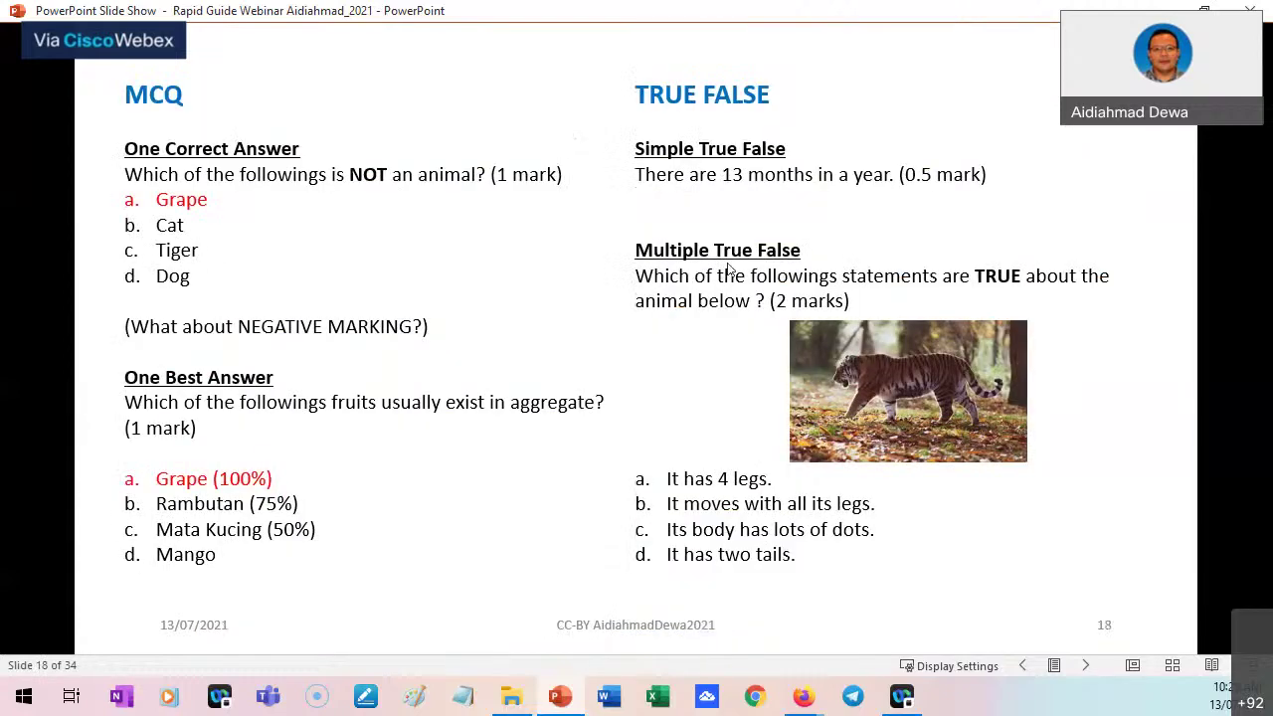
key(Right)
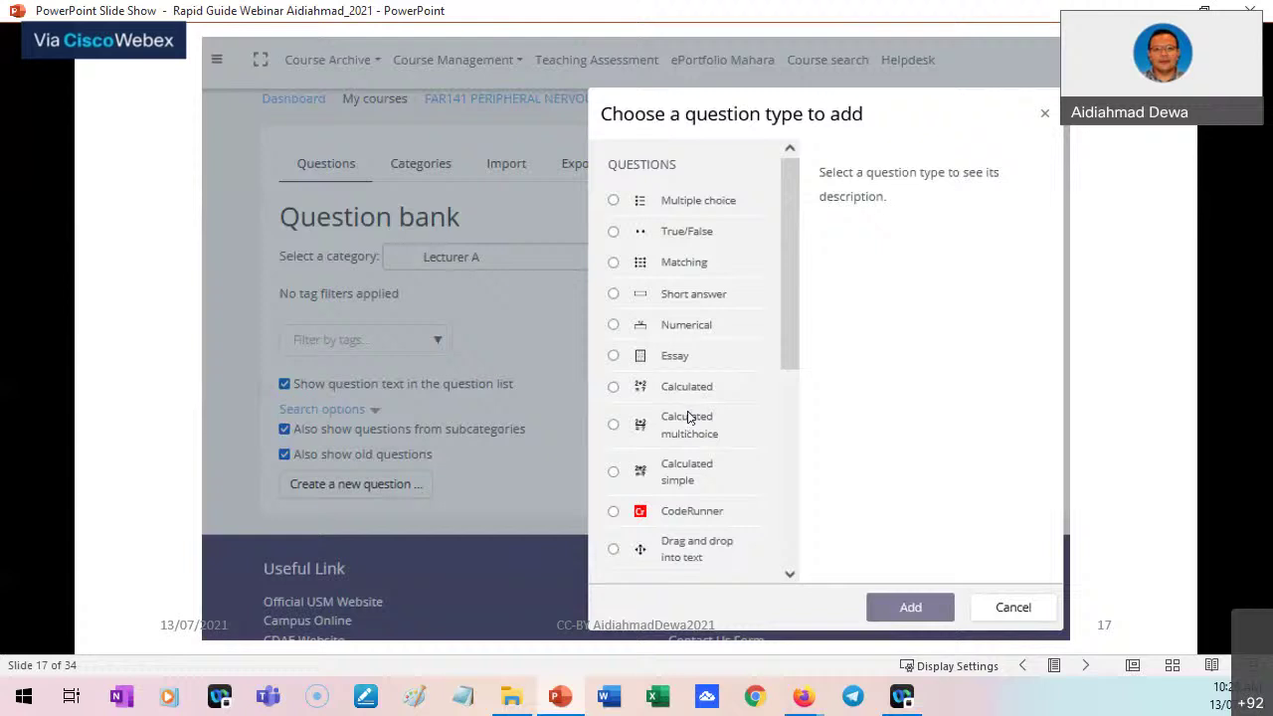
key(Left)
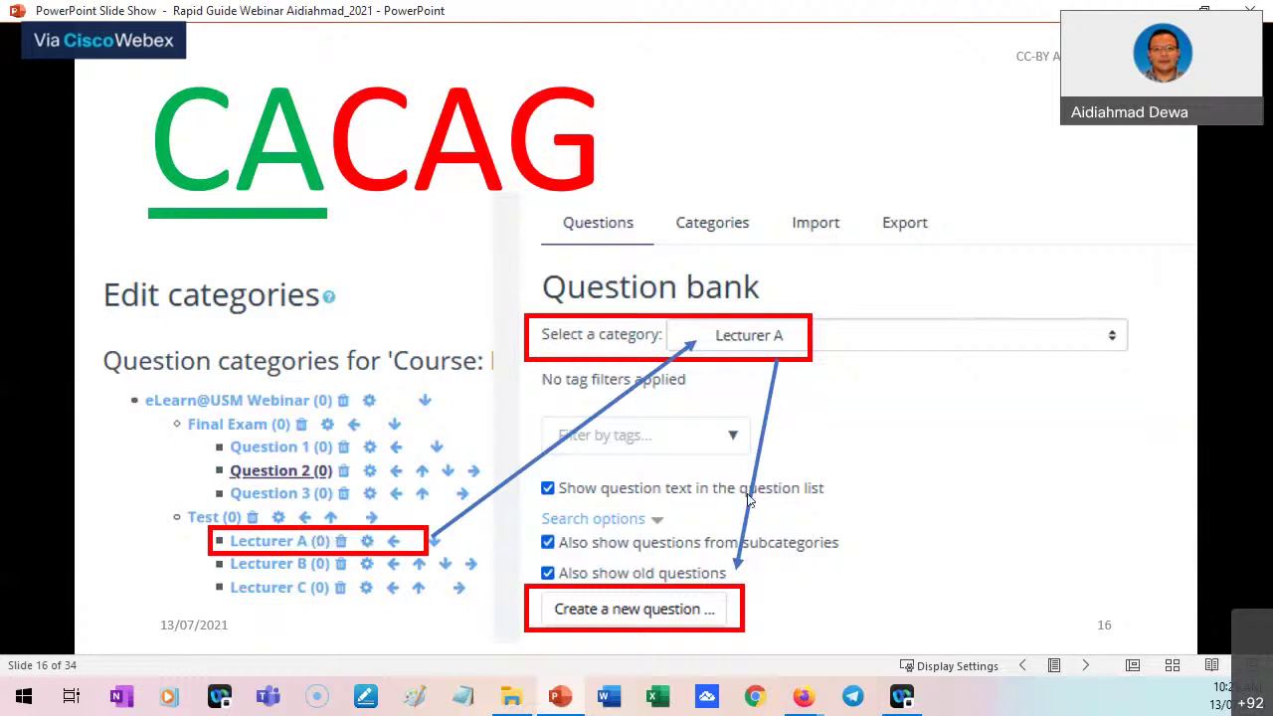
key(Right)
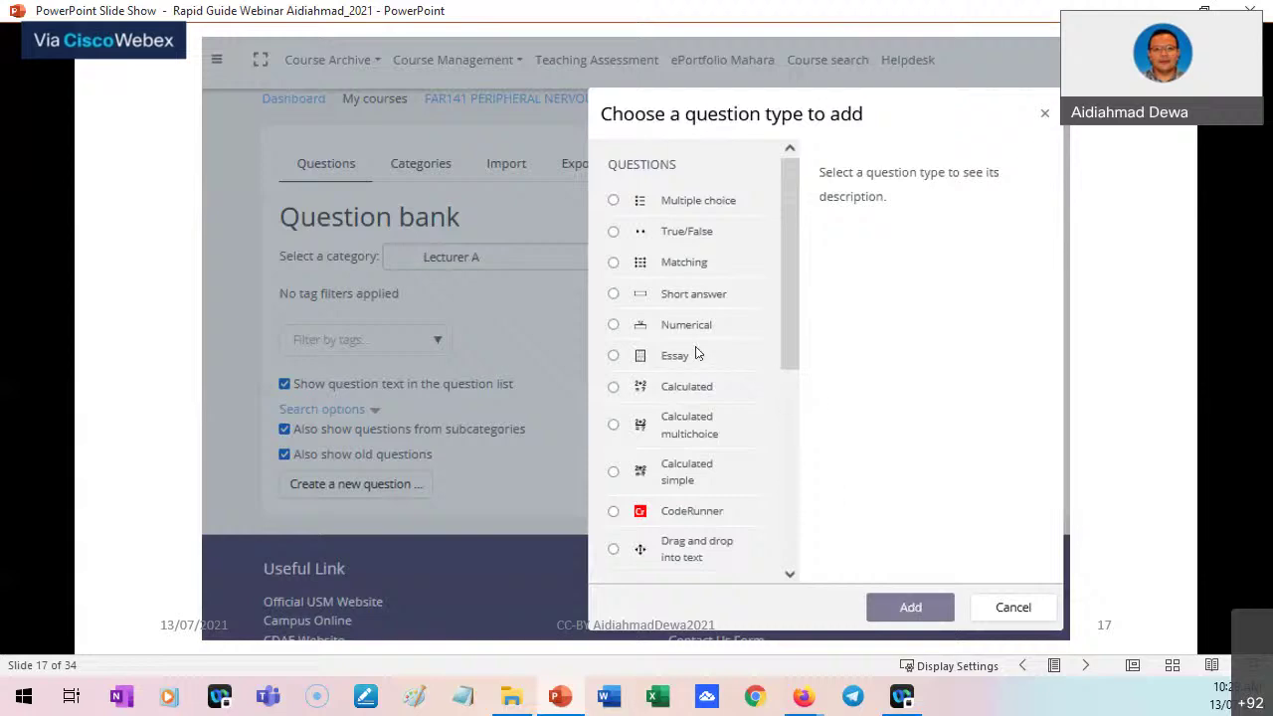
key(Right)
Step: Revisit the question-type slide, then advance to slide 18's MCQ and True/False examples
key(Left)
click(826, 365)
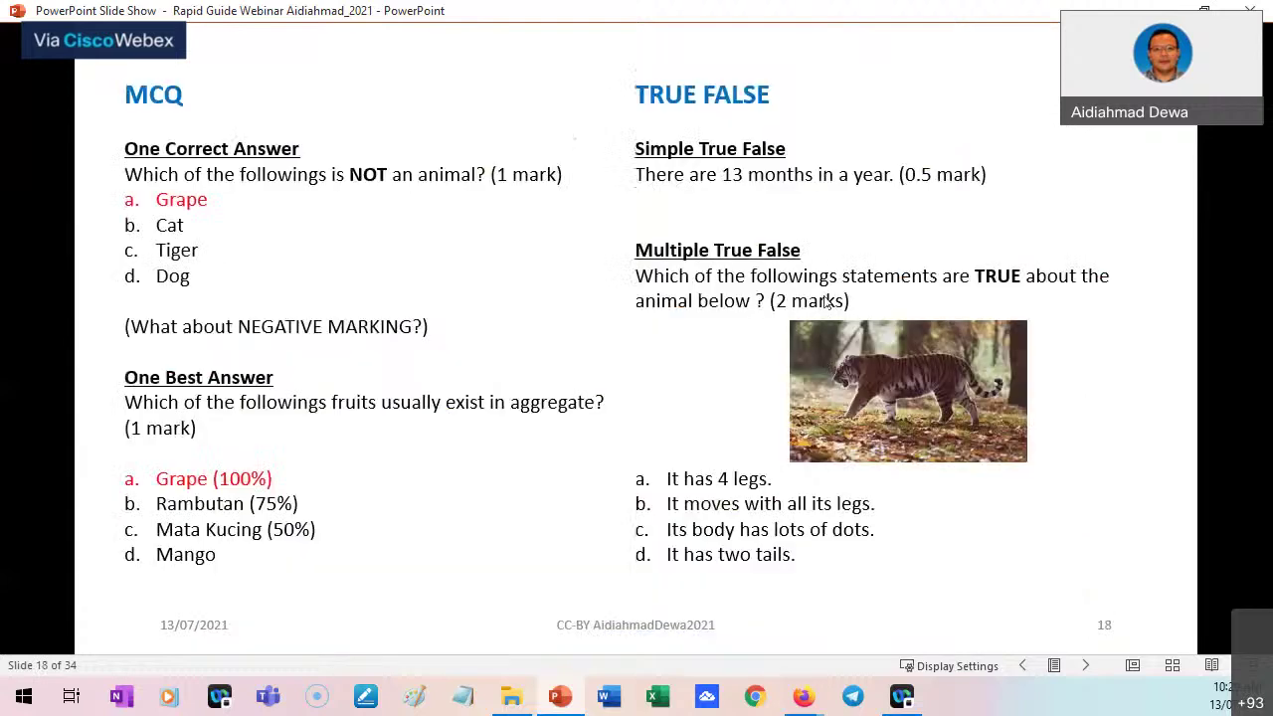
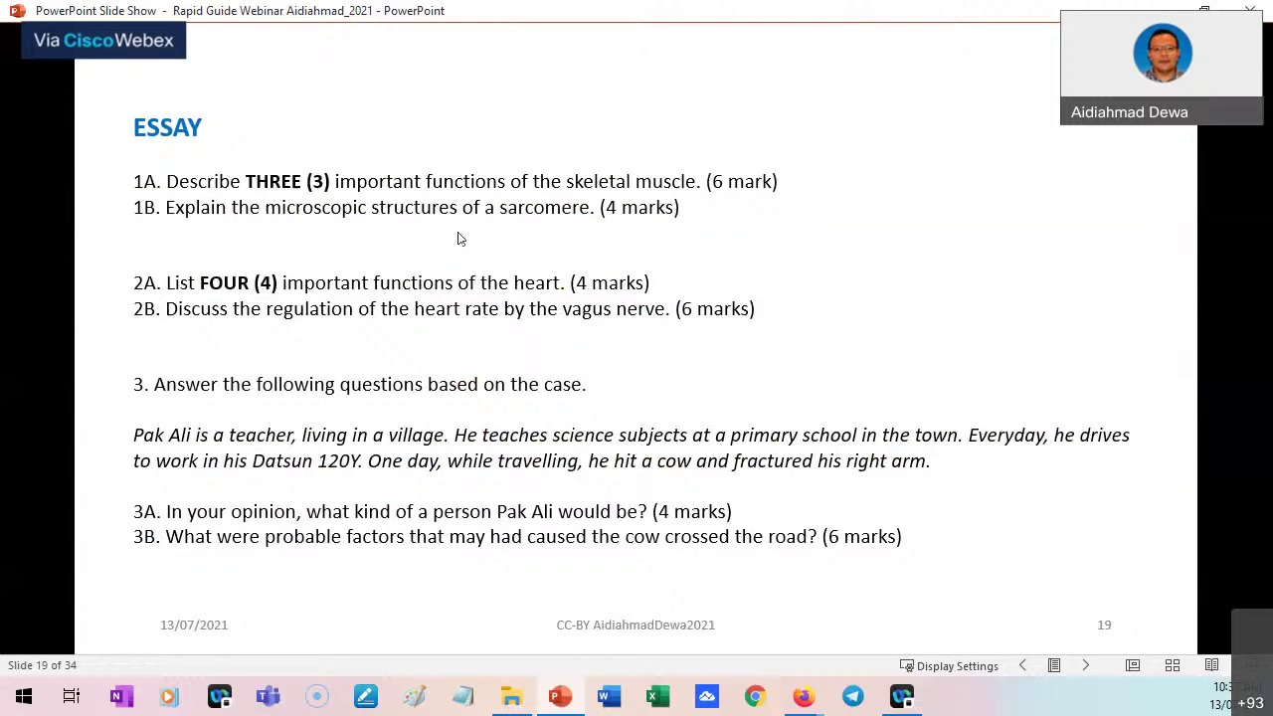
Step: Move between the MCQ/True False overview slide and the animal MCQ slide, stopping on slide 20
key(Left)
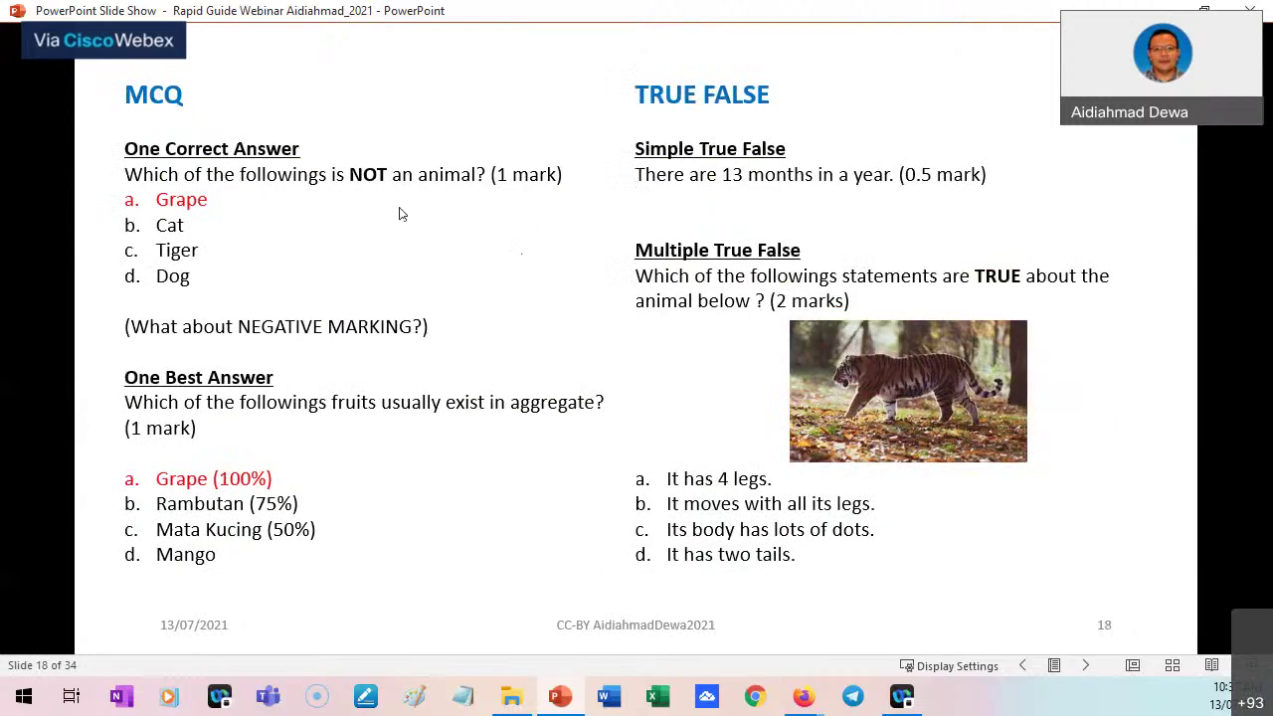
key(Right)
key(Right)
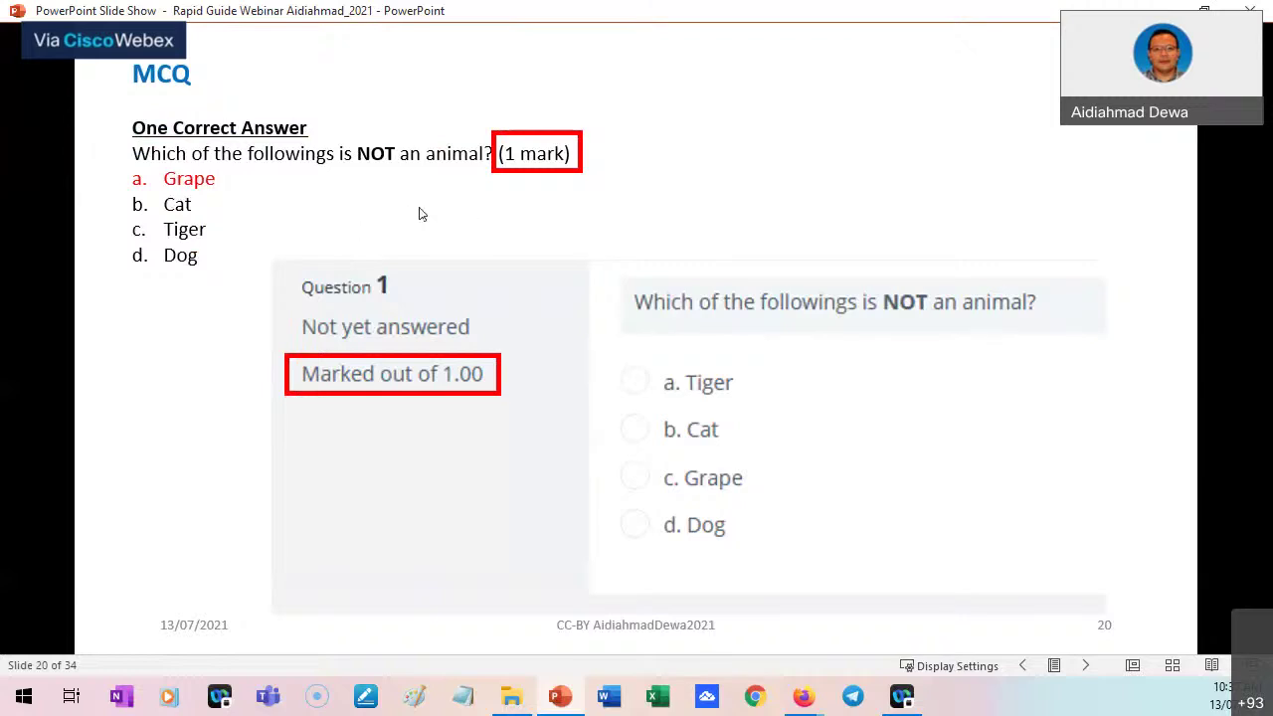
key(Left)
key(Left)
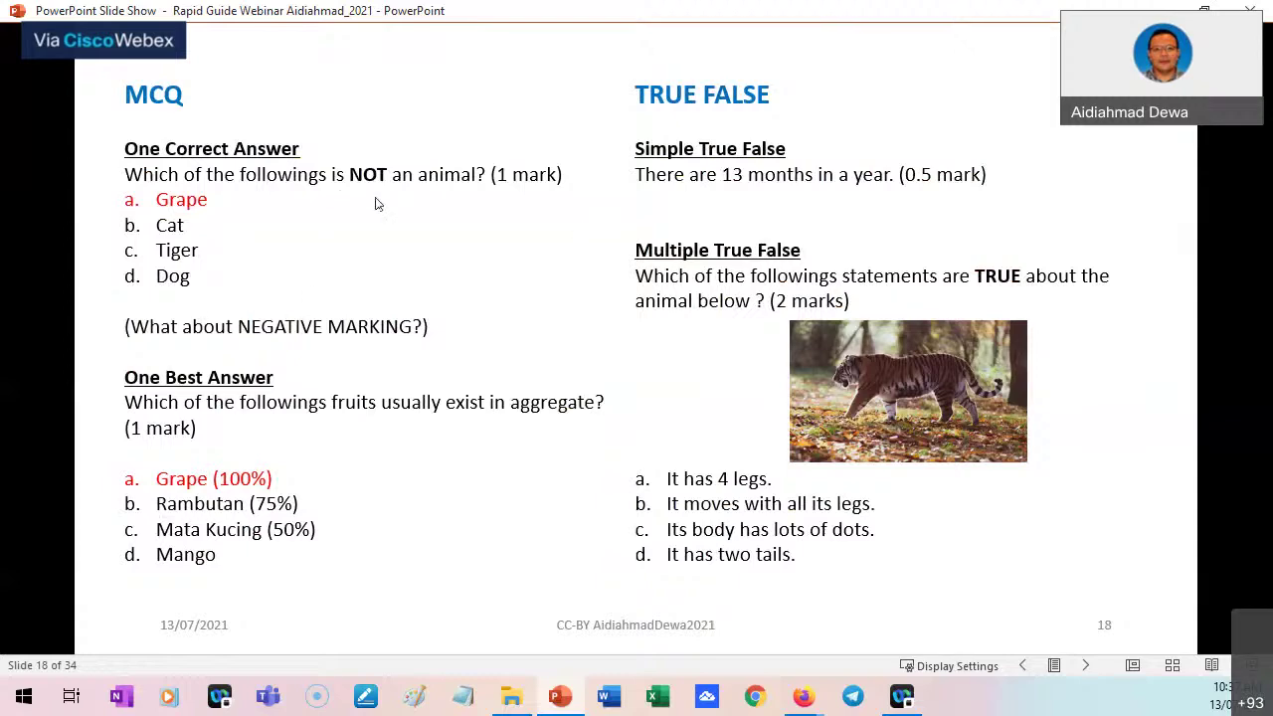
key(Right)
key(Right)
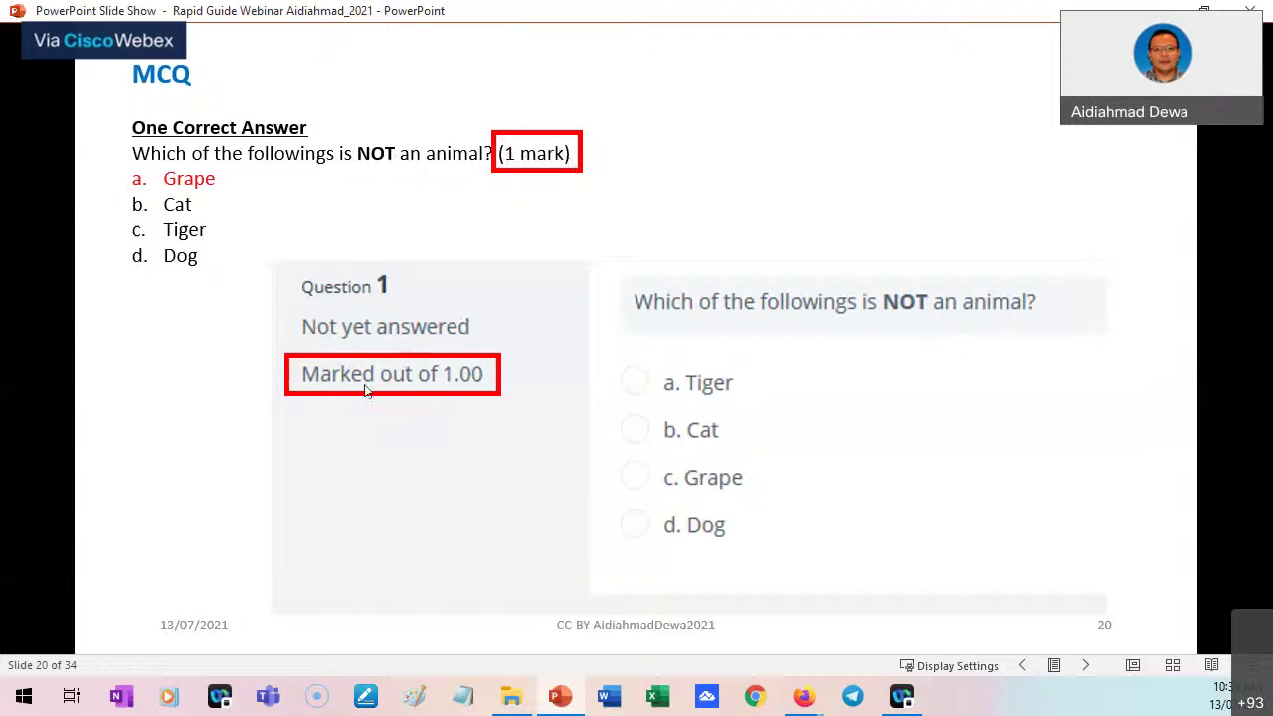
Step: Advance past the fruits MCQ slide to slide 22, the True False question marked out of 0.50
click(413, 279)
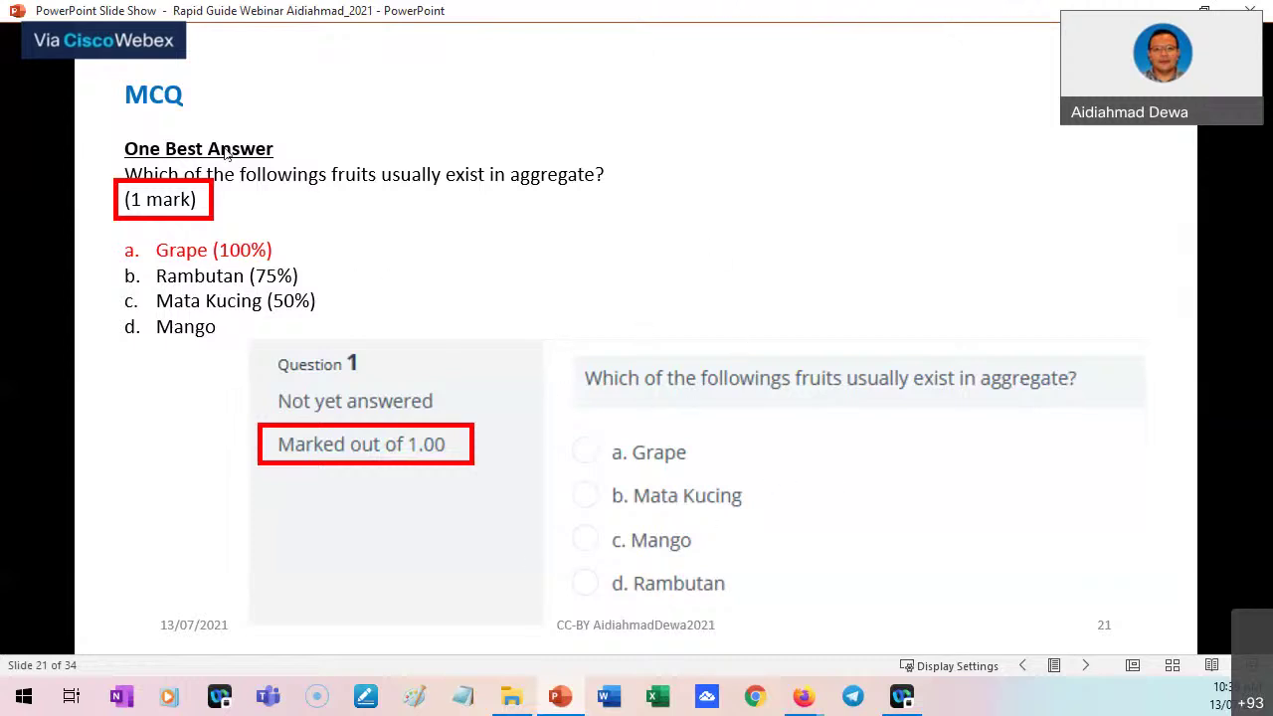
key(Left)
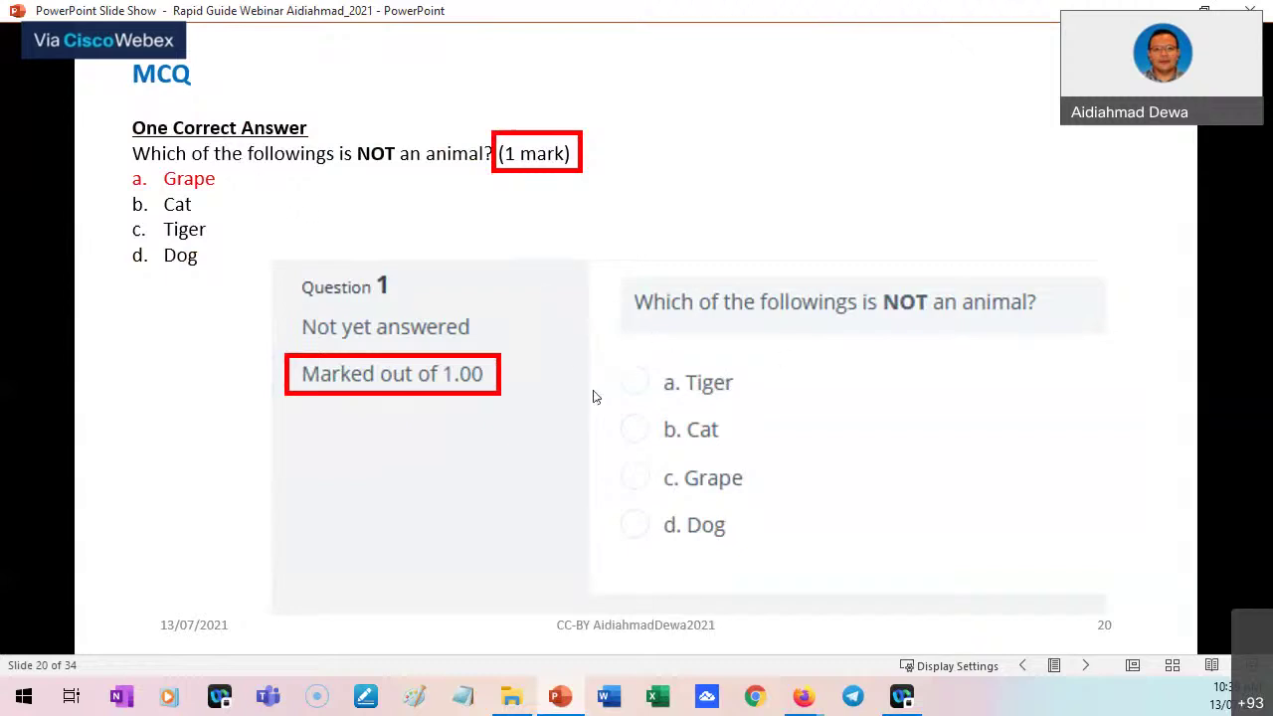
key(Right)
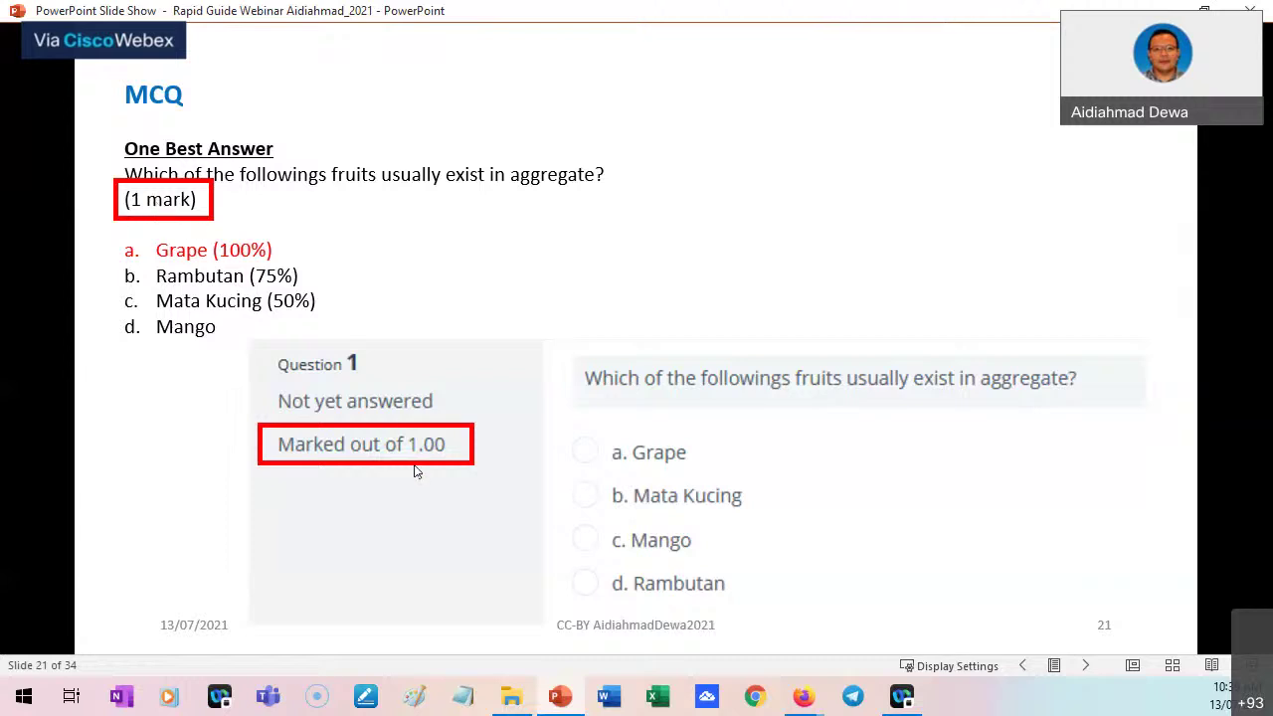
key(Right)
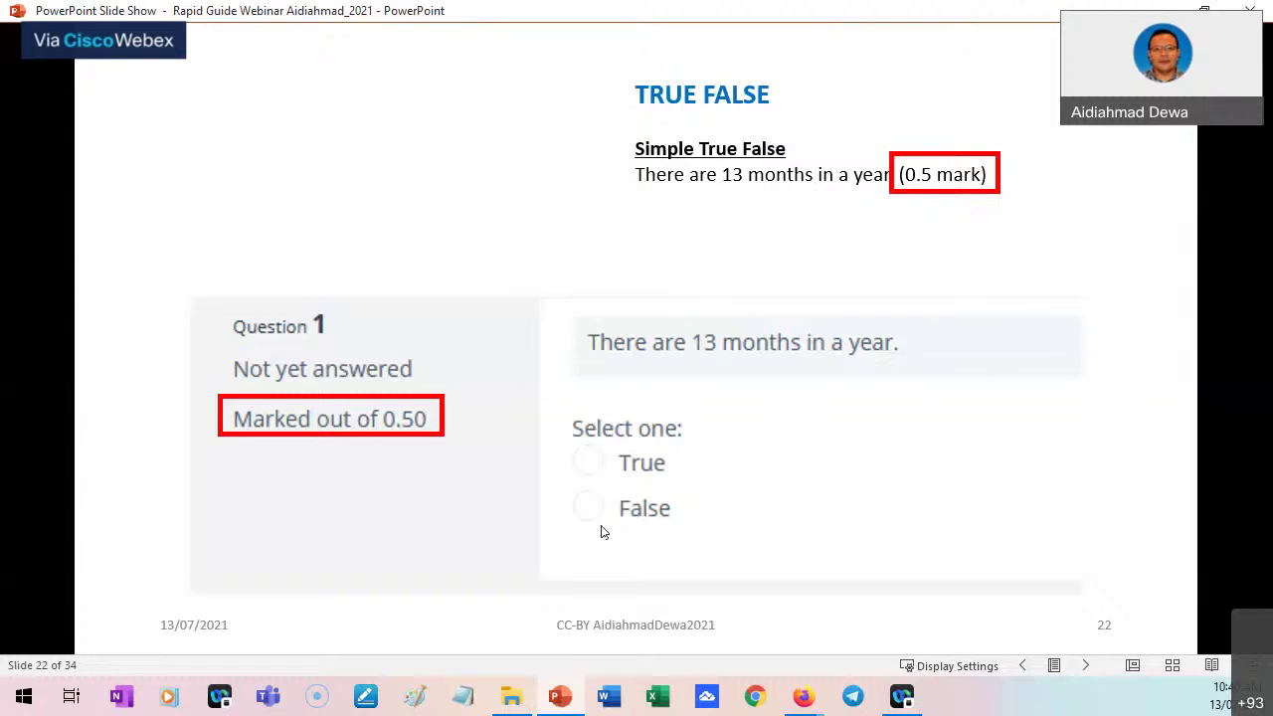
Step: Review the Multiple True False and preview slides, then switch to Moodle's Edit categories page
click(687, 440)
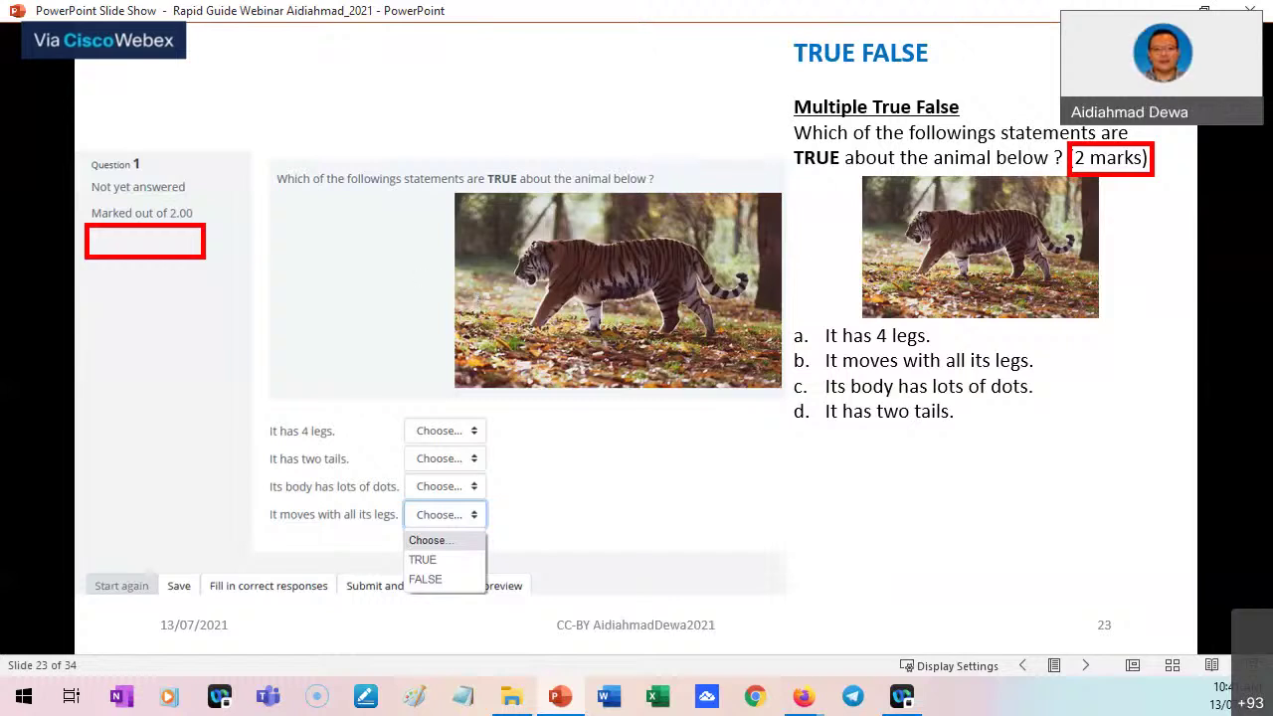
key(Right)
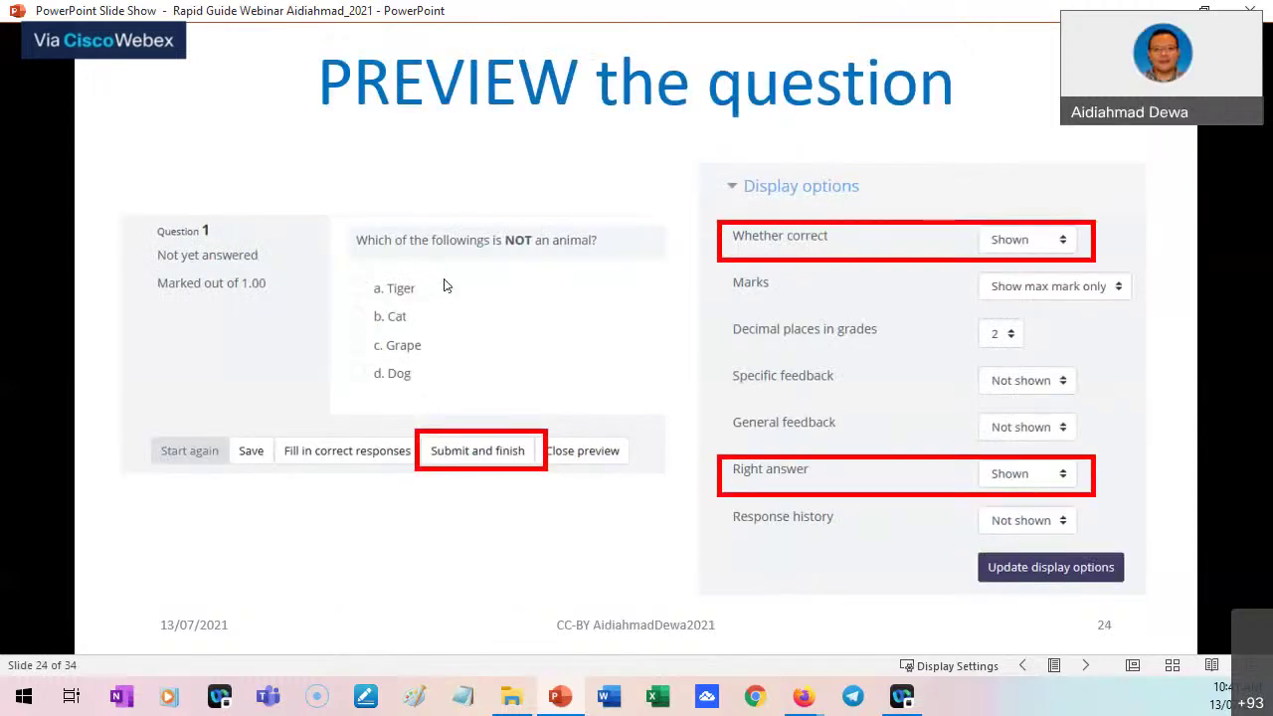
key(Left)
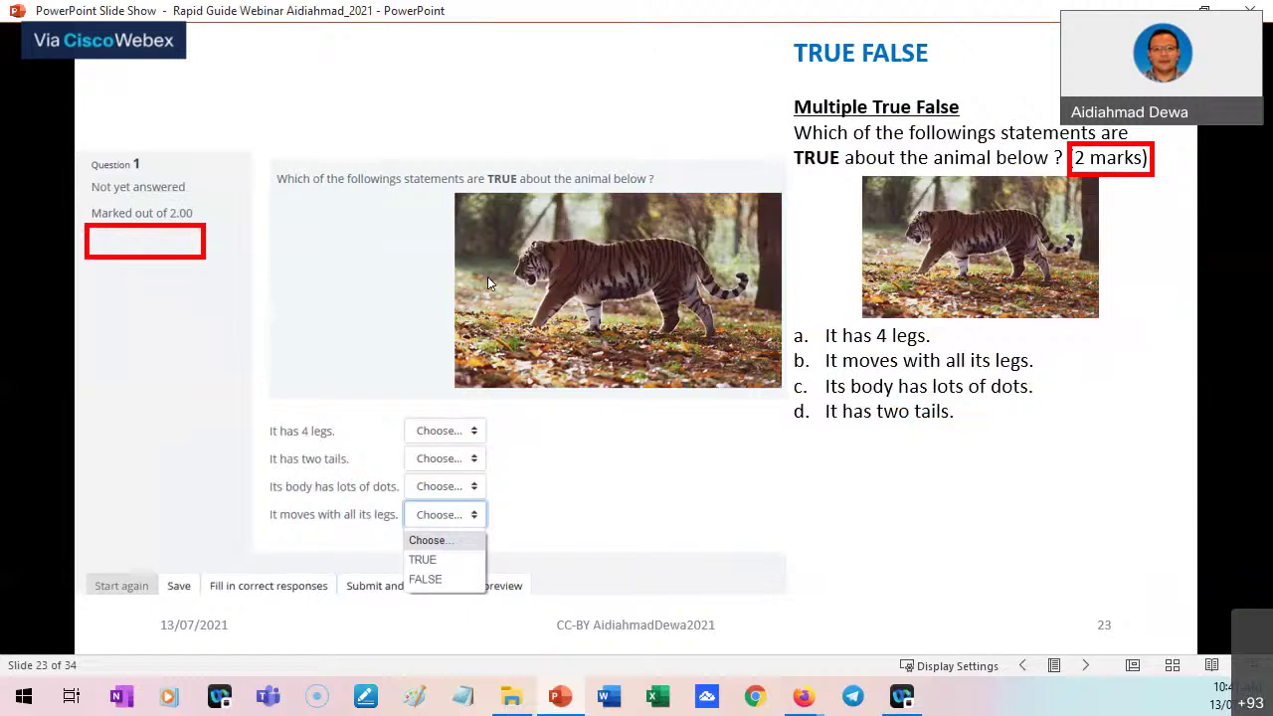
key(Left)
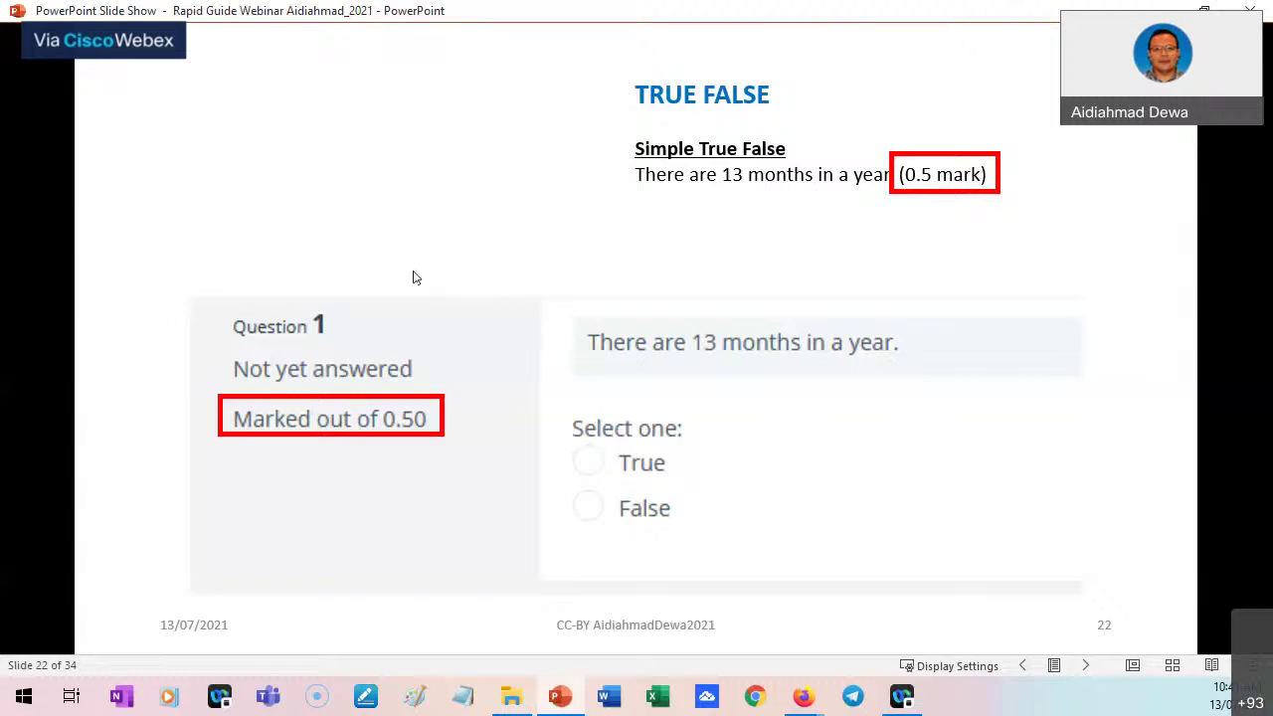
key(alt+Tab)
scroll(500, 295, down, 1)
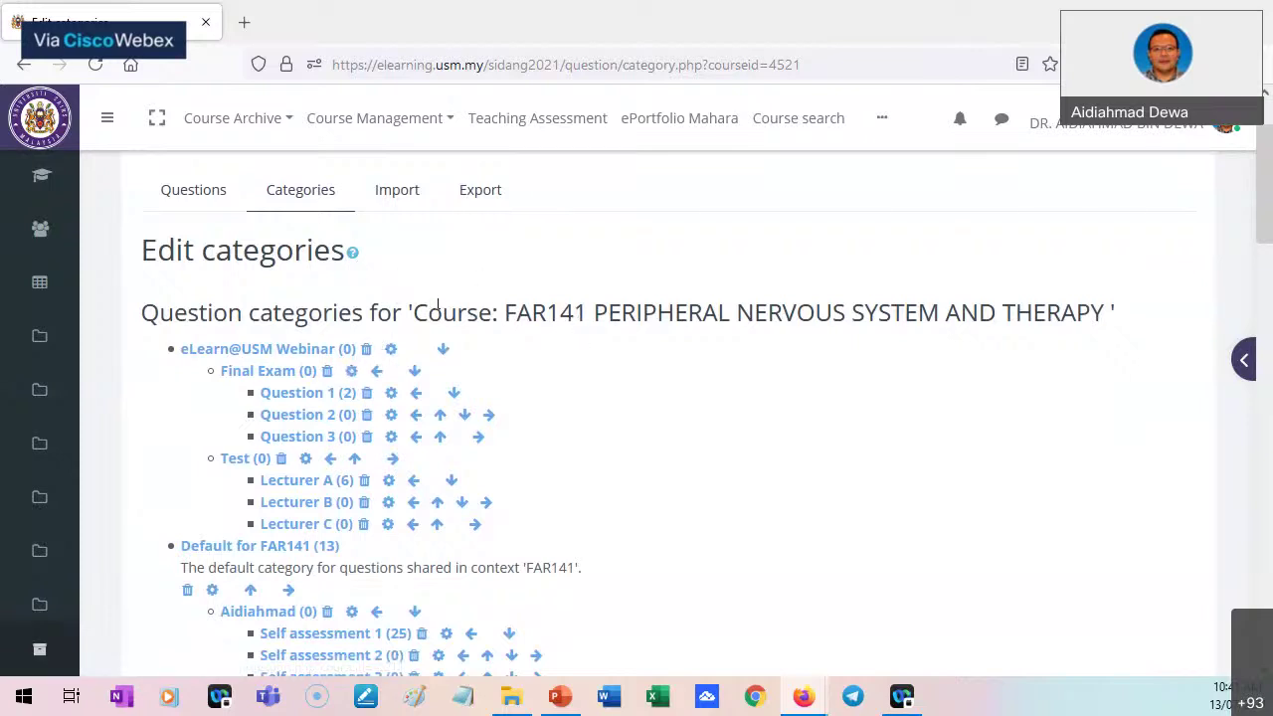
Step: Revisit earlier slides in the show, ending on the animal MCQ screenshot slide
key(alt+Tab)
key(Left)
key(Left)
key(Left)
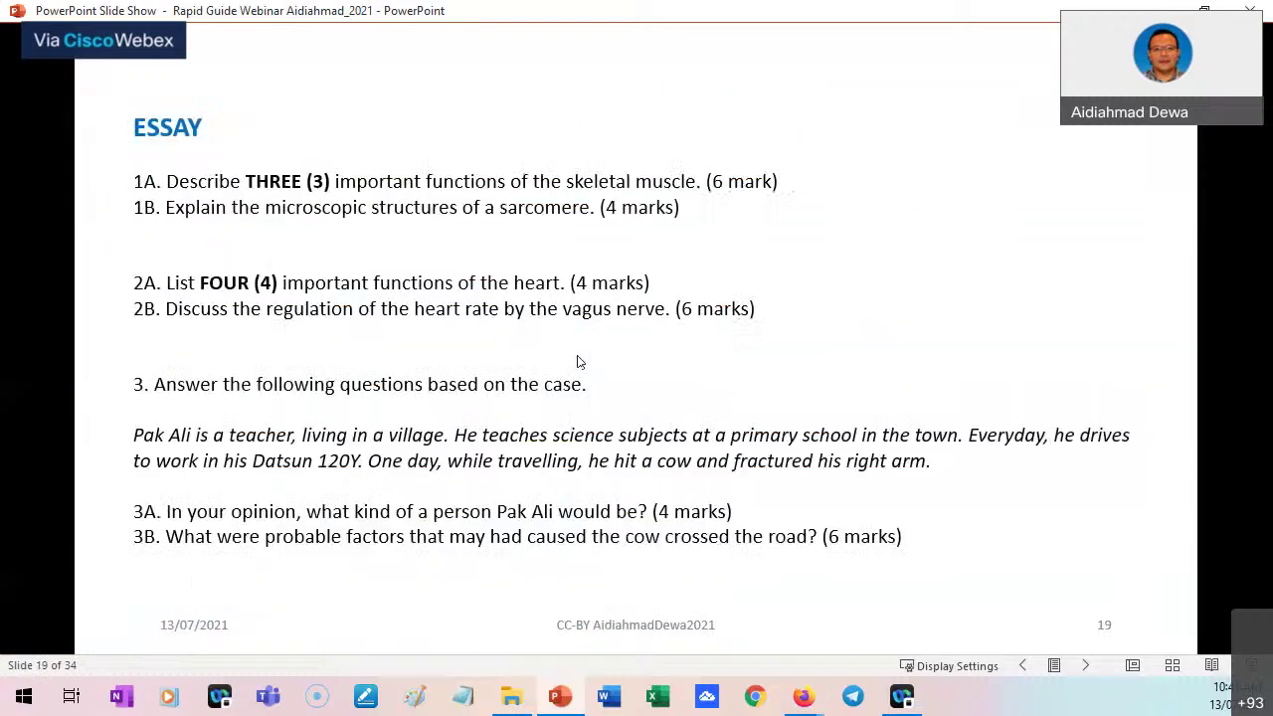
key(Left)
key(Left)
key(Right)
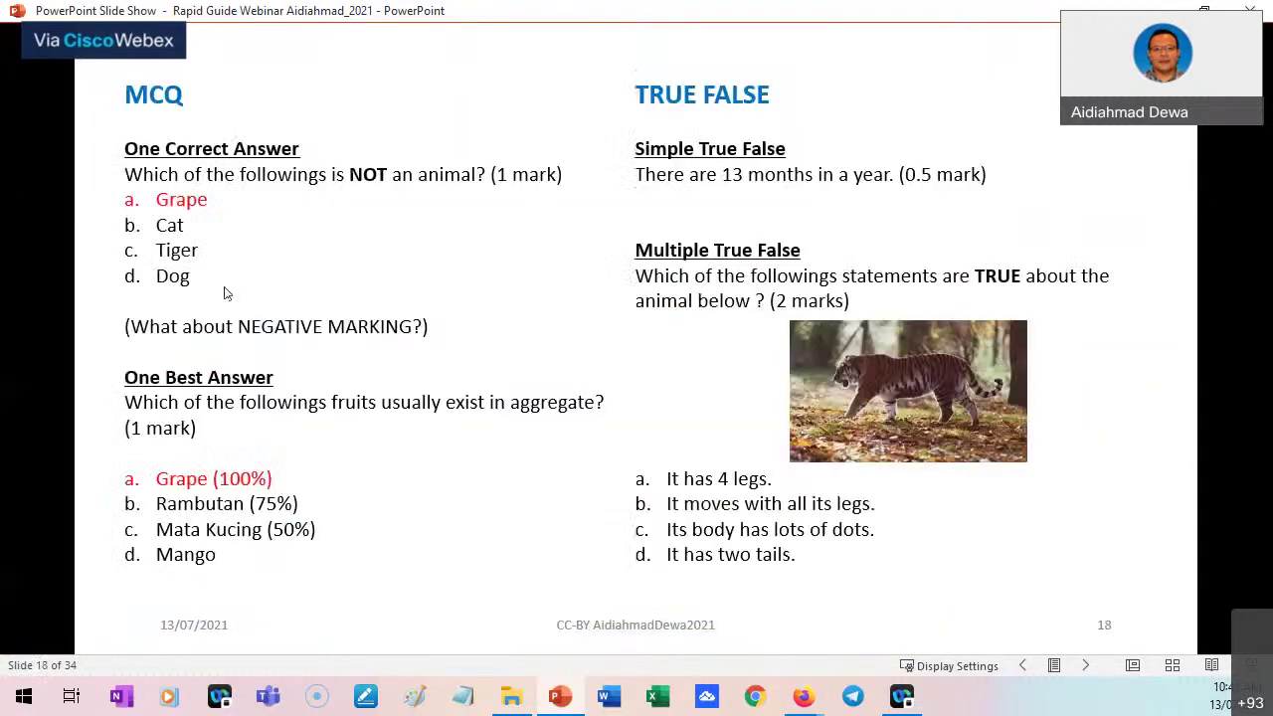
key(Right)
key(Right)
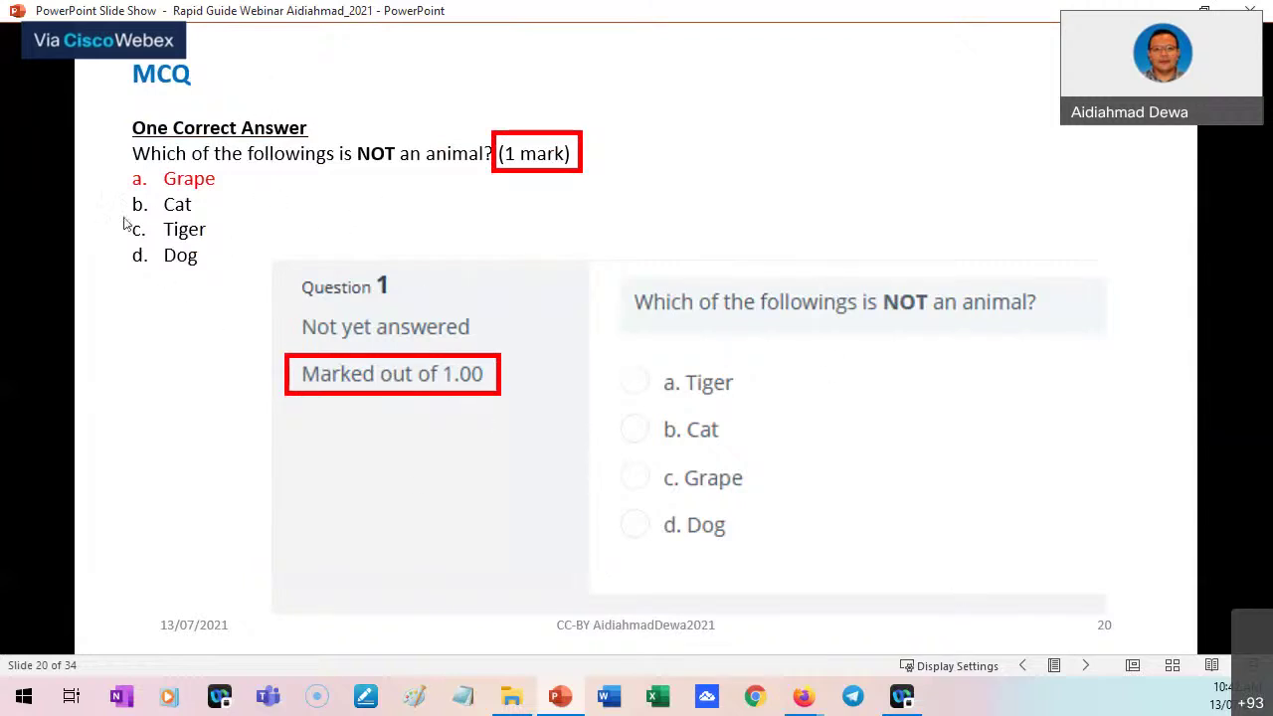
key(alt+Tab)
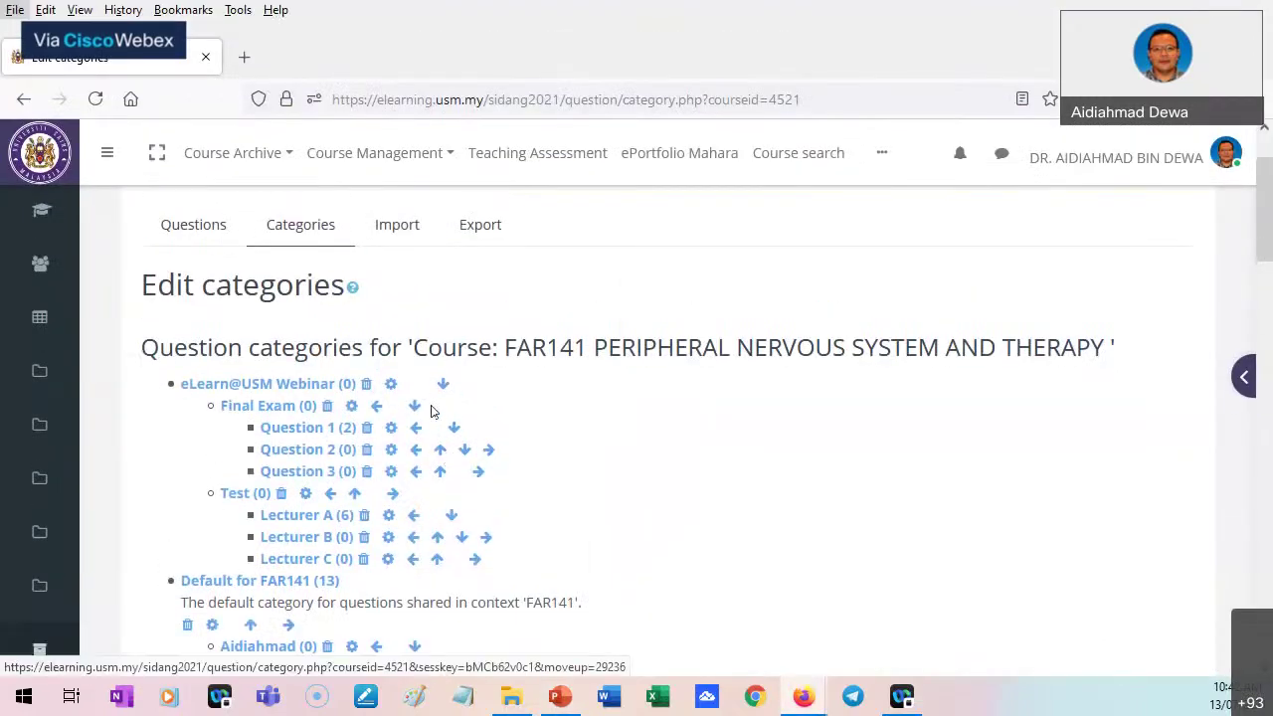
key(alt+Tab)
key(alt+Tab)
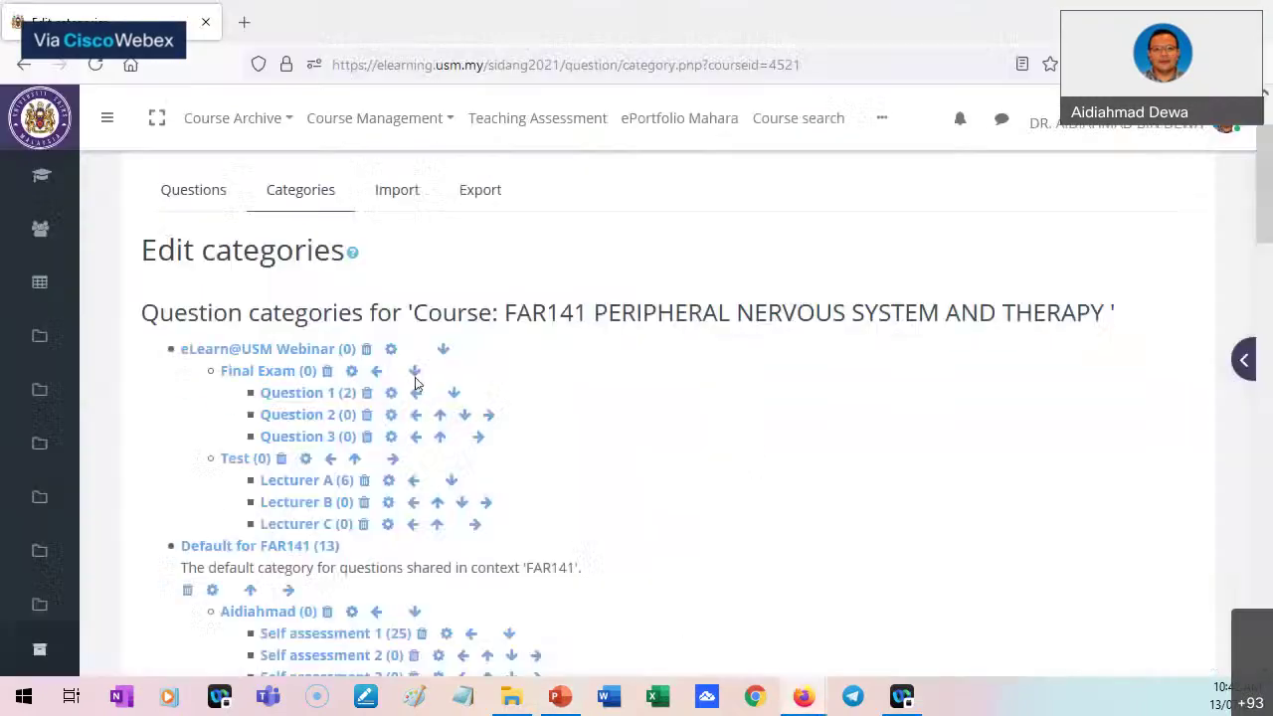
Step: Scroll Moodle to the FAR141 question bank in the Lecturer B category
scroll(425, 376, down, 1)
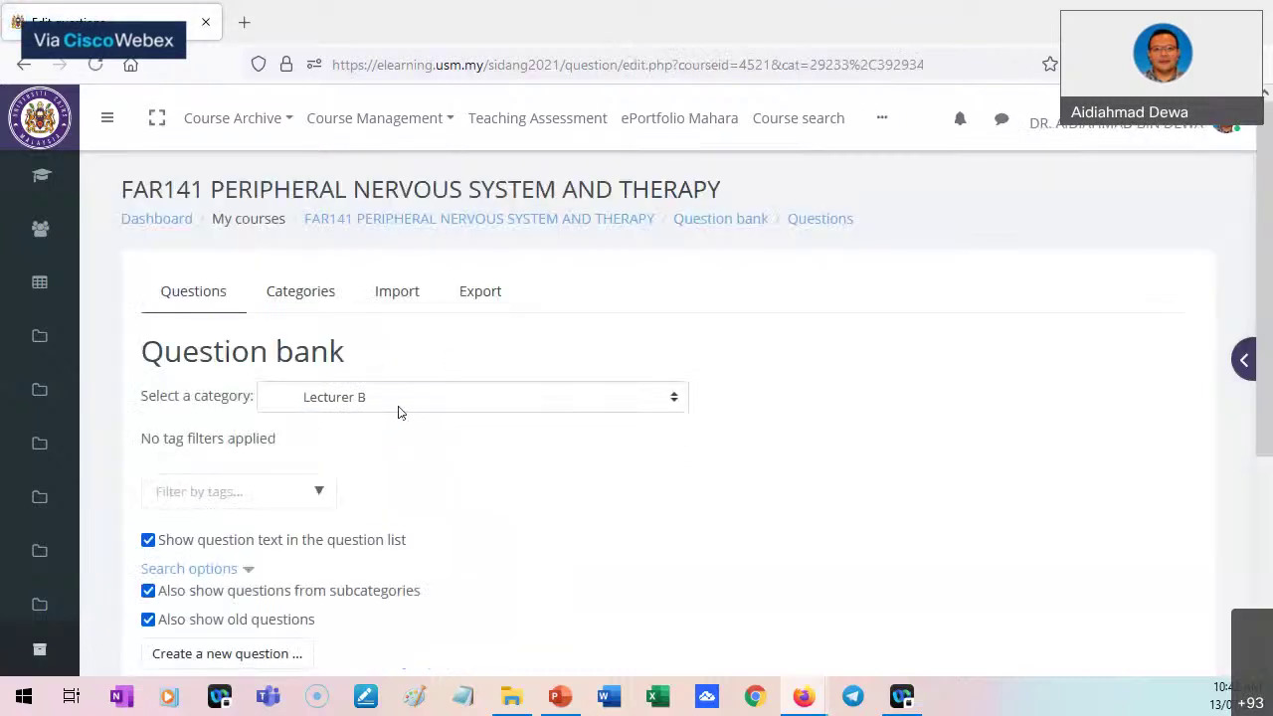
scroll(471, 442, down, 2)
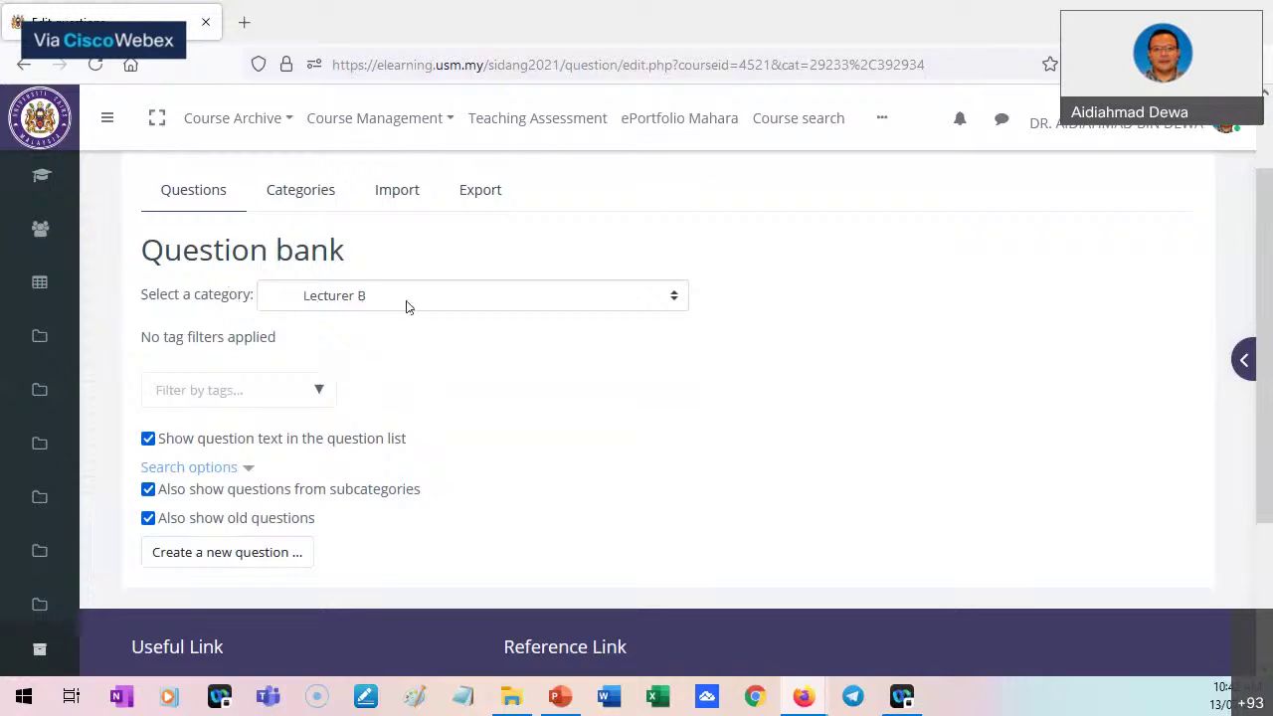
scroll(468, 387, down, 2)
scroll(590, 411, up, 2)
scroll(394, 532, down, 2)
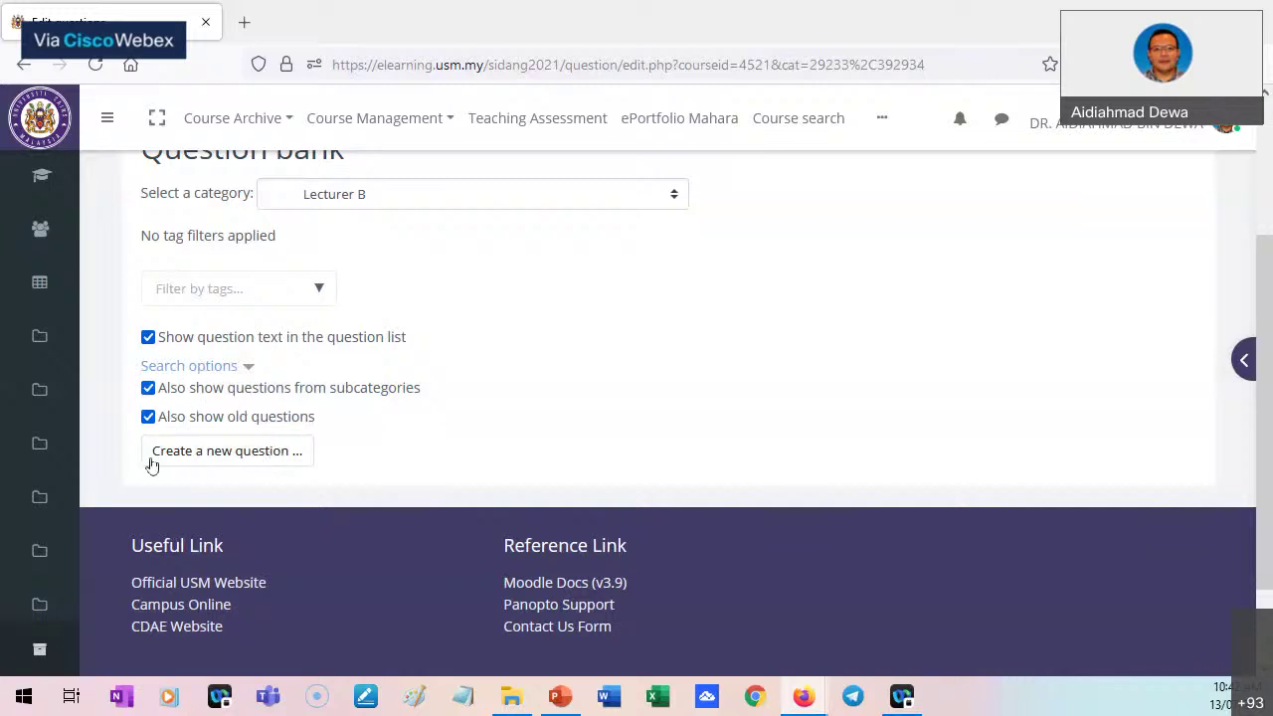
Step: Create a new Multiple choice question in the Lecturer B category
click(219, 453)
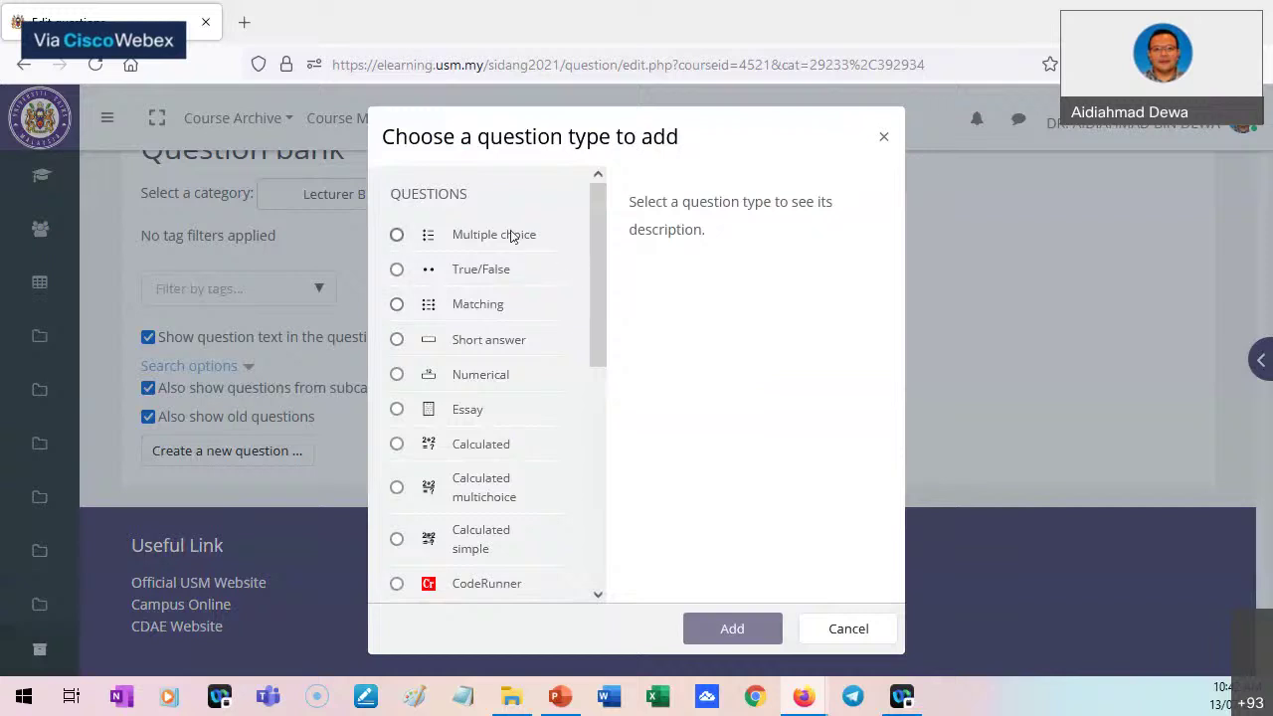
key(alt+Tab)
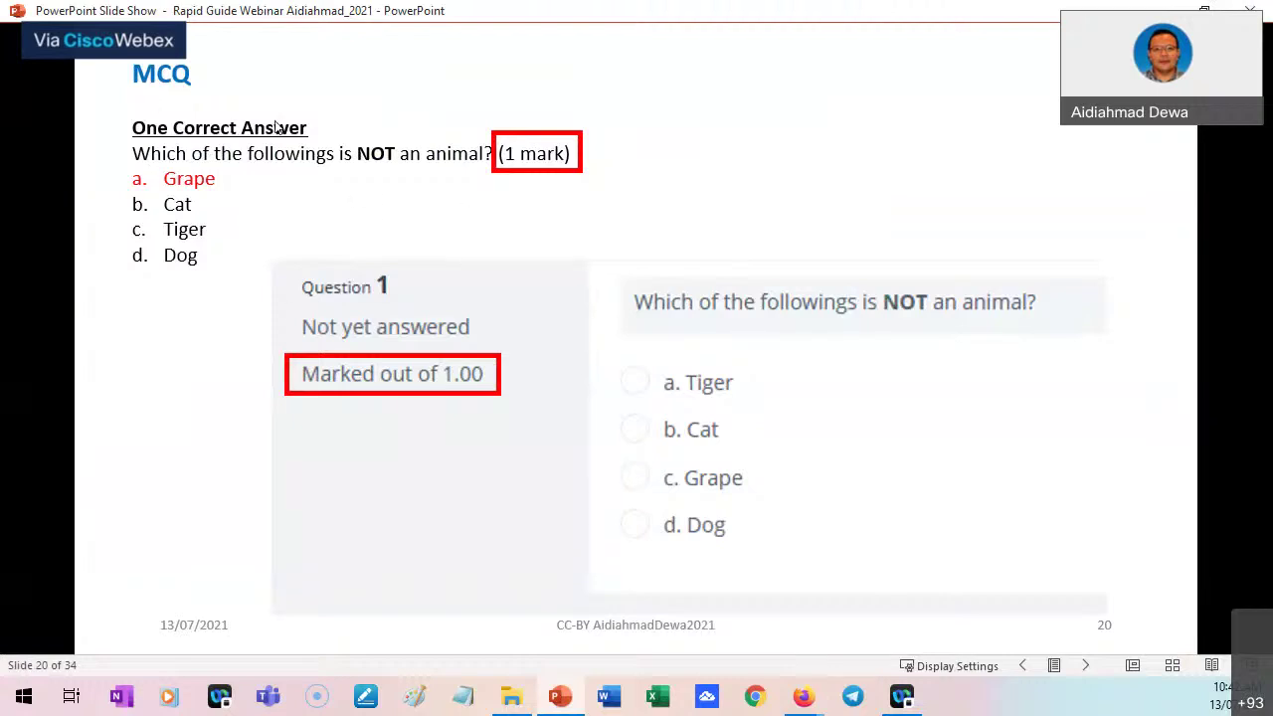
key(alt+Tab)
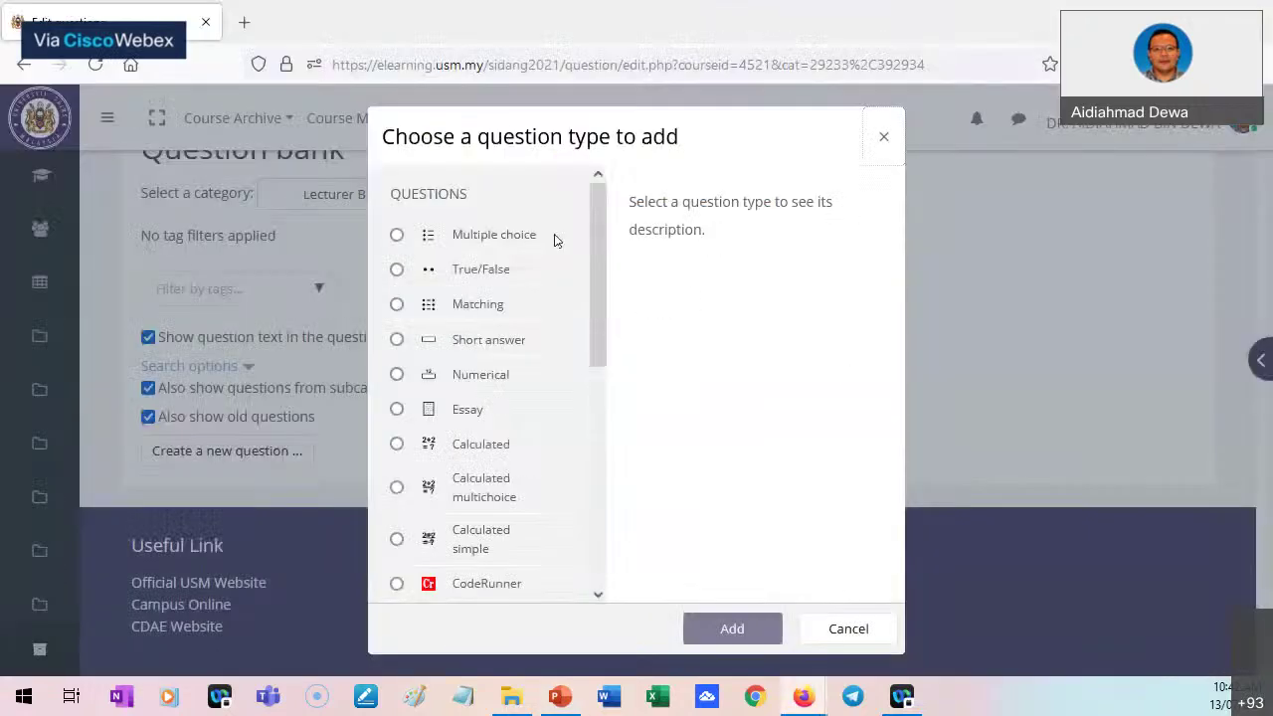
click(396, 236)
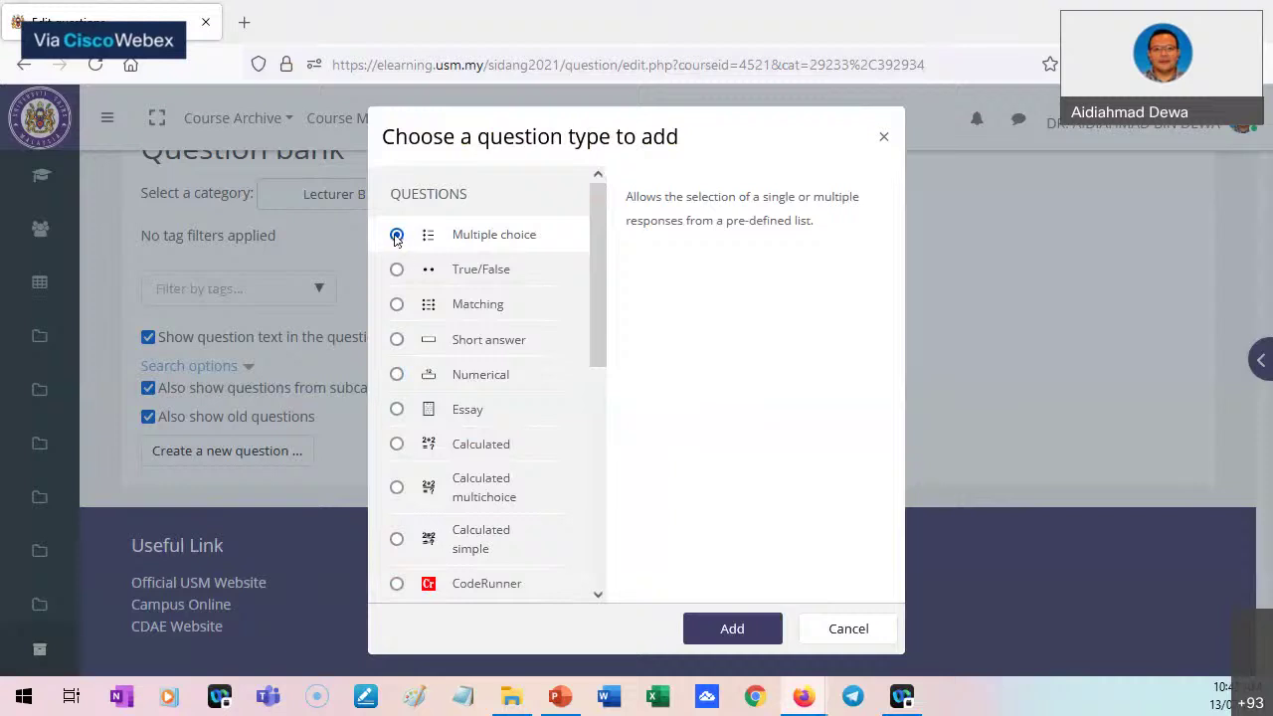
click(736, 629)
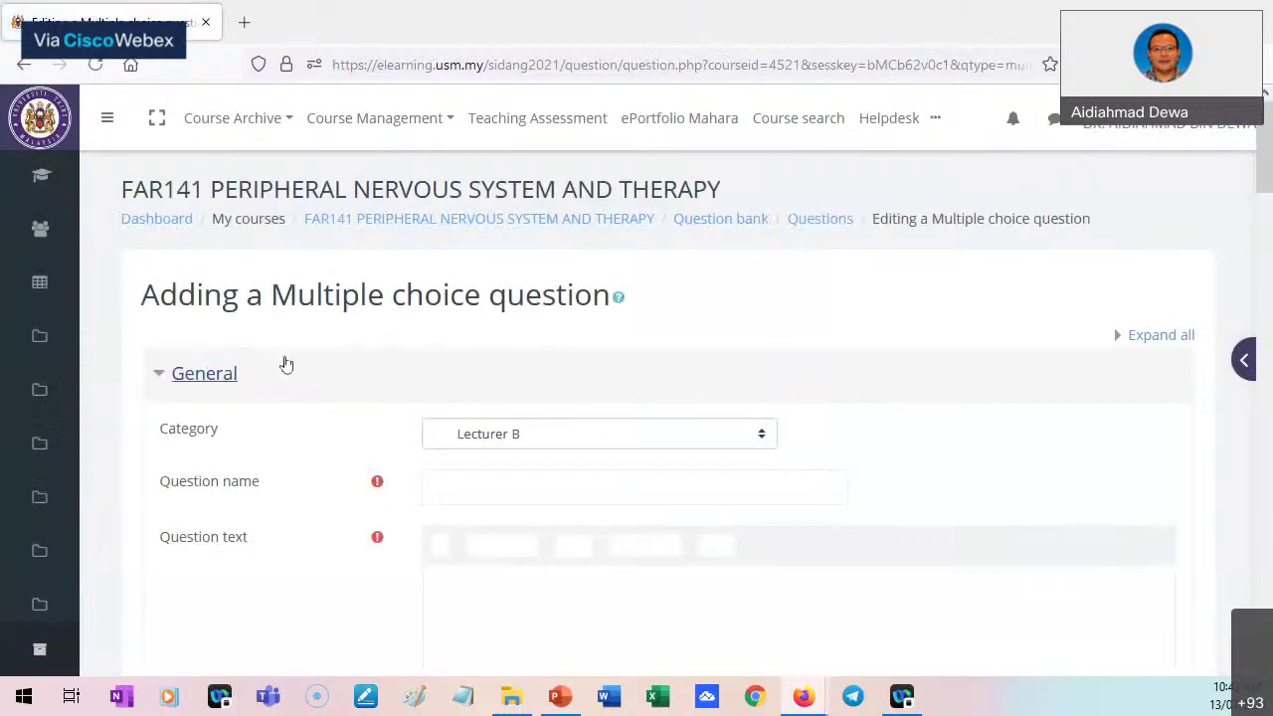
Step: Expand and collapse all form sections, glance over the General fields, then collapse General
click(1163, 341)
click(1159, 338)
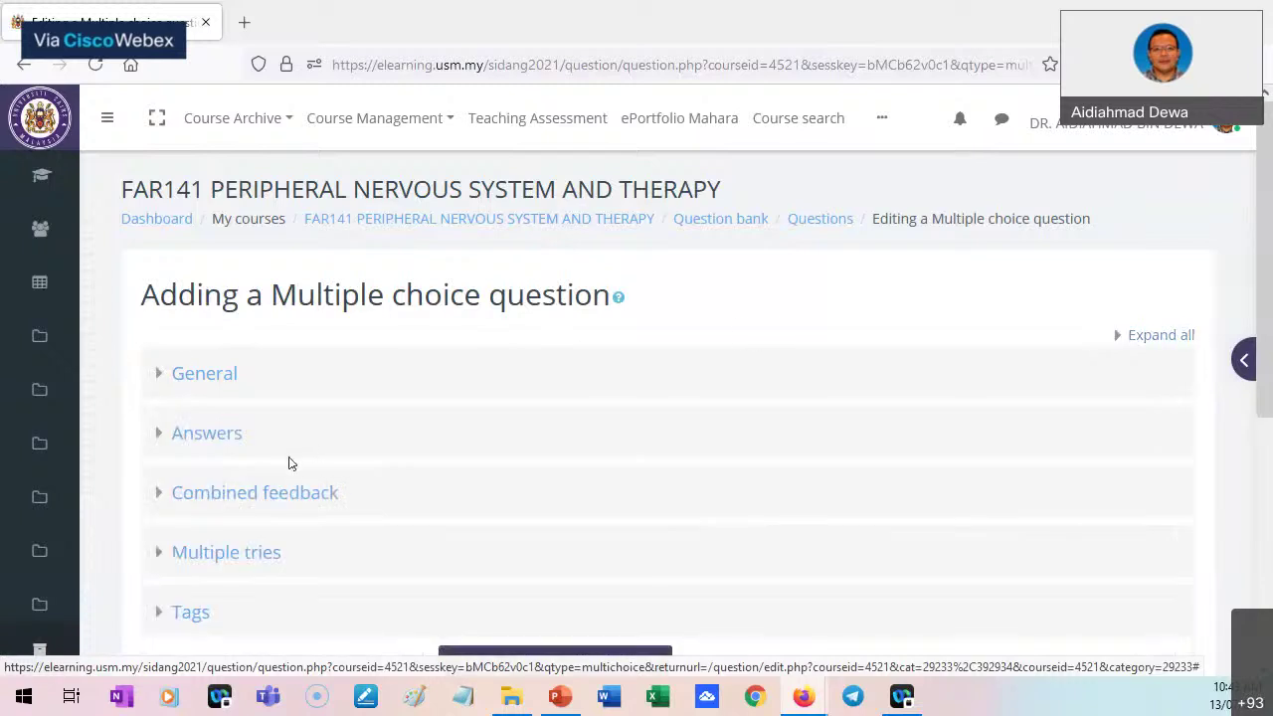
scroll(279, 438, down, 2)
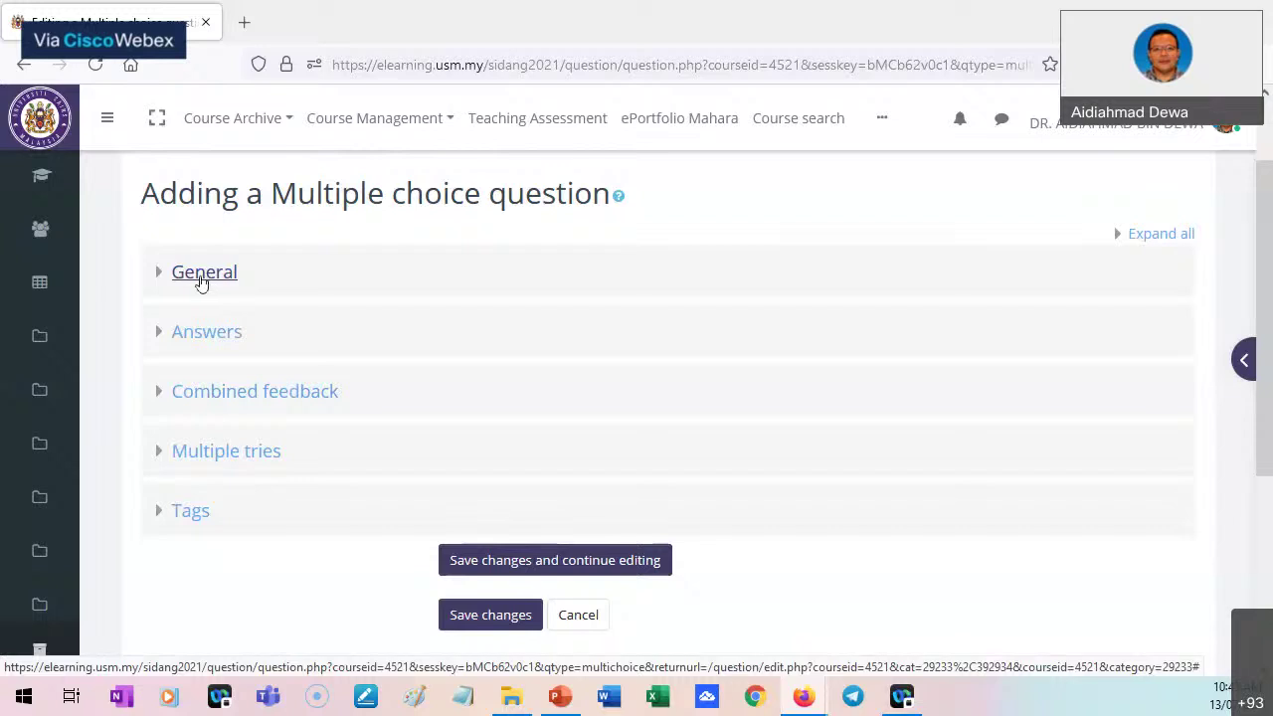
click(159, 273)
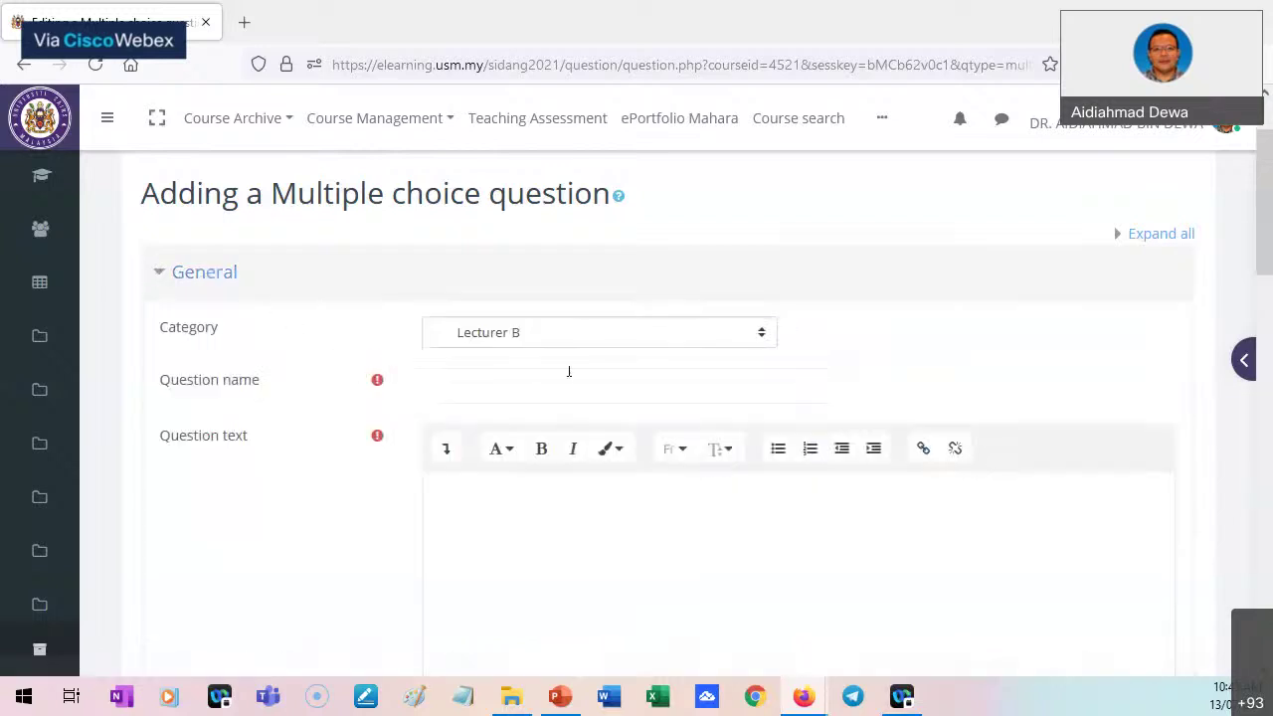
scroll(520, 404, down, 3)
scroll(520, 404, up, 2)
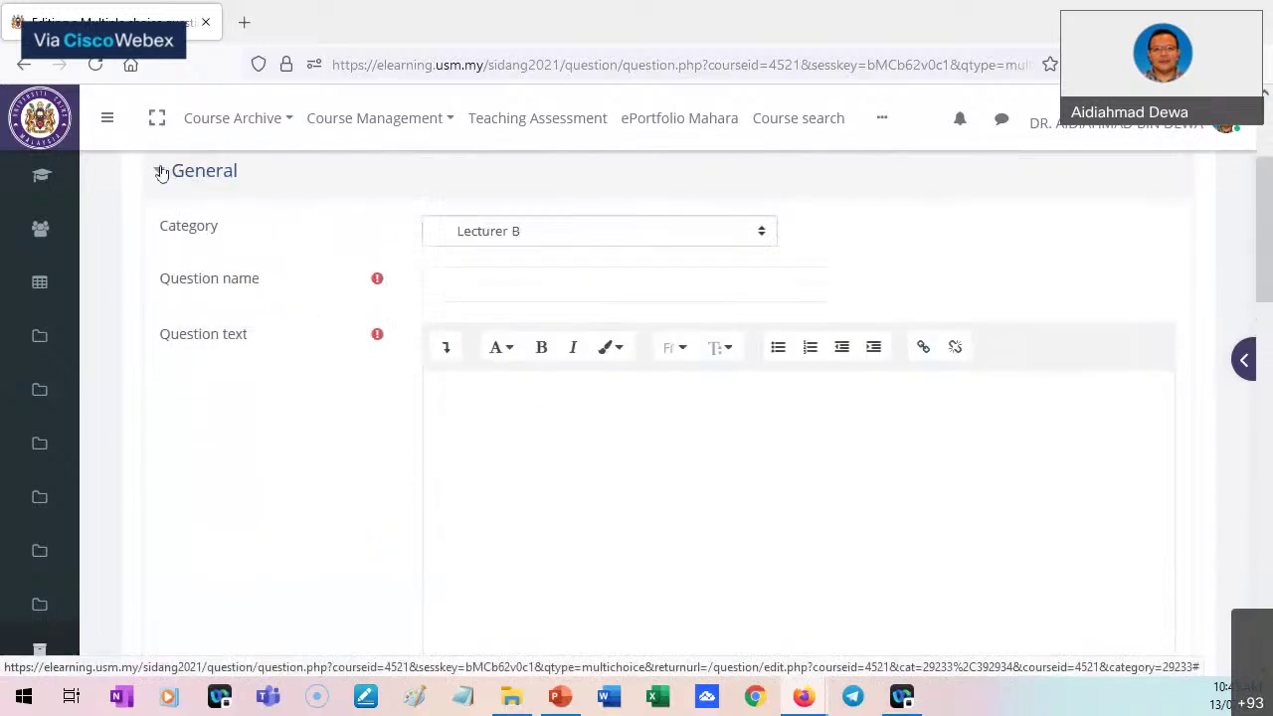
click(171, 171)
Step: Expand the Answers section to review the choice fields, then collapse it
click(204, 235)
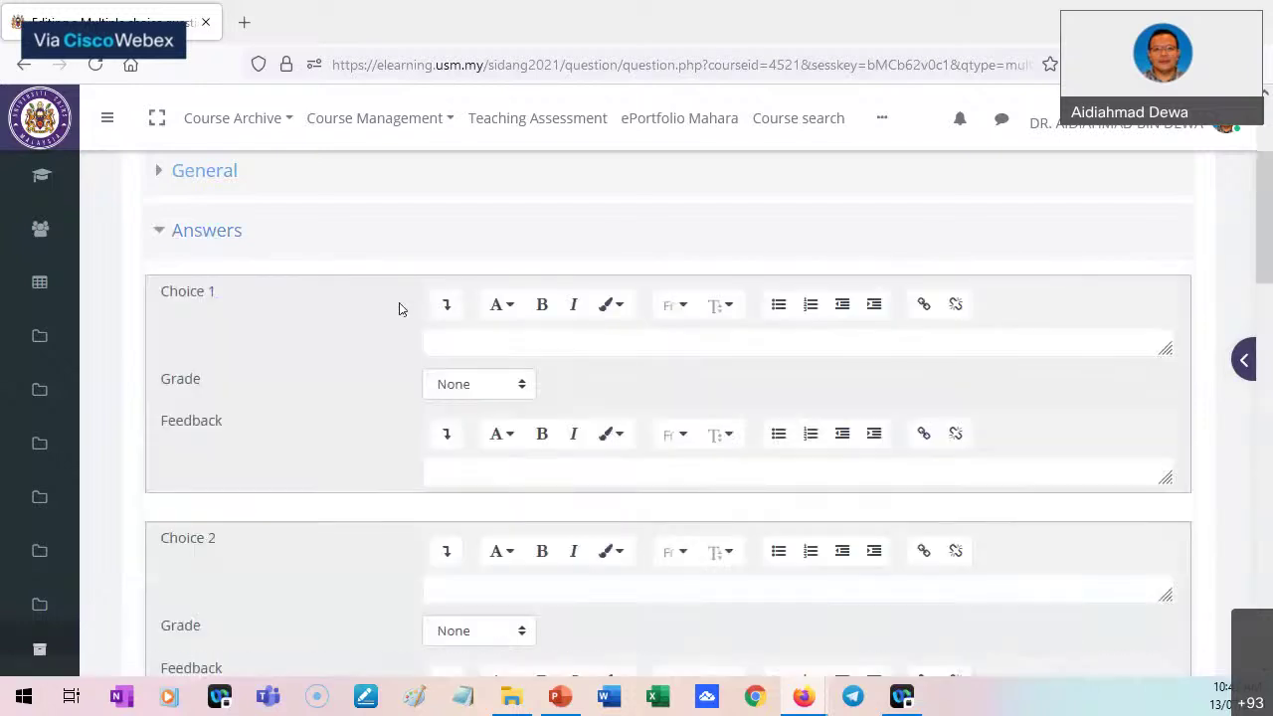
scroll(418, 318, down, 2)
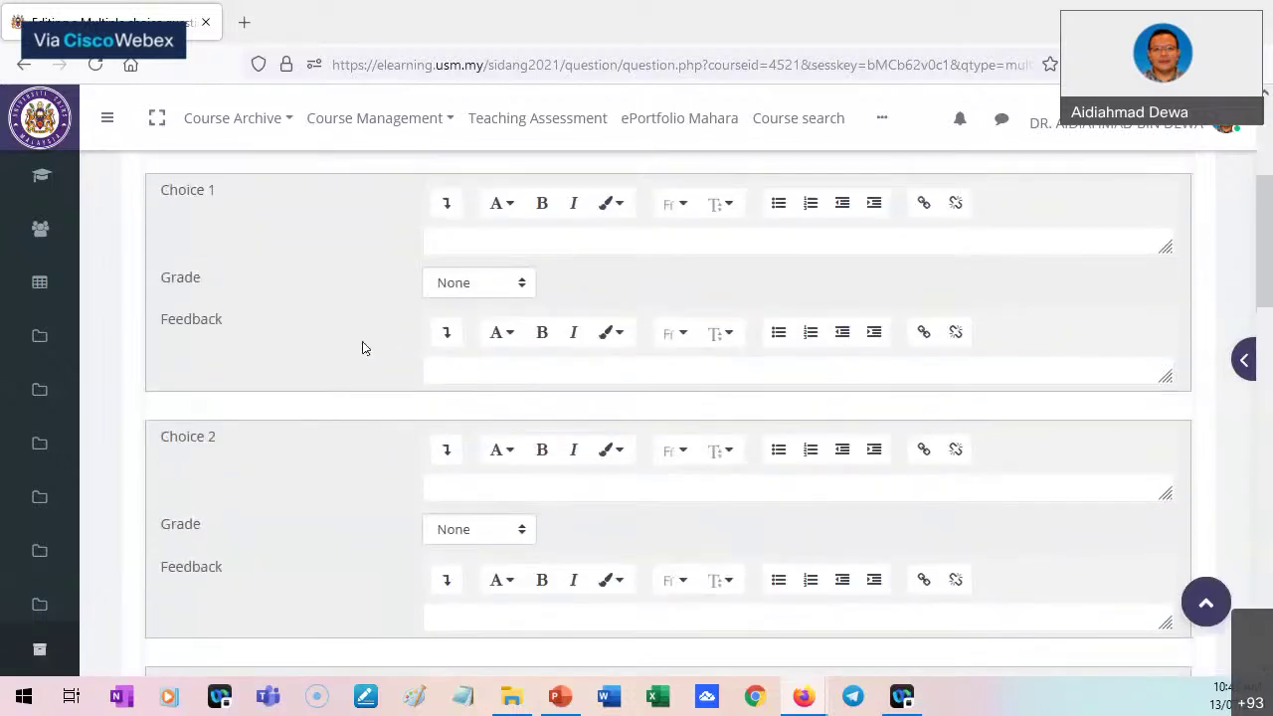
scroll(358, 343, up, 2)
click(179, 235)
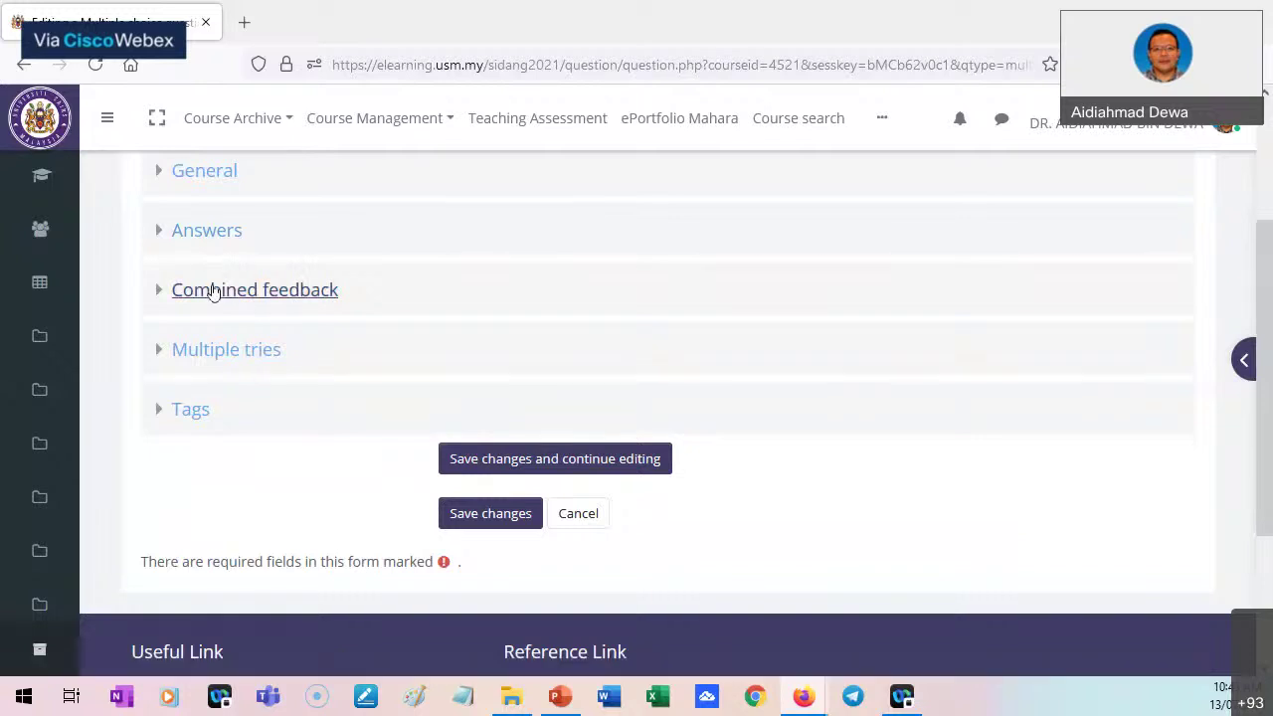
Step: Review the Combined feedback section, including the correct-response feedback box, then collapse it
click(160, 289)
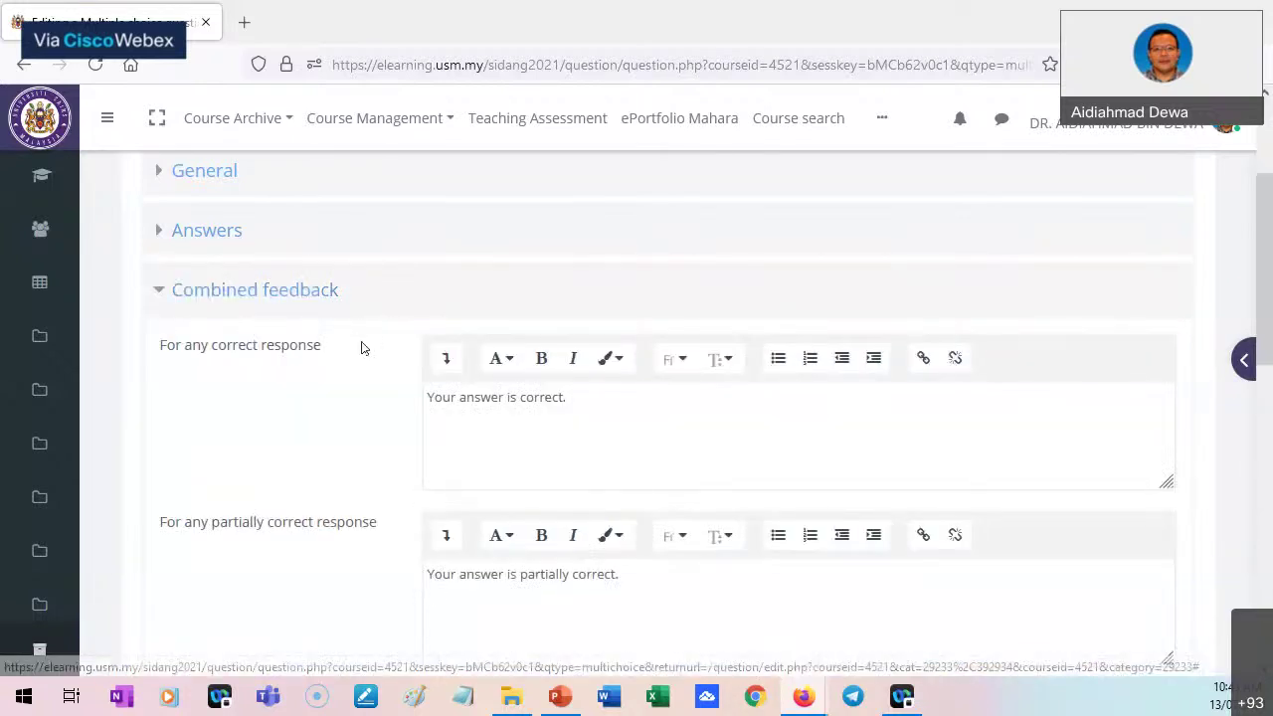
scroll(398, 383, down, 2)
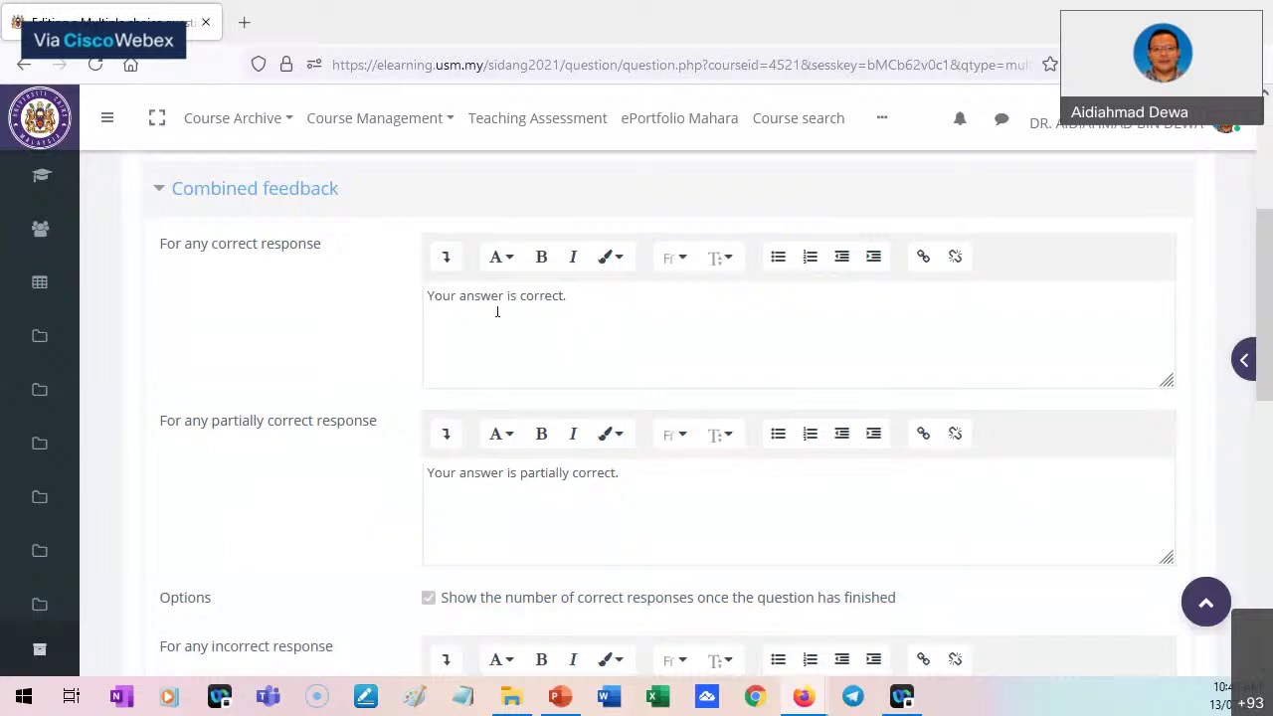
click(161, 191)
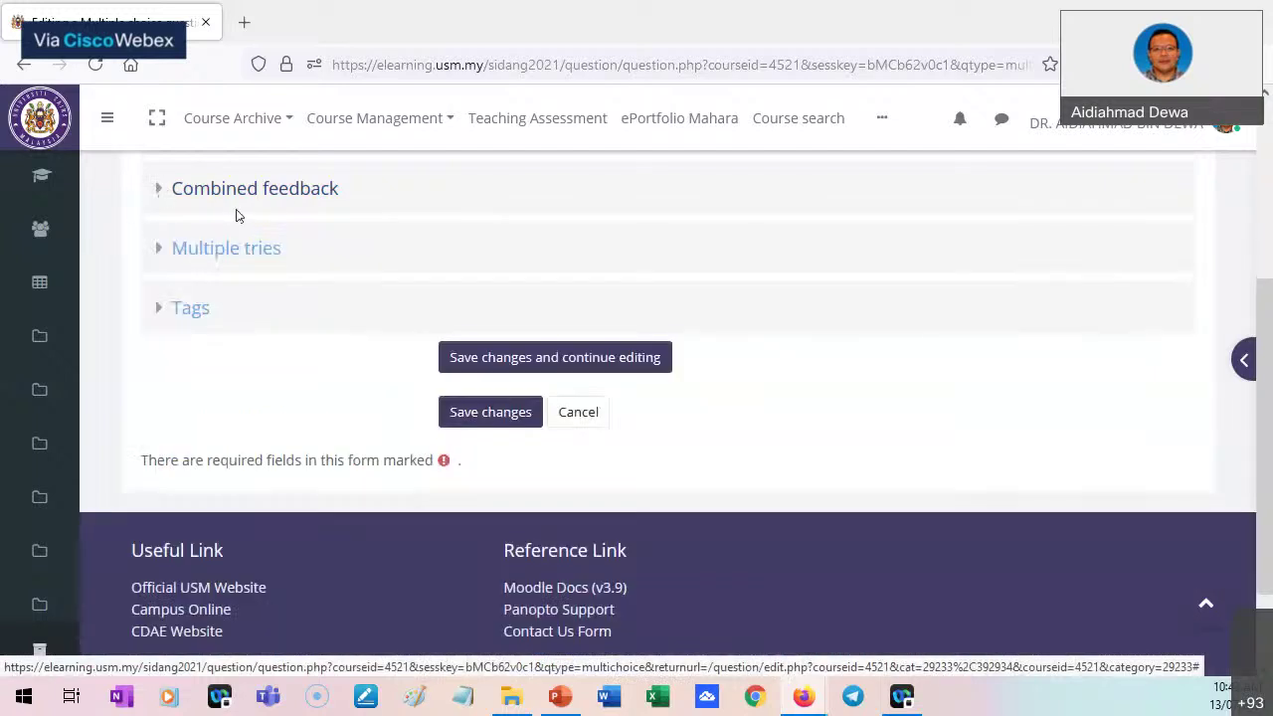
click(161, 191)
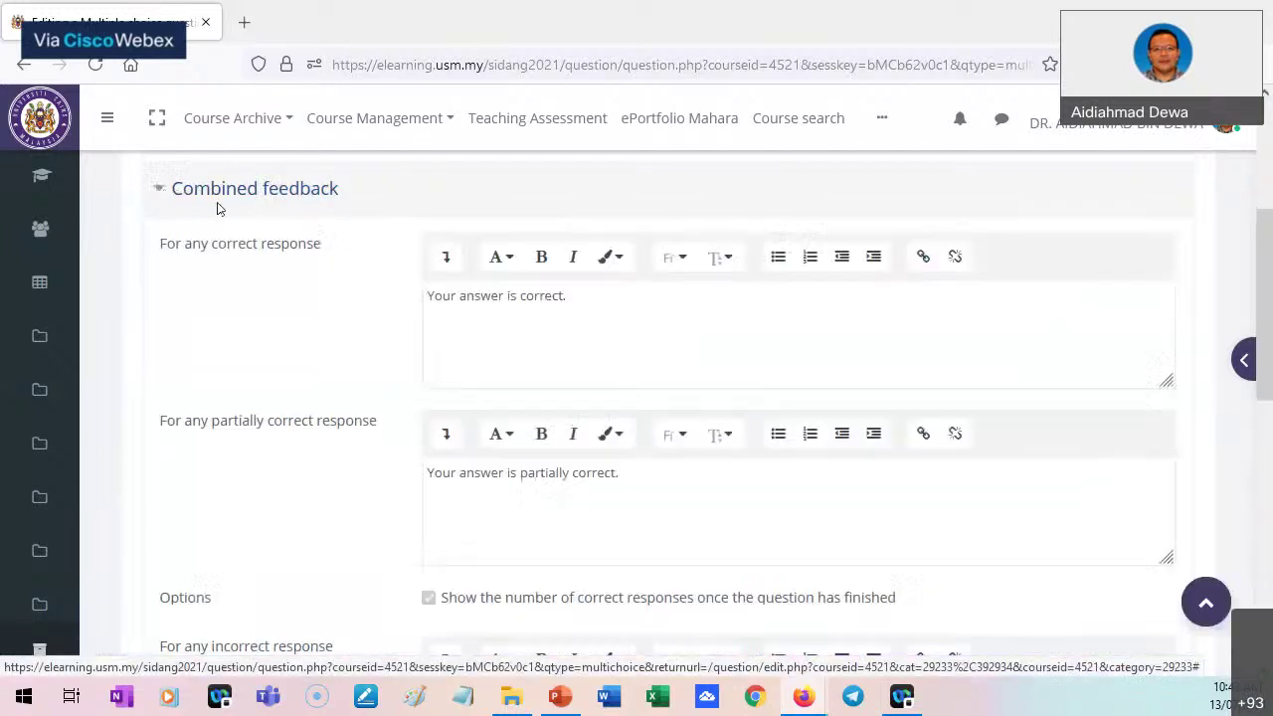
click(474, 300)
scroll(461, 459, down, 4)
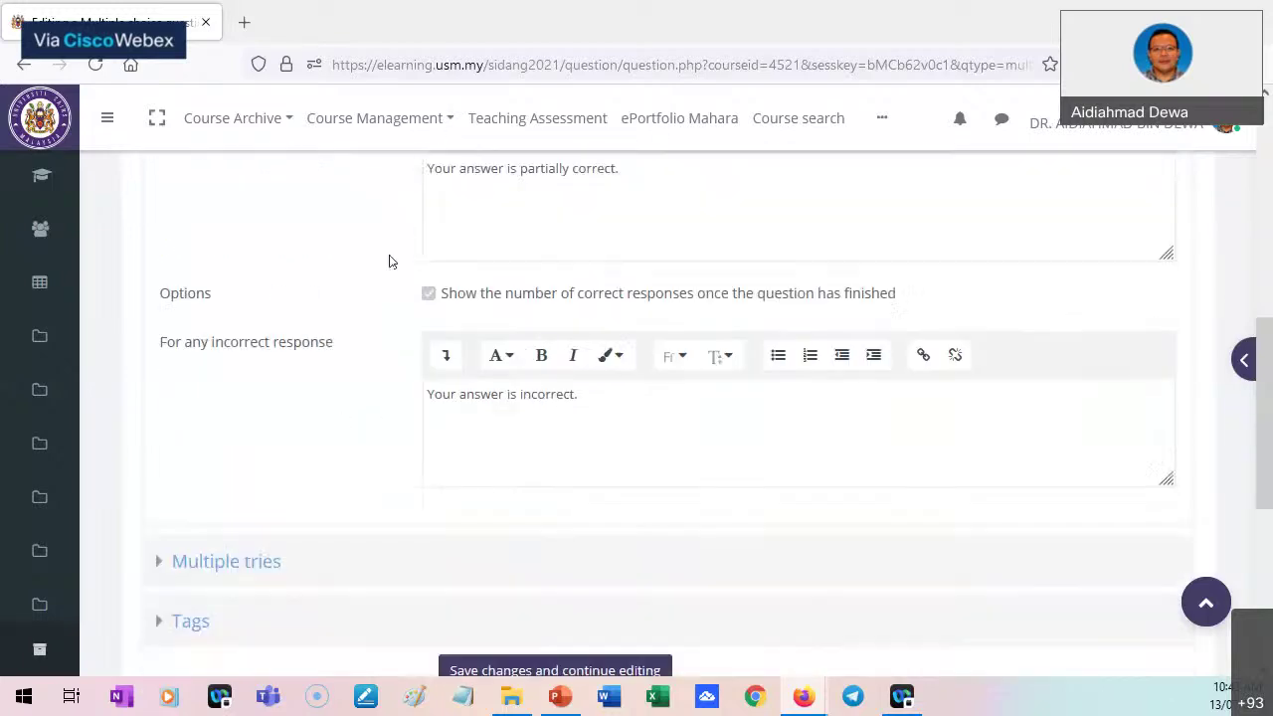
scroll(412, 341, up, 3)
scroll(414, 335, up, 1)
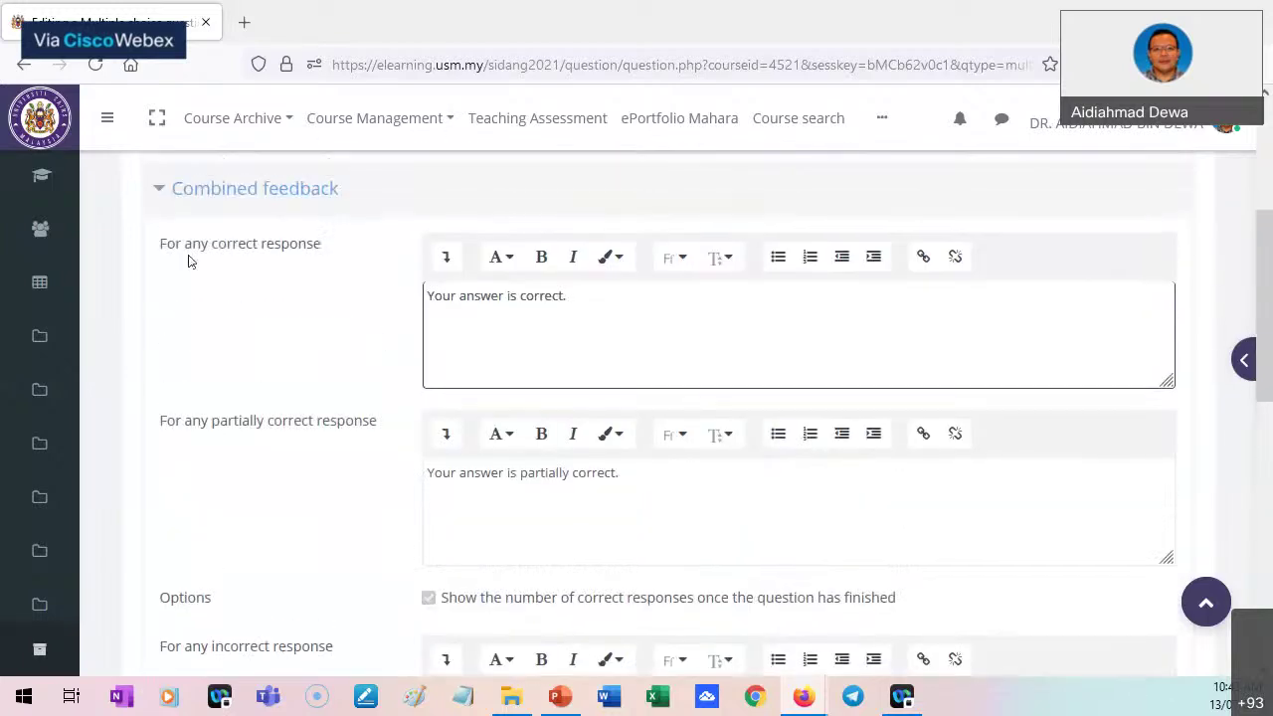
click(158, 190)
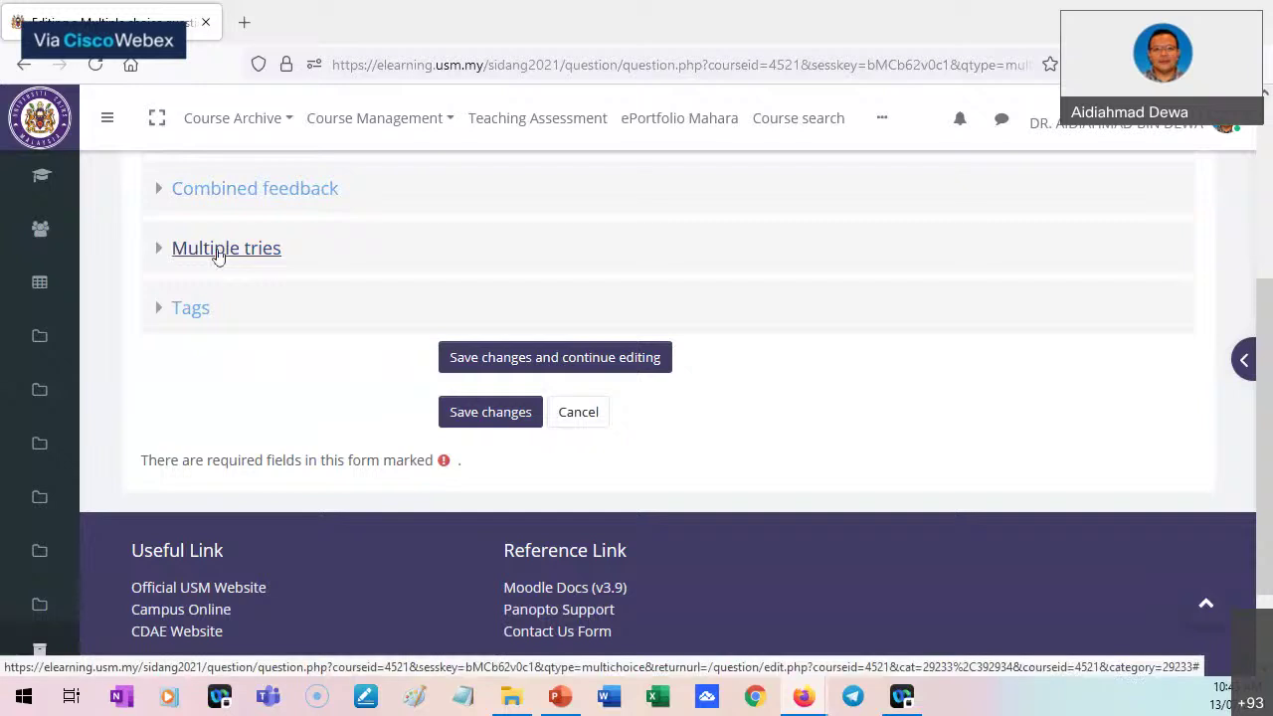
Step: Look through the Multiple tries and Tags sections, leaving Tags collapsed
click(213, 249)
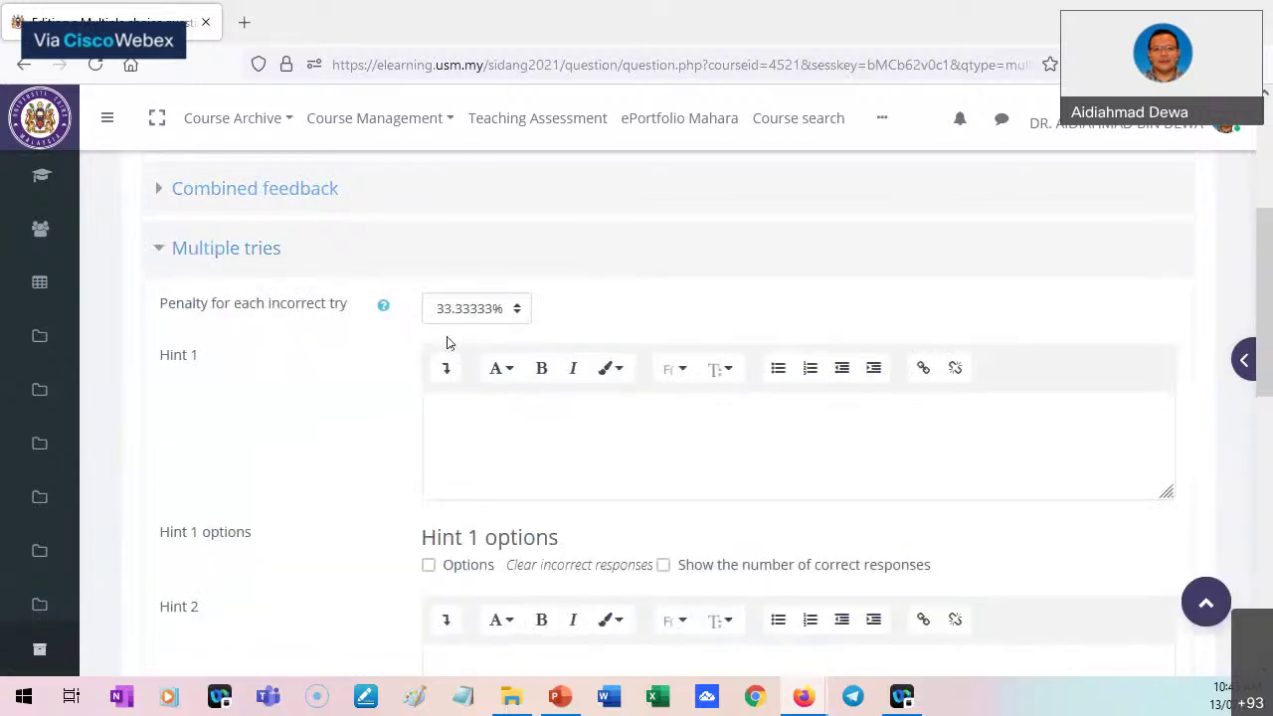
scroll(541, 385, down, 1)
scroll(499, 324, up, 1)
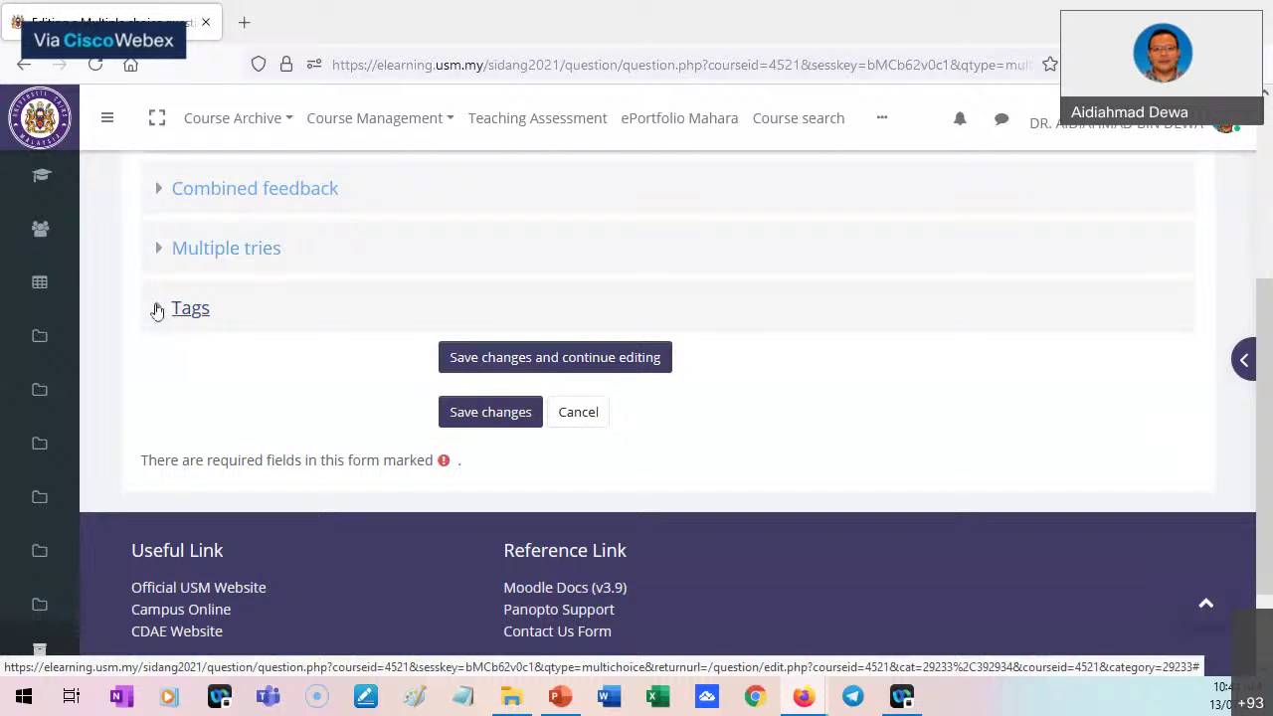
click(157, 308)
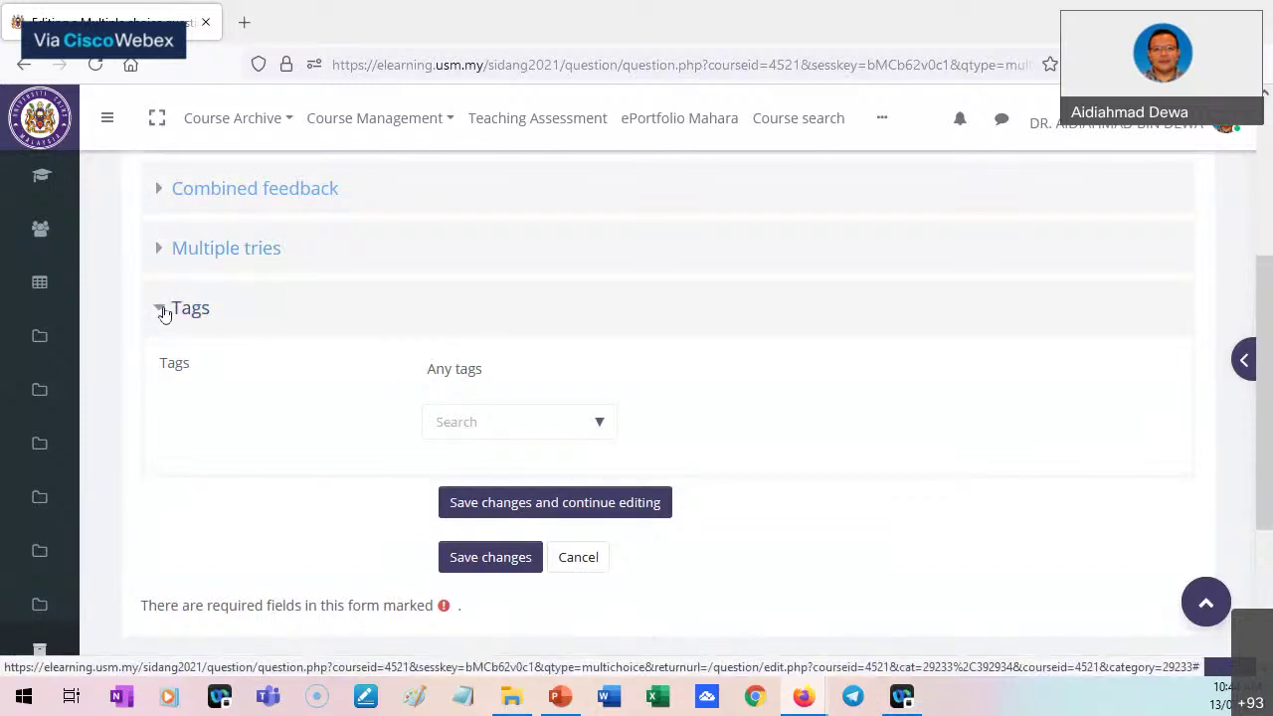
click(164, 311)
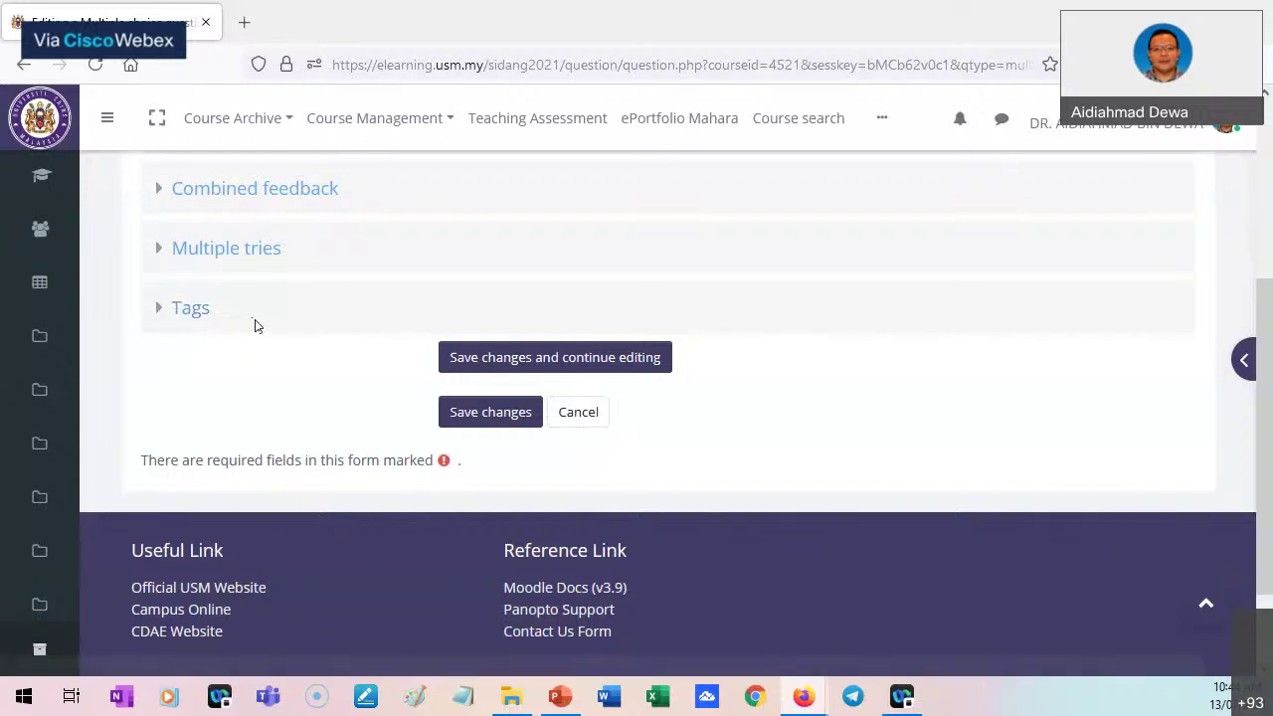
scroll(254, 326, up, 4)
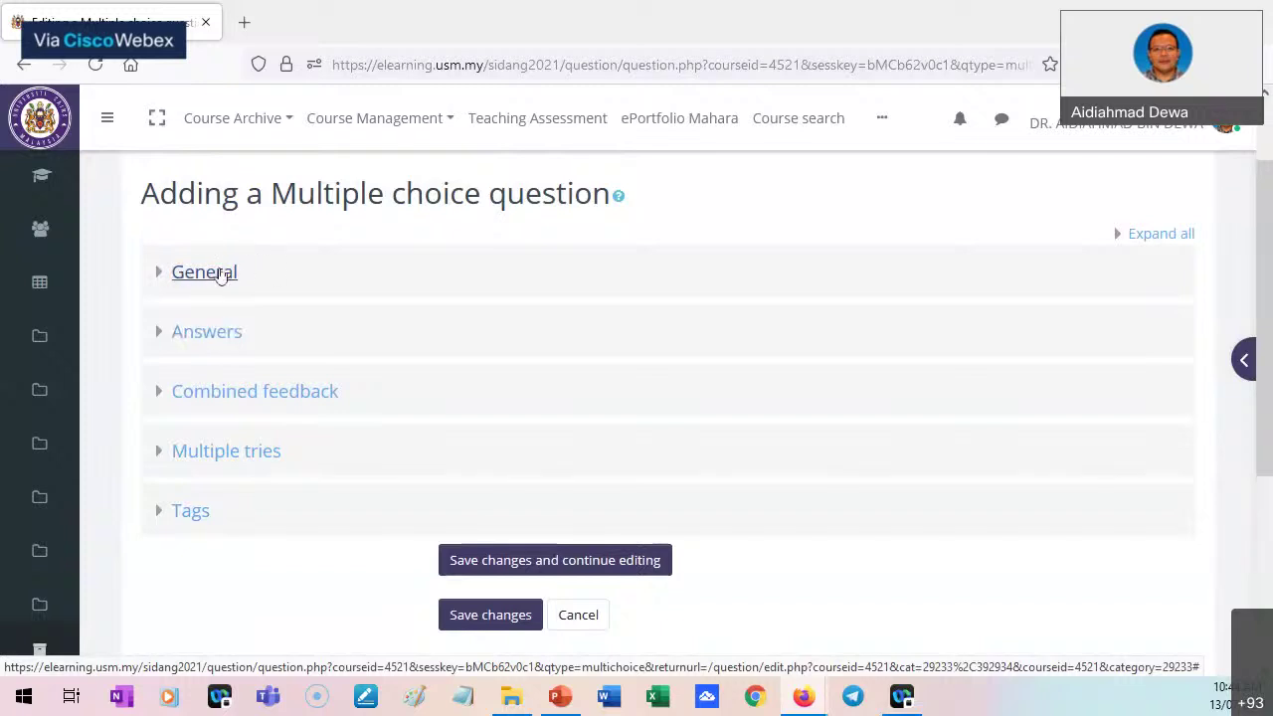
Step: Expand the General section and put the cursor in the empty Question name box
scroll(312, 301, up, 2)
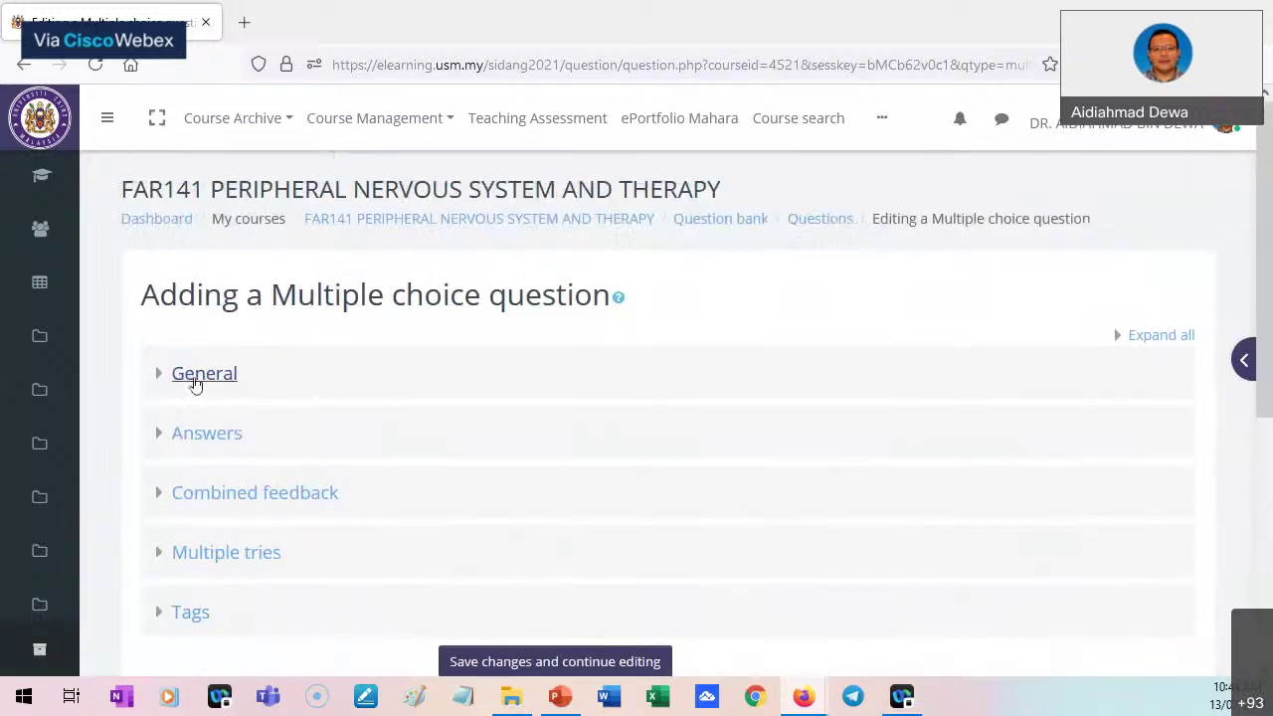
click(232, 380)
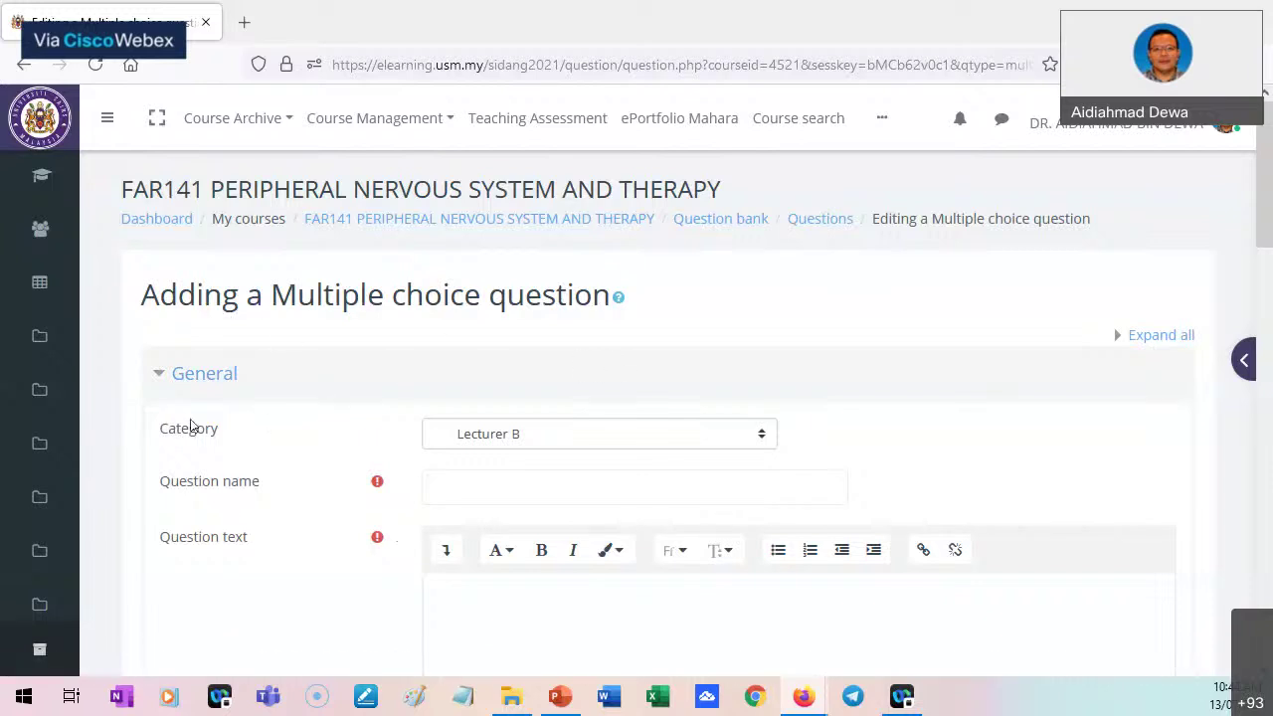
scroll(248, 378, down, 2)
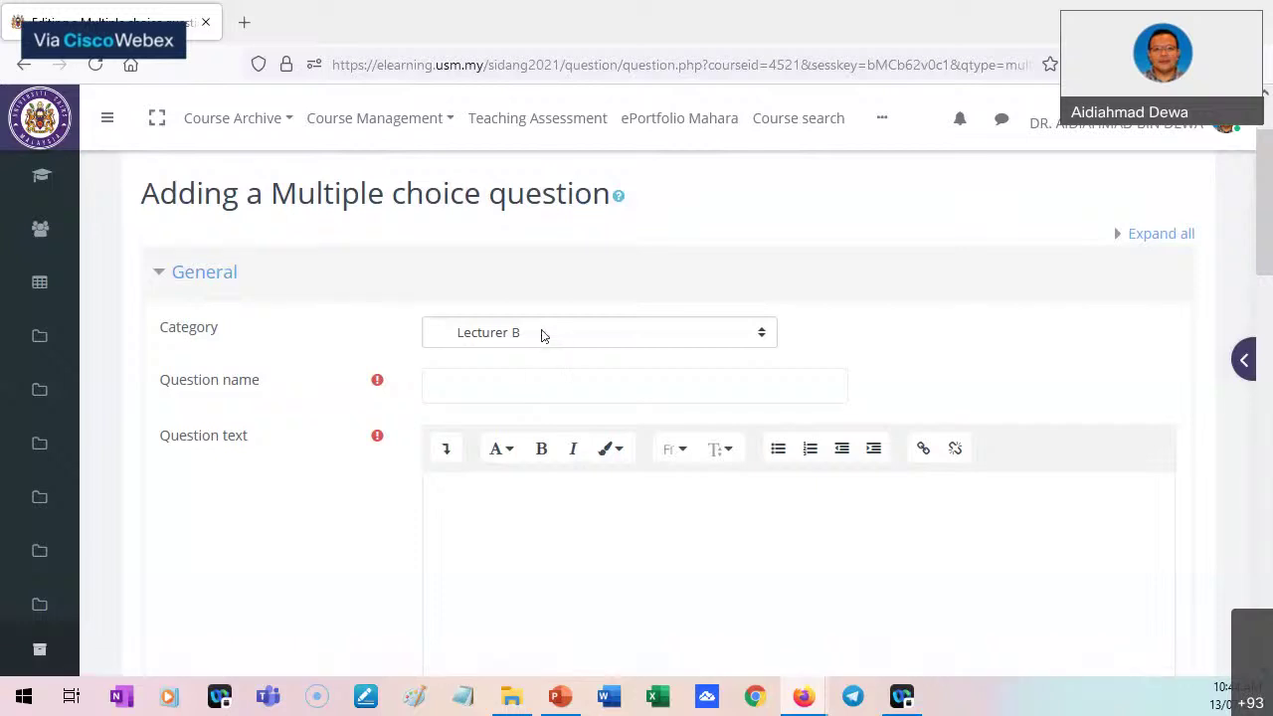
click(510, 392)
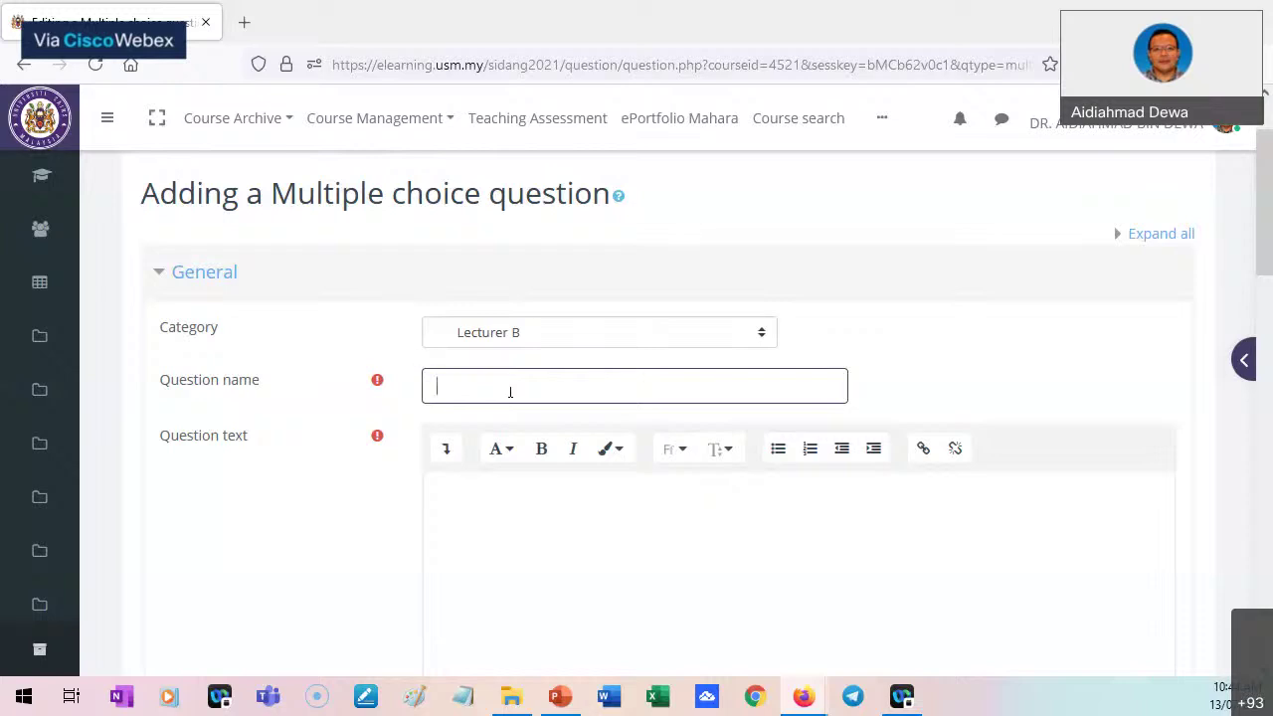
Step: Check slide 18's MCQ example, then return to the Moodle Question name field
key(alt+Tab)
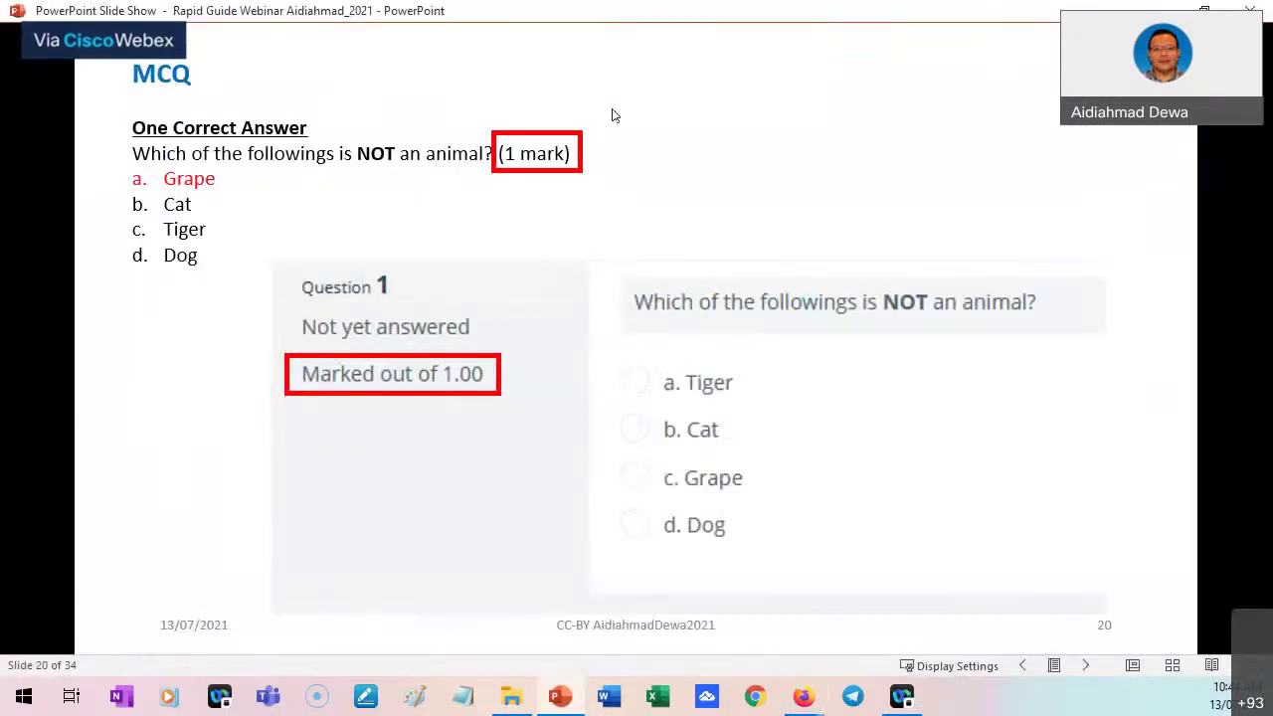
key(Left)
key(Left)
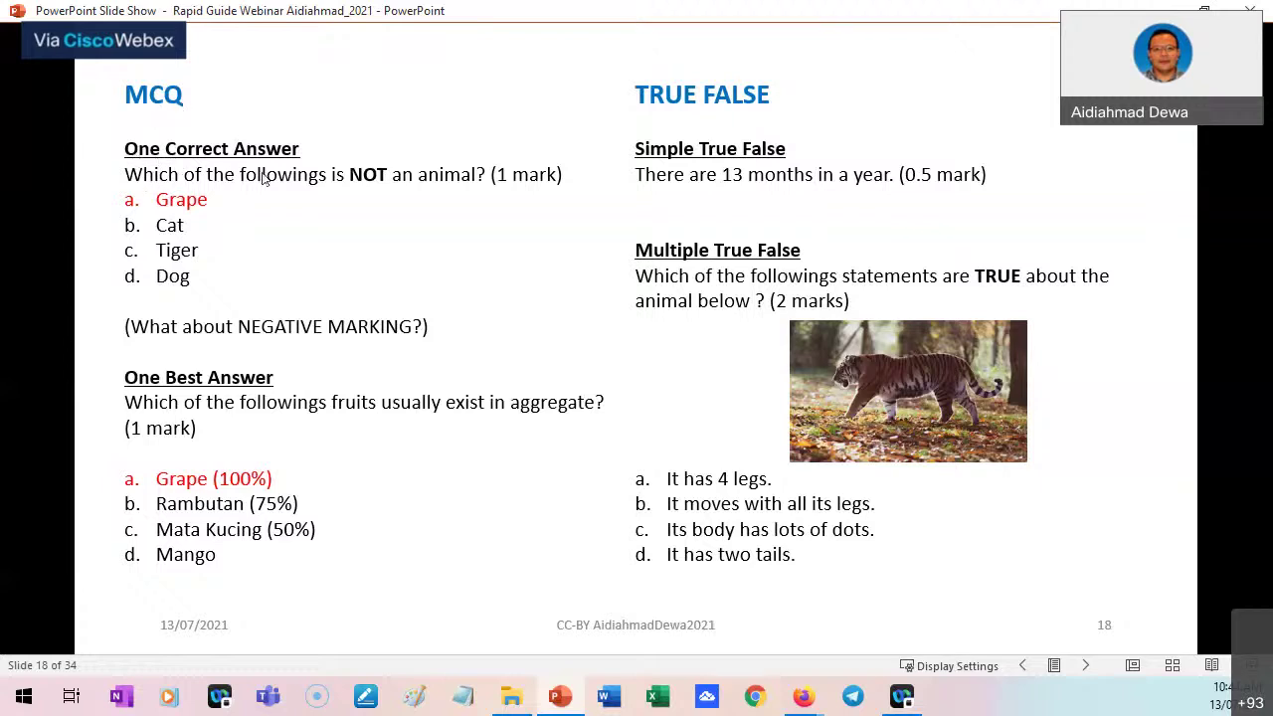
key(alt+Tab)
click(529, 392)
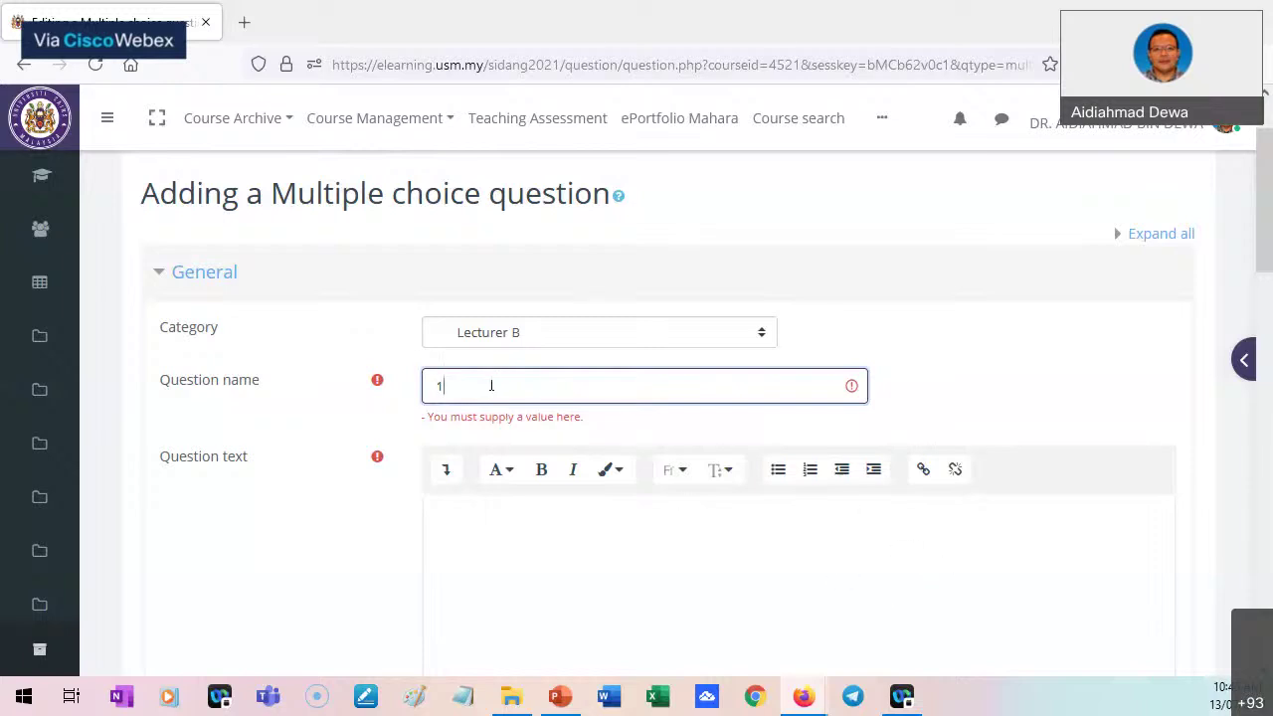
Step: Extend the question name with MCQ and OCA, checking the example slide in between
text(MCQ)
key(alt+Tab)
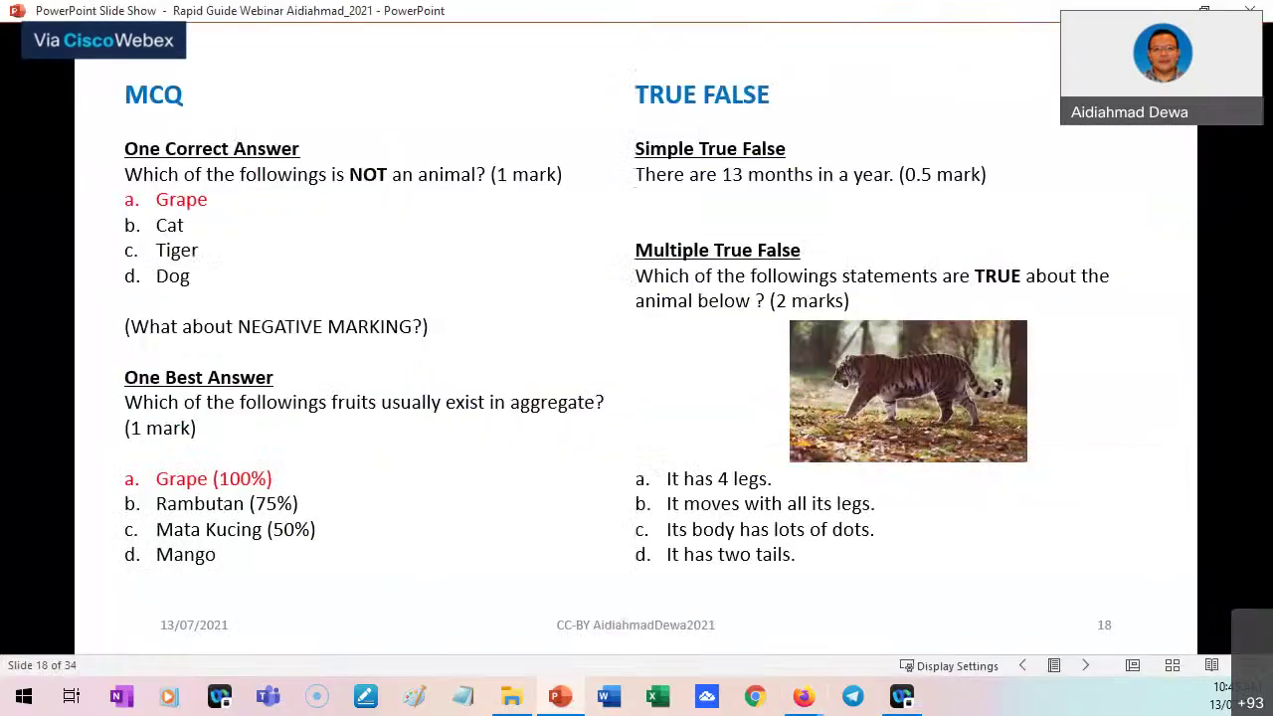
key(alt+Tab)
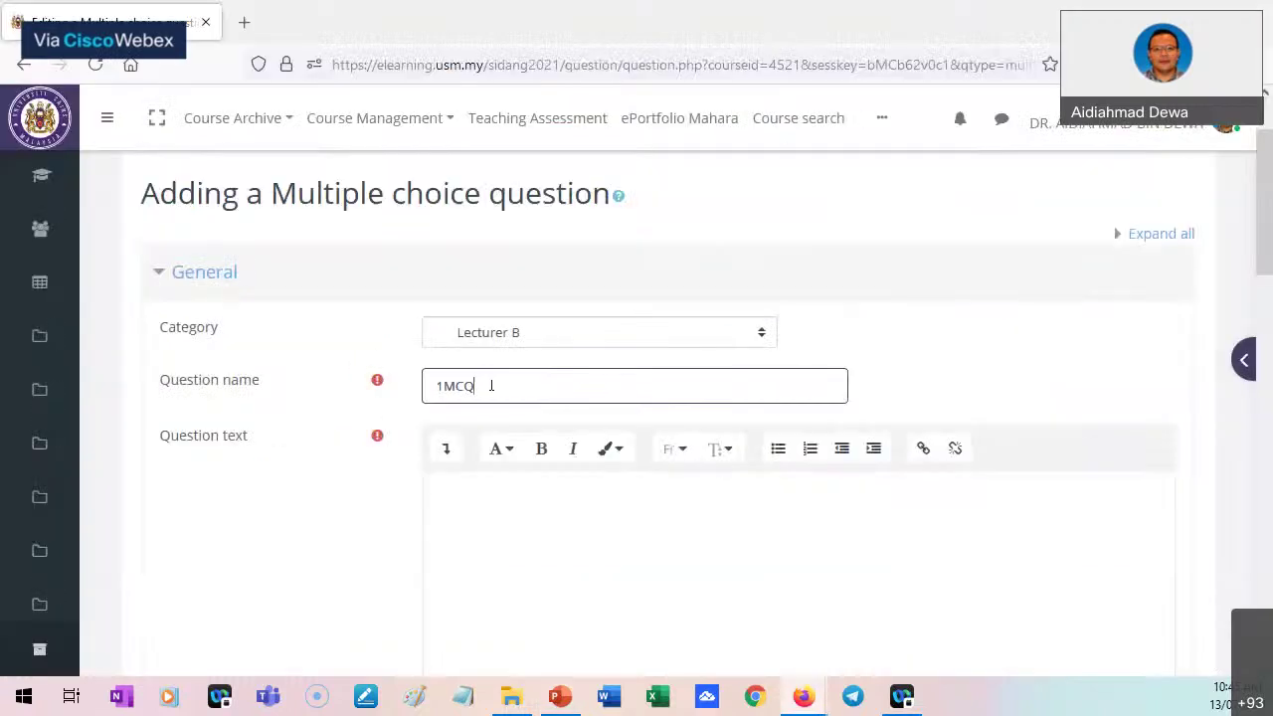
text(OCA)
key(alt+Tab)
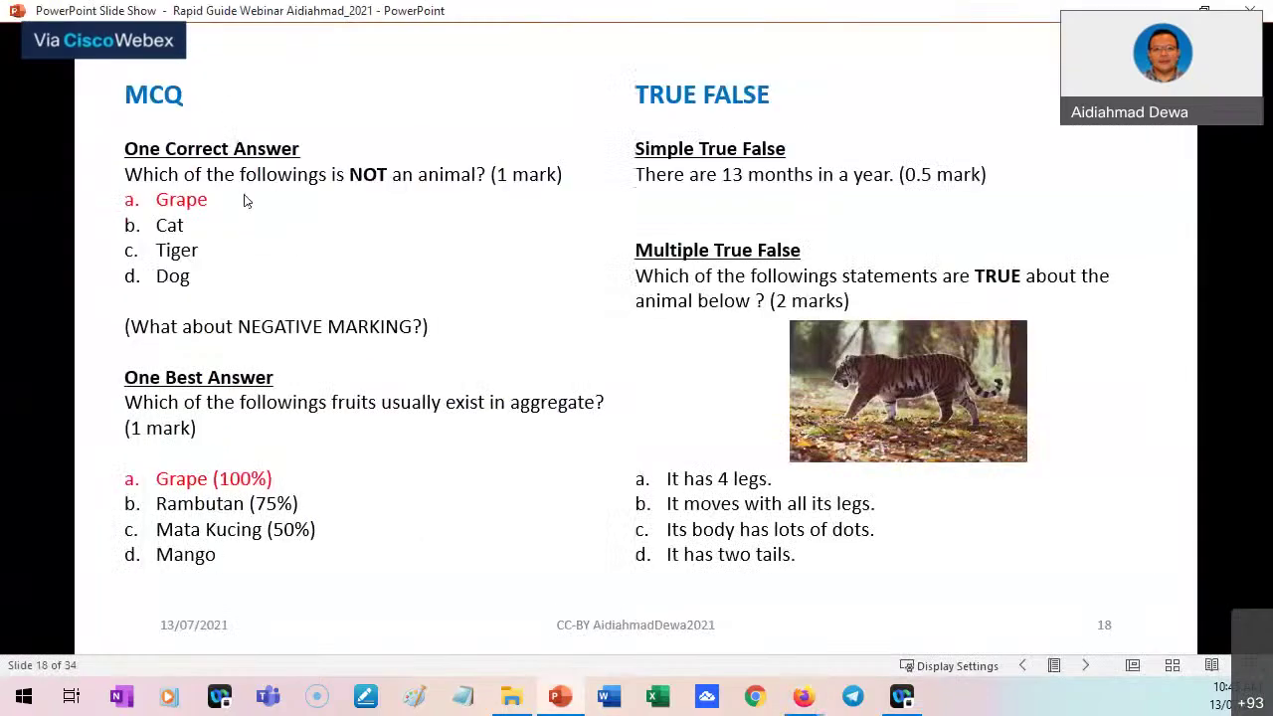
key(alt+Tab)
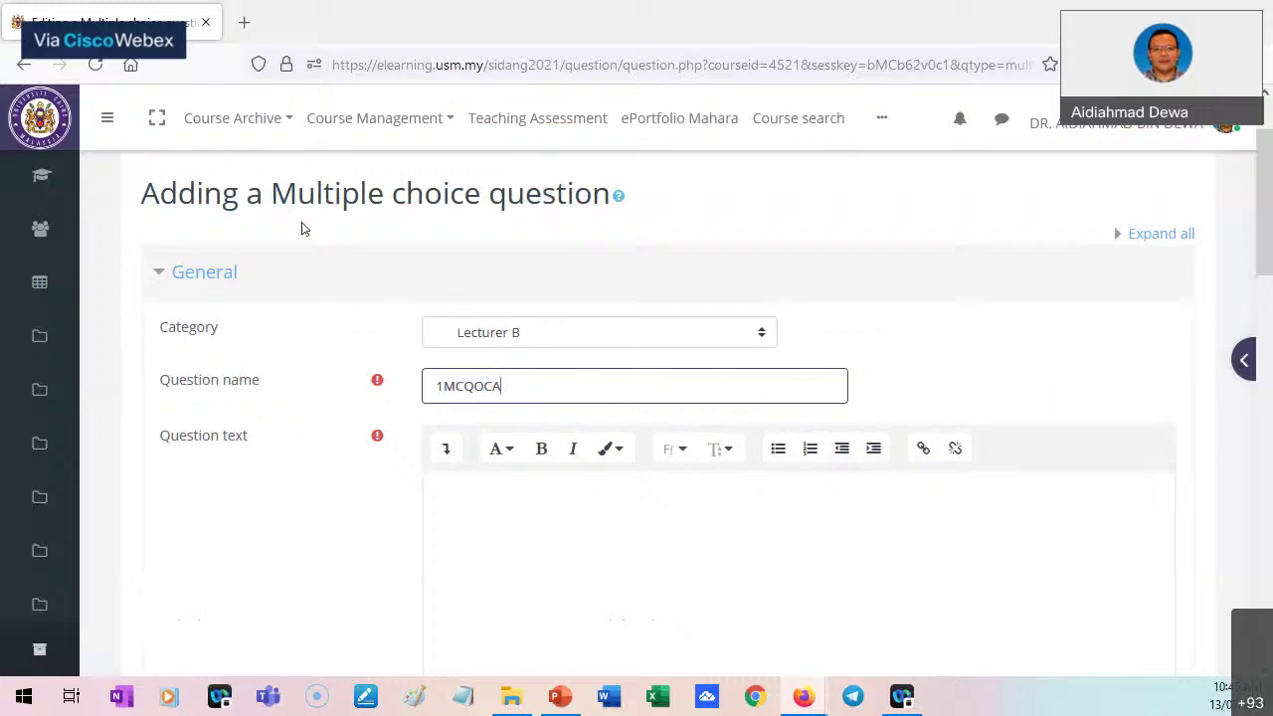
key(alt+Tab)
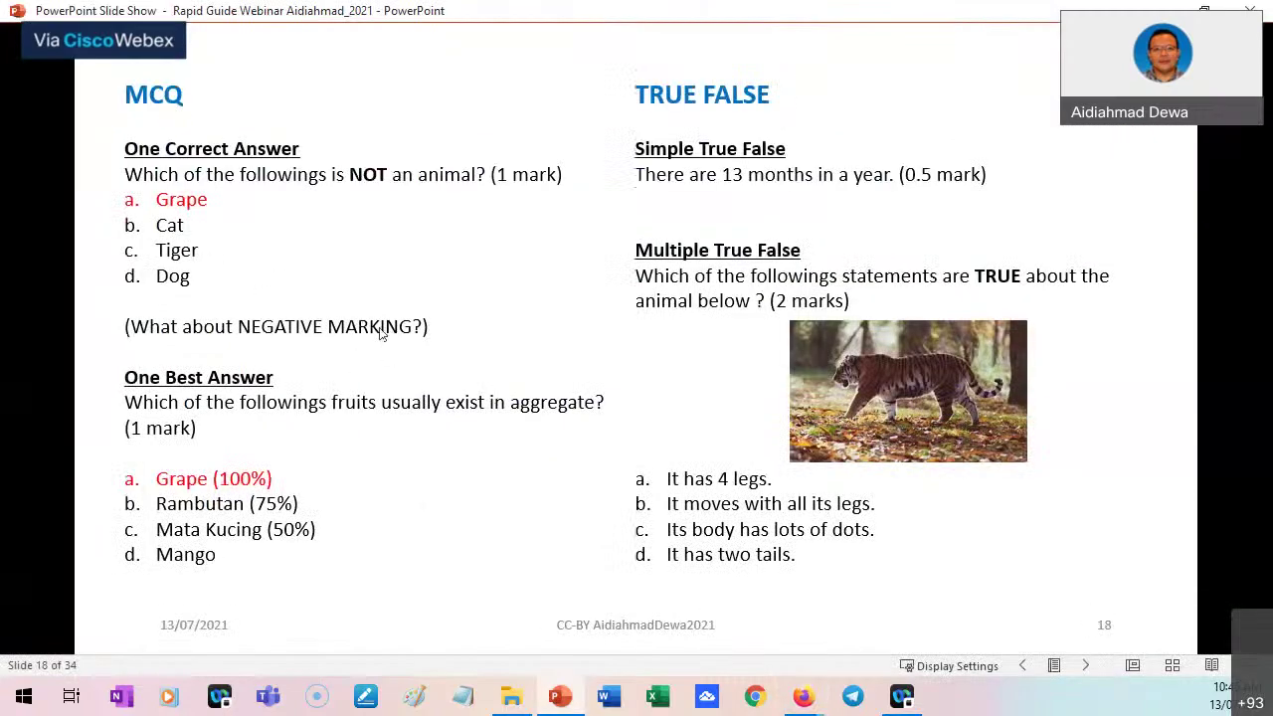
key(alt+Tab)
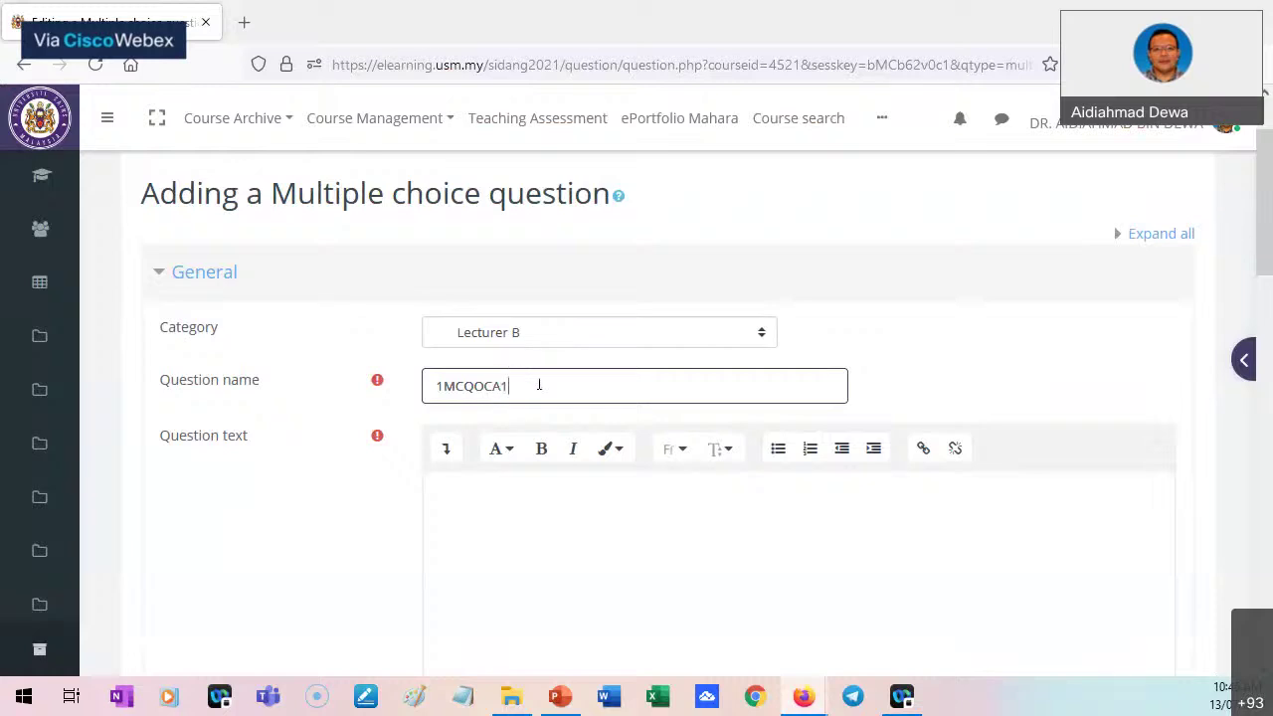
text(2)
Step: Correct the name's leading and trailing digits so it reads 1MCQOCA
click(441, 386)
key(BackSpace)
text(2)
key(BackSpace)
text(1)
drag(444, 386, 499, 396)
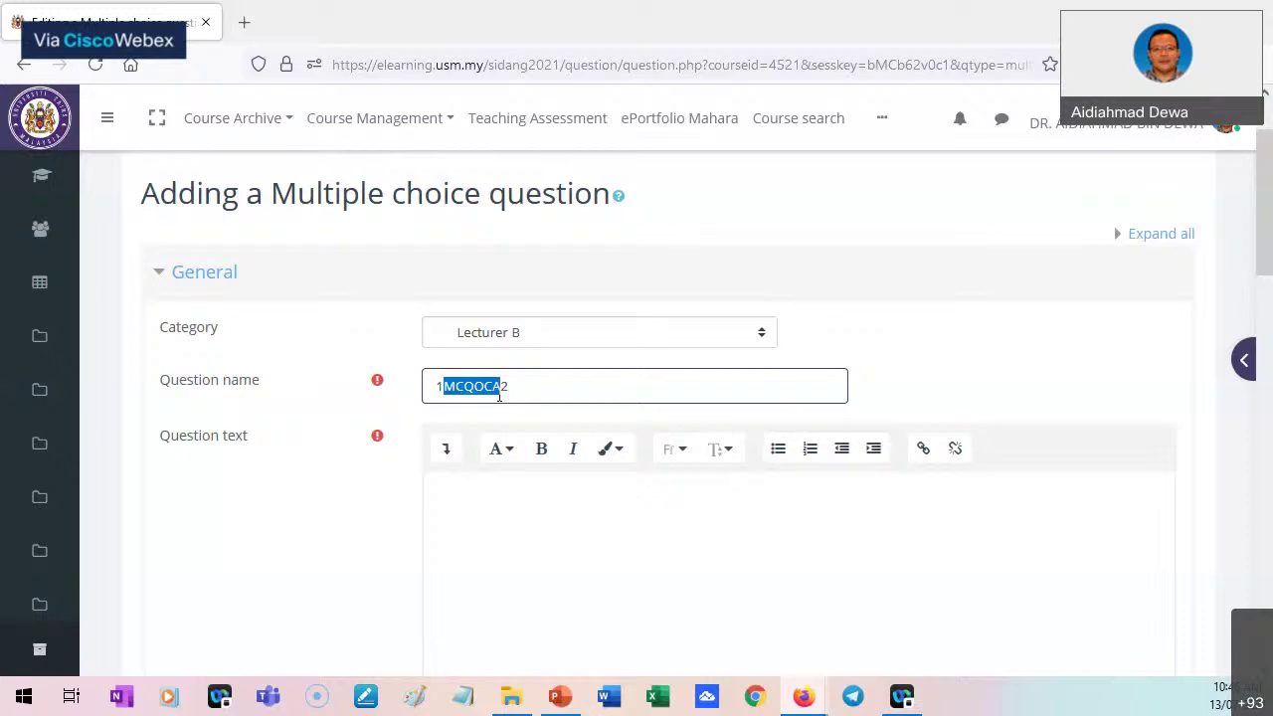
click(517, 388)
key(BackSpace)
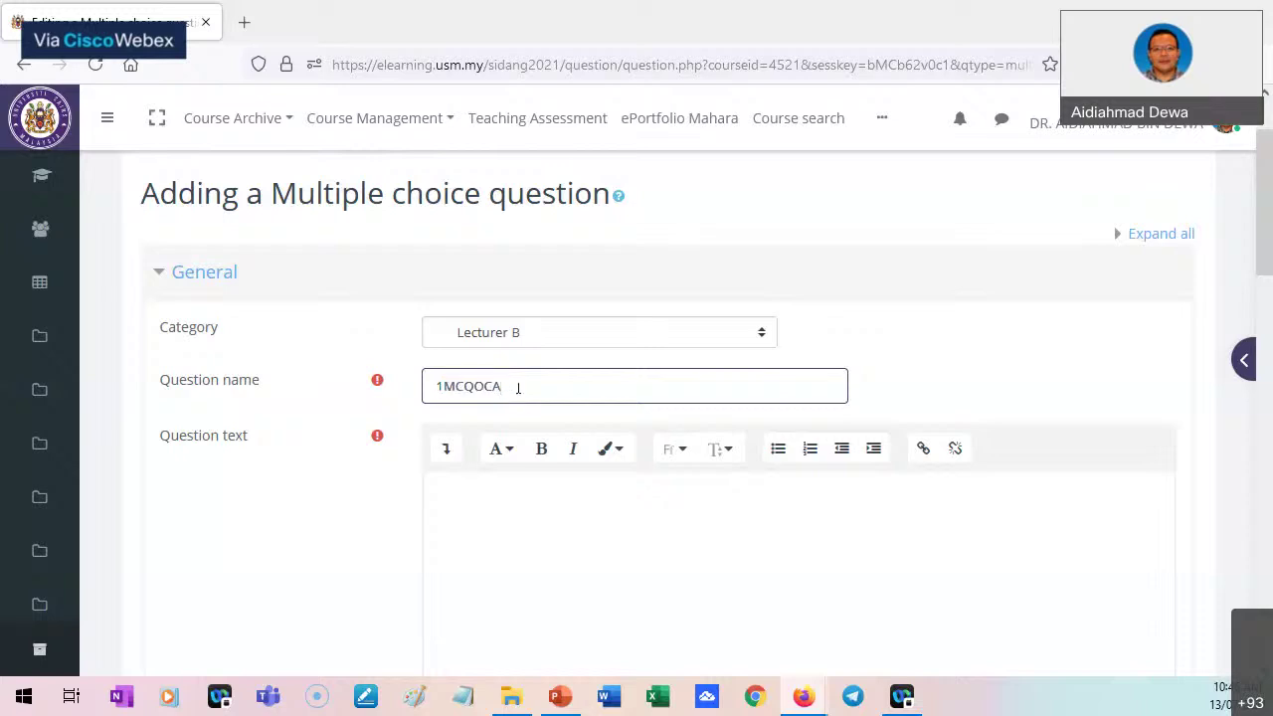
Step: Append 1 to make the name 1MCQOCA1, then compare against the Grape, Cat, Tiger, Dog slide
text(1)
key(alt+Tab)
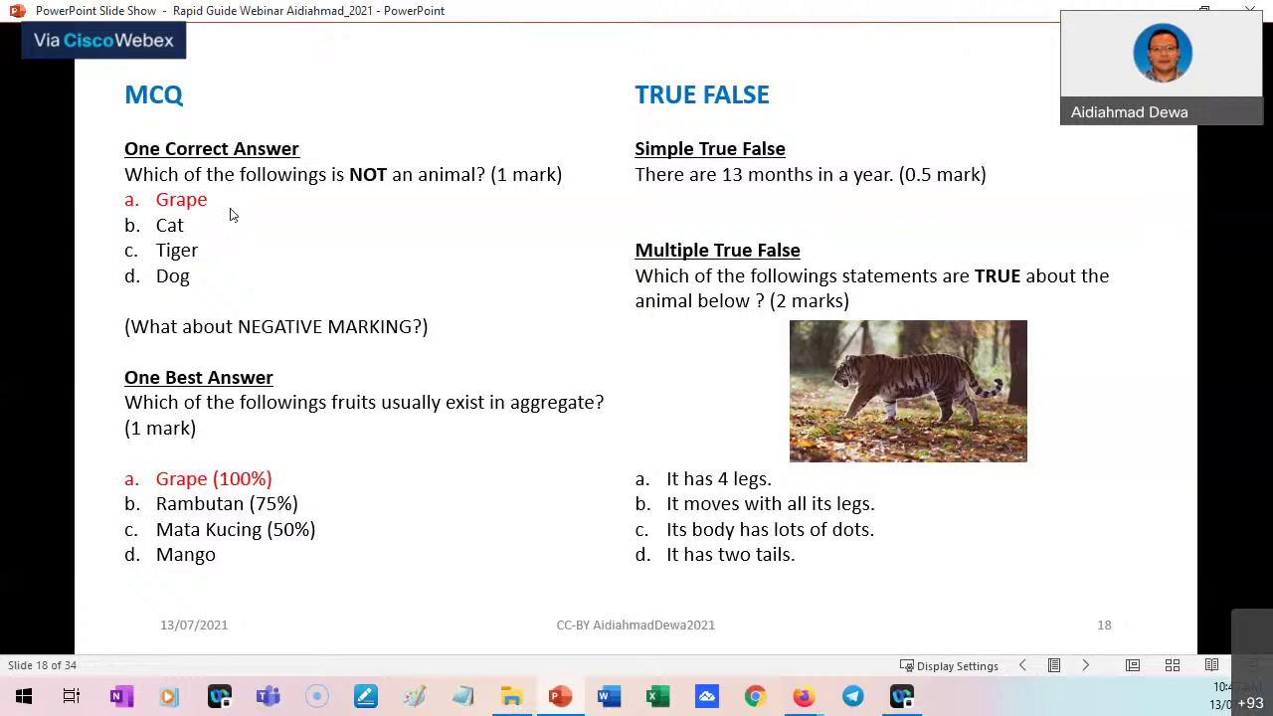
key(alt+Tab)
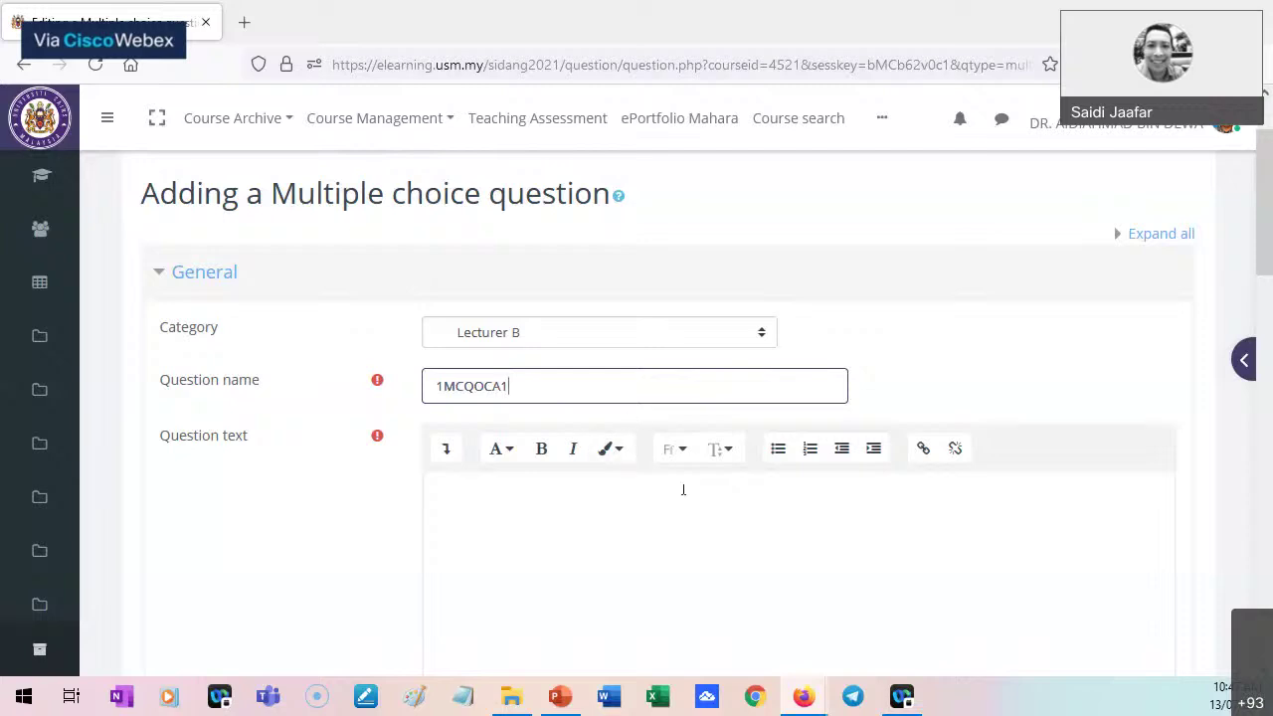
Step: Open the FAR141 question bank in a second browser tab beside the unsaved question form
scroll(665, 318, up, 2)
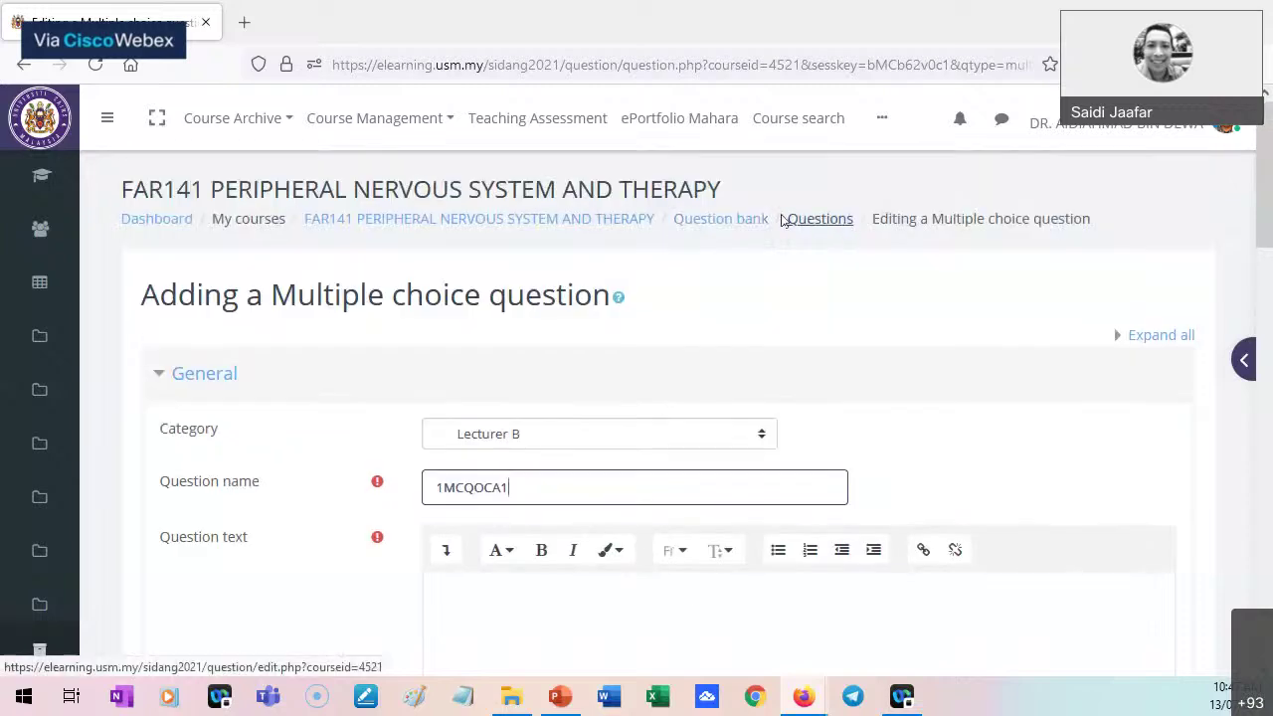
right_click(702, 227)
click(741, 245)
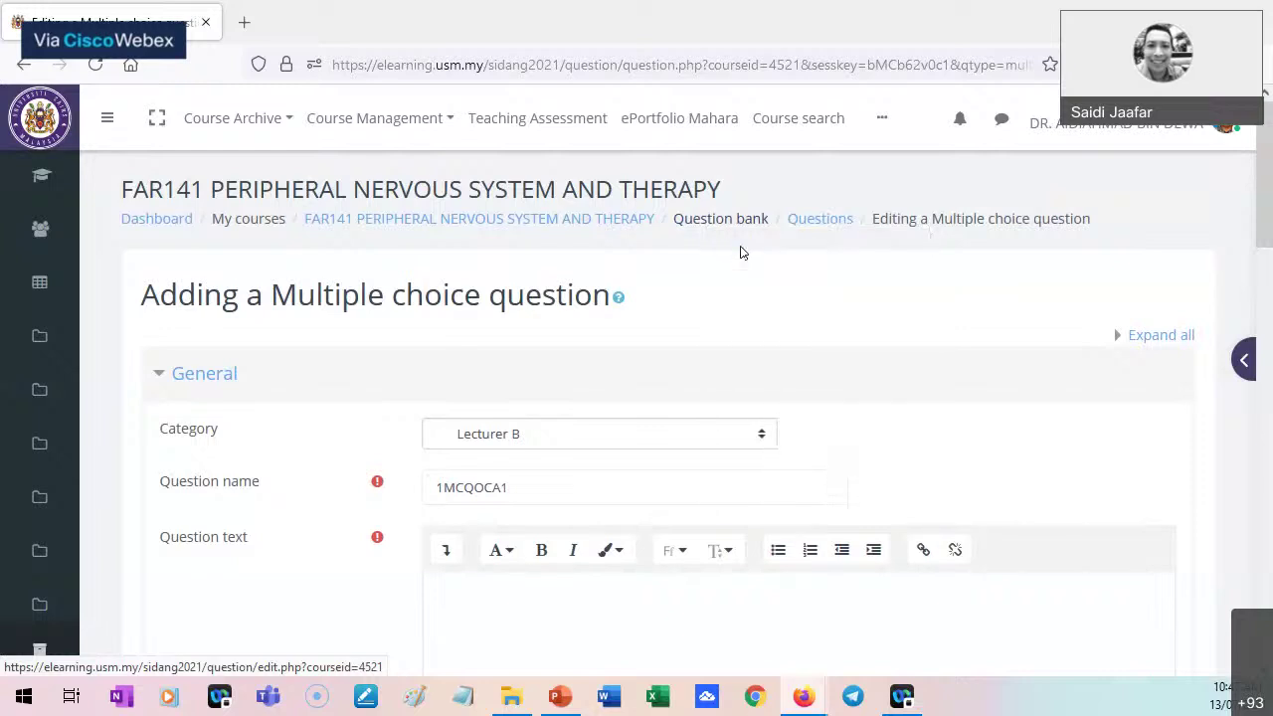
click(326, 22)
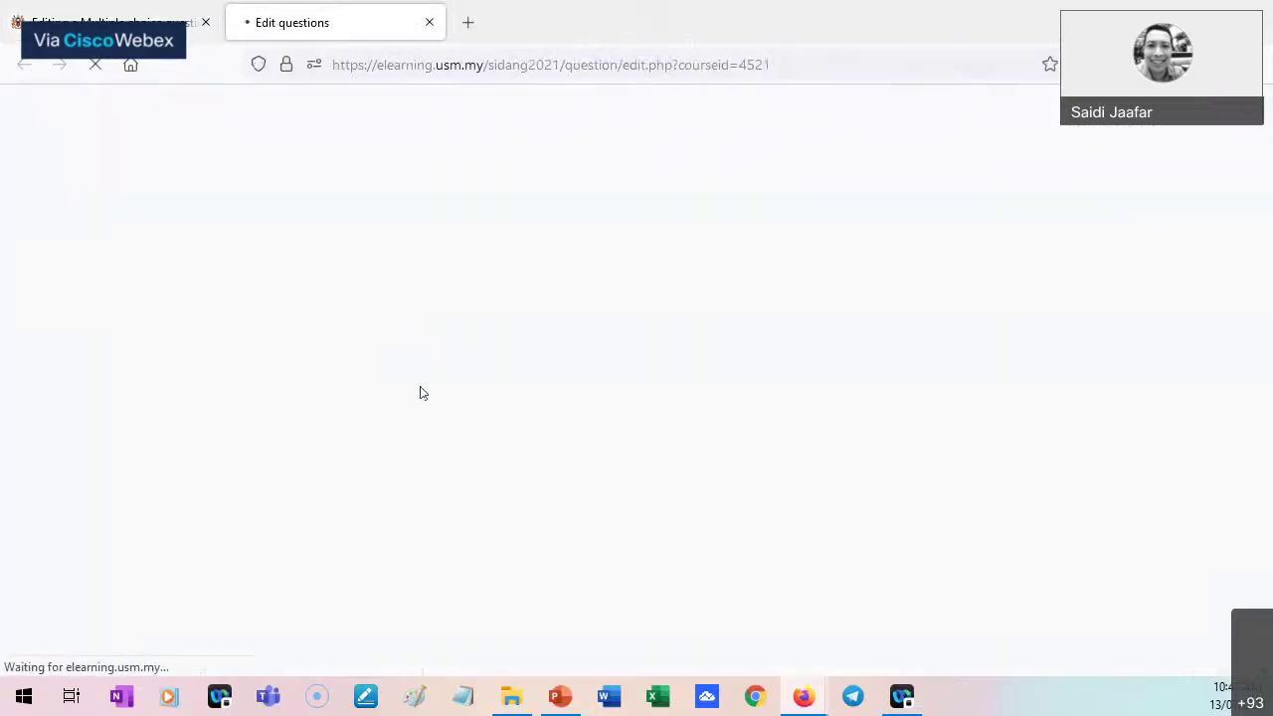
scroll(414, 374, down, 3)
scroll(414, 374, down, 5)
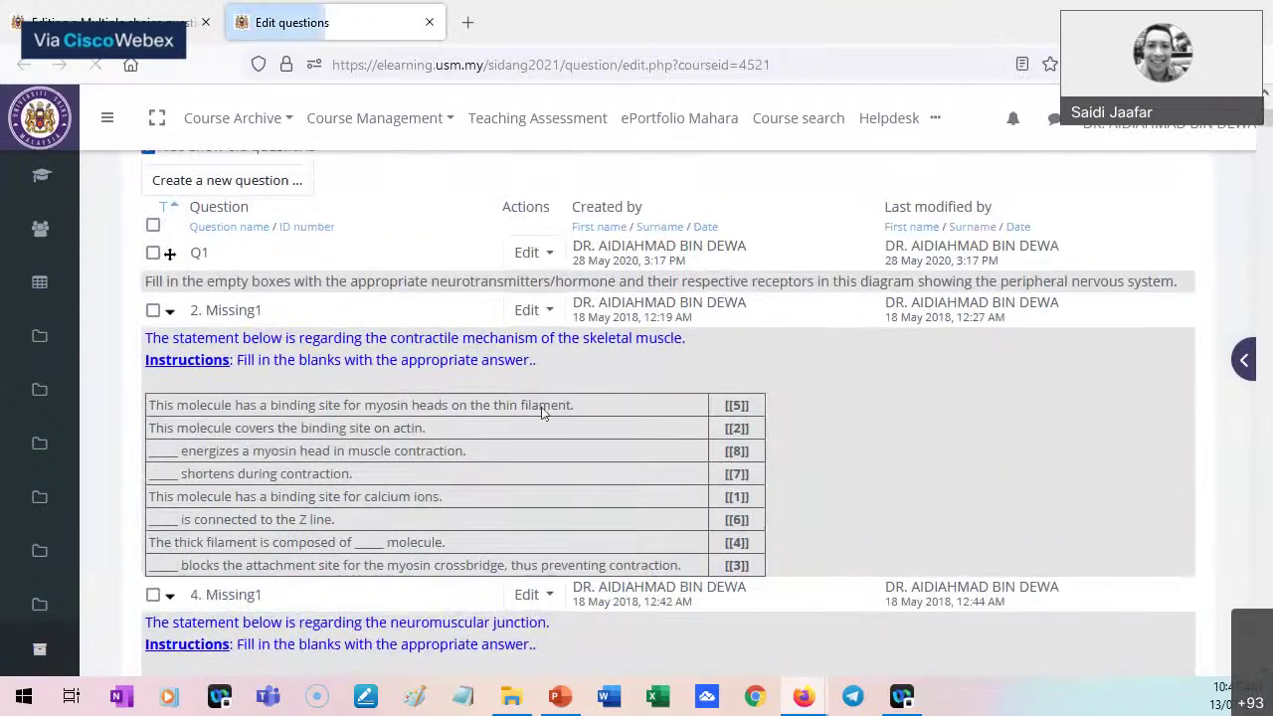
scroll(541, 407, up, 8)
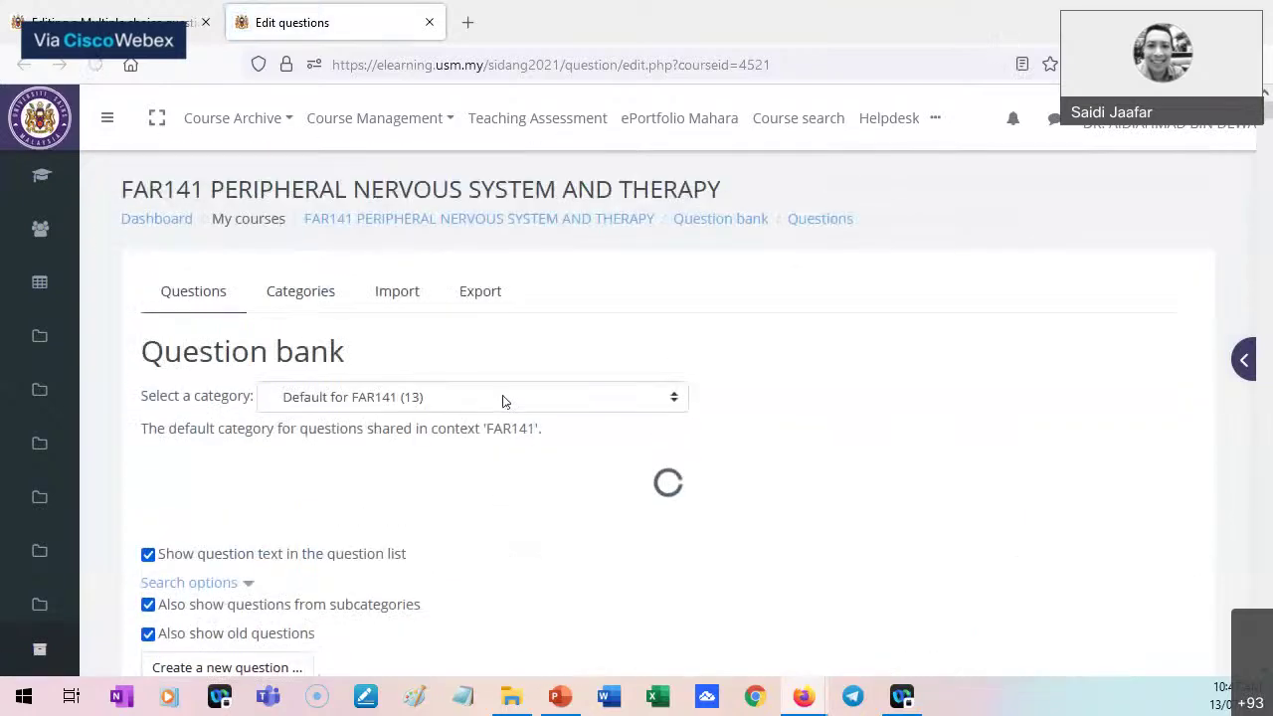
click(319, 293)
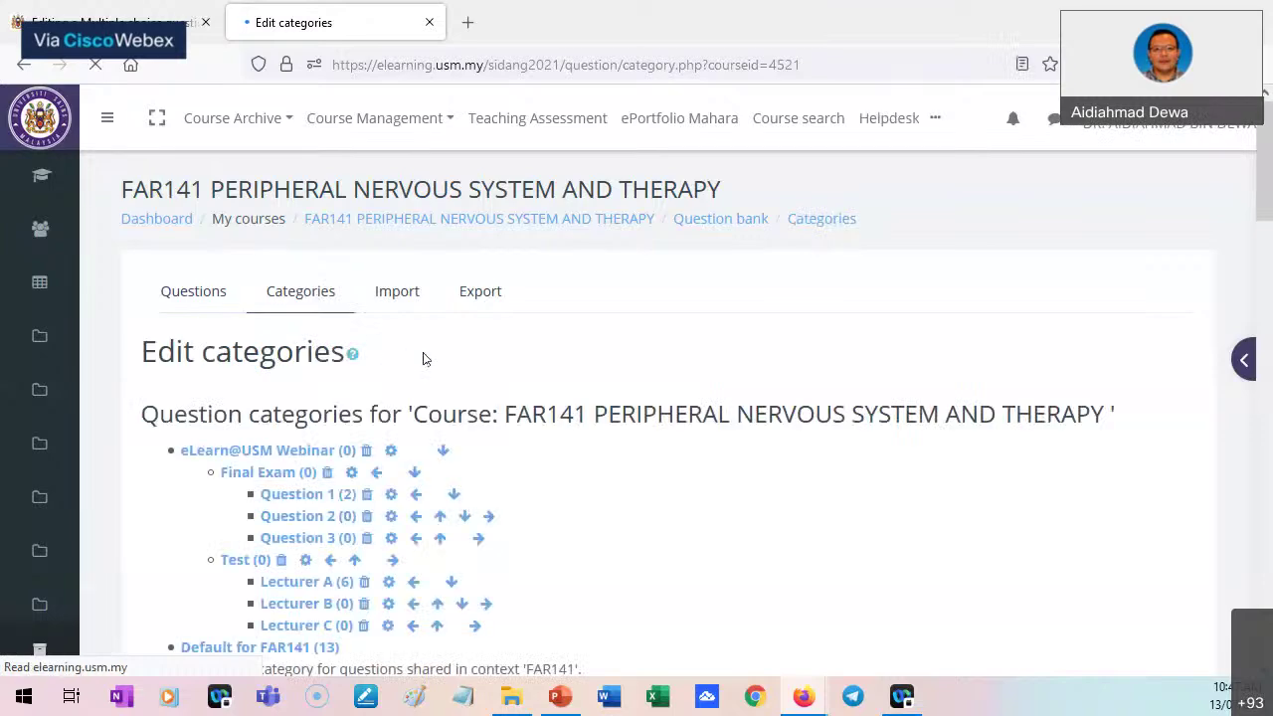
scroll(304, 364, down, 8)
scroll(366, 402, down, 3)
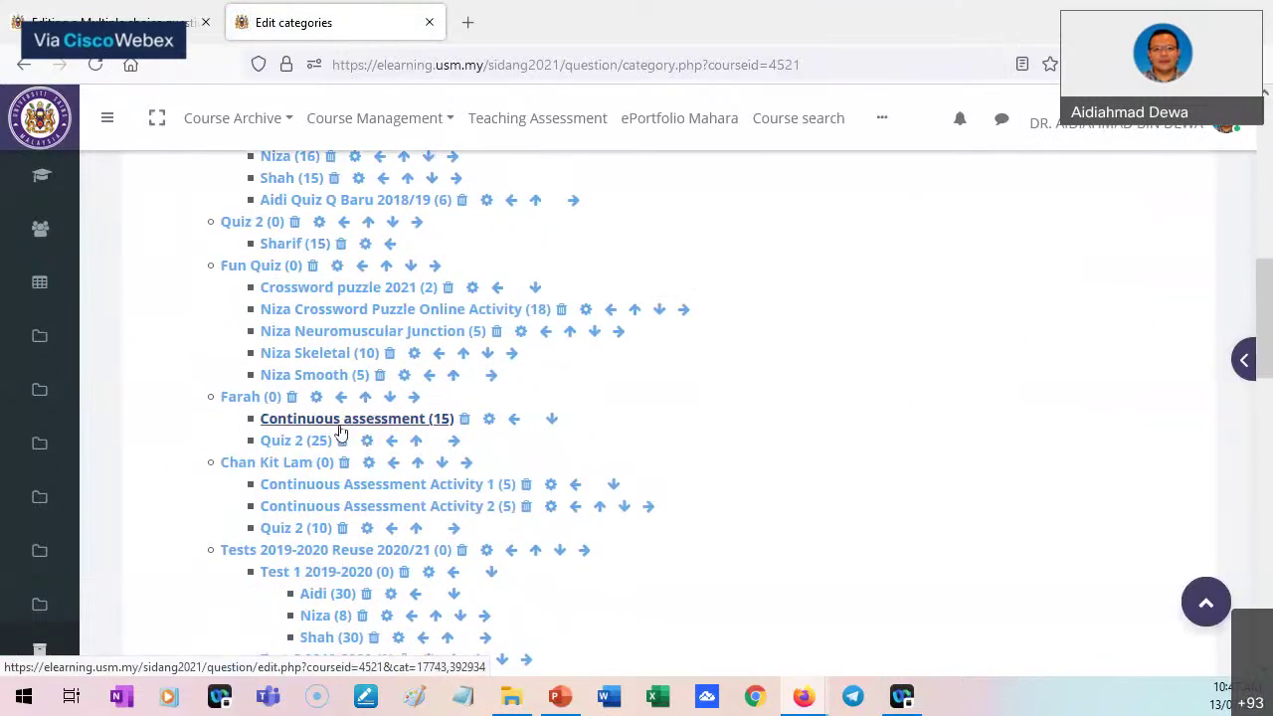
scroll(328, 398, down, 3)
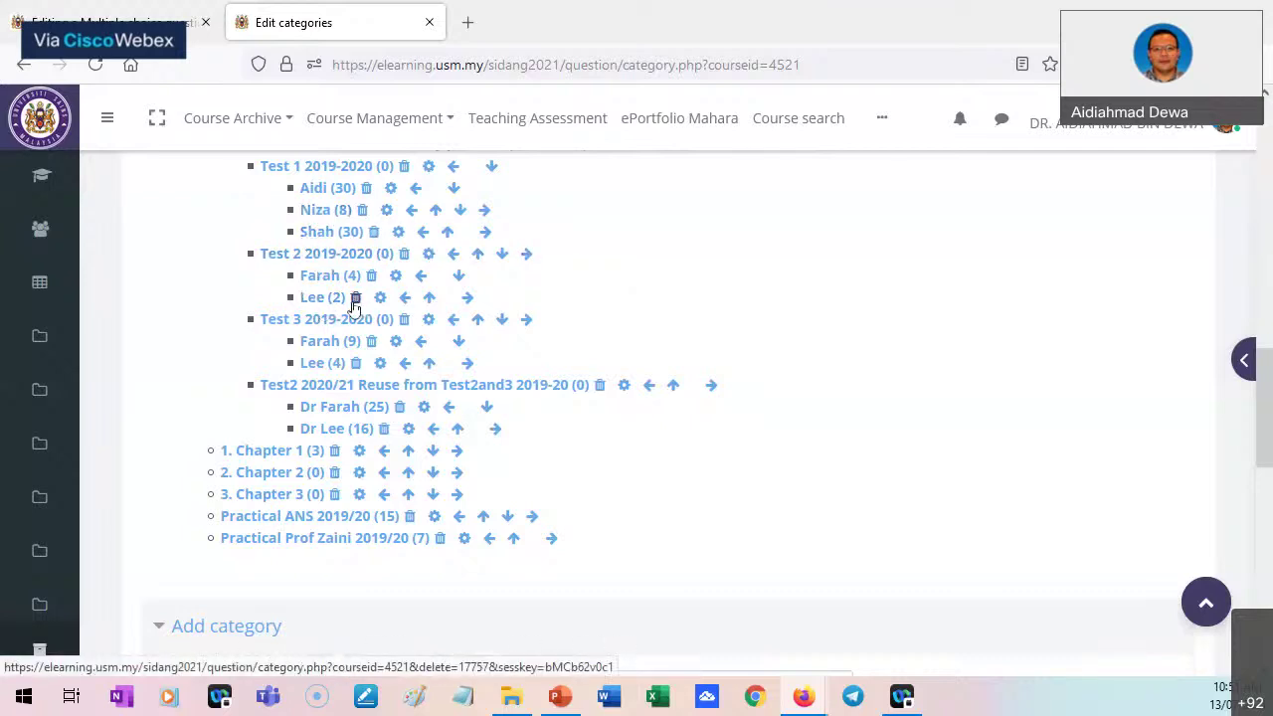
scroll(332, 268, up, 2)
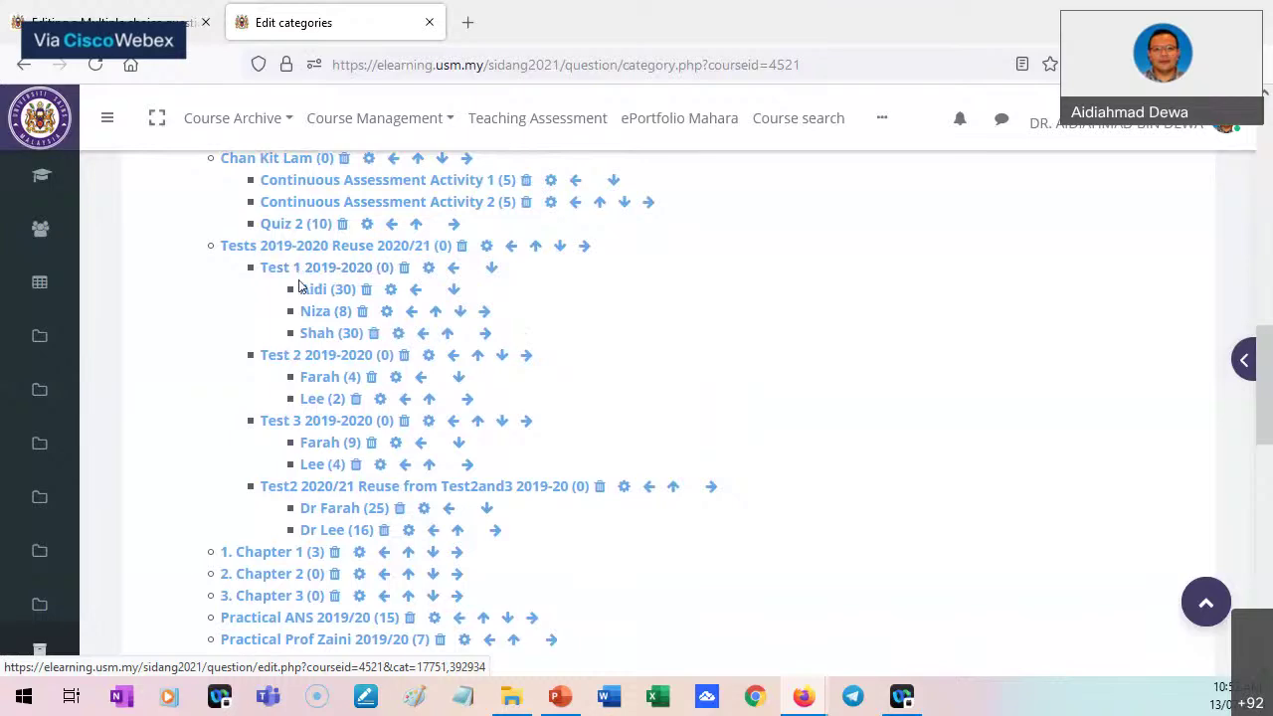
scroll(303, 288, down, 2)
scroll(315, 320, up, 10)
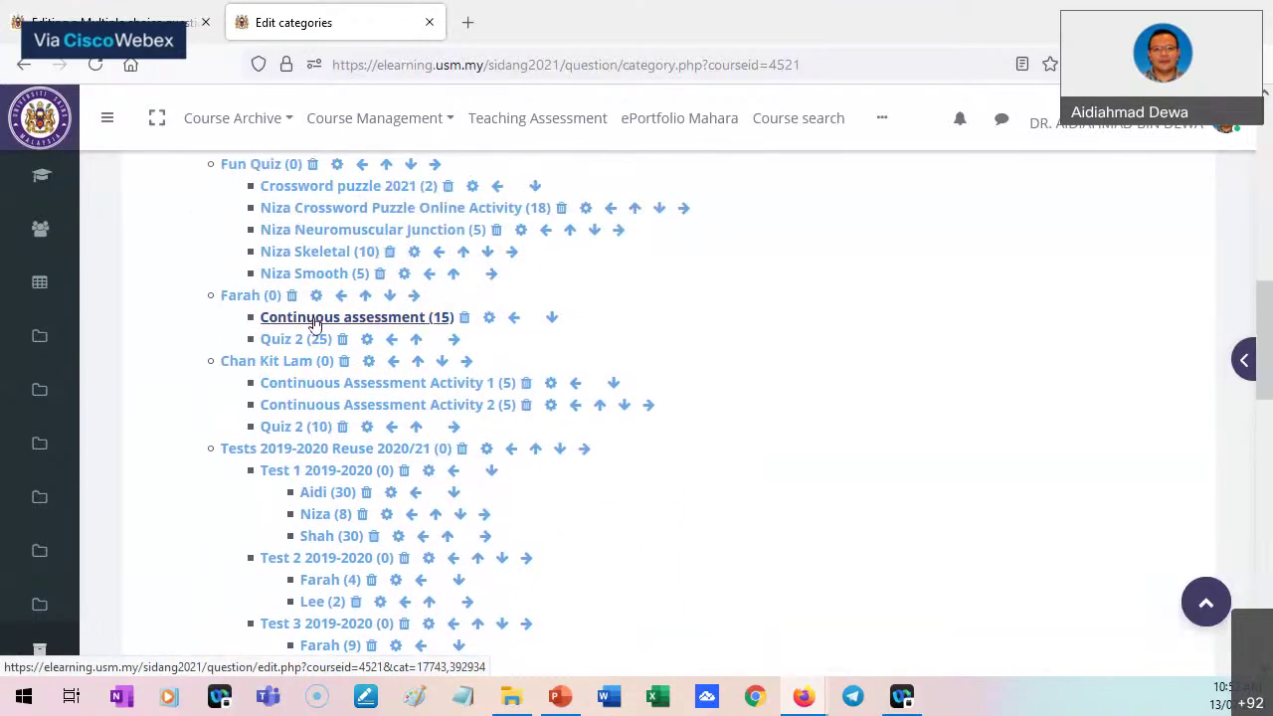
scroll(303, 358, up, 4)
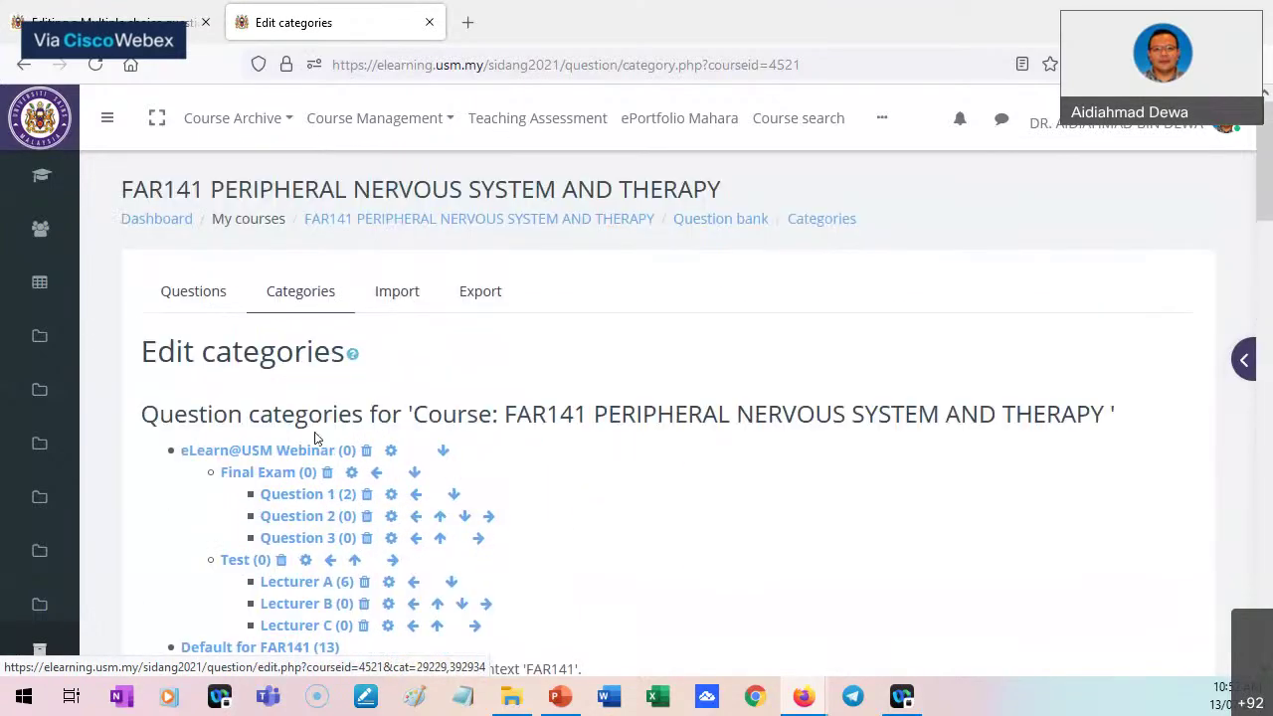
scroll(298, 368, down, 1)
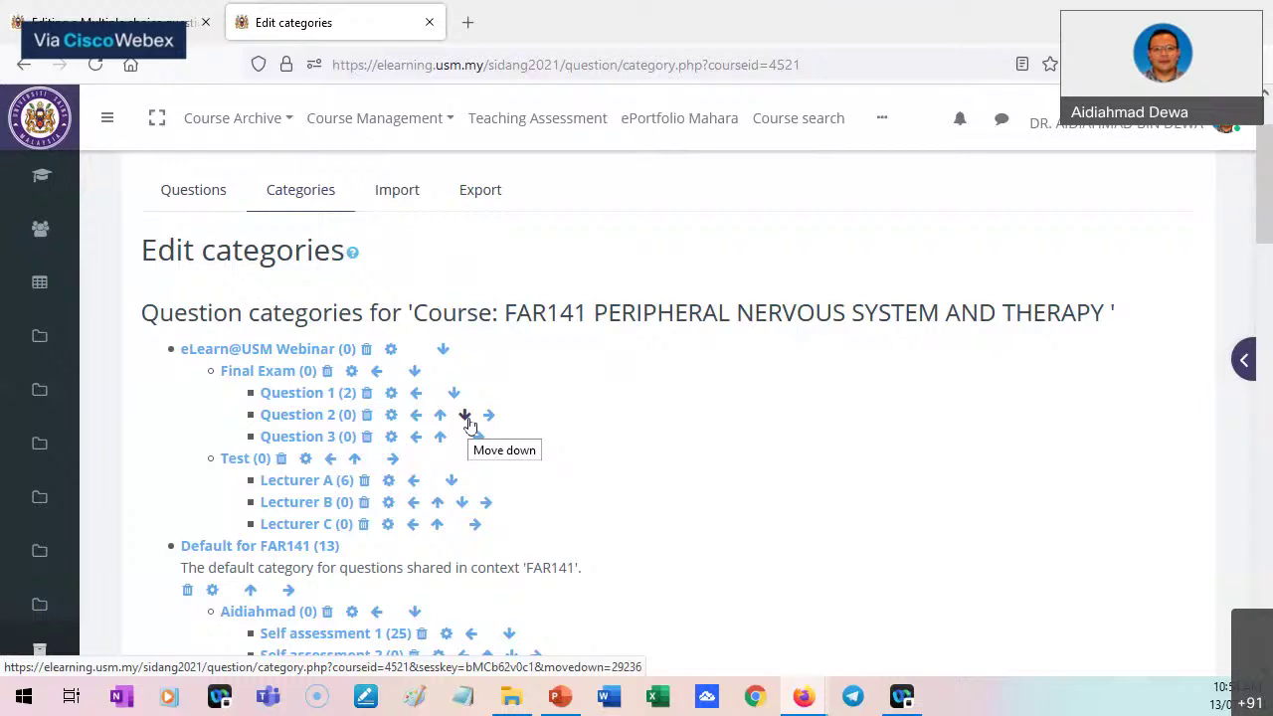
click(466, 416)
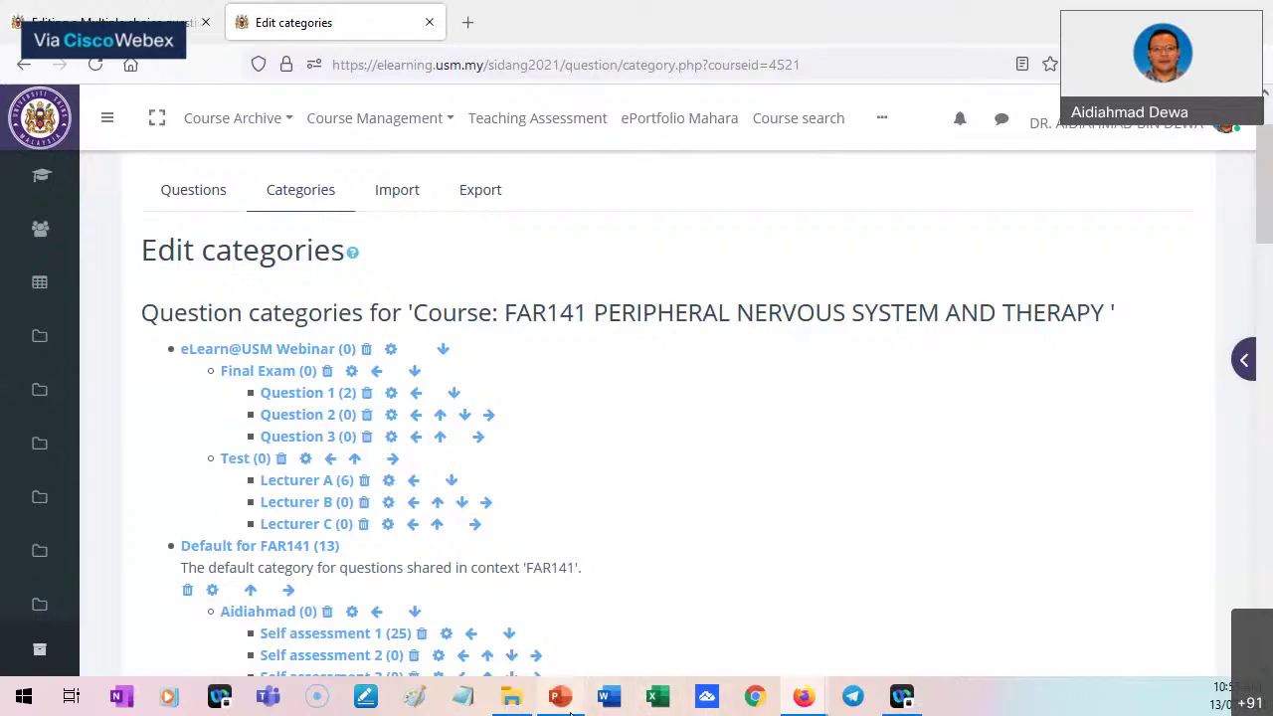
Step: Return to the PowerPoint slide show and land on slide 18 with the MCQ examples
click(563, 700)
key(Left)
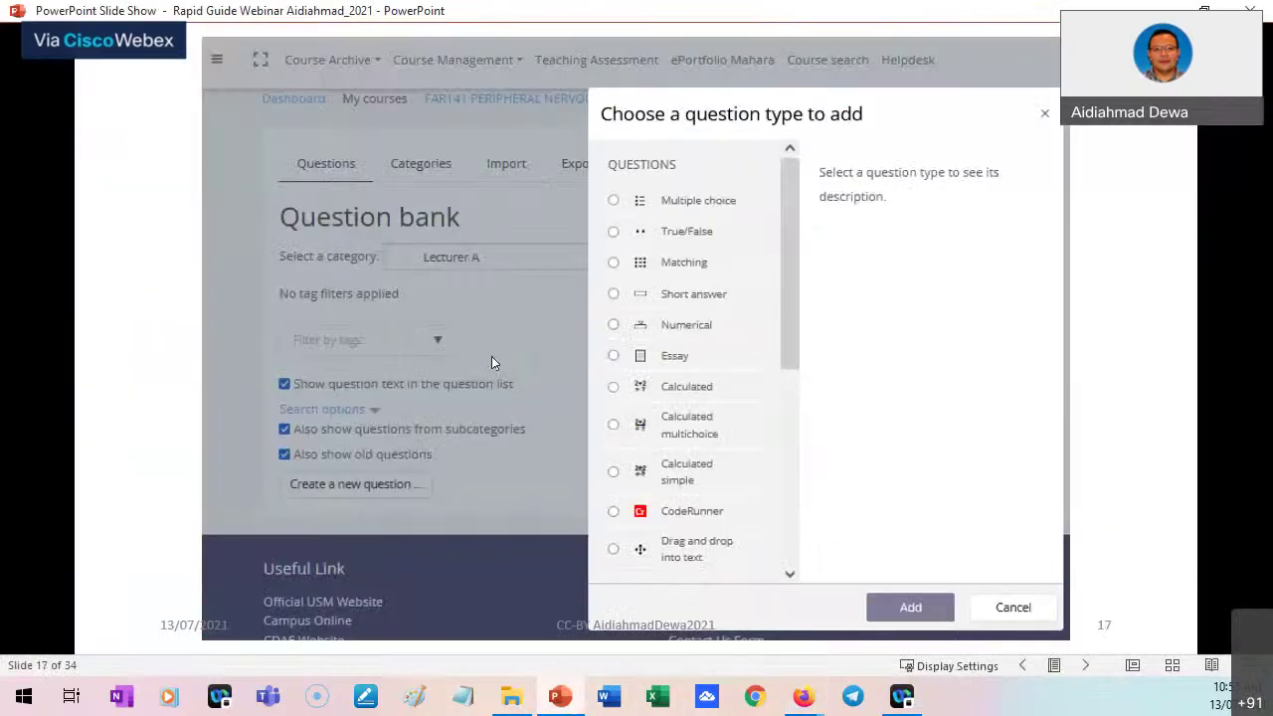
key(Right)
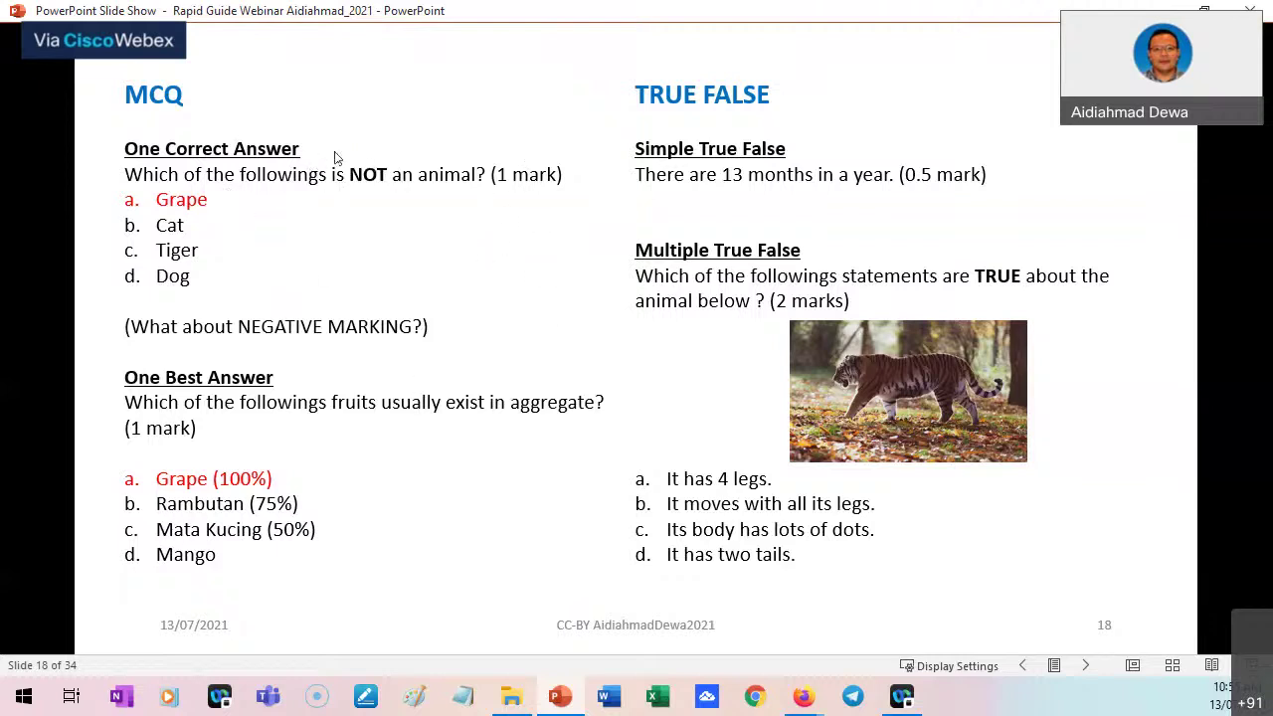
Step: Back in Moodle, open the questions in the Lecturer B category
key(alt+Tab)
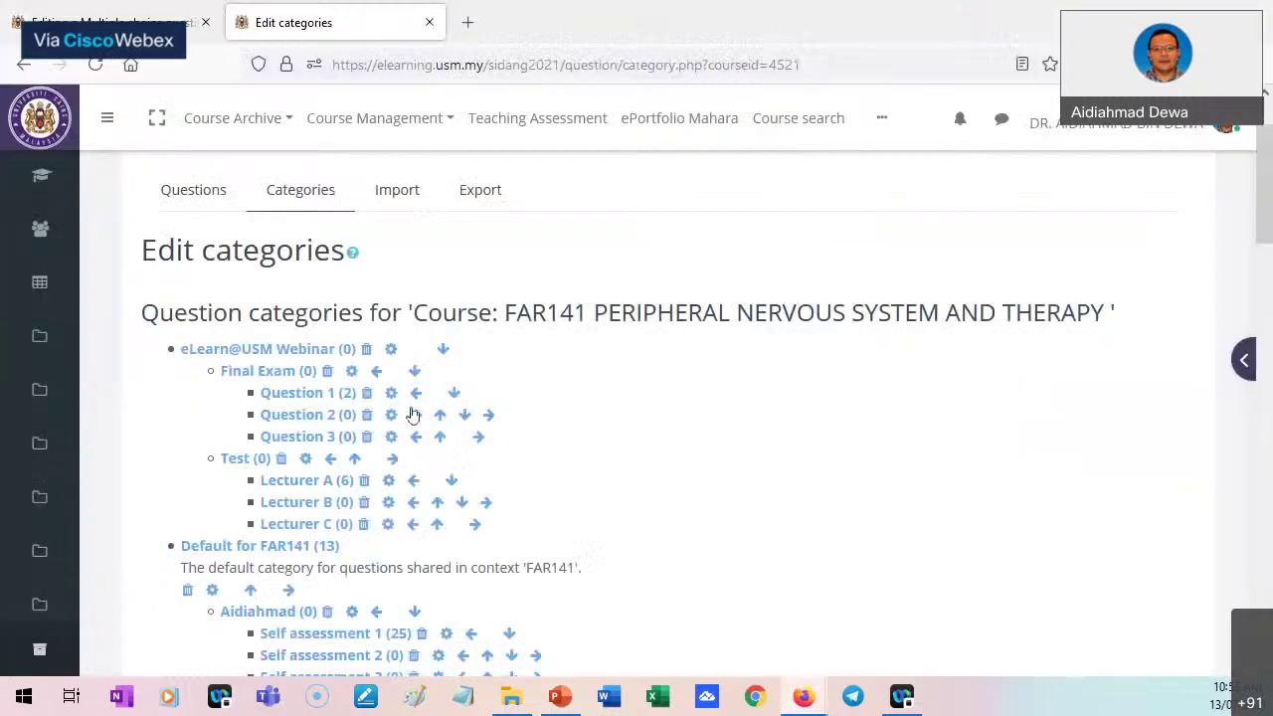
scroll(634, 421, down, 2)
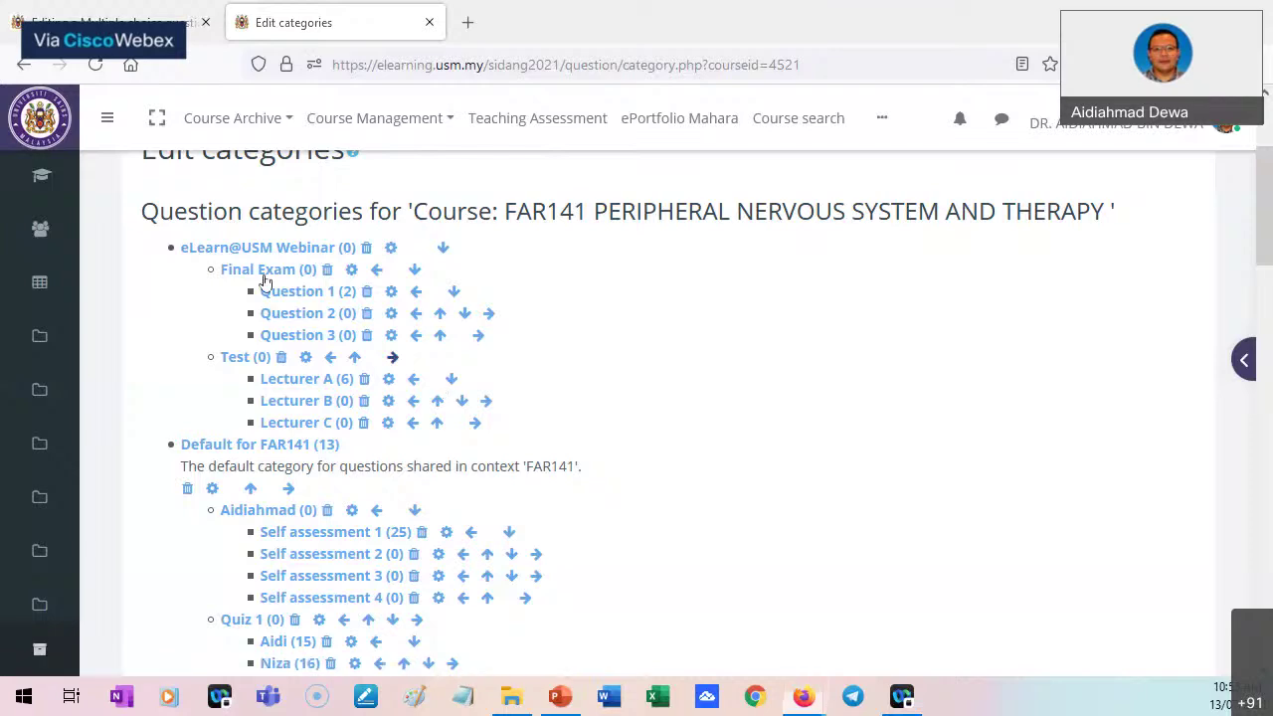
key(alt+Tab)
key(alt+Tab)
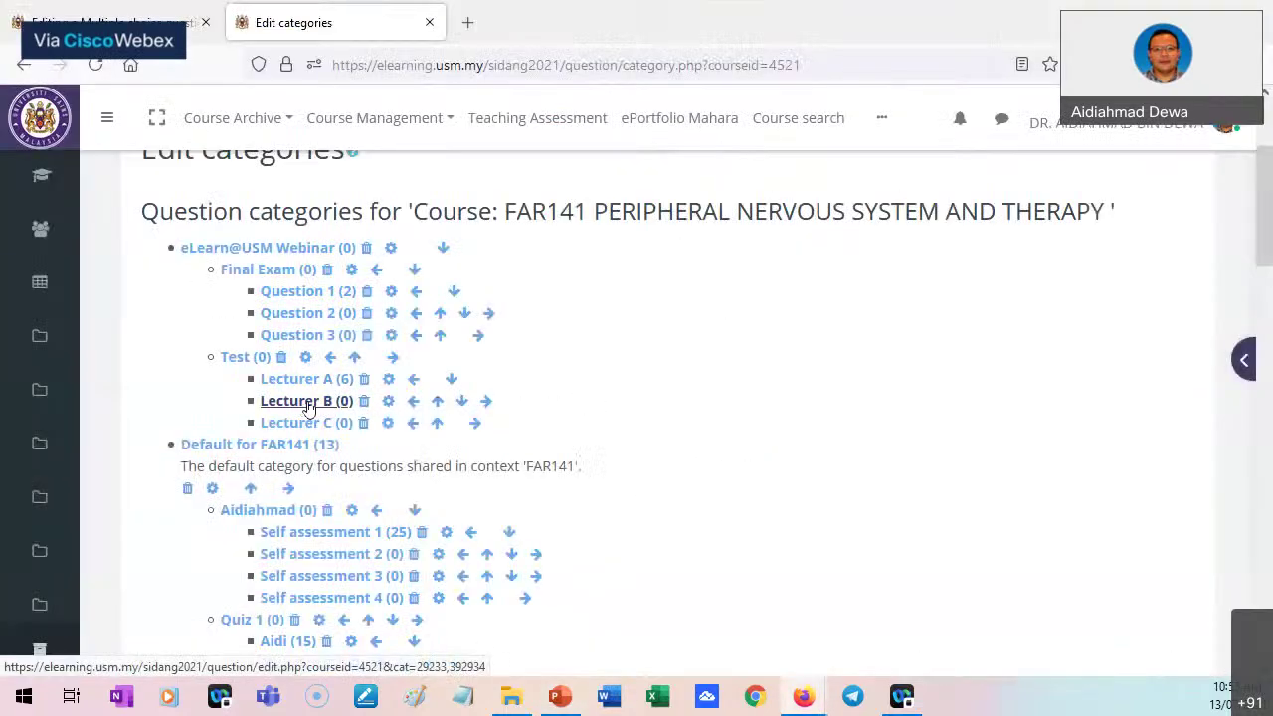
click(309, 402)
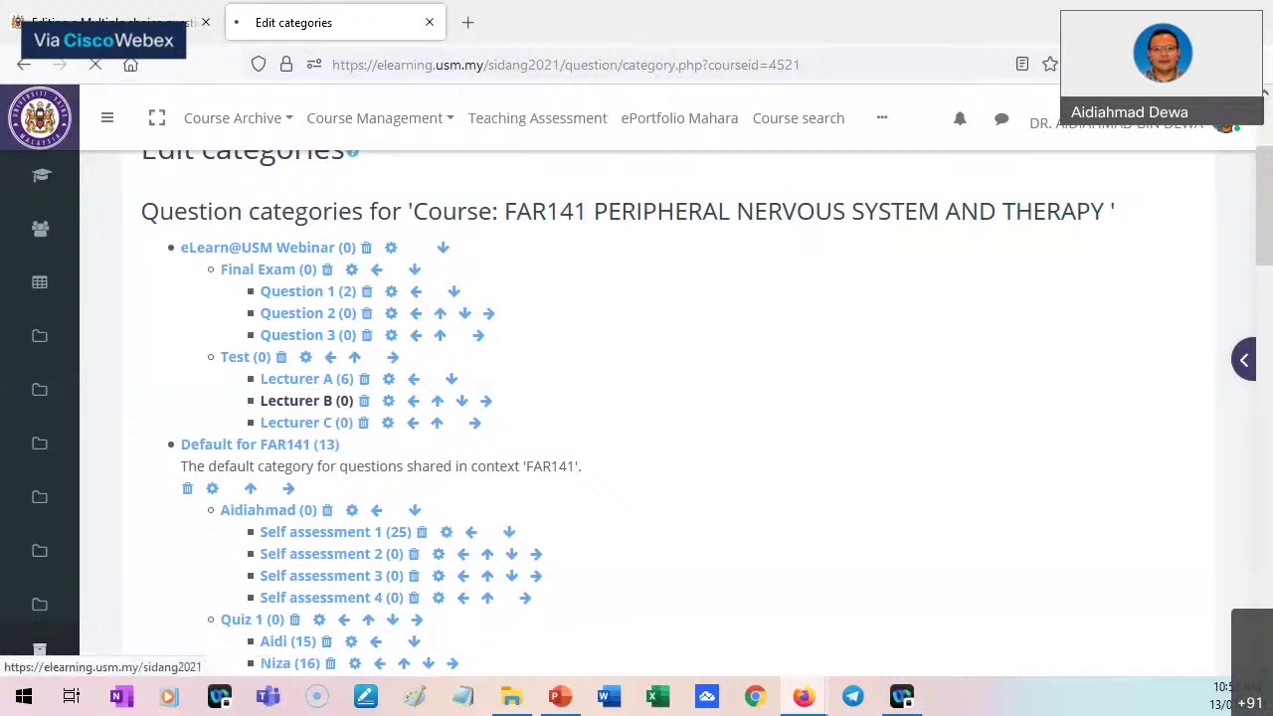
Step: Select the name 1MCQOCA1 in the question form, focus Question text, then return to PowerPoint
click(109, 20)
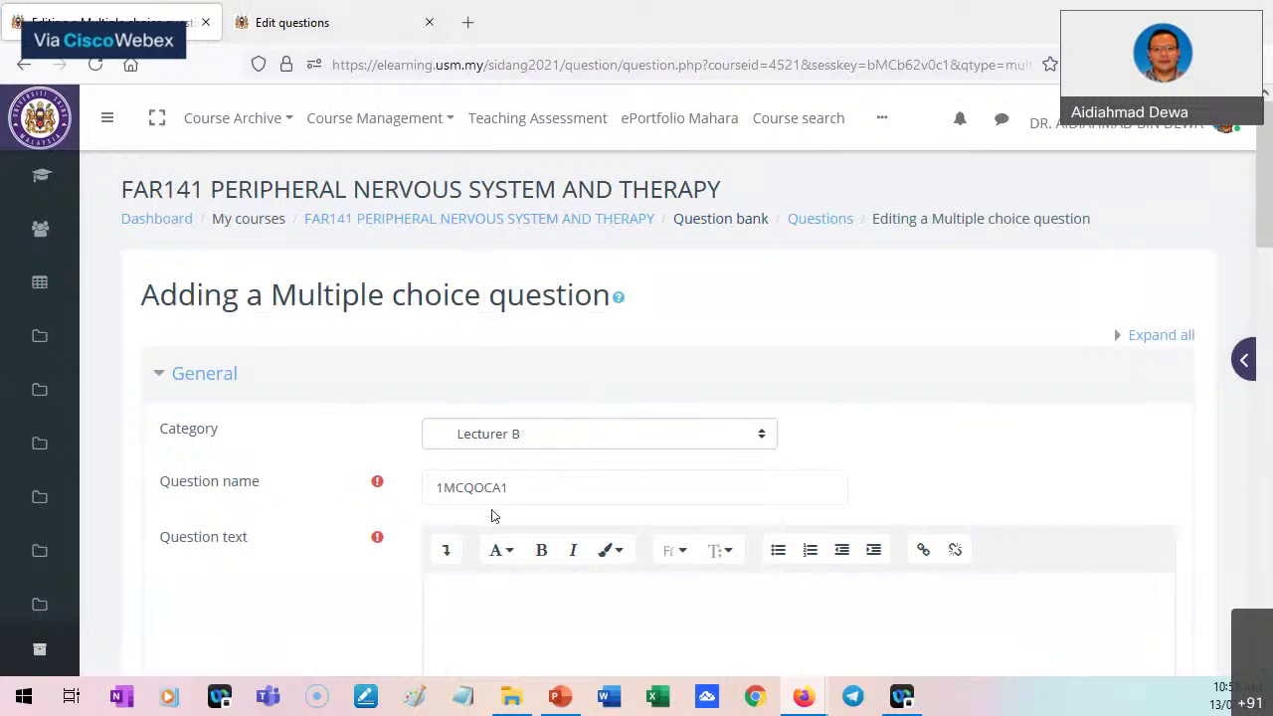
drag(521, 487, 412, 476)
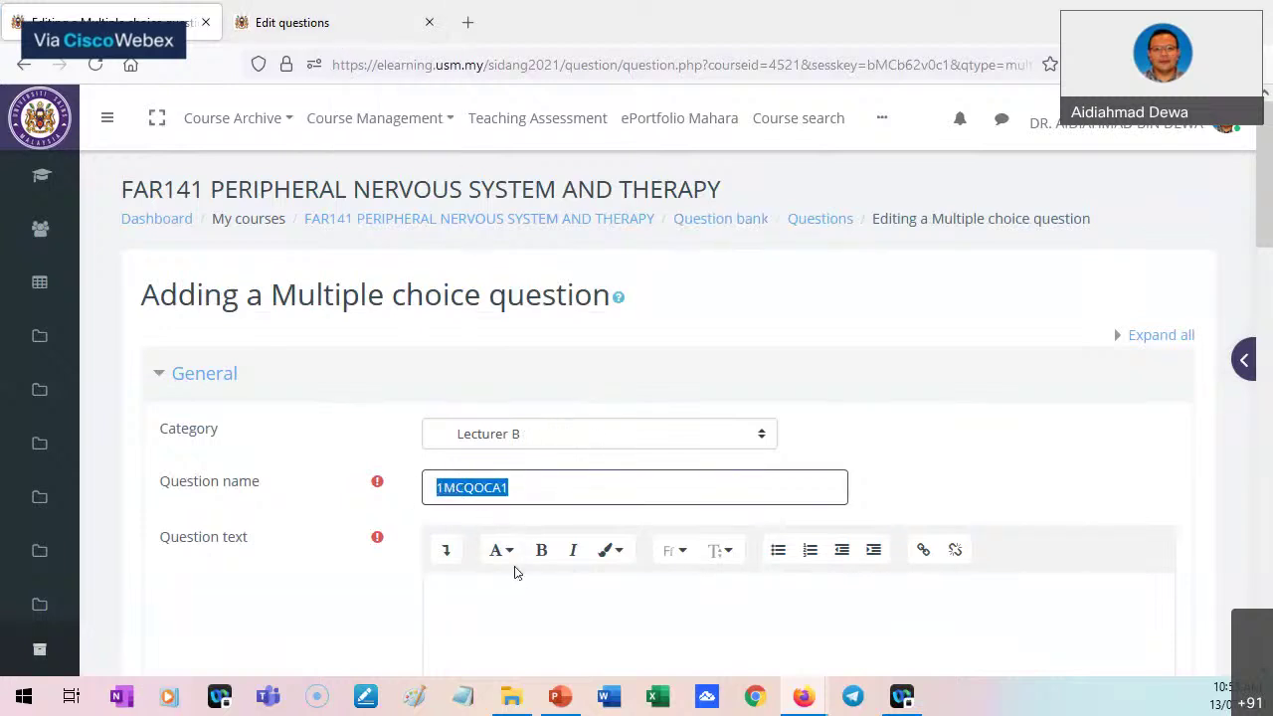
scroll(506, 575, down, 1)
click(448, 490)
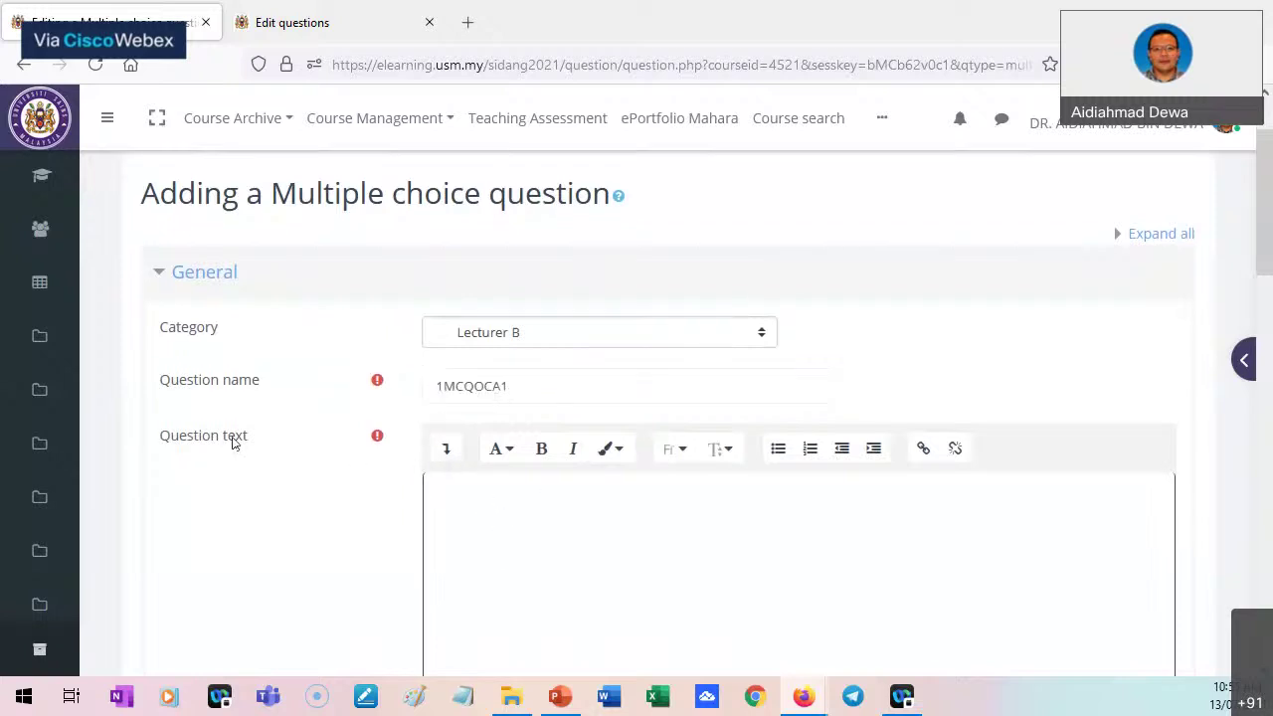
key(alt+Tab)
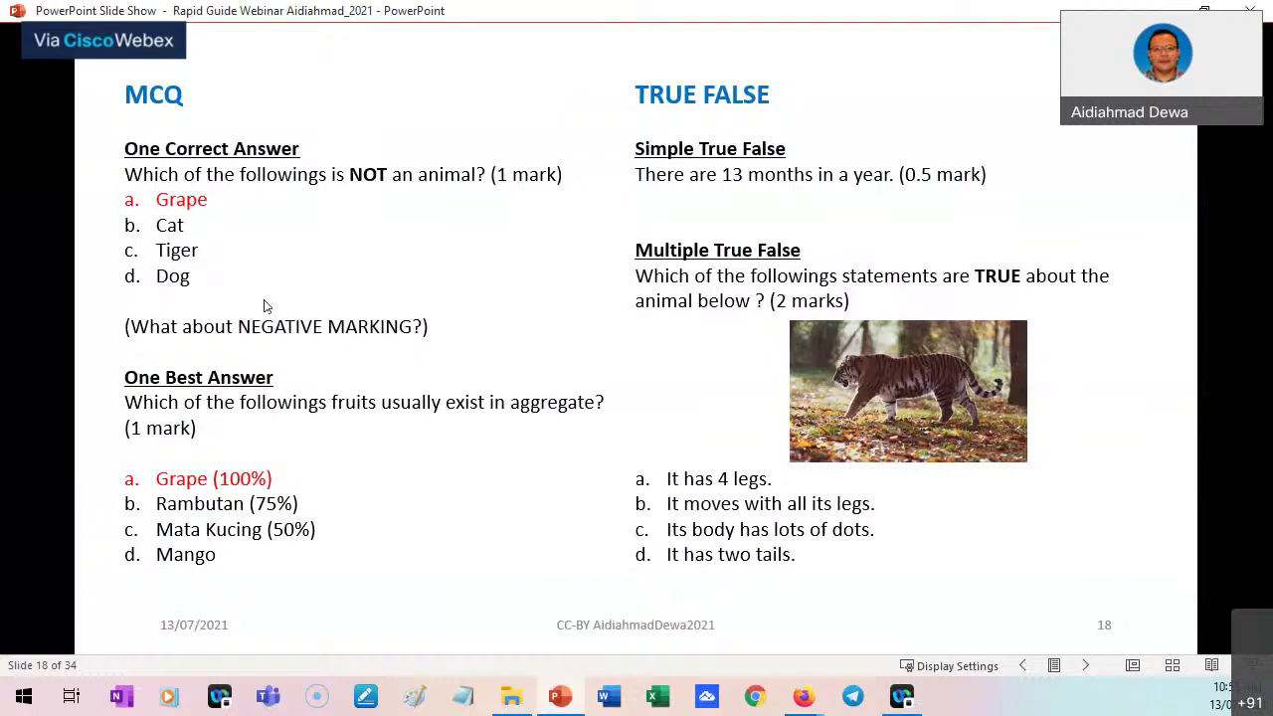
Step: Leave the slide show and bring up slide 18 in the PowerPoint editor
key(alt+Tab)
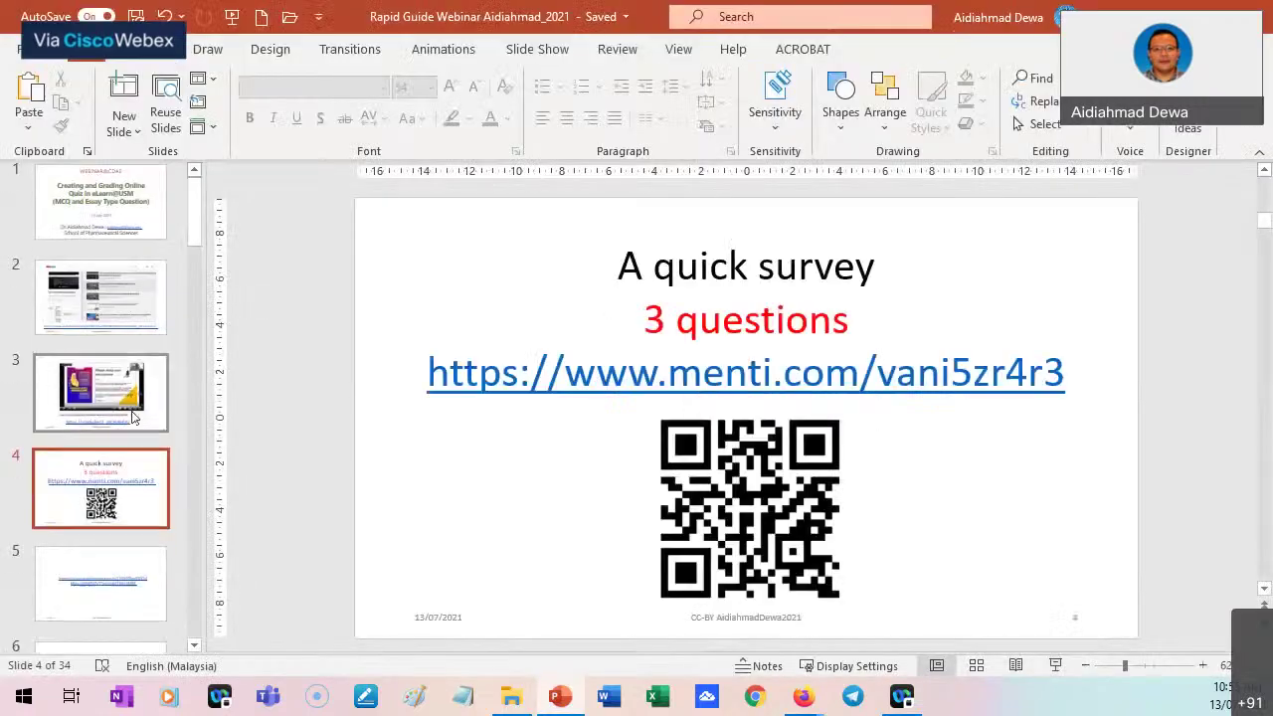
scroll(124, 408, down, 12)
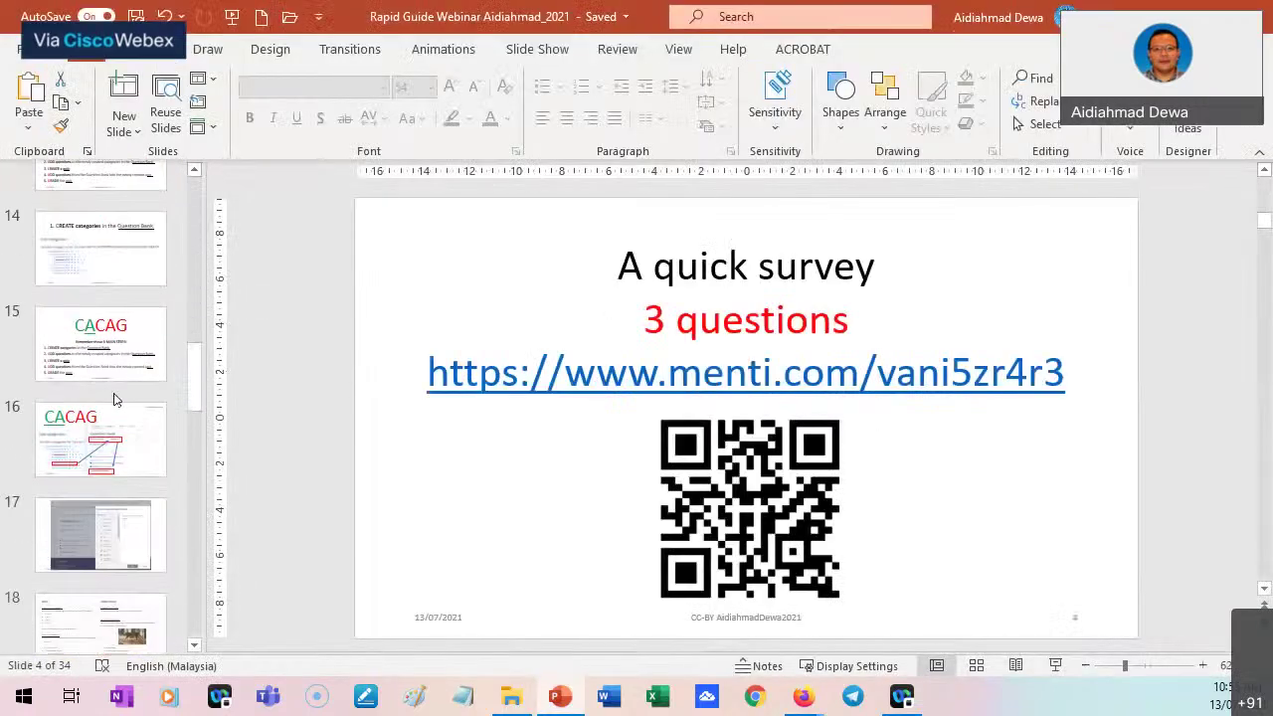
scroll(118, 403, down, 3)
key(Page_Down)
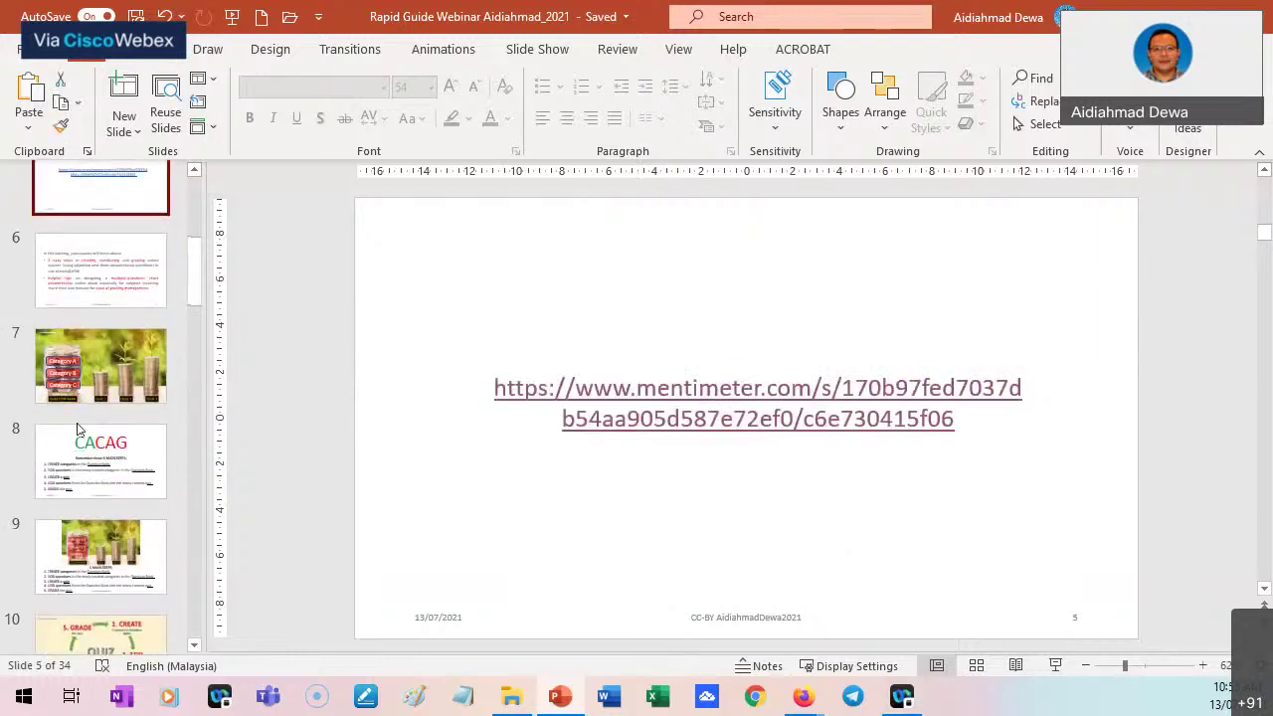
click(78, 428)
scroll(89, 398, down, 2)
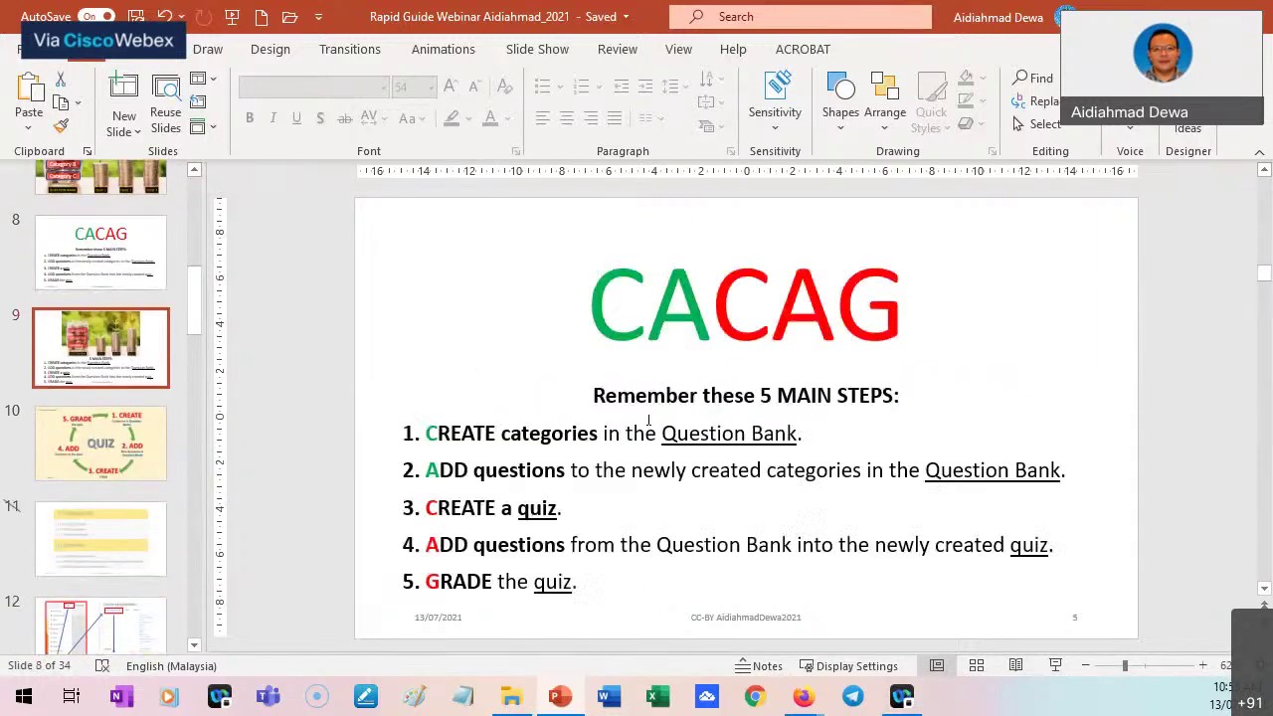
scroll(505, 384, down, 8)
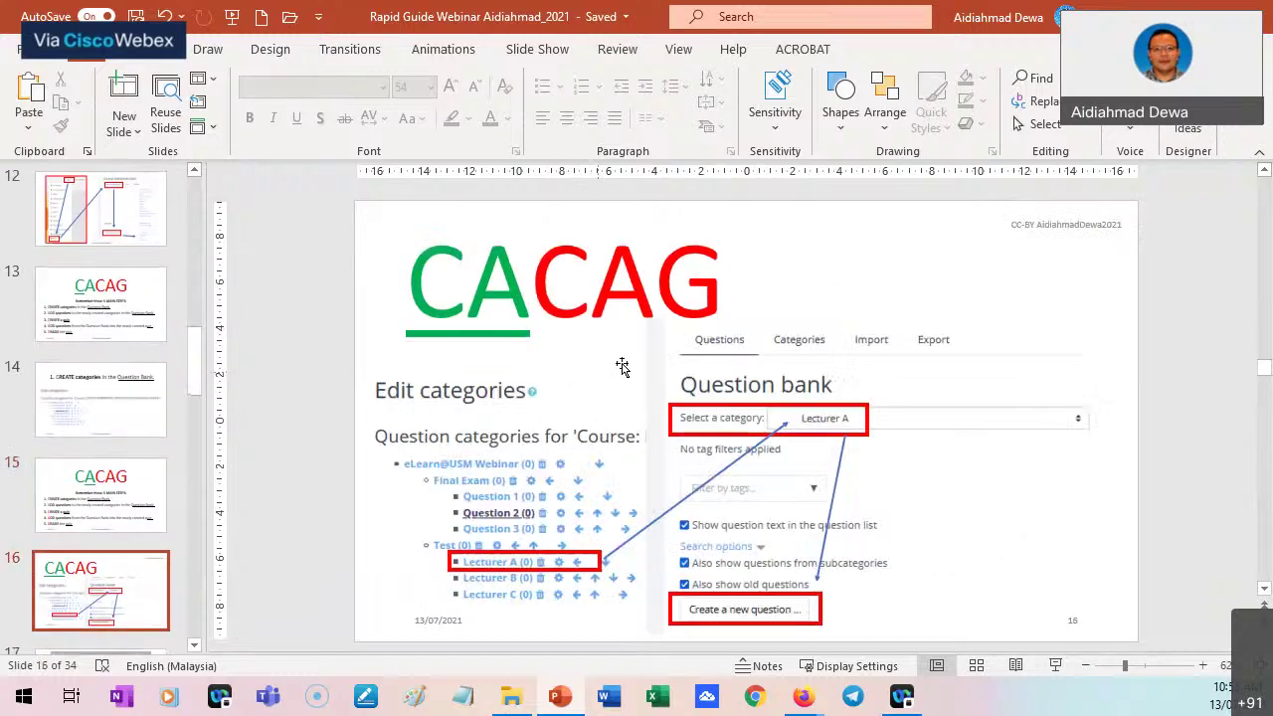
scroll(621, 368, down, 2)
Step: Select the line 'Which of the followings is NOT an animal?' in slide 18's MCQ box
click(470, 324)
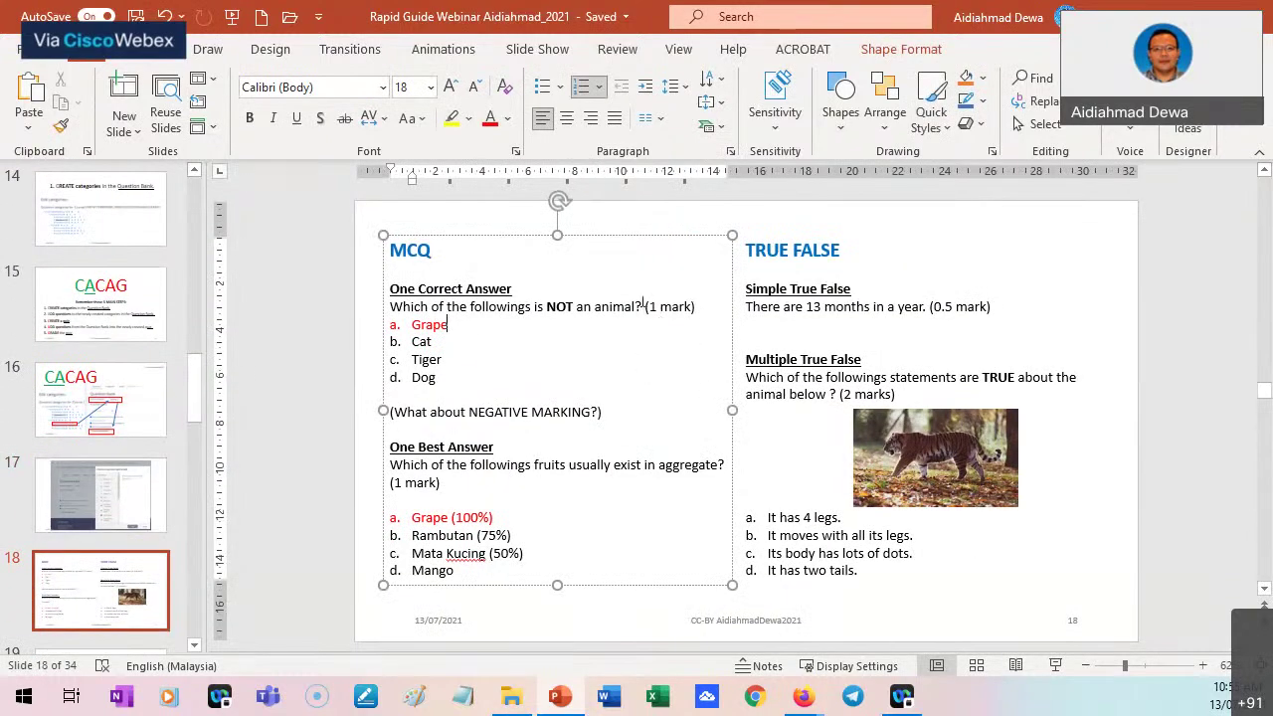
drag(643, 307, 384, 308)
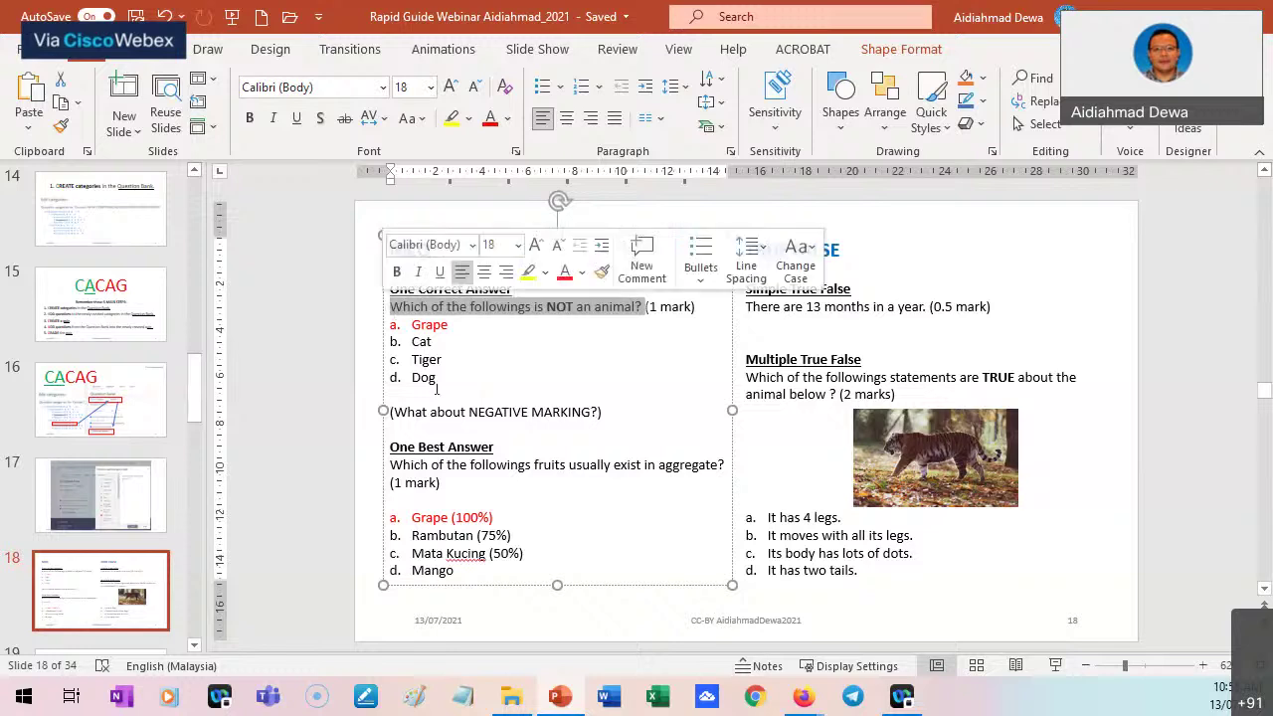
click(575, 446)
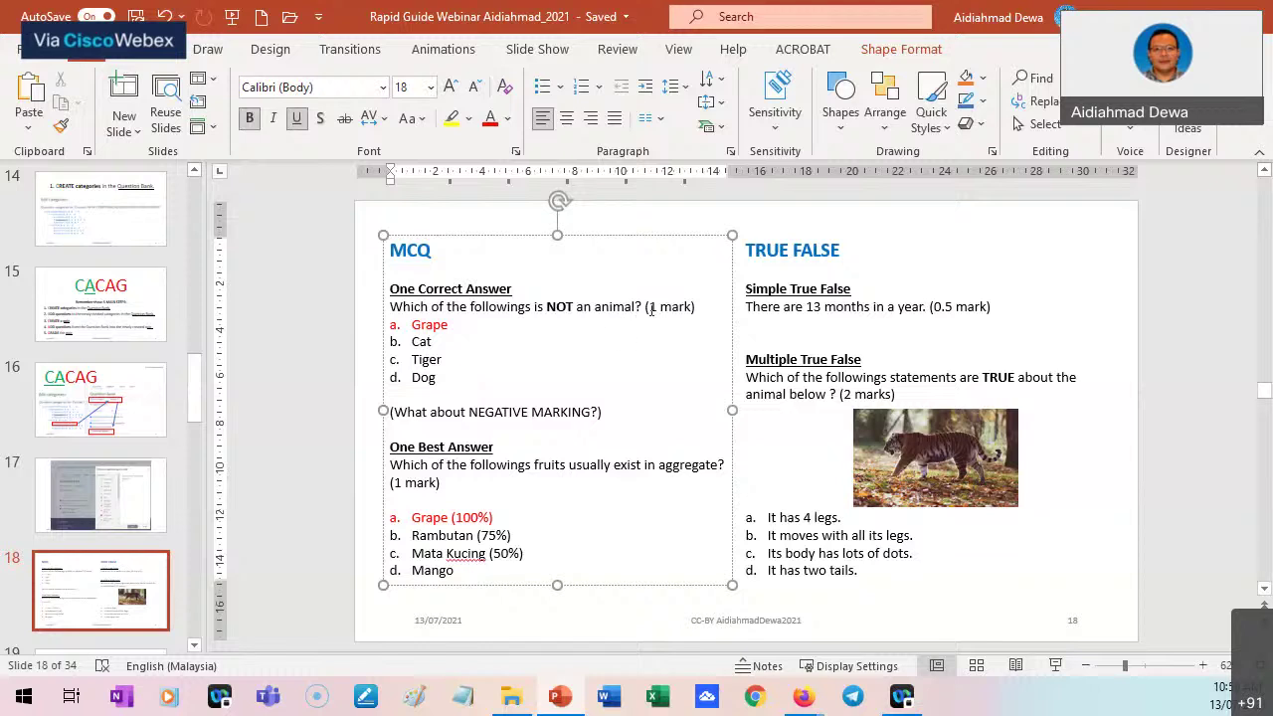
drag(647, 308, 387, 307)
key(ctrl+c)
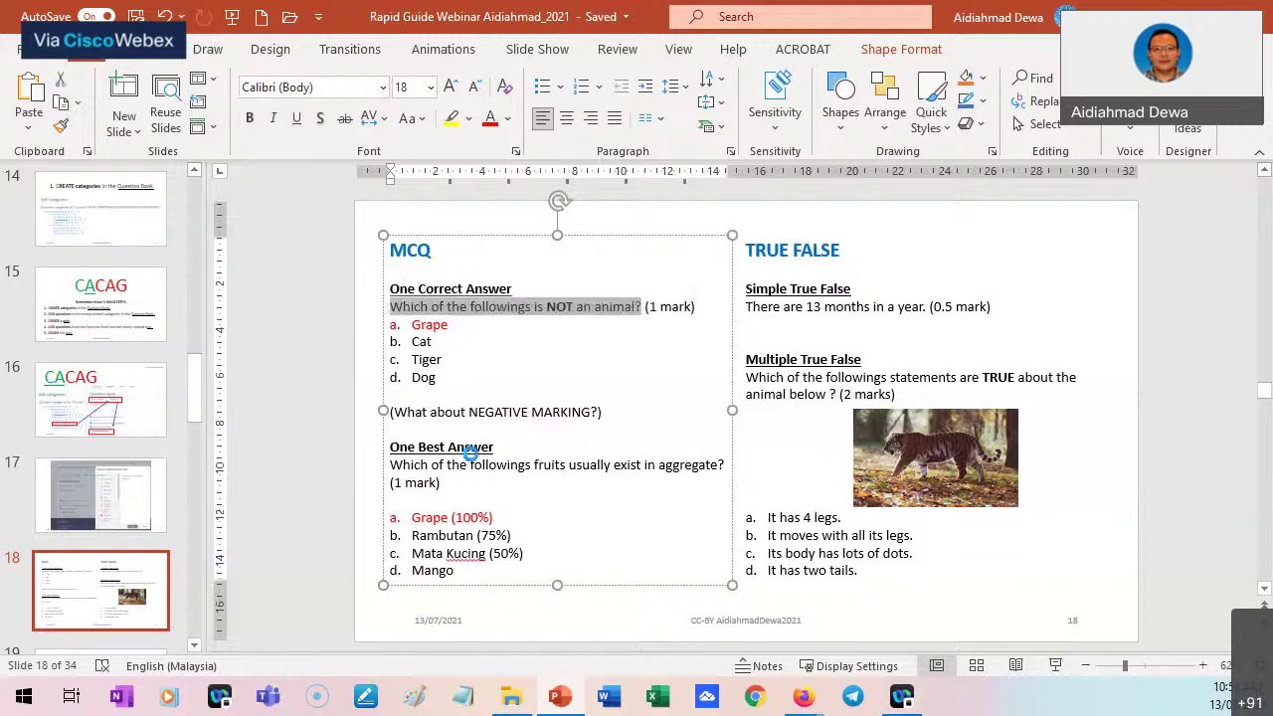
key(alt+Tab)
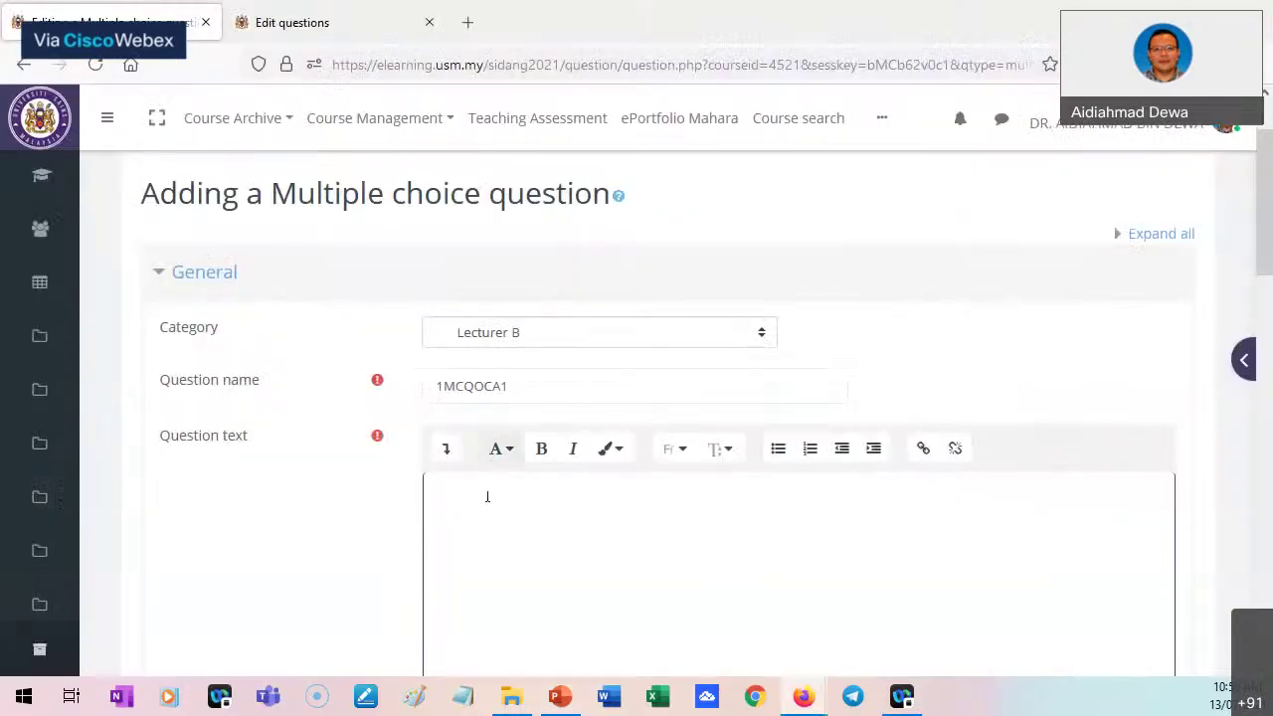
Step: Paste the question into Question text and make the word NOT bold
scroll(375, 389, down, 2)
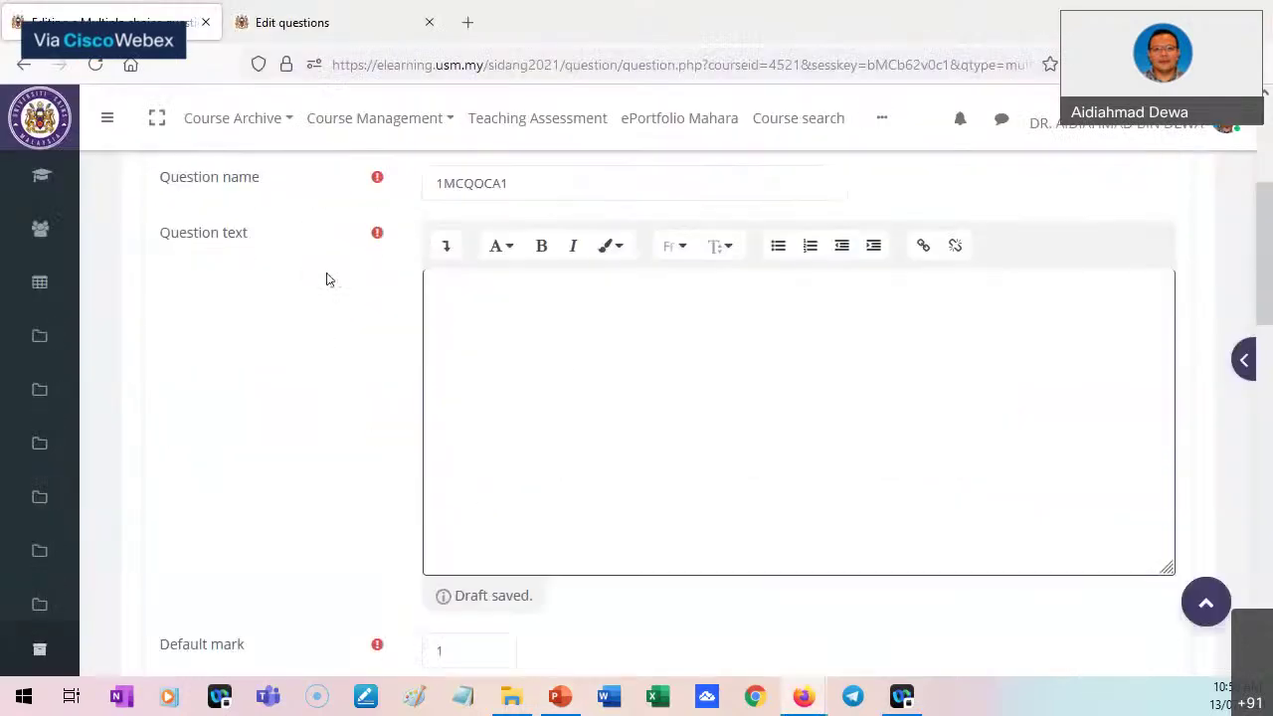
key(ctrl+v)
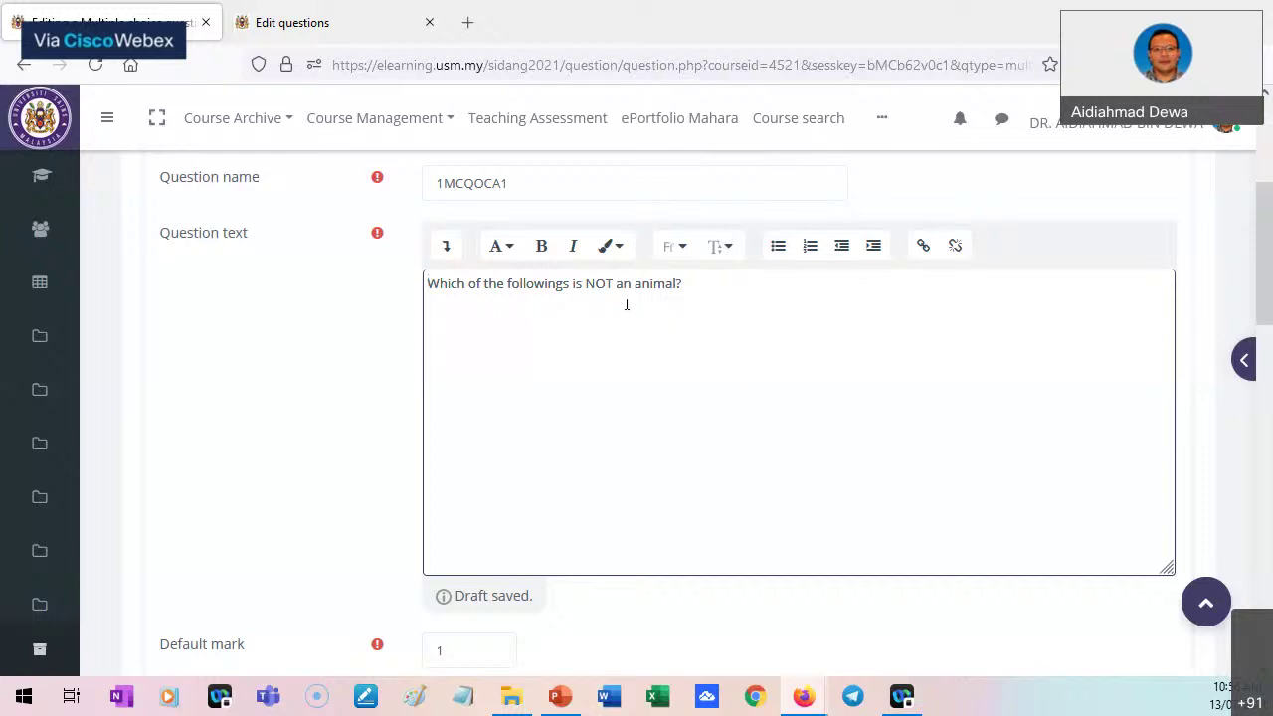
drag(614, 285, 587, 286)
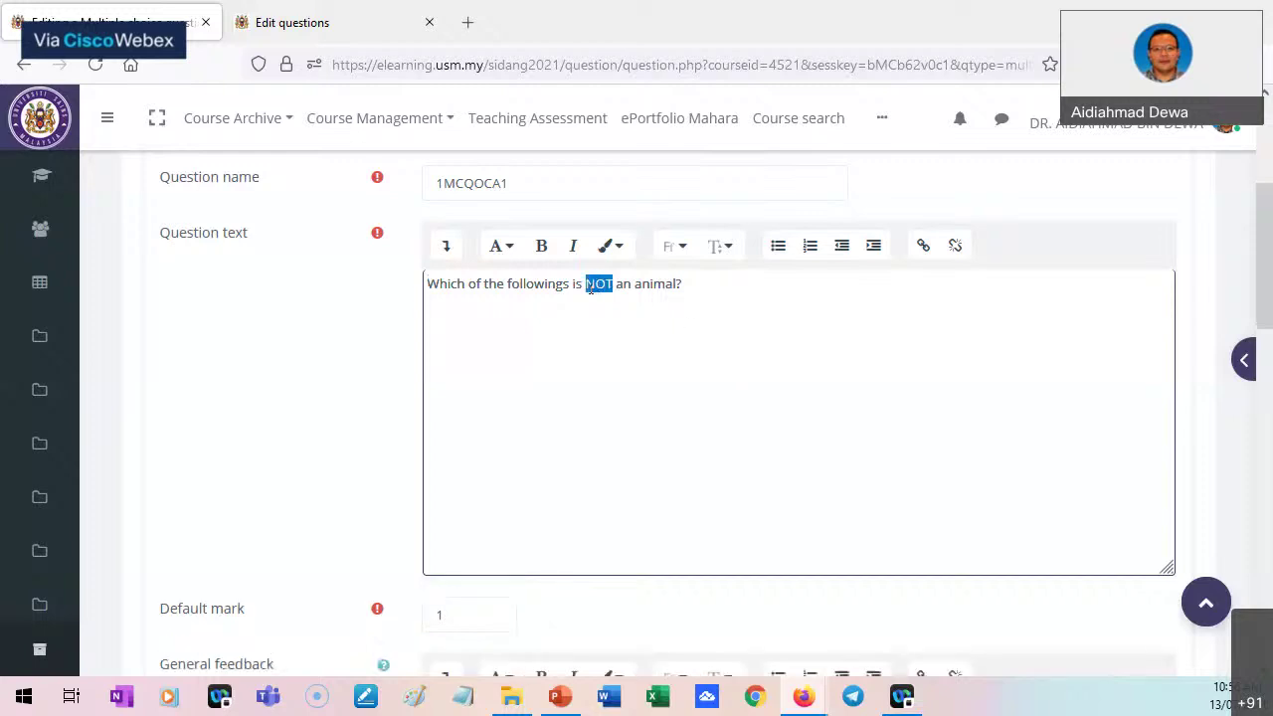
click(446, 246)
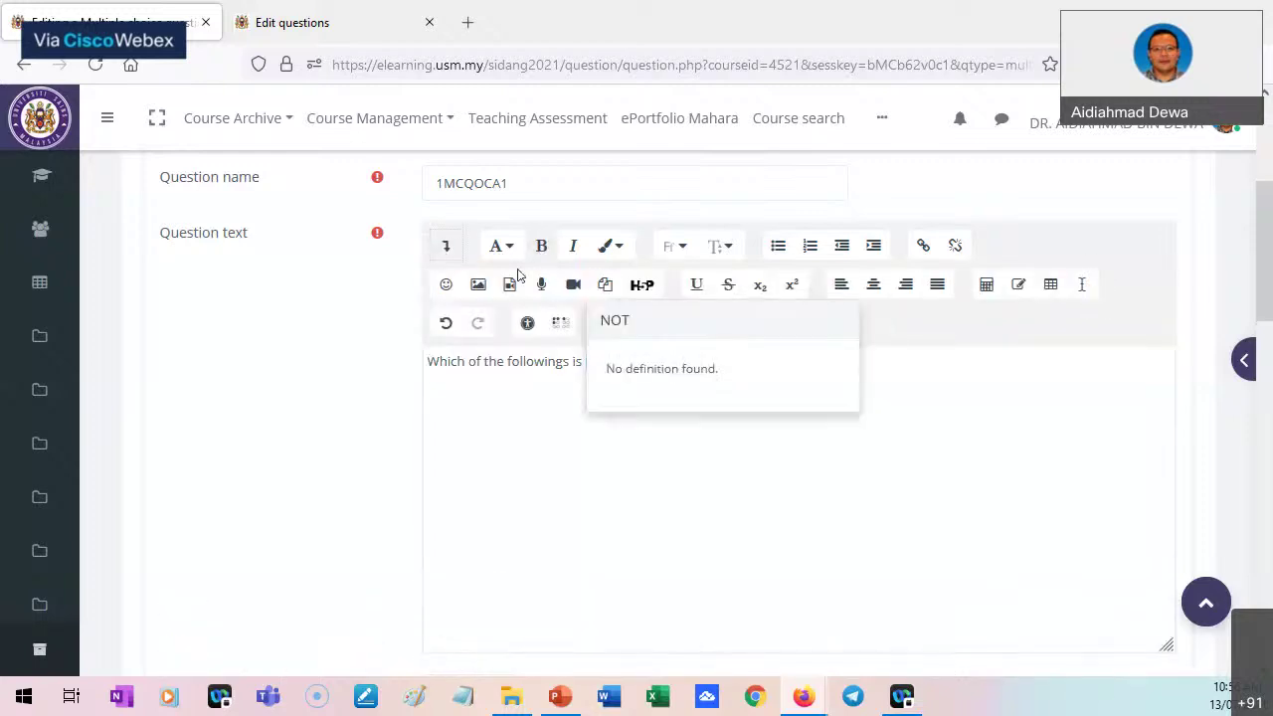
click(773, 474)
Step: Toggle the editor's extra formatting toolbar, then return to the PowerPoint slide
click(448, 248)
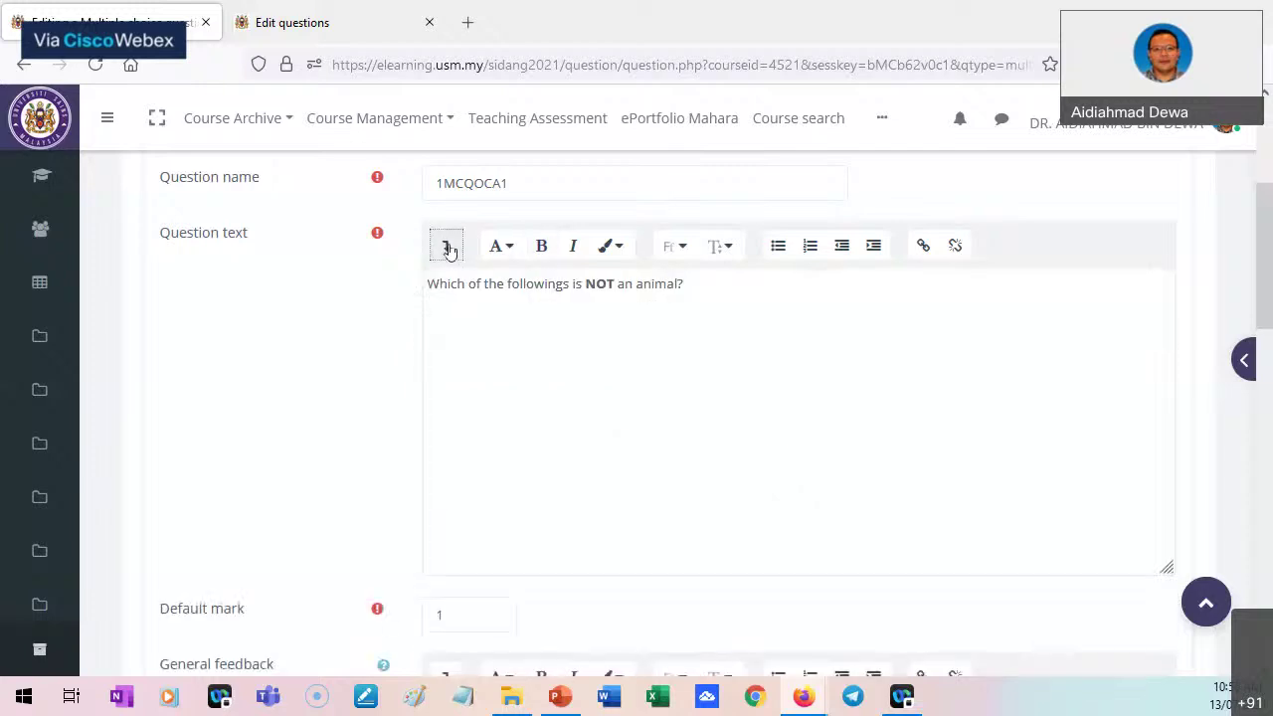
click(447, 247)
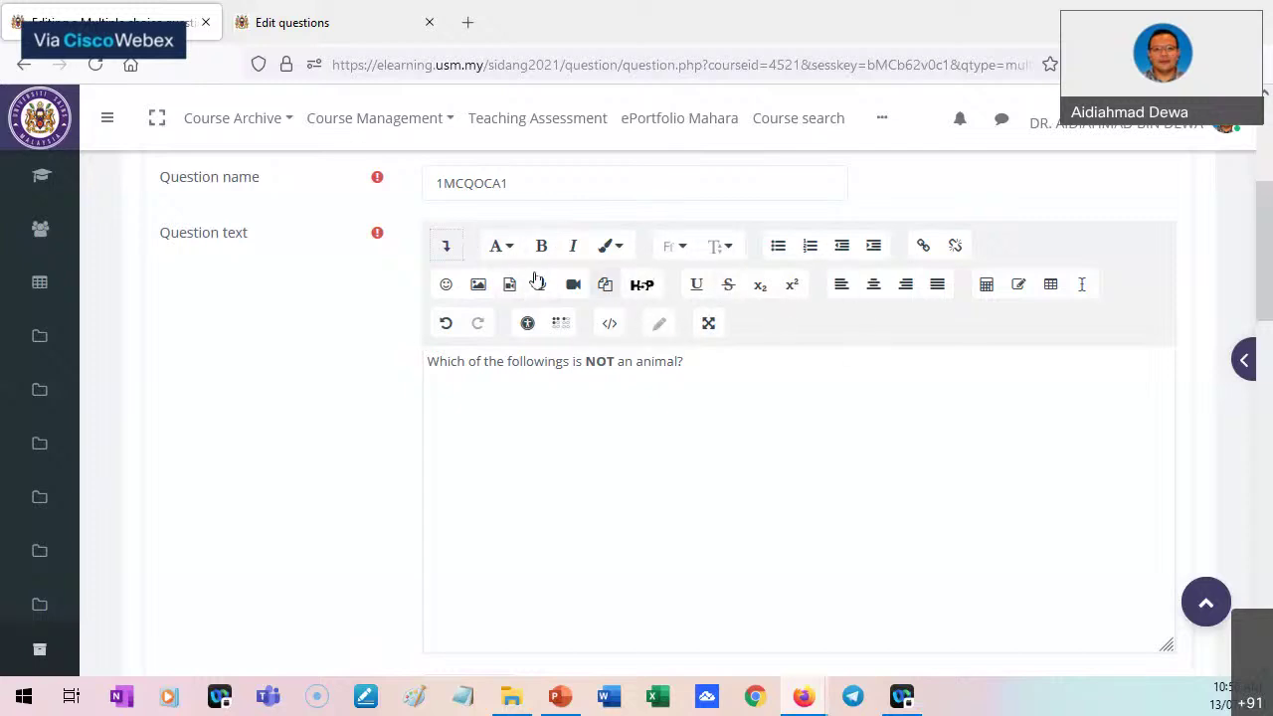
click(445, 247)
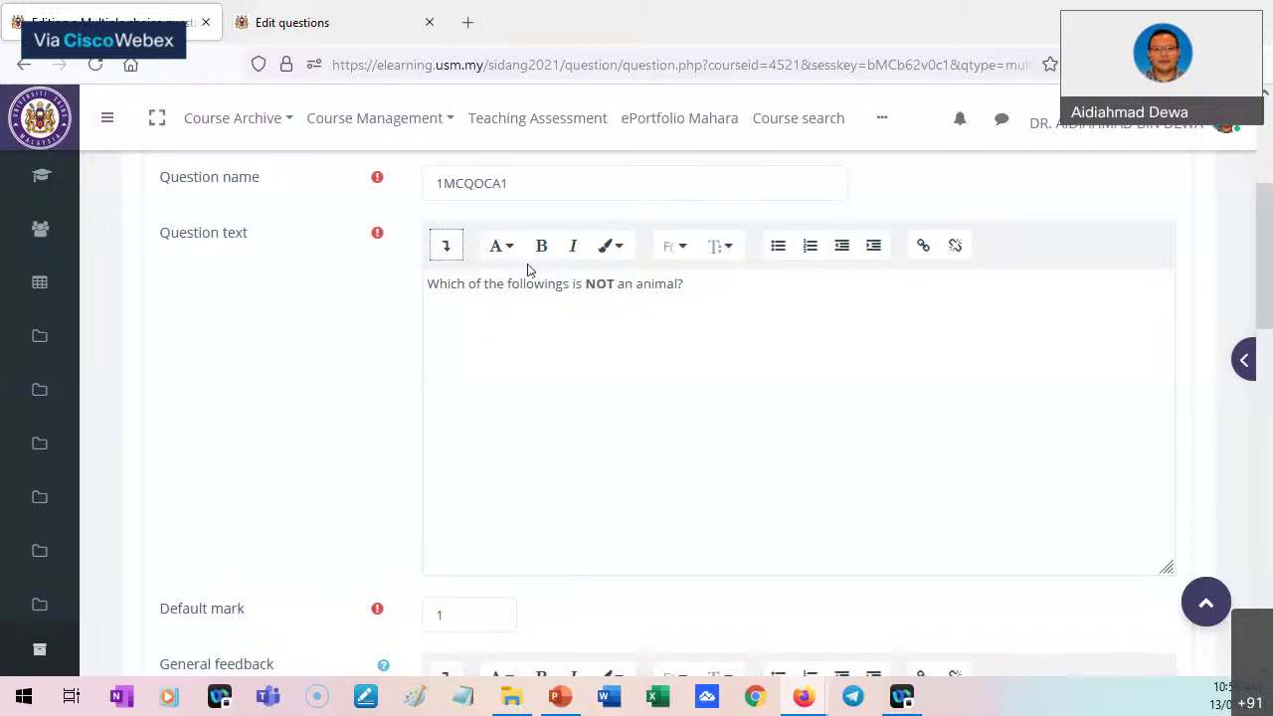
click(447, 247)
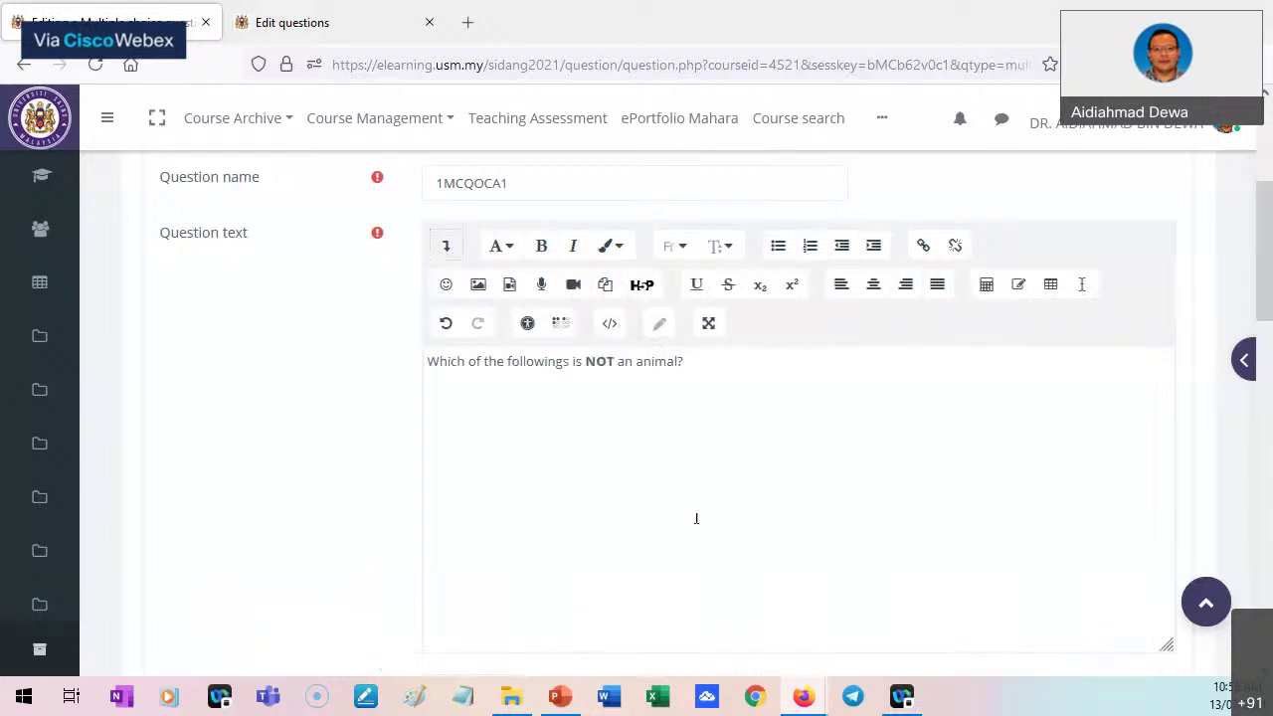
click(612, 444)
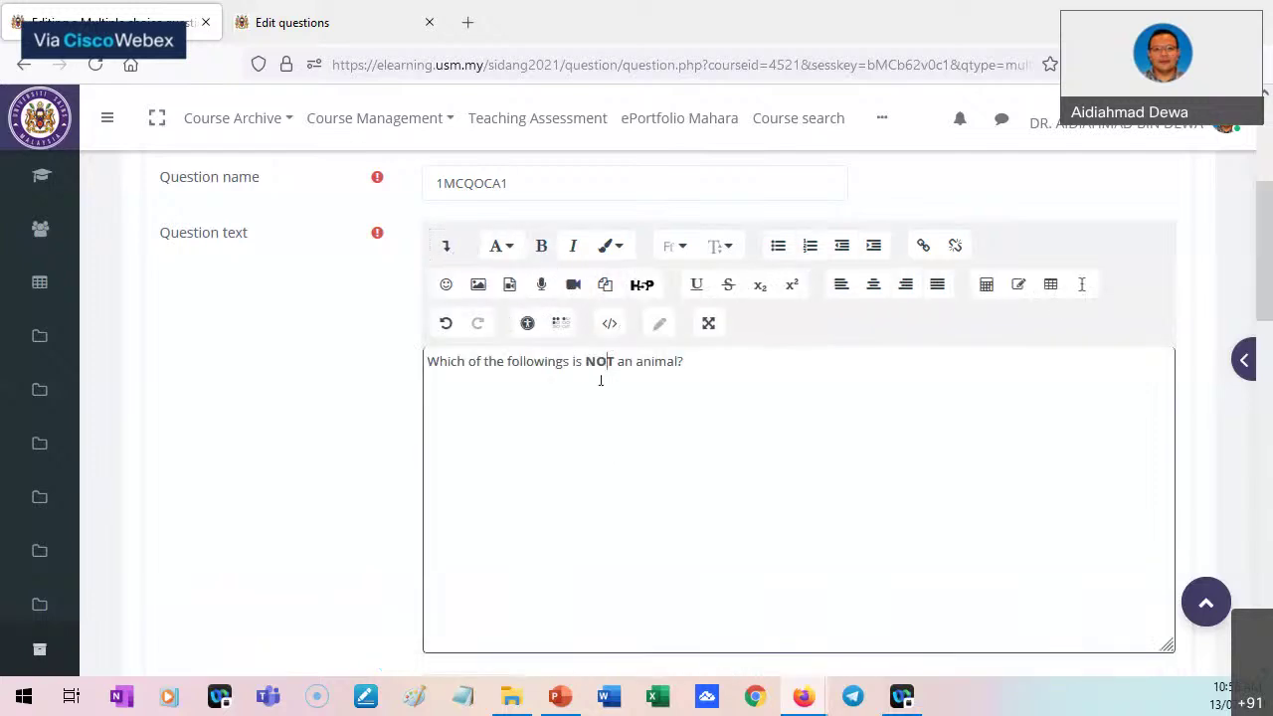
key(alt+Tab)
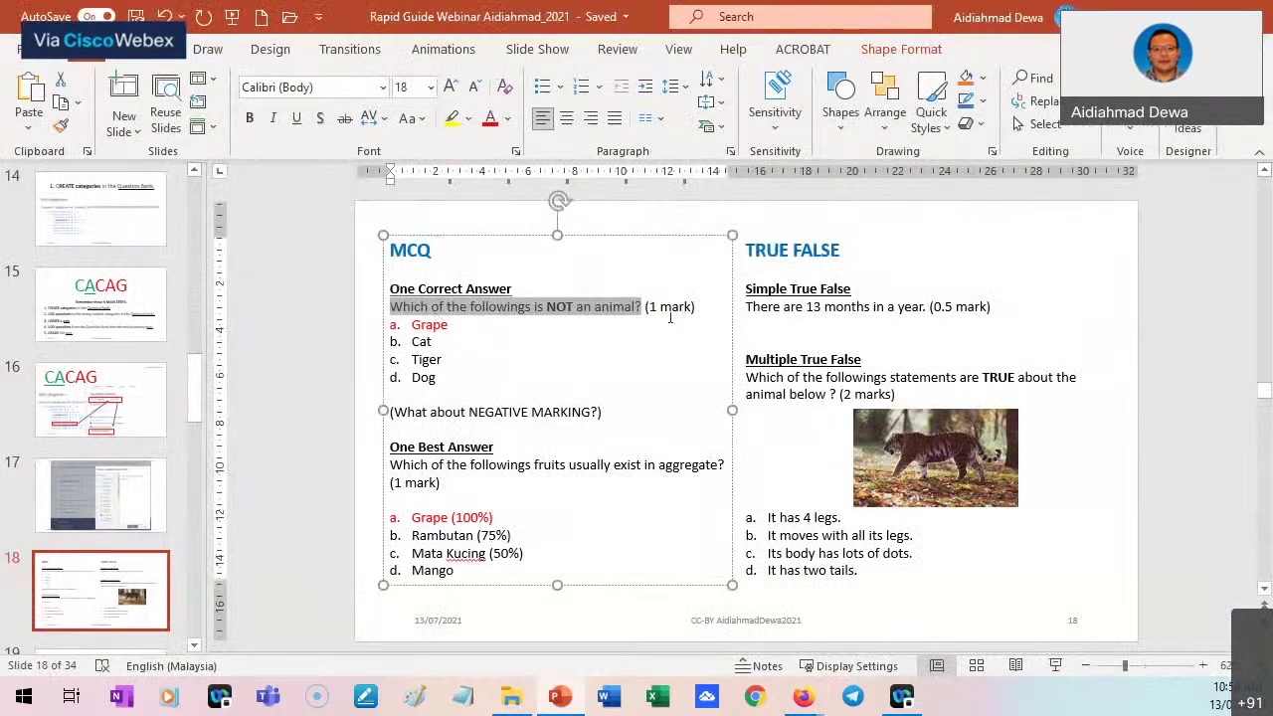
Step: Set the Default mark to 1 and click into General feedback
click(670, 316)
key(alt+Tab)
scroll(427, 318, down, 3)
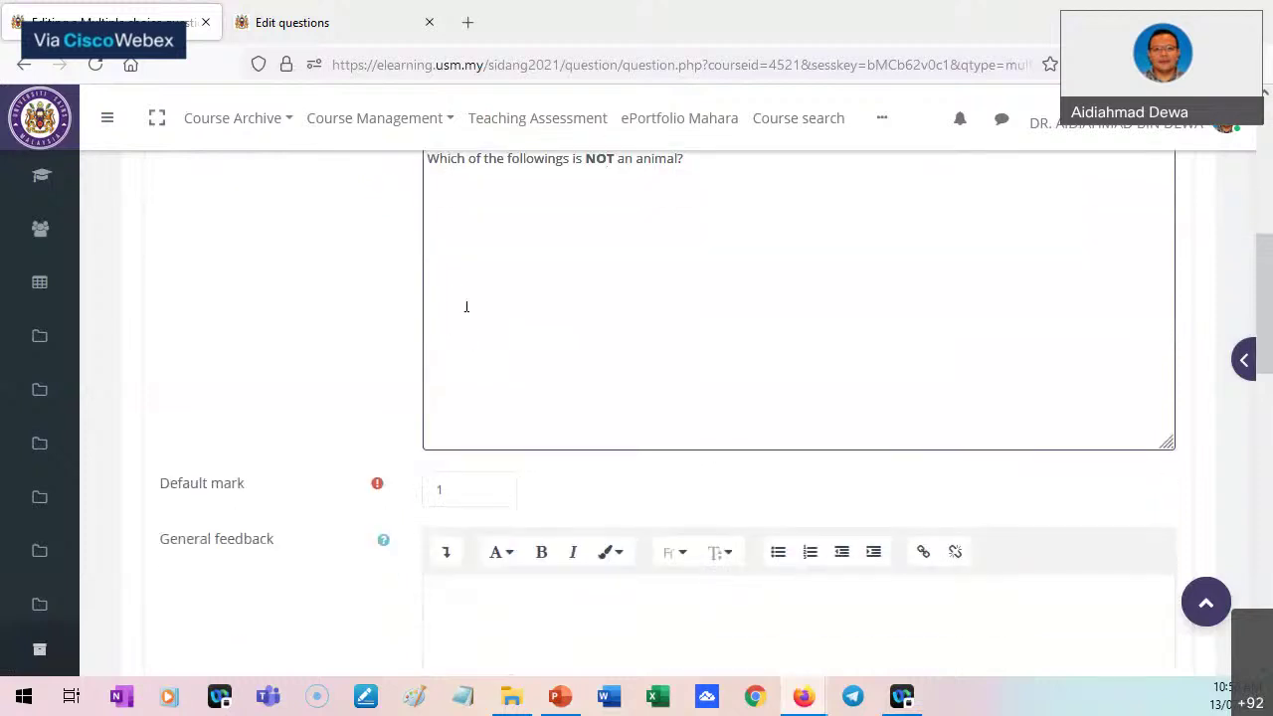
click(471, 385)
double_click(471, 385)
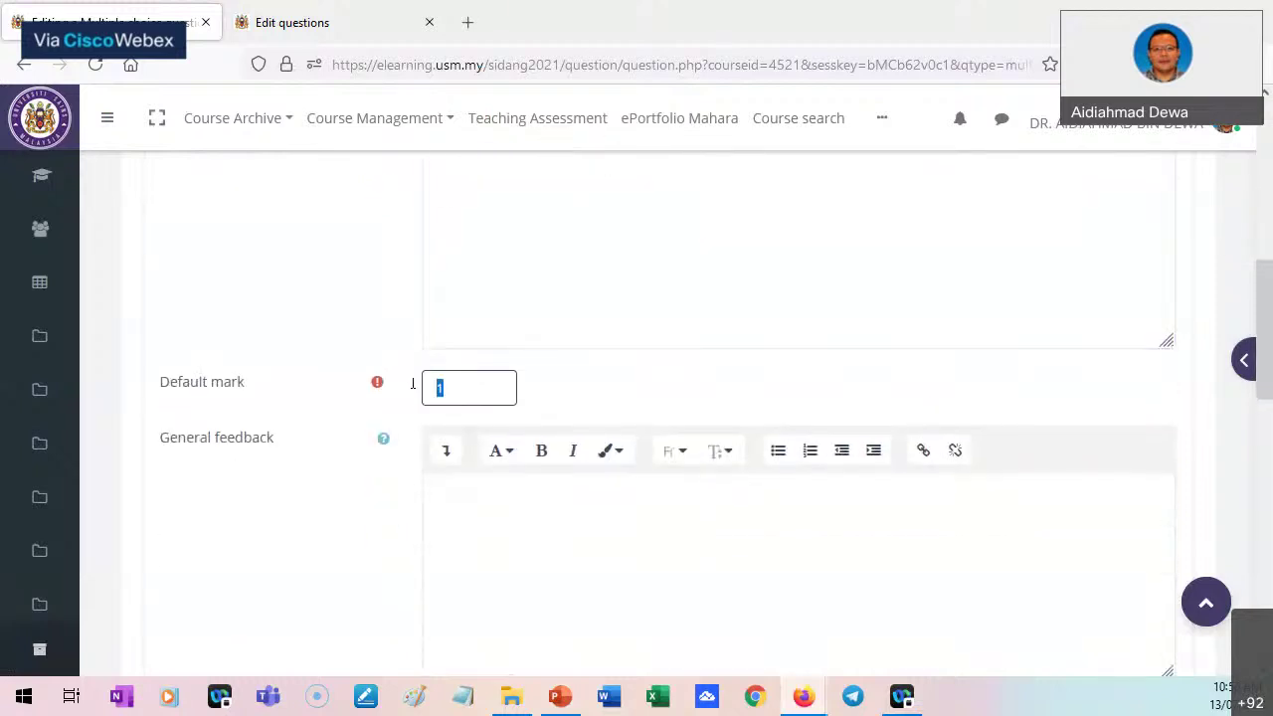
text(1)
click(582, 396)
scroll(516, 358, down, 2)
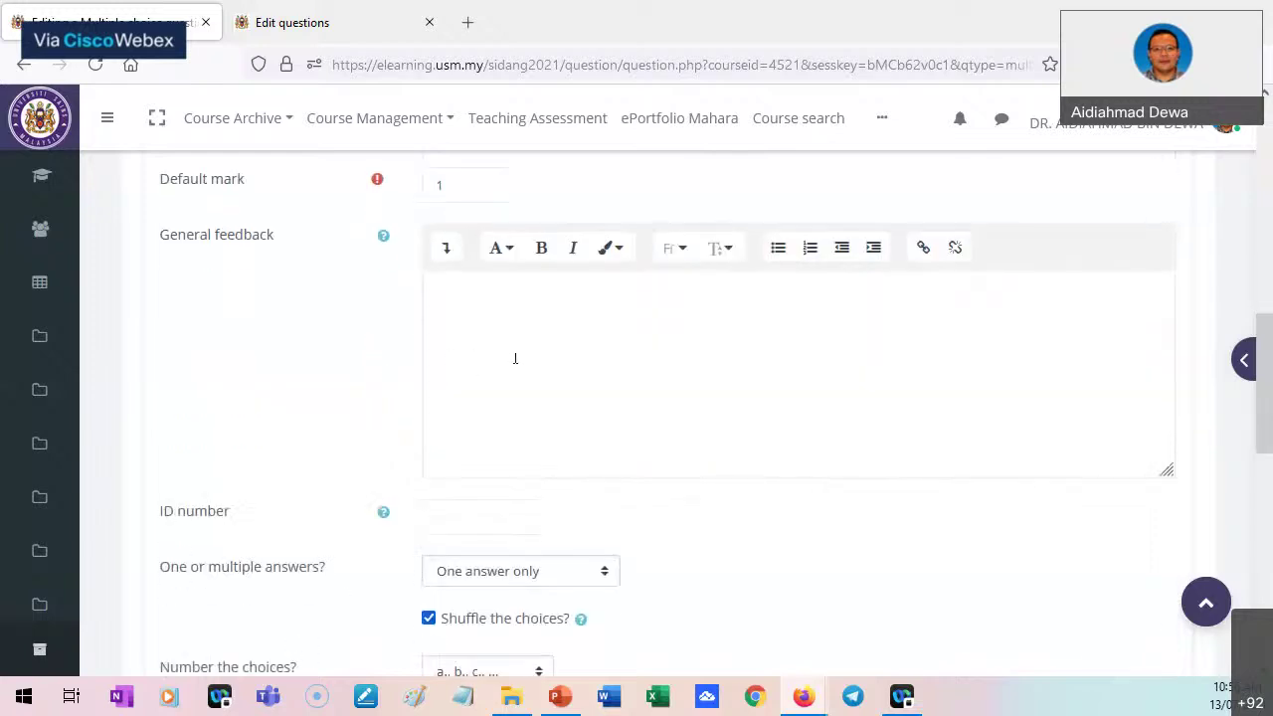
click(515, 358)
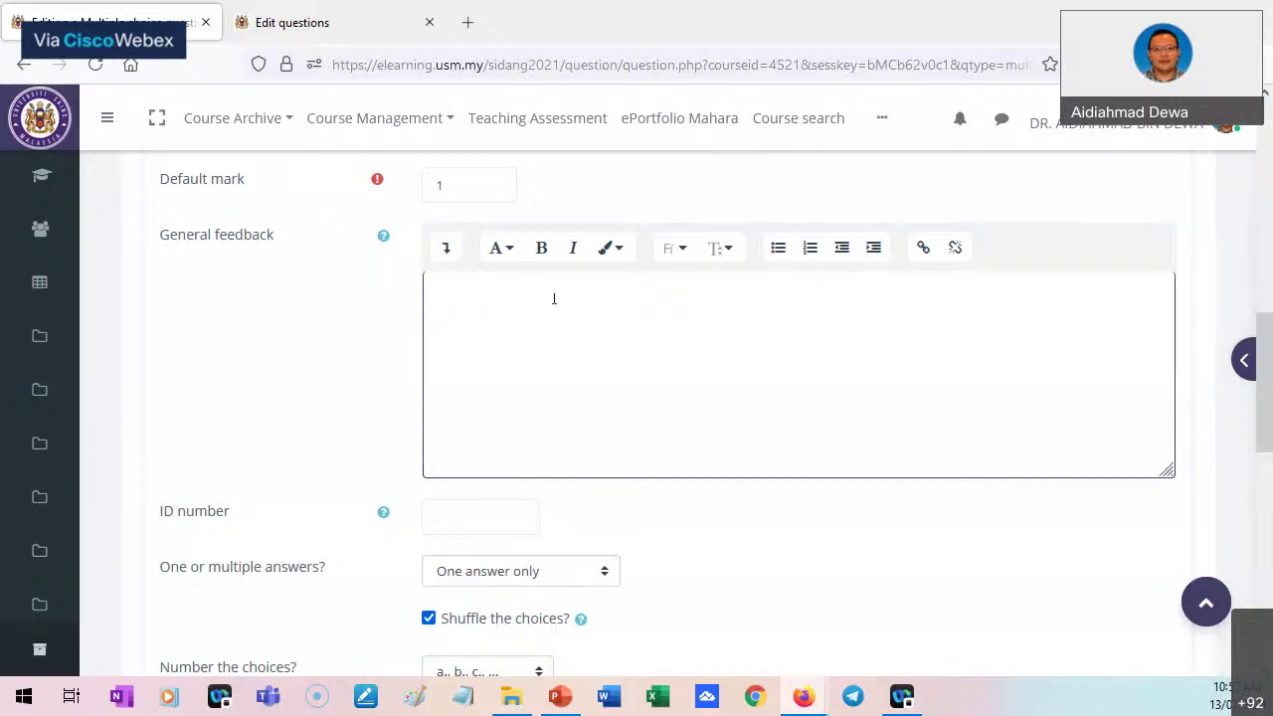
Step: Keep the answer mode on One answer only
scroll(645, 345, up, 3)
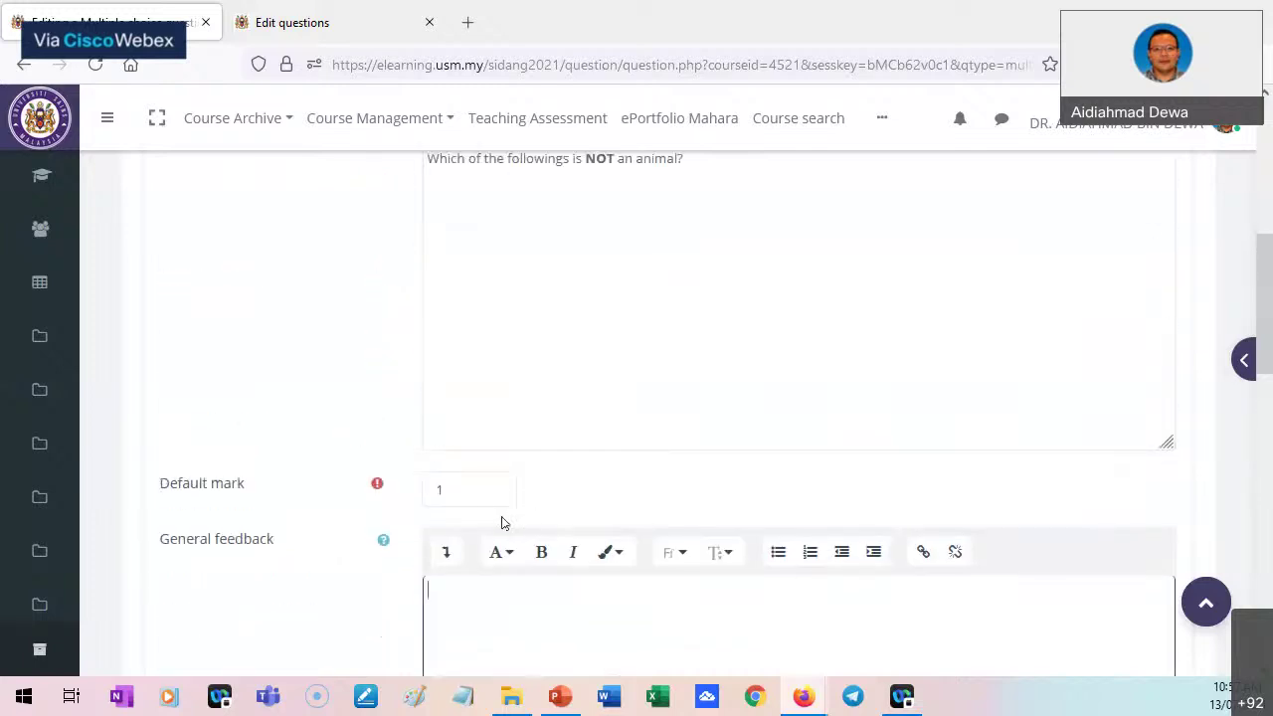
scroll(488, 436, down, 2)
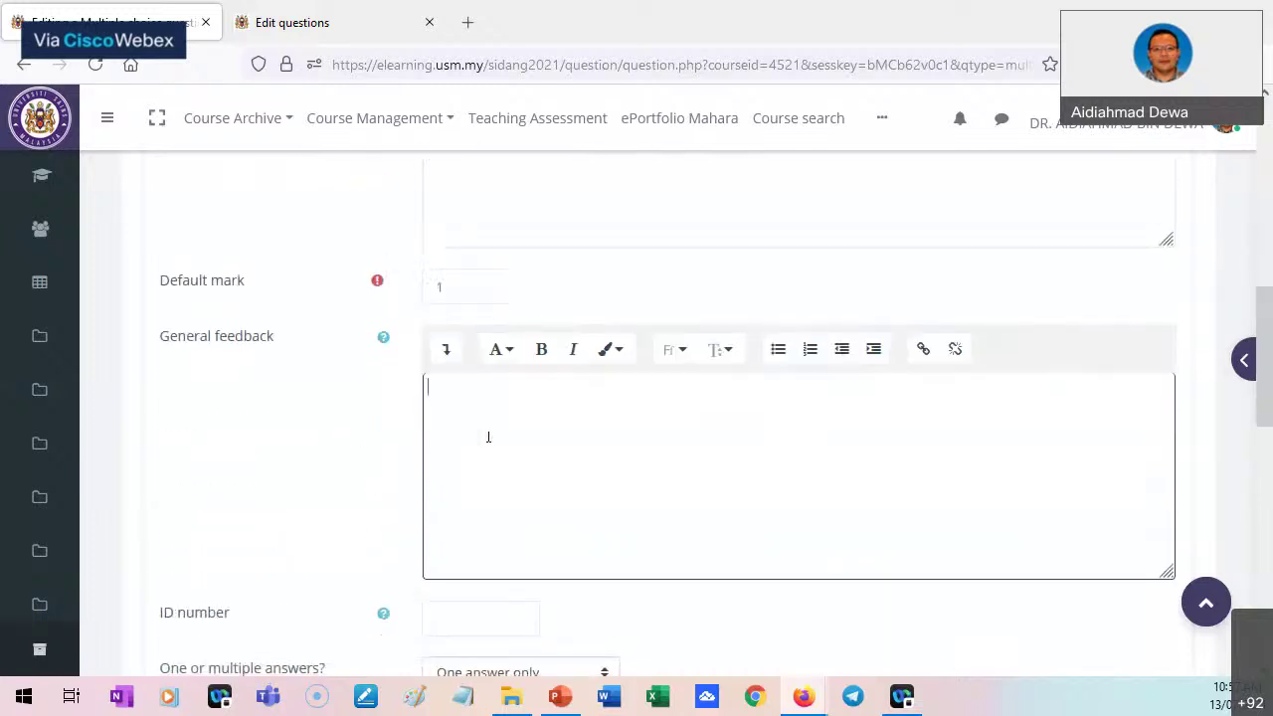
scroll(511, 406, up, 3)
scroll(540, 355, down, 1)
scroll(396, 360, down, 5)
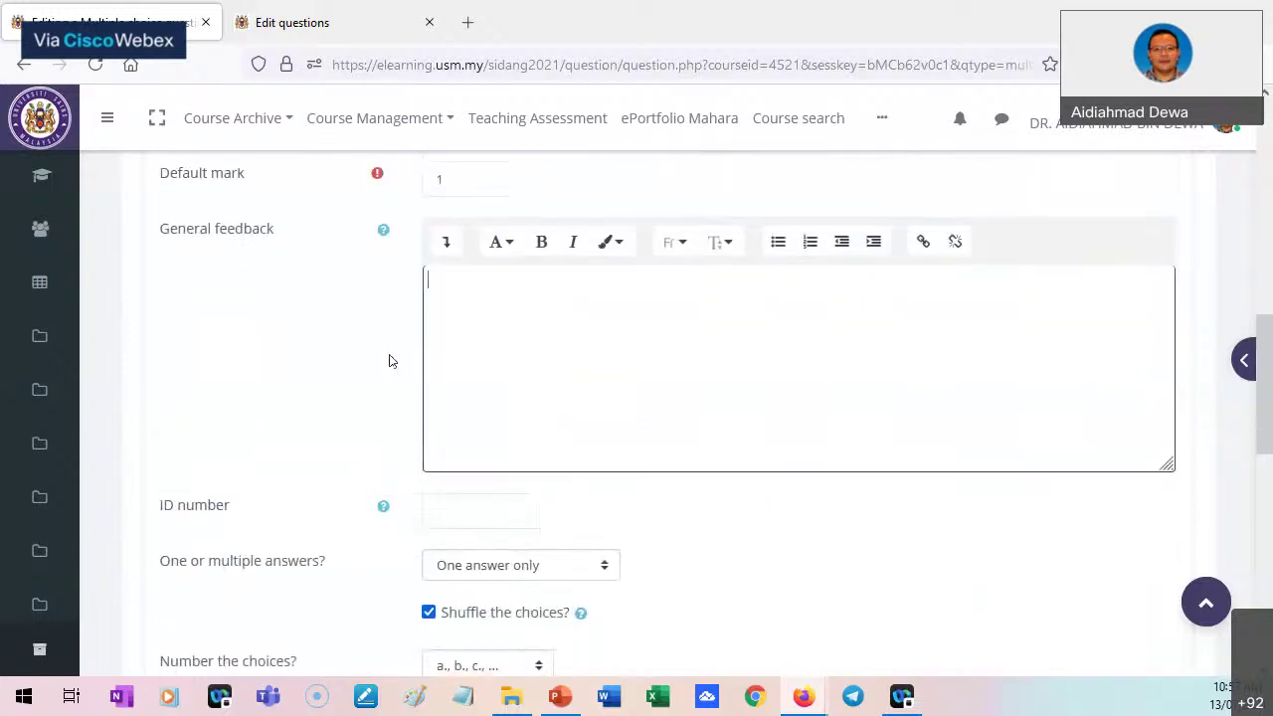
scroll(401, 335, up, 1)
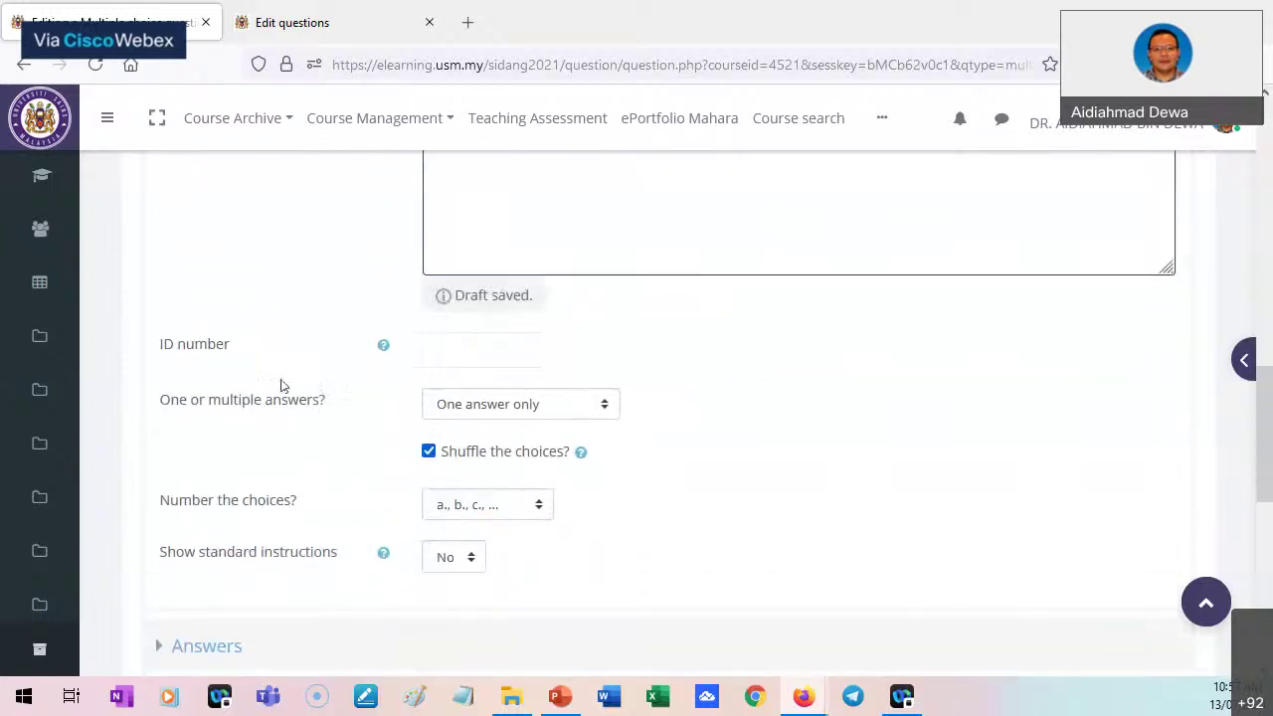
scroll(349, 309, down, 1)
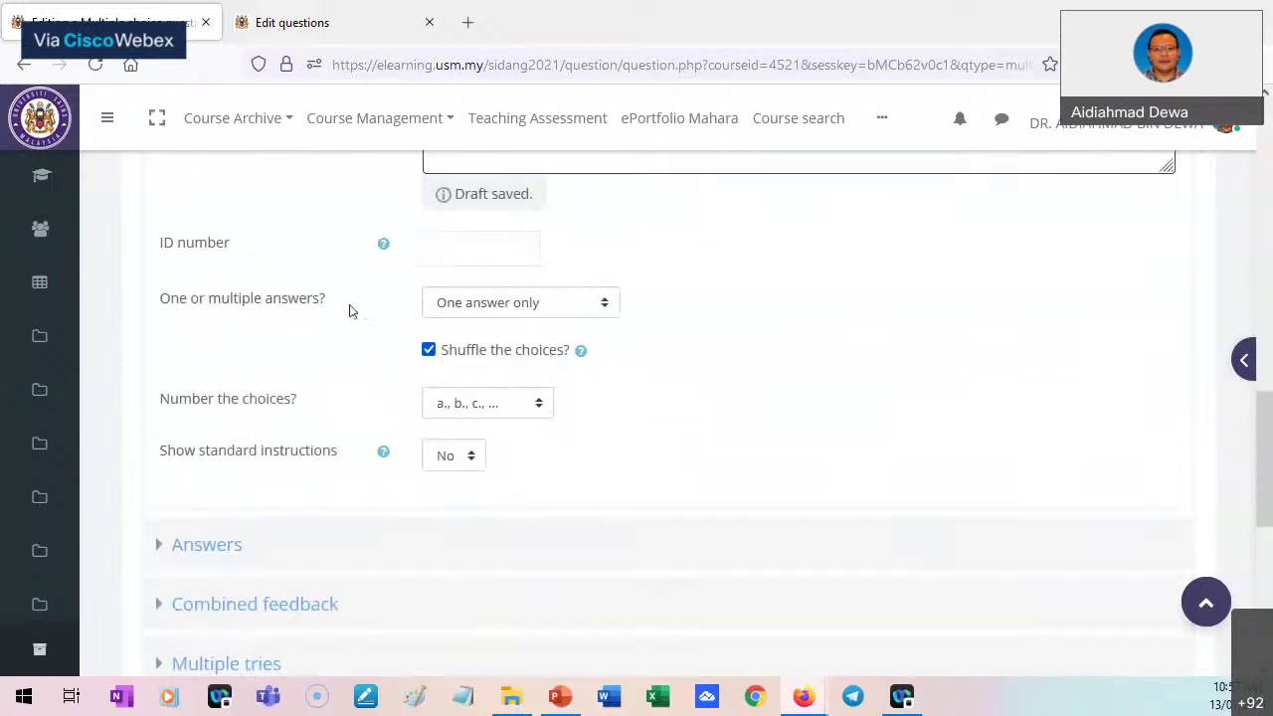
click(540, 308)
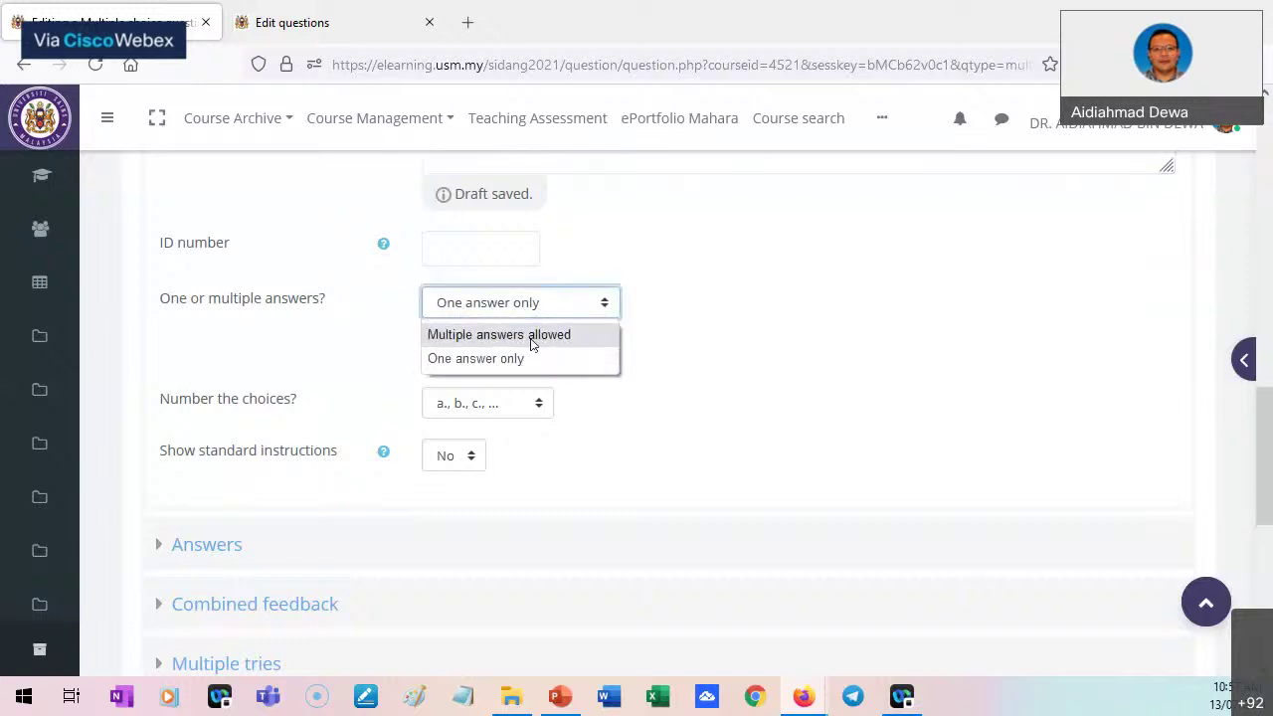
click(554, 311)
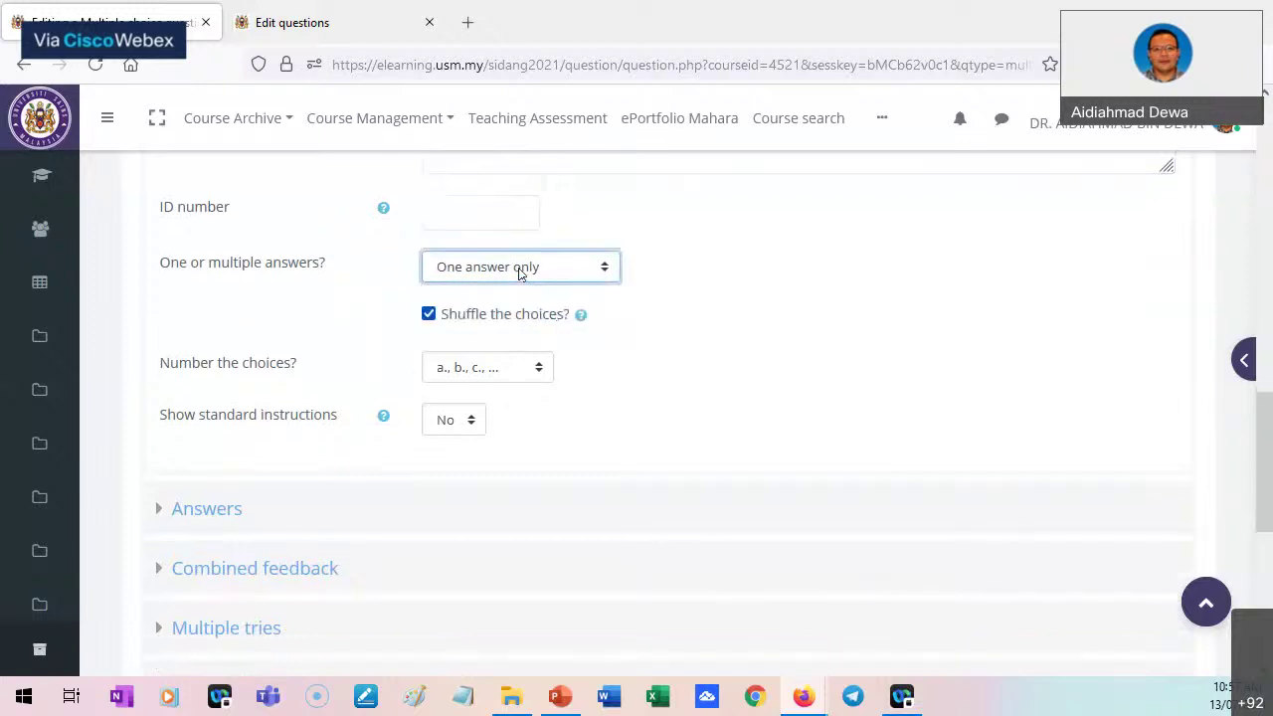
Step: Leave Shuffle the choices turned on
key(alt+Tab)
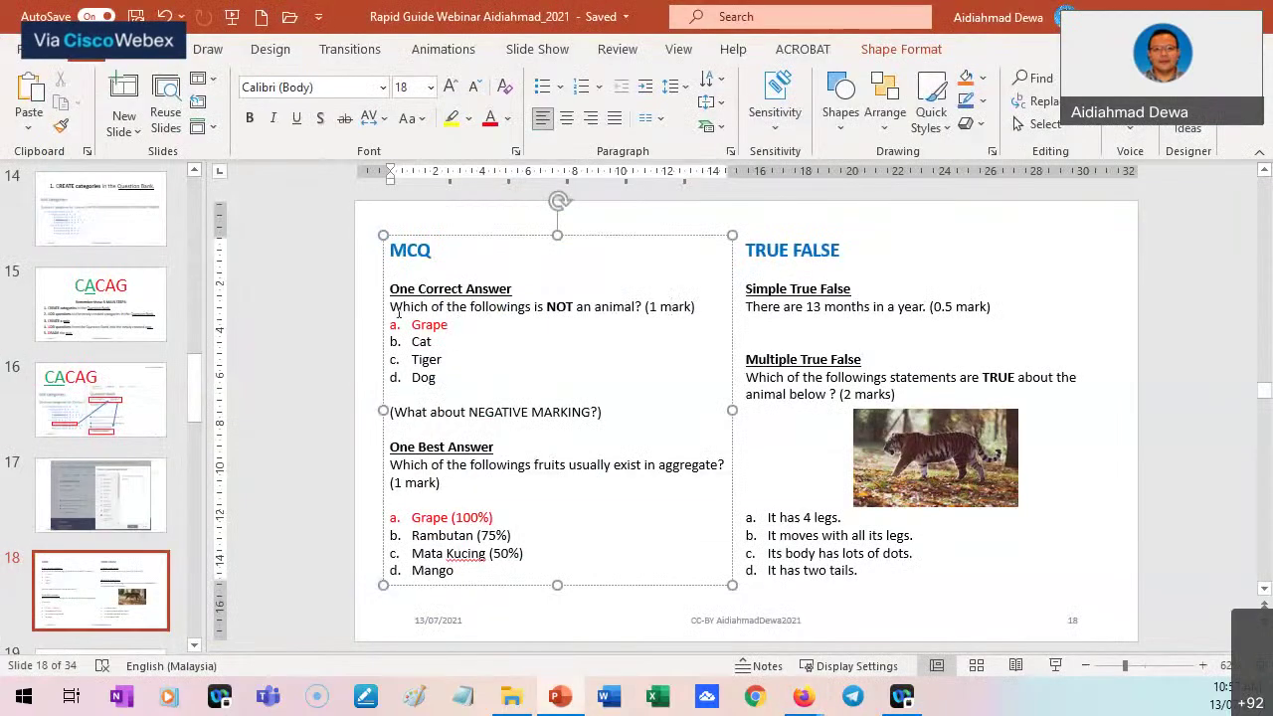
key(alt+Tab)
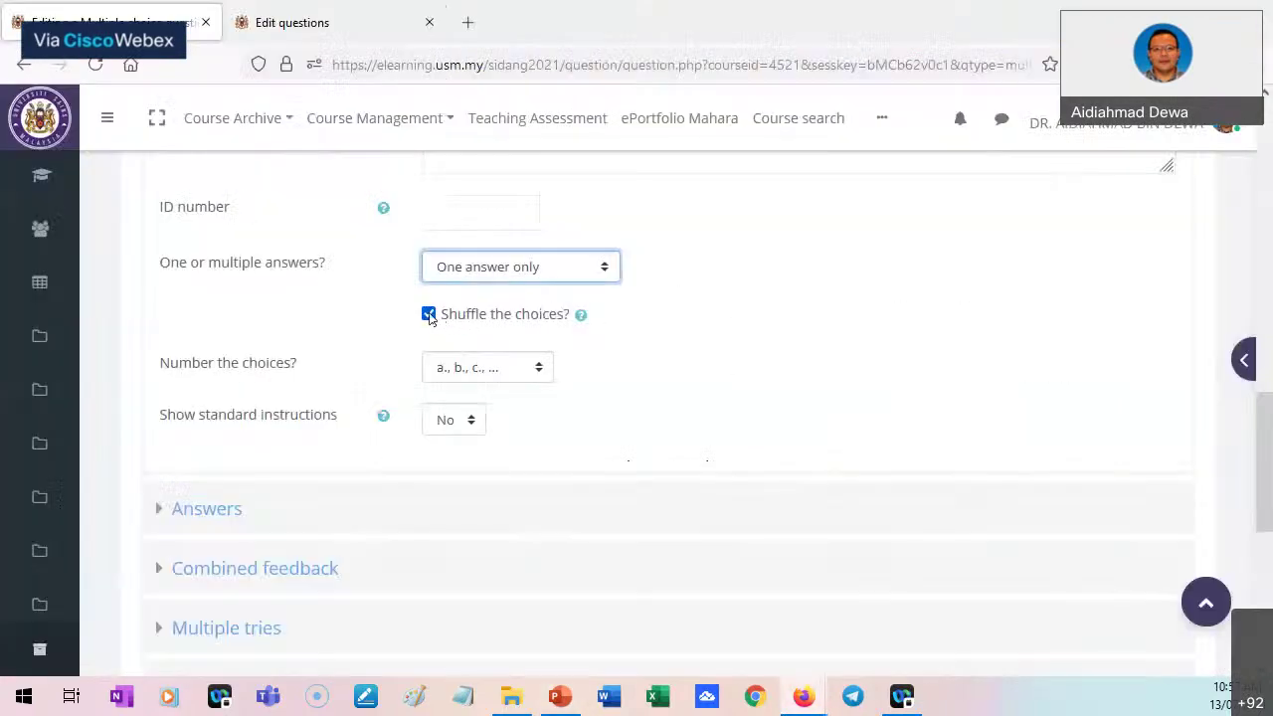
click(428, 314)
click(428, 314)
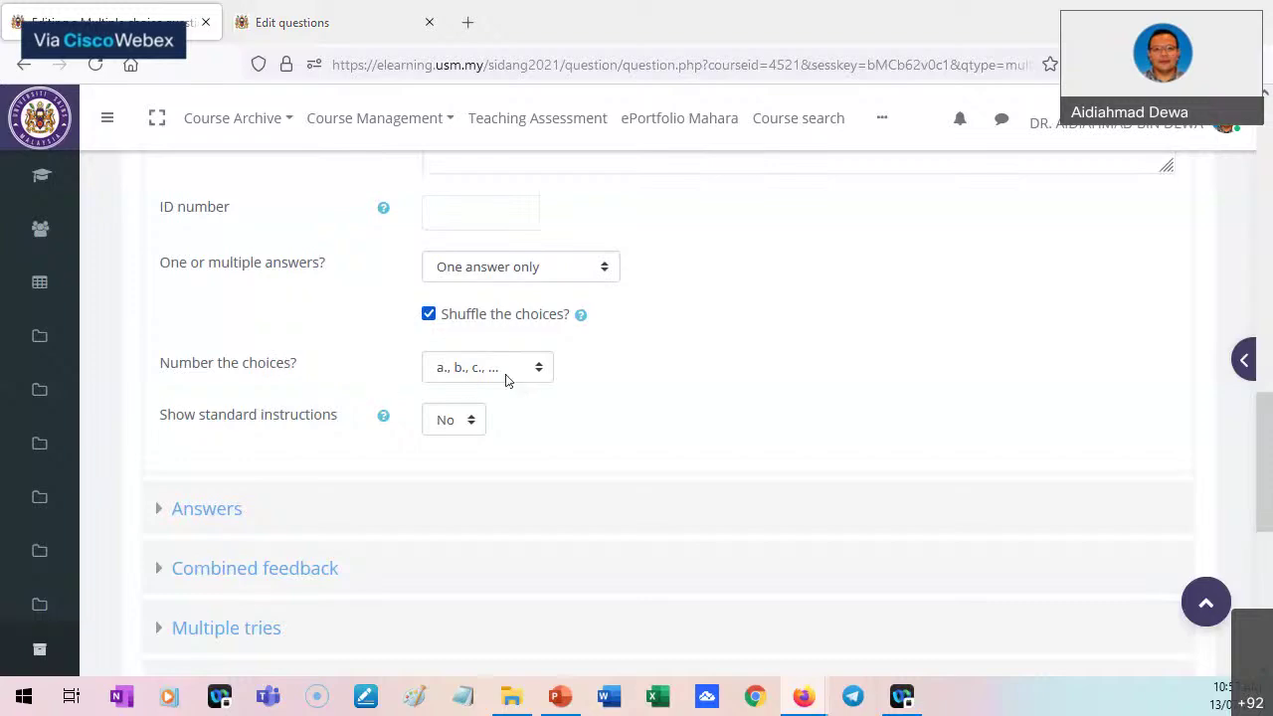
Step: Keep choice numbering on 'a., b., c., ...'
key(alt+Tab)
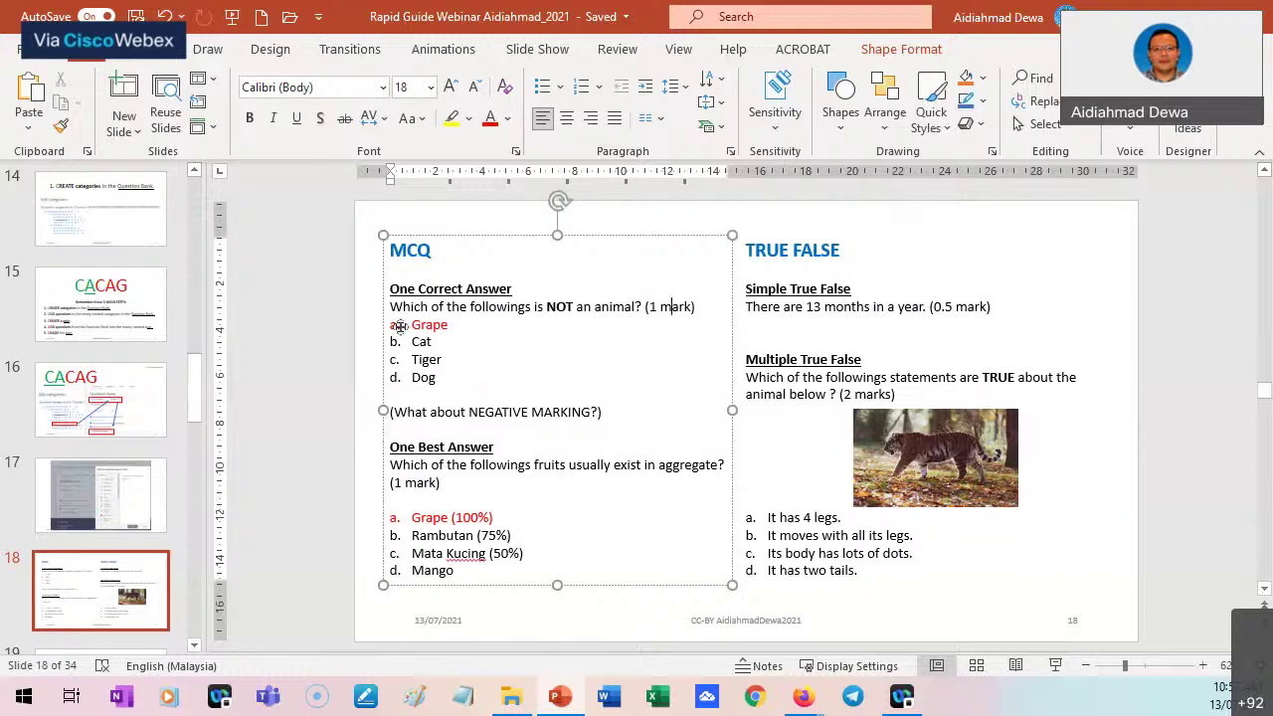
key(alt+Tab)
click(534, 376)
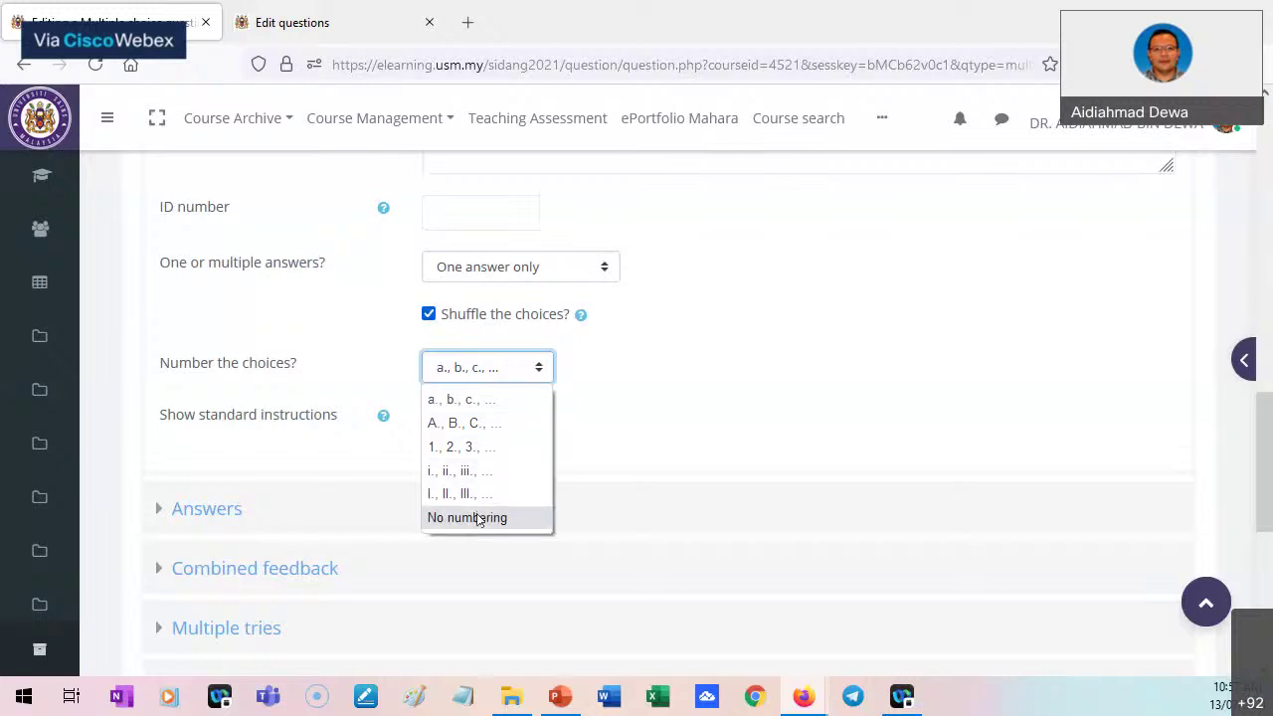
click(641, 434)
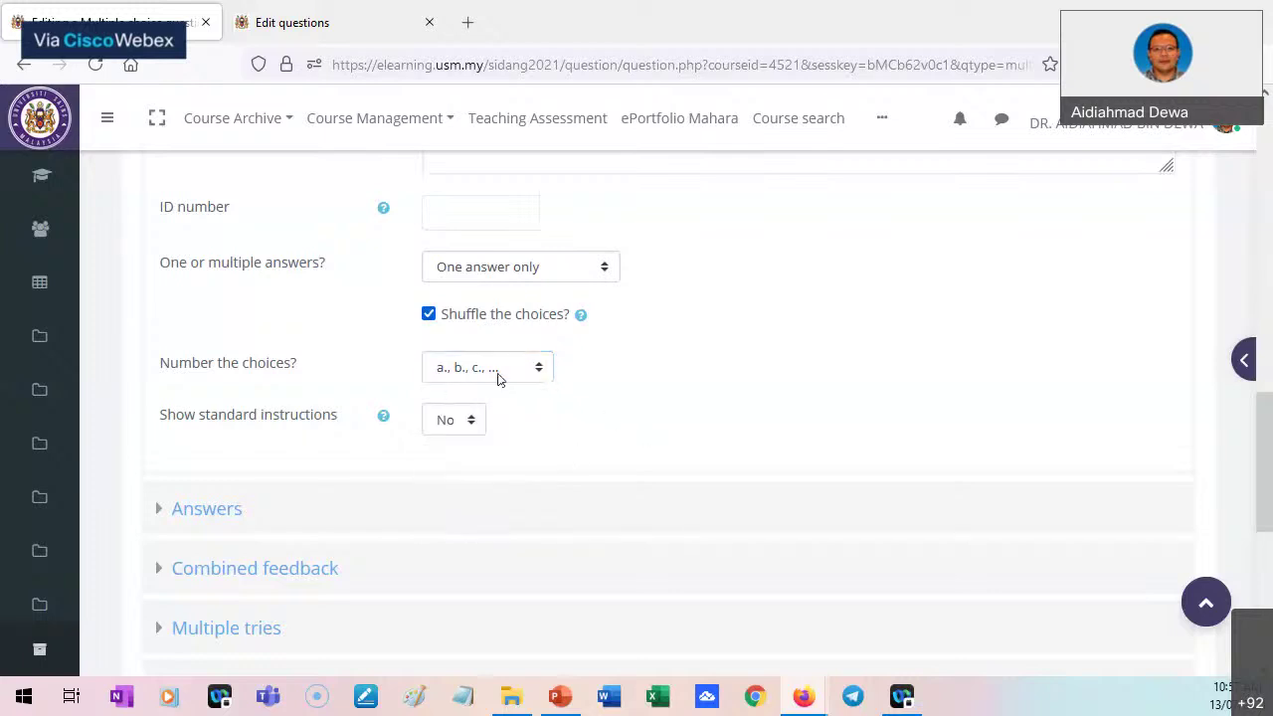
scroll(619, 387, down, 2)
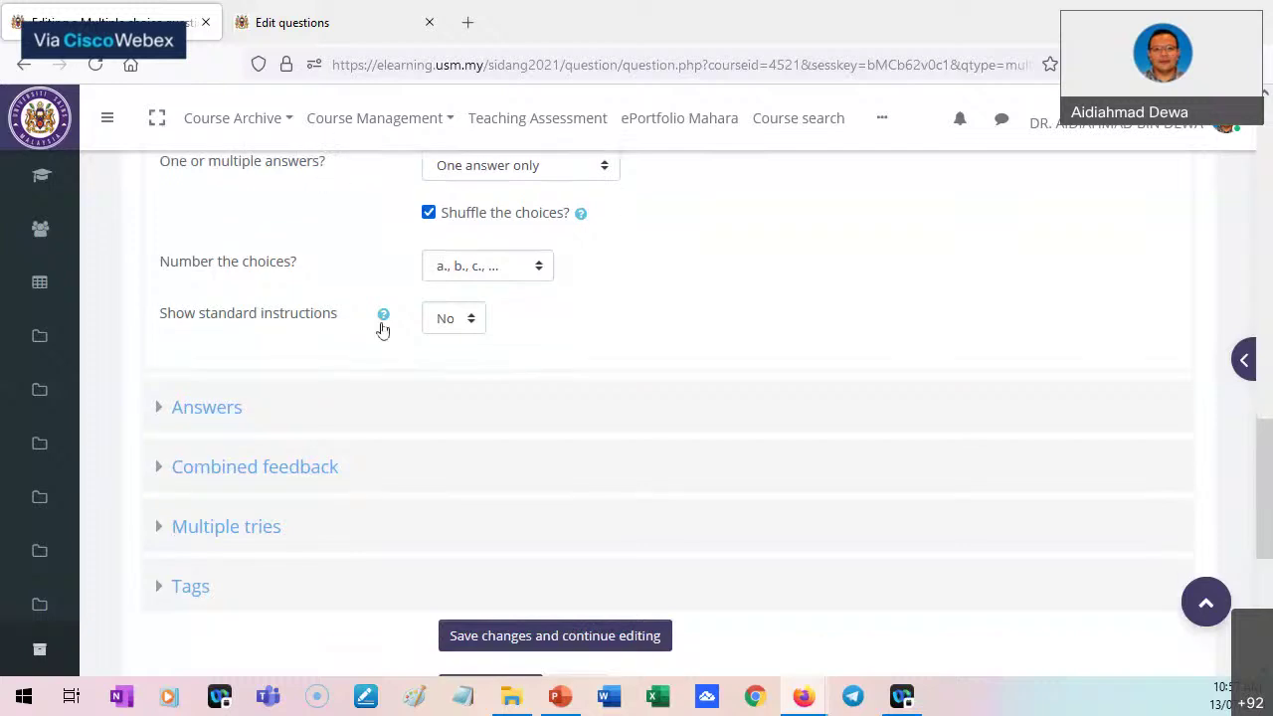
scroll(524, 352, up, 2)
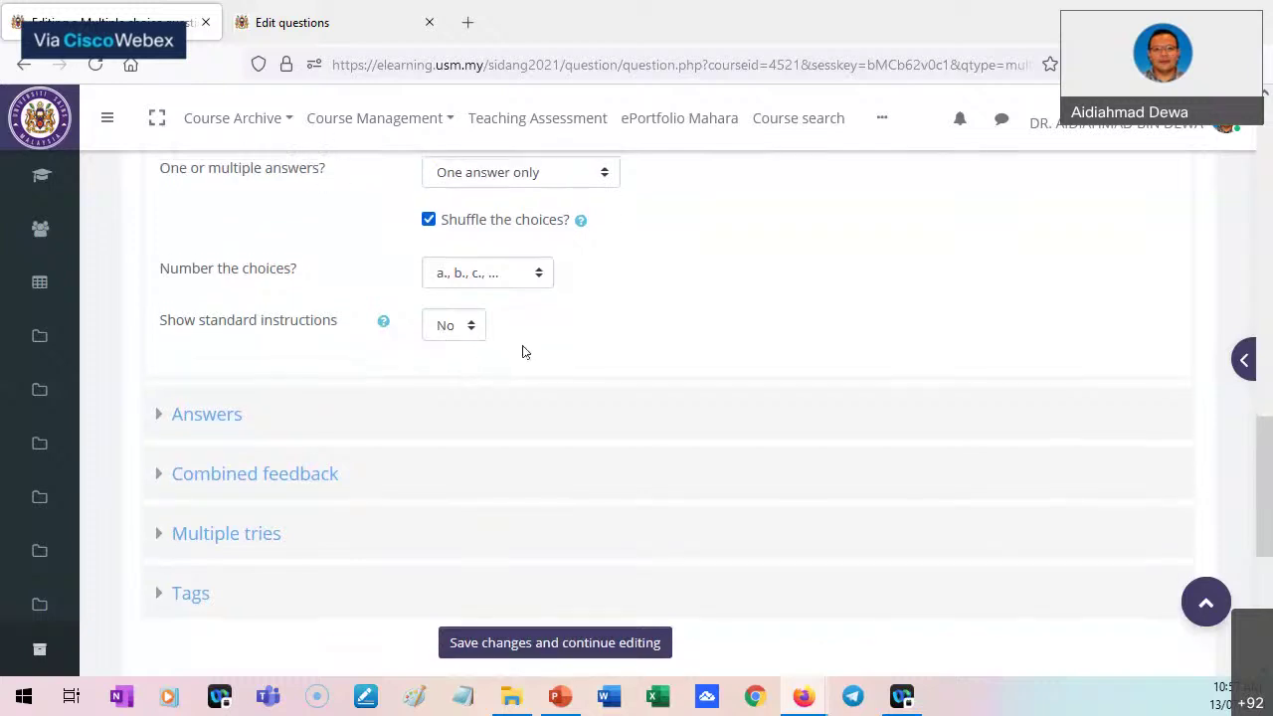
scroll(395, 352, up, 10)
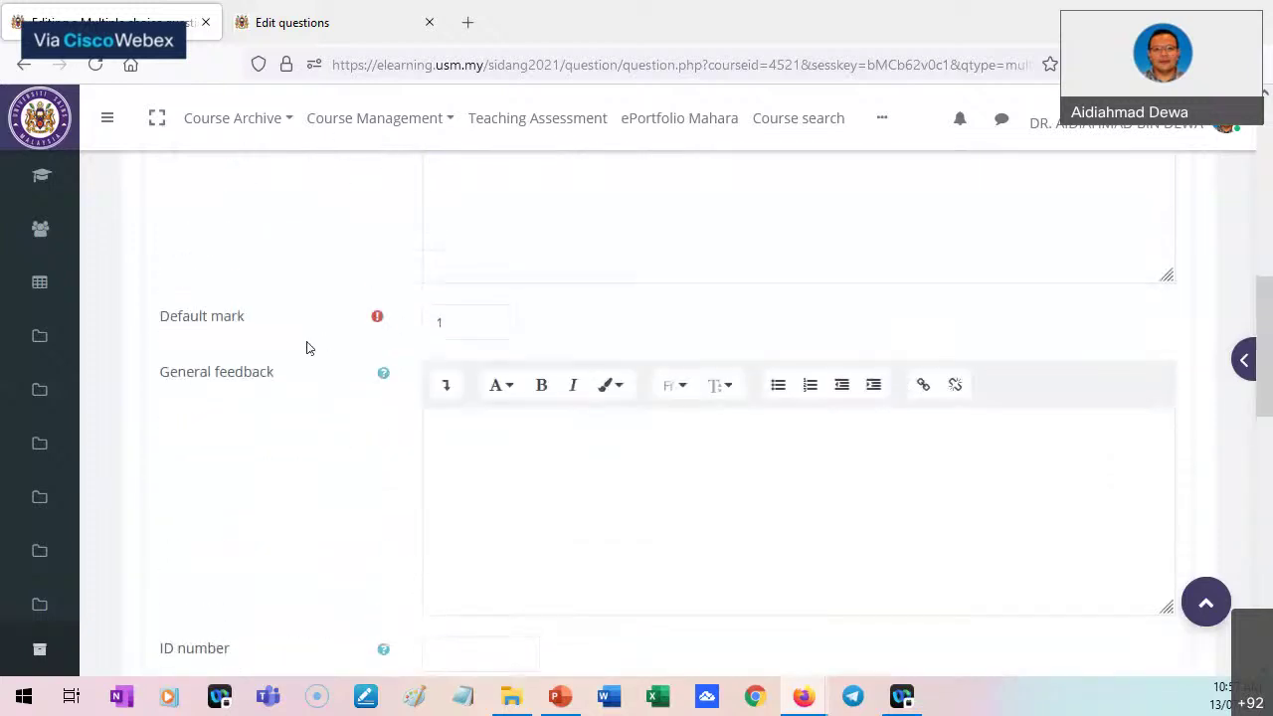
scroll(283, 338, up, 3)
scroll(209, 219, up, 2)
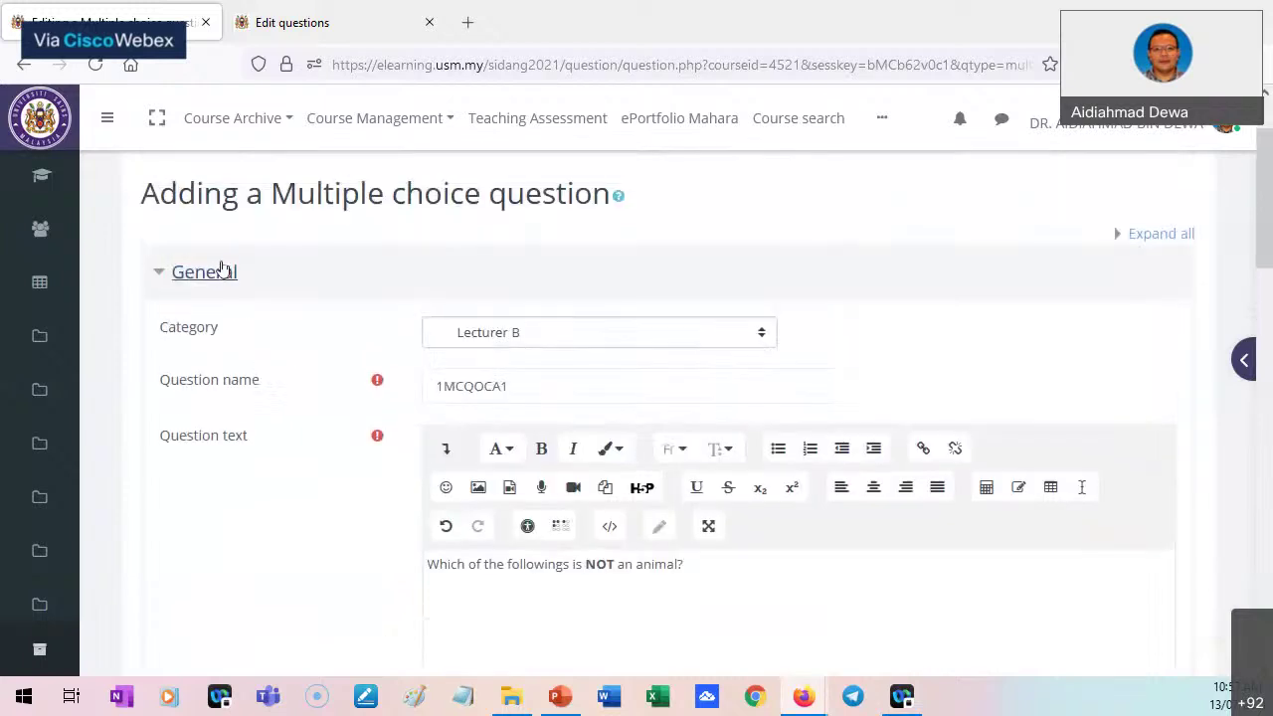
scroll(588, 259, down, 1)
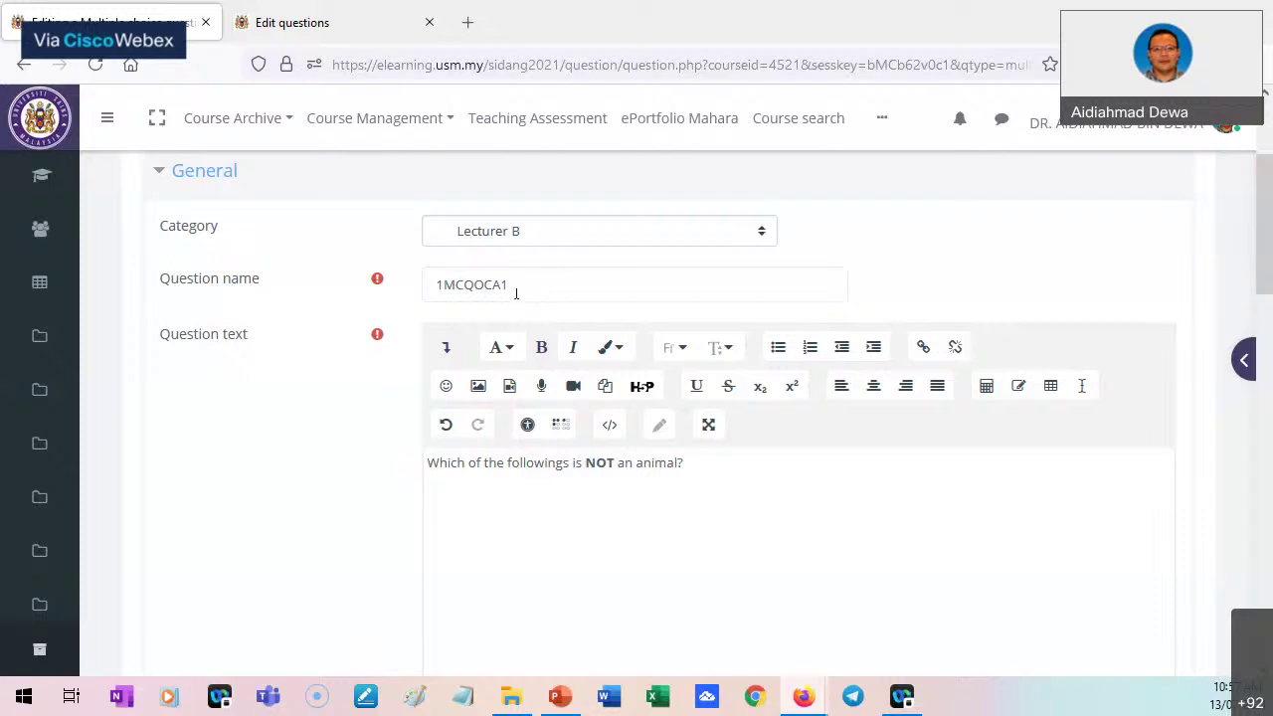
drag(534, 285, 449, 284)
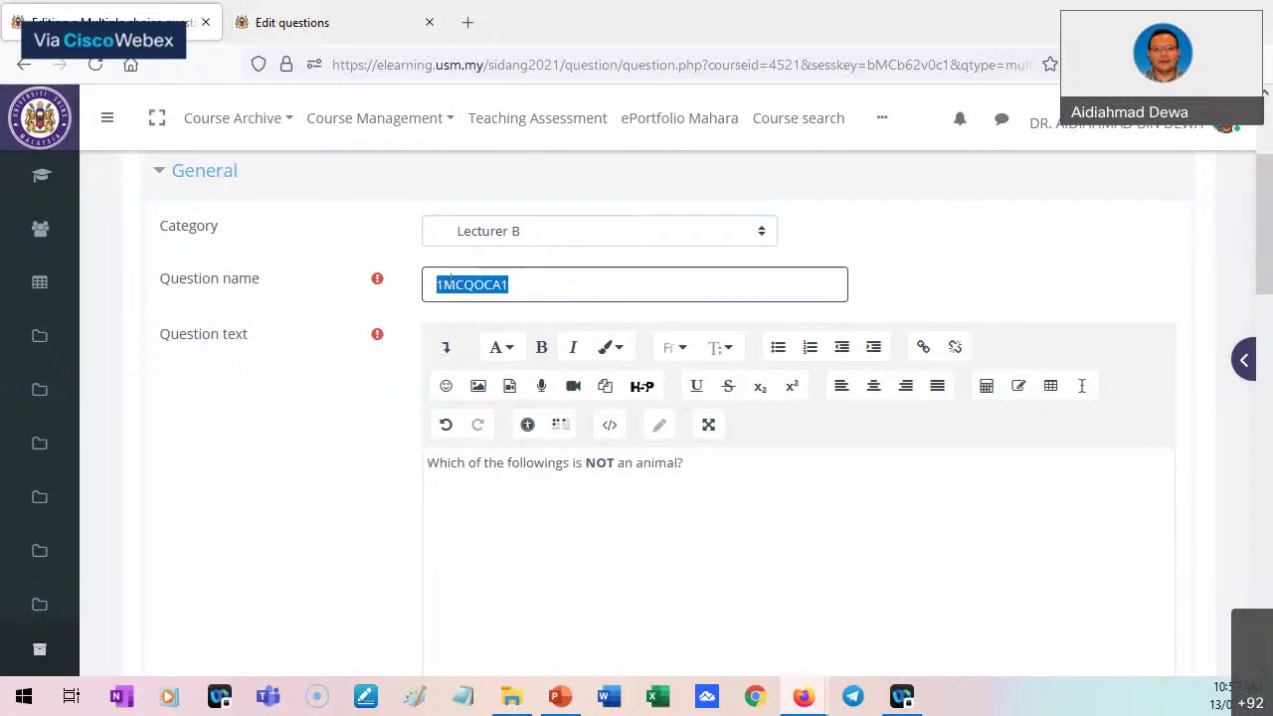
click(524, 287)
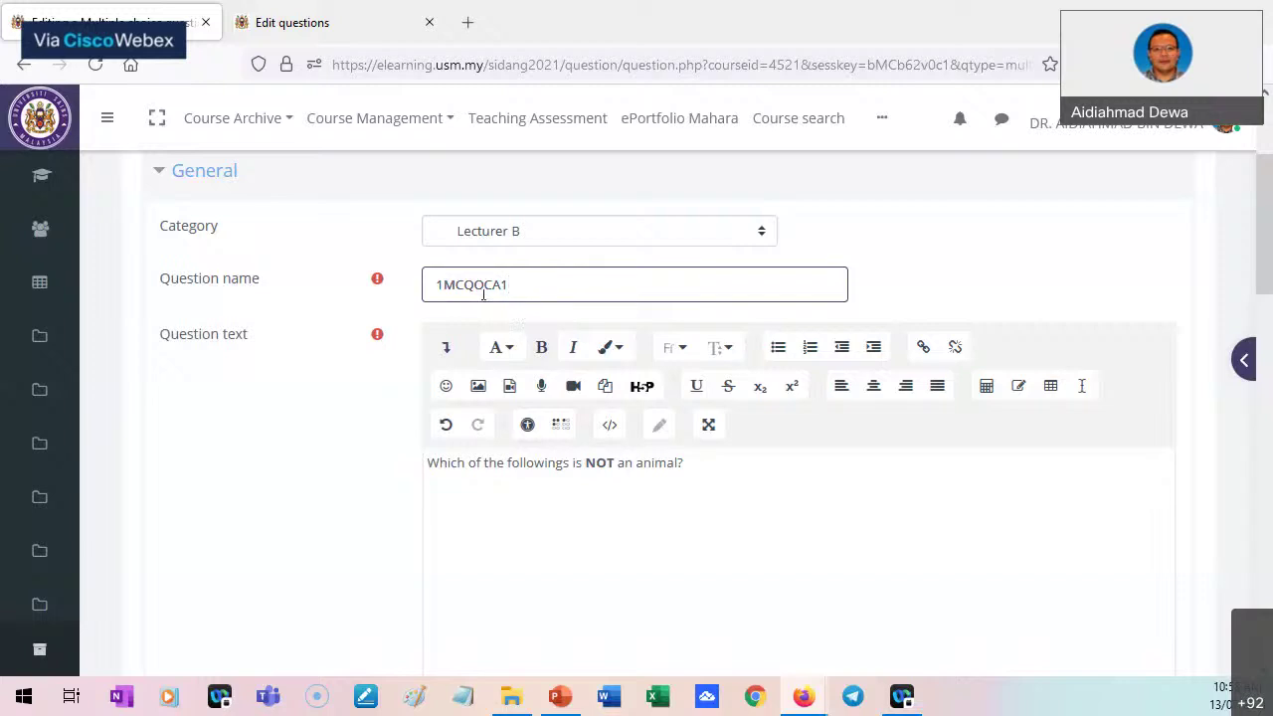
scroll(233, 265, down, 1)
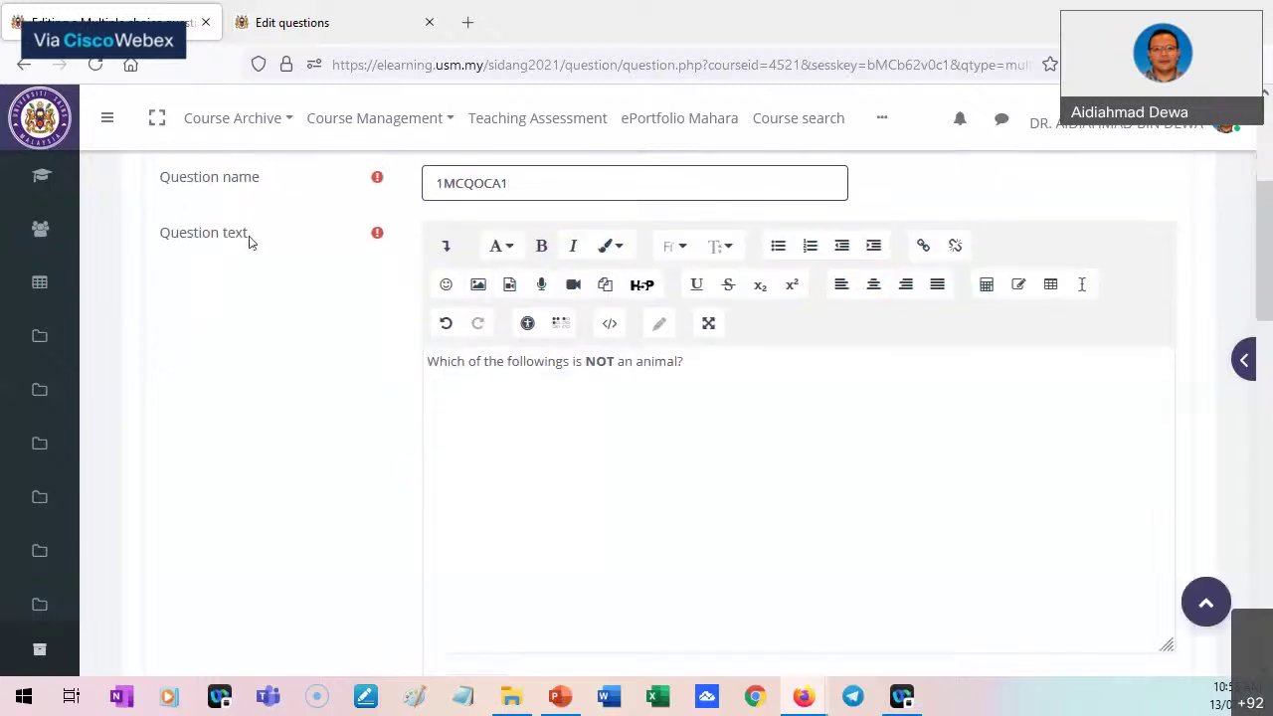
scroll(497, 426, up, 1)
scroll(527, 446, down, 1)
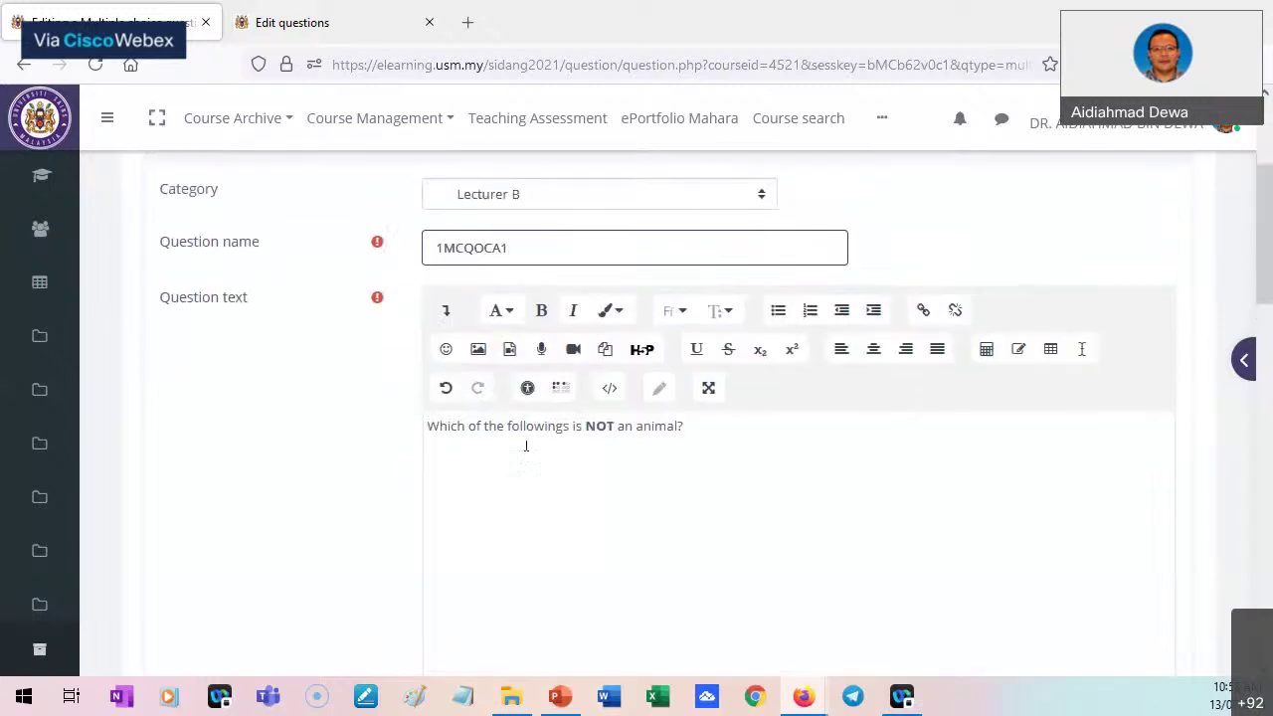
drag(729, 365, 474, 395)
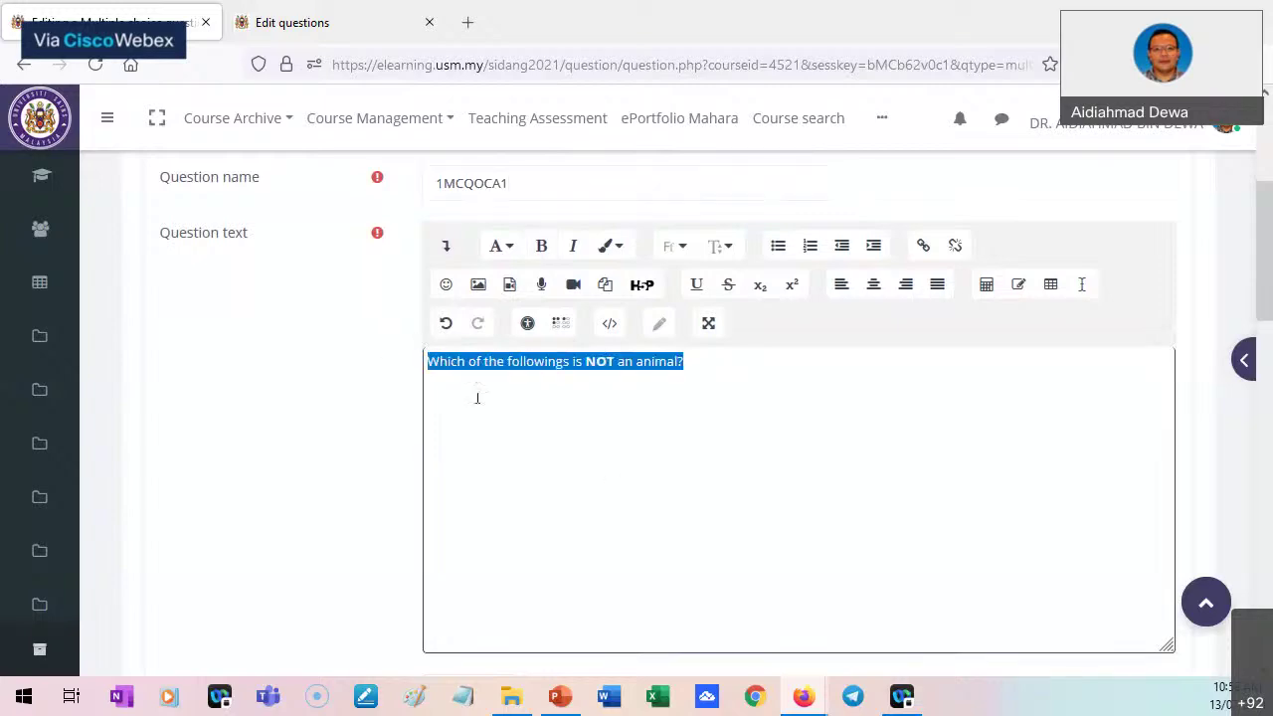
click(506, 420)
key(alt+Tab)
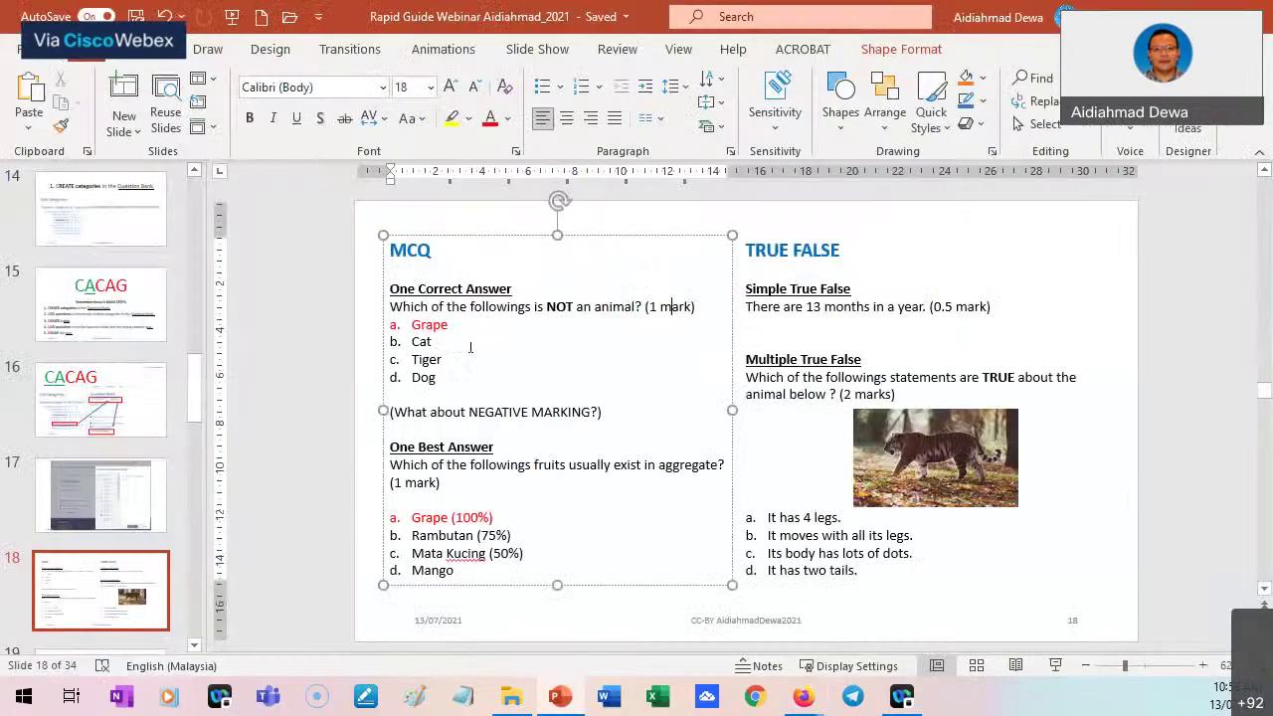
key(alt+Tab)
scroll(389, 344, down, 1)
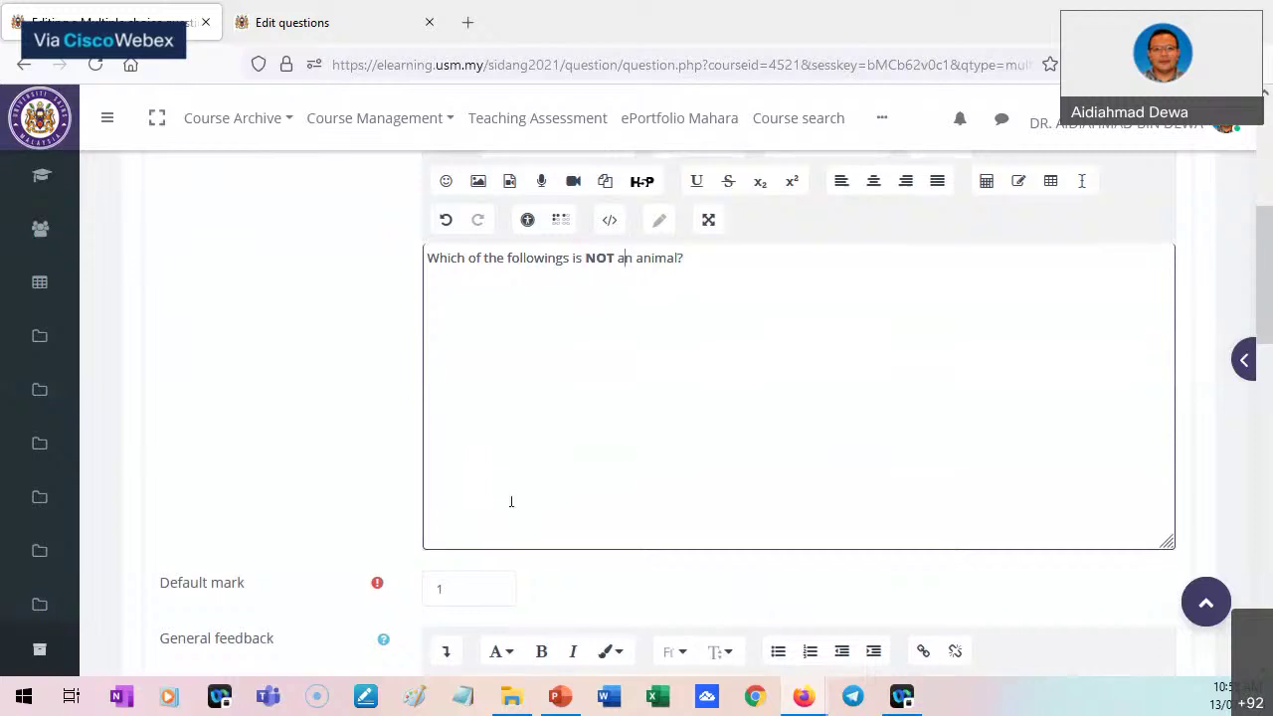
scroll(511, 501, down, 2)
double_click(466, 385)
scroll(495, 420, down, 3)
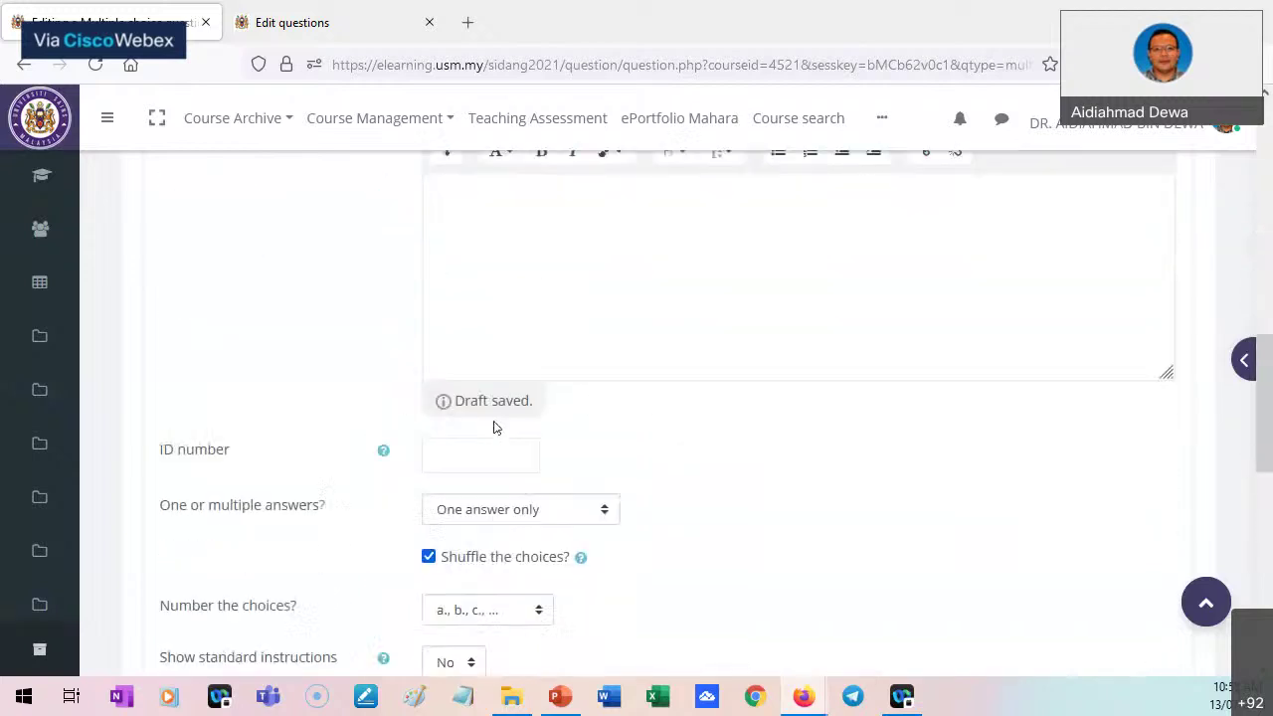
scroll(378, 434, down, 3)
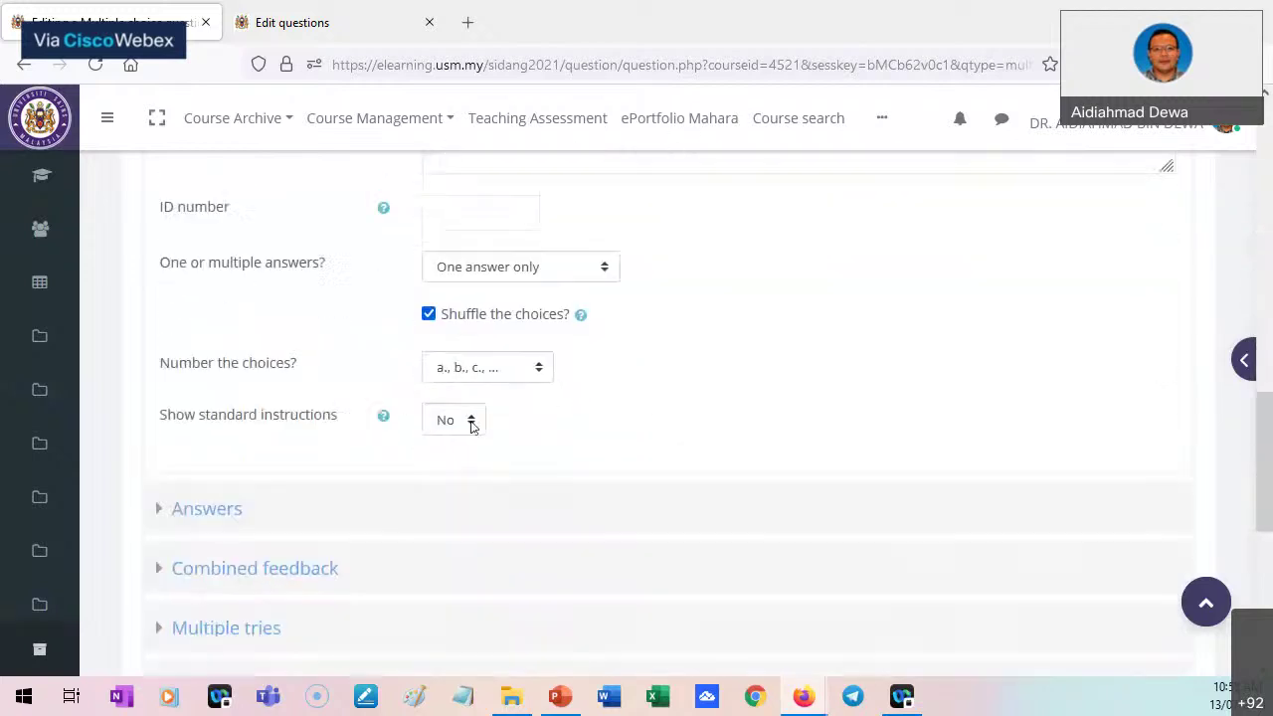
click(545, 266)
click(546, 266)
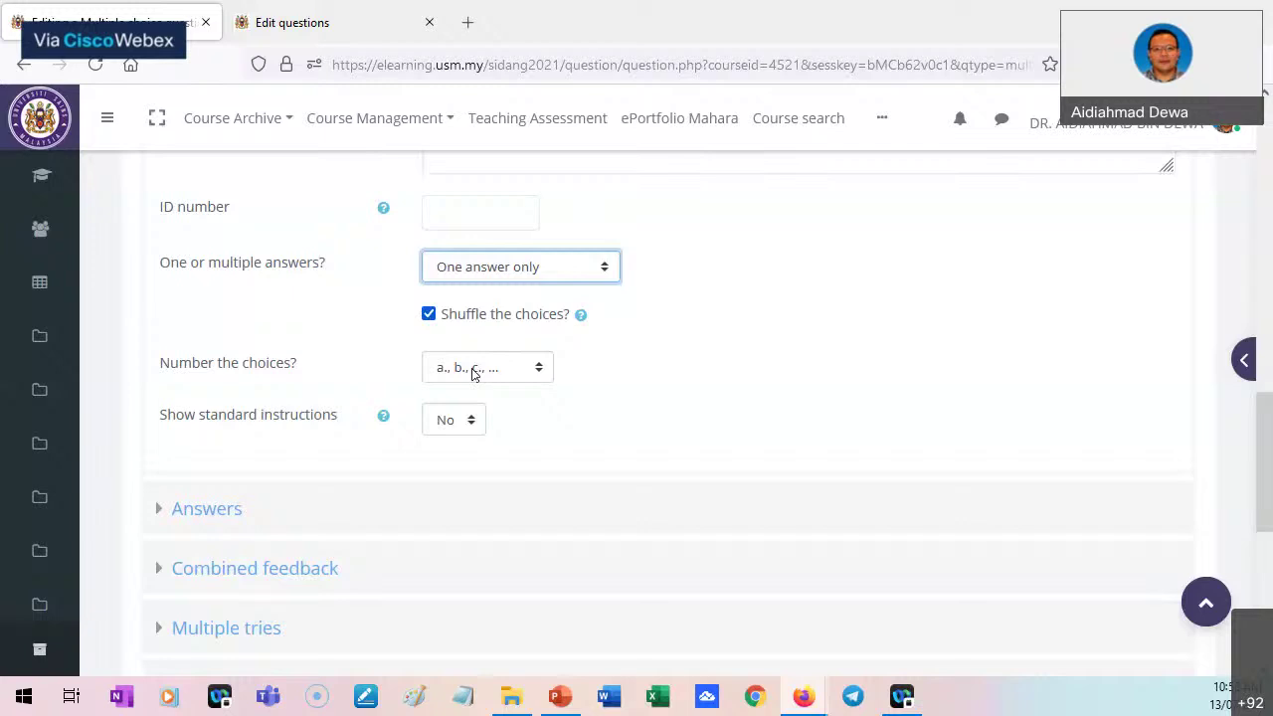
scroll(340, 450, down, 2)
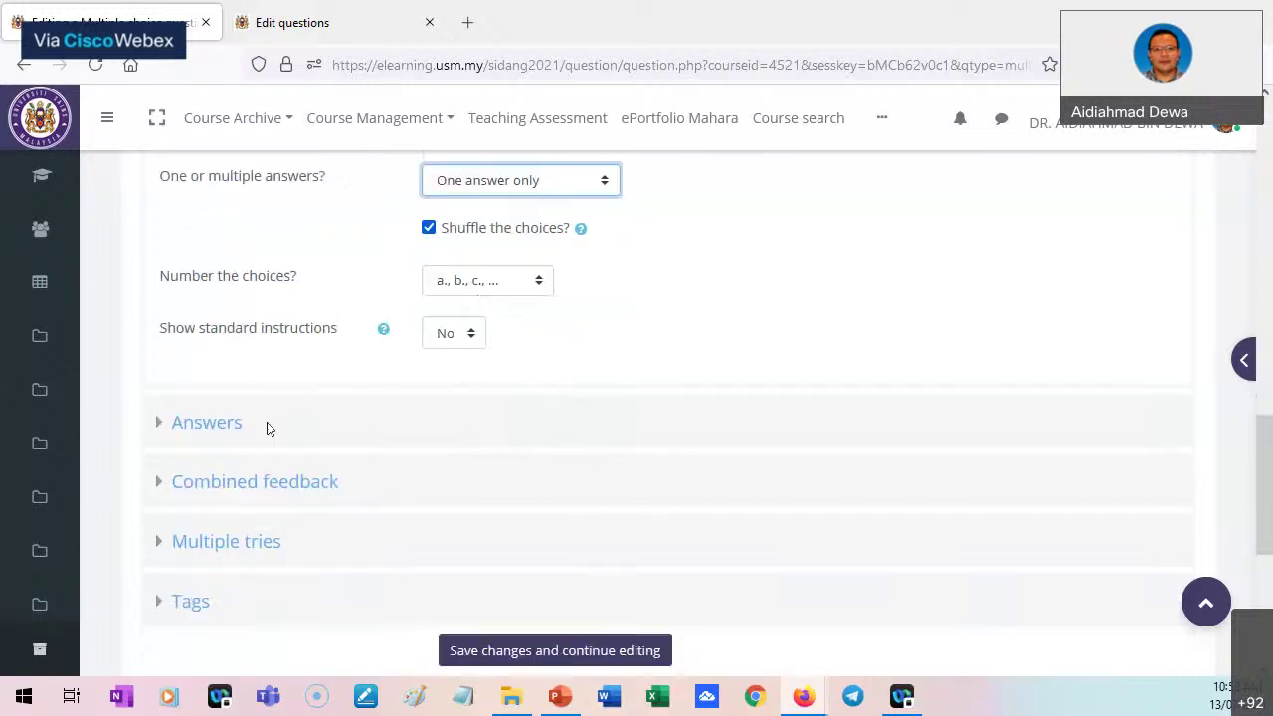
Step: Expand the Answers section to reveal the empty choice fields
click(227, 408)
scroll(426, 494, down, 4)
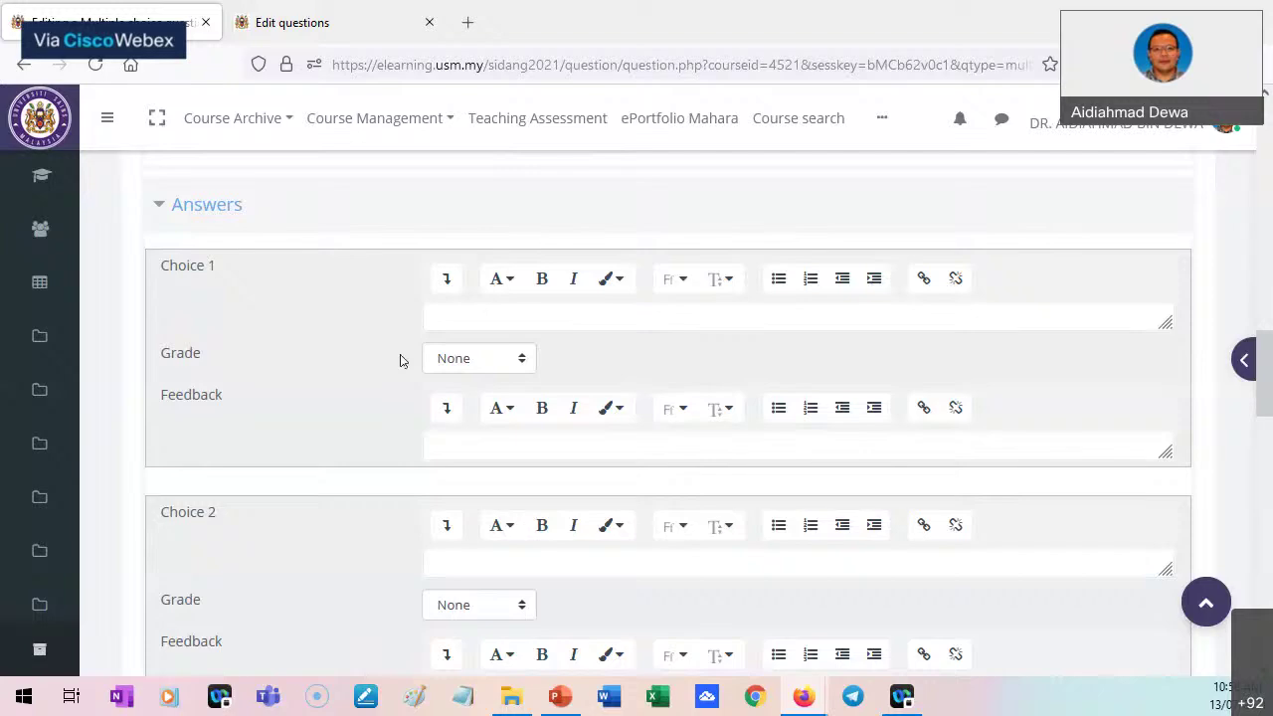
key(alt+Tab)
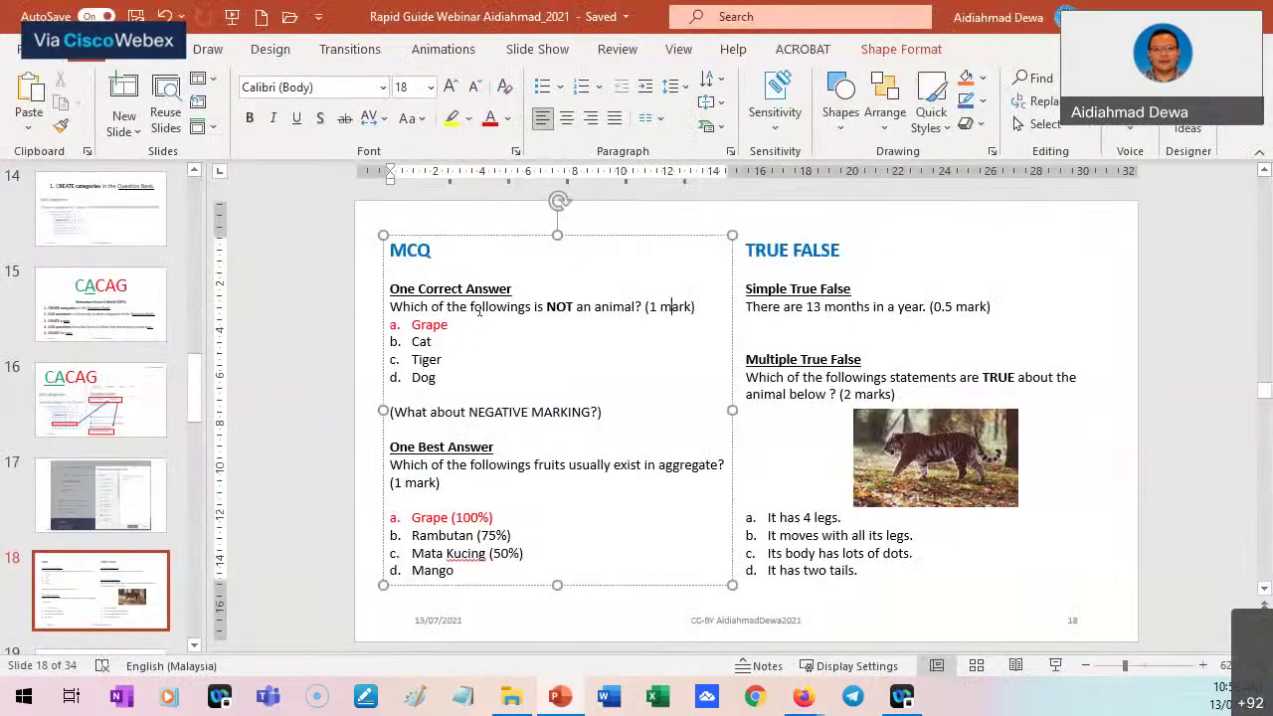
Step: Select and copy the word Grape from slide 18's MCQ answer list
drag(437, 378, 389, 329)
click(481, 359)
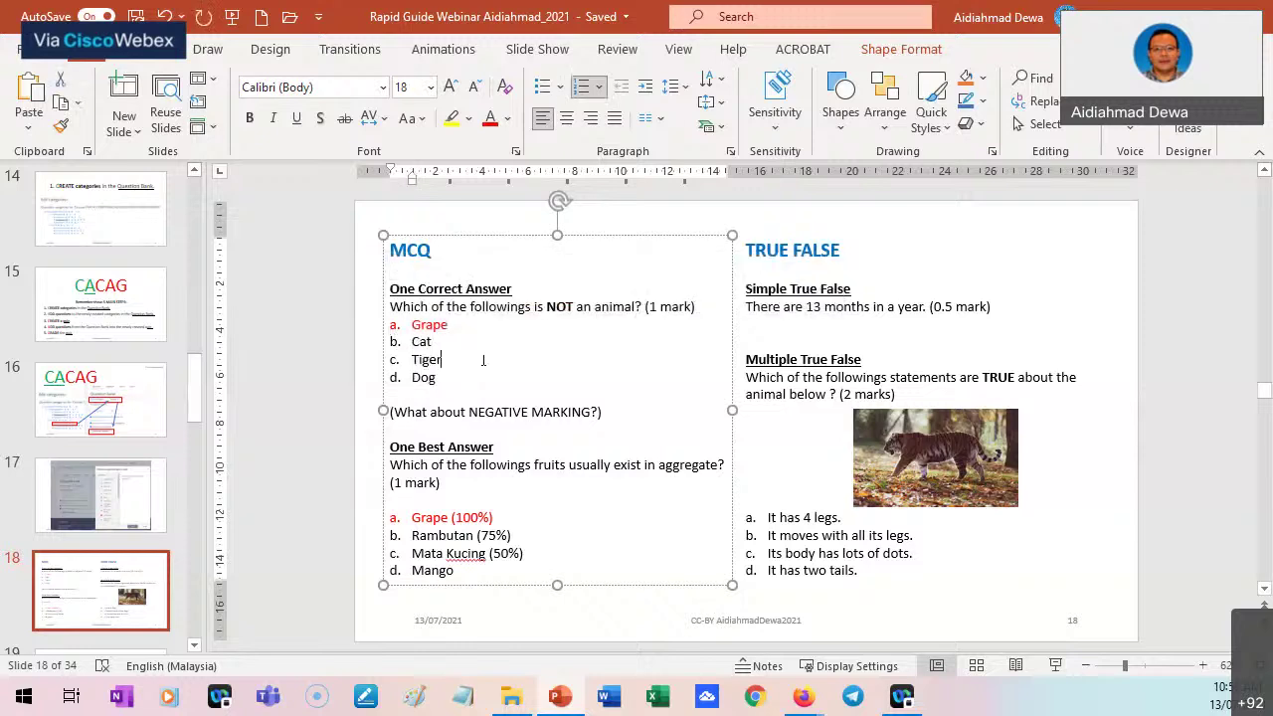
double_click(430, 324)
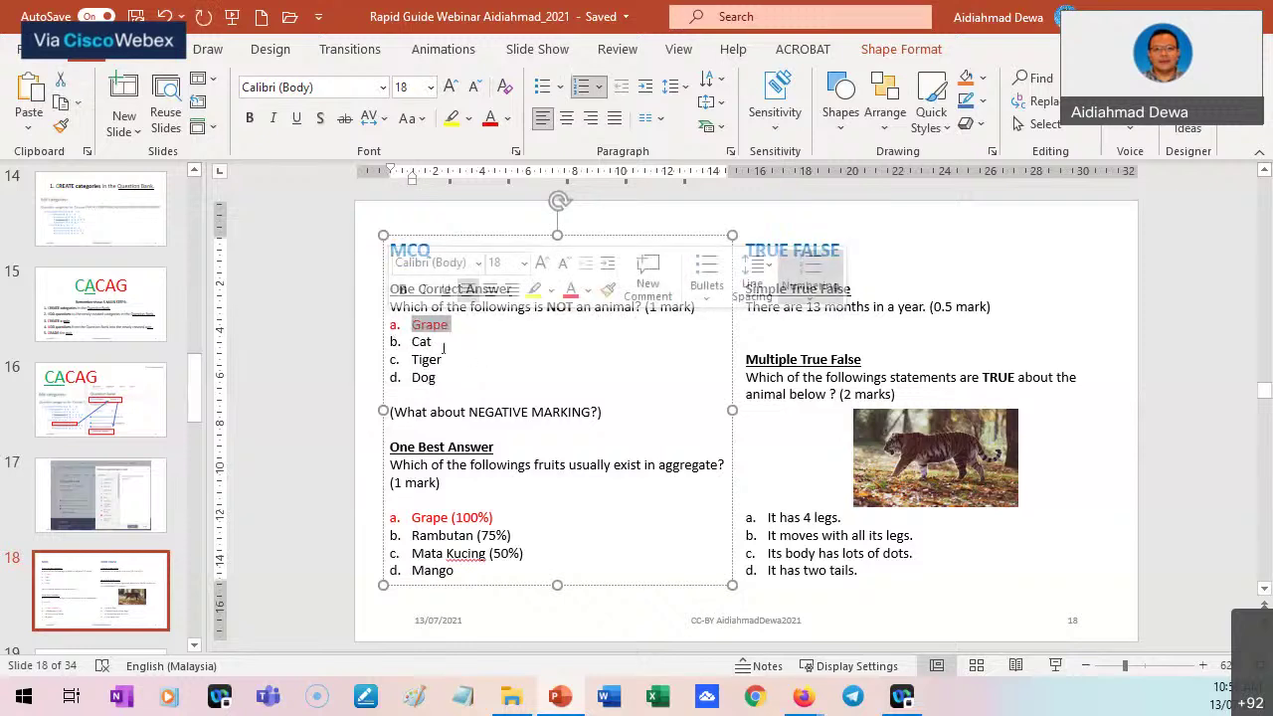
click(494, 358)
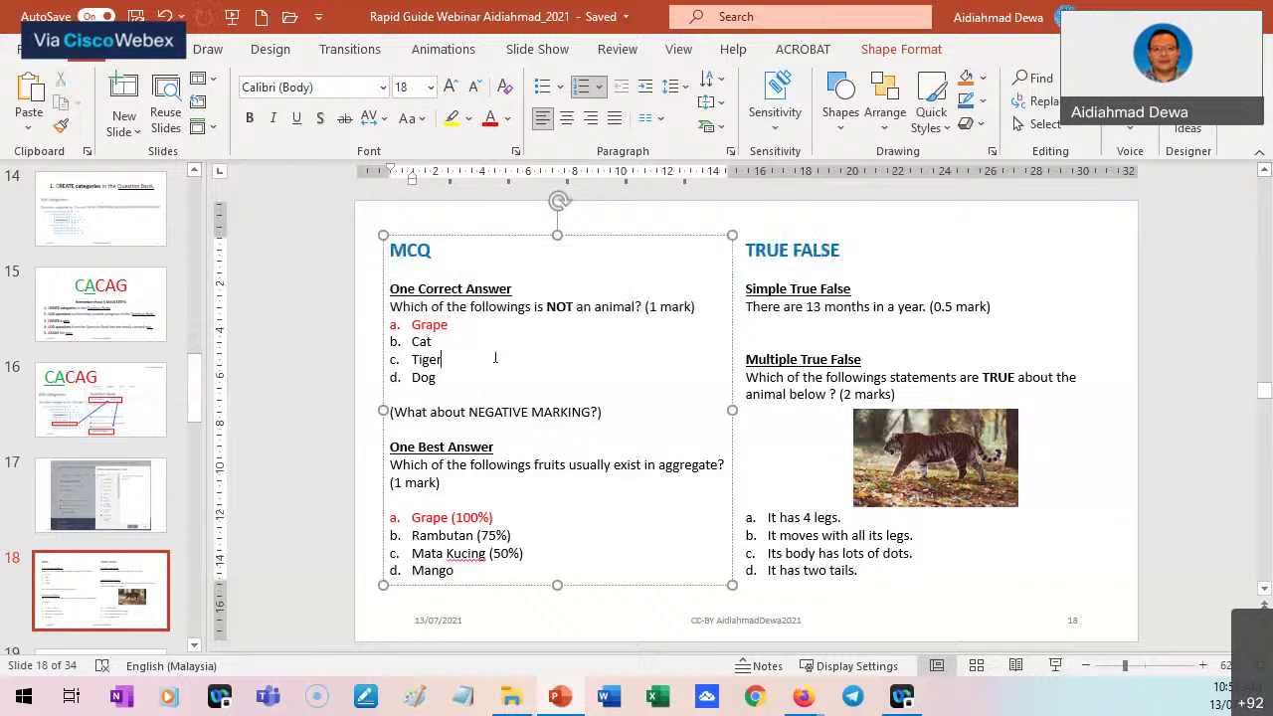
double_click(450, 325)
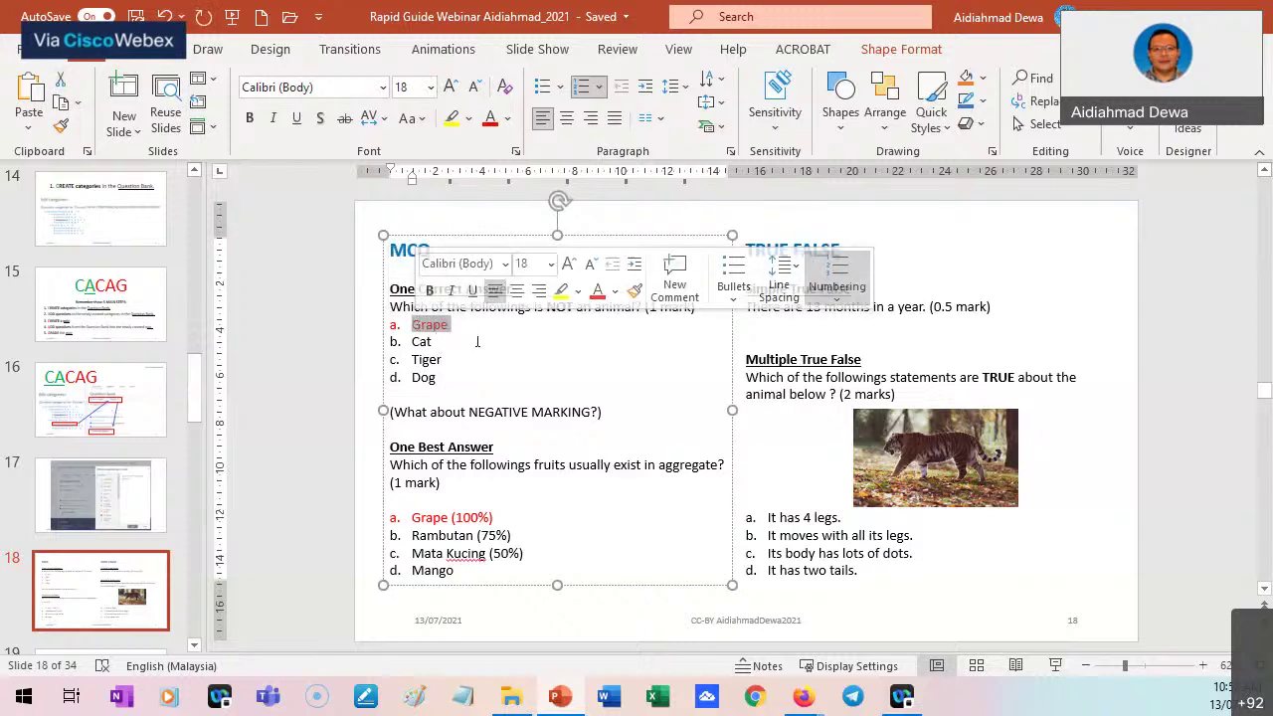
click(462, 325)
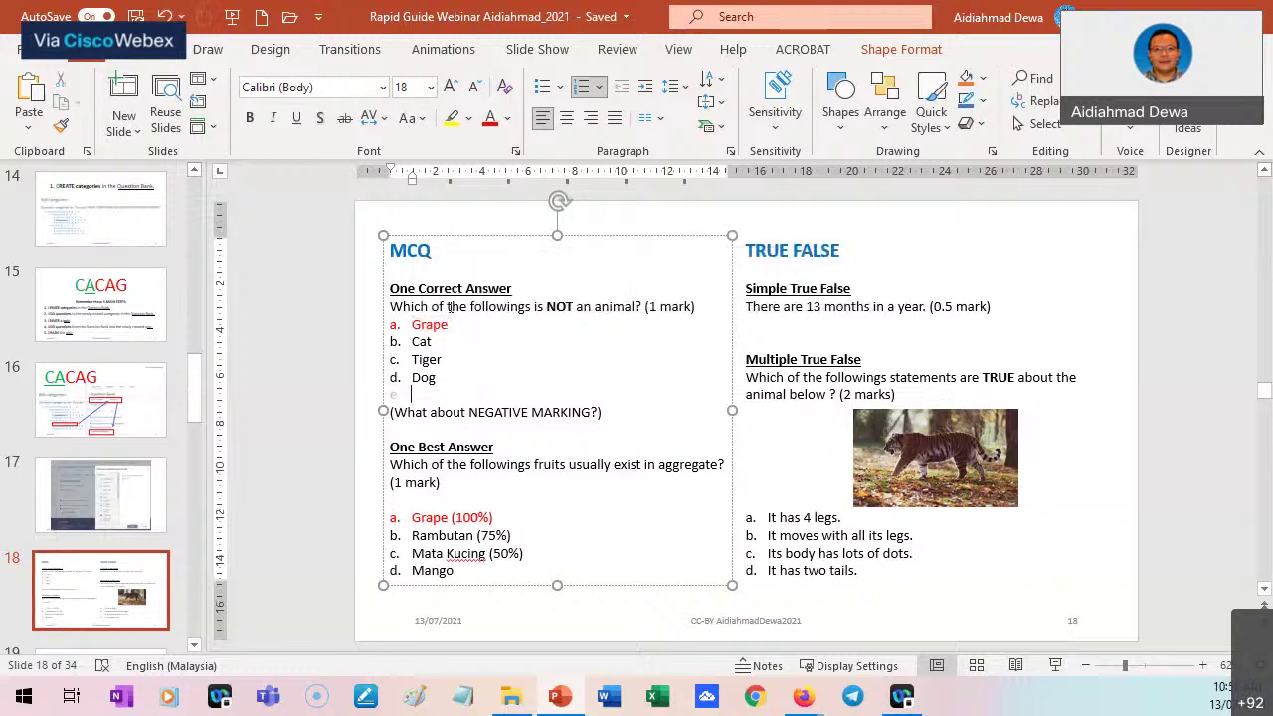
double_click(462, 325)
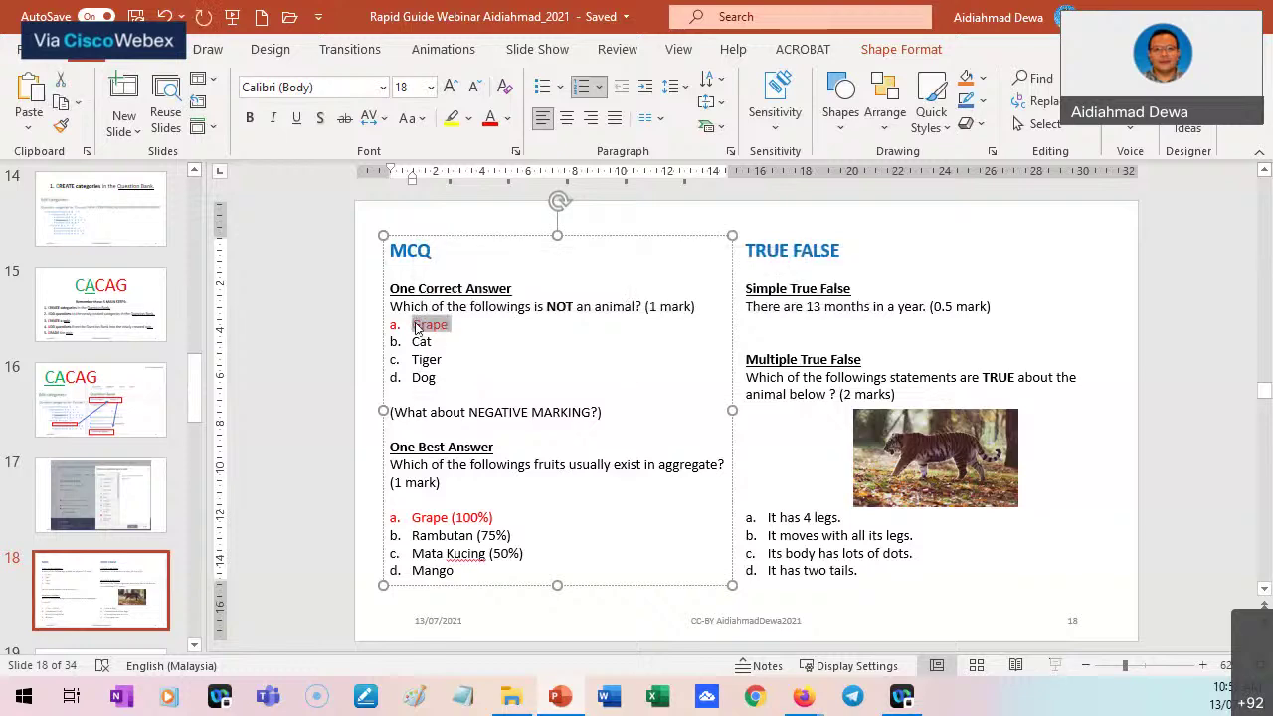
key(alt+Tab)
scroll(478, 361, down, 2)
Step: Paste the copied Grape into the Choice 1 field
click(482, 219)
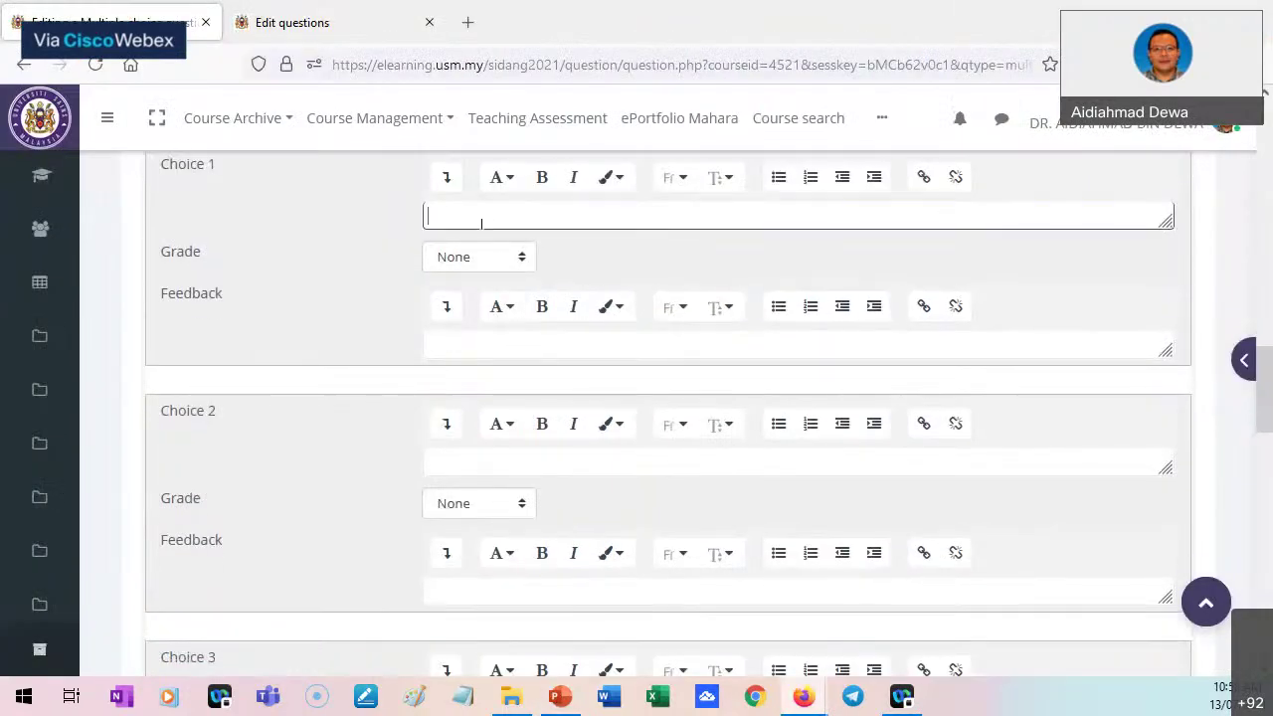
scroll(210, 328, up, 2)
scroll(222, 250, down, 2)
scroll(195, 410, down, 5)
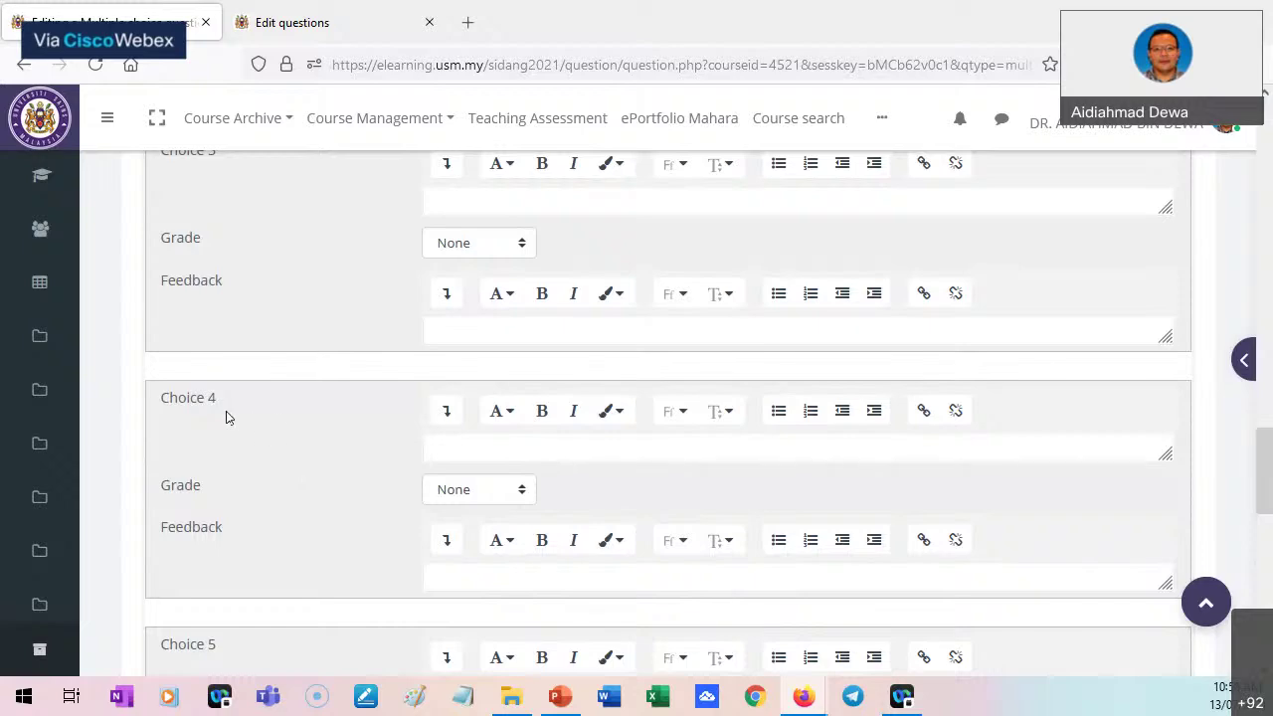
key(alt+Tab)
drag(437, 379, 390, 335)
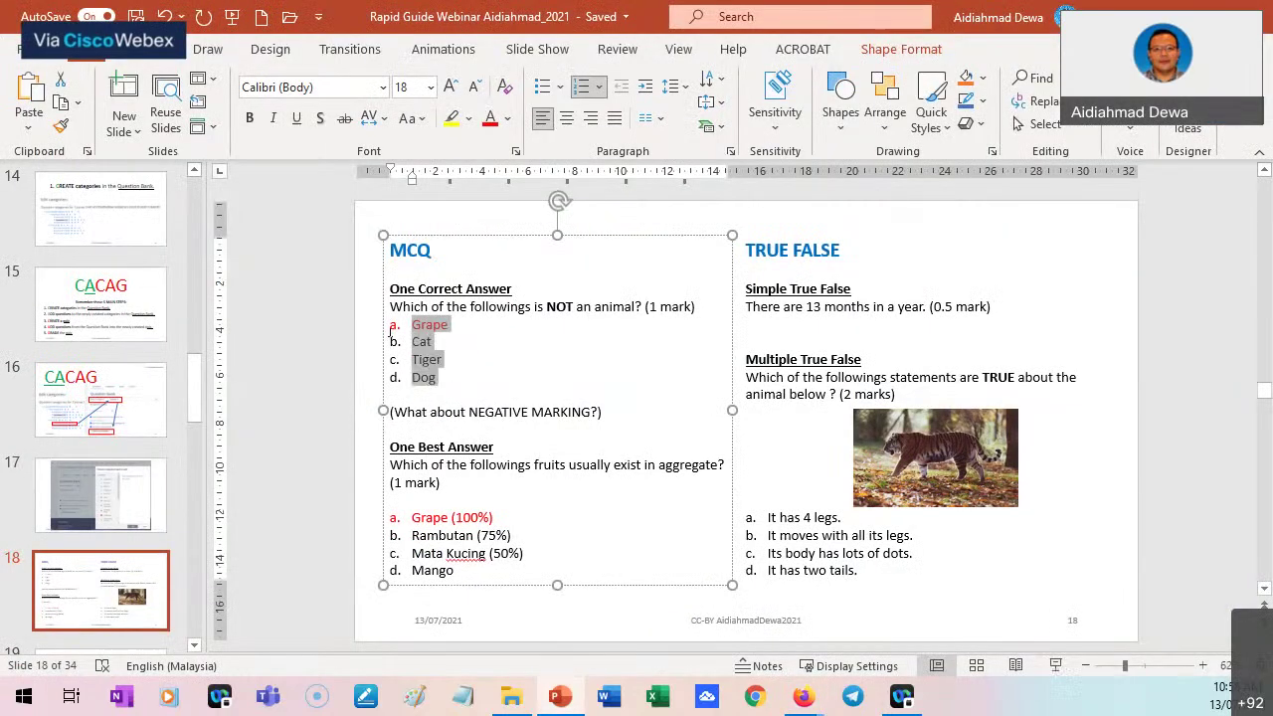
key(alt+Tab)
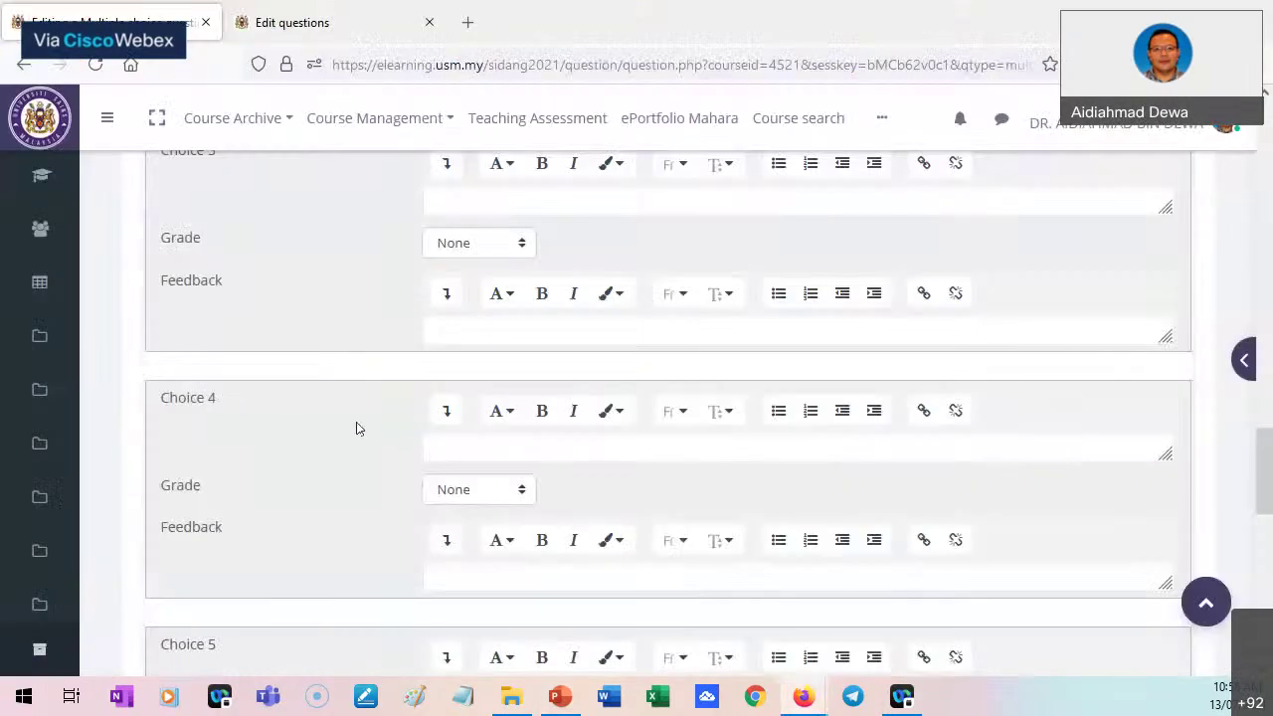
scroll(356, 428, up, 10)
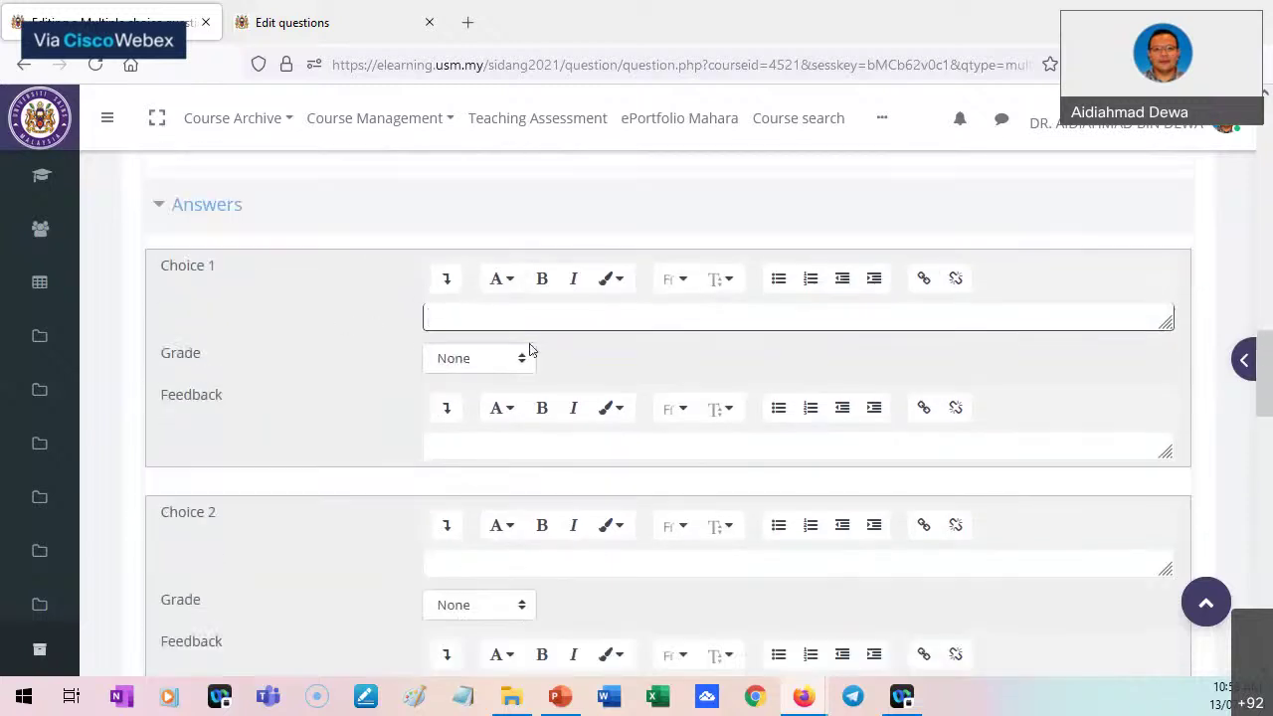
text(a.Grape)
Step: Delete the leading 'a.' so Choice 1 reads just Grape
key(alt+Tab)
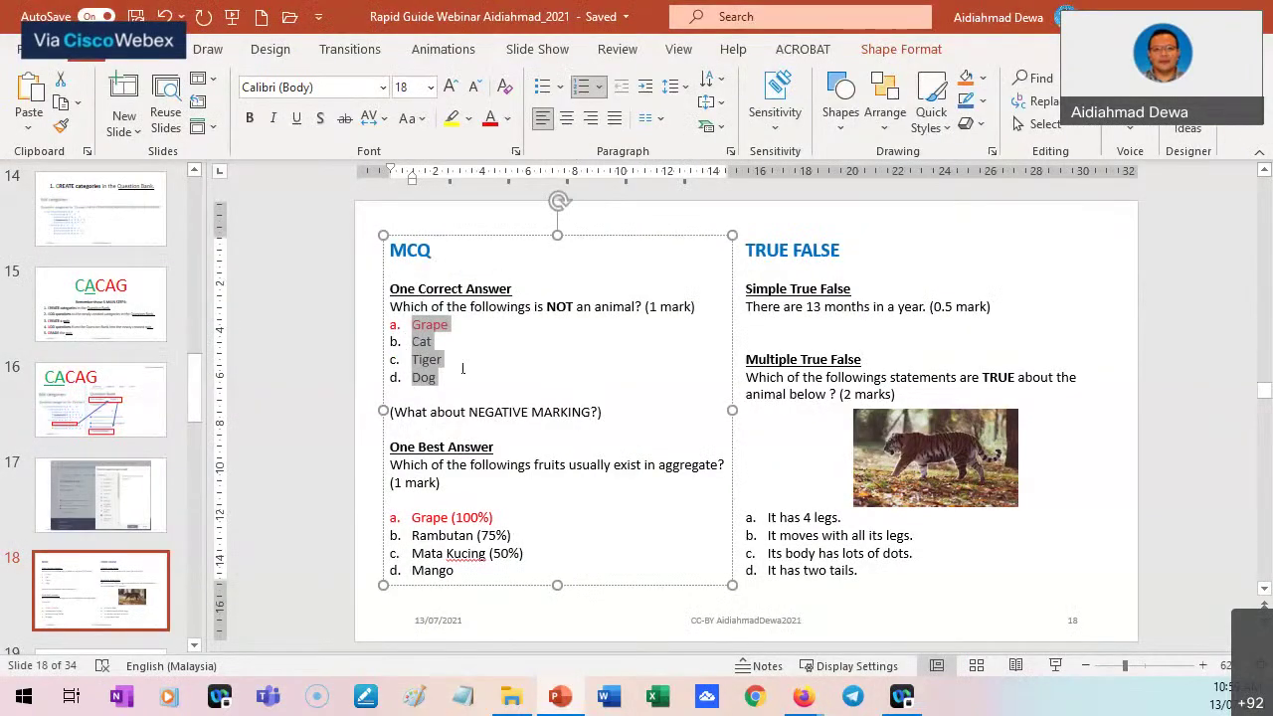
key(alt+Tab)
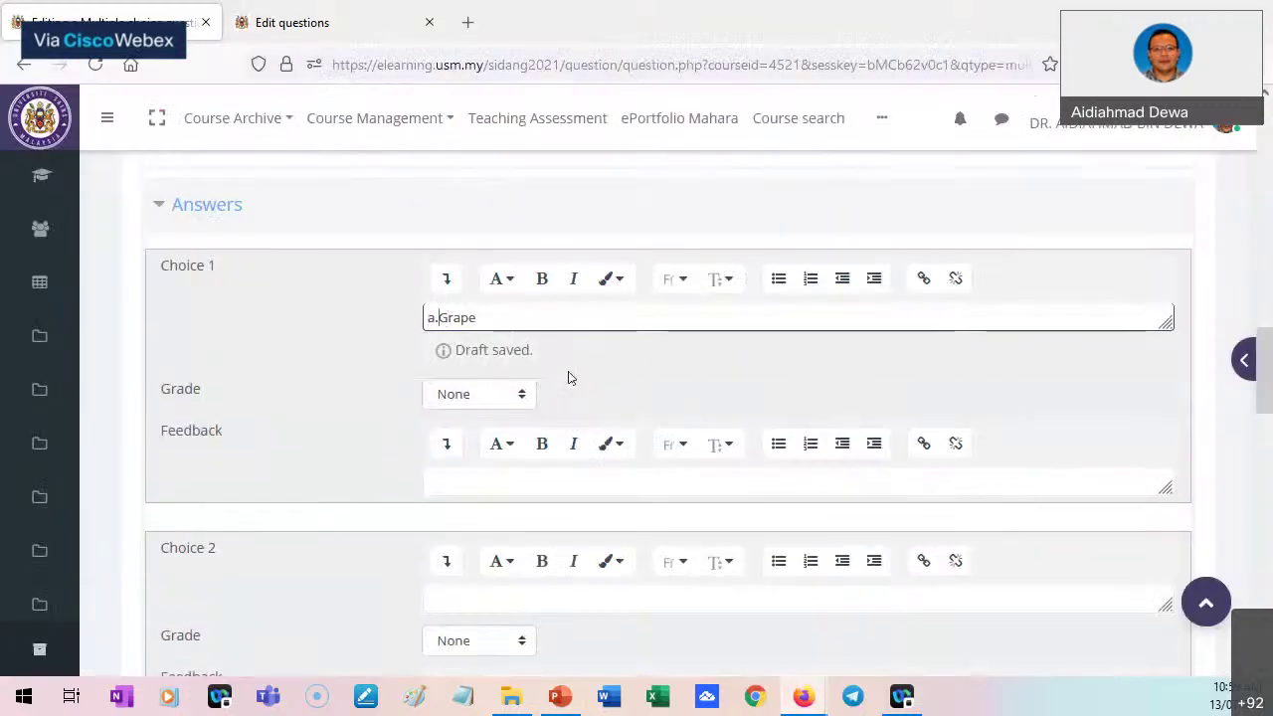
key(BackSpace)
key(BackSpace)
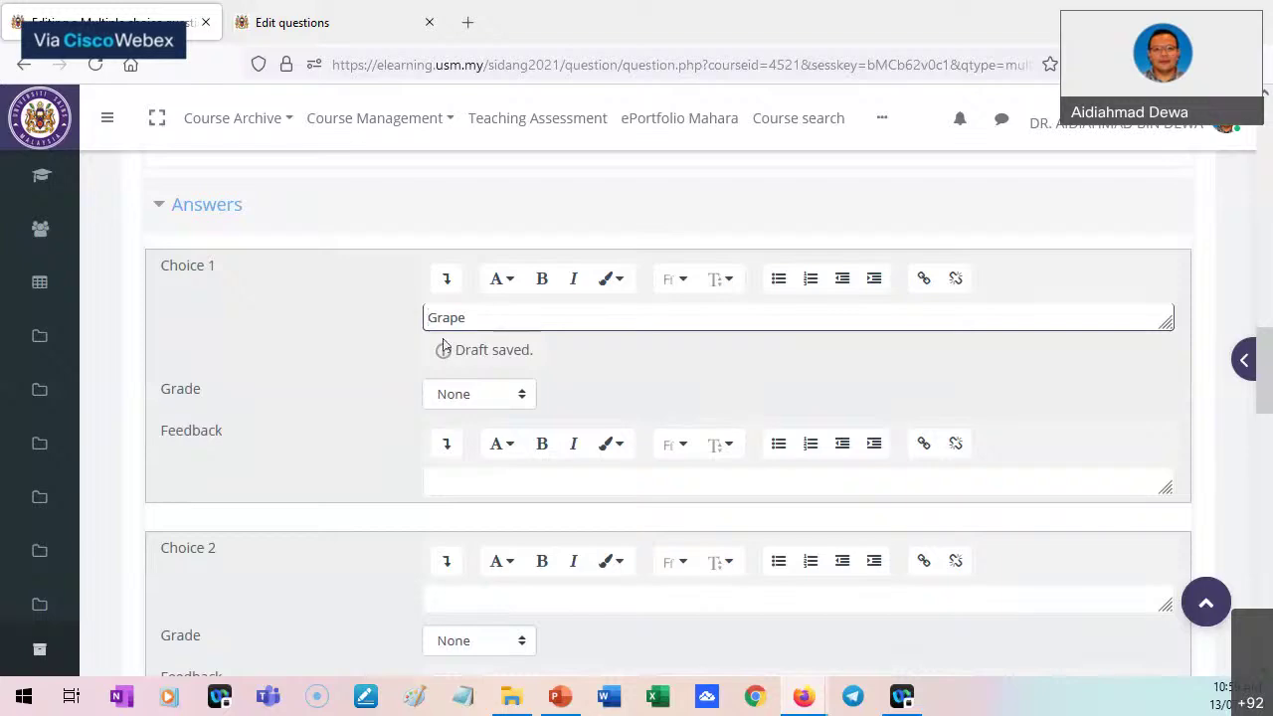
key(alt+Tab)
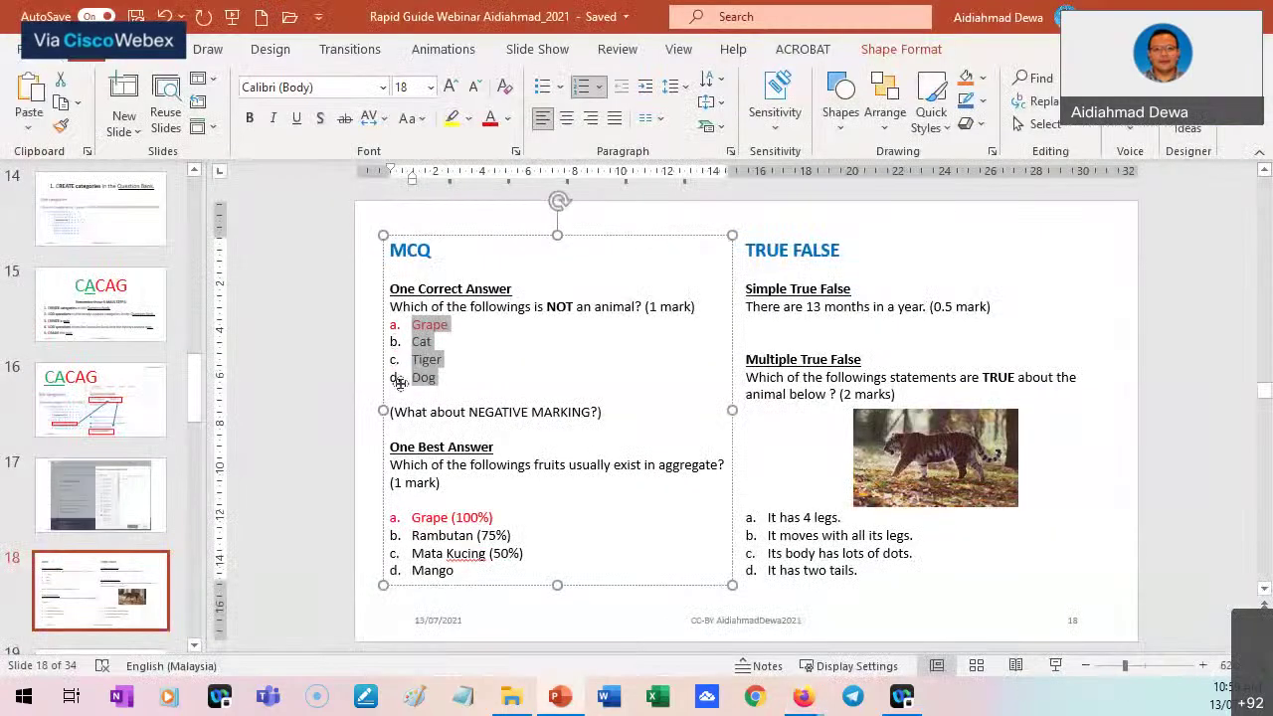
key(alt+Tab)
Step: Confirm choice numbering stays 'a., b., c.' and go back to slide 18
scroll(498, 368, up, 5)
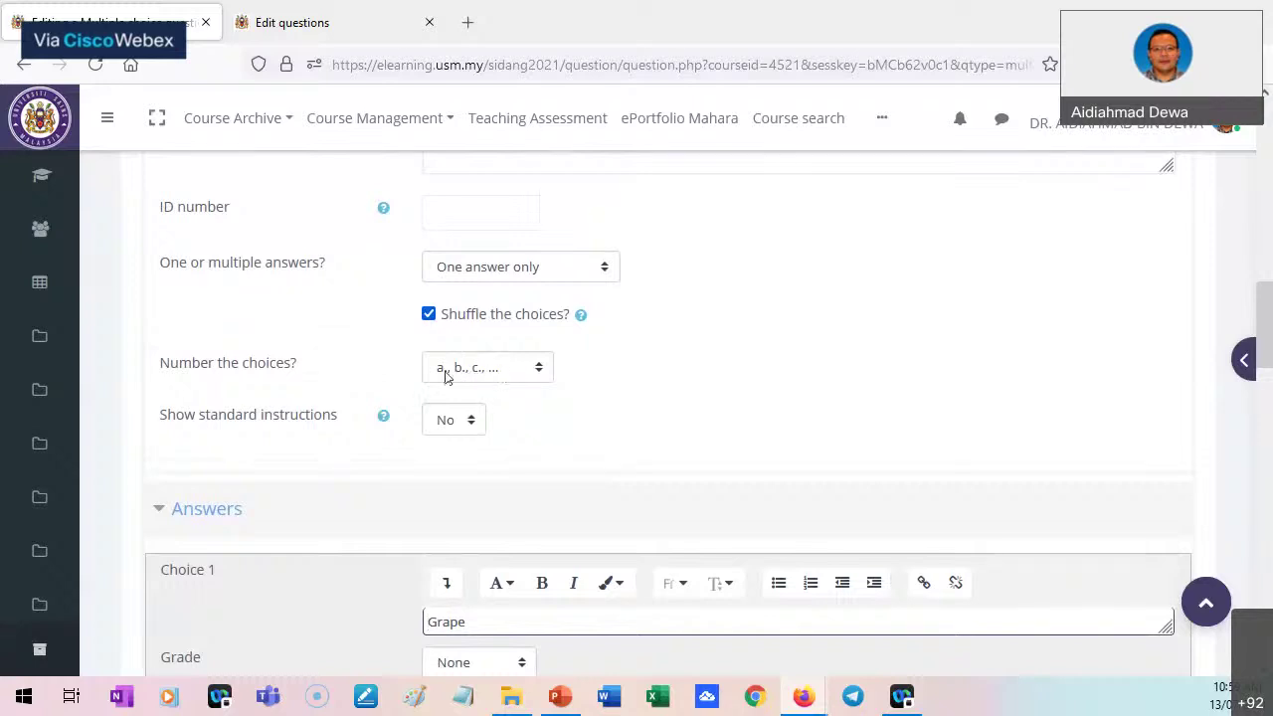
click(531, 374)
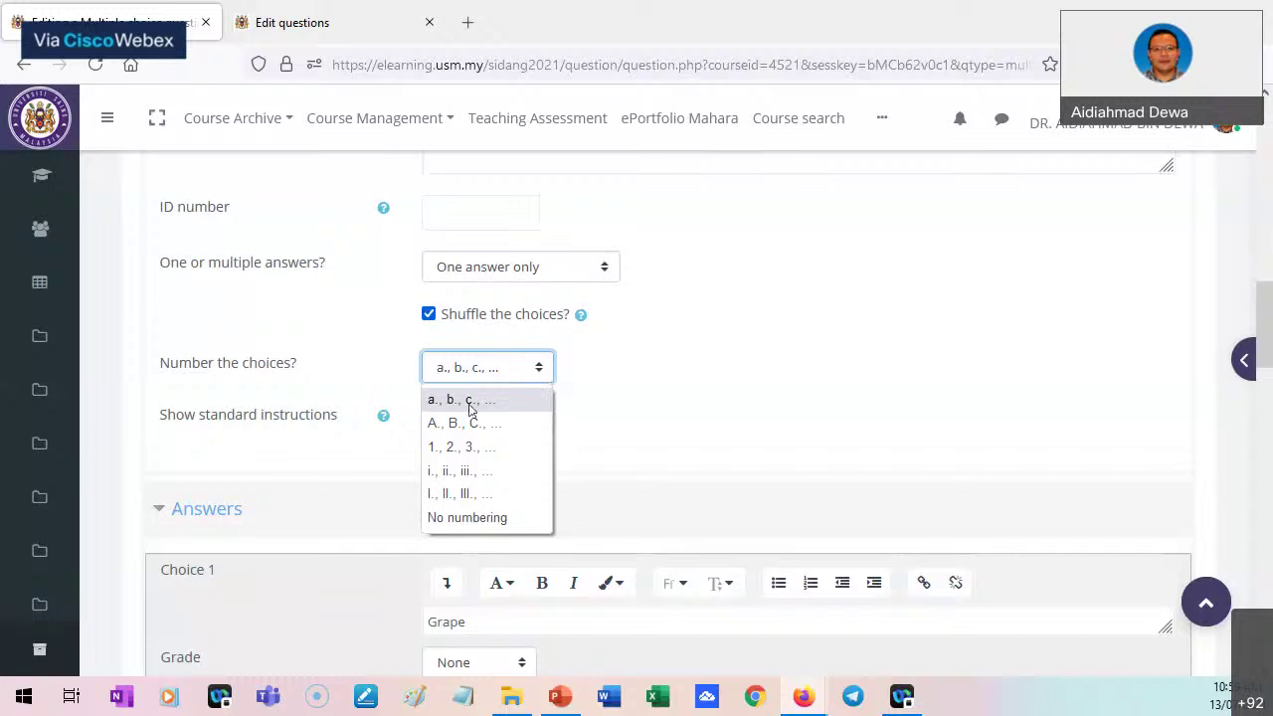
click(548, 375)
scroll(516, 401, down, 1)
scroll(515, 401, down, 3)
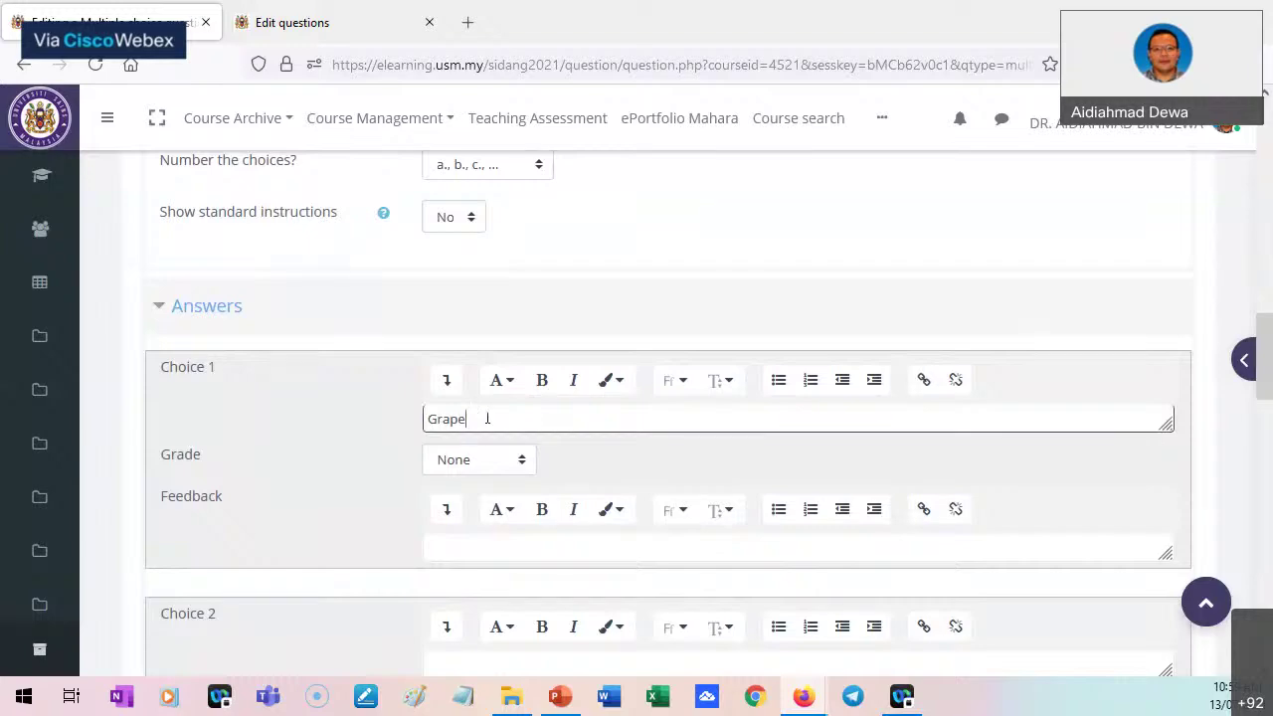
key(alt+Tab)
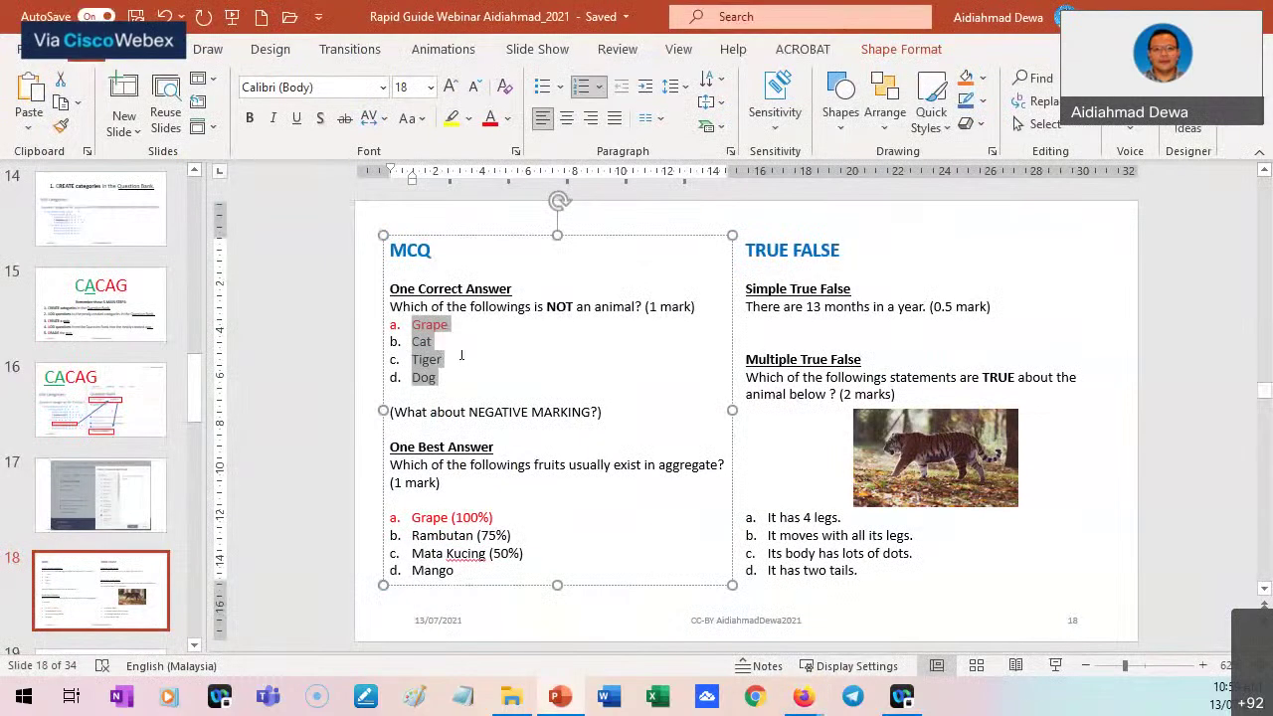
click(449, 339)
Step: Copy Cat from the slide into Choice 2, removing the 'a.' prefix
double_click(446, 341)
key(ctrl+c)
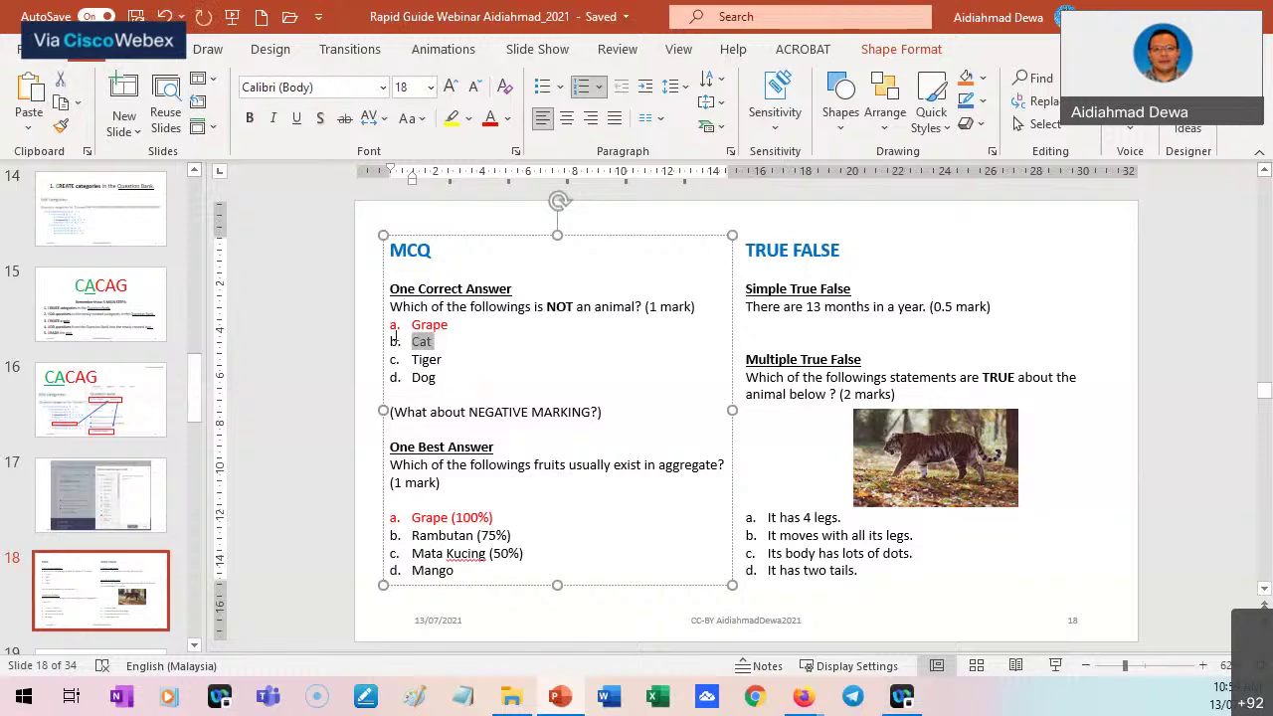
key(alt+Tab)
scroll(477, 412, down, 1)
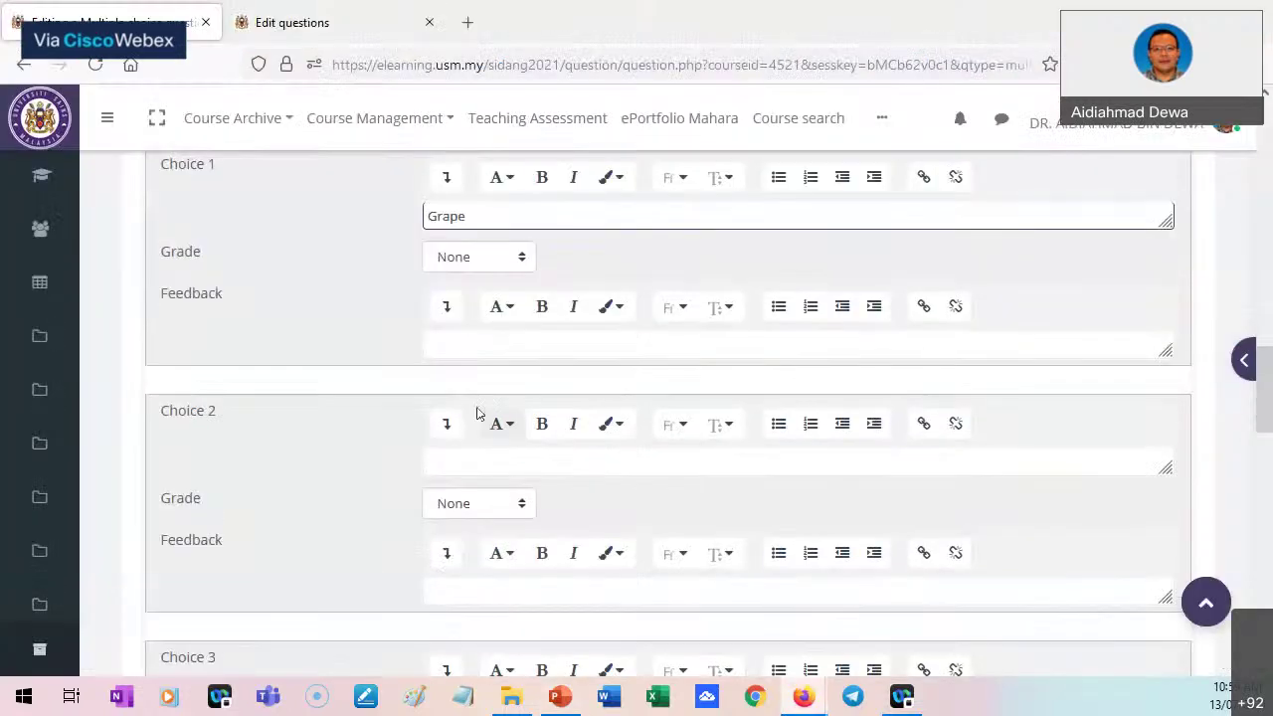
click(476, 458)
key(ctrl+v)
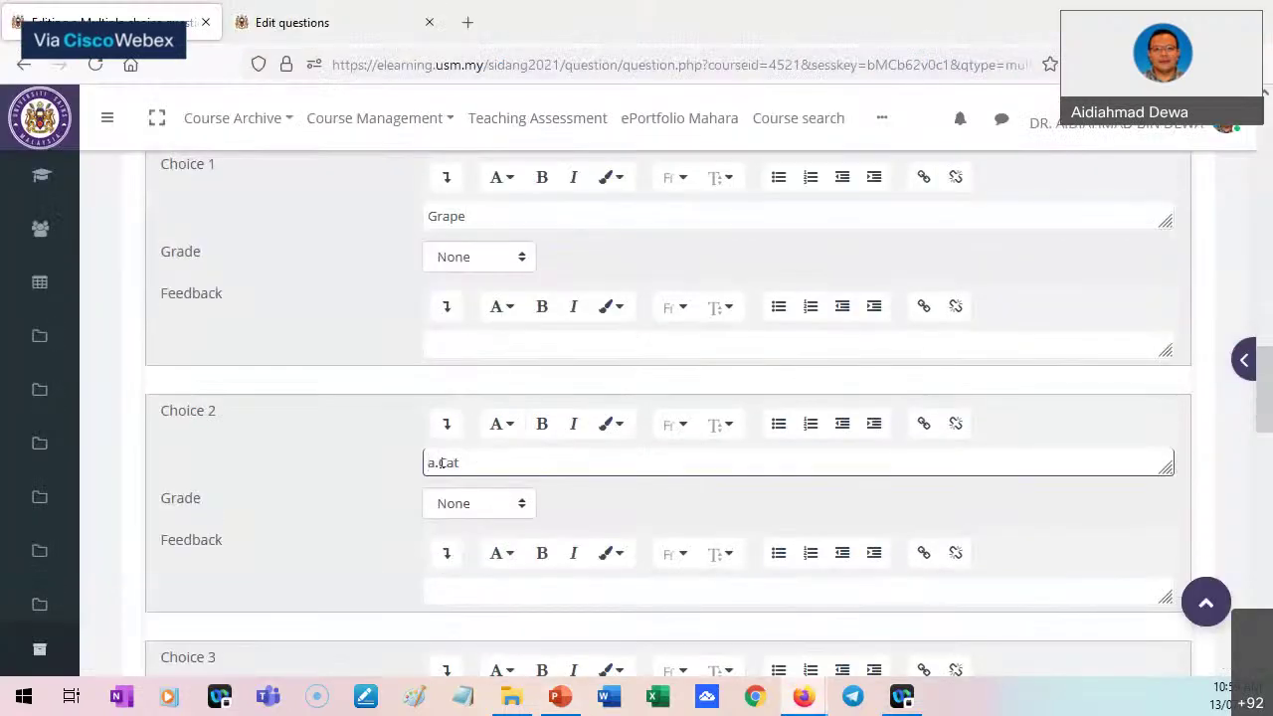
key(Home)
key(Delete)
key(Delete)
scroll(489, 491, down, 2)
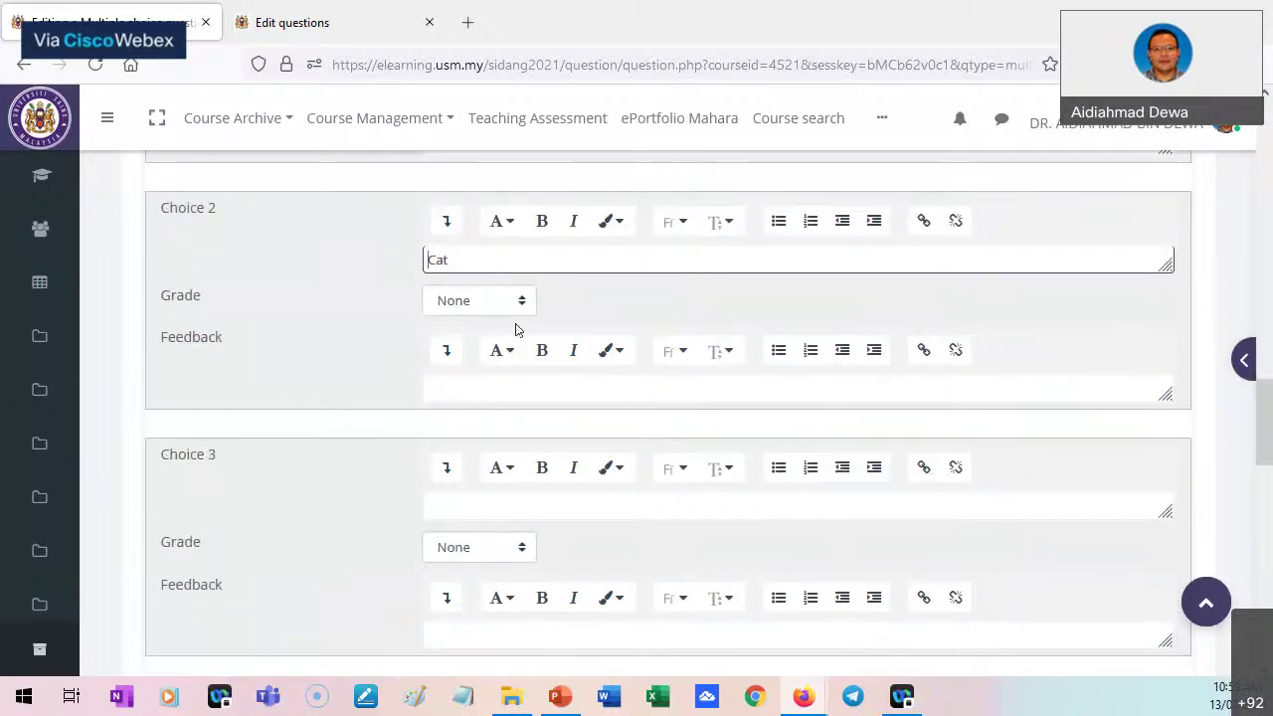
Step: Copy Tiger from the slide into Choice 3, removing the 'a.' prefix
key(alt+Tab)
drag(442, 360, 414, 362)
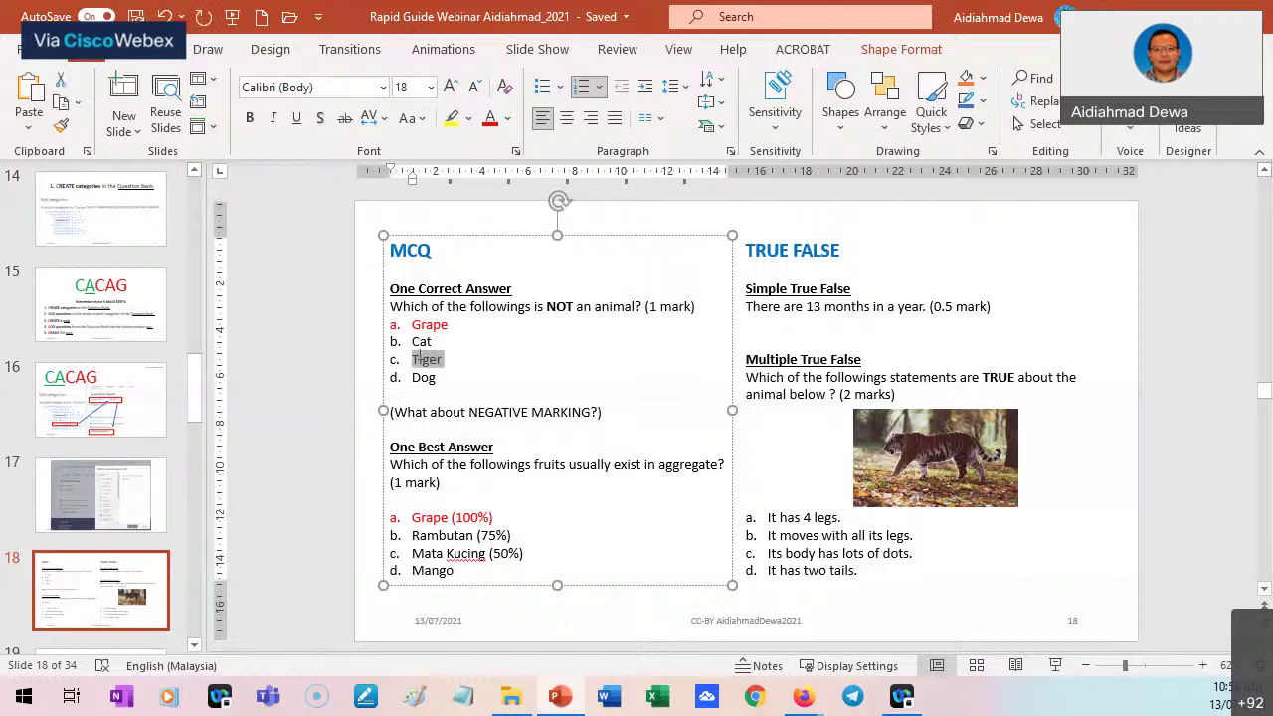
key(ctrl+c)
key(alt+Tab)
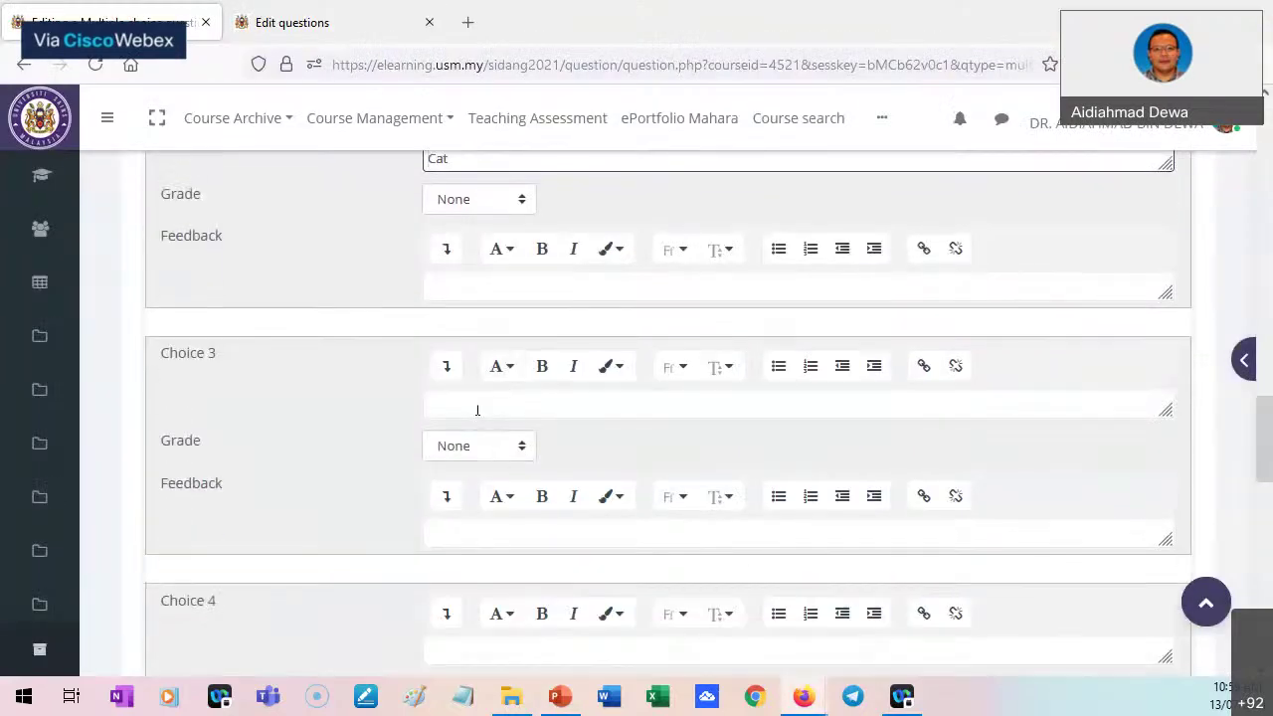
click(463, 405)
key(ctrl+v)
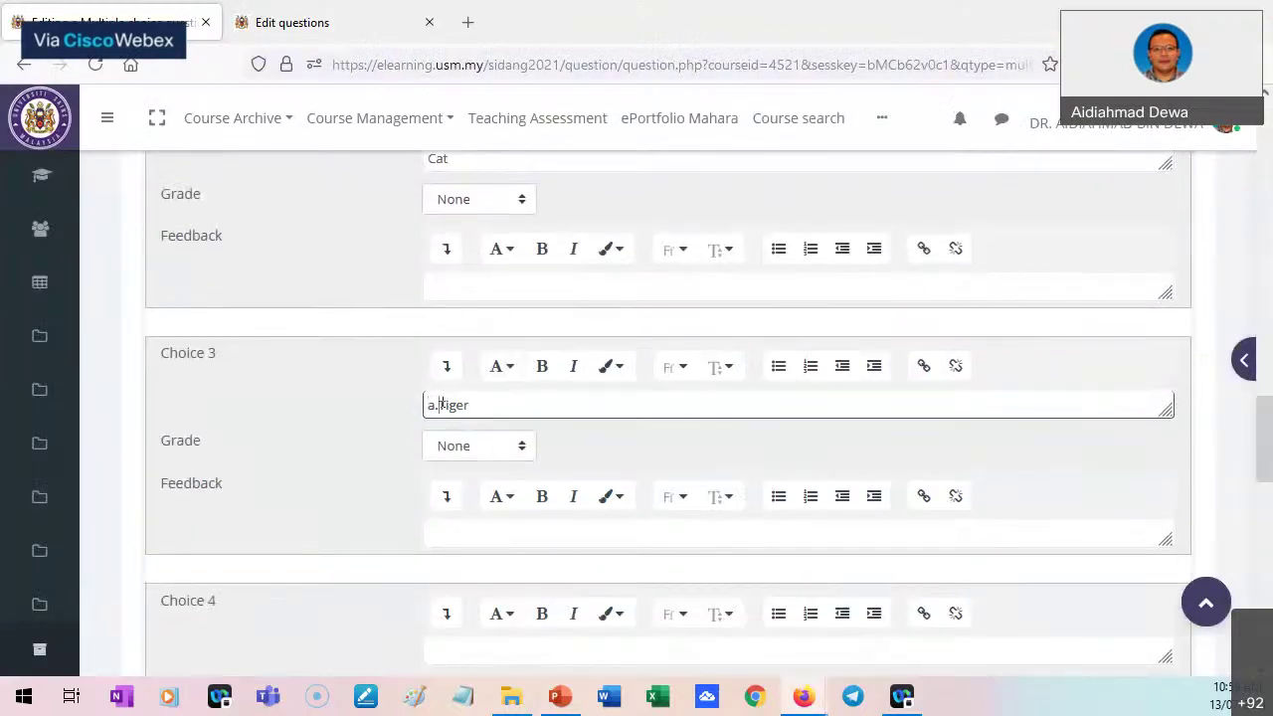
click(442, 404)
key(BackSpace)
key(BackSpace)
scroll(492, 440, down, 1)
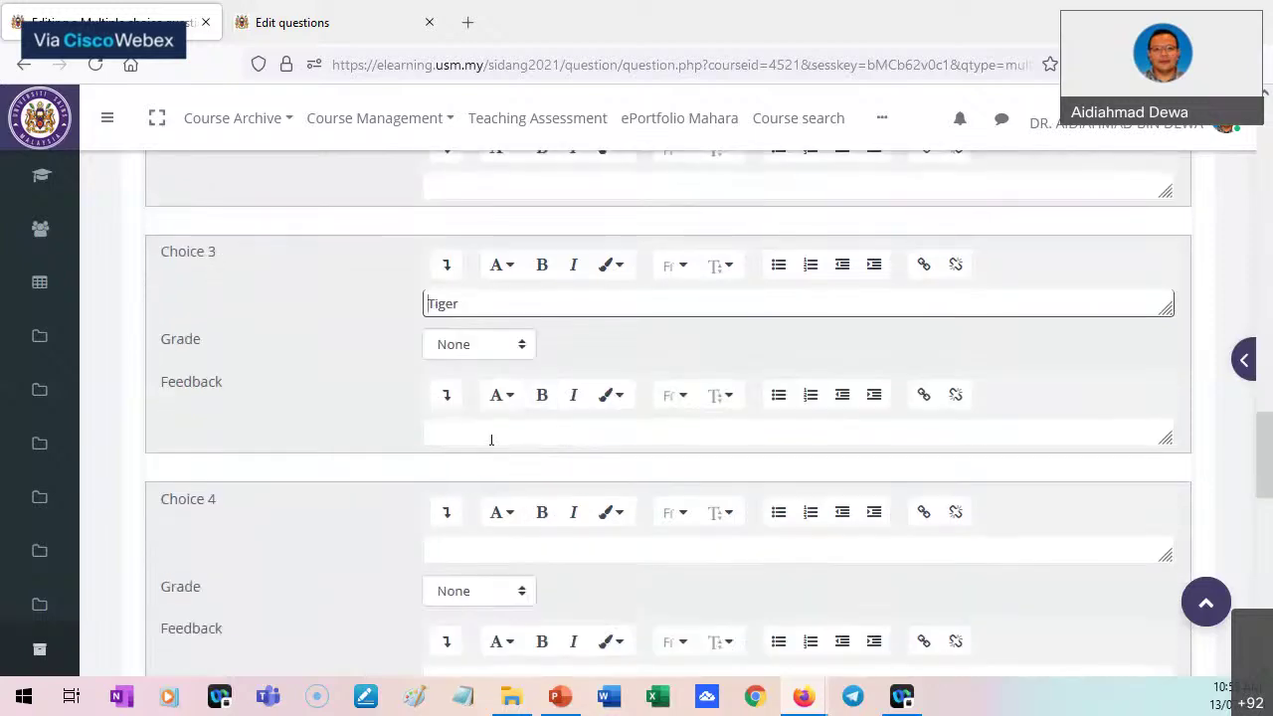
Step: Copy Dog from the slide into Choice 4, removing the 'a.' prefix
key(alt+Tab)
scroll(484, 371, up, 1)
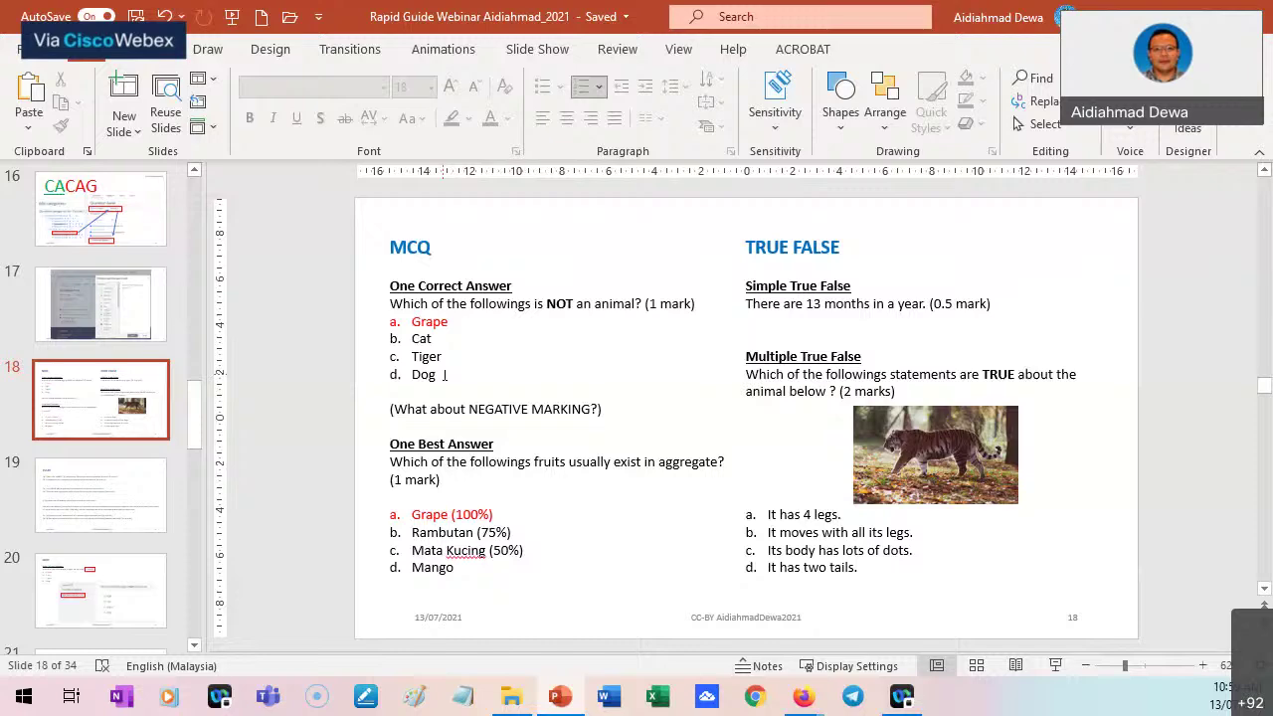
click(440, 376)
drag(440, 376, 413, 376)
key(ctrl+c)
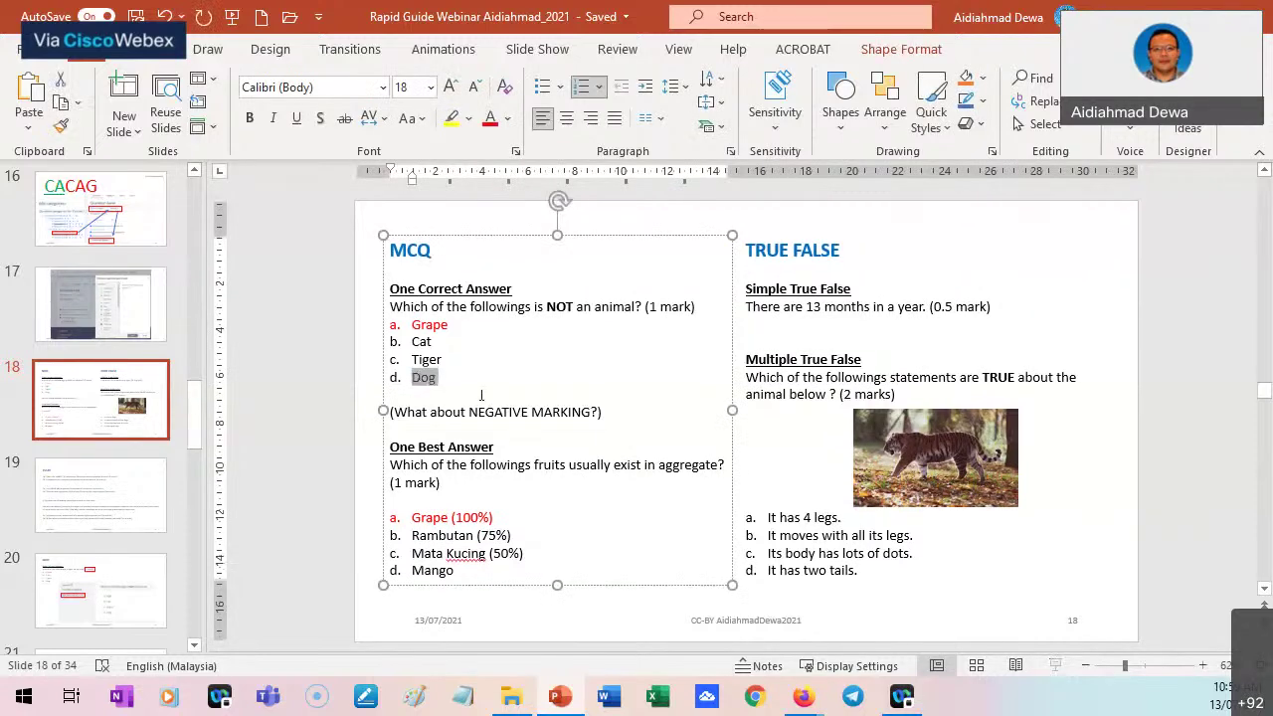
key(alt+Tab)
click(488, 452)
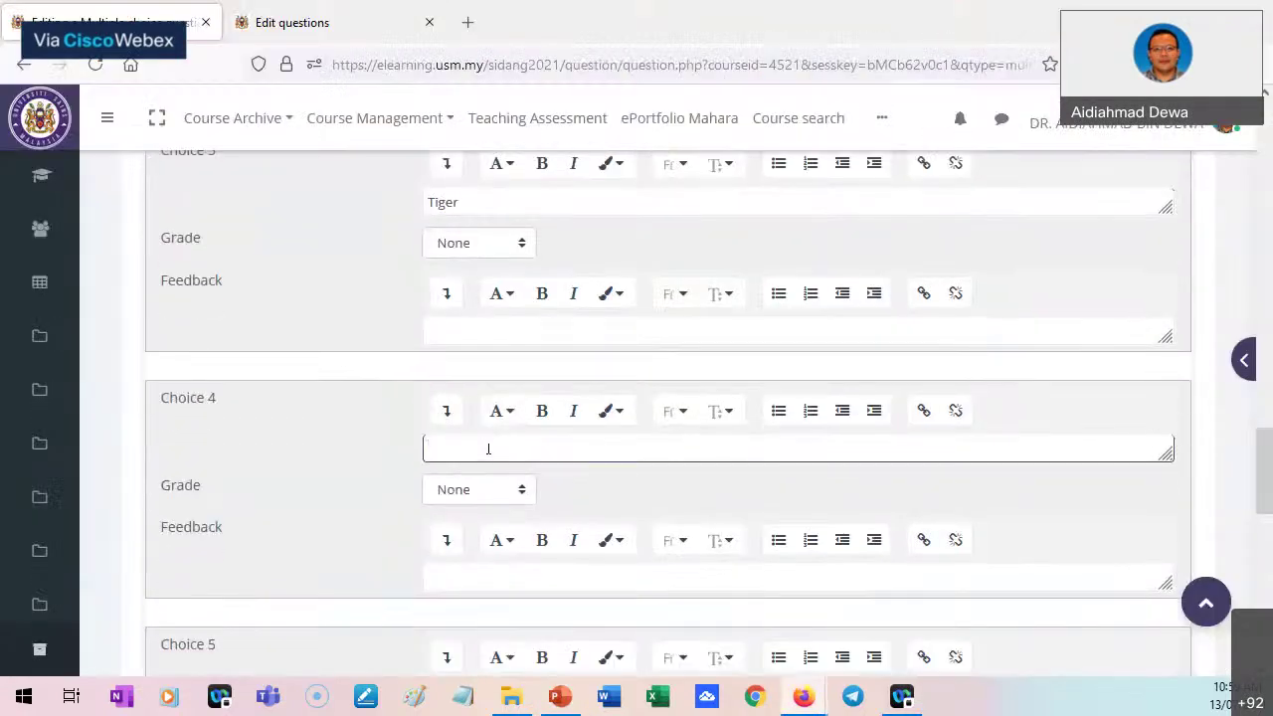
key(ctrl+v)
key(Home)
key(Delete)
key(Delete)
click(595, 482)
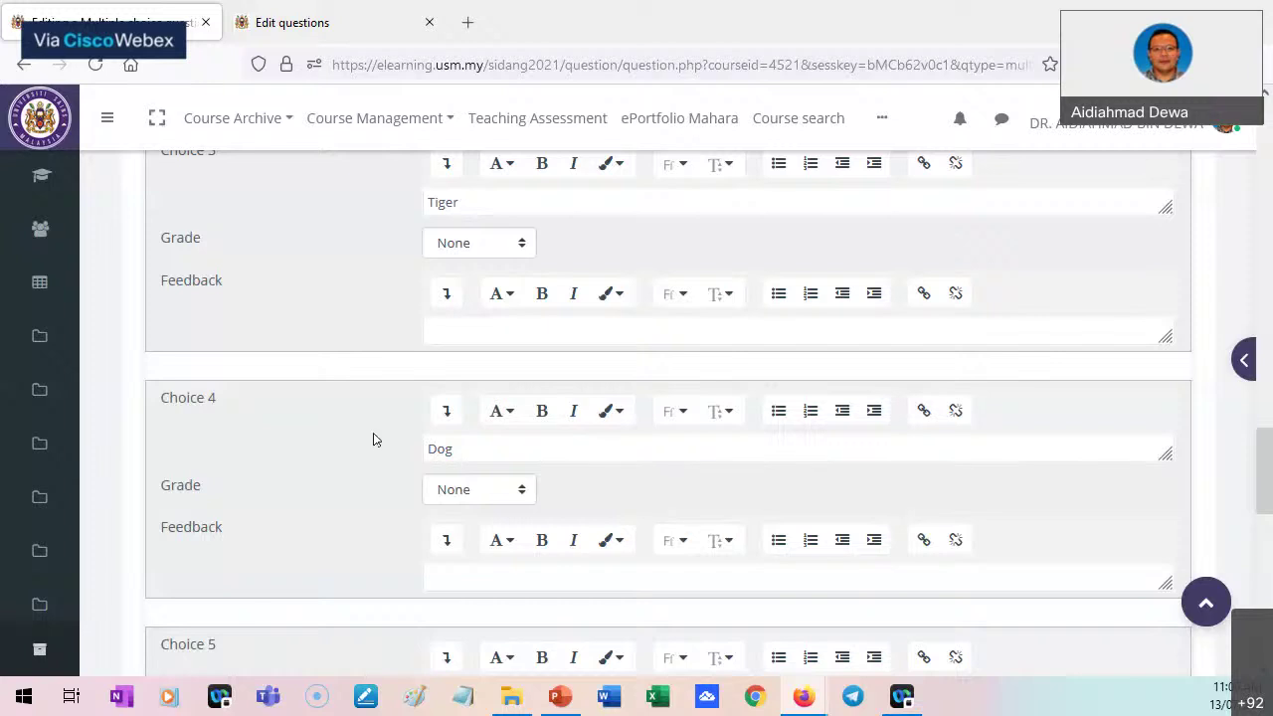
scroll(375, 438, up, 2)
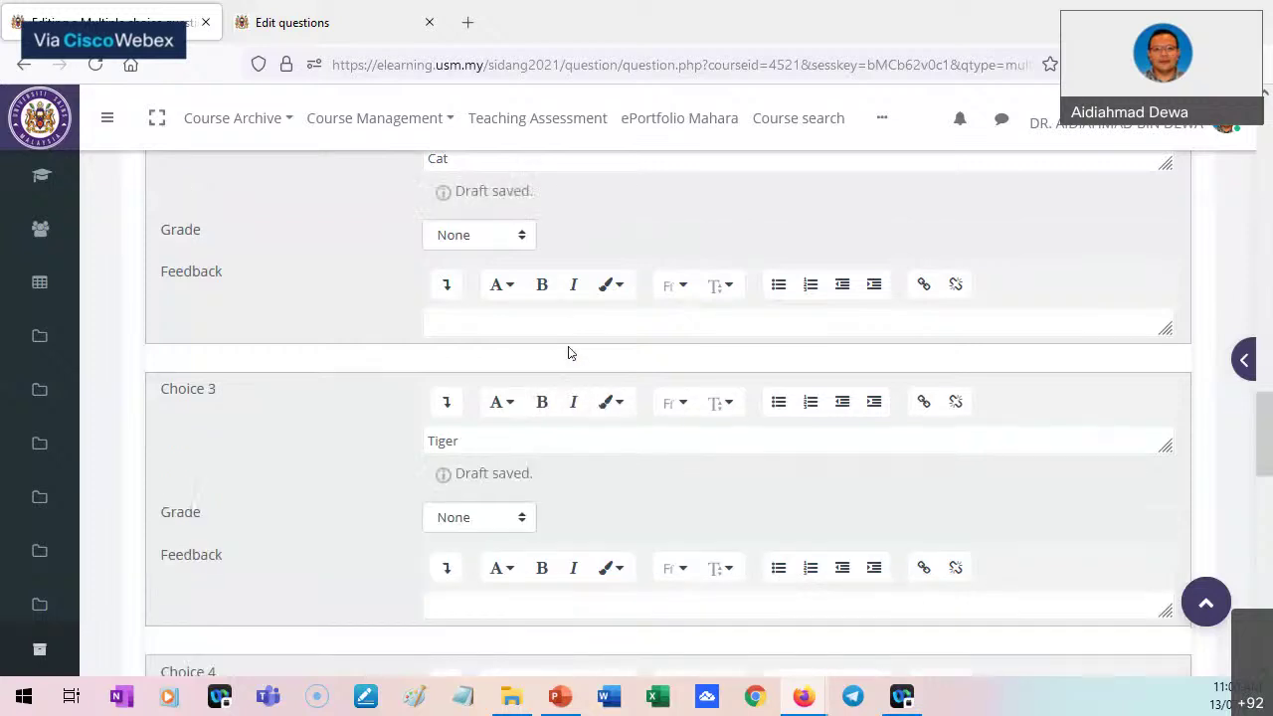
scroll(633, 373, up, 1)
scroll(626, 386, up, 1)
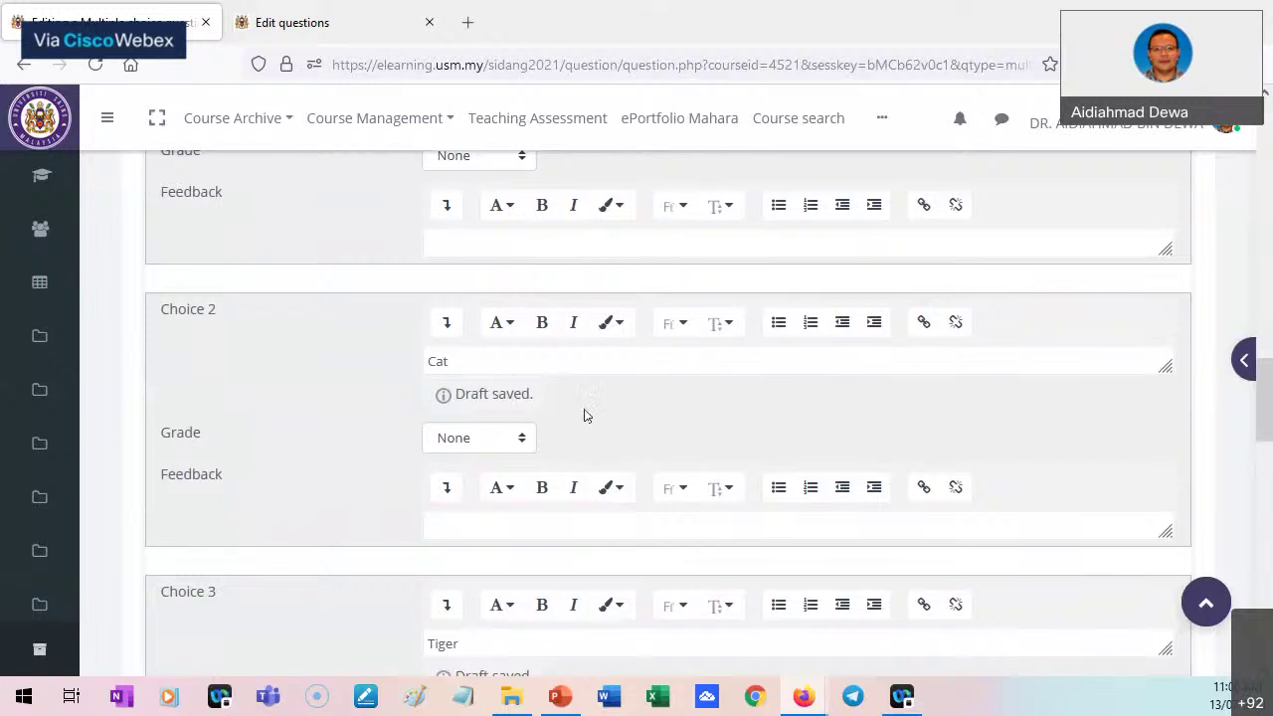
scroll(585, 413, up, 1)
scroll(577, 406, up, 2)
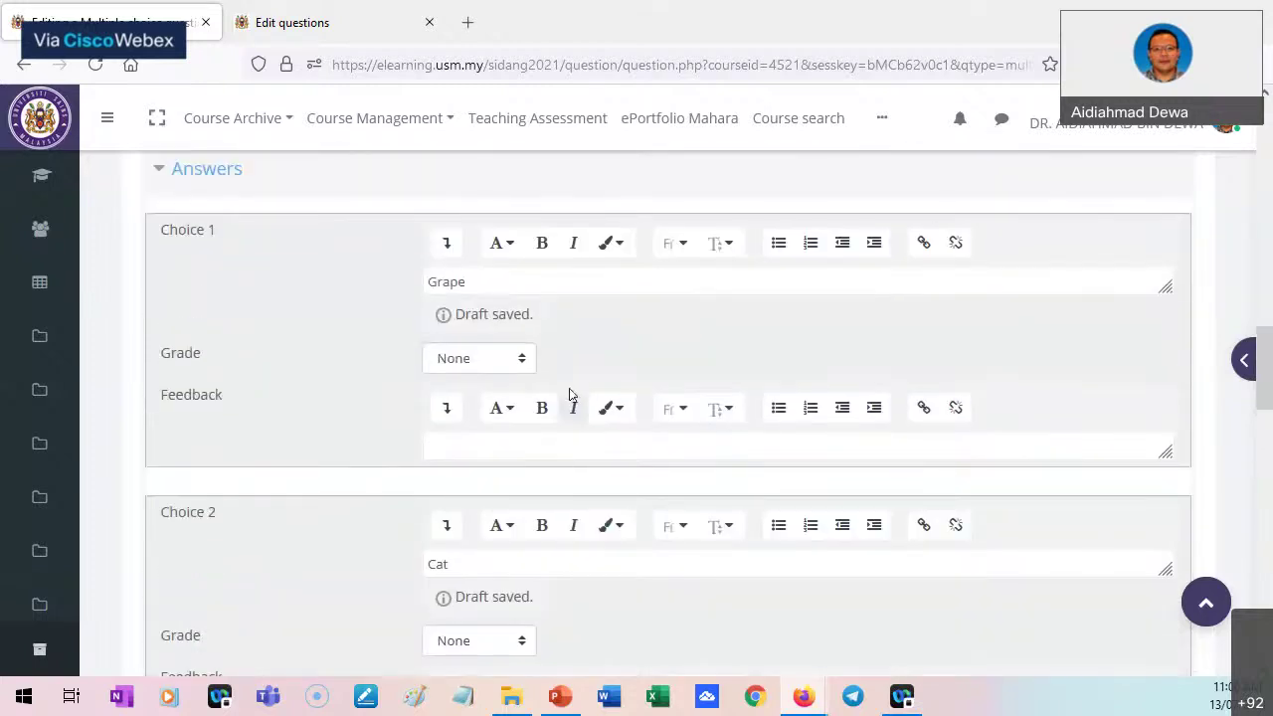
scroll(521, 409, down, 1)
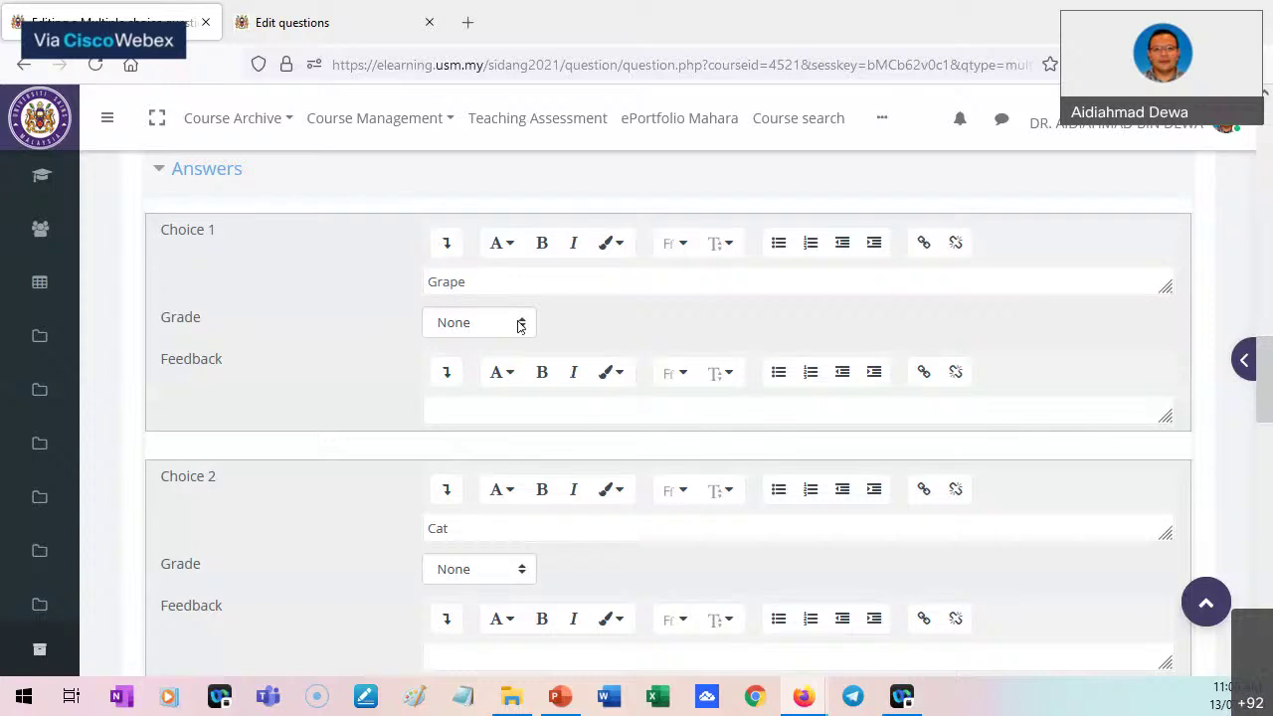
scroll(338, 326, up, 1)
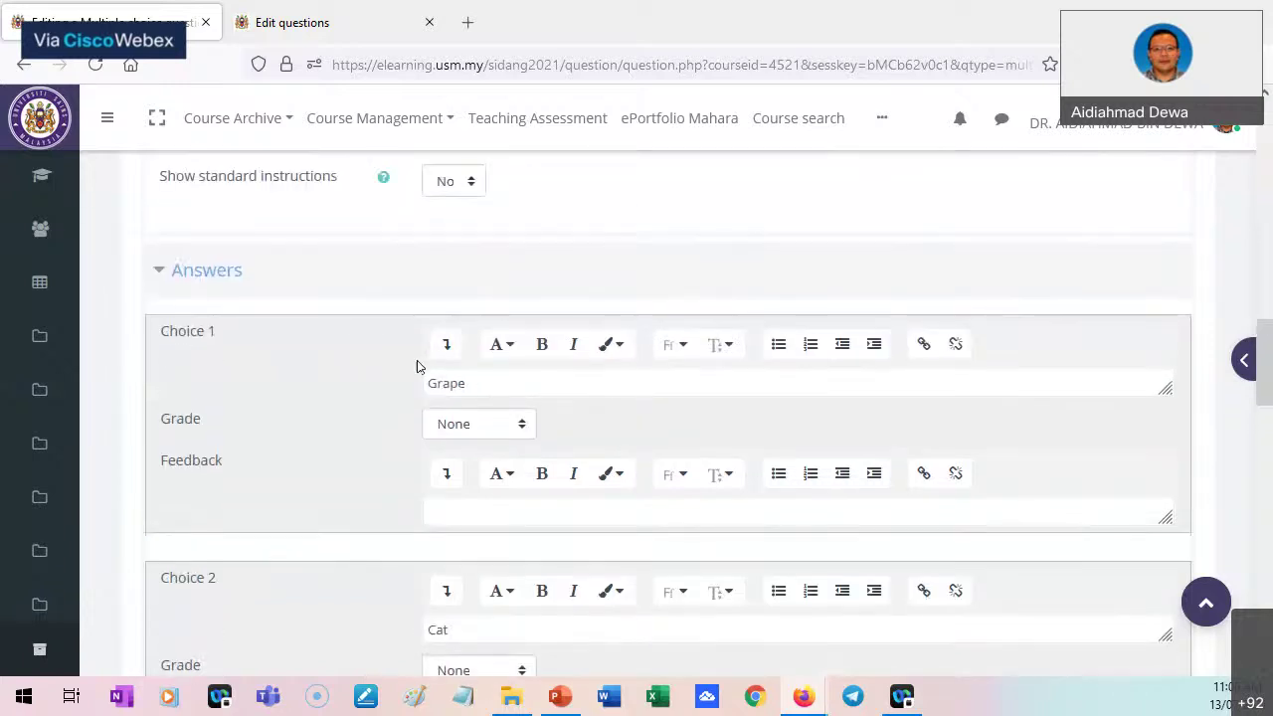
scroll(468, 366, up, 2)
scroll(467, 366, up, 5)
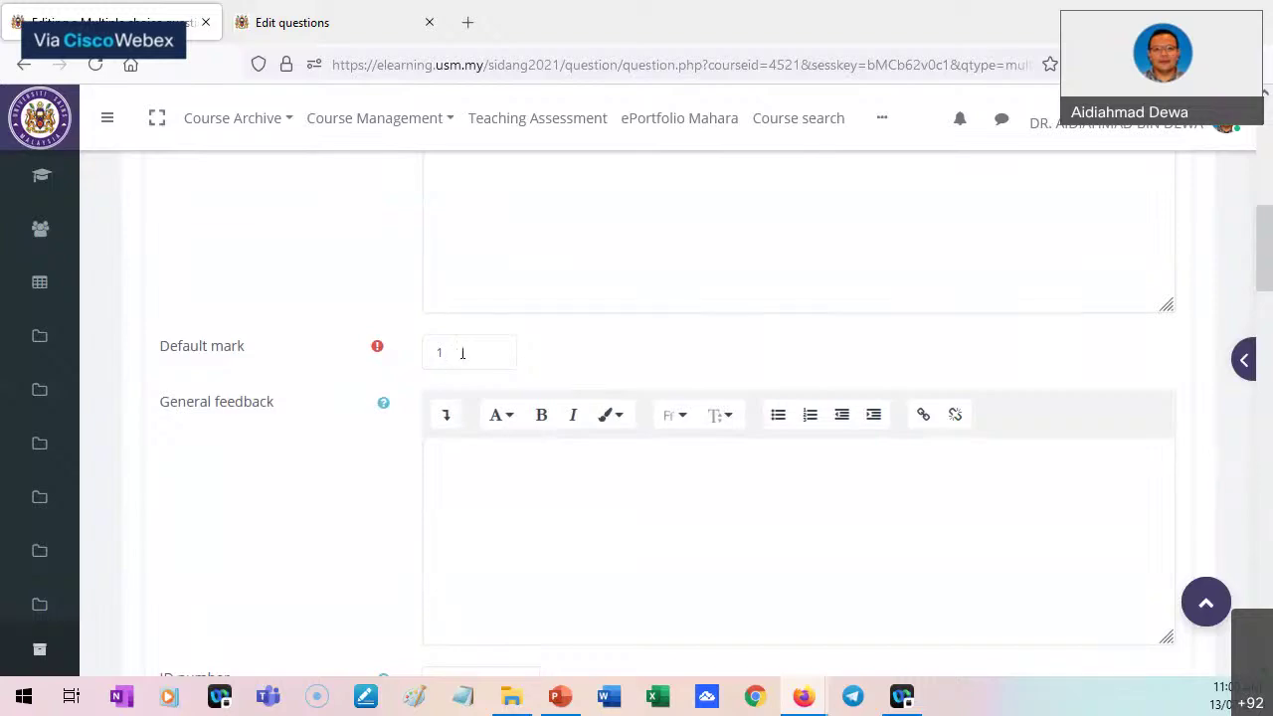
key(alt+Tab)
click(461, 338)
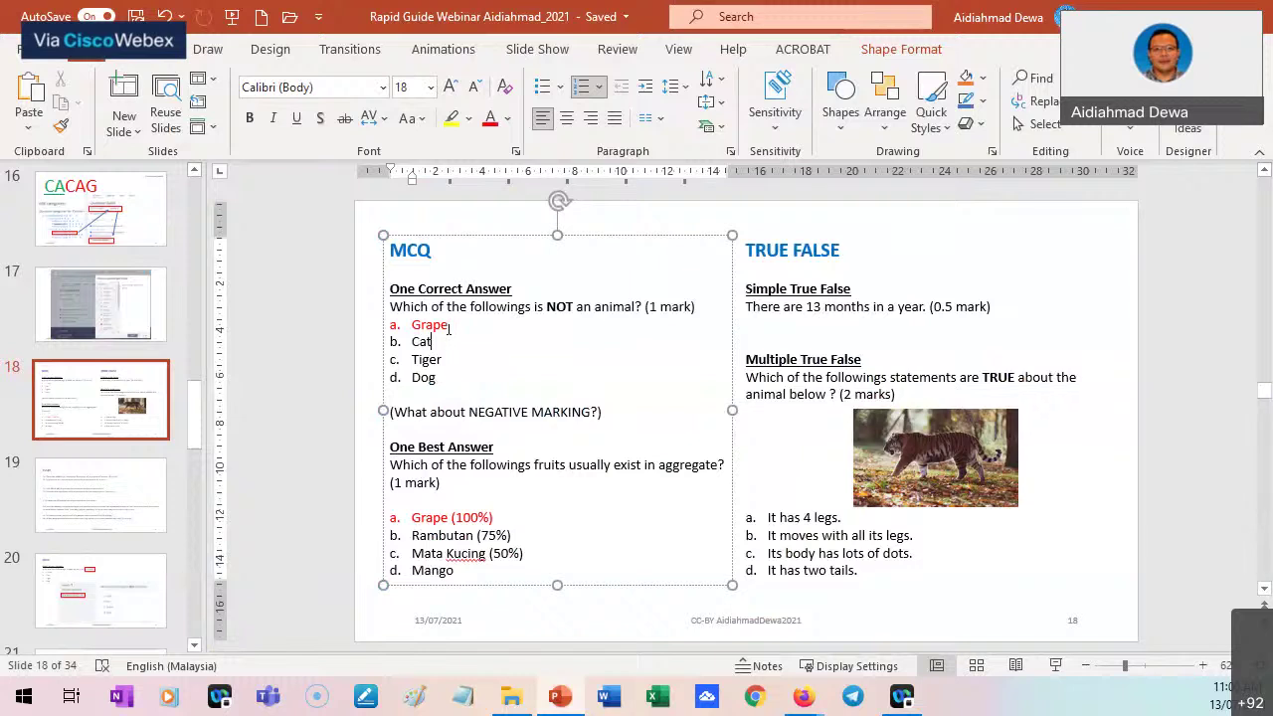
drag(449, 329, 419, 330)
click(500, 355)
key(Right)
key(alt+Tab)
scroll(410, 333, down, 7)
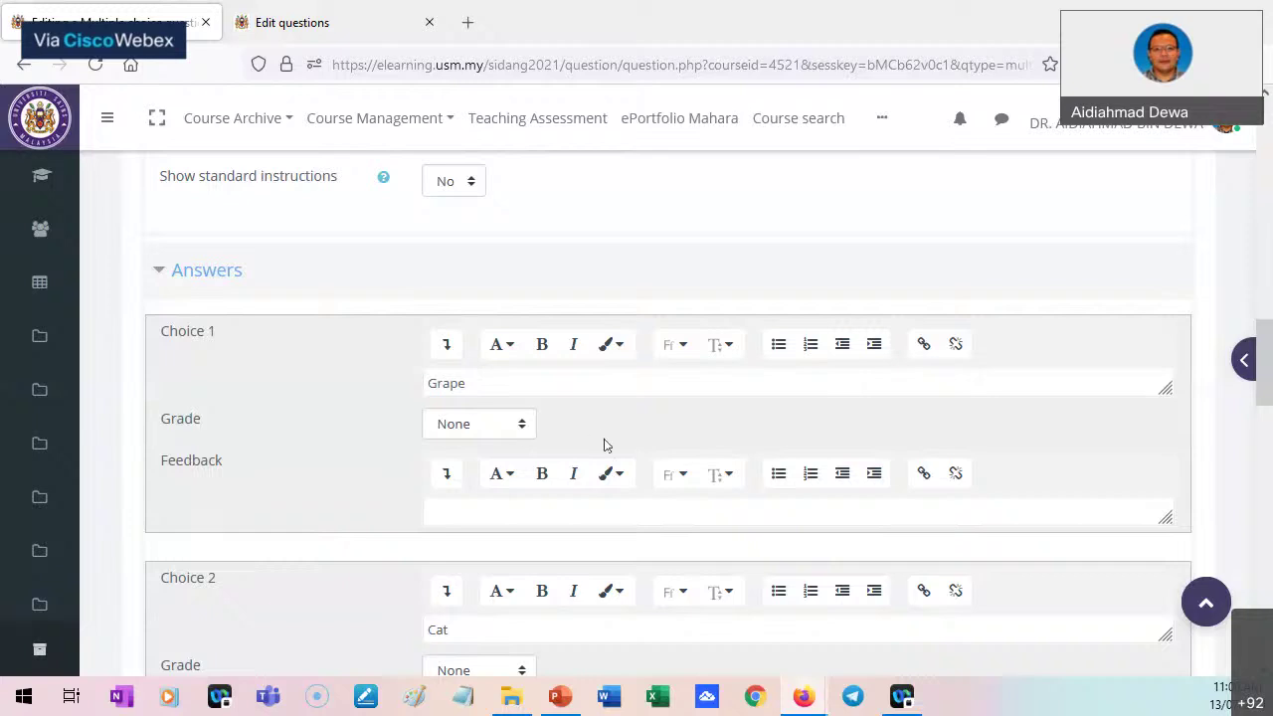
Step: Grade Choice 1 at 100% and retype Grape as its answer
scroll(603, 443, down, 1)
drag(474, 286, 424, 282)
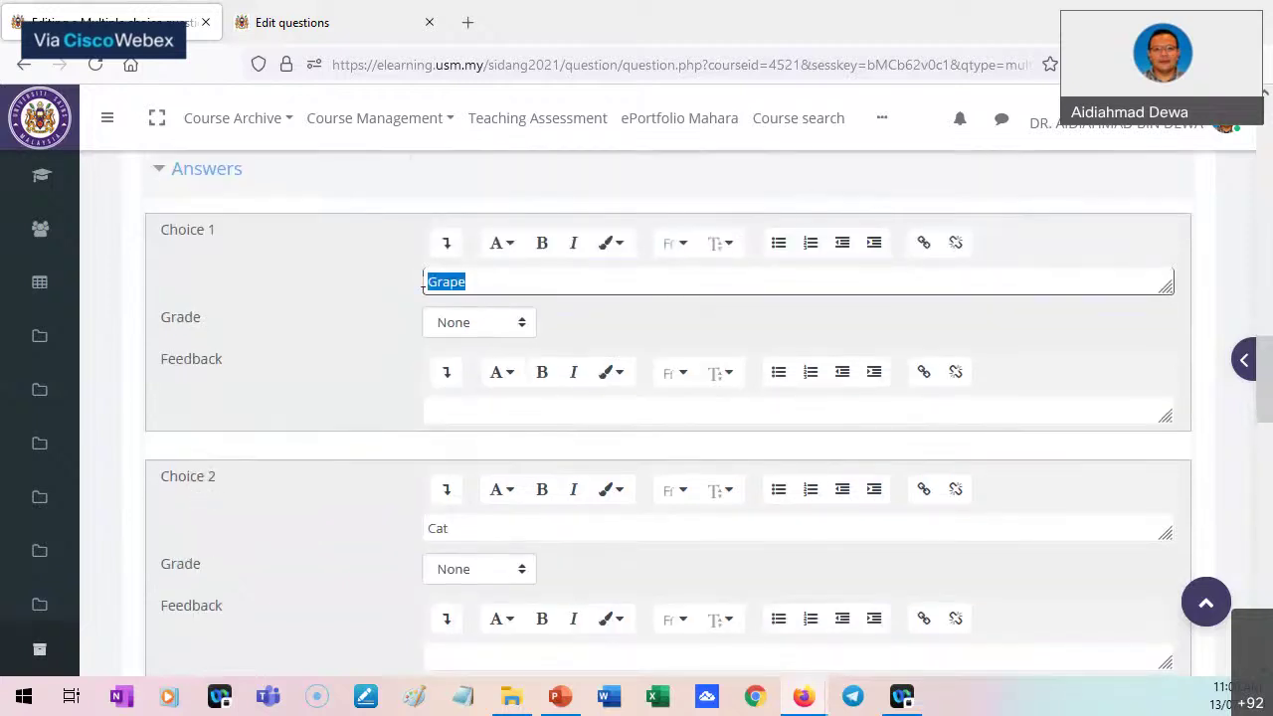
click(486, 284)
scroll(483, 285, up, 4)
scroll(418, 261, up, 3)
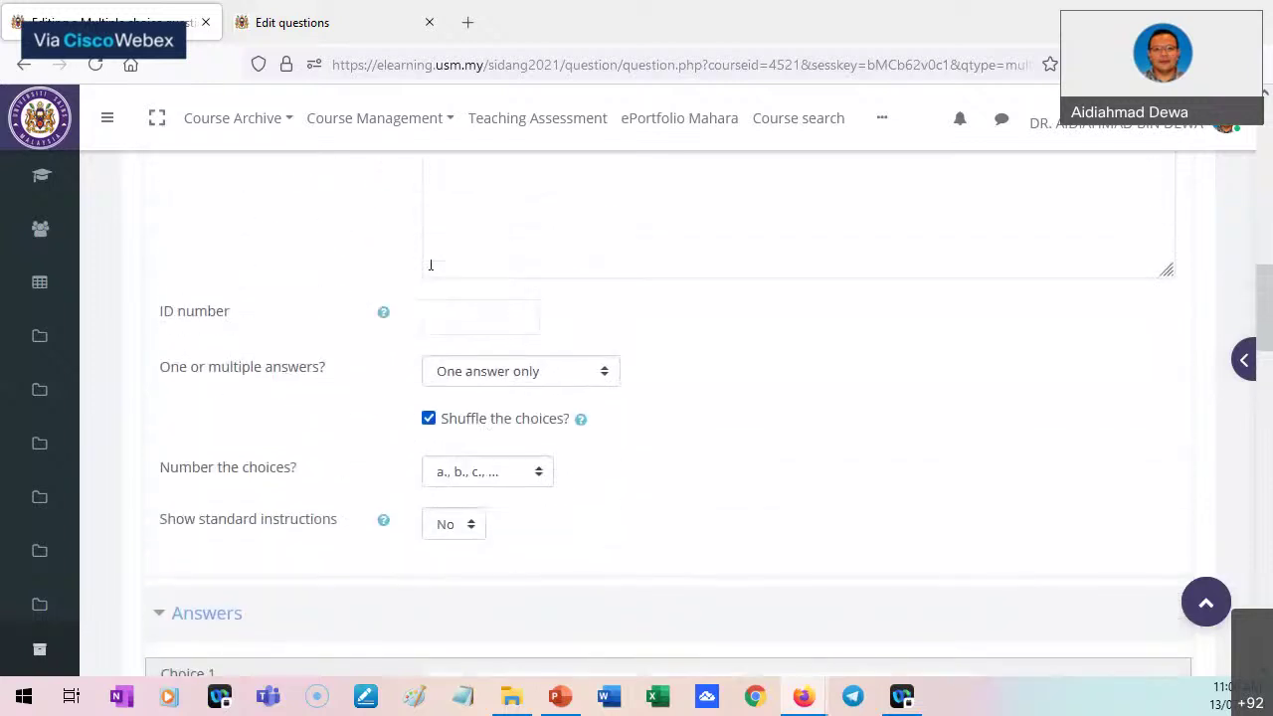
scroll(543, 378, down, 6)
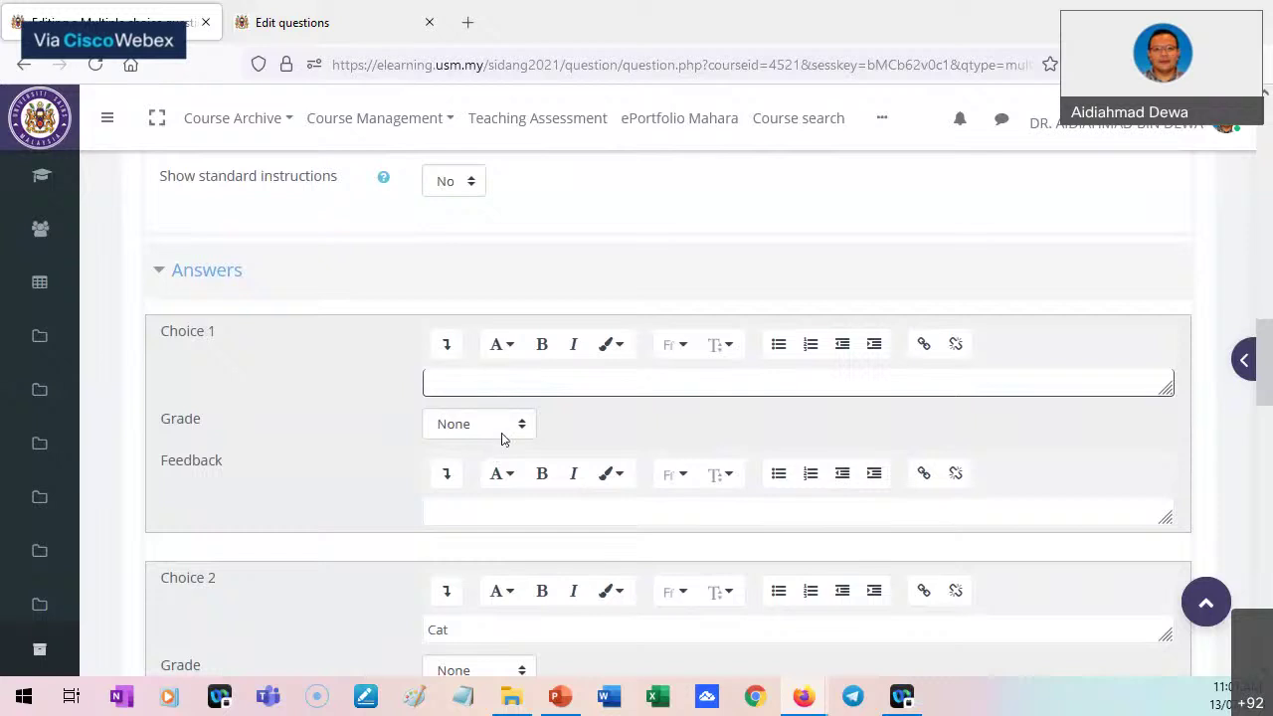
click(504, 433)
click(475, 126)
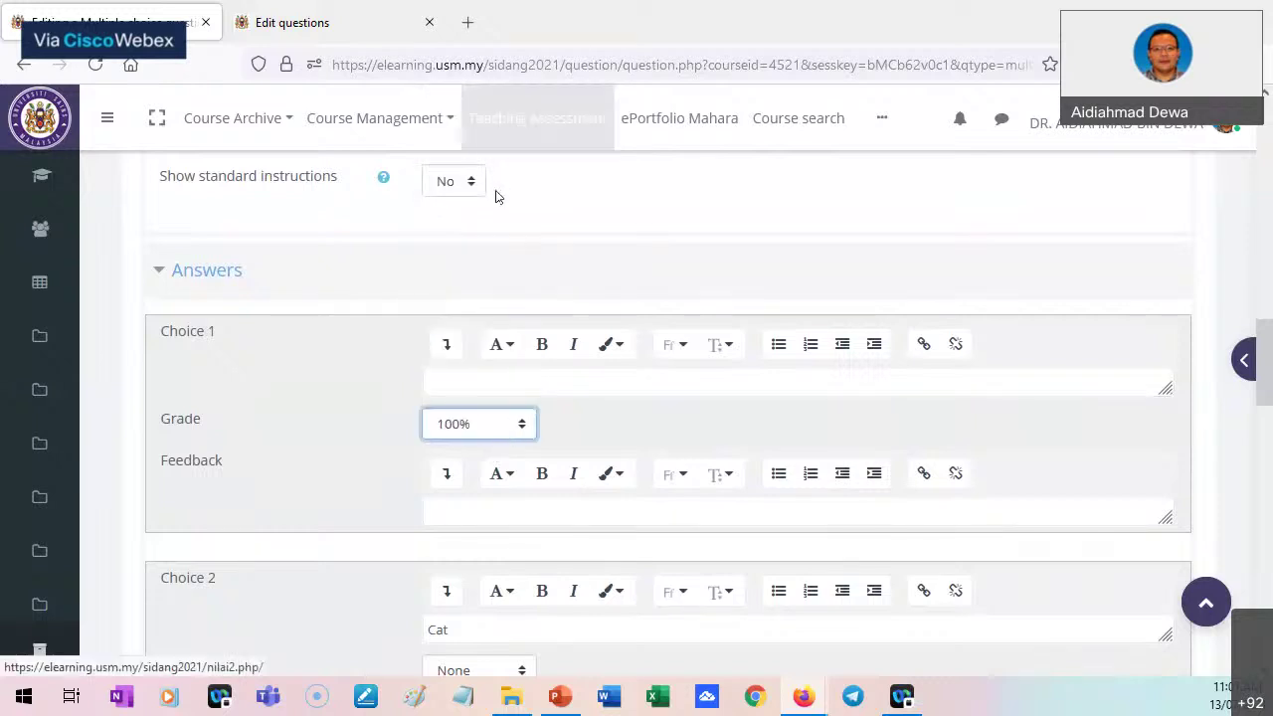
scroll(566, 434, up, 1)
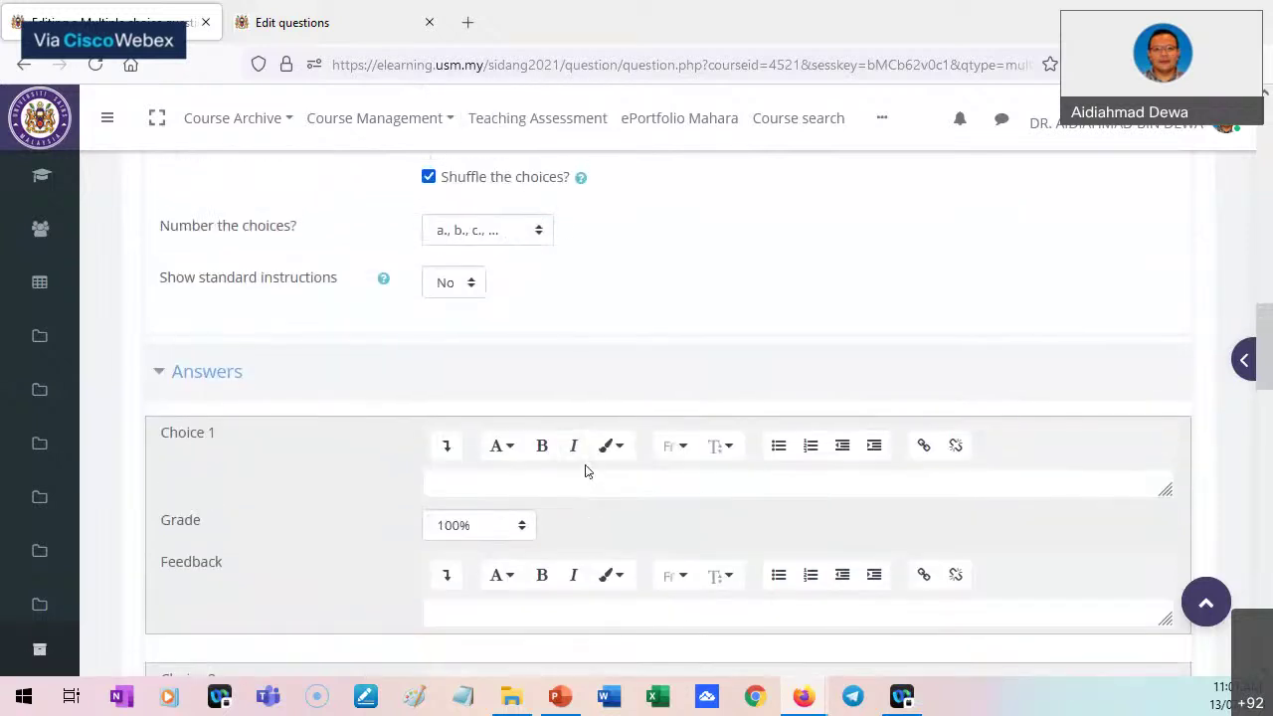
click(505, 486)
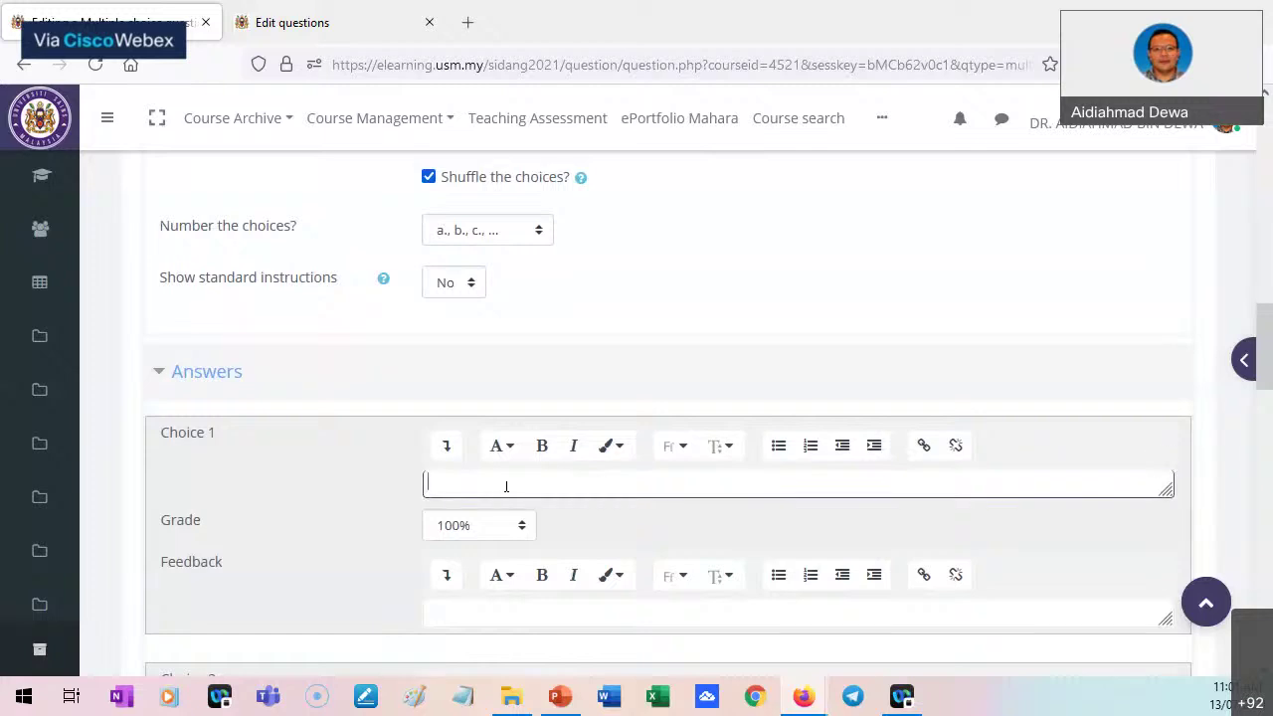
text(Grape)
Step: Select Cat in Choice 2 and undo the retyped Grape text in Choice 1
scroll(356, 497, down, 1)
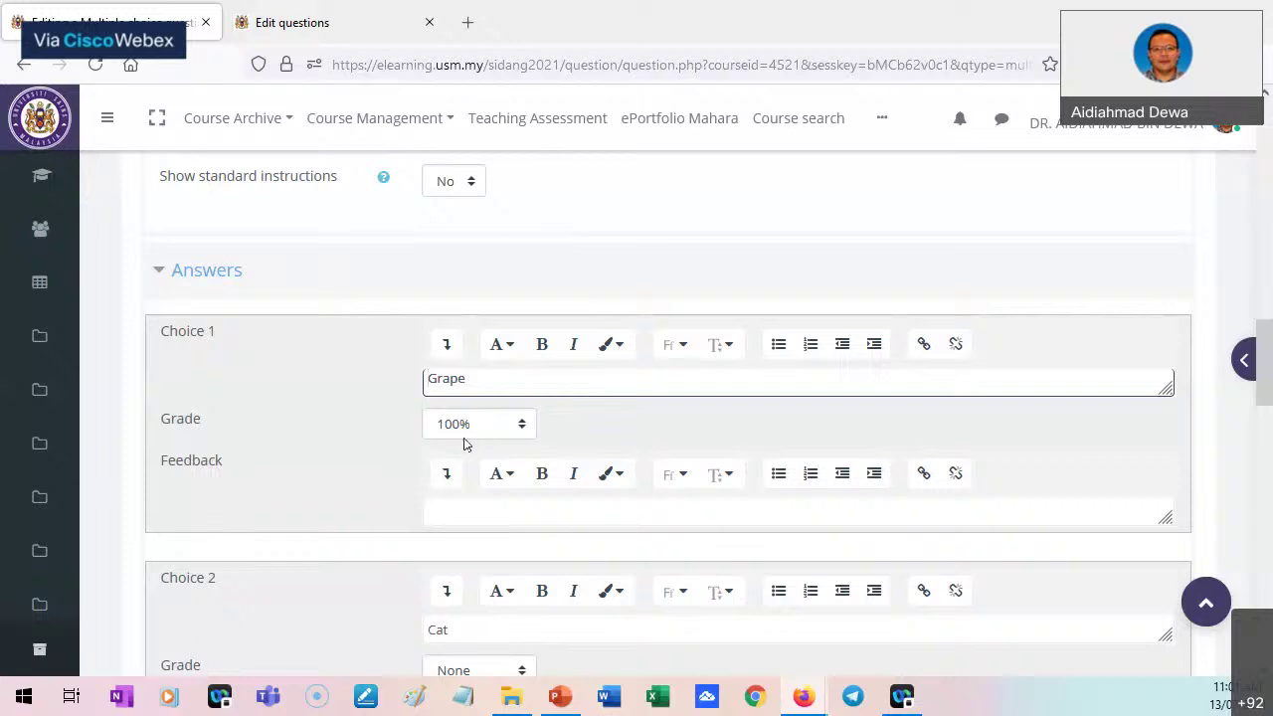
scroll(611, 426, down, 2)
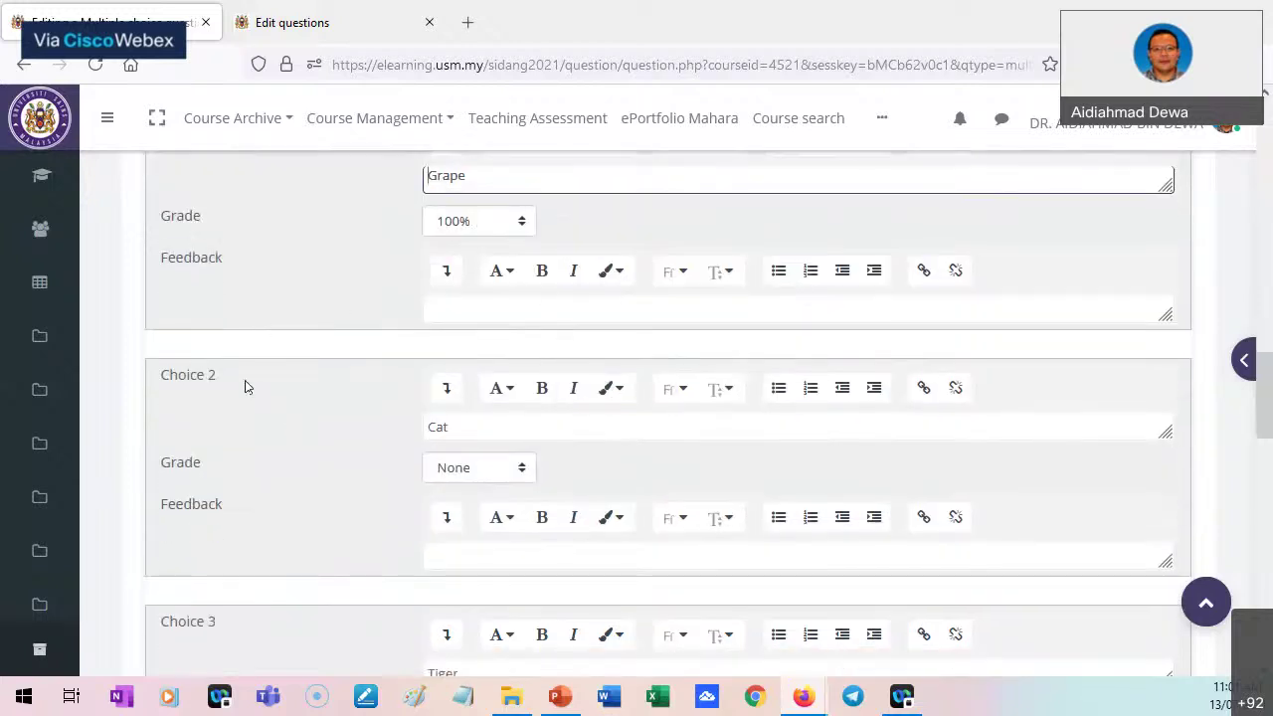
scroll(269, 513, down, 2)
scroll(451, 332, up, 1)
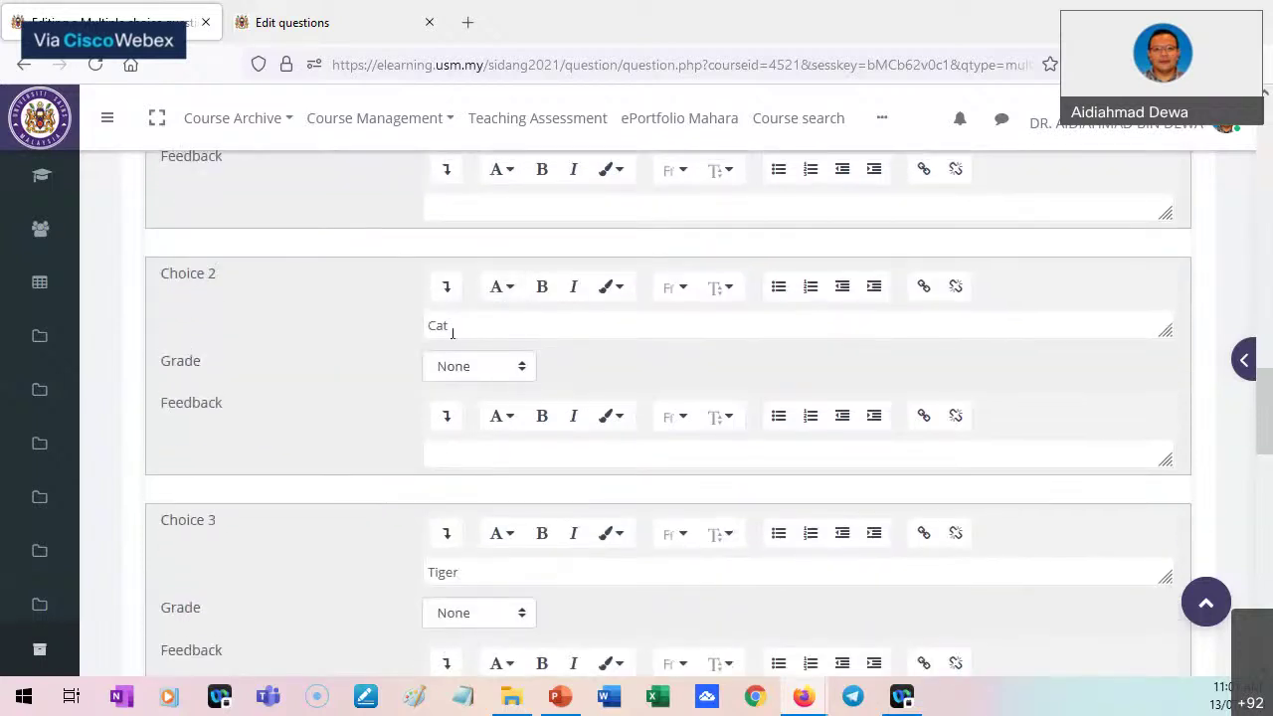
double_click(453, 329)
scroll(485, 374, down, 2)
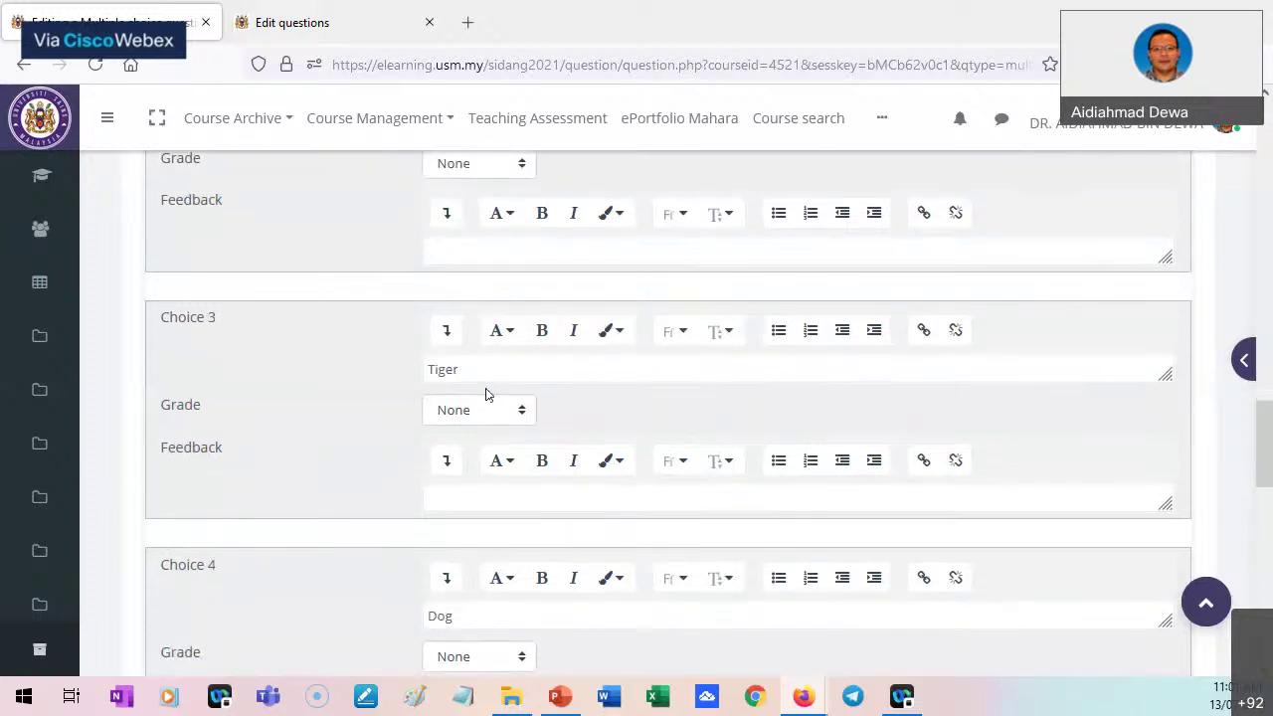
scroll(494, 434, down, 1)
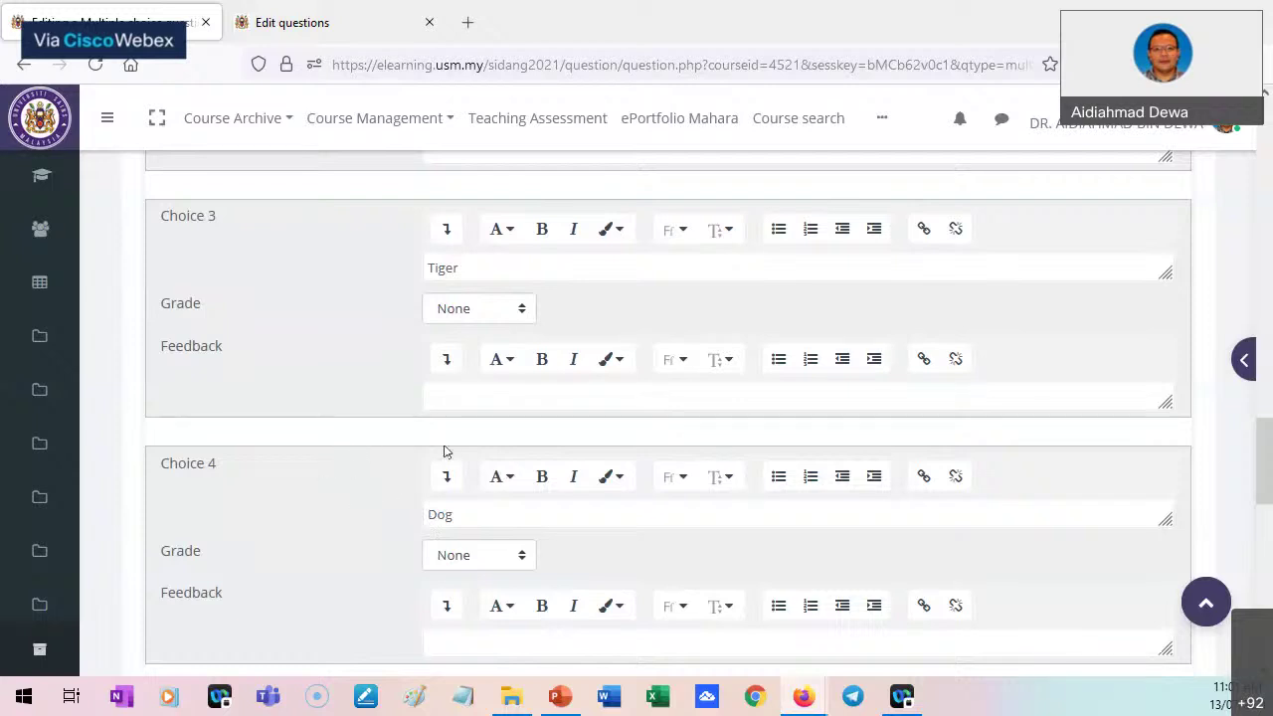
scroll(531, 477, up, 12)
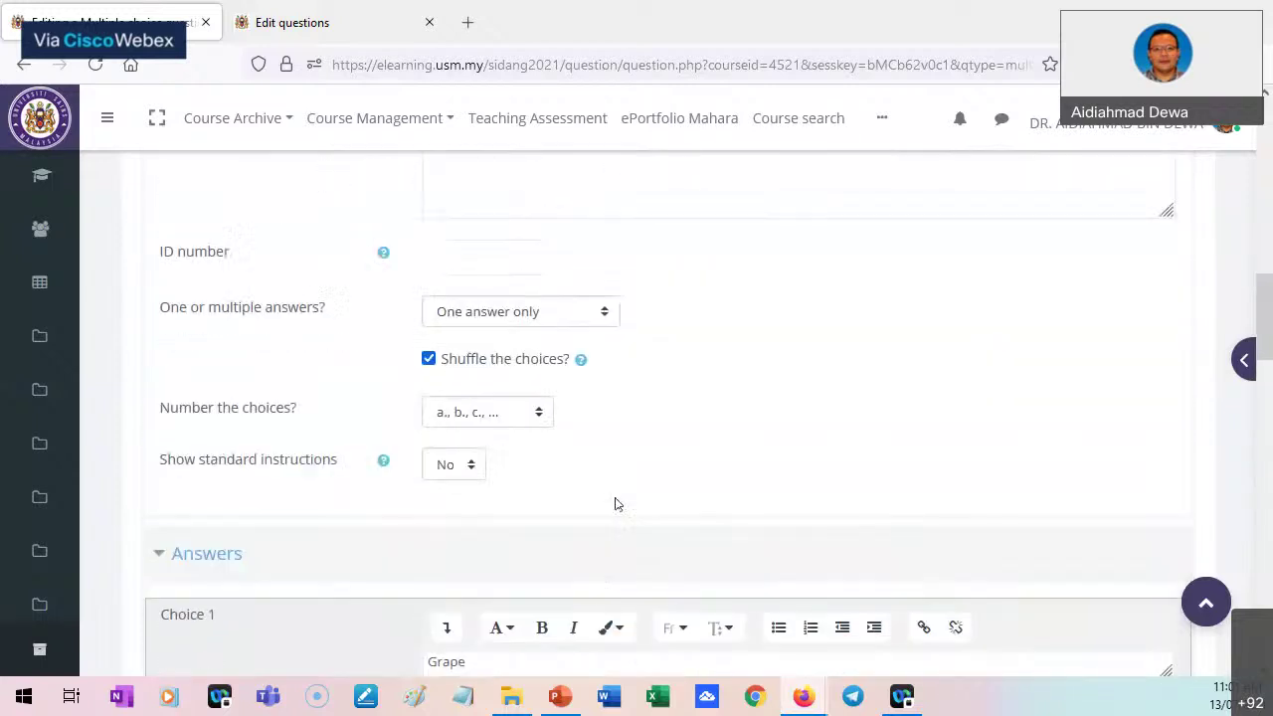
scroll(625, 501, up, 4)
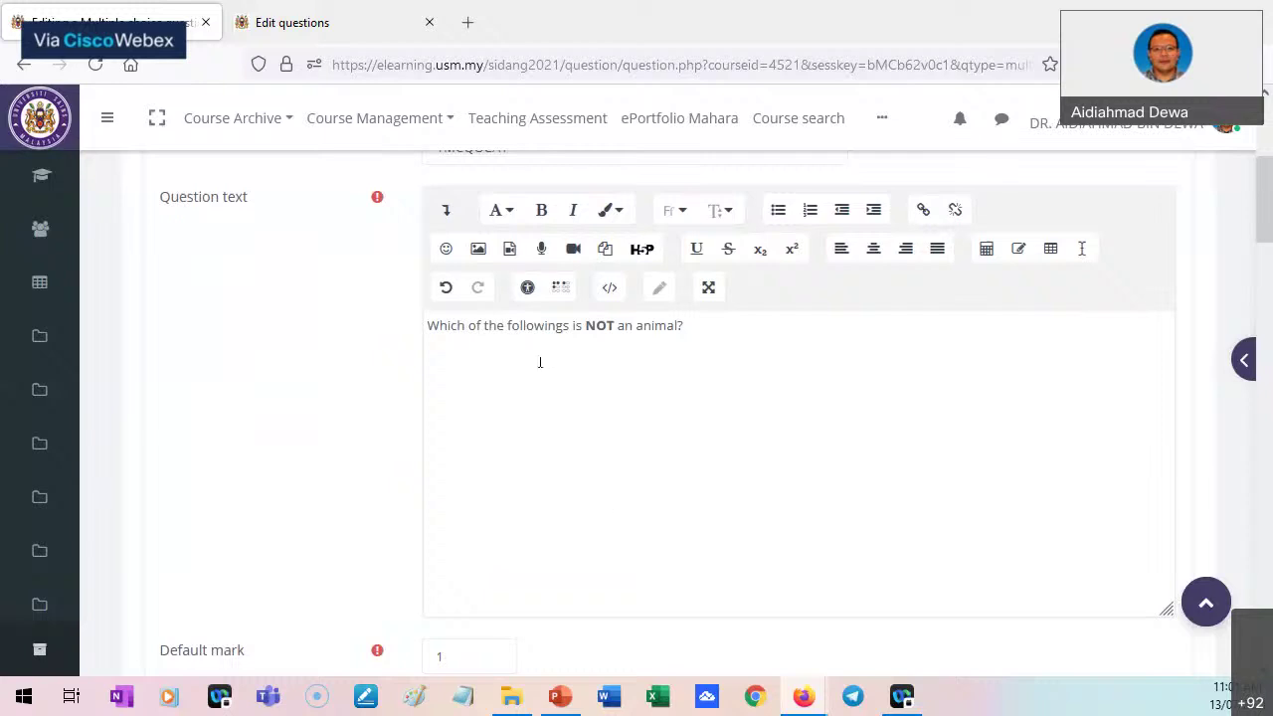
scroll(711, 338, down, 11)
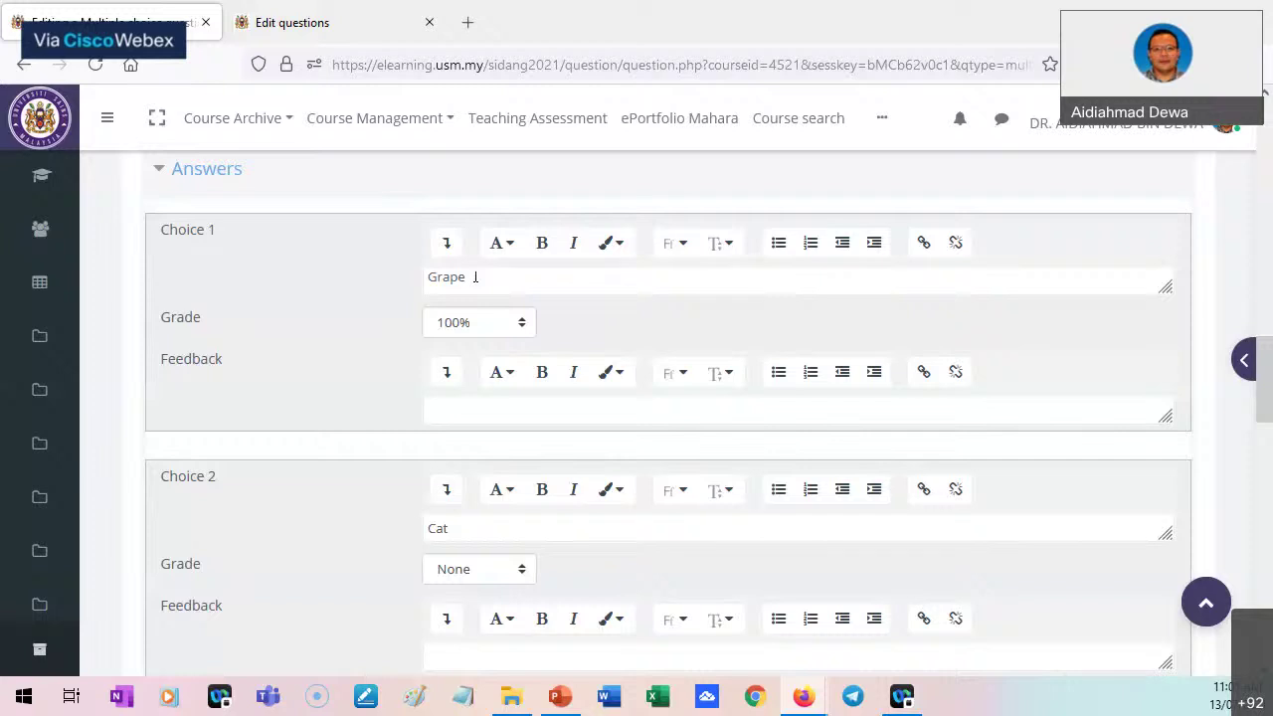
key(ctrl+z)
scroll(535, 517, down, 2)
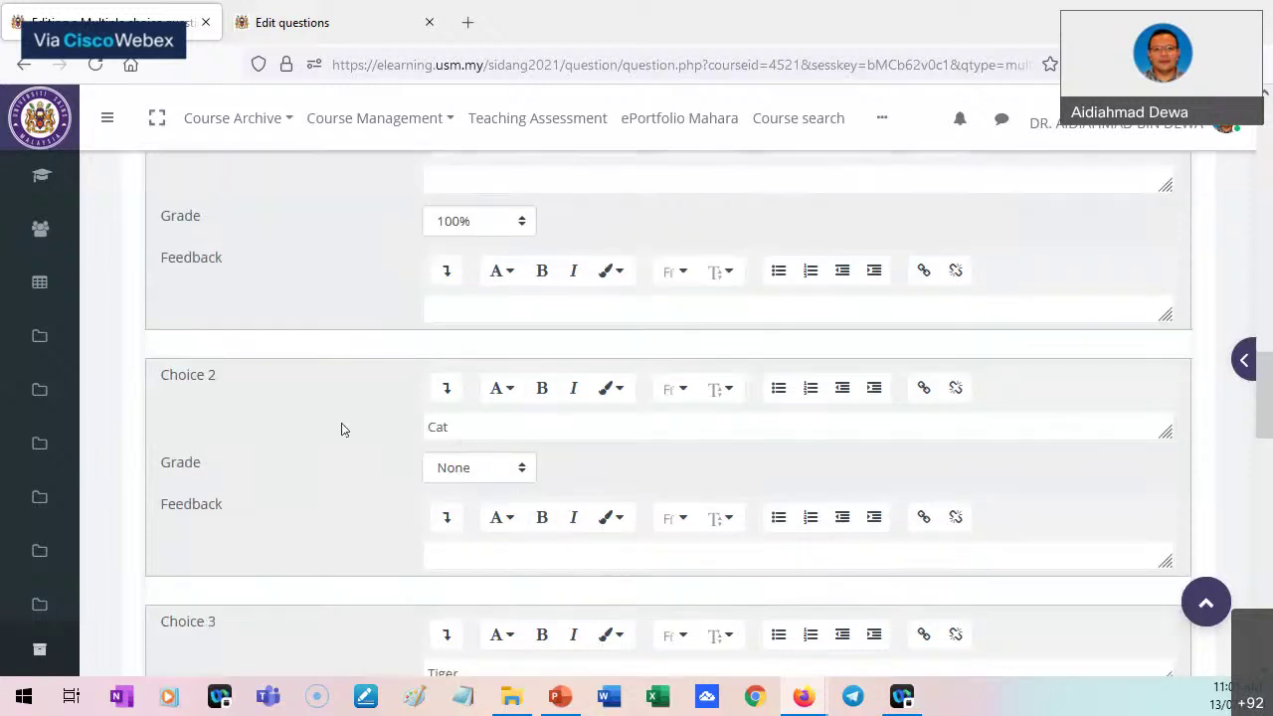
scroll(341, 429, down, 2)
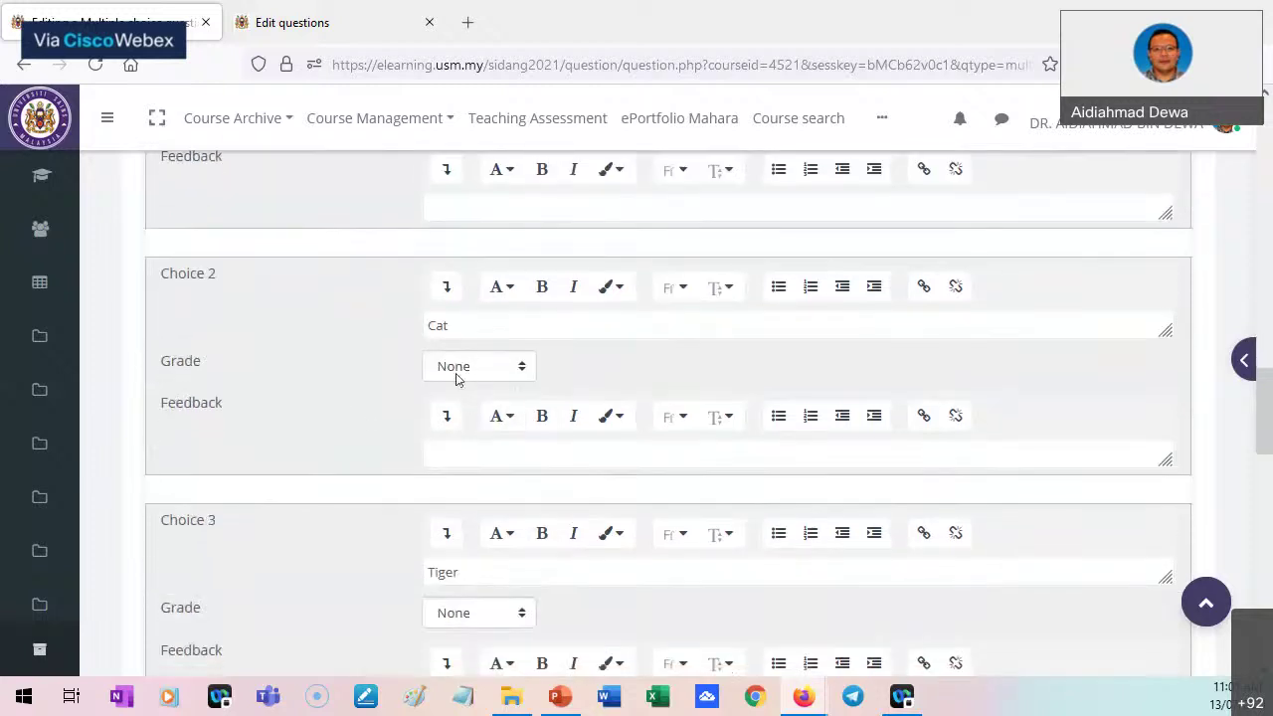
Step: Delete Tiger from Choice 3, check Dog in Choice 4, then return to PowerPoint
click(470, 324)
scroll(528, 438, down, 2)
click(483, 463)
key(ctrl+a)
key(BackSpace)
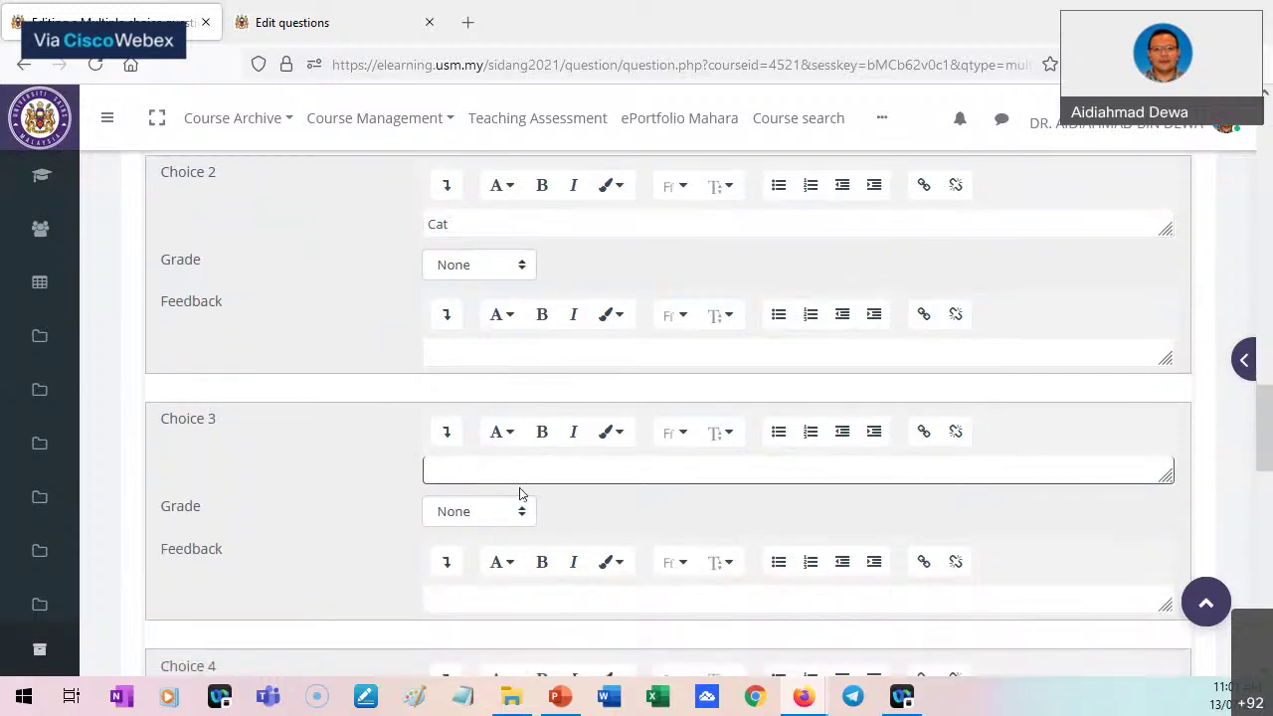
scroll(497, 497, down, 3)
click(489, 416)
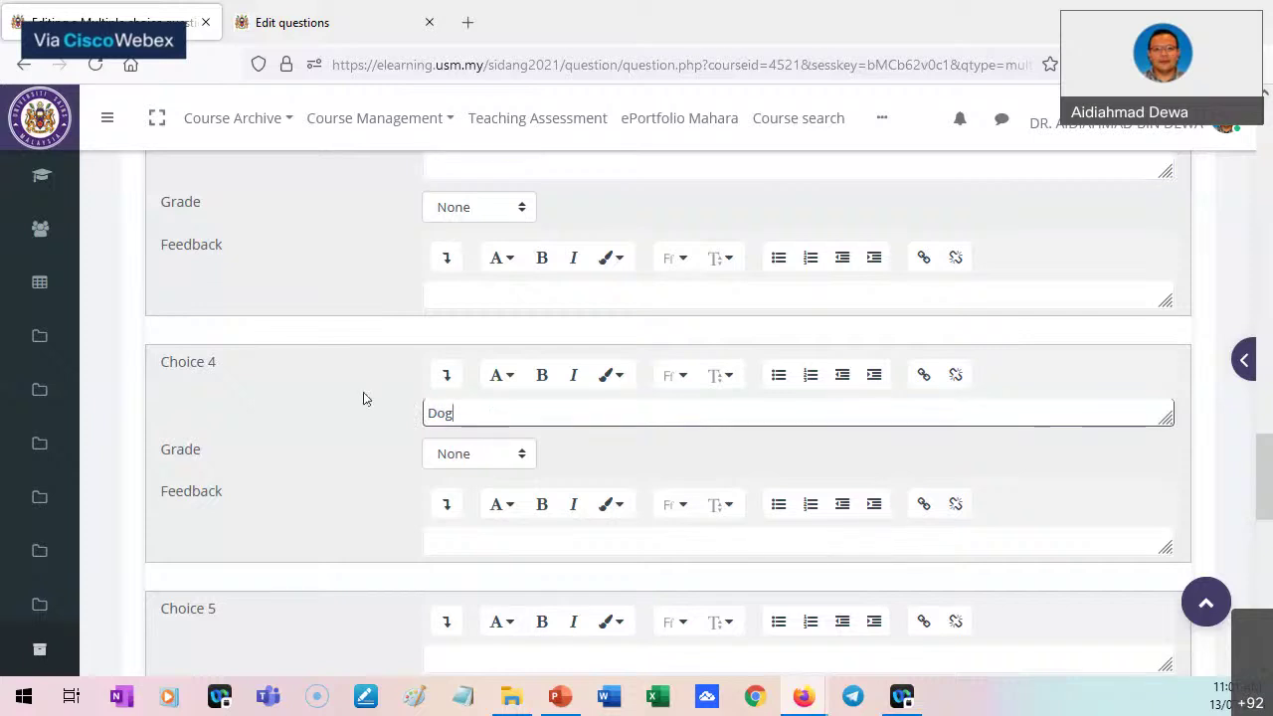
click(363, 393)
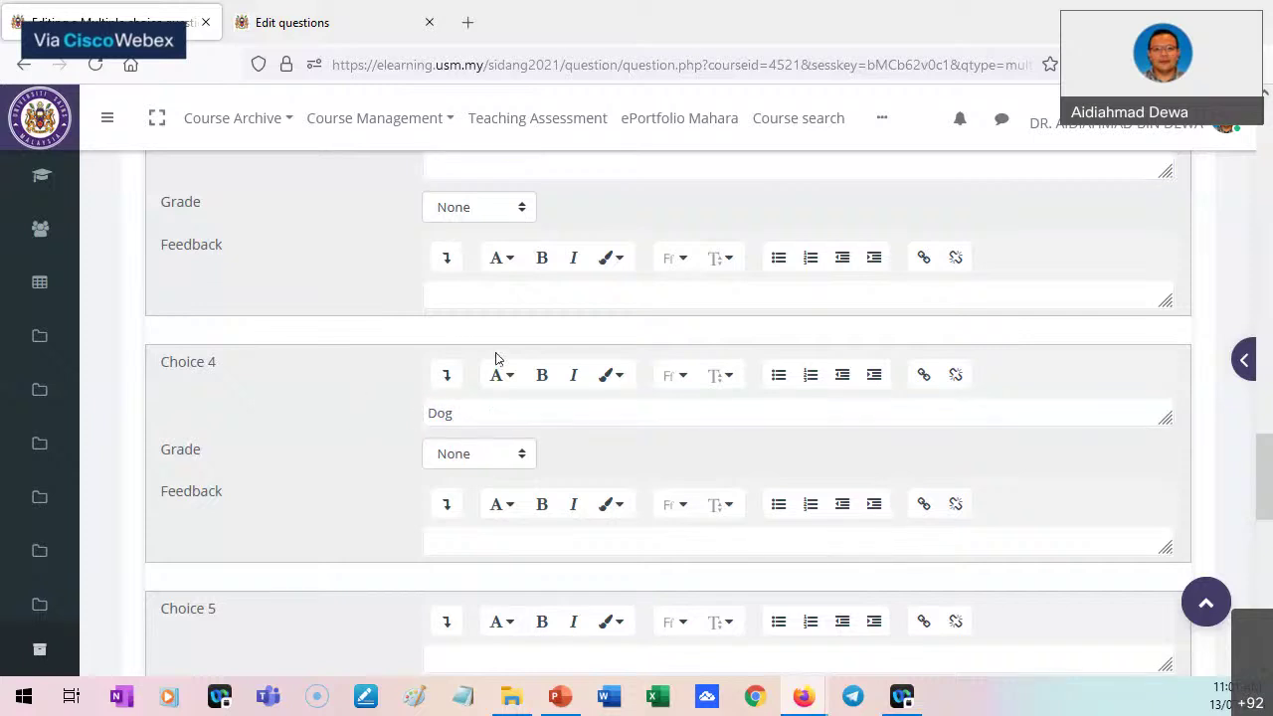
scroll(496, 358, up, 4)
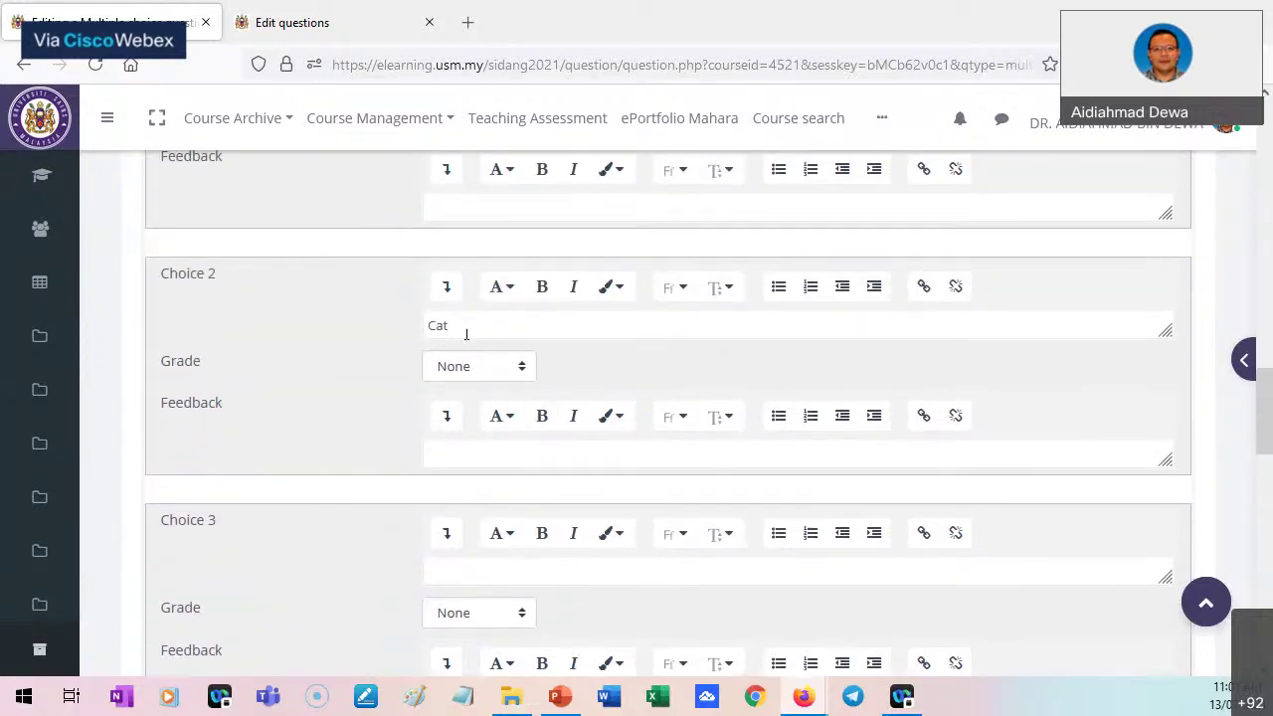
scroll(465, 335, down, 6)
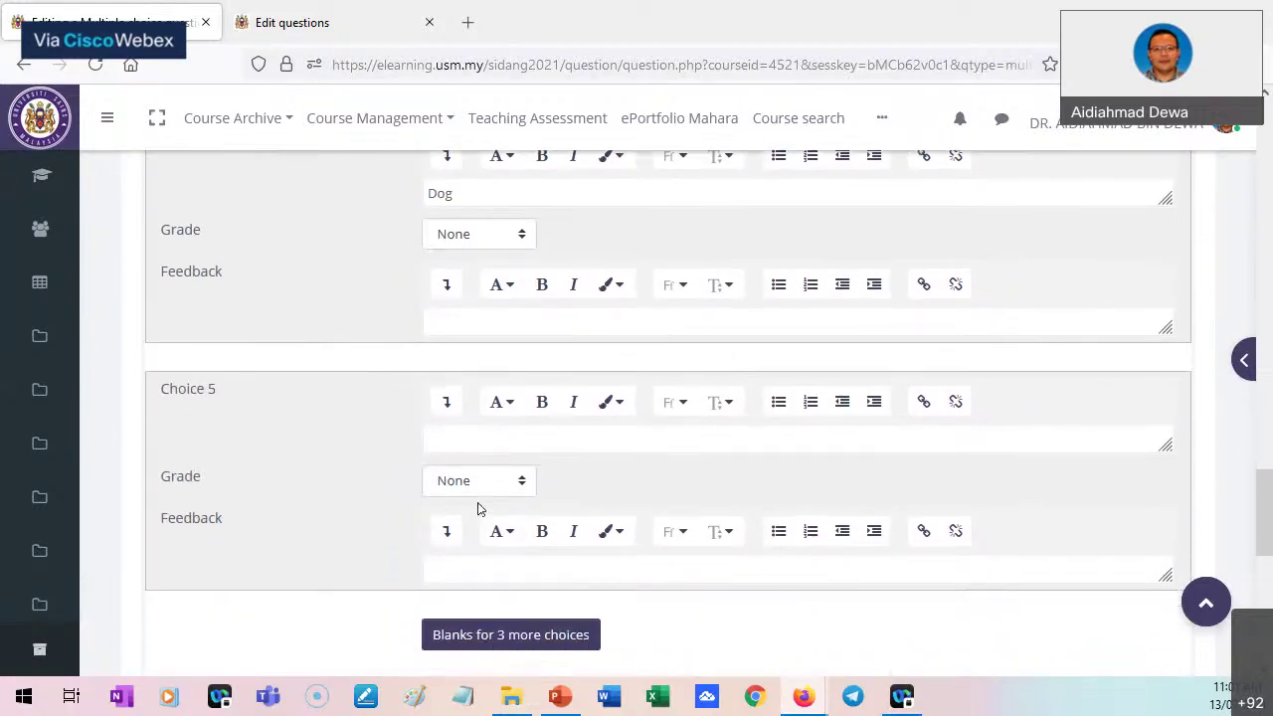
scroll(478, 509, down, 4)
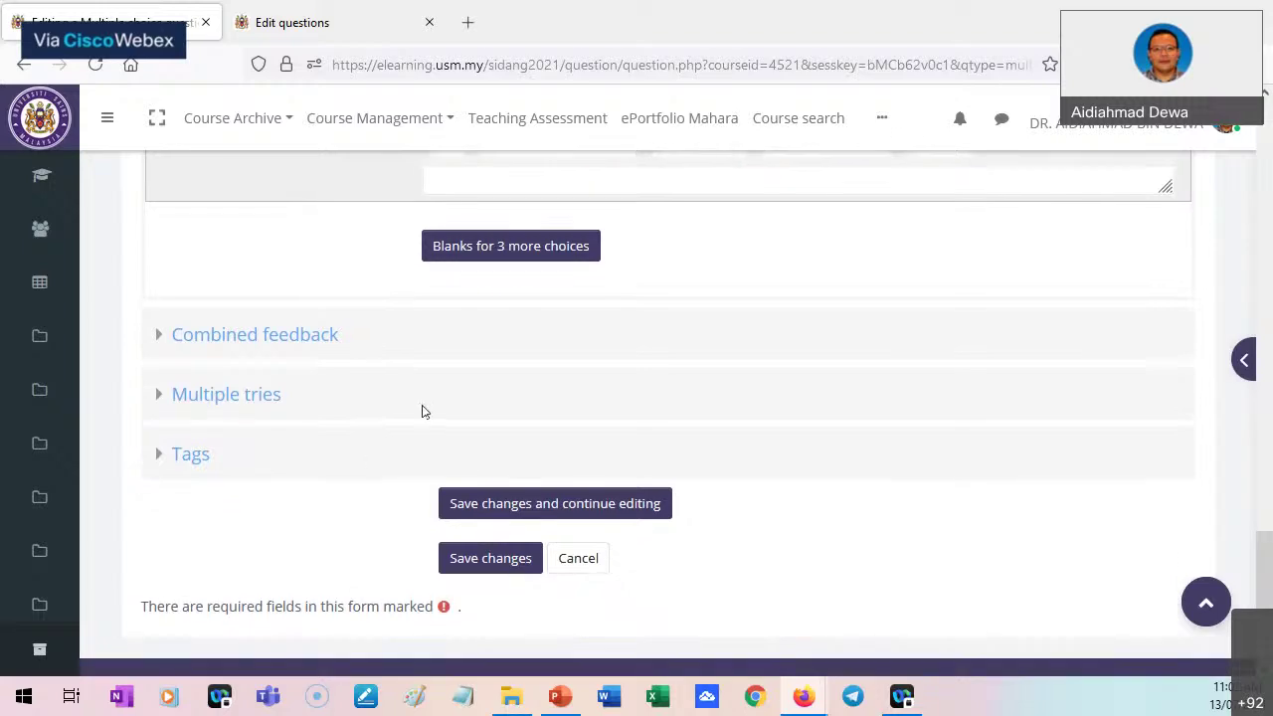
scroll(422, 411, up, 6)
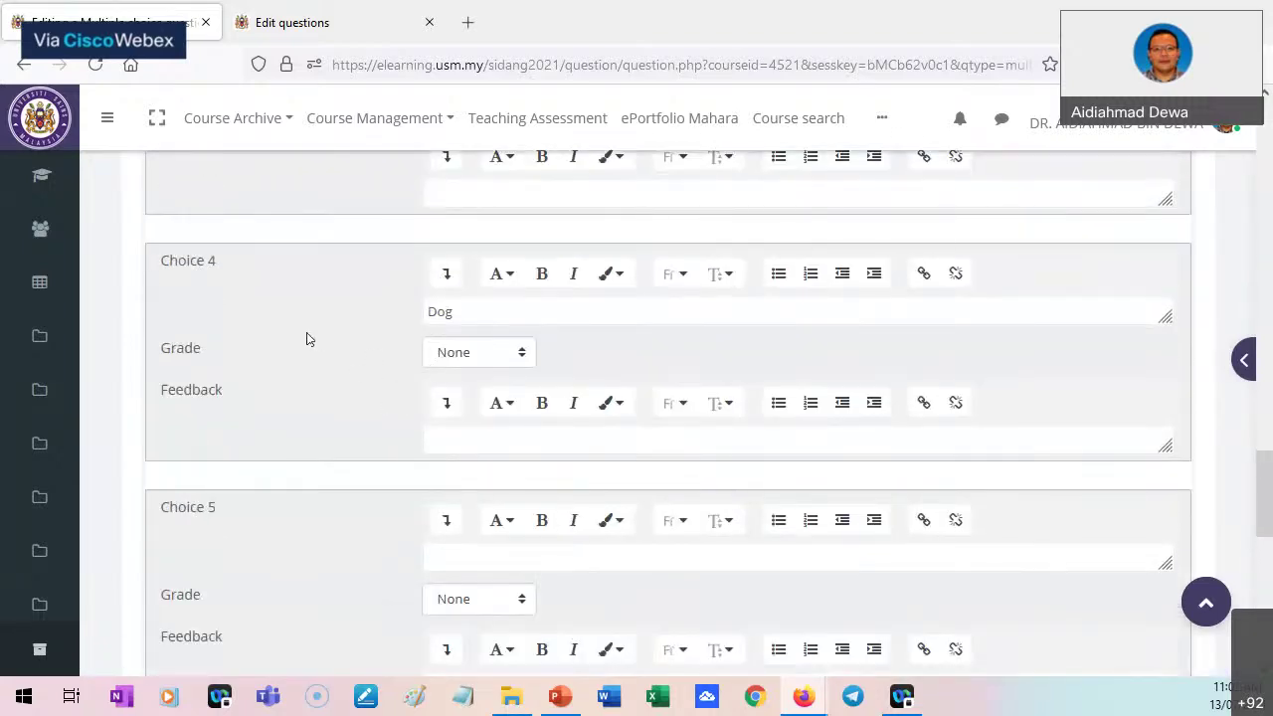
key(alt+Tab)
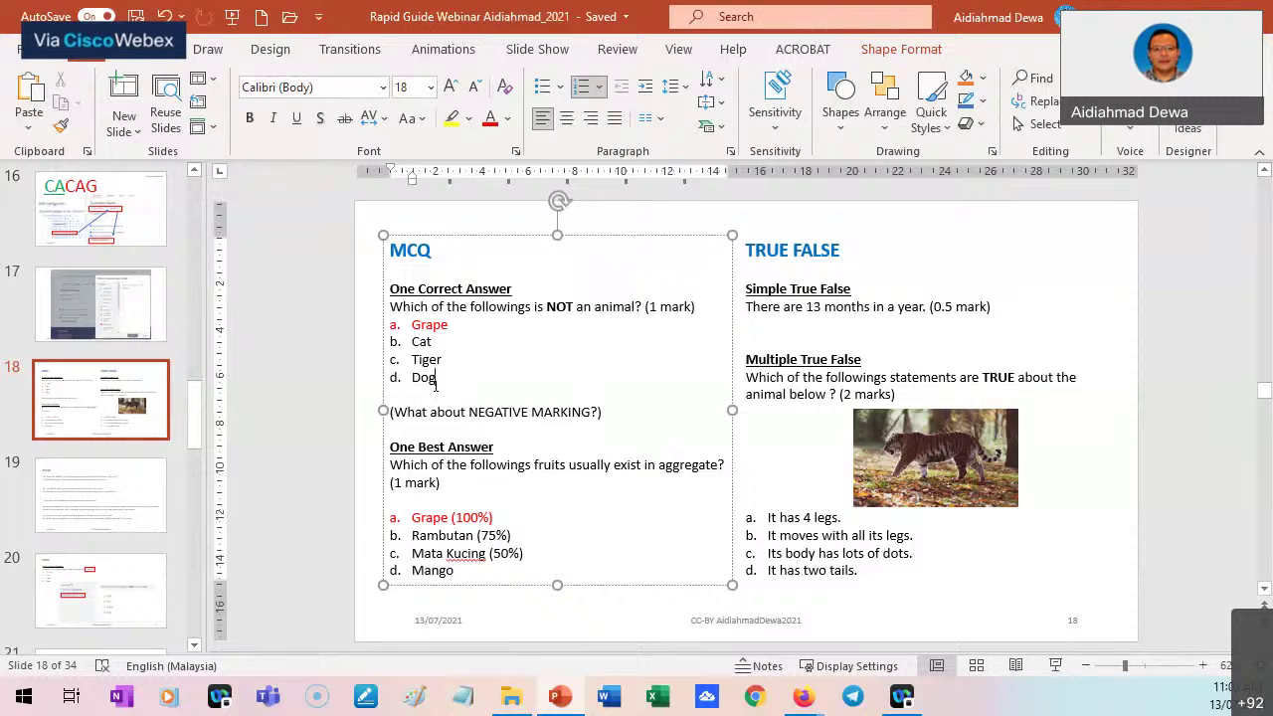
Step: Type K on three new lines (e–g) after Dog on slide 18, then return to Moodle
key(Return)
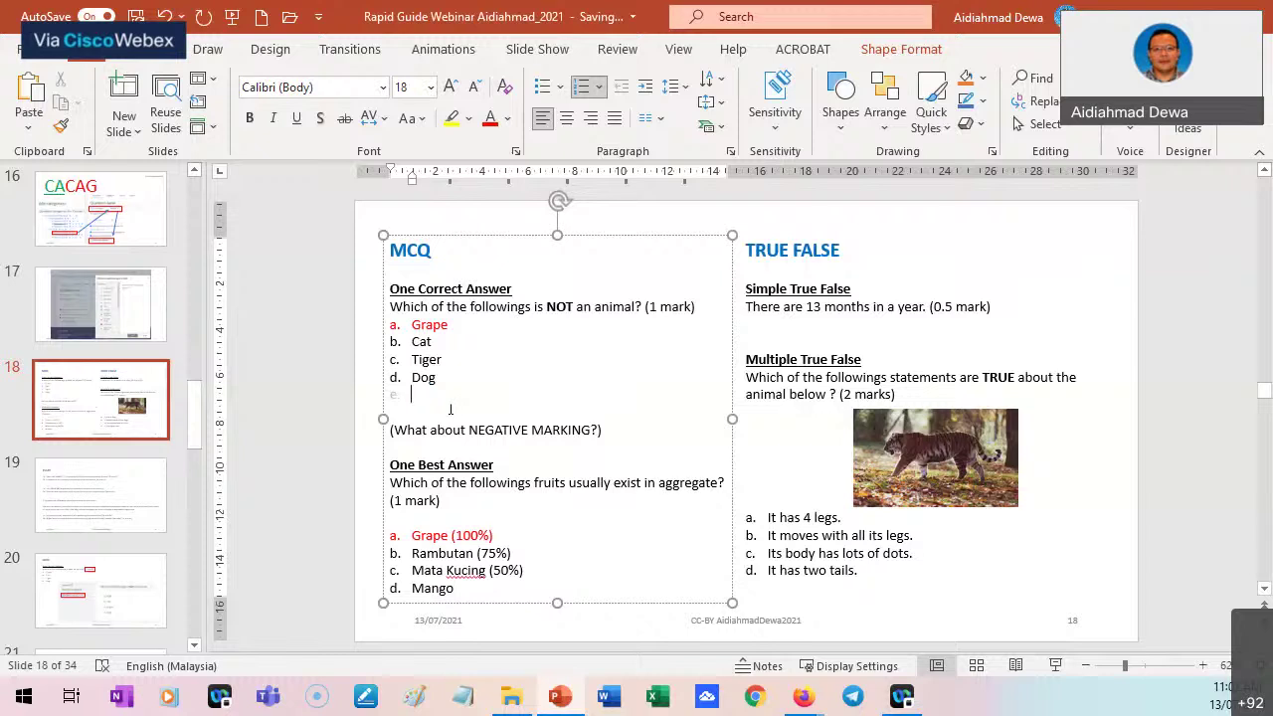
text(K)
key(Return)
text(K)
key(Return)
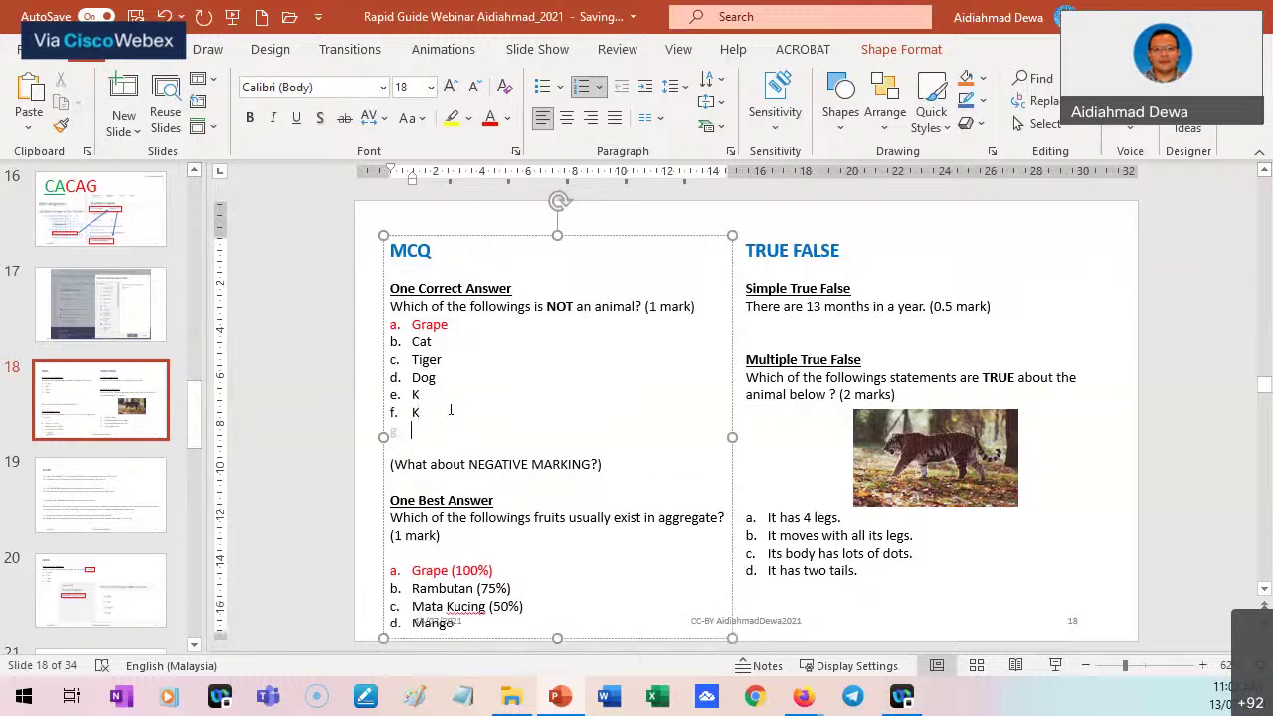
text(K)
key(Return)
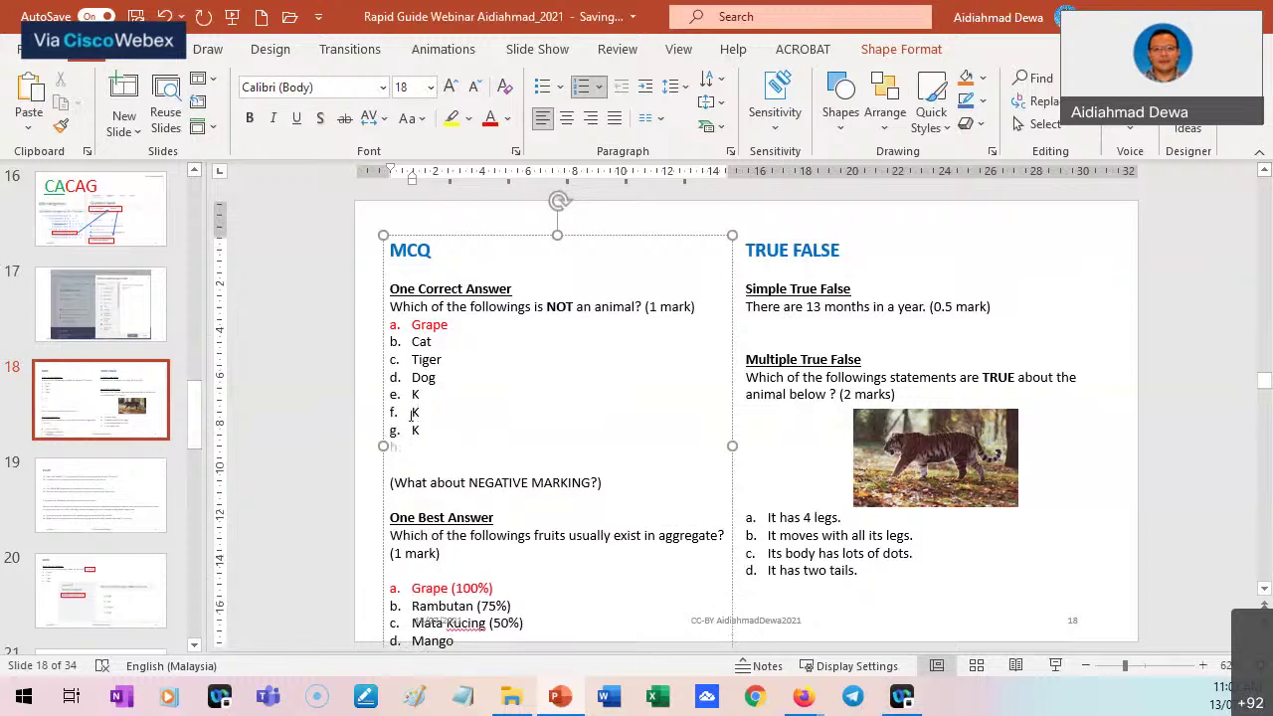
key(alt+Tab)
scroll(369, 382, down, 3)
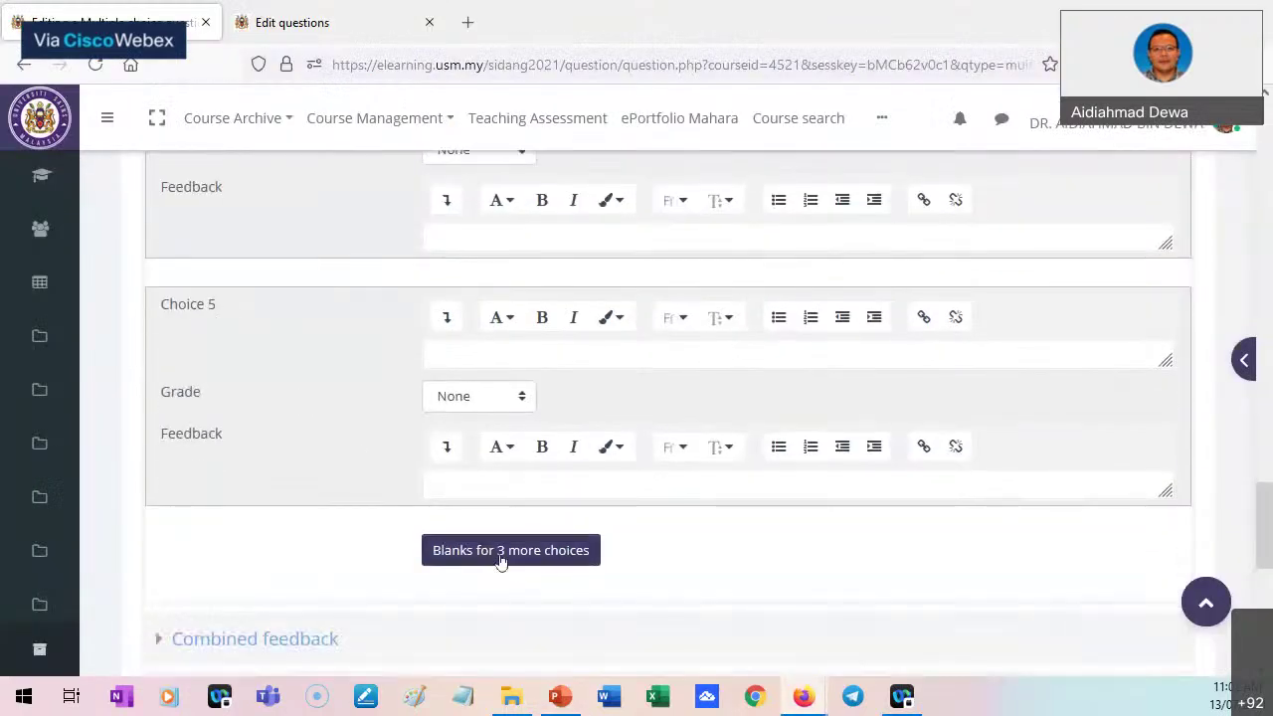
Step: Add blanks for three more answer choices and review the answer fields
click(551, 552)
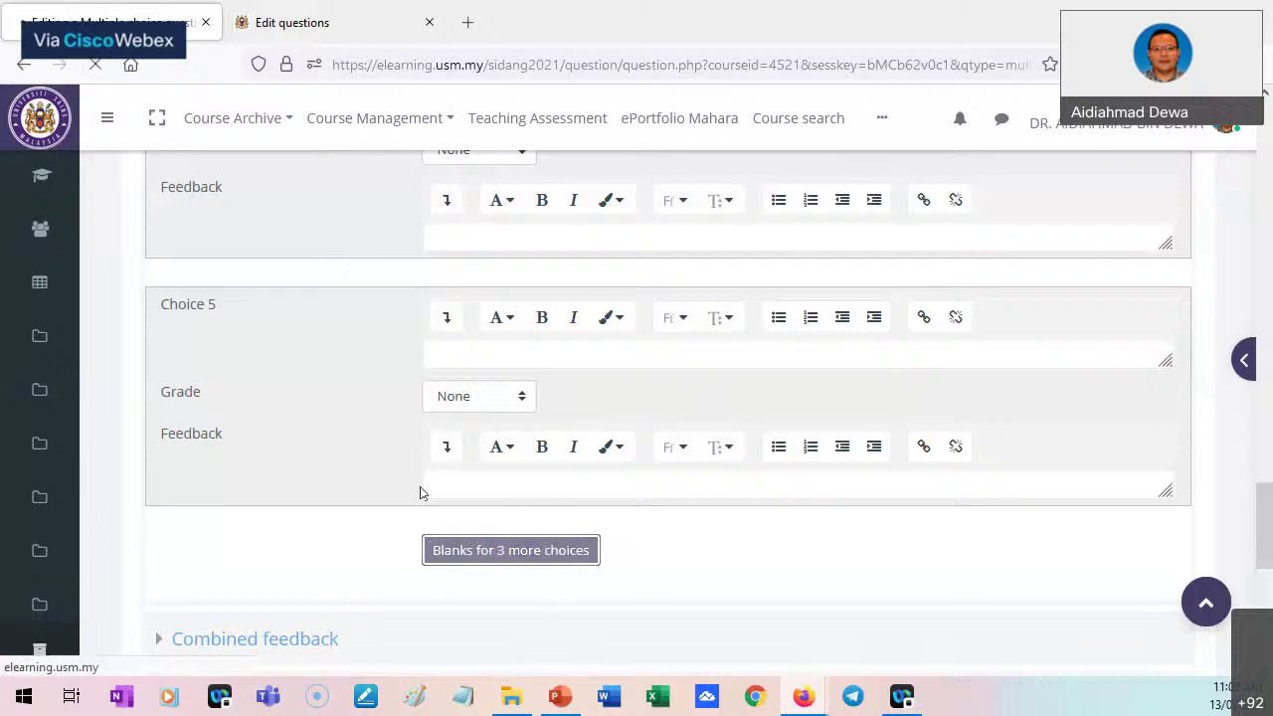
scroll(329, 388, down, 10)
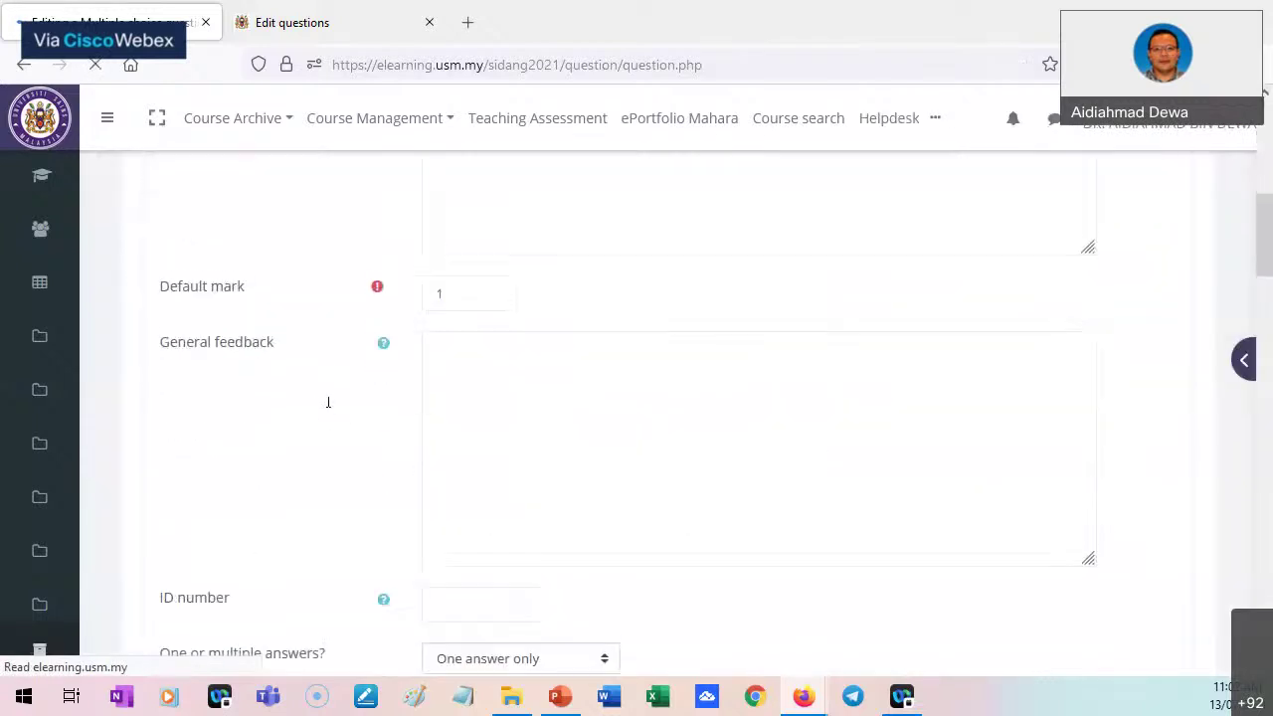
scroll(292, 428, down, 10)
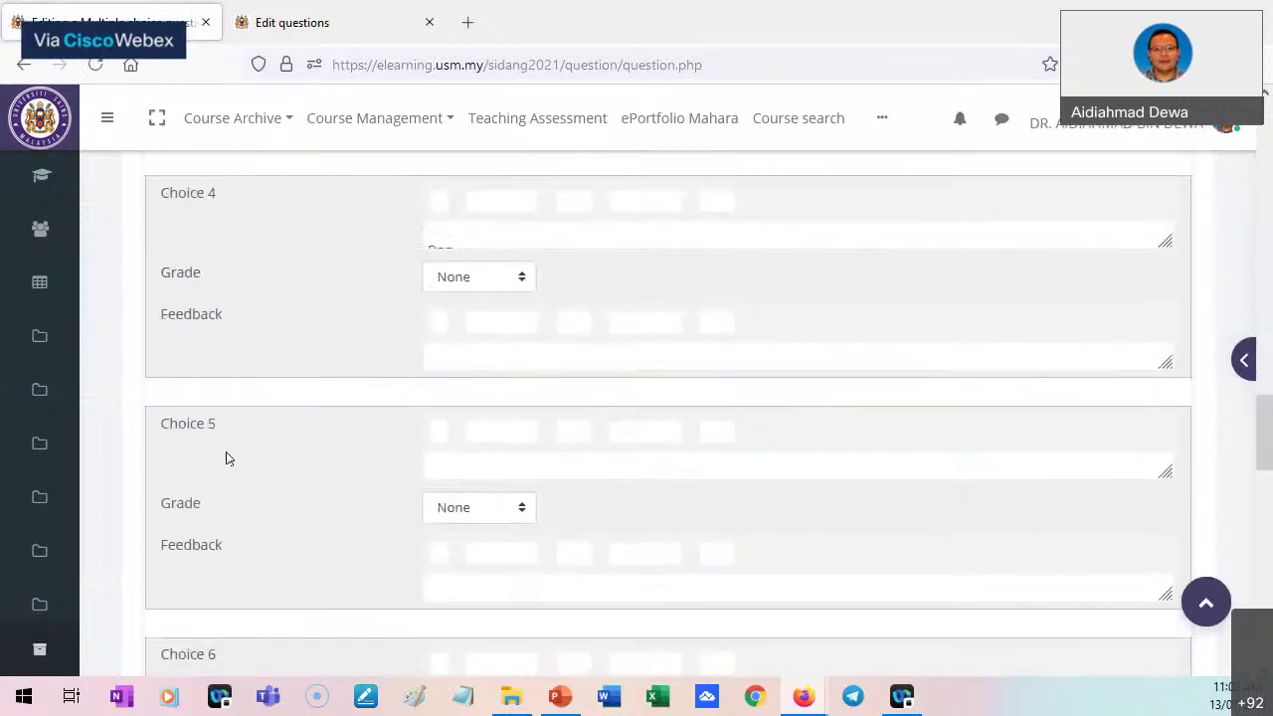
scroll(229, 459, down, 5)
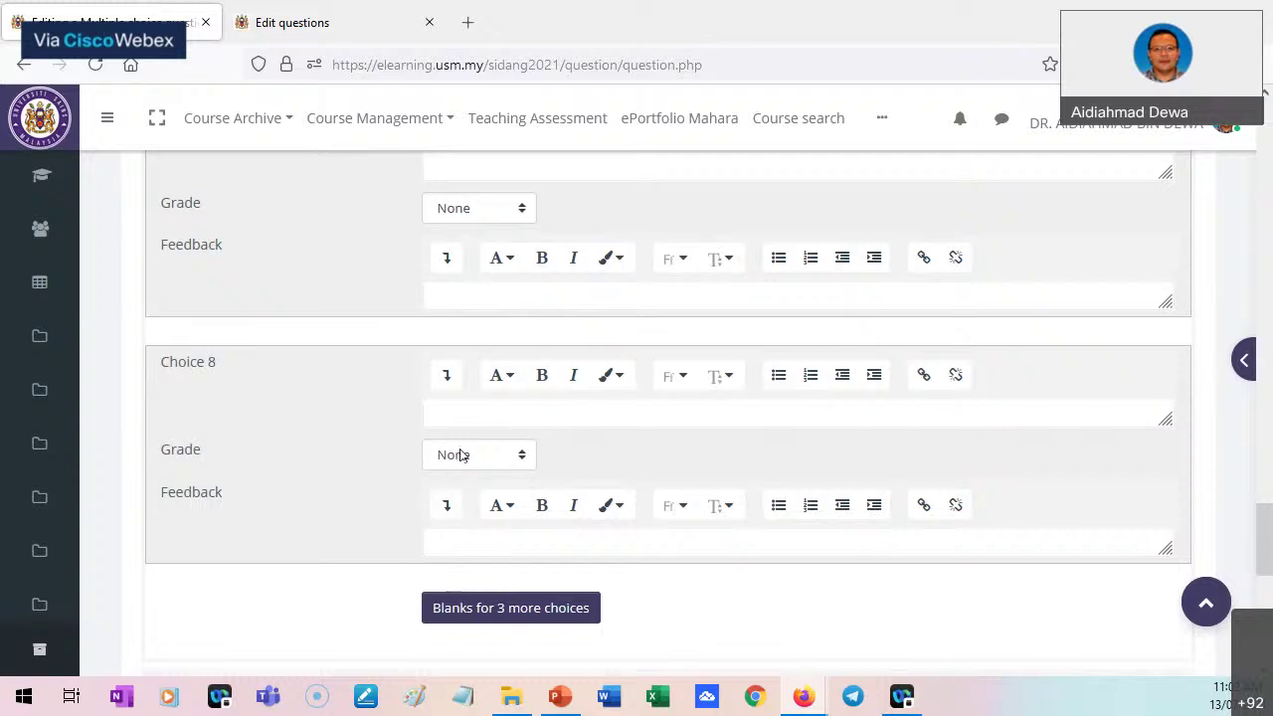
scroll(477, 509, up, 2)
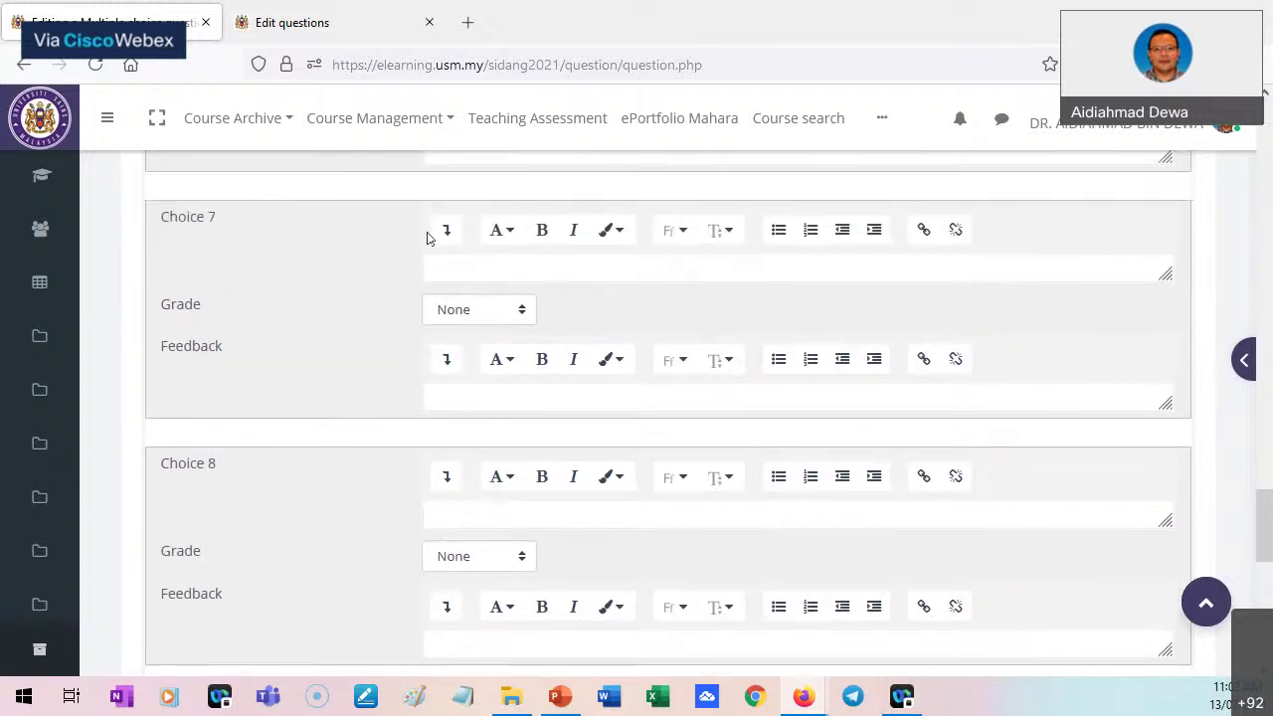
scroll(332, 316, up, 5)
scroll(388, 398, up, 4)
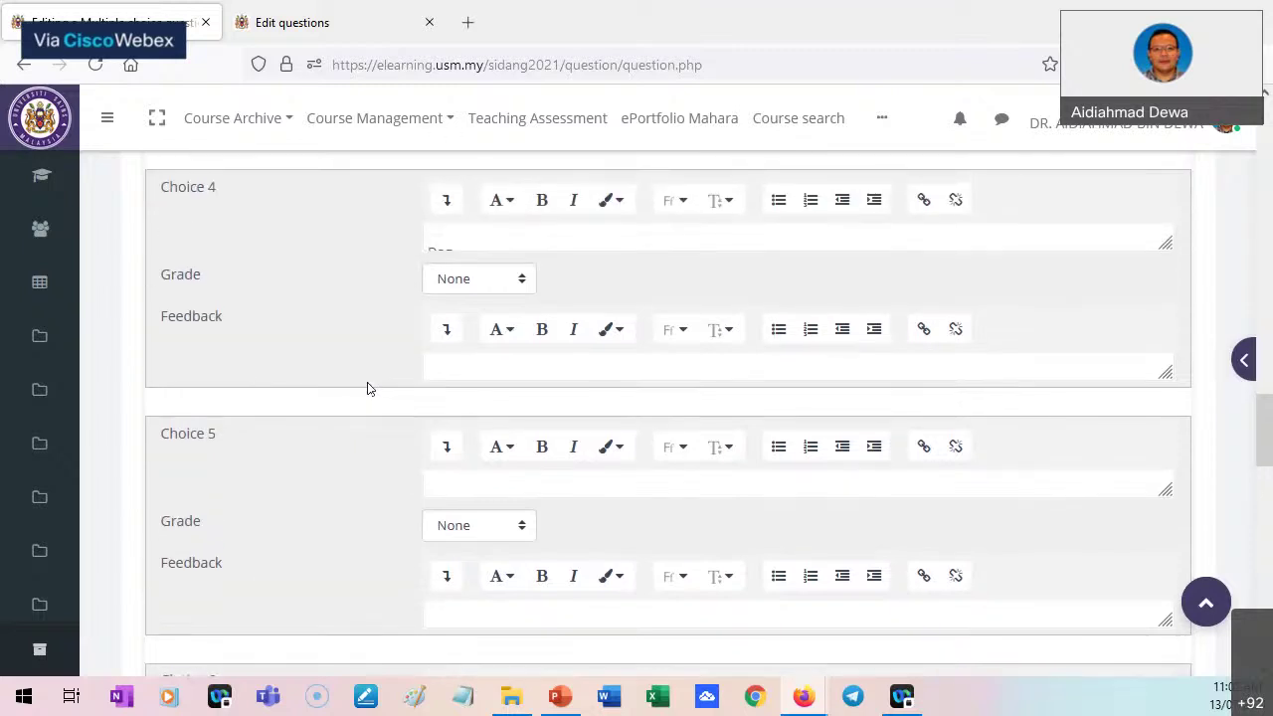
scroll(335, 354, up, 2)
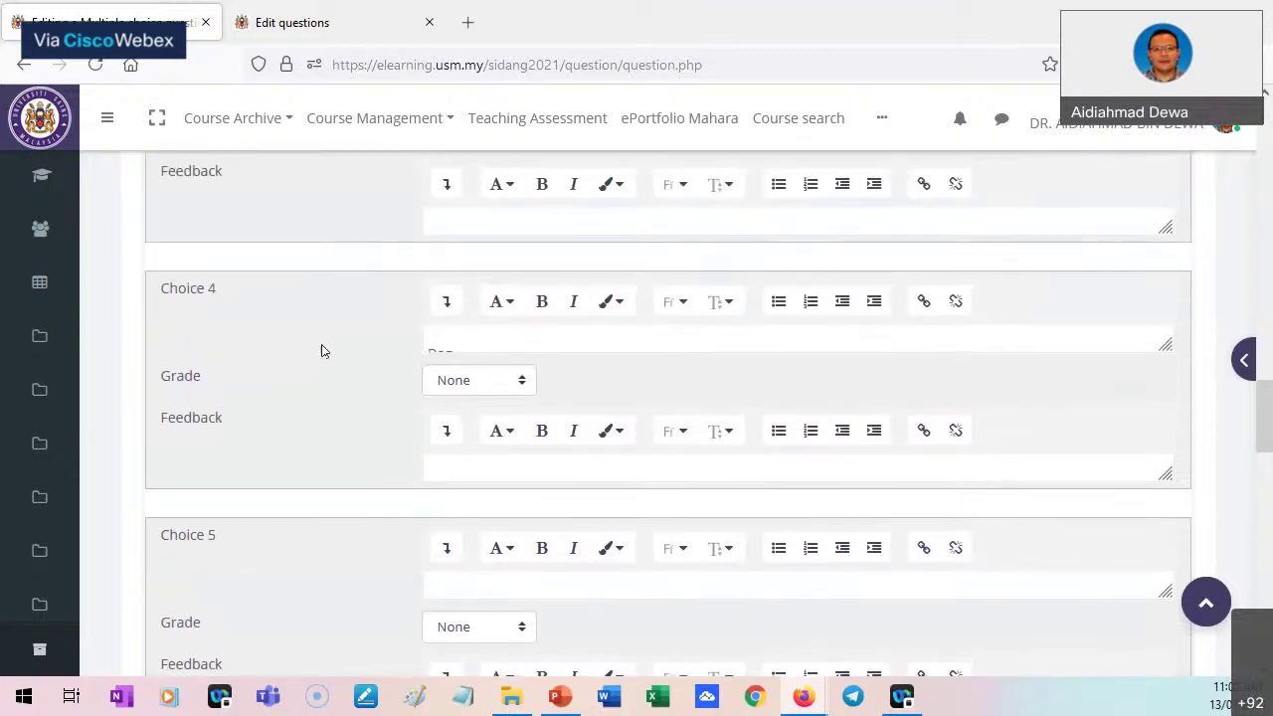
Step: Delete the extra K lines after Dog on slide 18, then return to Moodle
click(480, 339)
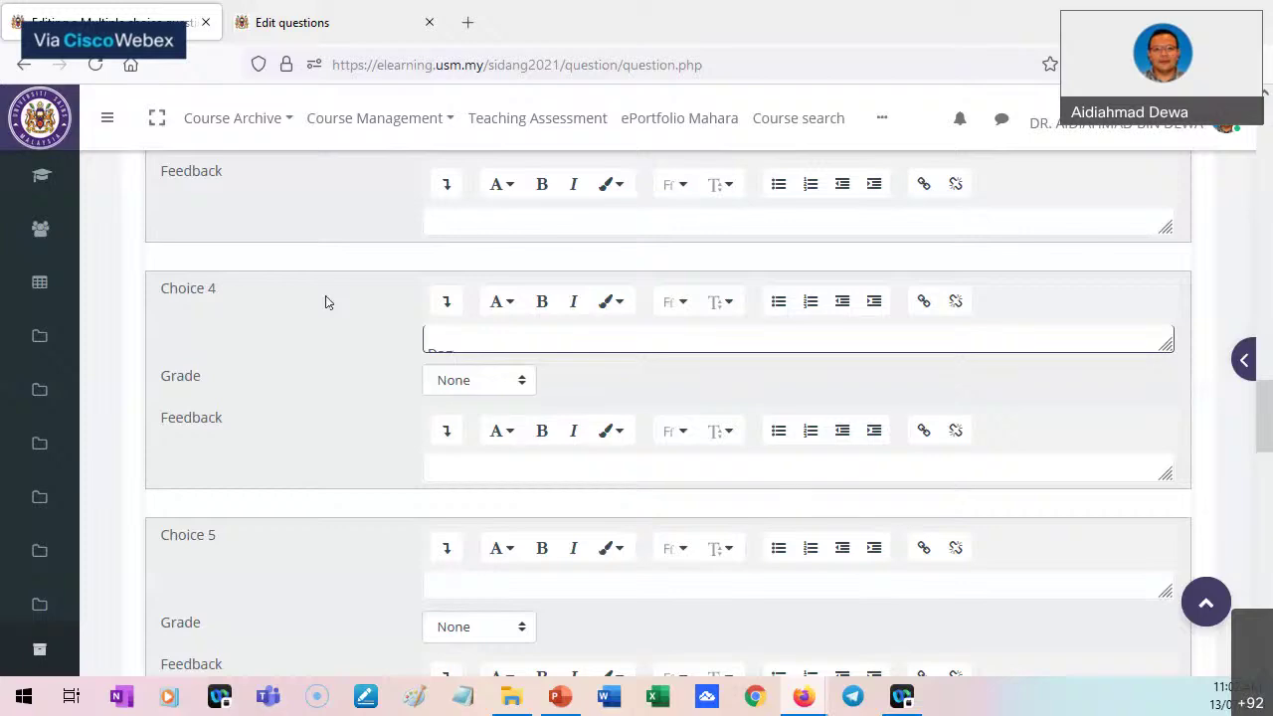
key(alt+Tab)
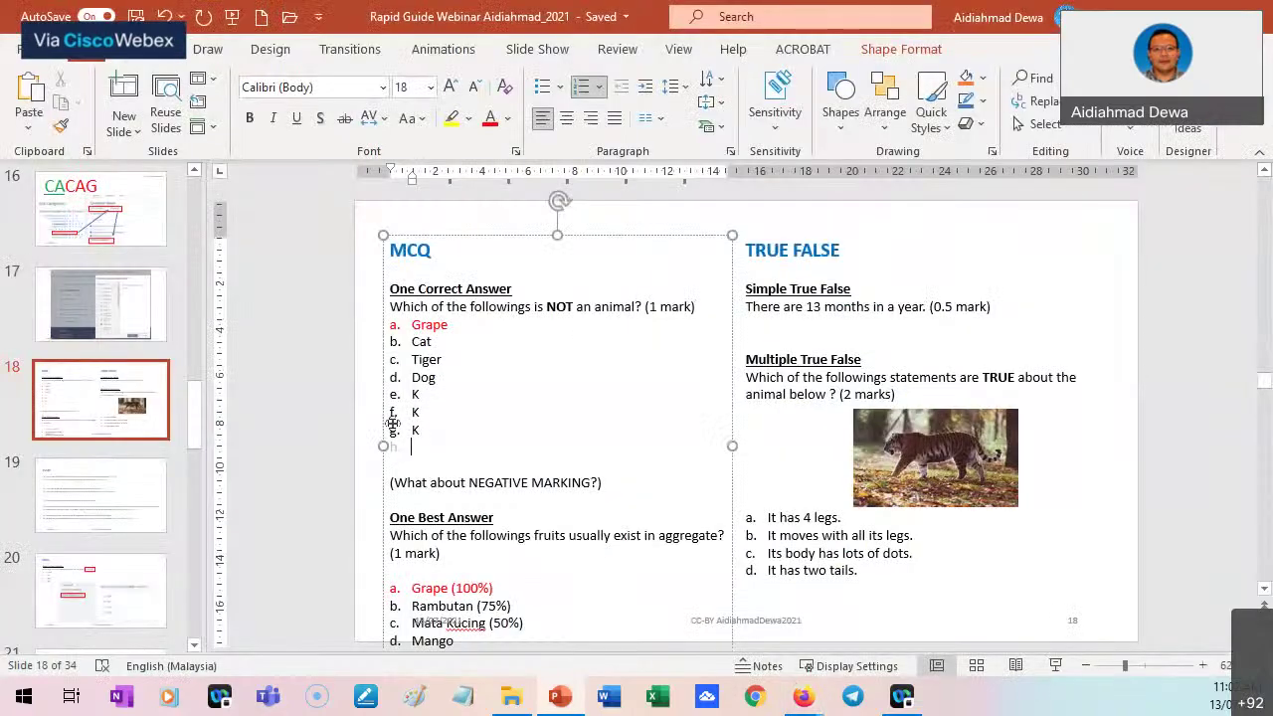
key(BackSpace)
key(BackSpace)
key(BackSpace)
key(BackSpace)
key(BackSpace)
key(BackSpace)
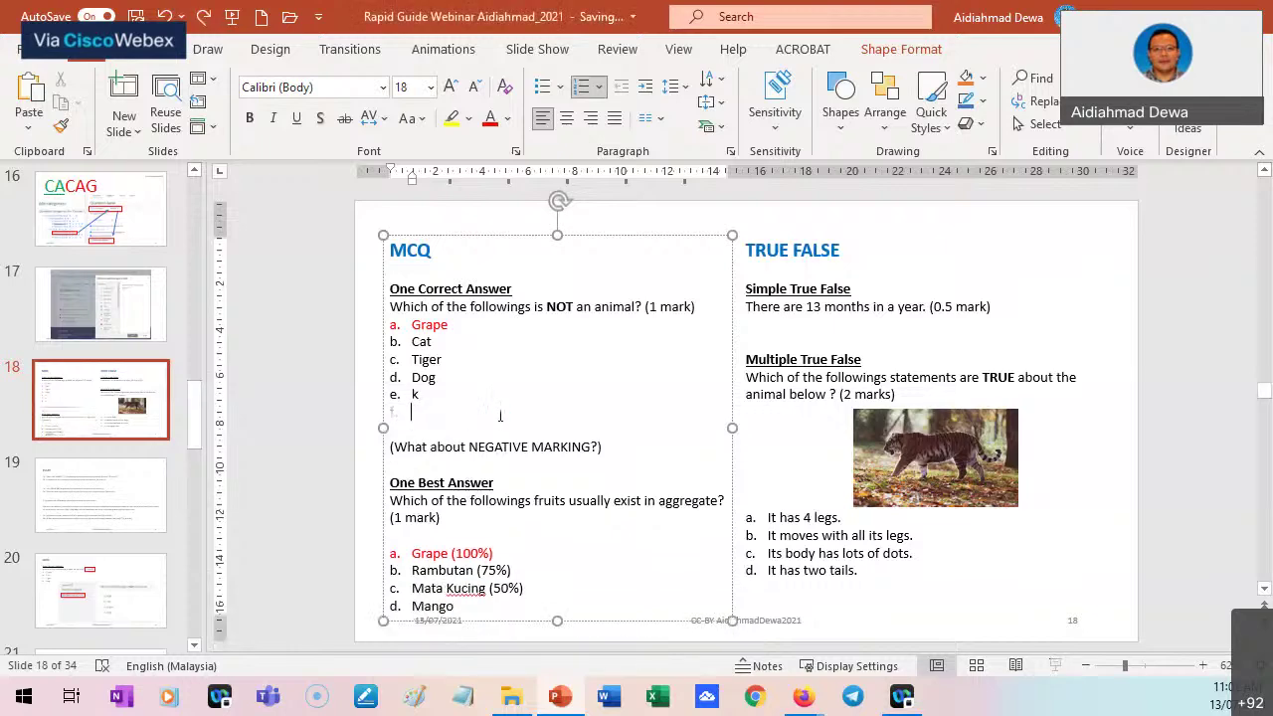
key(BackSpace)
key(BackSpace)
key(BackSpace)
key(BackSpace)
key(BackSpace)
key(alt+Tab)
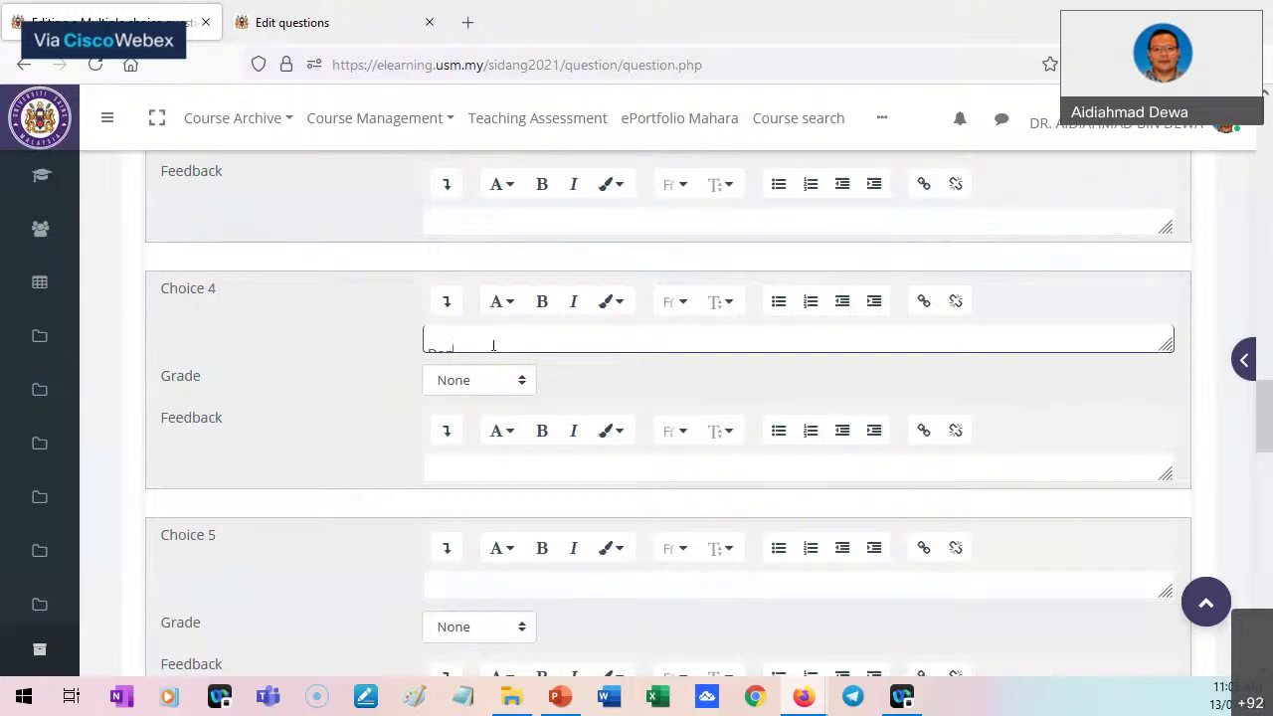
Step: Expand Tags and paste the question name 1MCQOCA1 into the tag field
scroll(492, 345, down, 5)
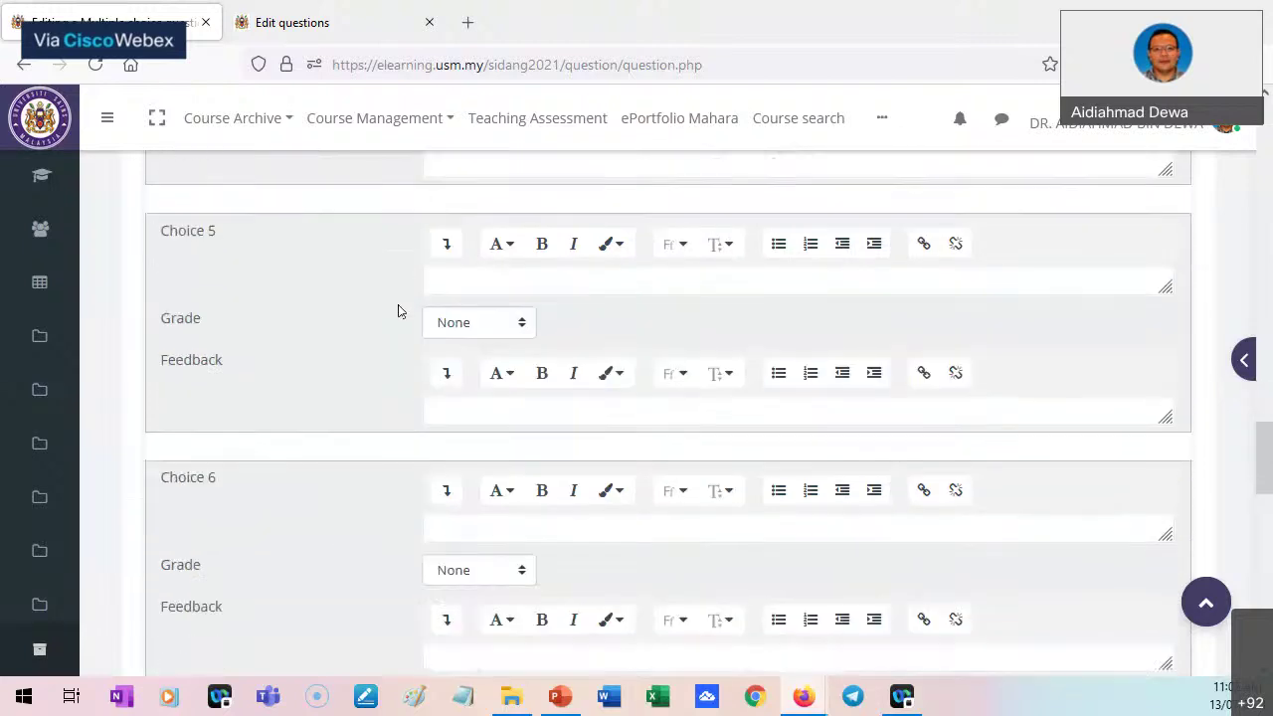
scroll(347, 384, down, 7)
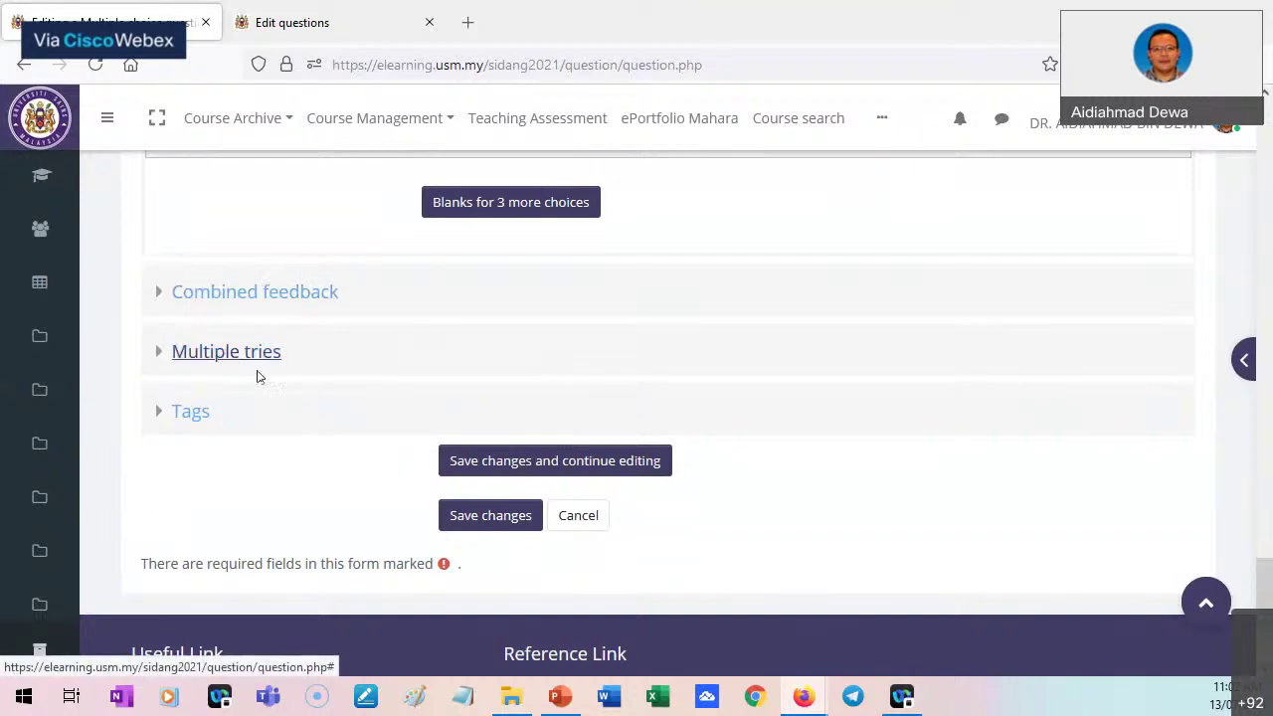
click(187, 416)
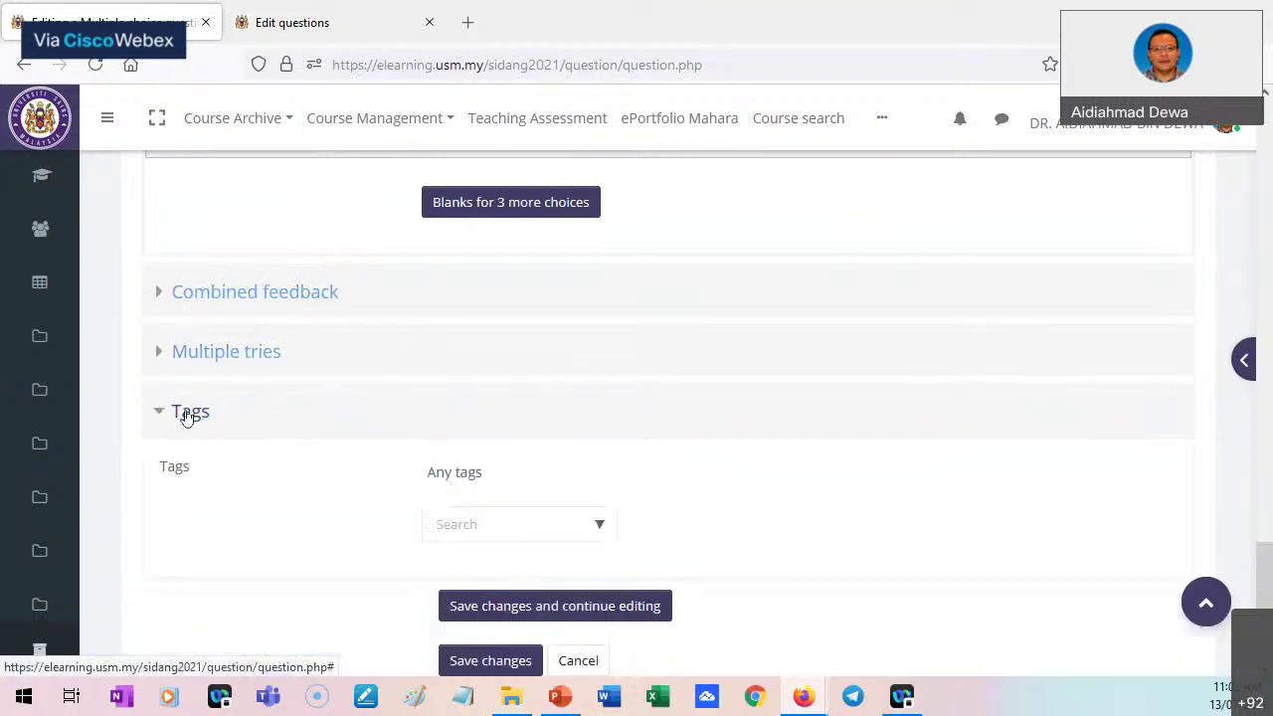
click(505, 523)
scroll(543, 416, up, 15)
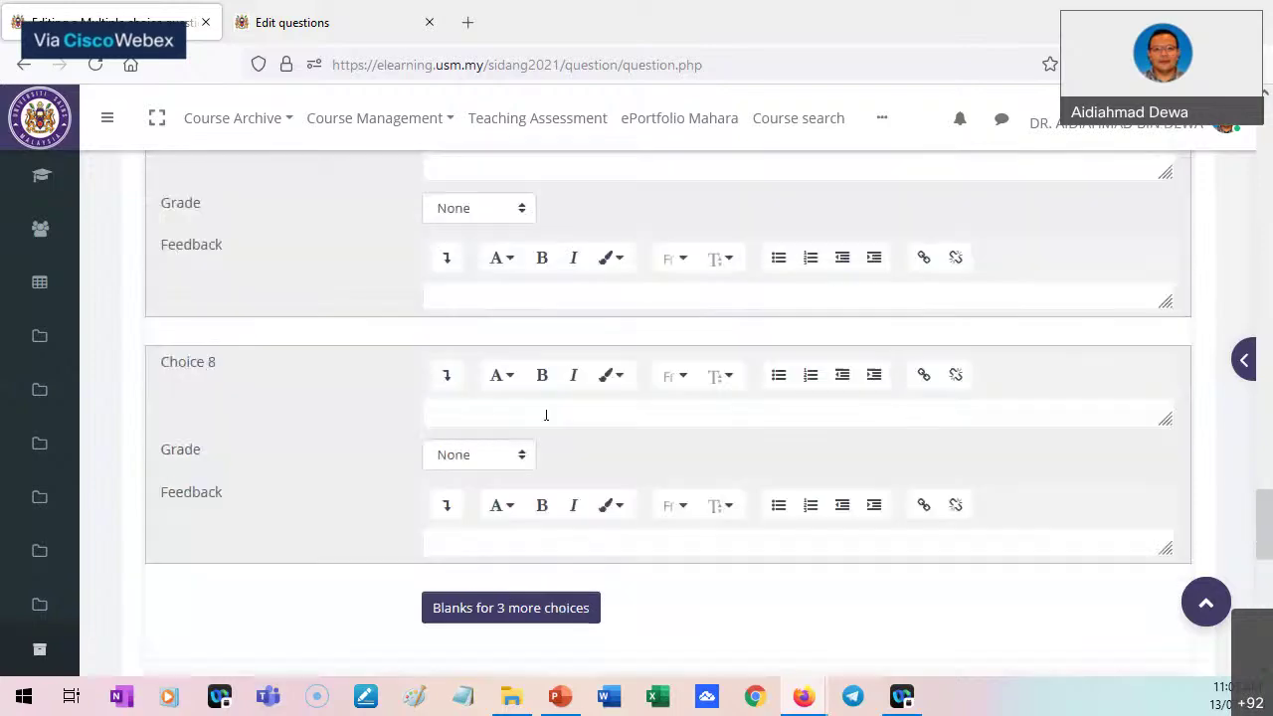
scroll(532, 416, up, 15)
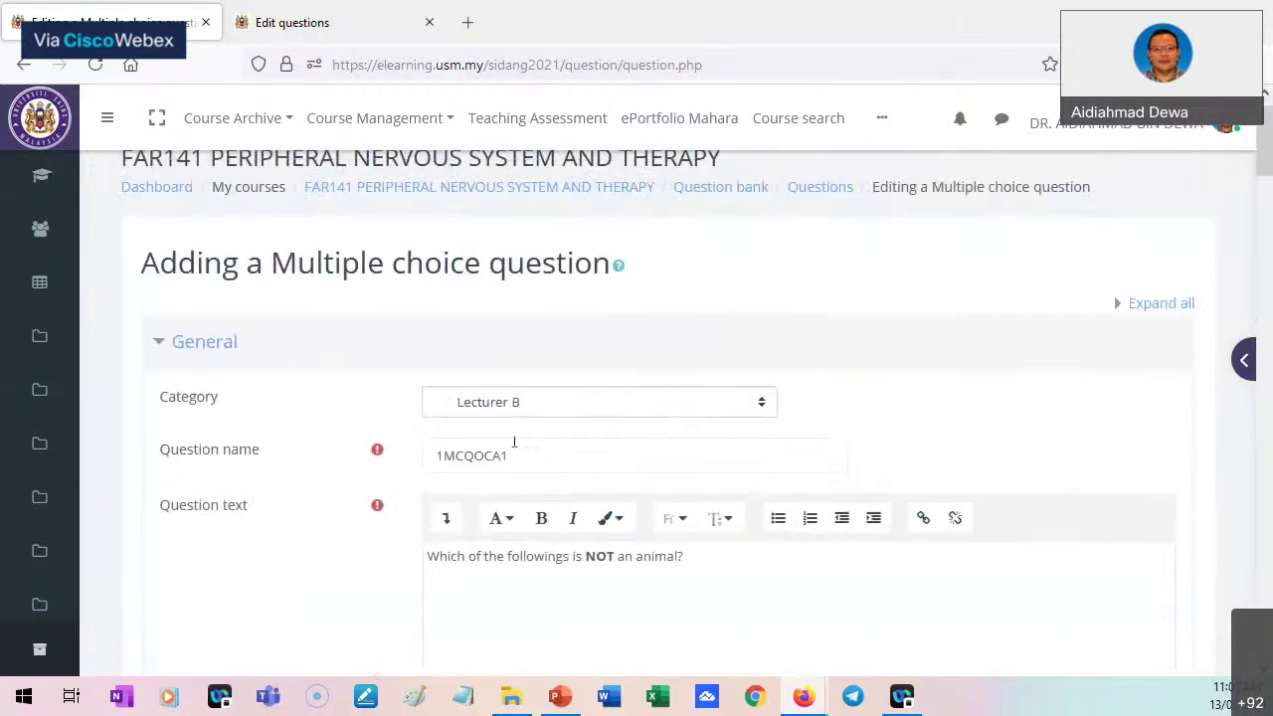
drag(514, 454, 420, 454)
key(ctrl+c)
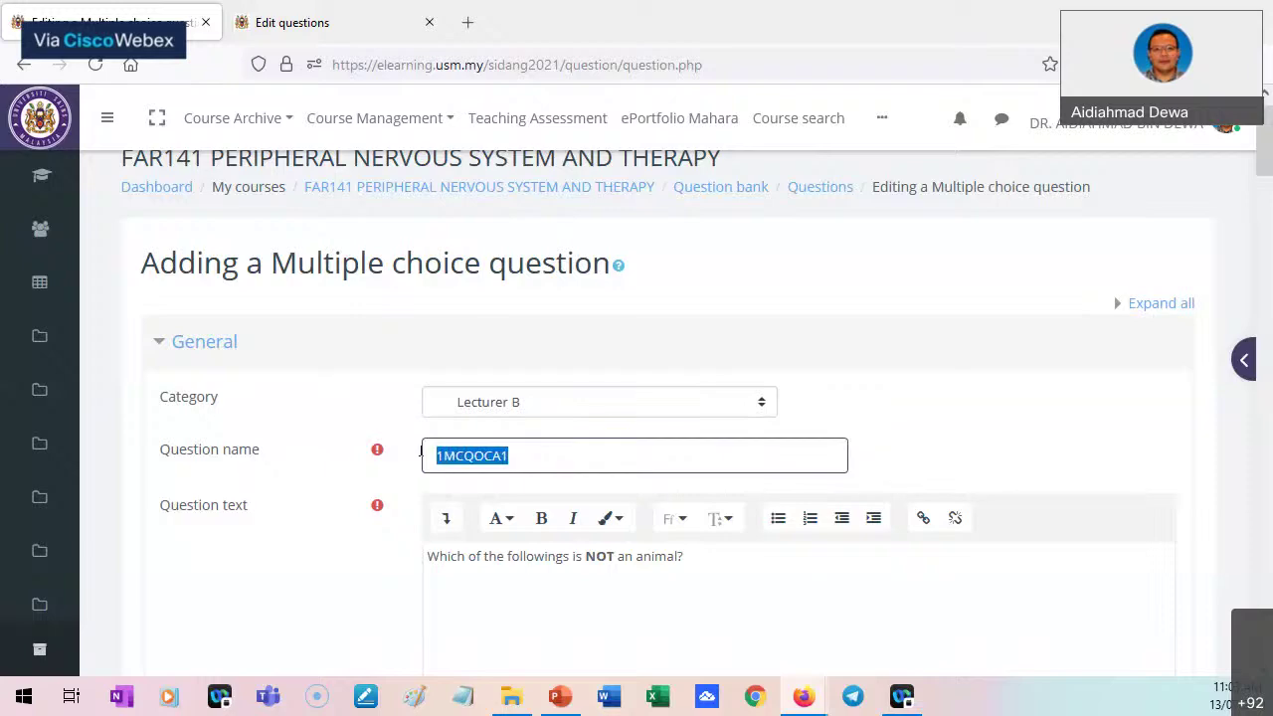
scroll(534, 508, down, 10)
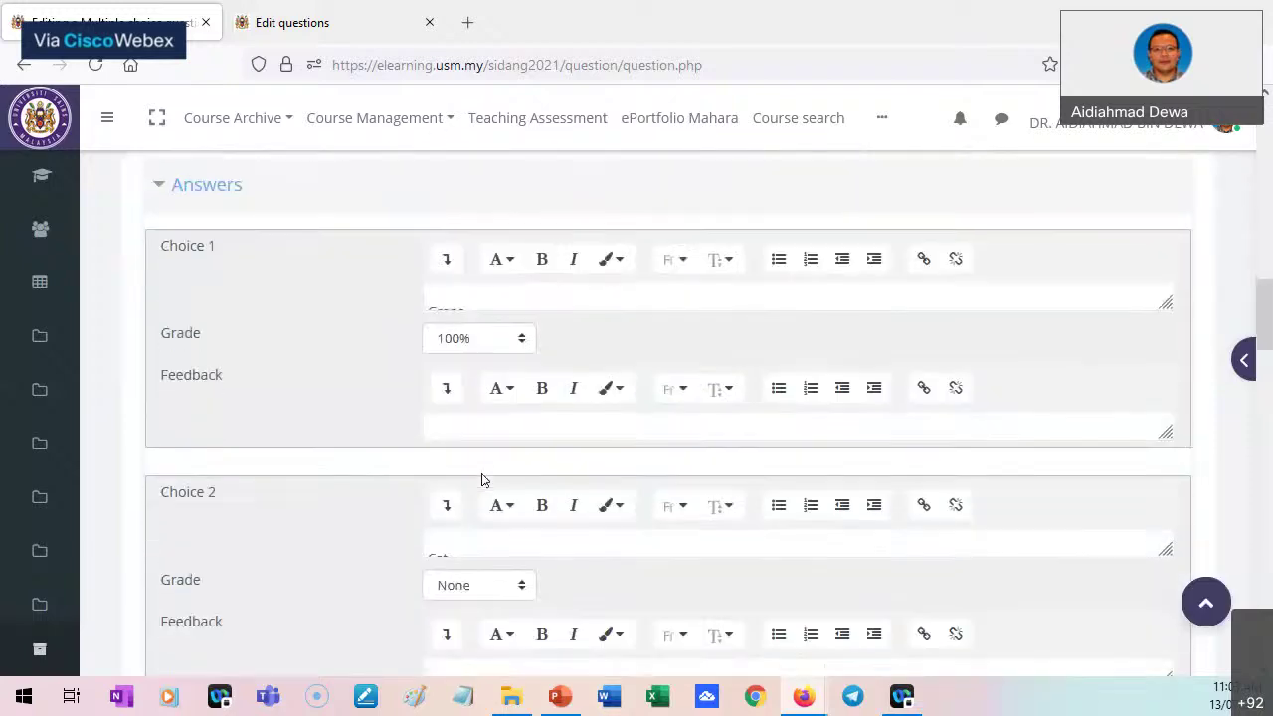
scroll(486, 485, down, 20)
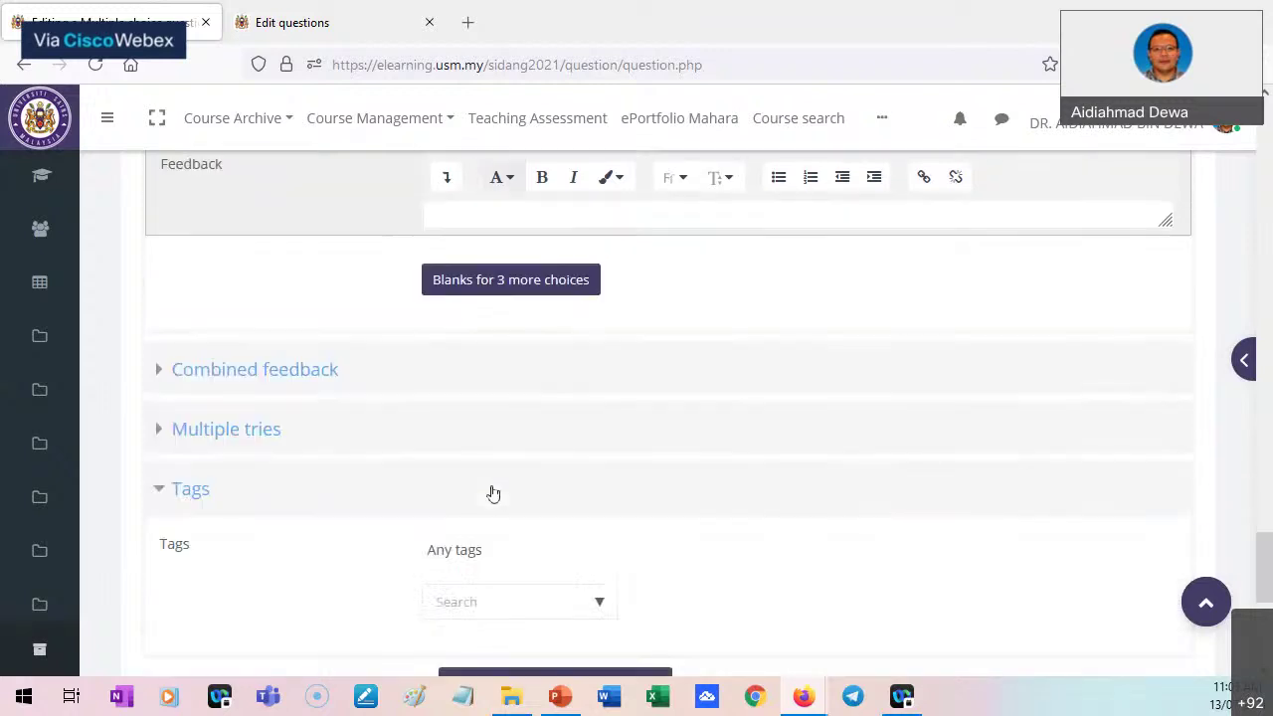
scroll(493, 494, down, 3)
click(567, 321)
key(ctrl+v)
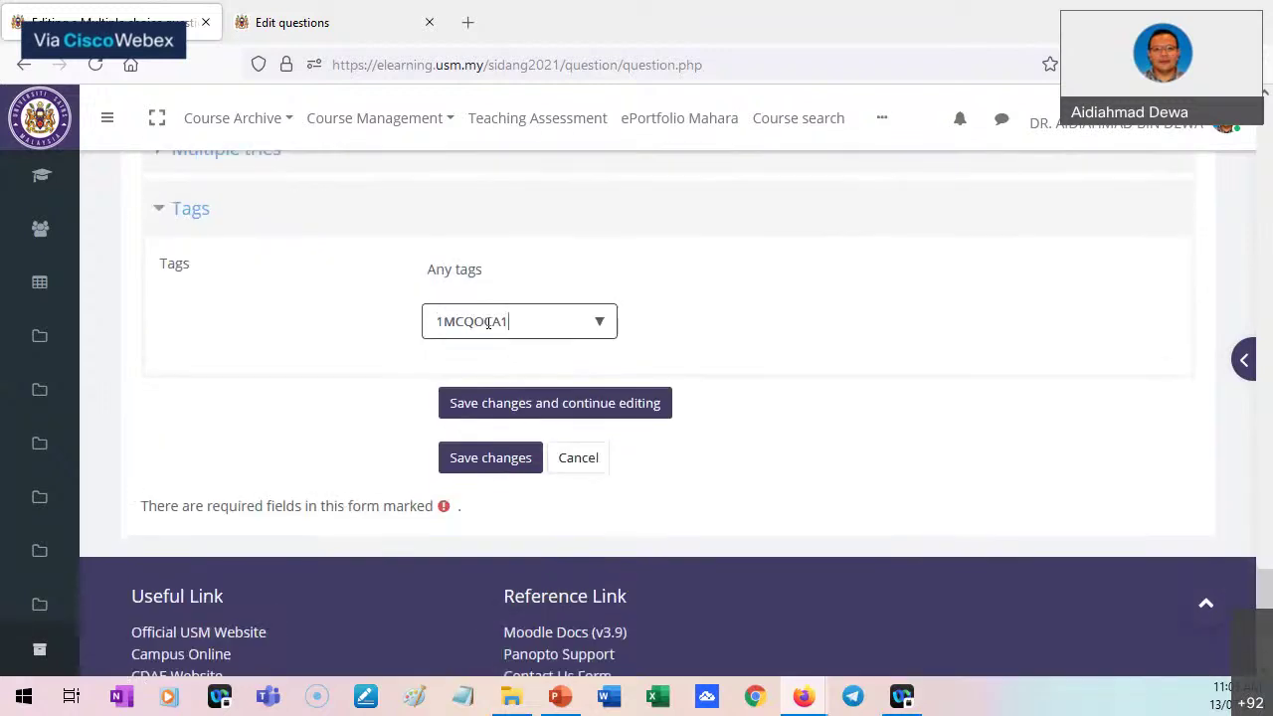
Step: Trim the pasted text to OCA, add it as a tag, and save the question
drag(471, 323, 407, 341)
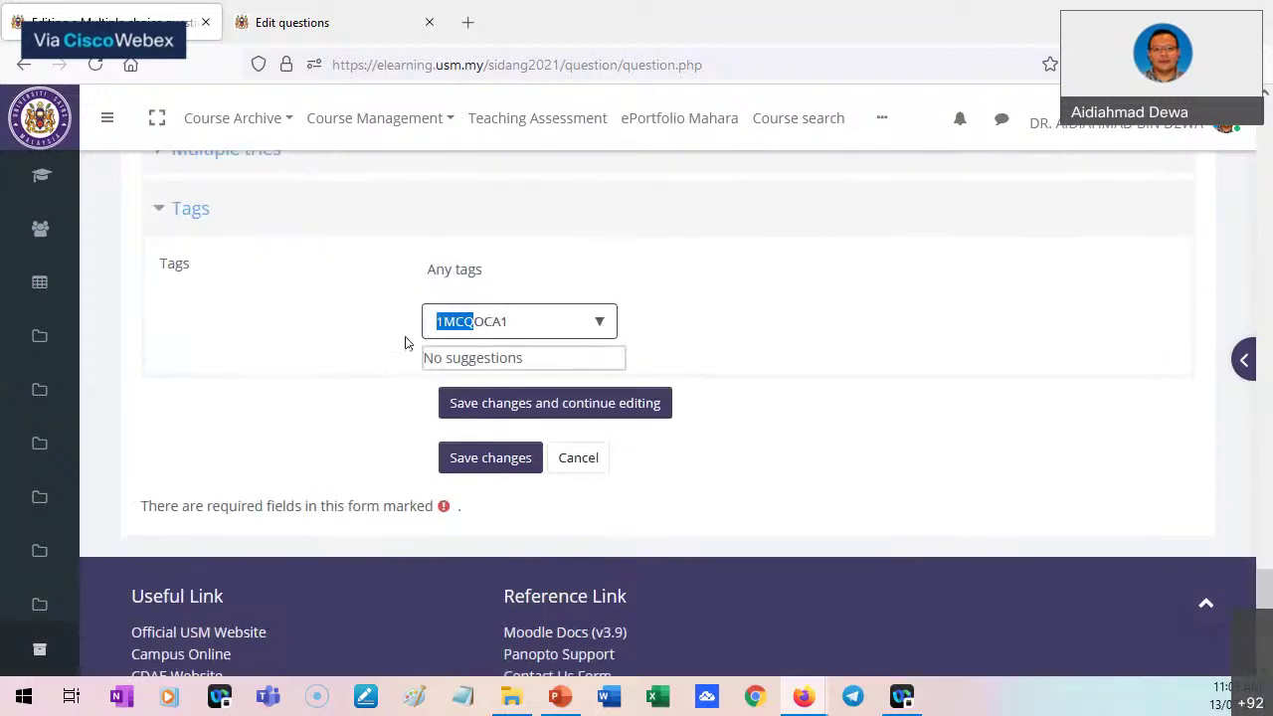
key(BackSpace)
key(BackSpace)
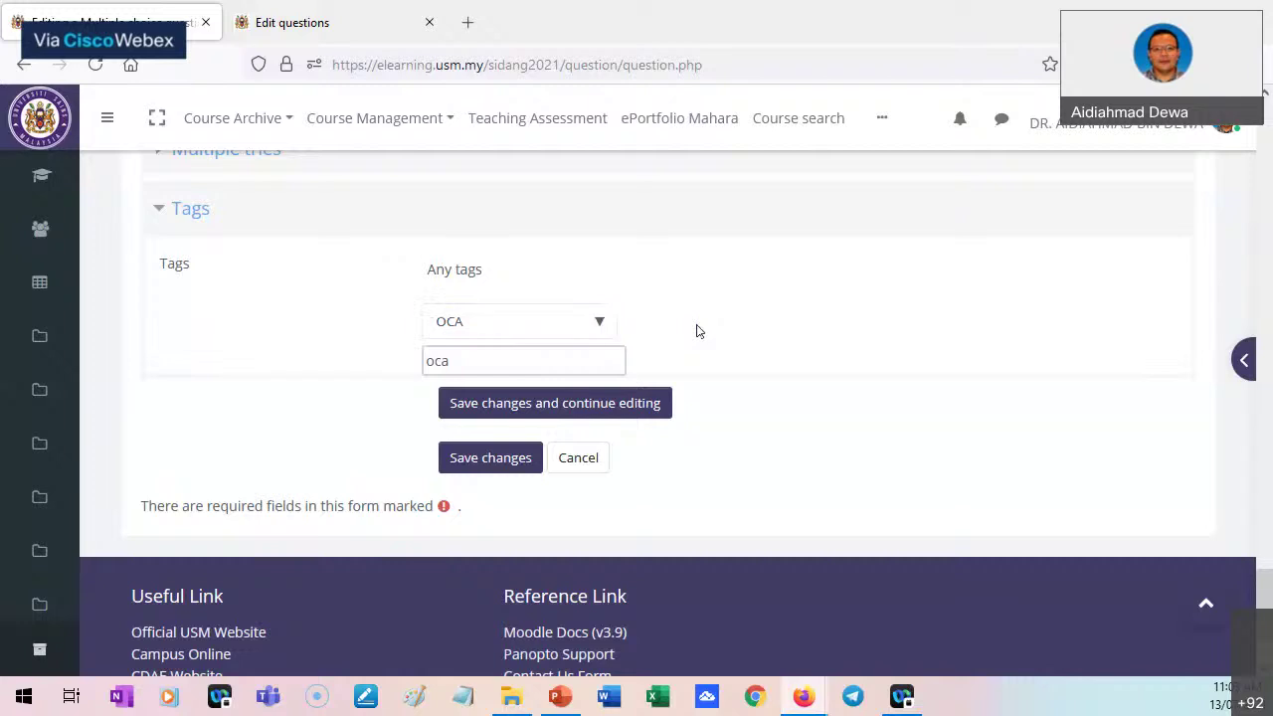
key(Return)
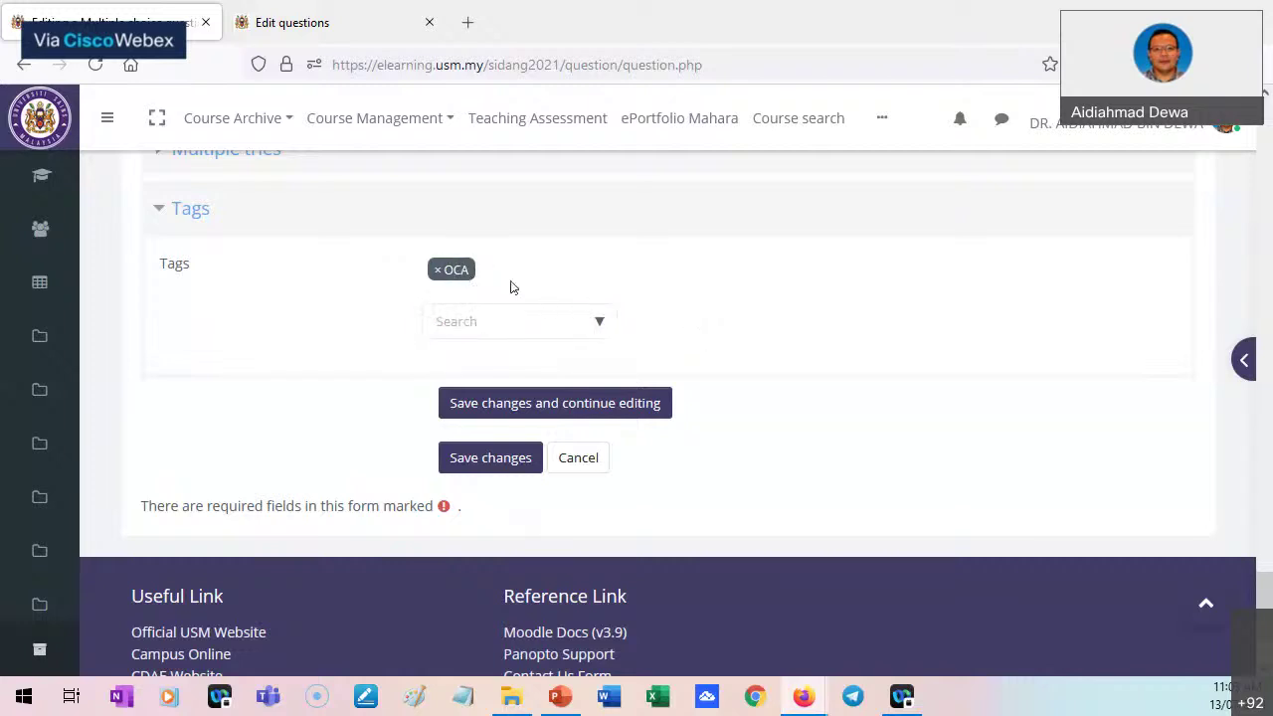
click(164, 210)
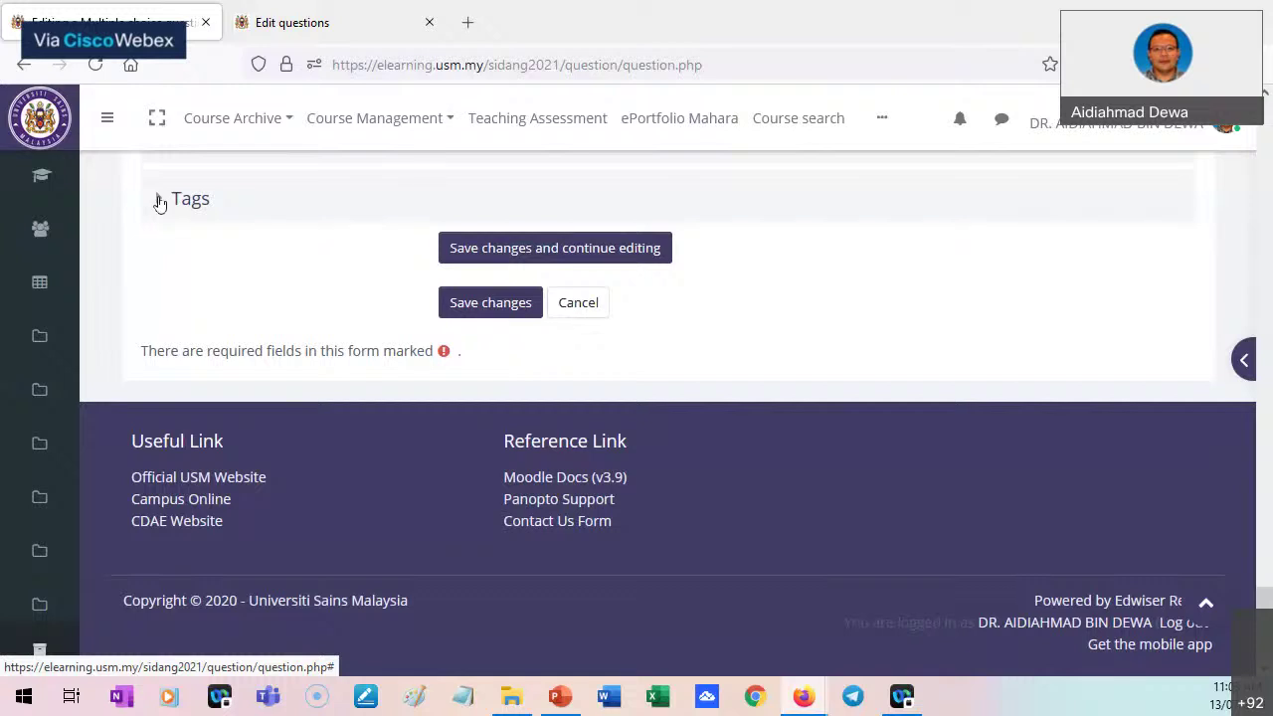
click(160, 202)
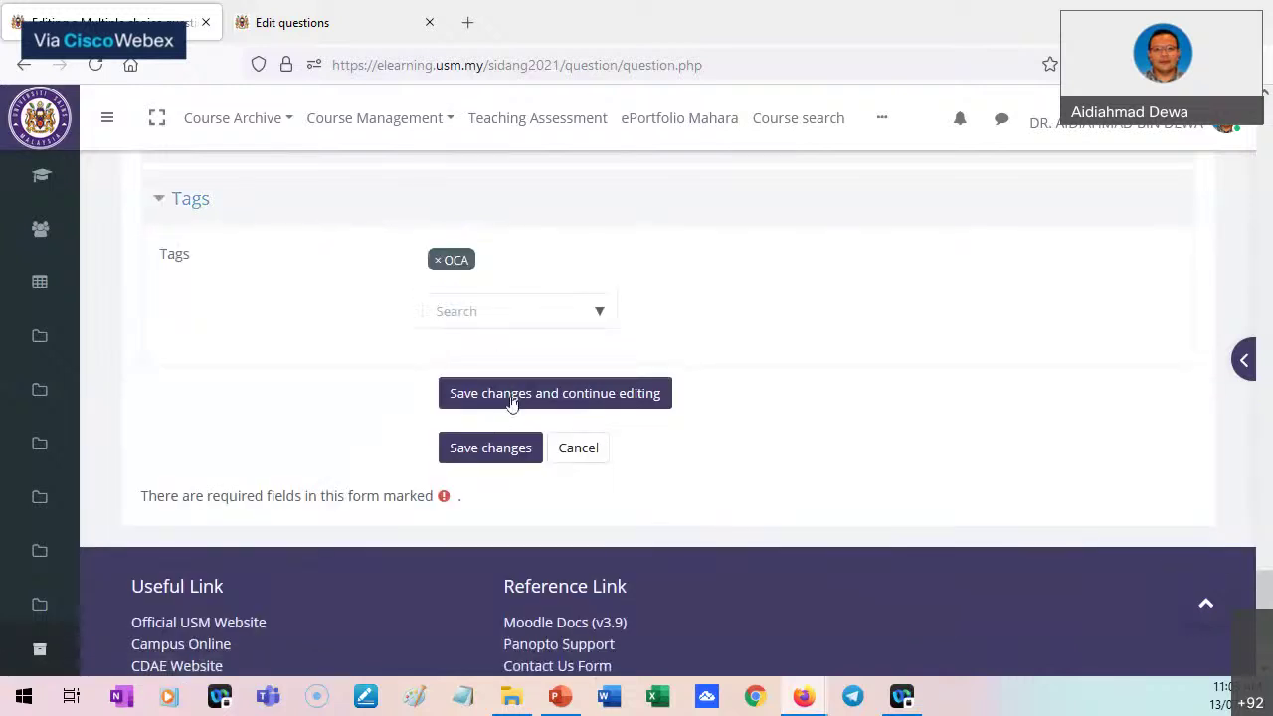
click(482, 447)
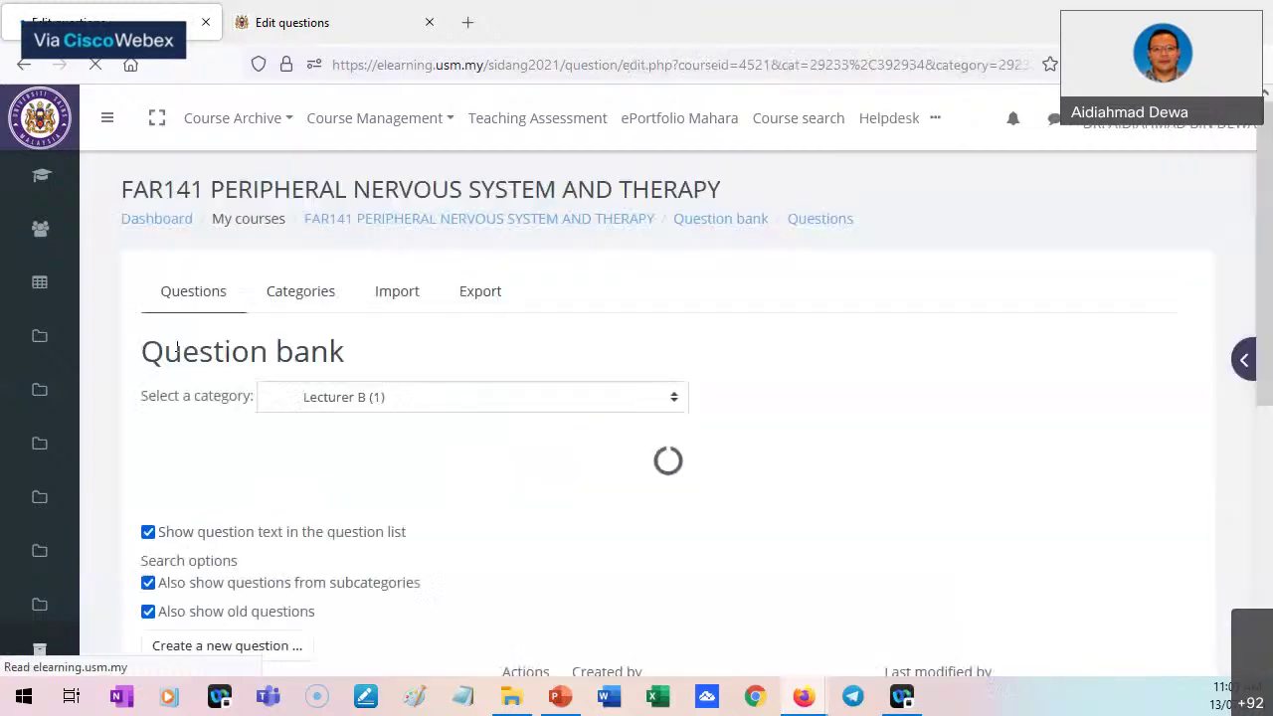
Step: Review the Lecturer B question bank showing 1MCQOCA1 tagged OCA
scroll(548, 344, down, 3)
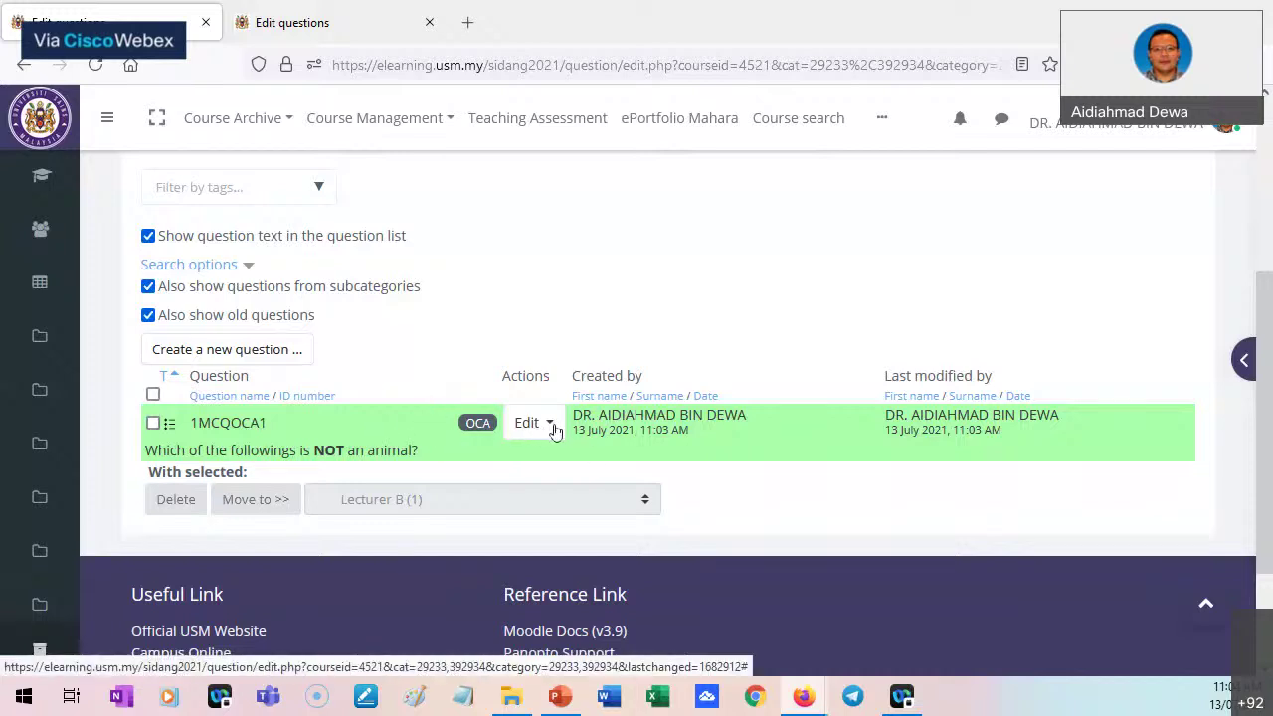
scroll(542, 426, down, 2)
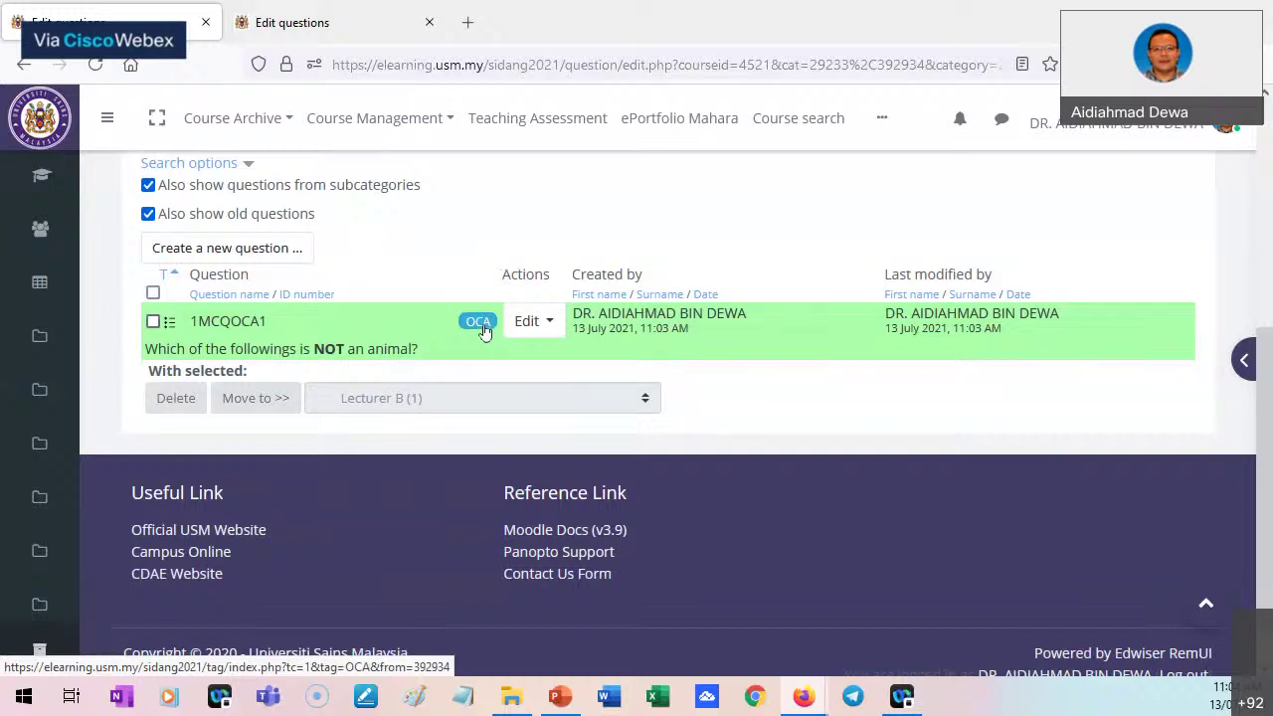
scroll(309, 272, up, 2)
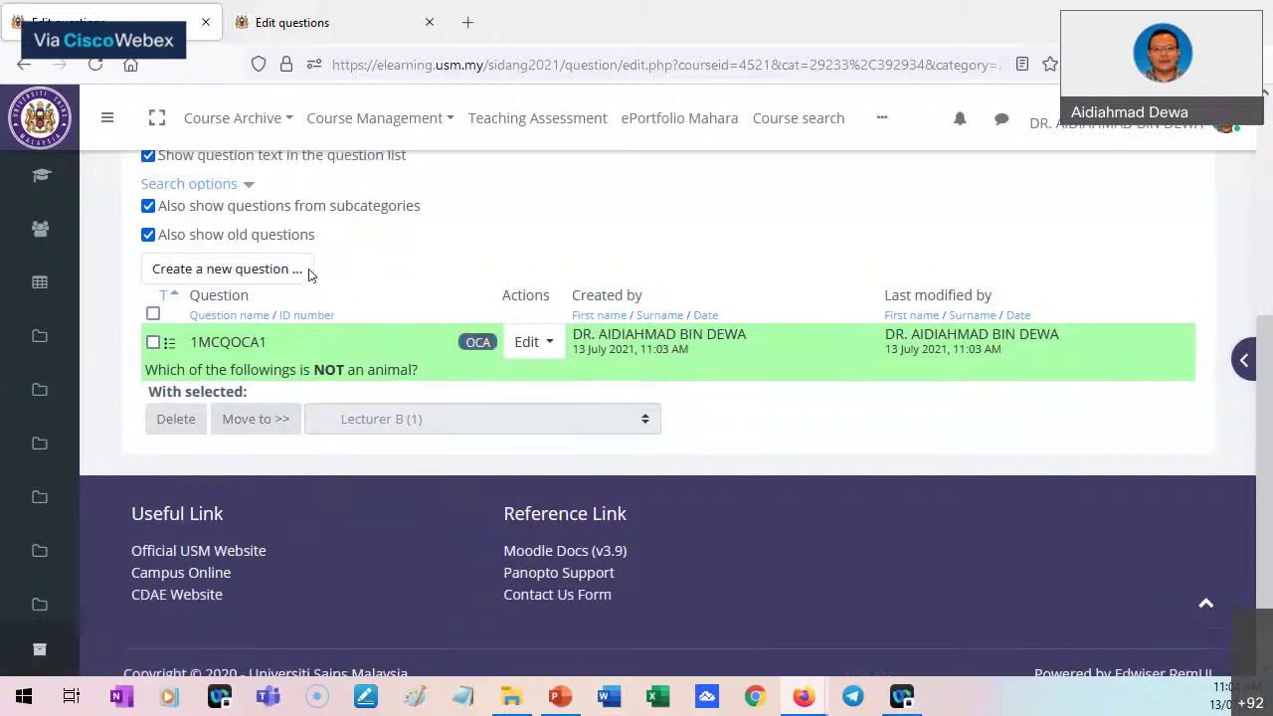
scroll(267, 289, up, 2)
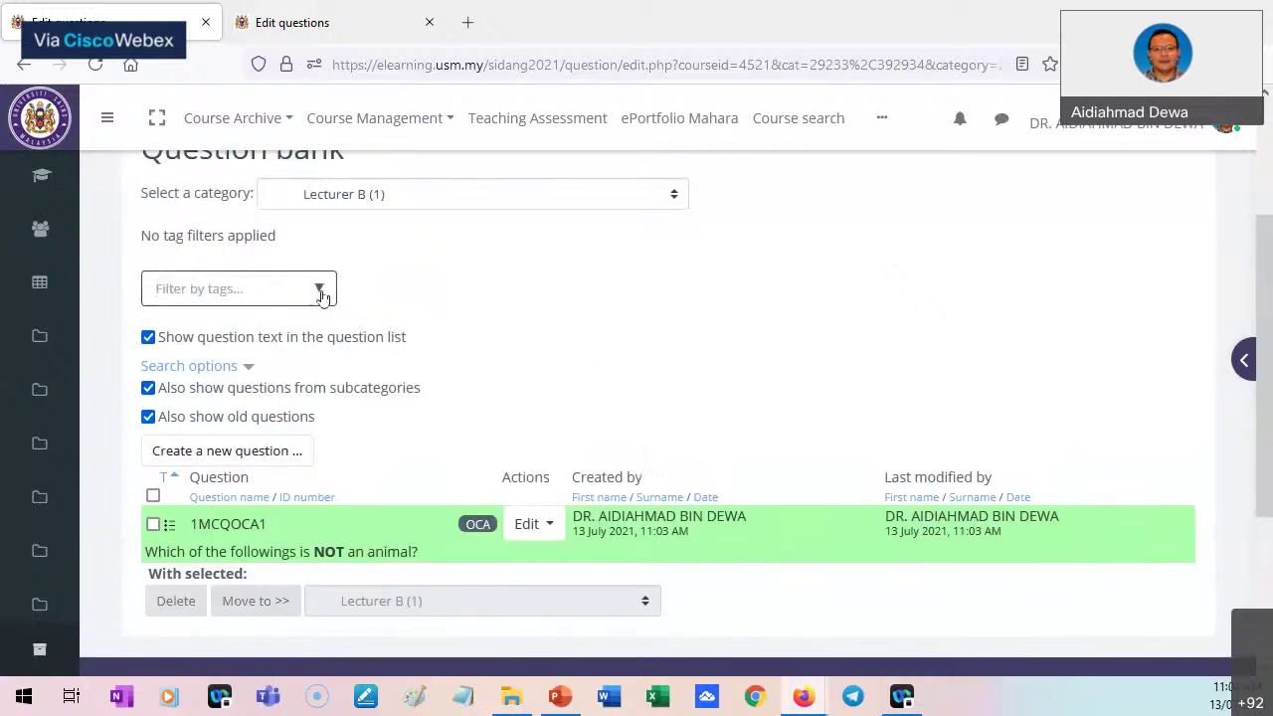
click(320, 291)
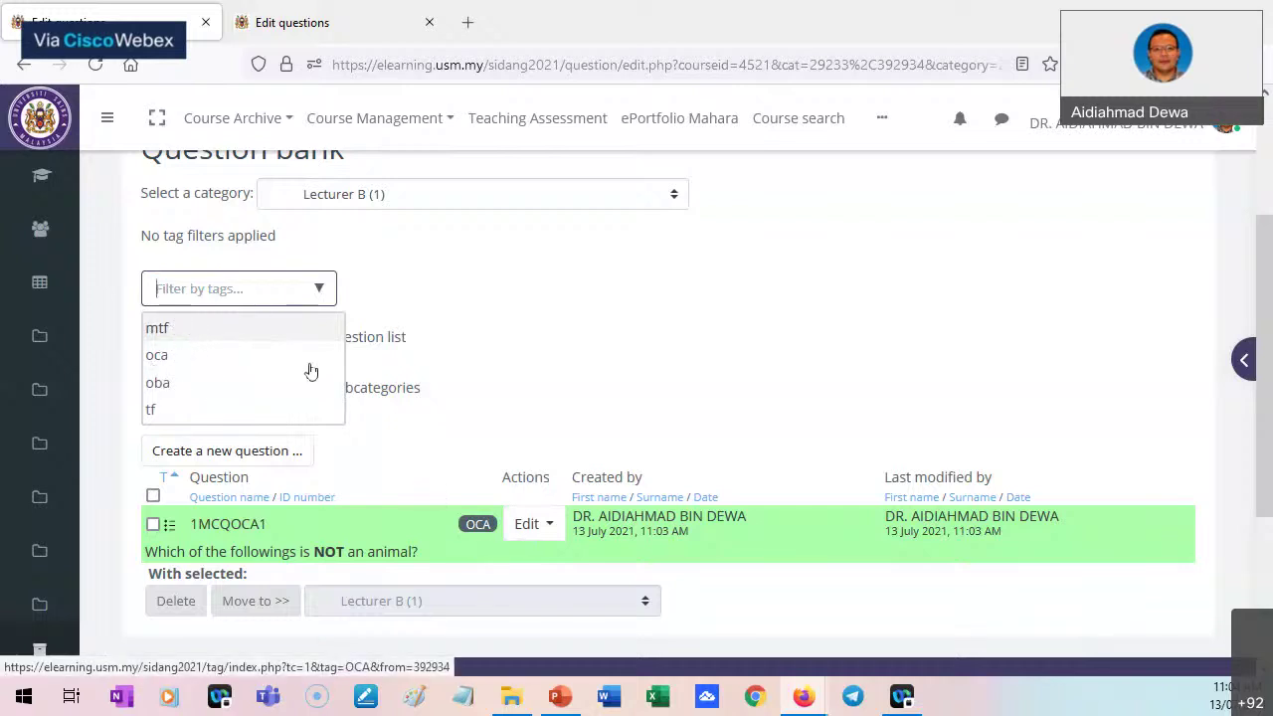
scroll(388, 471, down, 2)
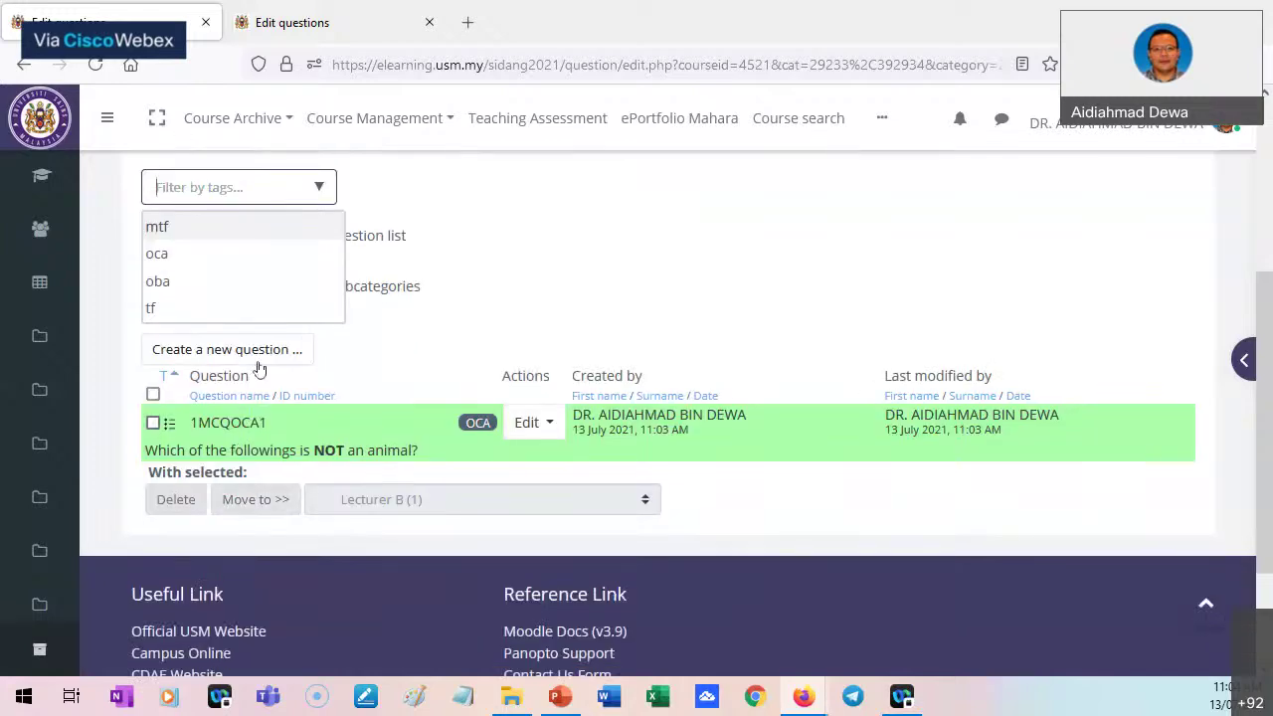
scroll(267, 370, up, 4)
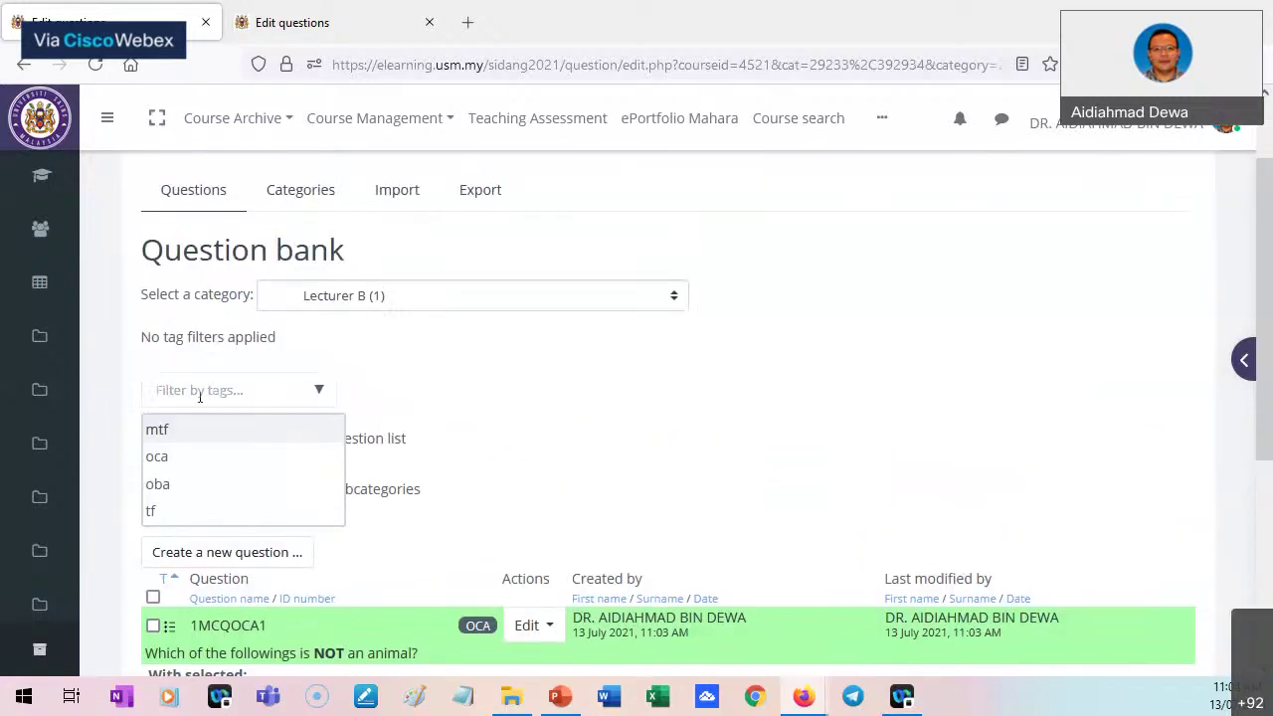
click(200, 396)
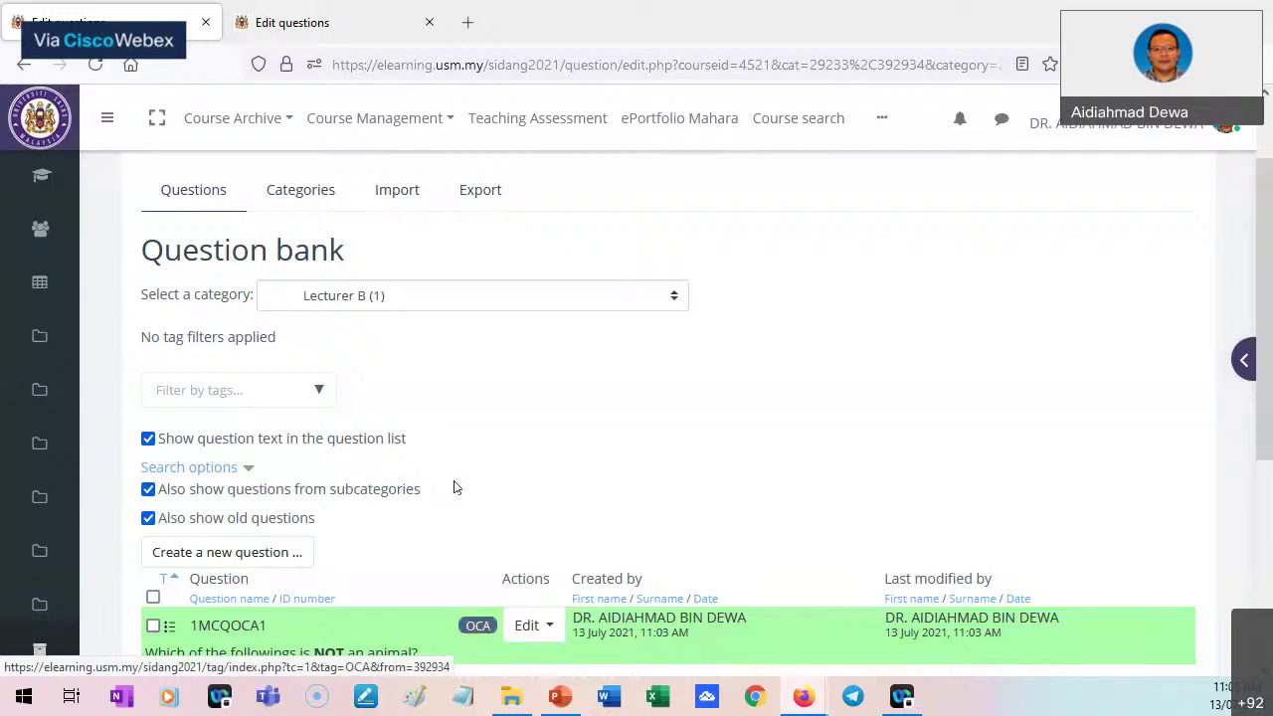
scroll(441, 426, down, 4)
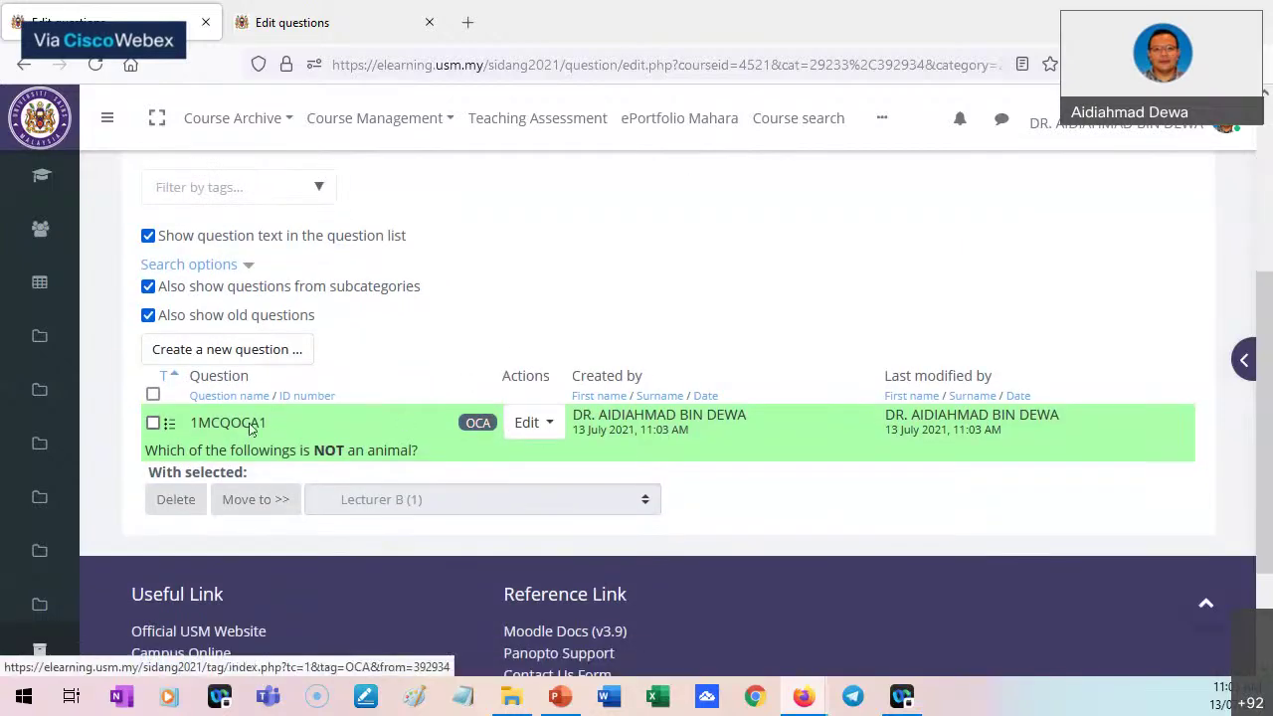
scroll(264, 428, down, 2)
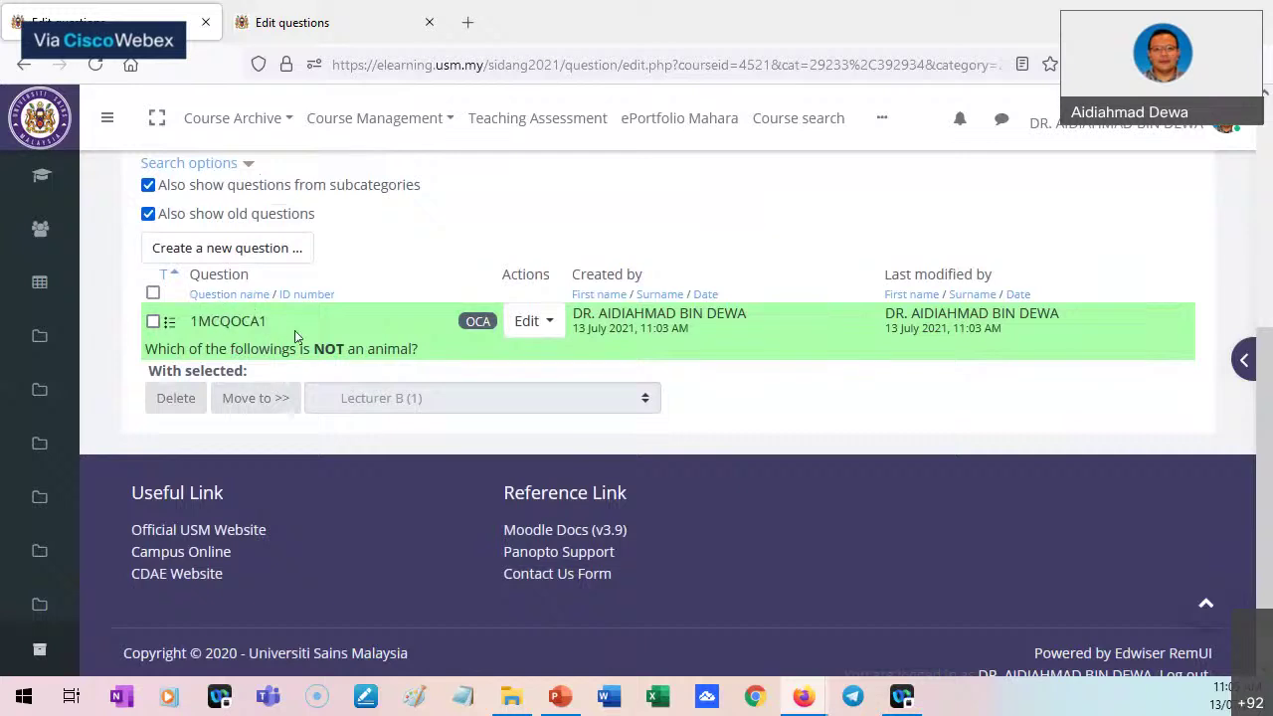
Step: Choose Preview from the 1MCQOCA1 row's actions menu to open it in a new tab
click(550, 323)
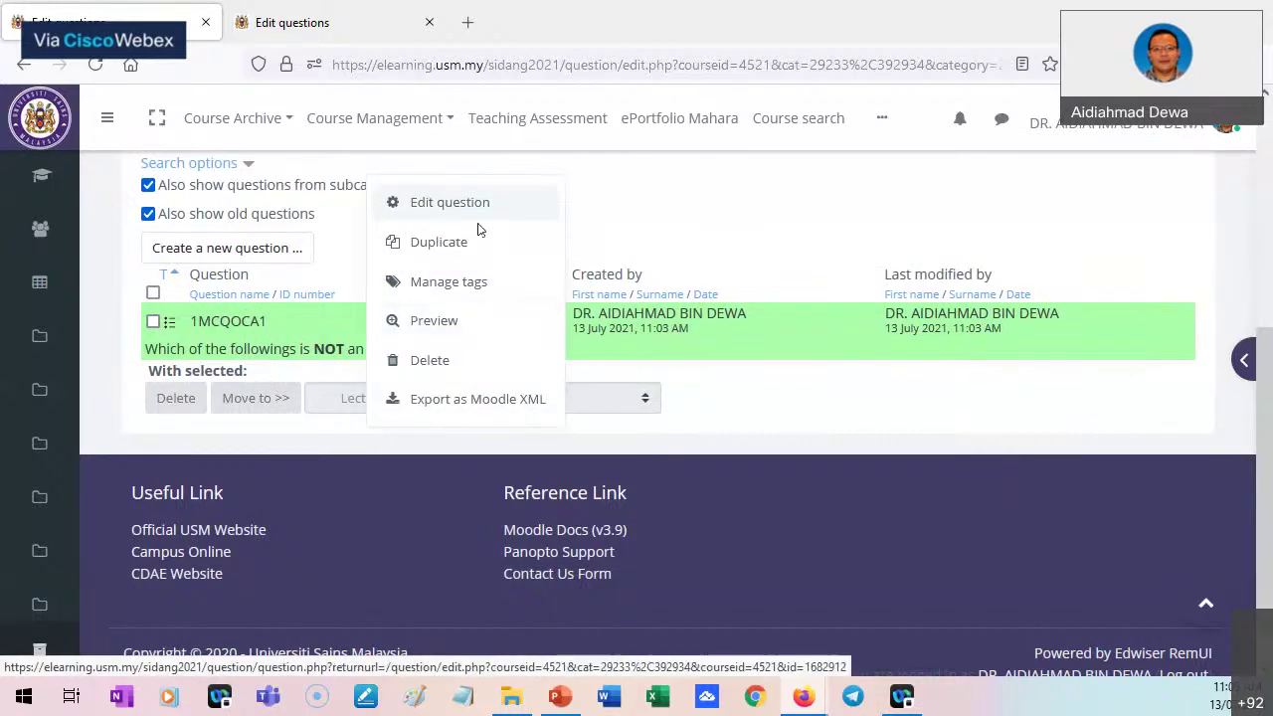
click(593, 296)
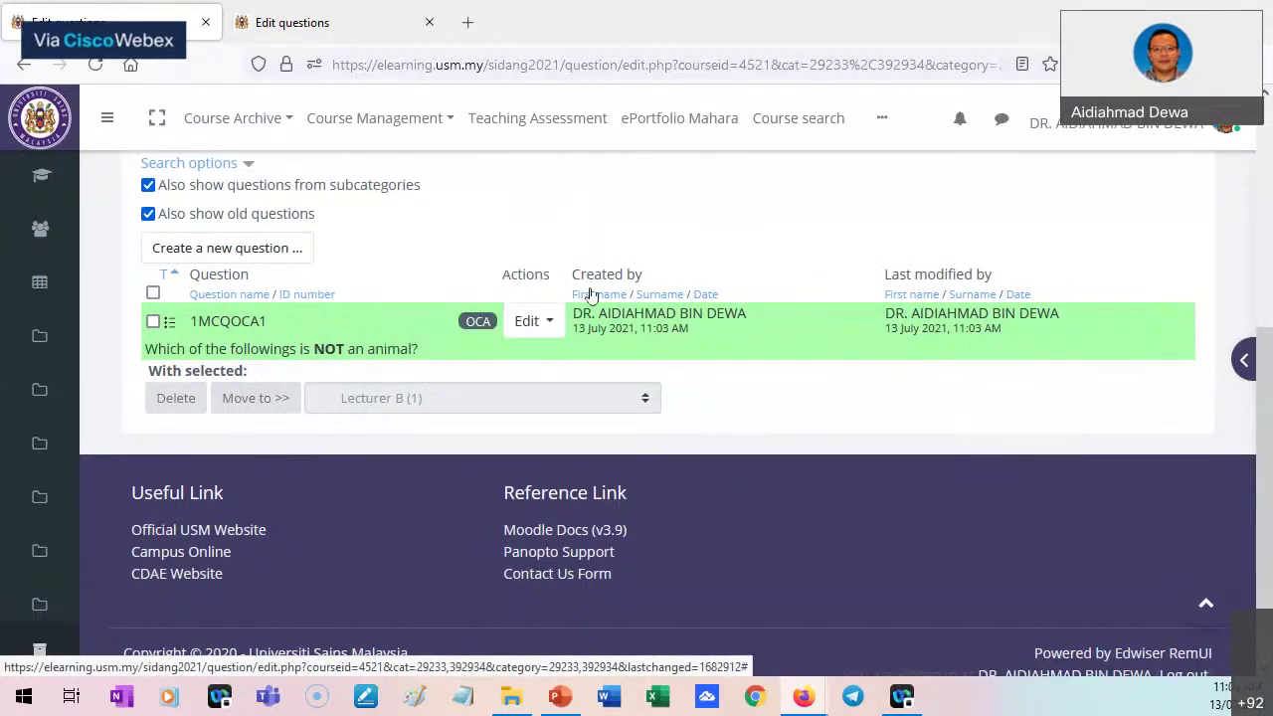
click(552, 324)
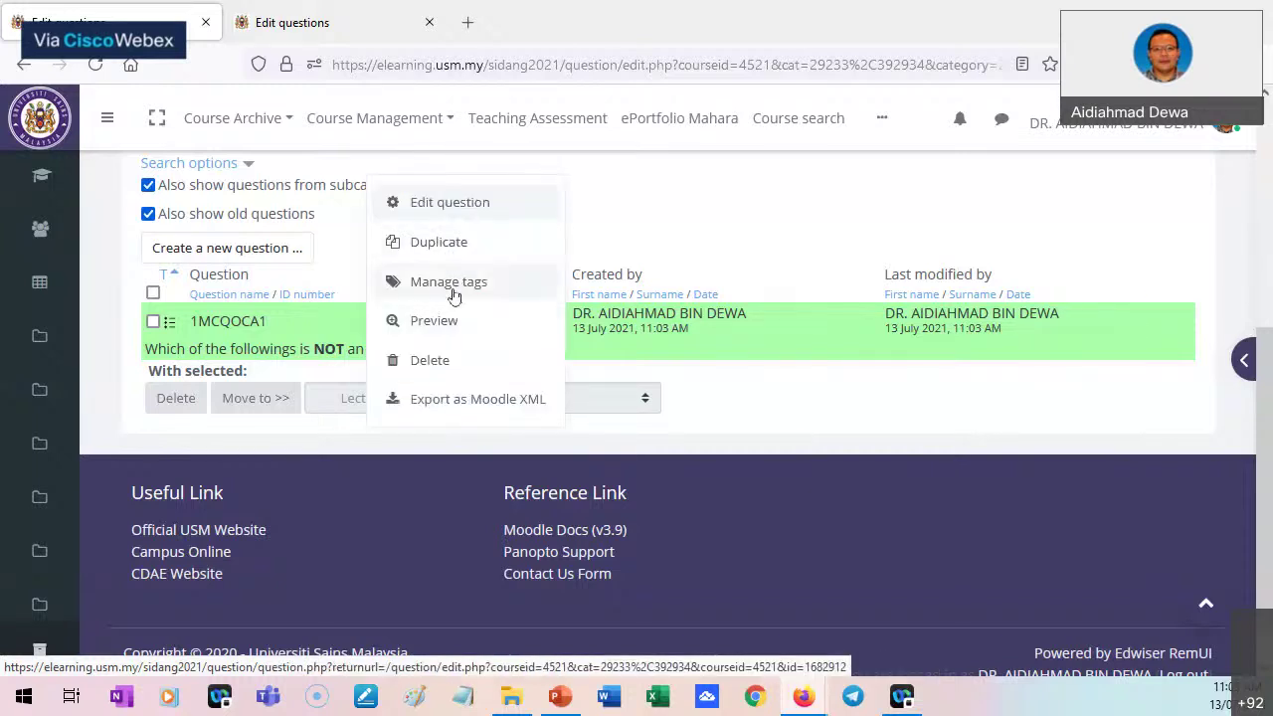
click(341, 327)
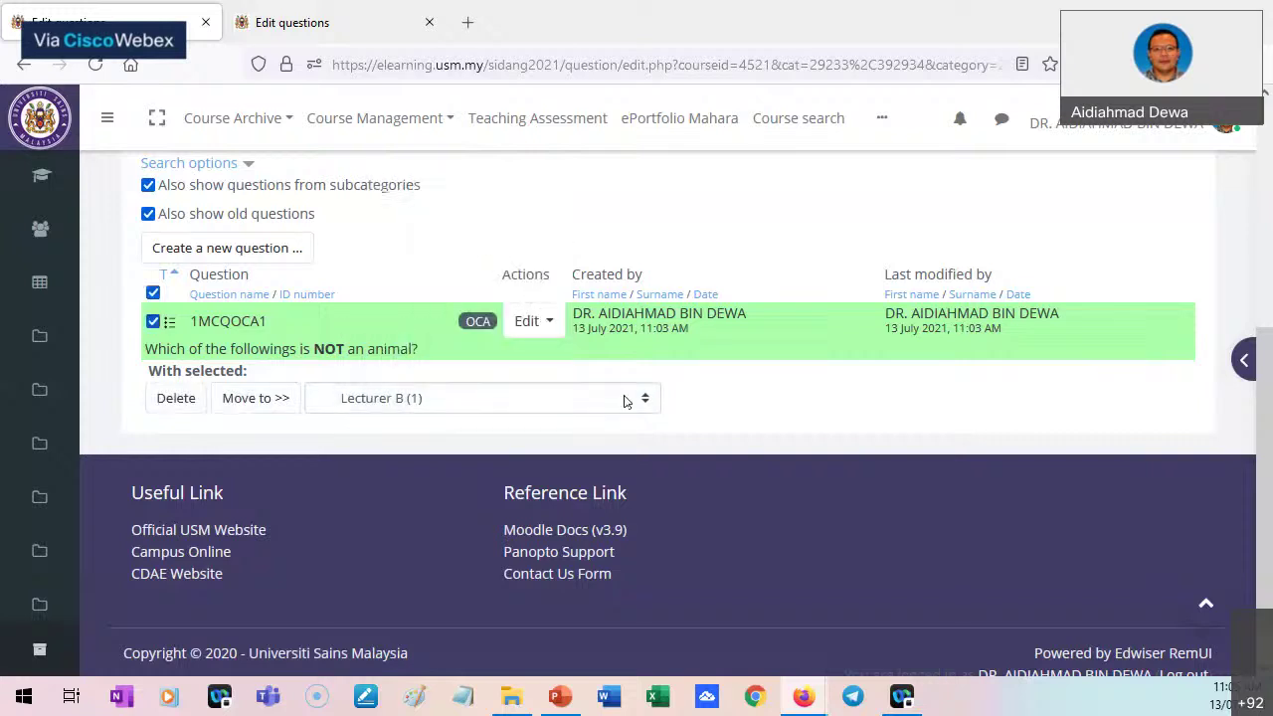
click(546, 323)
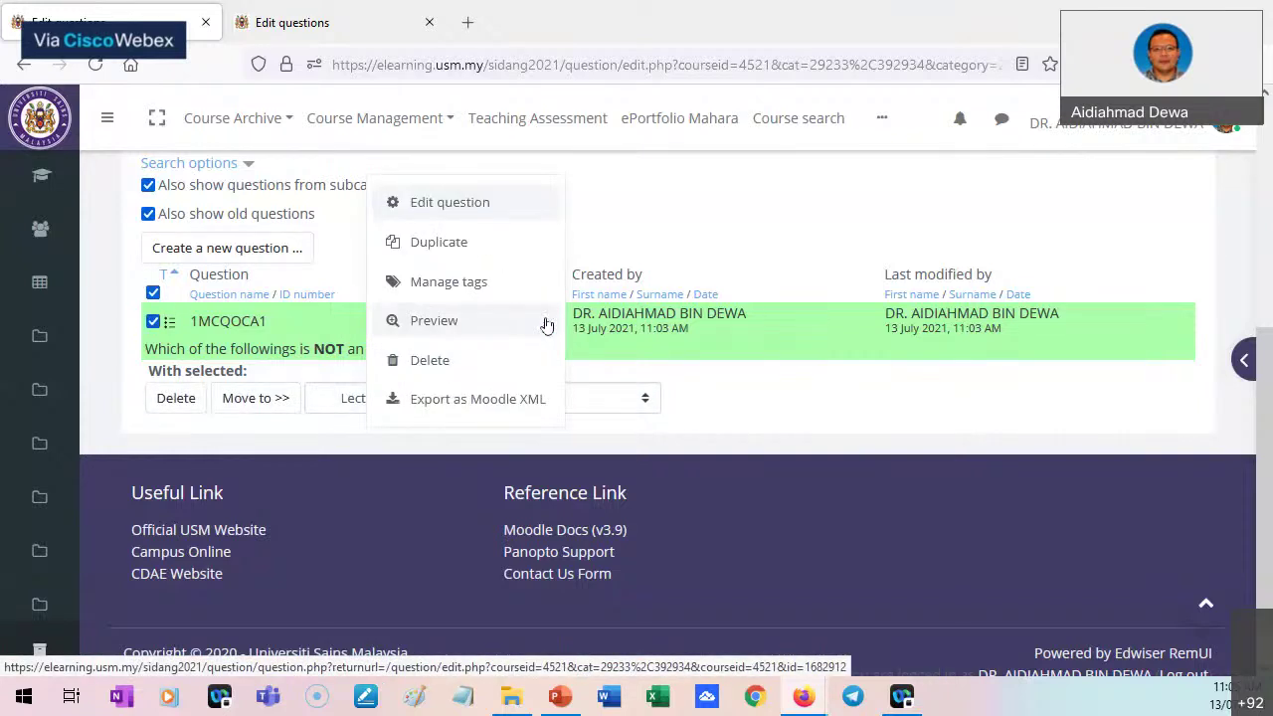
click(430, 324)
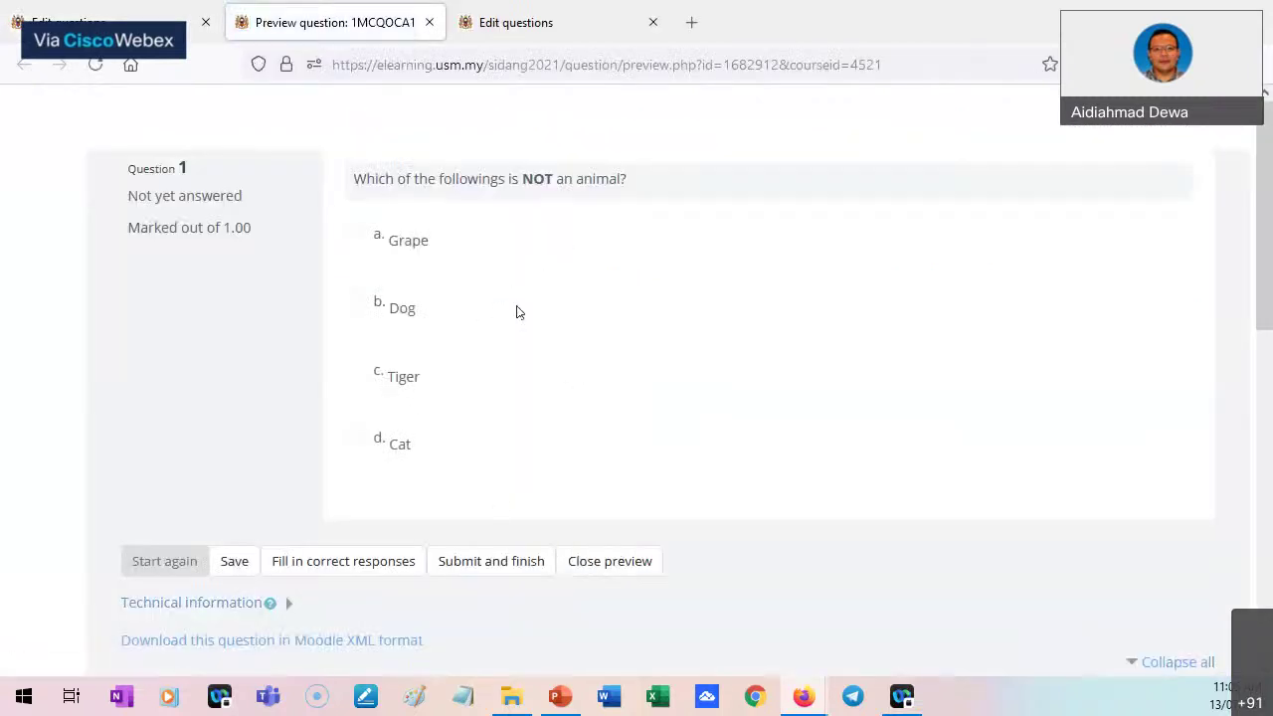
Step: Go to slide 21 in PowerPoint and start the slide show
key(alt+Tab)
click(104, 503)
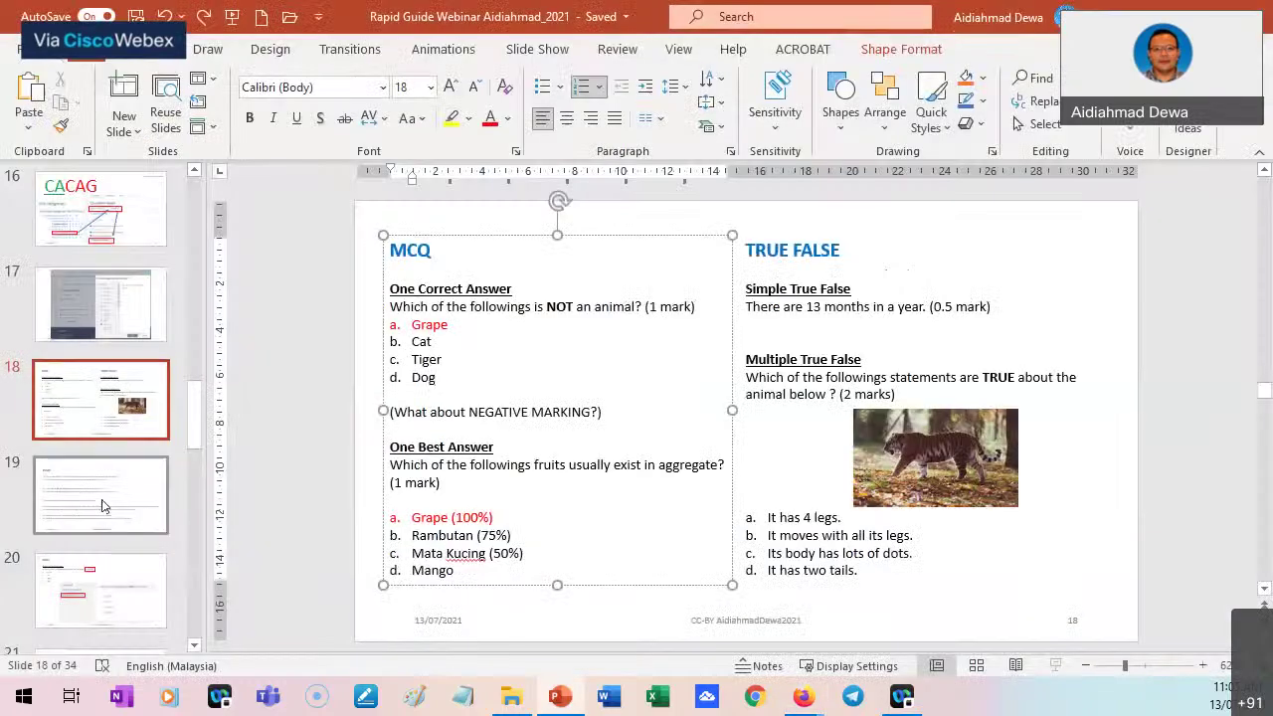
click(112, 609)
key(Down)
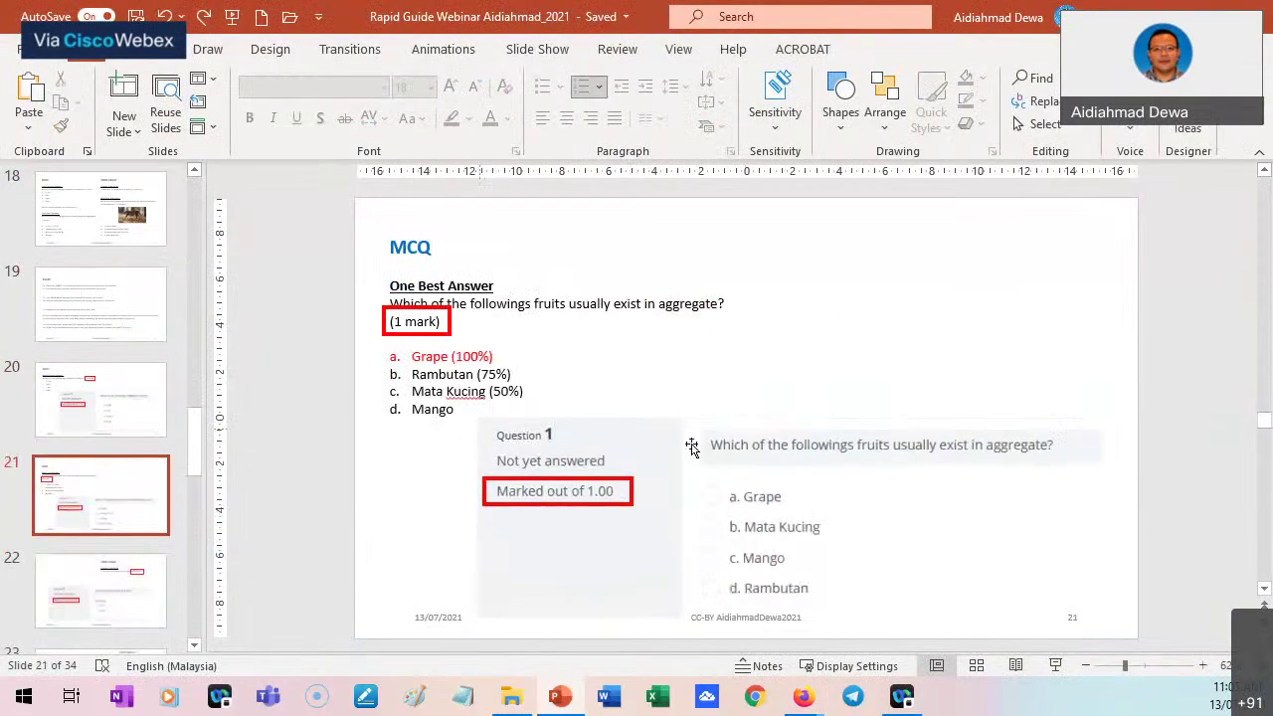
click(1056, 666)
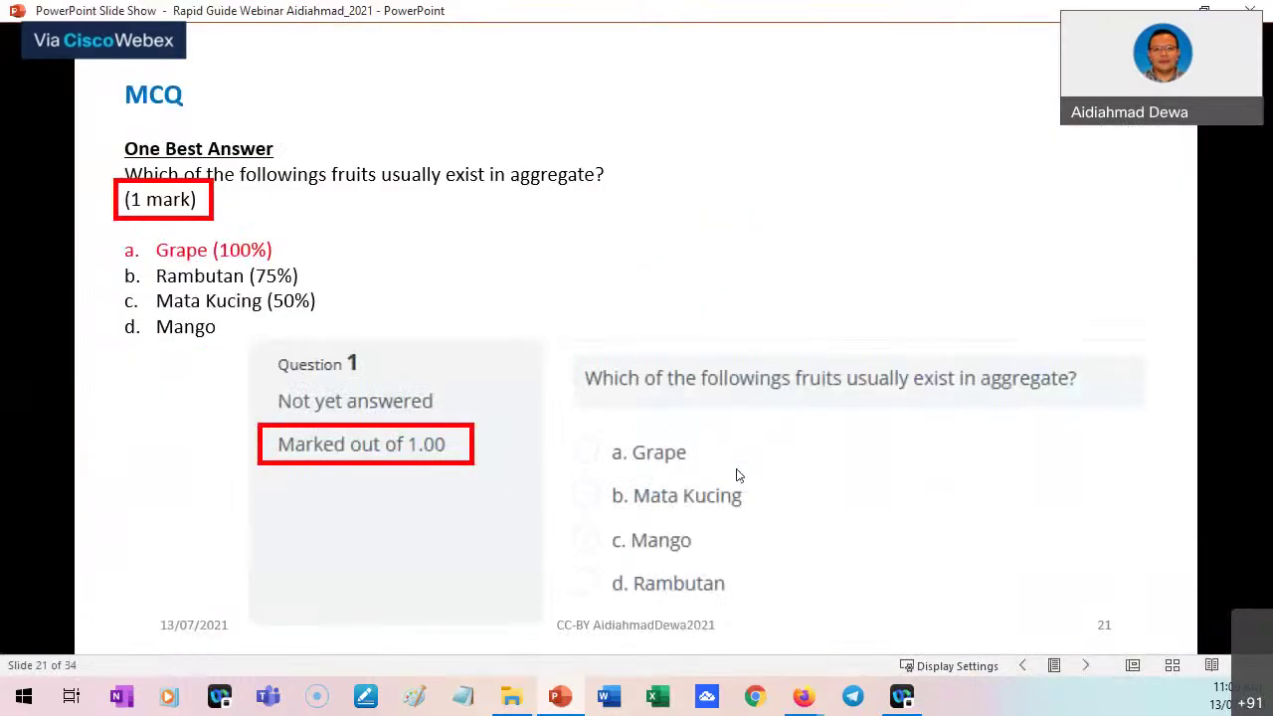
Step: Compare the One Best Answer mark example with the Moodle question preview
key(alt+Tab)
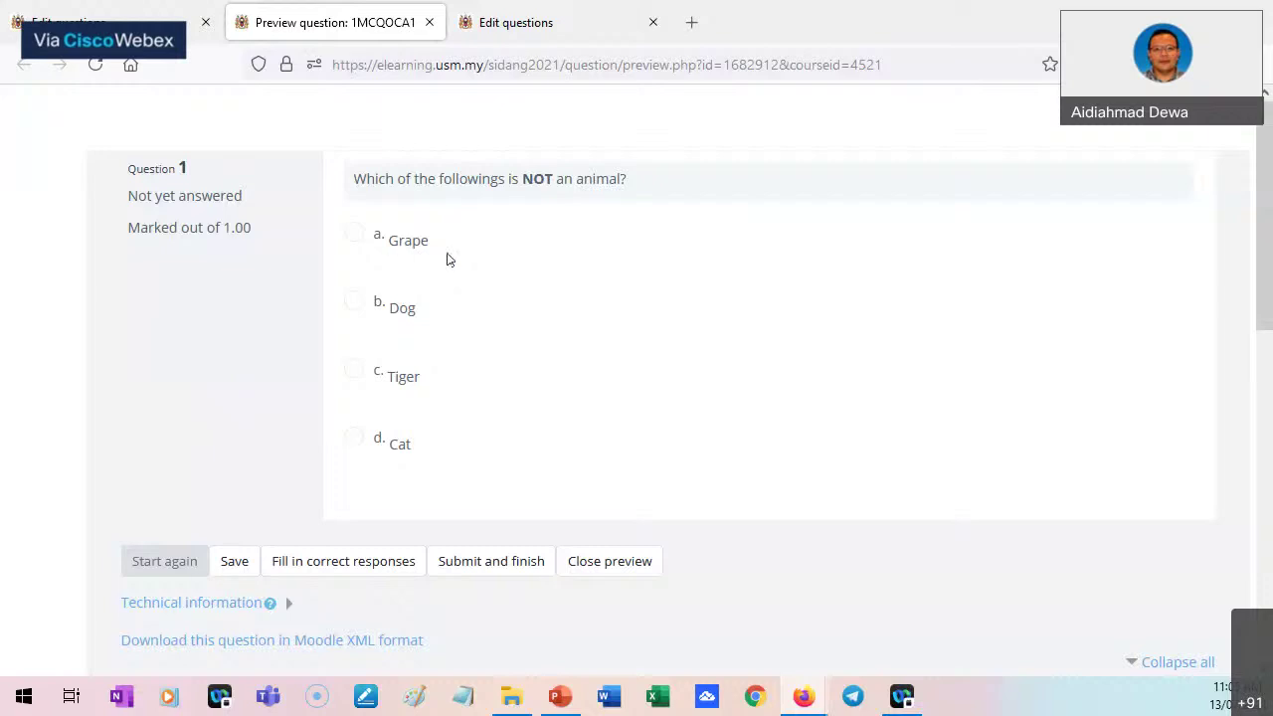
key(alt)
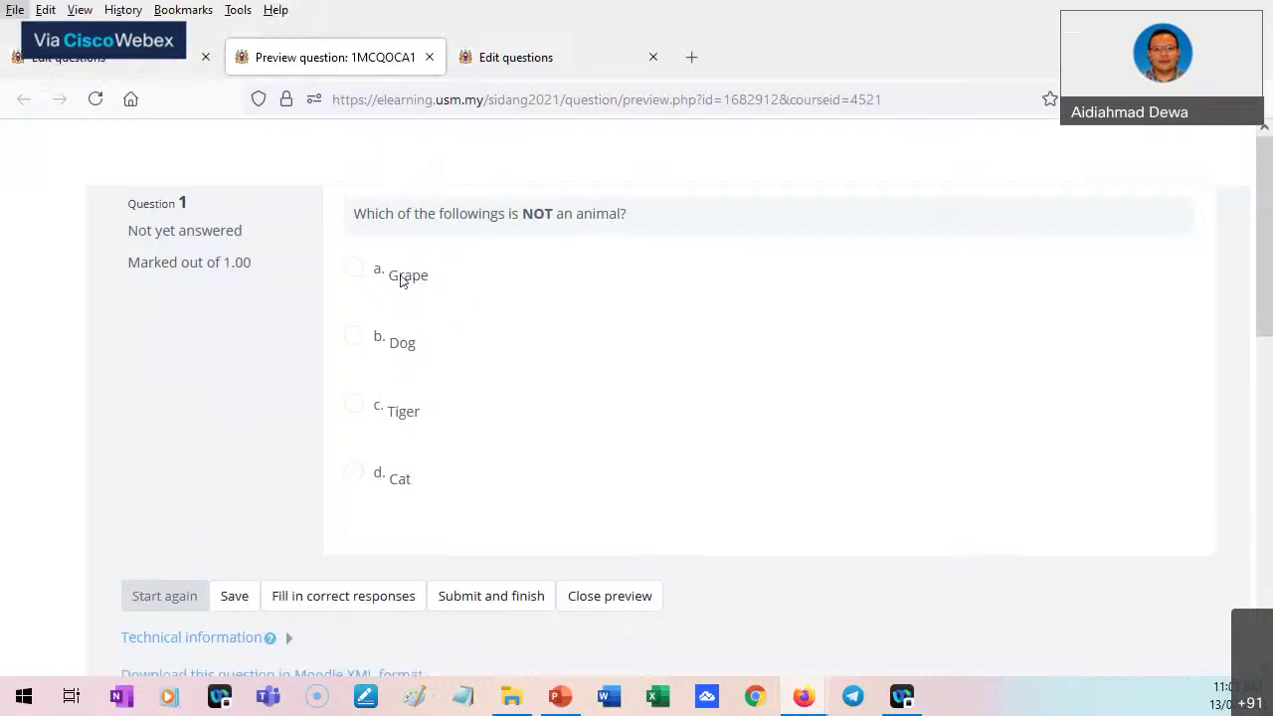
key(alt+Tab)
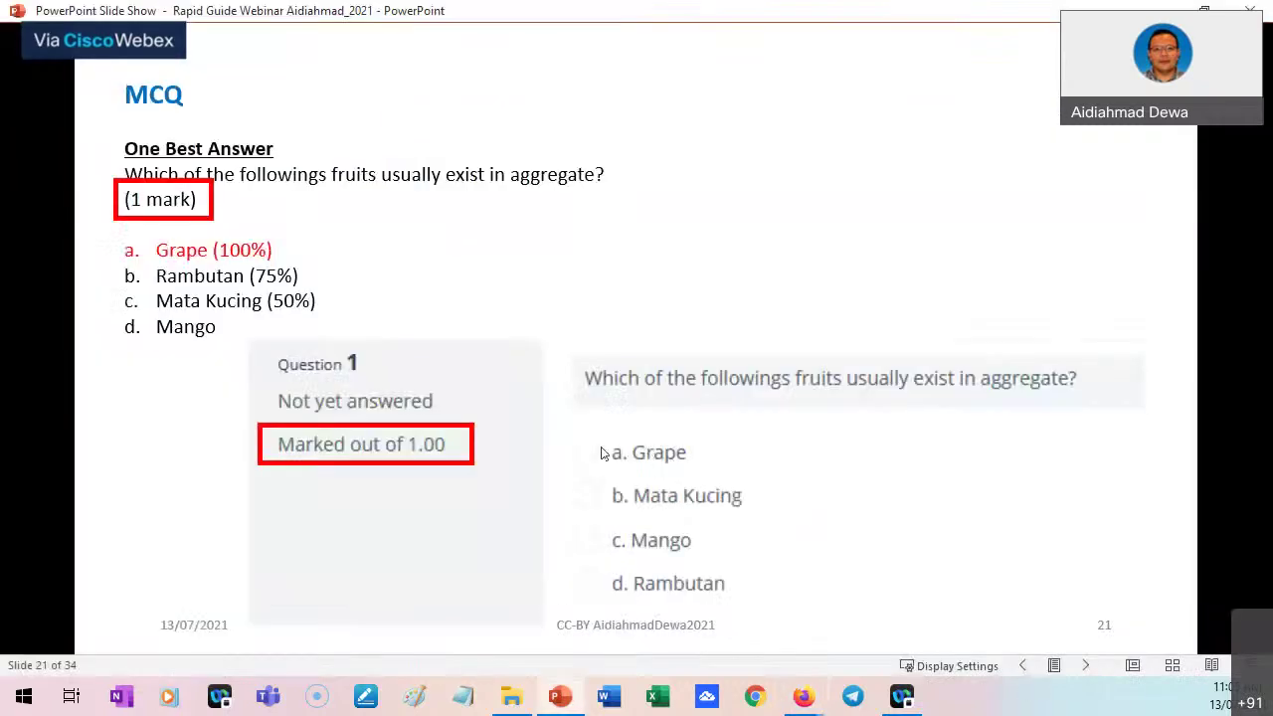
key(alt+Tab)
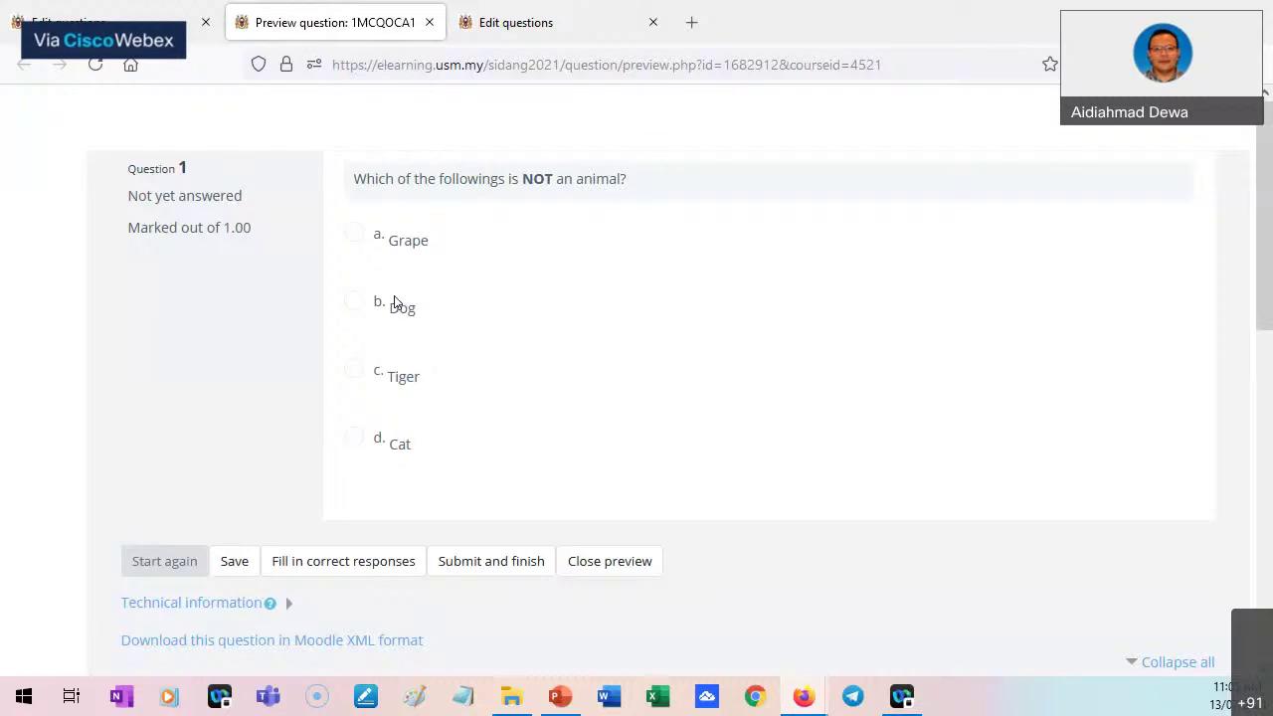
key(alt+Tab)
Step: Present slide 26, What is wrong here?, and compare its choice lists with the Moodle preview
key(Escape)
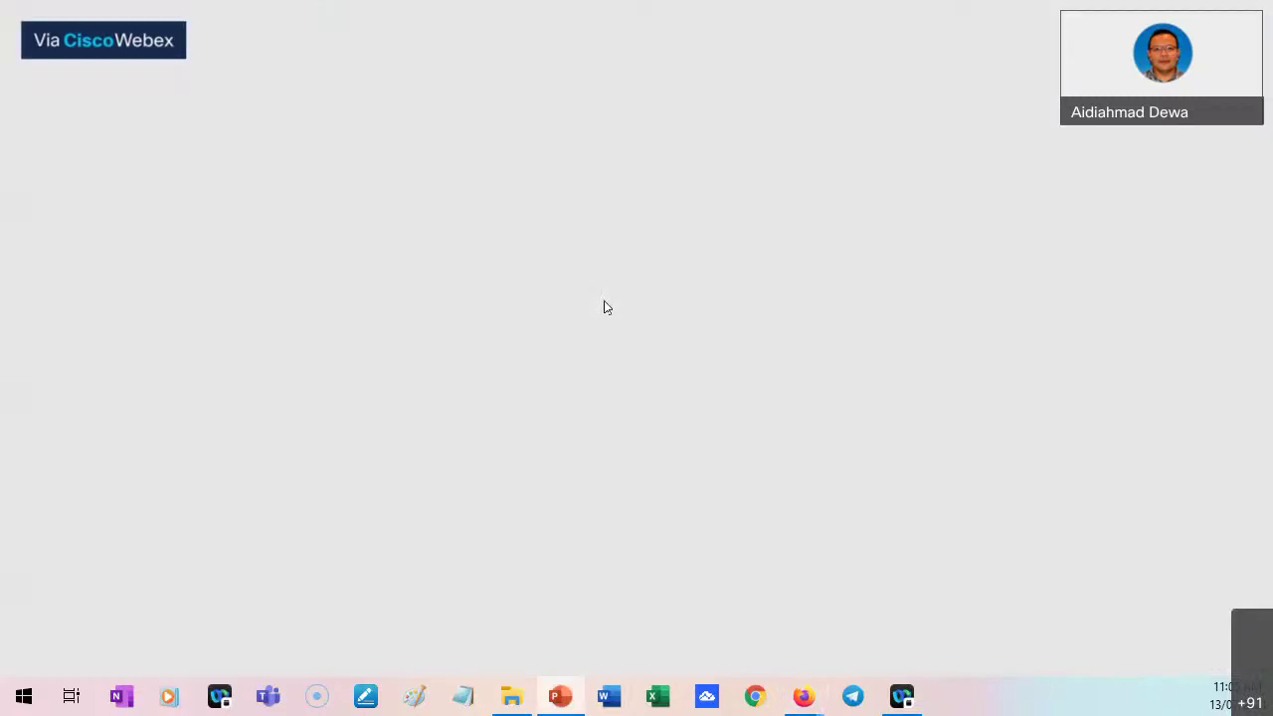
scroll(872, 554, down, 1)
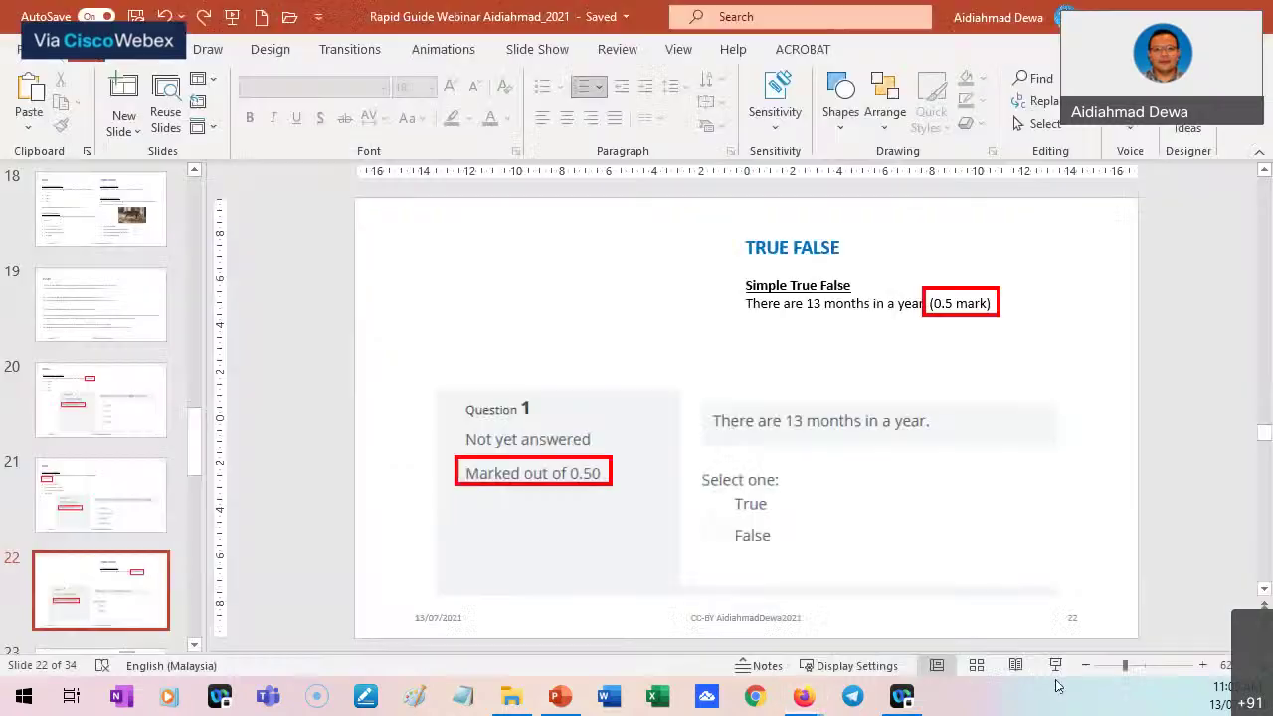
click(1056, 666)
scroll(544, 257, down, 4)
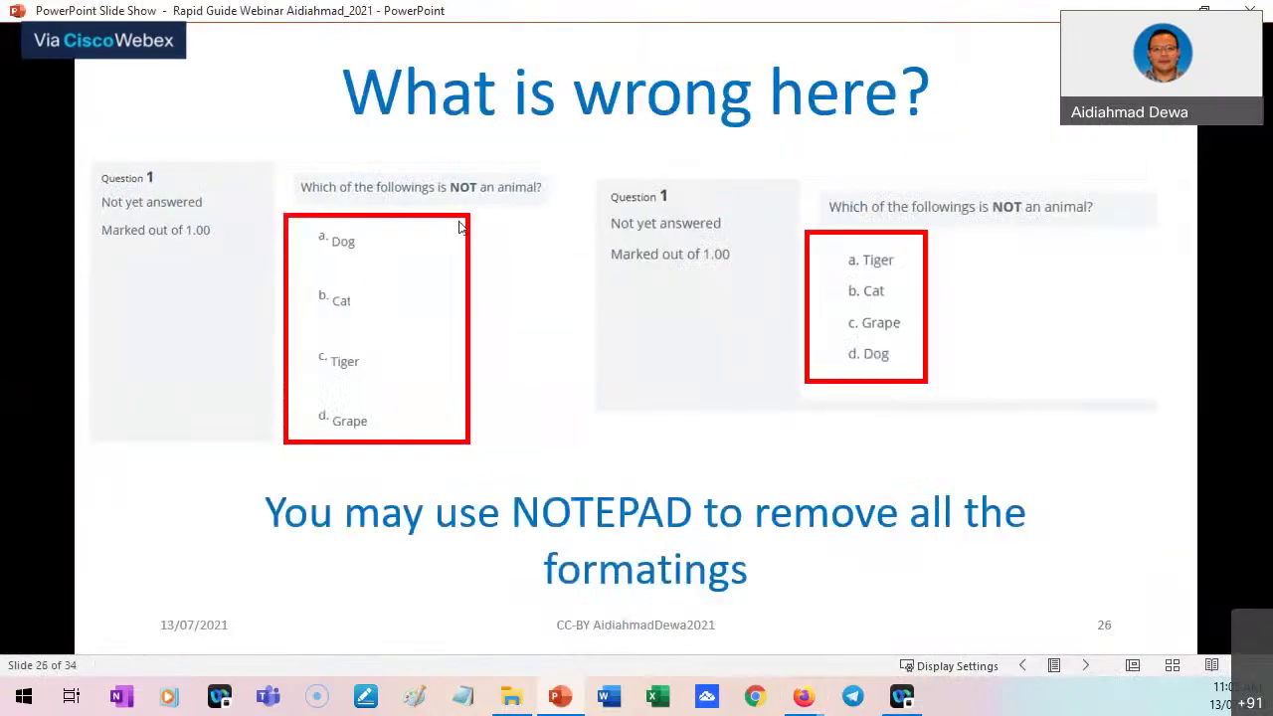
key(alt+Tab)
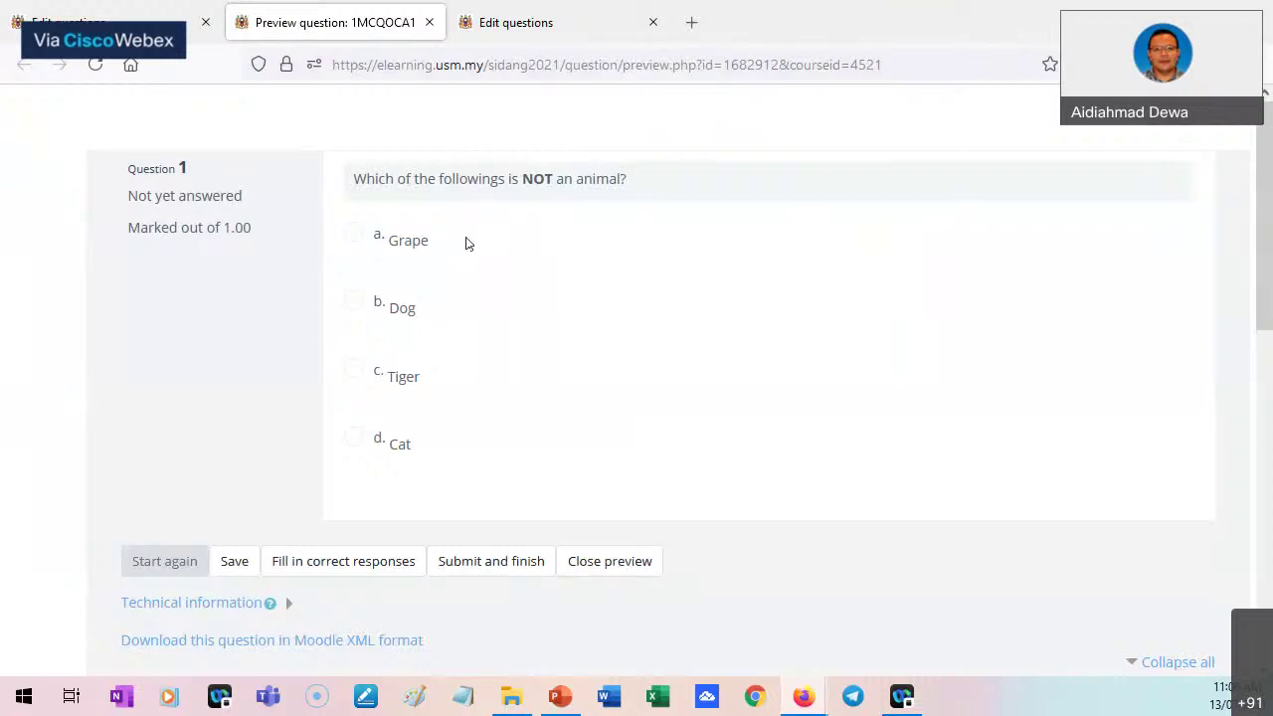
key(alt+Tab)
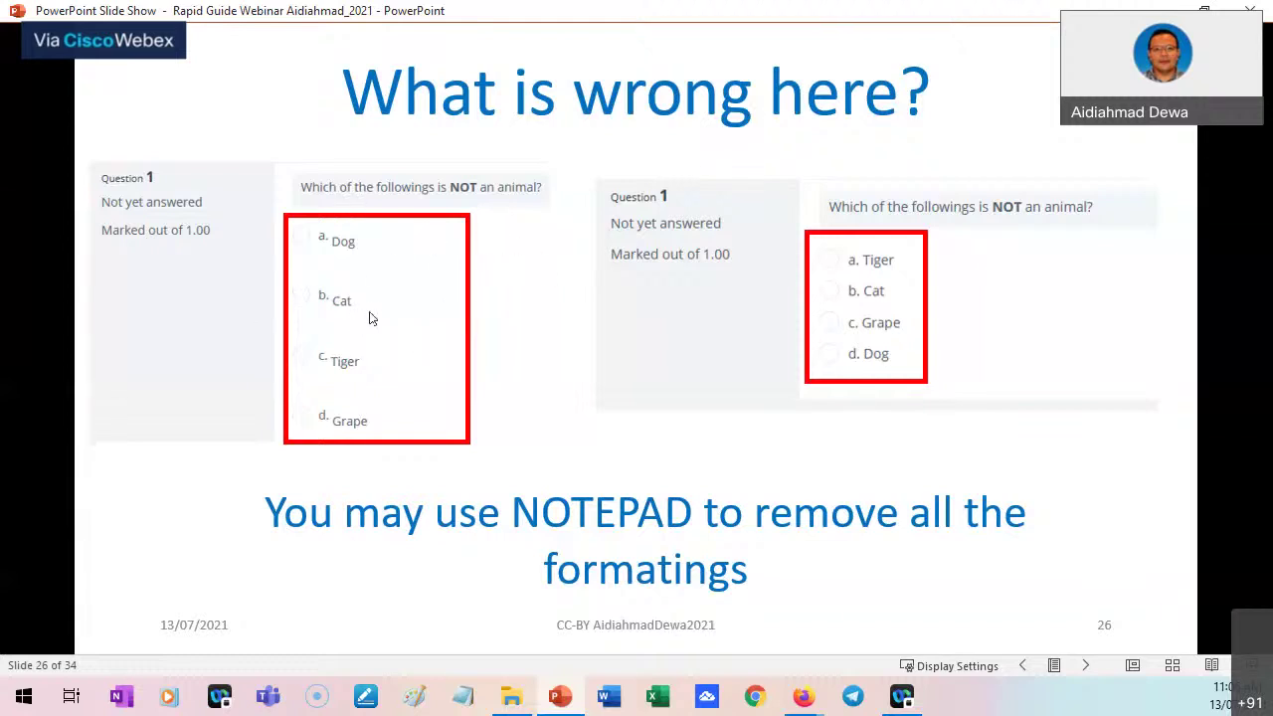
key(alt+Tab)
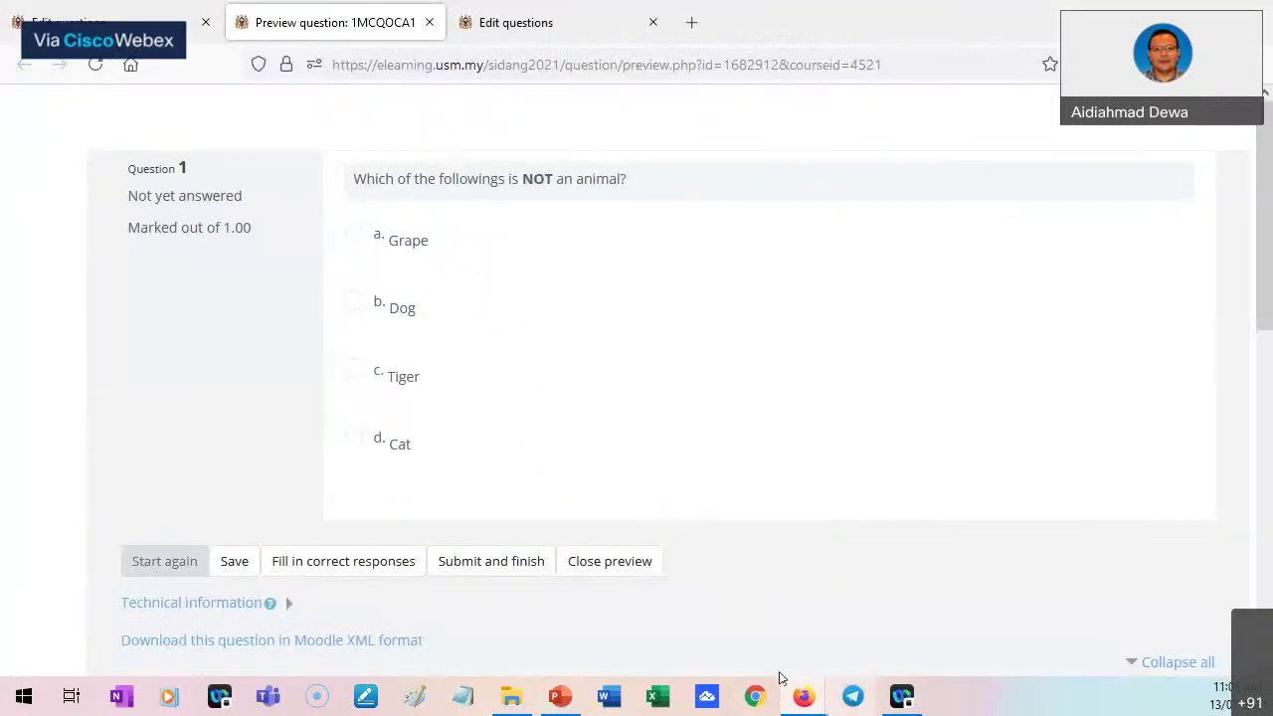
key(alt+Tab)
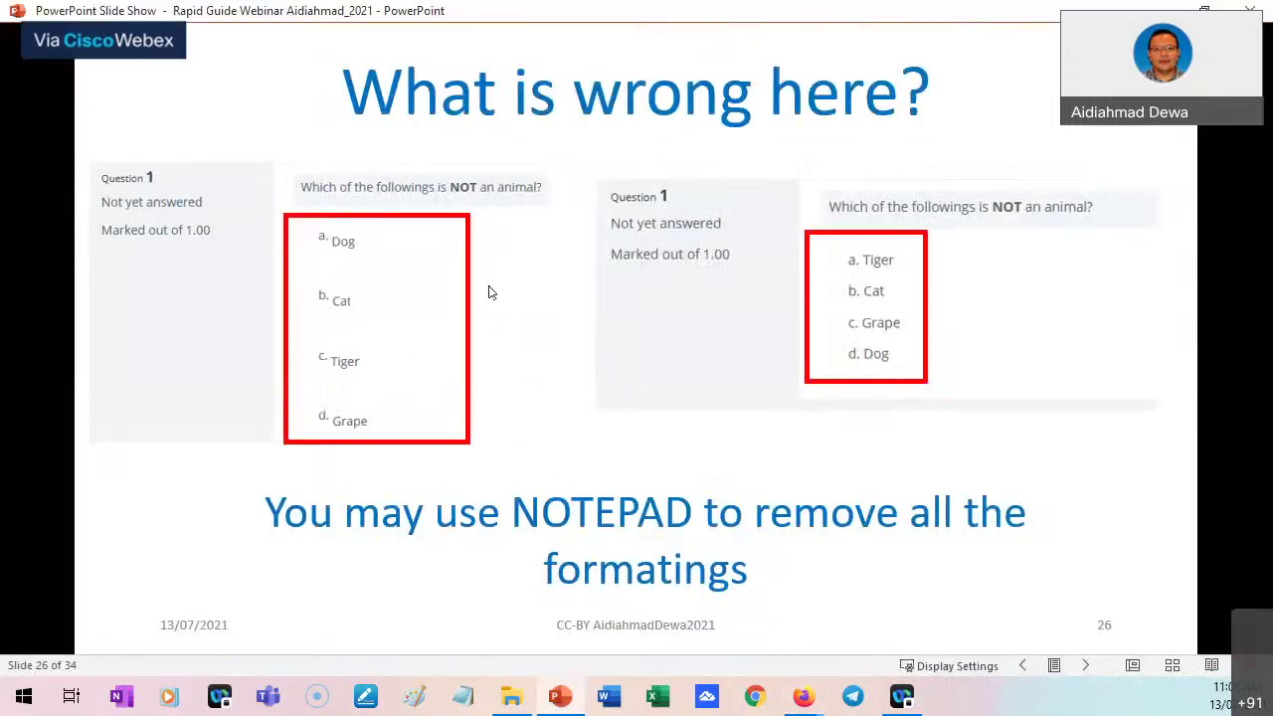
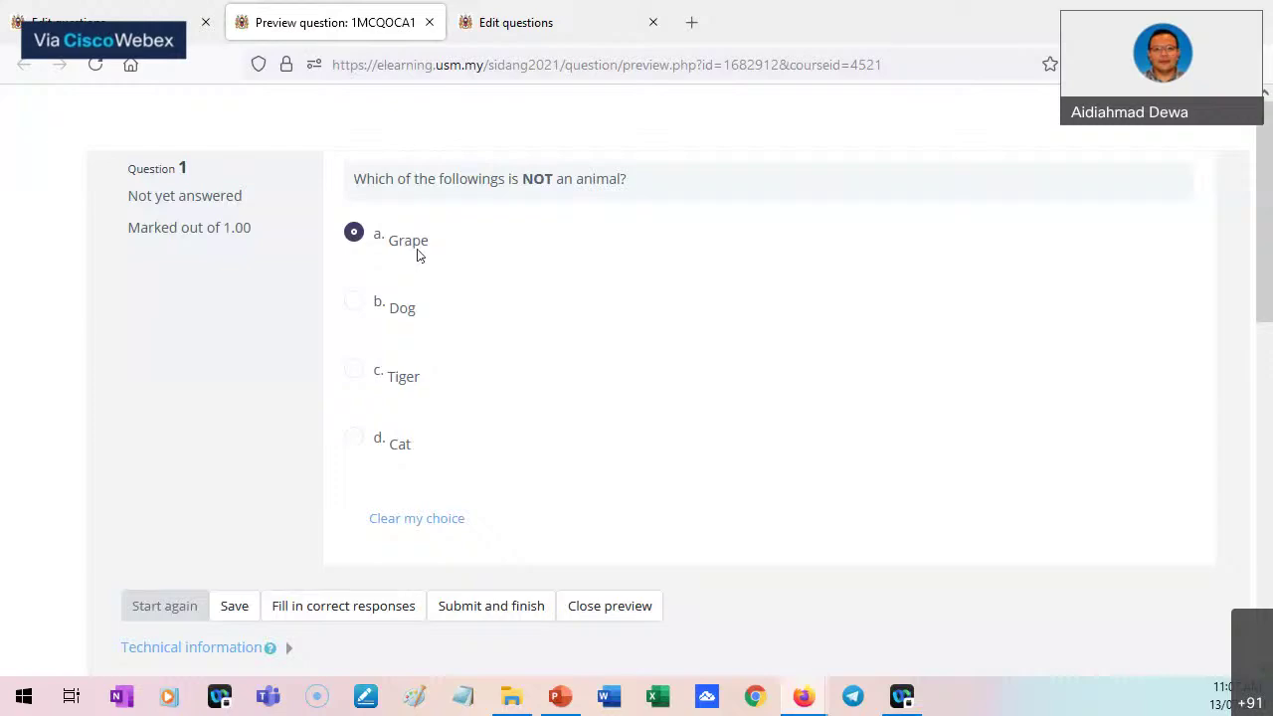
Step: Compare against the PowerPoint MCQ slide, close the preview, and open question 1MCQOCA1's Edit menu
key(alt+Tab)
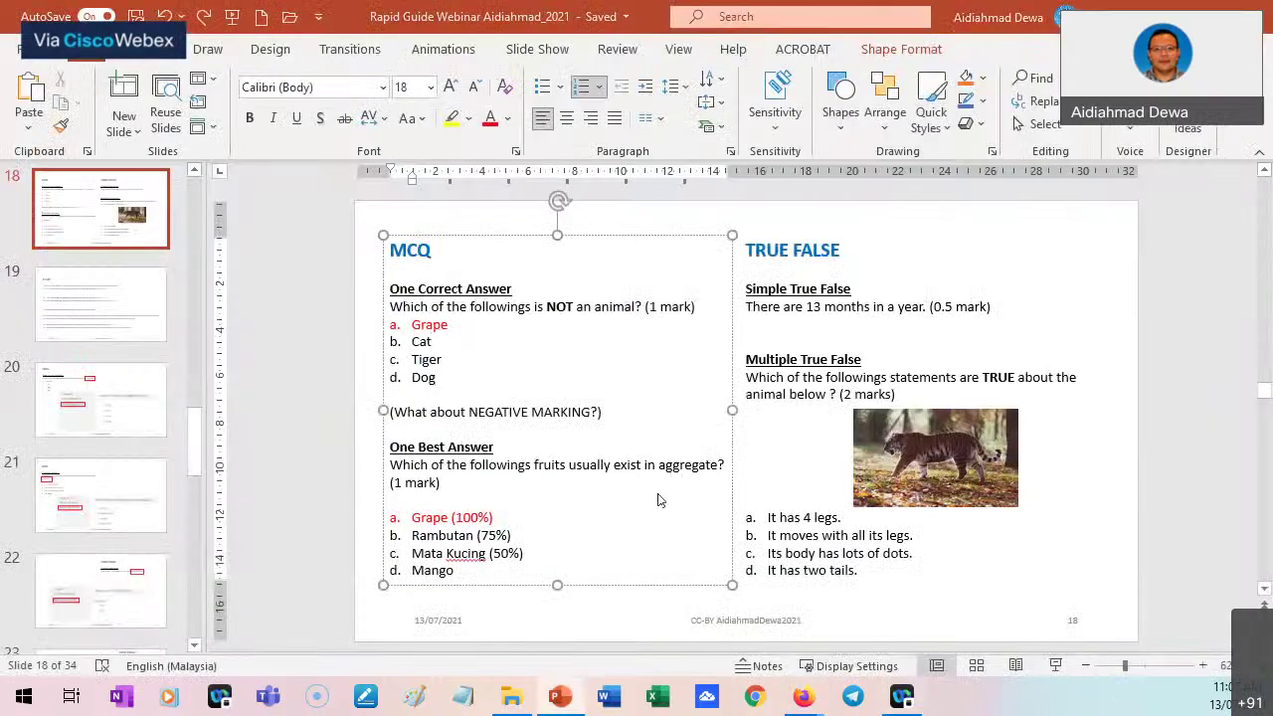
key(alt+Tab)
key(alt+Tab)
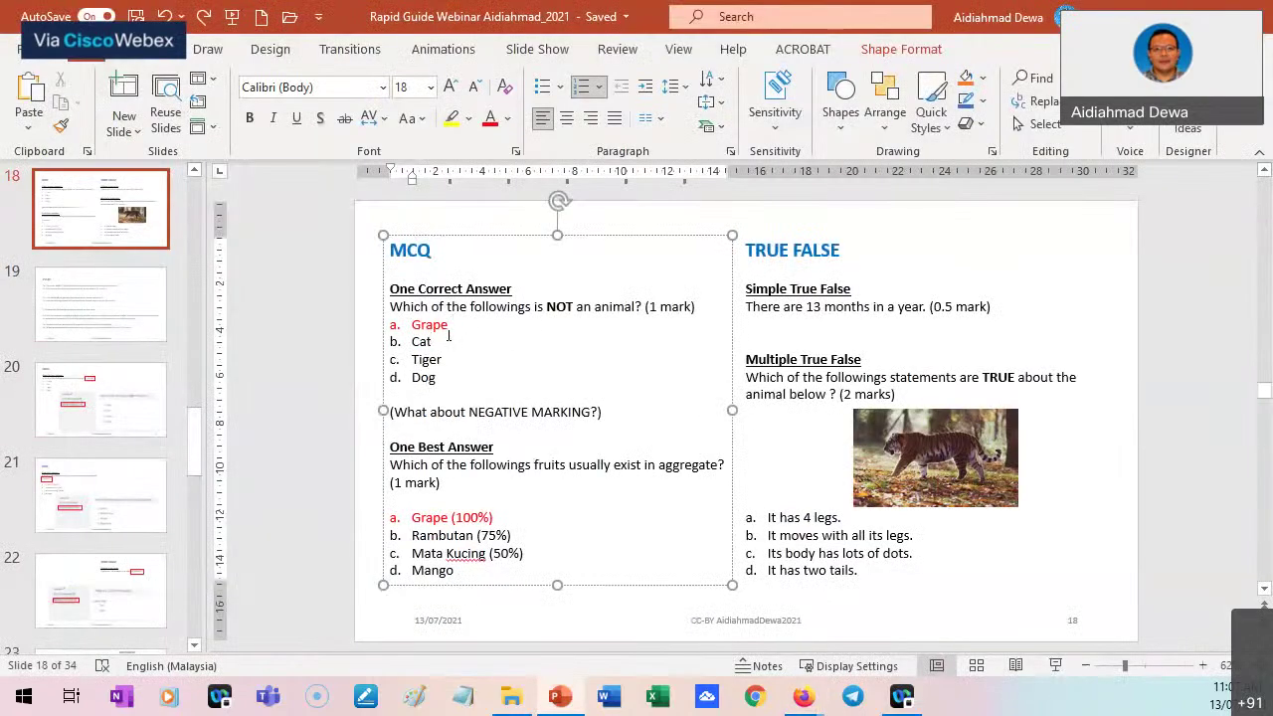
key(alt+Tab)
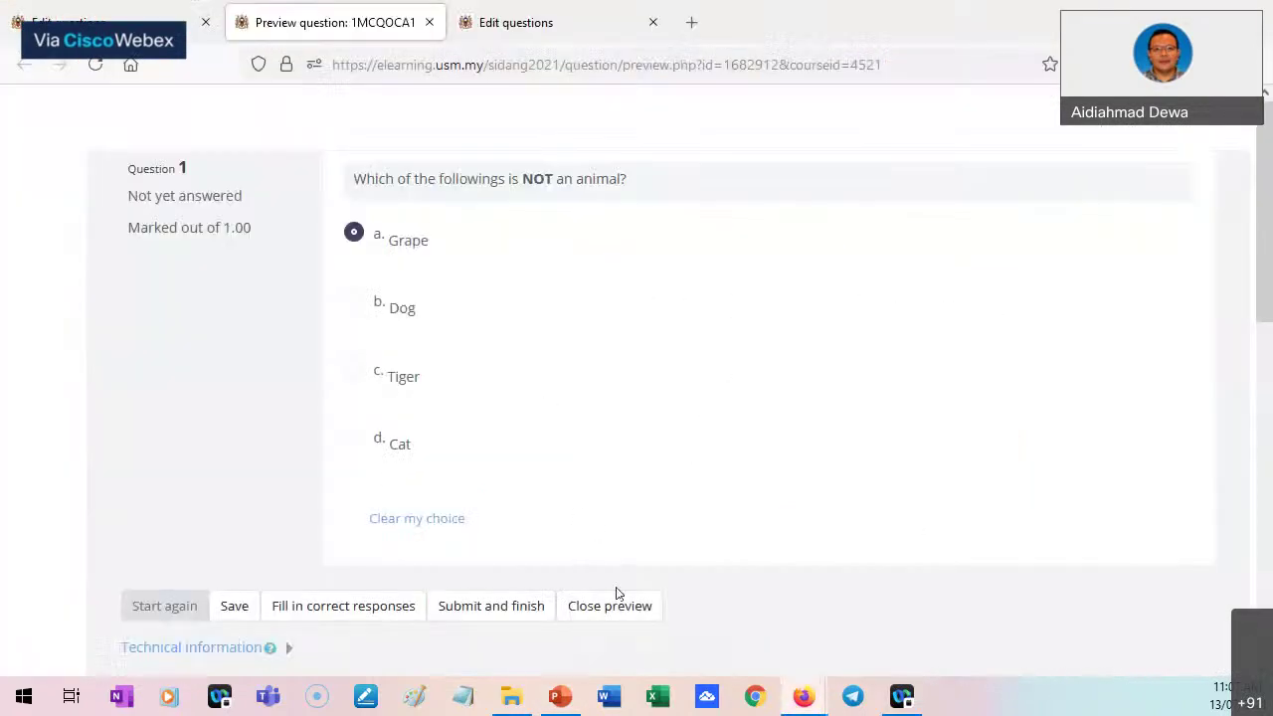
click(604, 607)
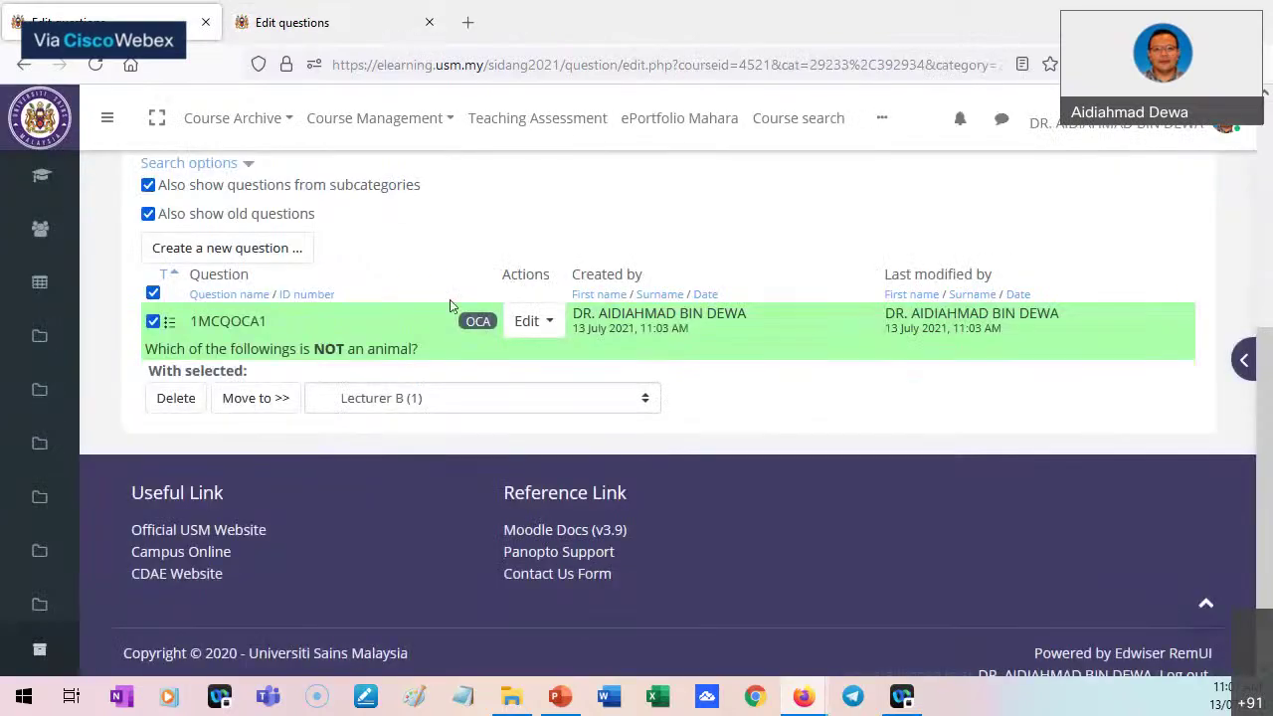
click(534, 321)
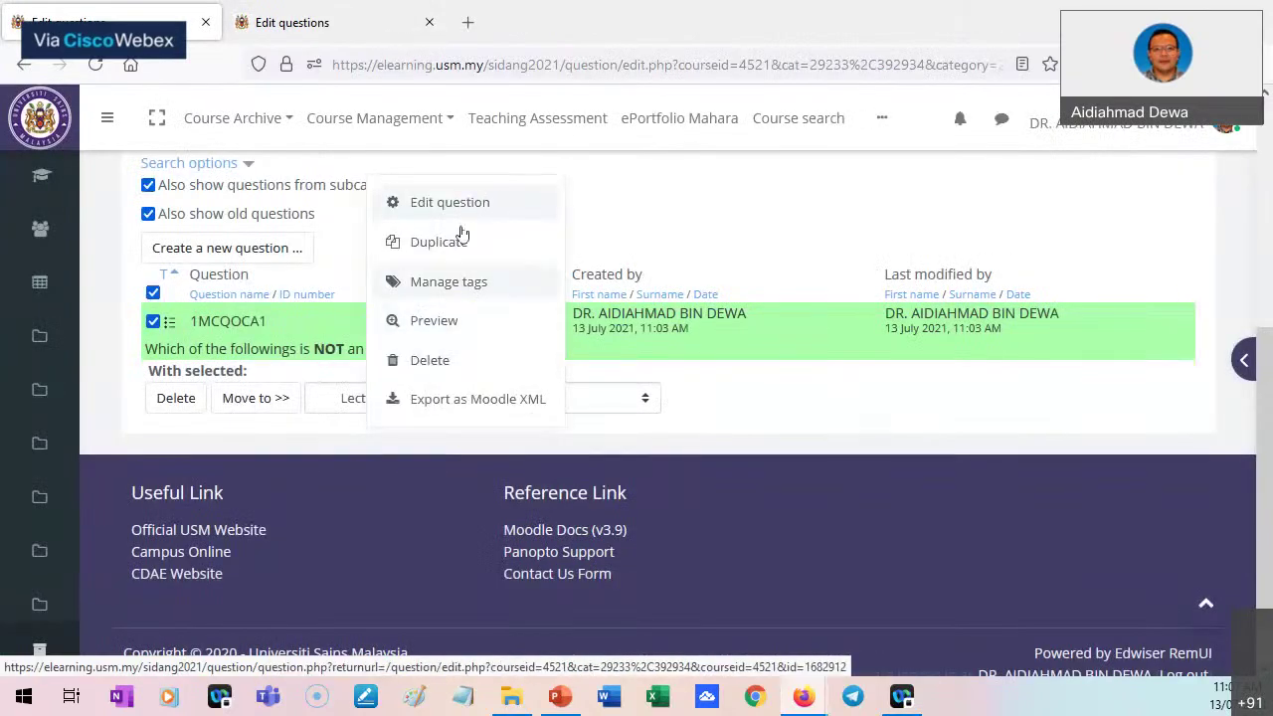
Step: Open question 1MCQOCA1 for editing and go down to the Choice 1 answer field
click(444, 204)
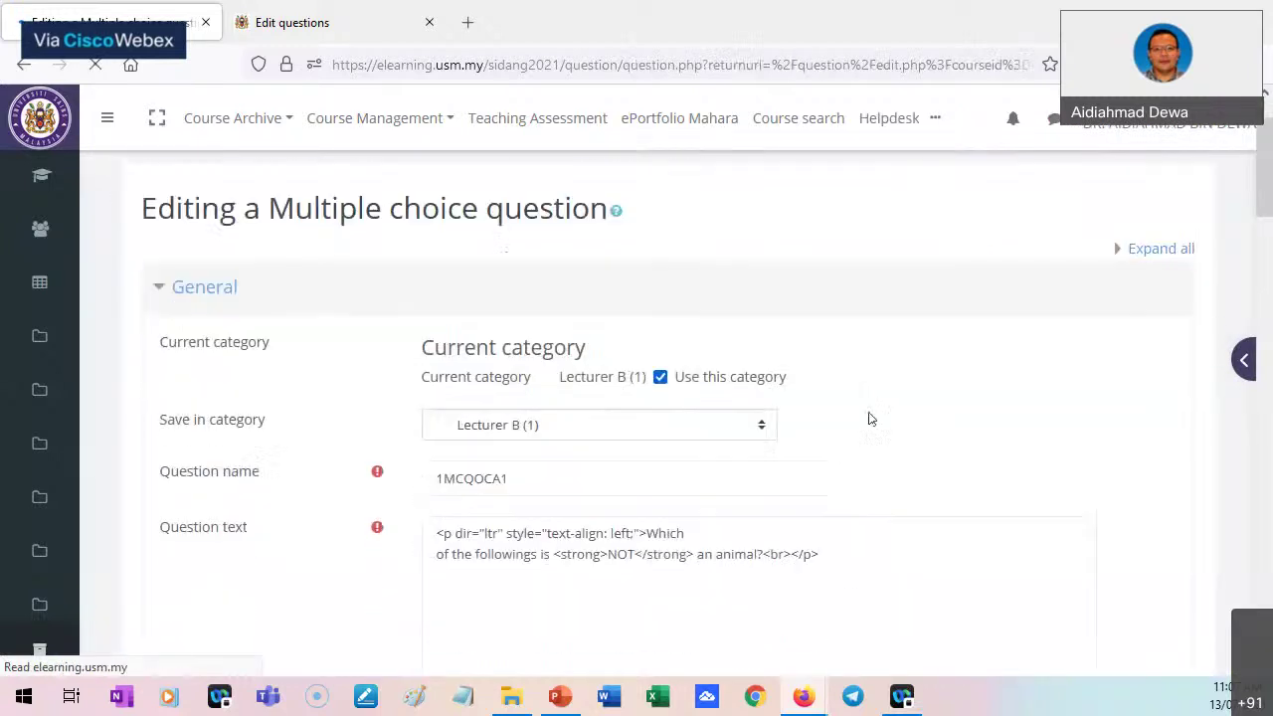
scroll(378, 375, down, 3)
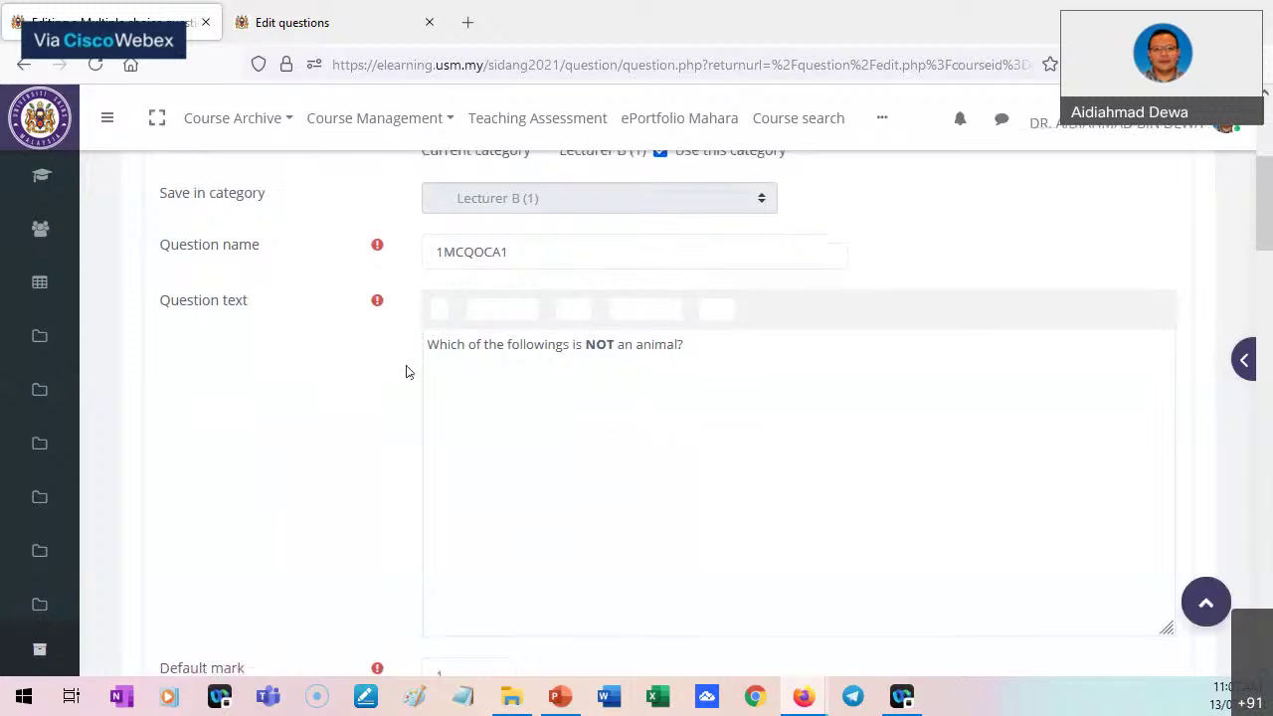
scroll(405, 371, down, 10)
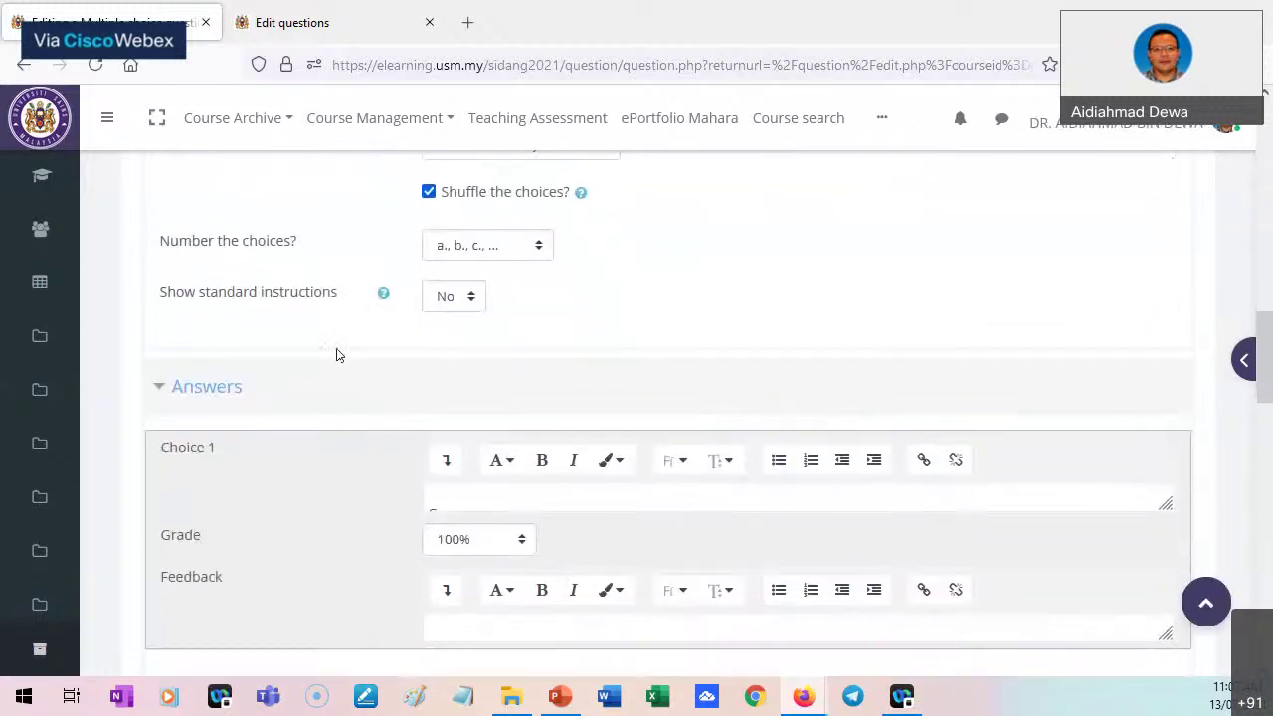
scroll(336, 355, down, 2)
click(482, 317)
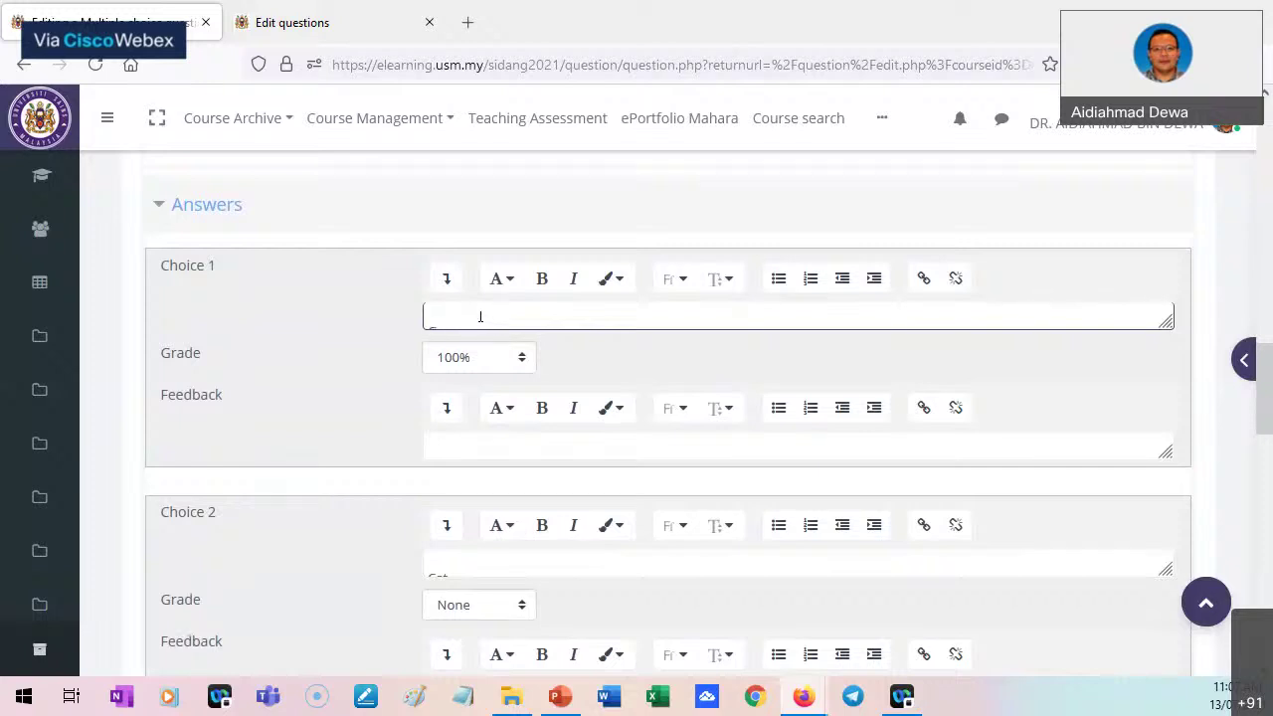
Step: Select the word Grape on the PowerPoint MCQ slide for reference
scroll(494, 317, down, 1)
scroll(491, 316, up, 1)
key(alt+Tab)
double_click(430, 325)
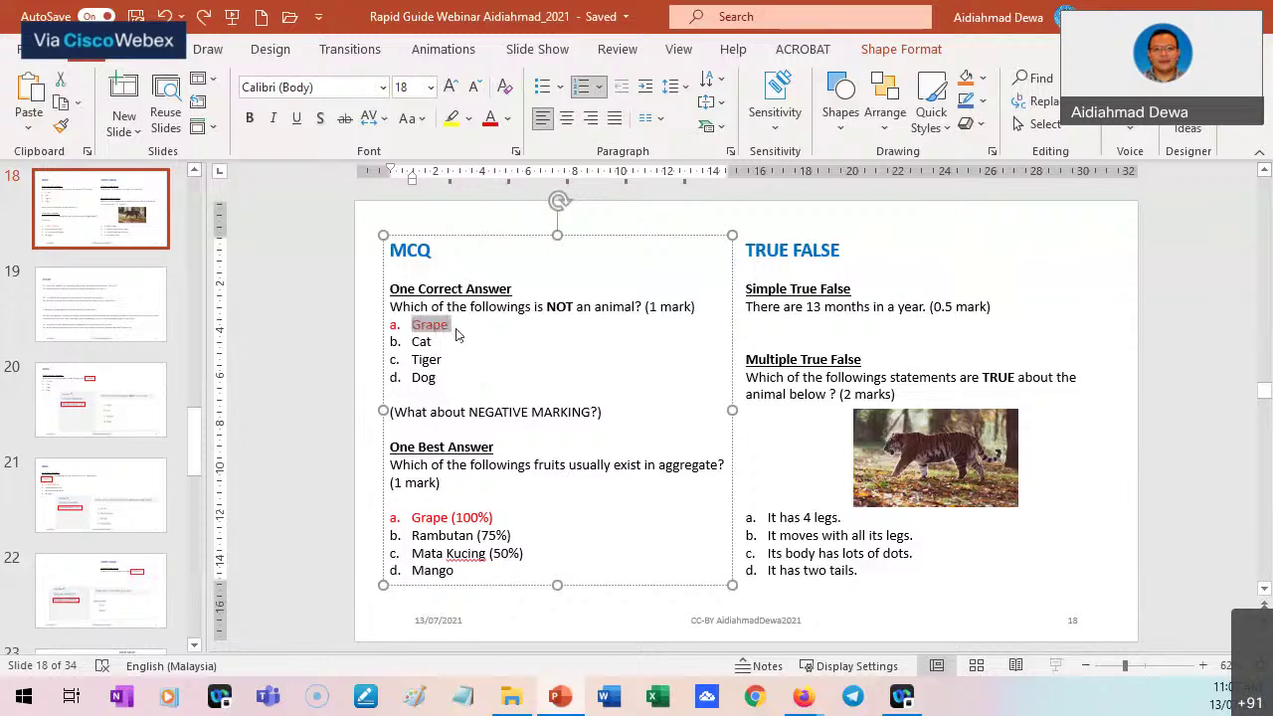
key(alt+Tab)
key(alt+Tab)
key(alt+Tab)
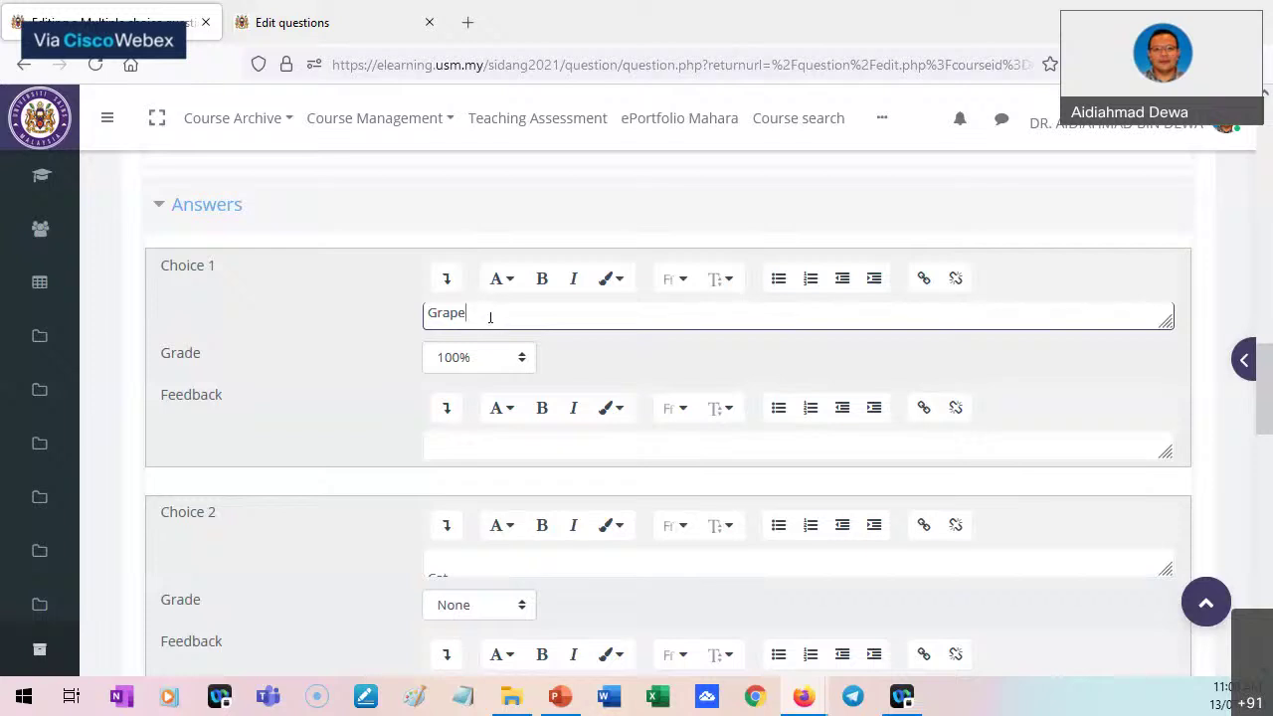
Step: Retype Choice 1 as 'Grape' and make its answer box taller
drag(485, 312, 411, 293)
key(BackSpace)
text(Grape)
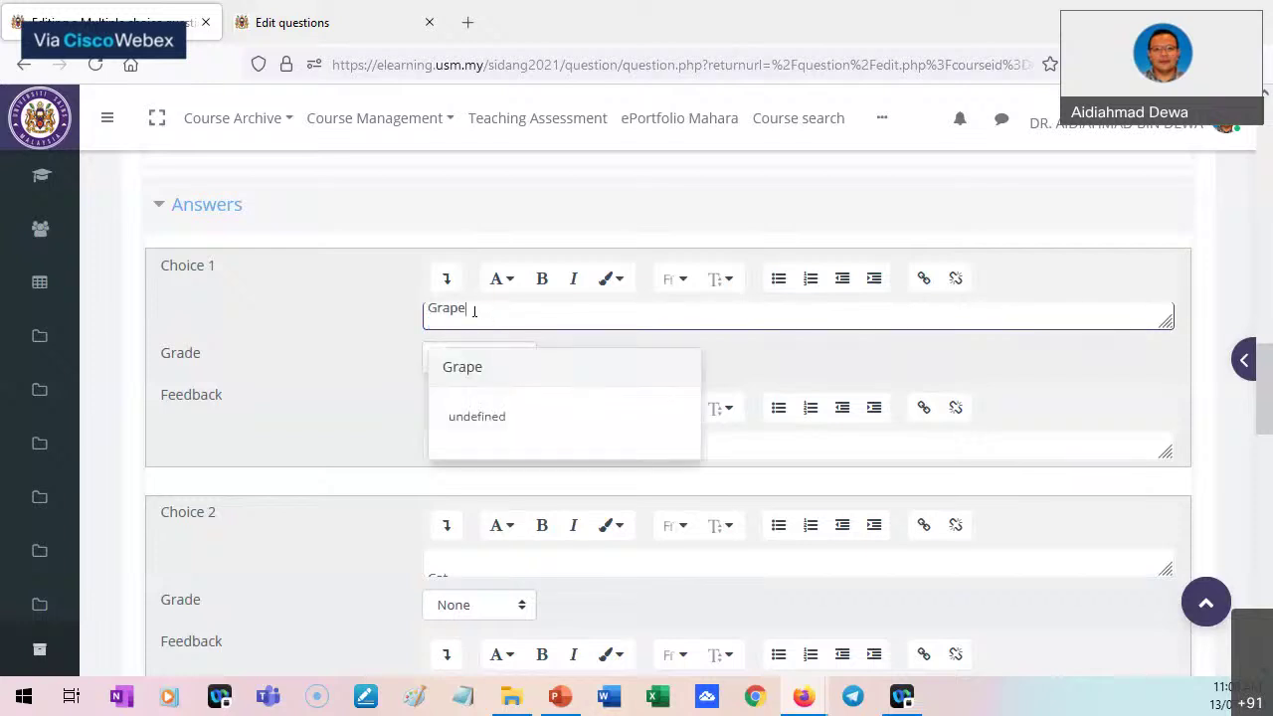
drag(475, 311, 422, 310)
click(473, 316)
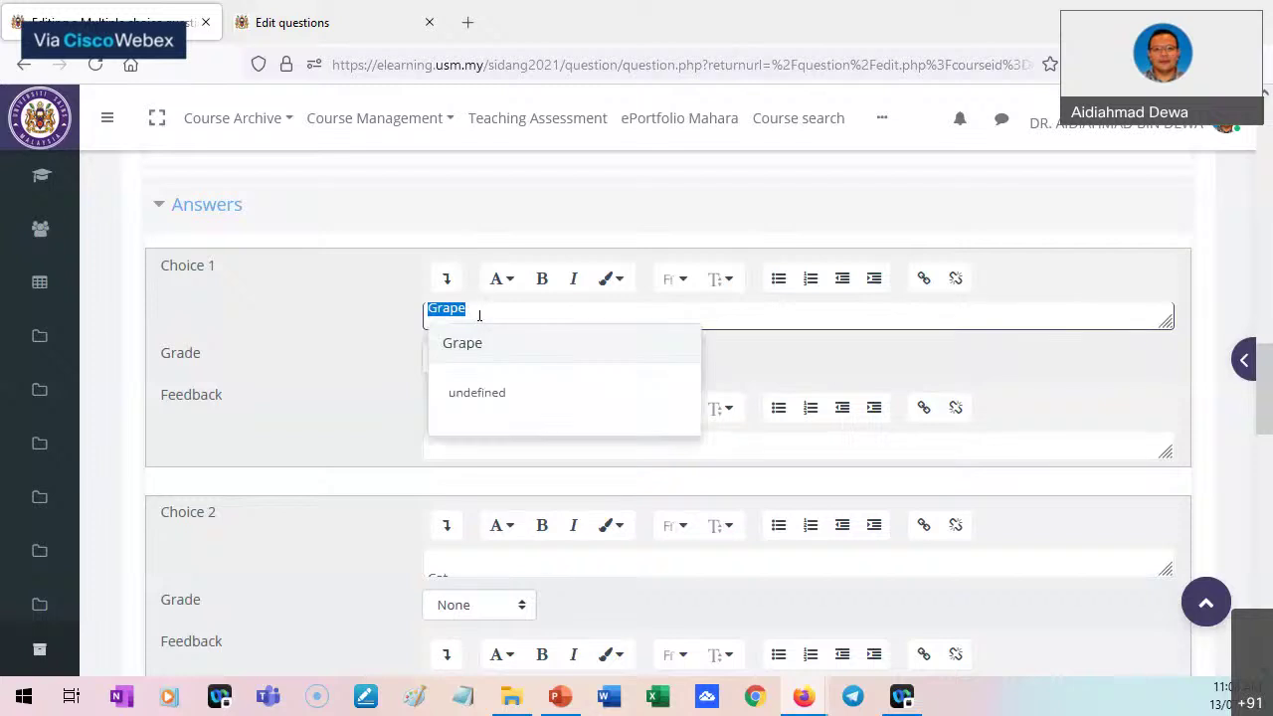
click(572, 390)
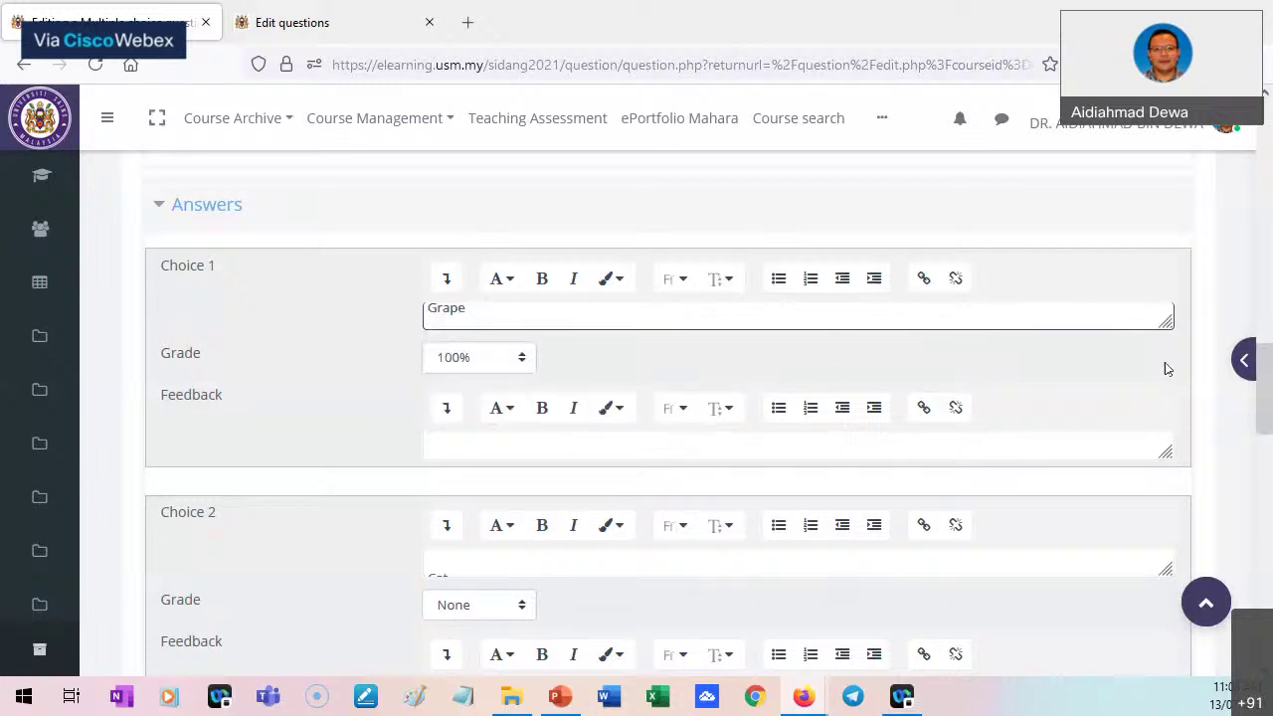
drag(1167, 322, 1167, 449)
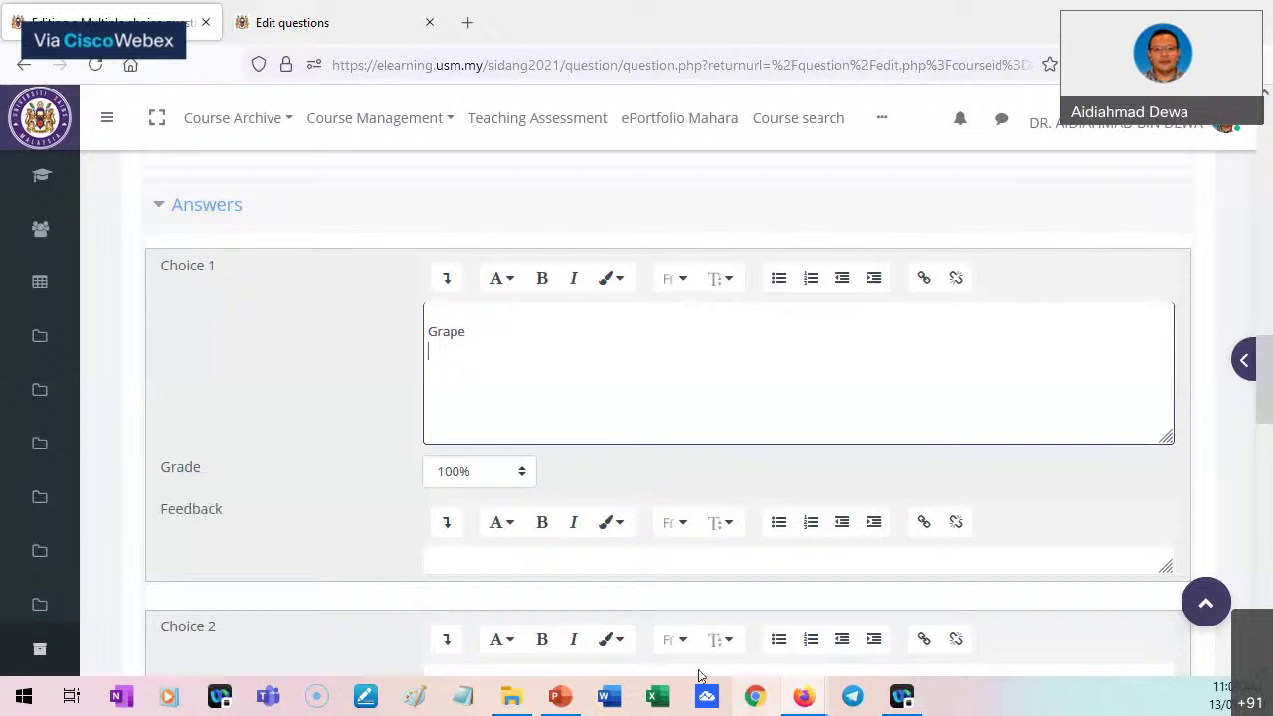
Step: Open an empty Notepad window, narrowed and placed beside the Moodle answer form
click(464, 696)
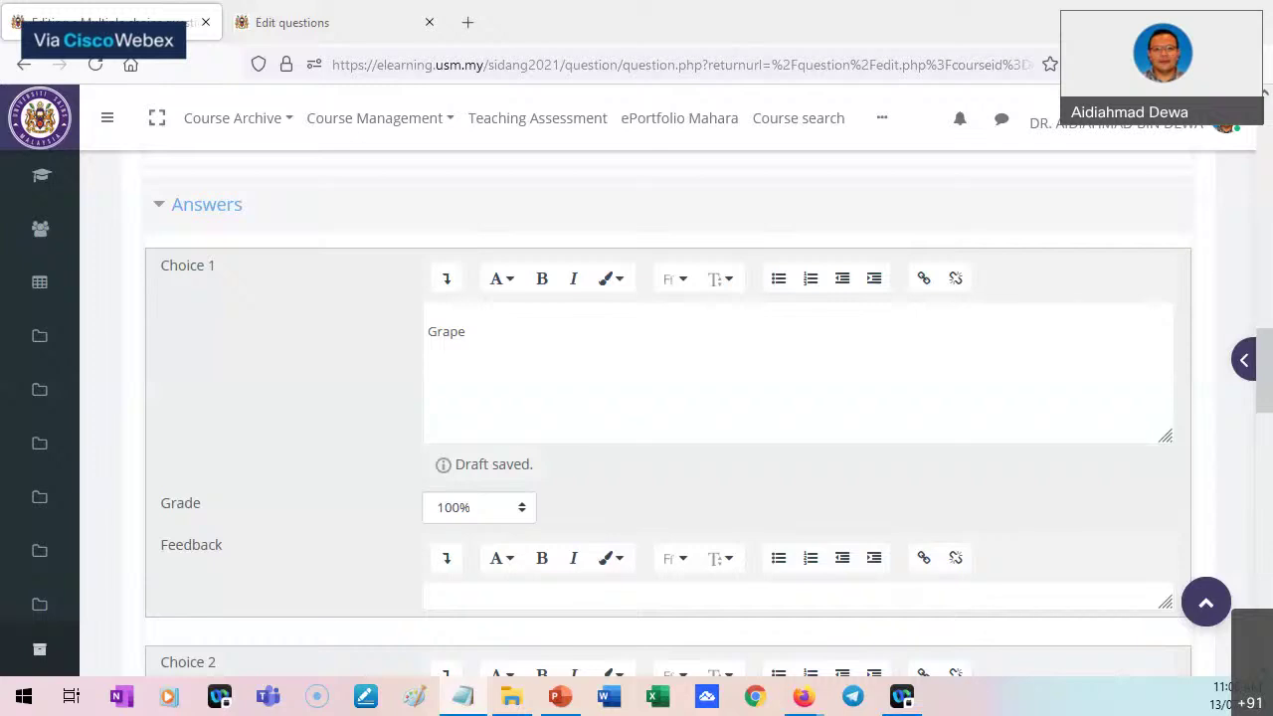
drag(880, 141, 885, 233)
drag(1082, 348, 617, 308)
drag(398, 225, 980, 139)
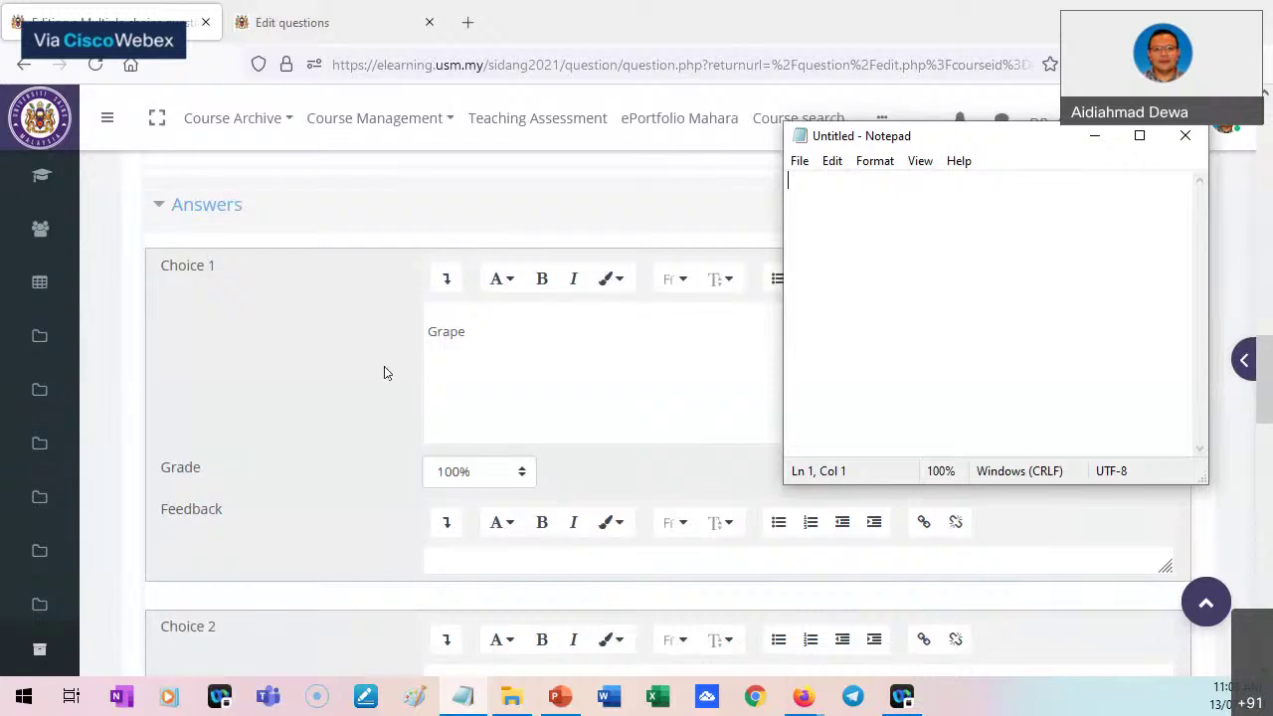
Step: Copy the word Grape from the Choice 1 answer
drag(491, 340, 404, 329)
key(ctrl+c)
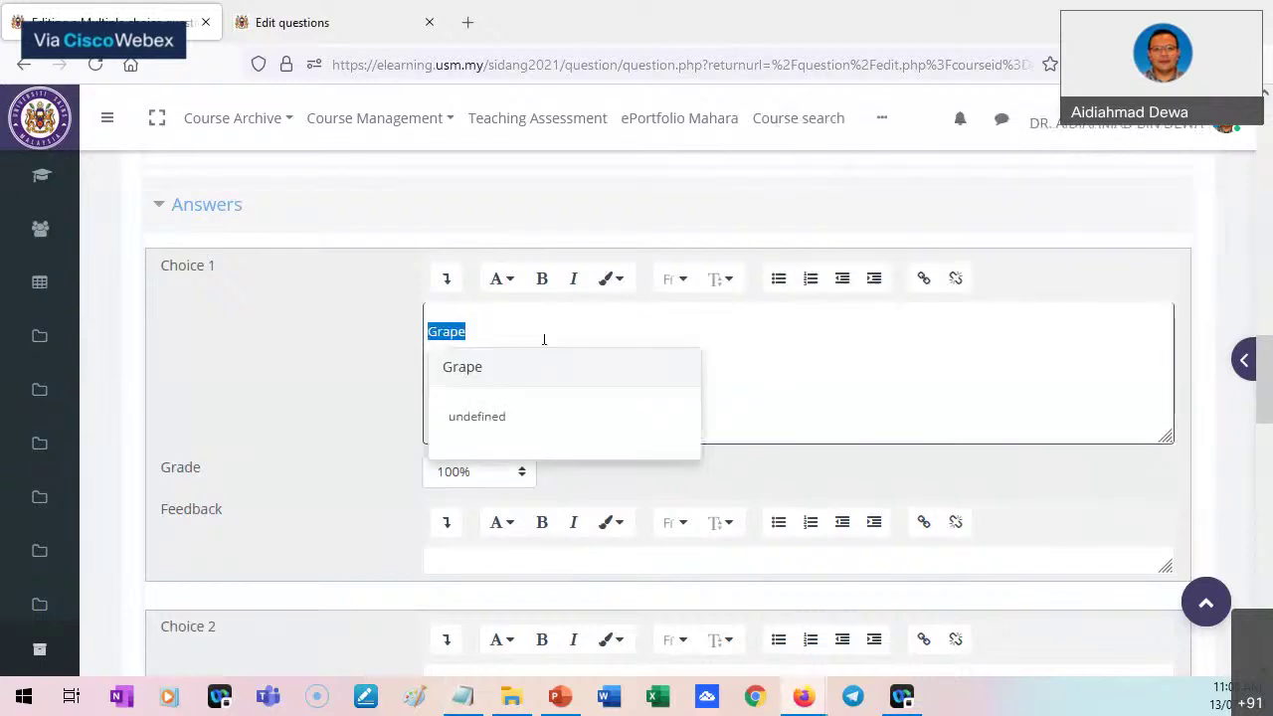
click(508, 318)
click(507, 333)
drag(506, 332, 412, 330)
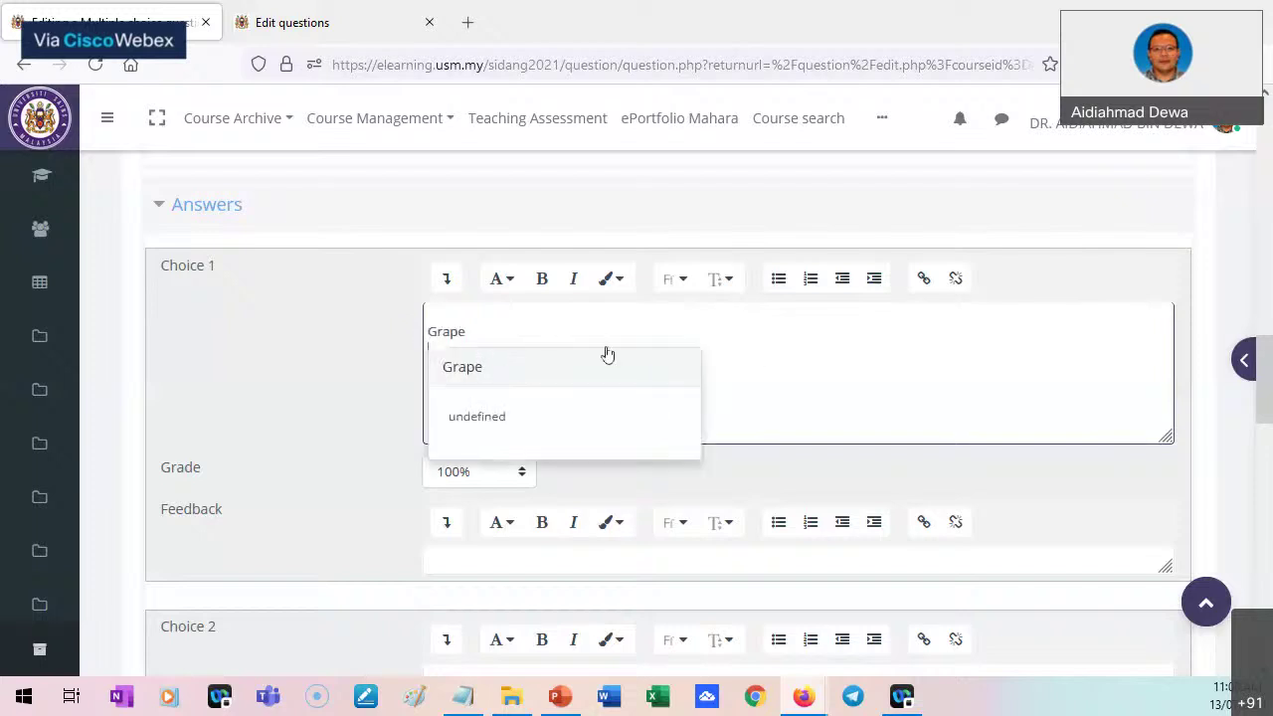
click(606, 356)
double_click(544, 323)
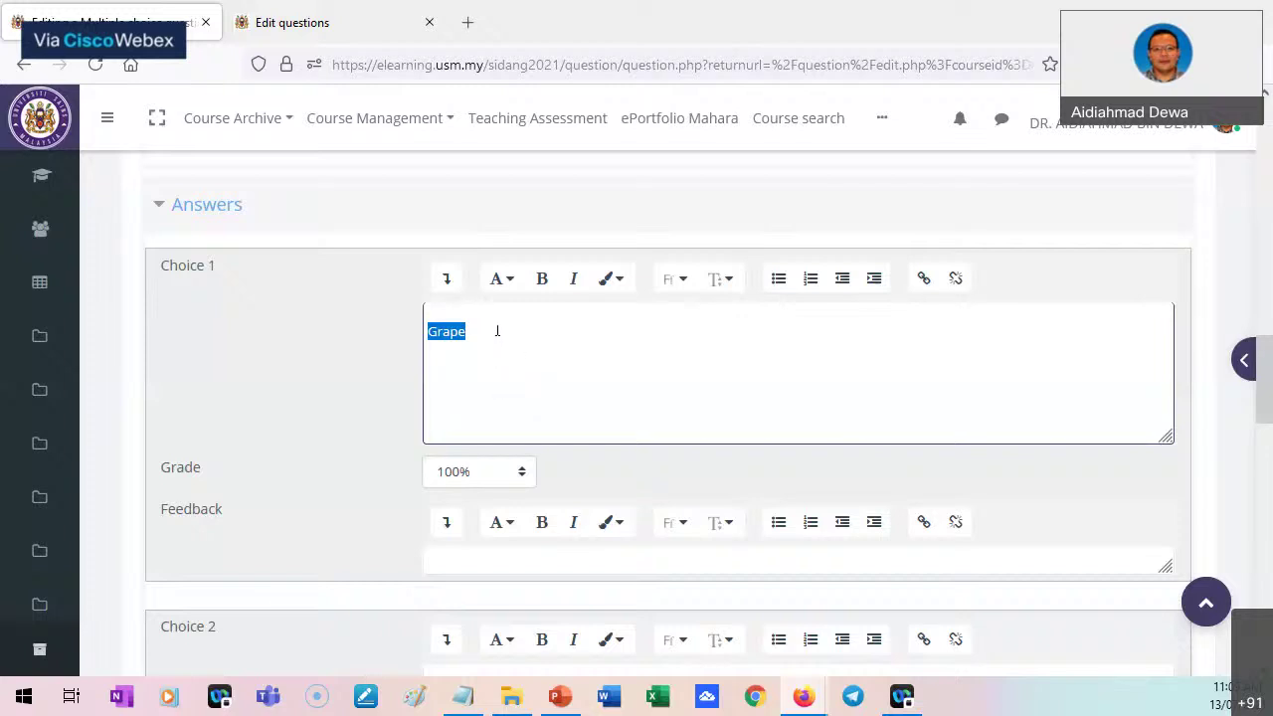
Step: Paste Grape into Notepad as plain text, removing the extra blank lines
key(alt+Tab)
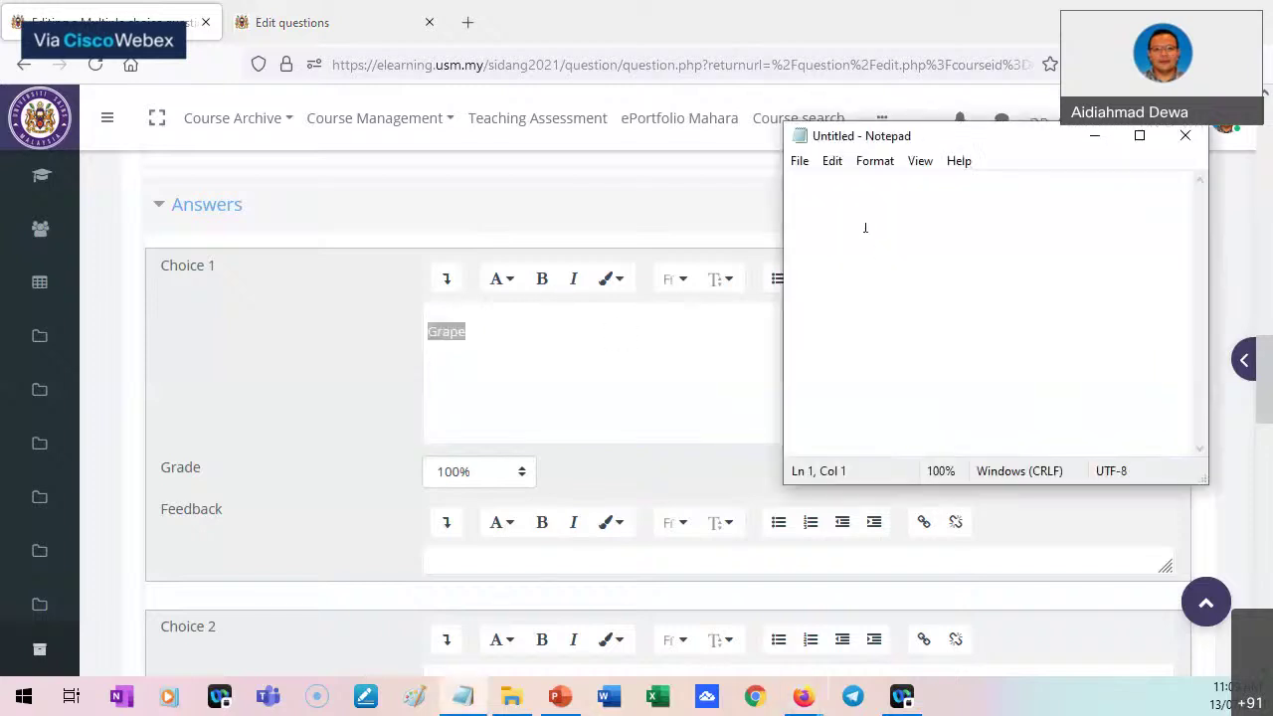
key(ctrl+v)
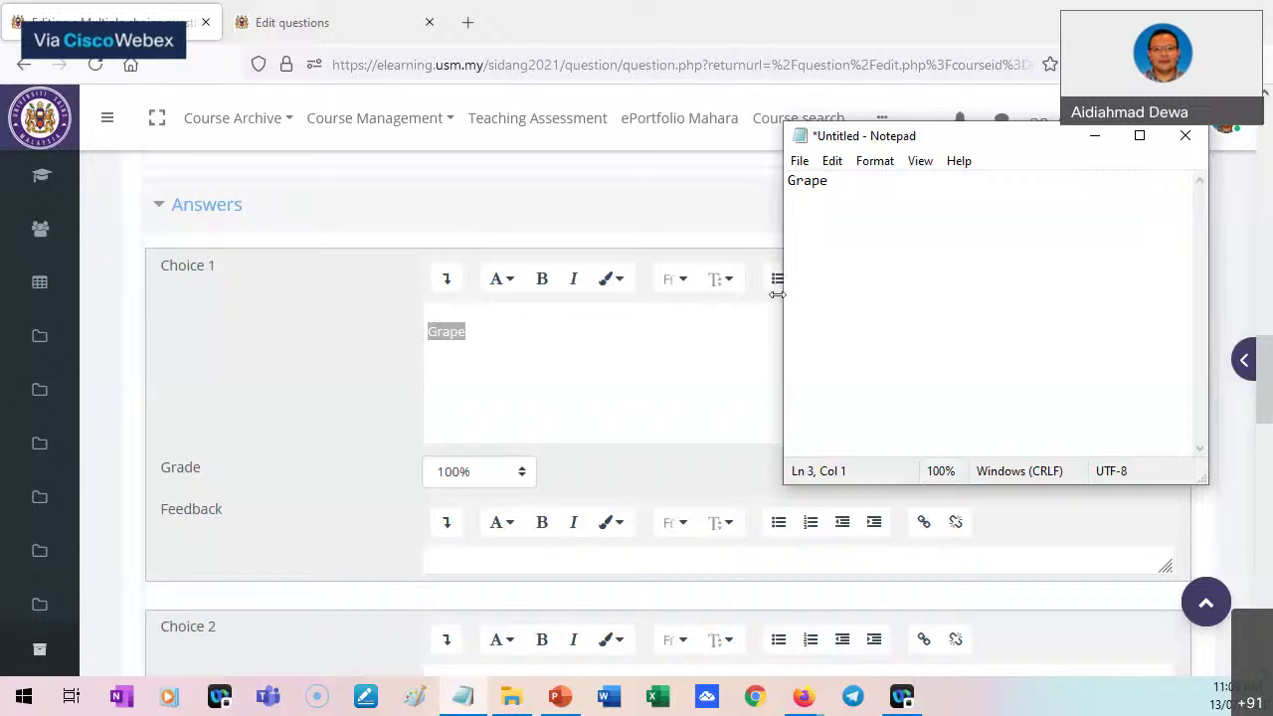
click(824, 193)
click(841, 185)
click(817, 215)
key(BackSpace)
key(BackSpace)
drag(840, 181, 786, 177)
click(862, 183)
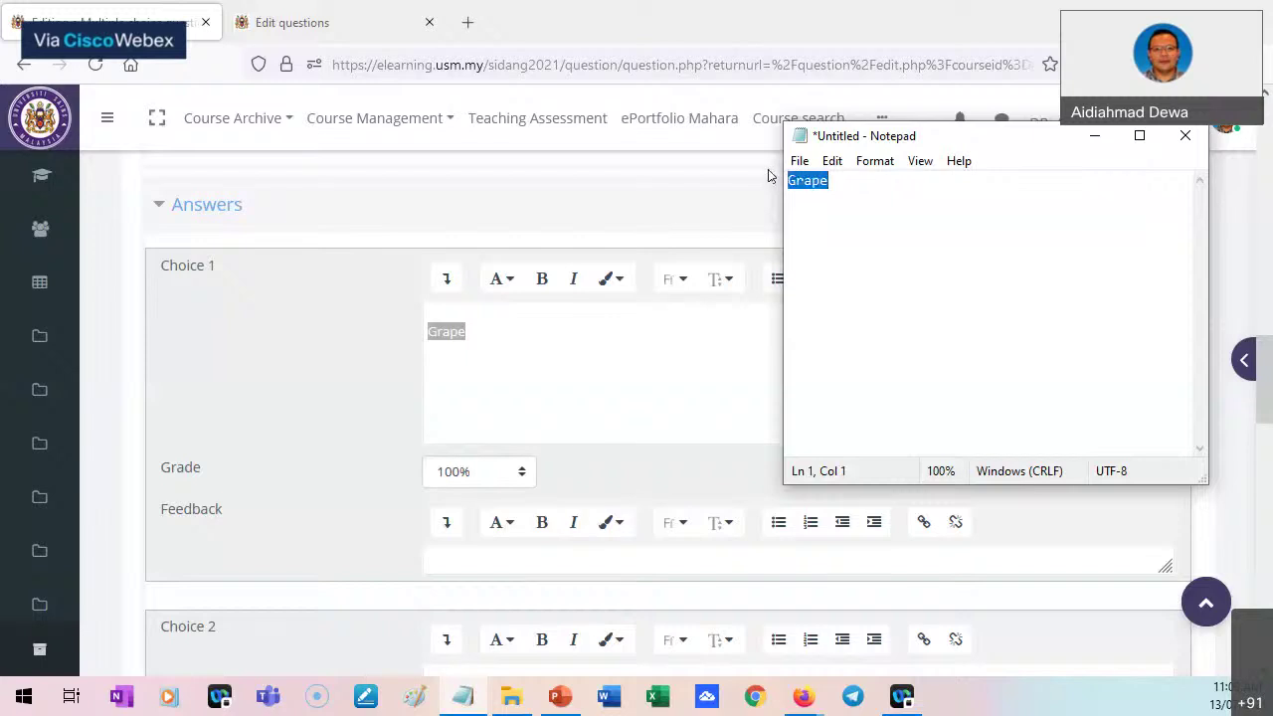
Step: Replace the Choice 1 content with the plain-text Grape
click(528, 318)
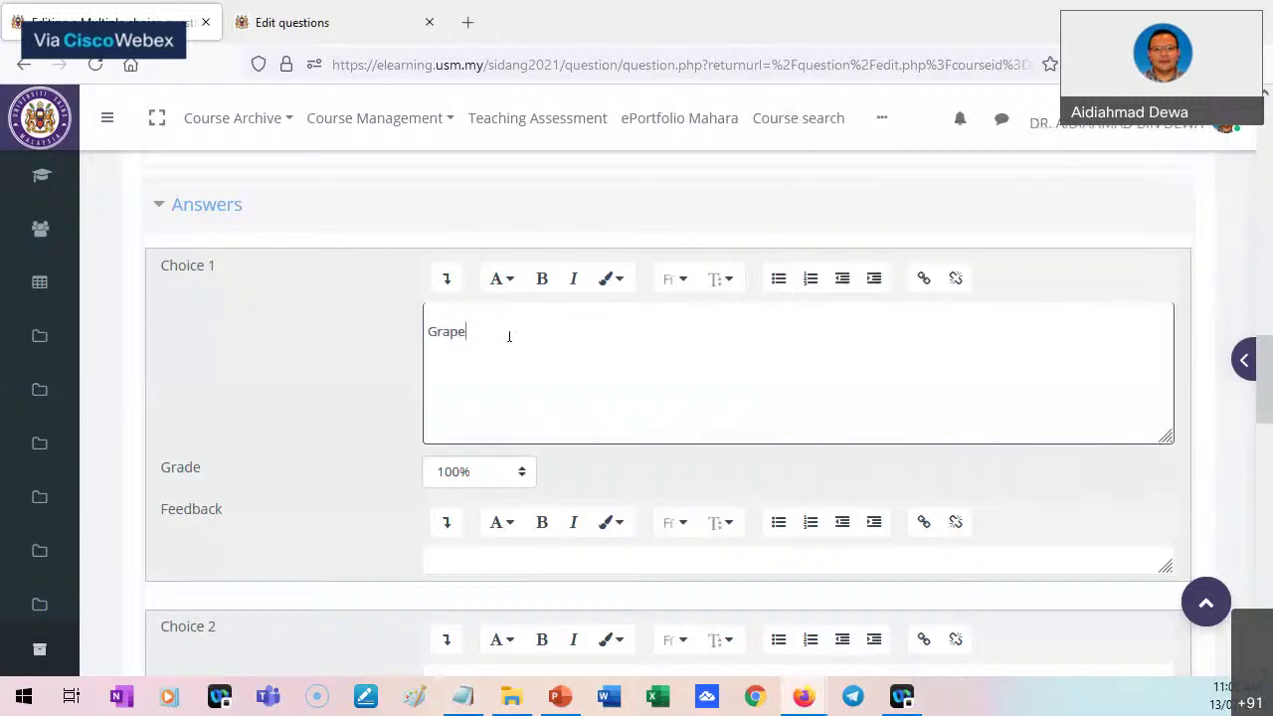
key(ctrl+a)
key(ctrl+v)
key(alt+Tab)
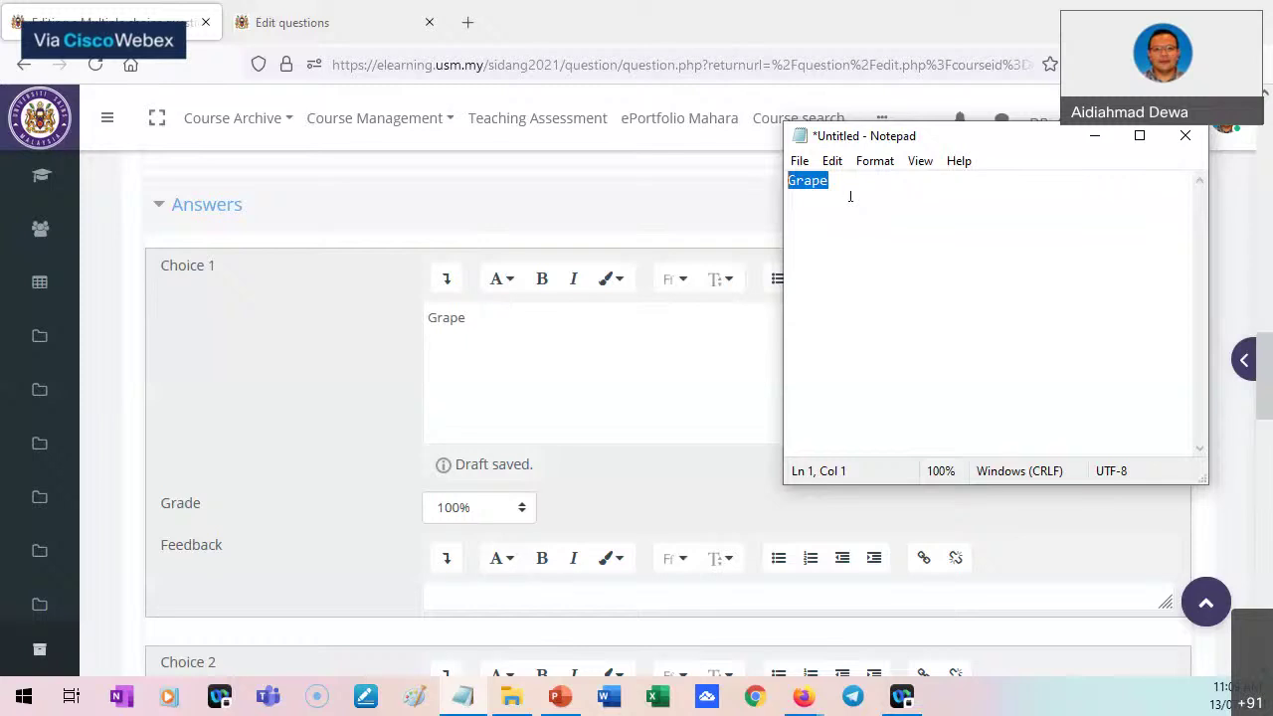
click(826, 183)
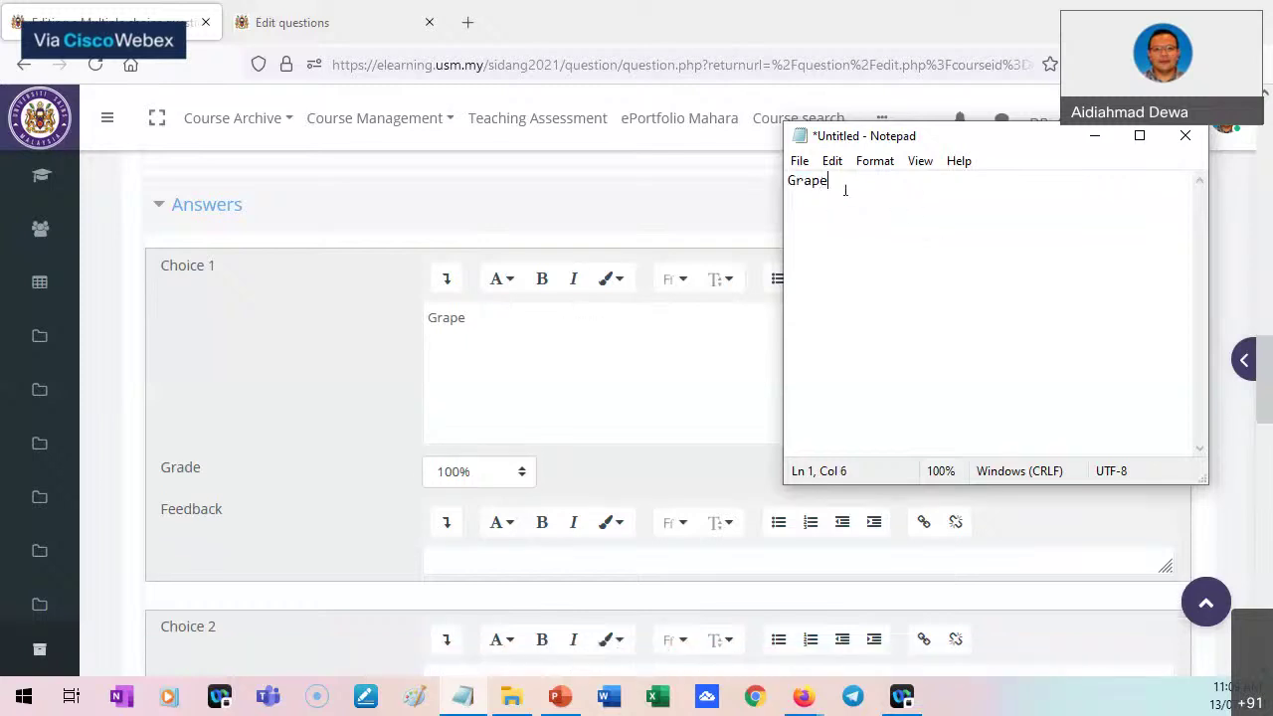
click(546, 324)
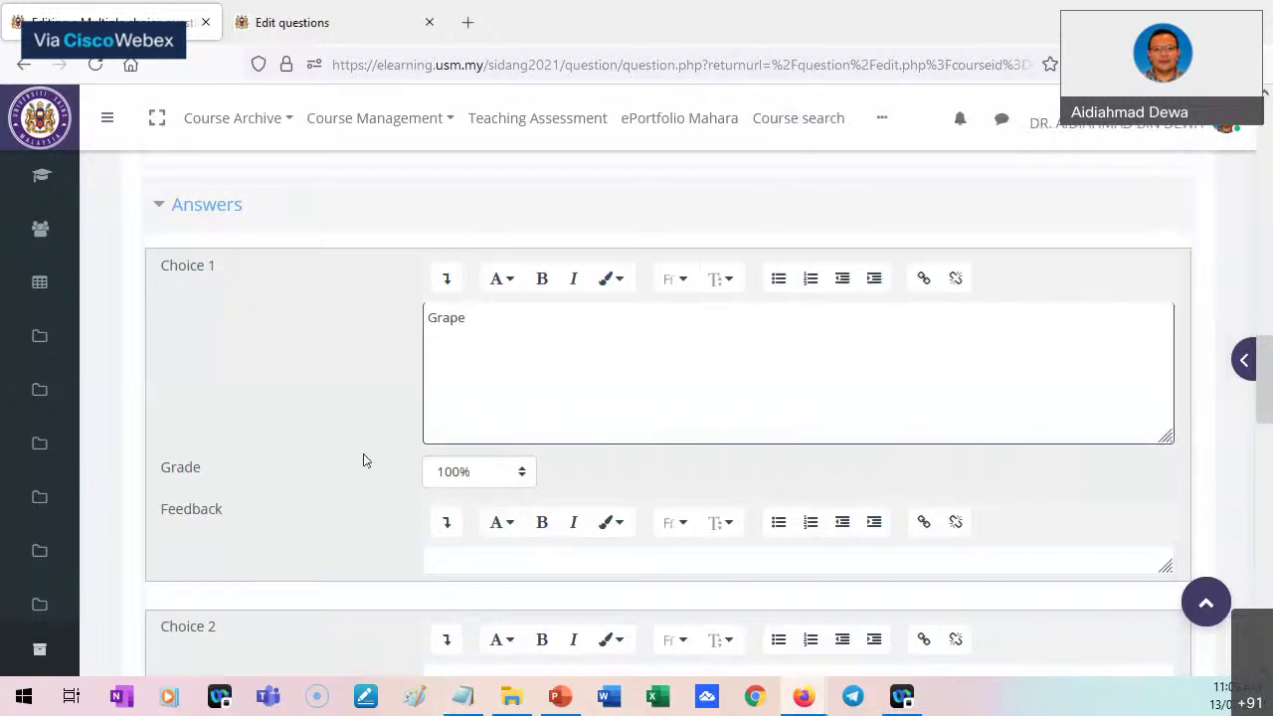
Step: Make the Choice 2 answer box taller and clear its formatted Cat text
scroll(418, 453, down, 3)
click(457, 375)
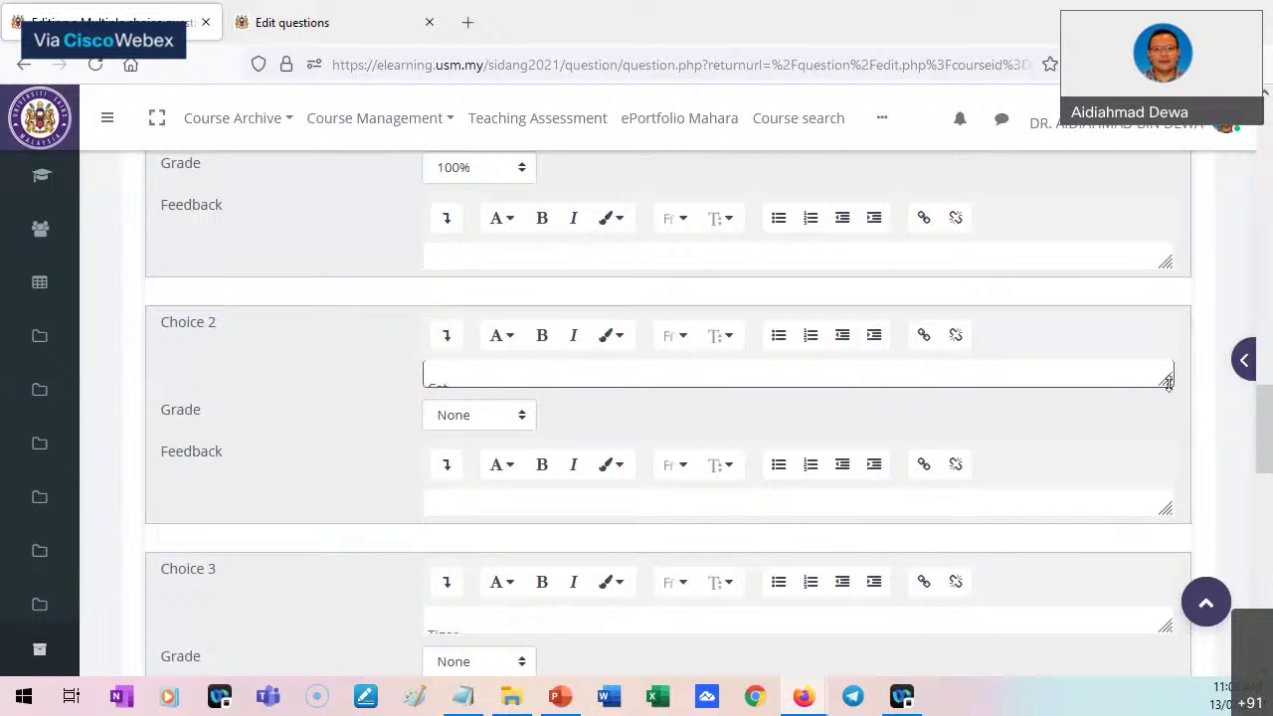
drag(1169, 378, 1169, 444)
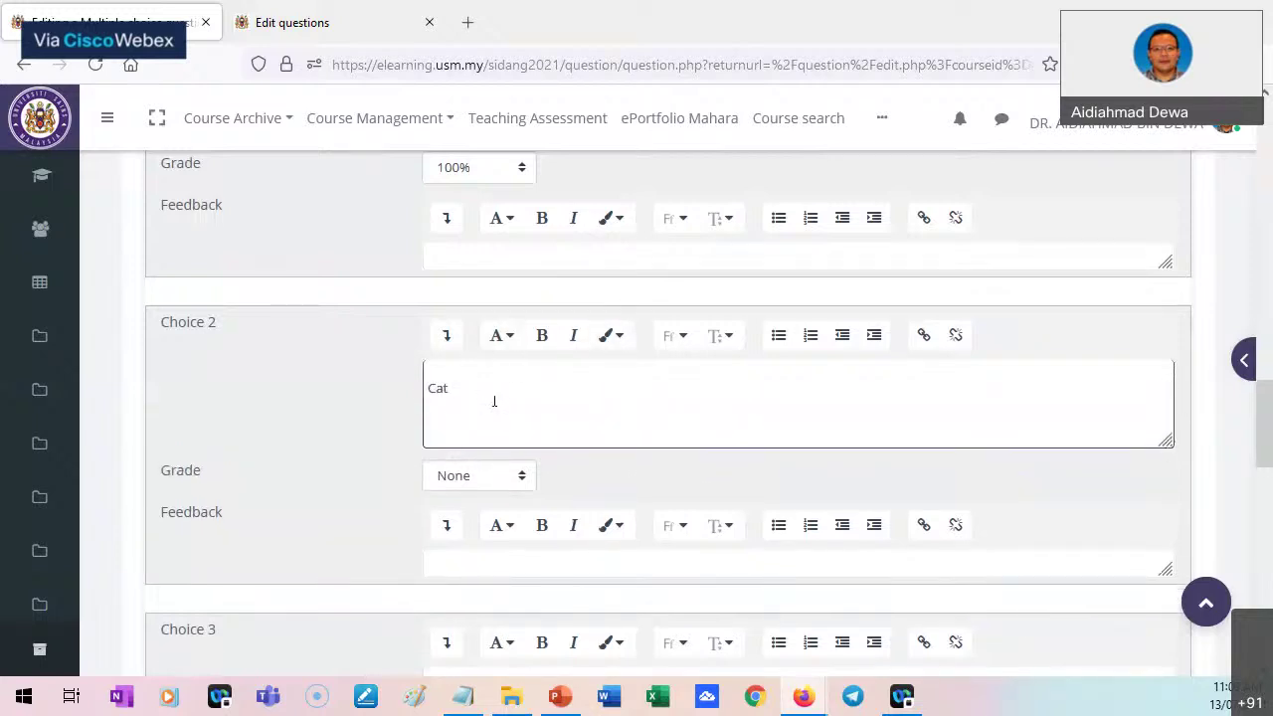
key(ctrl+a)
key(BackSpace)
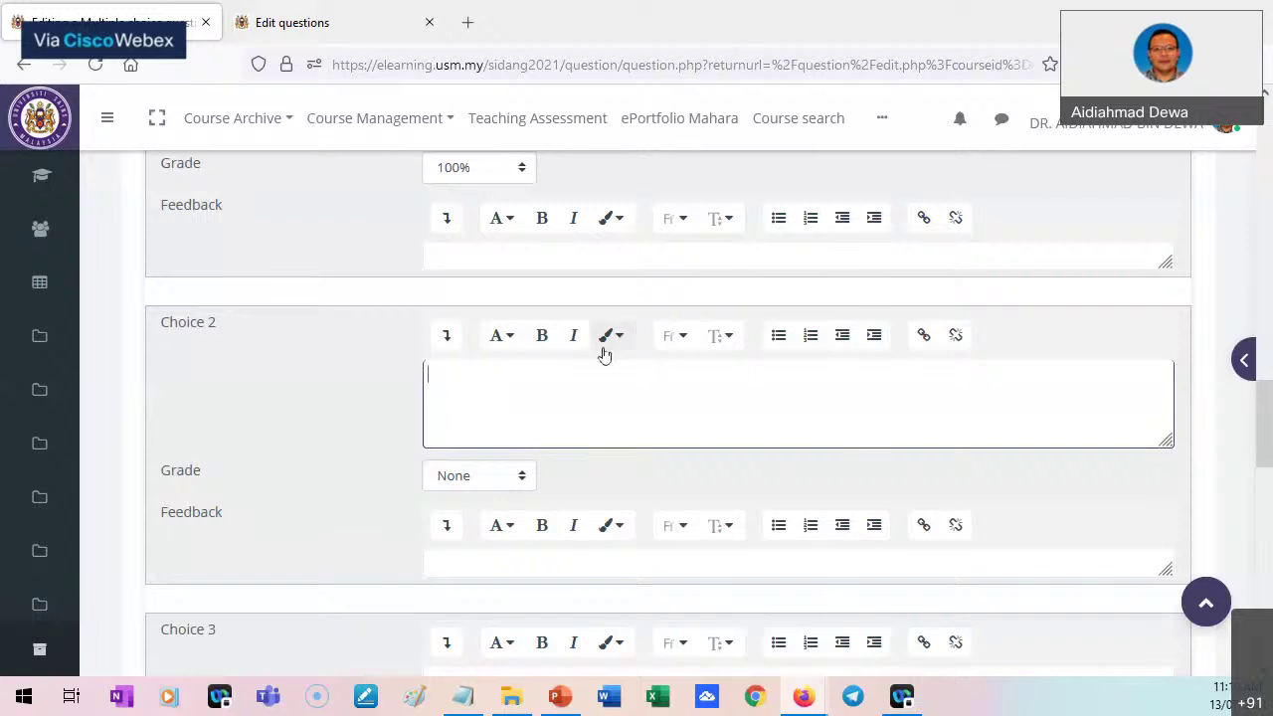
Step: Paste Cat into Notepad, strip blank lines, and paste the plain Cat into Choice 2
key(alt+Tab)
key(shift+Left)
key(shift+Left)
key(shift+Left)
key(shift+Left)
key(shift+Left)
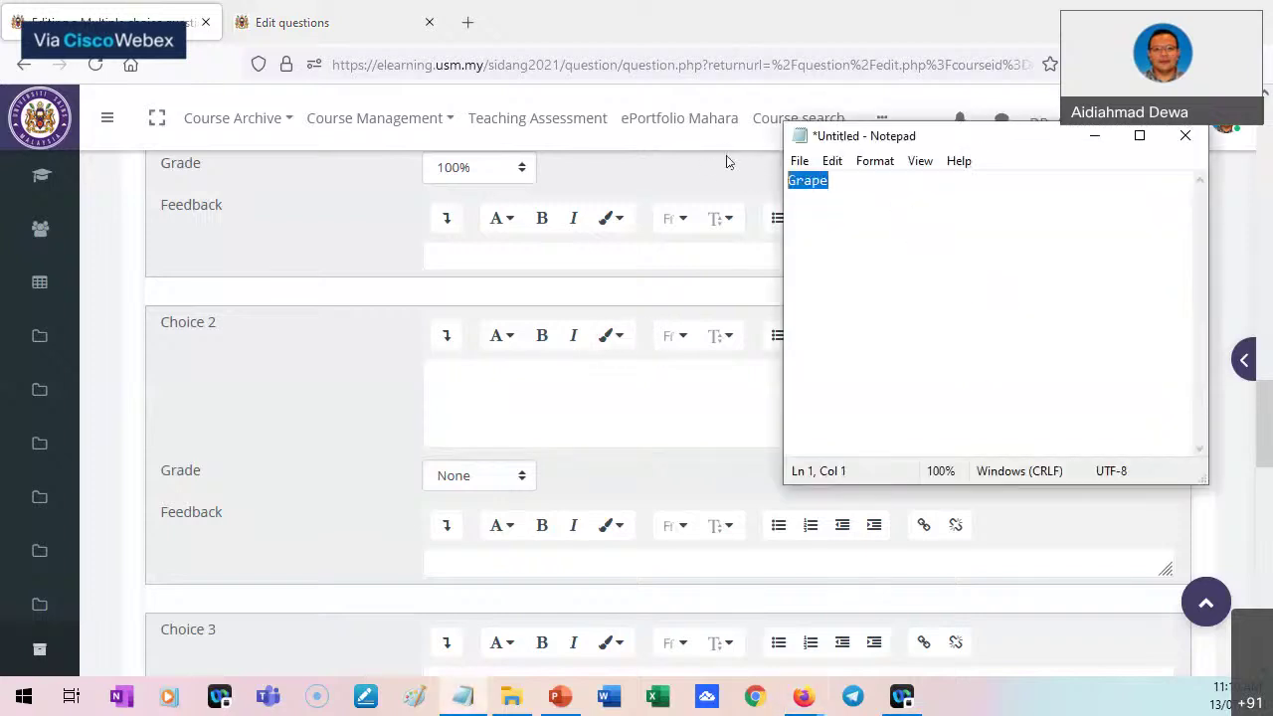
key(ctrl+v)
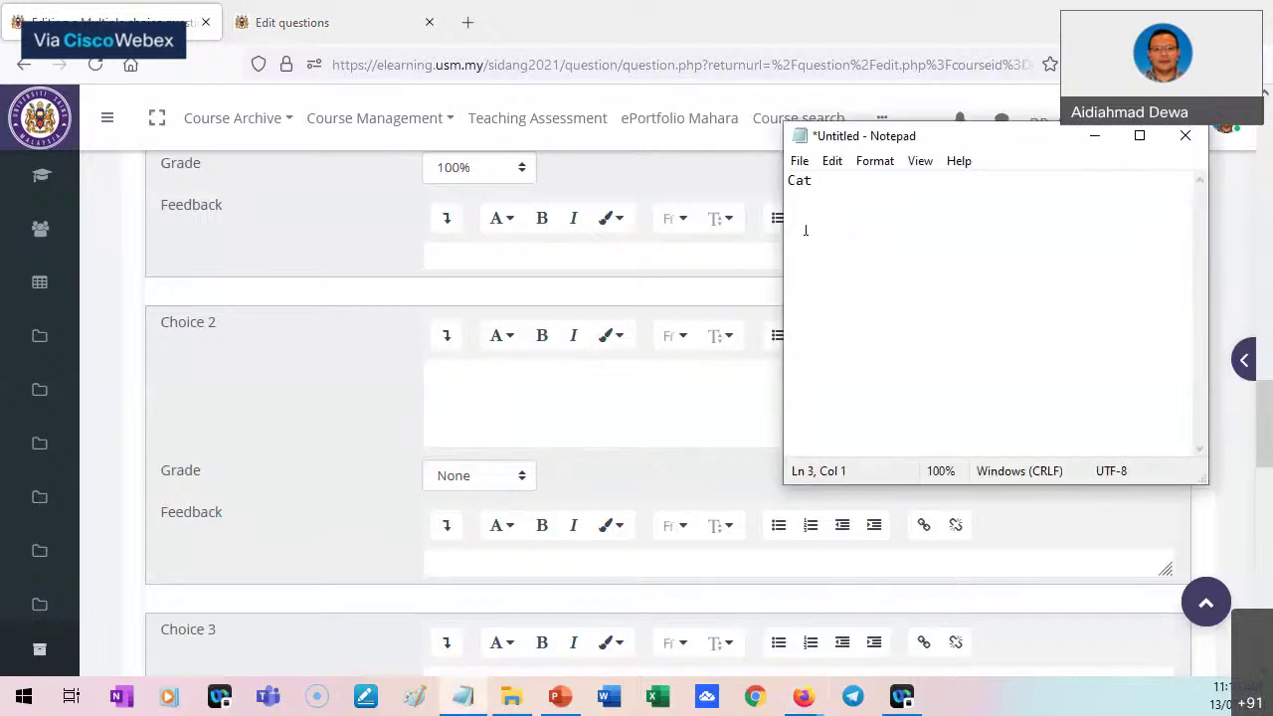
key(BackSpace)
key(BackSpace)
key(ctrl+a)
key(ctrl+c)
click(537, 378)
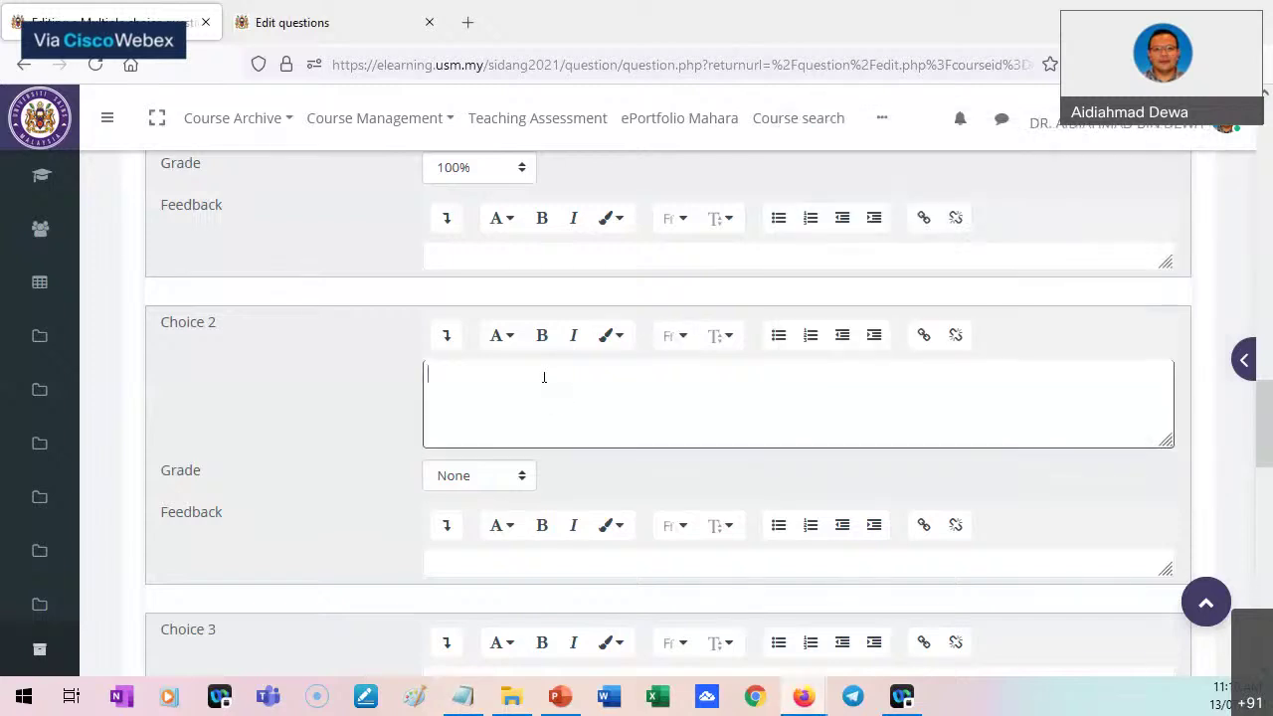
key(ctrl+v)
scroll(514, 389, down, 1)
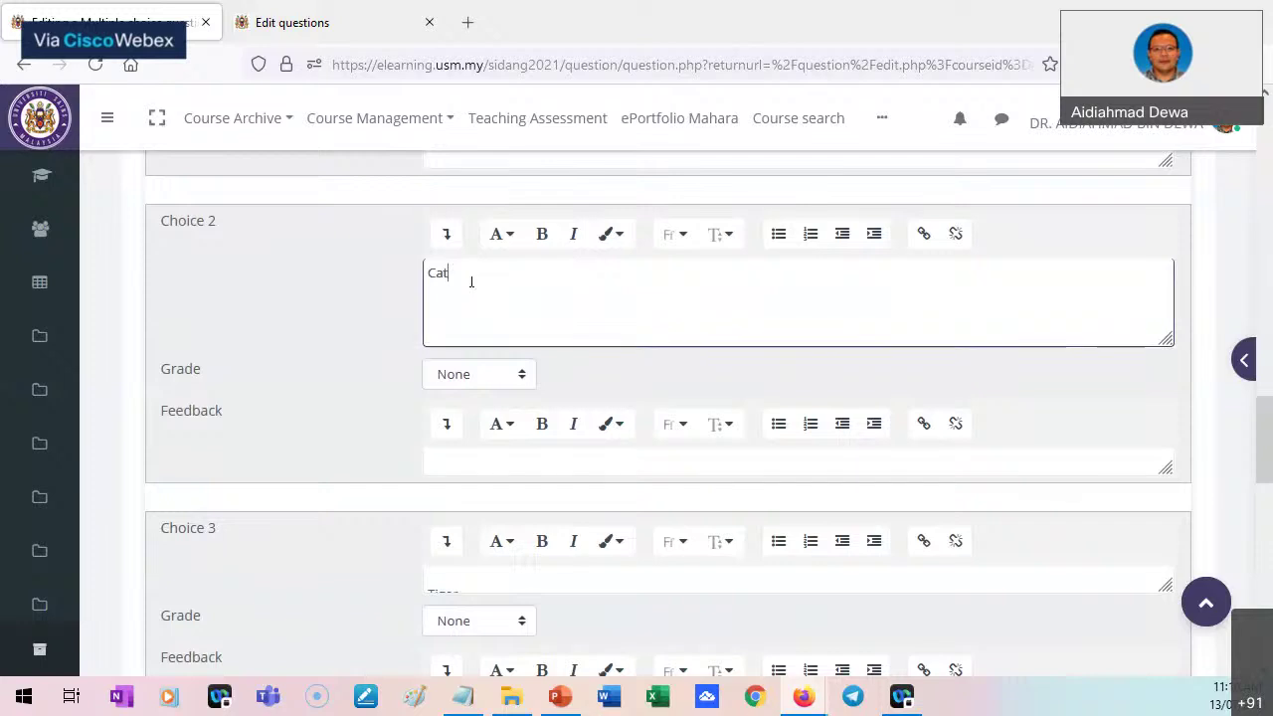
scroll(519, 295, down, 1)
scroll(519, 296, down, 2)
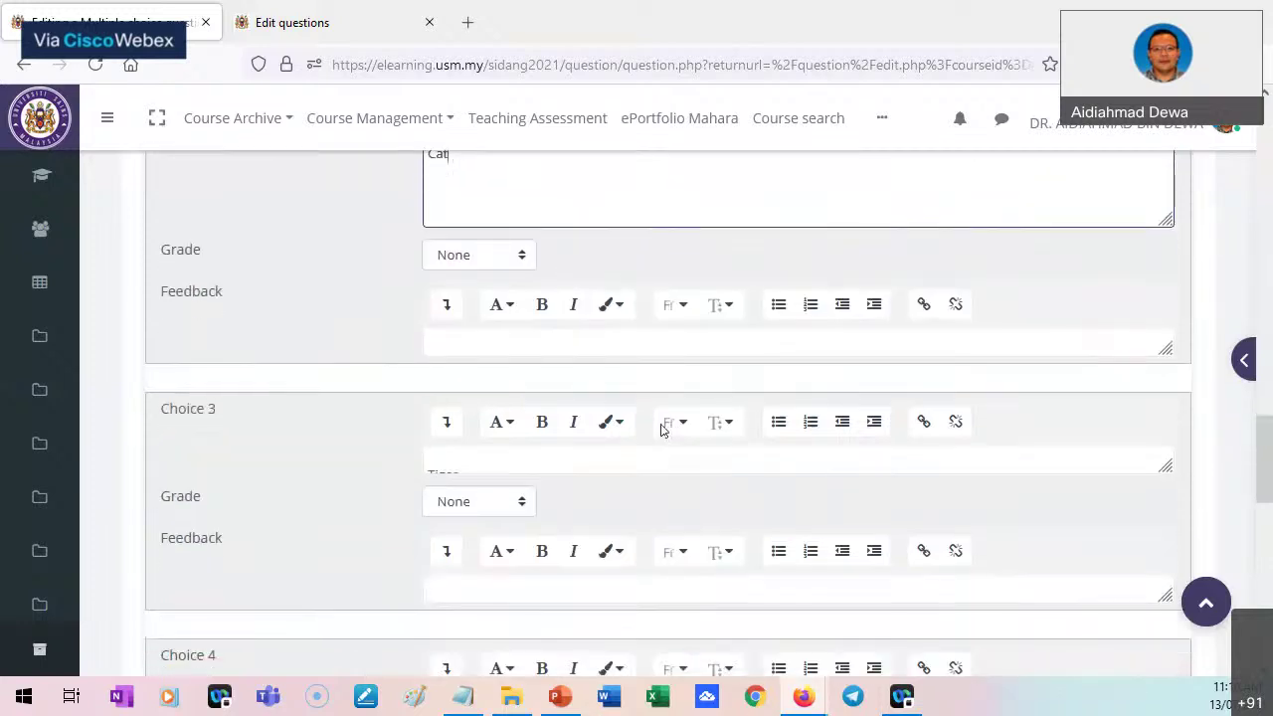
Step: Make the Choice 3 field taller and remove its formatted Tiger text
click(499, 378)
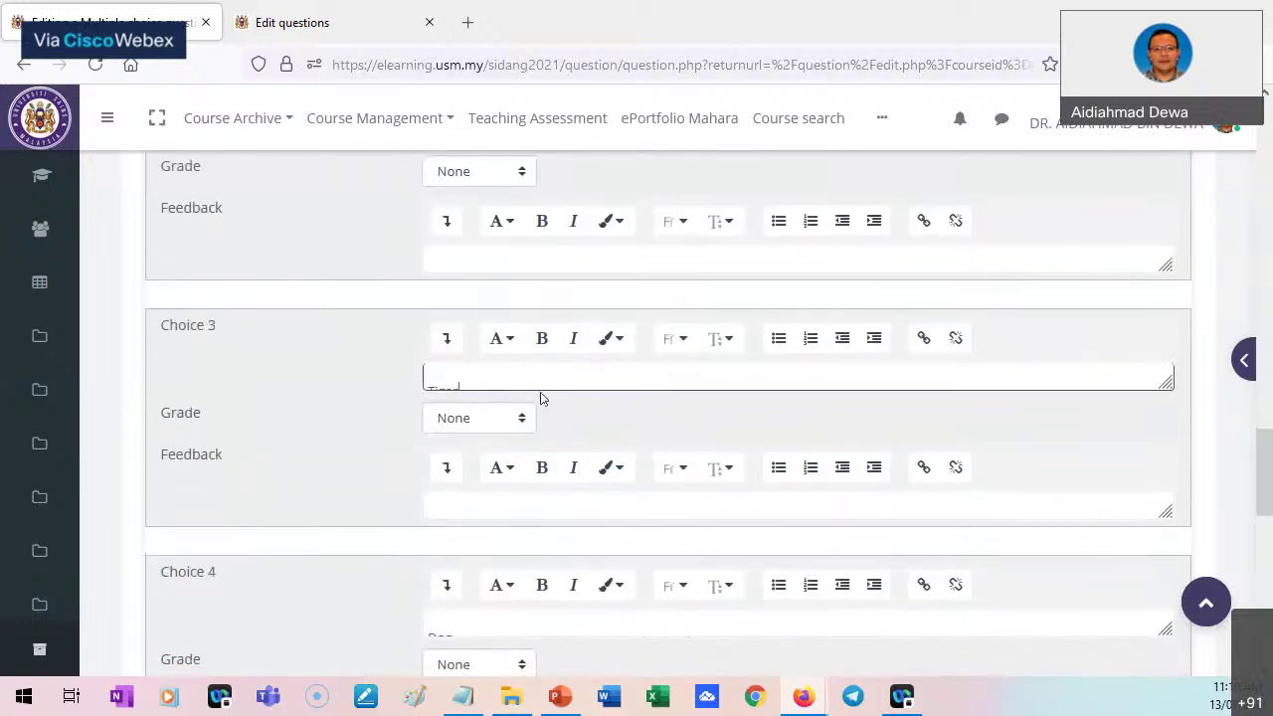
drag(1167, 381, 1189, 434)
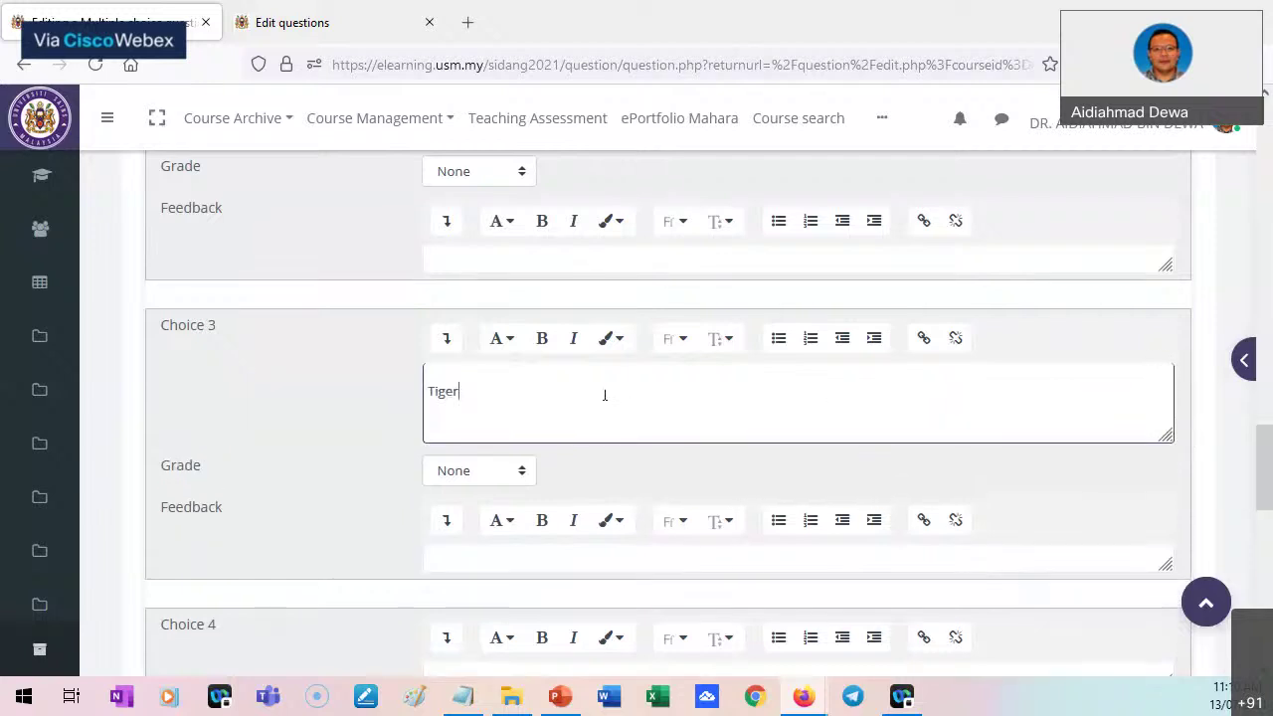
key(ctrl+a)
key(ctrl+c)
key(BackSpace)
Step: Paste Tiger over Cat in Notepad, trim blank lines, and paste plain Tiger into Choice 3
key(alt+Tab)
click(924, 210)
key(shift+Home)
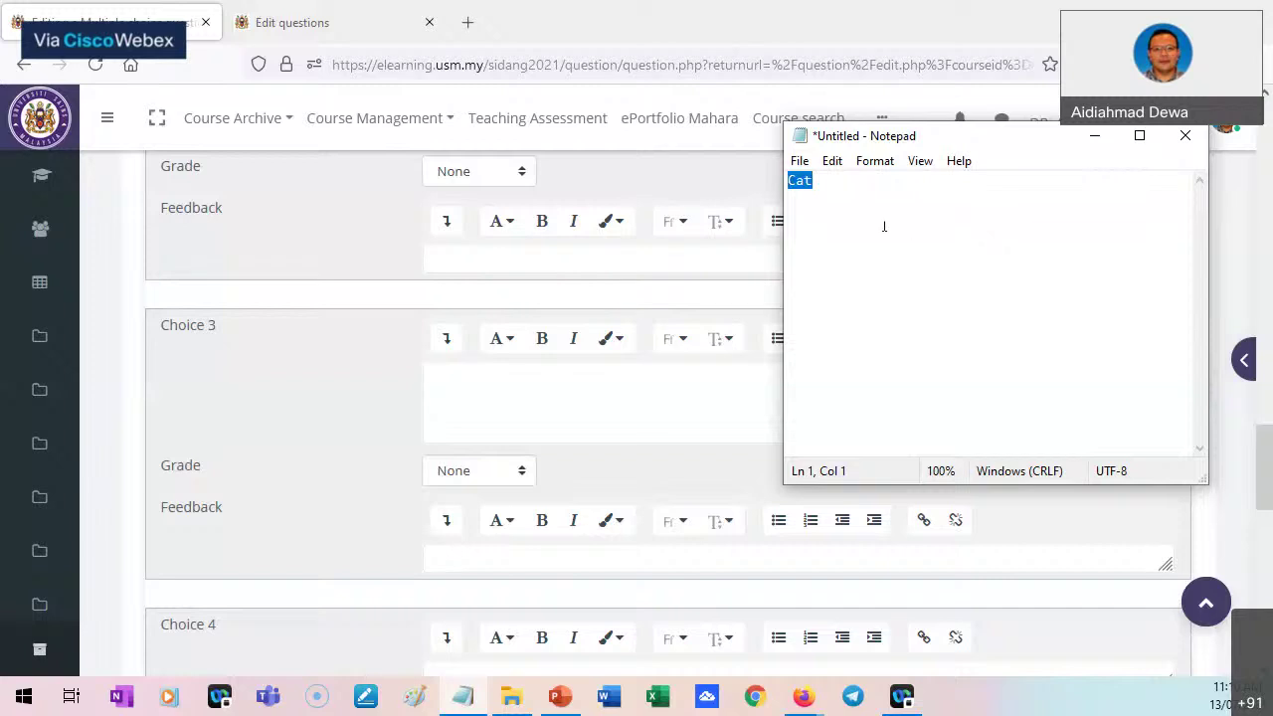
key(ctrl+v)
click(847, 196)
key(BackSpace)
key(ctrl+a)
key(ctrl+x)
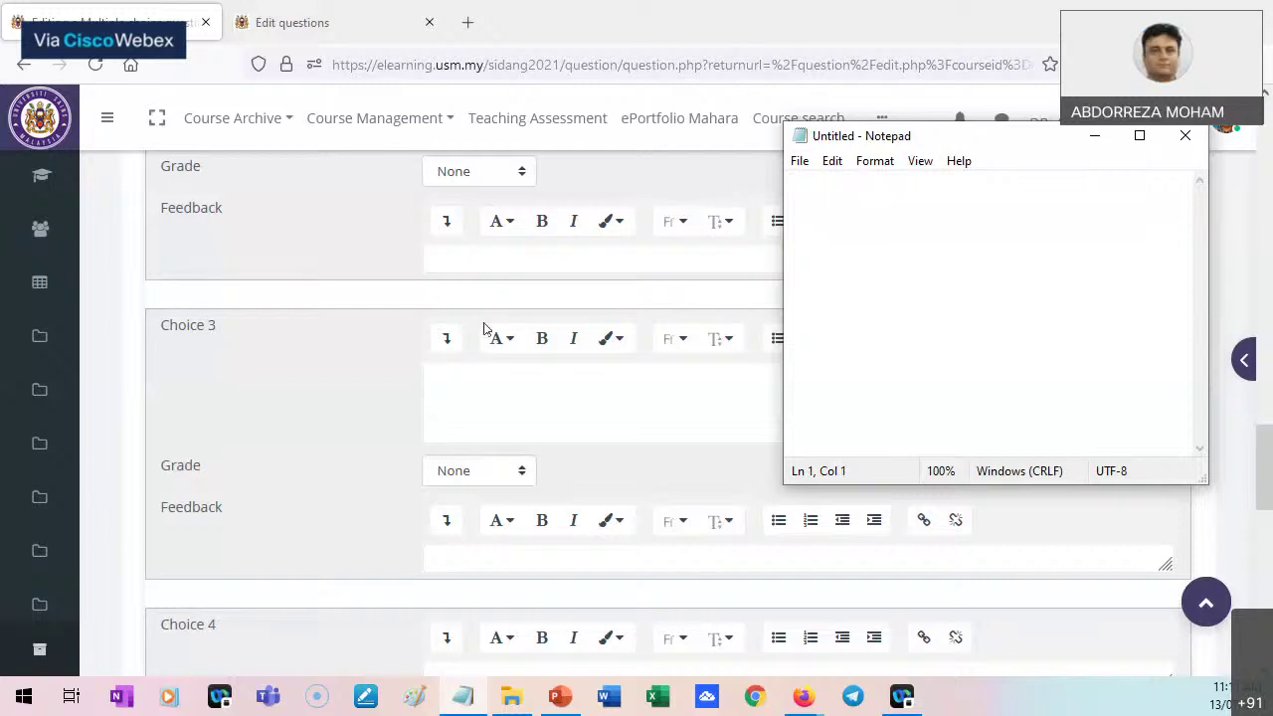
click(496, 384)
key(ctrl+v)
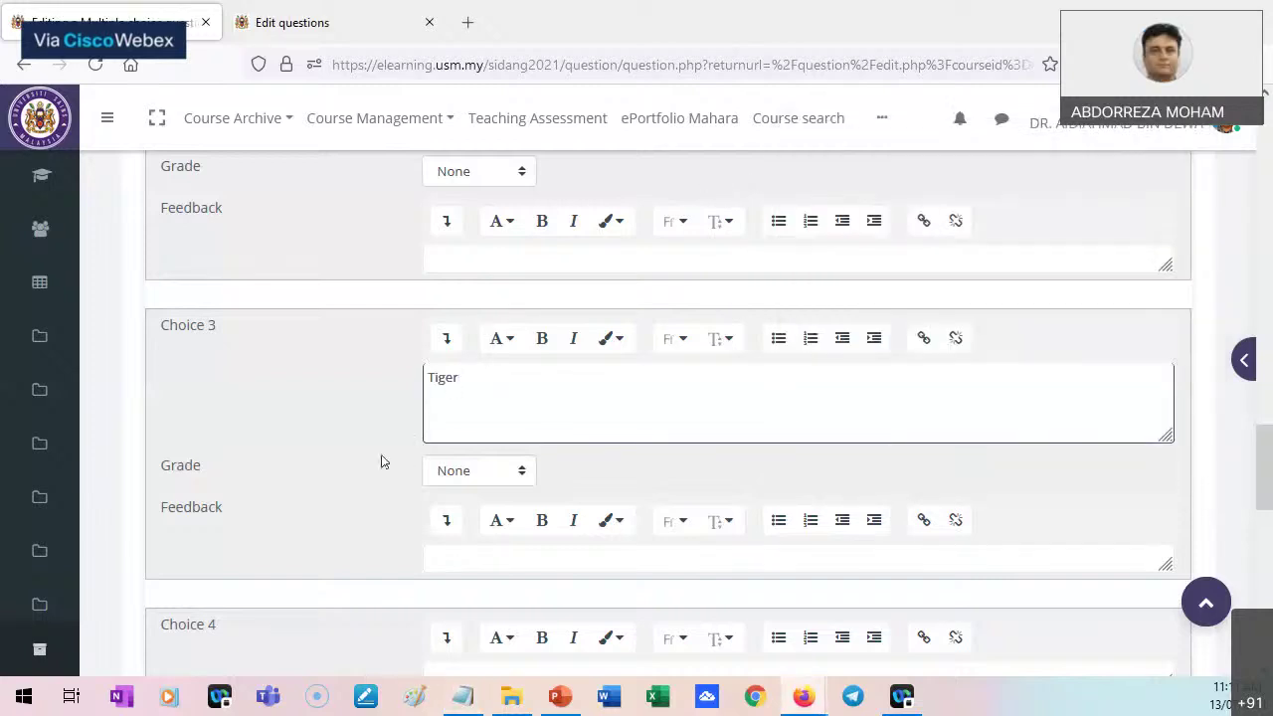
Step: Clean Dog in Notepad by removing blank lines, then paste it as plain text into Choice 4
scroll(417, 491, down, 2)
click(497, 467)
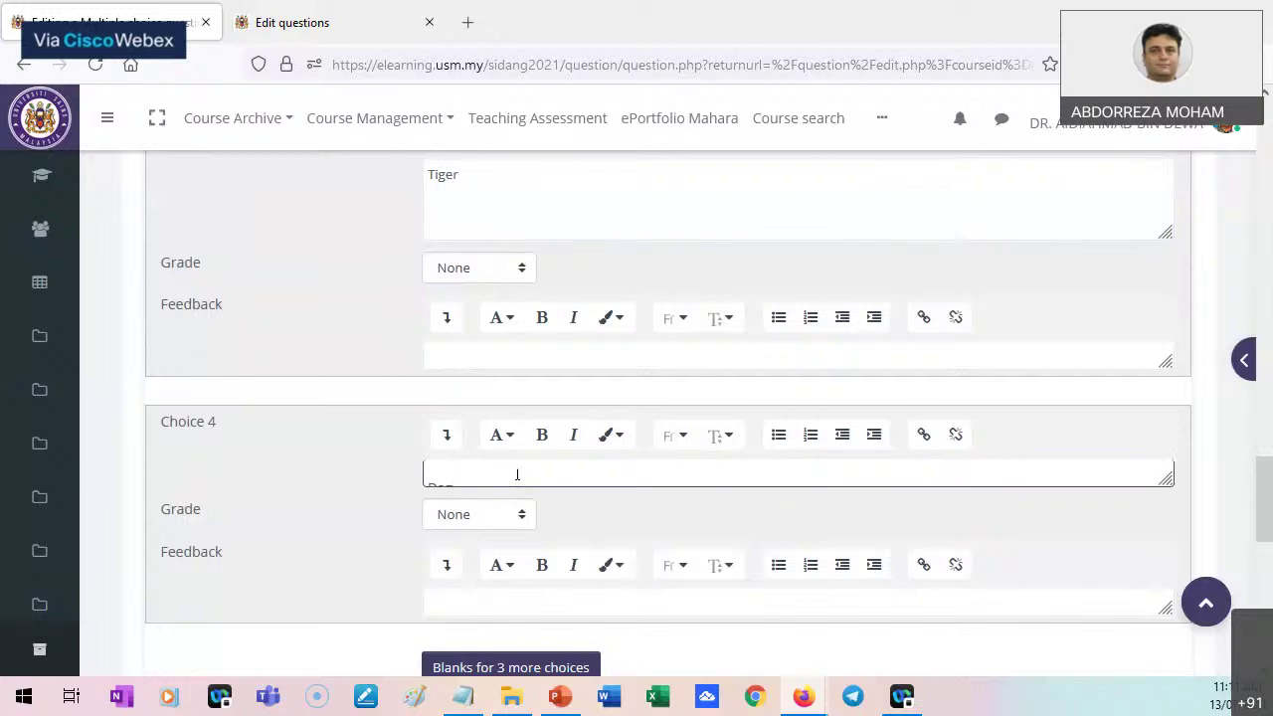
click(517, 476)
key(alt+Tab)
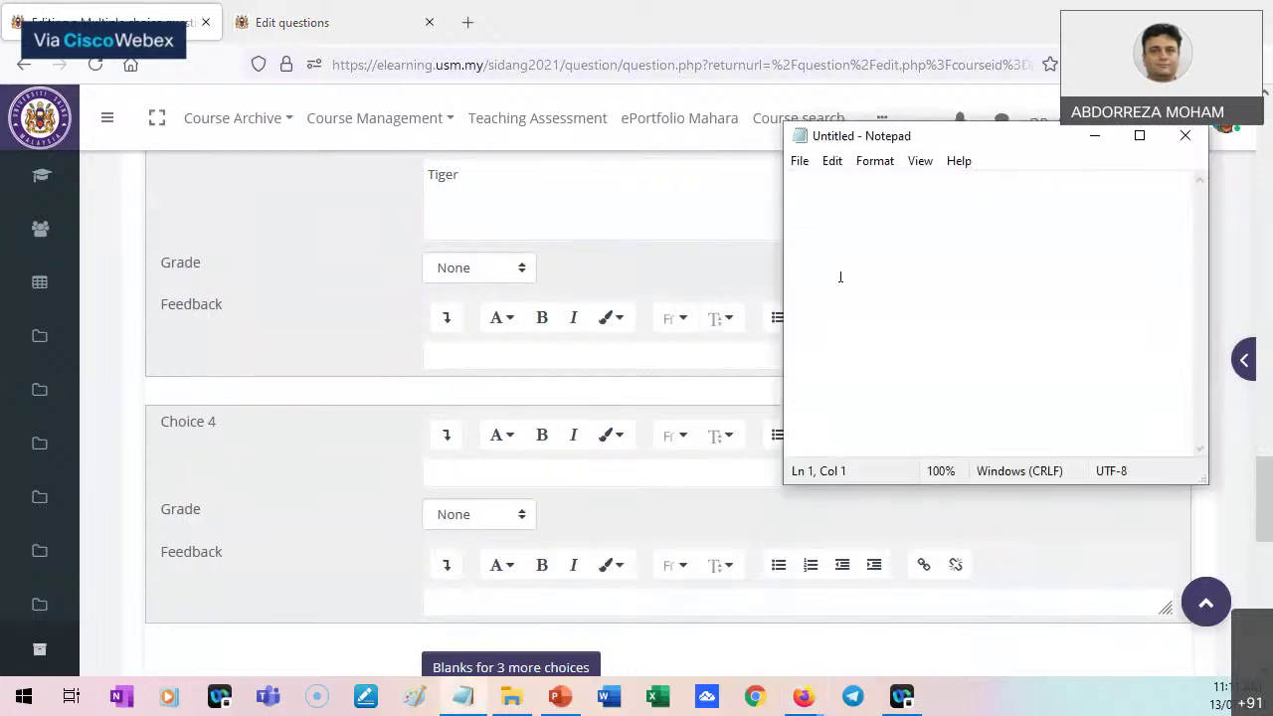
click(846, 249)
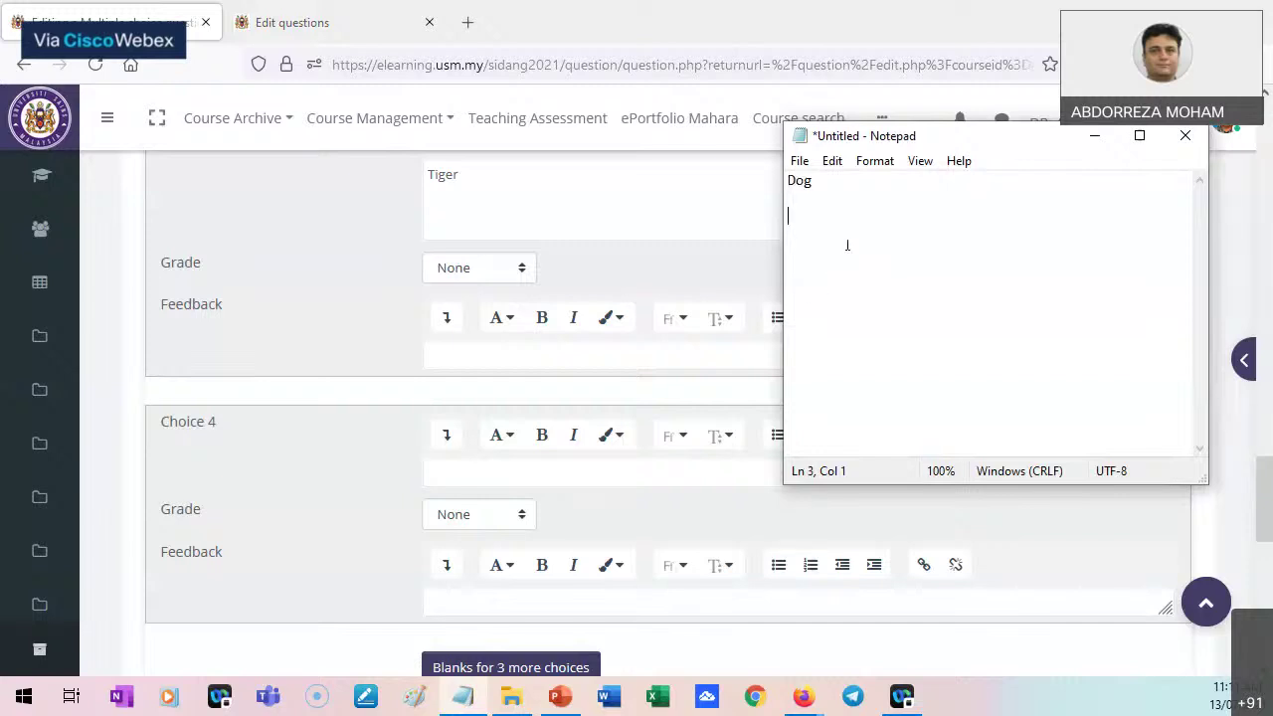
key(BackSpace)
key(BackSpace)
drag(855, 194, 763, 191)
click(514, 479)
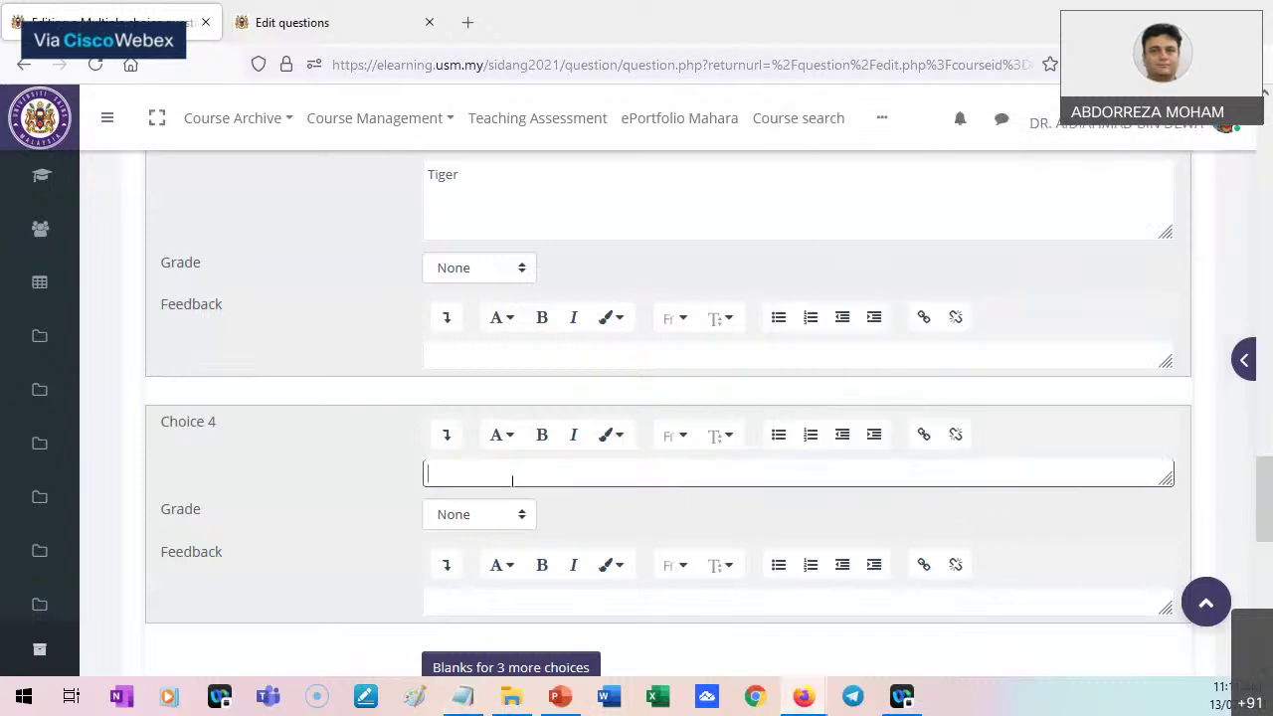
key(ctrl+v)
scroll(321, 465, down, 2)
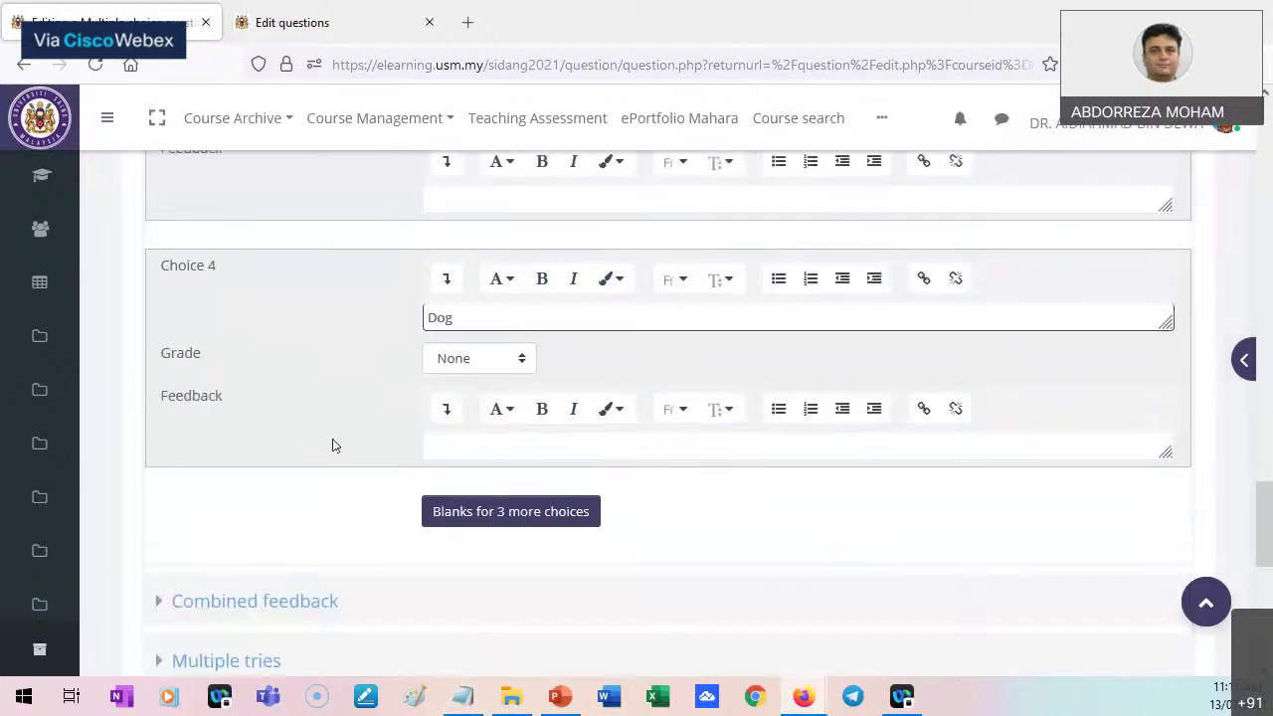
scroll(338, 375, up, 1)
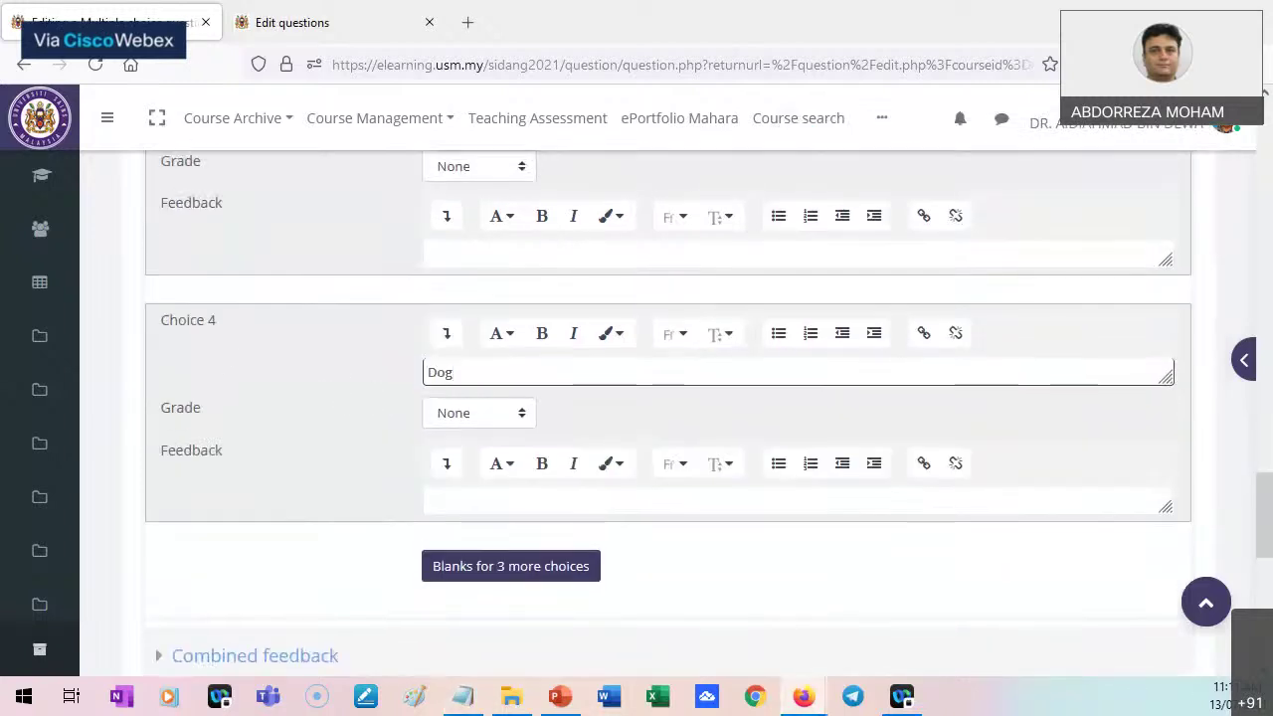
Step: Highlight Grape as the answer on PowerPoint slide 18 of example questions
click(560, 701)
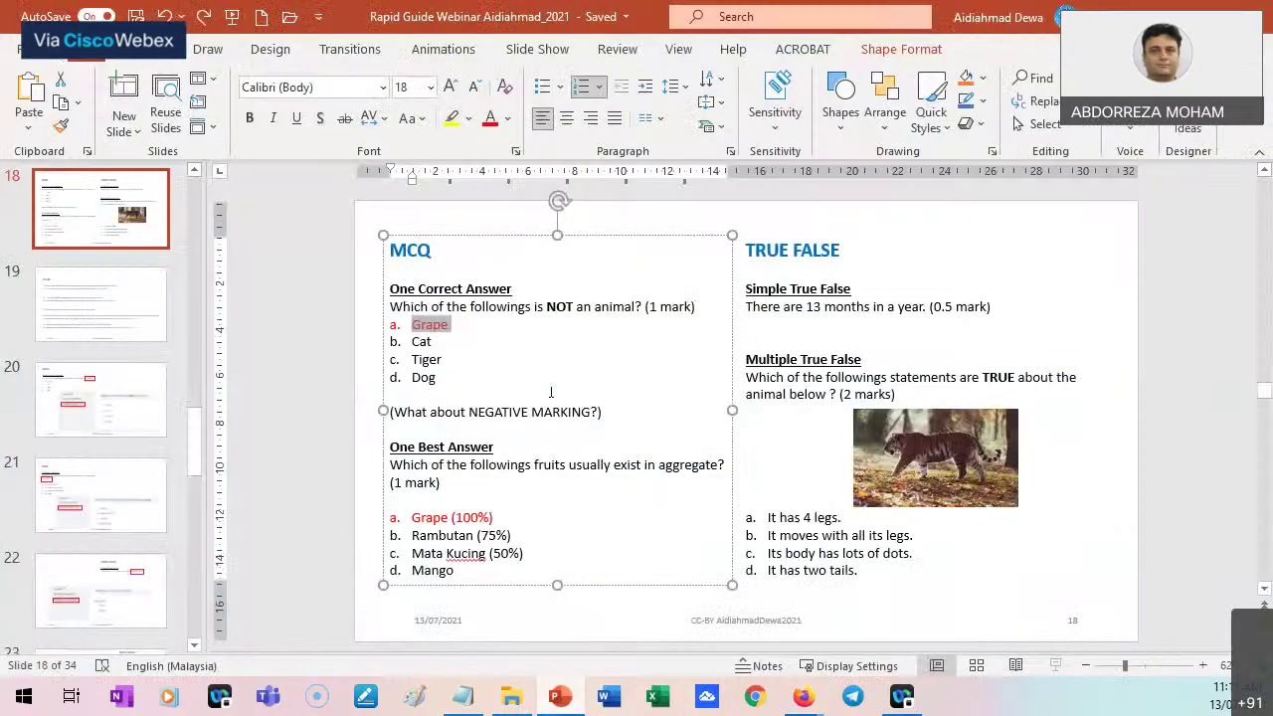
click(454, 330)
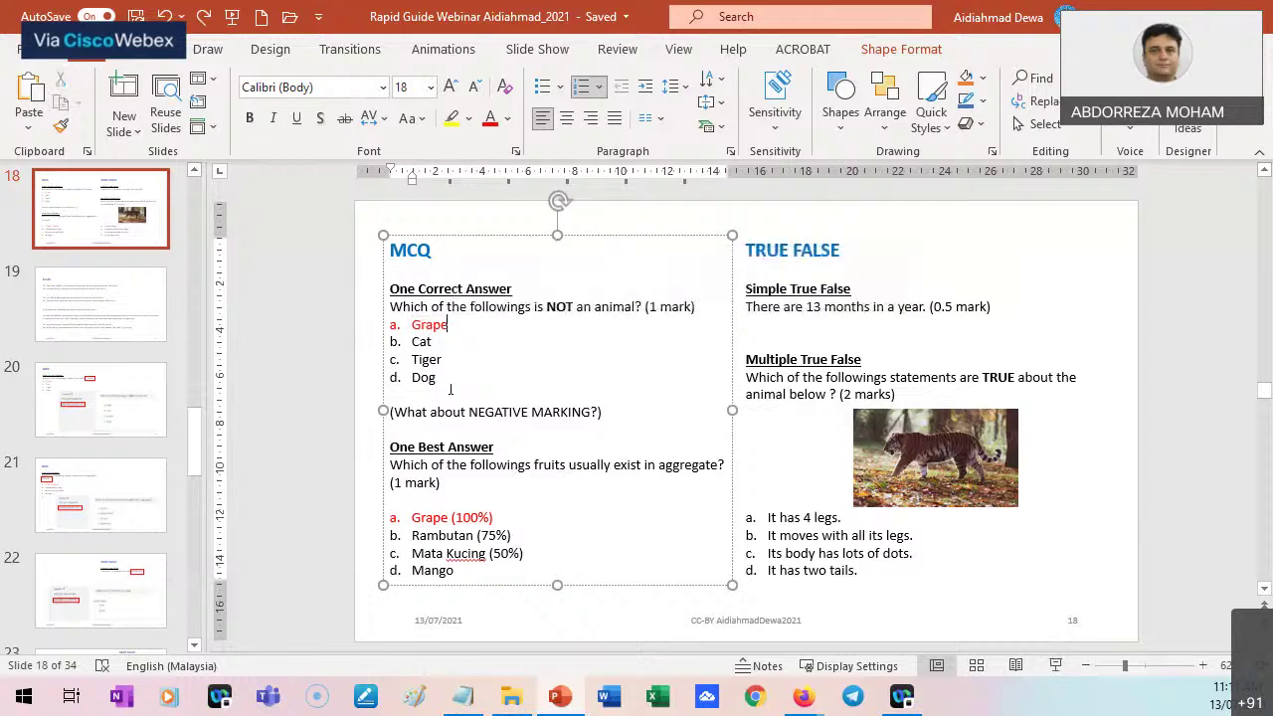
double_click(454, 323)
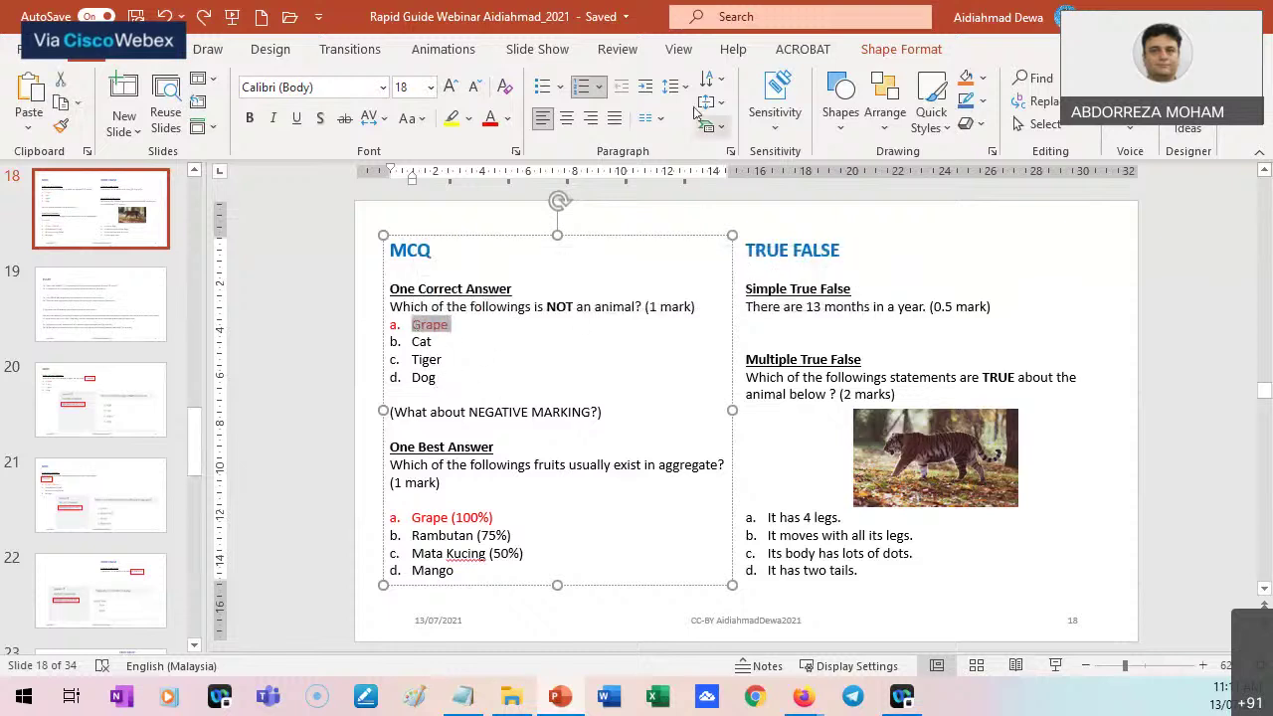
click(463, 335)
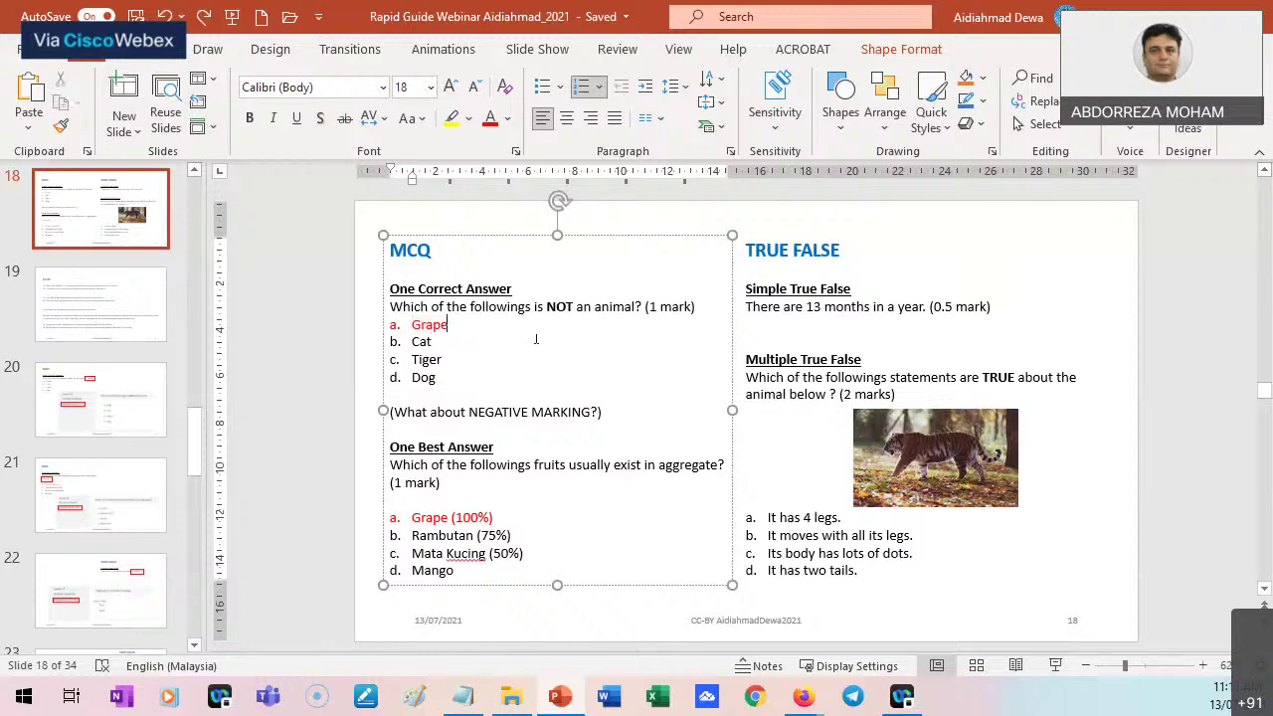
key(shift+Left)
key(shift+Left)
key(shift+Left)
key(shift+Left)
key(shift+Left)
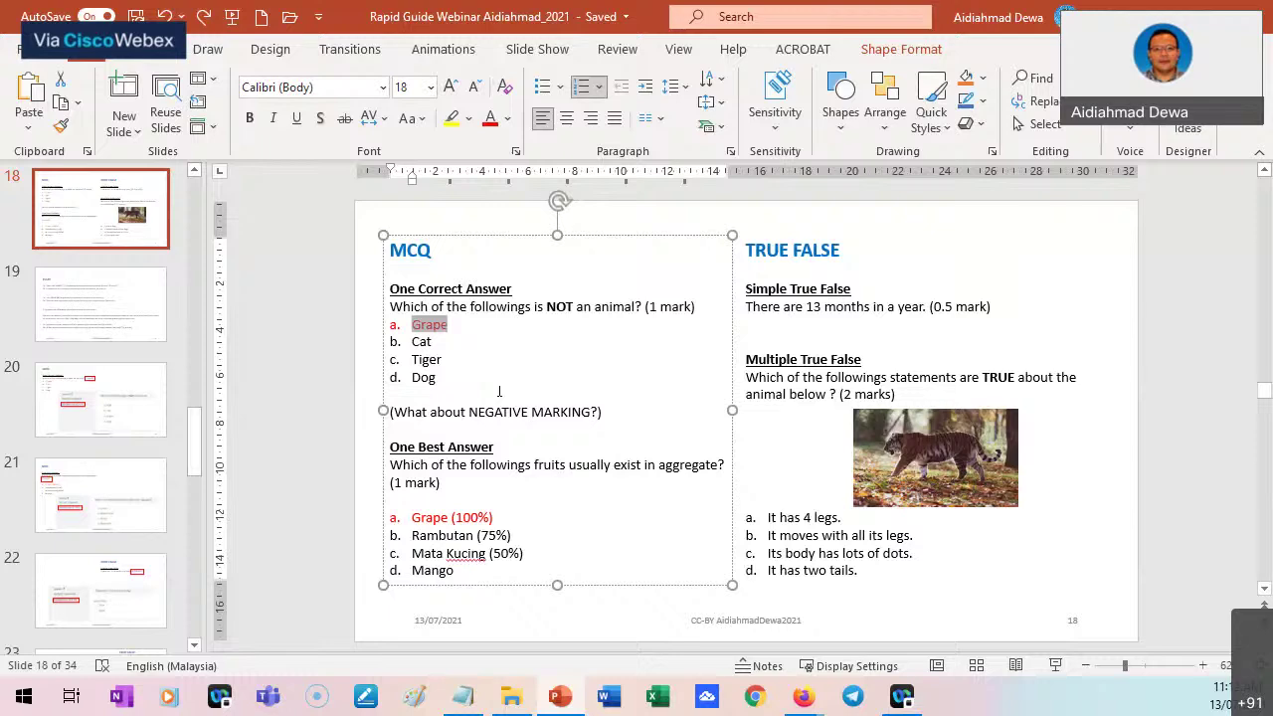
Step: Check that Choice 4 in the Moodle form reads Dog, then return to the slide
key(alt+Tab)
click(500, 371)
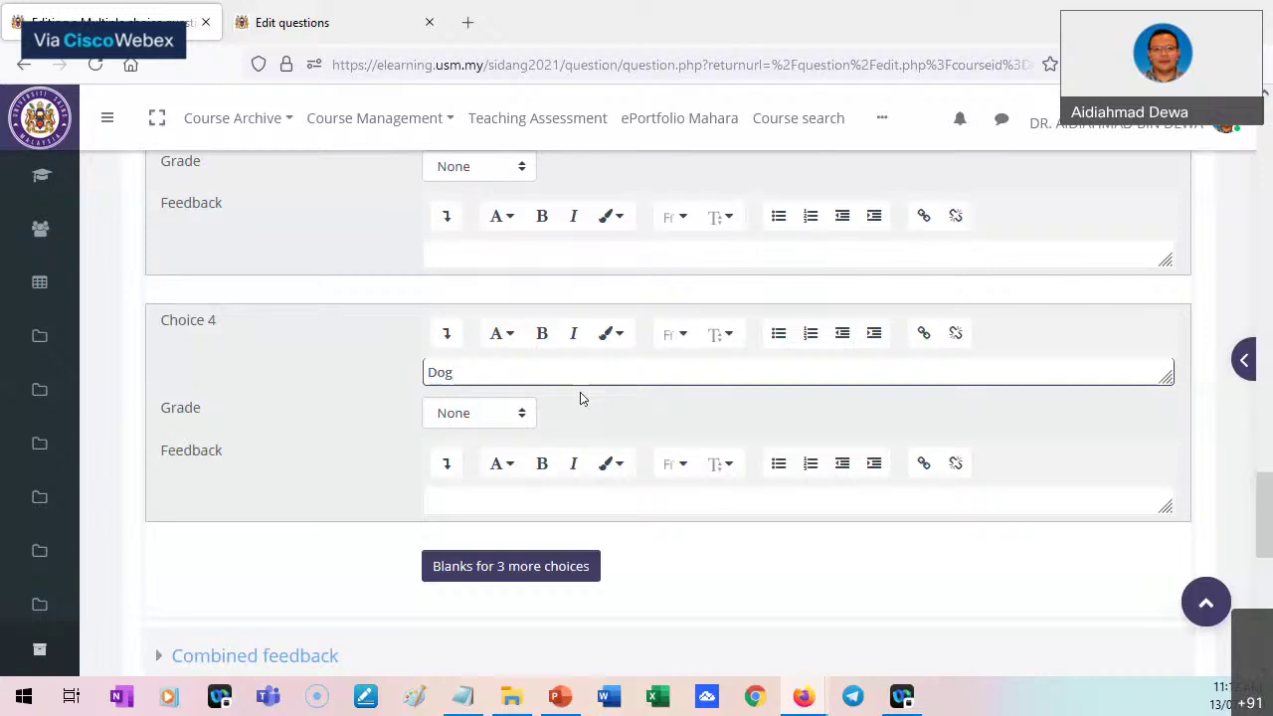
key(alt+Tab)
click(496, 345)
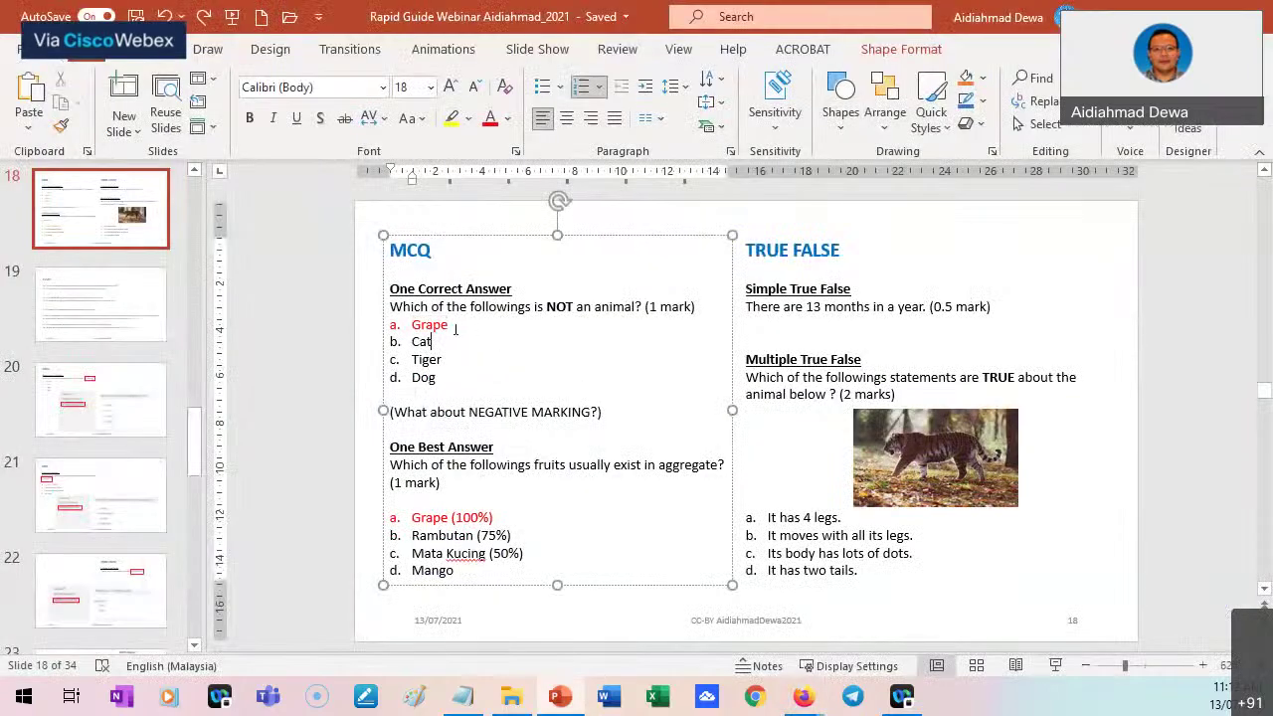
drag(438, 379, 371, 326)
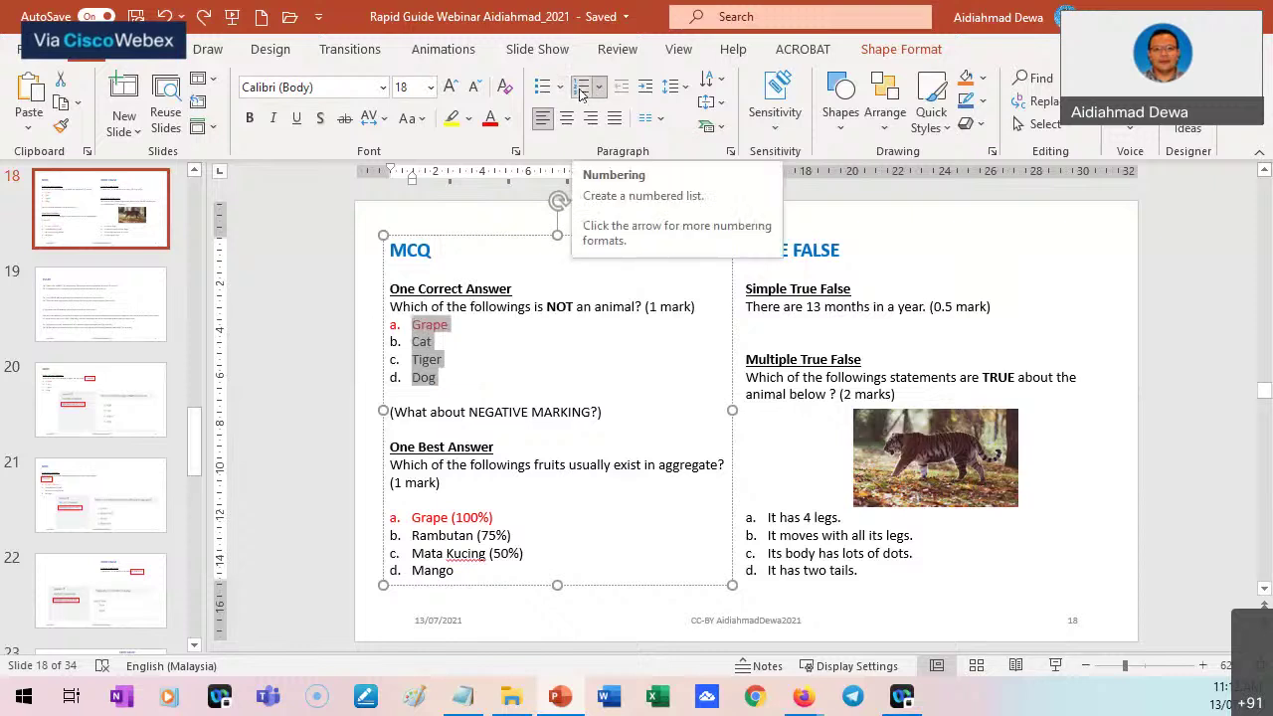
click(542, 86)
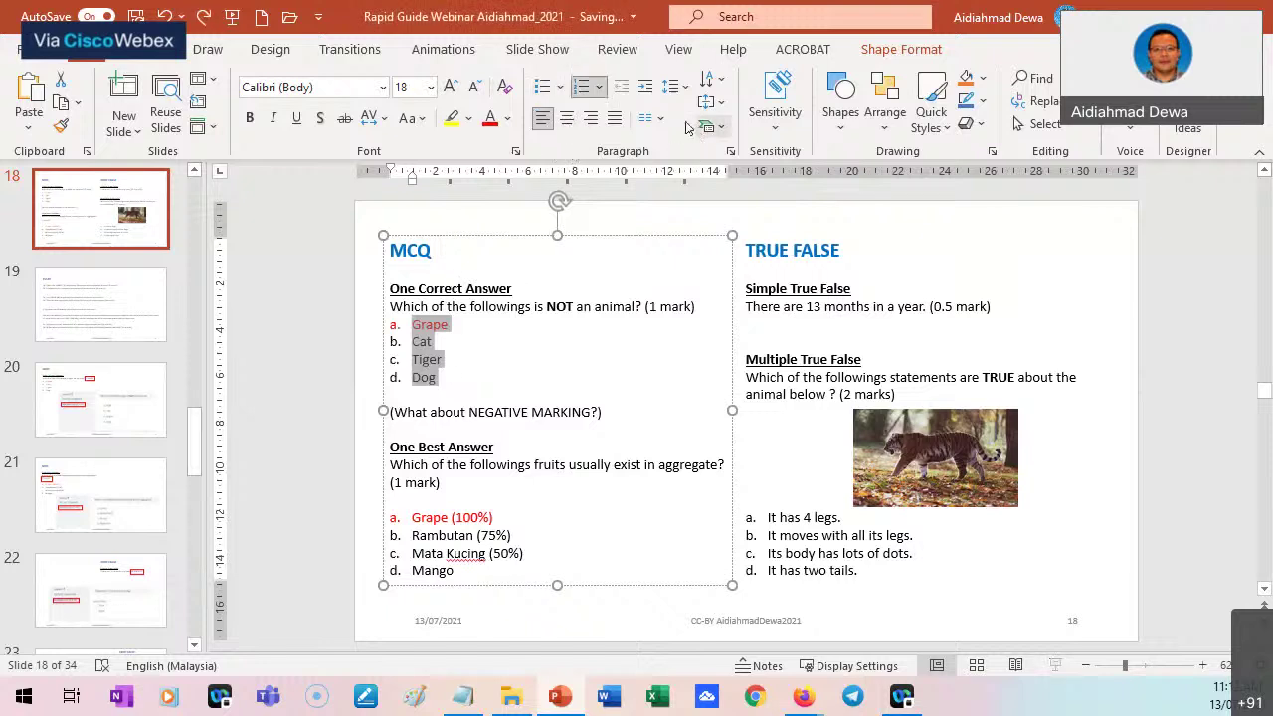
click(683, 89)
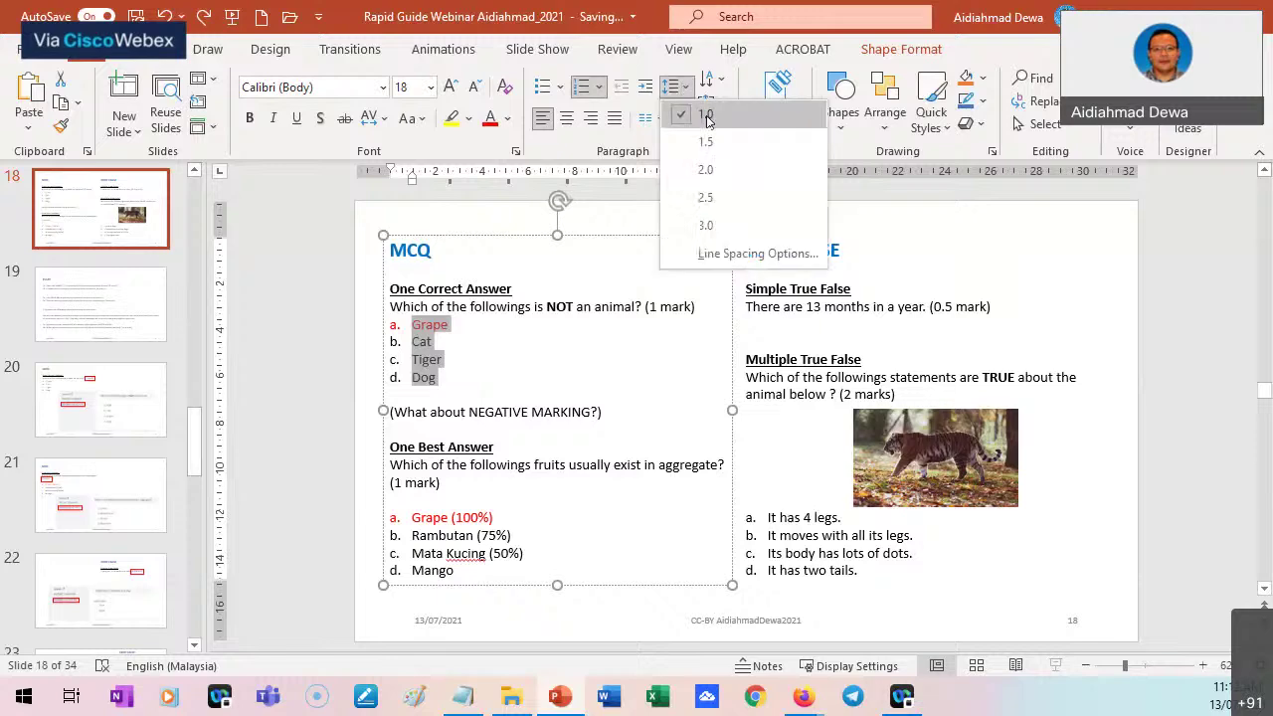
click(716, 256)
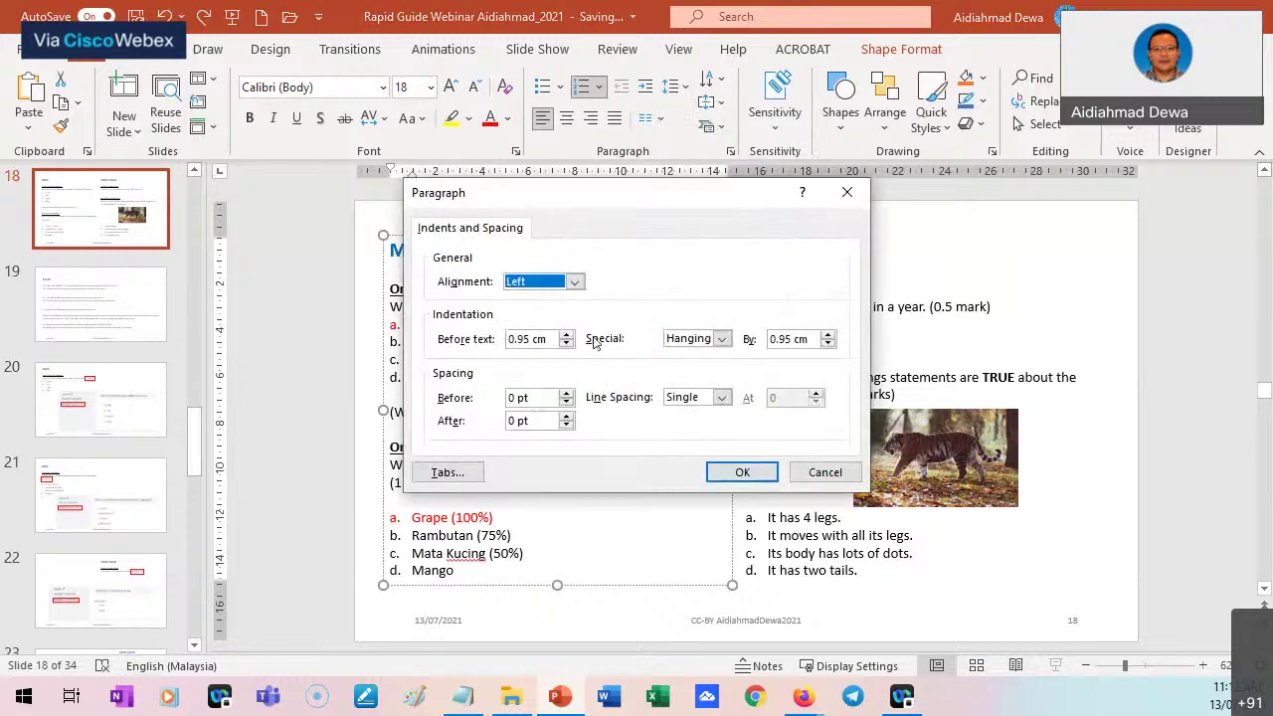
click(826, 473)
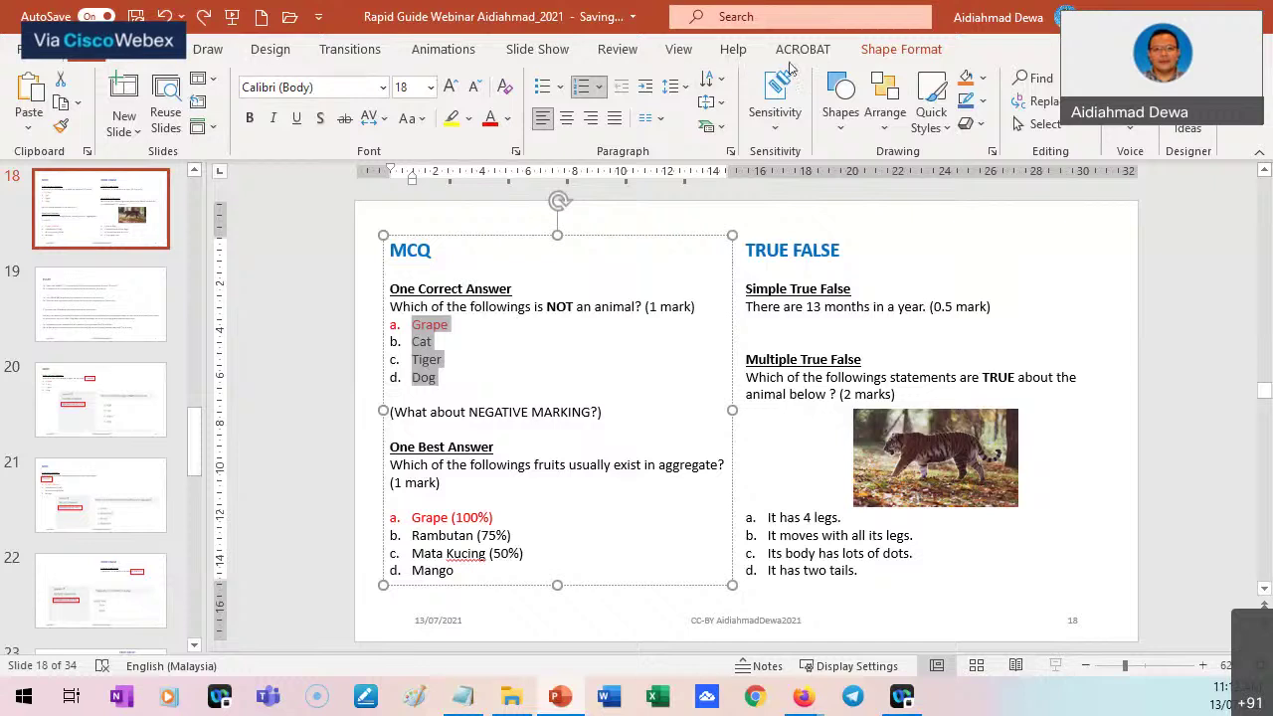
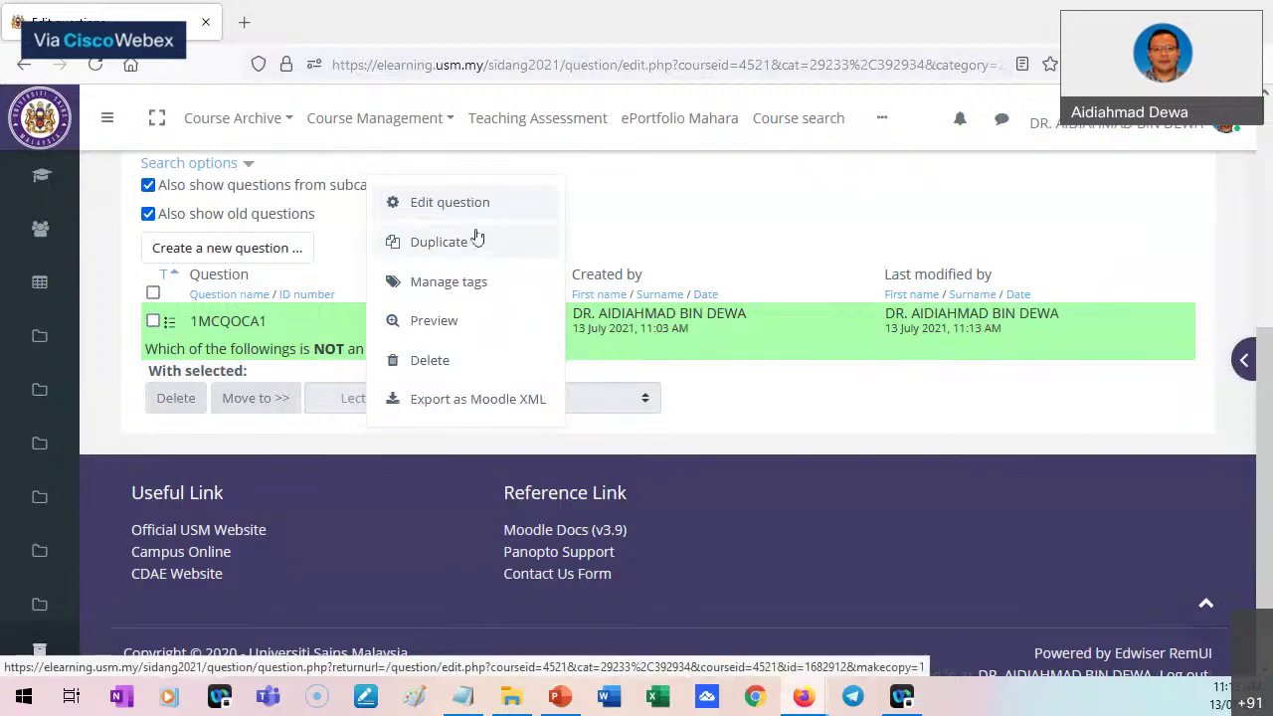
Step: Preview the NOT-an-animal question in a new tab and compare it with the 'What is wrong here?' slide
click(433, 319)
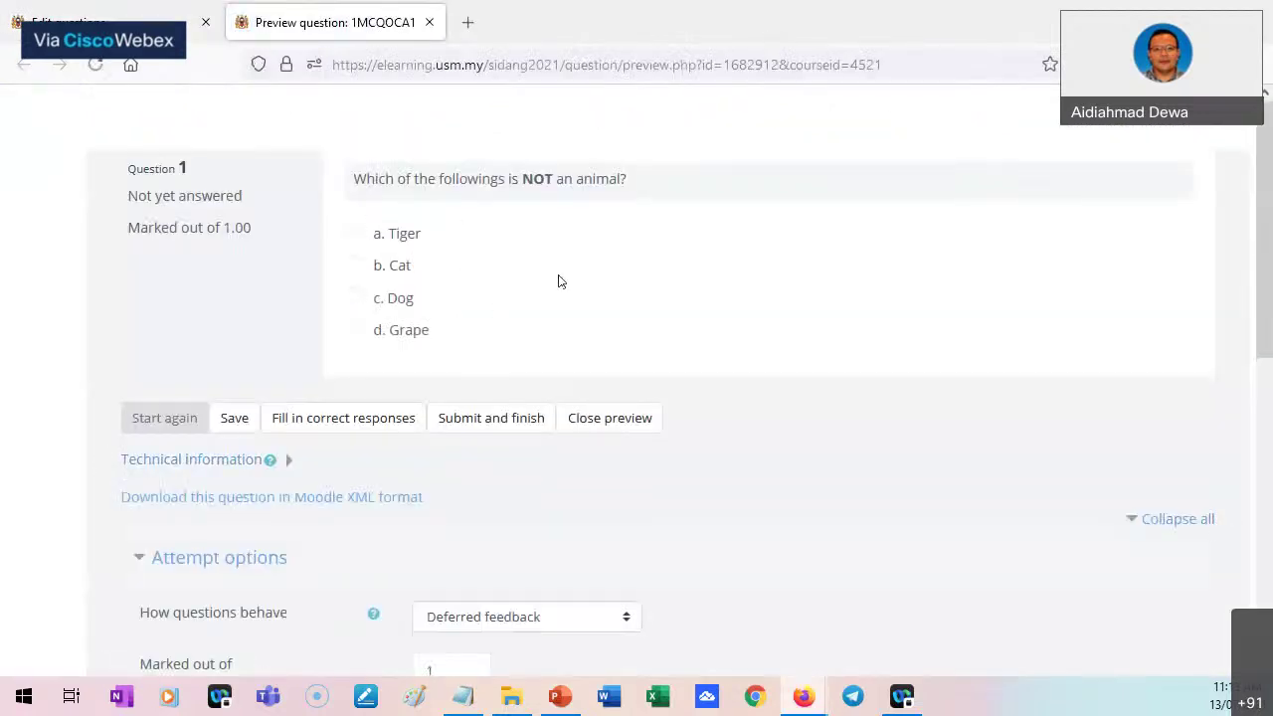
key(alt+Tab)
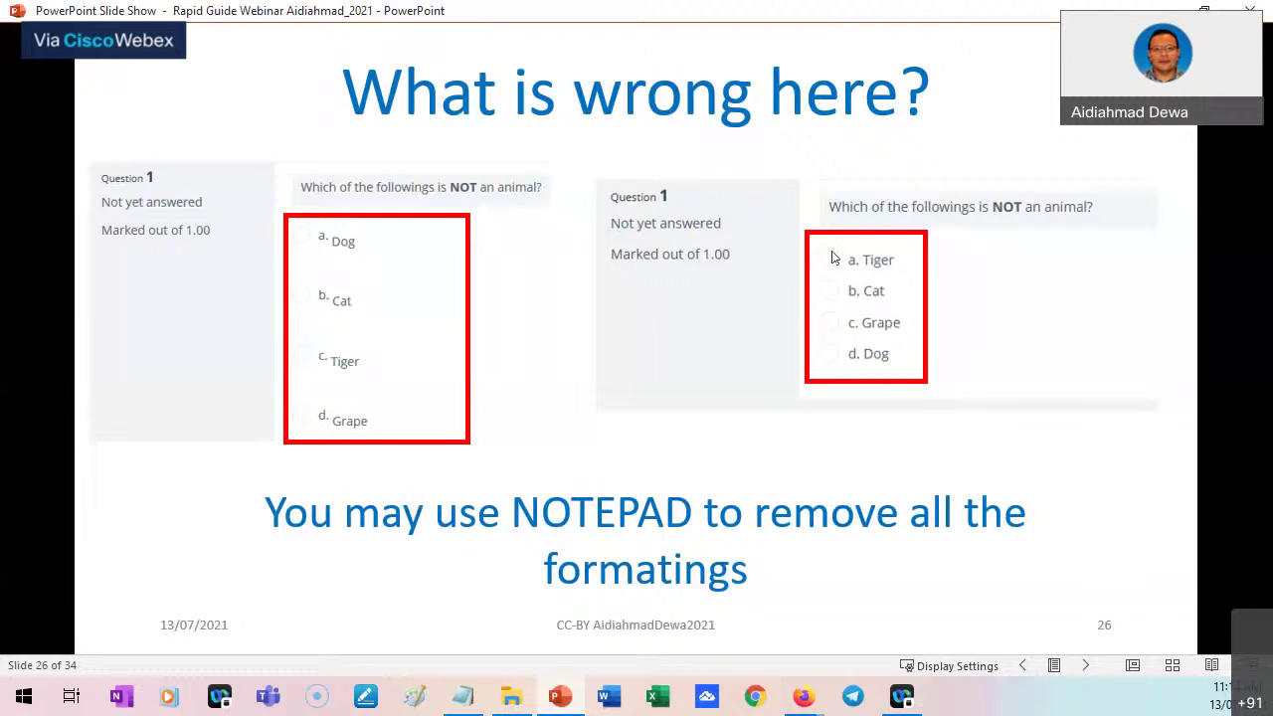
key(alt+Tab)
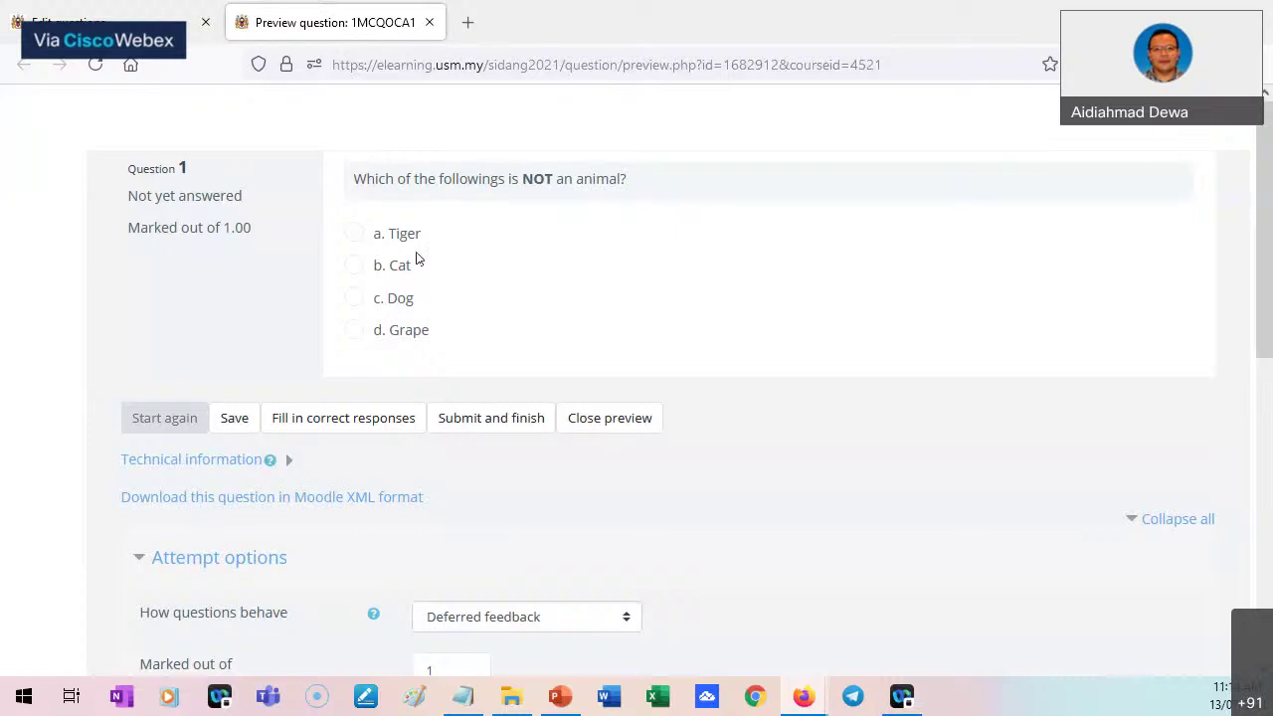
key(alt+Tab)
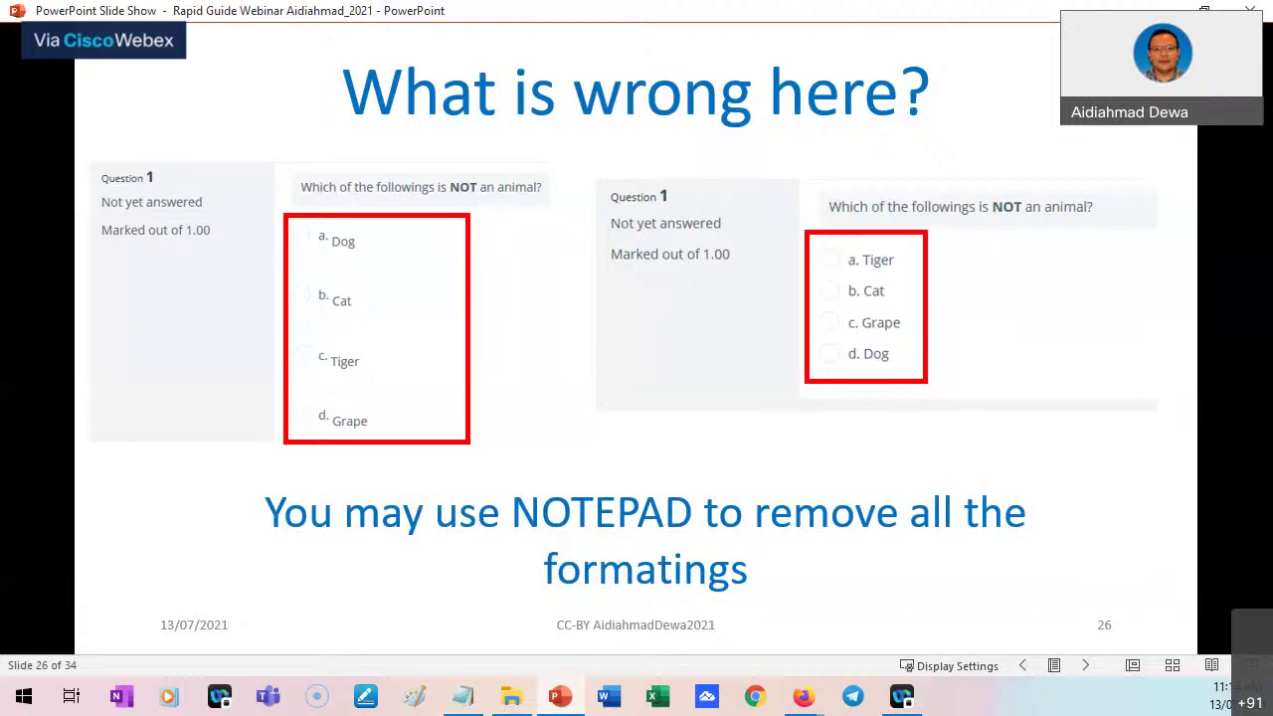
Step: Revisit the ESSAY, NOT-an-animal and fruits-in-aggregate MCQ slides in the slide show
key(Left)
key(Left)
key(Left)
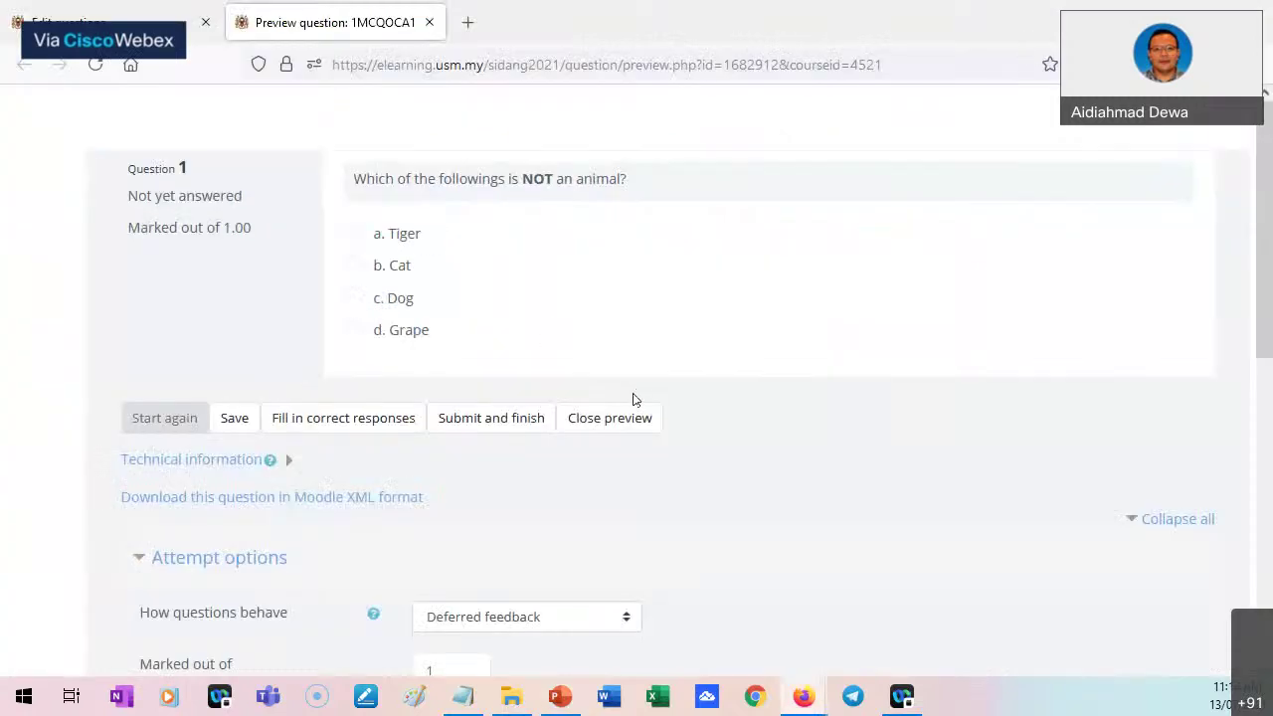
key(Left)
key(Left)
key(Left)
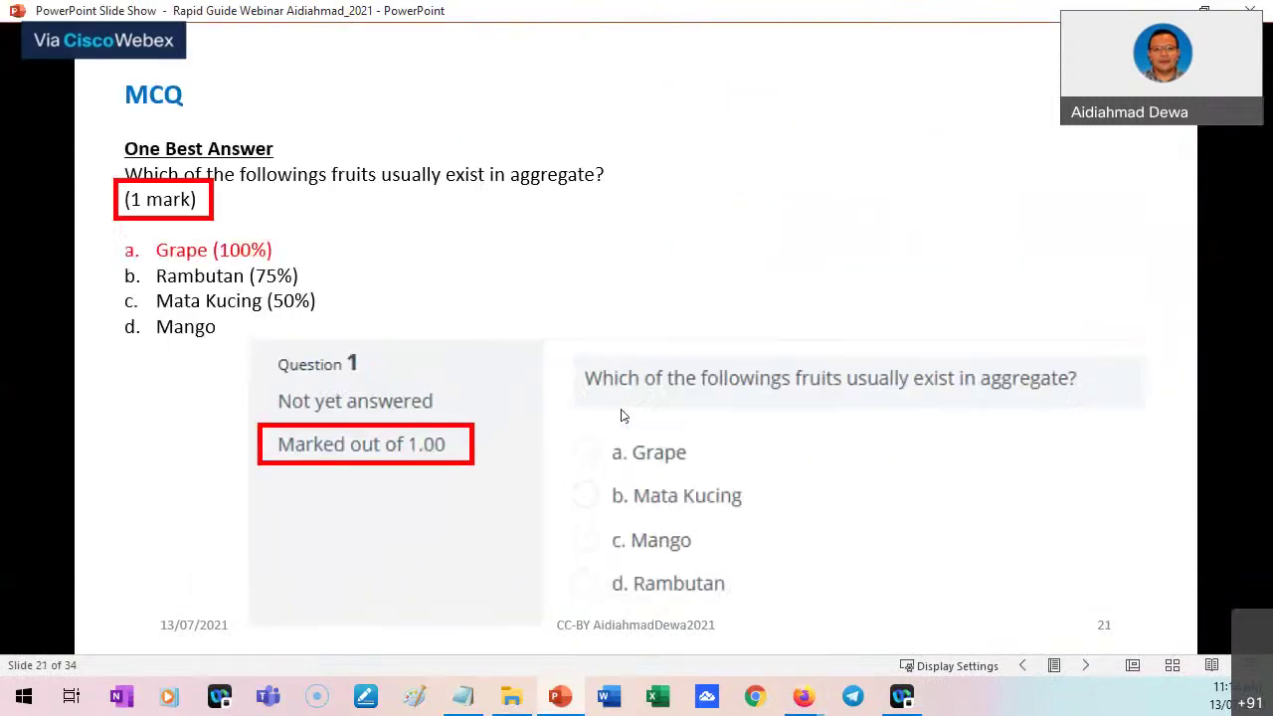
key(Left)
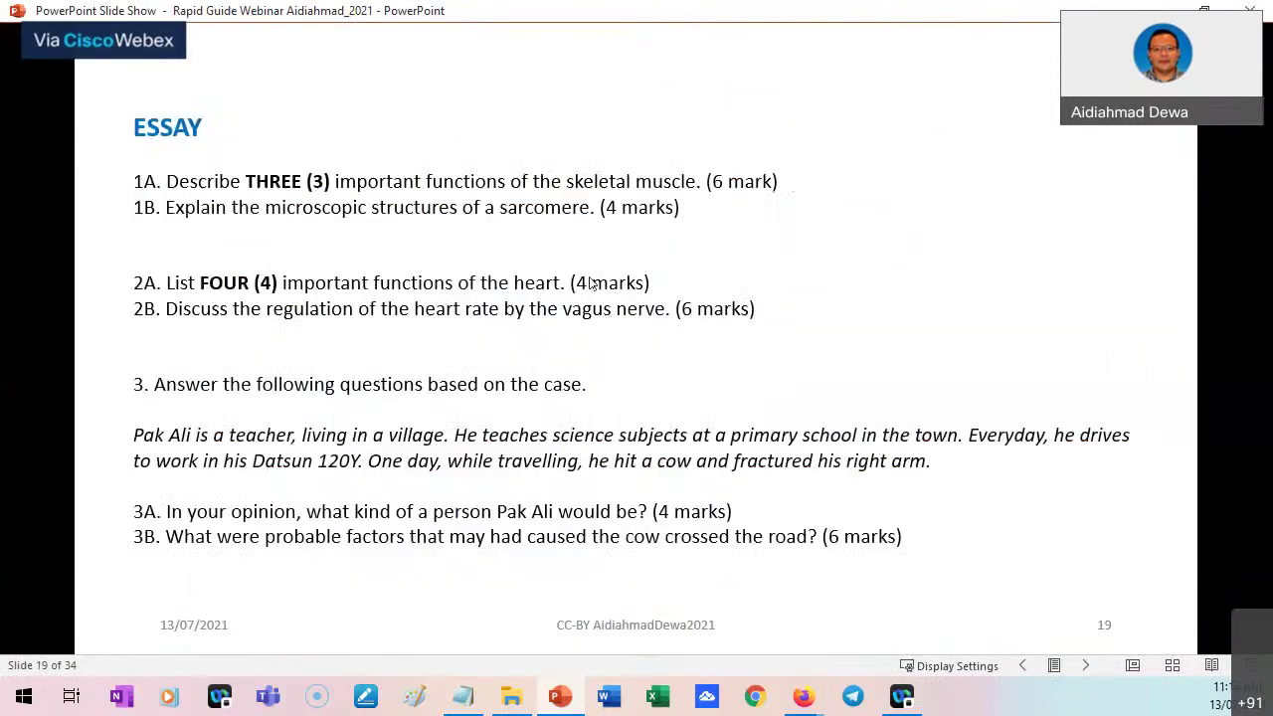
key(Right)
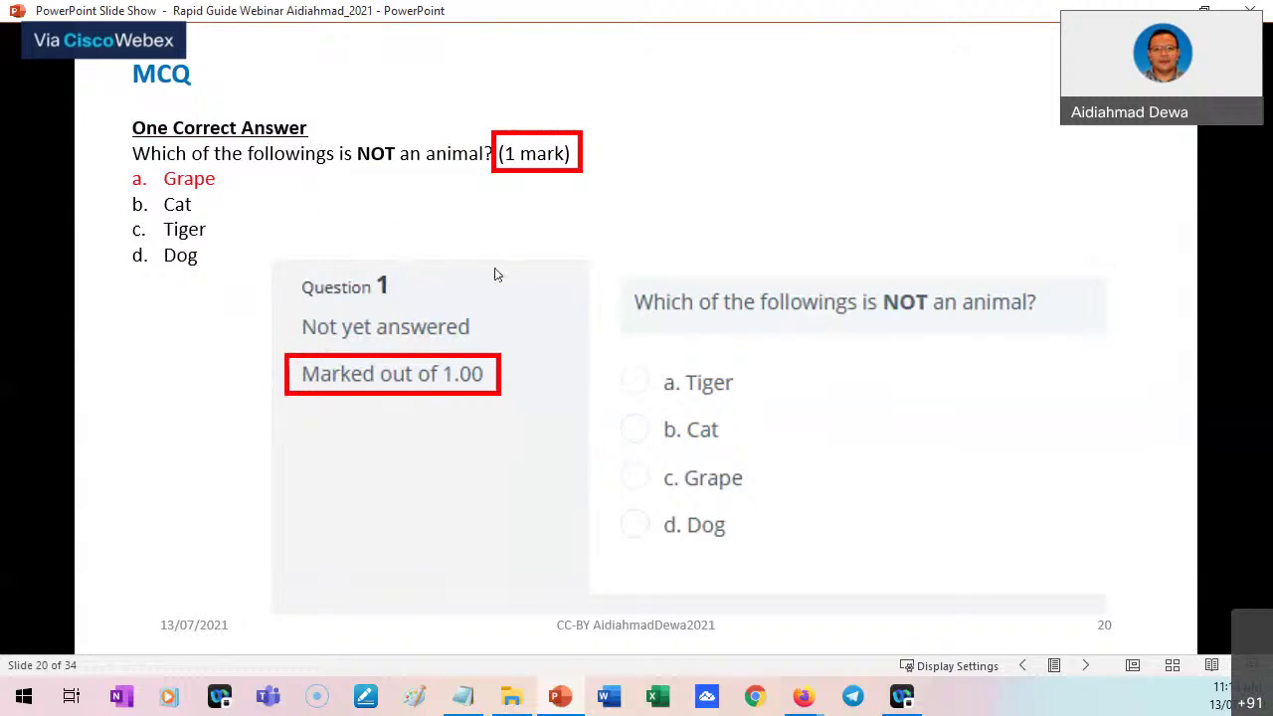
key(Right)
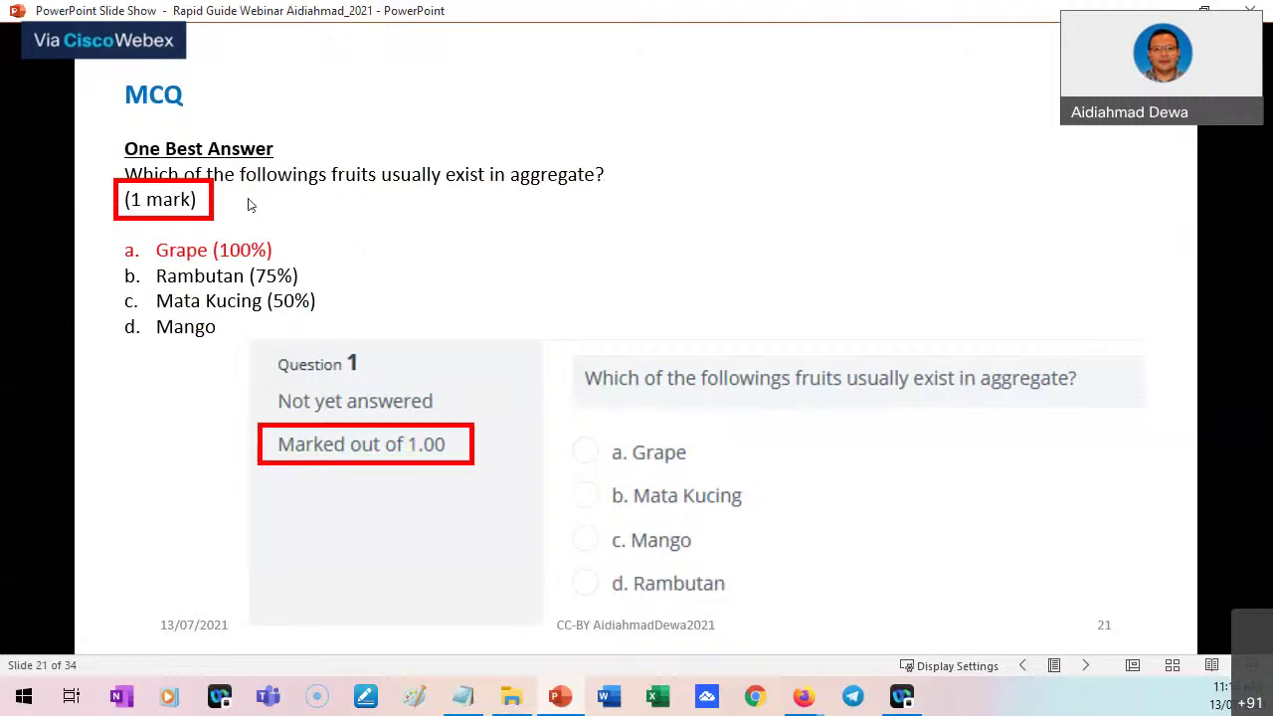
Step: End the slide show and move up to the NOT-an-animal MCQ slide in editing view
key(Escape)
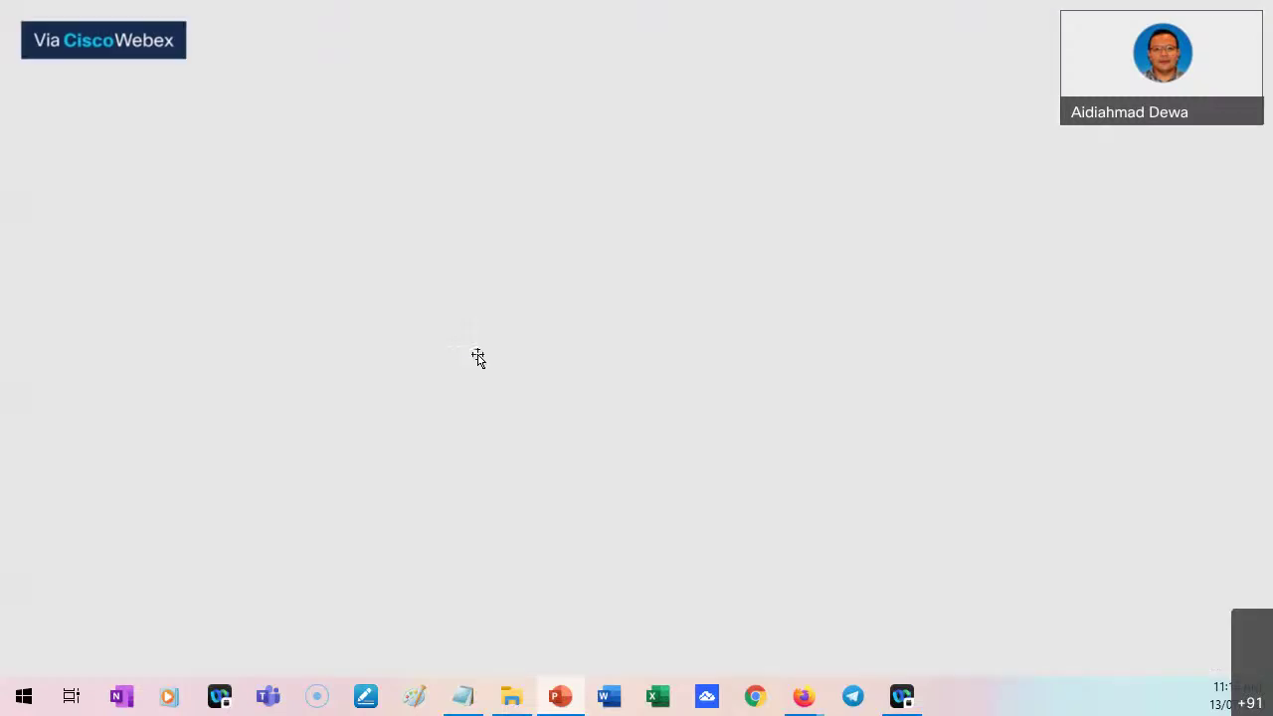
key(Page_Up)
key(Page_Up)
key(Page_Up)
key(Page_Up)
key(Page_Up)
key(Page_Up)
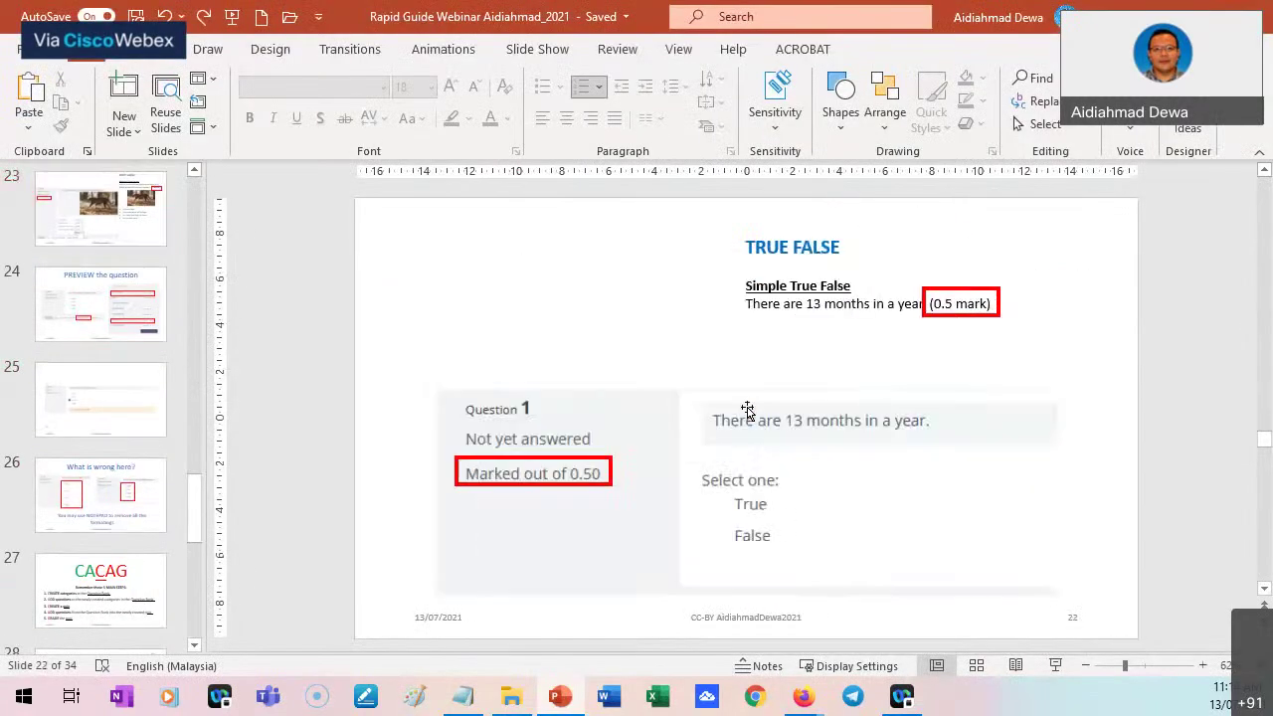
key(Page_Up)
key(Page_Up)
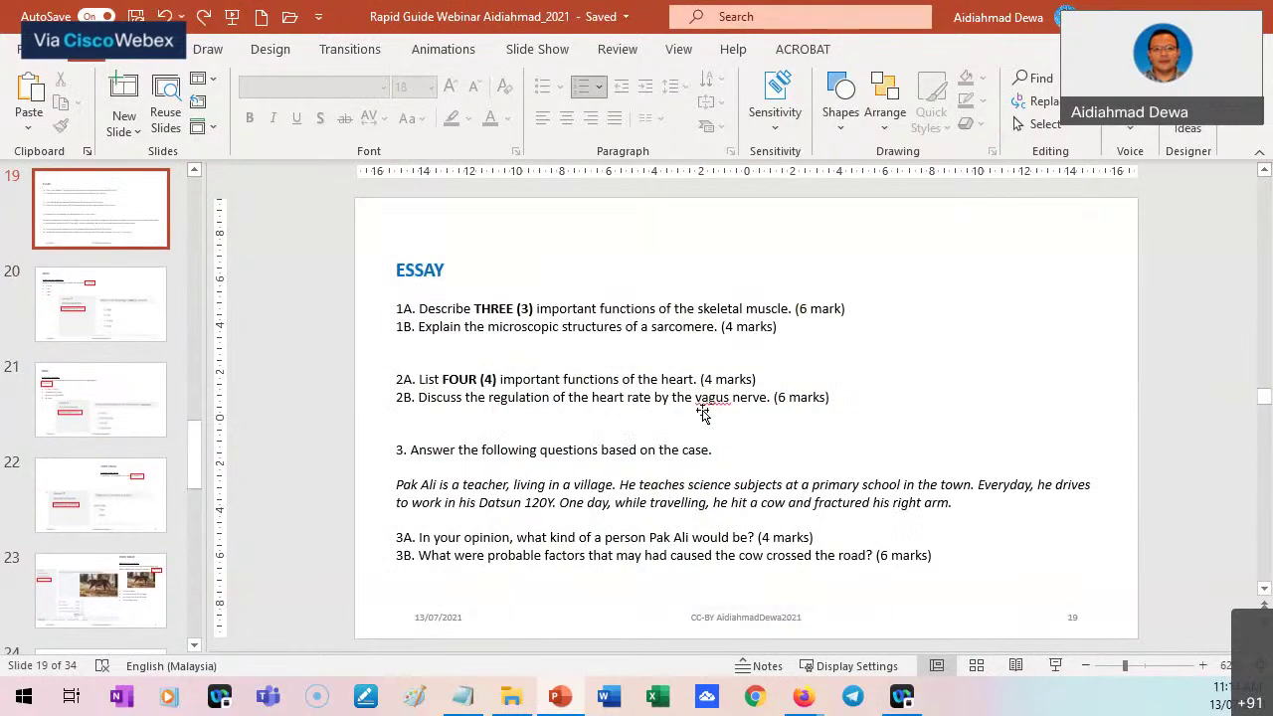
key(alt+Tab)
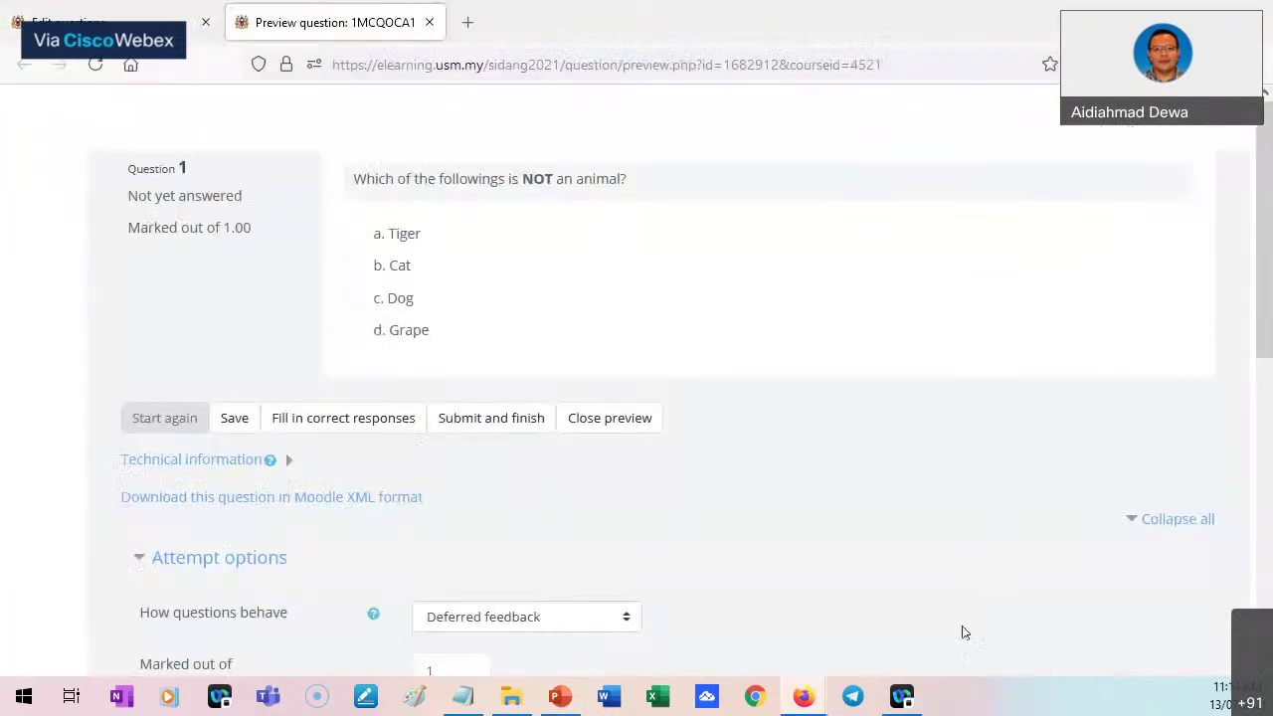
scroll(671, 455, down, 4)
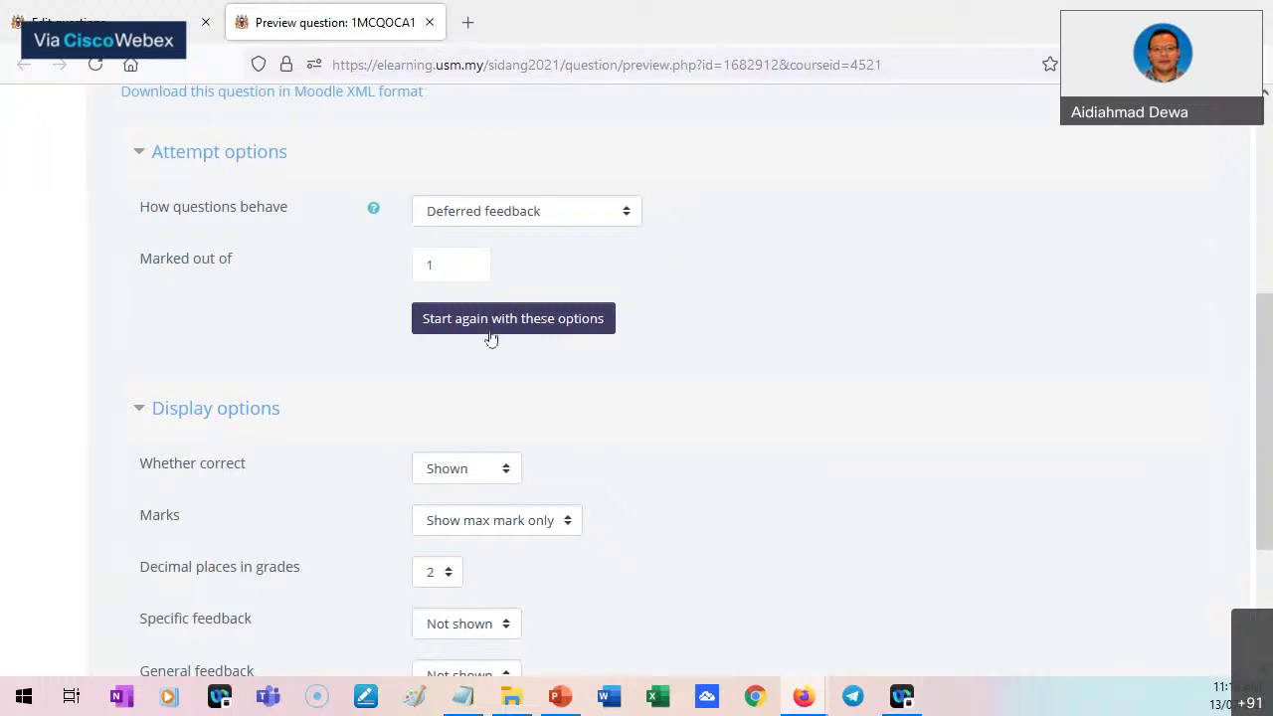
scroll(392, 370, down, 1)
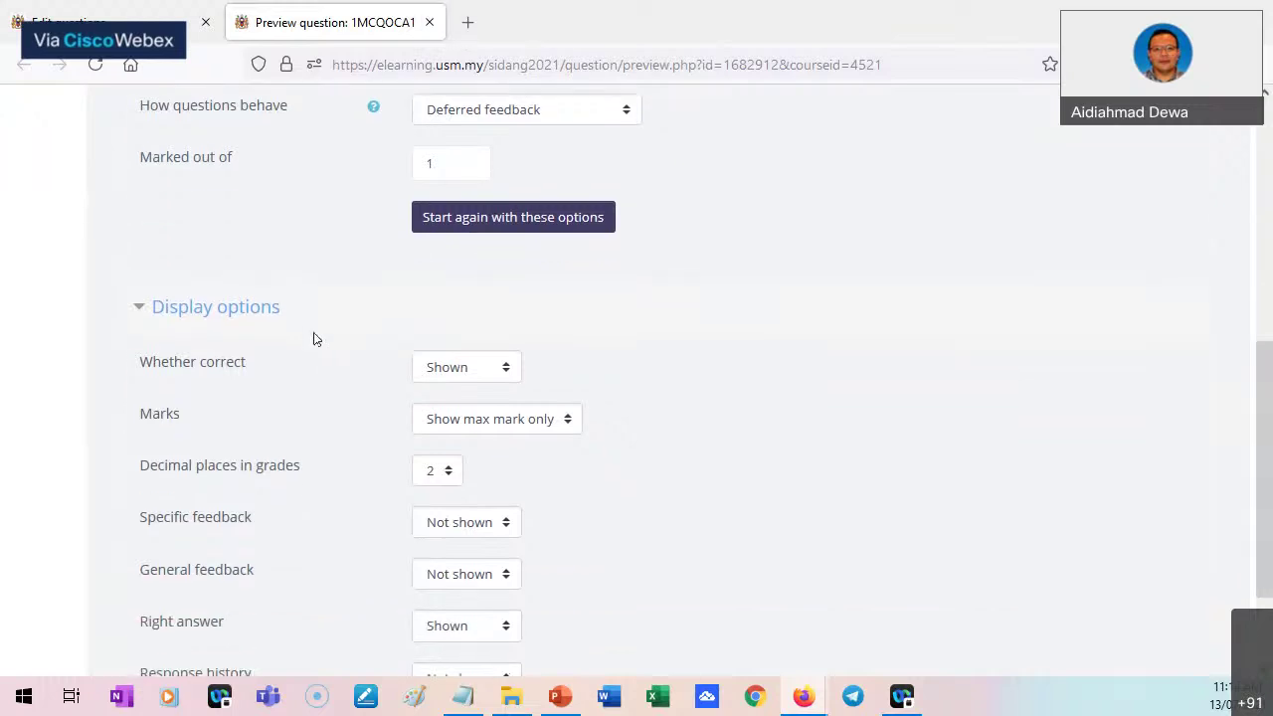
scroll(312, 338, up, 4)
scroll(286, 364, up, 1)
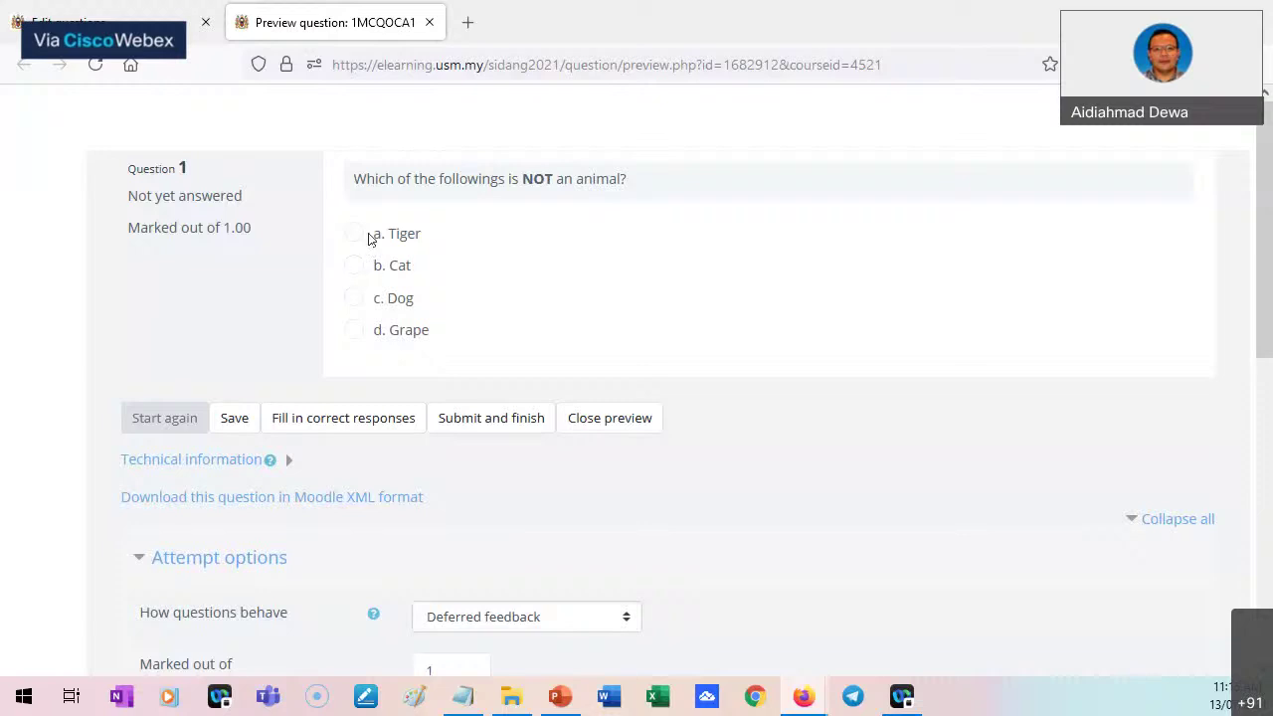
Step: Submit Dog as a wrong answer, then restart the preview and submit Grape to get Correct
click(358, 301)
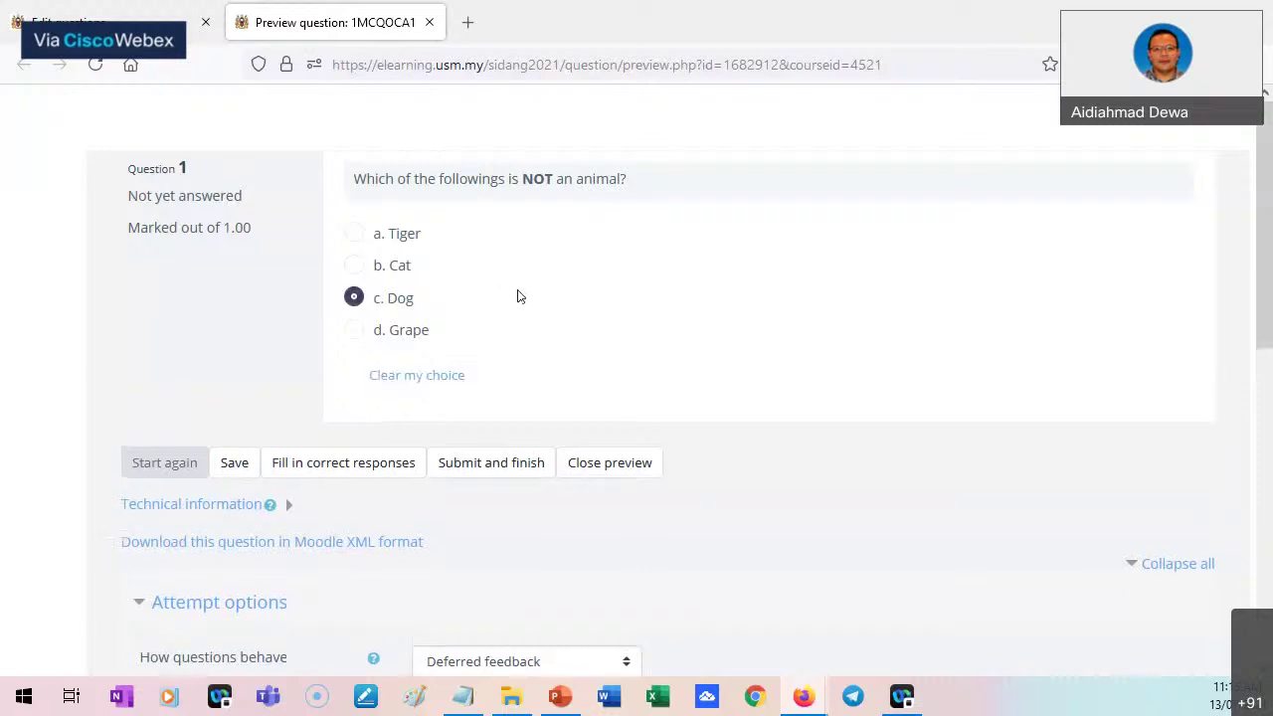
click(464, 460)
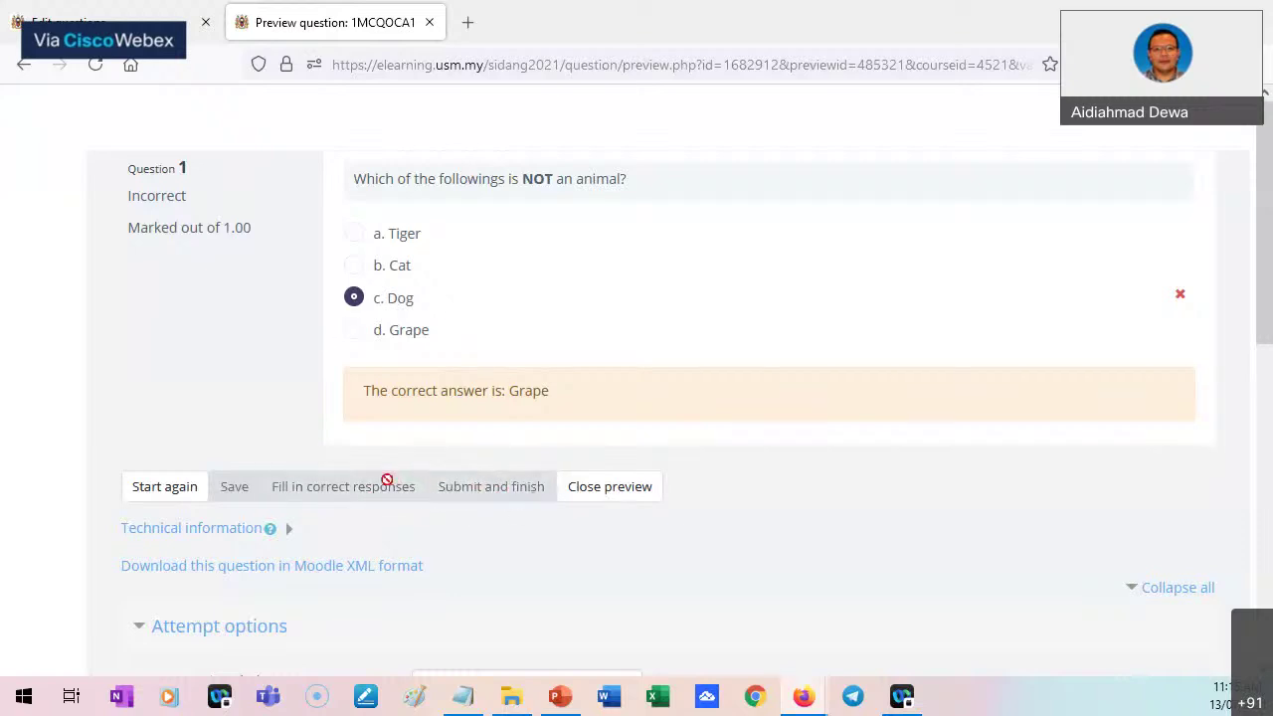
click(174, 487)
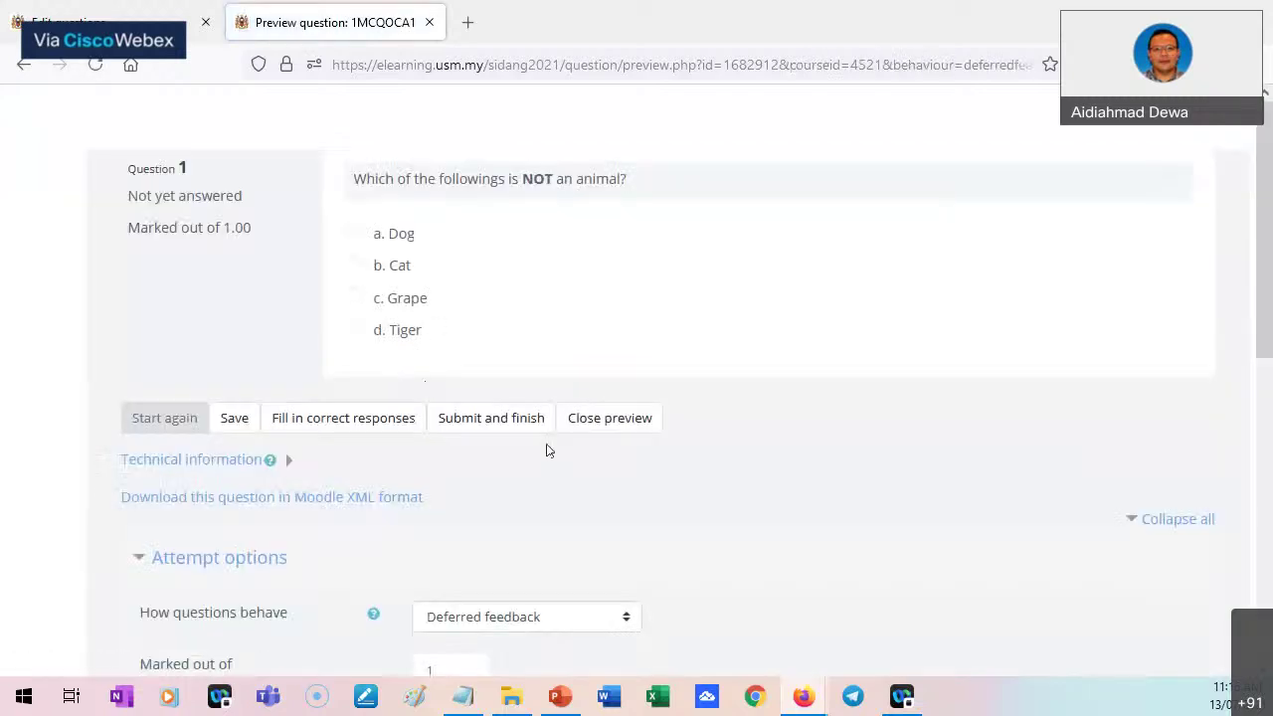
click(354, 298)
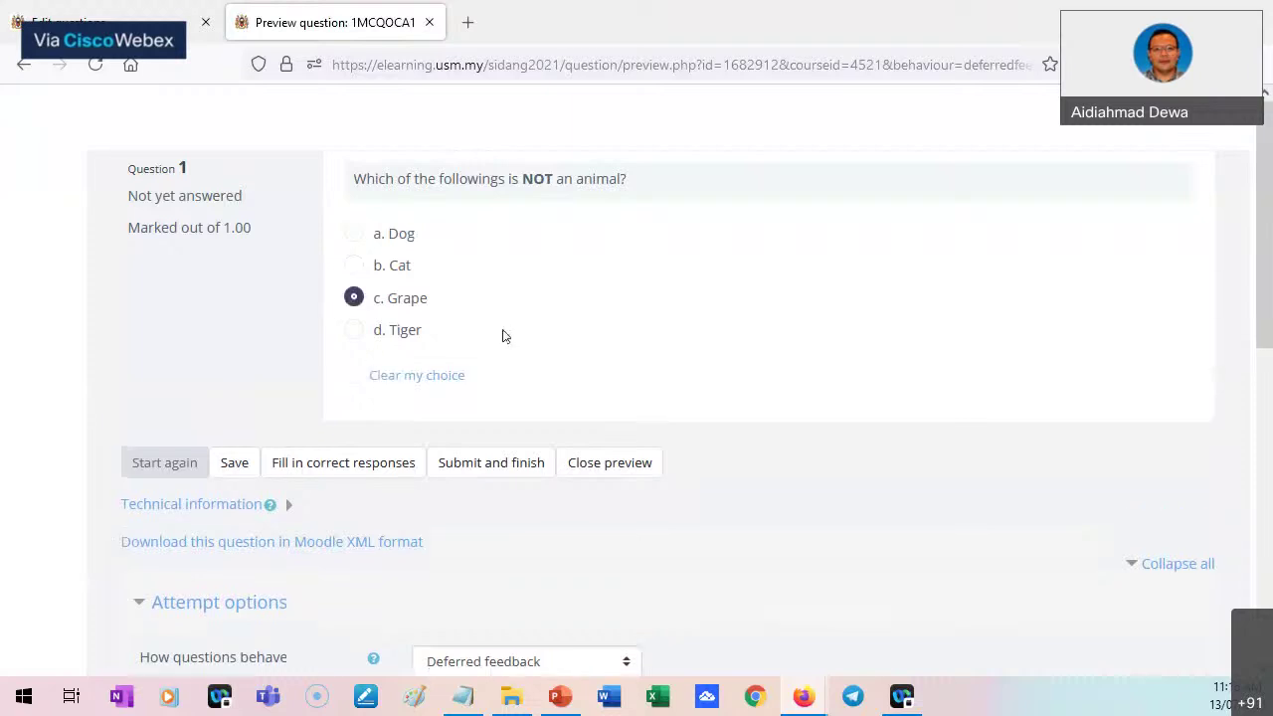
click(502, 473)
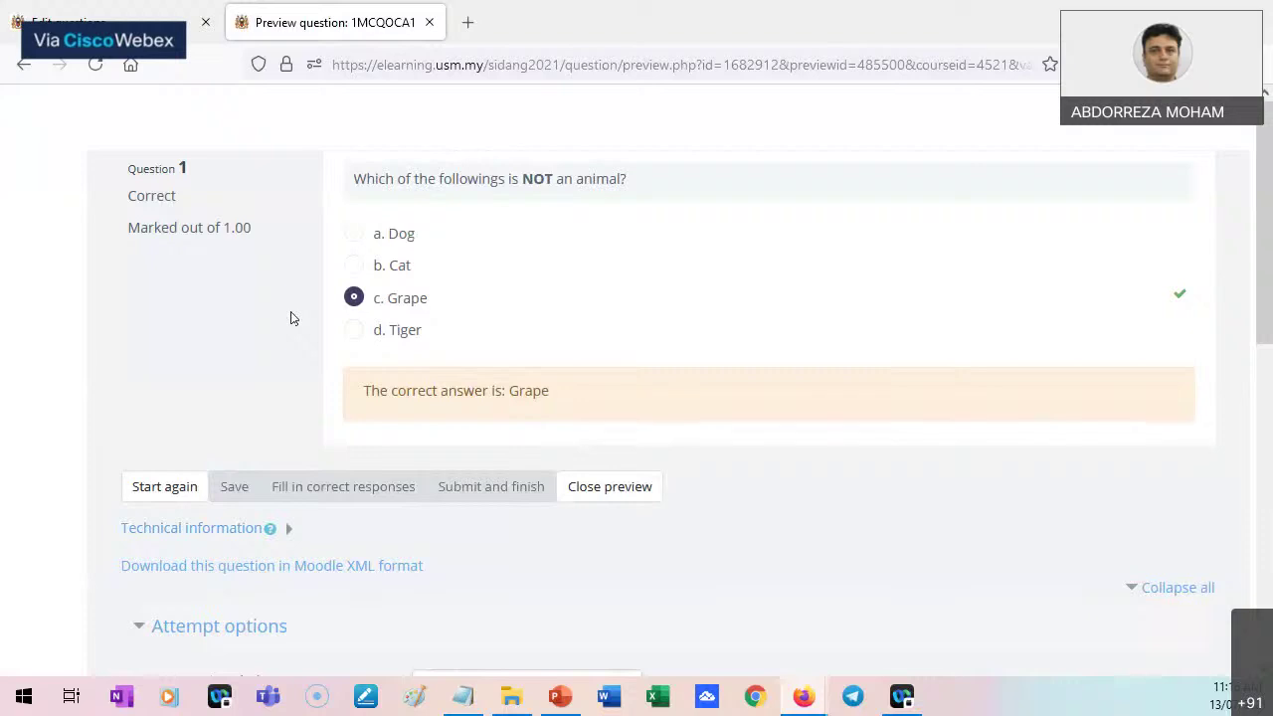
Step: Start a fresh attempt, auto-fill the correct response, then submit Dog instead
scroll(288, 314, down, 1)
scroll(289, 313, up, 1)
click(164, 486)
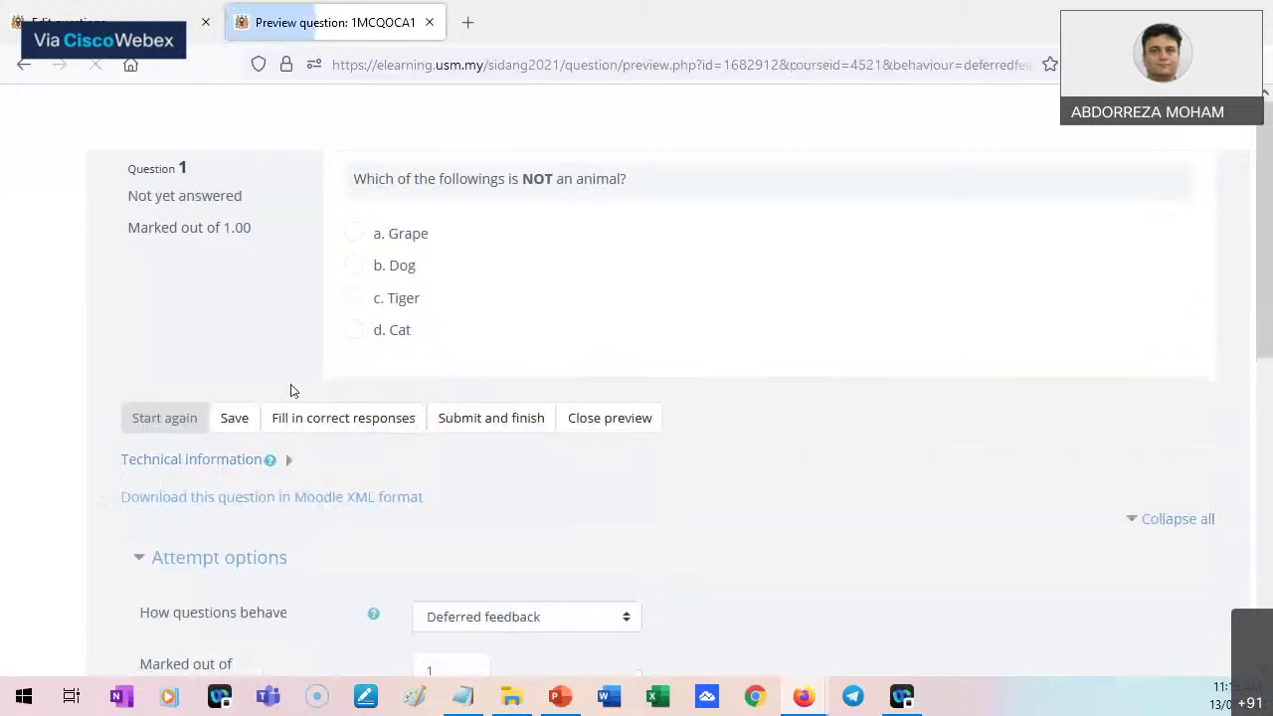
click(359, 427)
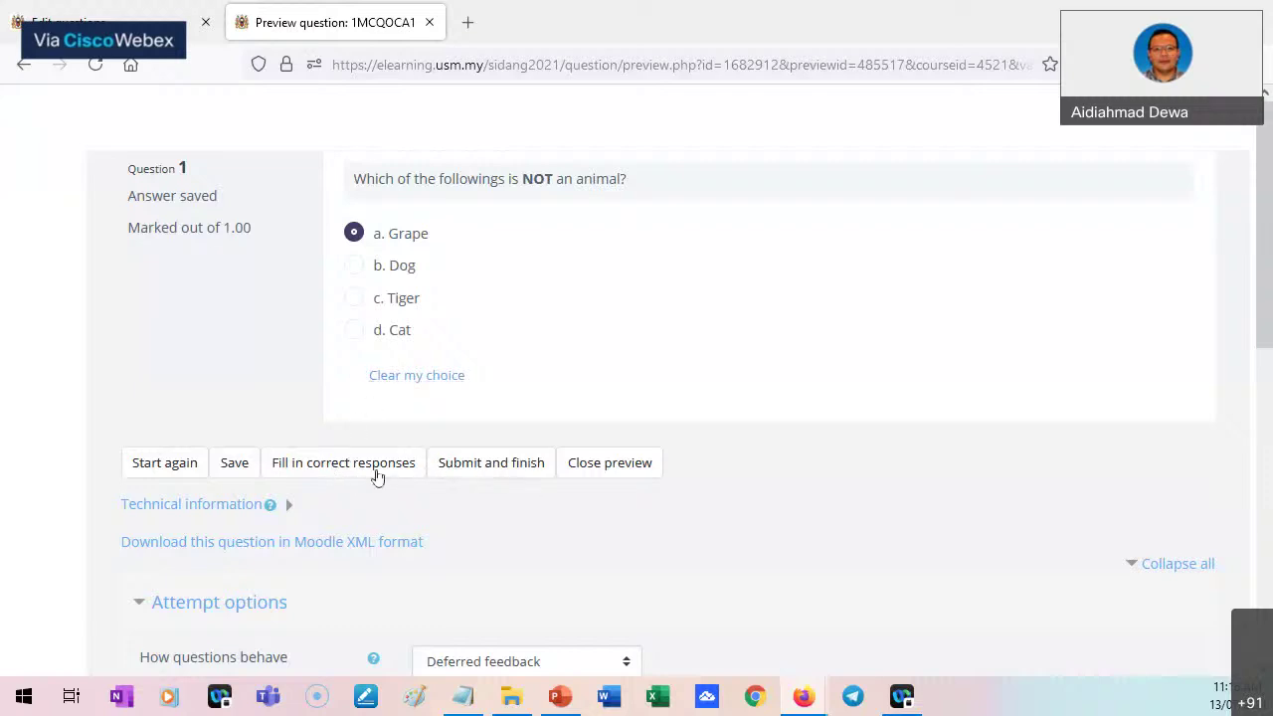
click(373, 266)
click(487, 462)
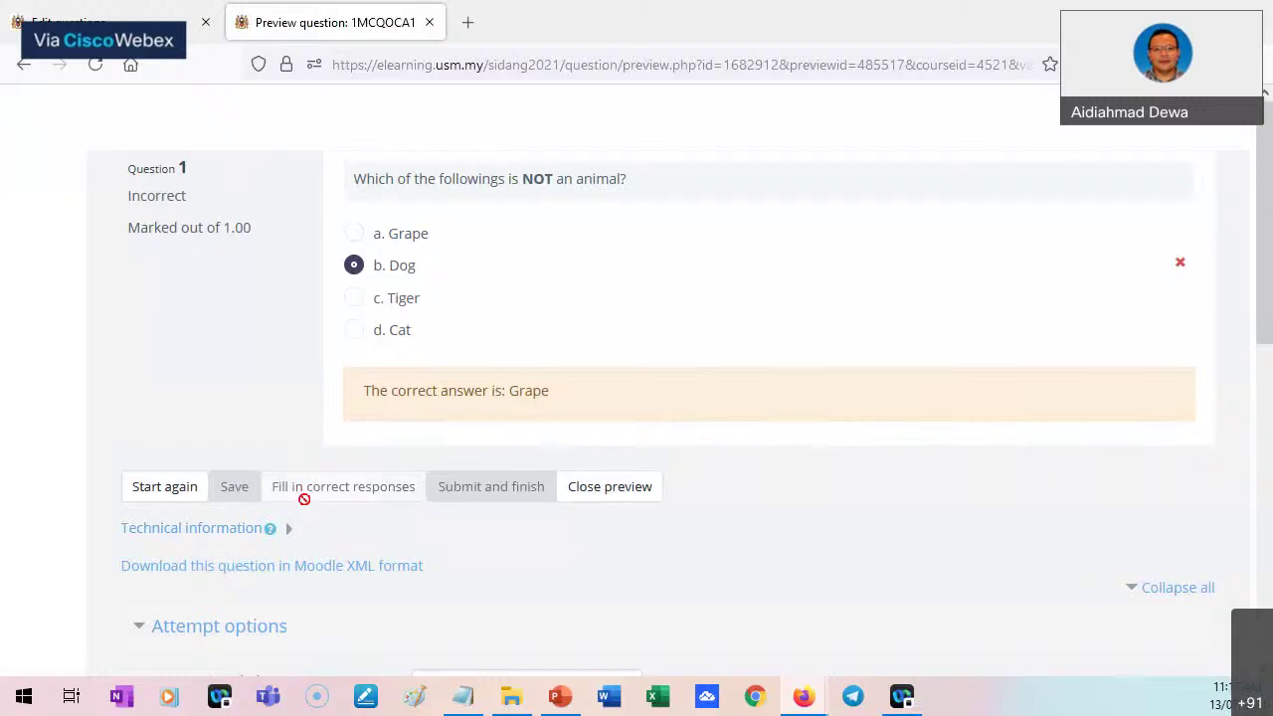
Step: Repeat with a fresh auto-filled attempt, submitting Cat to get Incorrect with Grape correct
click(179, 489)
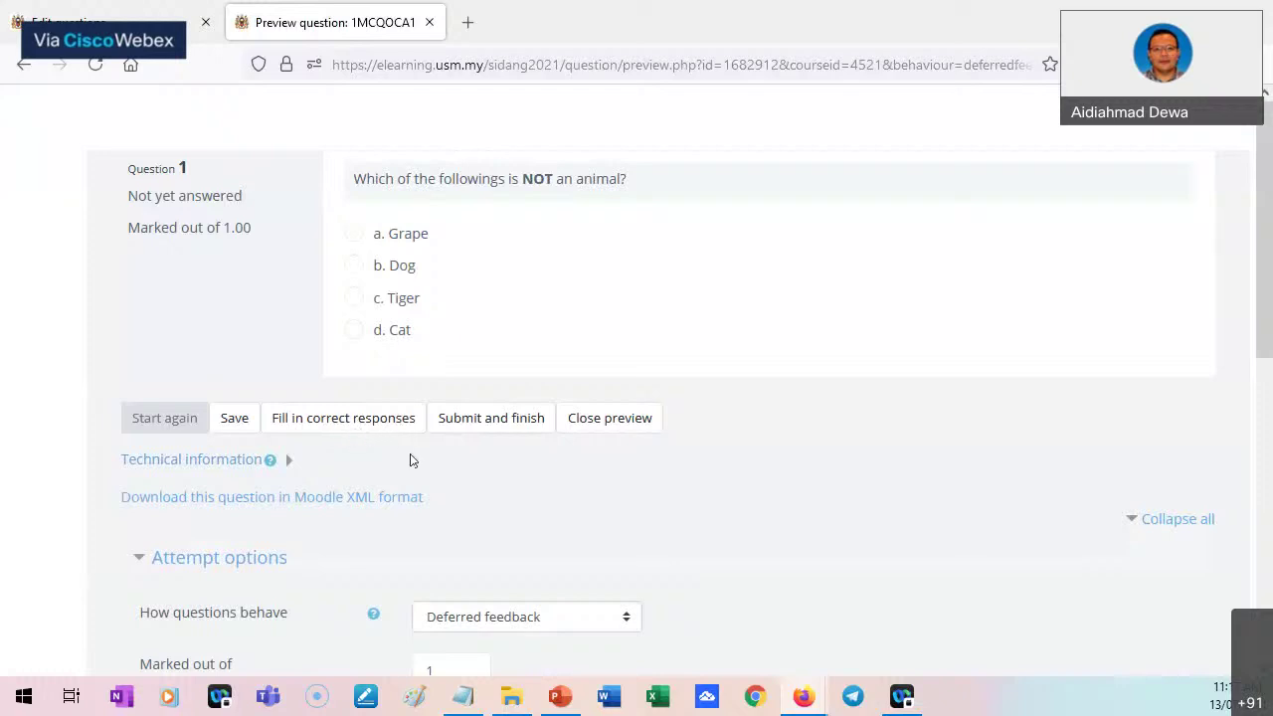
click(345, 418)
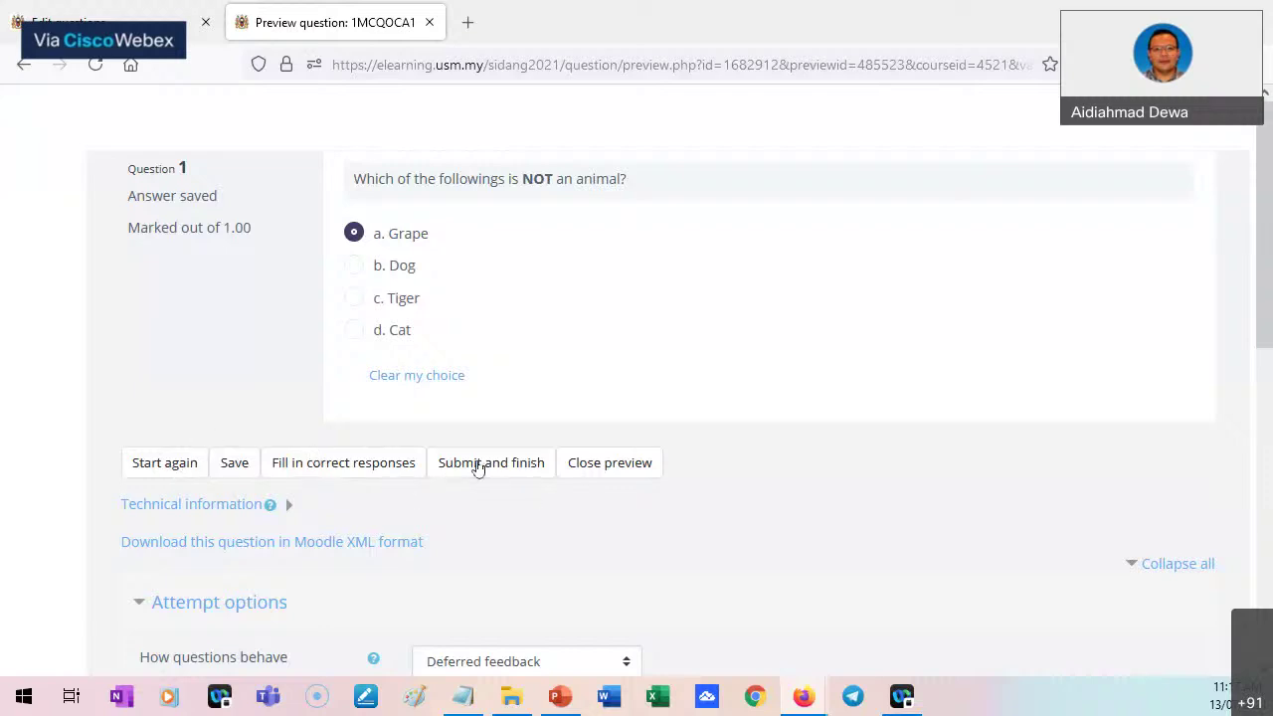
click(353, 329)
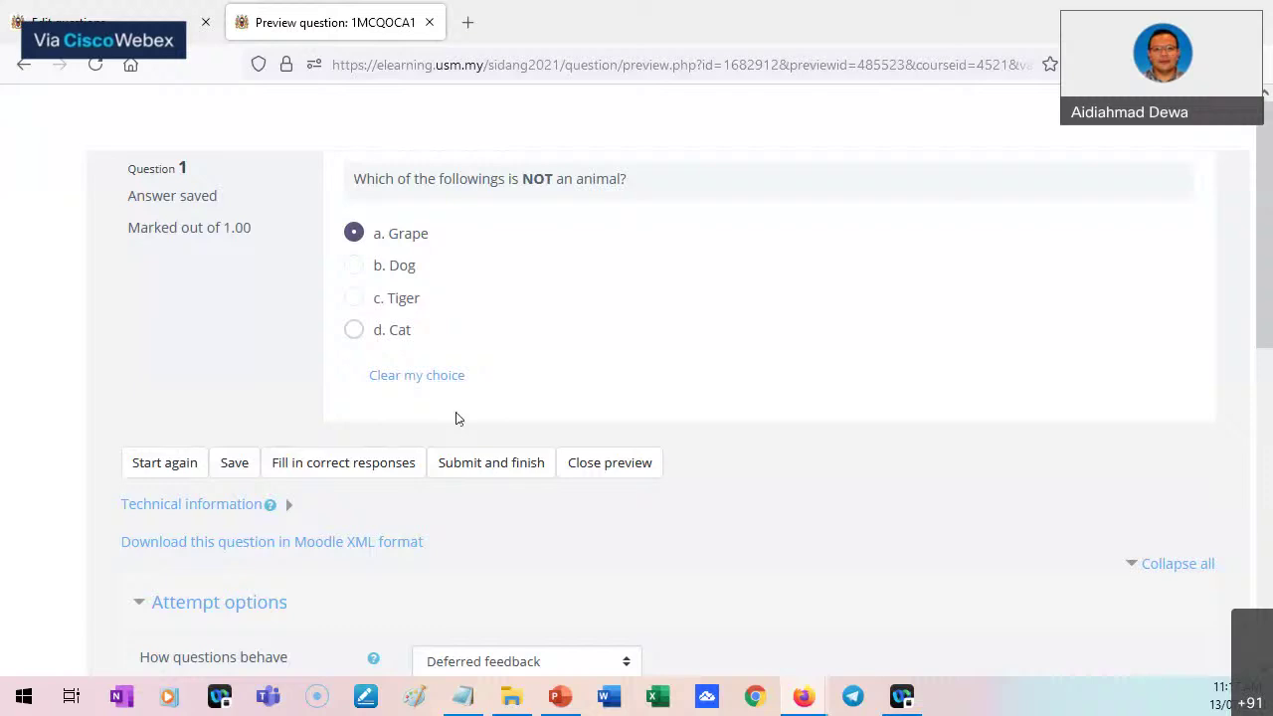
click(484, 463)
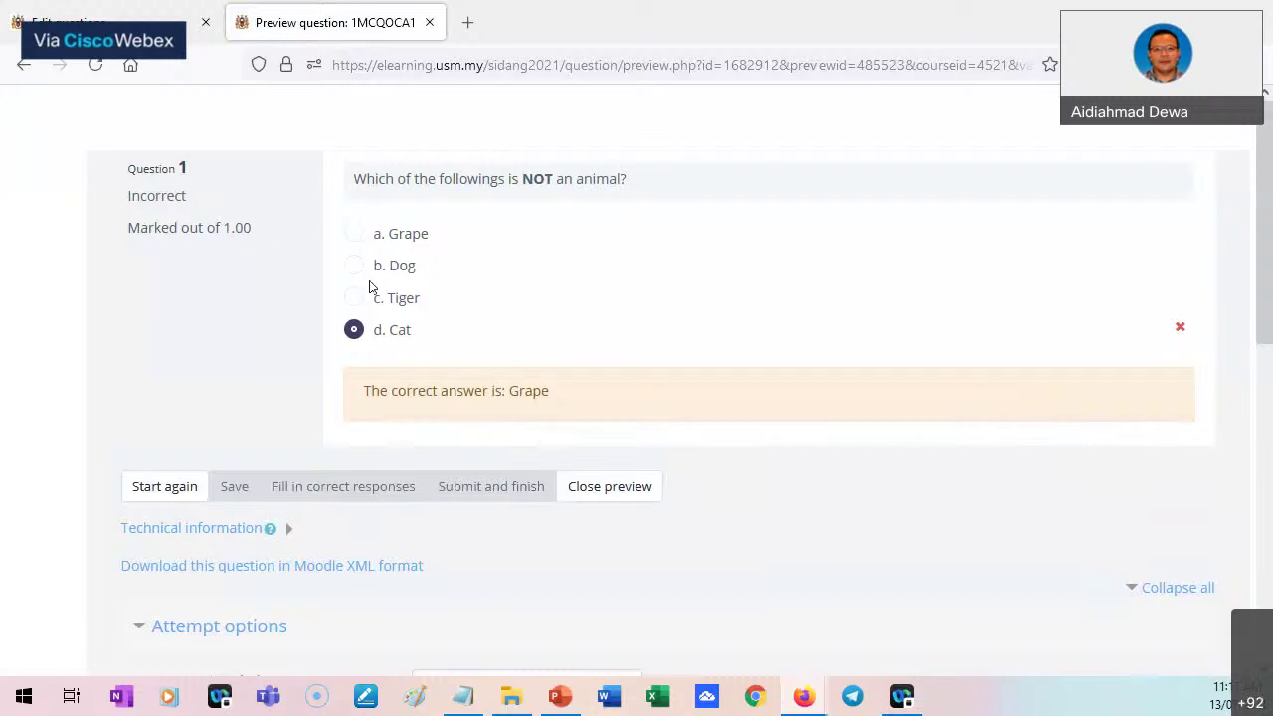
scroll(335, 284, down, 4)
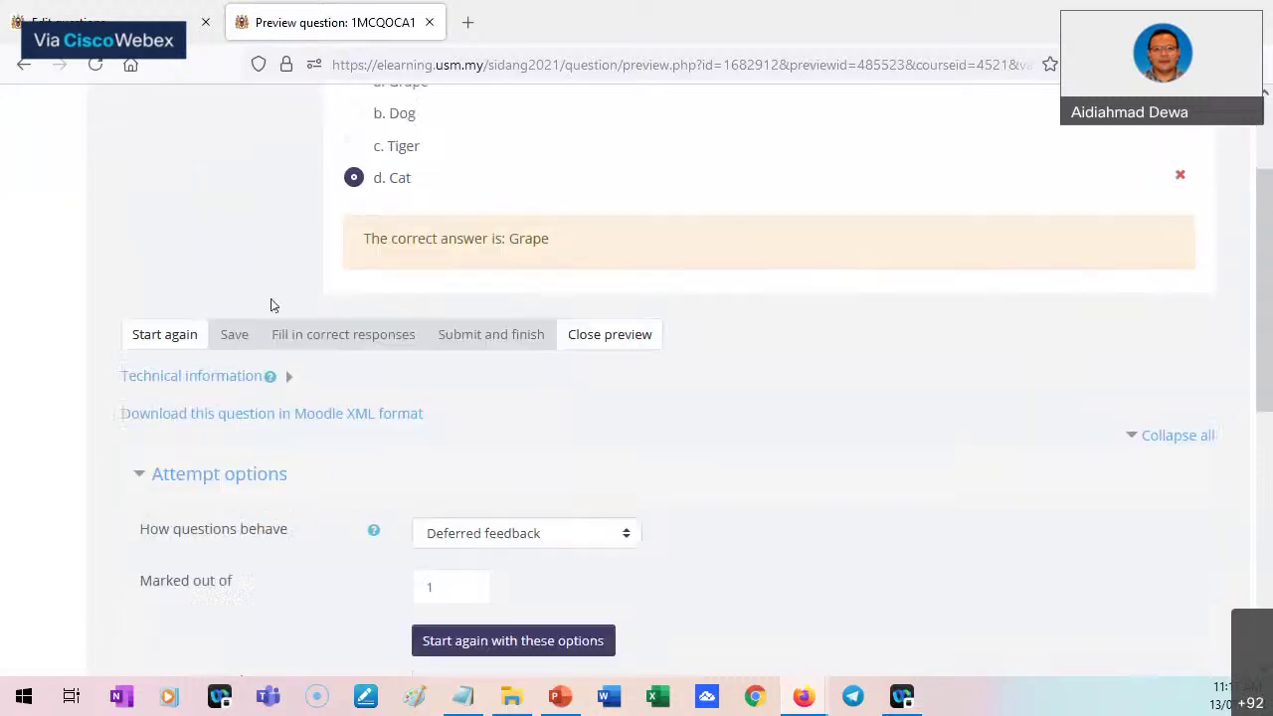
scroll(468, 378, up, 4)
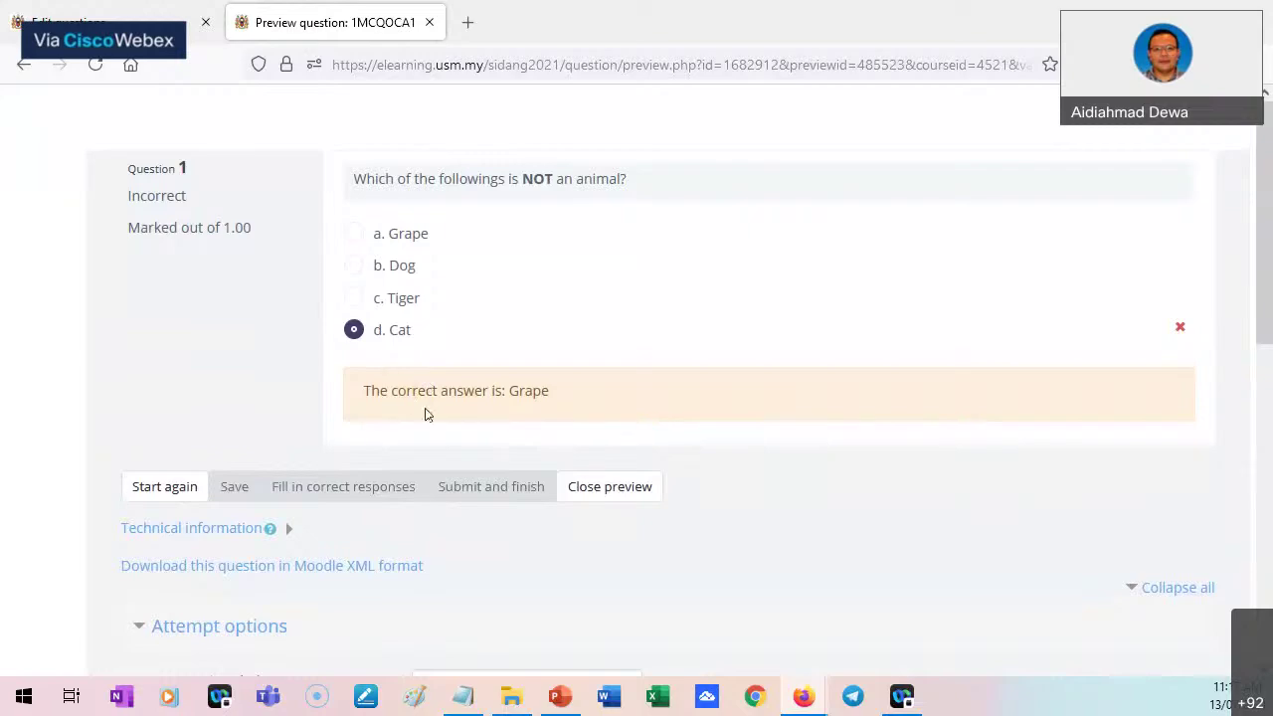
scroll(364, 395, down, 4)
scroll(814, 296, down, 2)
scroll(597, 301, up, 6)
scroll(287, 318, down, 8)
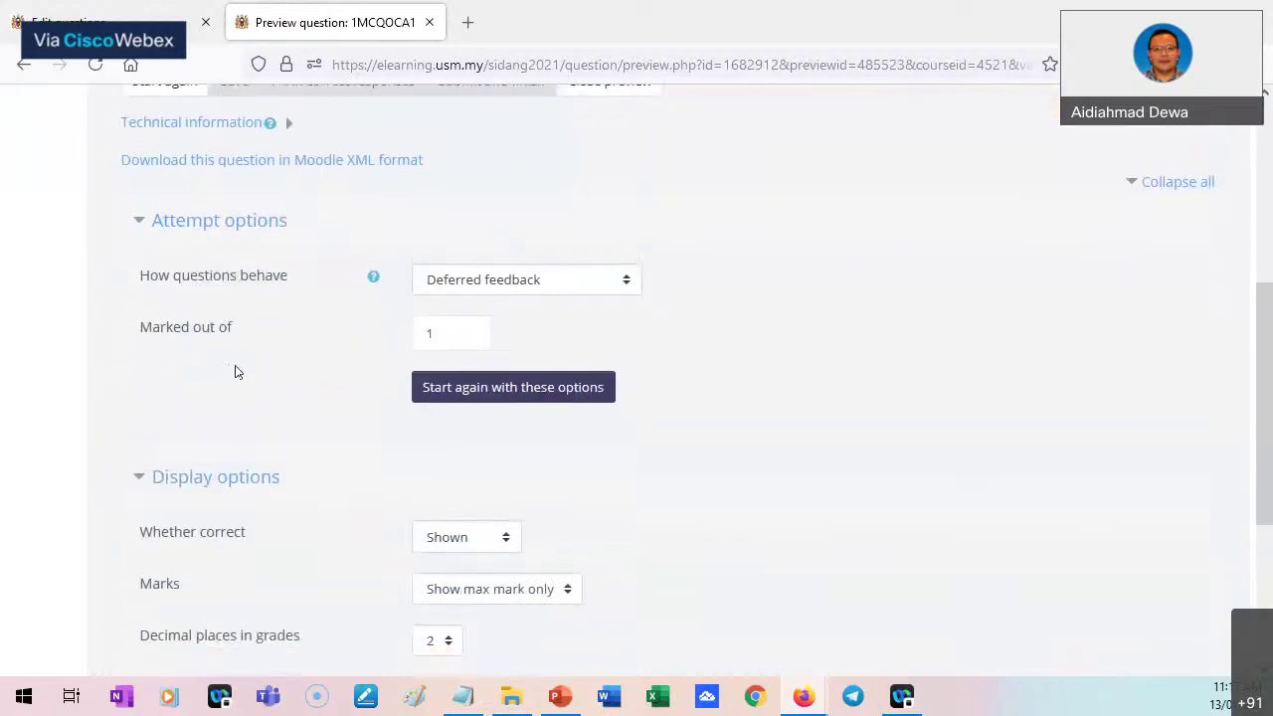
scroll(236, 372, down, 6)
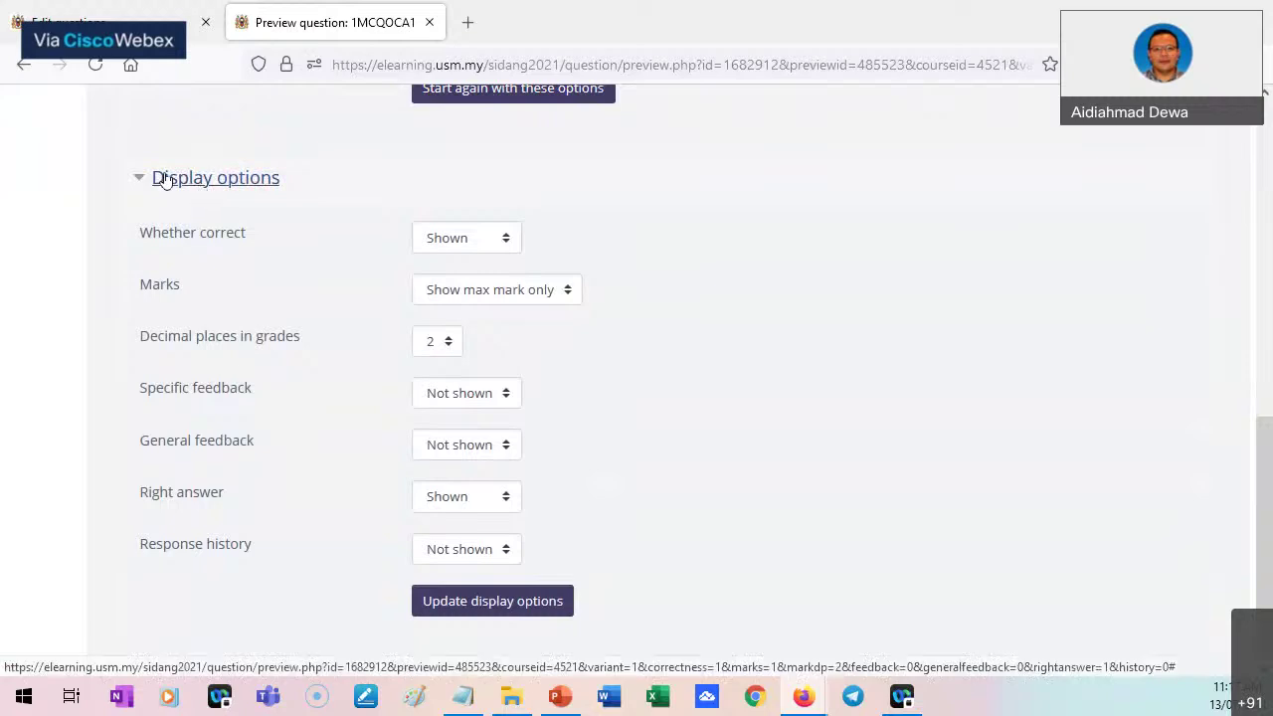
click(497, 241)
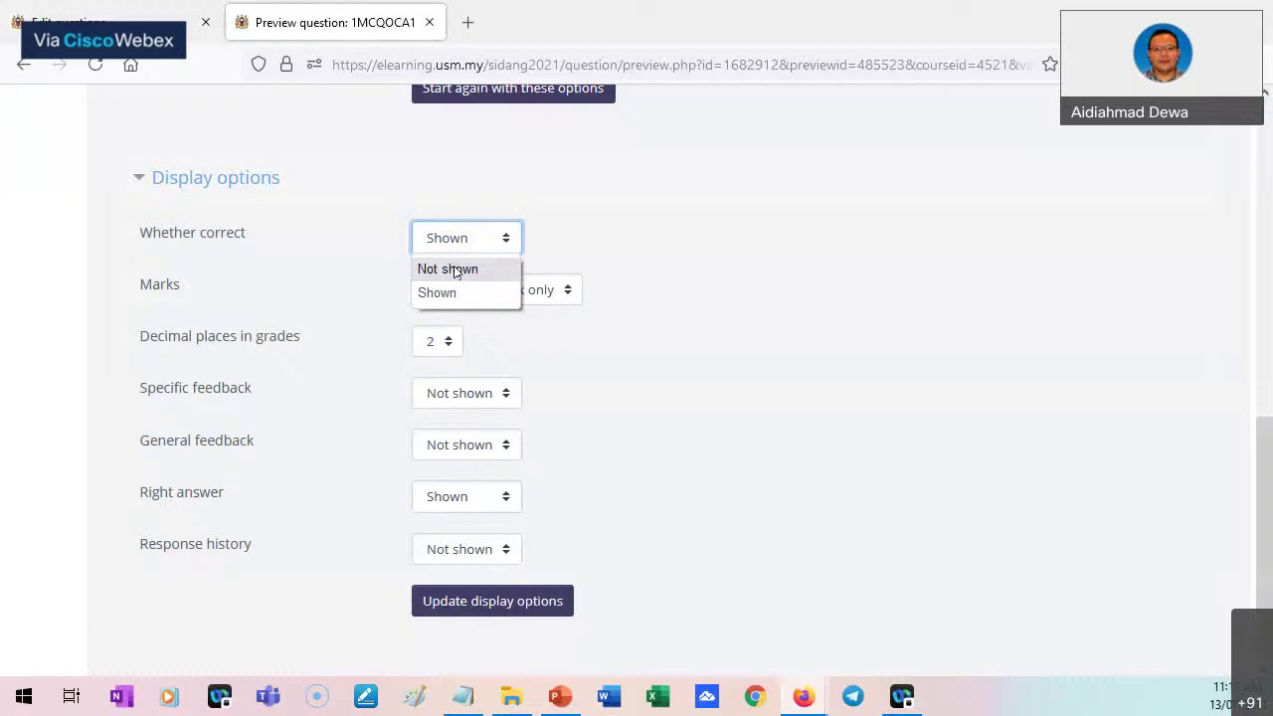
click(491, 246)
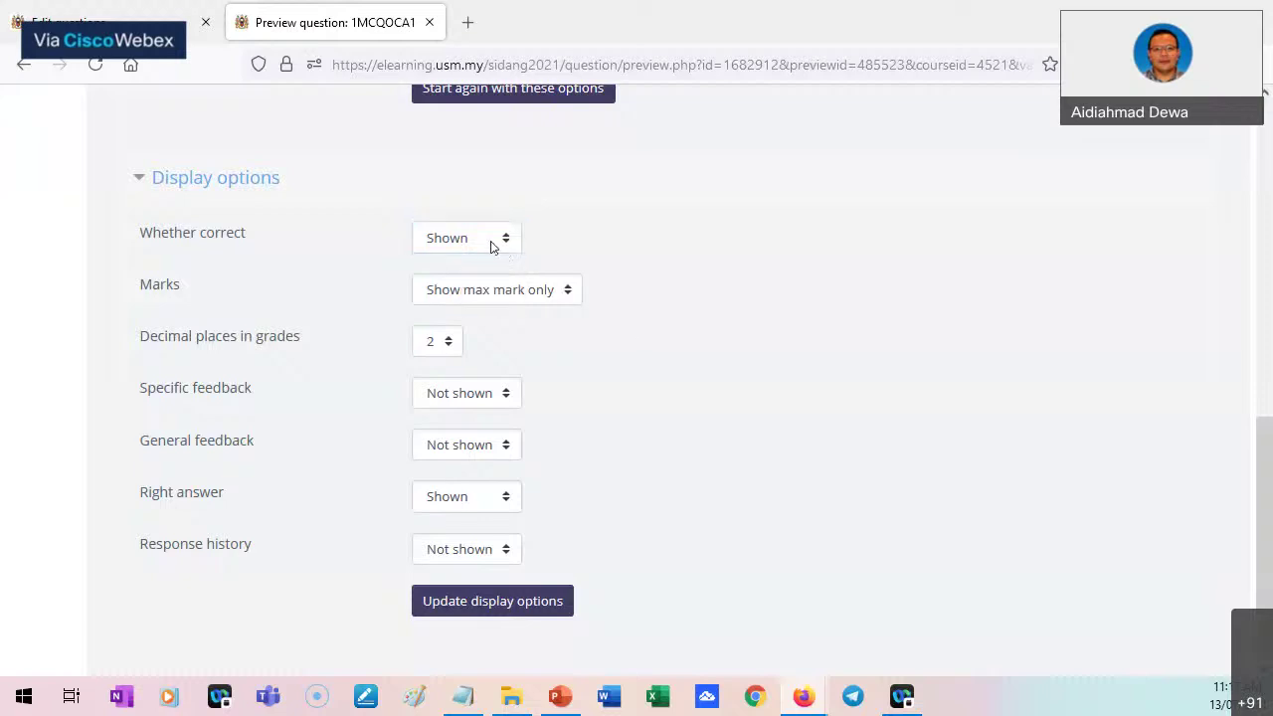
click(483, 239)
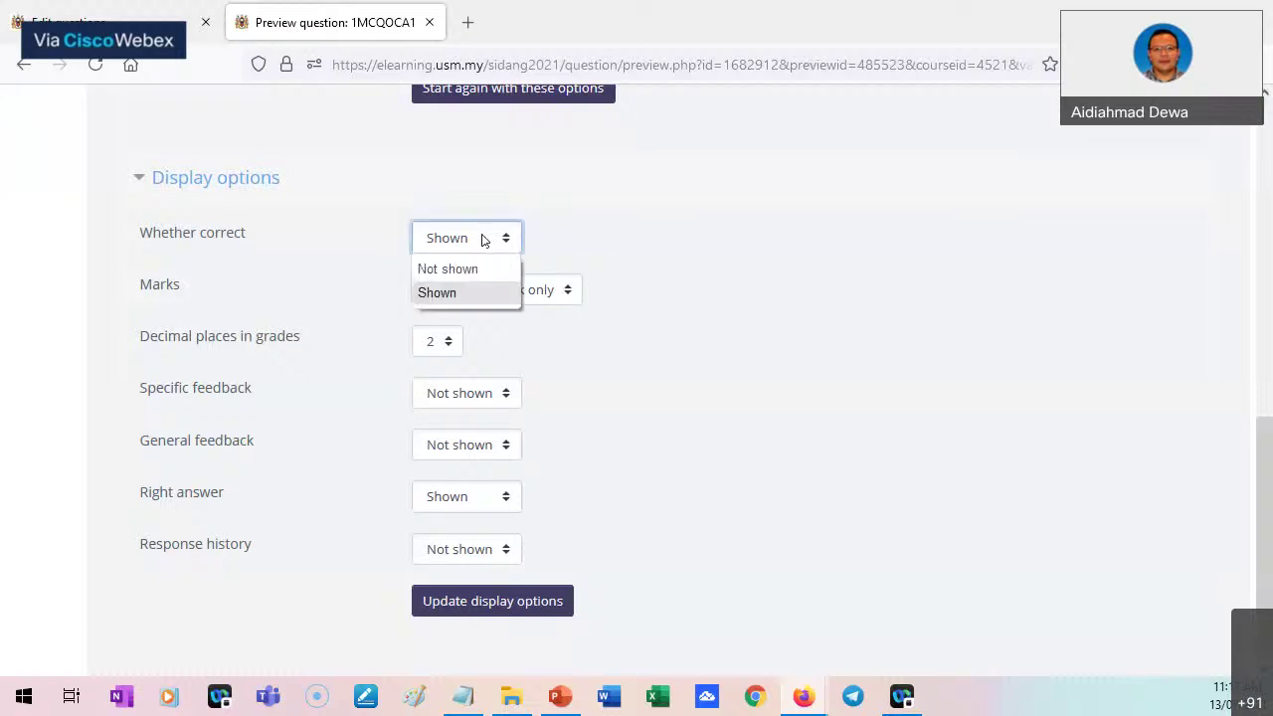
click(488, 293)
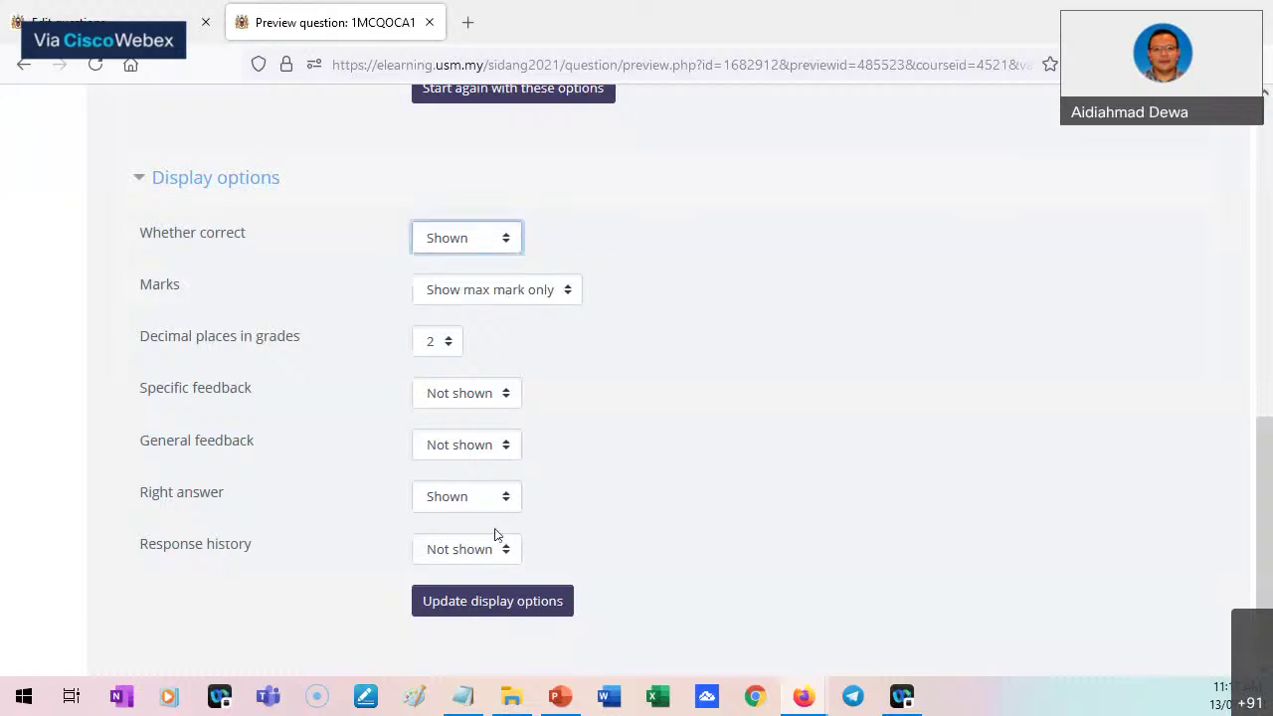
click(465, 503)
click(591, 478)
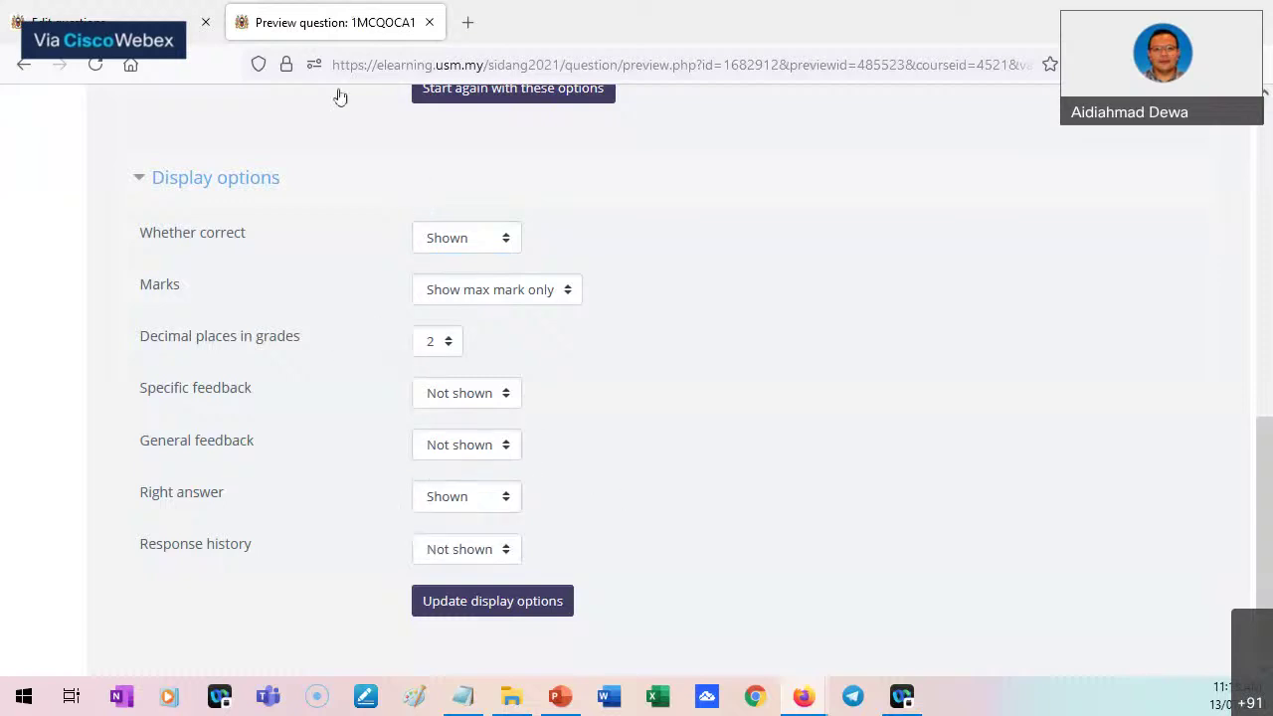
scroll(563, 128, up, 3)
scroll(563, 128, up, 5)
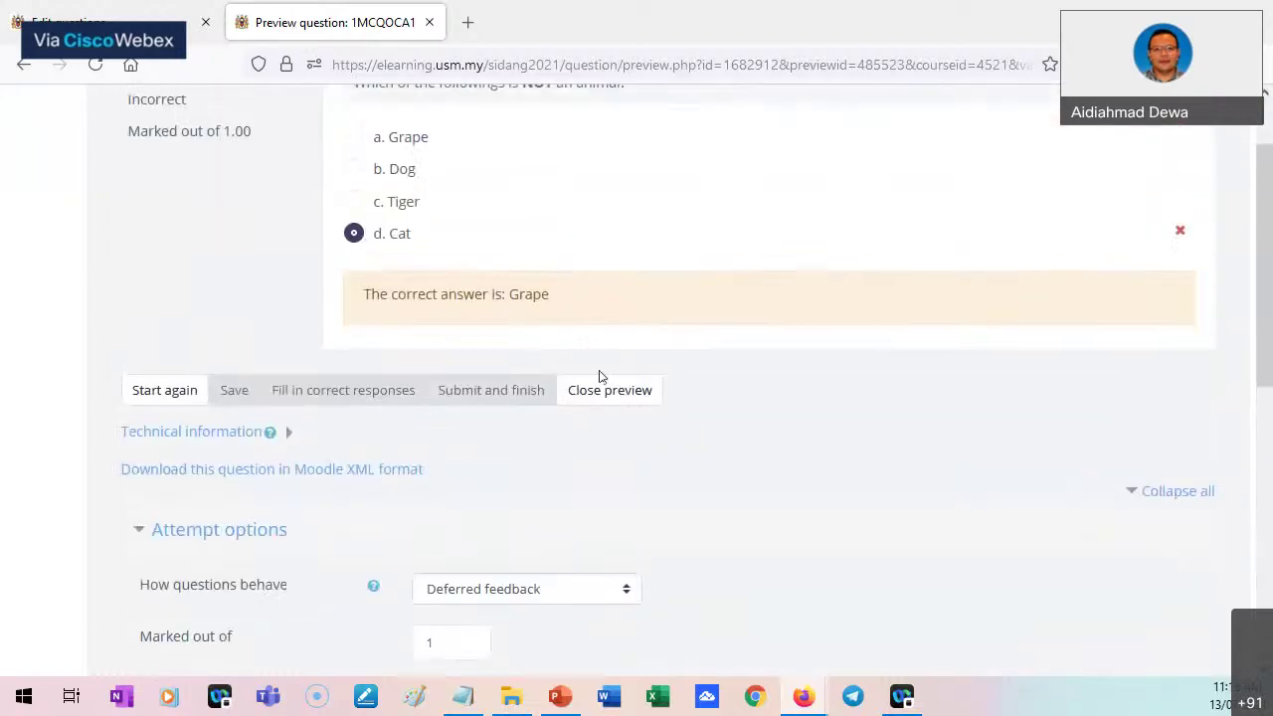
Step: Close the preview and compare the 1MCQOCA1 question bank entry with the sample questions slide
click(605, 394)
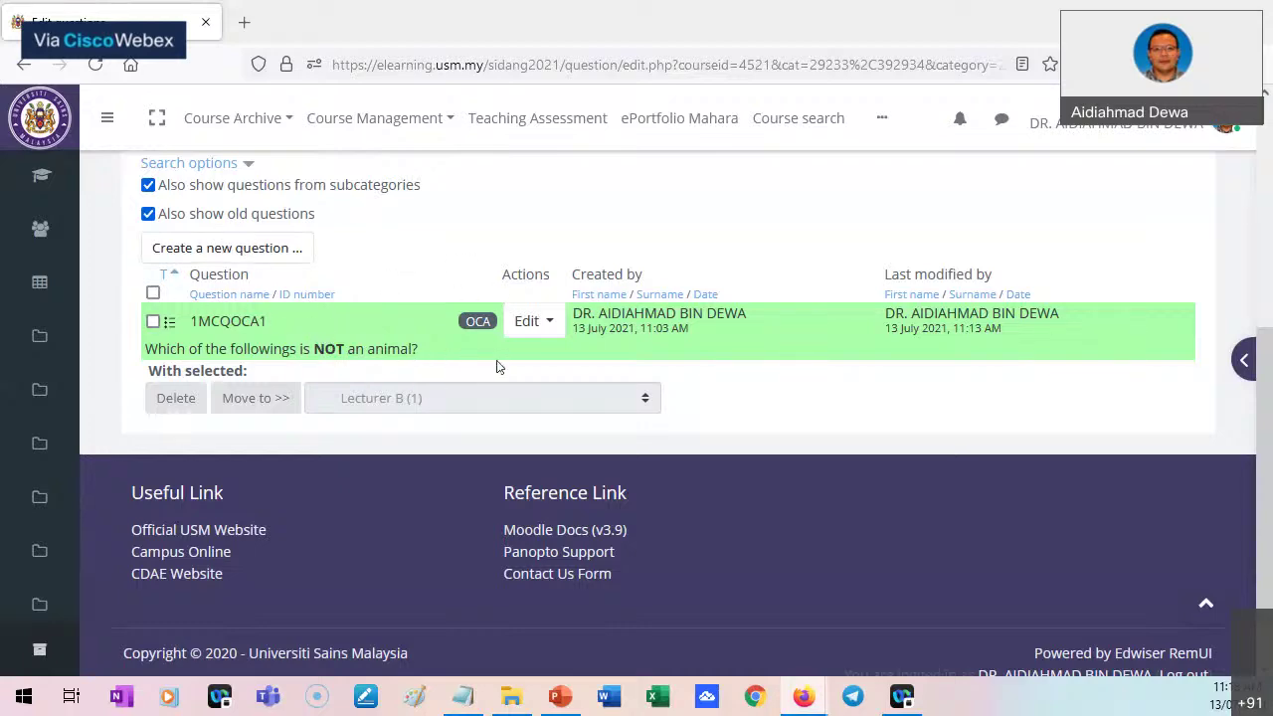
key(alt+Tab)
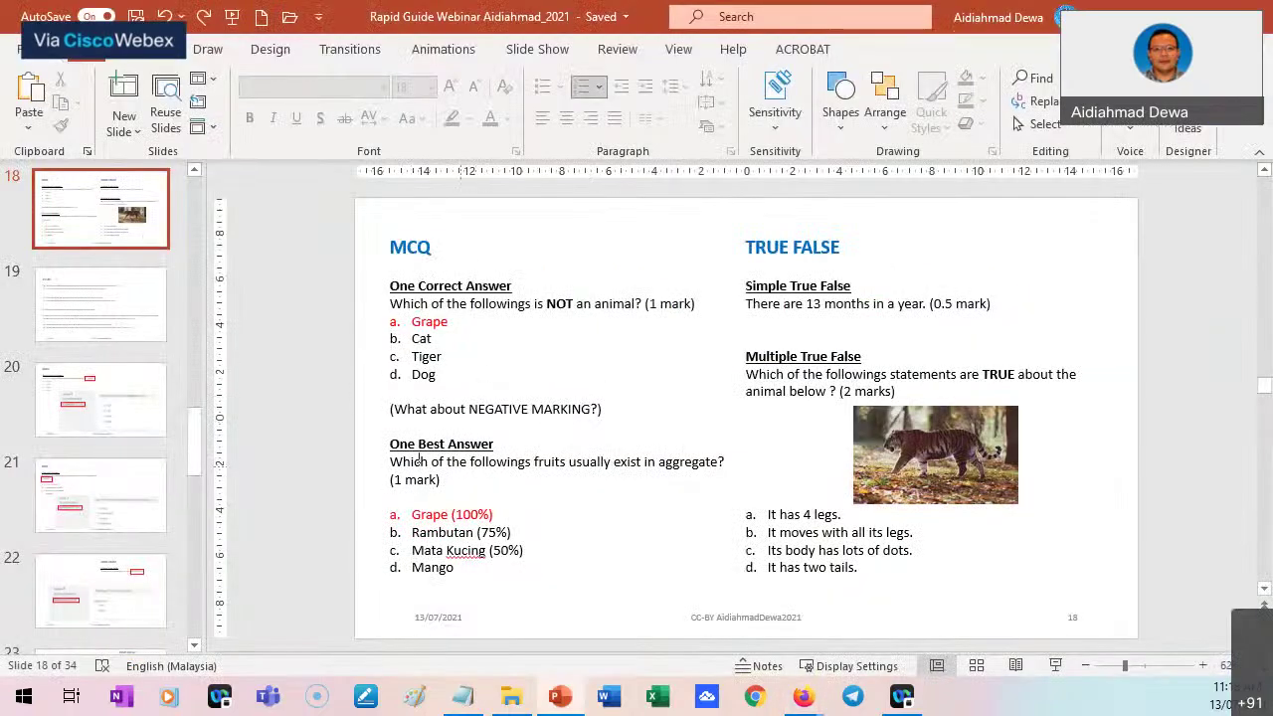
scroll(428, 465, down, 1)
scroll(442, 476, up, 1)
key(alt+Tab)
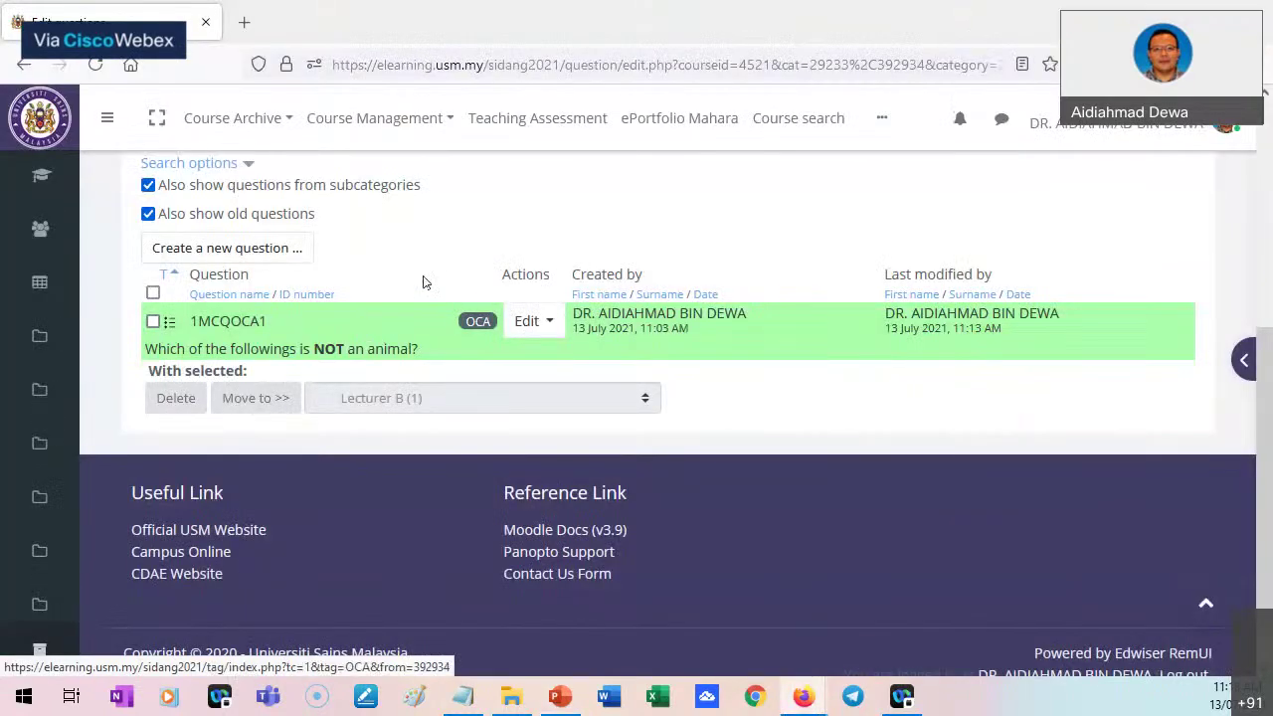
key(alt+Tab)
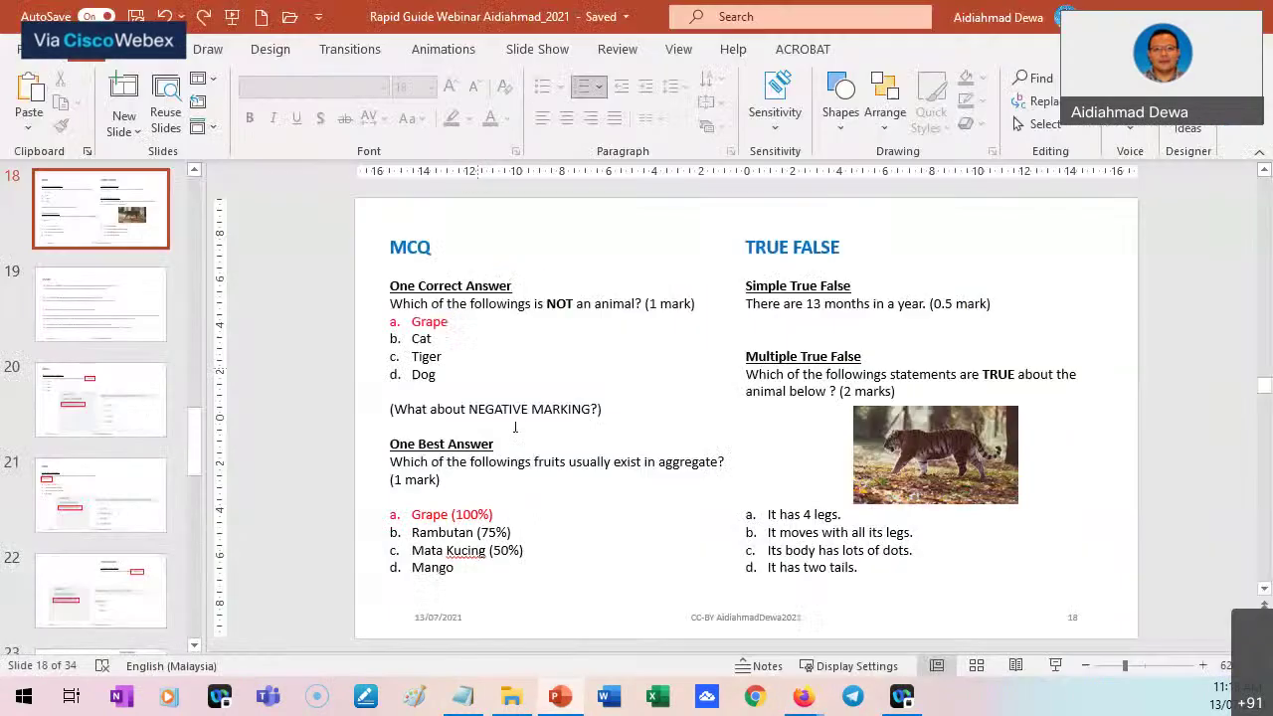
key(alt+Tab)
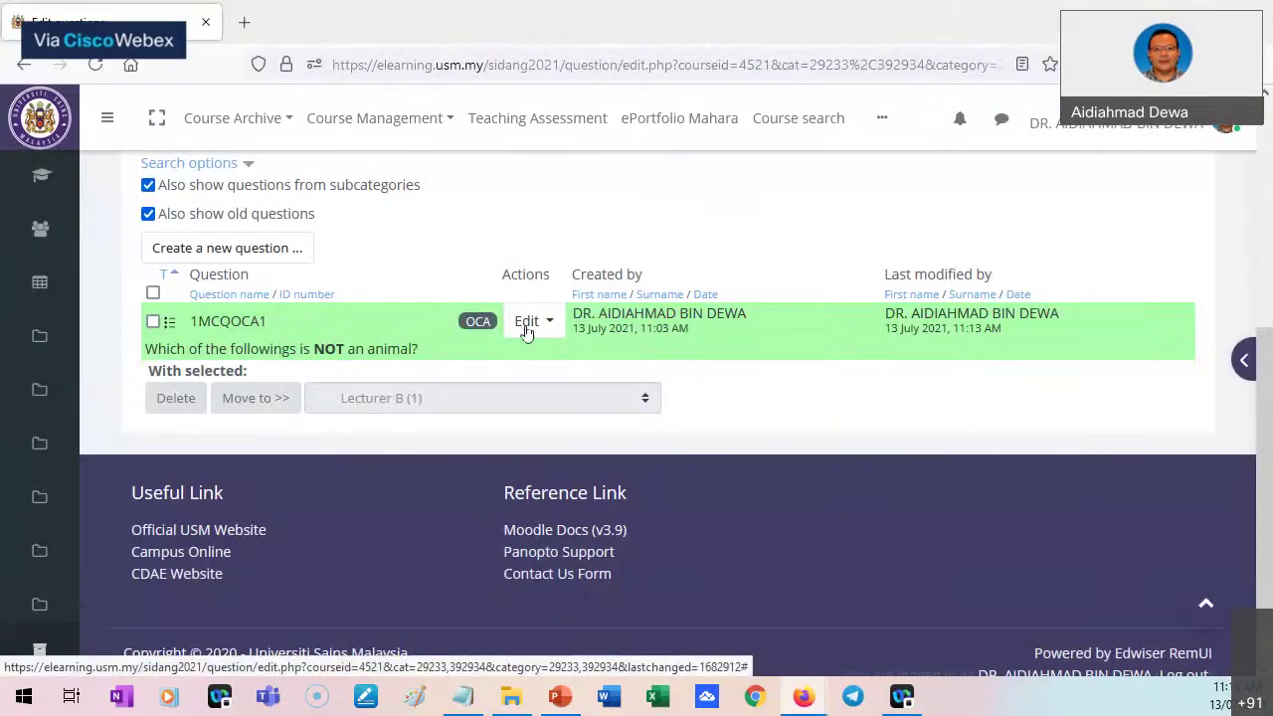
key(alt+Tab)
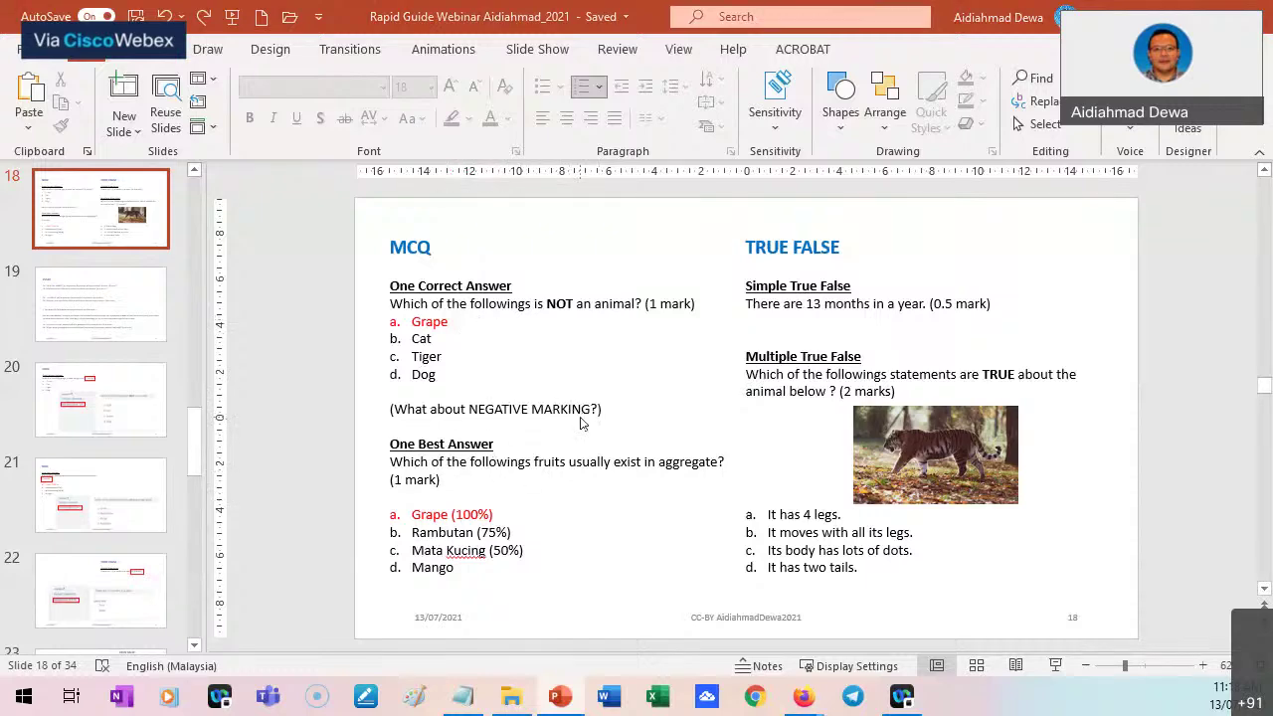
key(alt+Tab)
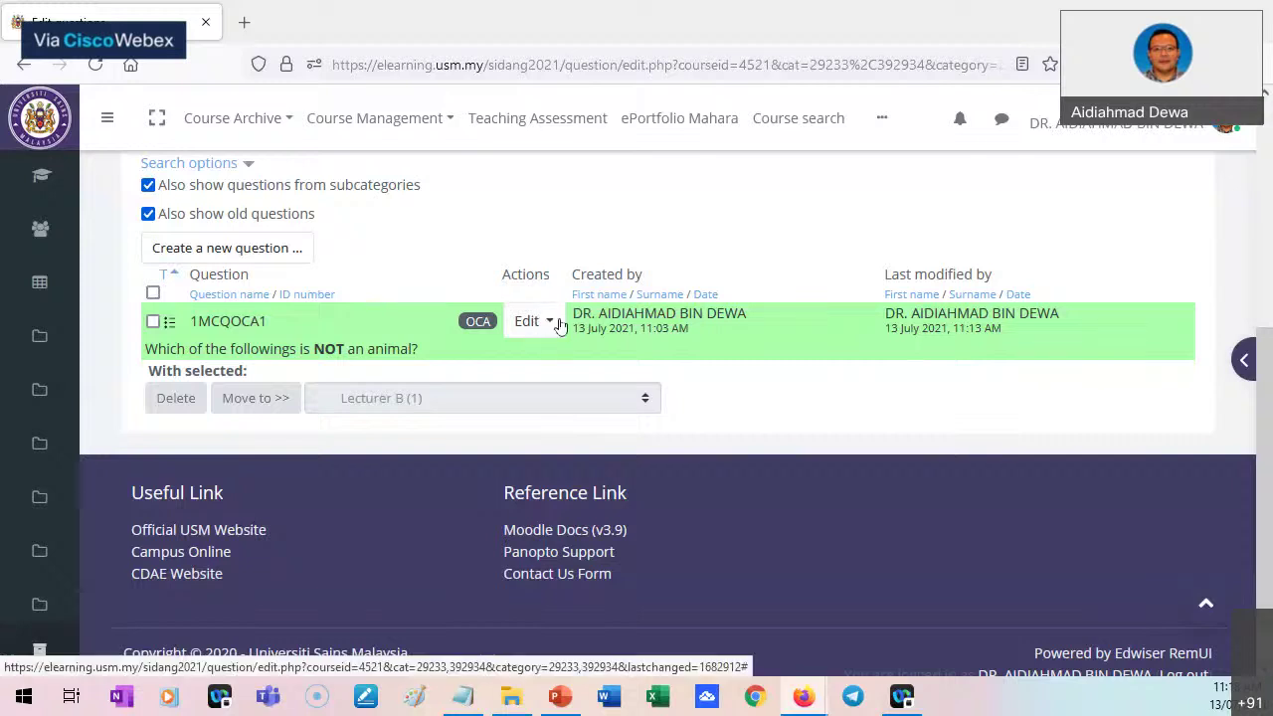
Step: Duplicate 1MCQOCA1 and rename the copy to 2MCQOCA2, then scroll down to the Answers
click(546, 322)
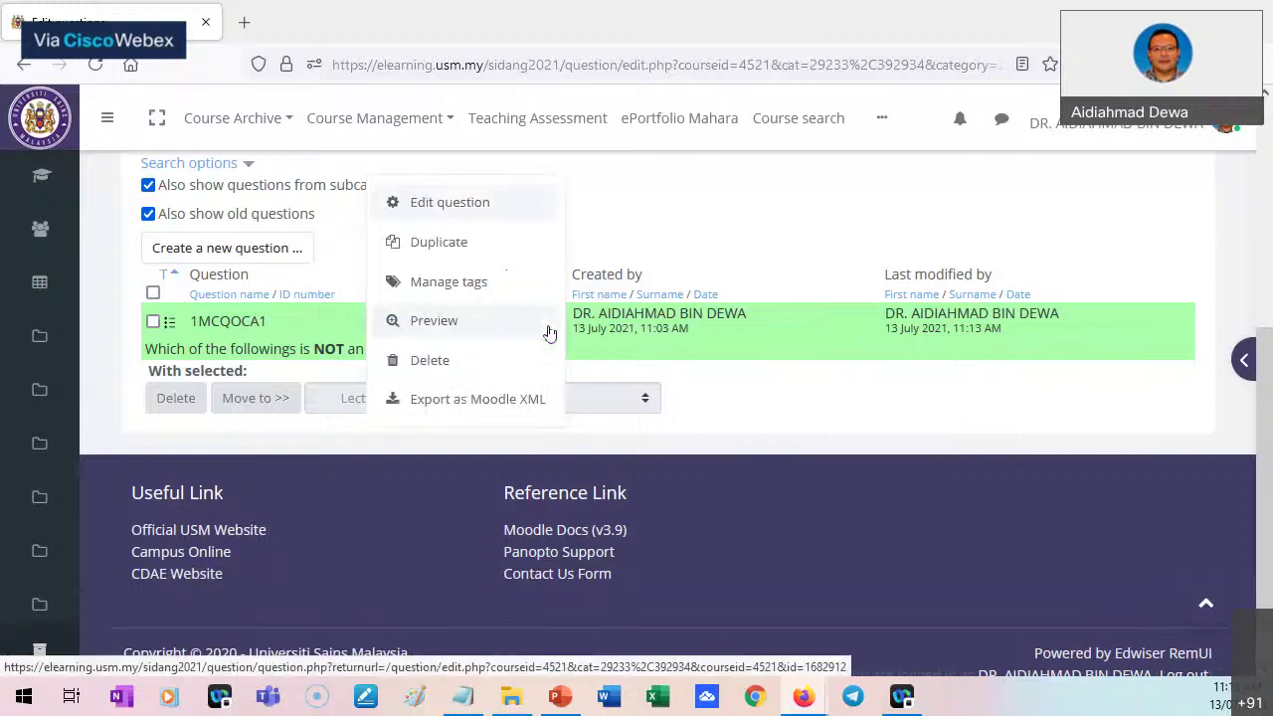
click(460, 250)
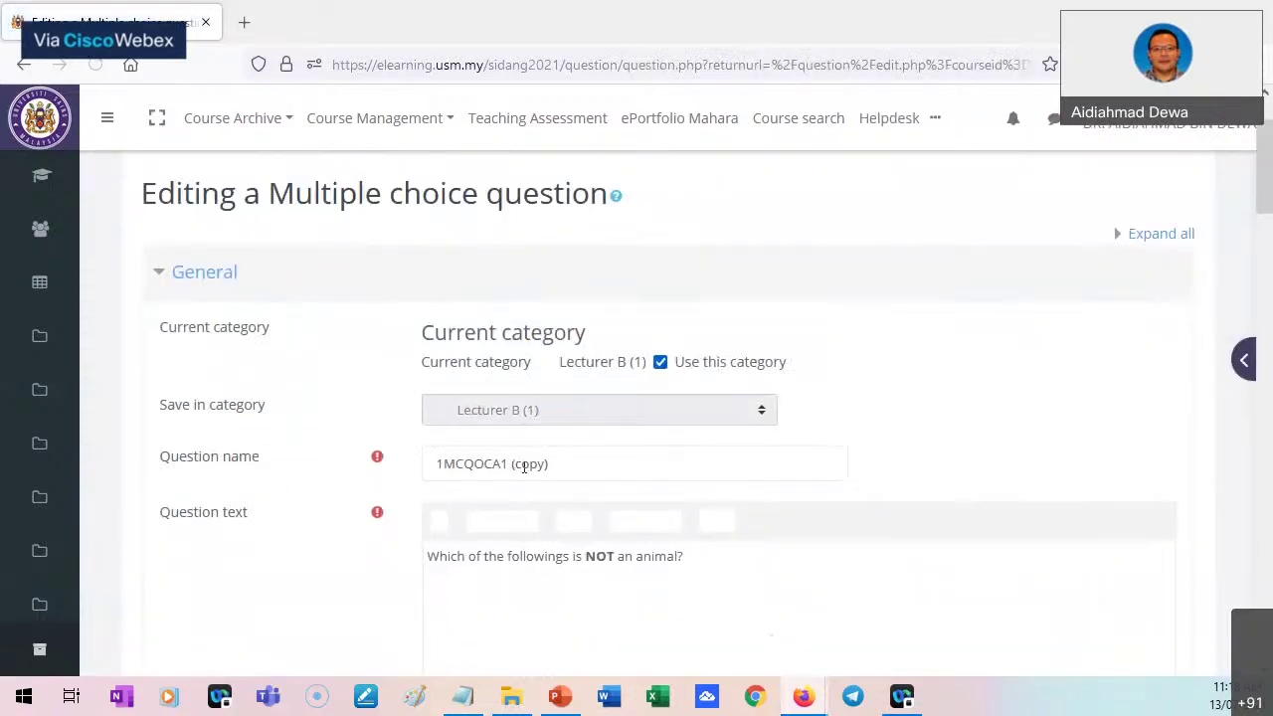
click(560, 459)
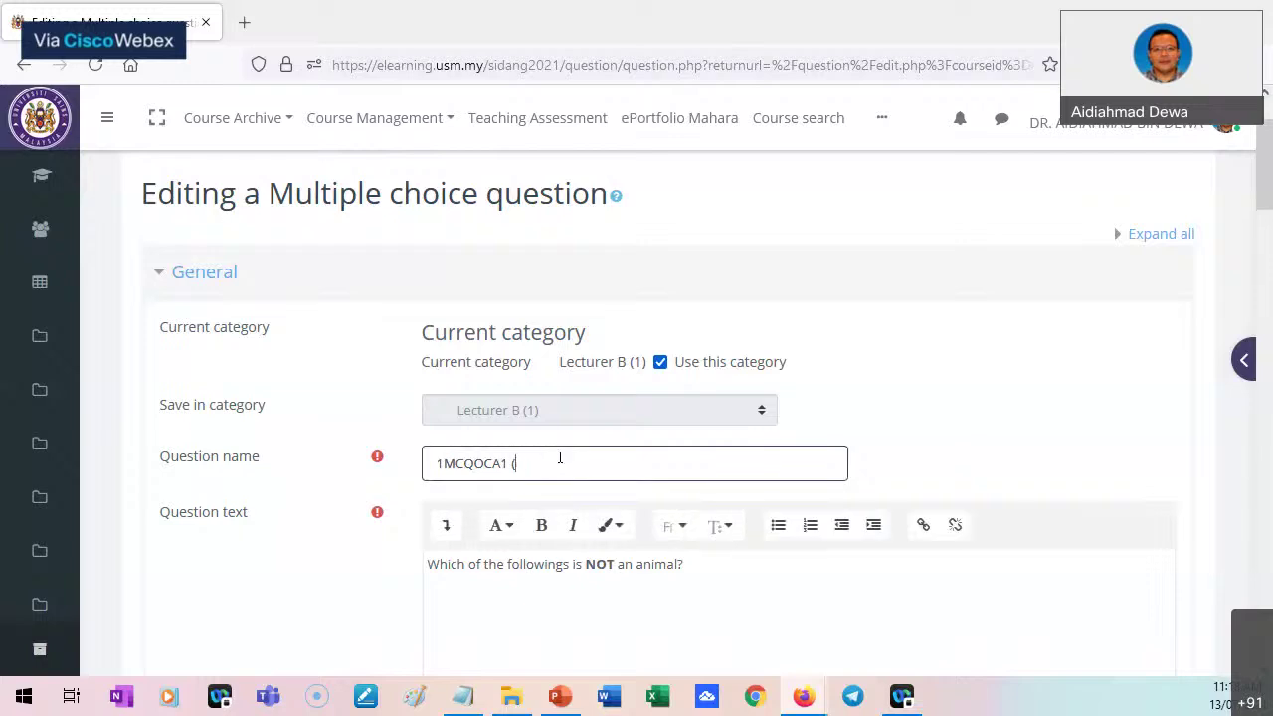
key(BackSpace)
key(BackSpace)
key(BackSpace)
text(2)
key(BackSpace)
text(2)
scroll(524, 474, down, 3)
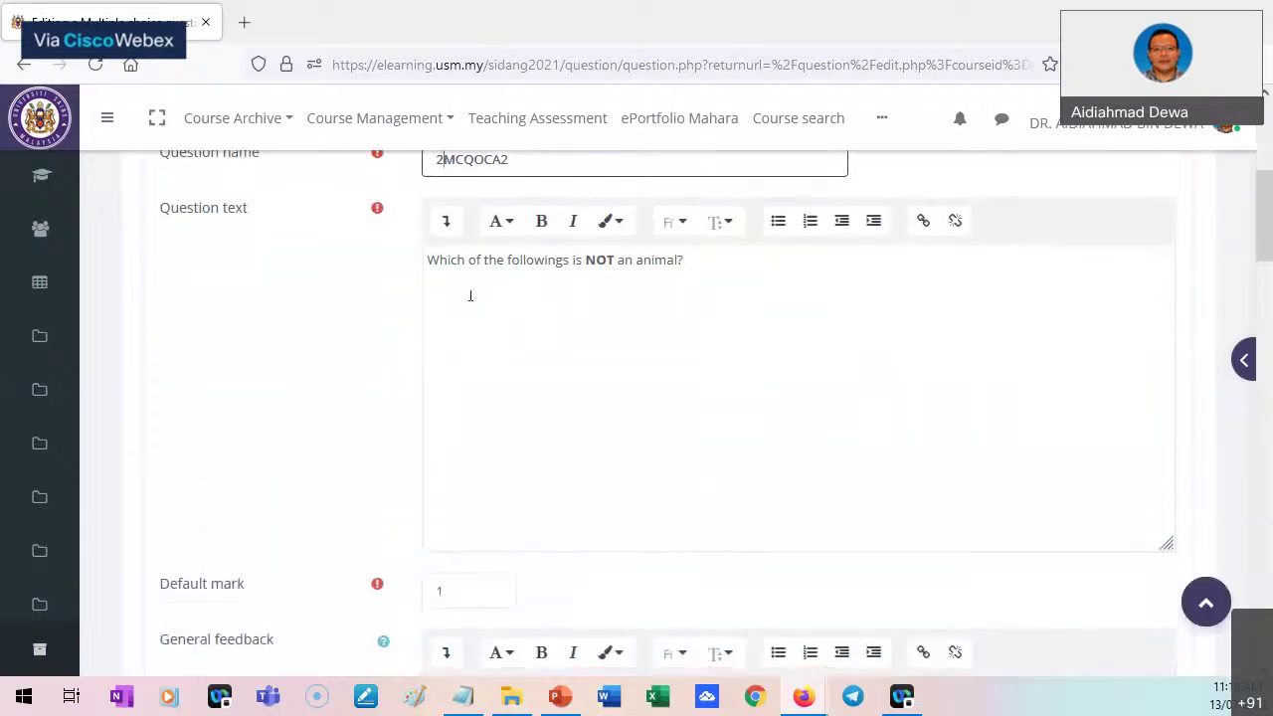
scroll(491, 287, down, 4)
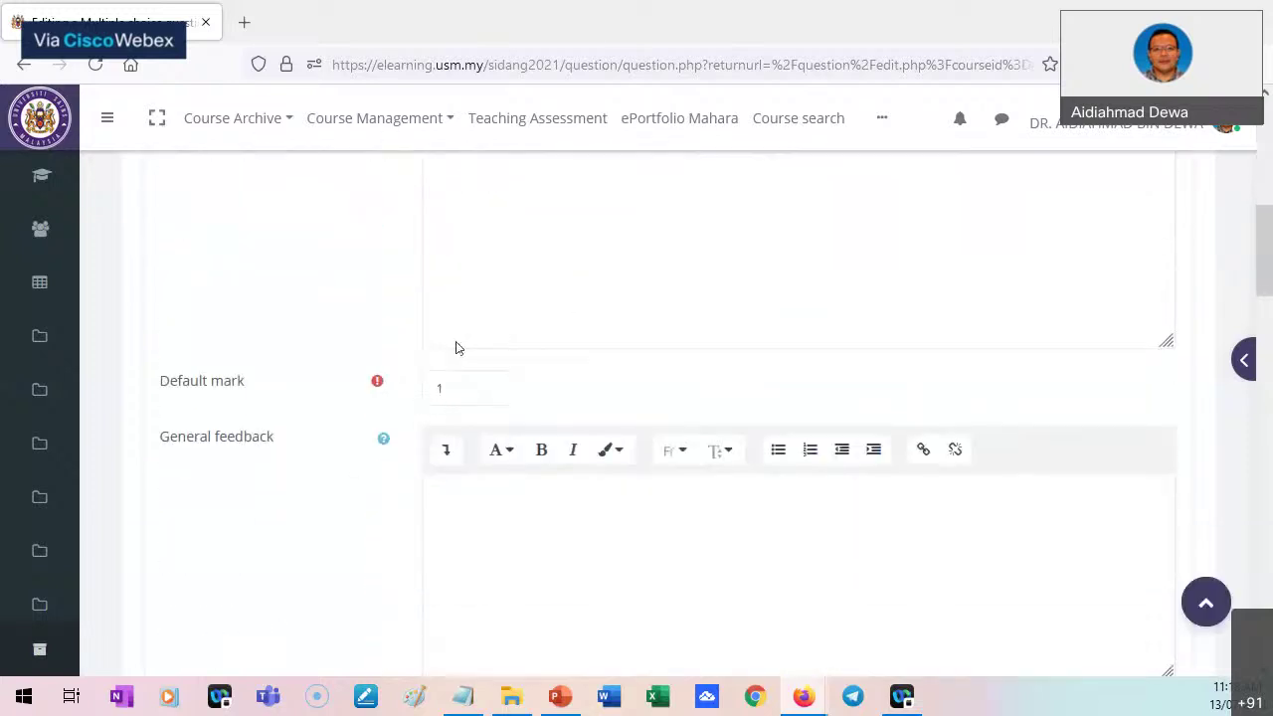
scroll(298, 368, down, 7)
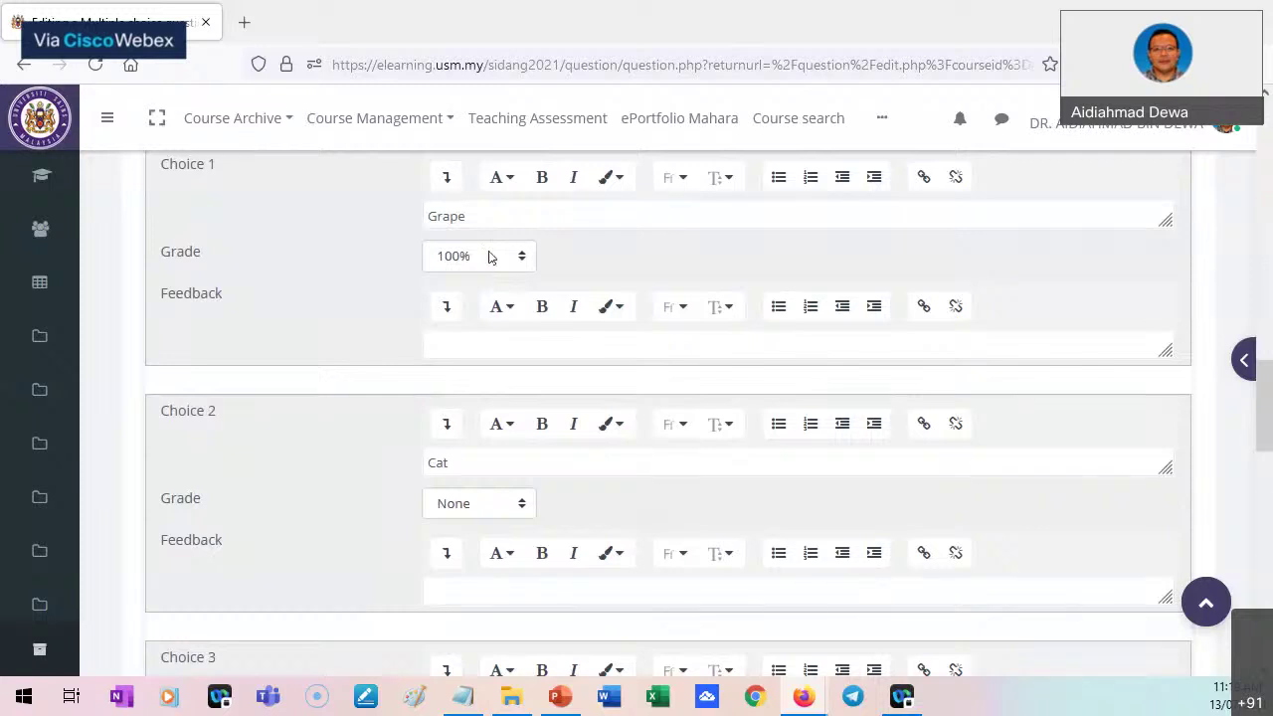
Step: Set the Cat choice's grade to -10%
scroll(441, 398, down, 1)
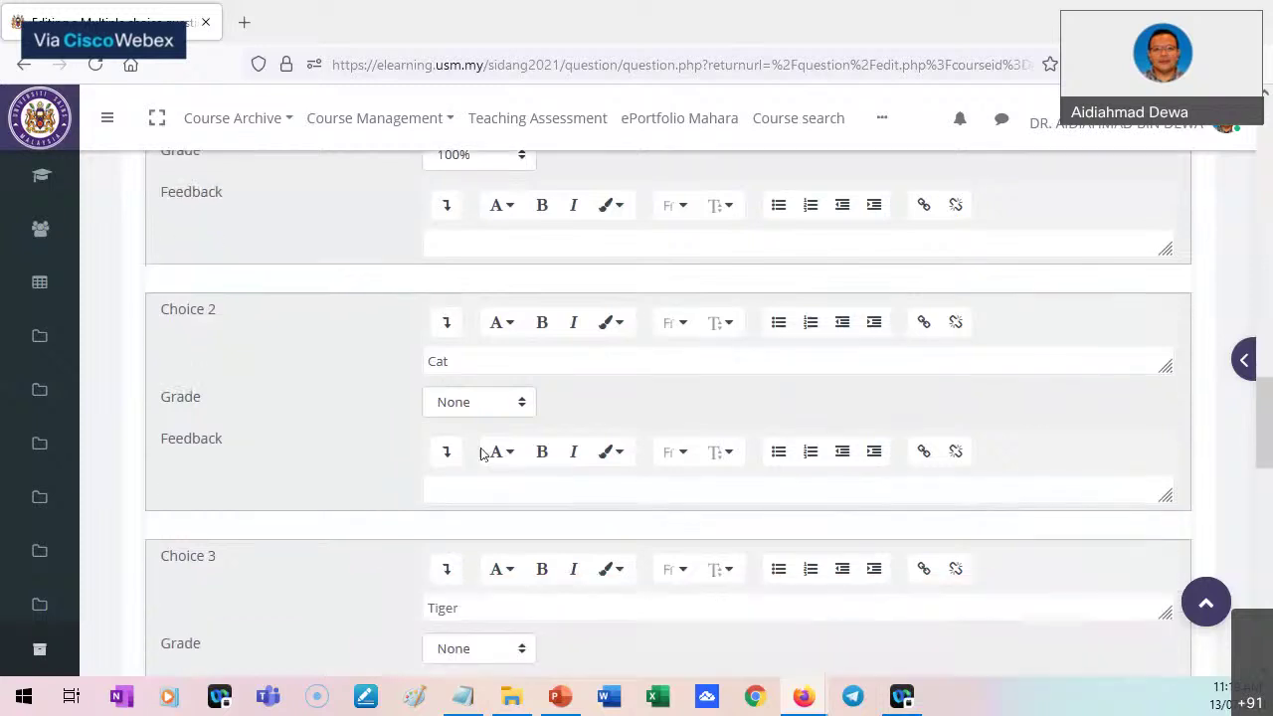
click(502, 402)
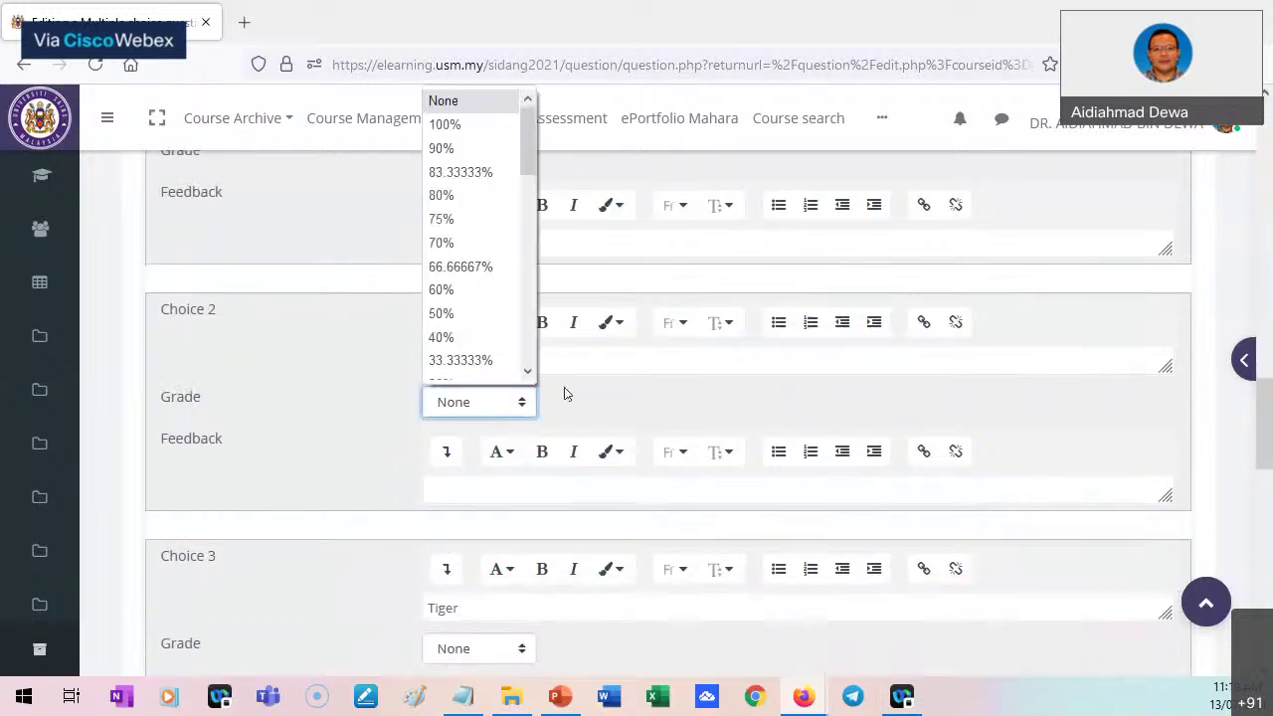
click(619, 405)
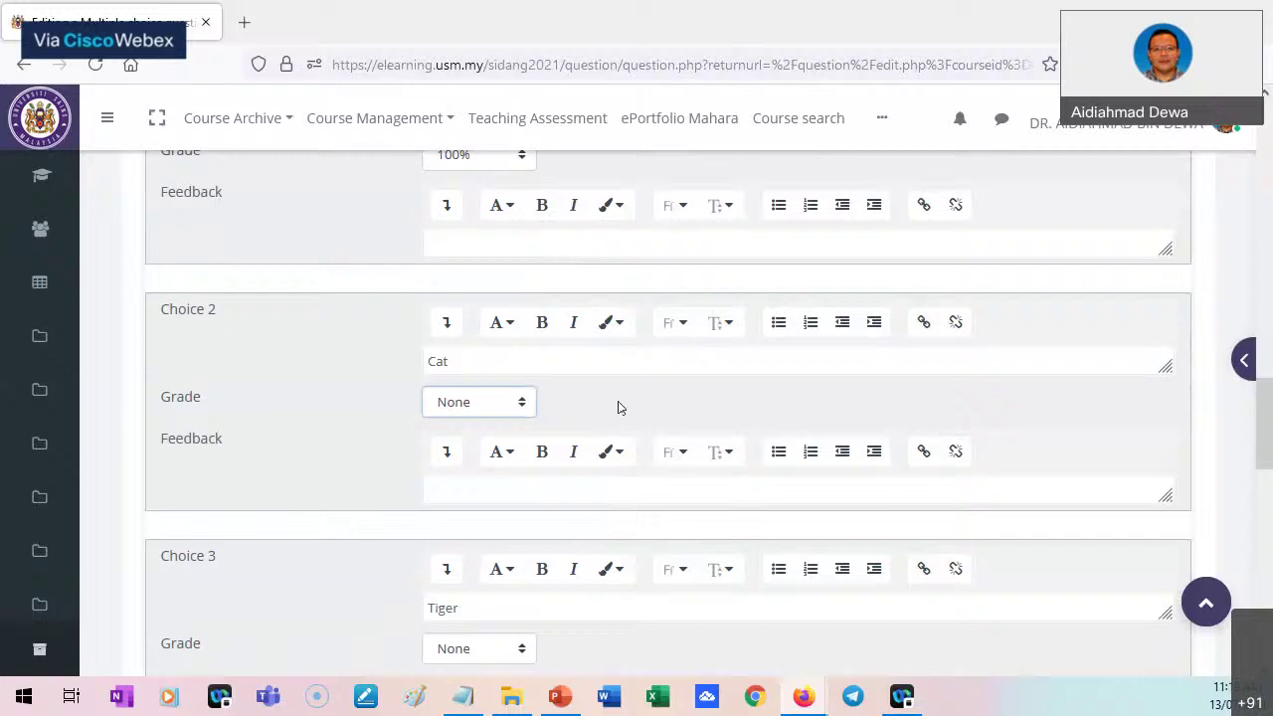
click(502, 402)
click(527, 370)
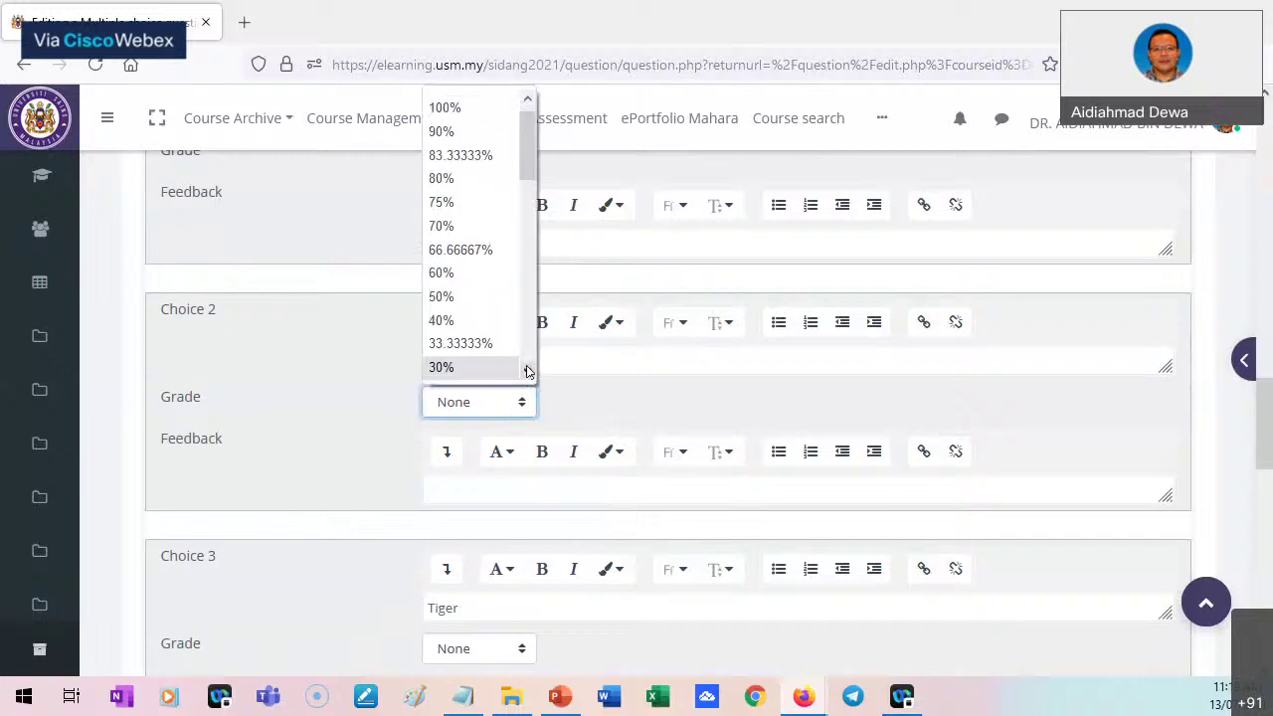
scroll(494, 341, down, 4)
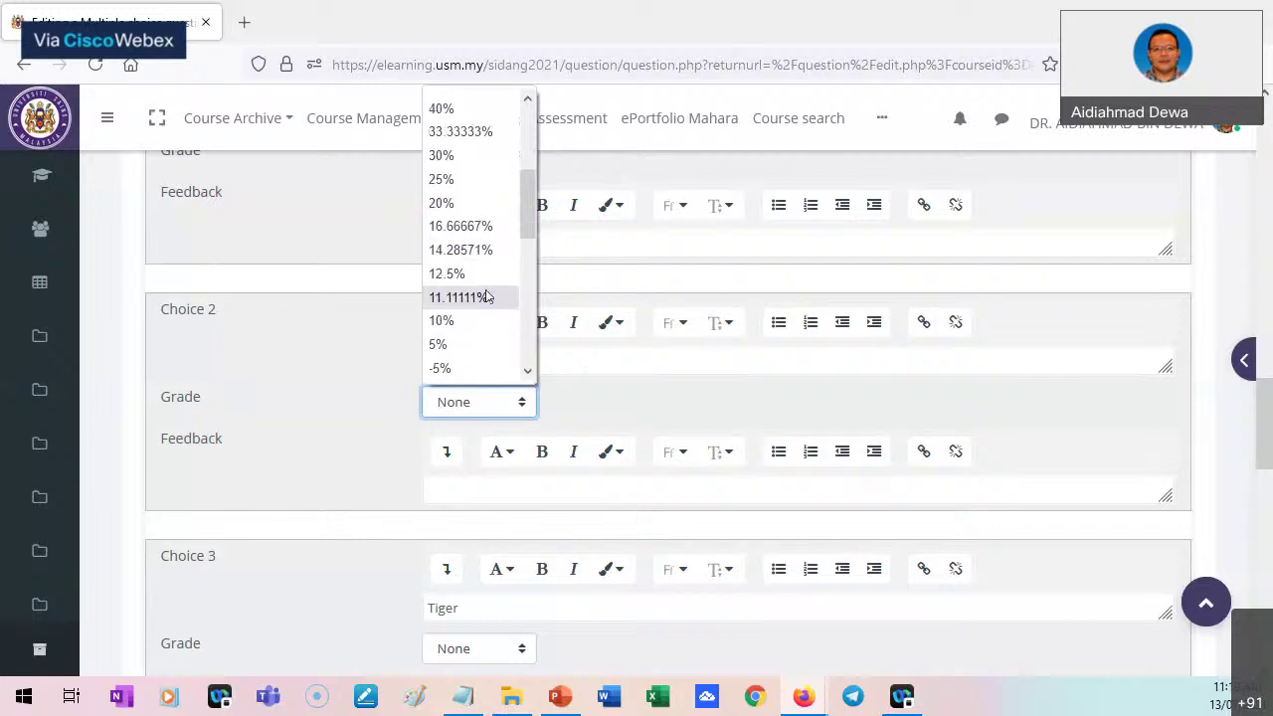
scroll(486, 296, down, 2)
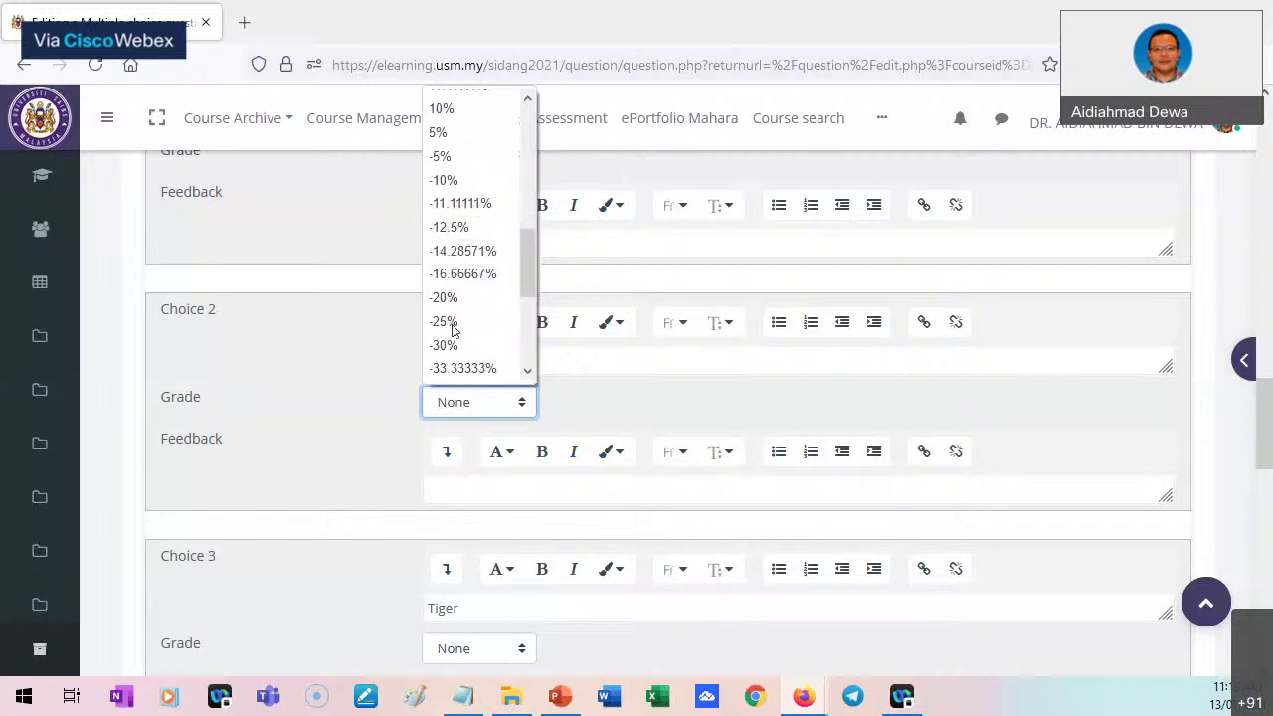
click(454, 321)
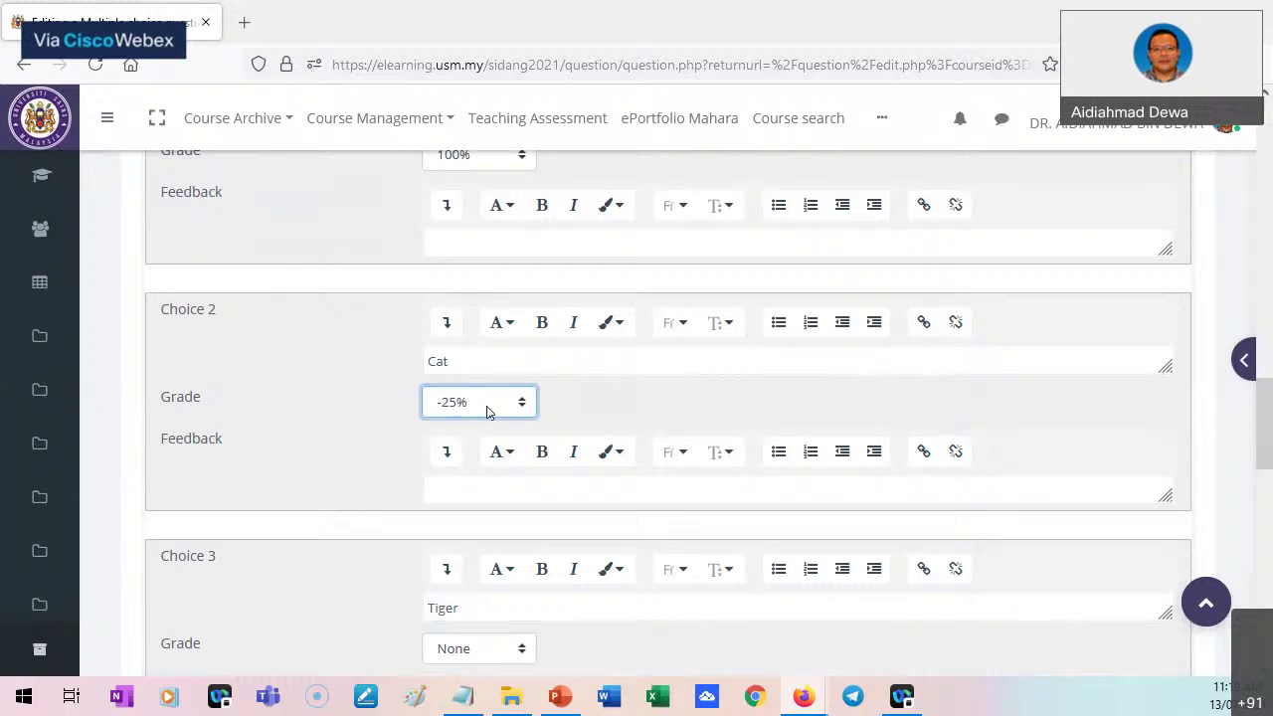
click(522, 403)
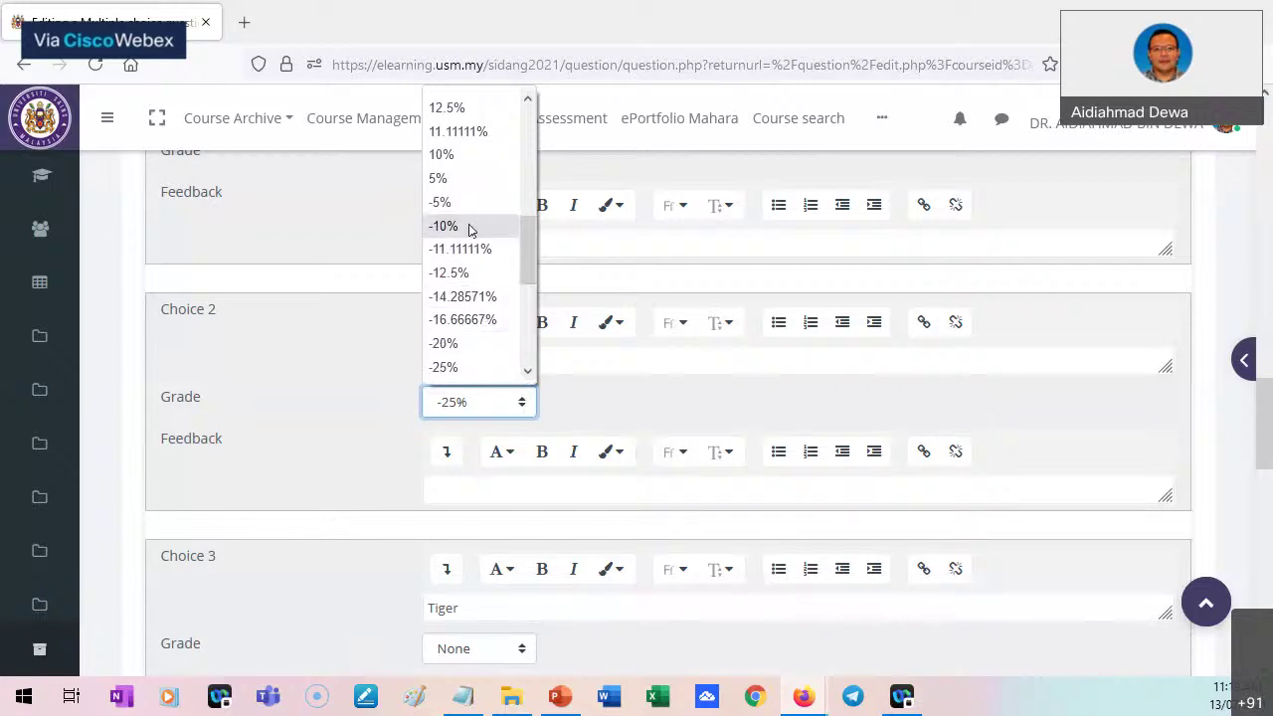
click(471, 229)
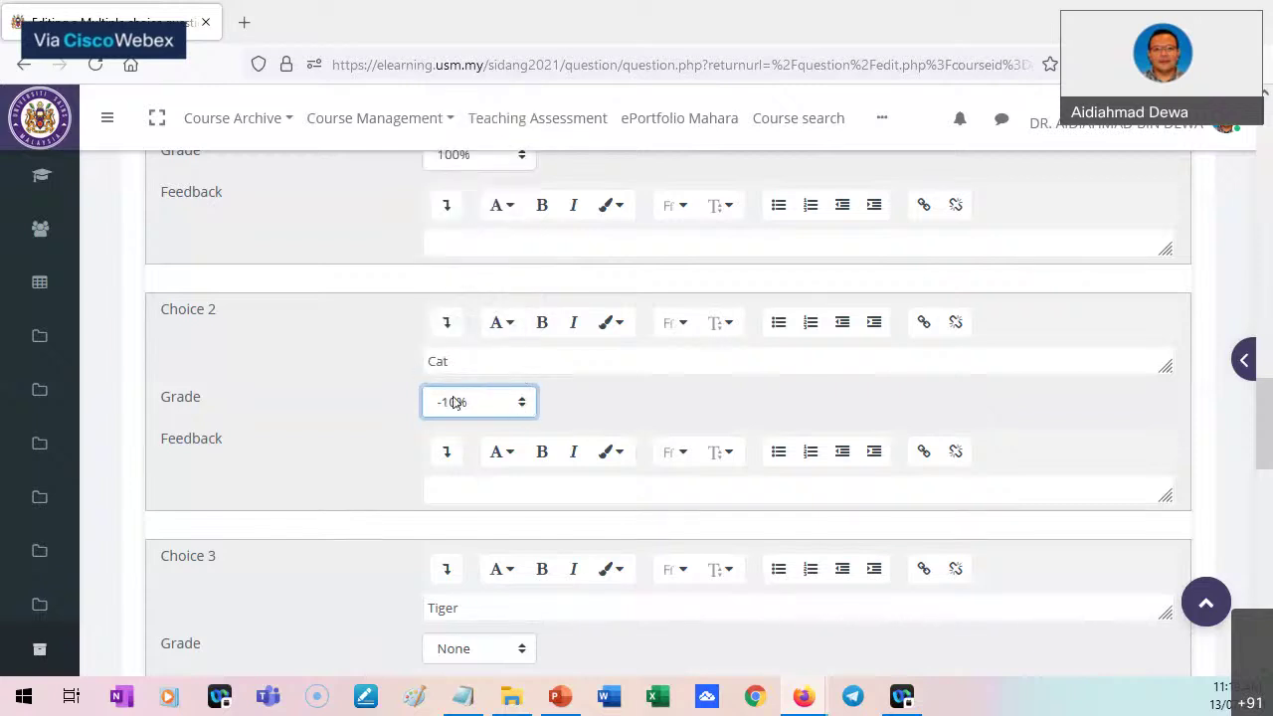
Step: Give the Tiger choice a -10% grade
scroll(321, 378, down, 1)
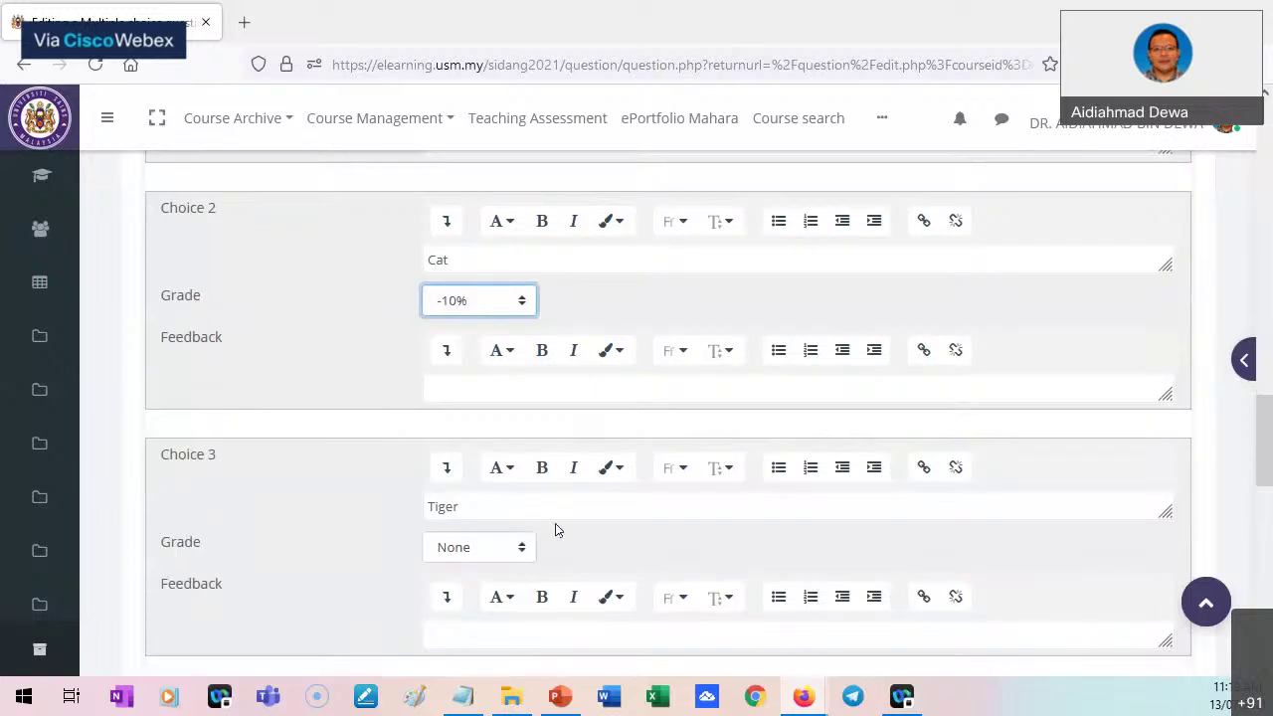
scroll(556, 530, down, 1)
click(513, 450)
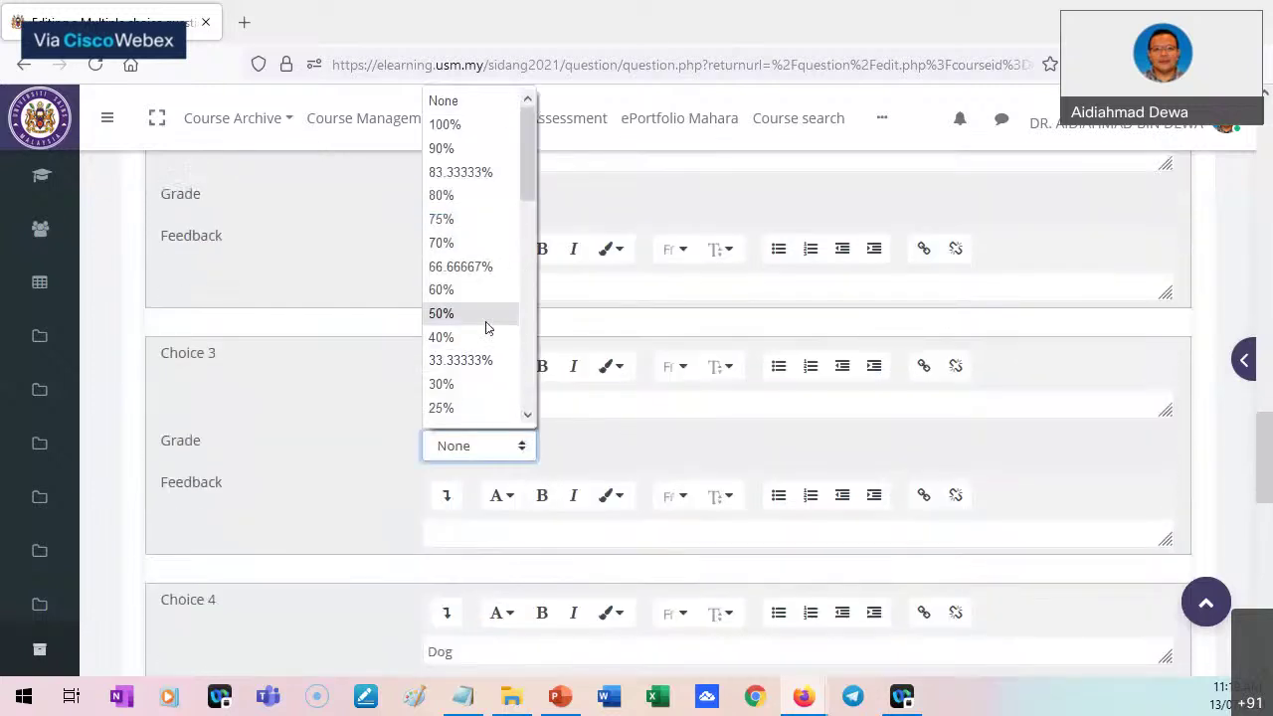
scroll(487, 326, down, 4)
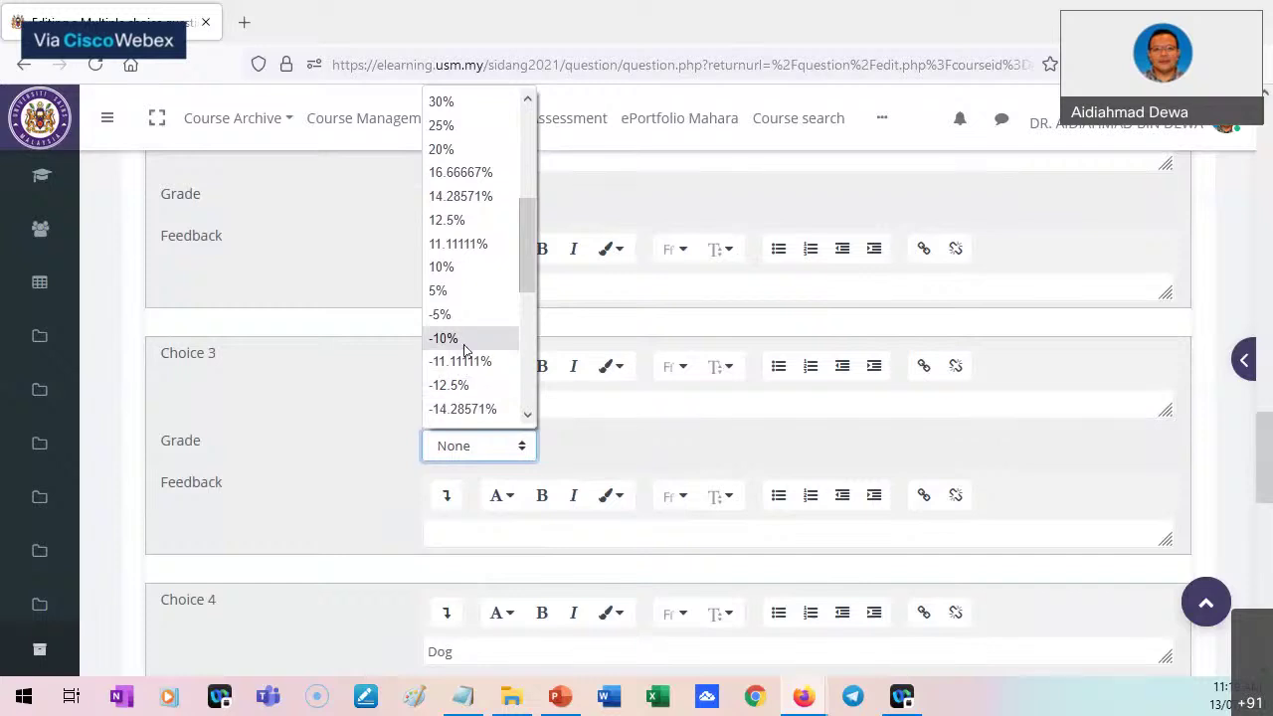
click(464, 338)
Step: Set the Dog choice's grade to -10%, correcting an accidental 10%
scroll(478, 412, down, 2)
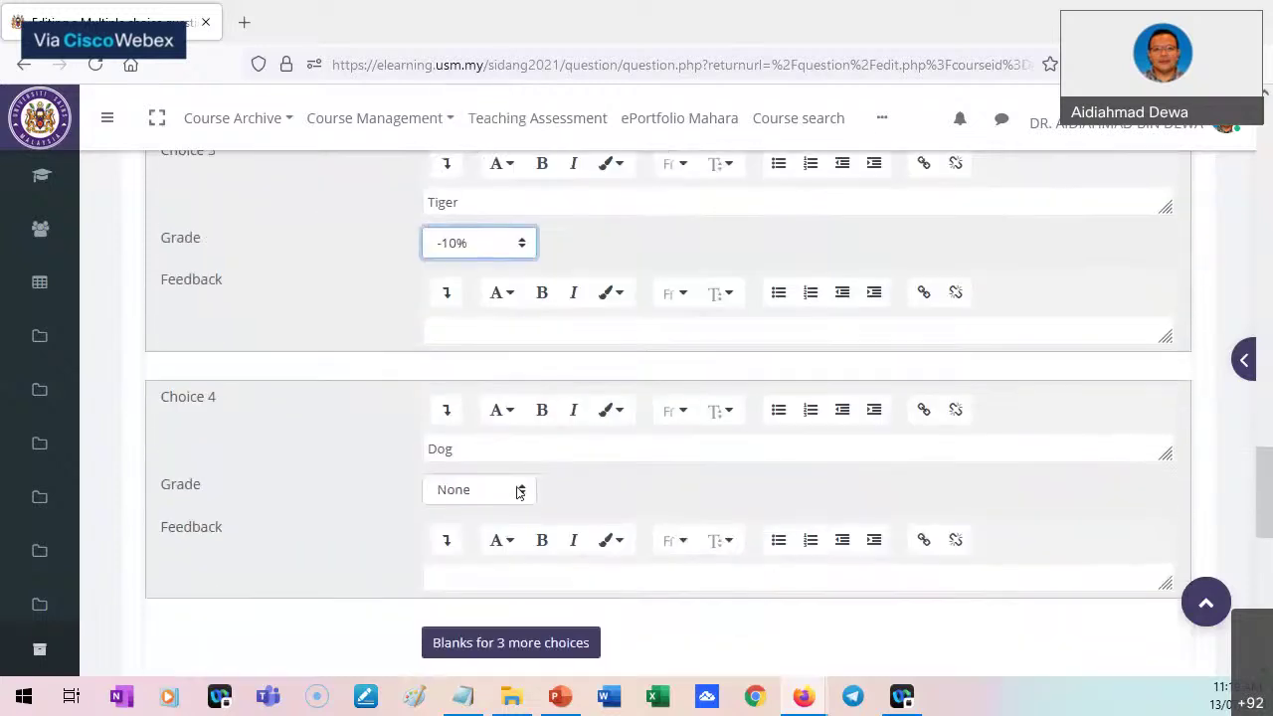
click(499, 499)
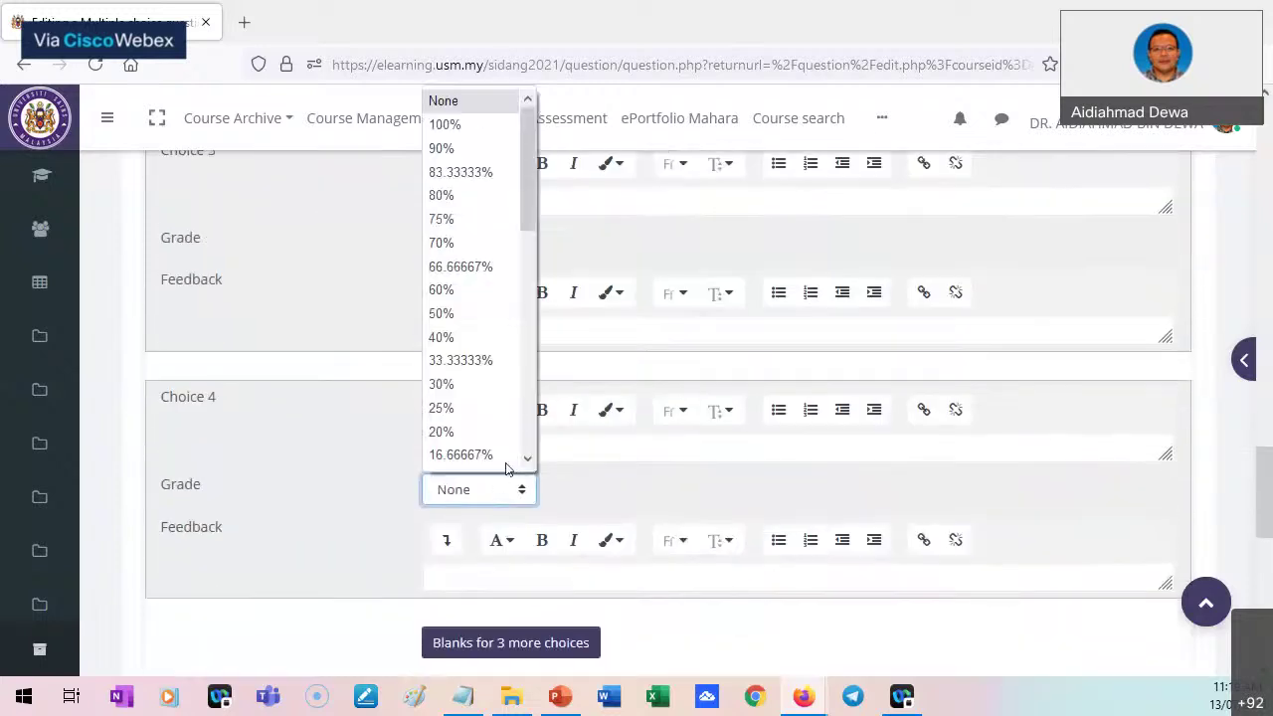
scroll(498, 428, down, 1)
scroll(493, 386, down, 1)
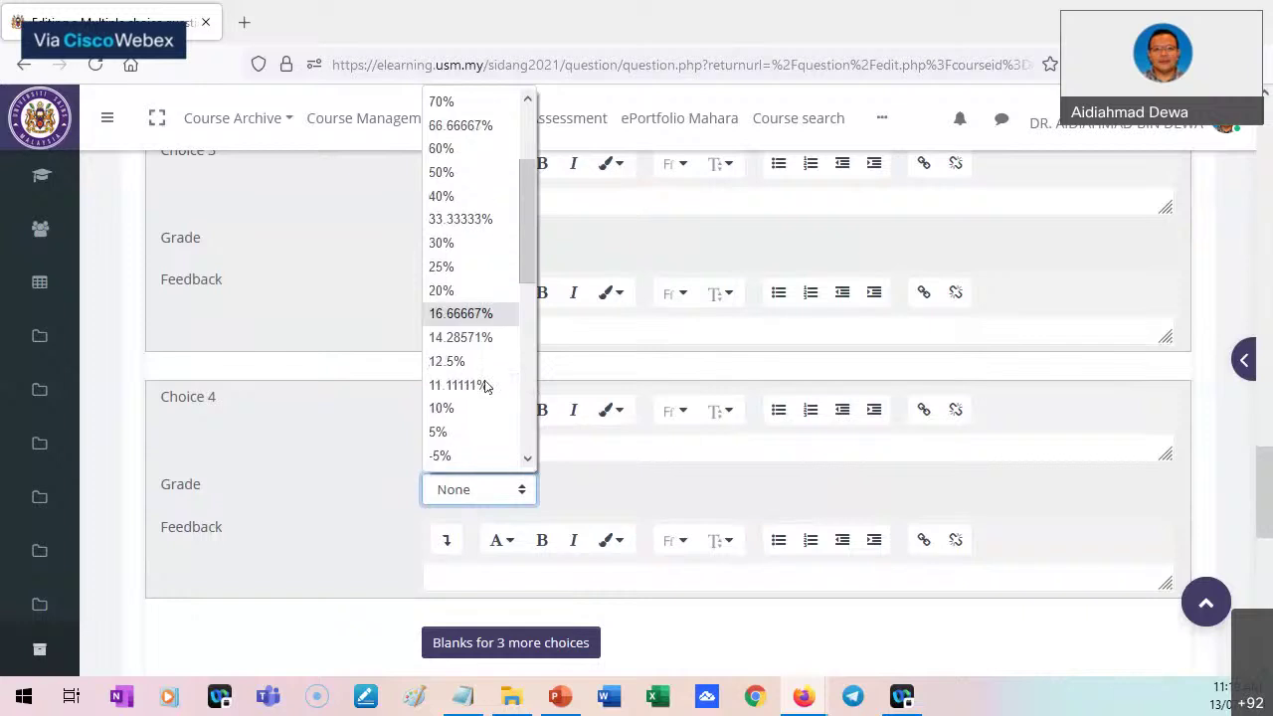
scroll(484, 383, down, 1)
click(469, 338)
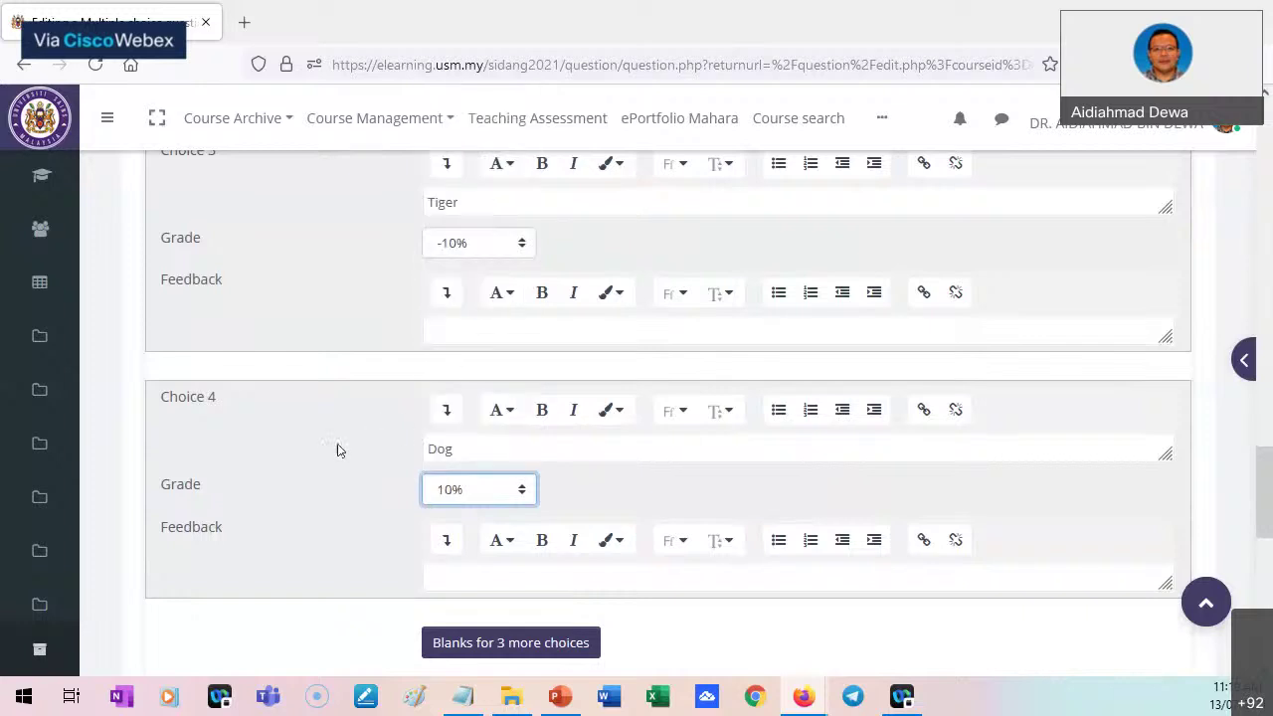
scroll(451, 353, down, 1)
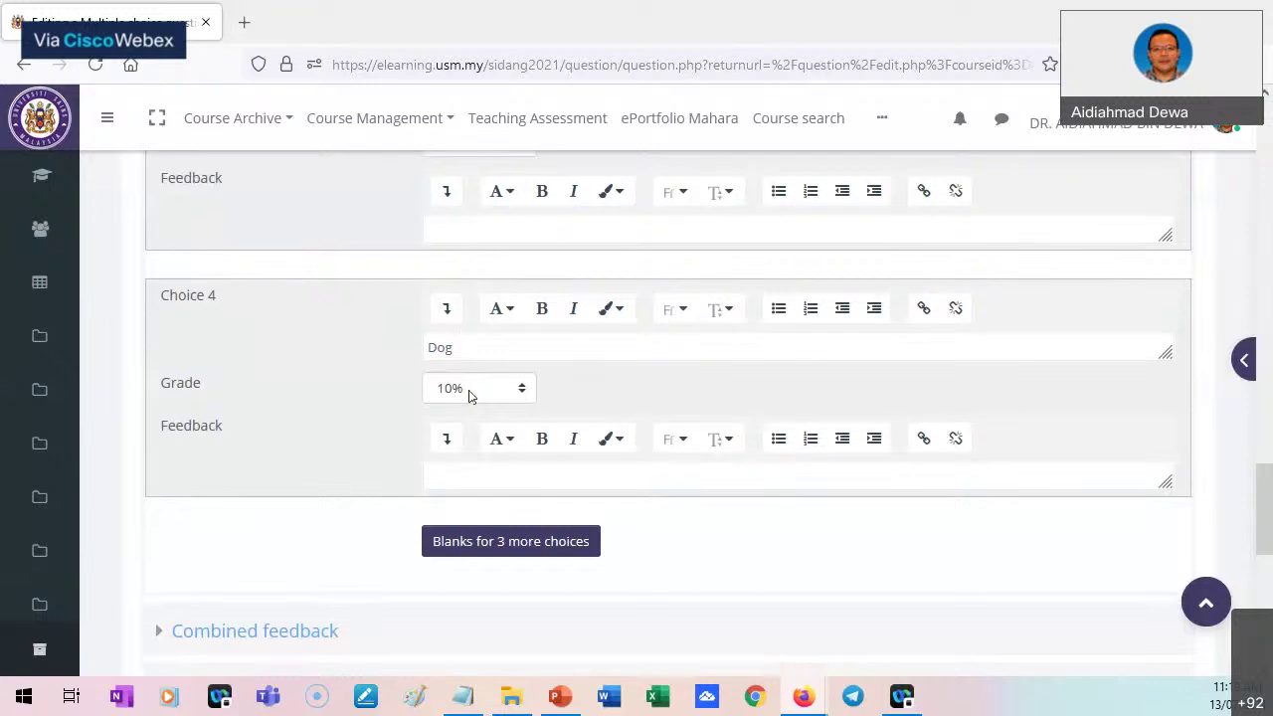
click(470, 391)
scroll(485, 320, down, 1)
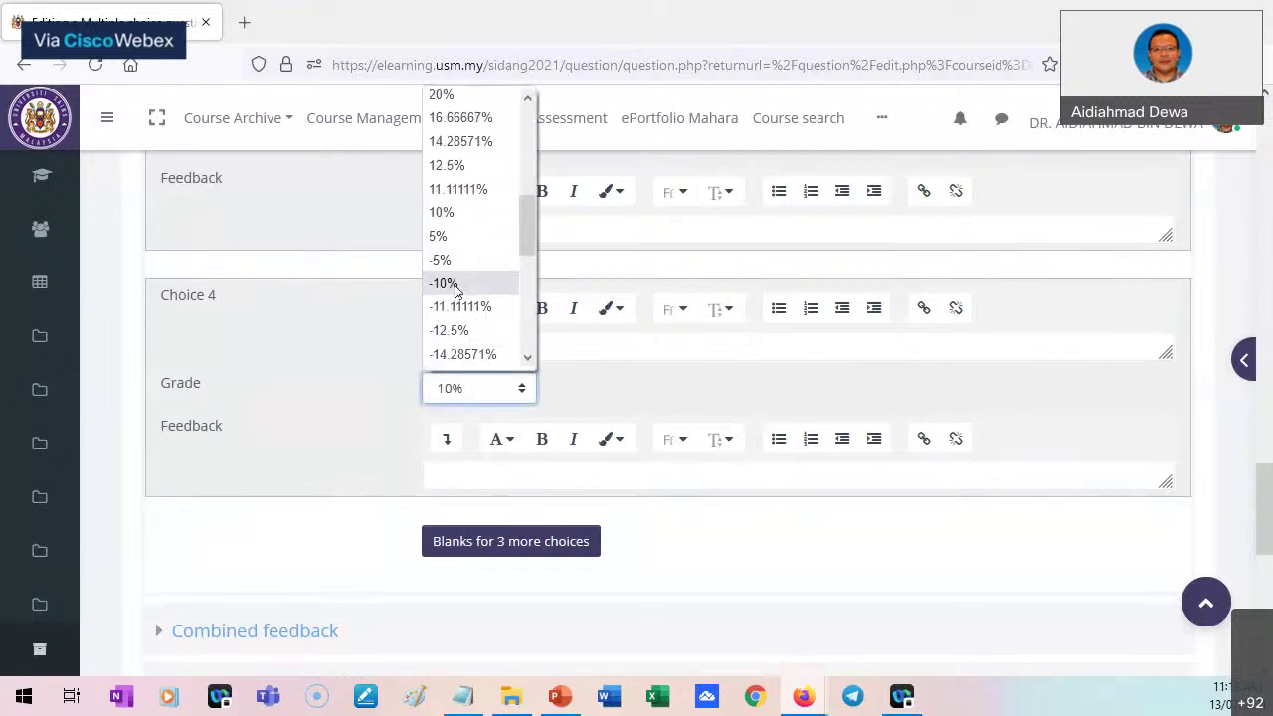
click(463, 284)
Step: Review the answer grades and scroll down to the Save changes button
scroll(319, 403, up, 2)
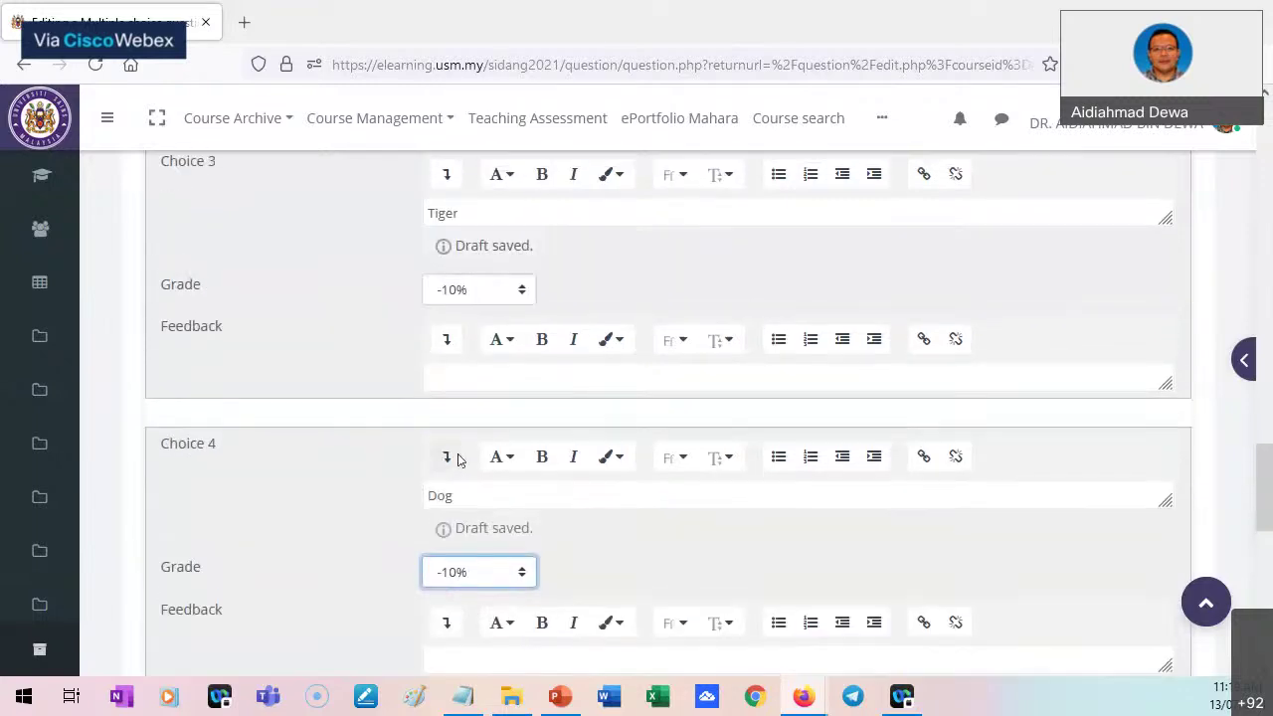
scroll(322, 479, down, 1)
click(321, 480)
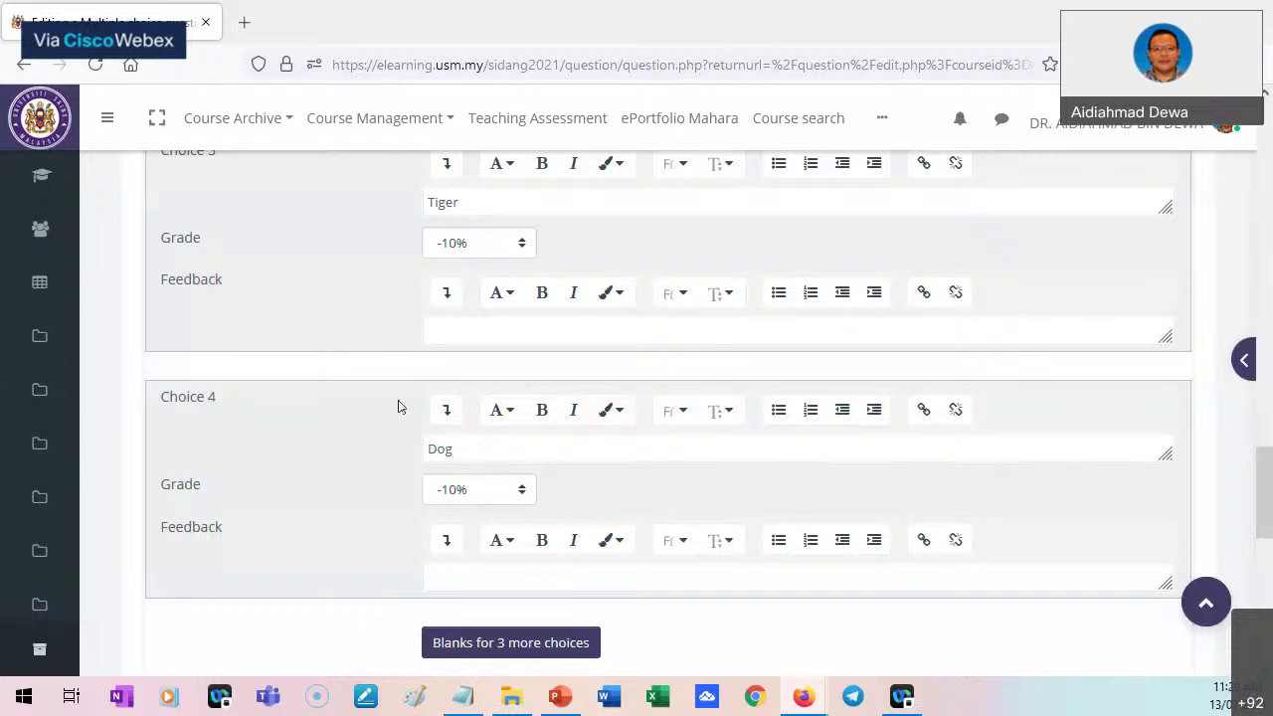
scroll(398, 406, up, 5)
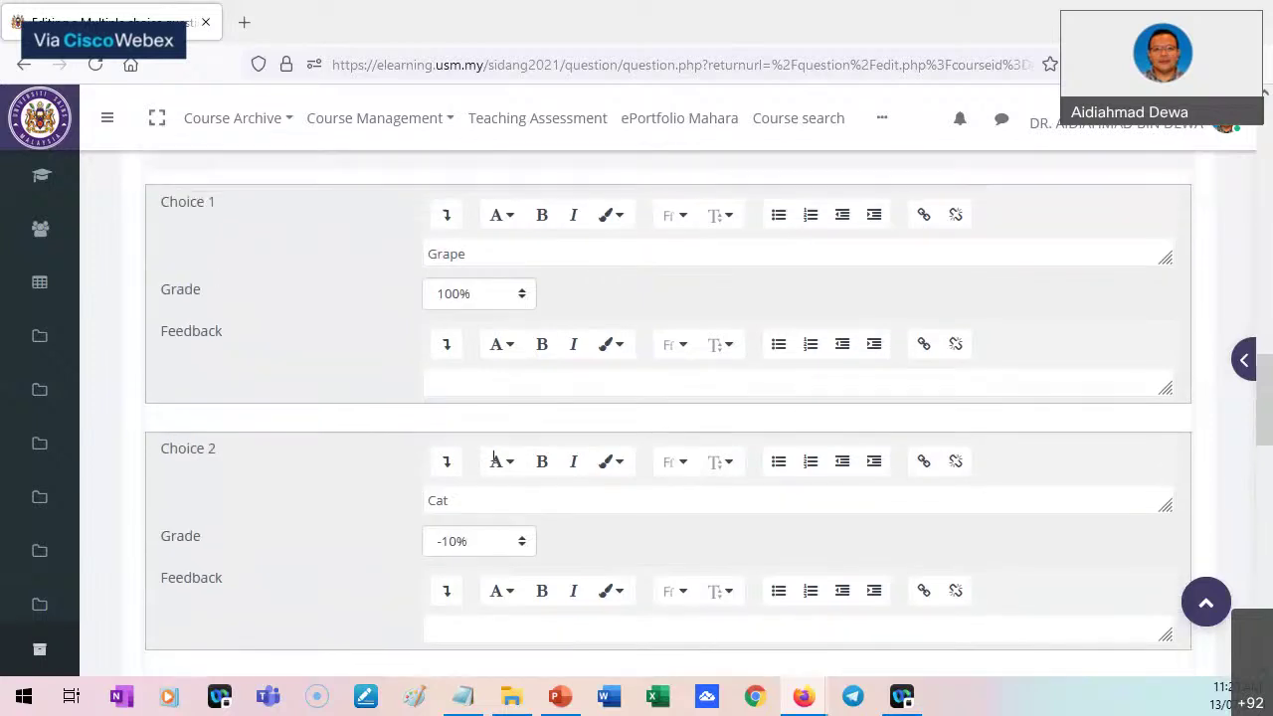
scroll(494, 456, up, 1)
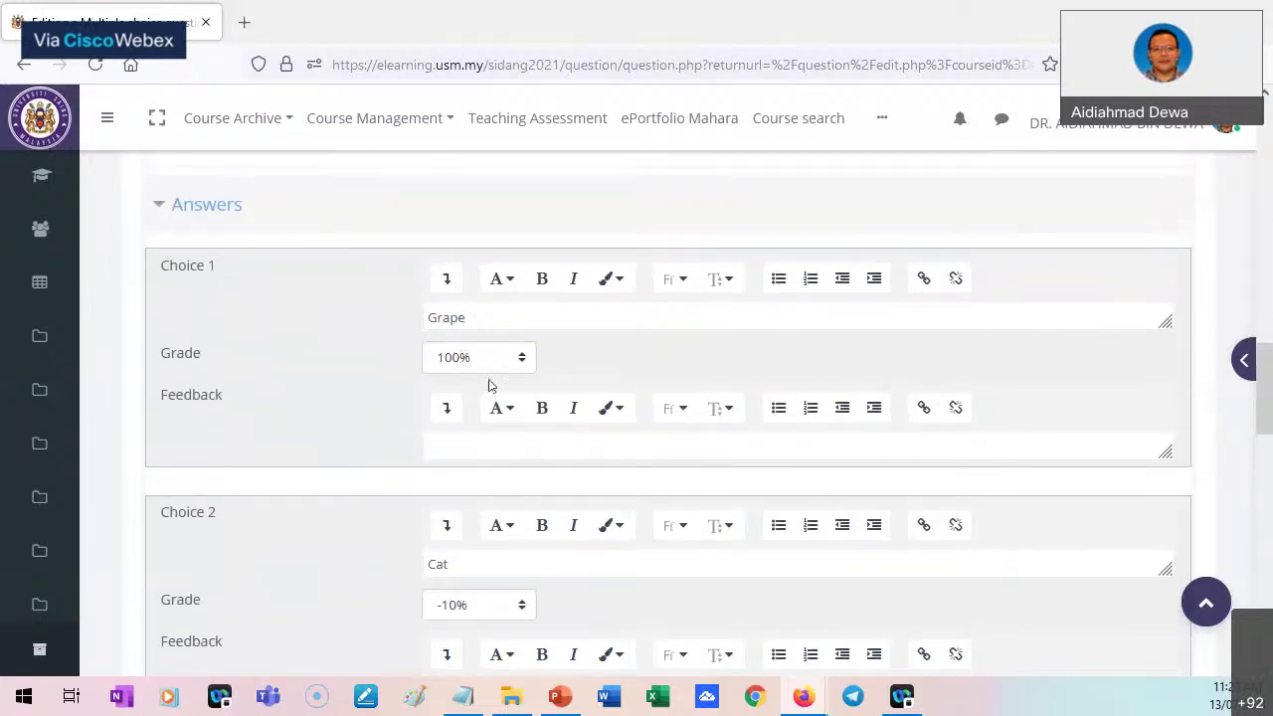
scroll(467, 375, down, 4)
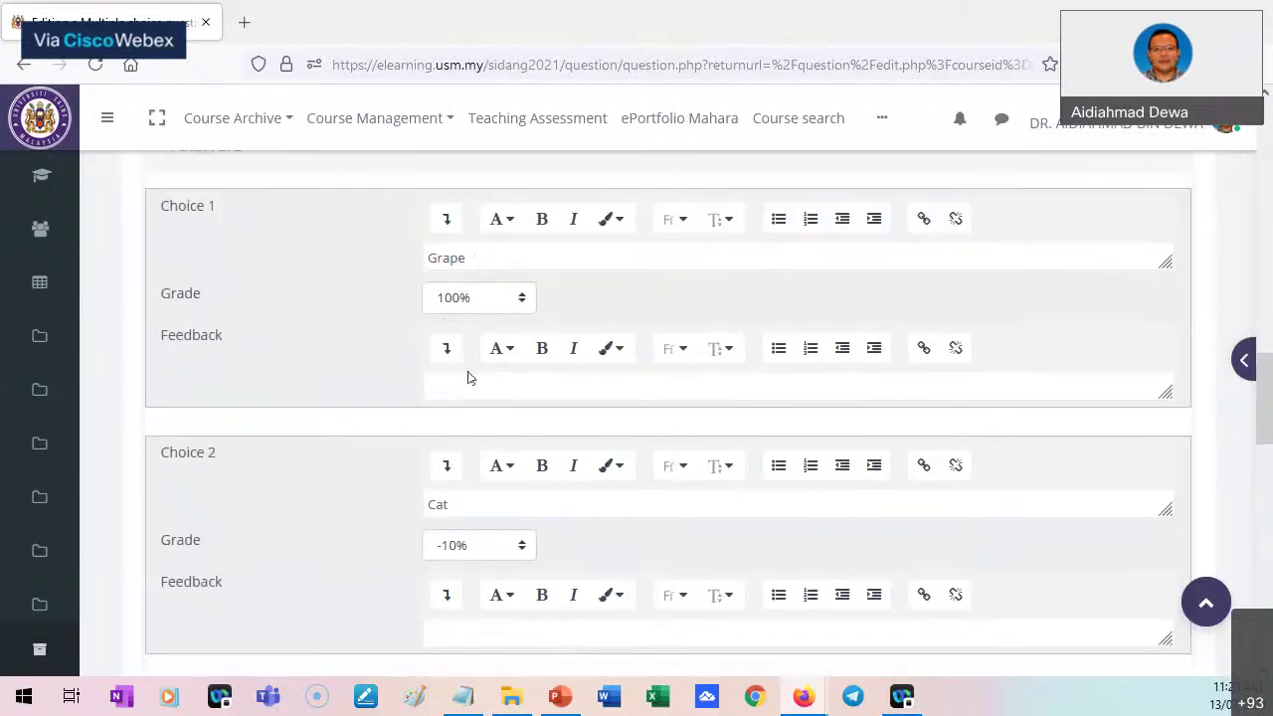
scroll(479, 396, down, 7)
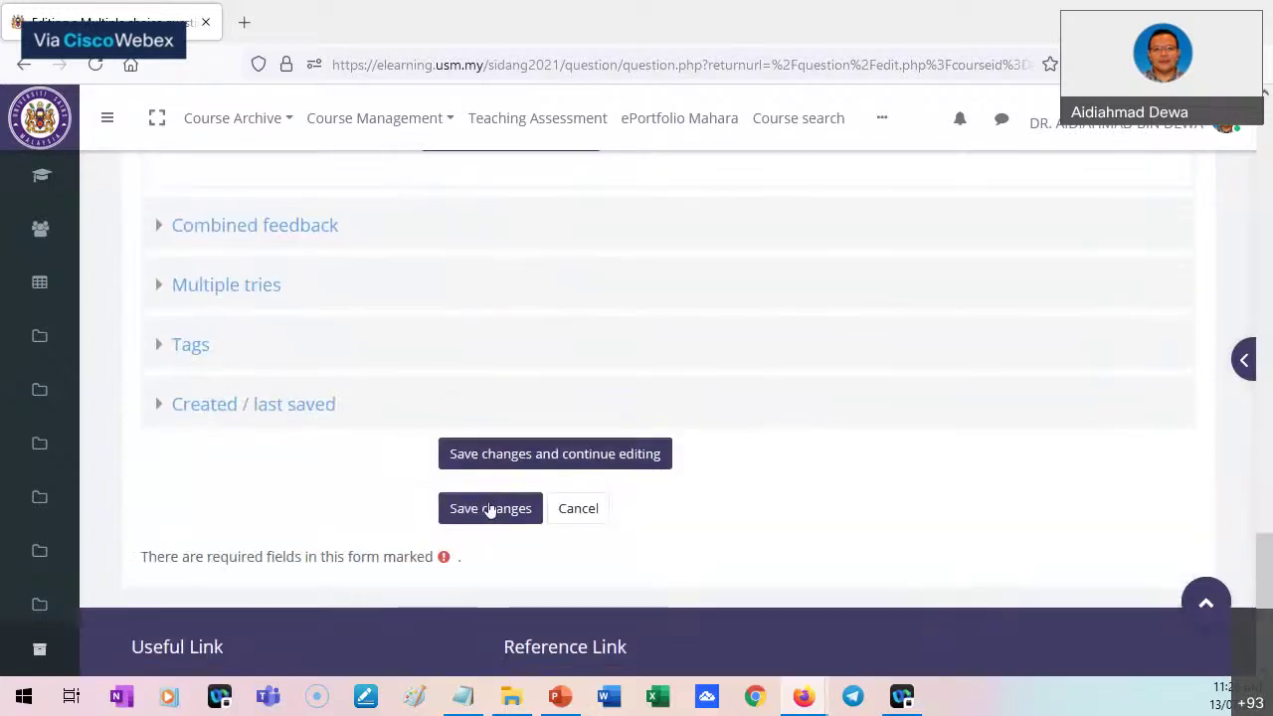
Step: Save the 2MCQOCA2 question and open its actions menu in the question bank
click(485, 509)
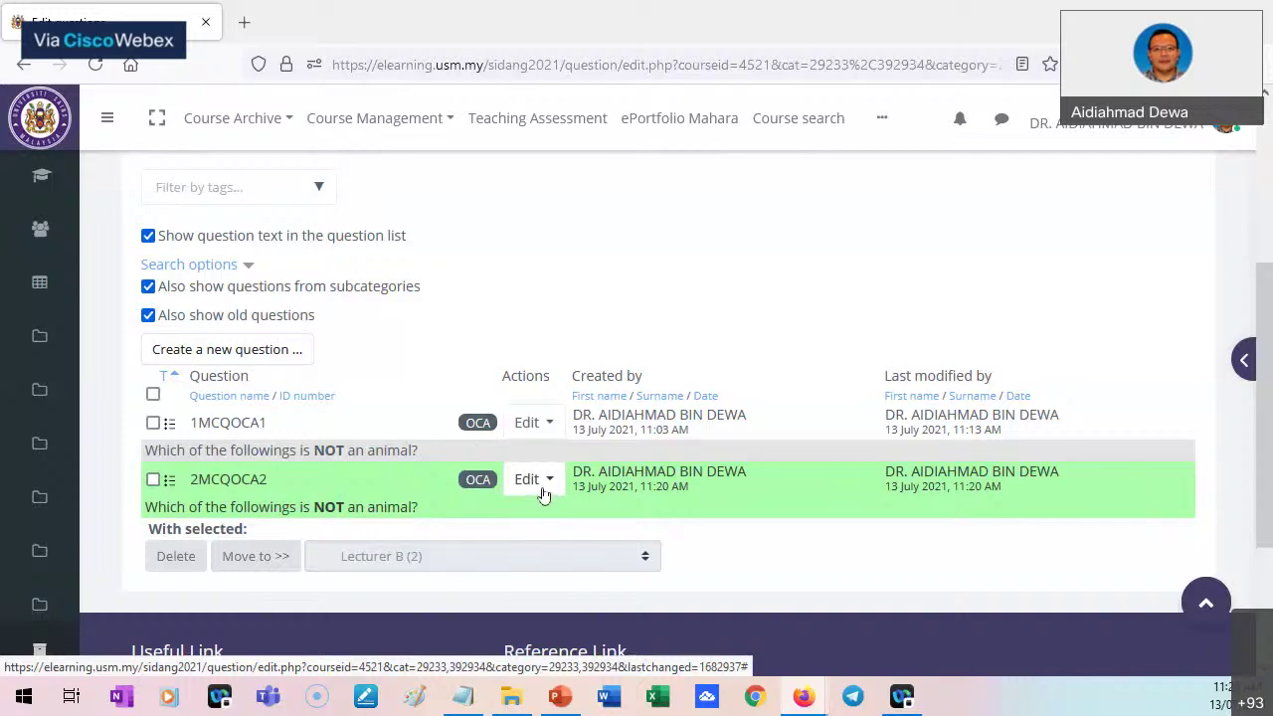
click(531, 479)
Step: Preview 2MCQOCA2, submit Dog, see it marked Incorrect with Grape correct, and close
click(429, 482)
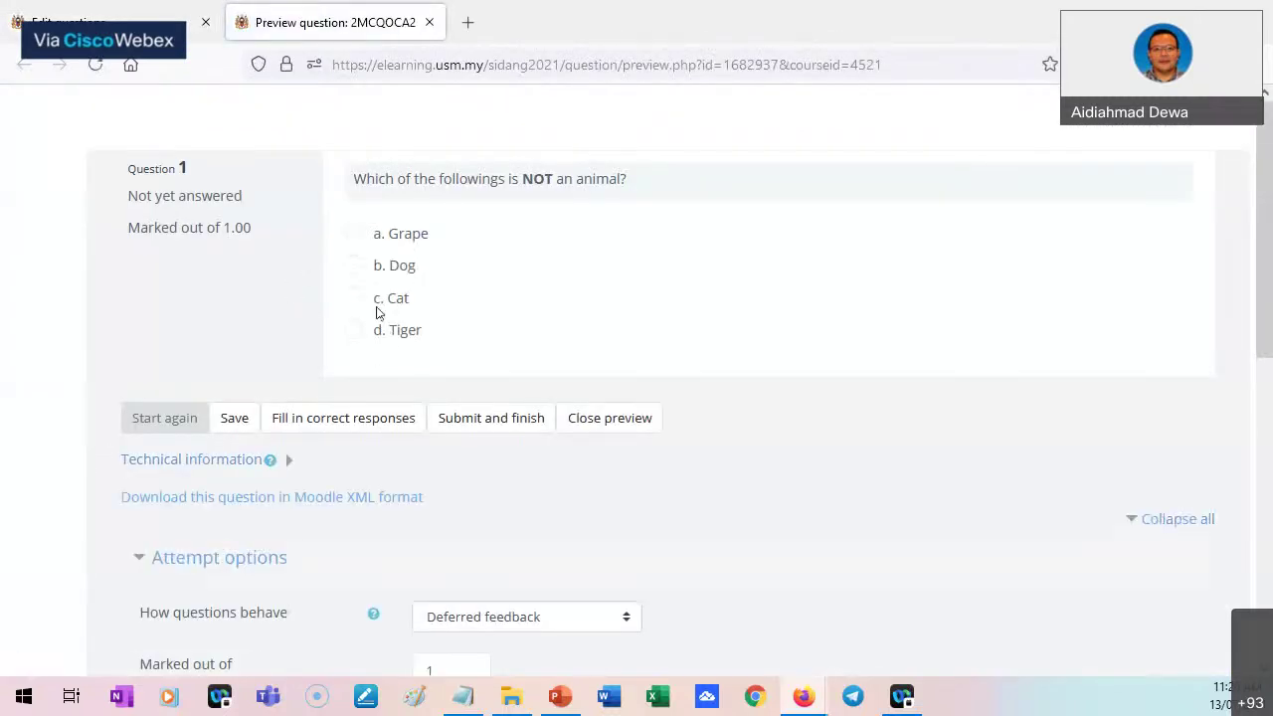
click(353, 266)
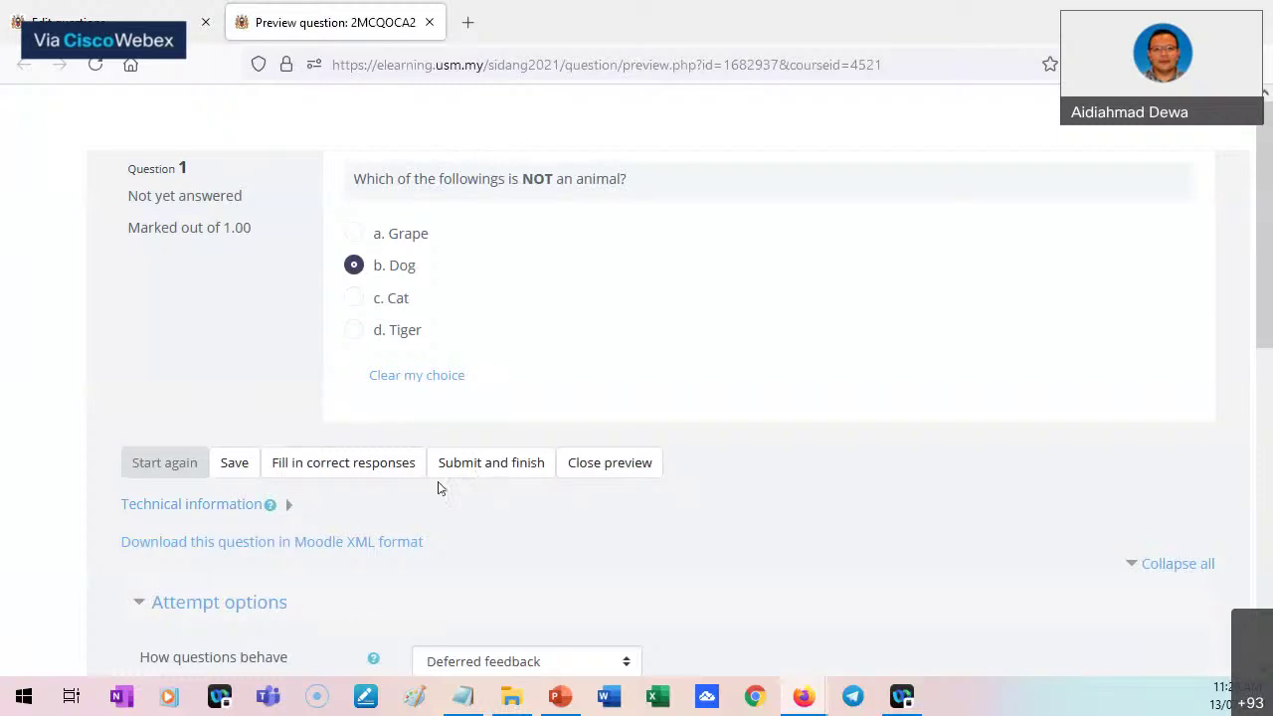
click(466, 466)
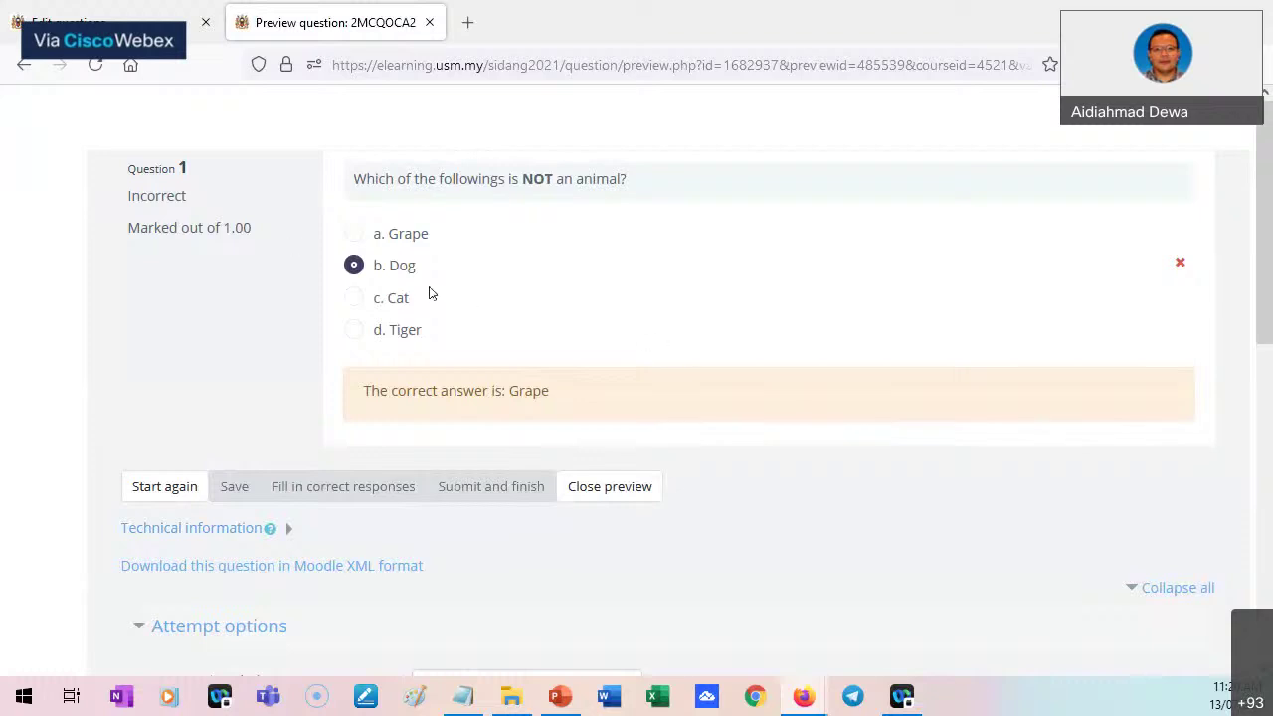
click(610, 489)
Step: Highlight the One Best Answer fruit question on slide 18, then return to the question bank
key(alt+Tab)
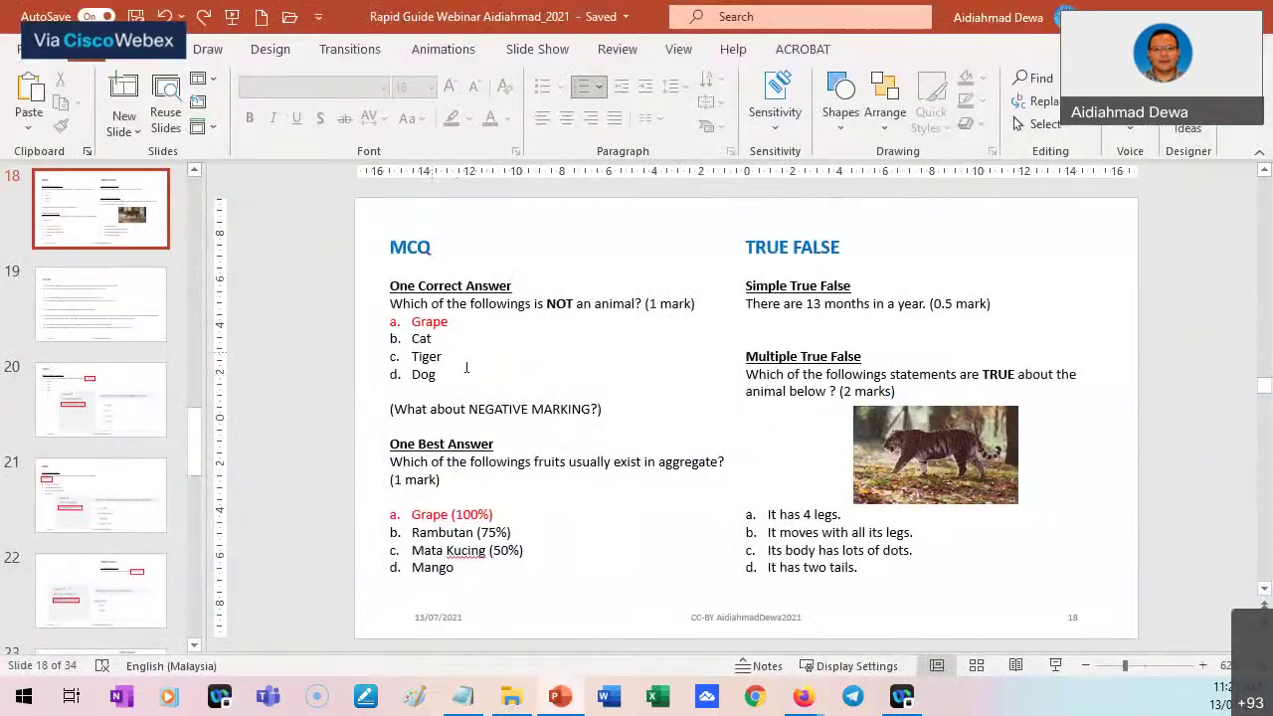
scroll(517, 482, down, 1)
scroll(518, 483, up, 1)
drag(723, 462, 386, 465)
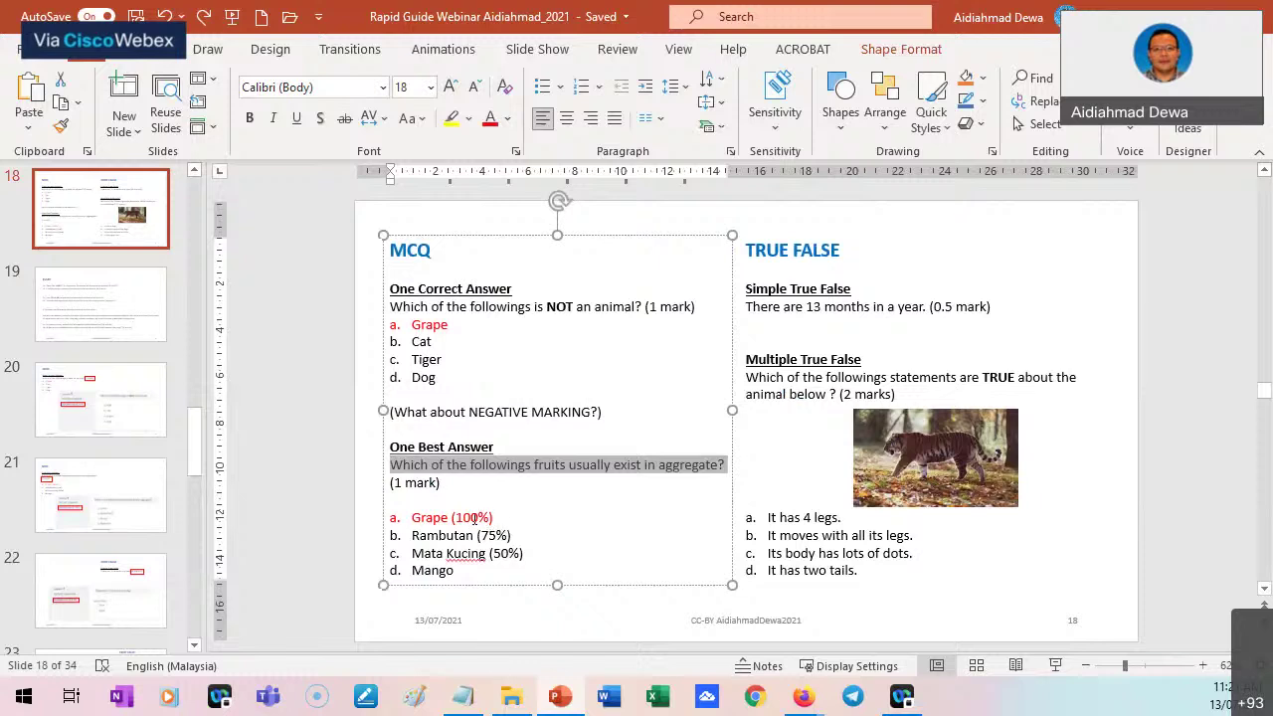
click(557, 536)
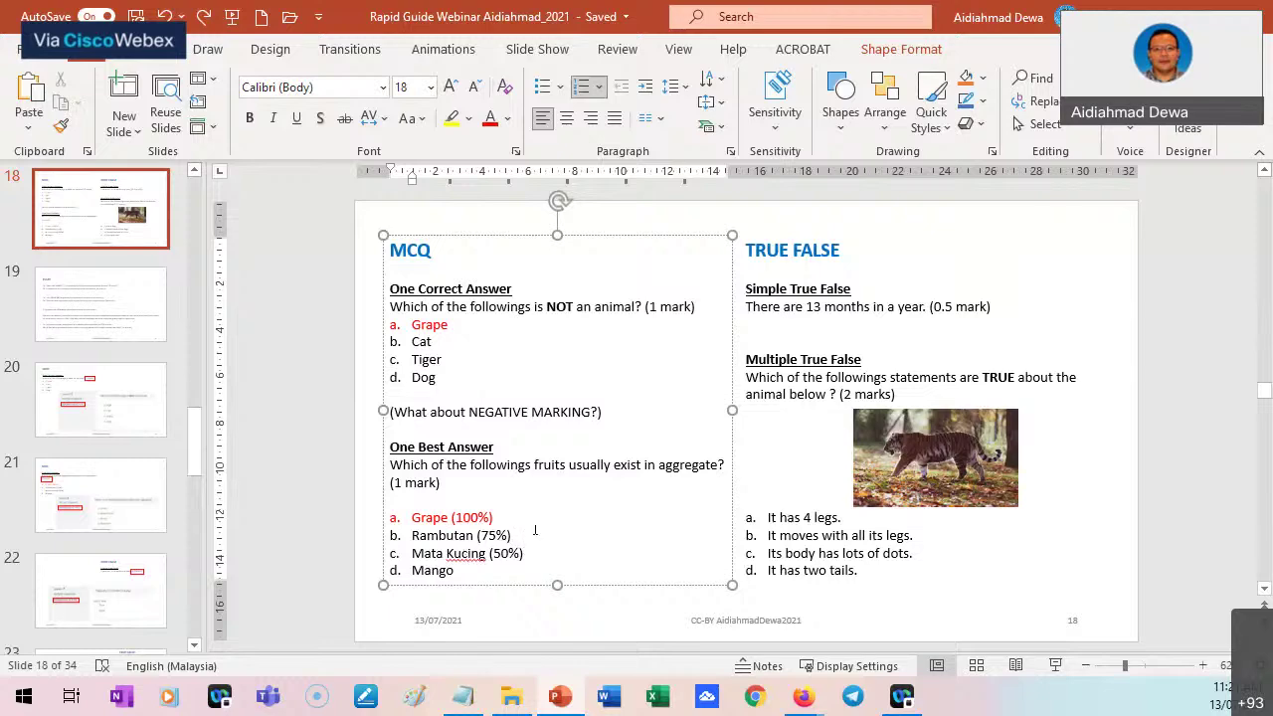
key(alt+Tab)
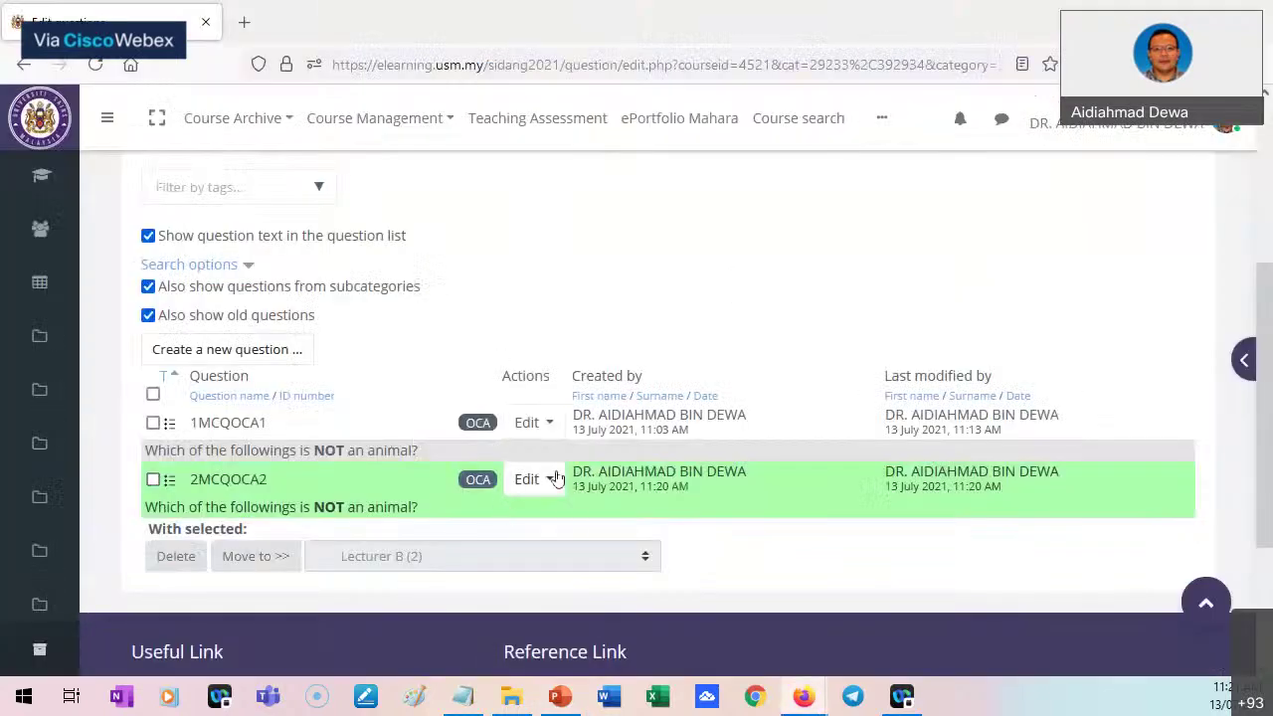
Step: Duplicate question 2MCQOCA2 and rename the copy from 2MCQOCA2 to 3MCQSBA1
click(546, 487)
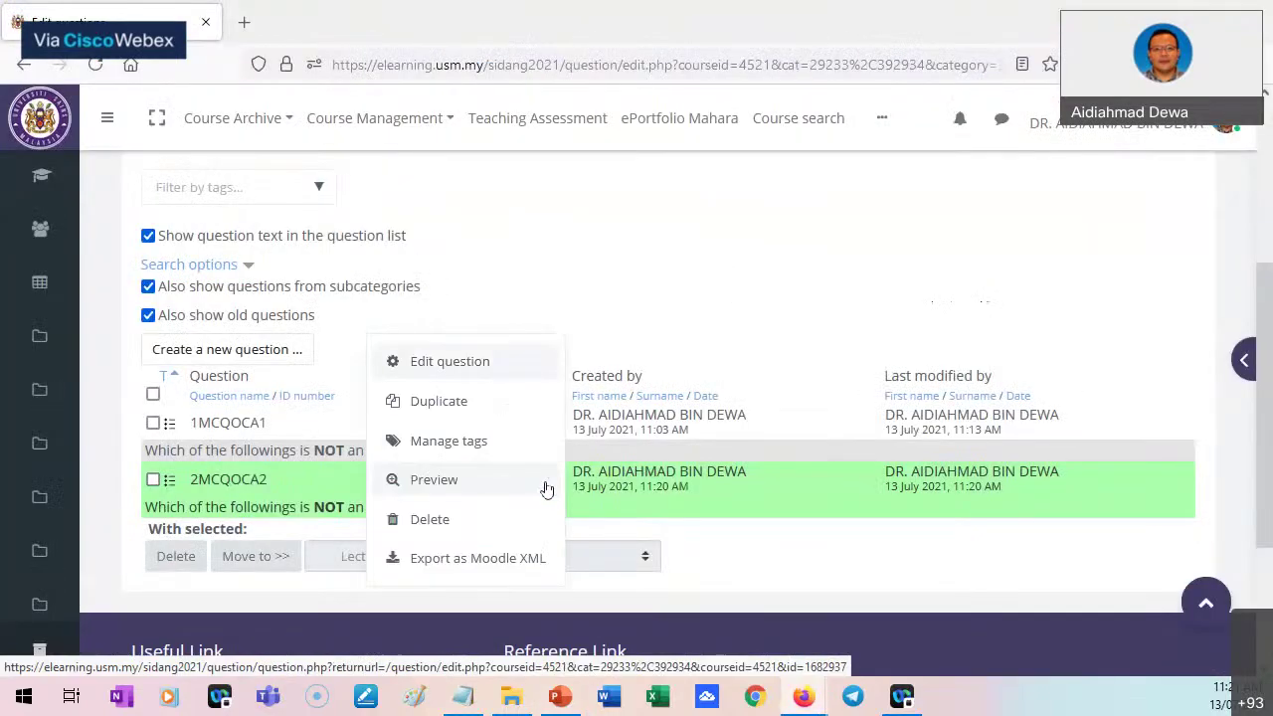
click(458, 402)
scroll(338, 393, down, 2)
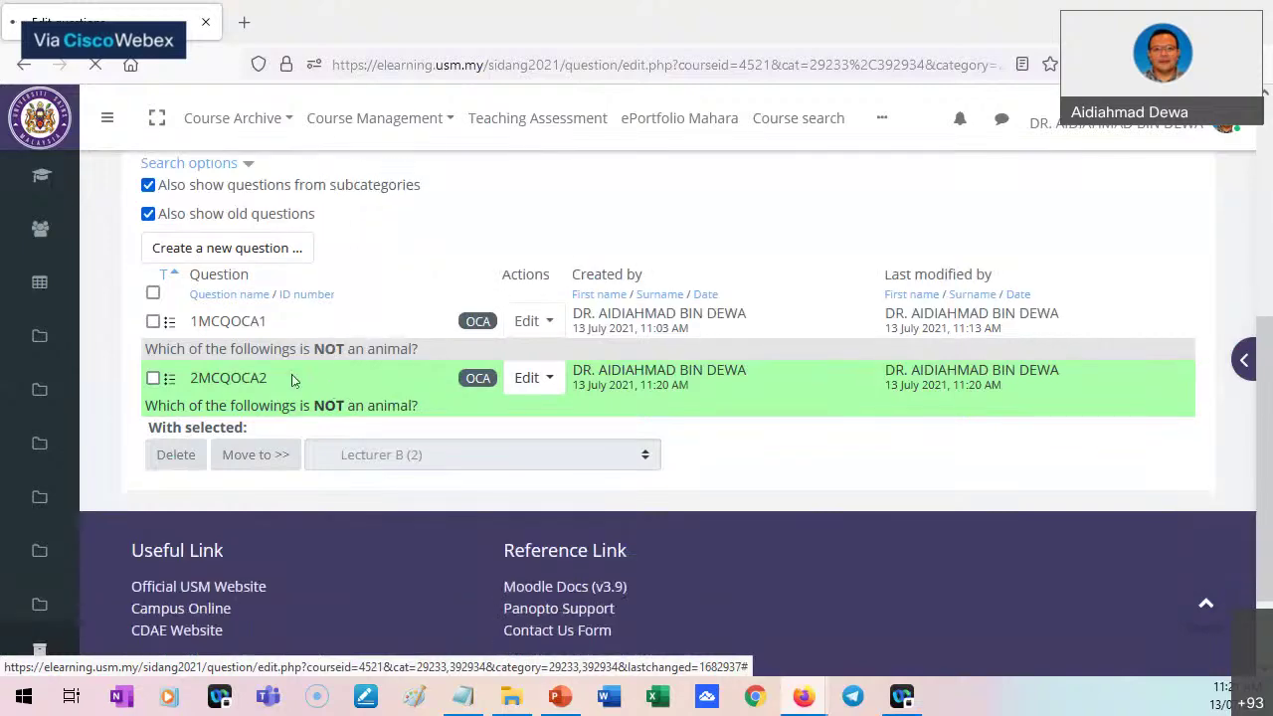
scroll(328, 458, down, 2)
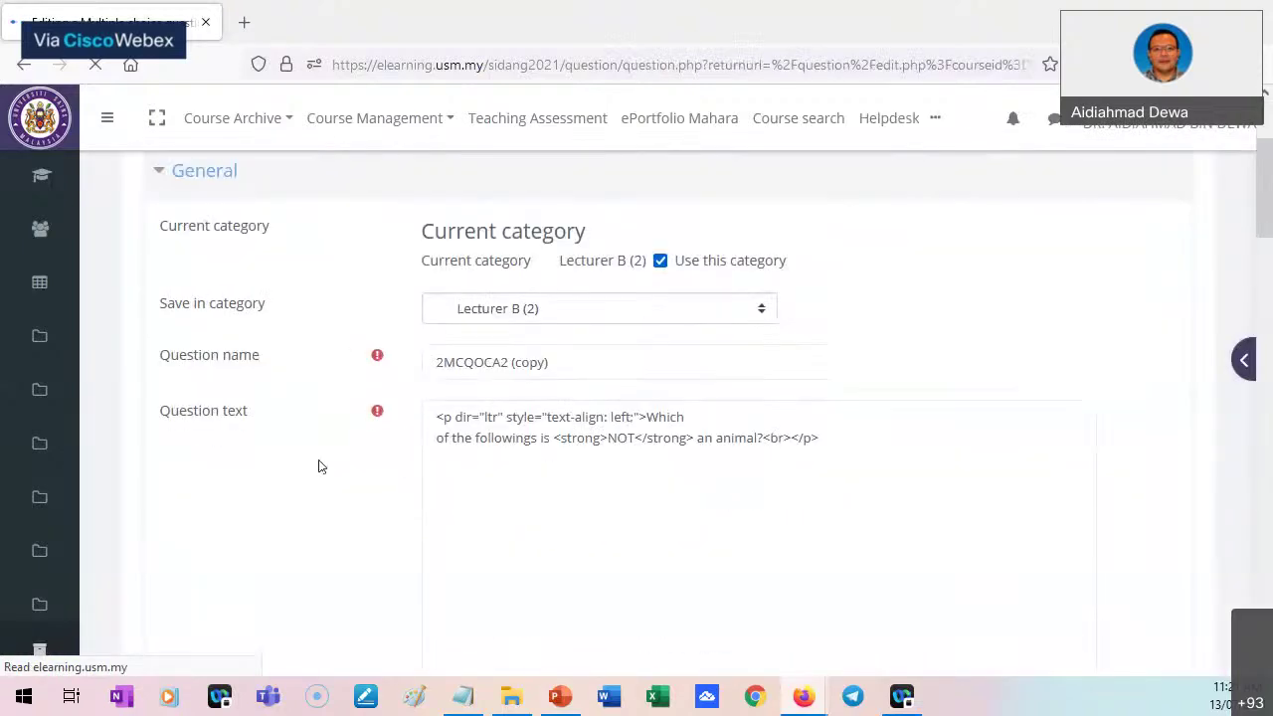
click(567, 358)
key(BackSpace)
key(BackSpace)
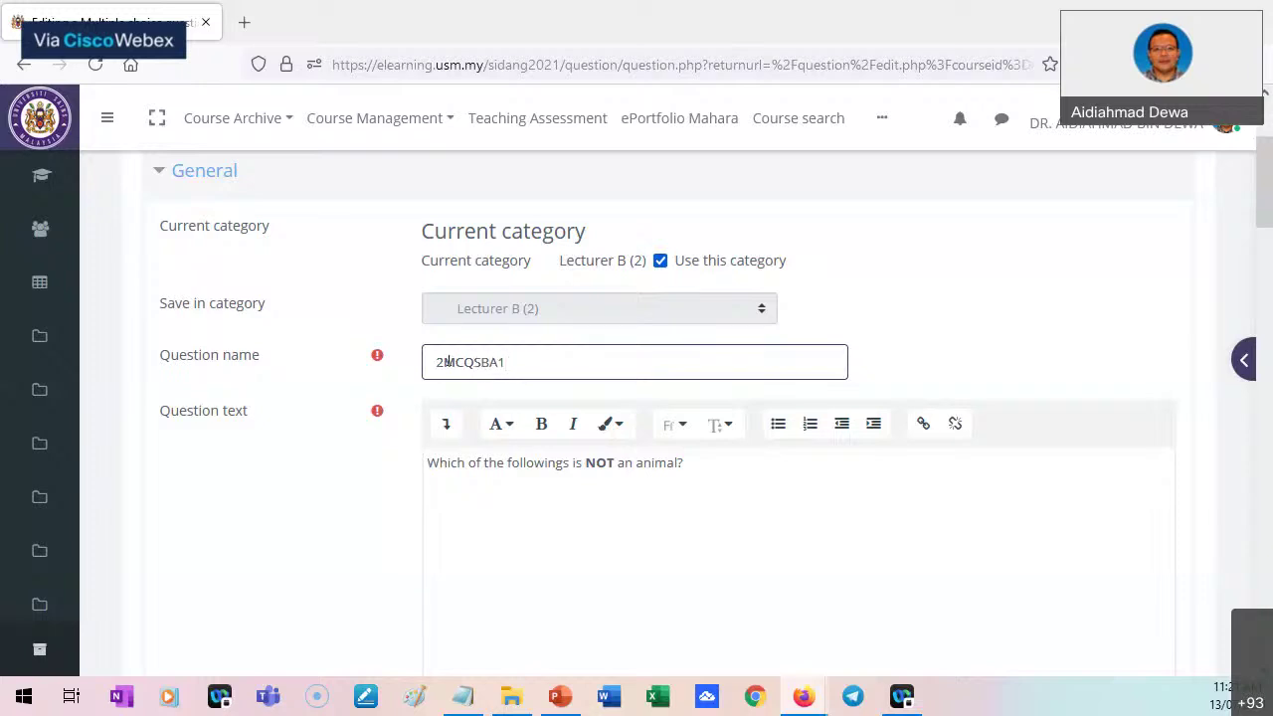
key(BackSpace)
text(3)
scroll(534, 506, down, 1)
click(523, 444)
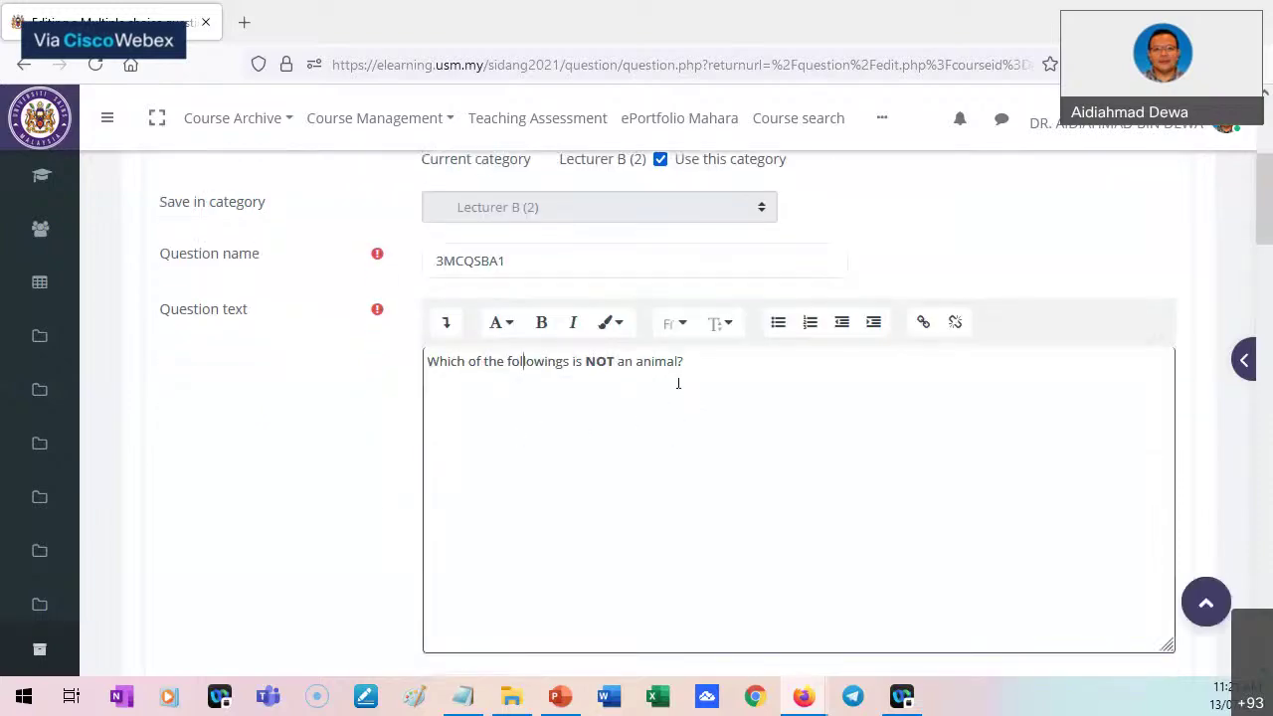
Step: Replace the question text with 'Which of the followings fruits usually exist in aggregate?' from the slide
key(alt+Tab)
drag(444, 483, 412, 482)
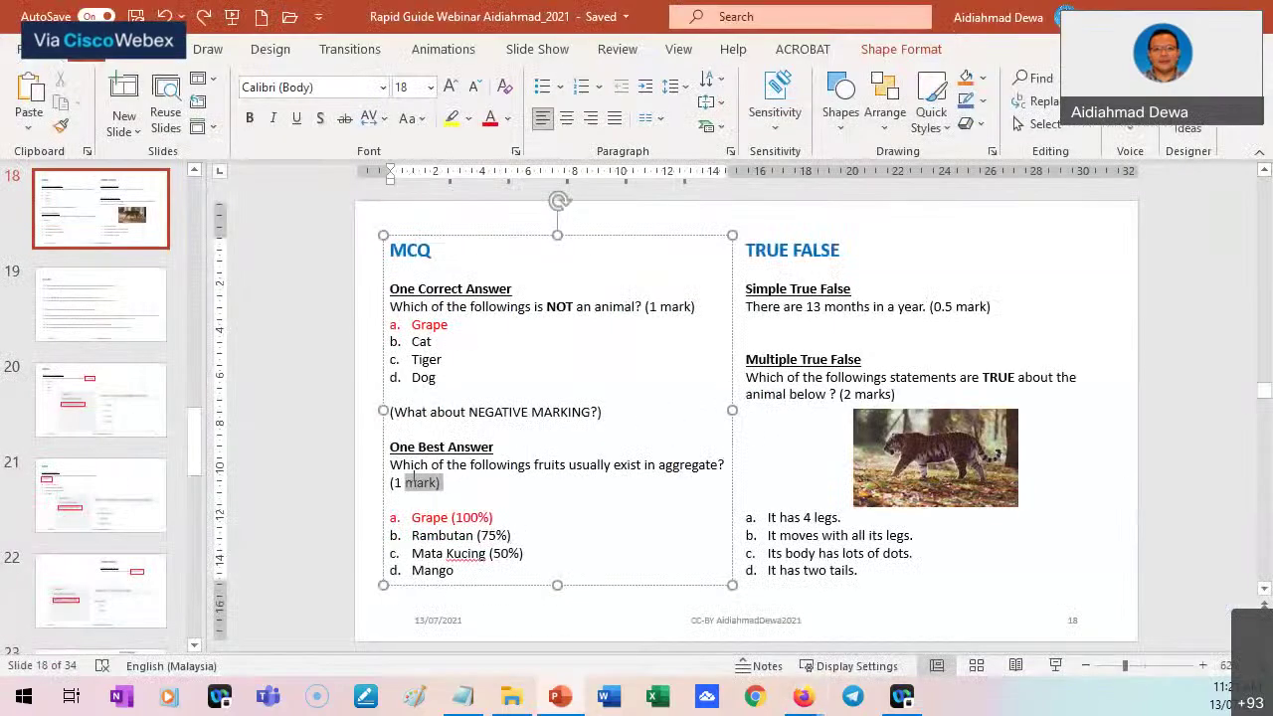
key(Right)
click(660, 465)
drag(693, 465, 383, 469)
key(ctrl+c)
key(alt+Tab)
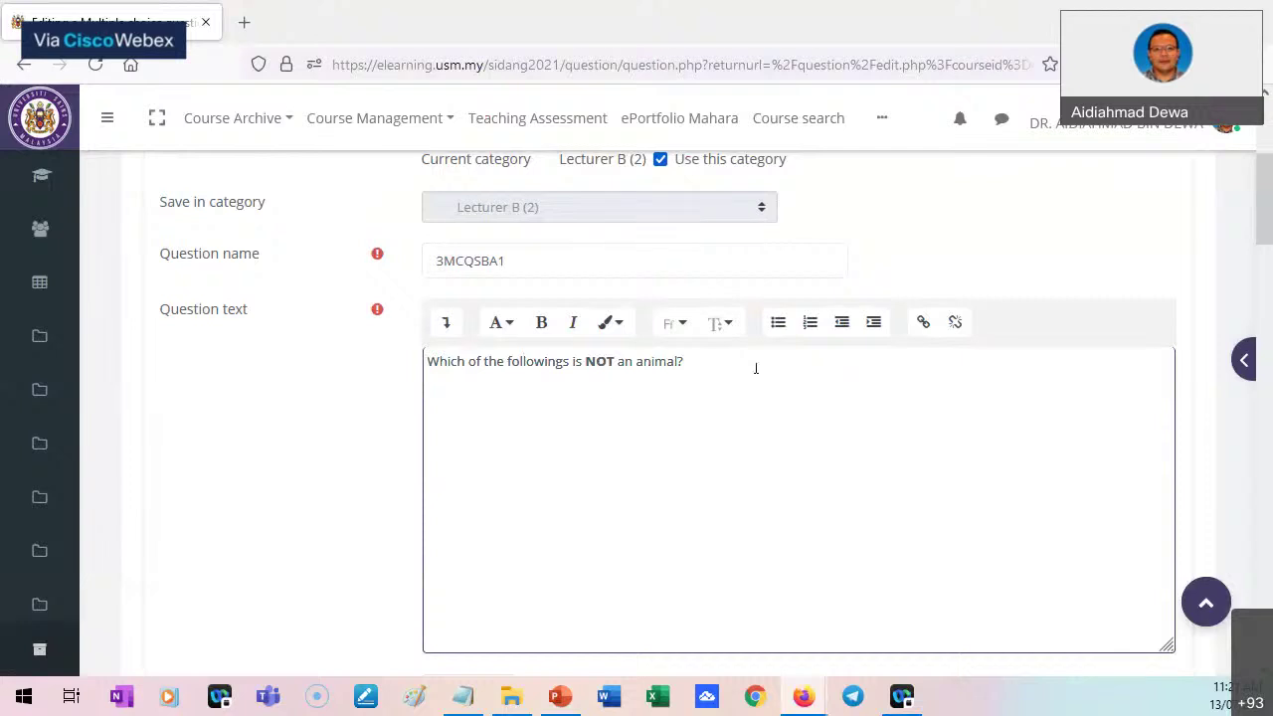
drag(756, 369, 407, 336)
key(ctrl+v)
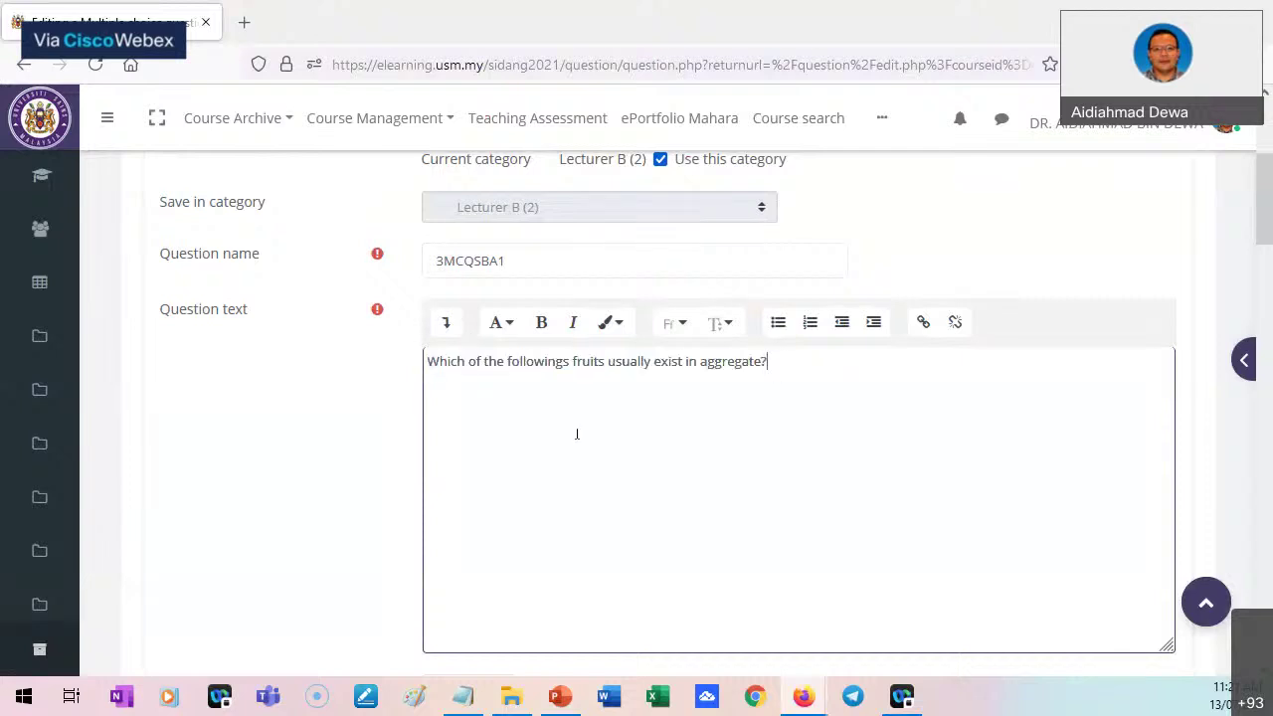
Step: Copy the answer Rambutan from the PowerPoint slide
click(576, 433)
scroll(631, 415, down, 2)
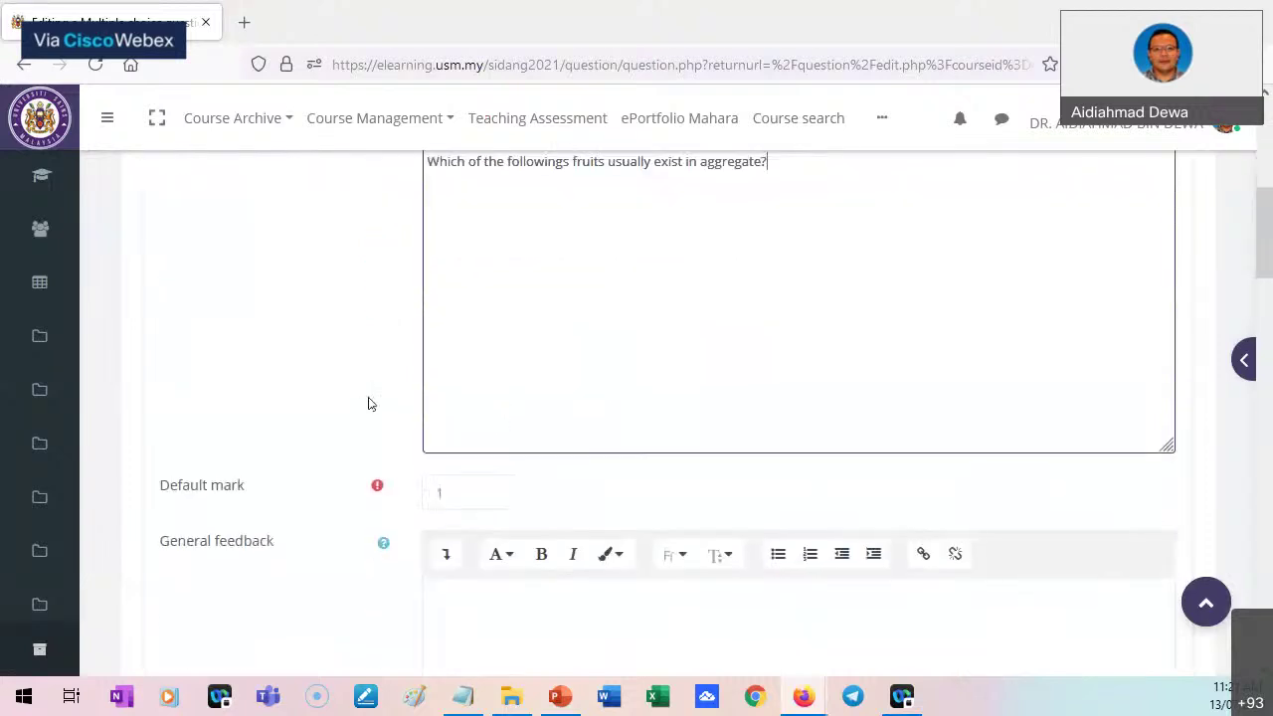
scroll(353, 395, down, 10)
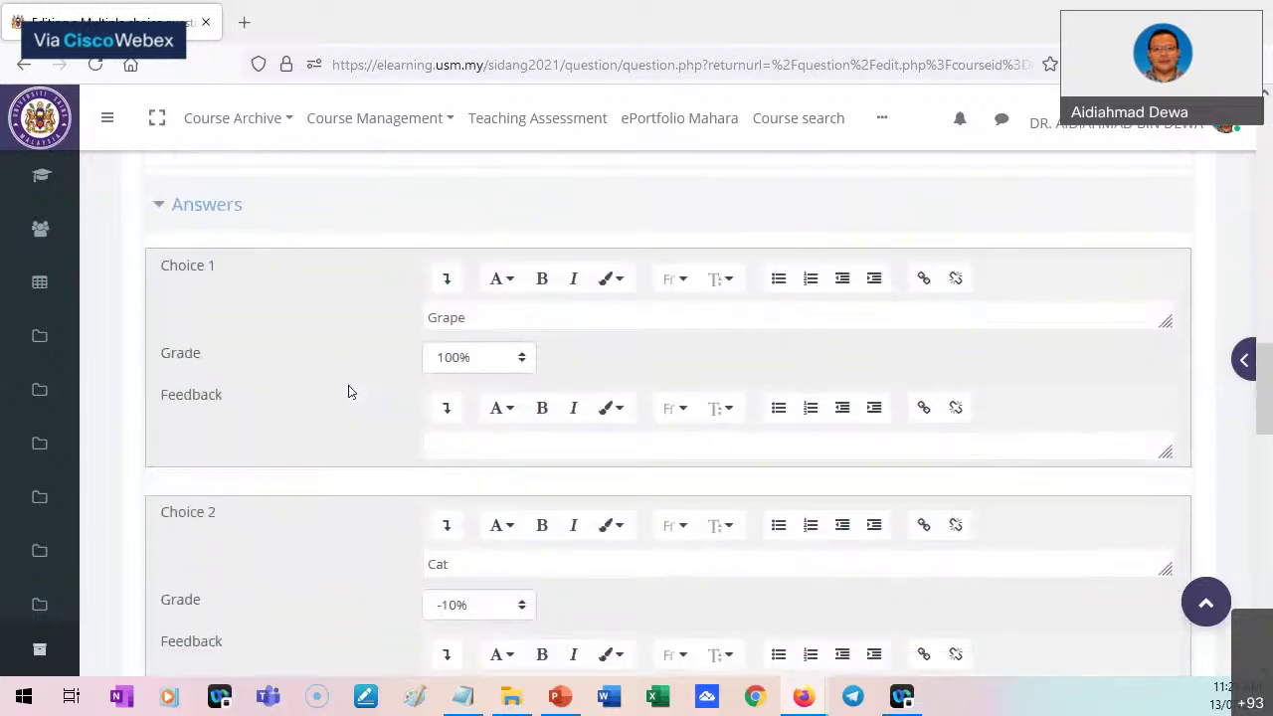
key(alt+Tab)
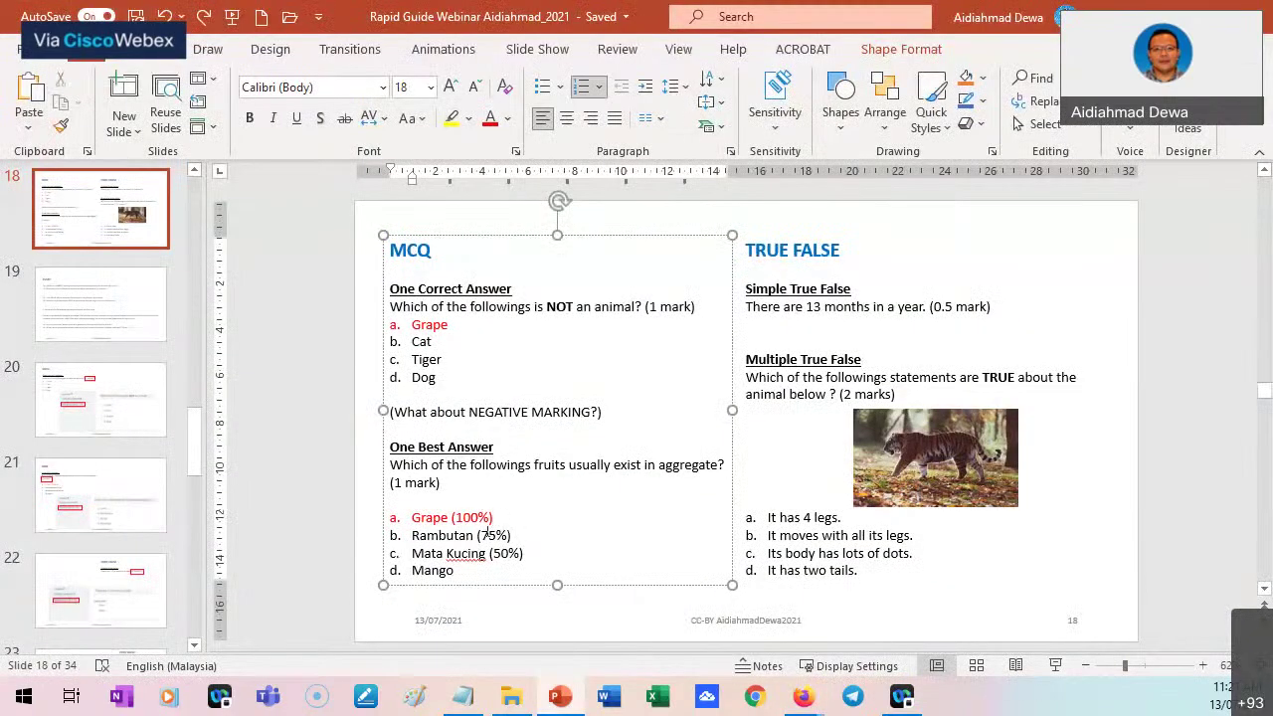
drag(474, 535, 411, 536)
key(ctrl+c)
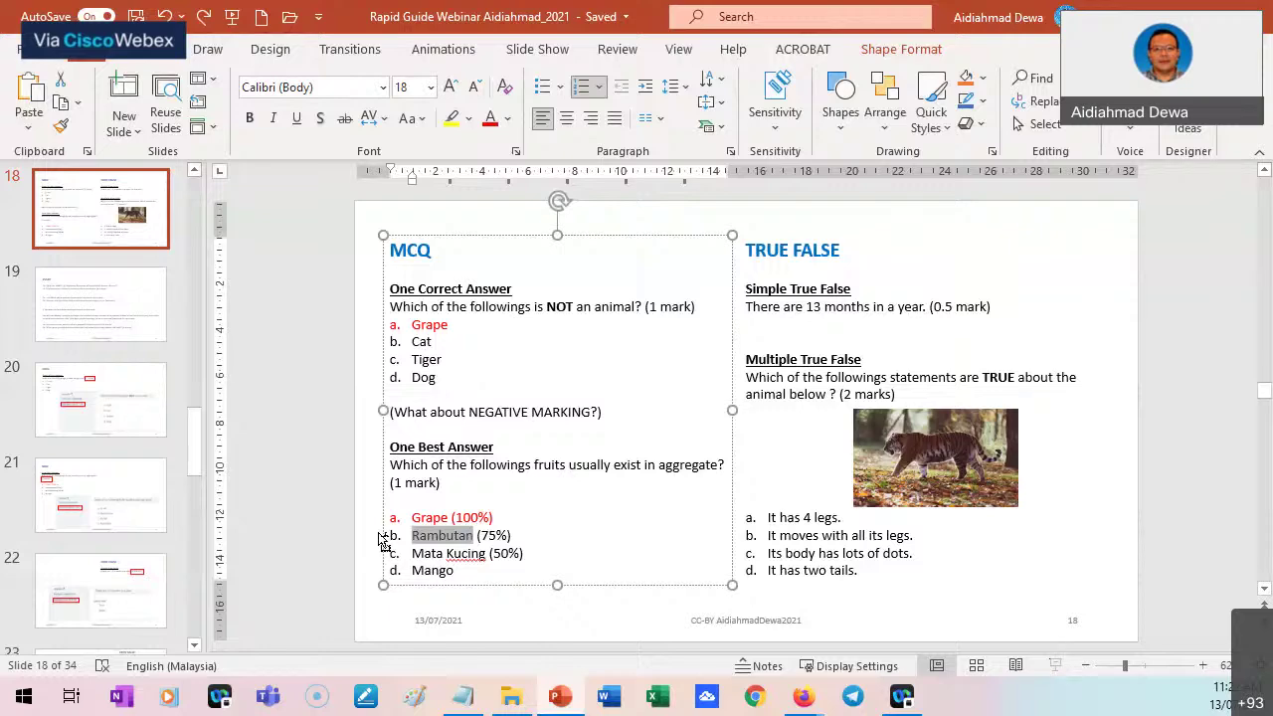
Step: Paste Rambutan over Cat in Choice 2
key(alt+Tab)
drag(484, 371, 378, 352)
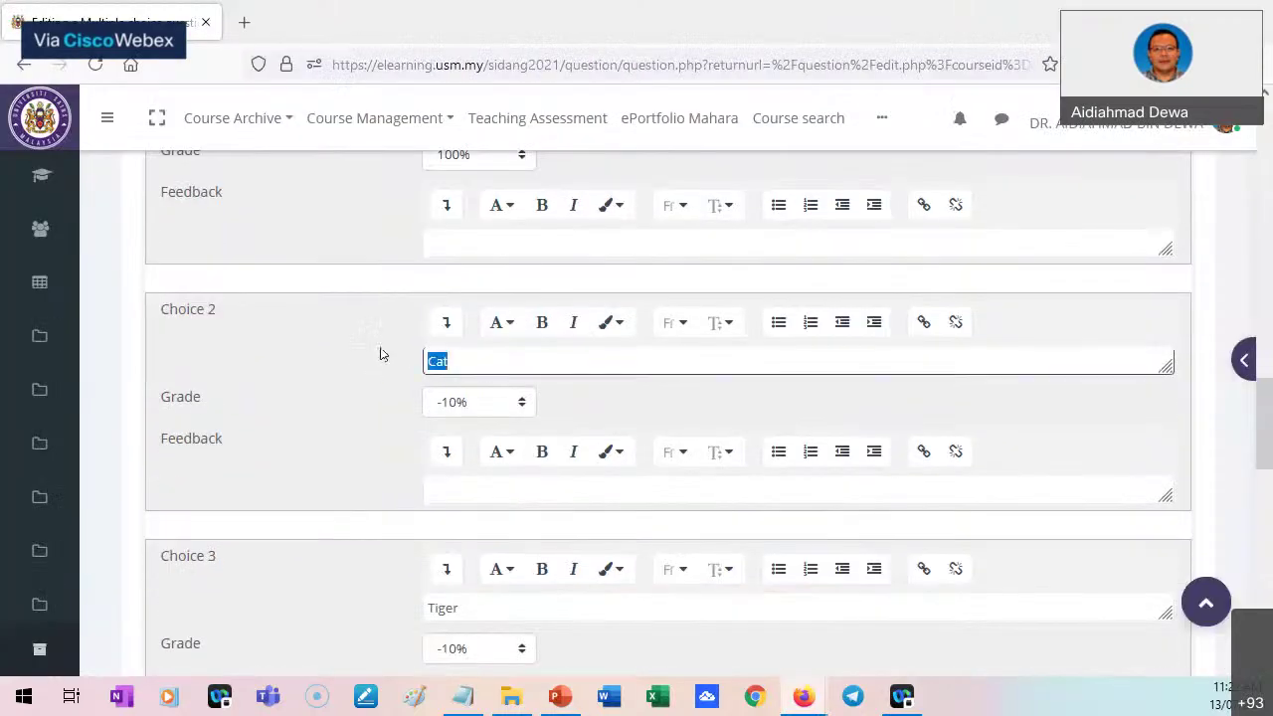
key(ctrl+v)
key(Escape)
click(613, 409)
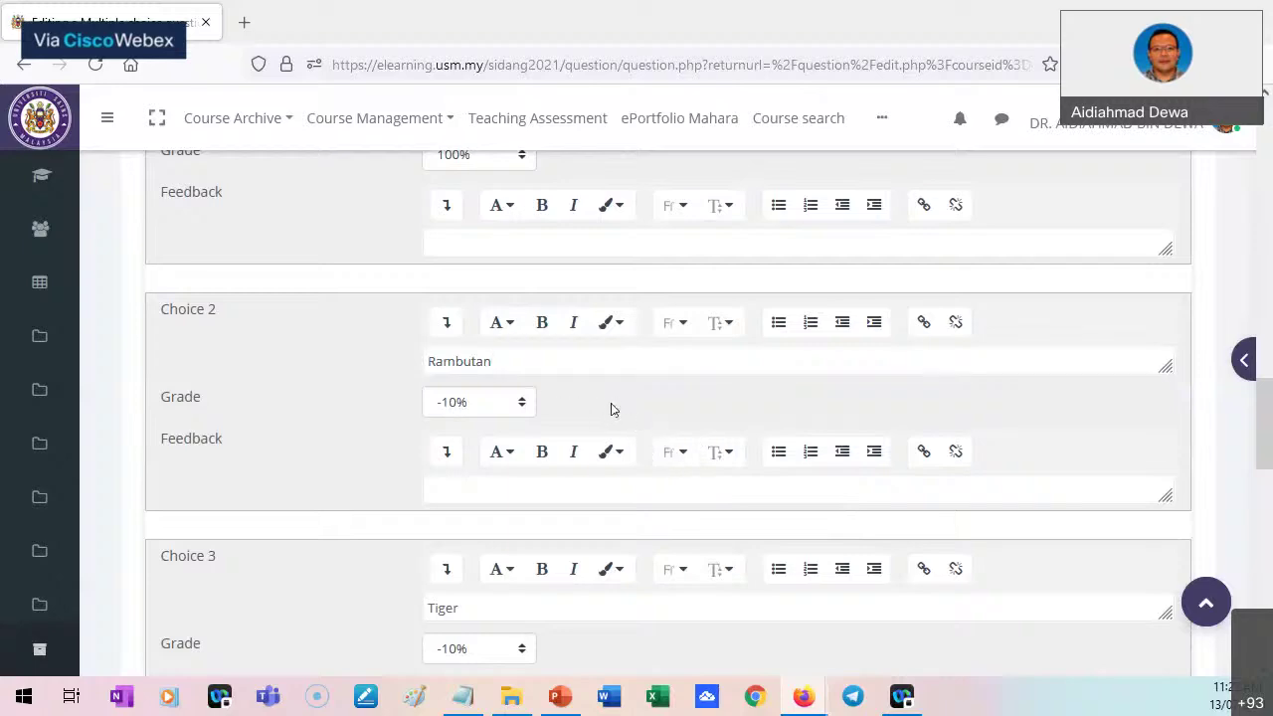
Step: Replace Tiger in Choice 3 with Mata Kucing copied from the slide
key(alt+Tab)
drag(487, 553, 412, 553)
key(ctrl+c)
key(alt+Tab)
scroll(474, 512, down, 2)
double_click(440, 506)
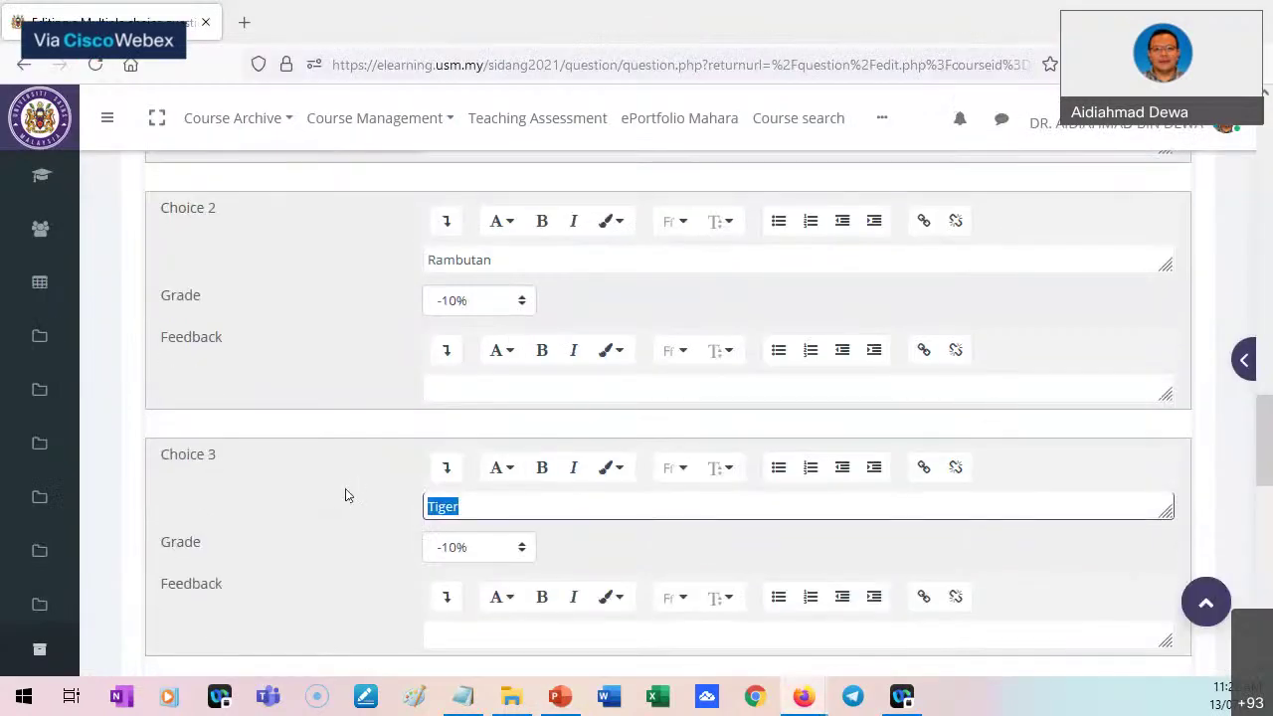
key(ctrl+v)
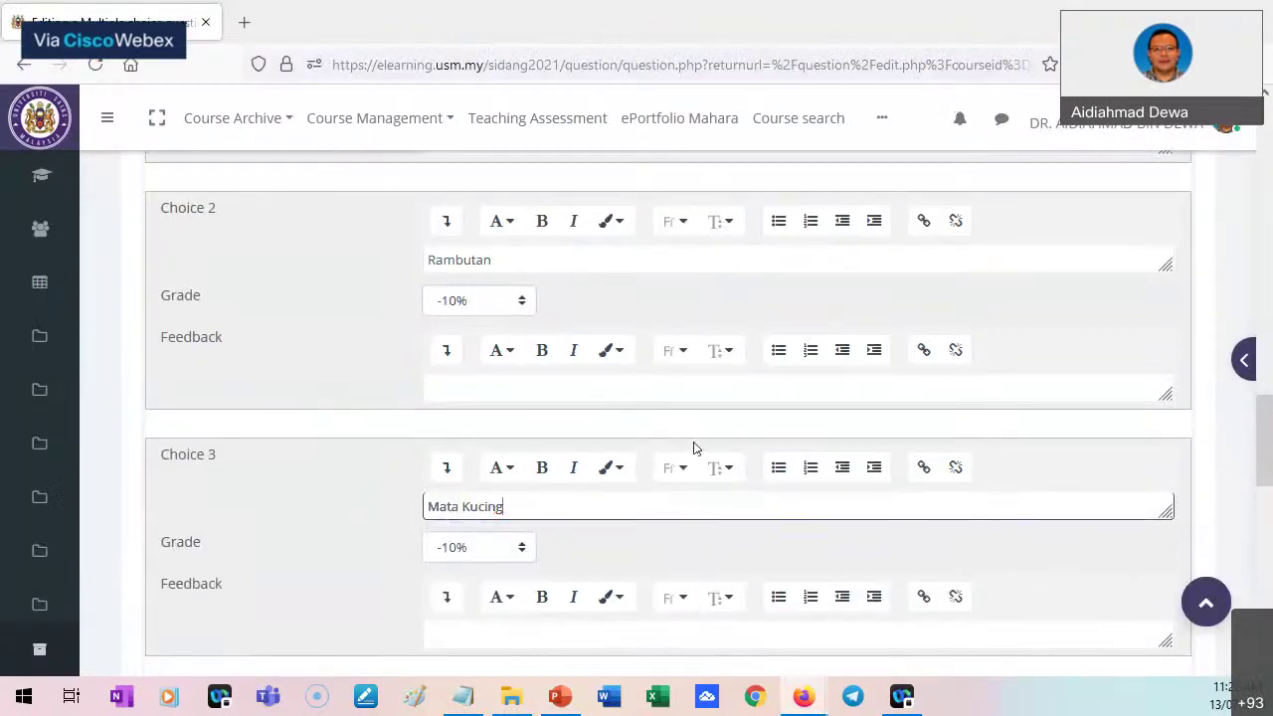
Step: Replace Dog in Choice 4 with Mango, removing the stray characters before it
key(alt+Tab)
scroll(457, 582, down, 1)
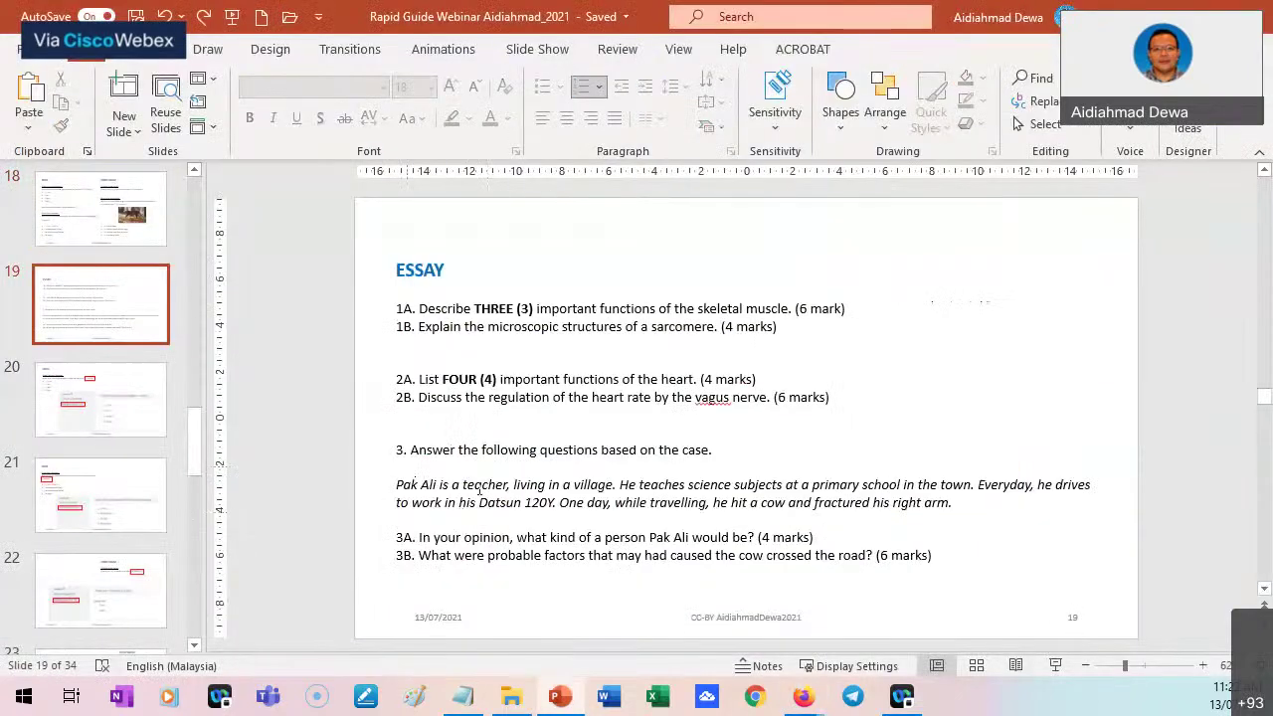
scroll(458, 582, up, 1)
double_click(446, 568)
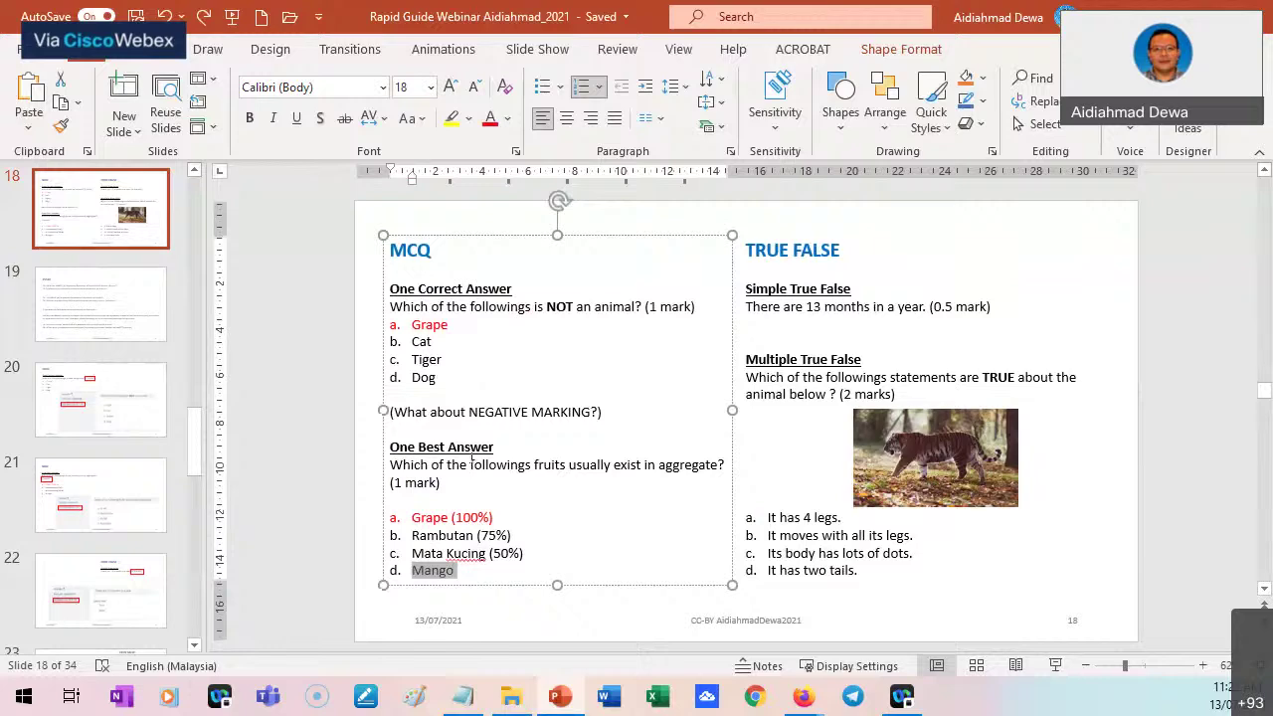
key(alt+Tab)
scroll(392, 455, down, 4)
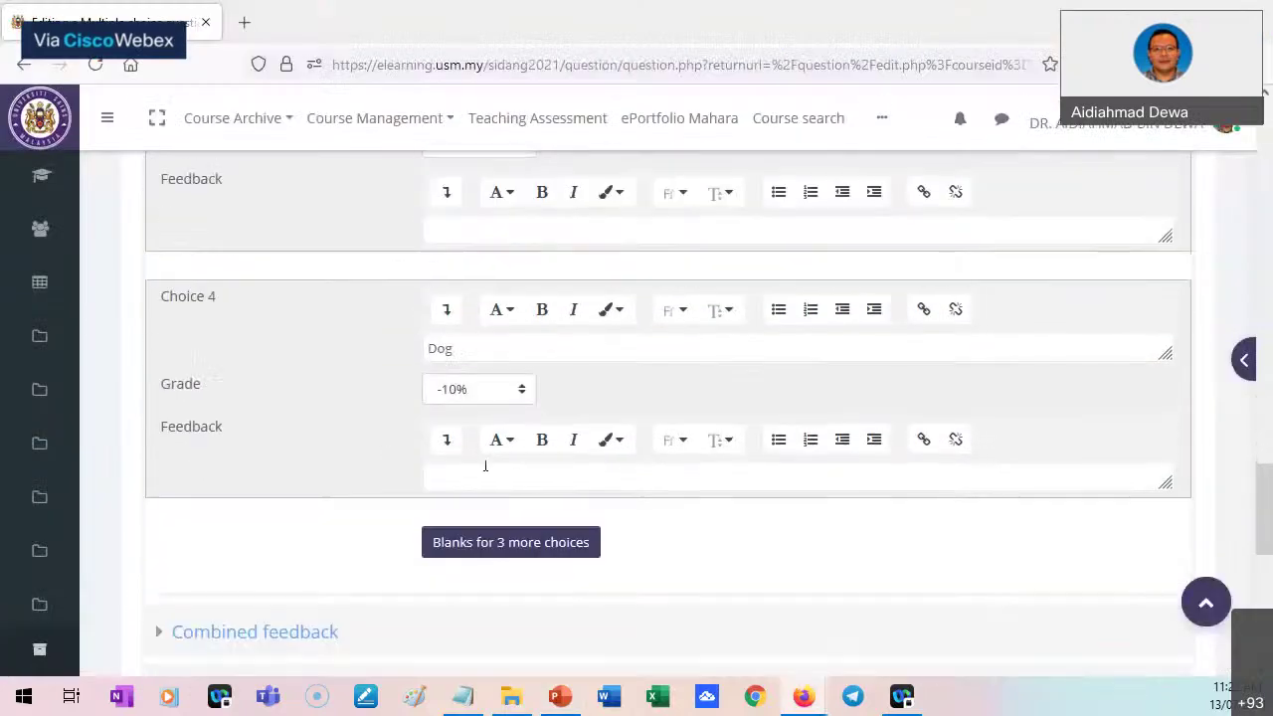
double_click(443, 346)
text(a.Mango)
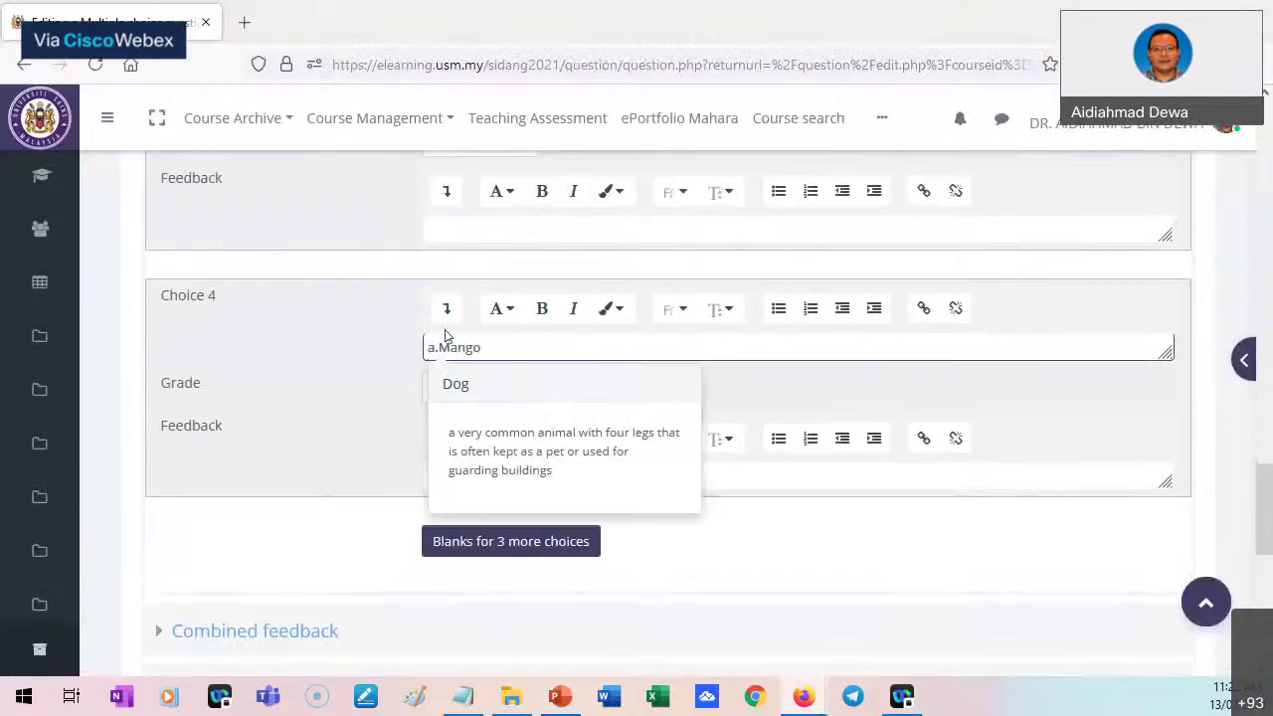
click(435, 347)
key(BackSpace)
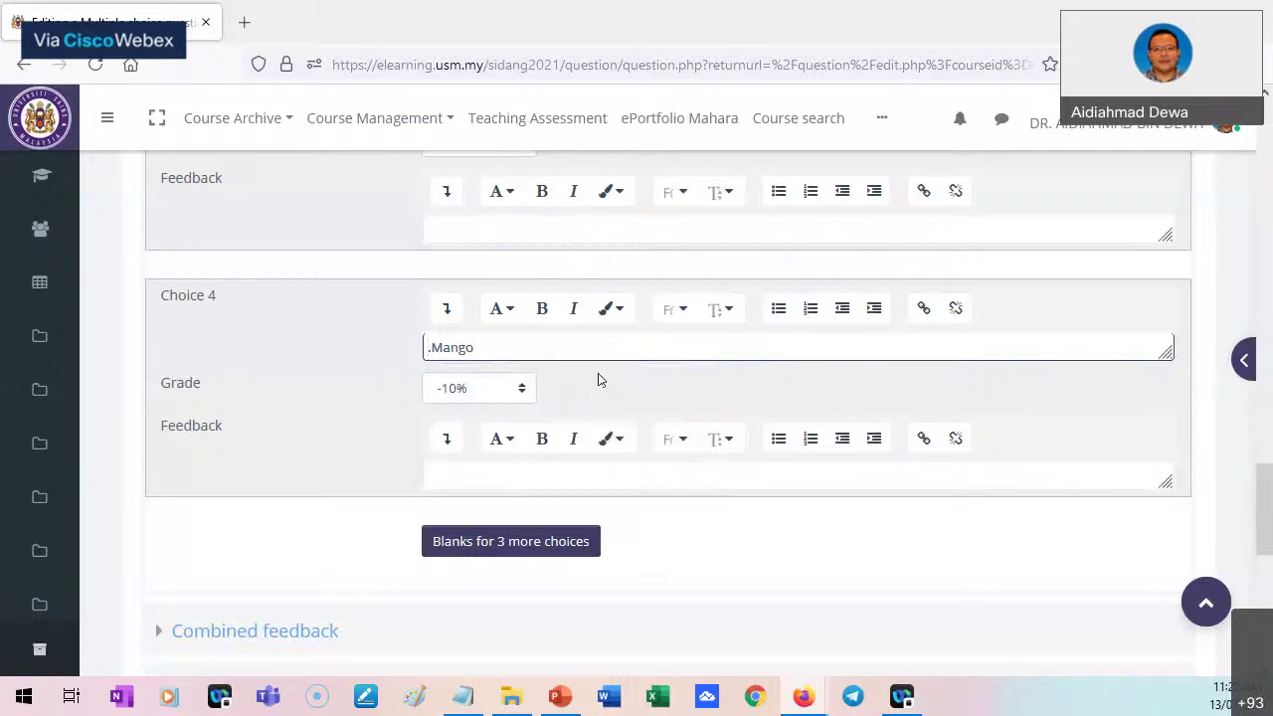
key(Delete)
click(606, 398)
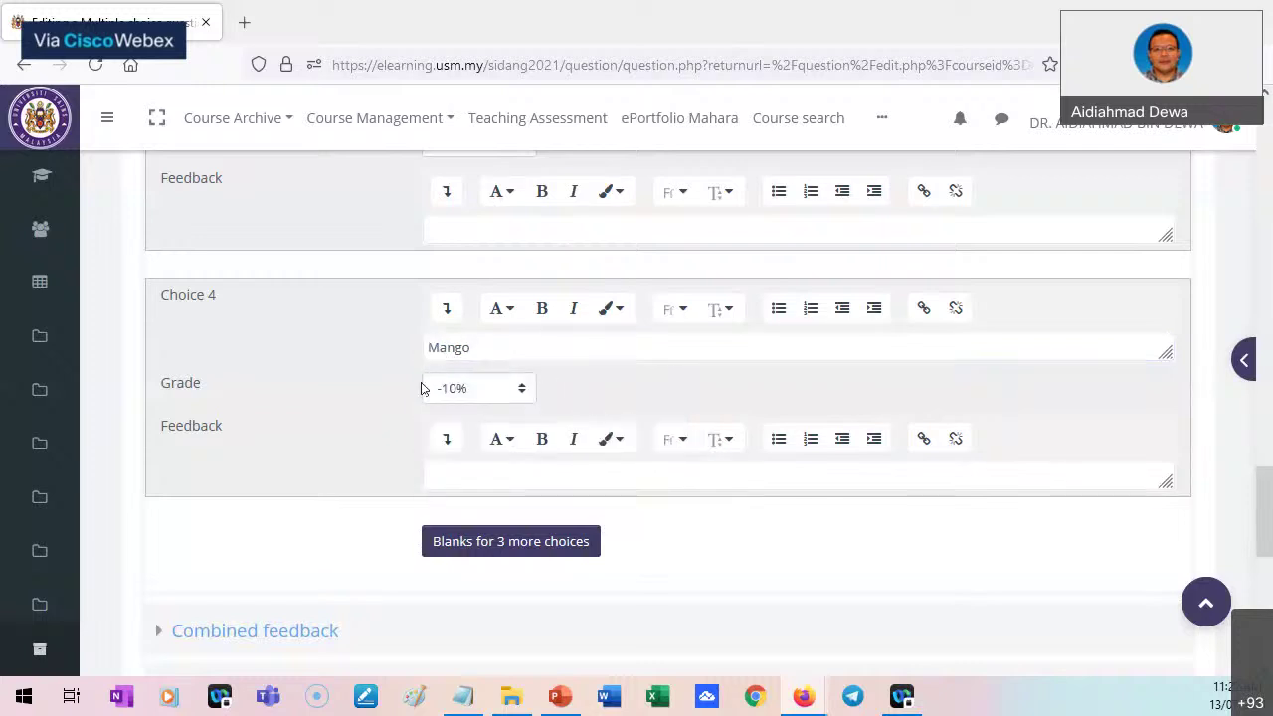
Step: Review the updated answer choices against the slide
scroll(497, 423, up, 4)
scroll(478, 418, up, 2)
key(alt+Tab)
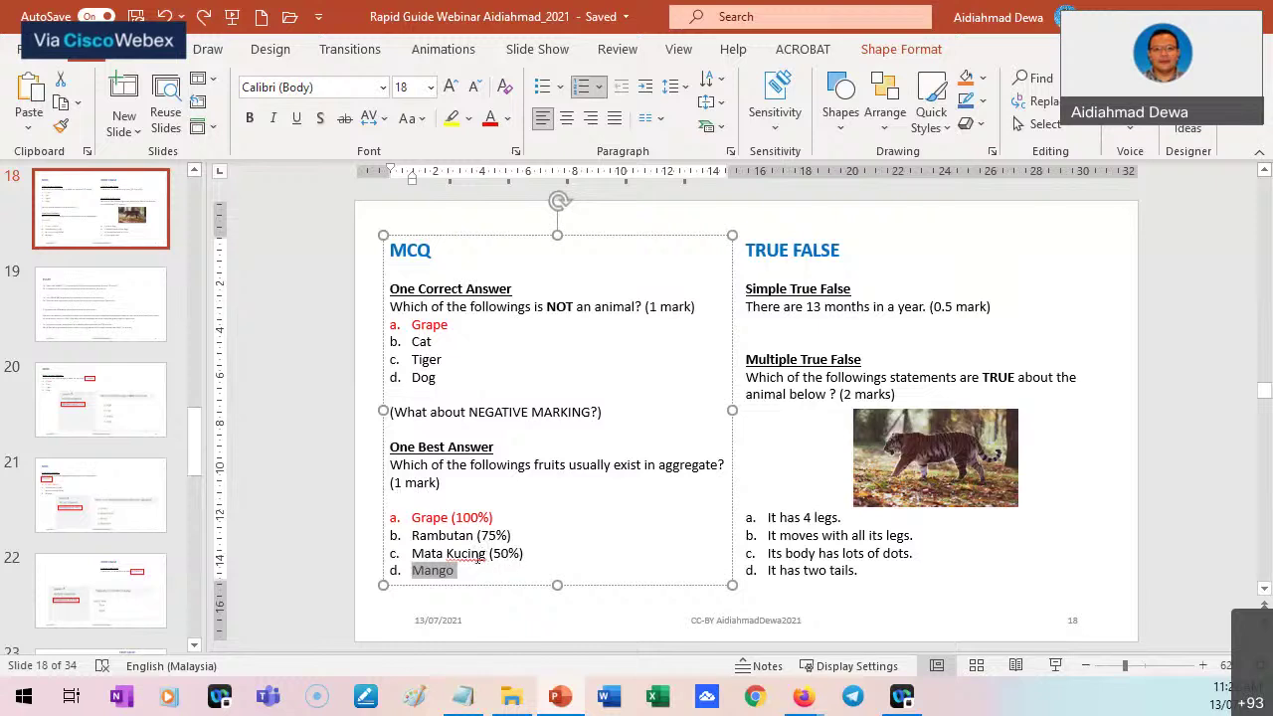
key(alt+Tab)
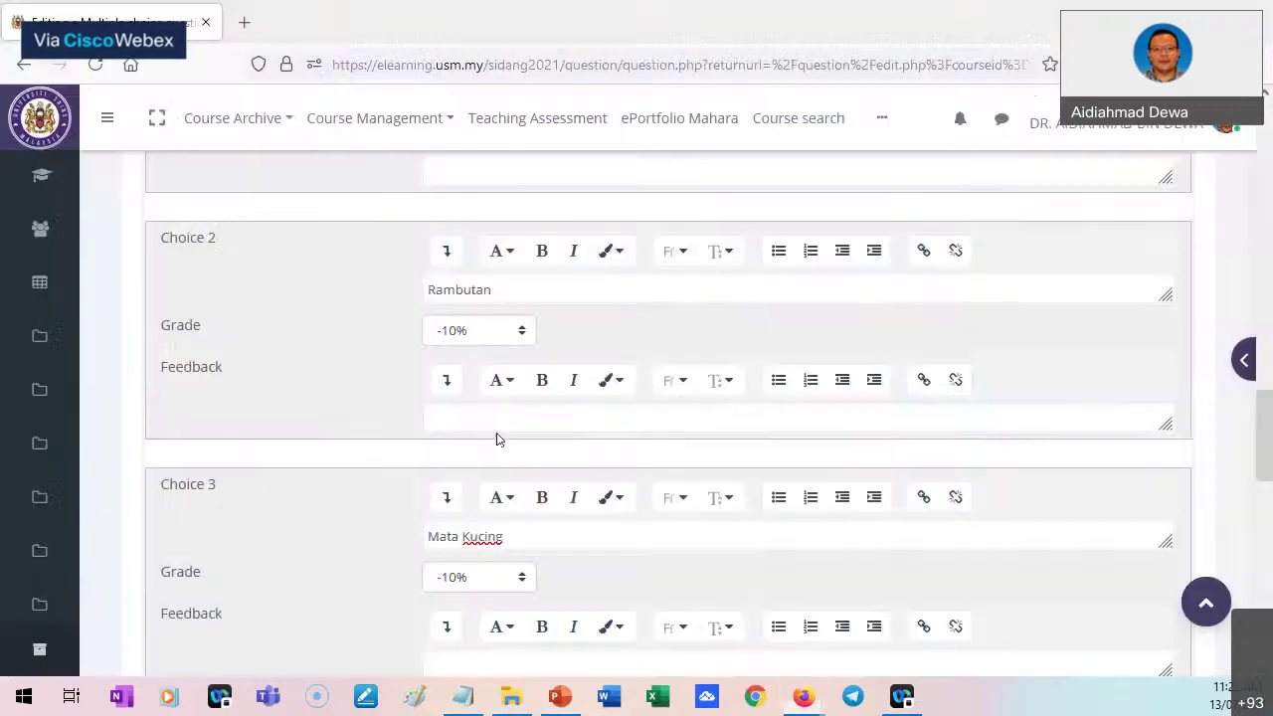
scroll(406, 339, up, 6)
scroll(338, 370, down, 4)
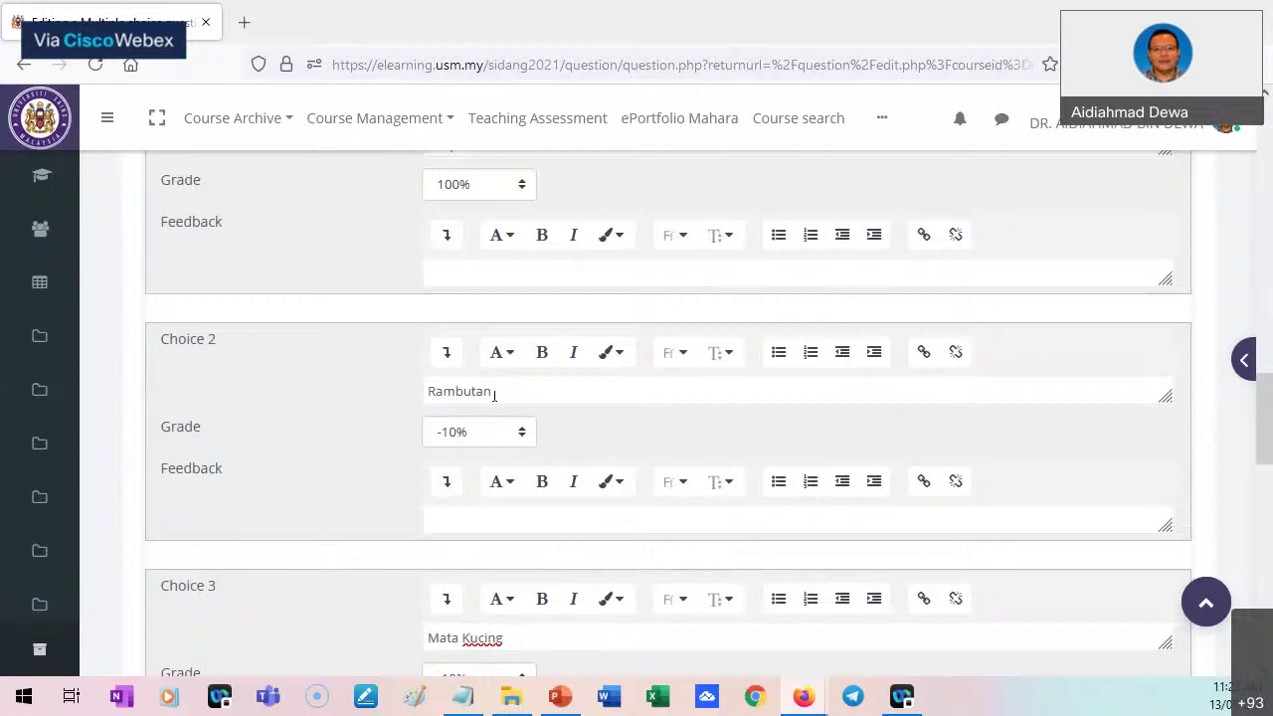
Step: Set Rambutan's grade in Choice 2 to 75%
key(alt+Tab)
key(alt+Tab)
click(521, 432)
scroll(497, 338, up, 4)
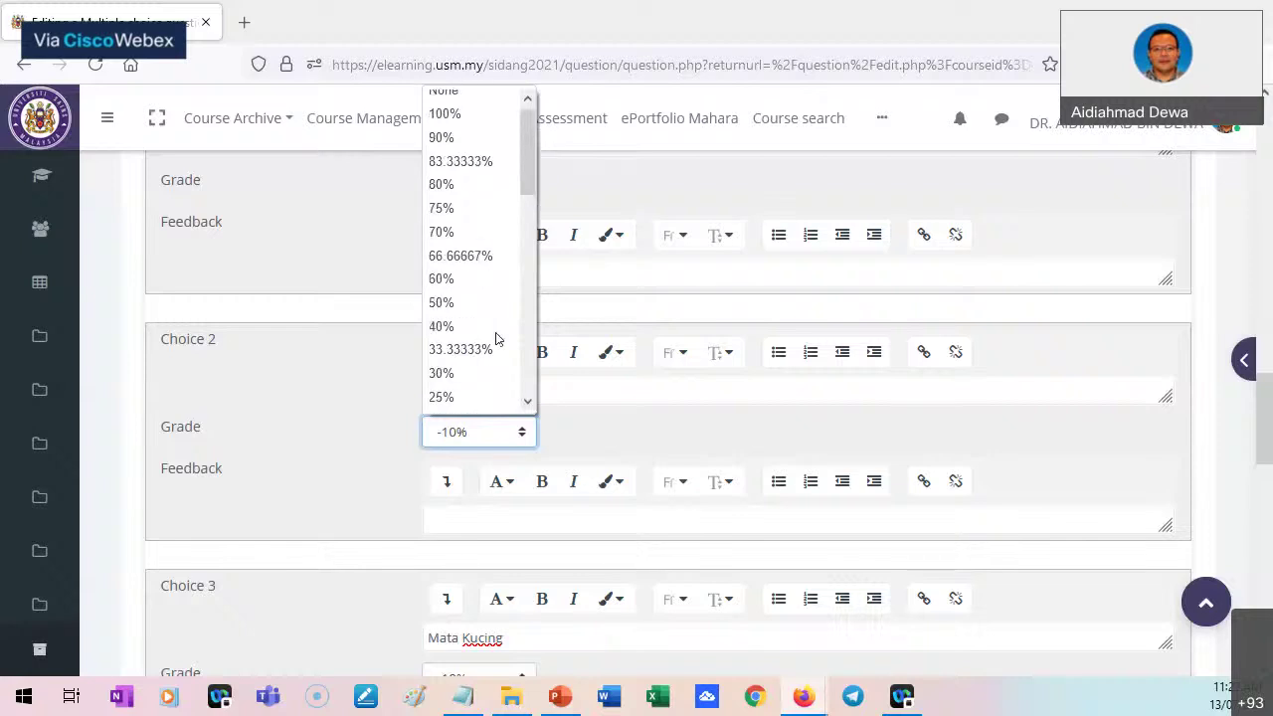
click(477, 217)
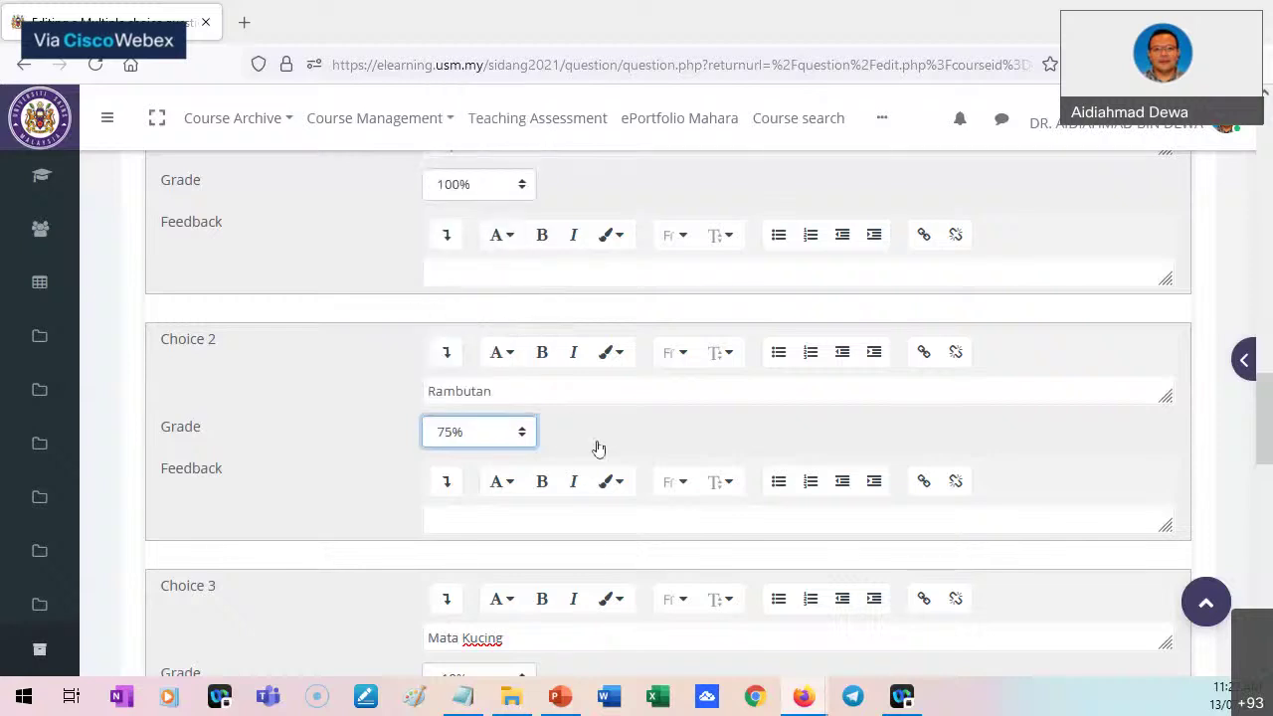
scroll(596, 447, up, 2)
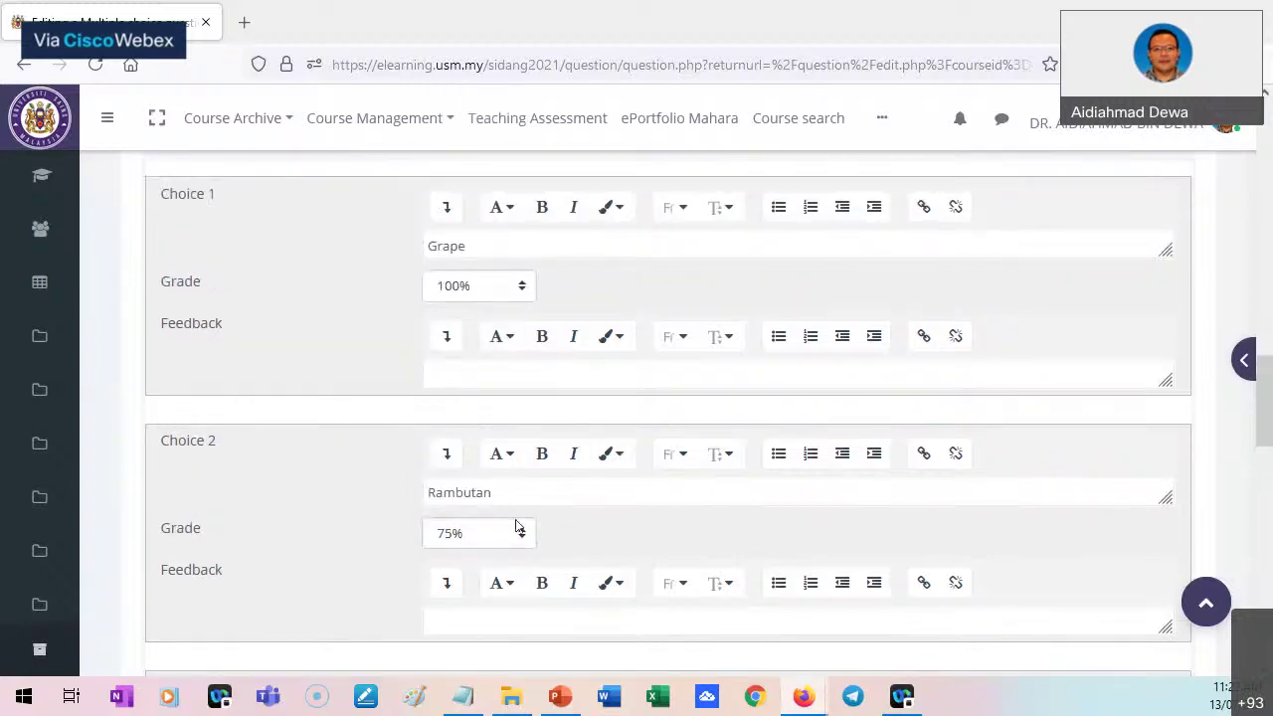
scroll(474, 319, up, 5)
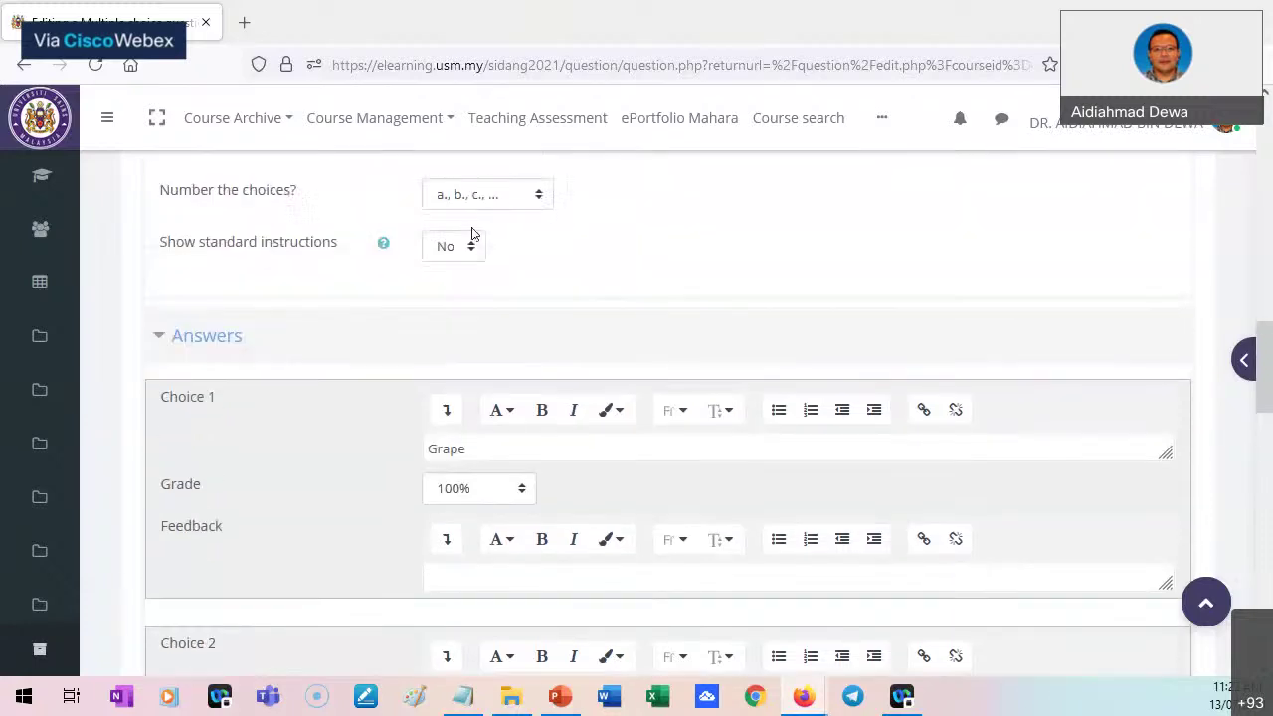
scroll(437, 258, up, 5)
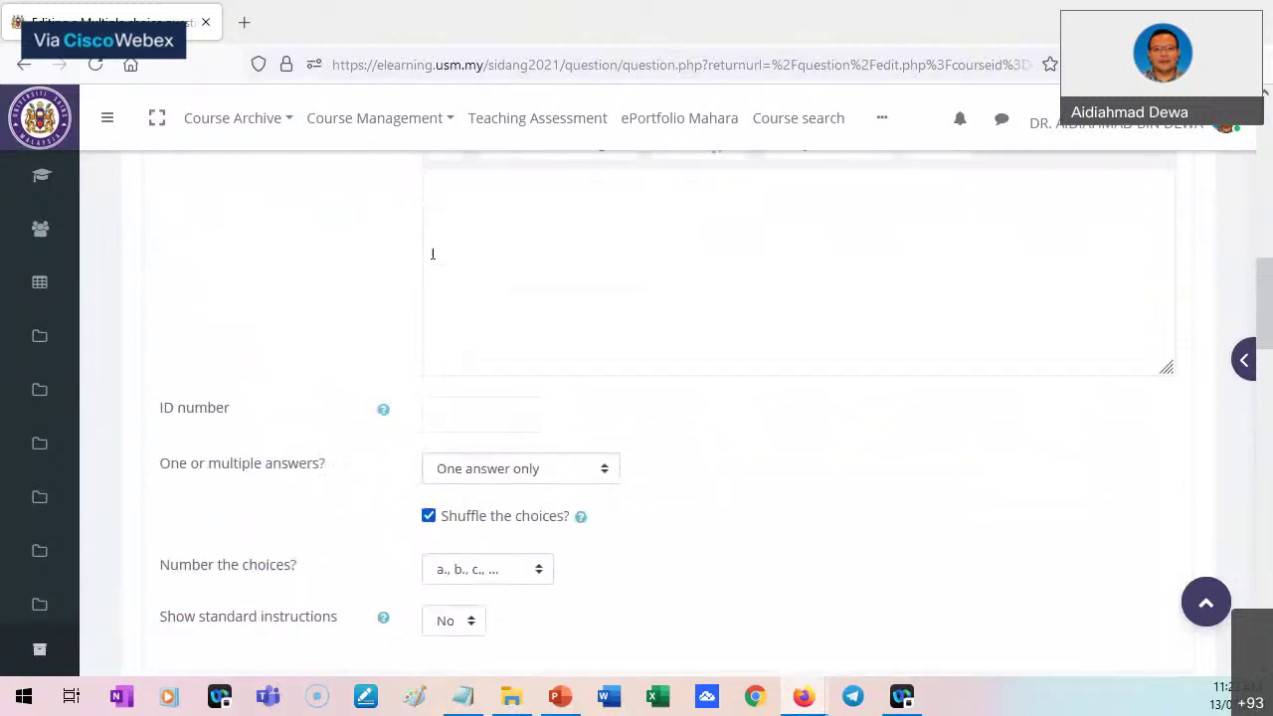
scroll(417, 358, down, 15)
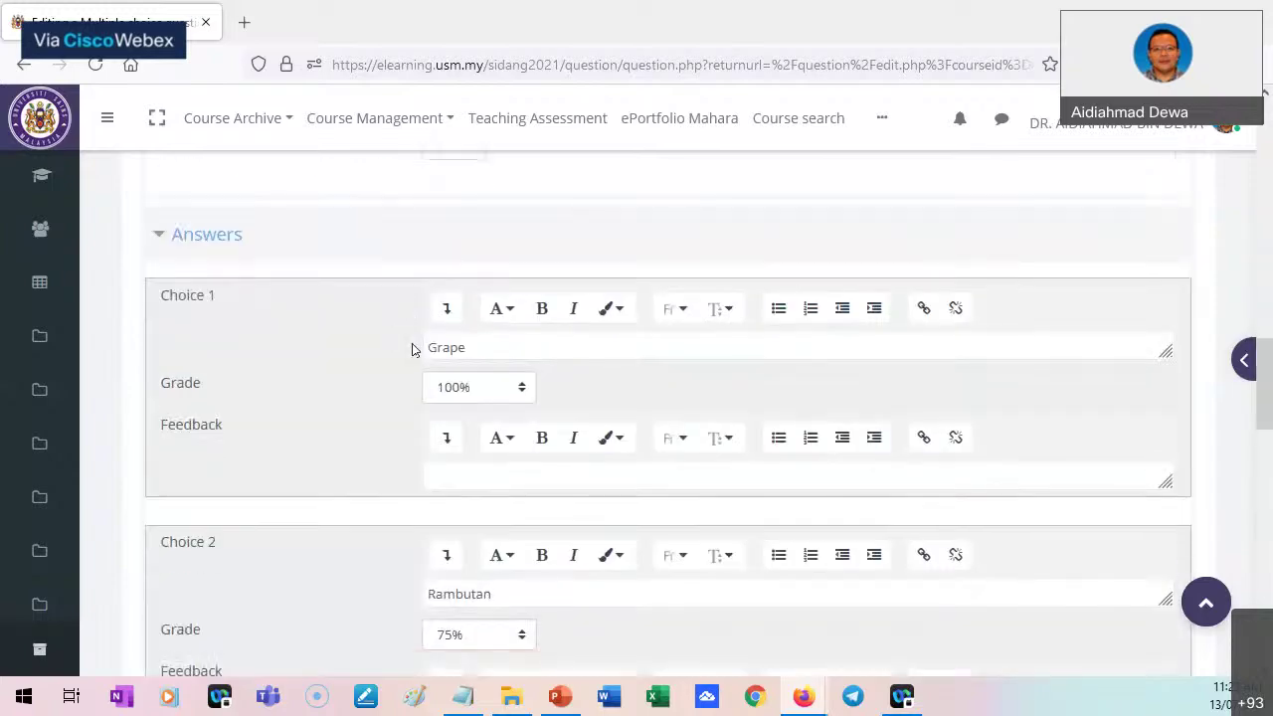
scroll(474, 476, up, 2)
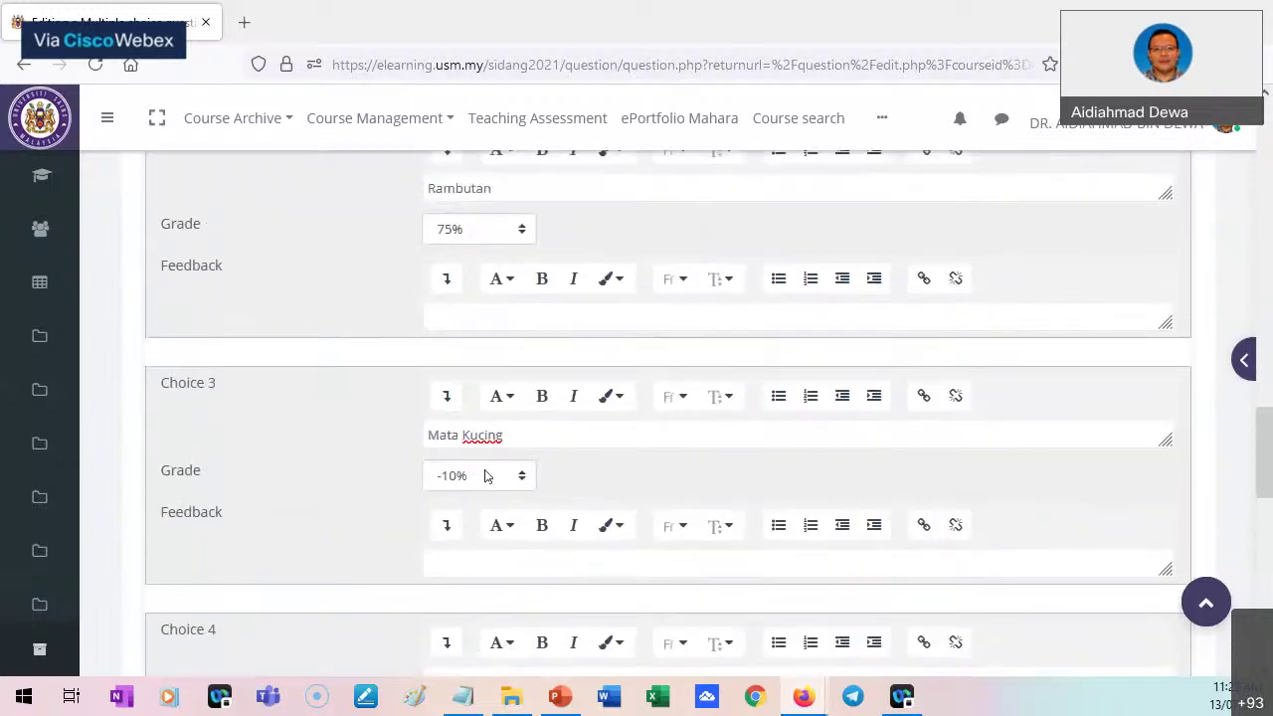
Step: Set Mata Kucing's grade in Choice 3 to 50%
click(479, 475)
key(alt+Tab)
key(alt+Tab)
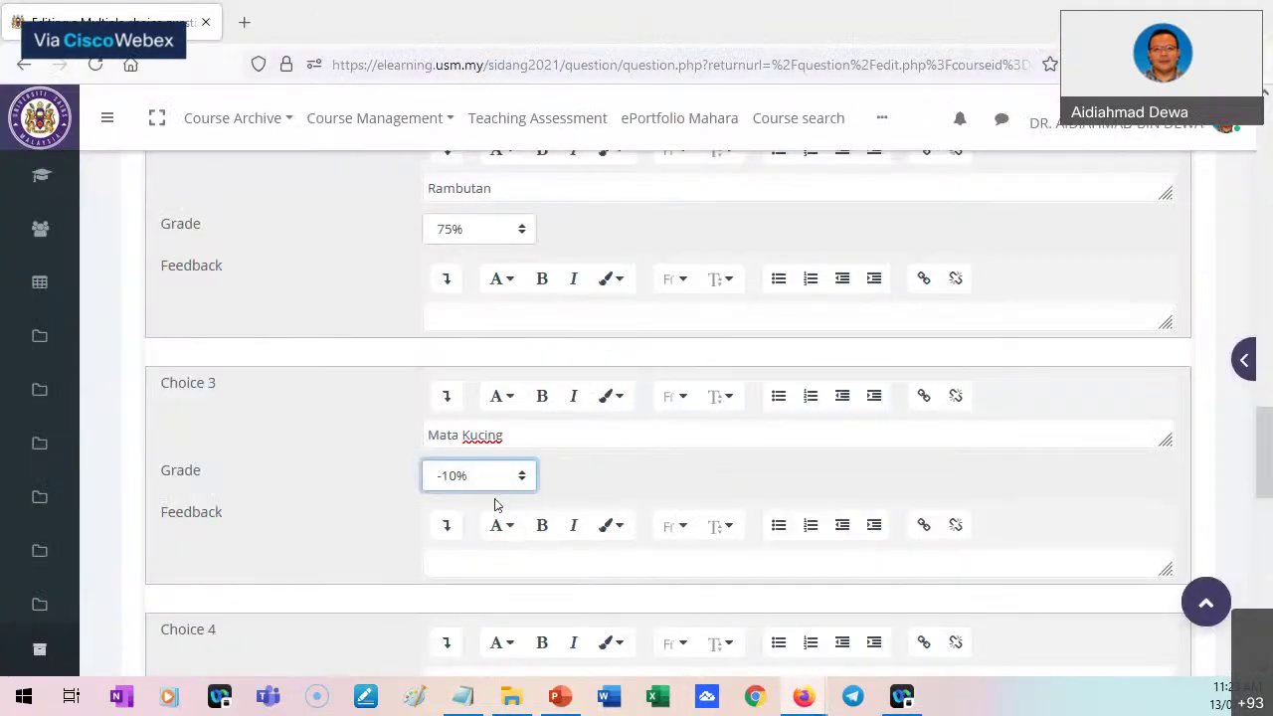
click(497, 483)
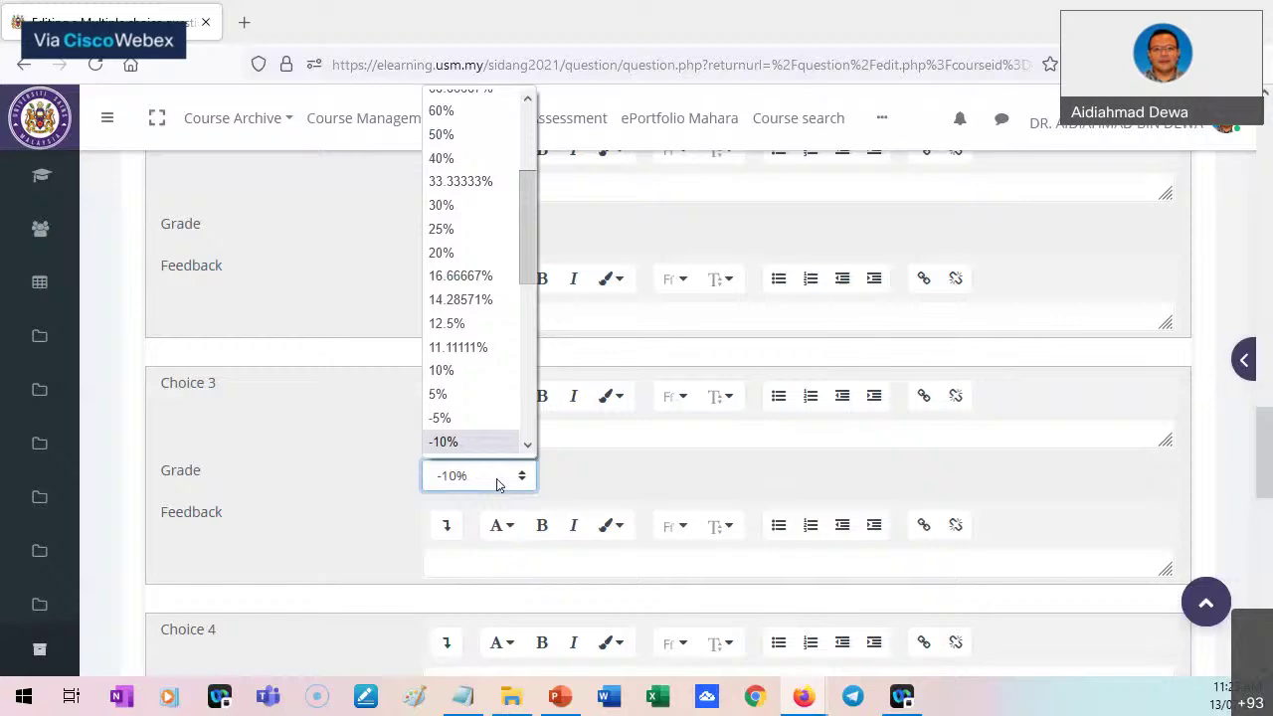
click(471, 134)
scroll(440, 566, down, 5)
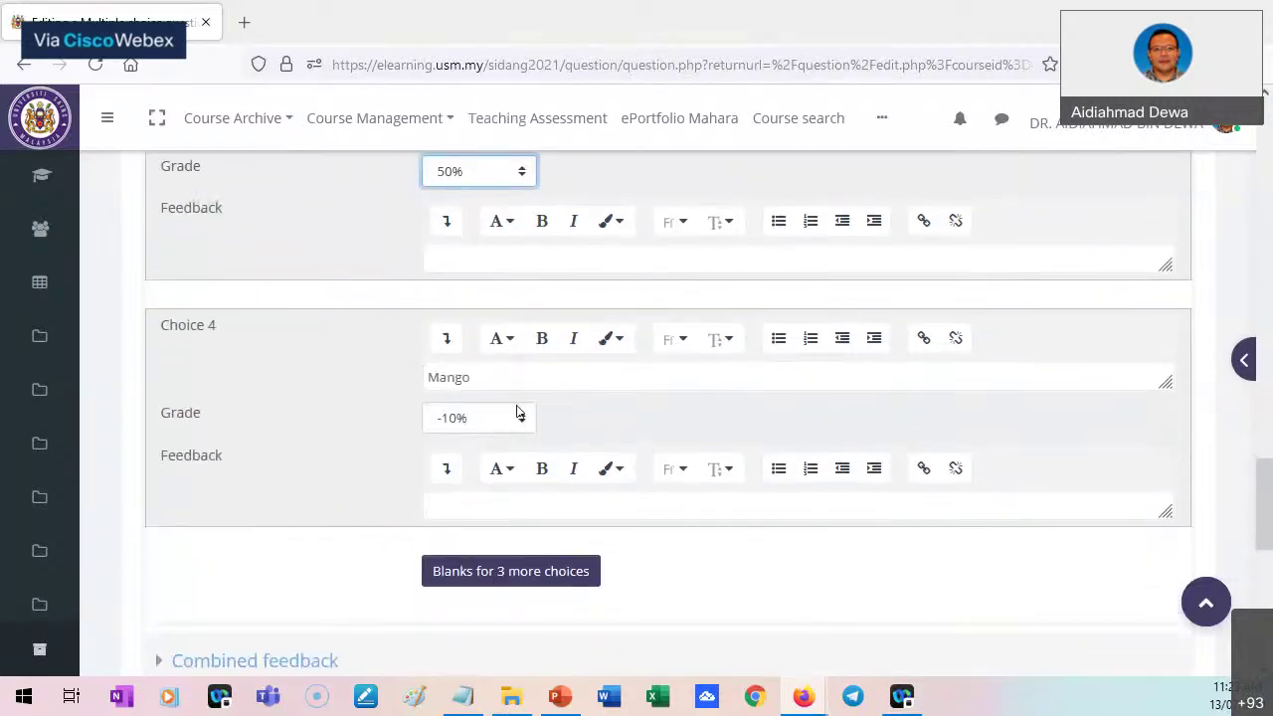
Step: Set Mango's grade in Choice 4 to None
key(alt+Tab)
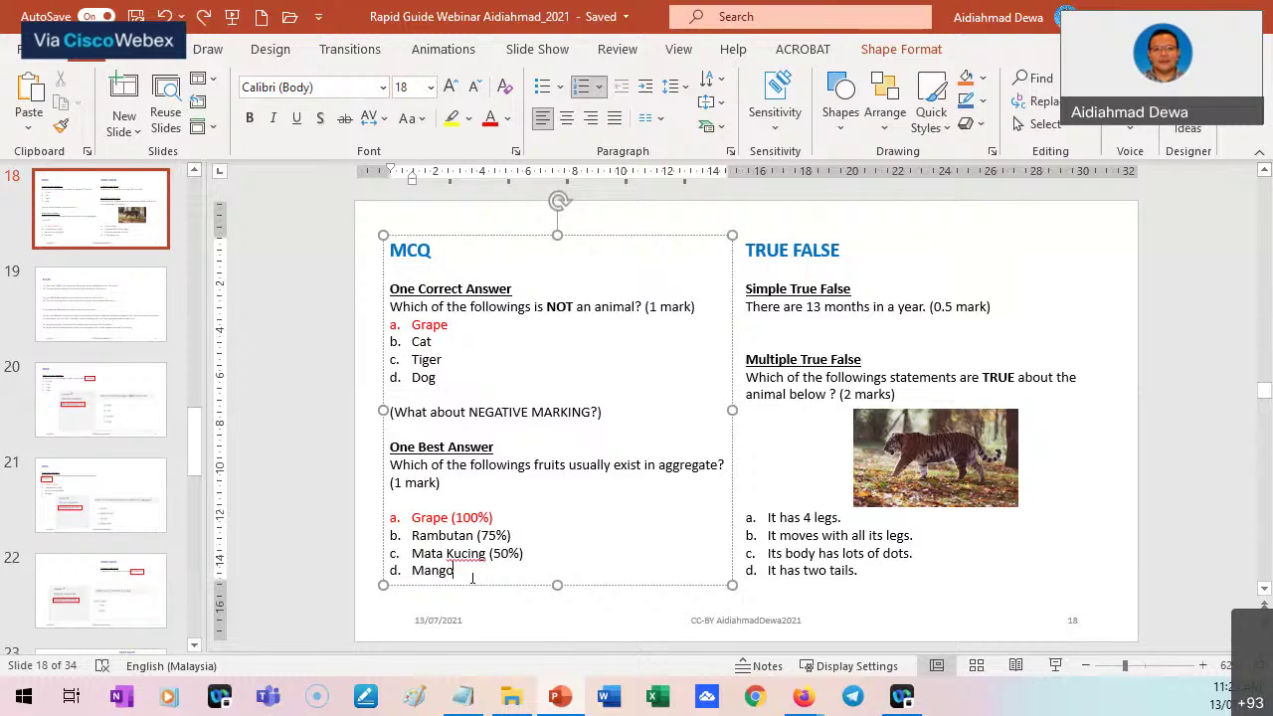
key(alt+Tab)
click(487, 422)
scroll(479, 149, up, 3)
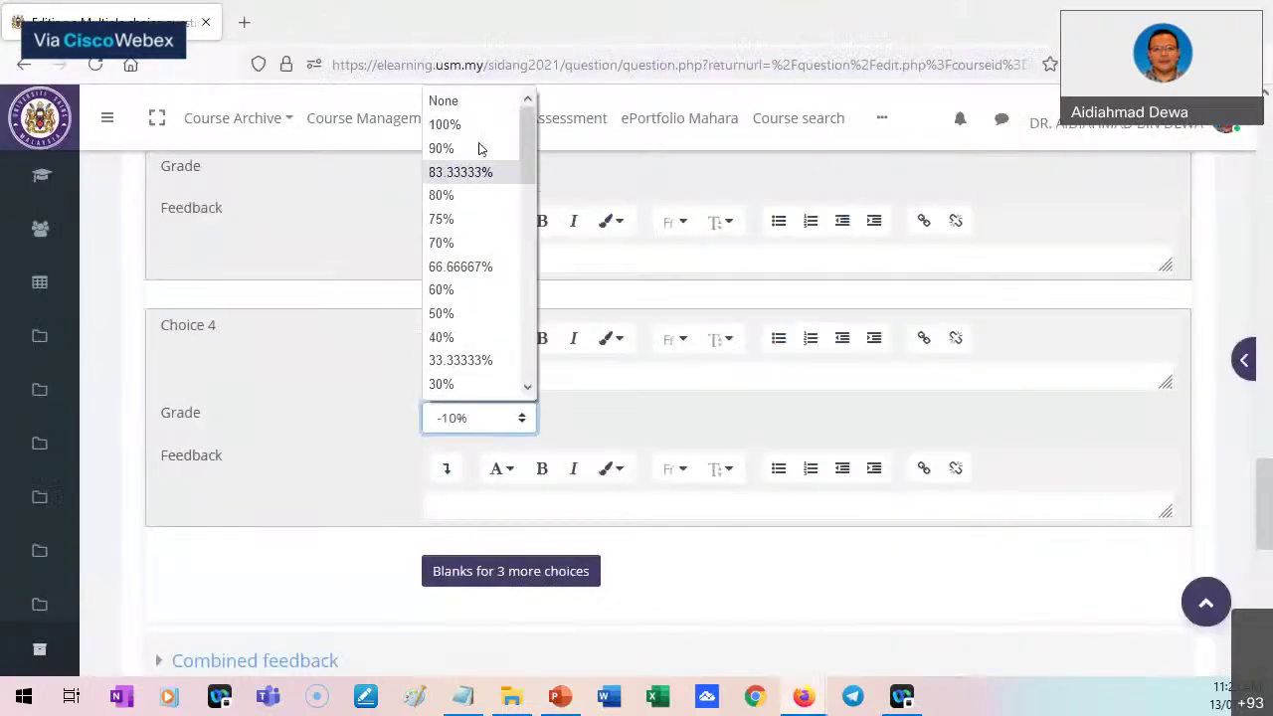
click(443, 100)
scroll(331, 564, up, 4)
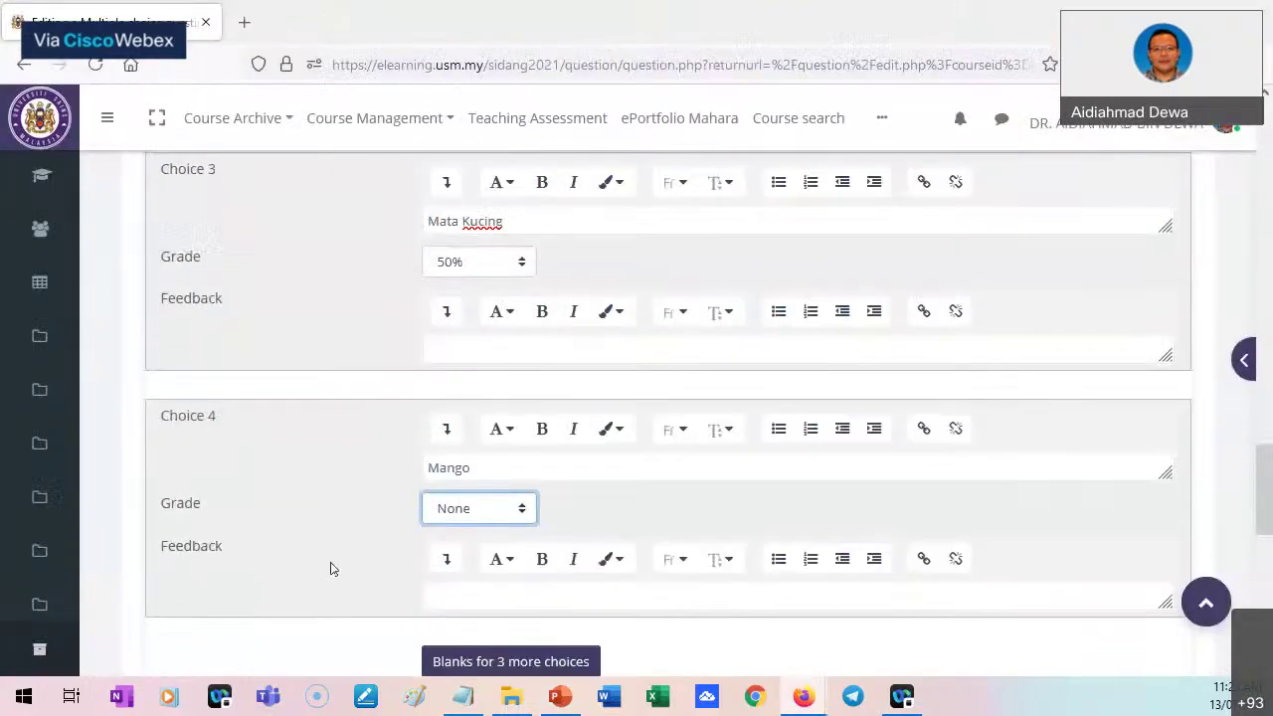
scroll(335, 562, down, 10)
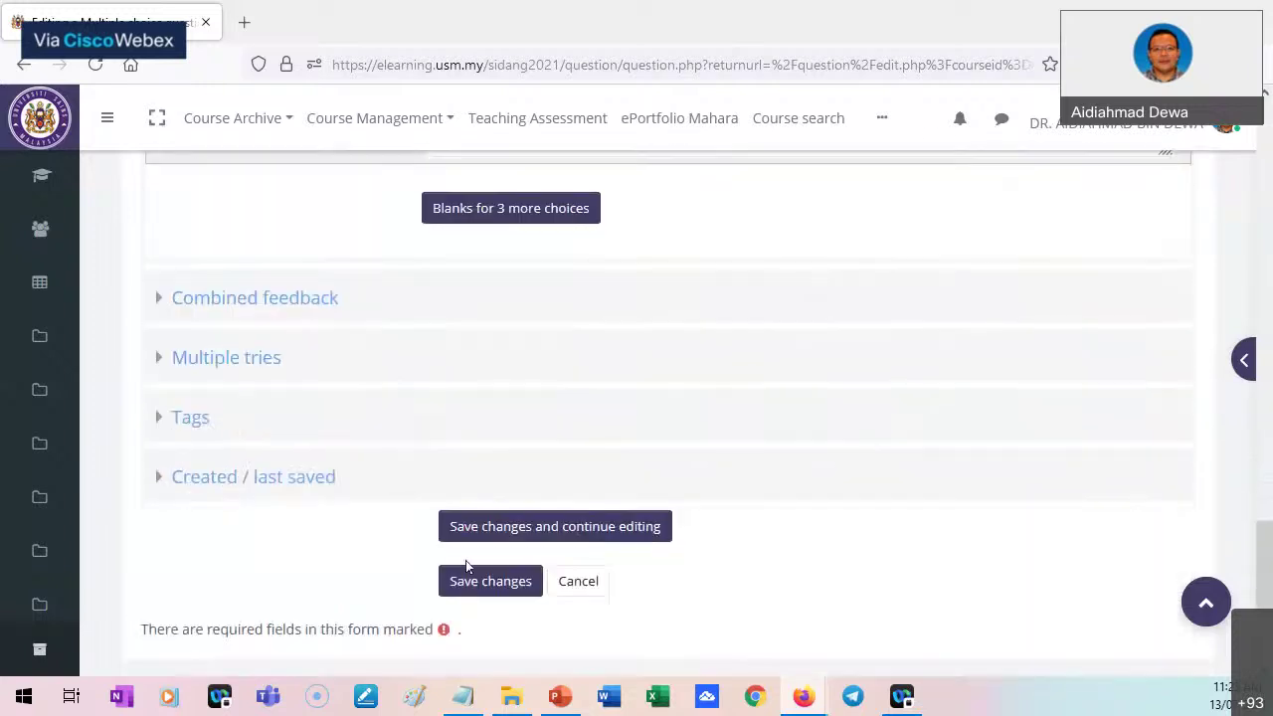
Step: Save the changes to question 3MCQSBA1
click(494, 539)
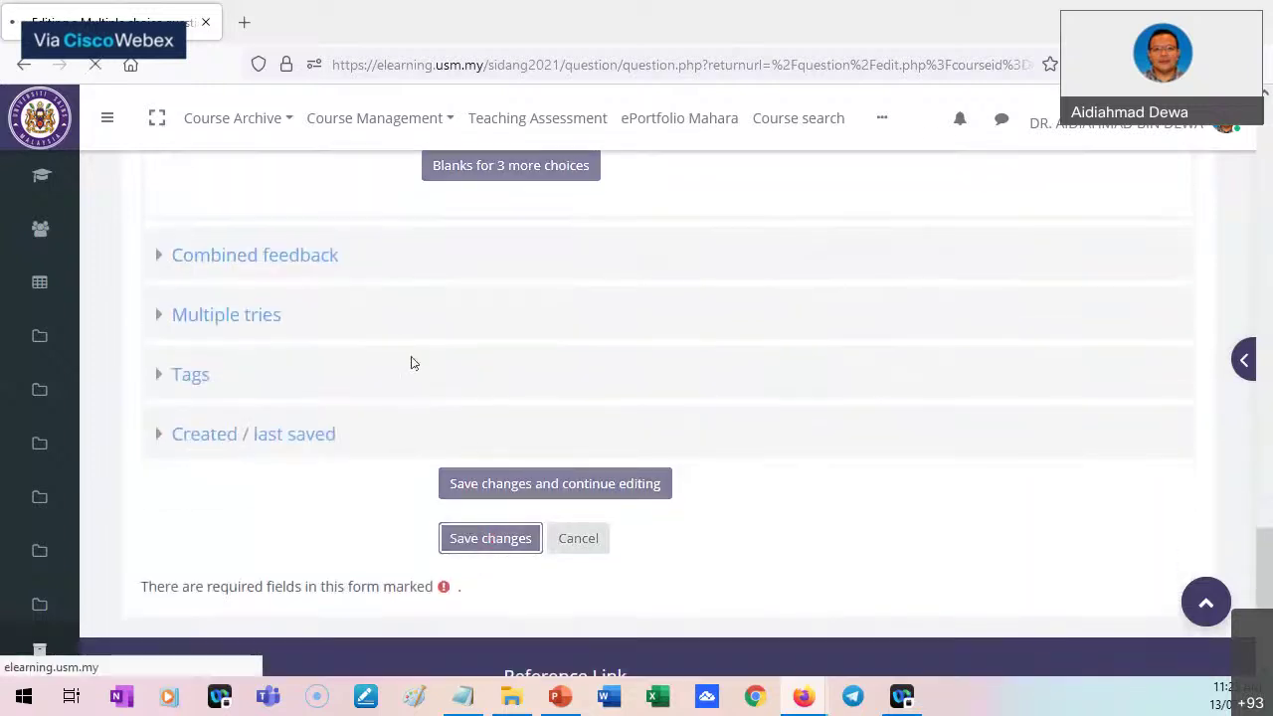
key(alt+Tab)
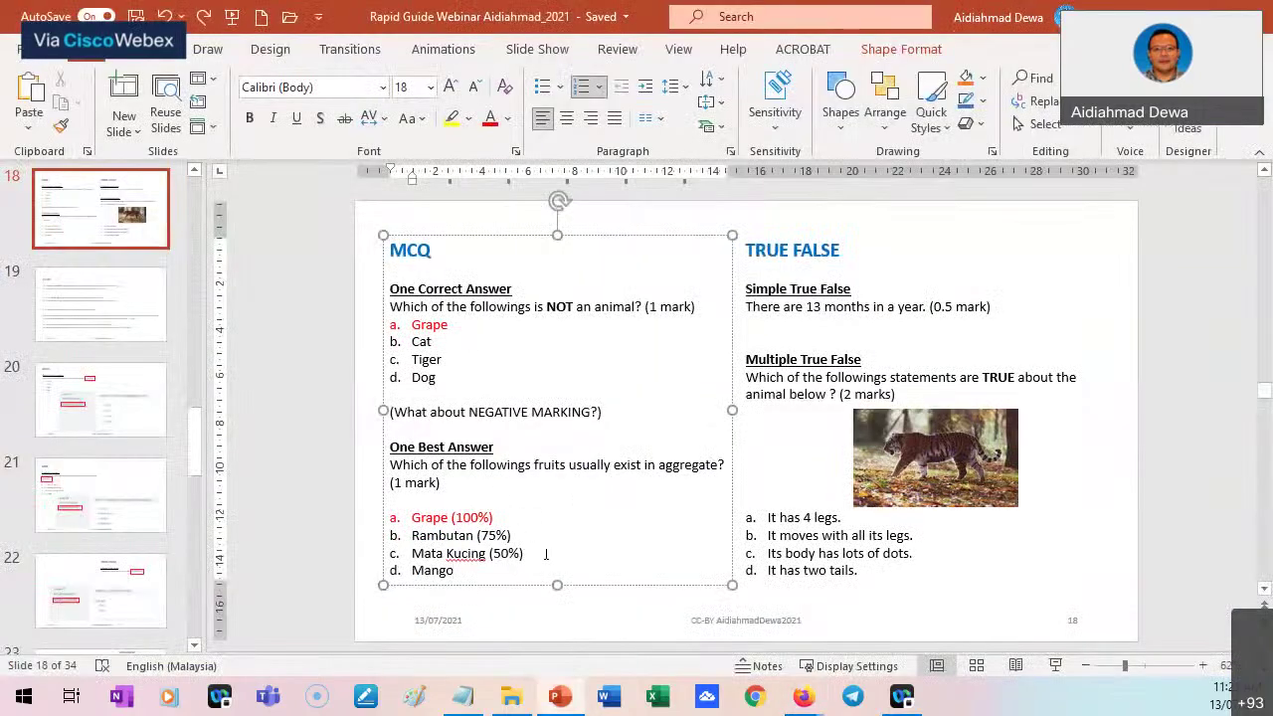
key(alt+Tab)
Step: Preview 3MCQSBA1 from its Edit menu in the question bank
scroll(401, 455, down, 4)
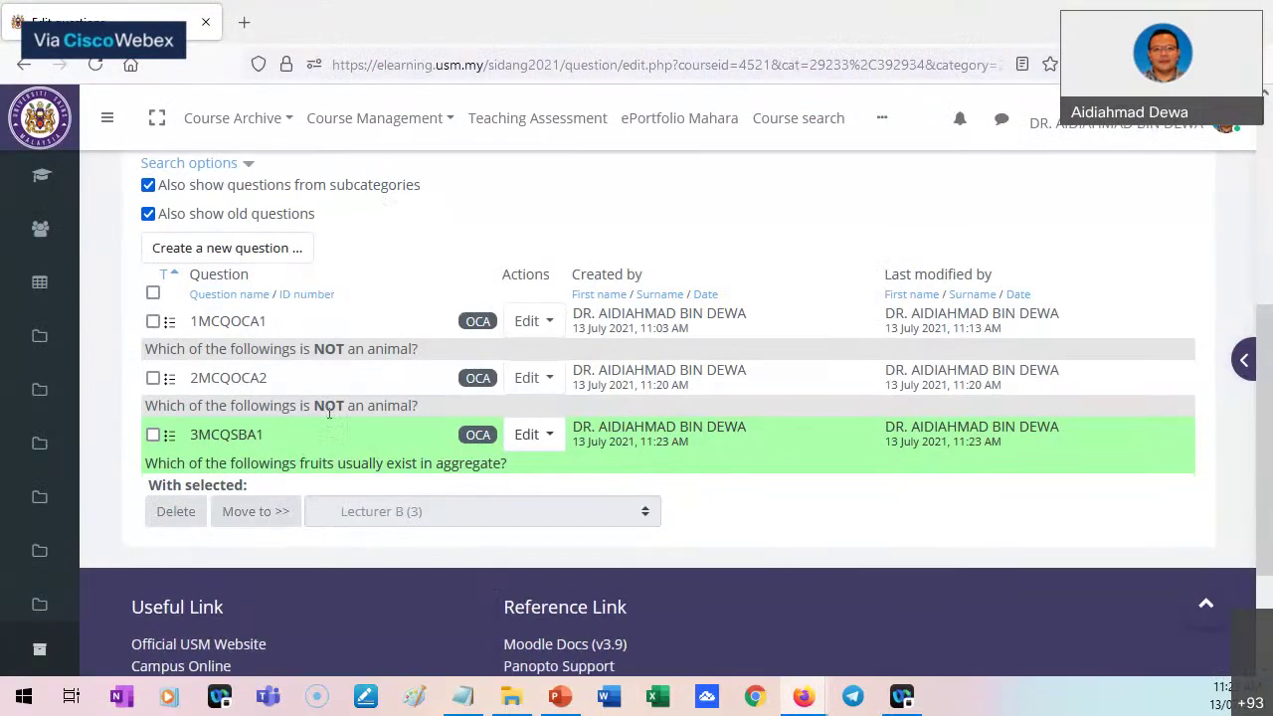
click(534, 436)
click(430, 436)
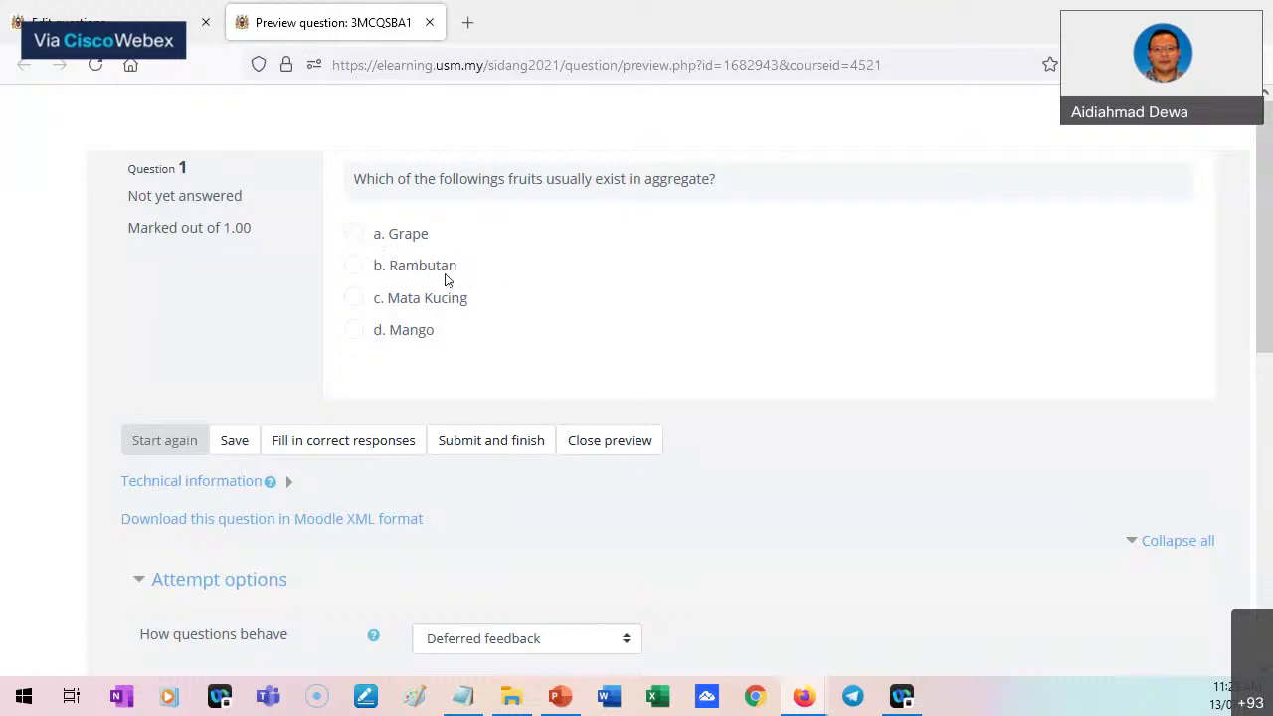
Step: Submit Rambutan, then Grape, in the preview, restarting between attempts
click(355, 267)
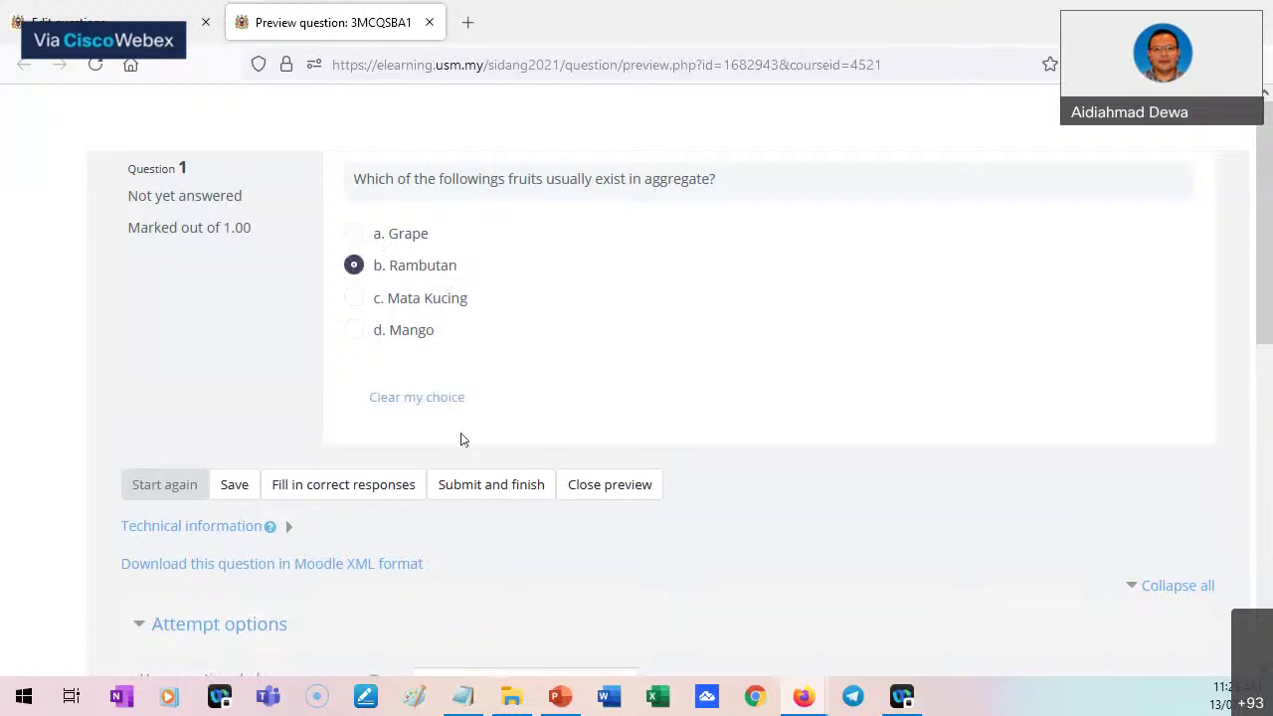
click(501, 485)
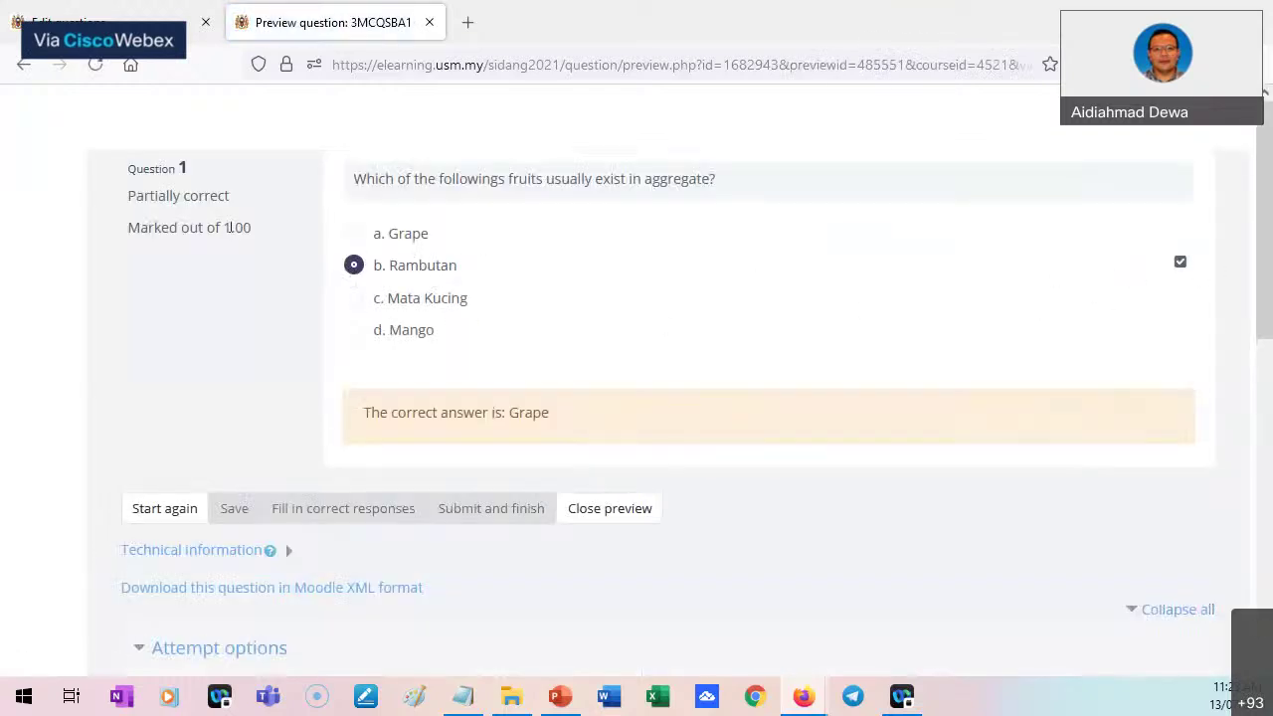
click(187, 507)
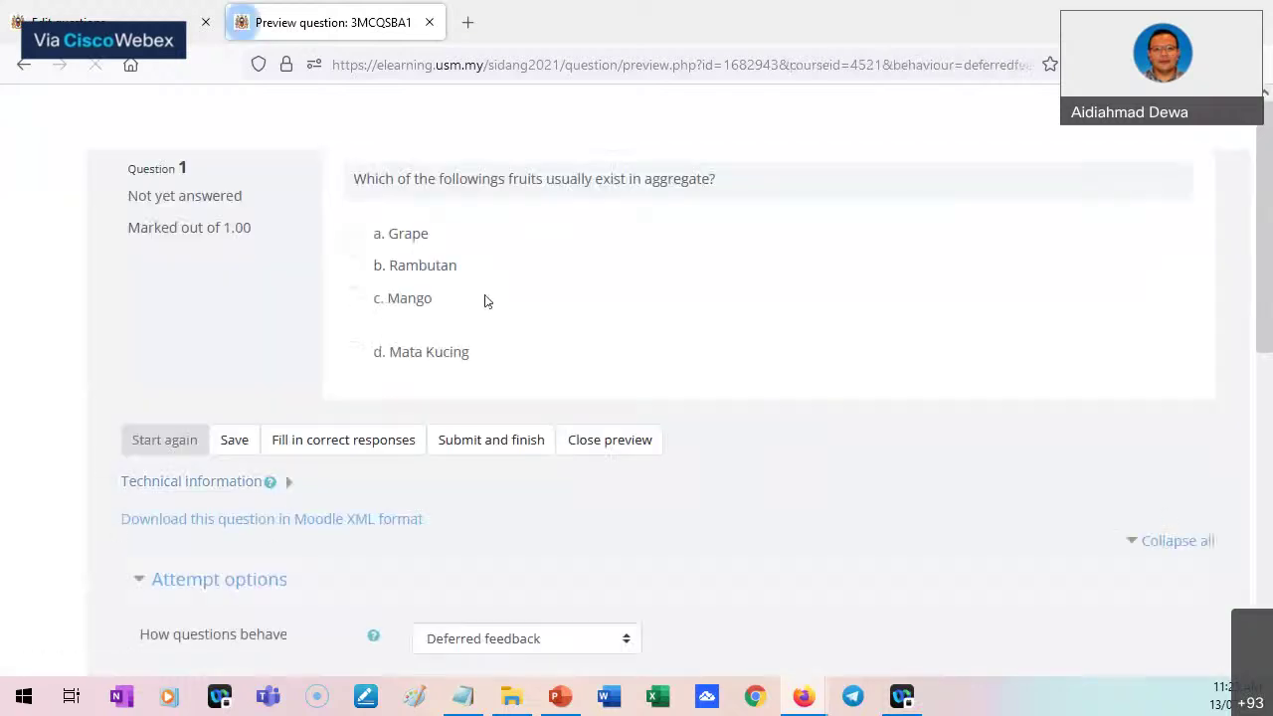
click(355, 236)
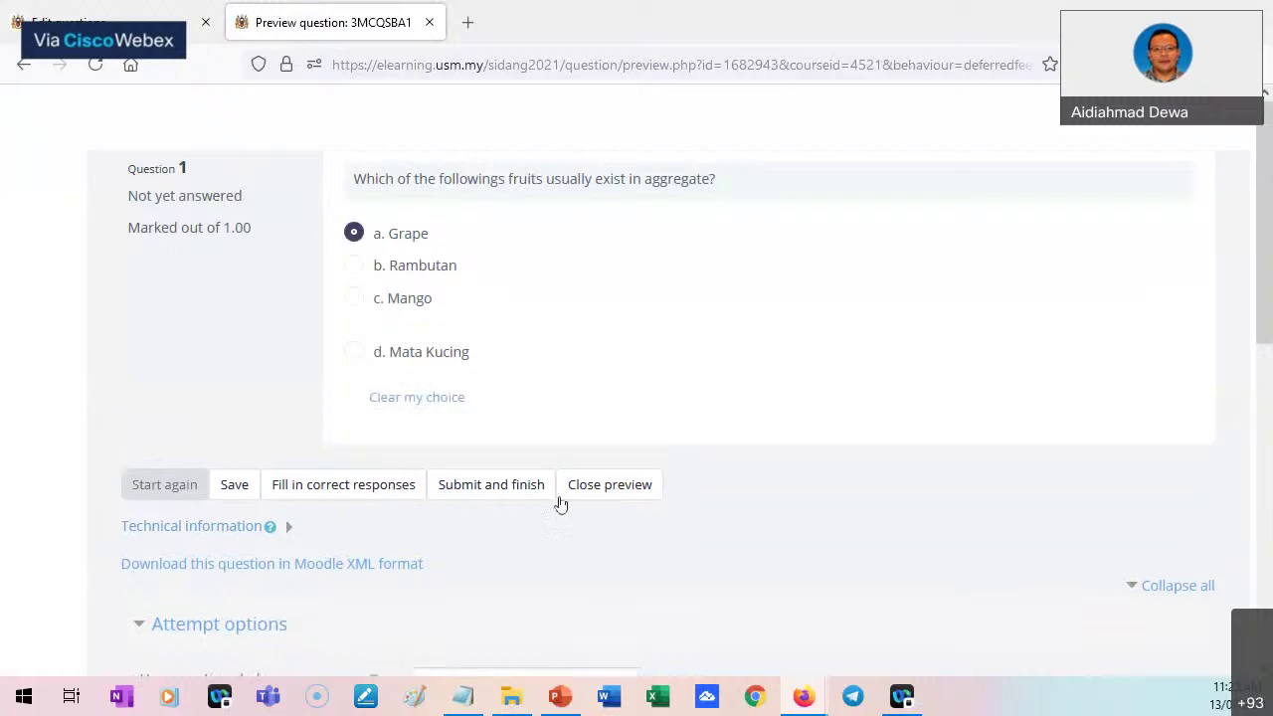
click(490, 487)
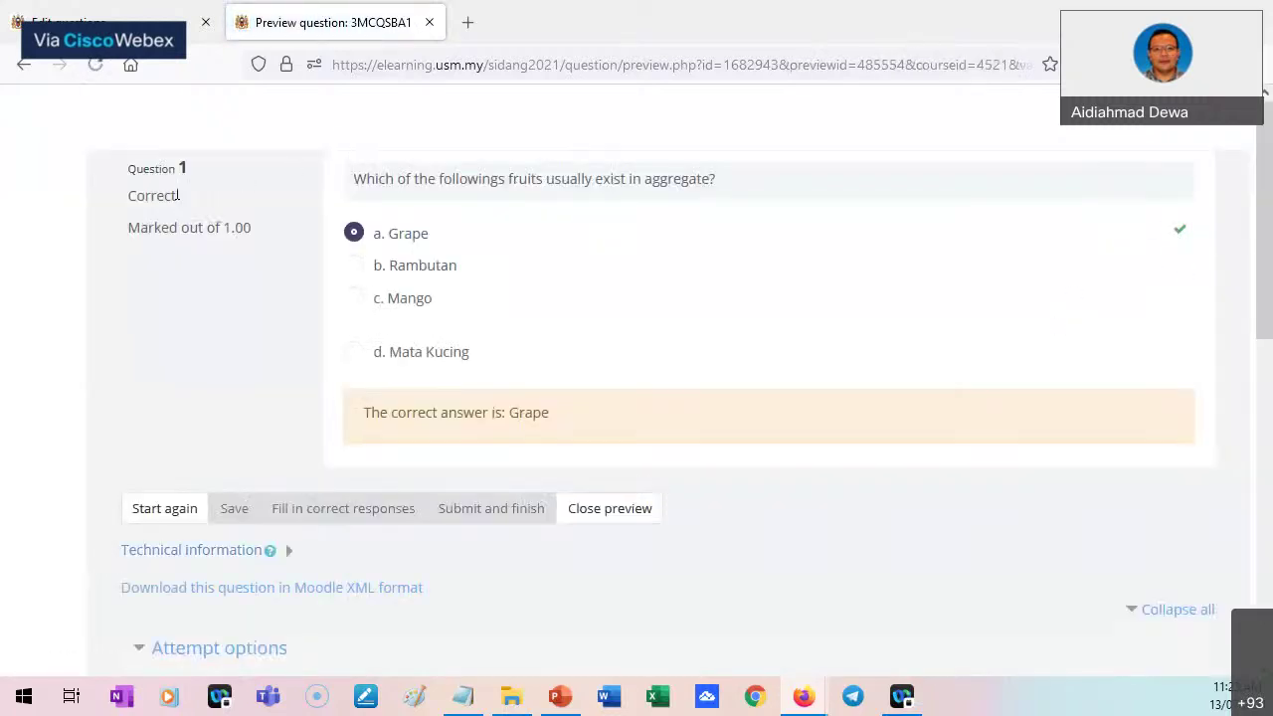
click(152, 506)
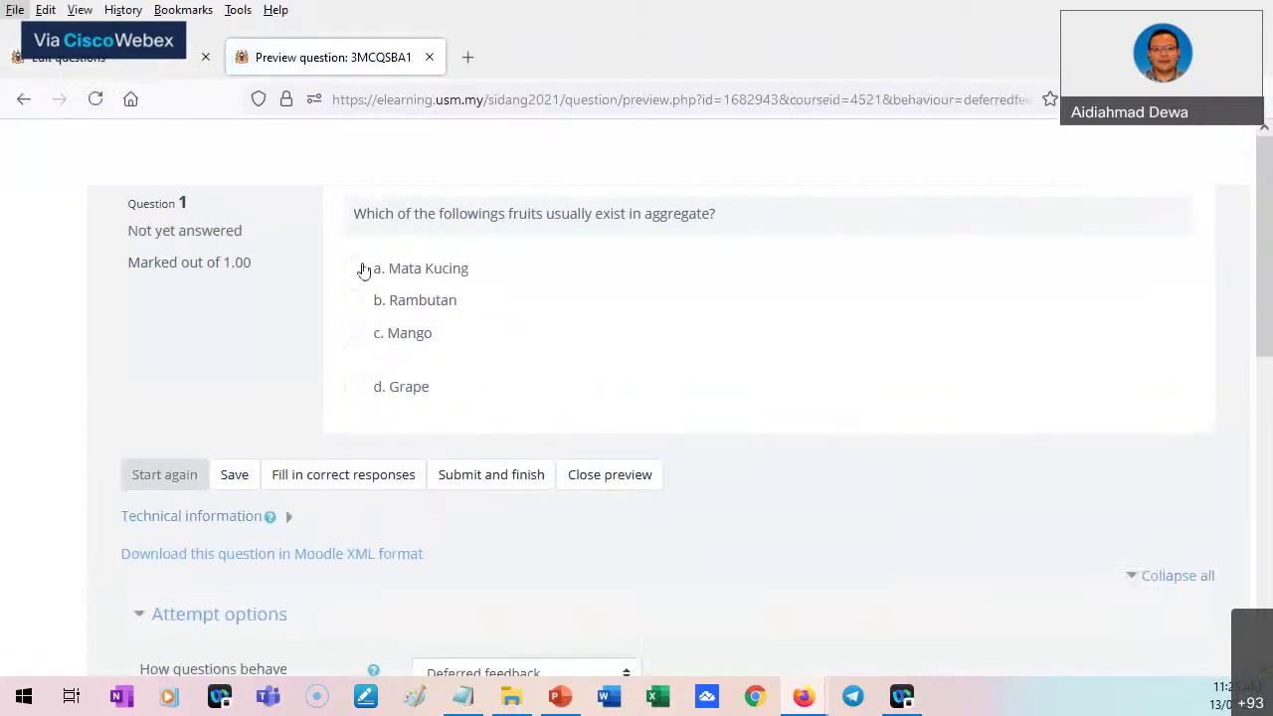
Step: Retry Rambutan, then submit Mango to see it marked Incorrect
key(alt+Tab)
key(alt+Tab)
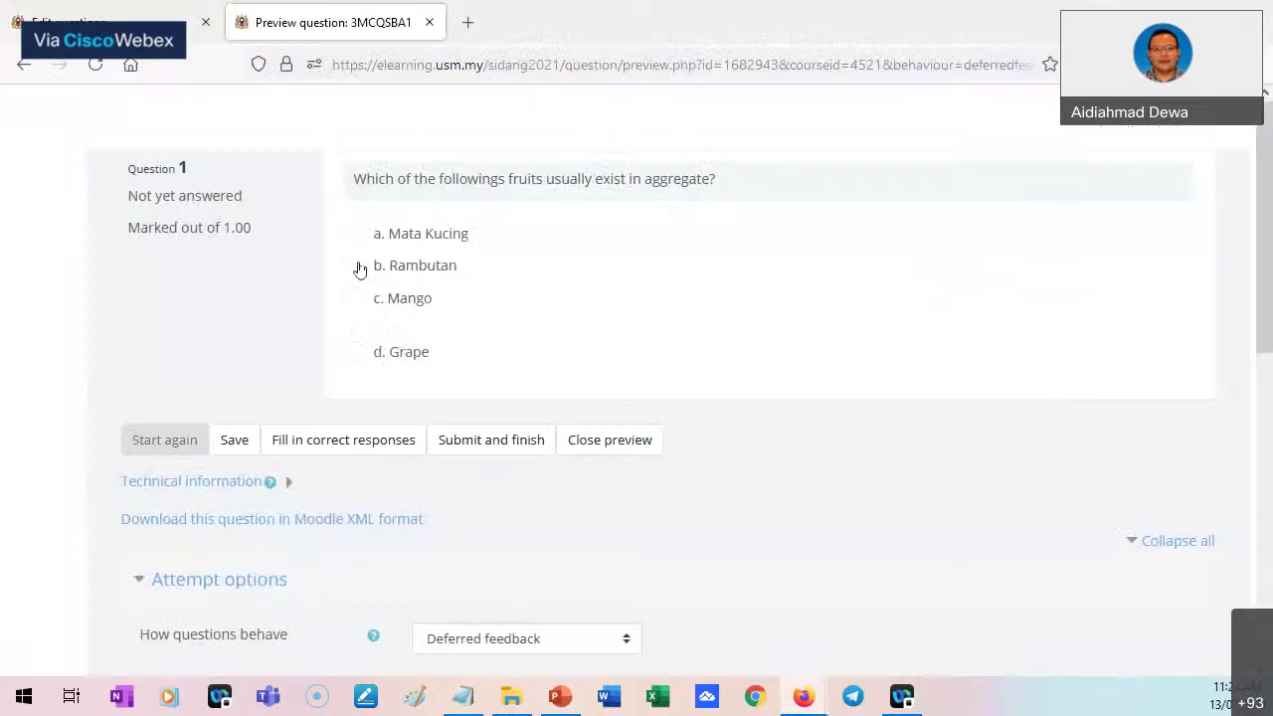
click(354, 264)
click(490, 488)
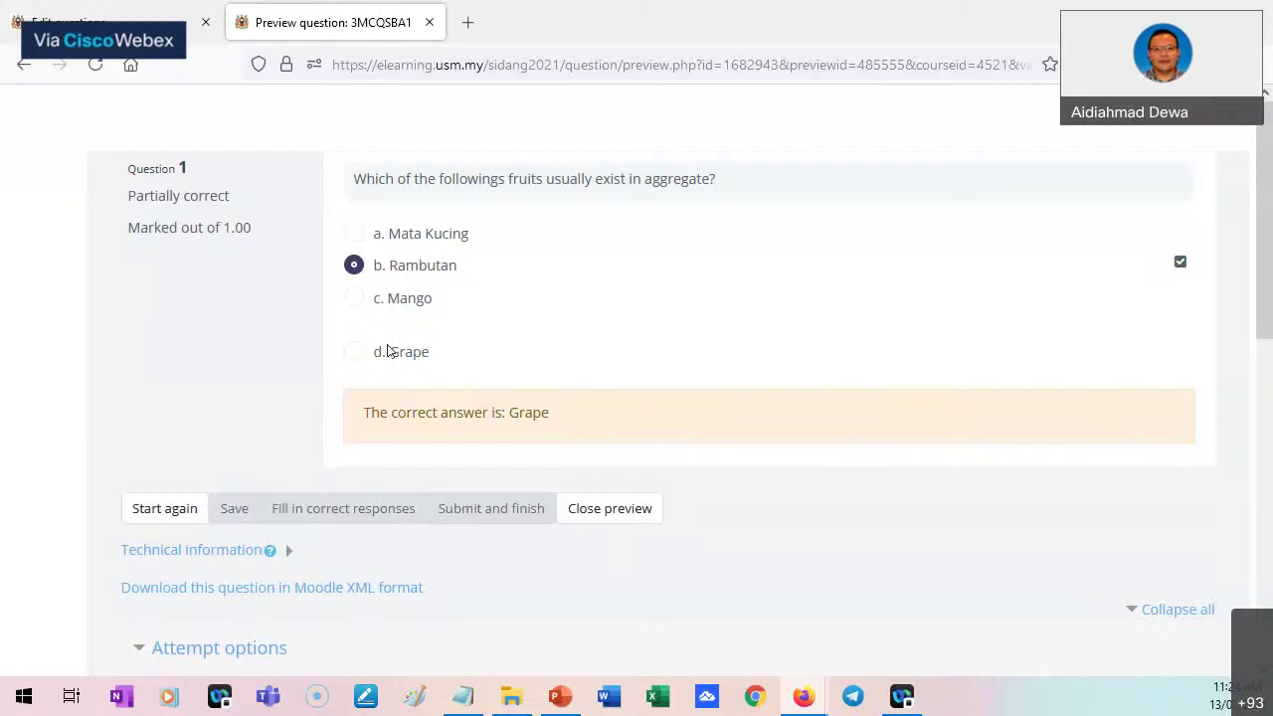
click(162, 508)
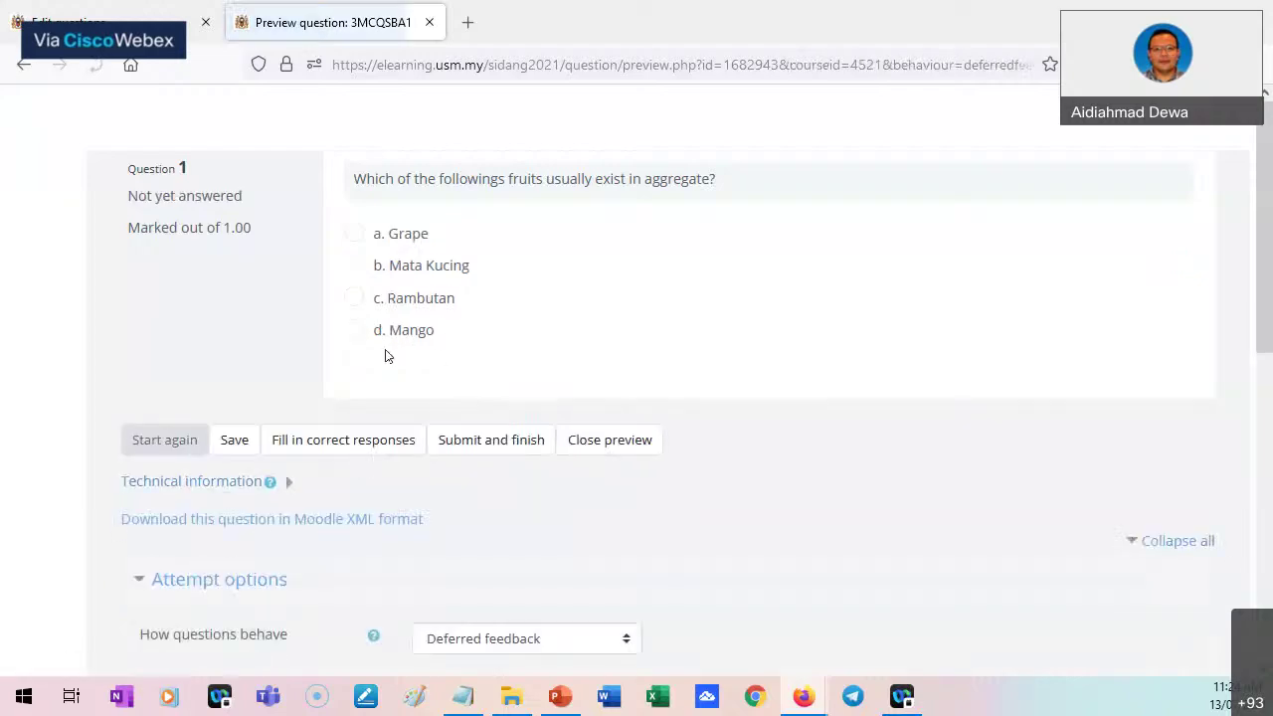
key(alt+Tab)
key(alt+Tab)
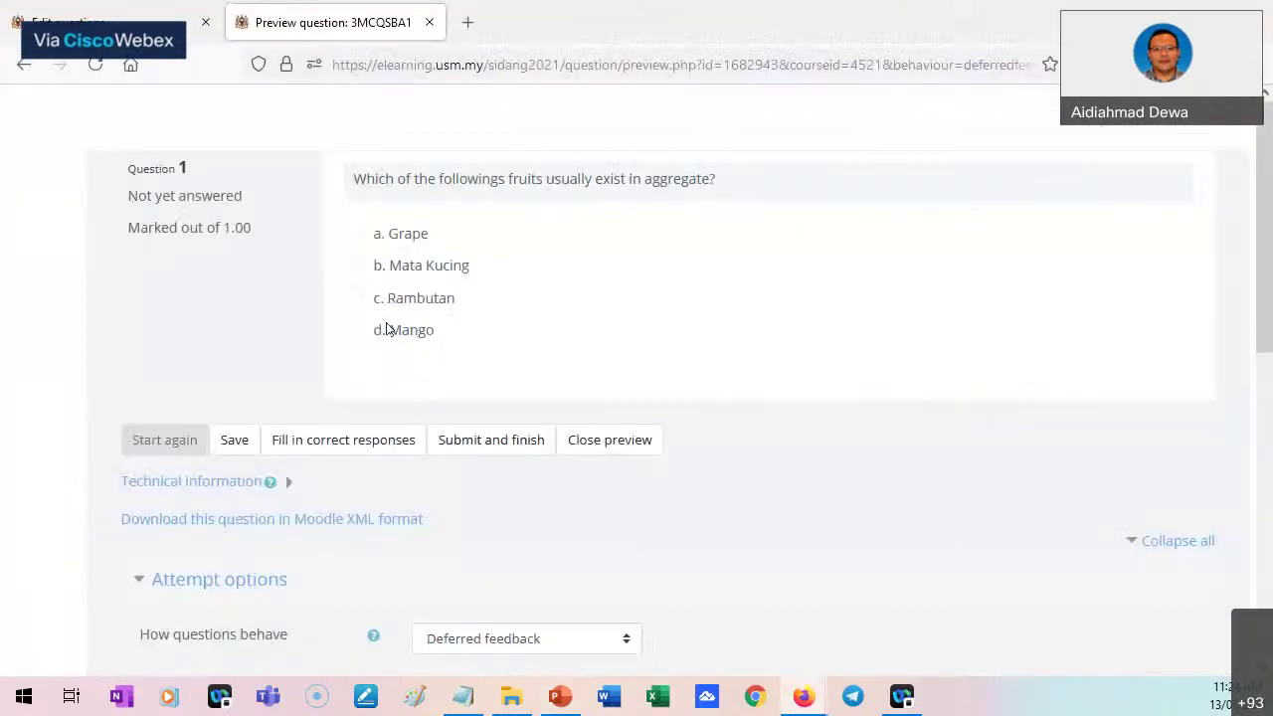
click(353, 331)
click(477, 487)
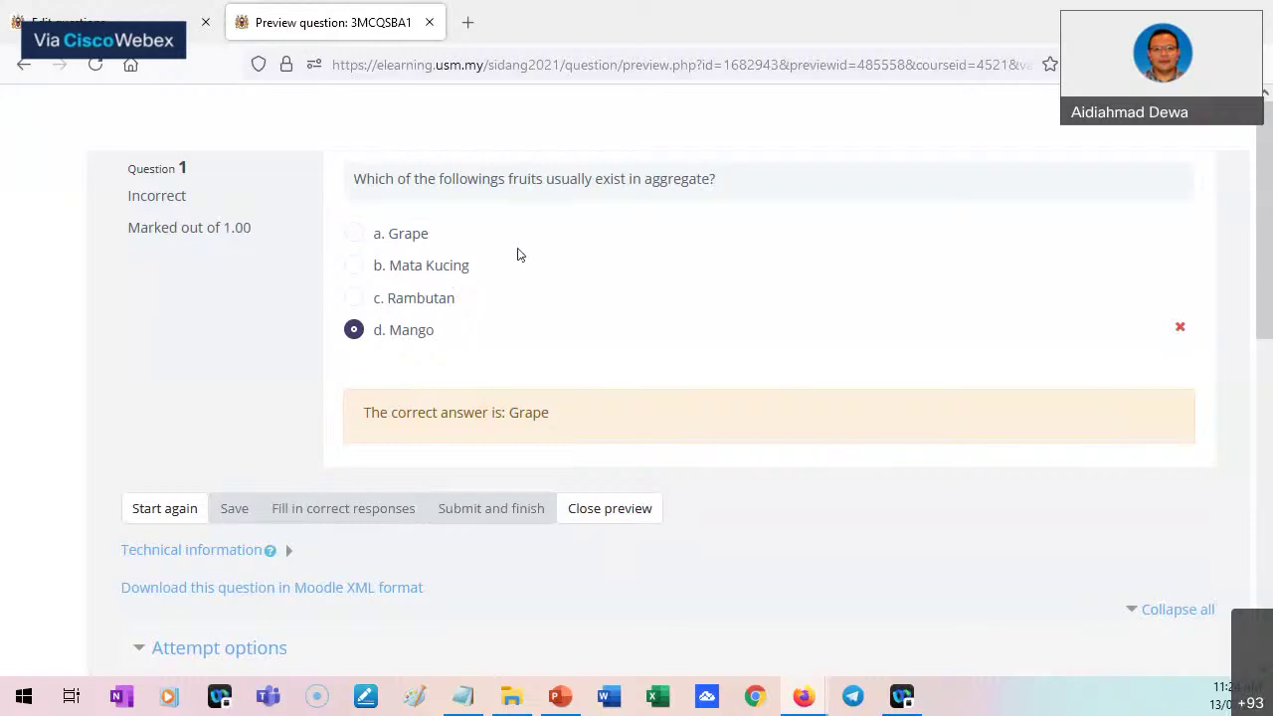
key(alt+Tab)
click(499, 504)
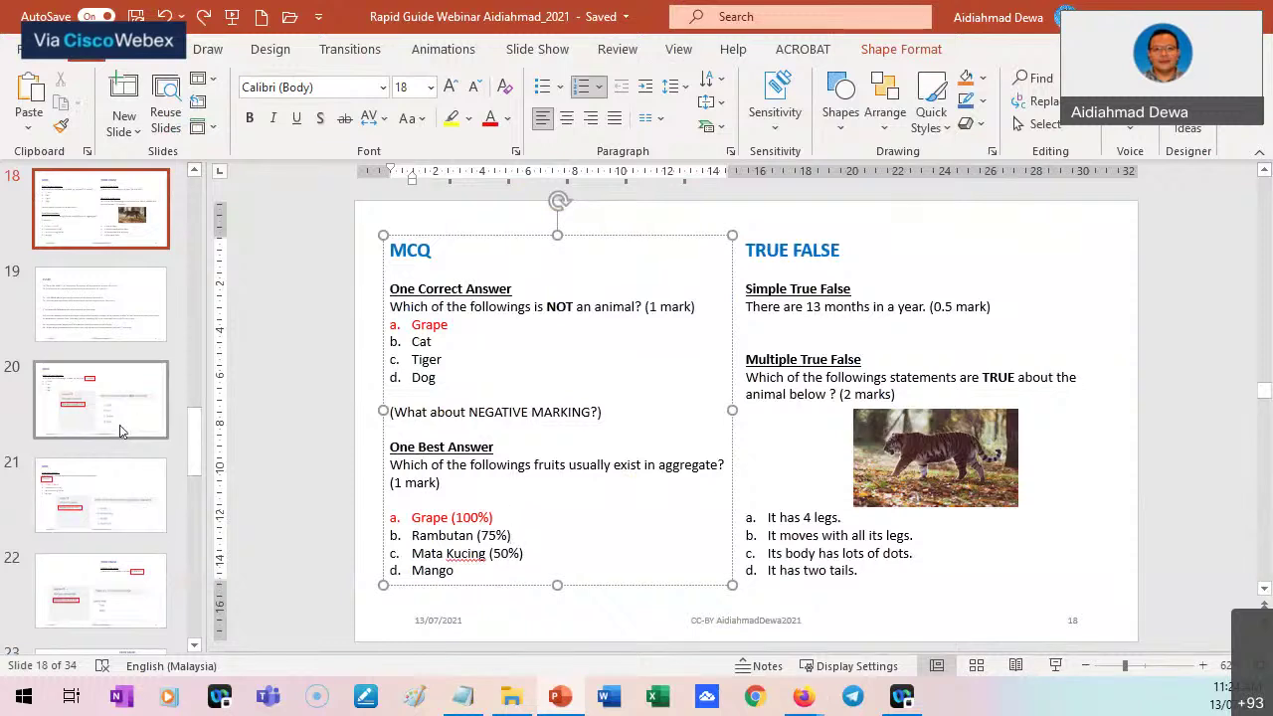
Step: Close the 3MCQSBA1 preview and start creating a new question in the question bank
click(856, 324)
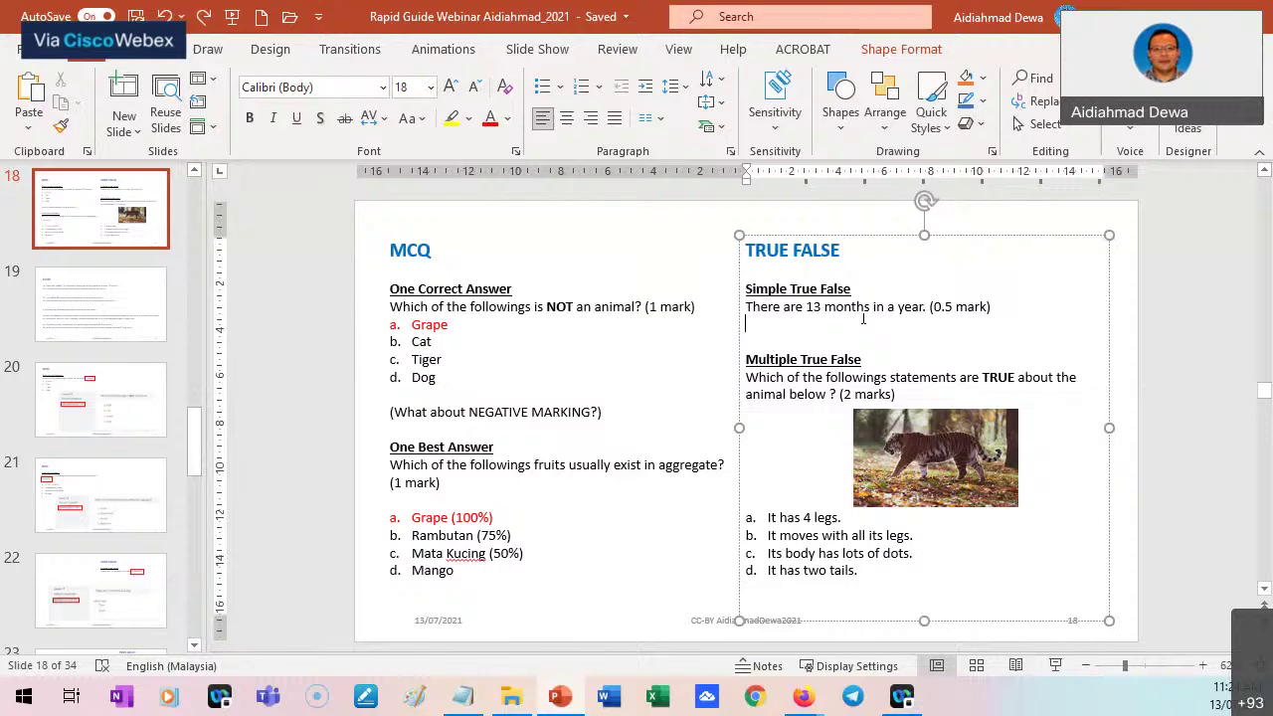
key(alt+Tab)
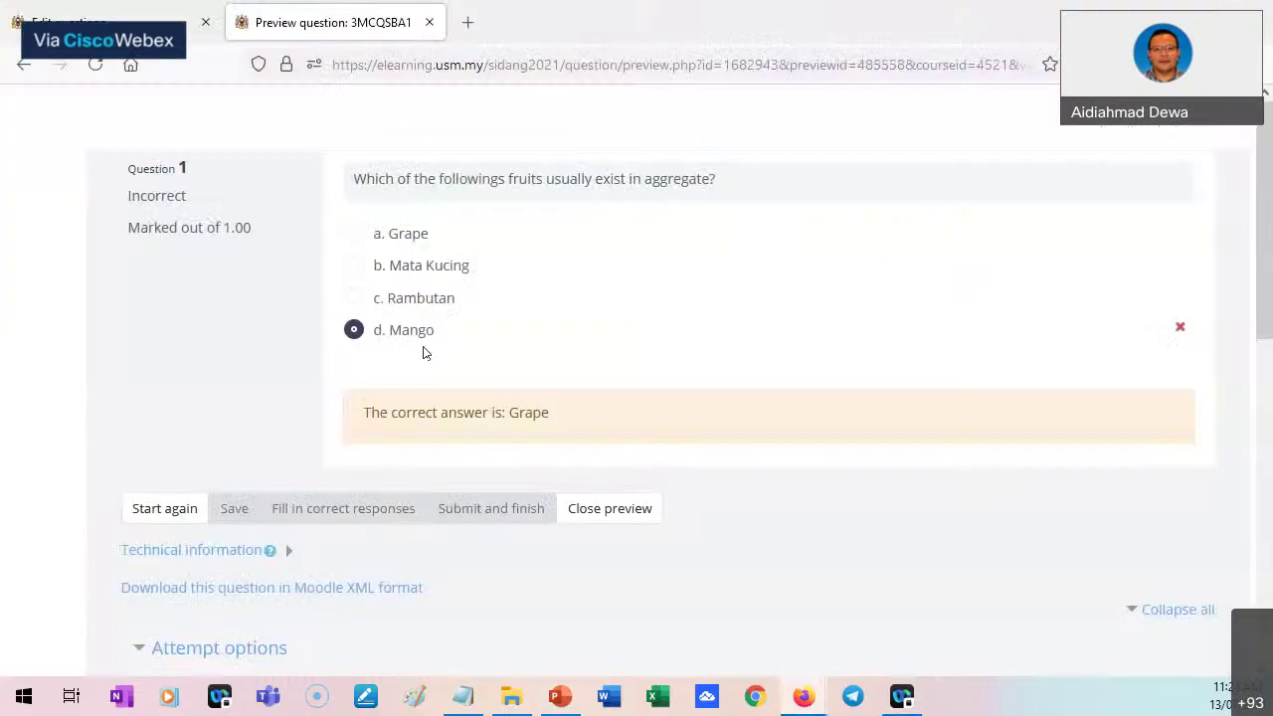
click(606, 508)
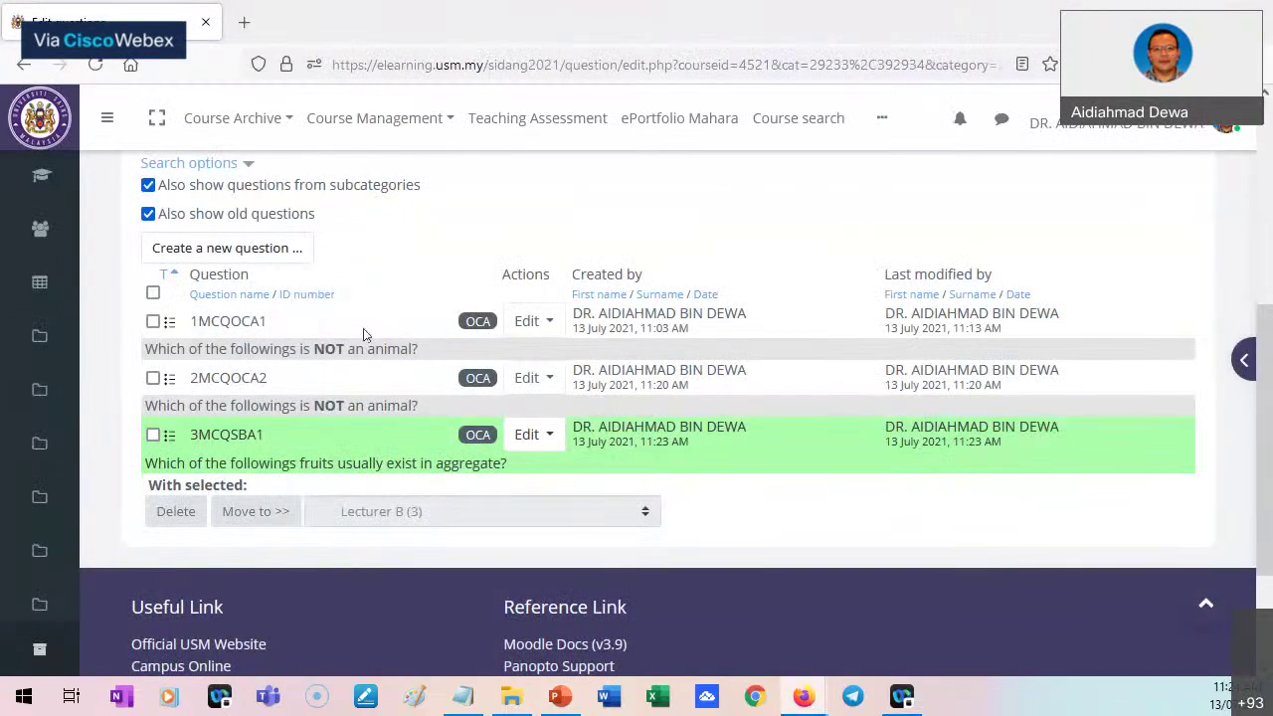
click(535, 434)
click(787, 492)
click(275, 250)
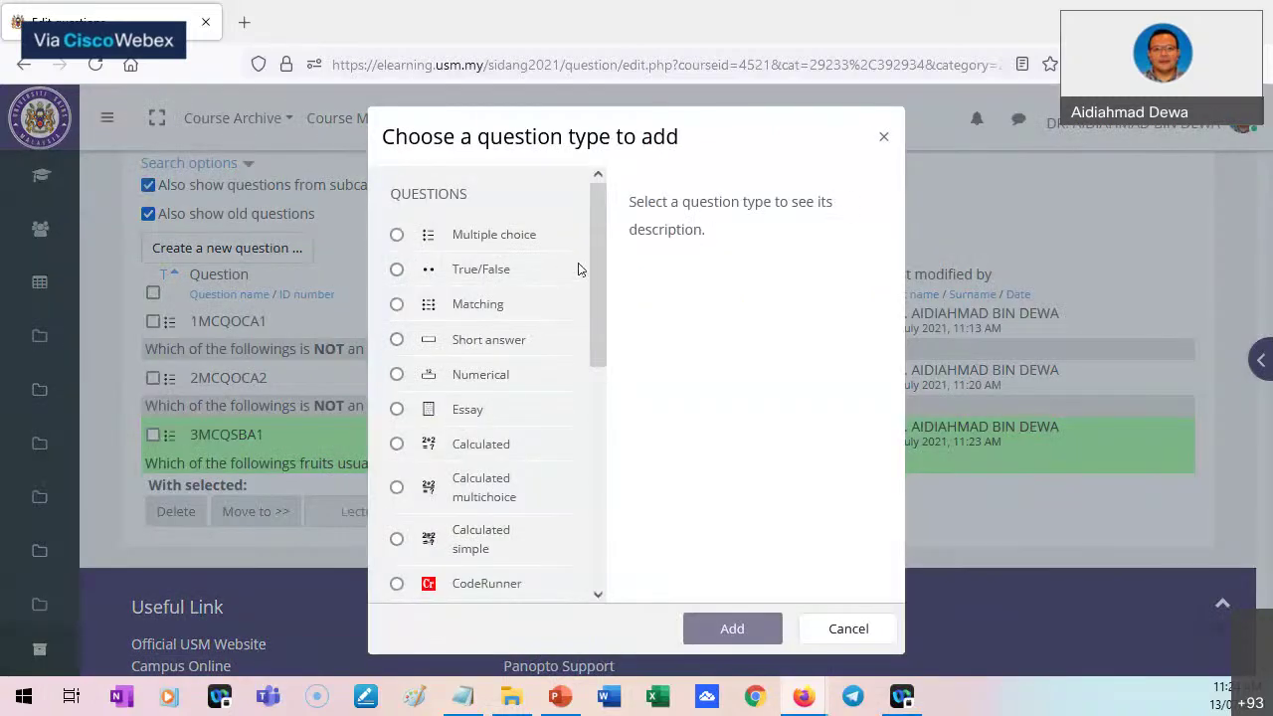
Step: Add a new True/False question and set its name to 4TF1
click(464, 274)
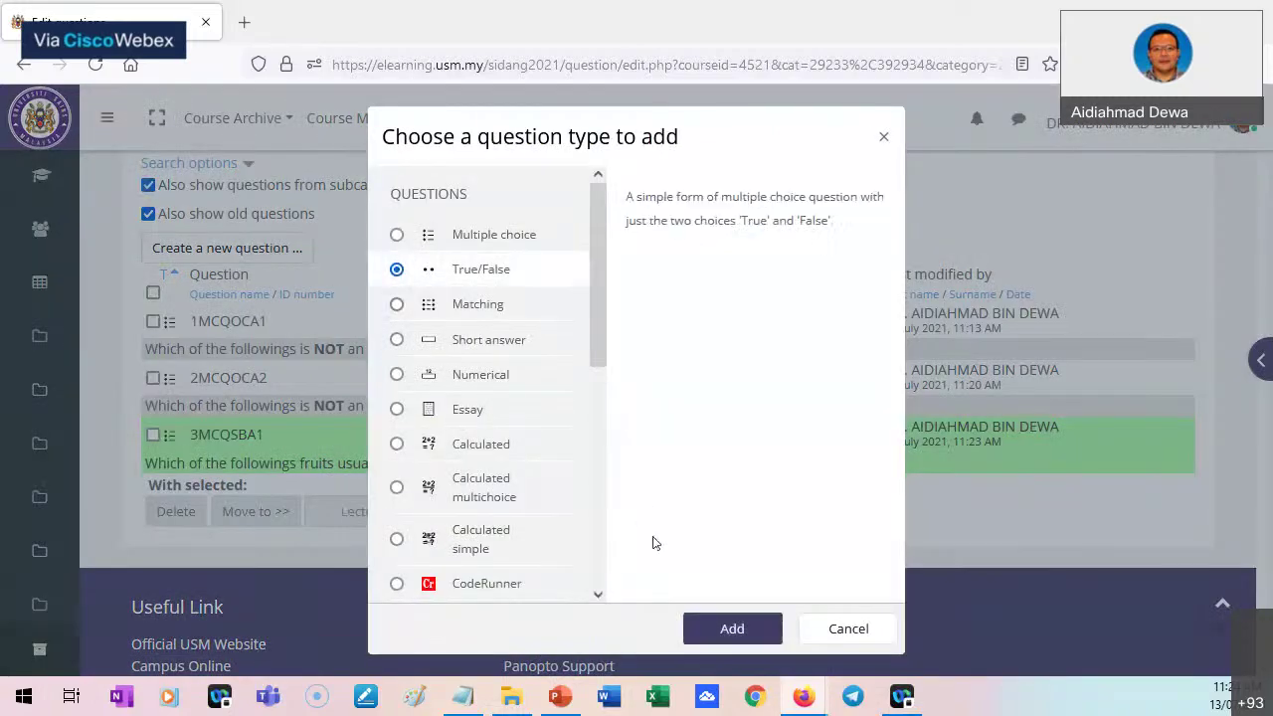
click(733, 630)
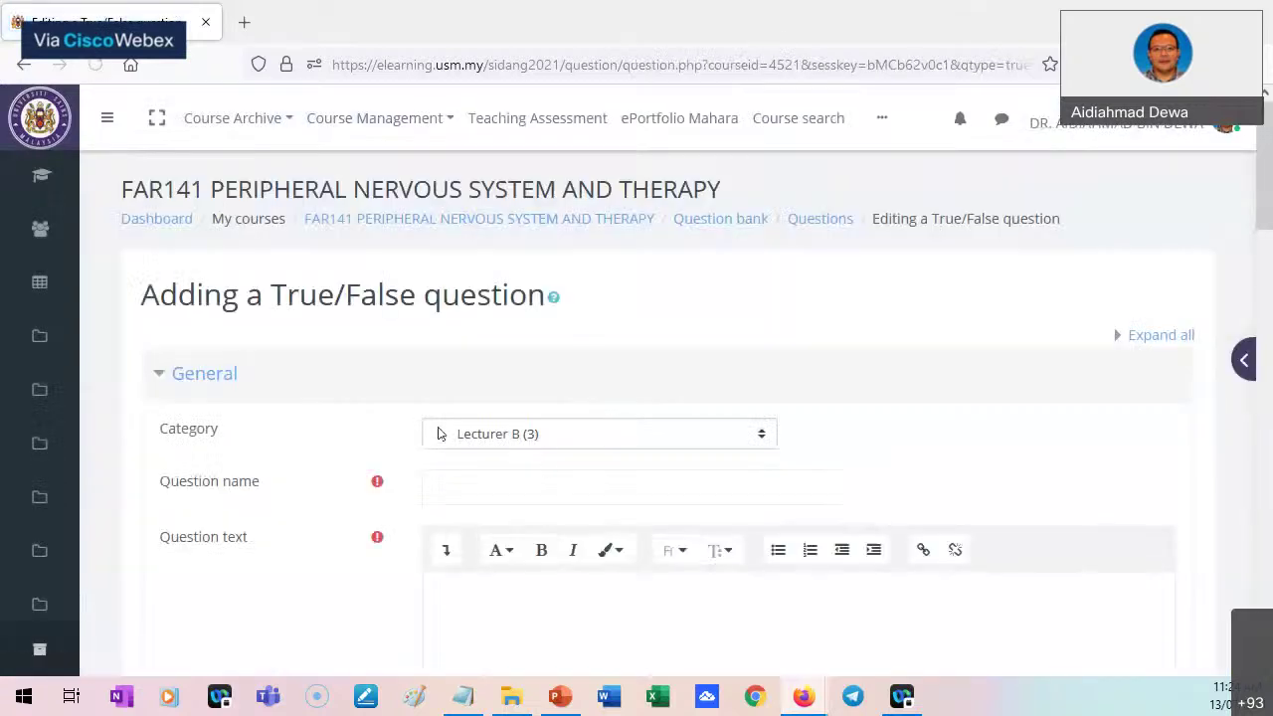
scroll(322, 435, down, 1)
scroll(332, 396, down, 1)
click(538, 288)
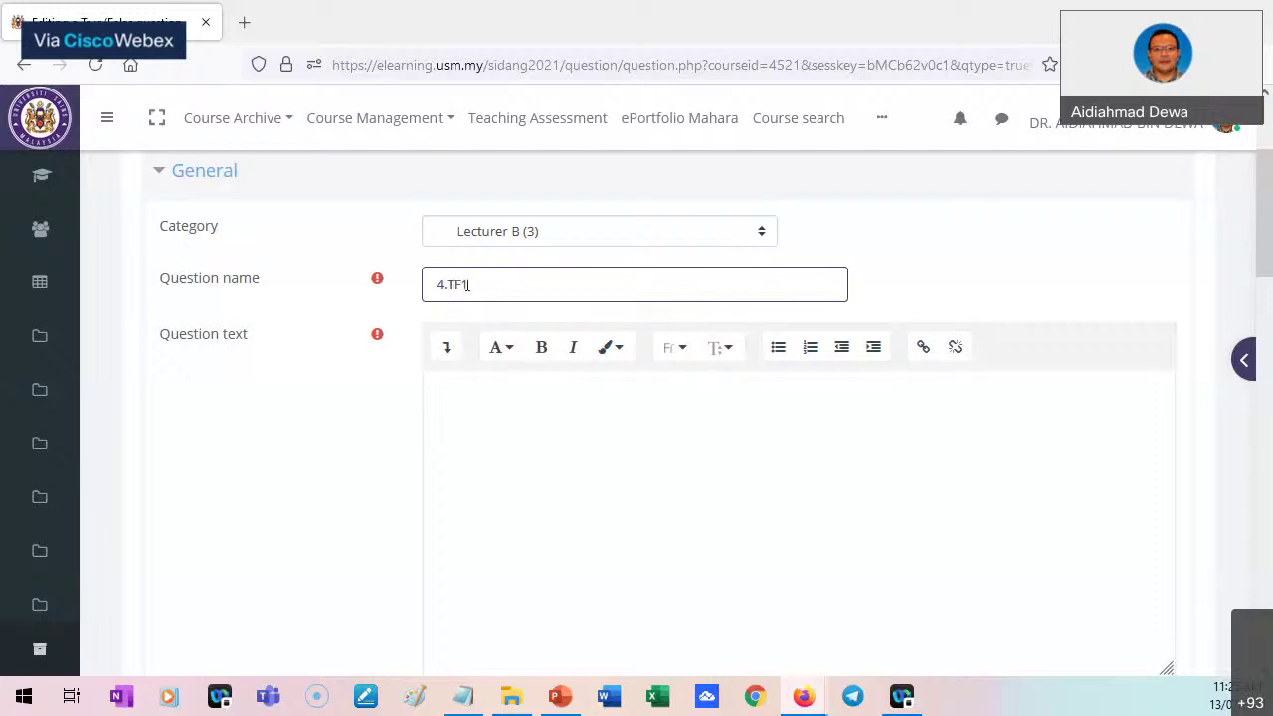
key(Left)
key(Left)
key(Left)
key(BackSpace)
click(529, 445)
Step: Paste 'There are 13 months in a year.' from the slide as the question text
key(alt+Tab)
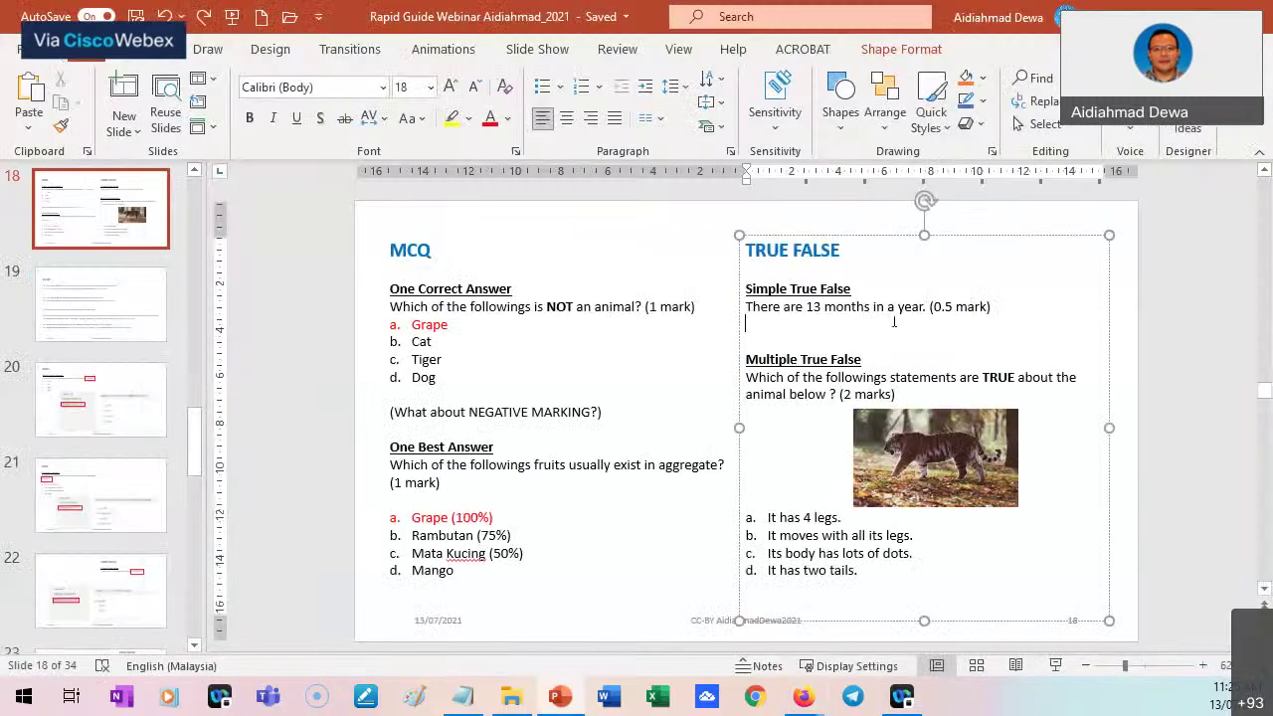
drag(930, 307, 748, 311)
key(ctrl+c)
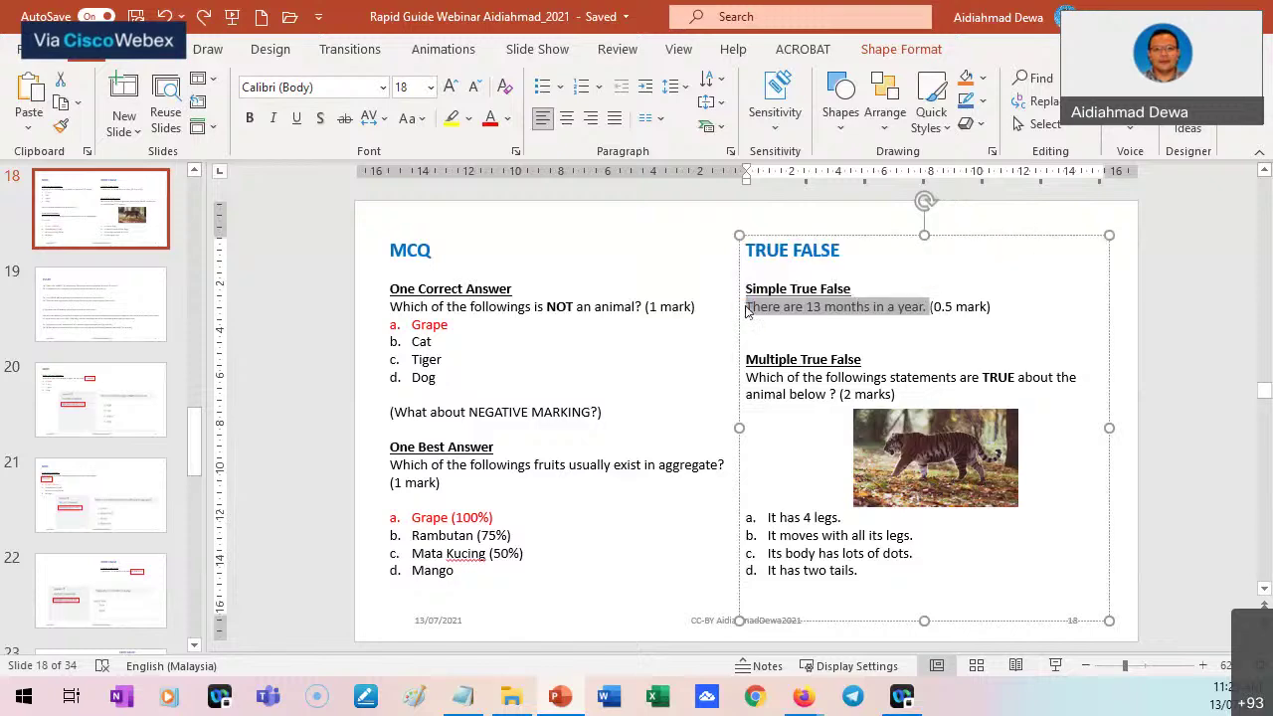
key(alt+Tab)
key(ctrl+v)
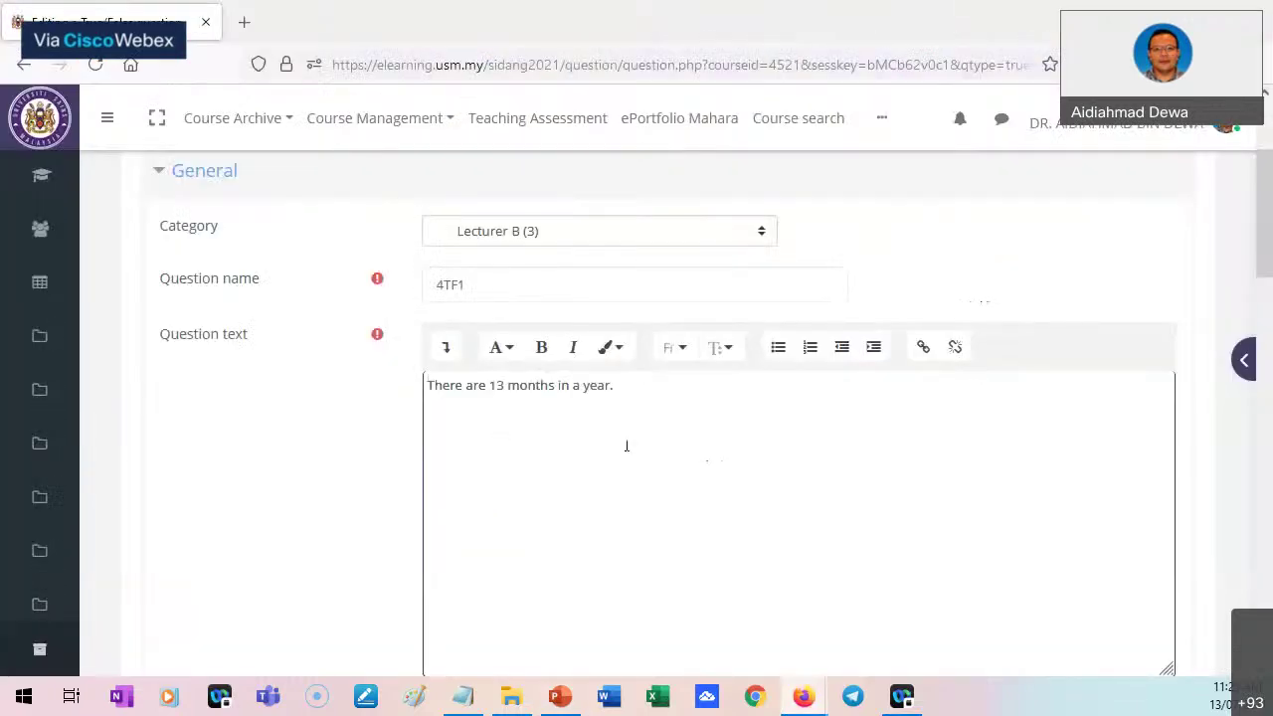
click(688, 399)
Step: Set the default mark to 0.5
scroll(531, 407, down, 5)
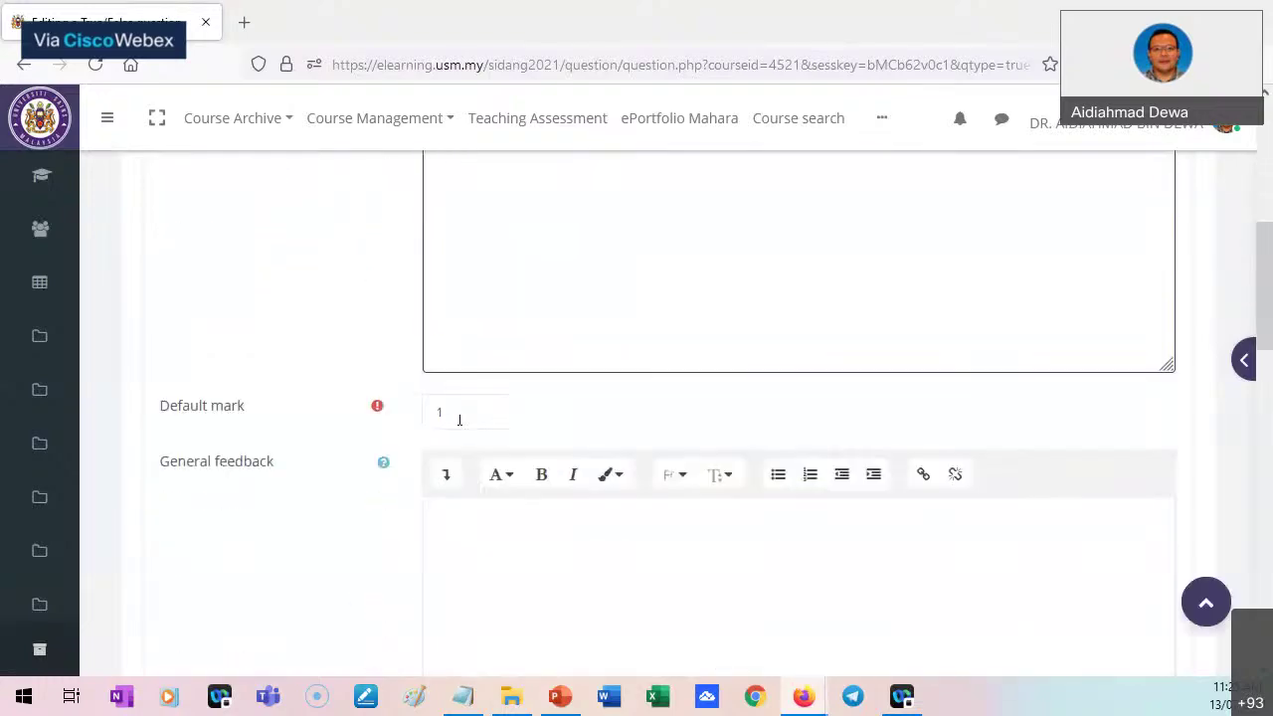
click(459, 419)
key(alt+Tab)
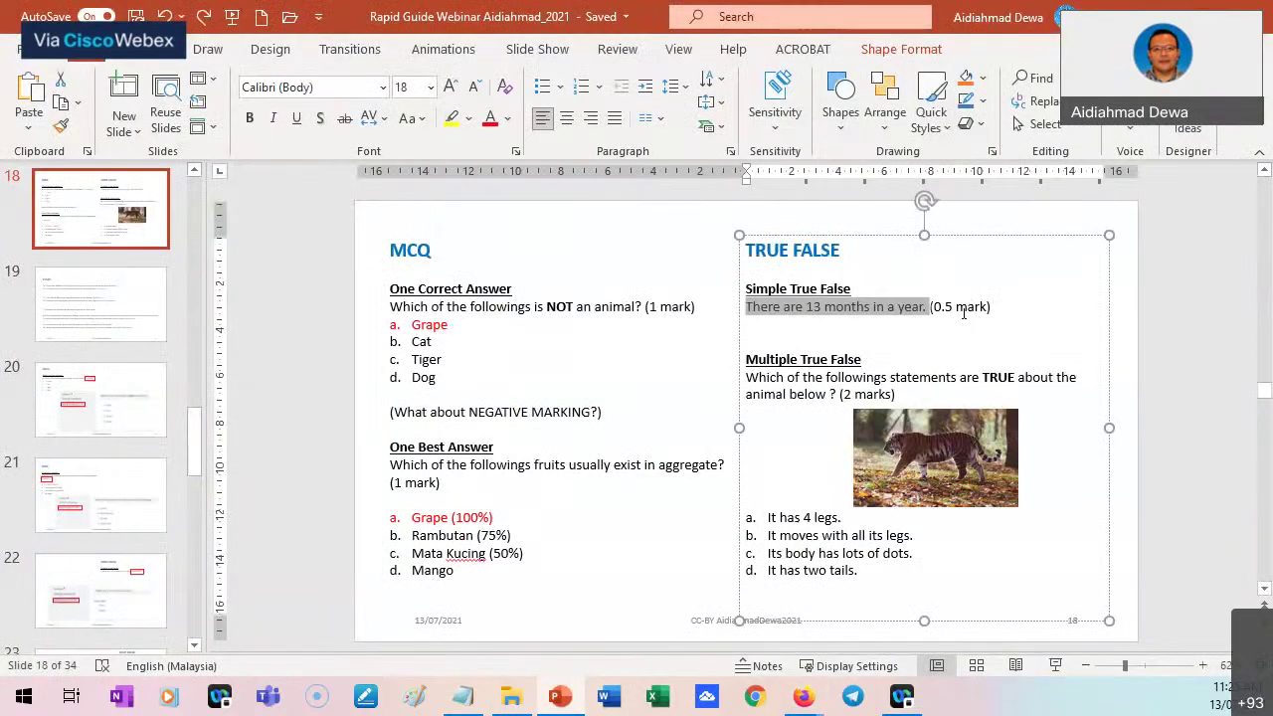
key(alt+Tab)
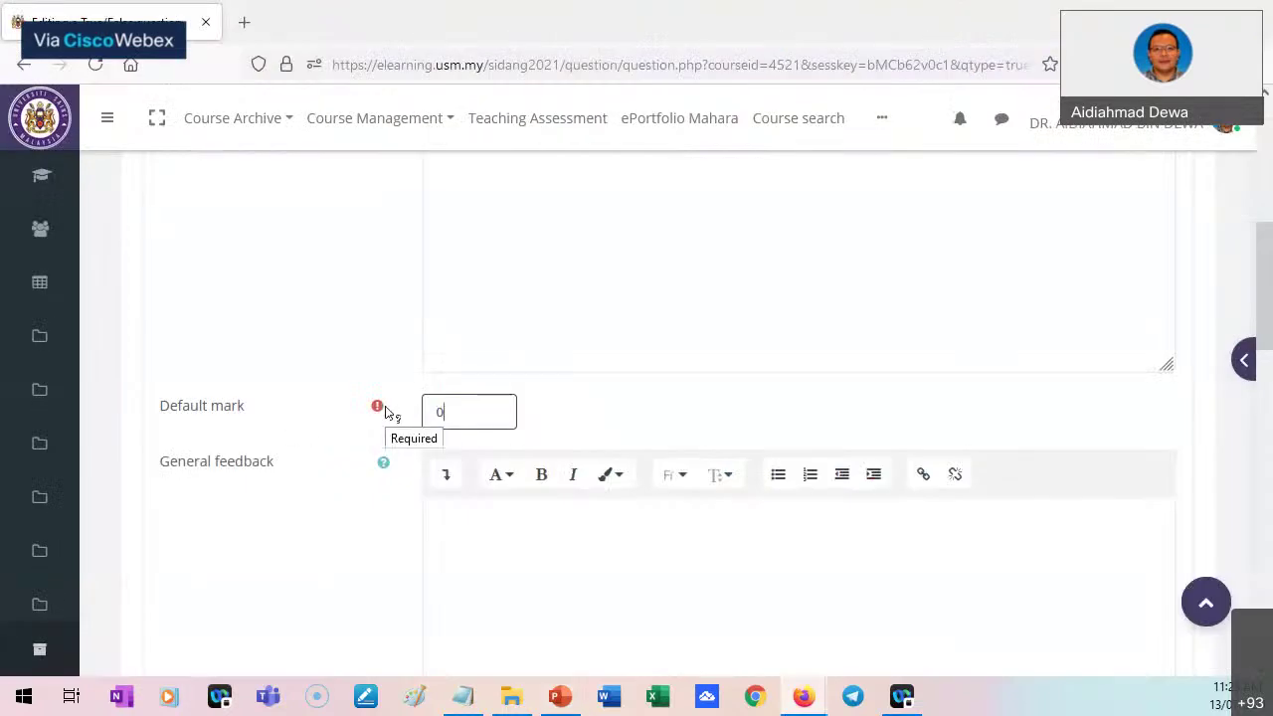
text(.5)
click(625, 415)
Step: Check the slide's true/false example and clear its selection
scroll(636, 421, down, 2)
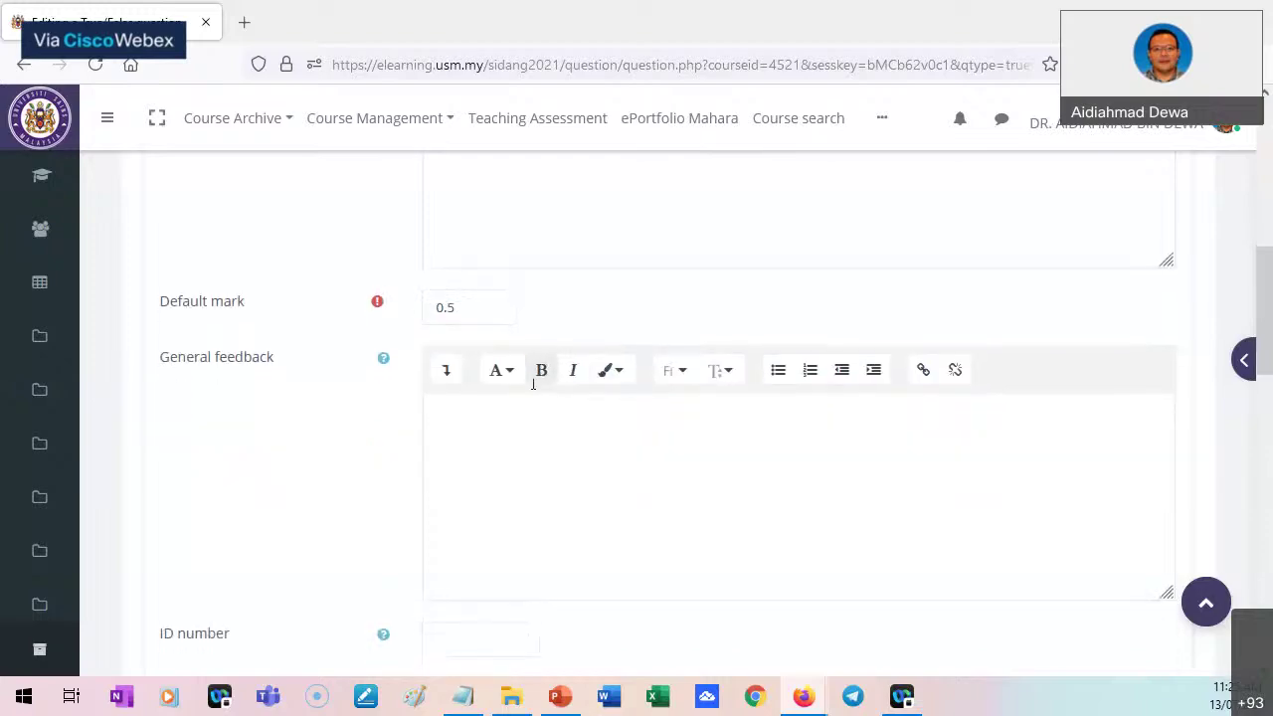
scroll(533, 385, down, 4)
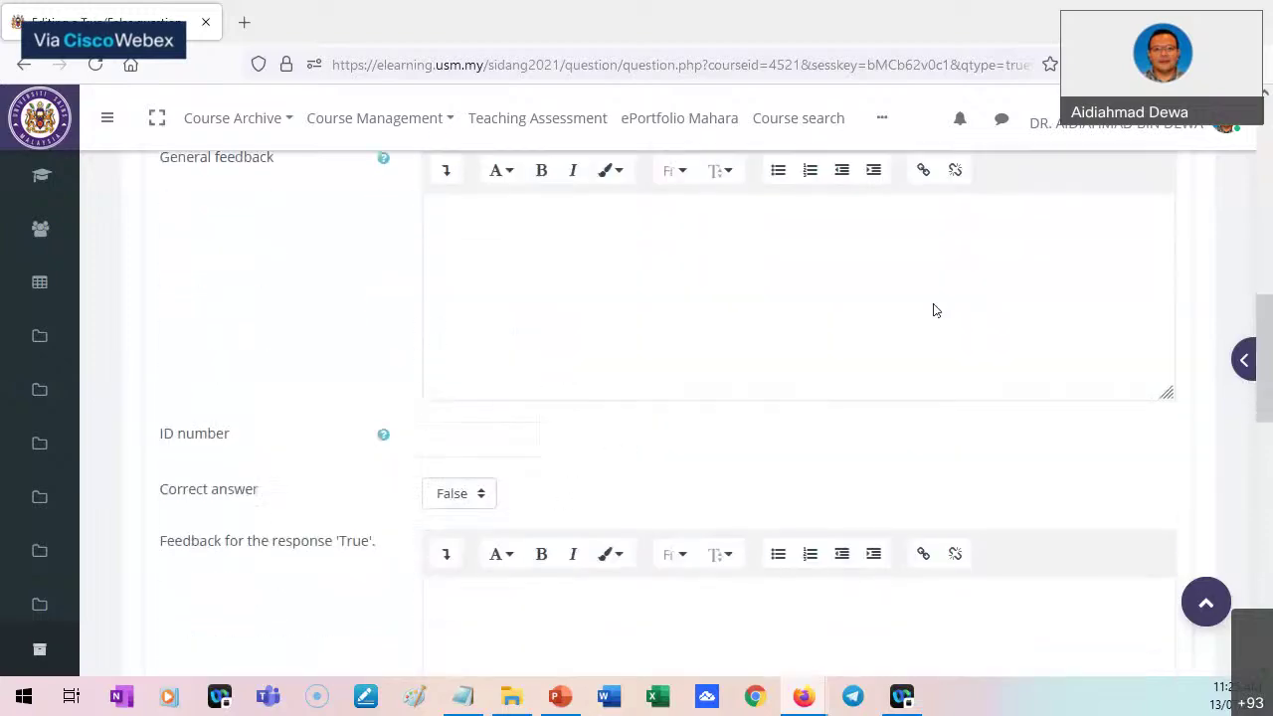
key(alt+Tab)
click(921, 309)
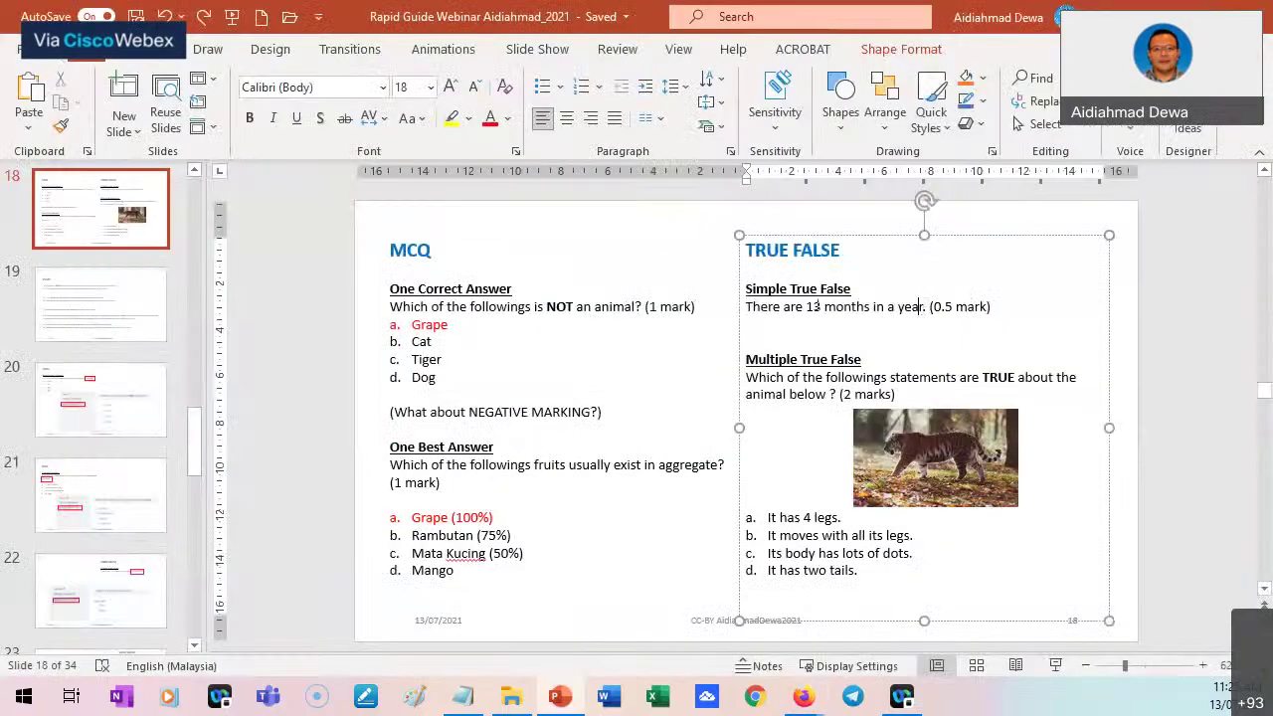
key(alt+Tab)
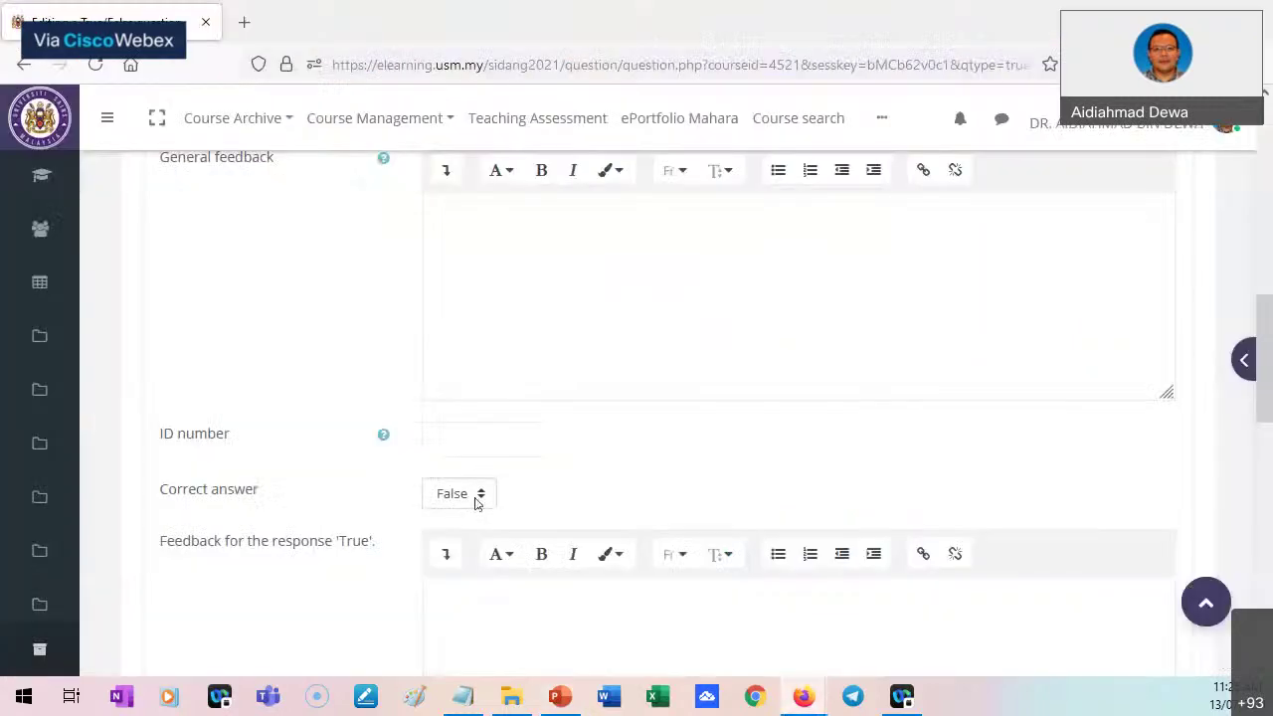
Step: Tag the question tf and save it
scroll(531, 463, down, 10)
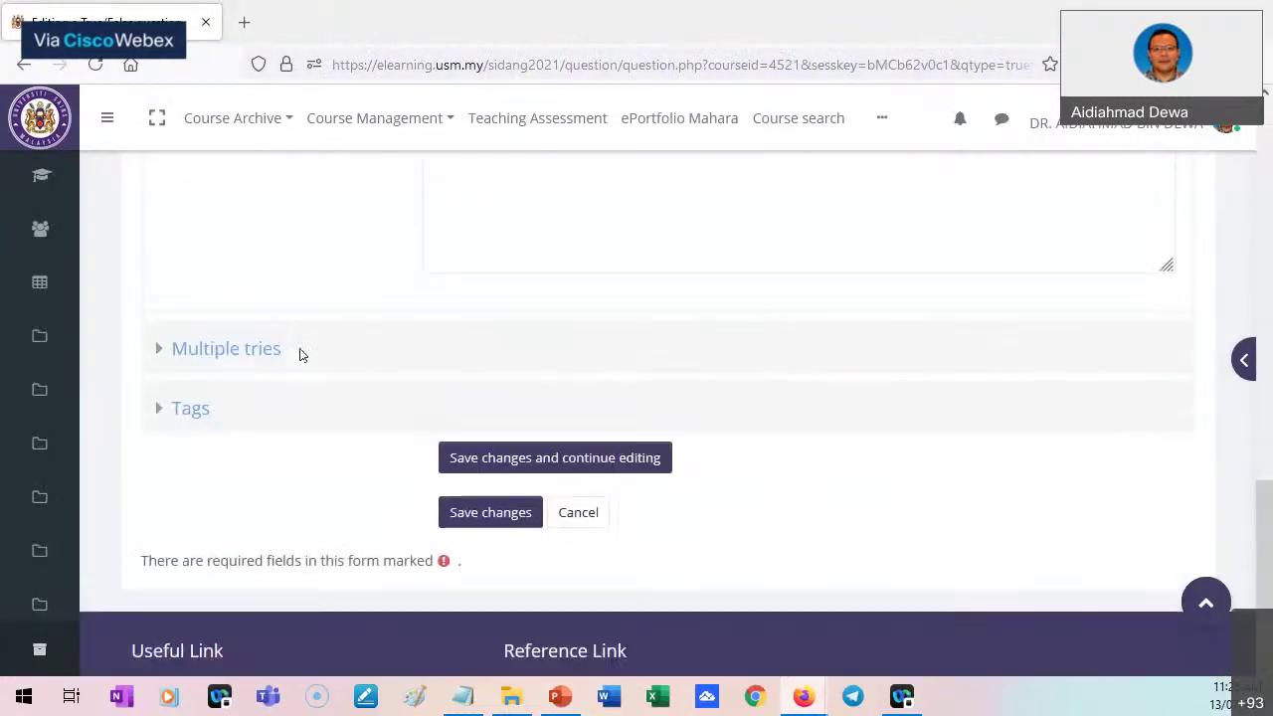
click(188, 386)
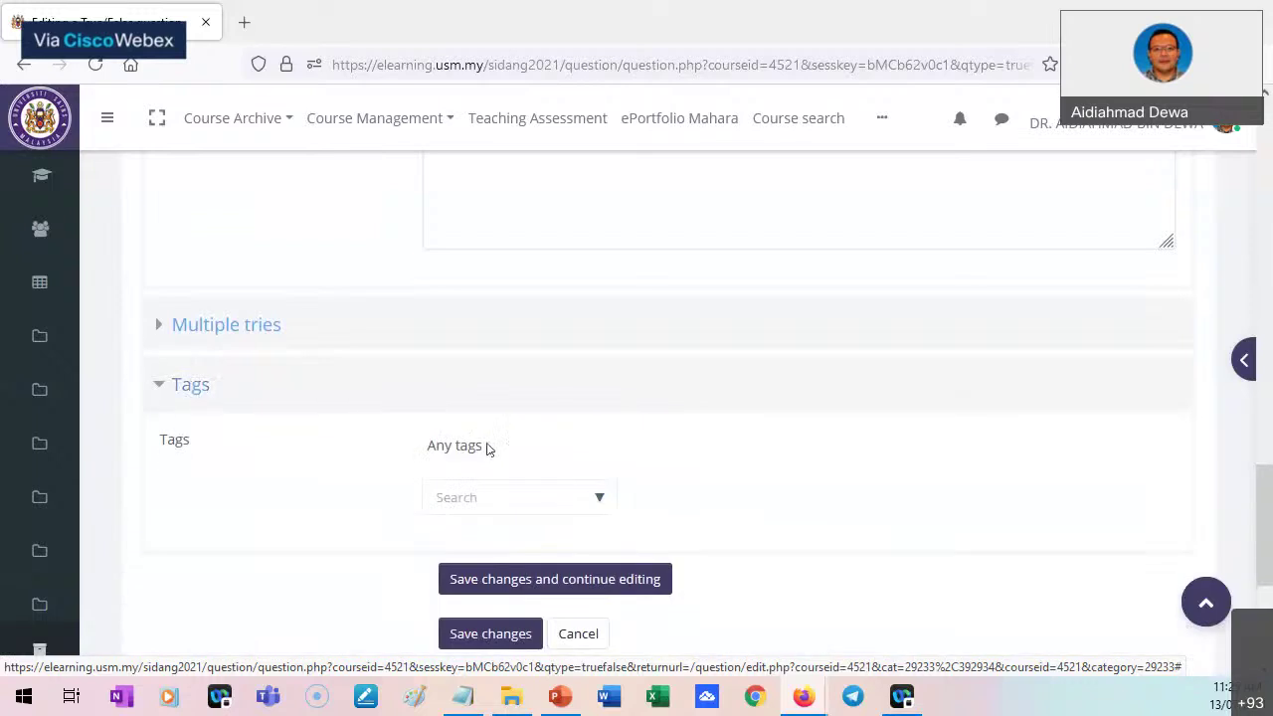
click(479, 499)
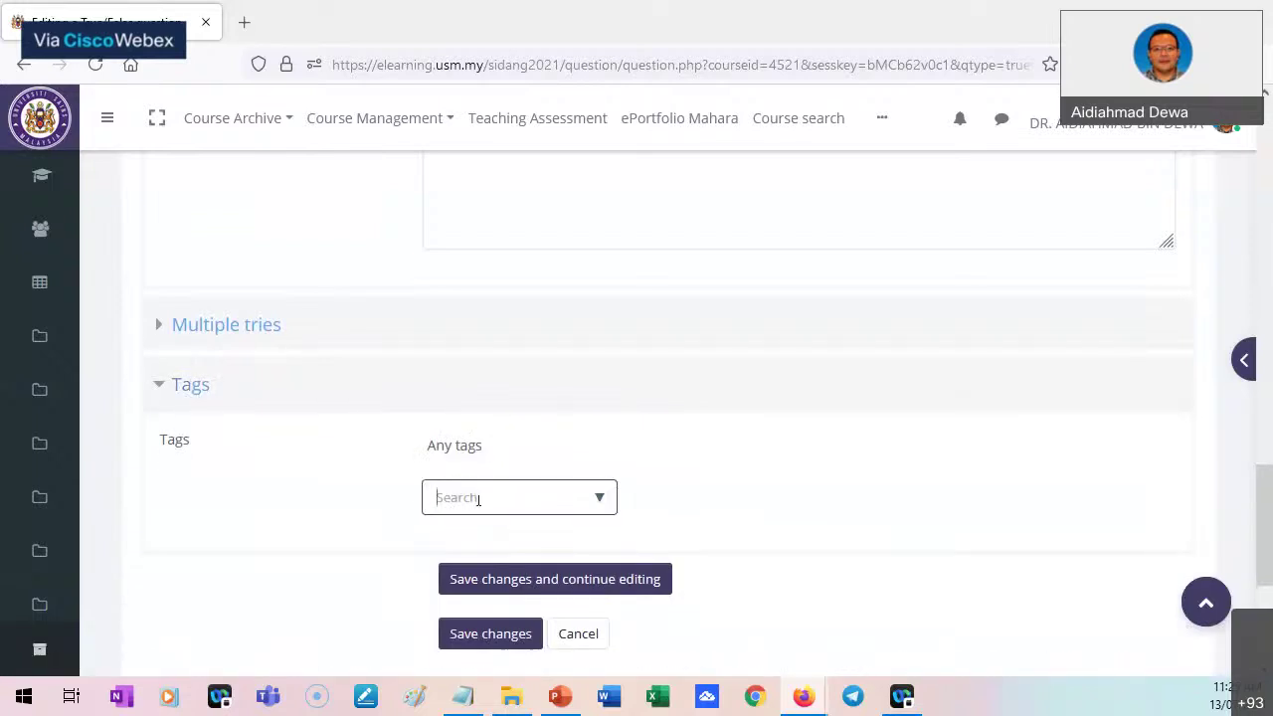
text(T)
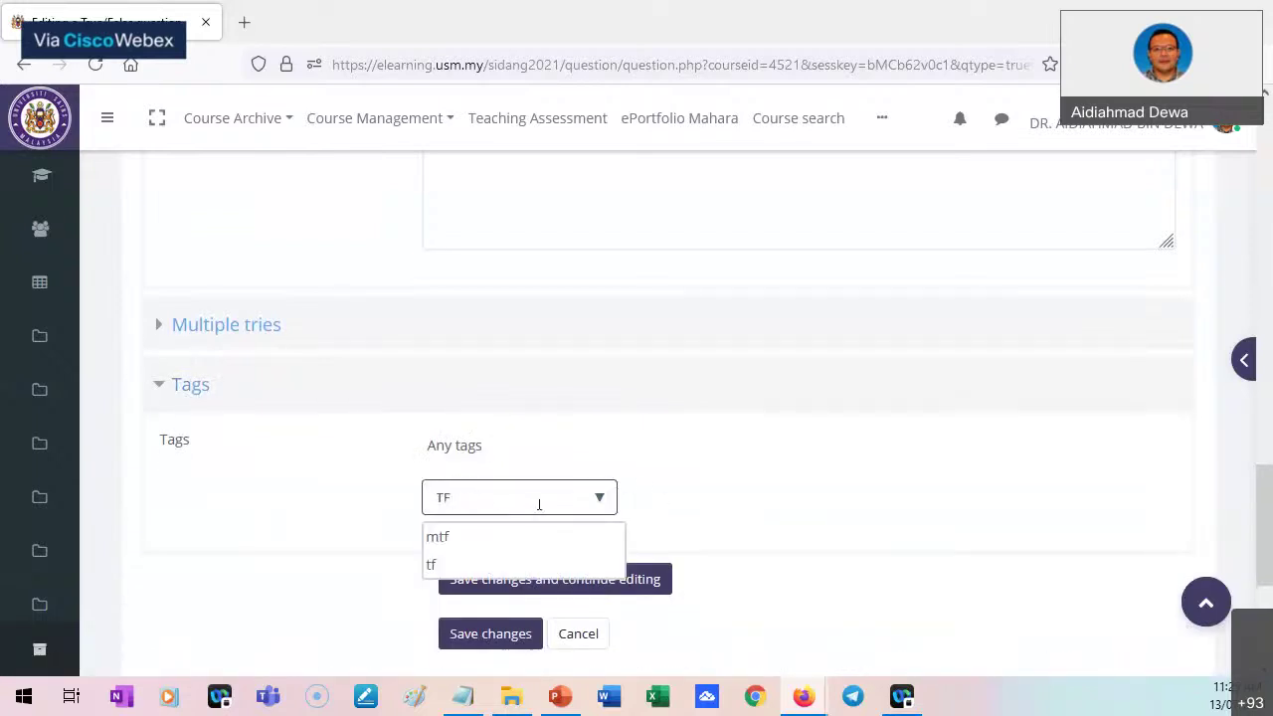
text(F)
key(BackSpace)
key(BackSpace)
text(tf)
key(Return)
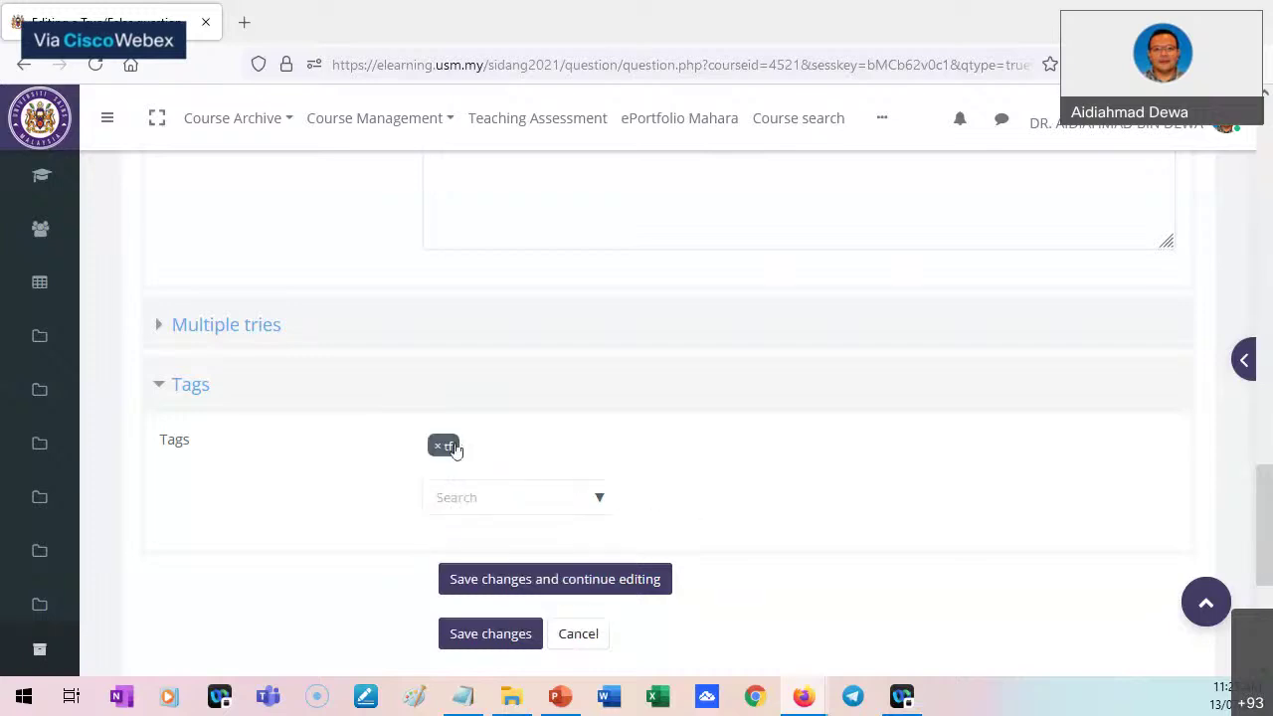
scroll(412, 585, down, 2)
click(491, 434)
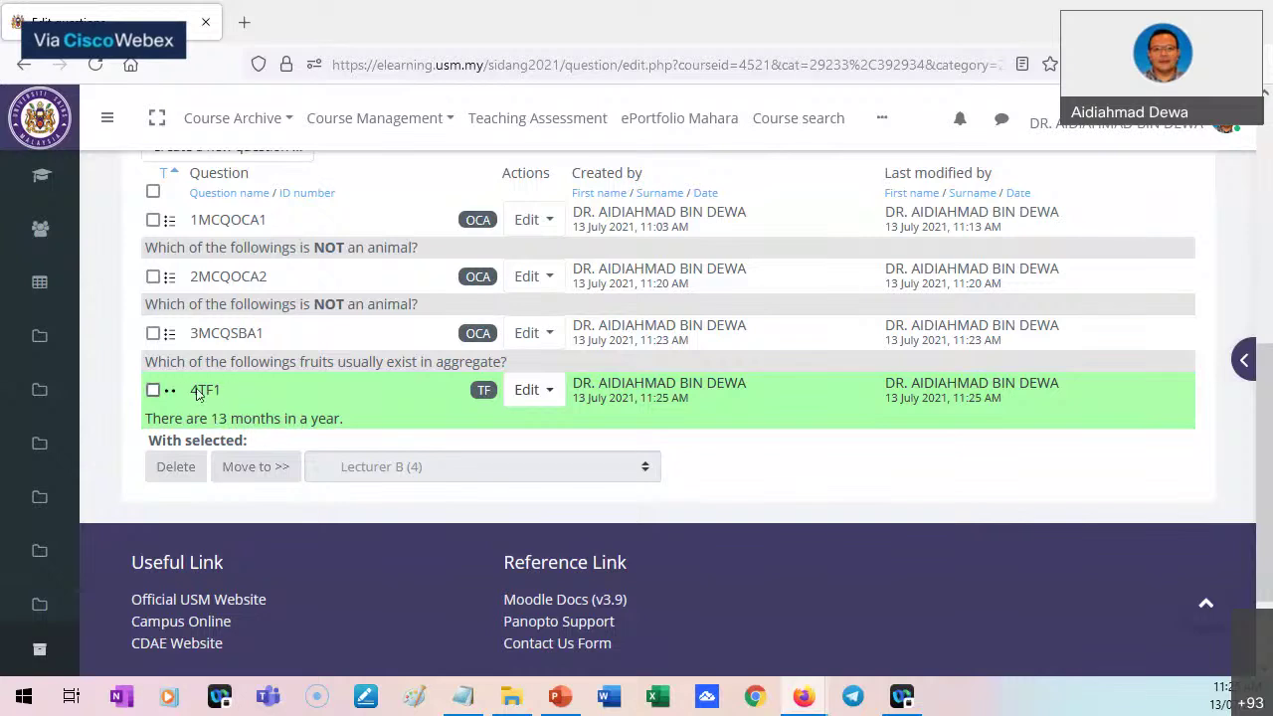
Step: Preview question 4TF1 and submit True to confirm it is graded incorrect
click(534, 390)
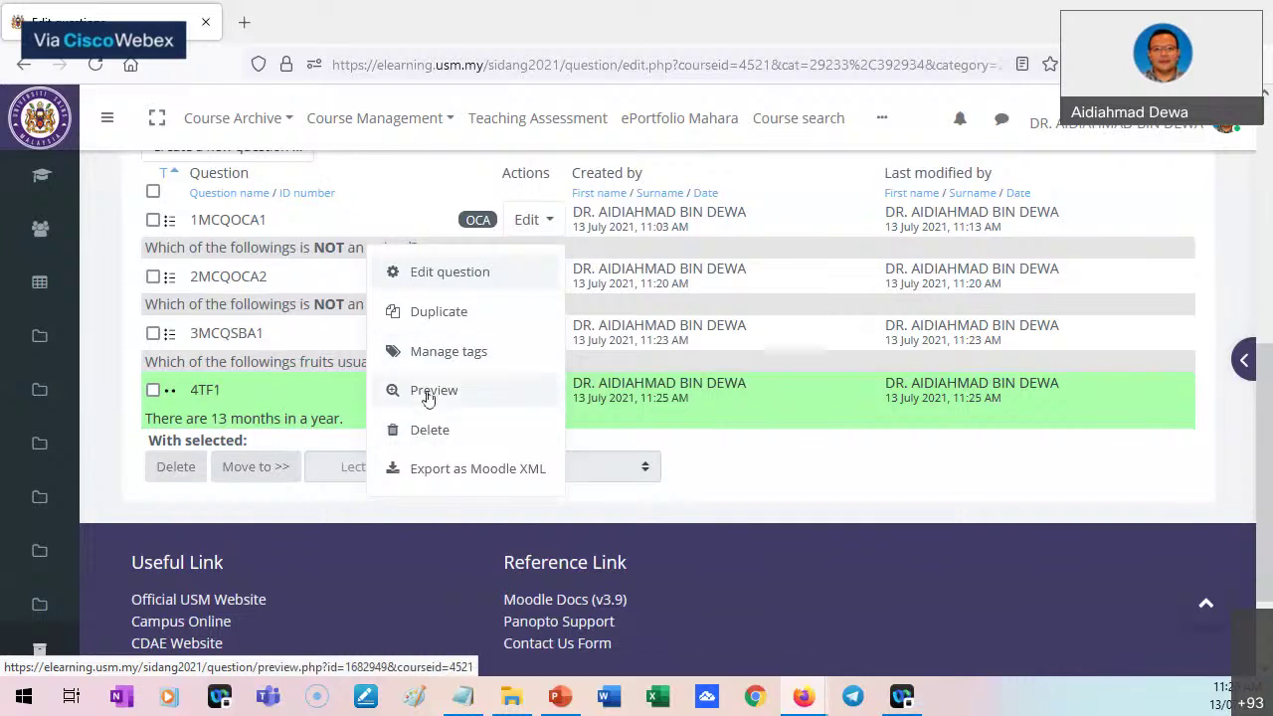
click(426, 391)
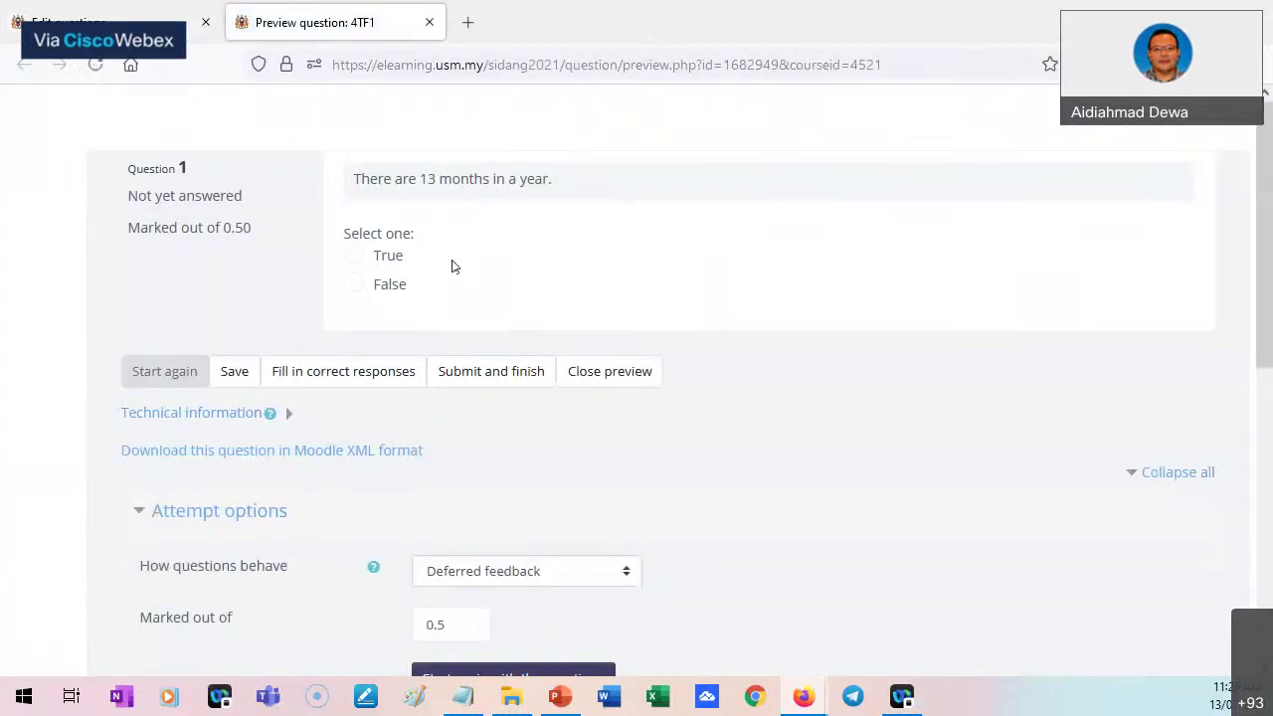
double_click(237, 230)
click(562, 269)
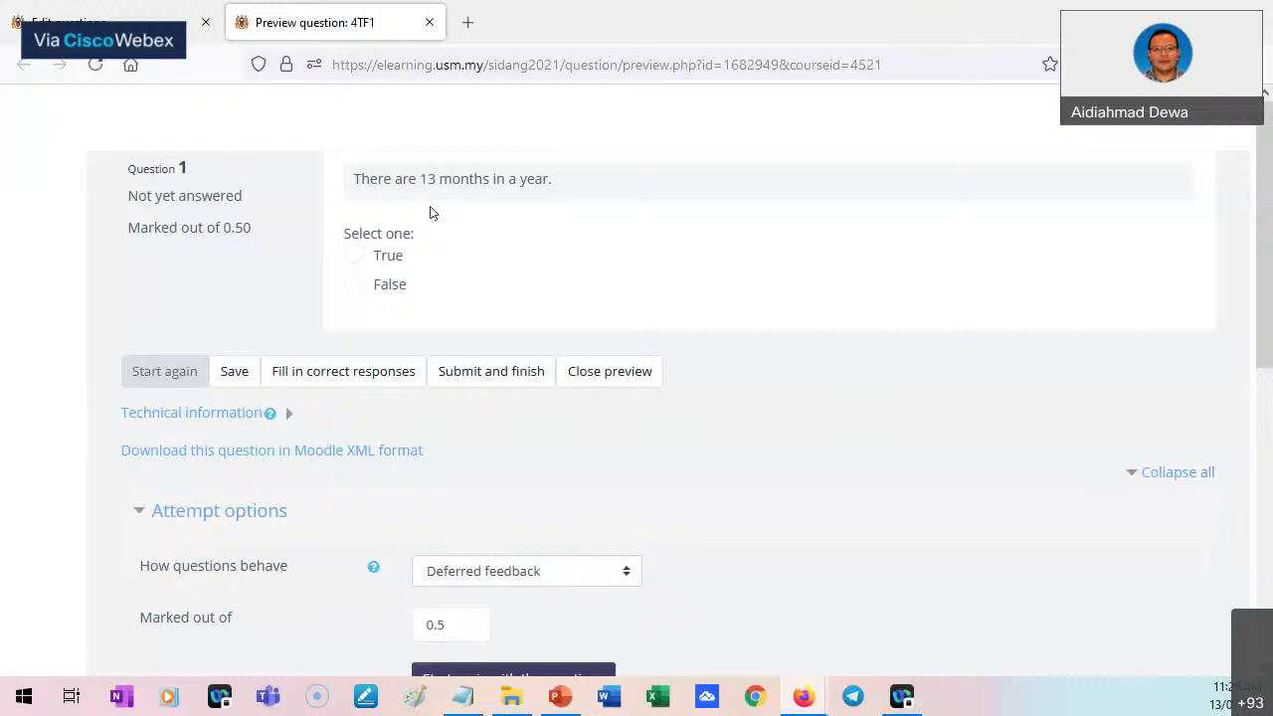
click(358, 259)
click(490, 374)
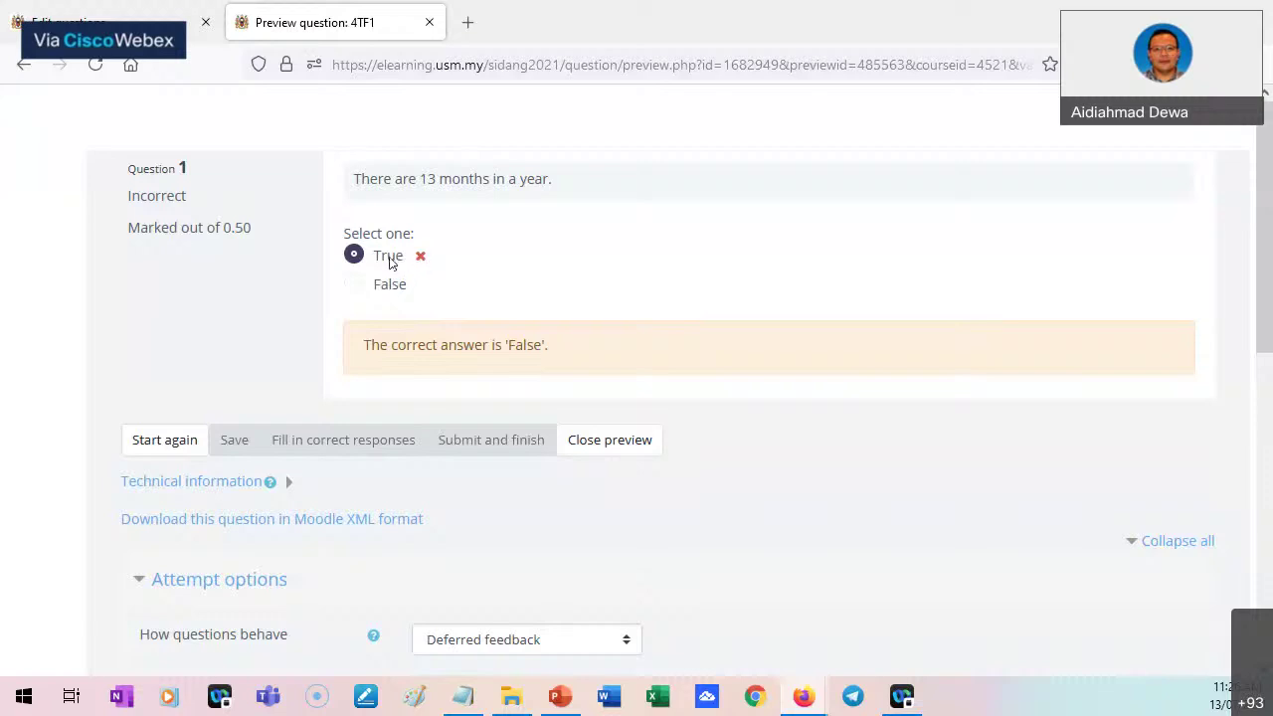
Step: Restart the 4TF1 preview, submit False to confirm it is correct, and close the preview
click(174, 440)
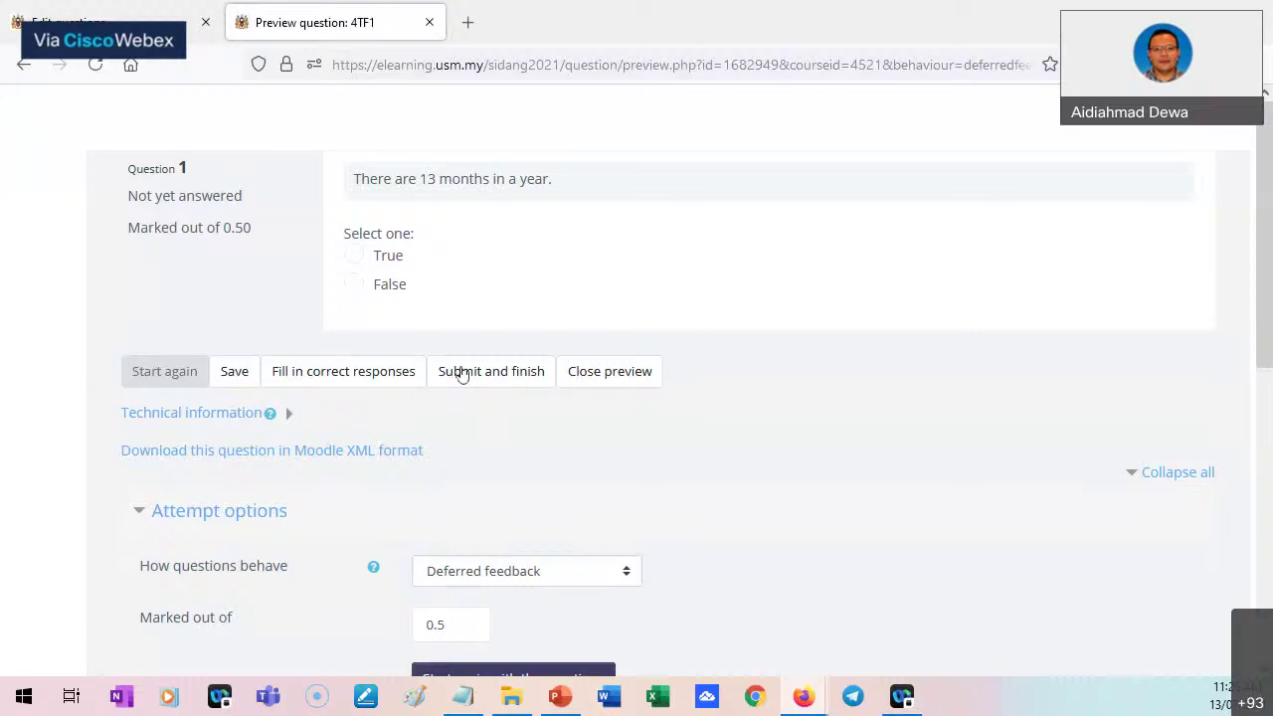
click(458, 372)
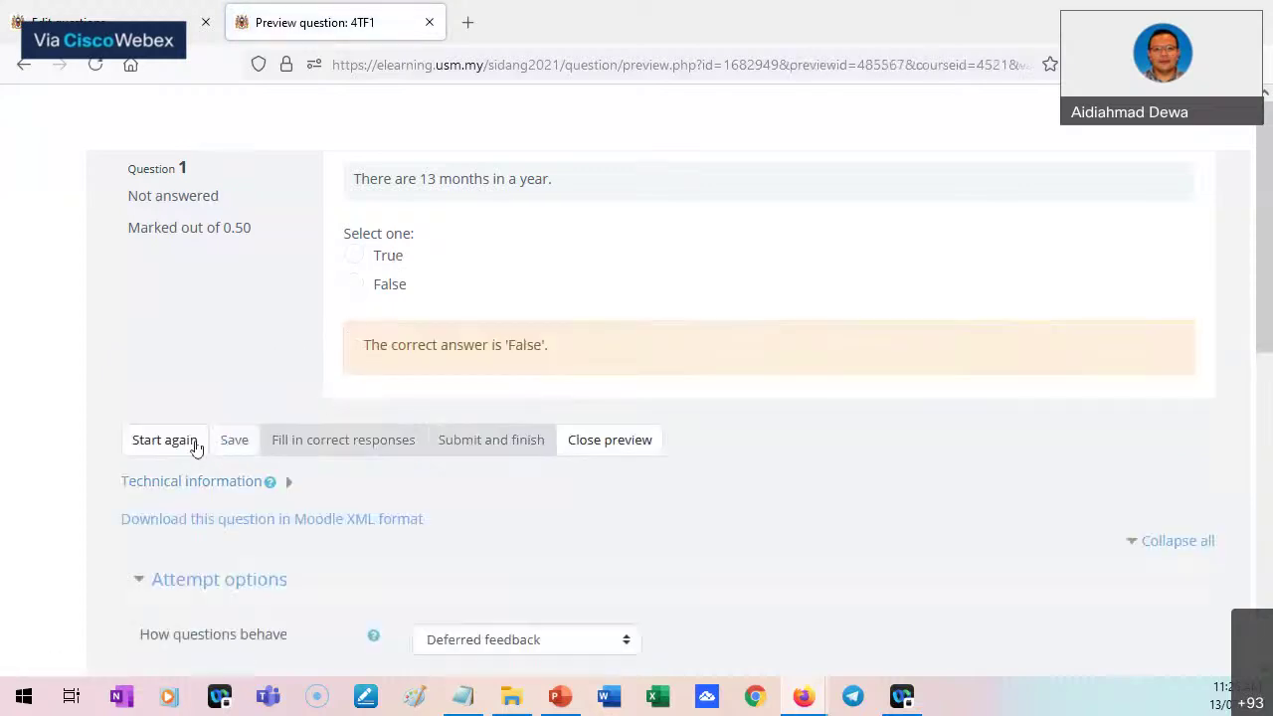
click(191, 442)
click(355, 284)
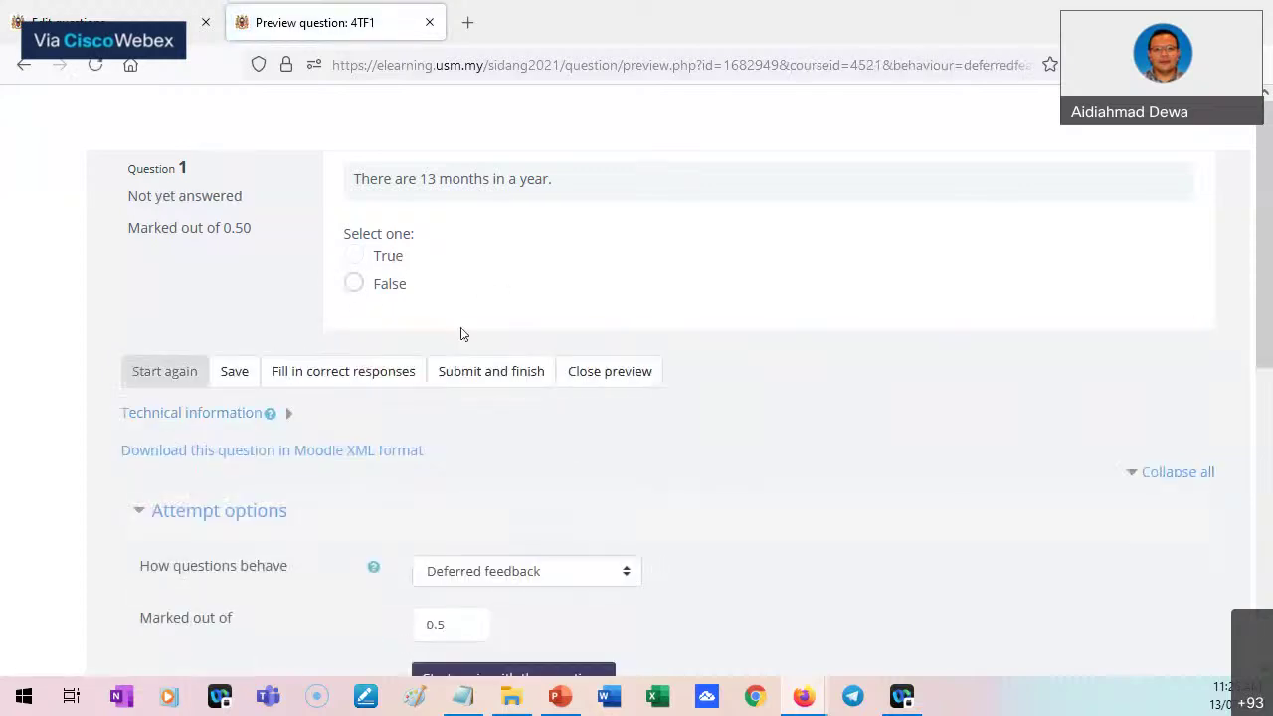
click(443, 370)
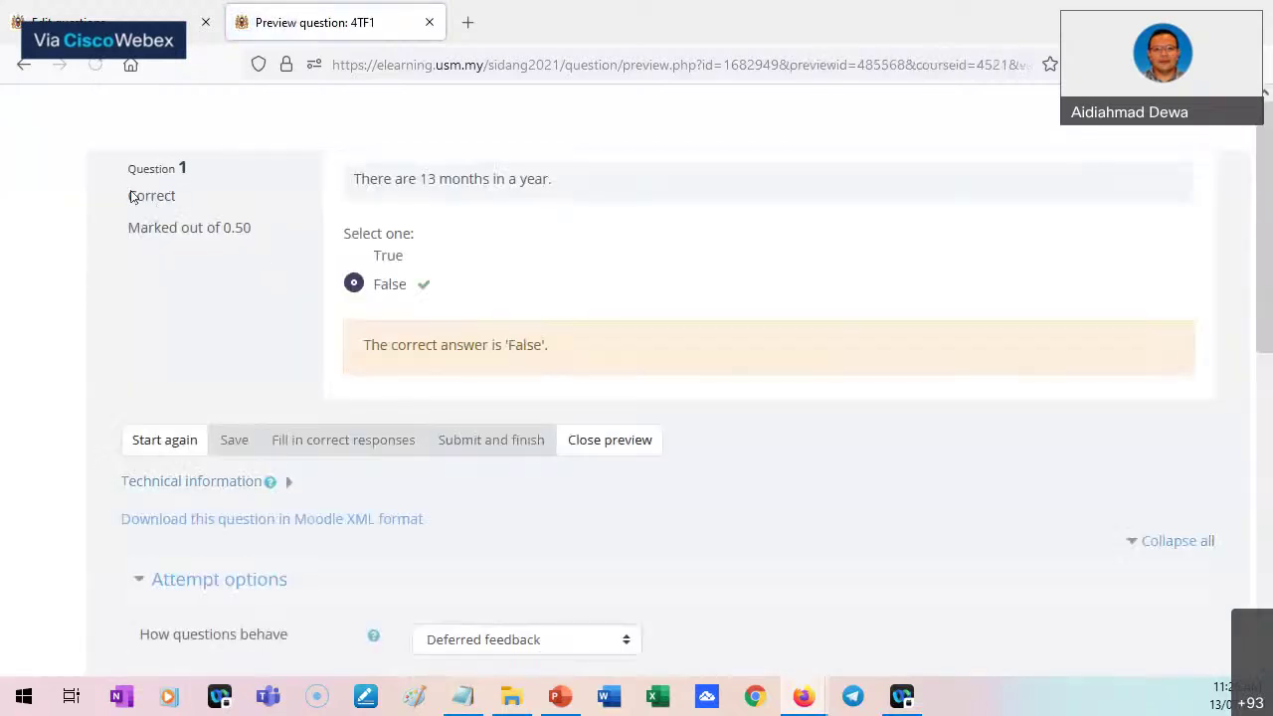
click(632, 442)
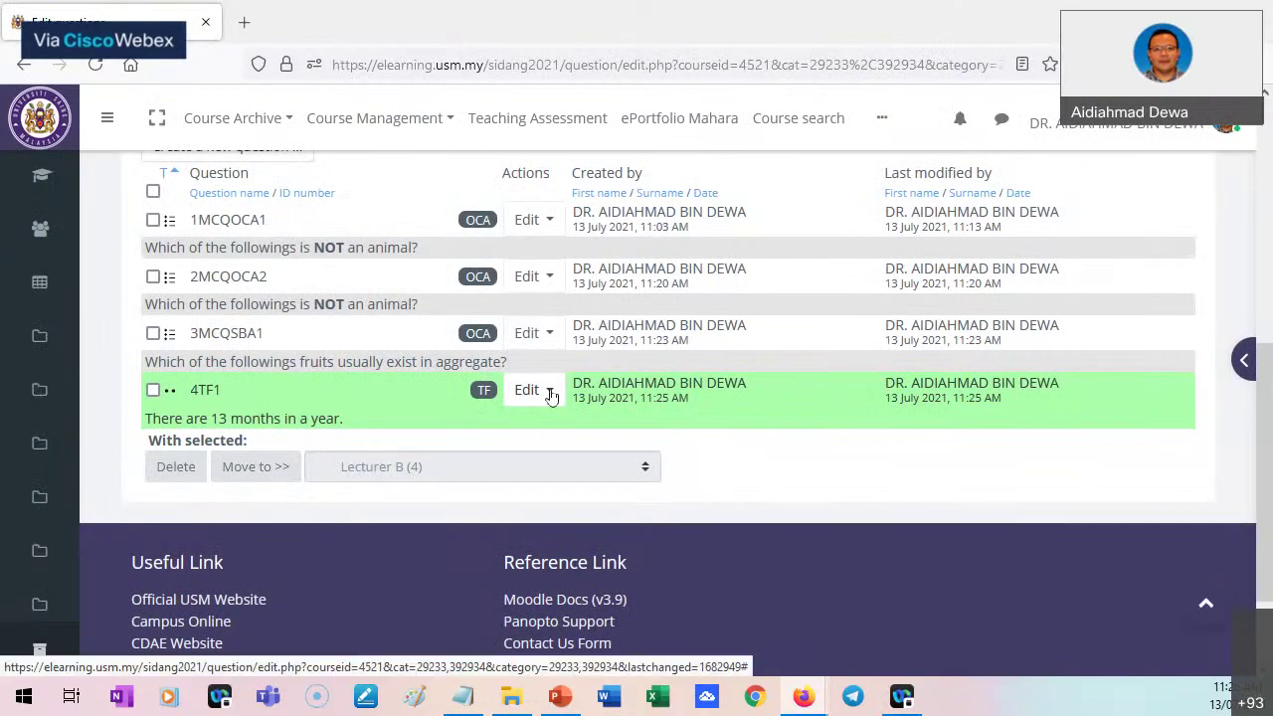
Step: Create a new question of type Multiple True False (ETH) from the question bank
click(551, 395)
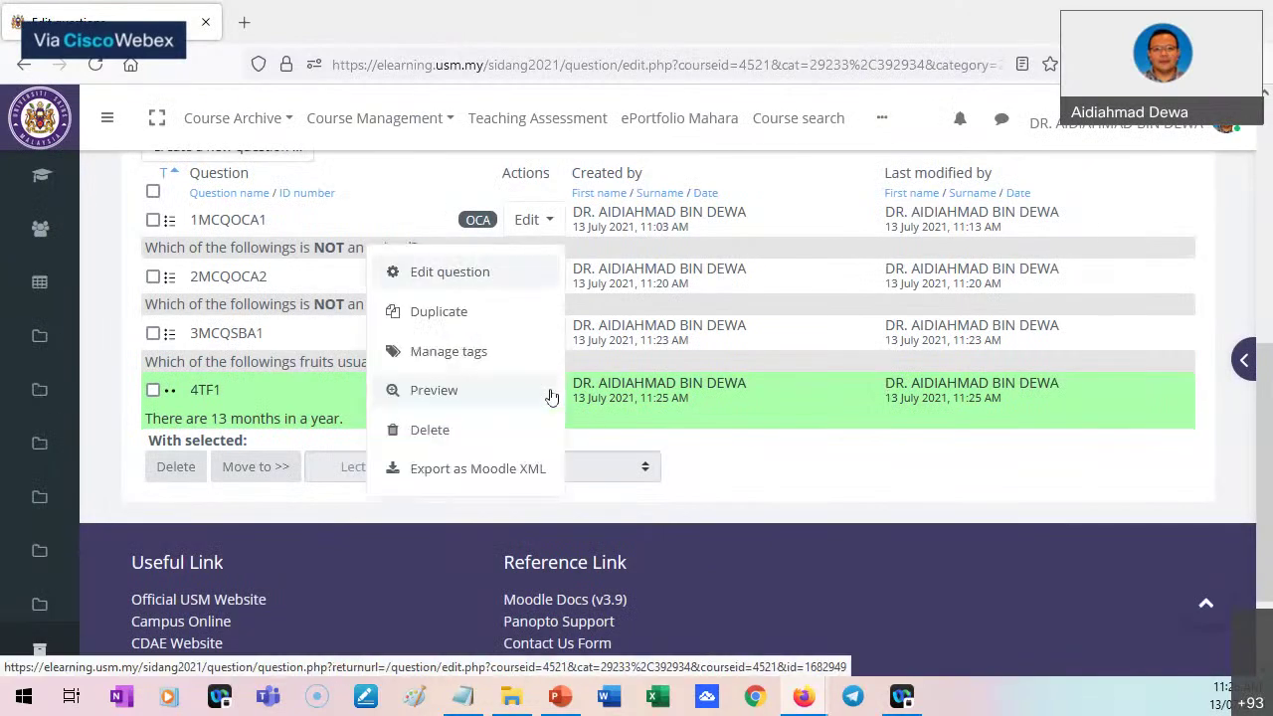
click(871, 470)
key(alt+Tab)
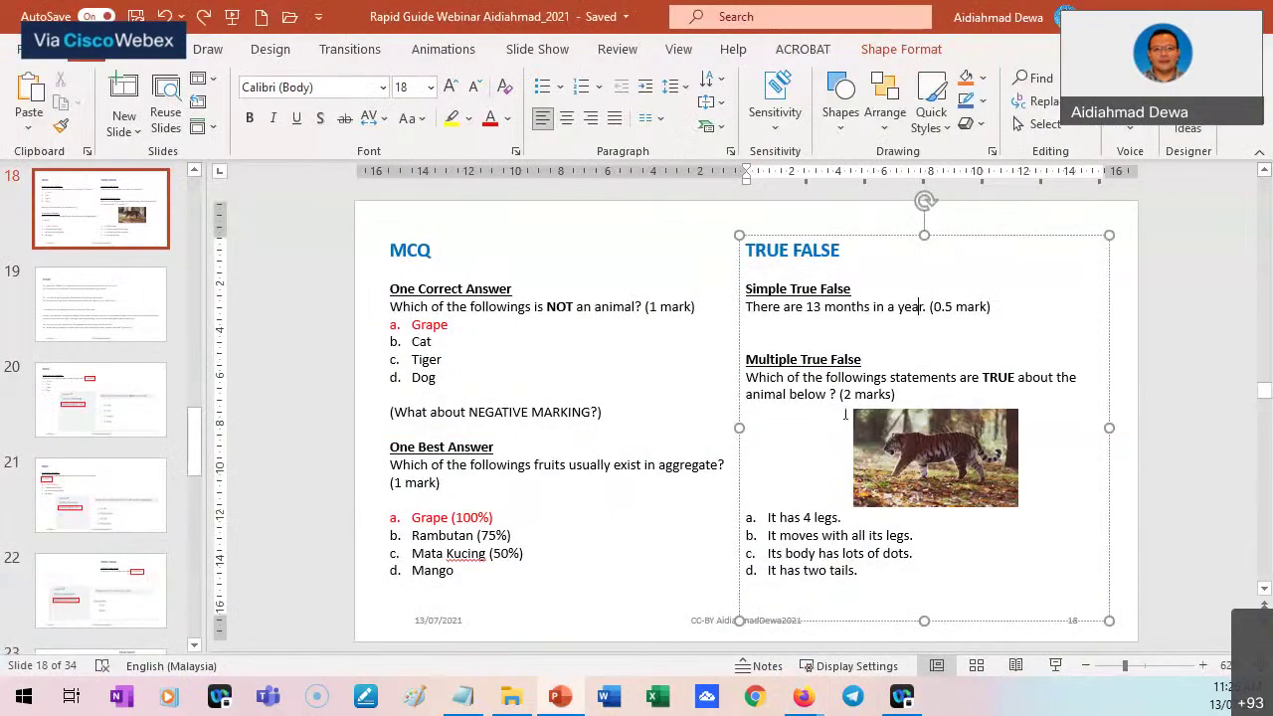
key(alt+Tab)
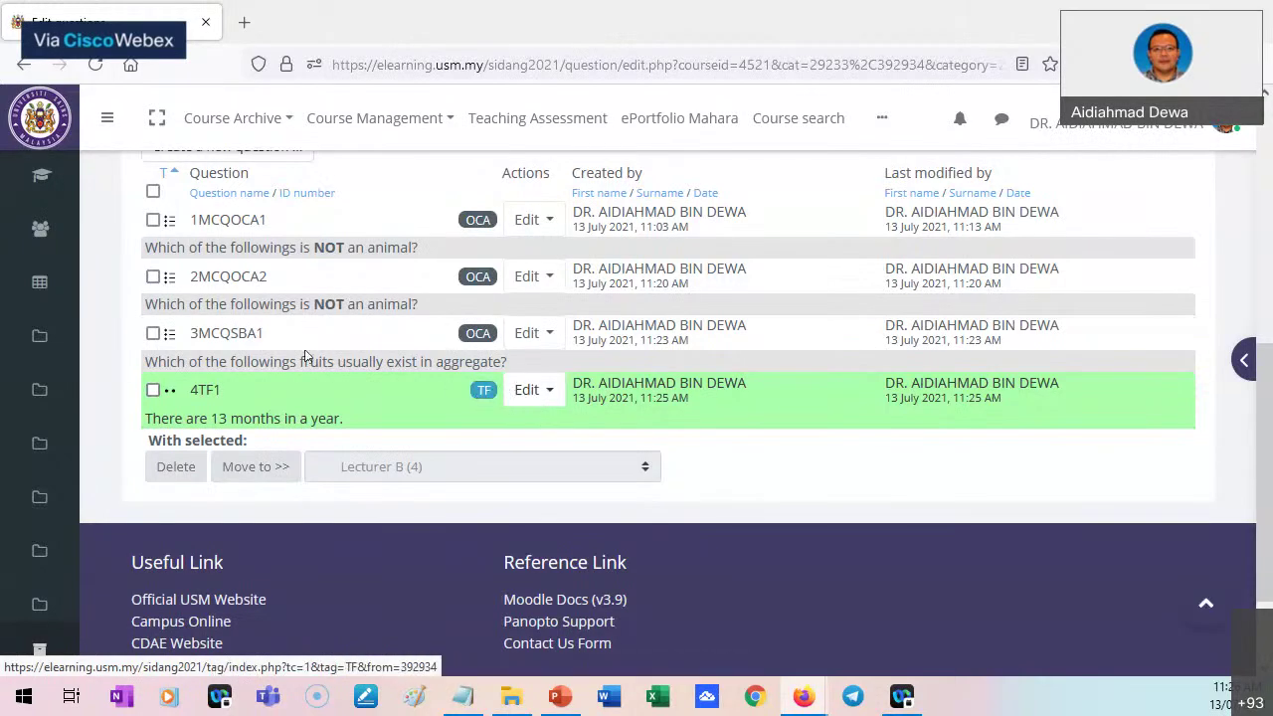
scroll(298, 353, up, 2)
click(243, 350)
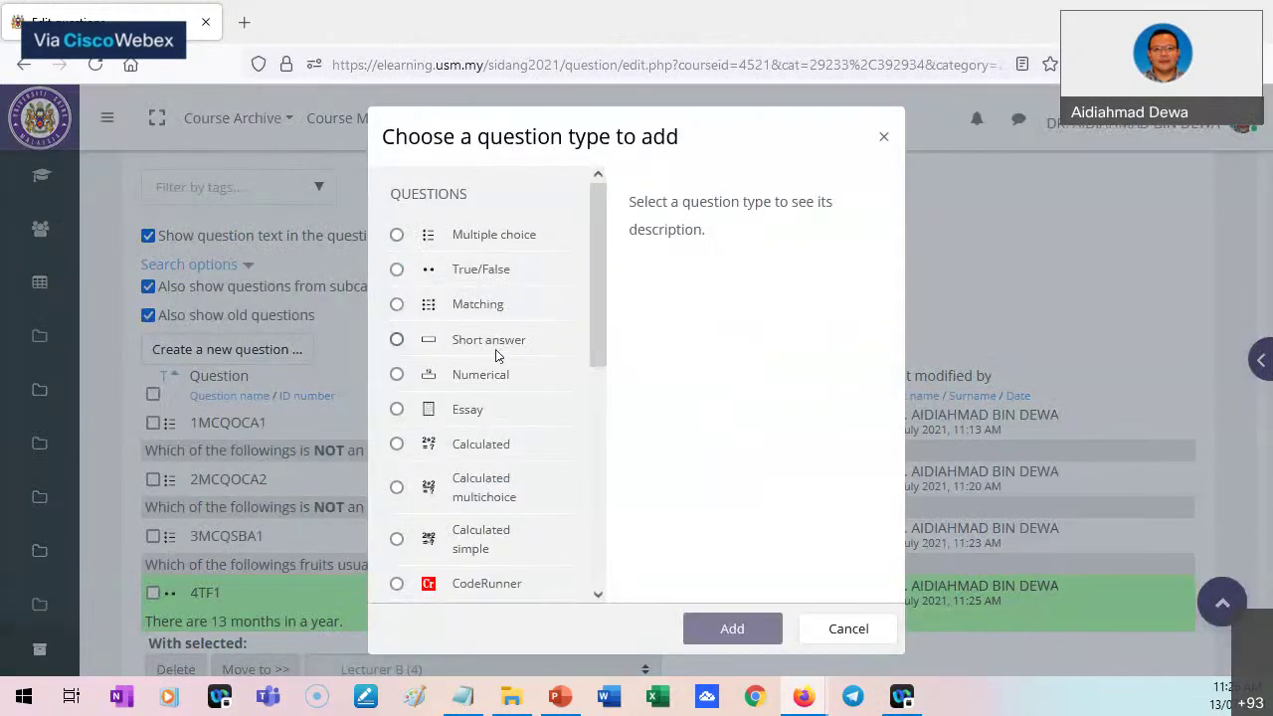
scroll(497, 368, down, 6)
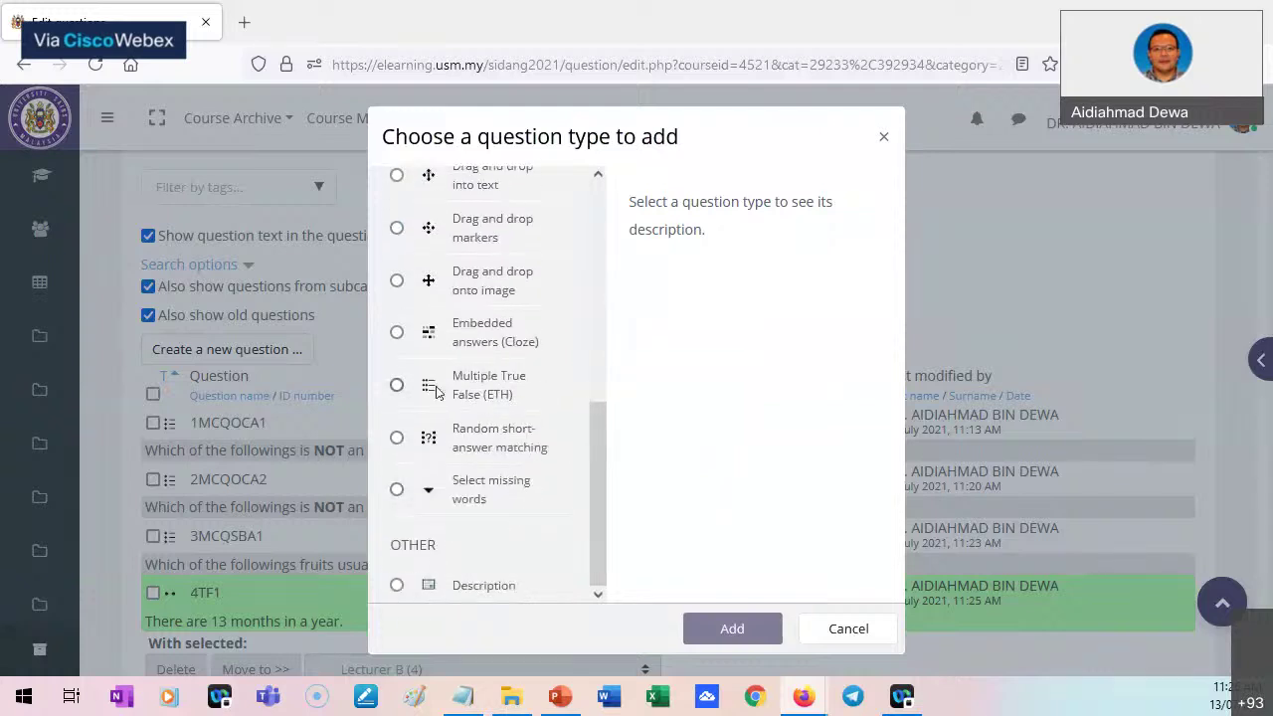
click(397, 385)
click(712, 633)
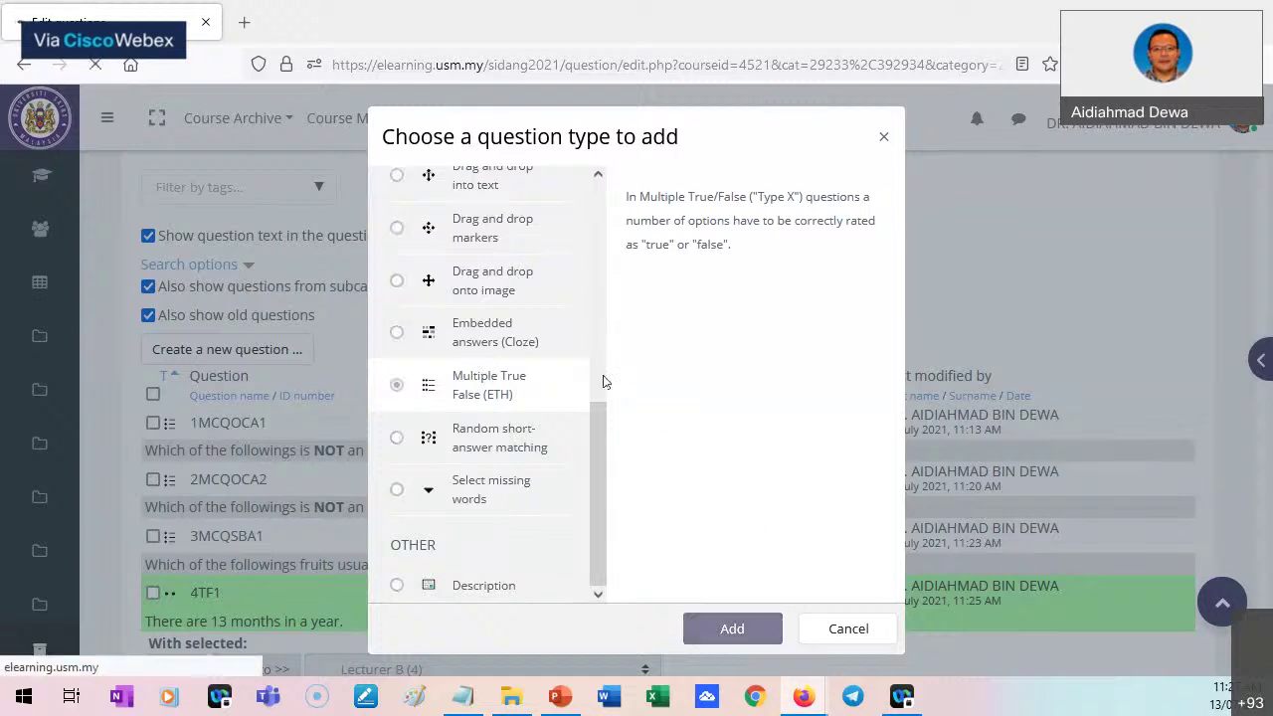
Step: Enter 5MTF1 as the task title of the new question
scroll(497, 437, down, 2)
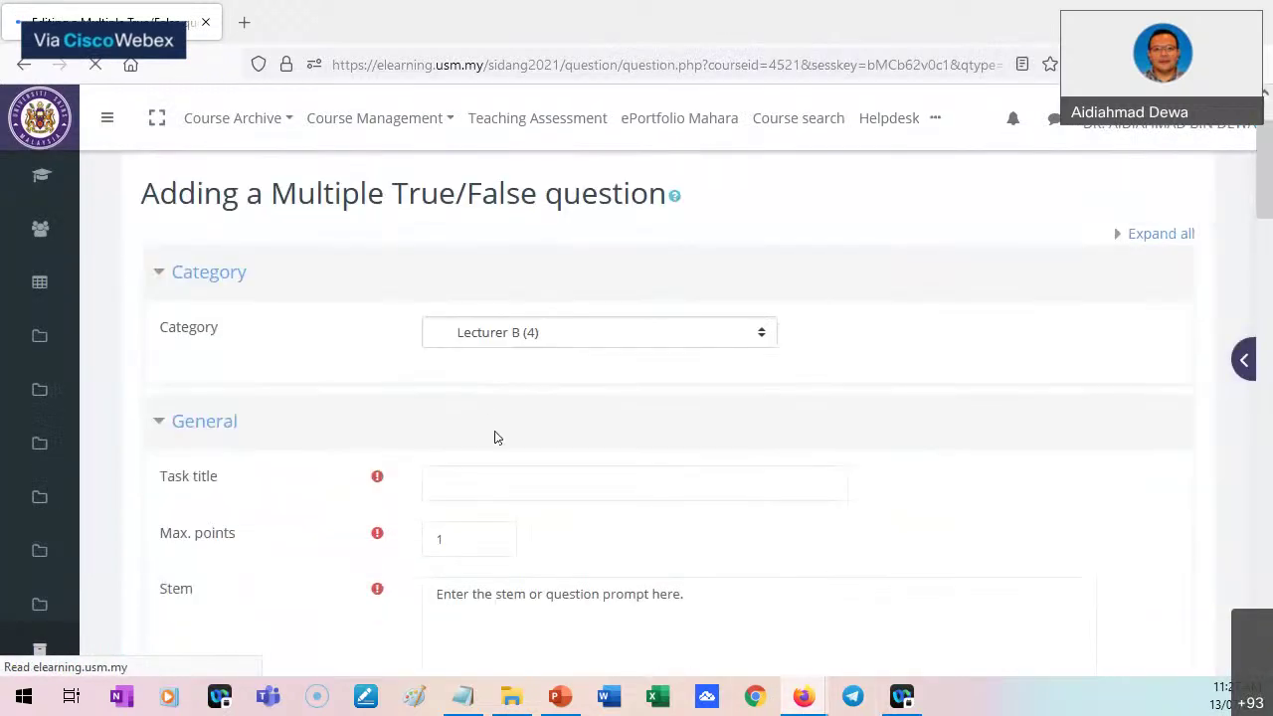
scroll(496, 438, down, 2)
click(489, 375)
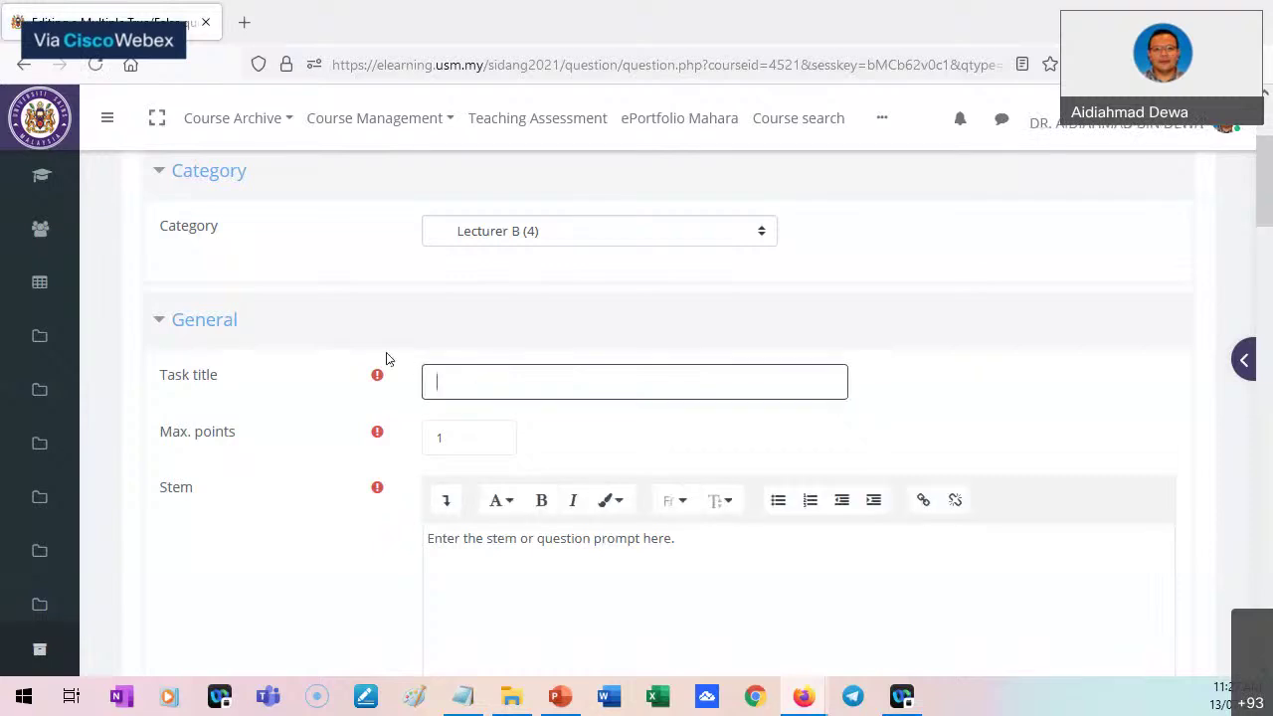
scroll(568, 378, up, 4)
scroll(412, 361, down, 8)
scroll(432, 377, up, 4)
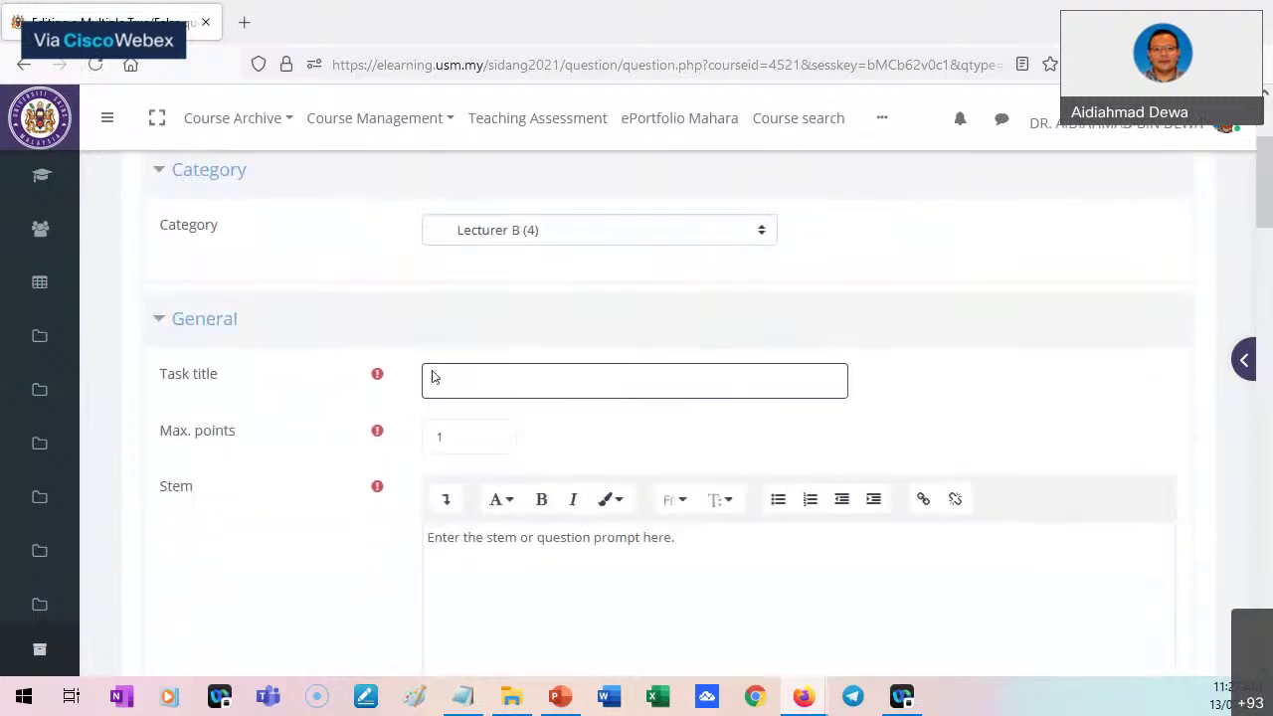
scroll(199, 340, down, 6)
scroll(275, 337, down, 8)
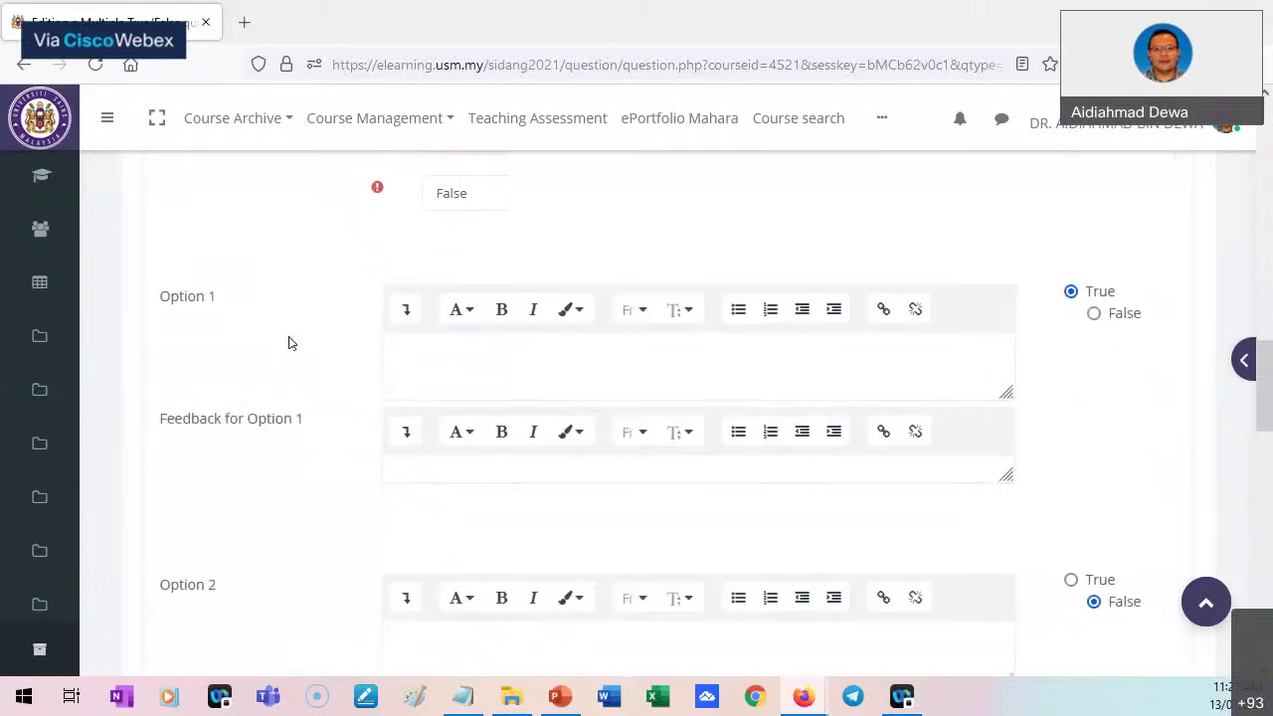
scroll(289, 344, up, 5)
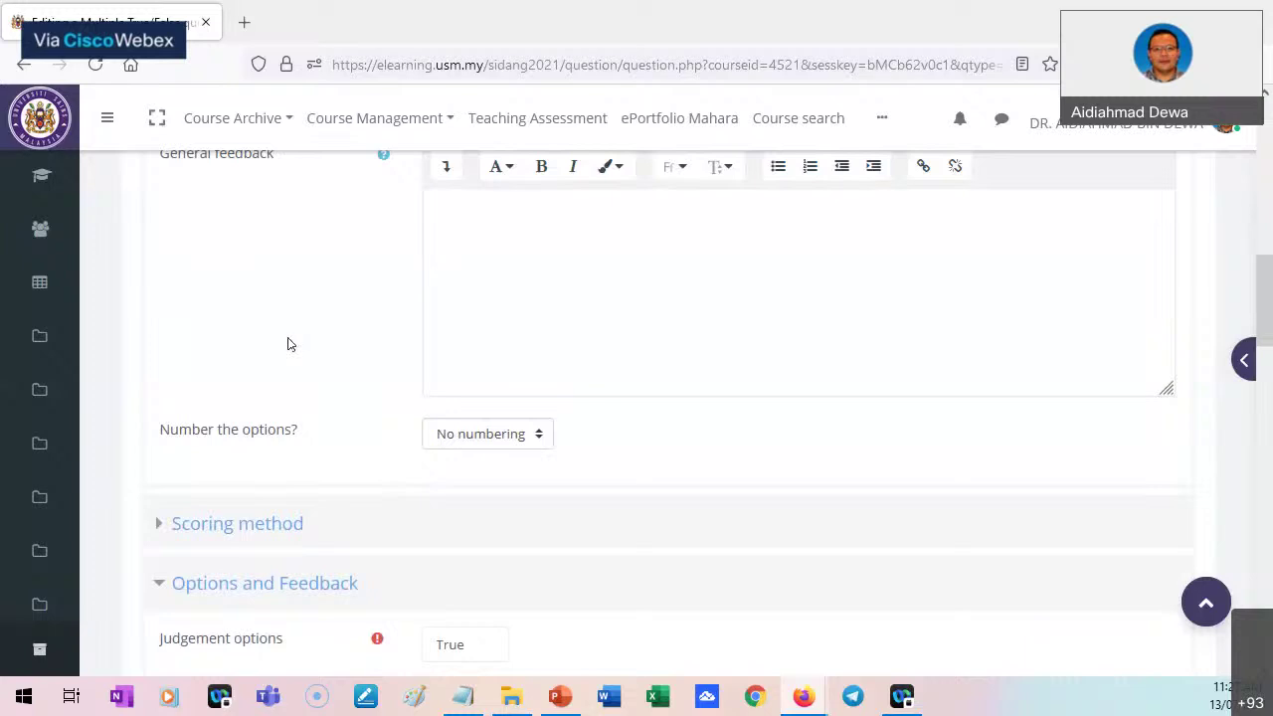
scroll(289, 344, down, 4)
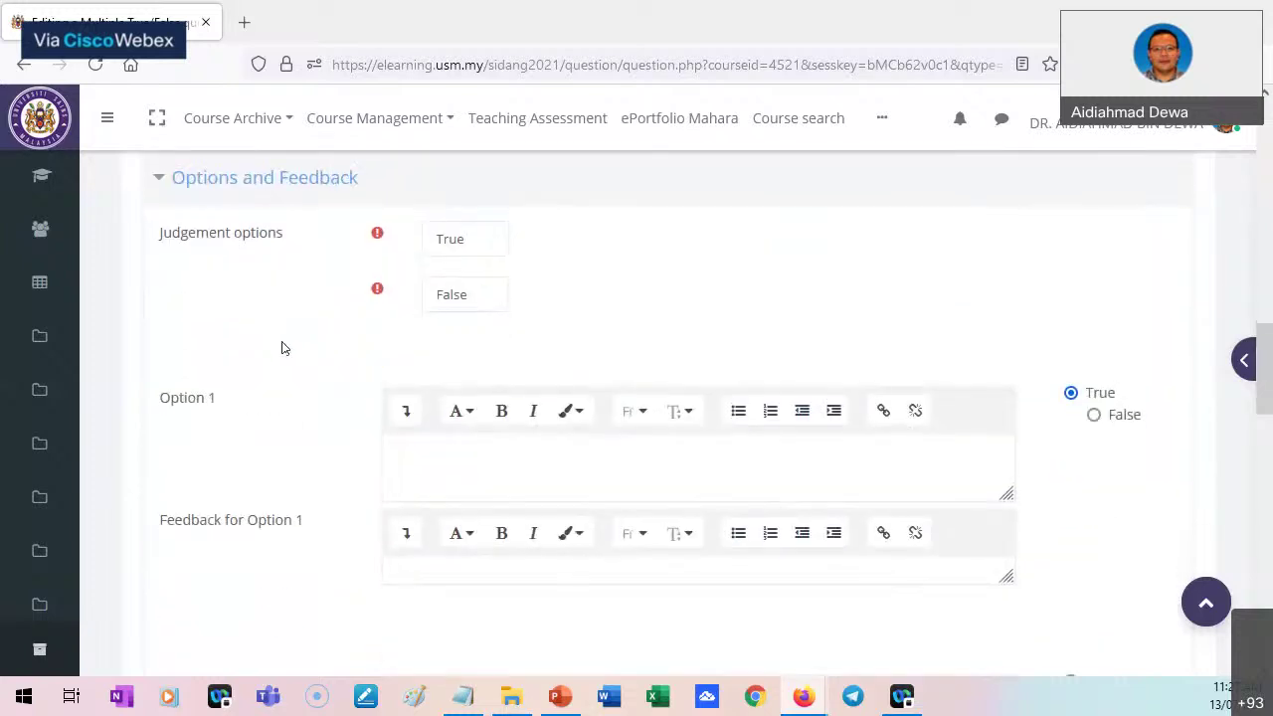
scroll(282, 347, down, 4)
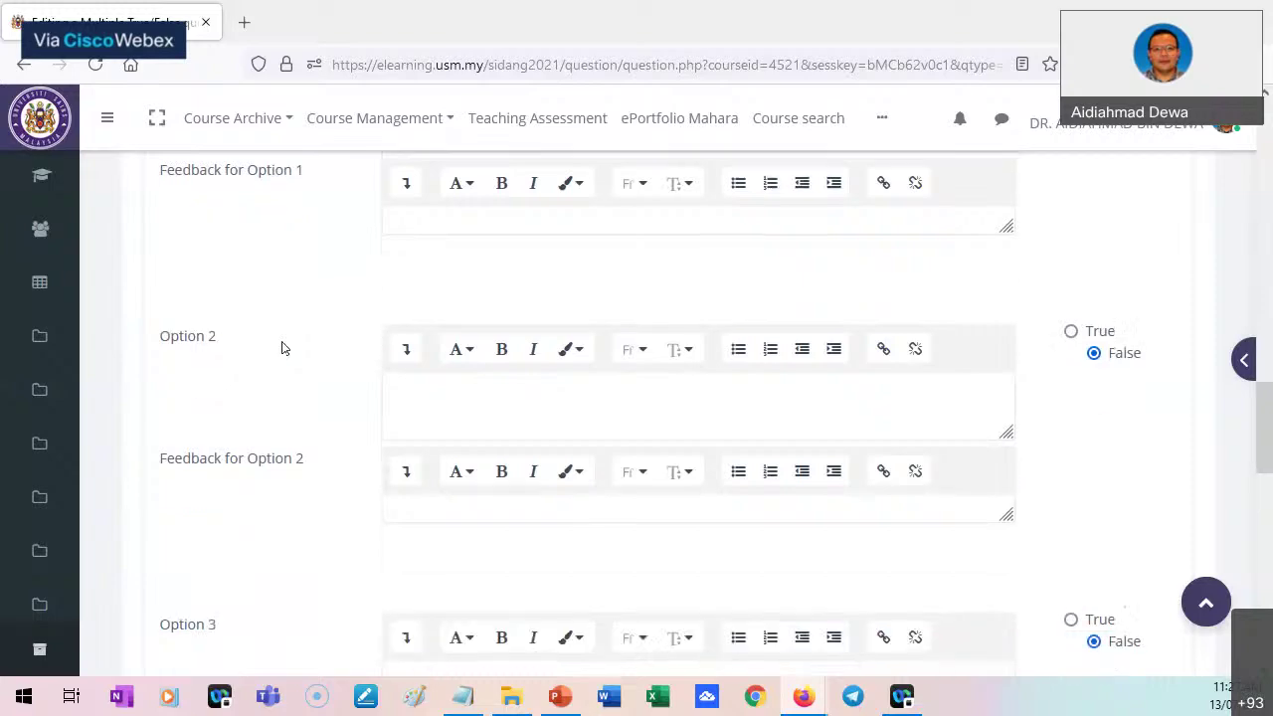
scroll(282, 348, down, 5)
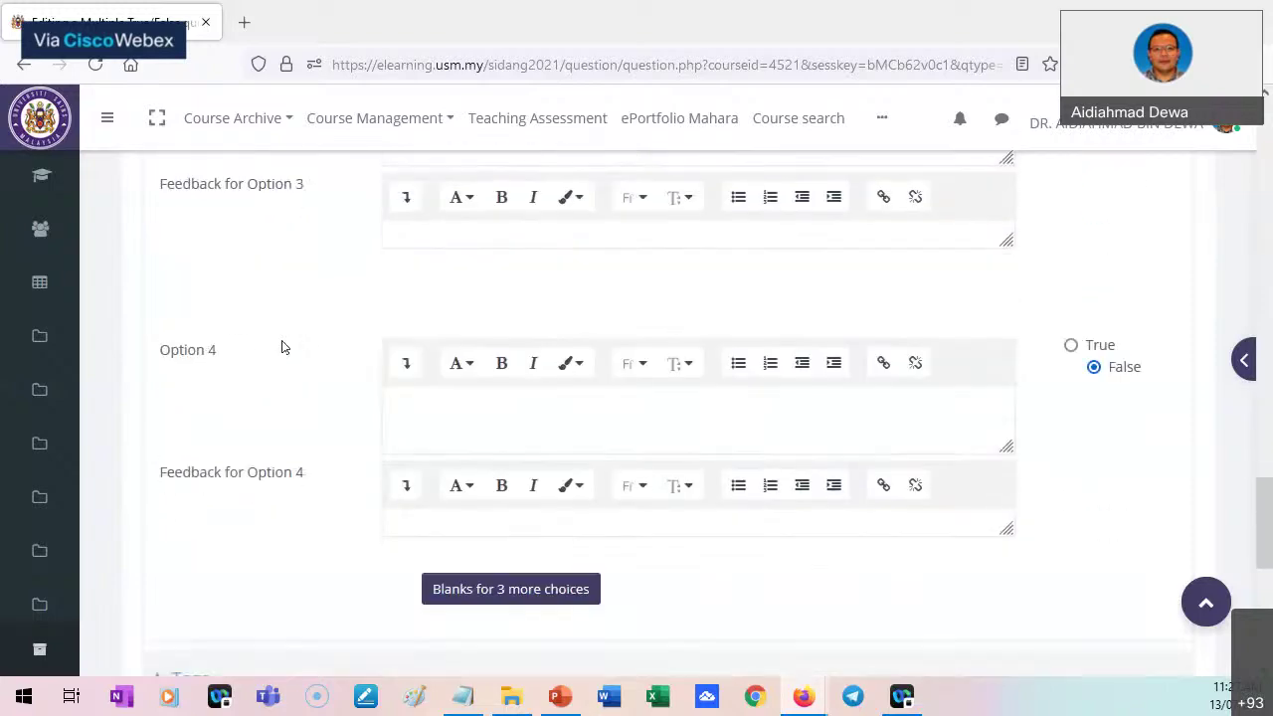
scroll(281, 347, up, 15)
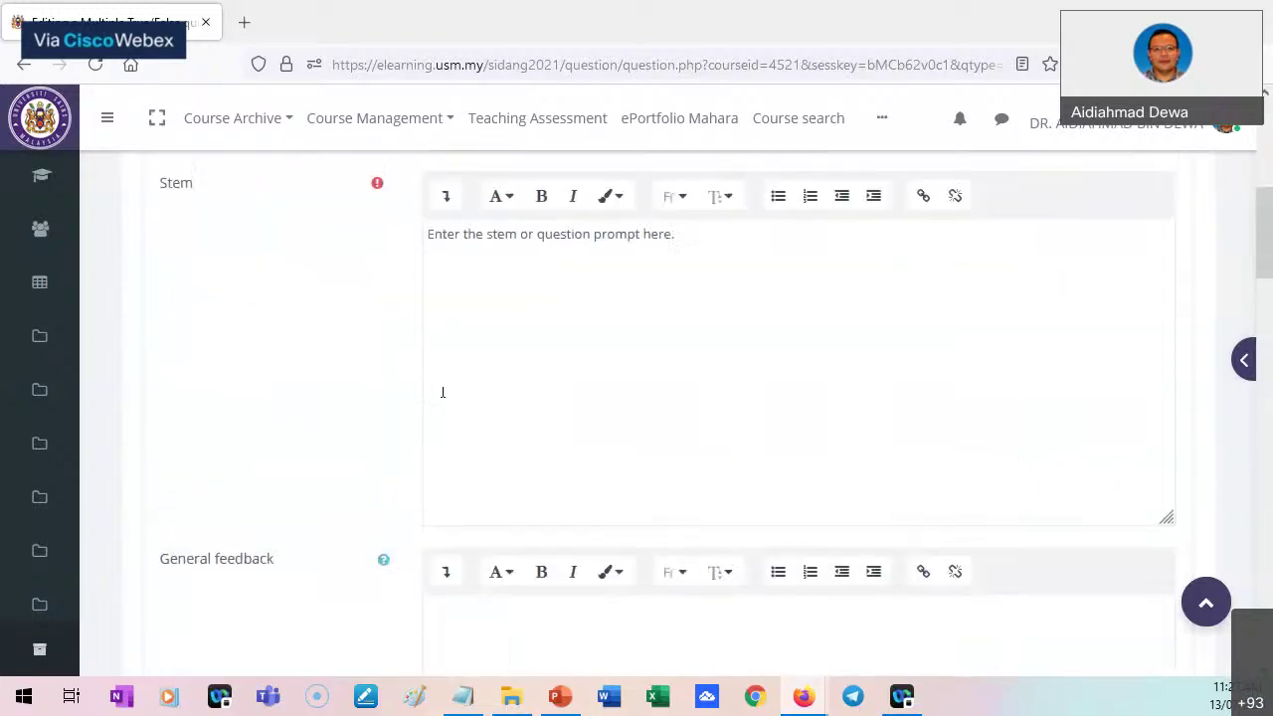
scroll(536, 526, up, 1)
scroll(511, 474, down, 2)
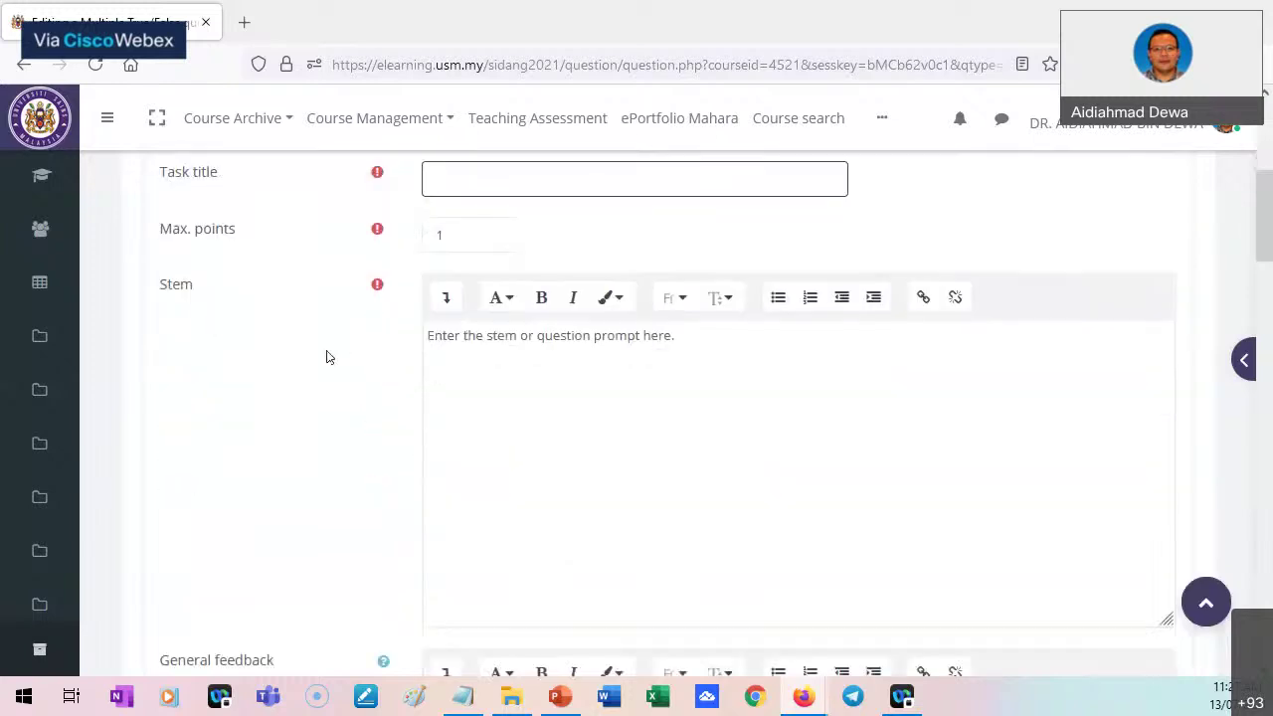
scroll(327, 356, up, 3)
scroll(560, 455, up, 1)
scroll(358, 427, down, 2)
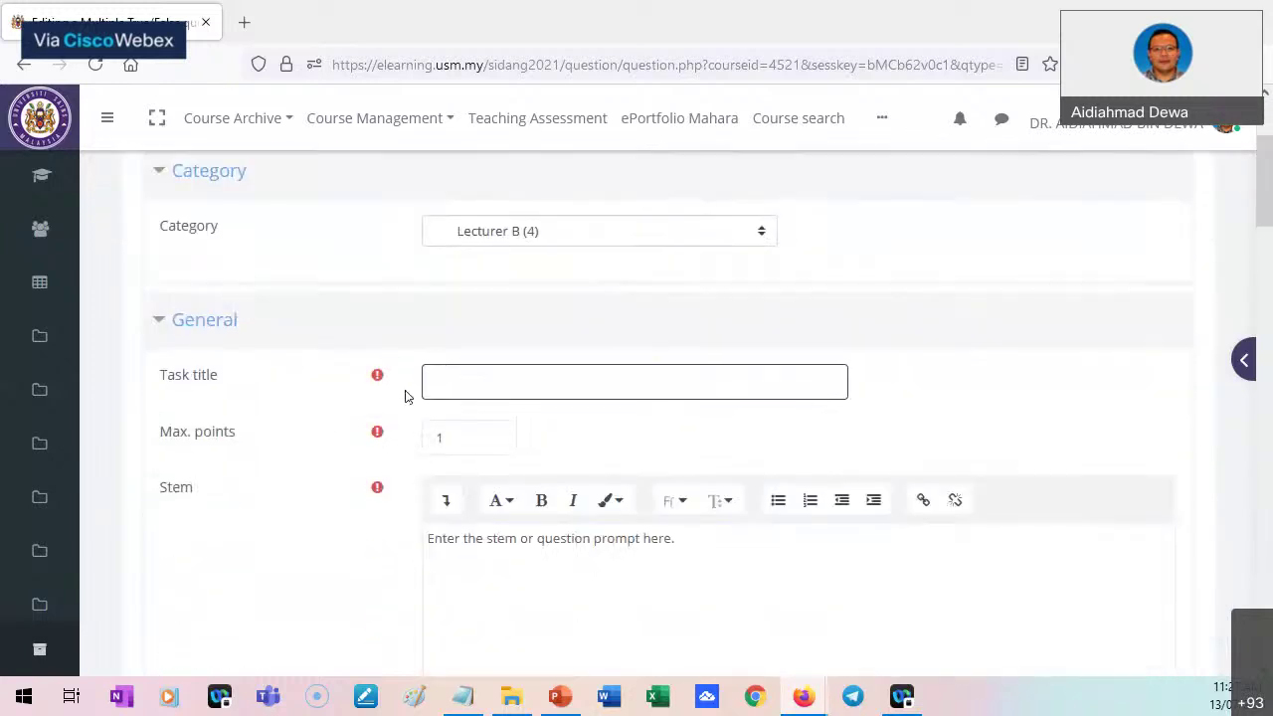
key(alt+Tab)
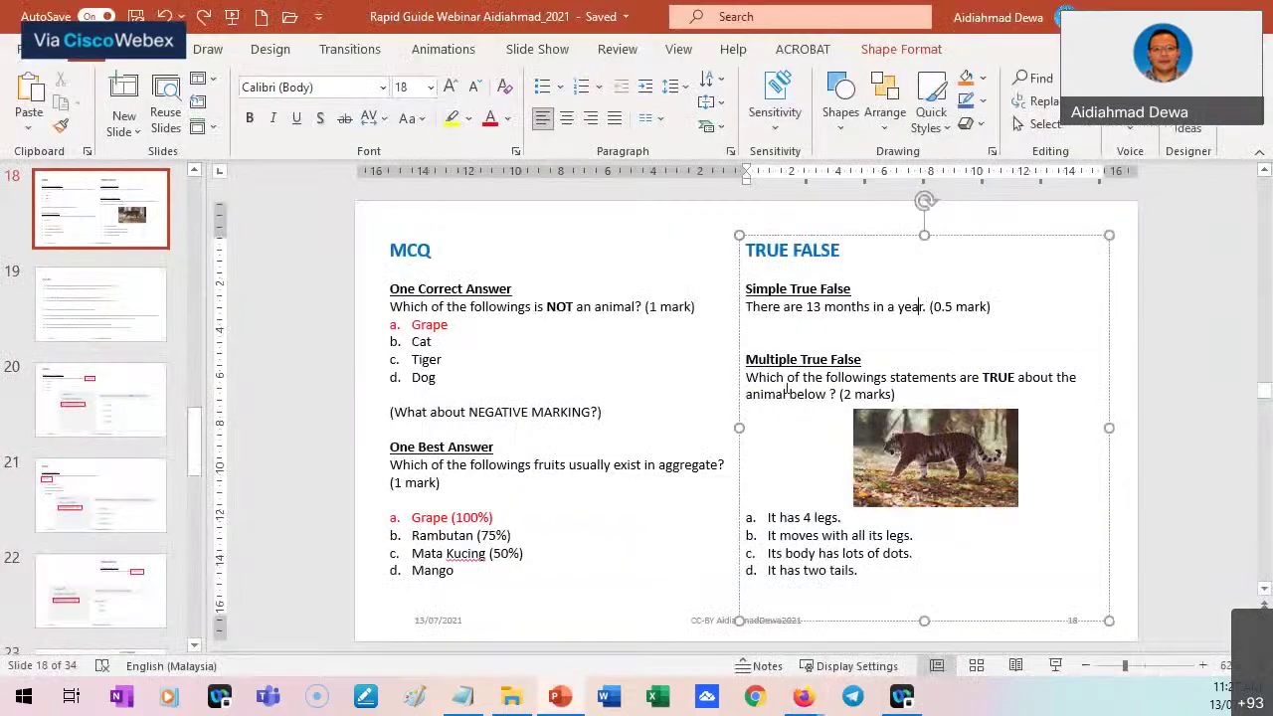
key(alt+Tab)
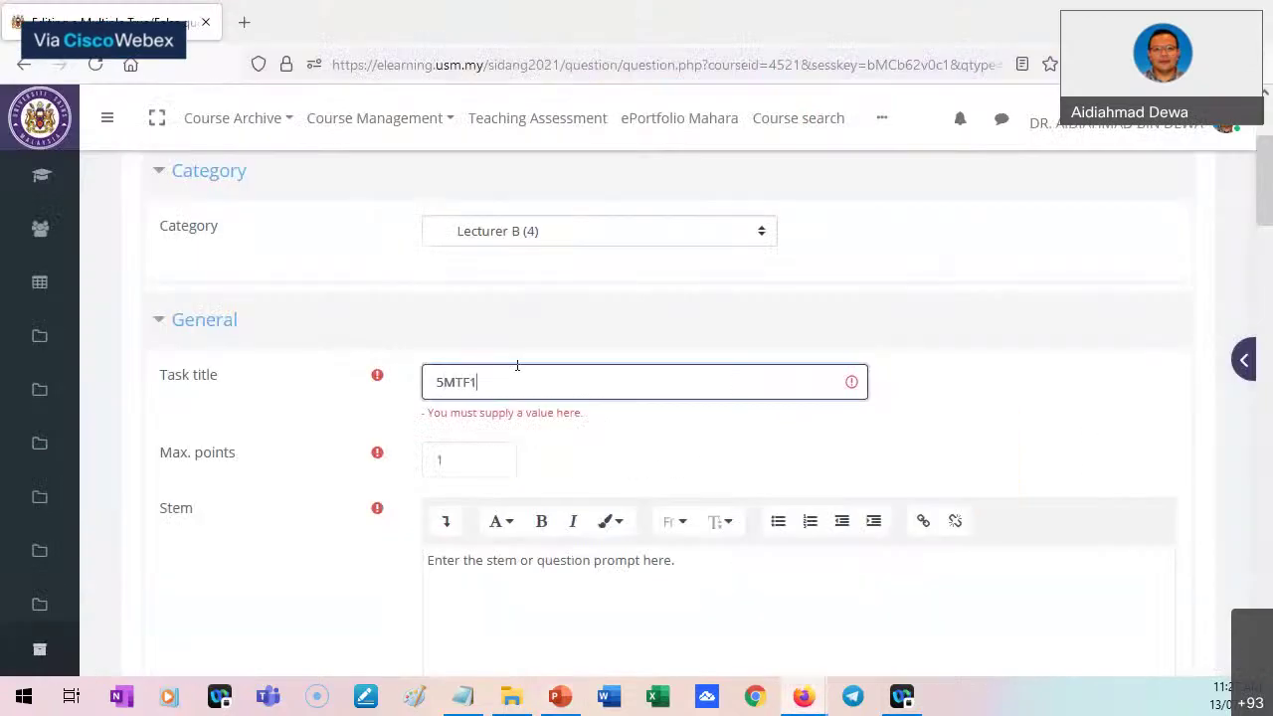
click(648, 425)
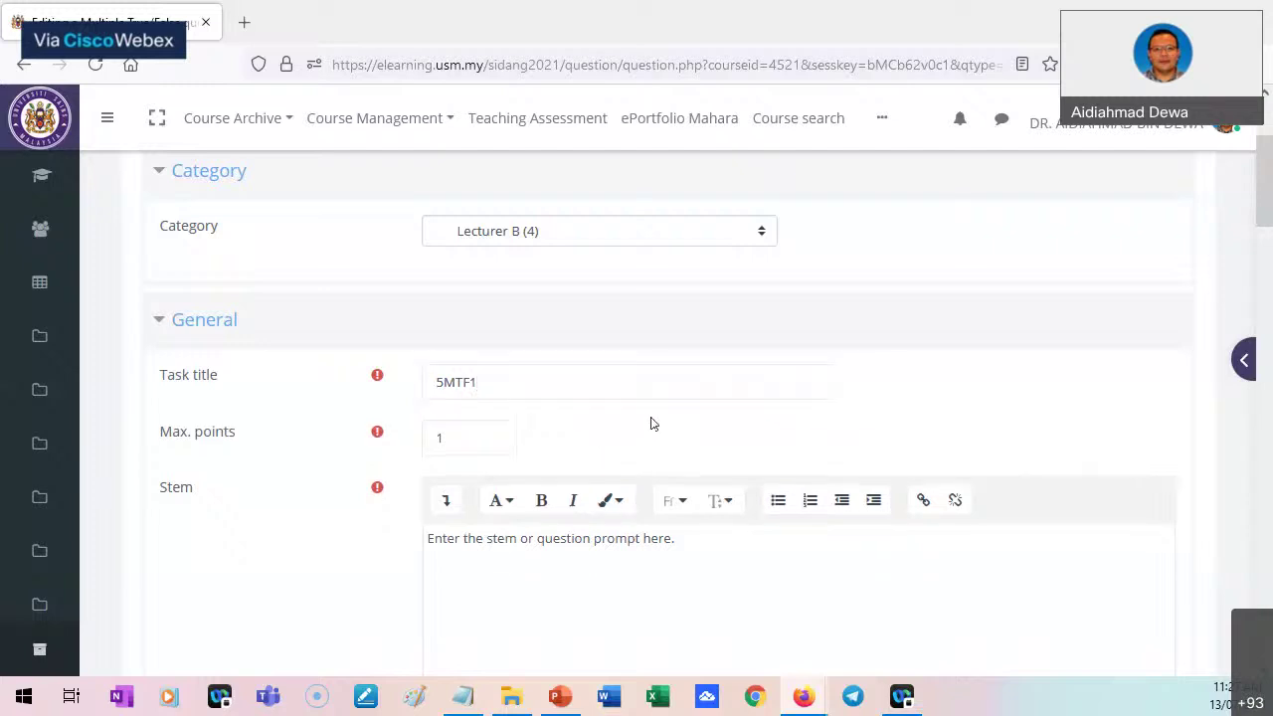
Step: Put the caret in the Stem editor and bring up PowerPoint slide 18
click(535, 397)
scroll(491, 401, down, 2)
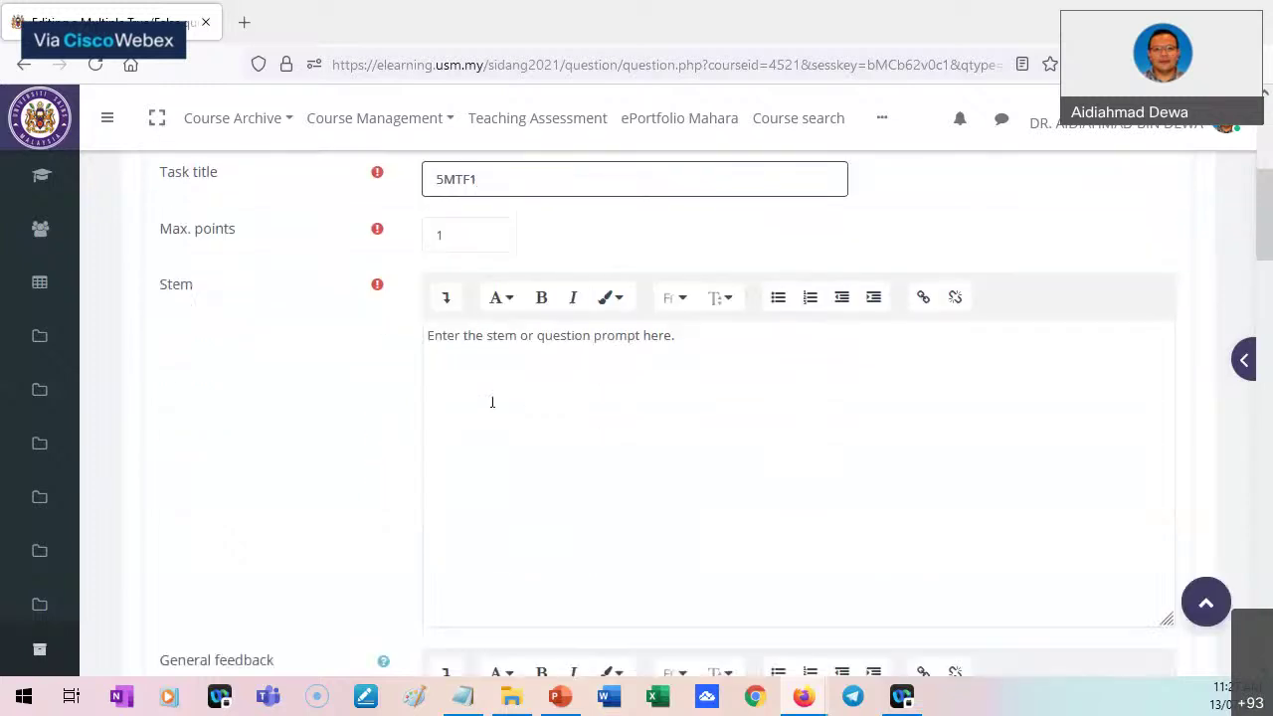
click(653, 361)
key(alt+Tab)
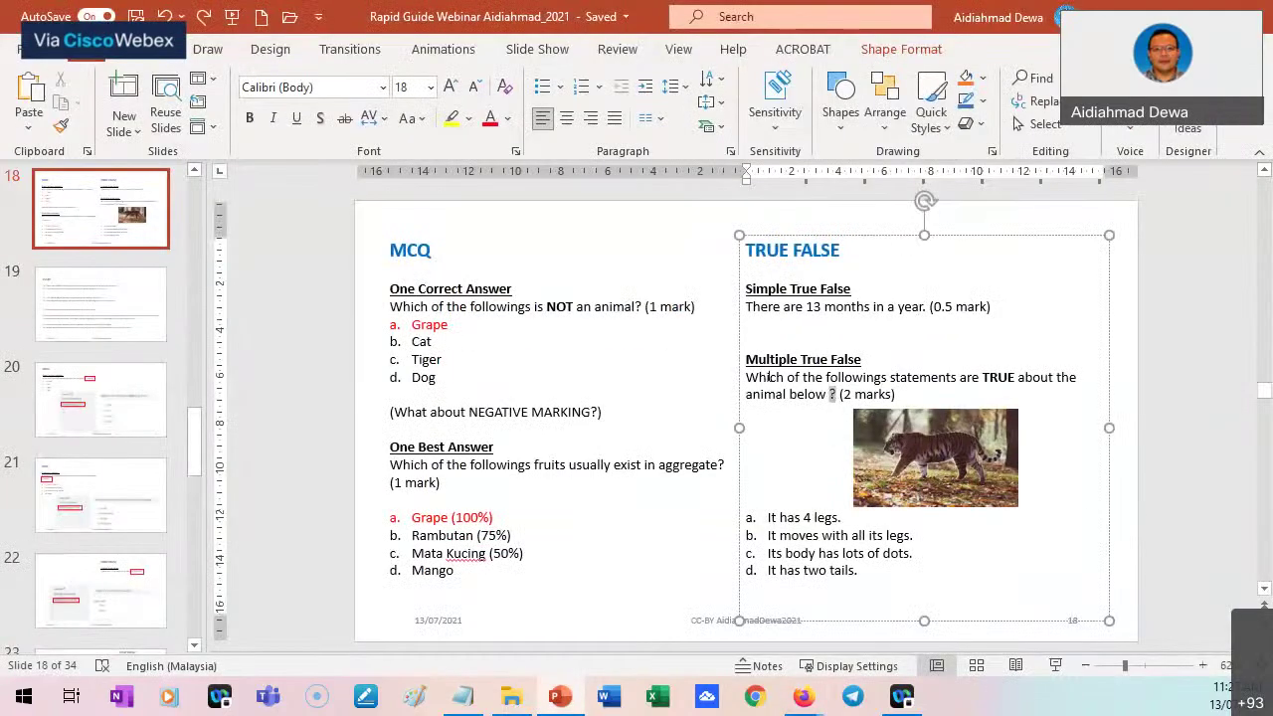
Step: Replace the Stem placeholder with the slide's question sentence, making TRUE bold
drag(836, 394, 744, 378)
key(ctrl+c)
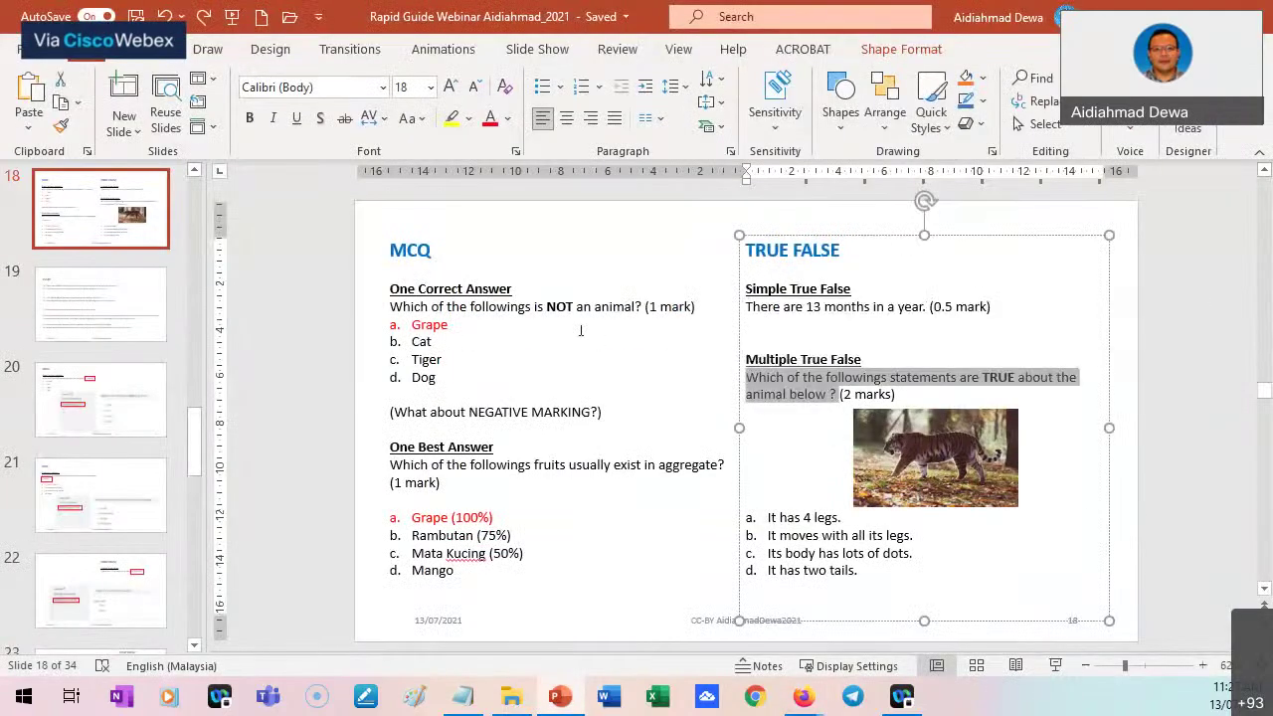
key(alt+Tab)
drag(617, 320, 348, 301)
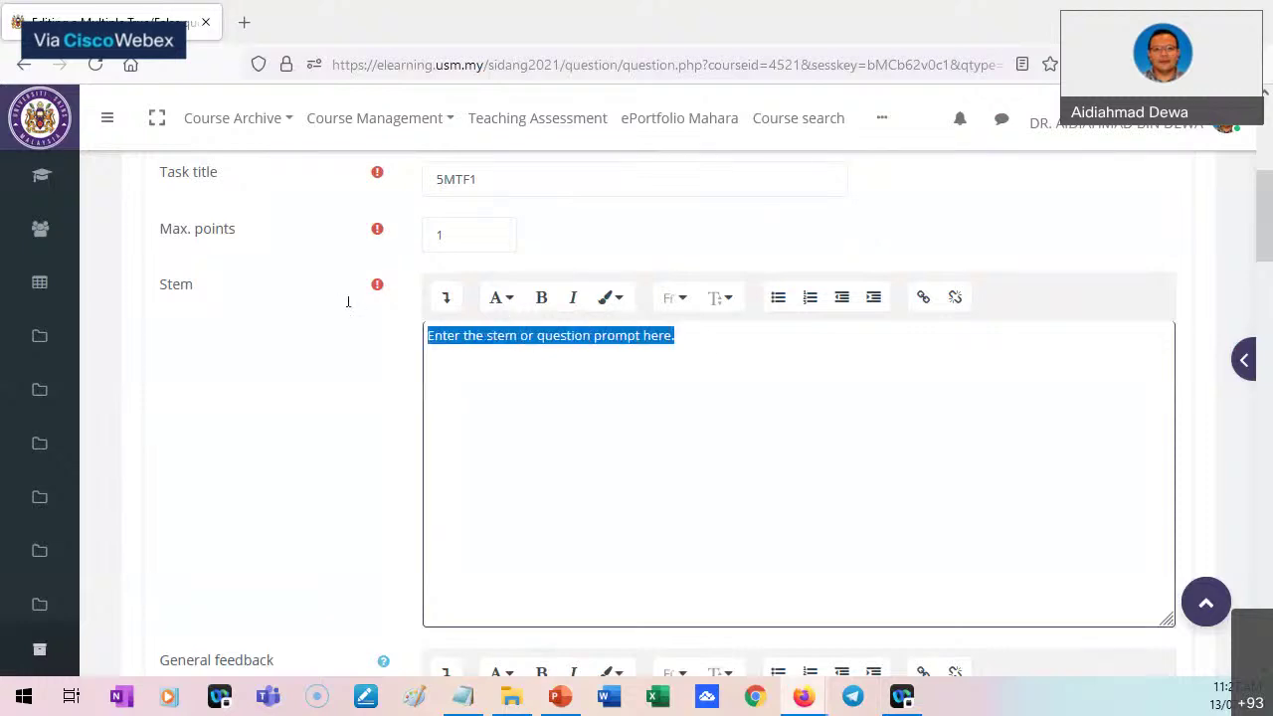
key(ctrl+v)
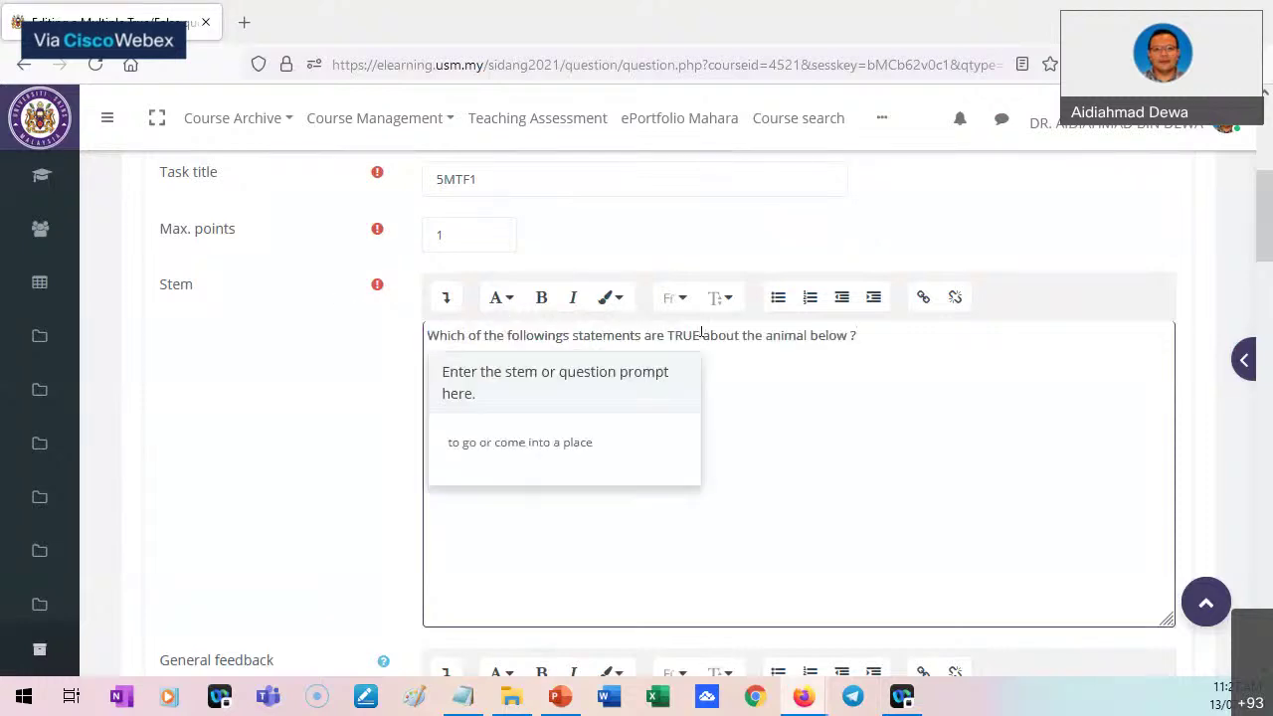
double_click(685, 336)
click(544, 296)
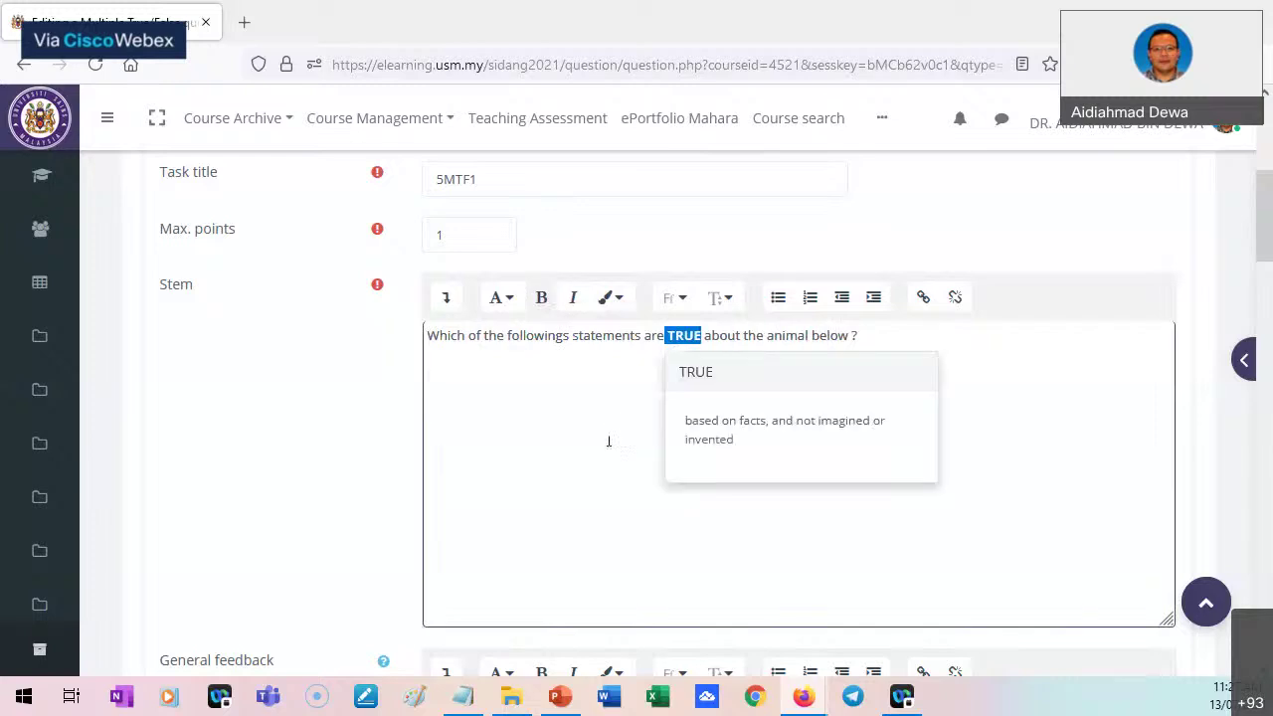
click(642, 335)
Step: Set Number the options to a., b., c. to match the slide
scroll(542, 431, down, 1)
scroll(401, 403, down, 5)
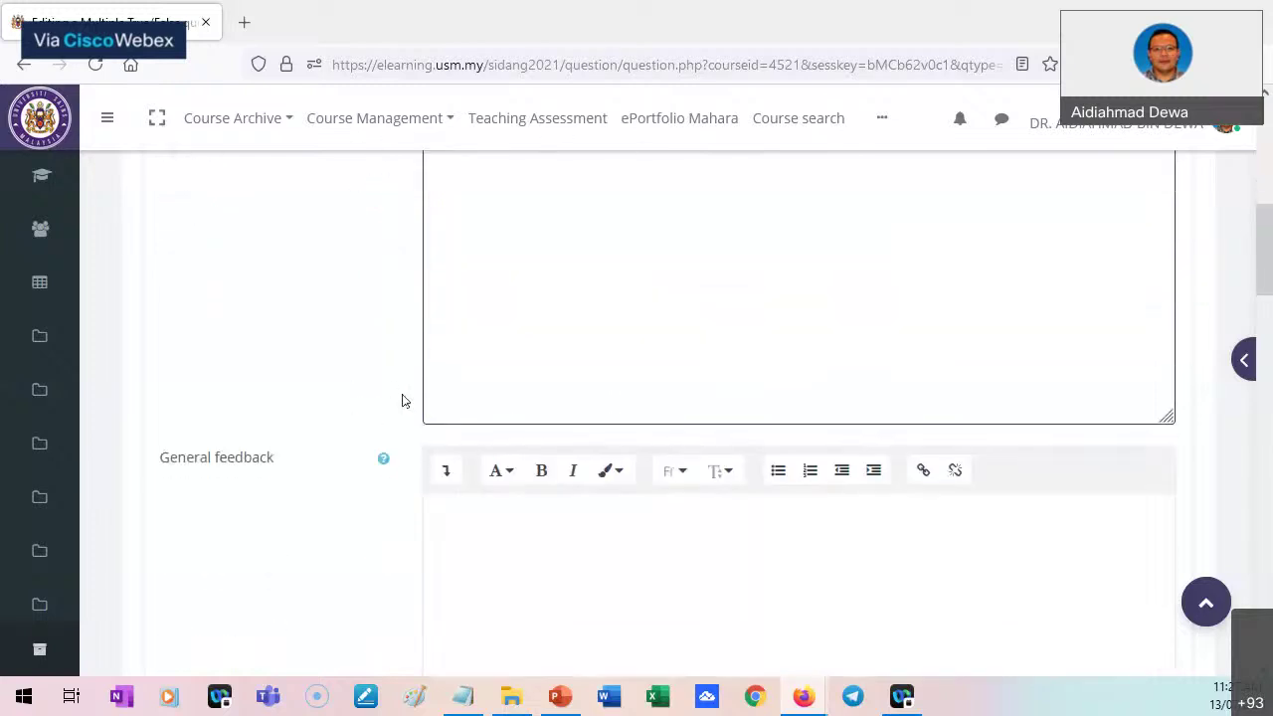
scroll(398, 427, down, 1)
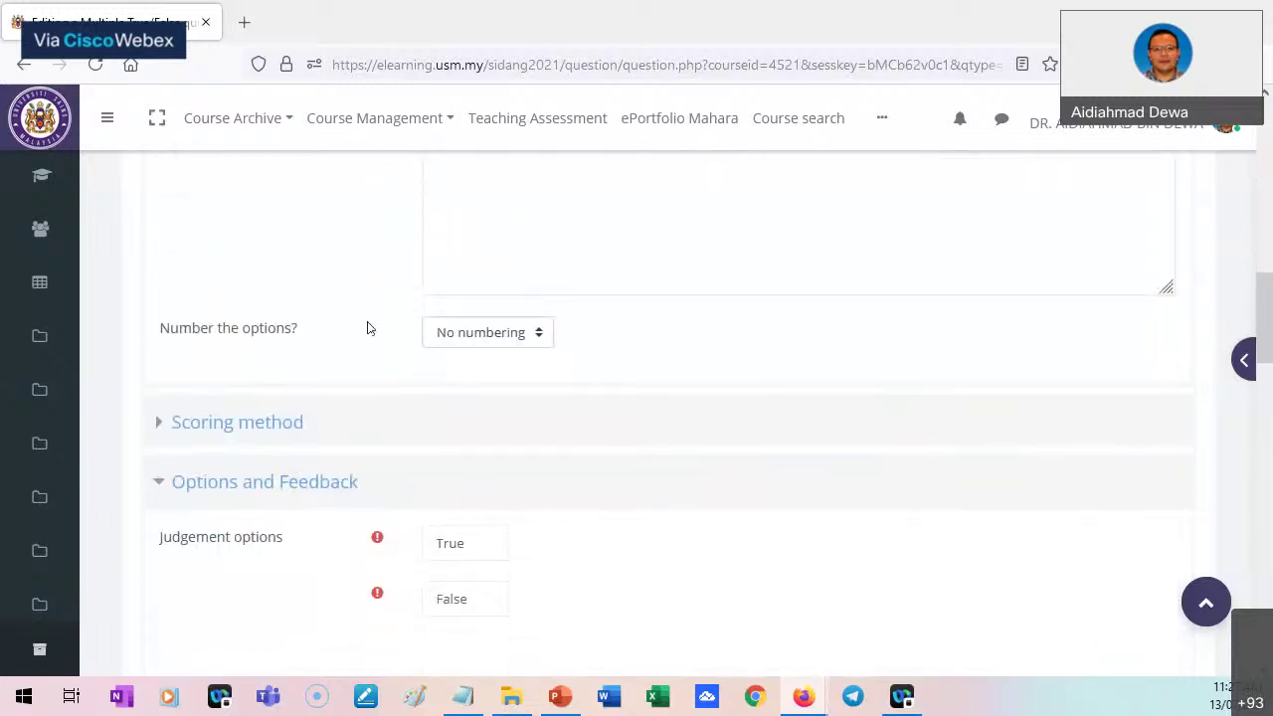
click(486, 341)
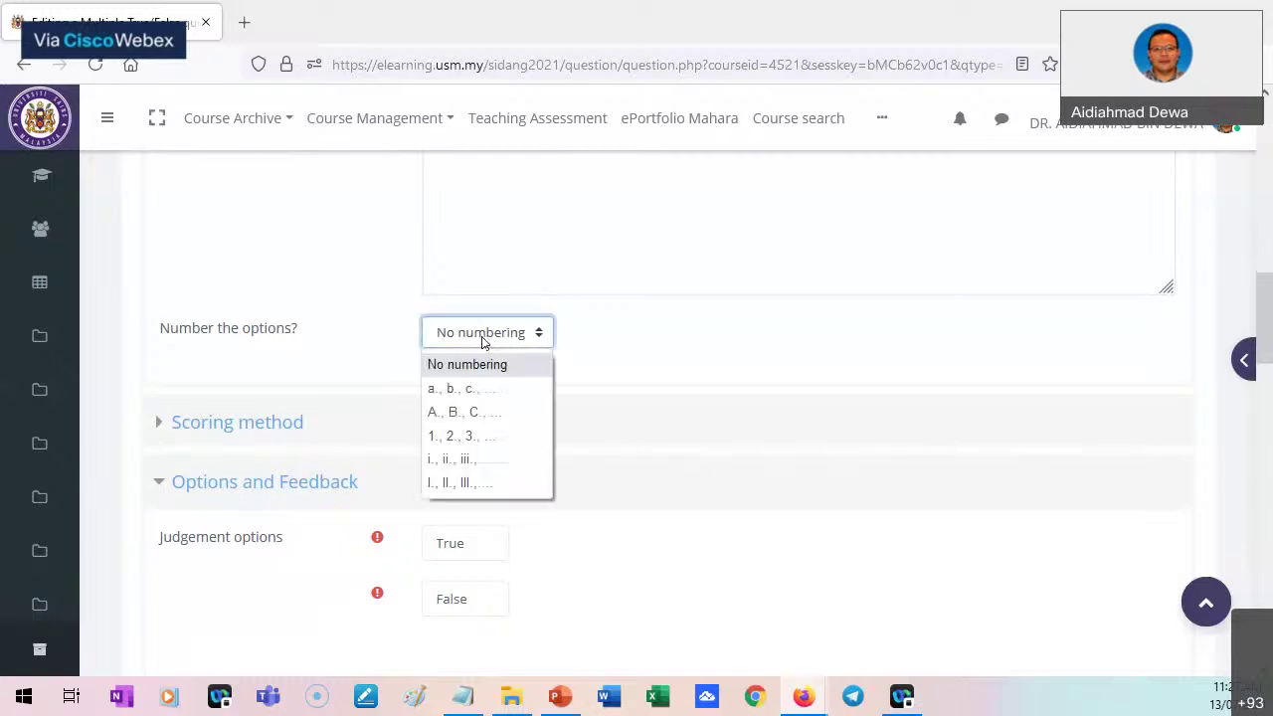
click(478, 391)
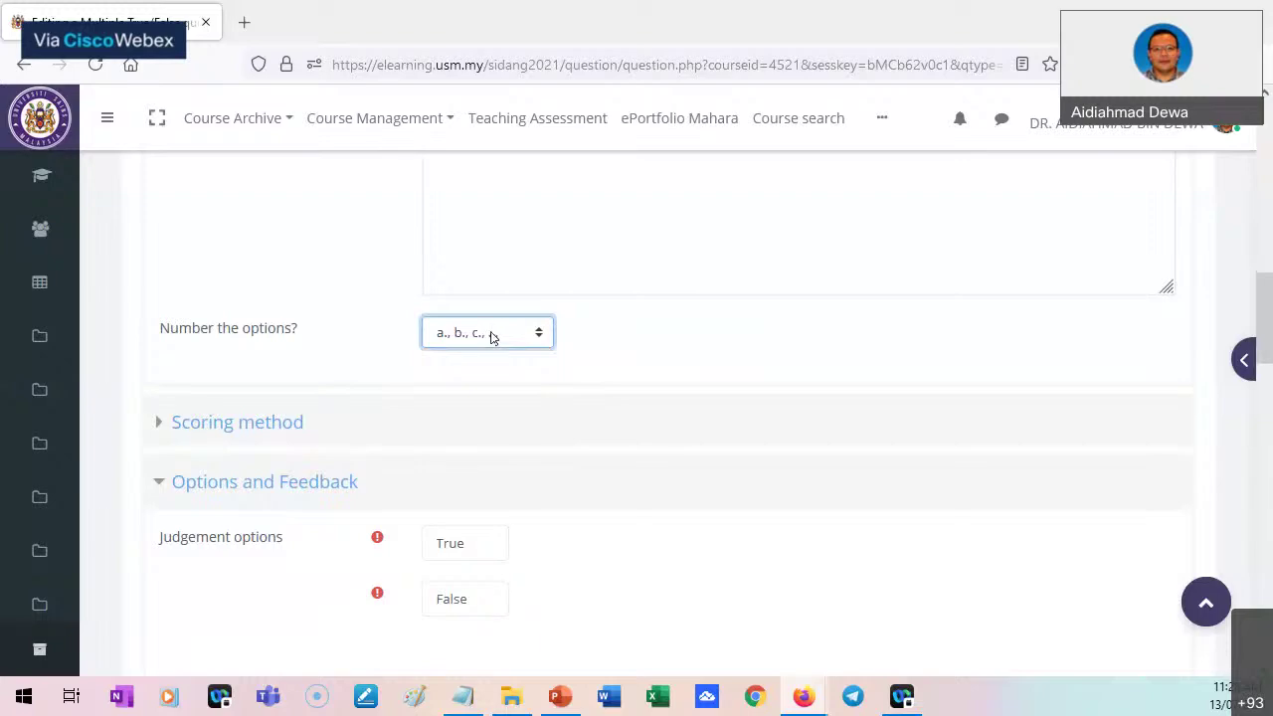
key(alt+Tab)
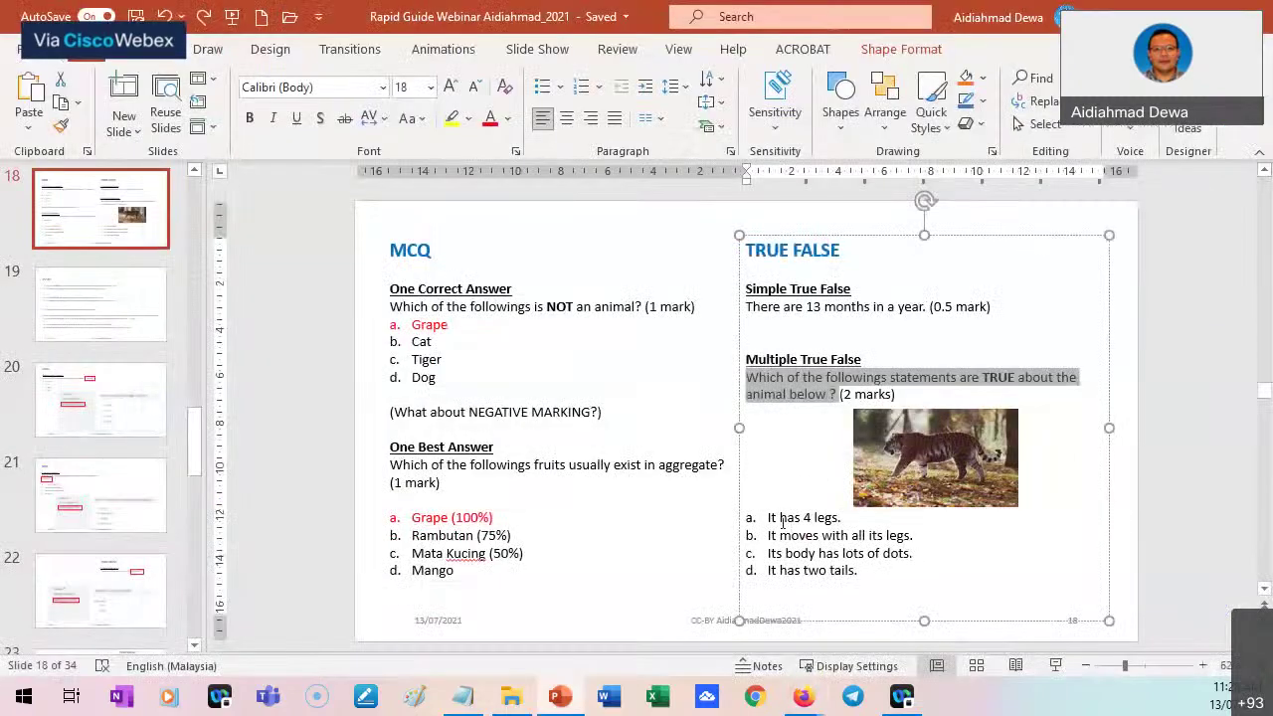
key(alt+Tab)
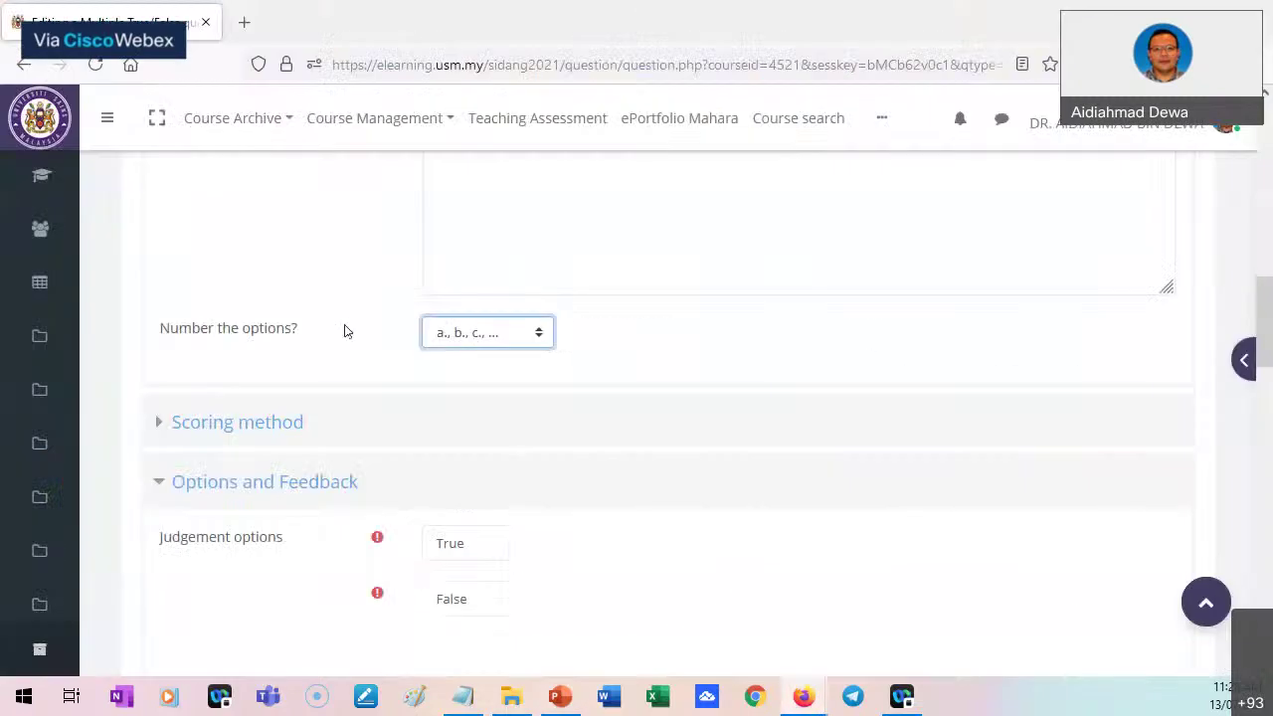
Step: Review the Scoring method, trying MTF1/0 before keeping Subpoints
click(300, 421)
scroll(363, 397, down, 2)
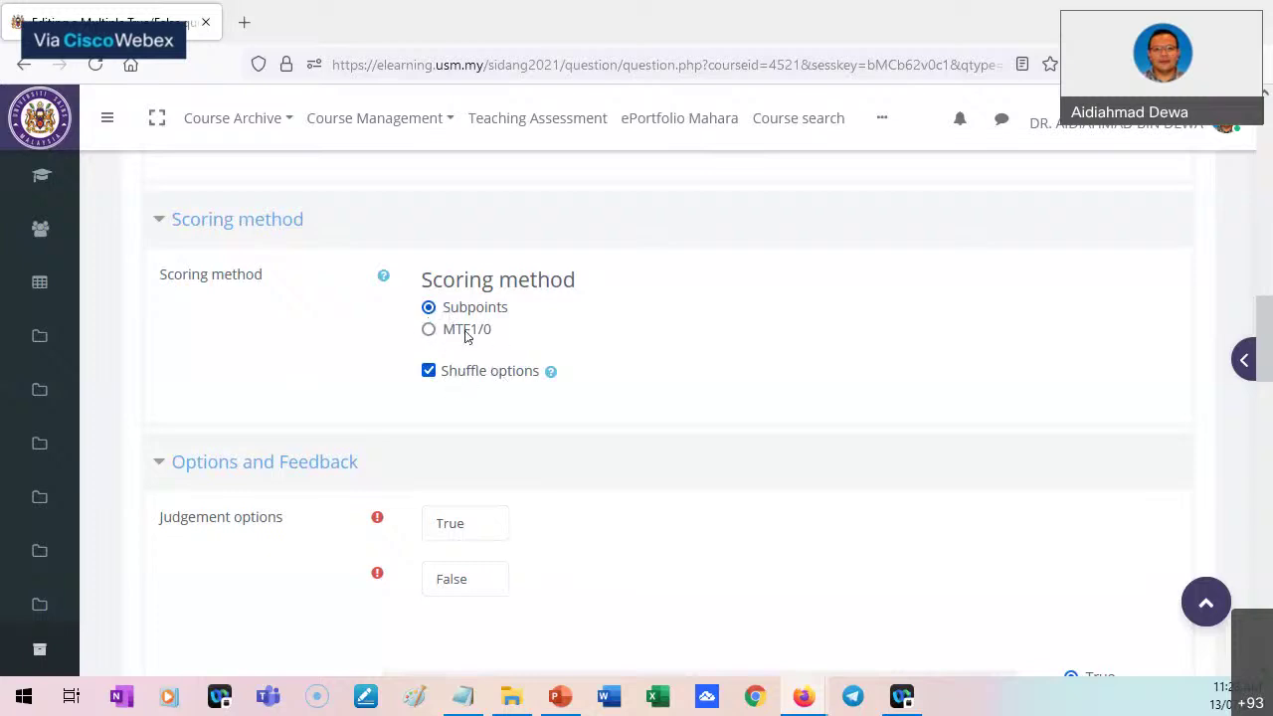
click(428, 331)
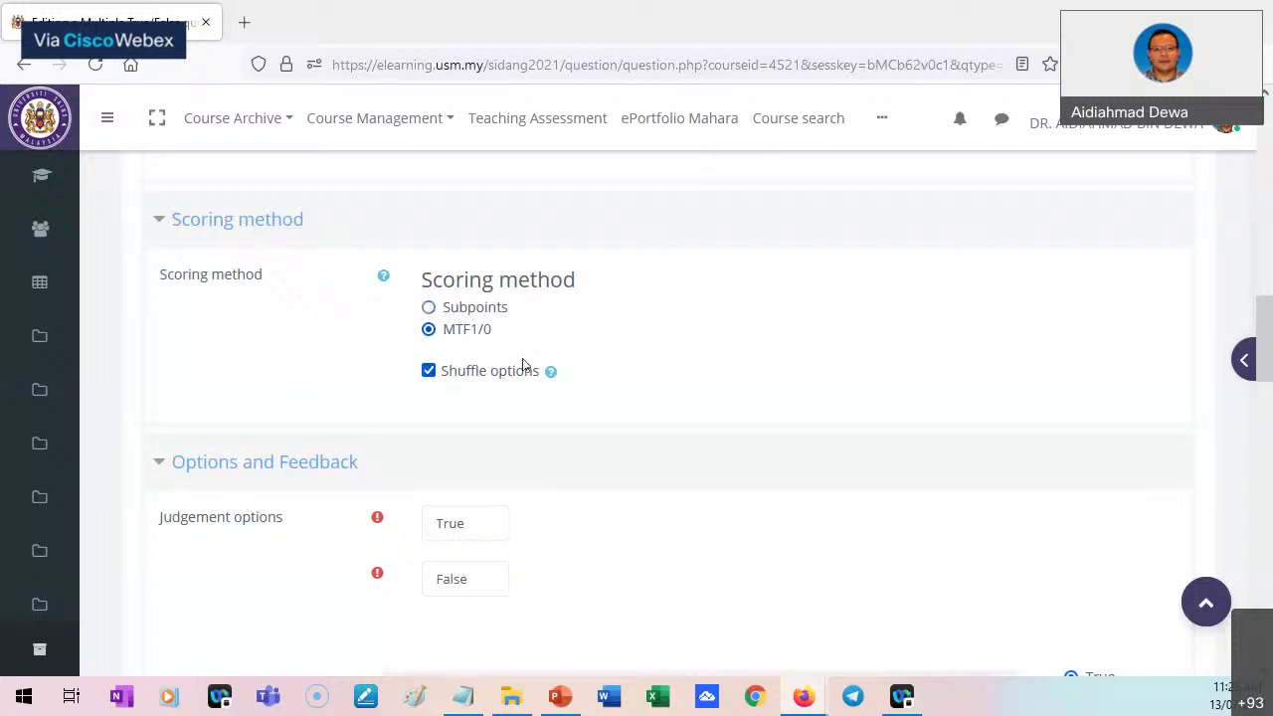
click(429, 308)
Step: Fill Option 1 with 'It has 4 legs.' from the slide, removing the 'a.' prefix
click(162, 220)
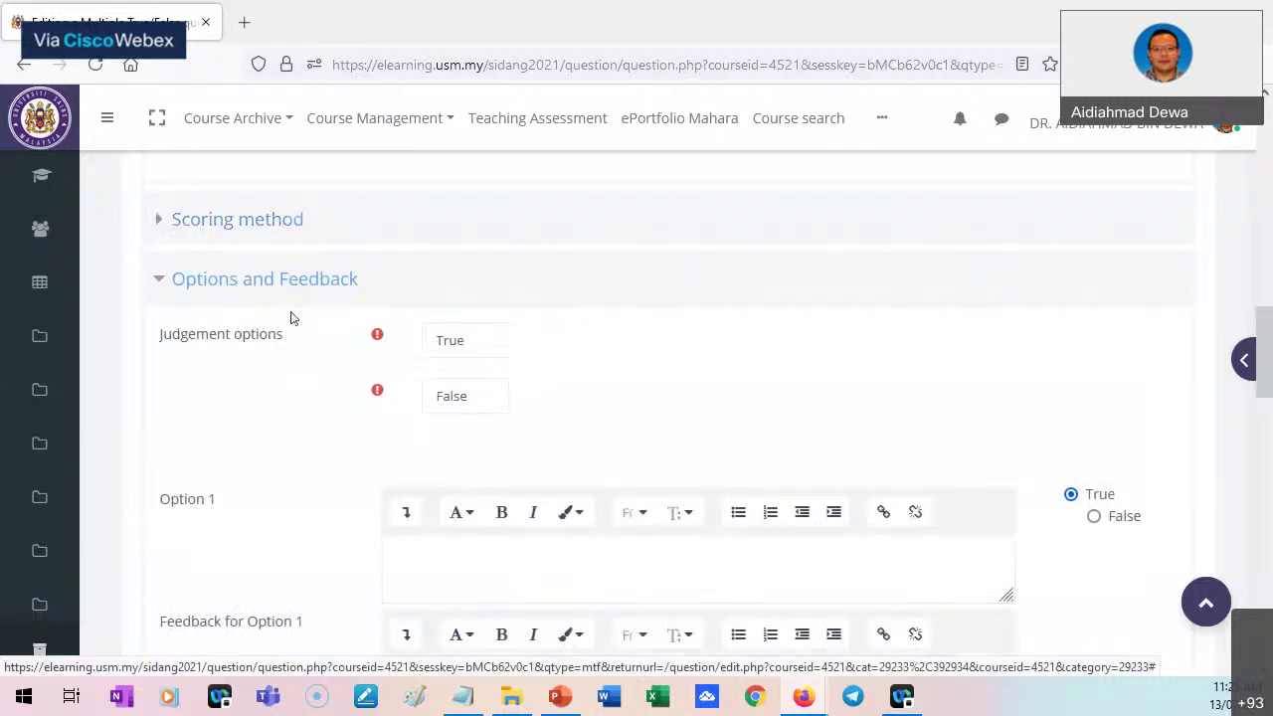
scroll(463, 291, down, 2)
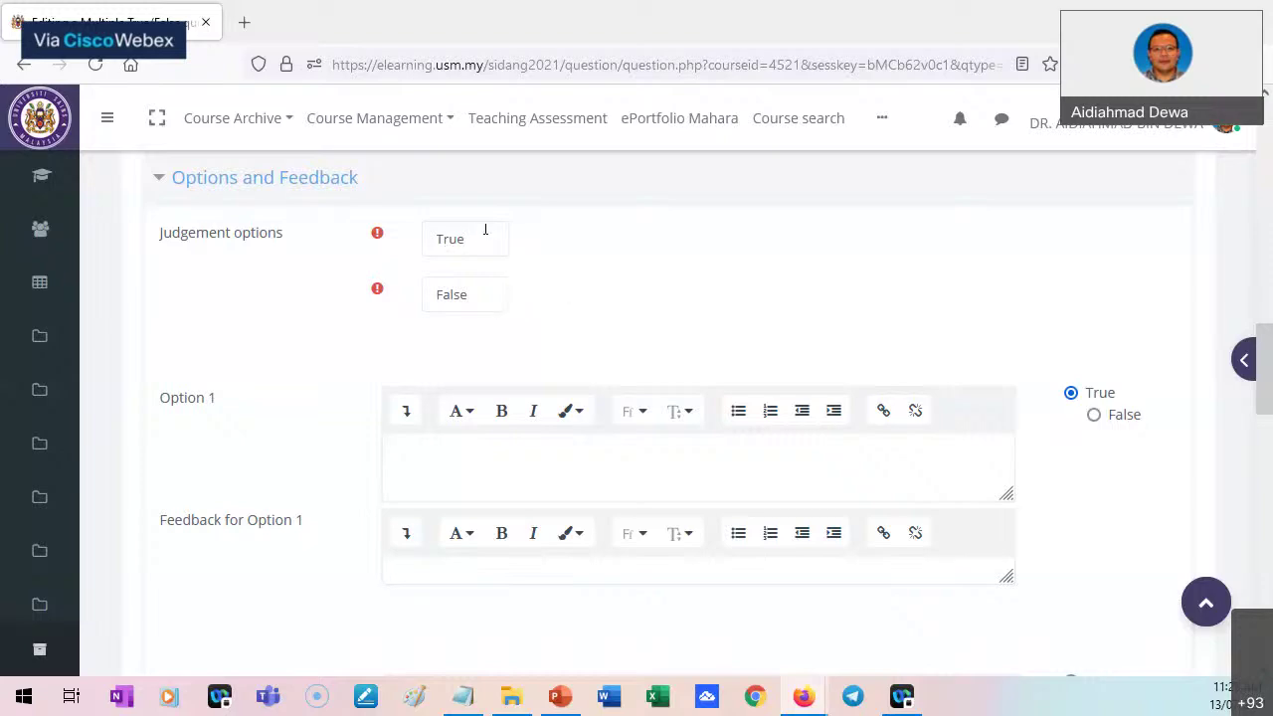
scroll(306, 388, down, 2)
click(461, 346)
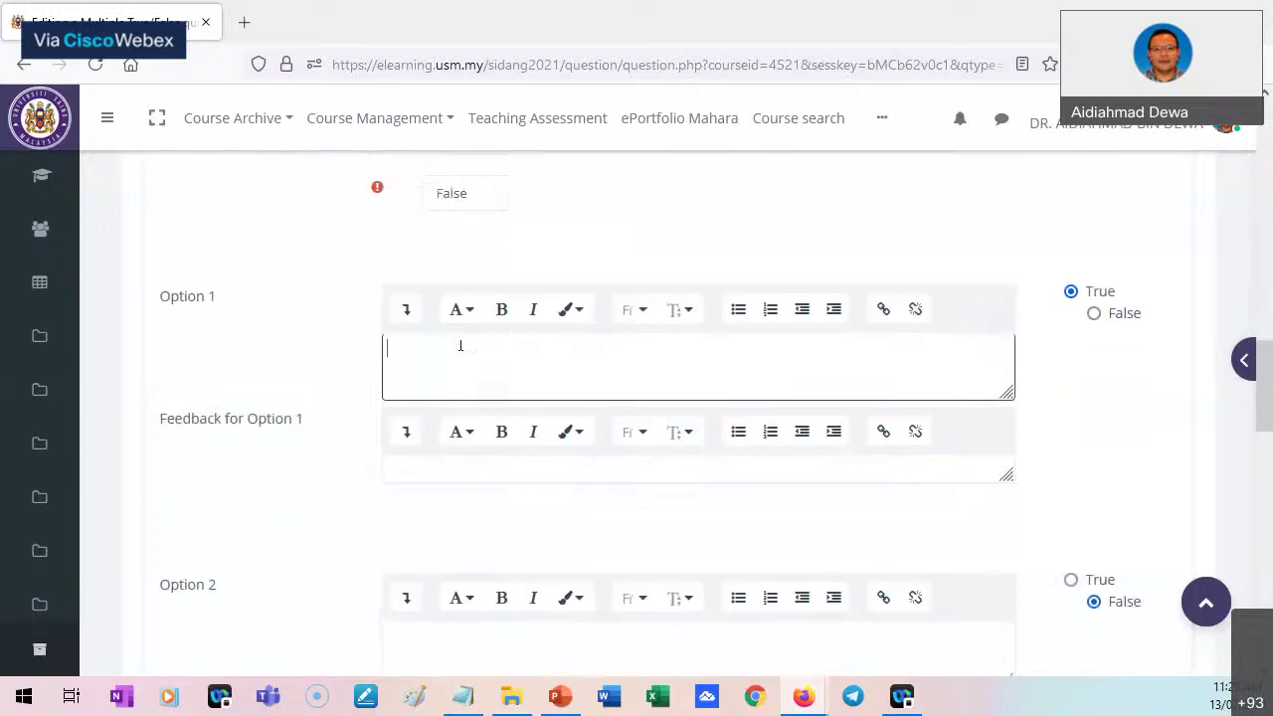
key(alt+Tab)
click(827, 517)
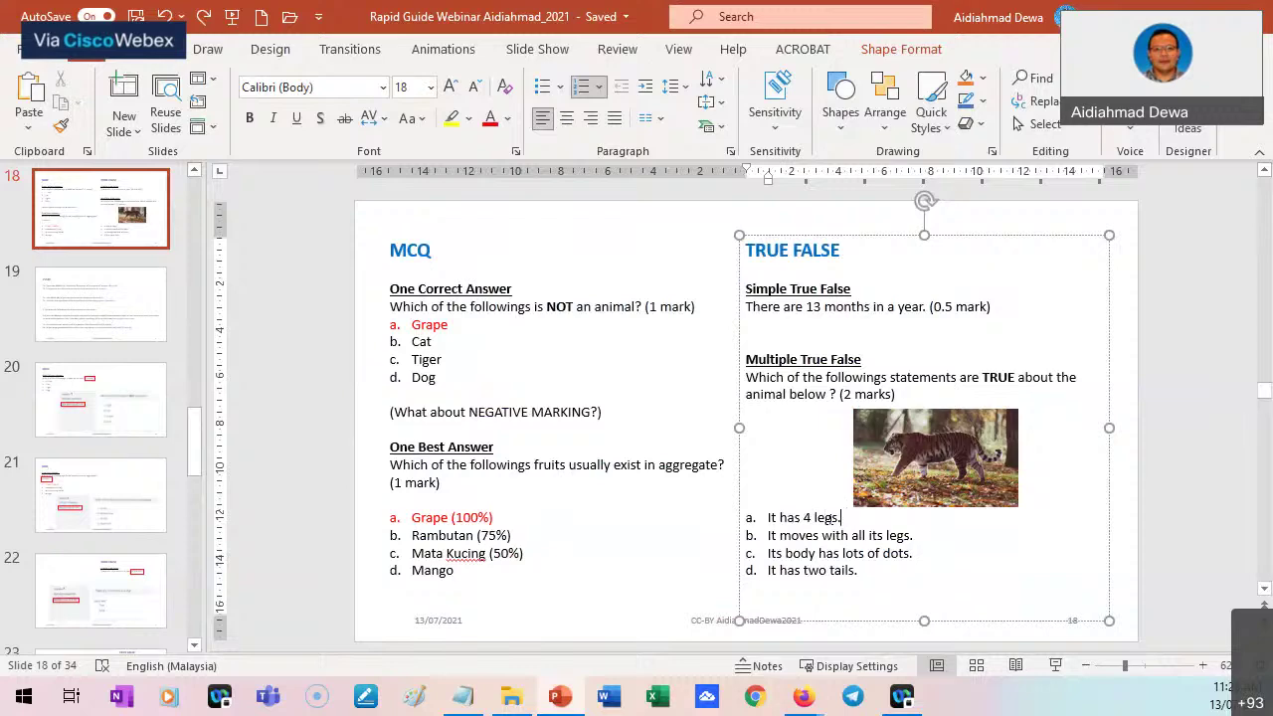
drag(841, 517, 772, 517)
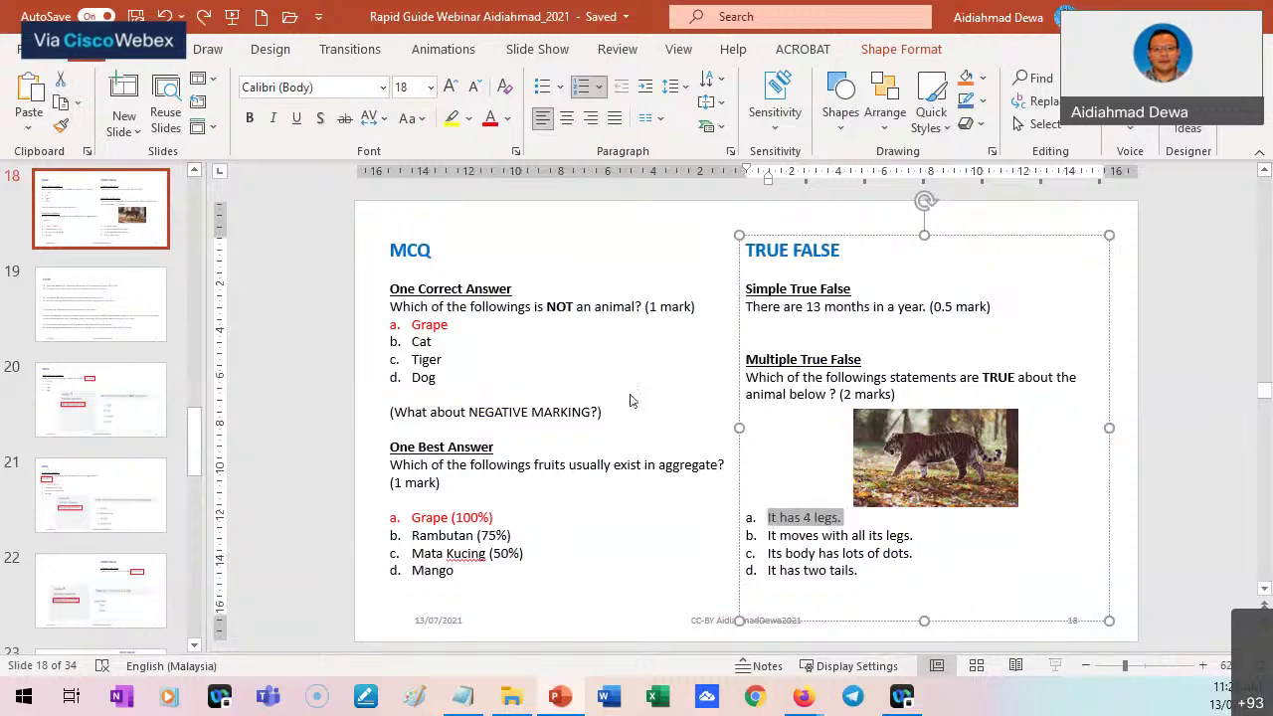
key(alt+Tab)
text(a.It has 4 legs.)
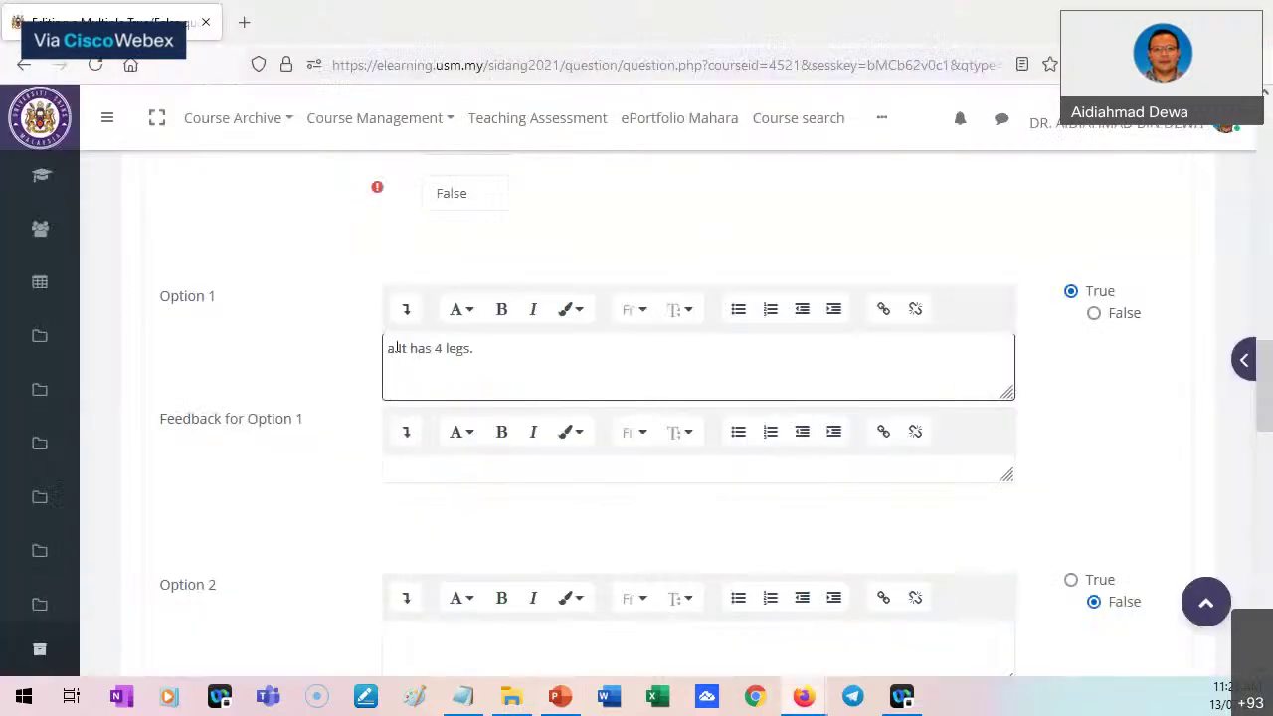
key(BackSpace)
key(BackSpace)
key(alt+Tab)
key(alt+Tab)
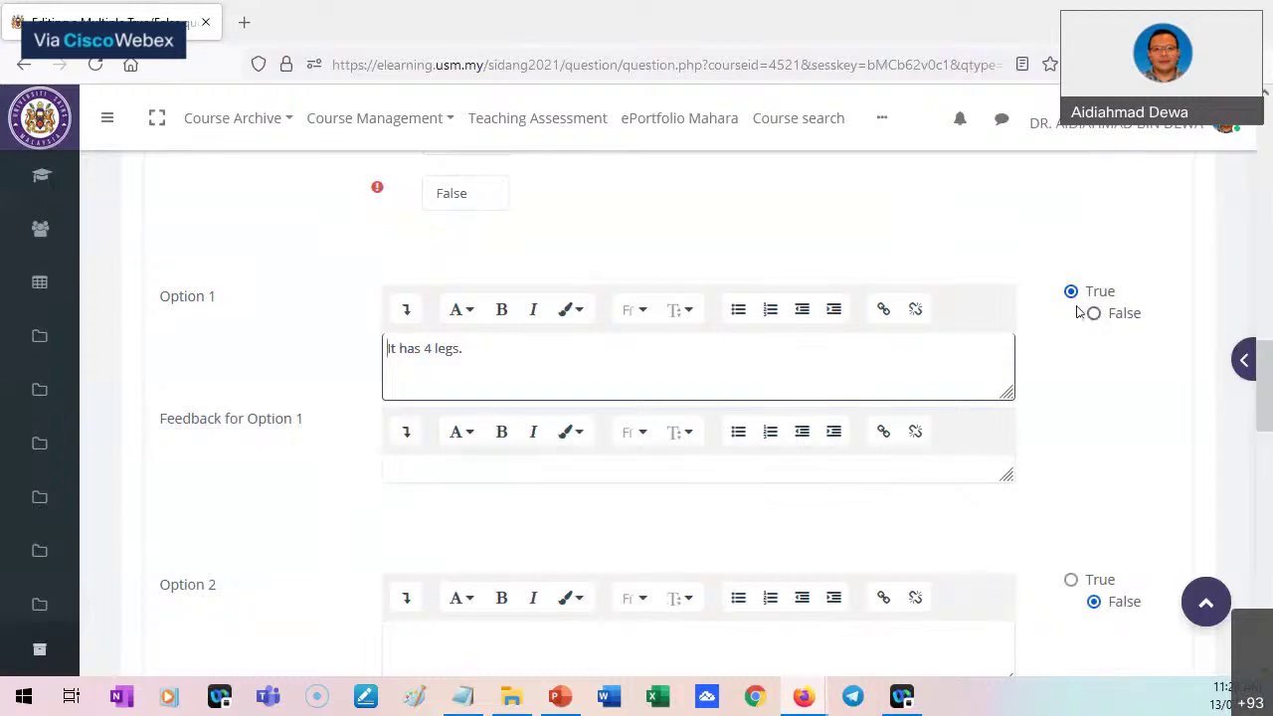
click(431, 535)
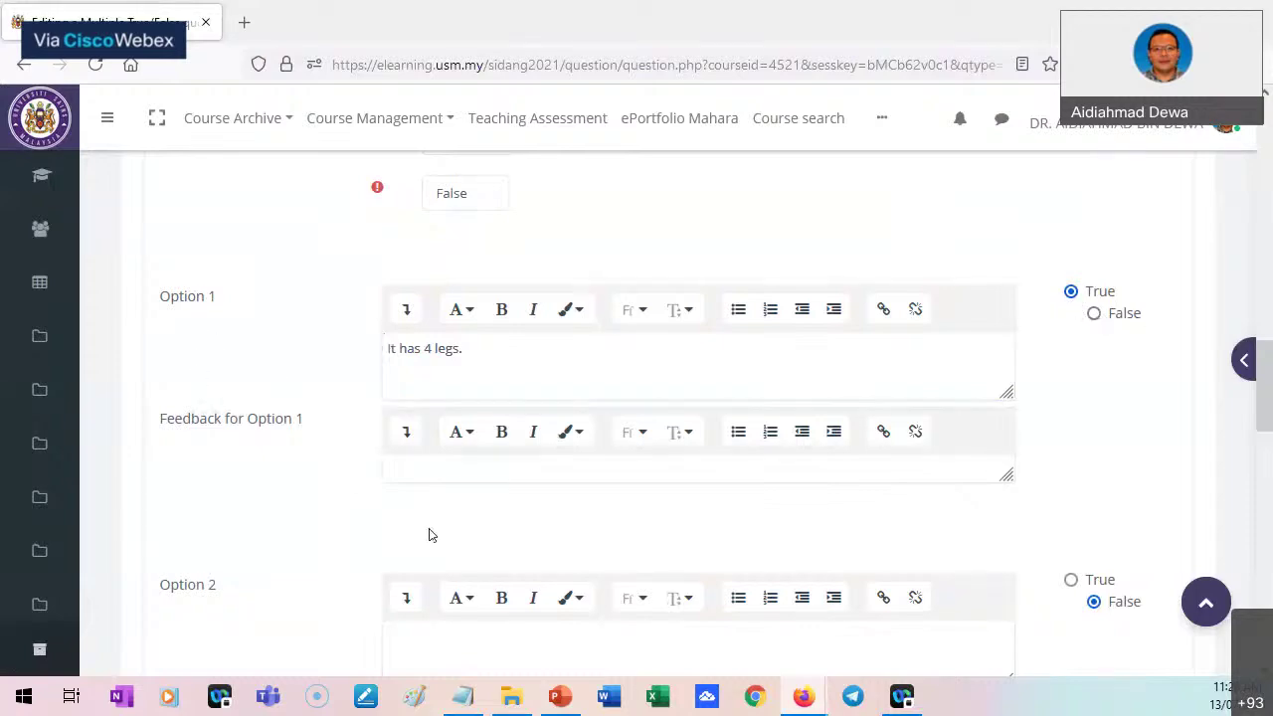
Step: Paste 'It moves with all its legs.' into Option 2 without its label and mark it True
key(alt+Tab)
drag(914, 535, 770, 535)
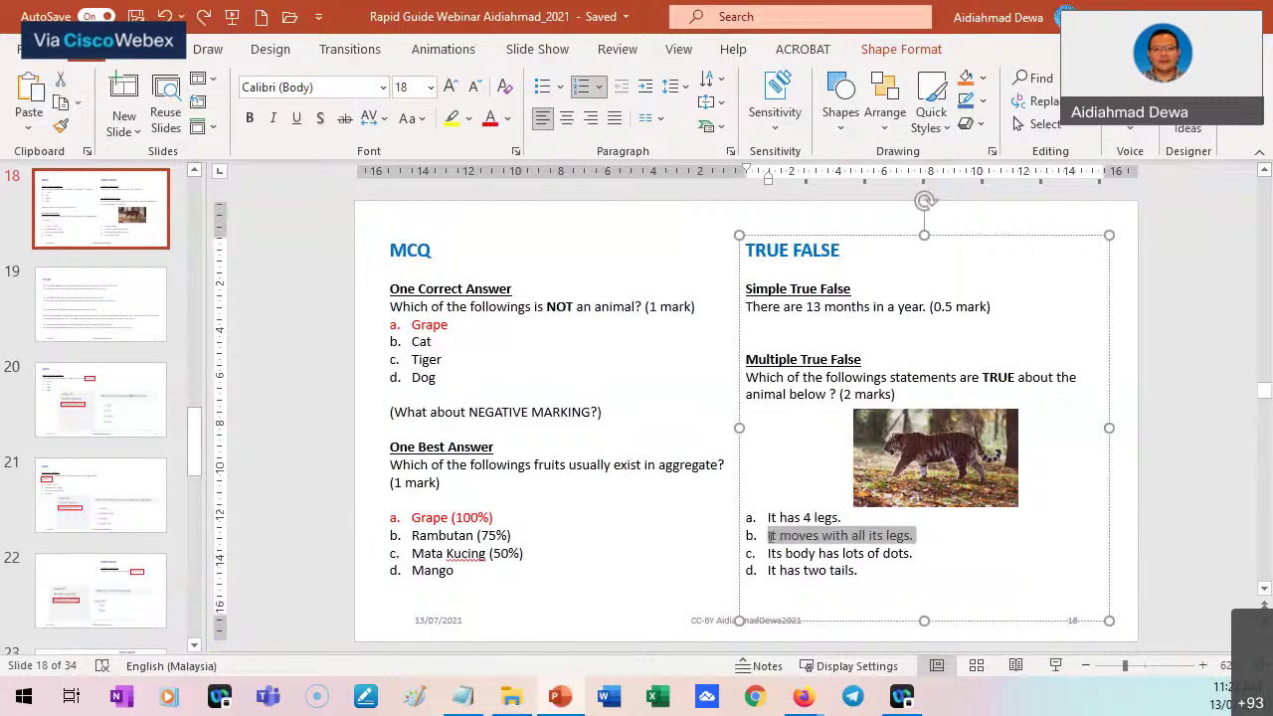
key(alt+Tab)
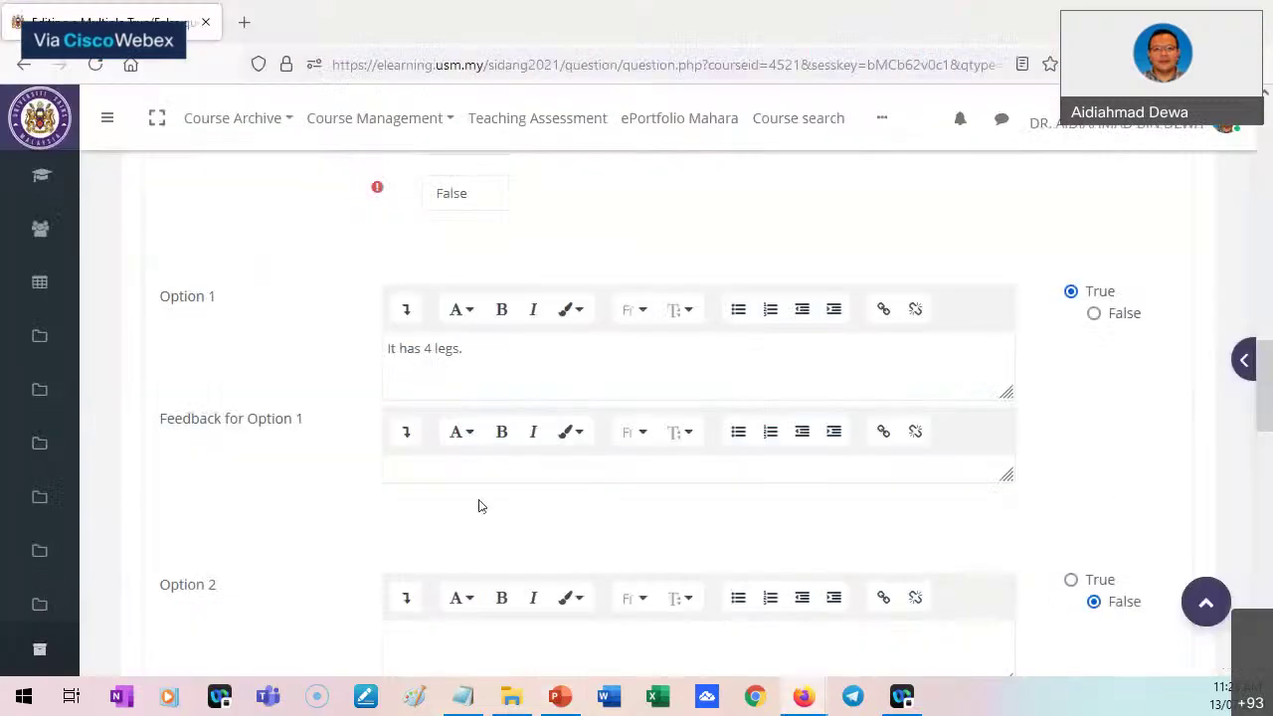
scroll(472, 583, down, 3)
click(453, 431)
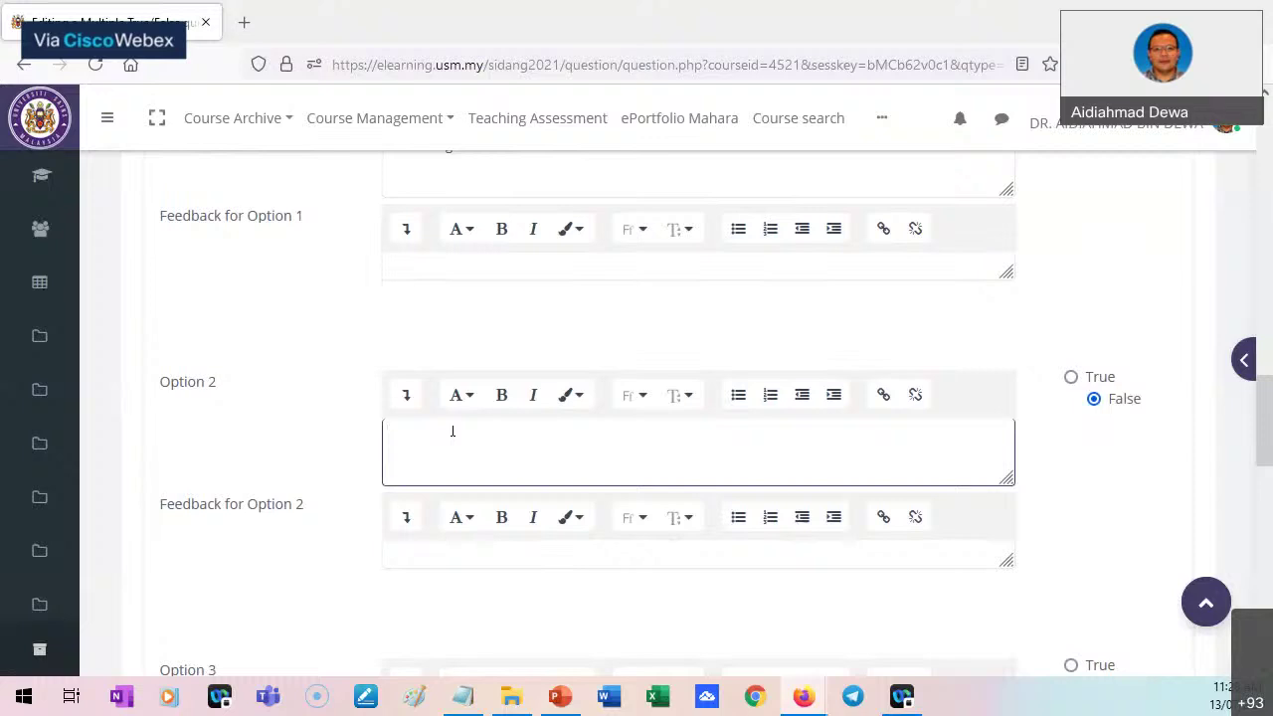
text(a.It moves with all its legs.)
key(Home)
key(Right)
key(BackSpace)
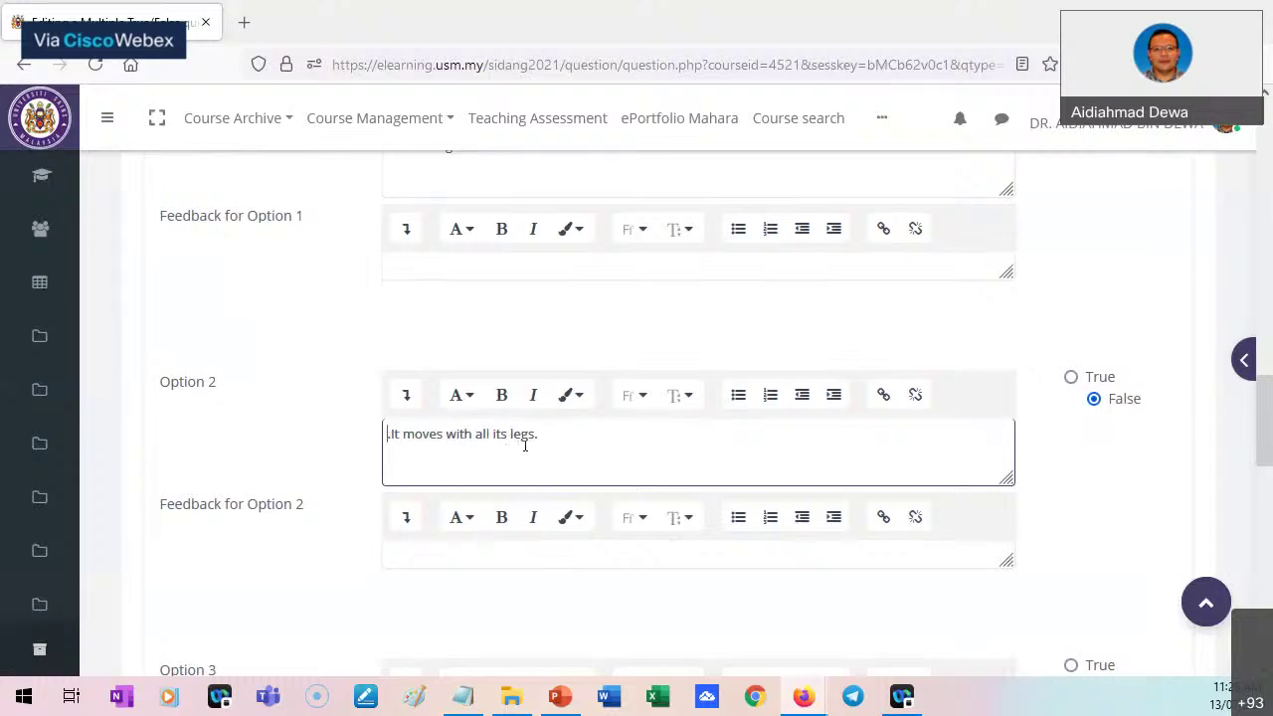
key(Delete)
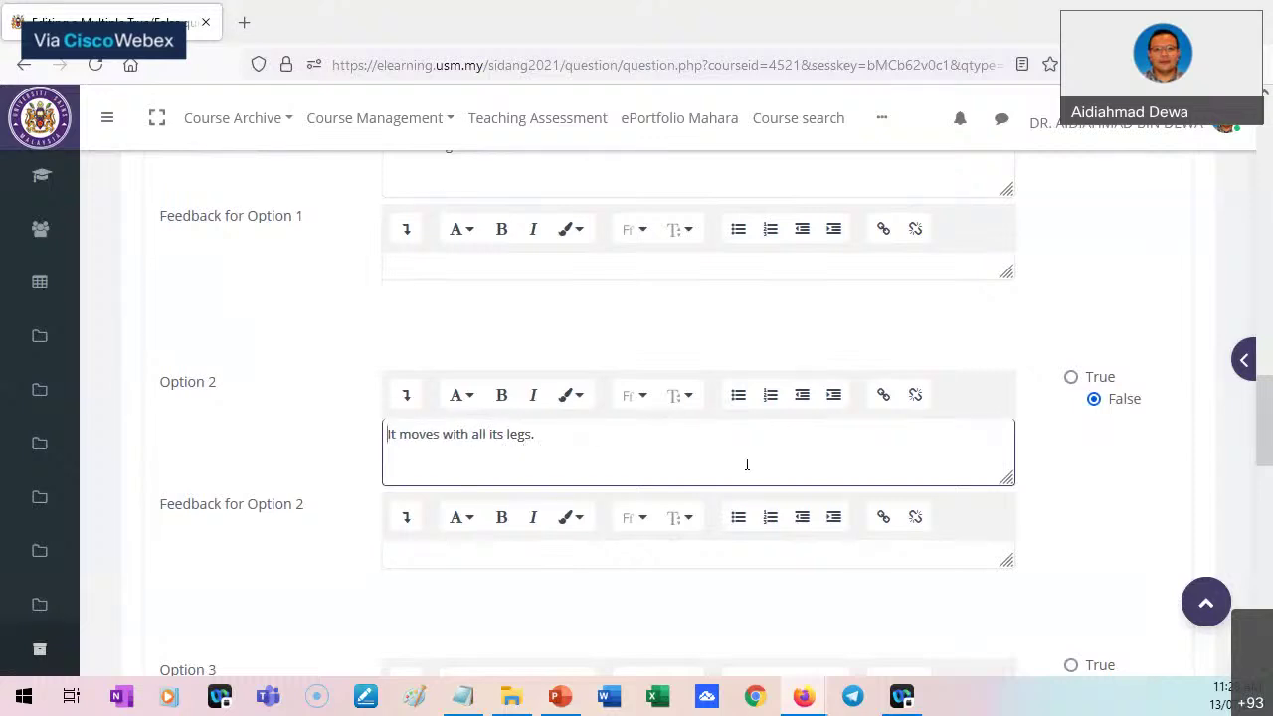
click(1070, 377)
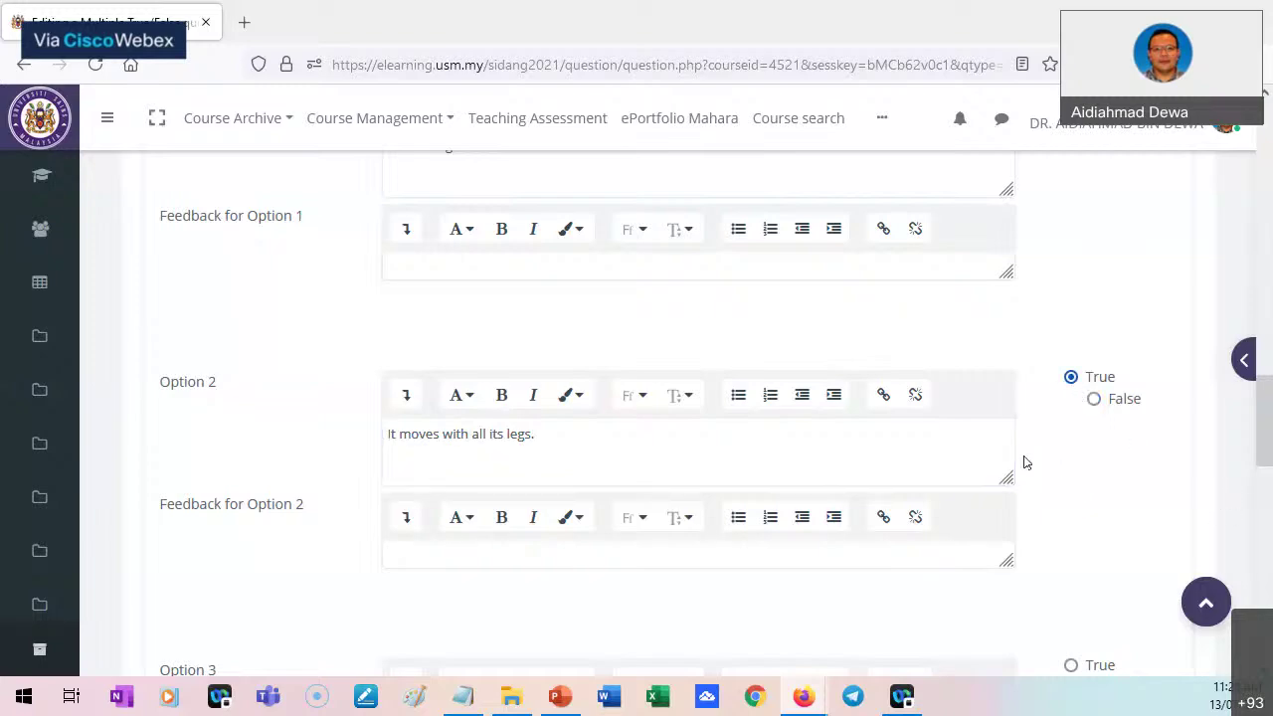
scroll(1025, 462, down, 2)
Step: Paste 'Its body has lots of dots.' into Option 3, removing its letter label
key(alt+Tab)
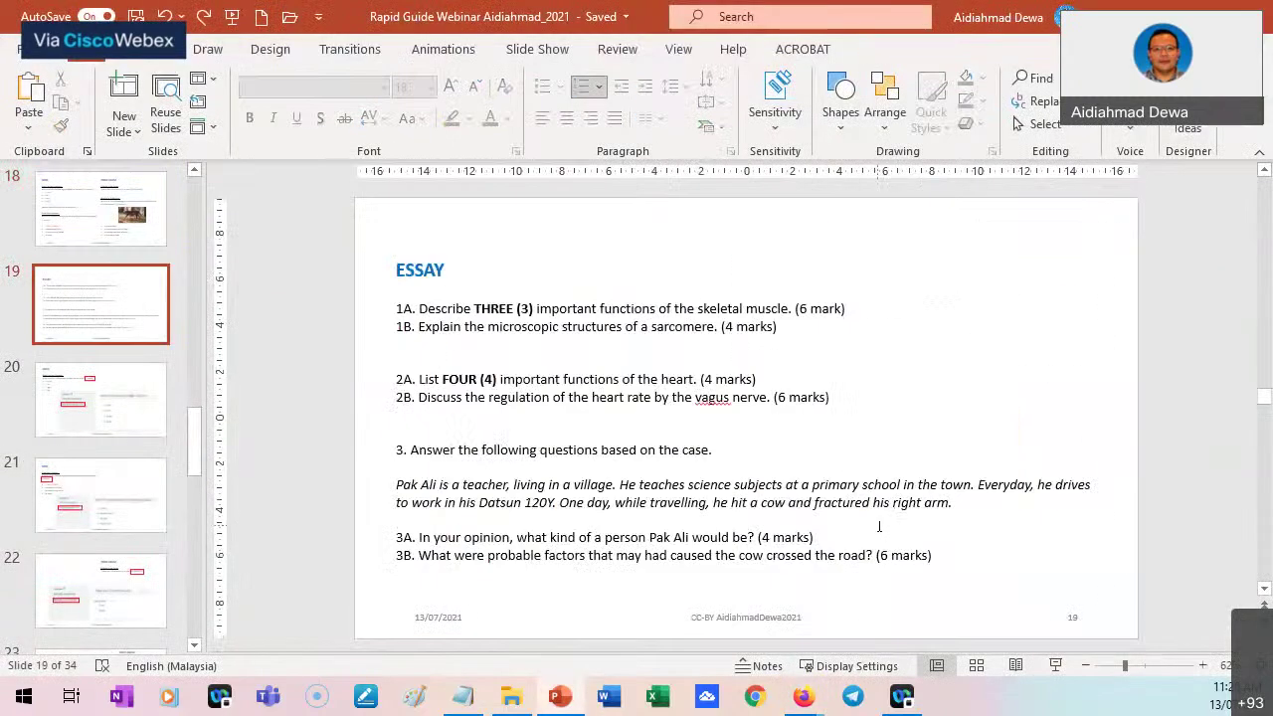
scroll(880, 527, up, 1)
click(915, 553)
drag(915, 553, 776, 559)
key(alt+Tab)
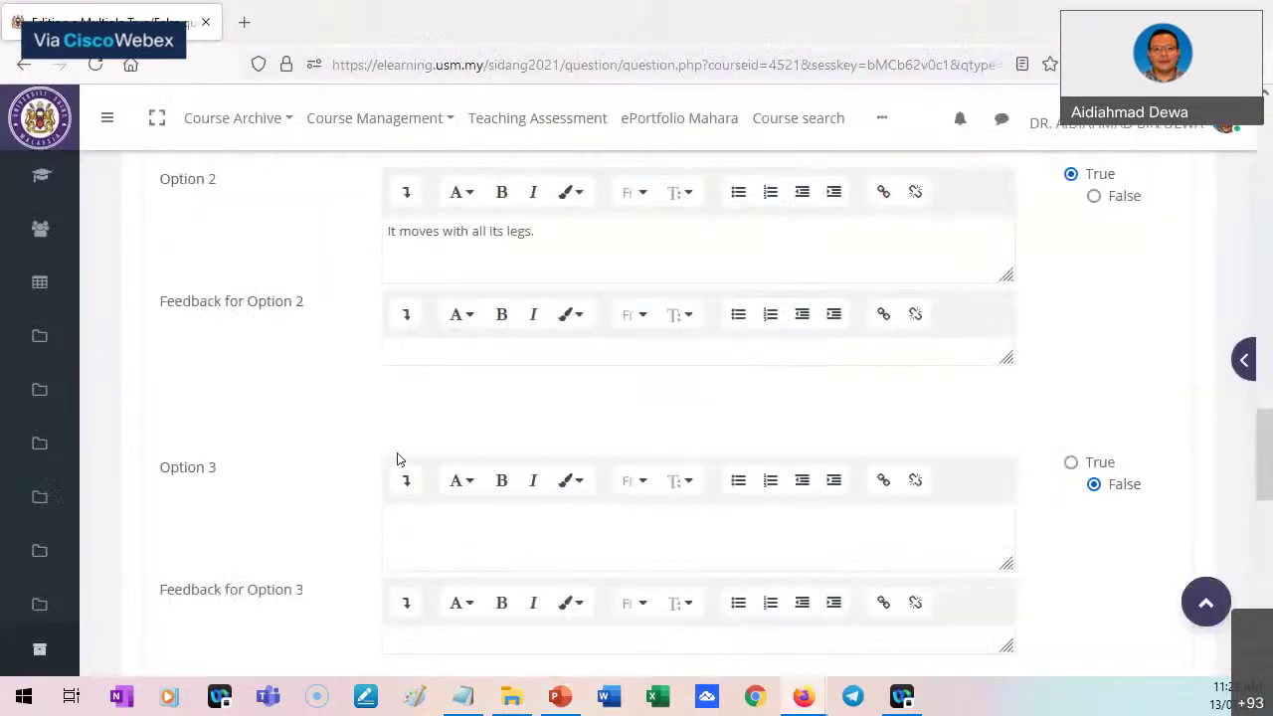
click(467, 531)
text(a.Its body has lots of dots.)
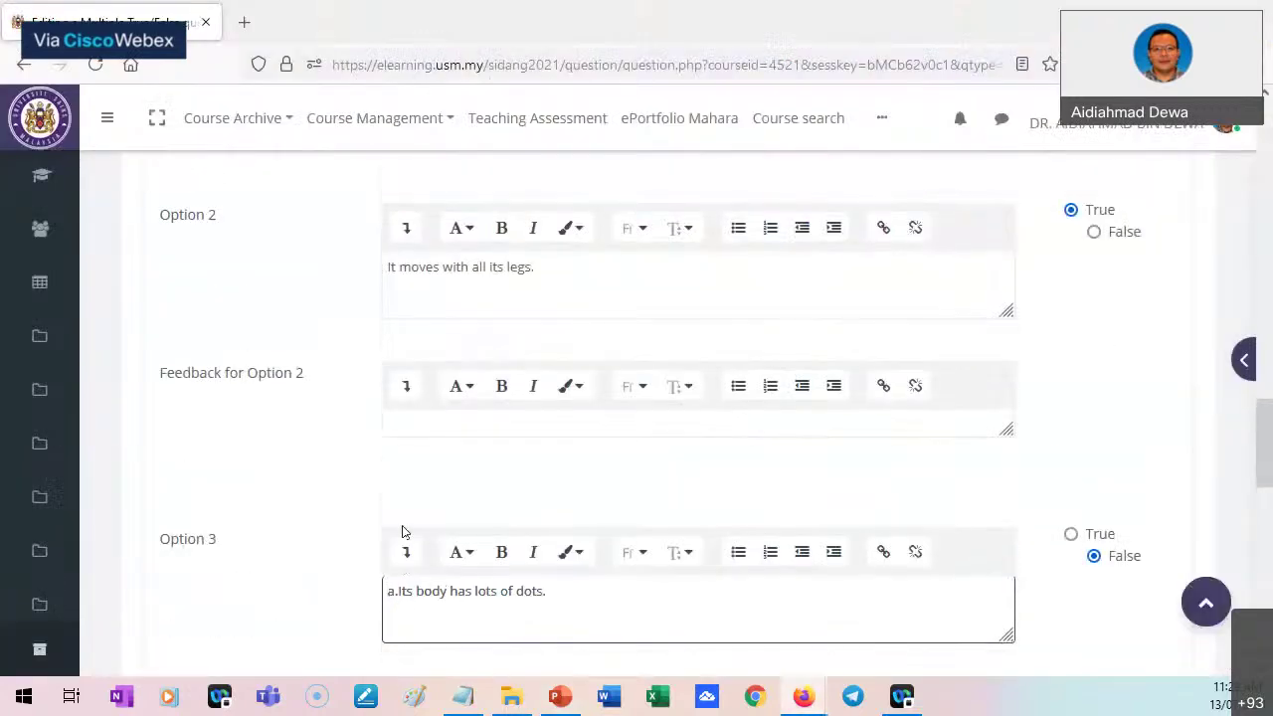
key(Delete)
key(Delete)
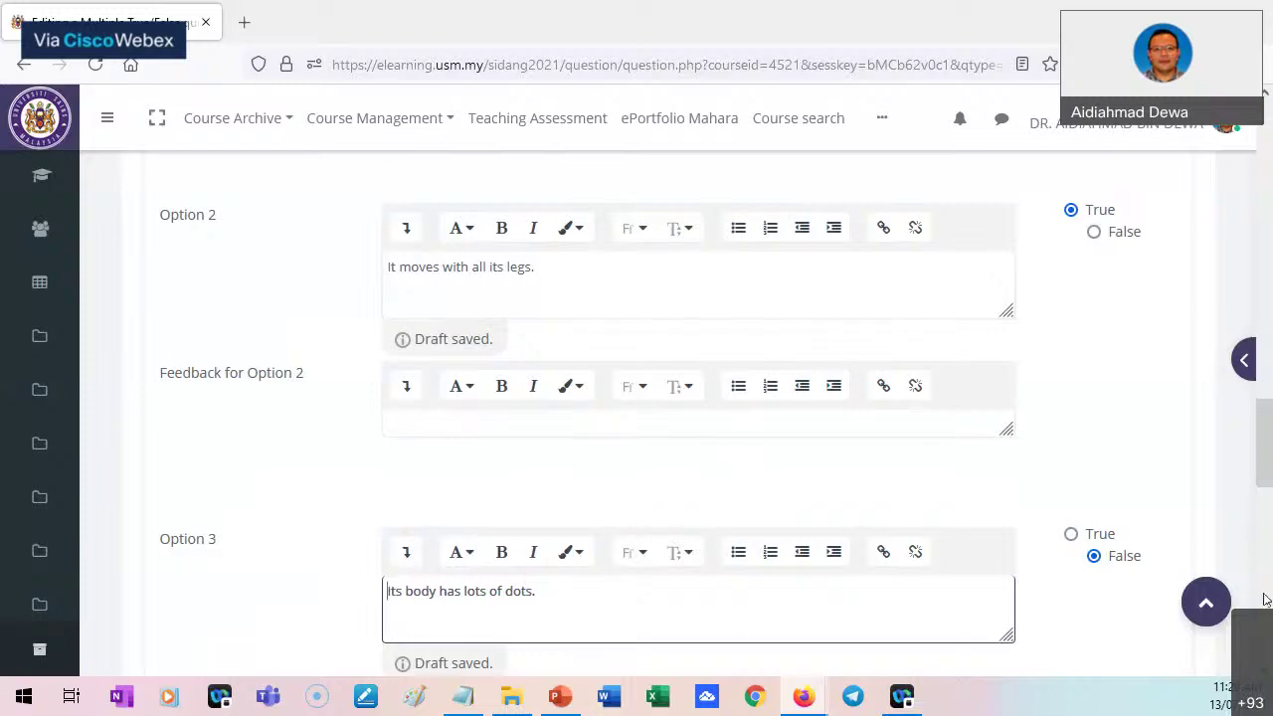
scroll(1088, 497, down, 1)
scroll(1088, 498, down, 3)
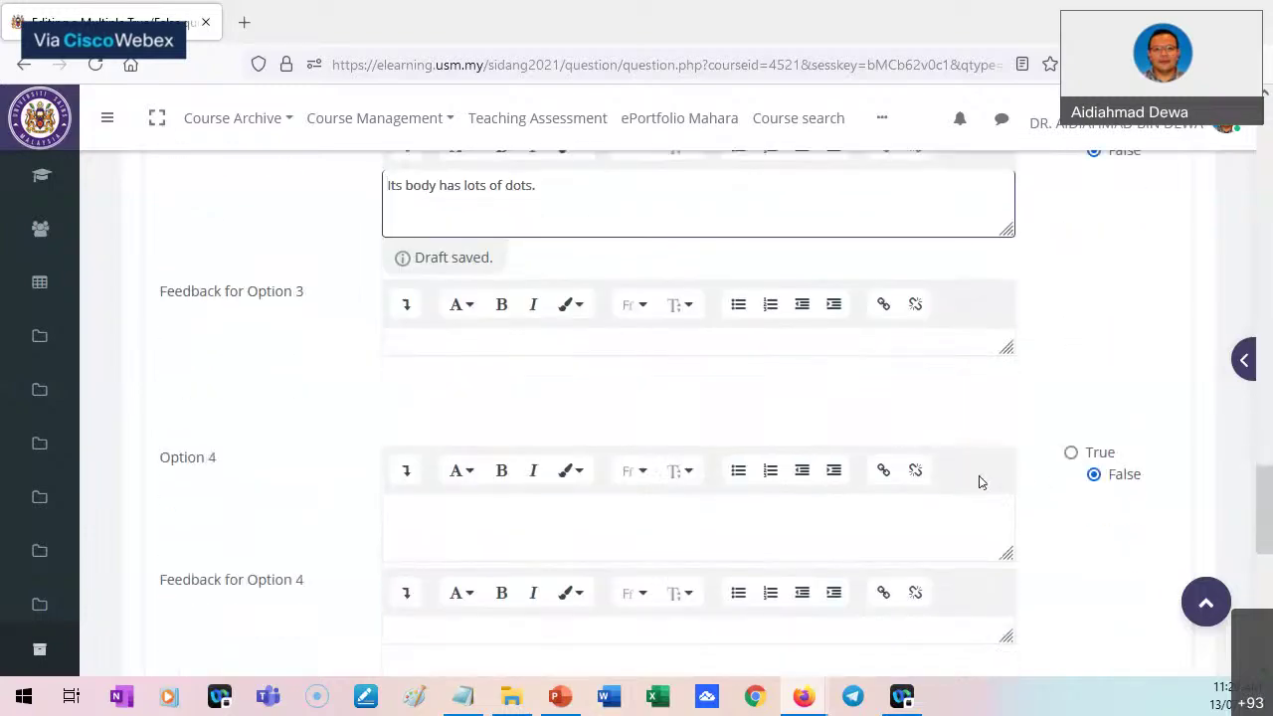
Step: Paste 'It has two tails.' into Option 4 without its label and keep it False
key(alt+Tab)
drag(858, 570, 776, 570)
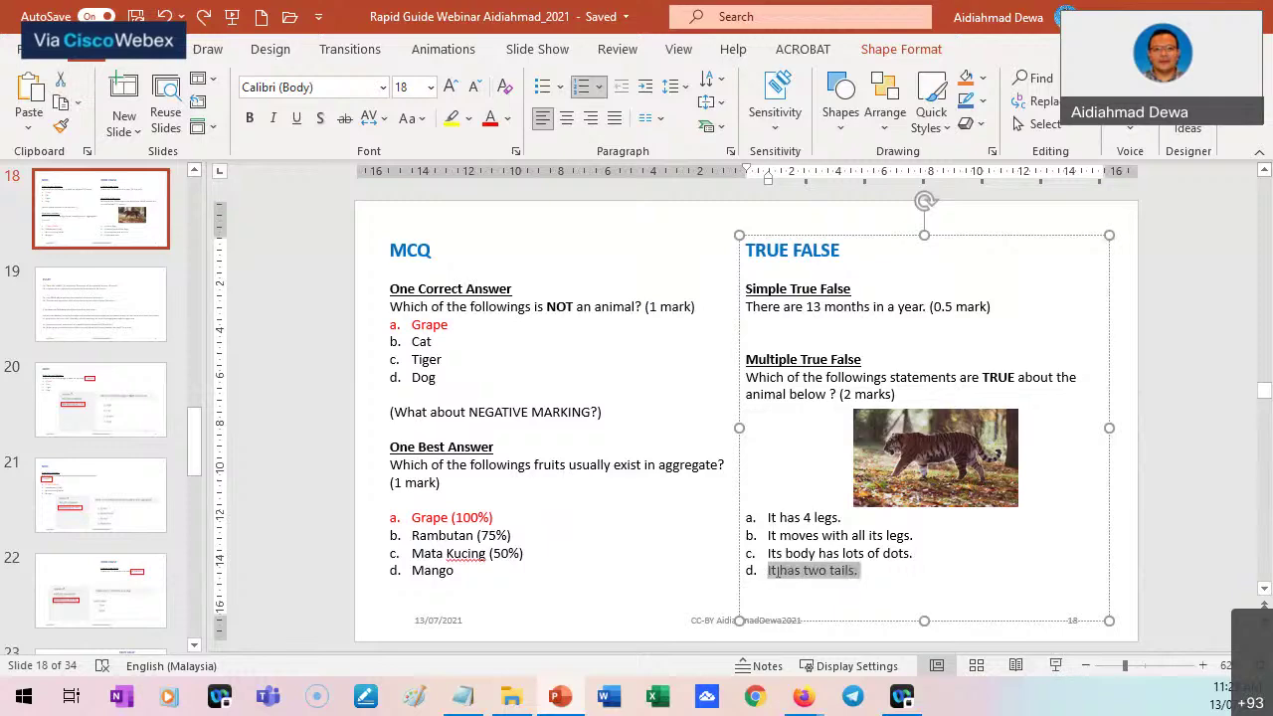
key(alt+Tab)
scroll(477, 417, down, 2)
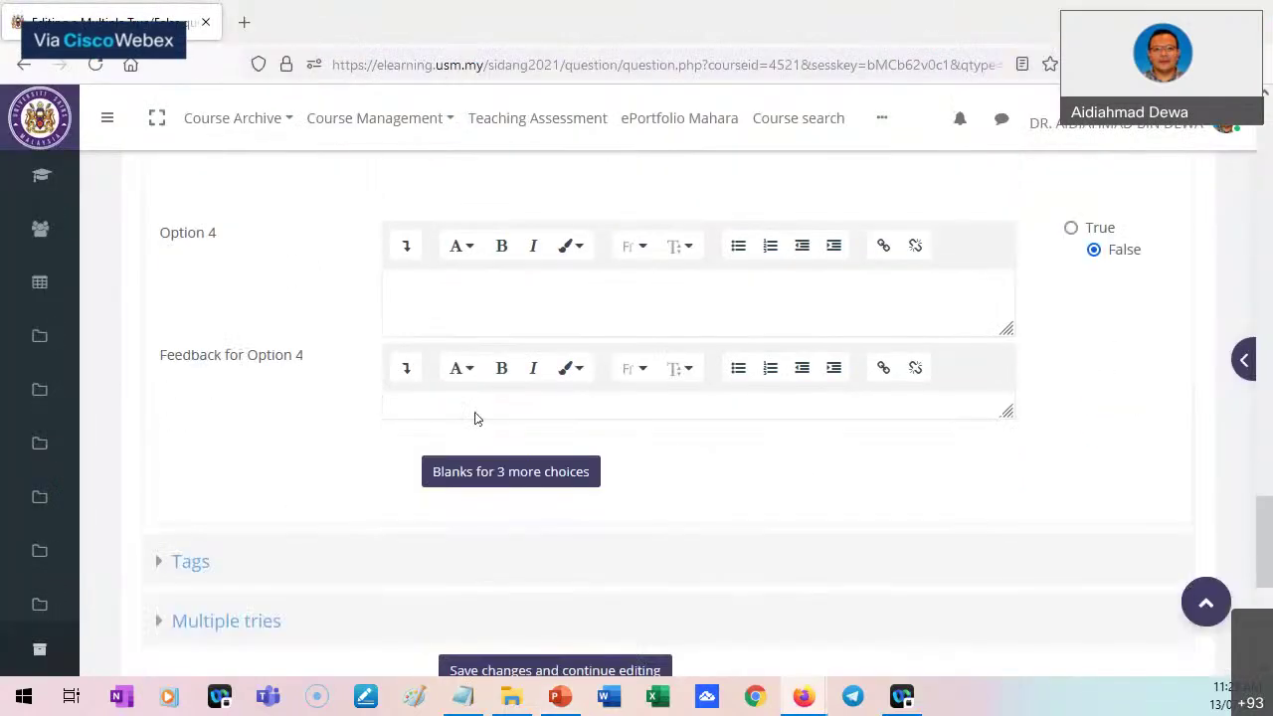
click(467, 289)
text(a.It has two tails.)
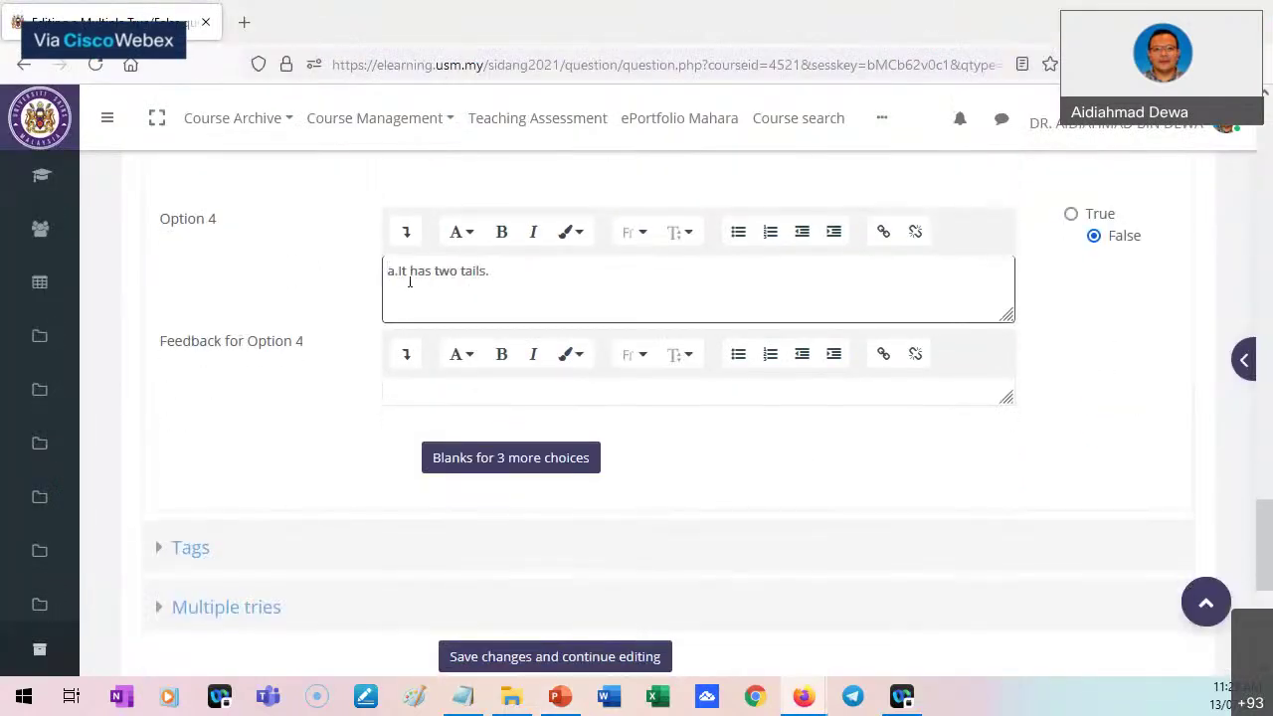
key(Home)
key(Delete)
key(Delete)
click(1093, 238)
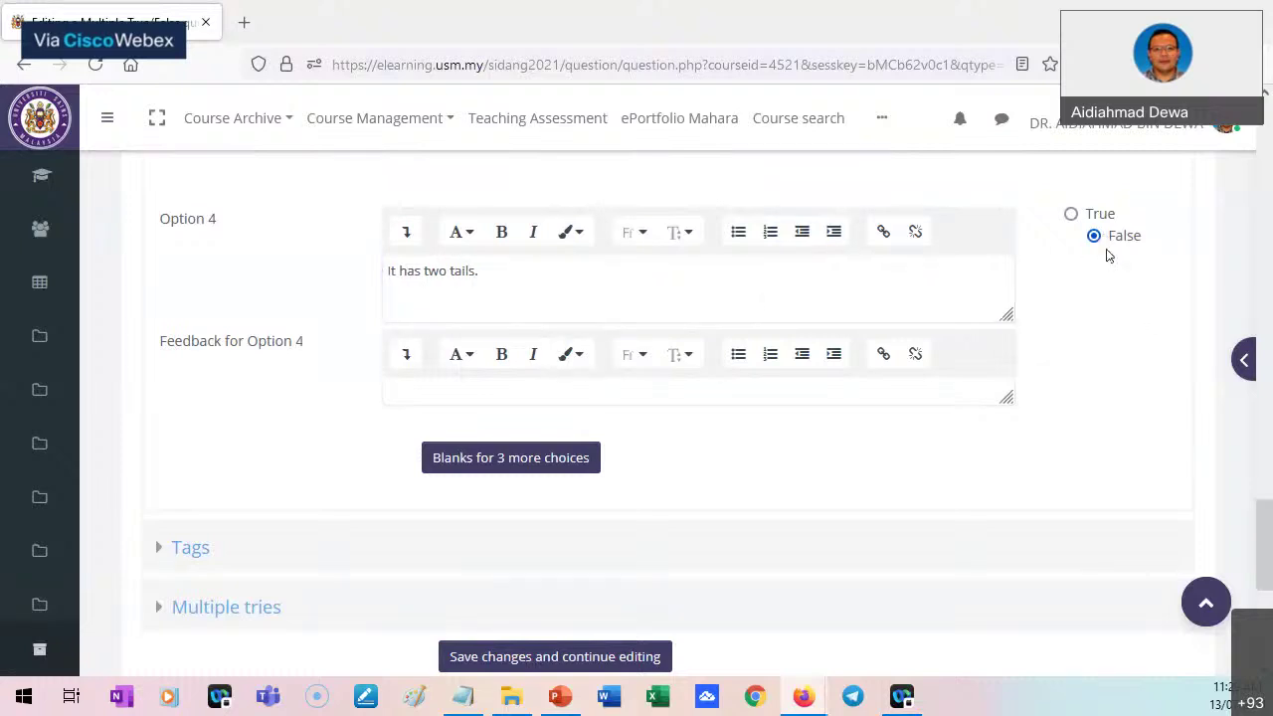
scroll(1108, 256, up, 2)
scroll(1054, 346, up, 10)
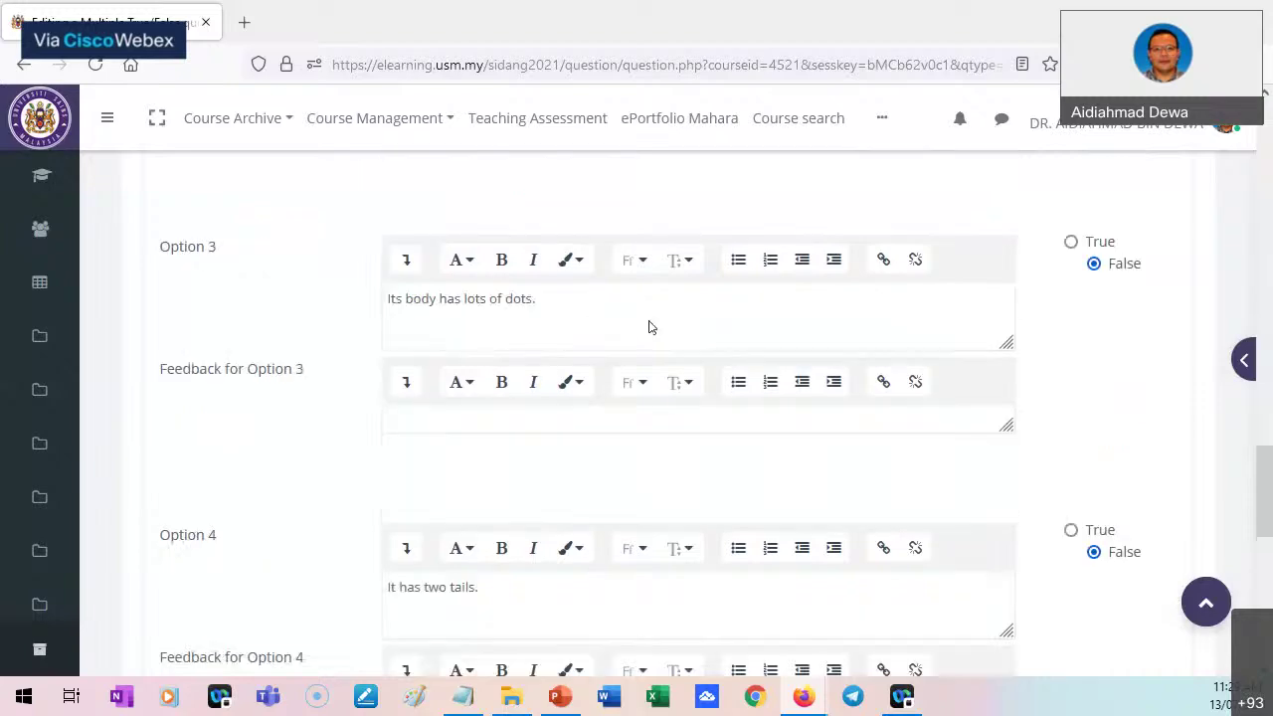
scroll(636, 388, up, 6)
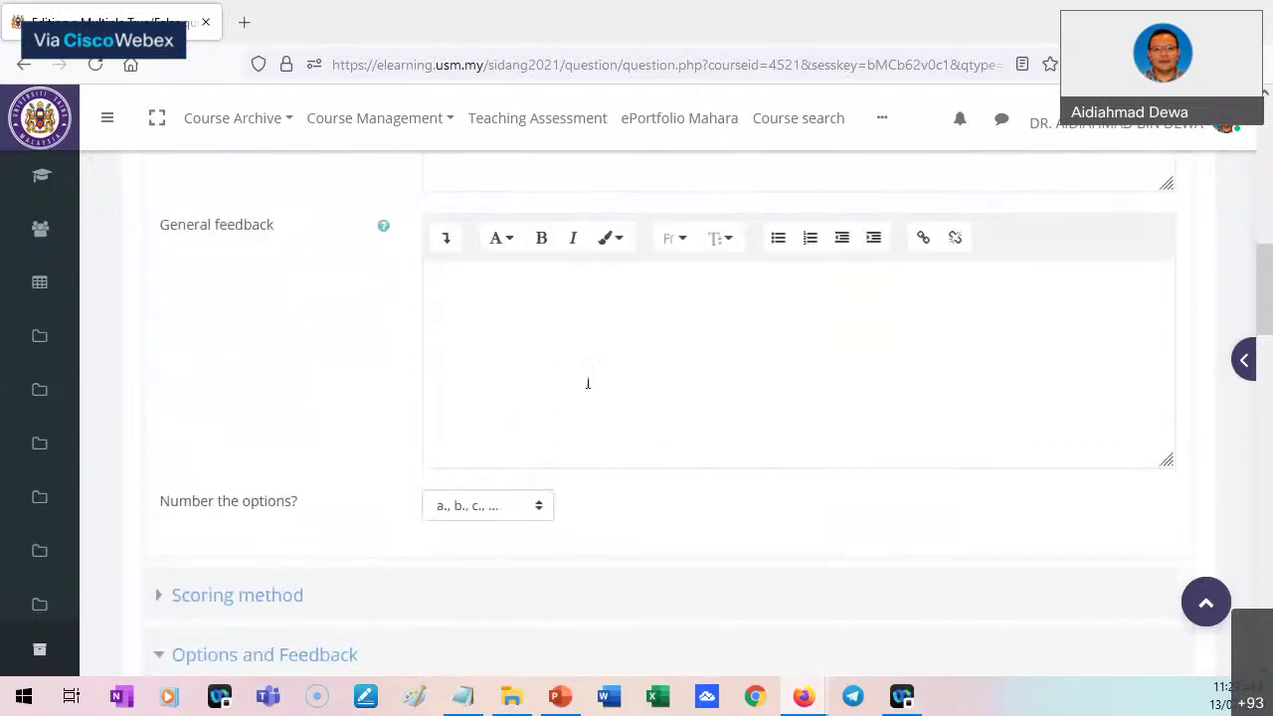
Step: Copy the tiger picture from the slide, opening and then dismissing Moodle's image dialog
key(alt+Tab)
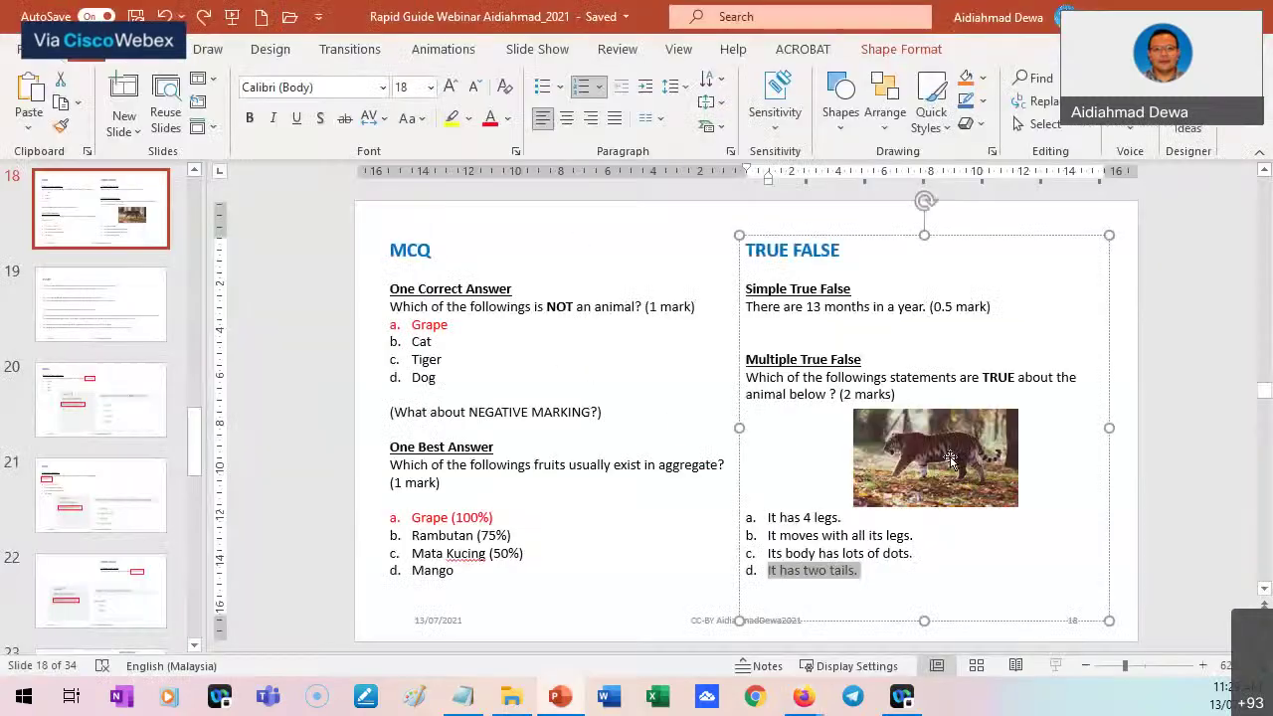
click(960, 460)
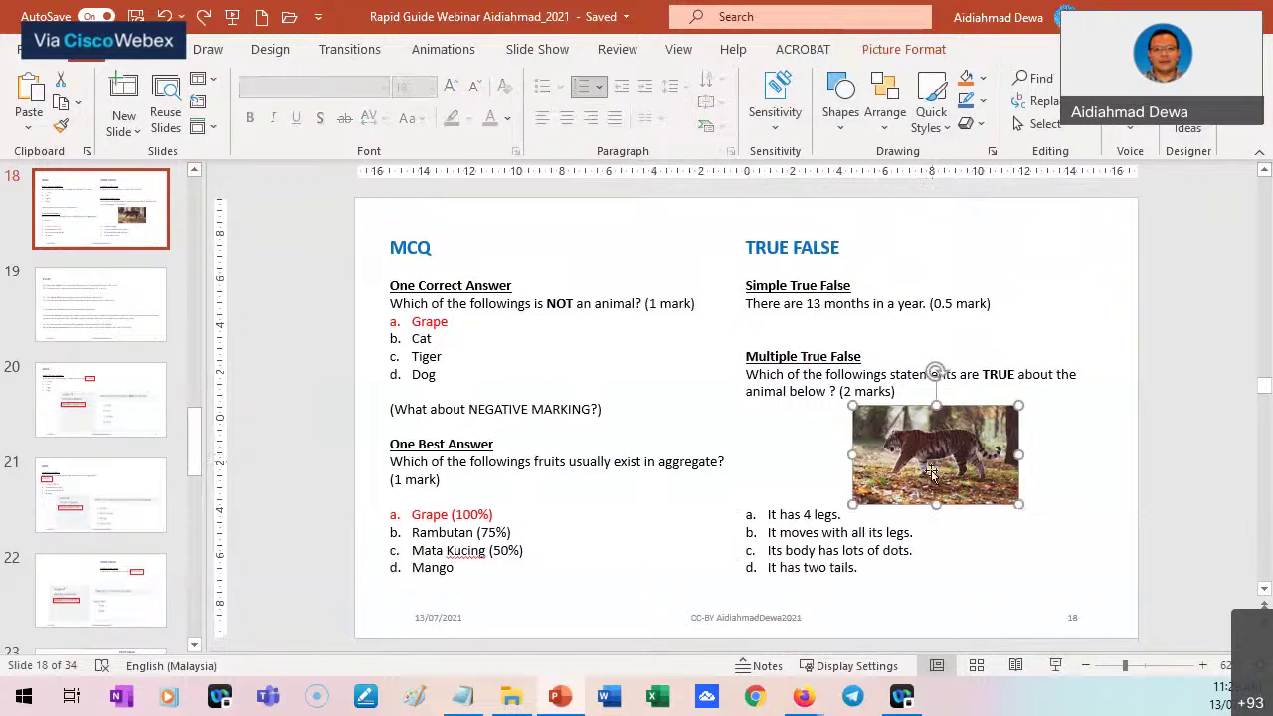
key(alt+Tab)
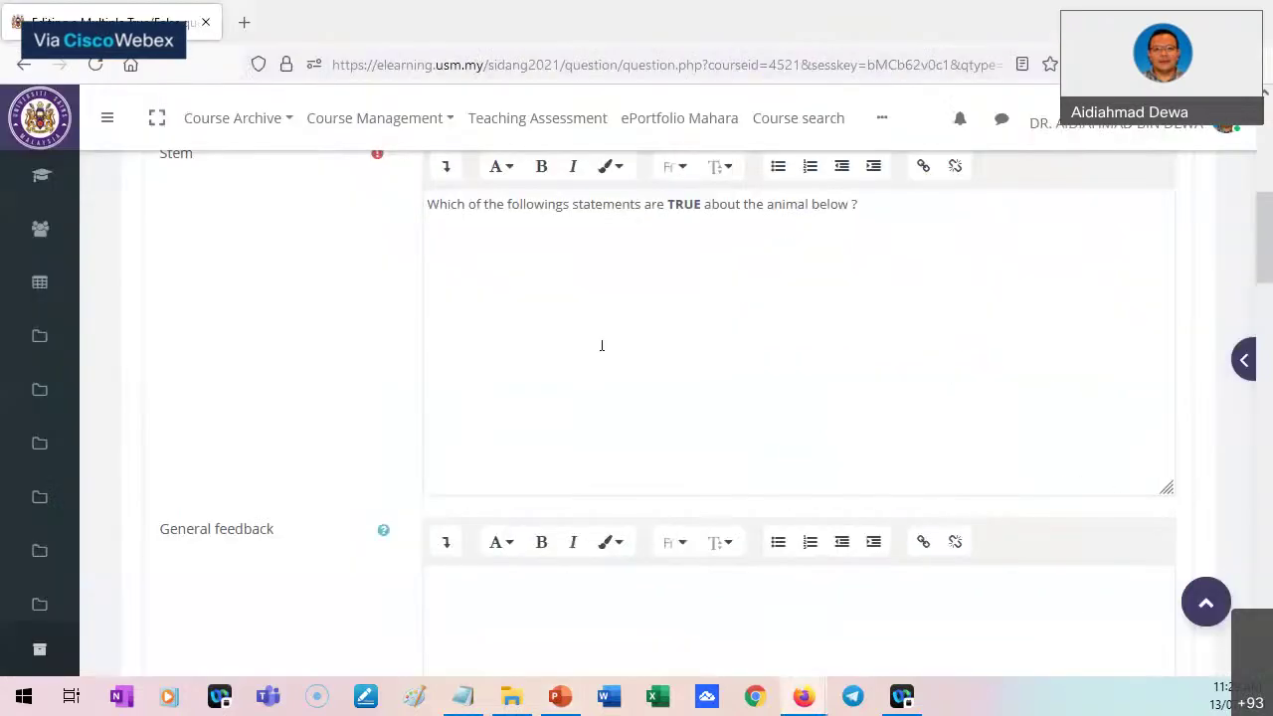
scroll(702, 335, up, 2)
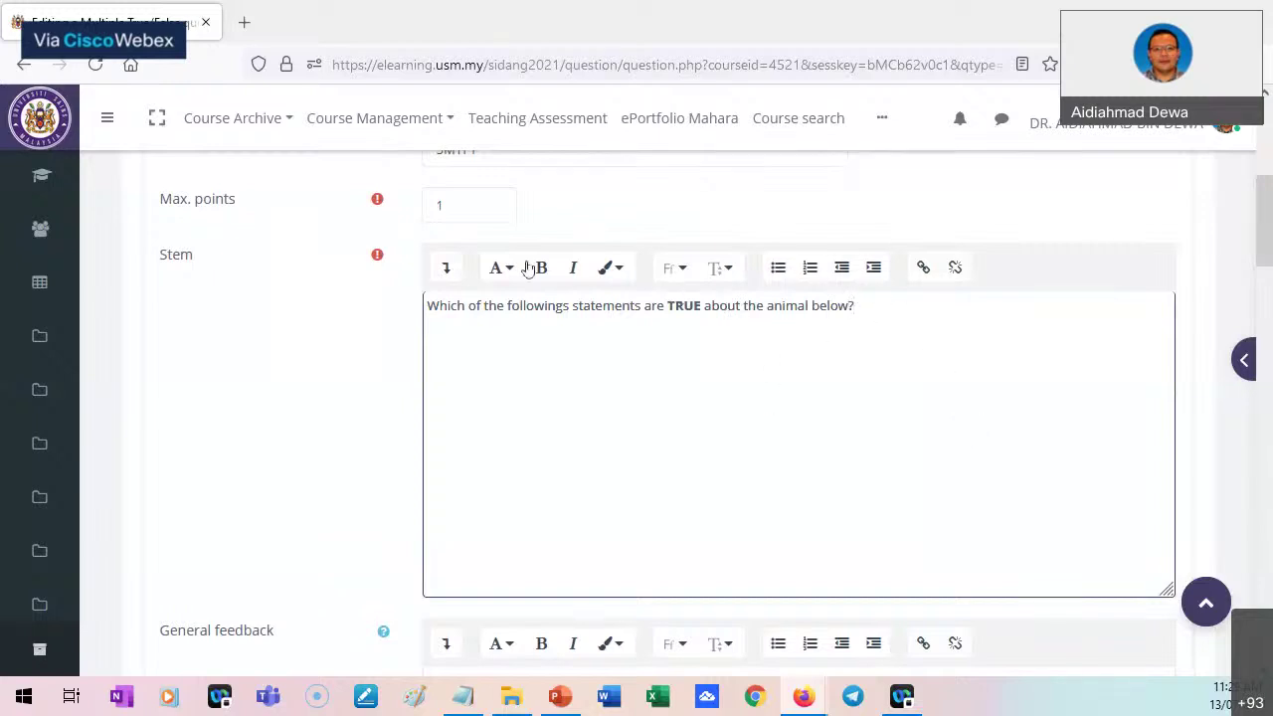
click(446, 268)
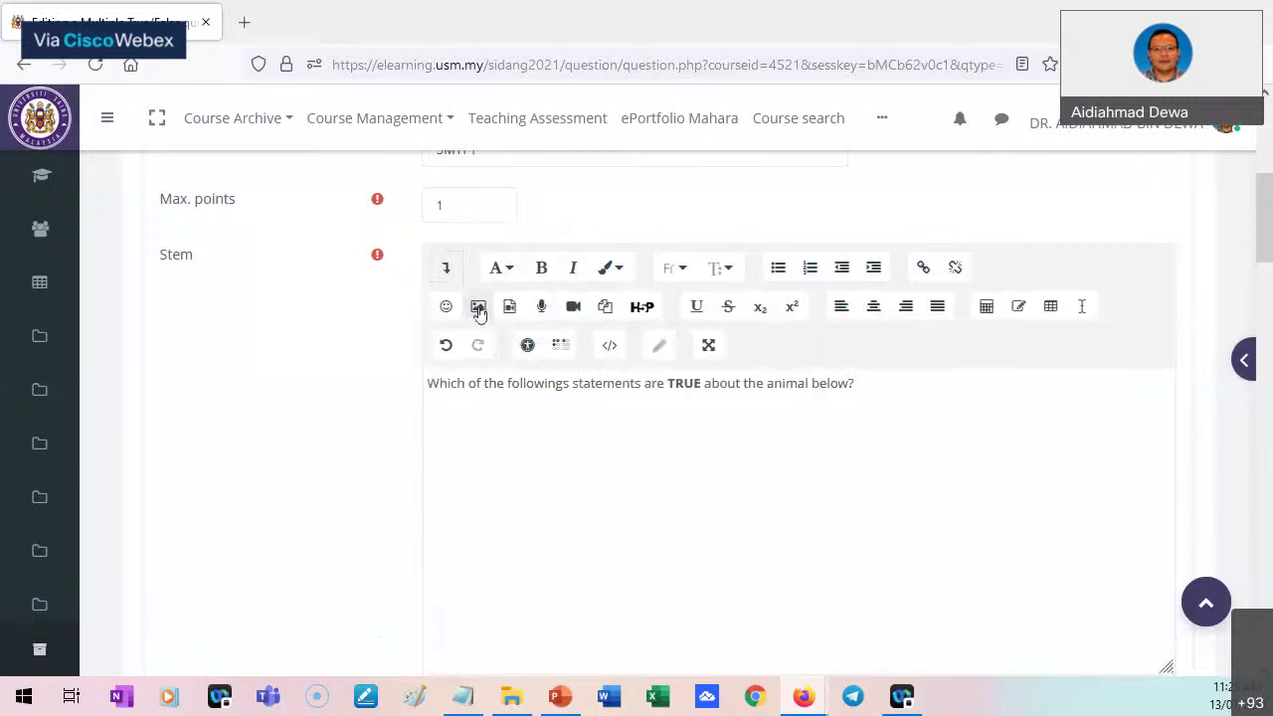
click(479, 308)
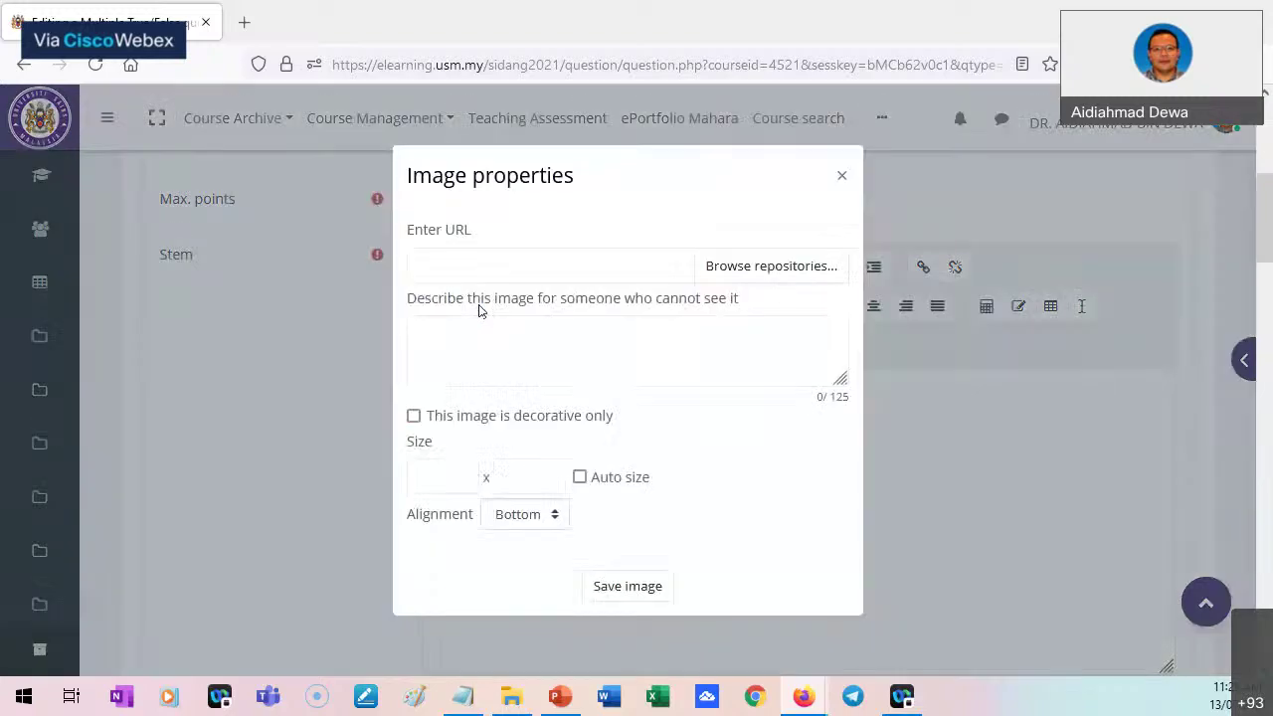
key(alt+Tab)
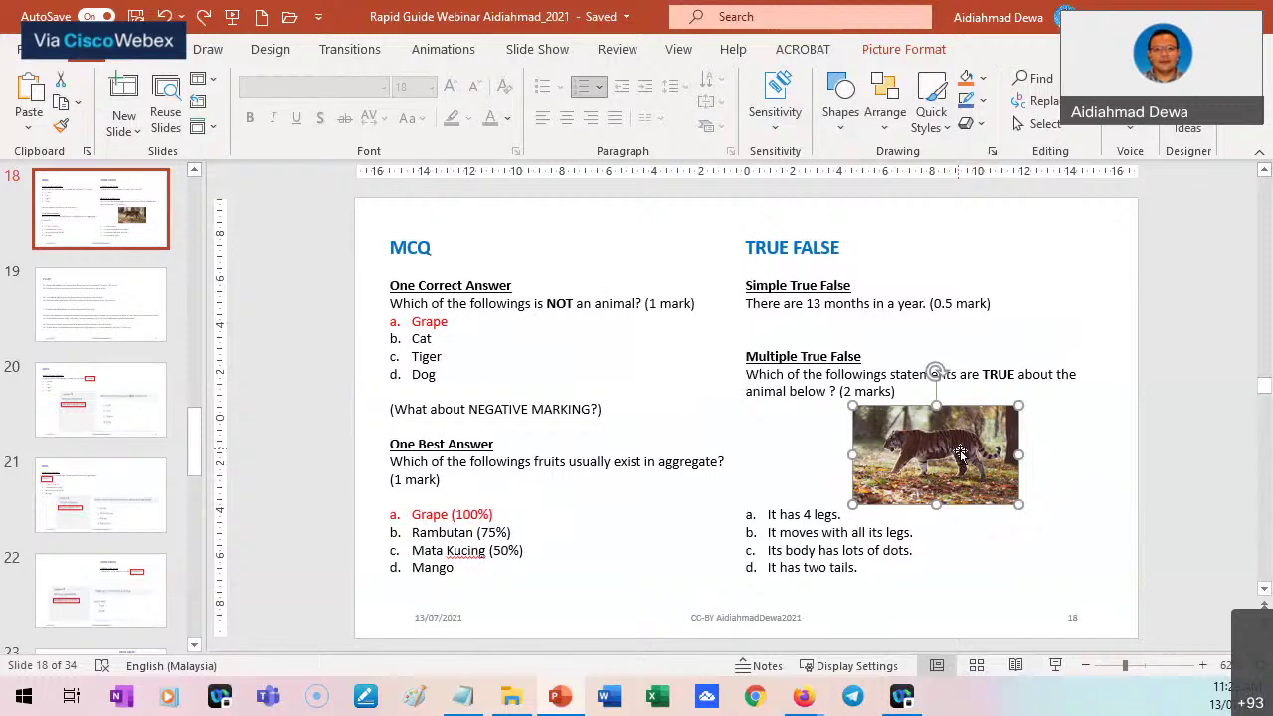
key(alt+Tab)
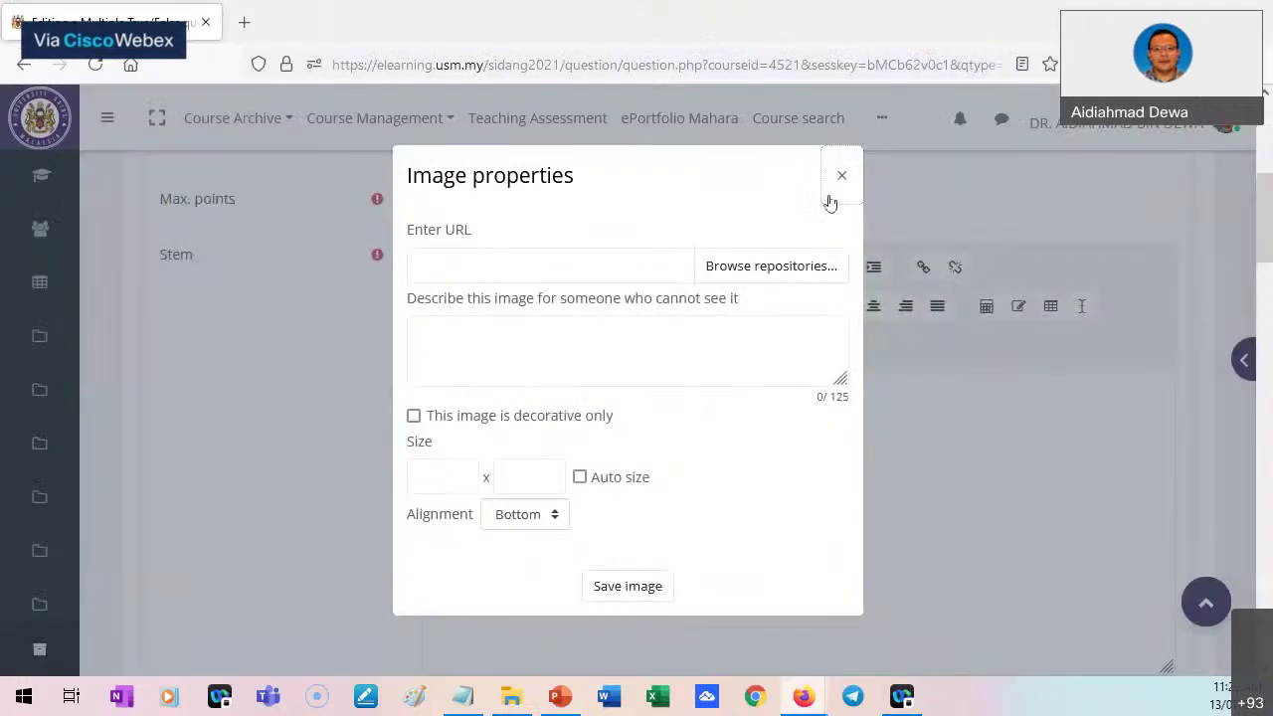
click(841, 176)
Step: Paste the tiger picture into the Stem below the question sentence
click(718, 418)
key(ctrl+v)
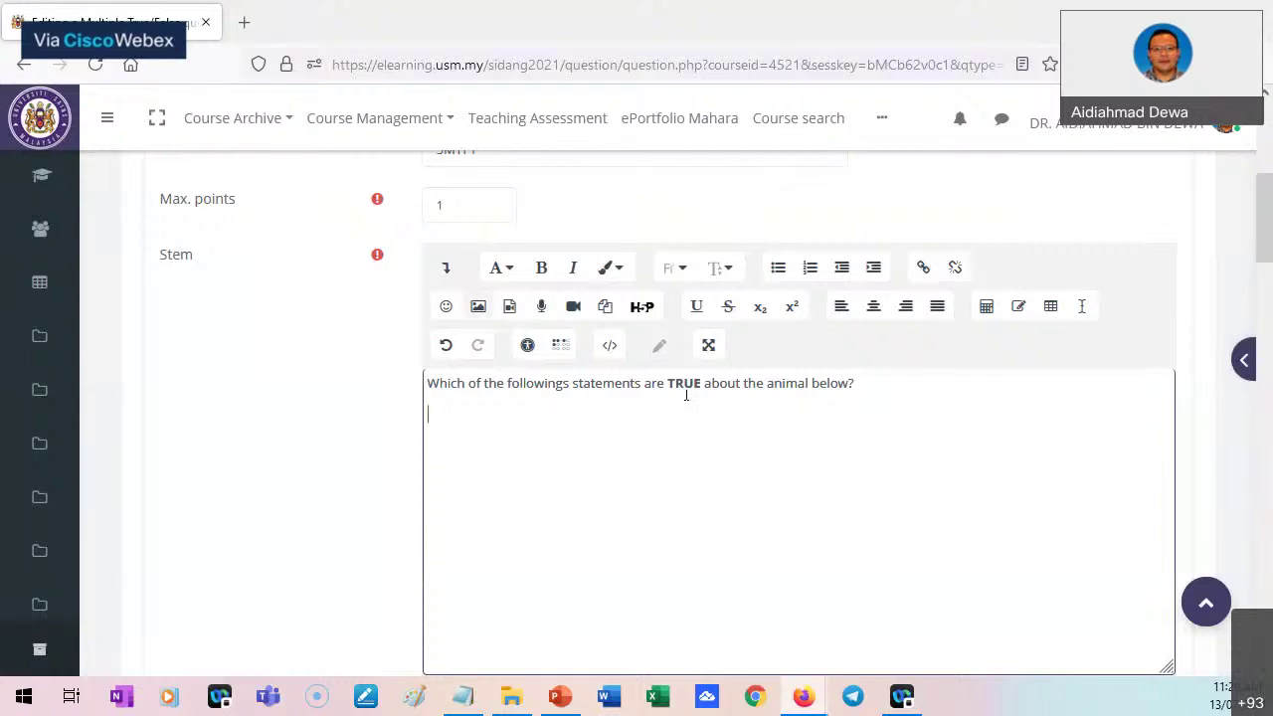
scroll(704, 515, down, 2)
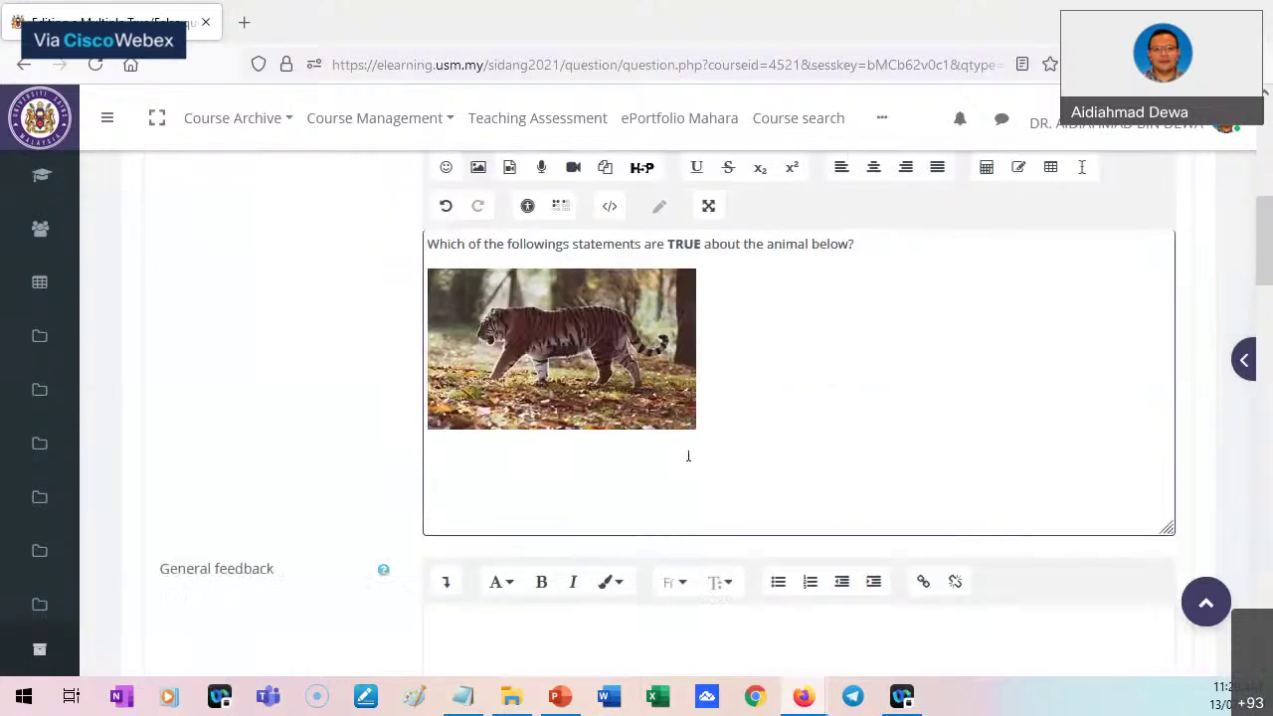
scroll(617, 378, up, 1)
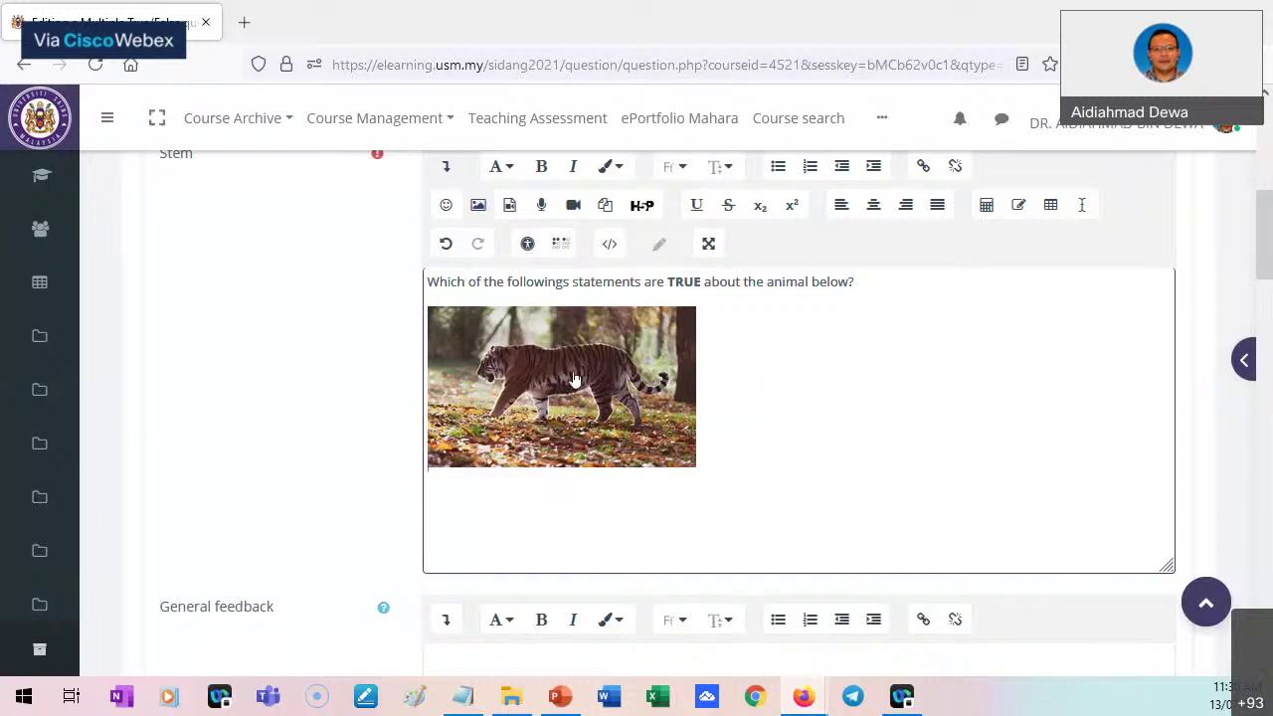
Step: Delete the tiger picture from the question stem, keeping only the TRUE-statements text
scroll(585, 413, up, 1)
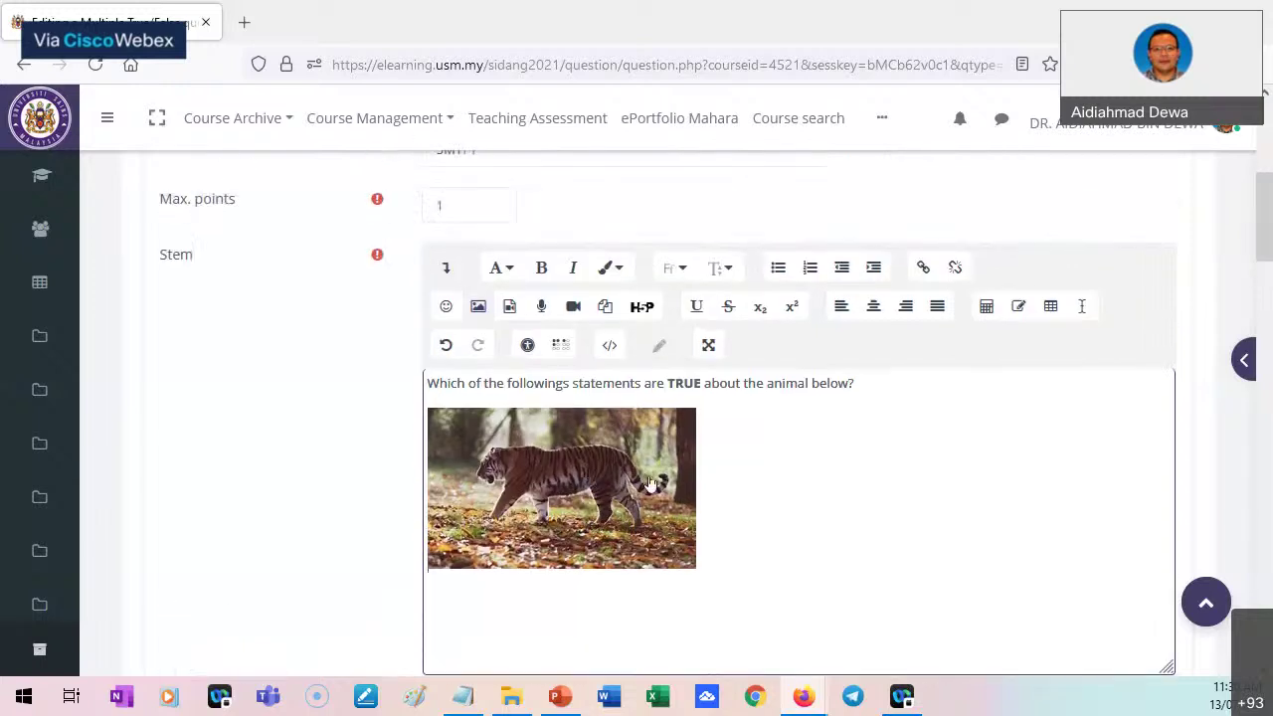
click(635, 485)
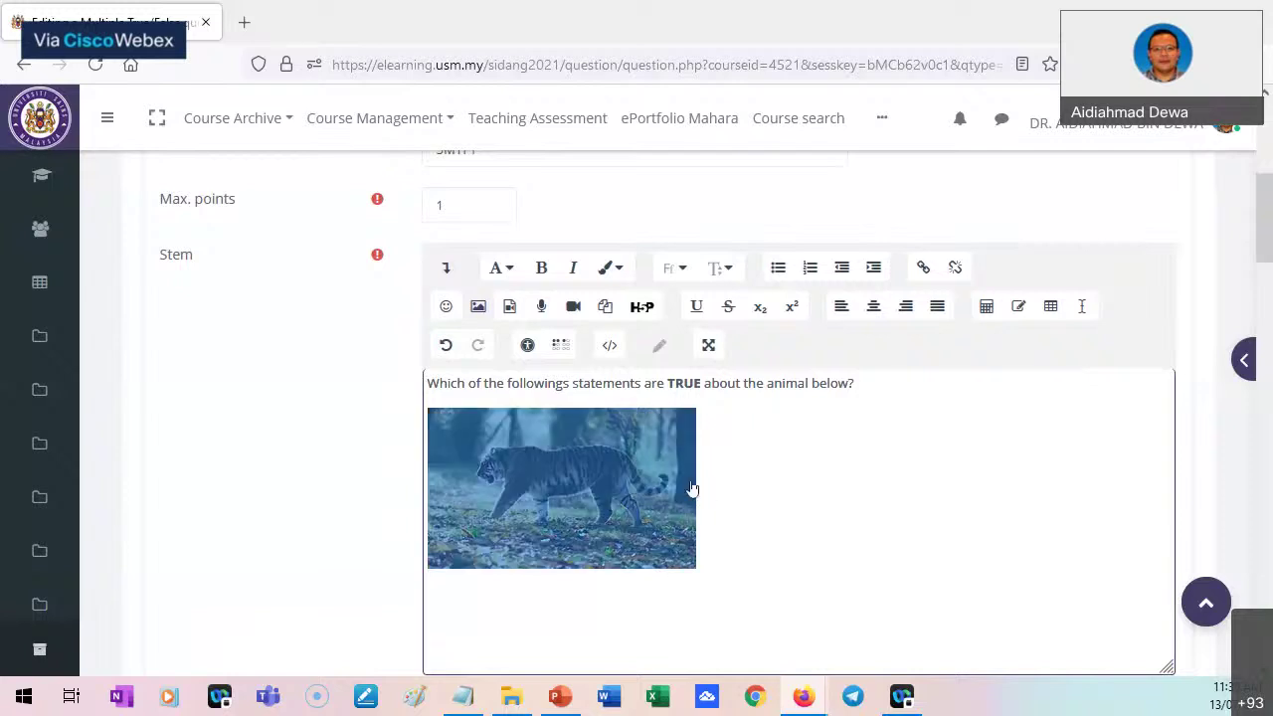
click(726, 515)
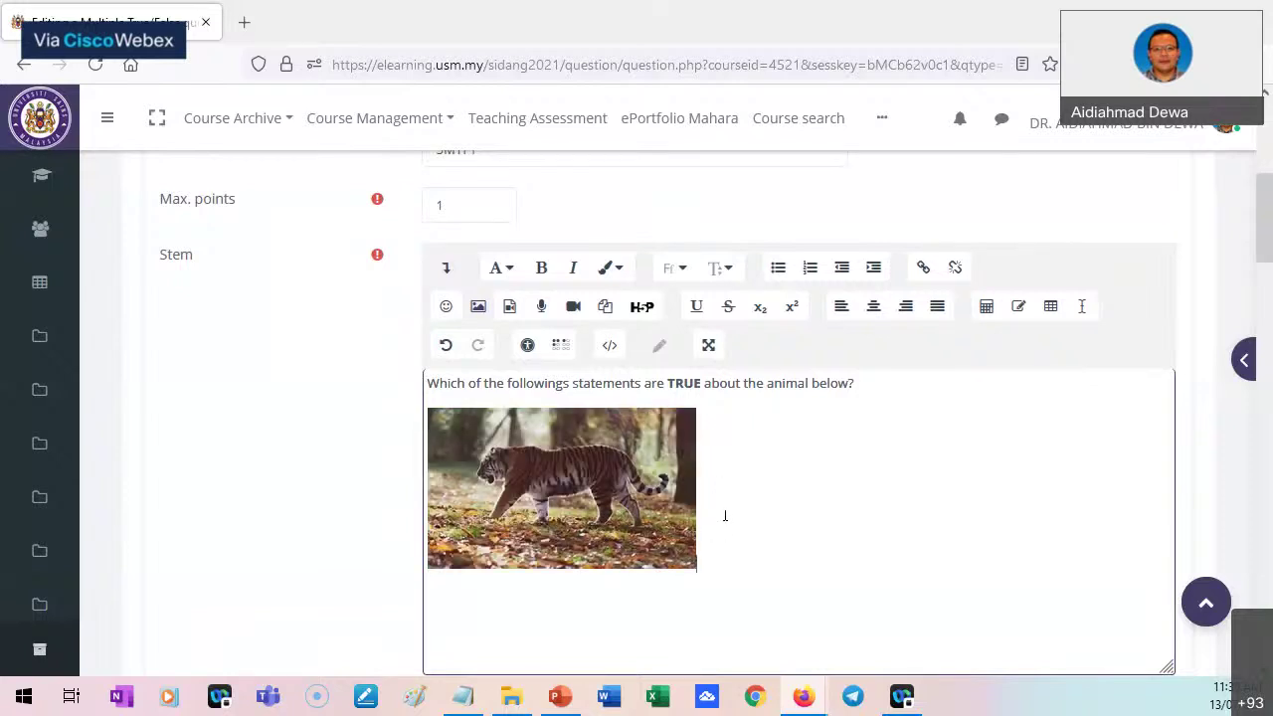
key(BackSpace)
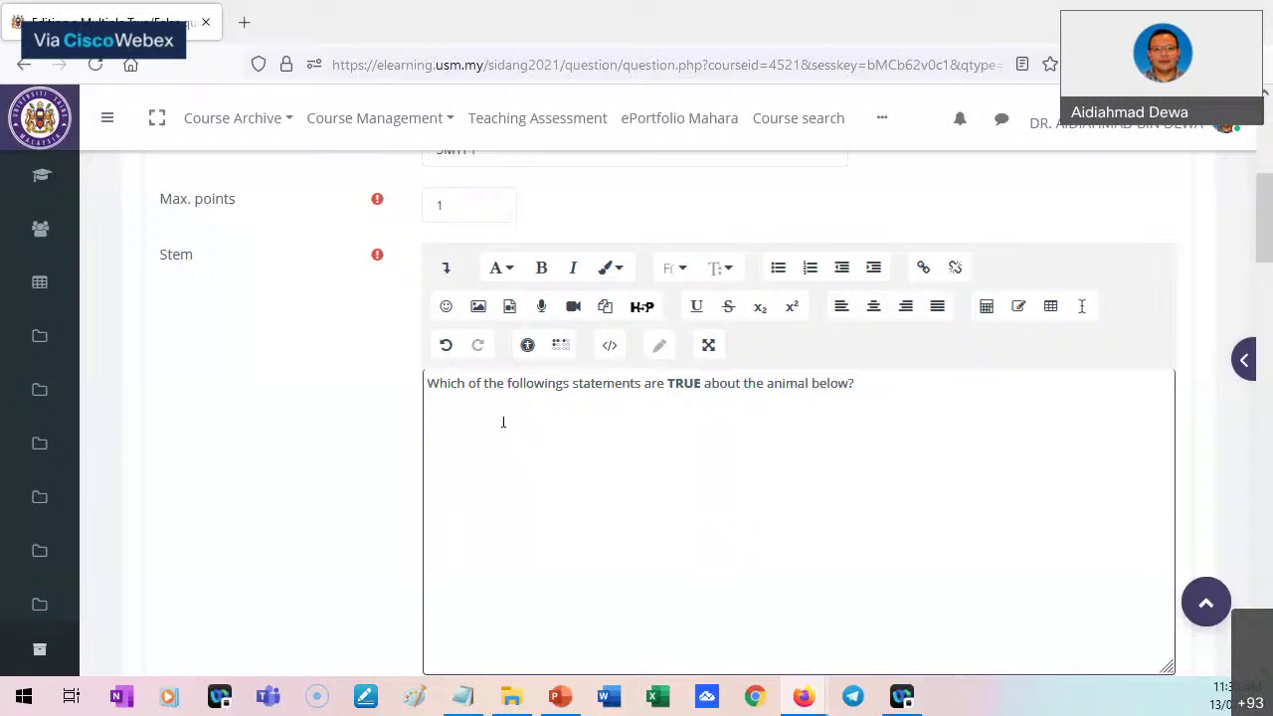
Step: In PowerPoint, cancel moving the tiger picture so it stays on slide 18
key(alt+Tab)
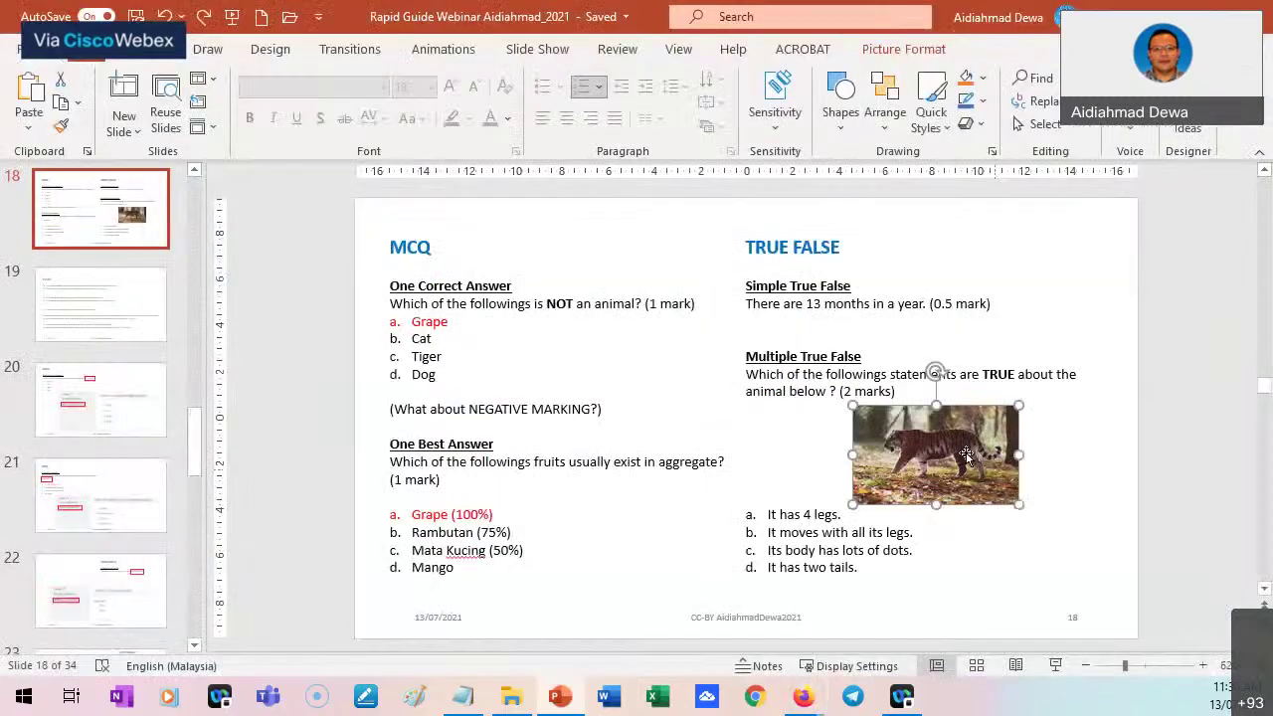
drag(963, 452, 1058, 435)
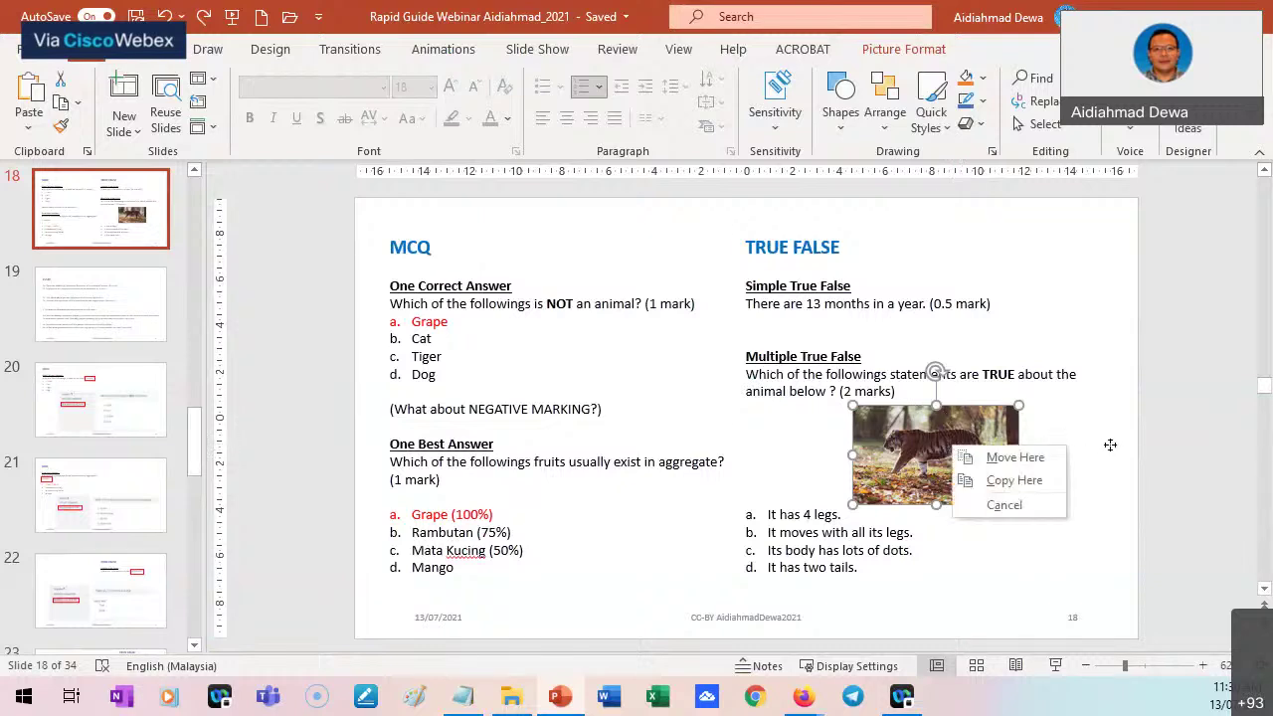
click(942, 468)
click(953, 459)
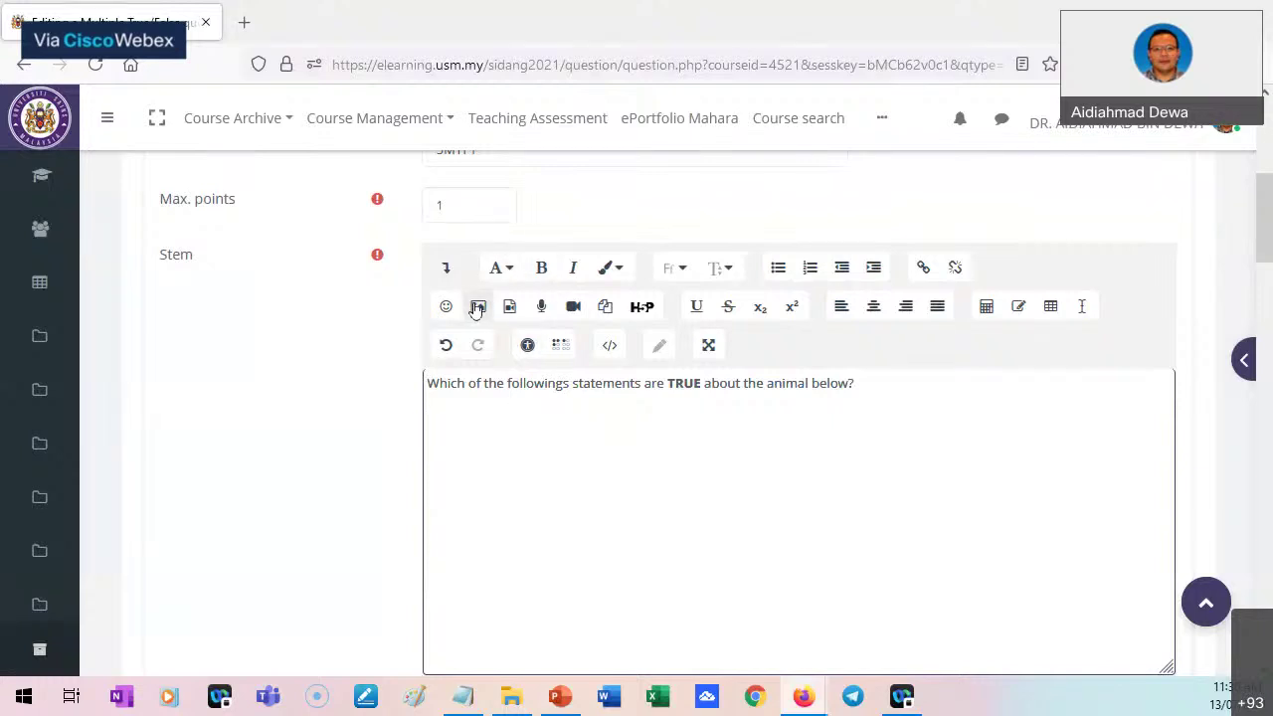
click(478, 307)
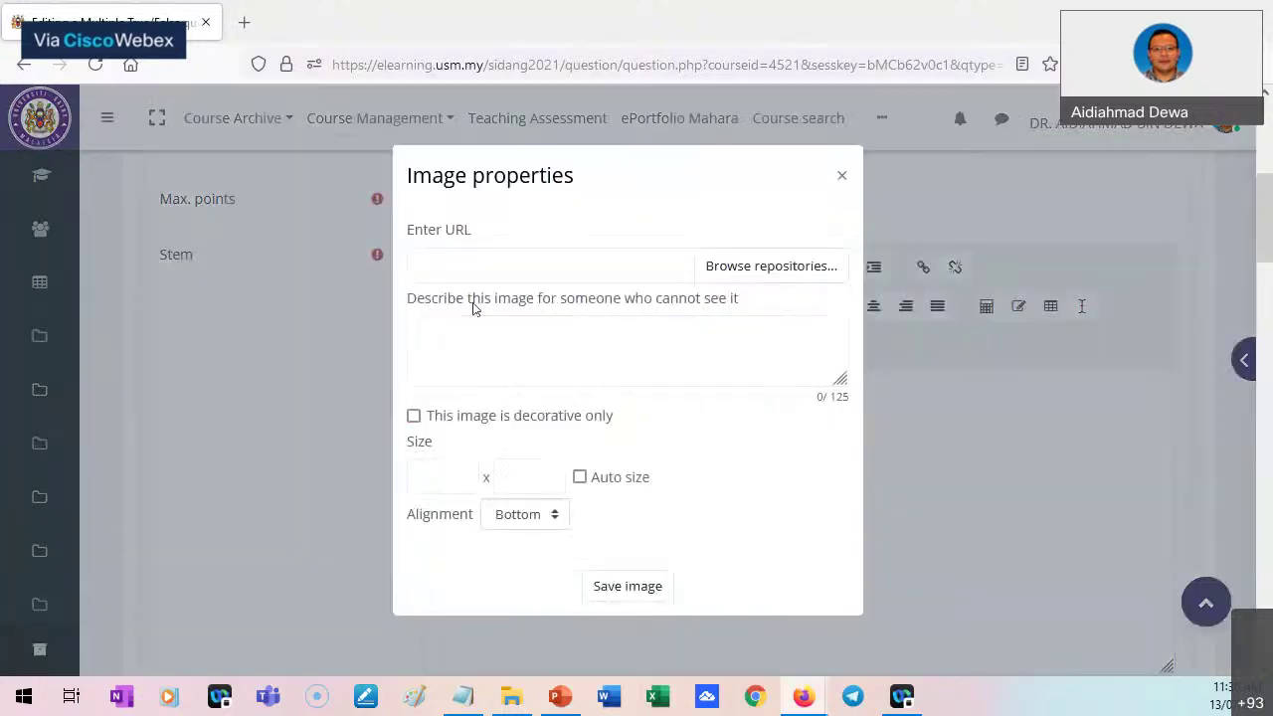
click(761, 269)
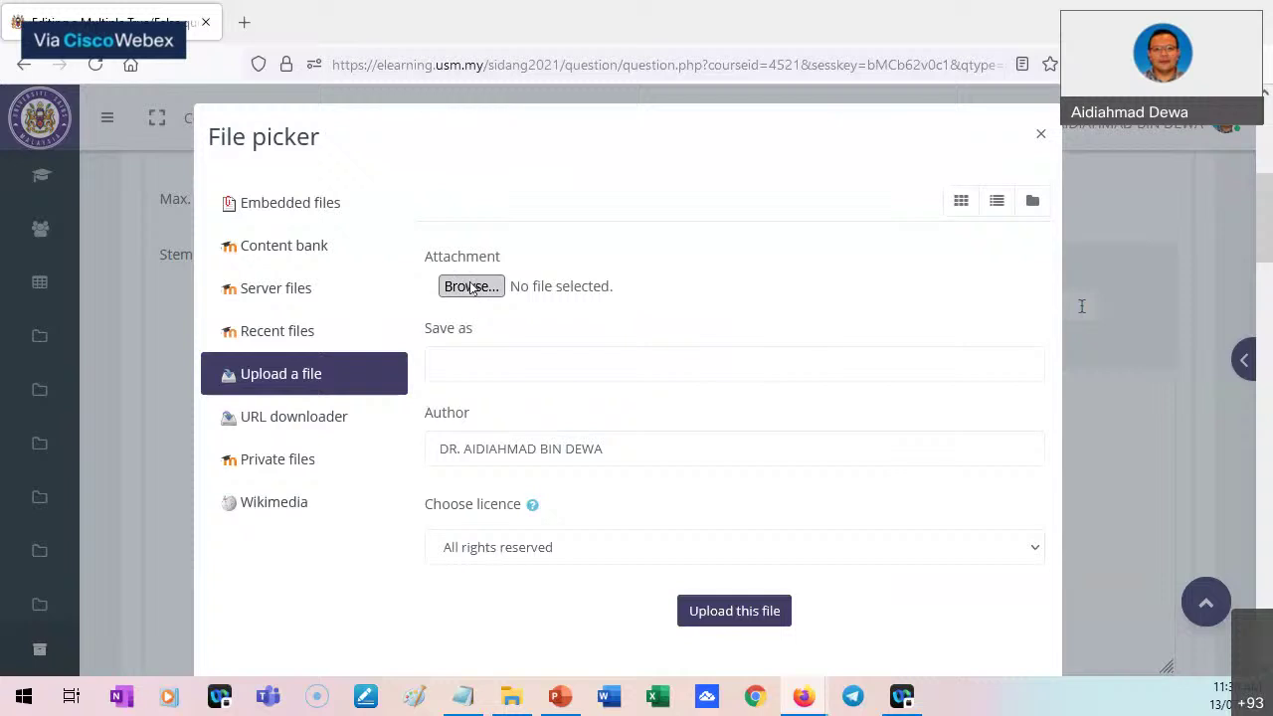
click(471, 287)
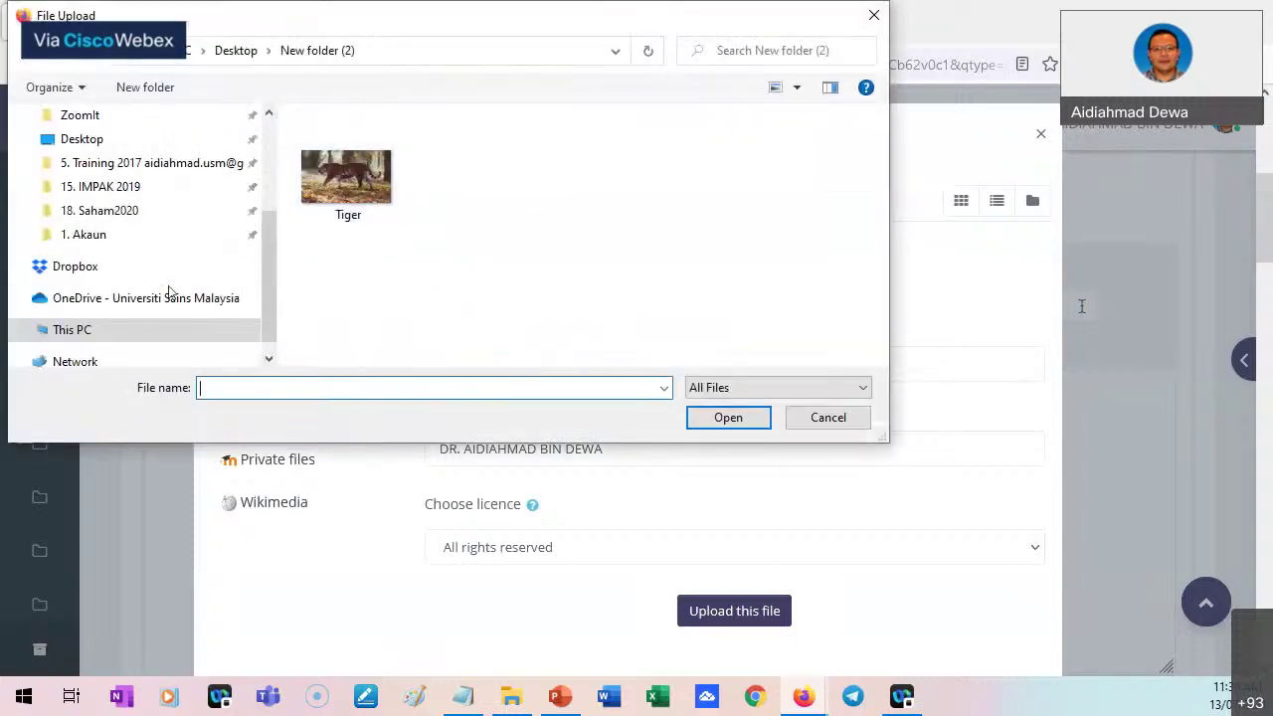
click(350, 177)
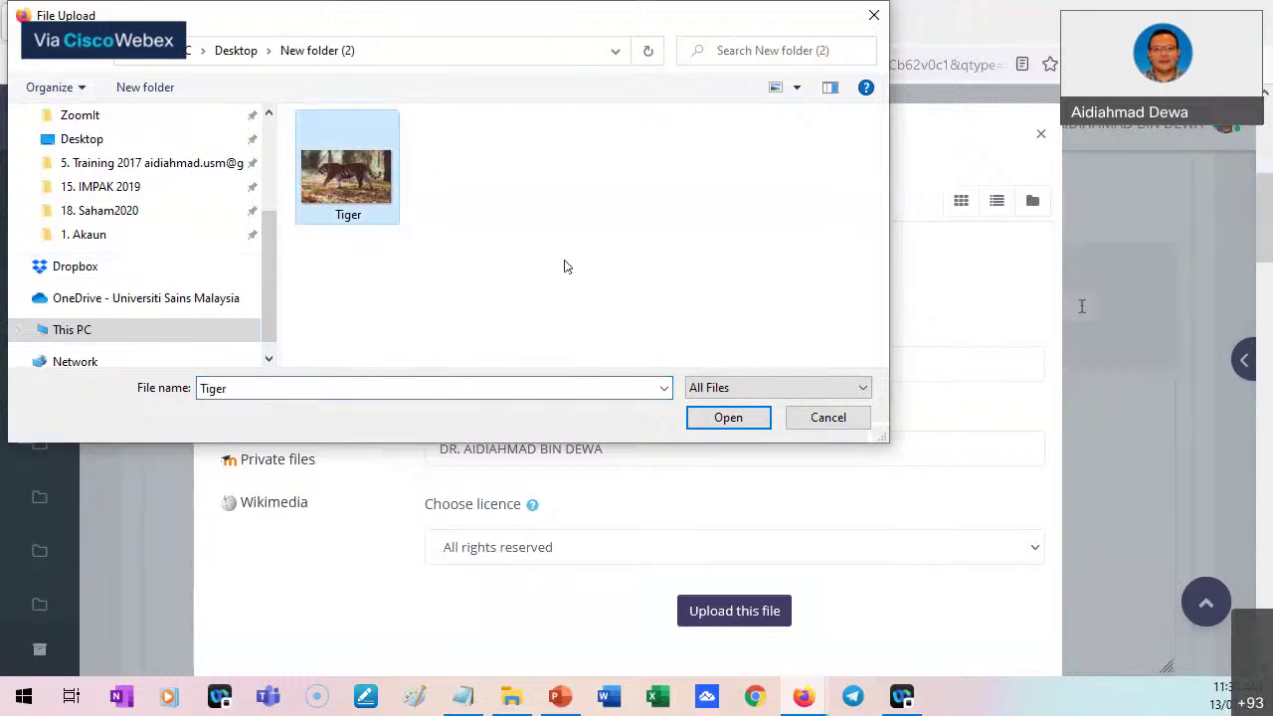
click(729, 418)
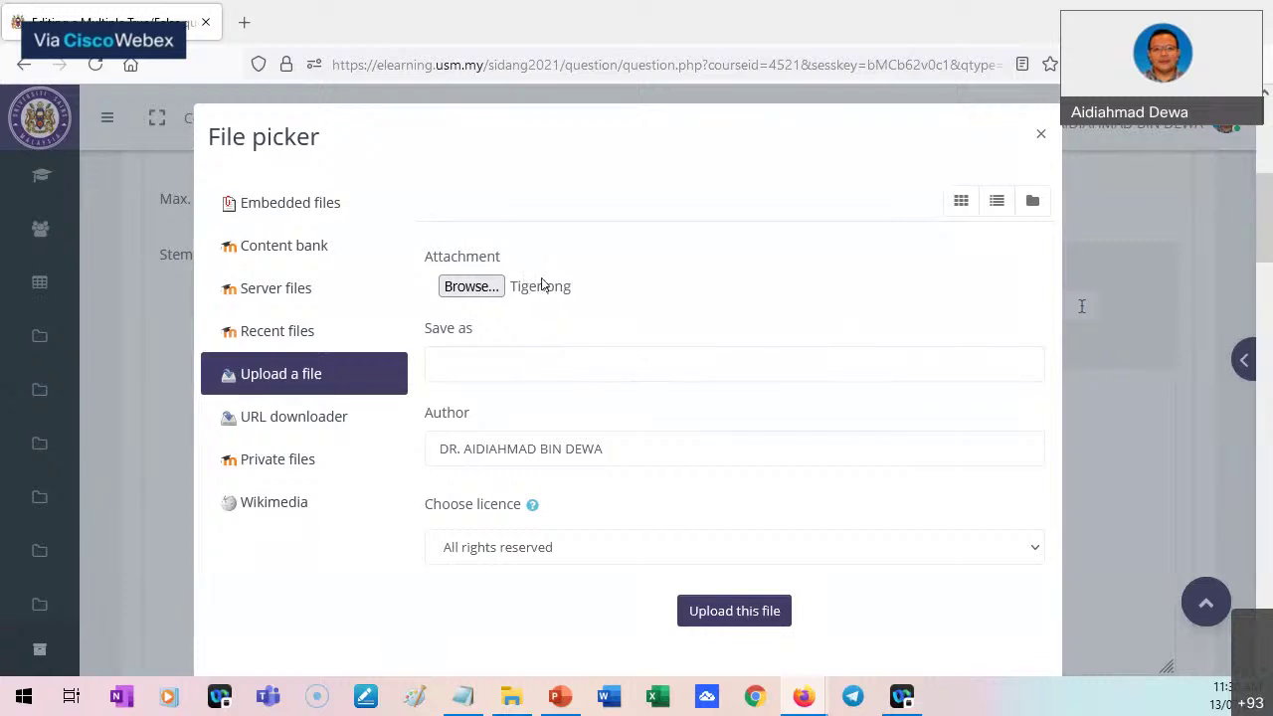
click(748, 612)
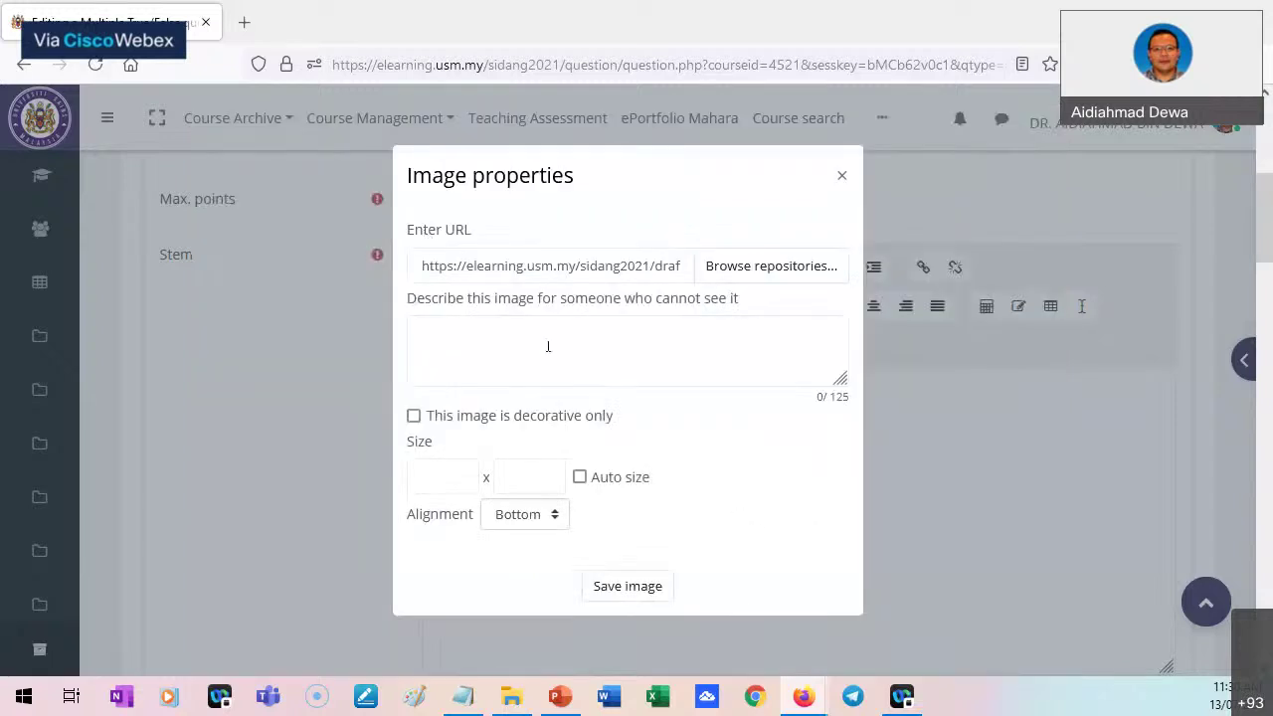
scroll(592, 497, down, 2)
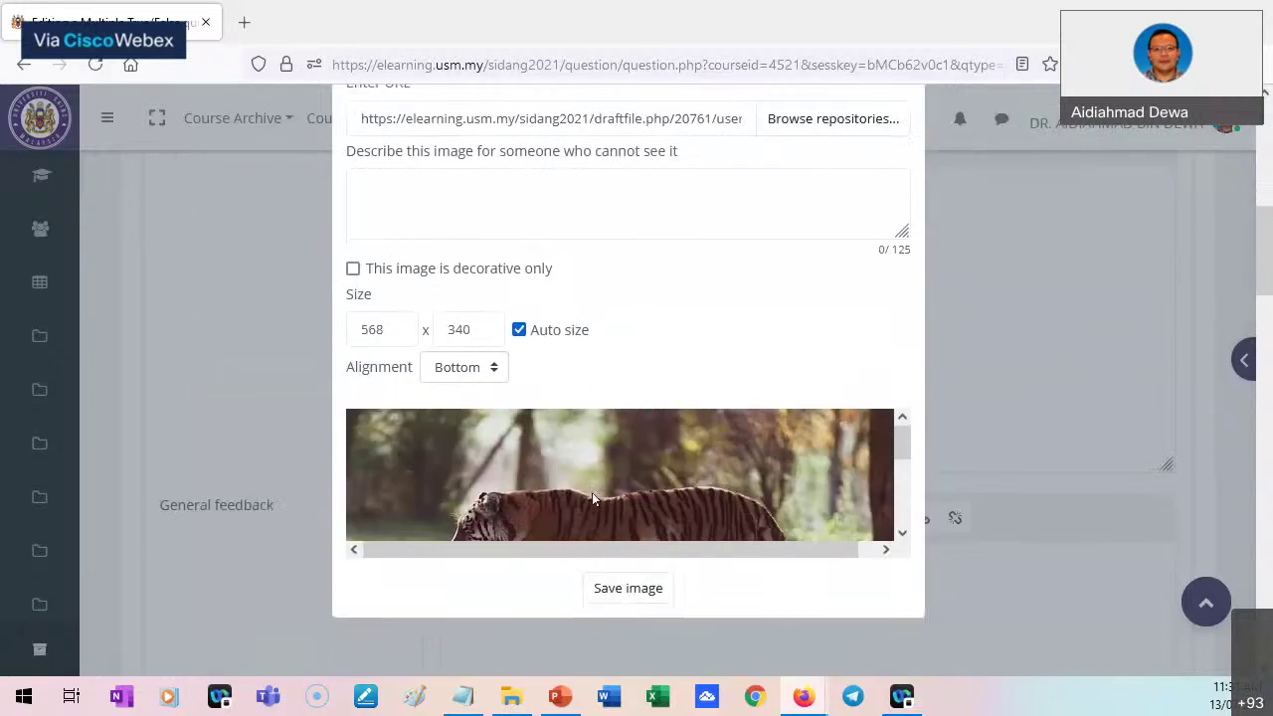
double_click(403, 334)
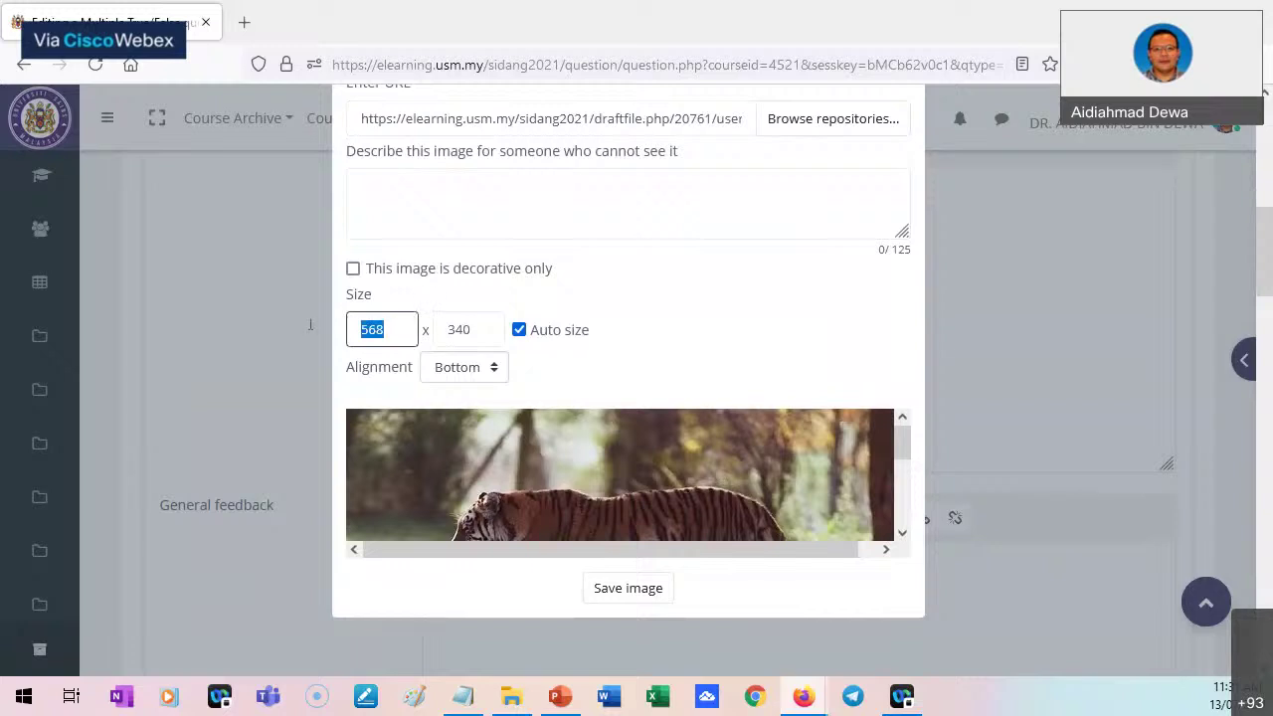
text(4)
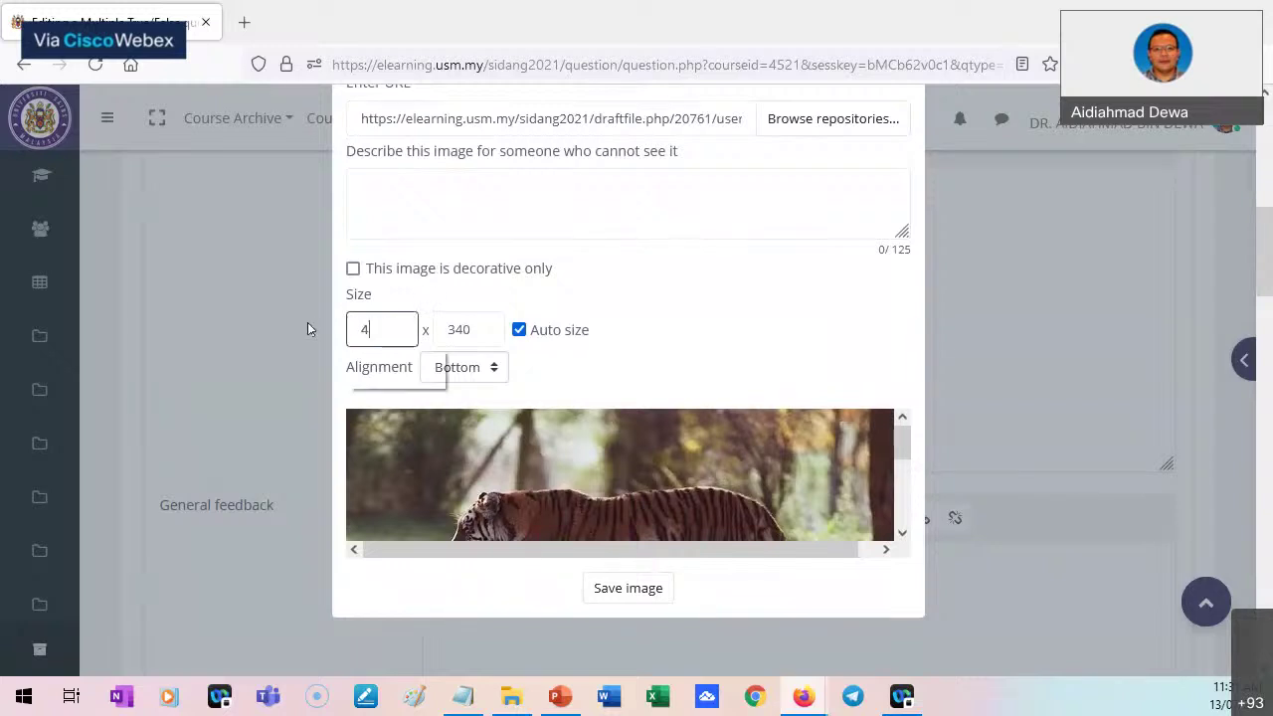
key(Escape)
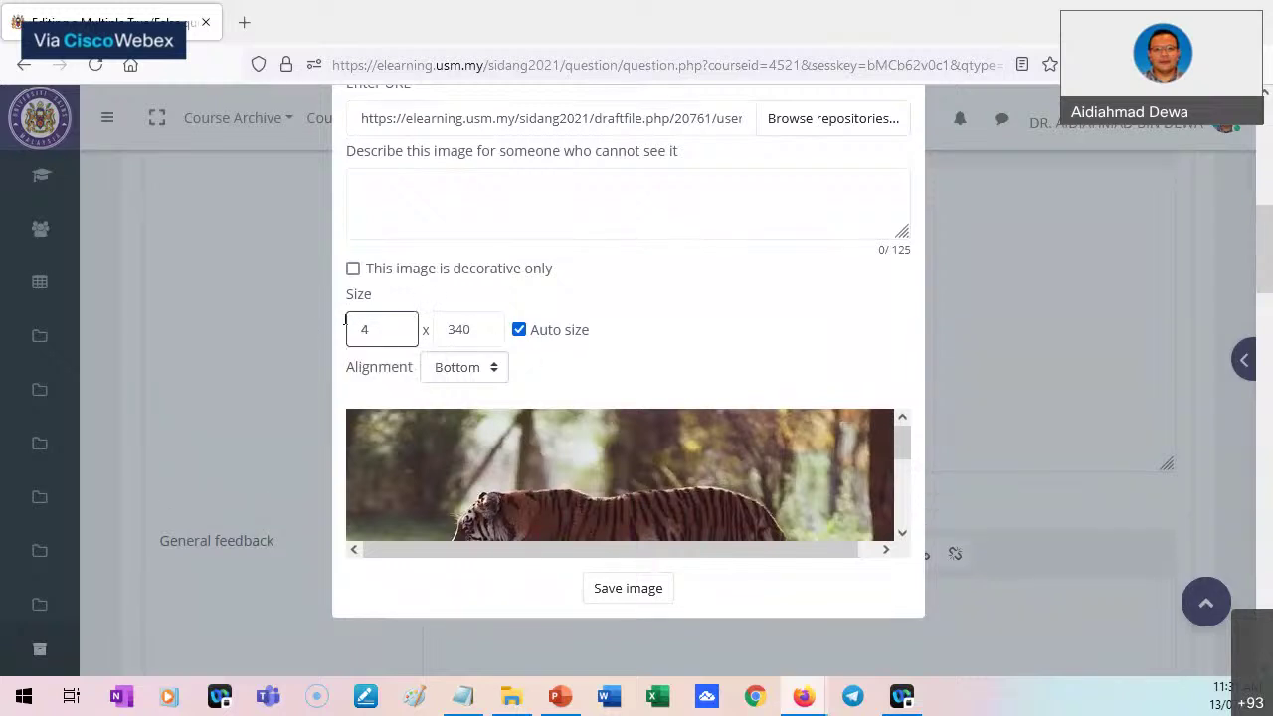
click(523, 331)
click(520, 330)
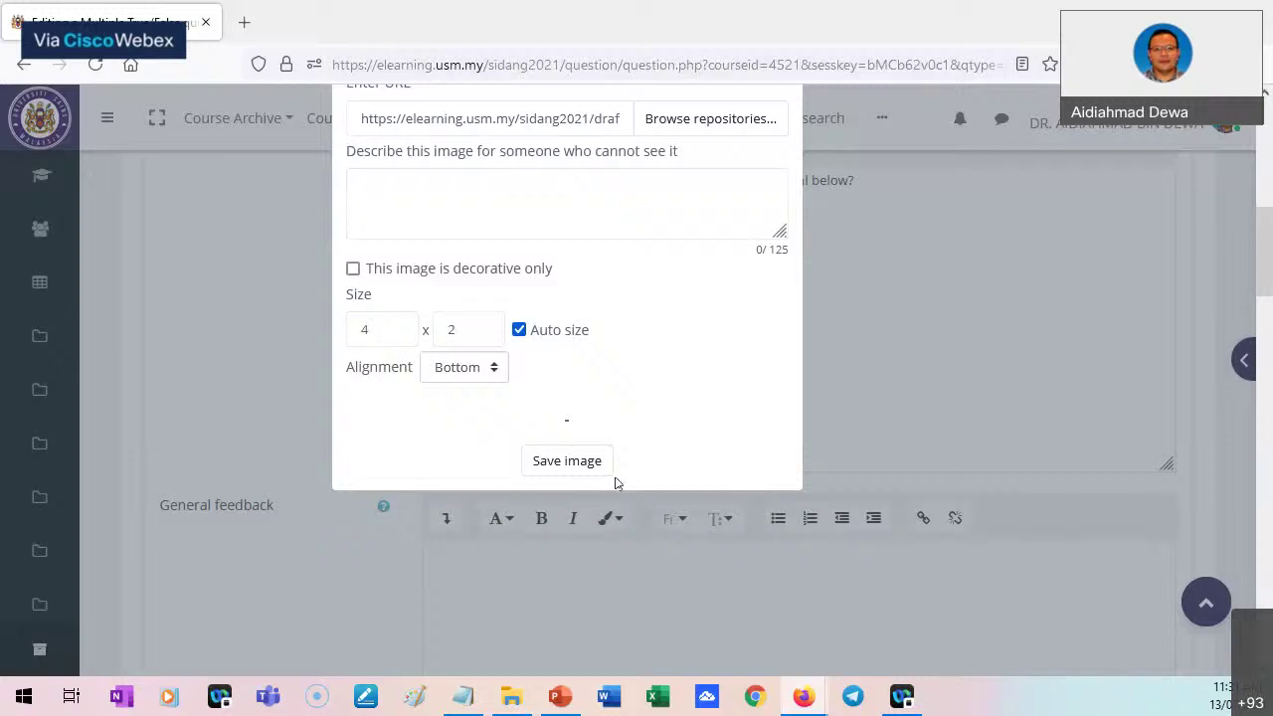
click(389, 336)
click(521, 332)
scroll(597, 447, up, 5)
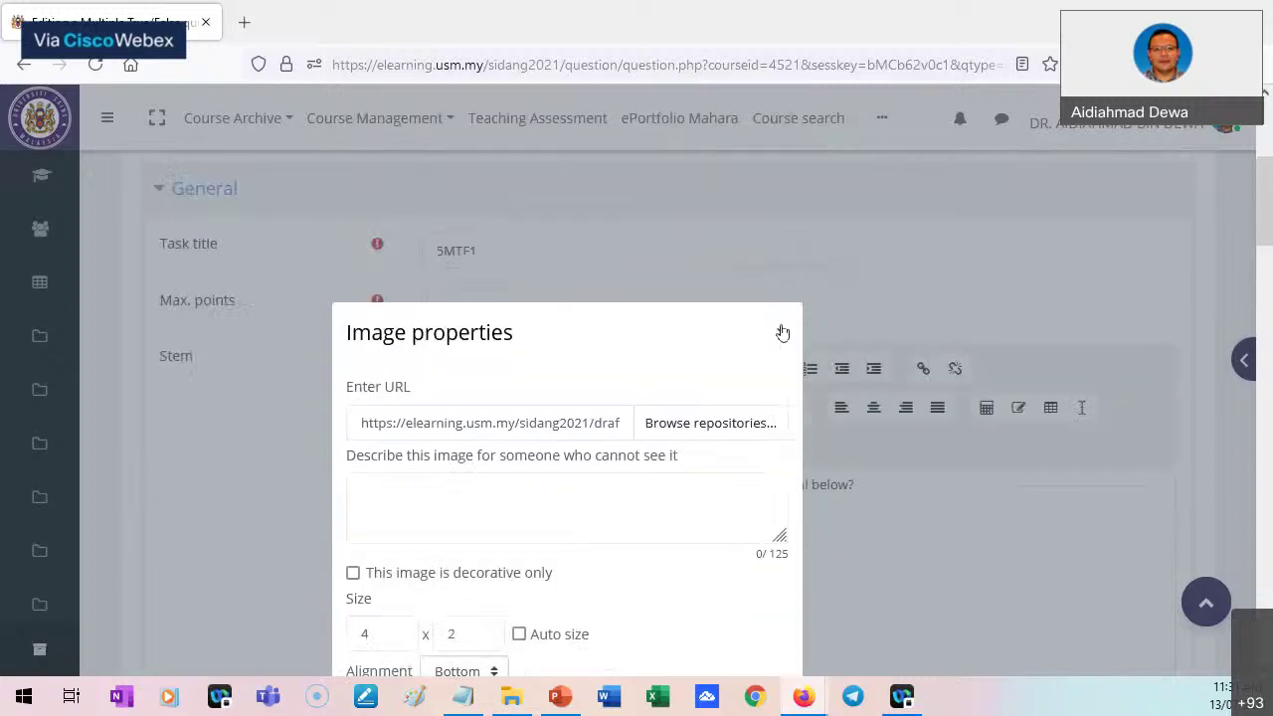
click(784, 333)
Step: Upload Tiger.png from the computer into the stem's image dialog, overwriting the attached file
scroll(554, 390, down, 1)
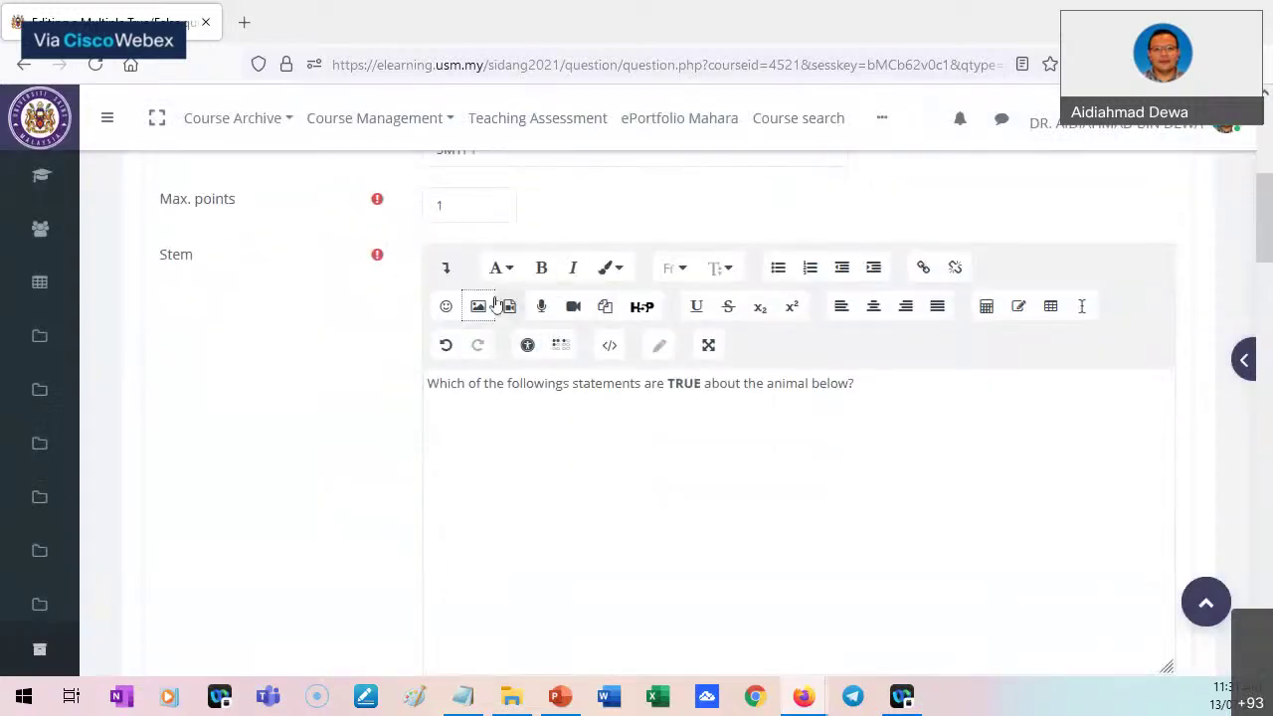
click(478, 304)
click(771, 265)
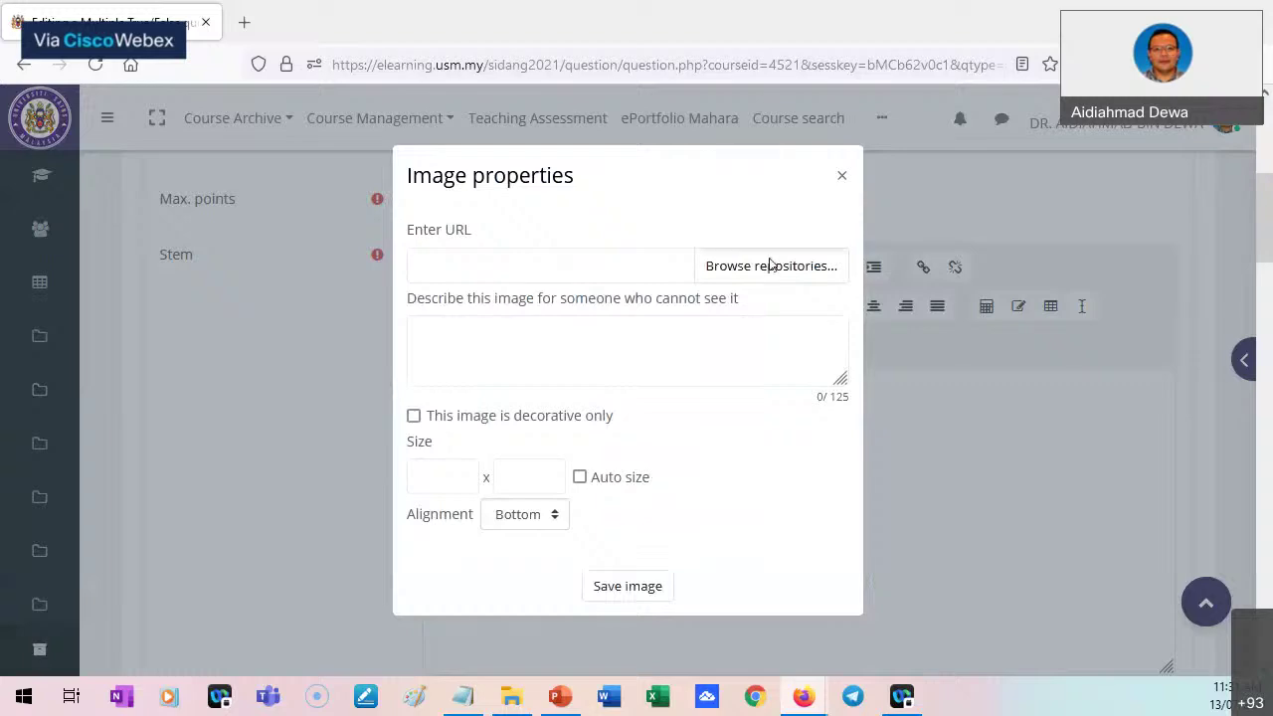
click(472, 285)
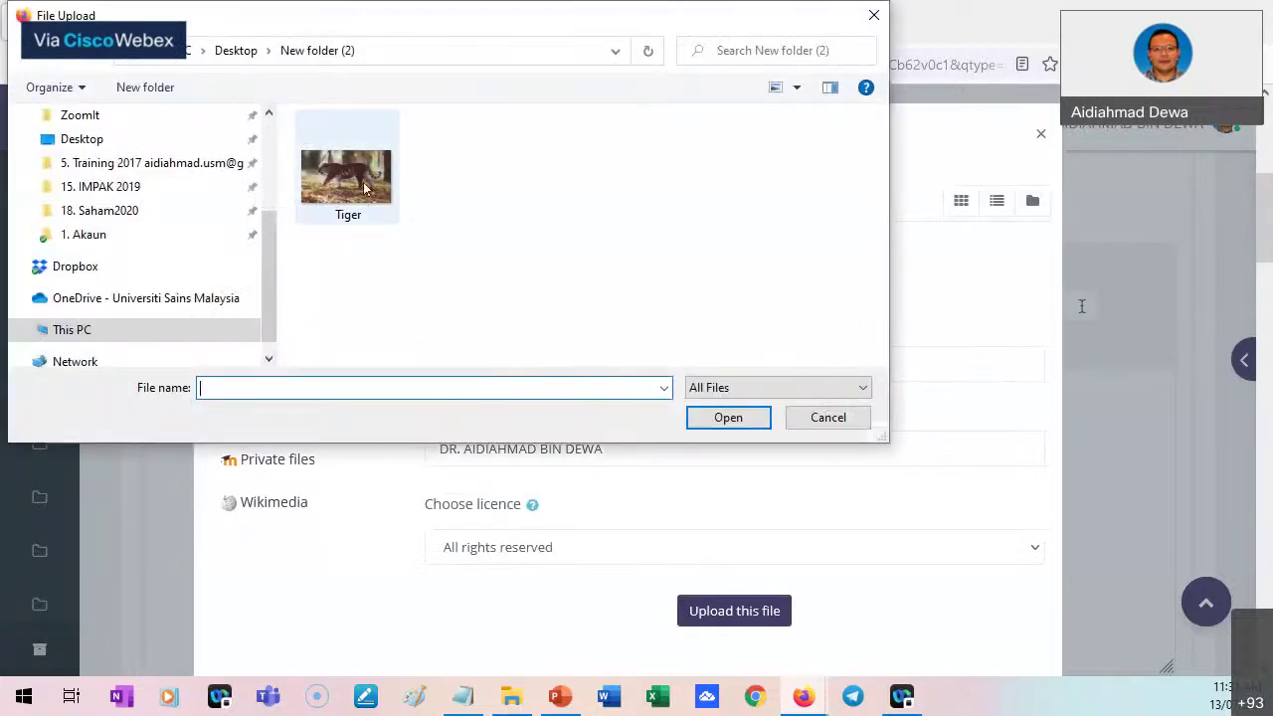
click(347, 174)
click(728, 417)
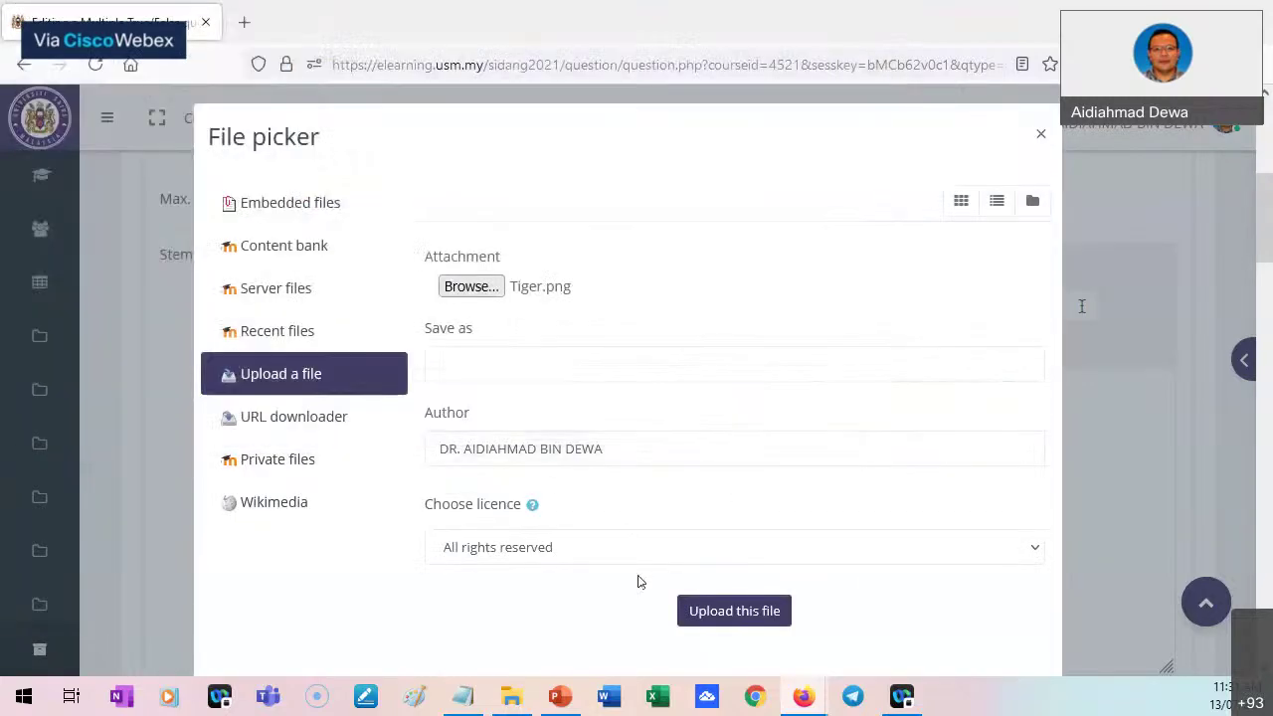
scroll(696, 497, down, 1)
click(716, 509)
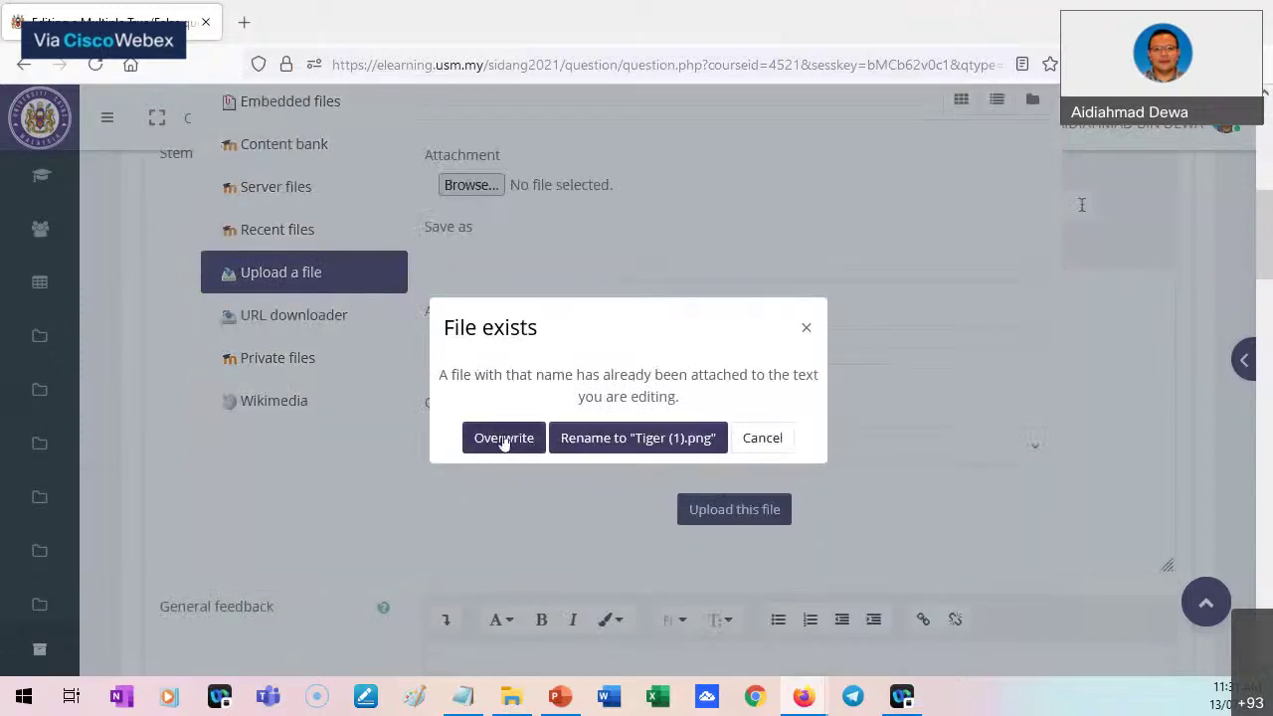
click(504, 439)
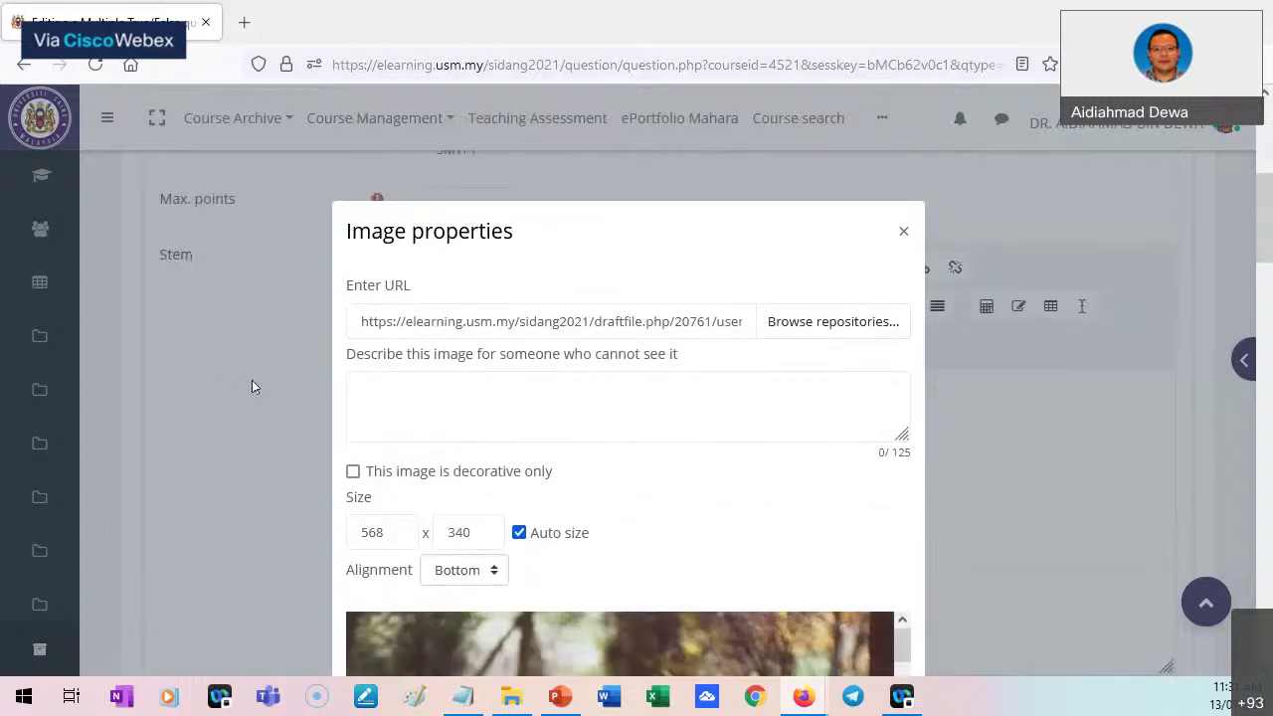
Step: Set the image width to 400 (height 239) and mark it decorative only
scroll(251, 387, down, 1)
scroll(294, 420, down, 1)
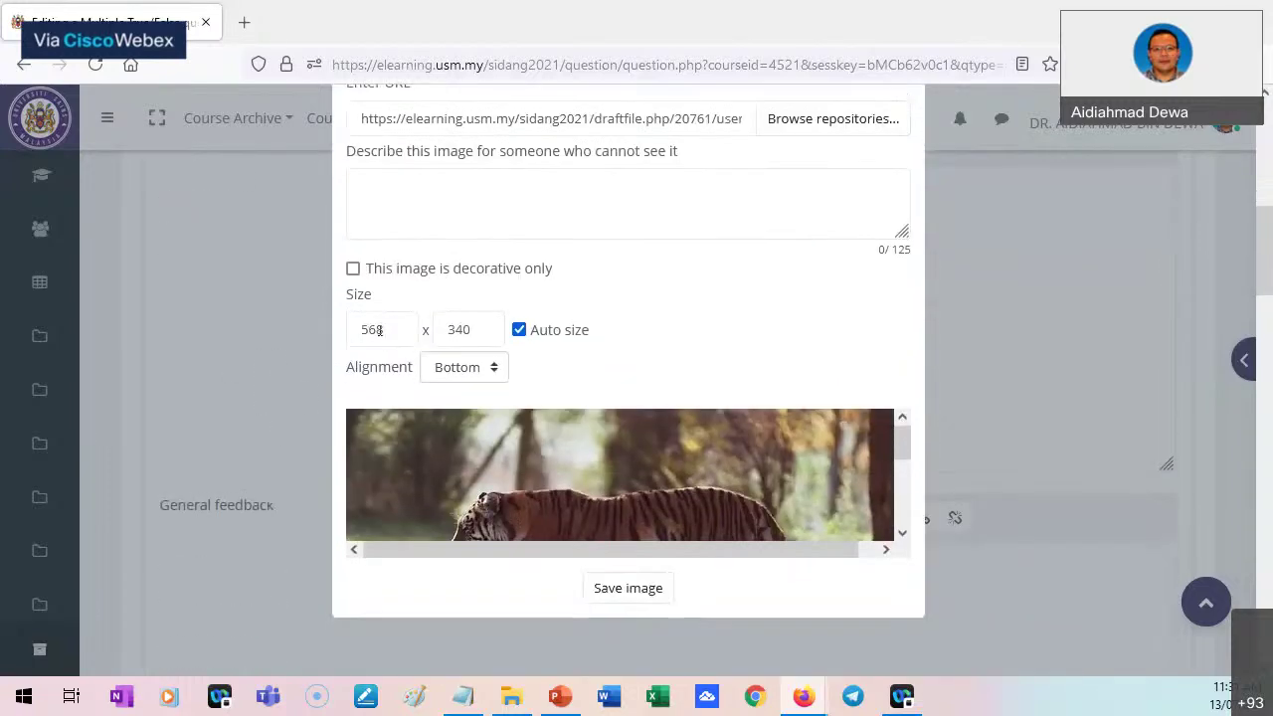
drag(408, 331, 290, 321)
text(400)
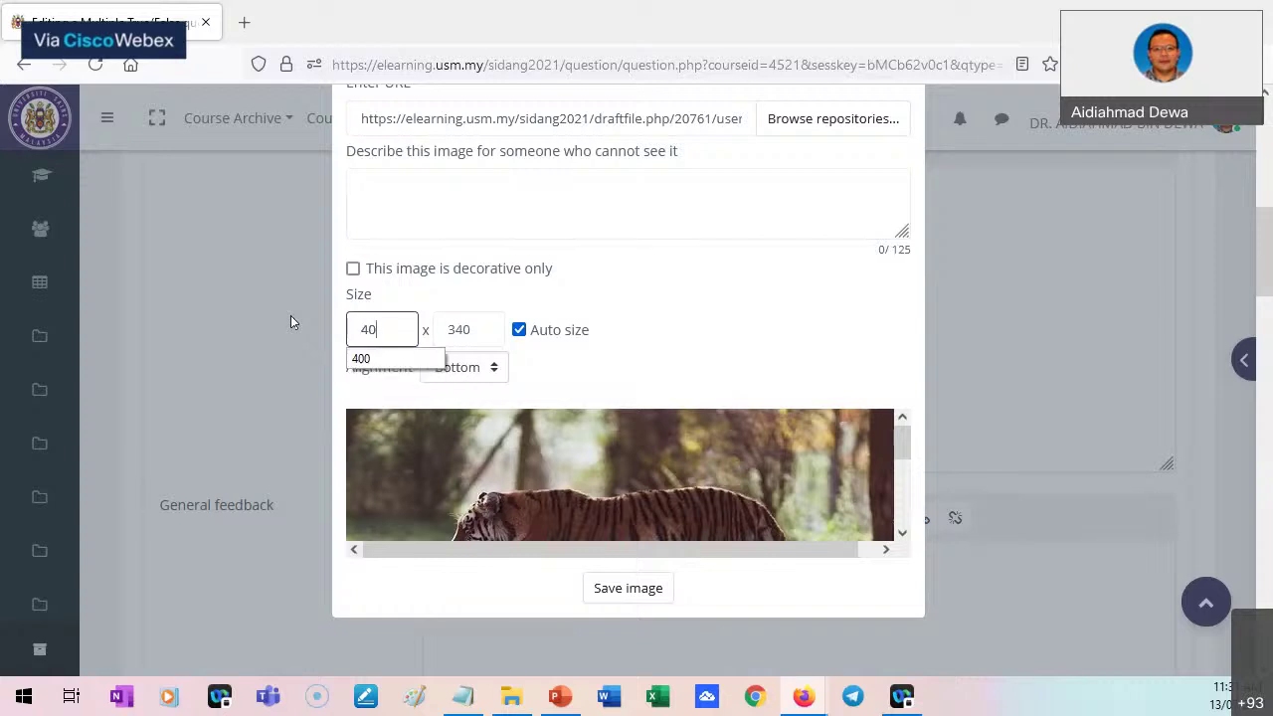
click(698, 377)
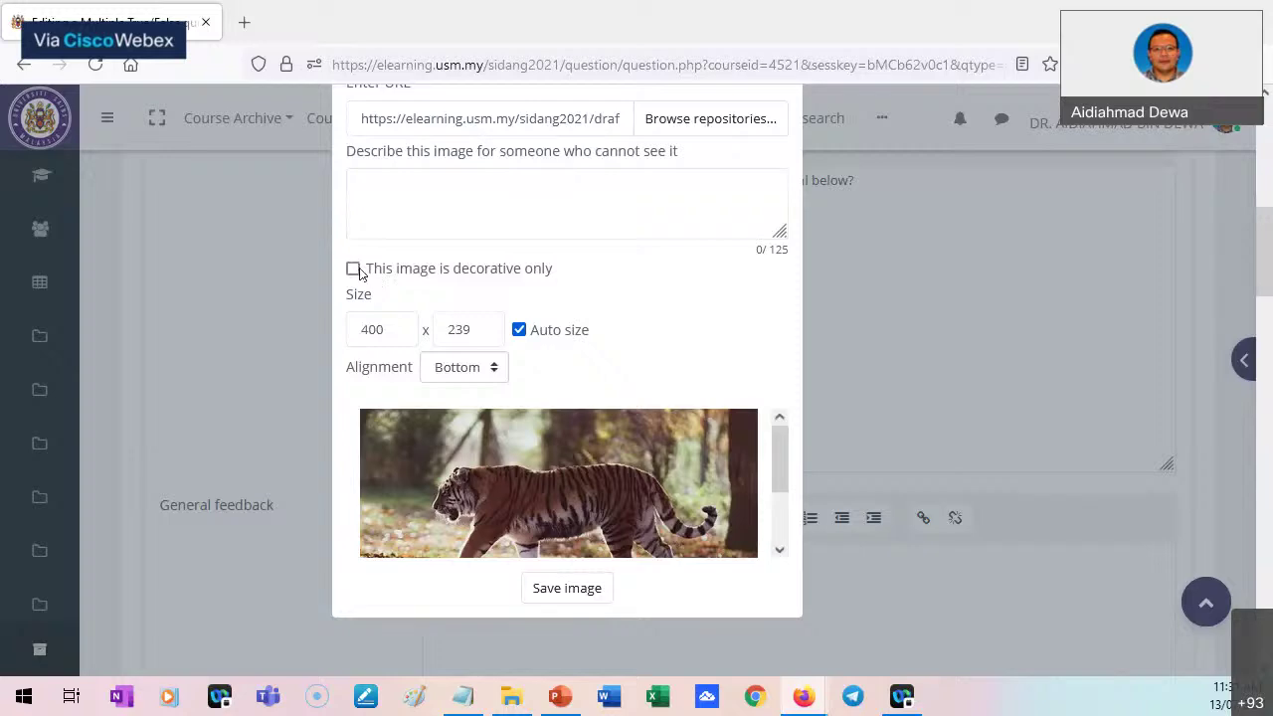
click(355, 373)
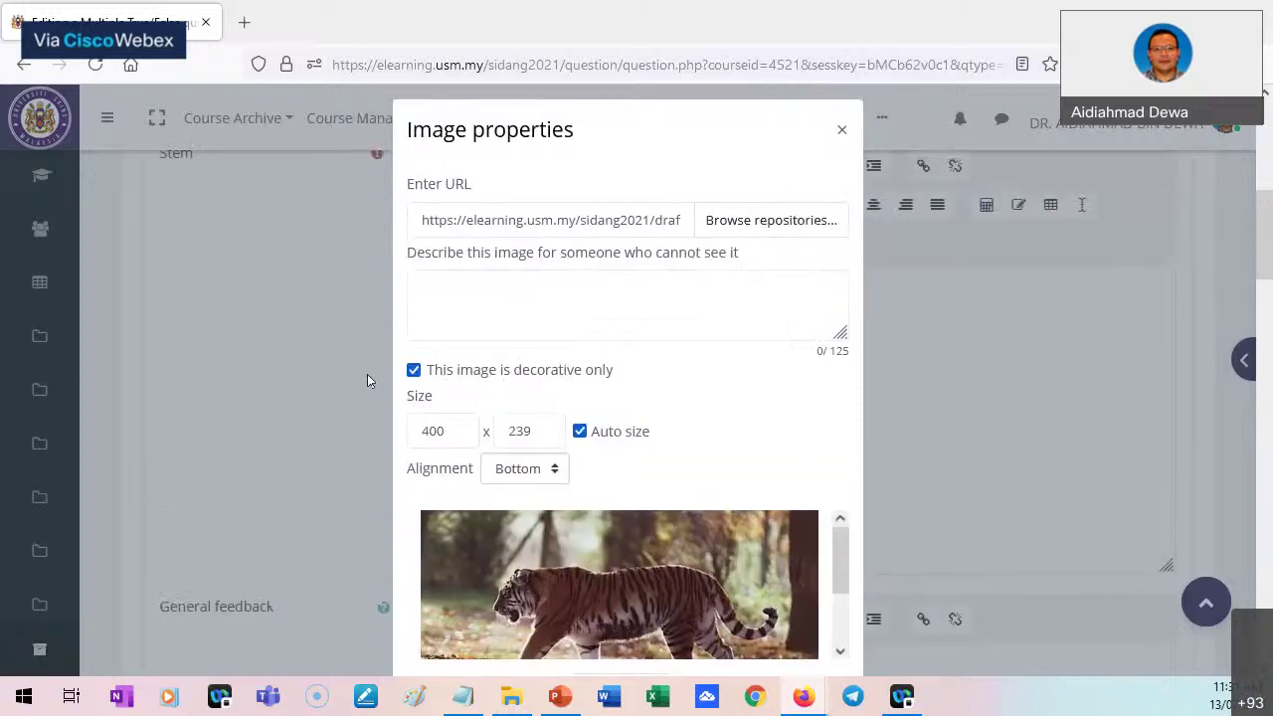
scroll(778, 414, down, 3)
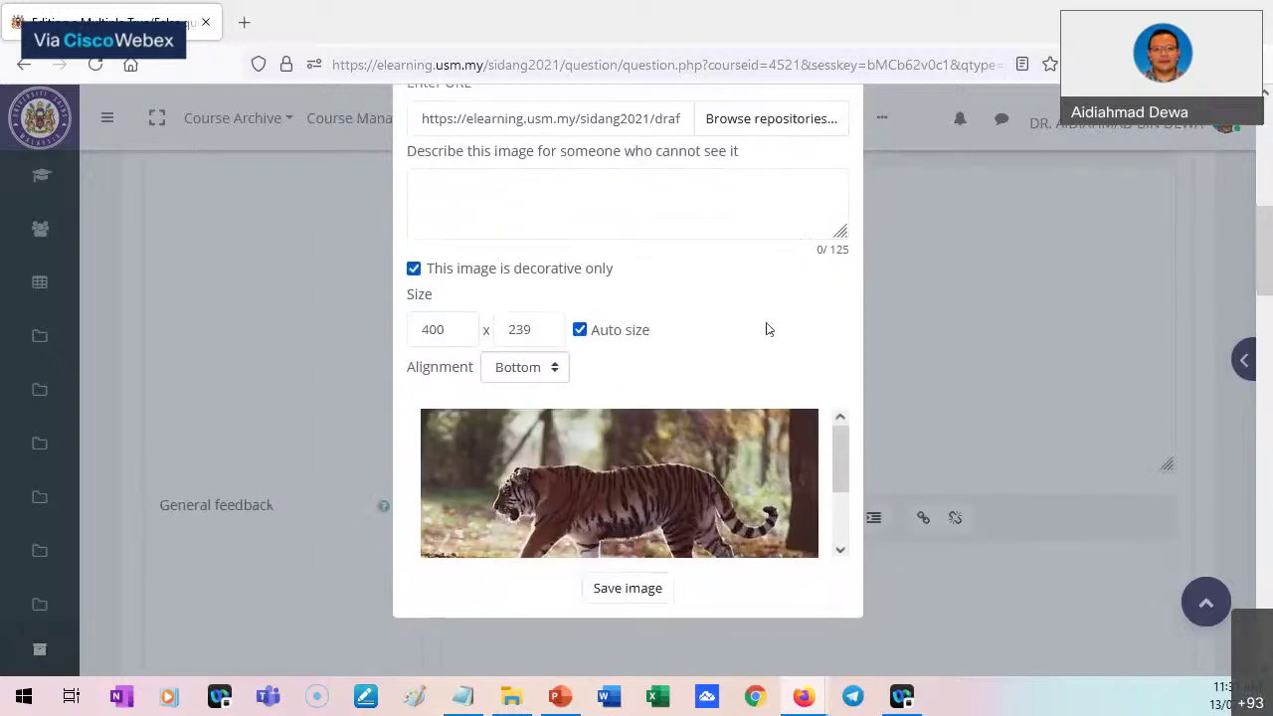
Step: Insert the tiger image and centre-align it beneath the question text
click(627, 487)
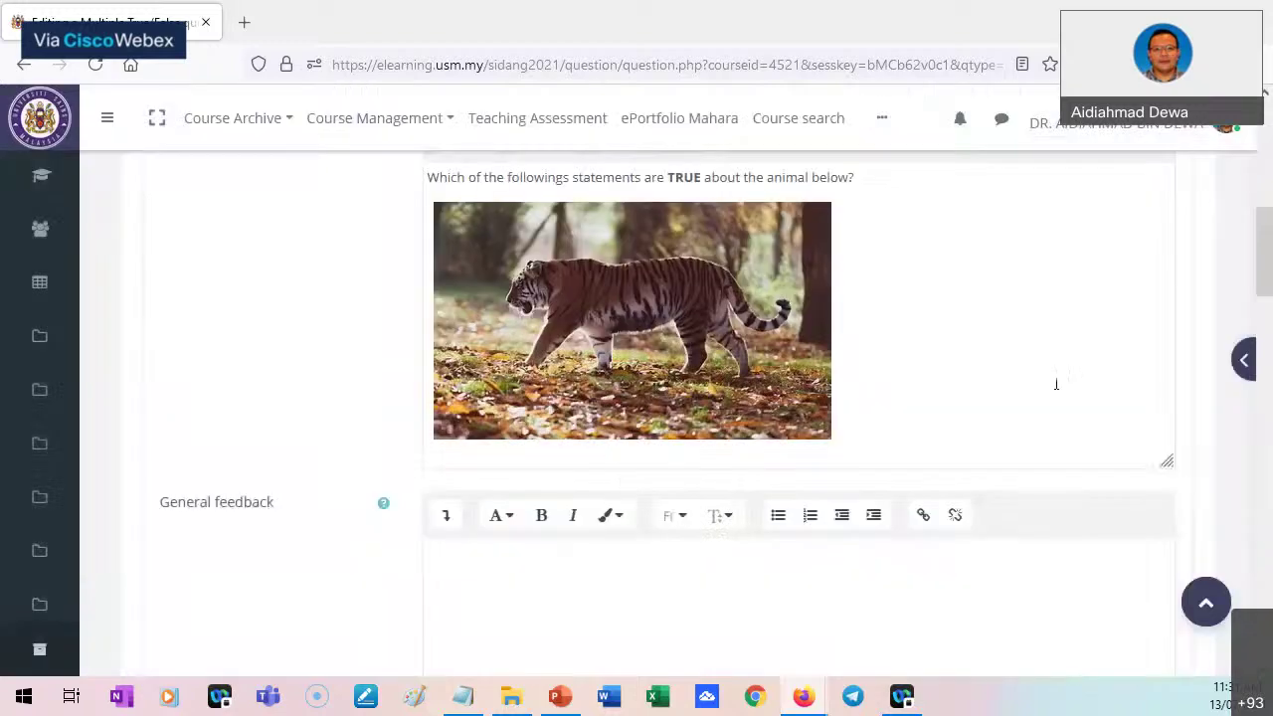
scroll(331, 315, up, 1)
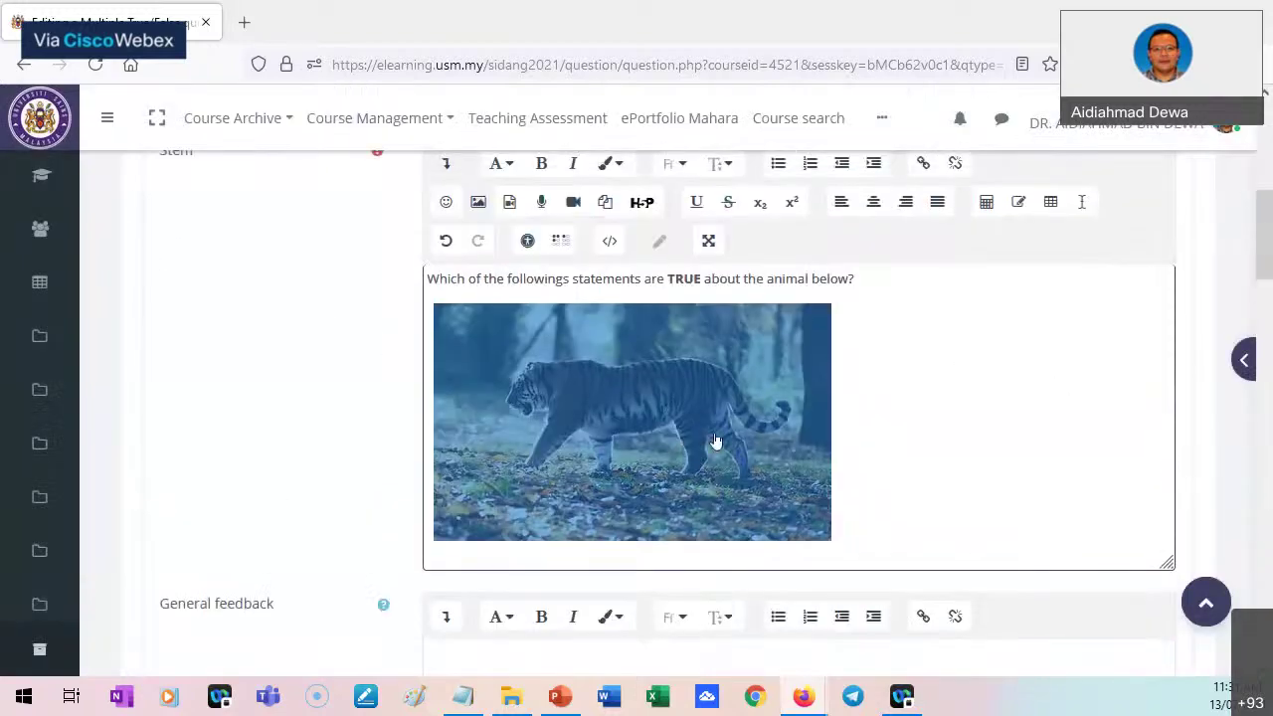
click(873, 202)
click(841, 202)
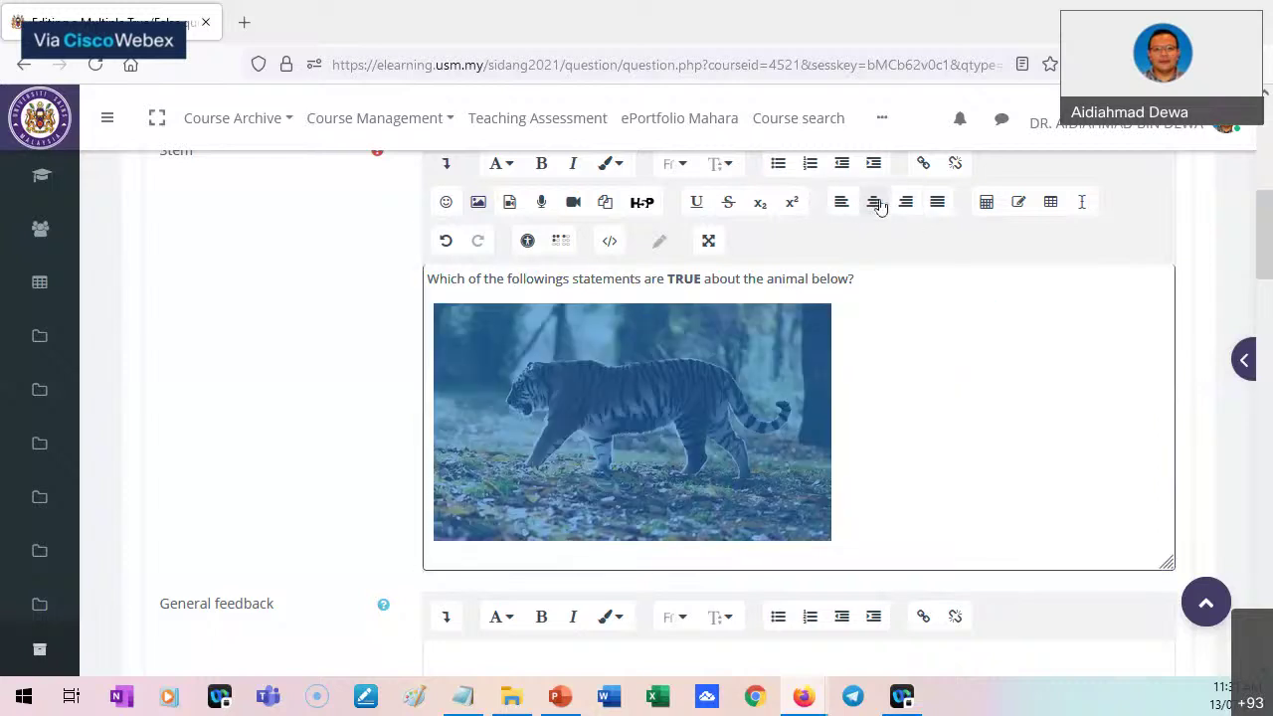
click(873, 202)
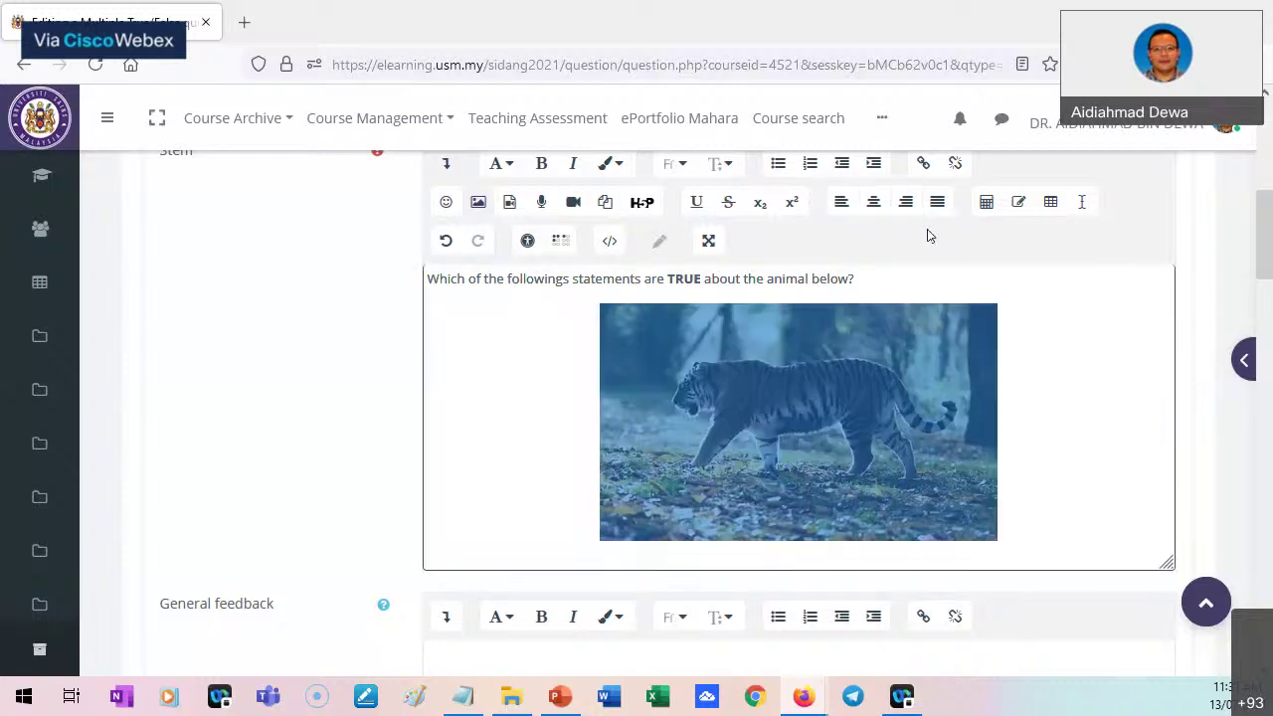
Step: Deselect the image and compare its placement with the PowerPoint slide
click(1046, 380)
click(875, 422)
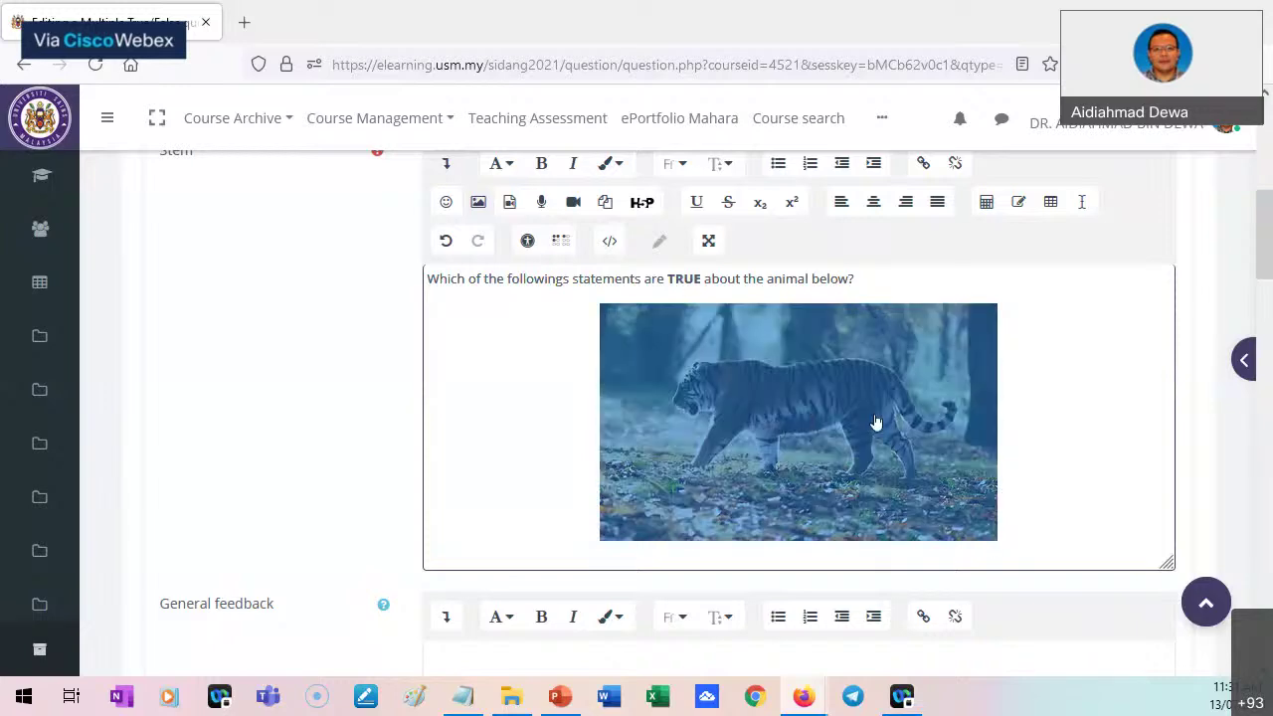
click(1111, 447)
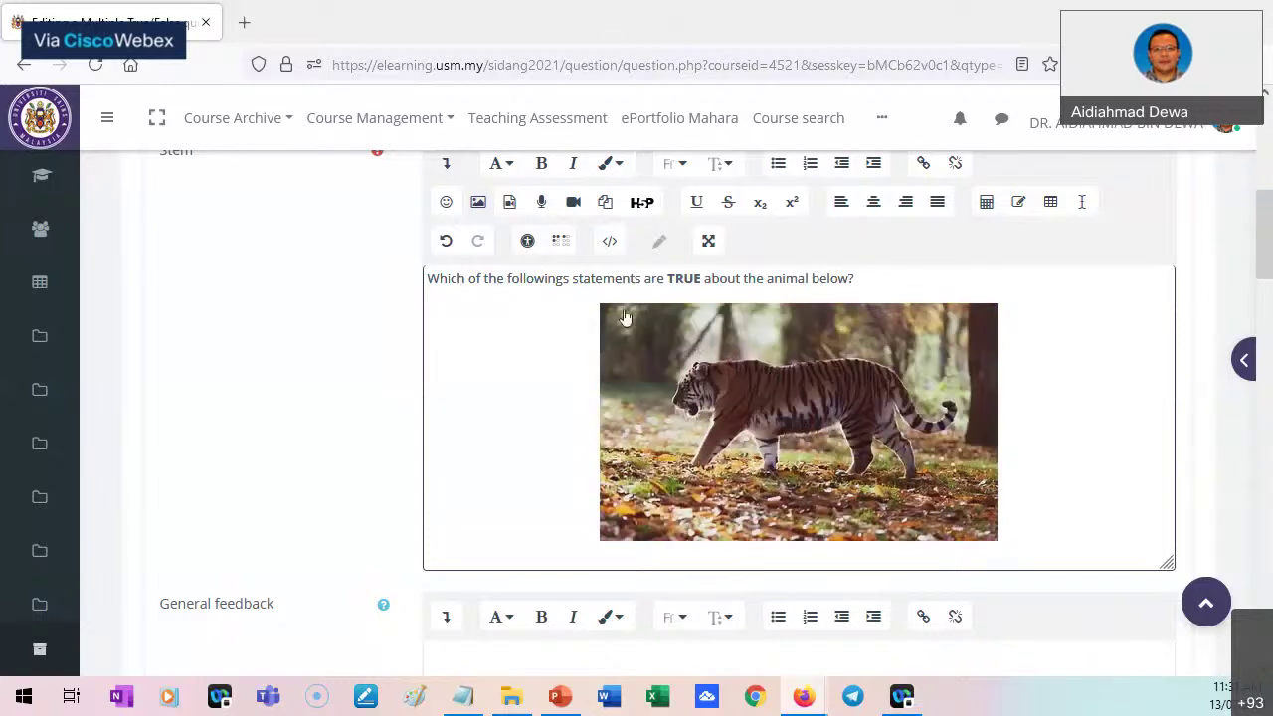
key(alt+Tab)
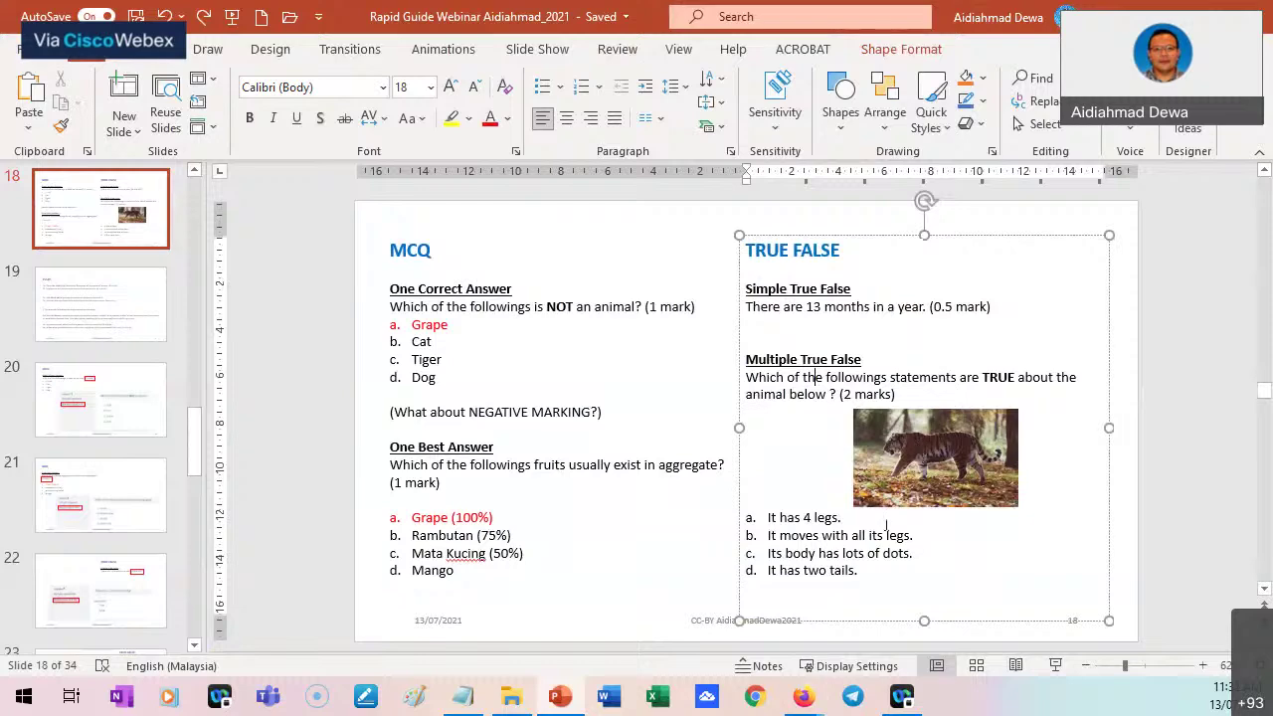
key(alt+Tab)
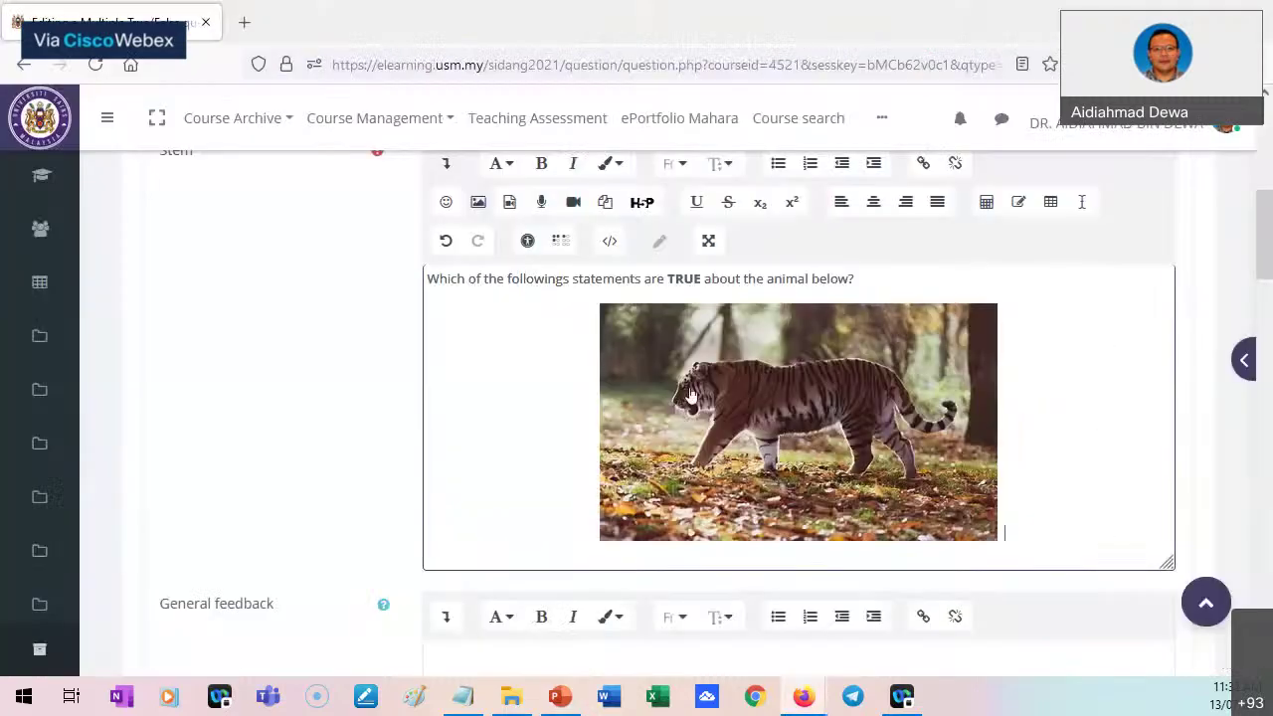
scroll(691, 395, down, 10)
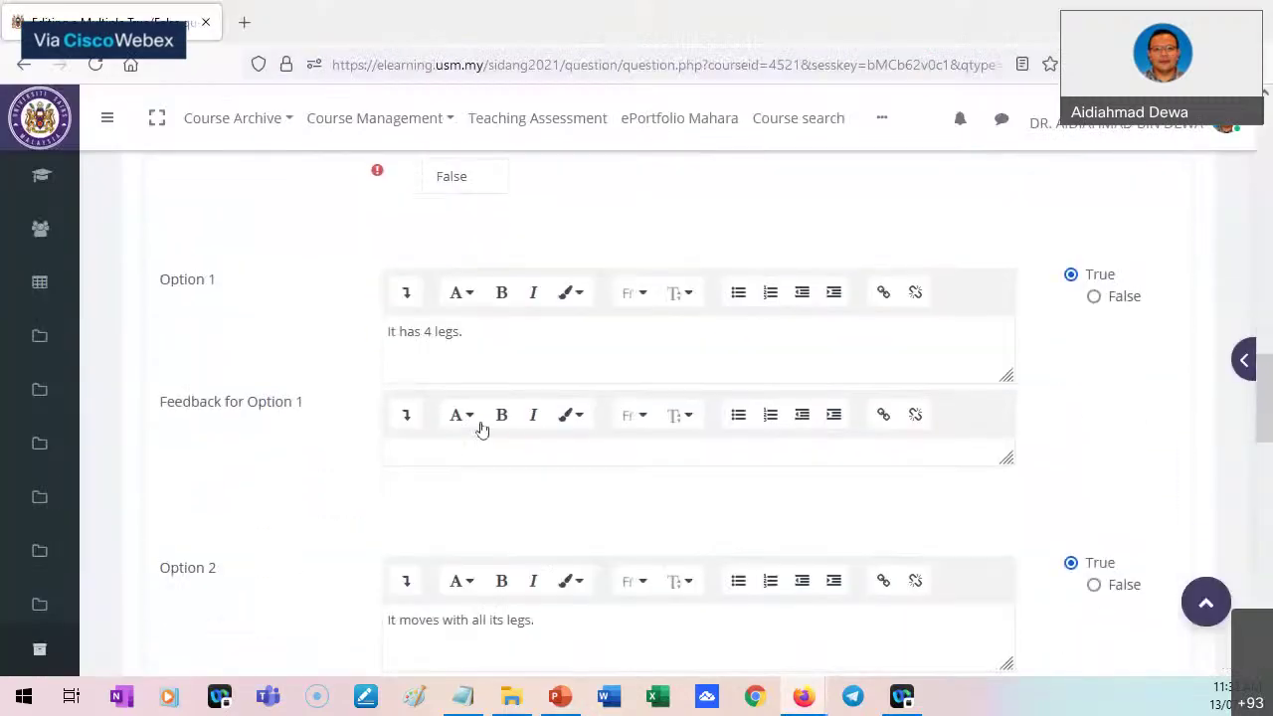
Step: Save question 5MTF1 with its tiger image into the question bank
scroll(481, 429, down, 10)
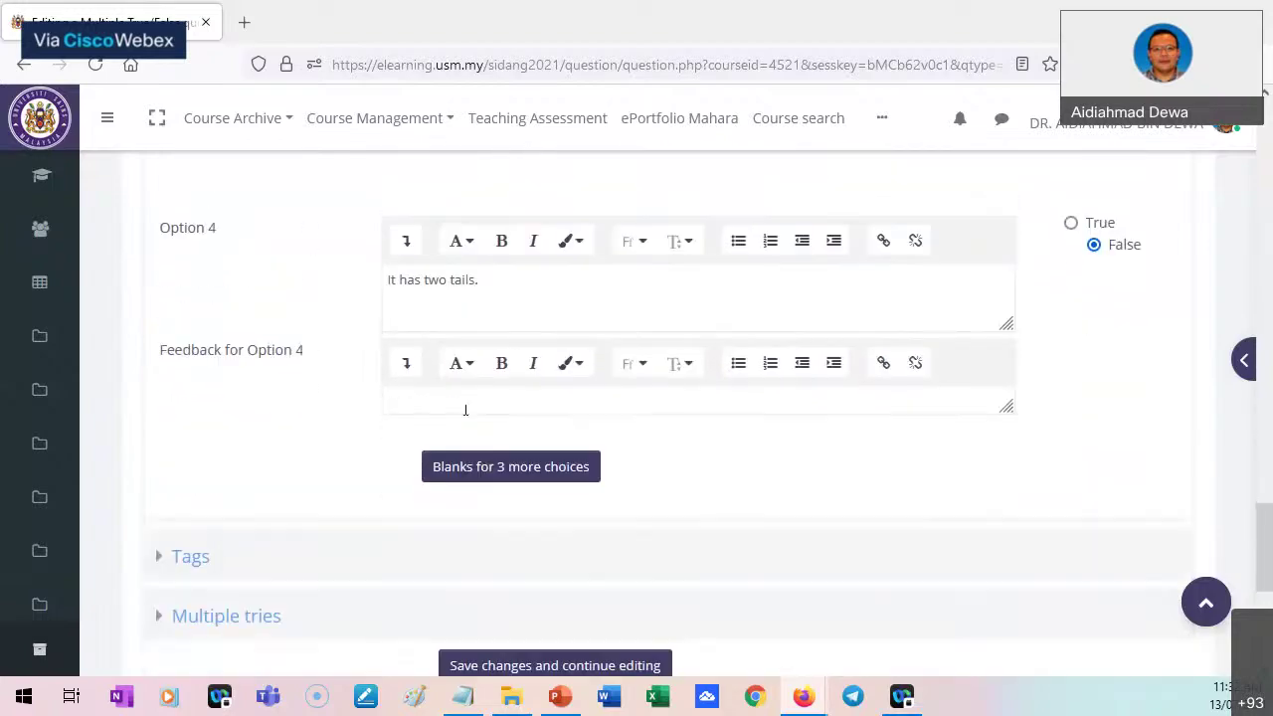
scroll(554, 520, down, 5)
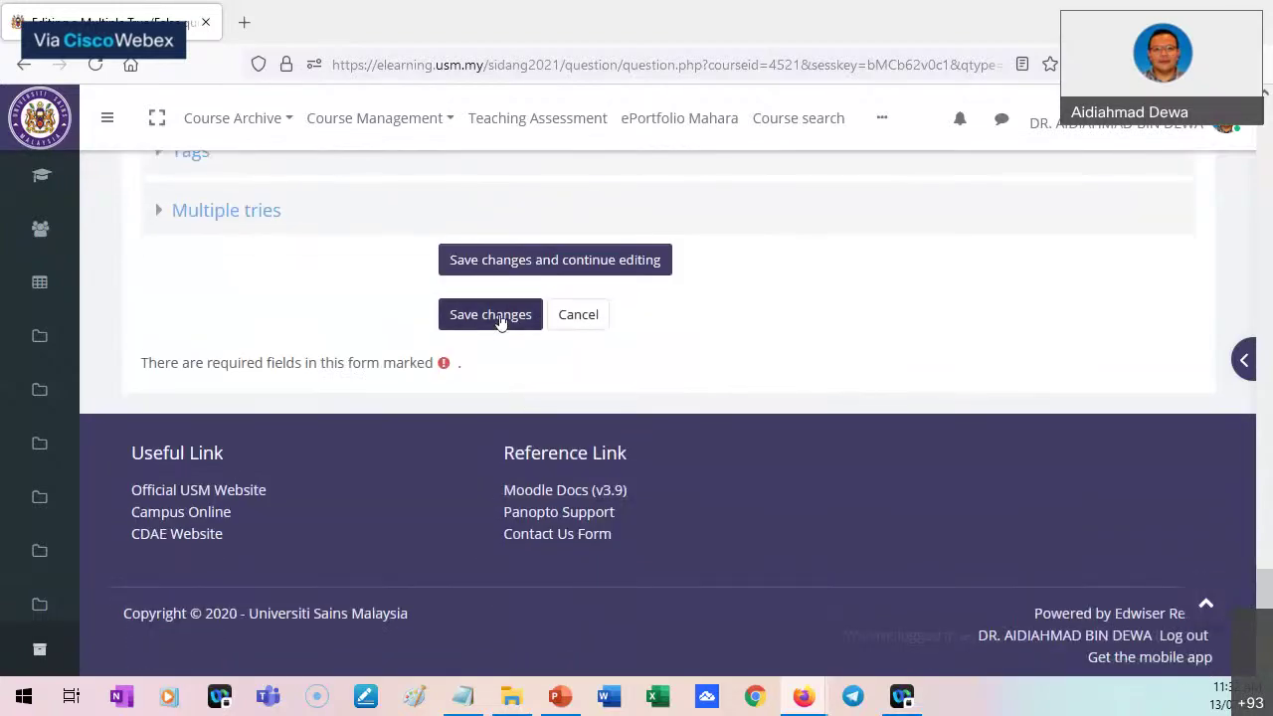
click(492, 315)
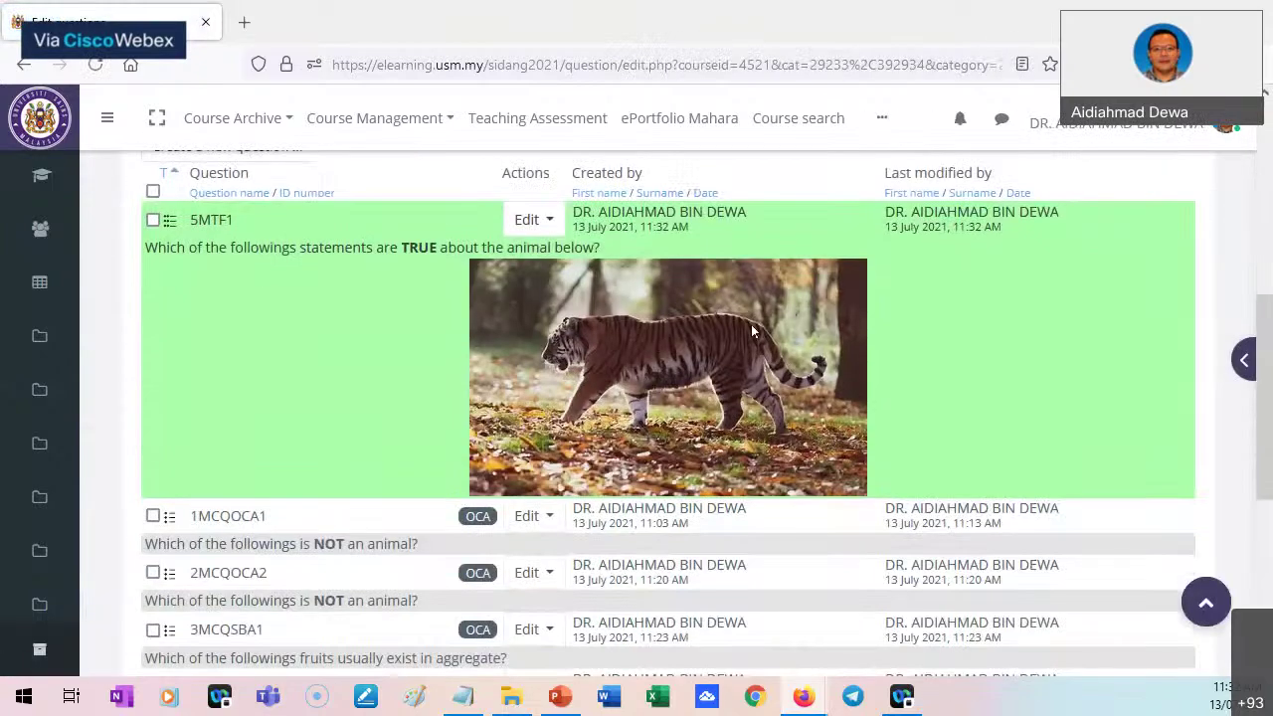
Step: Preview question 5MTF1 in a new tab
click(548, 220)
click(437, 388)
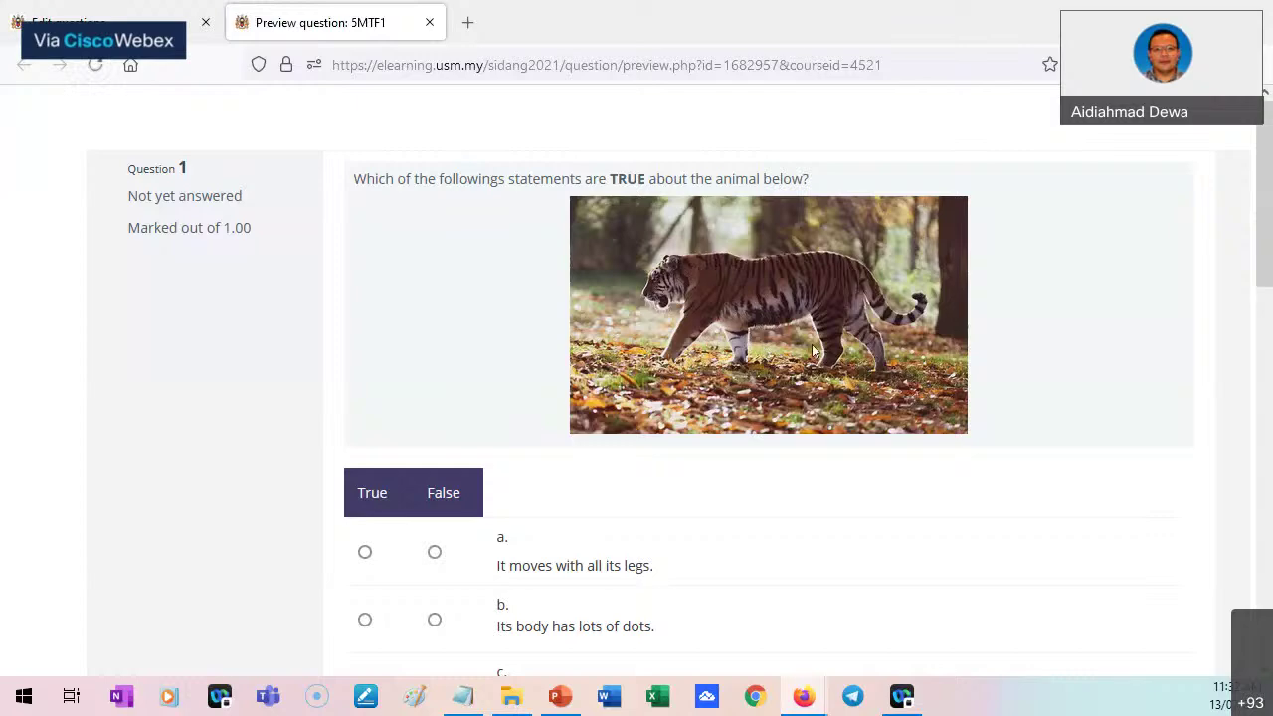
scroll(608, 370, down, 2)
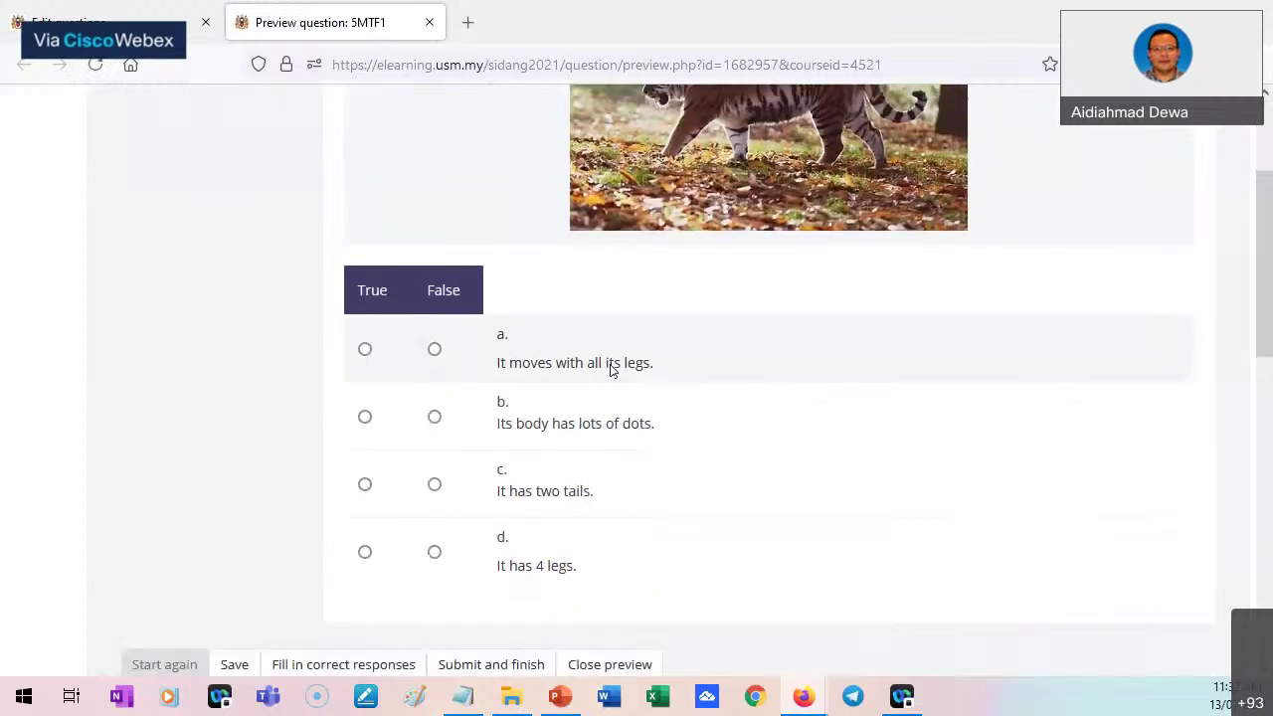
scroll(685, 375, up, 1)
scroll(270, 229, up, 1)
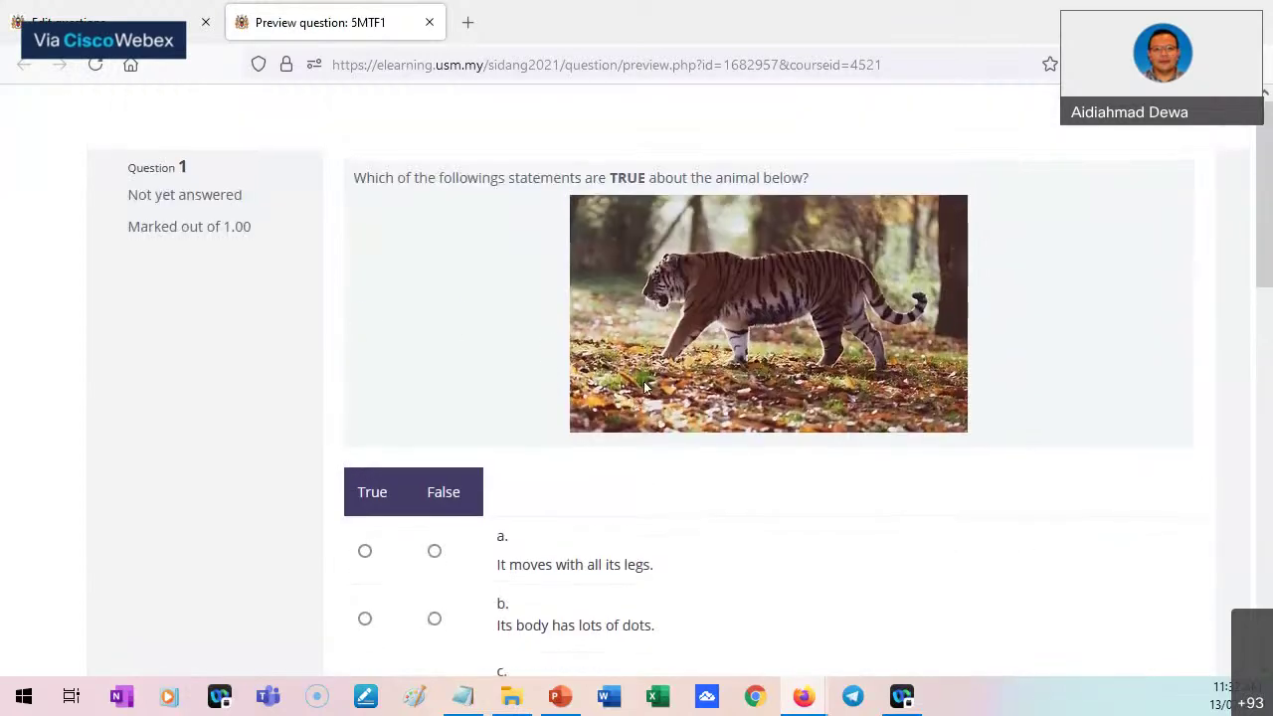
scroll(271, 228, down, 1)
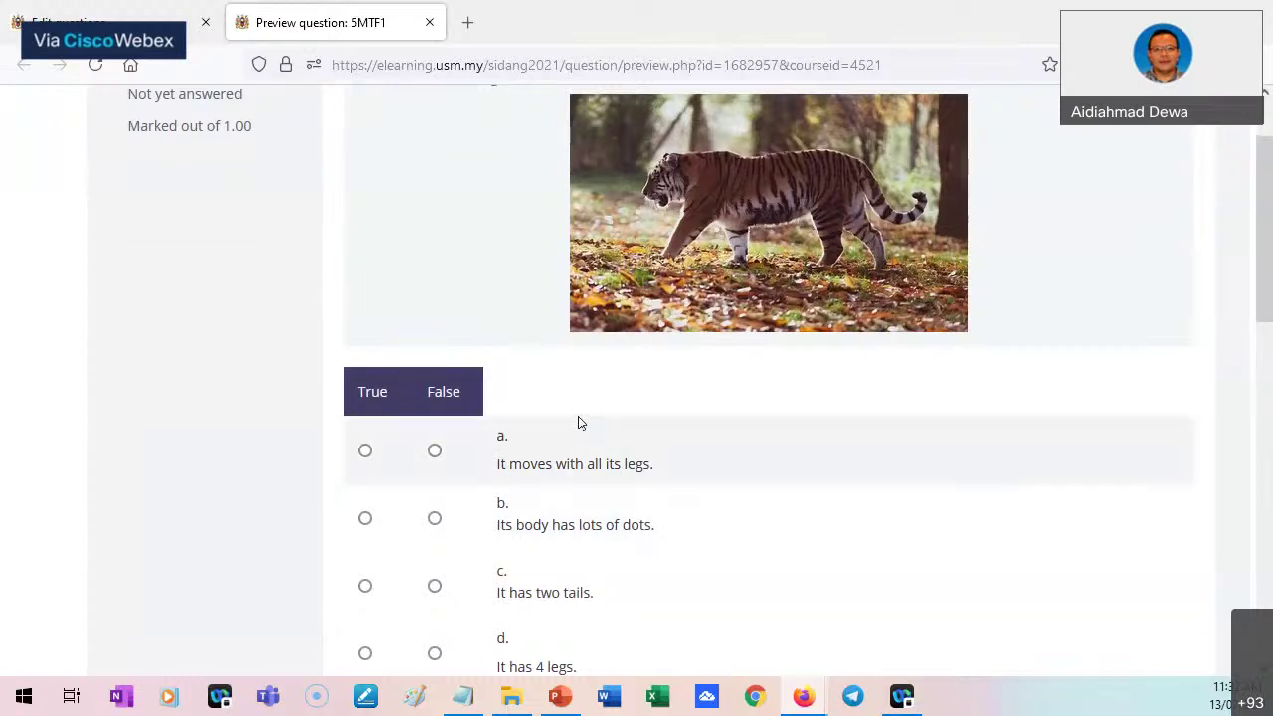
scroll(643, 407, up, 1)
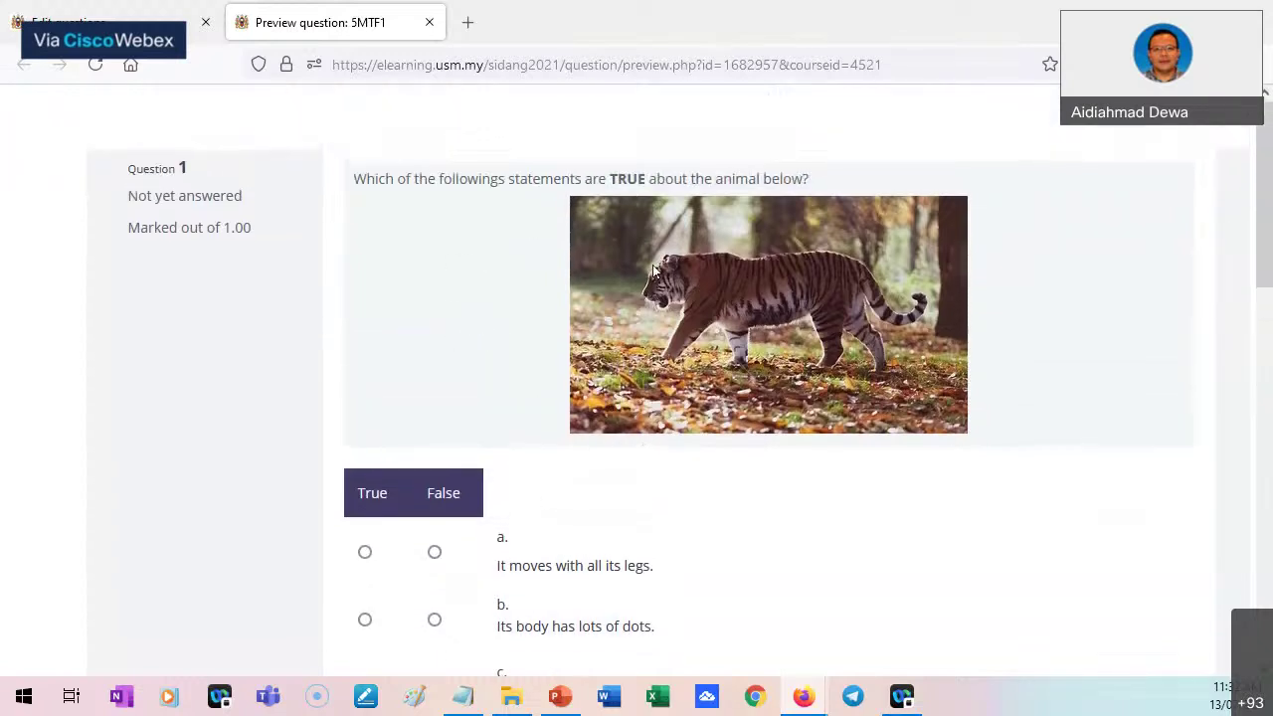
scroll(515, 458, down, 1)
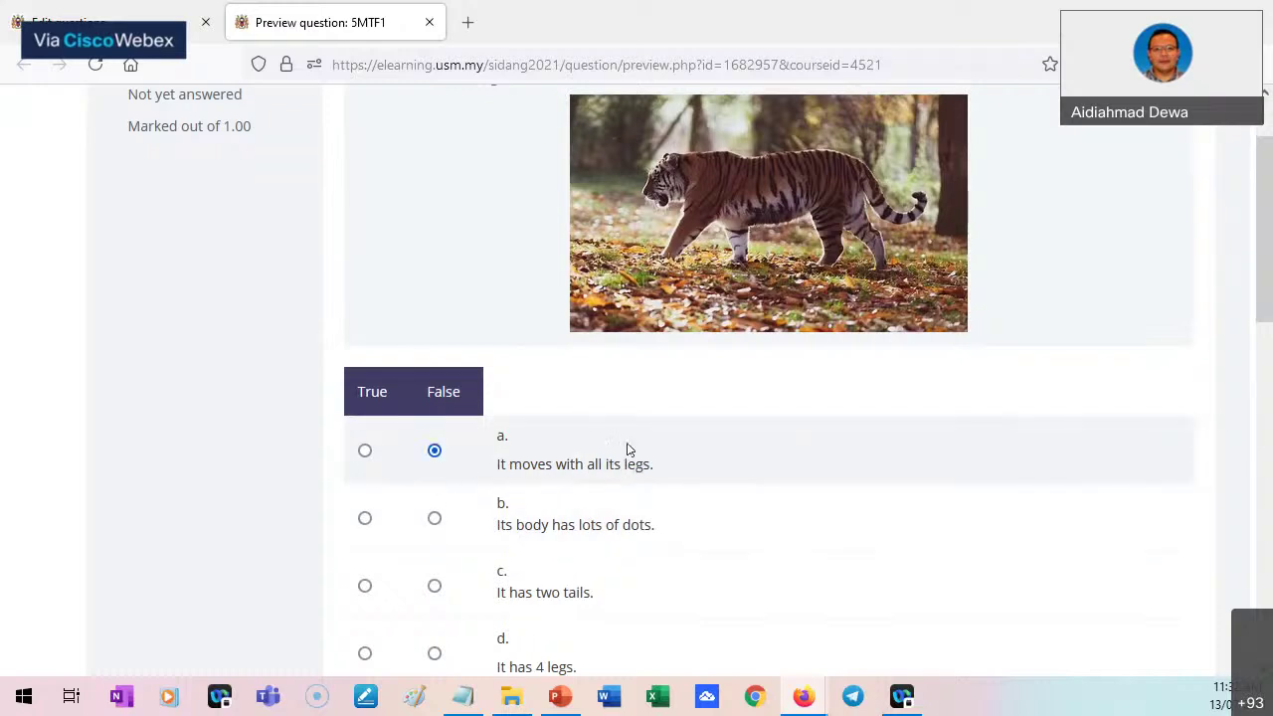
scroll(628, 448, down, 1)
Step: Answer option b as True and option c as False, then submit the attempt
click(365, 417)
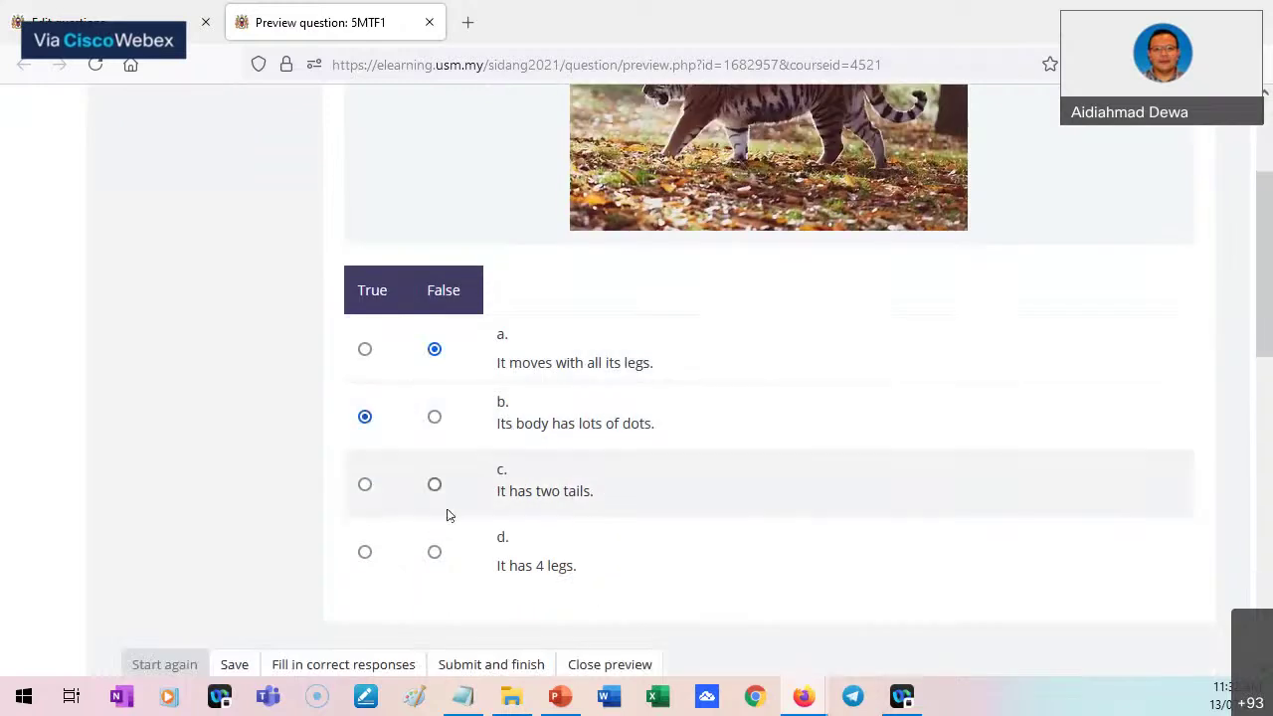
click(434, 484)
scroll(422, 503, down, 1)
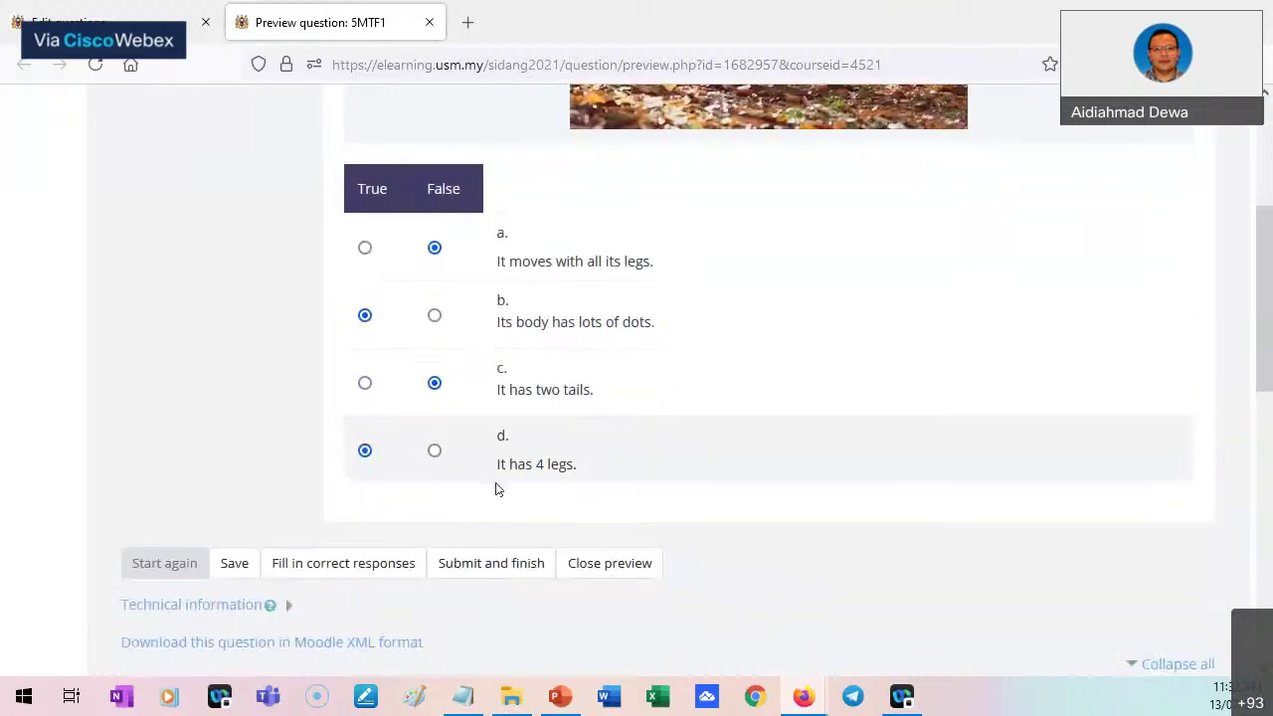
scroll(497, 489, down, 1)
click(491, 463)
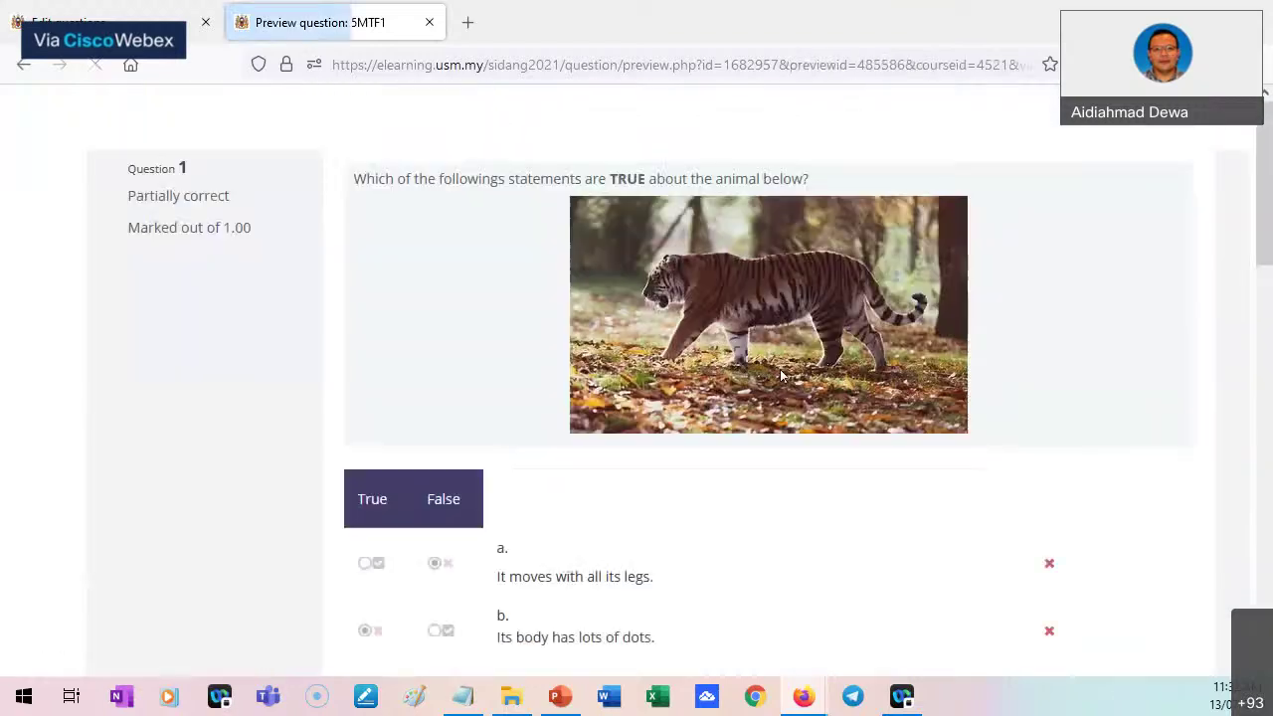
Step: Compare the Partially correct result with the PowerPoint answers, then close the preview
scroll(781, 376, down, 2)
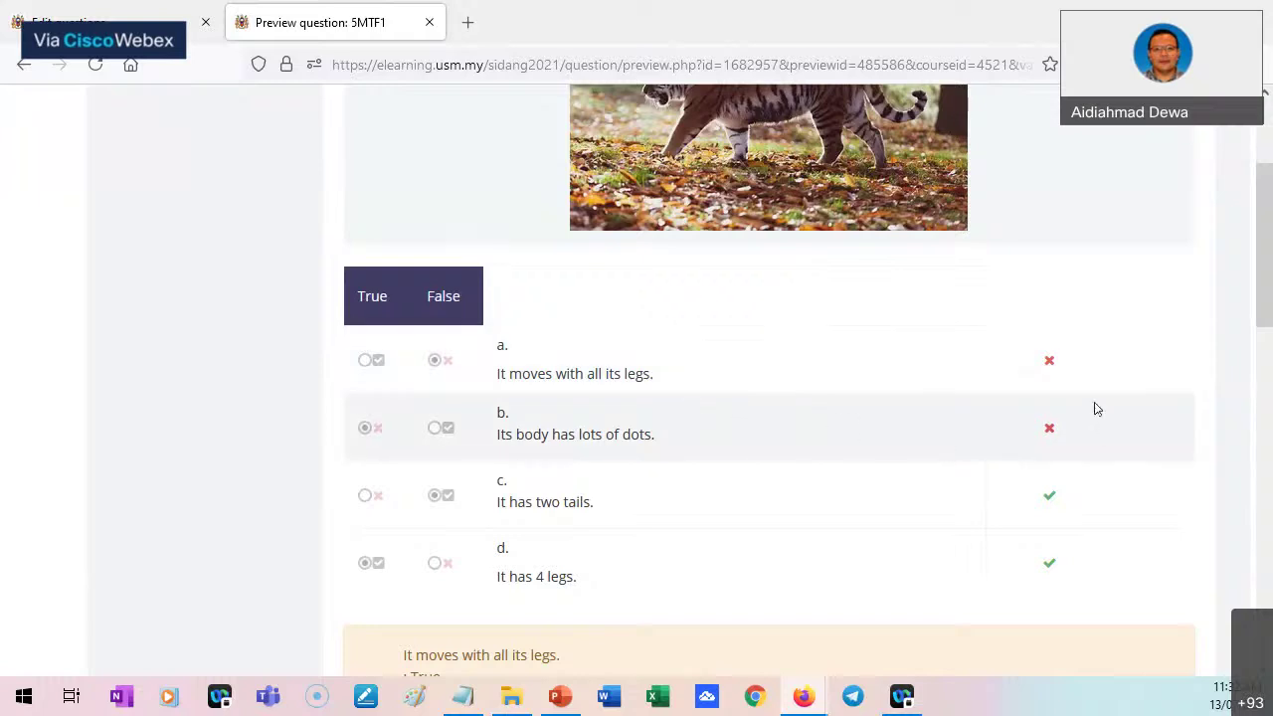
scroll(542, 466, down, 3)
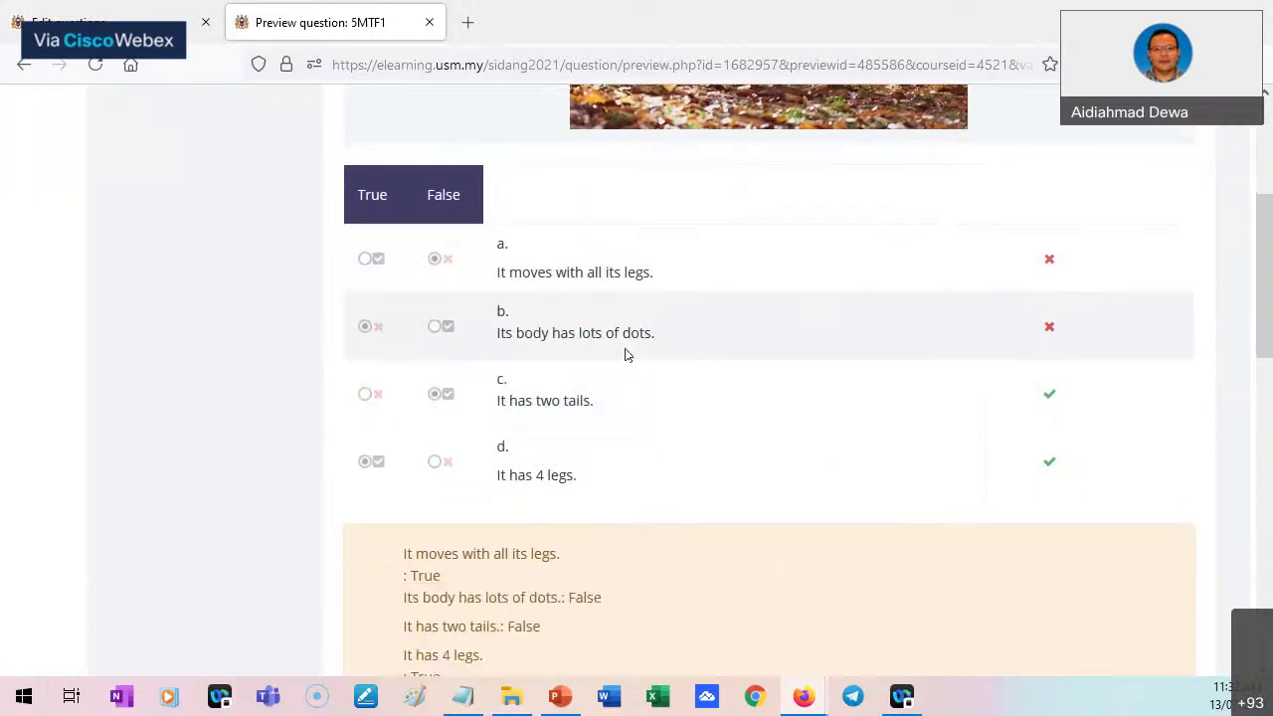
scroll(597, 427, down, 1)
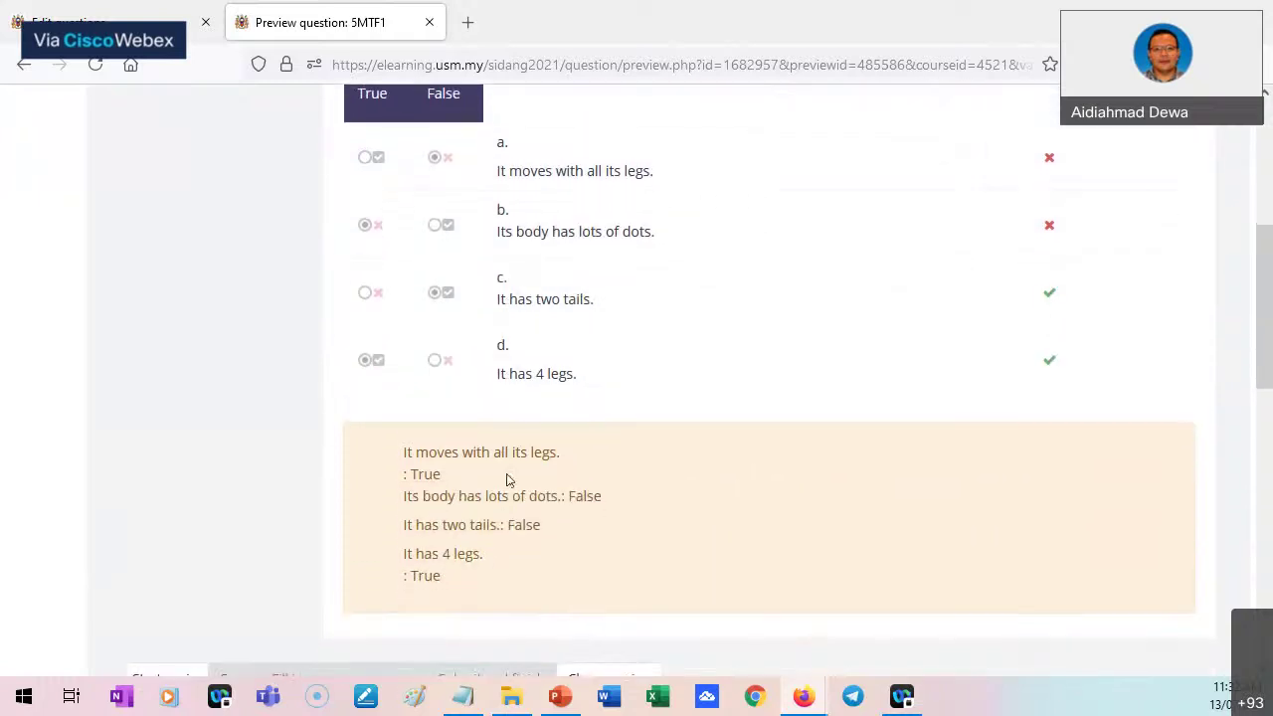
scroll(886, 358, up, 5)
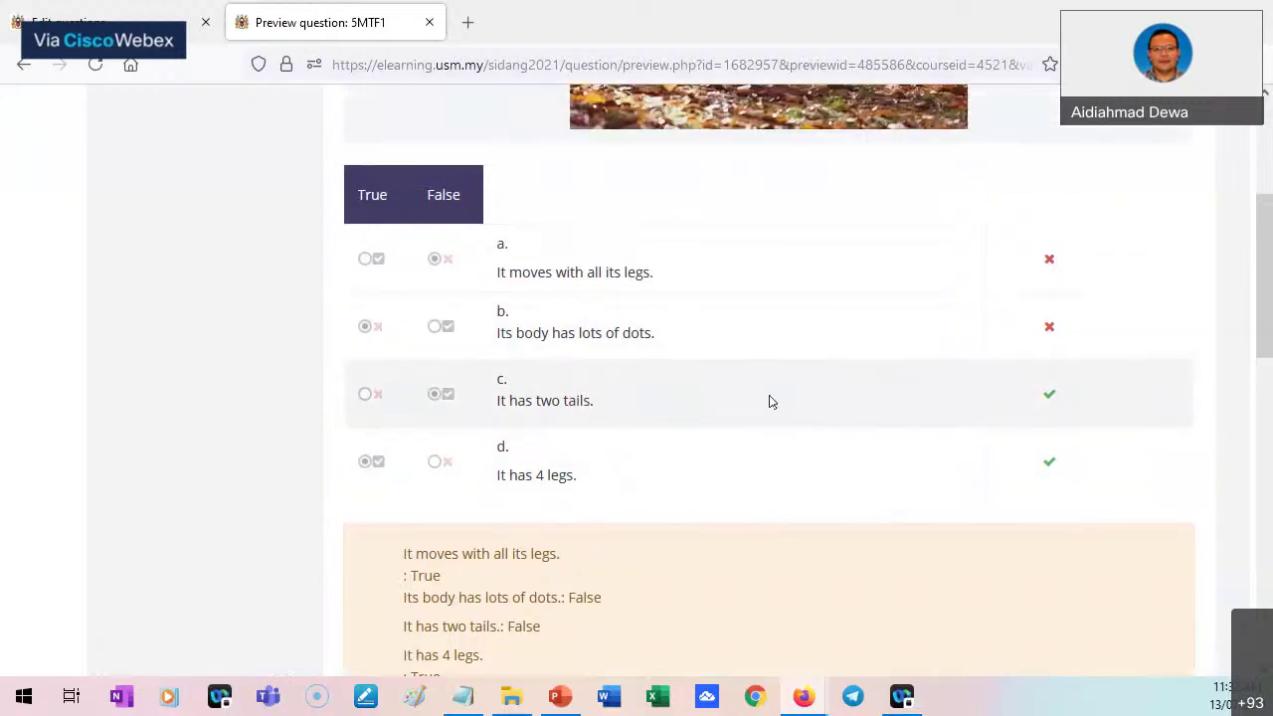
scroll(808, 420, down, 5)
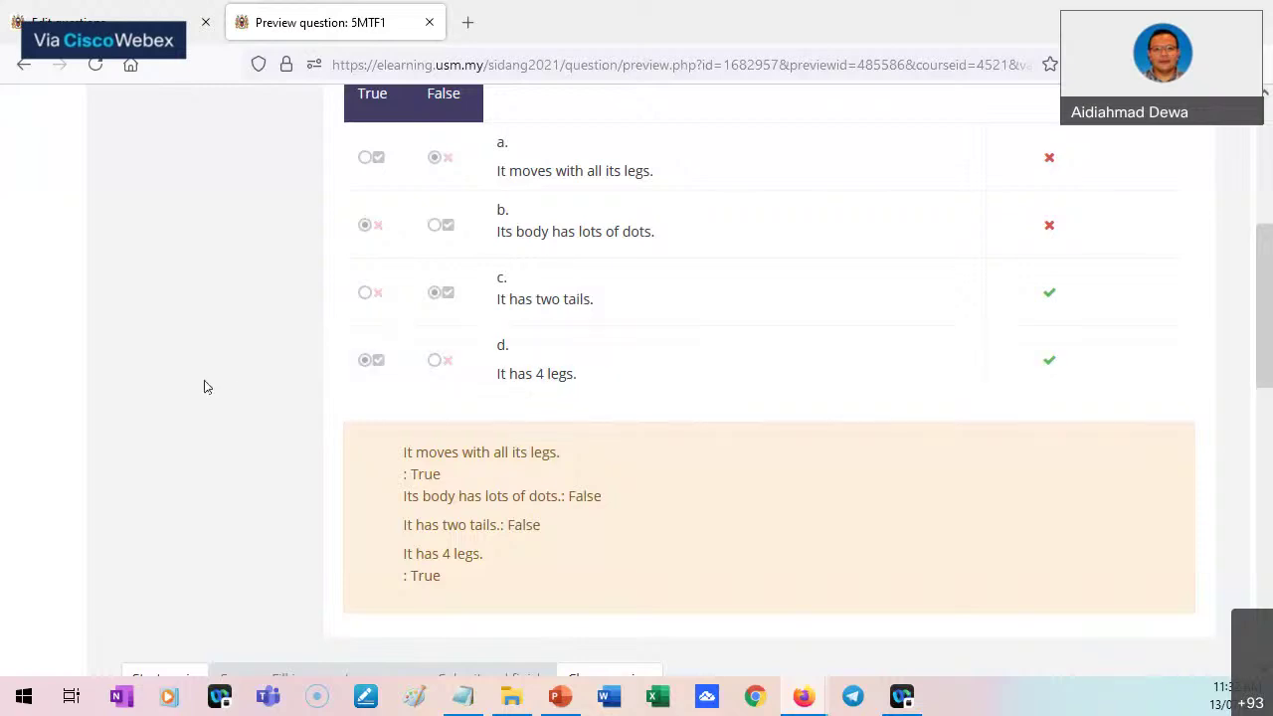
scroll(222, 389, up, 7)
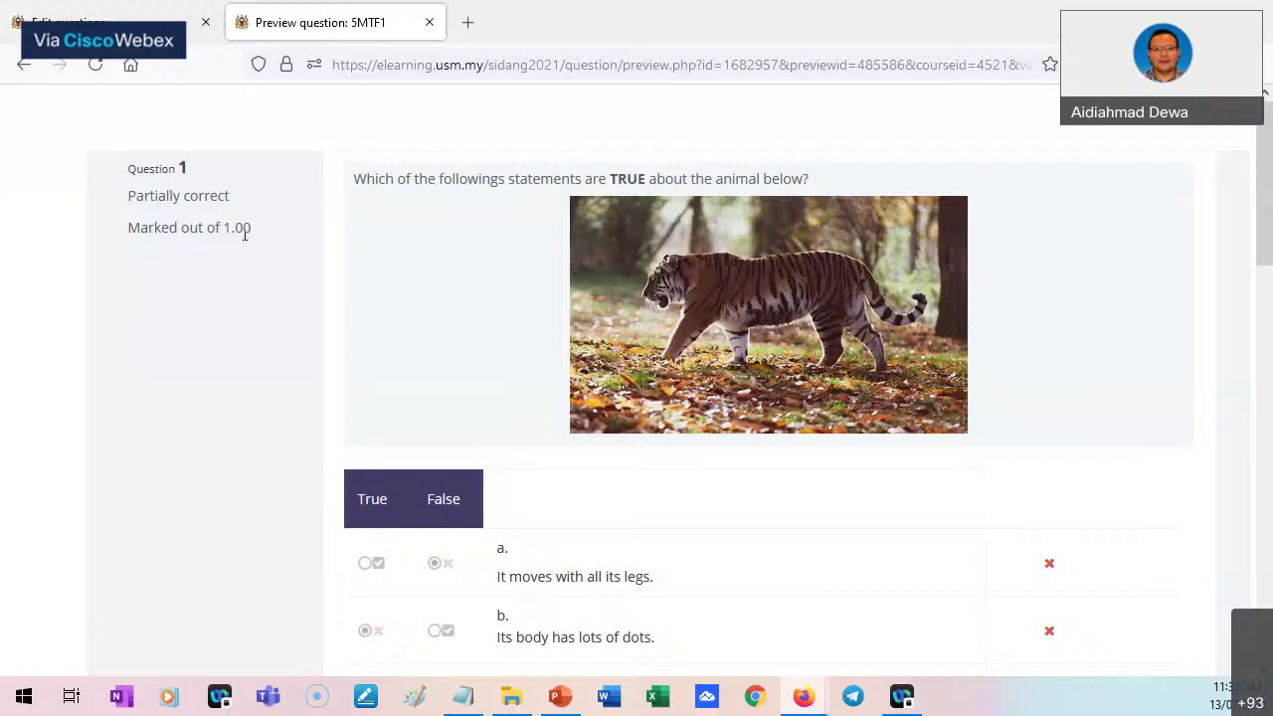
key(alt+Tab)
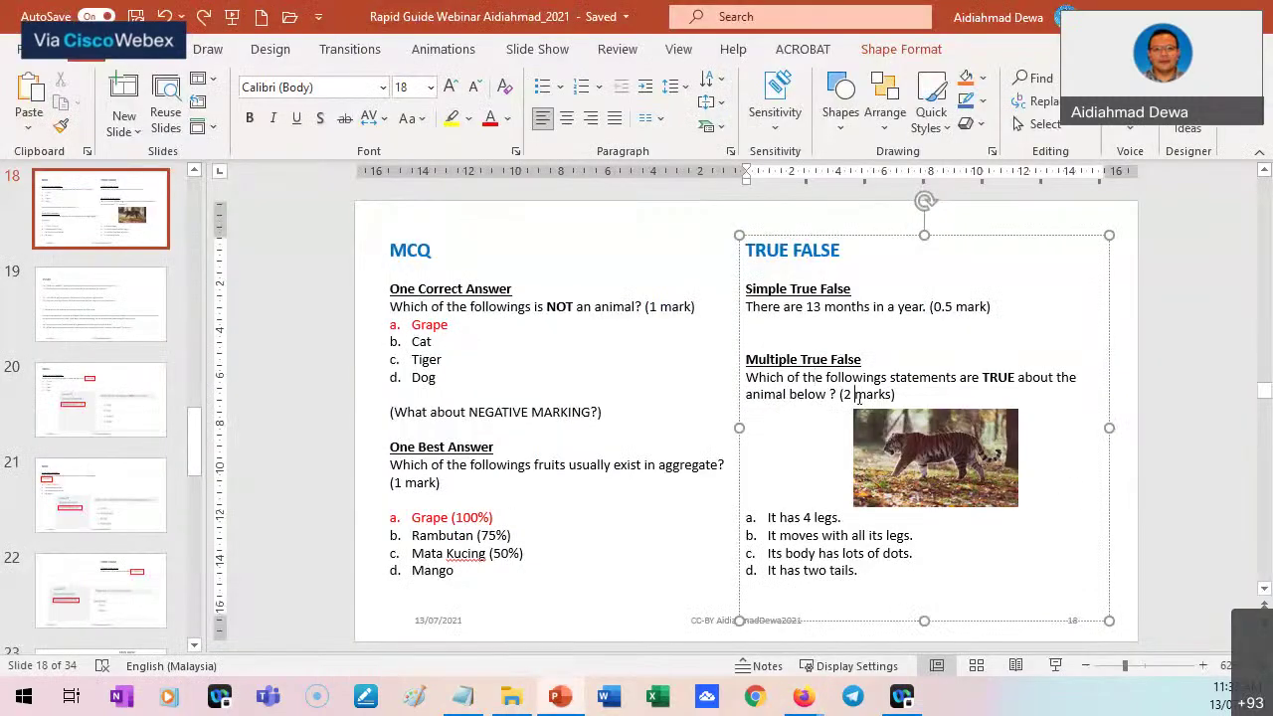
key(alt+Tab)
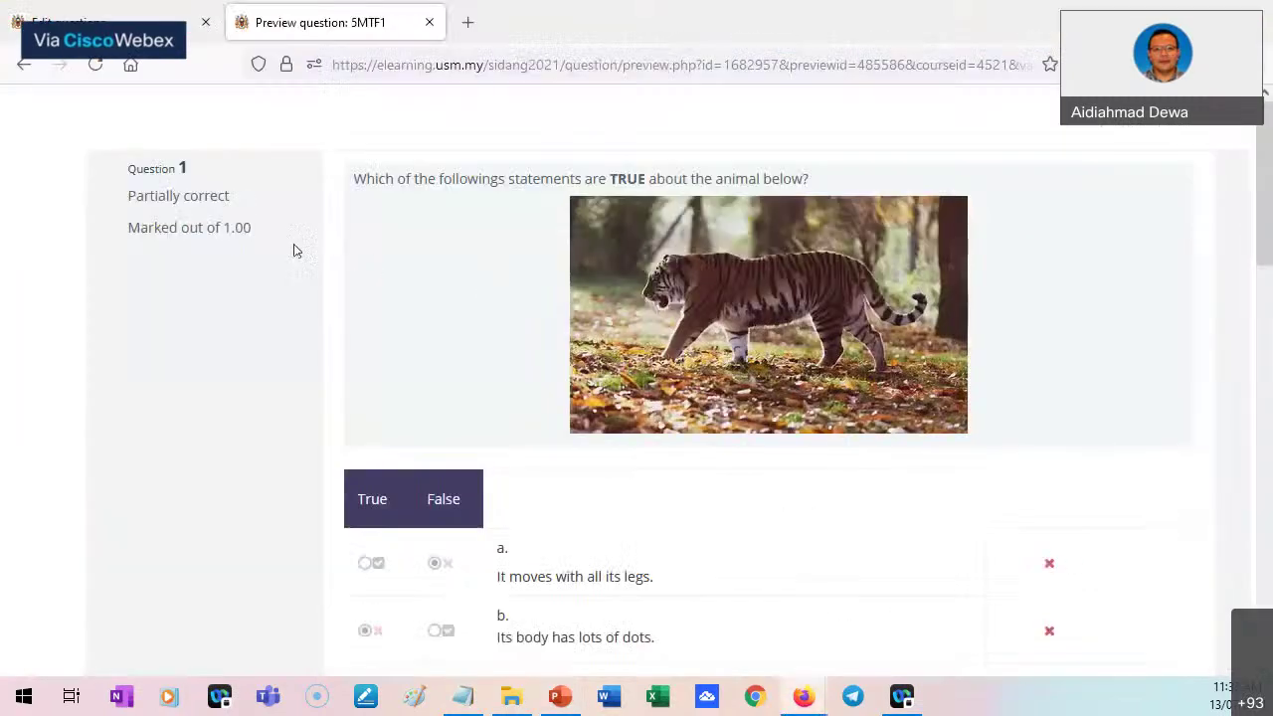
scroll(617, 421, down, 6)
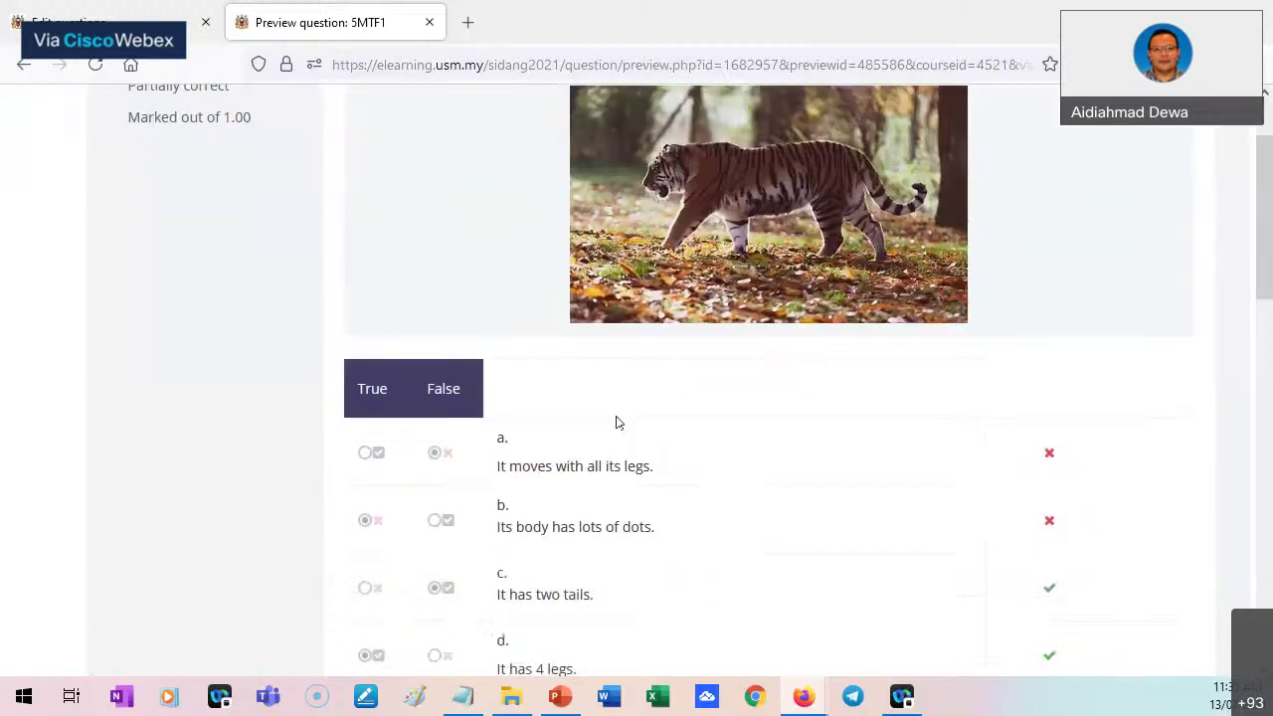
click(606, 475)
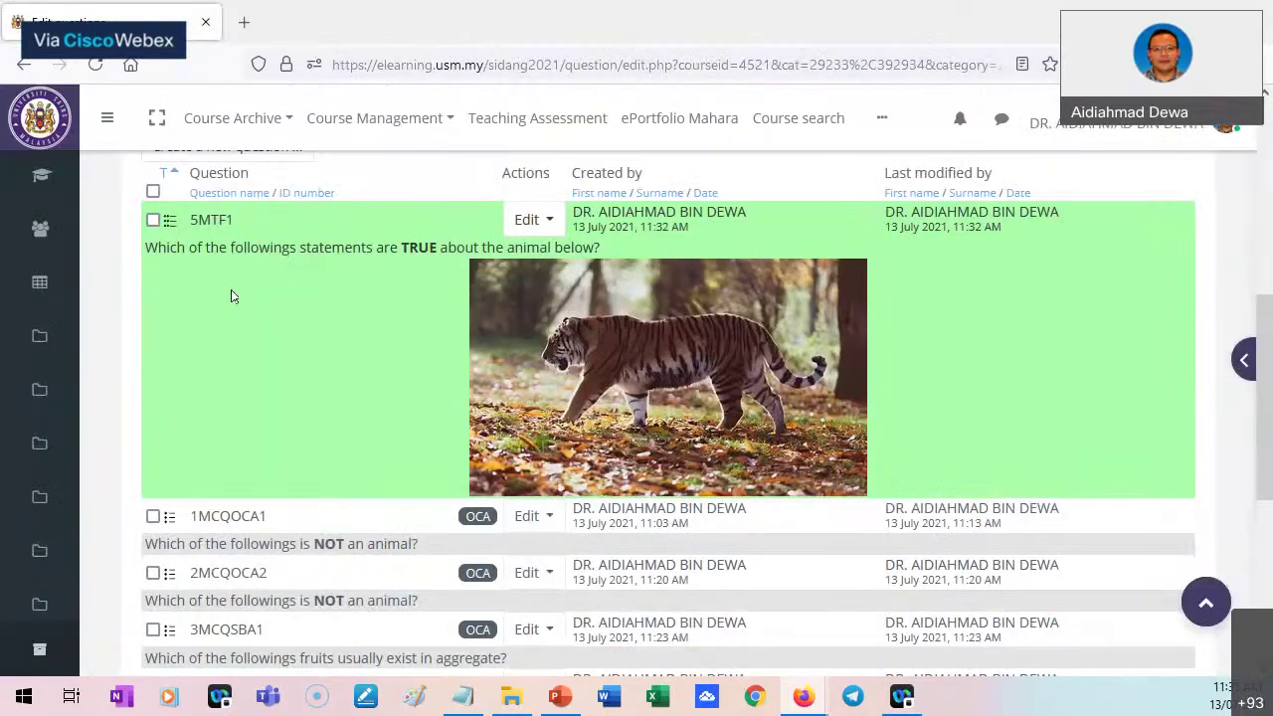
Step: Edit question 5MTF1 and change Max. points from 1 to 2
click(535, 221)
click(445, 271)
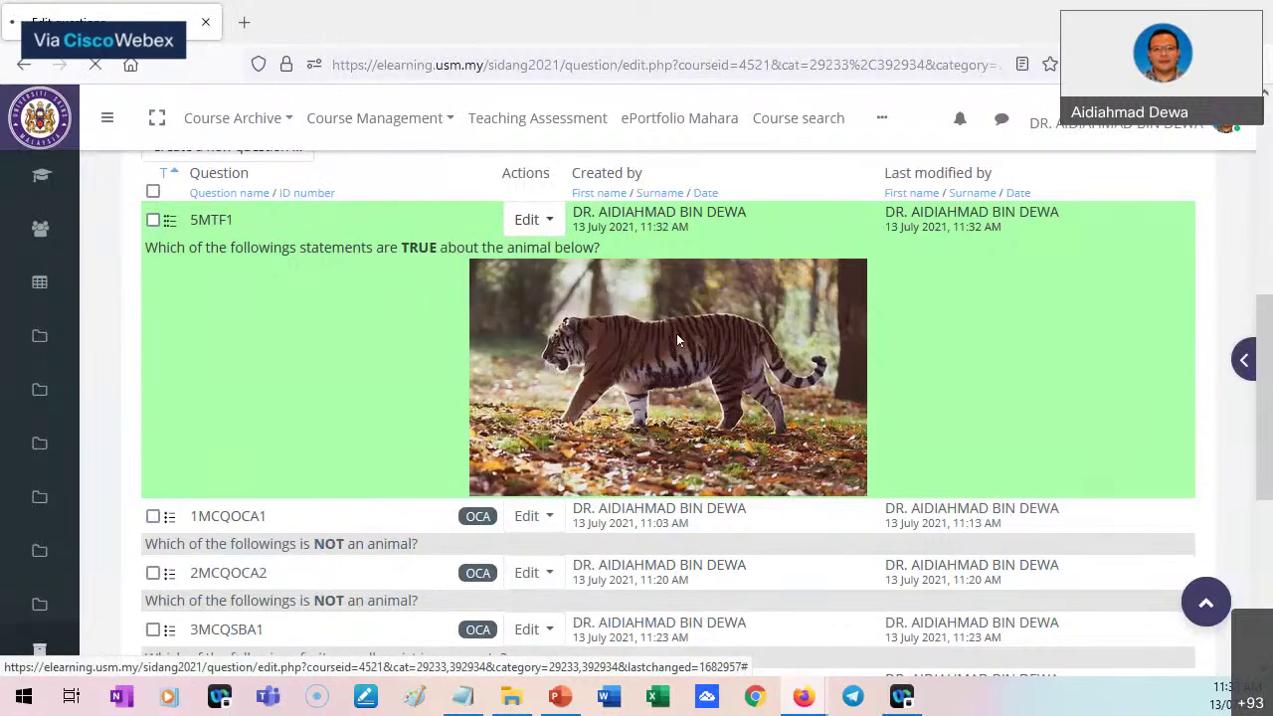
scroll(341, 366, down, 5)
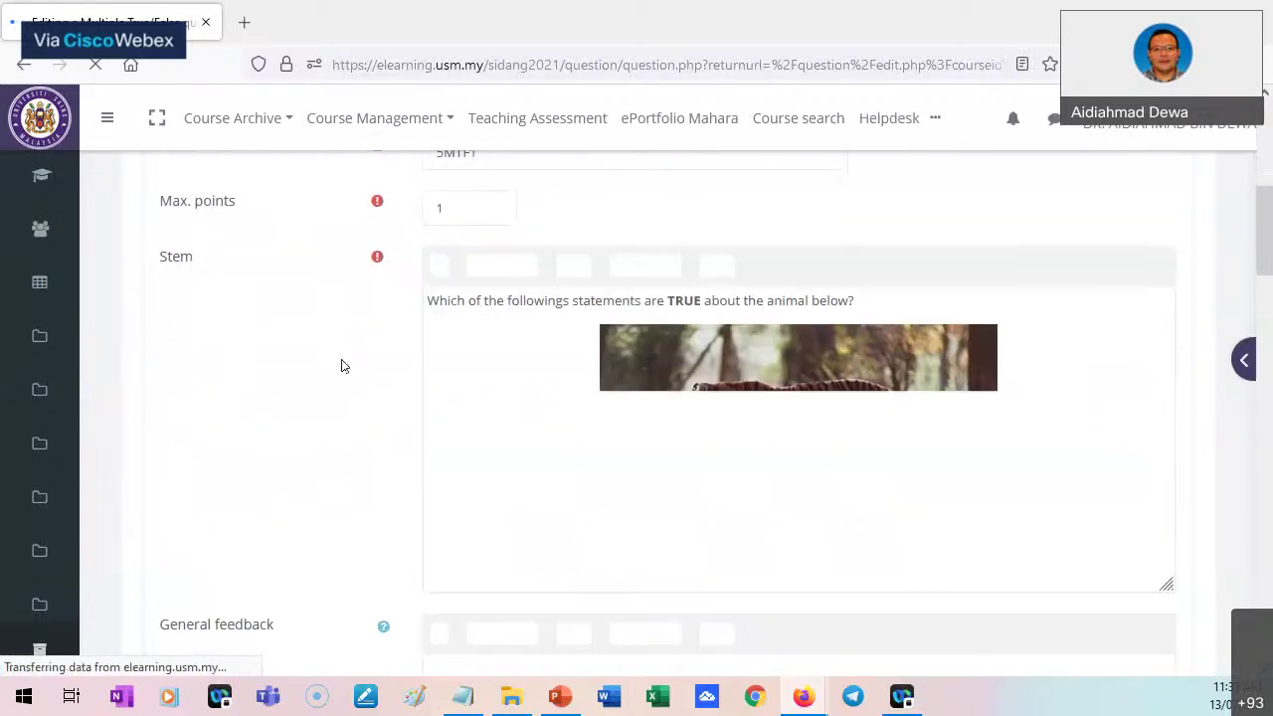
scroll(341, 366, down, 10)
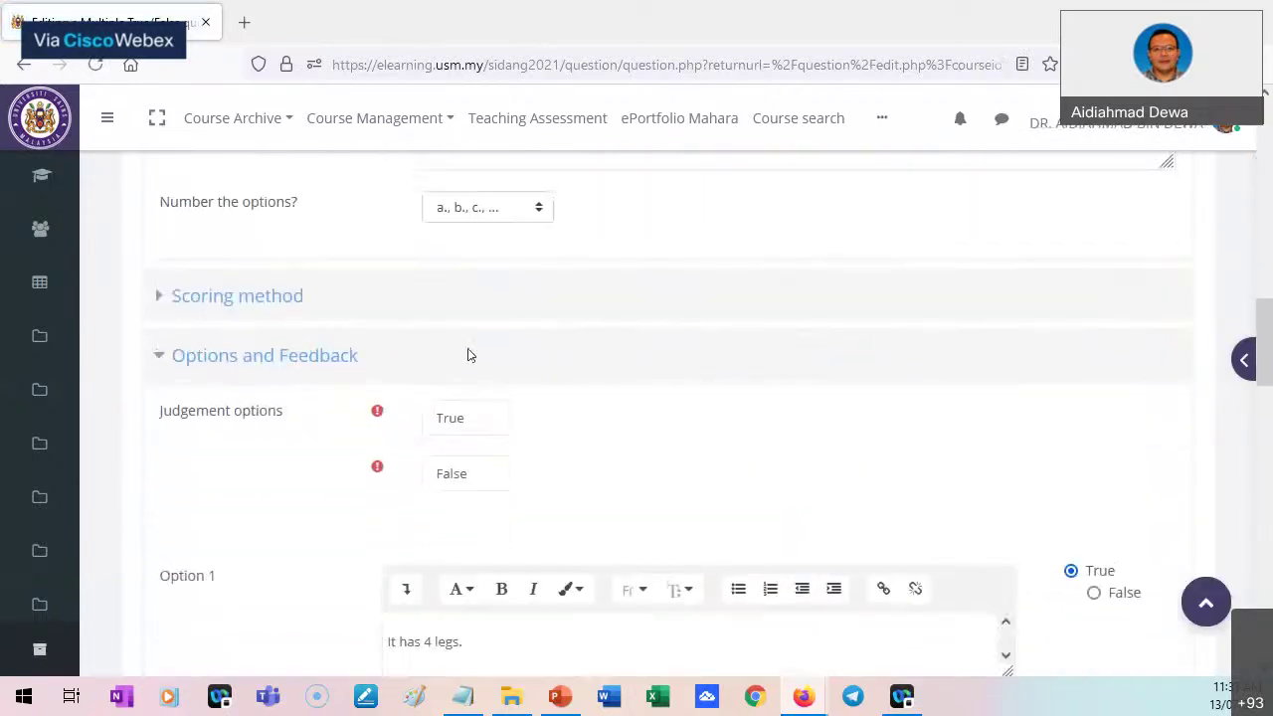
scroll(403, 361, up, 15)
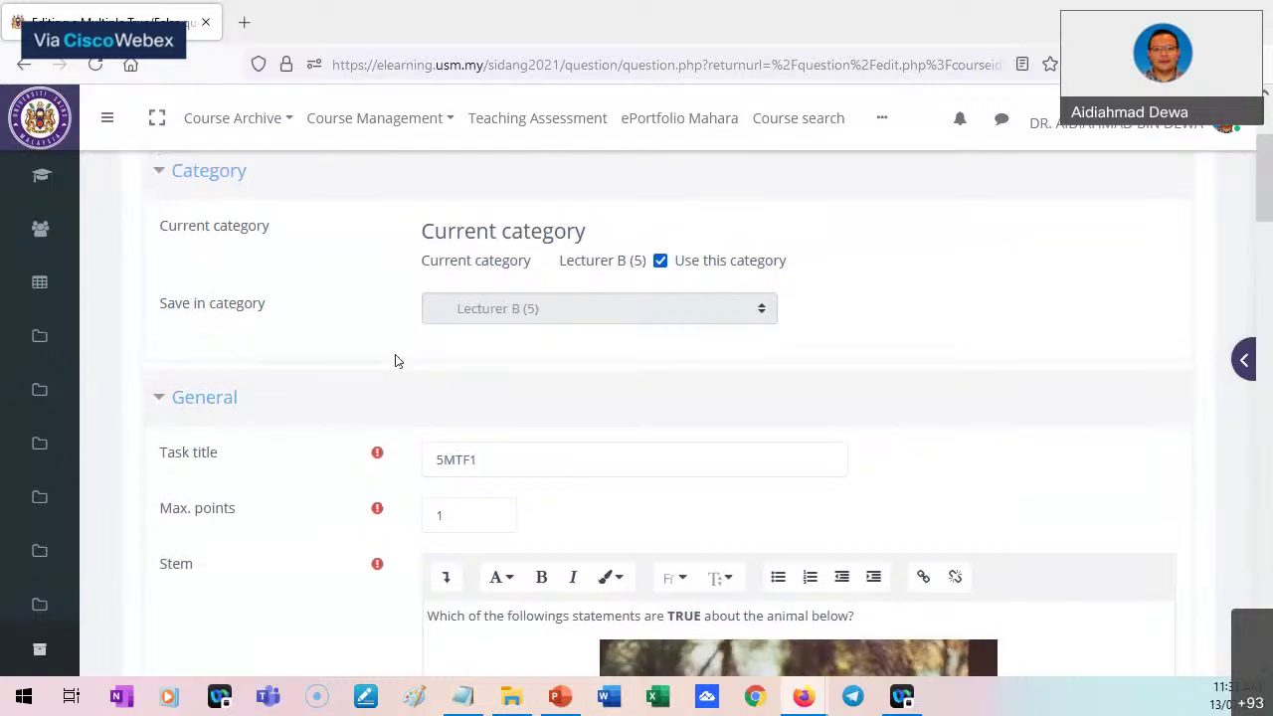
scroll(395, 360, down, 1)
drag(453, 416, 392, 421)
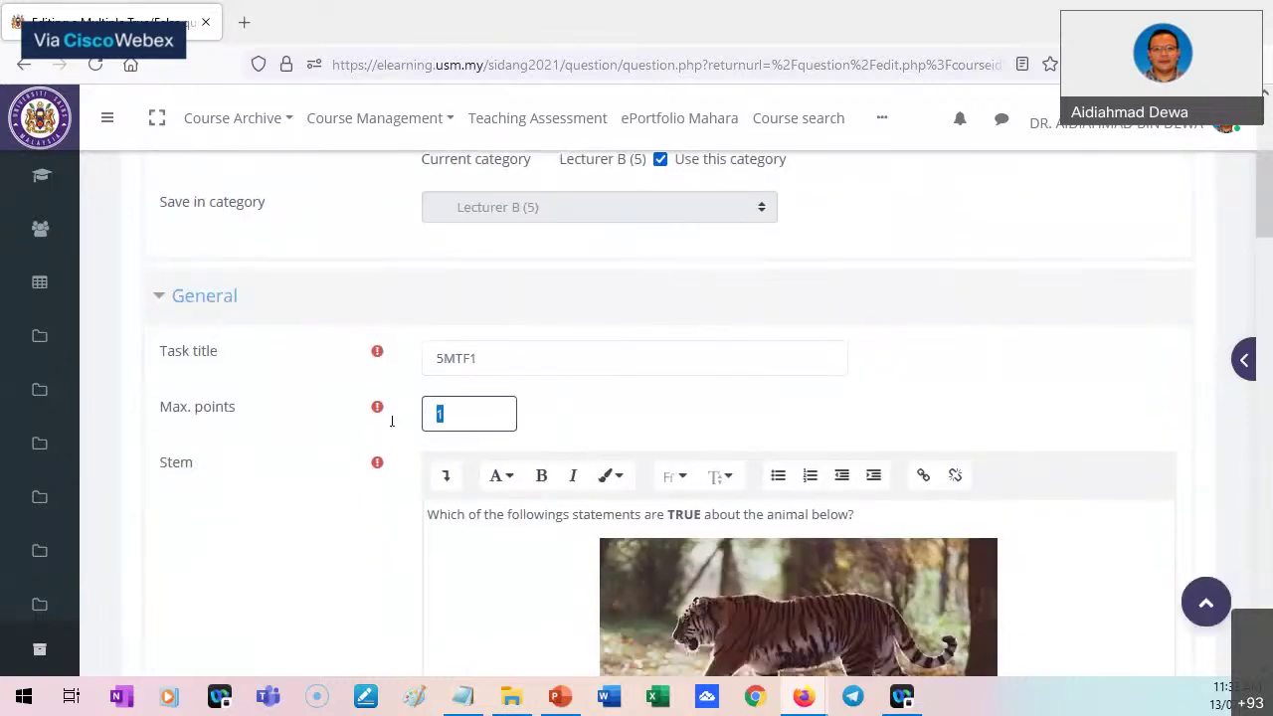
click(600, 401)
Step: Save the edited 5MTF1 question
scroll(594, 401, down, 4)
scroll(494, 435, down, 15)
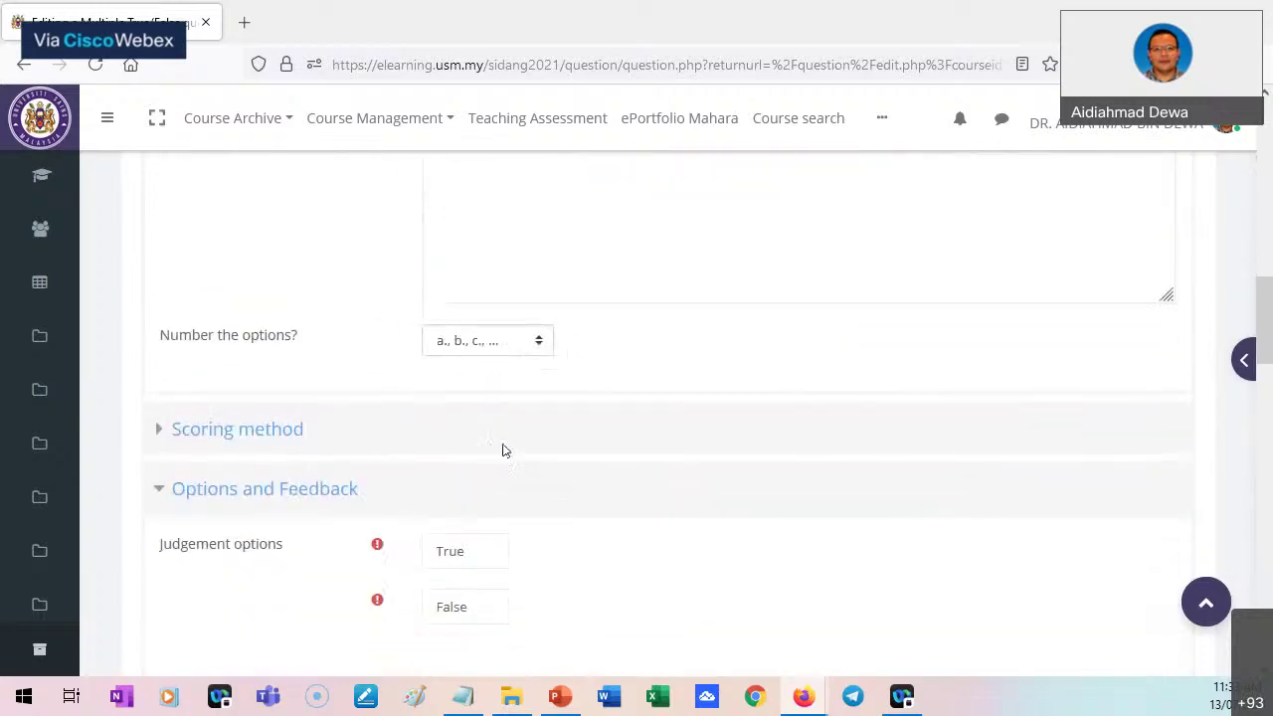
scroll(510, 465, down, 8)
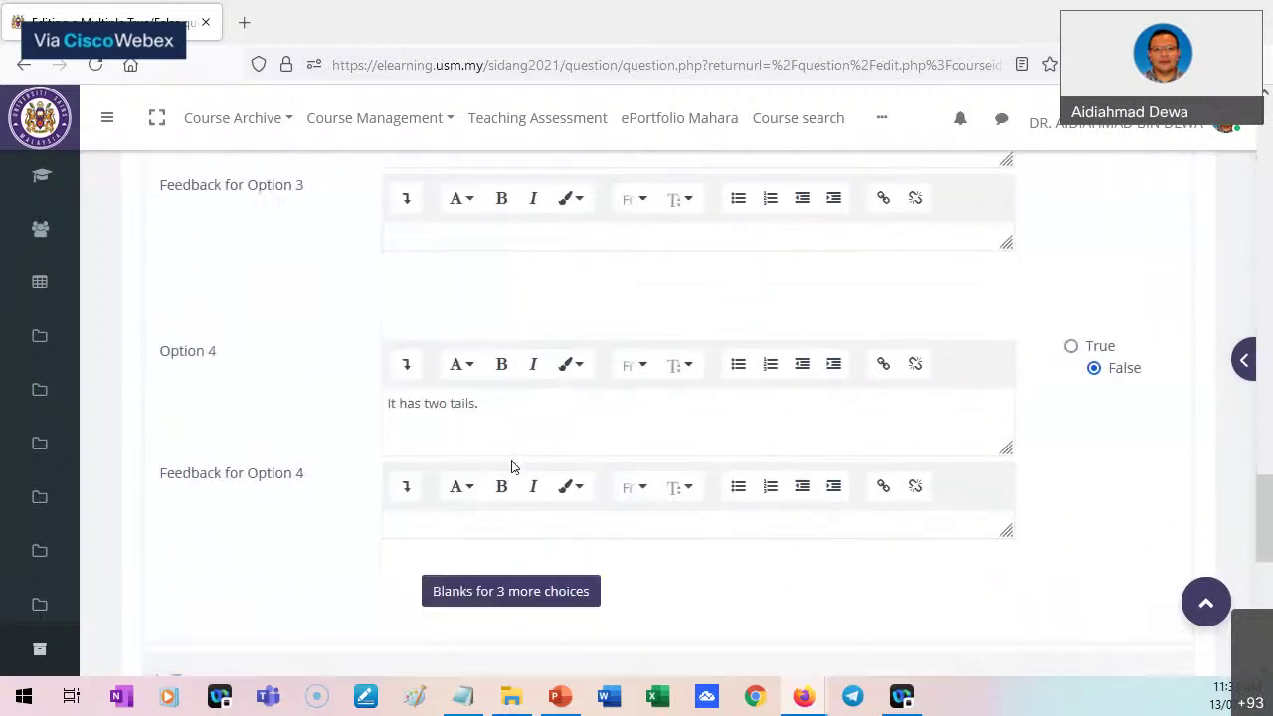
click(493, 576)
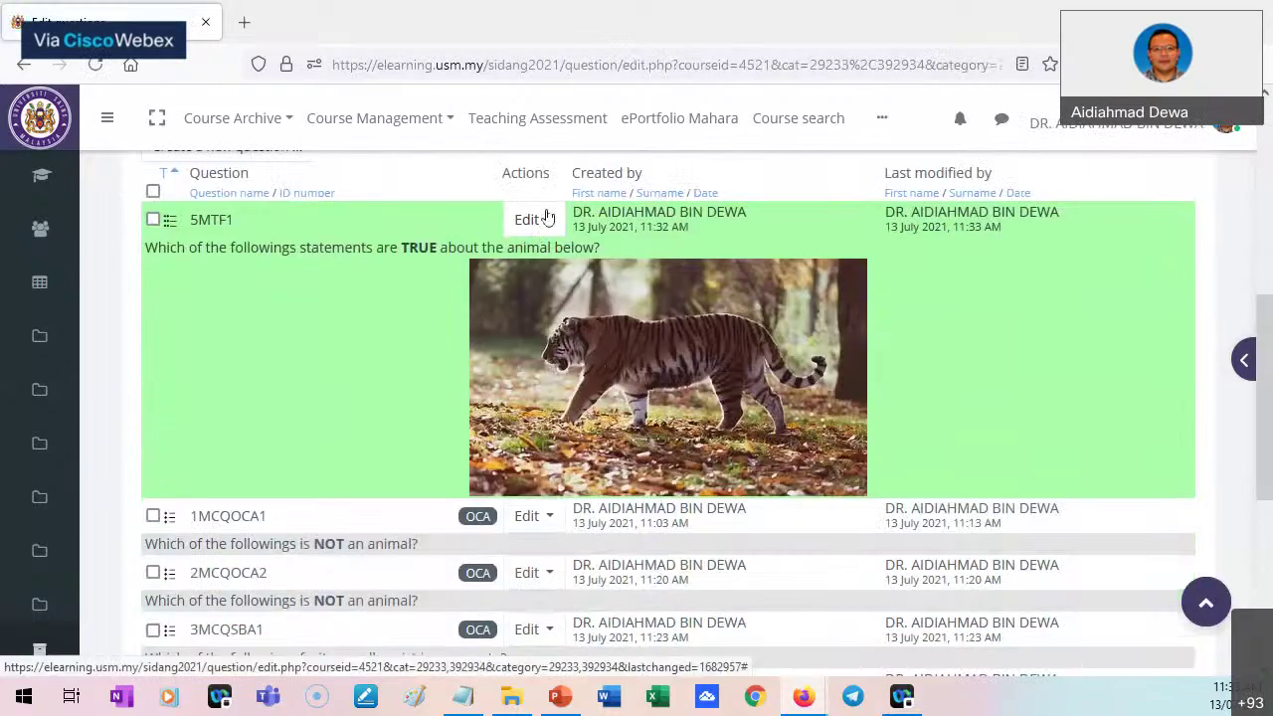
click(530, 219)
Step: Check the 5MTF1 preview shows Marked out of 2.00, close it, and return to PowerPoint
click(428, 386)
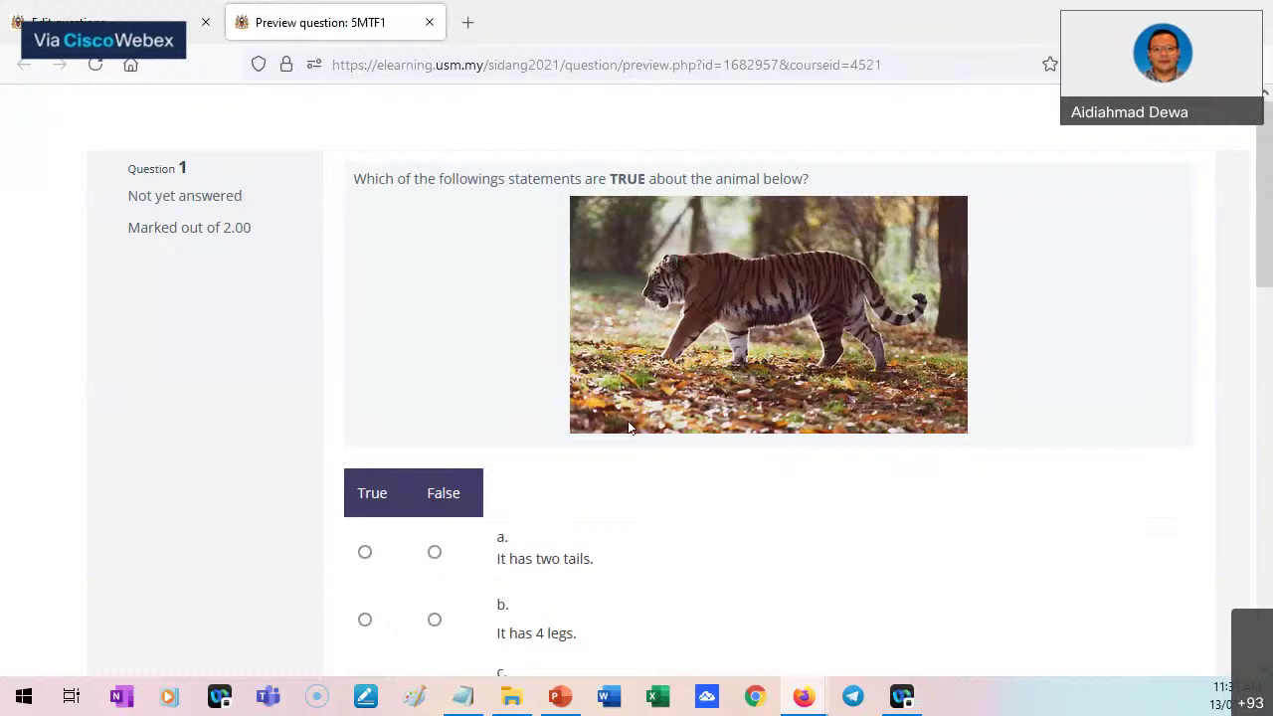
scroll(563, 488, down, 6)
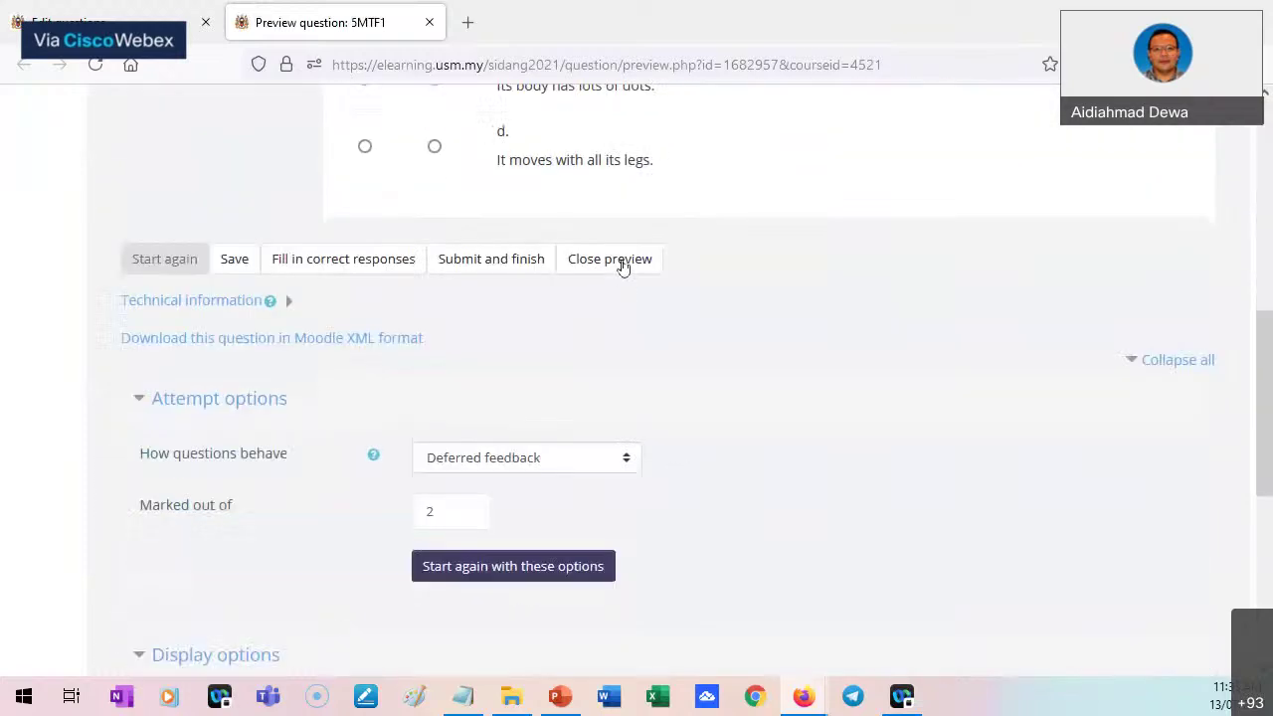
click(621, 264)
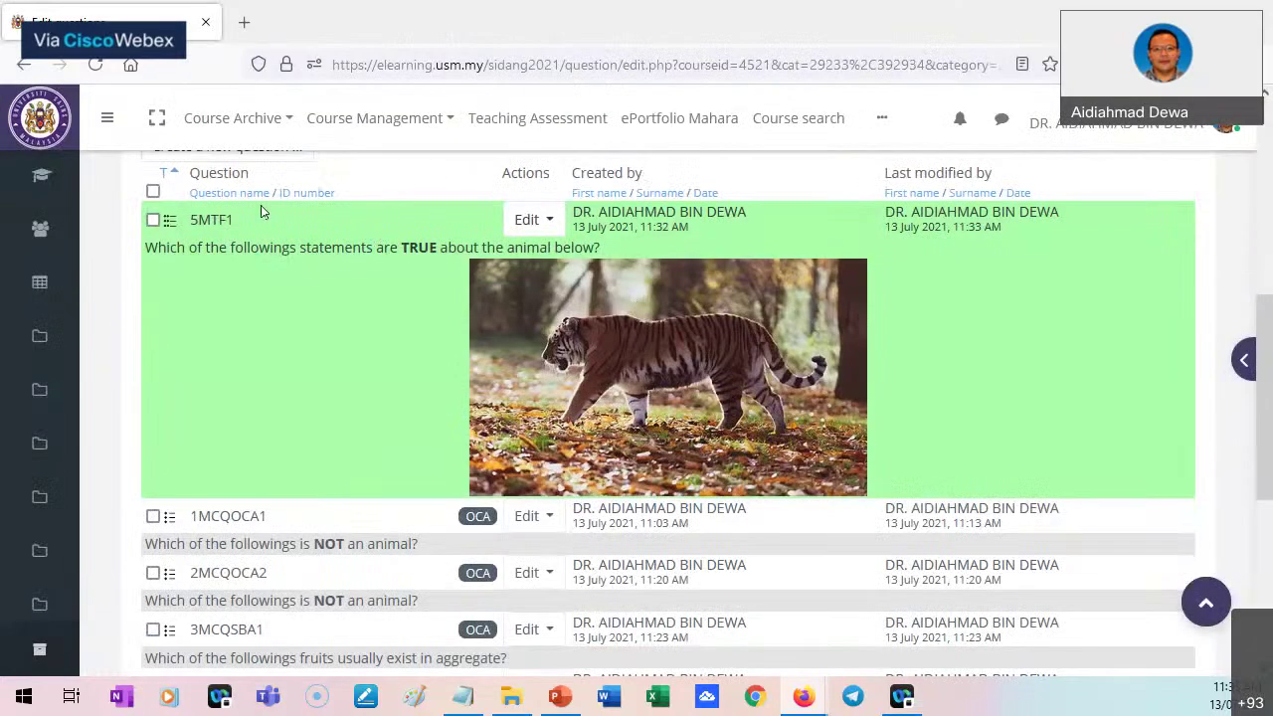
key(alt+Tab)
Step: Scroll PowerPoint to ESSAY slide 19 listing the essay questions, then return to Moodle
click(1166, 393)
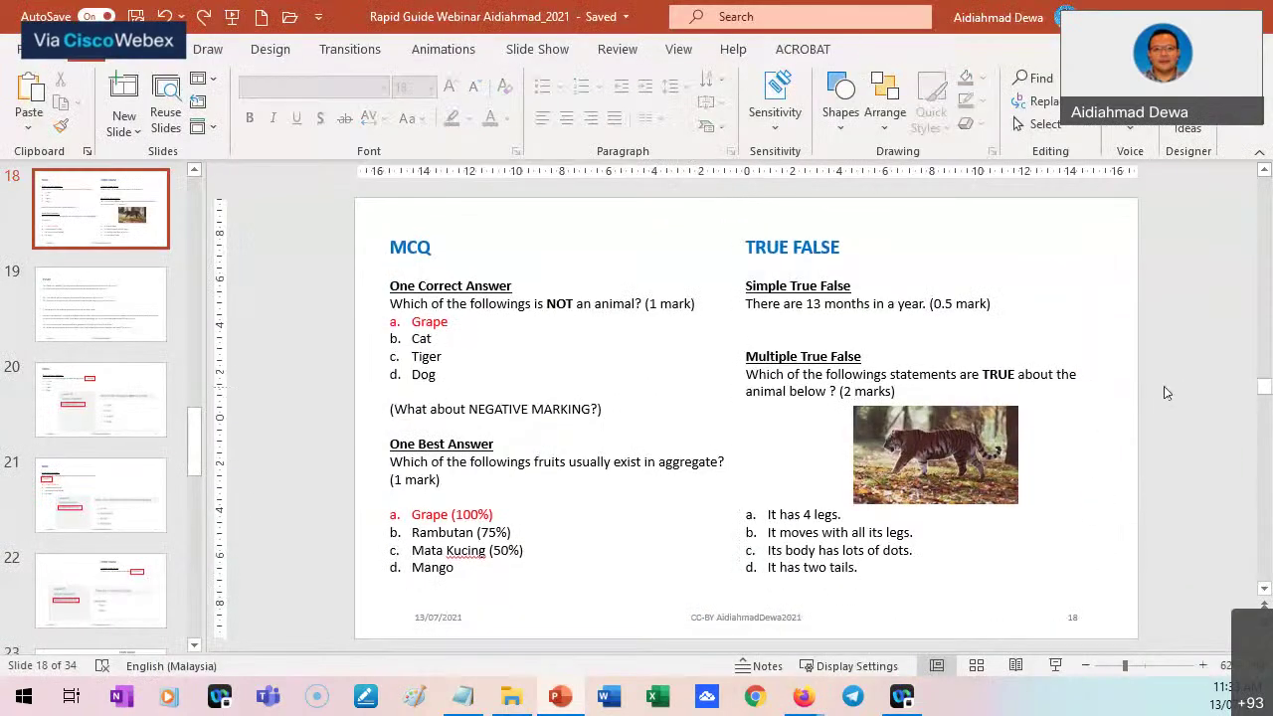
scroll(688, 338, down, 1)
scroll(544, 353, up, 1)
scroll(619, 346, down, 1)
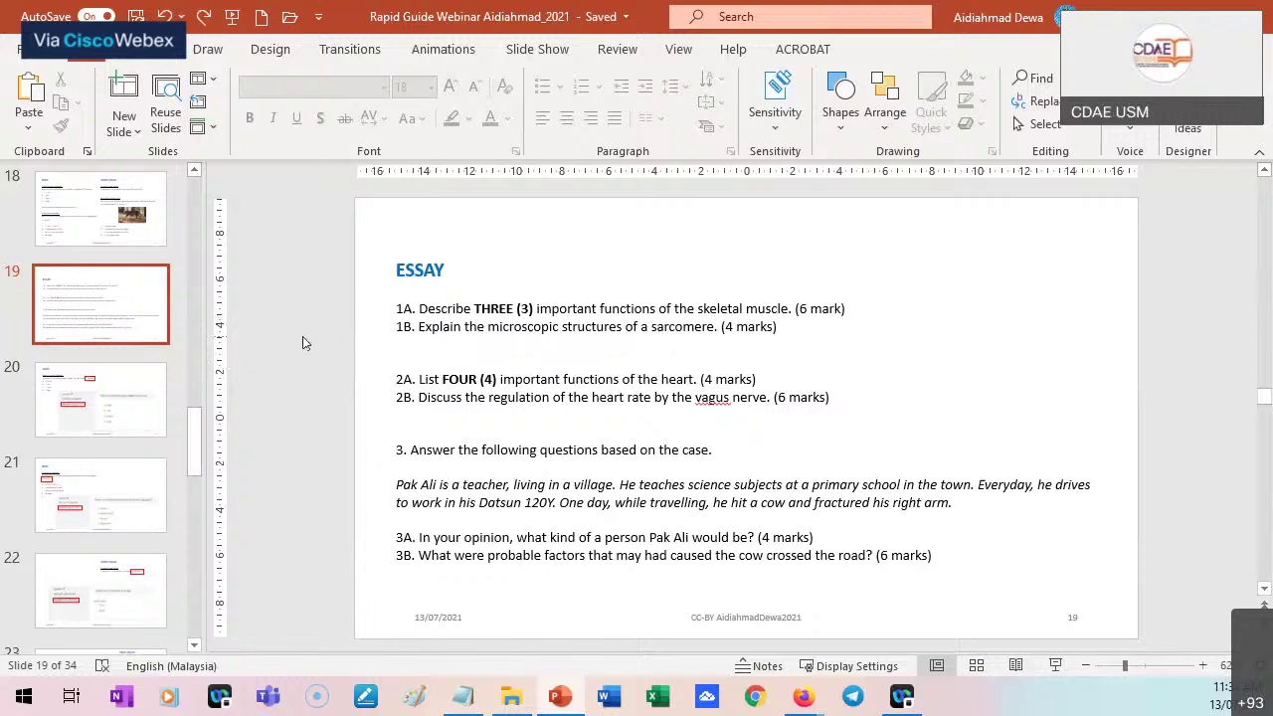
key(alt+Tab)
key(alt)
scroll(390, 352, up, 2)
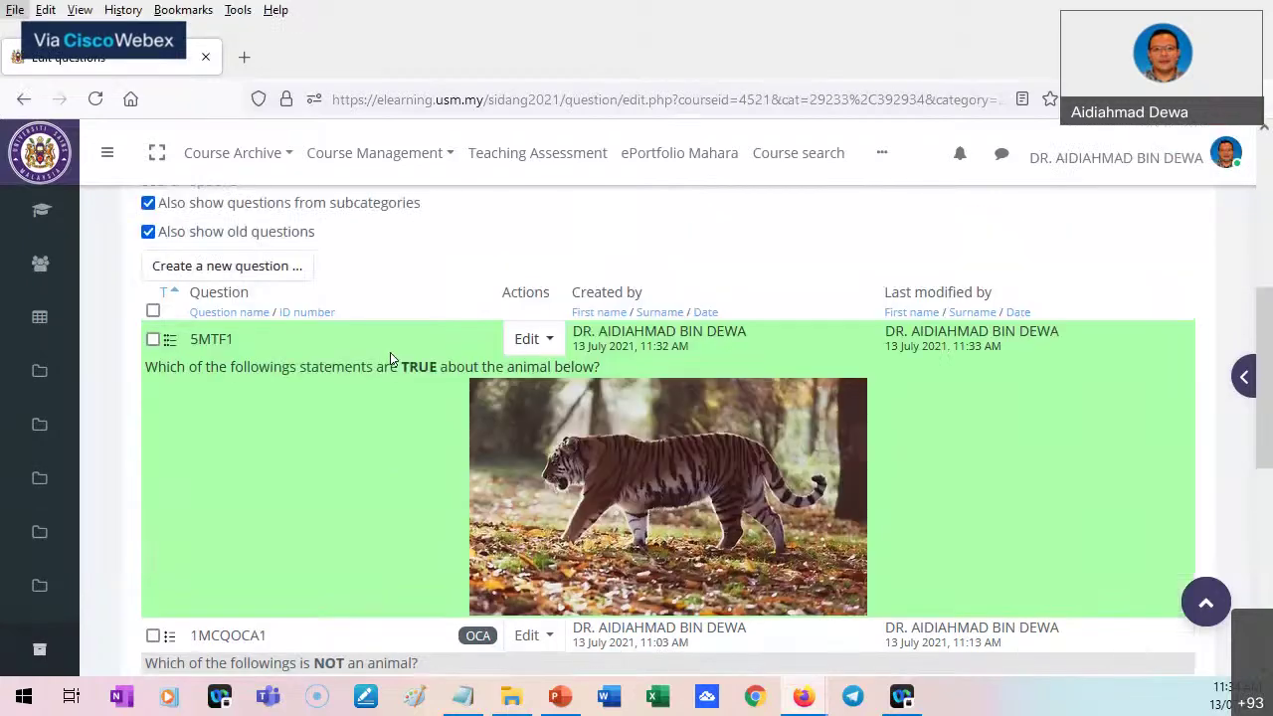
drag(398, 286, 269, 267)
click(397, 249)
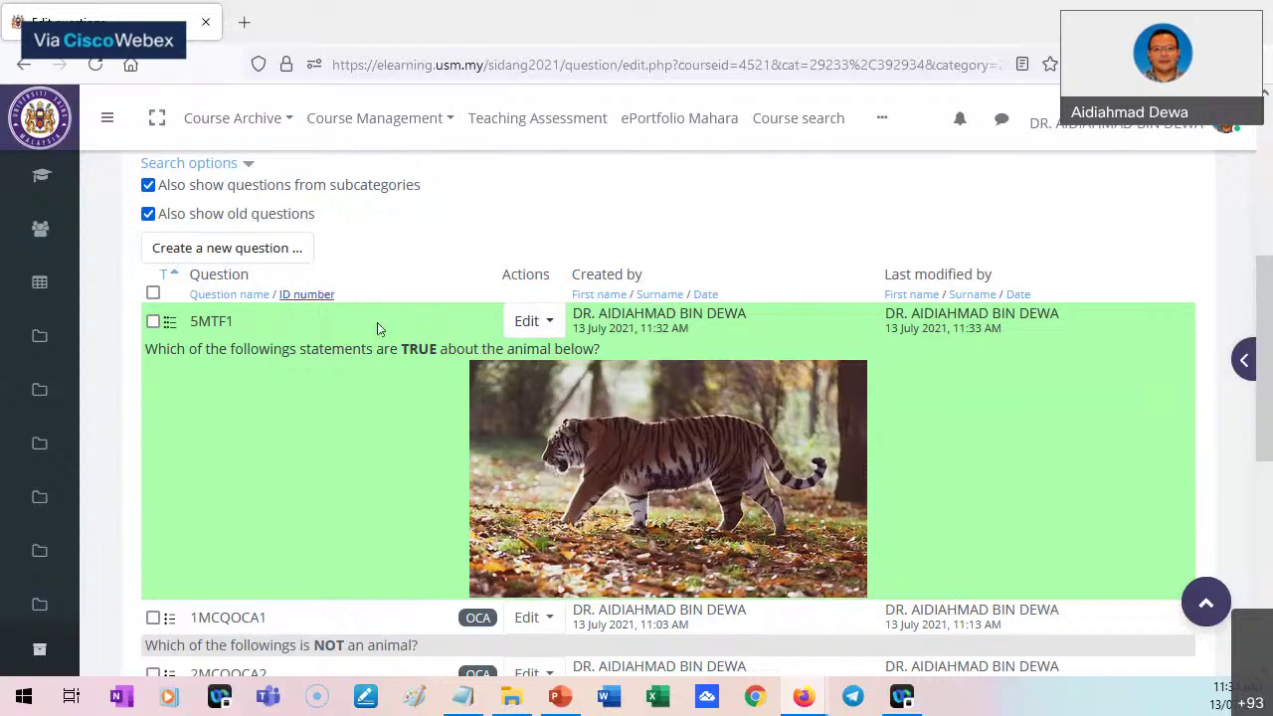
scroll(378, 328, up, 1)
scroll(266, 421, down, 3)
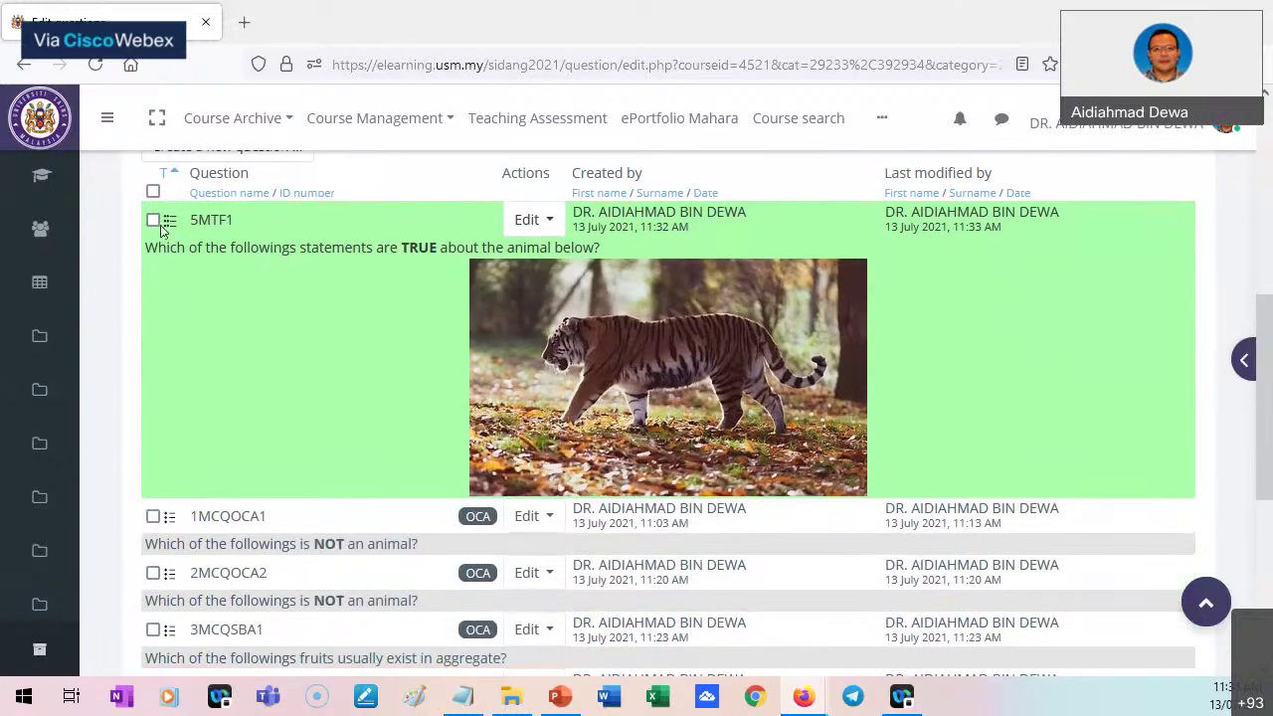
scroll(342, 473, up, 1)
scroll(417, 406, down, 2)
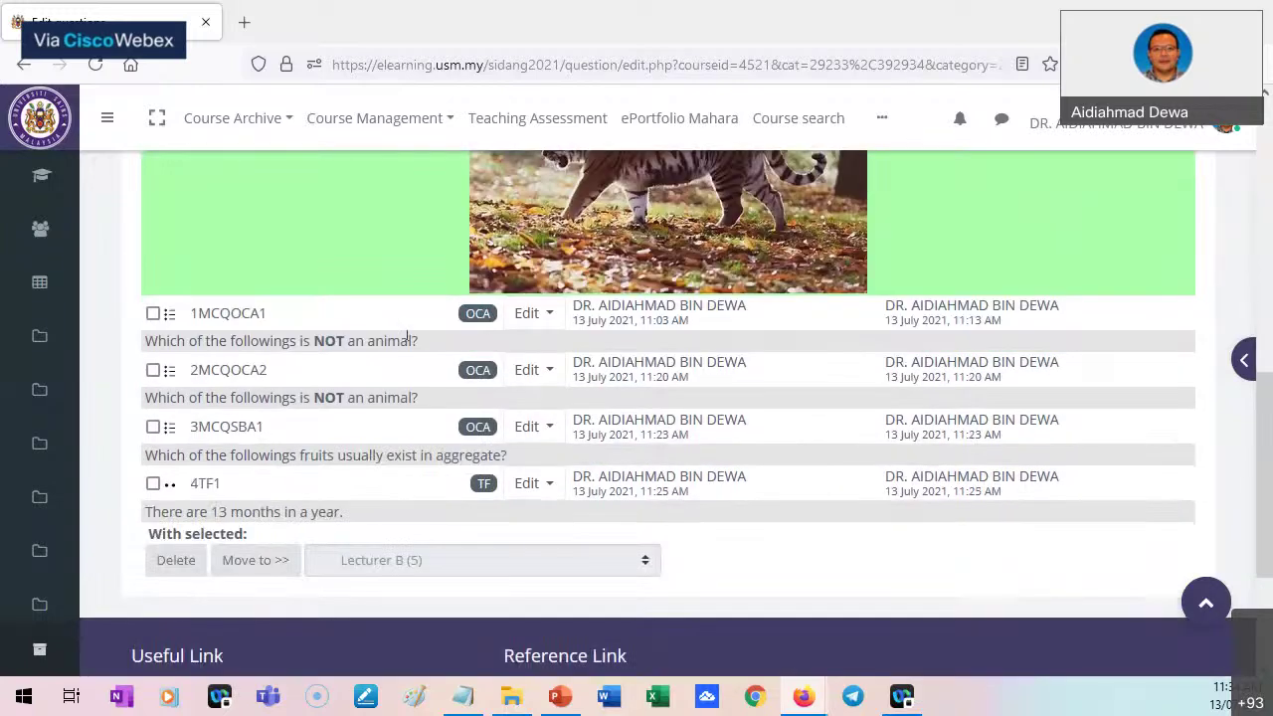
scroll(407, 339, up, 3)
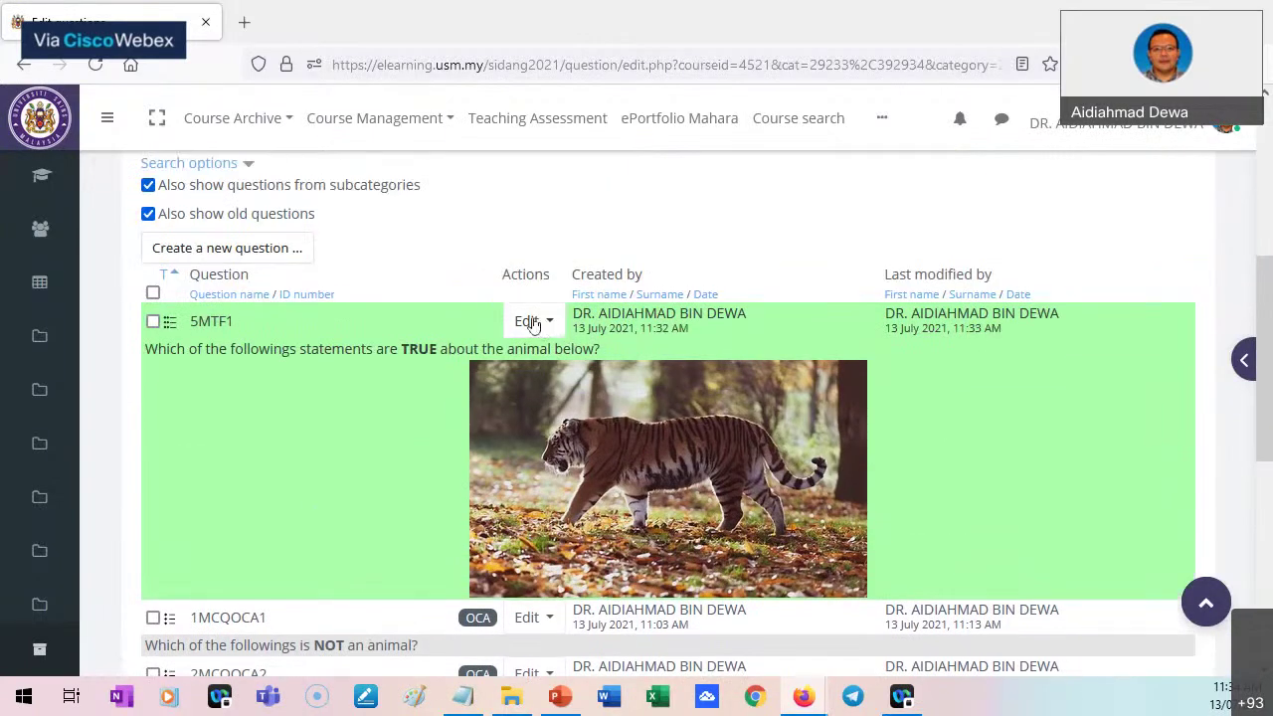
Step: Add the tag mtf to question 5MTF1 and save the question
click(533, 323)
click(463, 366)
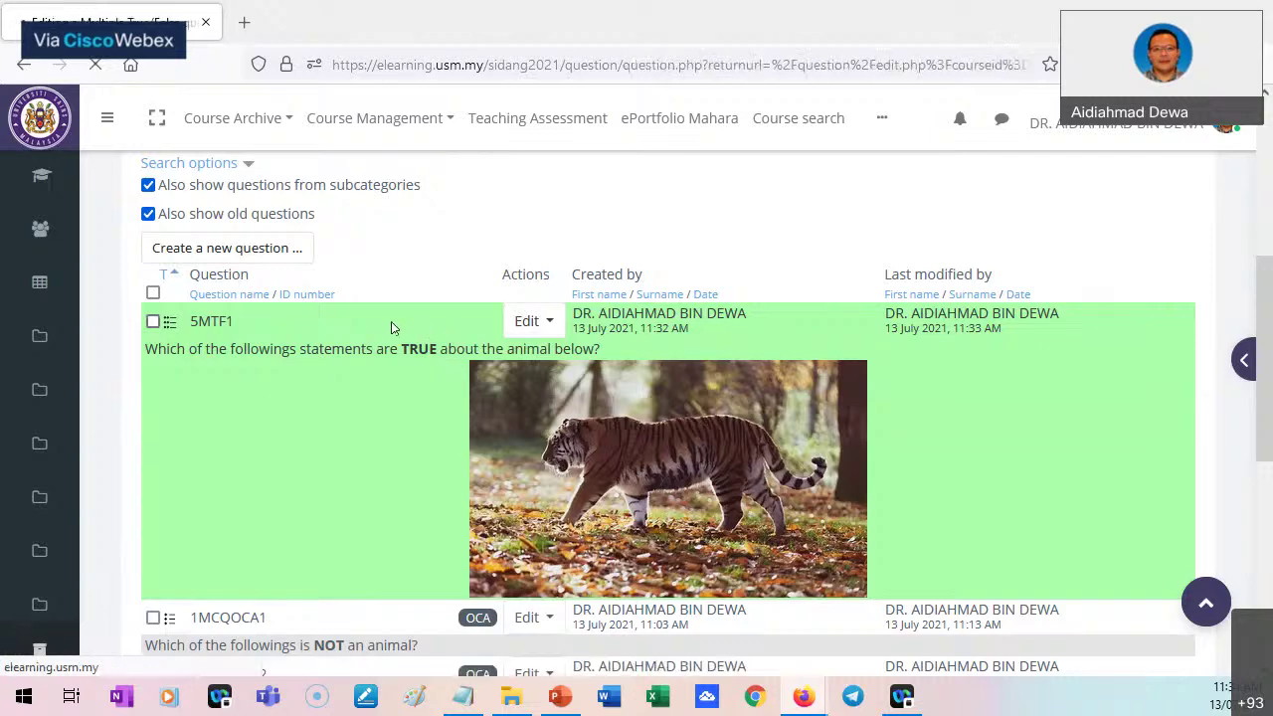
scroll(258, 372, down, 15)
scroll(241, 389, down, 10)
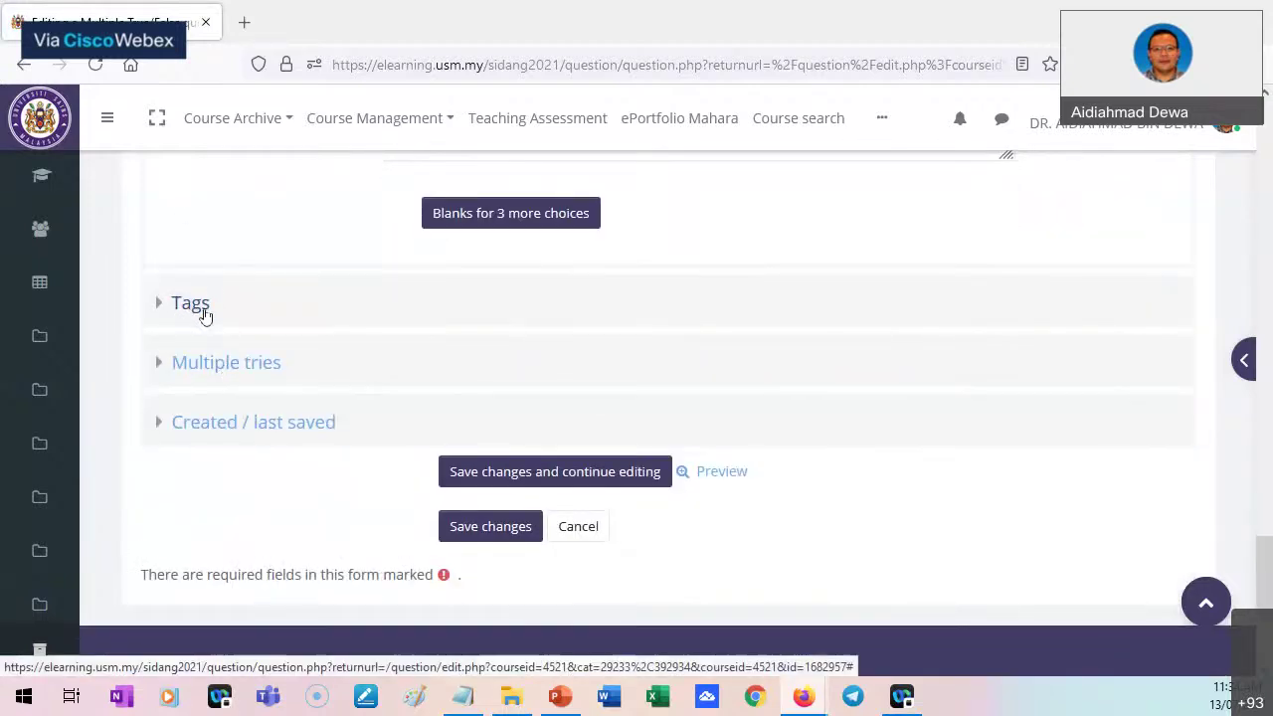
click(193, 309)
click(481, 419)
text(mtf)
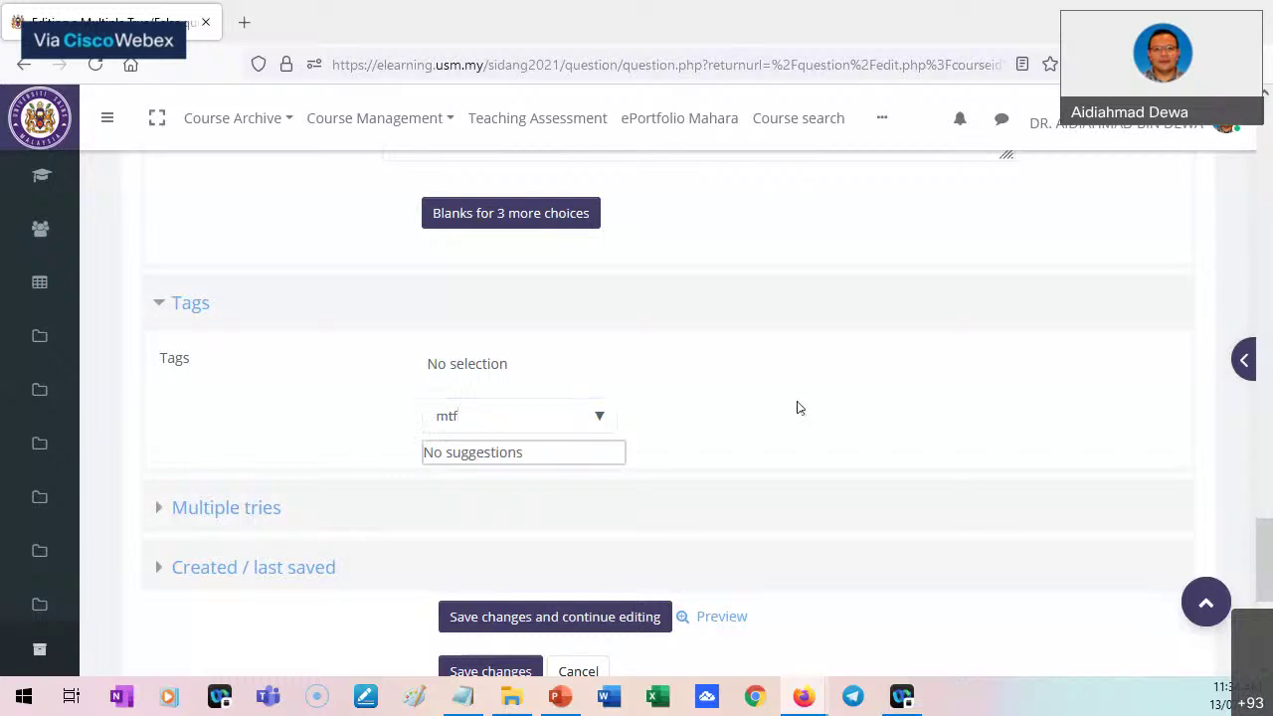
key(Return)
scroll(544, 519, down, 3)
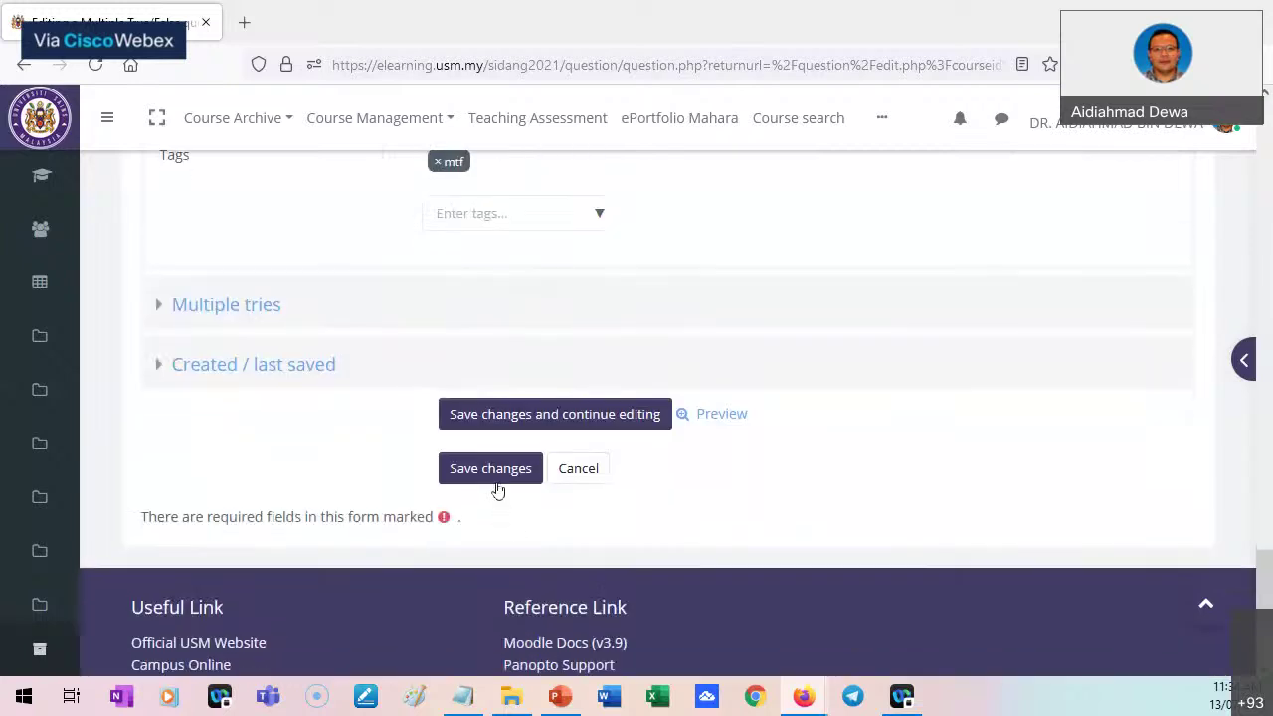
click(486, 471)
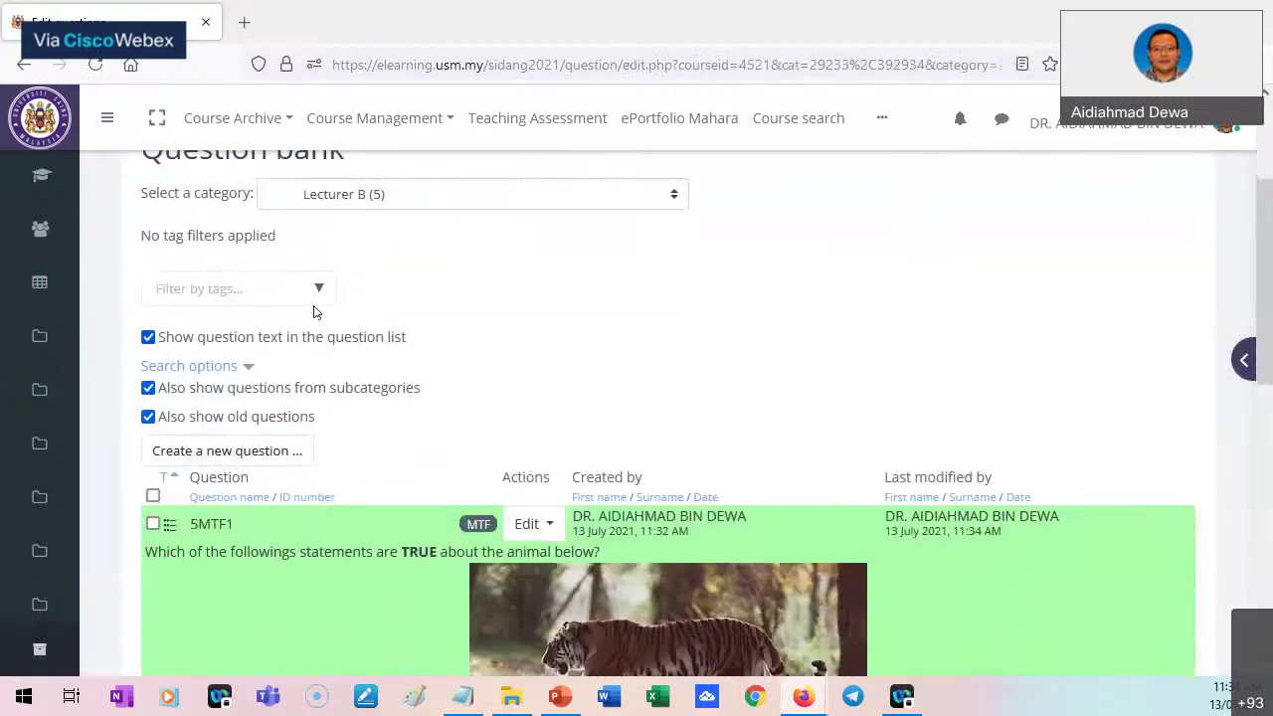
Step: Filter the Lecturer B question bank by the oca tag
scroll(485, 274, down, 3)
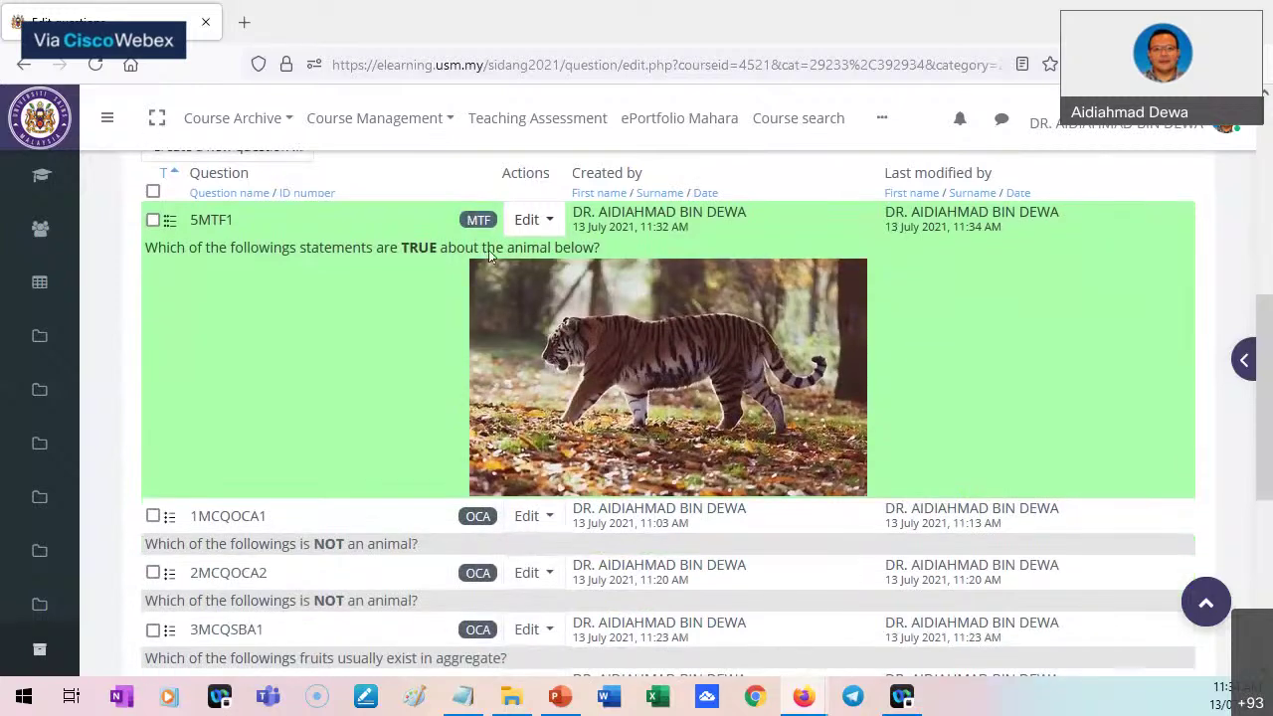
scroll(469, 507, down, 1)
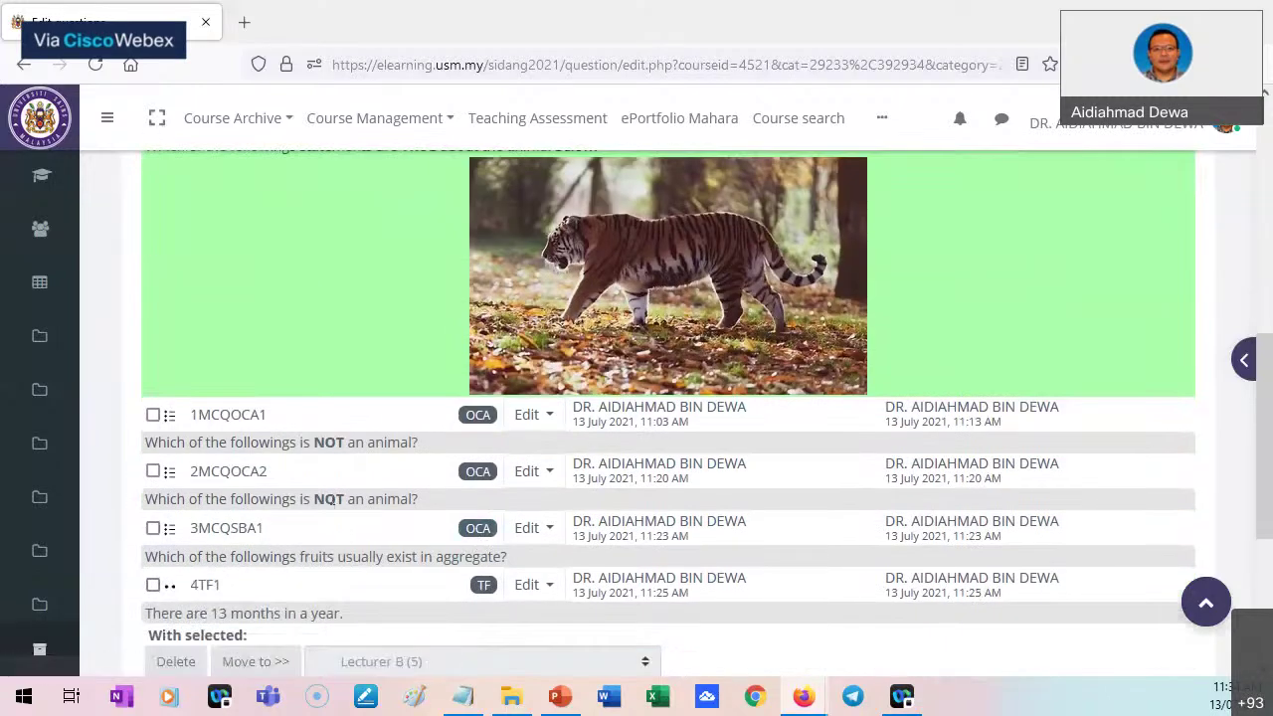
scroll(328, 502, up, 3)
scroll(326, 468, up, 1)
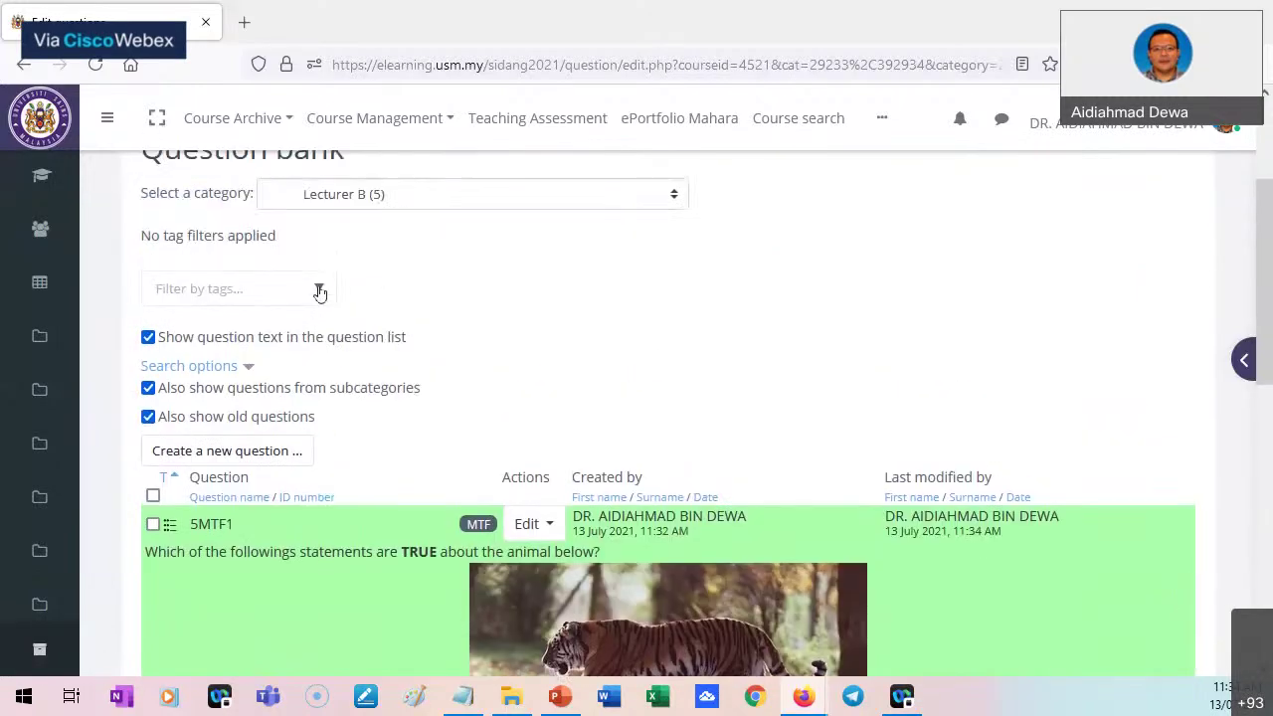
click(319, 292)
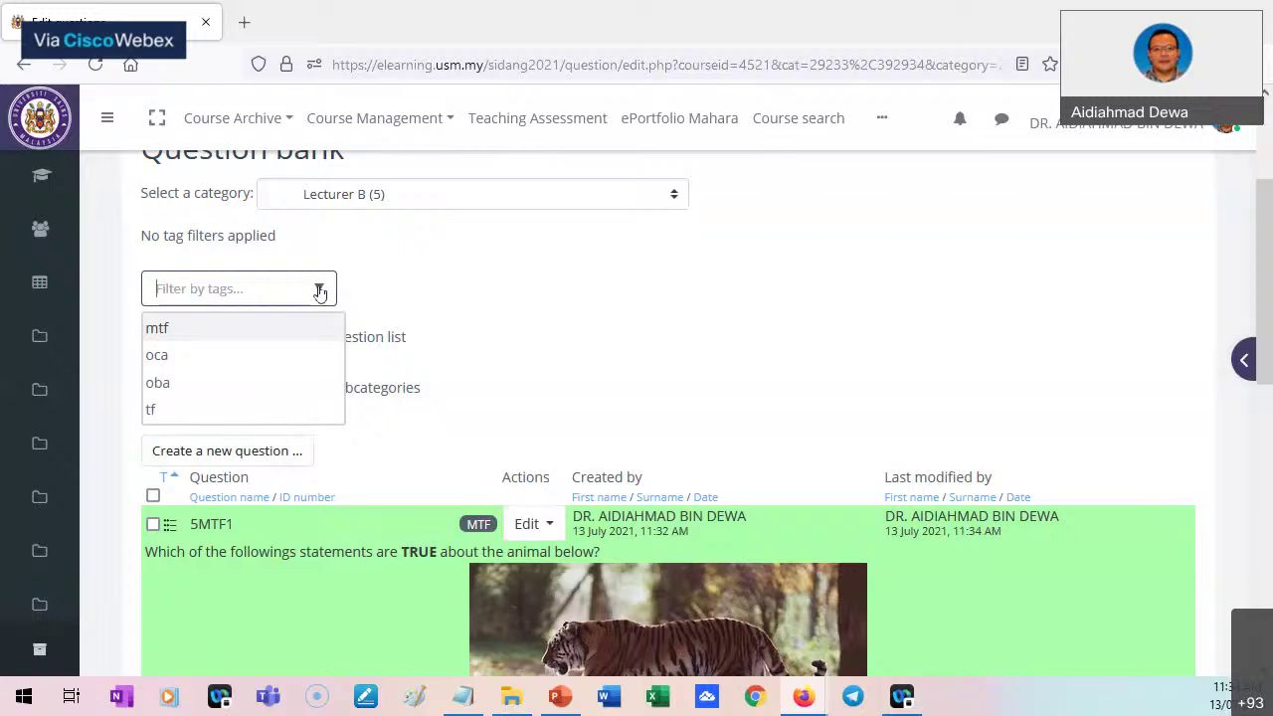
click(163, 362)
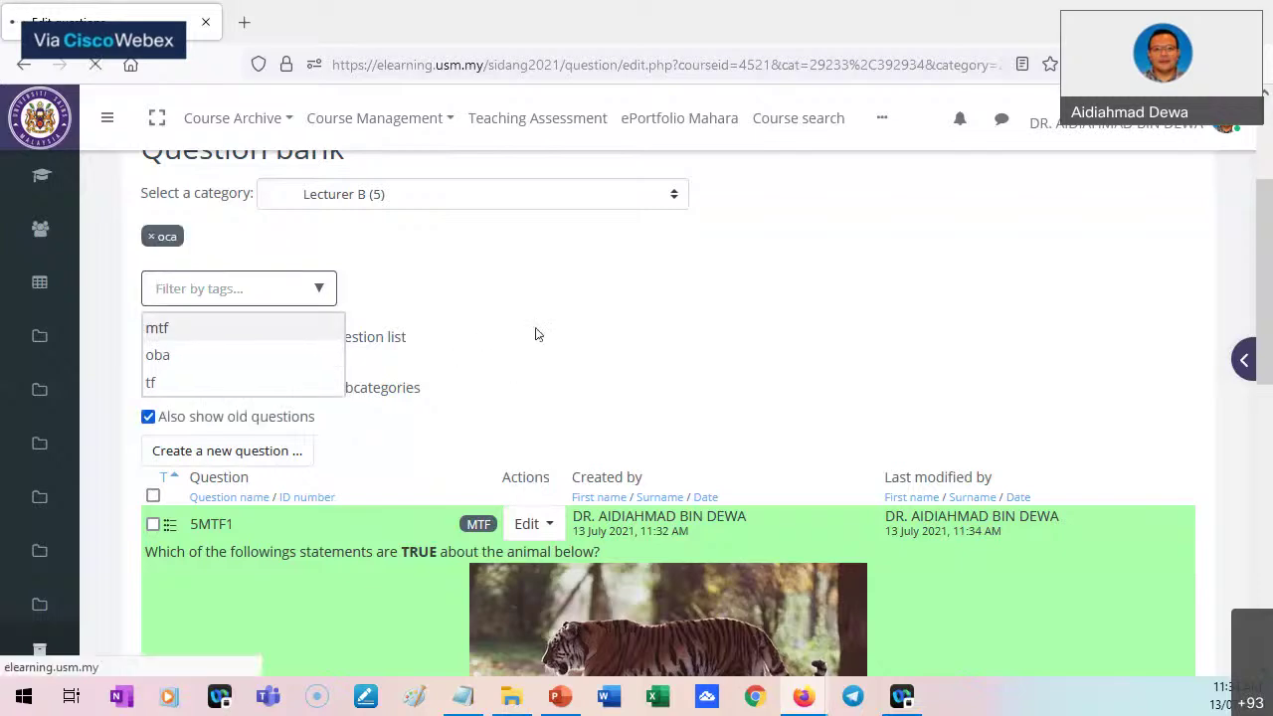
Step: Remove the oca tag chip so no tag filter is applied
click(314, 286)
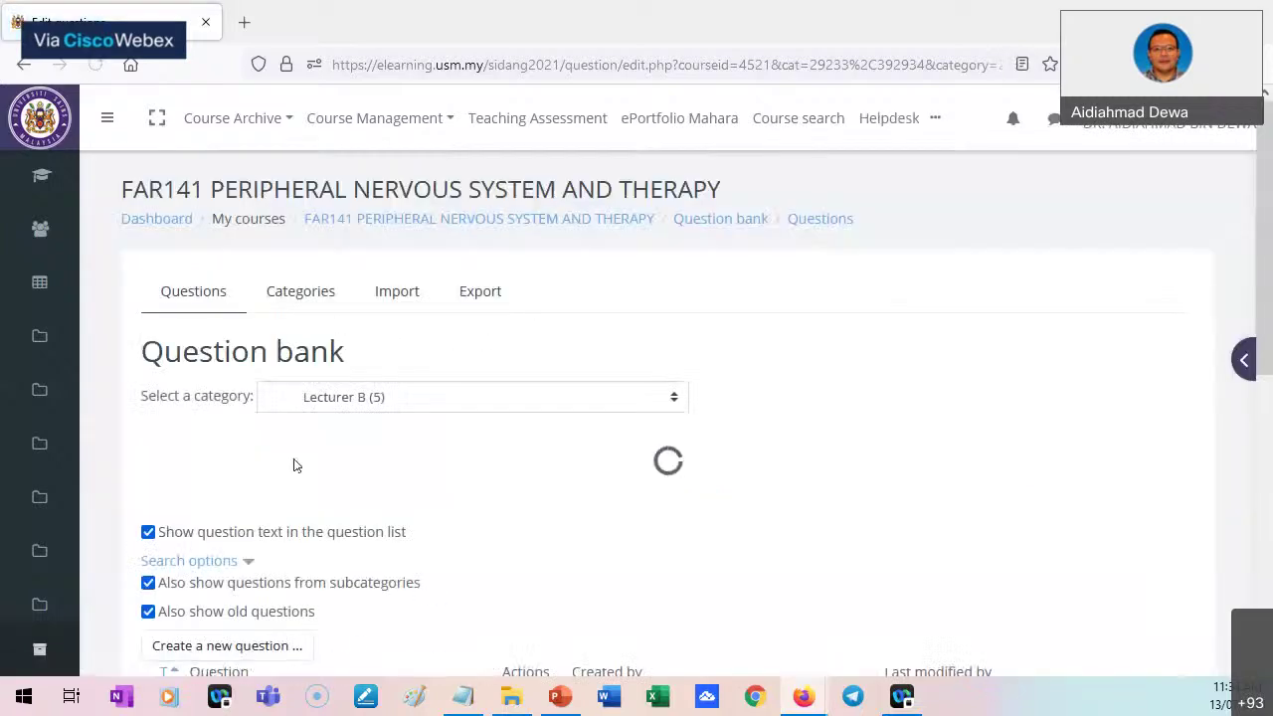
scroll(294, 465, down, 5)
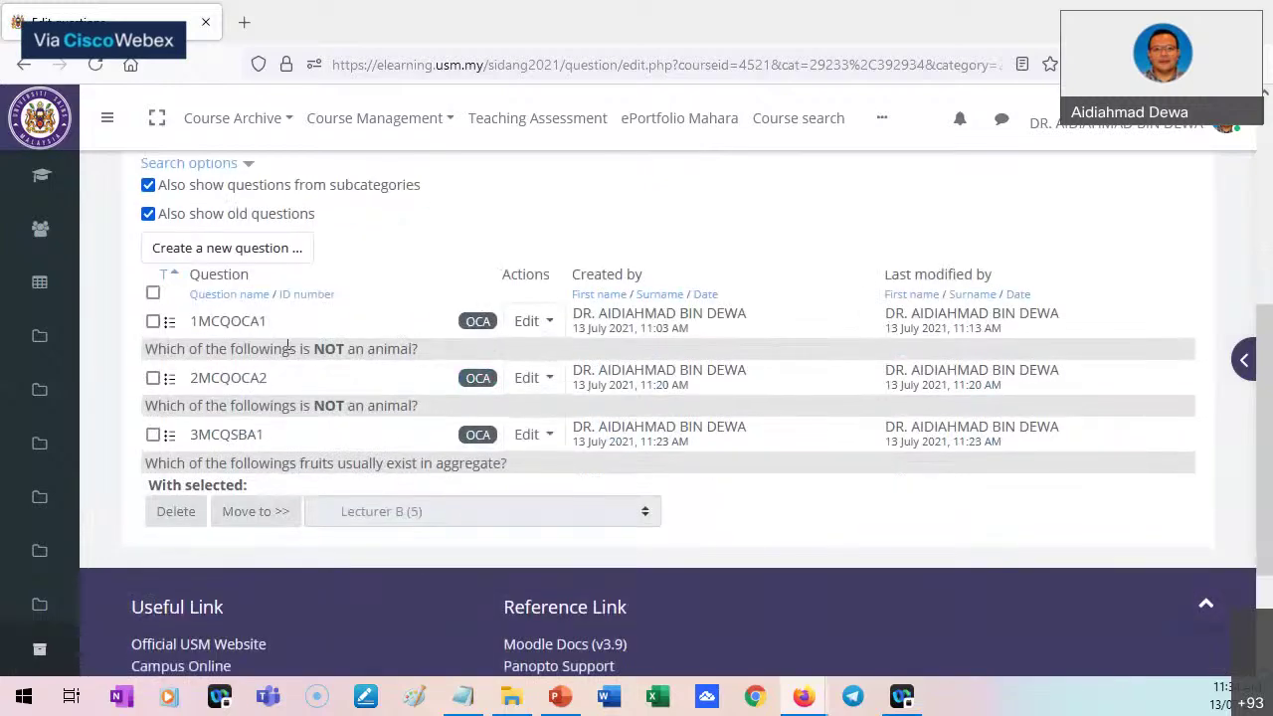
scroll(288, 346, up, 3)
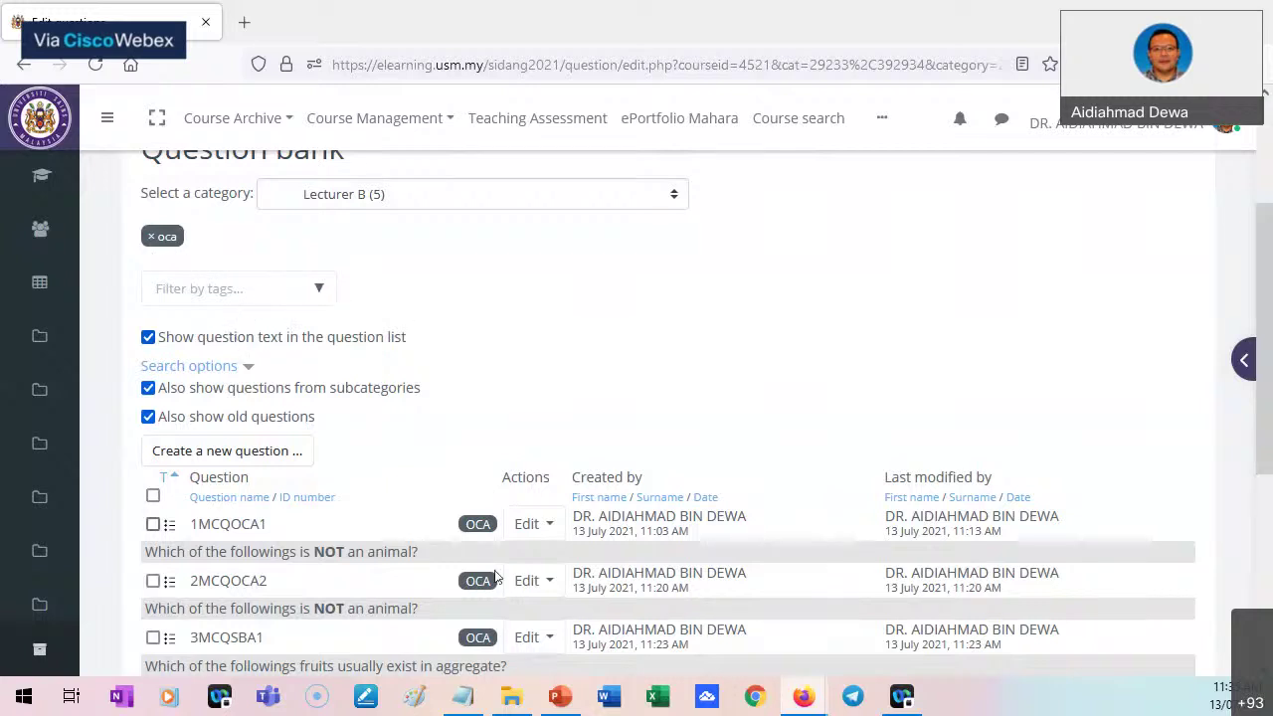
click(153, 236)
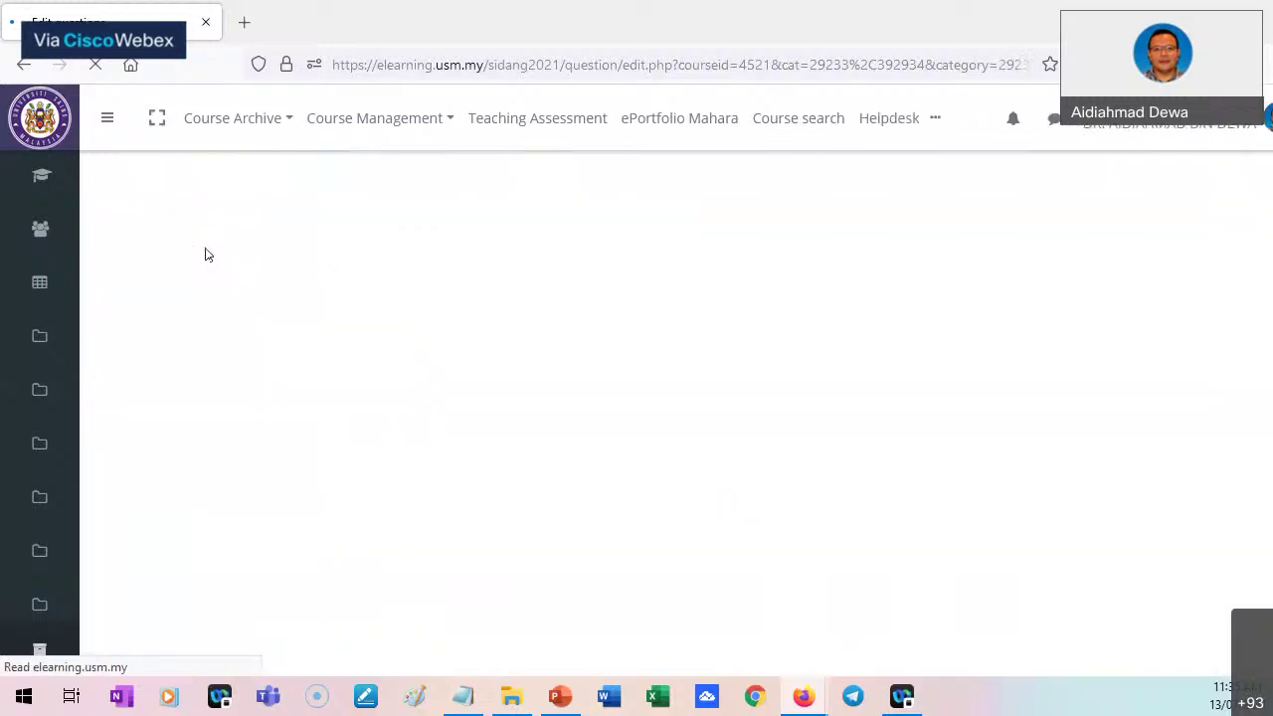
scroll(318, 438, down, 3)
scroll(319, 438, down, 3)
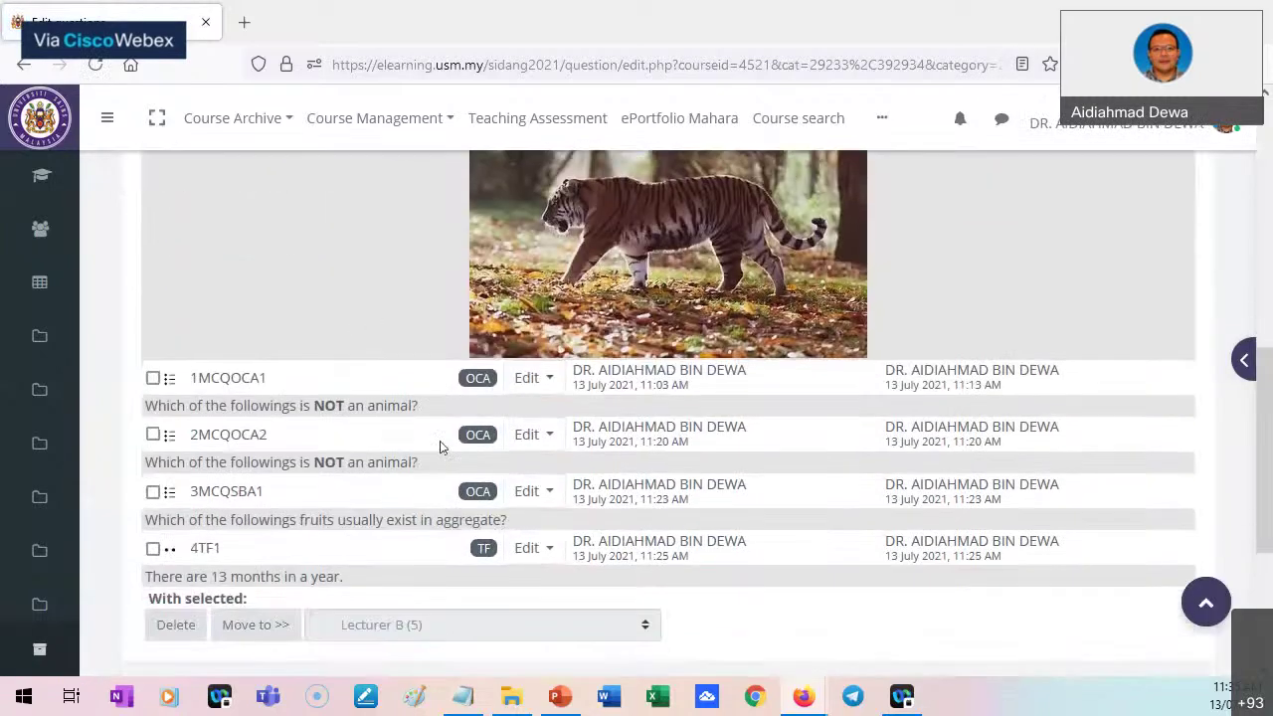
scroll(448, 418, up, 2)
scroll(546, 434, up, 4)
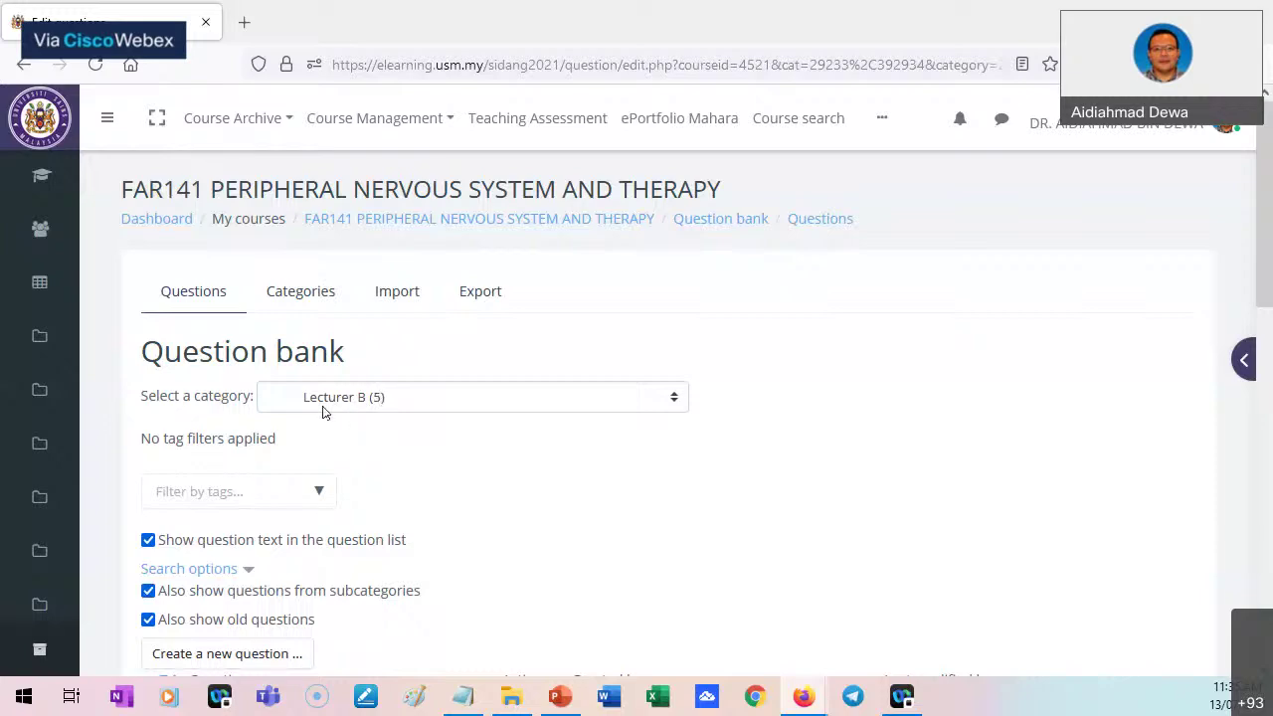
scroll(456, 435, down, 10)
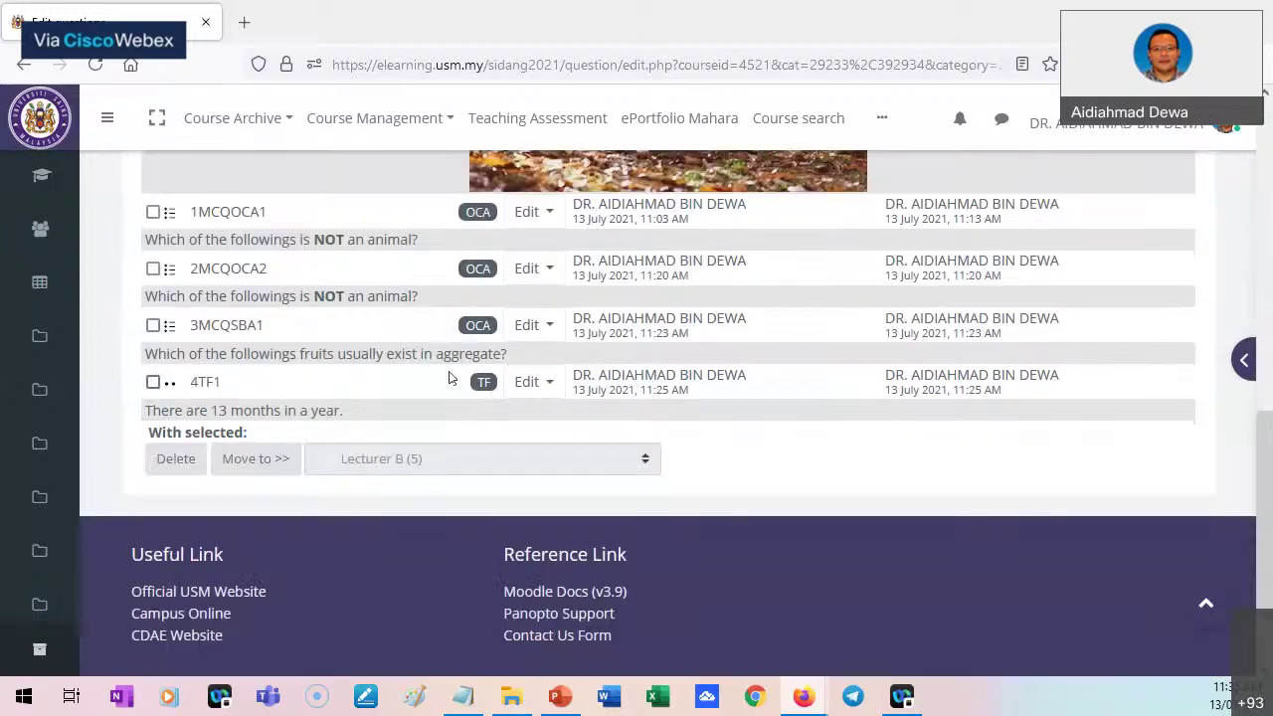
scroll(417, 388, up, 3)
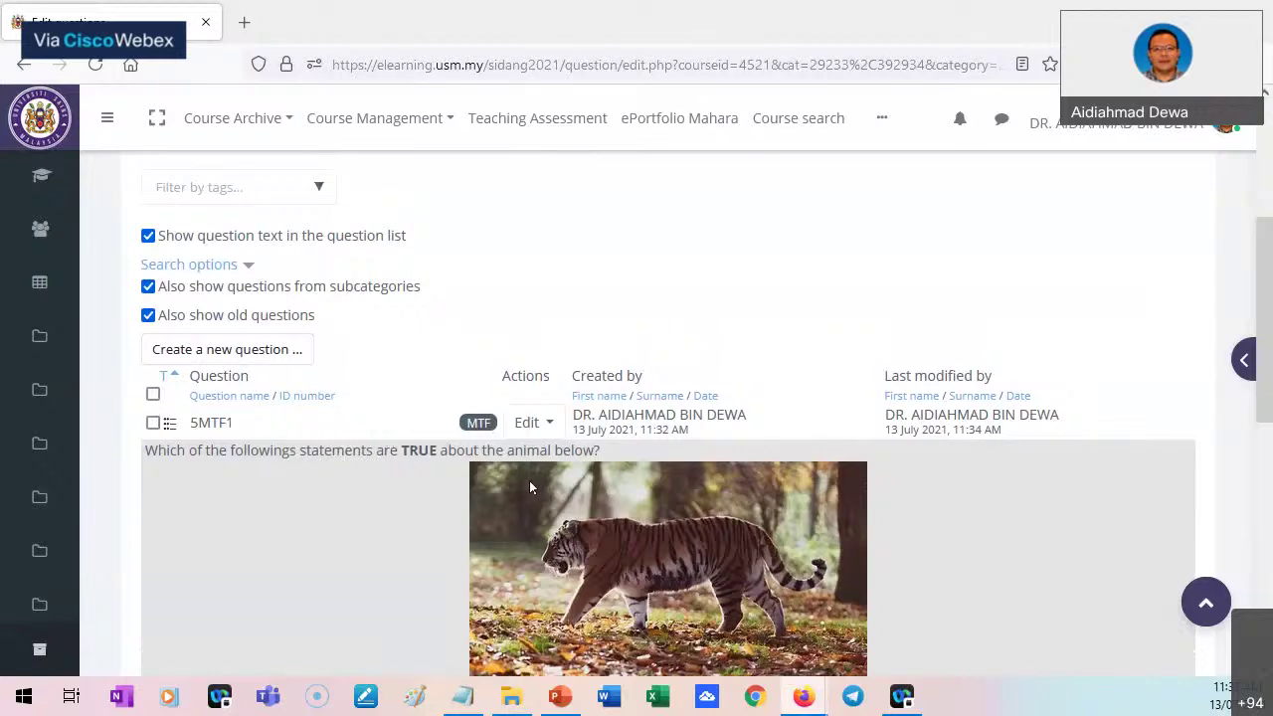
Step: In PowerPoint, look through the quiz slides down to the ESSAY slide 19
key(alt+Tab)
key(Page_Up)
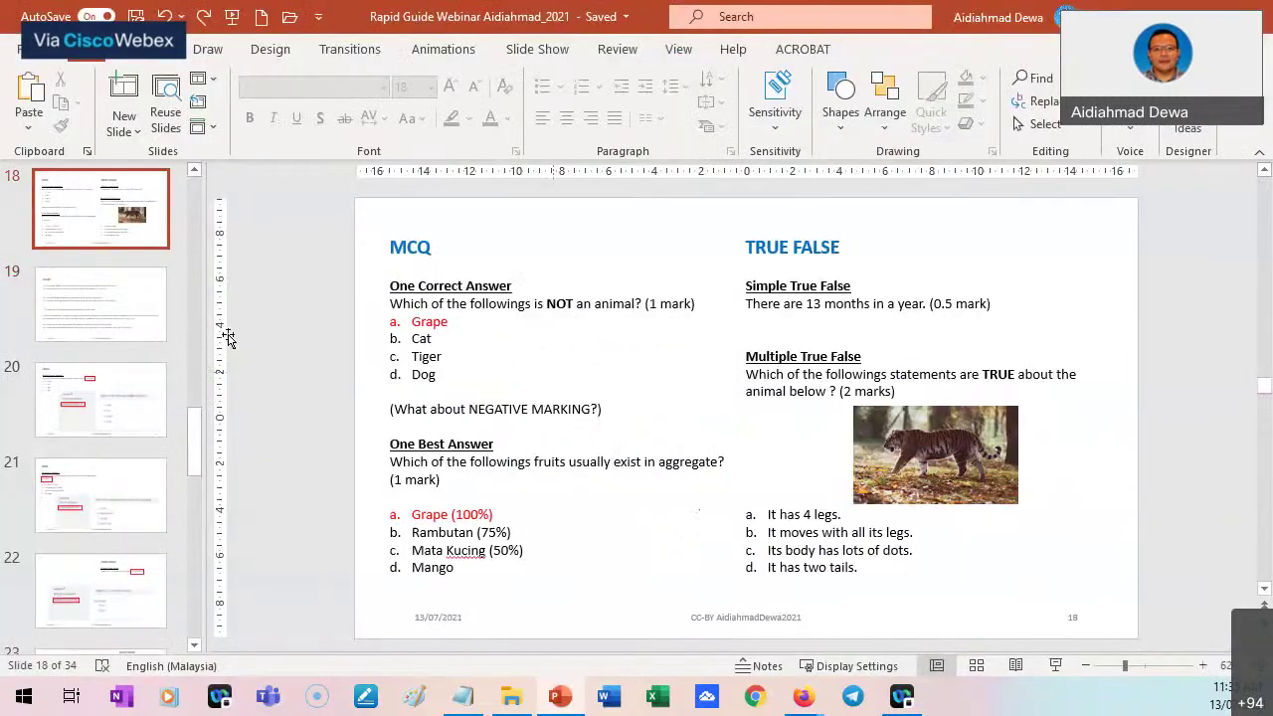
key(Page_Down)
key(Page_Down)
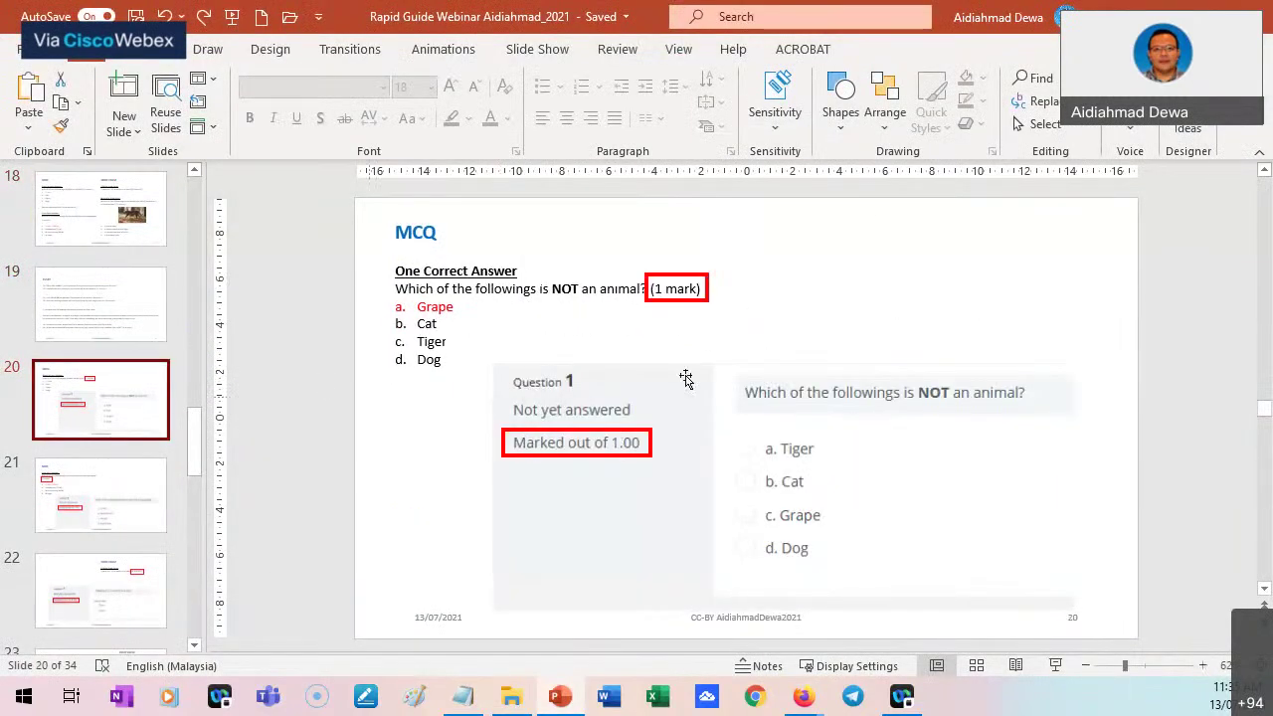
scroll(687, 378, down, 7)
scroll(687, 377, up, 1)
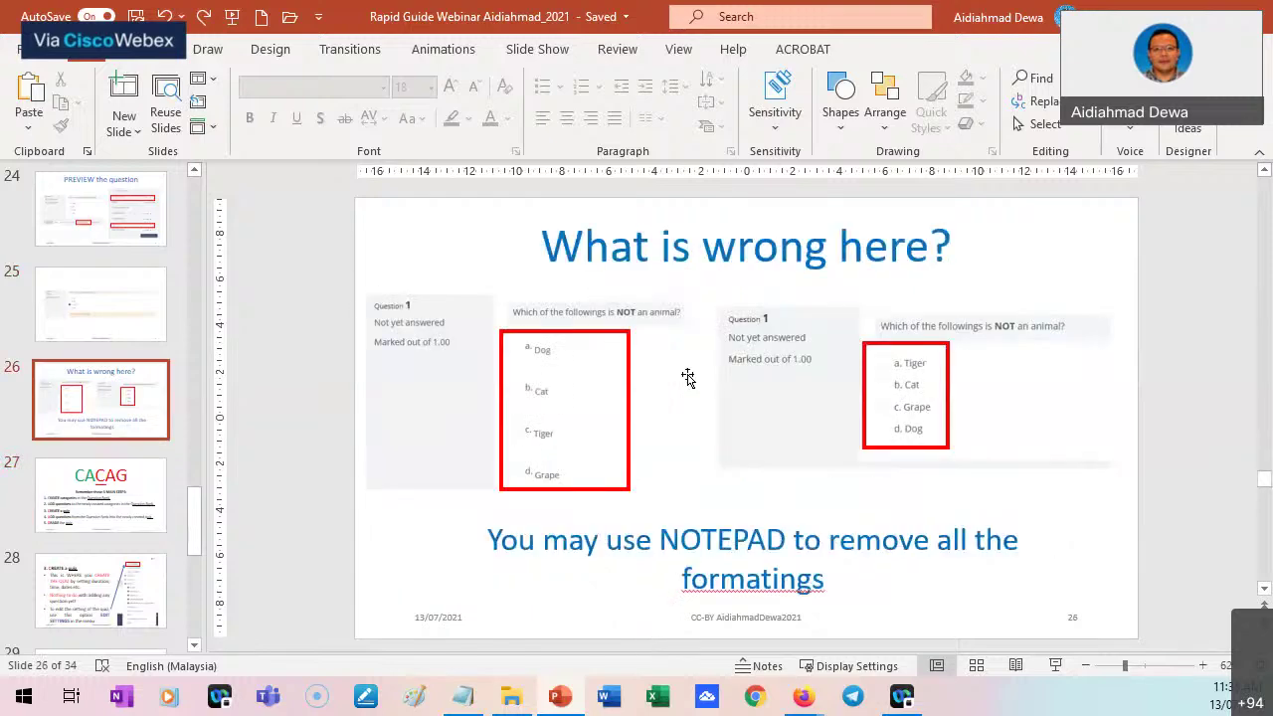
scroll(676, 383, up, 1)
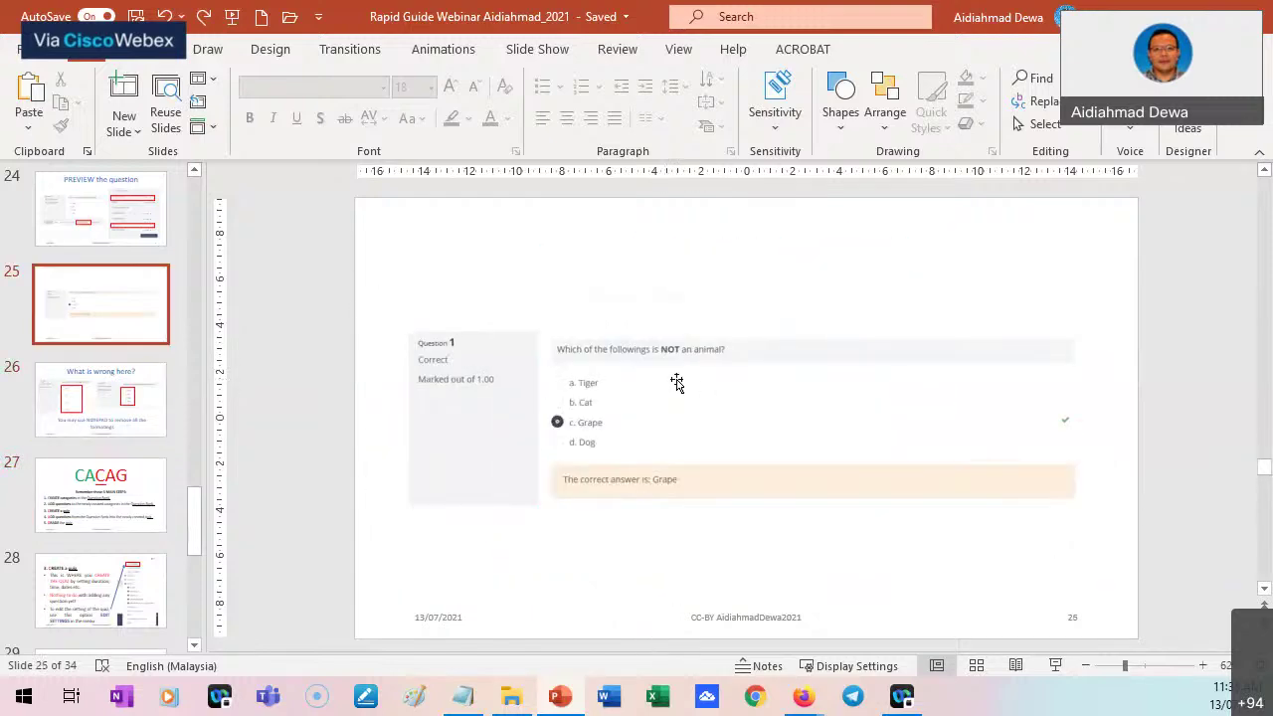
scroll(677, 383, down, 2)
scroll(621, 376, down, 1)
scroll(621, 376, up, 1)
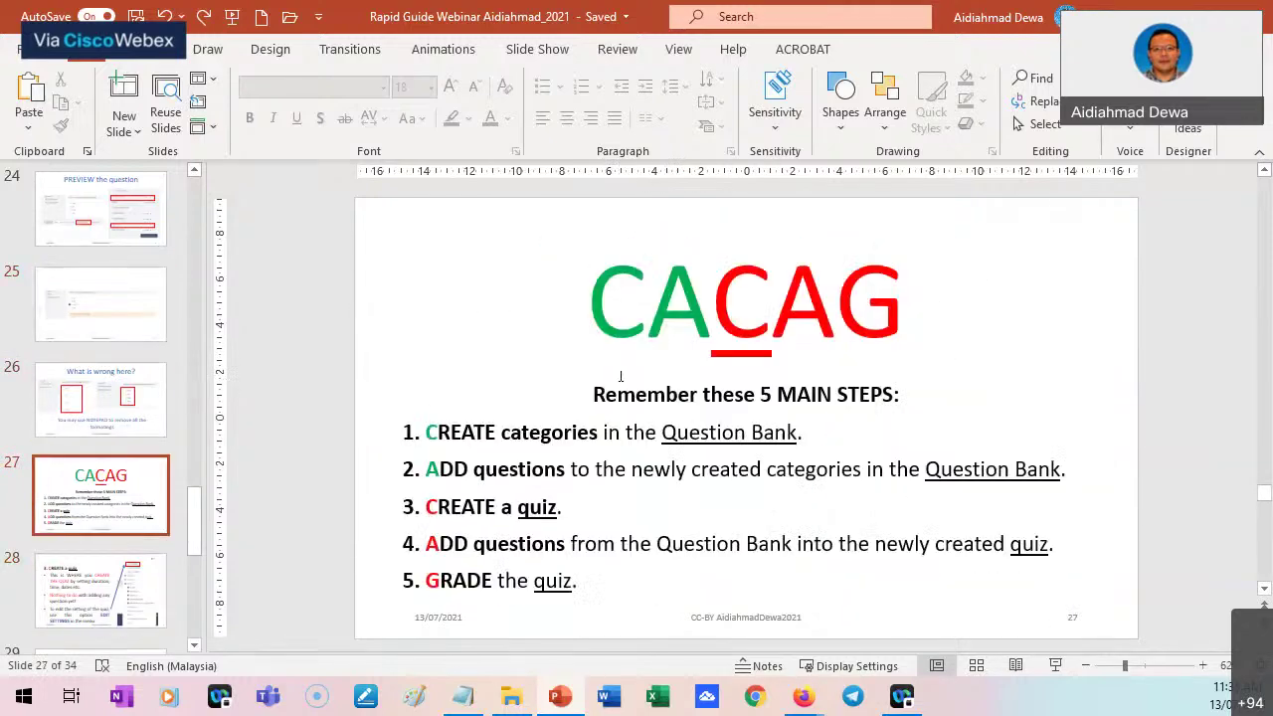
Step: Return to the Moodle question bank showing Lecturer B's five questions
key(alt+Tab)
key(alt+Tab)
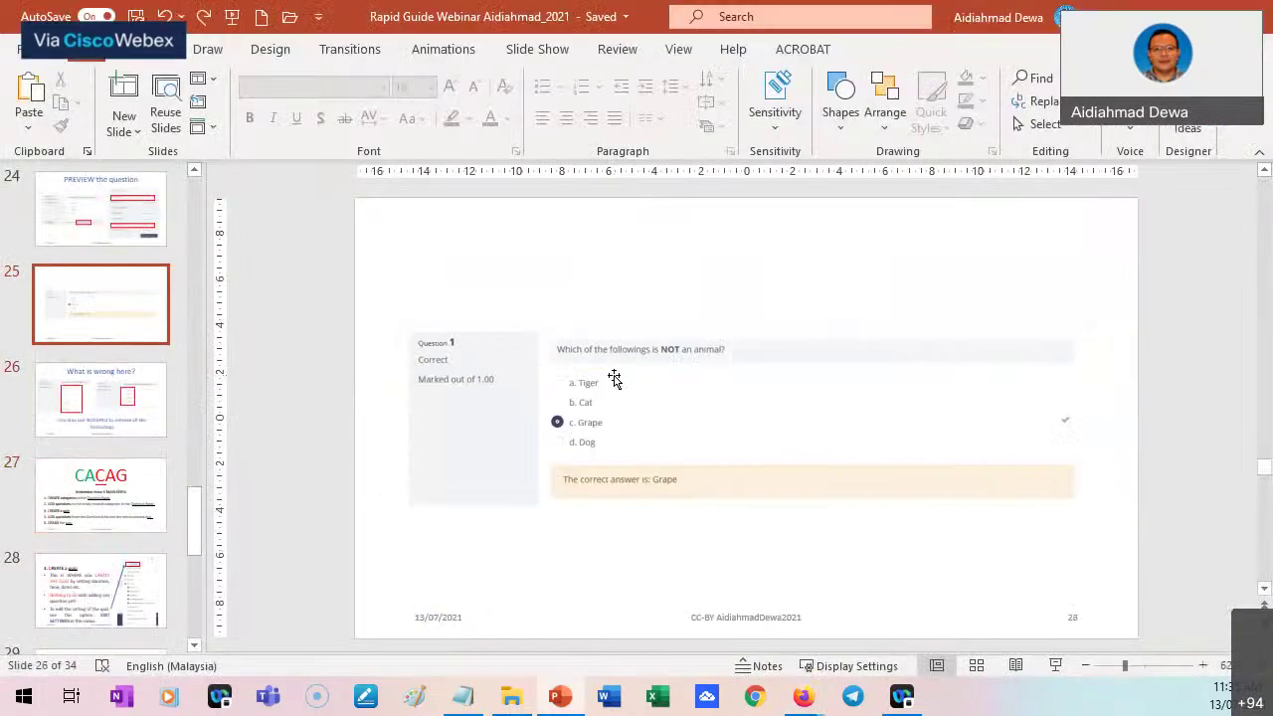
scroll(615, 378, up, 3)
scroll(614, 378, up, 3)
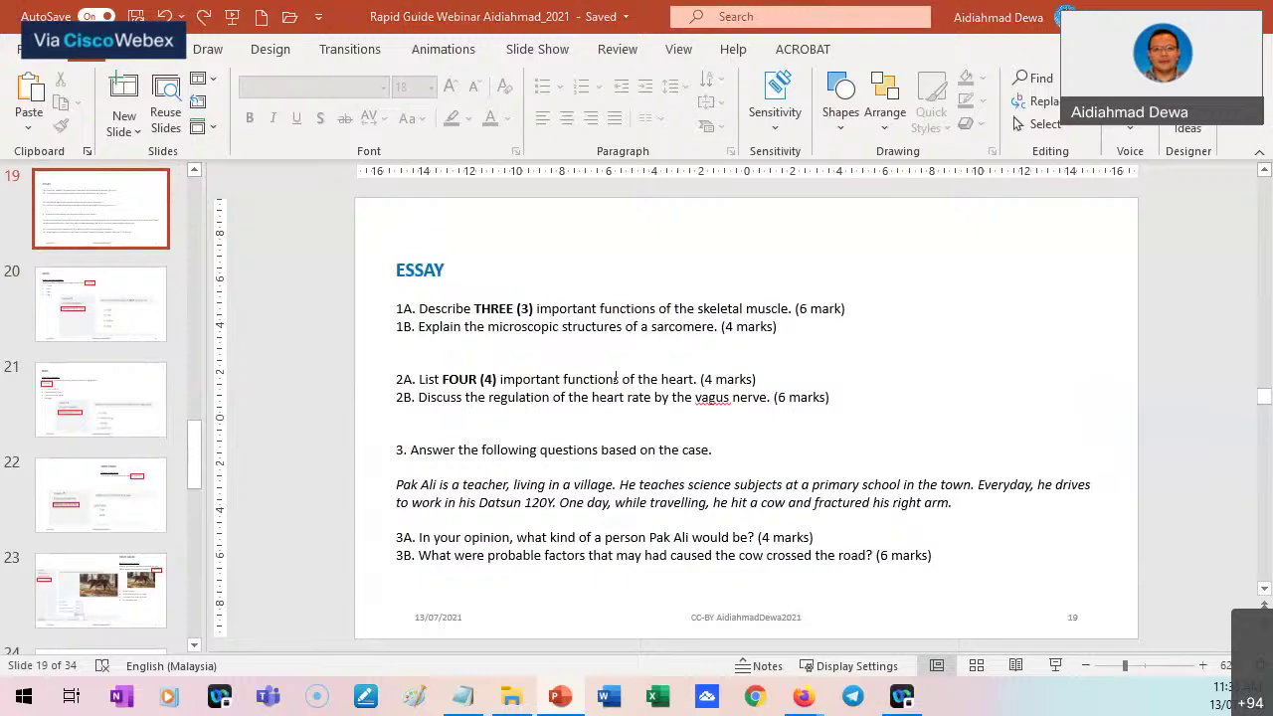
key(alt+Tab)
scroll(557, 376, up, 3)
Step: Open Edit categories, showing Lecturer A (6), Lecturer B (5) and an empty Question 2
scroll(557, 376, up, 2)
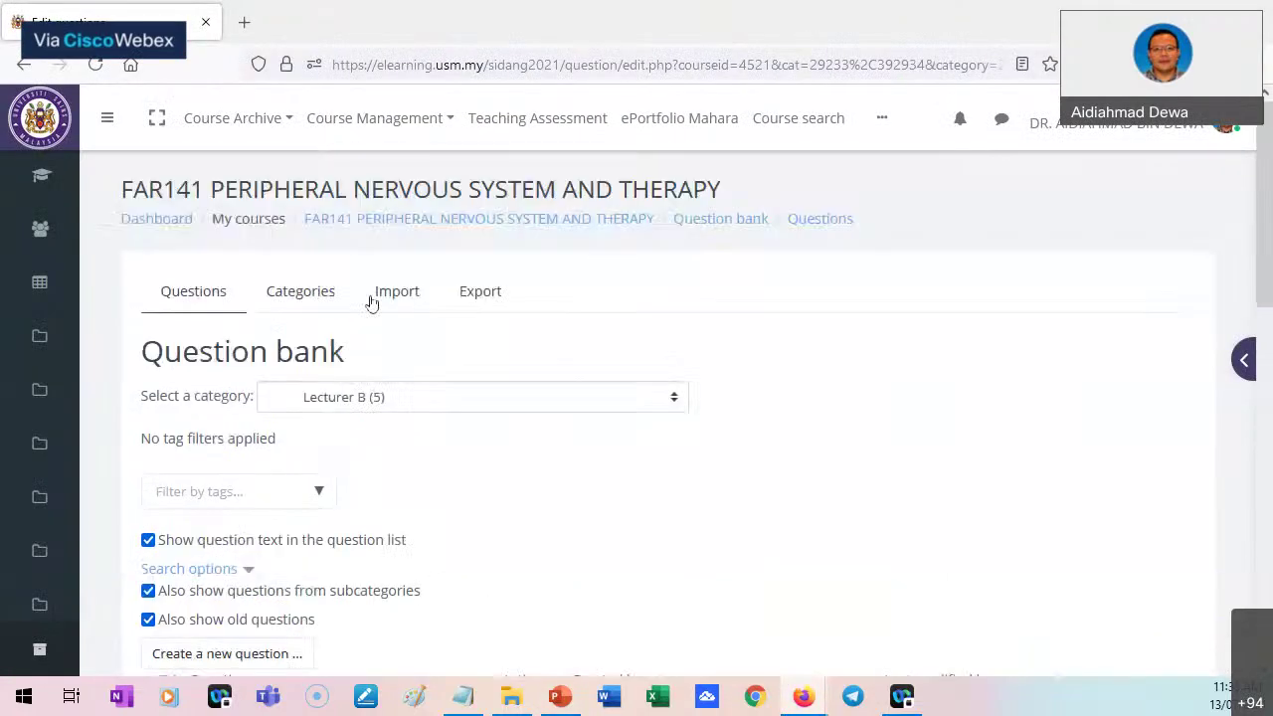
click(312, 295)
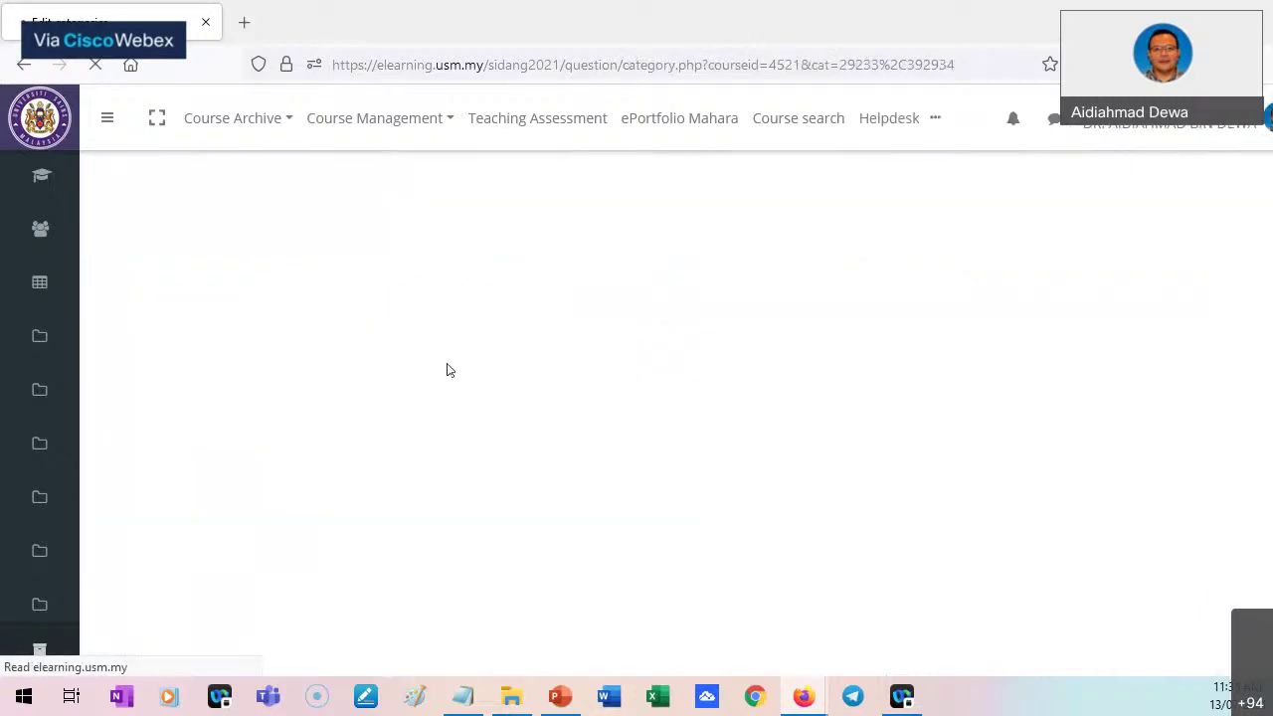
scroll(421, 360, down, 2)
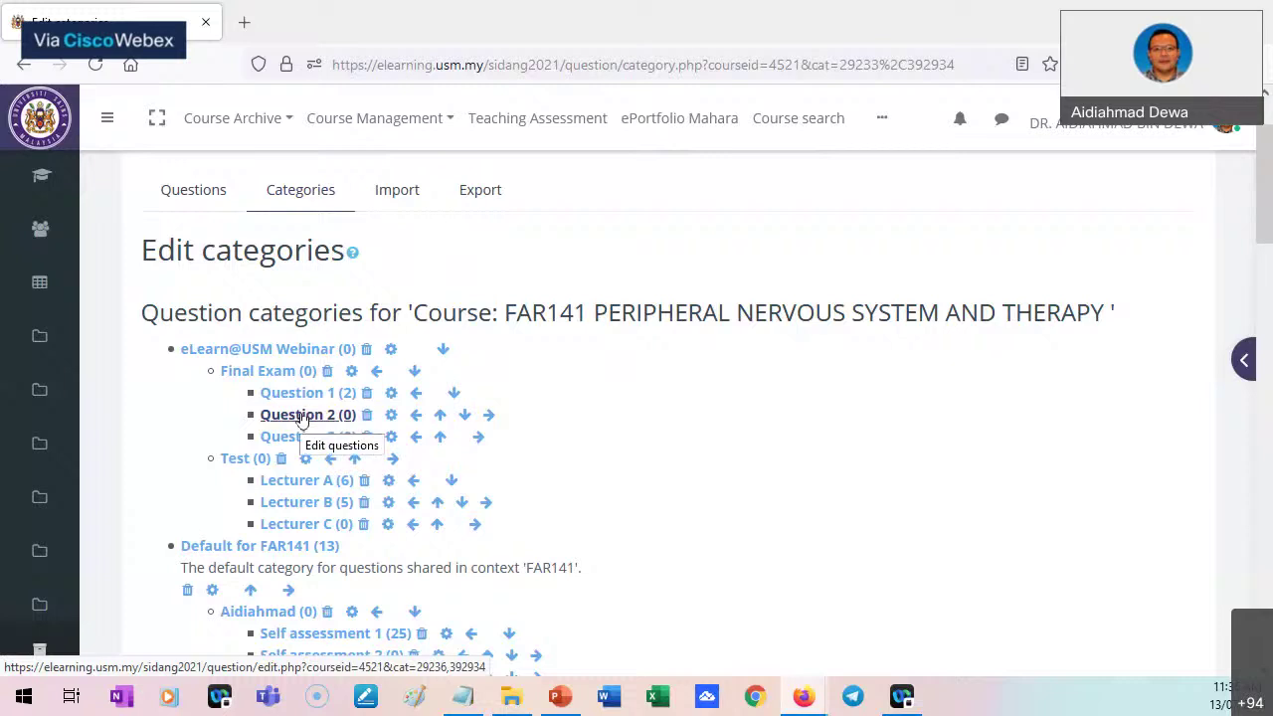
Step: Switch the question bank to the Question 1 category's question list
click(286, 419)
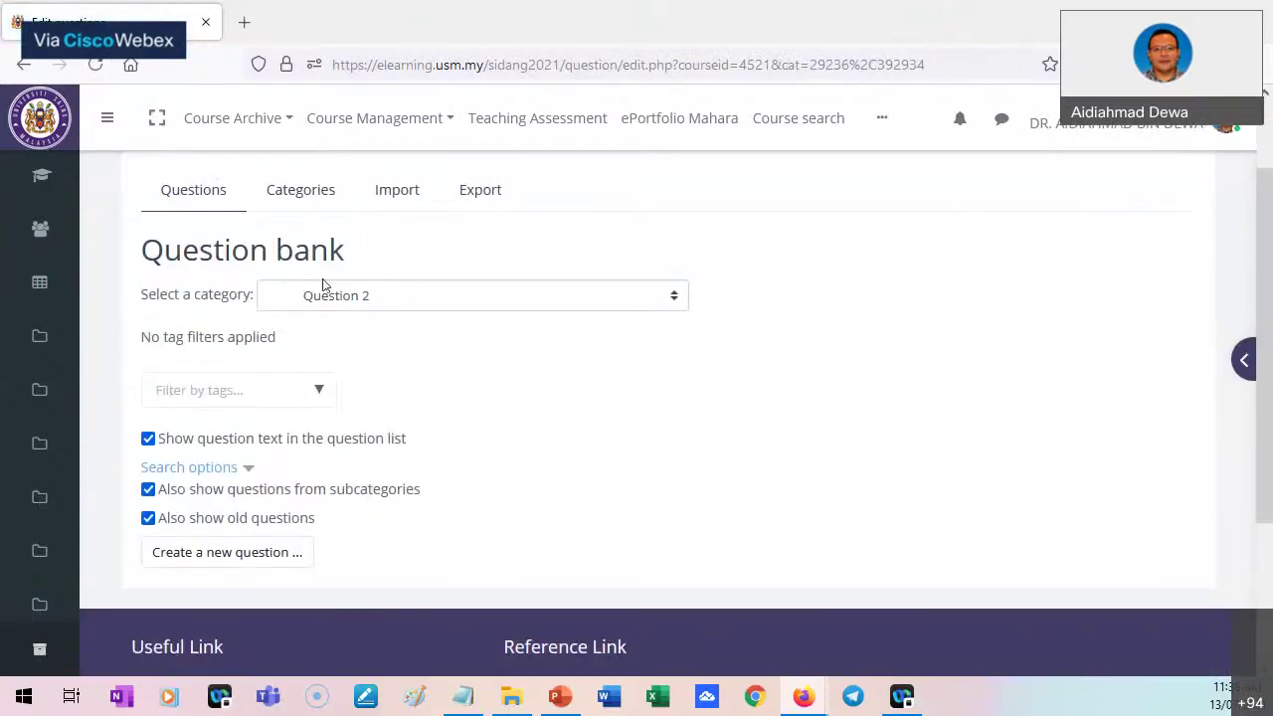
click(393, 296)
click(335, 314)
click(431, 296)
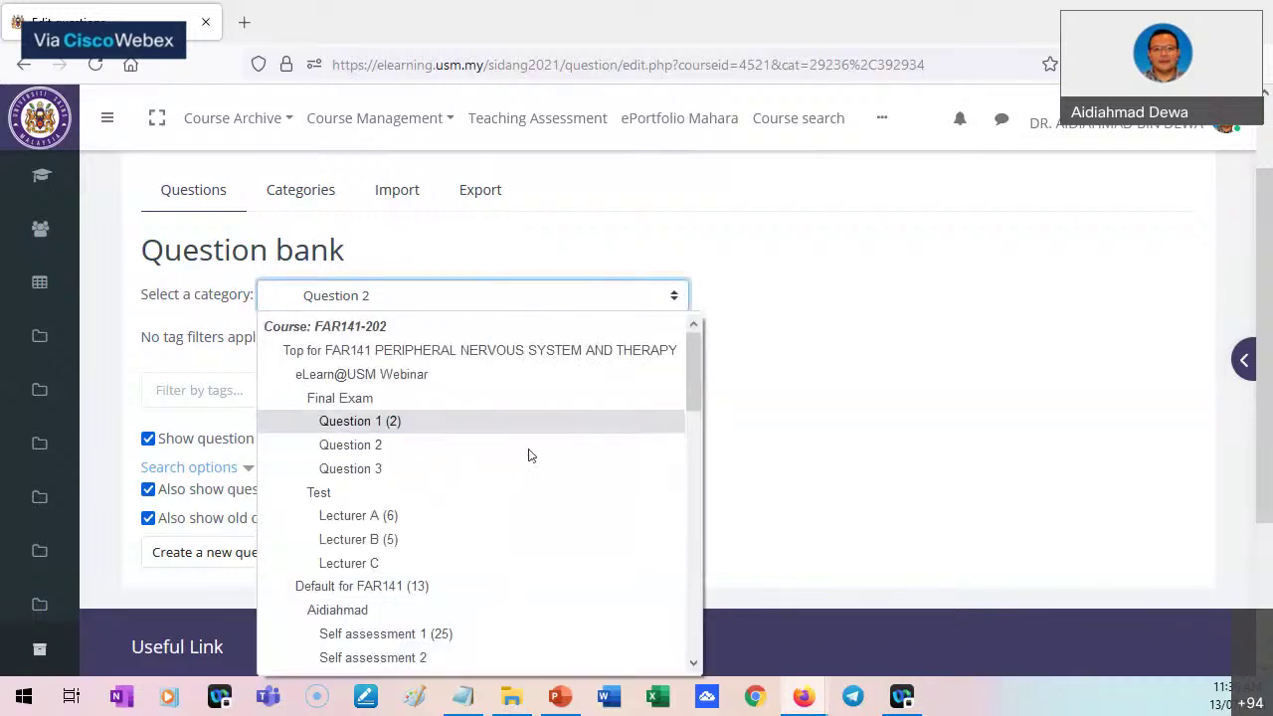
click(350, 421)
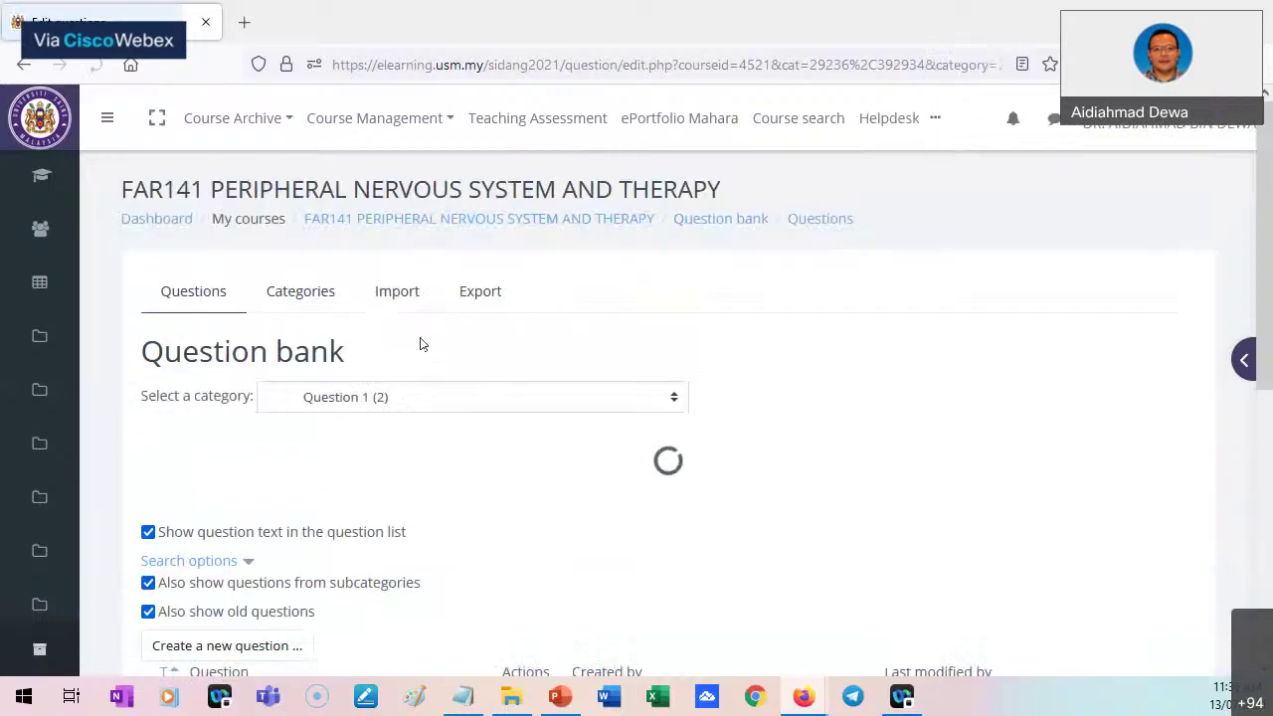
scroll(308, 416, down, 2)
scroll(307, 416, down, 2)
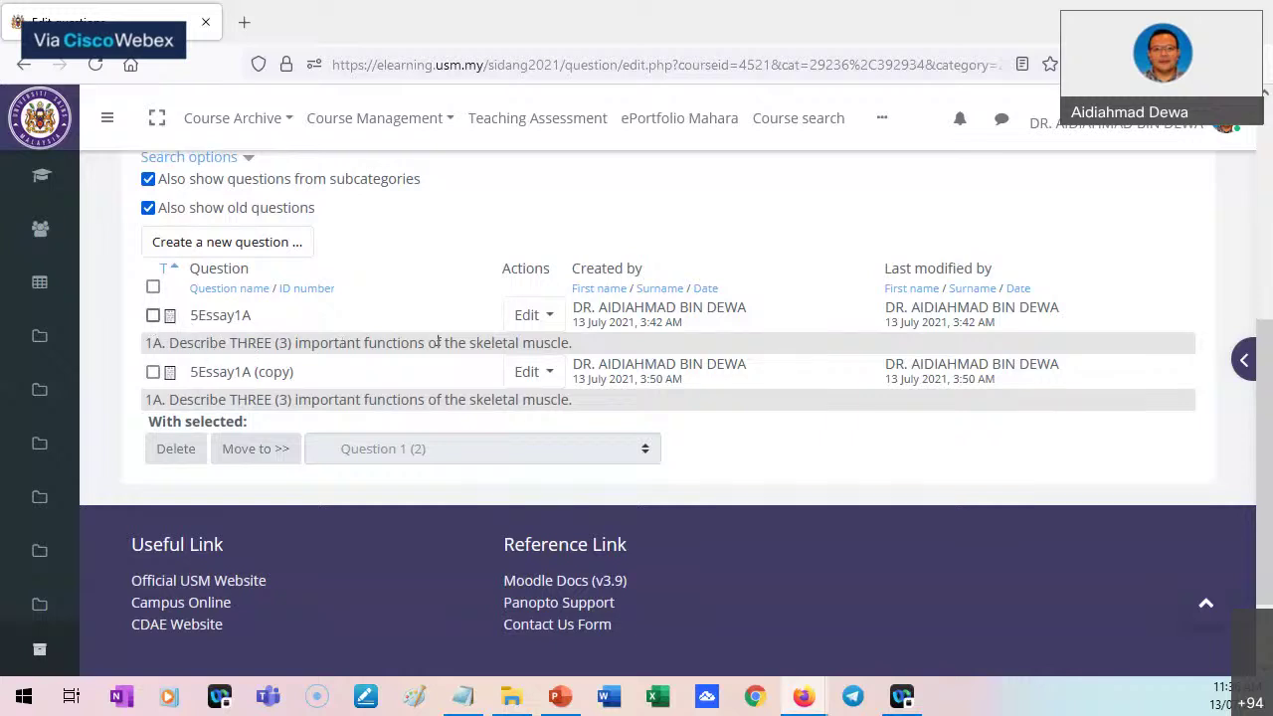
Step: Tick, then untick, the 5Essay1A and 5Essay1A (copy) questions
click(153, 316)
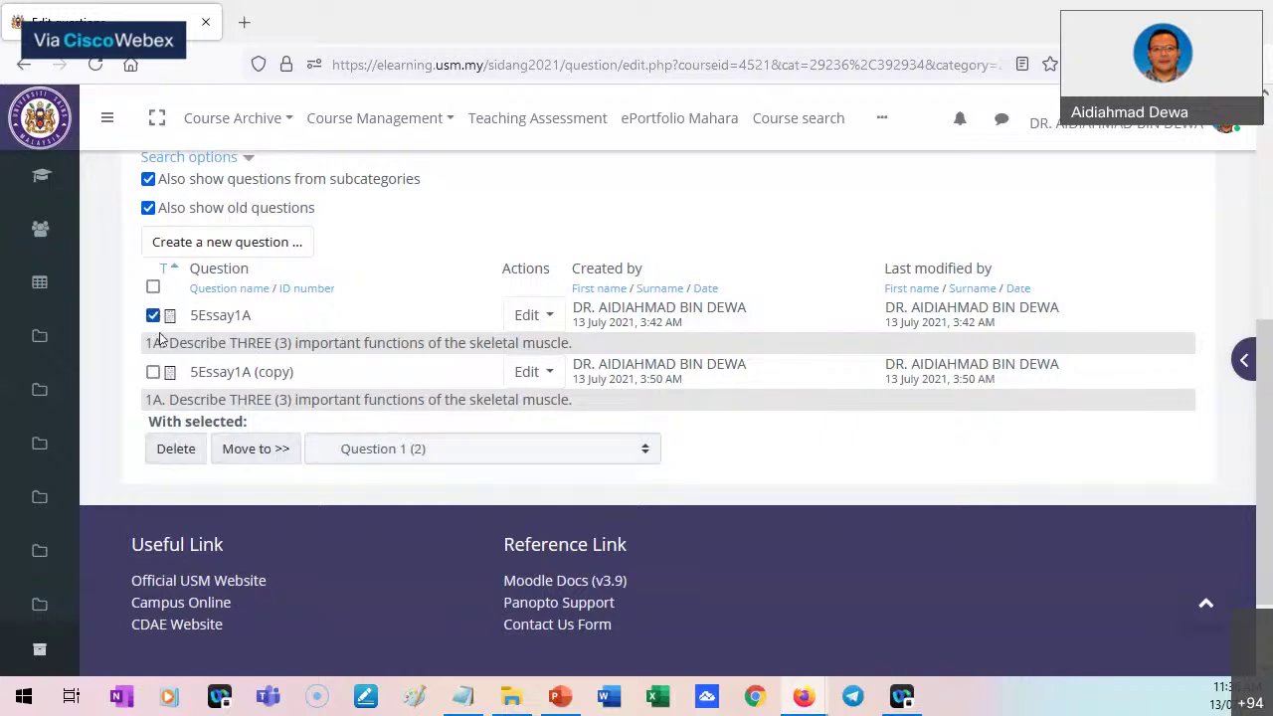
click(153, 372)
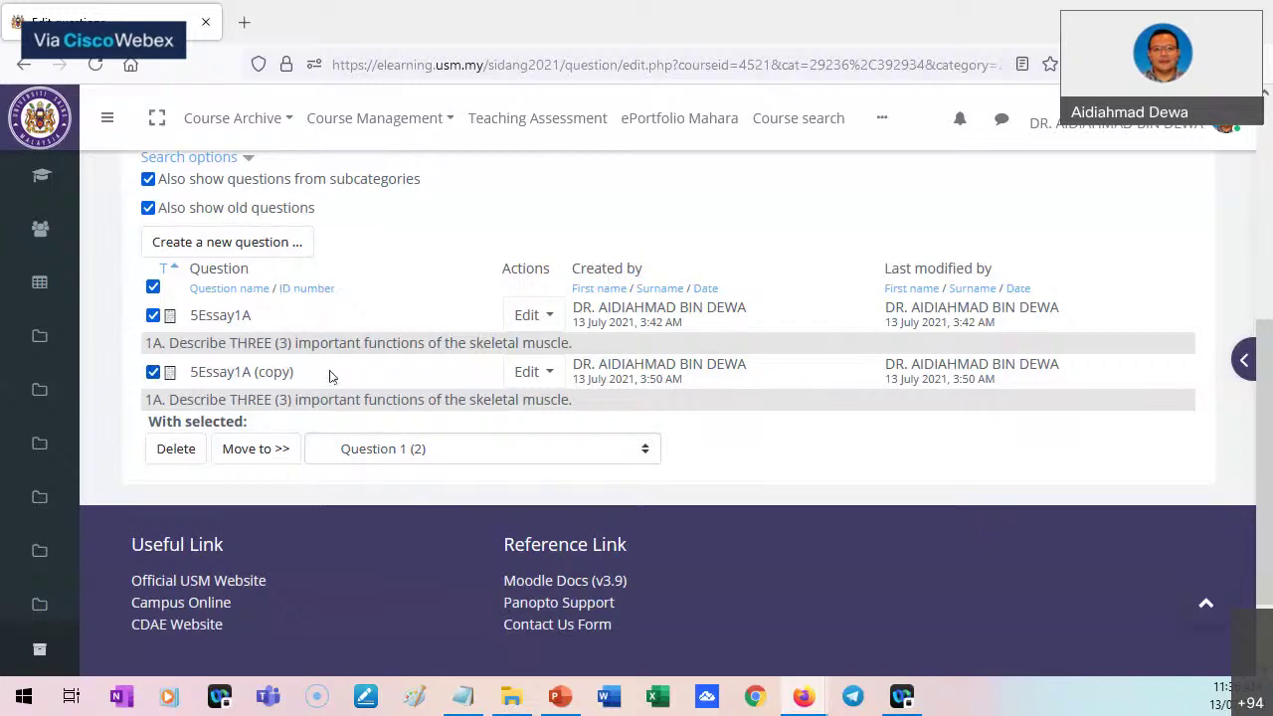
scroll(417, 396, up, 2)
scroll(409, 414, up, 4)
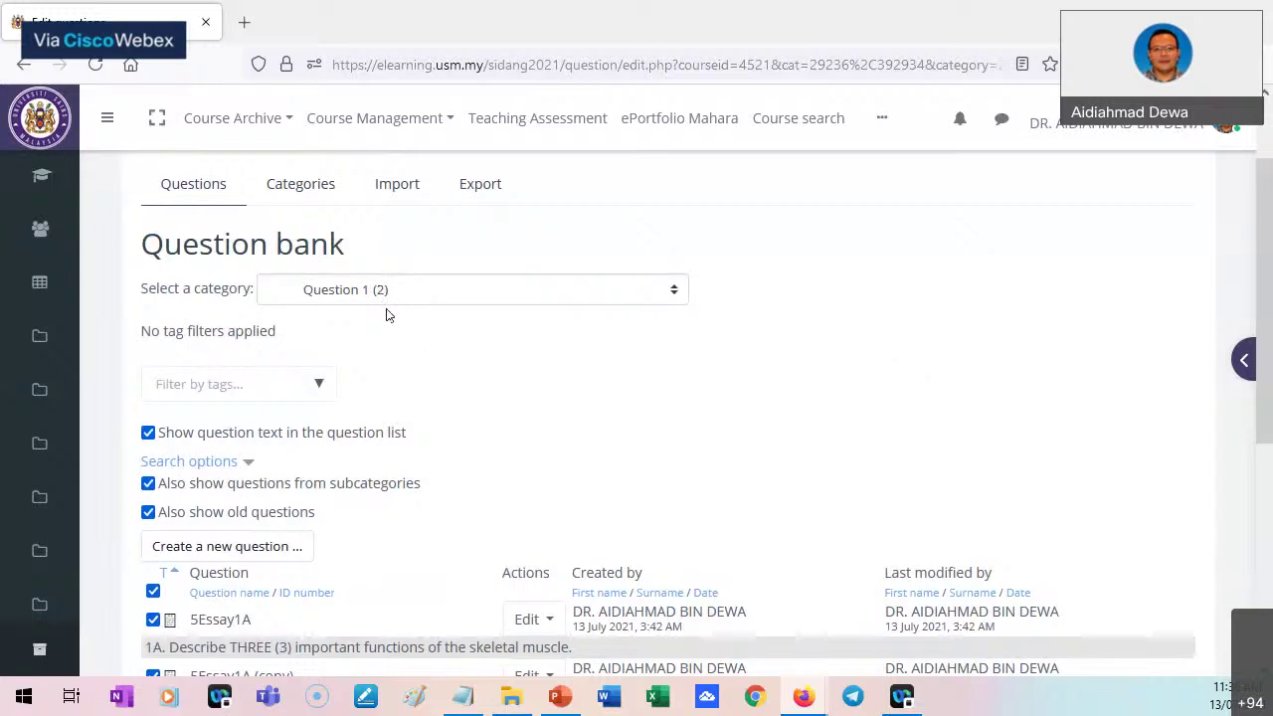
scroll(388, 310, down, 2)
scroll(266, 477, down, 2)
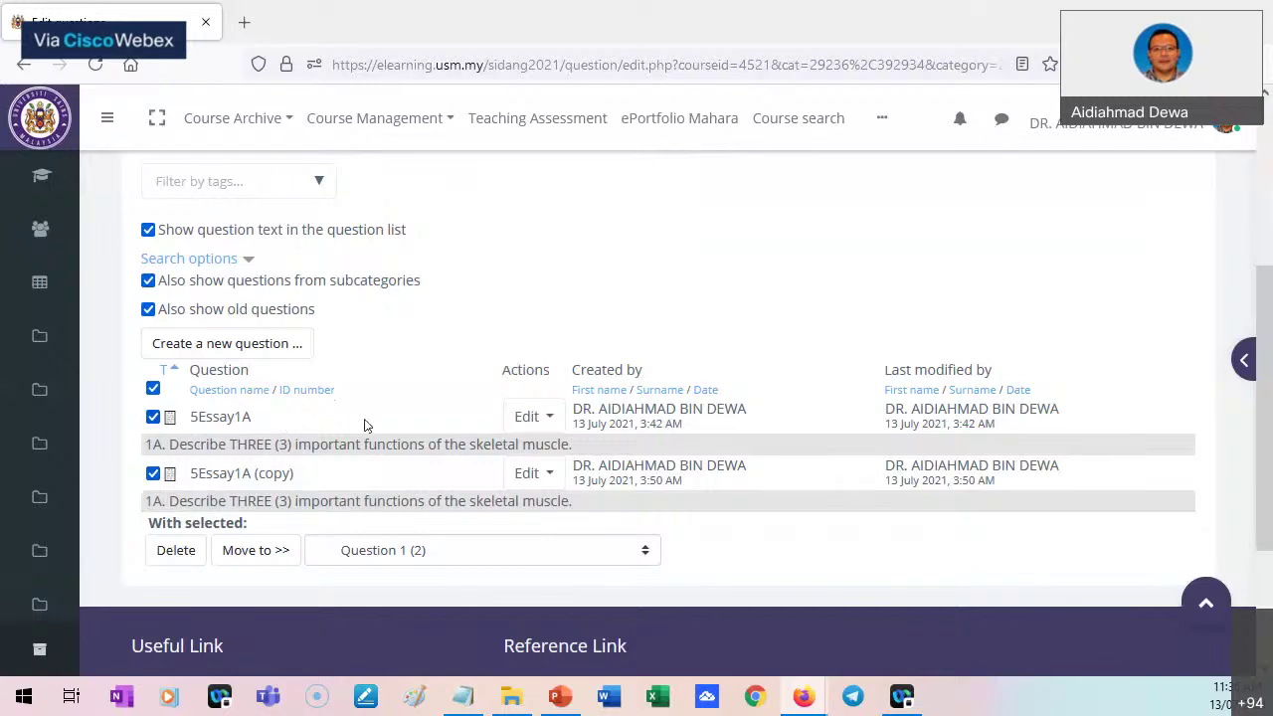
click(153, 388)
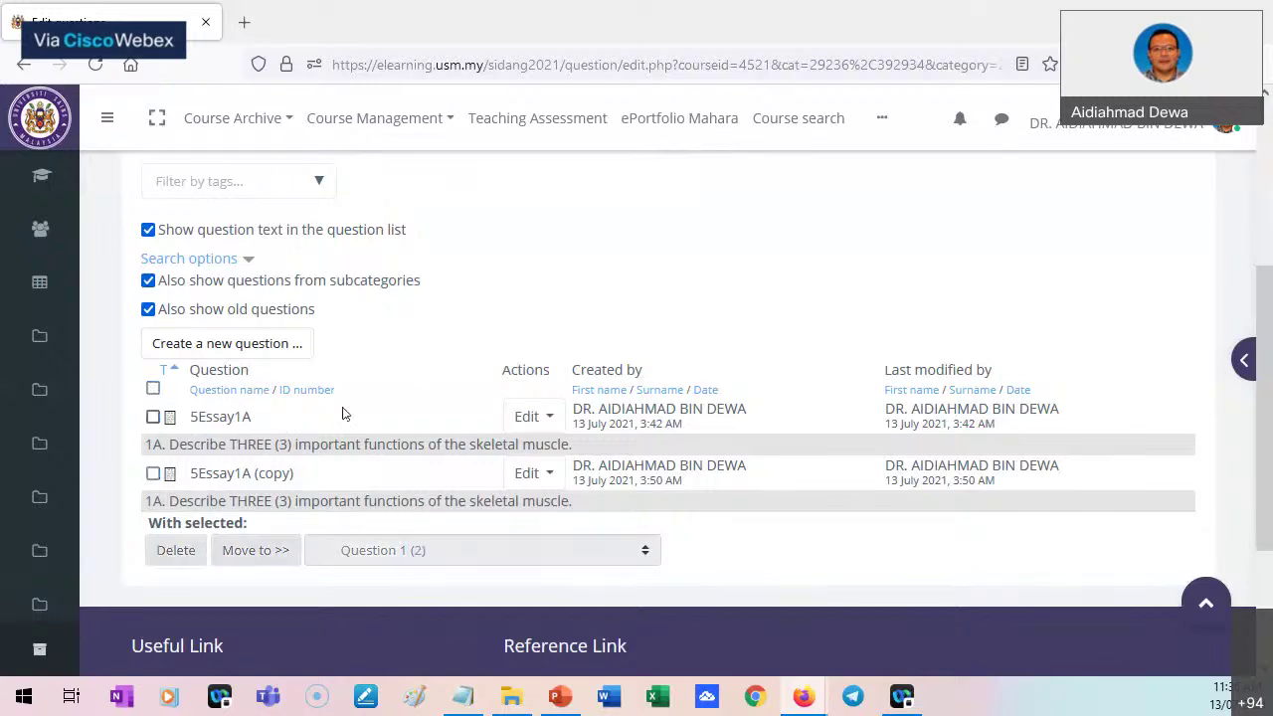
scroll(432, 284, up, 2)
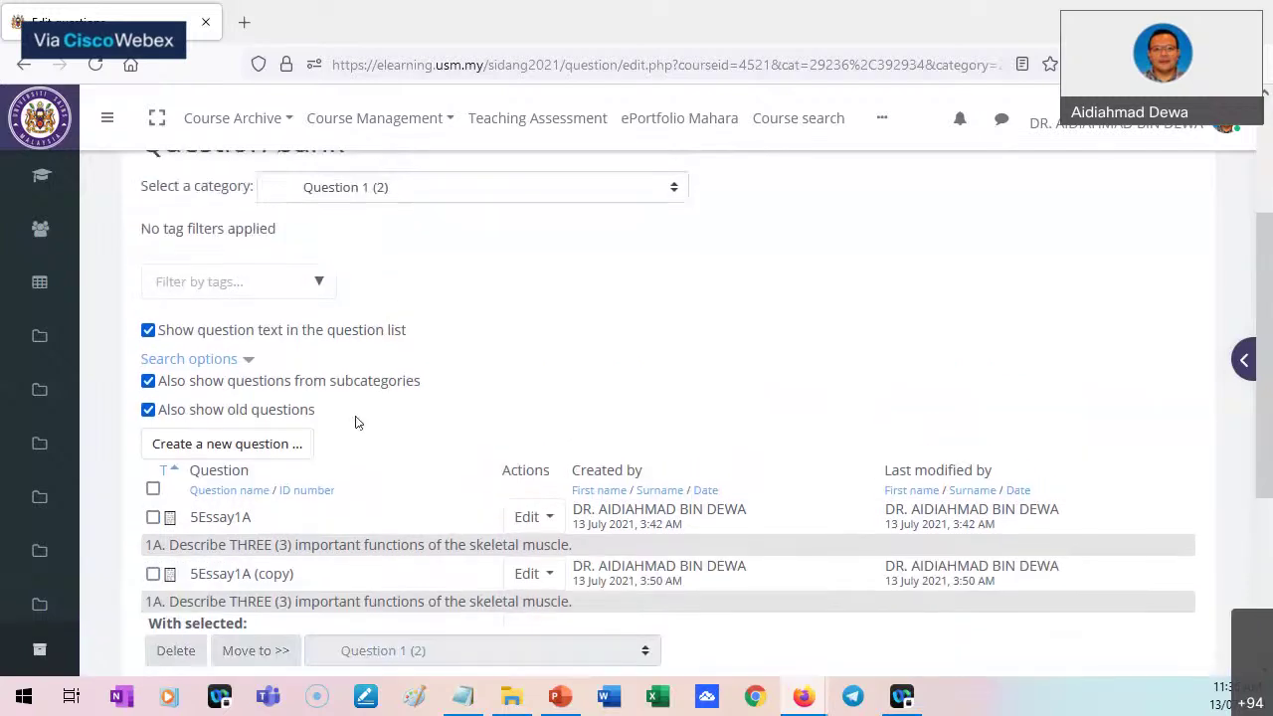
scroll(221, 350, down, 4)
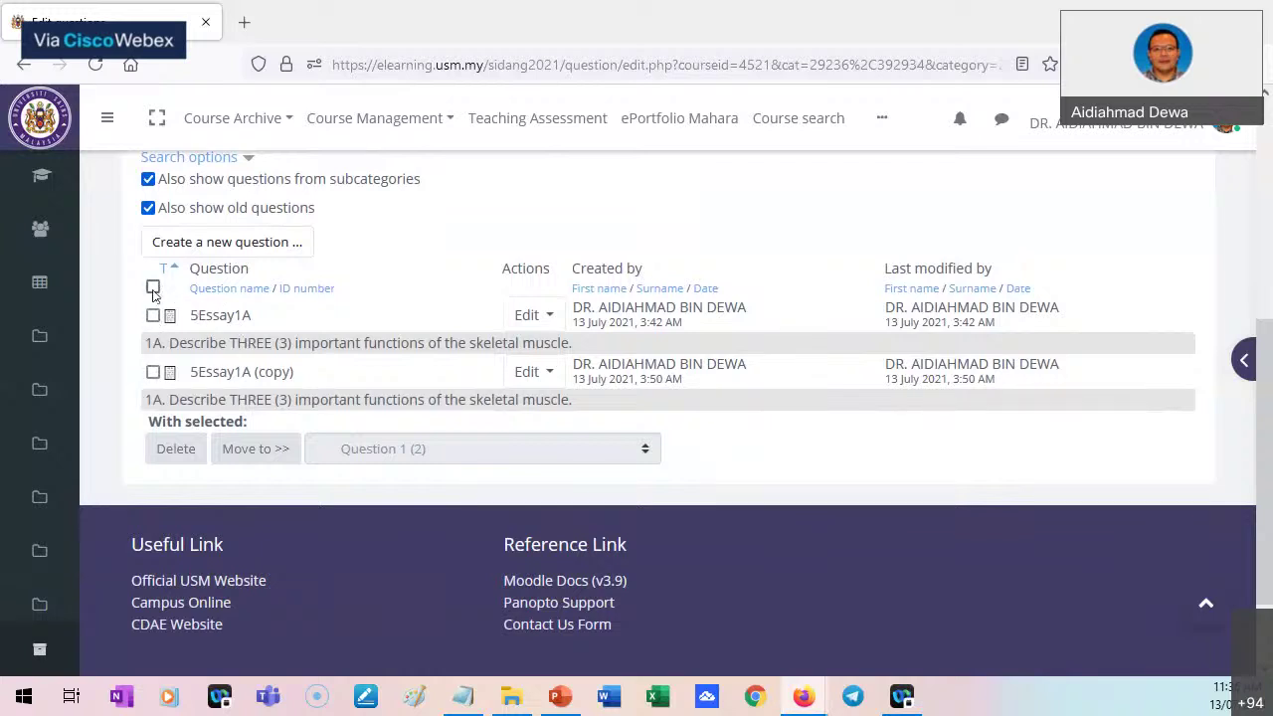
Step: Delete 5Essay1A and 5Essay1A (copy), confirm, and return to the categories overview
click(153, 289)
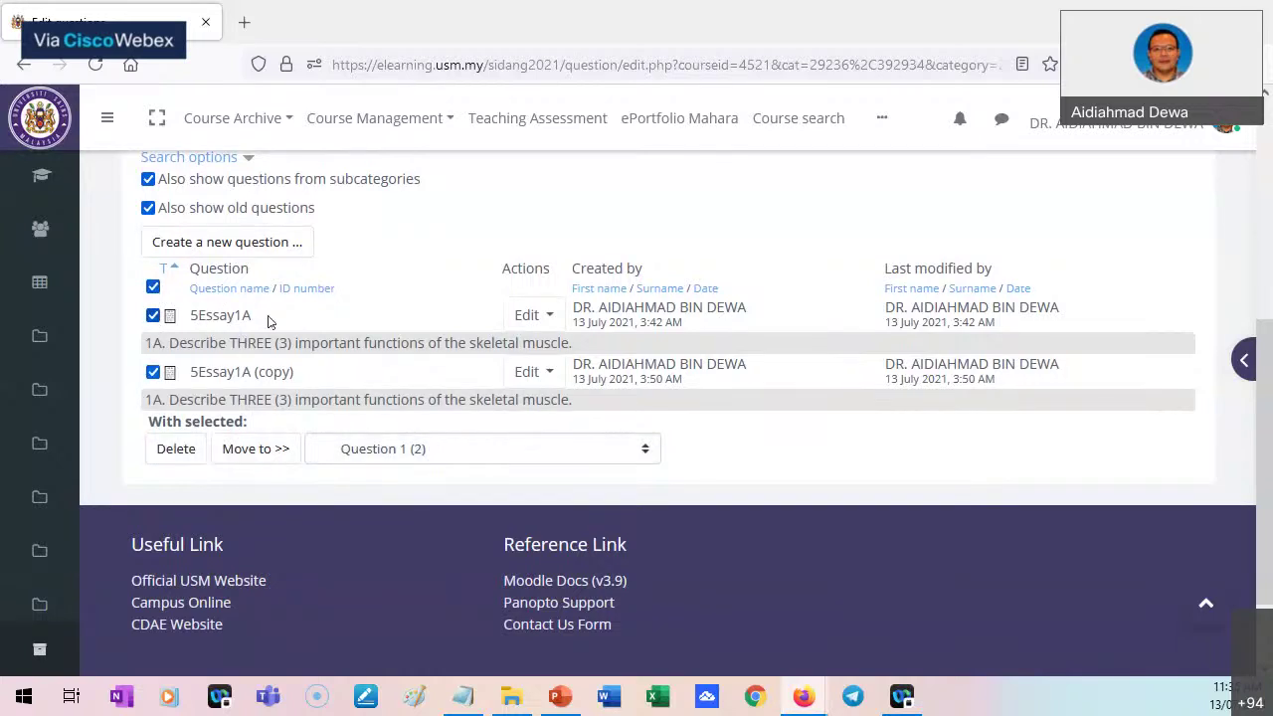
click(154, 288)
click(153, 316)
click(154, 373)
click(174, 450)
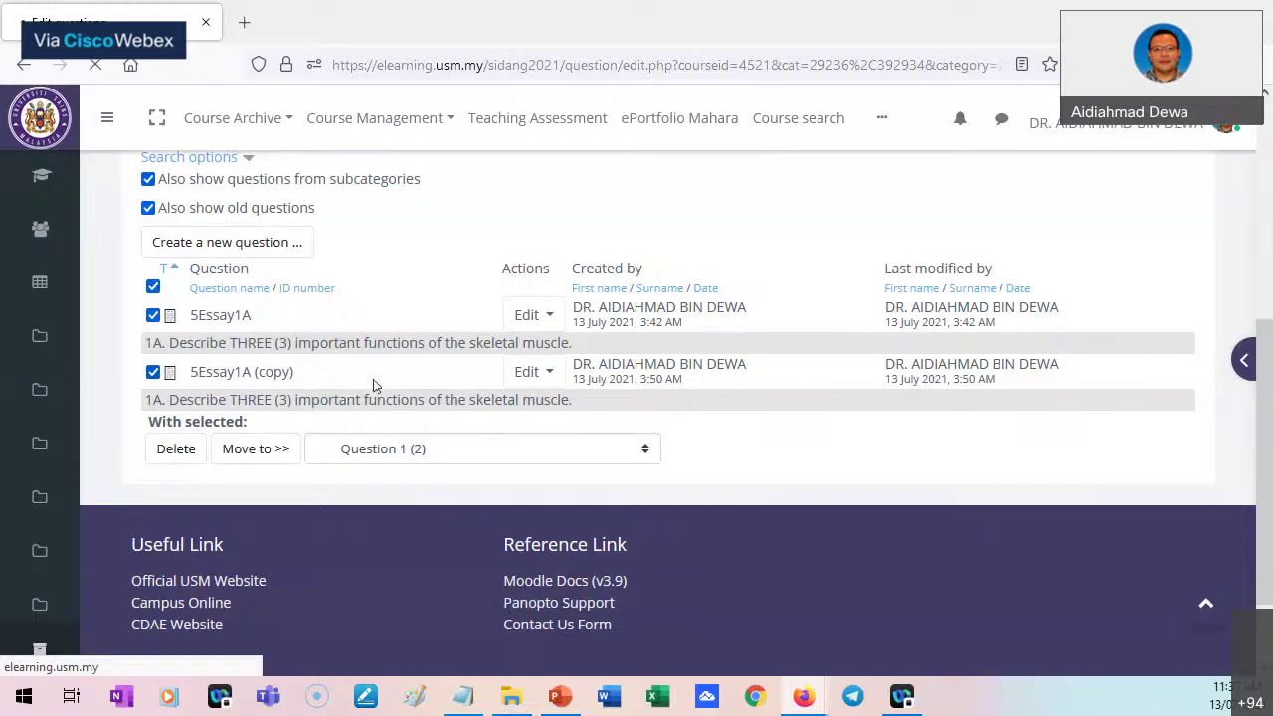
scroll(667, 542, down, 1)
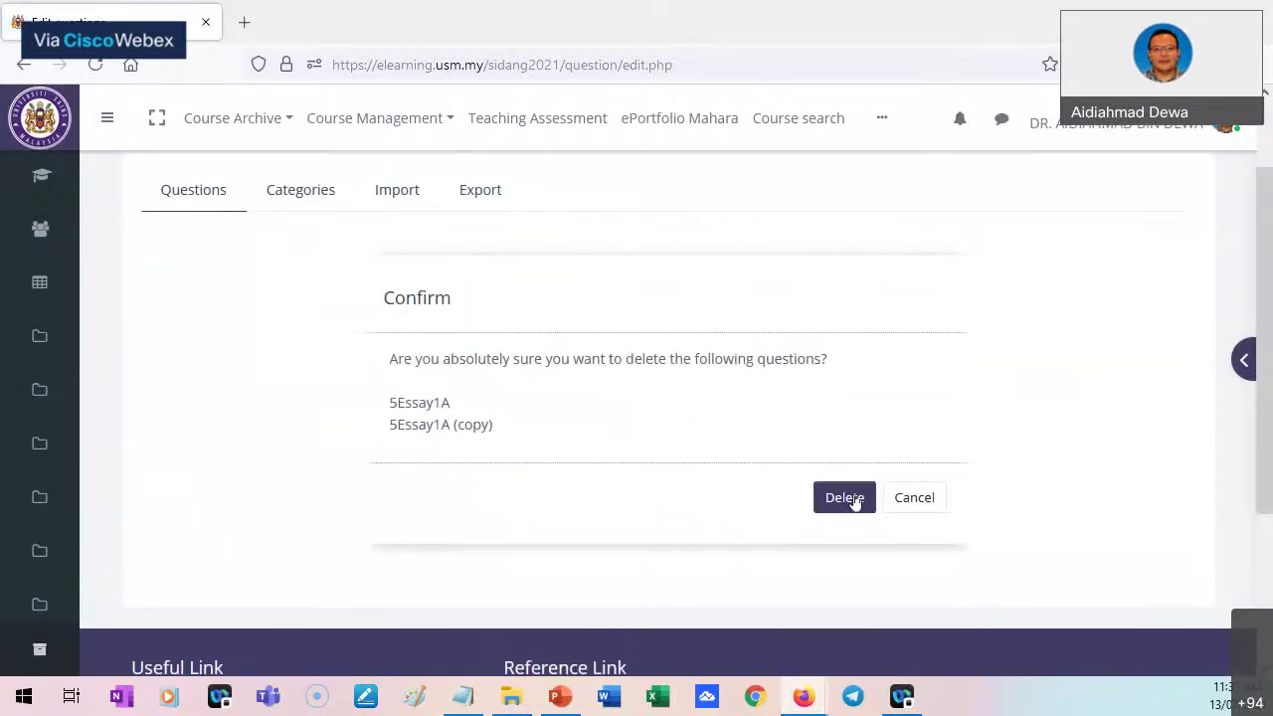
click(847, 497)
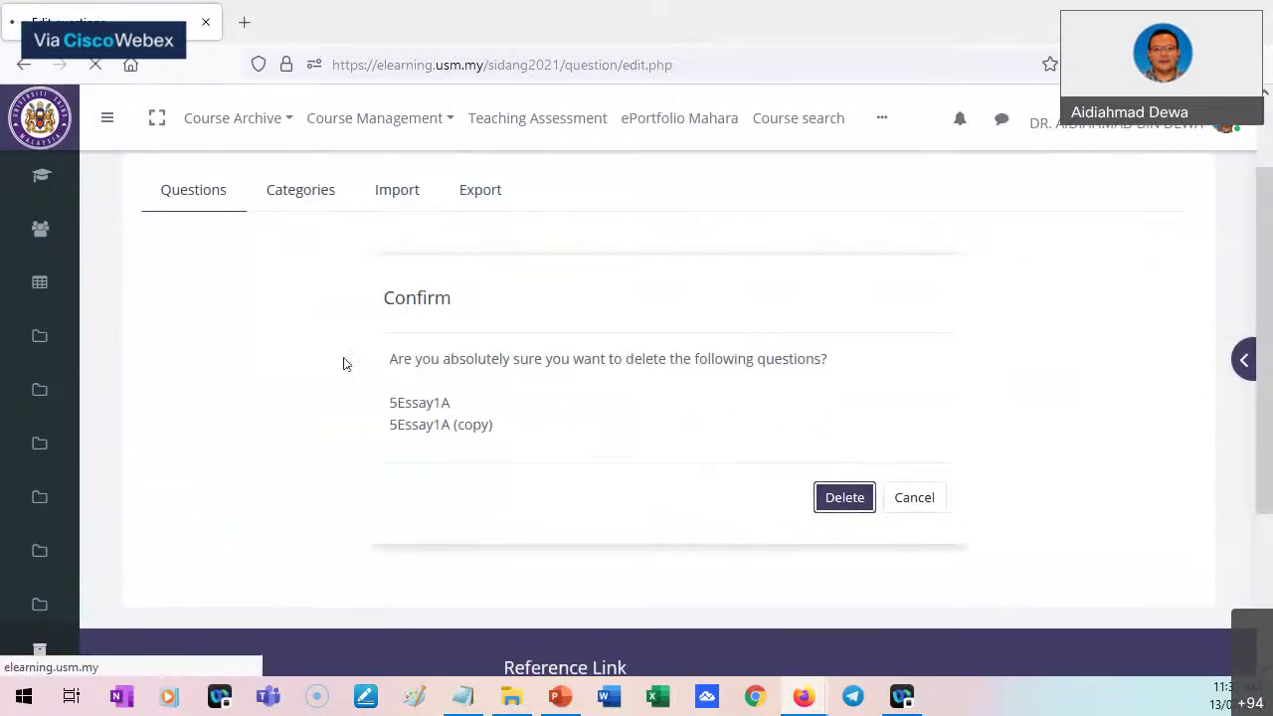
scroll(398, 393, down, 1)
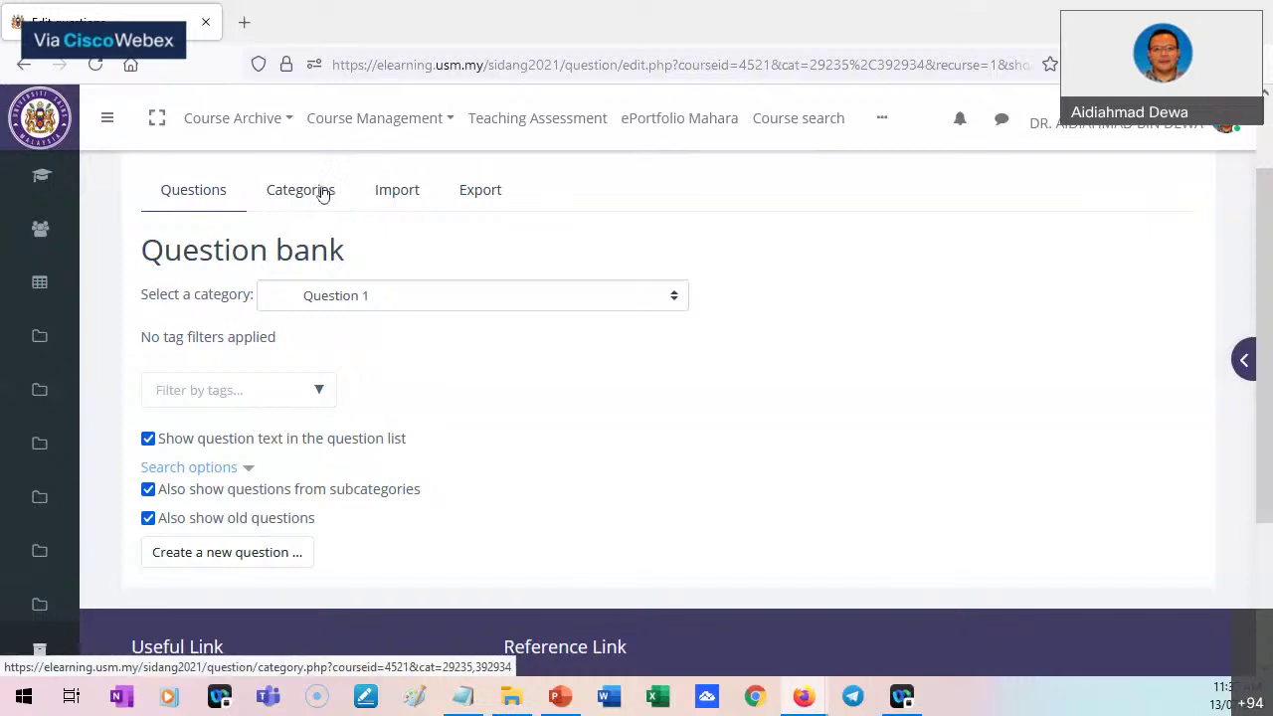
click(322, 190)
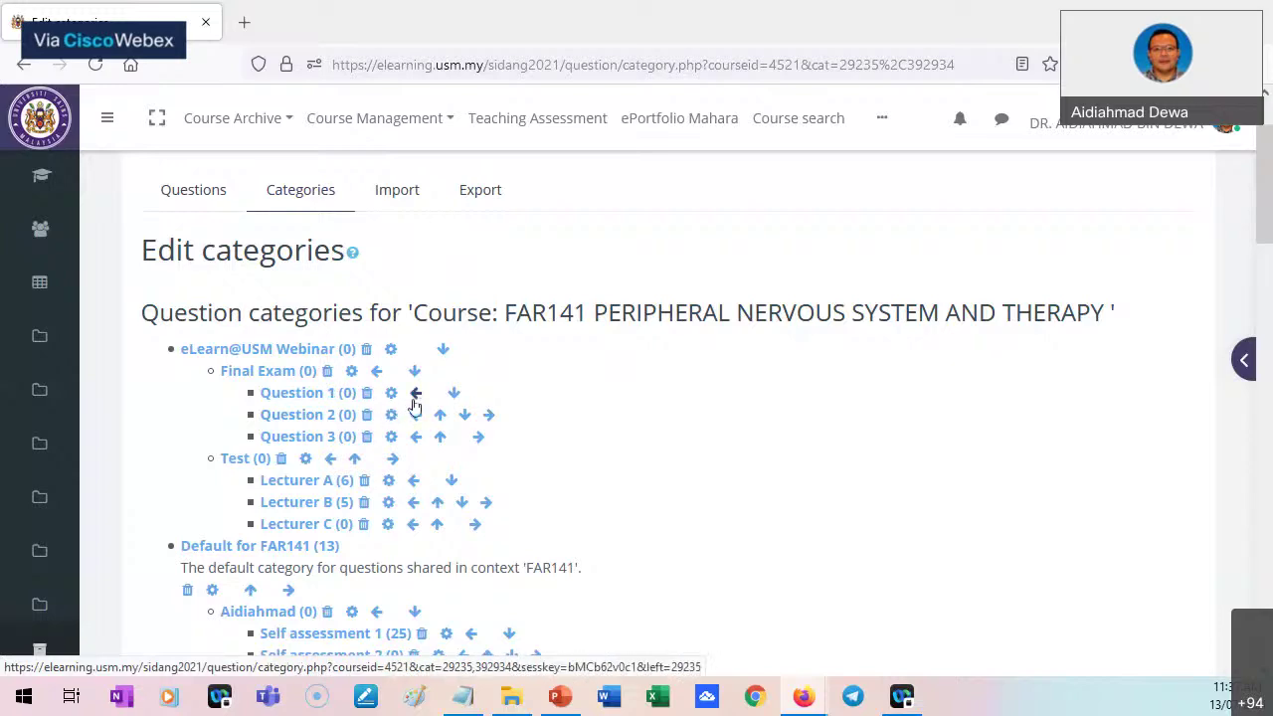
key(alt+Tab)
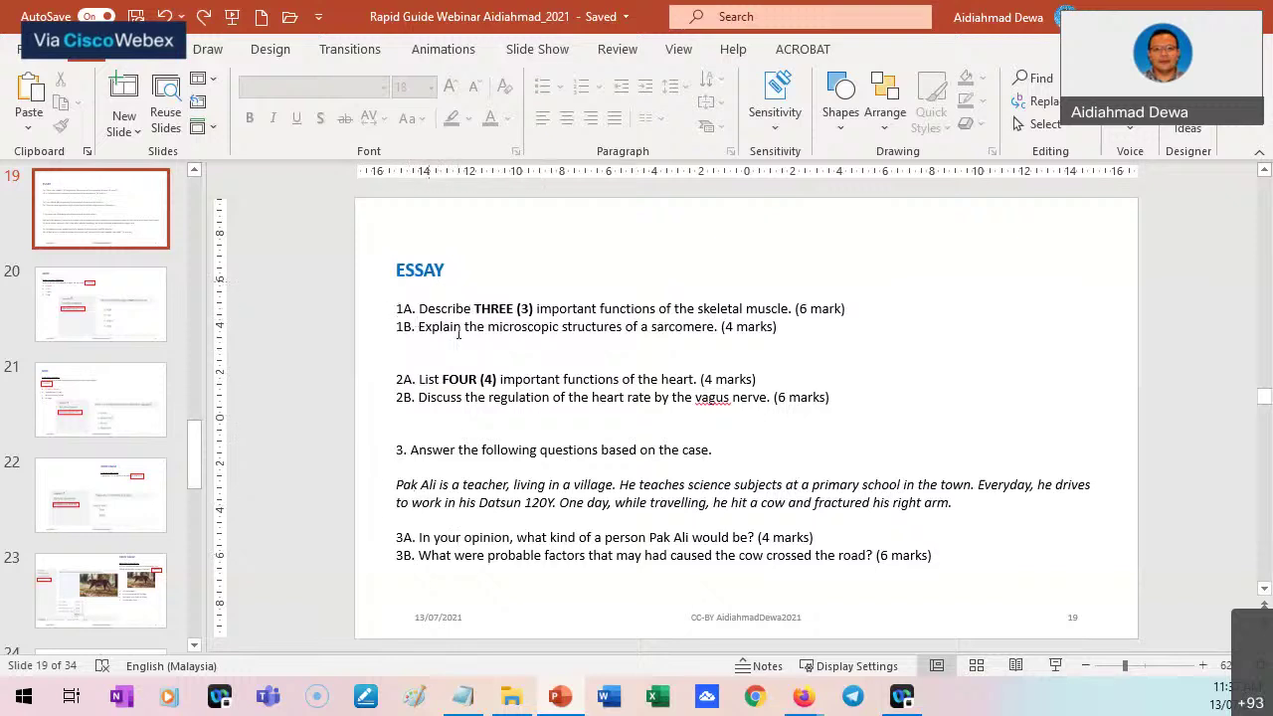
key(alt+Tab)
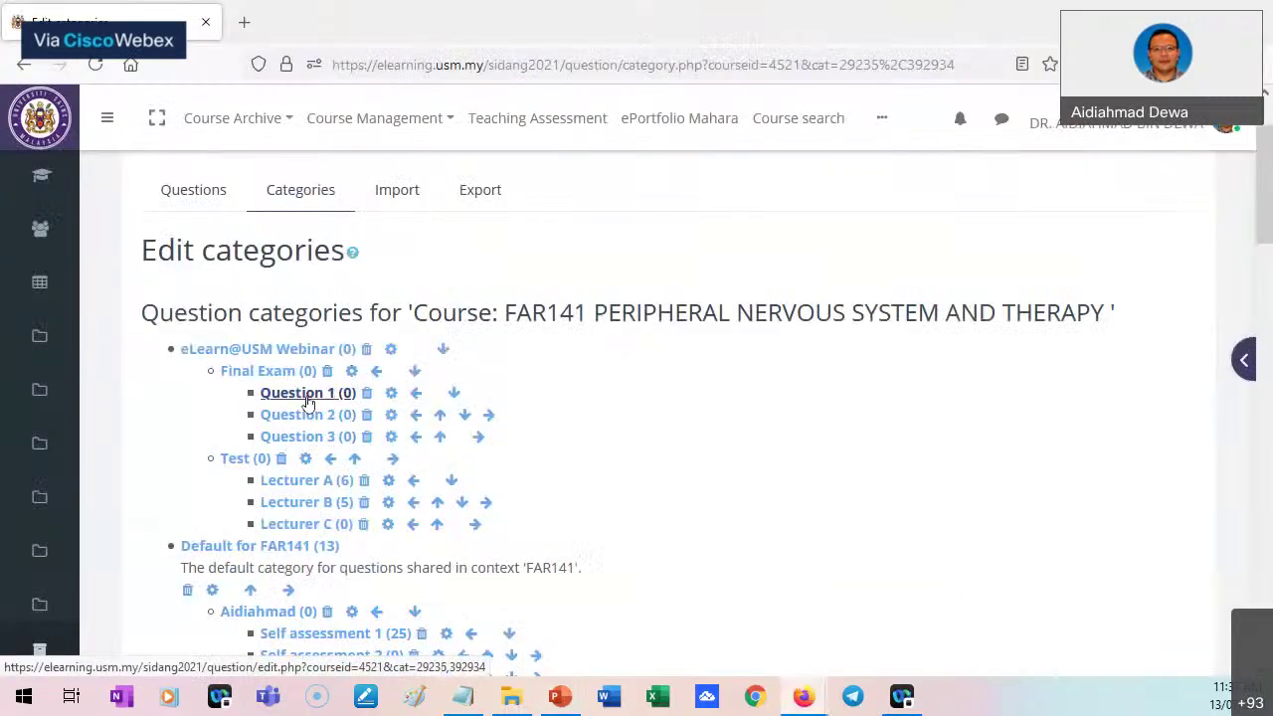
key(alt+Tab)
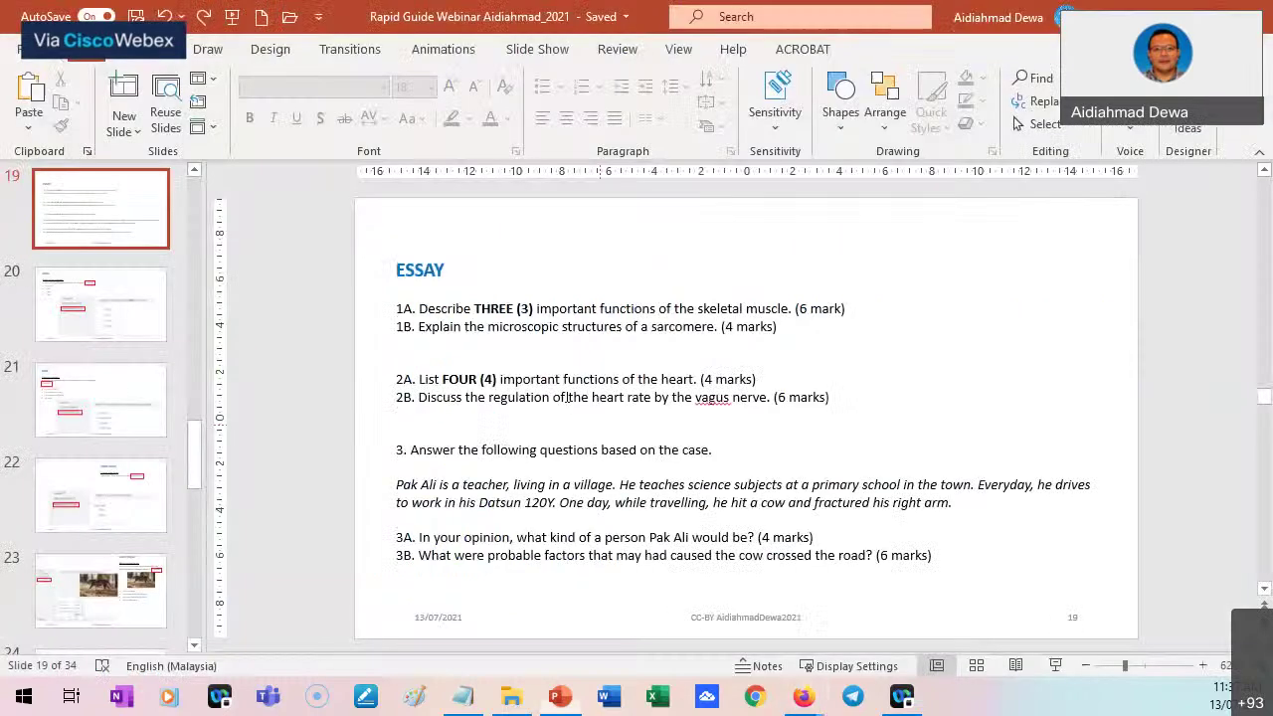
key(alt+Tab)
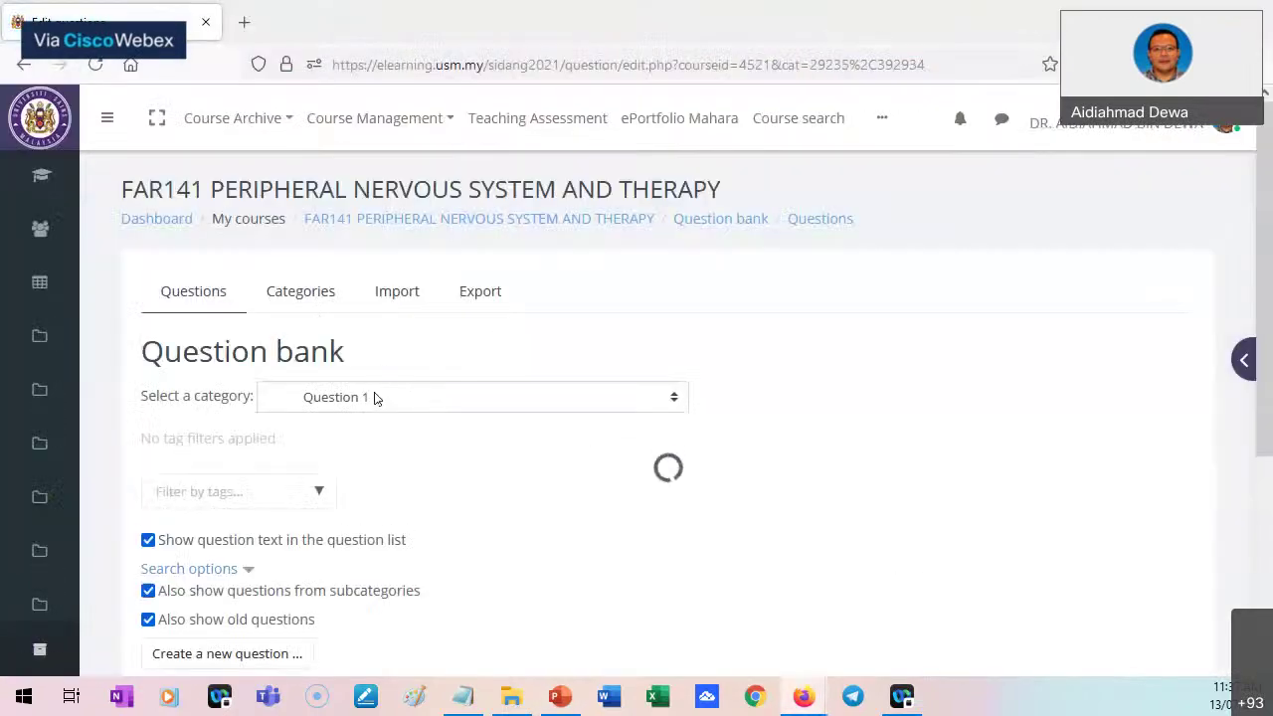
Step: Create a new Essay-type question in the Question 1 category
scroll(389, 398, down, 2)
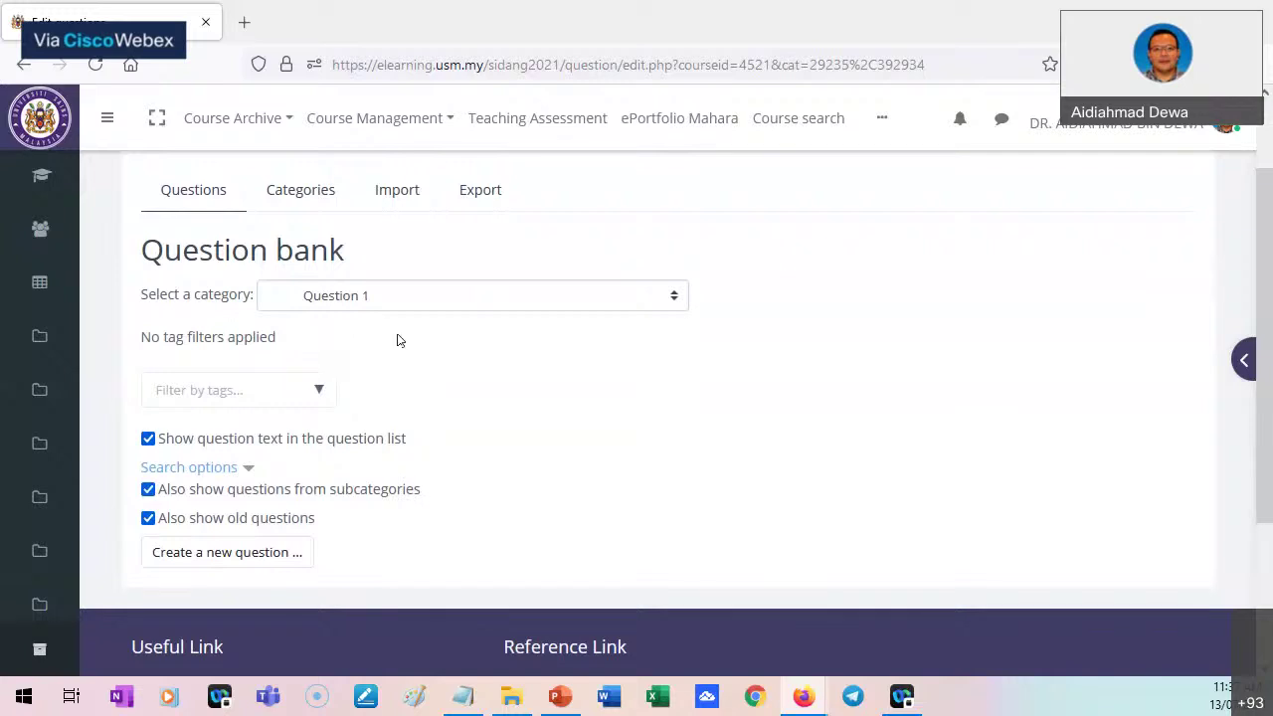
click(224, 560)
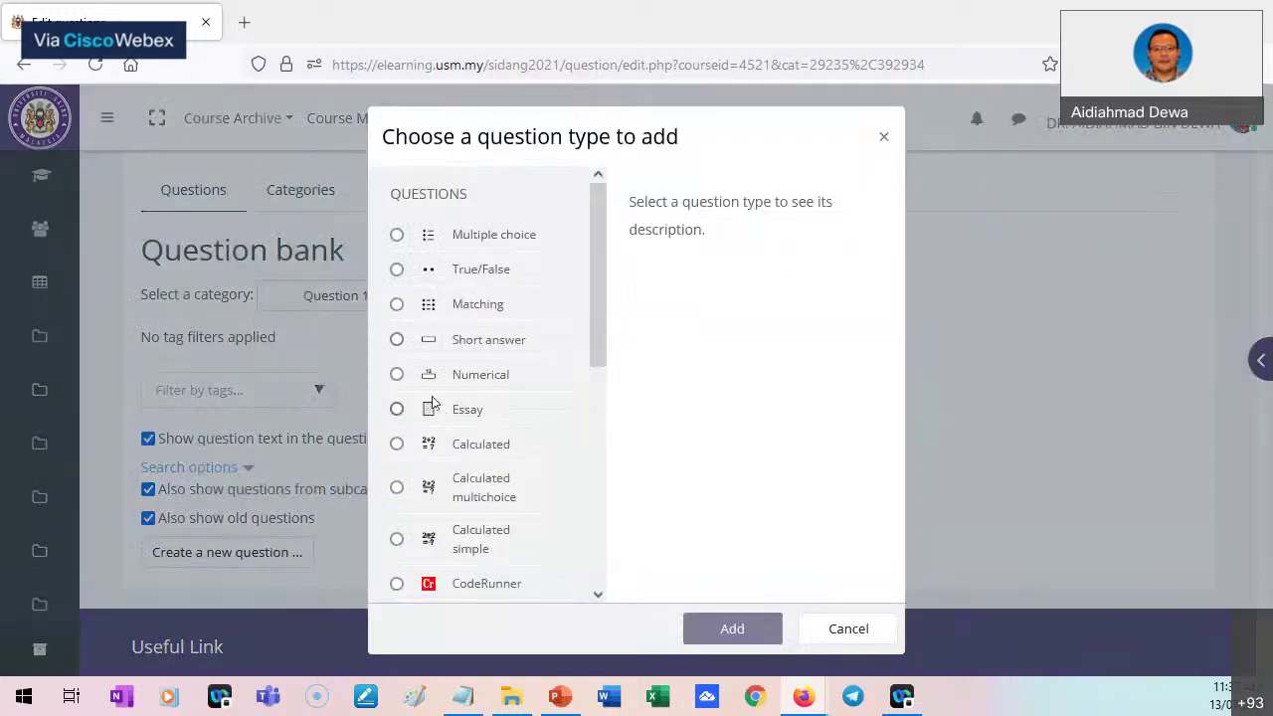
click(397, 410)
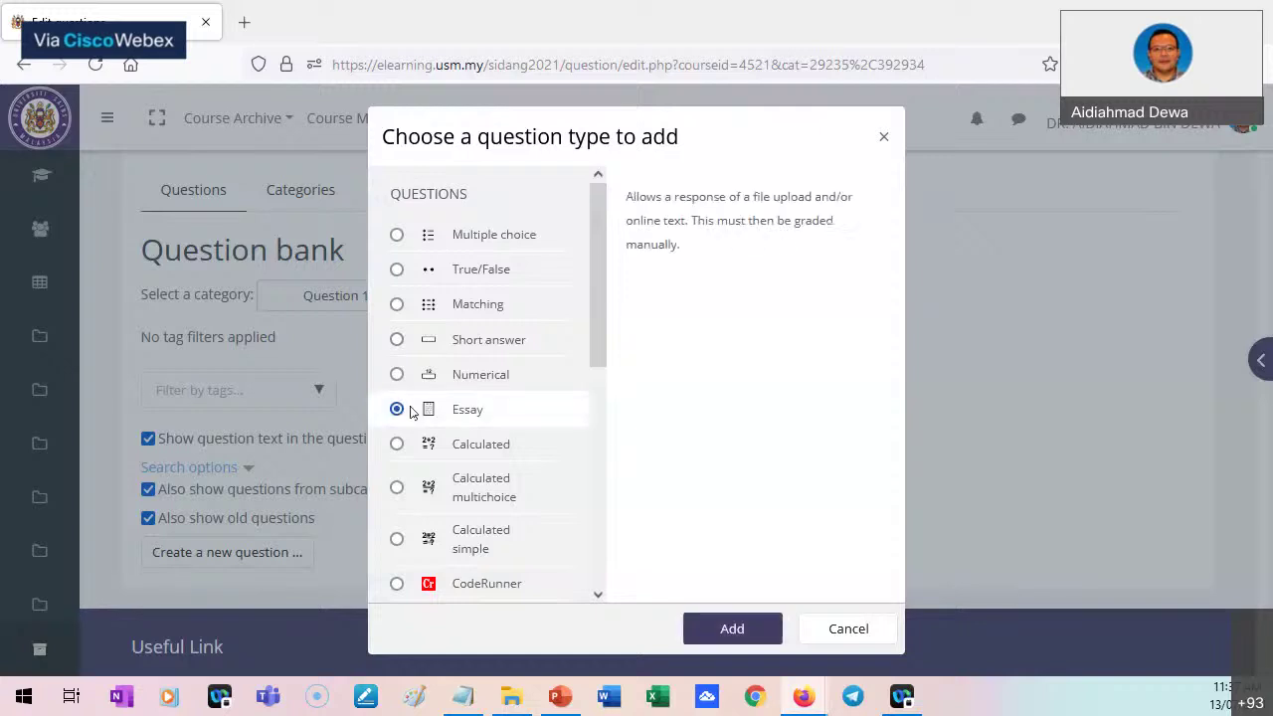
click(736, 629)
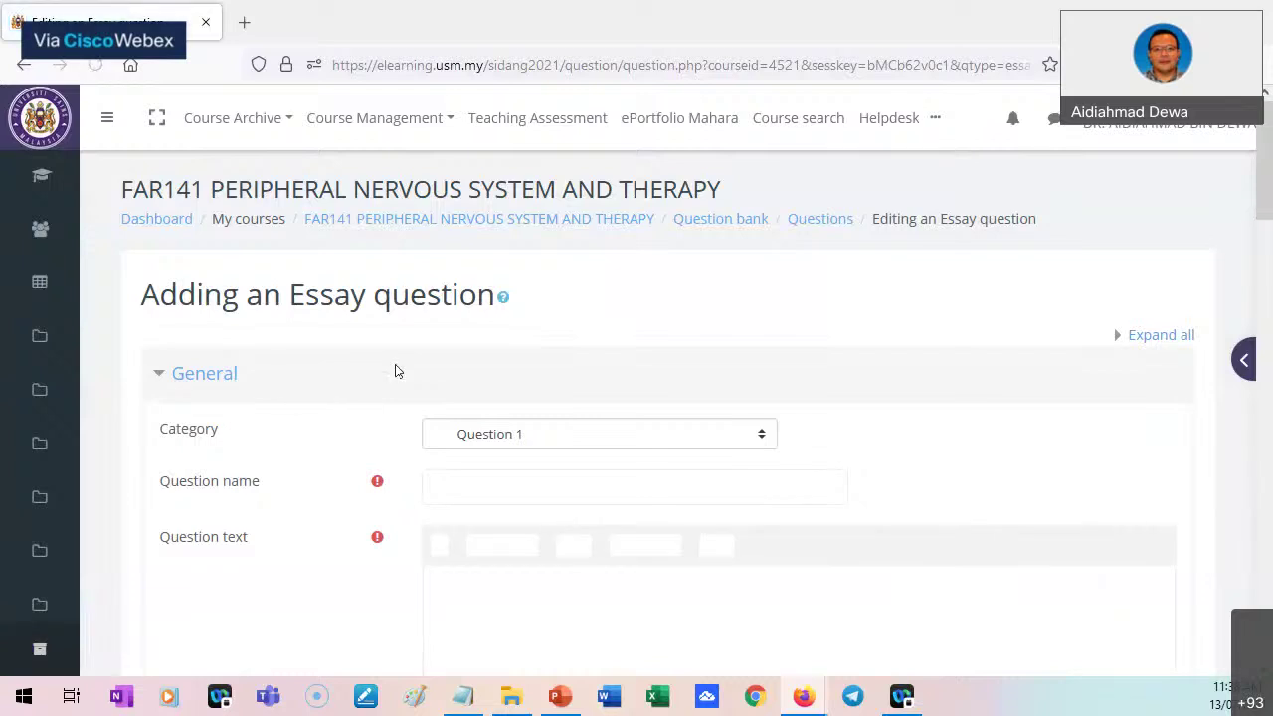
scroll(478, 412, down, 4)
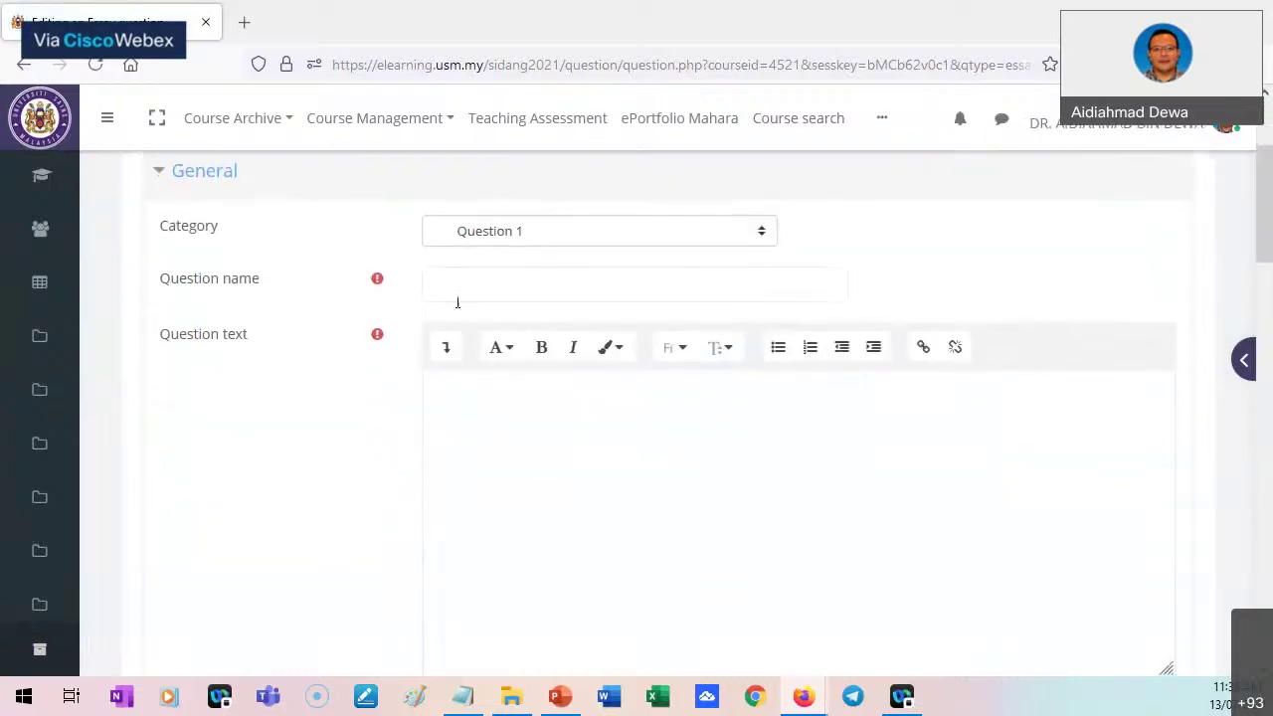
Step: Enter 1AEssay as the Question name, checking the slide for wording
click(471, 287)
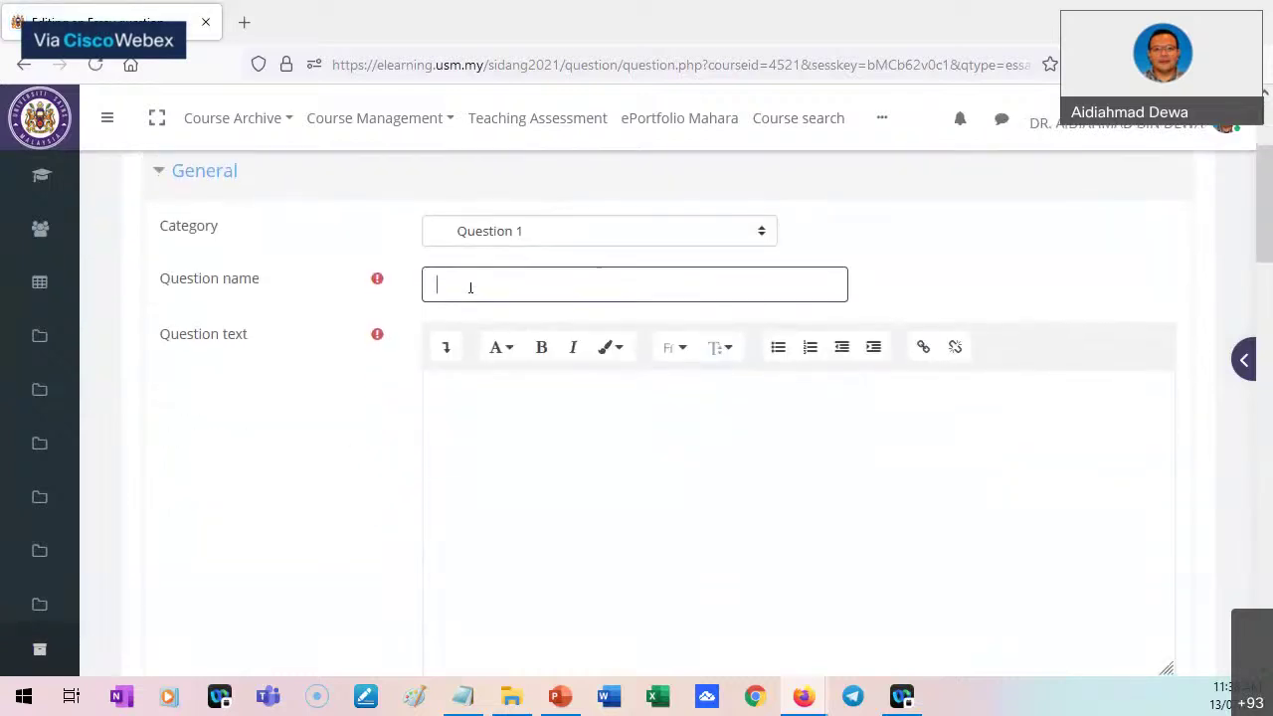
key(alt+Tab)
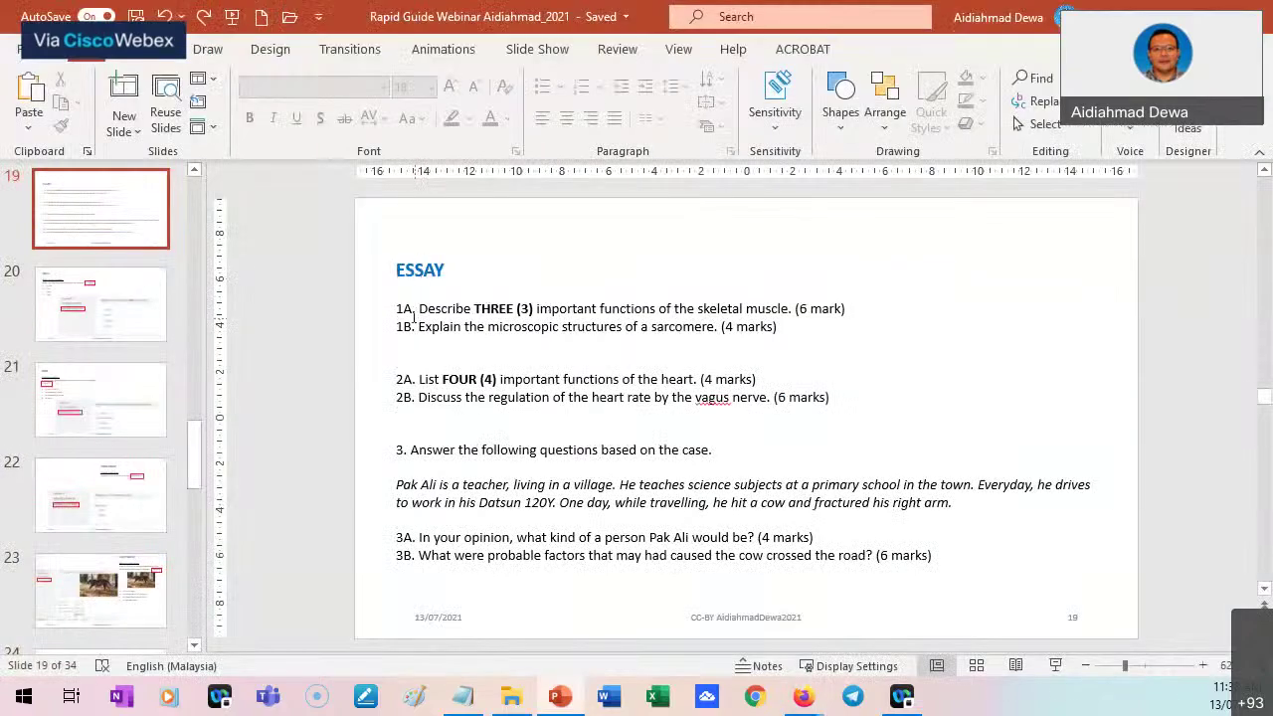
key(alt+Tab)
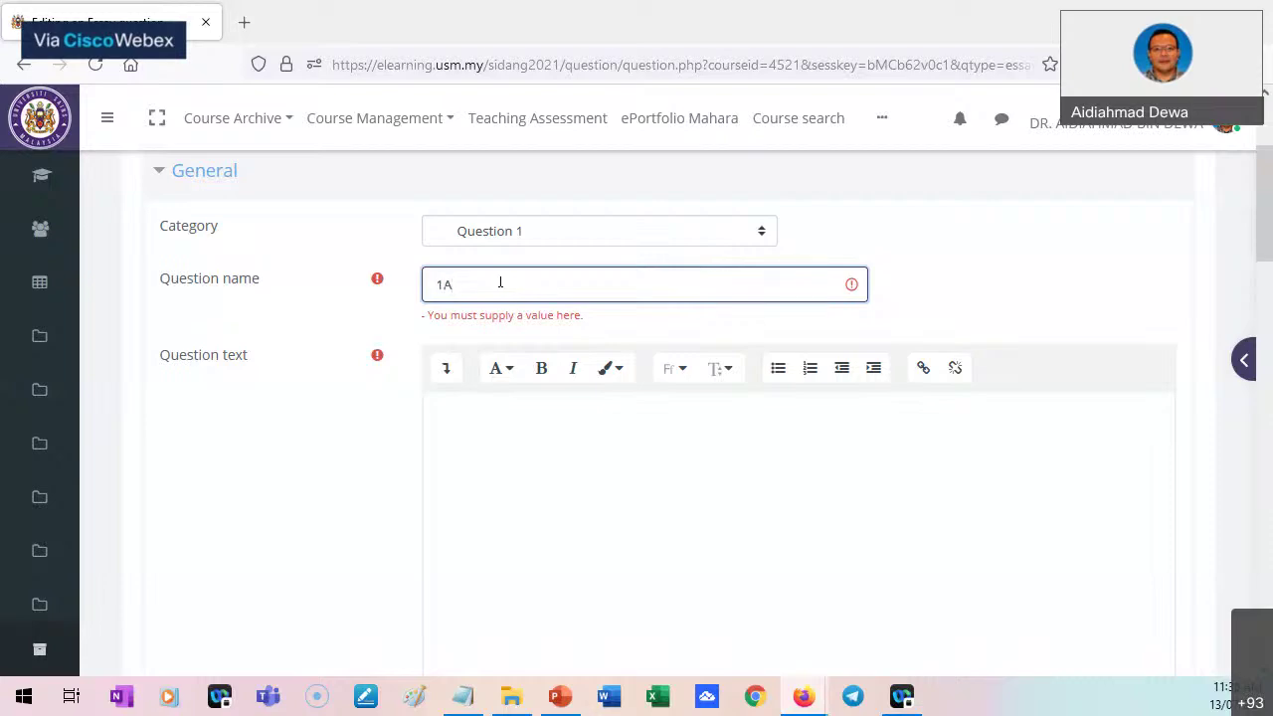
key(alt+Tab)
key(alt+Tab)
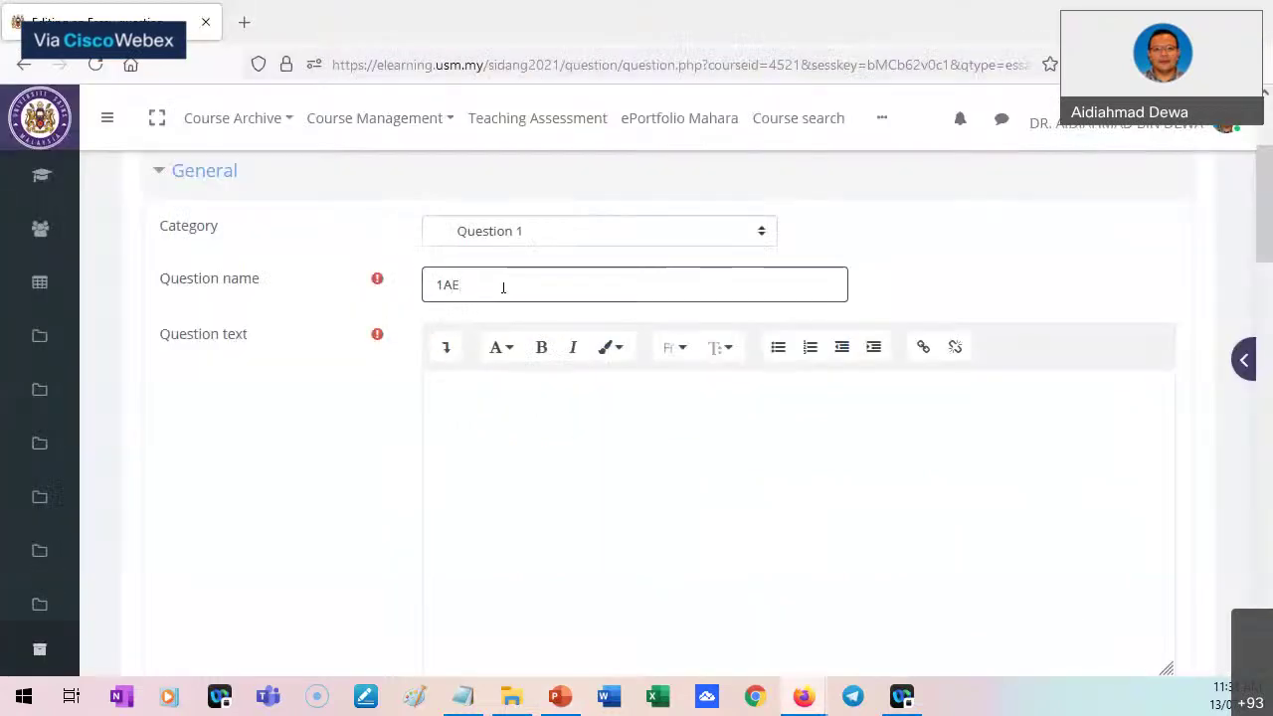
text(sa)
key(BackSpace)
key(BackSpace)
text(say)
Step: Copy the 1A skeletal-muscle sentence from slide 19 into the Question text
key(alt+Tab)
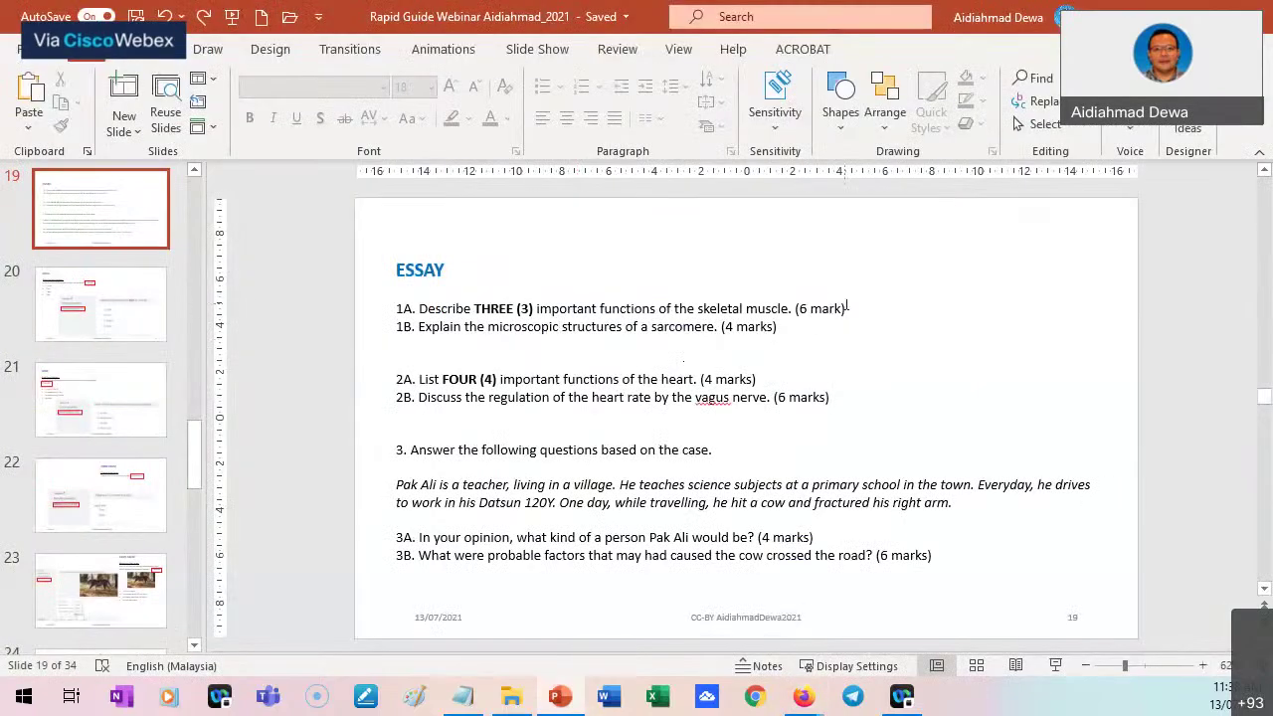
drag(794, 308, 428, 314)
key(ctrl+c)
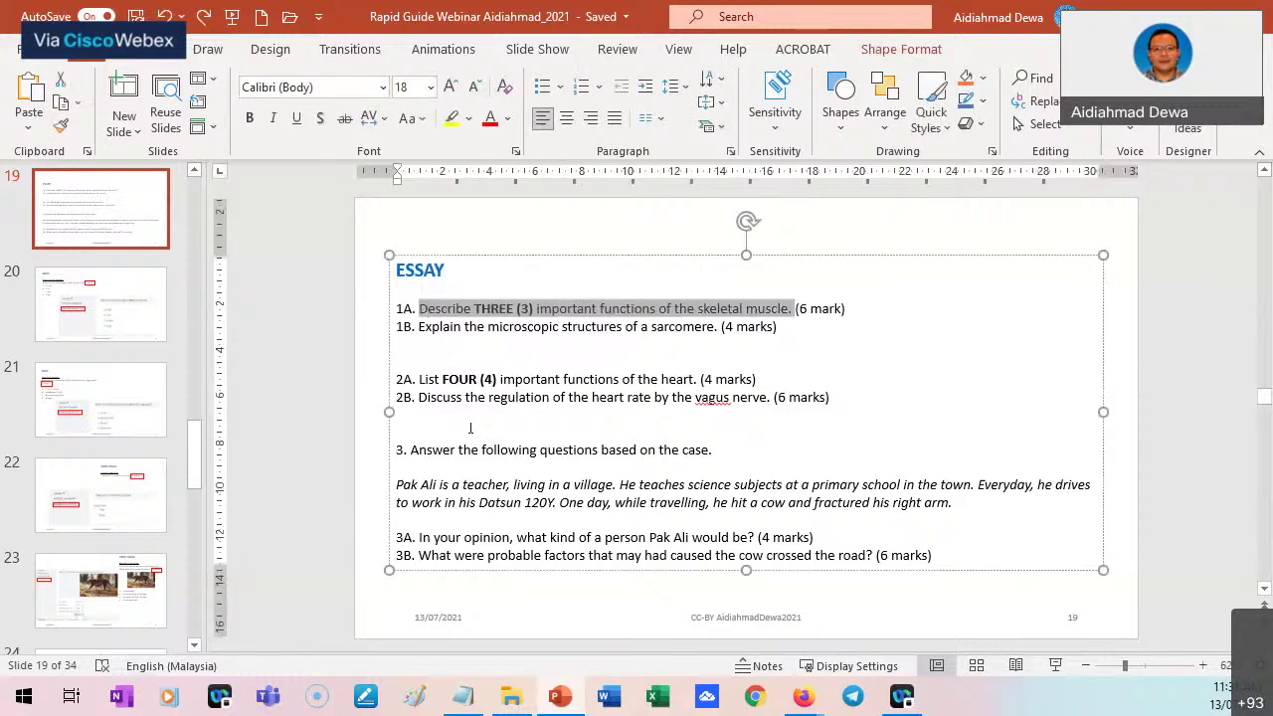
key(alt+Tab)
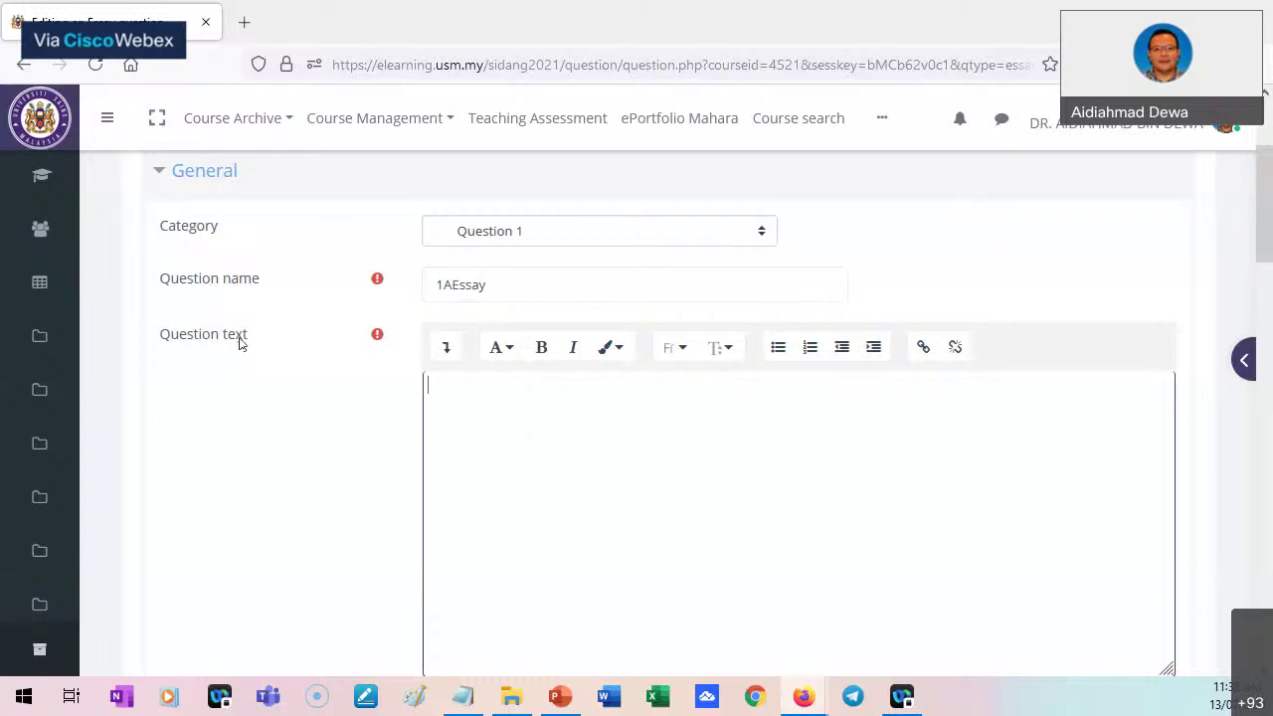
key(ctrl+v)
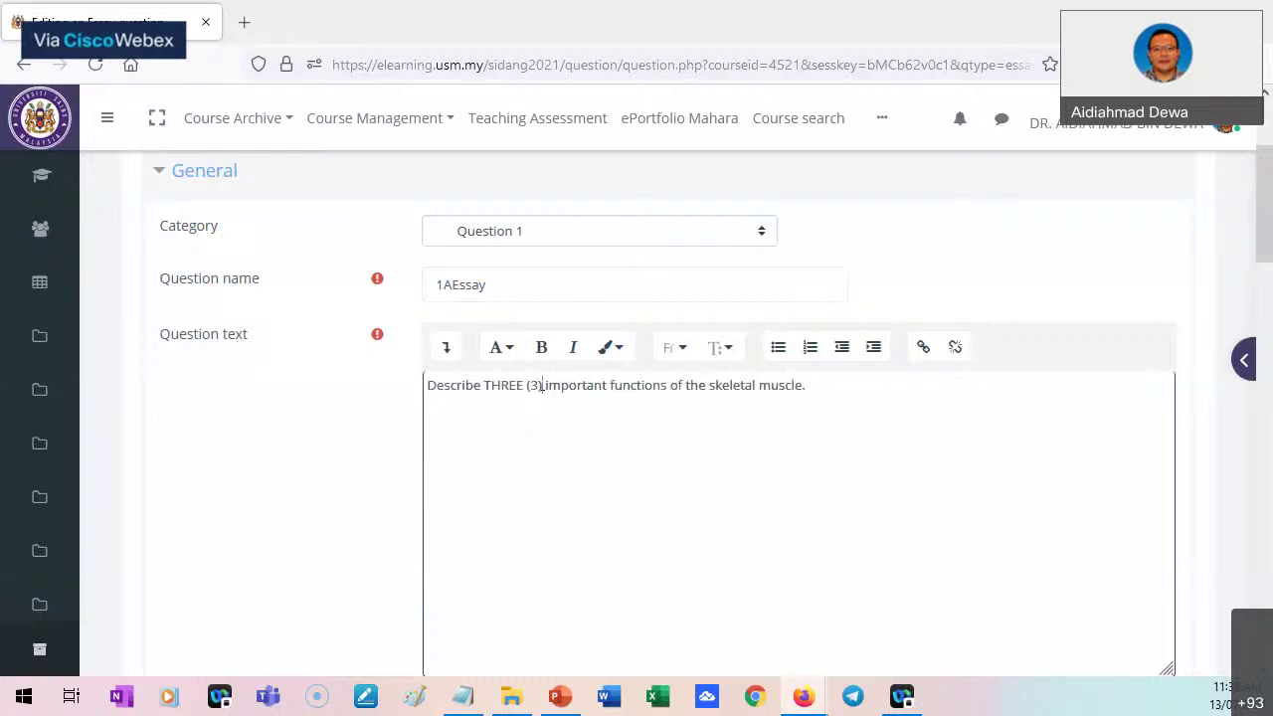
Step: Make THREE (3) bold, then deselect the sentence on the ESSAY slide
drag(543, 388, 484, 388)
click(541, 347)
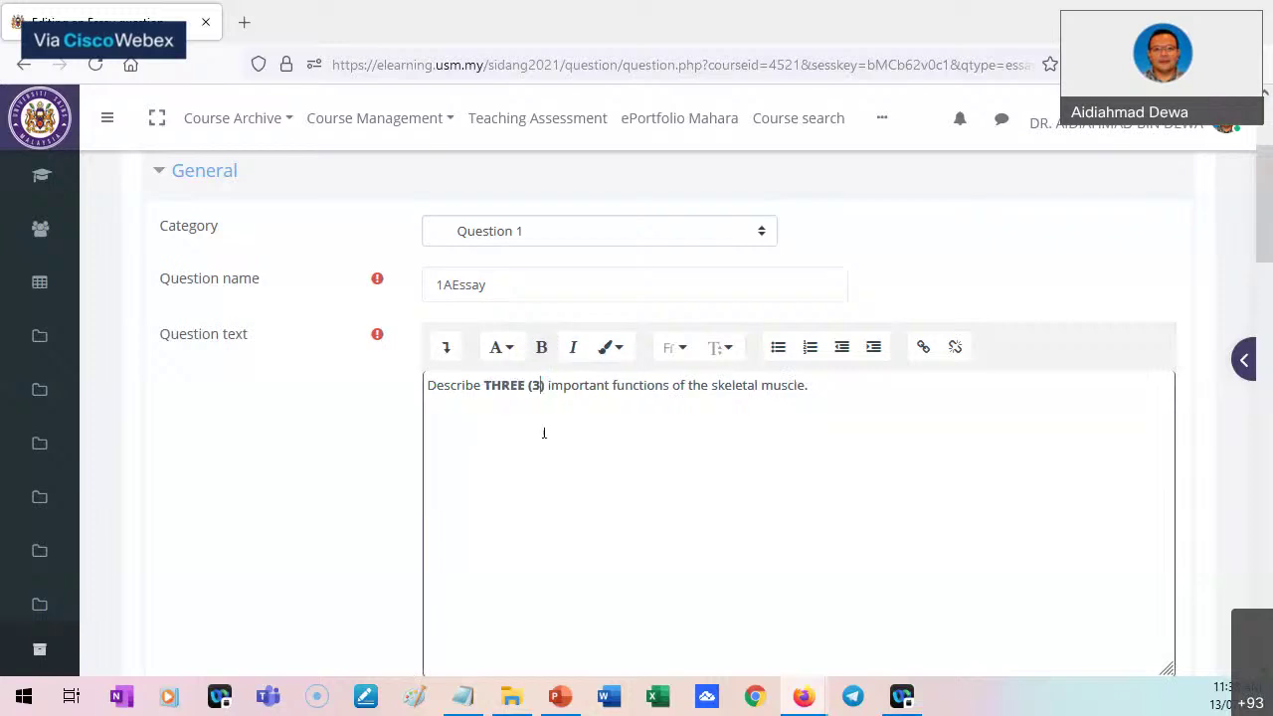
scroll(795, 467, down, 3)
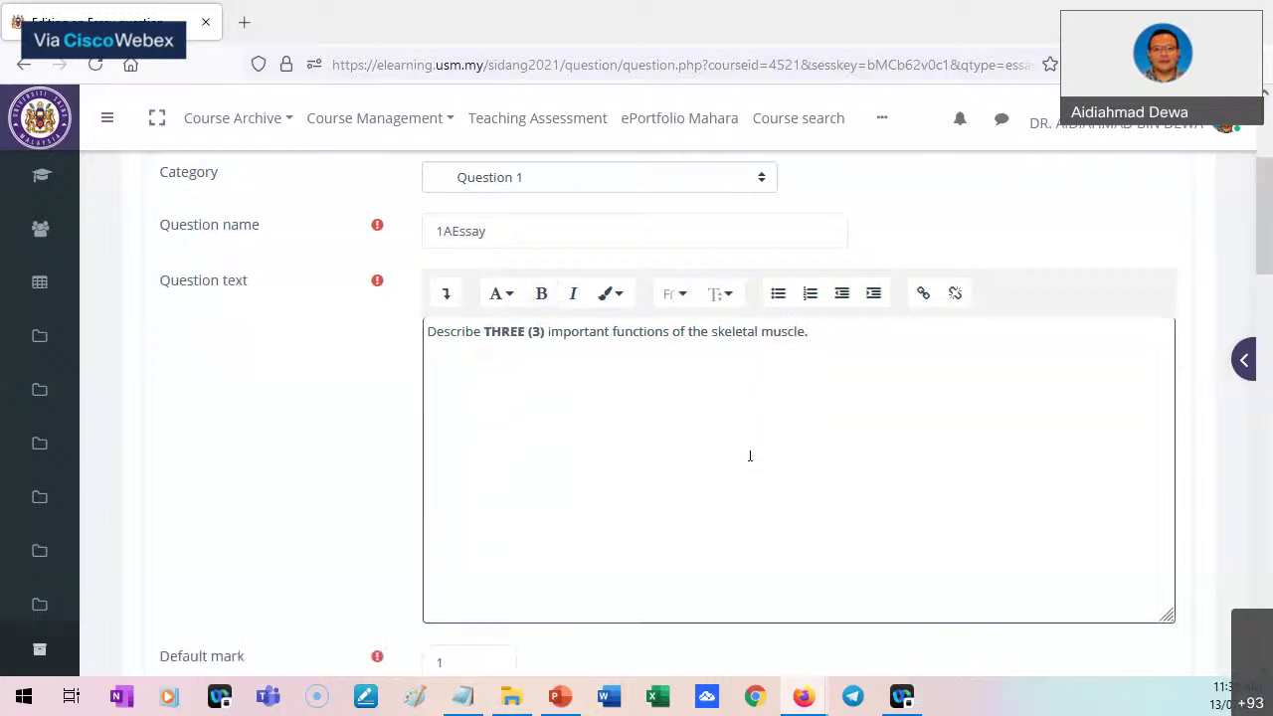
scroll(517, 329, up, 3)
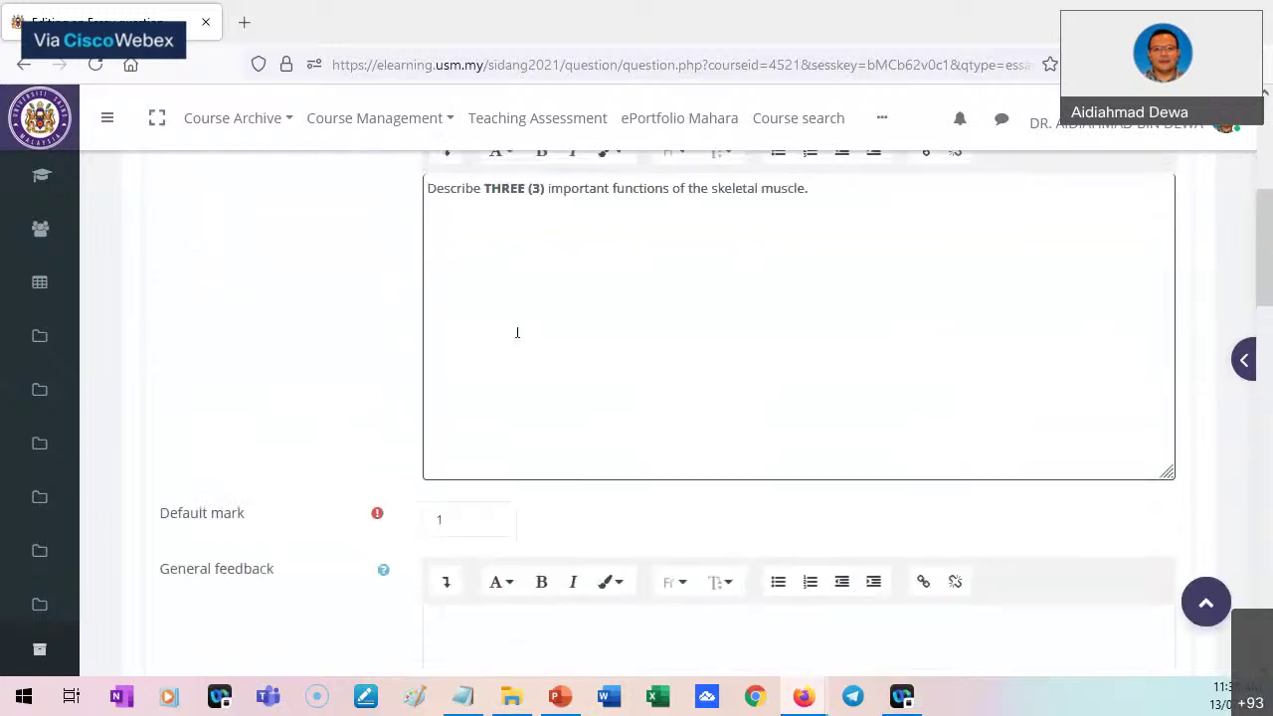
key(alt+Tab)
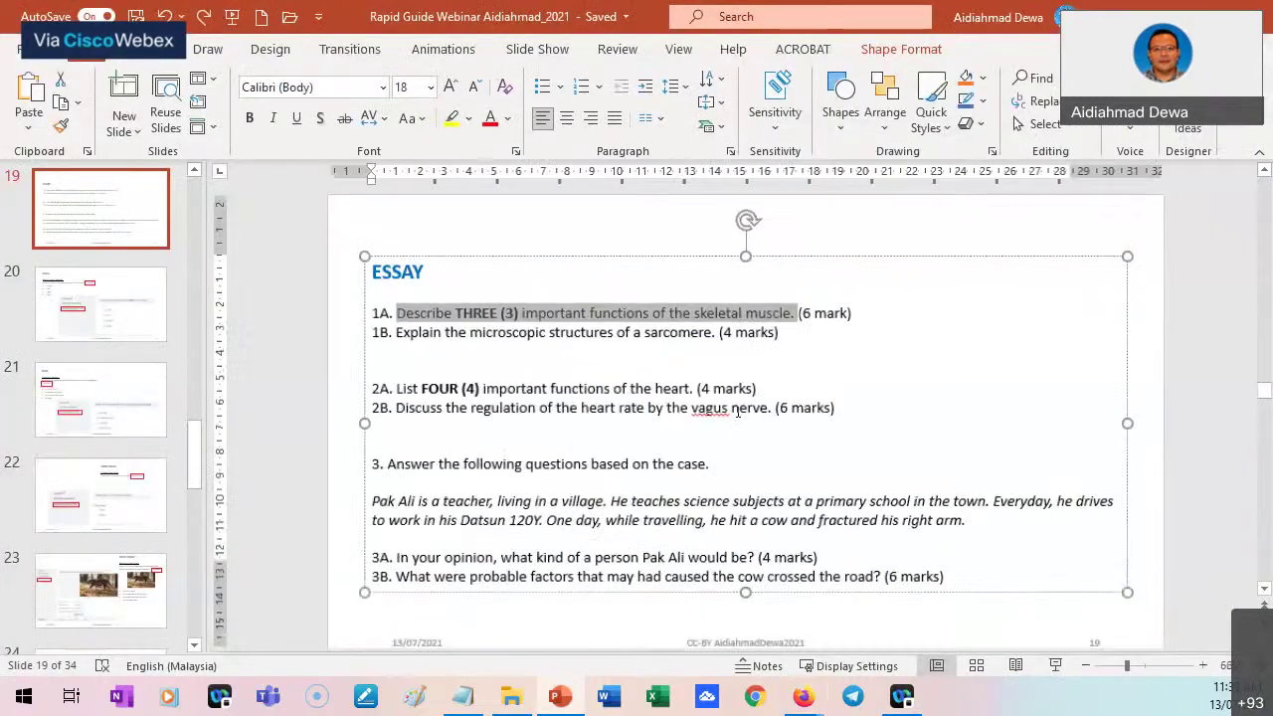
click(785, 318)
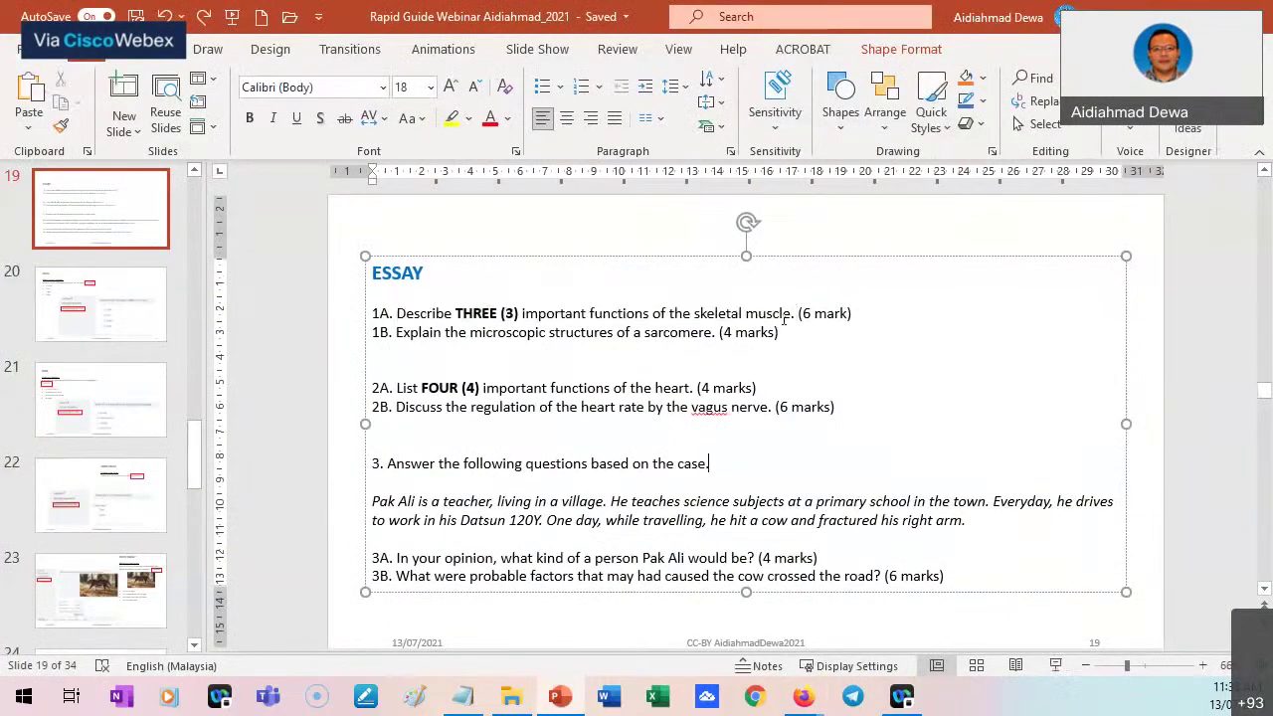
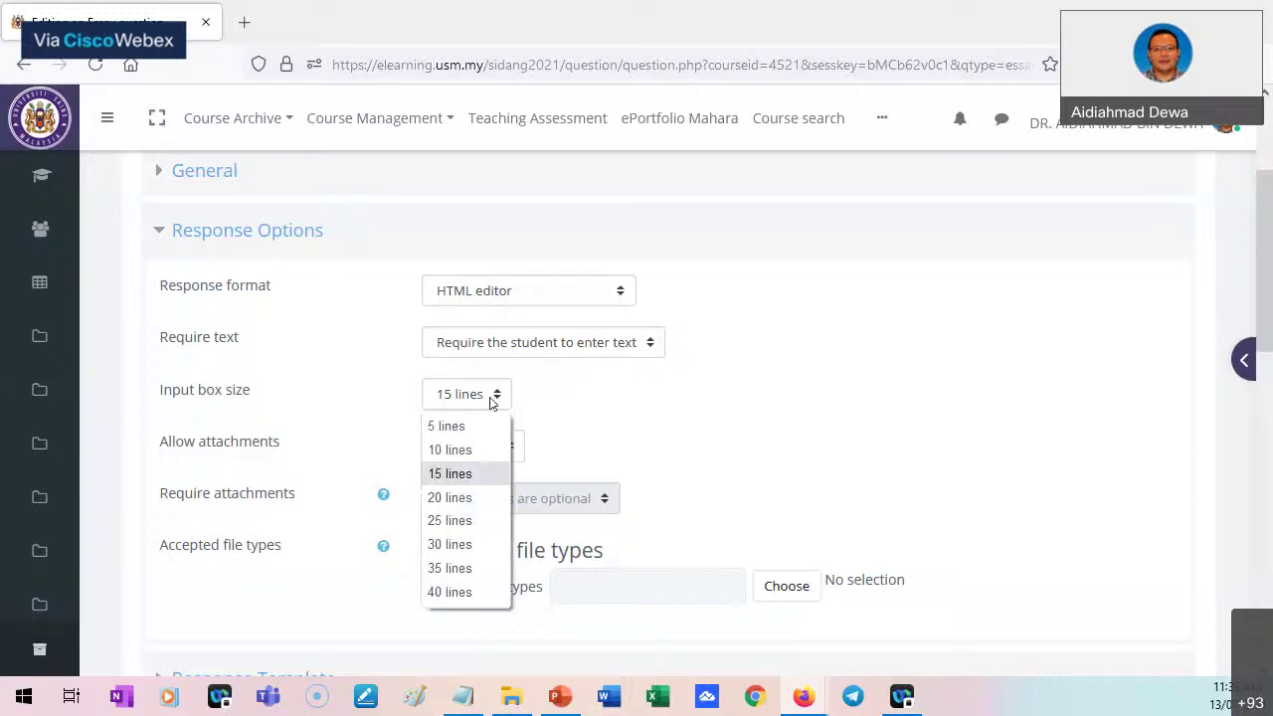
Step: Set the essay's input box size to 15 lines
click(455, 447)
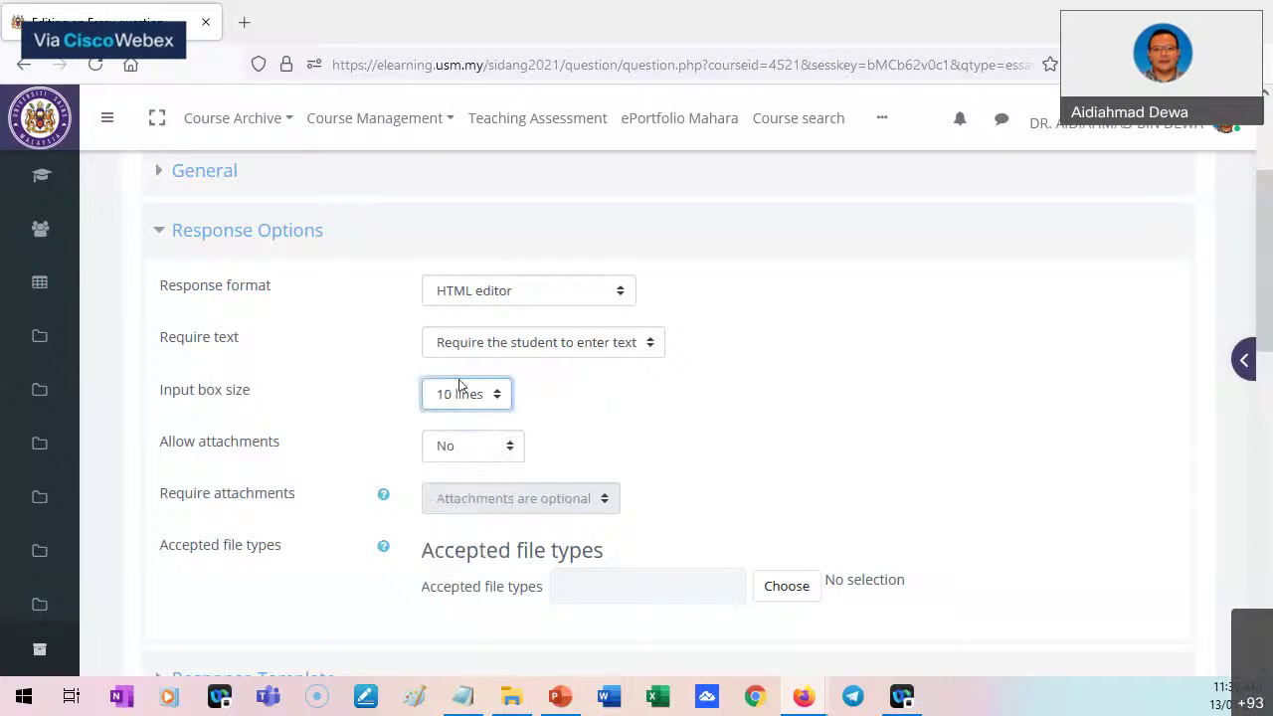
click(494, 396)
click(466, 475)
click(660, 425)
Step: Review the form, collapsing Response Template, Grader Information and Response Options and reopening General
scroll(661, 424, down, 2)
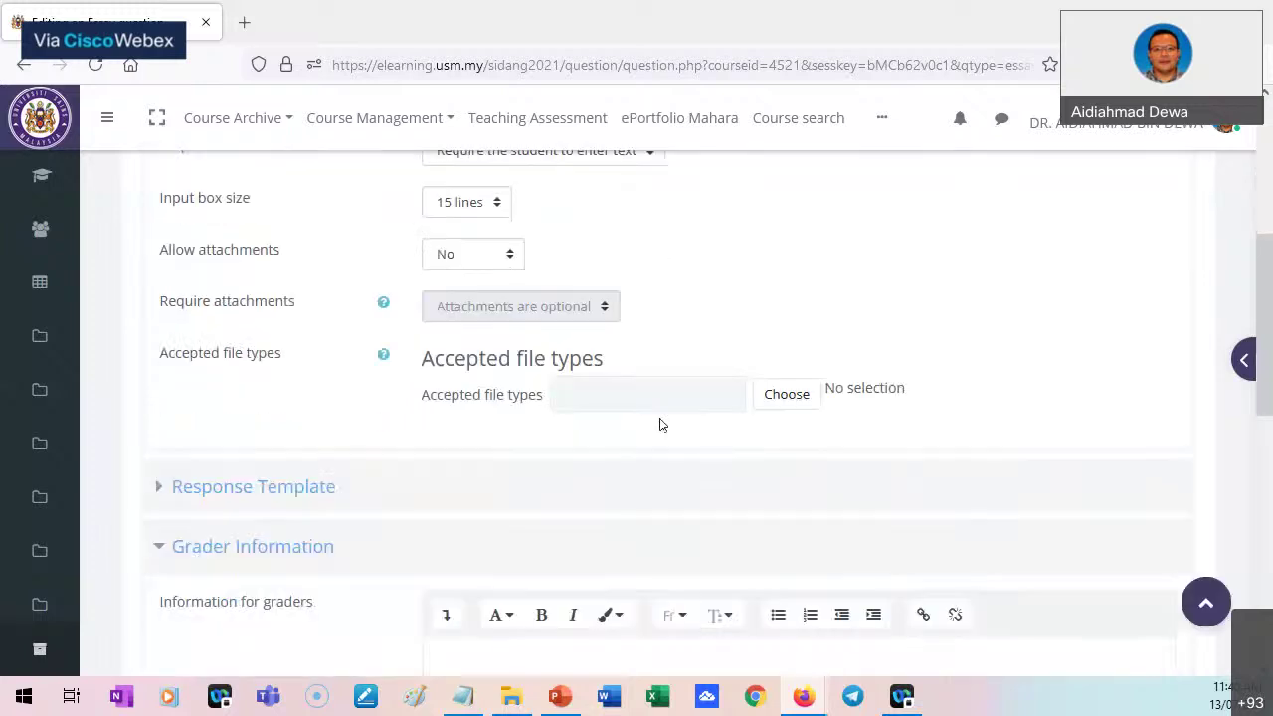
scroll(580, 361, up, 1)
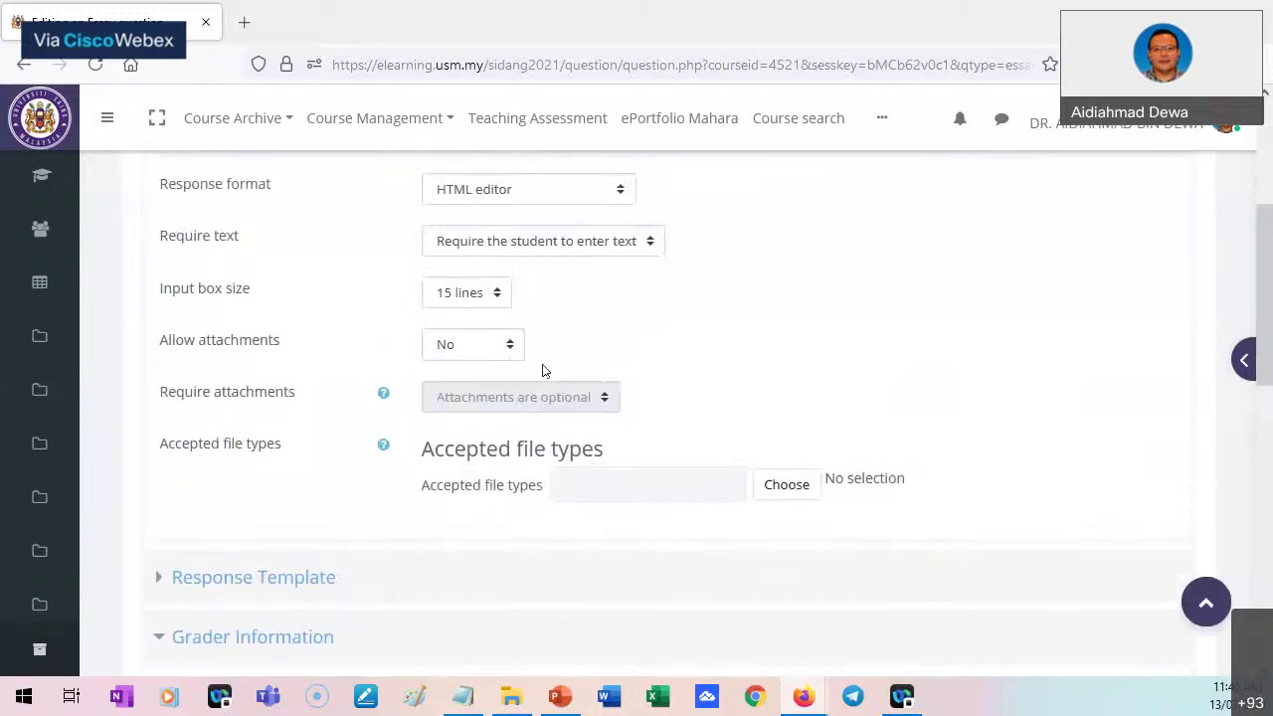
scroll(520, 378, down, 3)
scroll(321, 380, up, 1)
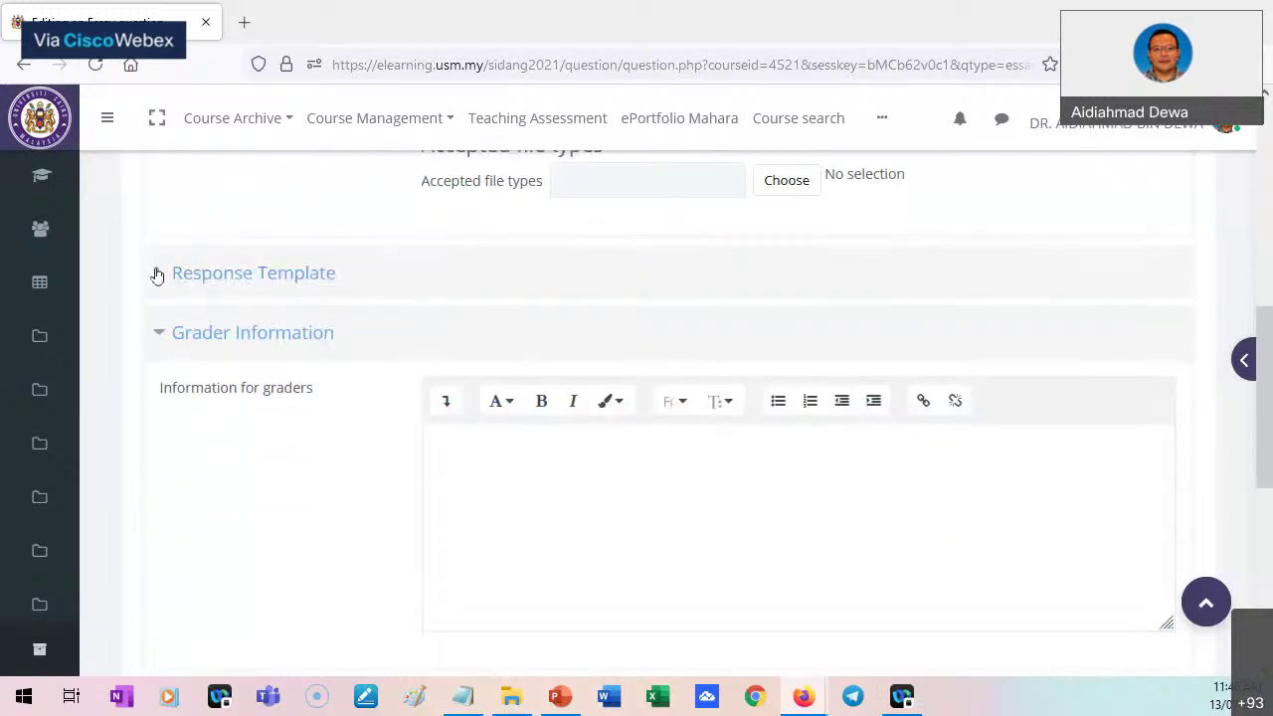
click(161, 274)
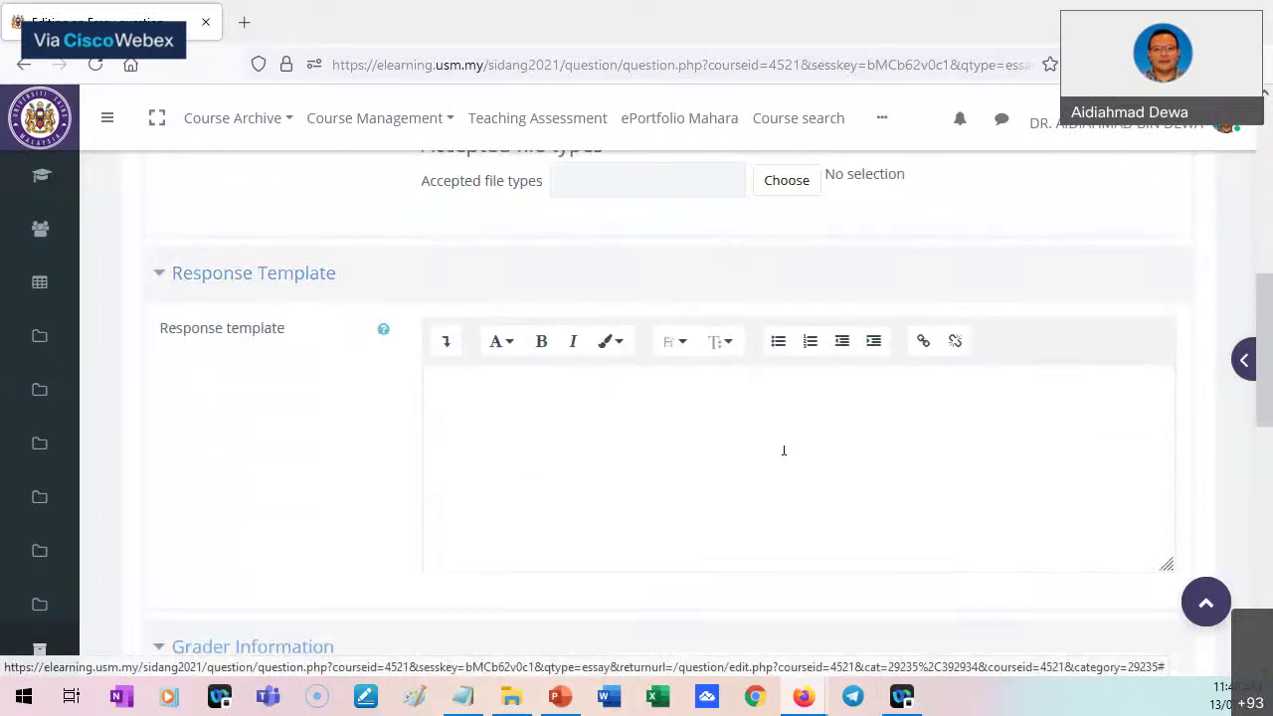
click(160, 274)
scroll(293, 367, down, 1)
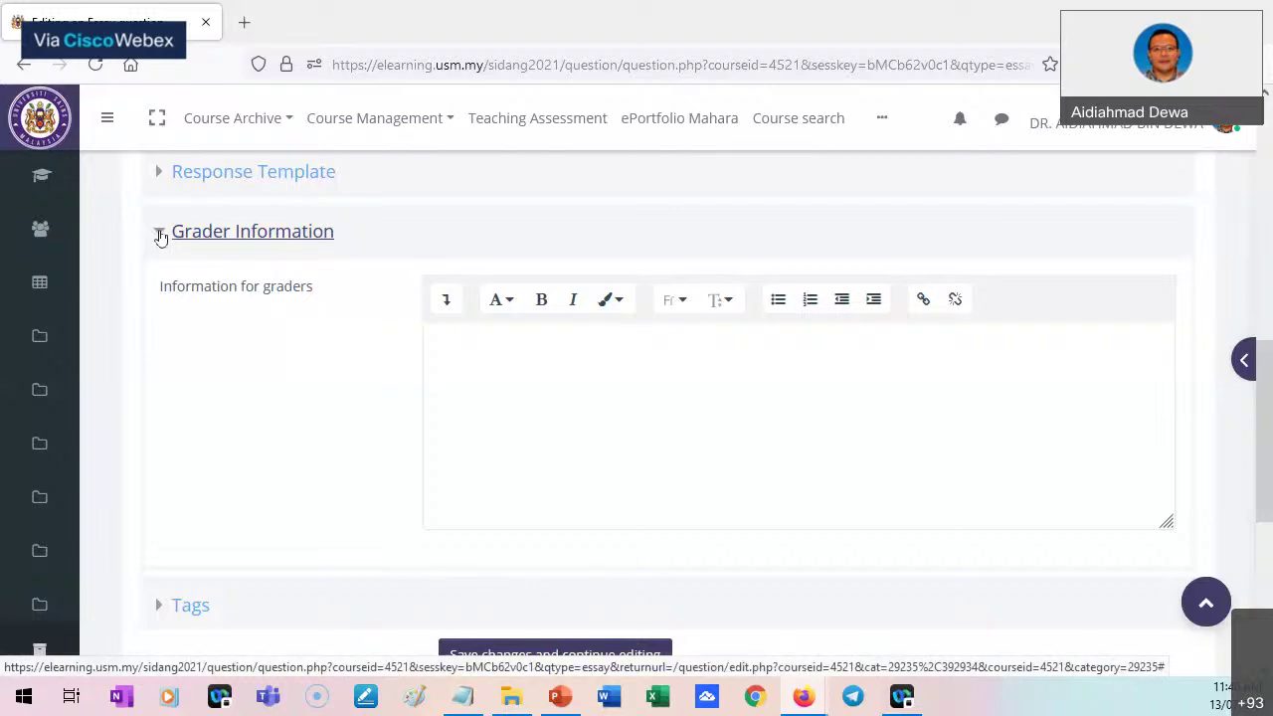
click(159, 232)
scroll(308, 381, up, 8)
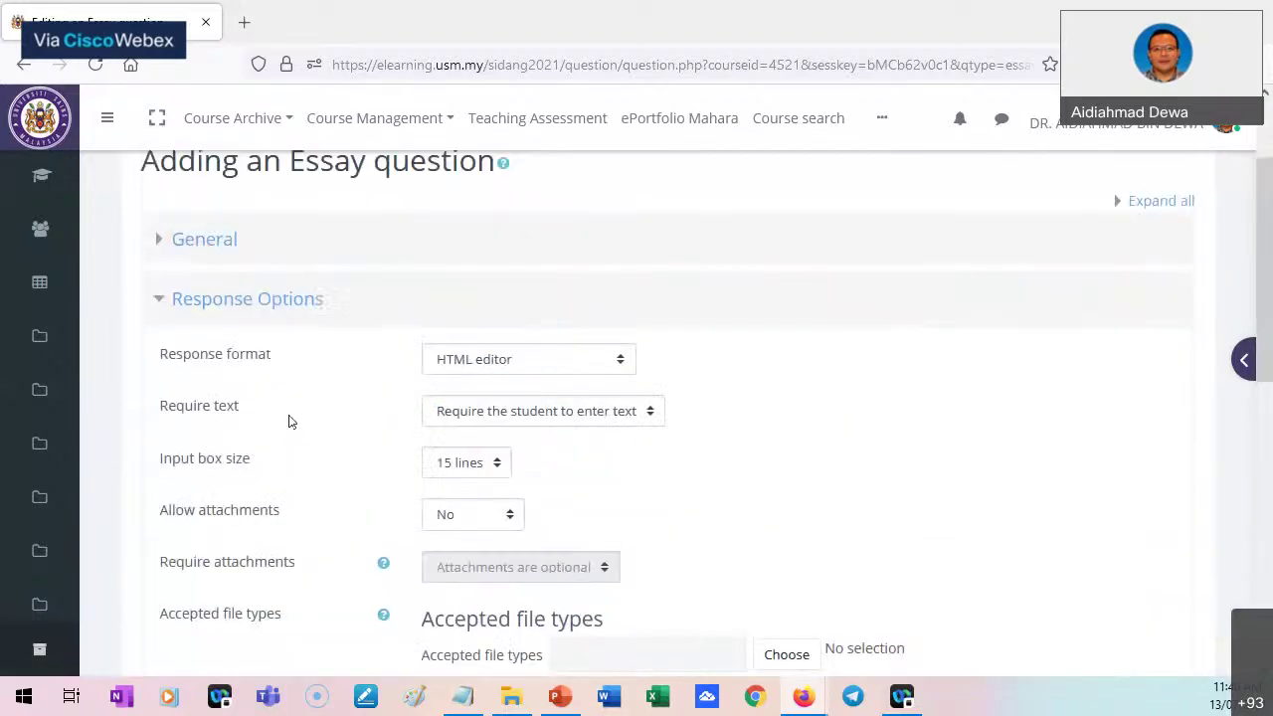
click(160, 439)
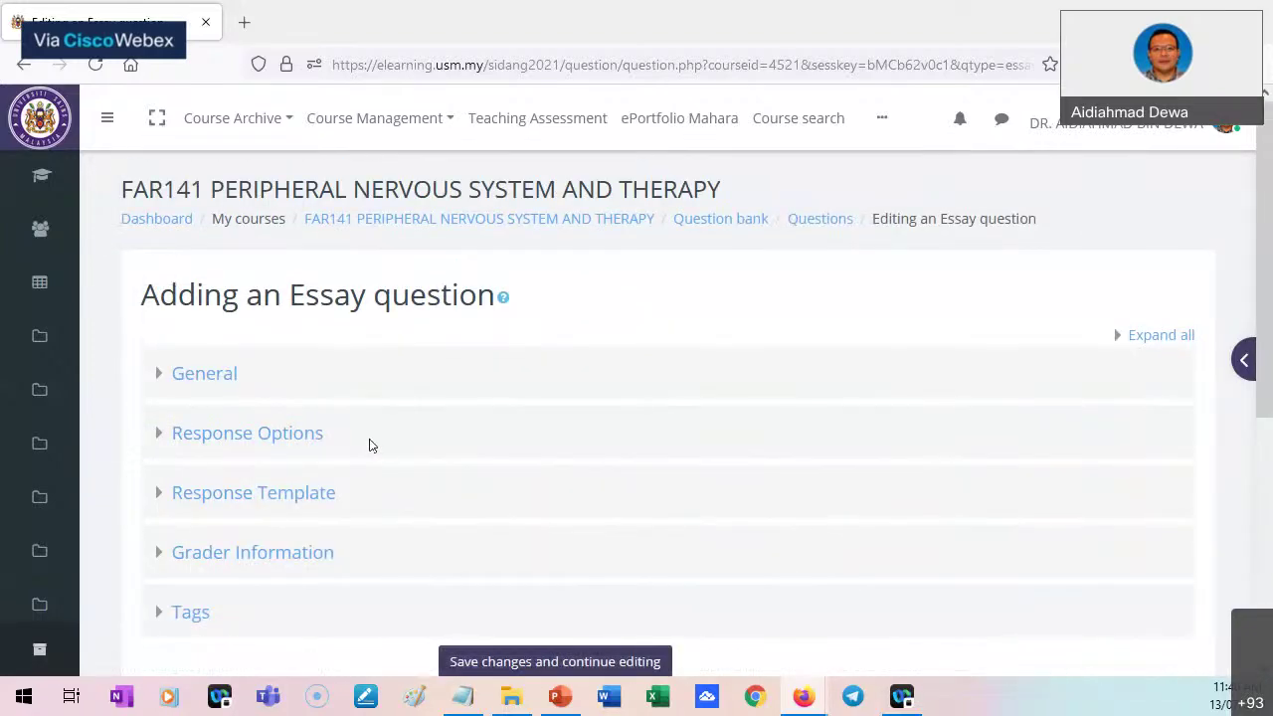
scroll(369, 444, down, 1)
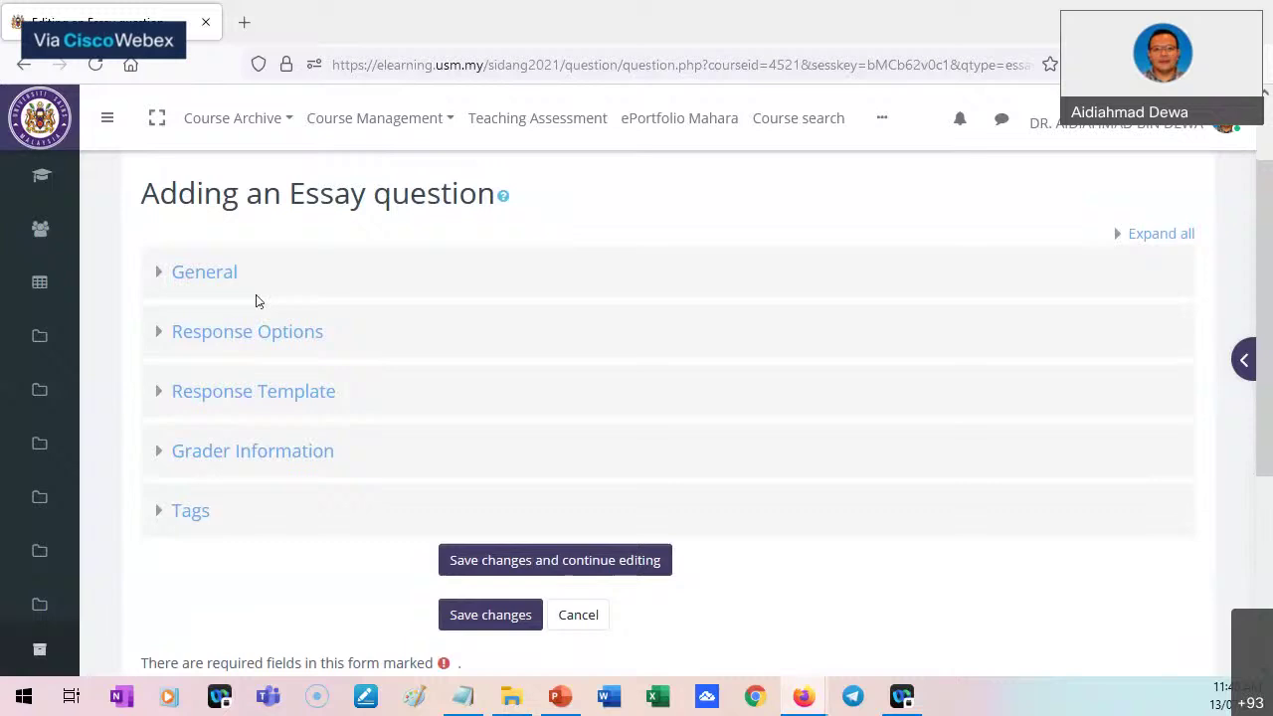
click(198, 276)
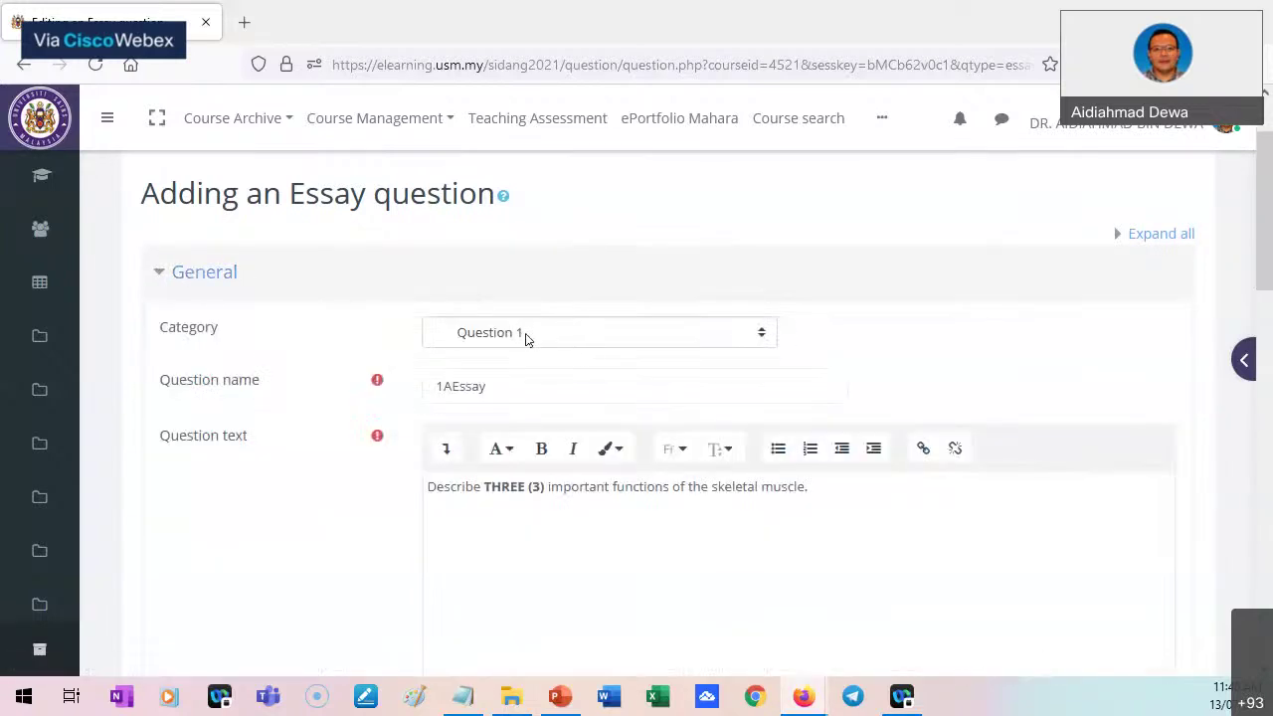
Step: Recheck Response Options with attachments set to No and save the 1AEssay question
scroll(529, 378, down, 1)
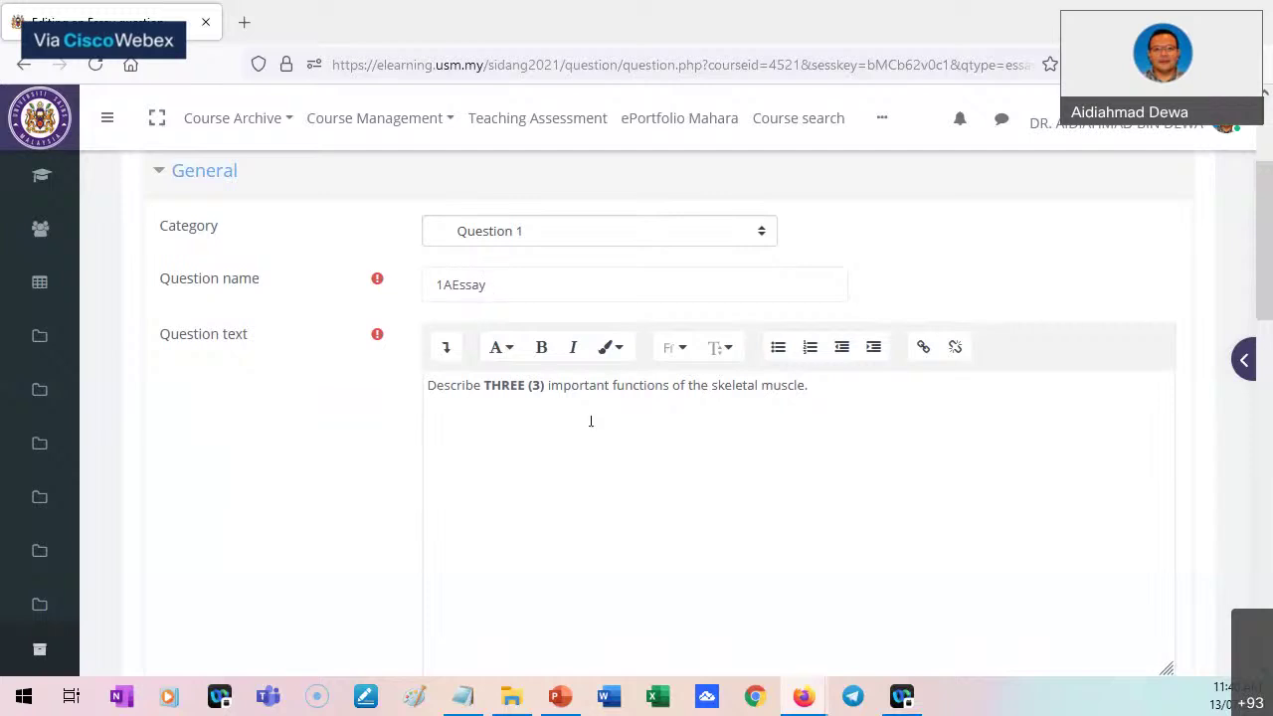
scroll(590, 421, down, 1)
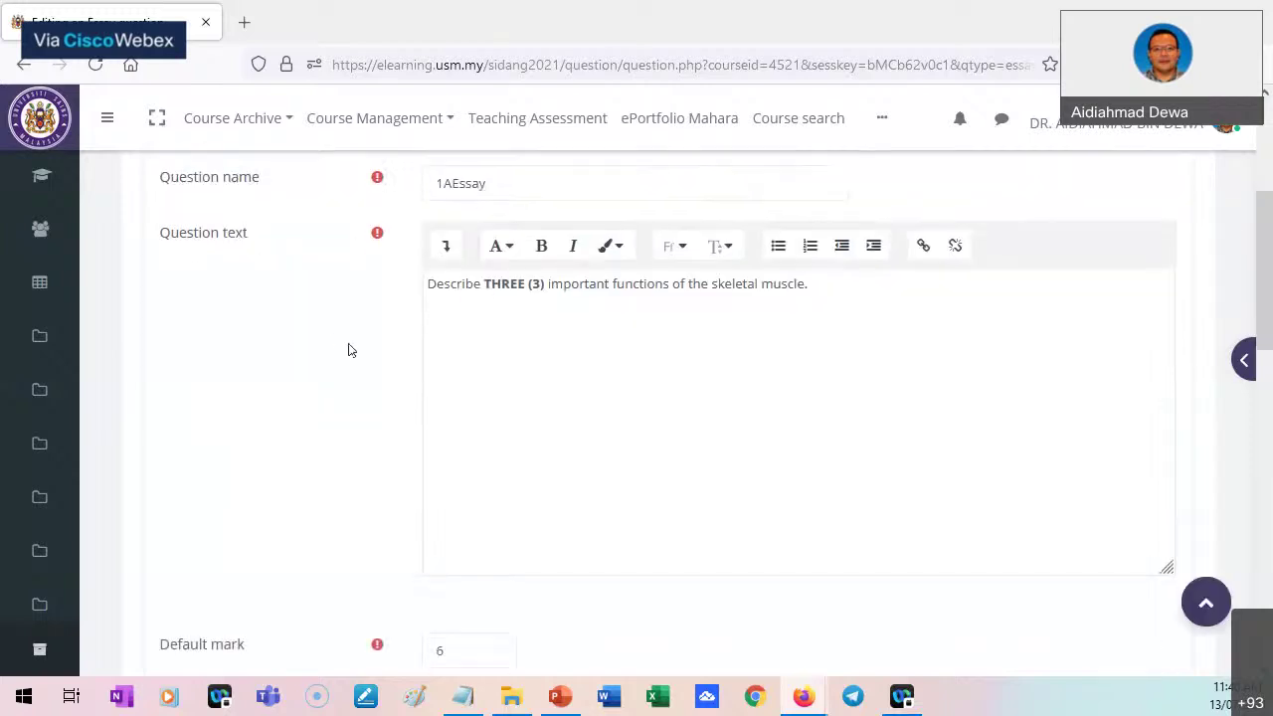
scroll(475, 528, down, 2)
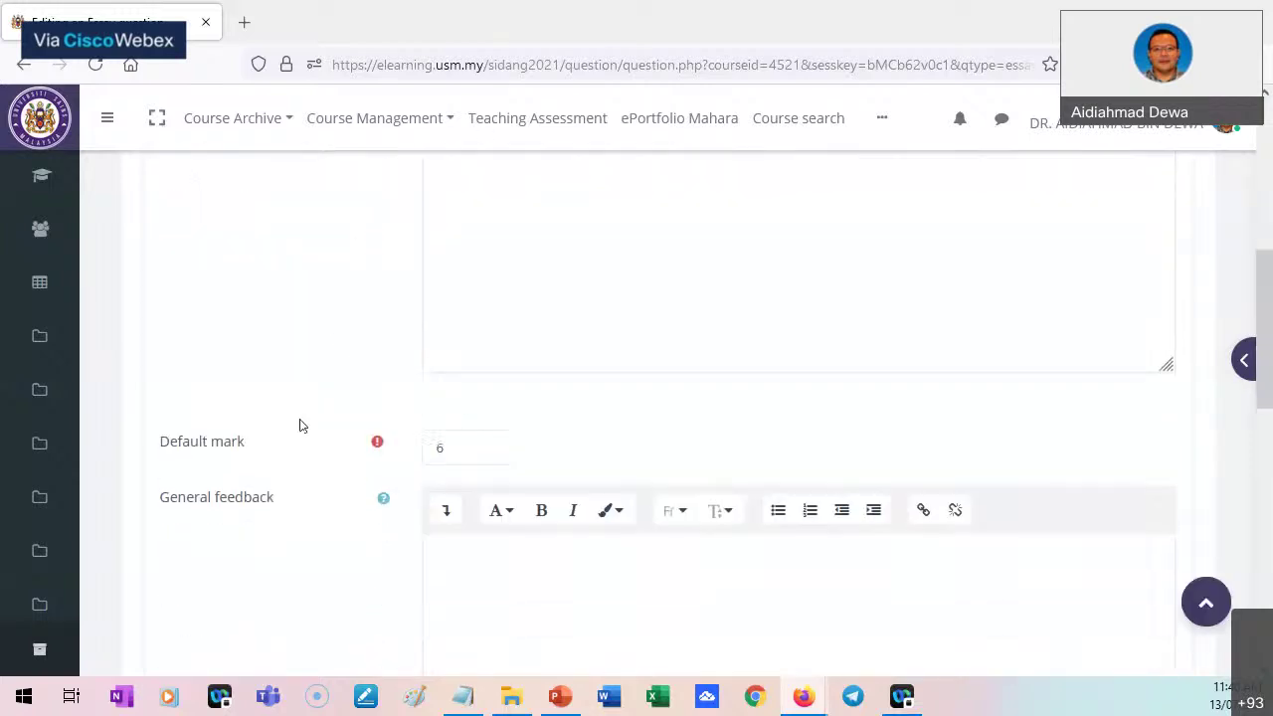
scroll(299, 426, down, 5)
click(262, 366)
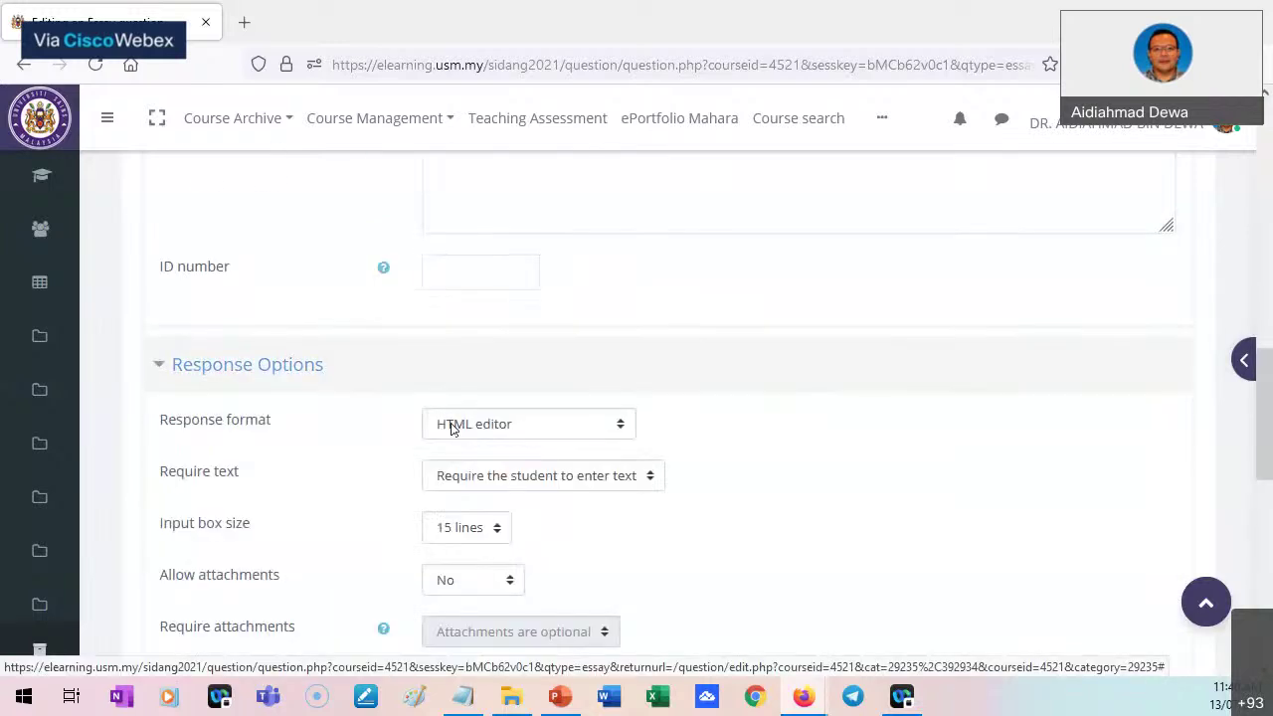
scroll(451, 426, down, 1)
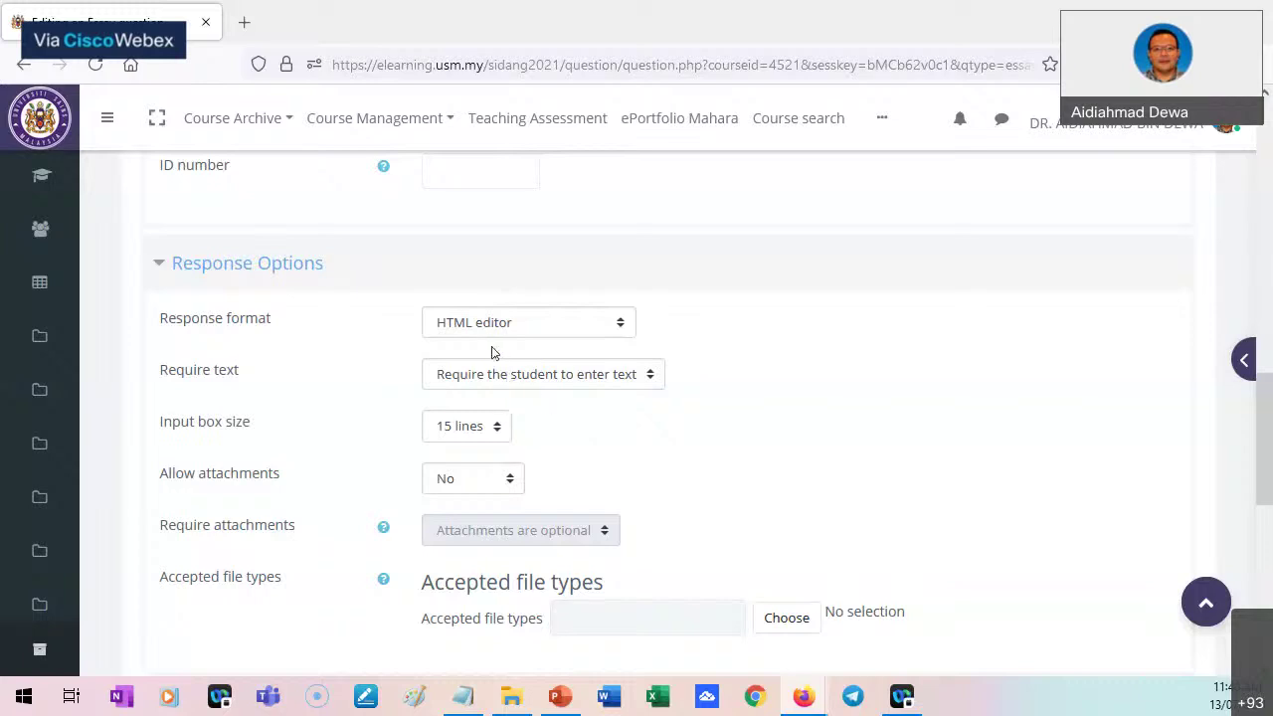
scroll(540, 435, down, 1)
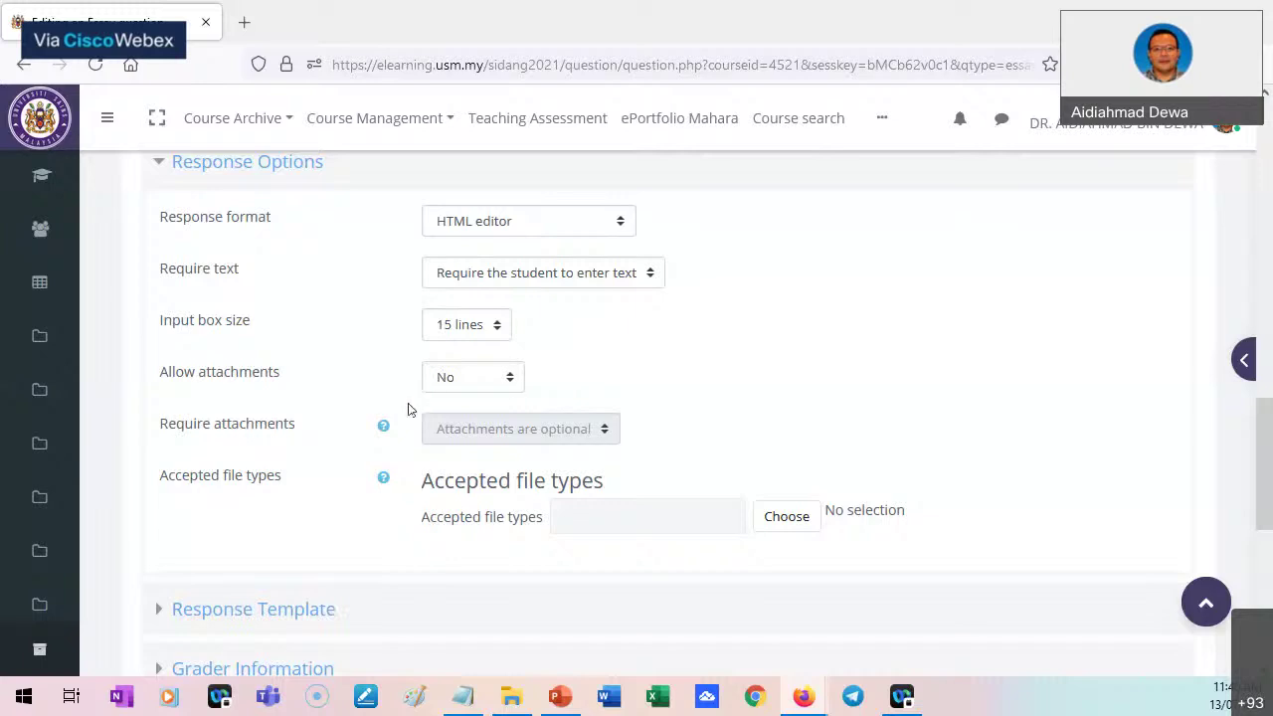
scroll(487, 449, down, 4)
click(510, 438)
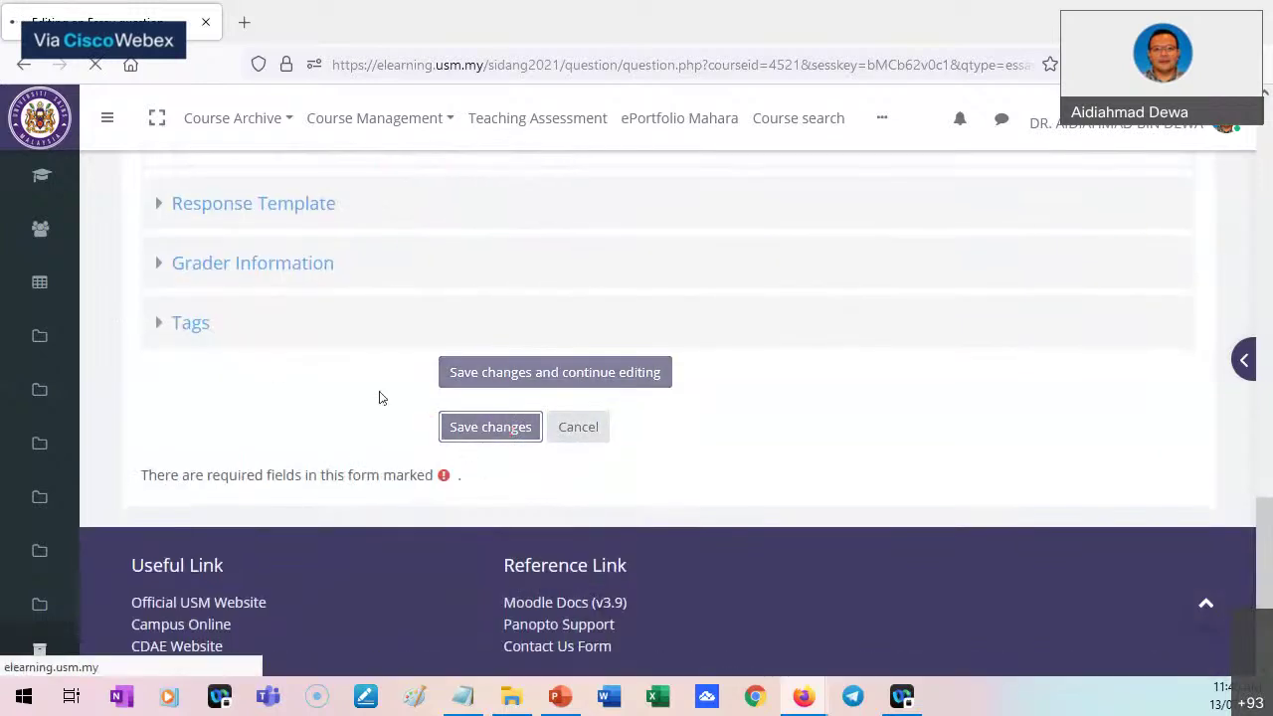
Step: Open a preview of the 1AEssay question from its Edit actions menu
scroll(444, 407, down, 1)
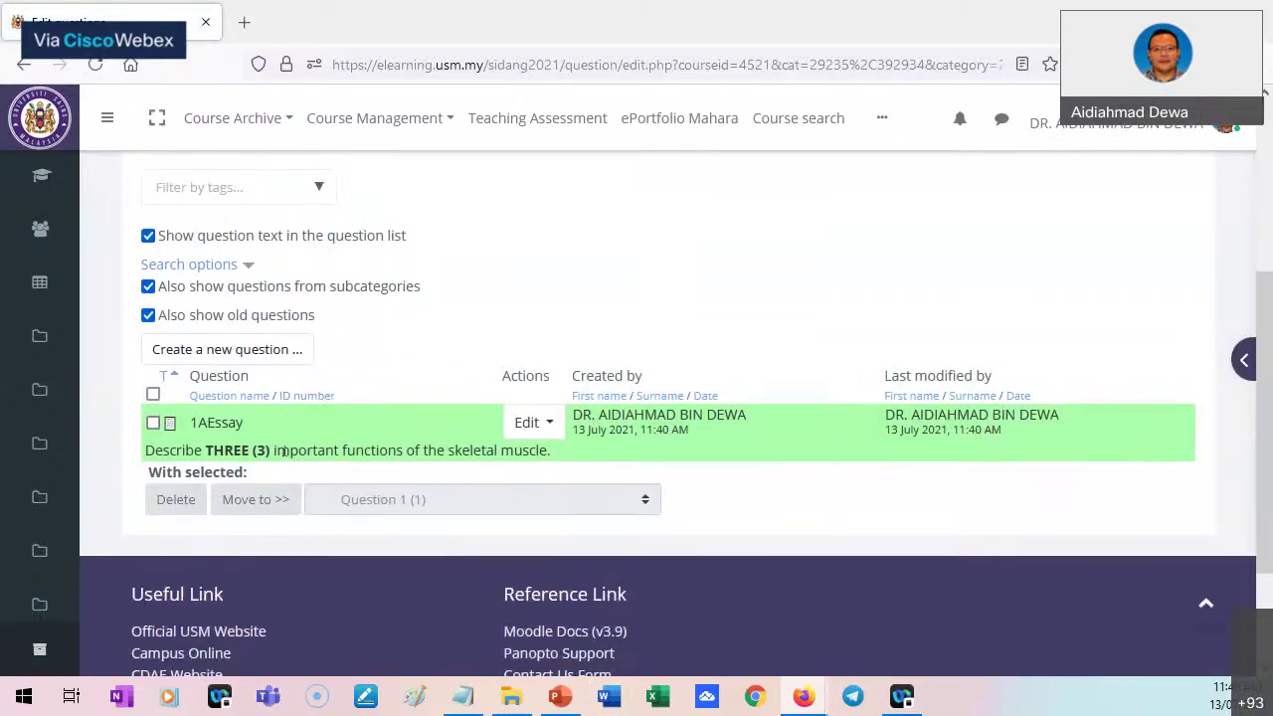
scroll(402, 360, up, 1)
scroll(403, 428, up, 1)
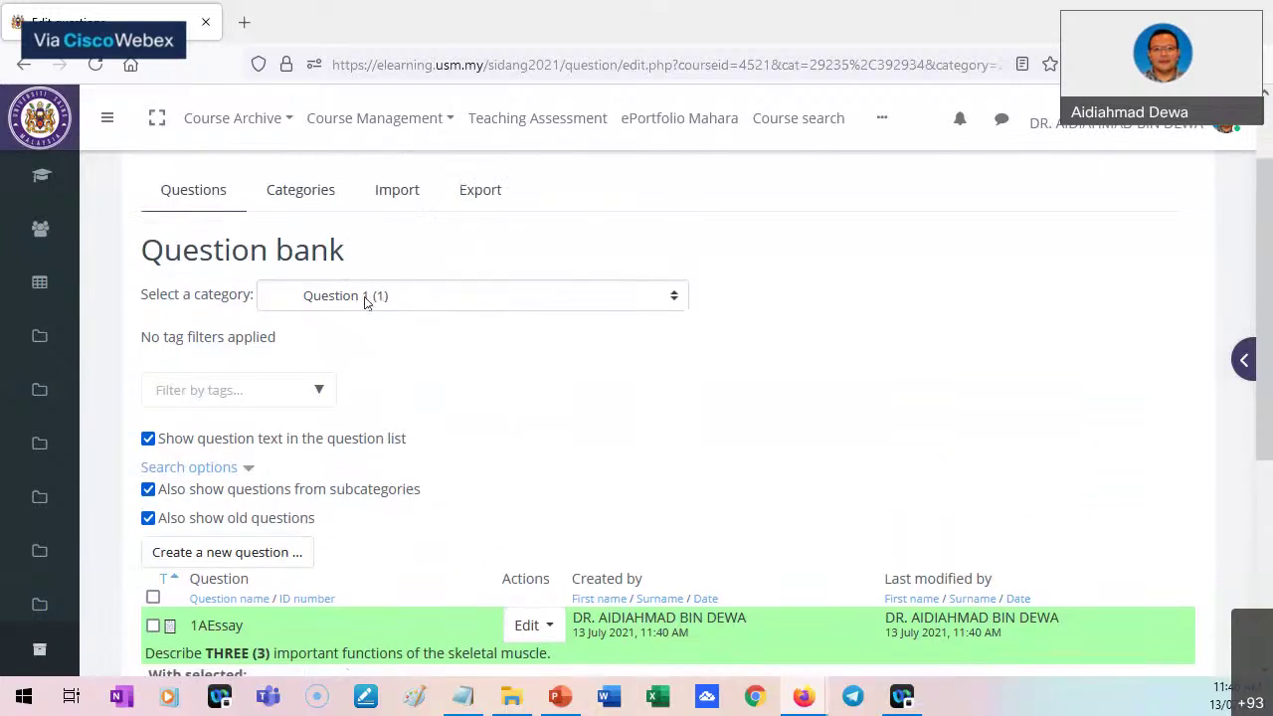
scroll(427, 450, down, 2)
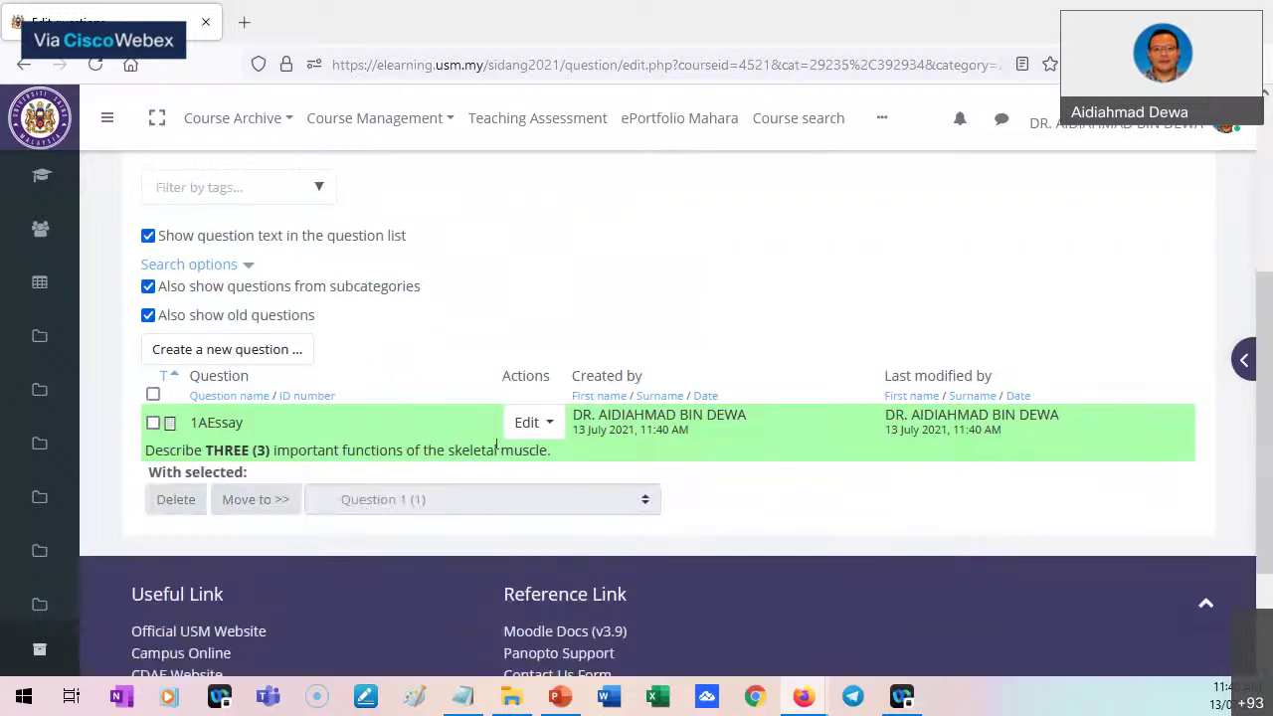
click(547, 426)
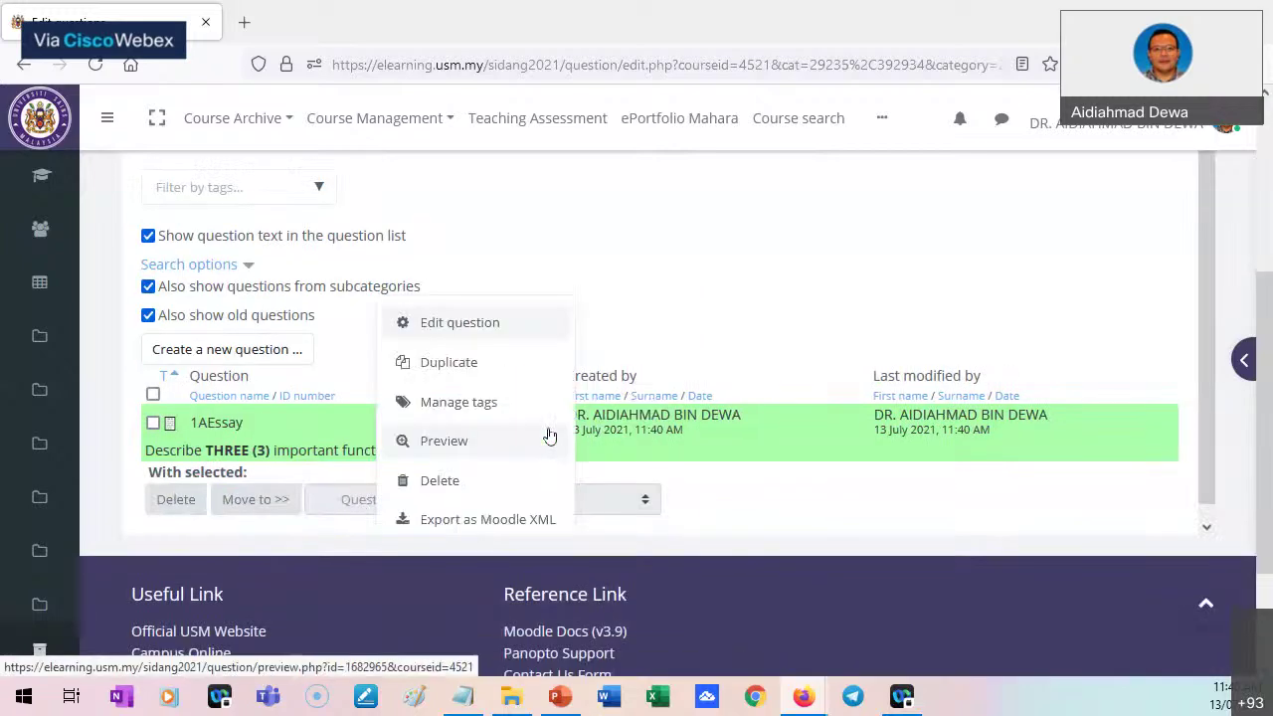
click(428, 424)
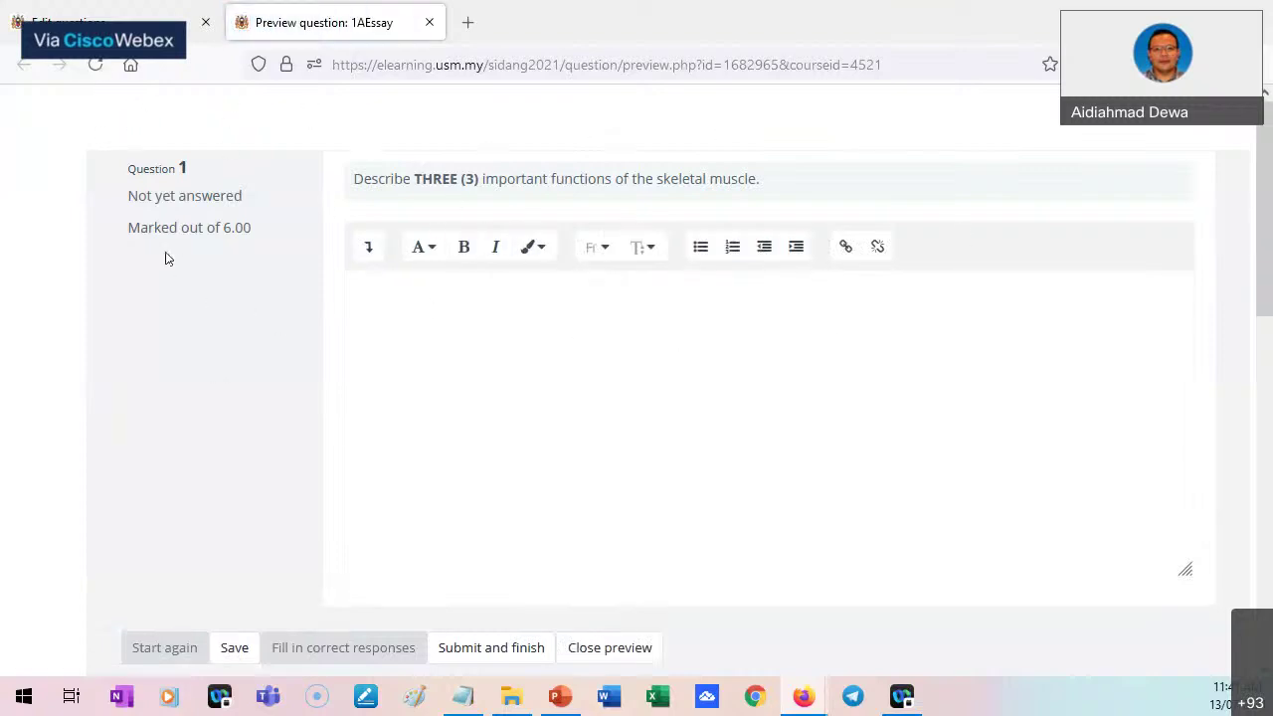
Step: Enter a test answer in the preview and submit and finish the attempt
double_click(238, 228)
click(211, 308)
click(431, 314)
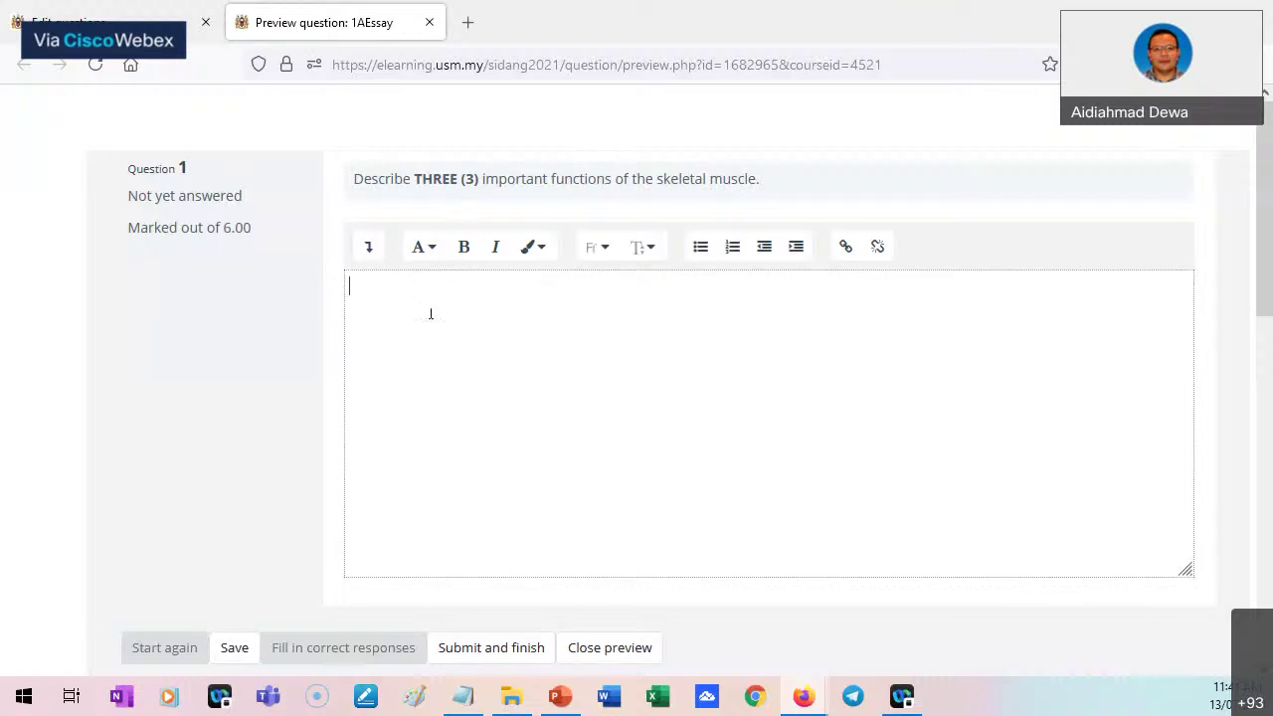
text(adfhaklfaksfalkshfalskfkashfkla)
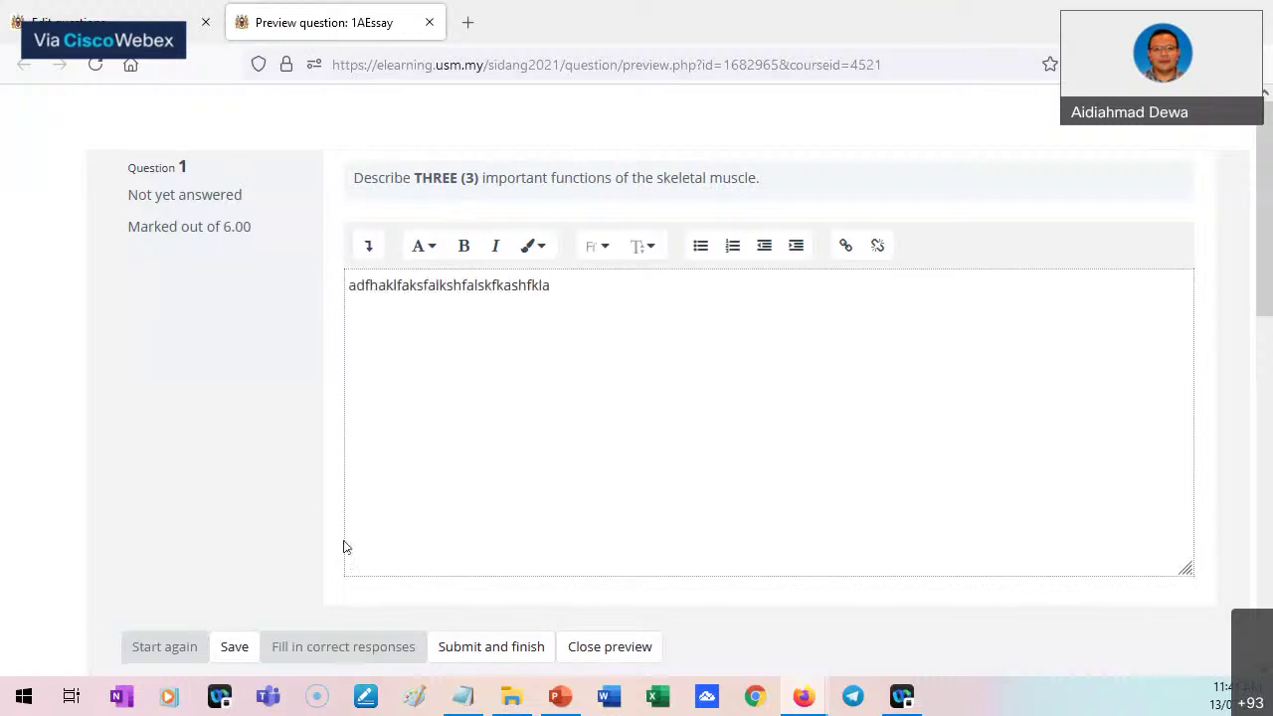
scroll(299, 542, down, 2)
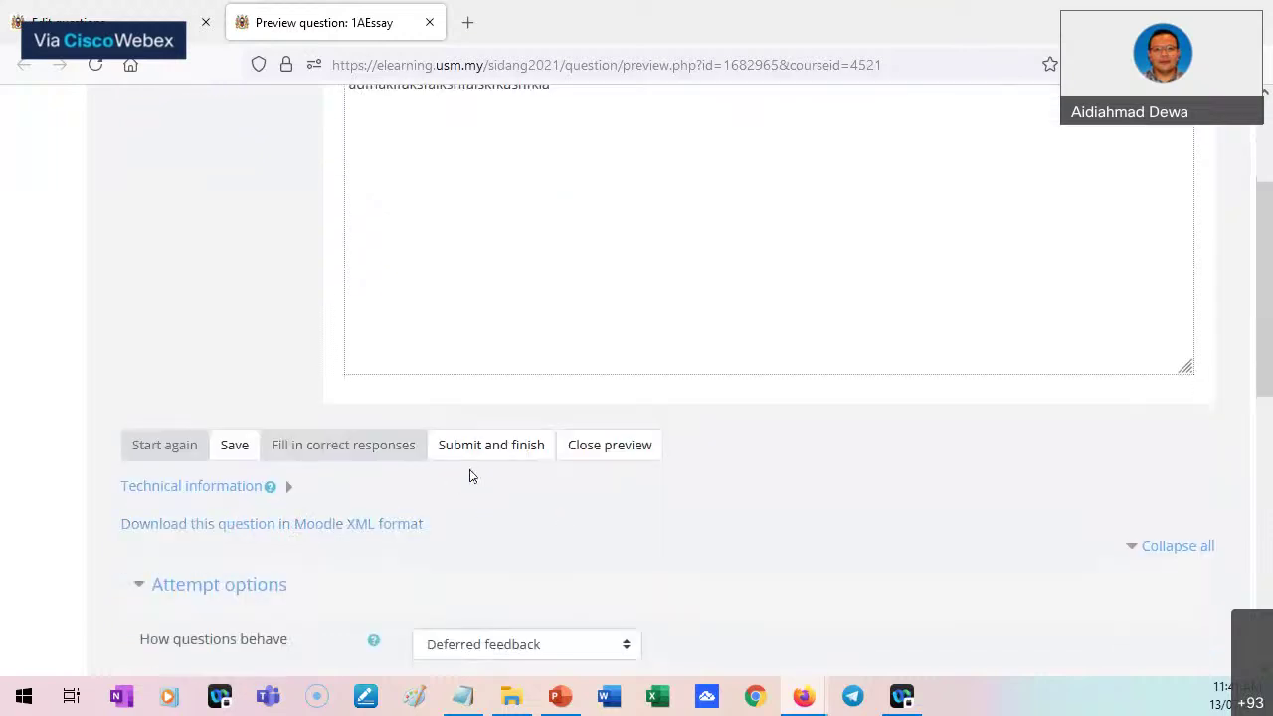
scroll(557, 418, down, 1)
click(486, 343)
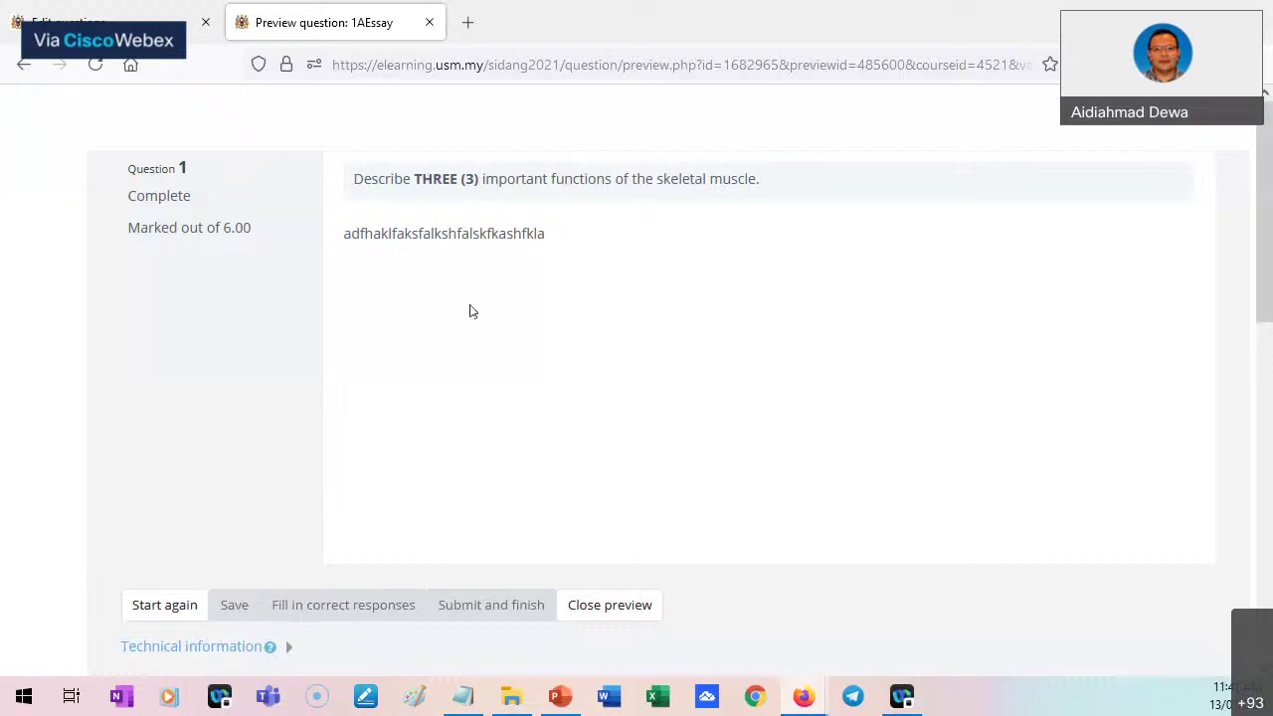
Step: Review the finished attempt and close the preview back to the question bank
scroll(418, 415, down, 1)
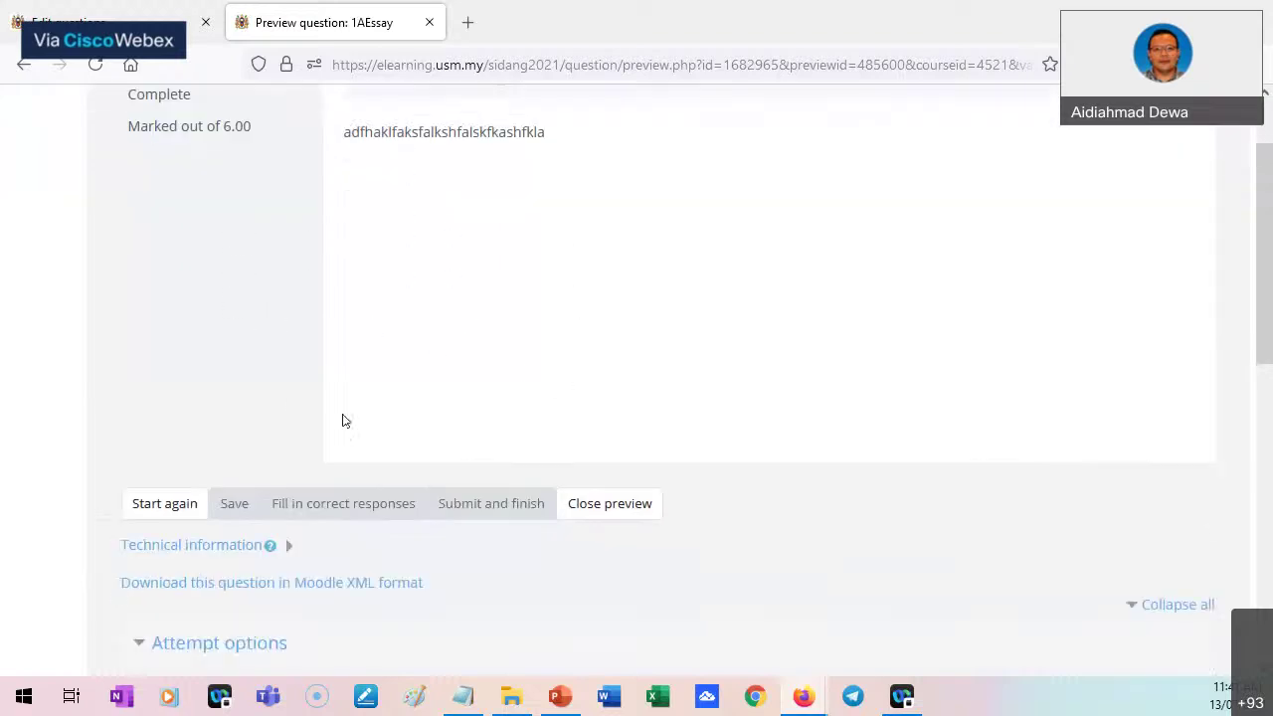
scroll(477, 481, down, 2)
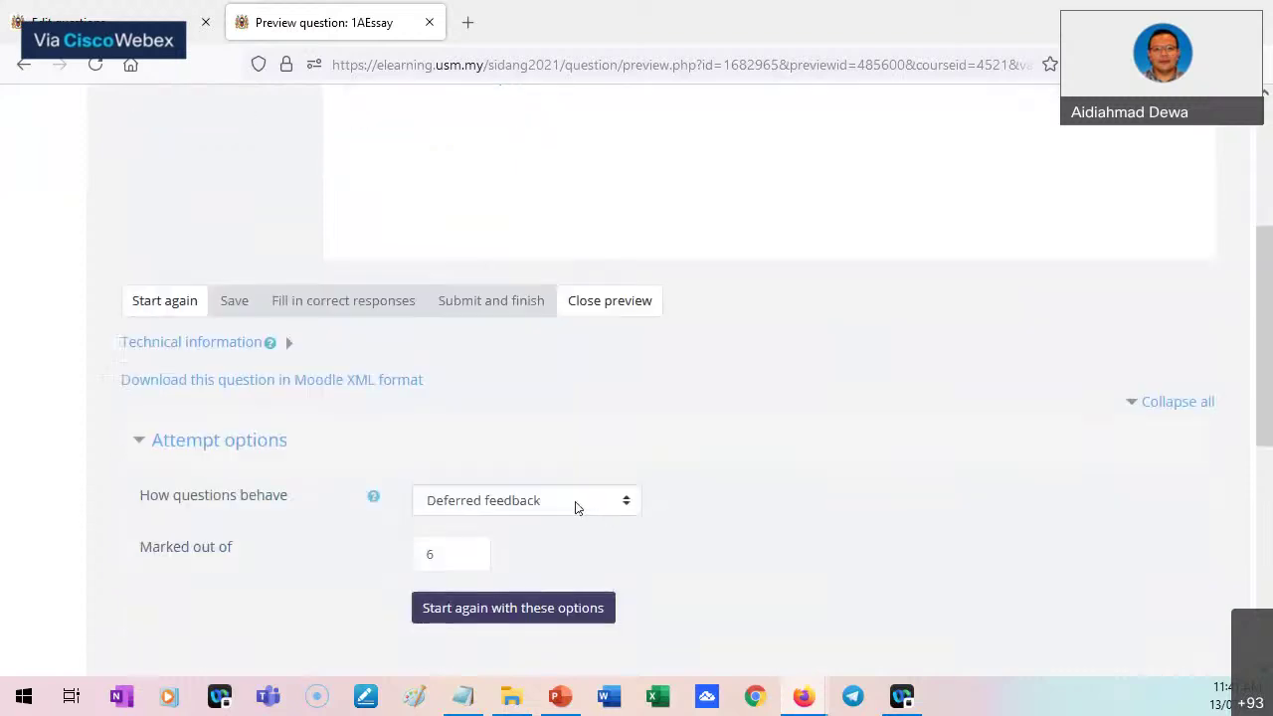
scroll(577, 507, up, 3)
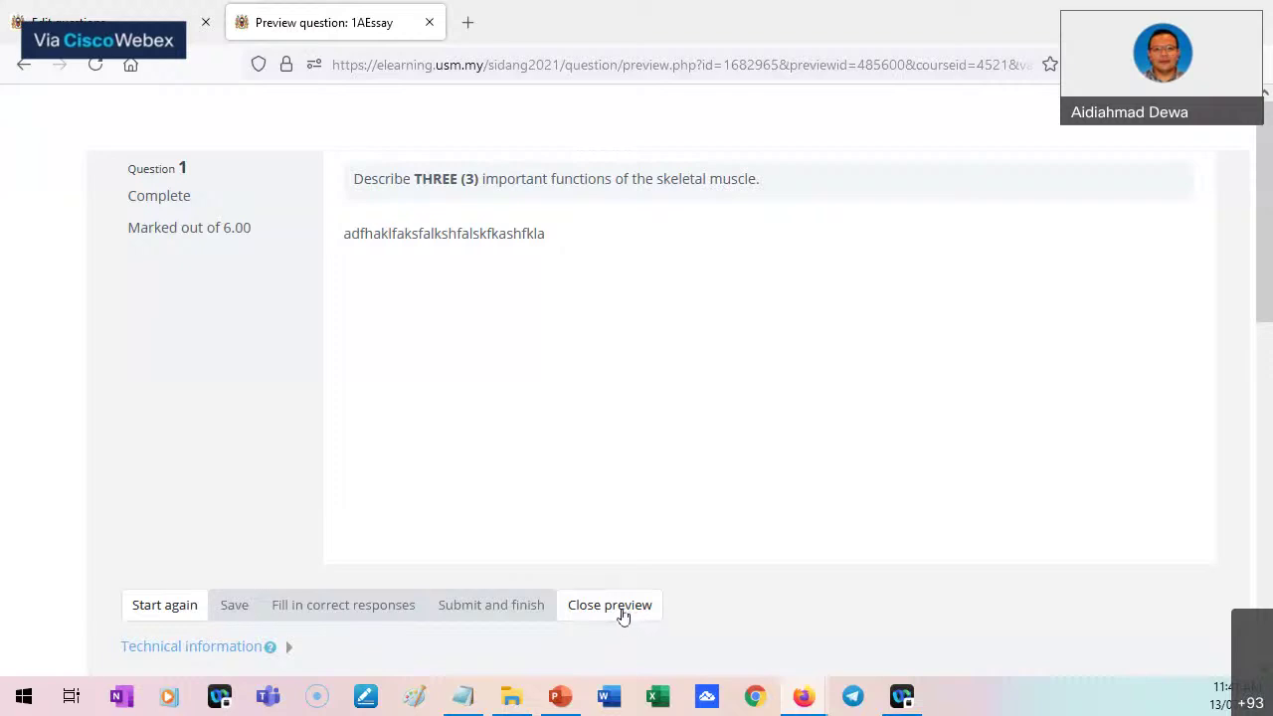
click(611, 607)
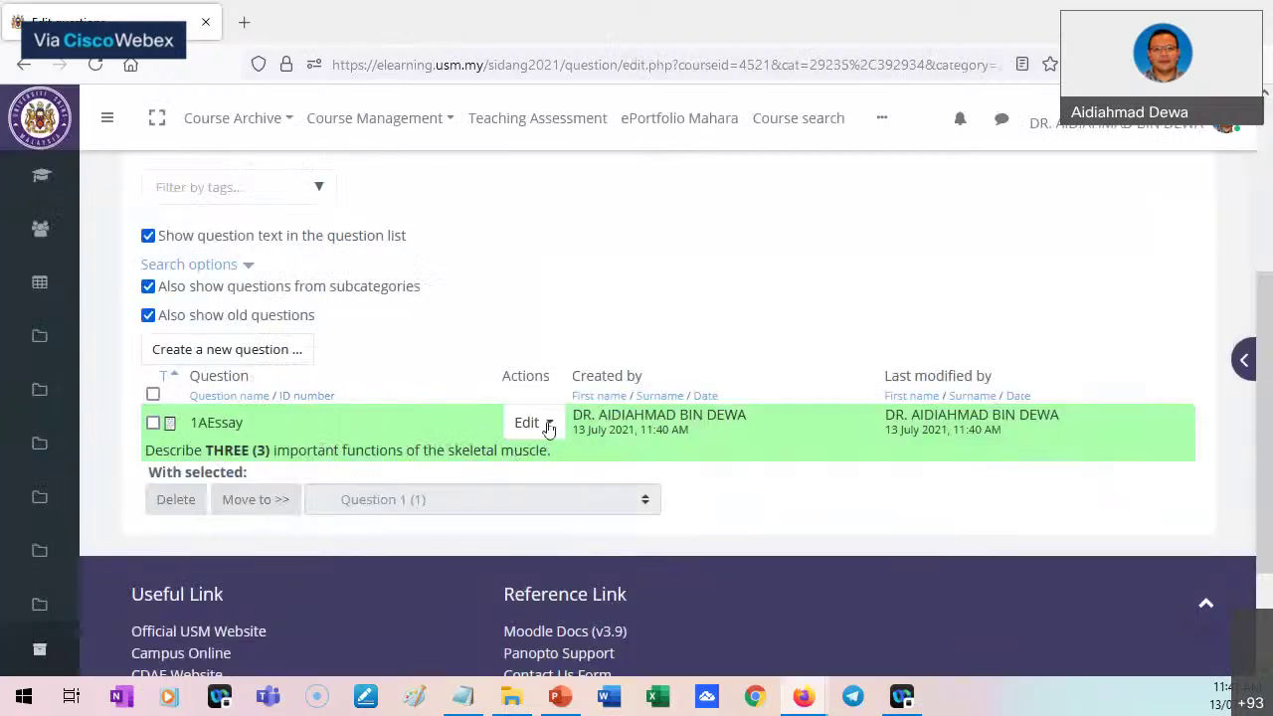
Step: Select the 1B question sentence on the PowerPoint slide
click(546, 427)
click(699, 301)
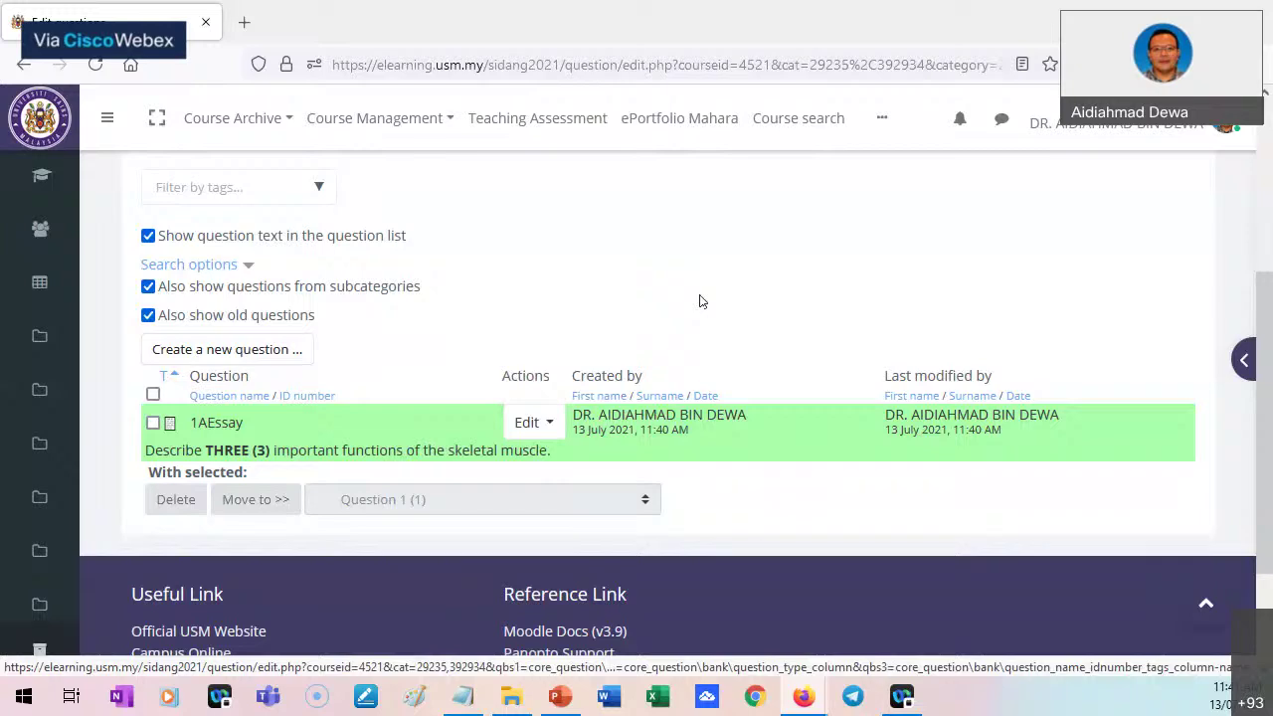
key(alt+Tab)
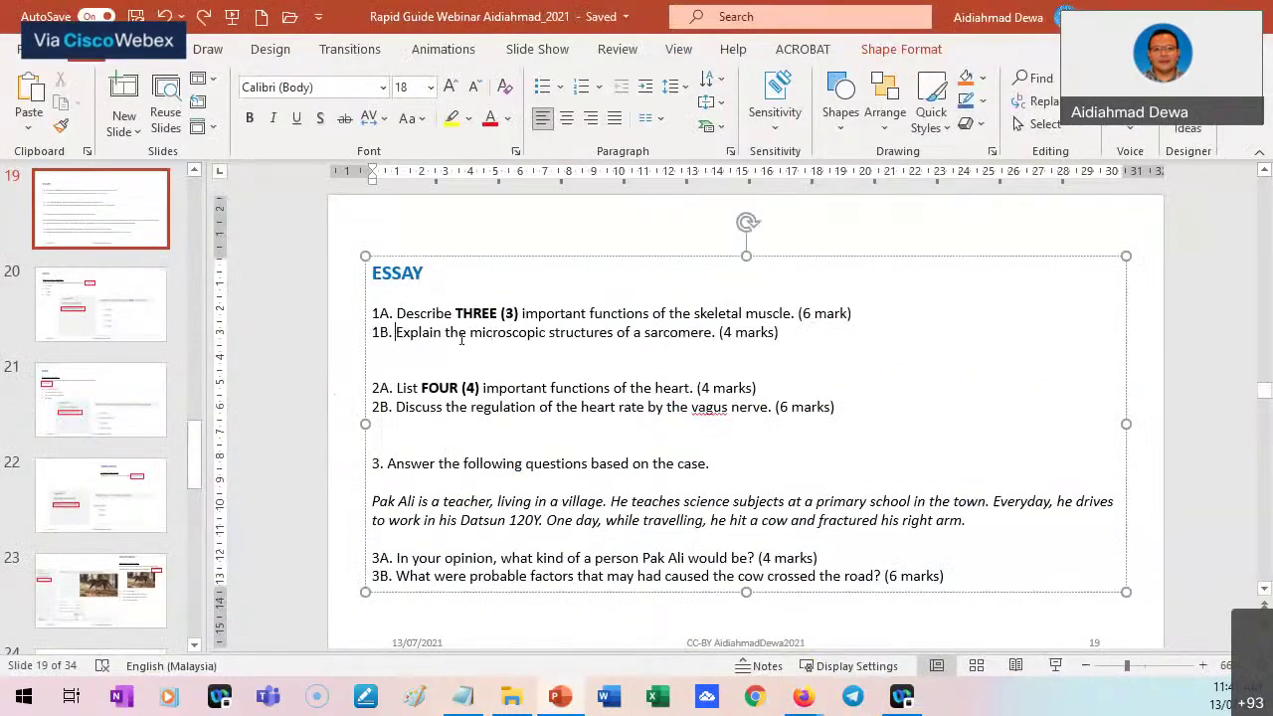
shift+click(713, 334)
key(ctrl+c)
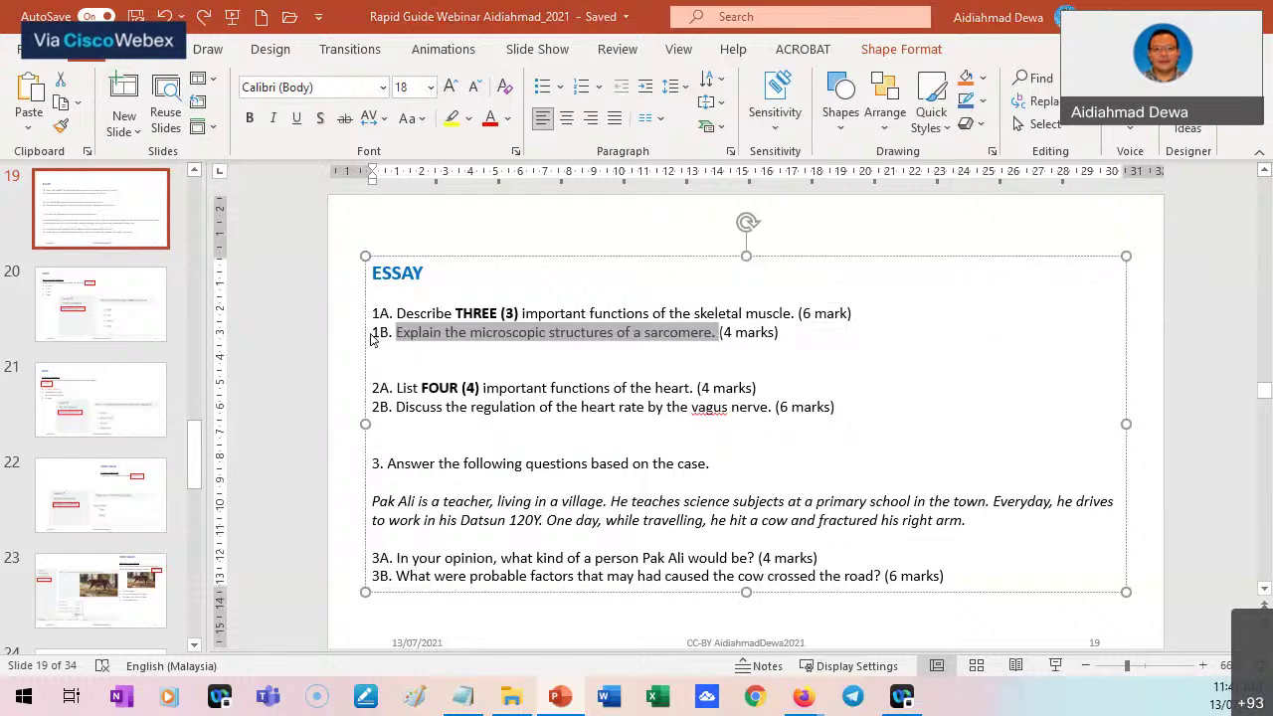
key(alt+Tab)
Step: Duplicate the 1AEssay question from its Edit actions menu
click(204, 350)
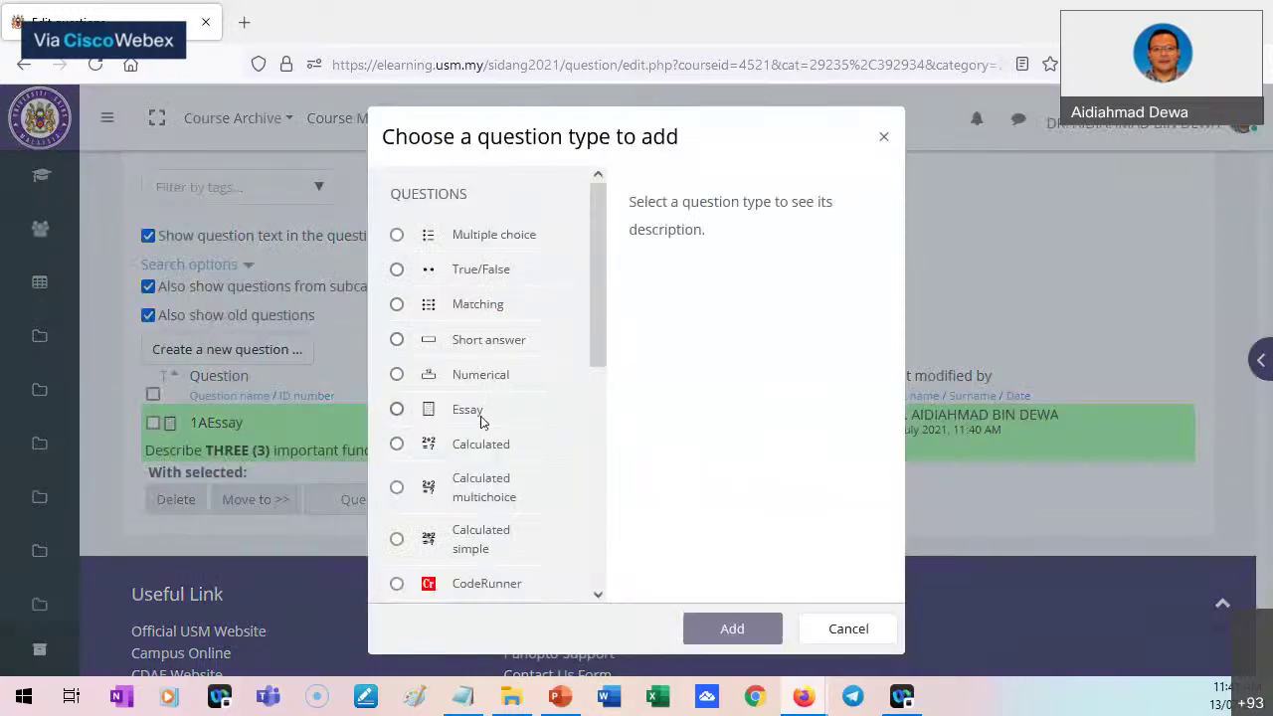
click(846, 635)
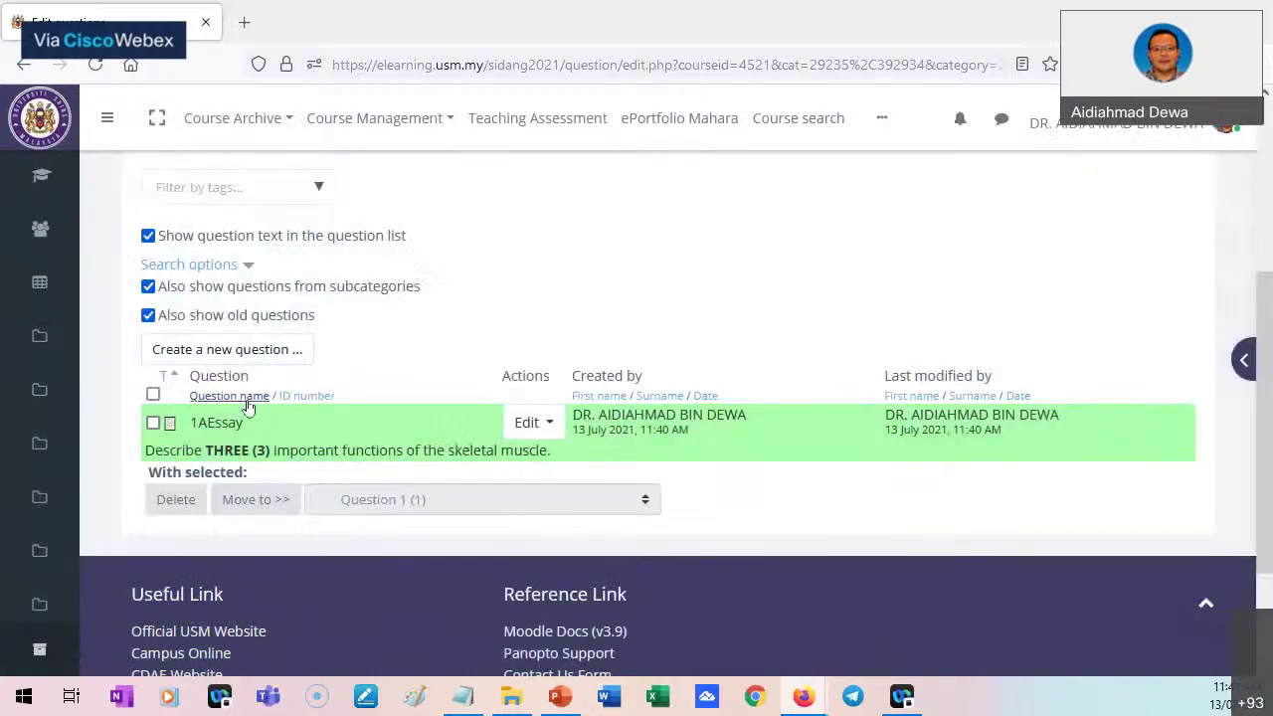
scroll(398, 398, down, 2)
click(546, 322)
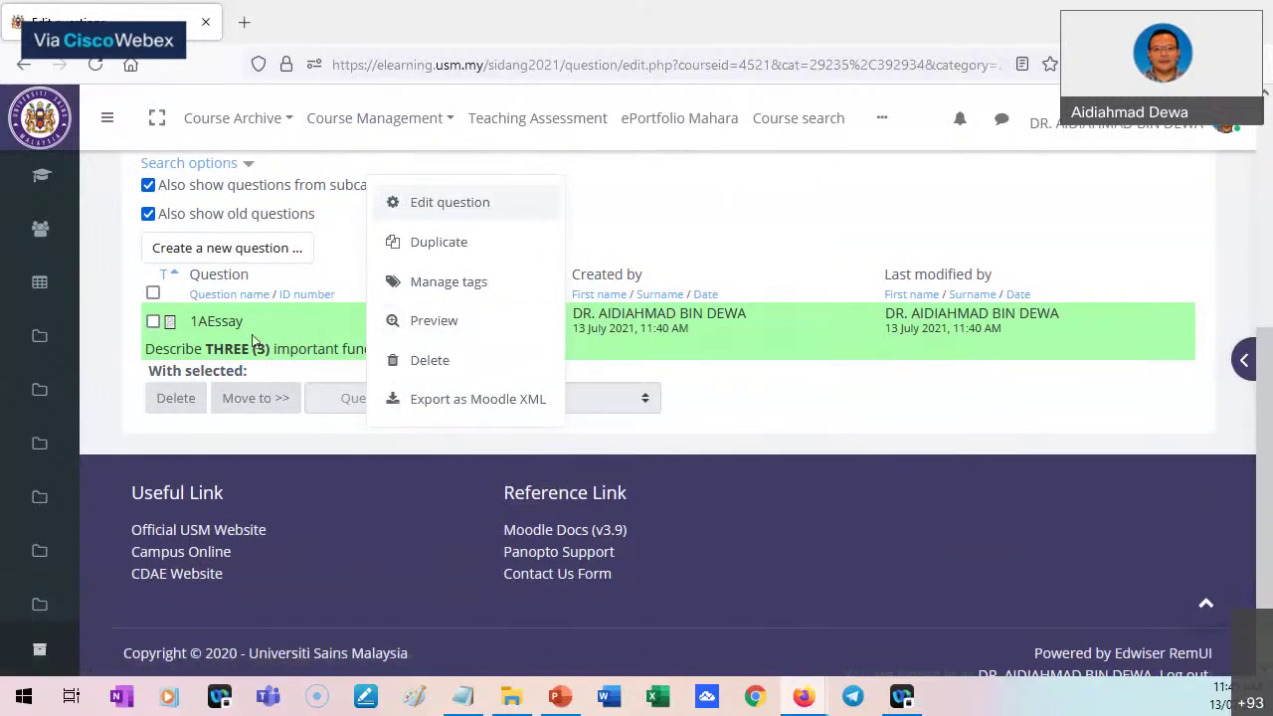
click(431, 248)
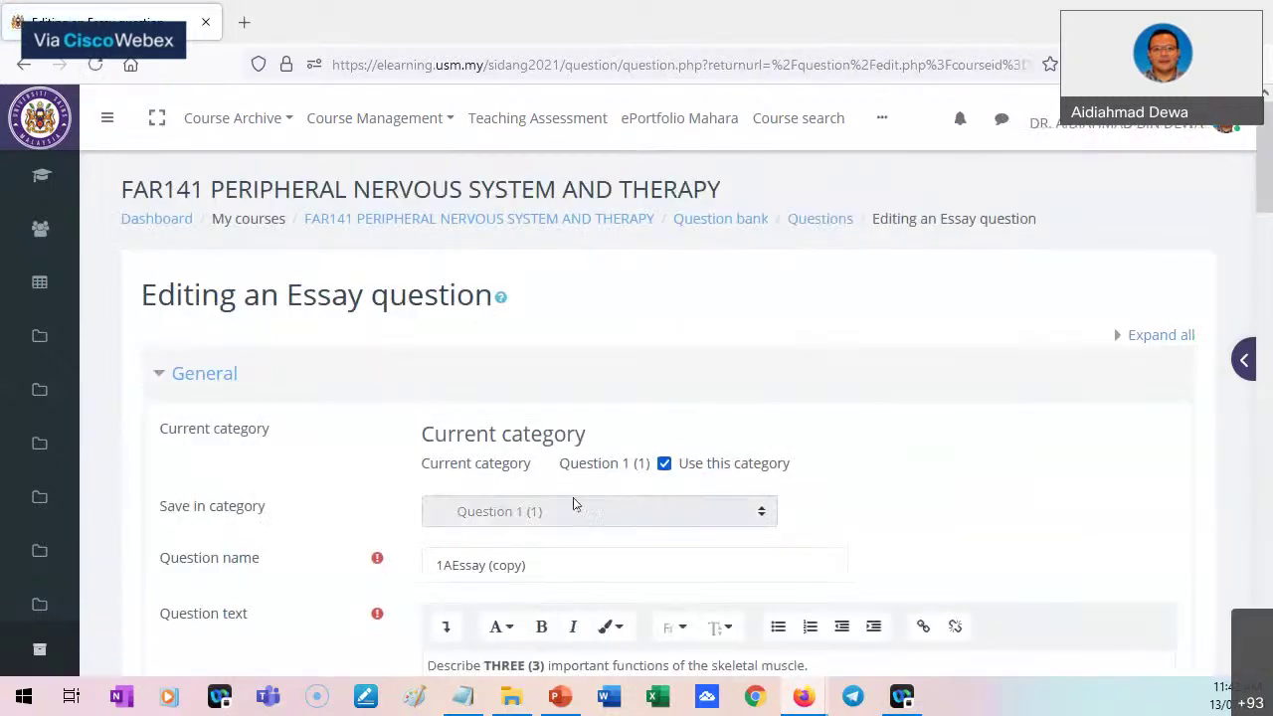
Step: Rename the copied question to 1BEssay
scroll(573, 504, down, 2)
click(445, 362)
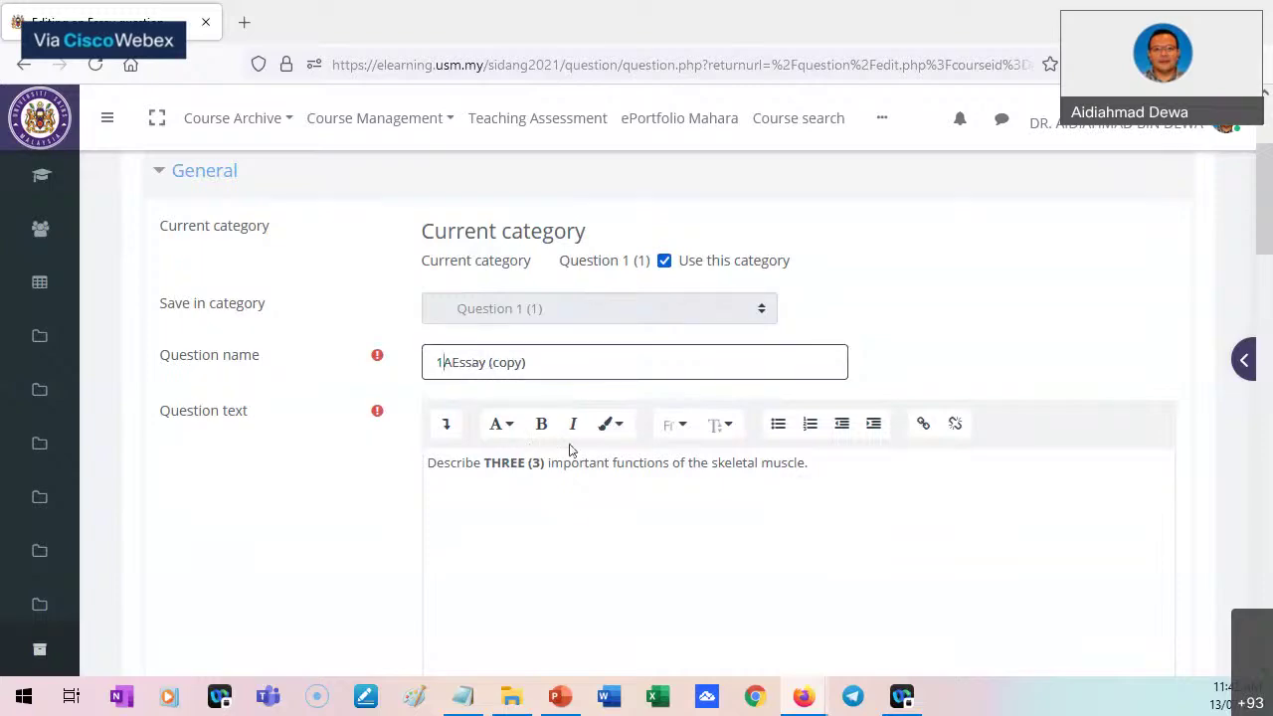
key(alt+Tab)
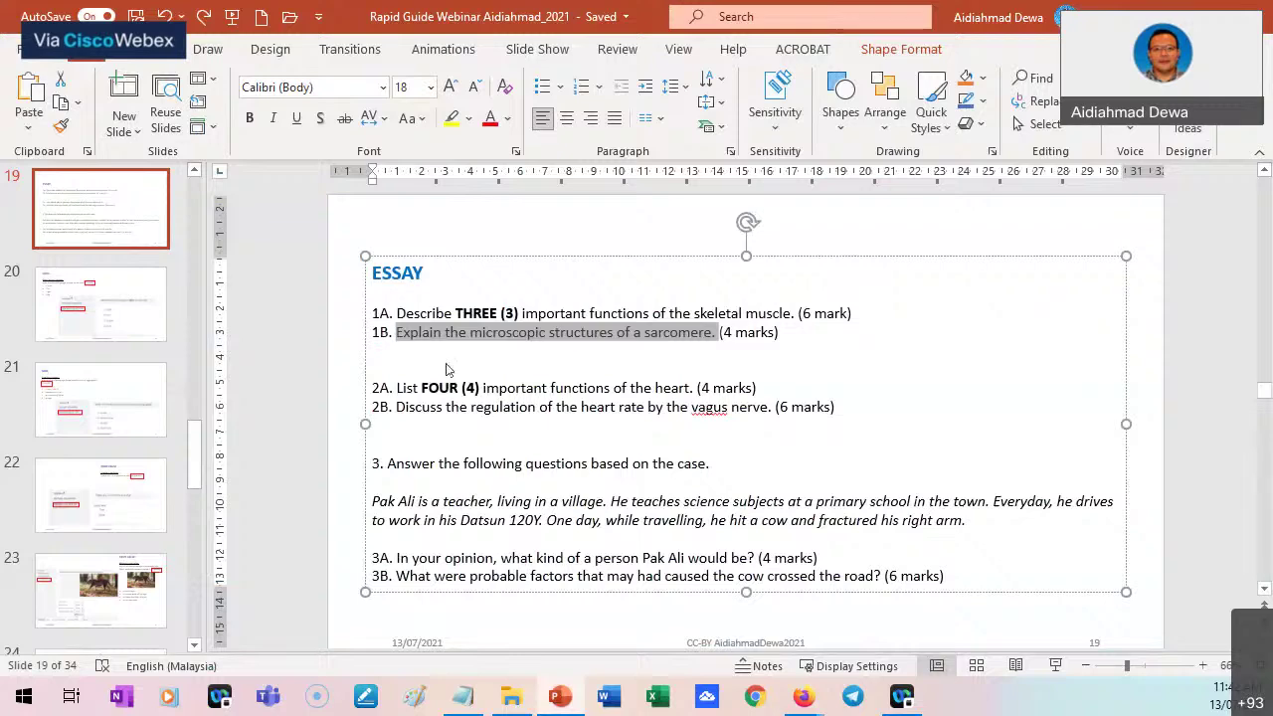
key(alt+Tab)
key(BackSpace)
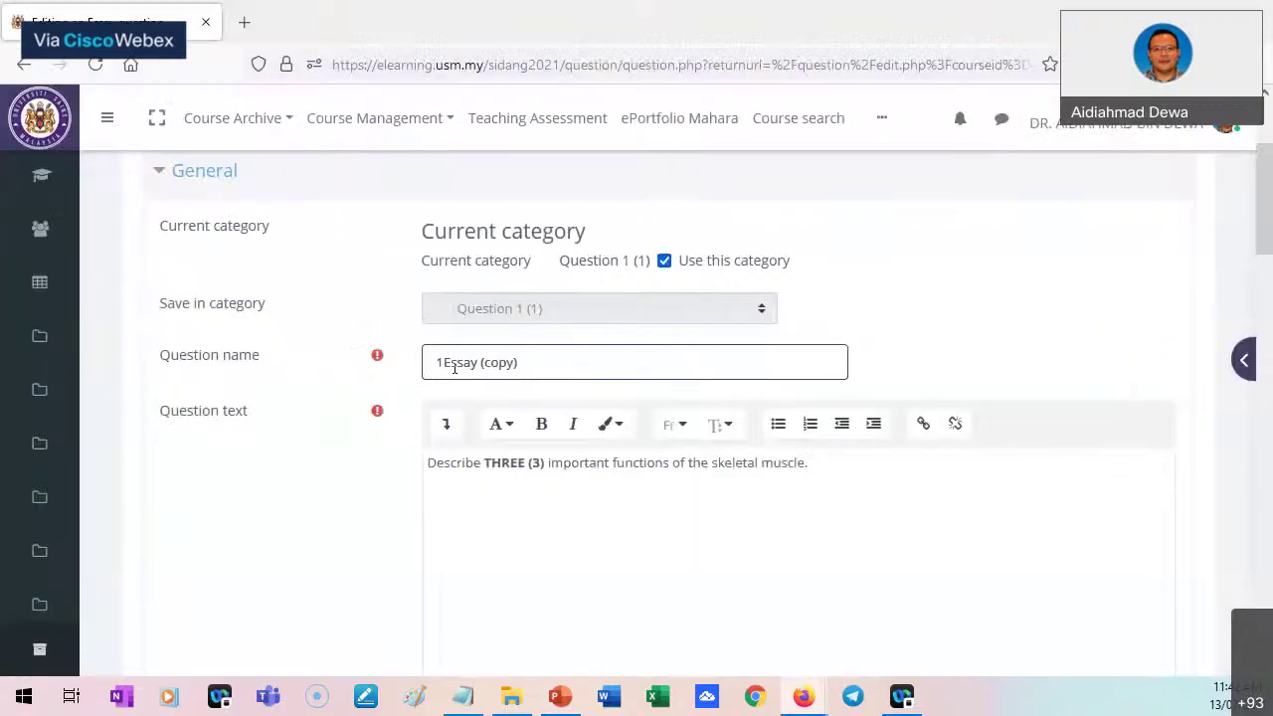
text(BEssay)
Step: Replace the question text with the pasted sarcomere microscopic-structures sentence
click(550, 493)
scroll(551, 474, down, 2)
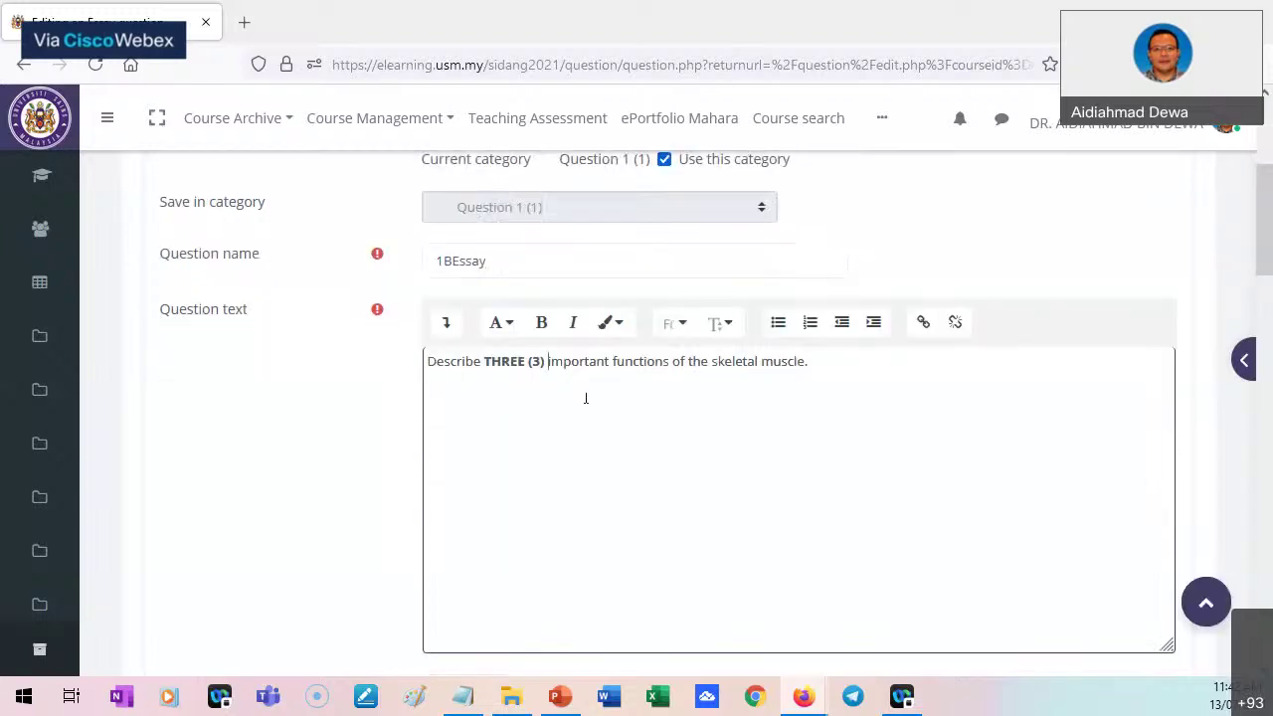
key(alt+Tab)
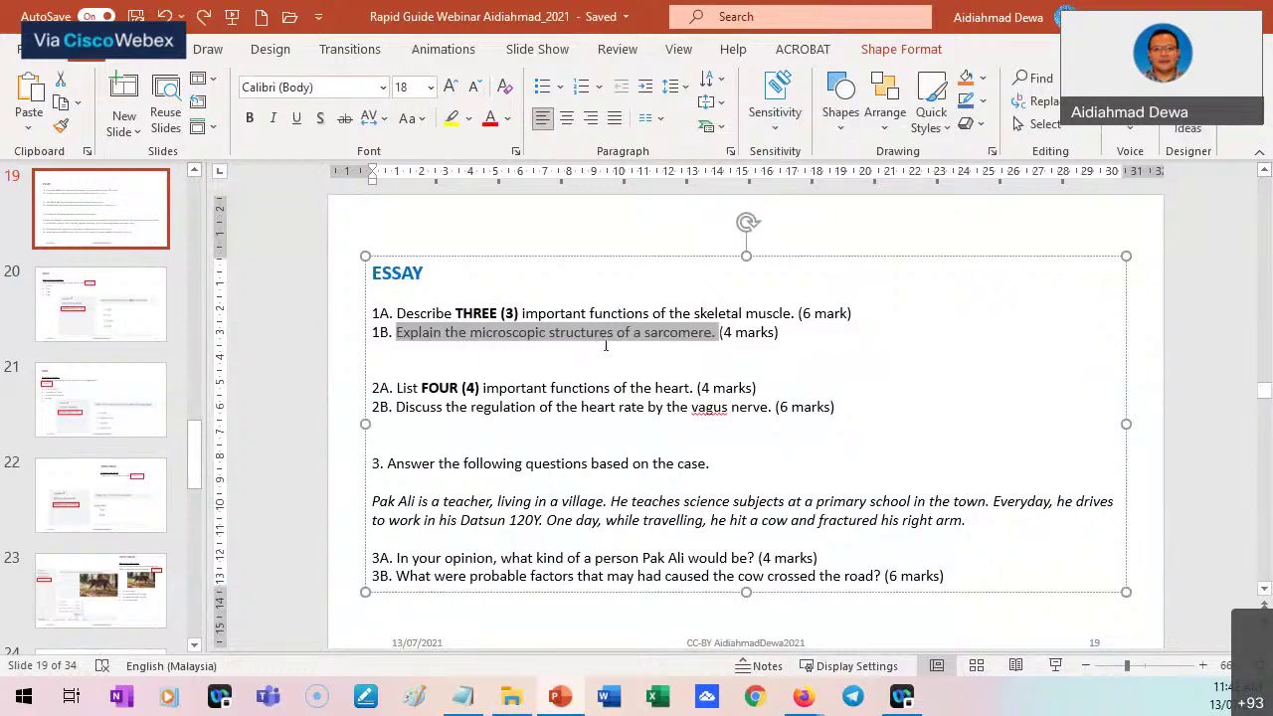
key(alt+Tab)
key(alt+Tab)
key(alt+Tab)
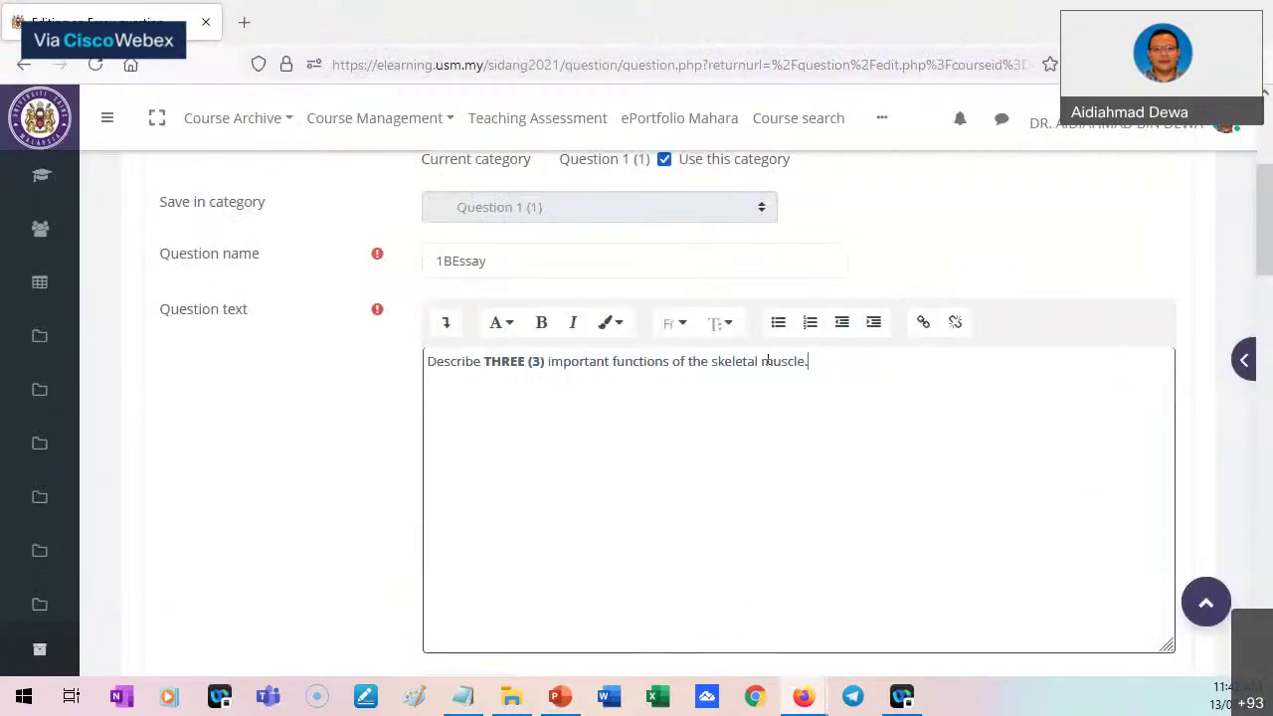
drag(808, 361, 351, 355)
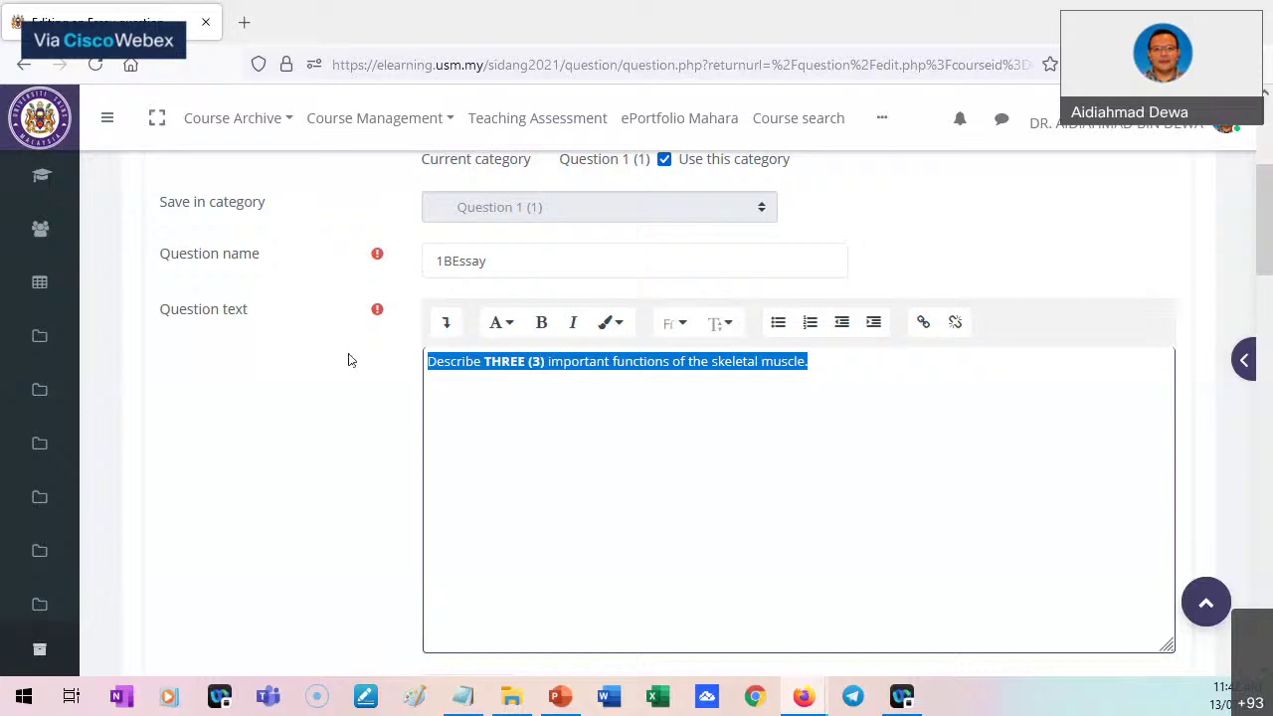
key(ctrl+v)
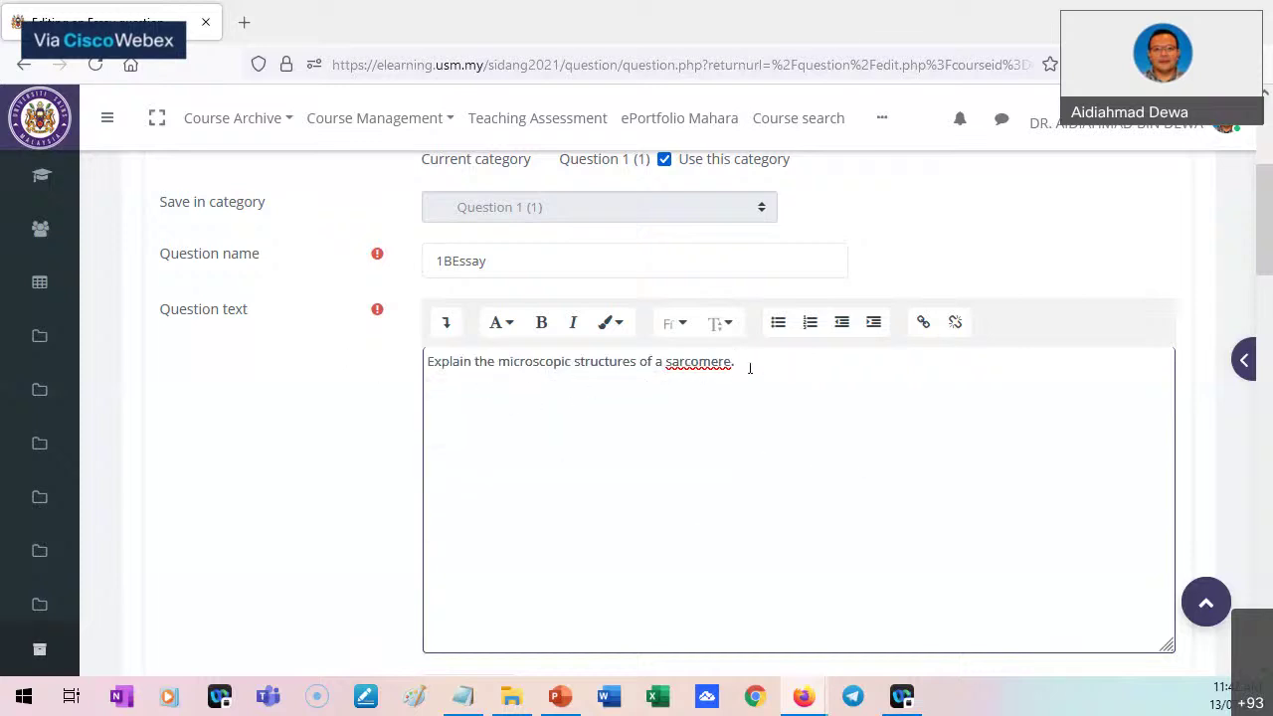
Step: Set the default mark to 4 to match the slide's marks
key(alt+Tab)
click(647, 332)
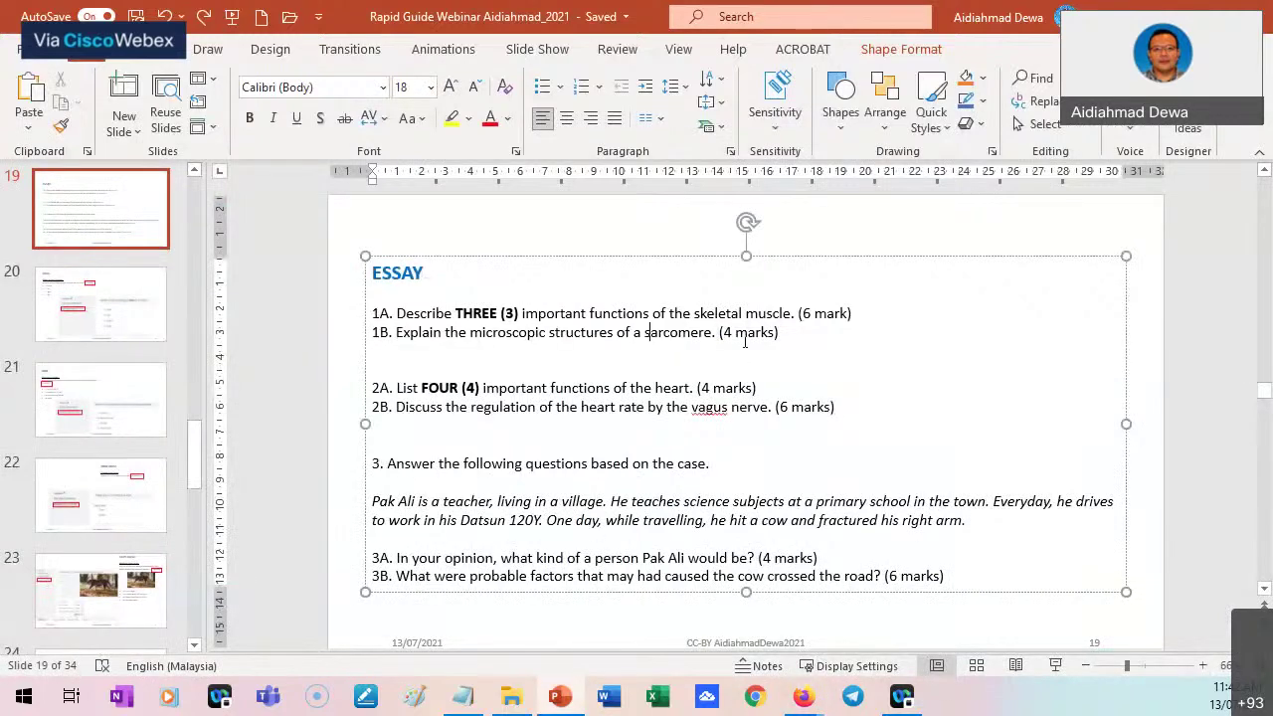
key(alt+Tab)
scroll(364, 446, down, 3)
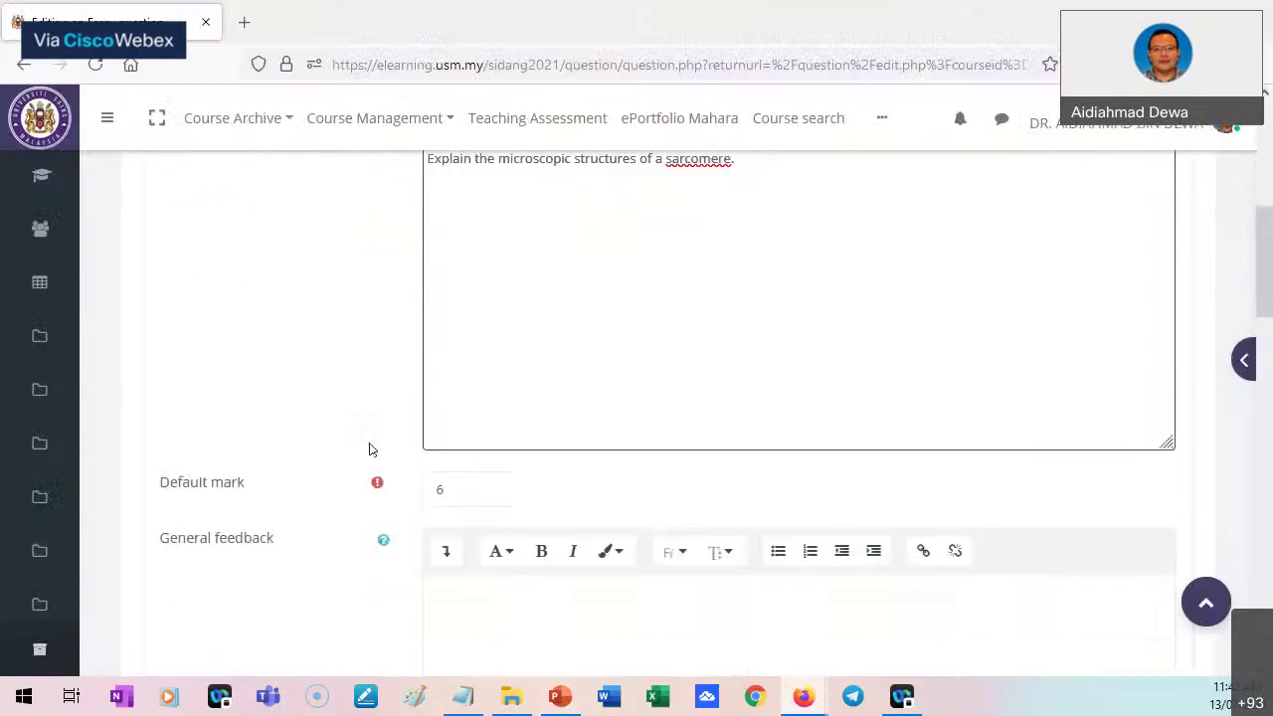
double_click(467, 489)
text(6)
double_click(423, 480)
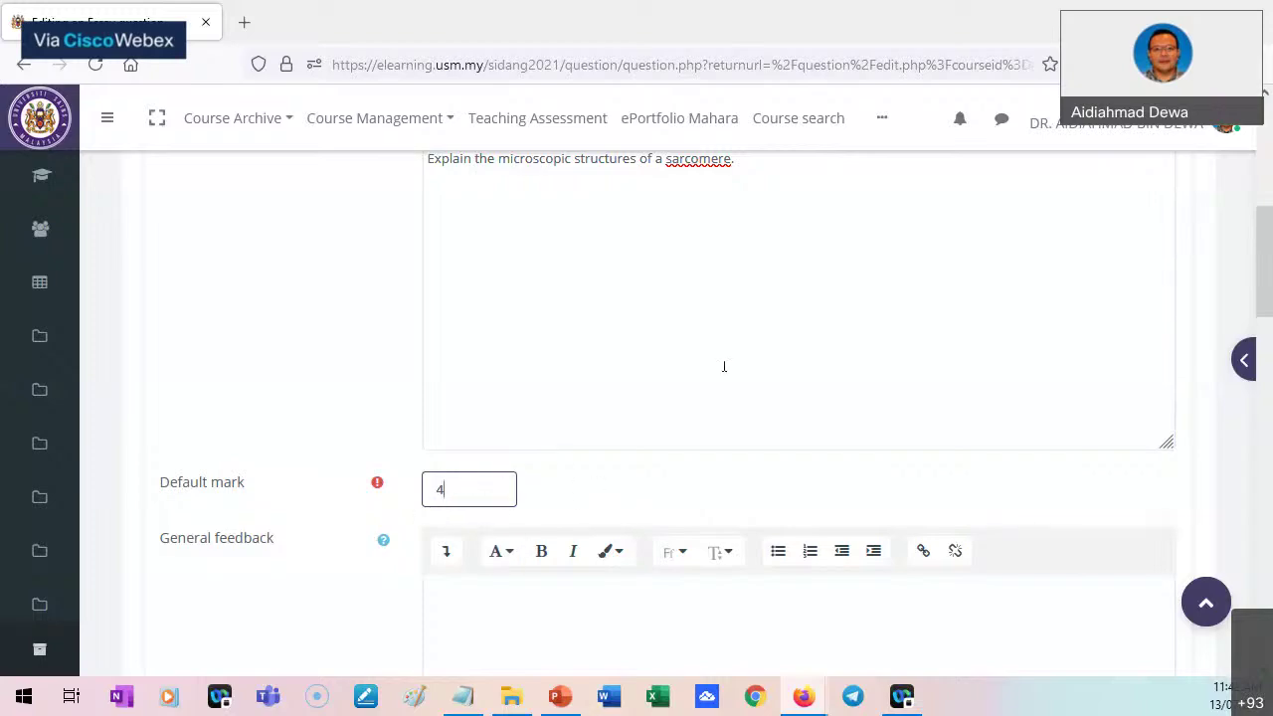
key(alt+Tab)
key(alt+Tab)
click(356, 436)
Step: Check the response options against the slide and save 1BEssay
scroll(356, 422, down, 2)
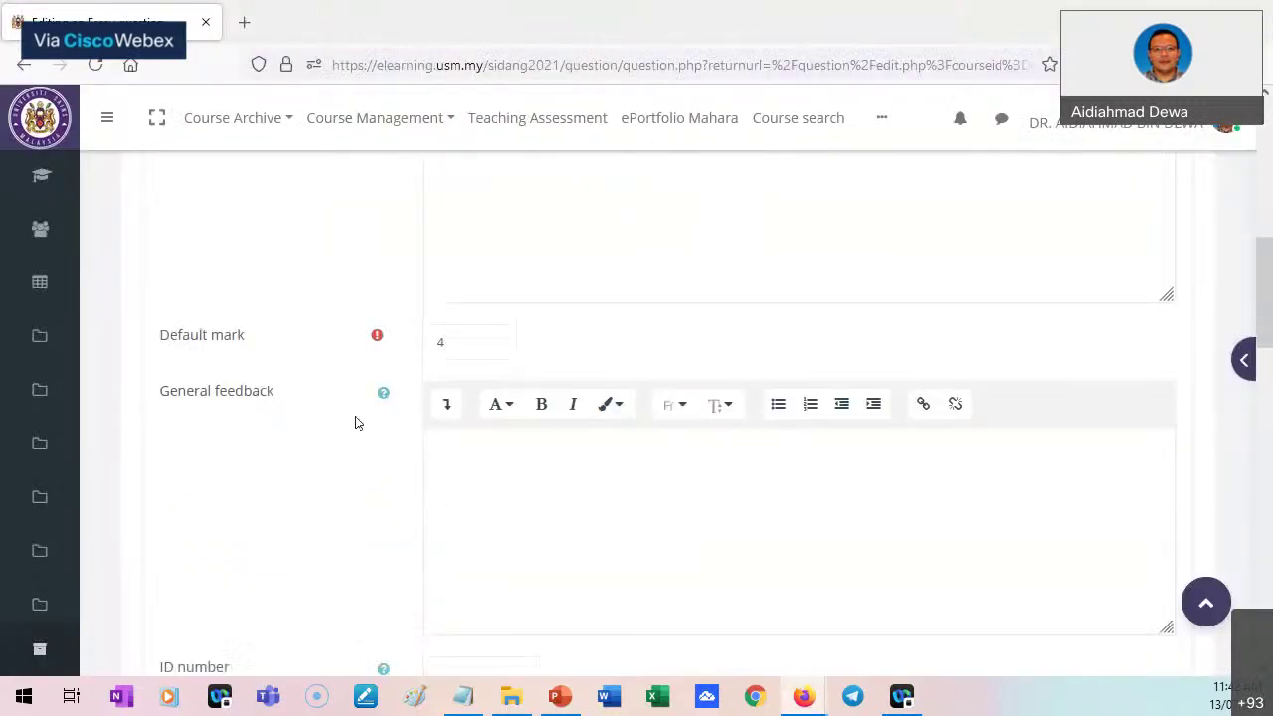
scroll(356, 422, down, 5)
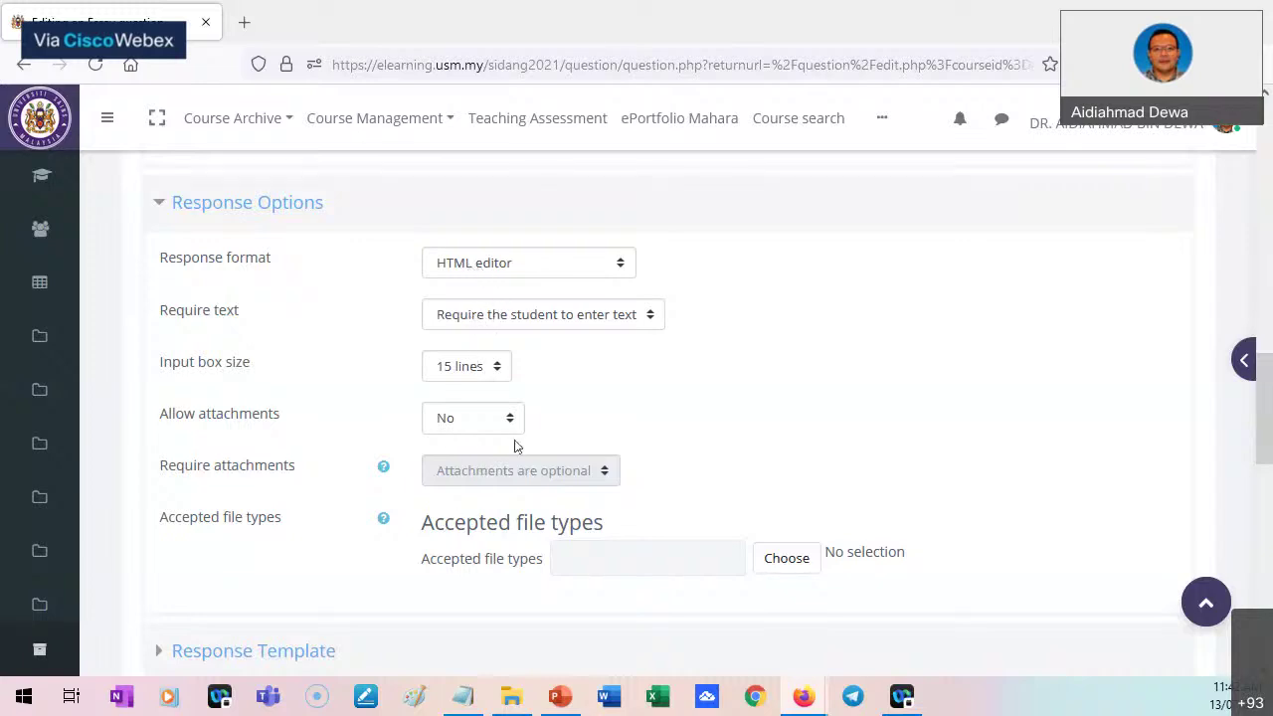
key(alt+Tab)
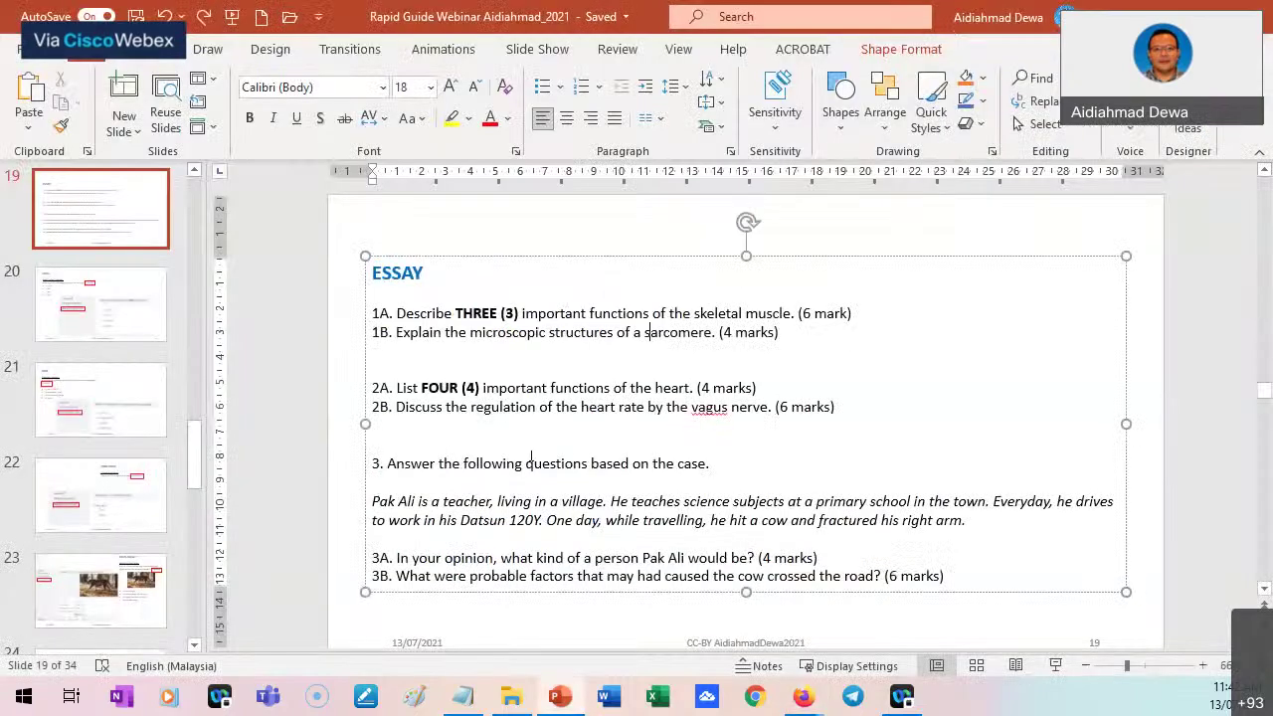
key(alt+Tab)
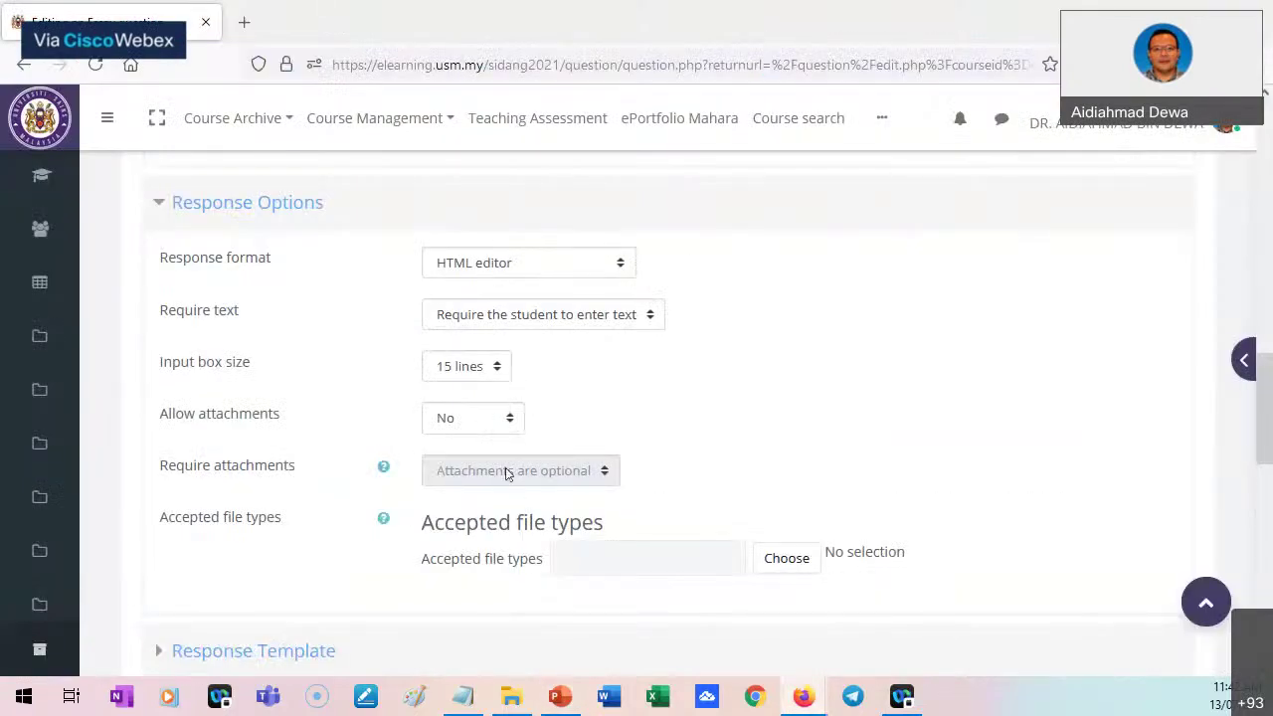
scroll(378, 407, down, 2)
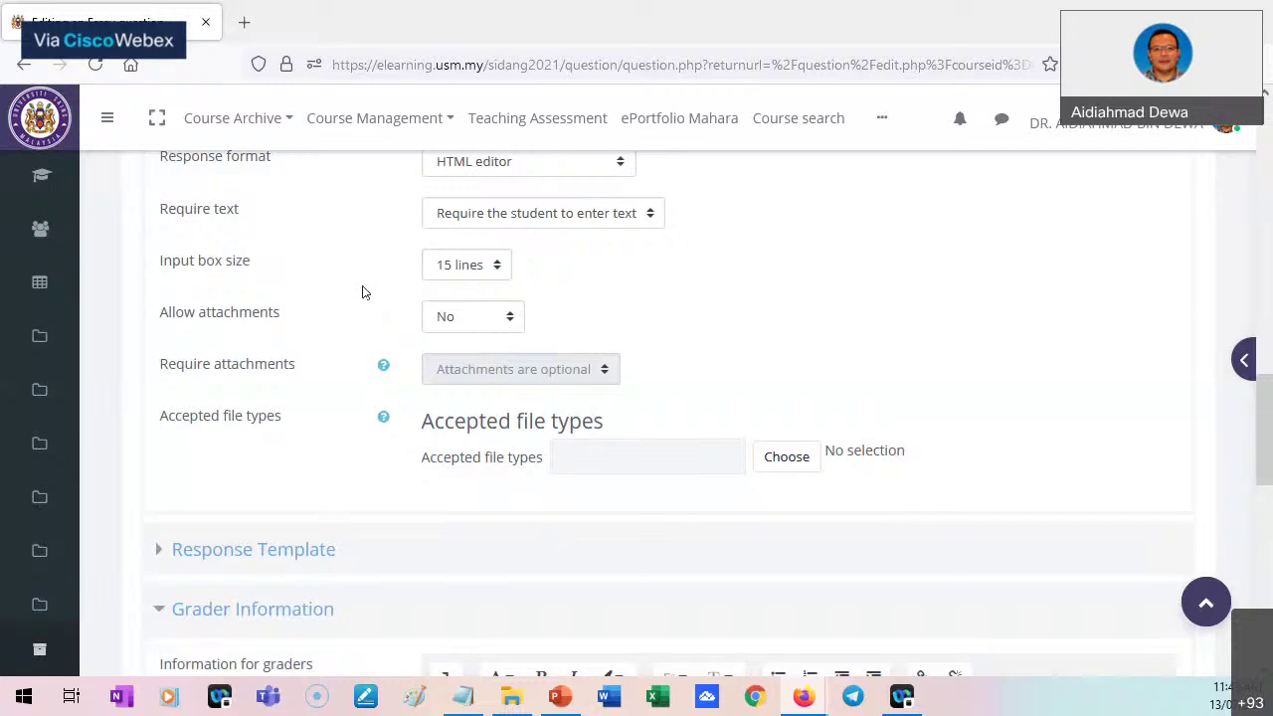
scroll(362, 291, down, 10)
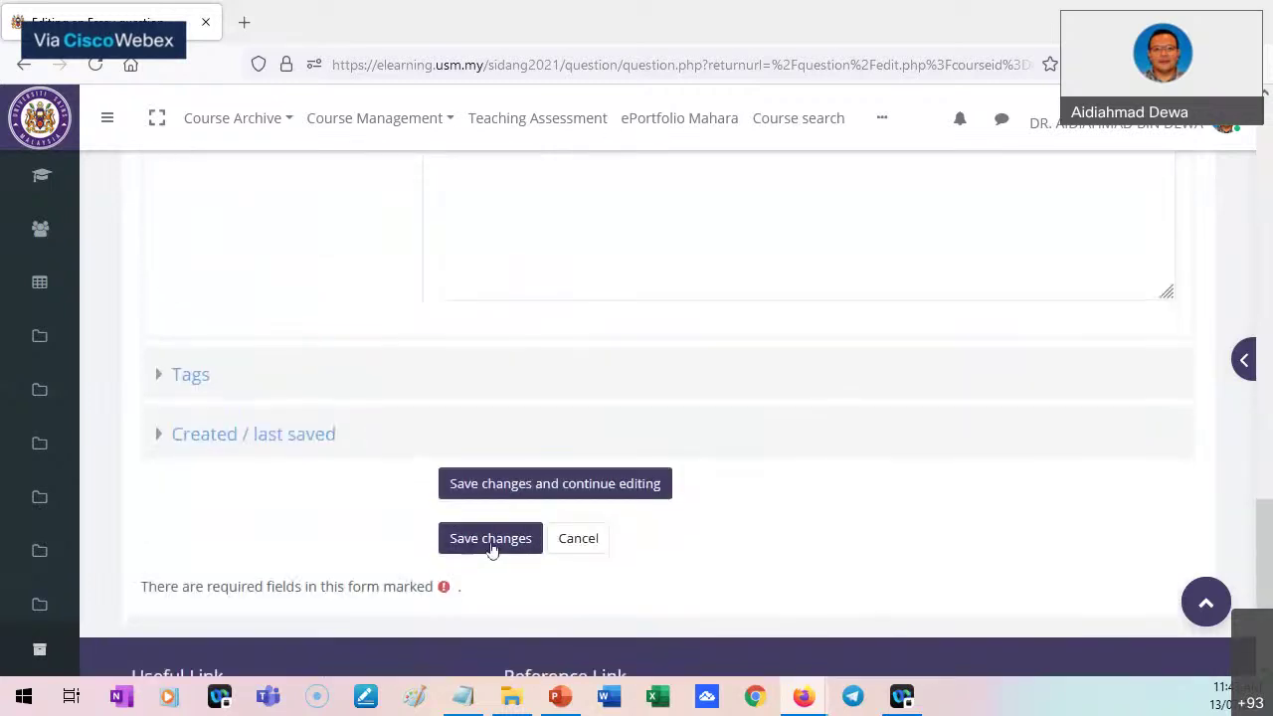
click(490, 542)
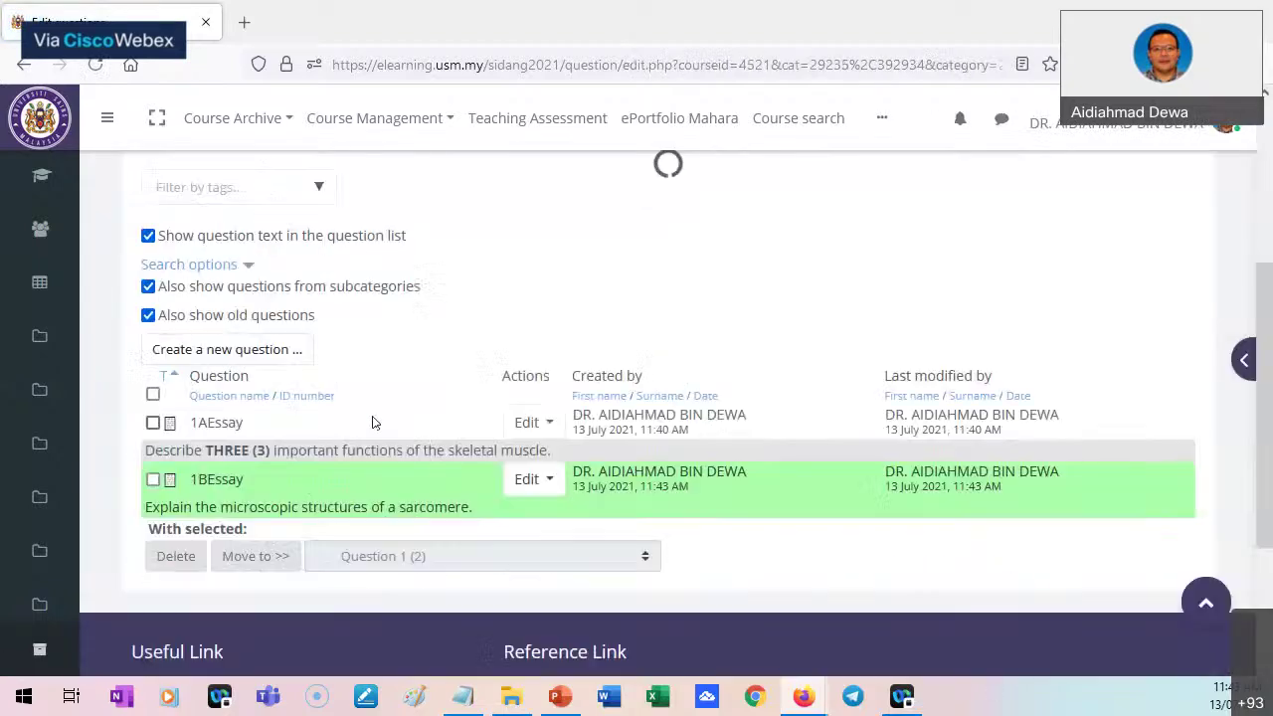
Step: Preview 1BEssay, confirming it is marked out of 4.00, then close the preview
scroll(373, 422, down, 2)
click(545, 378)
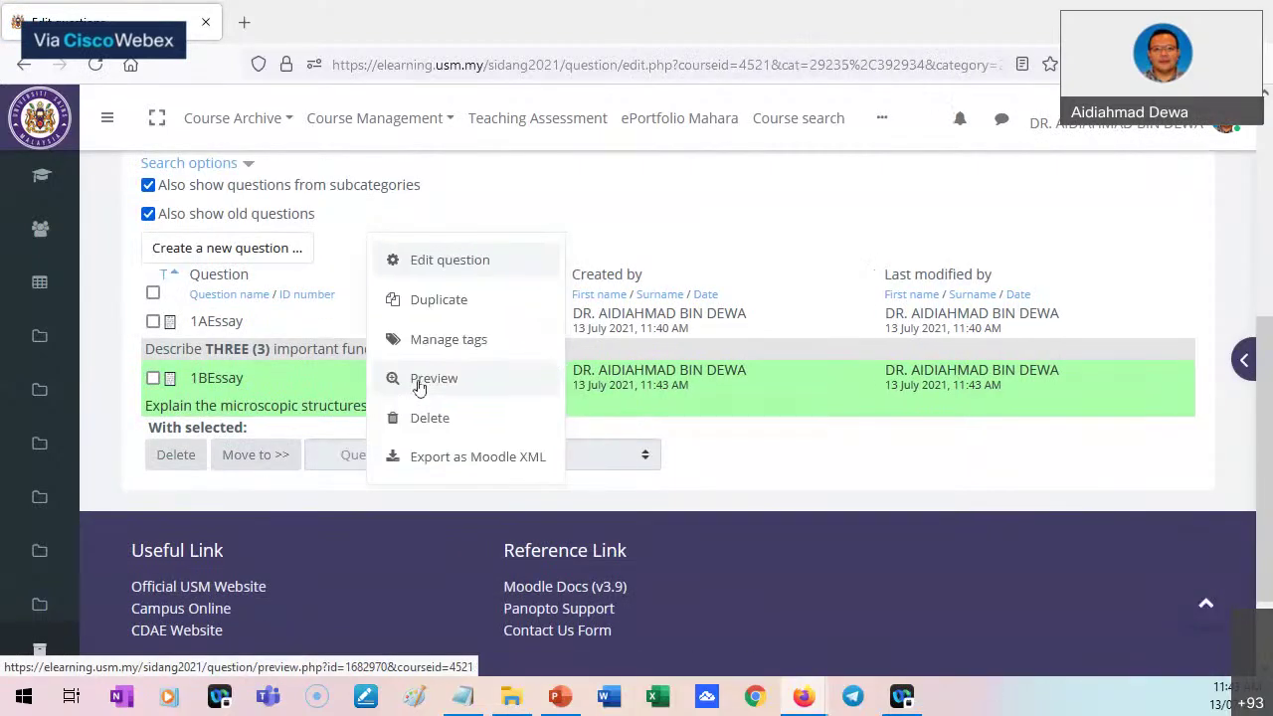
click(419, 387)
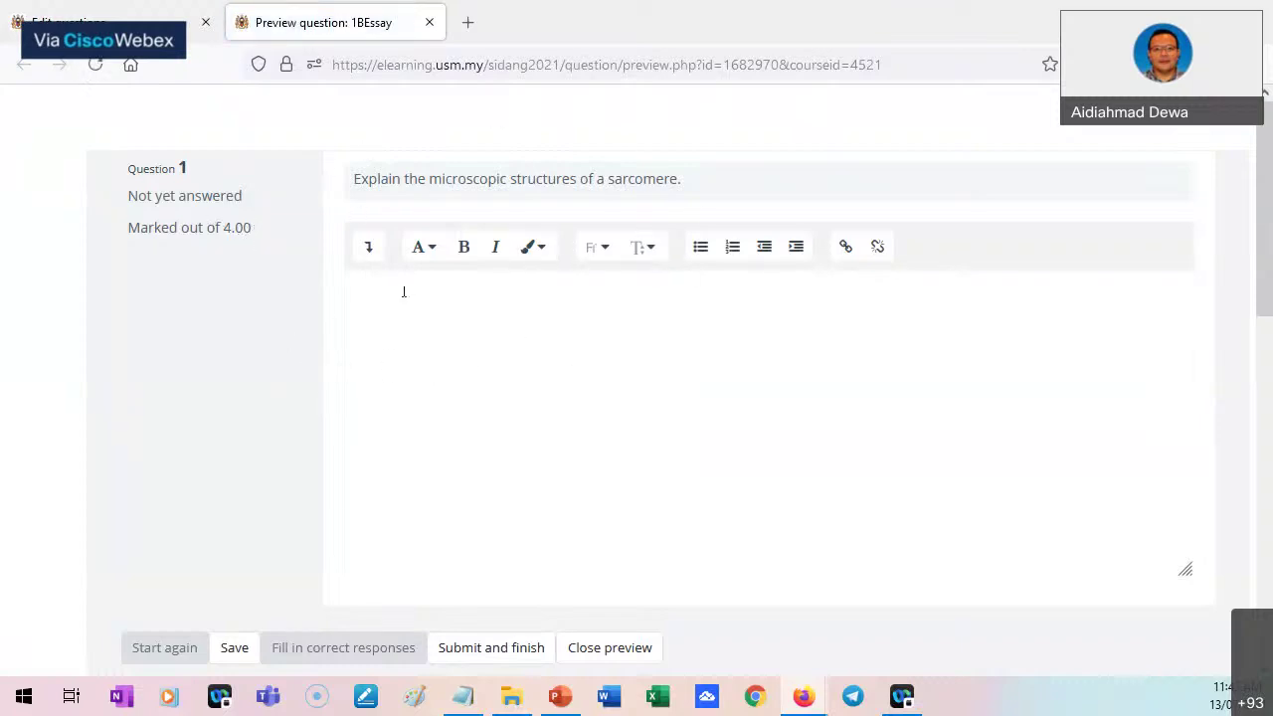
click(632, 649)
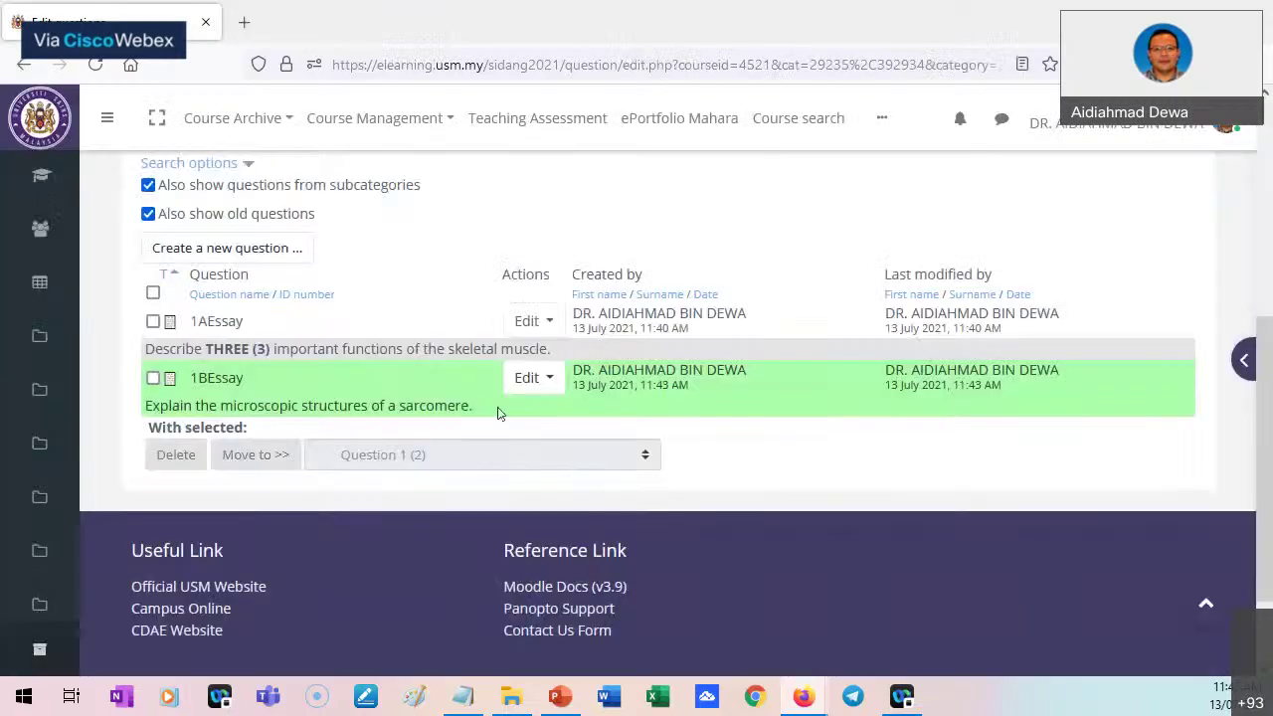
Step: Select the 2A question sentence on the PowerPoint slide
key(alt+Tab)
scroll(438, 376, down, 1)
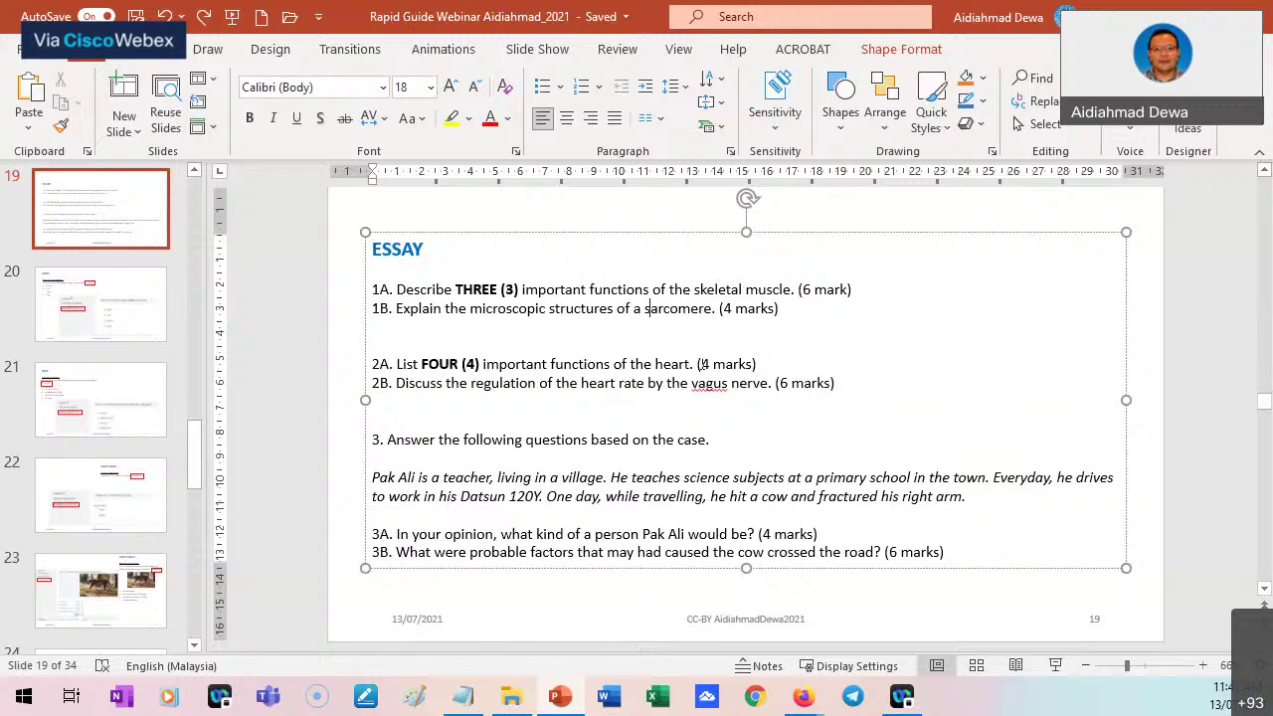
drag(693, 364, 393, 362)
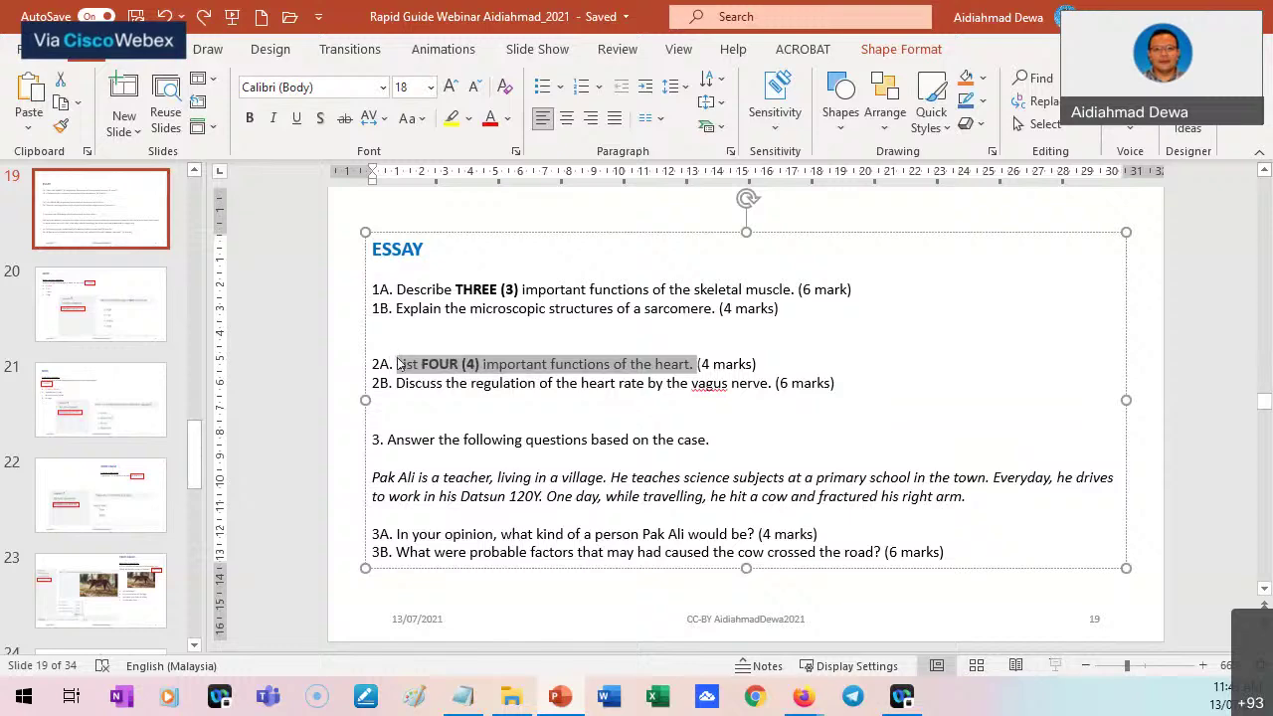
key(alt+Tab)
scroll(557, 353, up, 3)
scroll(557, 353, up, 1)
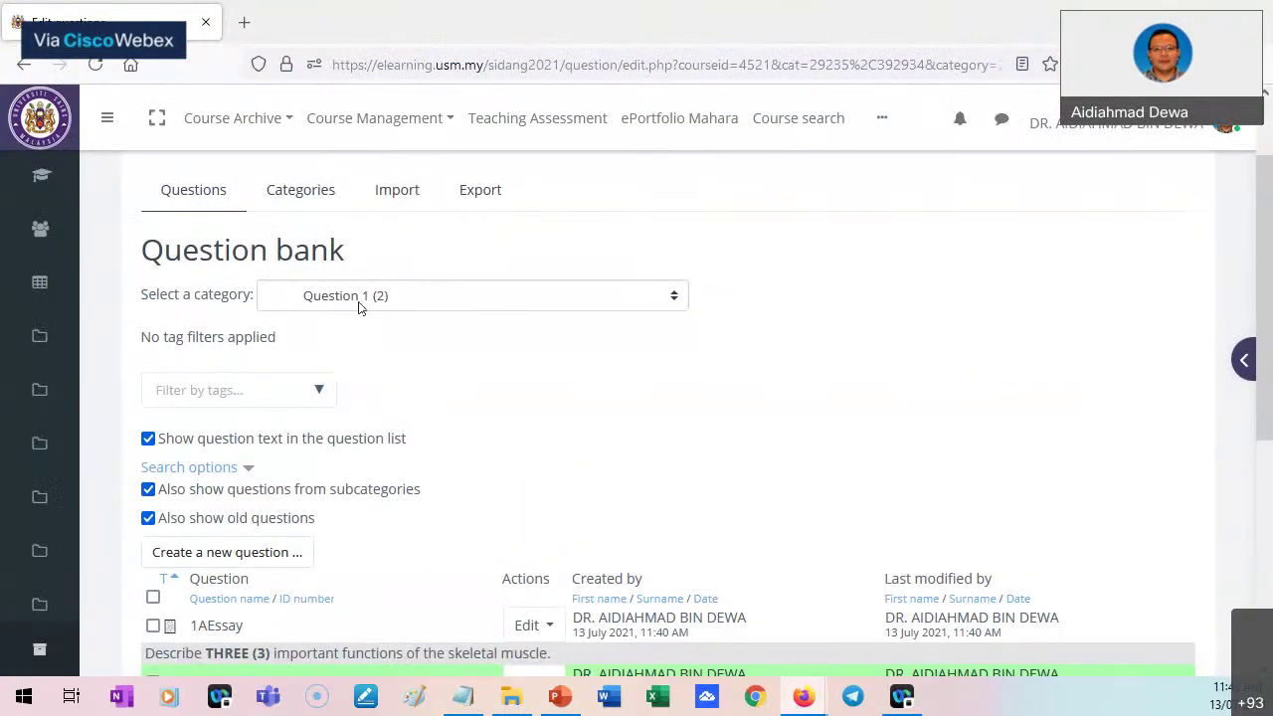
click(389, 304)
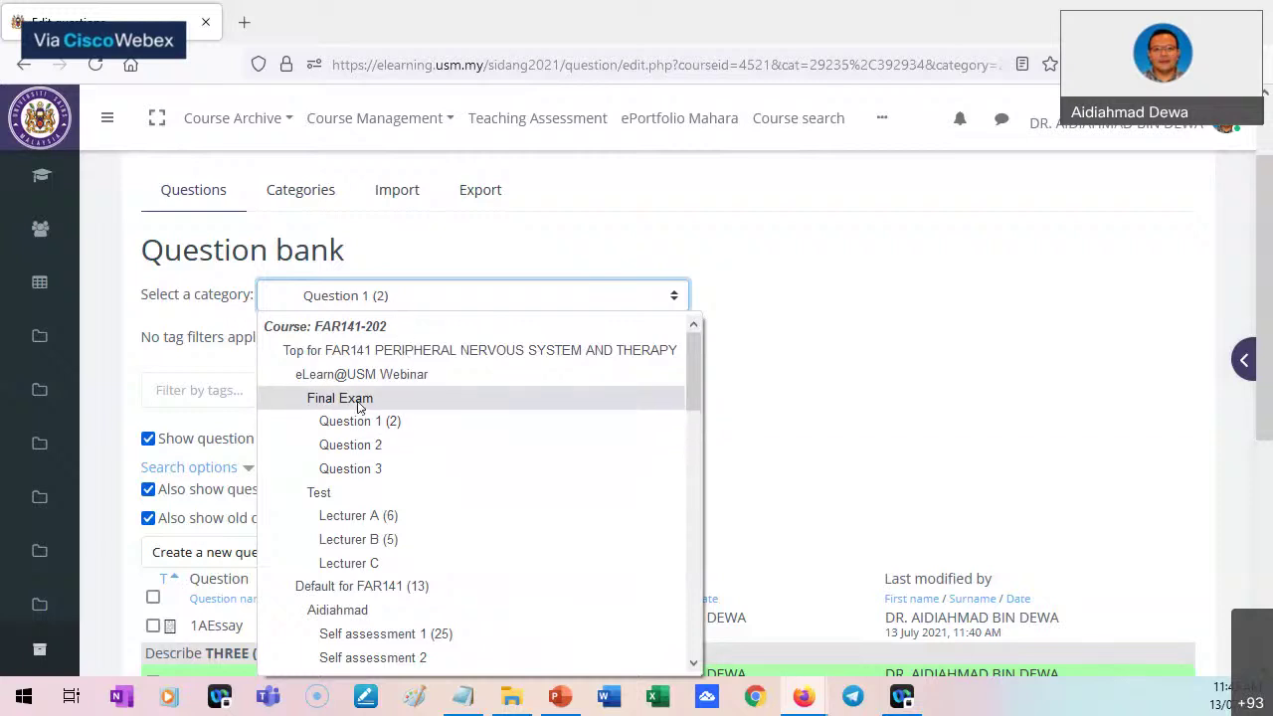
click(383, 449)
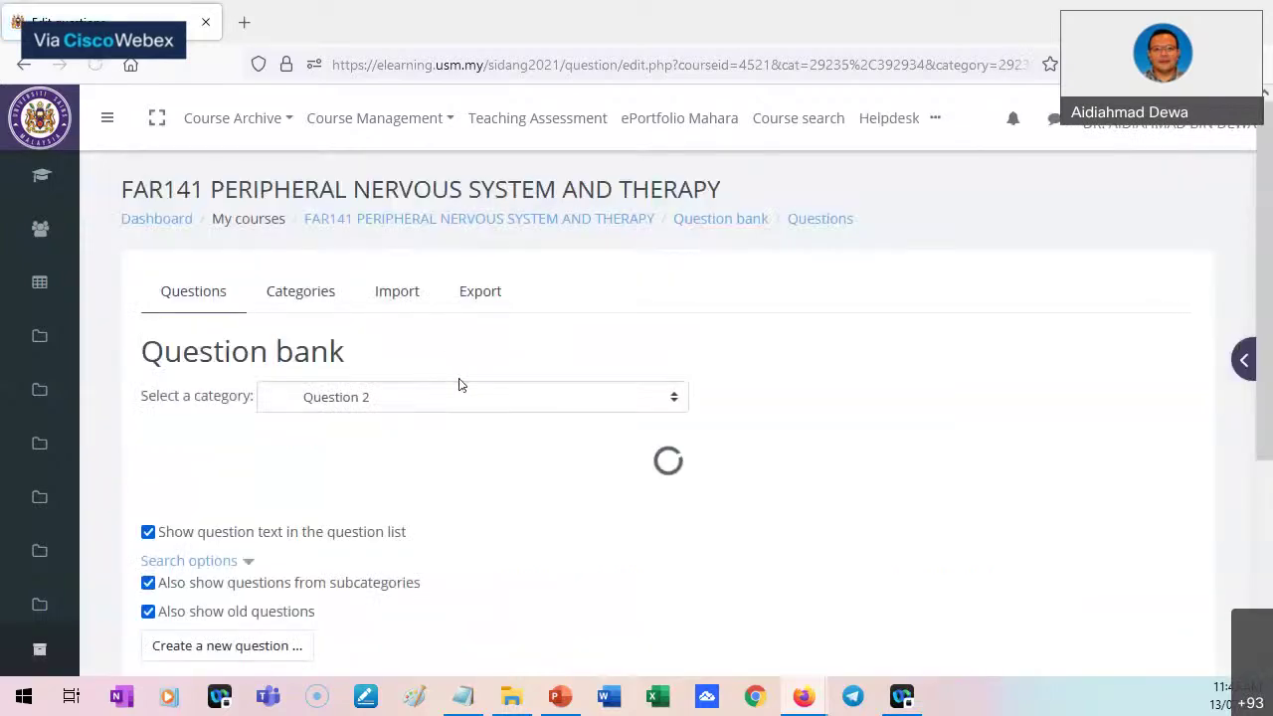
scroll(406, 377, up, 2)
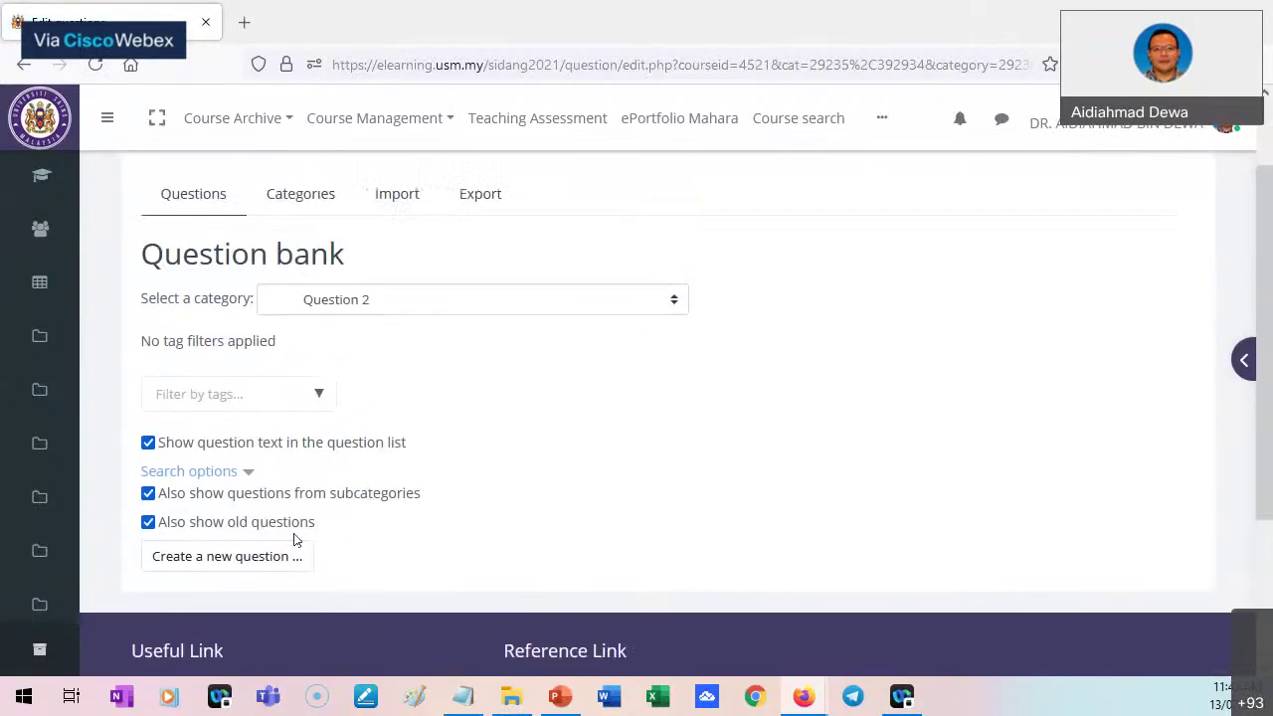
click(389, 305)
click(389, 426)
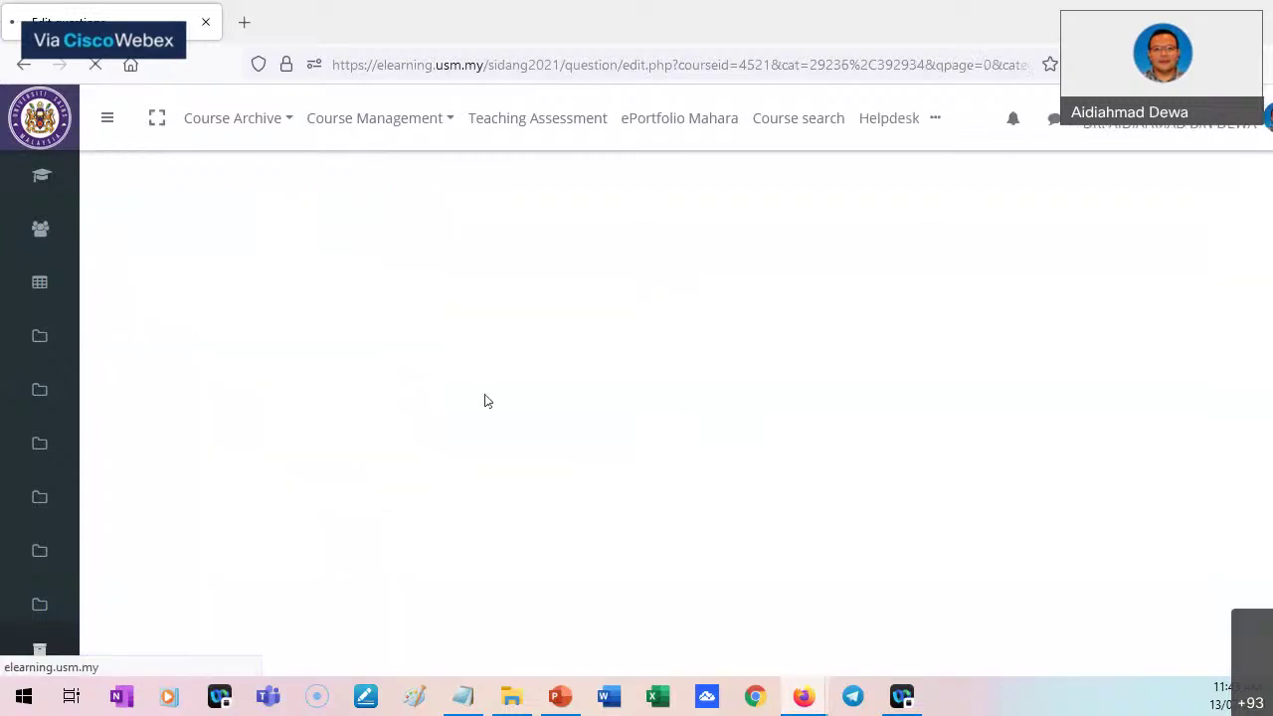
scroll(434, 420, down, 4)
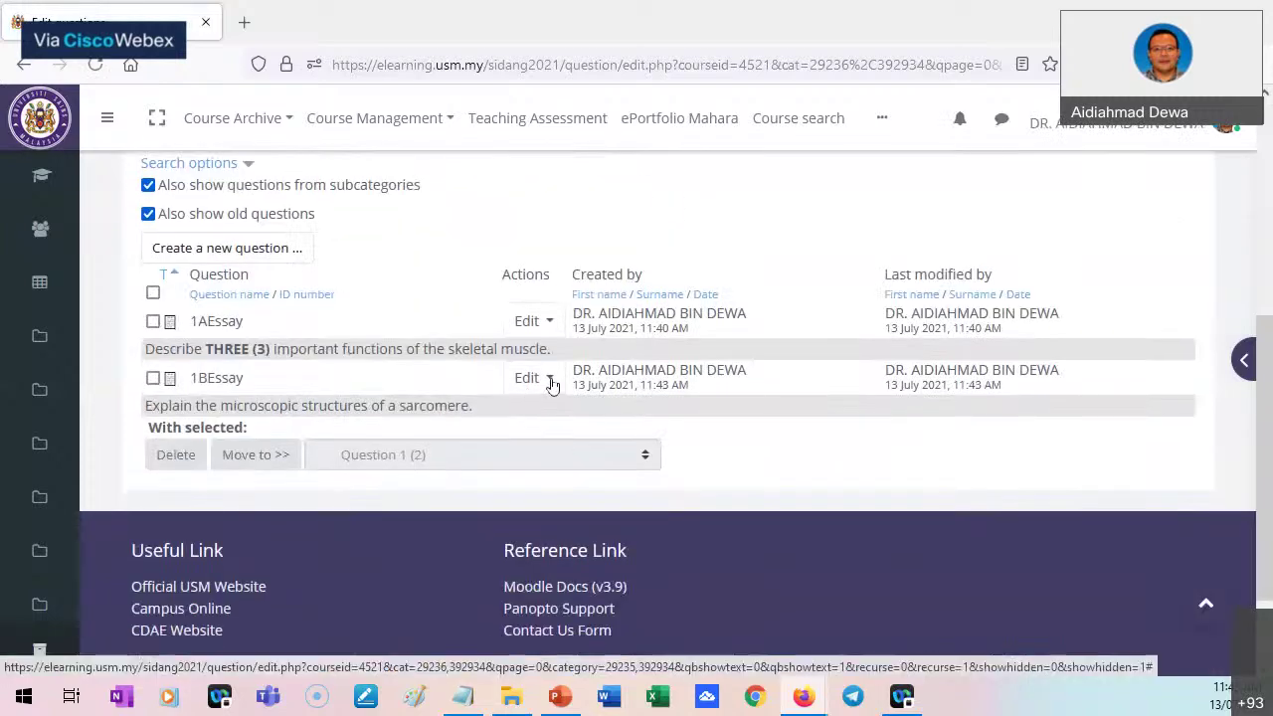
click(542, 378)
Step: Duplicate 1BEssay and rename the copy to 2AEssay
click(428, 310)
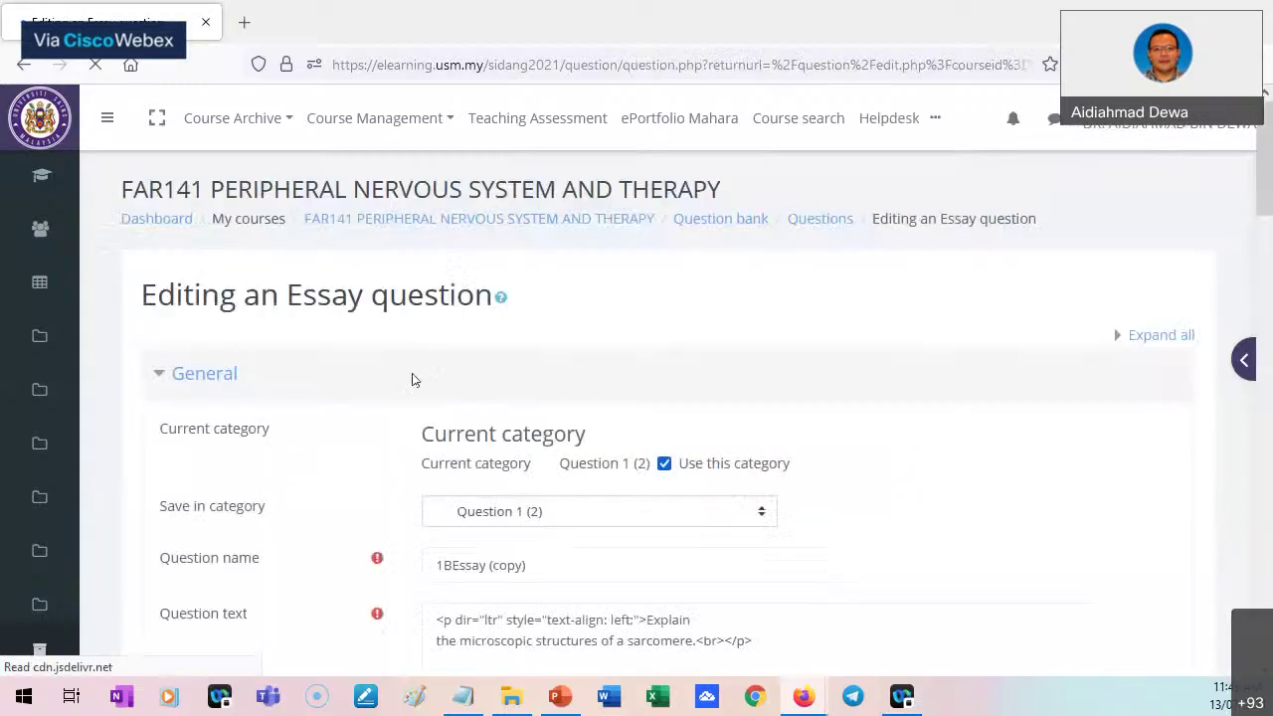
scroll(532, 343, down, 3)
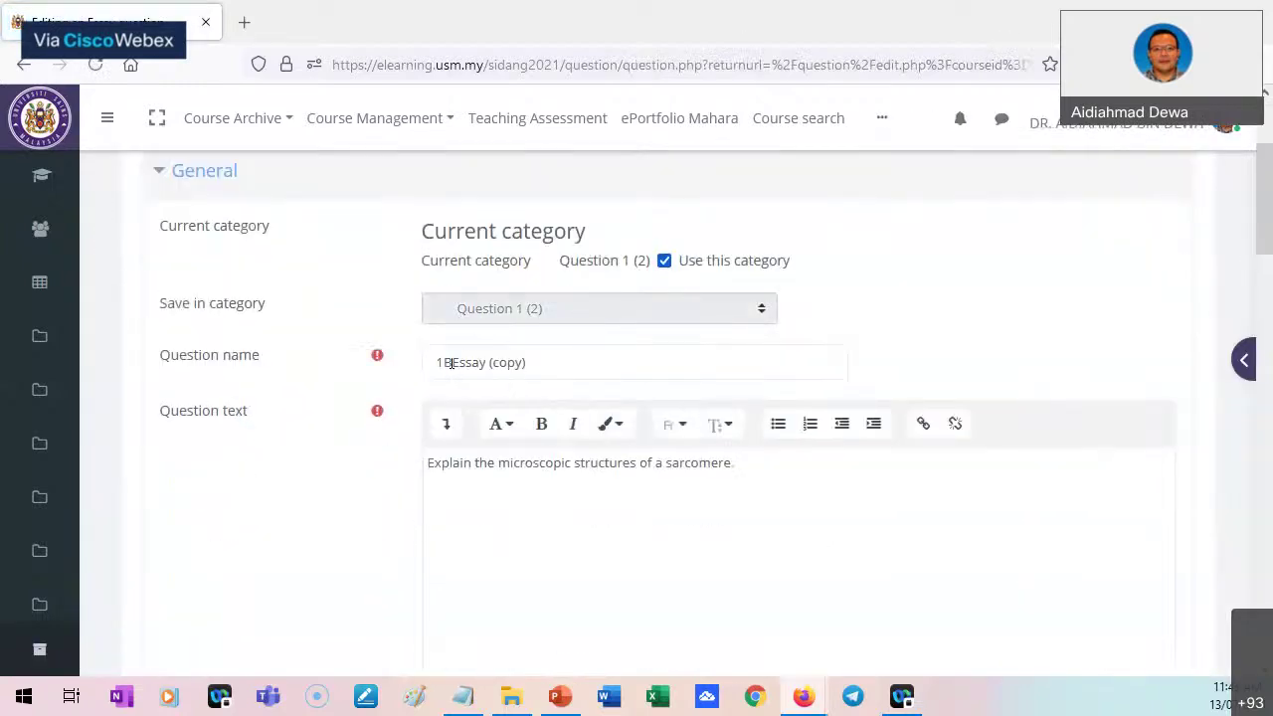
drag(451, 362, 412, 364)
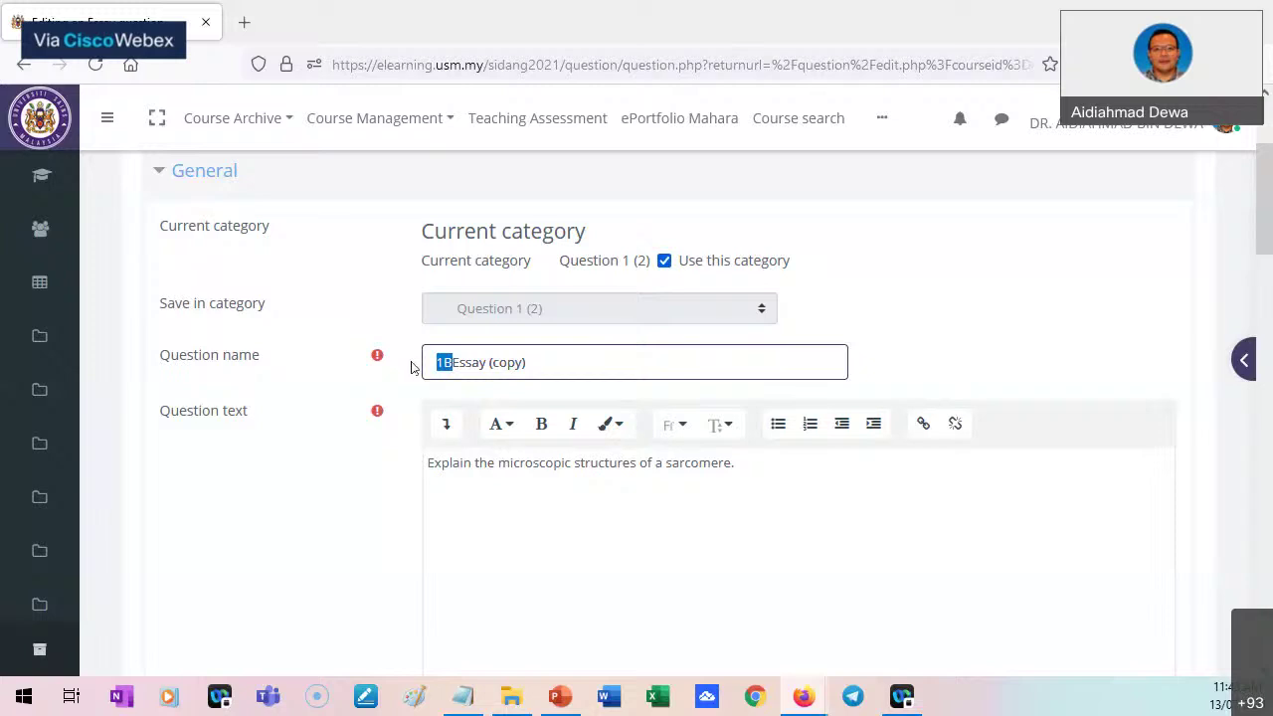
text(2AEssay)
click(853, 296)
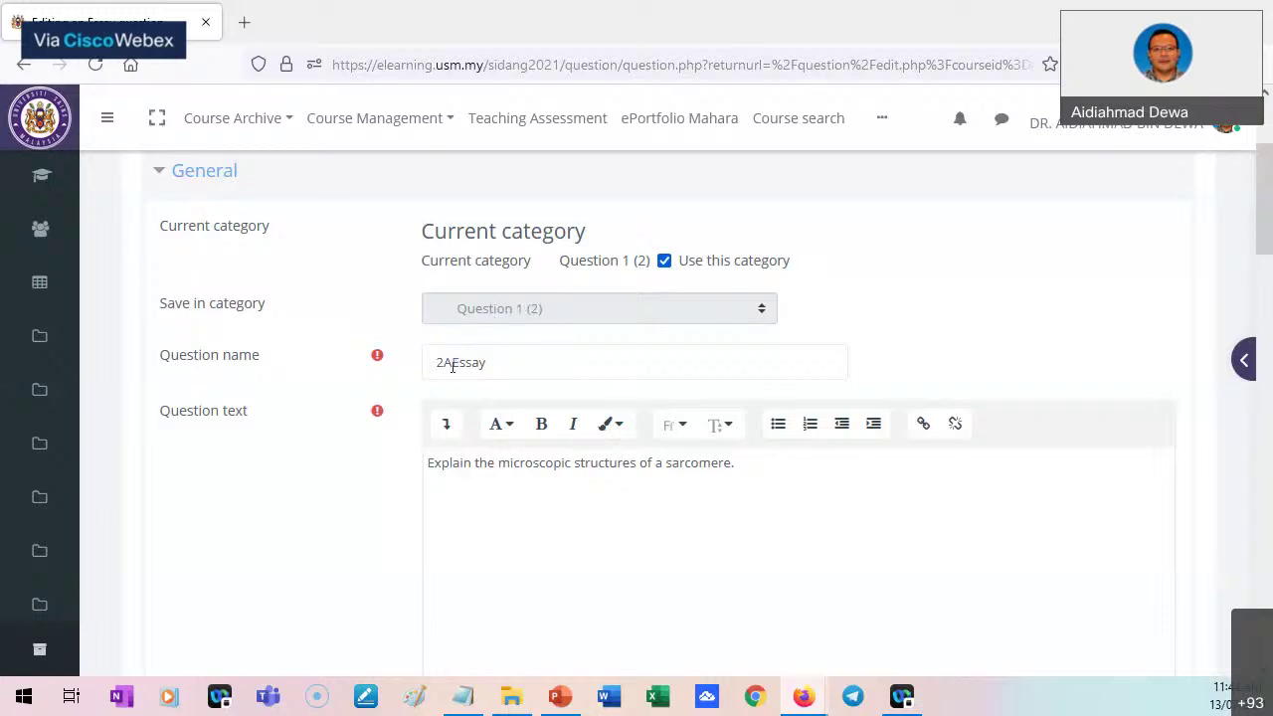
Step: Uncheck Use this category and save the copy into the Question 2 category
click(665, 260)
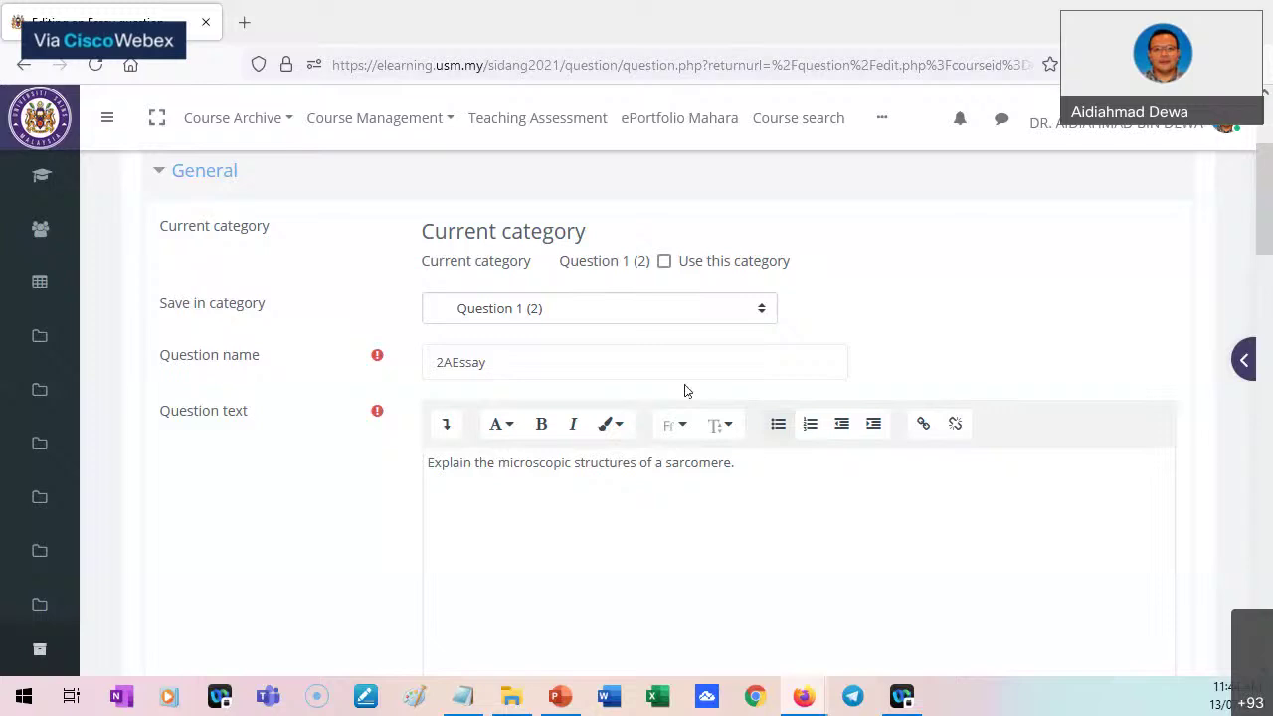
click(576, 310)
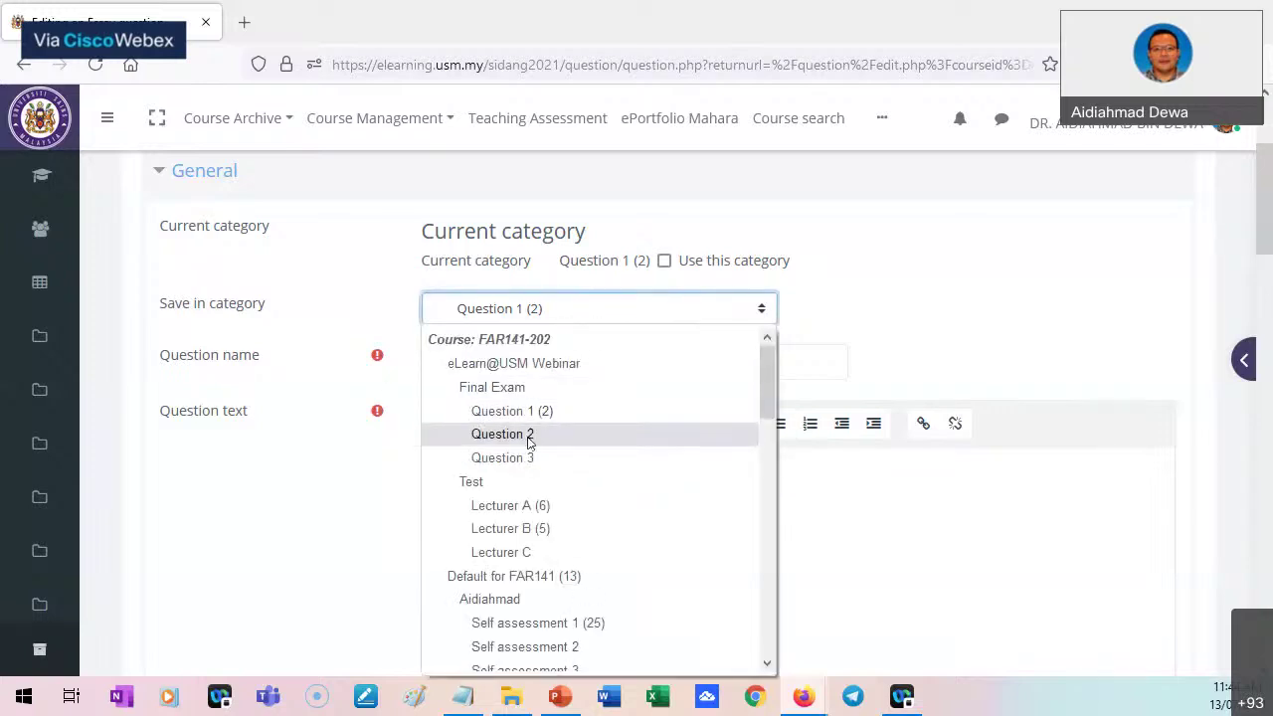
click(816, 498)
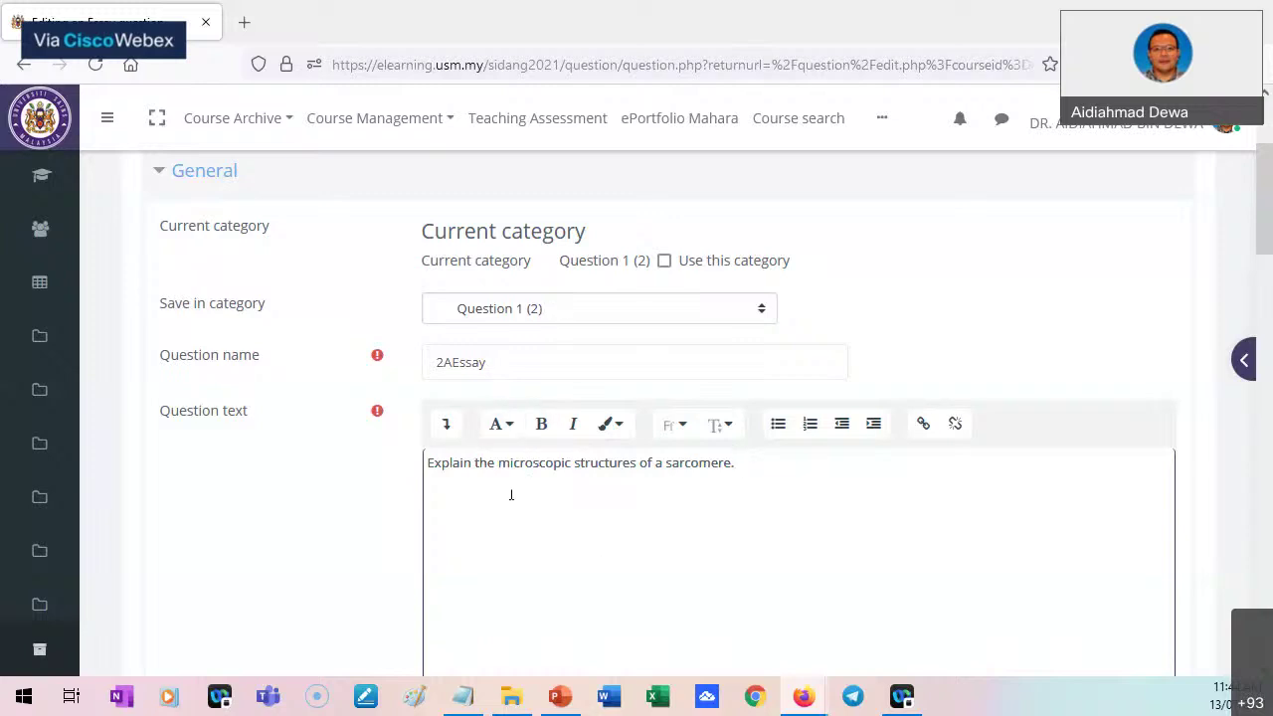
click(546, 310)
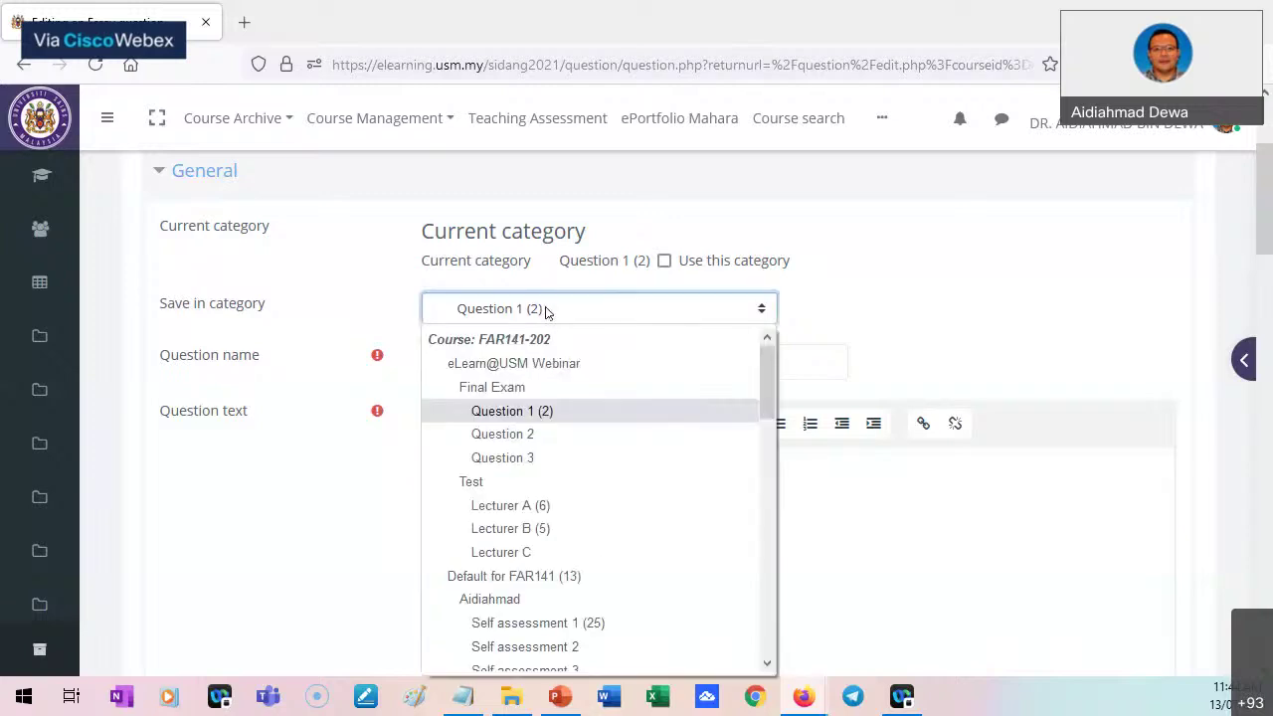
click(543, 437)
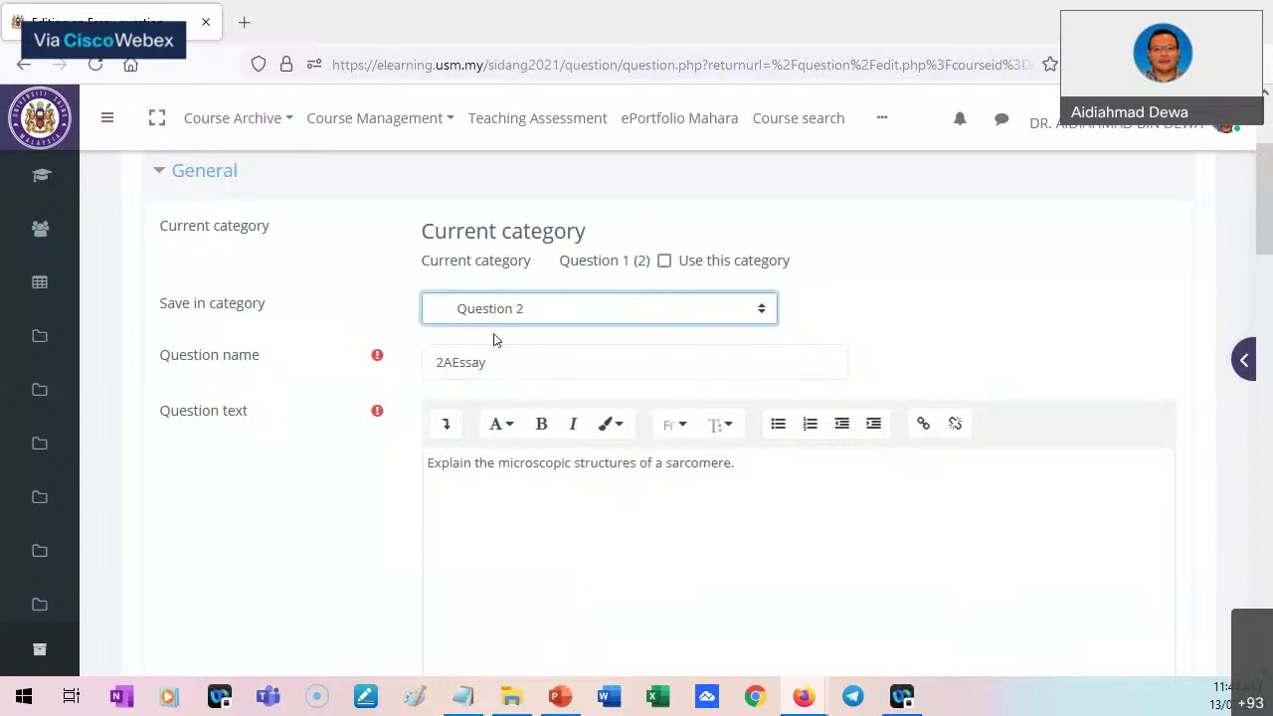
Step: Replace the question text with the 2A heart-functions sentence from the slide
drag(506, 360, 431, 362)
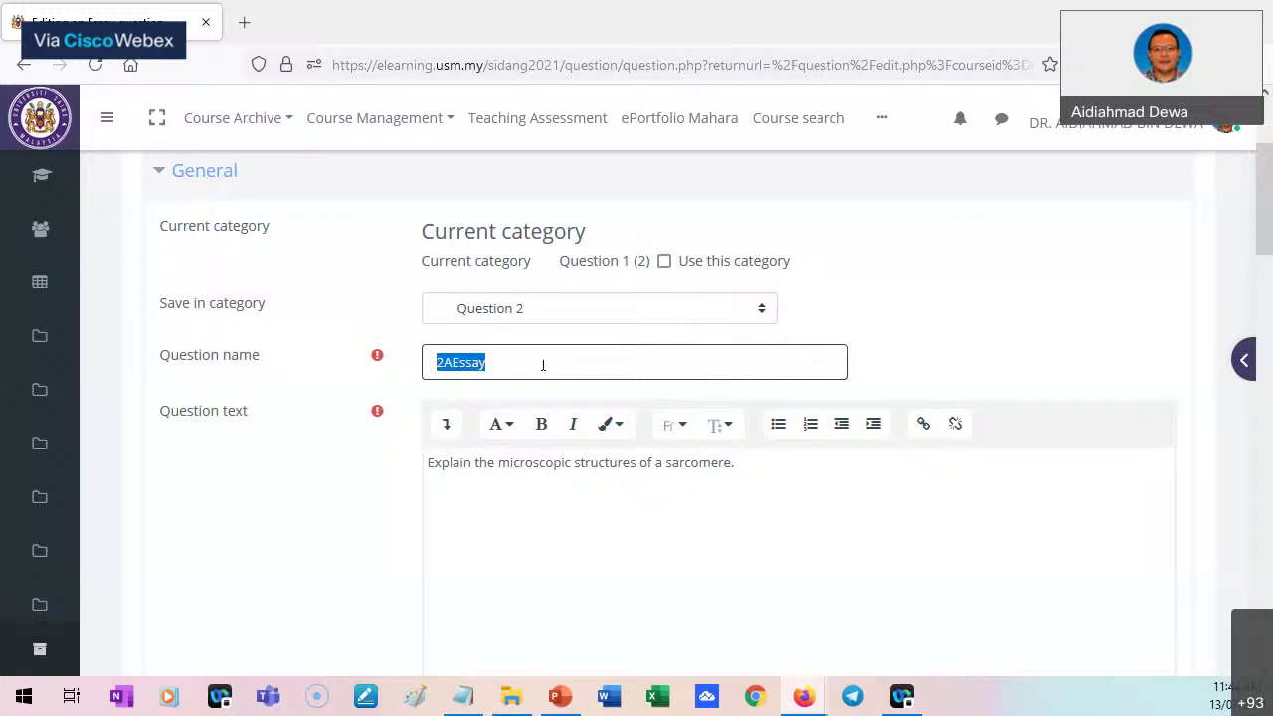
key(alt+Tab)
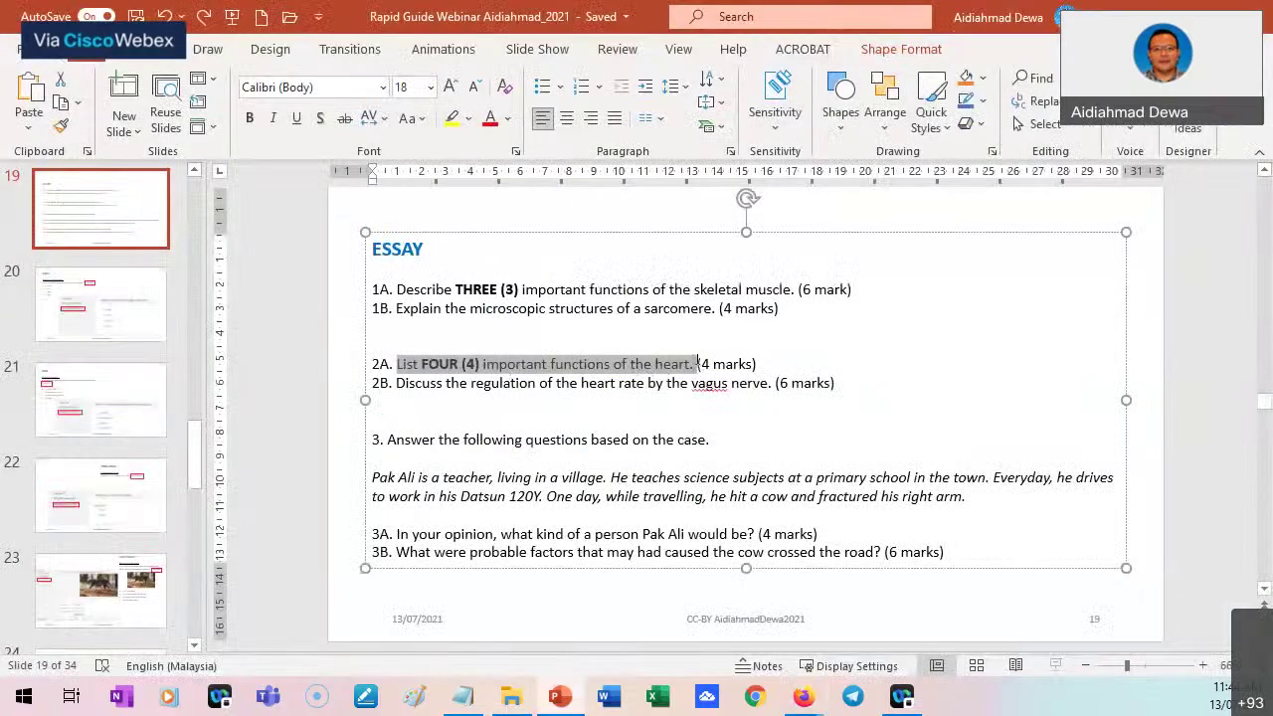
click(696, 364)
drag(695, 364, 398, 366)
key(ctrl+c)
key(alt+Tab)
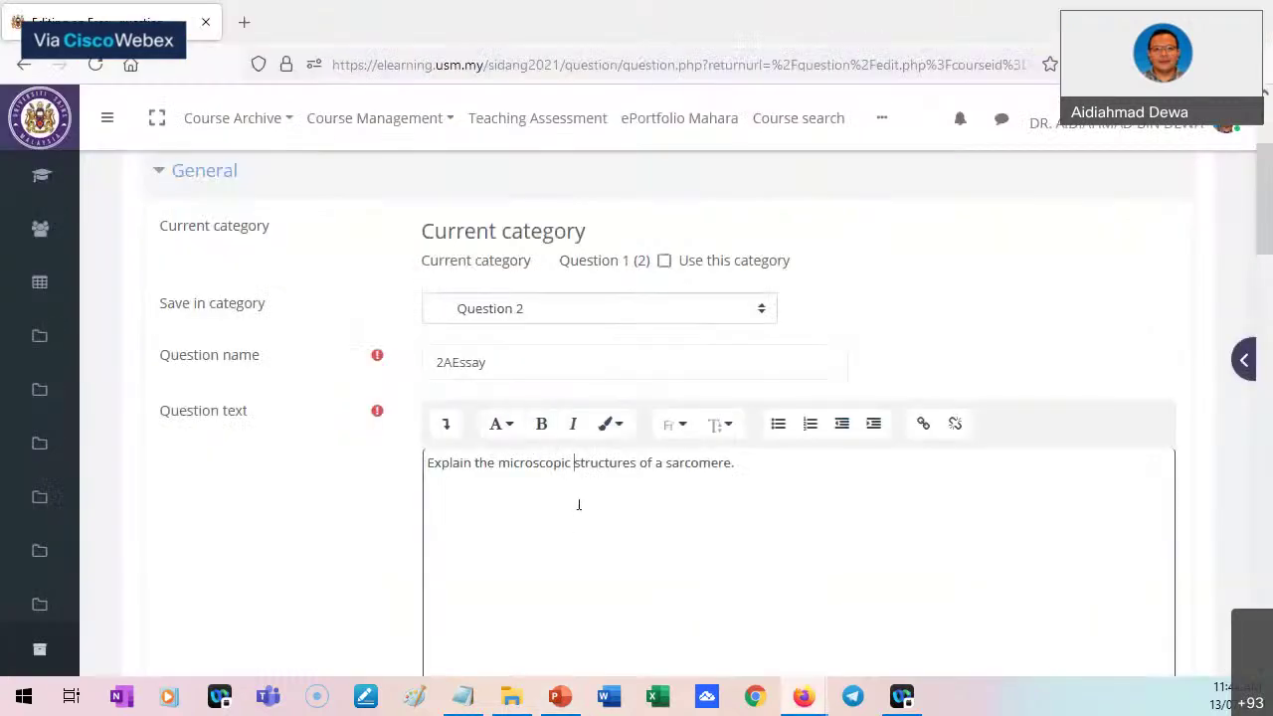
key(ctrl+a)
key(ctrl+v)
Step: Make the words FOUR (4) bold in the question text
scroll(560, 508, down, 2)
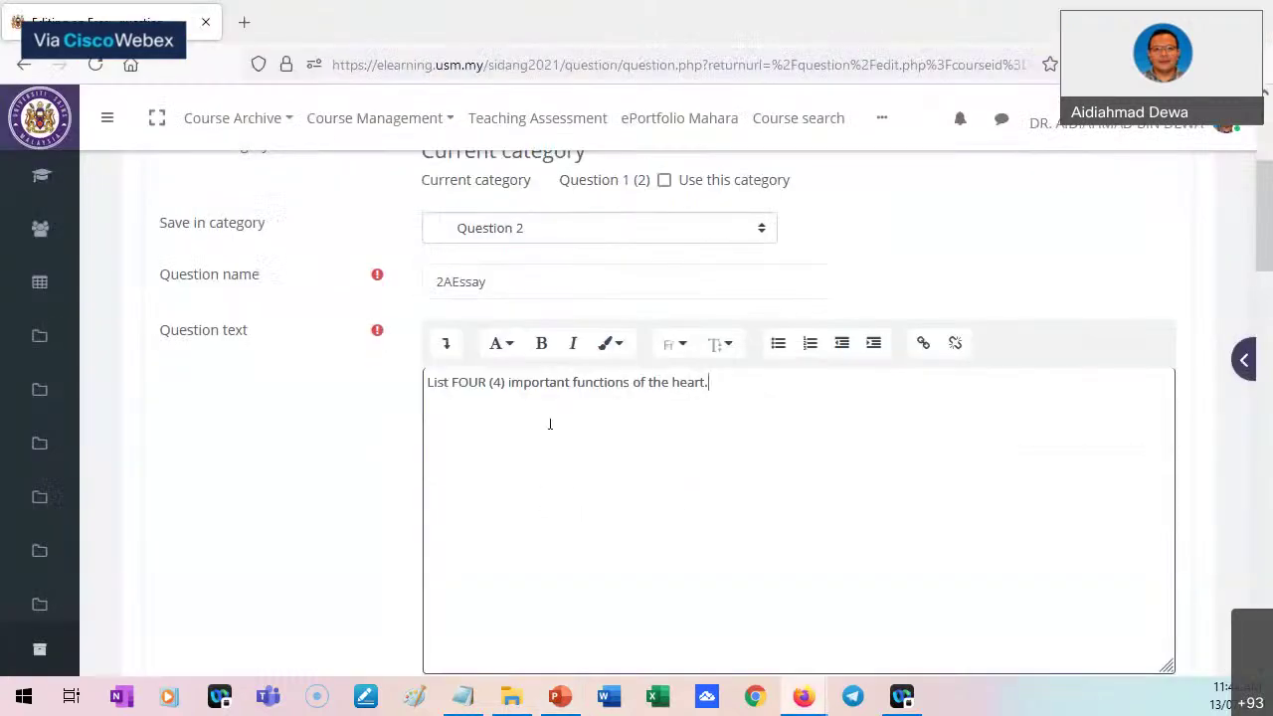
shift+click(453, 364)
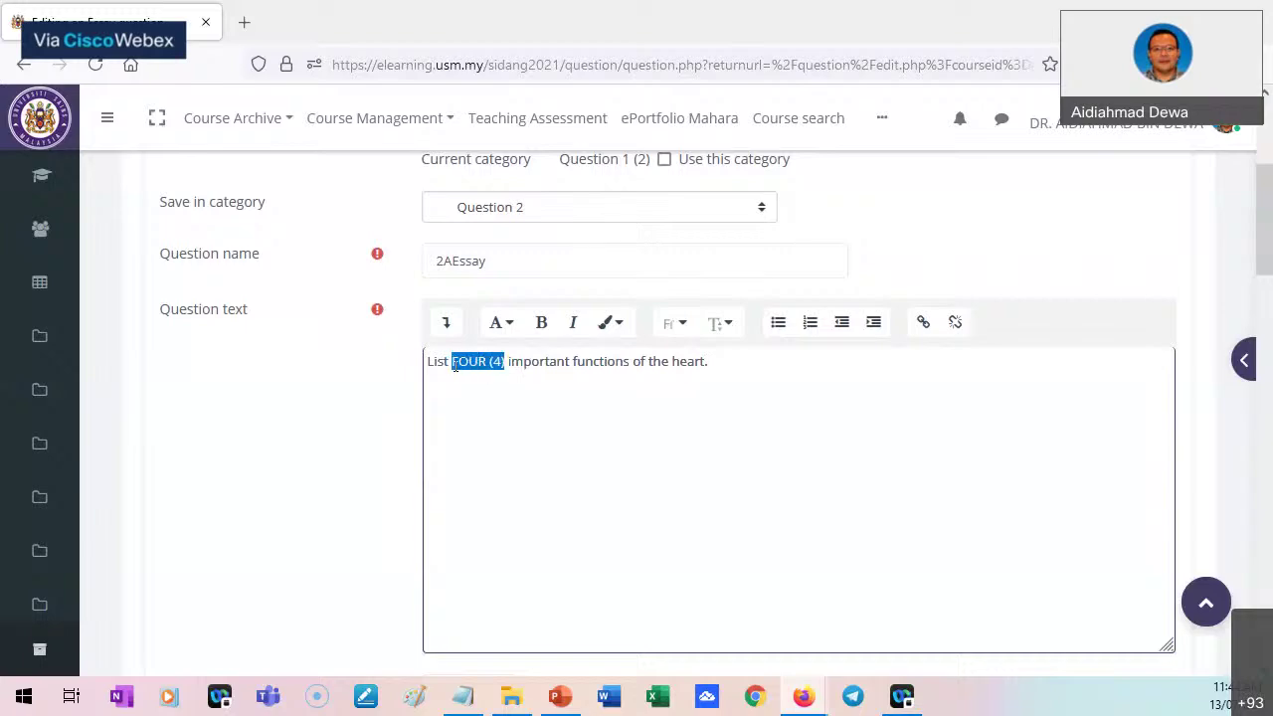
key(ctrl+b)
click(563, 430)
Step: Check the default mark of 4 against the slide's marks for 2A
scroll(401, 447, down, 5)
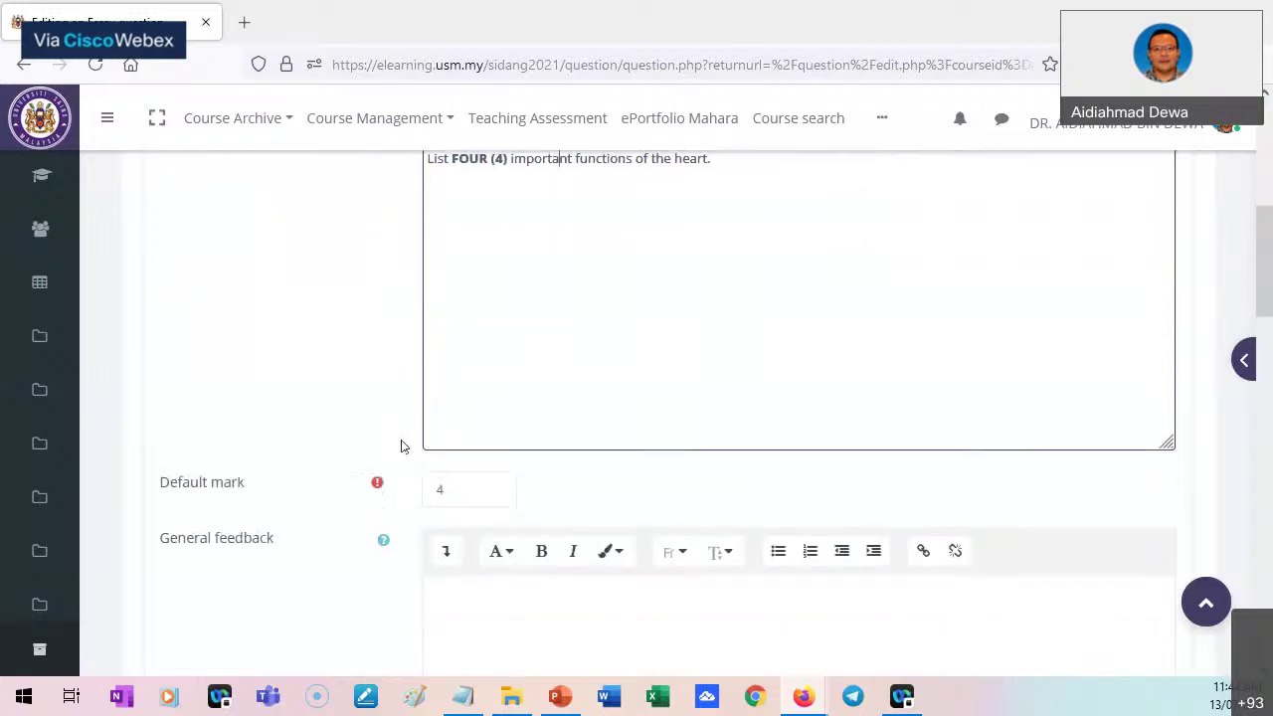
key(alt+Tab)
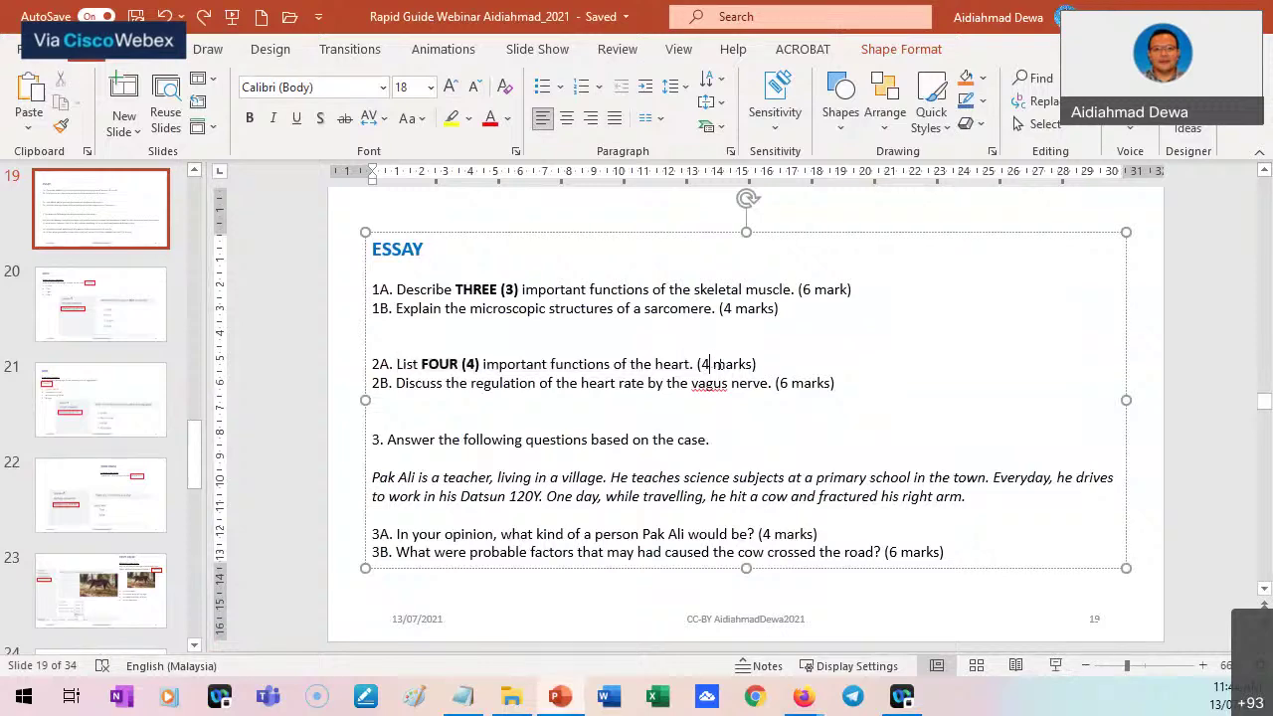
key(alt+Tab)
click(461, 390)
scroll(398, 453, down, 7)
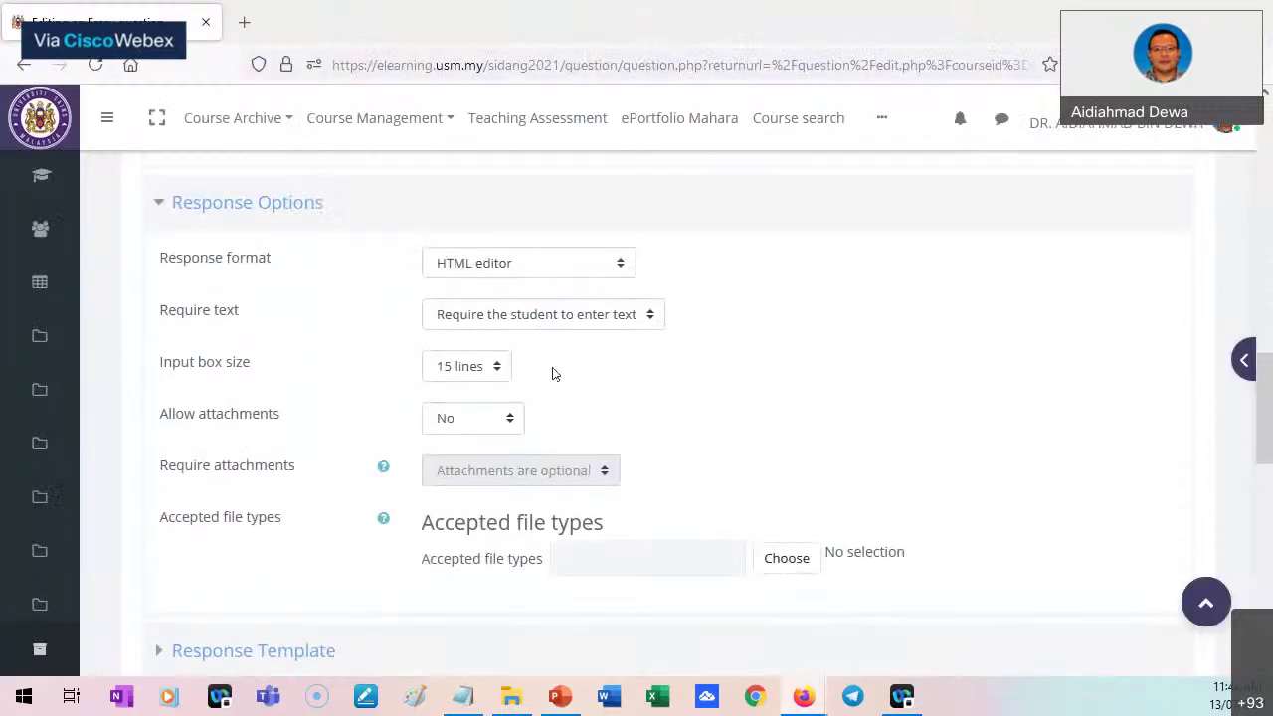
scroll(554, 372, down, 10)
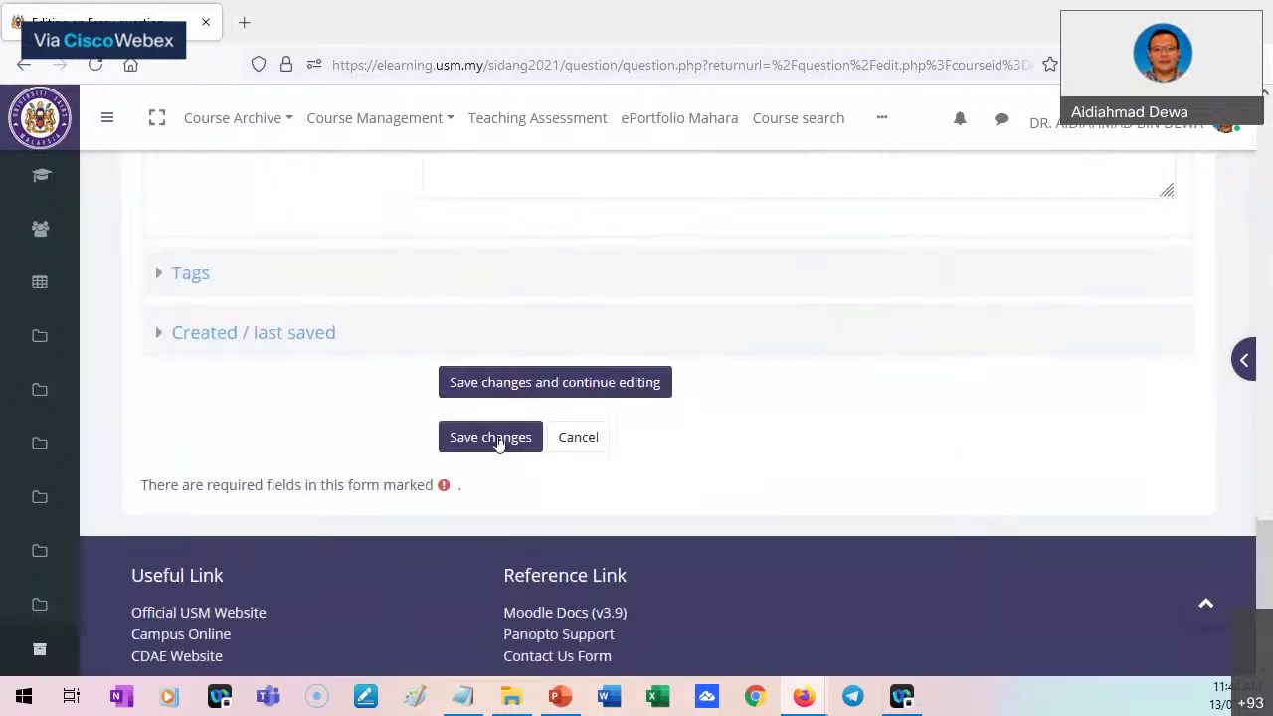
Step: Save 2AEssay into Question 2, then select the 2B question sentence on the slide
click(497, 439)
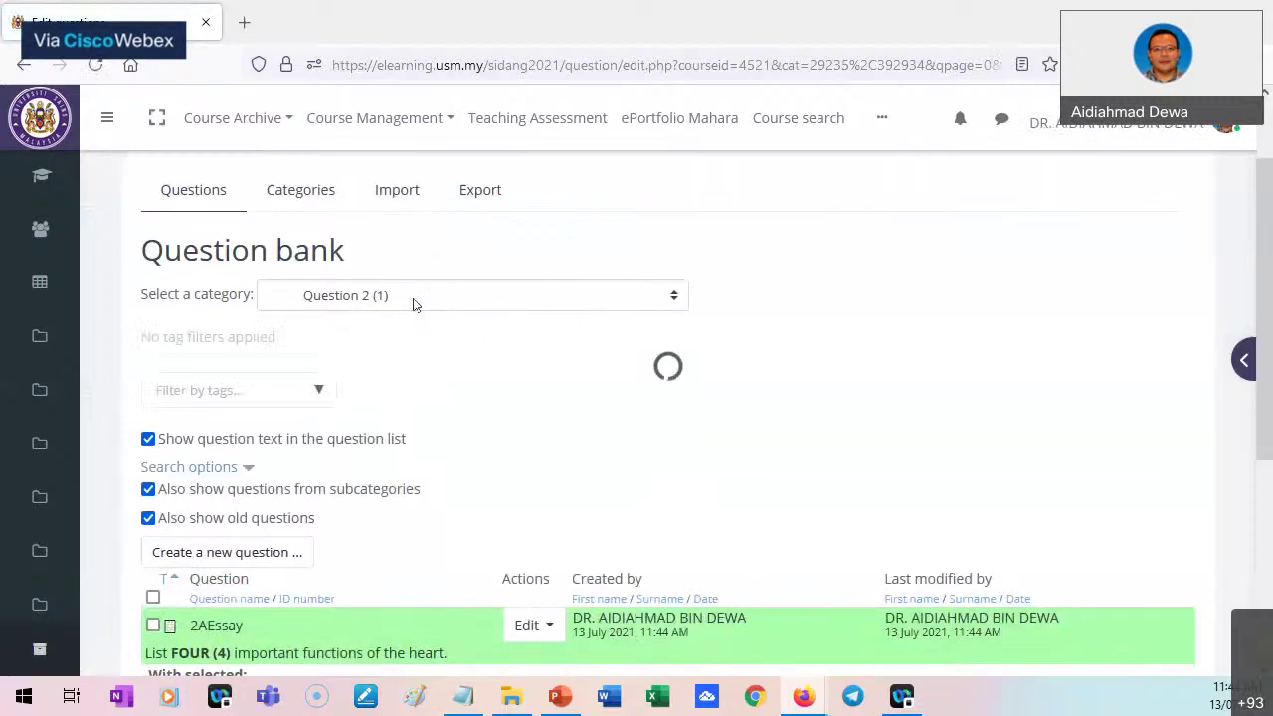
scroll(360, 424, up, 2)
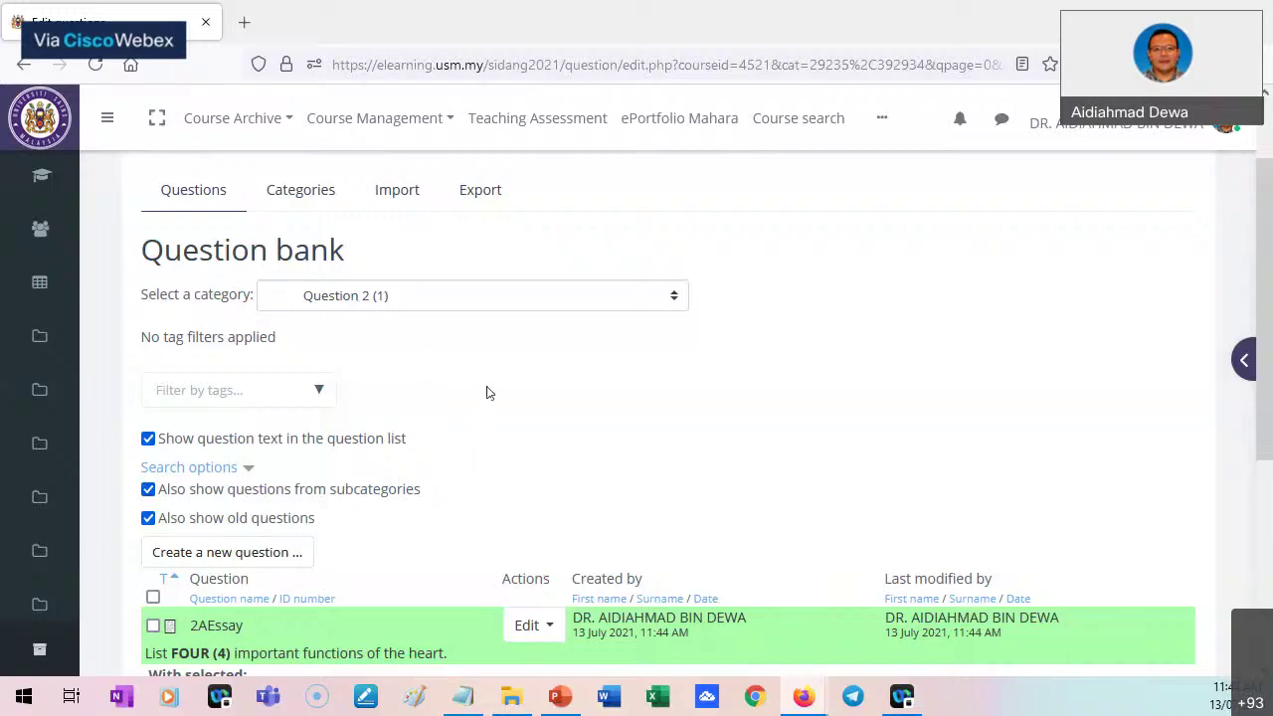
key(alt+Tab)
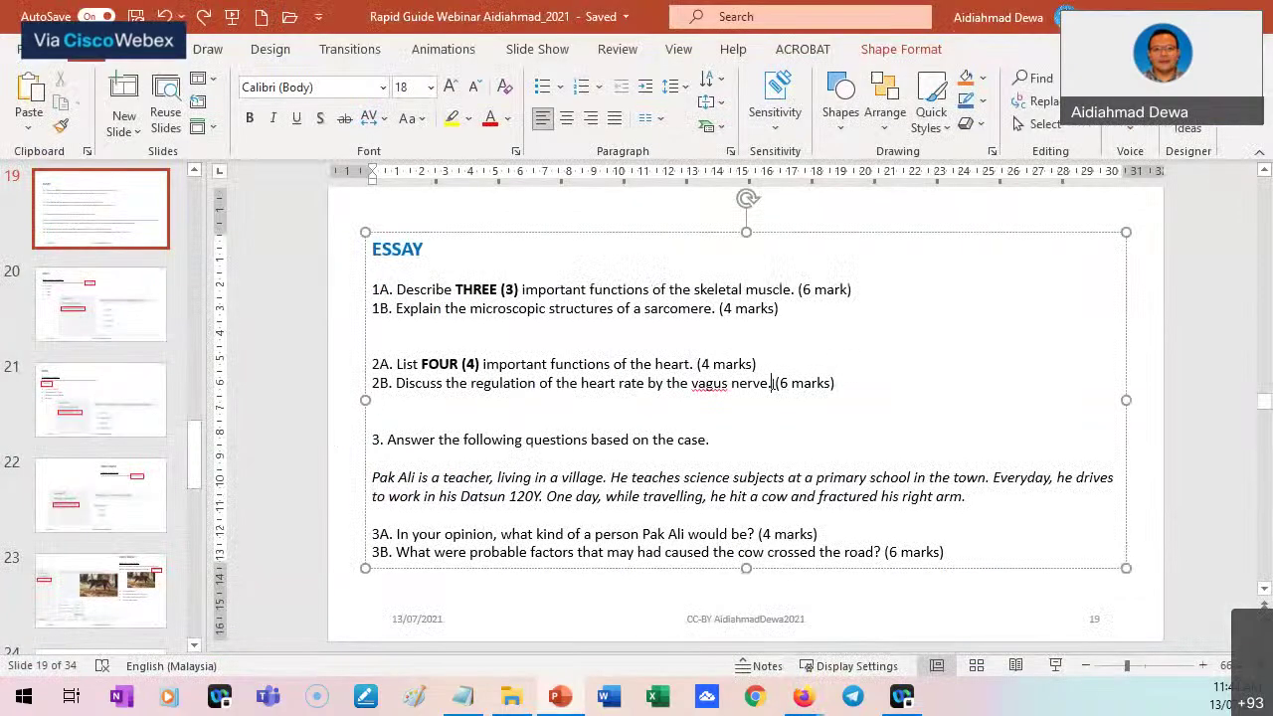
drag(773, 383, 397, 388)
key(ctrl+c)
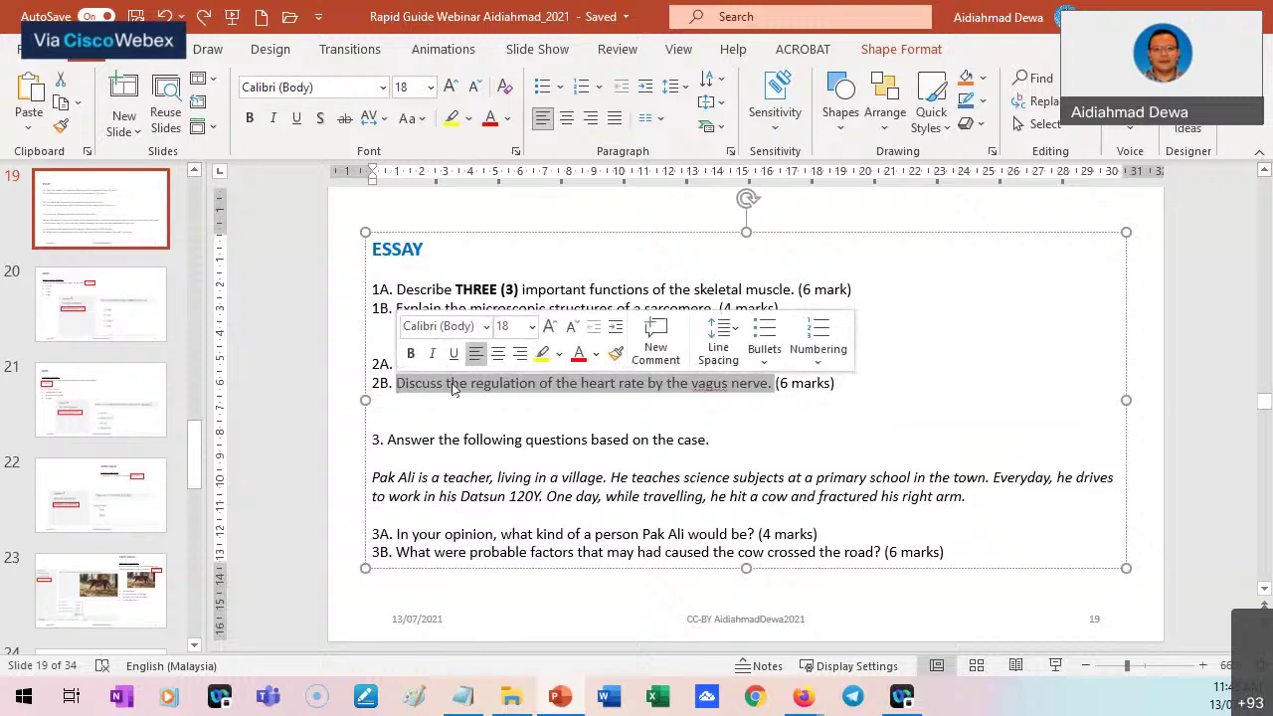
key(alt+Tab)
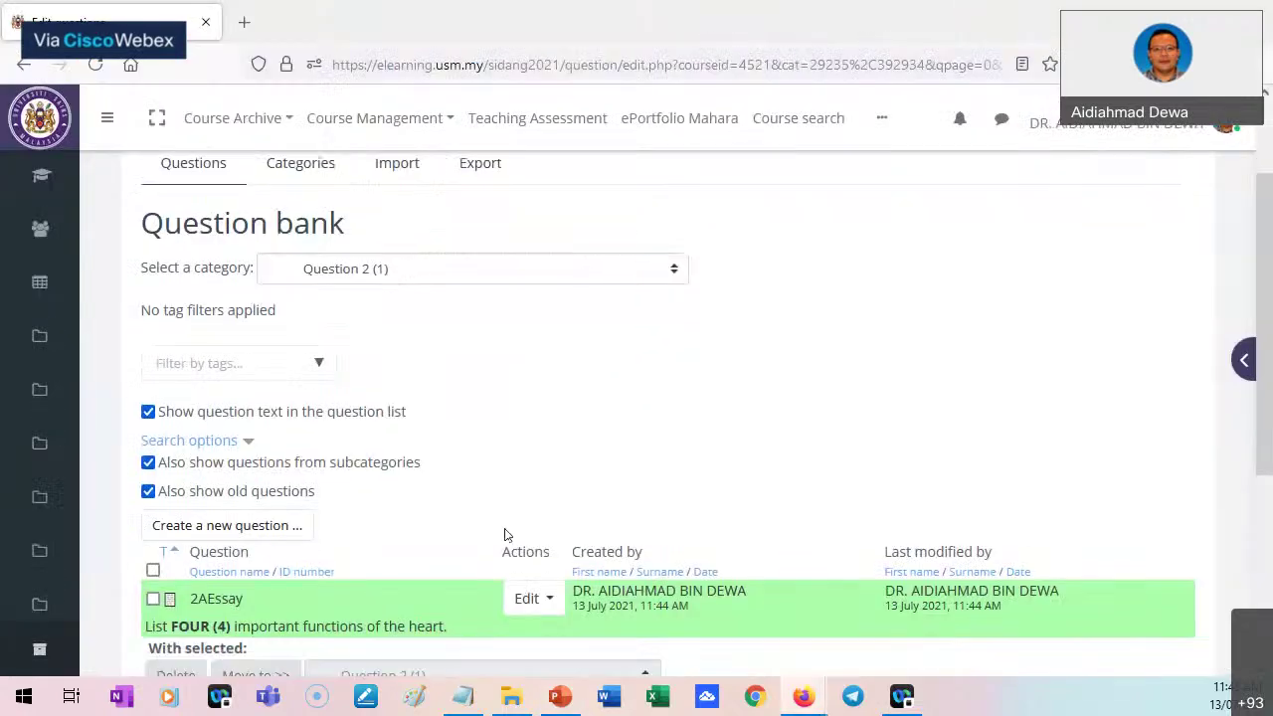
scroll(287, 398, down, 3)
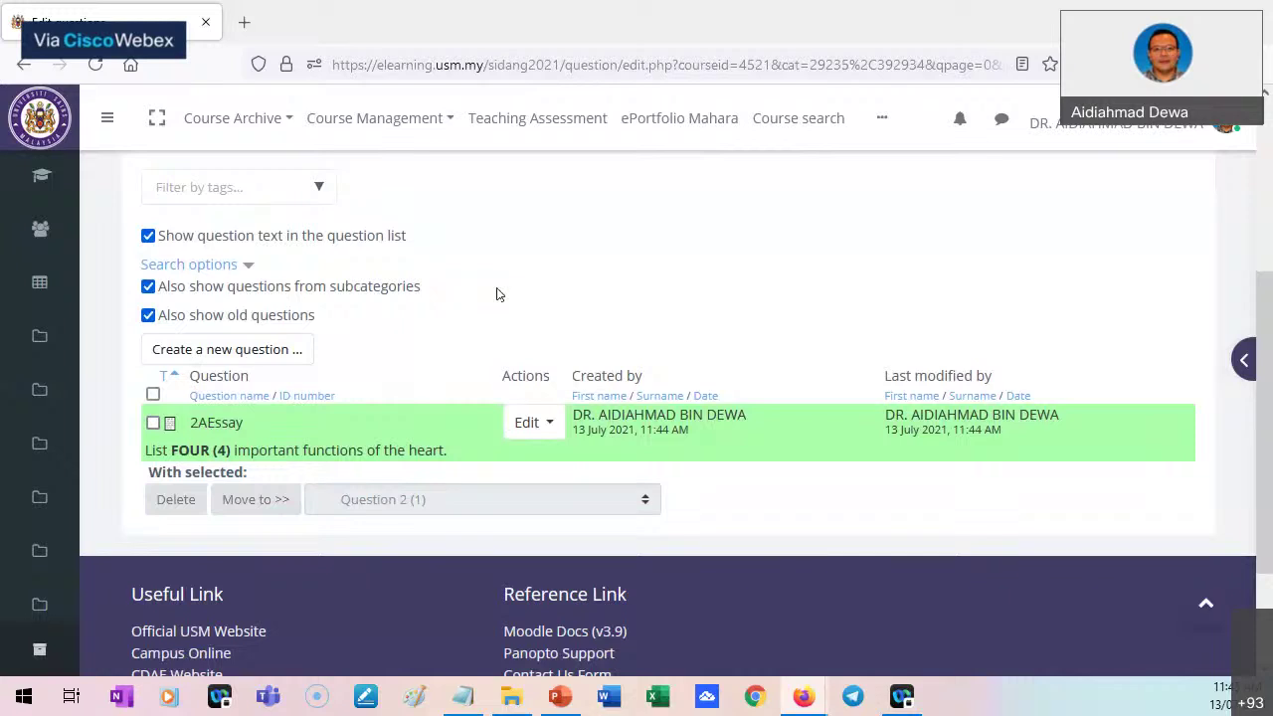
scroll(497, 292, up, 2)
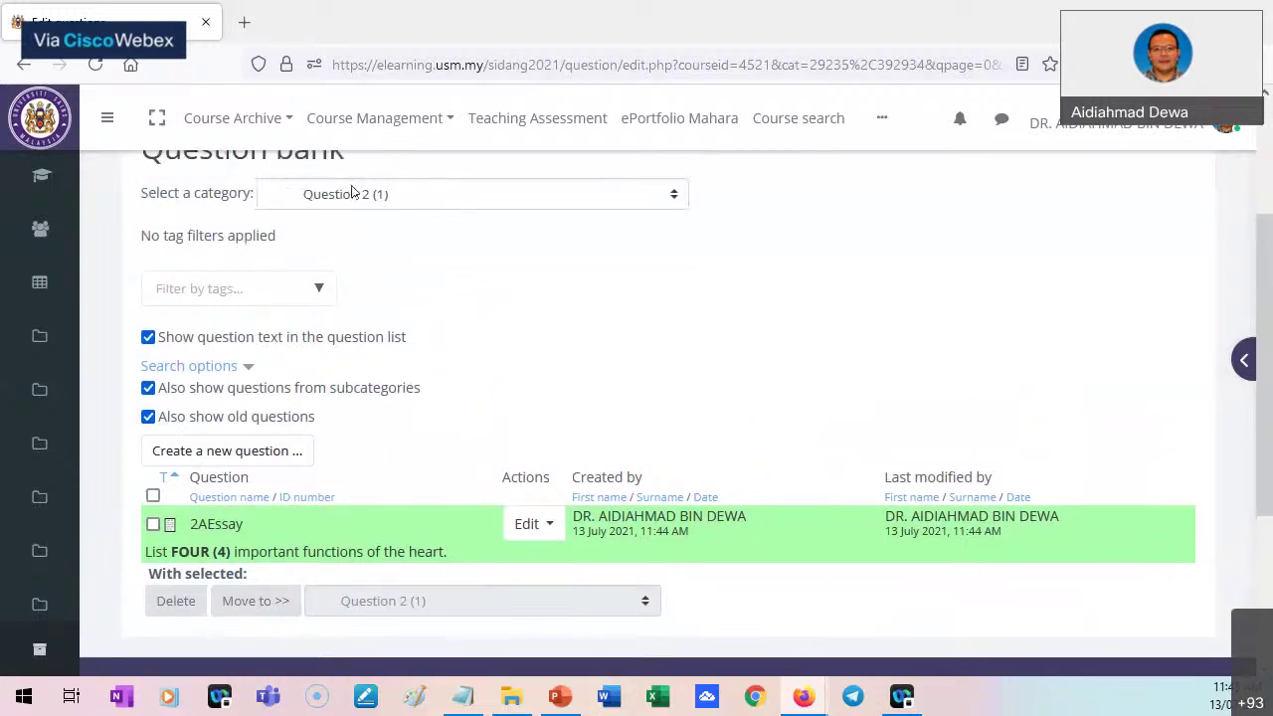
Step: Duplicate the 2AEssay question and rename the copy to 2BEssay
click(532, 525)
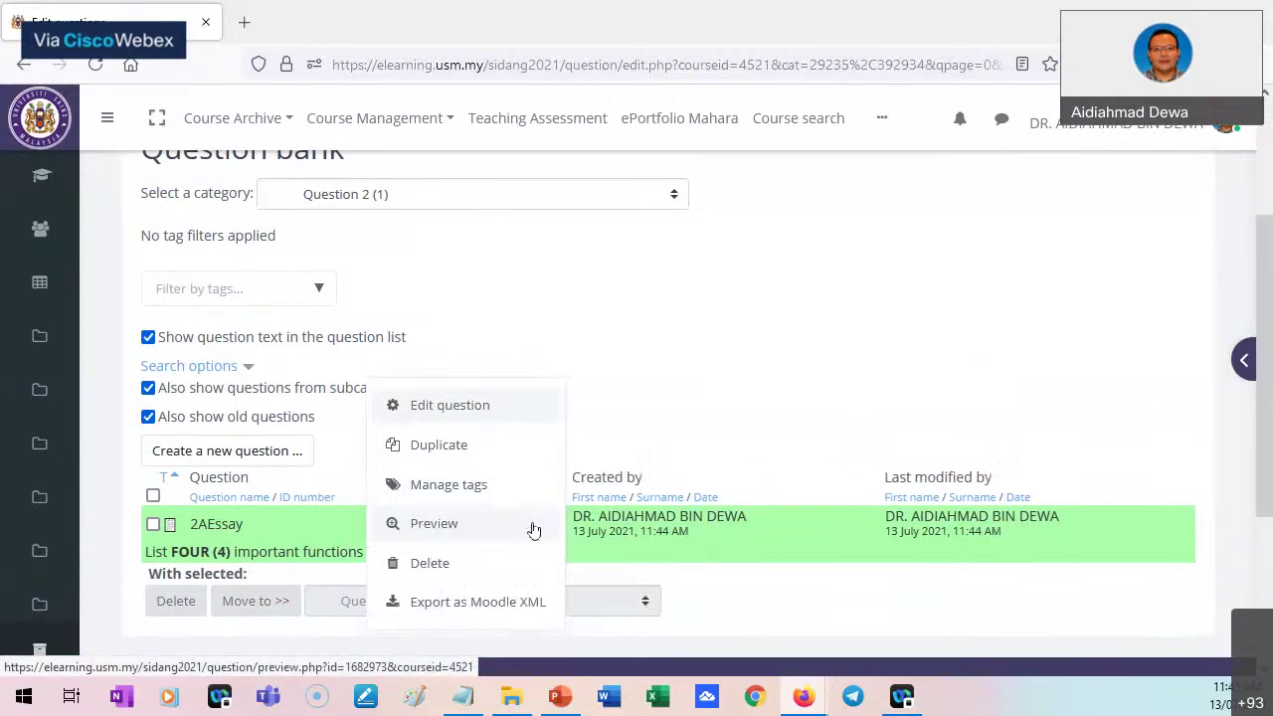
click(445, 446)
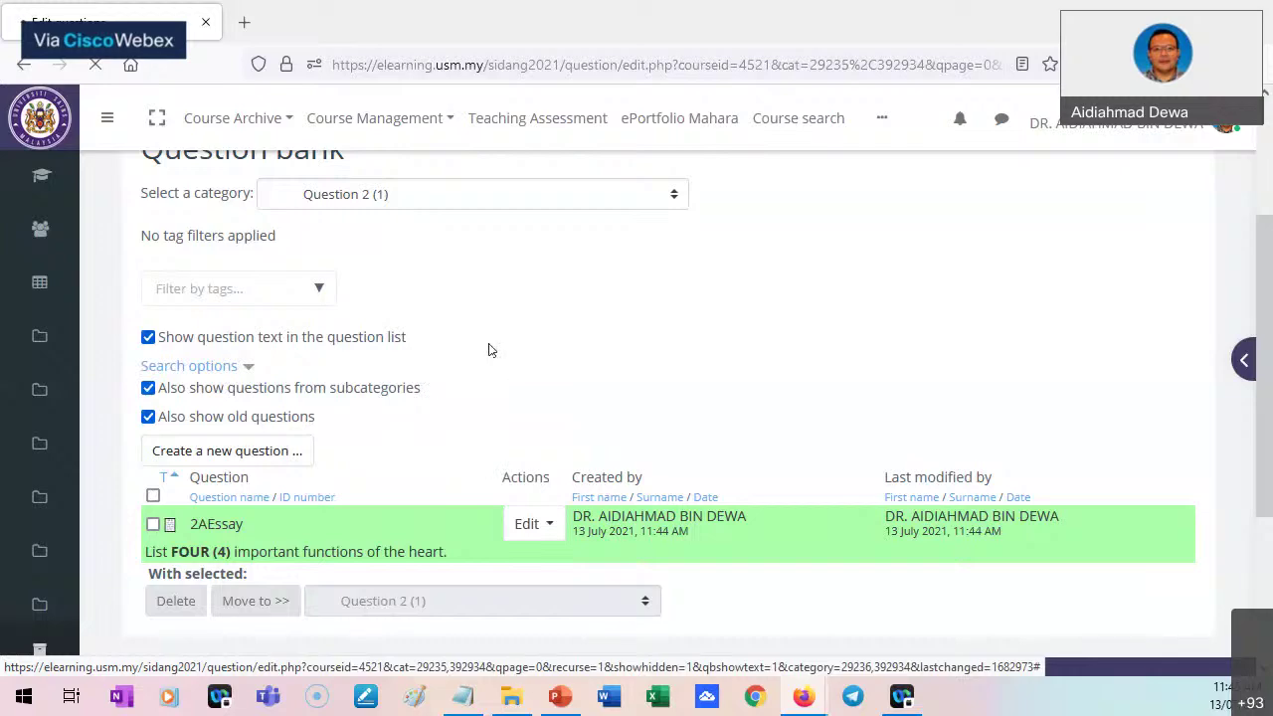
scroll(488, 351, down, 1)
scroll(447, 332, down, 3)
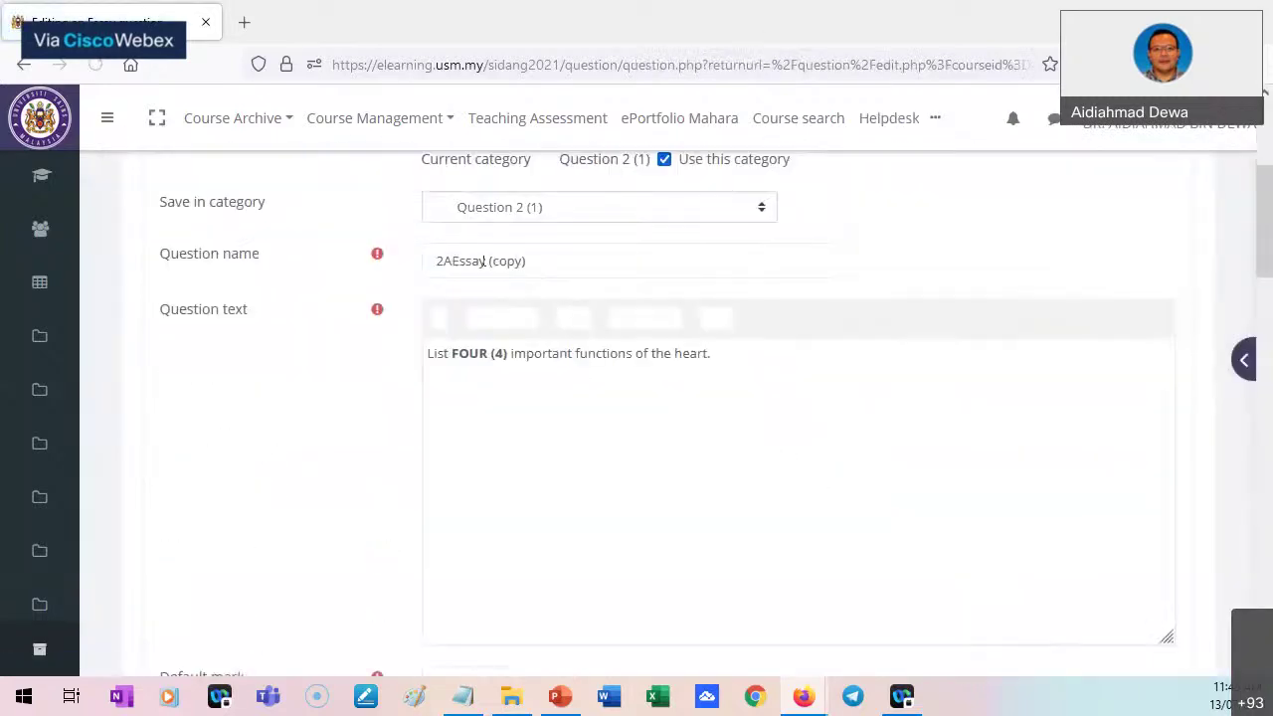
click(449, 261)
key(BackSpace)
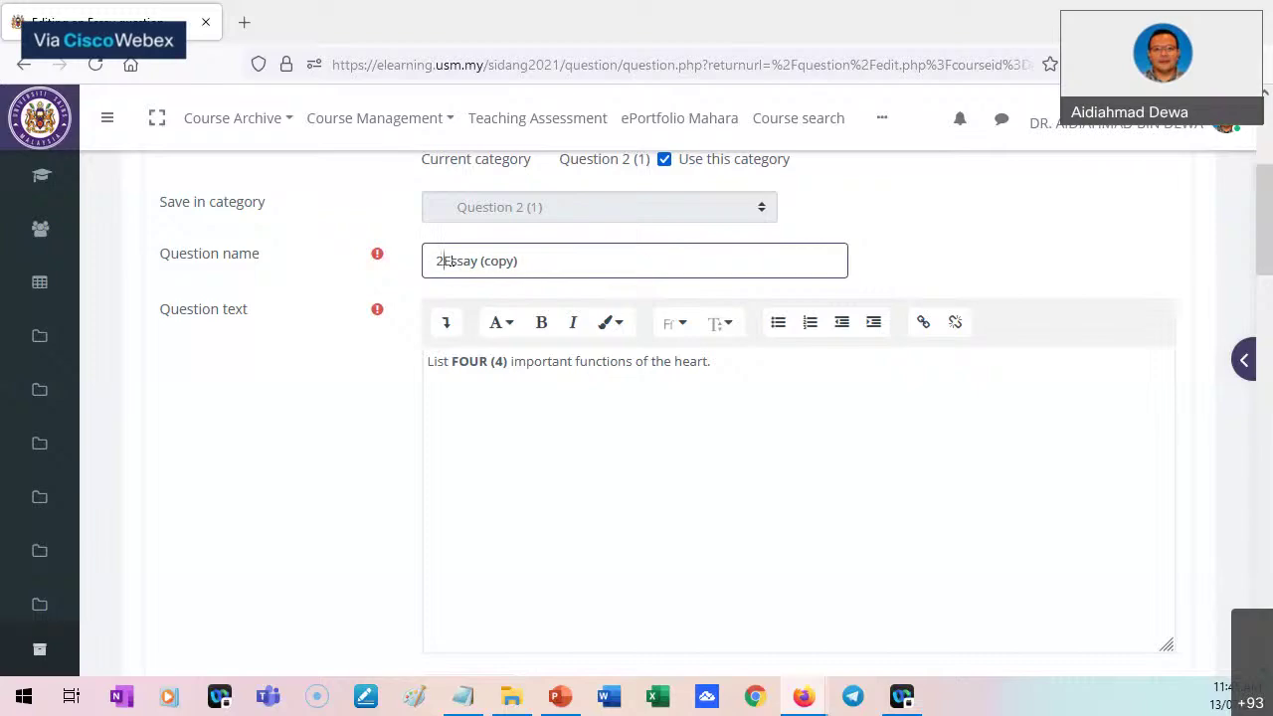
text(B)
key(alt+Tab)
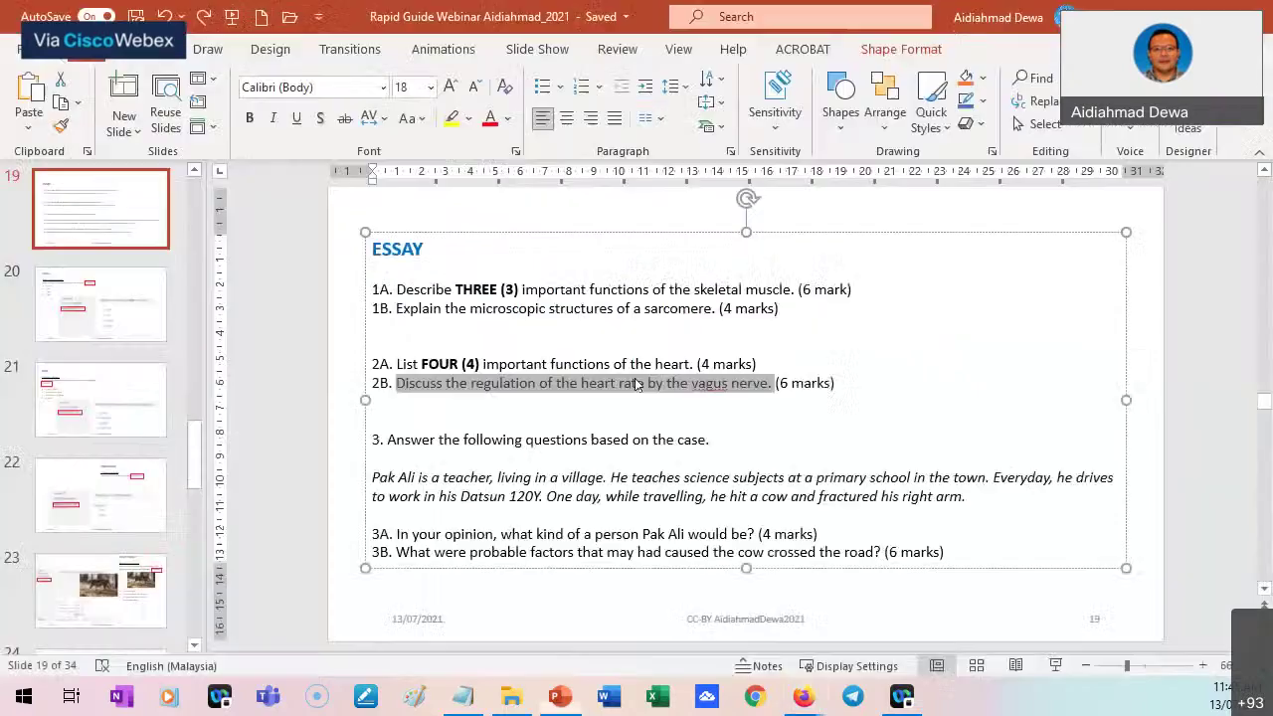
key(alt+Tab)
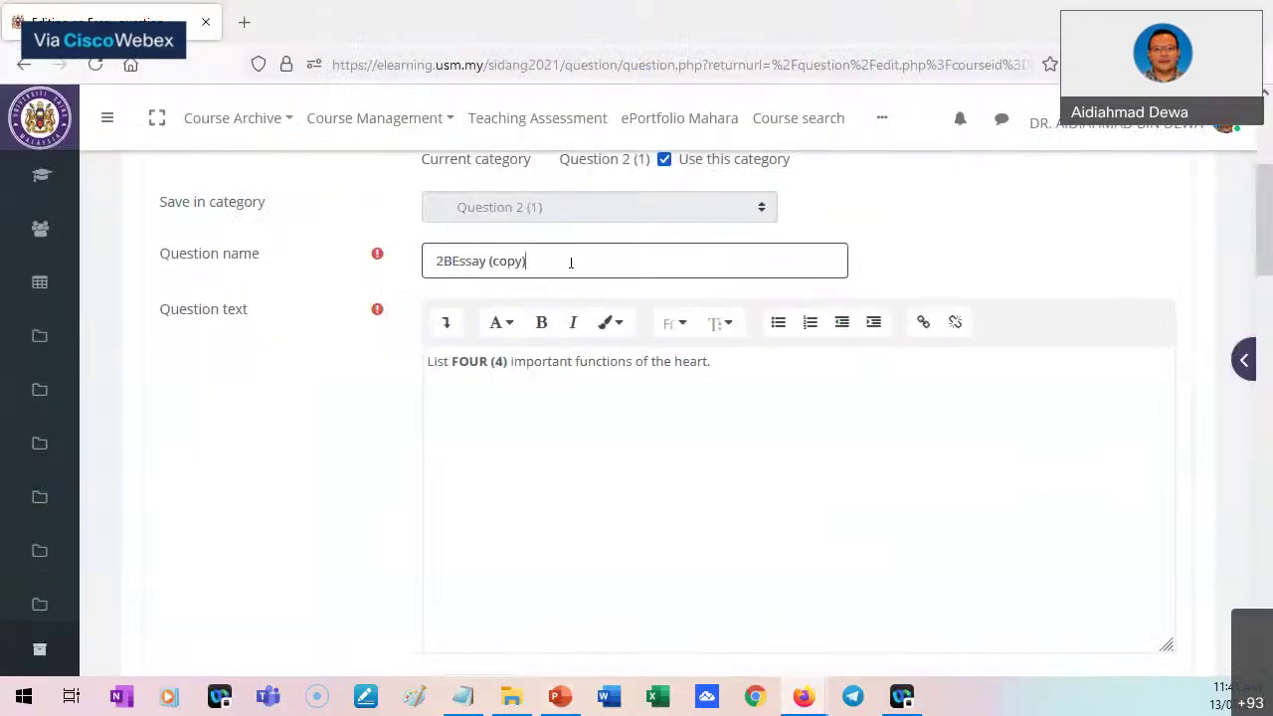
key(BackSpace)
key(BackSpace)
key(BackSpace)
Step: Replace the question text with the 2B vagus nerve heart-rate question, check the default mark, and save
click(633, 412)
triple_click(725, 418)
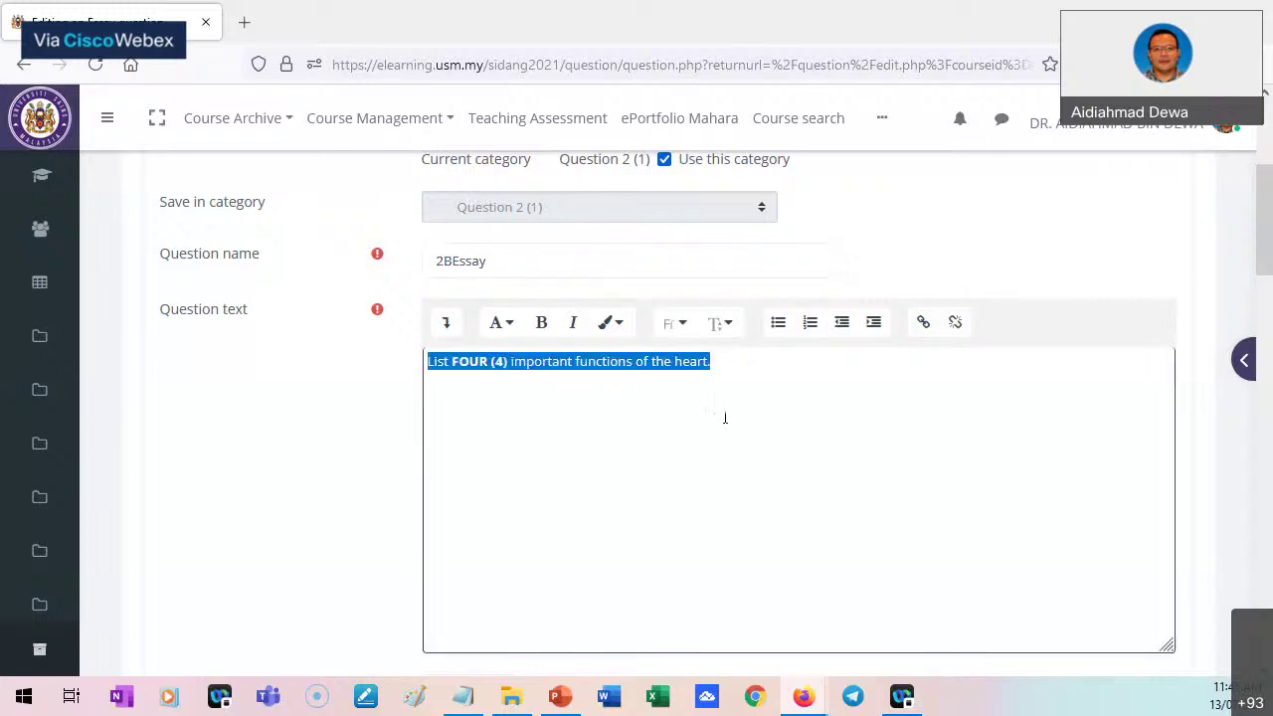
key(Delete)
key(ctrl+v)
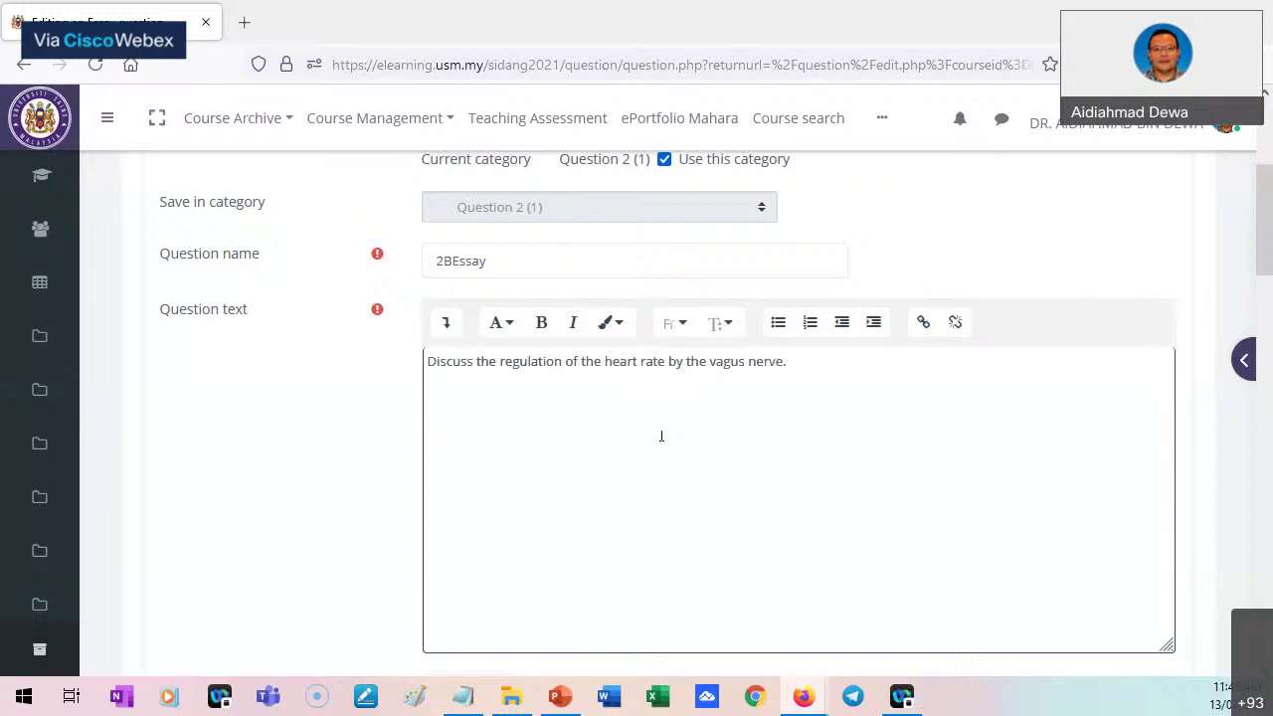
key(alt+Tab)
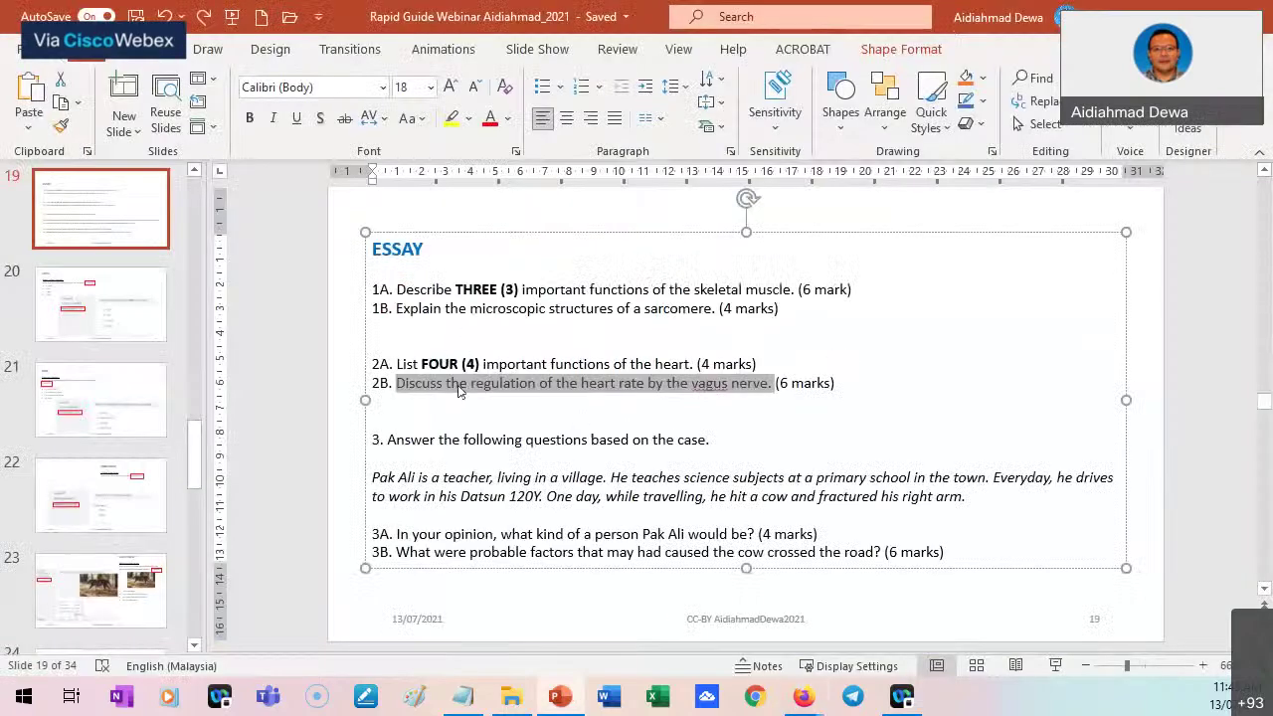
click(459, 388)
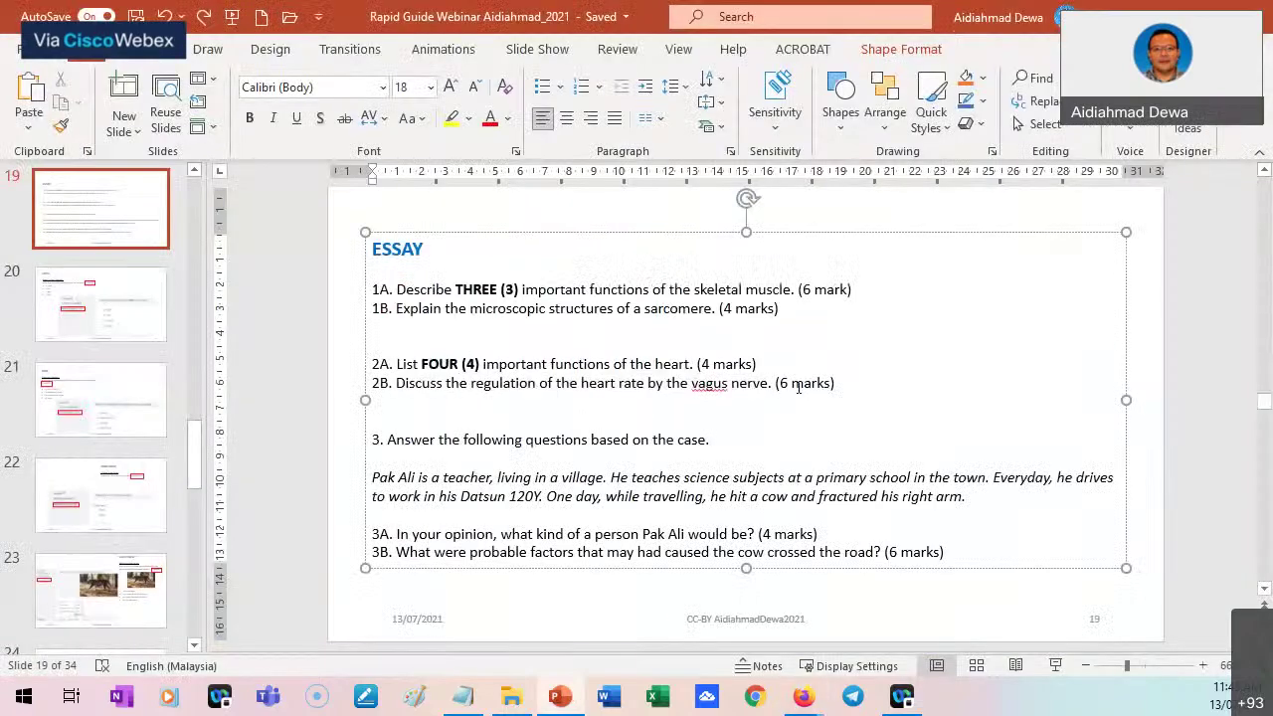
key(alt+Tab)
scroll(477, 457, down, 1)
drag(479, 494, 417, 487)
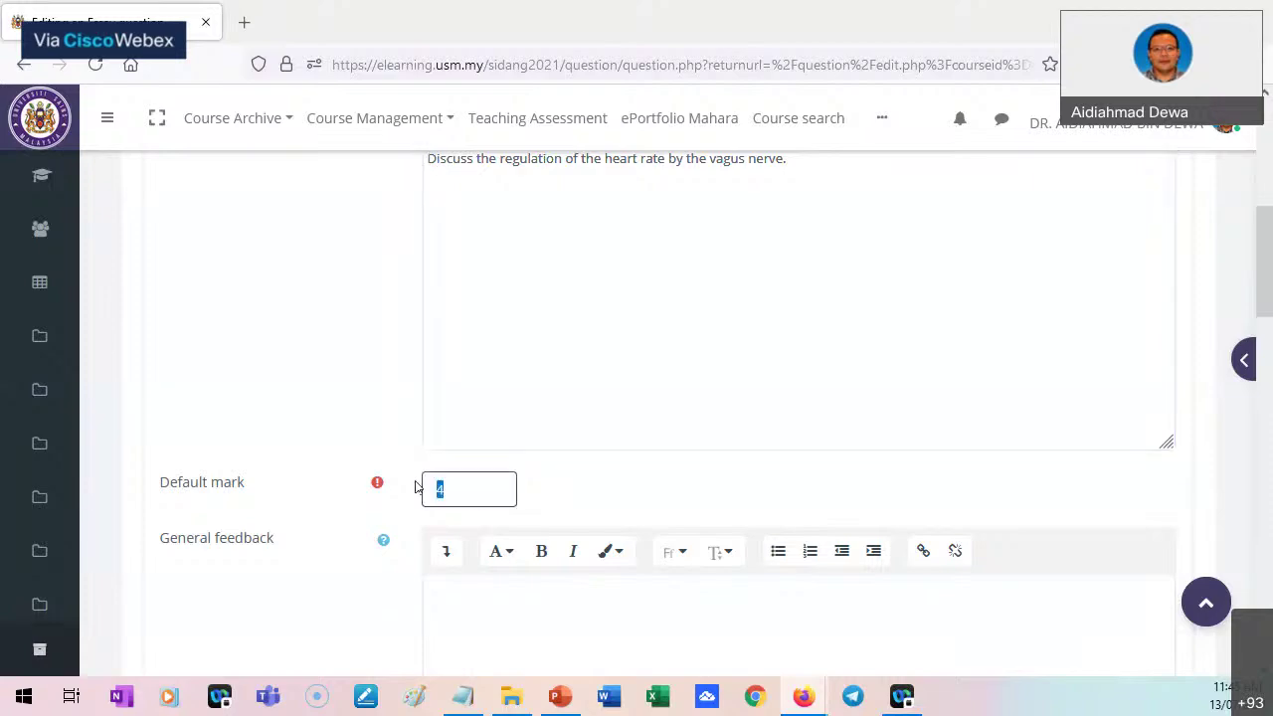
click(356, 394)
scroll(446, 518, down, 5)
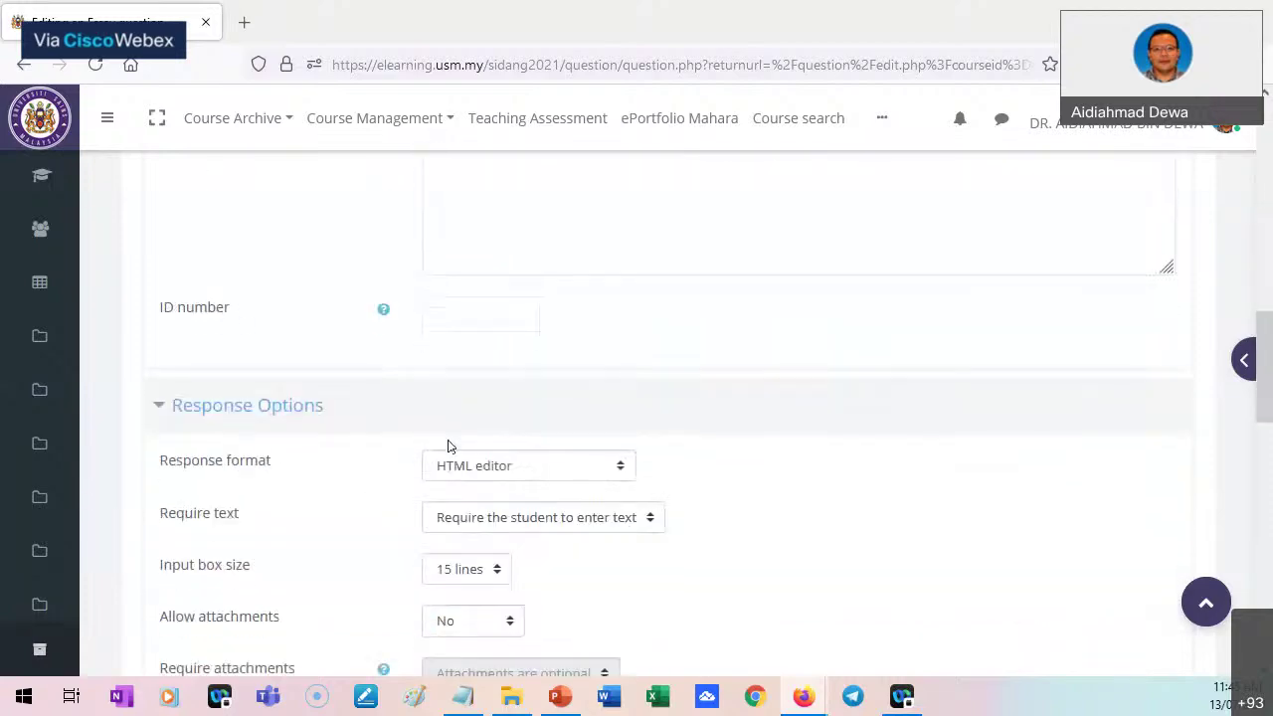
scroll(448, 447, down, 12)
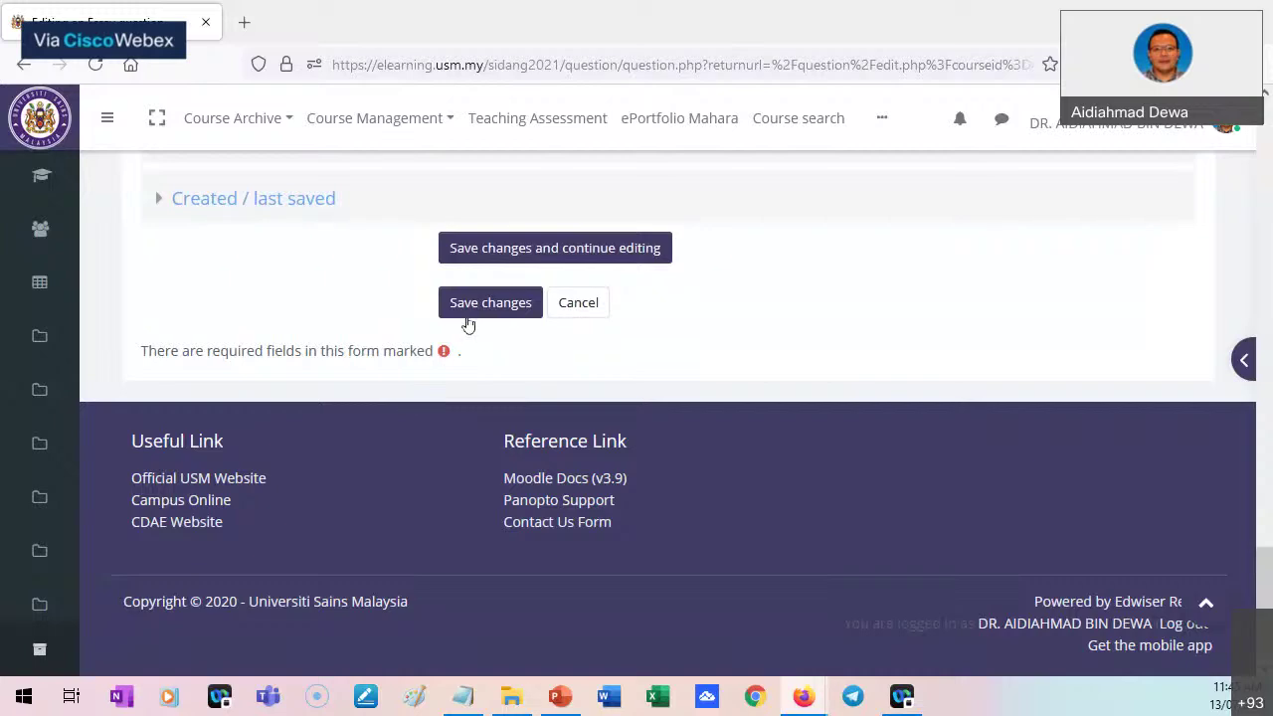
click(475, 303)
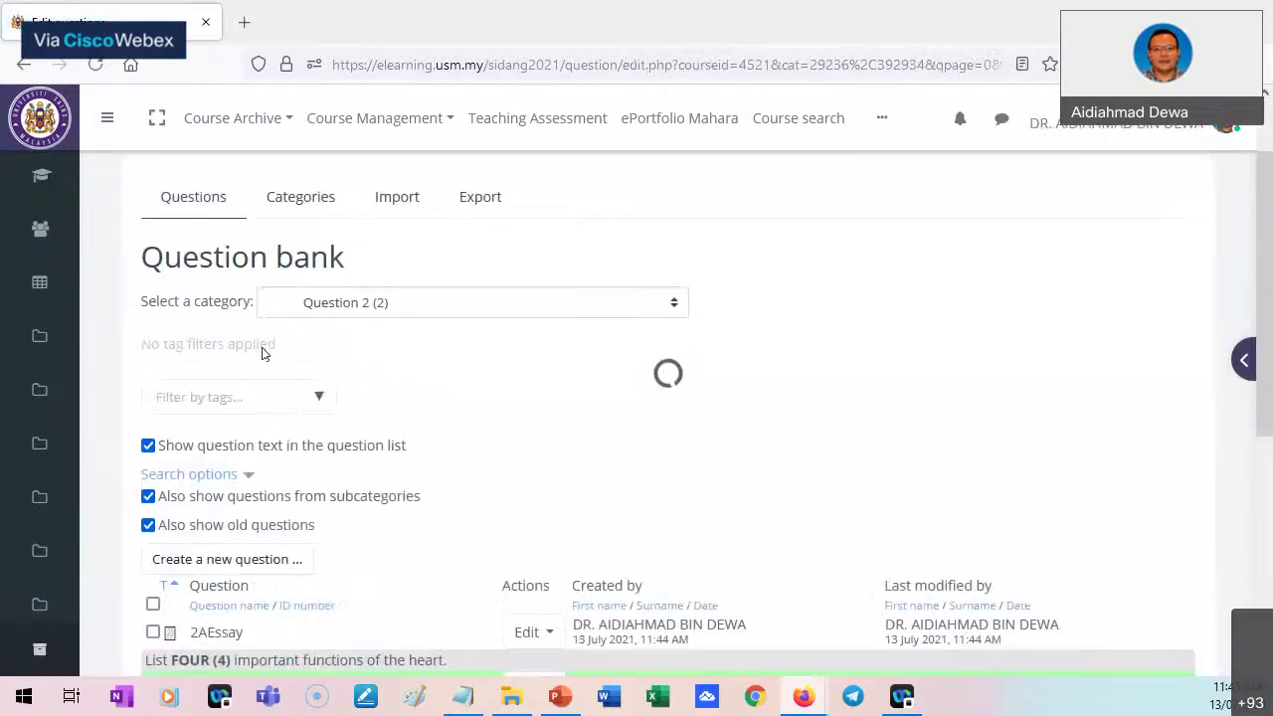
Step: Preview 2BEssay, marked out of 6.00, then close the preview
key(alt+Tab)
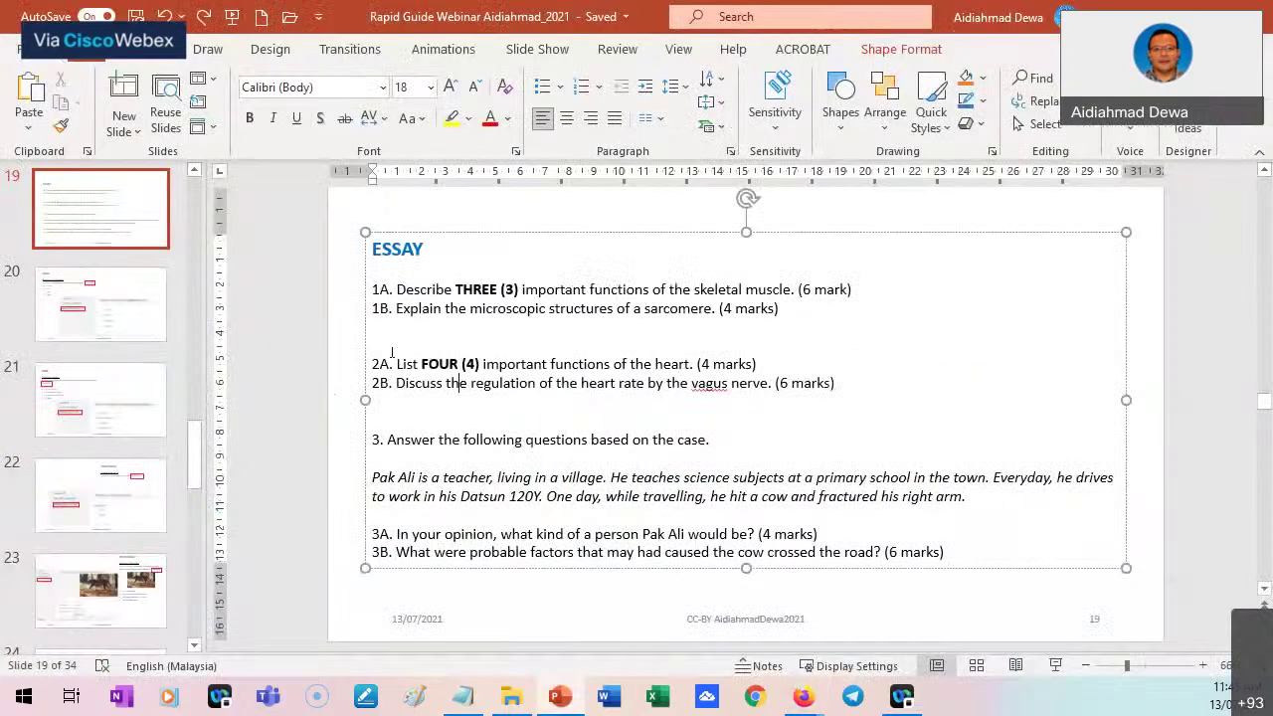
key(alt+Tab)
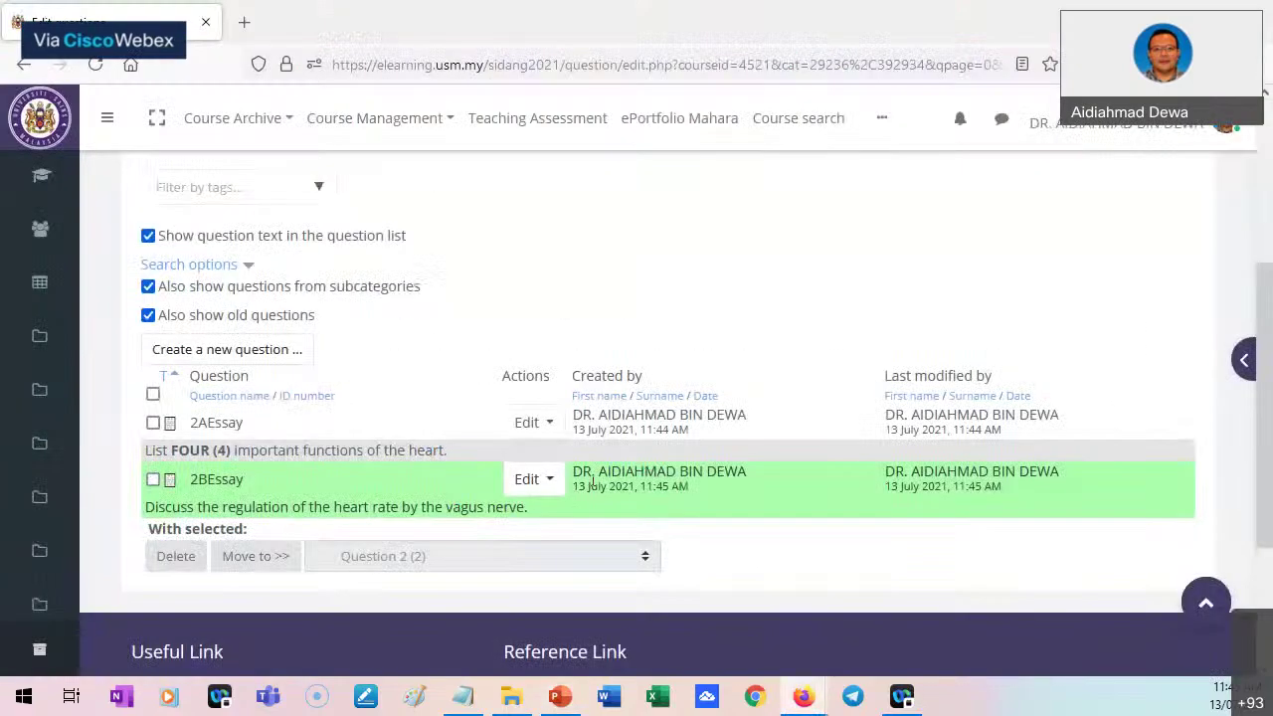
click(558, 484)
click(463, 479)
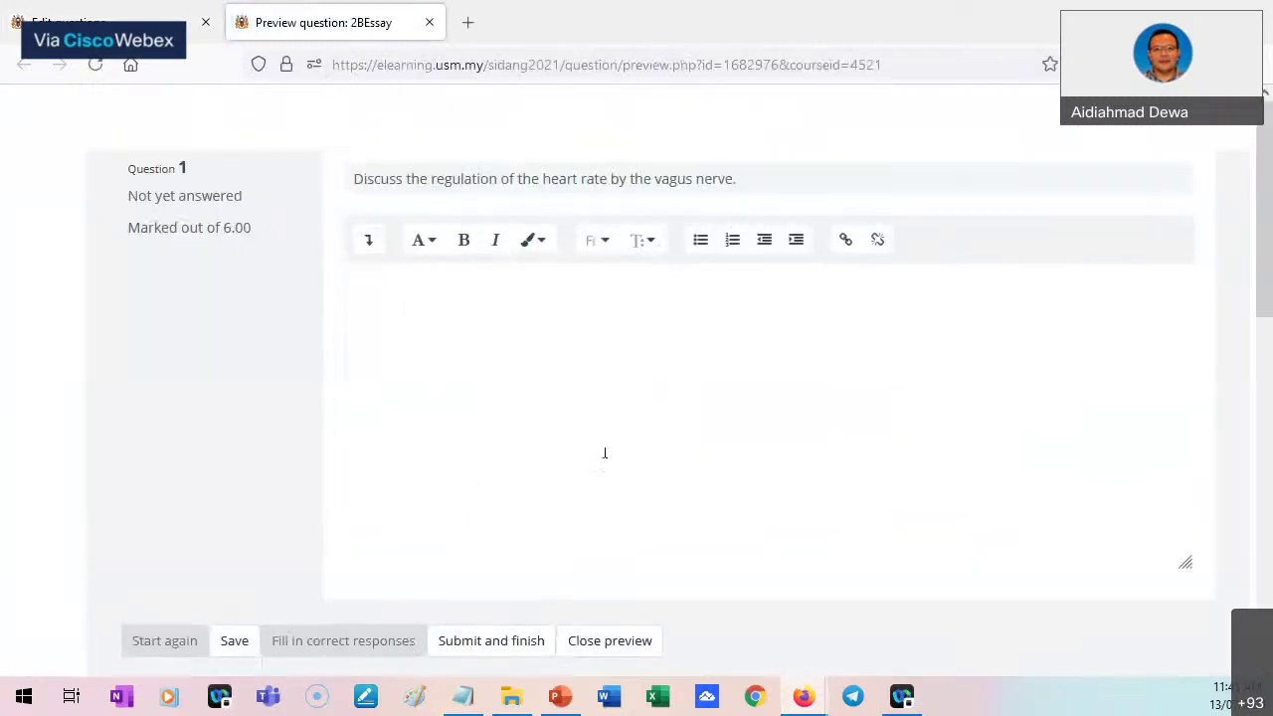
click(617, 644)
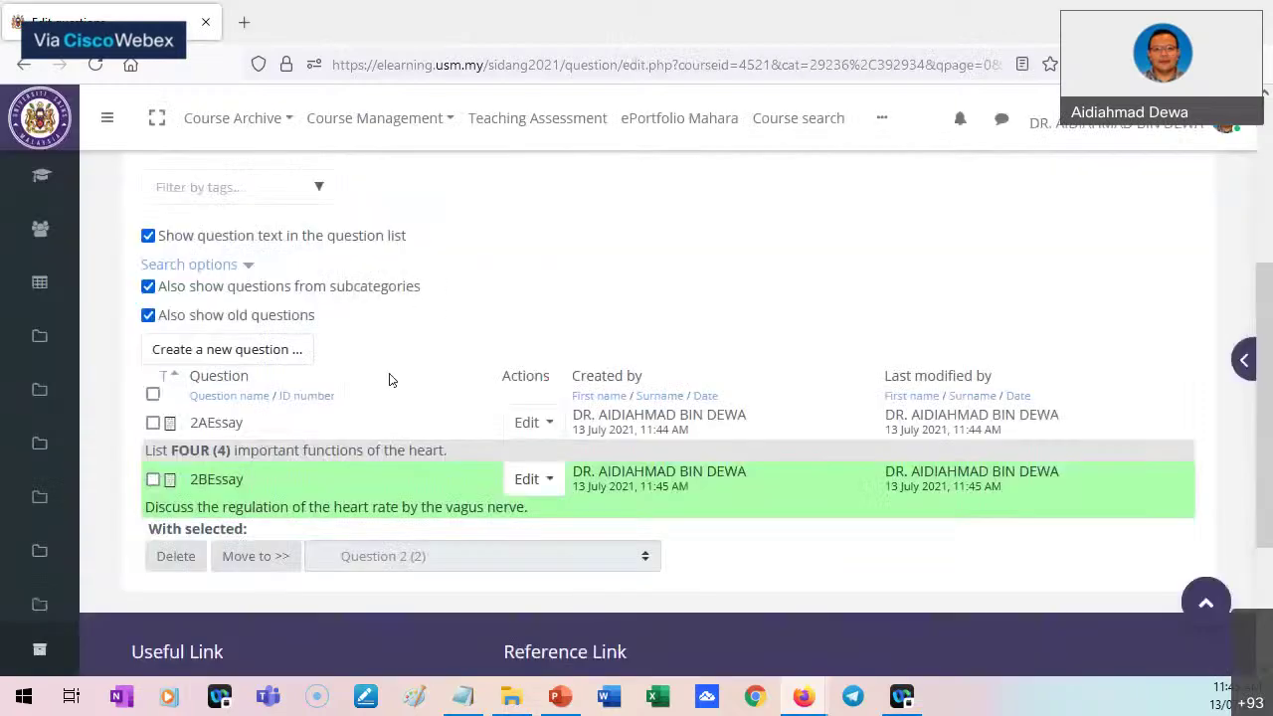
scroll(586, 433, up, 2)
key(alt+Tab)
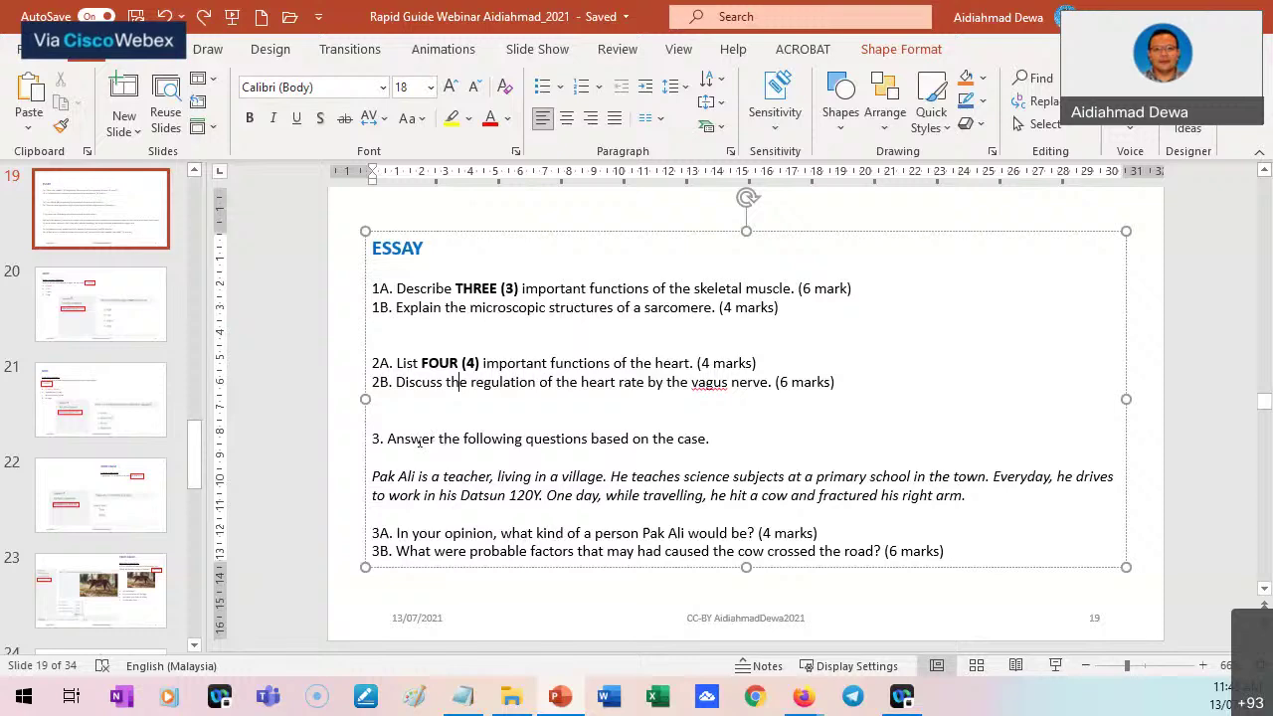
Step: Switch to the Question 3 category and add a new Essay question
key(alt+Tab)
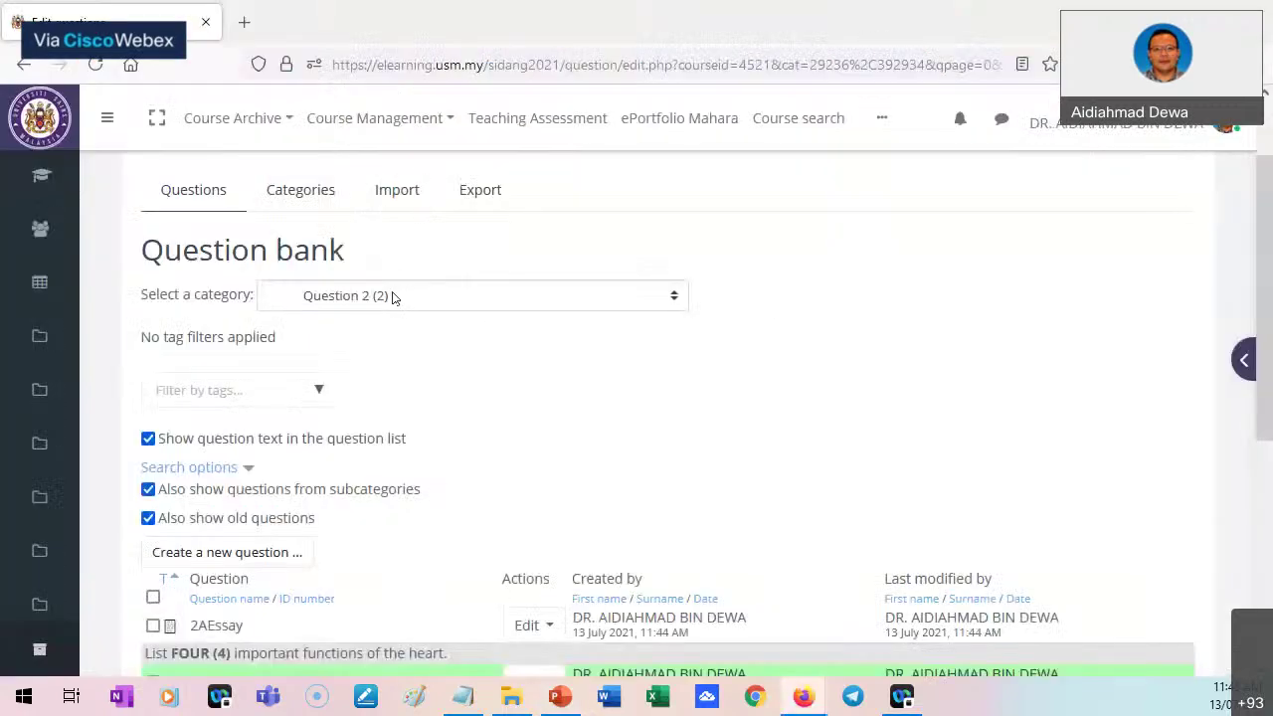
click(392, 295)
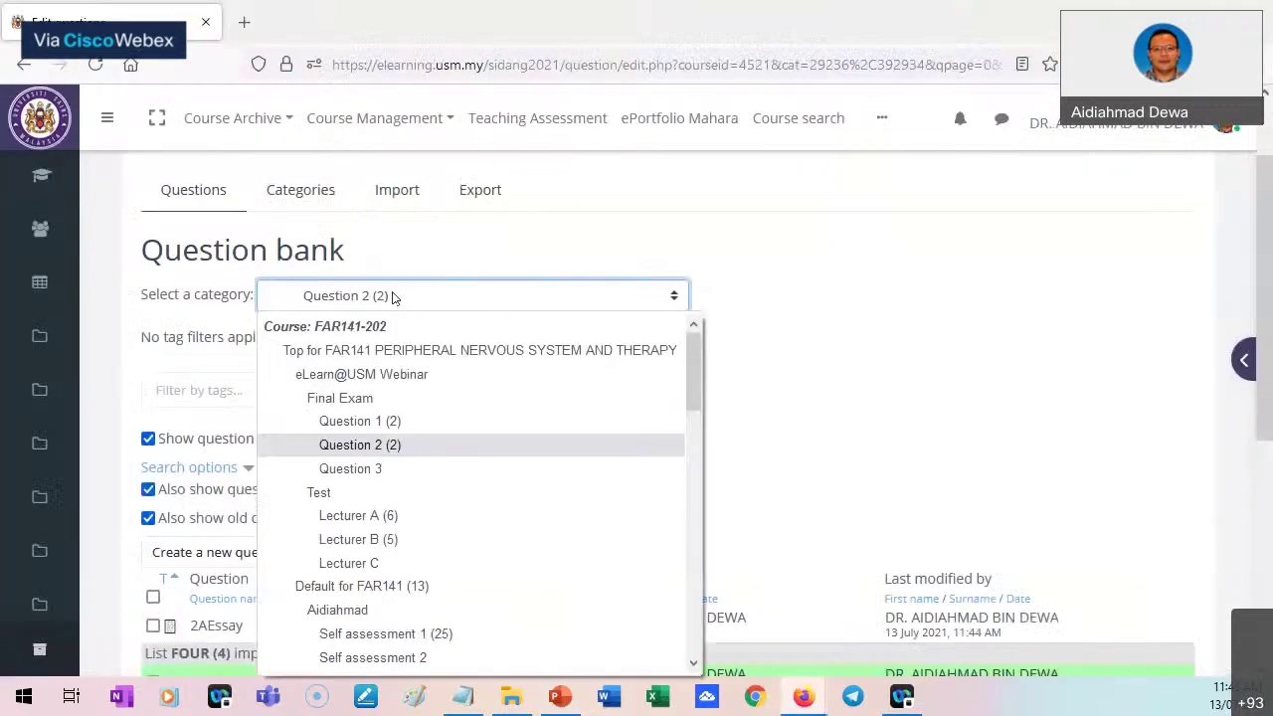
click(367, 471)
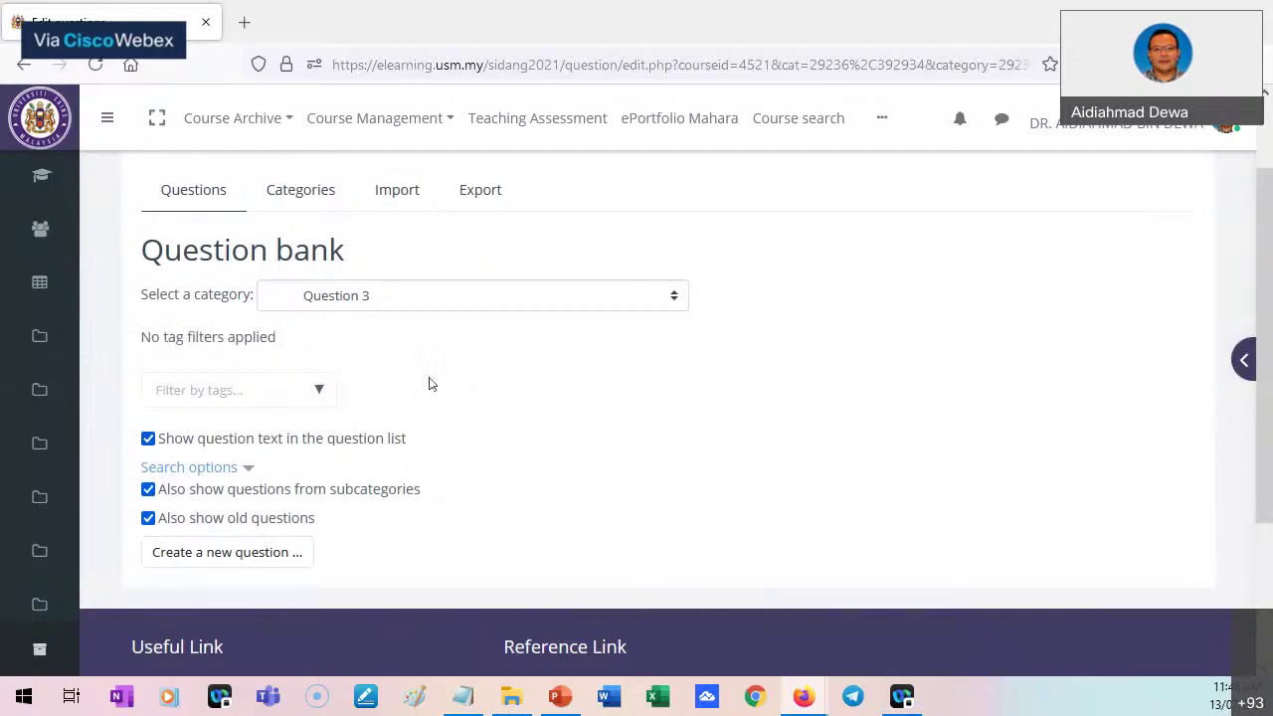
scroll(407, 361, down, 2)
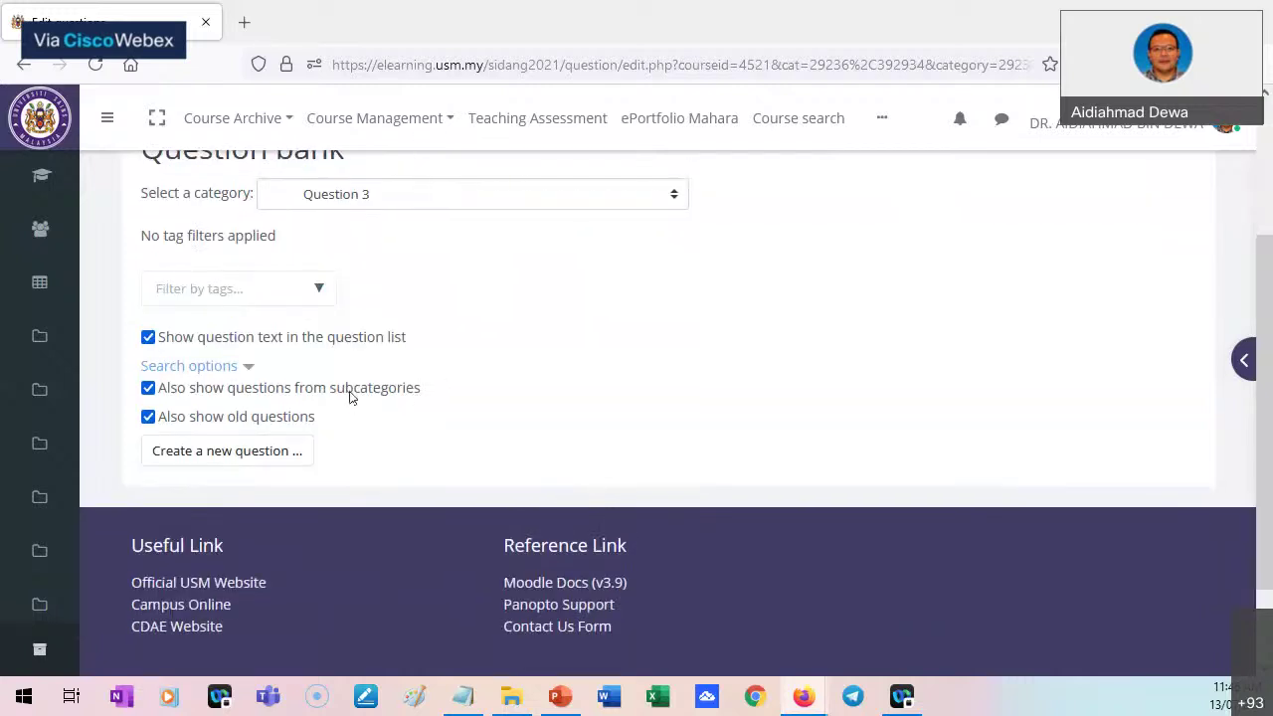
click(253, 452)
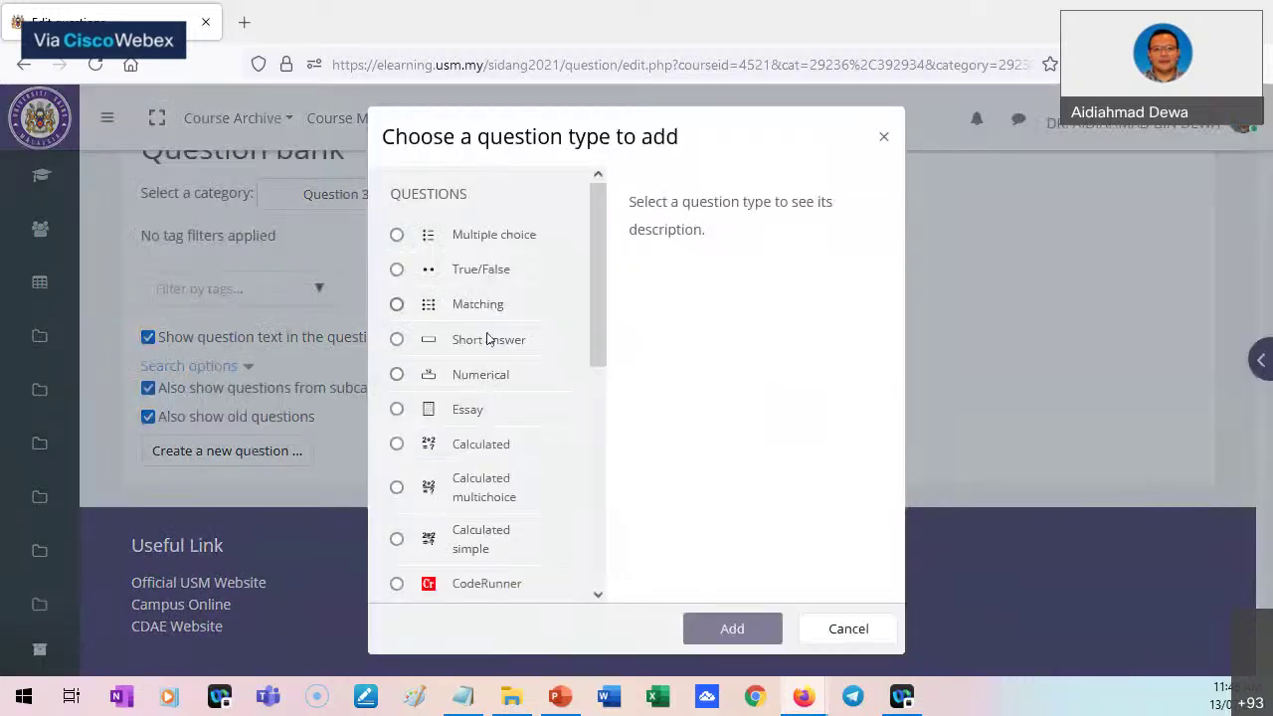
click(451, 412)
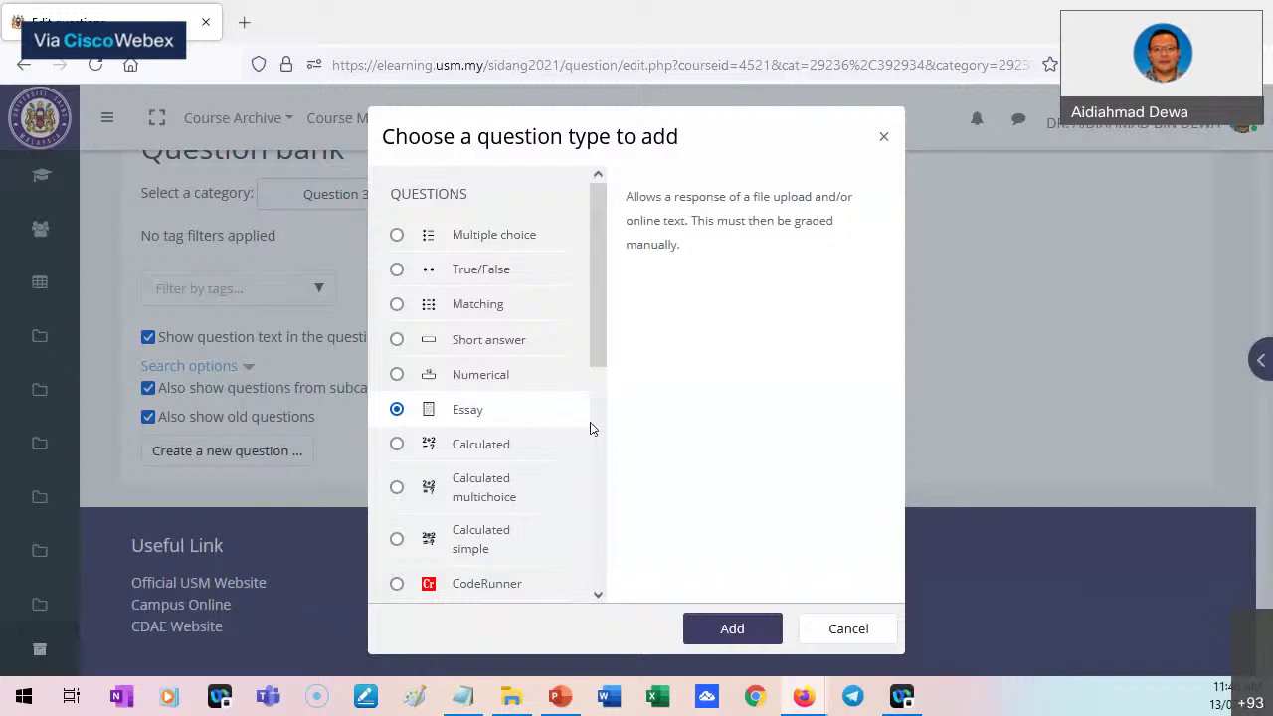
click(729, 631)
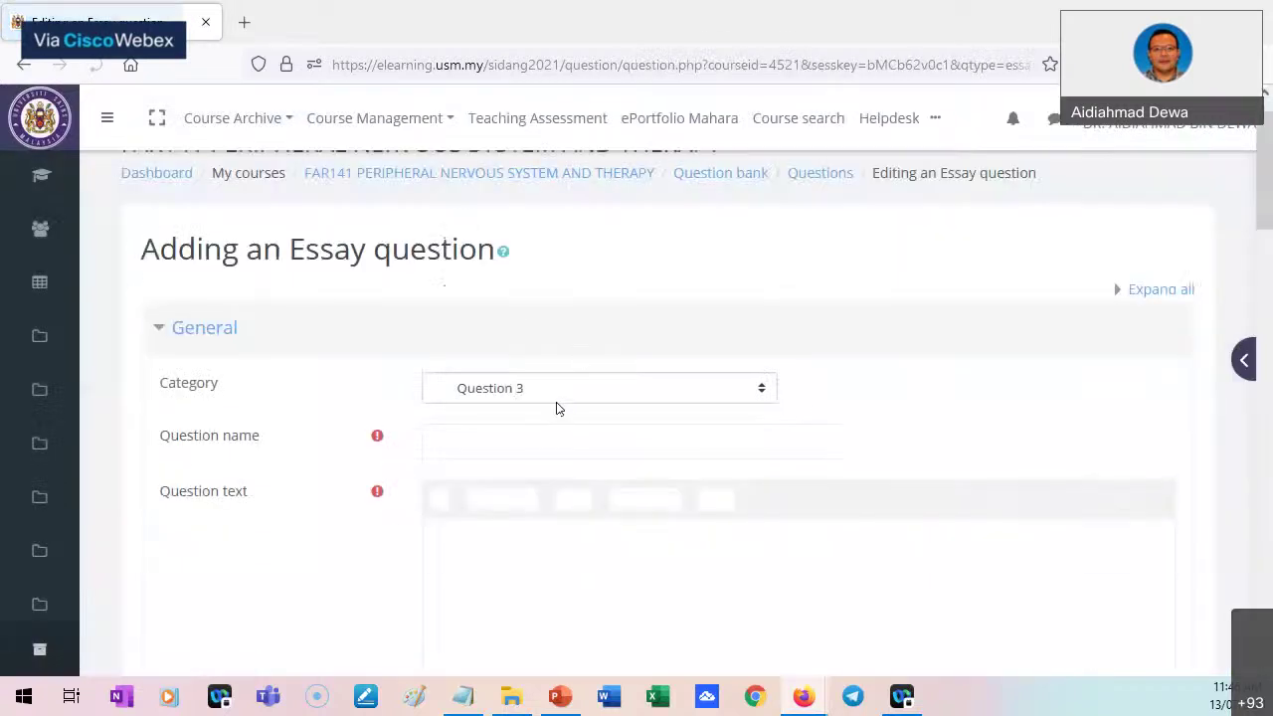
Step: Name the new question 3AEssay and paste the 3A question sentence into Question text
click(485, 389)
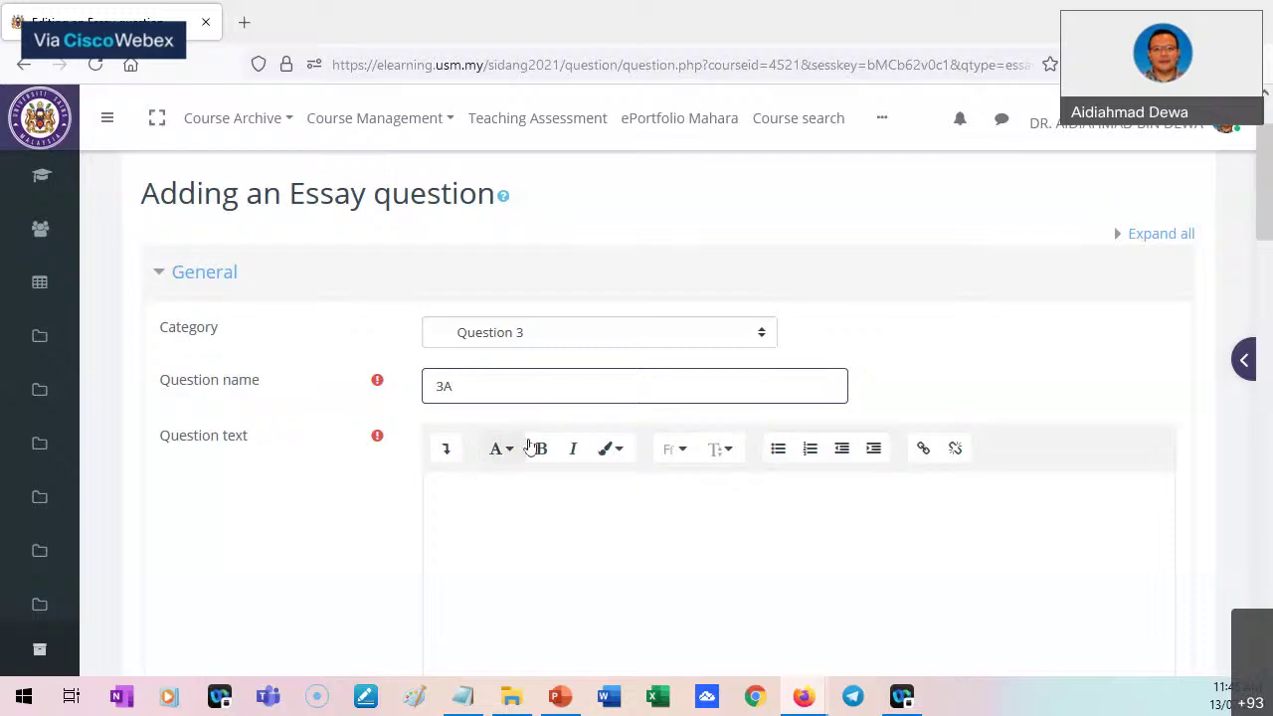
key(alt+Tab)
scroll(502, 497, up, 2)
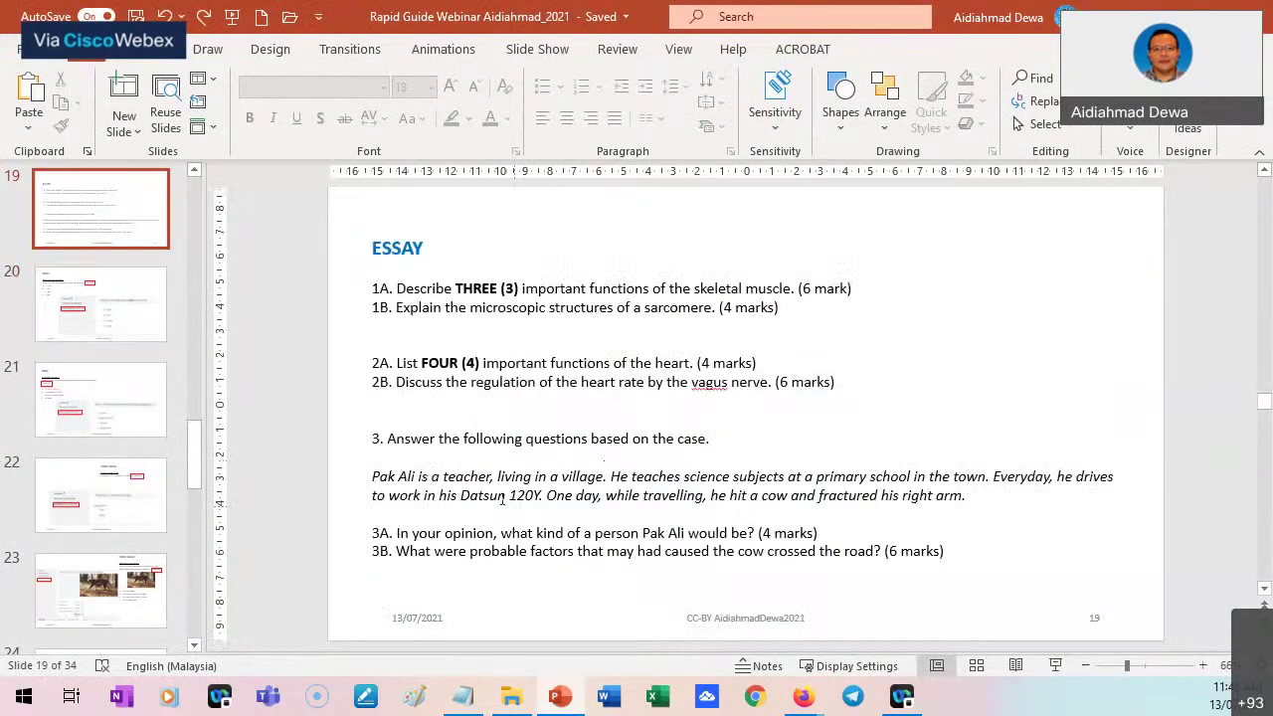
click(890, 495)
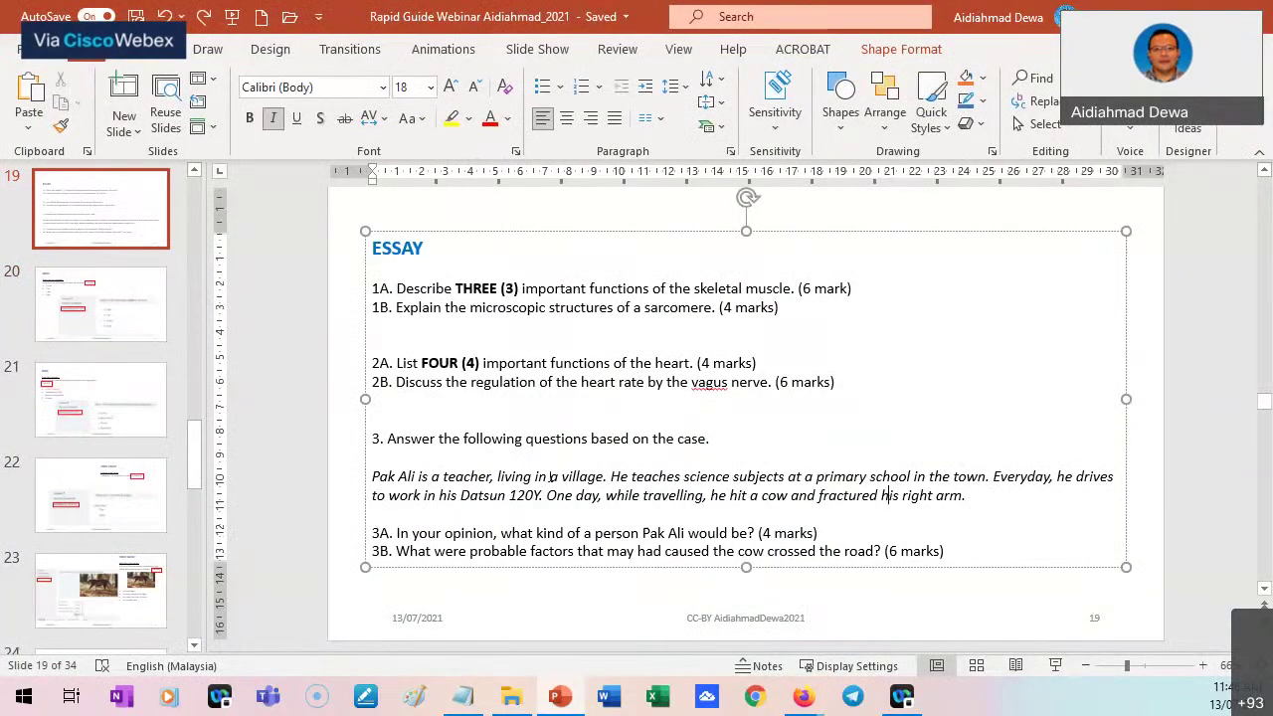
drag(757, 534, 402, 535)
key(ctrl+c)
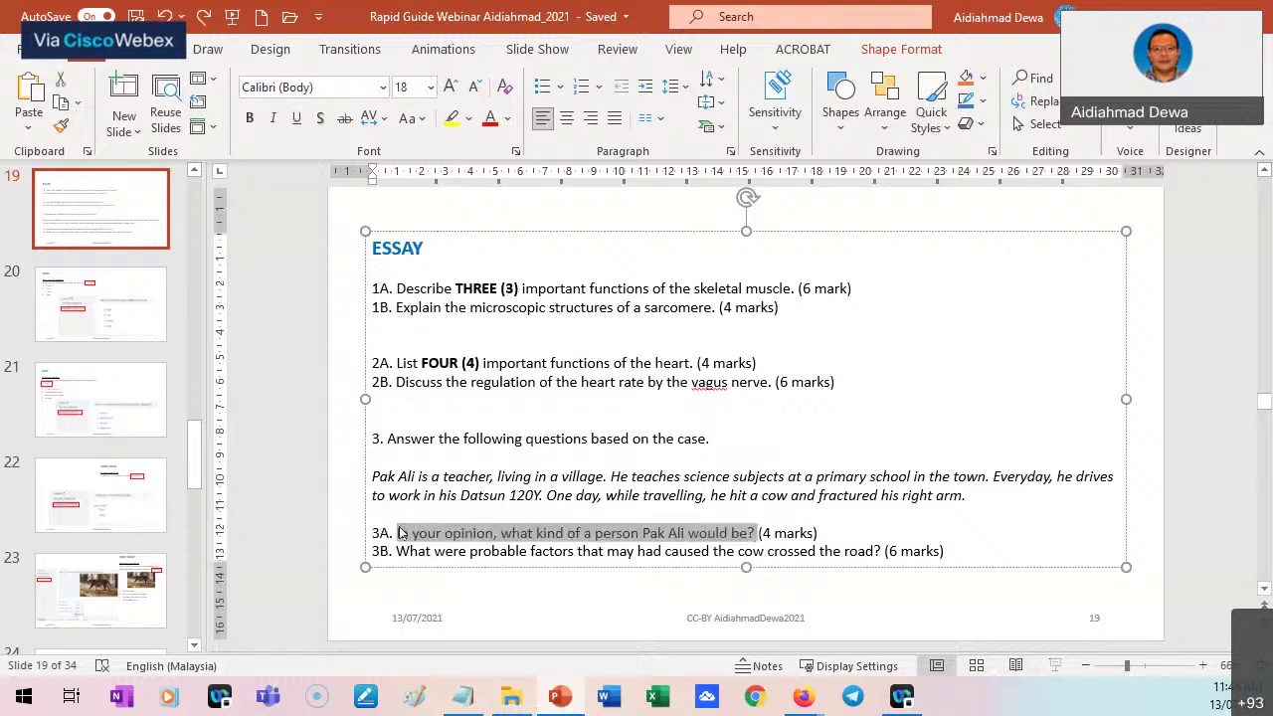
key(alt+Tab)
click(552, 505)
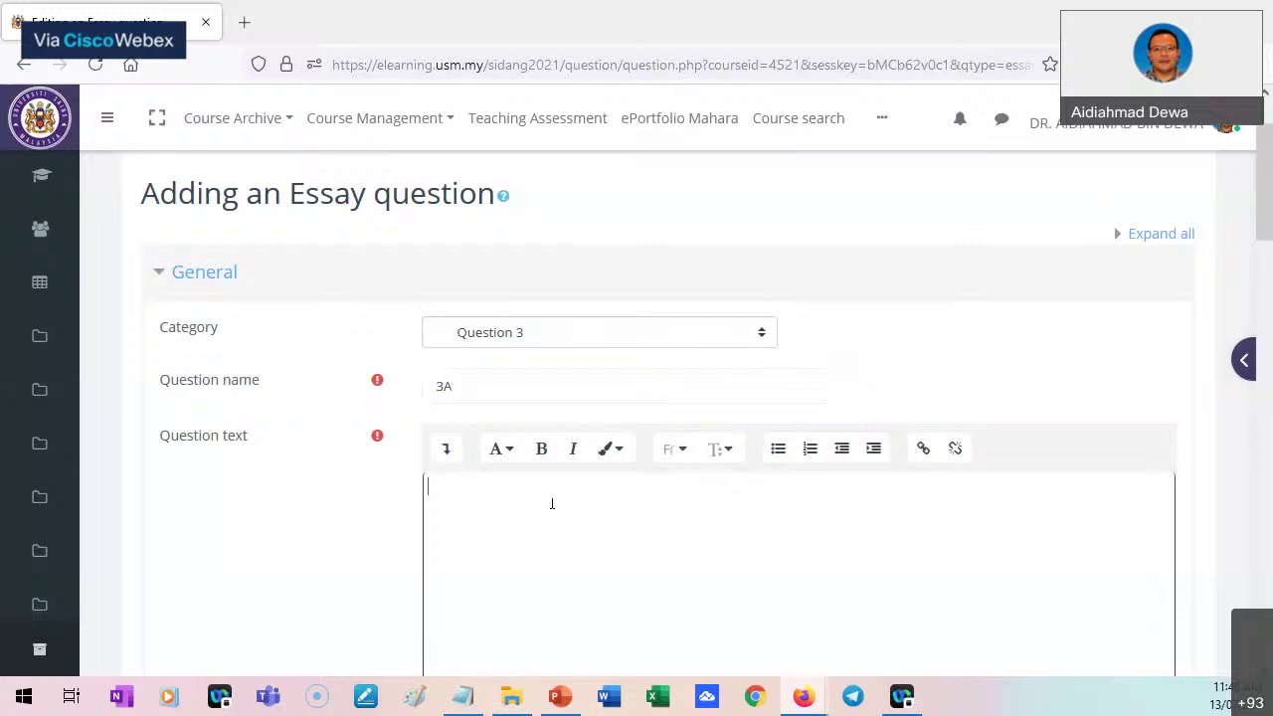
key(ctrl+v)
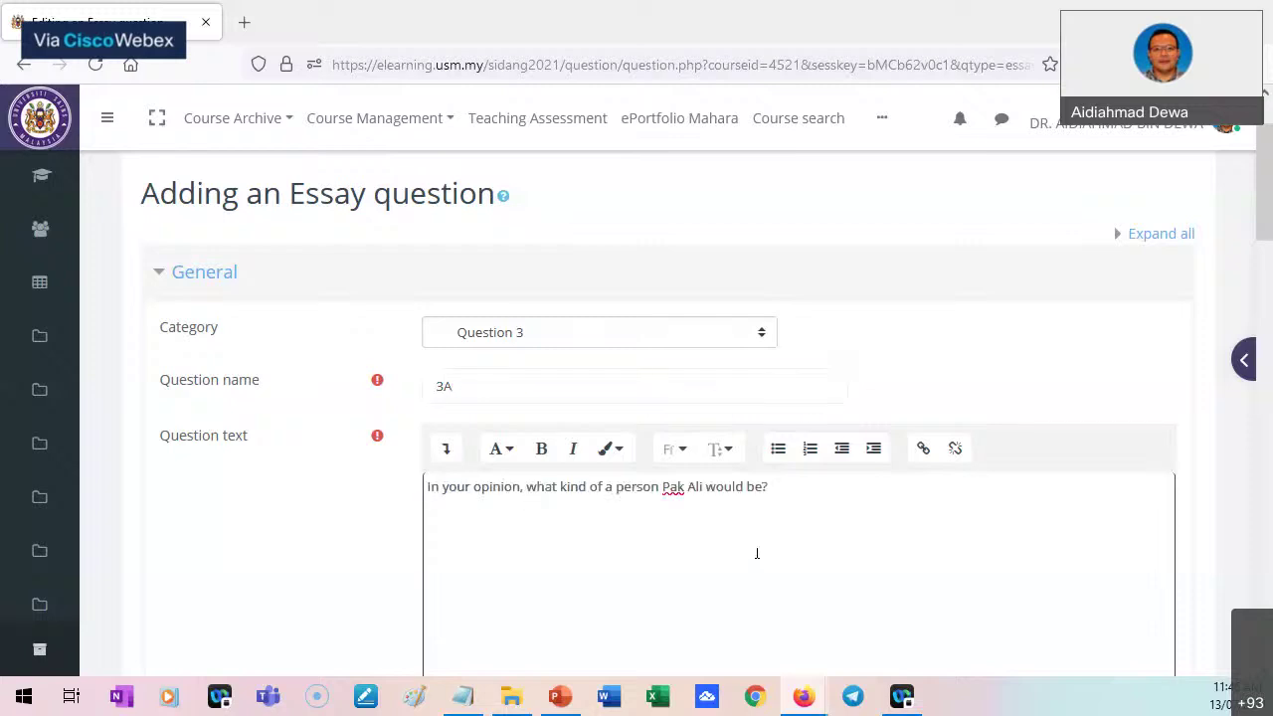
click(502, 385)
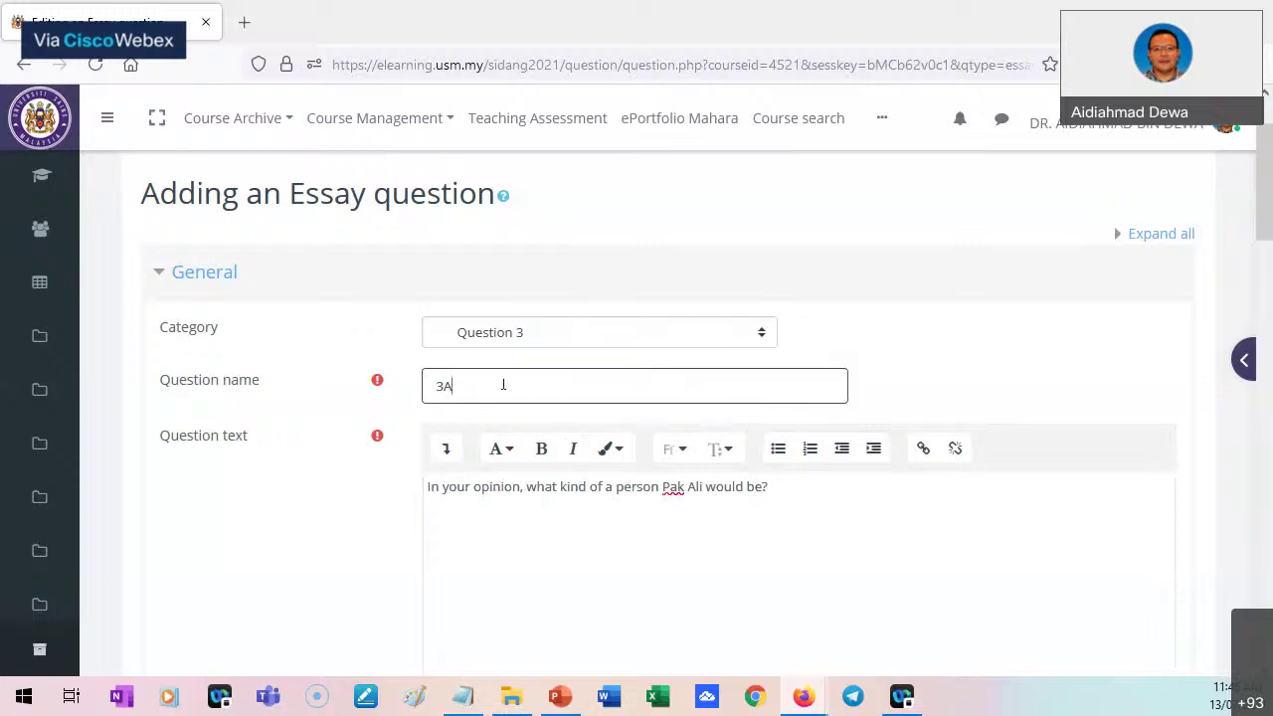
text(Essay)
click(563, 527)
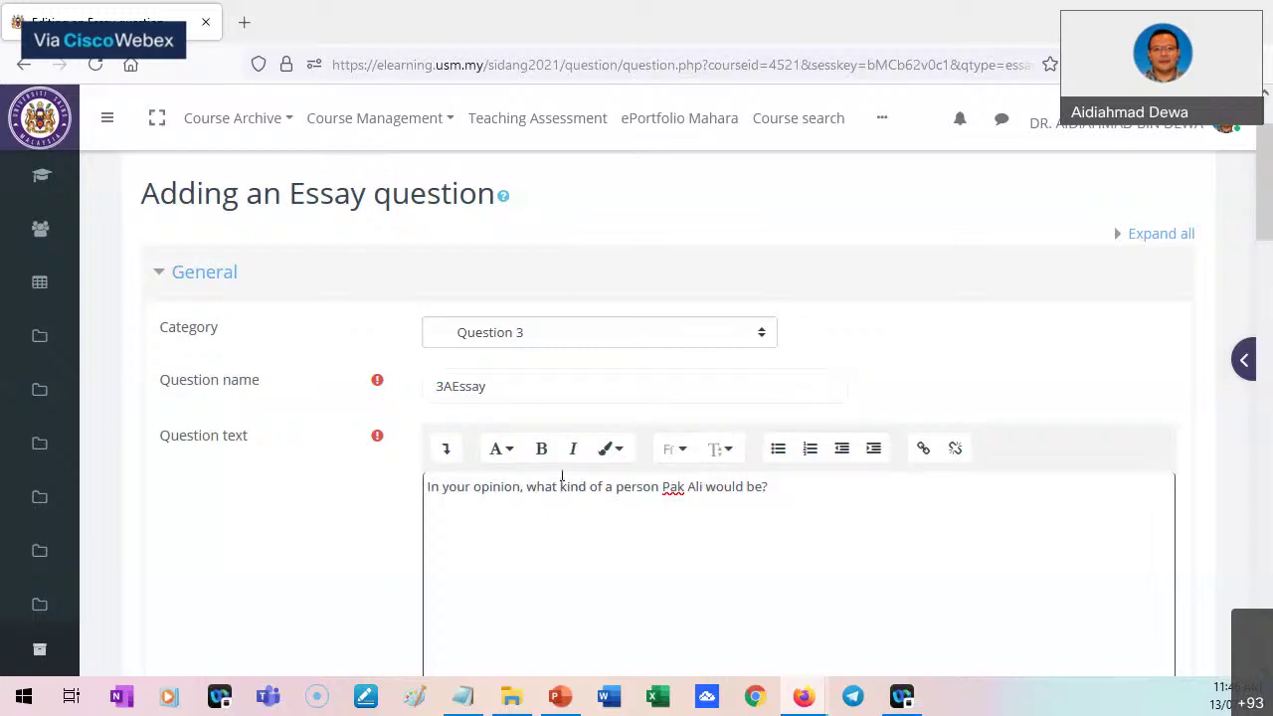
Step: Copy the case heading and paragraph from the slide, undo the test paste, and empty Question text
key(alt+Tab)
click(460, 476)
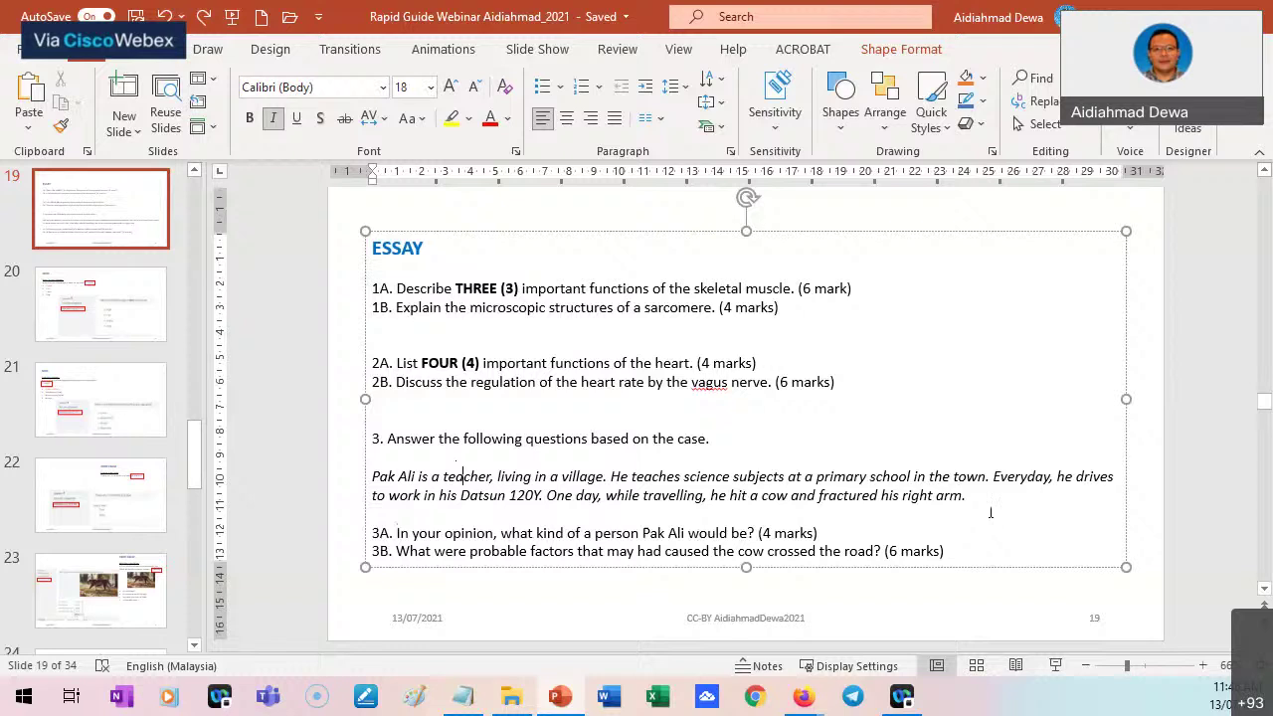
drag(970, 497, 389, 445)
key(ctrl+c)
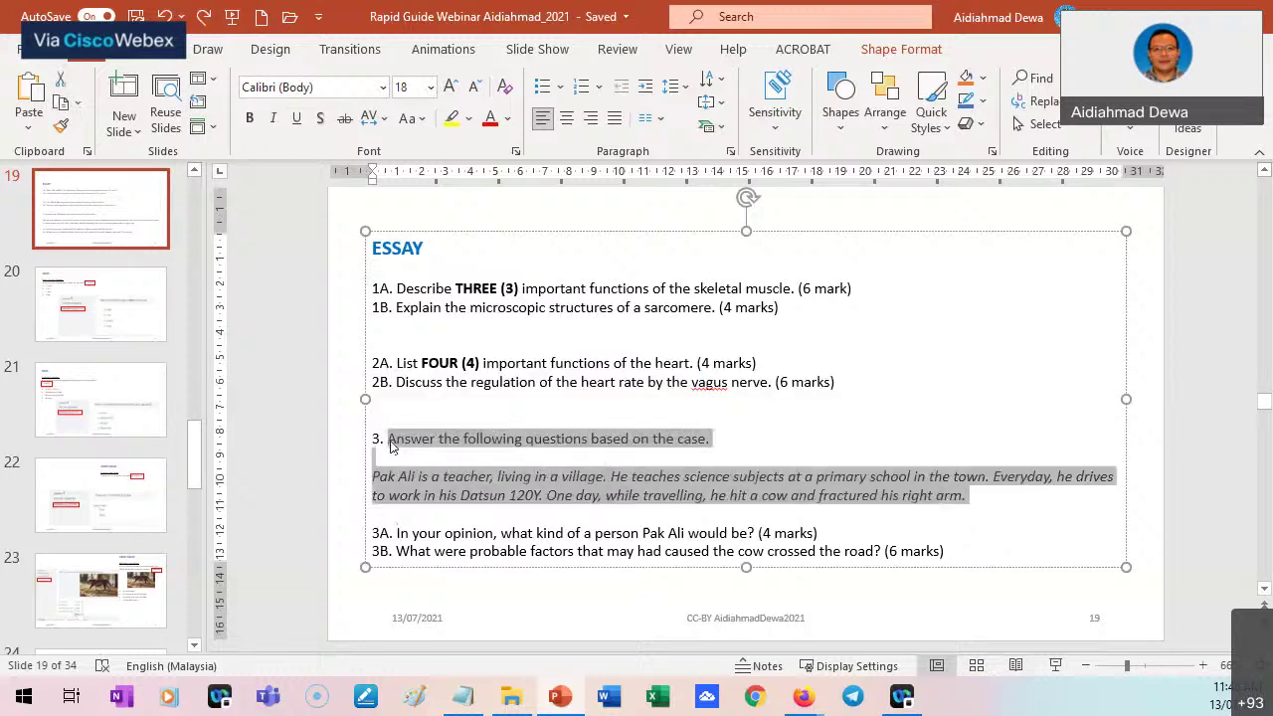
key(alt+Tab)
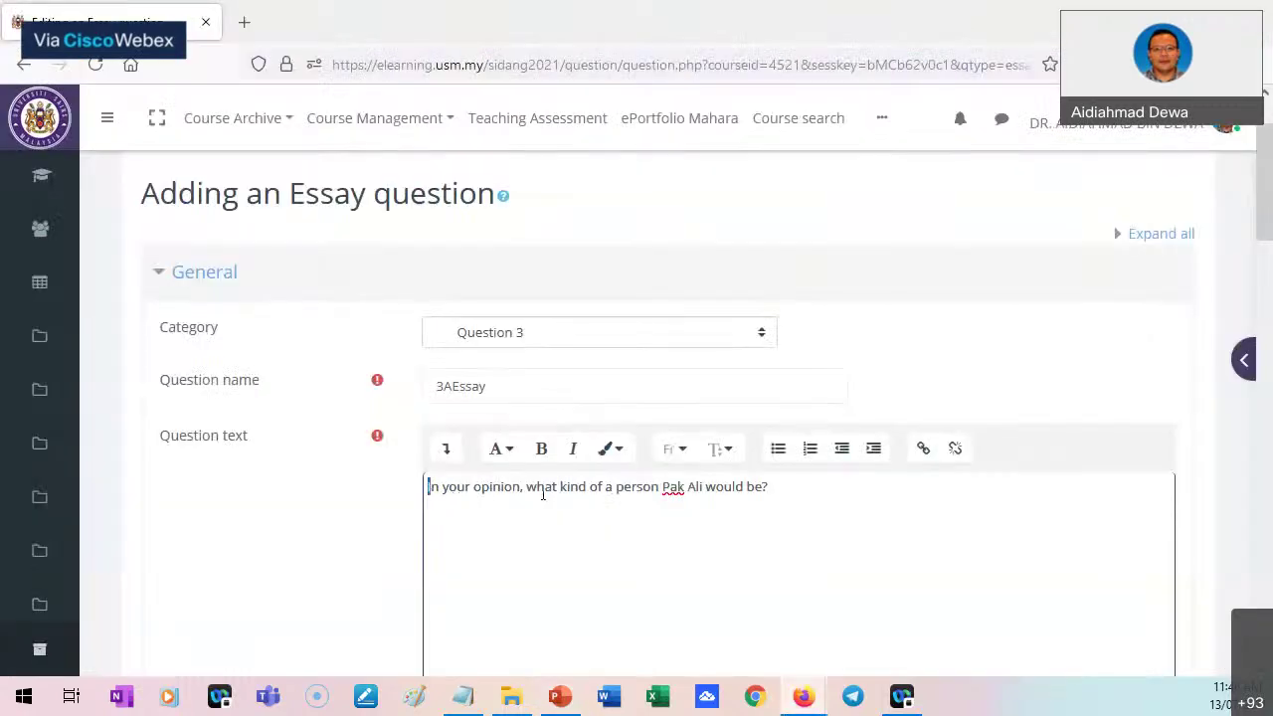
key(Return)
key(Return)
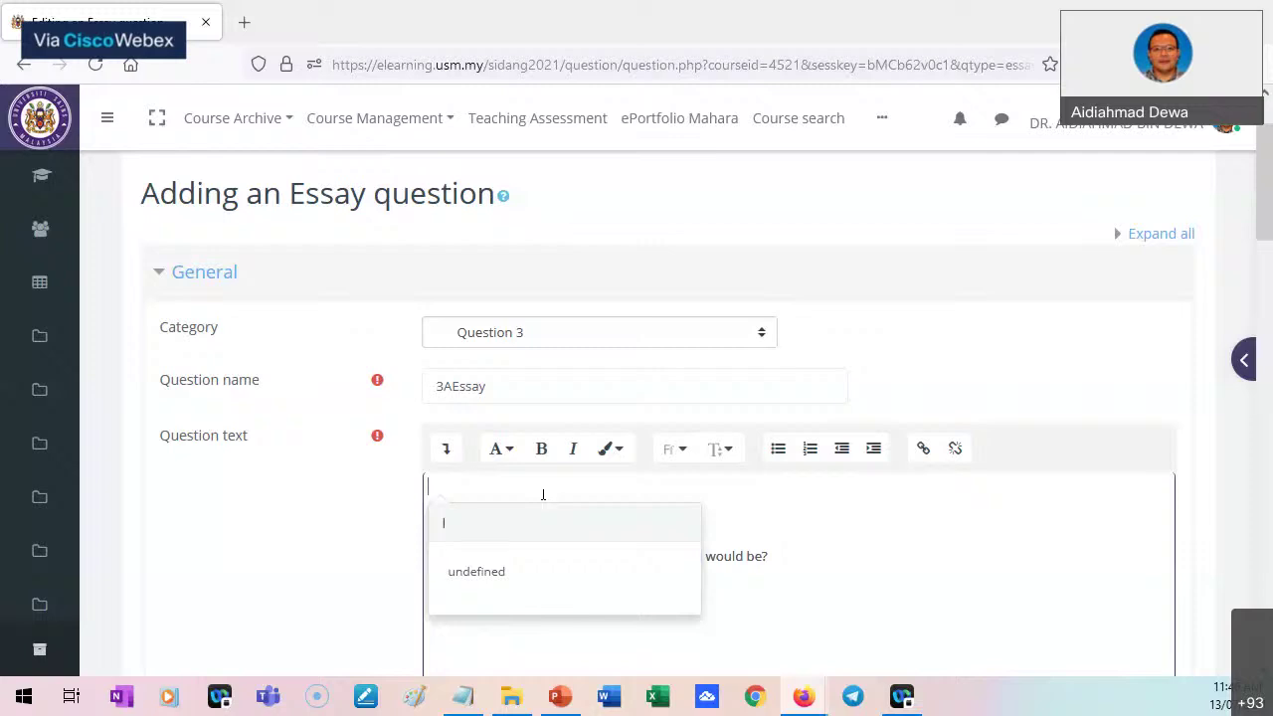
click(794, 503)
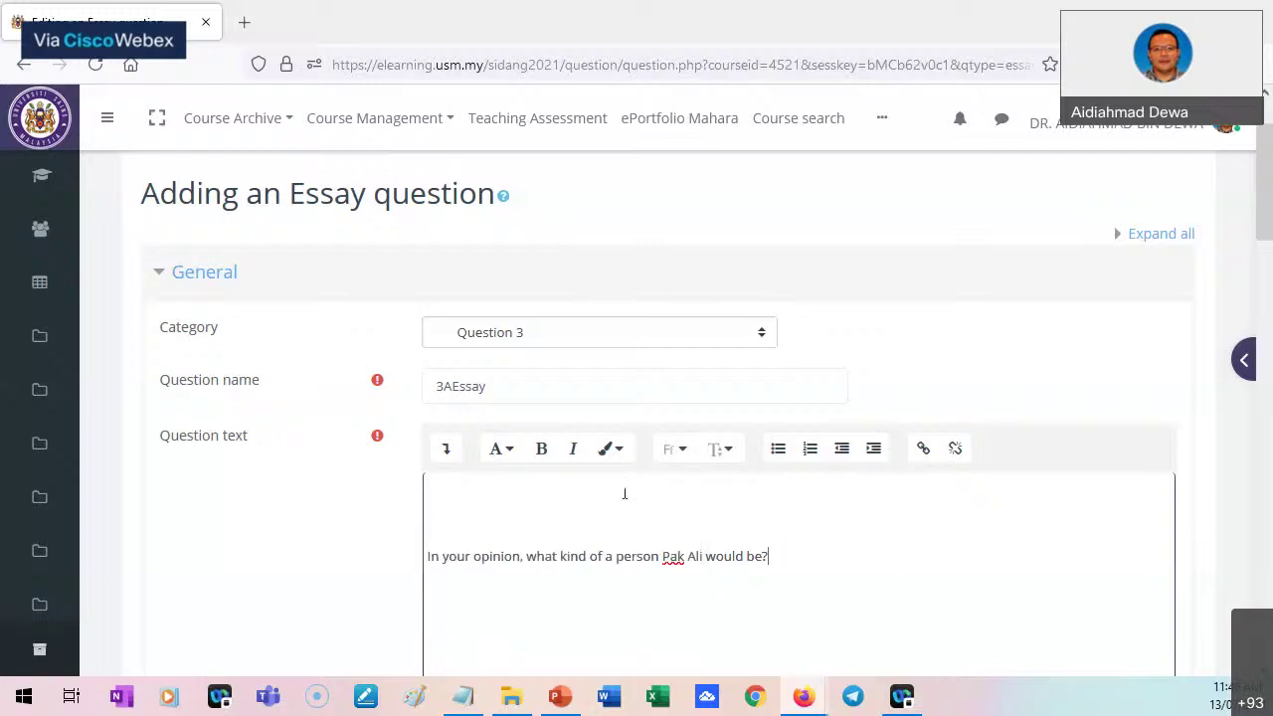
key(ctrl+v)
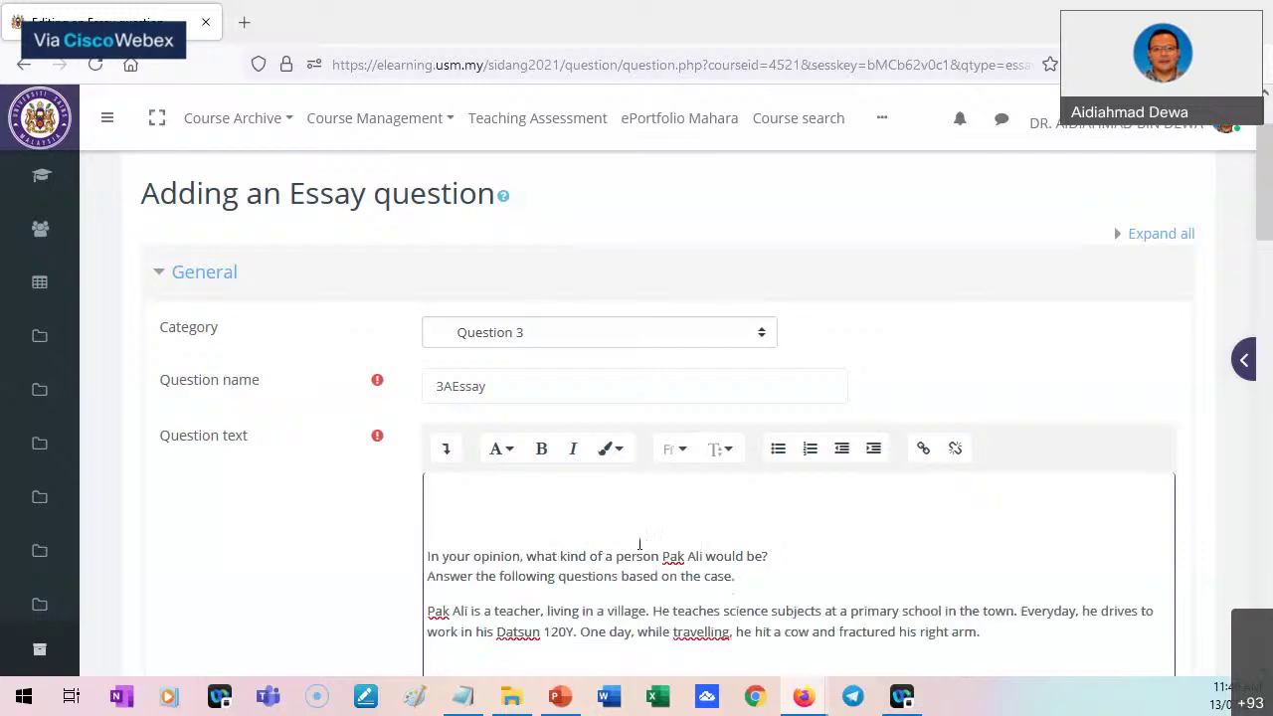
scroll(639, 544, down, 2)
key(ctrl+z)
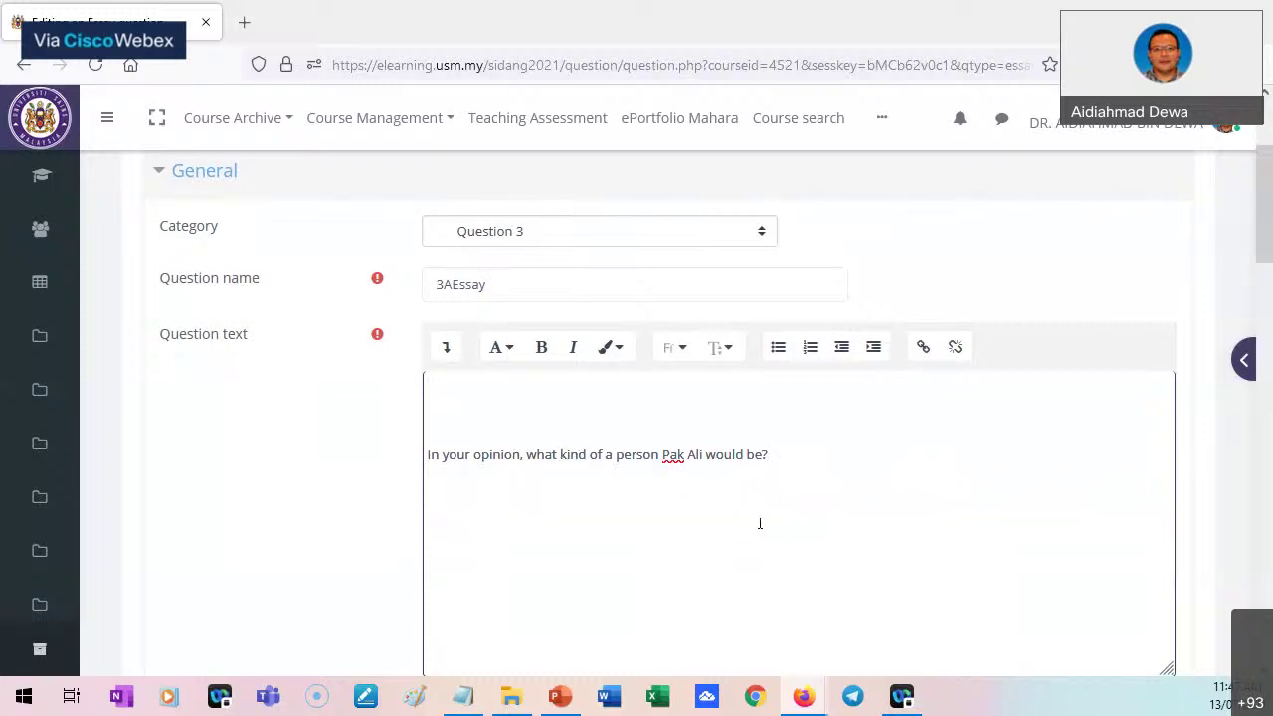
triple_click(736, 454)
click(822, 525)
triple_click(729, 460)
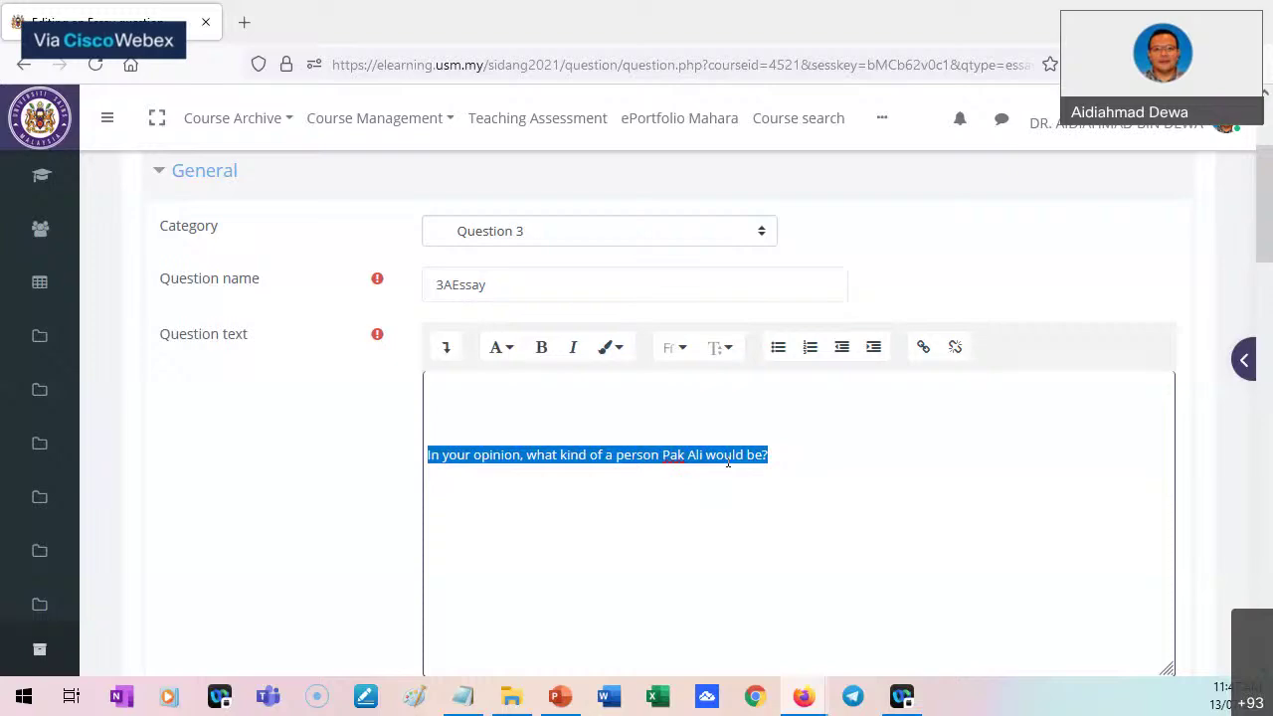
key(BackSpace)
key(alt+Tab)
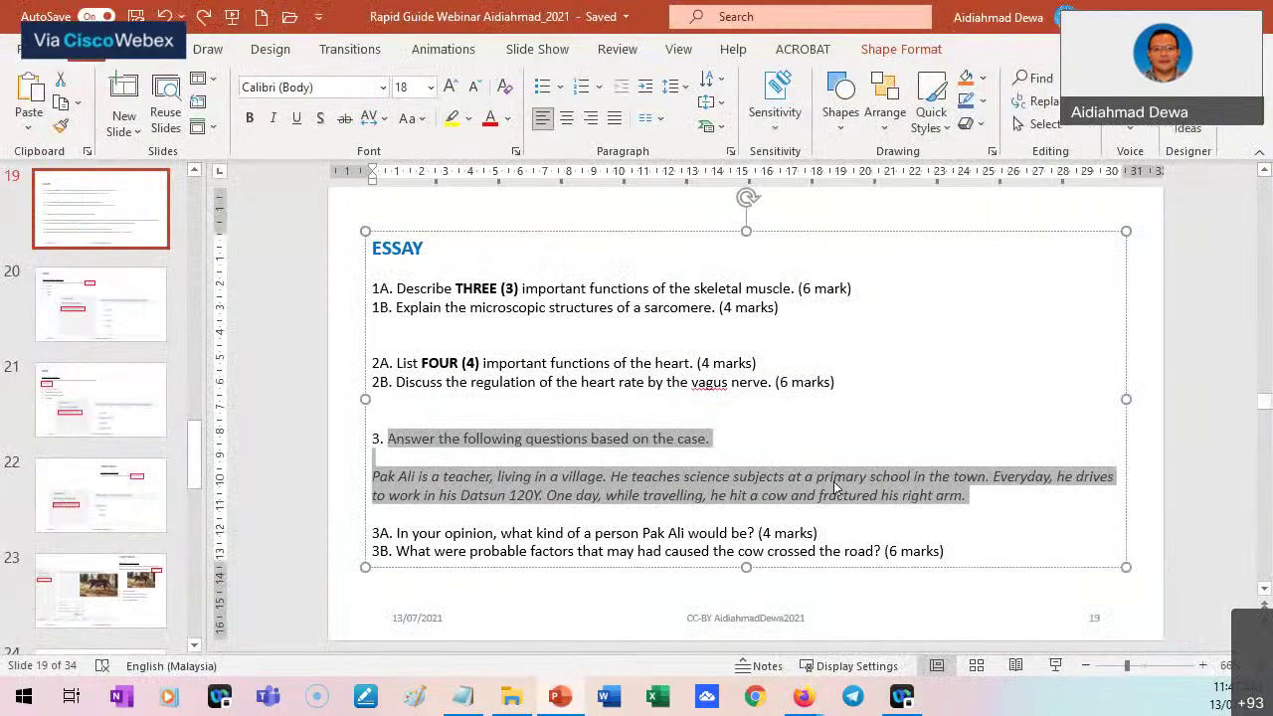
key(ctrl+c)
key(alt+Tab)
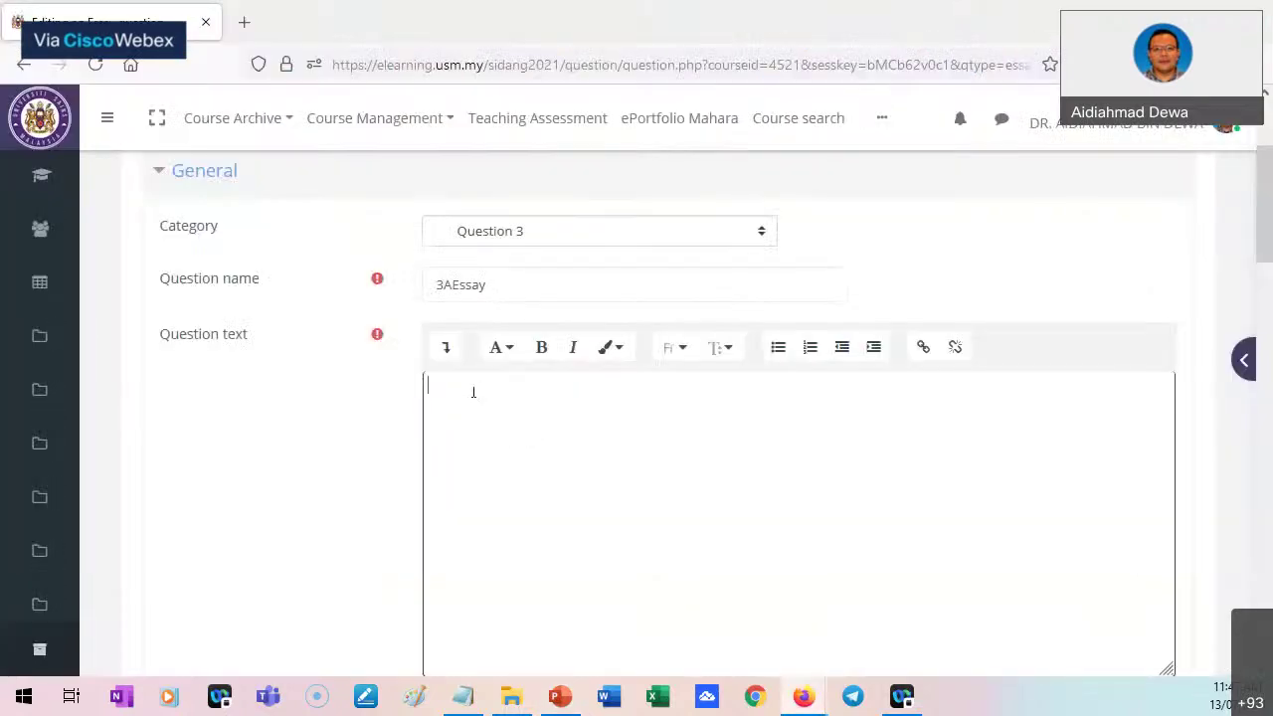
Step: Paste the case text with a bold heading, followed by a bold 'Question 3A' label
key(ctrl+v)
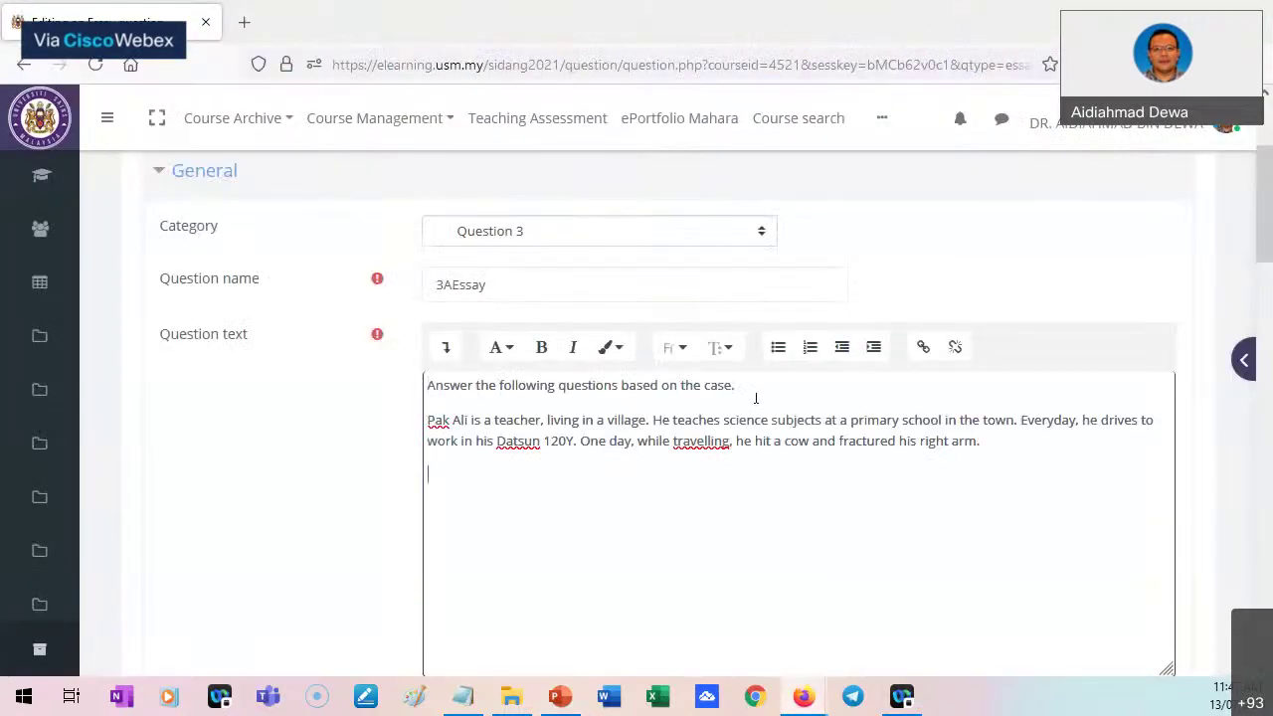
drag(753, 385, 387, 360)
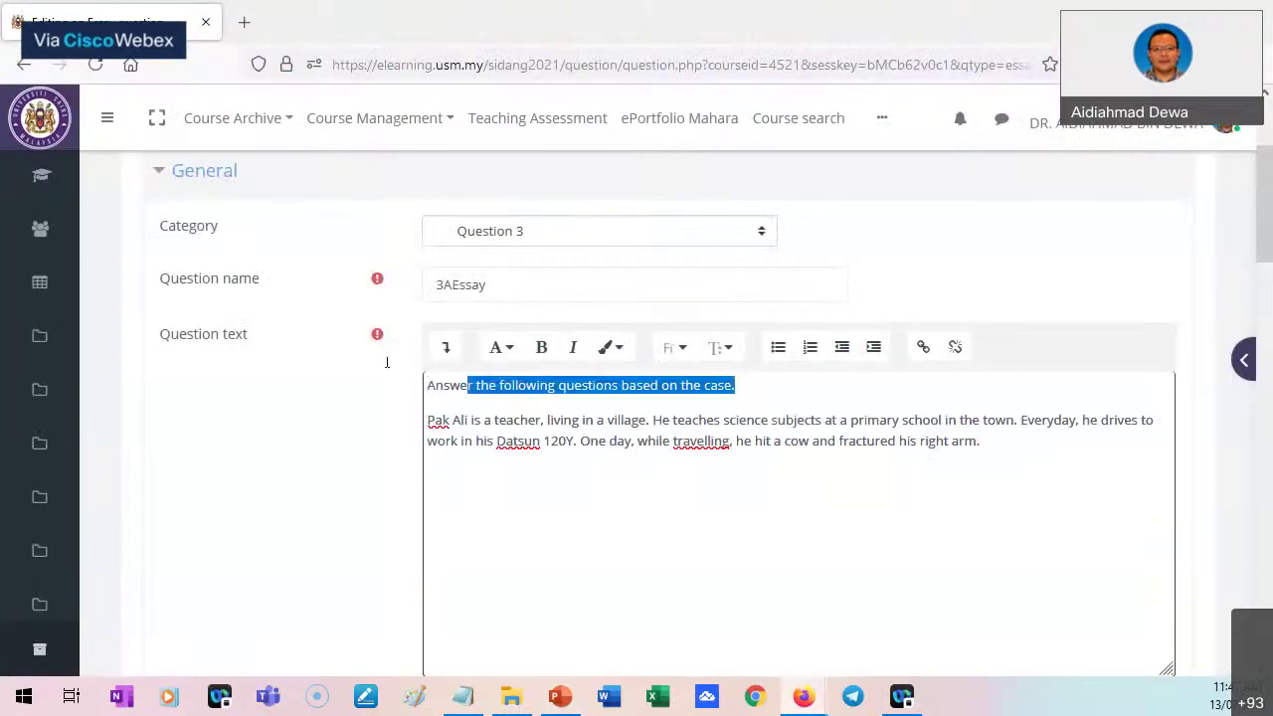
click(540, 346)
click(626, 441)
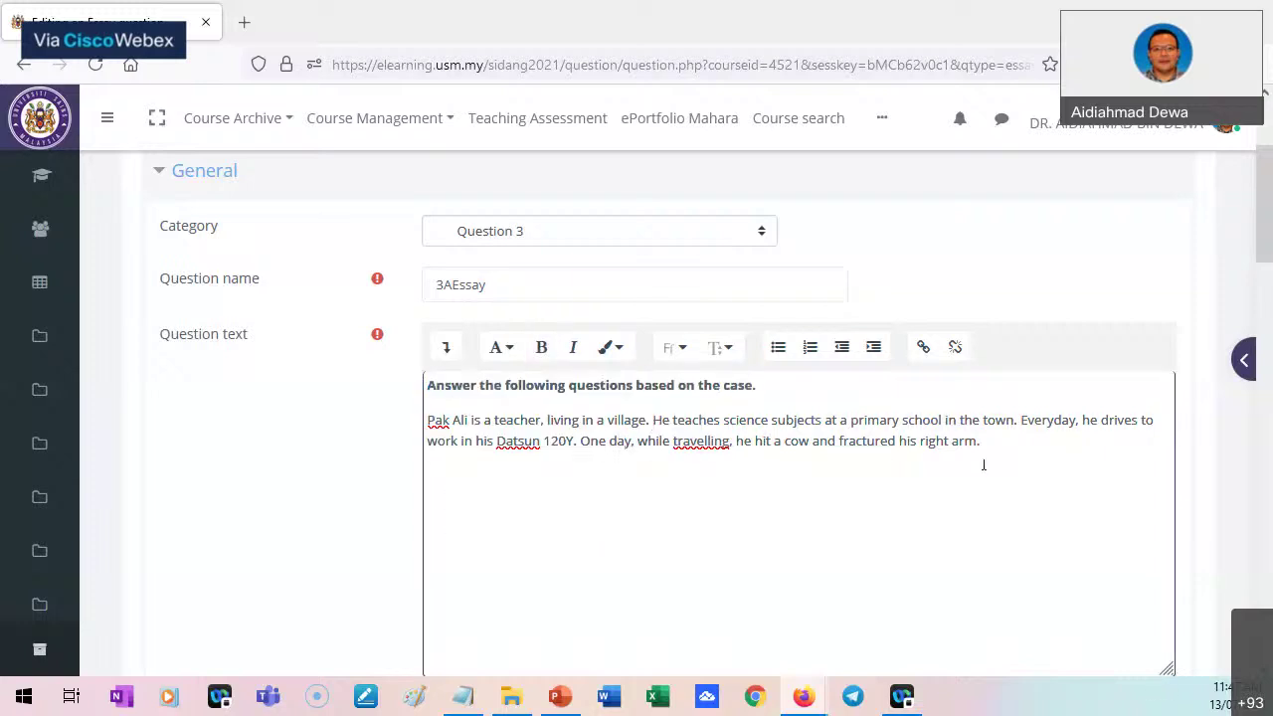
click(1014, 447)
text(Question 3A)
drag(509, 475, 417, 467)
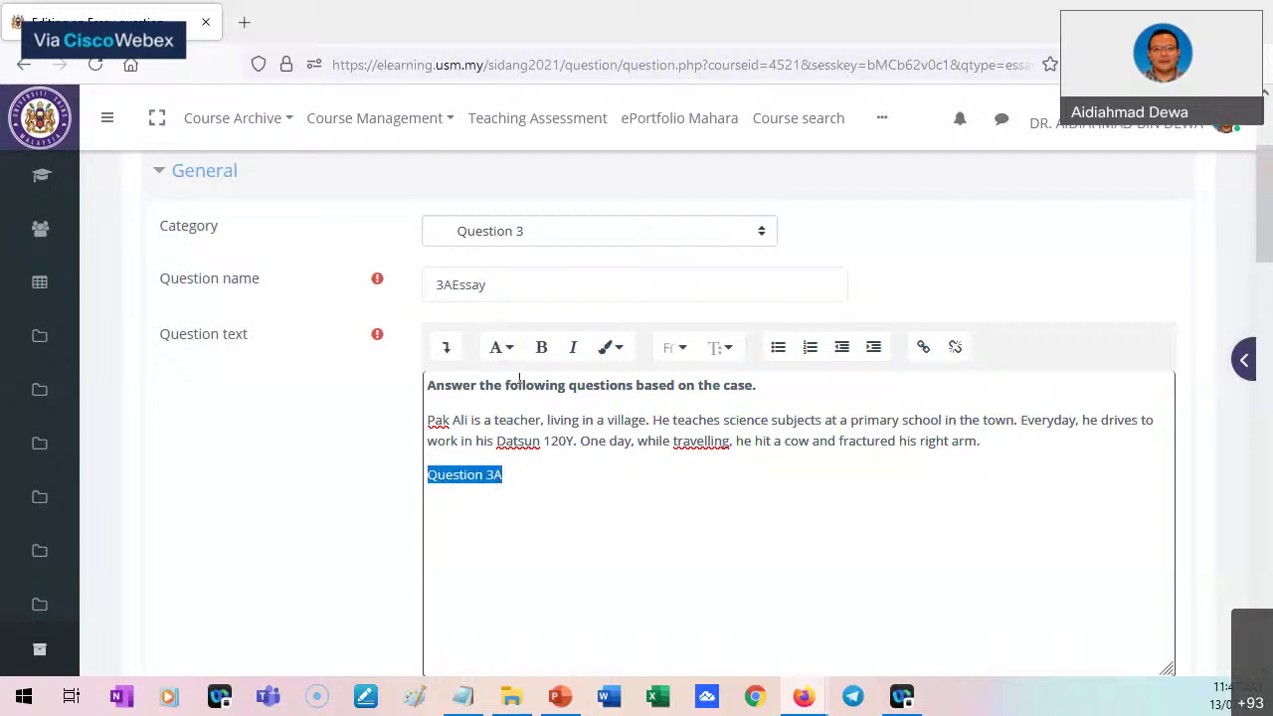
click(535, 471)
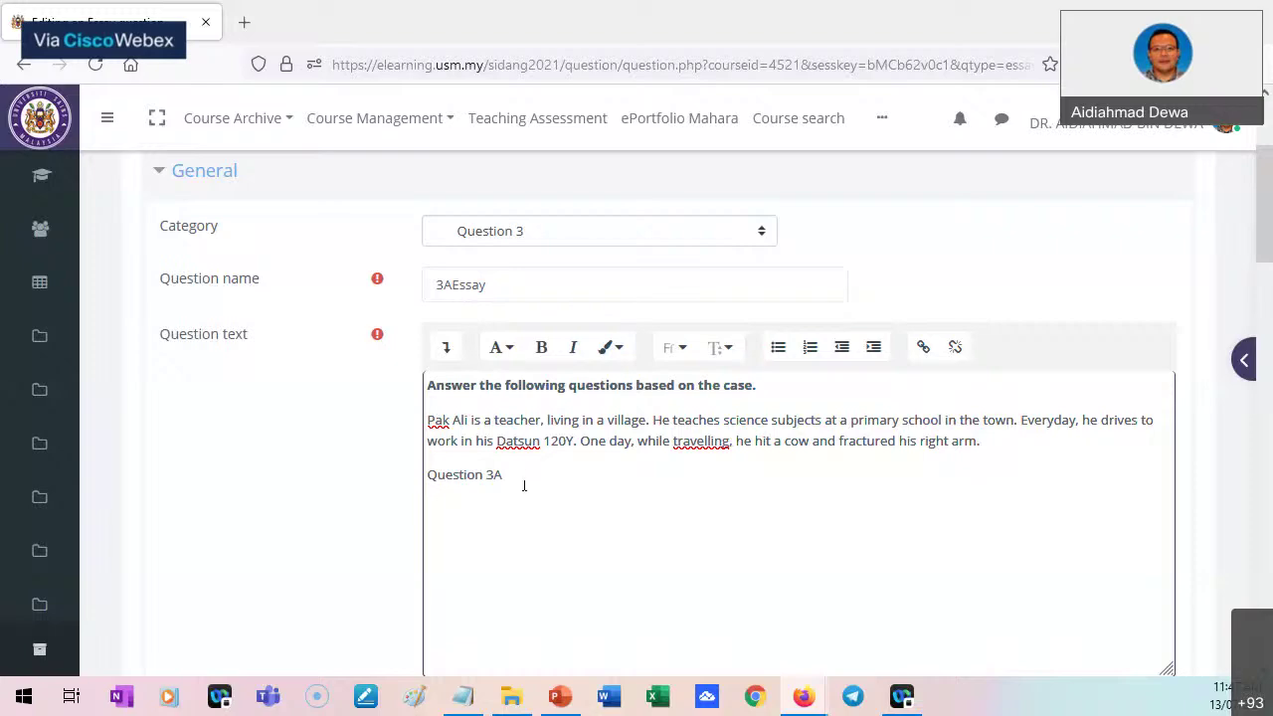
drag(524, 485, 421, 474)
click(541, 348)
click(521, 502)
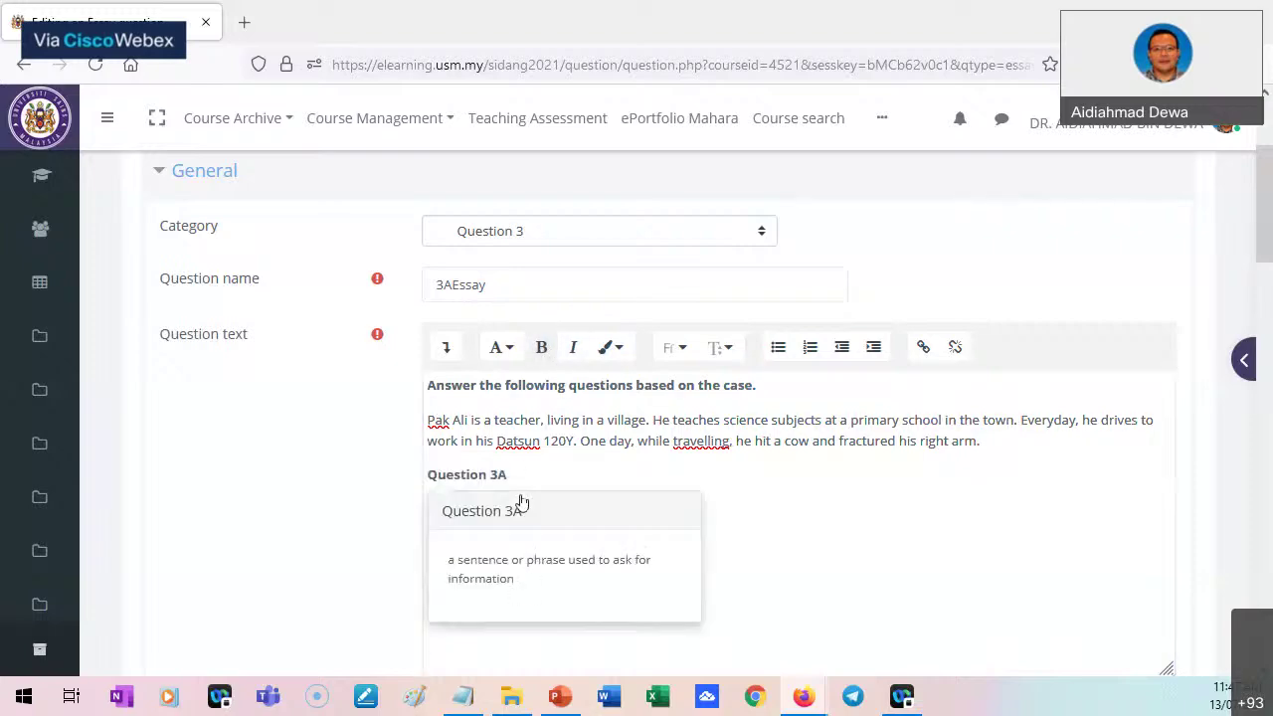
click(611, 509)
Step: Paste the 3A question sentence below the label and add a blank line above it
key(alt+Tab)
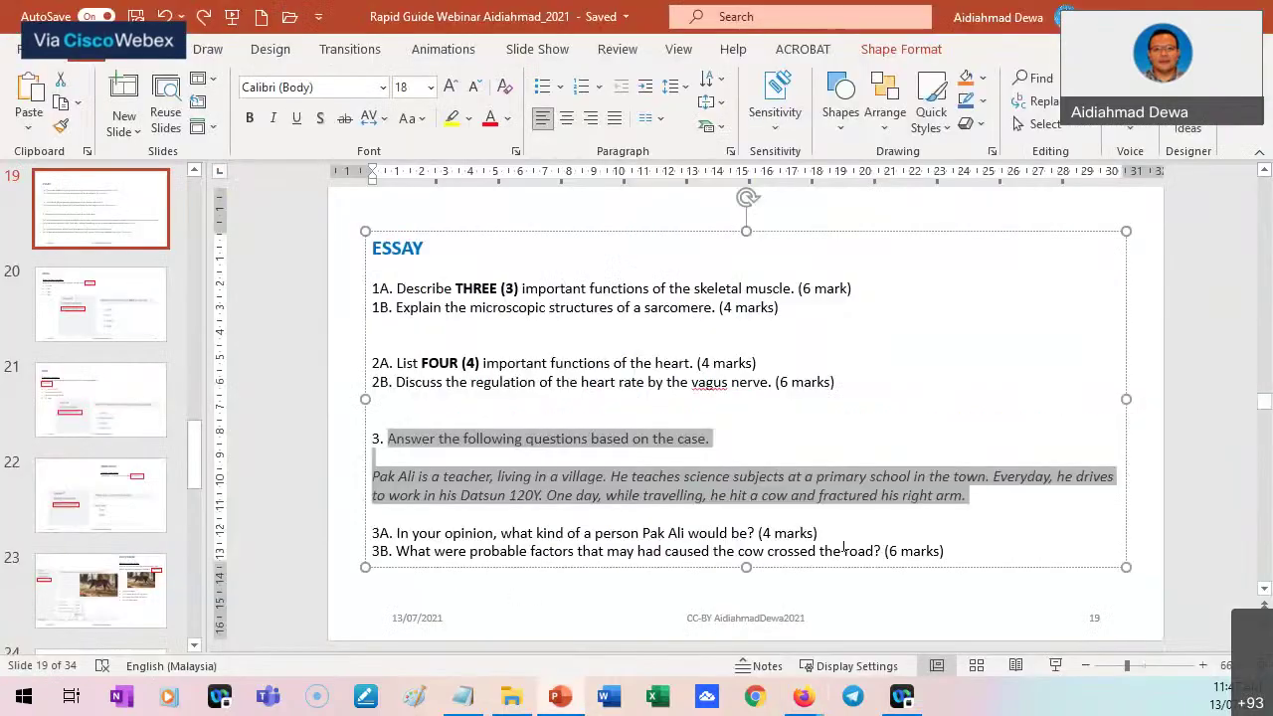
click(733, 517)
drag(756, 533, 397, 537)
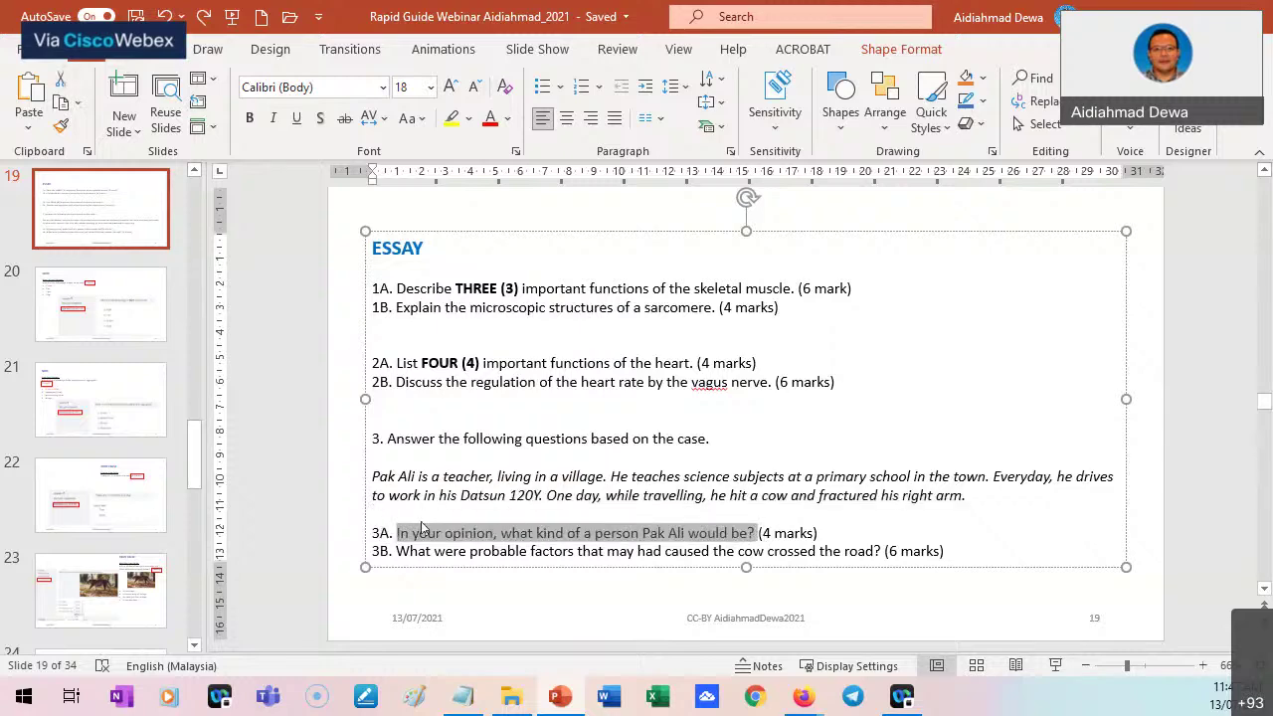
key(alt+Tab)
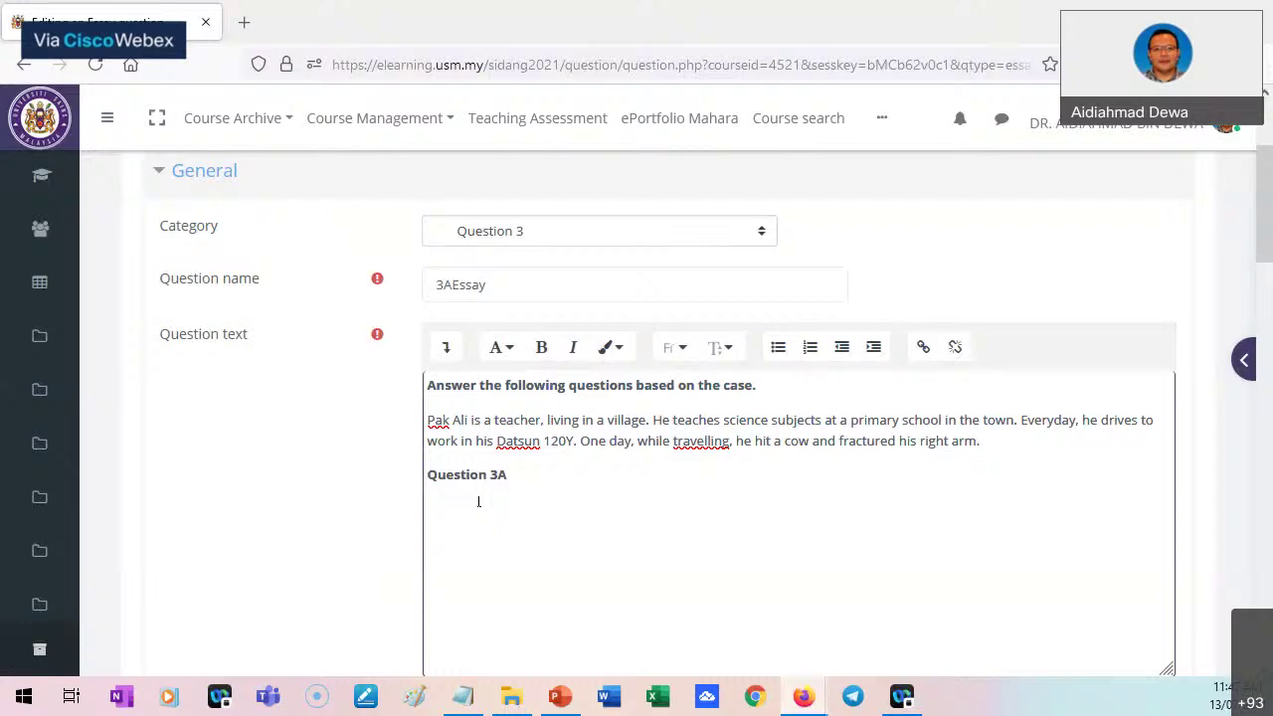
key(ctrl+v)
scroll(515, 537, down, 2)
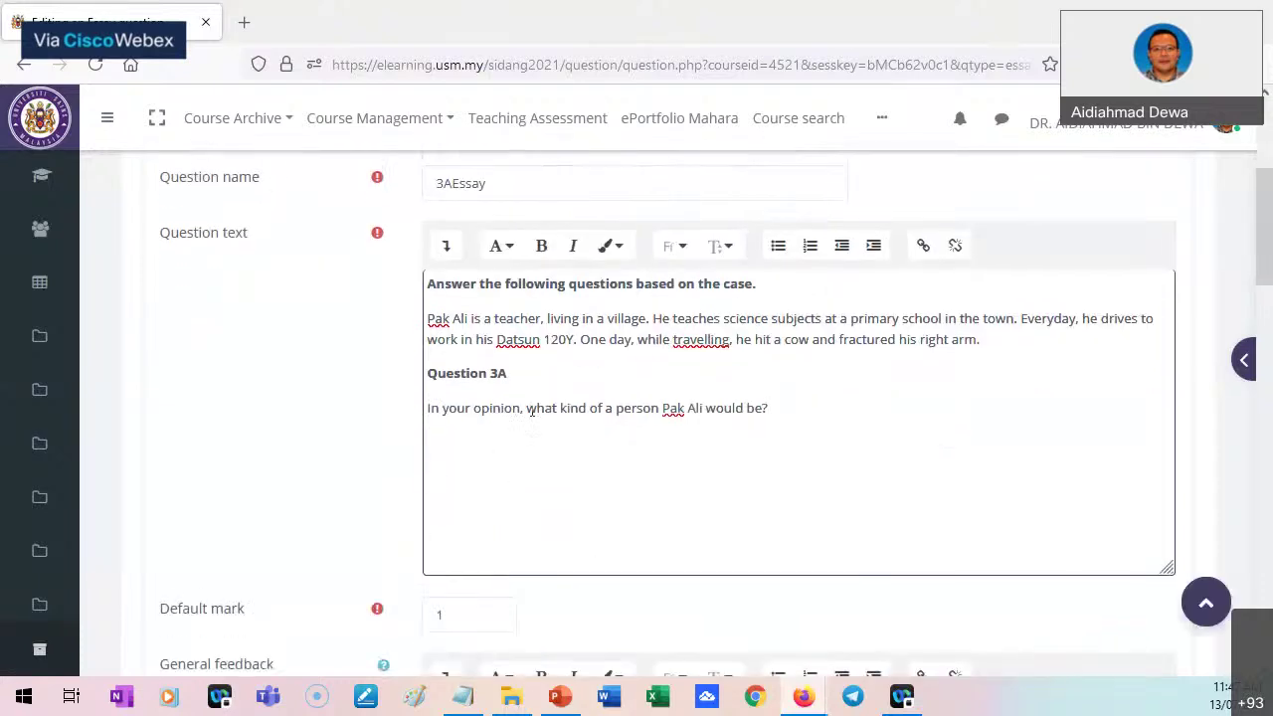
key(Up)
key(Home)
key(Return)
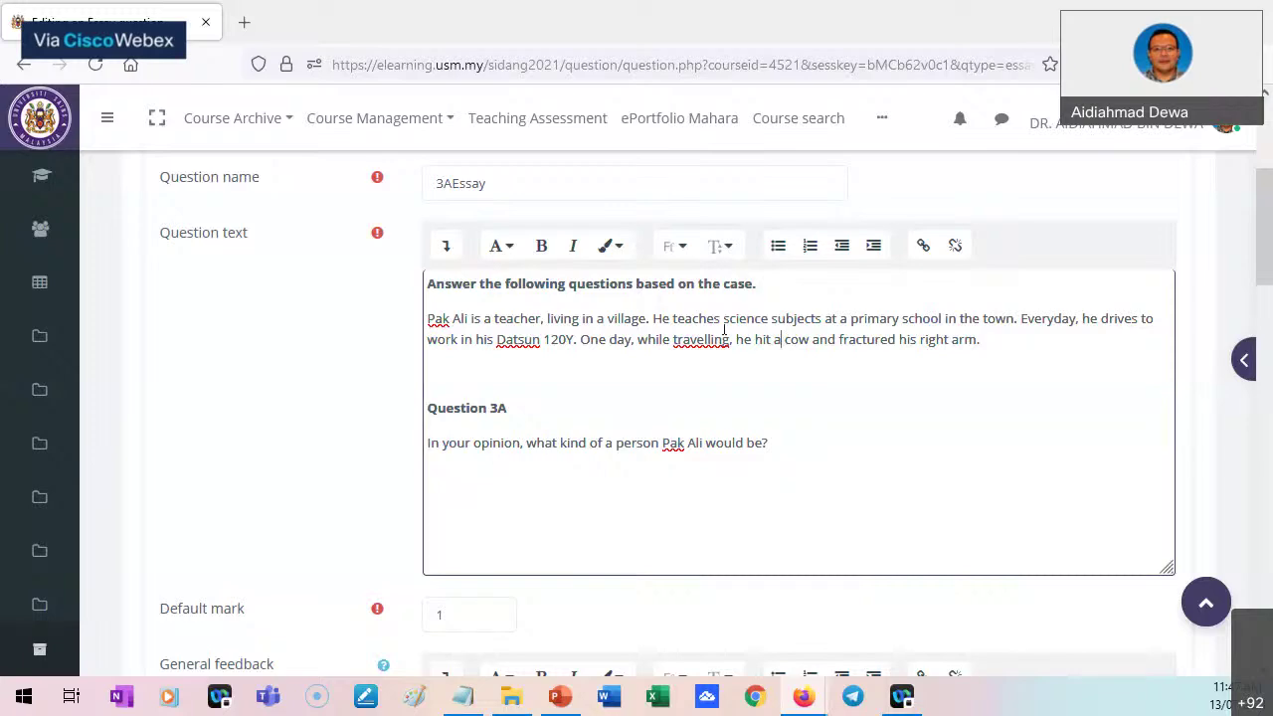
drag(781, 339, 723, 319)
click(497, 441)
double_click(554, 487)
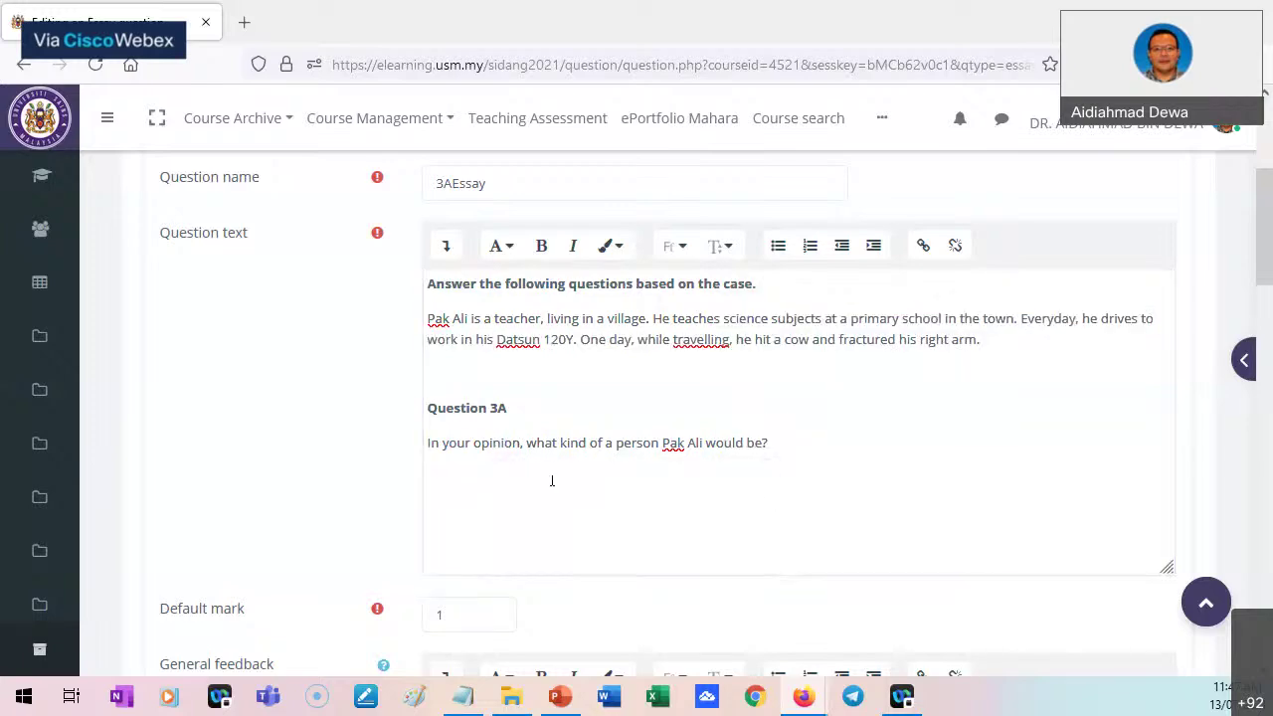
Step: Set the default mark to 4 and save 3AEssay
key(alt+Tab)
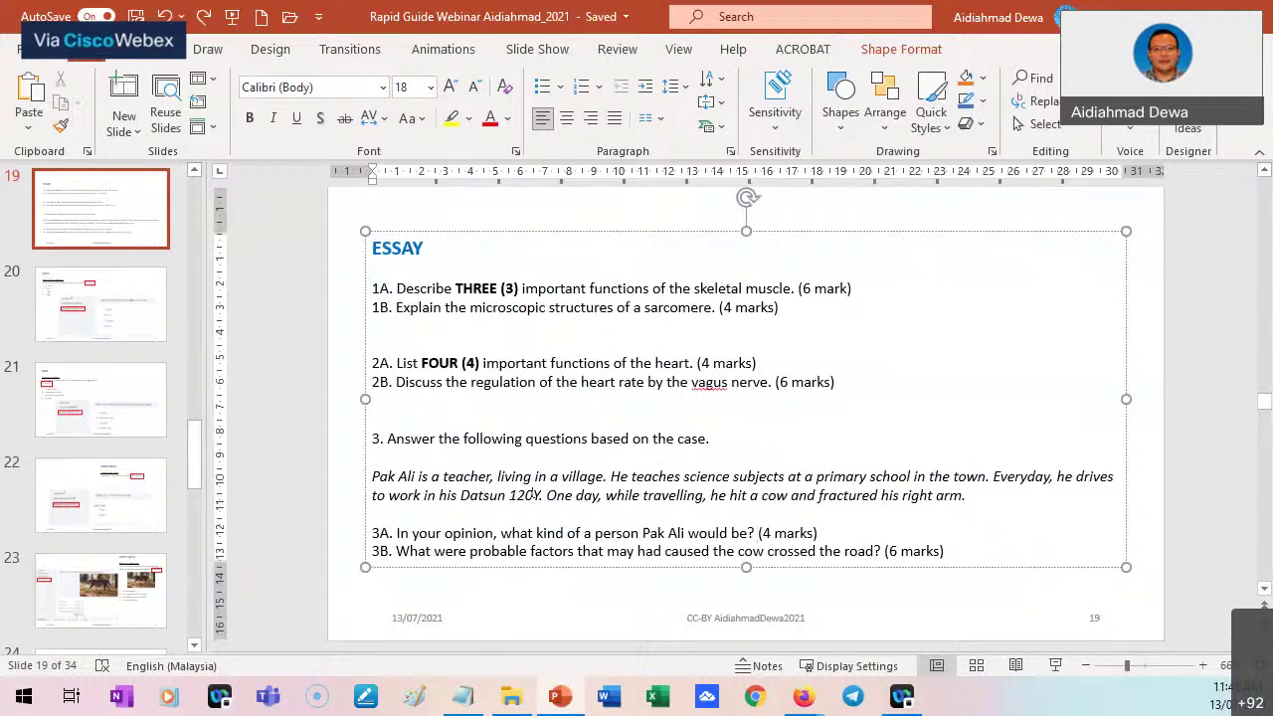
key(alt+Tab)
scroll(489, 495, down, 2)
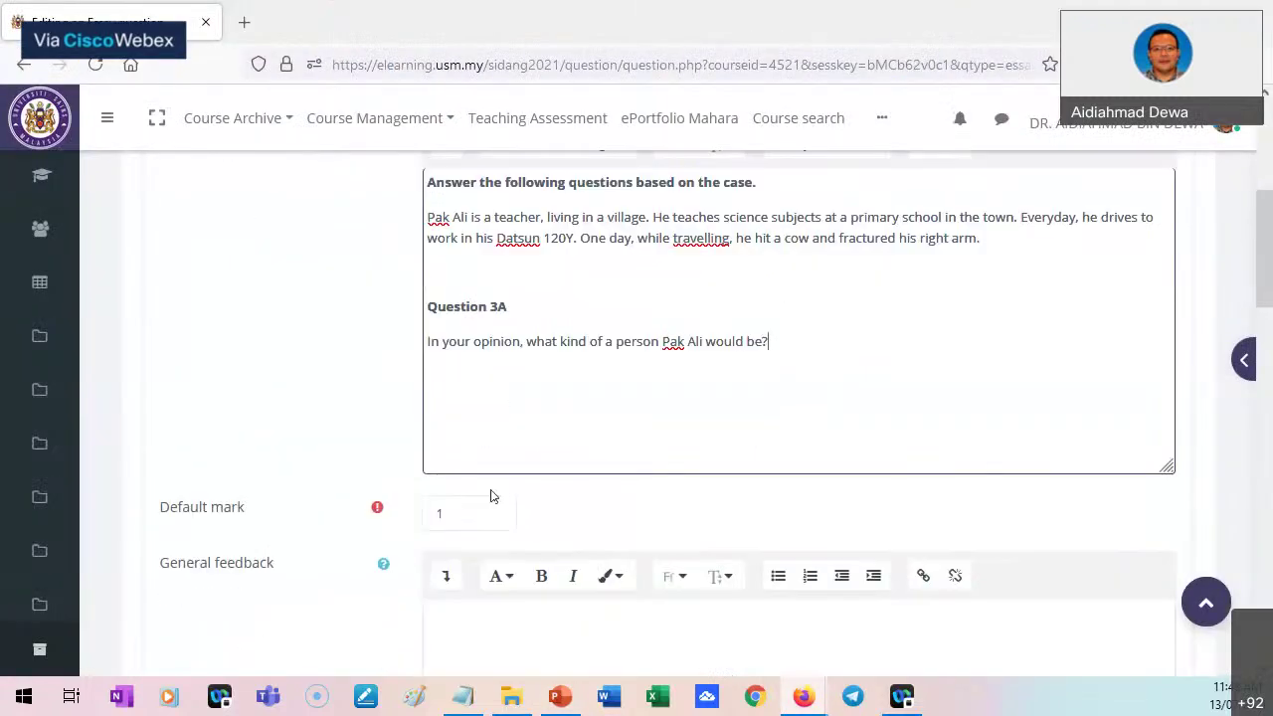
double_click(458, 509)
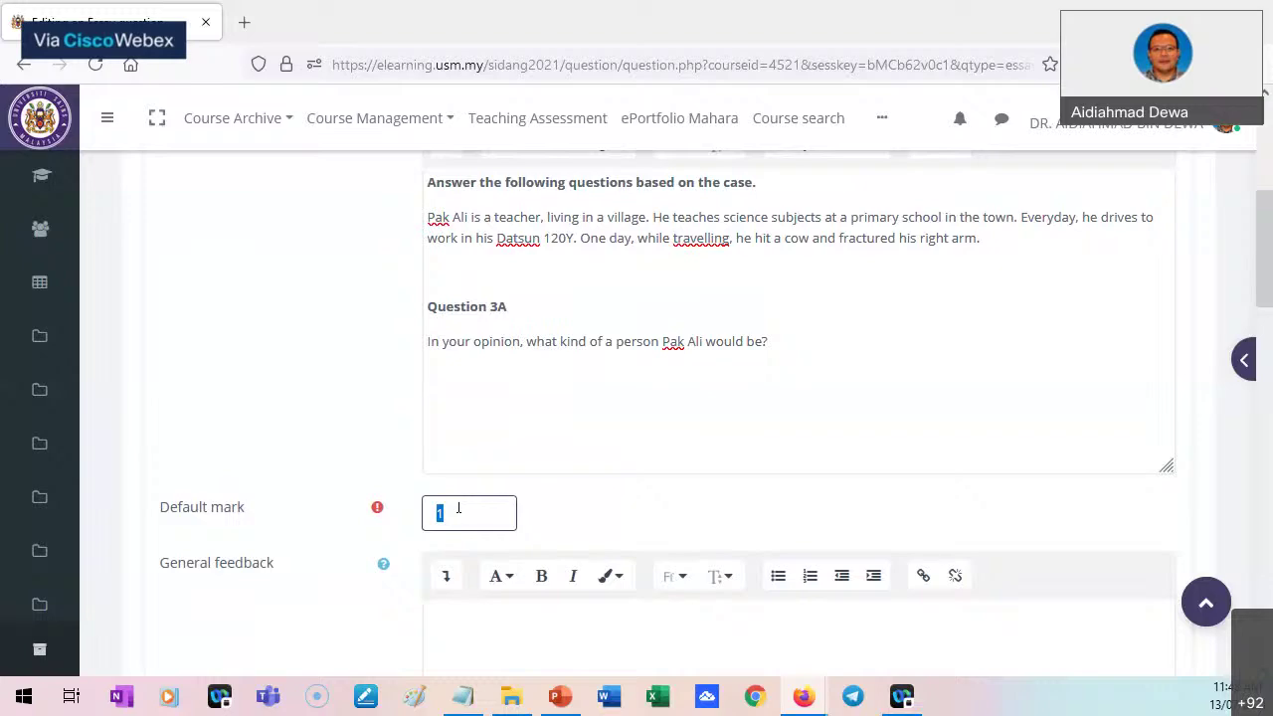
key(alt+Tab)
key(alt+Tab)
text(4)
click(554, 511)
scroll(378, 447, down, 4)
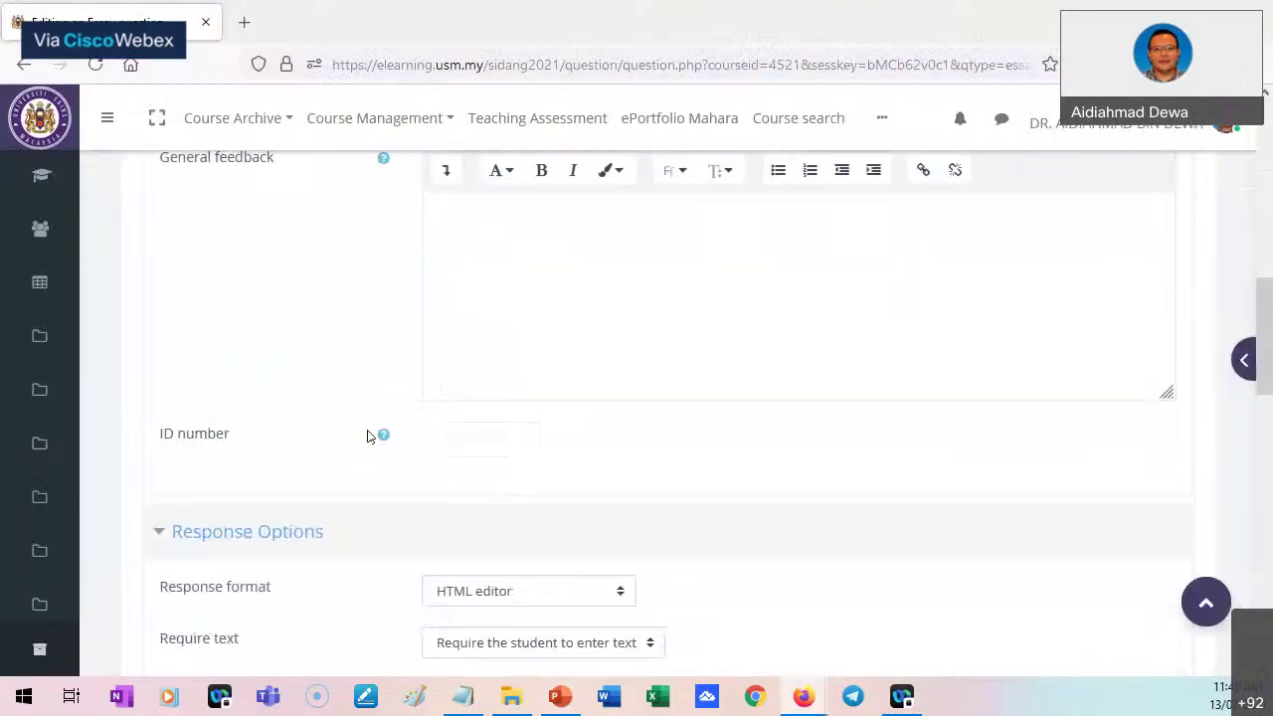
scroll(418, 468, down, 1)
scroll(527, 418, down, 1)
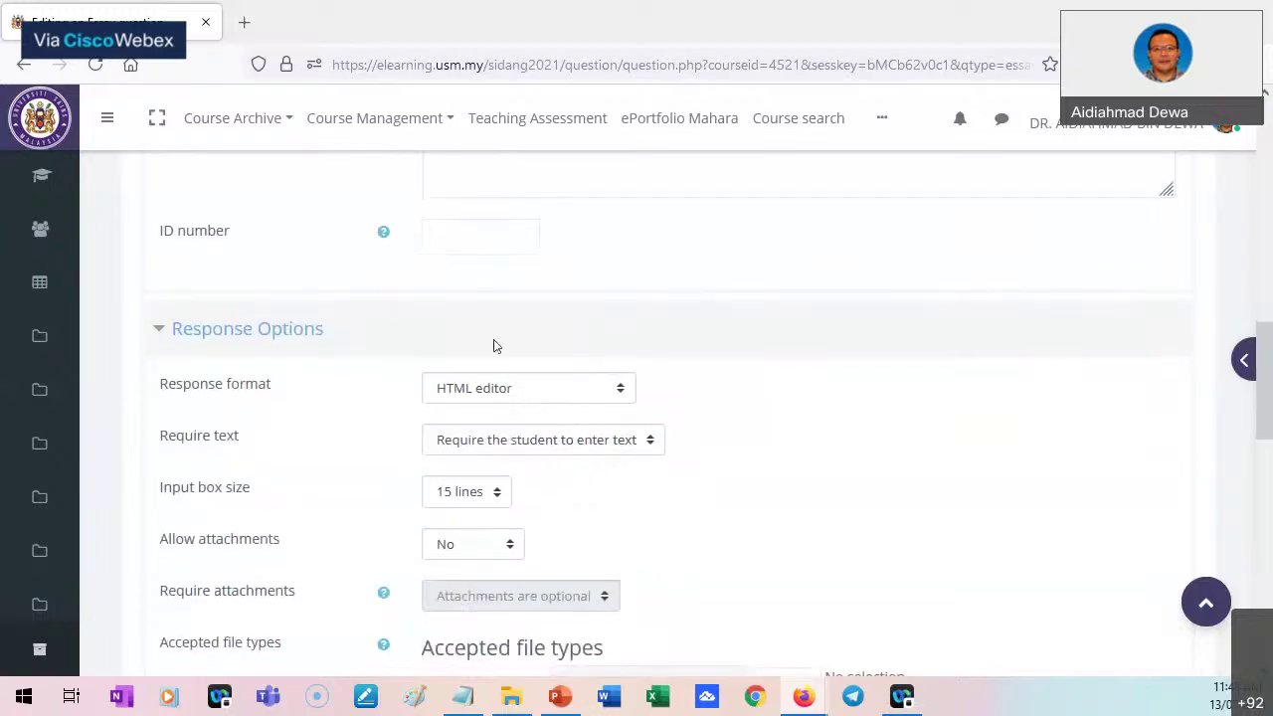
scroll(502, 378, down, 1)
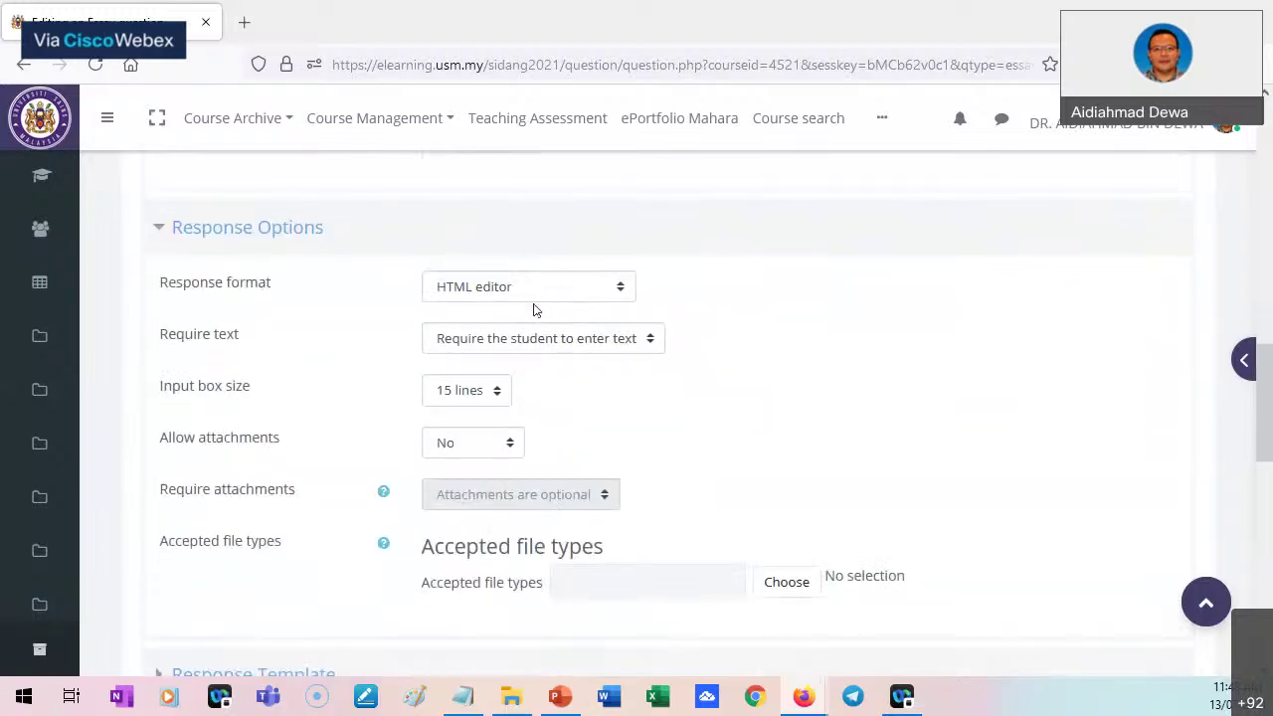
scroll(492, 398, down, 10)
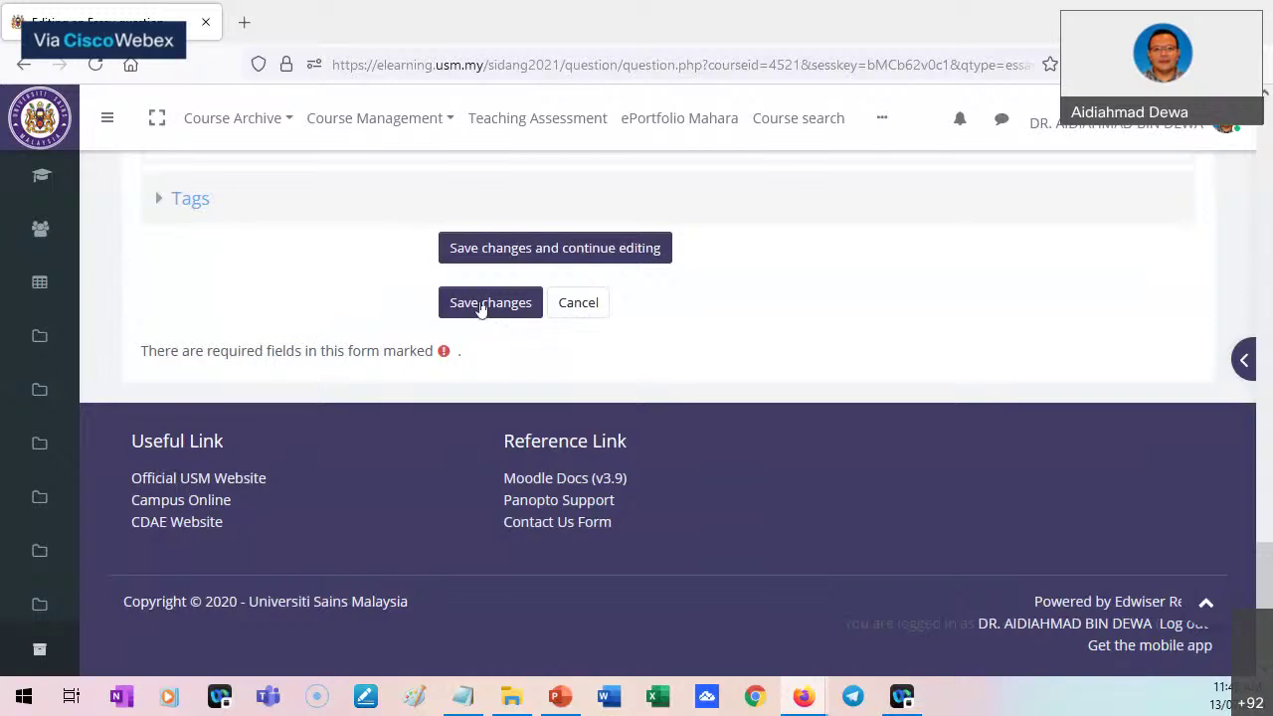
click(481, 306)
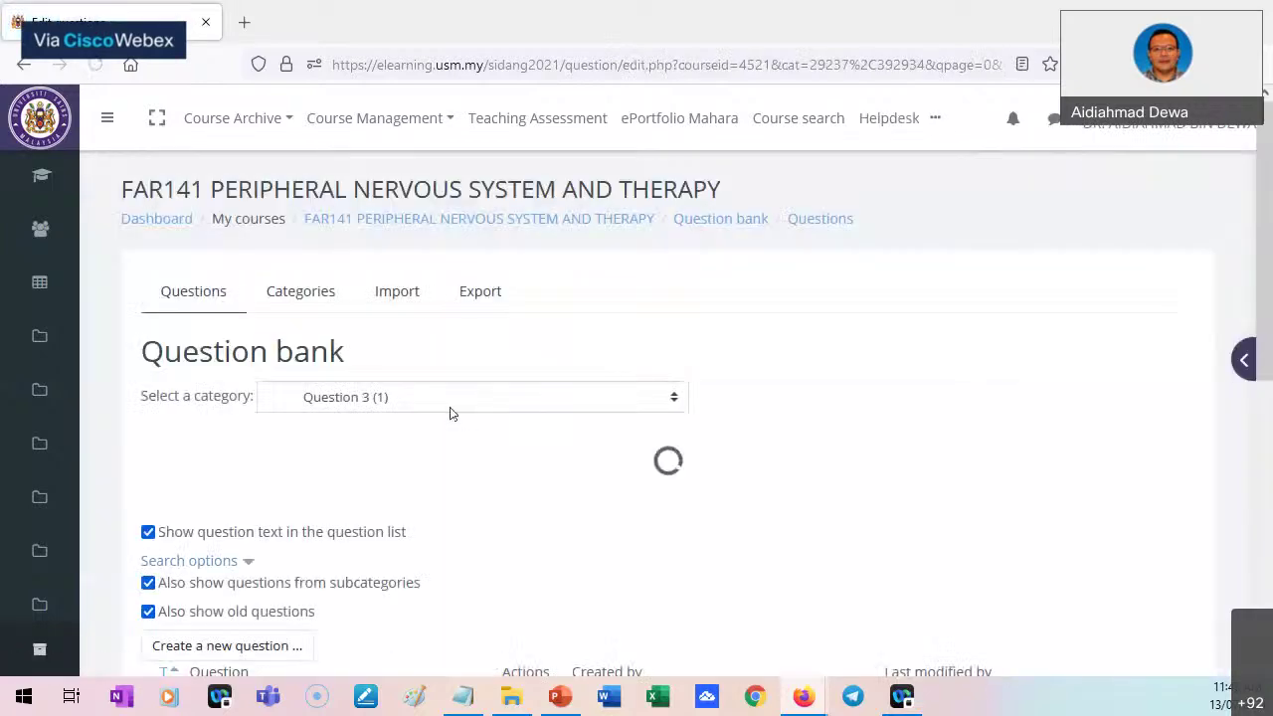
scroll(469, 416, down, 2)
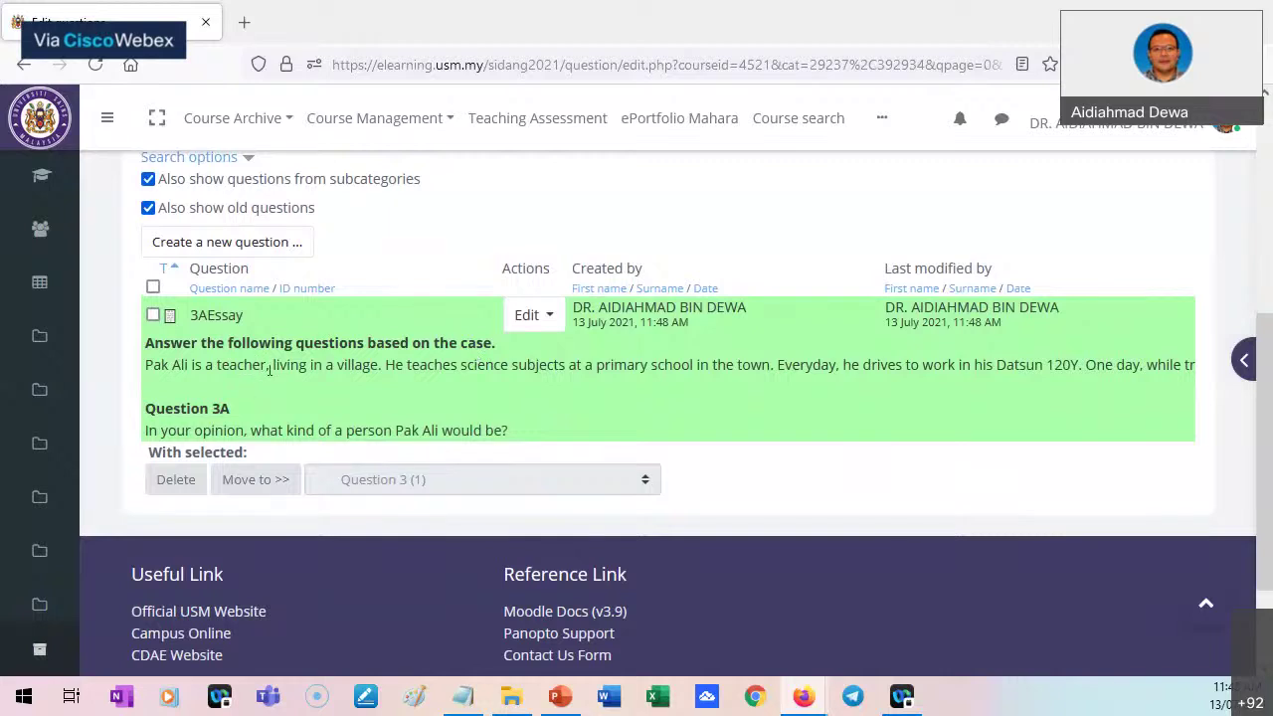
click(530, 314)
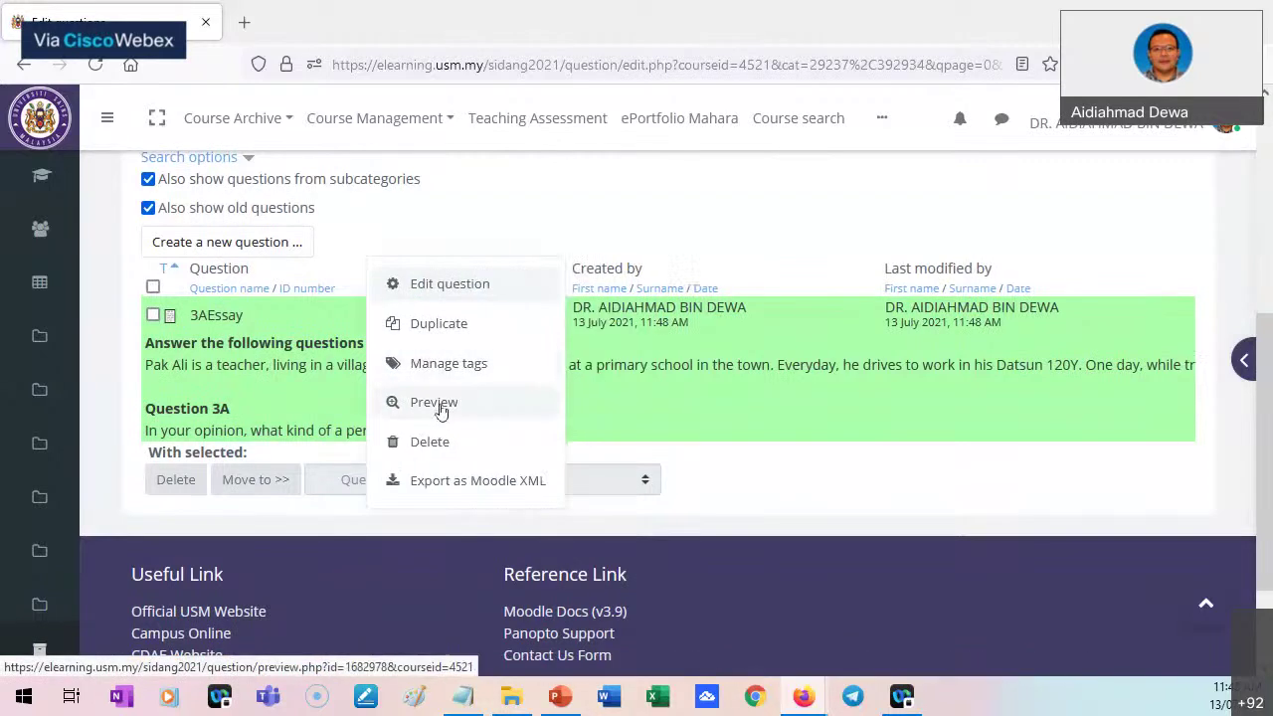
click(434, 404)
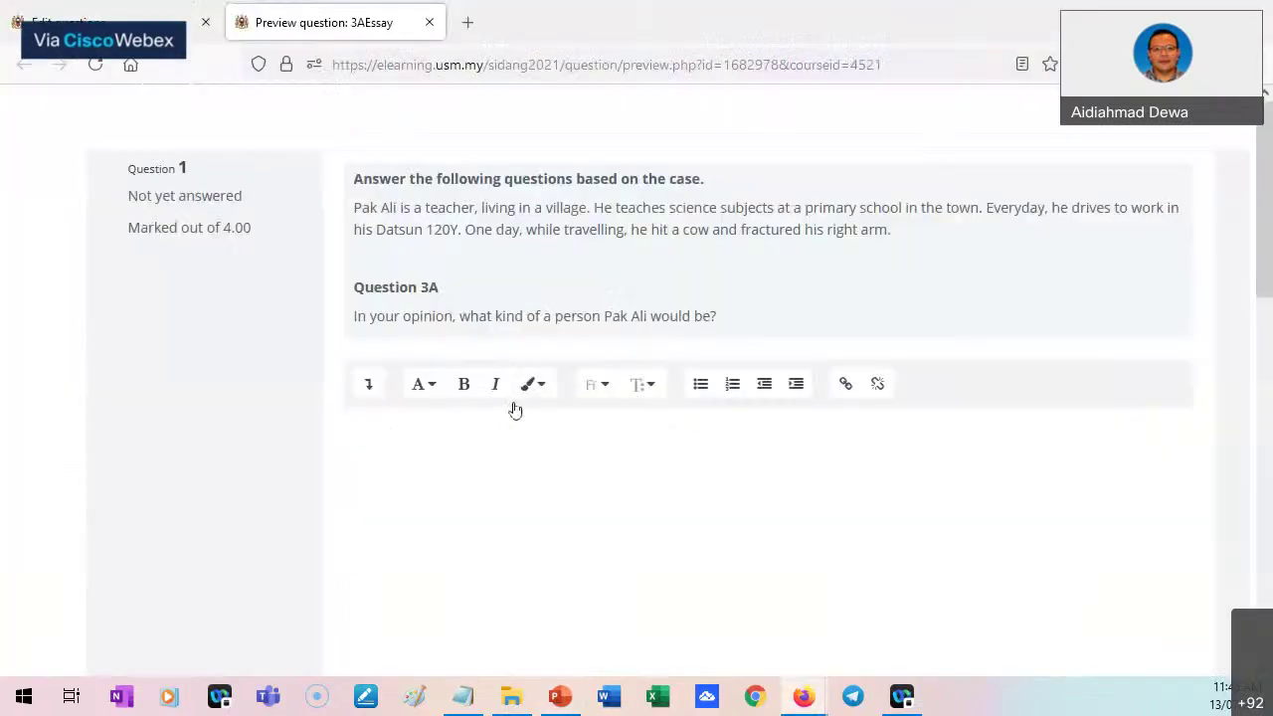
scroll(656, 531, down, 3)
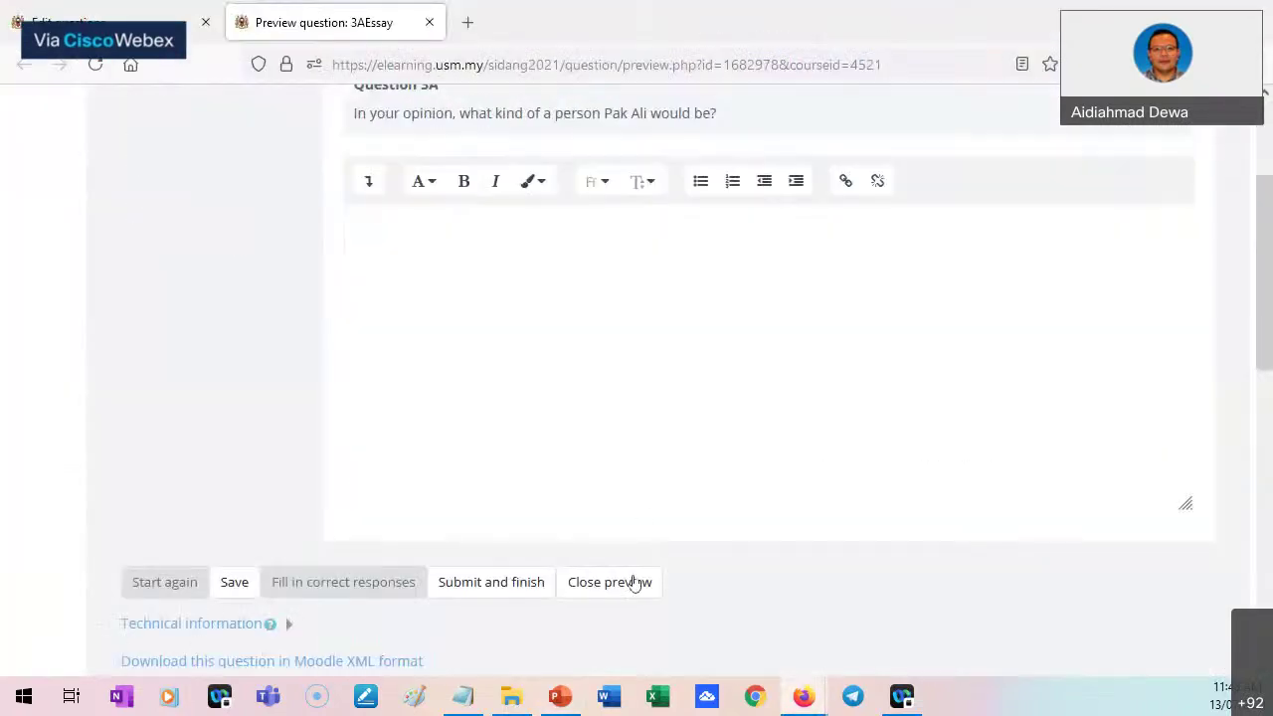
click(631, 583)
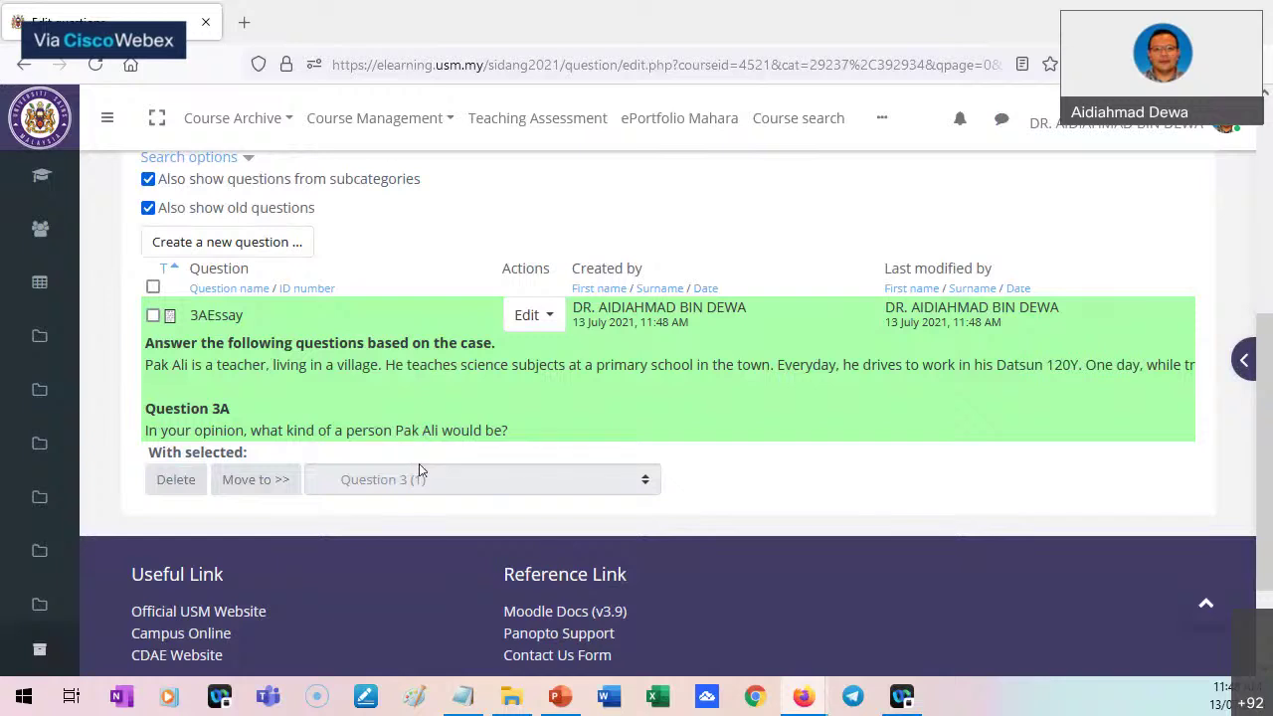
click(527, 315)
Step: Duplicate 3AEssay and rename the copy to 3BEssay
click(443, 326)
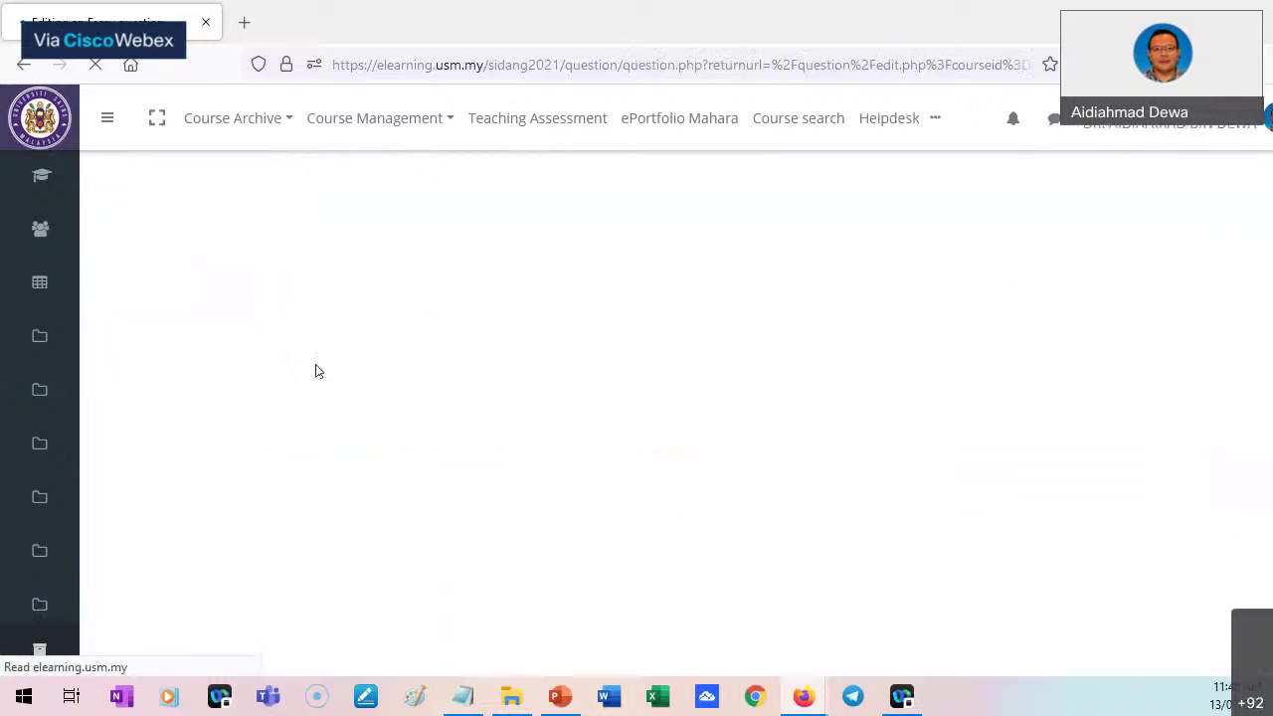
scroll(518, 465, down, 2)
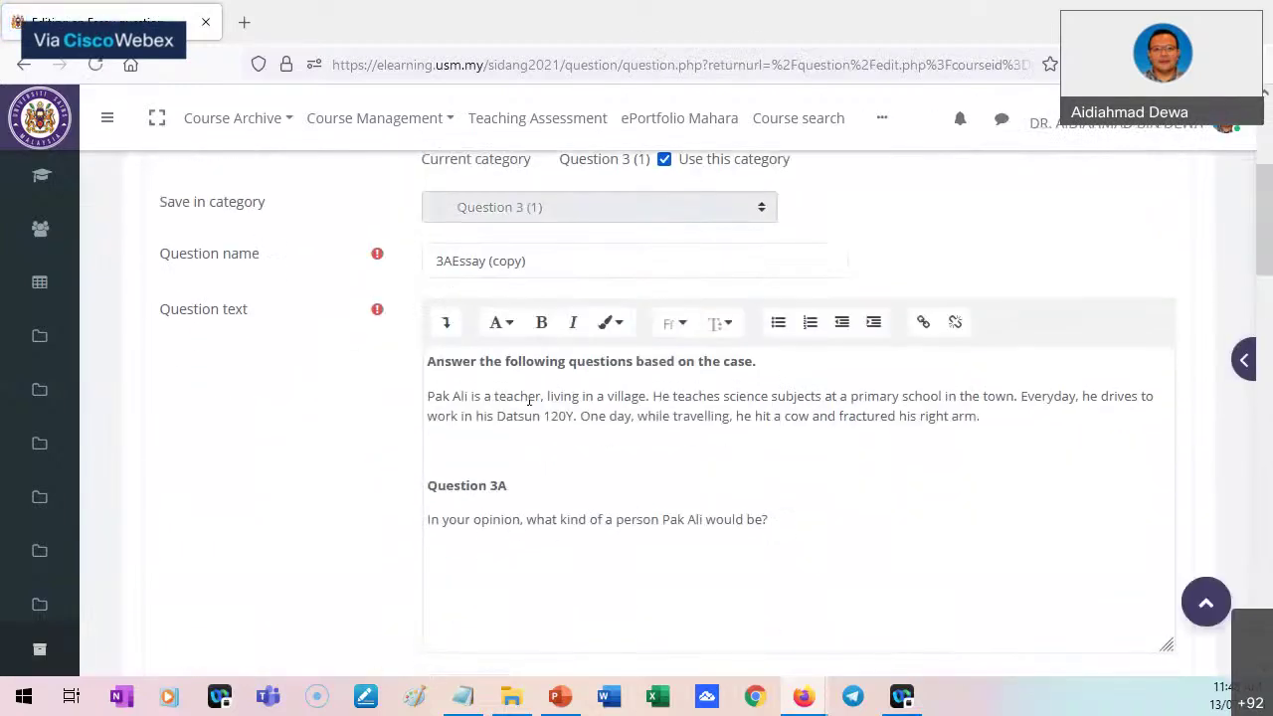
click(454, 262)
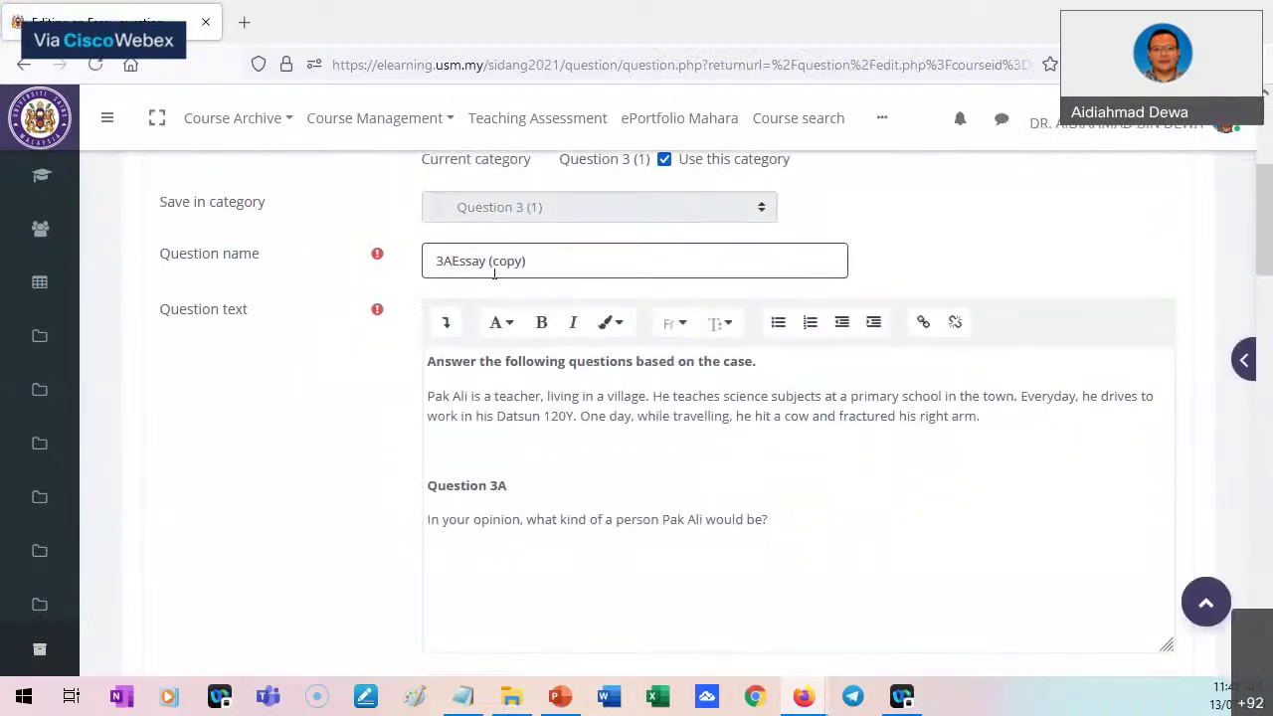
key(BackSpace)
text(B)
click(557, 261)
key(BackSpace)
key(BackSpace)
key(BackSpace)
key(BackSpace)
key(BackSpace)
key(BackSpace)
key(BackSpace)
Step: Replace the 3A sentence with the 3B cow-crossing question and relabel the heading 'Question 3B'
key(alt+Tab)
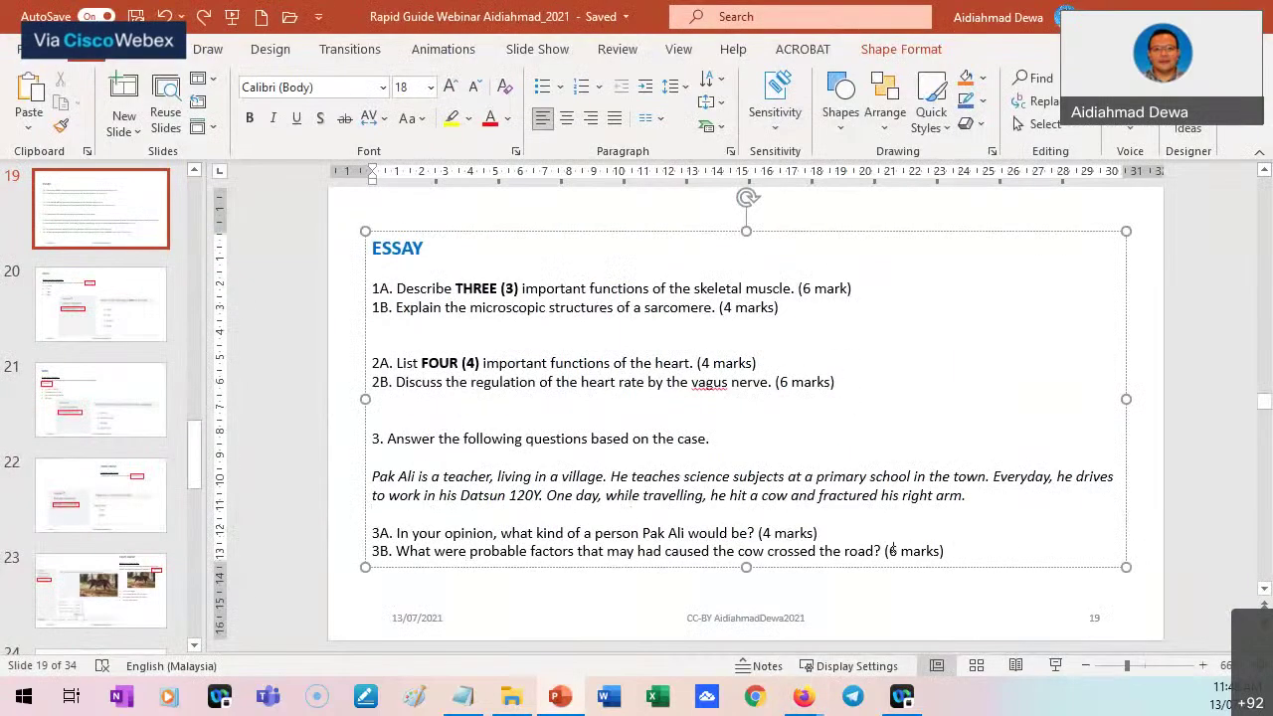
drag(882, 551, 422, 550)
key(ctrl+c)
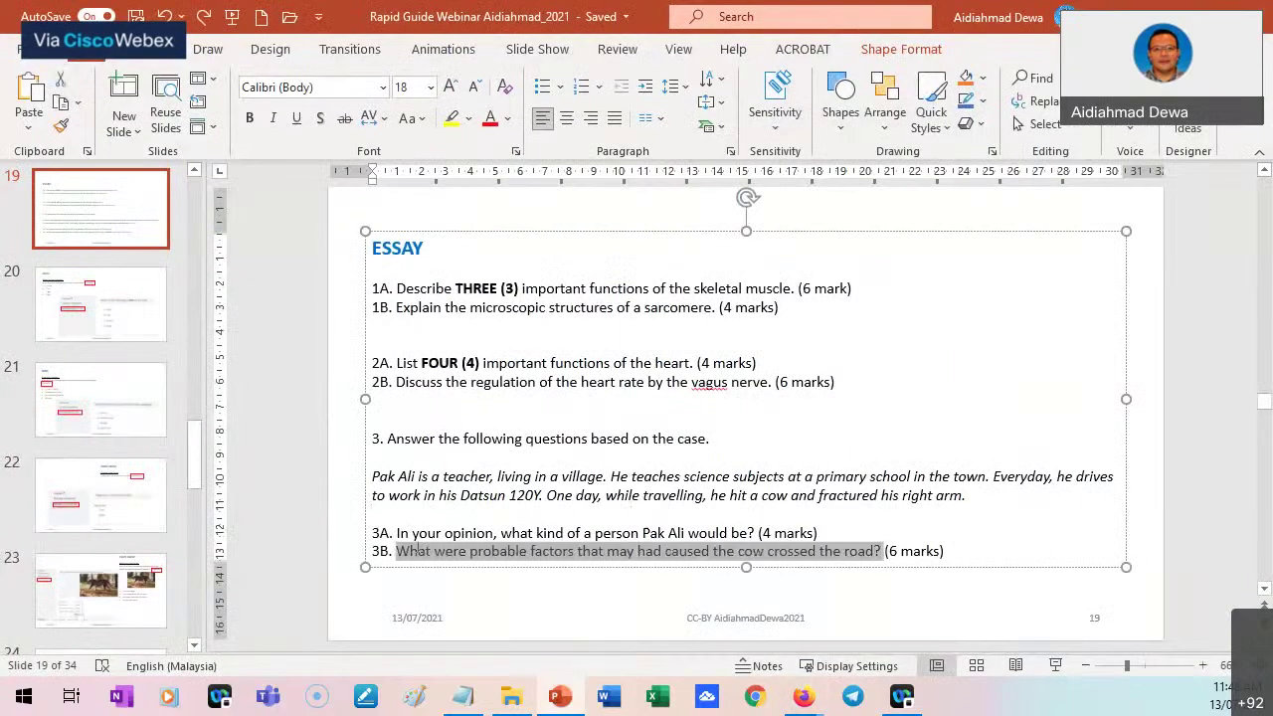
key(alt+Tab)
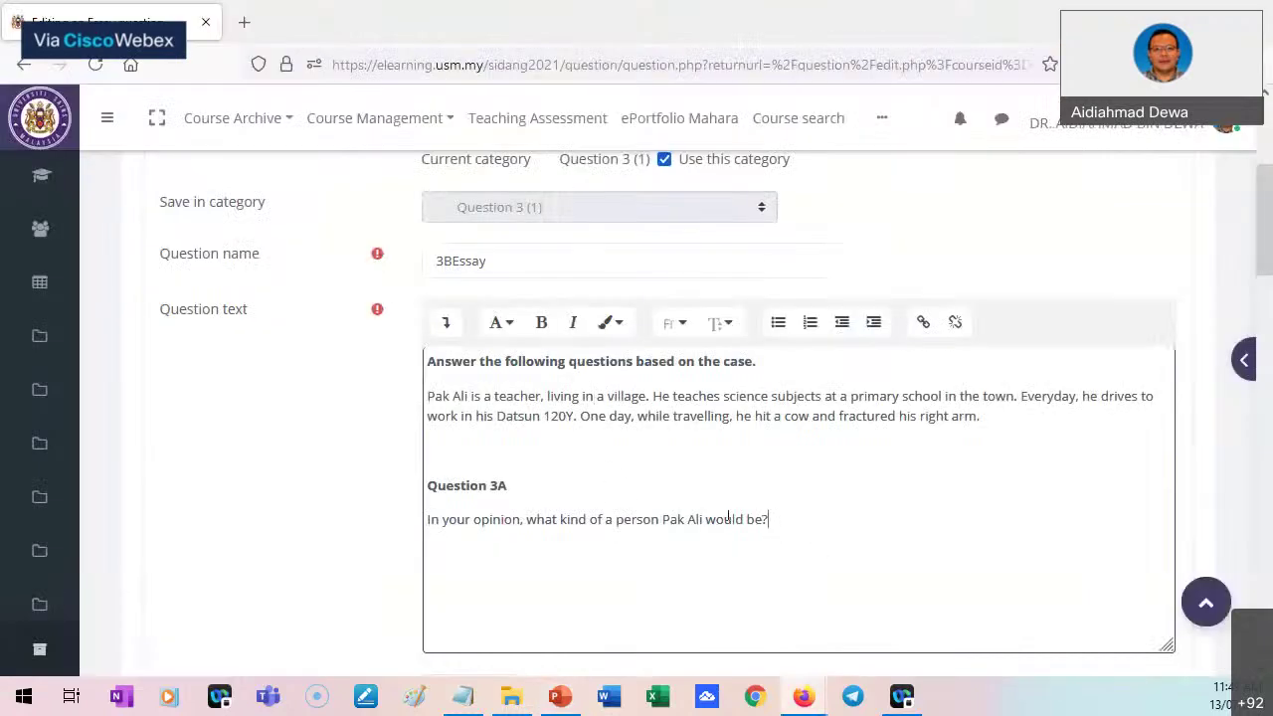
drag(772, 519, 397, 521)
key(ctrl+v)
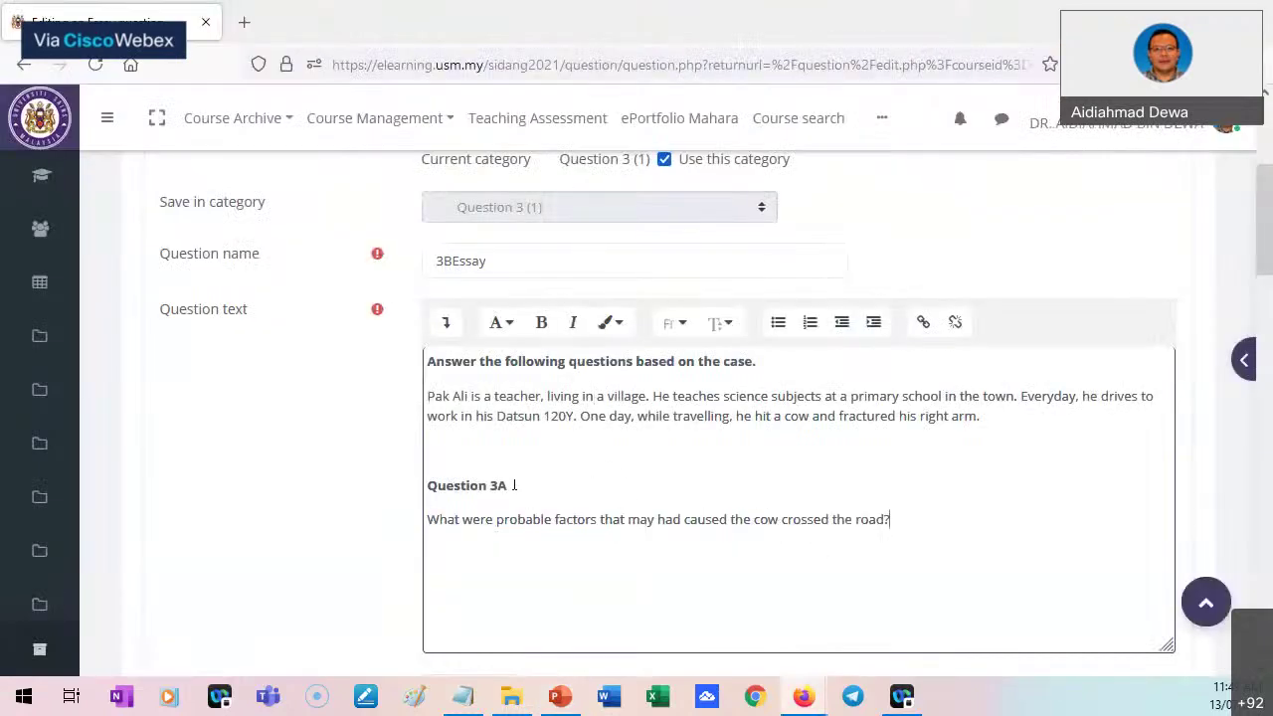
click(513, 486)
key(BackSpace)
text(B)
click(795, 569)
Step: Set the default mark to 6 and save 3BEssay
scroll(434, 487, down, 5)
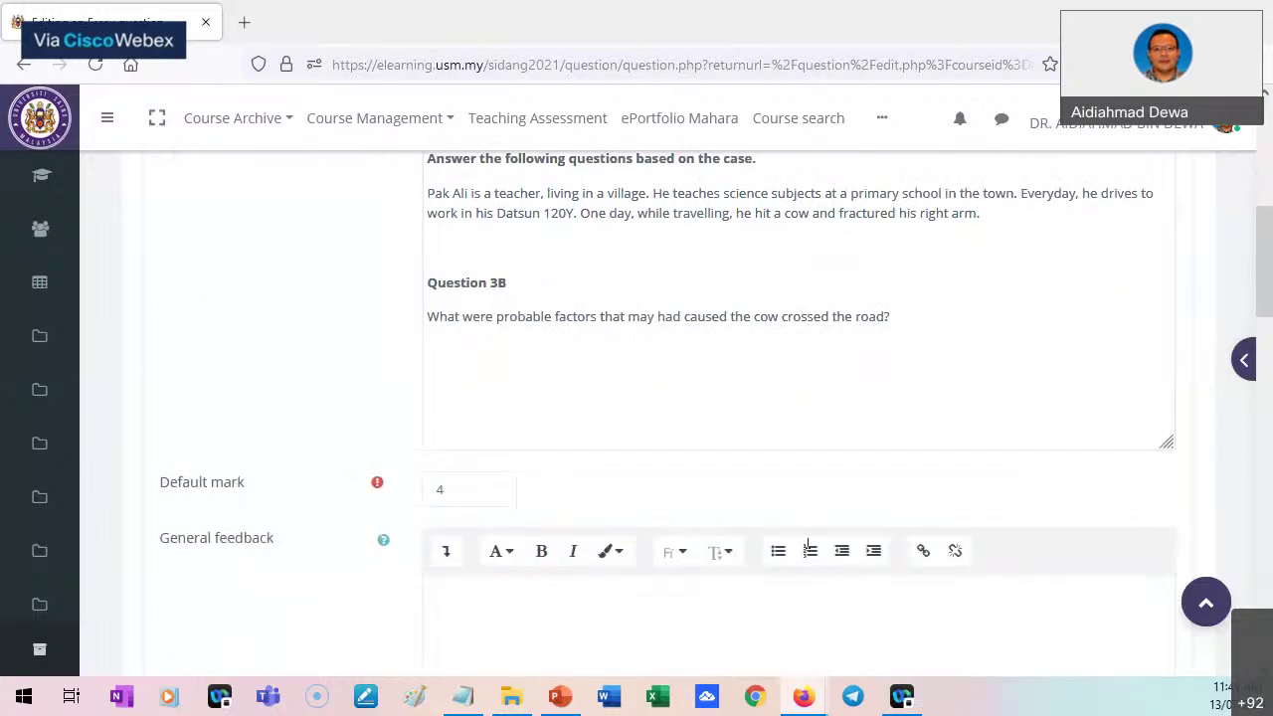
key(alt+Tab)
key(alt+Tab)
click(467, 489)
drag(468, 490, 413, 485)
text(6)
scroll(428, 477, down, 8)
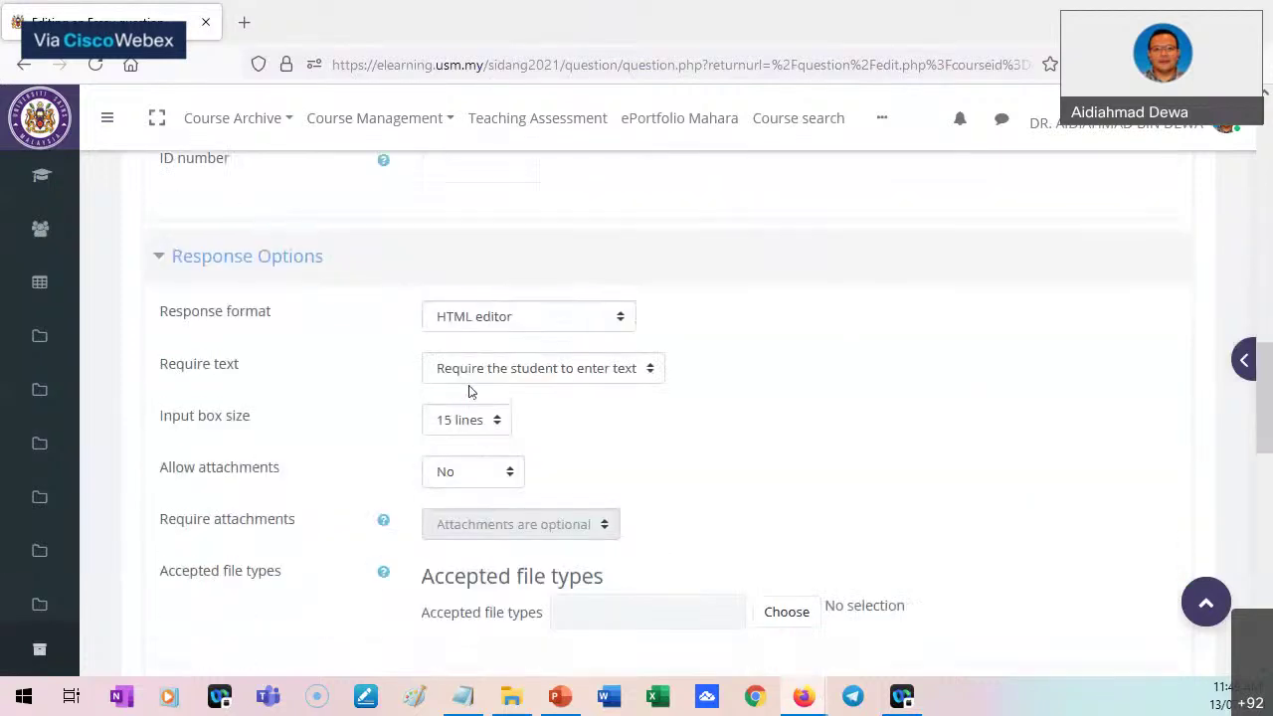
scroll(441, 435, down, 10)
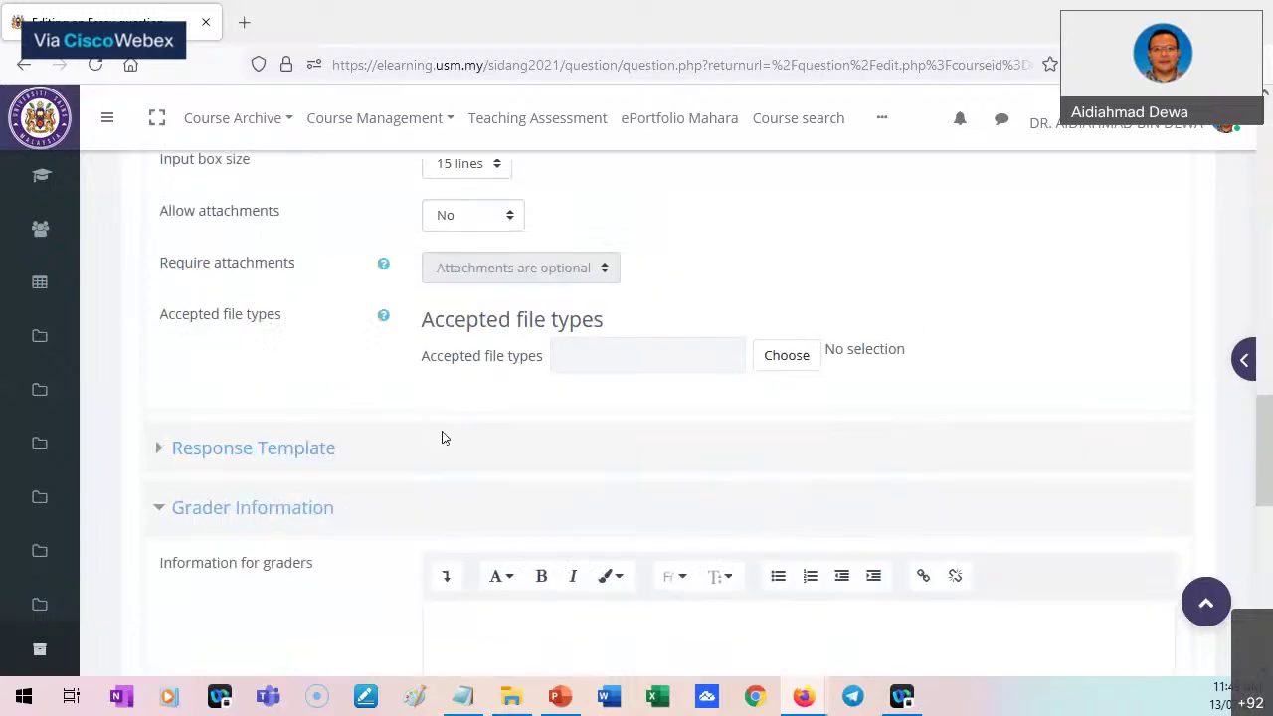
scroll(464, 502, down, 2)
click(490, 304)
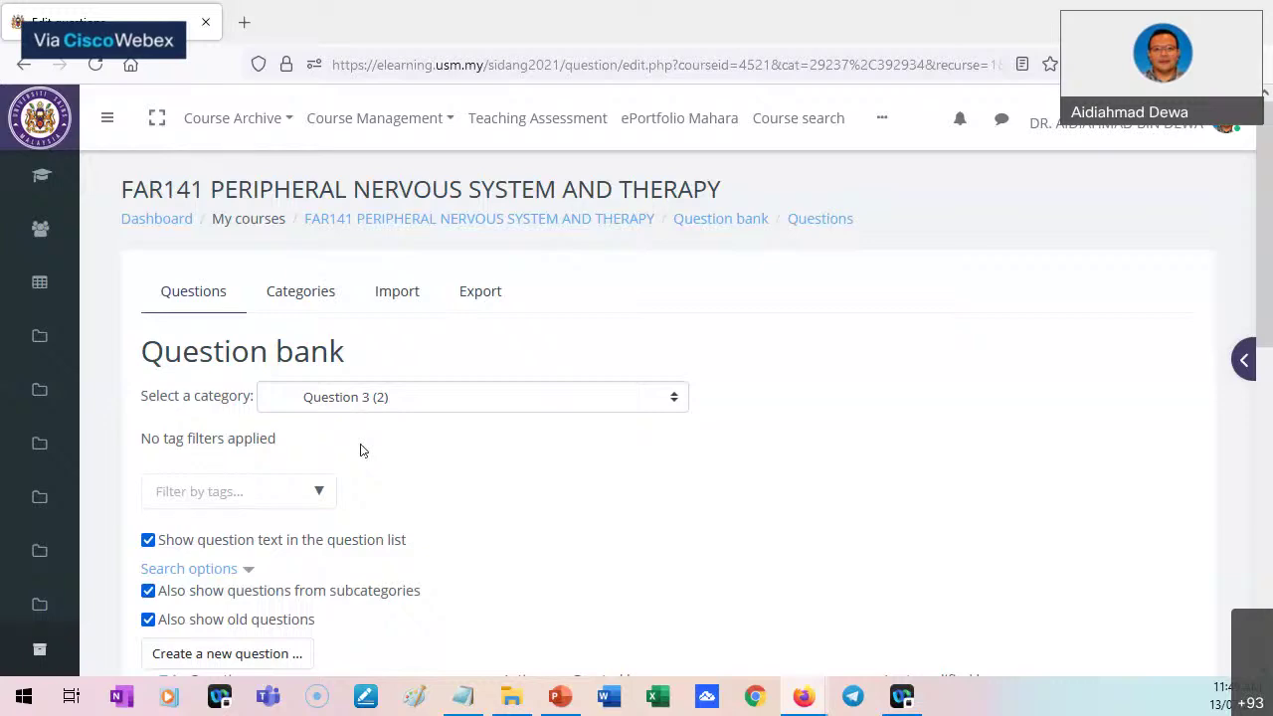
Step: Check the 3A and 3B marks lines on the PowerPoint essay questions slide
key(alt+Tab)
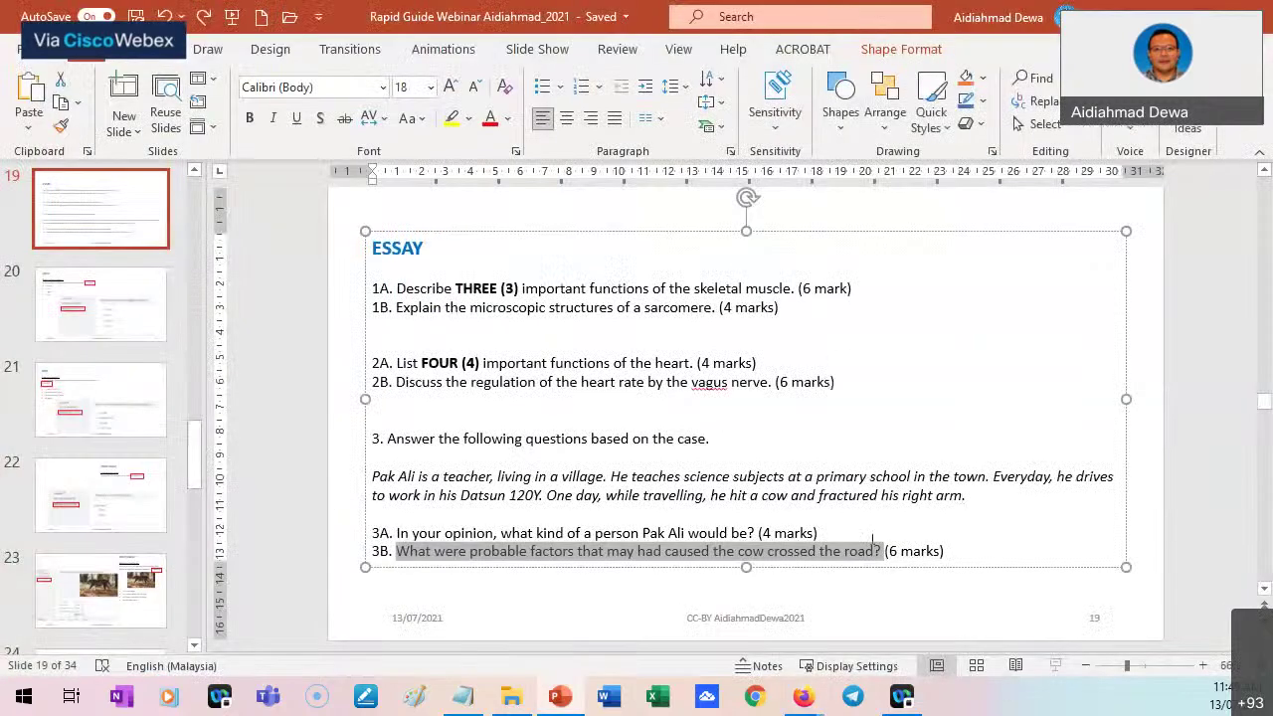
click(818, 533)
click(773, 533)
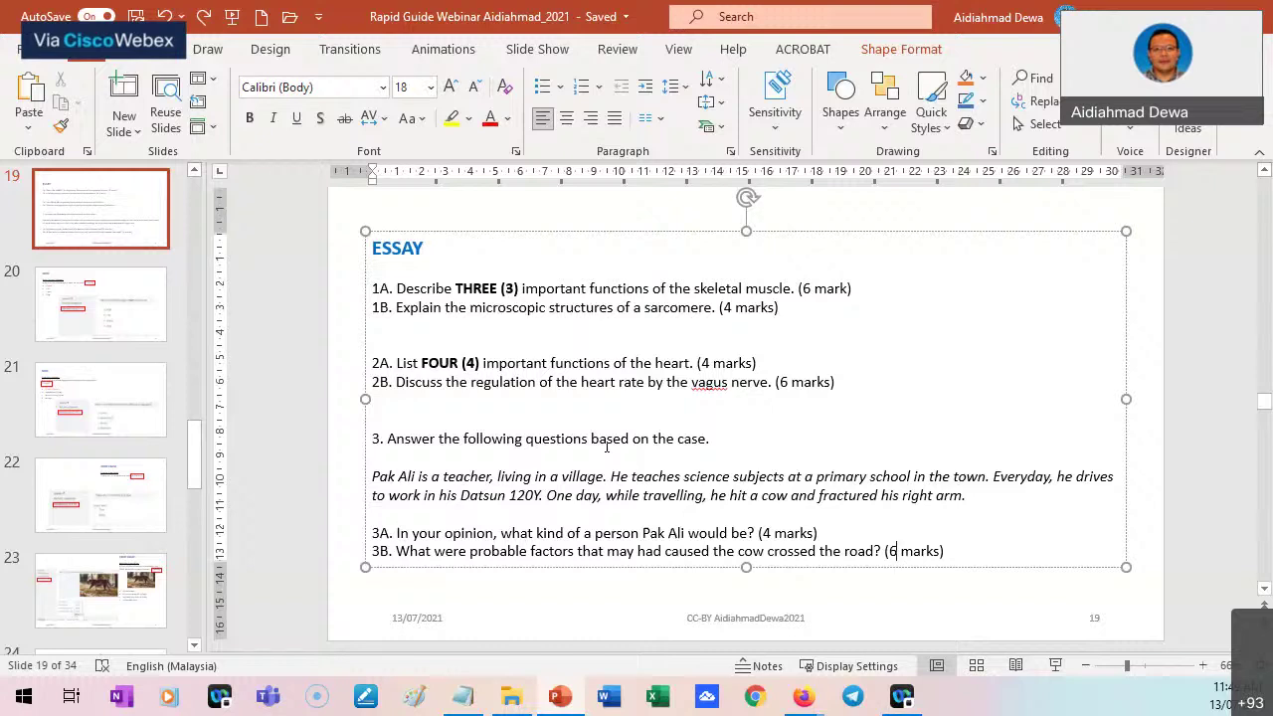
click(298, 287)
Step: Preview the 3BEssay question from the Moodle bank and read its case paragraph
key(alt+Tab)
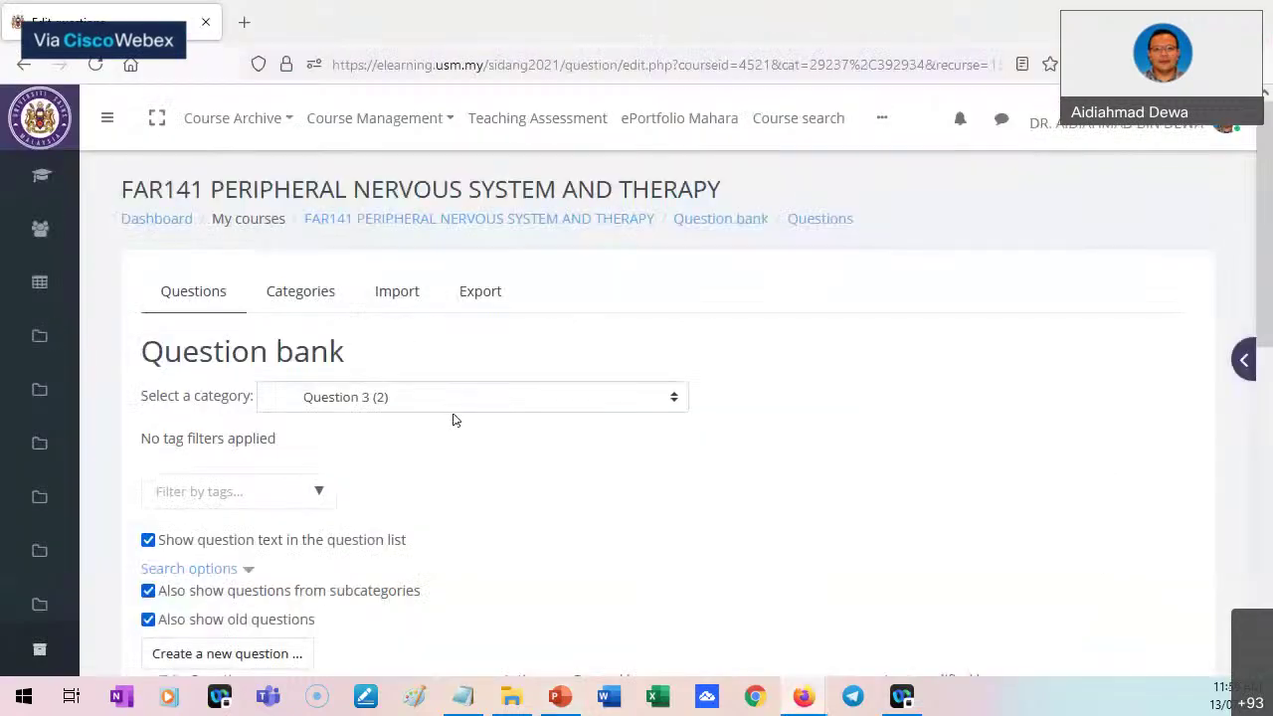
scroll(452, 418, down, 6)
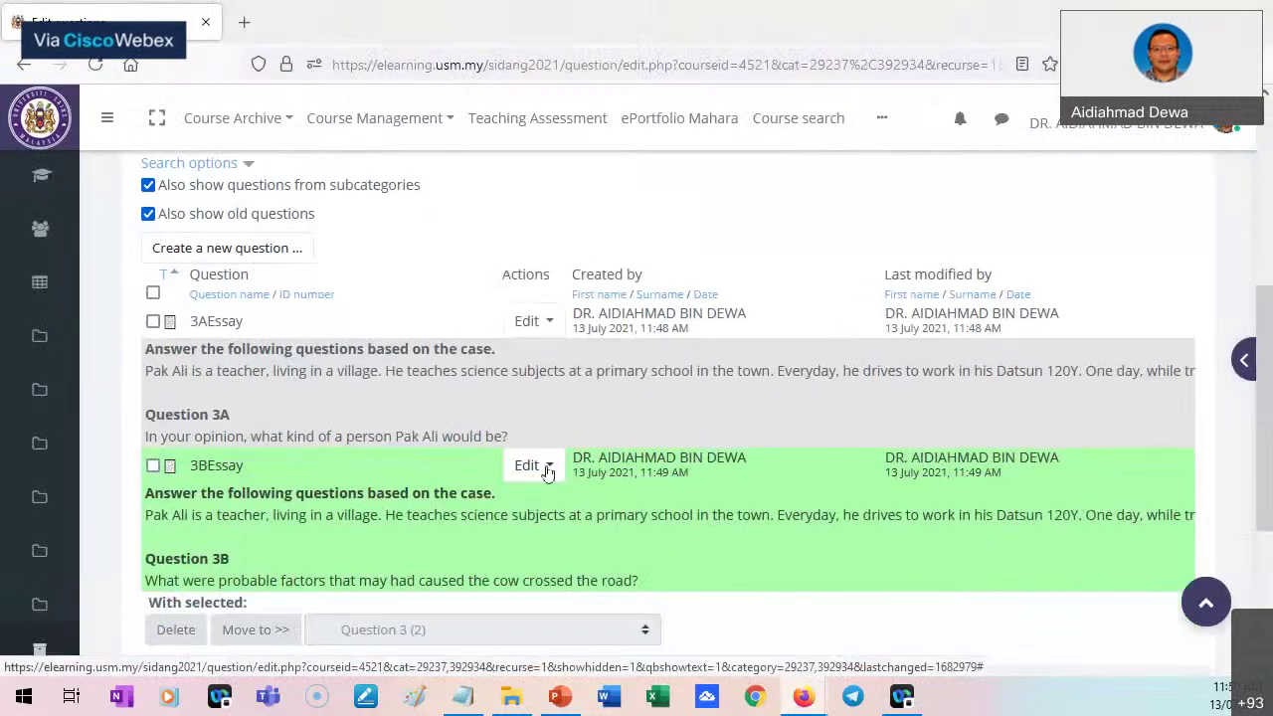
click(545, 467)
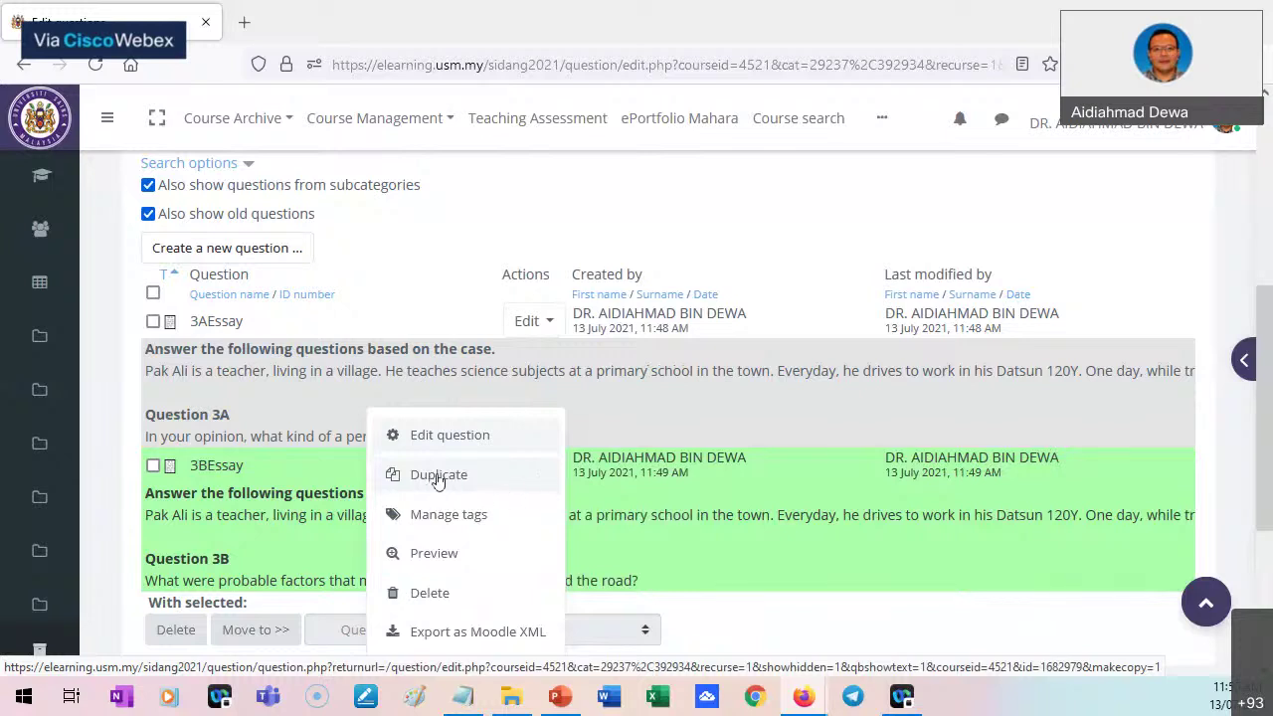
click(438, 554)
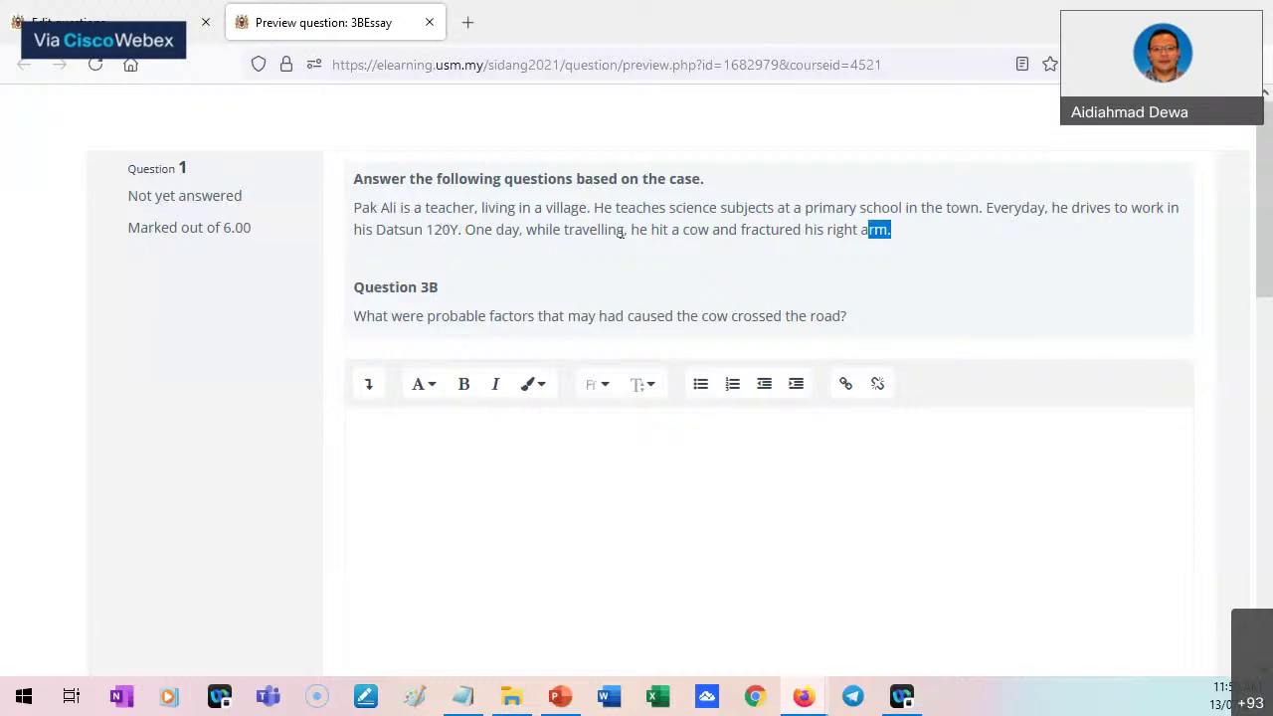
drag(622, 231, 352, 182)
click(444, 304)
Step: Review the Question 3B heading and case paragraph end, then close the 3BEssay preview
click(736, 343)
drag(862, 316, 341, 293)
click(447, 215)
drag(892, 229, 354, 179)
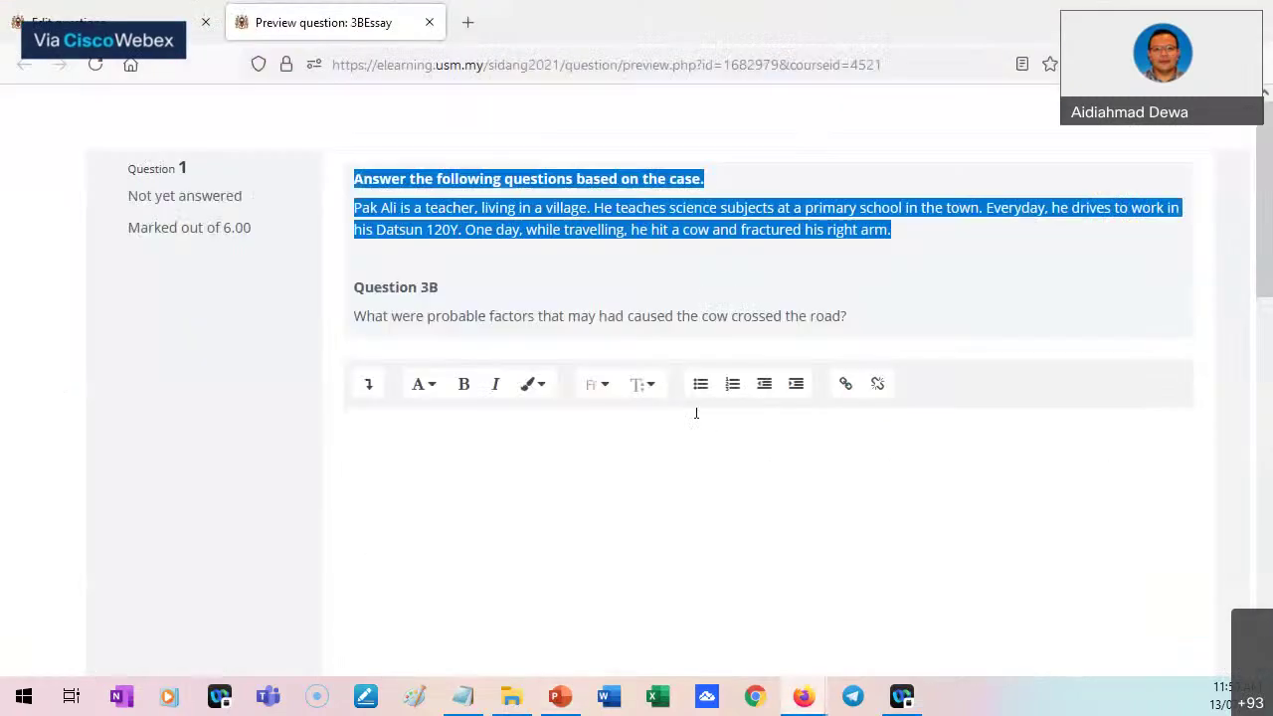
scroll(716, 477, down, 5)
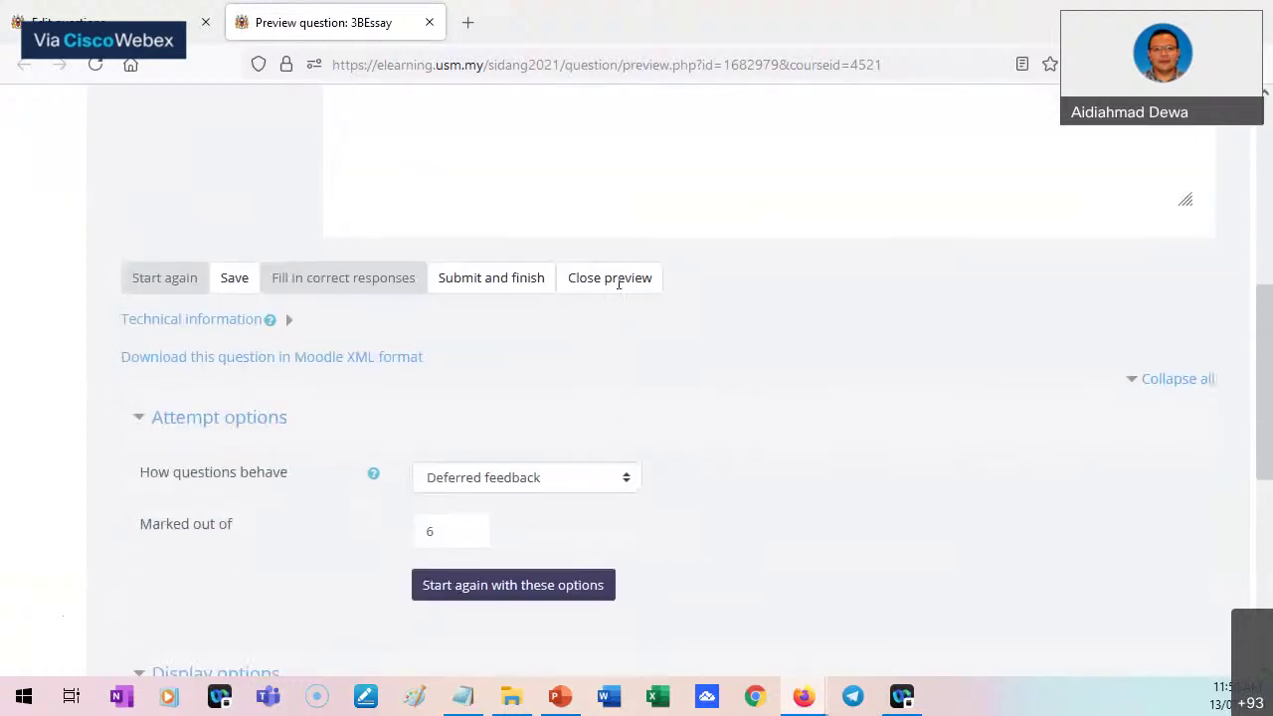
click(609, 279)
Step: Compare the 3AEssay and 3BEssay case texts listed in the question bank
scroll(385, 356, down, 3)
scroll(383, 357, up, 2)
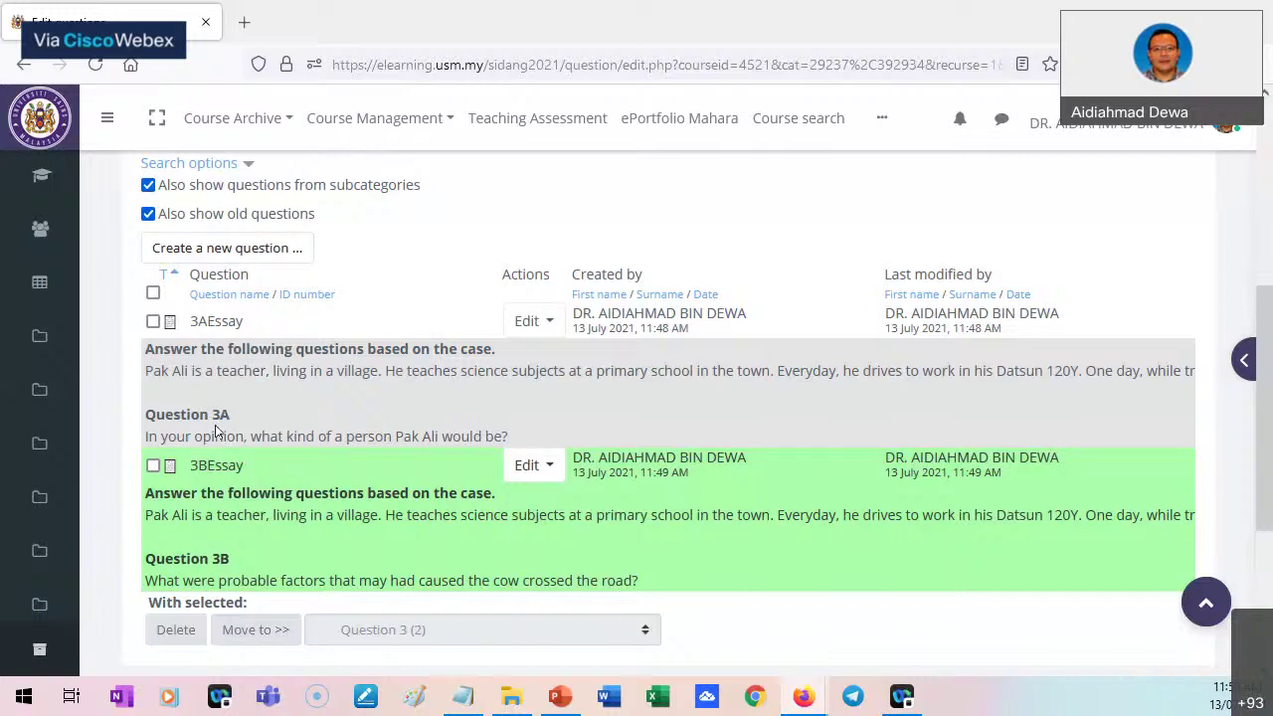
drag(236, 370, 186, 351)
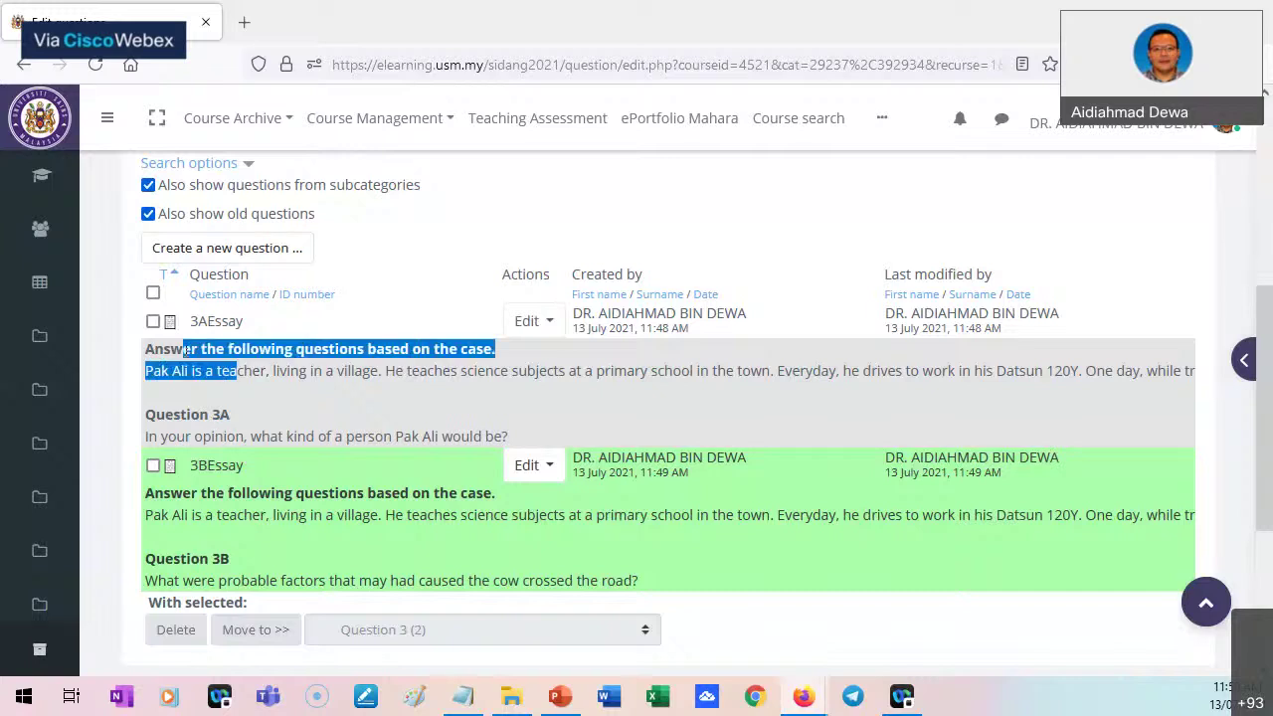
click(245, 537)
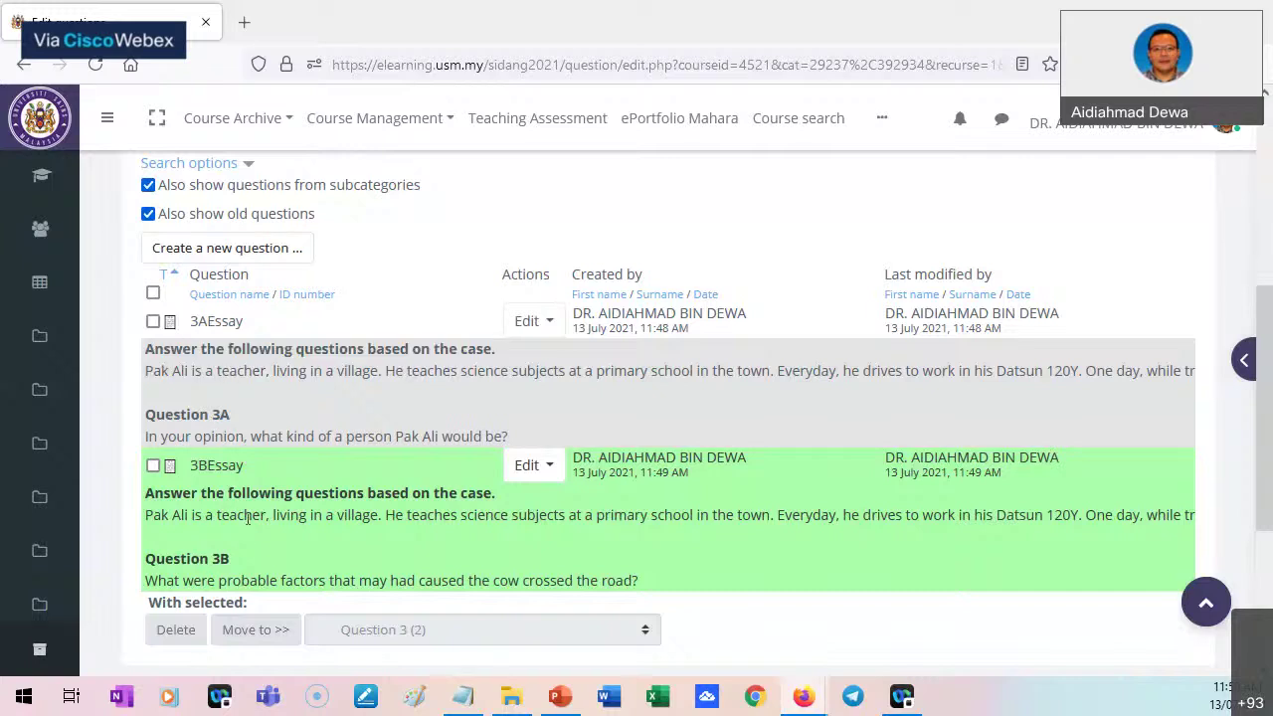
drag(445, 515, 382, 493)
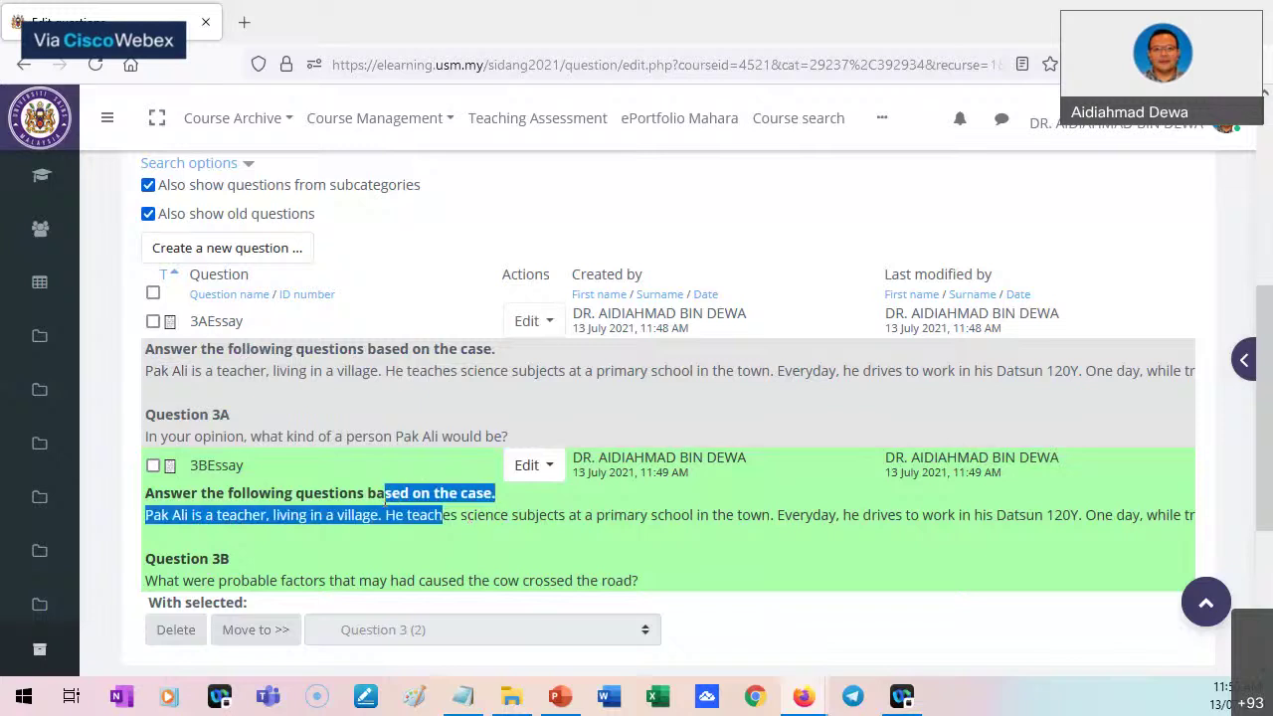
click(339, 538)
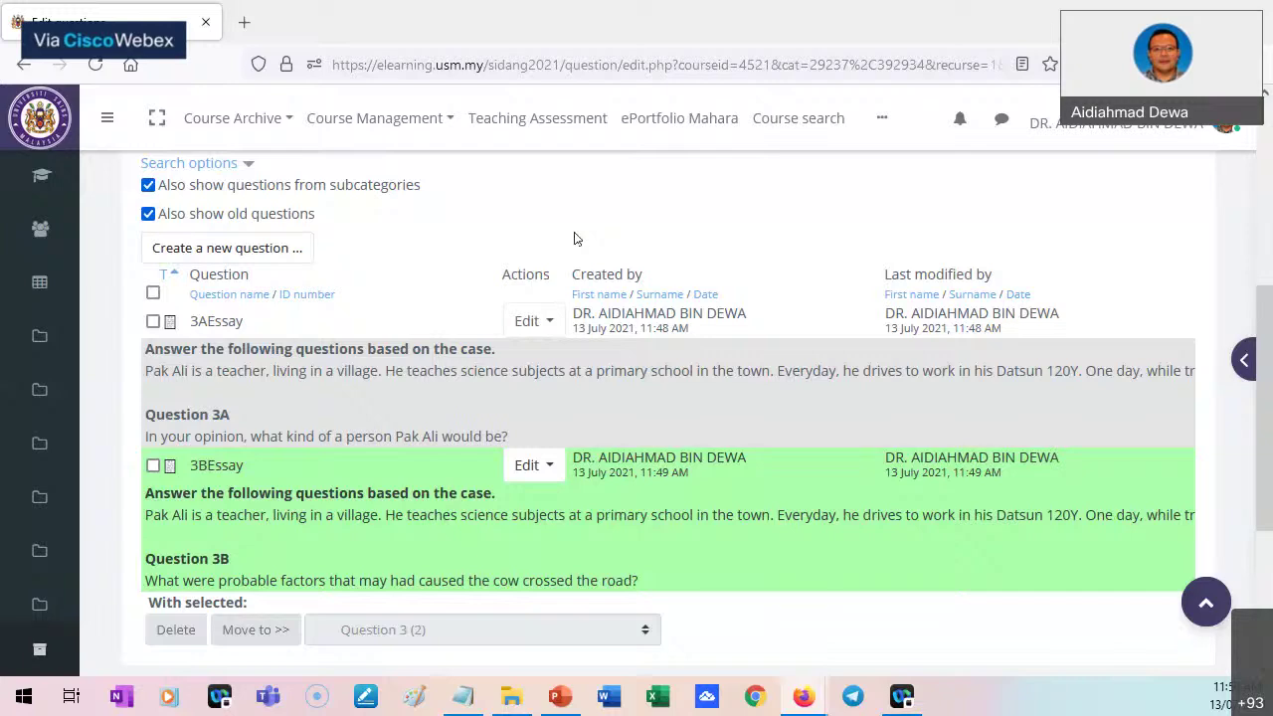
Step: Return to the ESSAY slide in PowerPoint with its text box deselected
key(alt+Tab)
click(676, 418)
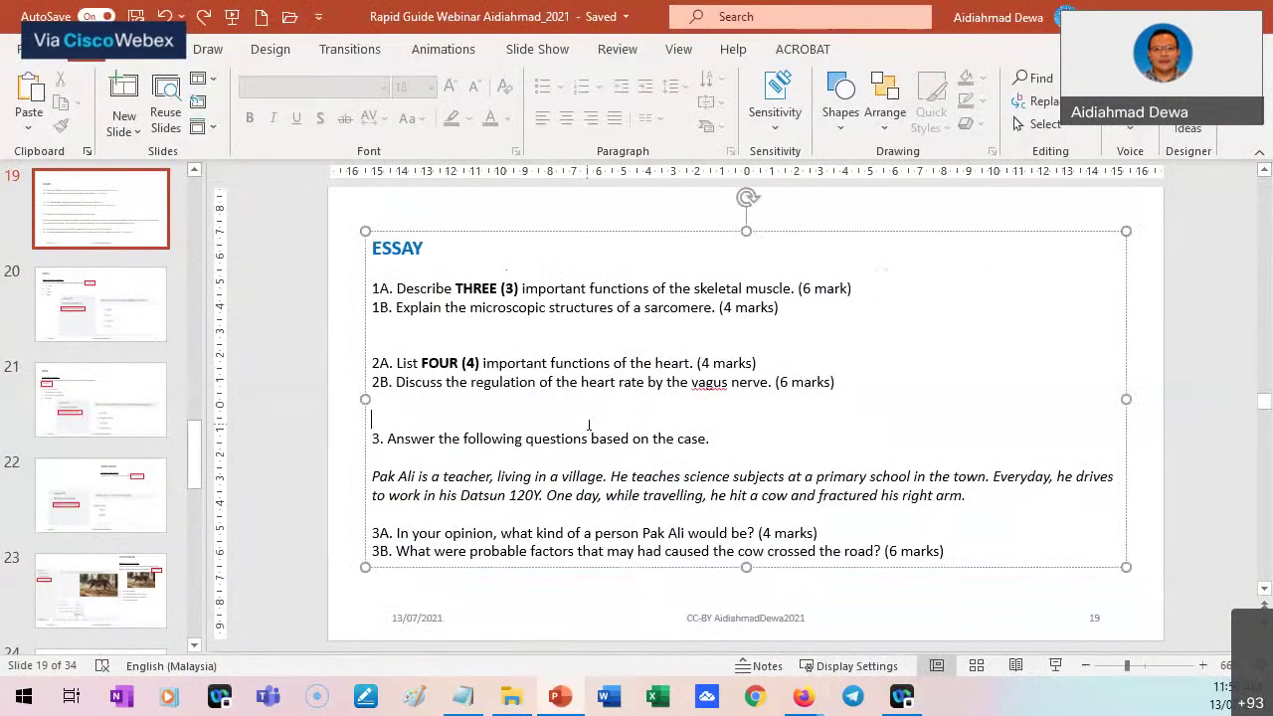
click(313, 288)
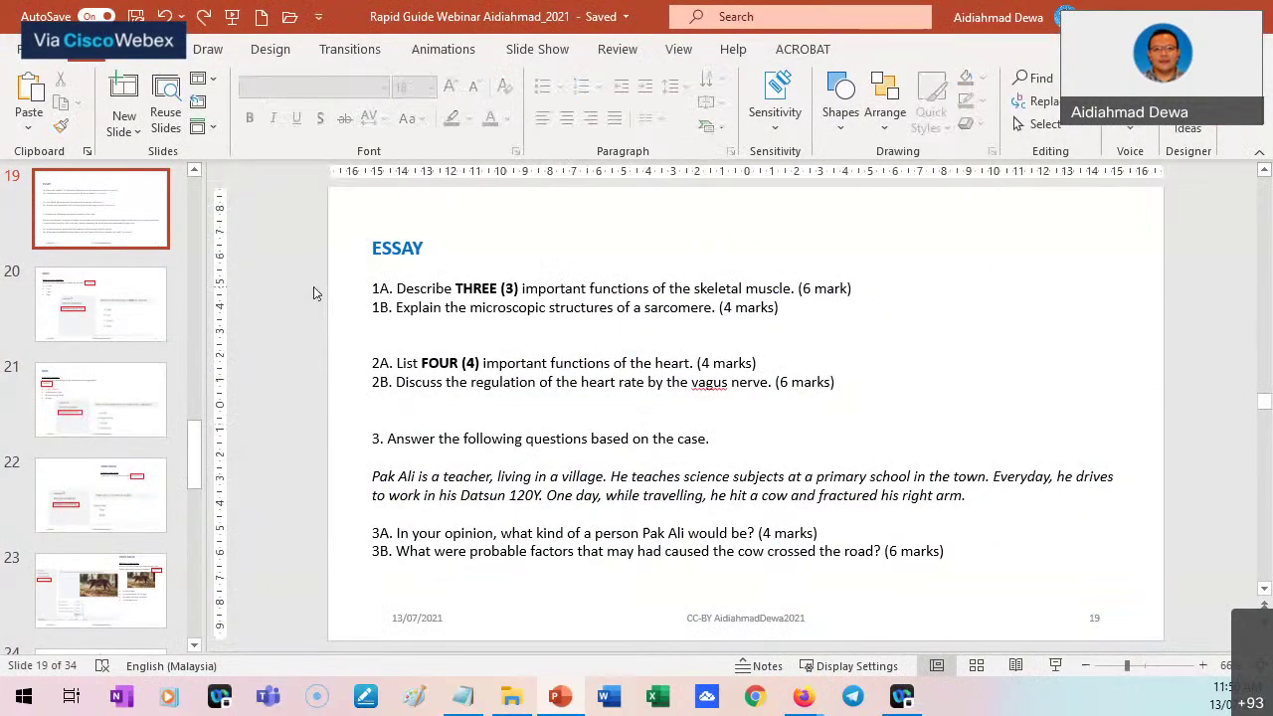
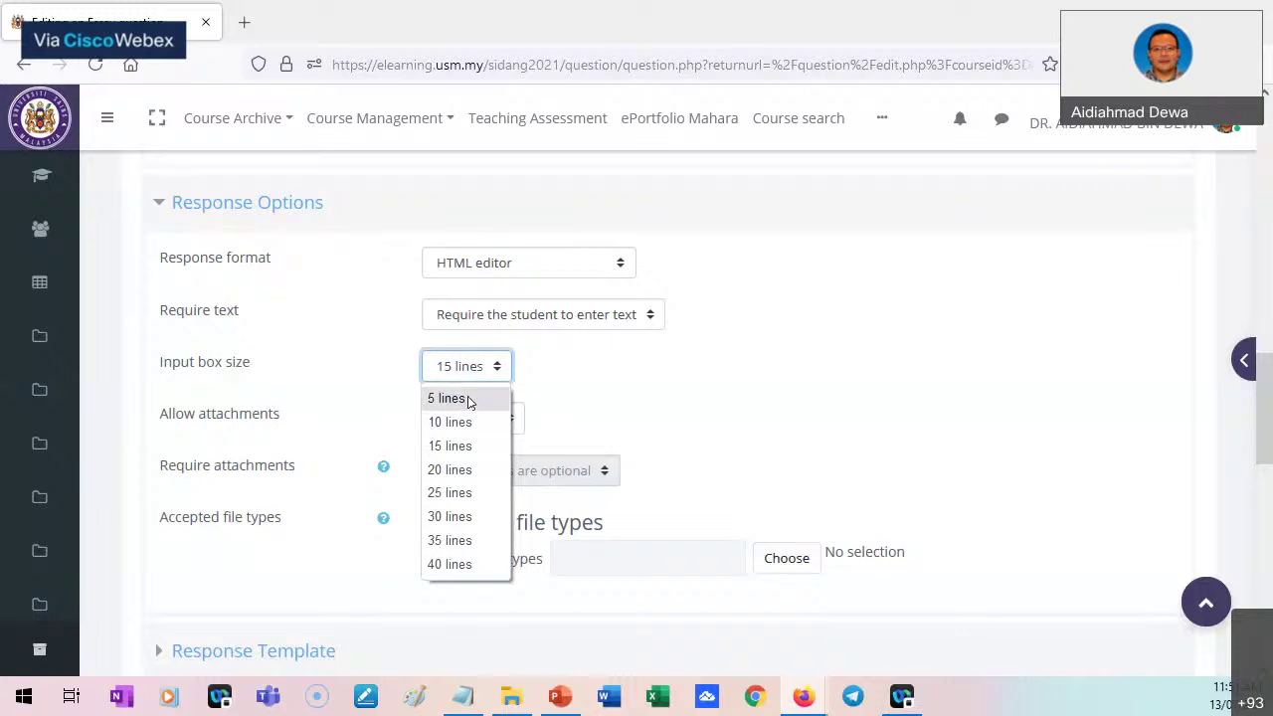
click(469, 399)
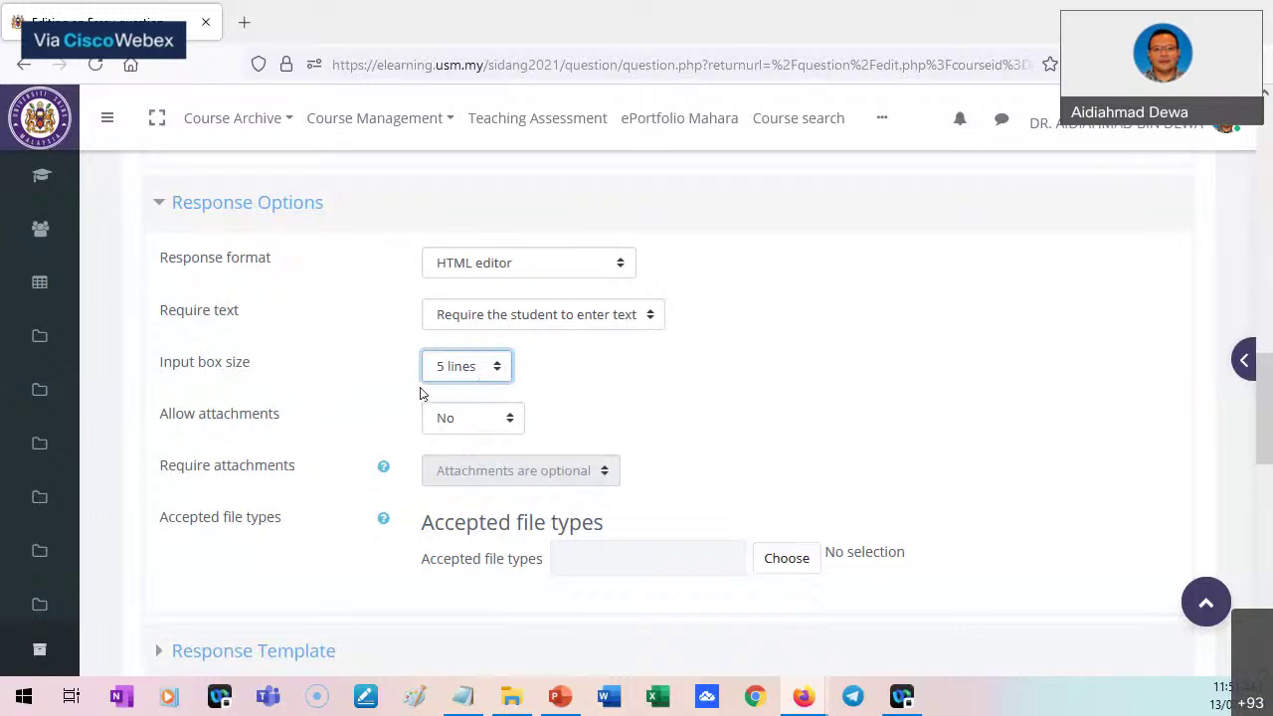
click(494, 370)
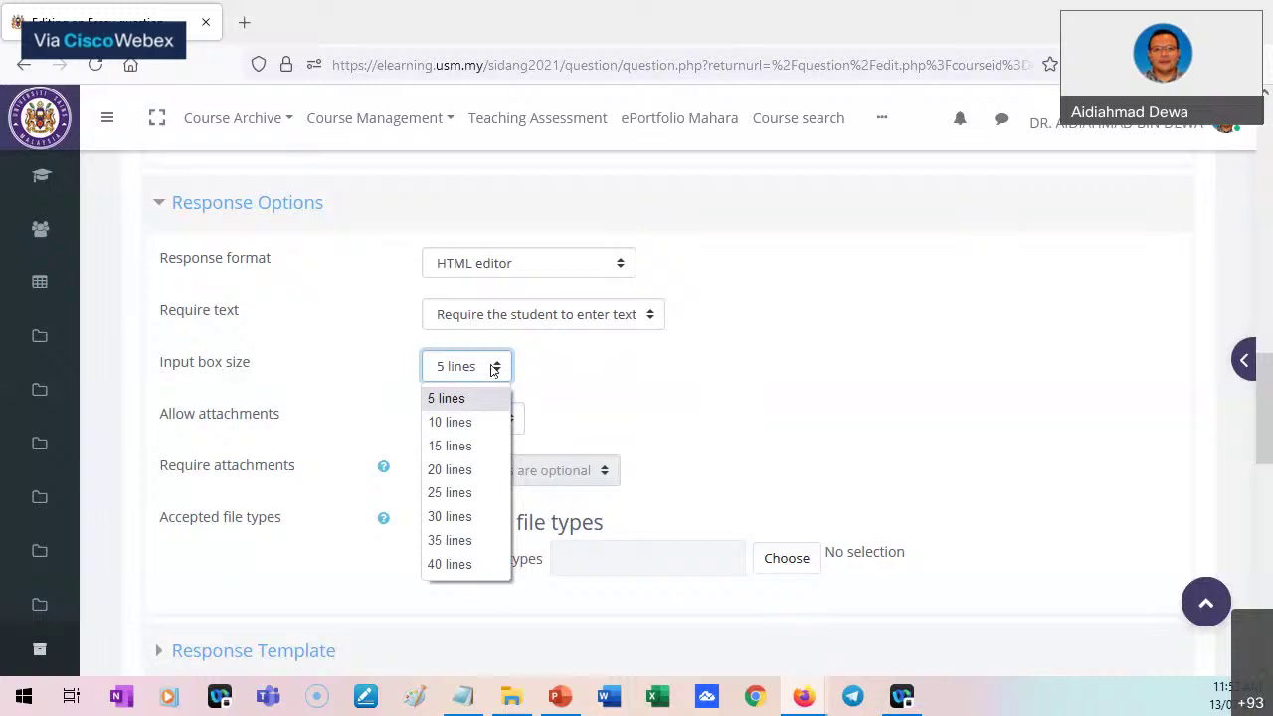
click(469, 451)
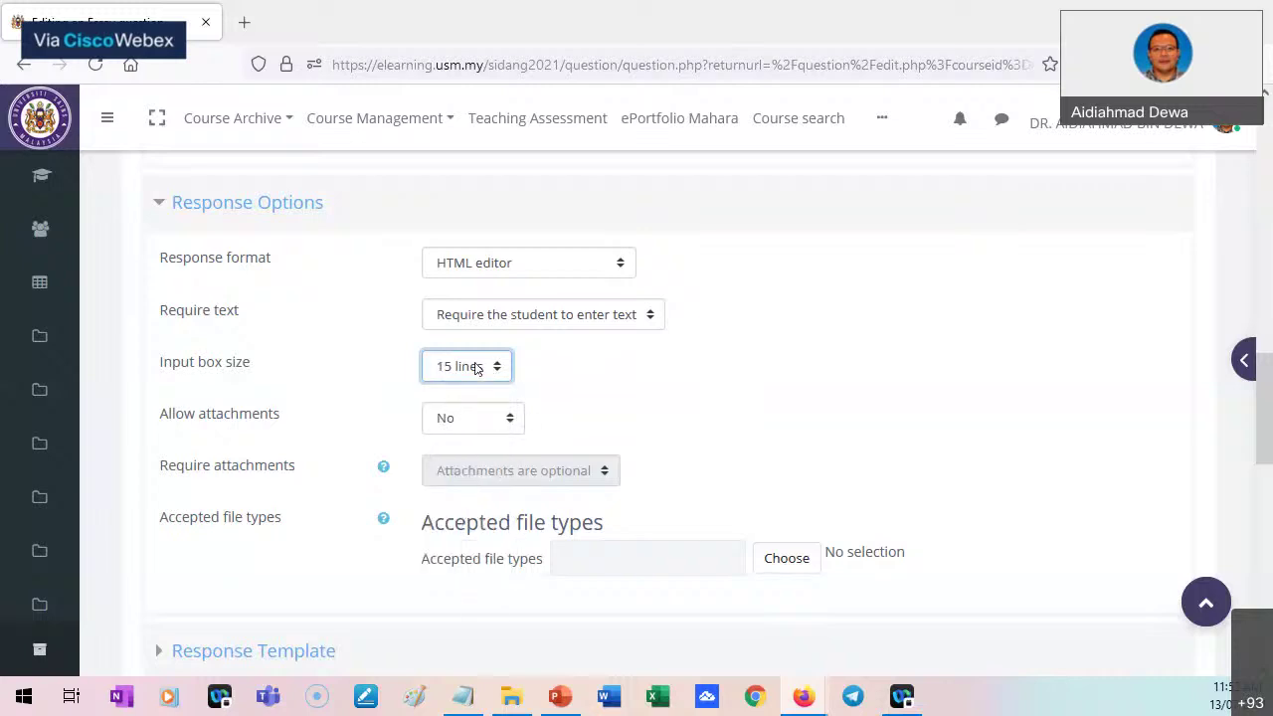
click(478, 368)
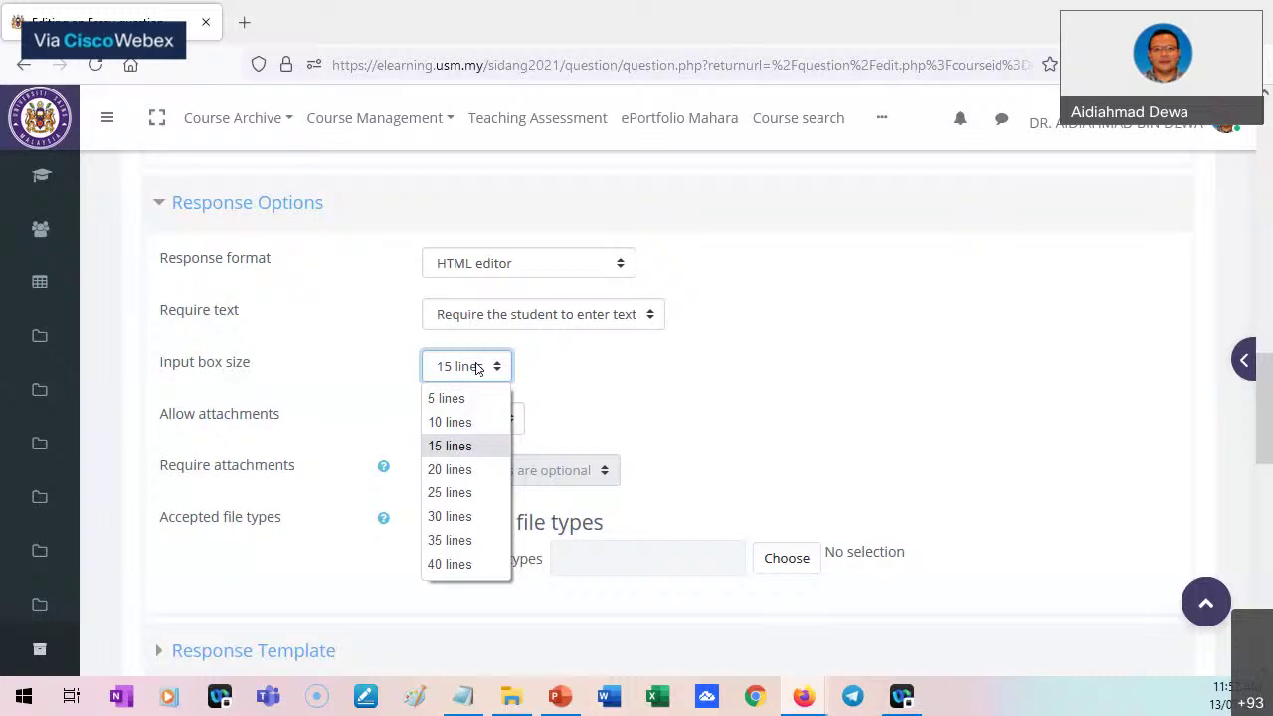
scroll(384, 335, up, 5)
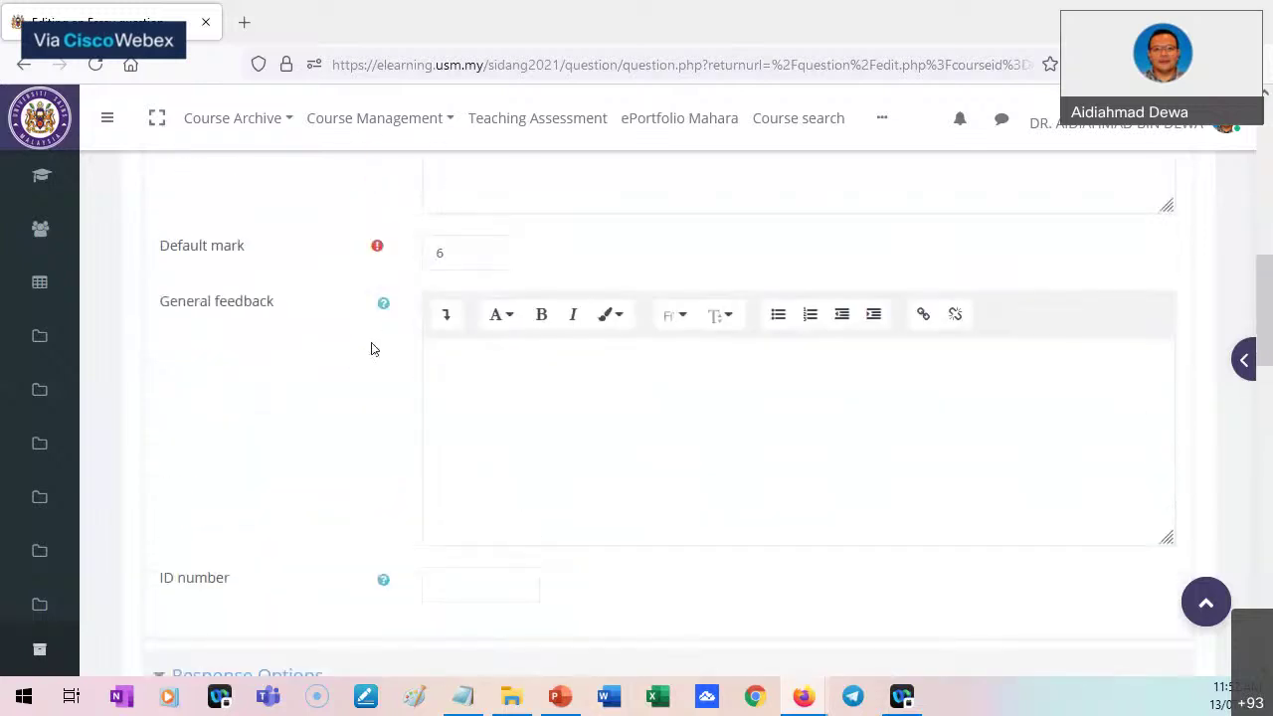
scroll(371, 348, up, 2)
scroll(458, 388, down, 7)
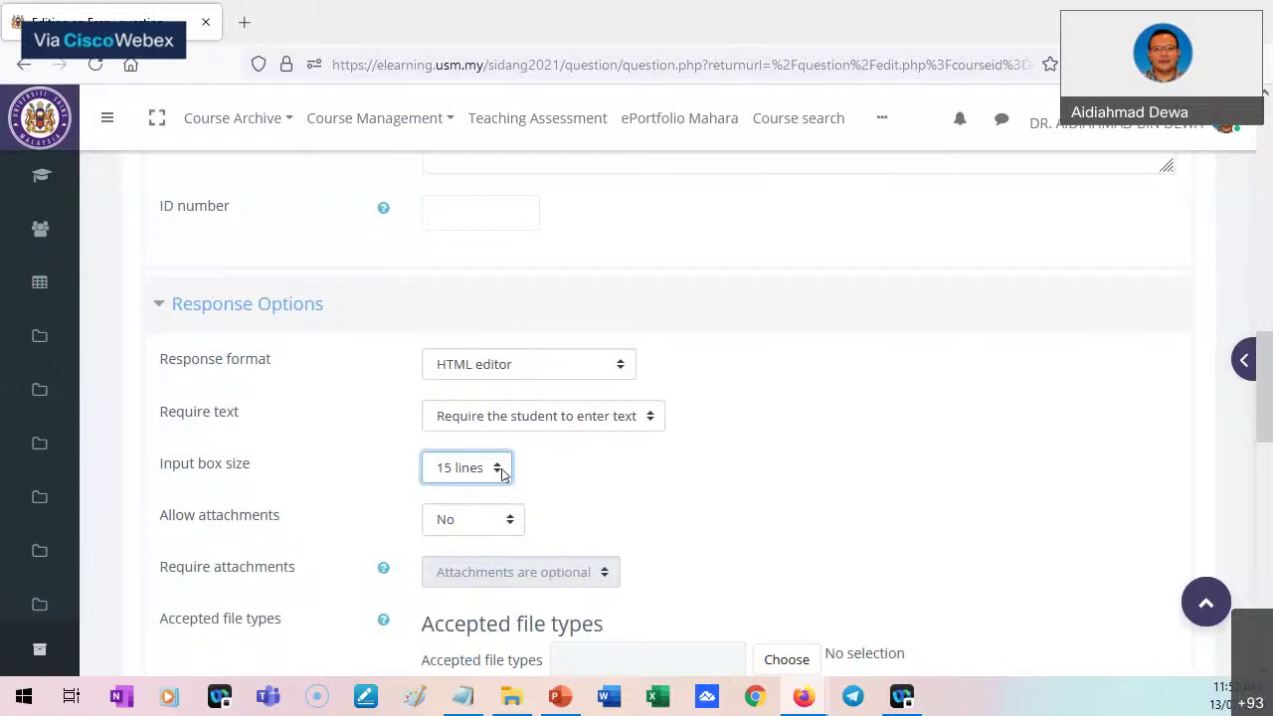
click(501, 474)
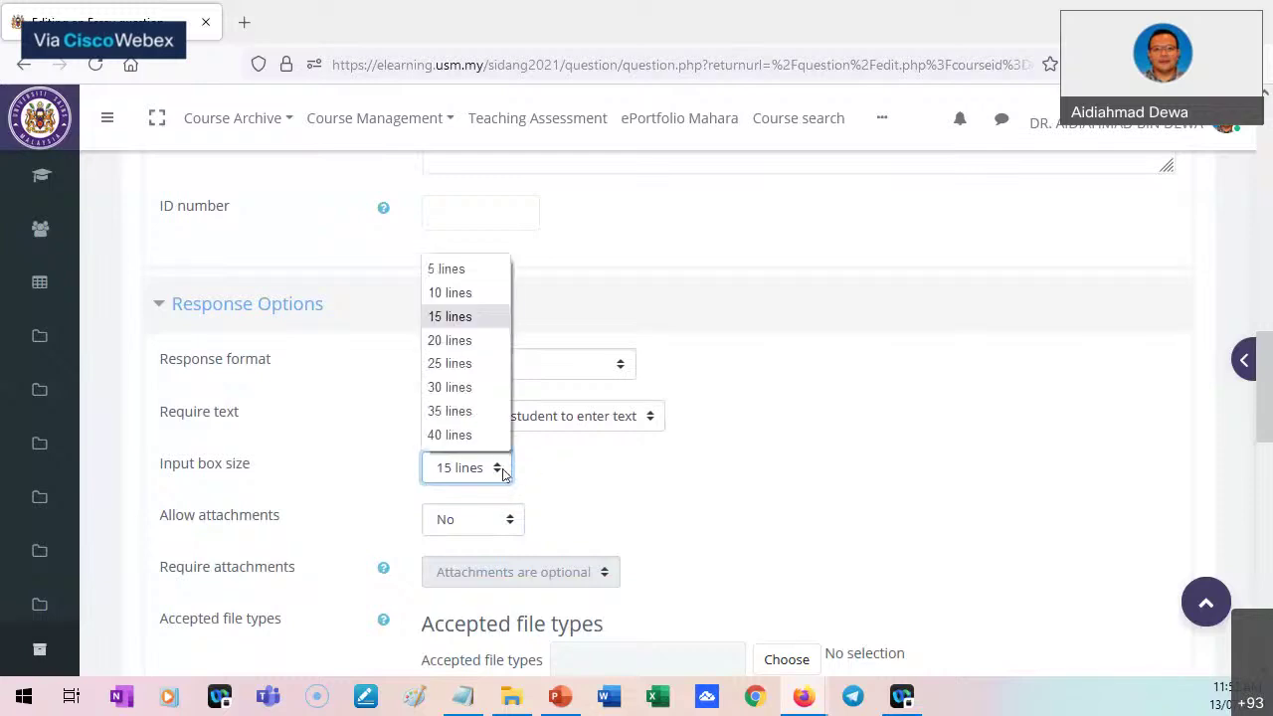
click(483, 317)
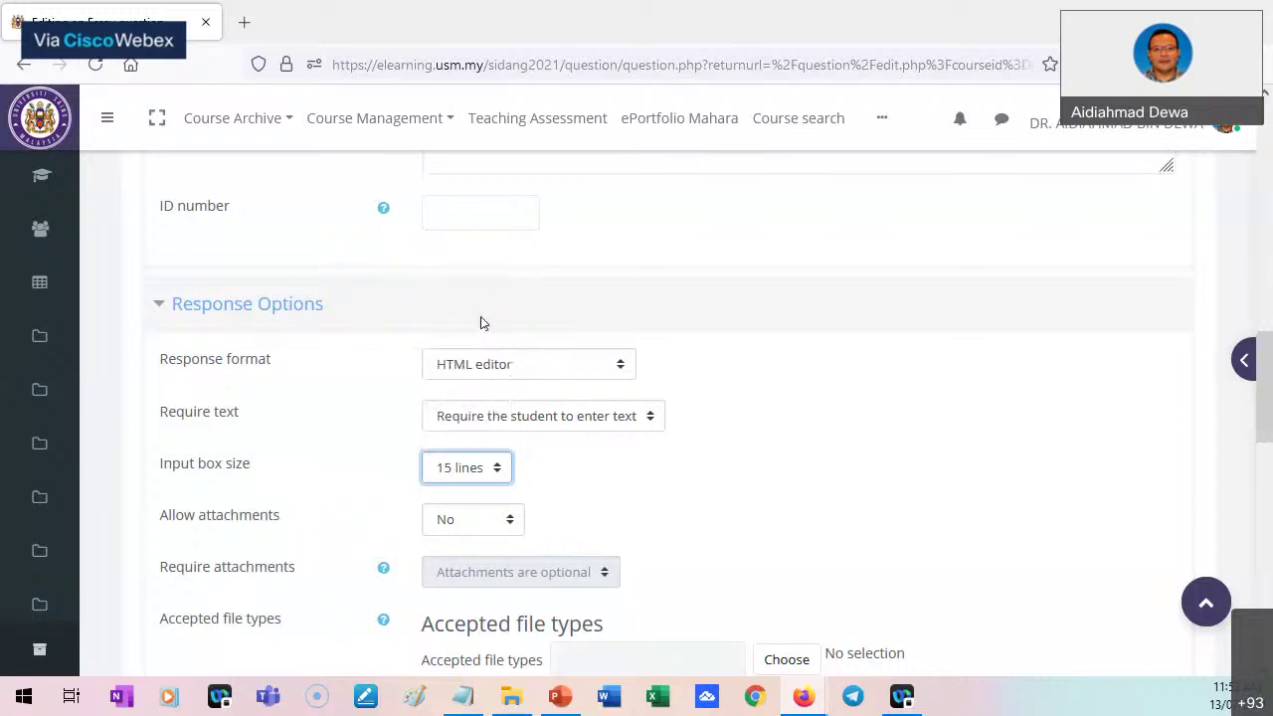
scroll(477, 323, up, 5)
scroll(474, 334, up, 1)
click(460, 394)
double_click(440, 388)
click(530, 391)
scroll(483, 471, down, 6)
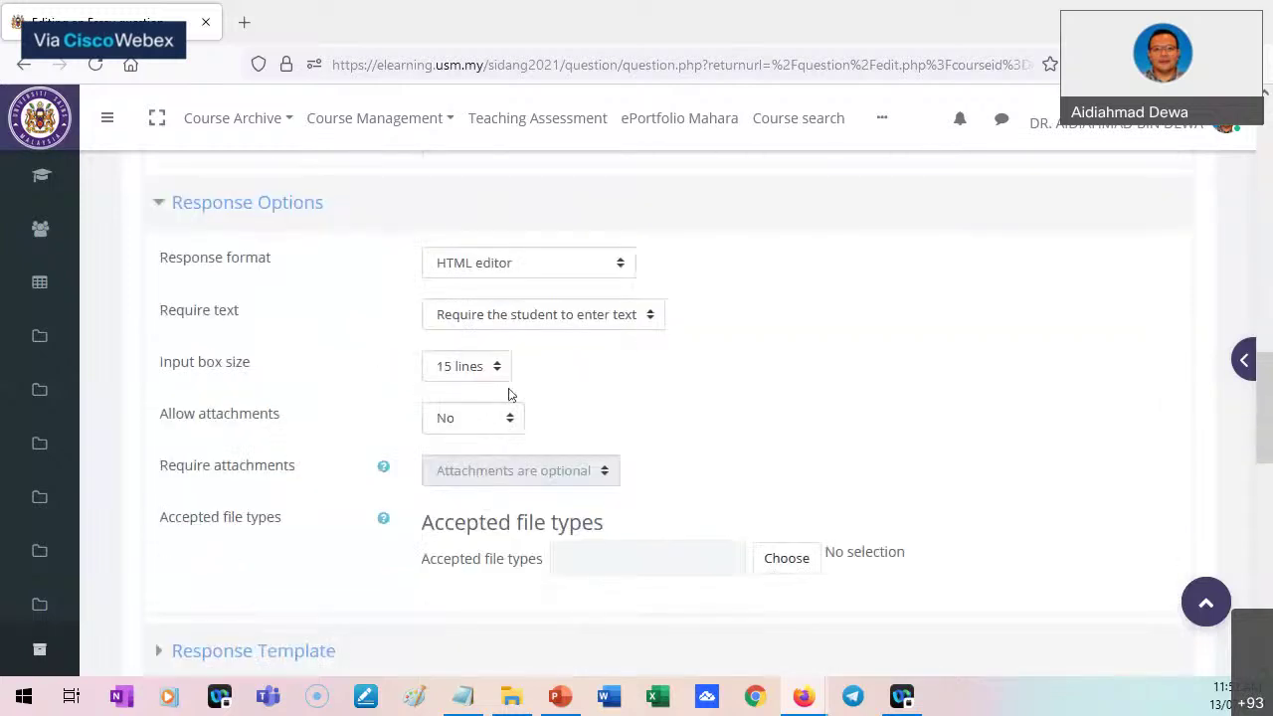
click(494, 366)
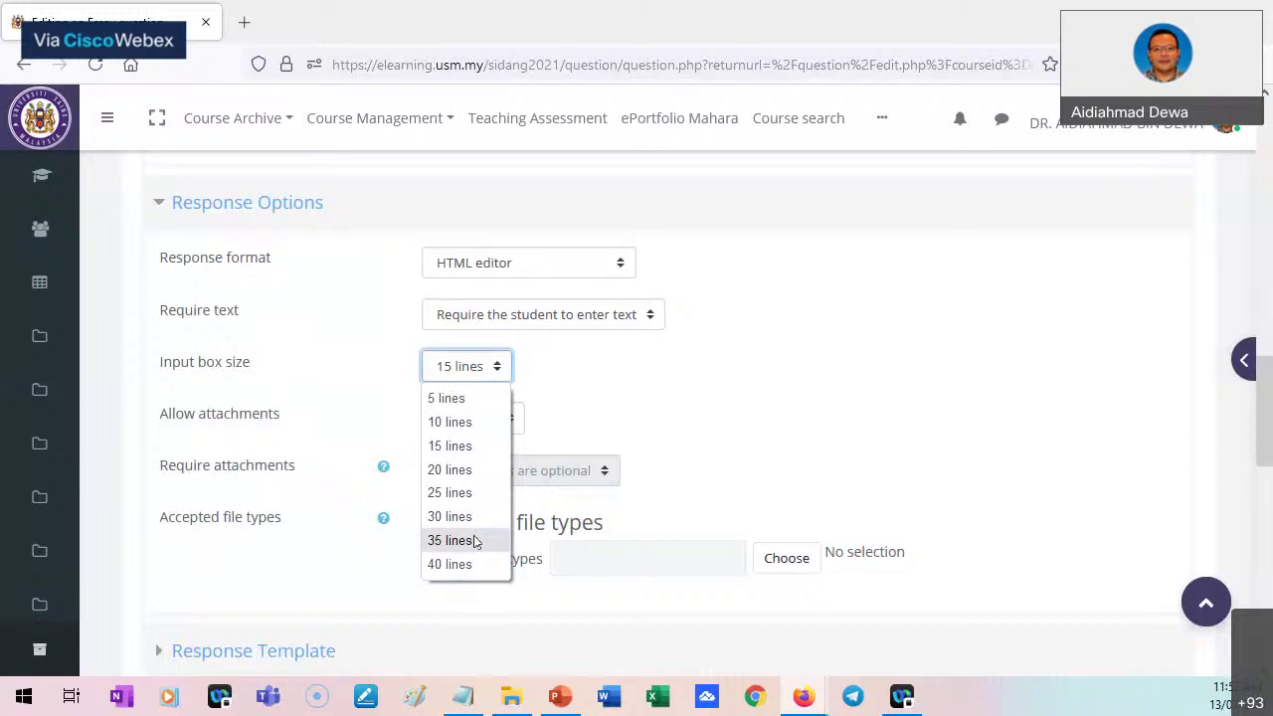
click(563, 390)
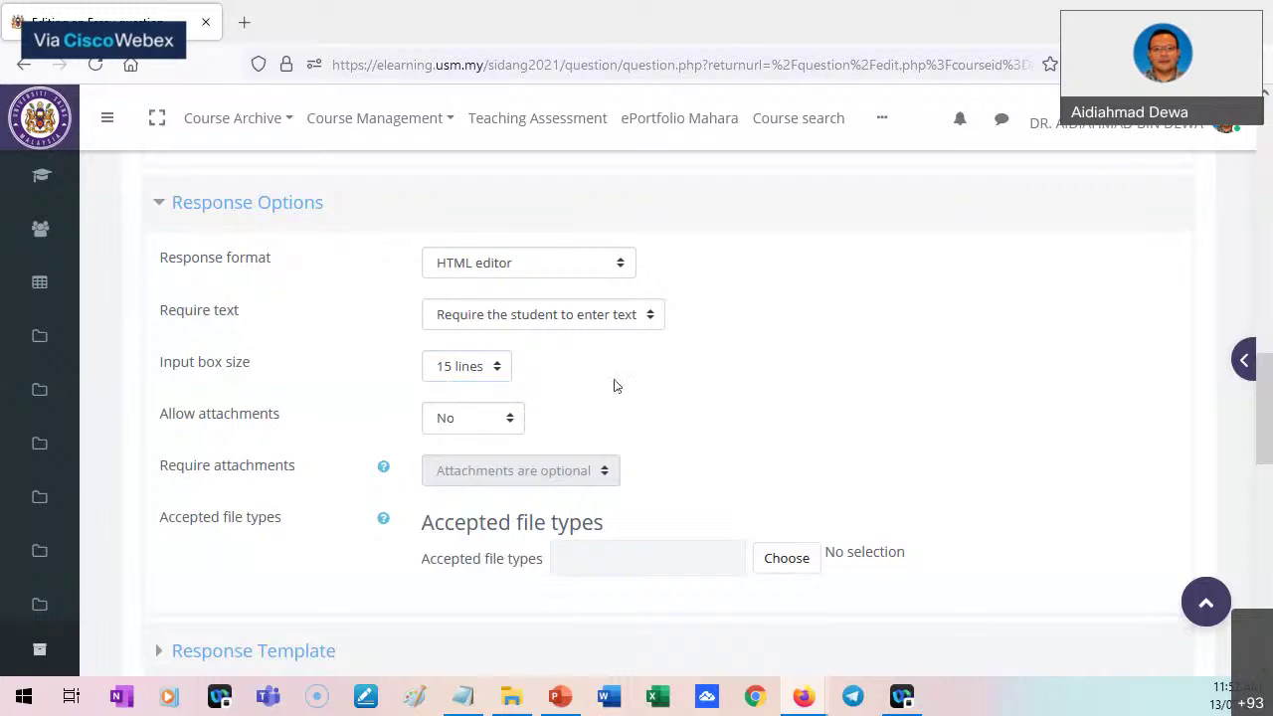
scroll(613, 383, up, 3)
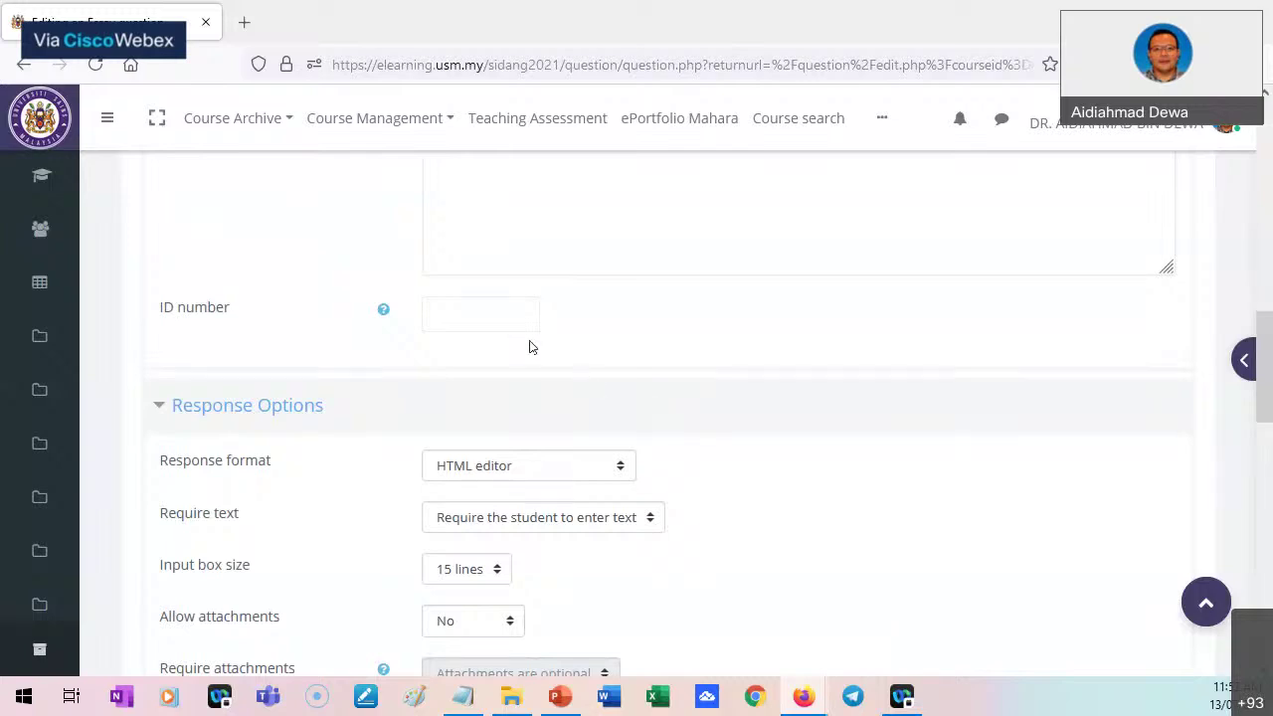
scroll(532, 288, down, 1)
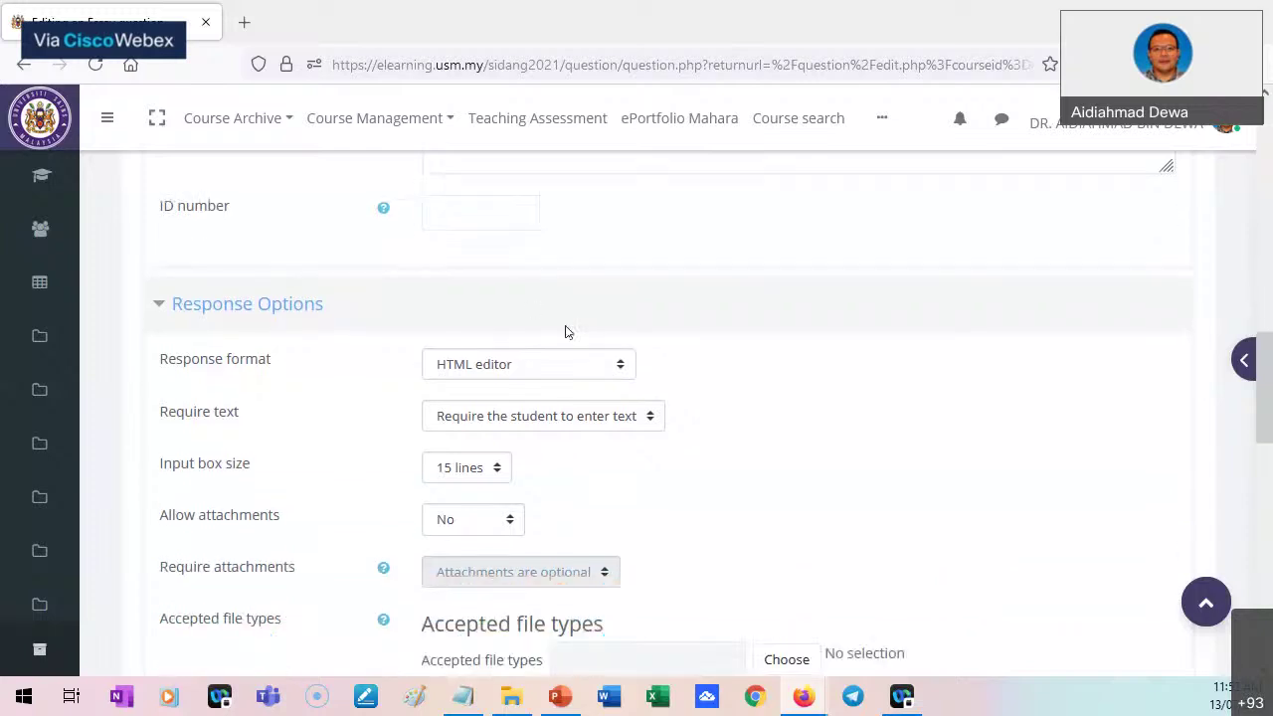
scroll(540, 431, down, 1)
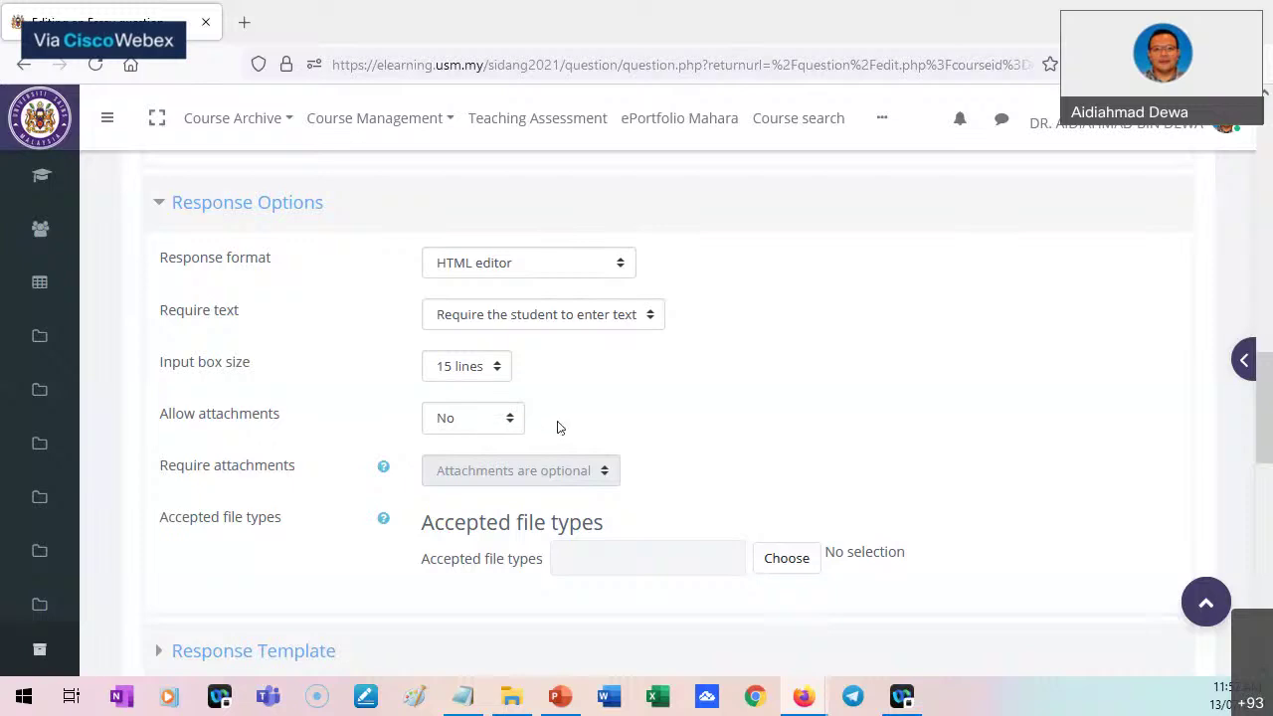
Step: Allow one attachment and try the Require attachments choices, briefly requiring one attachment
click(483, 422)
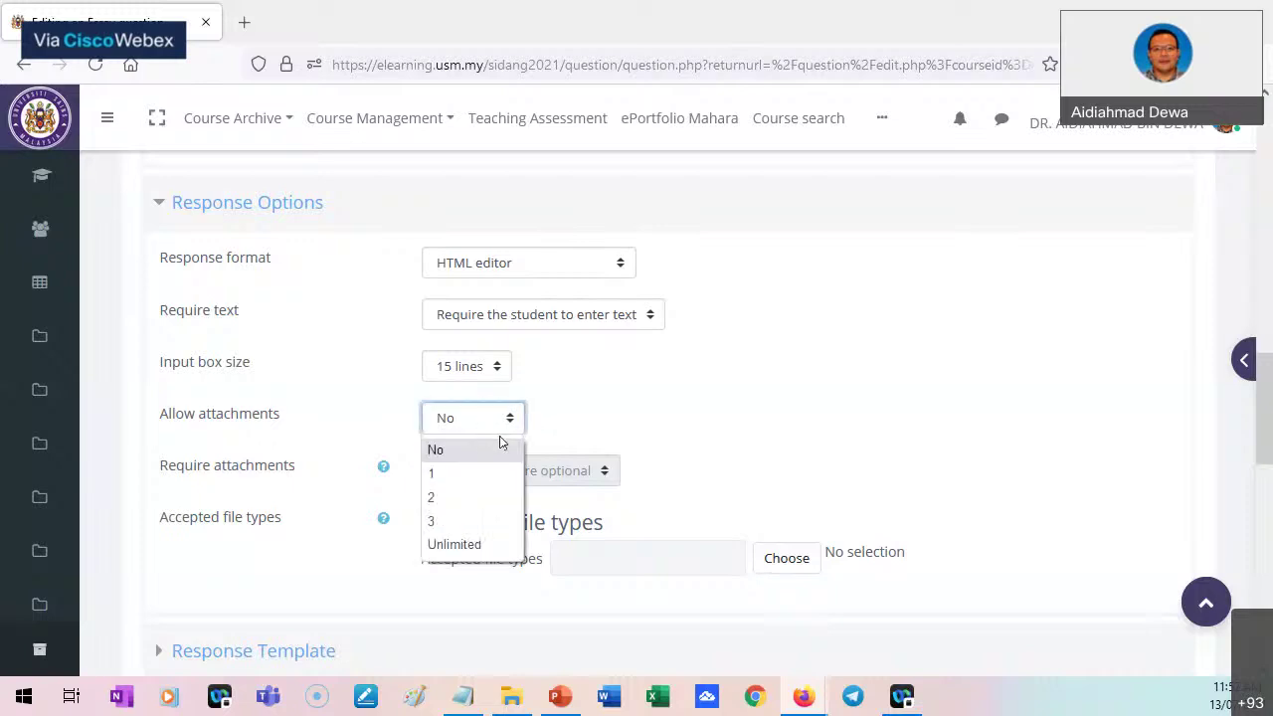
click(465, 473)
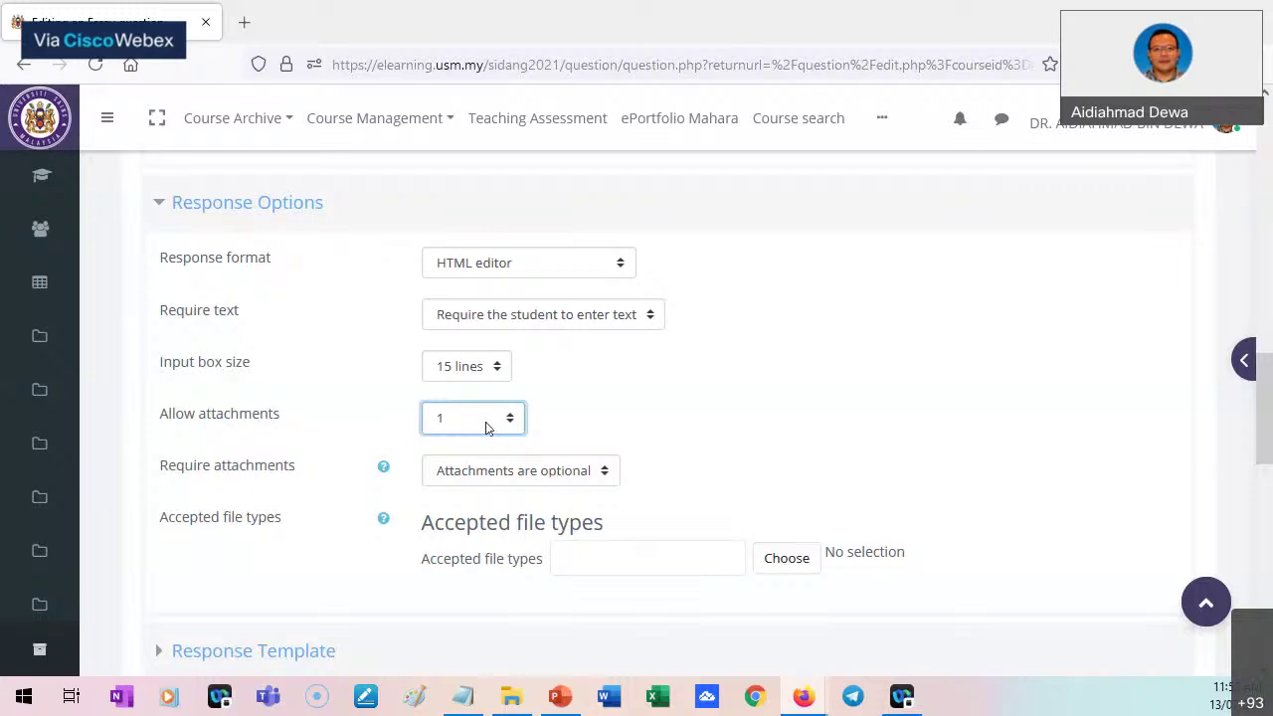
click(540, 477)
click(583, 472)
scroll(696, 548, down, 2)
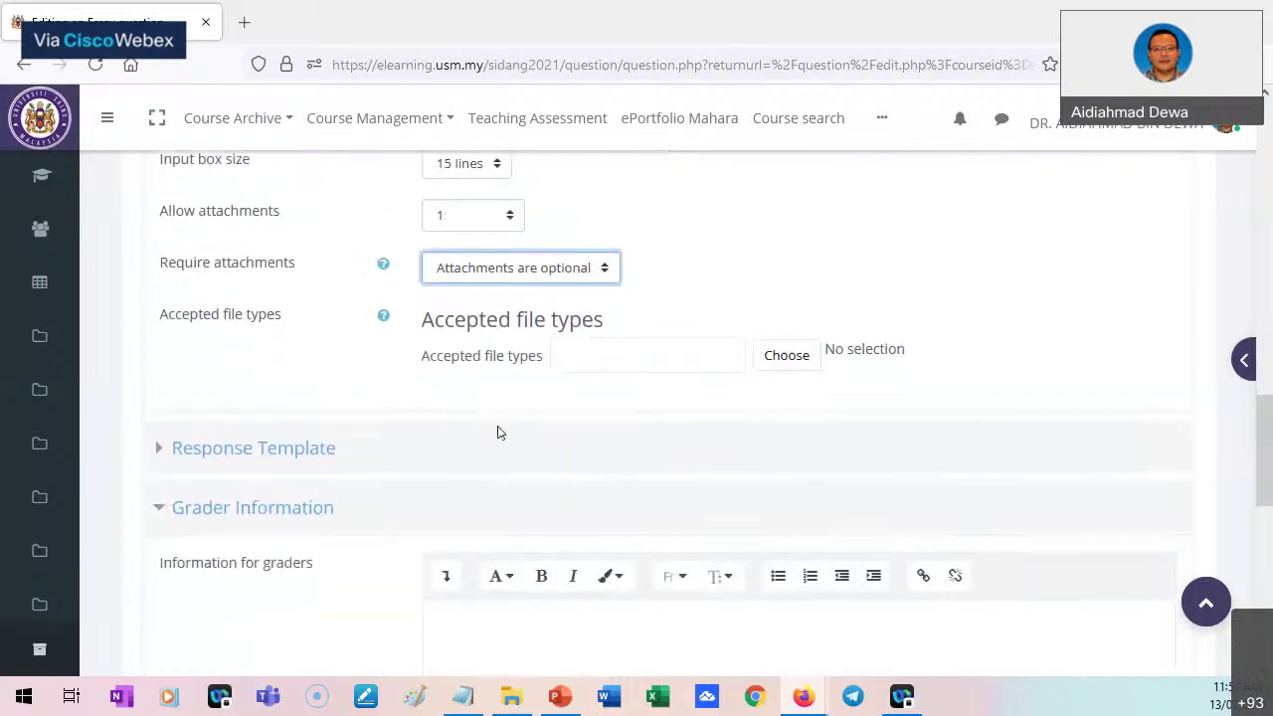
scroll(647, 399, up, 1)
click(583, 371)
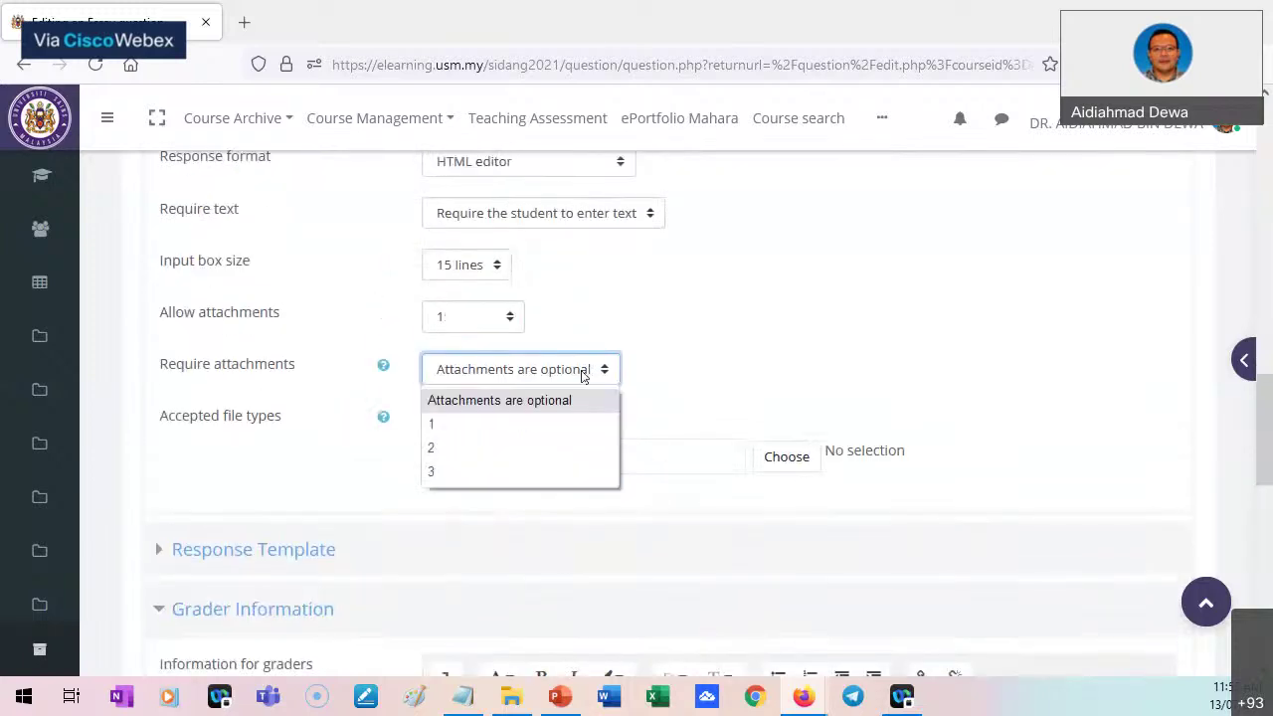
click(704, 327)
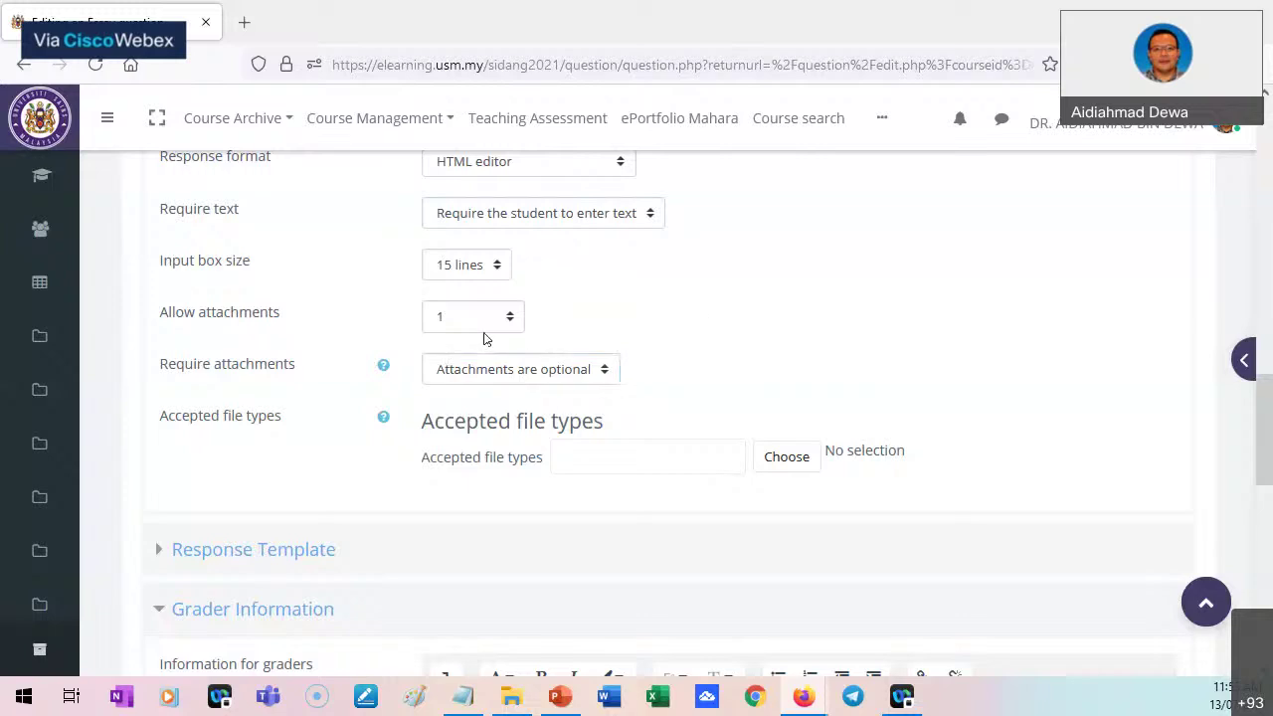
click(534, 372)
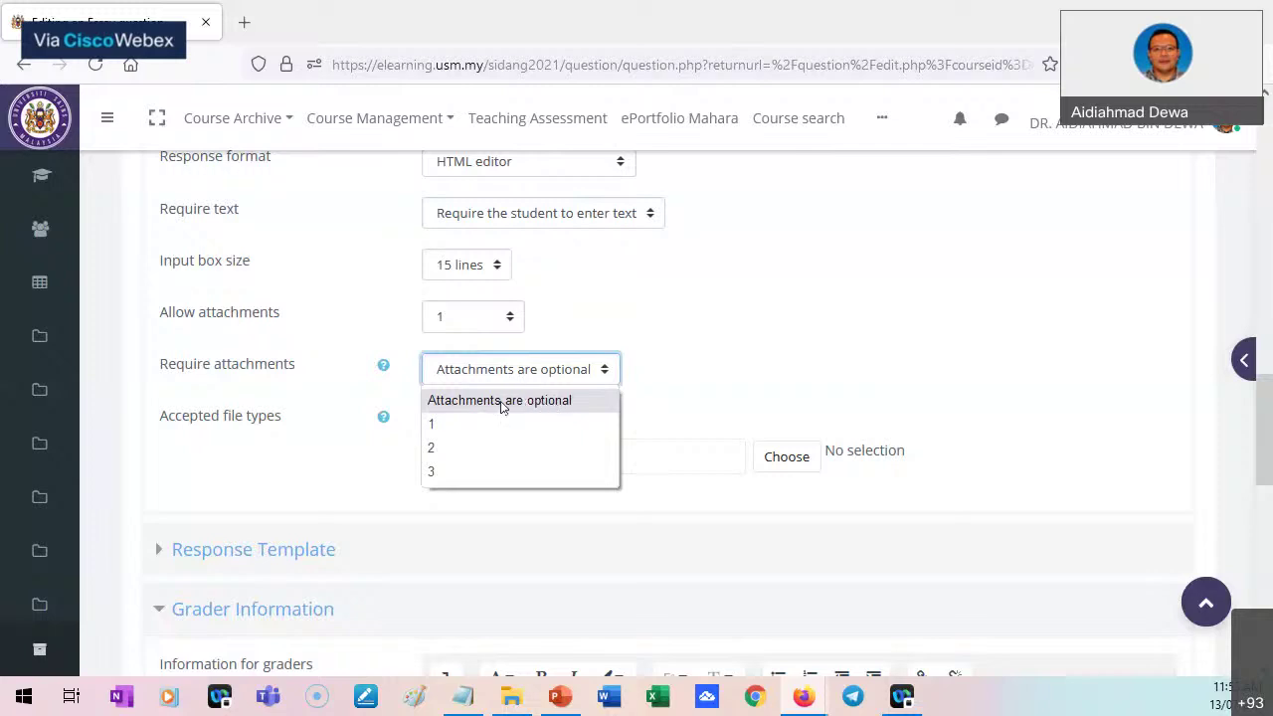
click(444, 424)
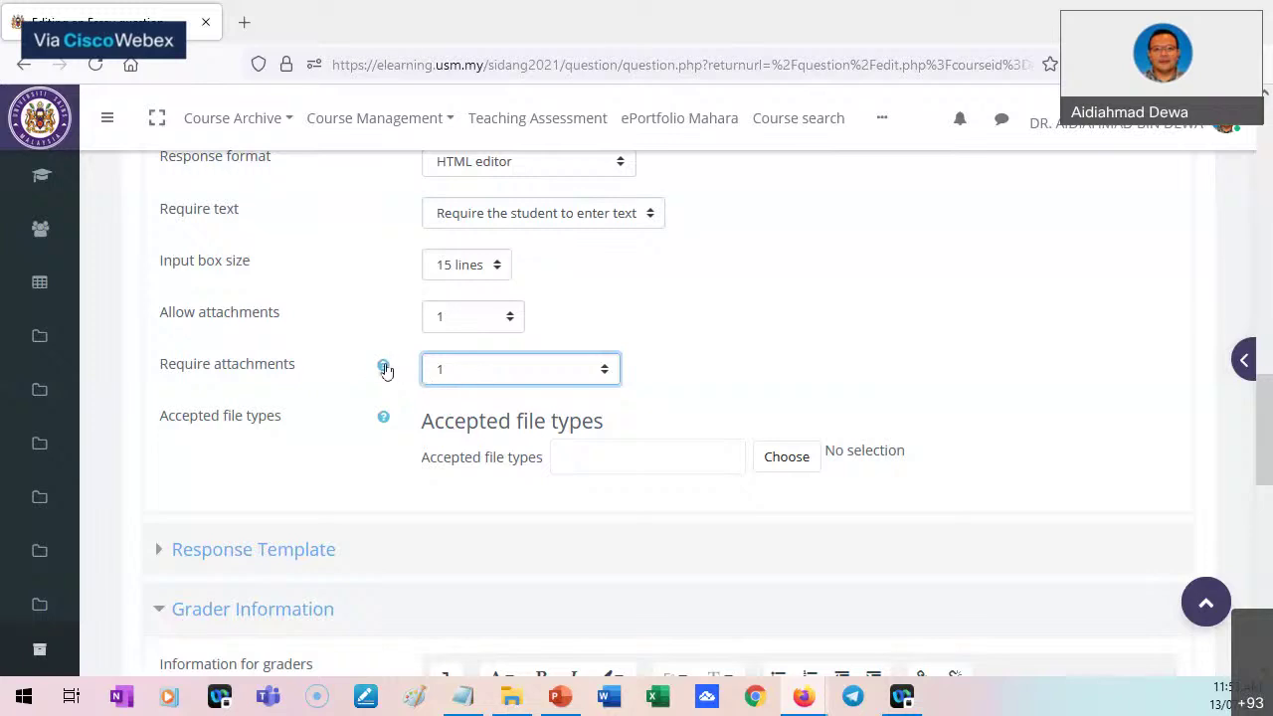
Step: Check the Require attachments help, then set it to 'Attachments are optional'
click(383, 366)
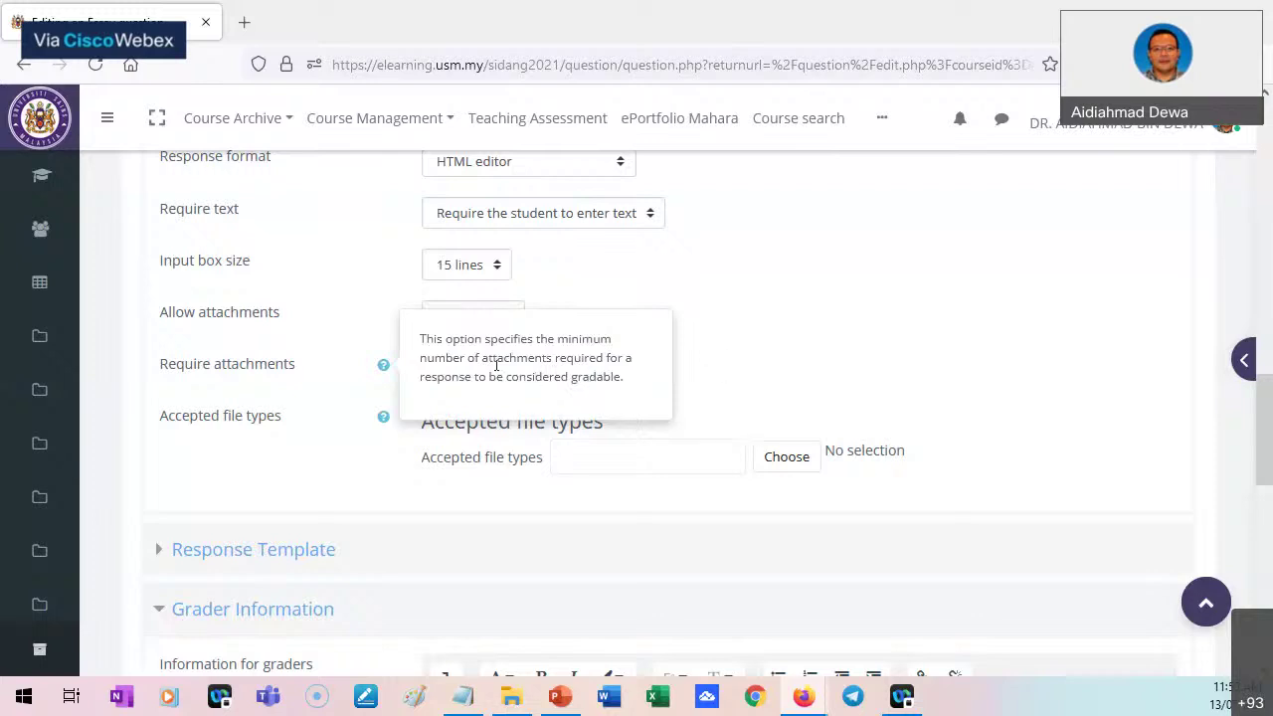
click(304, 372)
click(486, 381)
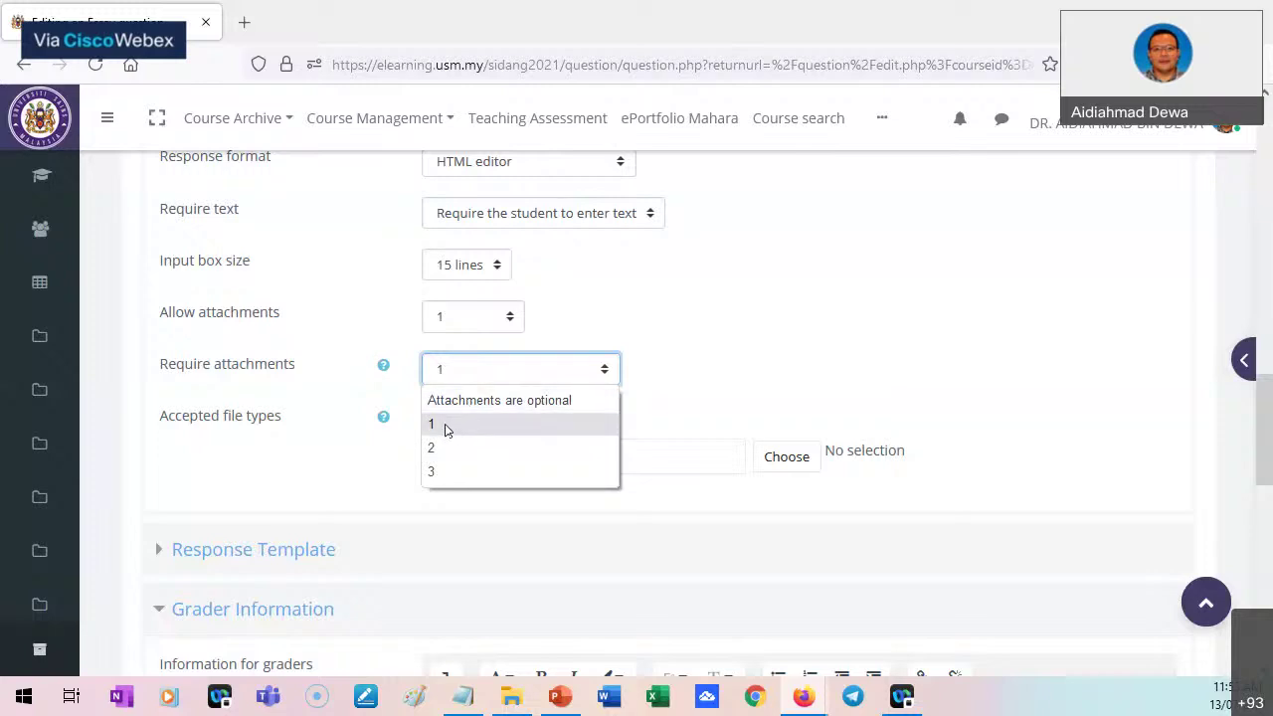
click(654, 370)
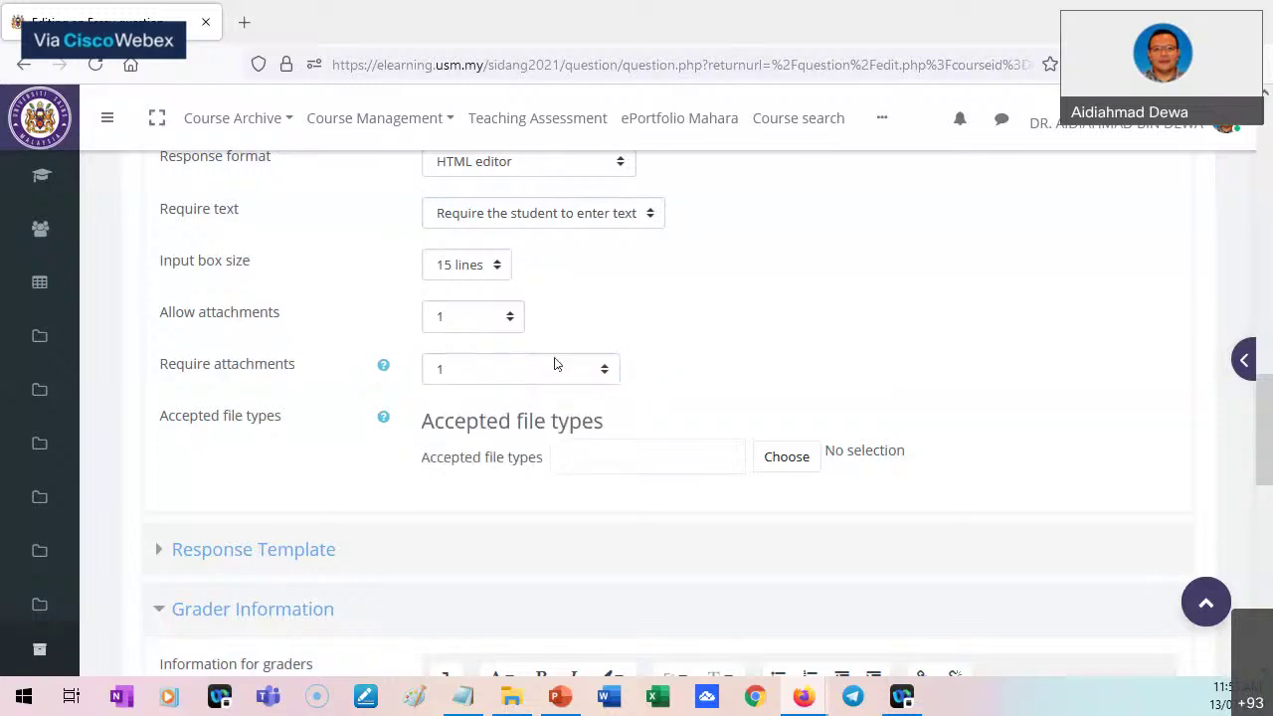
click(487, 370)
click(384, 365)
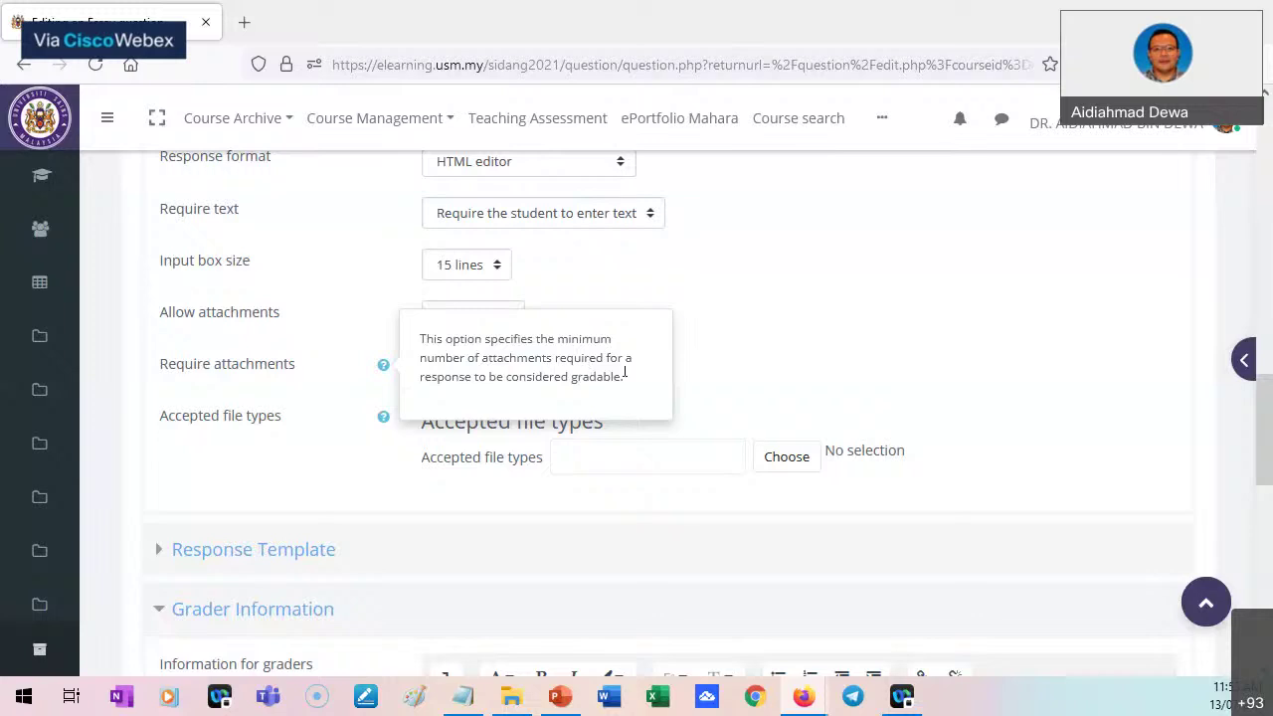
click(712, 359)
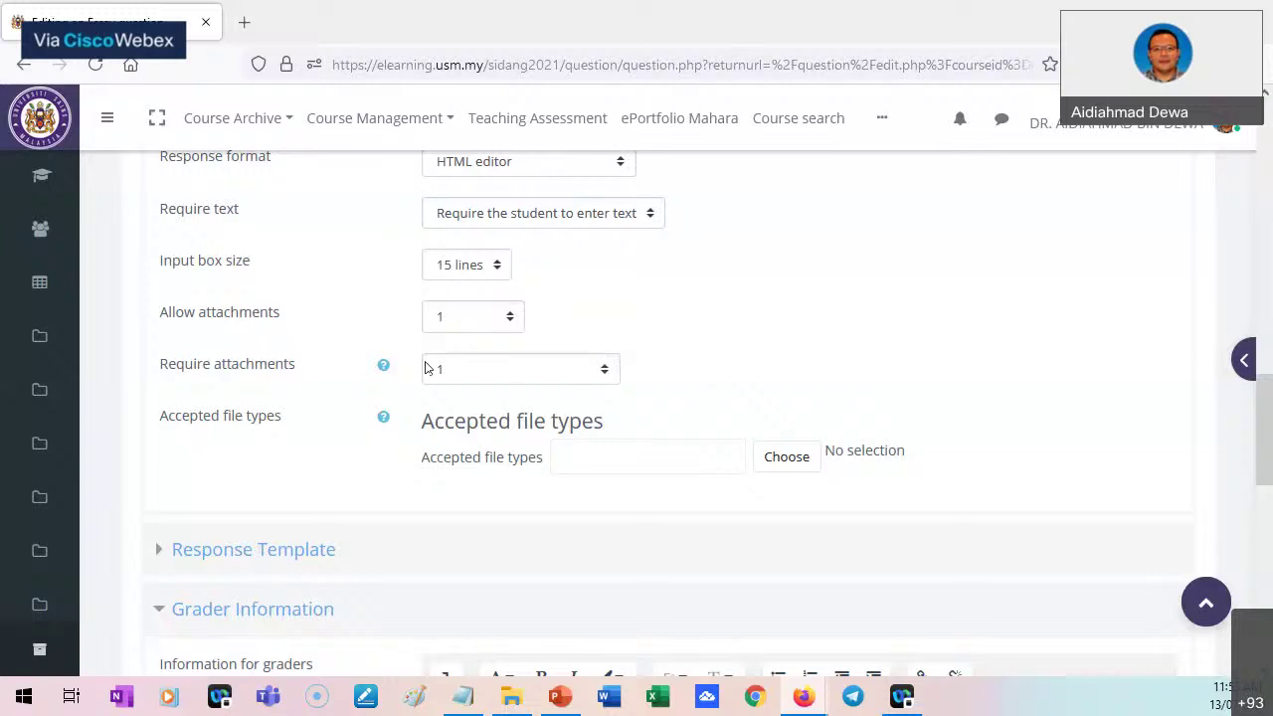
click(464, 370)
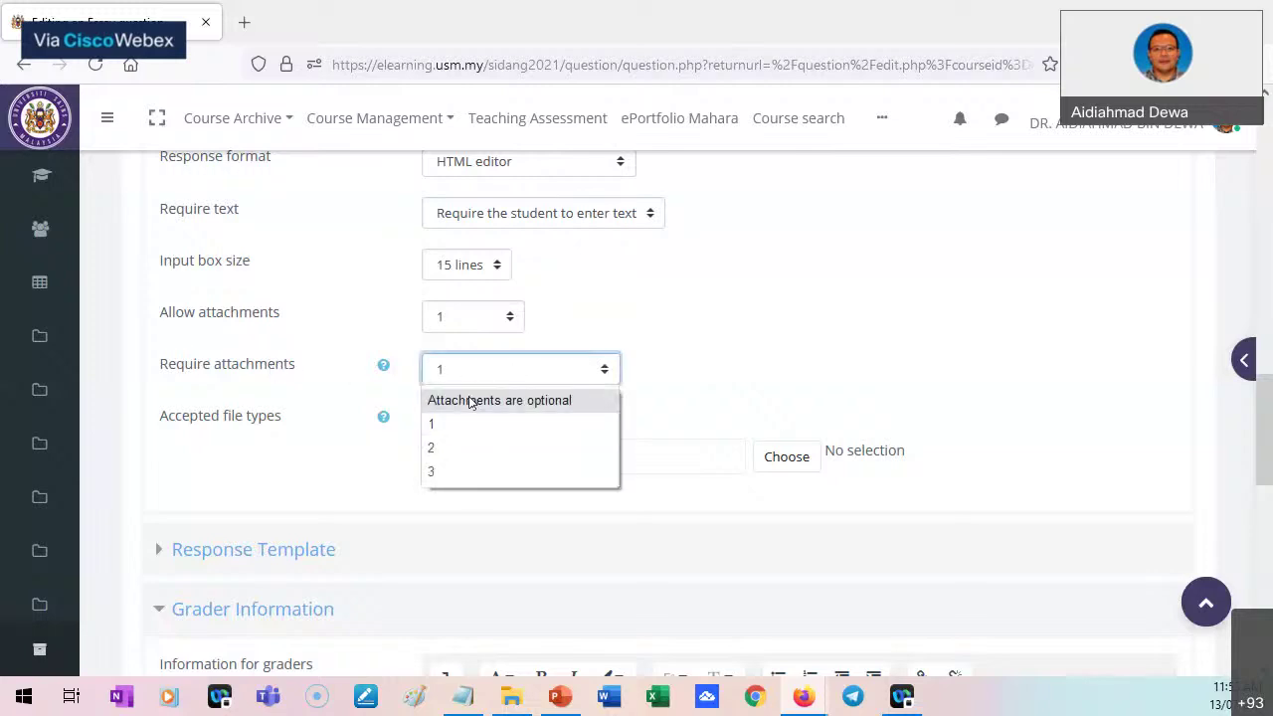
click(469, 402)
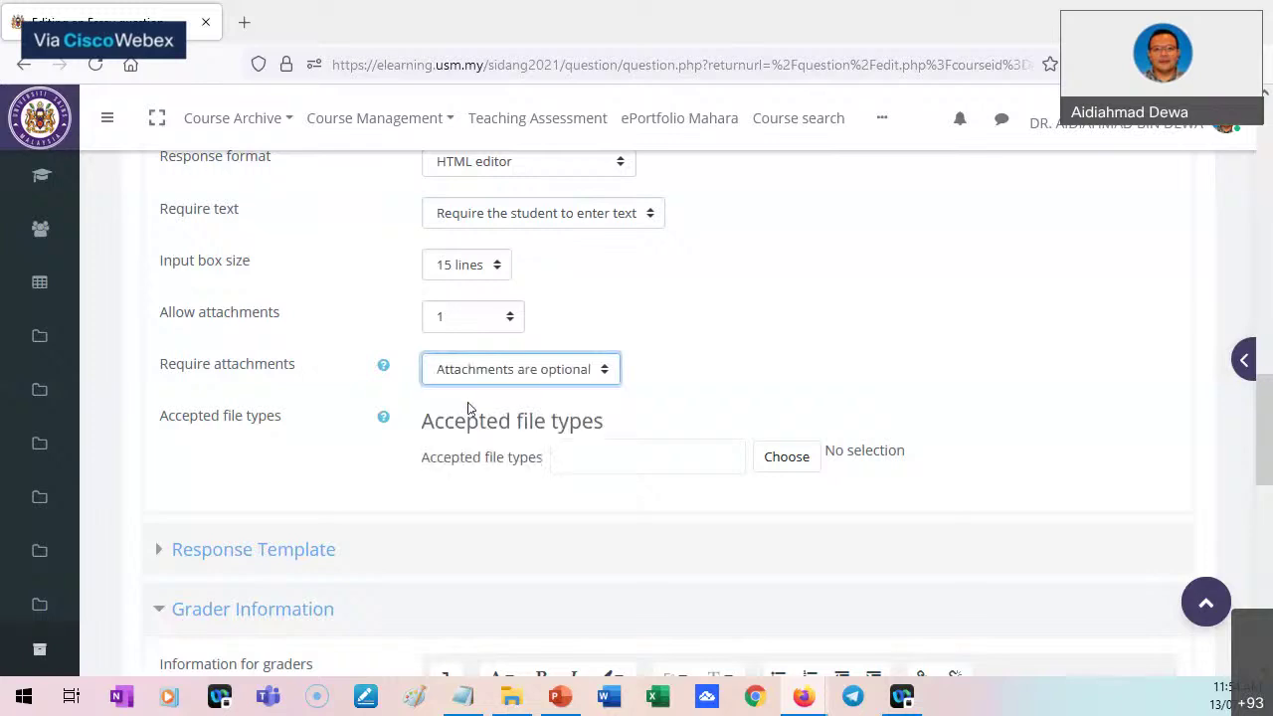
Step: Try allowing 2 attachments, then set Allow attachments back to 1
click(487, 318)
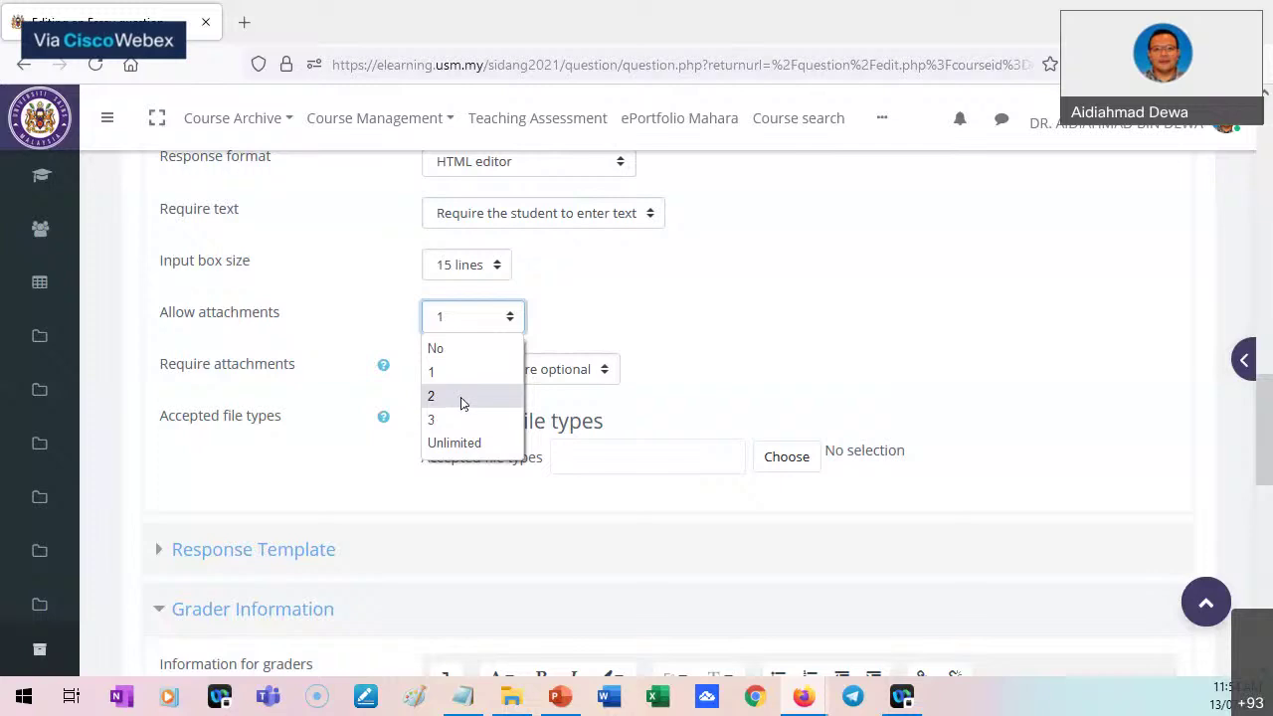
click(462, 401)
click(489, 315)
click(450, 369)
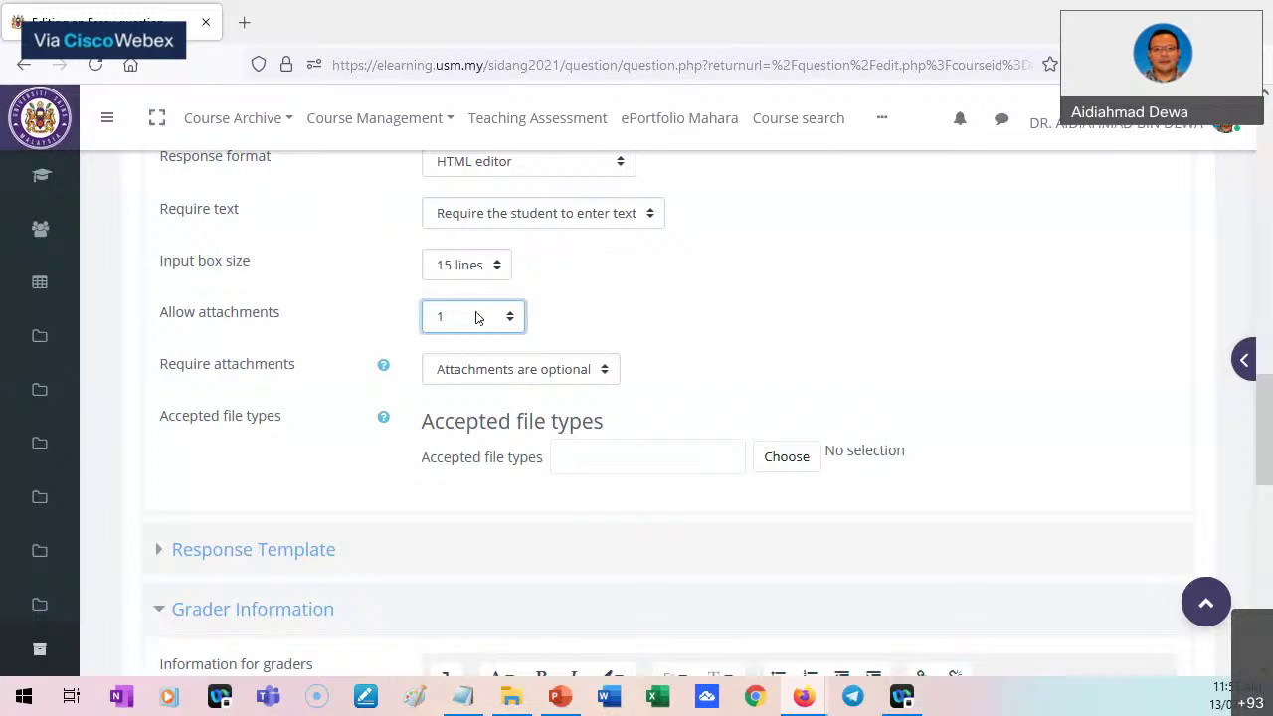
click(753, 328)
scroll(702, 333, up, 2)
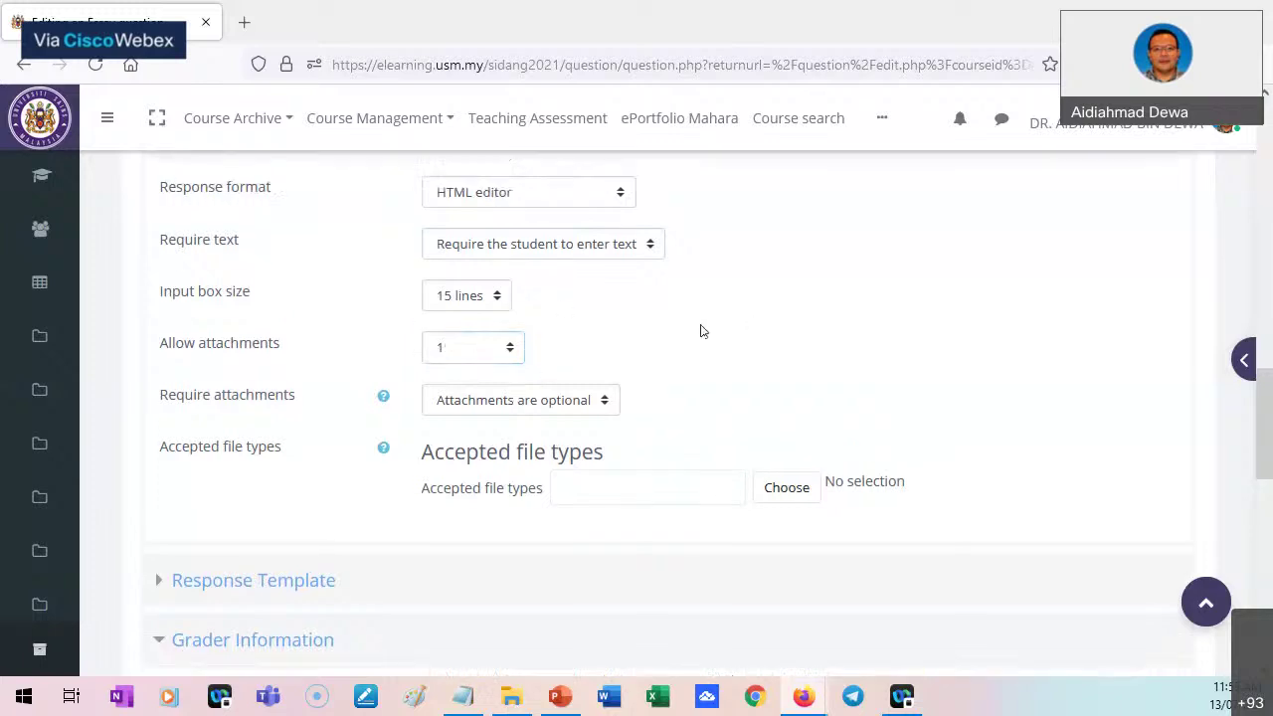
scroll(632, 354, up, 4)
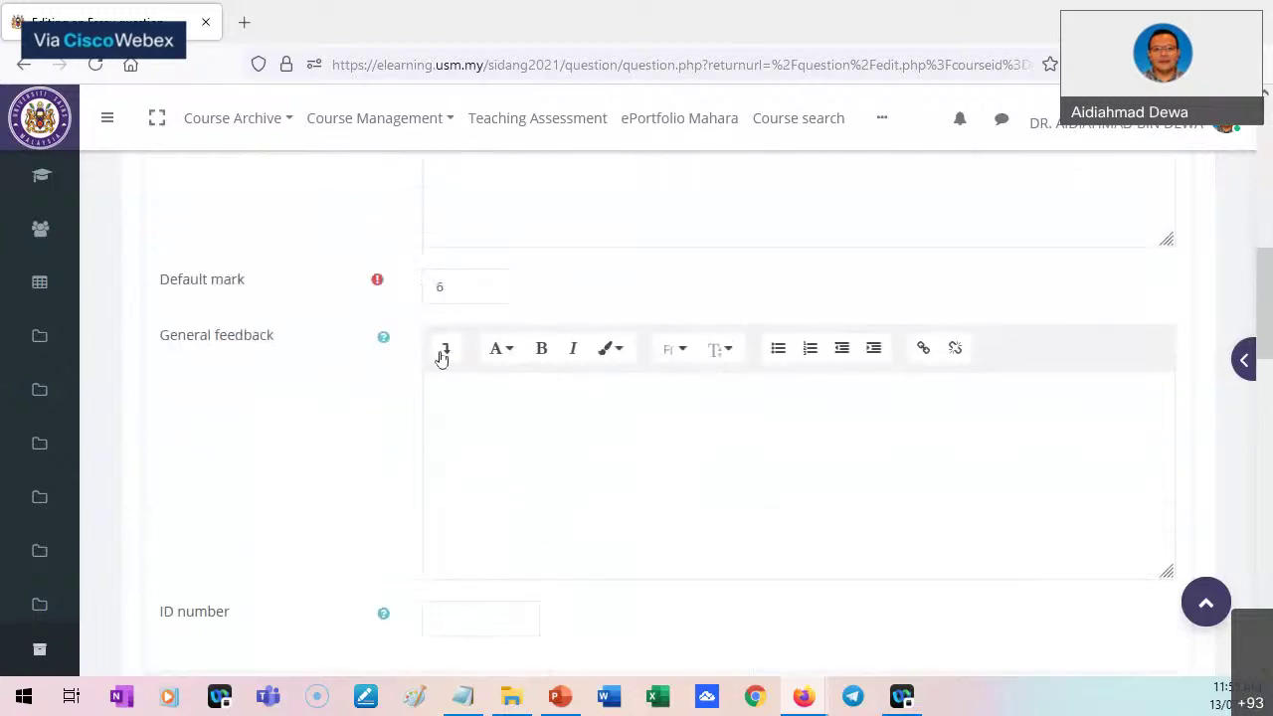
click(446, 350)
scroll(397, 339, up, 4)
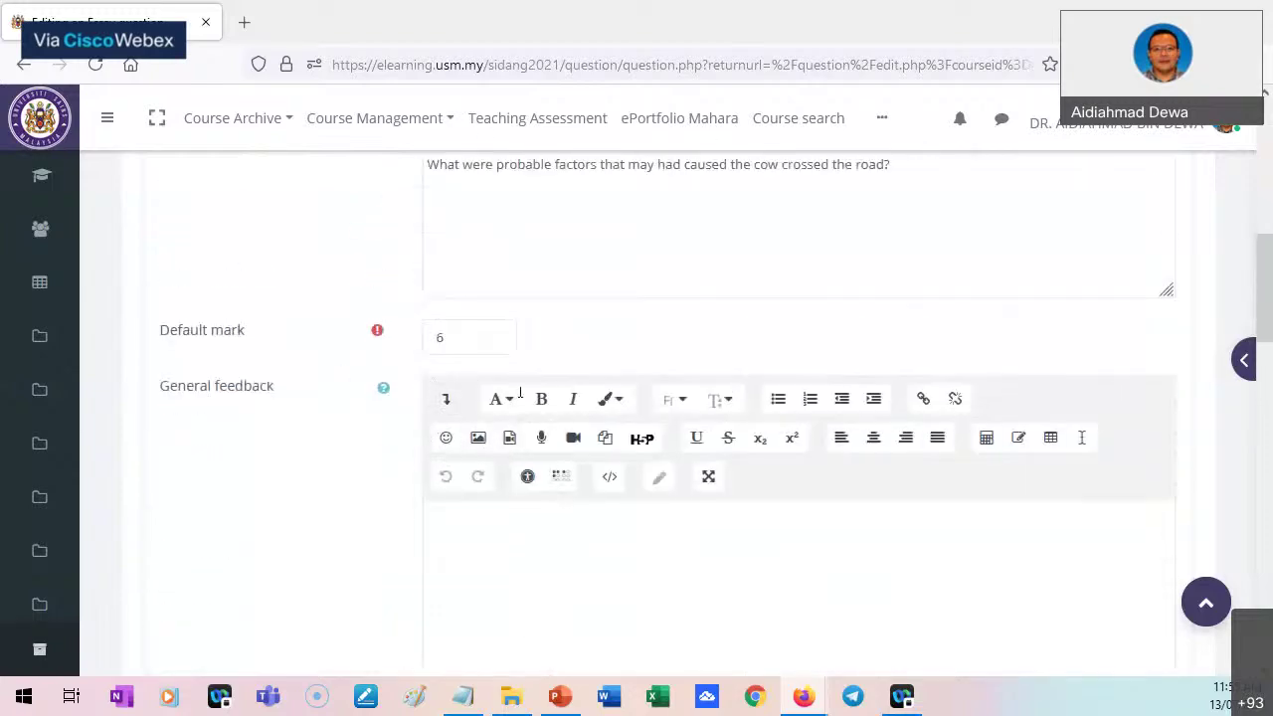
scroll(446, 361, down, 1)
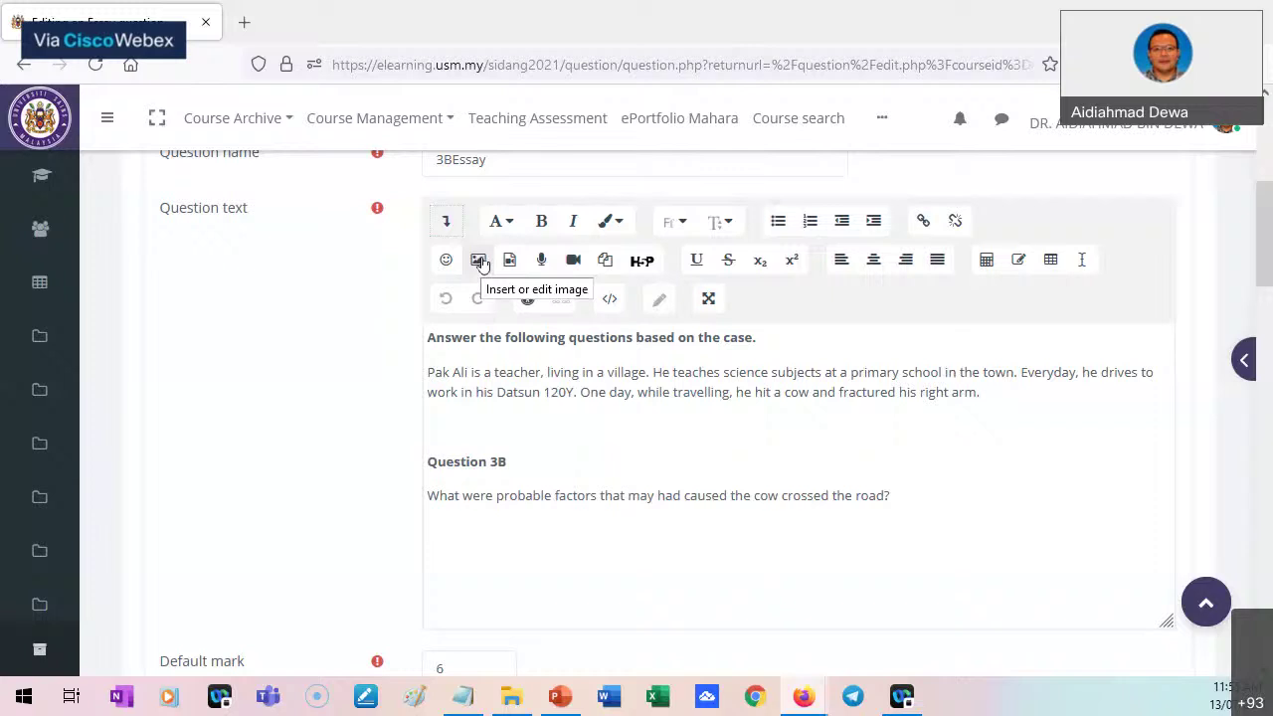
click(534, 406)
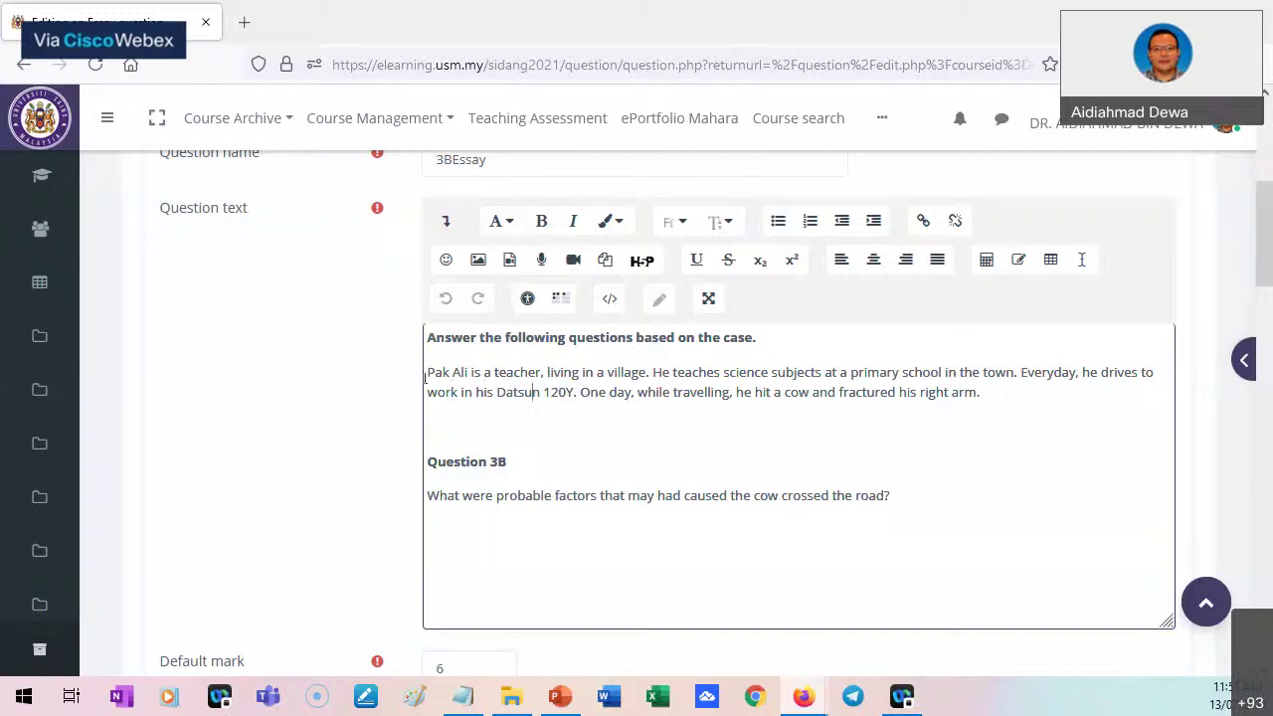
scroll(361, 384, down, 4)
scroll(348, 373, down, 12)
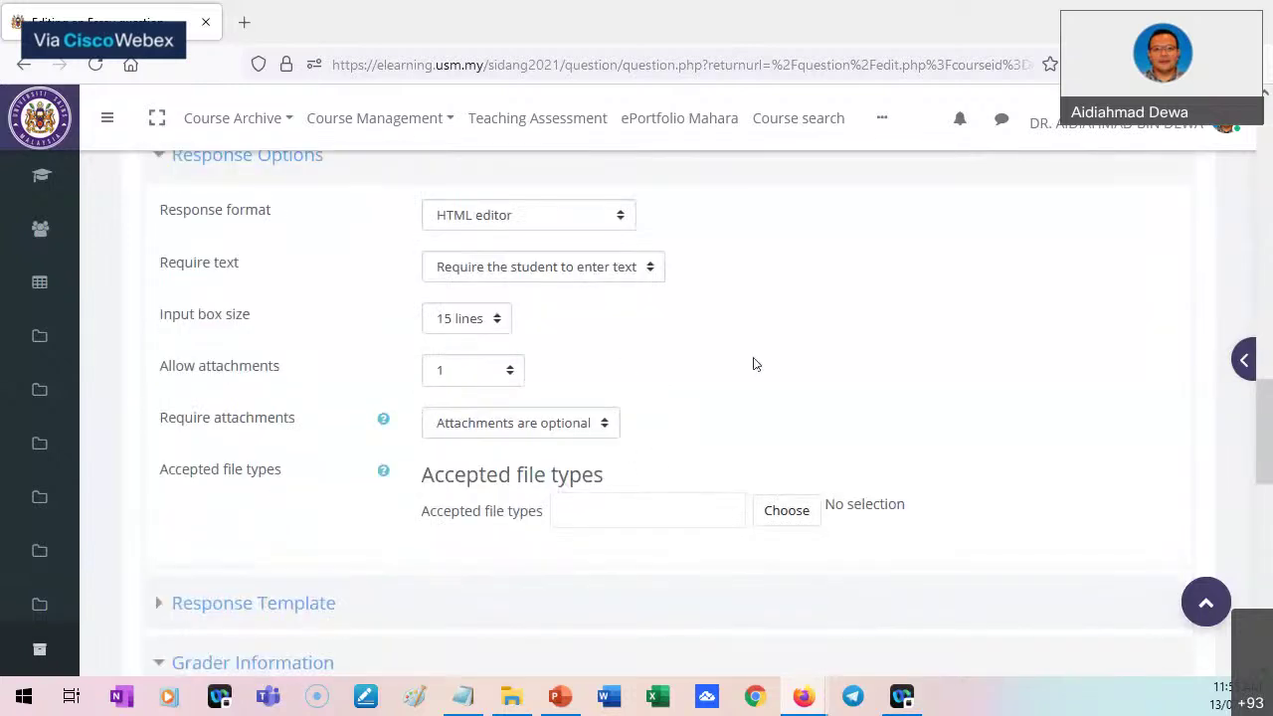
click(487, 383)
click(463, 426)
click(484, 384)
click(455, 404)
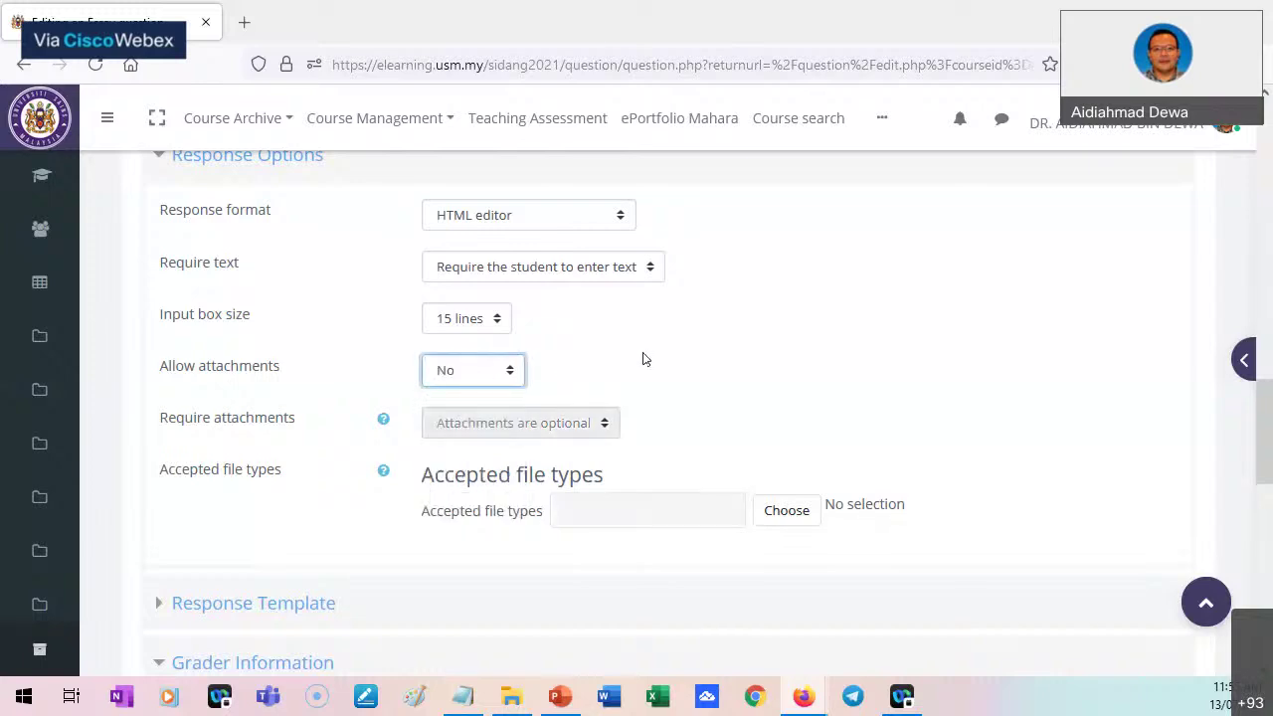
click(481, 377)
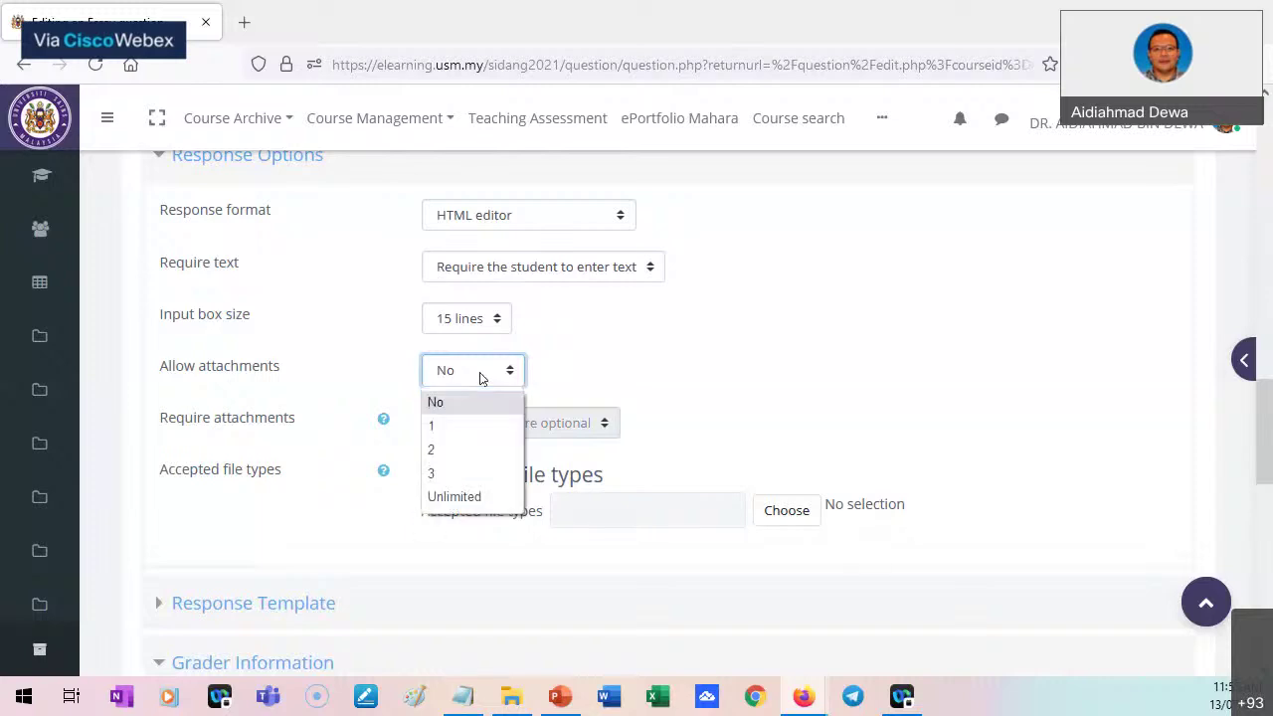
click(455, 424)
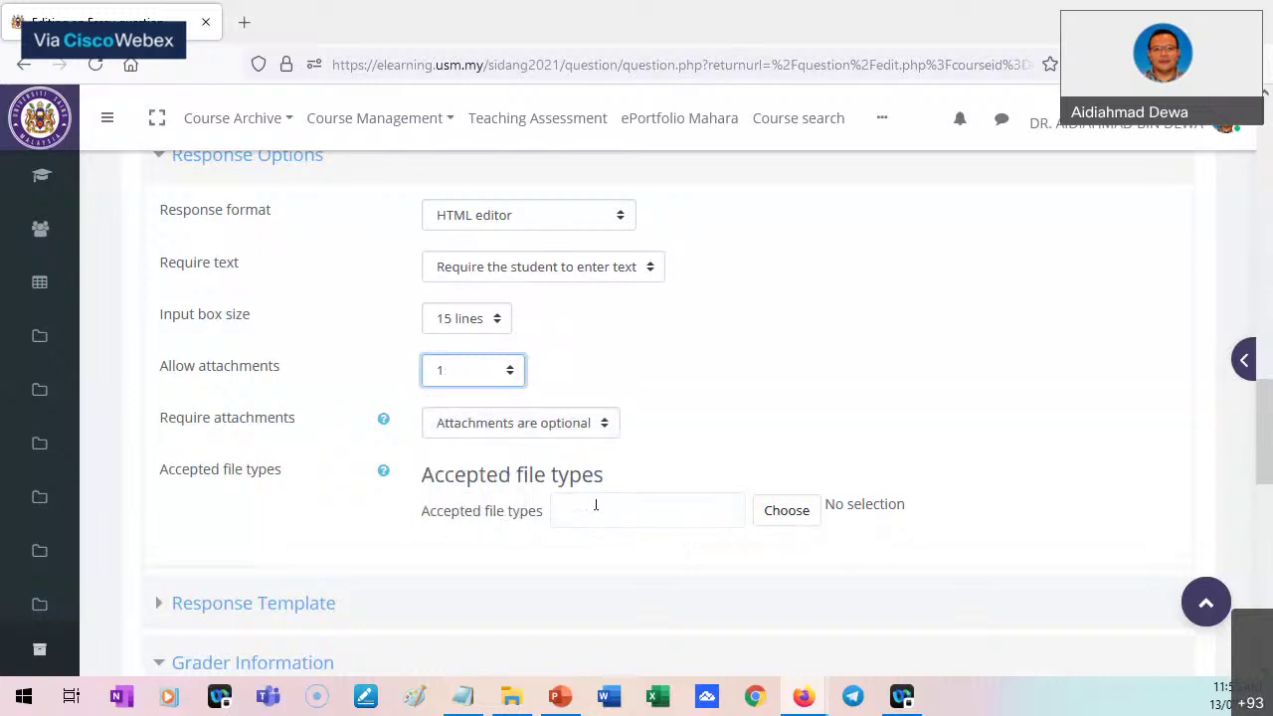
scroll(557, 497, down, 2)
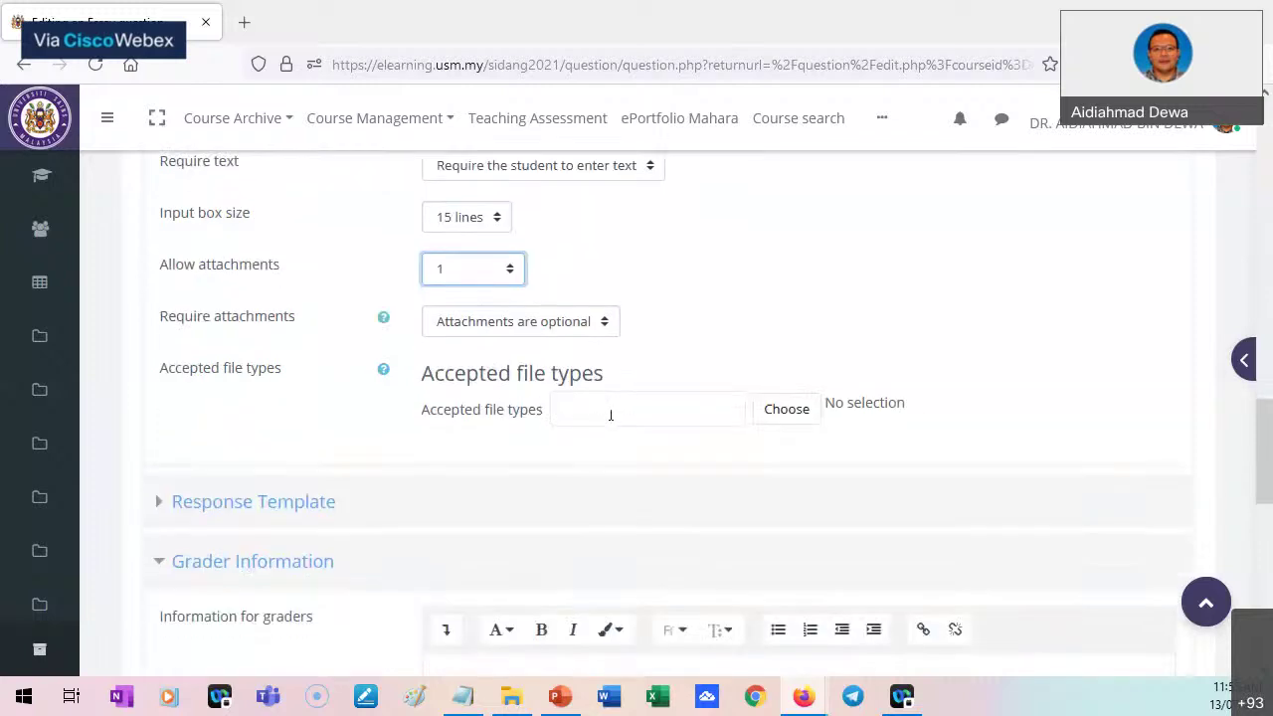
click(787, 414)
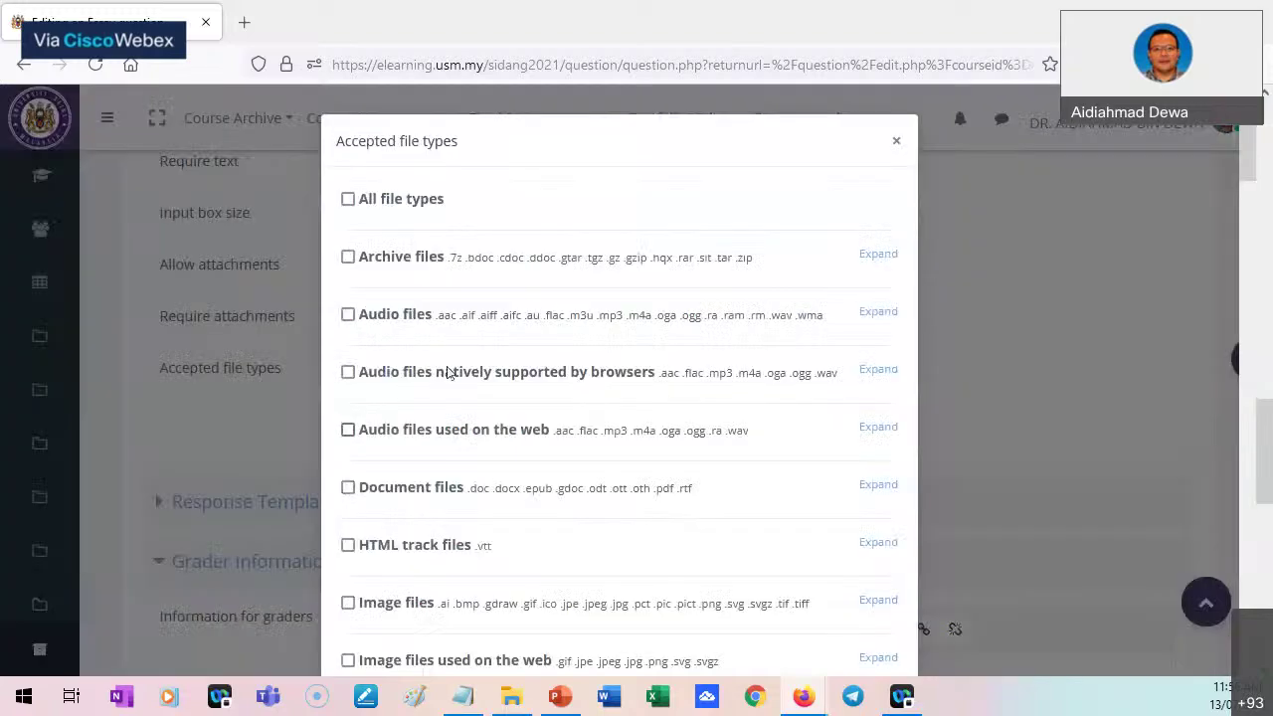
Step: Tick Document files and PDF document in the accepted file types chooser
scroll(462, 310, down, 2)
scroll(463, 310, down, 3)
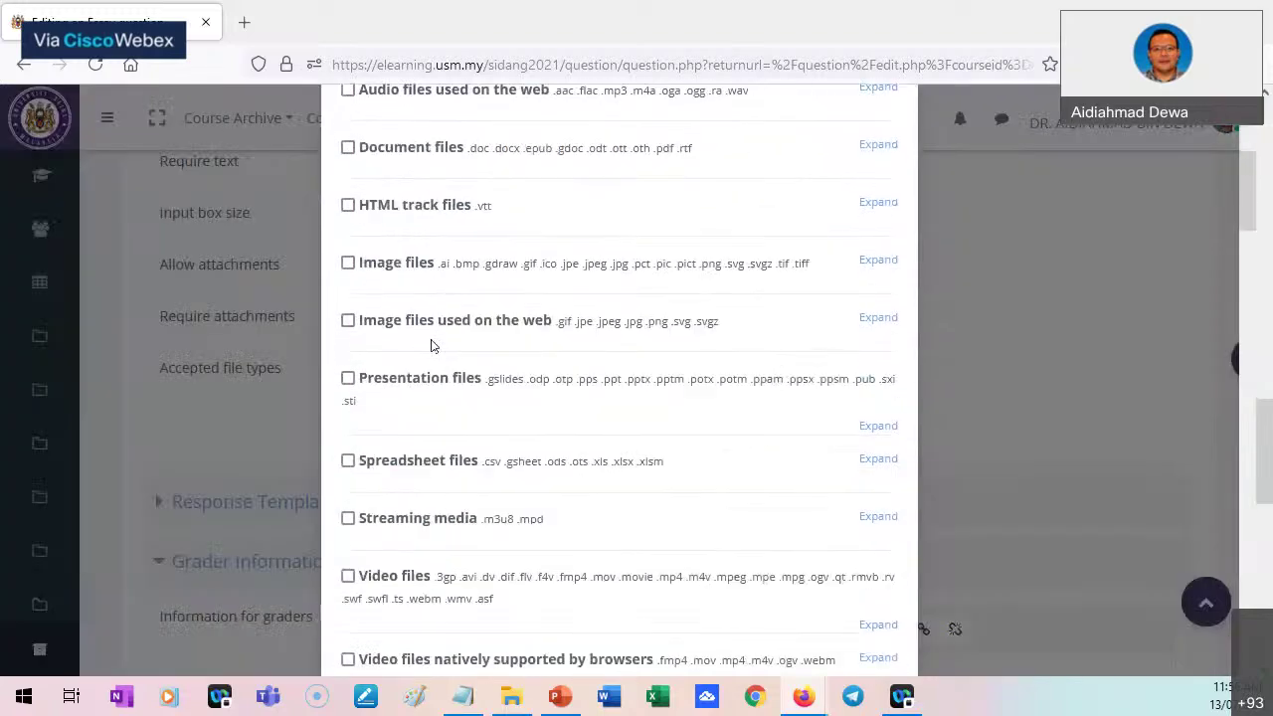
scroll(441, 304, up, 4)
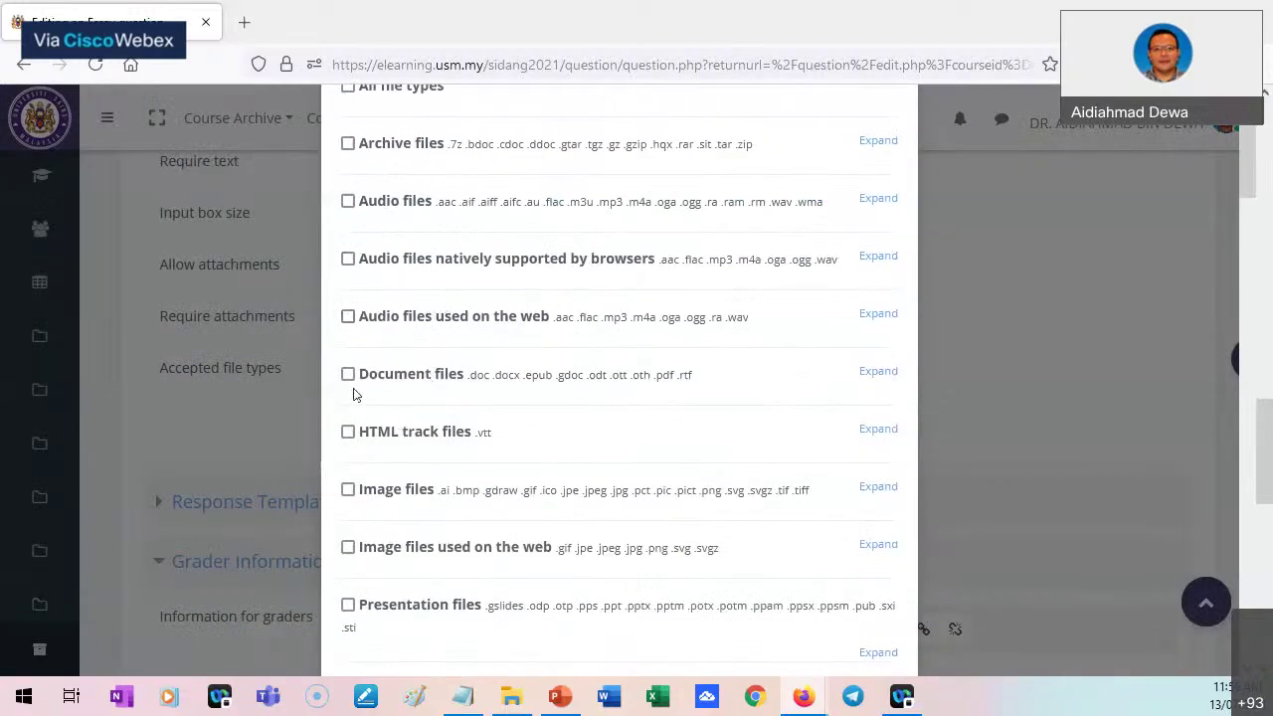
scroll(431, 184, up, 2)
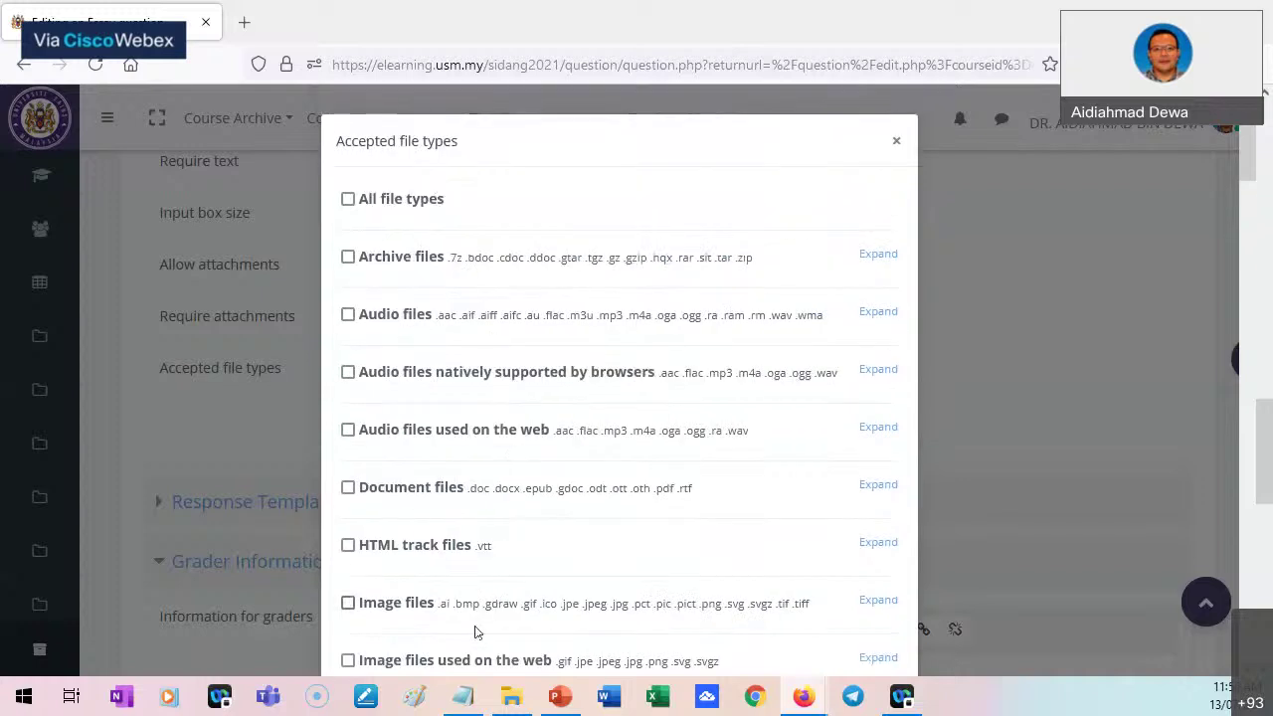
scroll(474, 631, down, 2)
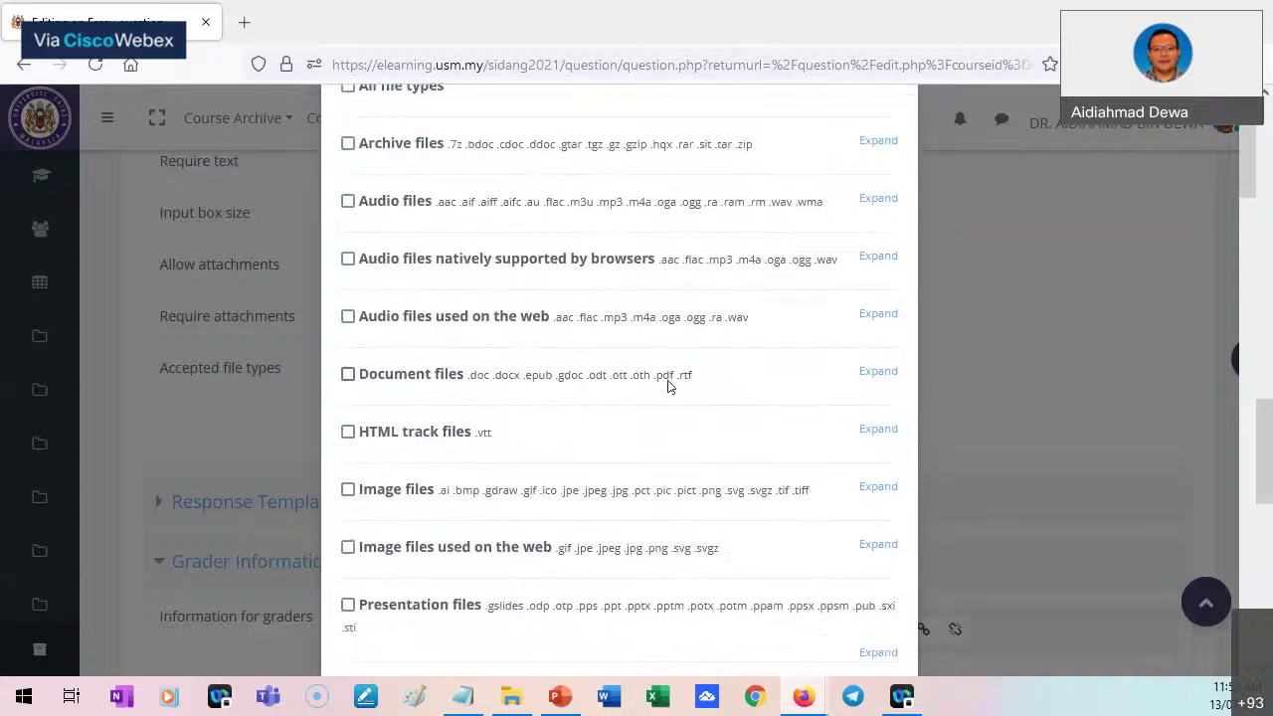
click(347, 375)
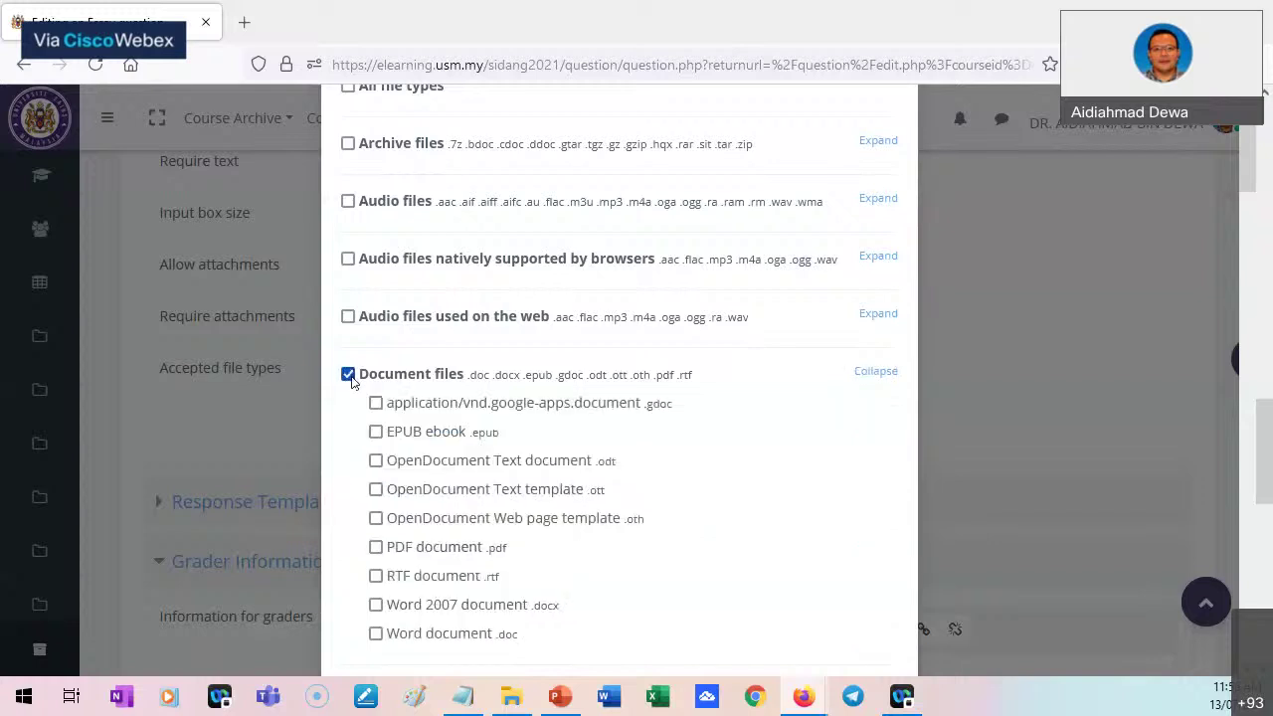
scroll(421, 431, down, 2)
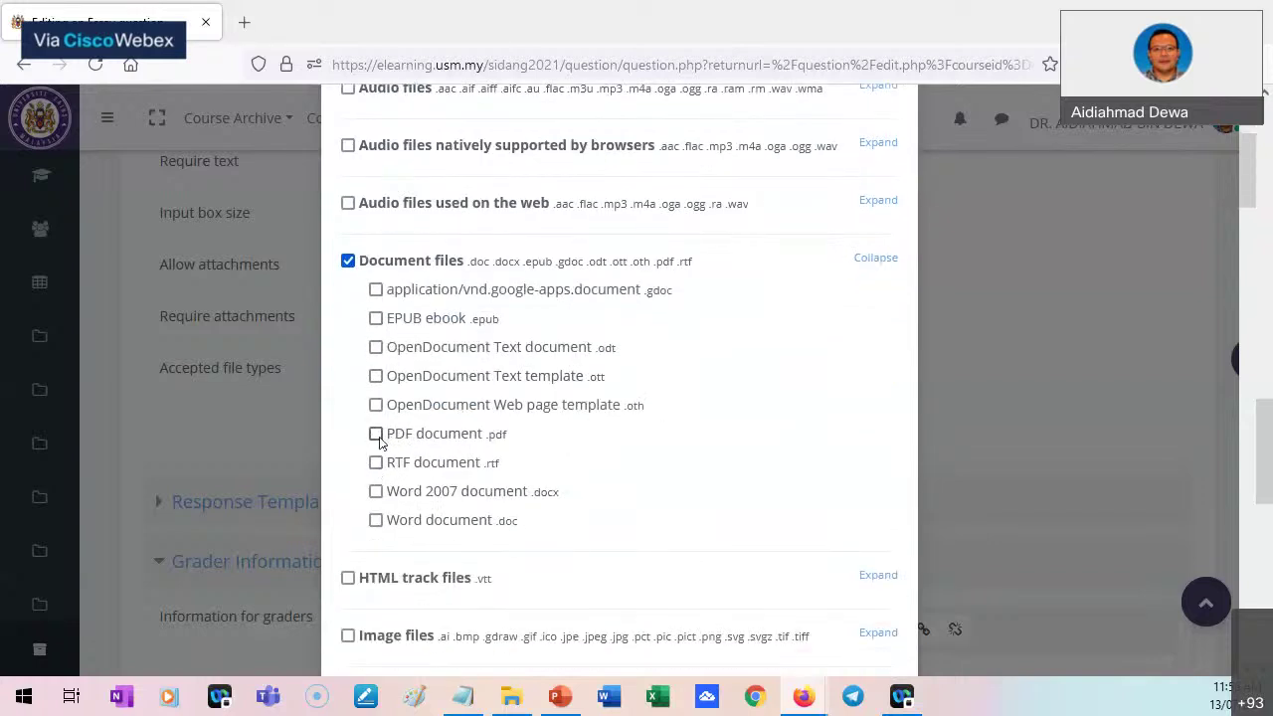
click(377, 434)
Step: Save the chosen file types and check the Accepted file types field
scroll(534, 419, down, 3)
scroll(534, 419, down, 15)
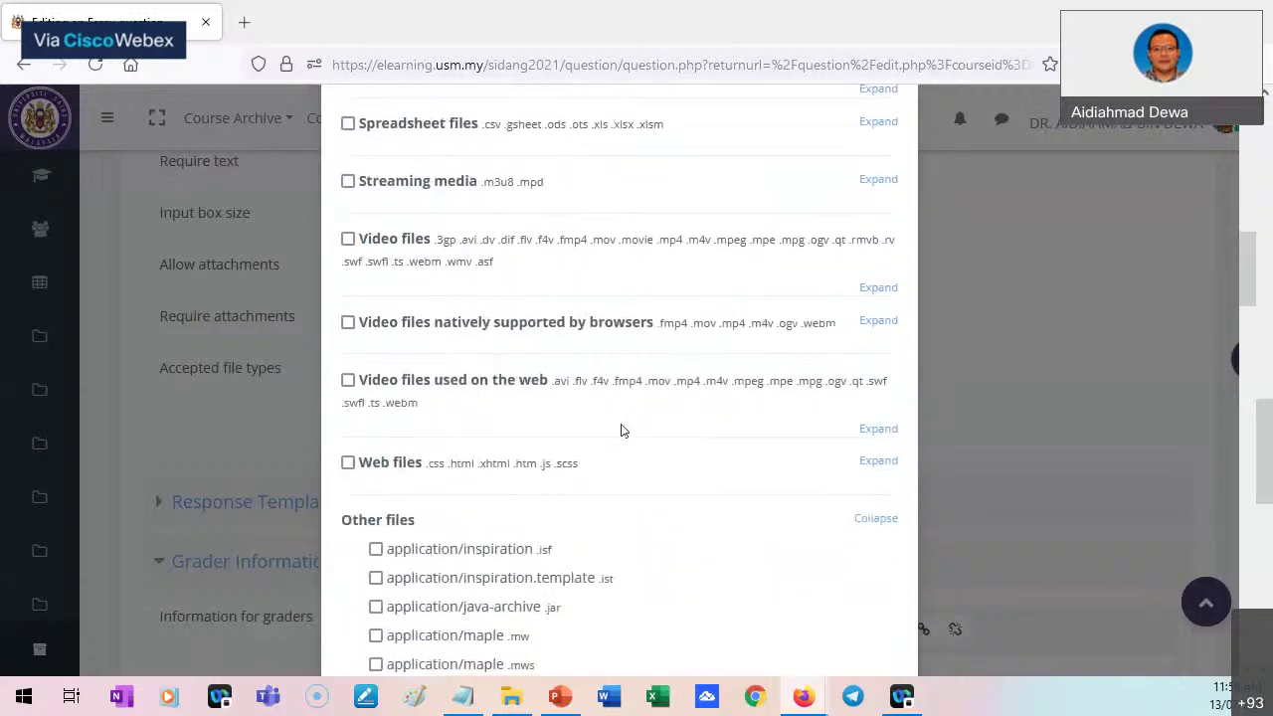
scroll(741, 402, down, 3)
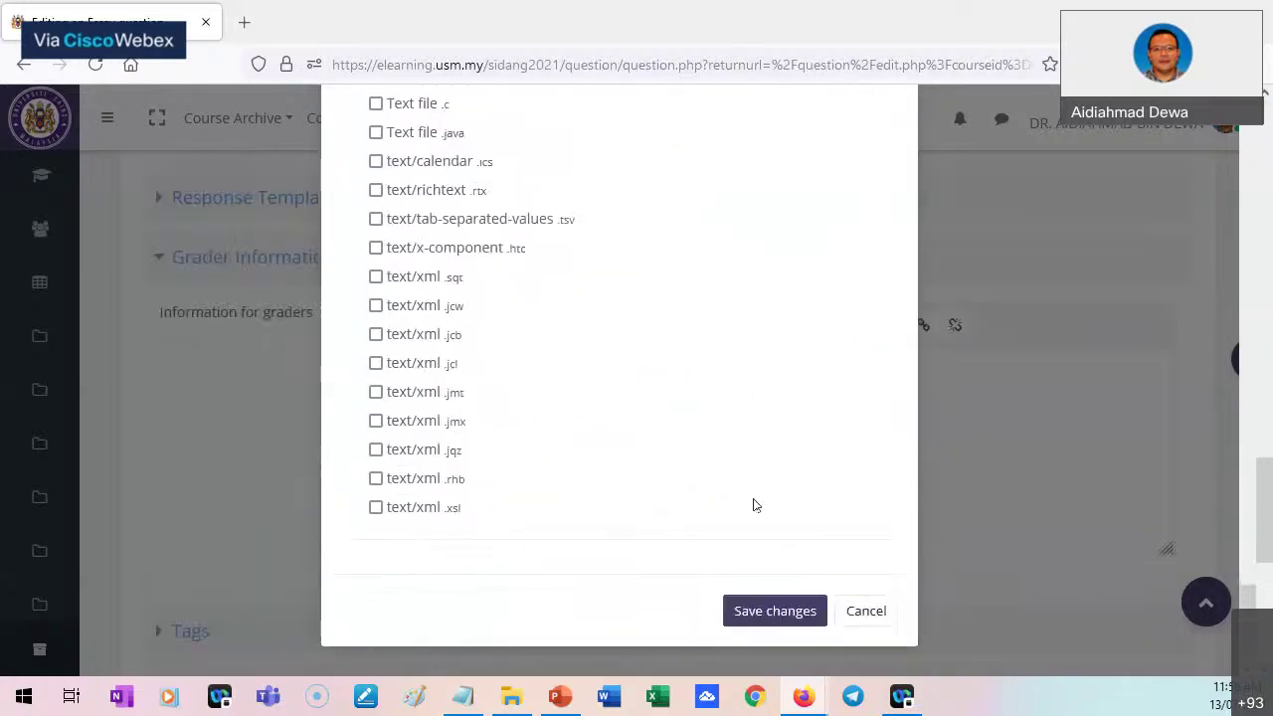
click(774, 610)
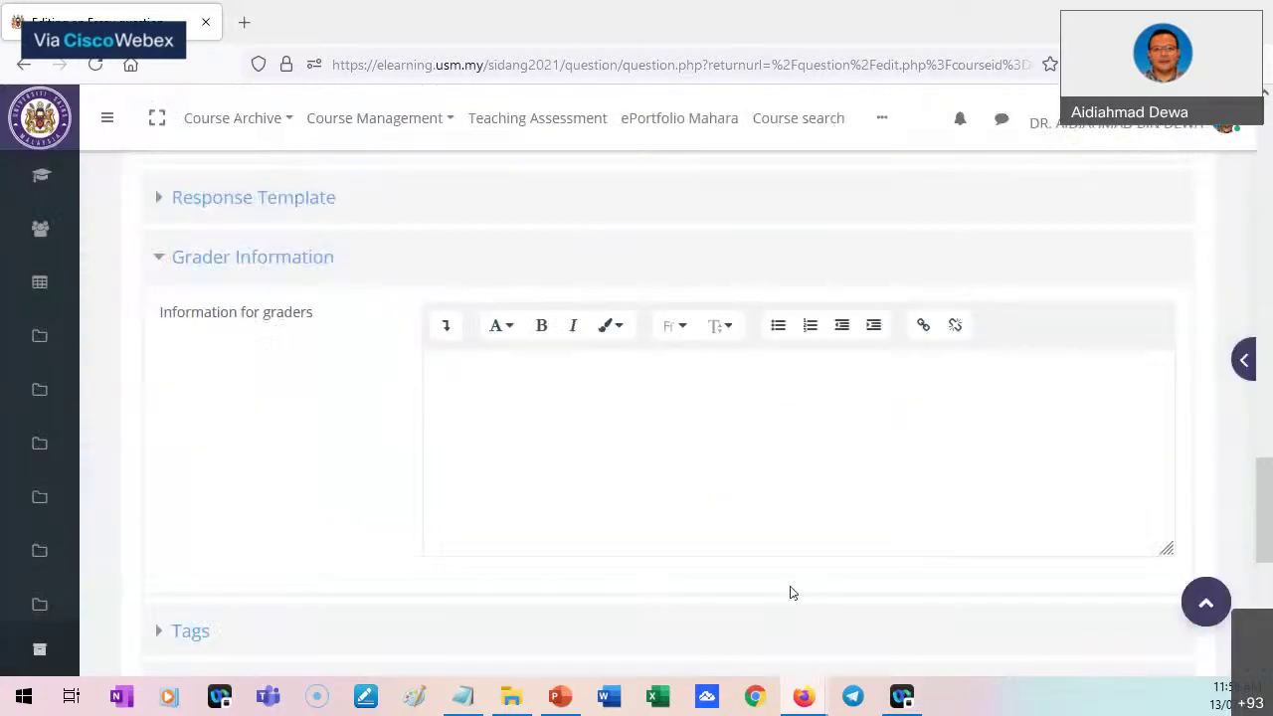
scroll(381, 367, up, 3)
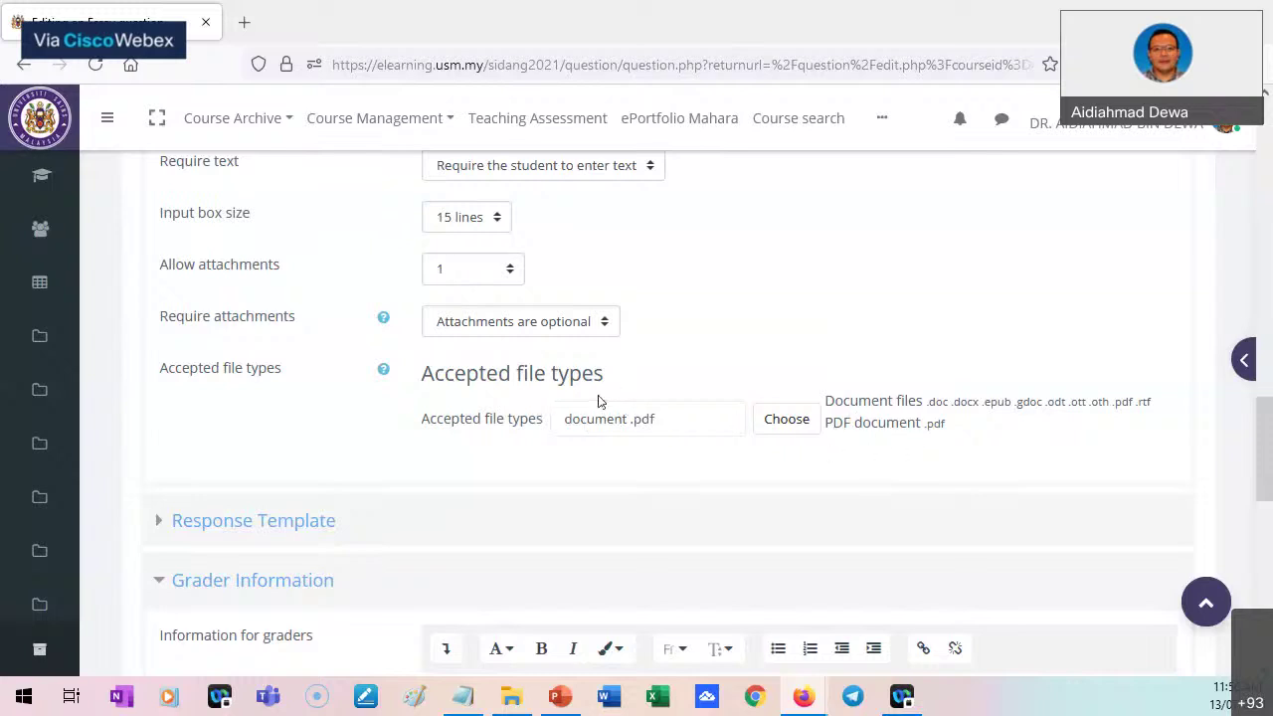
scroll(458, 355, down, 10)
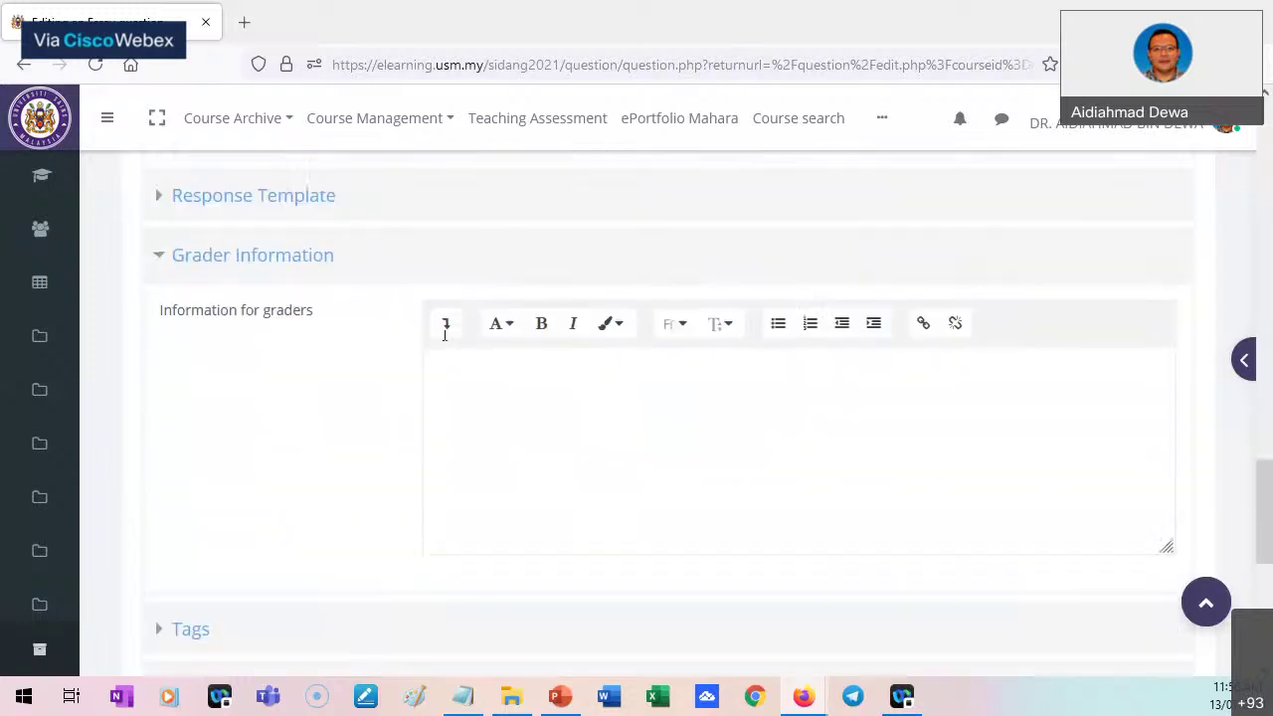
Step: Save 3BEssay and preview it, showing the one-file document/PDF upload area
click(477, 501)
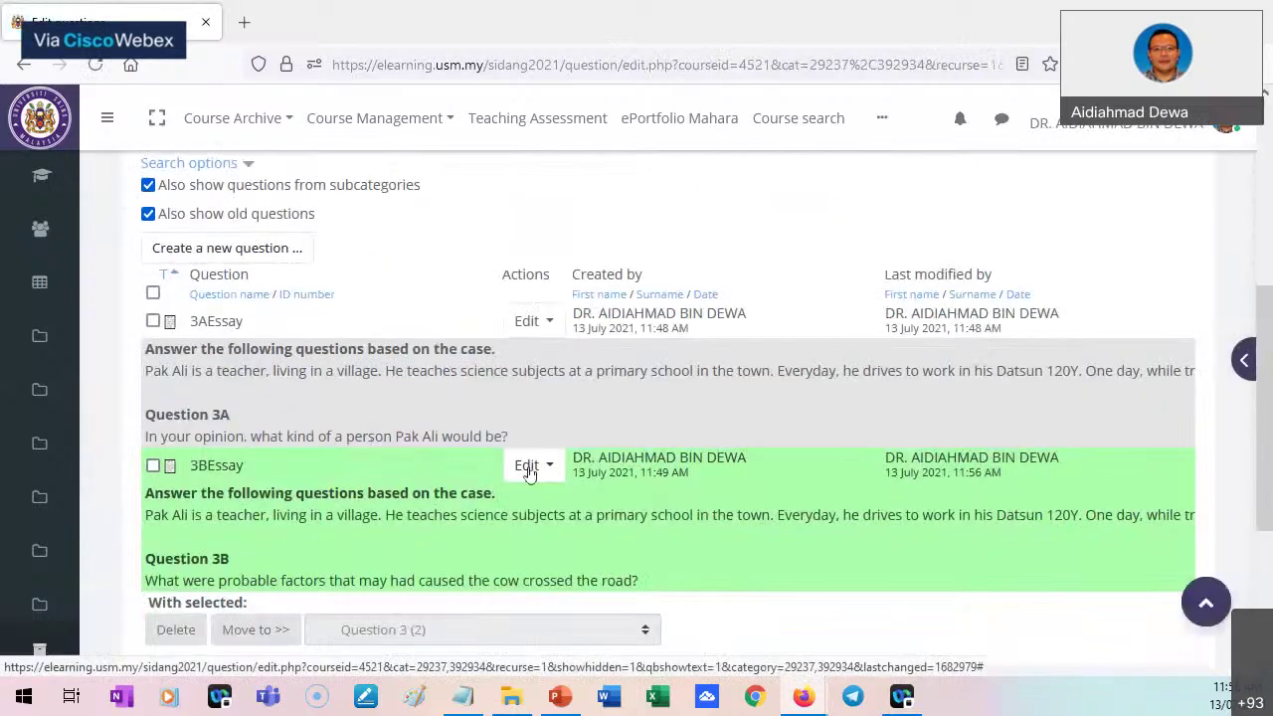
click(529, 465)
click(428, 555)
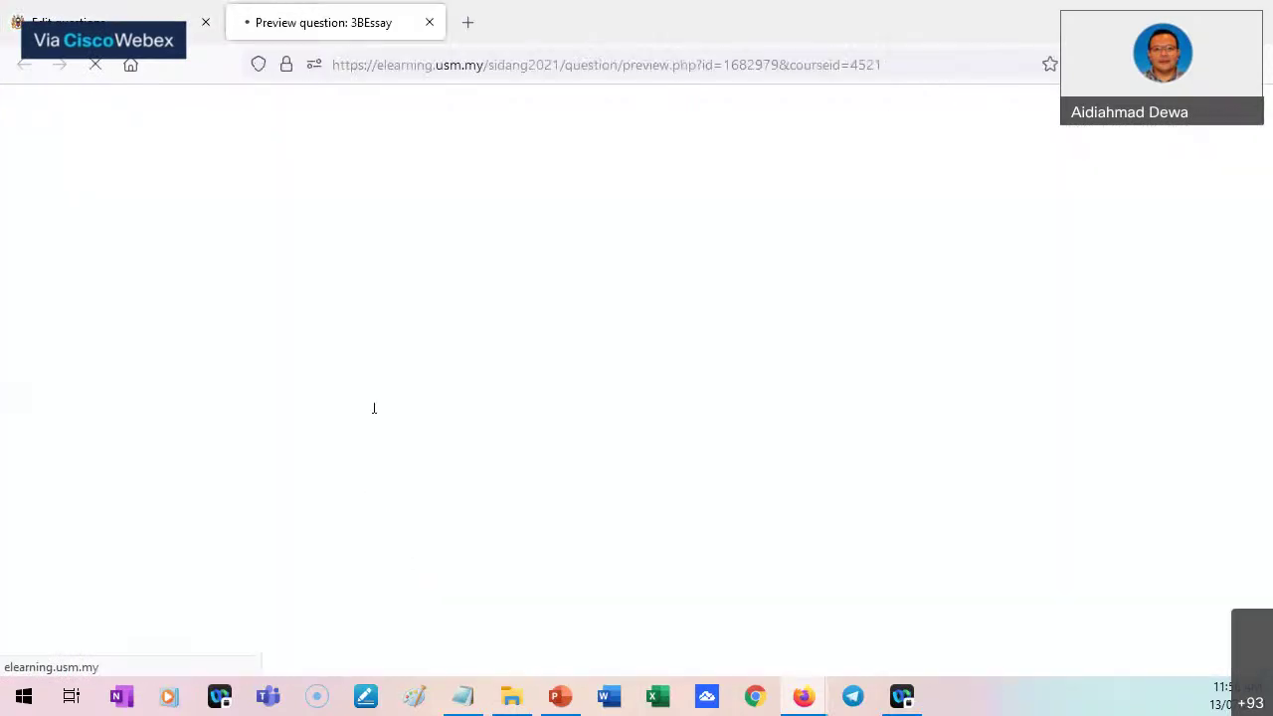
scroll(518, 398, down, 5)
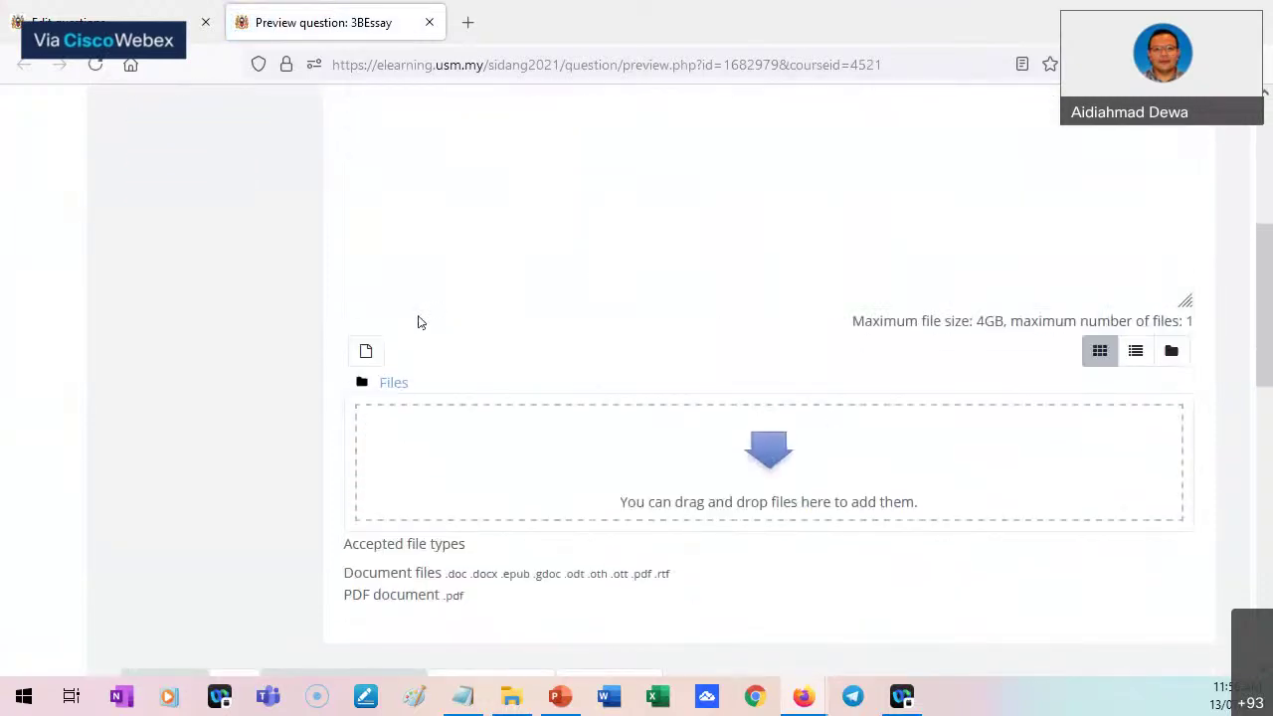
scroll(725, 369, down, 1)
scroll(521, 318, up, 4)
scroll(277, 377, down, 2)
scroll(278, 377, down, 3)
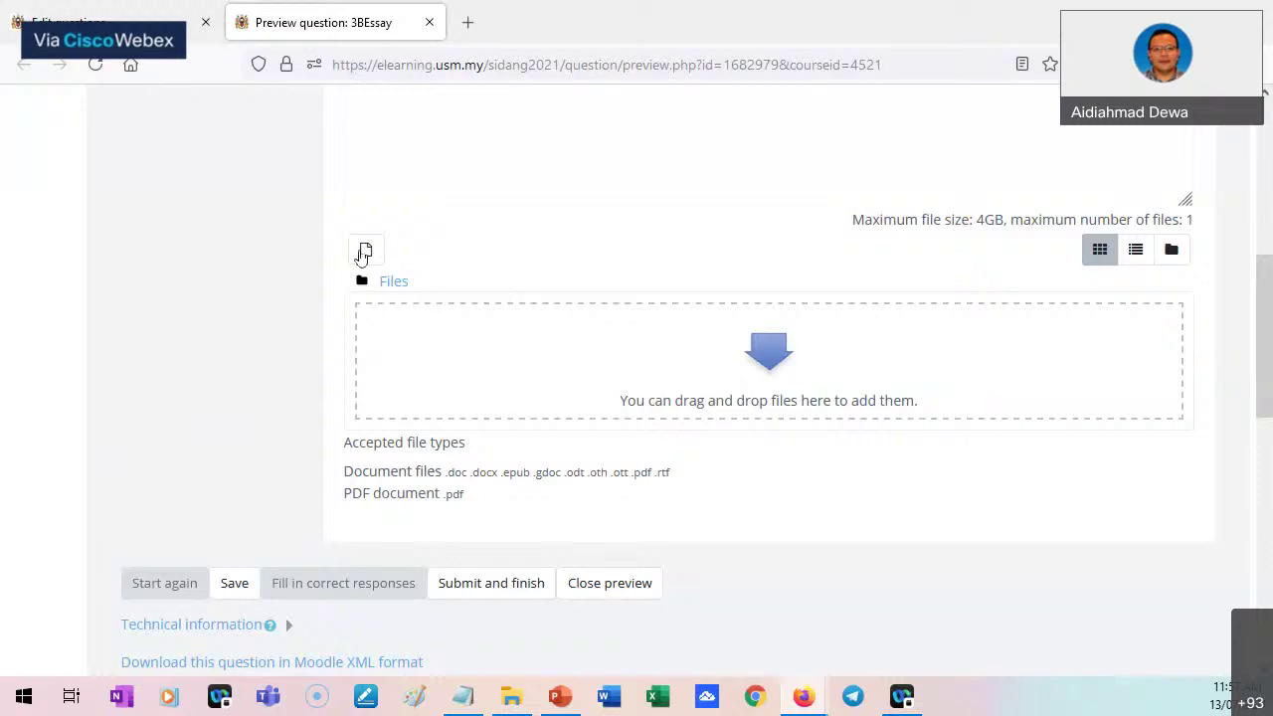
Step: Open the attachment Files area and the file picker, then close it without uploading
click(394, 283)
click(395, 283)
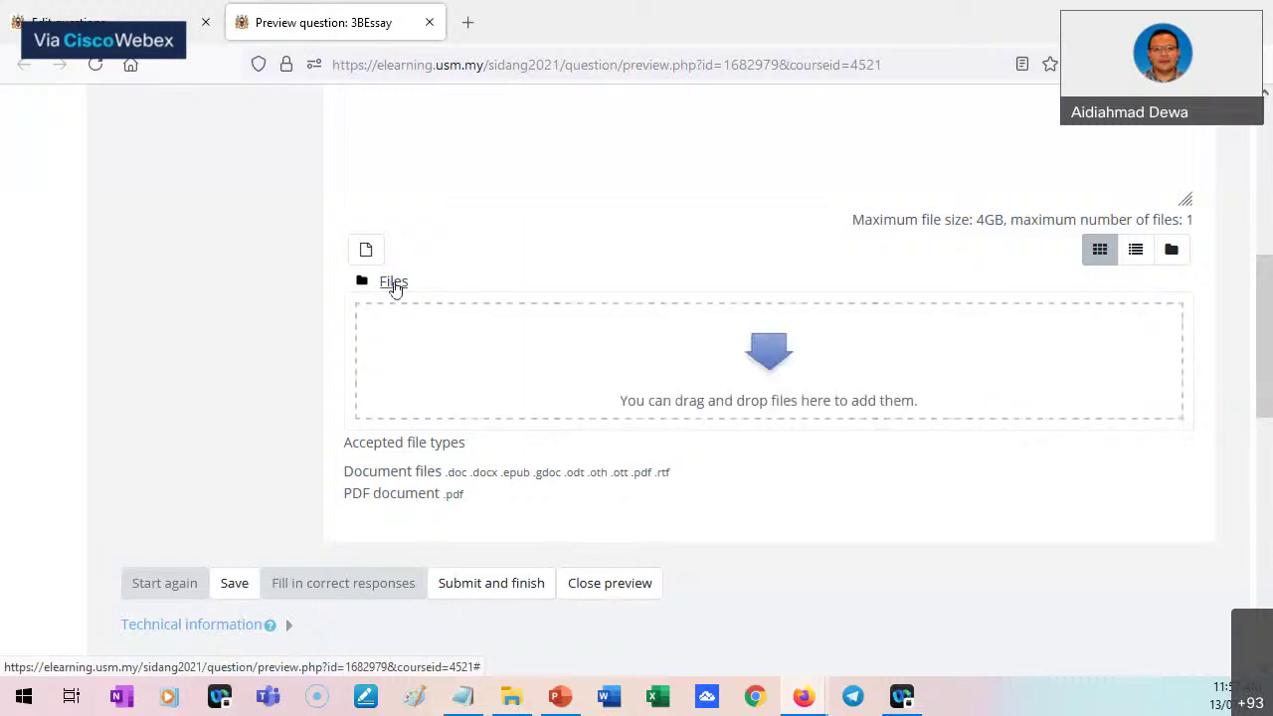
click(365, 251)
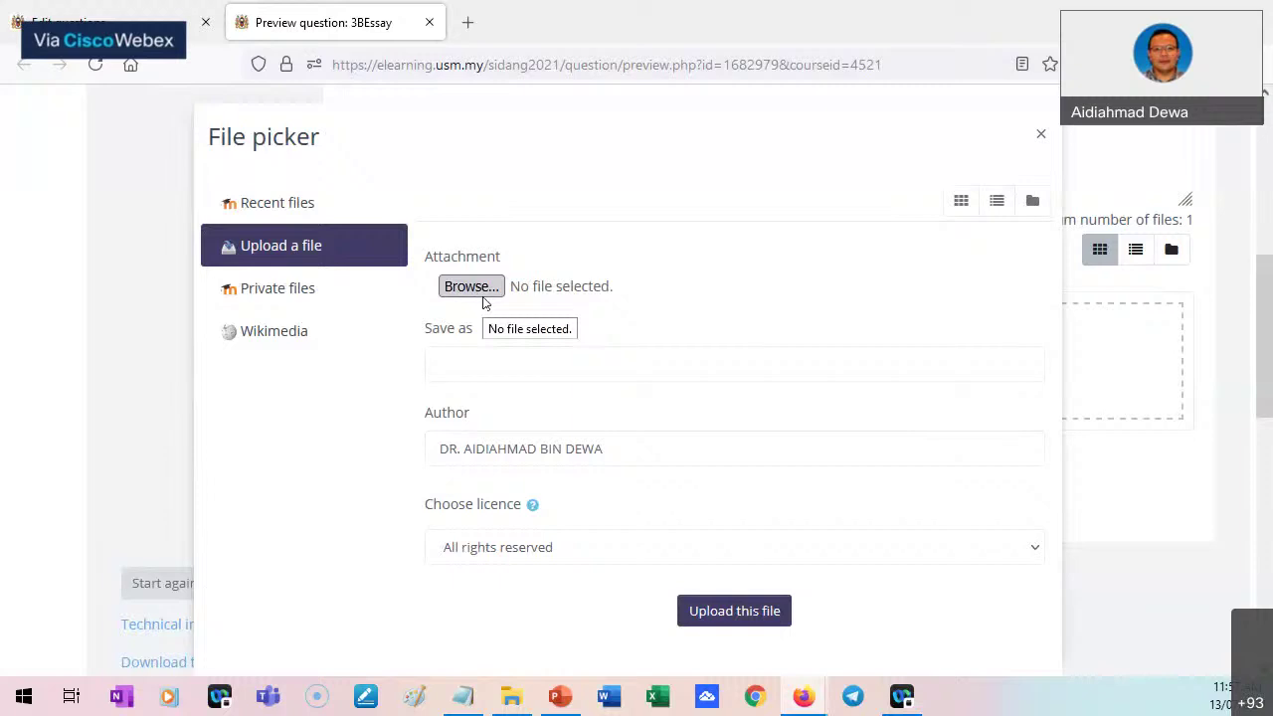
scroll(686, 497, down, 4)
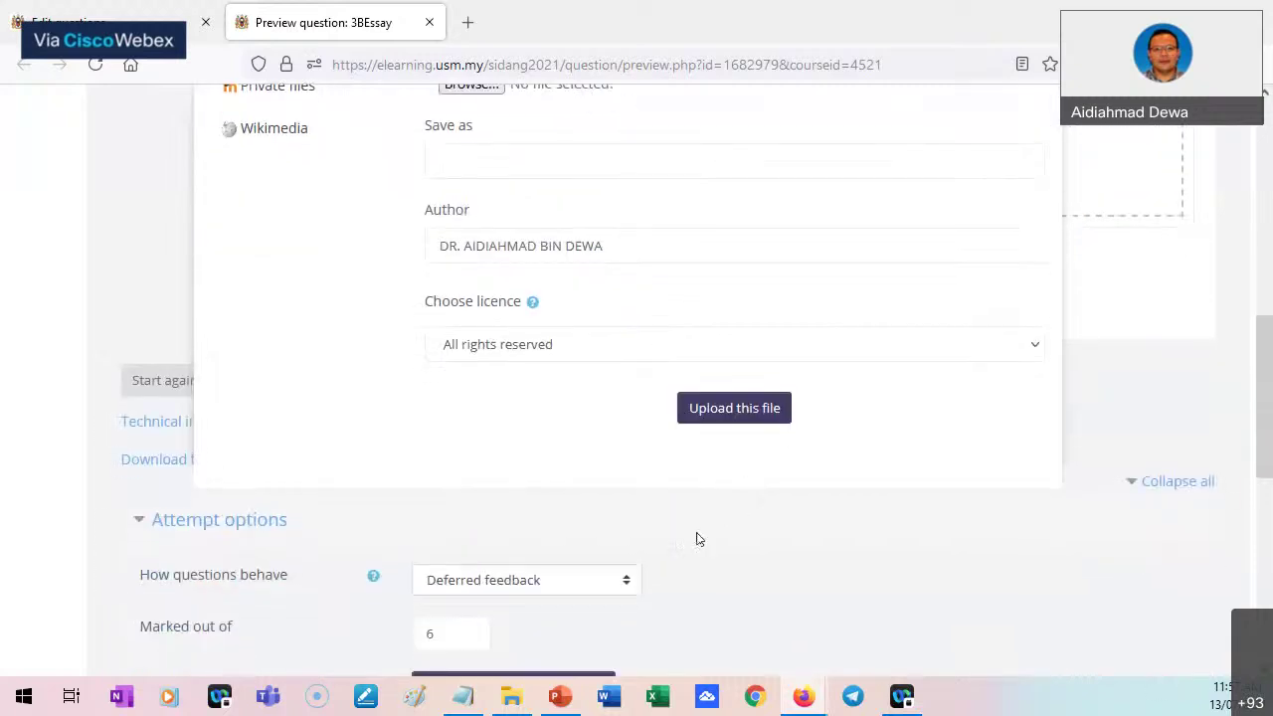
scroll(935, 331, up, 3)
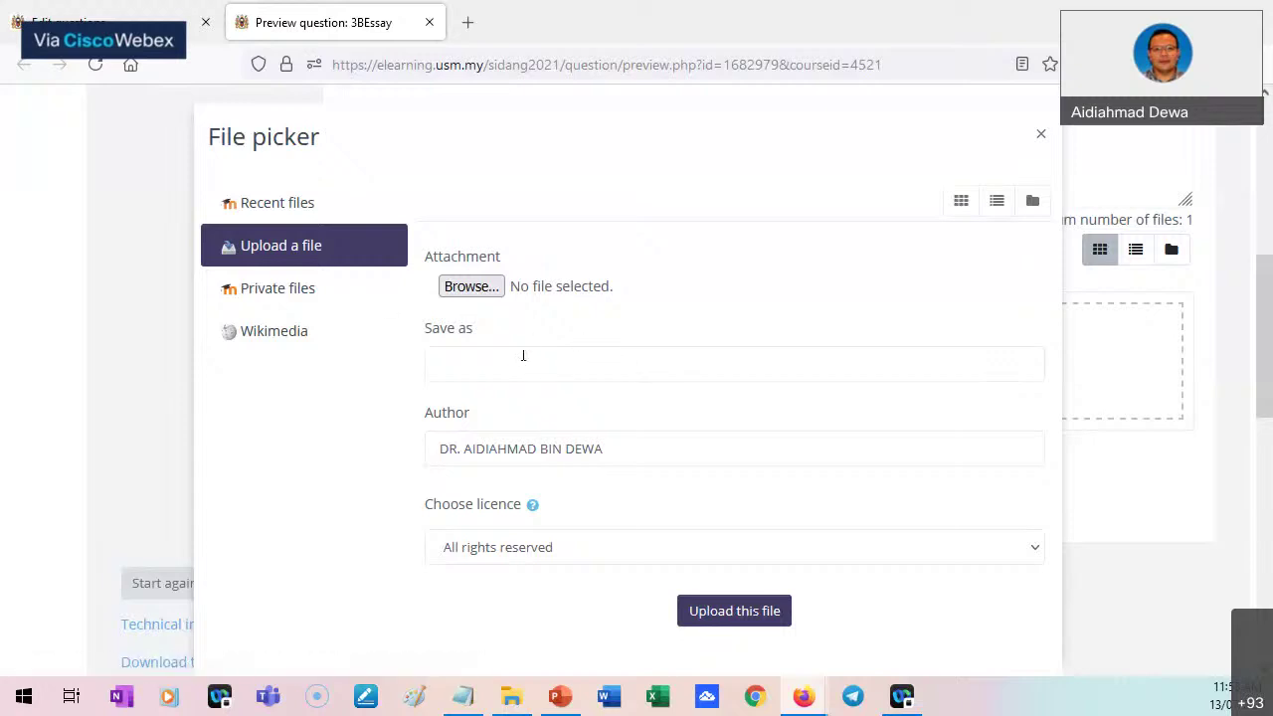
click(1041, 135)
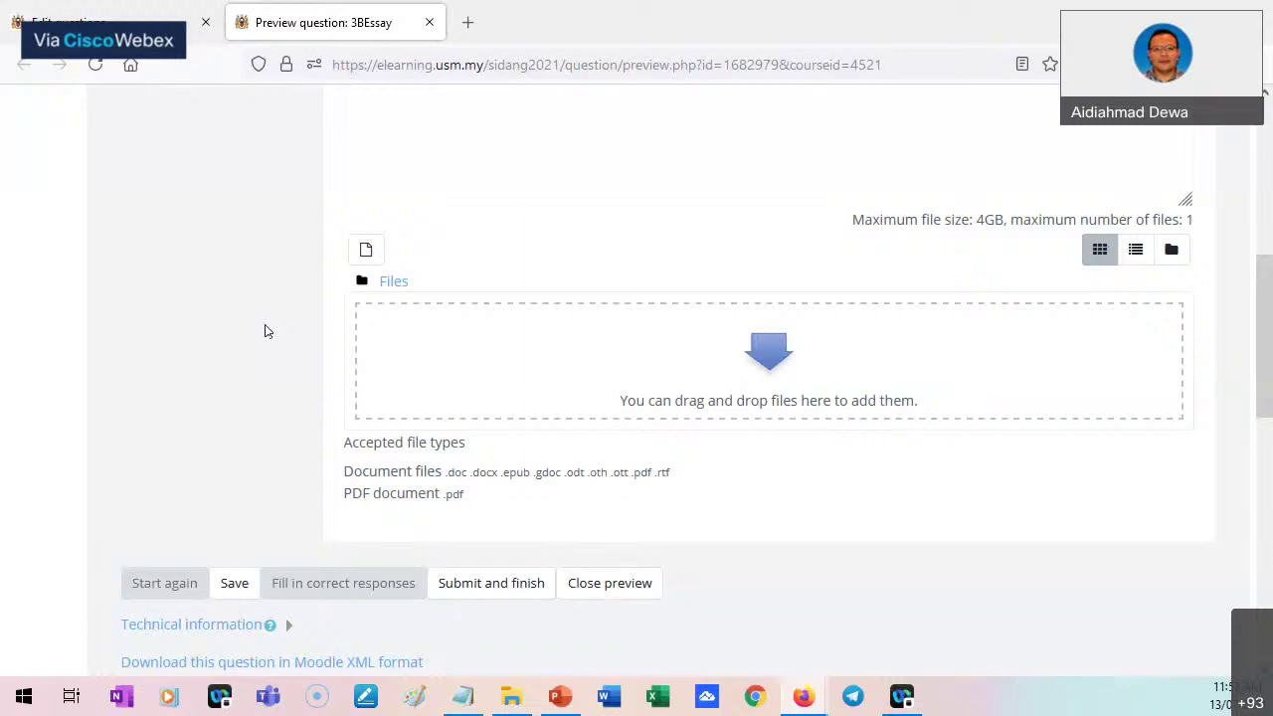
Step: Close the 3BEssay preview and switch to the PowerPoint presentation
click(609, 585)
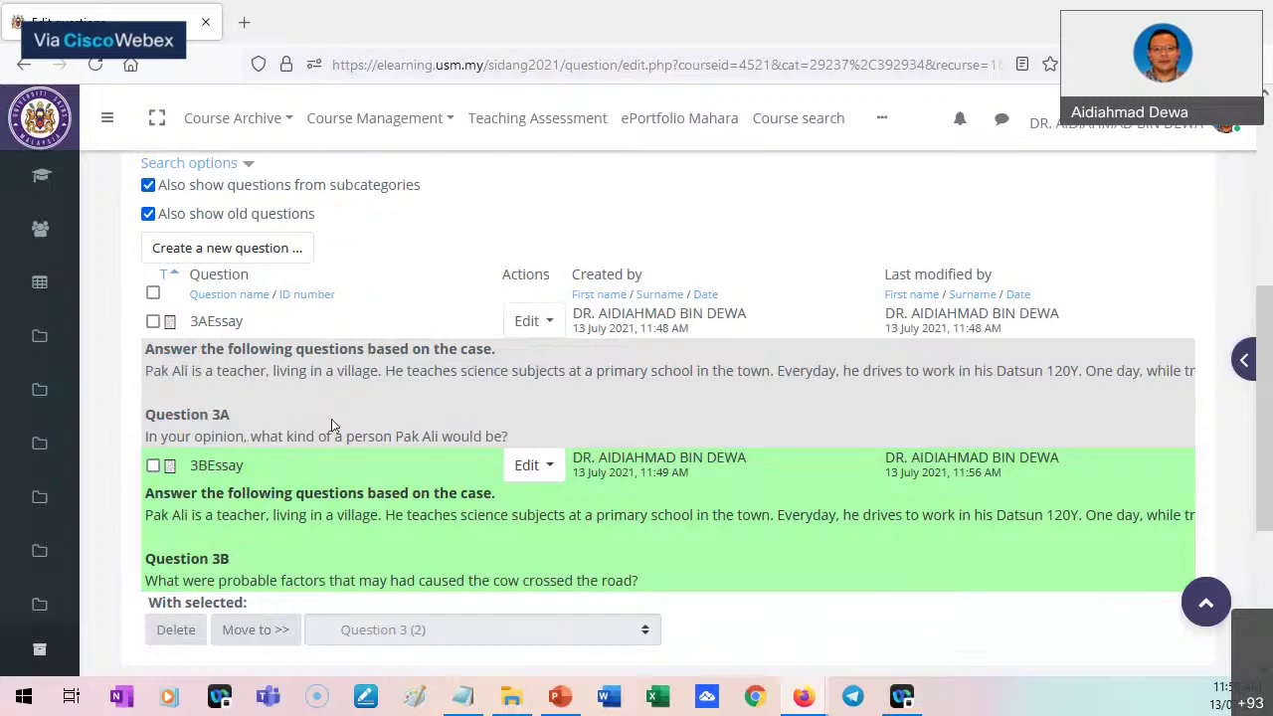
scroll(335, 421, down, 2)
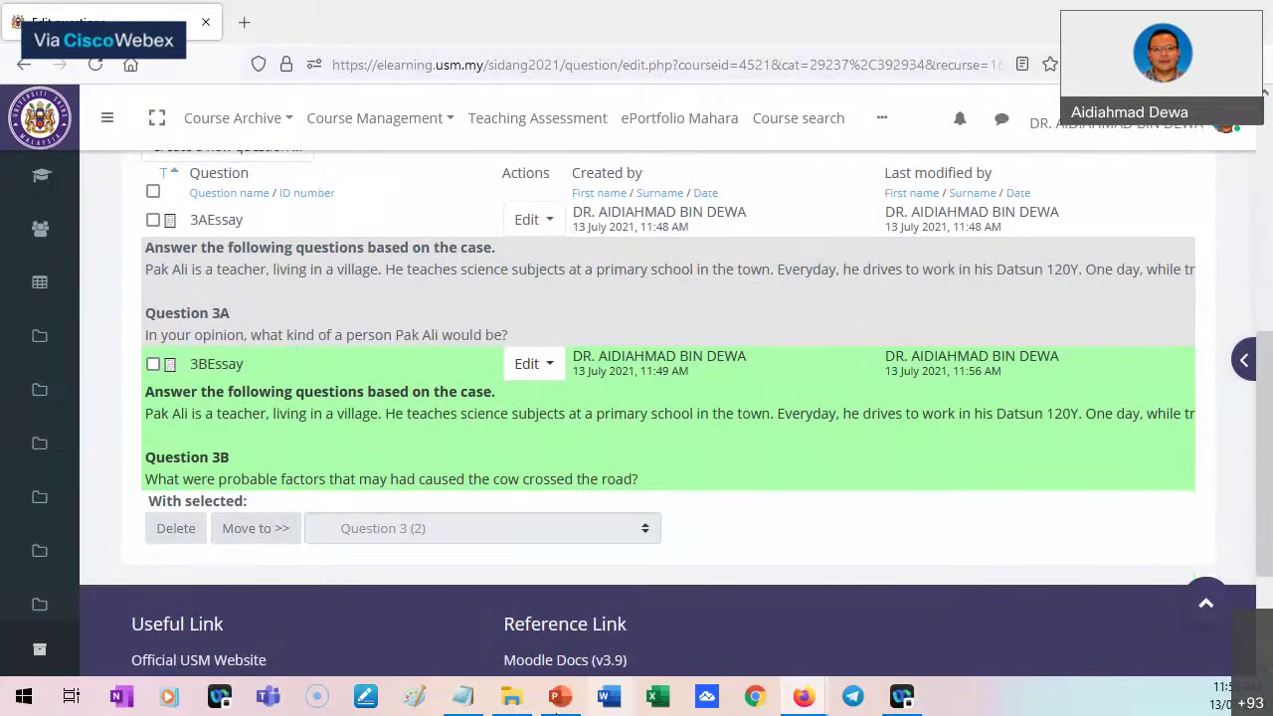
click(558, 699)
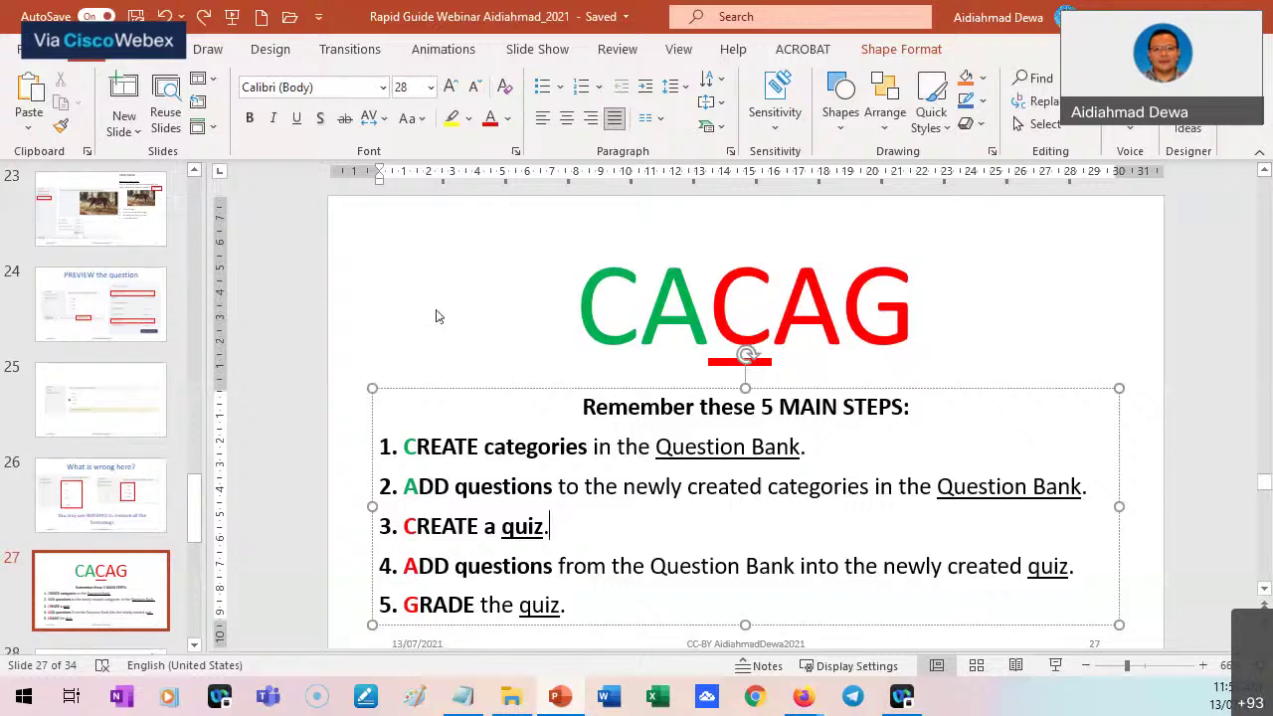
Step: Deselect the five-steps text box on slide 27 'CACAG' and scroll the thumbnails
scroll(512, 425, down, 1)
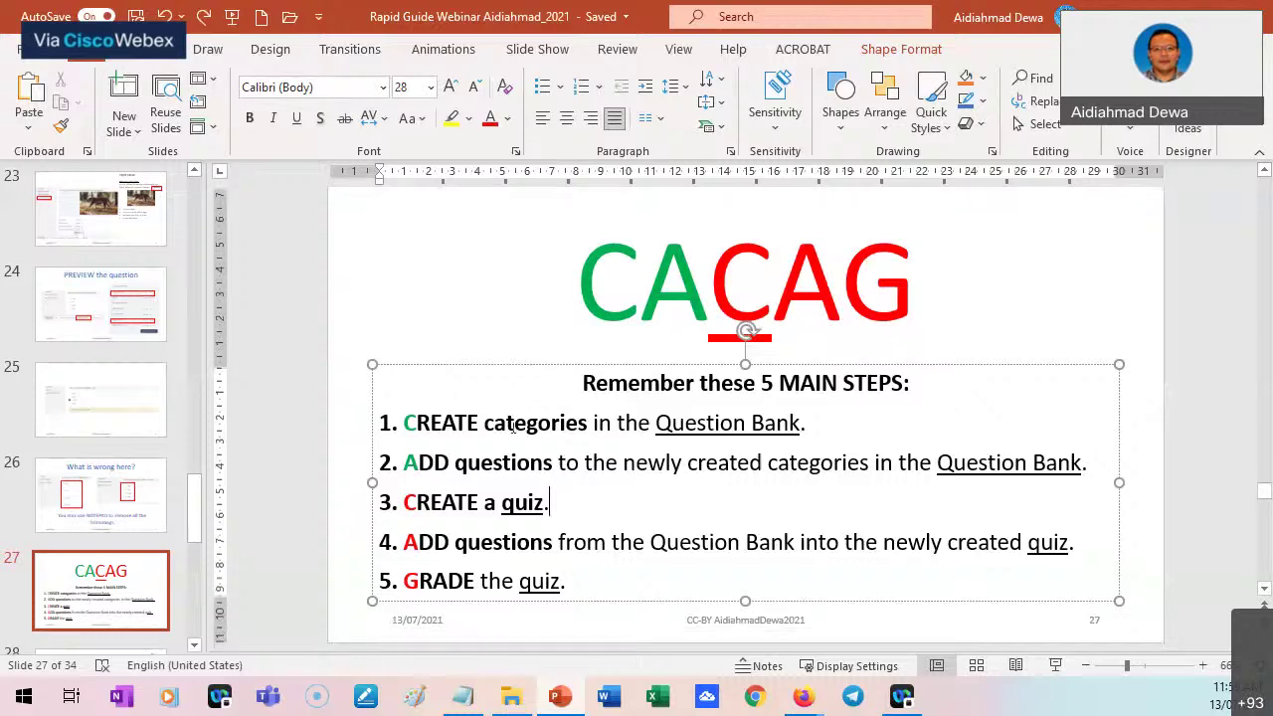
click(363, 362)
scroll(125, 464, down, 1)
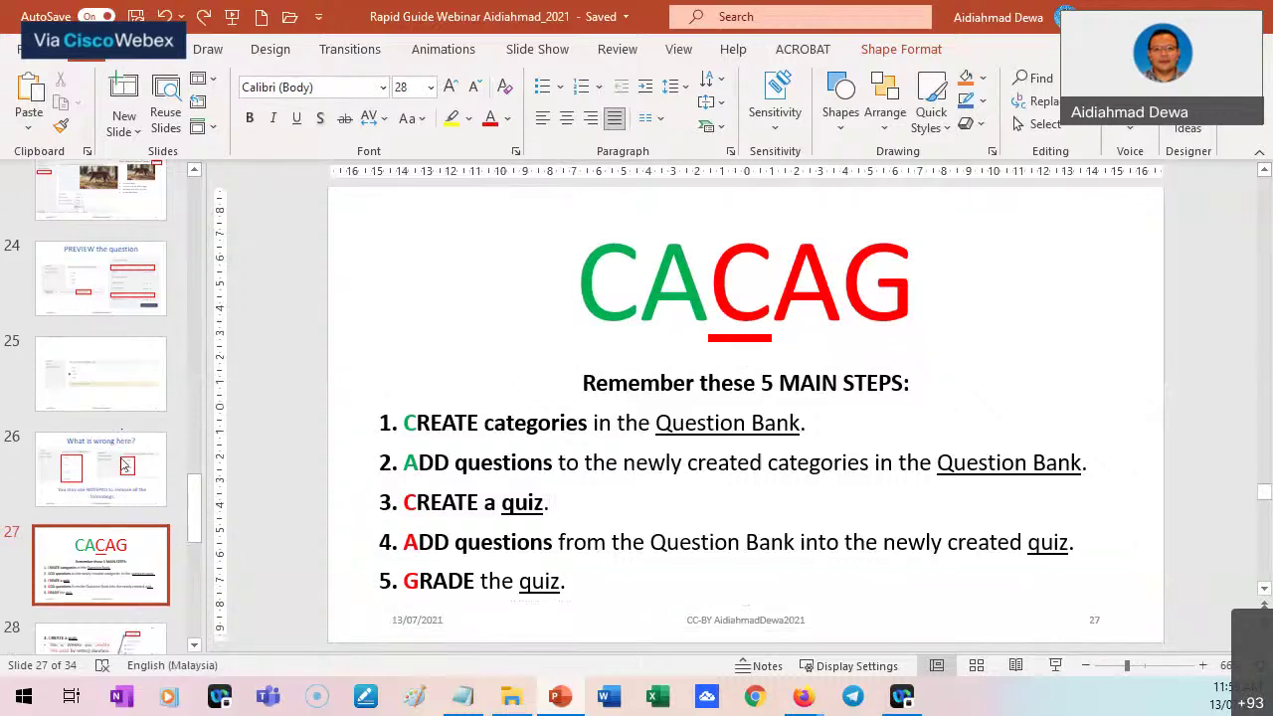
scroll(126, 464, down, 6)
scroll(126, 448, up, 3)
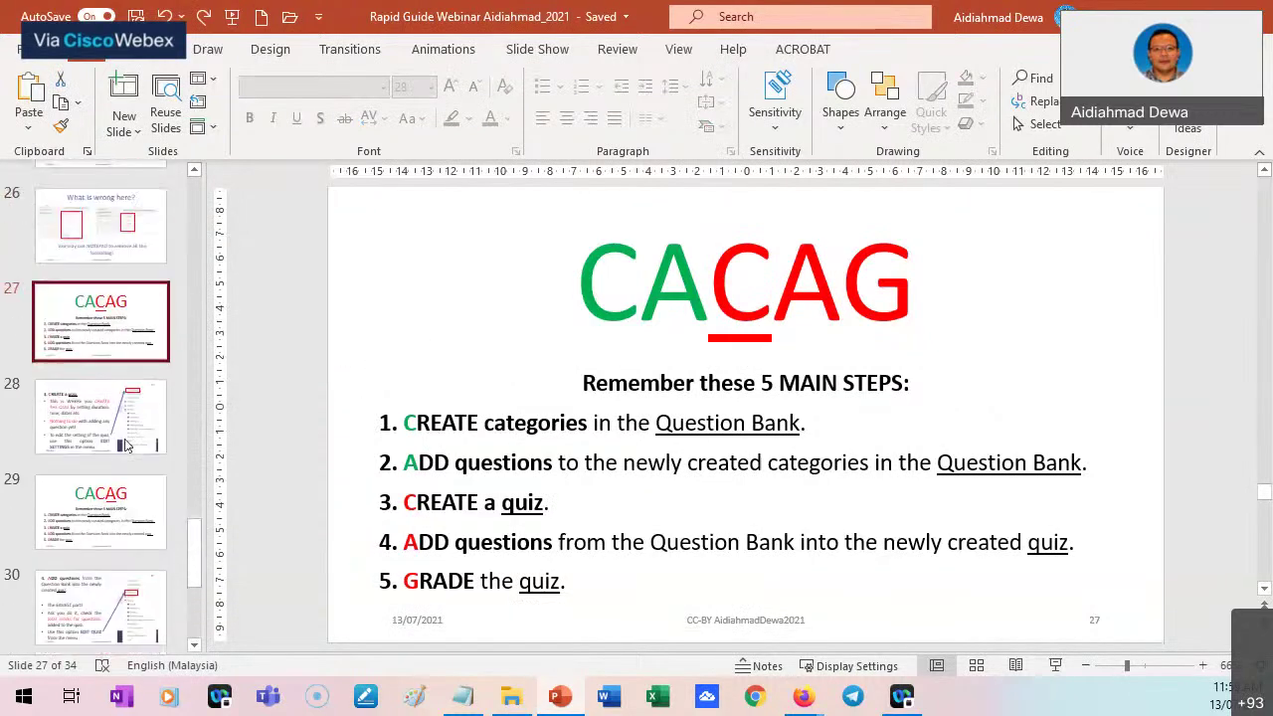
scroll(125, 445, up, 2)
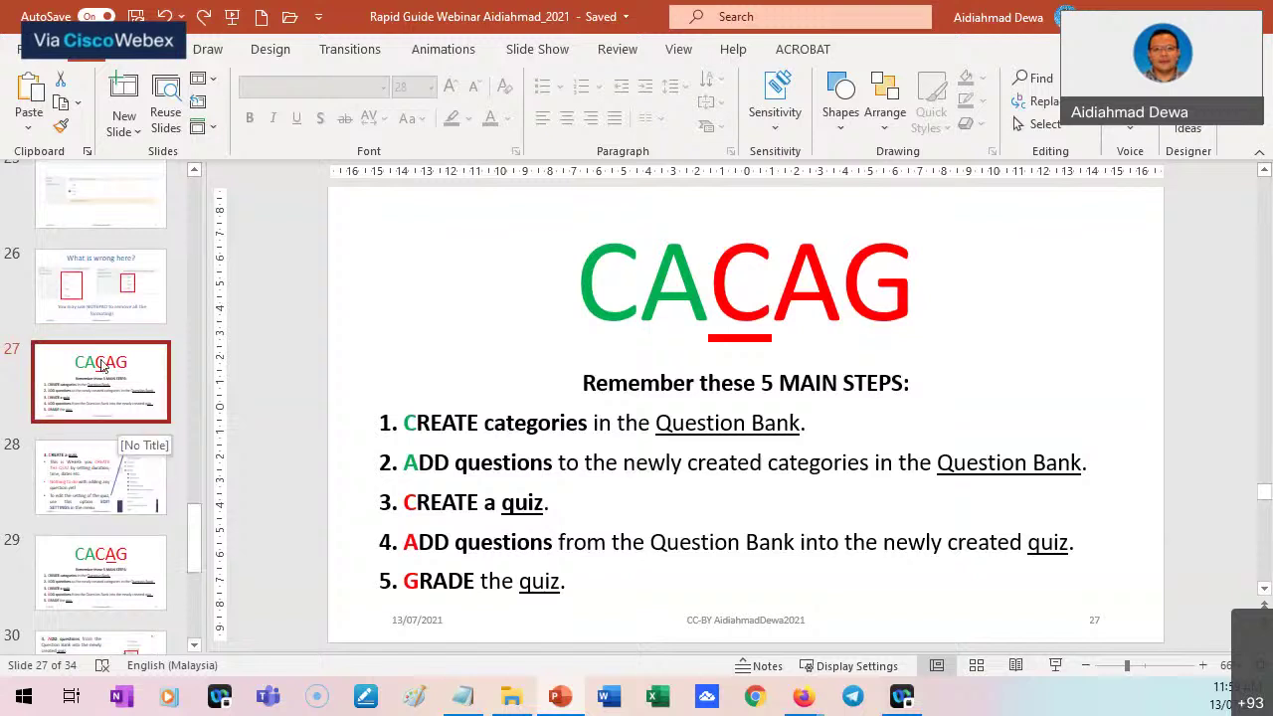
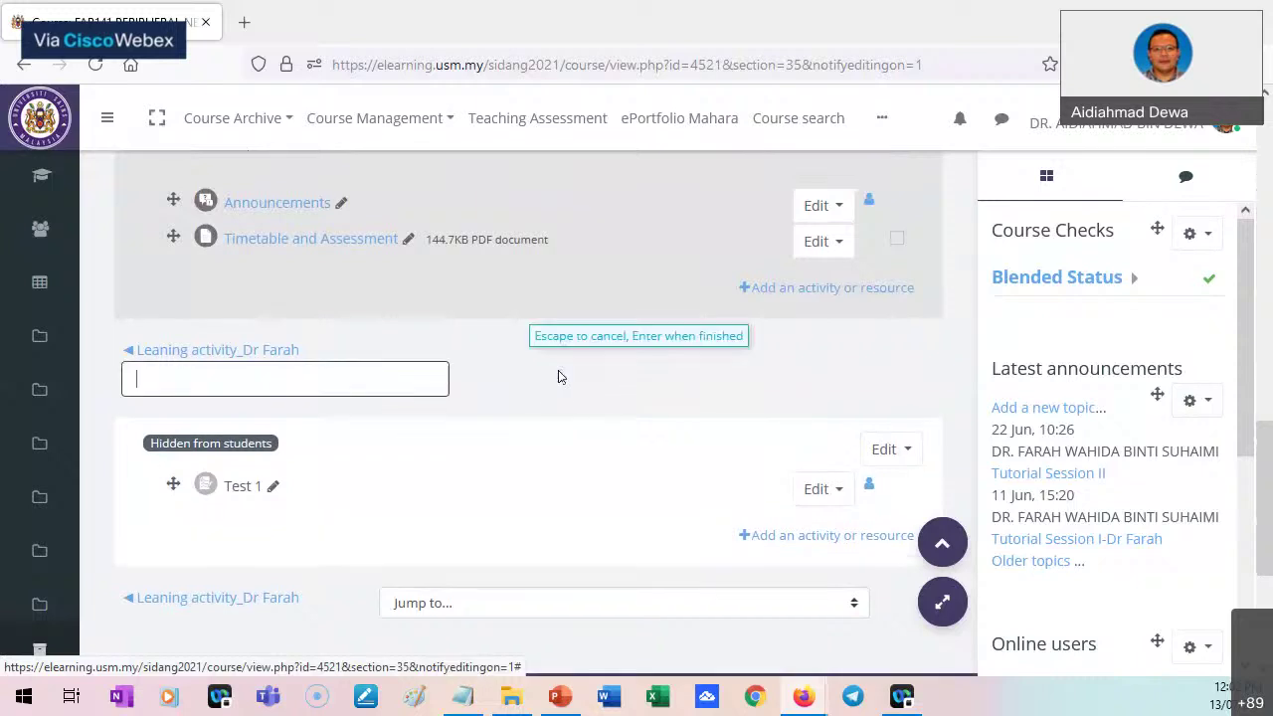
Step: Rename the course section to 'Webinar' and delete the old Test 1 quiz, confirming with Yes
text(Webinar)
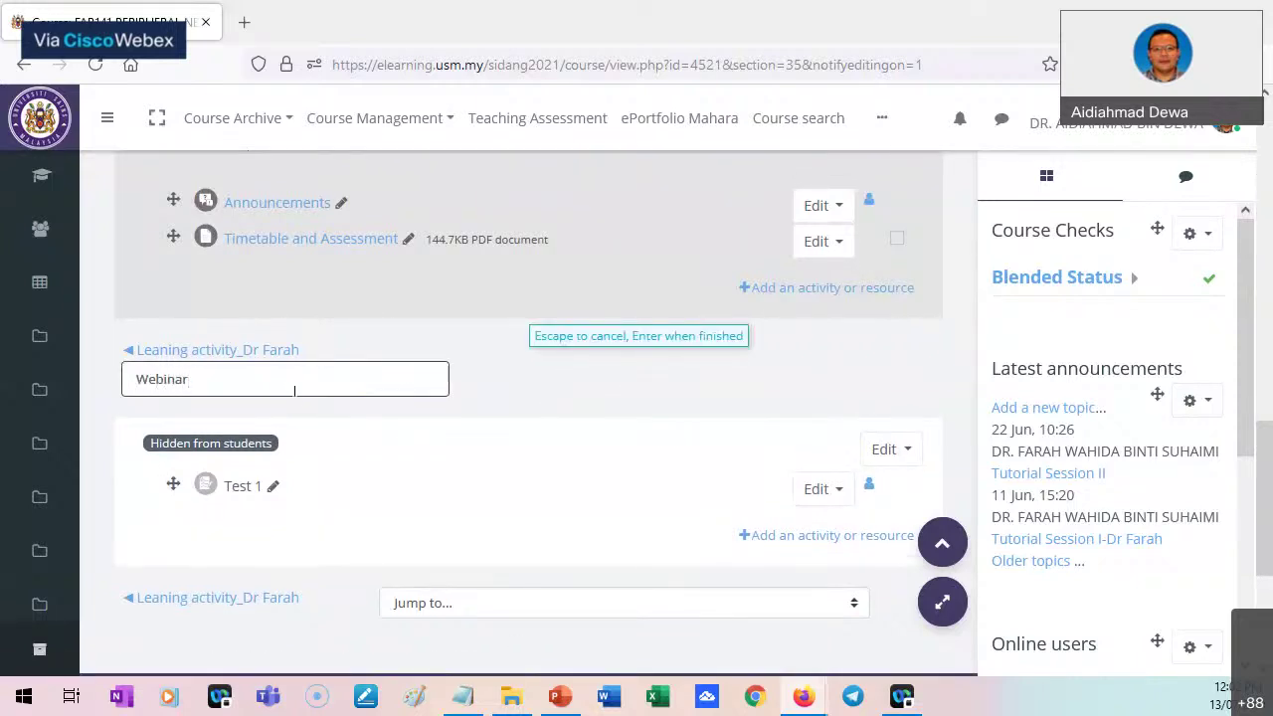
key(Return)
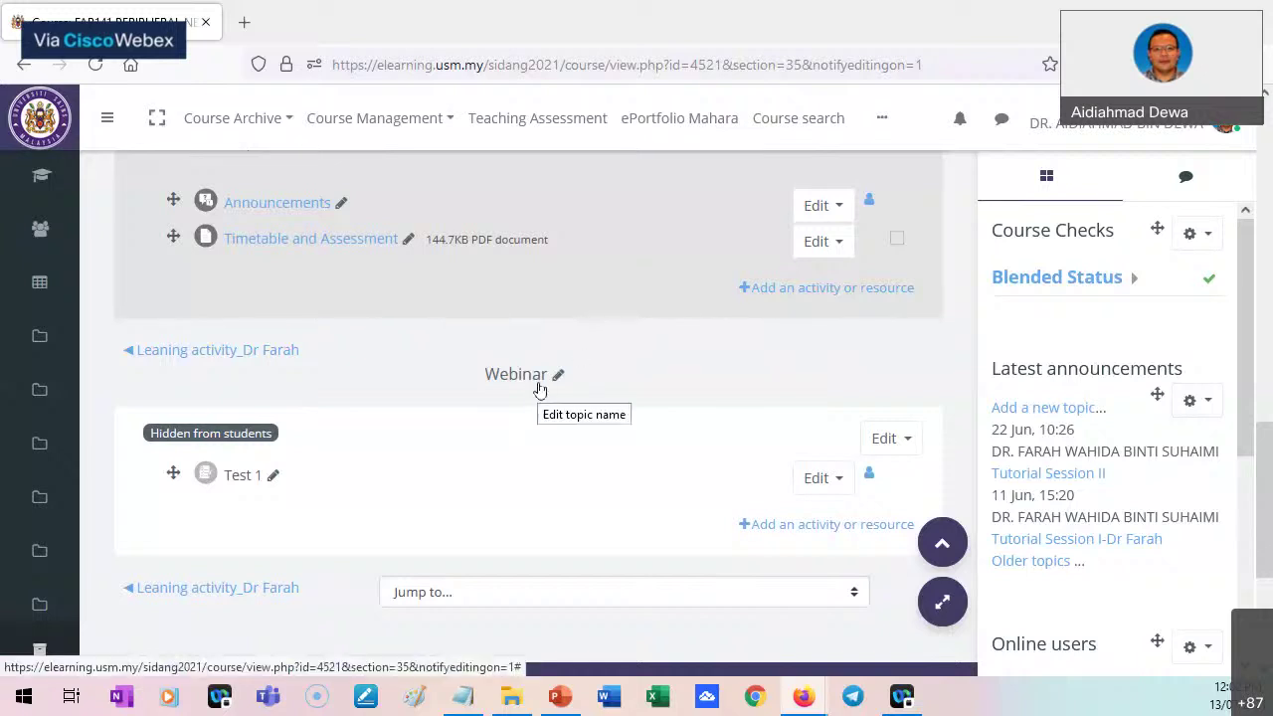
click(823, 478)
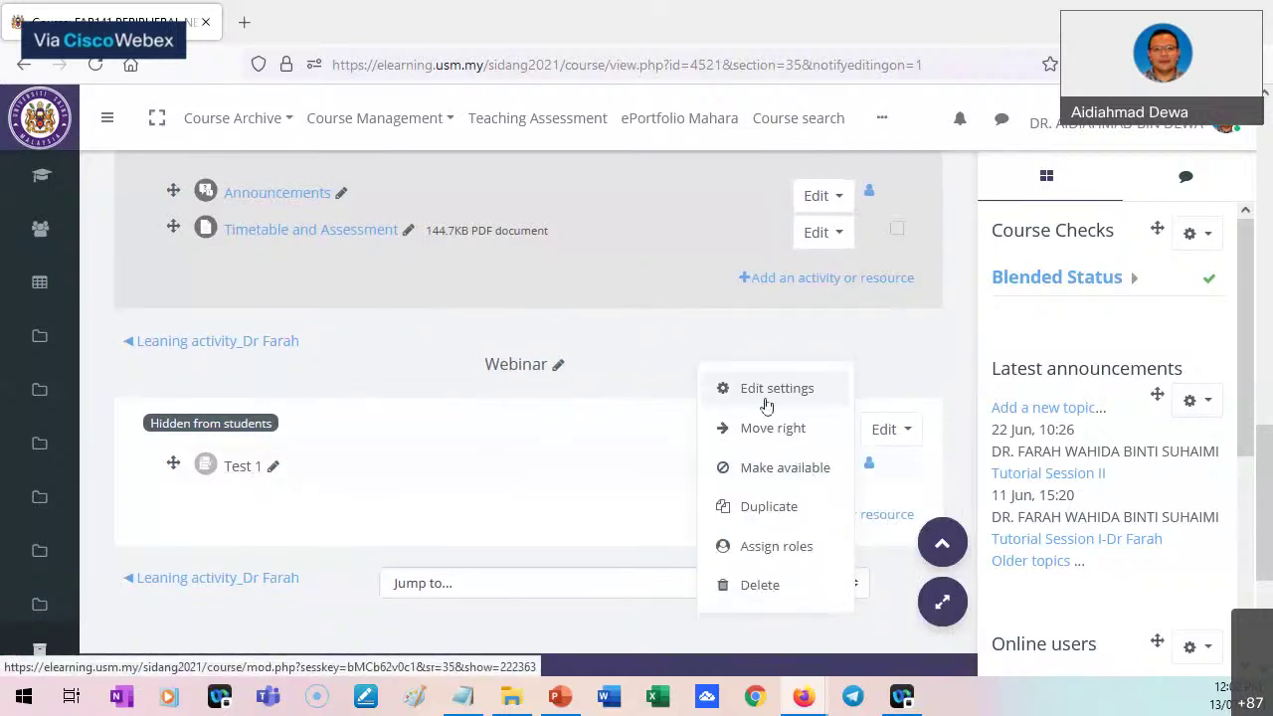
click(756, 584)
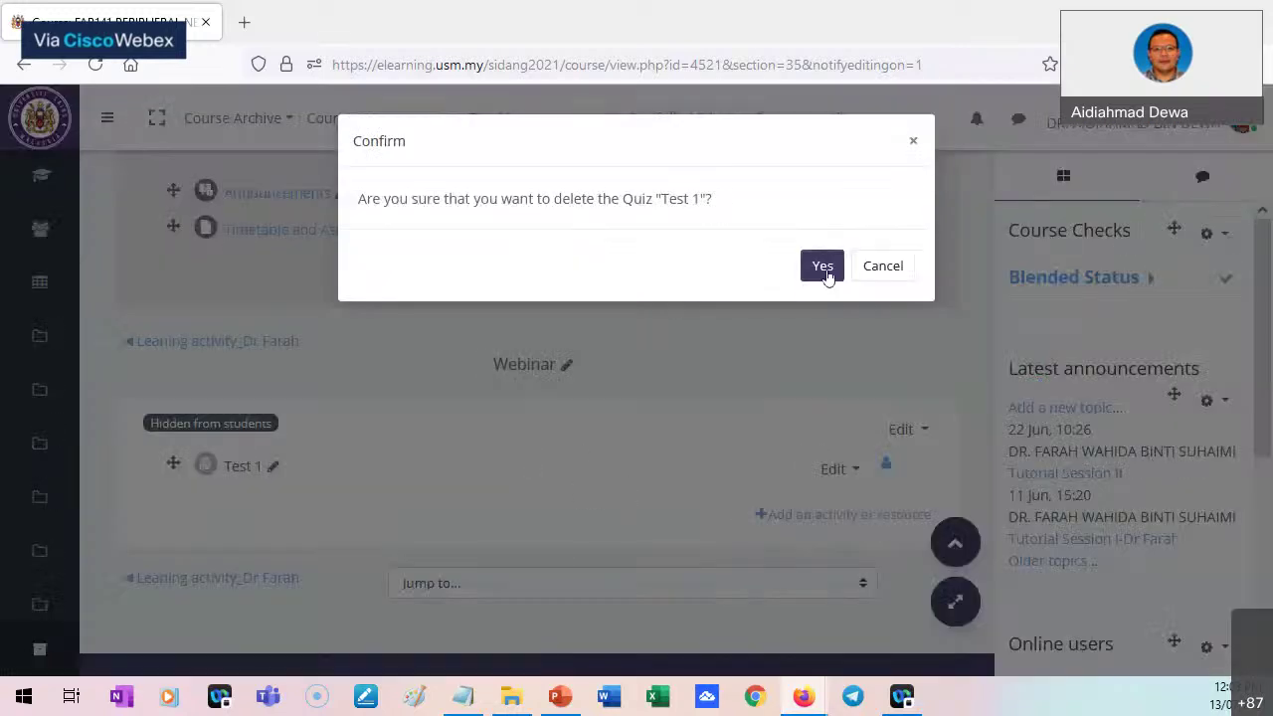
click(825, 273)
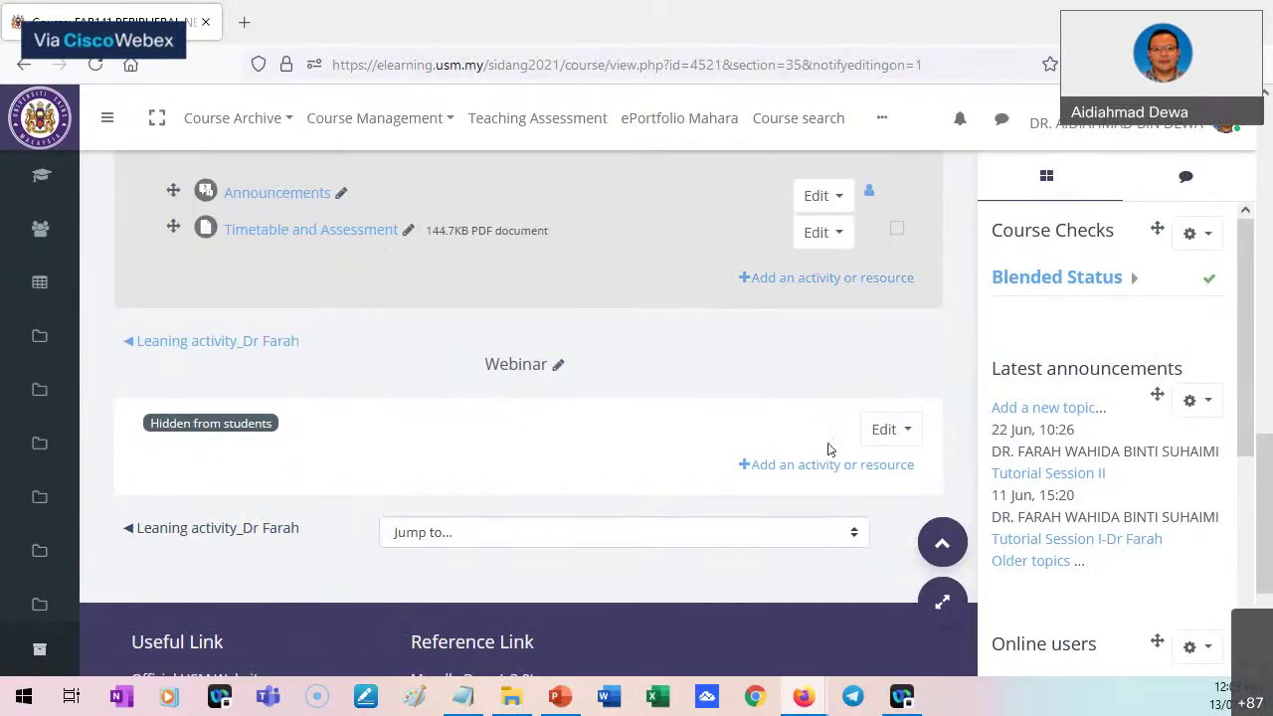
scroll(537, 398, down, 1)
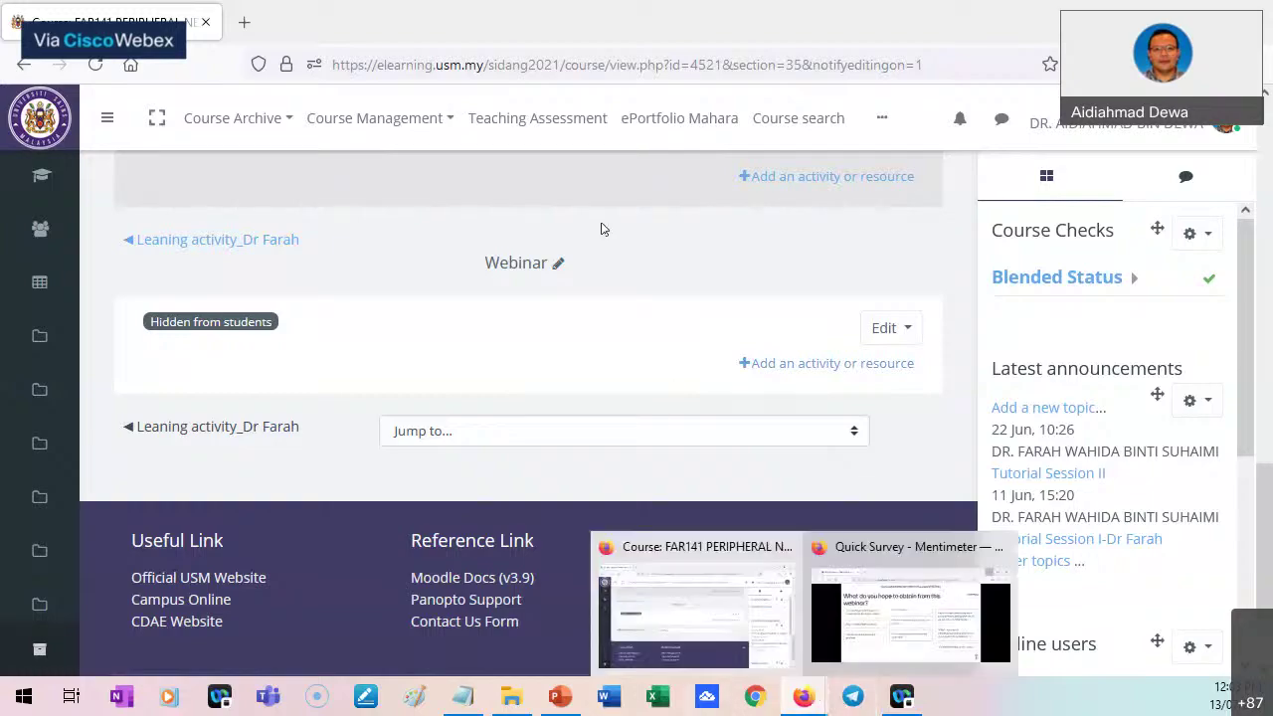
key(alt+Tab)
key(Right)
key(Left)
key(Left)
key(Left)
key(Left)
key(Left)
key(Left)
key(Left)
key(Left)
key(Left)
key(Left)
key(Left)
key(Left)
key(Left)
key(Left)
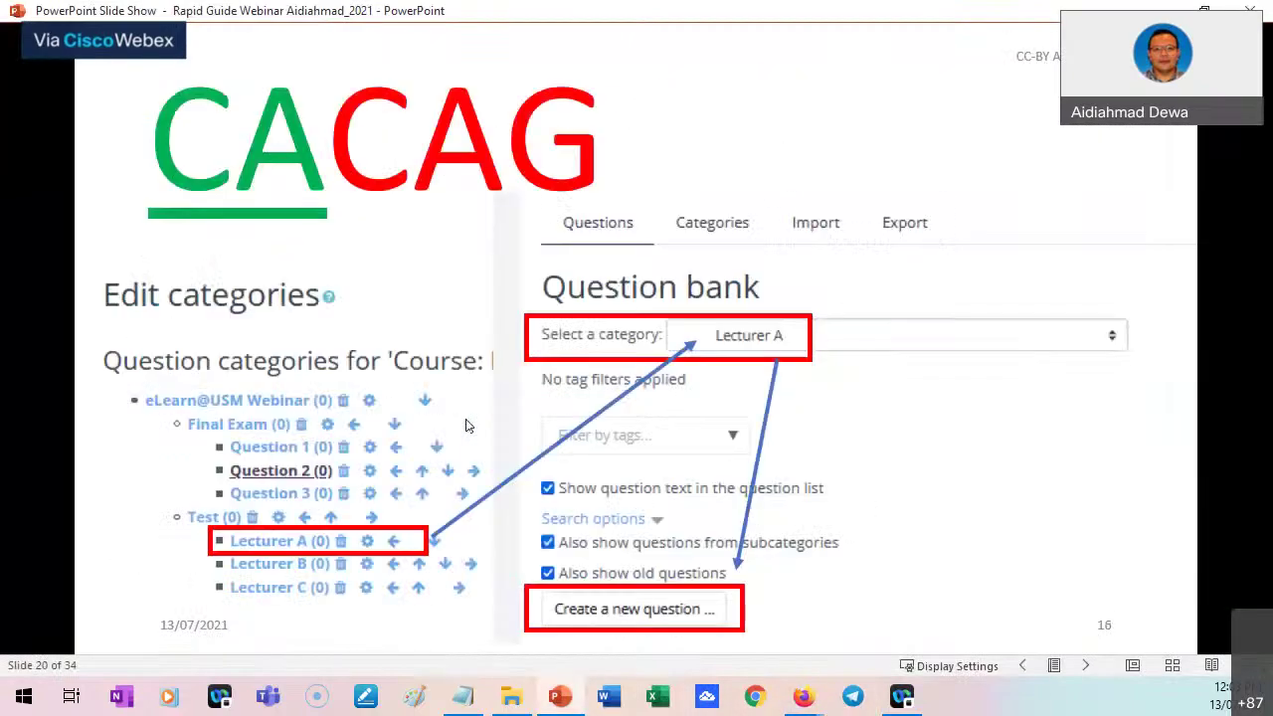
key(Right)
key(Right)
key(Left)
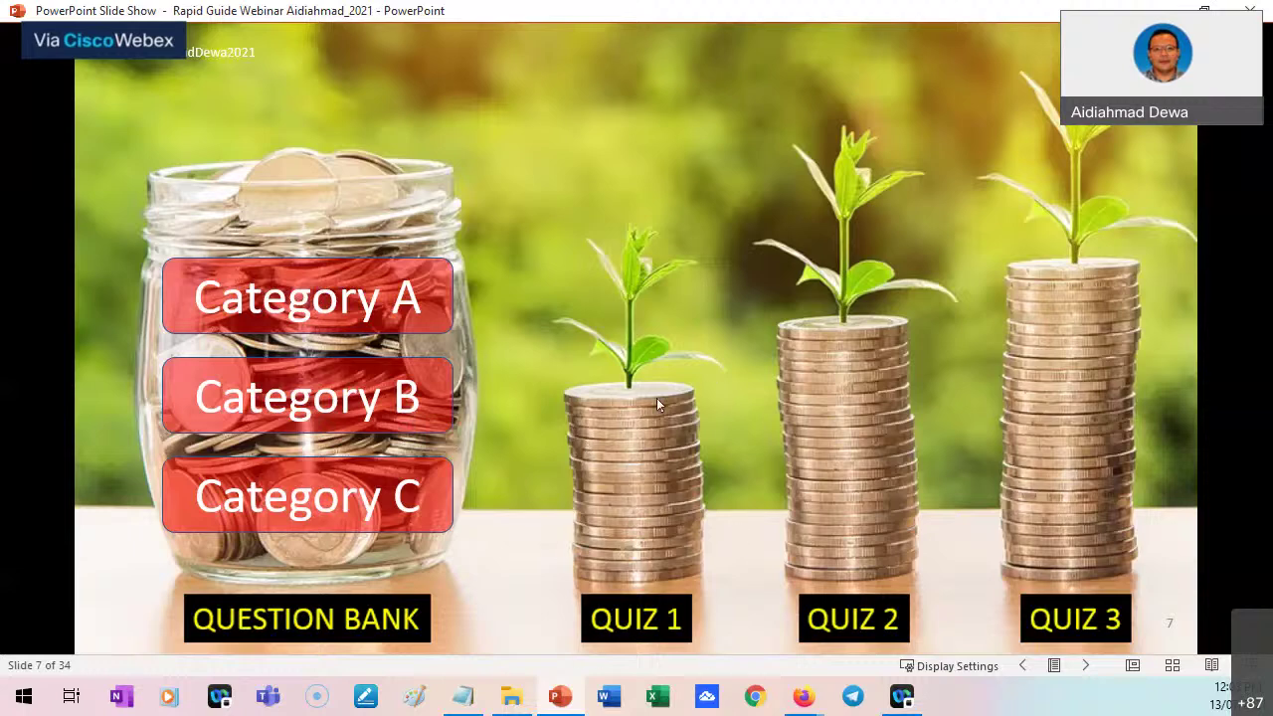
key(Right)
key(Right)
key(Right)
key(Right)
key(Right)
key(Right)
key(Right)
key(Right)
key(Right)
key(Right)
key(Right)
key(Right)
key(Right)
key(Right)
key(Right)
key(Right)
key(Right)
key(Right)
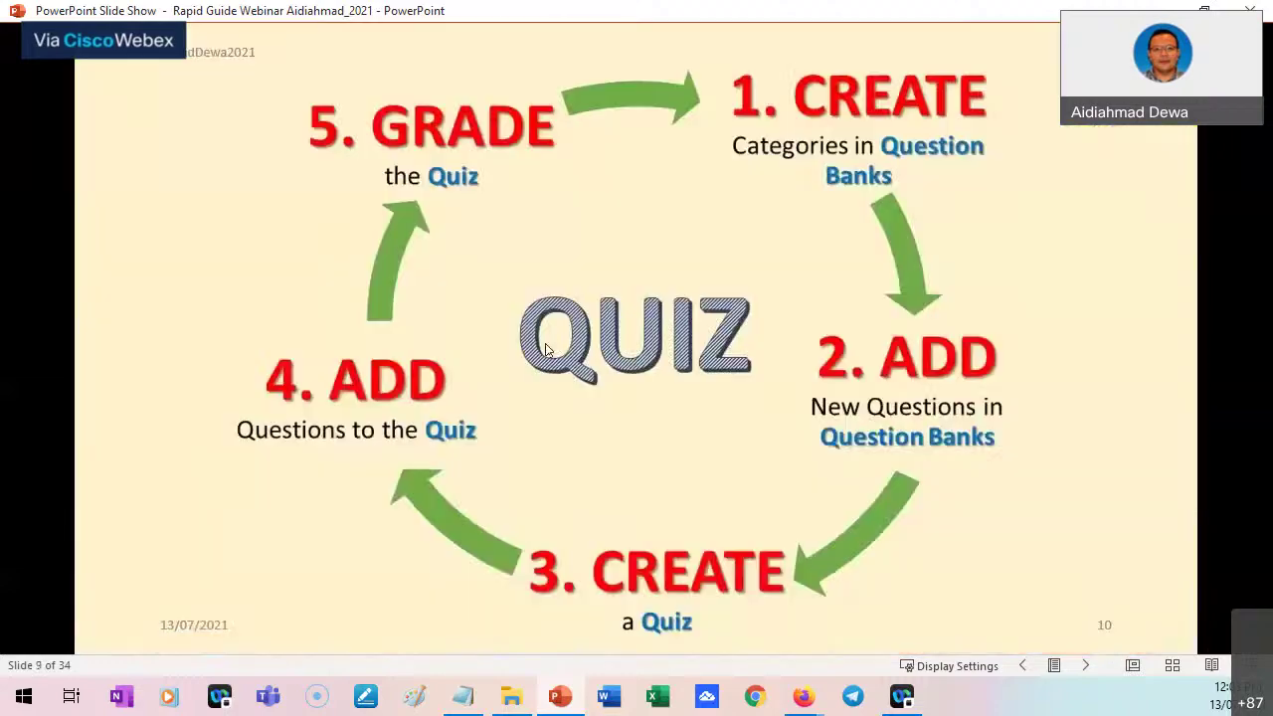
key(Right)
key(Right)
key(Right)
key(Right)
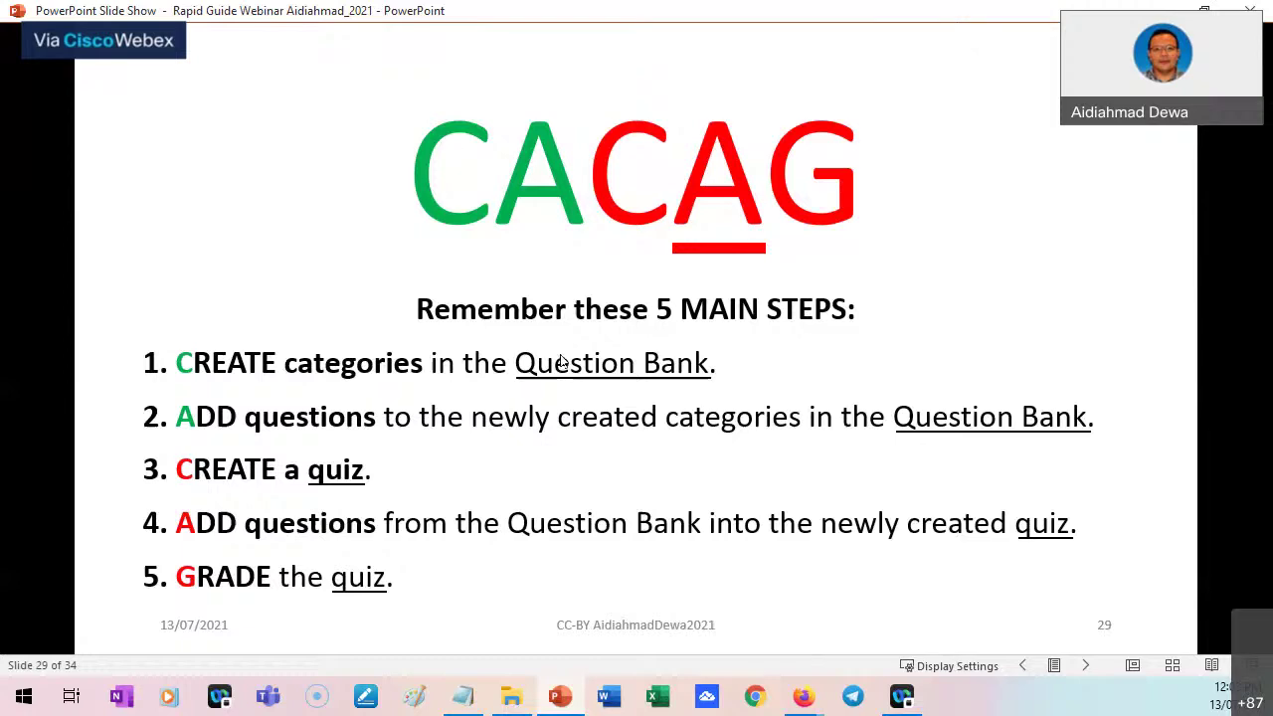
key(Right)
key(alt+Tab)
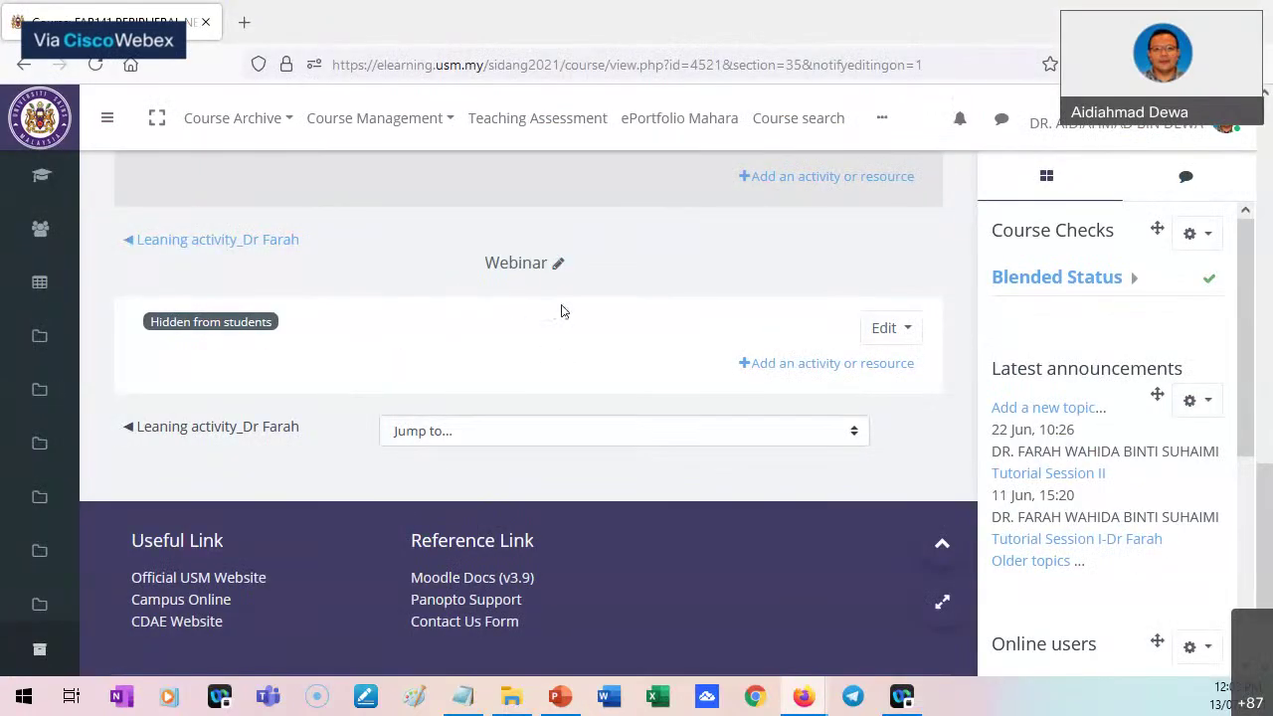
Step: Add a new Quiz activity to the Webinar section
click(816, 368)
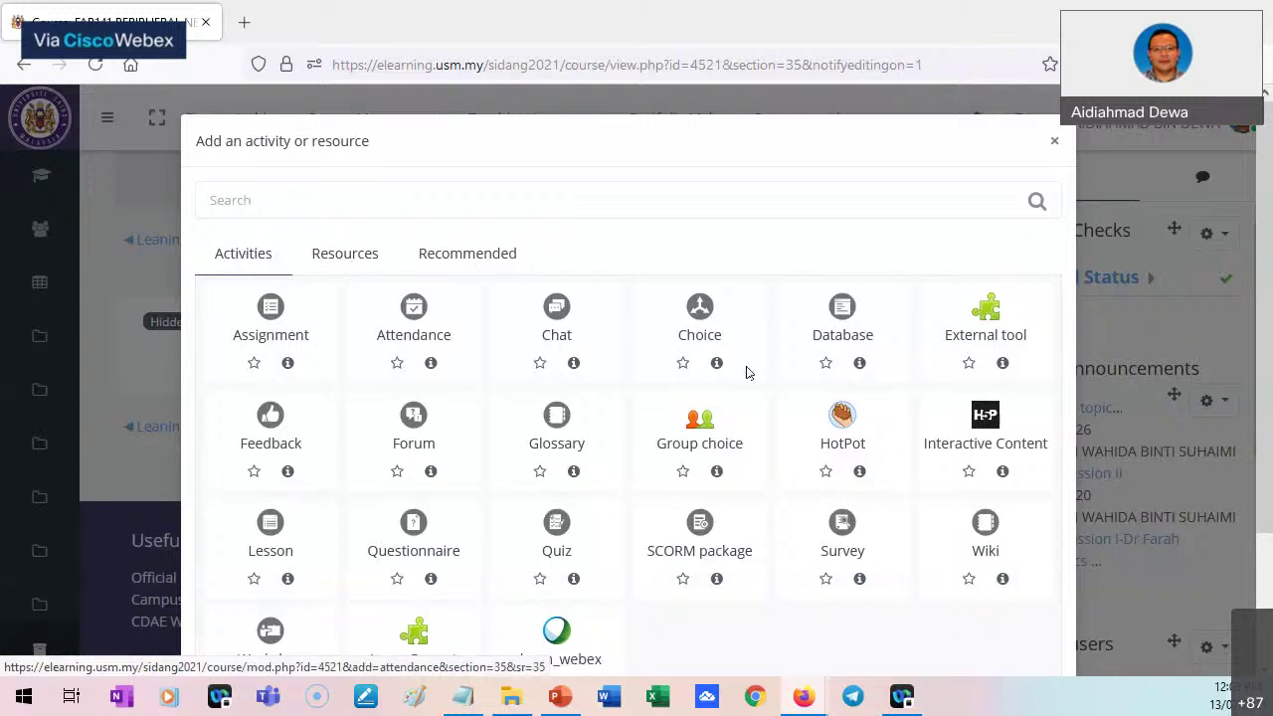
scroll(427, 413, down, 2)
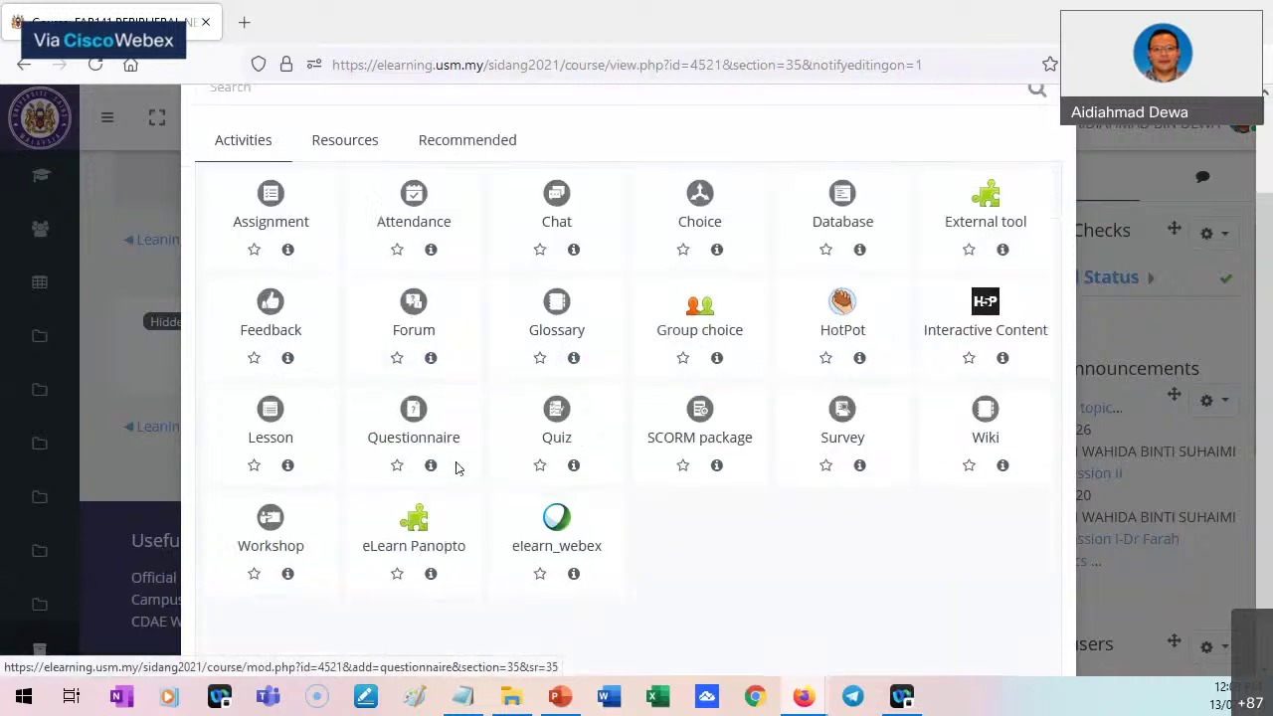
click(550, 430)
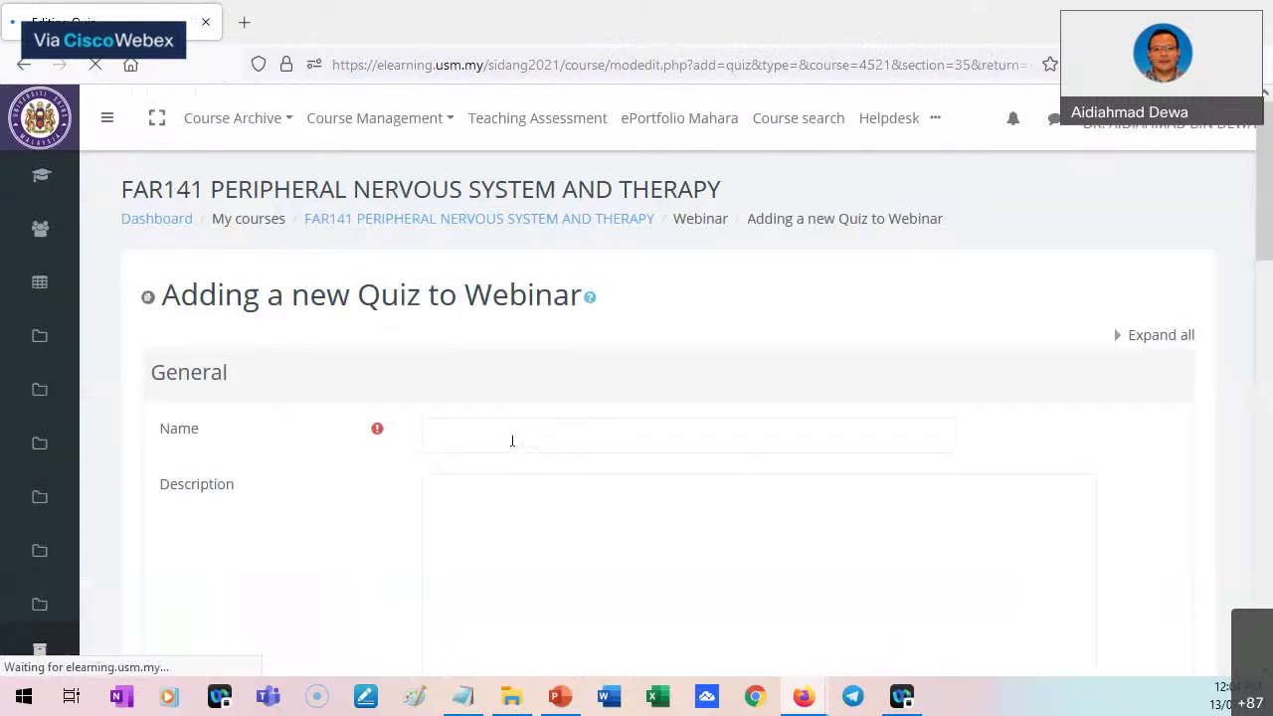
scroll(417, 377, down, 1)
Step: Enter 'Test 1' as the quiz name
click(504, 327)
text(Test 1)
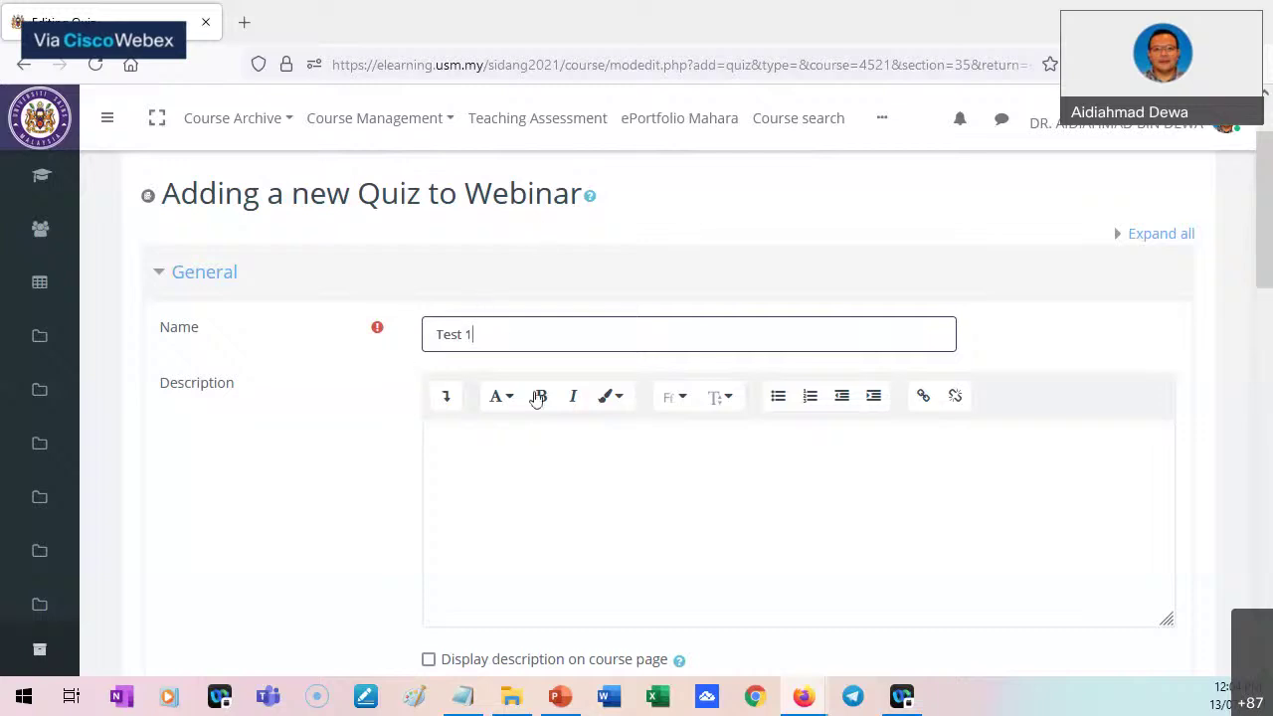
key(alt+Tab)
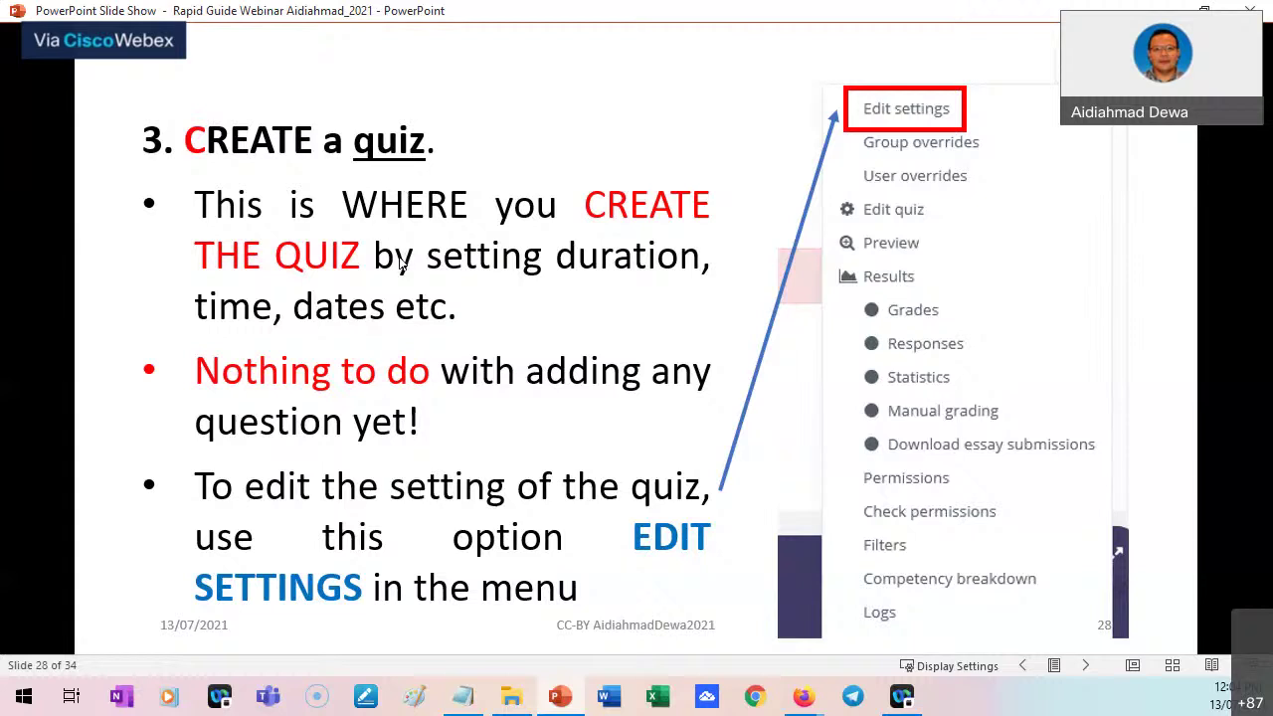
key(alt+Tab)
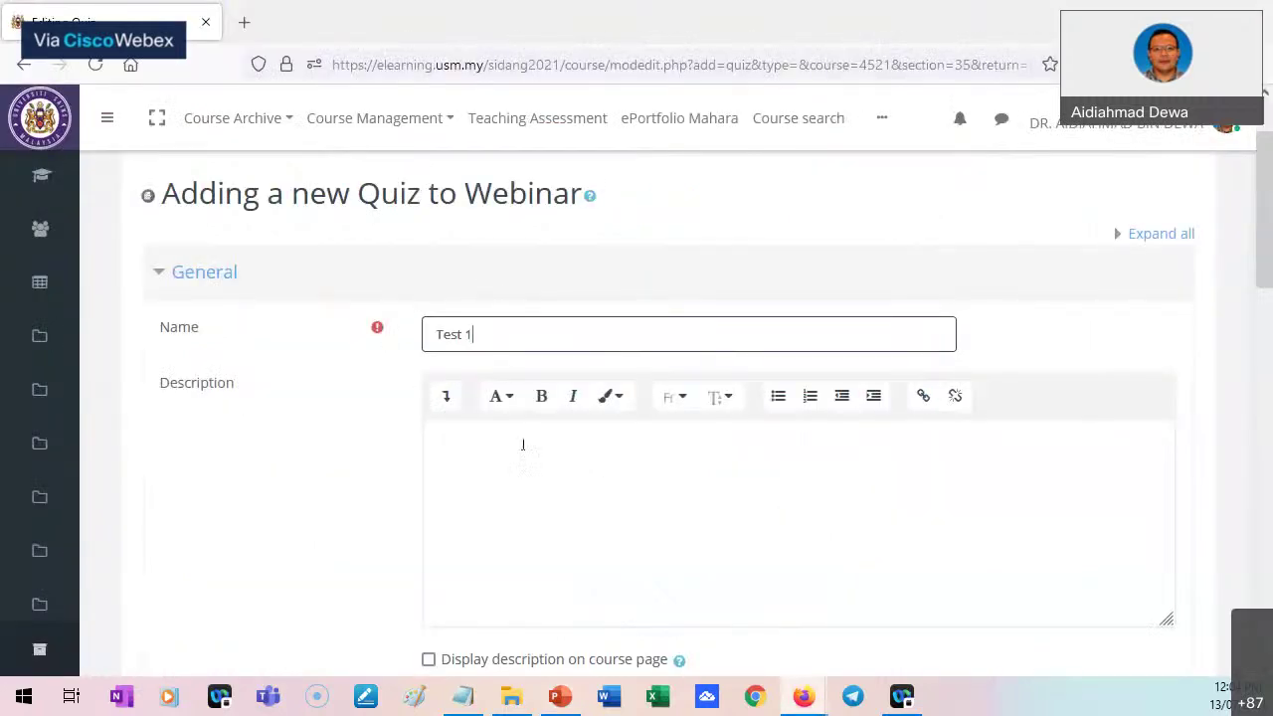
Step: Collapse and re-expand General settings, then expand the Timing section
scroll(523, 445, down, 1)
scroll(295, 409, down, 2)
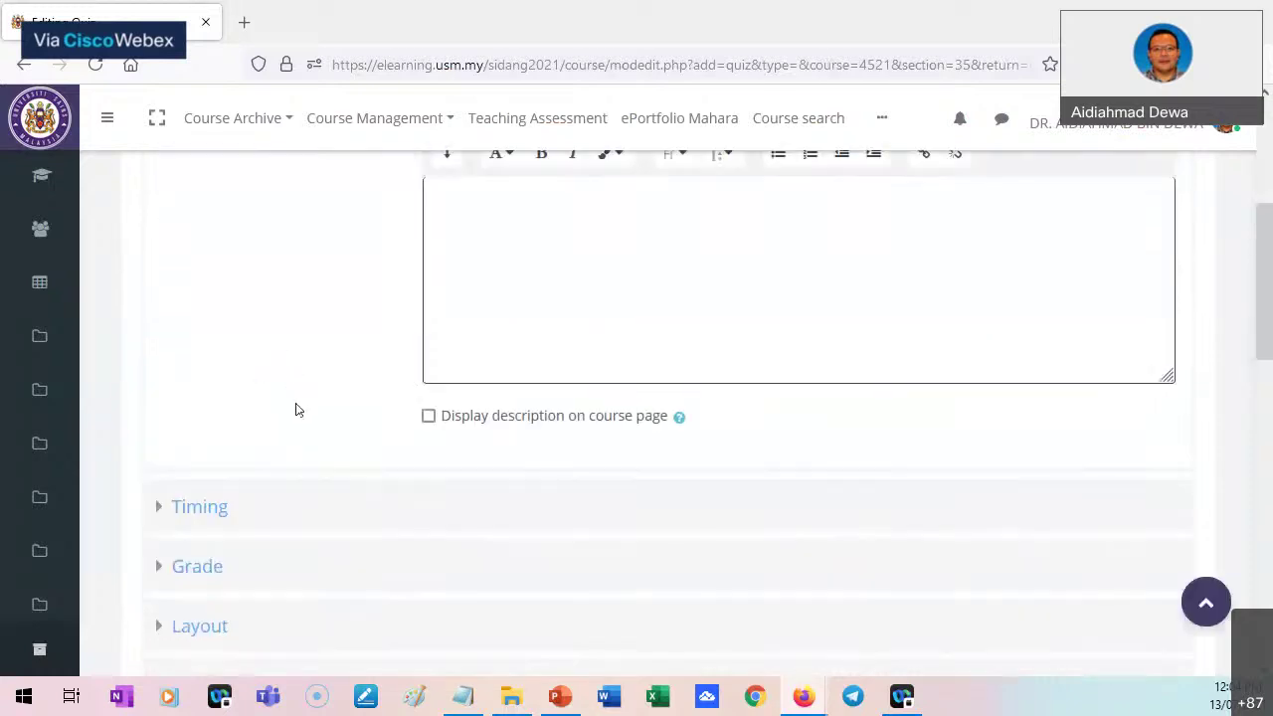
scroll(262, 427, down, 1)
scroll(207, 261, up, 1)
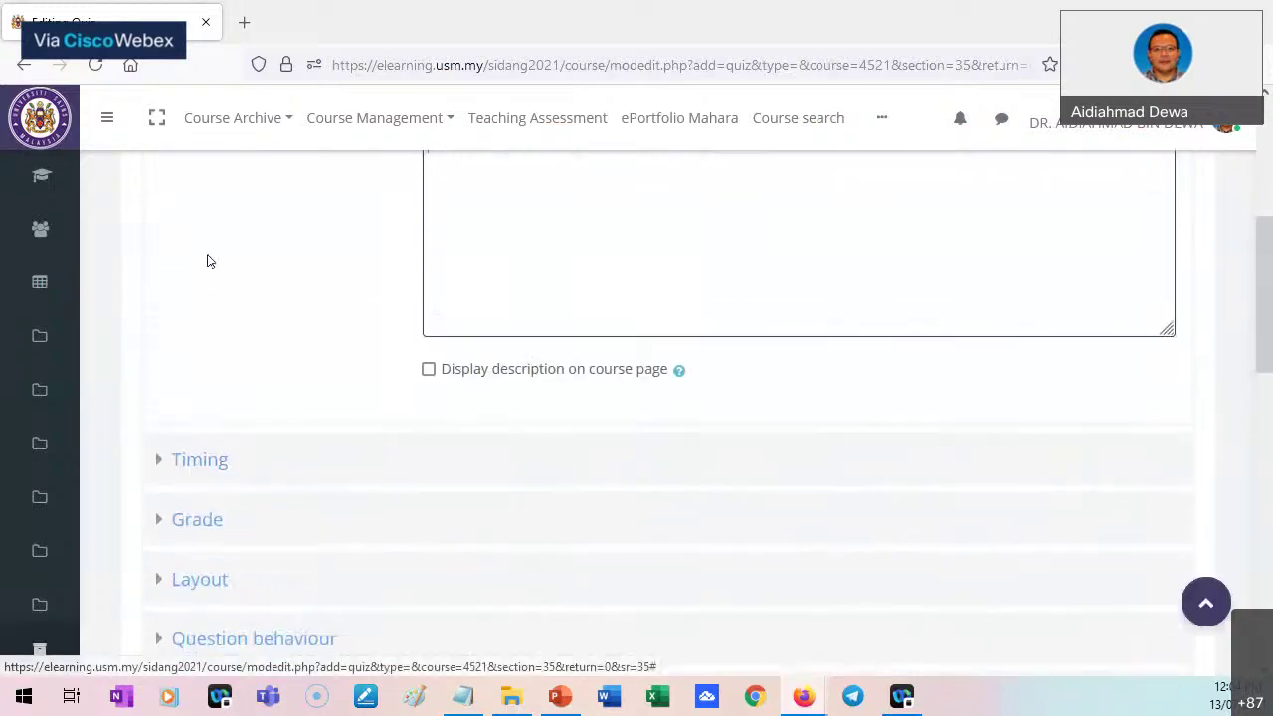
scroll(189, 234, up, 3)
click(169, 273)
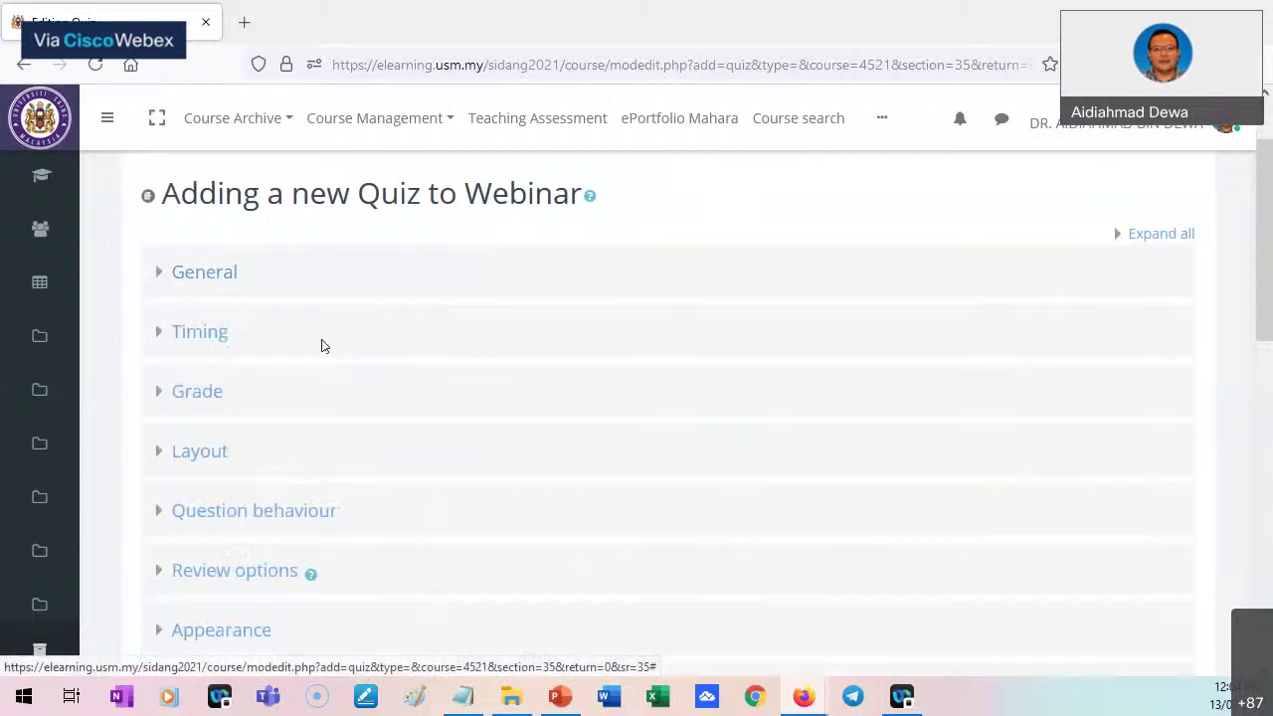
scroll(427, 434, down, 3)
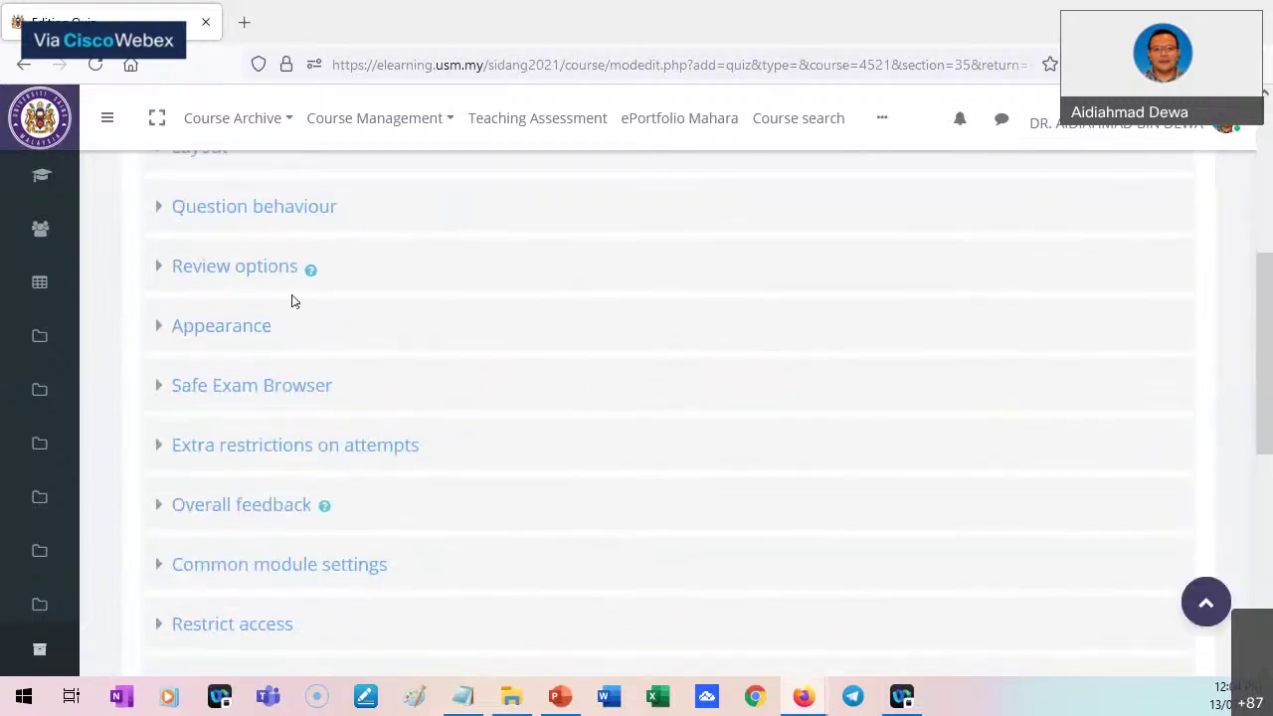
scroll(228, 319, up, 1)
scroll(262, 407, down, 1)
scroll(266, 424, down, 1)
scroll(262, 420, up, 3)
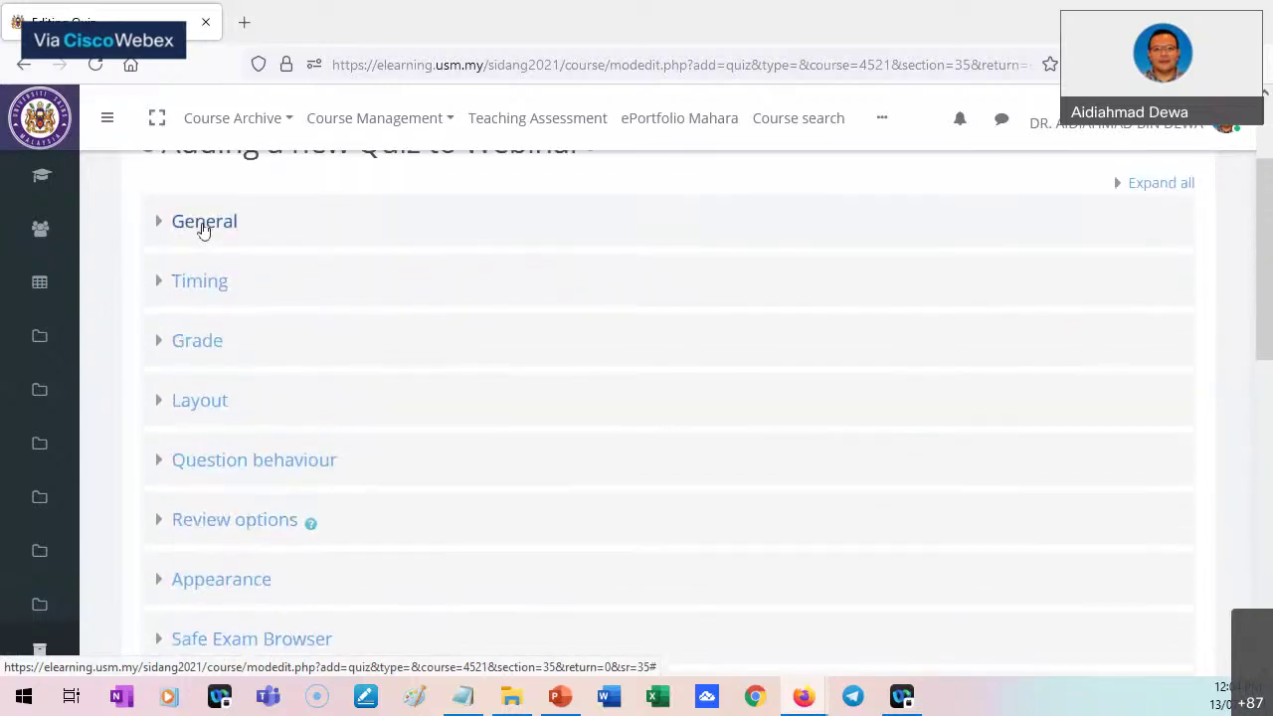
click(229, 236)
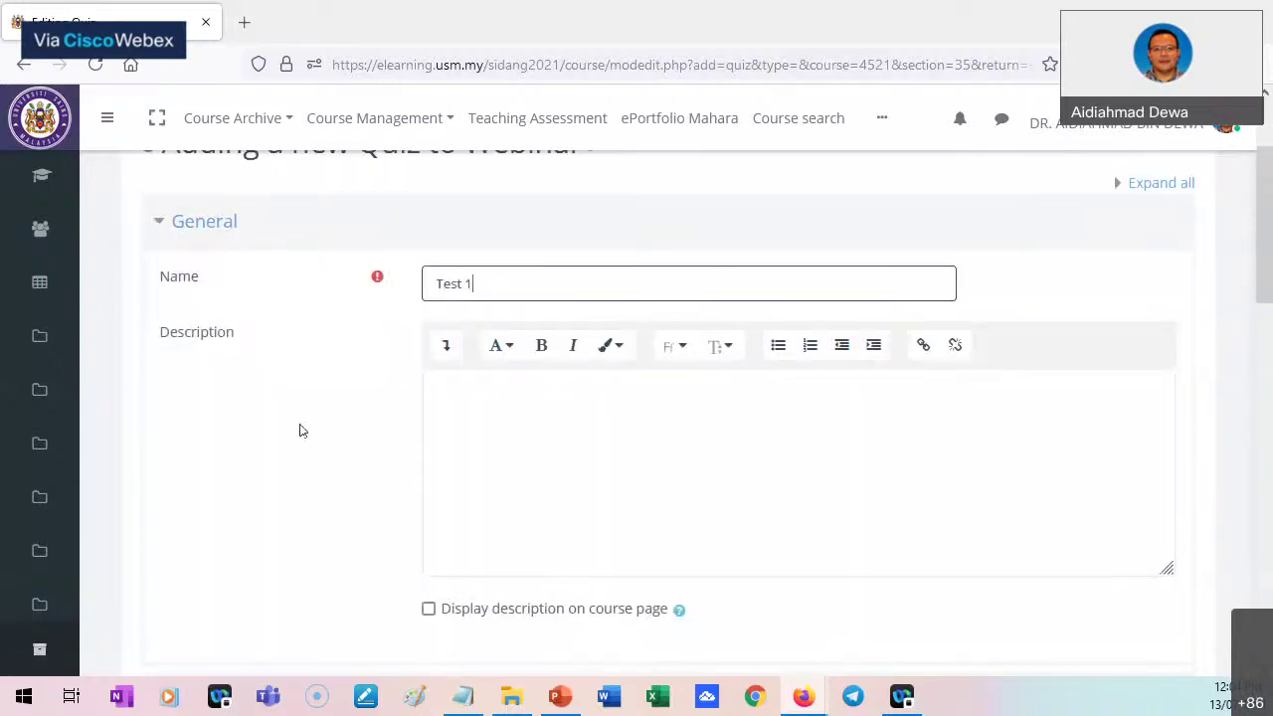
scroll(303, 430, down, 2)
scroll(316, 311, up, 1)
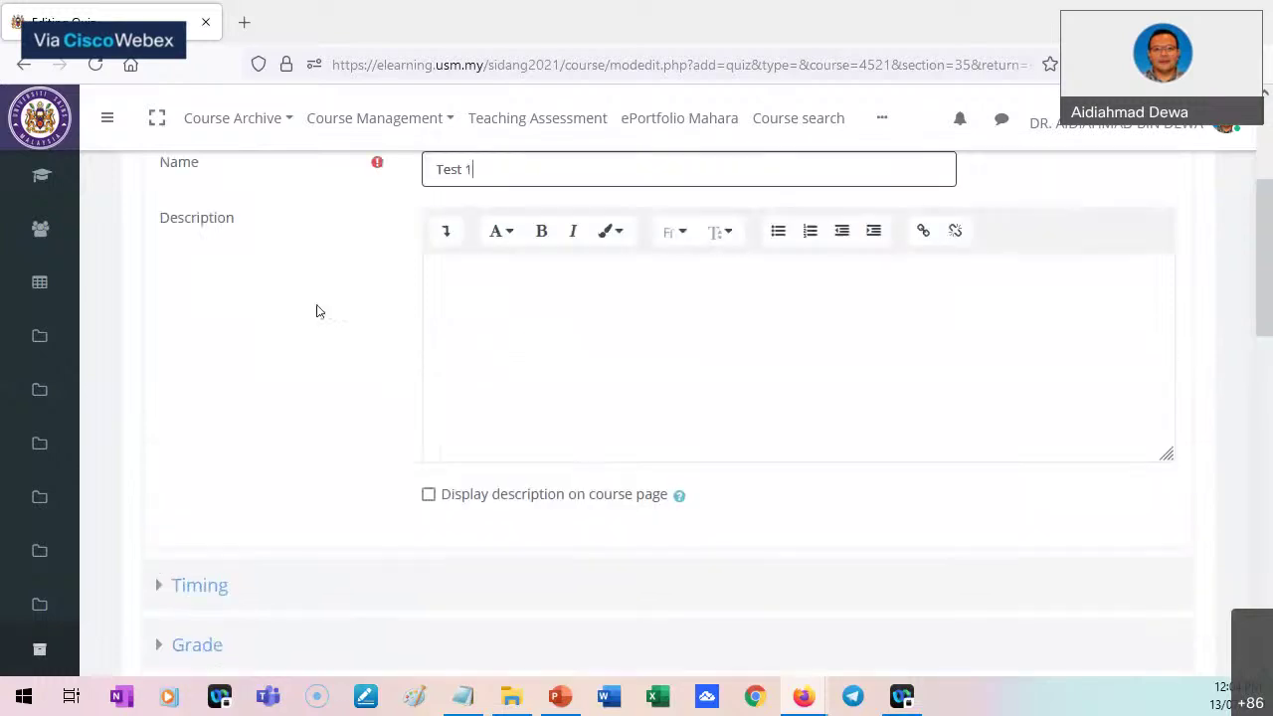
scroll(265, 367, up, 1)
scroll(262, 389, down, 4)
click(179, 294)
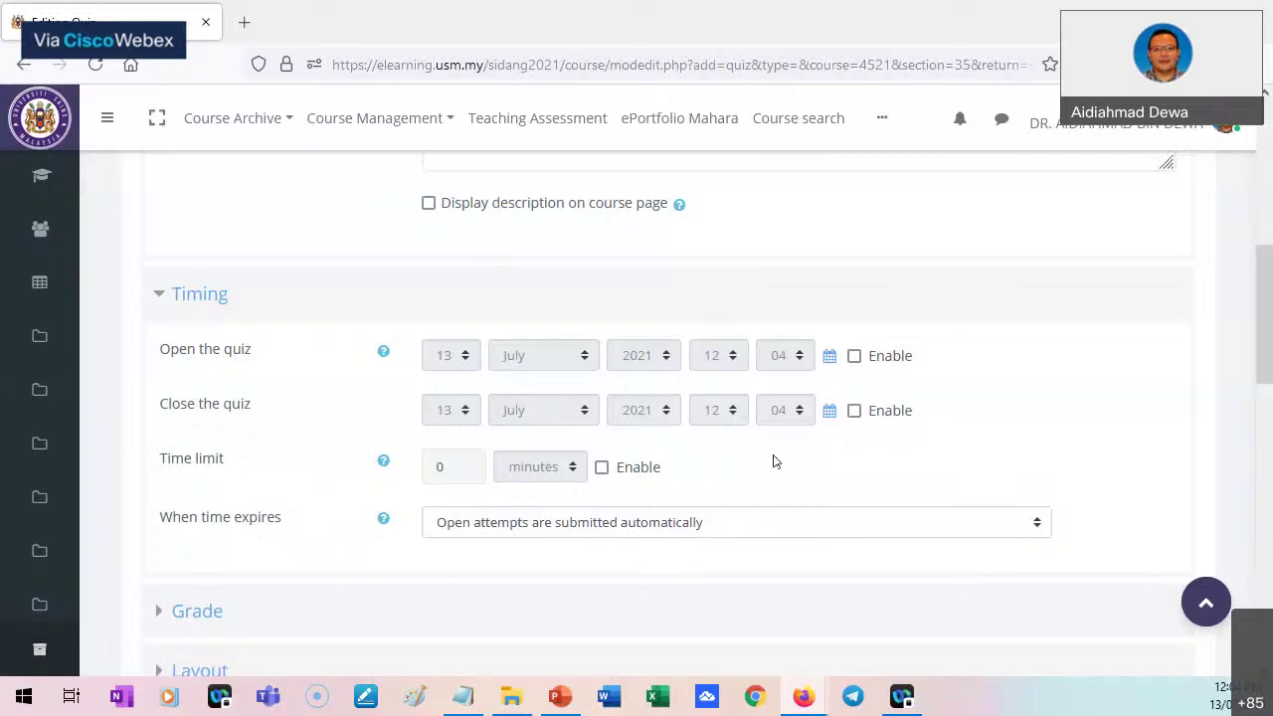
Step: Type the description lines '1 hour test' and '2 - 4 hours'
scroll(537, 265, up, 2)
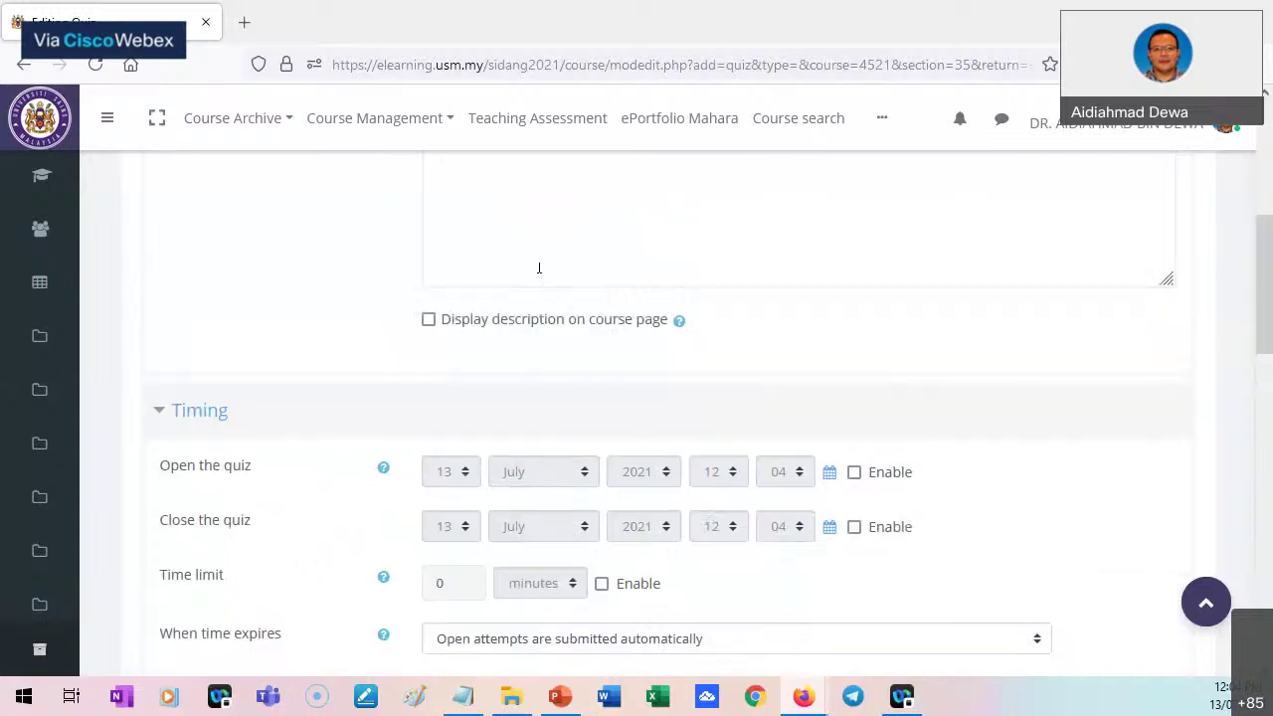
click(540, 254)
text(1 ho)
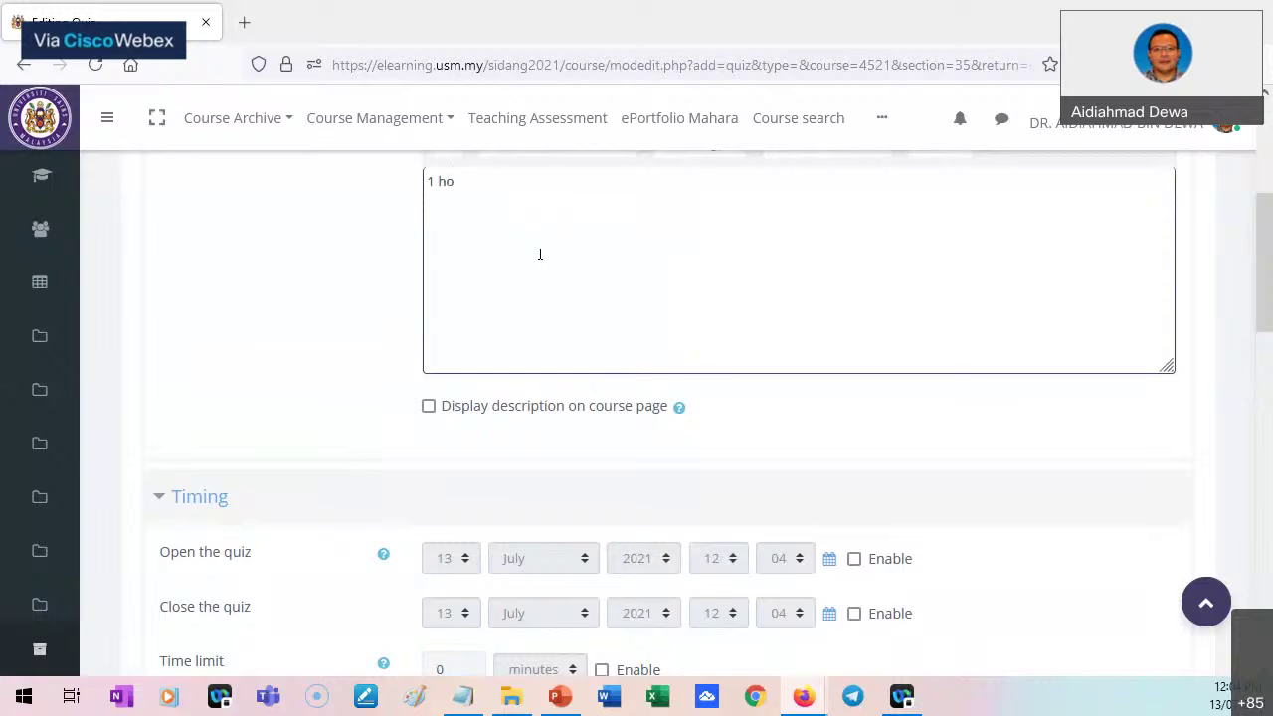
text(ur test)
key(Return)
text(2-4)
key(BackSpace)
key(BackSpace)
text(- 4 hours)
Step: Replace the second description line with '2 - 4pm'
scroll(596, 239, up, 2)
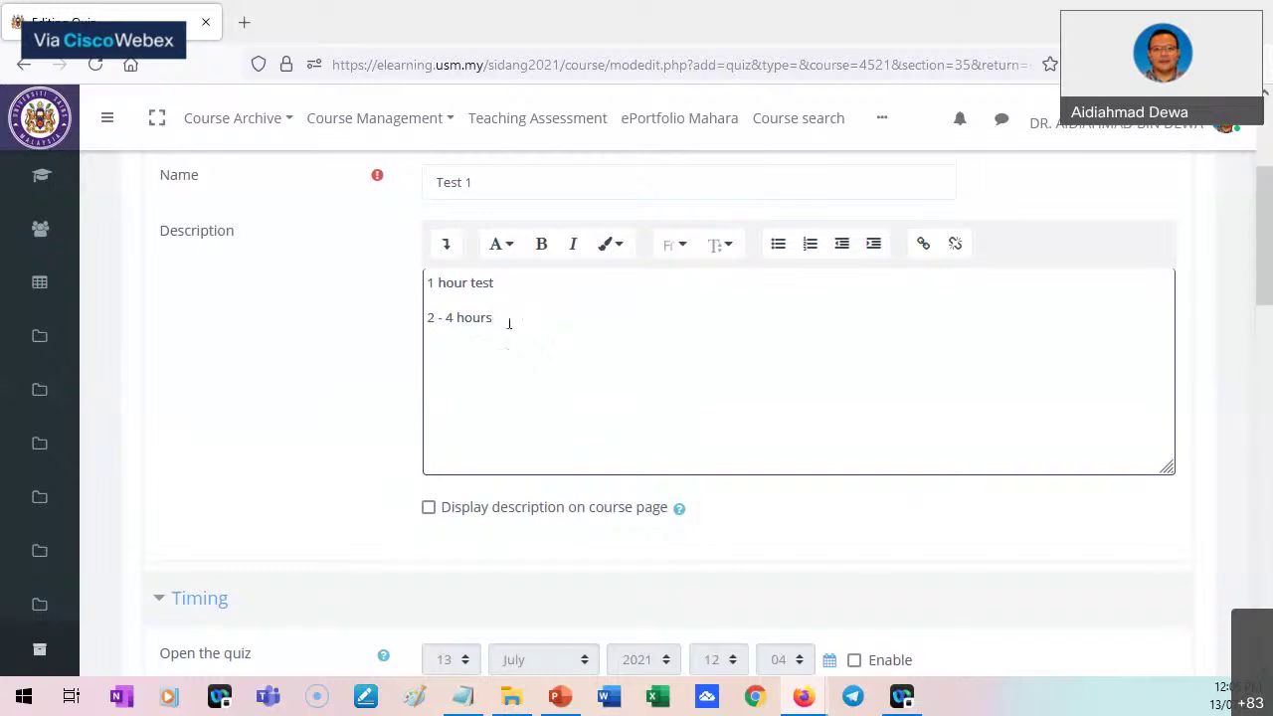
drag(508, 323, 406, 307)
text(2 - 4pm)
drag(495, 283, 383, 267)
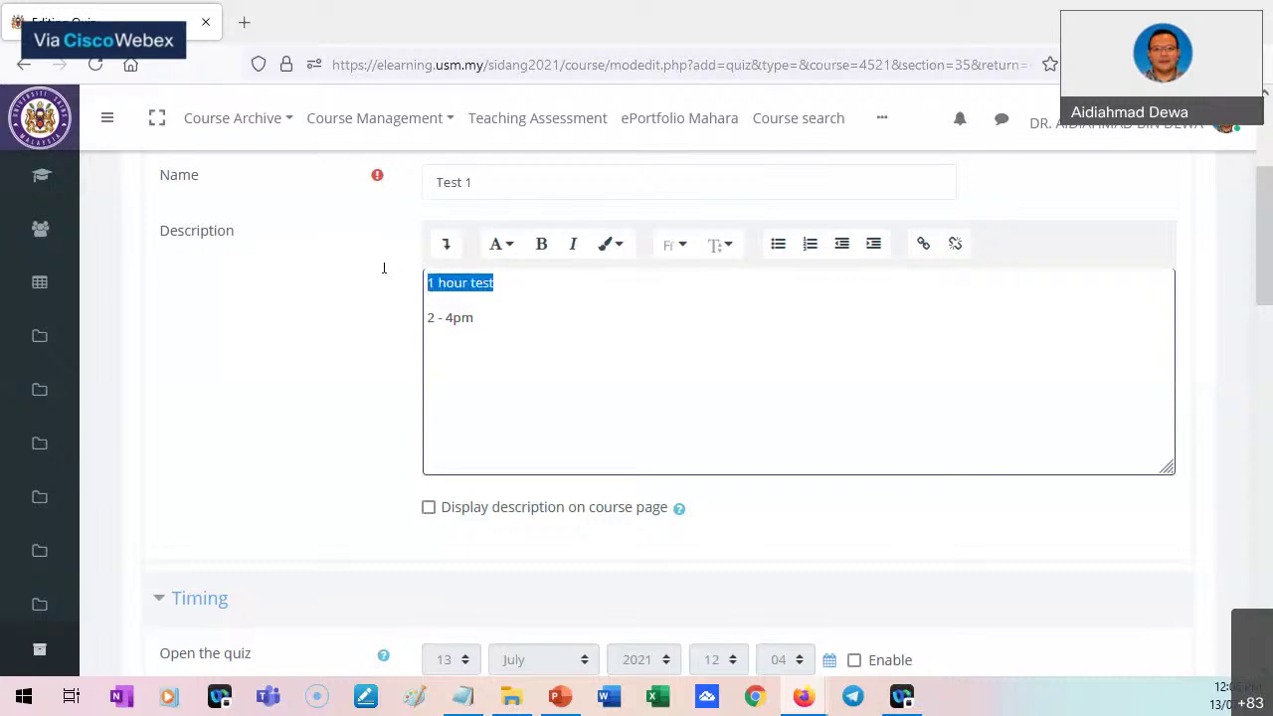
click(494, 319)
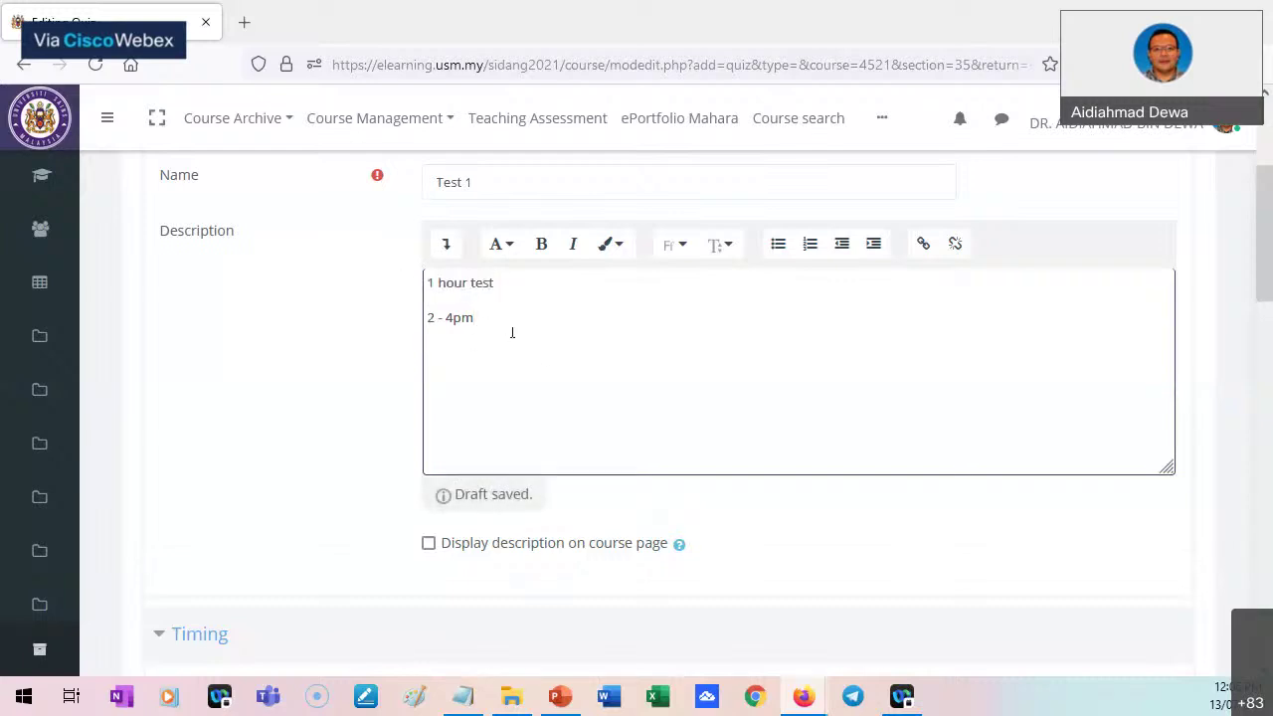
drag(512, 332, 438, 279)
click(472, 374)
scroll(472, 374, down, 2)
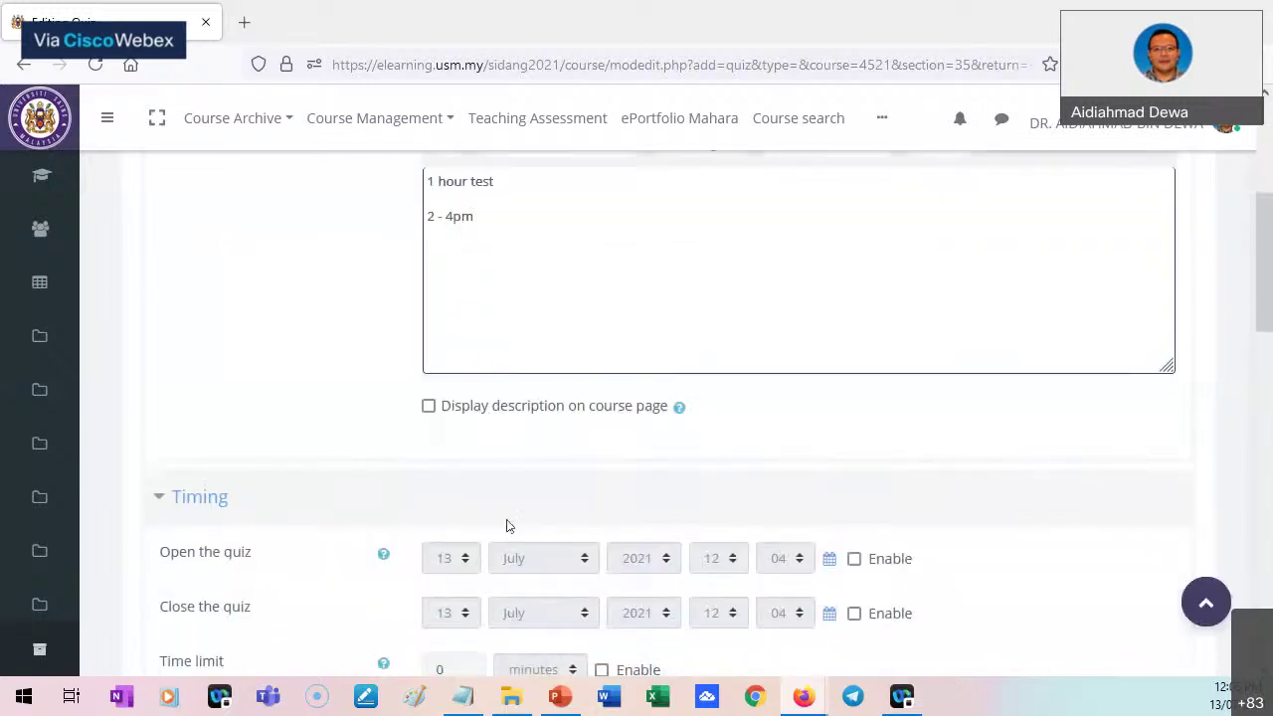
scroll(975, 601, down, 2)
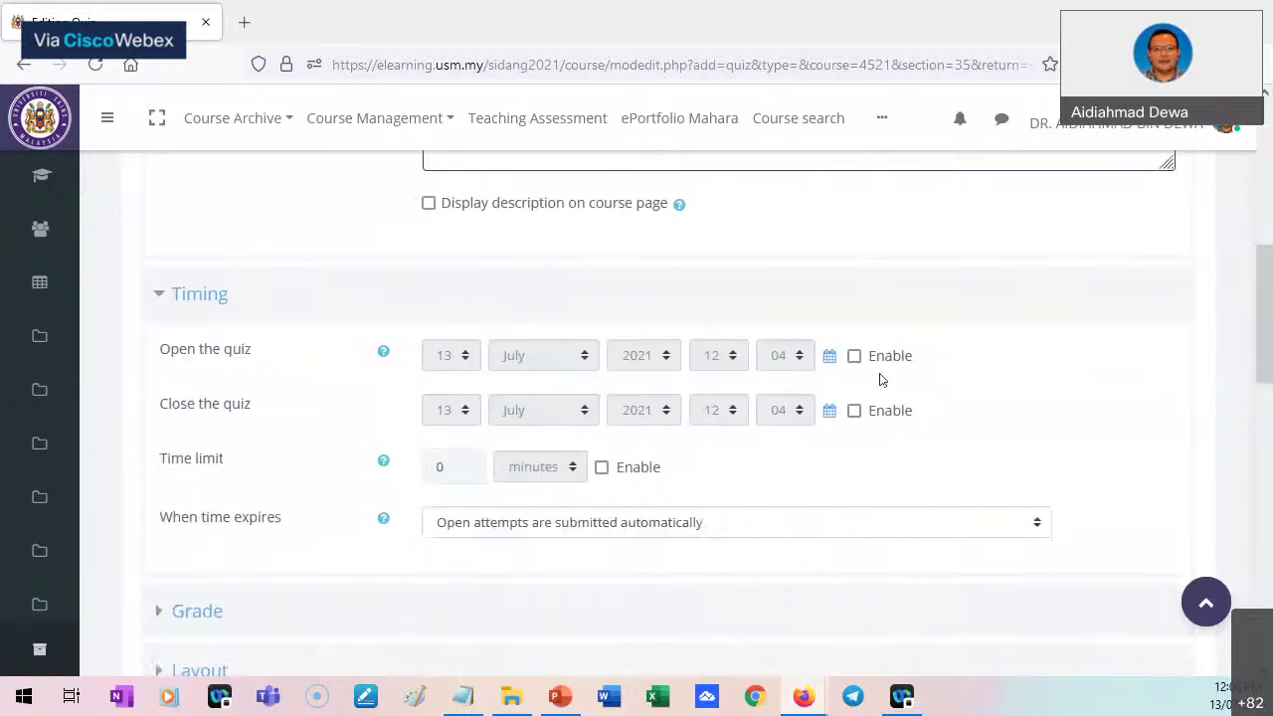
Step: Enable the open and close dates, with opening at 14:00 and closing at 16:00
click(855, 356)
click(855, 410)
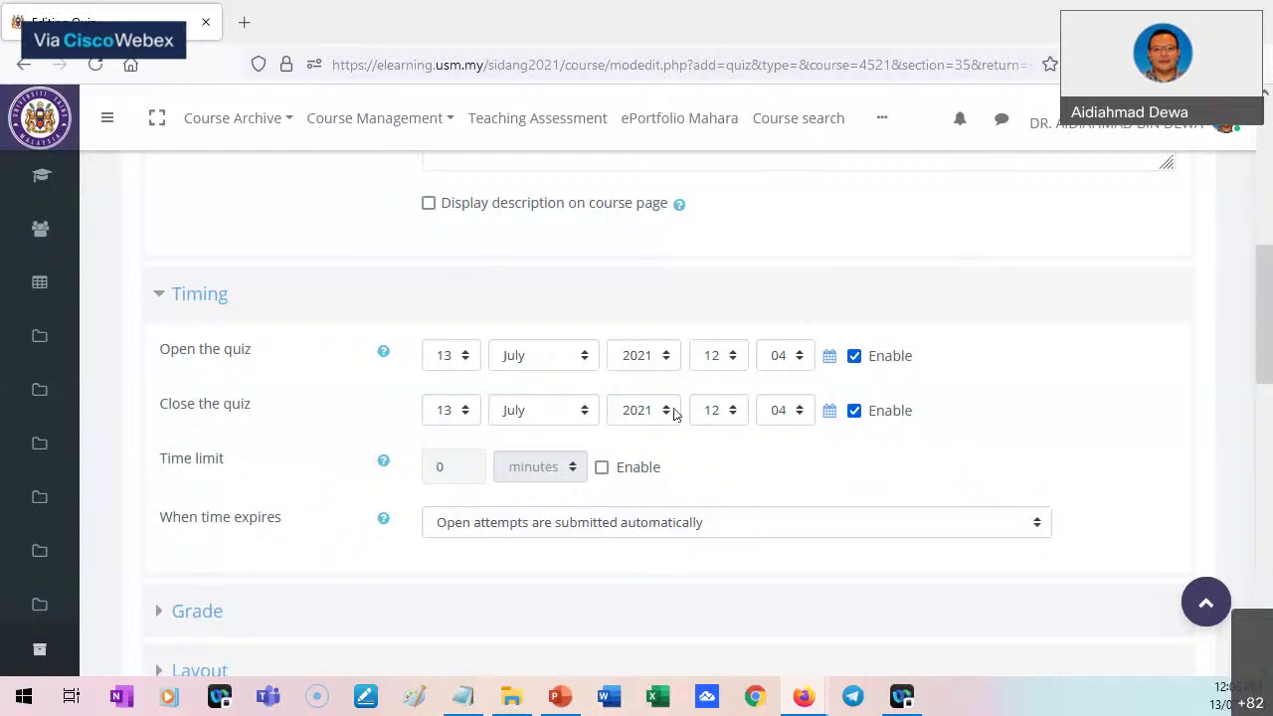
click(726, 361)
scroll(704, 566, down, 4)
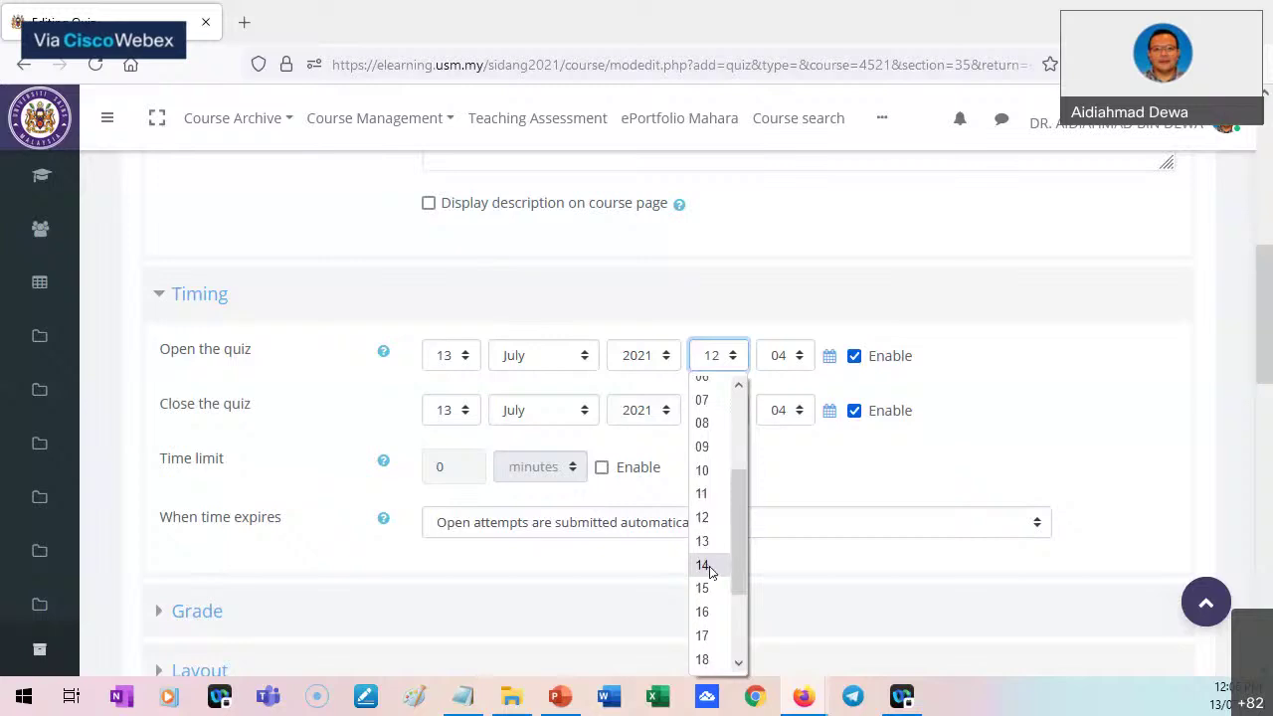
click(708, 446)
click(800, 357)
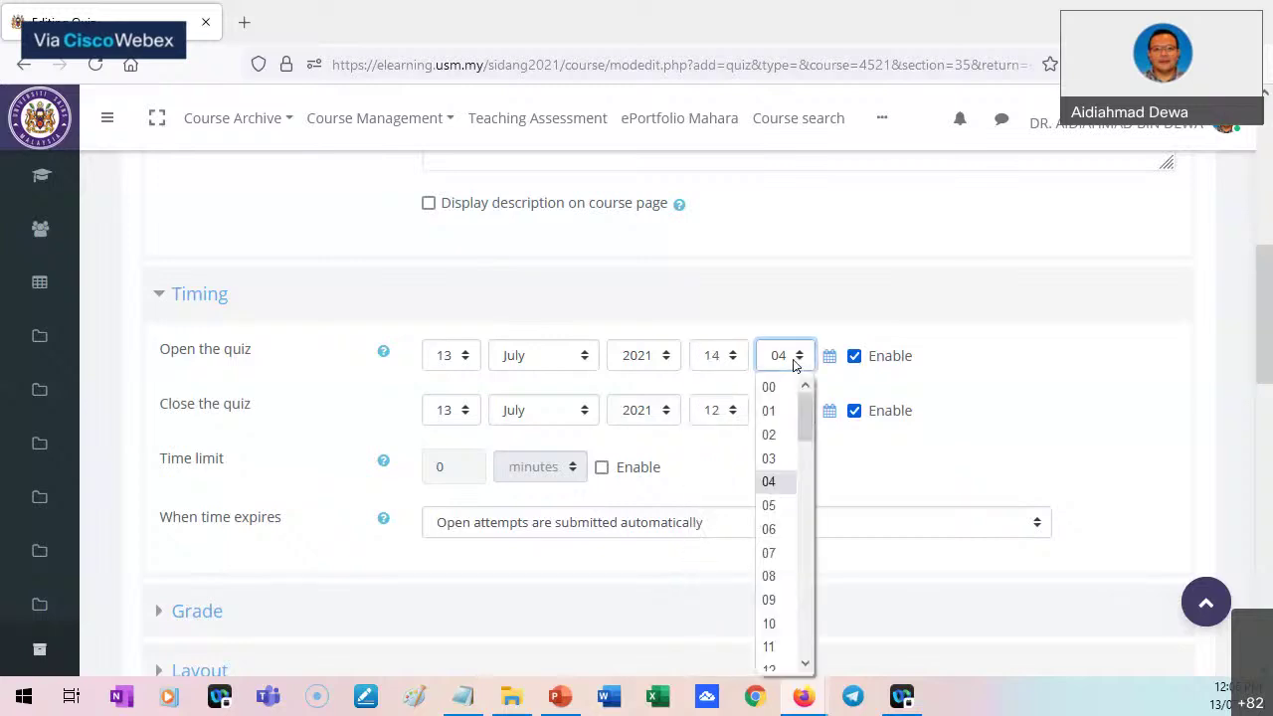
click(771, 384)
click(729, 412)
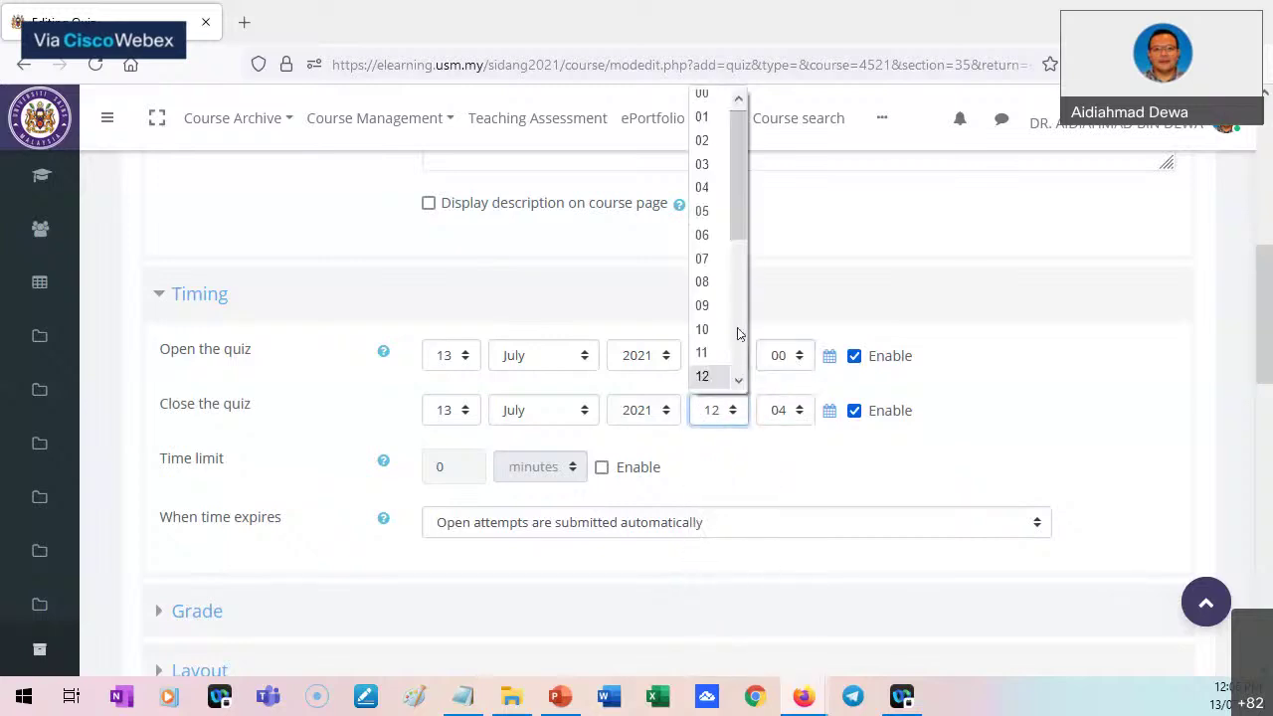
scroll(723, 328, down, 2)
click(720, 327)
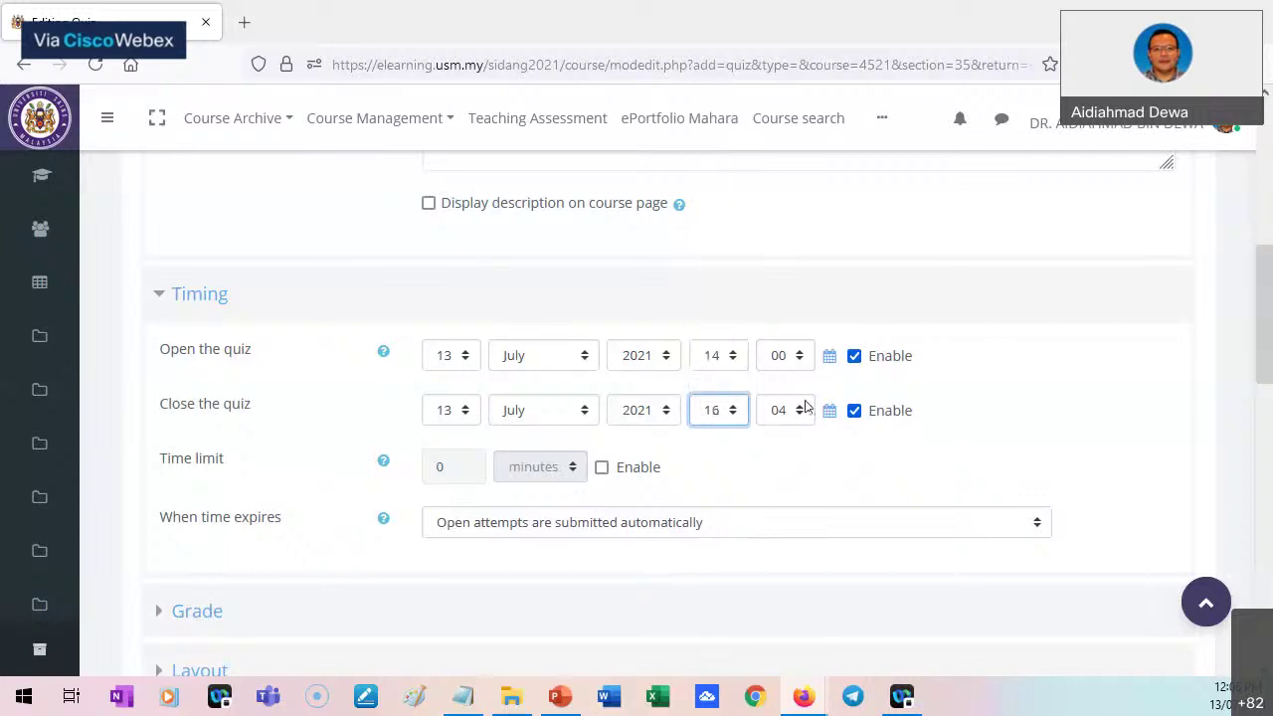
click(802, 412)
click(768, 100)
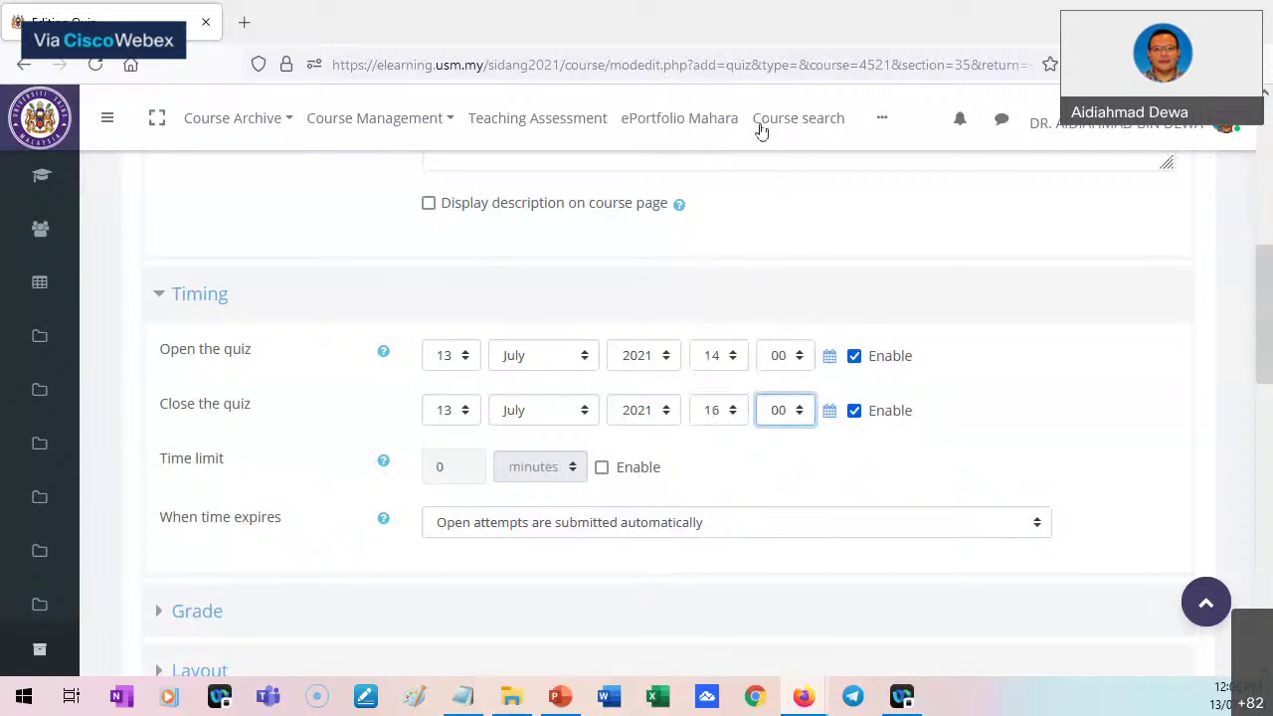
Step: Select and deselect the '1 hour test' and '2 - 4pm' description lines
scroll(741, 498, up, 2)
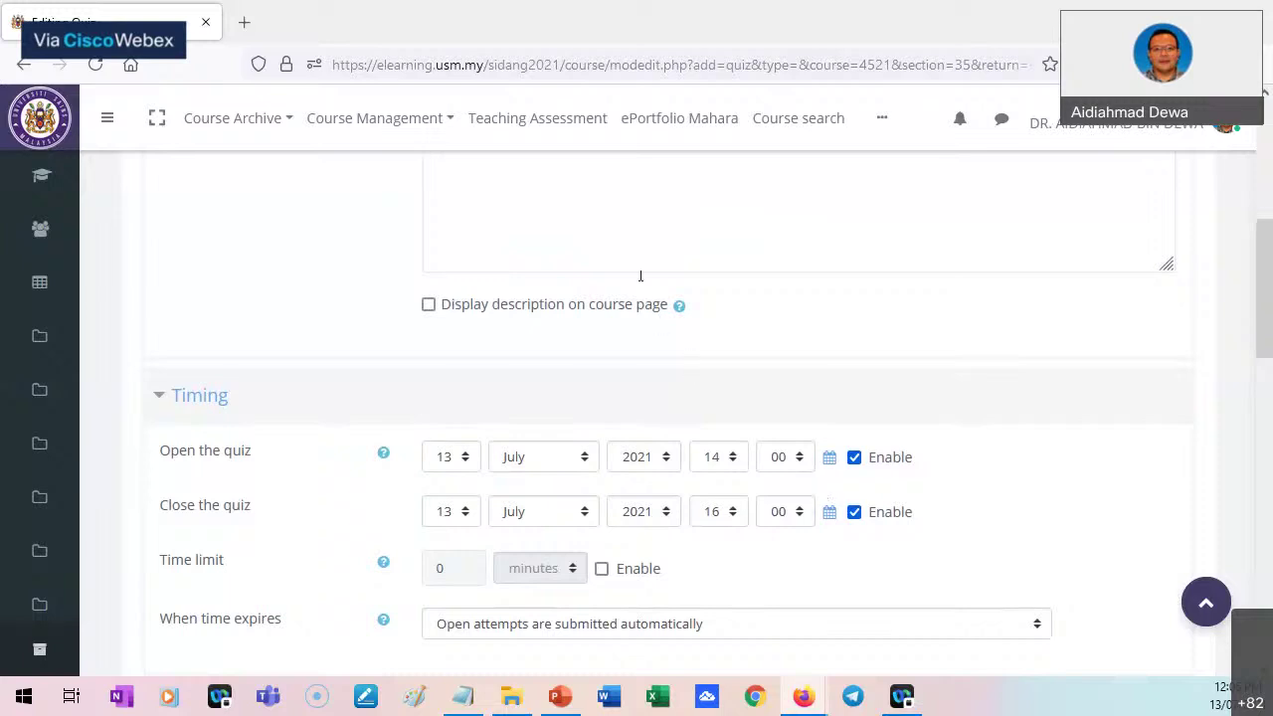
scroll(514, 230, up, 2)
drag(487, 218, 405, 211)
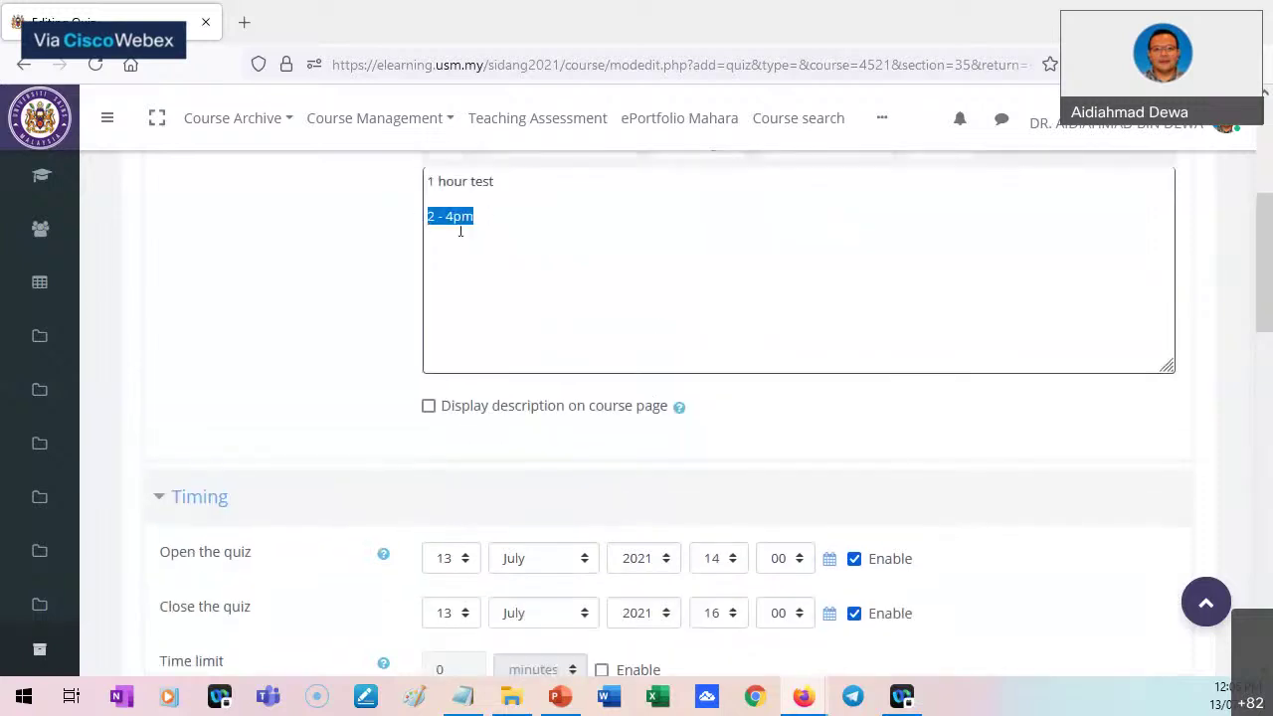
click(491, 220)
triple_click(478, 179)
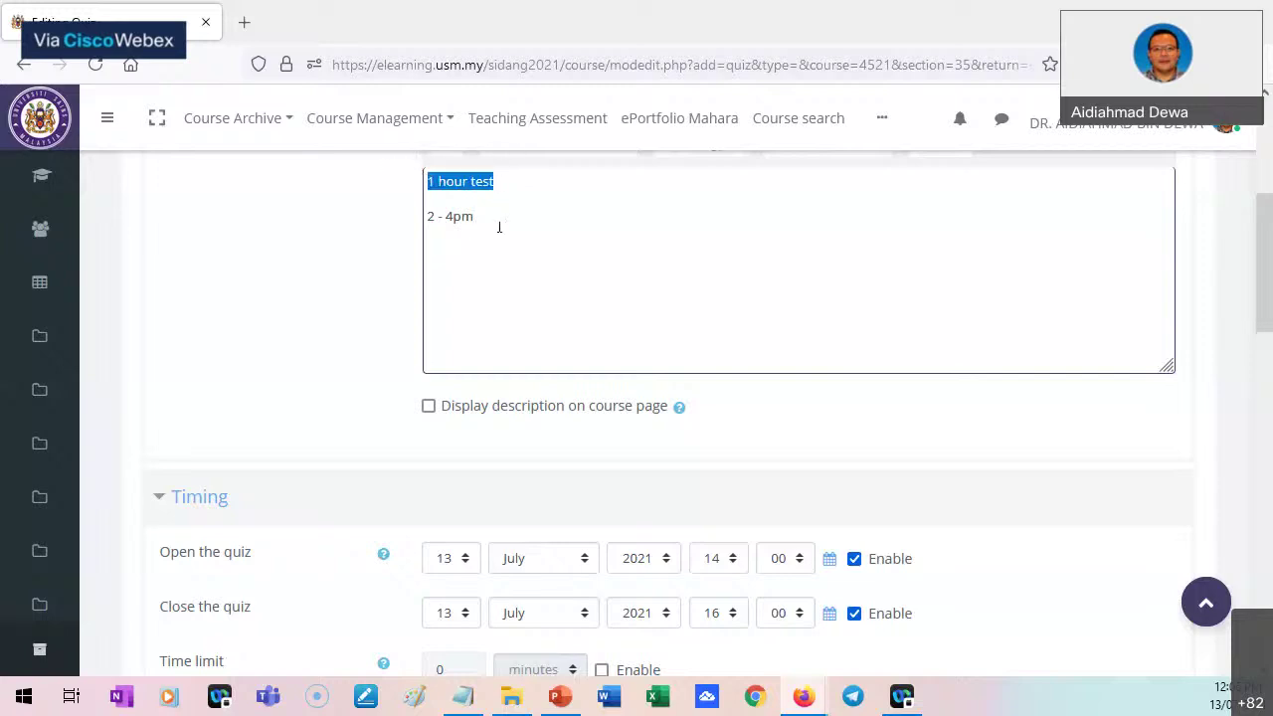
click(501, 237)
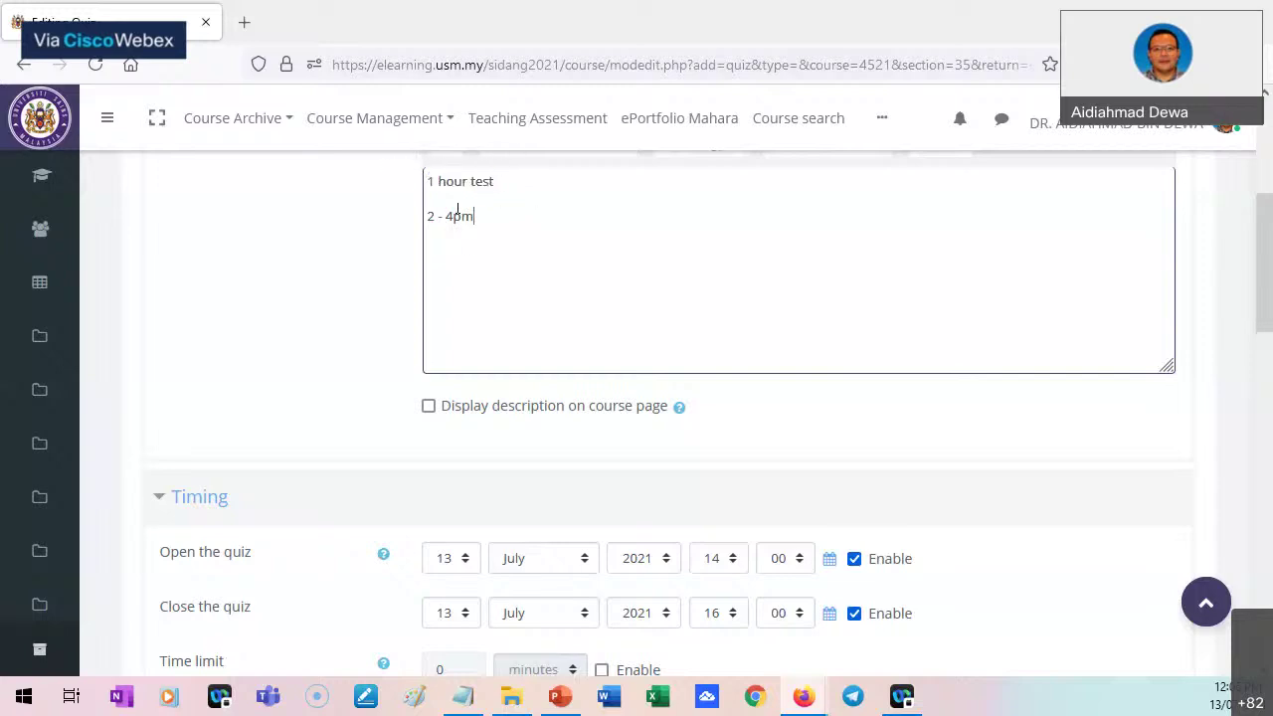
drag(480, 219, 410, 202)
triple_click(447, 180)
scroll(457, 330, down, 3)
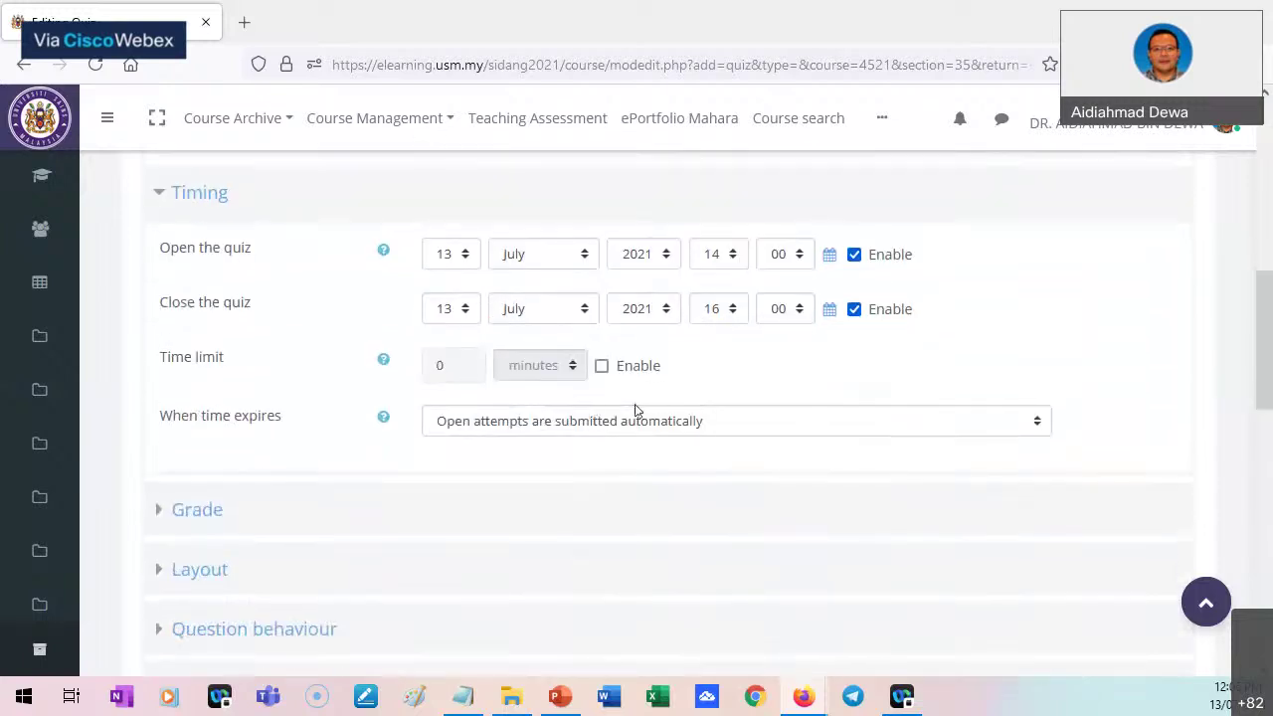
Step: Enable the time limit and set it to 60 minutes
click(601, 366)
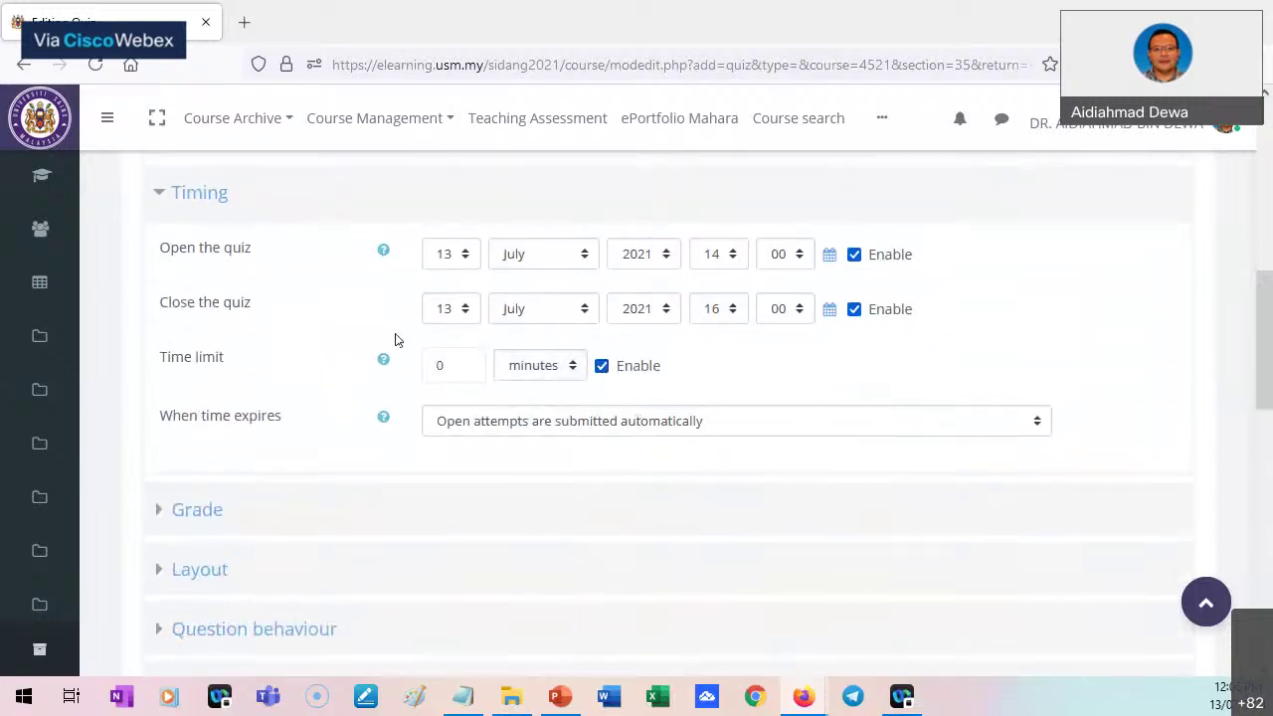
key(shift+Tab)
key(shift+Tab)
text(60)
click(542, 370)
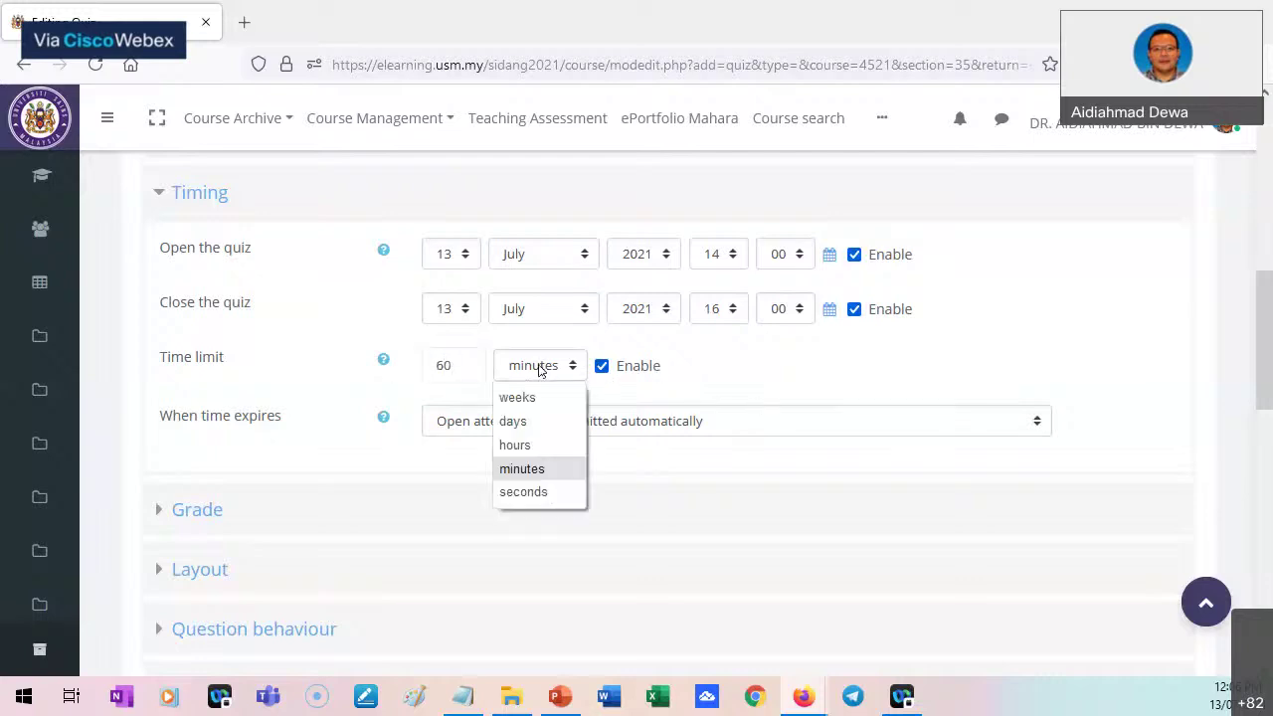
click(677, 381)
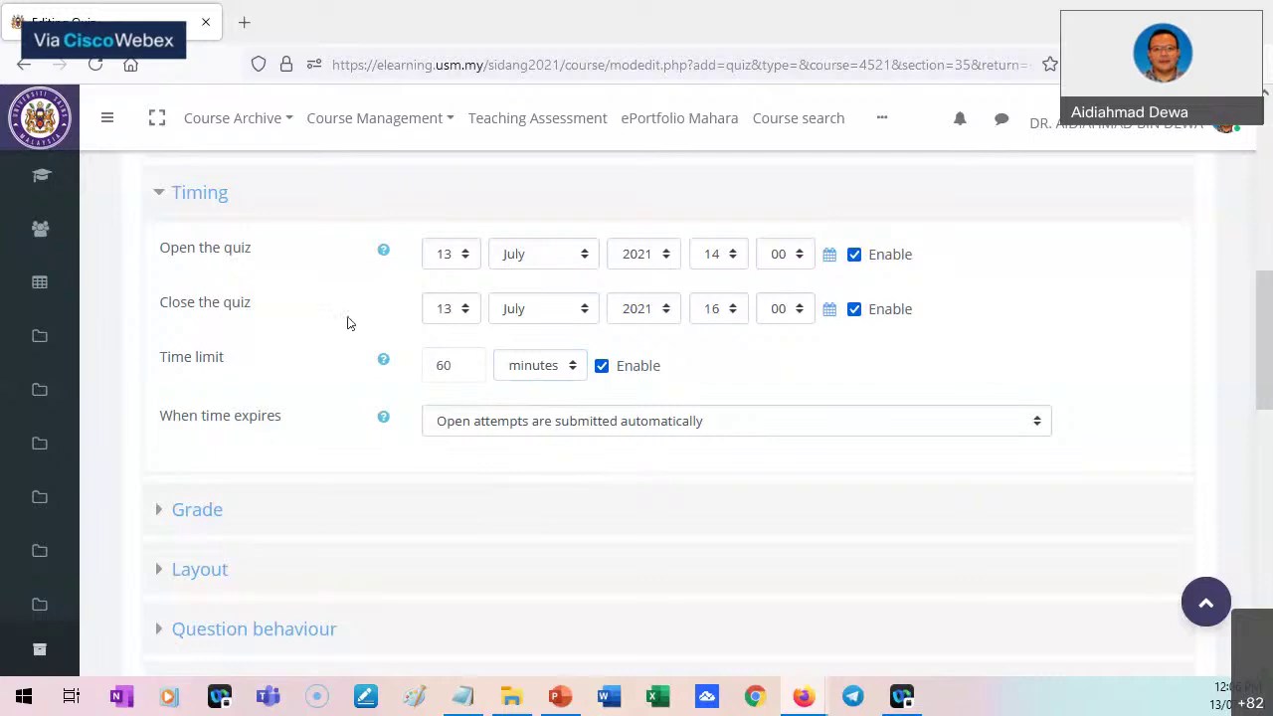
scroll(338, 326, up, 2)
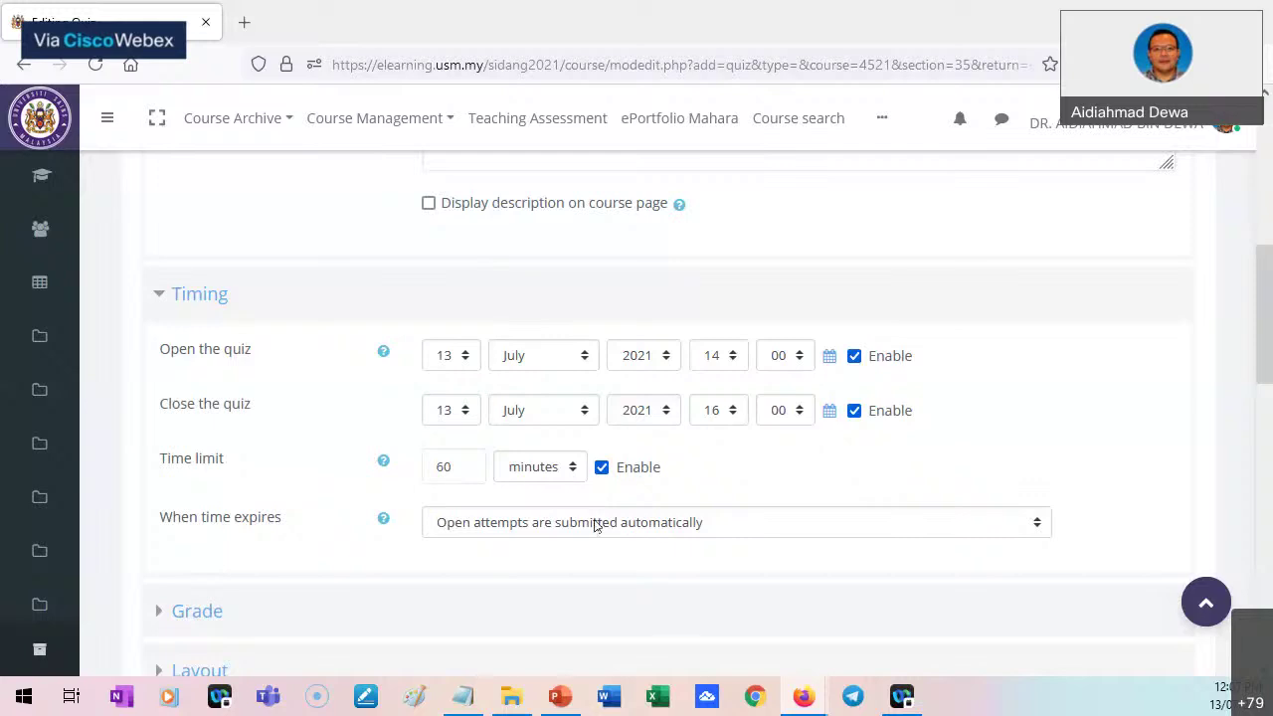
click(470, 466)
scroll(469, 466, down, 2)
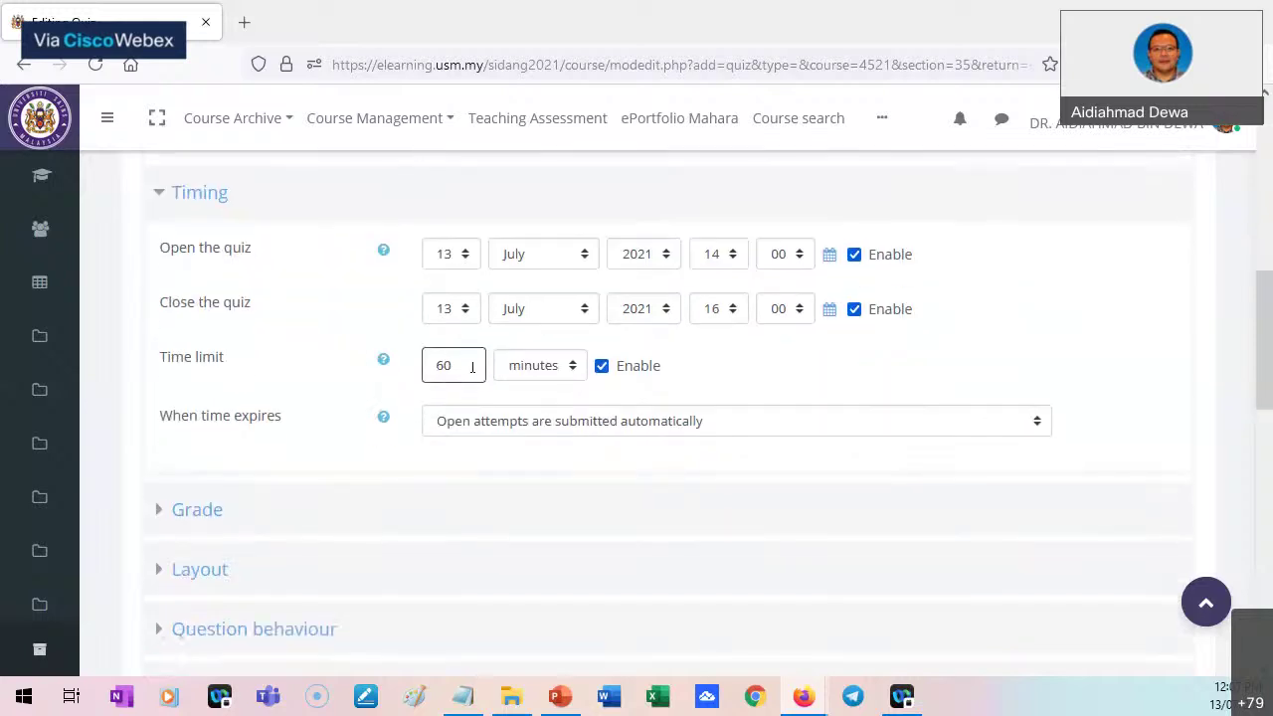
Step: Try the When time expires options, then settle on the grace period option for open attempts
click(597, 422)
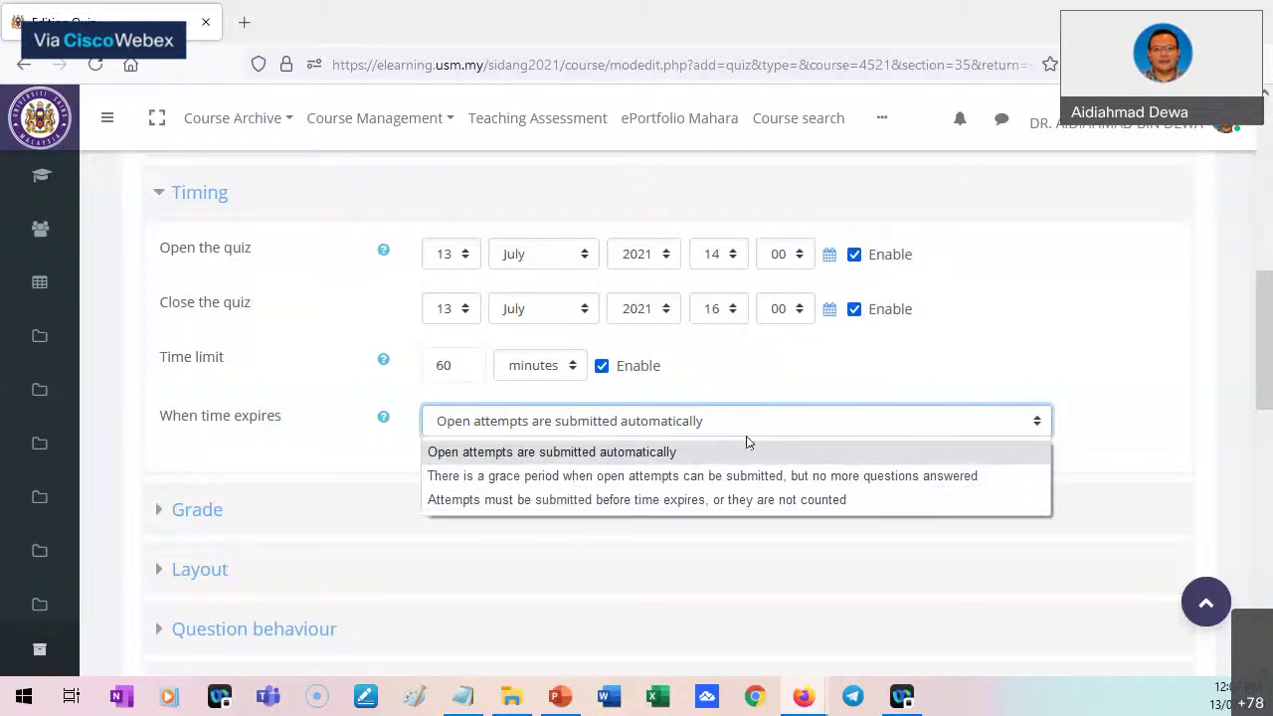
click(500, 481)
click(545, 427)
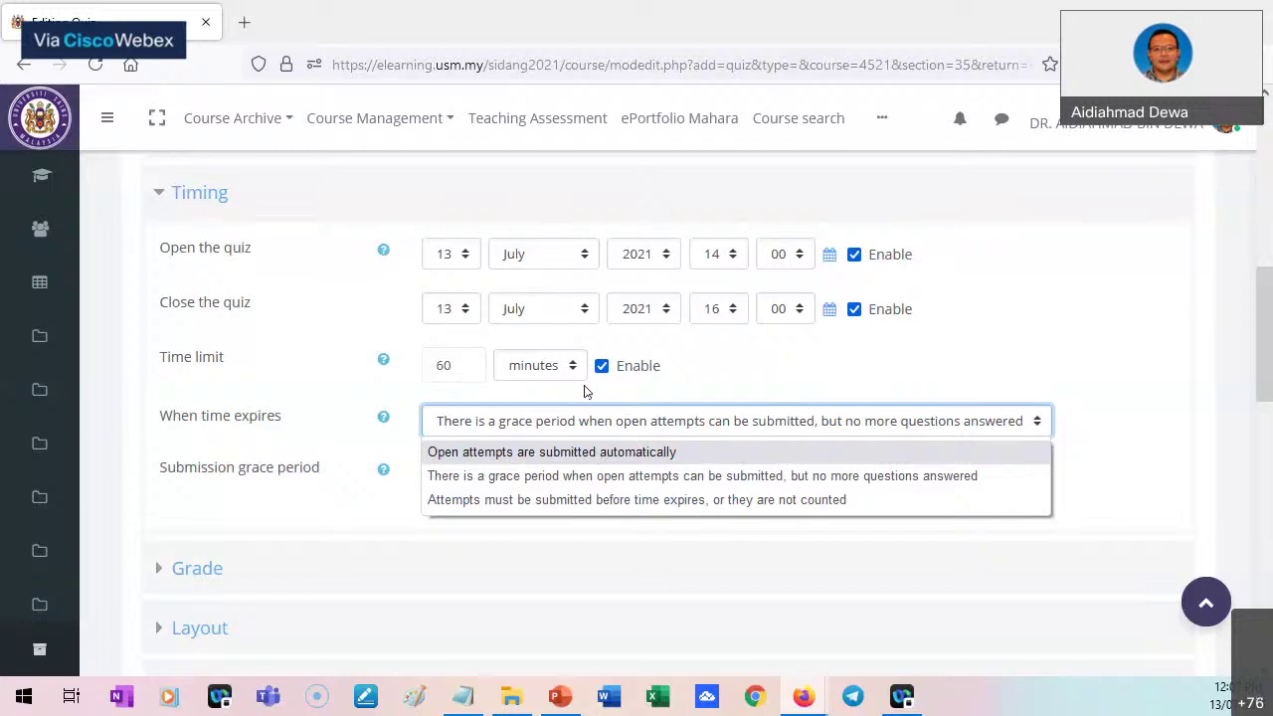
click(471, 366)
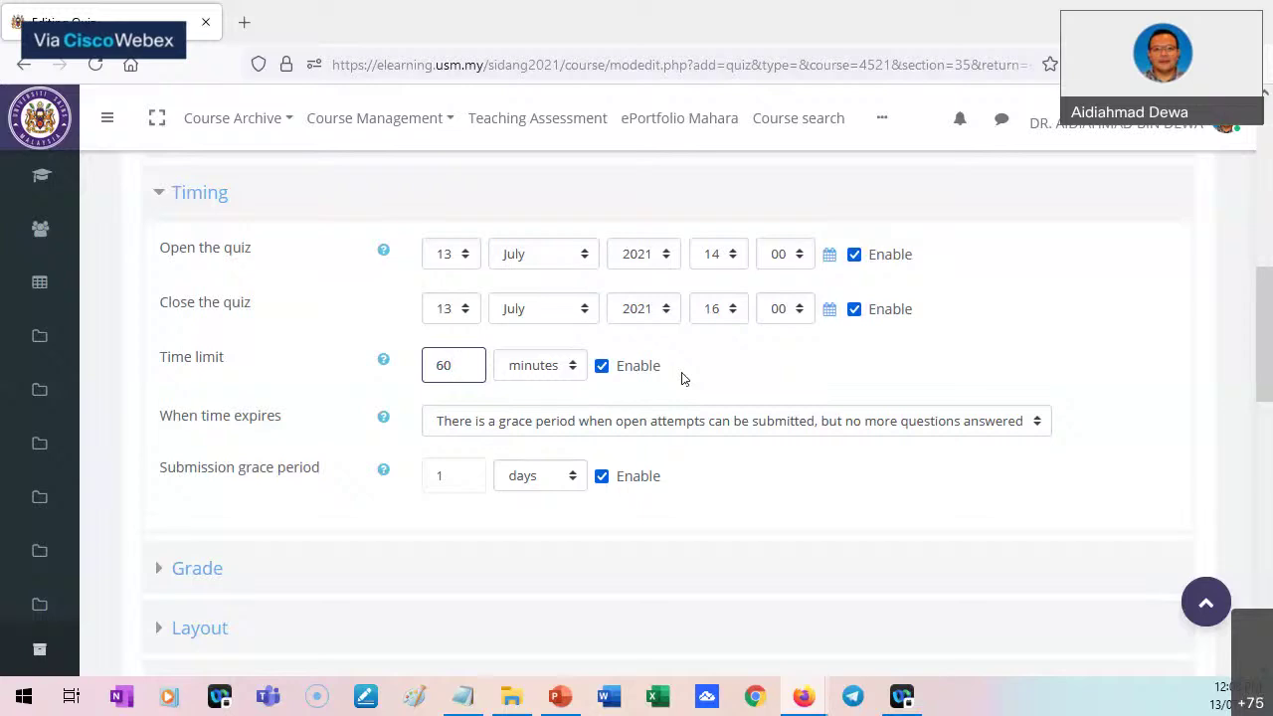
click(674, 424)
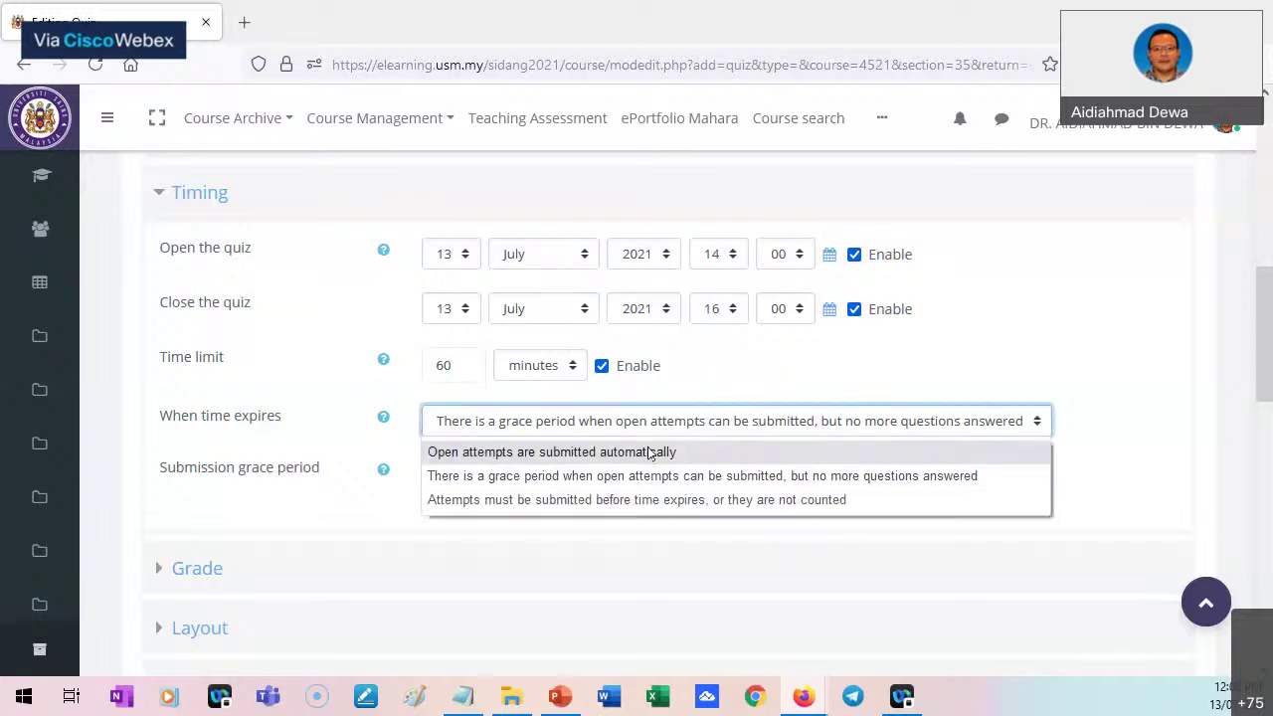
click(648, 452)
click(632, 424)
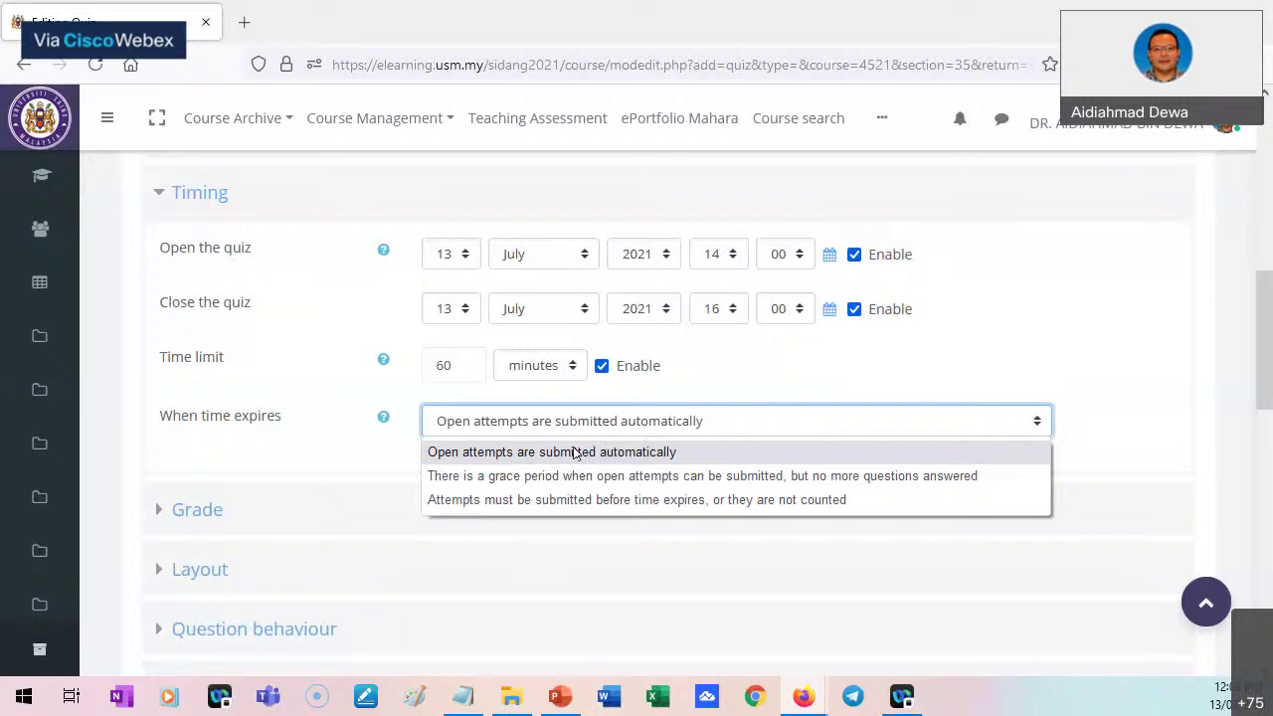
click(575, 500)
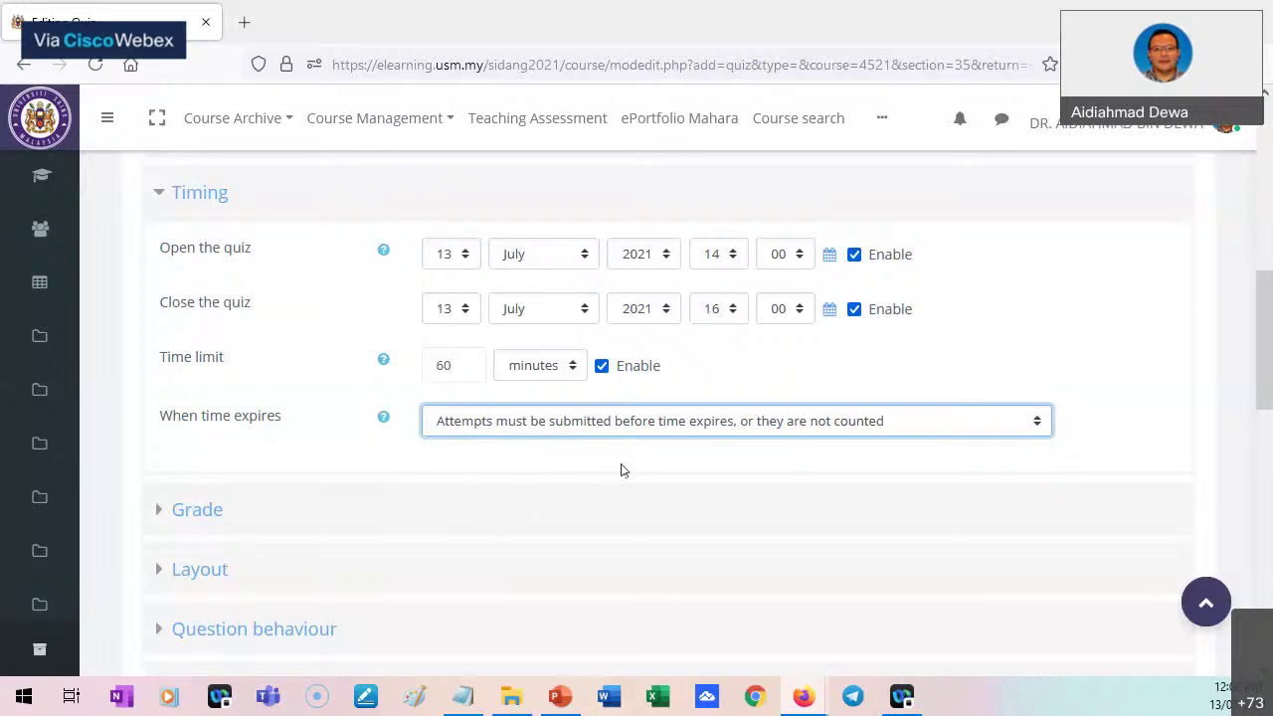
click(640, 430)
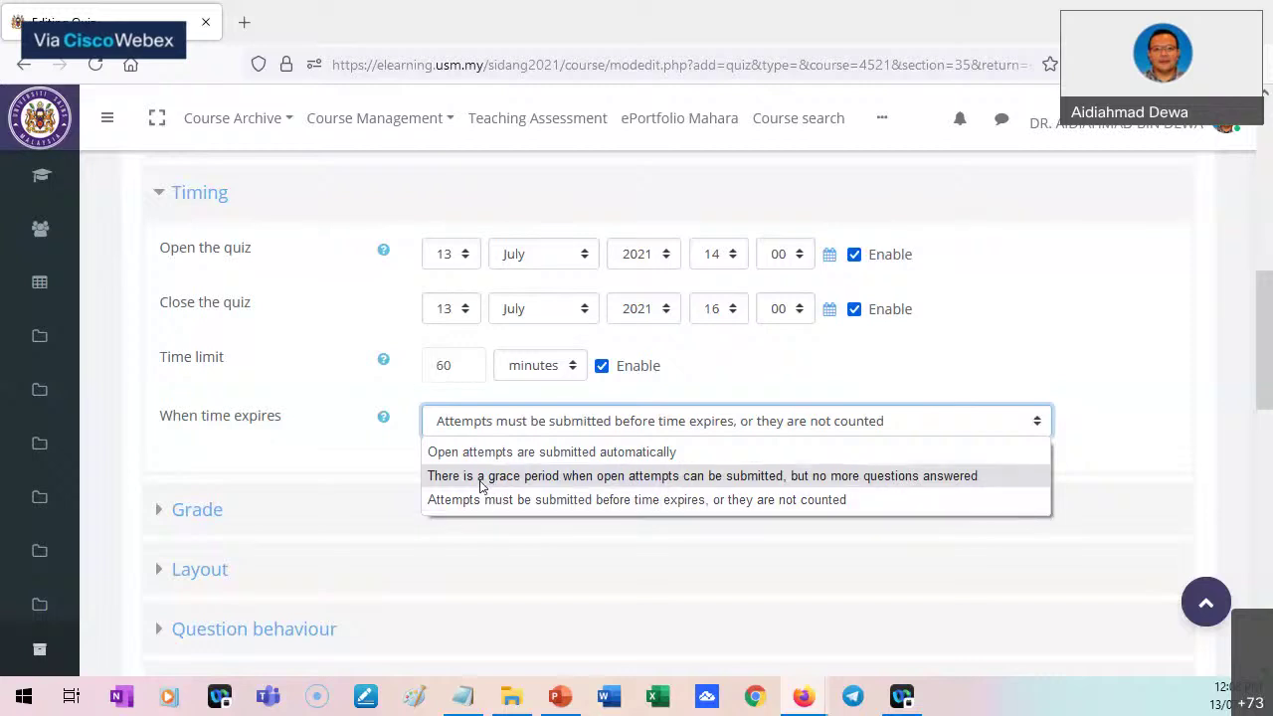
click(531, 478)
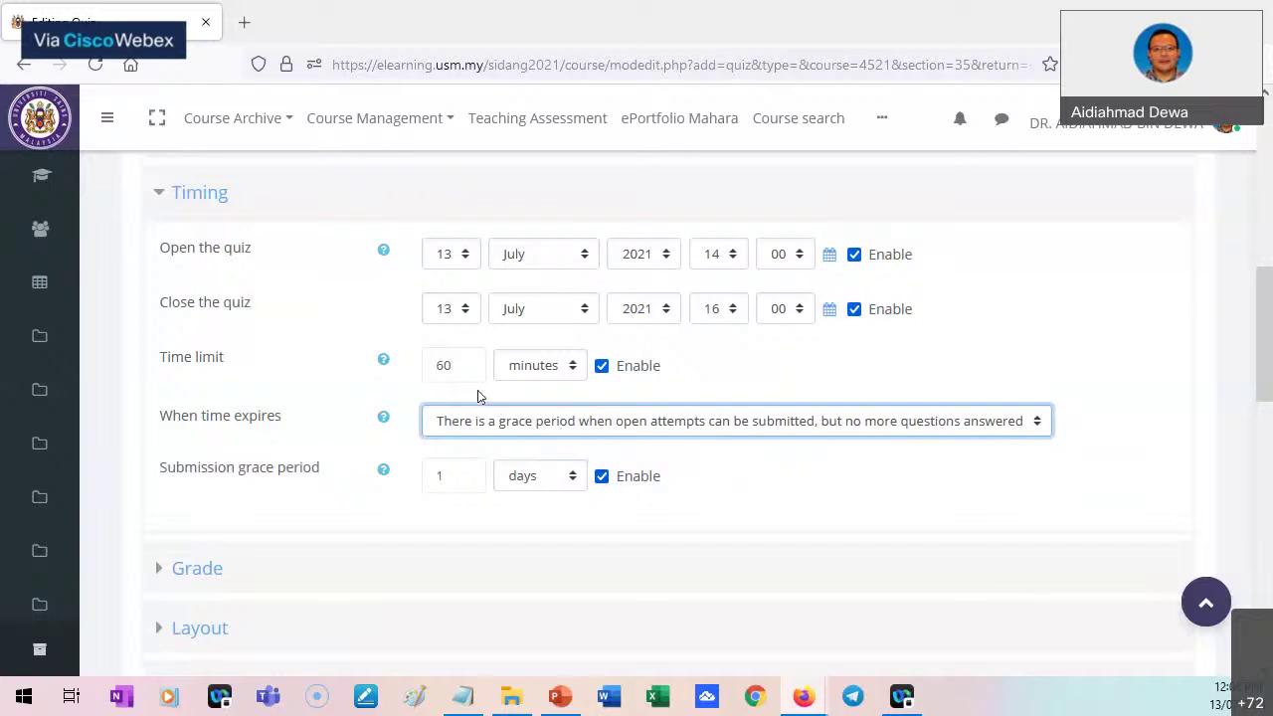
Step: Set the submission grace period to 61 seconds
click(454, 368)
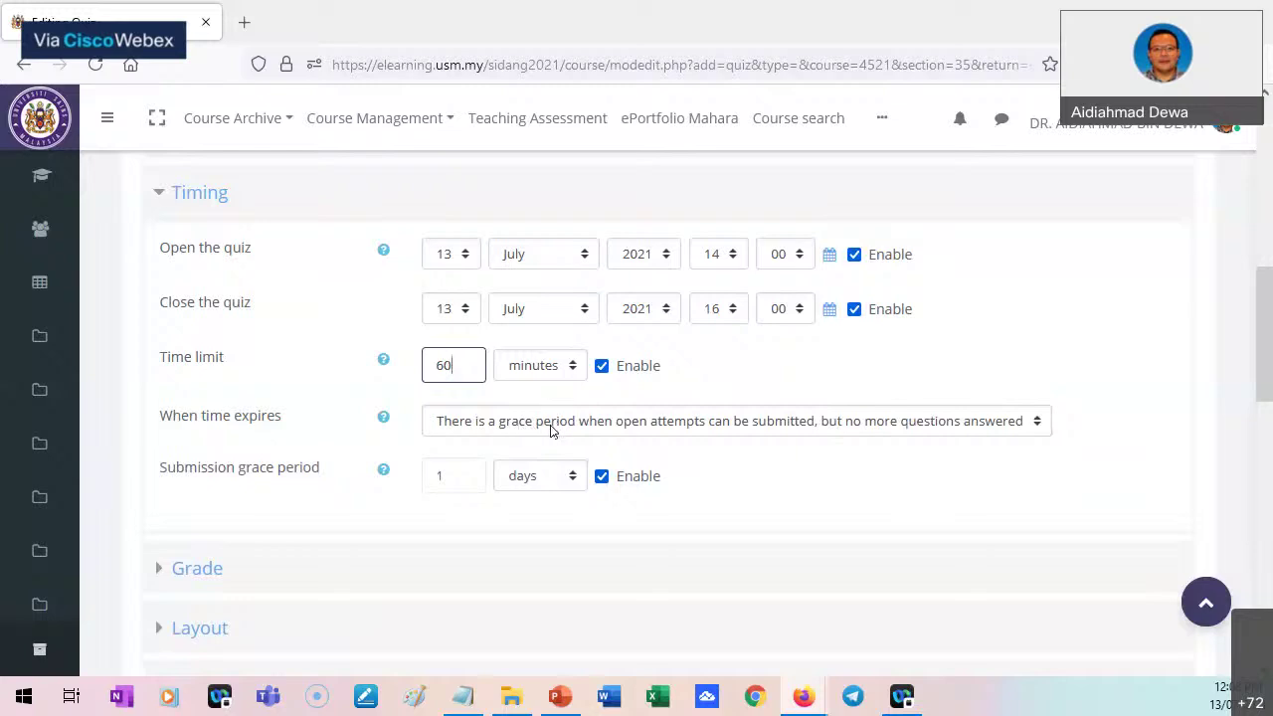
click(564, 484)
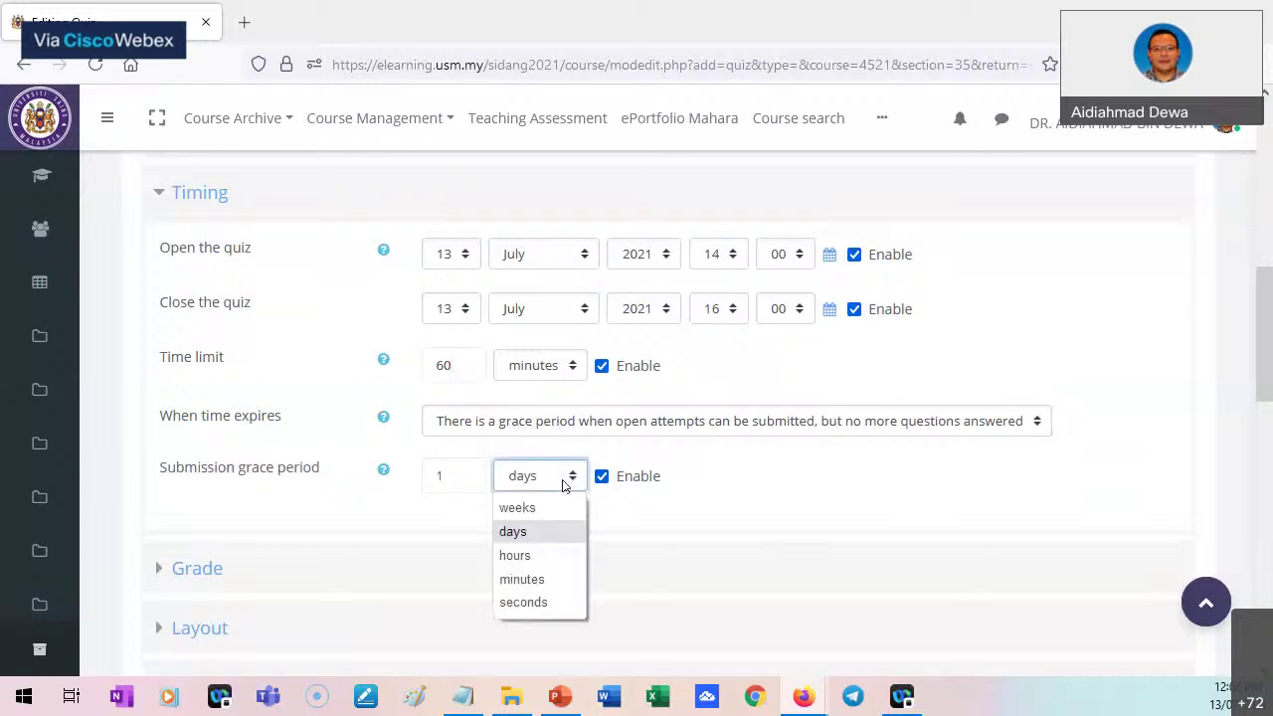
click(538, 603)
click(469, 473)
text(61)
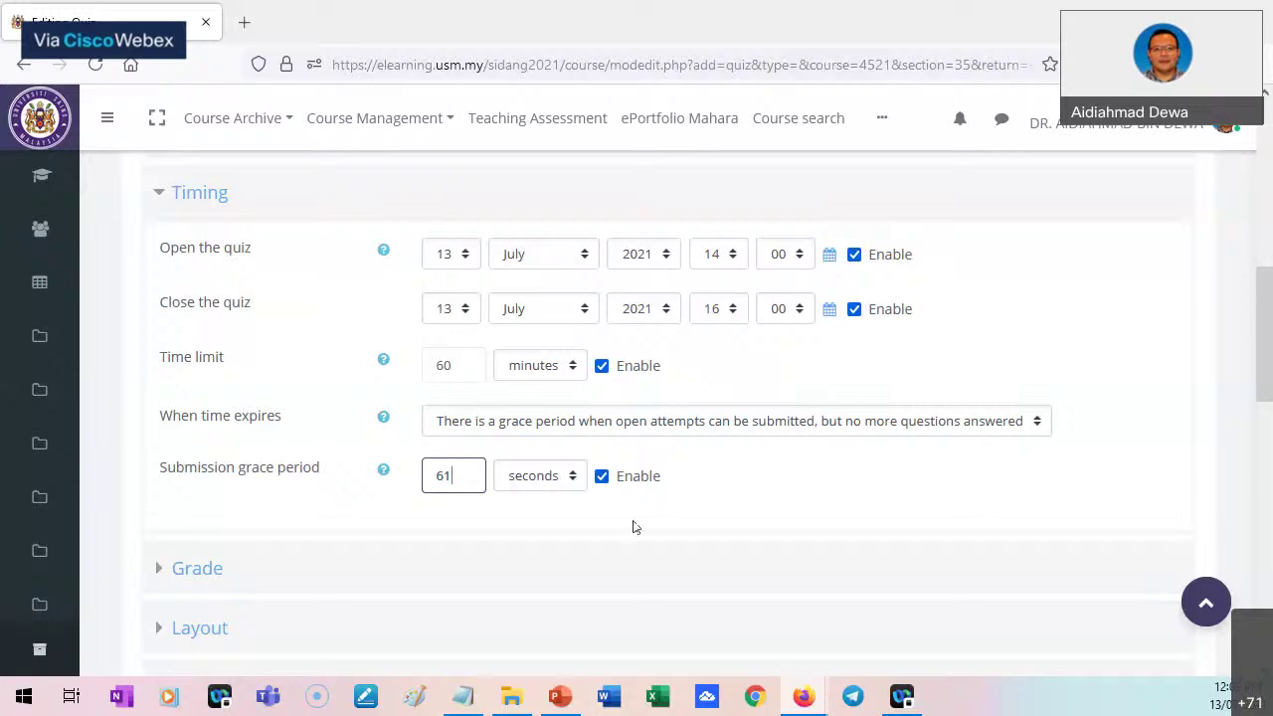
click(463, 467)
key(BackSpace)
text(0)
click(752, 503)
click(458, 473)
key(BackSpace)
click(819, 488)
scroll(383, 348, up, 2)
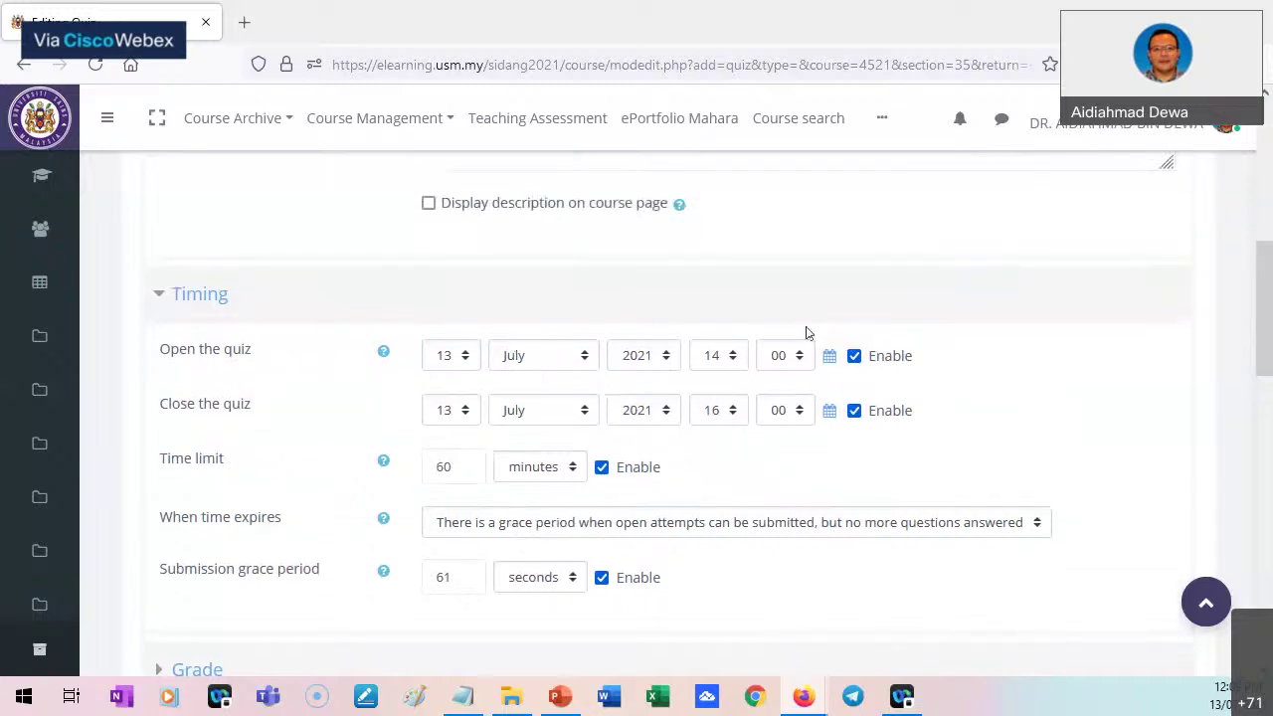
scroll(792, 431, up, 5)
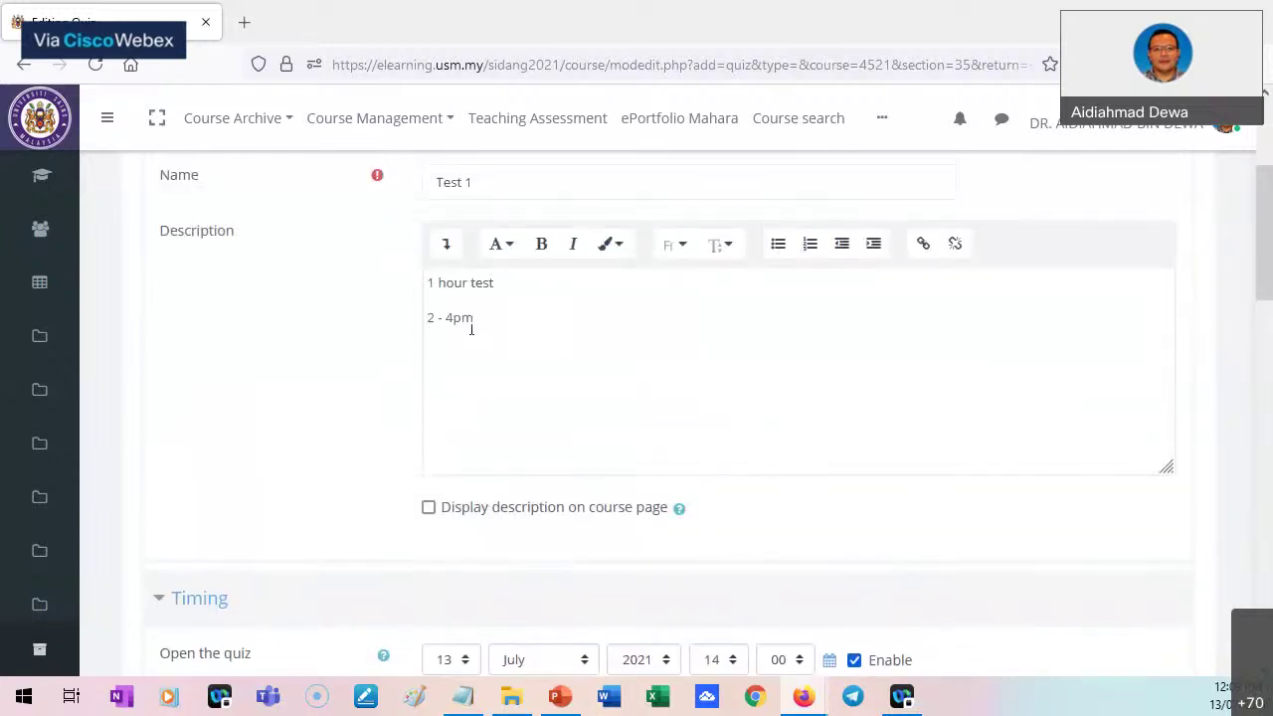
drag(483, 320, 408, 321)
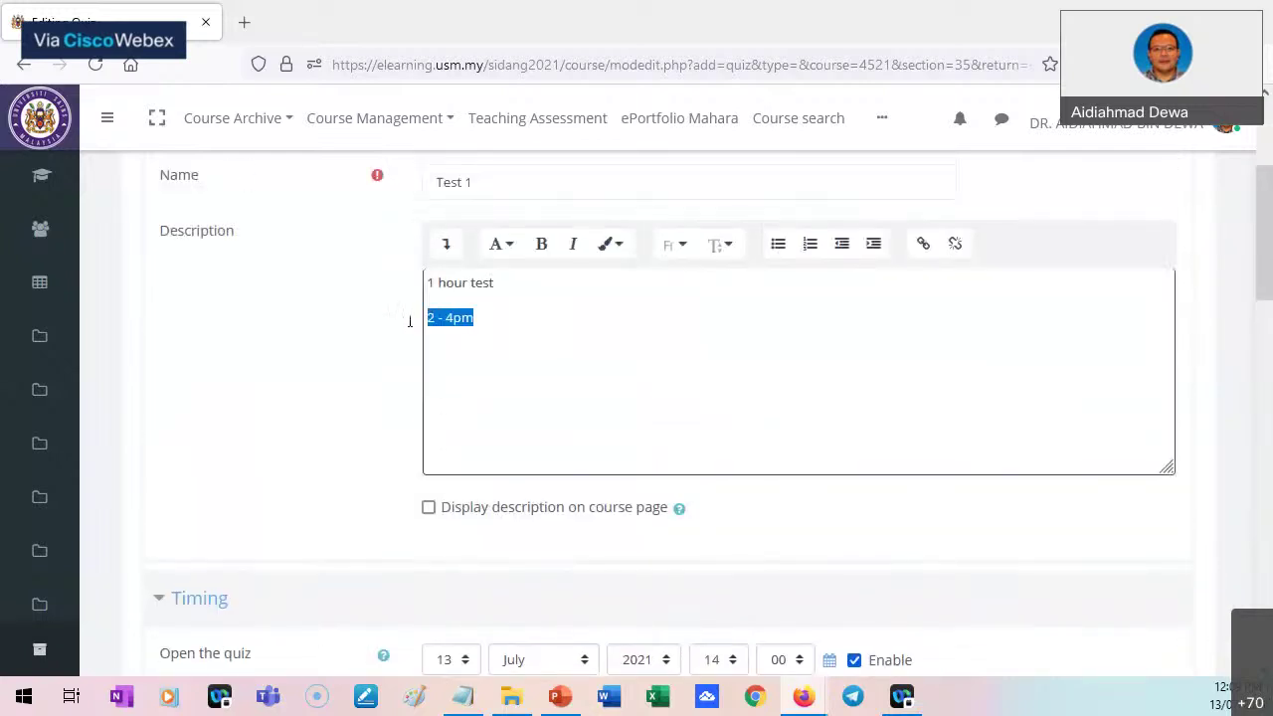
click(491, 334)
click(450, 285)
scroll(484, 329, down, 4)
scroll(560, 395, up, 1)
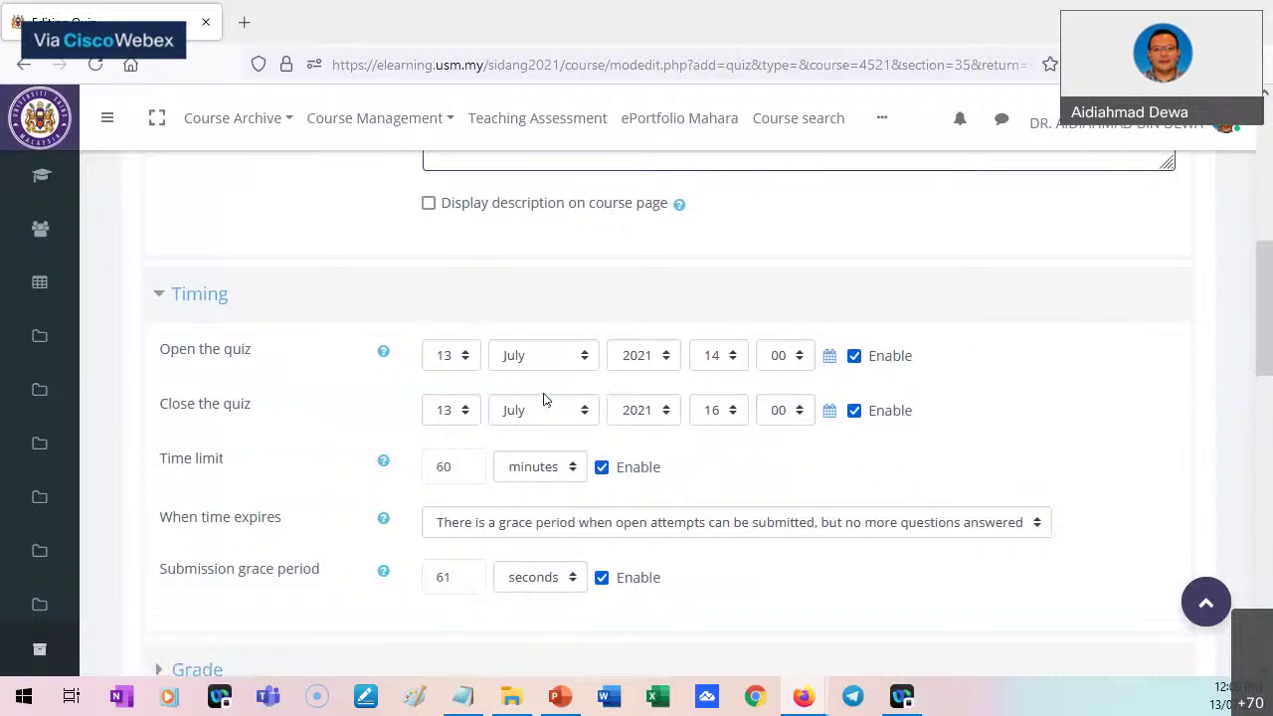
scroll(264, 206, down, 1)
scroll(332, 272, down, 1)
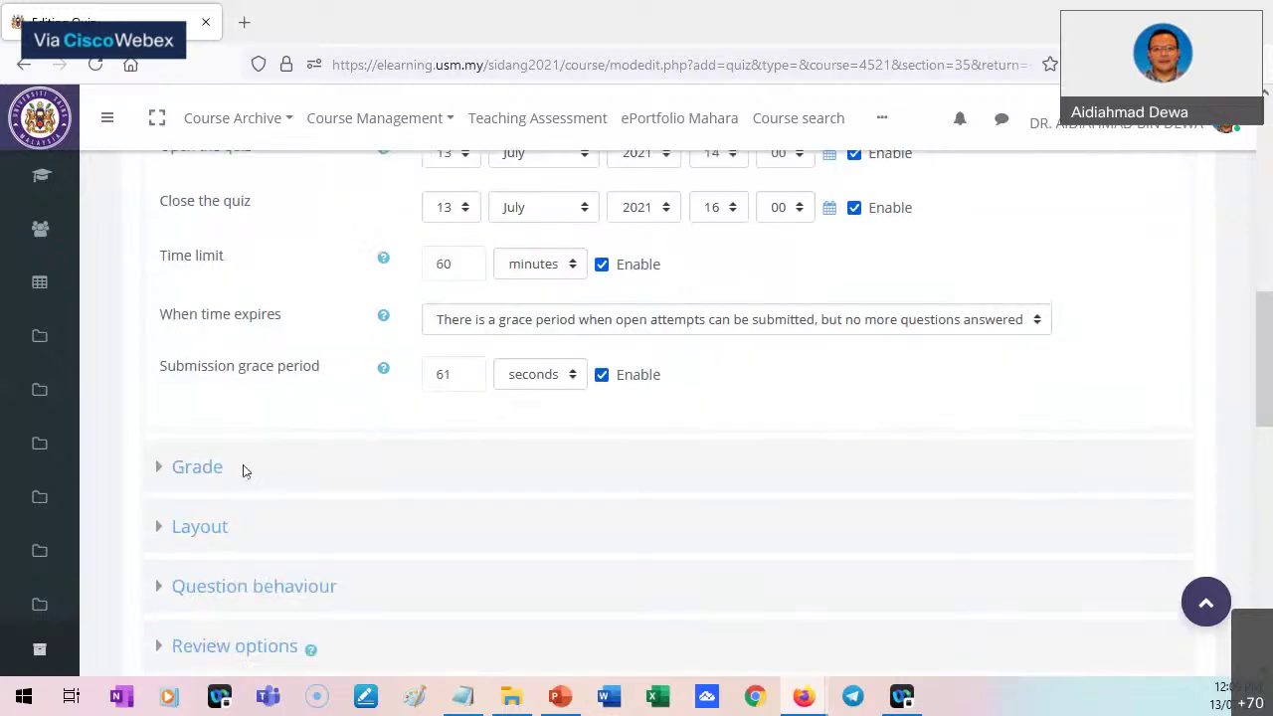
Step: Expand the Grade settings and set attempts allowed to 1
click(206, 469)
scroll(468, 446, down, 2)
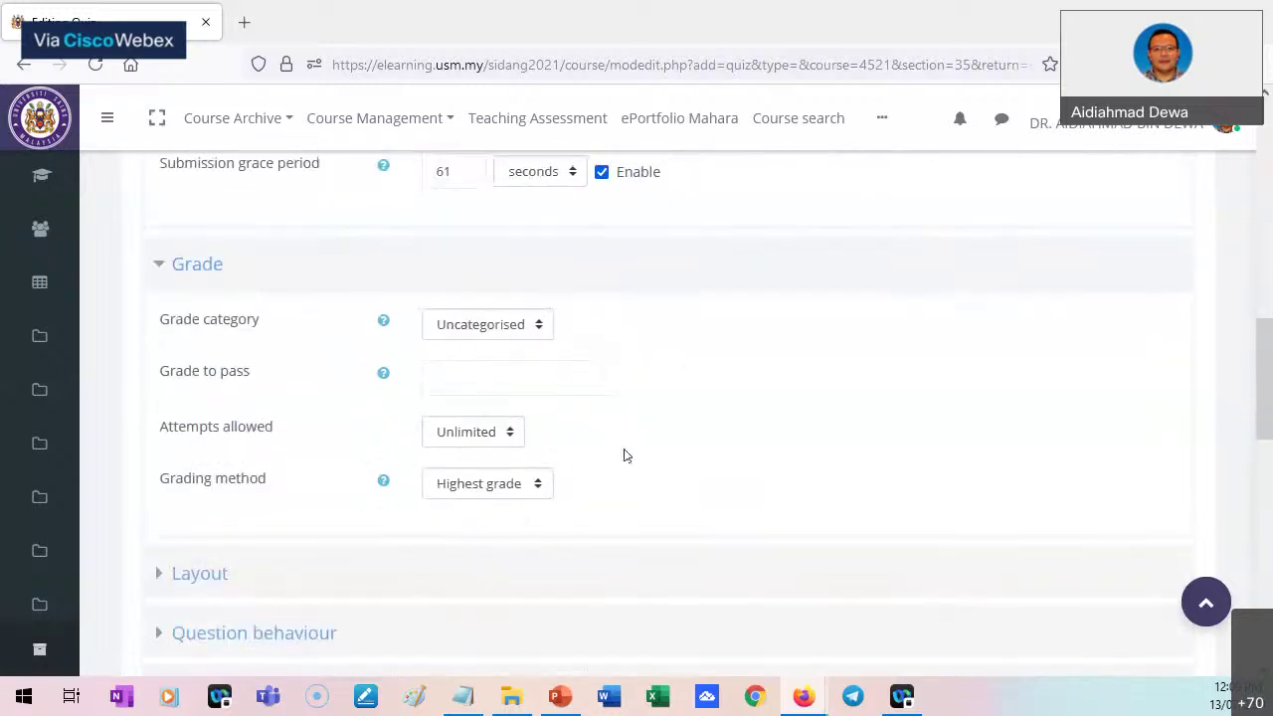
scroll(625, 458, down, 1)
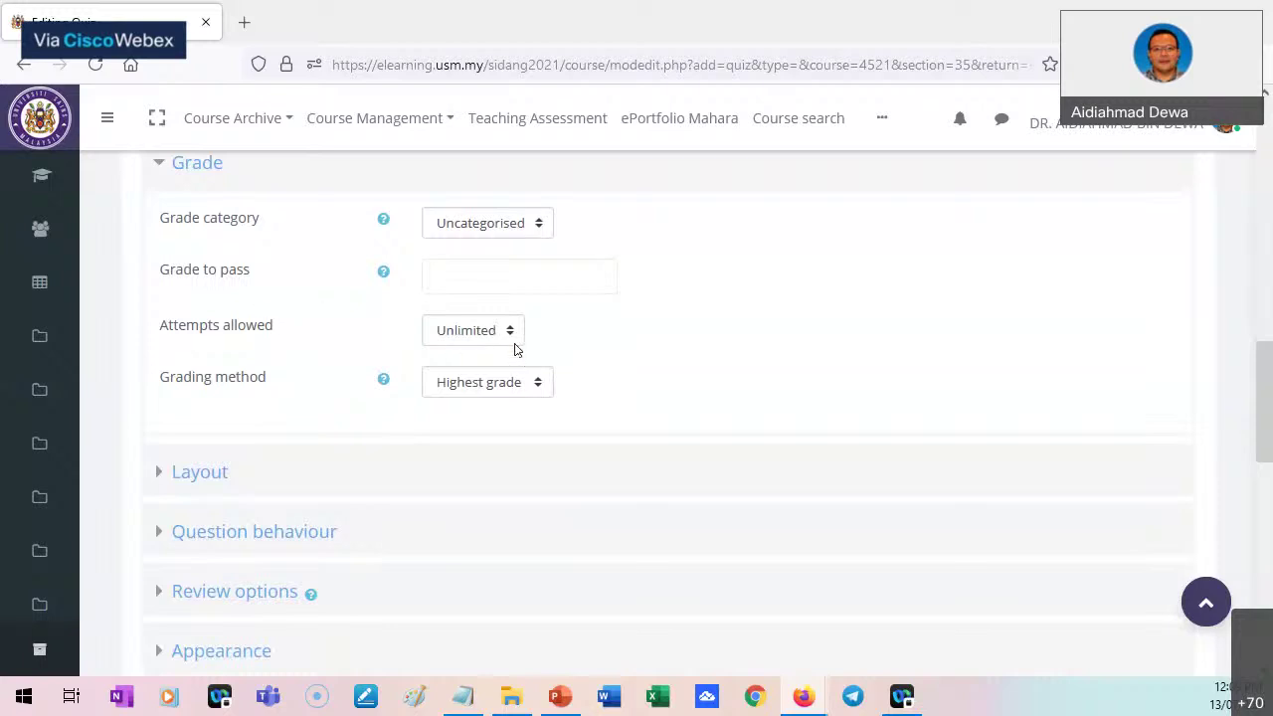
click(492, 331)
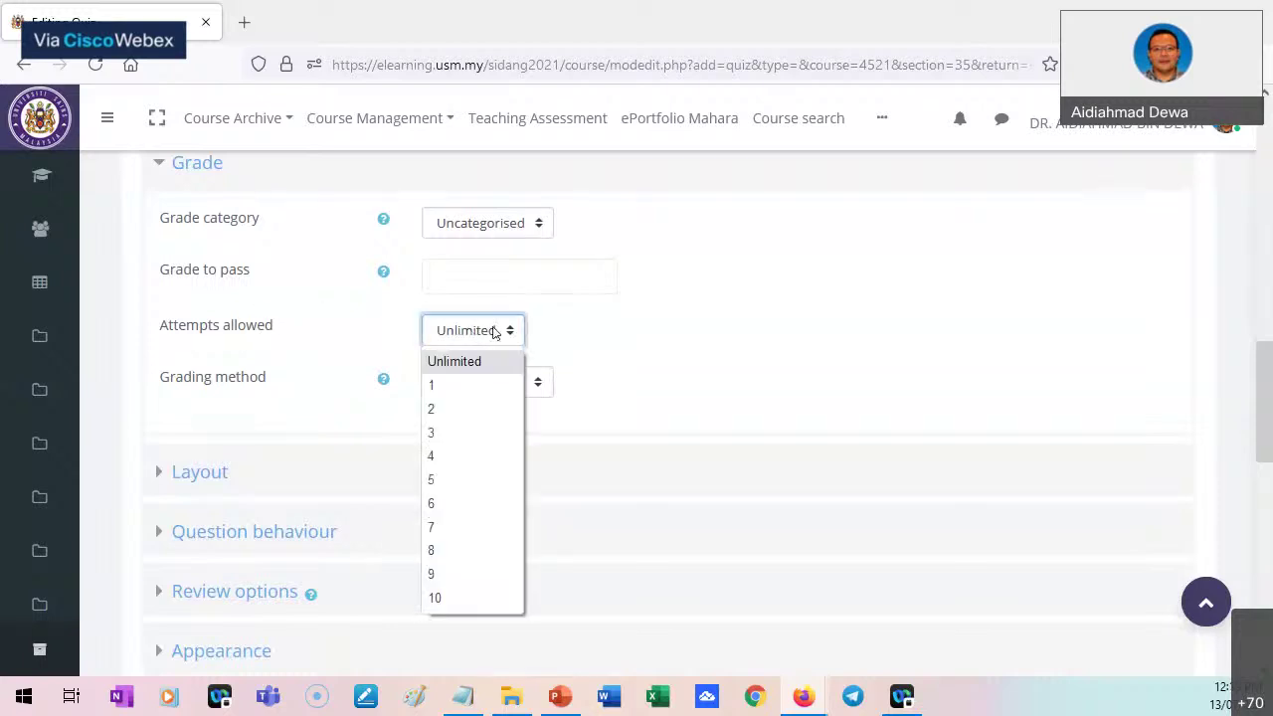
click(501, 337)
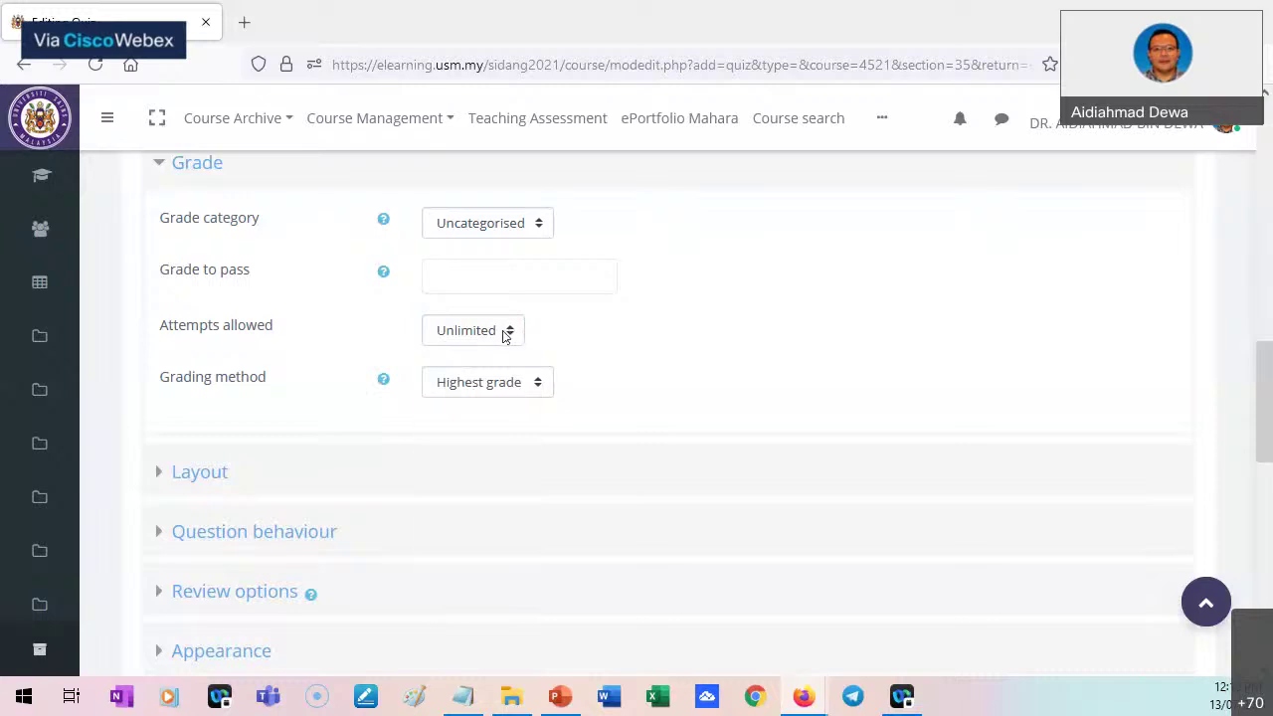
click(507, 334)
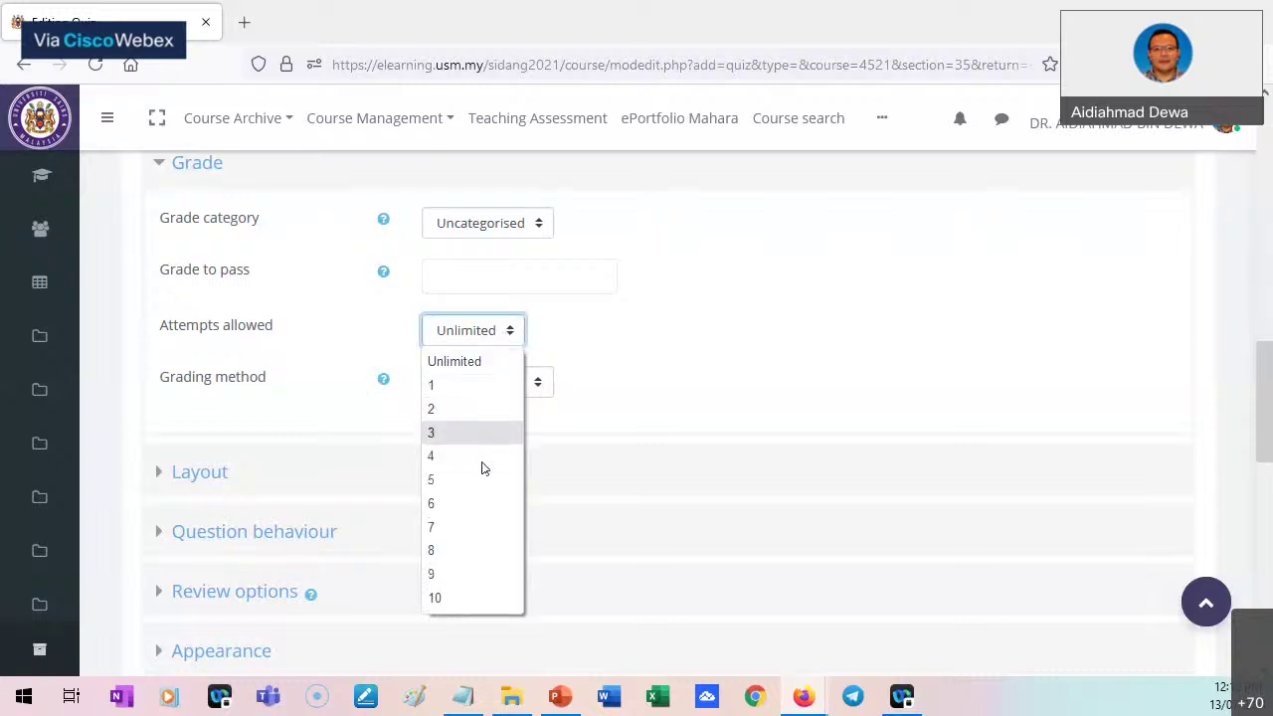
click(609, 387)
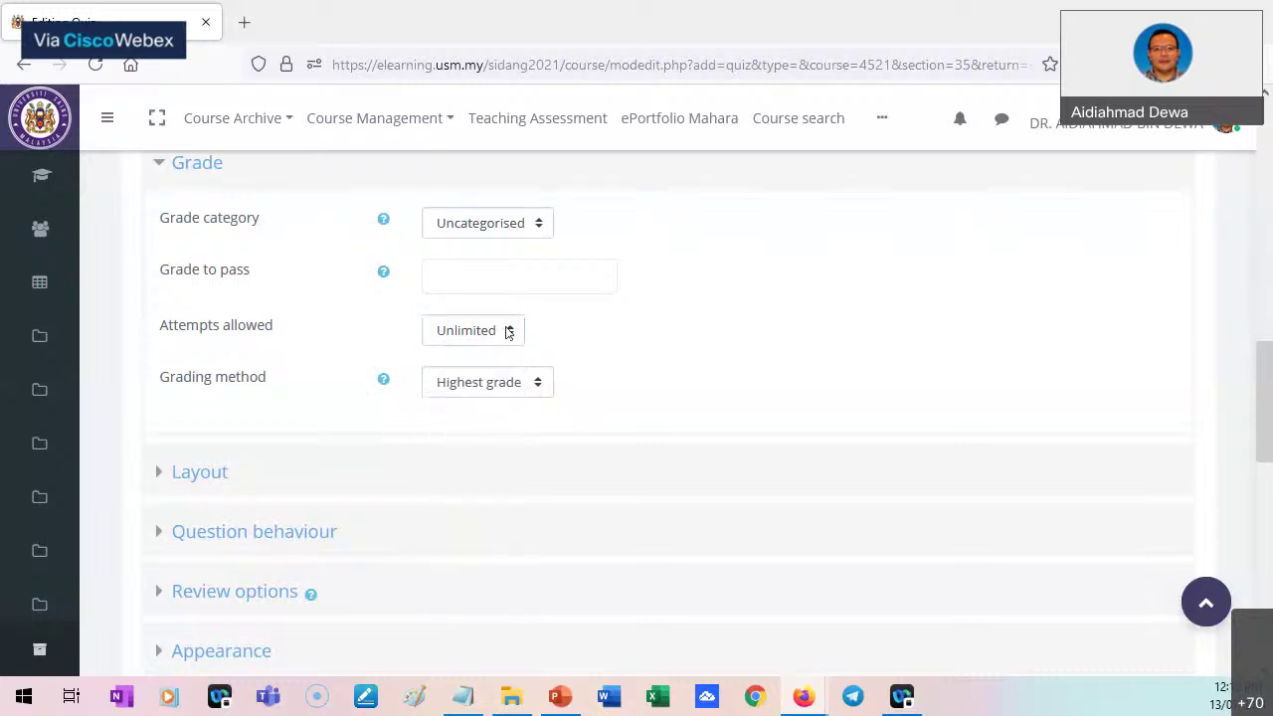
click(509, 332)
click(463, 387)
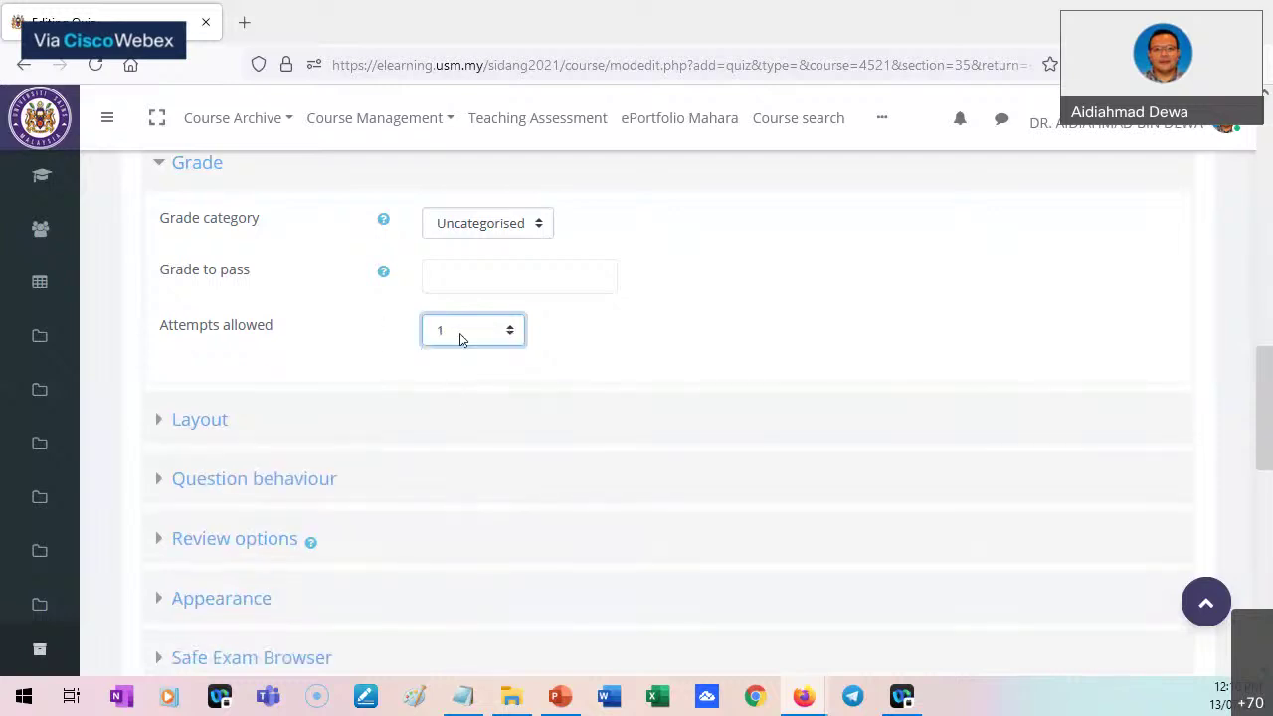
Step: Try Unlimited, 1 and then 2 attempts allowed
click(460, 339)
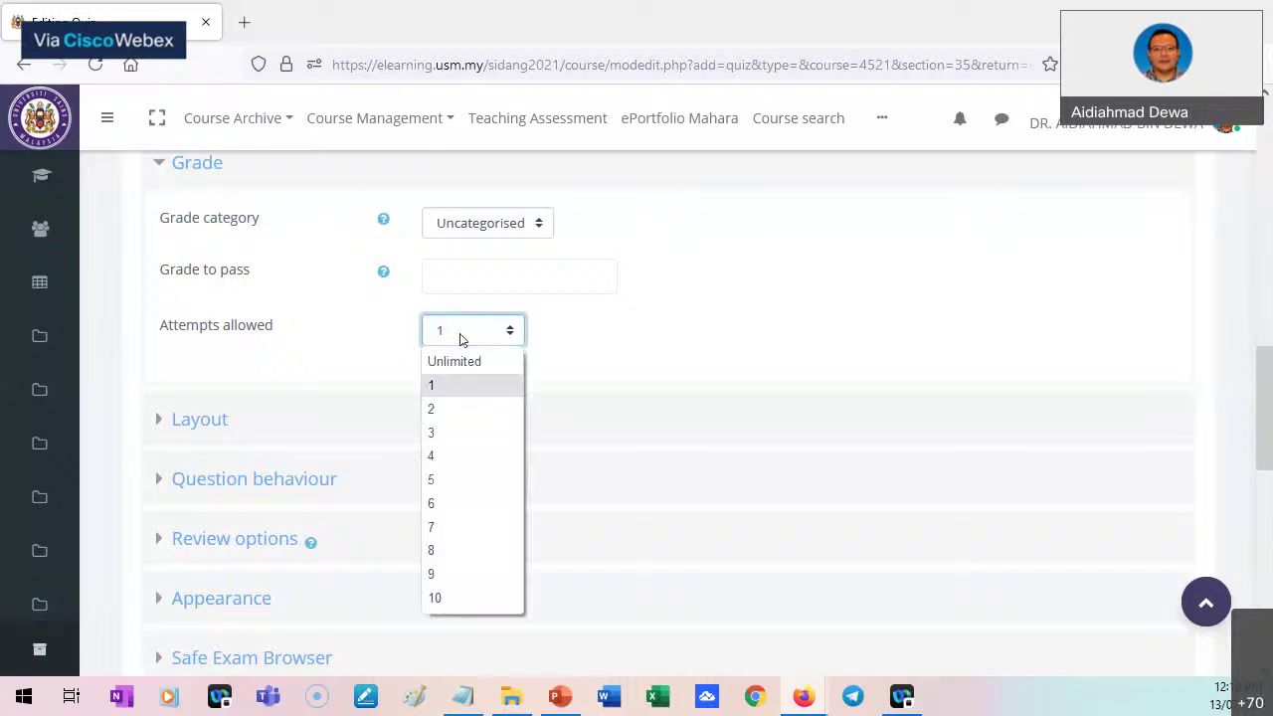
click(464, 361)
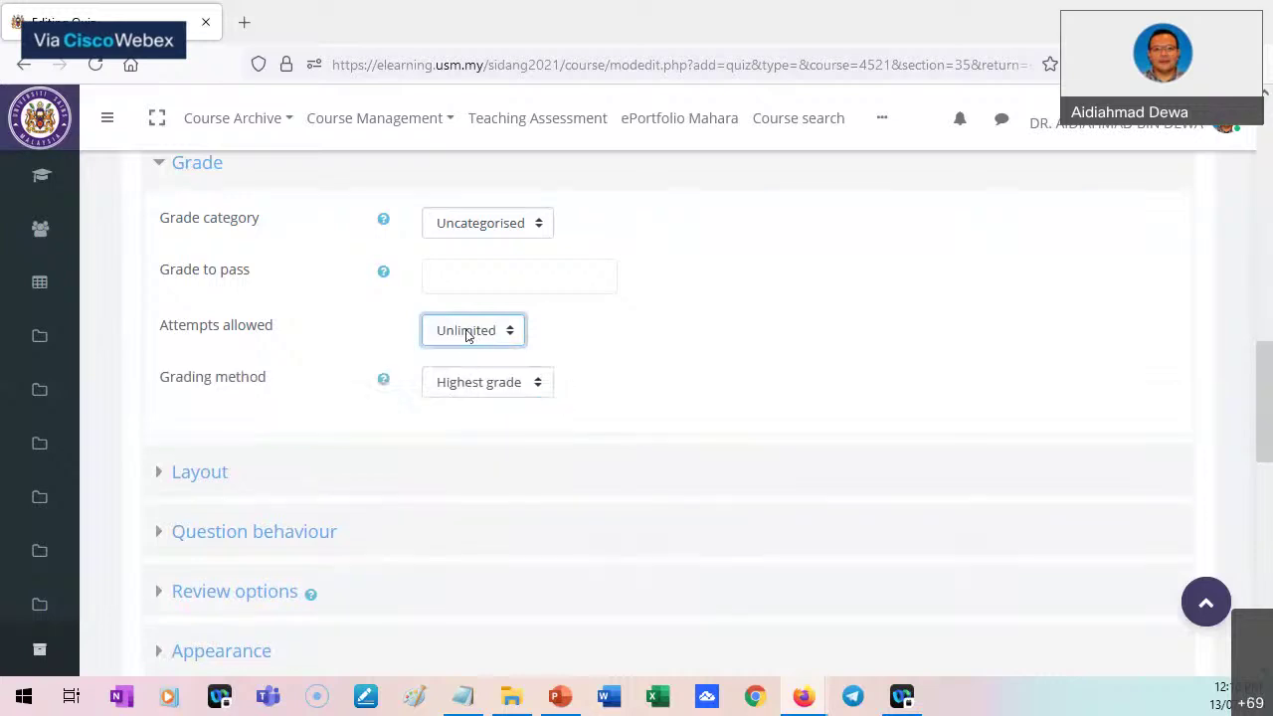
click(469, 333)
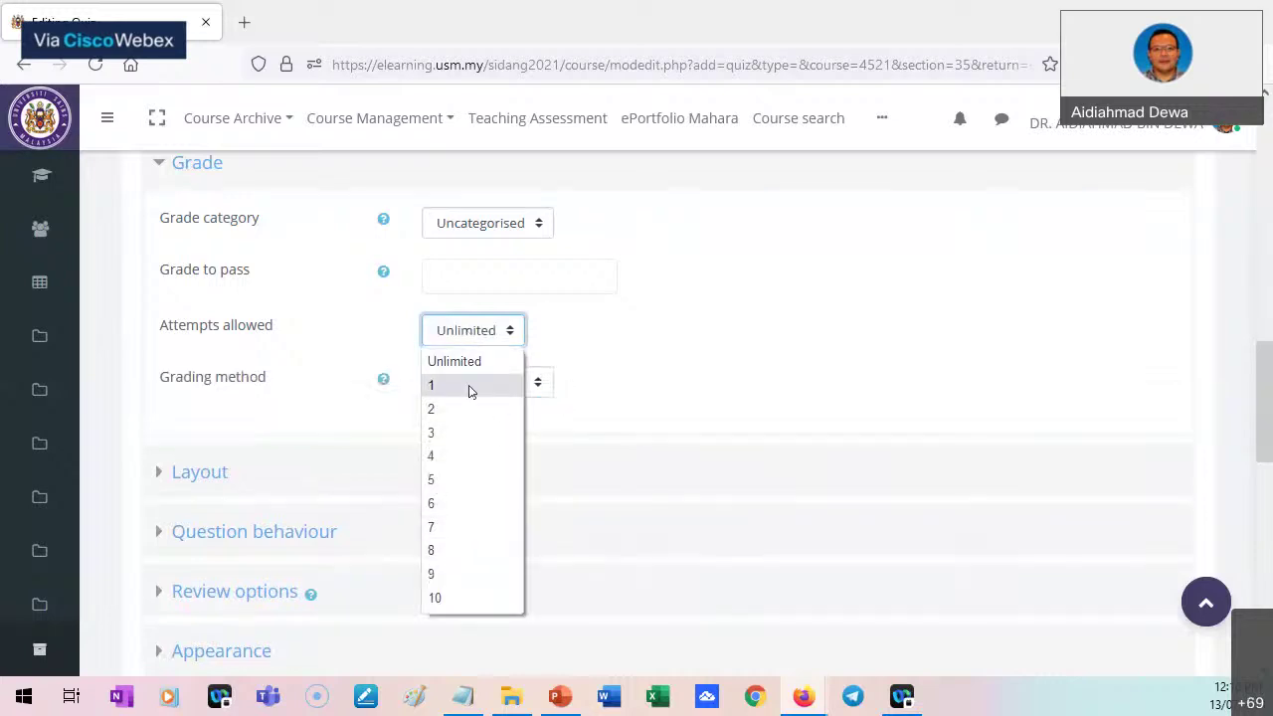
click(485, 332)
click(482, 333)
click(447, 385)
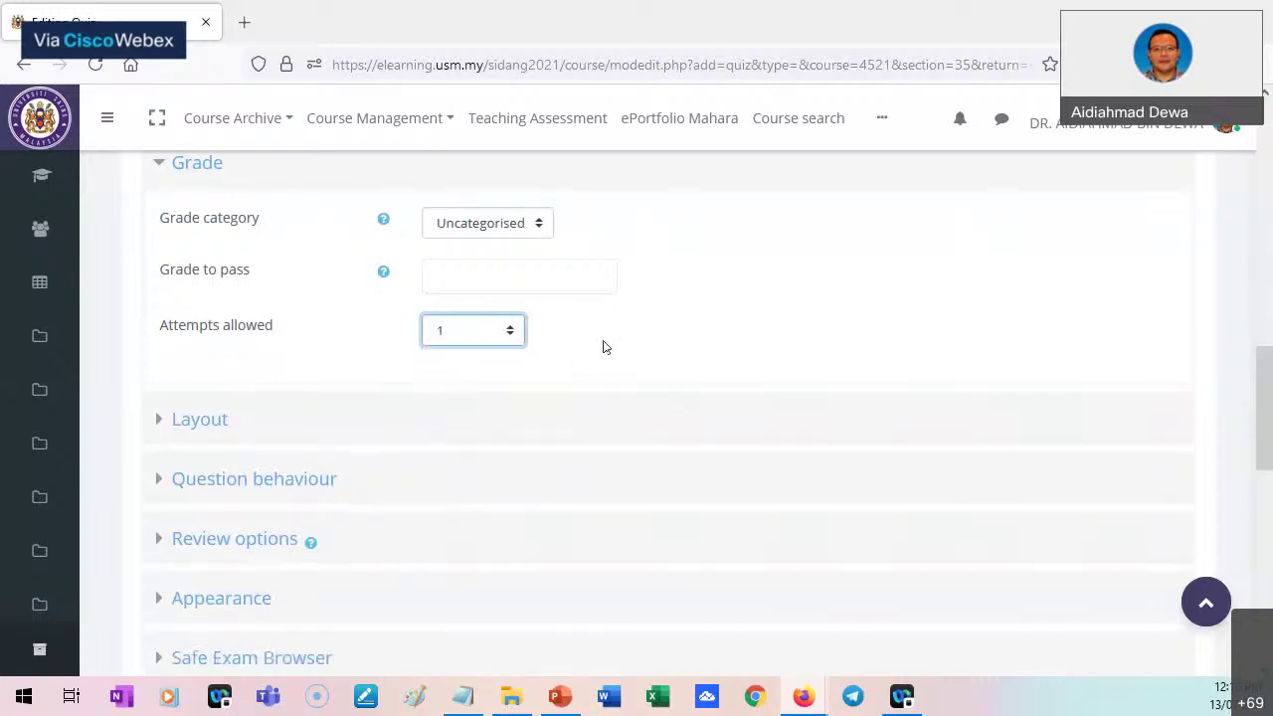
click(487, 332)
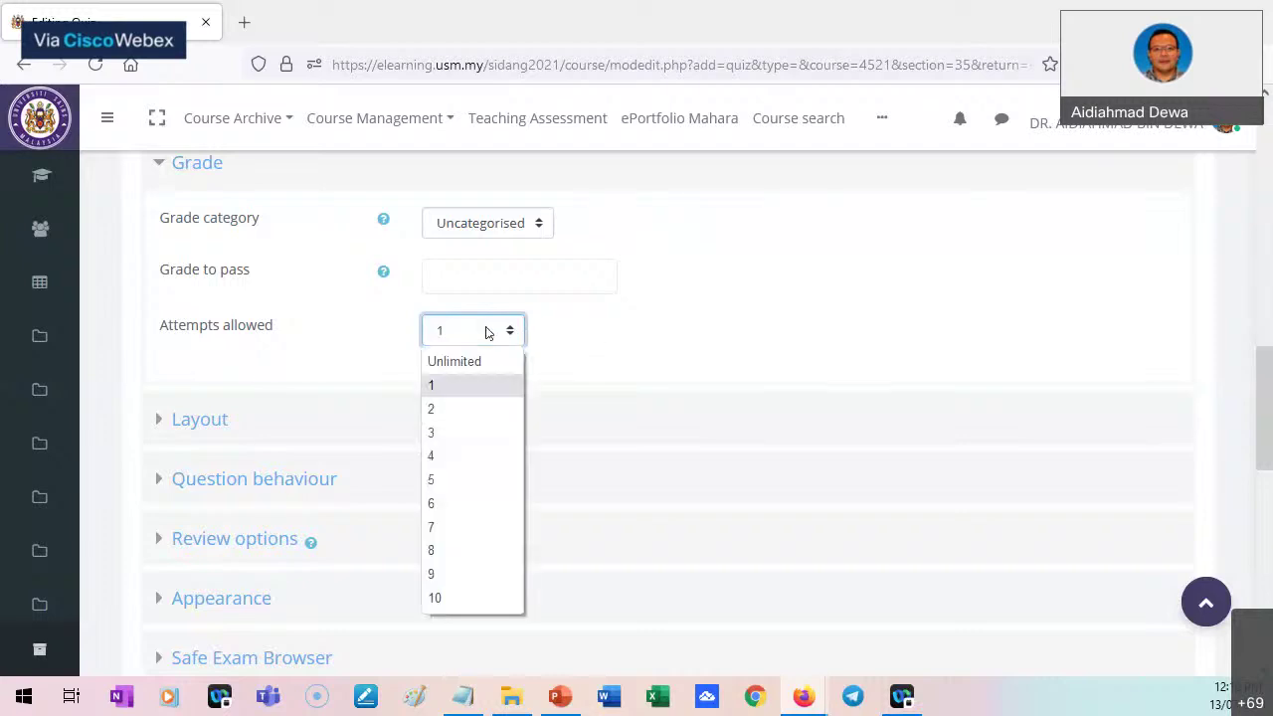
click(447, 409)
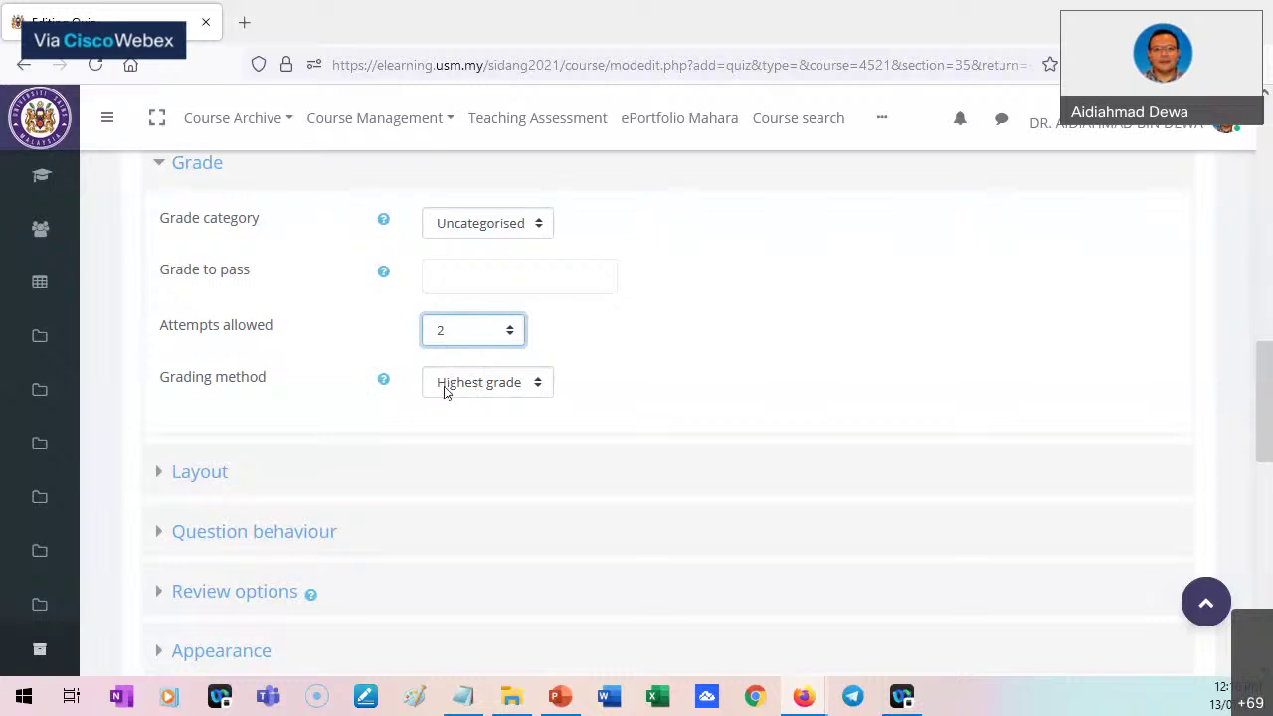
Step: Try 3 attempts, keep Highest grade as grading method, and finally set attempts to 1
click(453, 386)
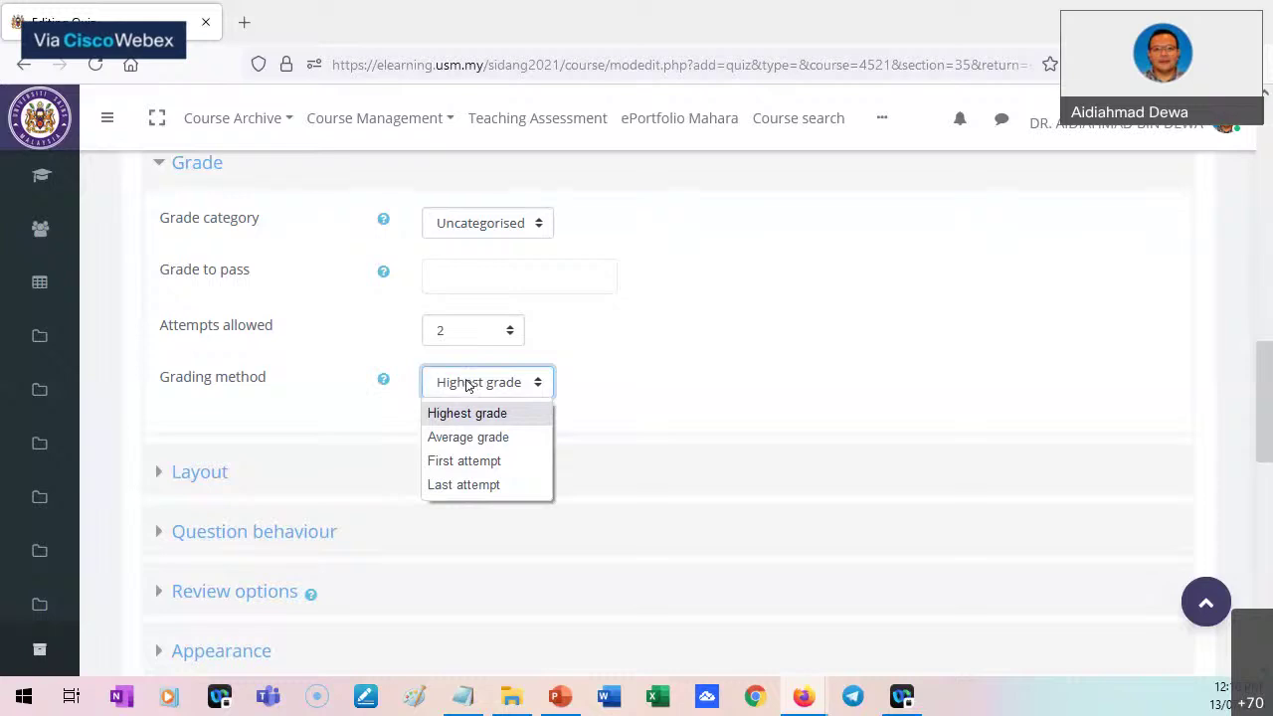
click(471, 336)
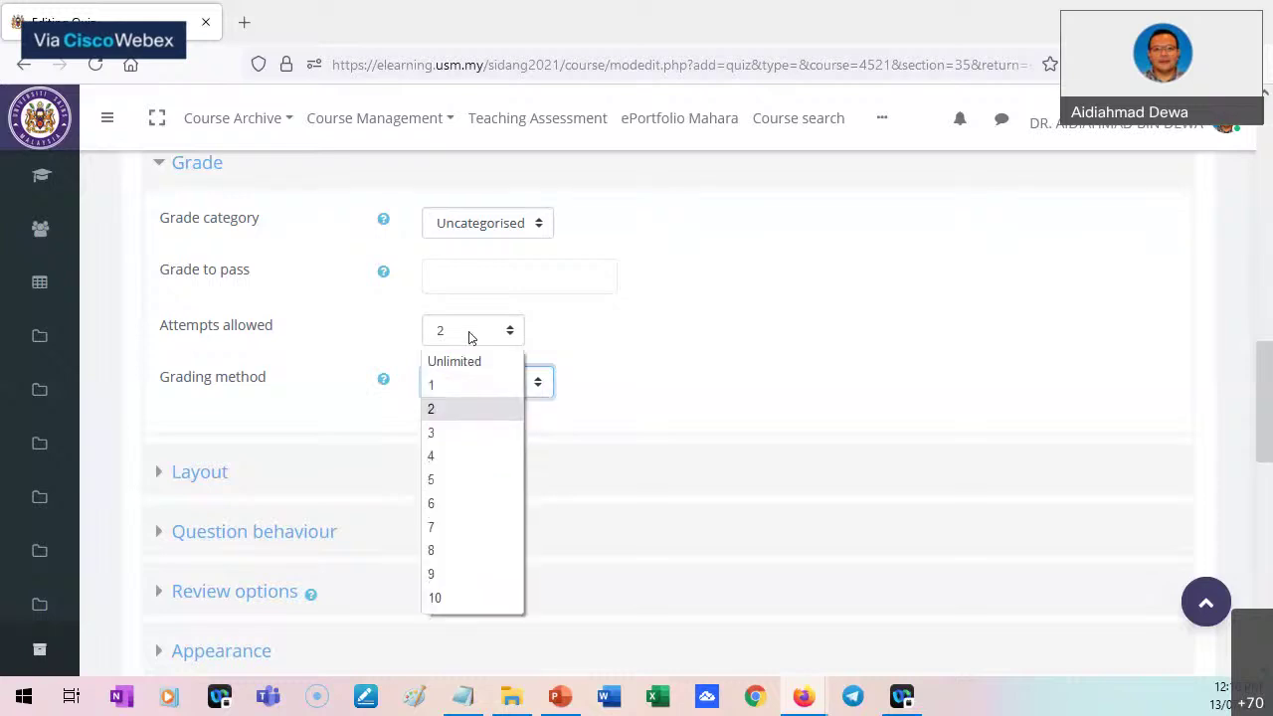
click(443, 434)
click(469, 387)
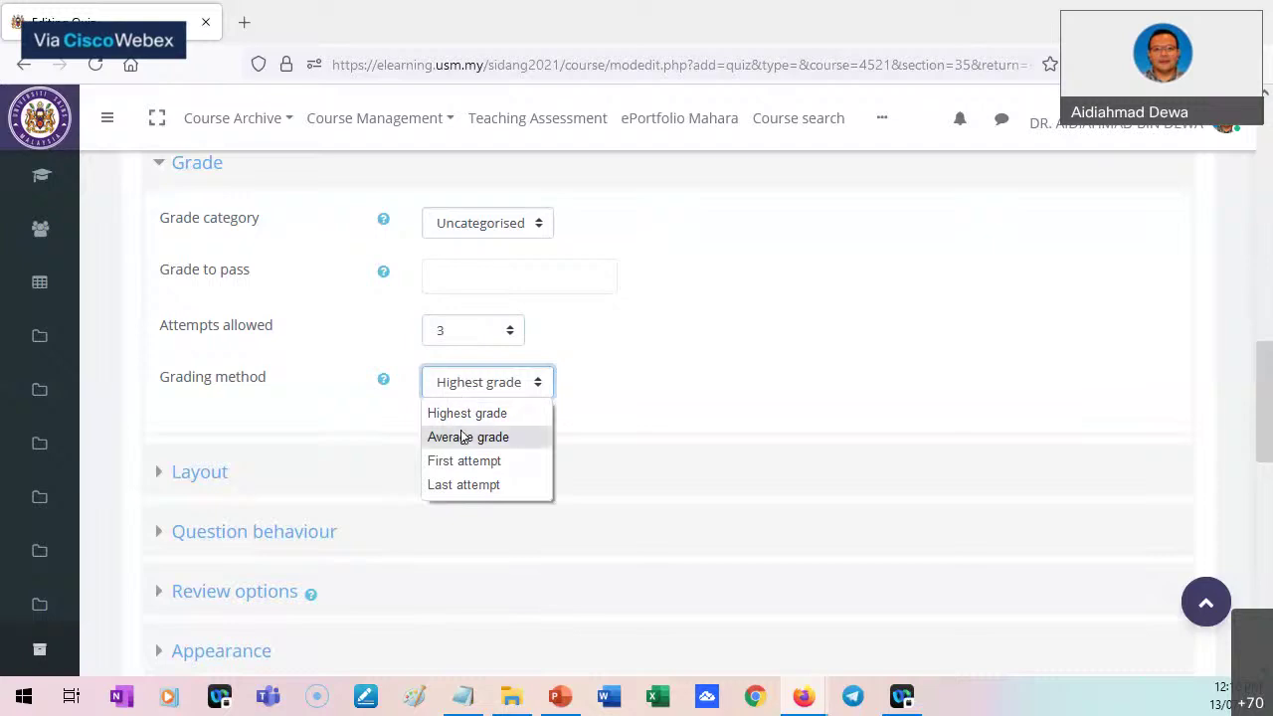
click(467, 383)
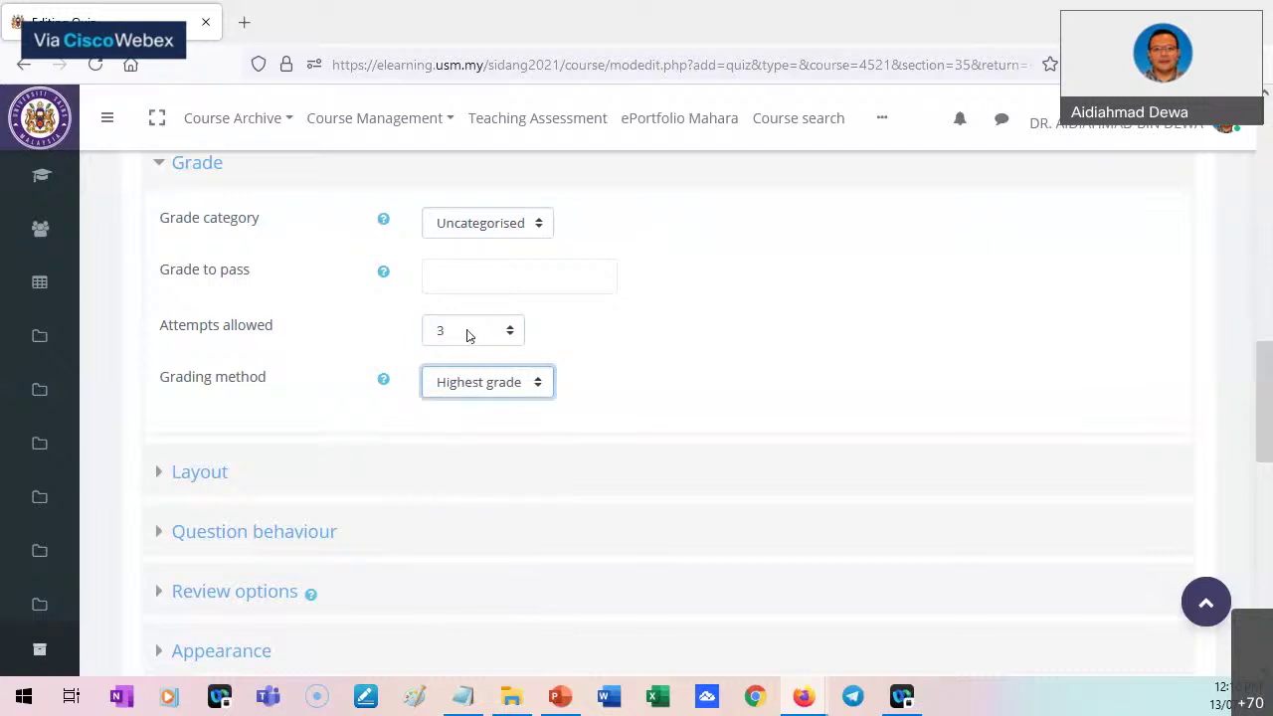
click(468, 335)
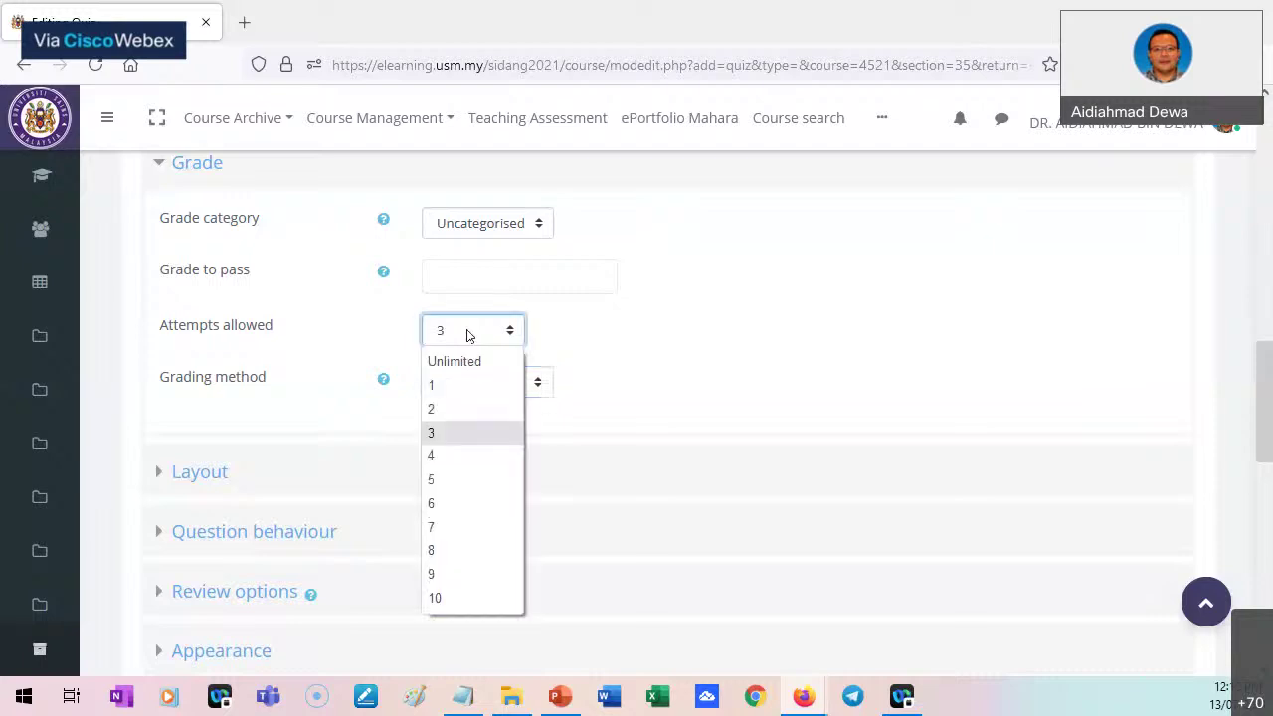
click(457, 387)
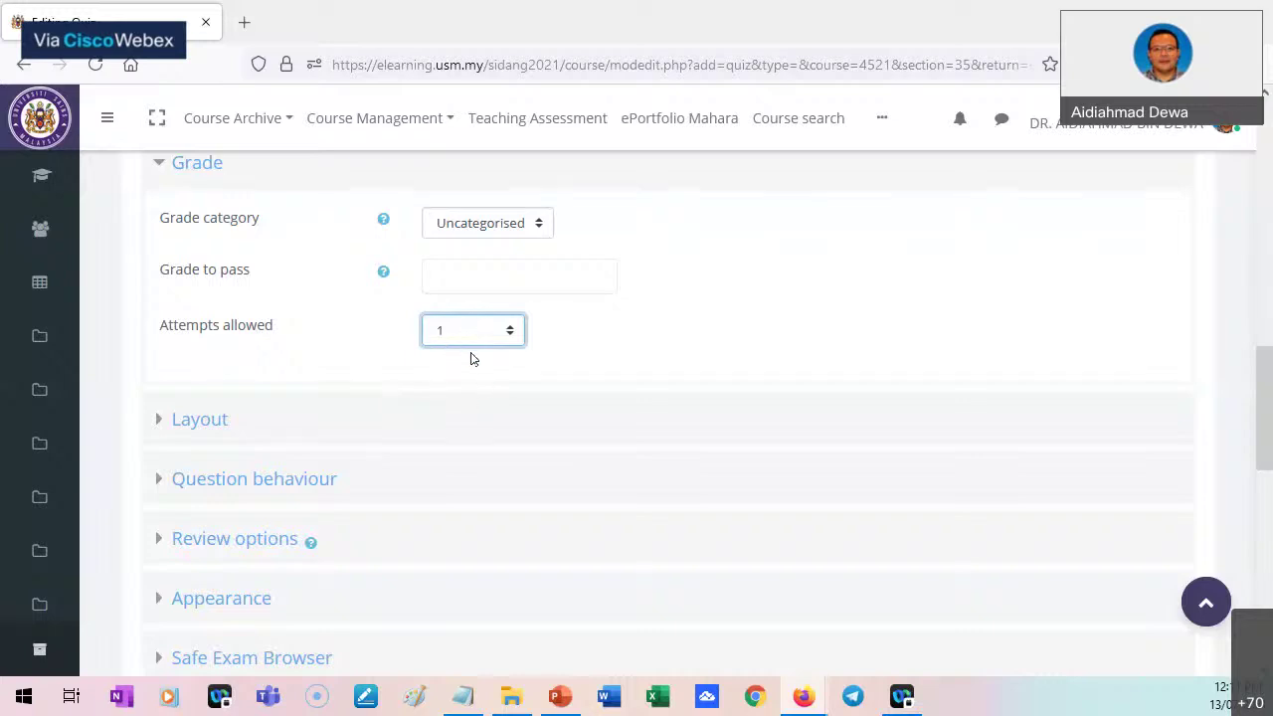
scroll(298, 370, down, 2)
Step: Expand Layout, try 'All questions on one page', then choose New page 'Every 2 questions'
click(197, 318)
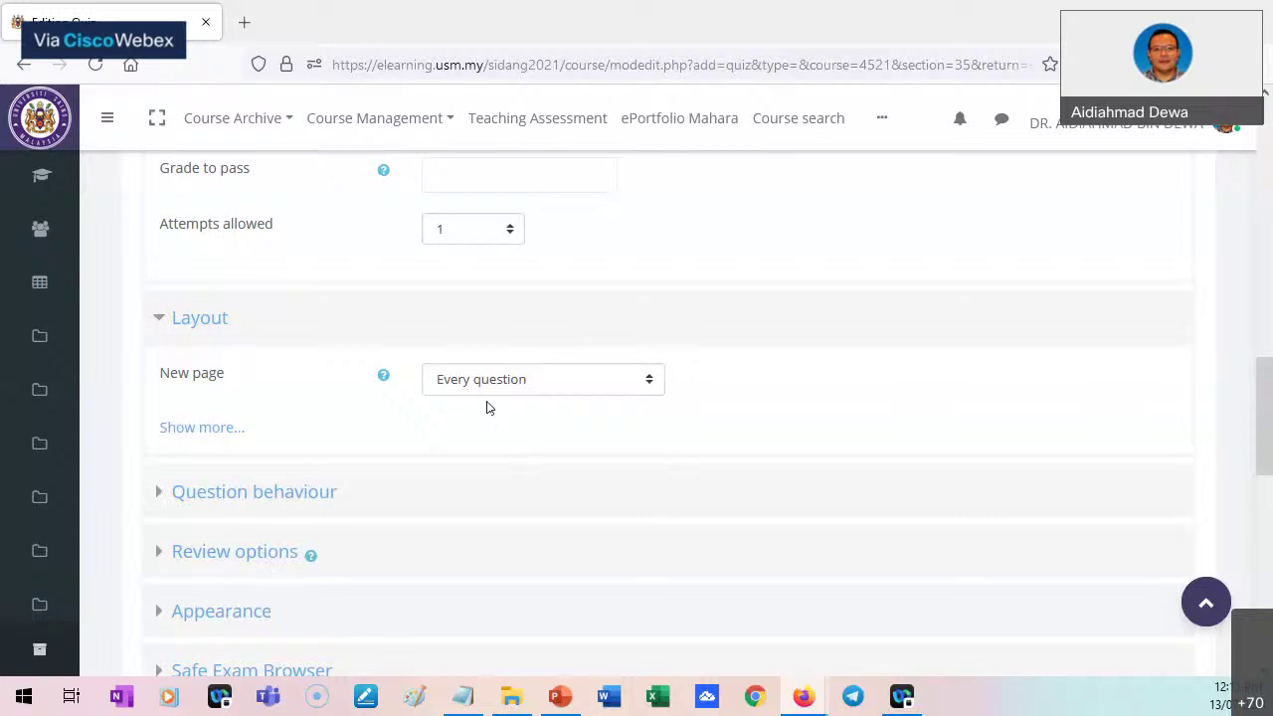
click(554, 384)
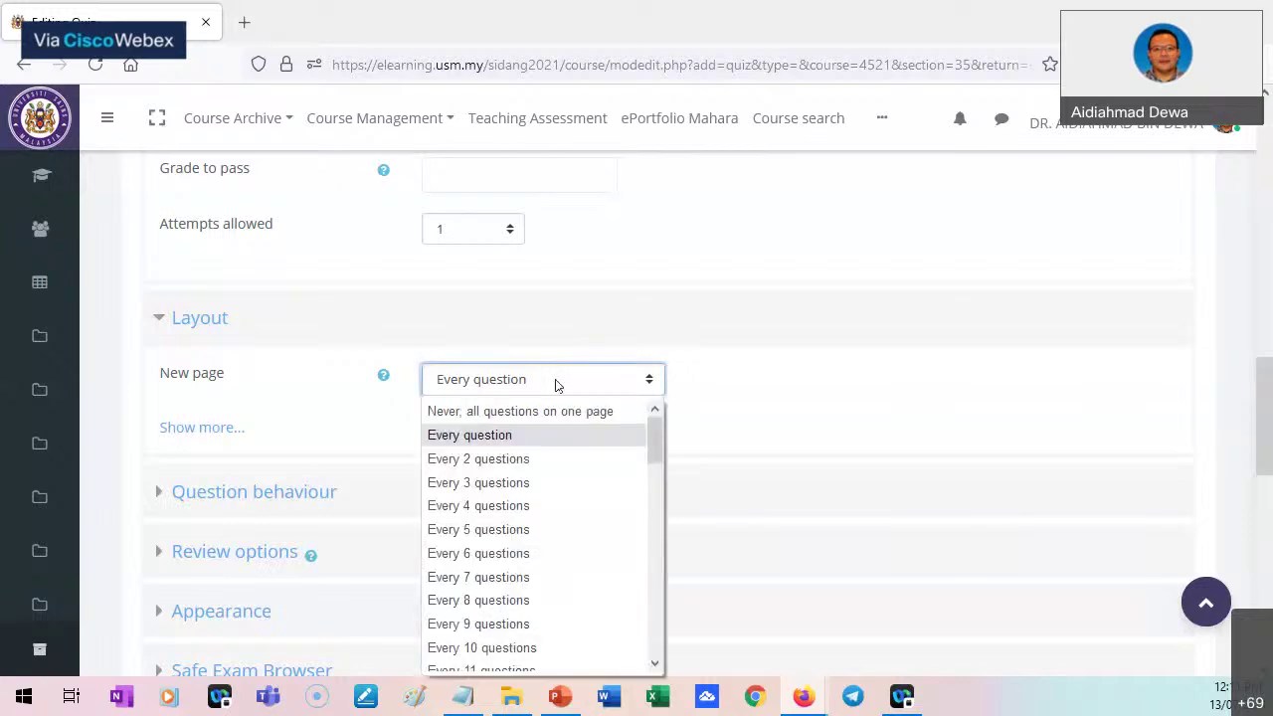
click(529, 413)
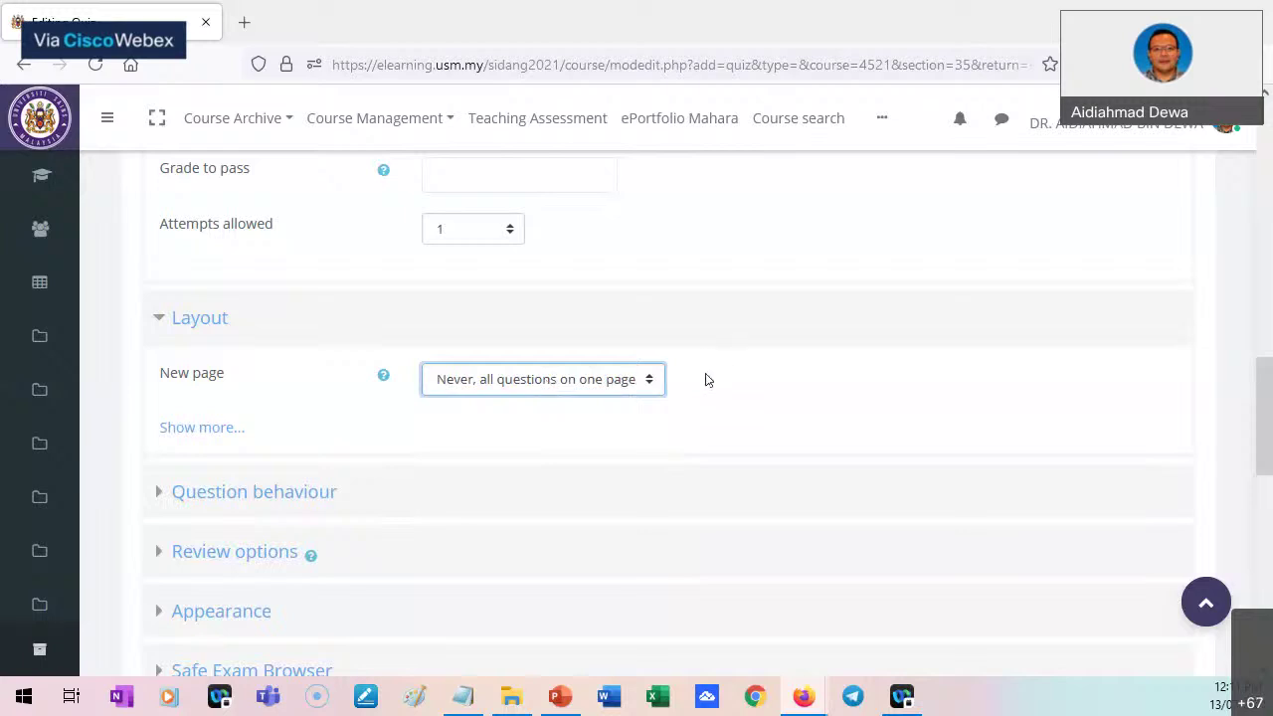
click(603, 384)
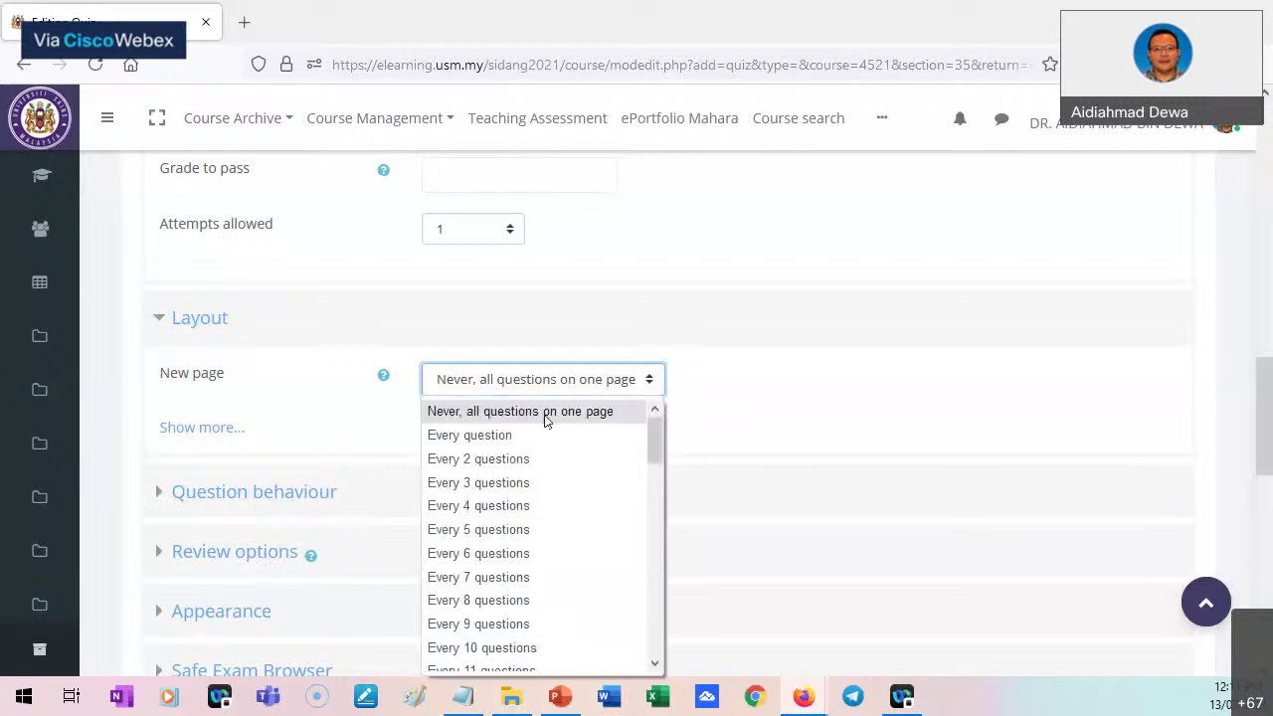
click(603, 418)
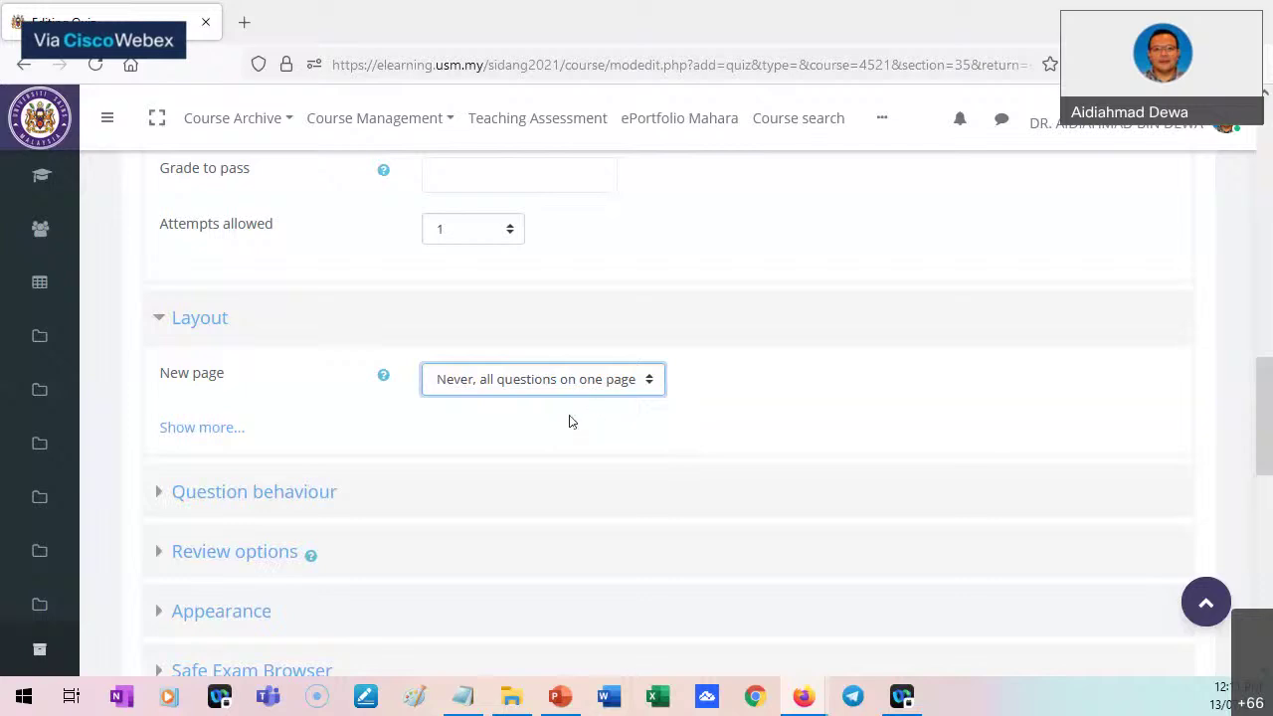
click(562, 384)
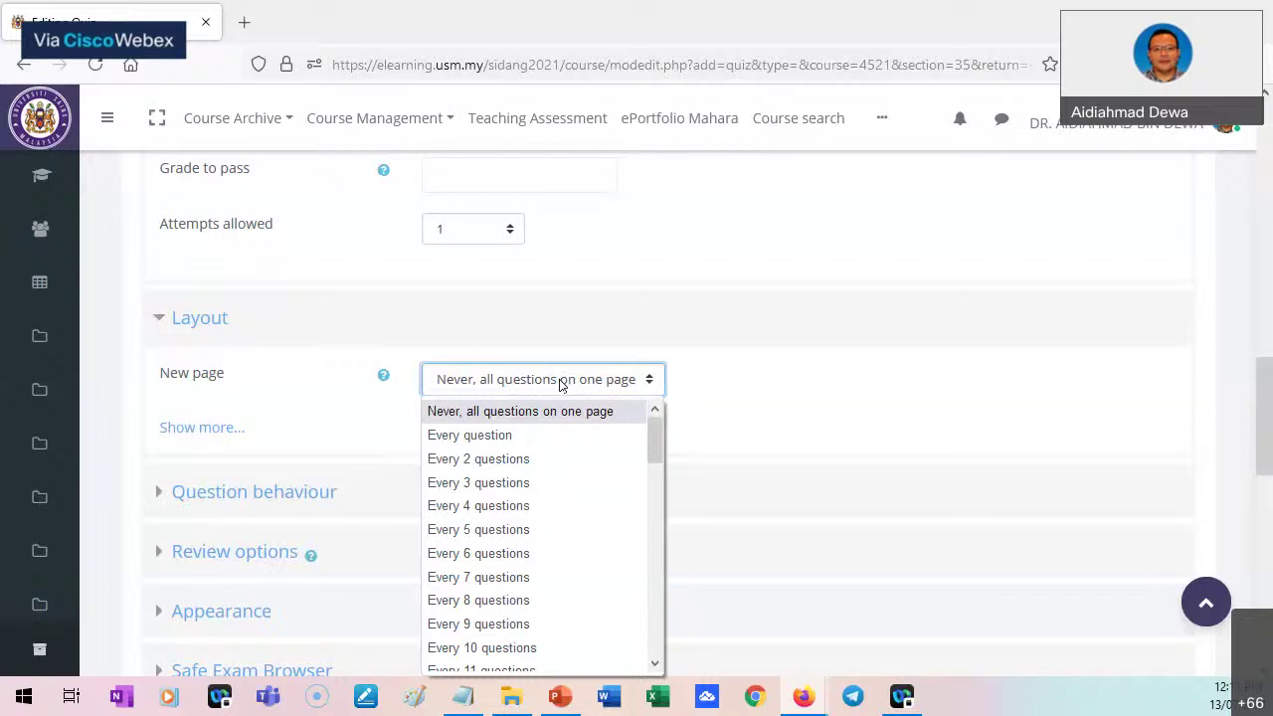
click(560, 463)
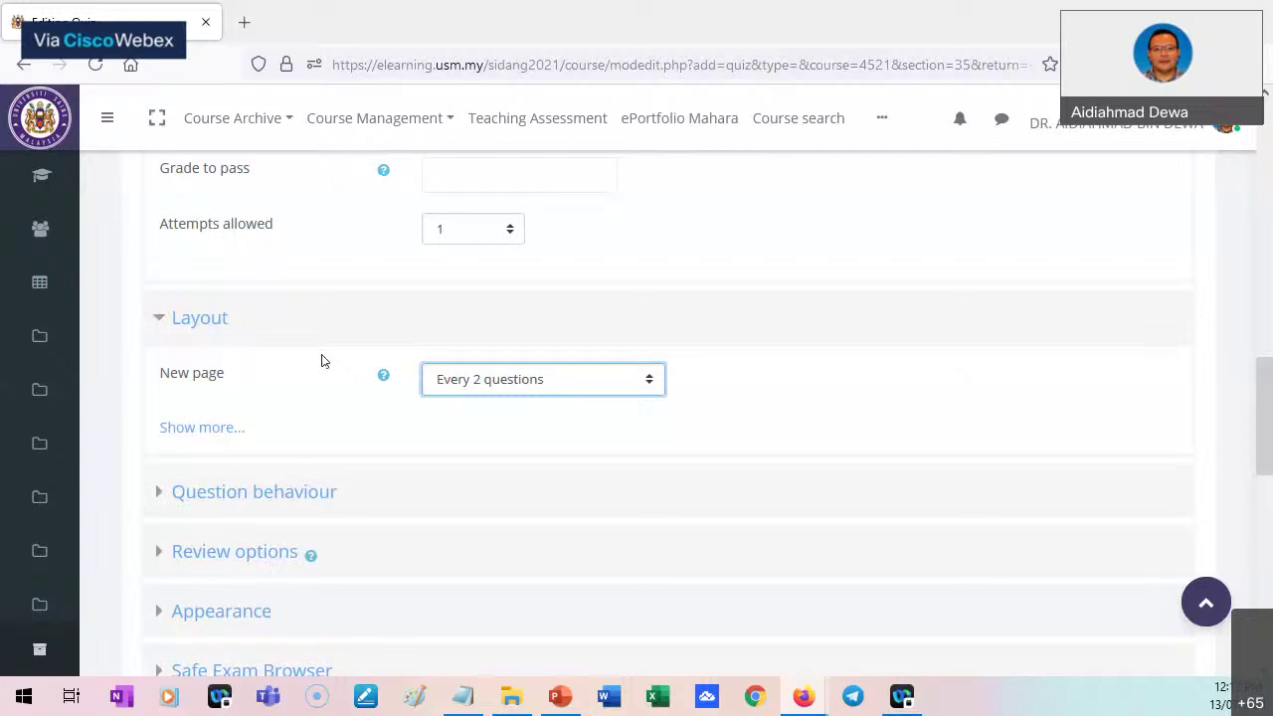
scroll(310, 343, down, 1)
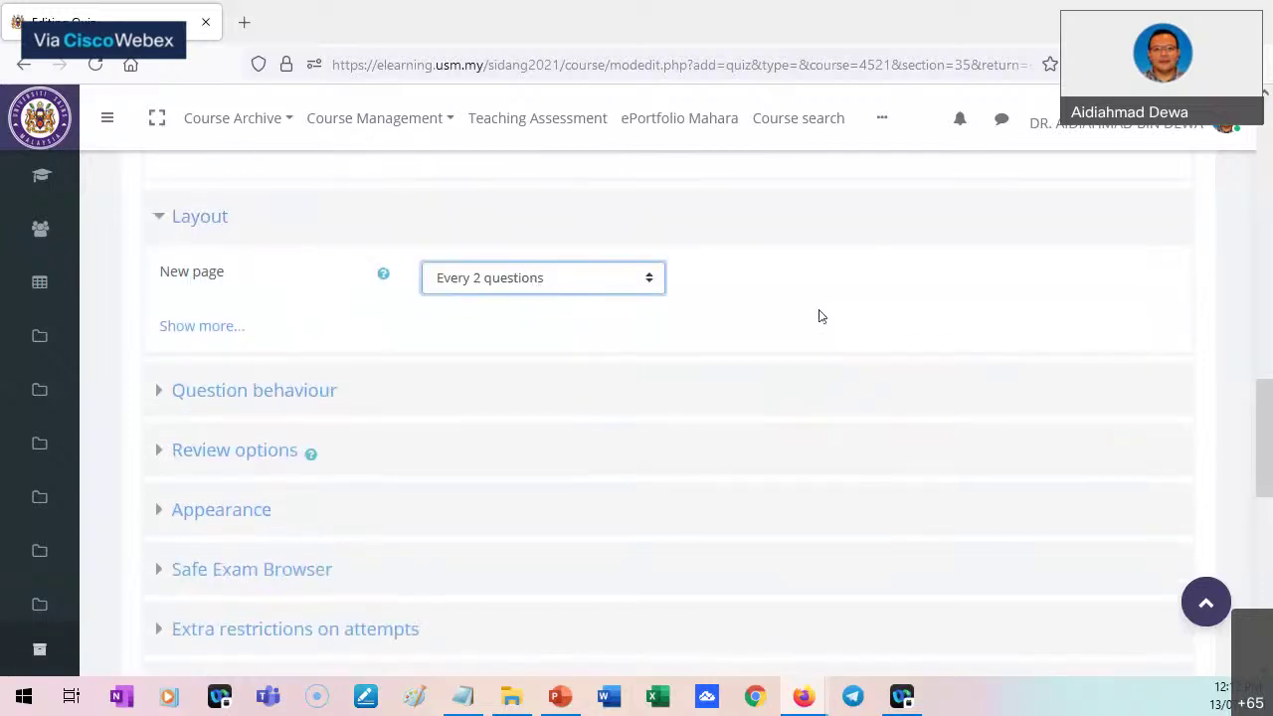
Step: Expand Question behaviour and confirm Shuffle within questions stays Yes, reading its help
click(222, 392)
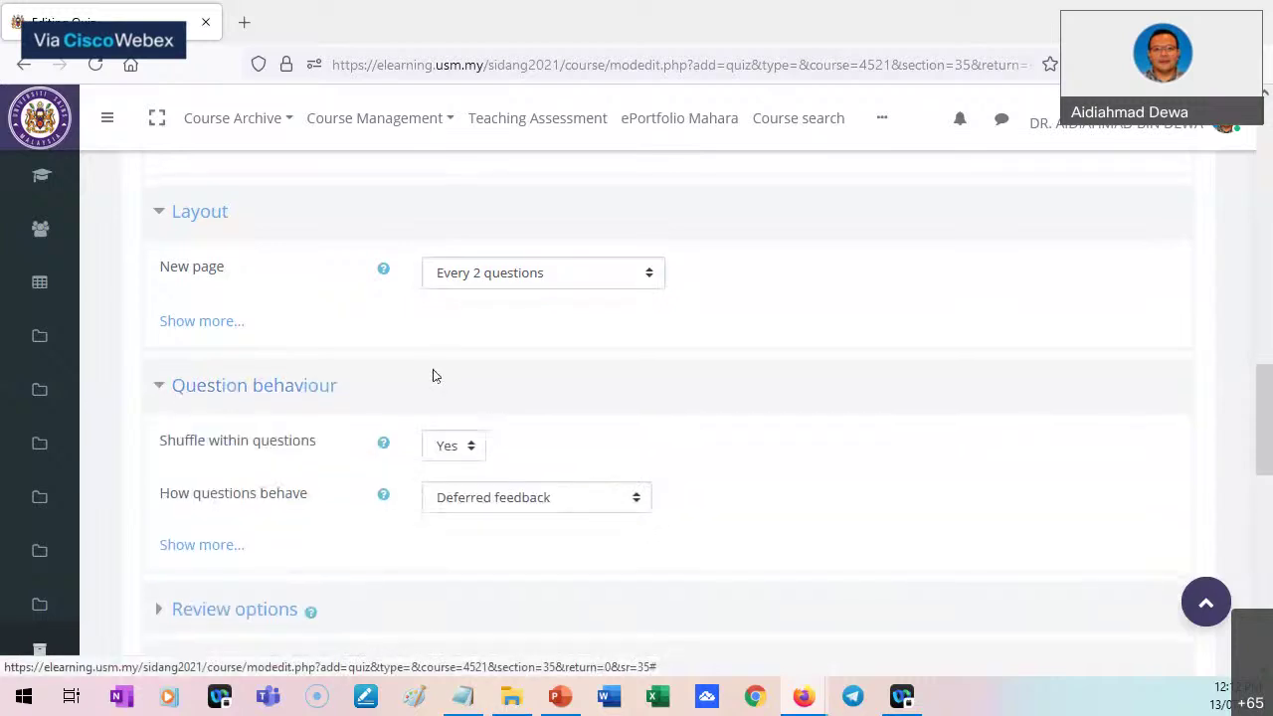
scroll(433, 376, down, 2)
scroll(411, 350, up, 1)
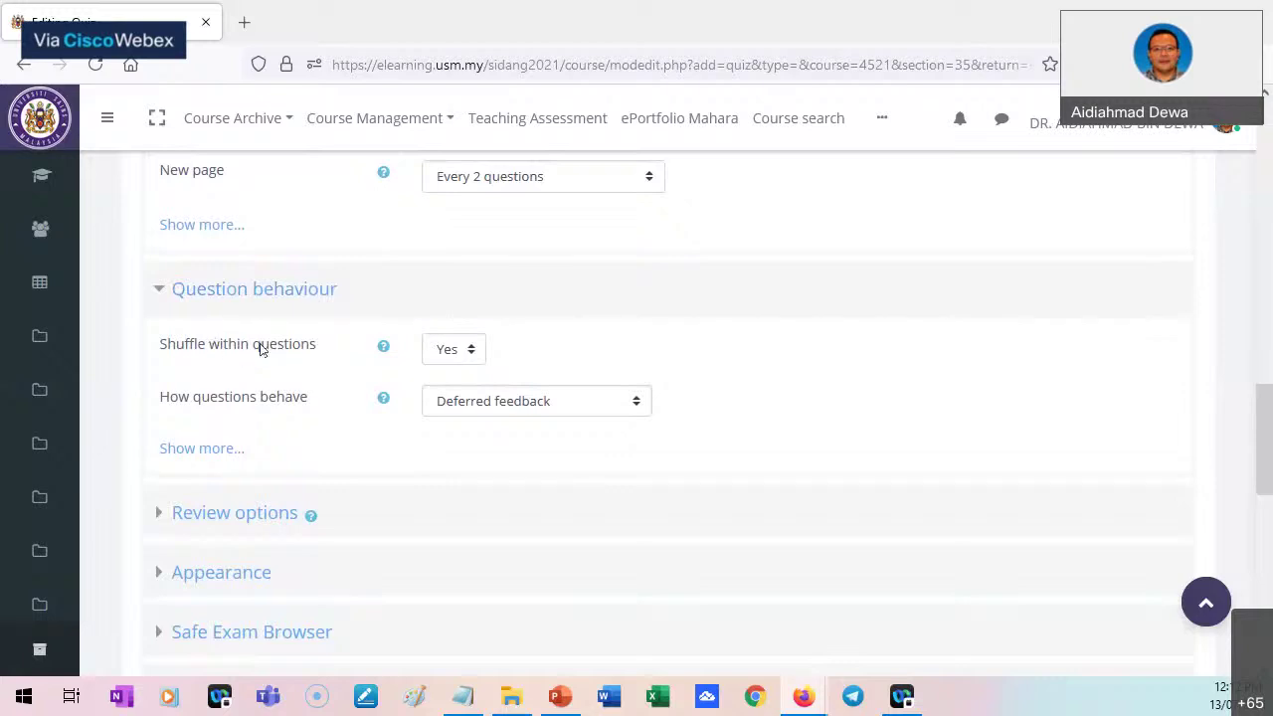
click(467, 353)
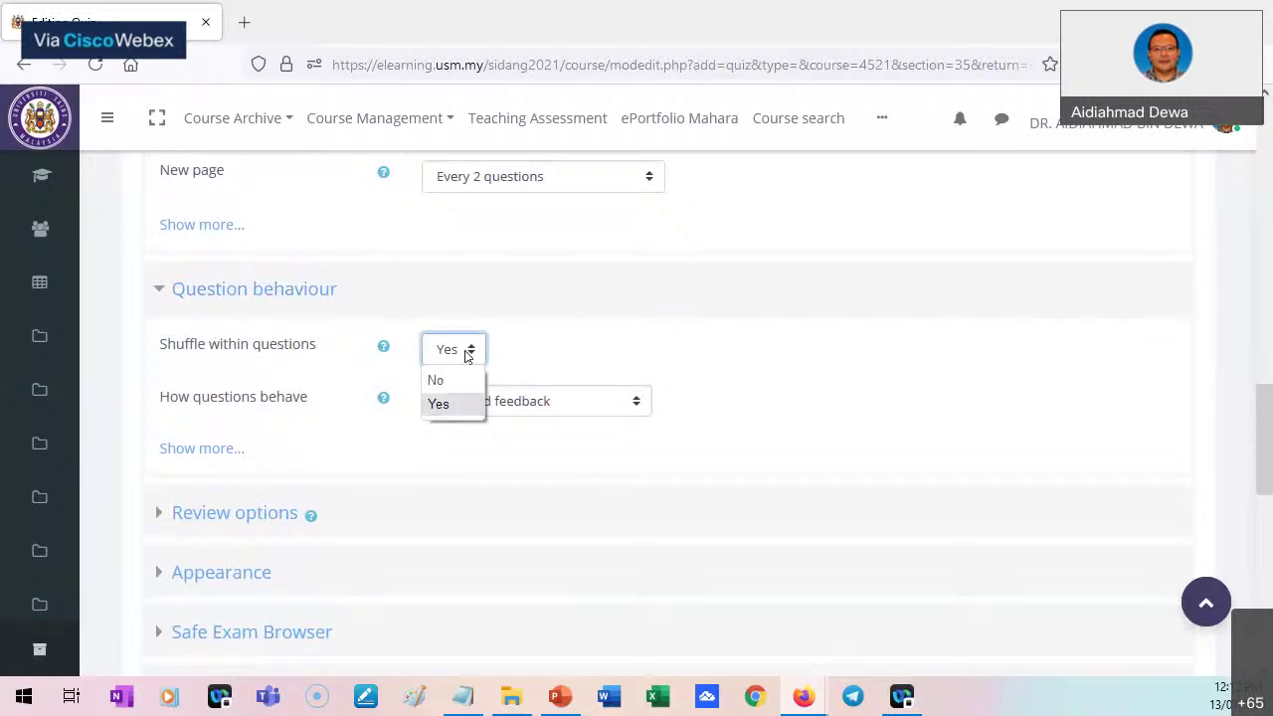
click(468, 353)
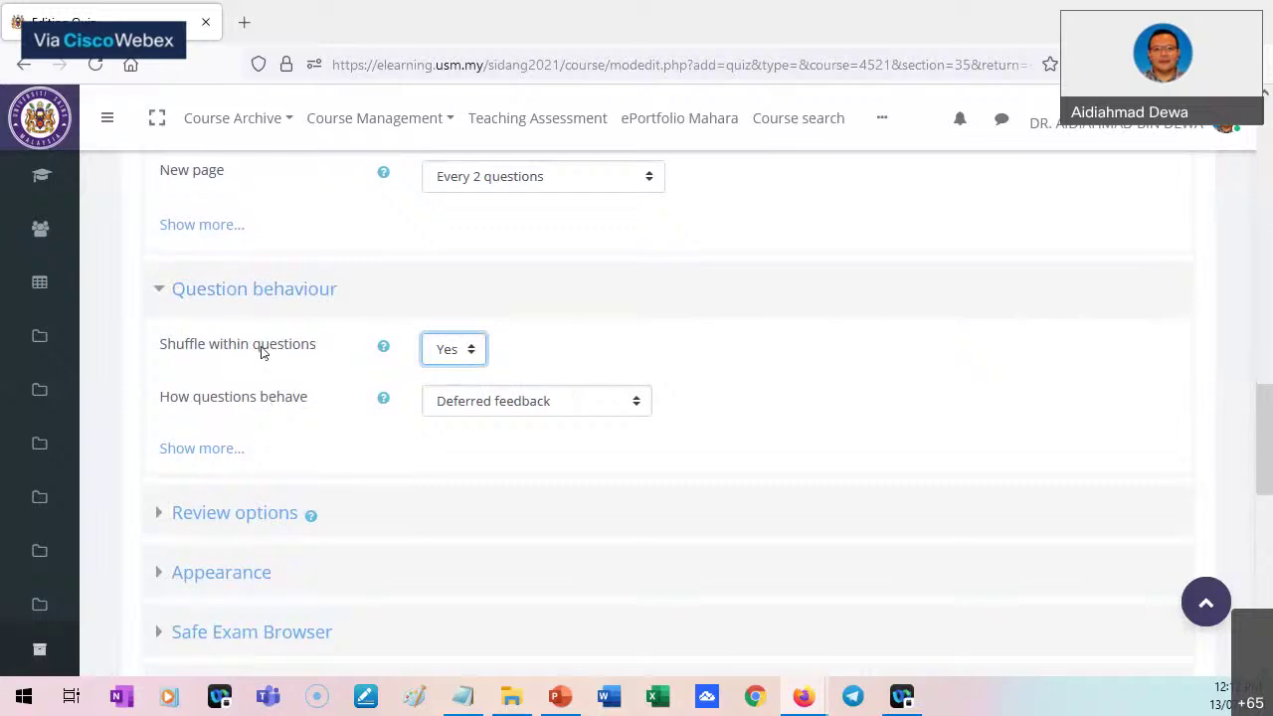
click(385, 353)
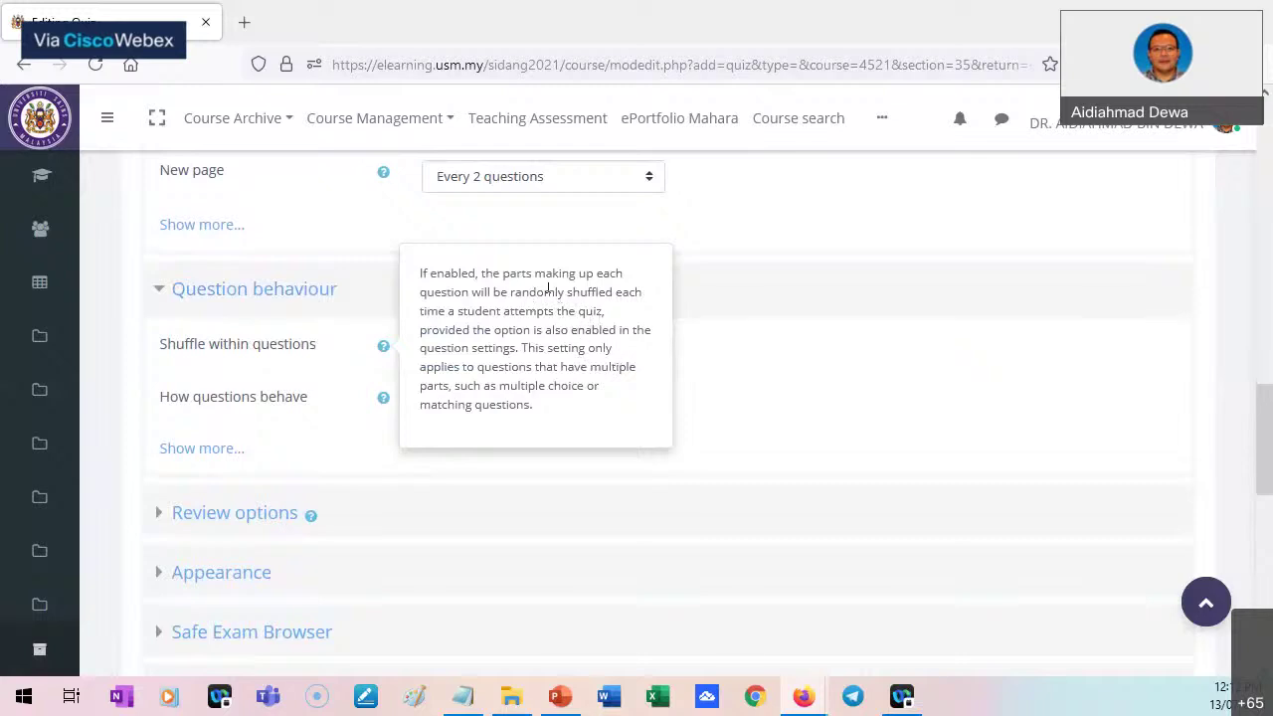
click(346, 360)
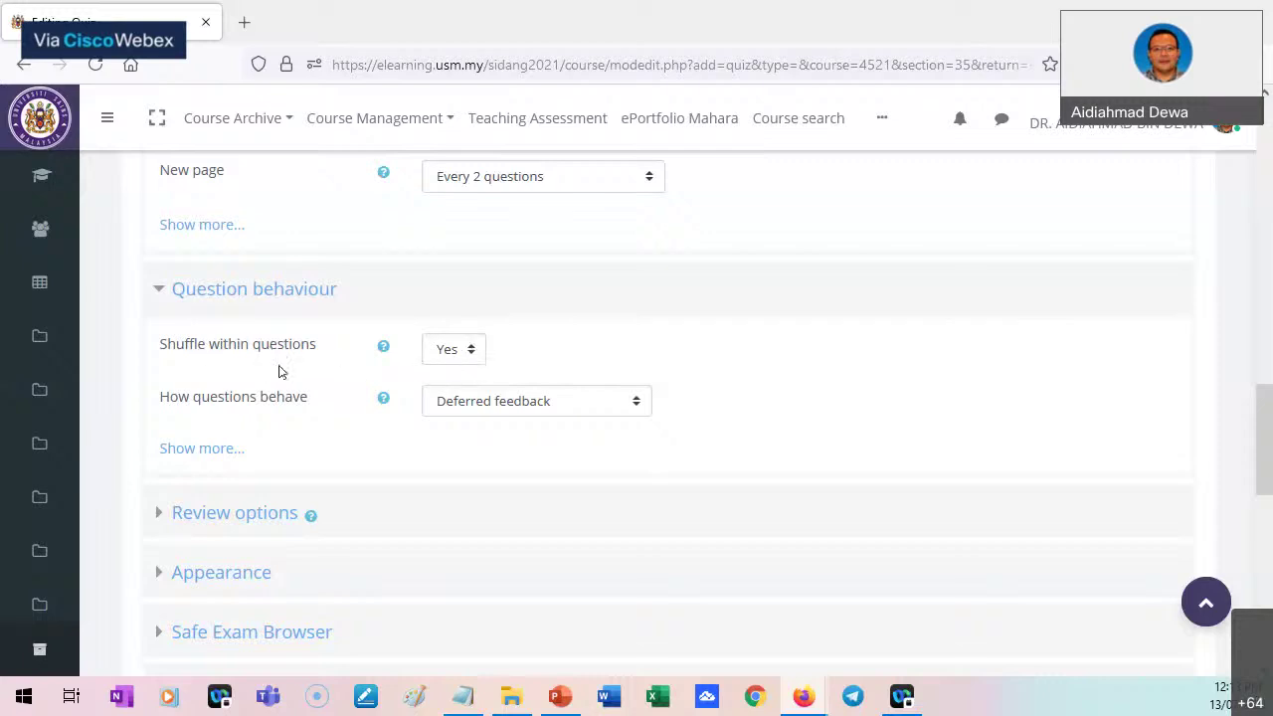
click(467, 354)
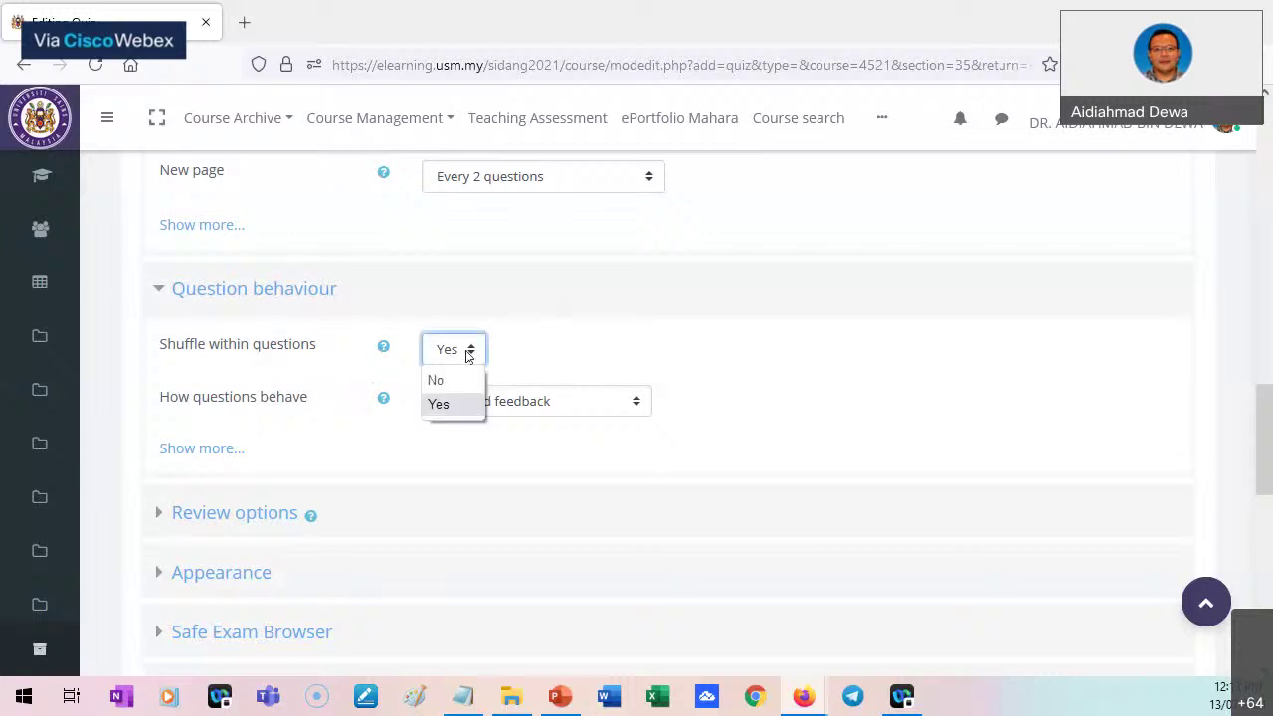
click(520, 362)
click(454, 356)
click(470, 356)
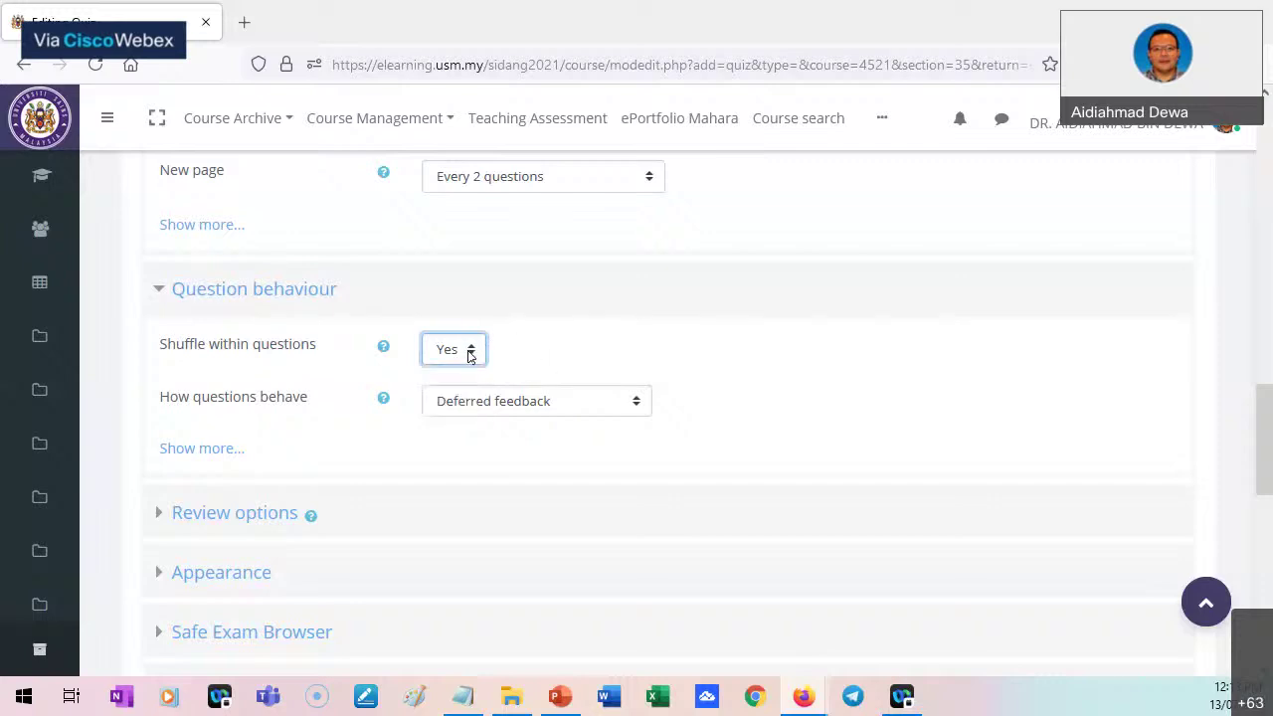
click(471, 357)
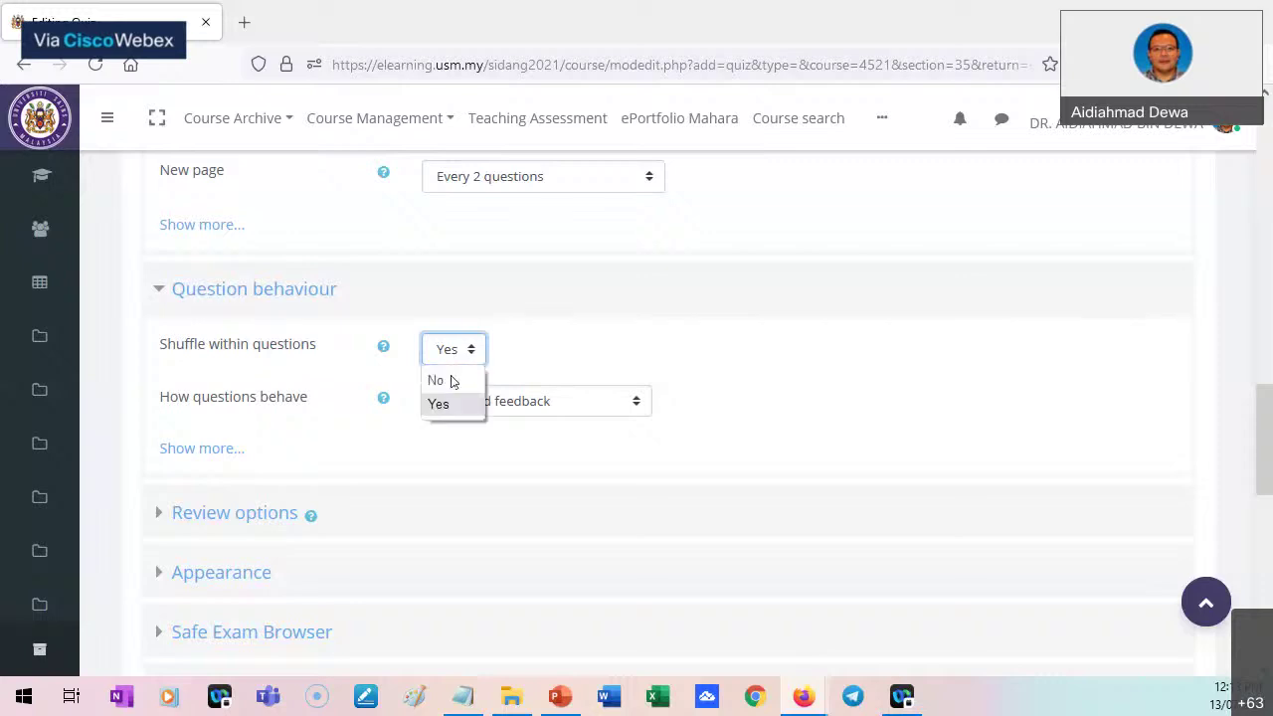
click(578, 365)
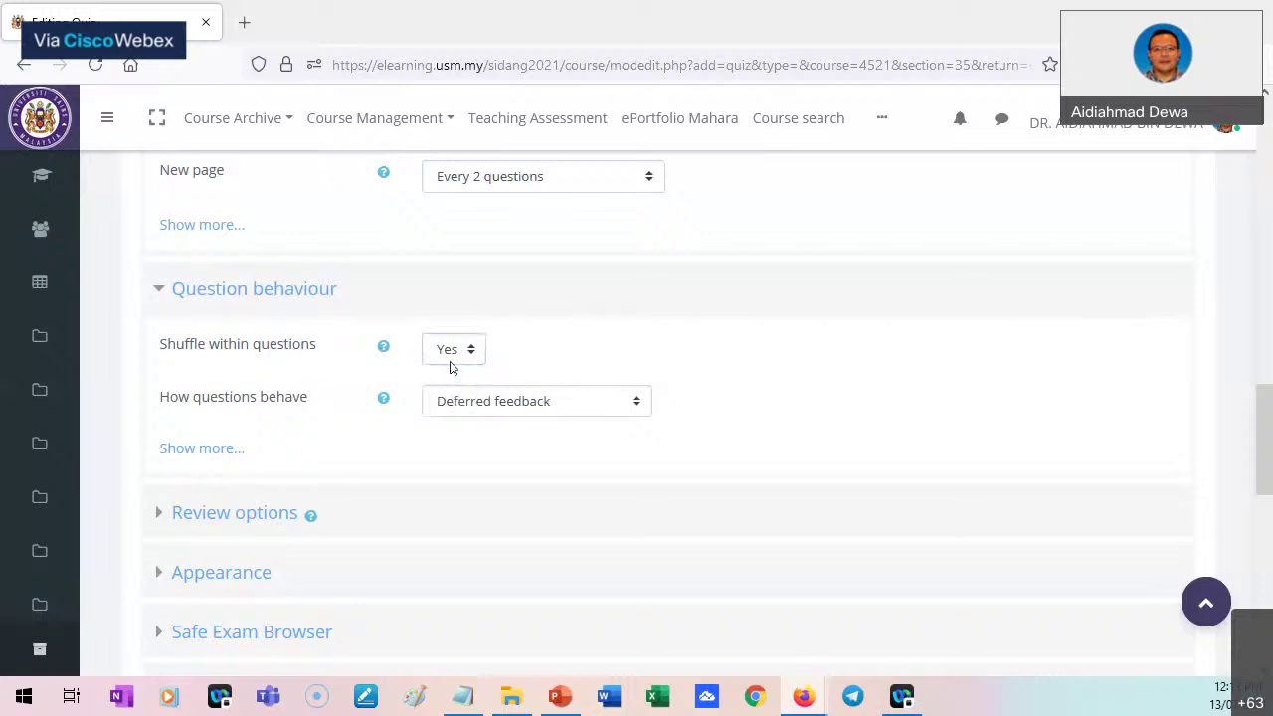
click(470, 353)
click(557, 358)
Step: Keep question behaviour at Deferred feedback and expand the Review options grid
click(490, 404)
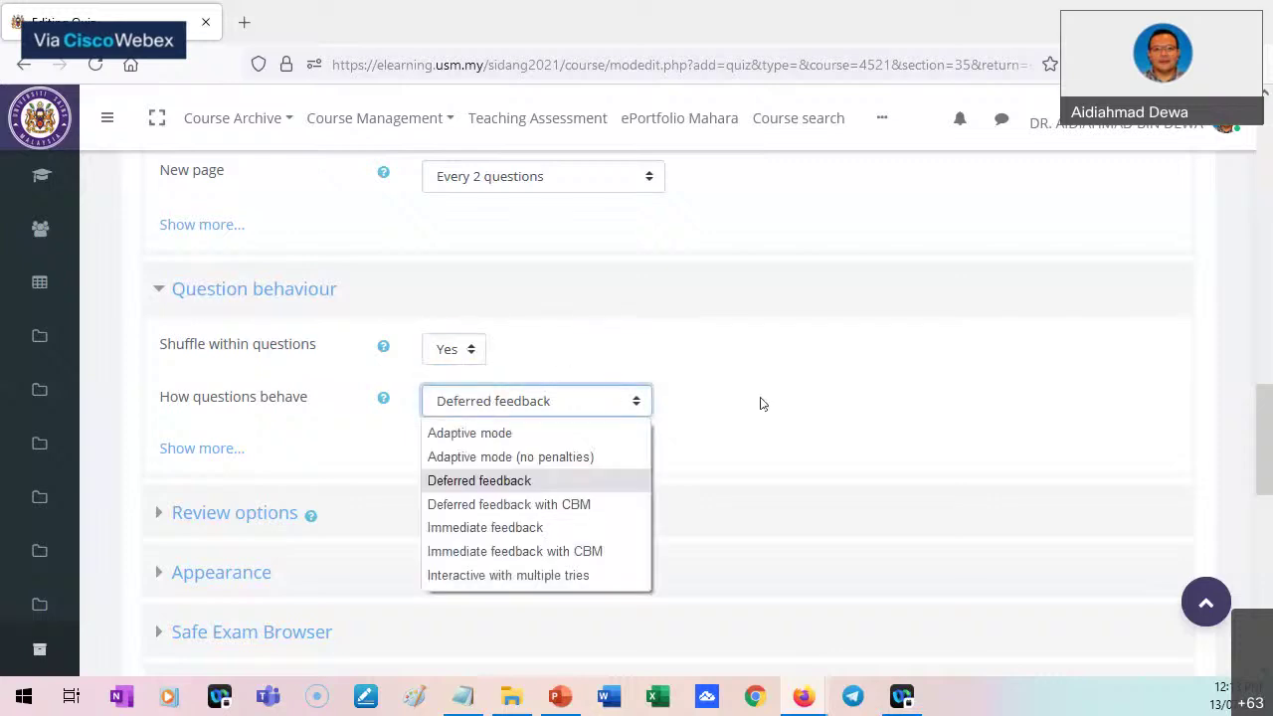
click(750, 400)
scroll(741, 393, down, 2)
click(481, 303)
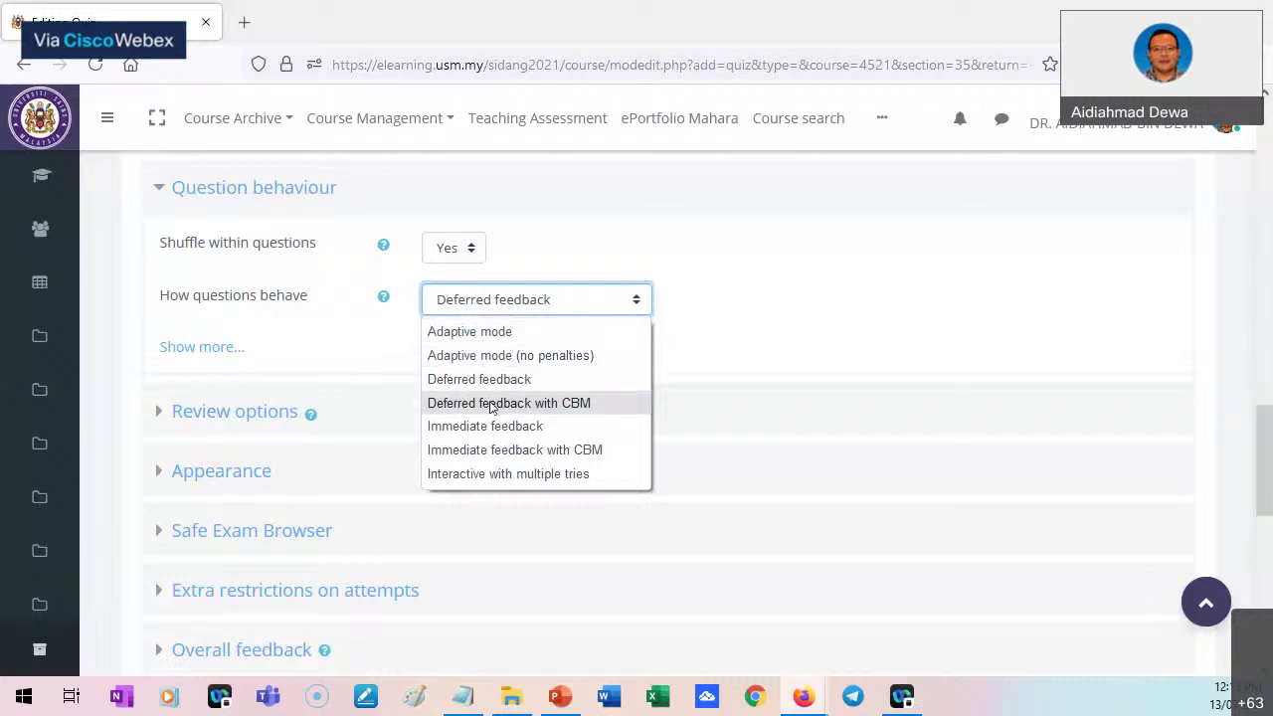
click(721, 309)
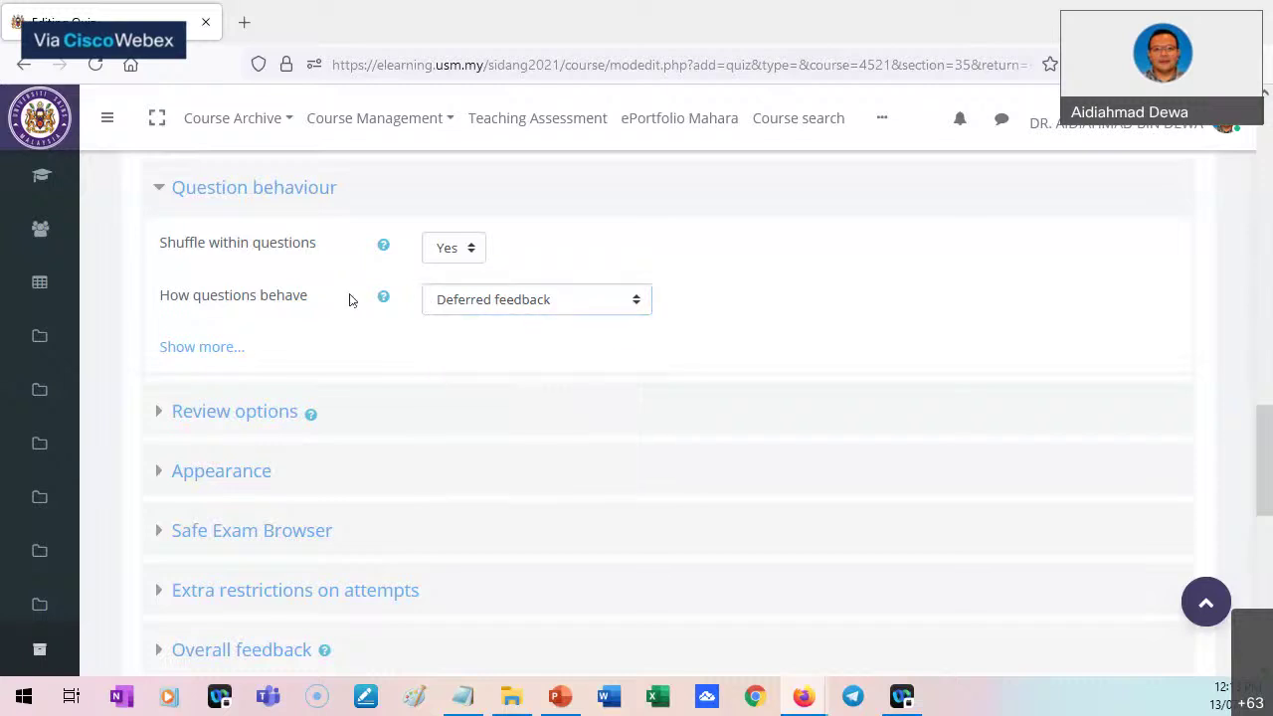
scroll(350, 299, down, 2)
click(205, 314)
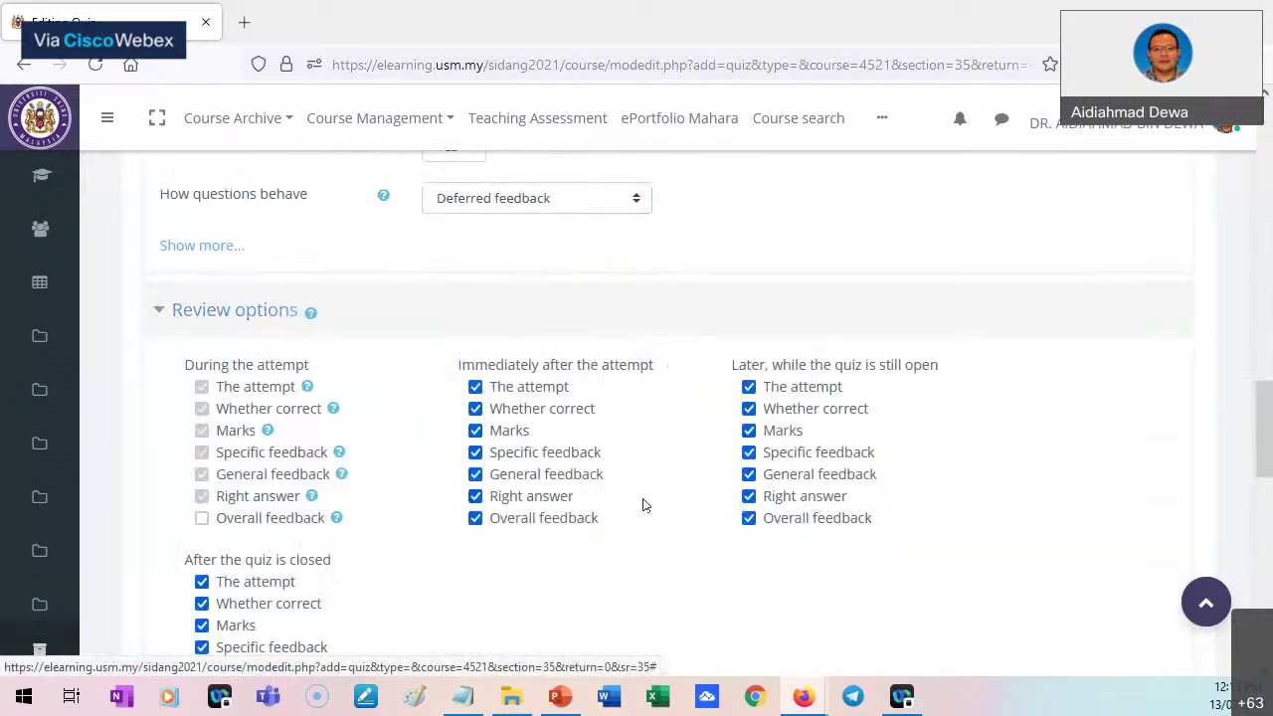
Step: Uncheck The attempt, Marks and Overall feedback for all three review times
scroll(428, 378, down, 2)
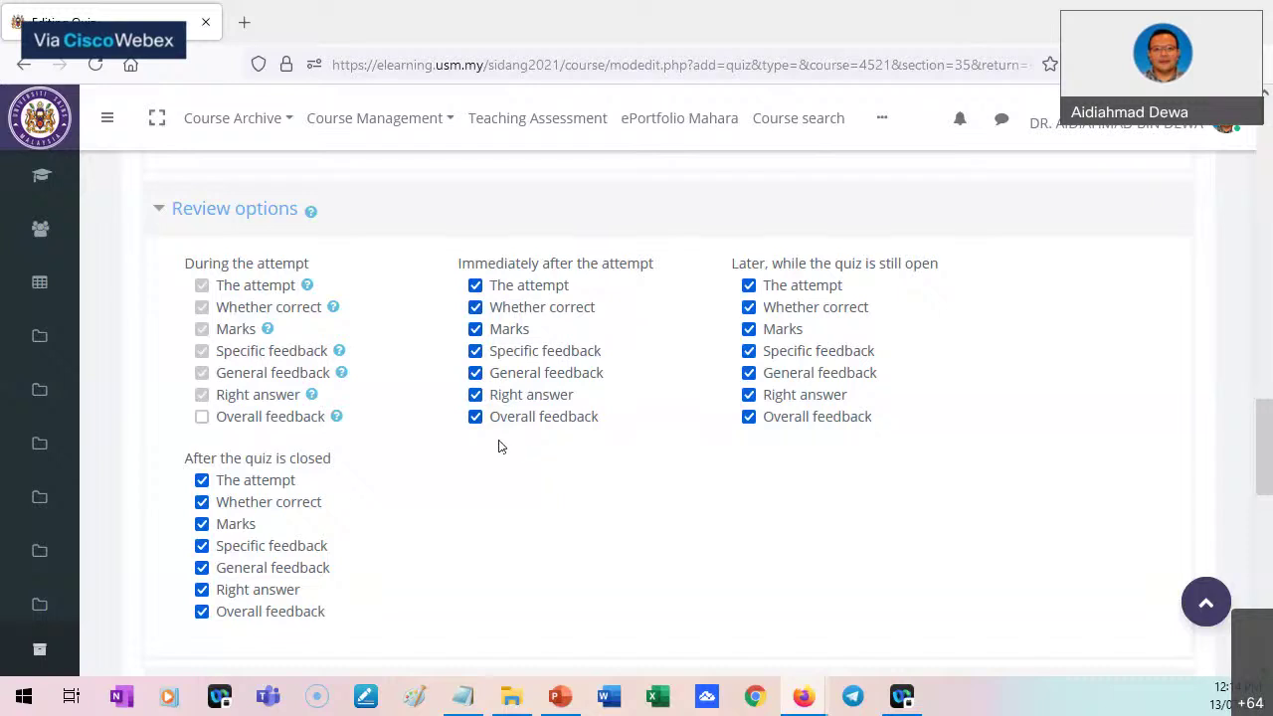
click(475, 287)
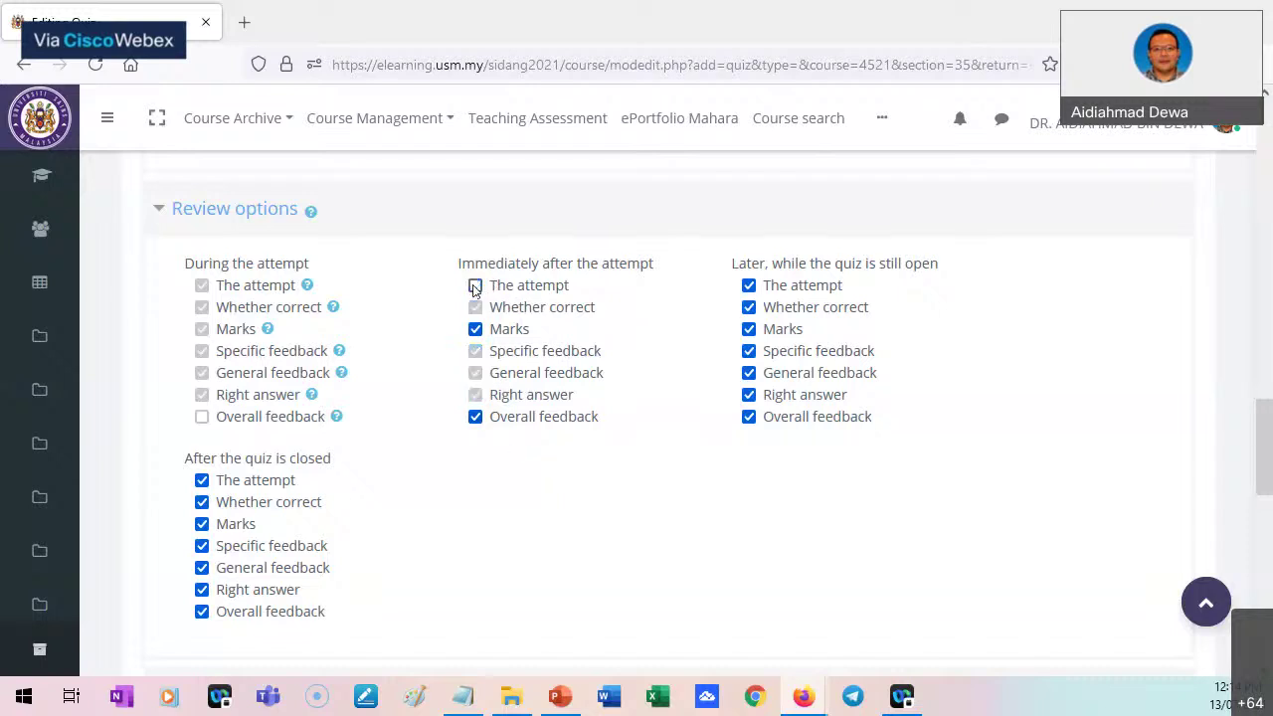
click(475, 329)
click(475, 416)
click(749, 285)
click(749, 329)
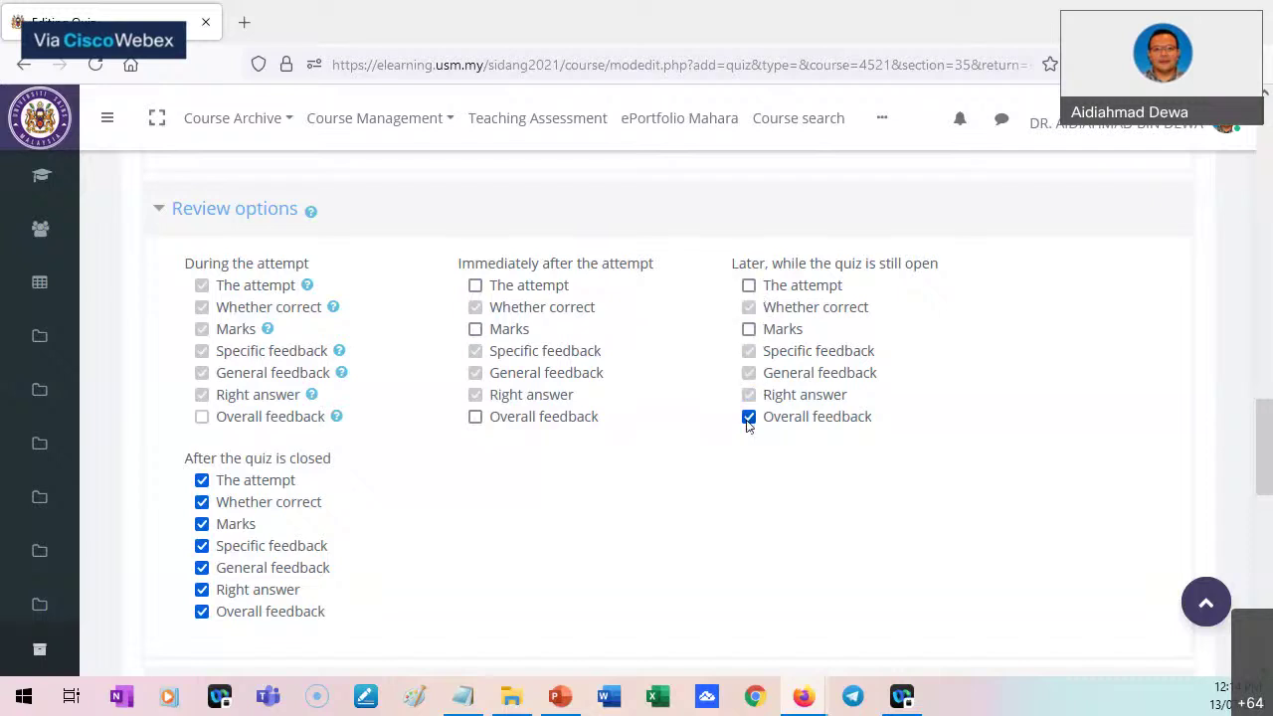
click(749, 417)
click(202, 480)
click(202, 524)
click(202, 612)
Step: Briefly re-enable Marks at all three review times, then uncheck Marks again
scroll(254, 502, down, 2)
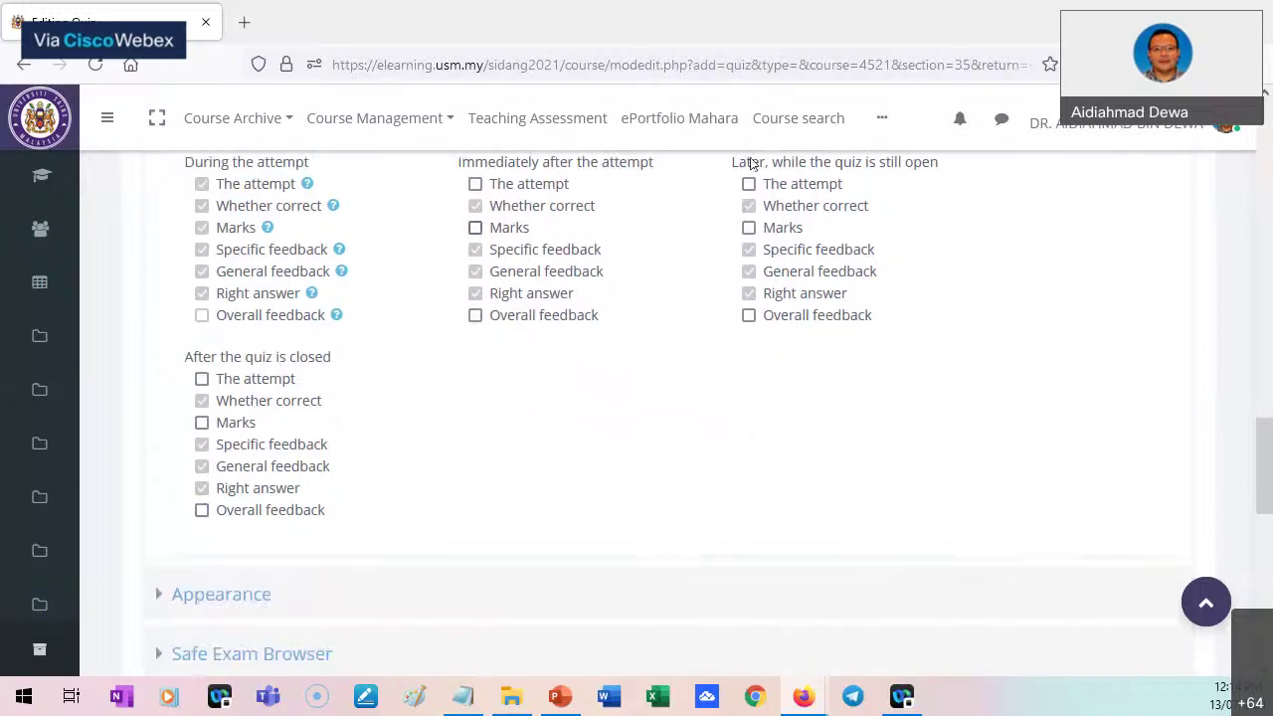
scroll(537, 451, up, 2)
scroll(476, 406, down, 2)
click(476, 228)
click(752, 230)
click(202, 423)
scroll(511, 414, up, 2)
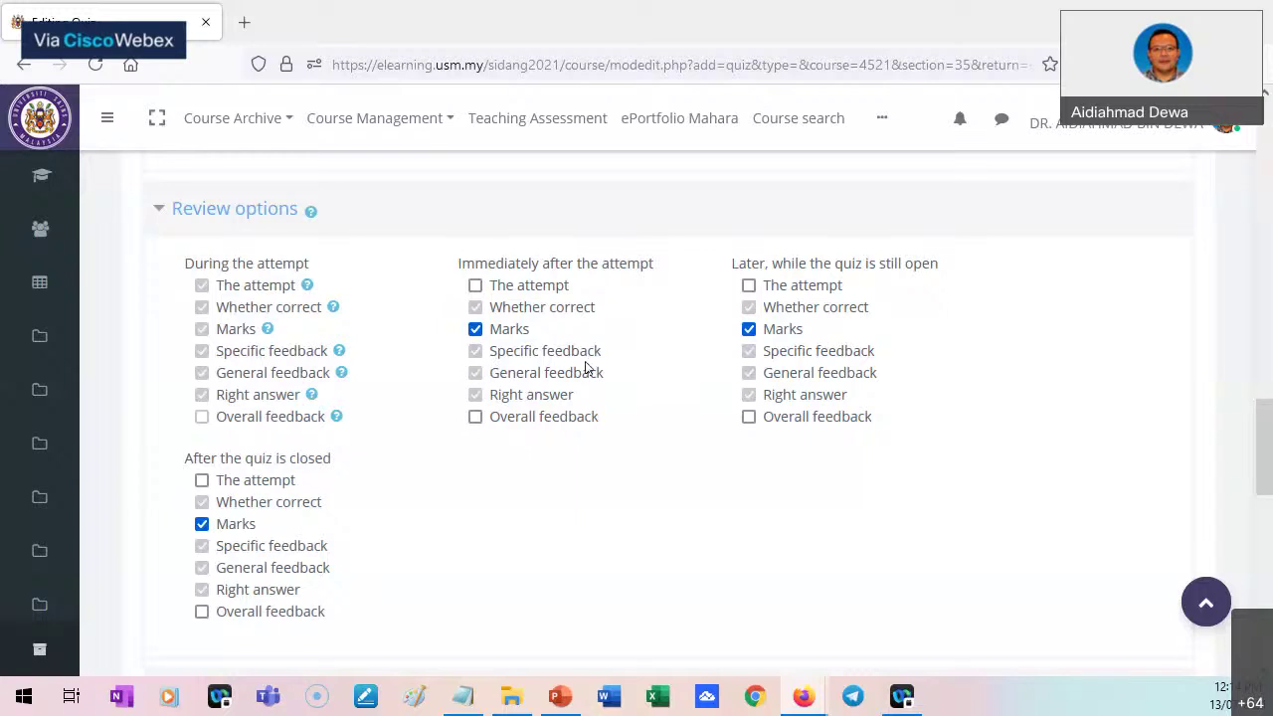
click(476, 330)
click(749, 329)
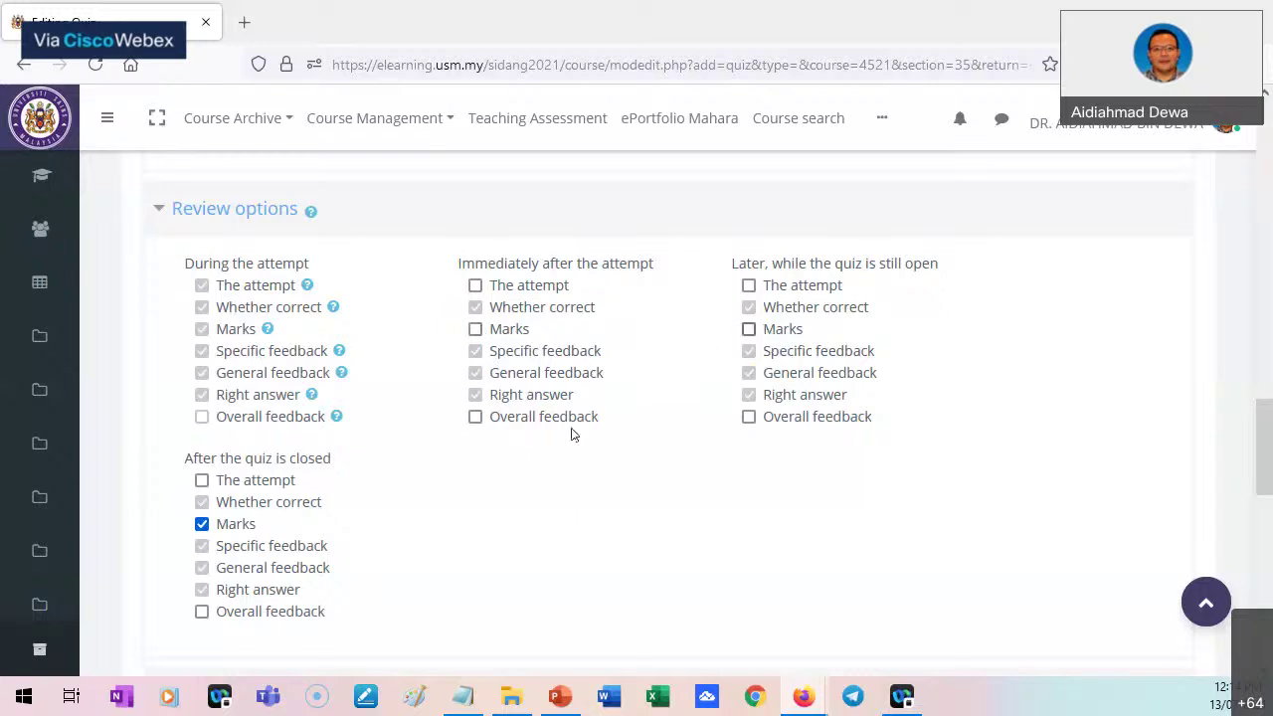
click(203, 526)
scroll(332, 313, down, 3)
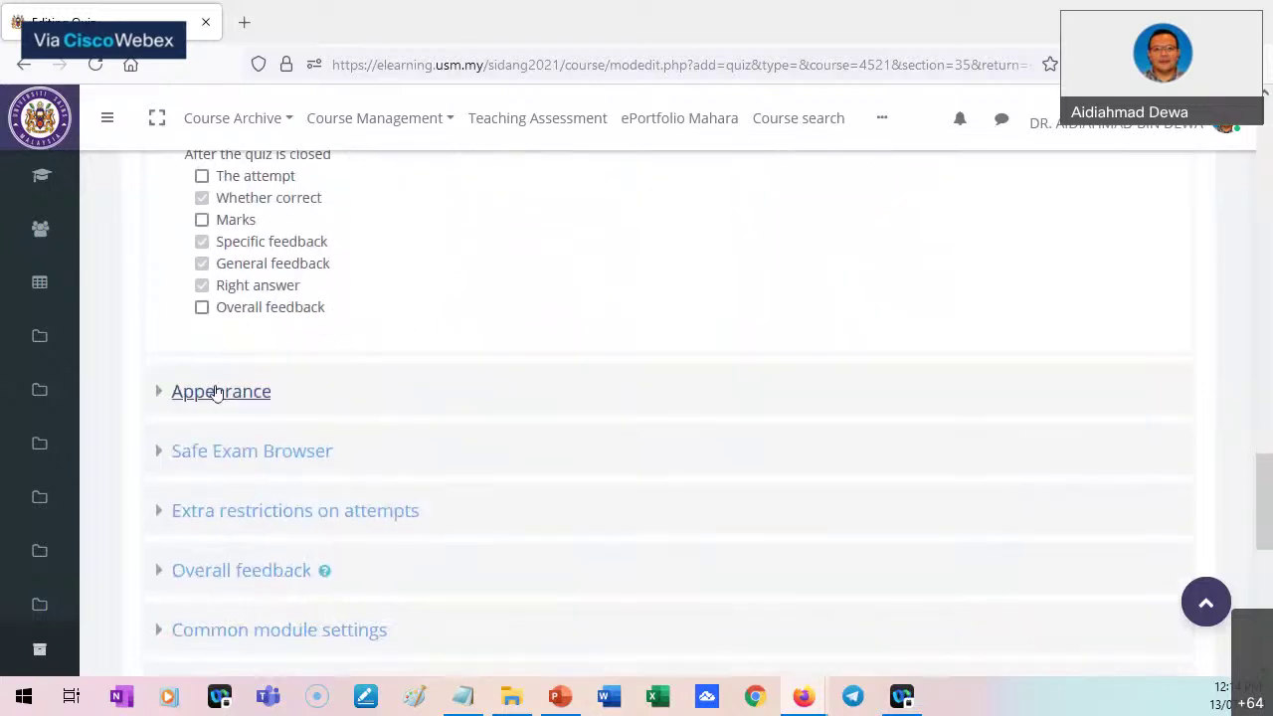
Step: Look at the Appearance and Safe Exam Browser sections, collapsing both again
click(217, 392)
click(217, 392)
scroll(238, 336, down, 1)
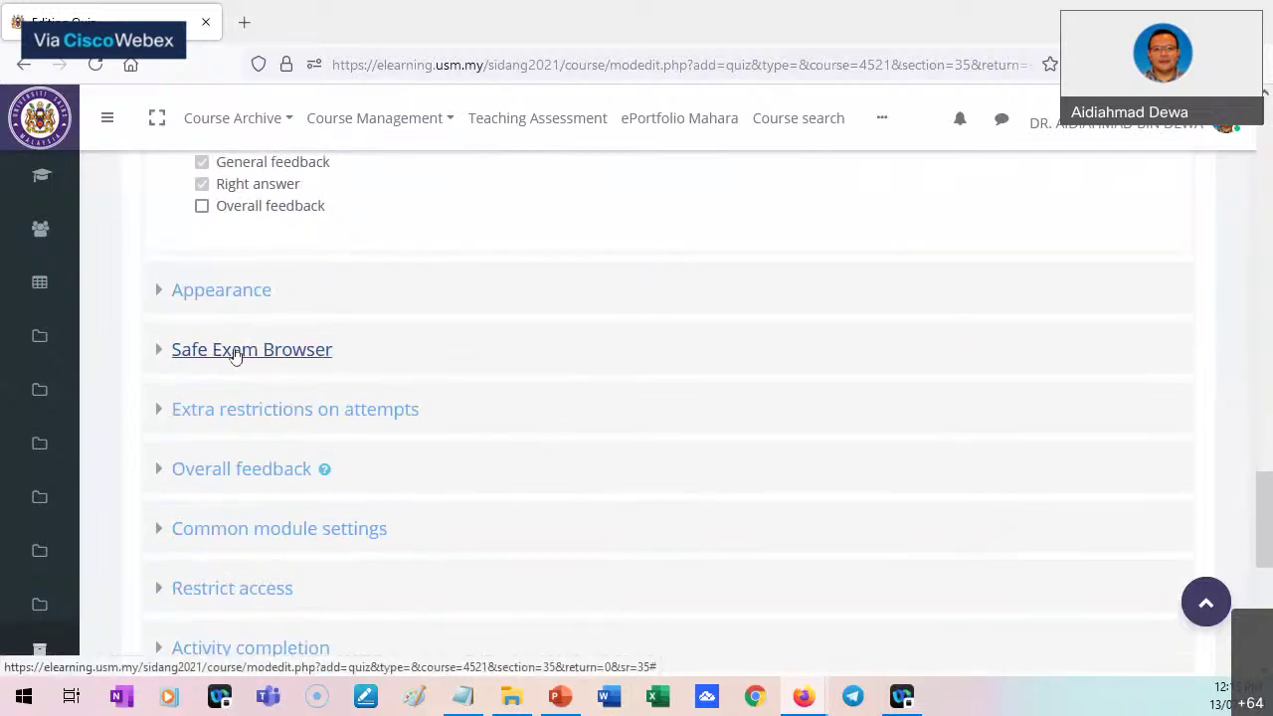
click(233, 355)
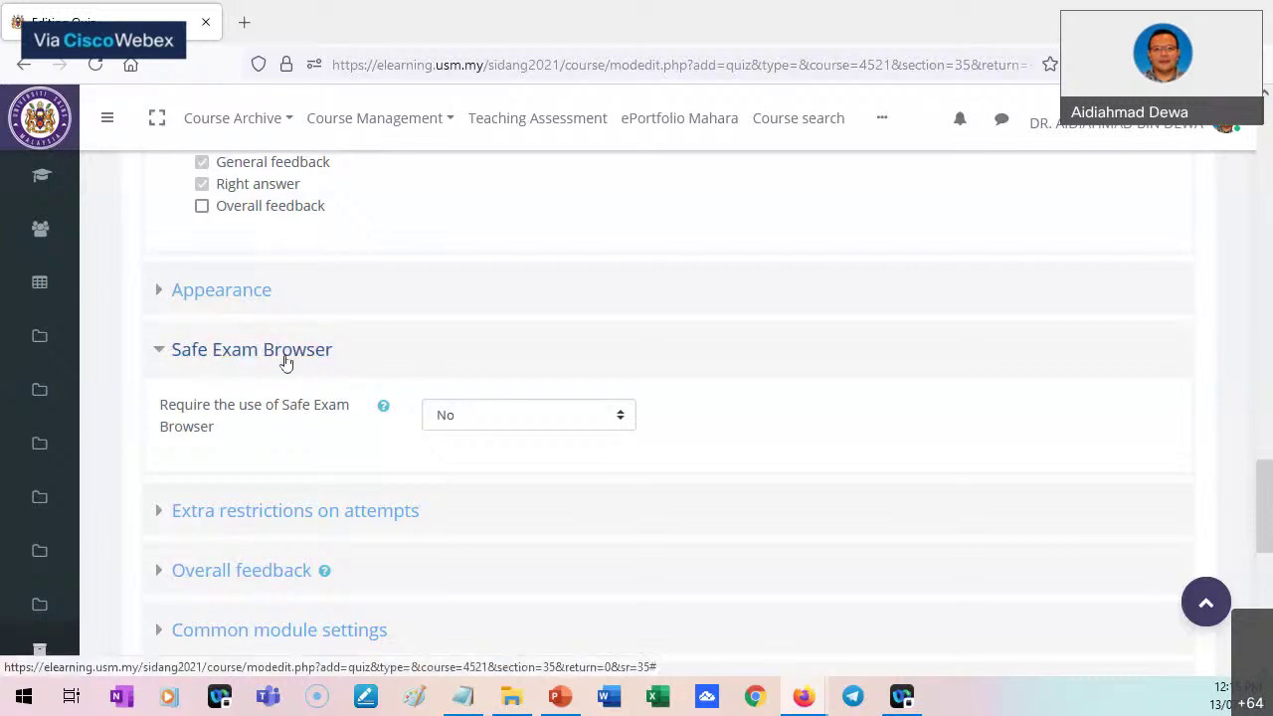
click(228, 356)
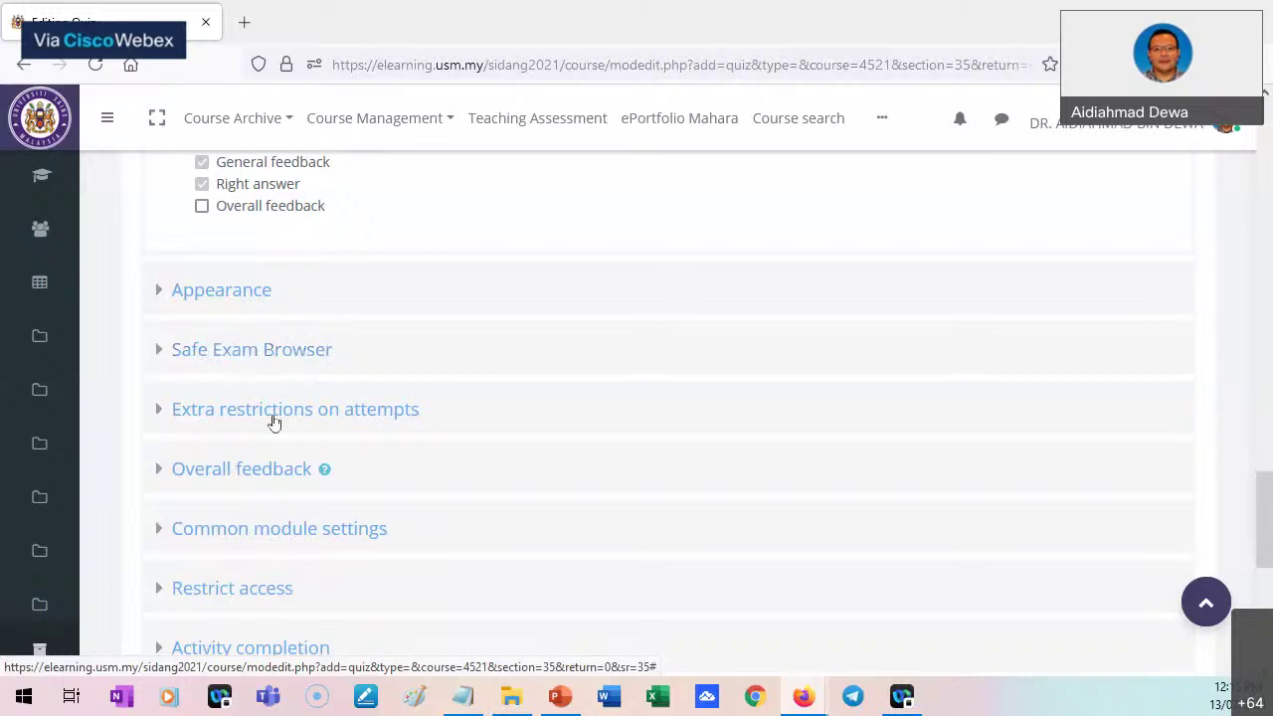
Step: Expand Extra restrictions on attempts and show all of its options
click(262, 307)
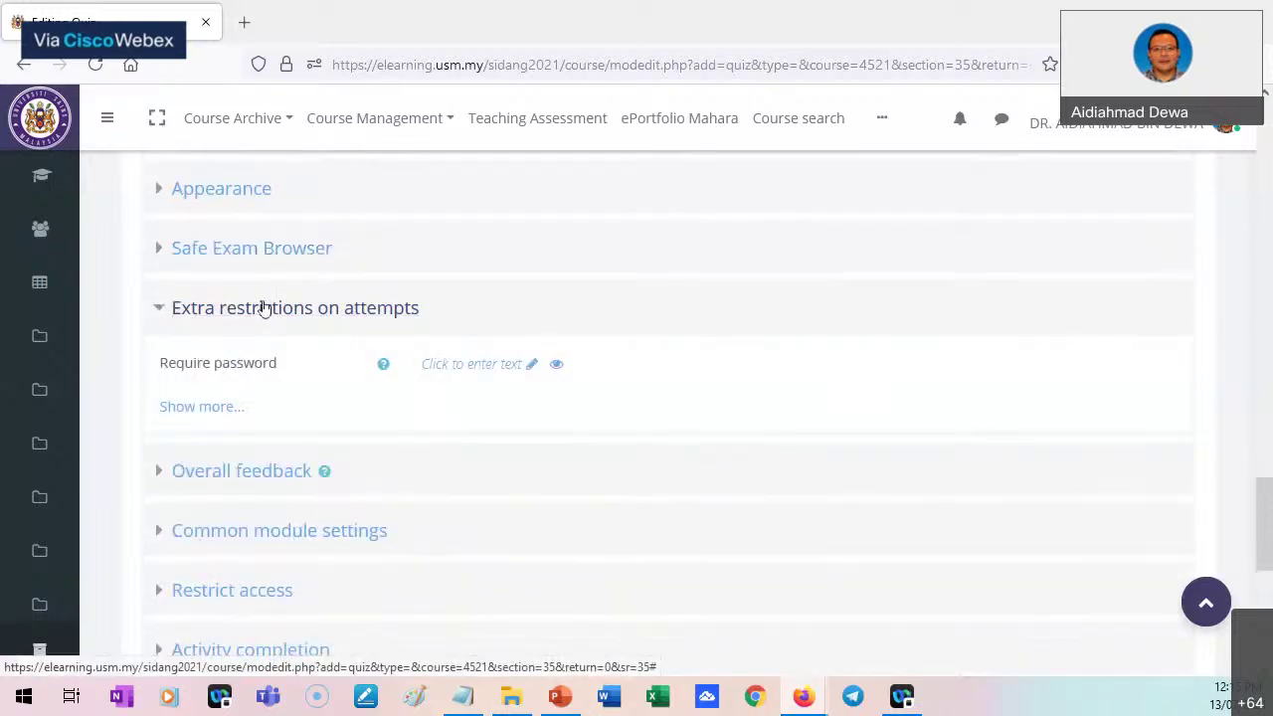
click(229, 406)
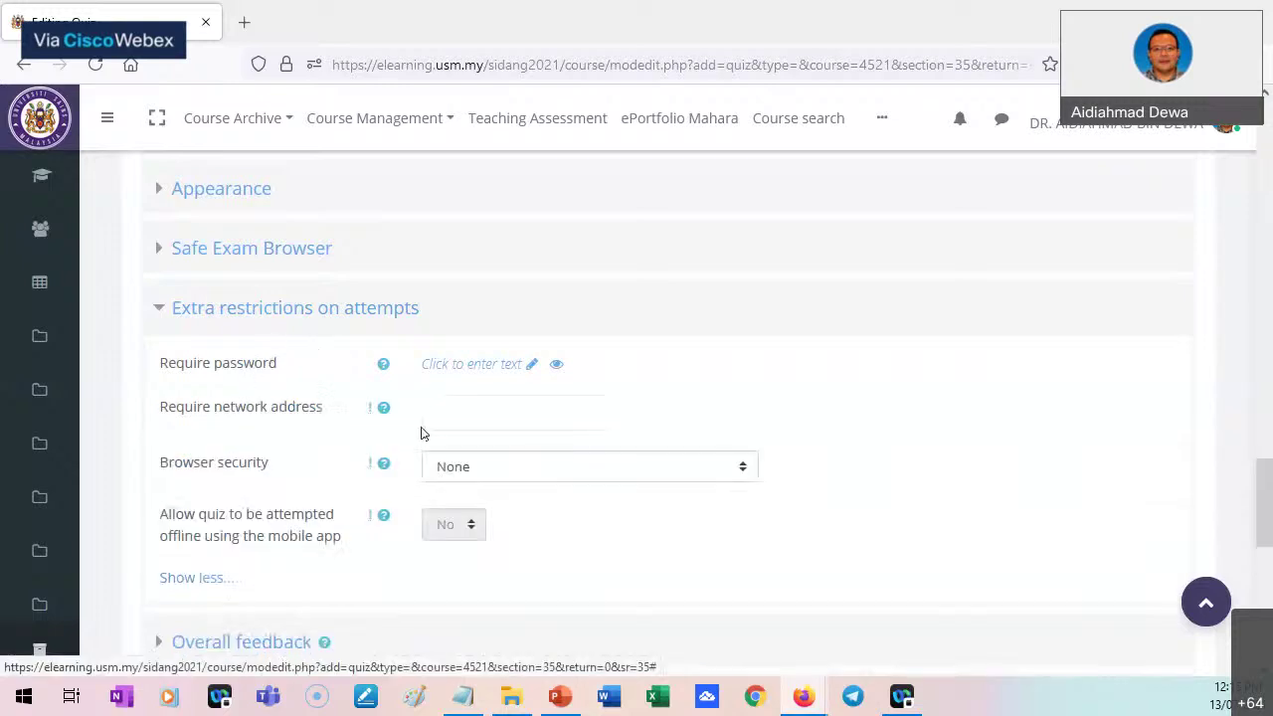
scroll(527, 426, down, 2)
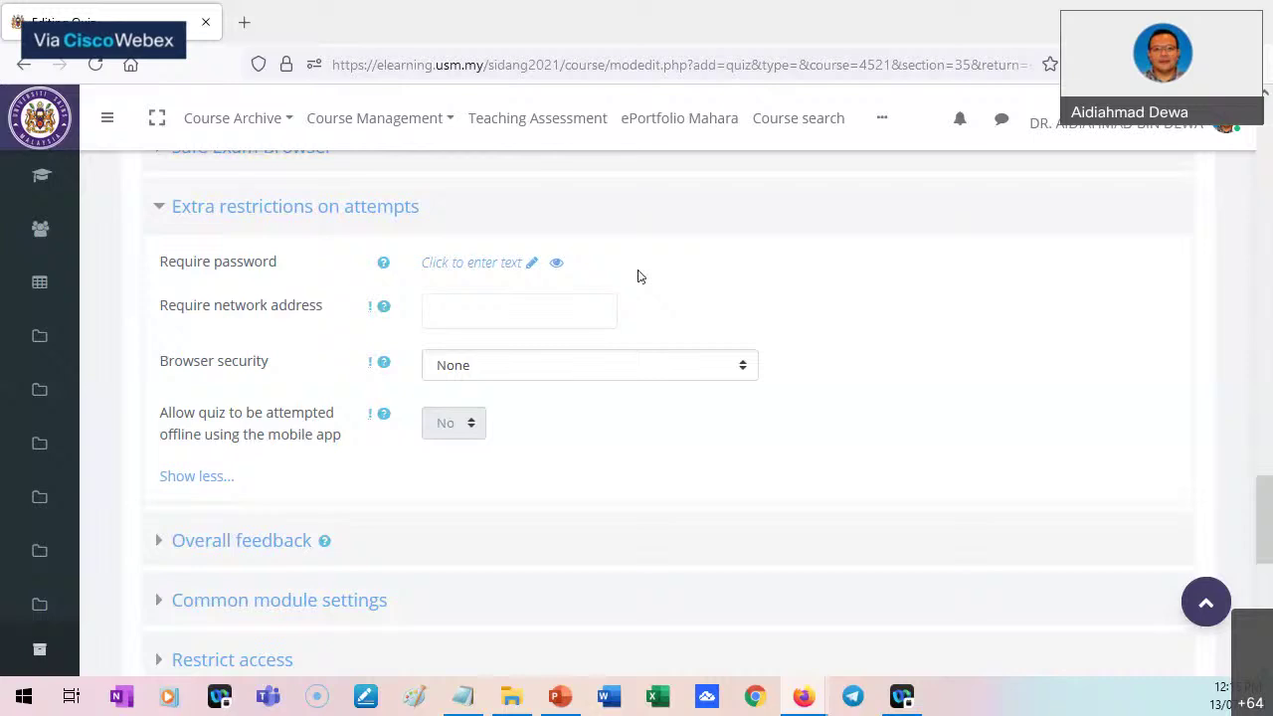
Step: Set a quiz access password and save it
click(532, 265)
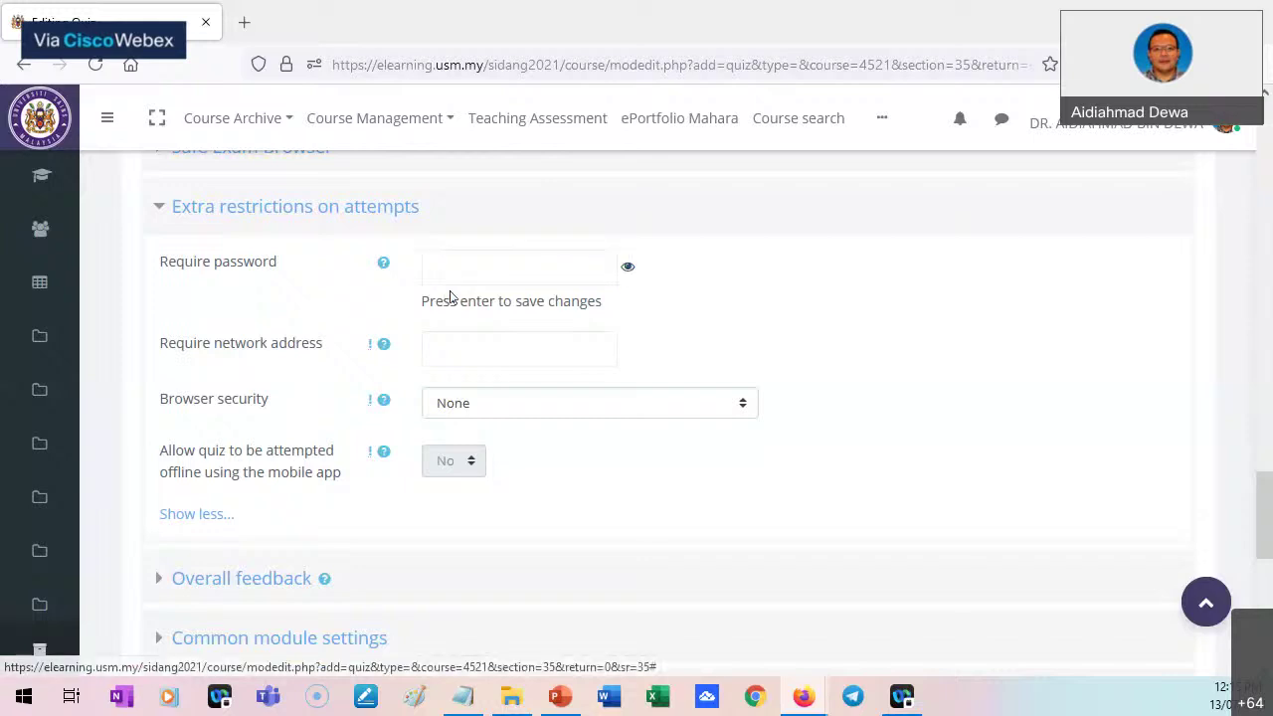
click(492, 271)
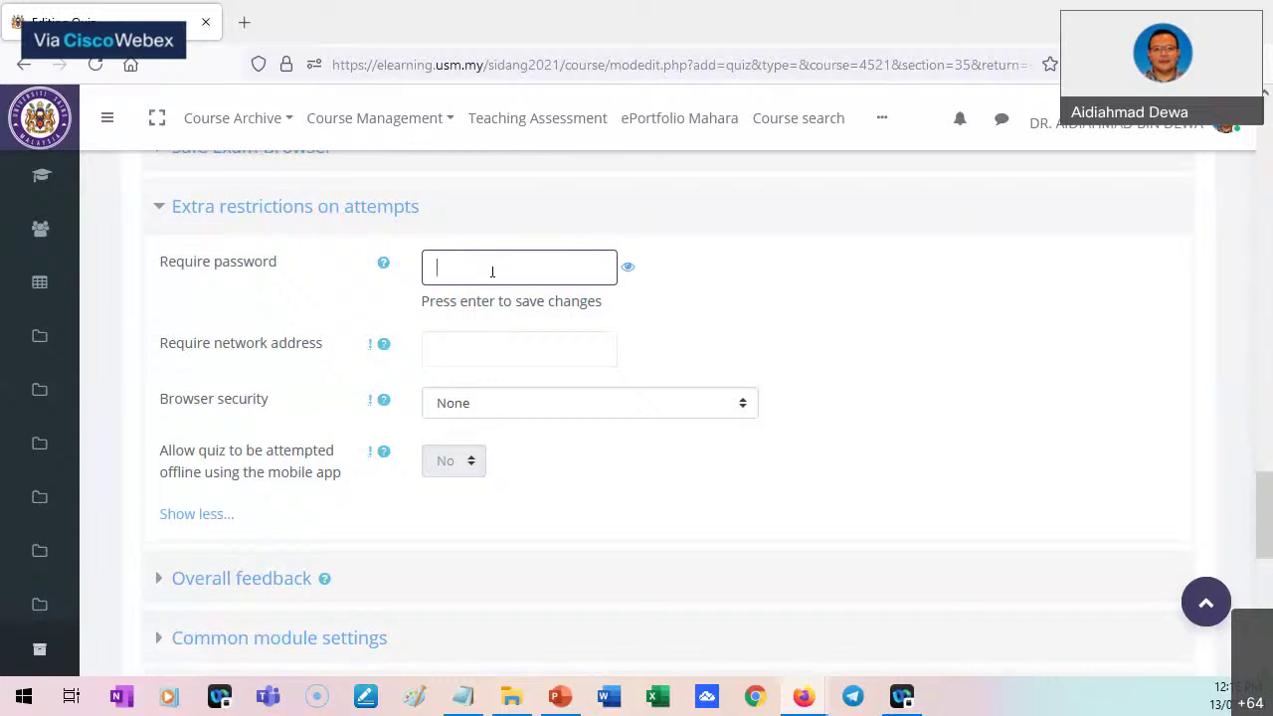
key(Return)
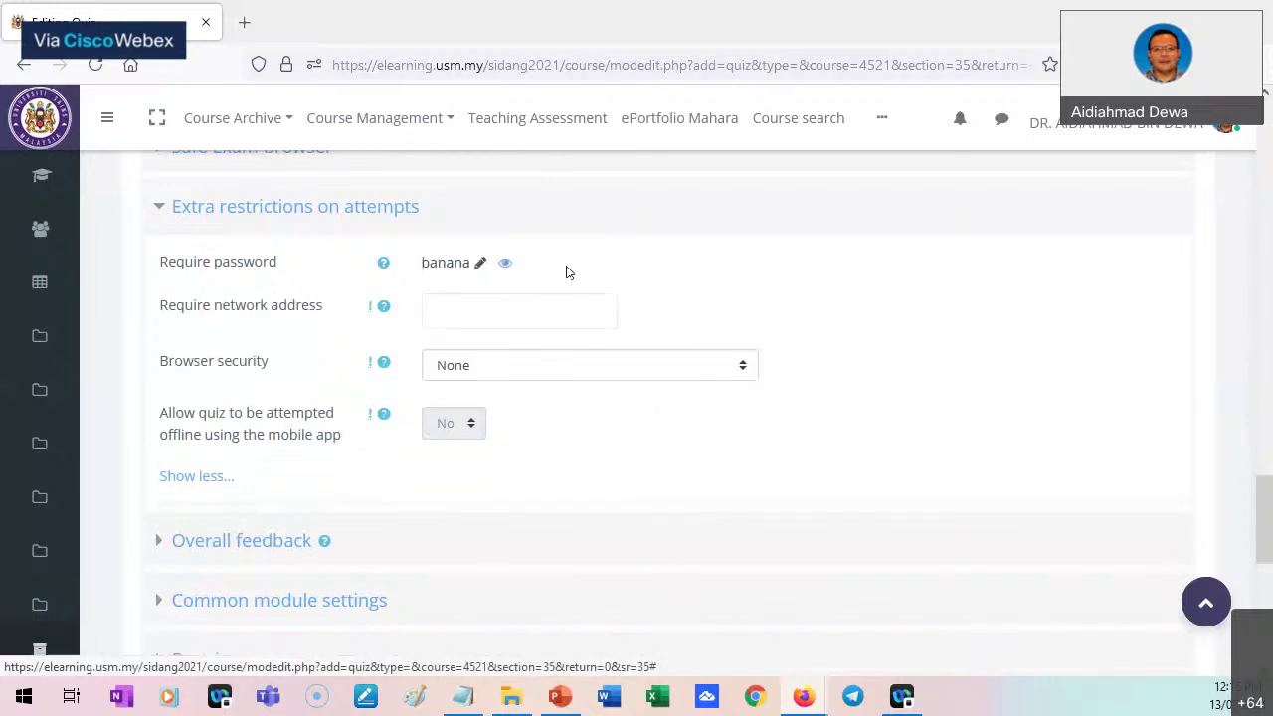
click(480, 264)
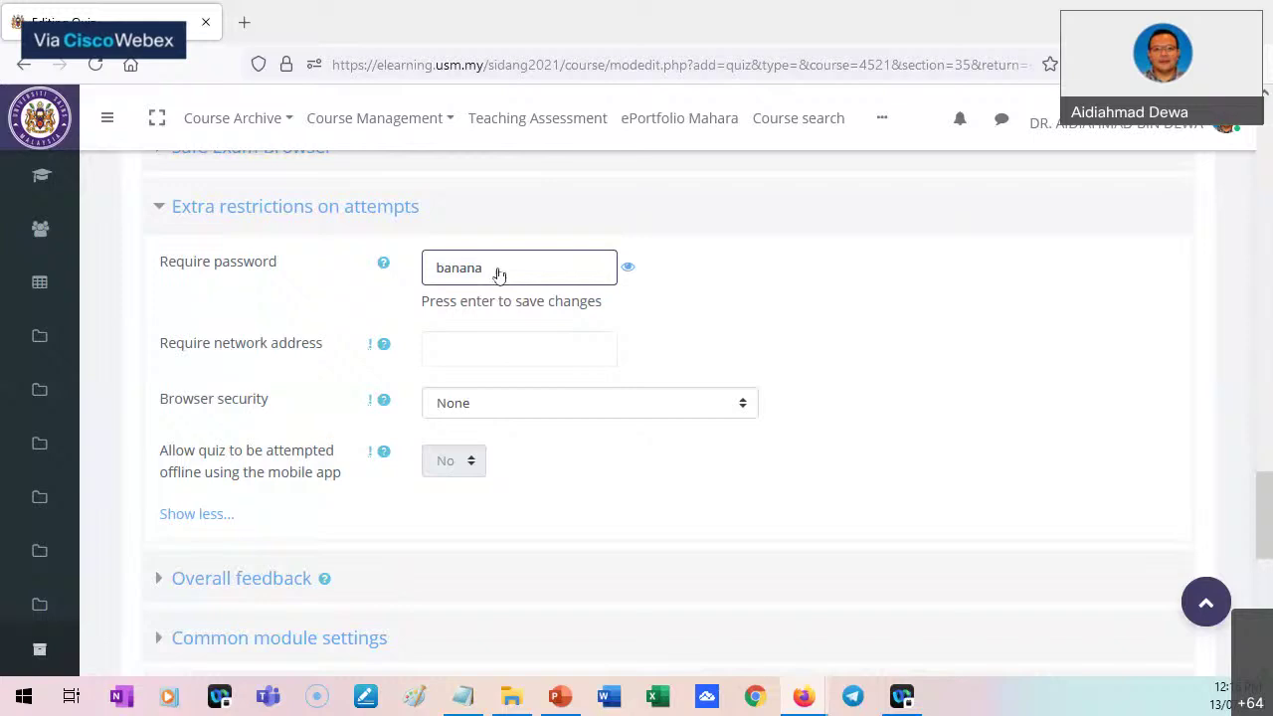
key(Return)
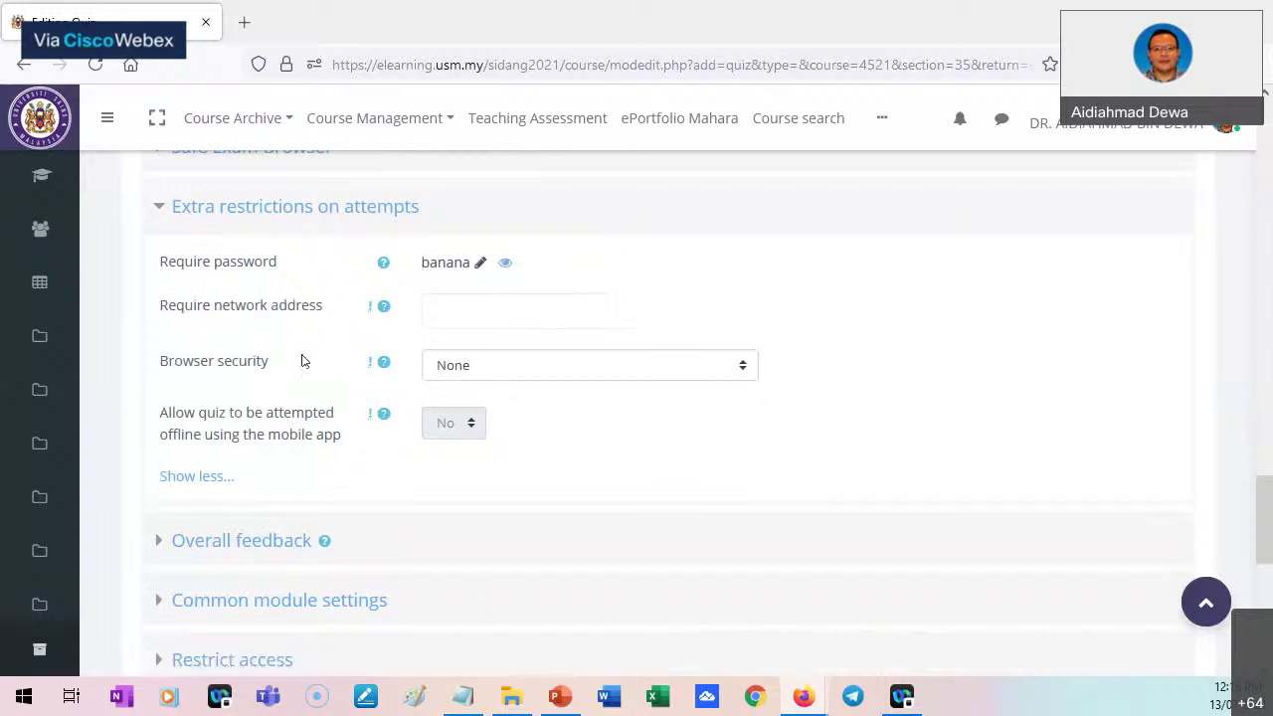
Step: Set Browser security to Full screen pop-up with some JavaScript security
click(471, 375)
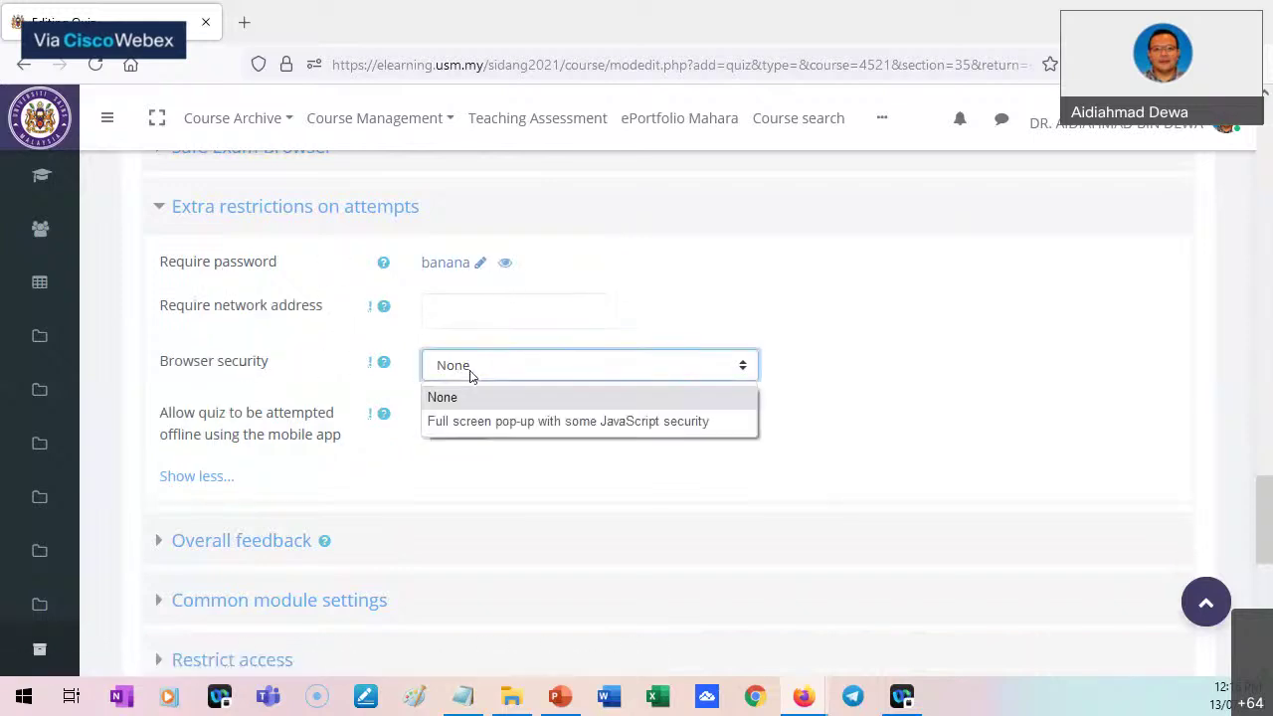
click(474, 420)
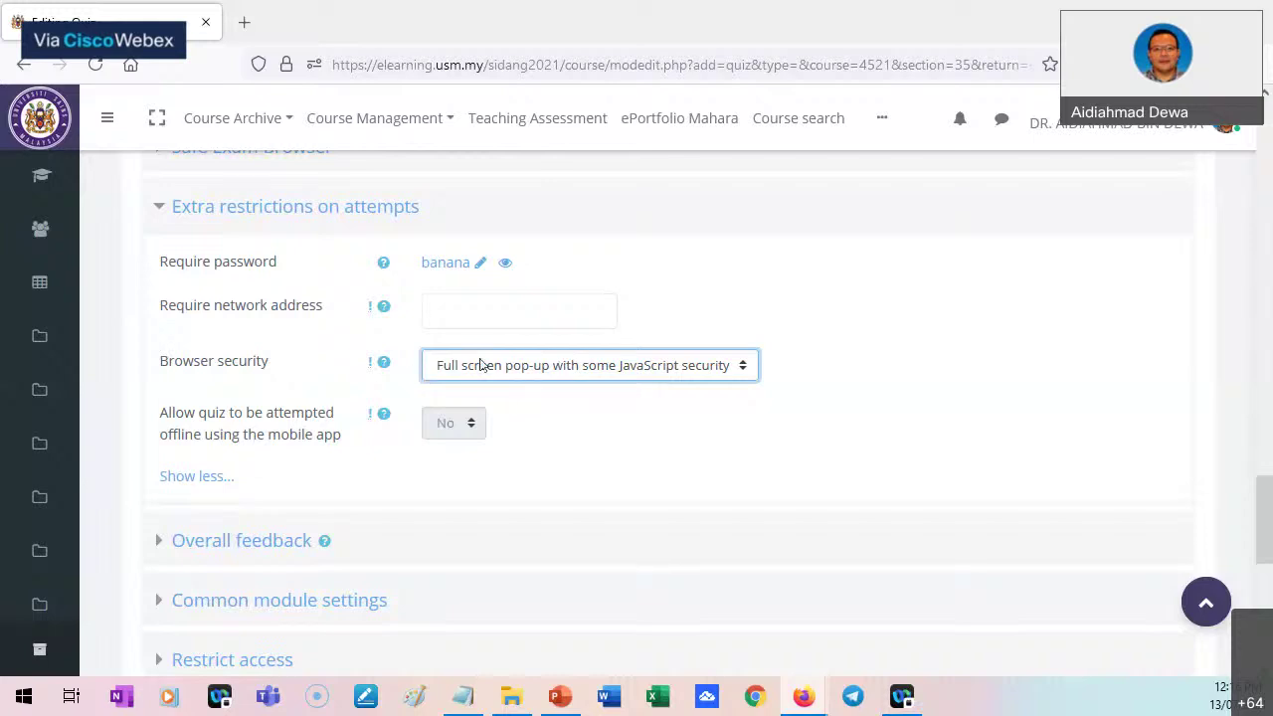
scroll(238, 368, up, 4)
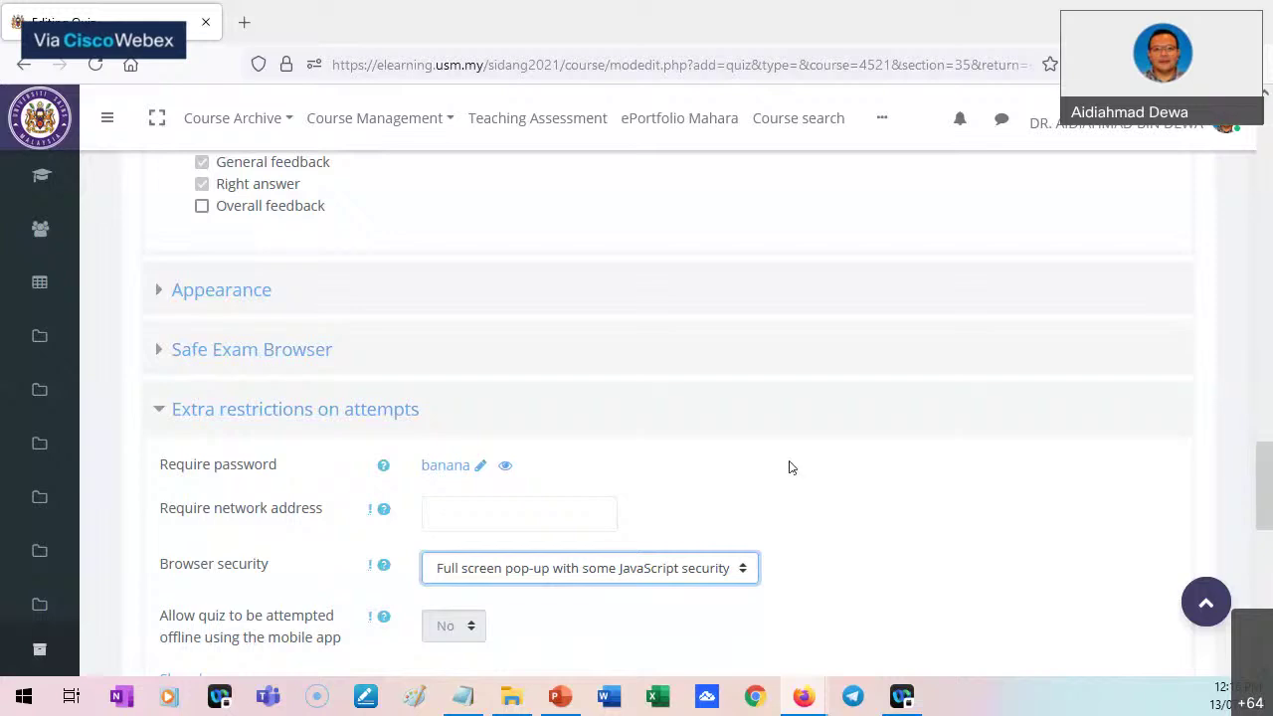
scroll(603, 402, down, 2)
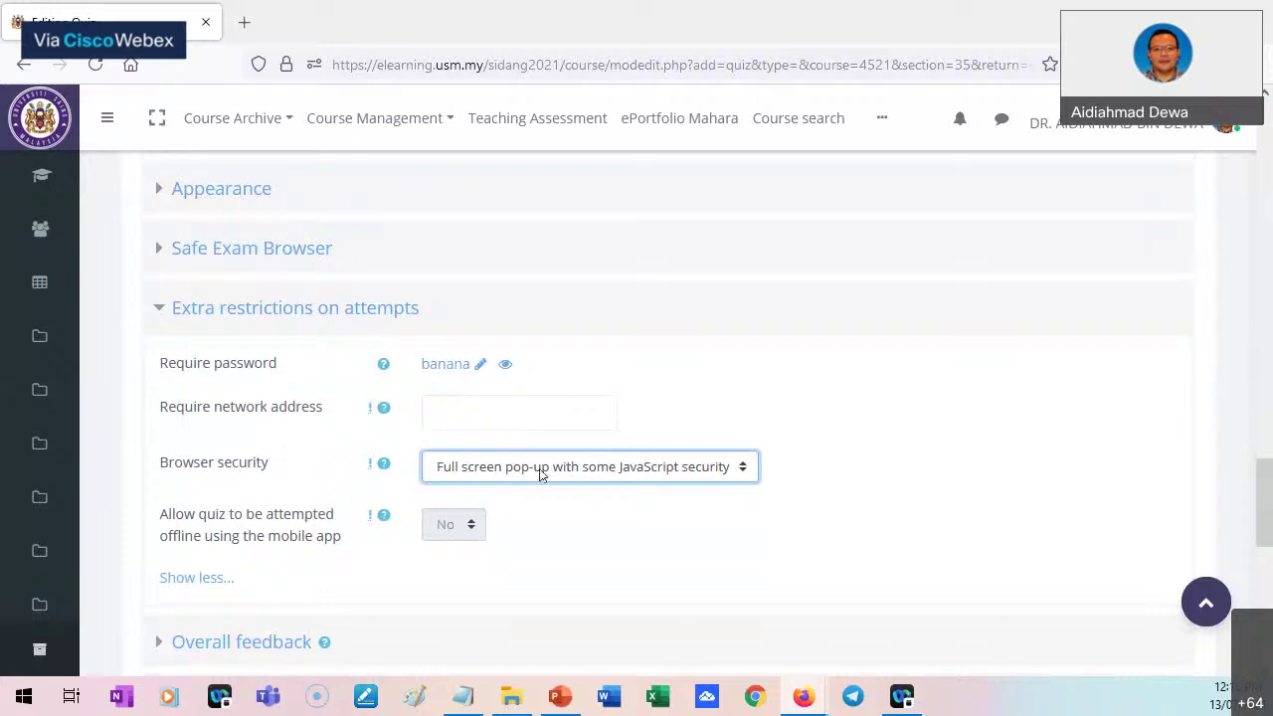
scroll(577, 515, down, 4)
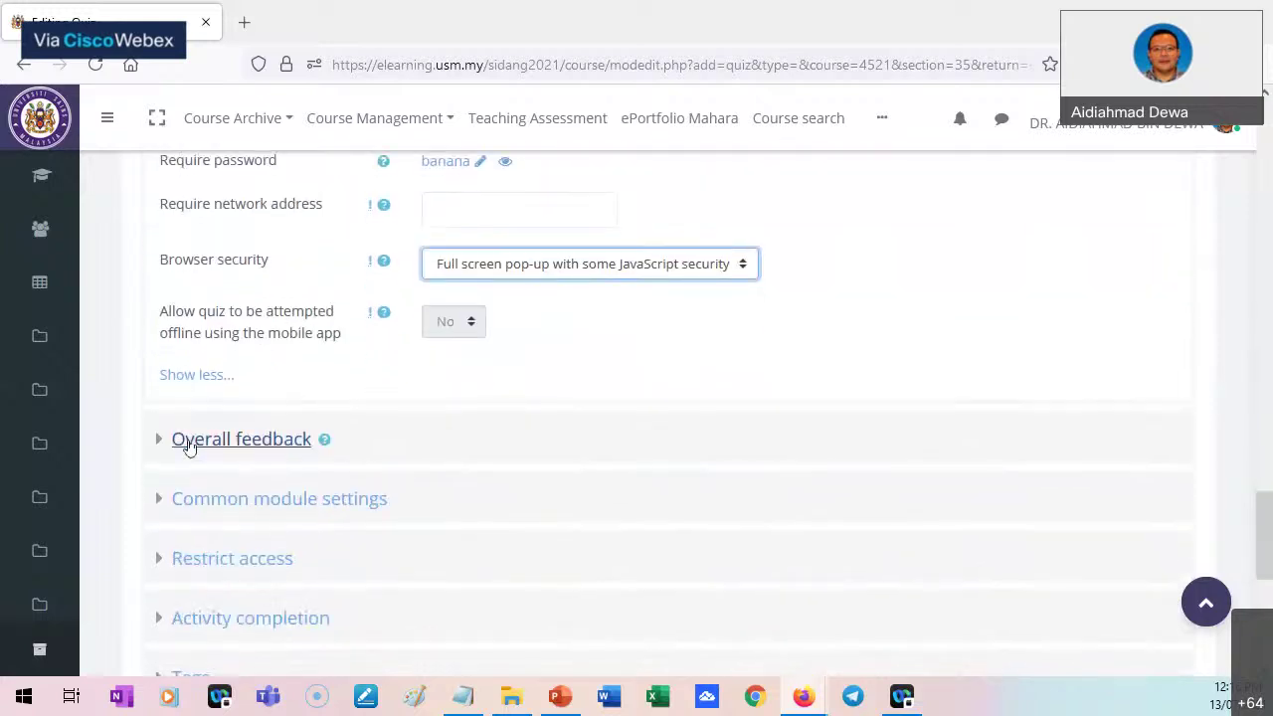
click(222, 447)
scroll(199, 338, down, 2)
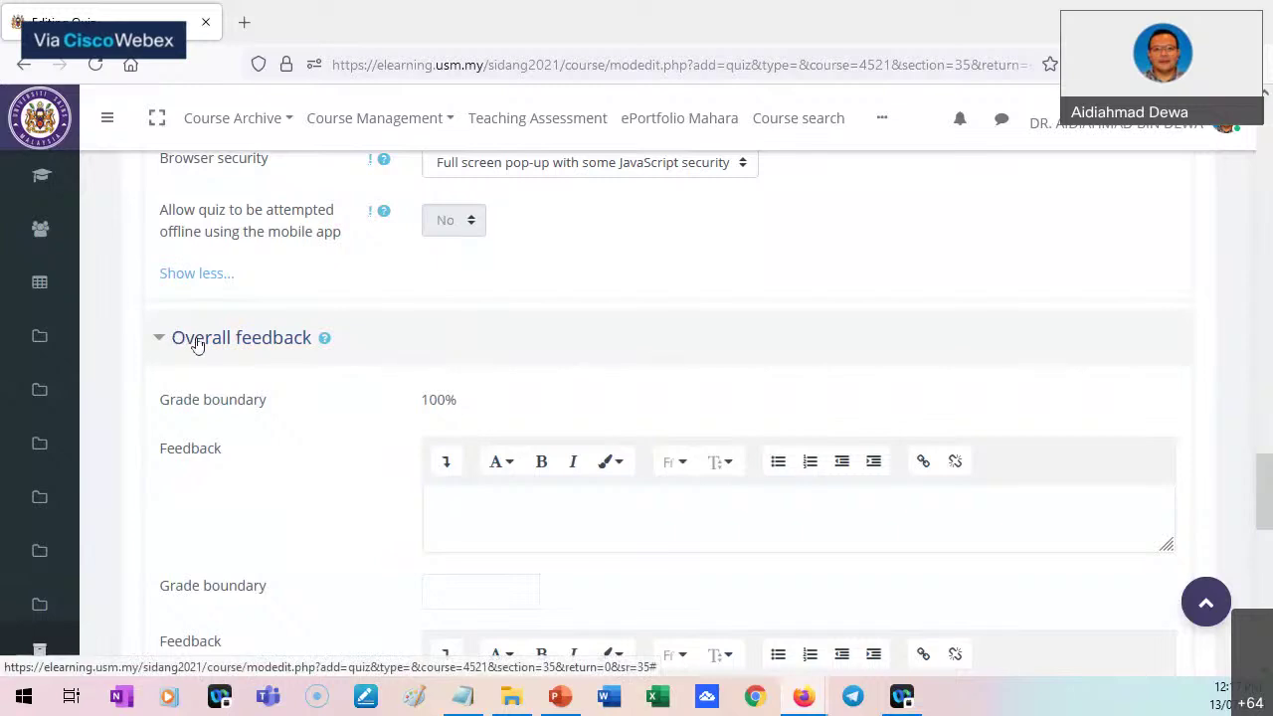
scroll(170, 245, down, 2)
click(162, 239)
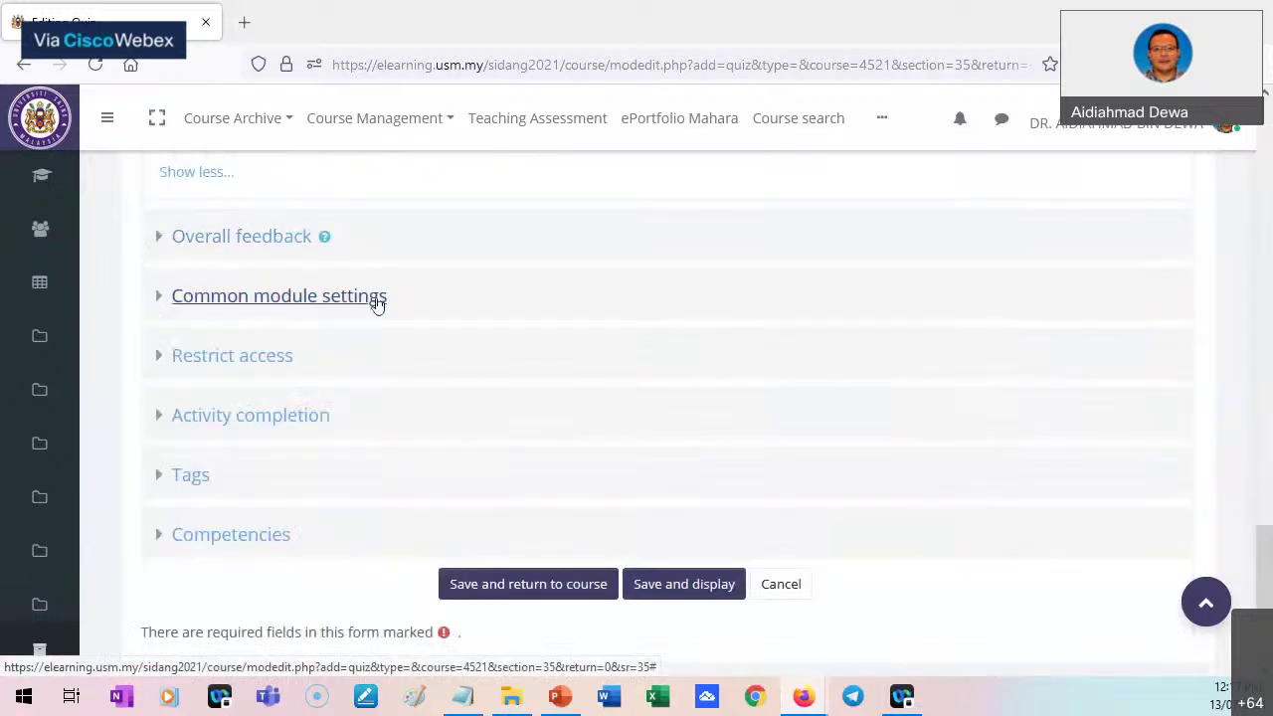
click(214, 355)
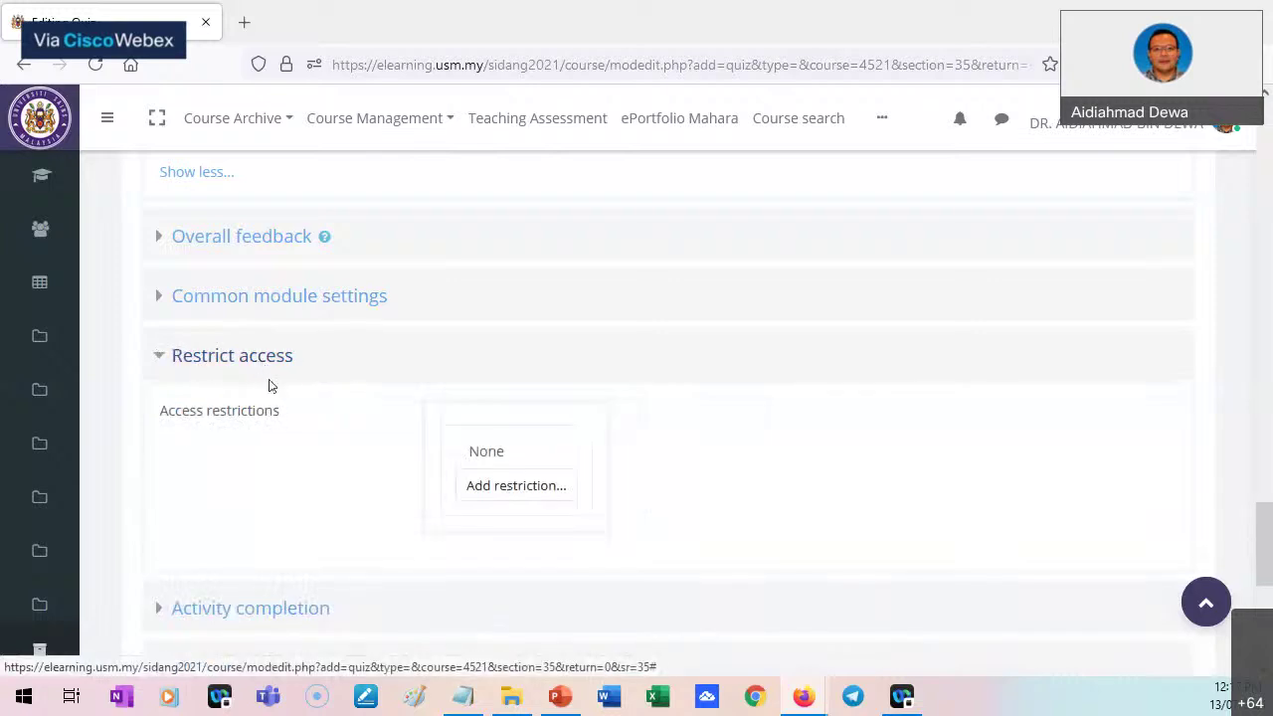
click(201, 360)
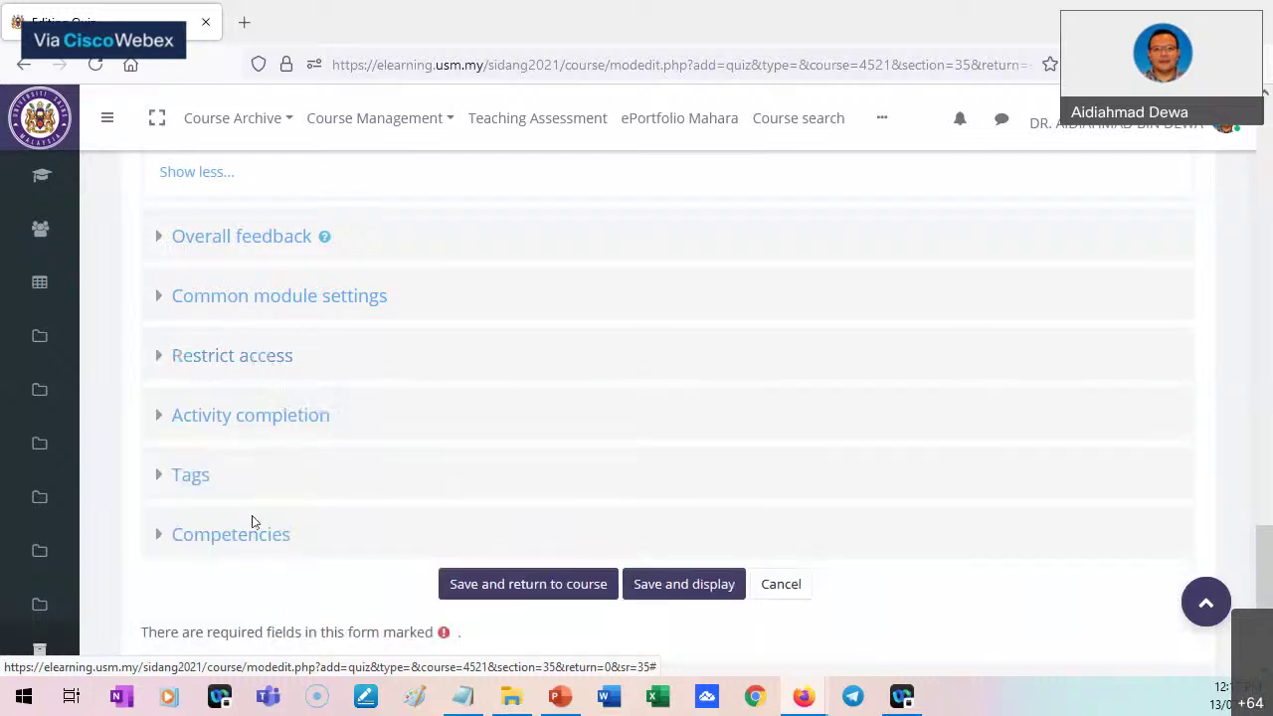
scroll(253, 537, up, 1)
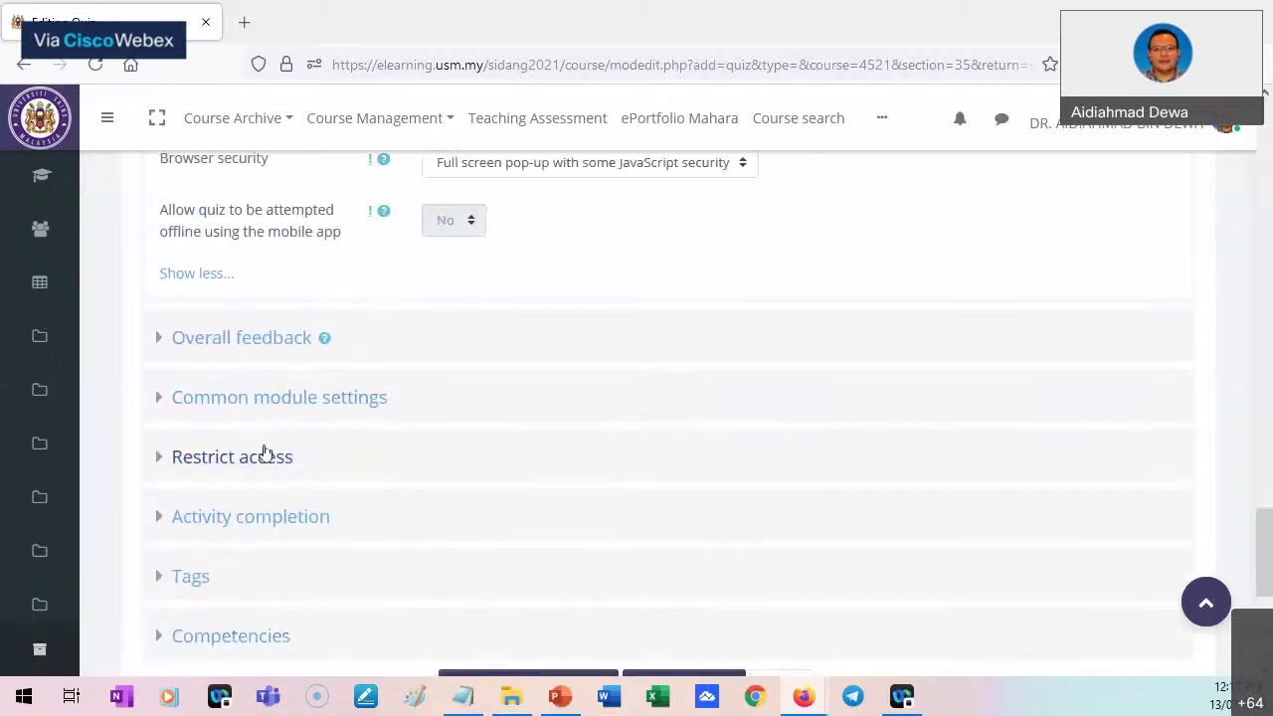
scroll(265, 452, up, 15)
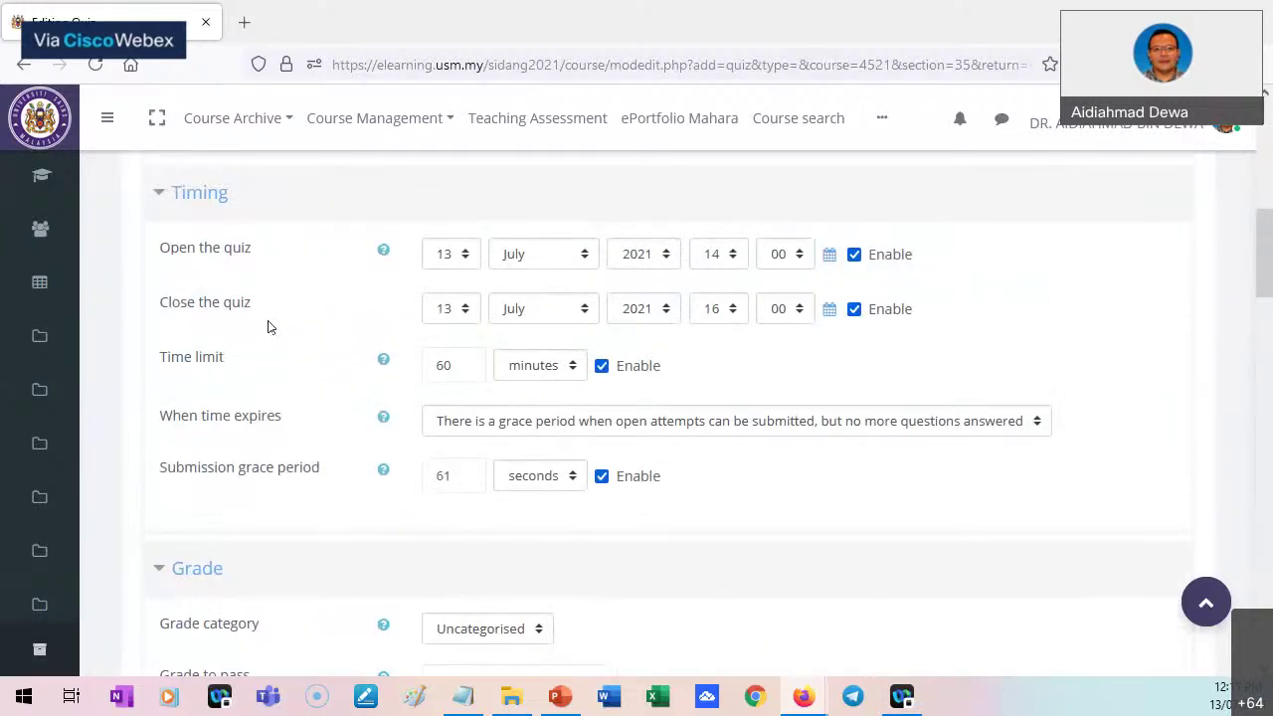
scroll(267, 327, up, 8)
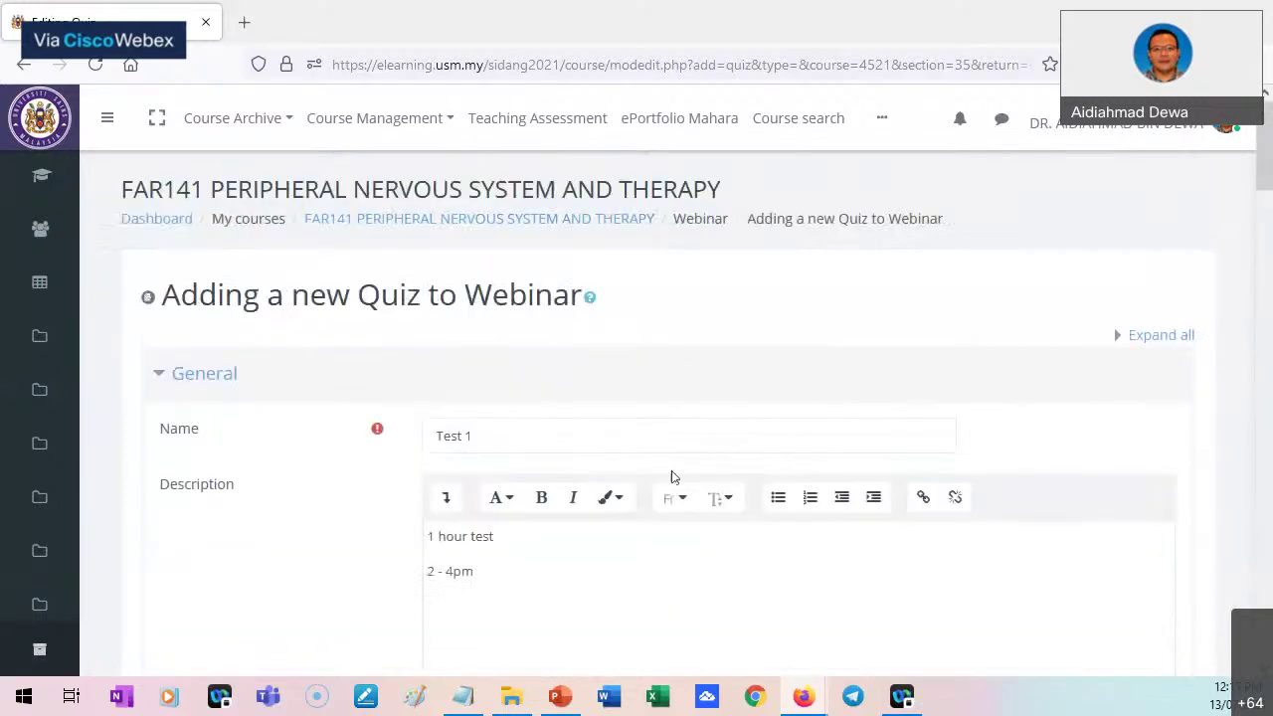
Step: In the slide show, go back to slide 27 listing the five main CACAG steps
key(alt+Tab)
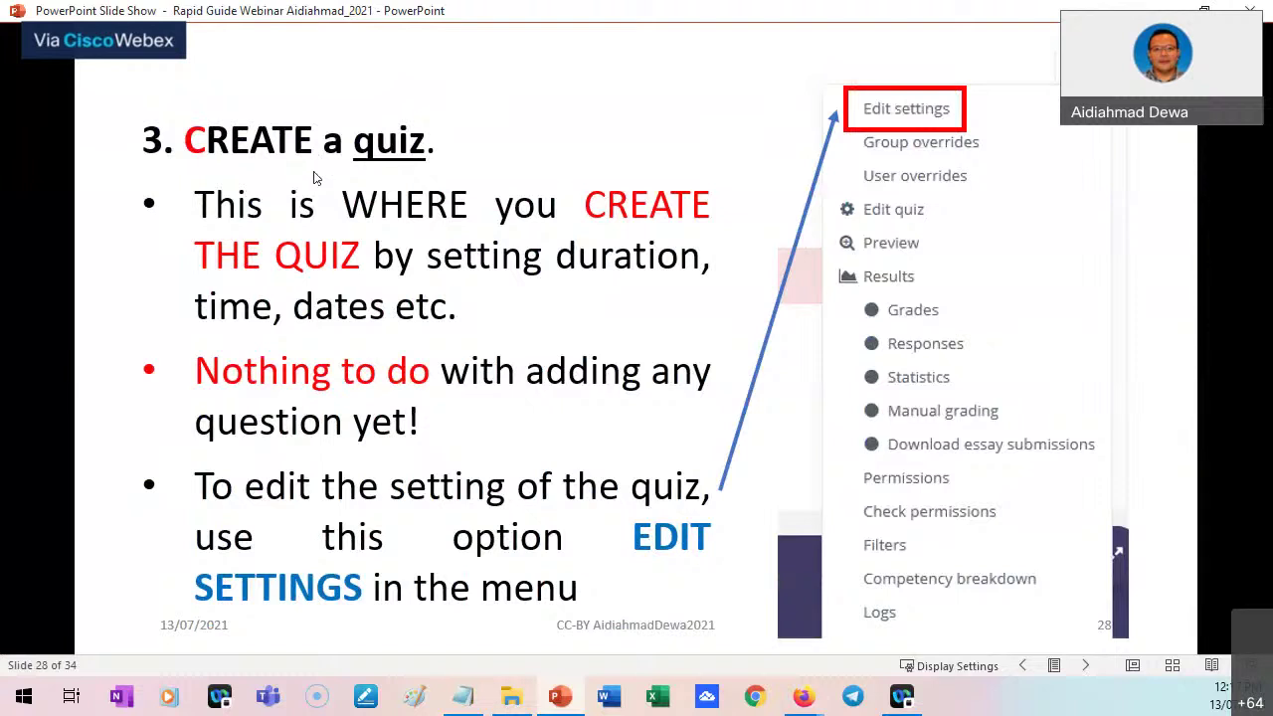
key(Left)
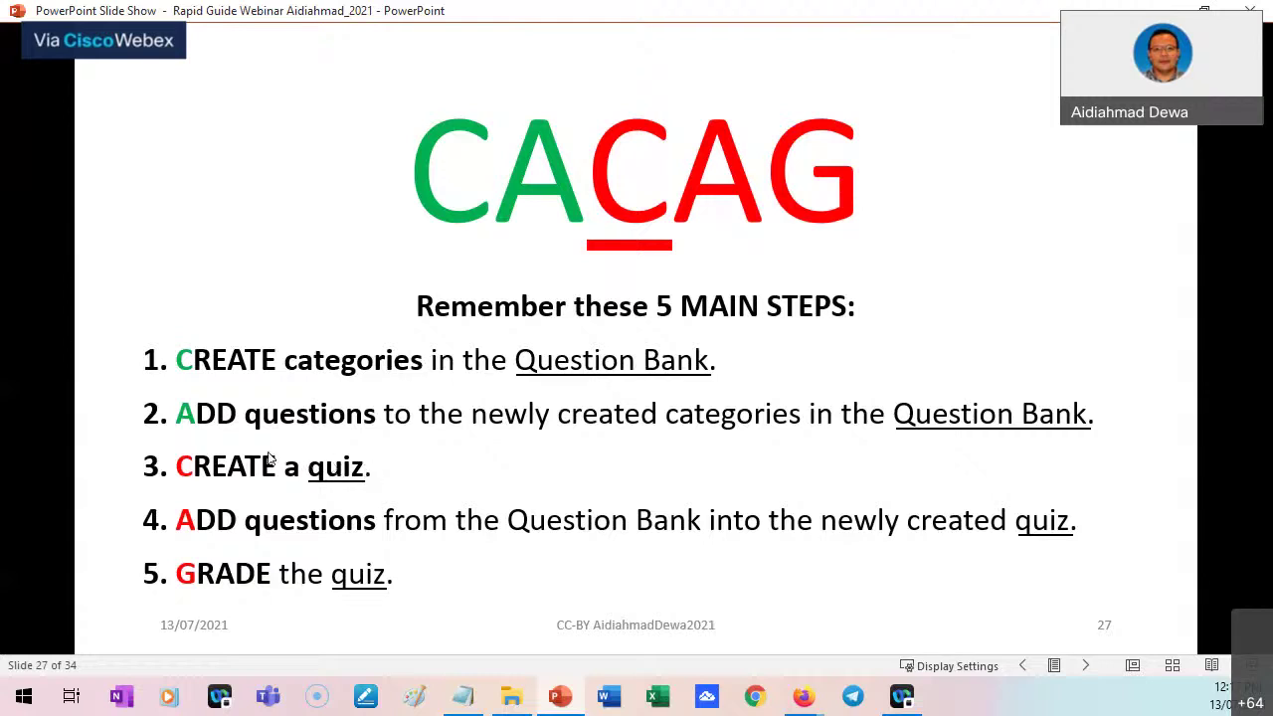
Step: Back in the quiz form, expand General and delete the quiz description text
key(alt+Tab)
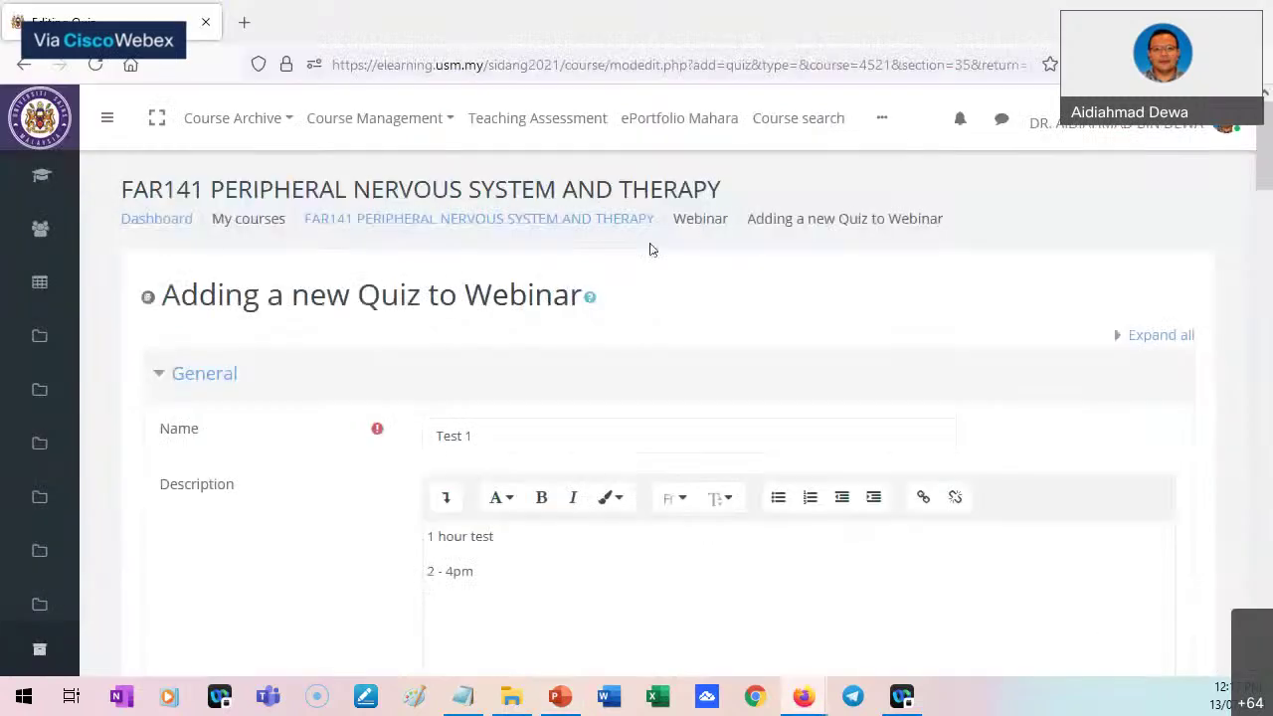
click(1152, 334)
click(1151, 334)
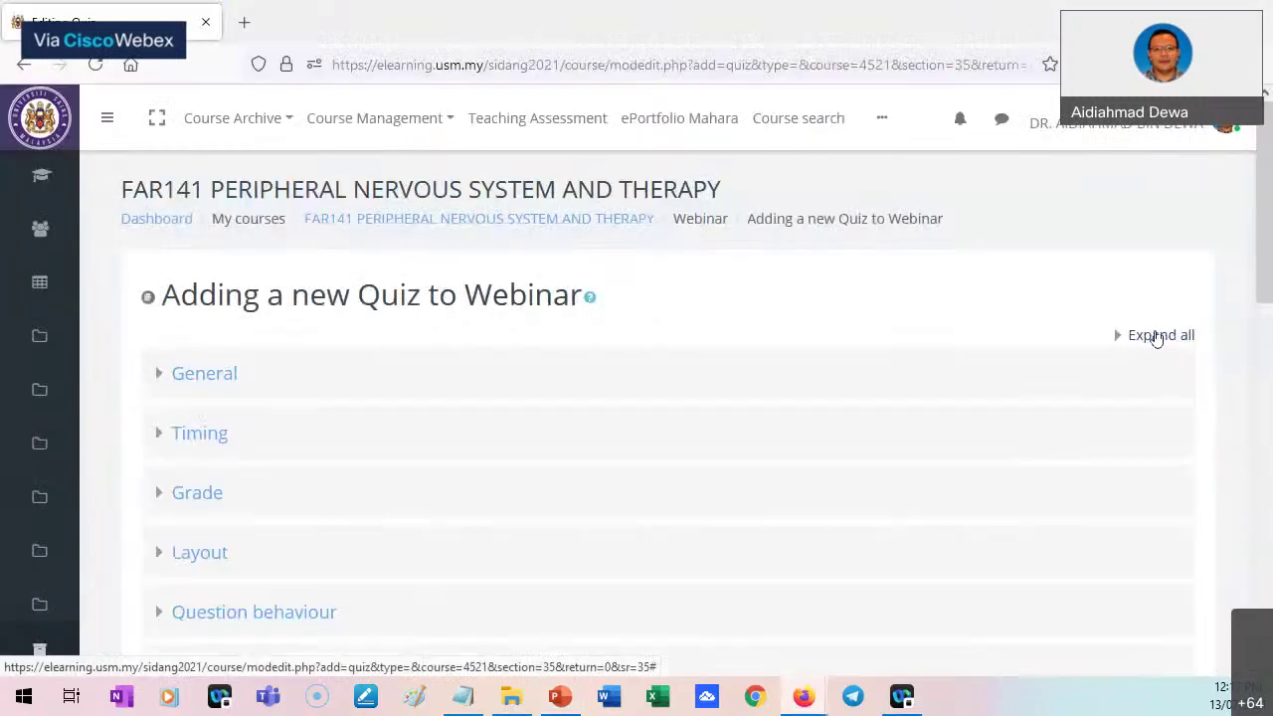
click(217, 375)
scroll(500, 343, down, 2)
click(495, 335)
double_click(494, 335)
scroll(505, 379, down, 4)
drag(507, 317, 398, 223)
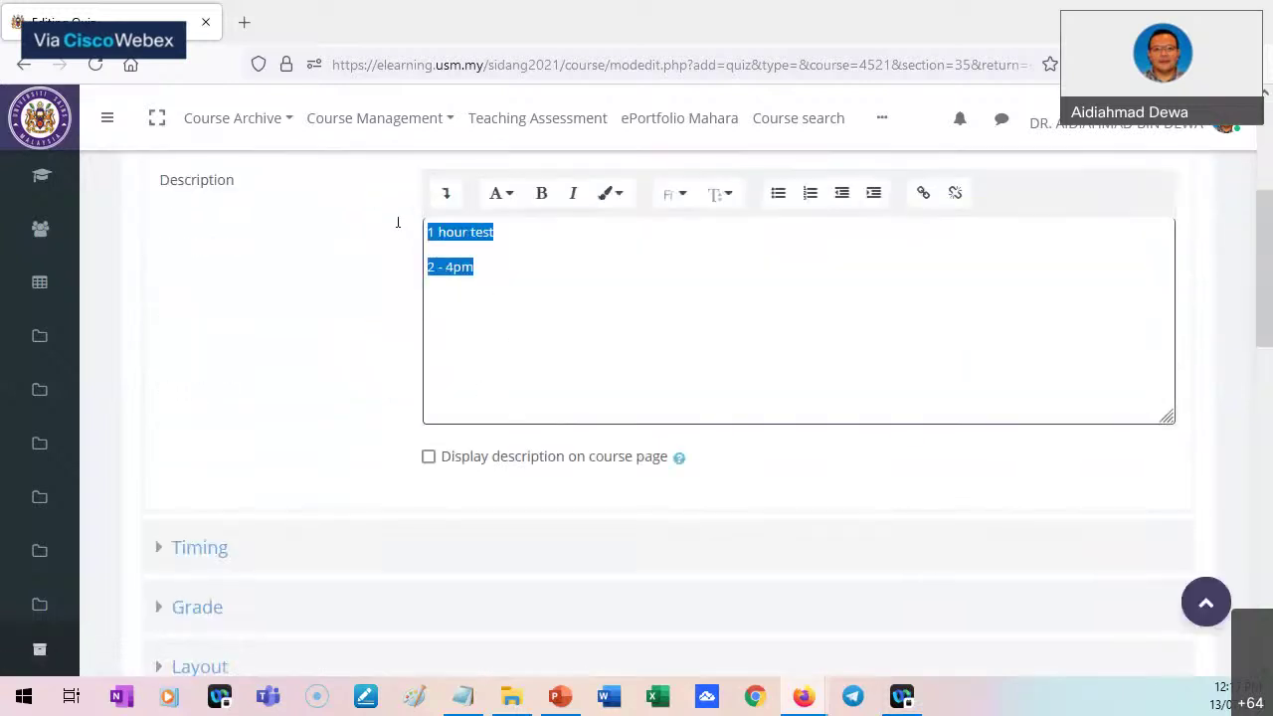
key(BackSpace)
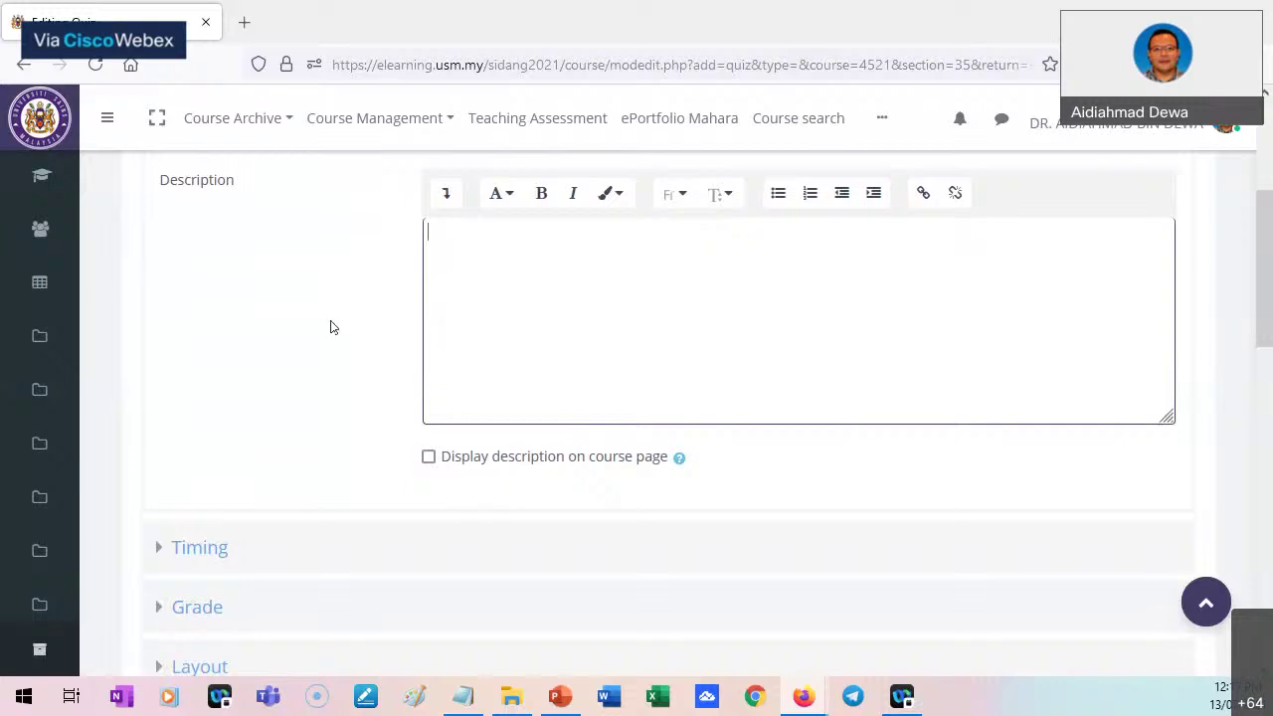
scroll(176, 367, down, 2)
scroll(269, 441, up, 2)
Step: Review the Timing, Grade, Layout, Question behaviour and Review options sections
click(223, 553)
scroll(395, 445, down, 4)
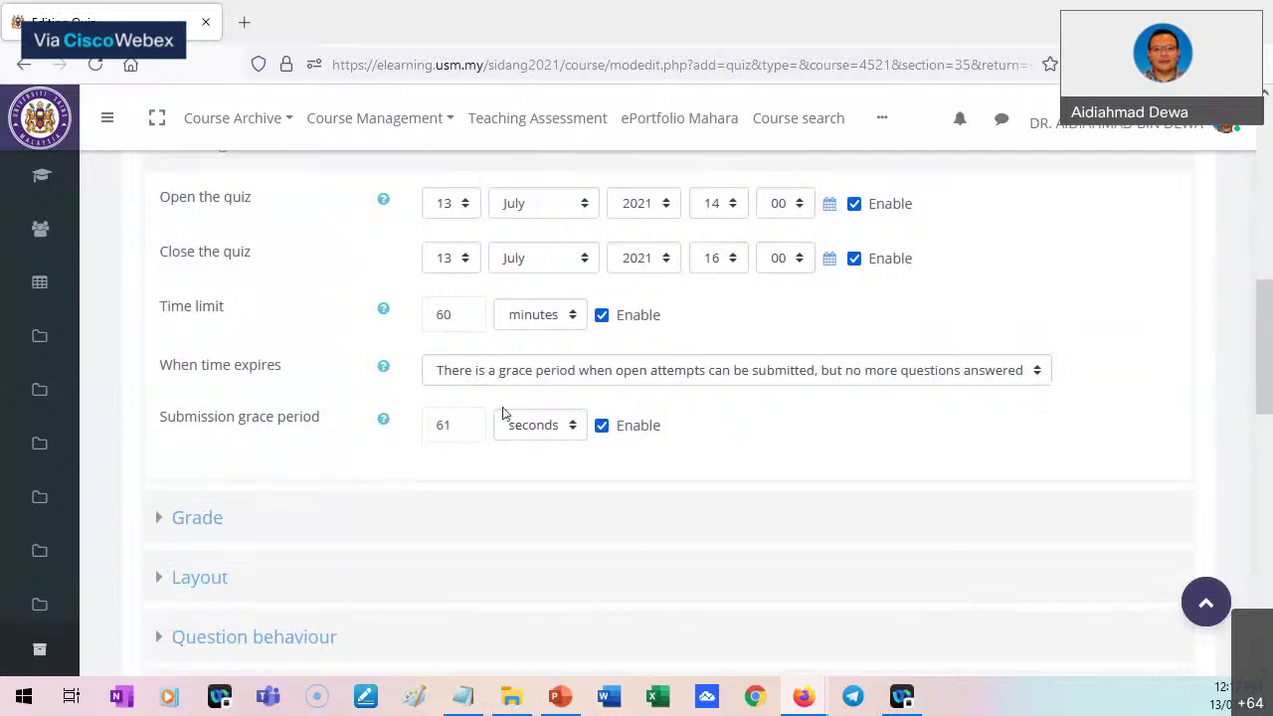
scroll(167, 366, down, 2)
click(164, 418)
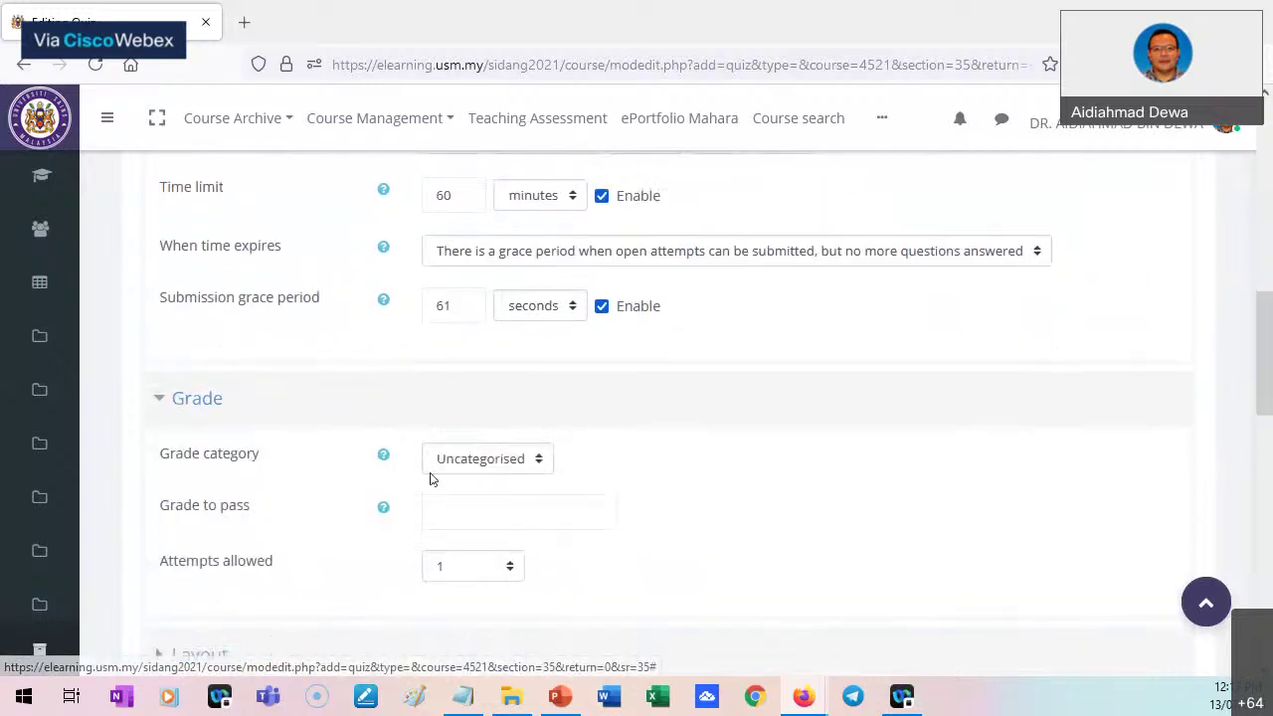
scroll(438, 467, down, 3)
scroll(184, 378, down, 2)
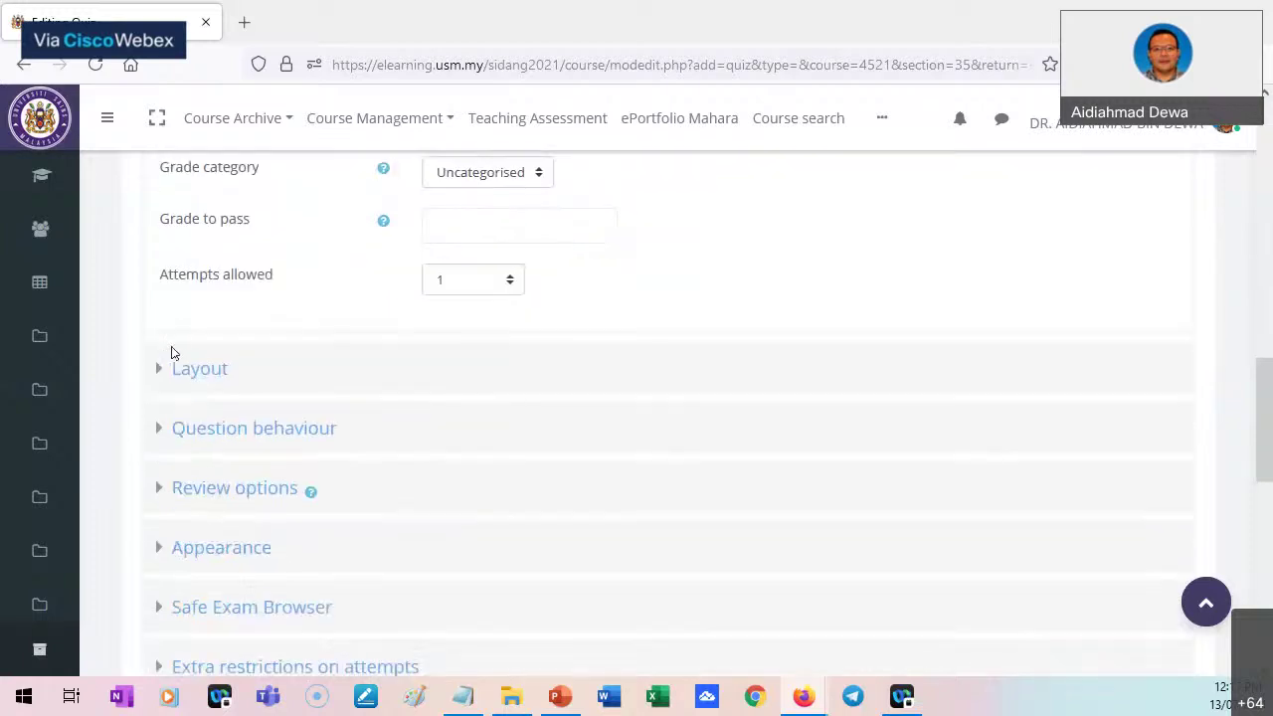
click(160, 368)
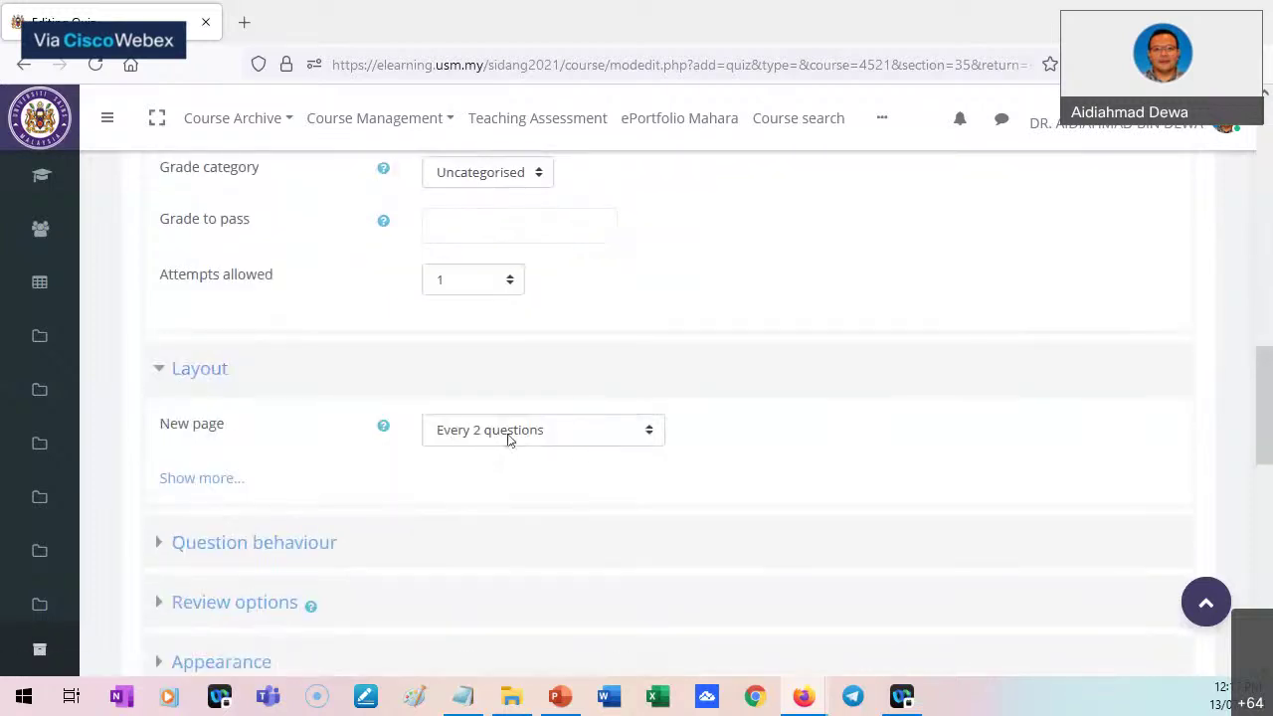
scroll(309, 408, down, 2)
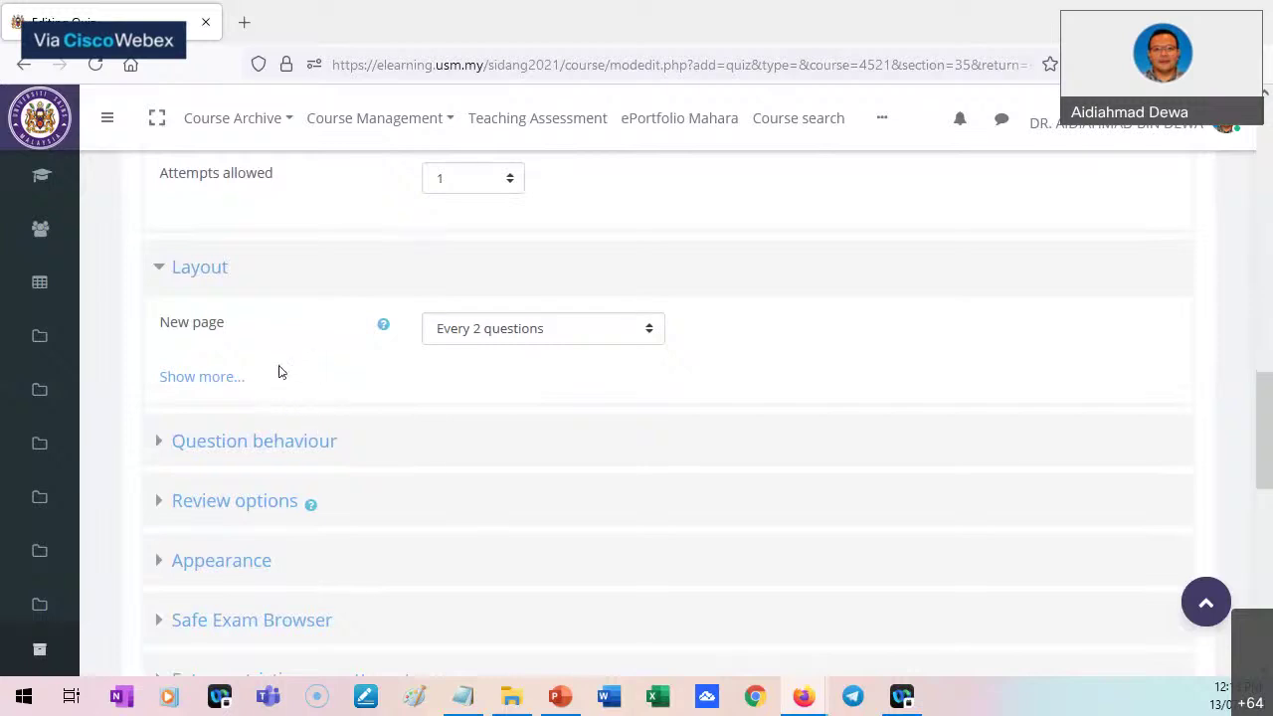
click(164, 442)
scroll(418, 477, down, 2)
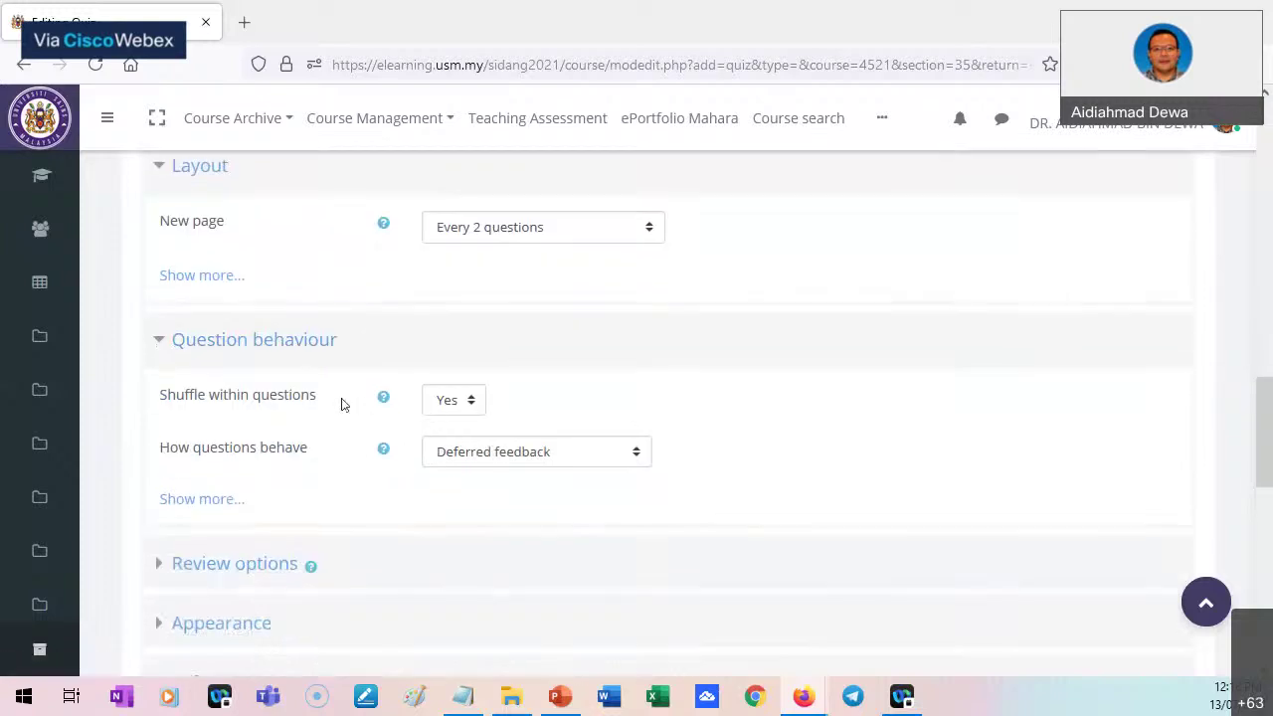
scroll(517, 408, down, 1)
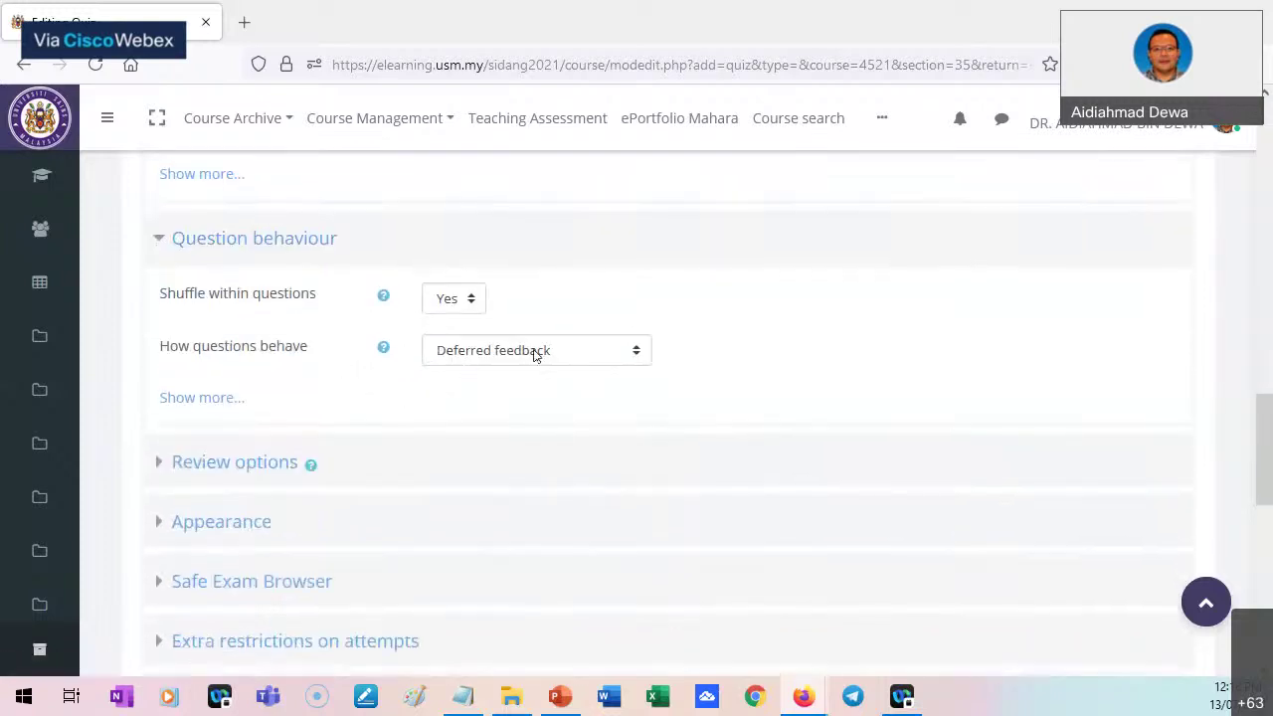
scroll(534, 355, down, 1)
click(161, 361)
scroll(560, 426, down, 1)
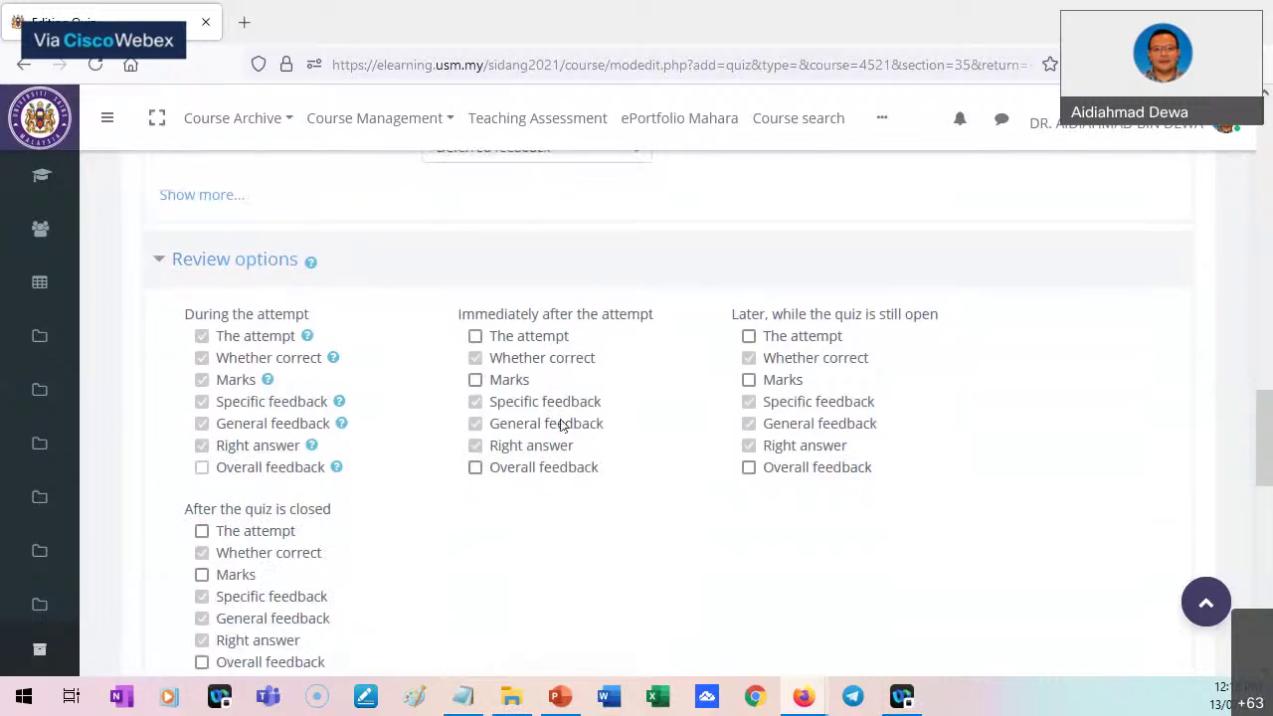
click(158, 258)
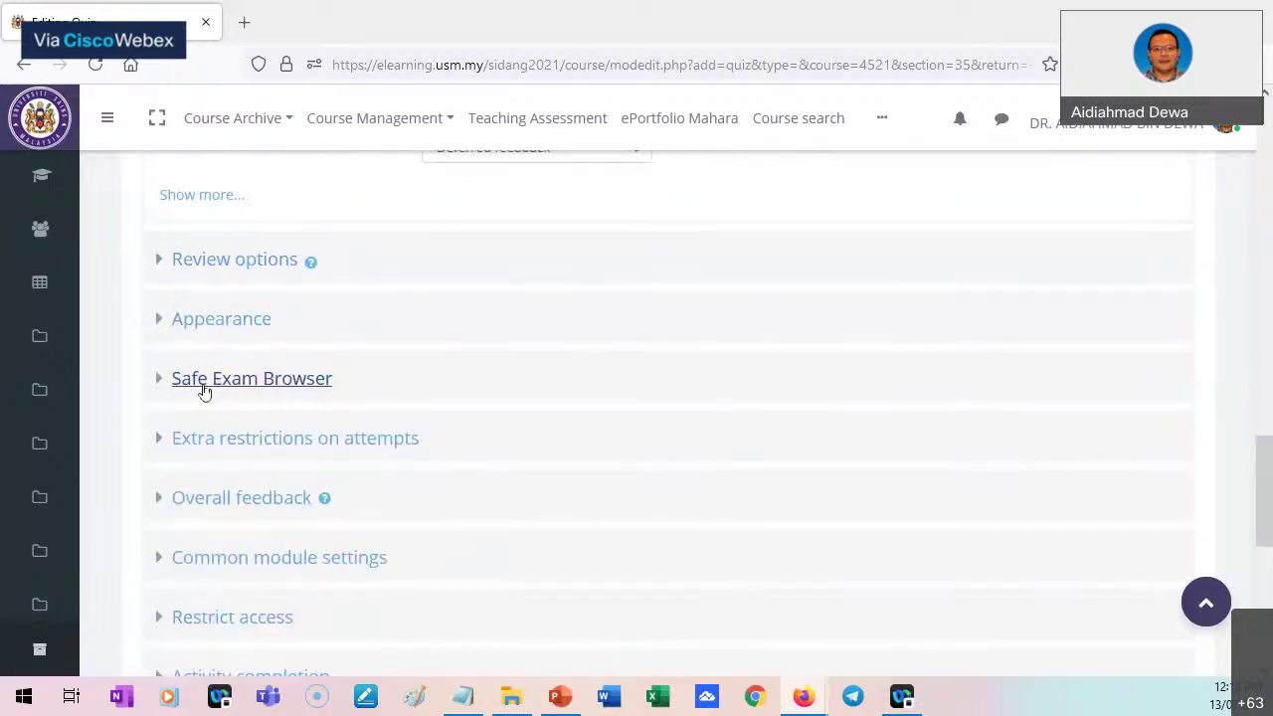
Step: Check the password and browser security restrictions, then save and return to the course
click(160, 439)
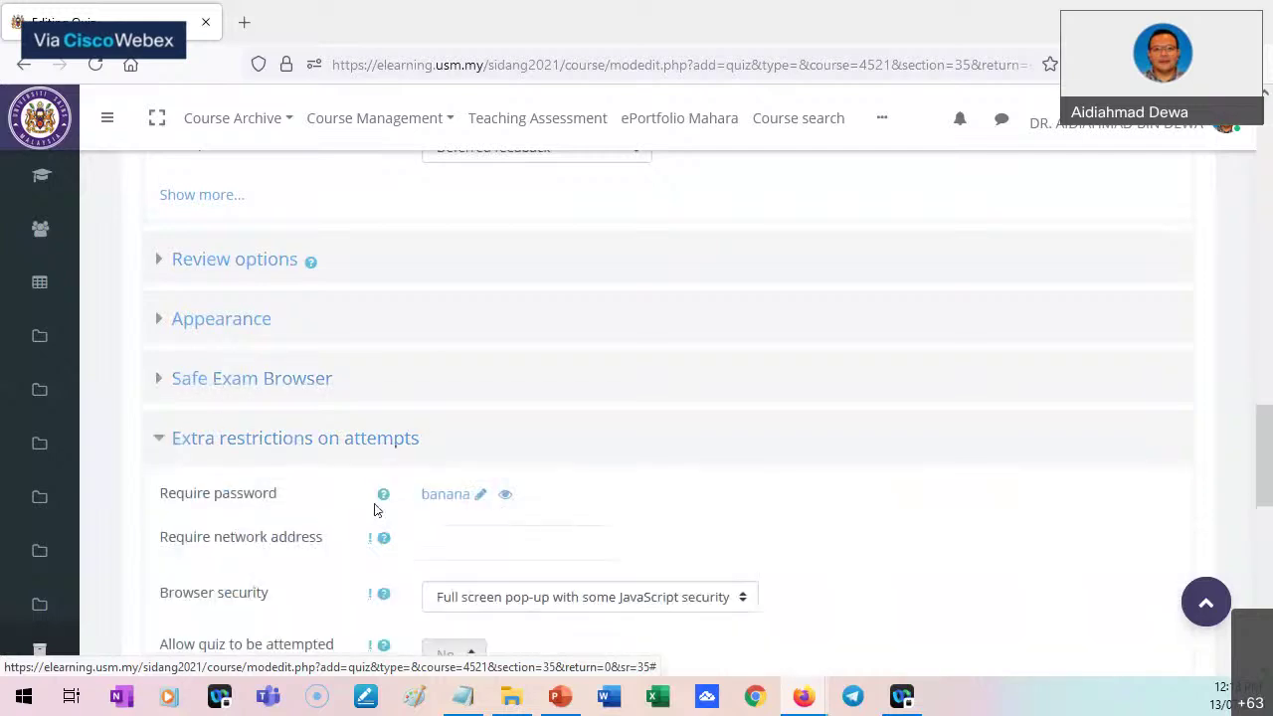
scroll(468, 398, down, 2)
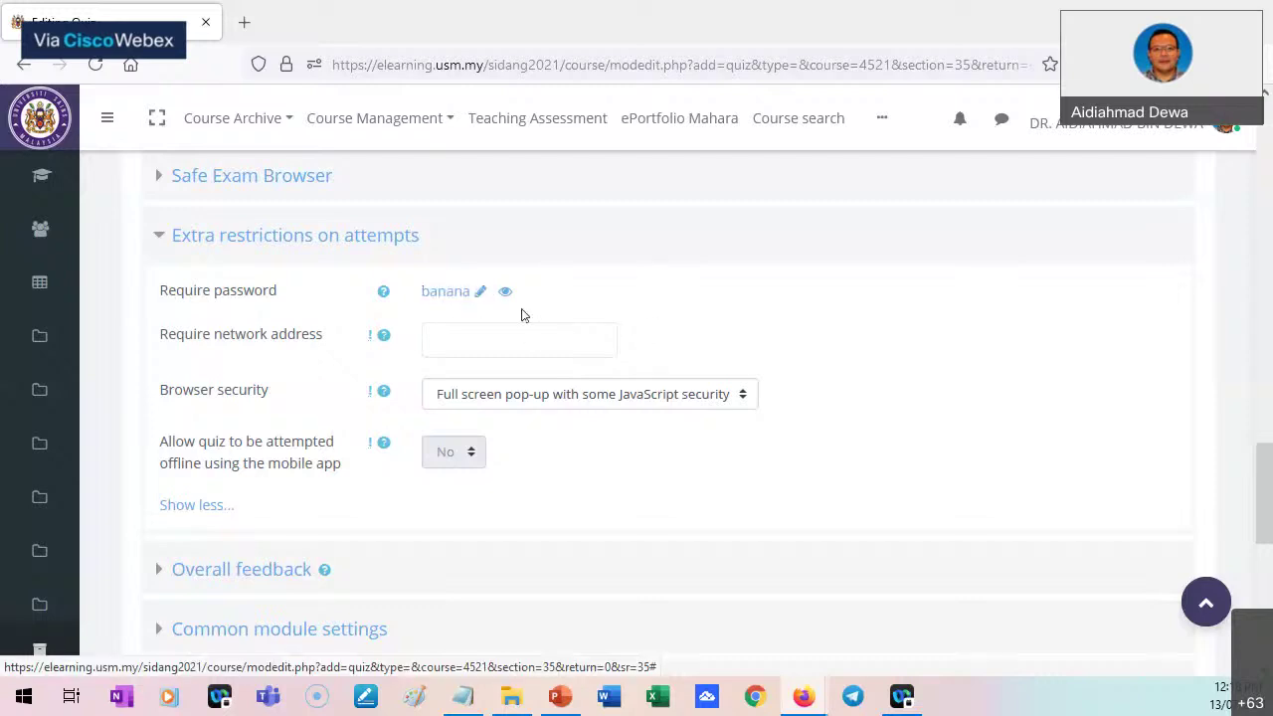
scroll(600, 338, down, 2)
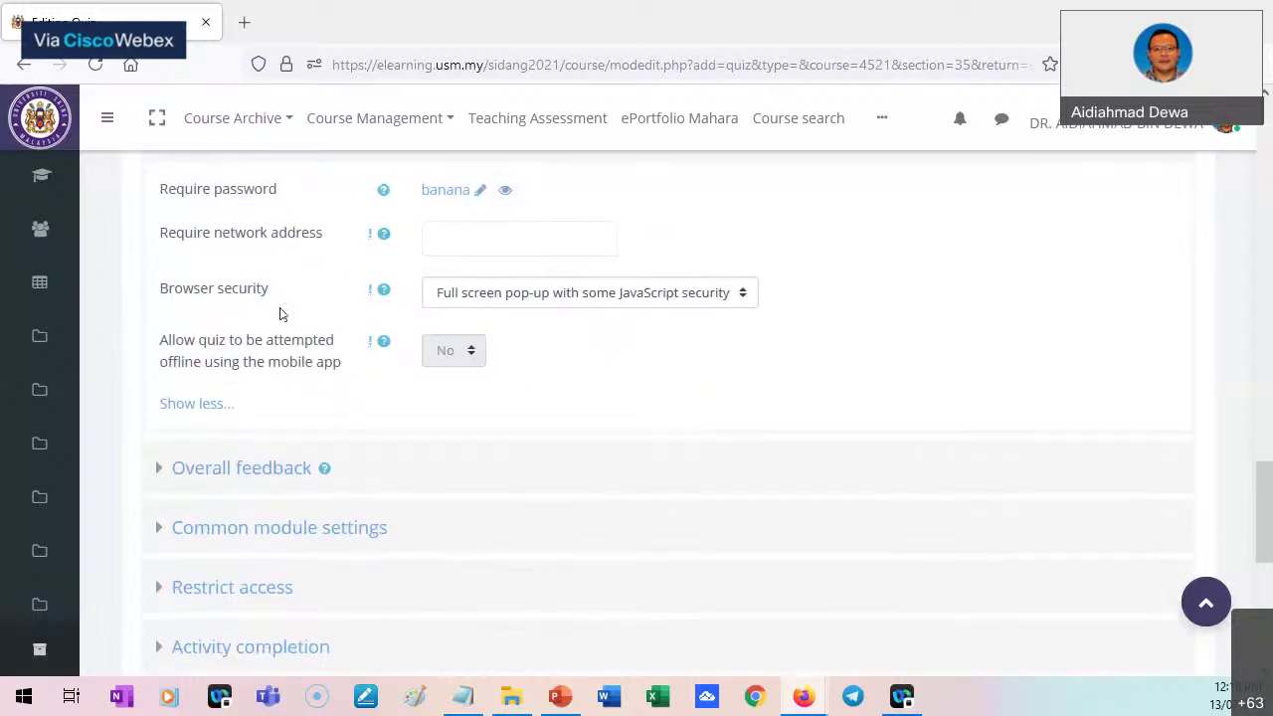
scroll(278, 313, up, 2)
scroll(279, 396, down, 1)
scroll(280, 395, down, 6)
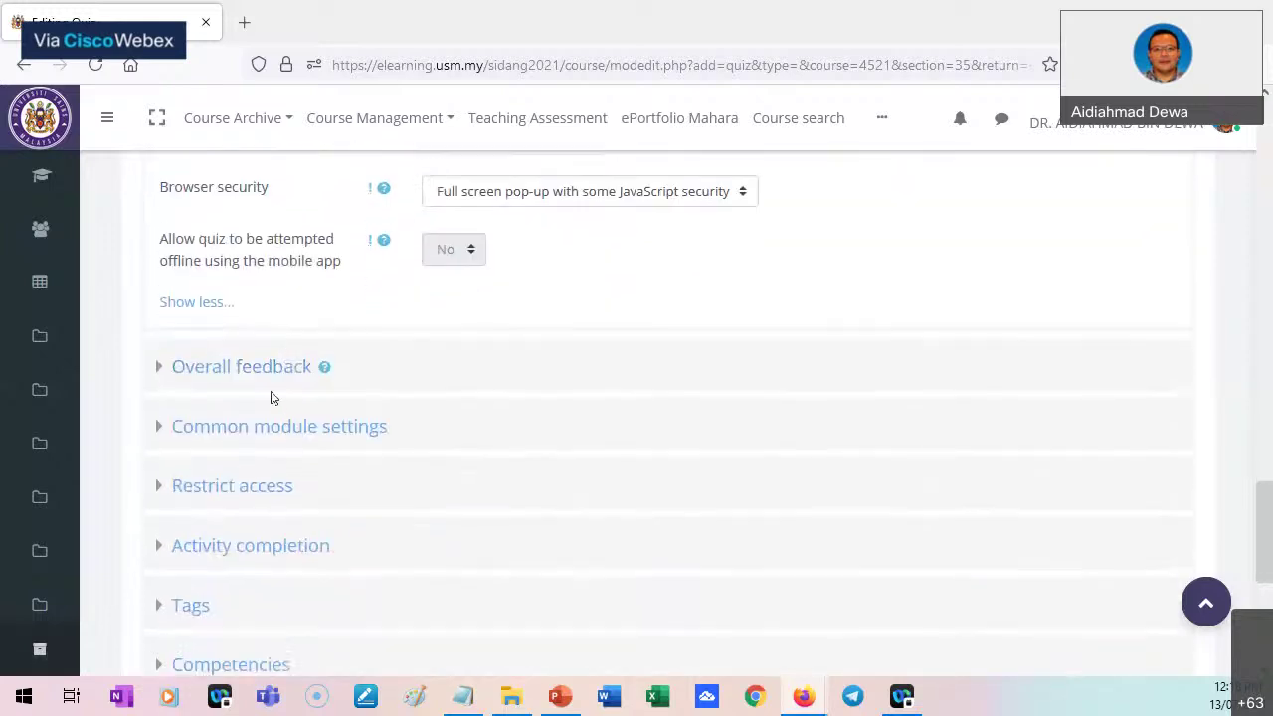
click(541, 523)
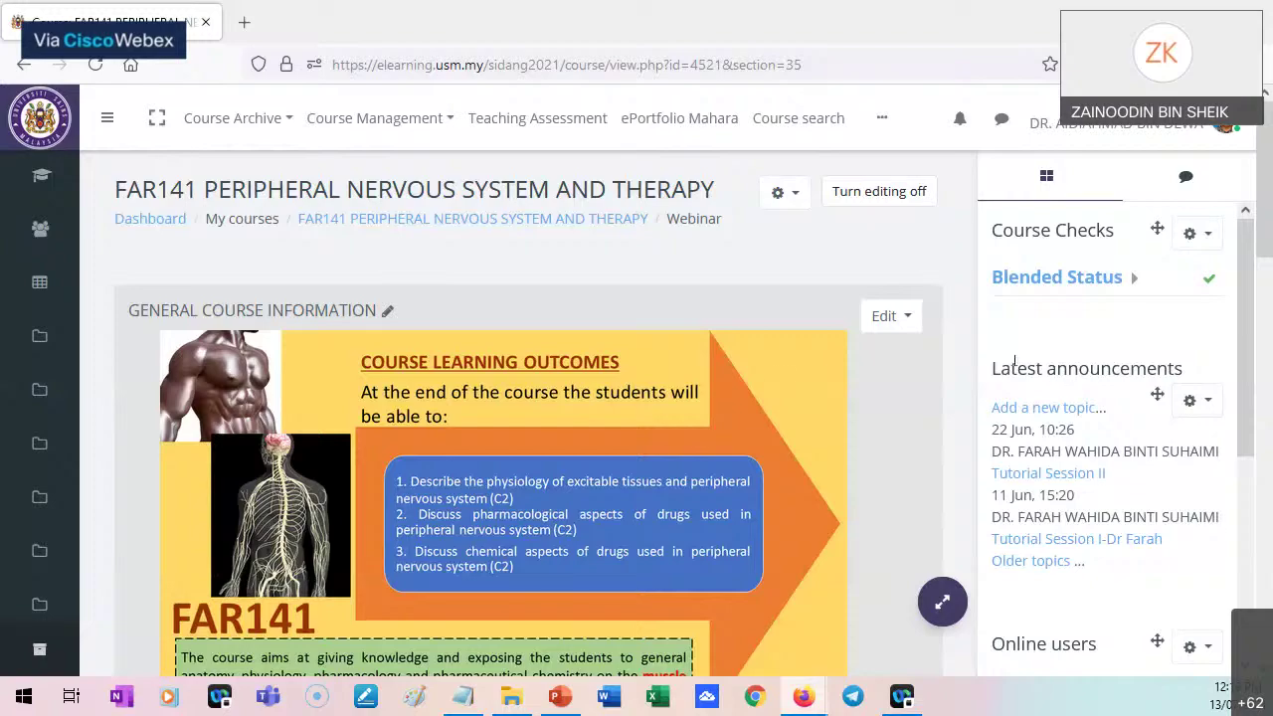
Step: Scroll to the Webinar section and open the Test 1 quiz
scroll(614, 290, down, 15)
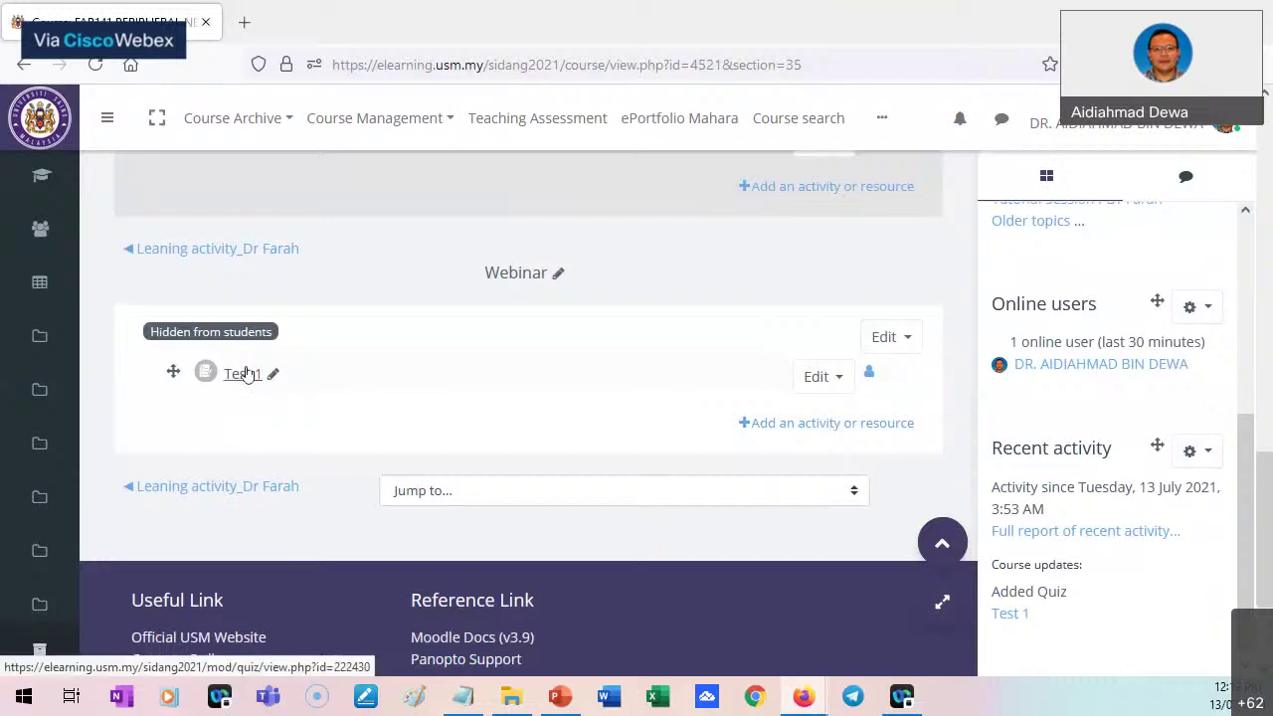
click(256, 381)
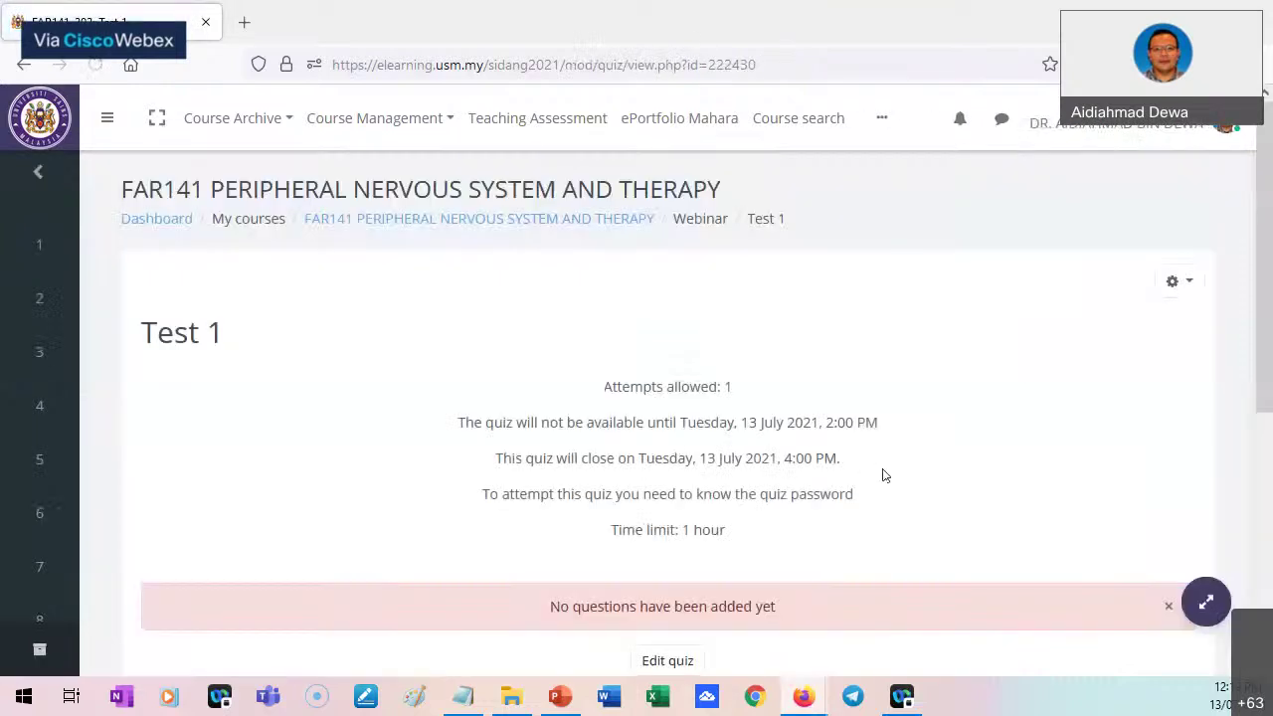
Step: Review Test 1's attempts, availability dates, password requirement and one-hour time limit
scroll(881, 474, down, 2)
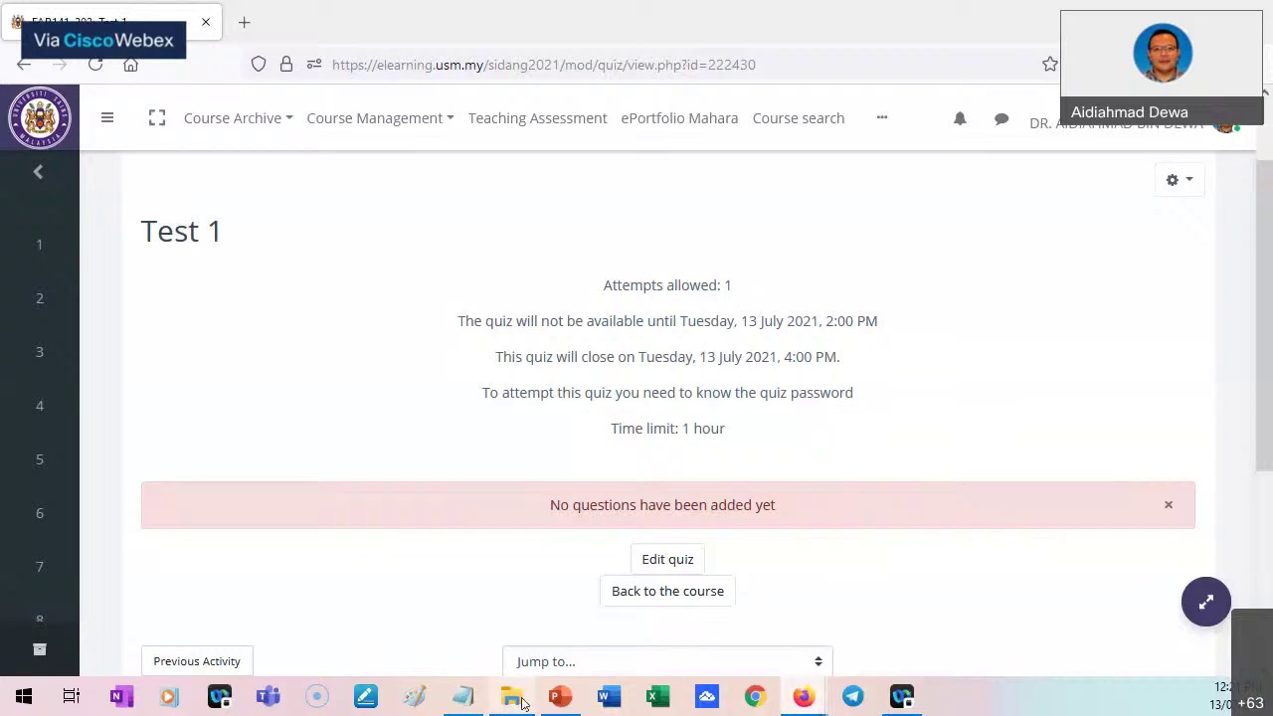
click(560, 696)
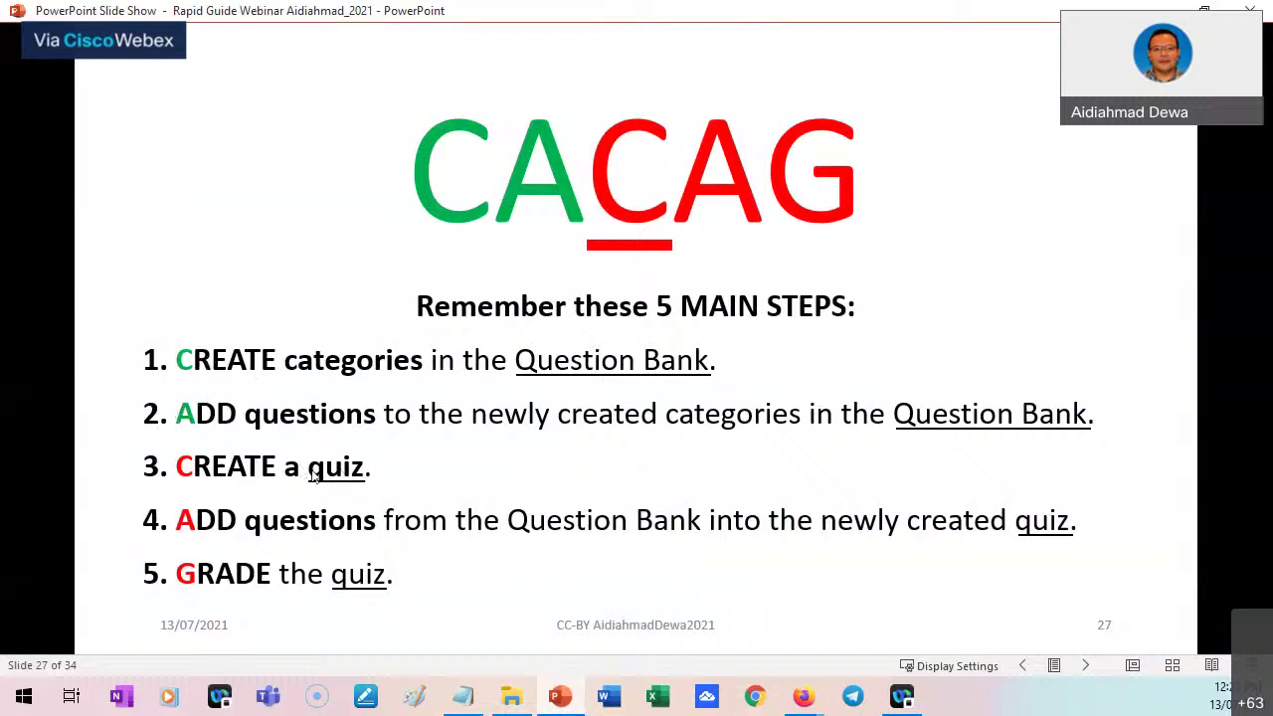
click(320, 412)
key(Left)
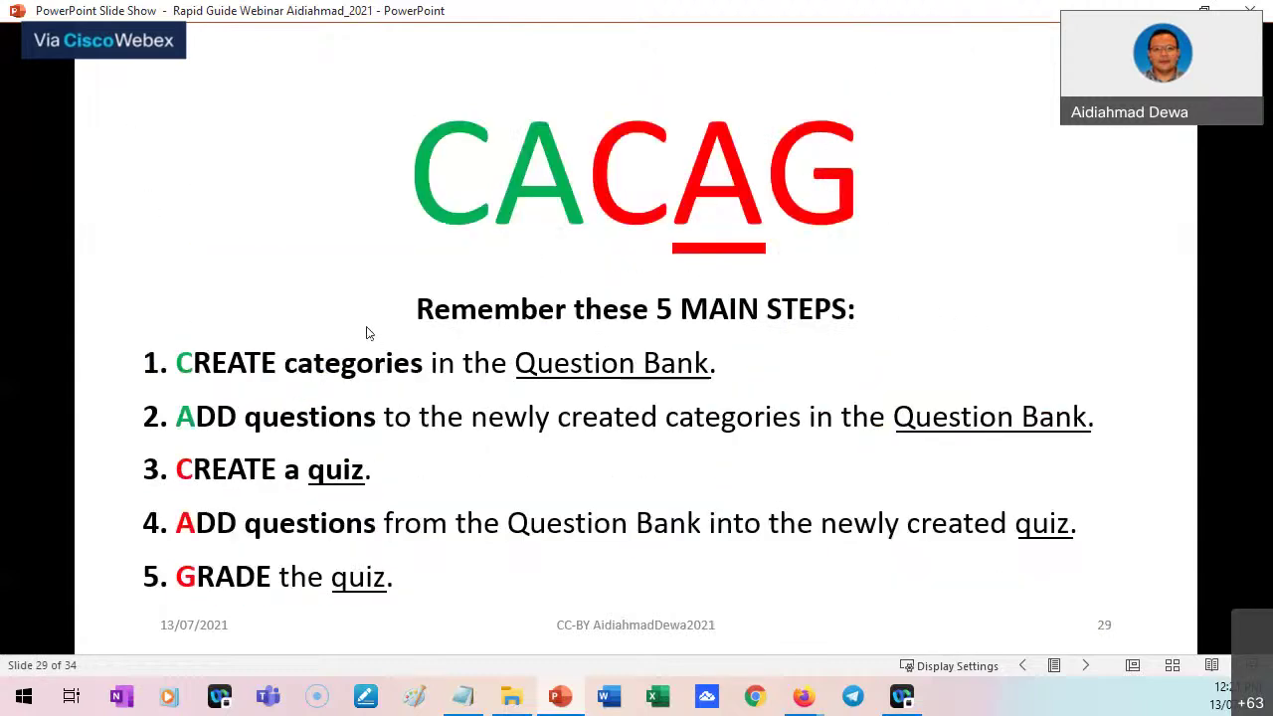
click(370, 332)
key(alt+Tab)
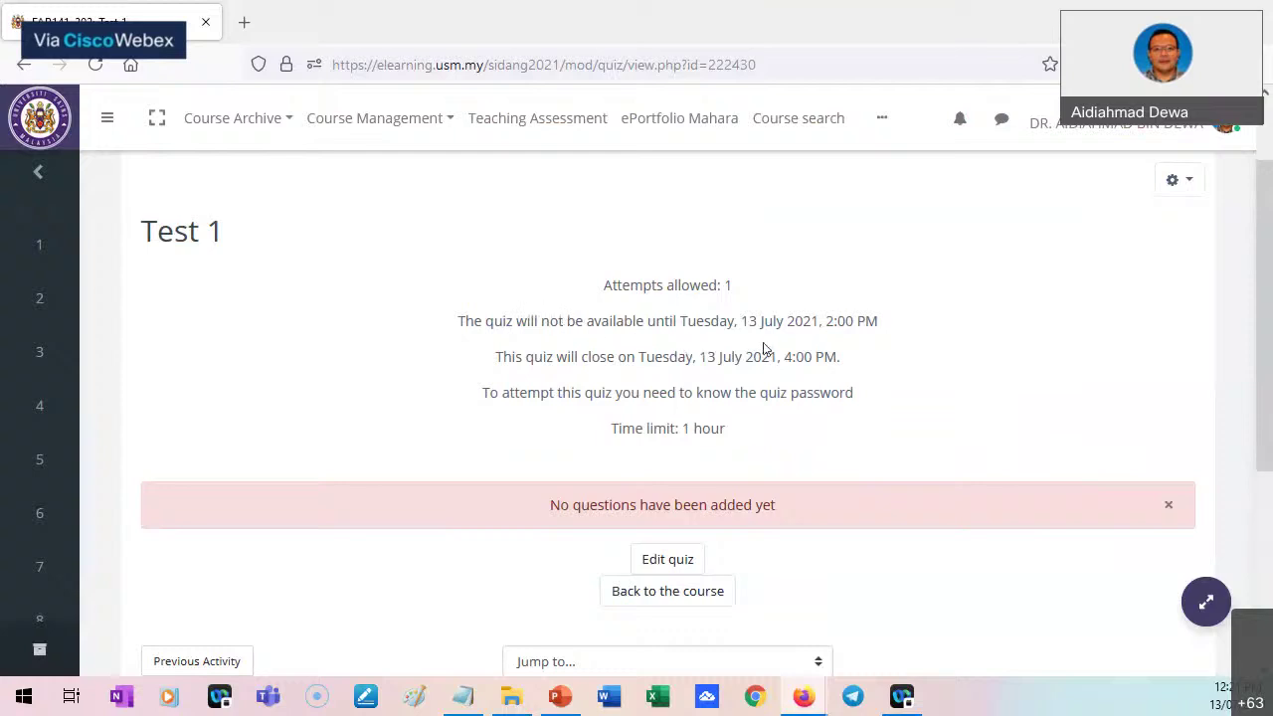
Step: Highlight the opening time, availability date and password requirement in Test 1's details
drag(826, 320, 841, 367)
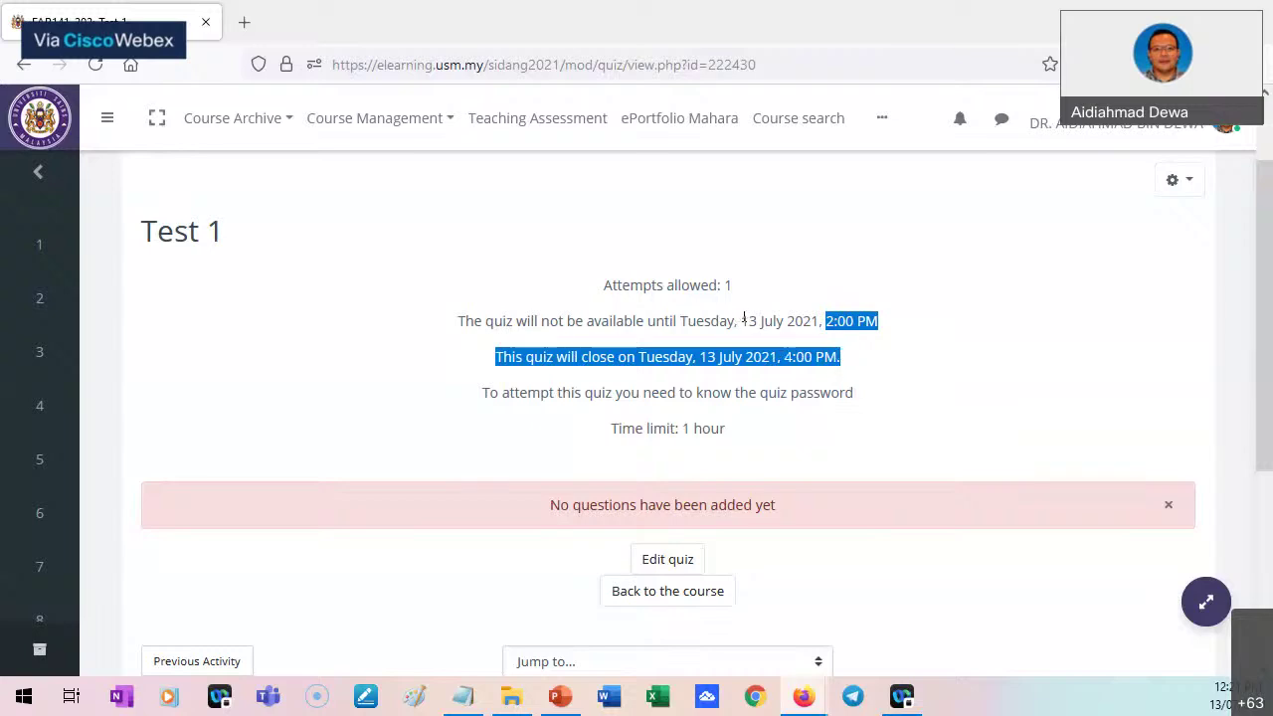
drag(741, 320, 893, 336)
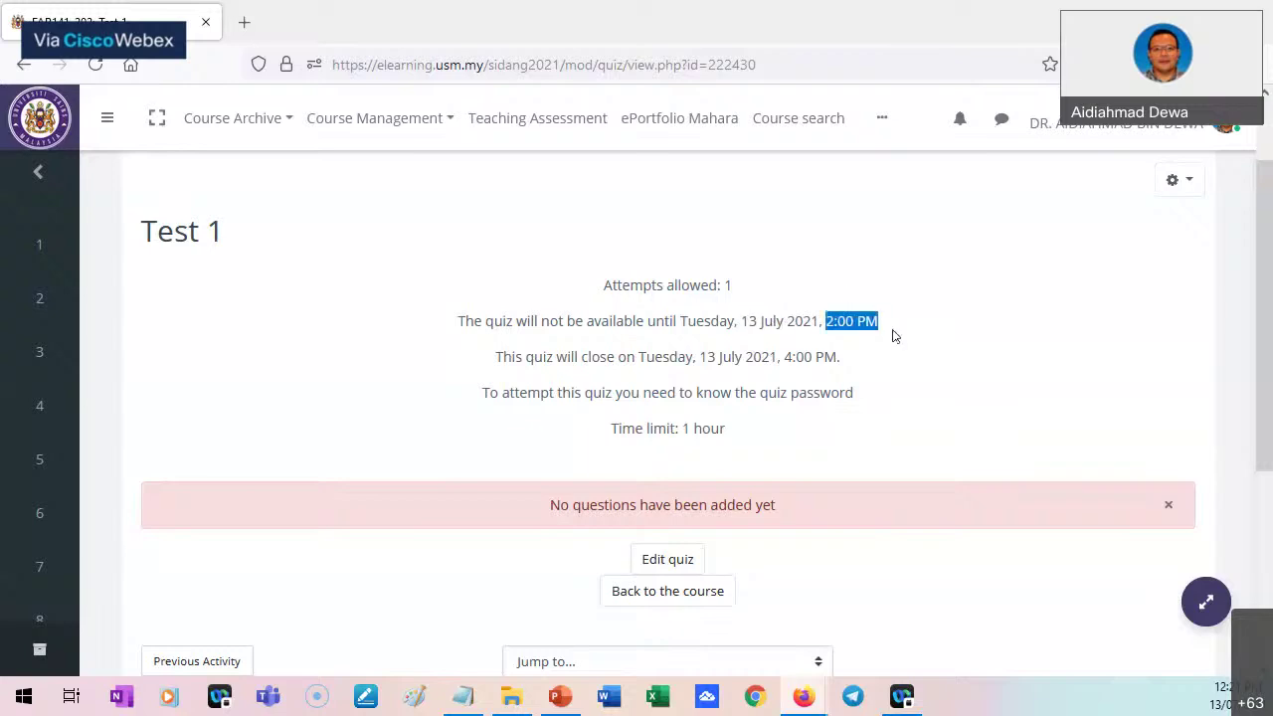
click(830, 324)
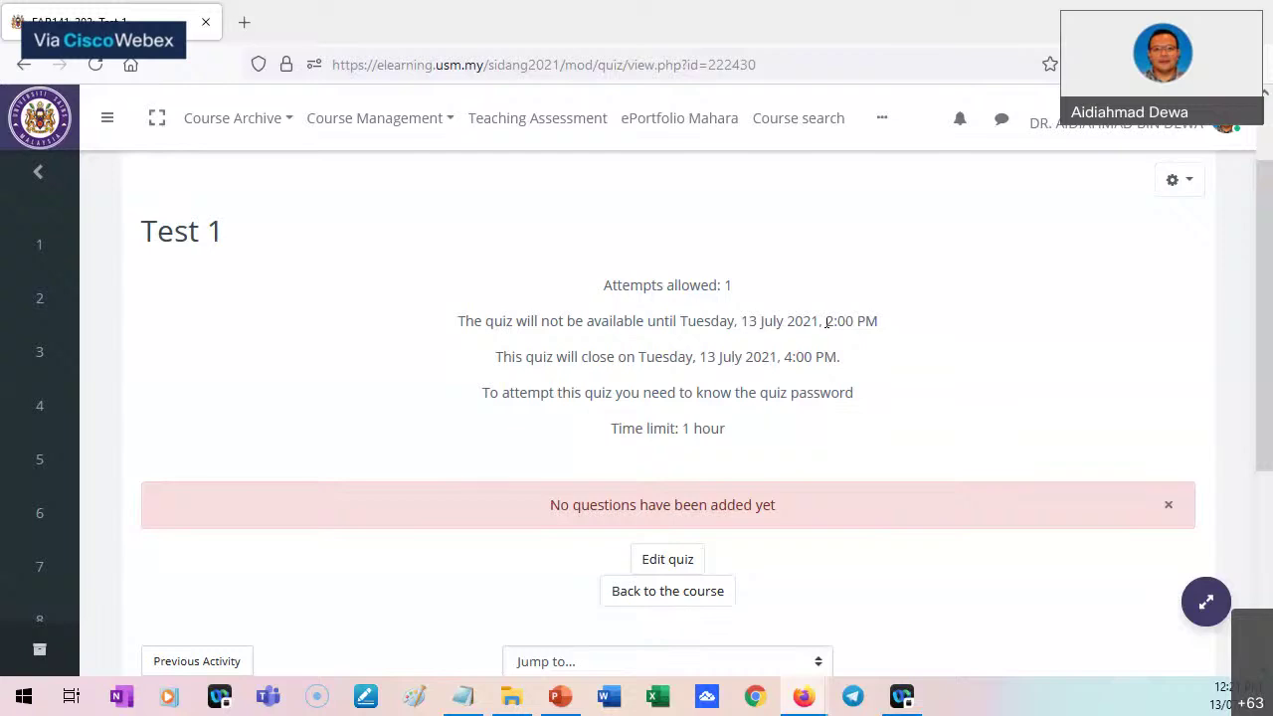
drag(826, 323, 883, 335)
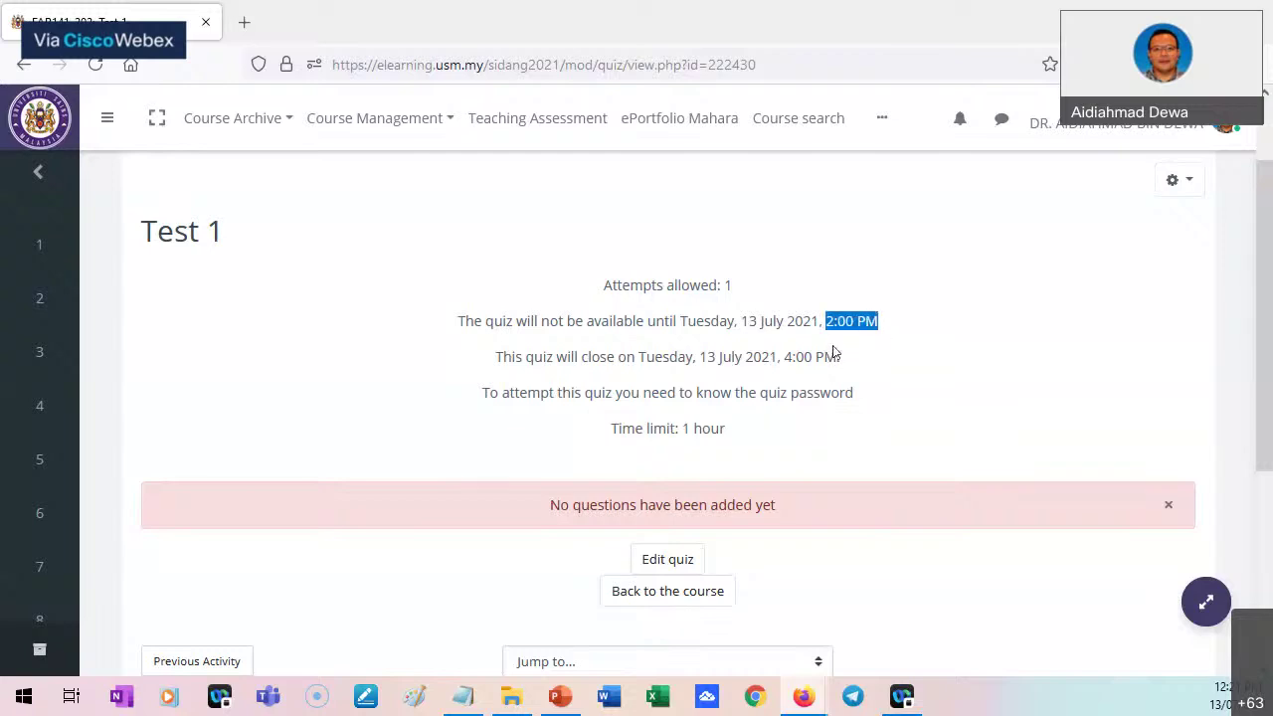
click(832, 346)
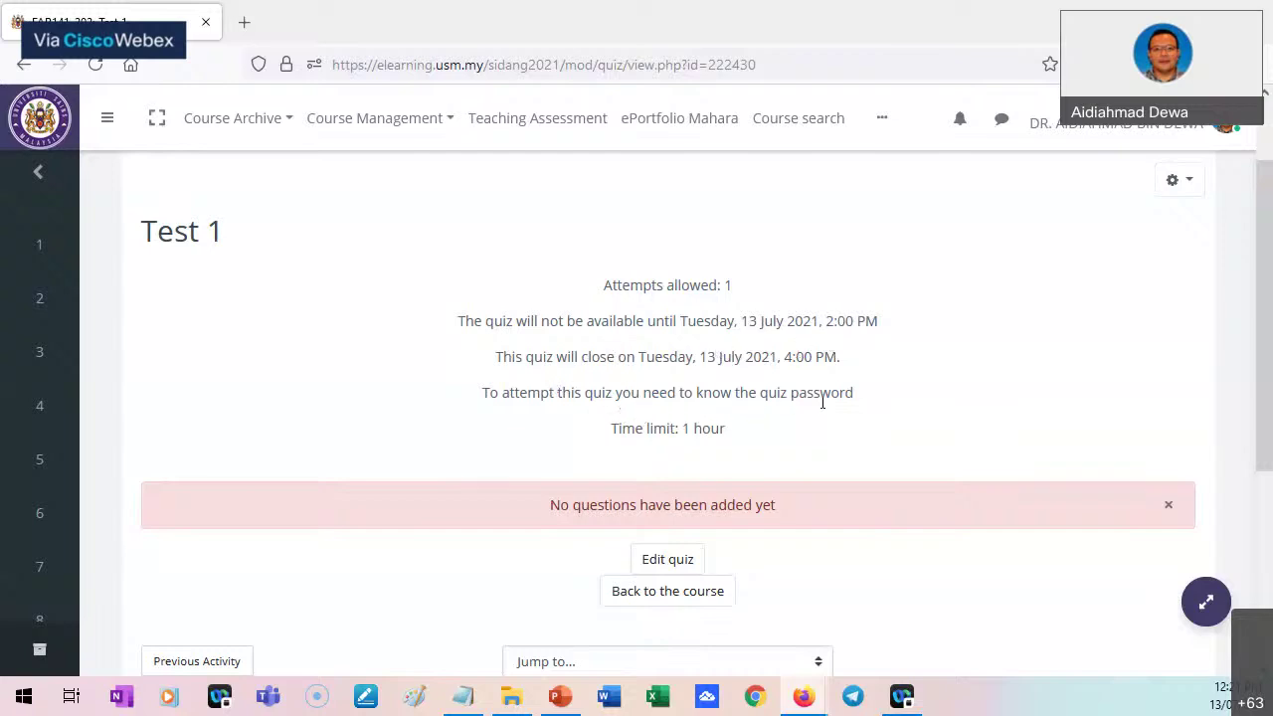
drag(853, 395, 758, 392)
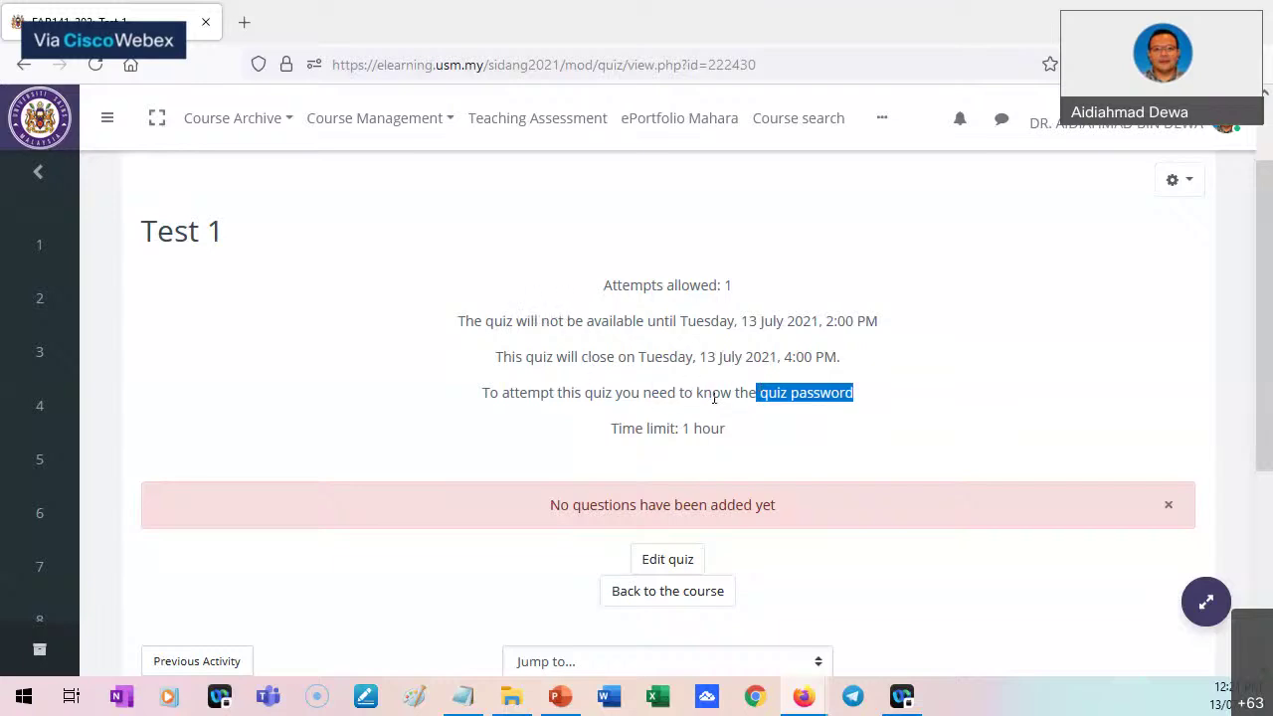
click(679, 428)
Step: Select the quiz details from Attempts allowed to Time limit and open the administration menu
drag(736, 431, 653, 420)
click(585, 388)
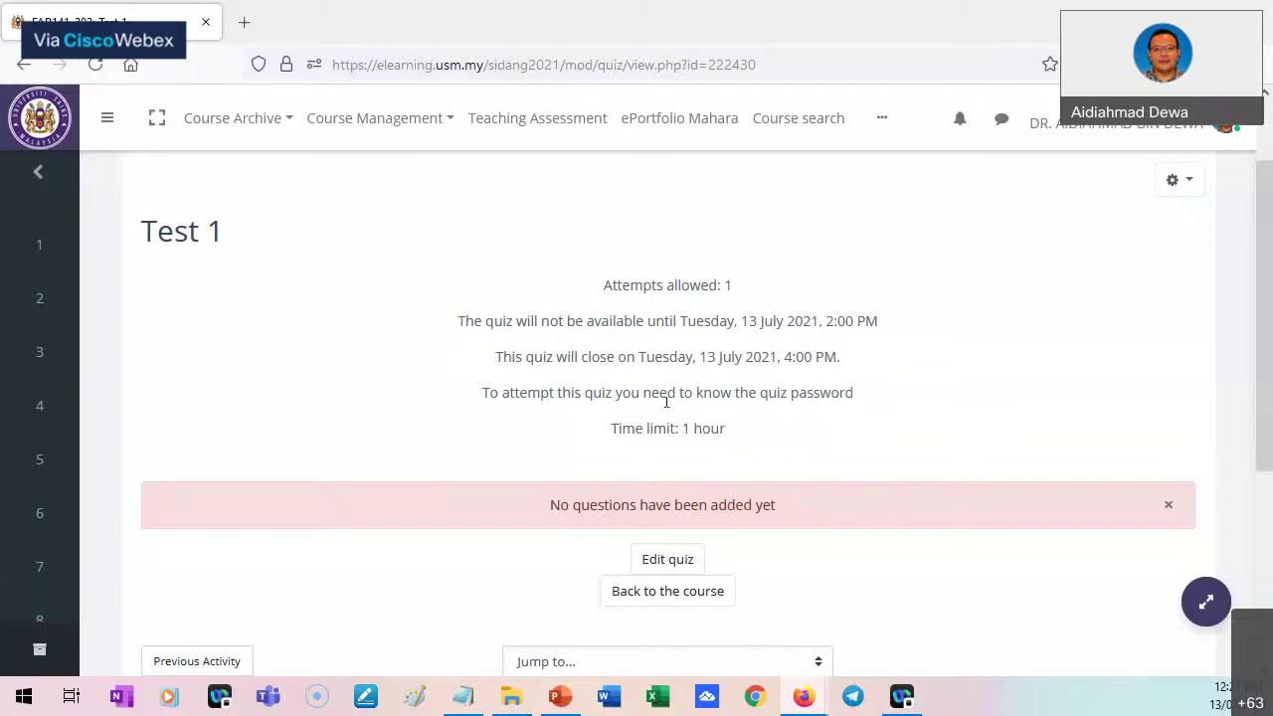
drag(601, 286, 761, 432)
key(ctrl+c)
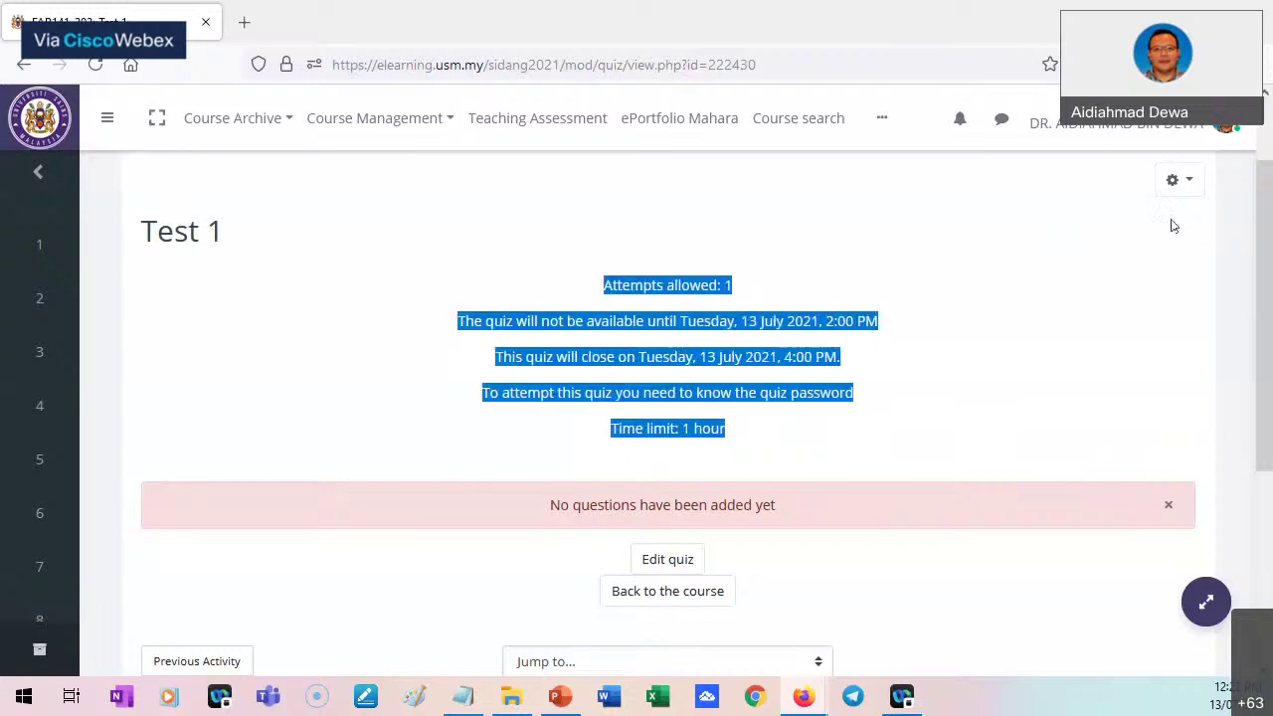
click(1176, 185)
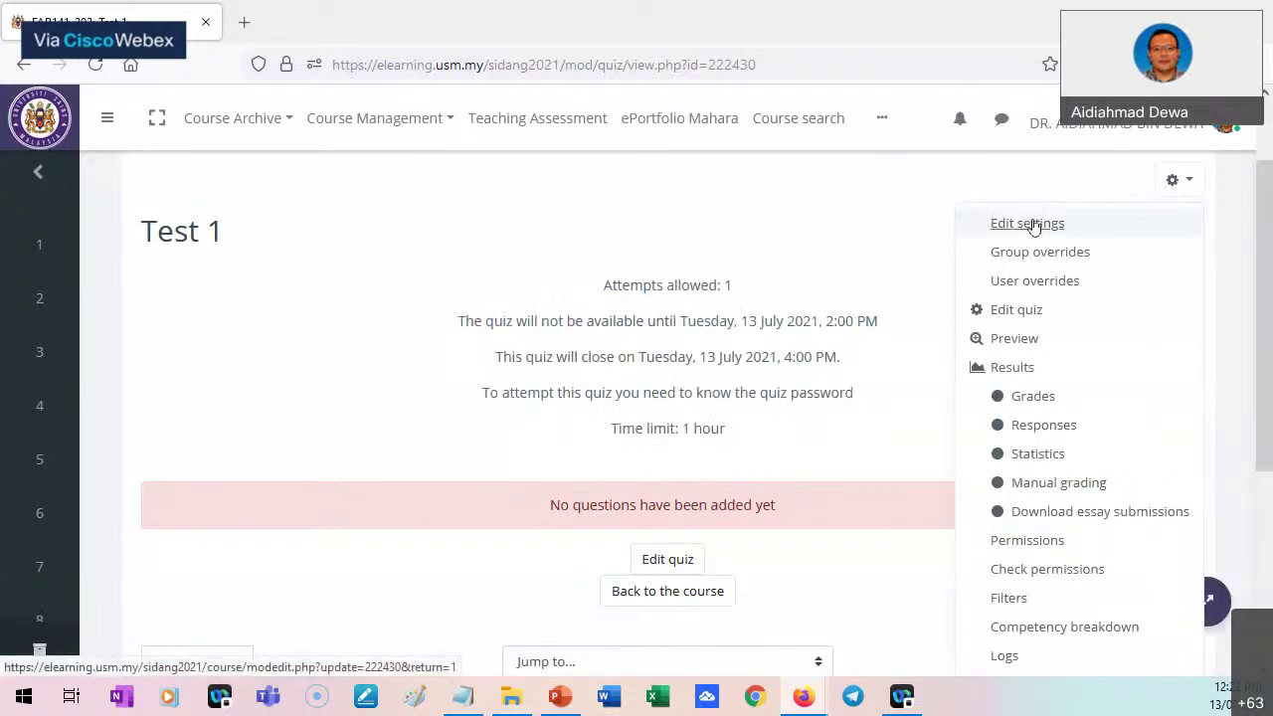
Step: Paste the quiz details into Test 1's description, remove the password line, and show it on the course page
click(1033, 225)
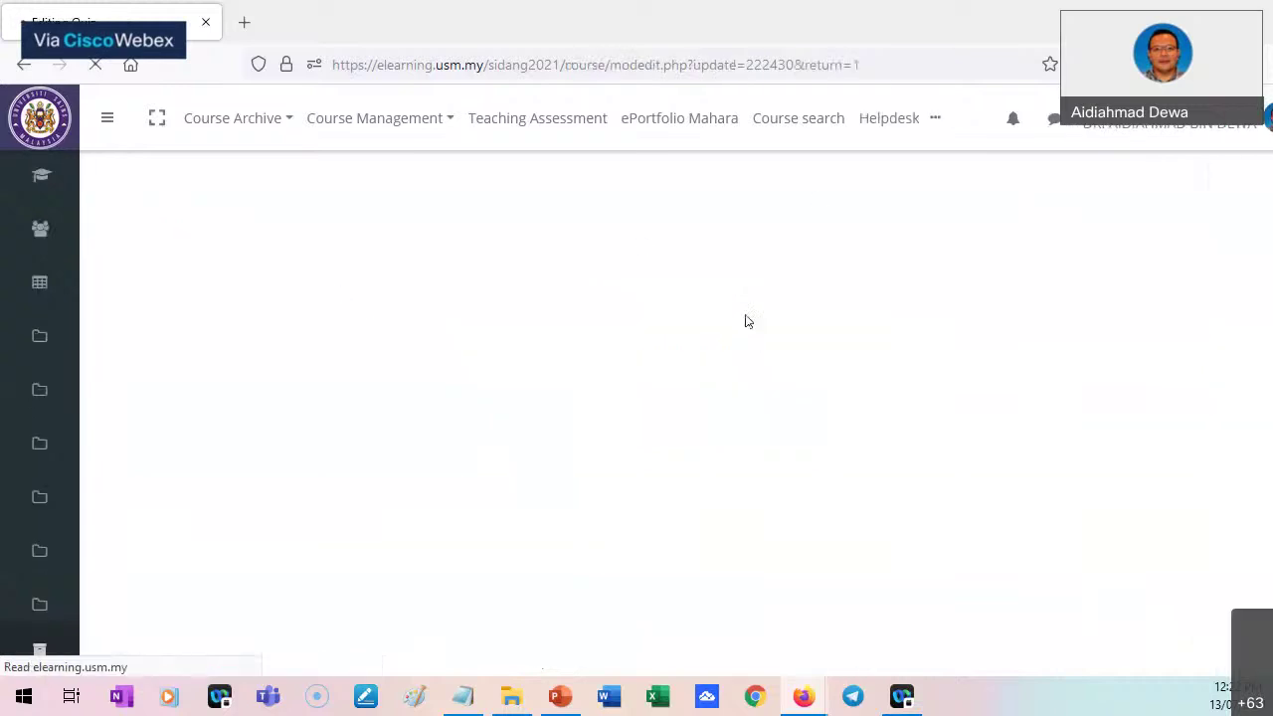
click(510, 359)
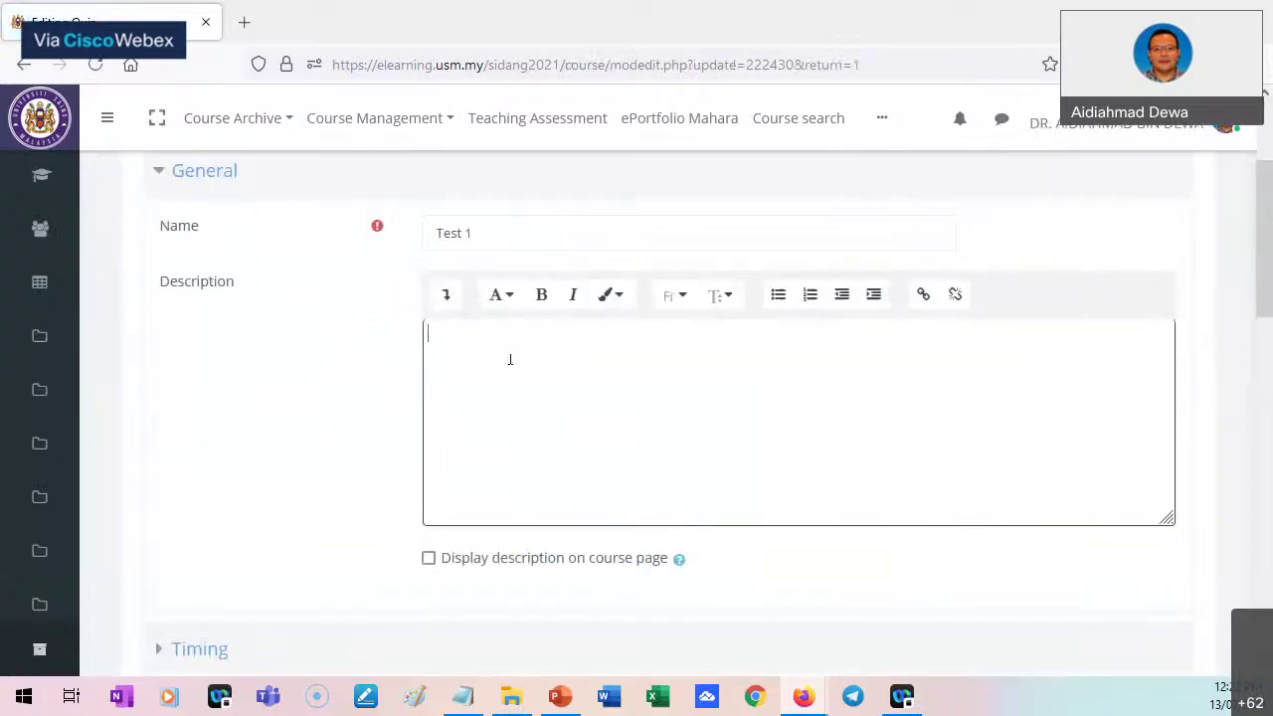
key(ctrl+v)
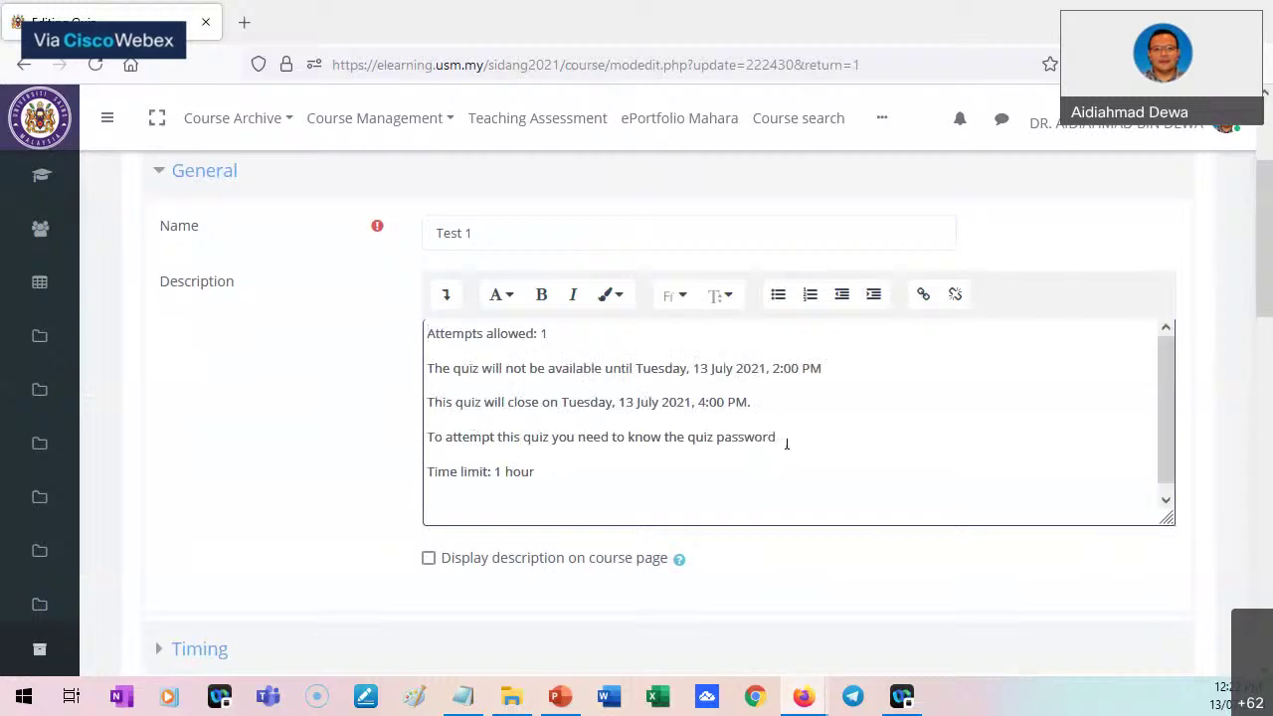
drag(776, 442, 426, 436)
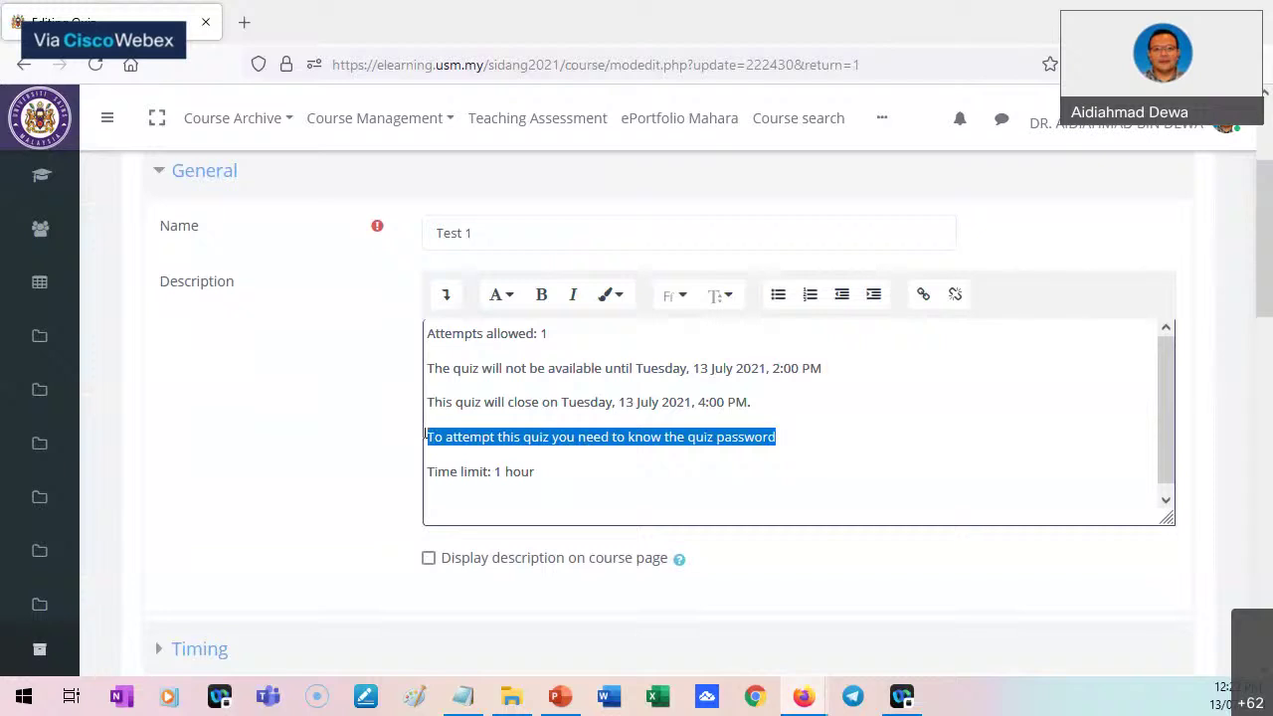
key(BackSpace)
key(BackSpace)
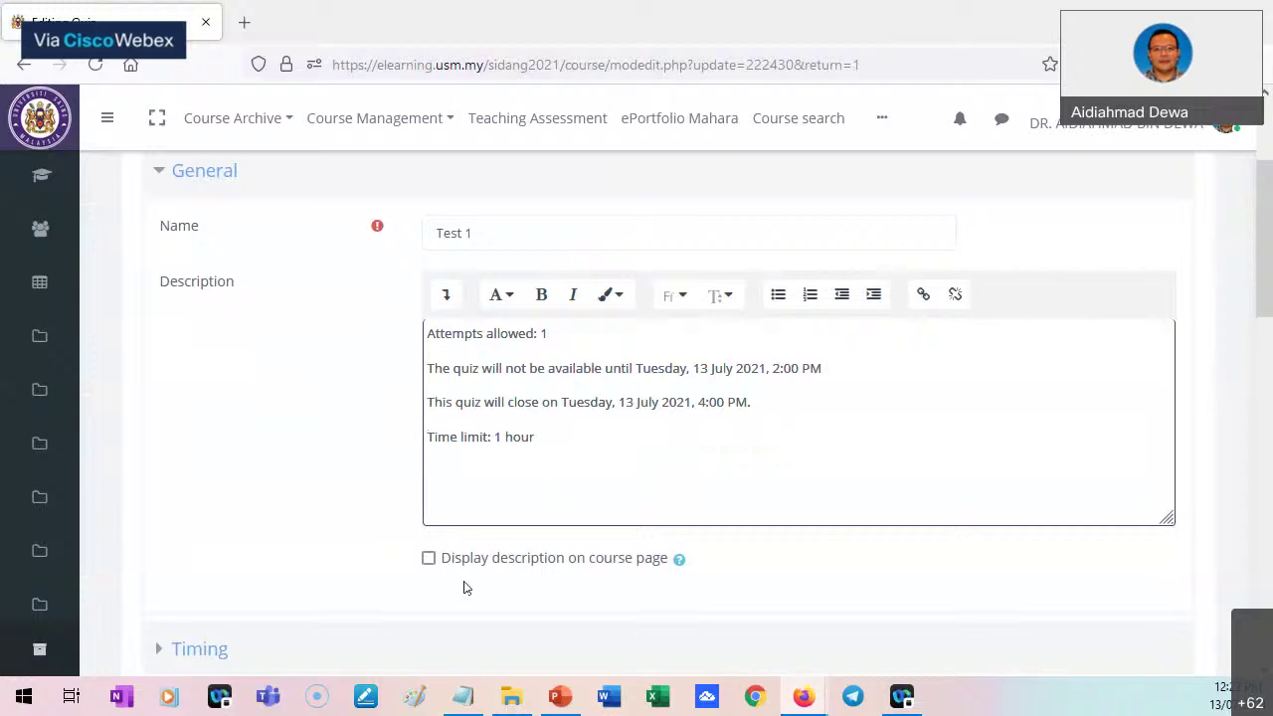
click(428, 559)
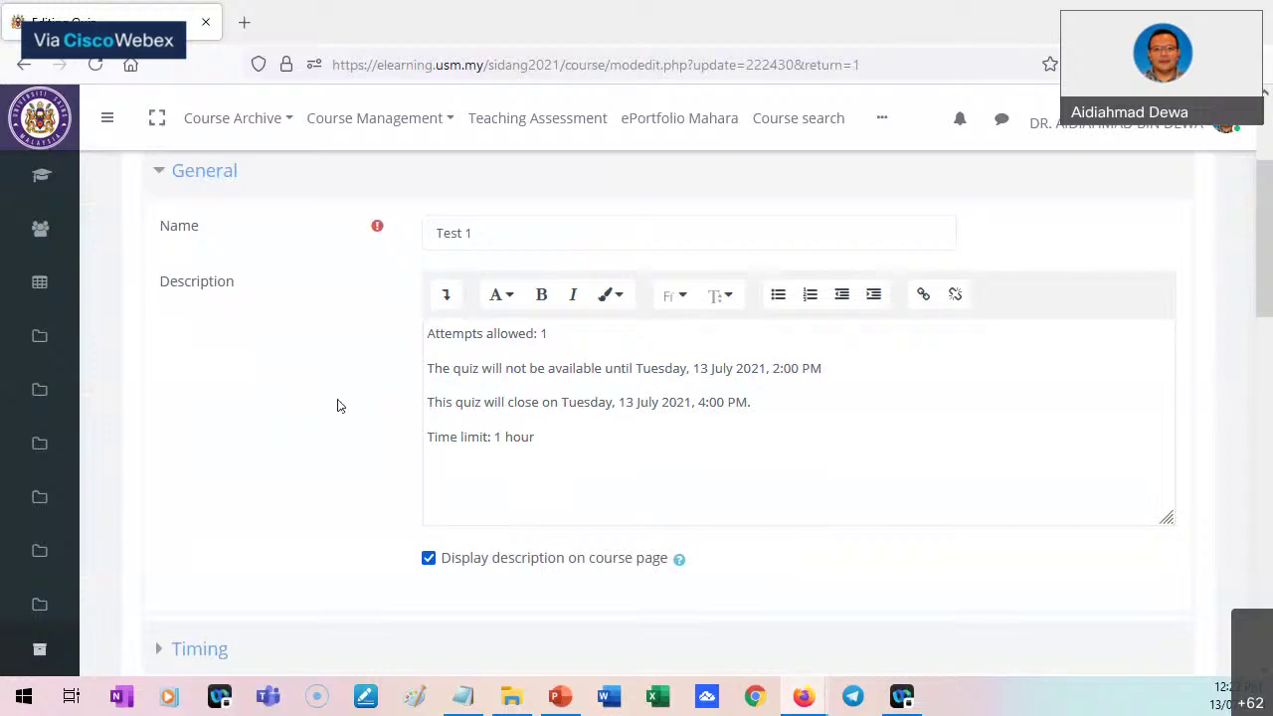
key(alt+Tab)
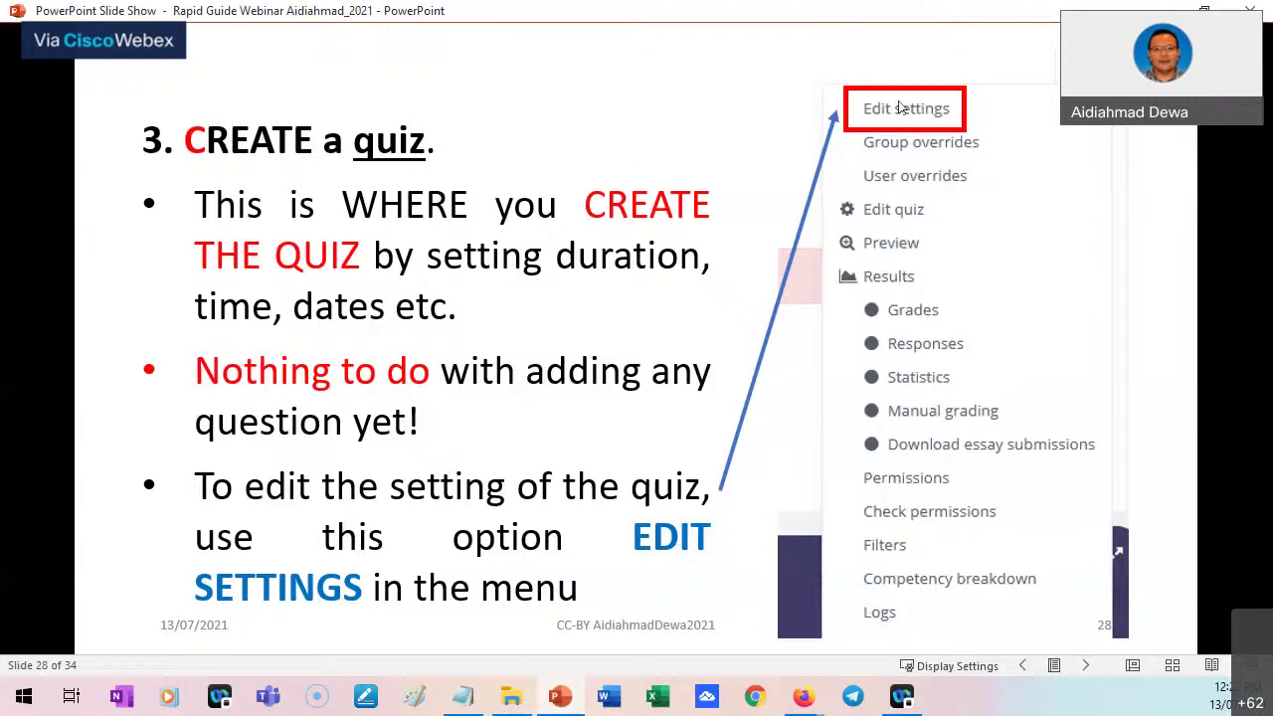
Step: Save the Test 1 settings and return to the course, pointing out its opening and closing times
key(alt+Tab)
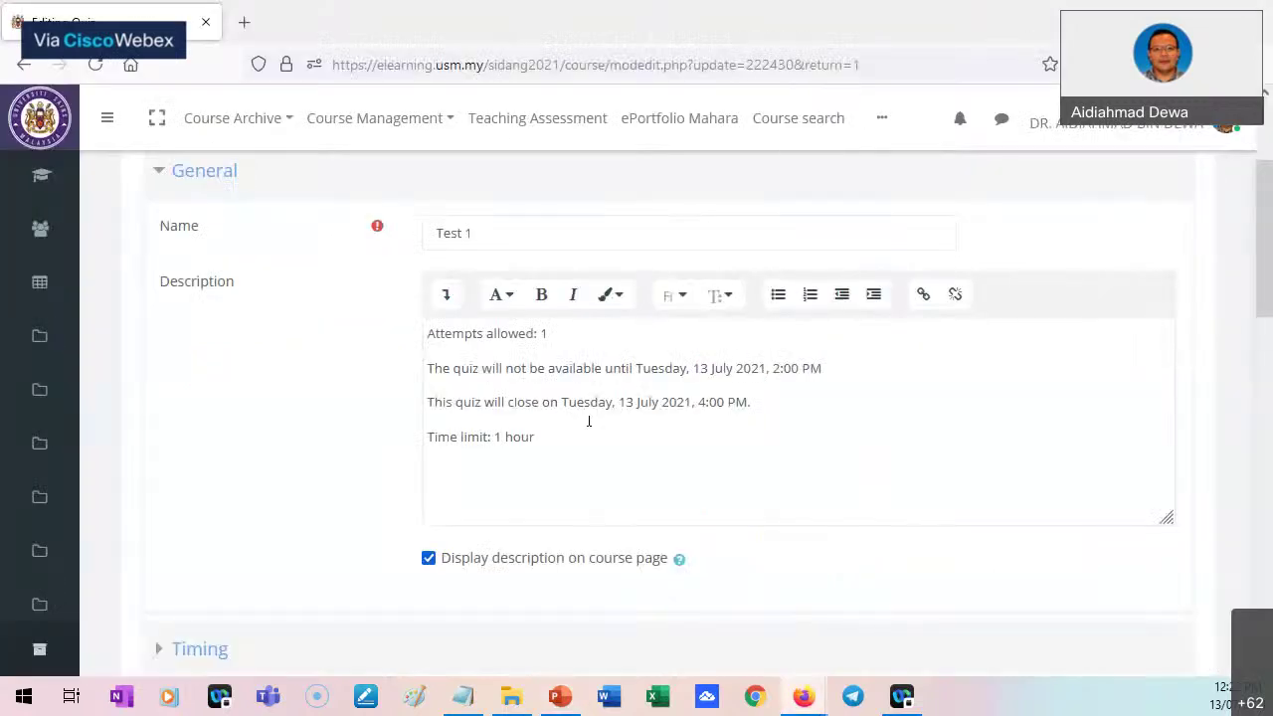
click(564, 435)
scroll(501, 415, down, 10)
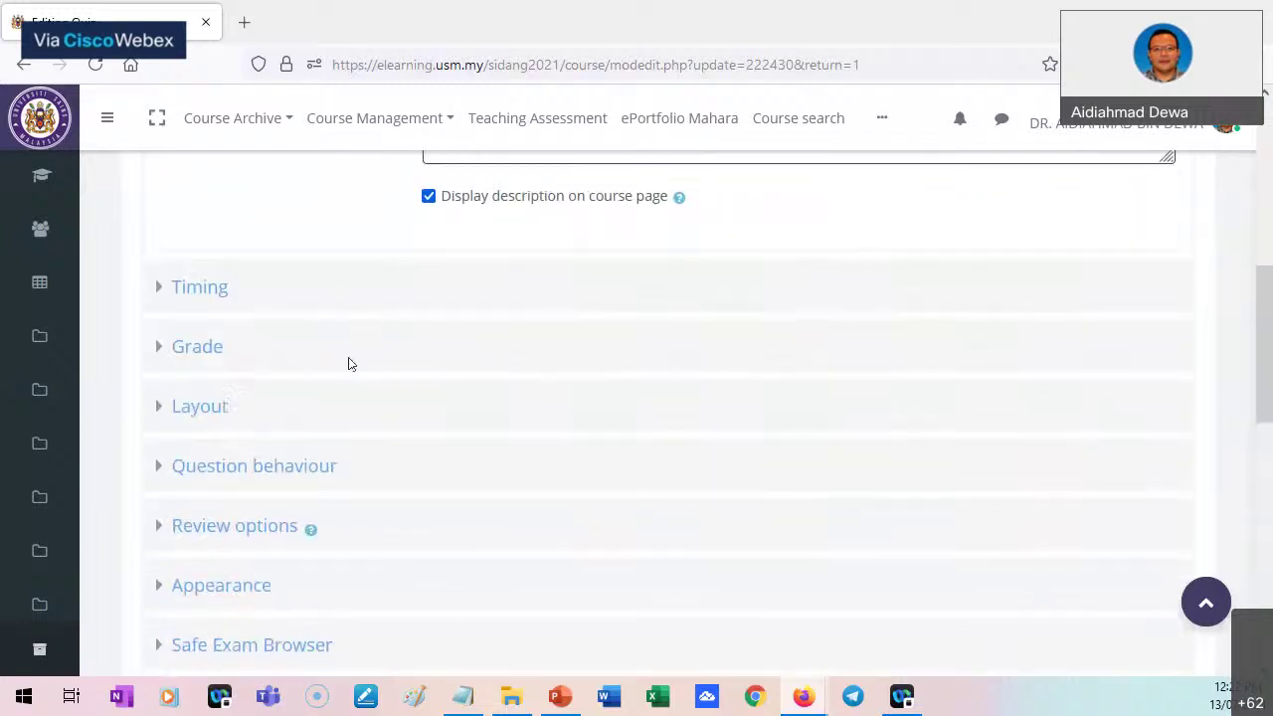
click(519, 362)
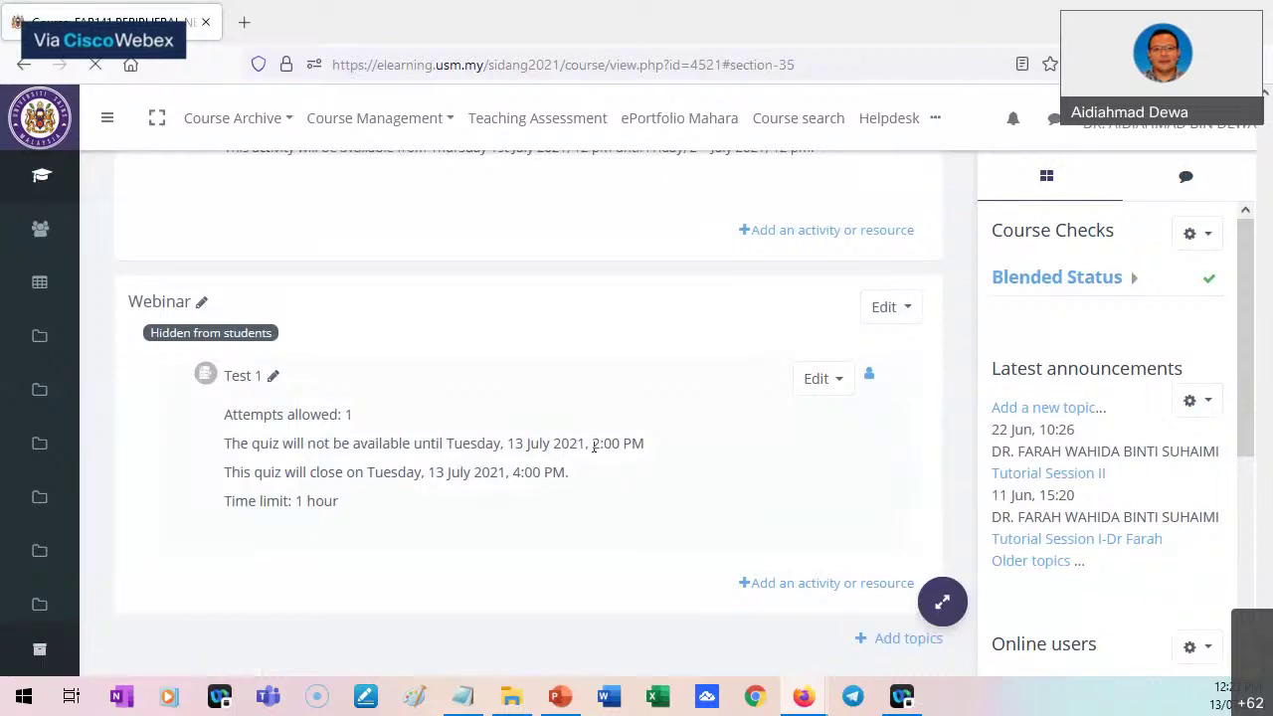
drag(591, 443, 591, 484)
click(362, 505)
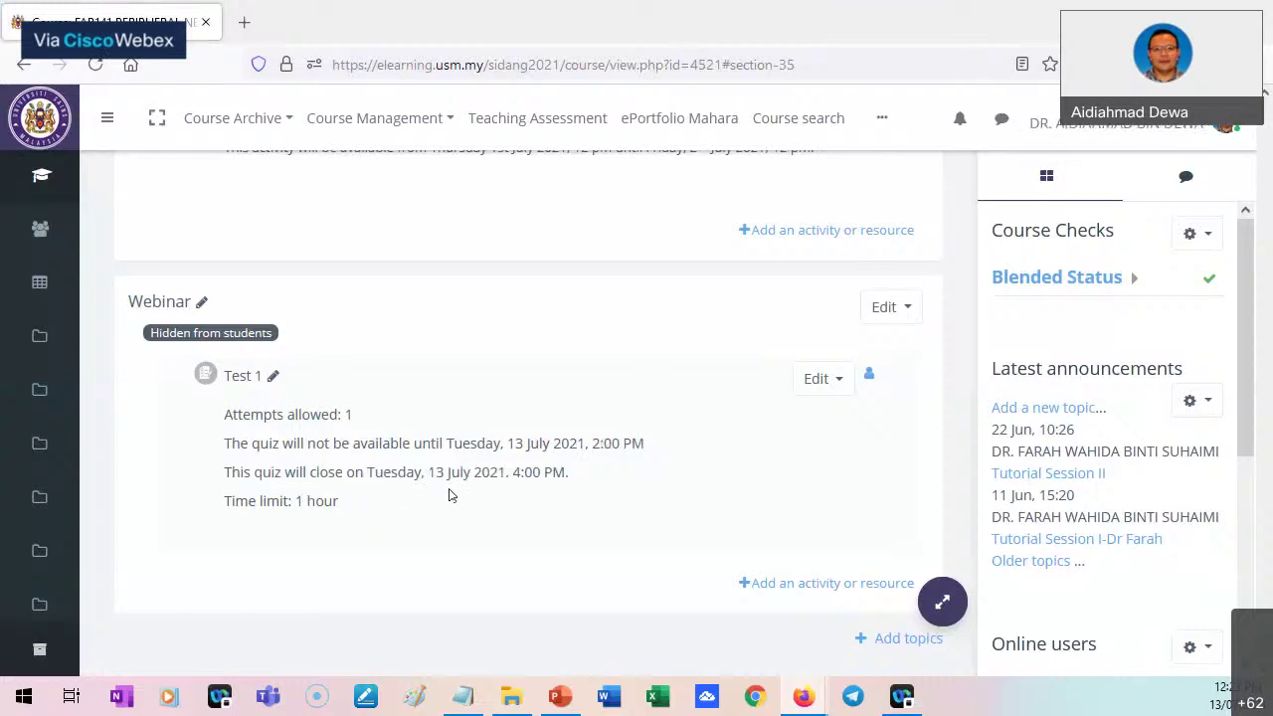
Step: Open the Test 1 quiz page and review its dates, 1-hour limit and empty question list
click(245, 377)
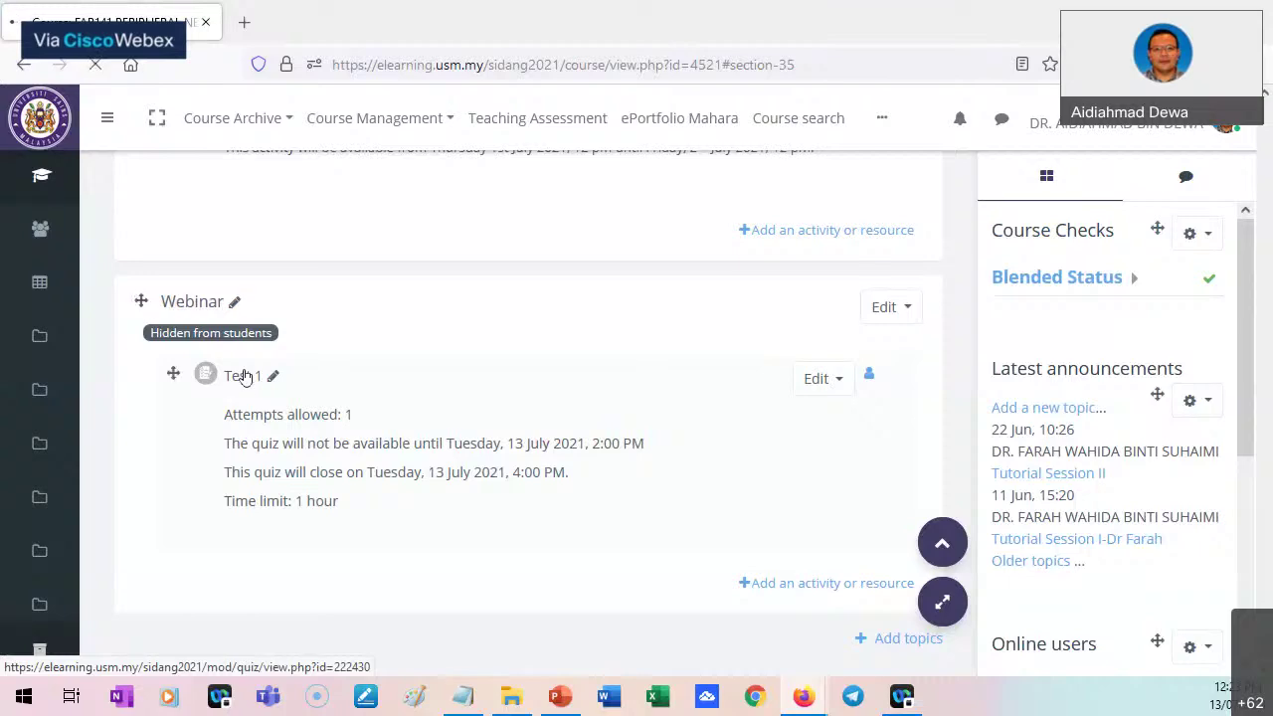
key(alt+Tab)
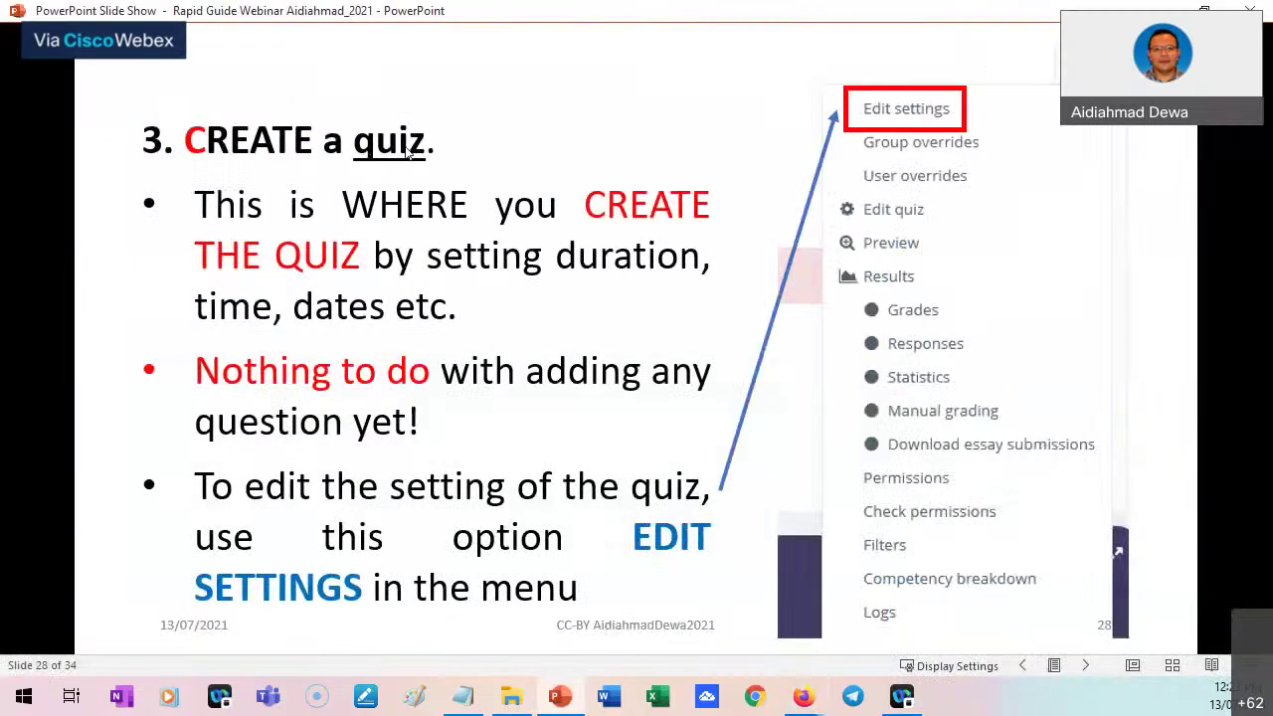
key(alt+Tab)
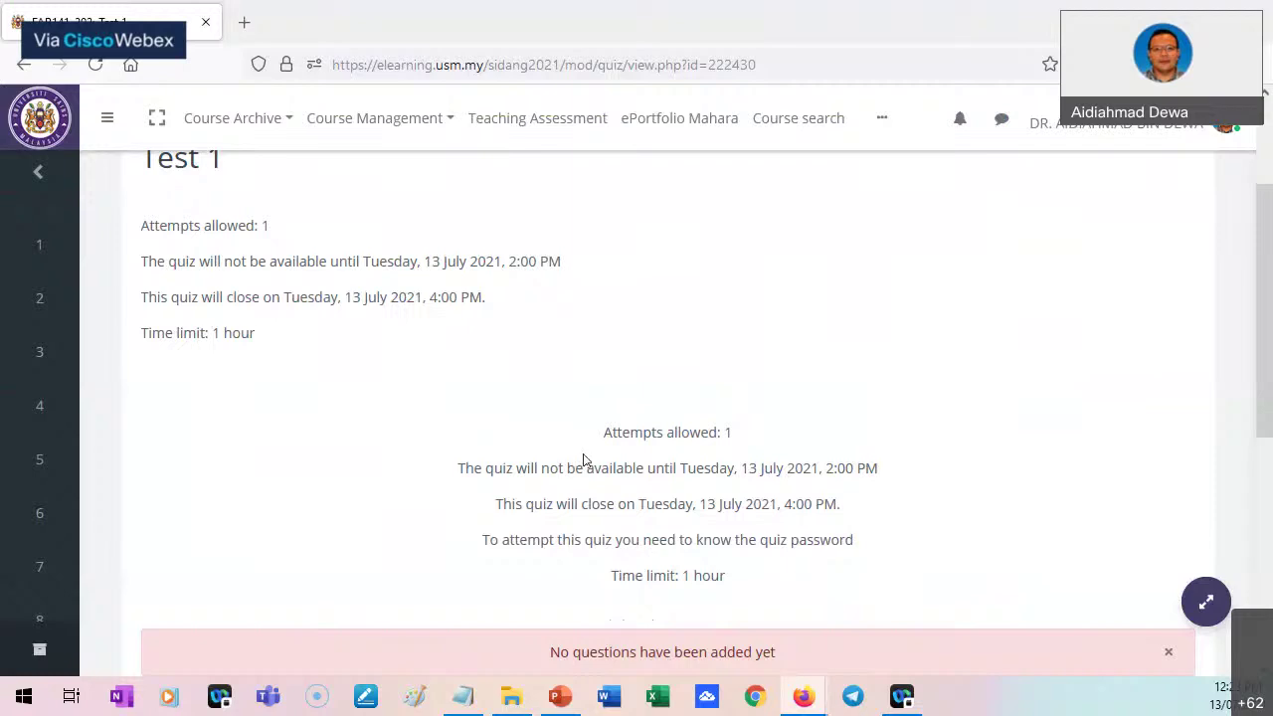
scroll(527, 333, down, 2)
scroll(552, 340, up, 2)
scroll(637, 388, down, 2)
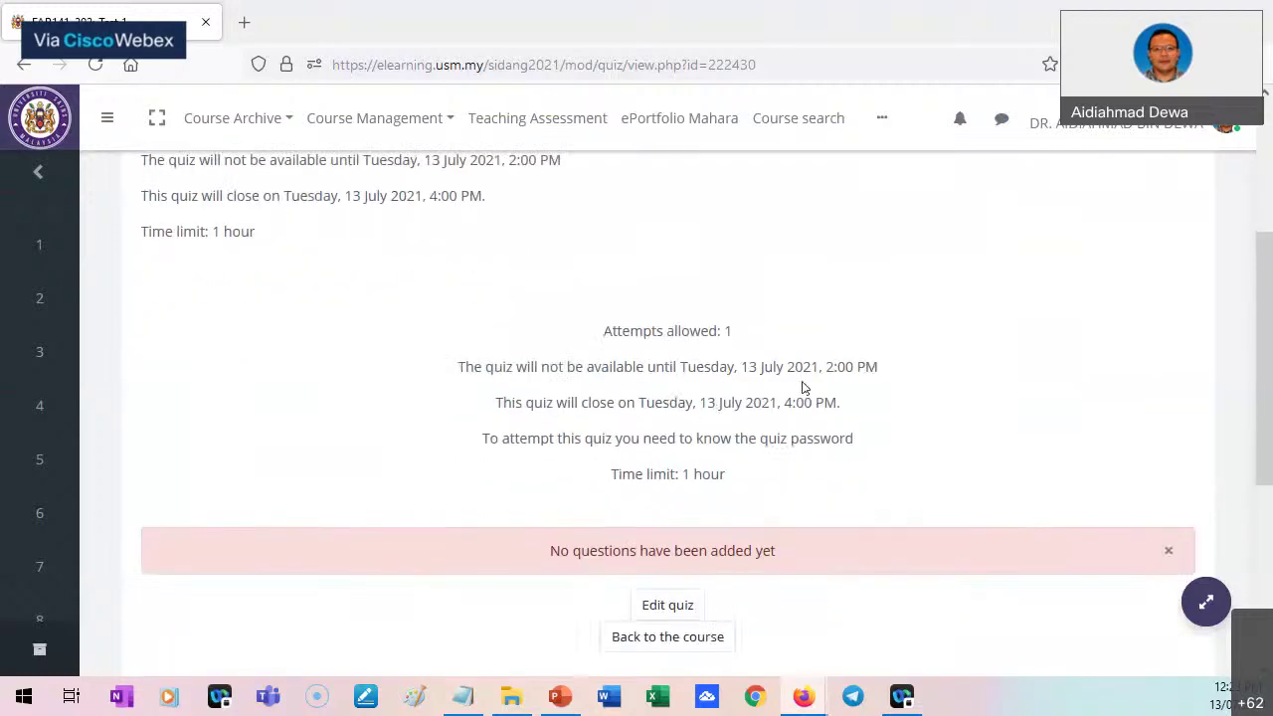
scroll(785, 468, down, 2)
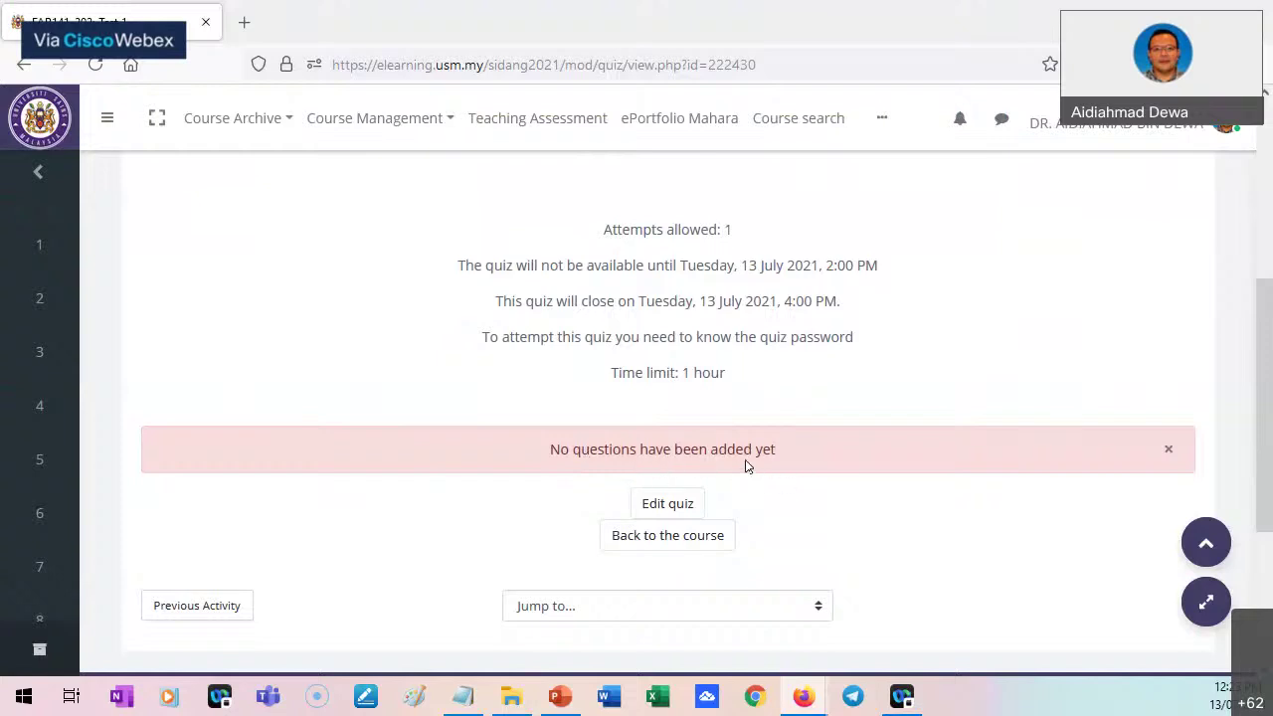
key(alt+Tab)
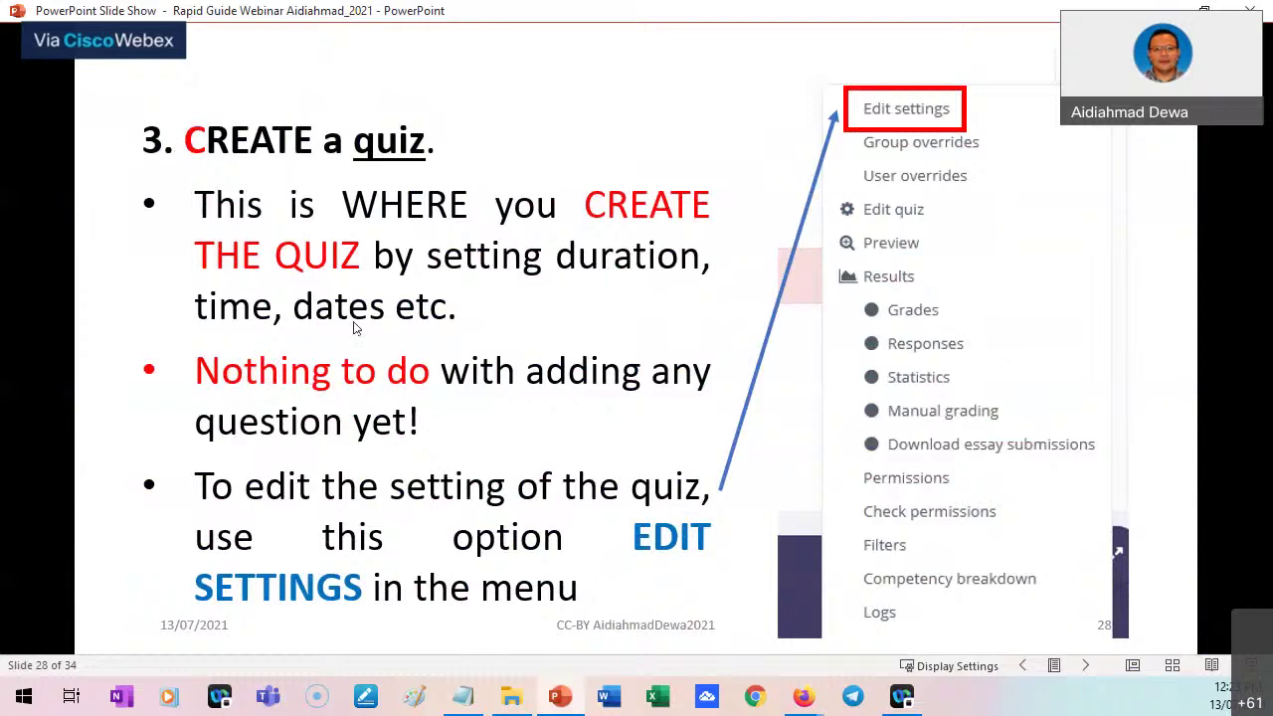
Step: Advance the slide show to slide 29, the five CACAG steps, then go back to the quiz page
key(alt+Tab)
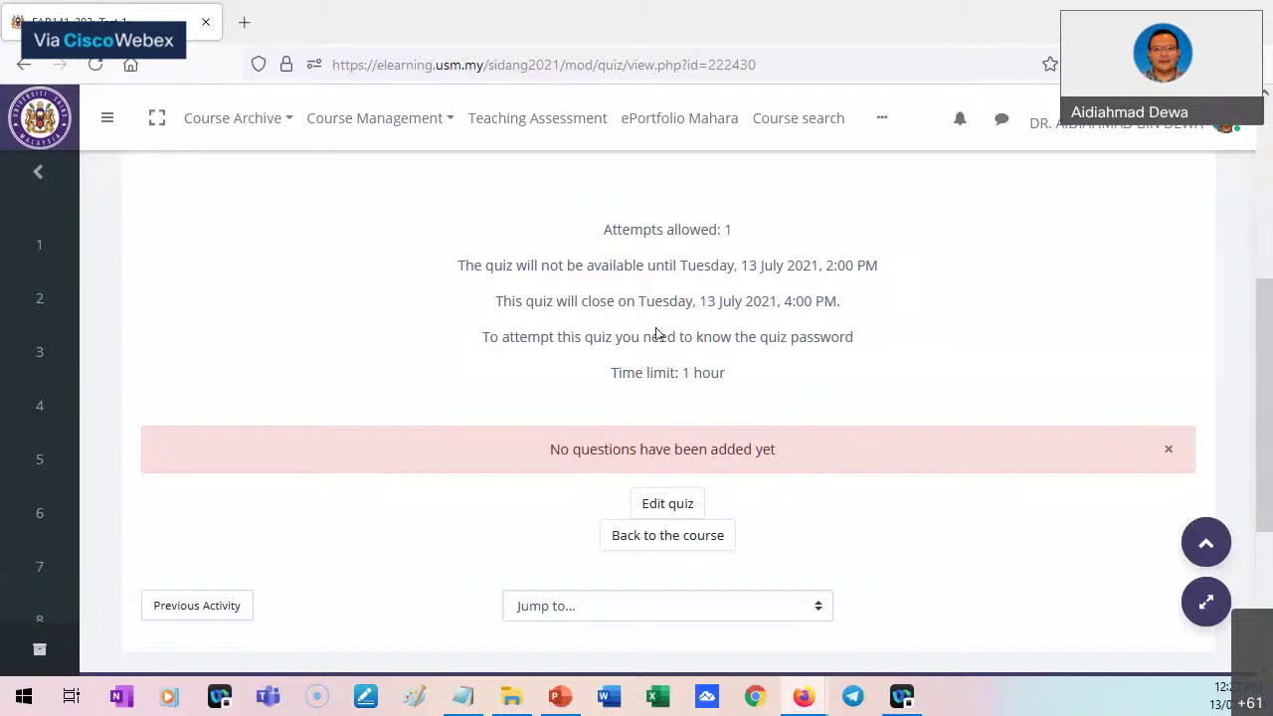
key(alt+Tab)
key(Right)
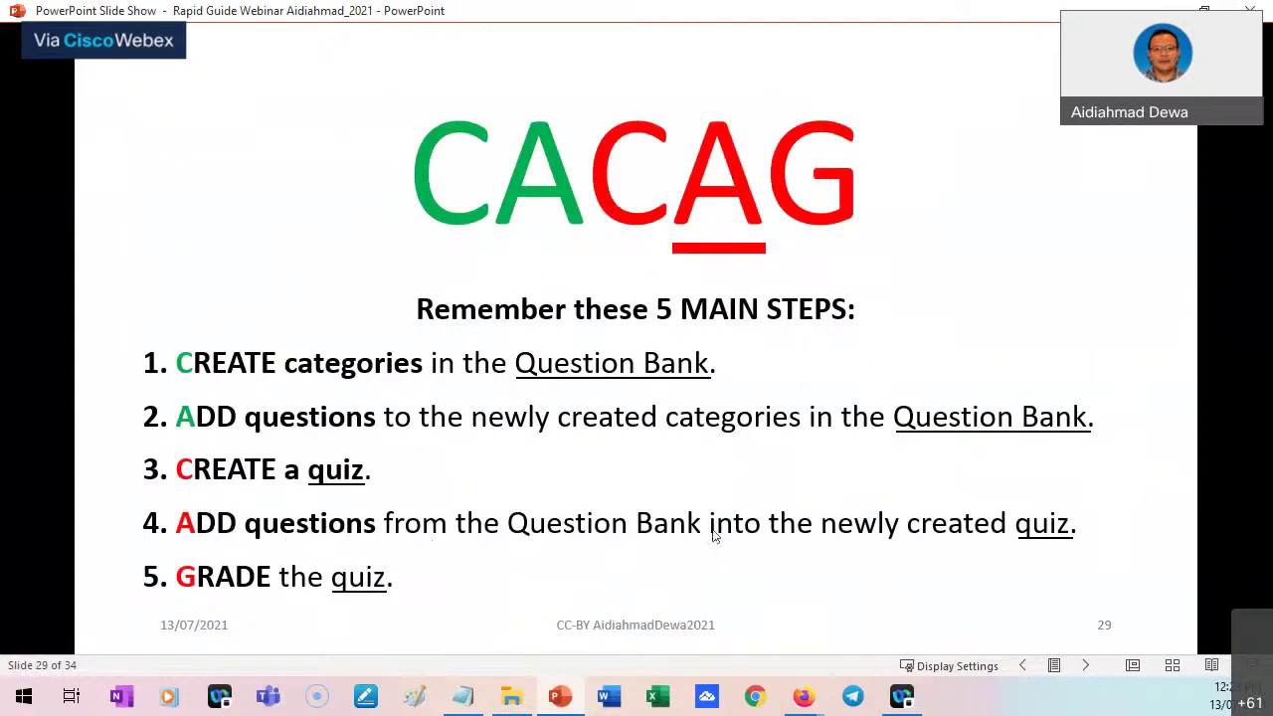
key(alt+Tab)
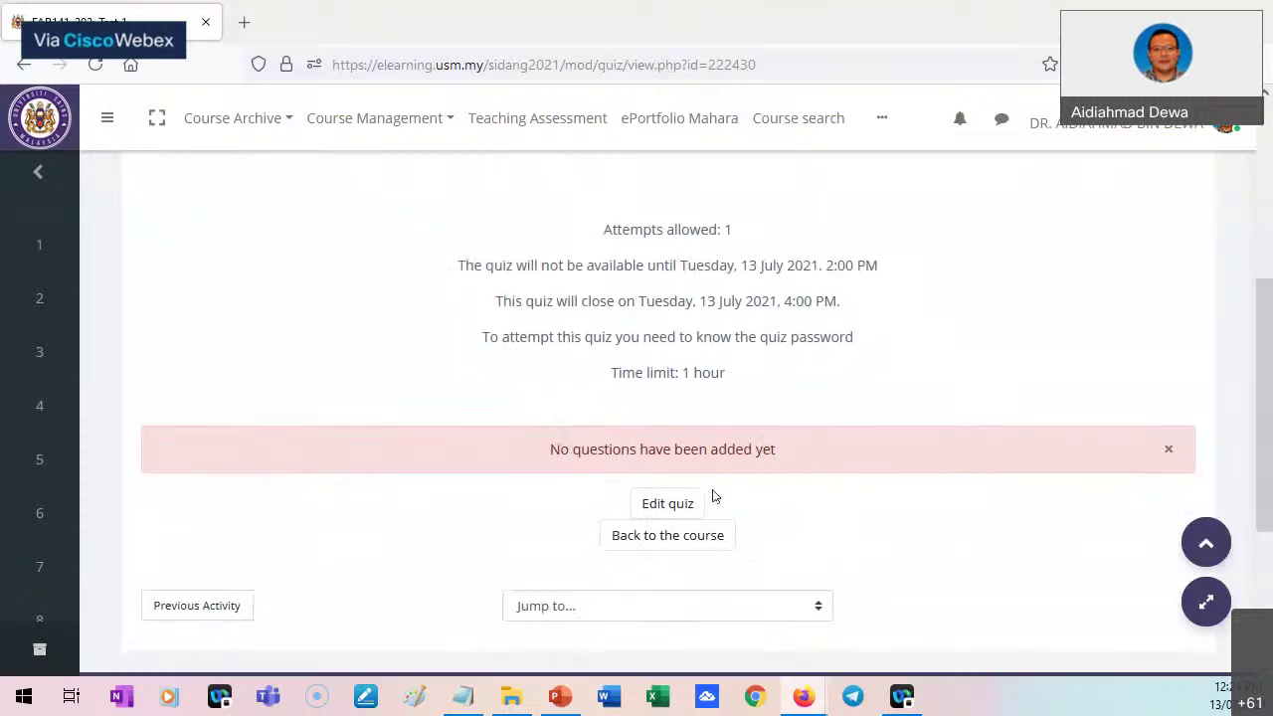
Step: Open Test 1's editing page and highlight its title, Quiz closed status and 14:00 opening time
click(668, 505)
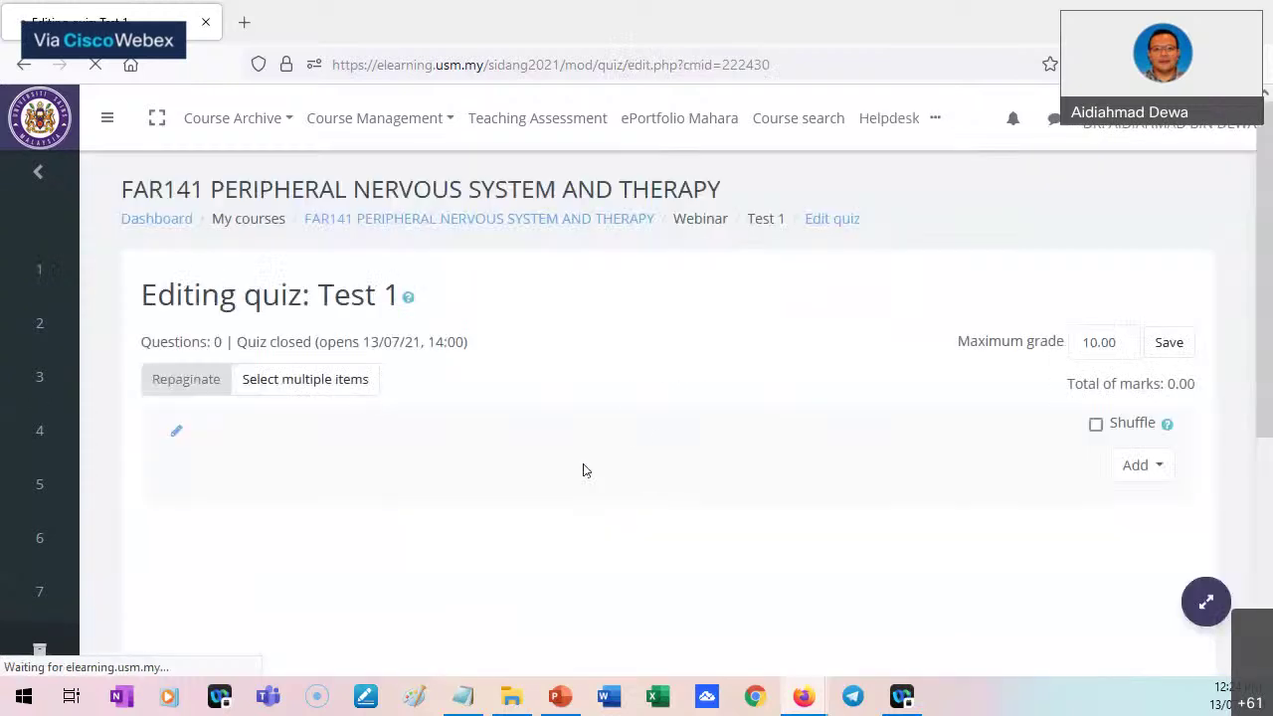
scroll(482, 387, down, 1)
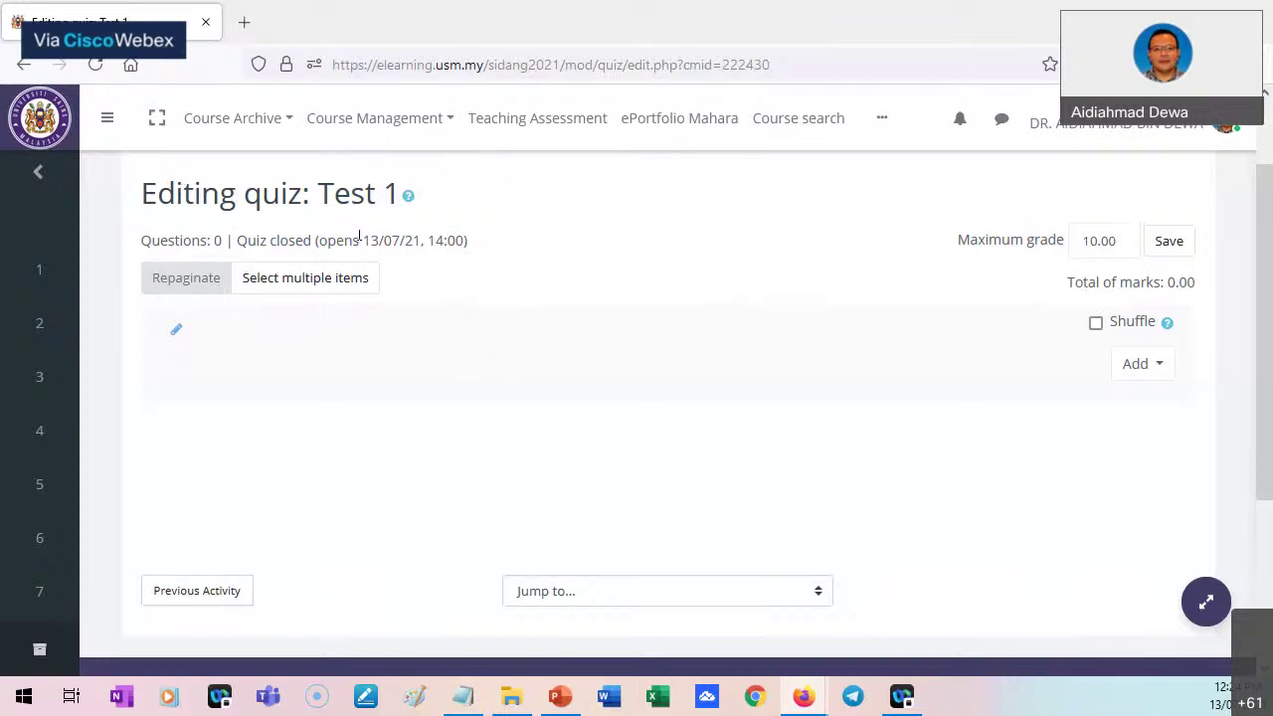
drag(400, 193, 315, 194)
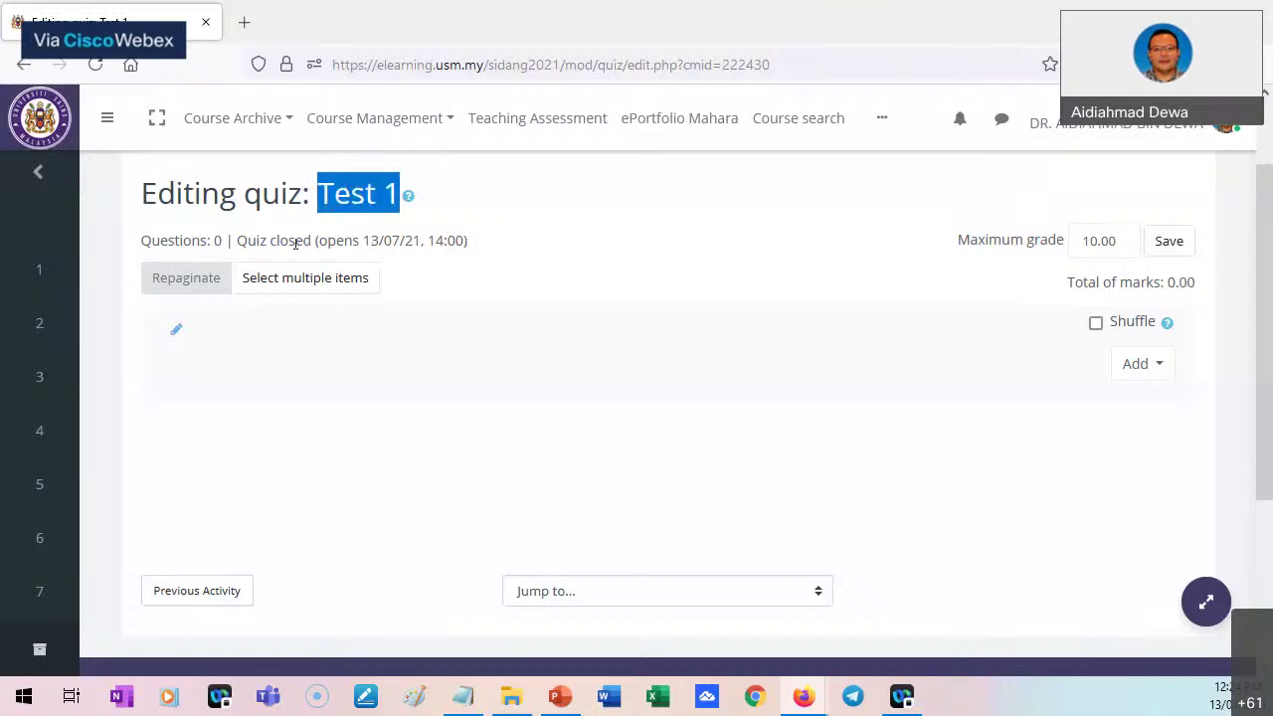
drag(315, 241, 240, 237)
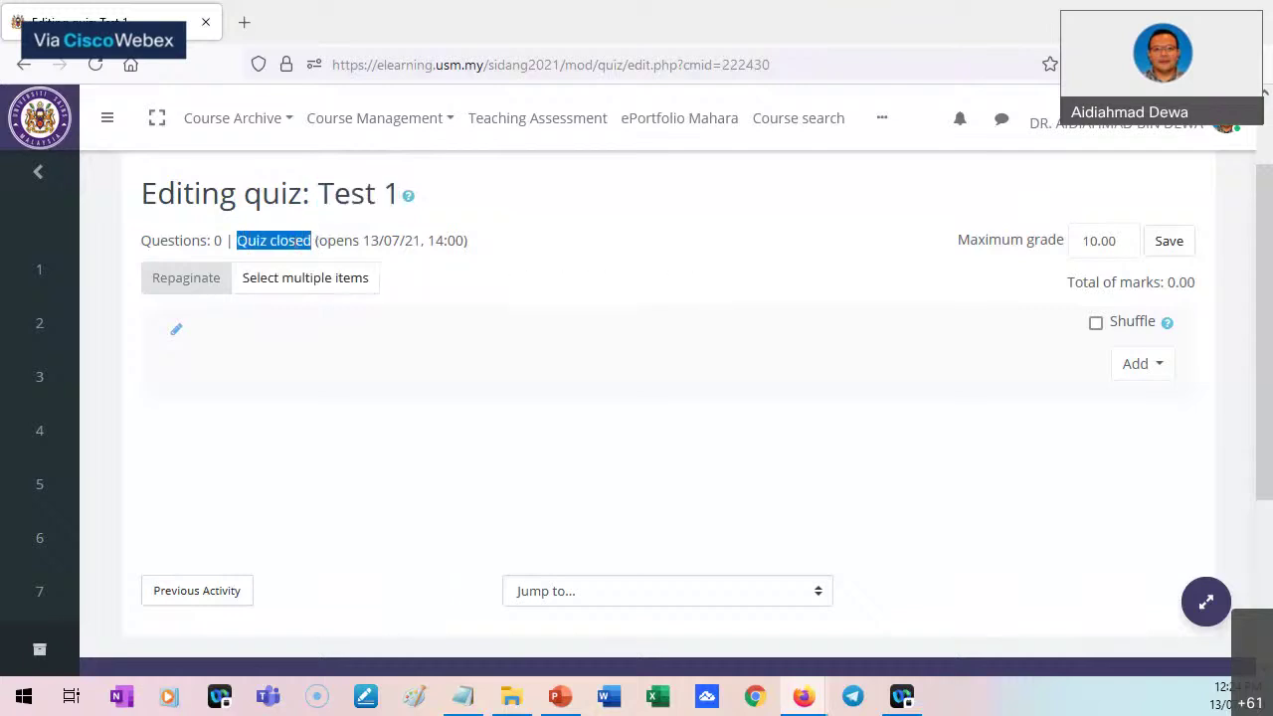
mouse_move(388, 241)
drag(429, 241, 472, 247)
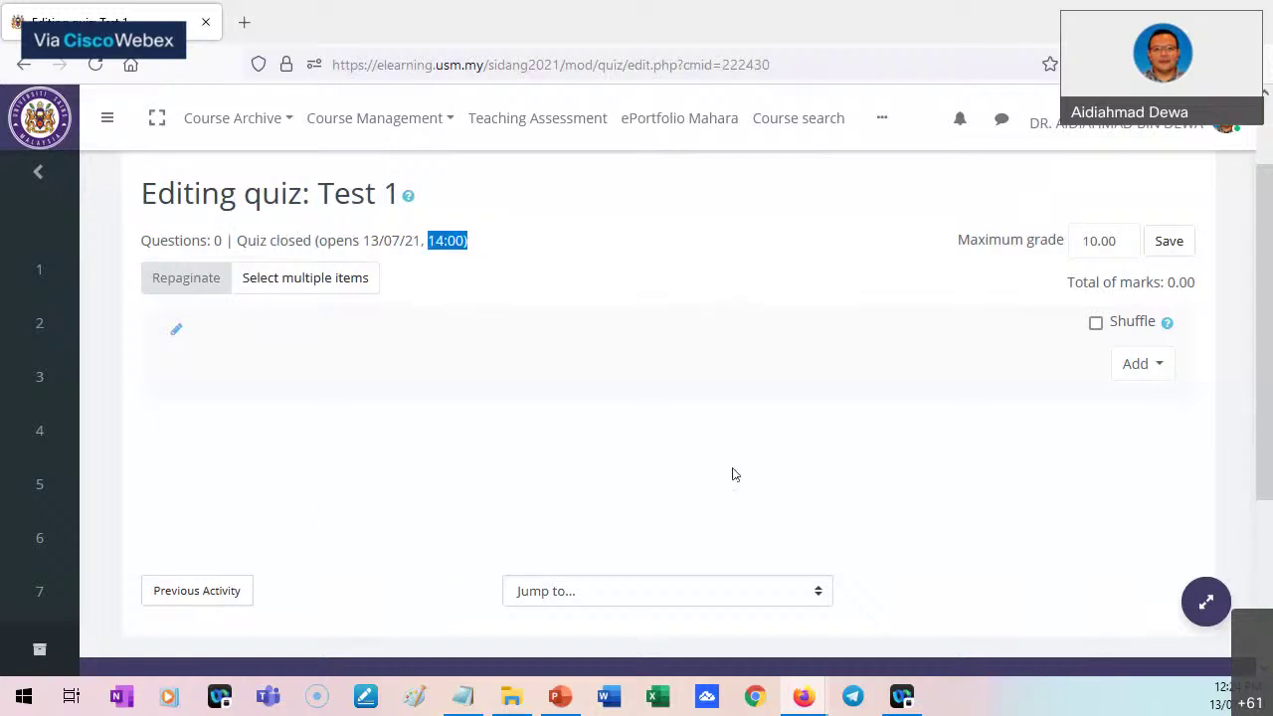
Step: Advance the slide show to slide 30 on adding questions, then go back to Moodle
key(alt+Tab)
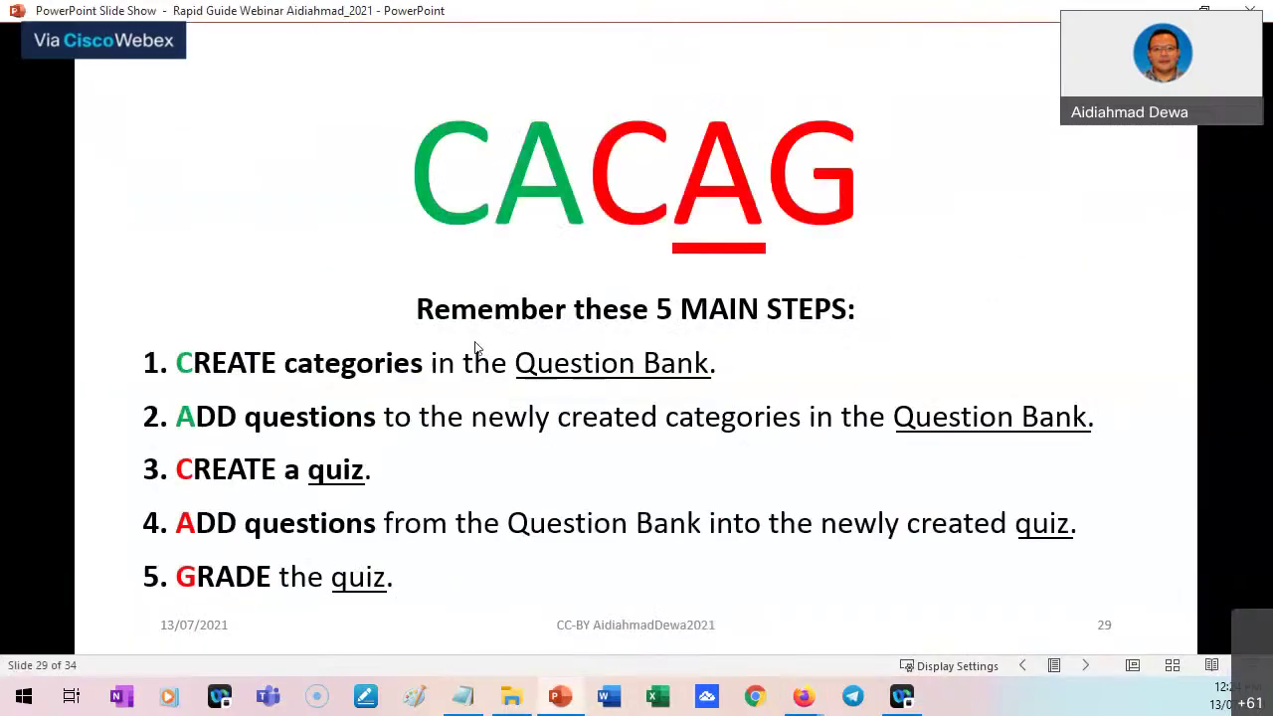
key(Right)
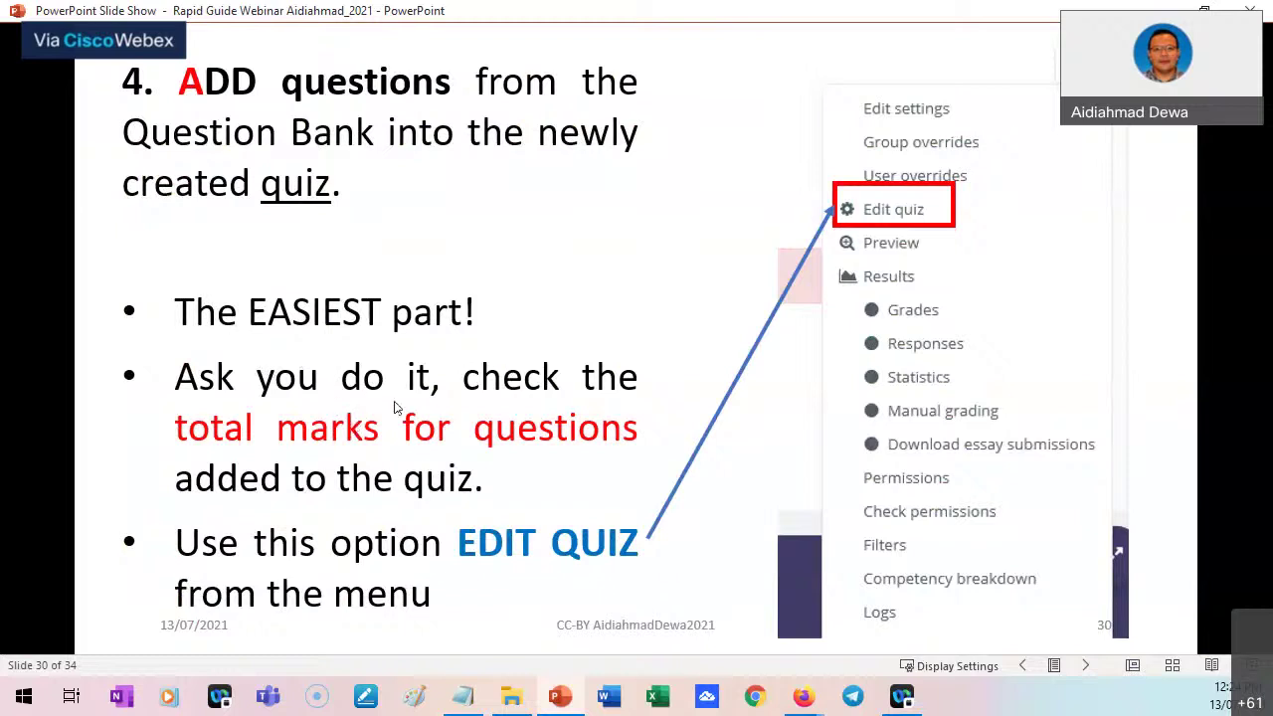
key(alt+Tab)
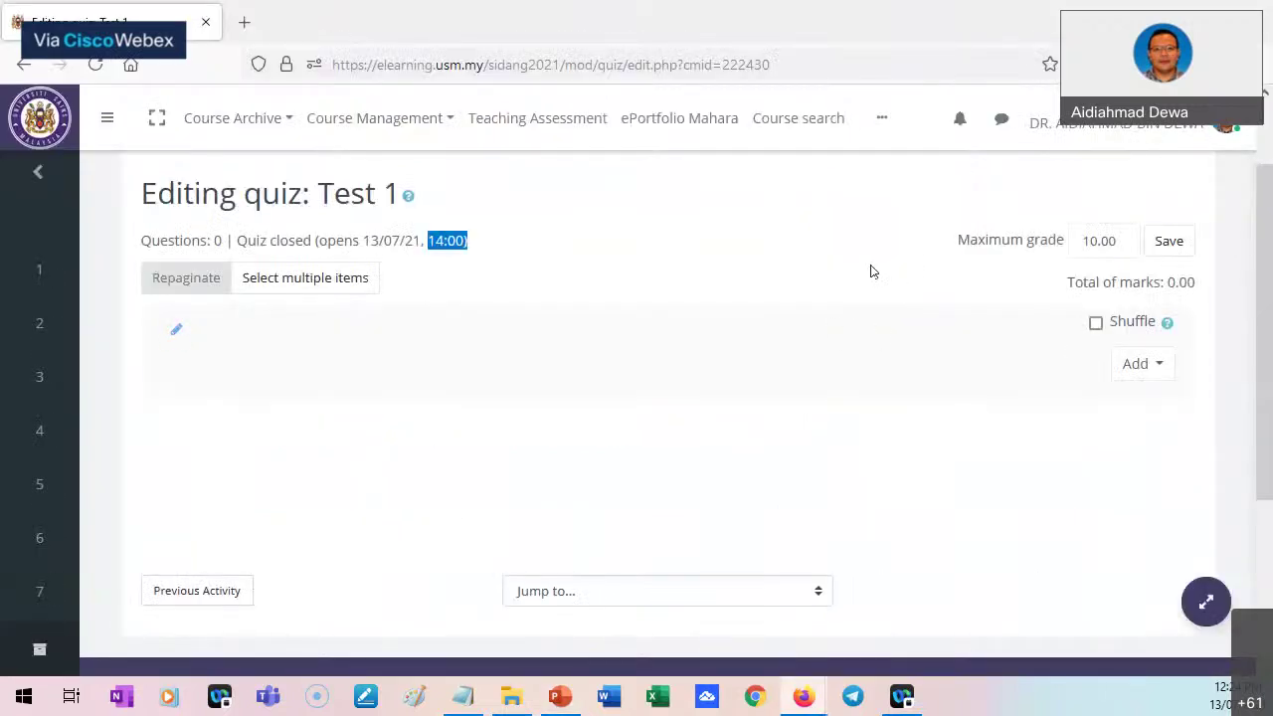
Step: Choose Add > from question bank on the Test 1 editing page, then view the slides
click(1159, 368)
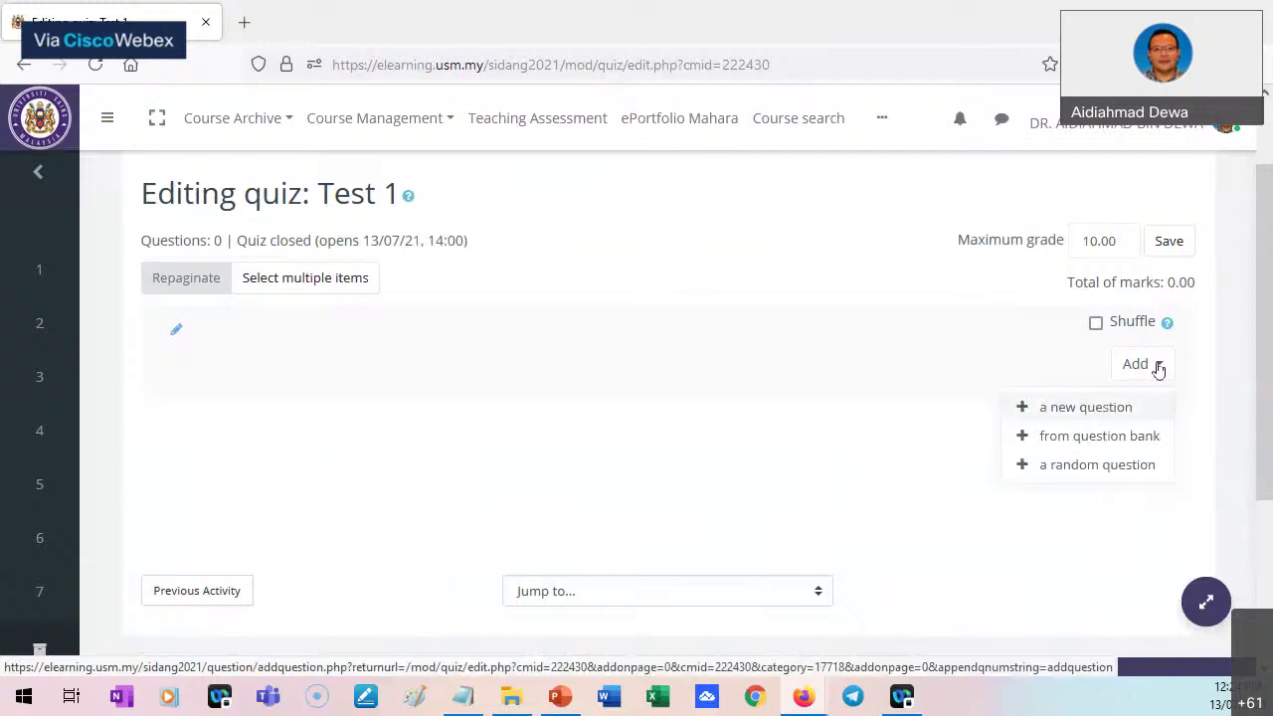
click(1121, 447)
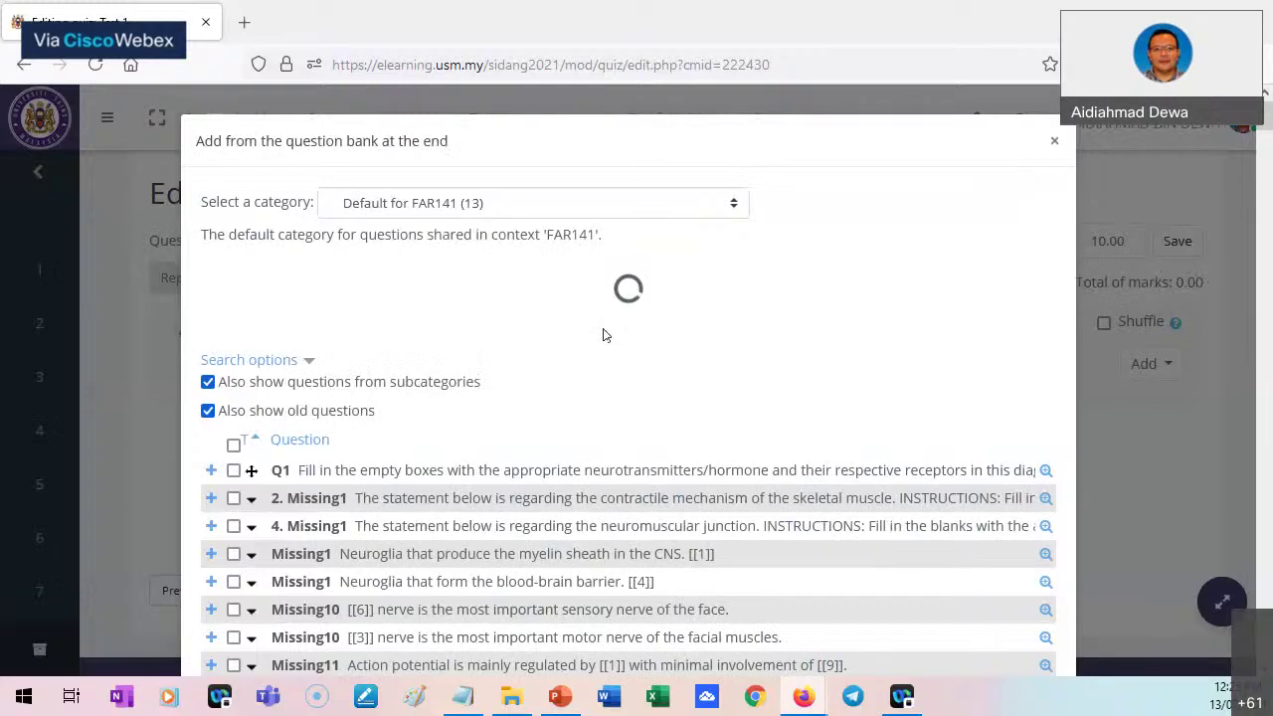
key(alt+Tab)
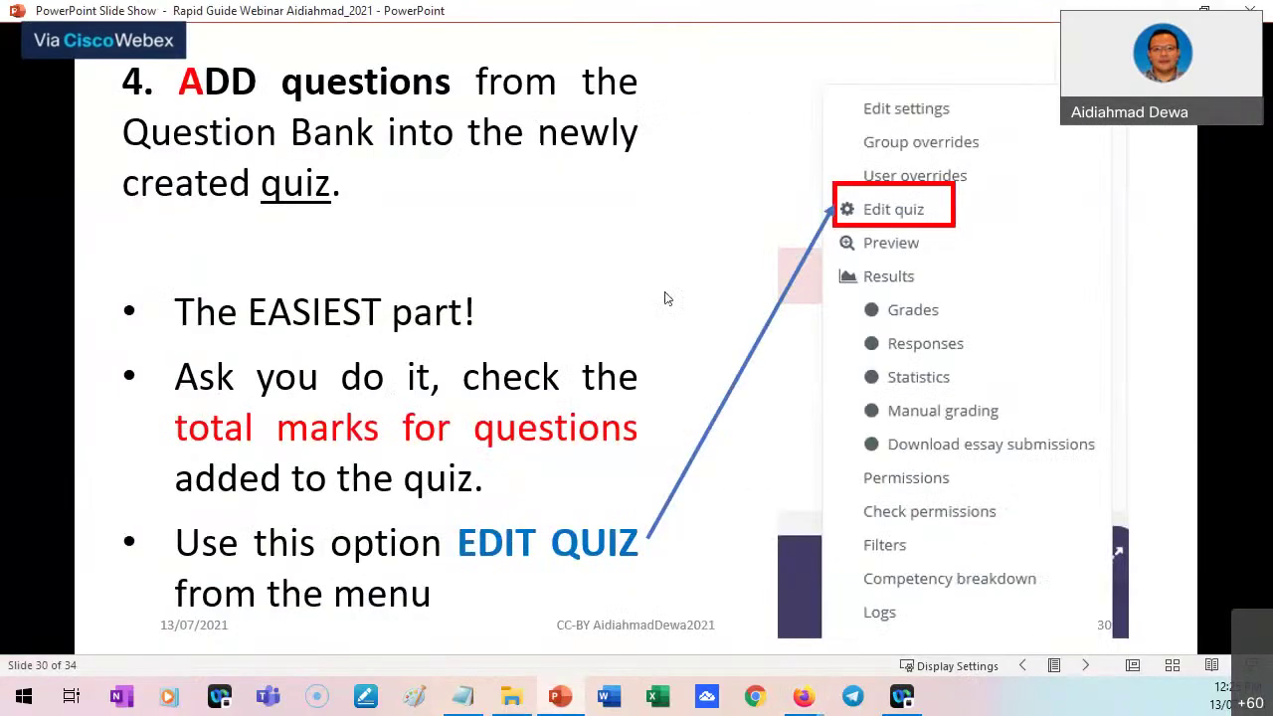
Step: Scroll through earlier slides to review them, settle on slide 30, and return to Moodle
click(585, 296)
scroll(585, 295, up, 8)
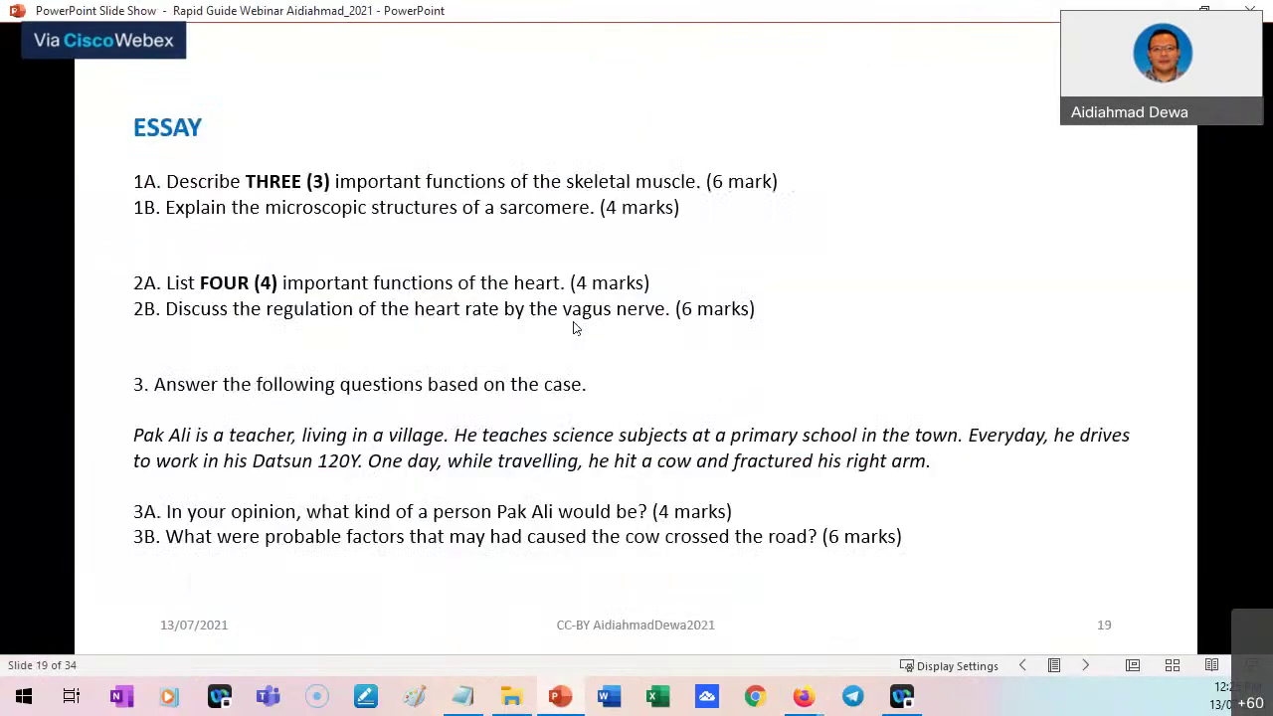
scroll(572, 328, up, 6)
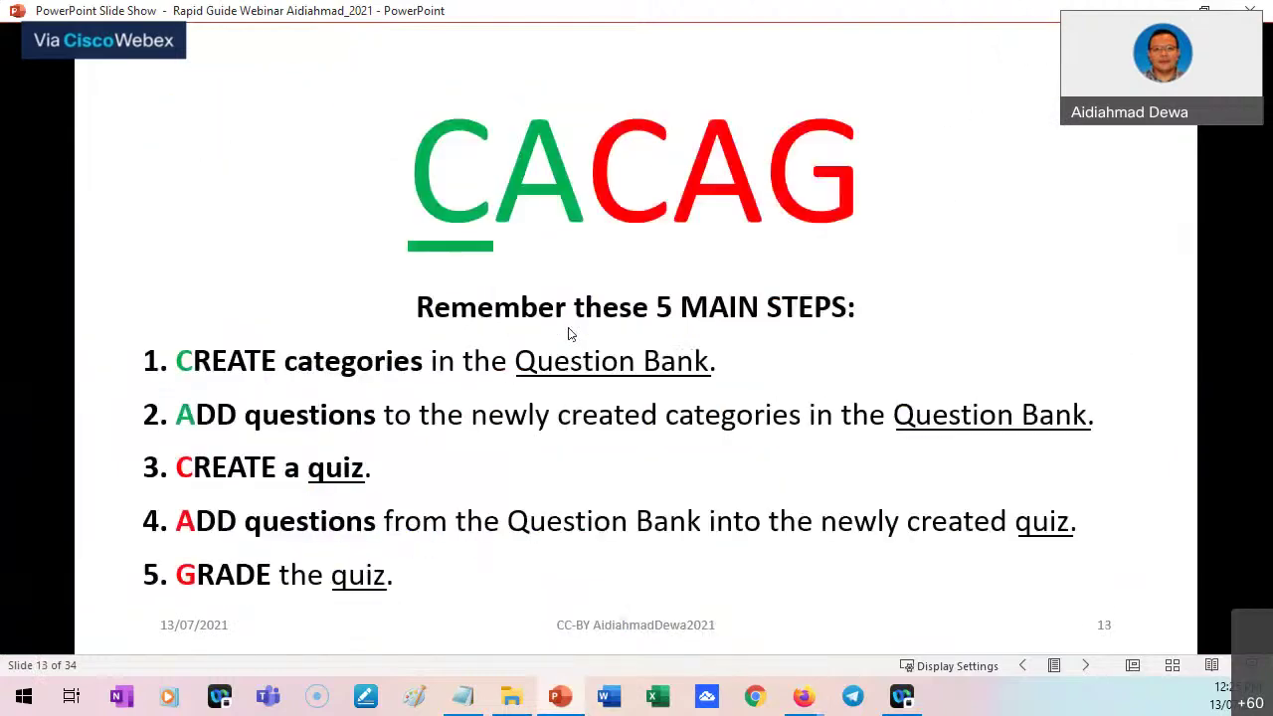
scroll(588, 344, up, 1)
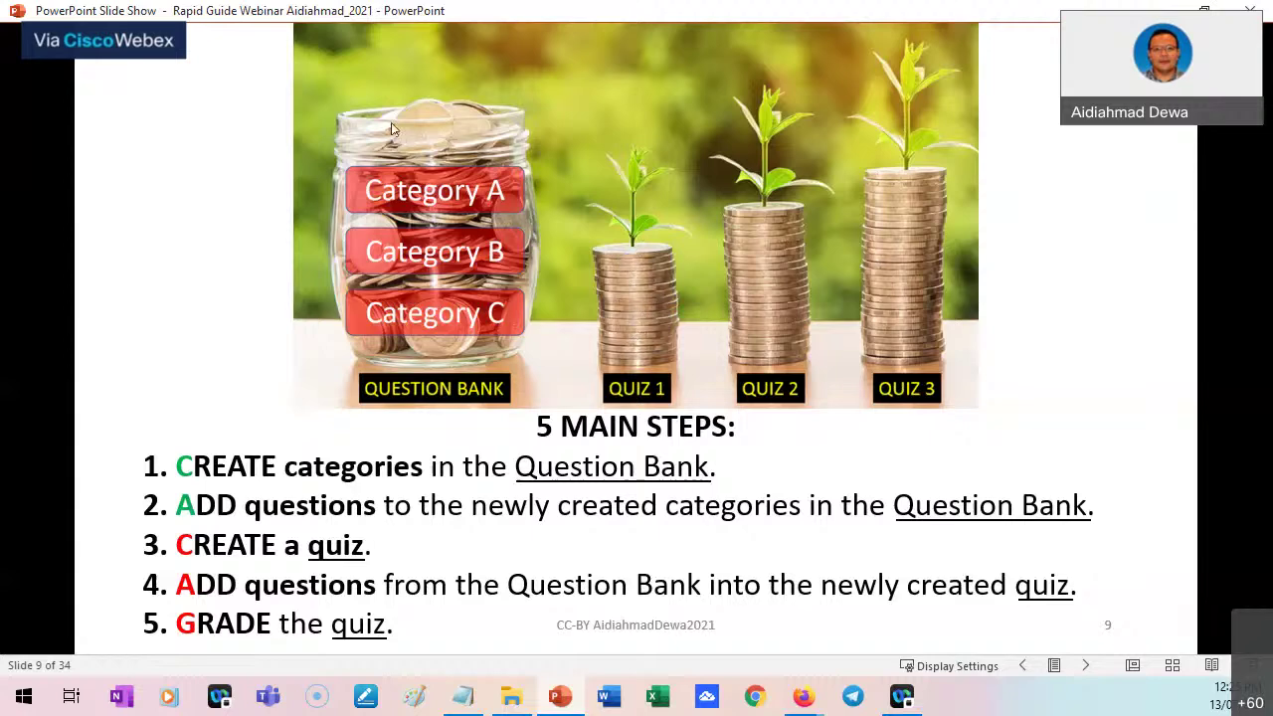
scroll(408, 182, down, 20)
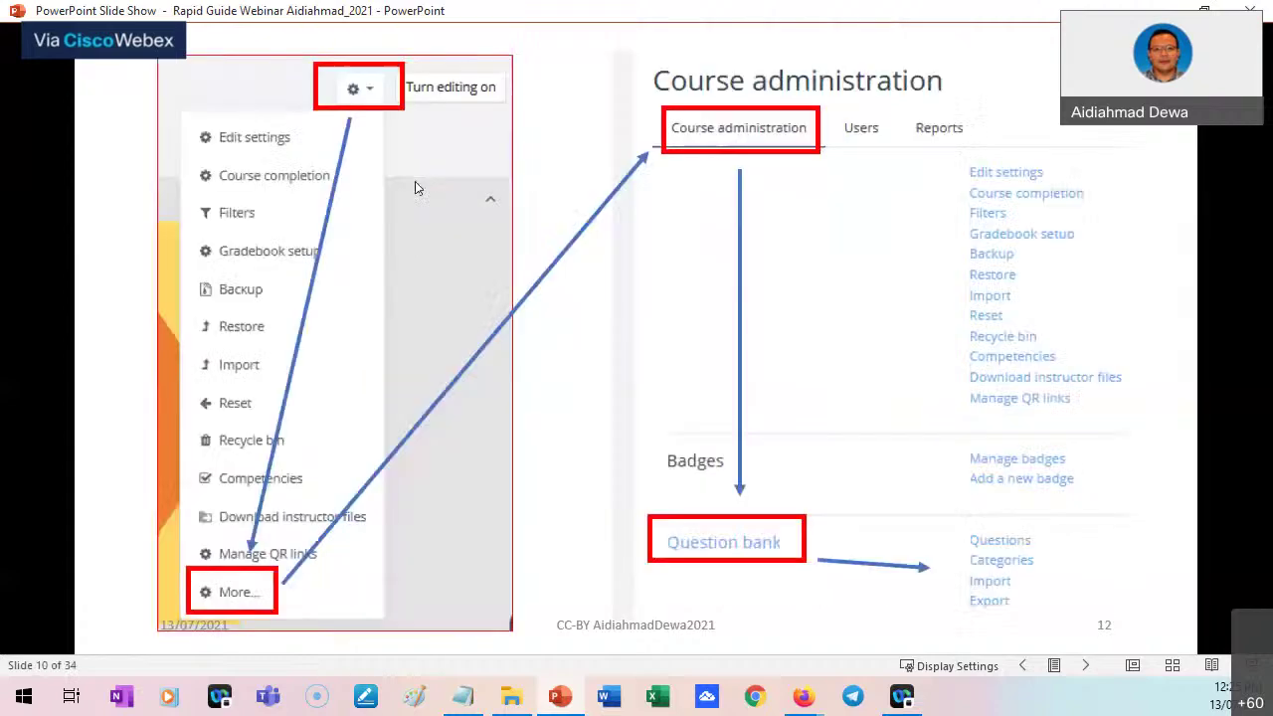
scroll(336, 237, down, 3)
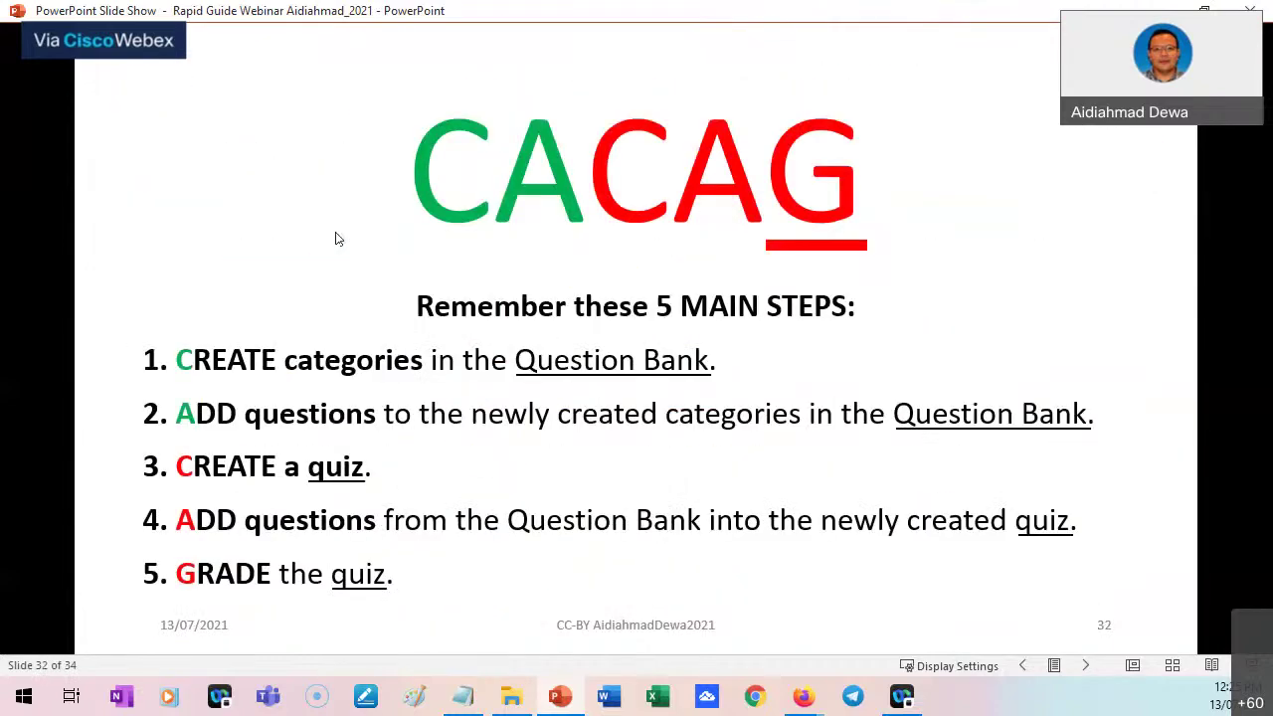
scroll(336, 239, up, 1)
scroll(336, 237, up, 2)
scroll(337, 237, down, 1)
scroll(337, 236, up, 1)
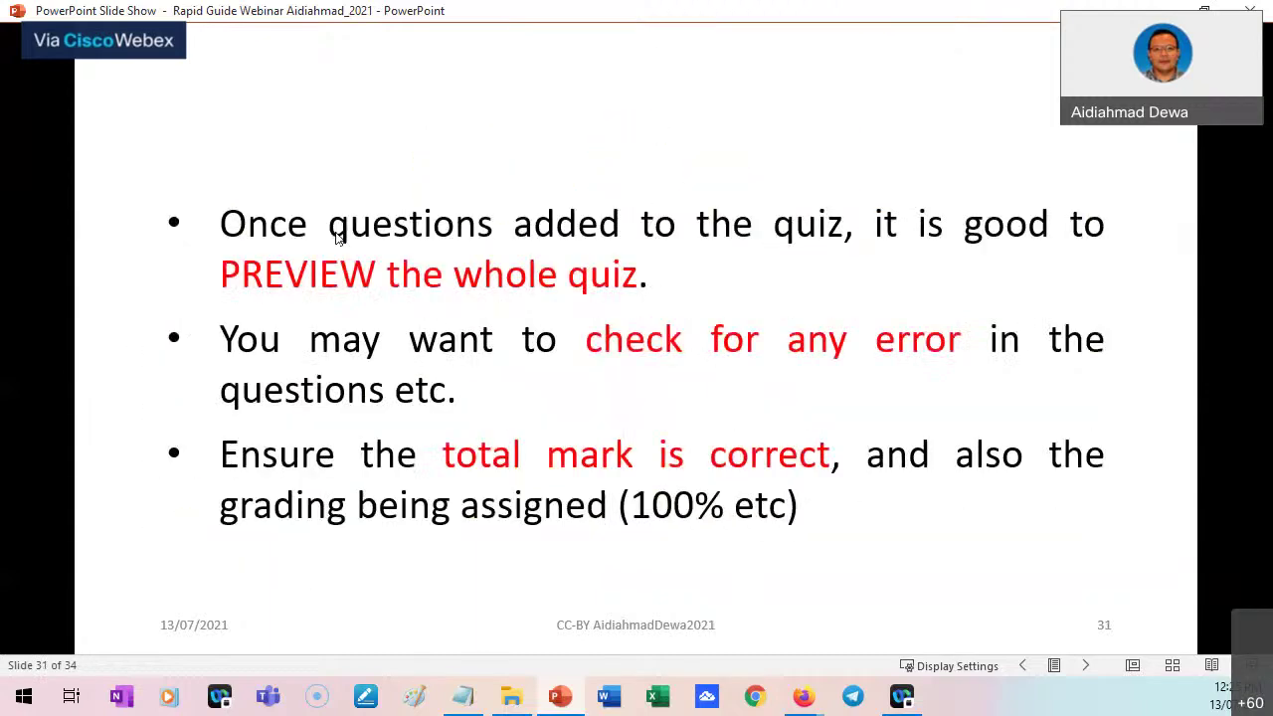
scroll(336, 237, up, 1)
key(alt+Tab)
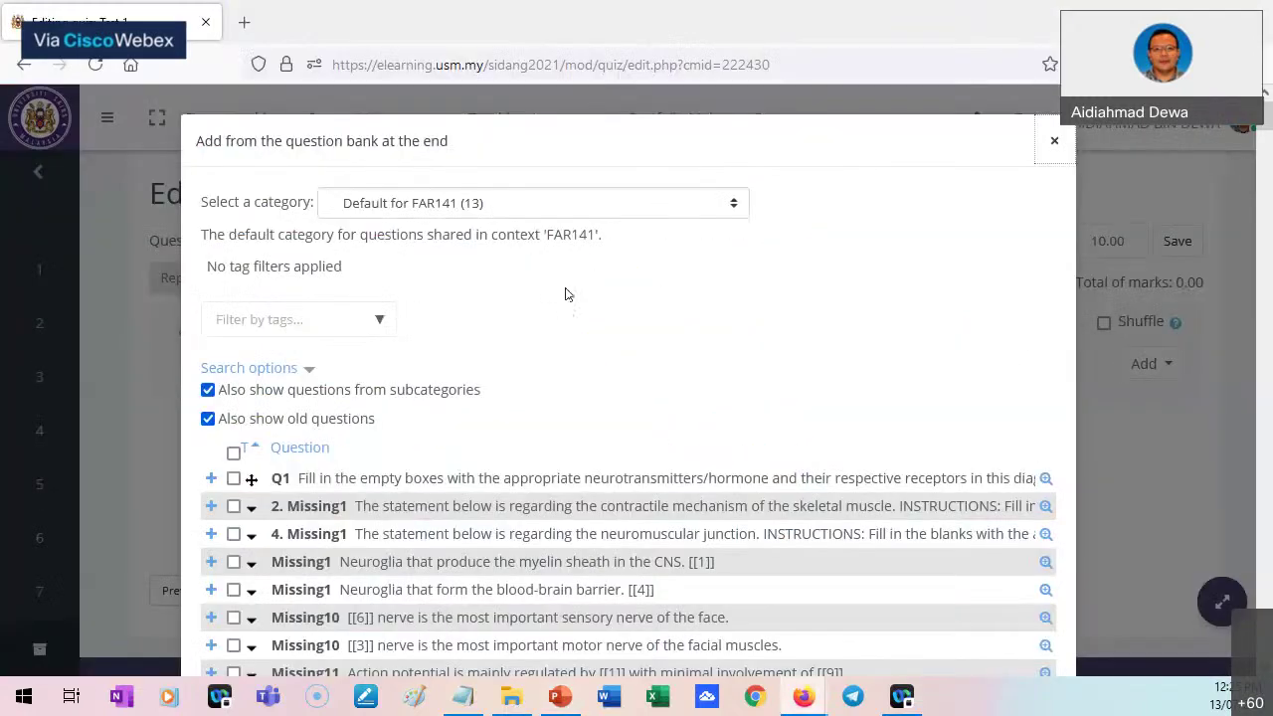
Step: Reopen the 'from question bank' picker for Test 1 and expand its category list
click(1055, 140)
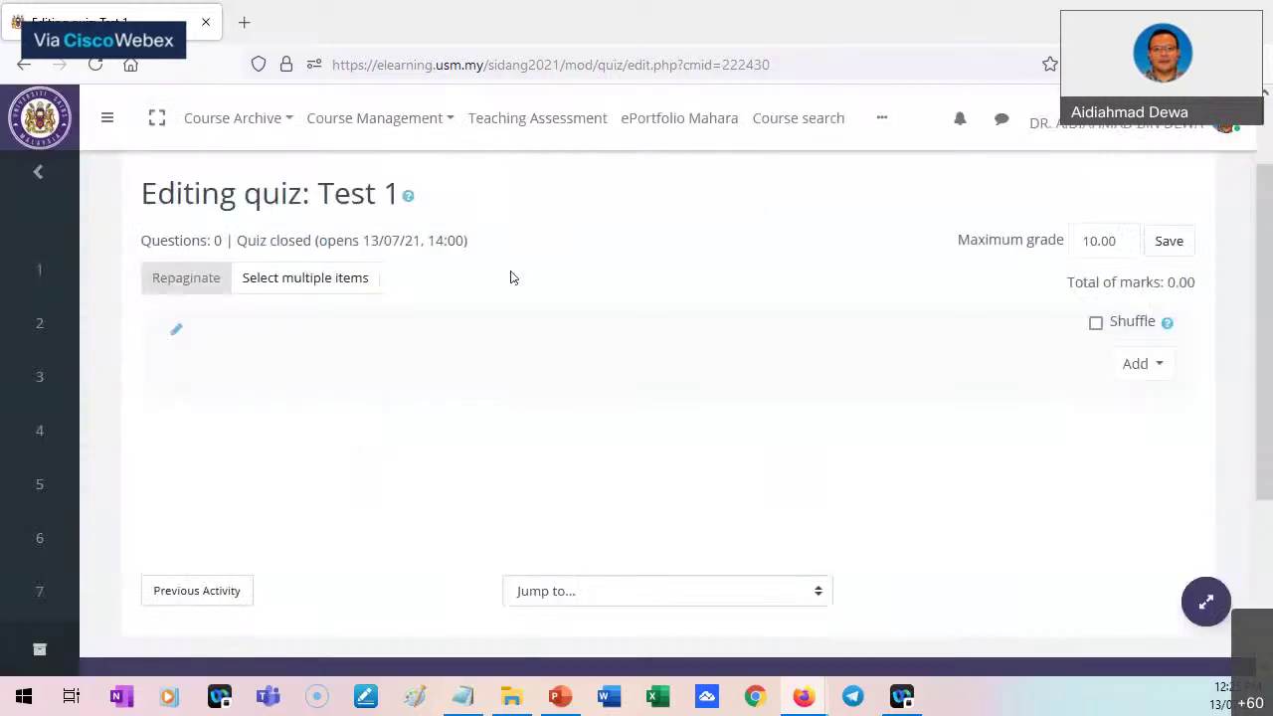
scroll(298, 334, up, 1)
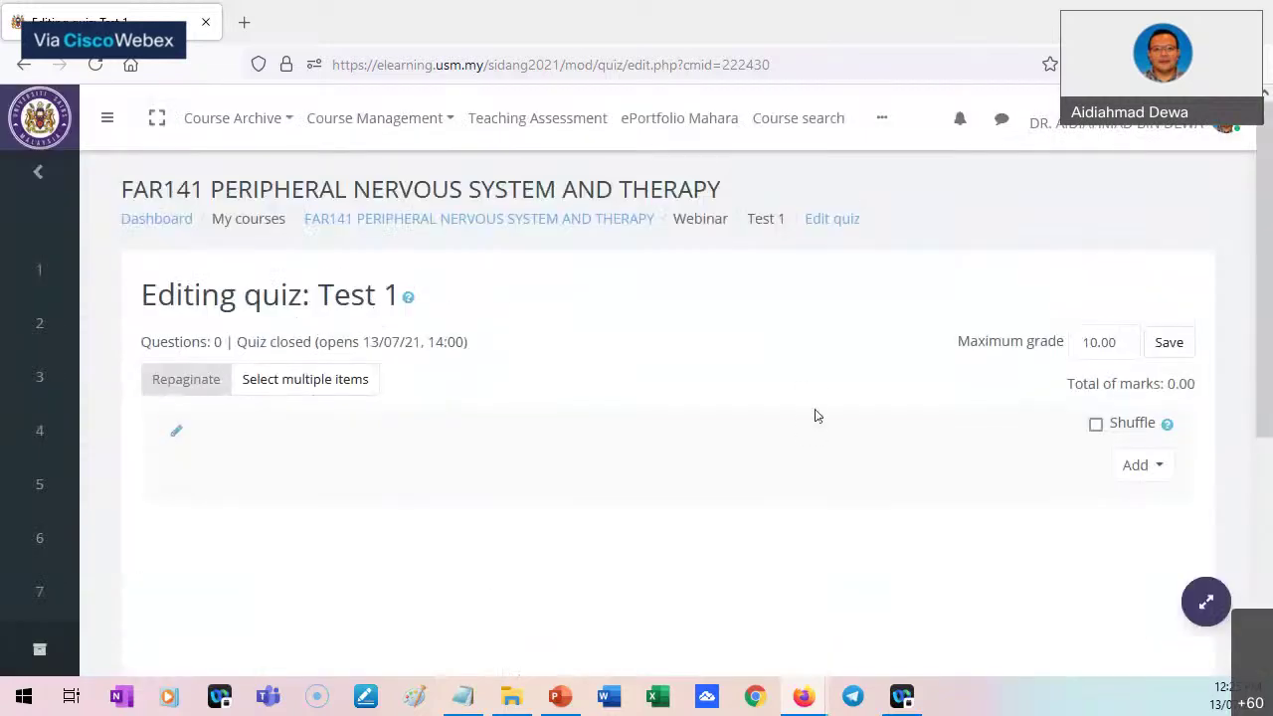
click(1161, 468)
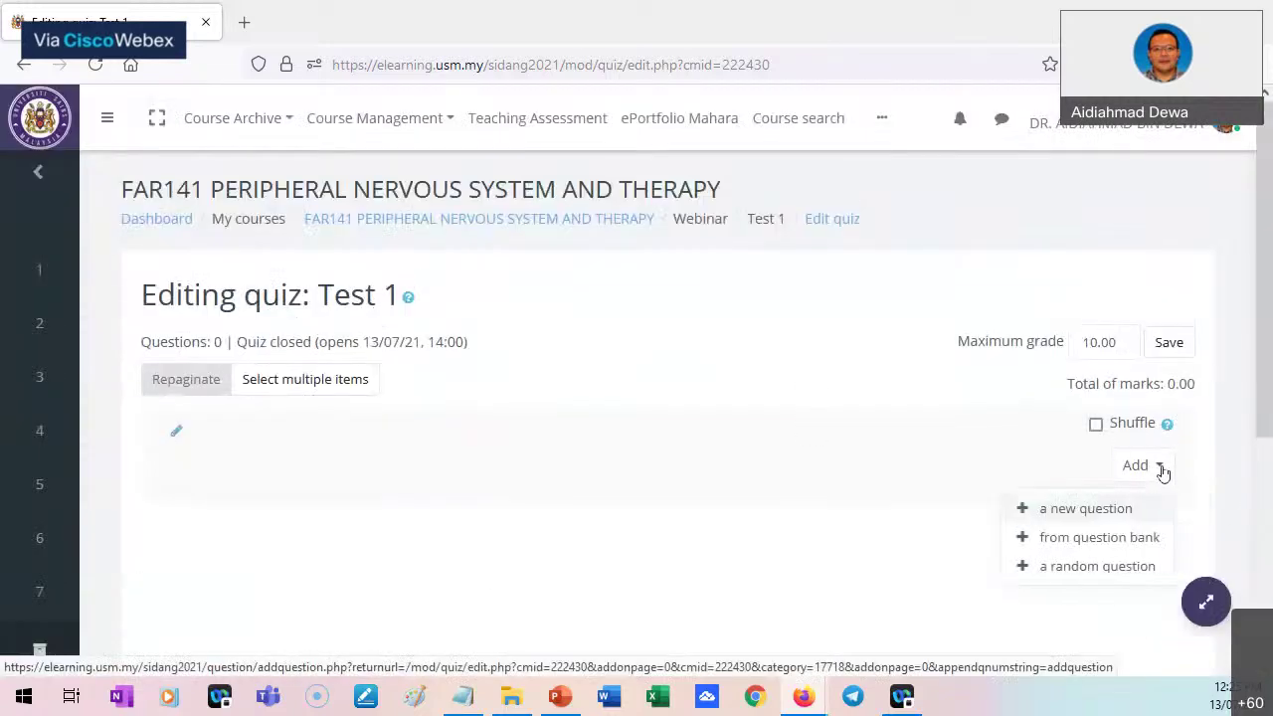
click(1094, 537)
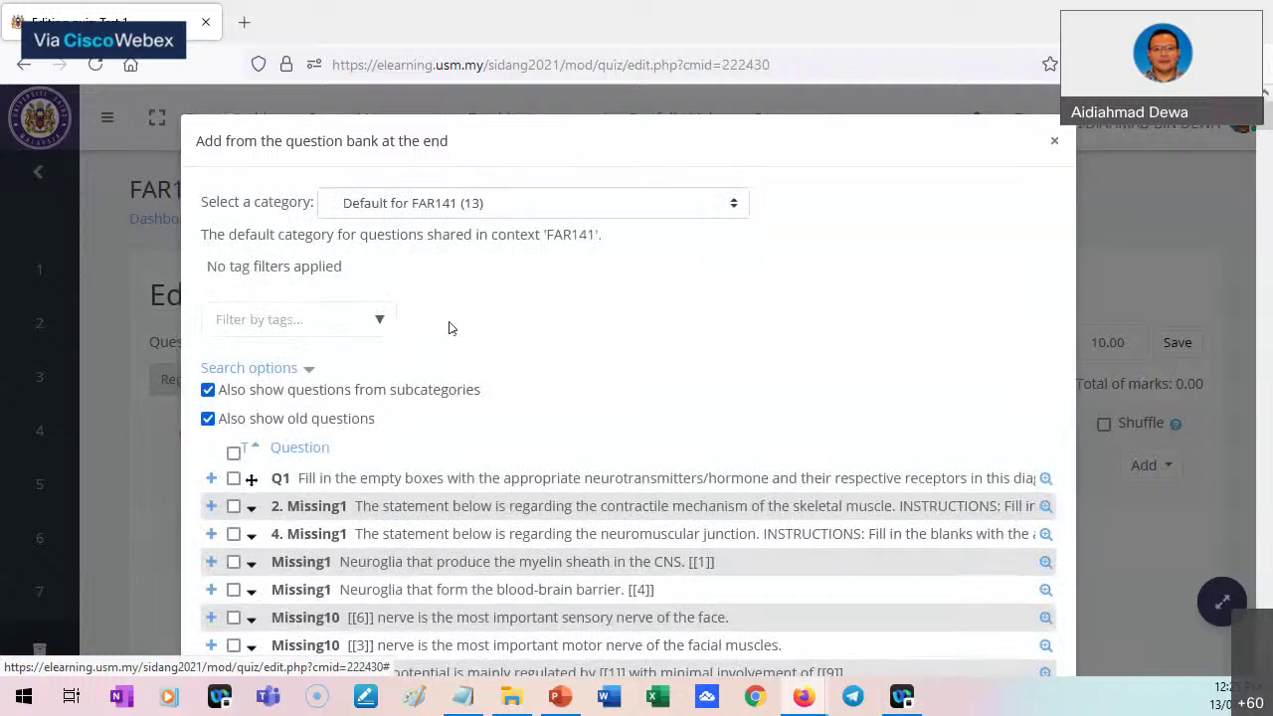
click(395, 203)
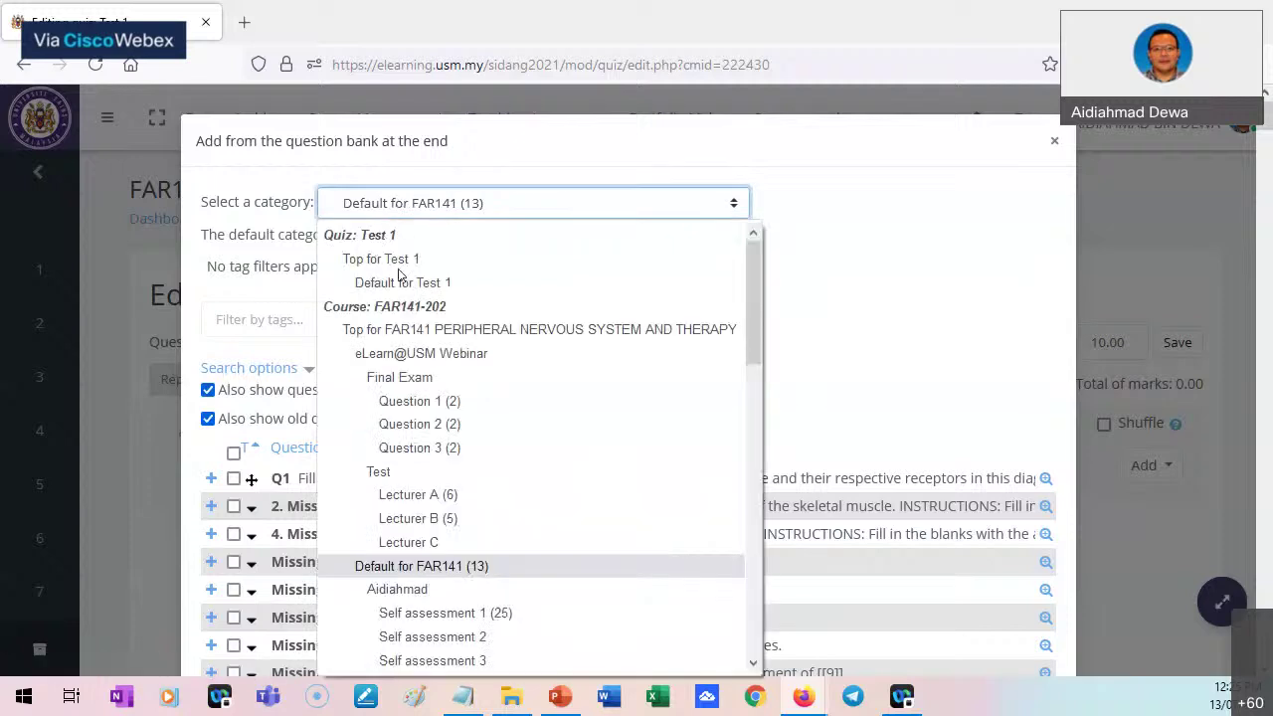
Step: Try the eLearn@USM Webinar category, then switch the picker to Lecturer B (5)
click(401, 355)
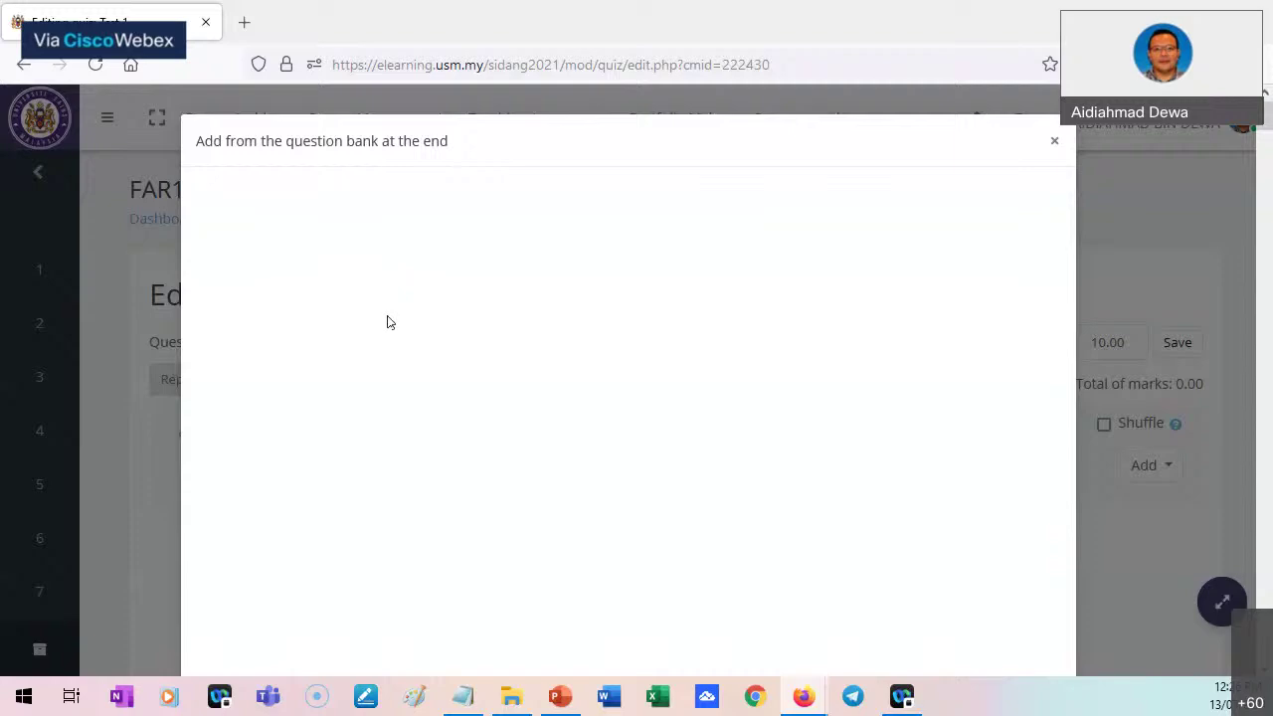
scroll(463, 305, down, 2)
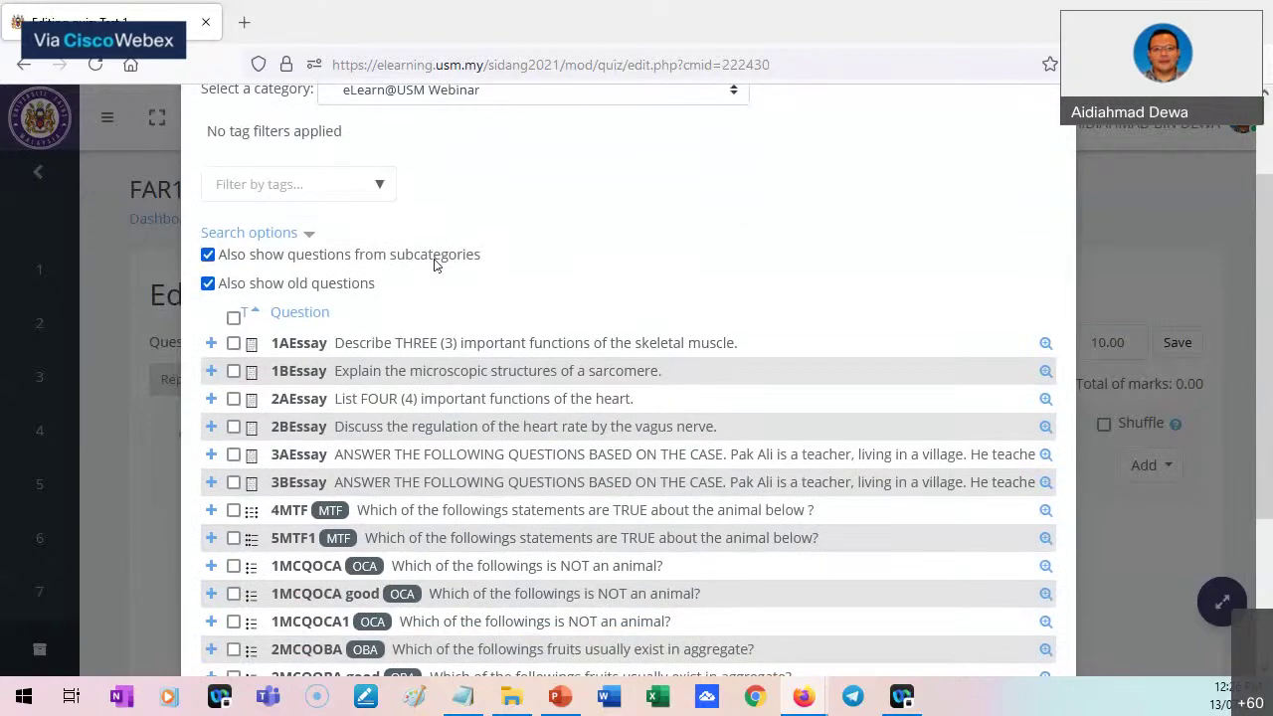
scroll(536, 288, up, 2)
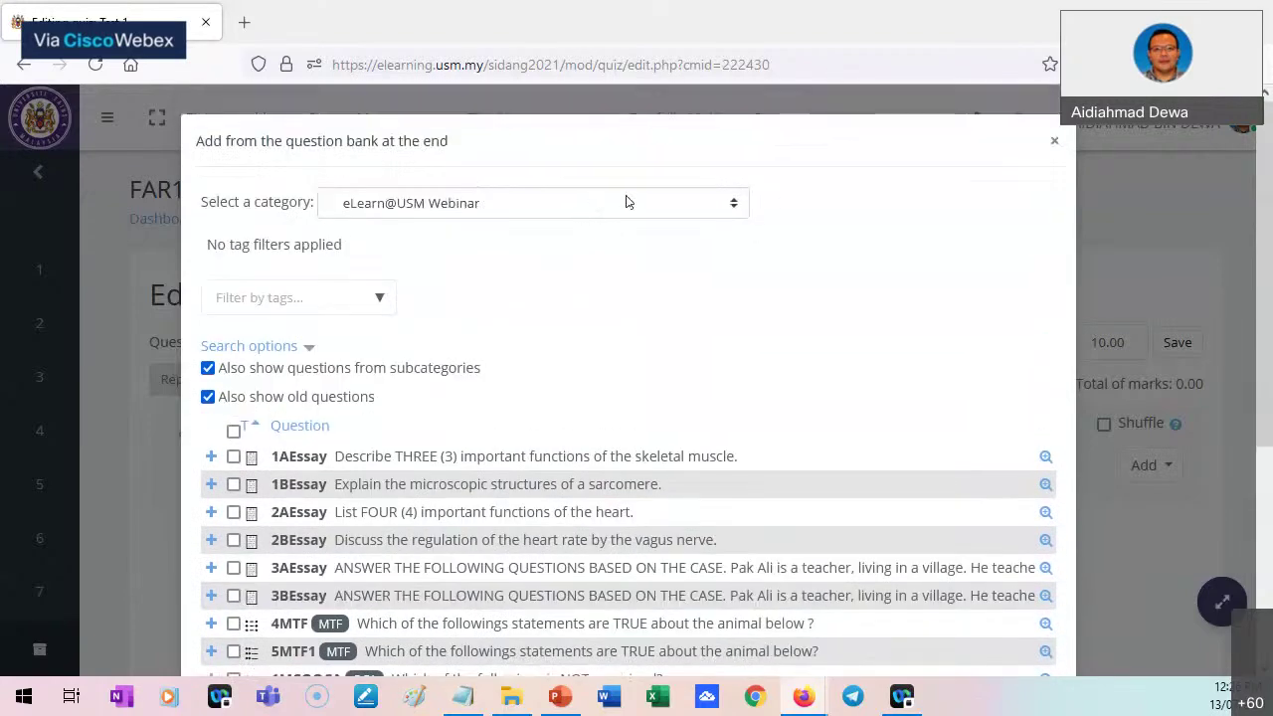
click(532, 205)
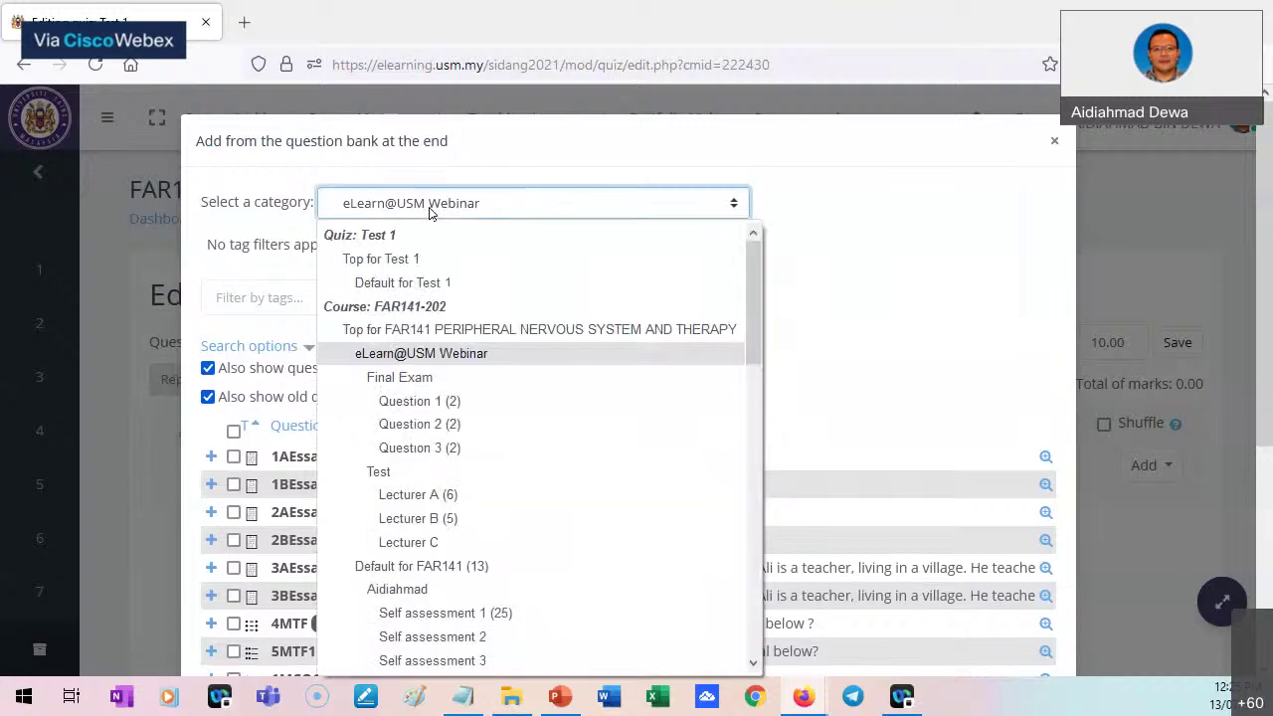
click(532, 215)
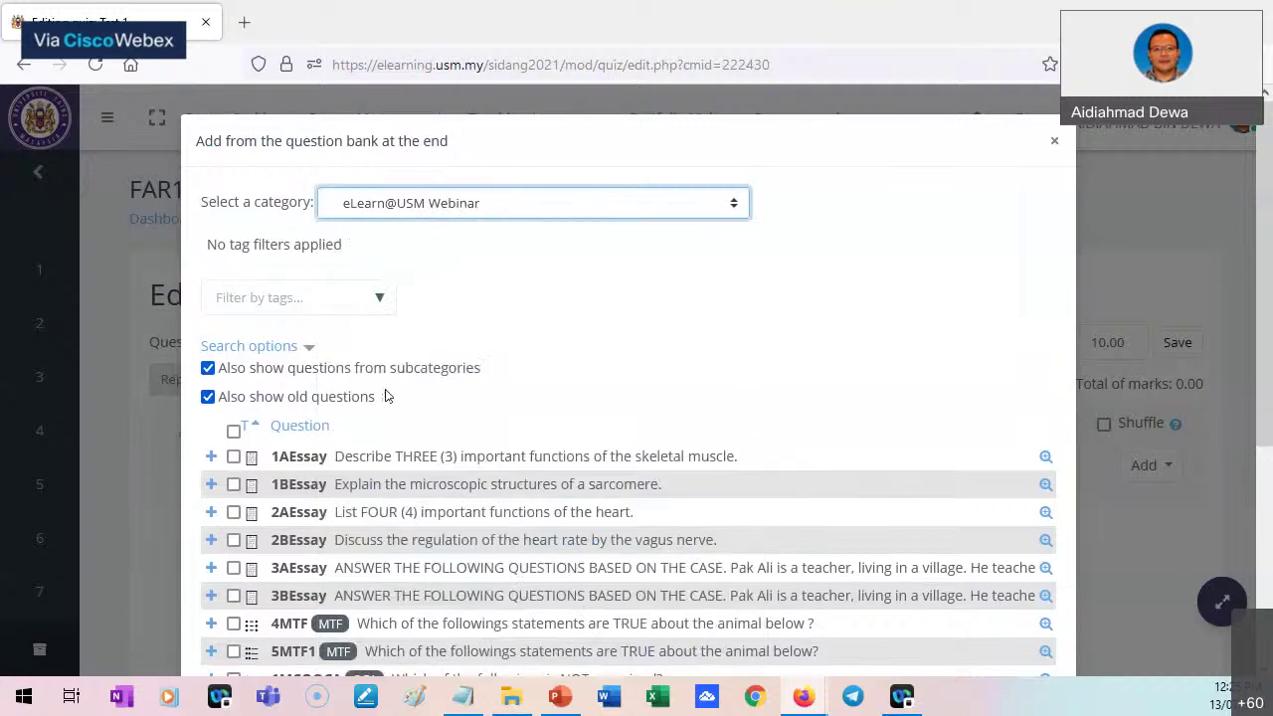
scroll(364, 372, down, 4)
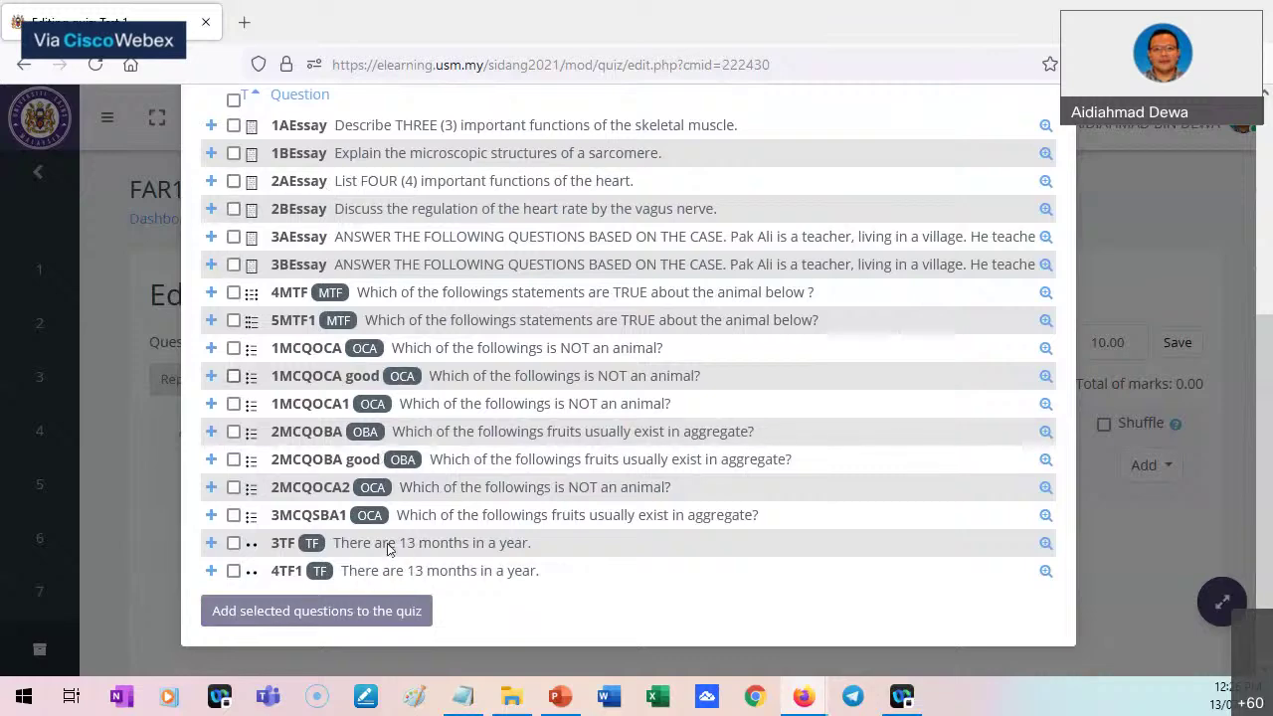
scroll(358, 323, up, 2)
scroll(445, 325, up, 2)
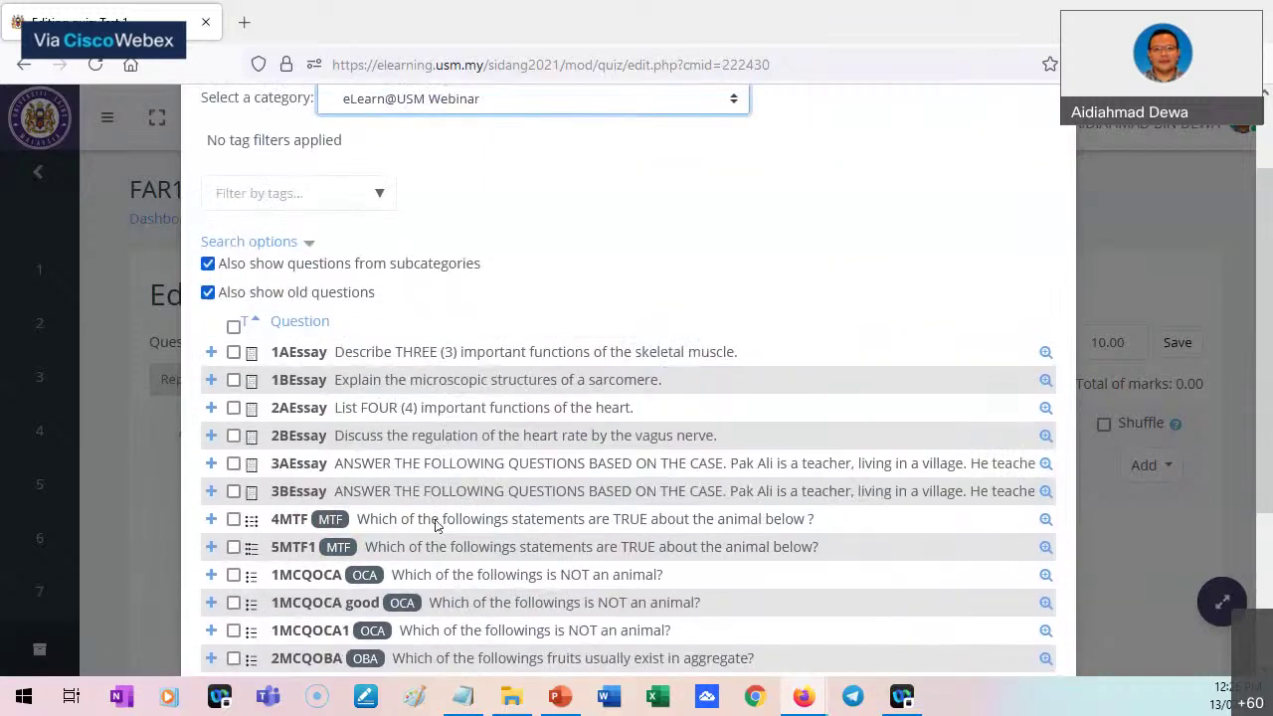
scroll(483, 383, up, 2)
click(505, 216)
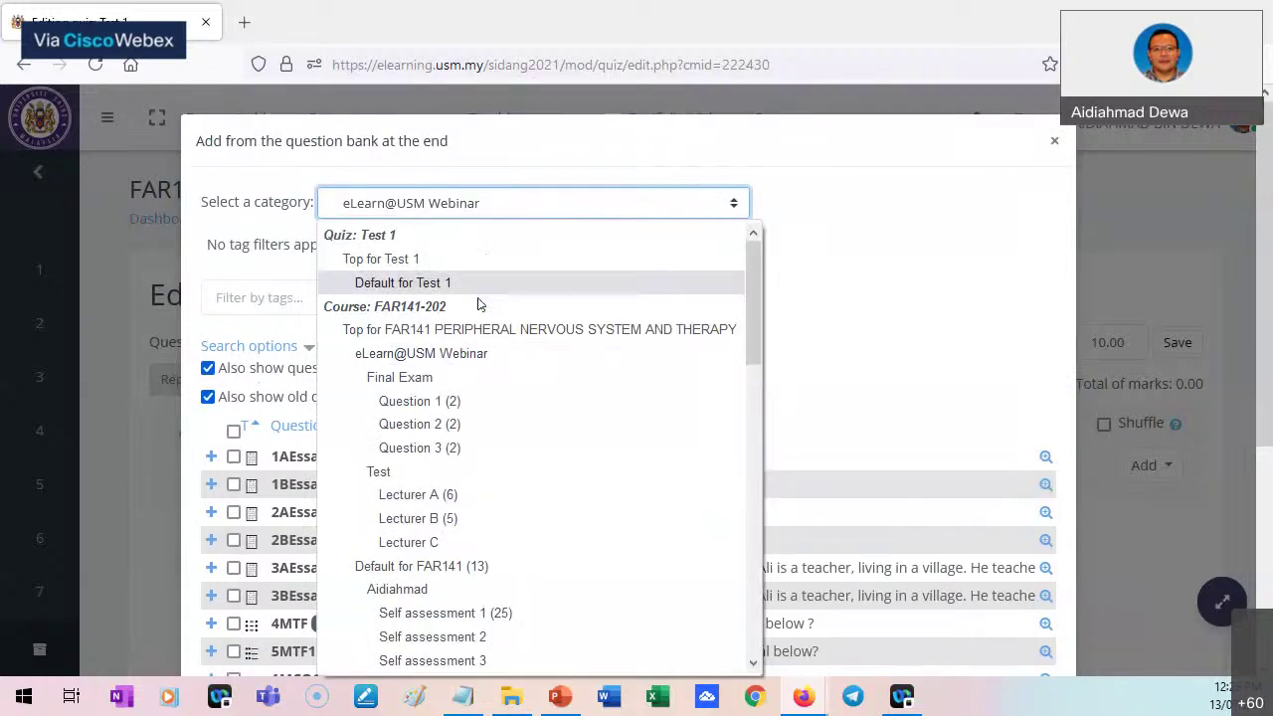
scroll(467, 432, down, 1)
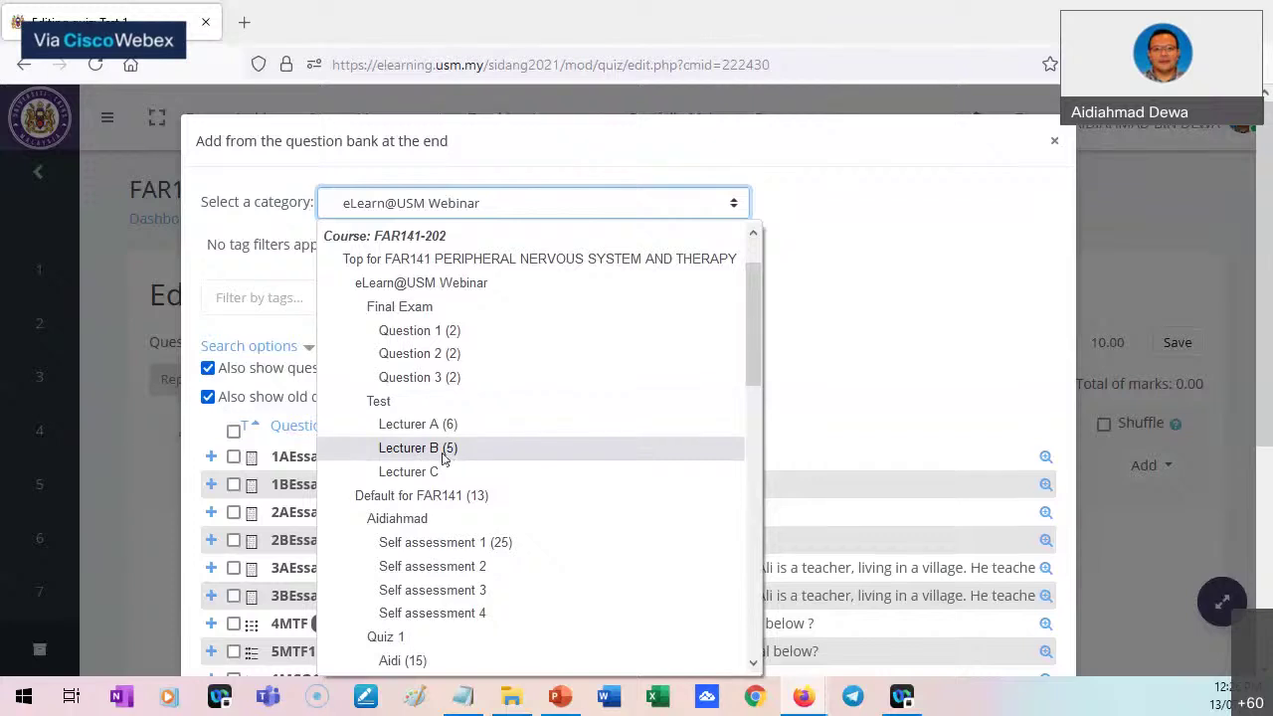
click(450, 454)
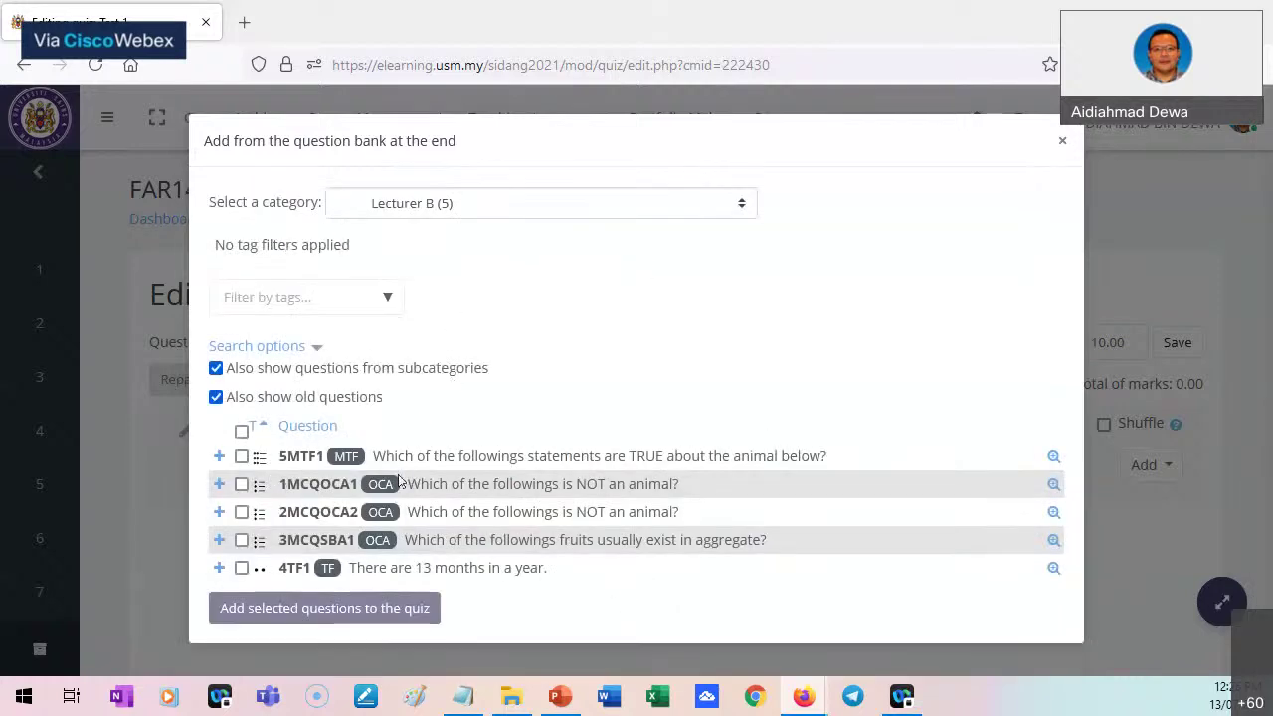
Step: Select all five Lecturer B questions and add them to Test 1
click(241, 432)
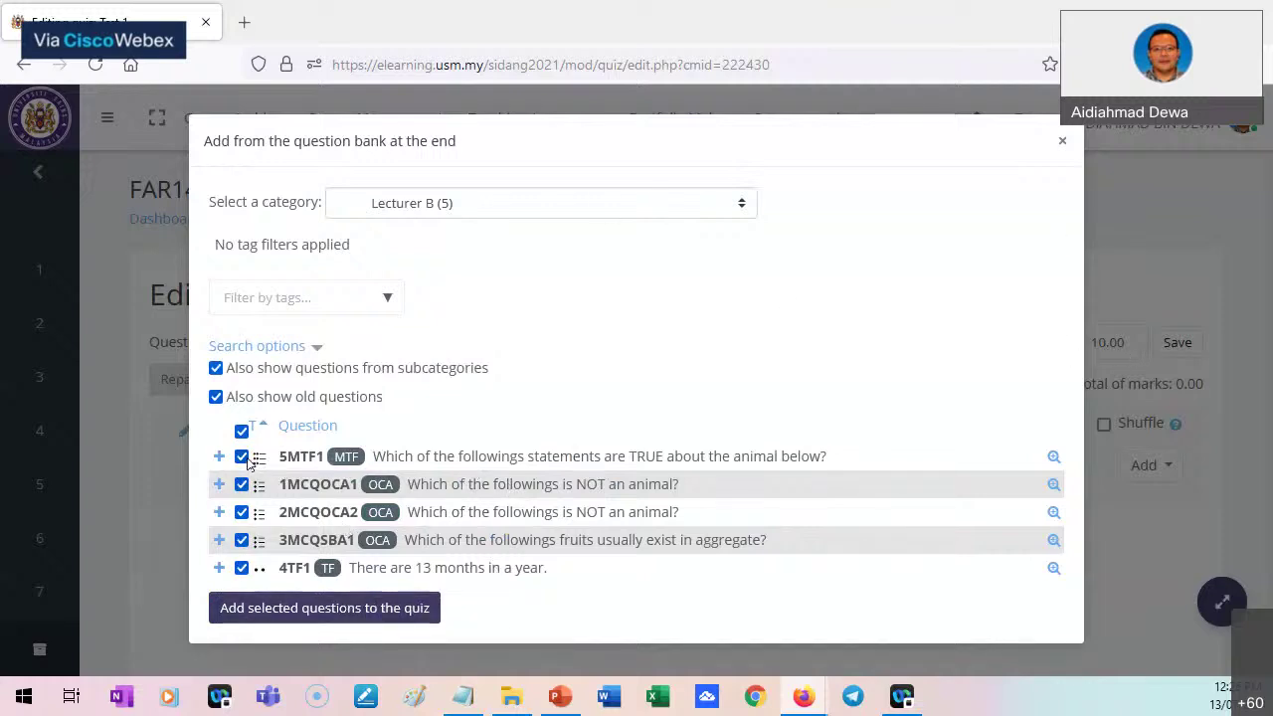
click(299, 611)
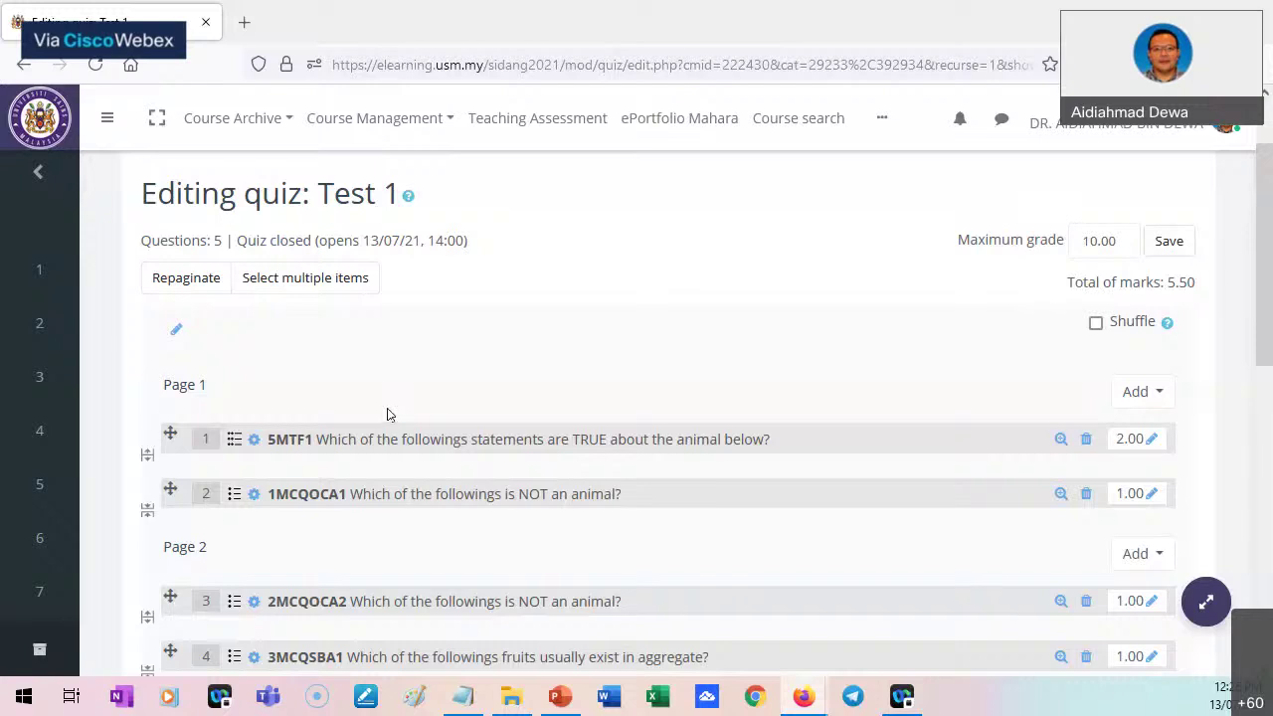
Step: Scroll up and down through the Test 1 question list to locate question 5MTF1
scroll(437, 425, down, 1)
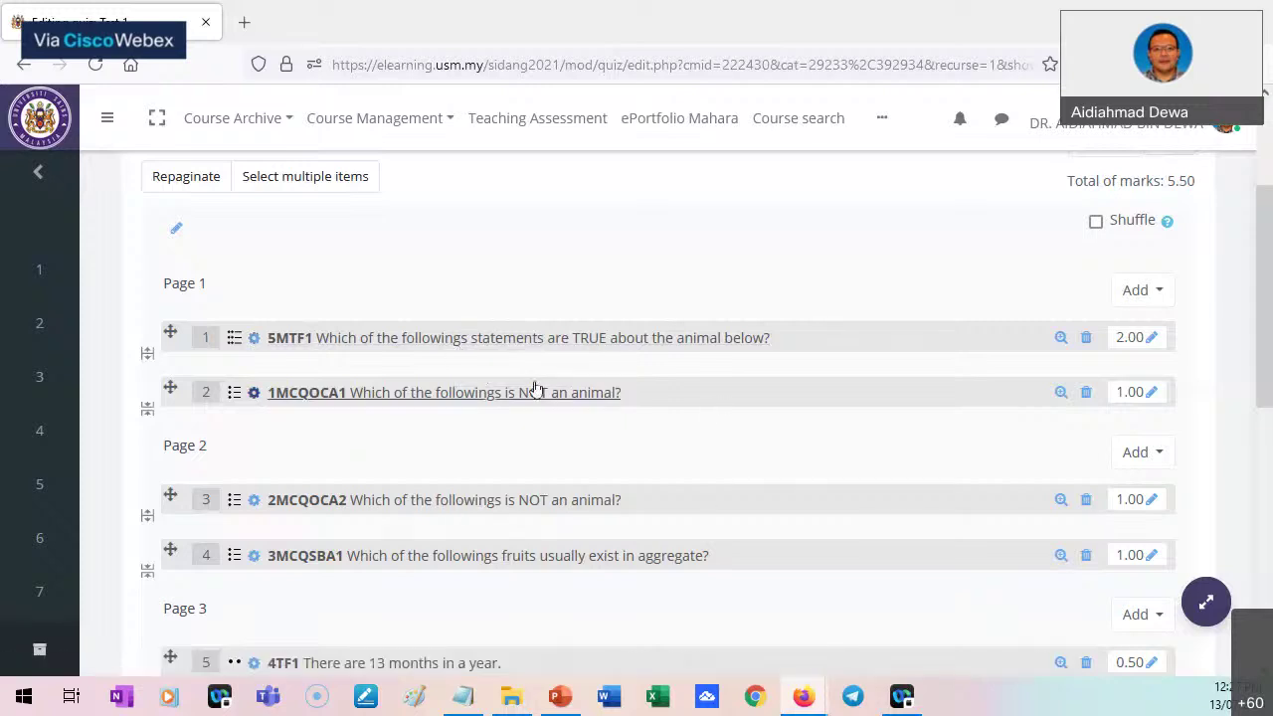
scroll(527, 384, up, 1)
scroll(343, 368, down, 1)
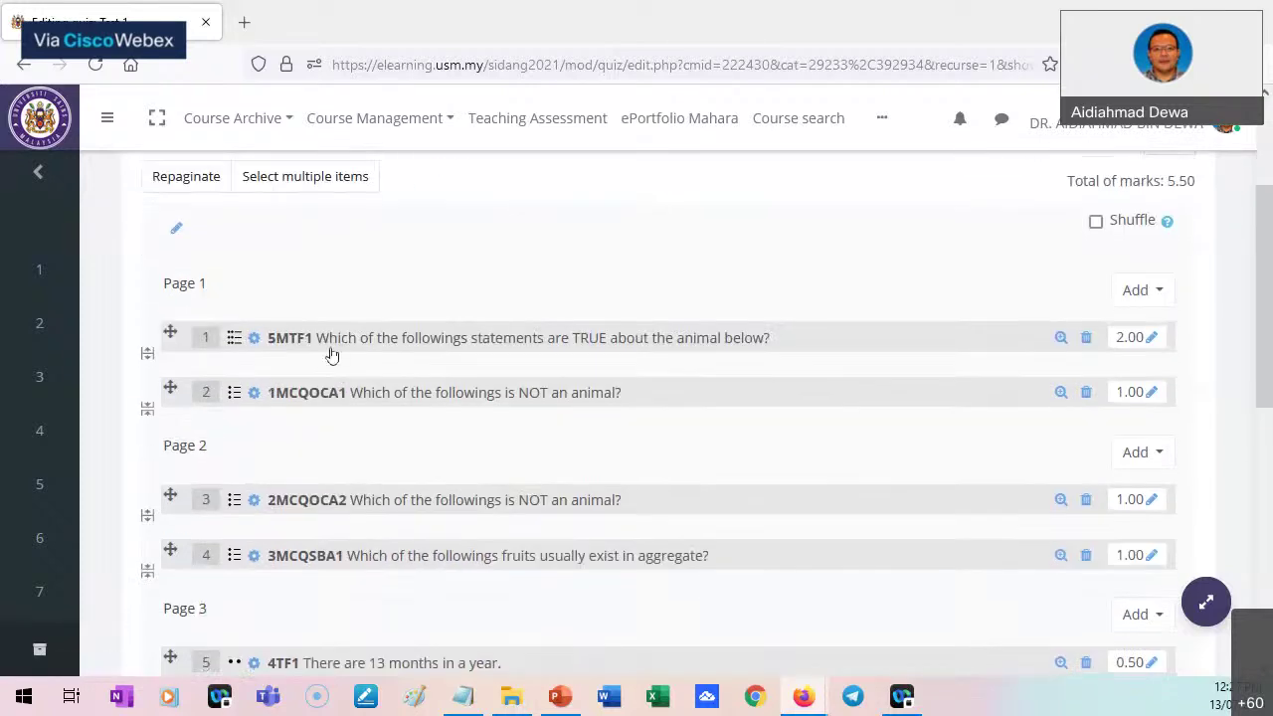
scroll(756, 333, up, 1)
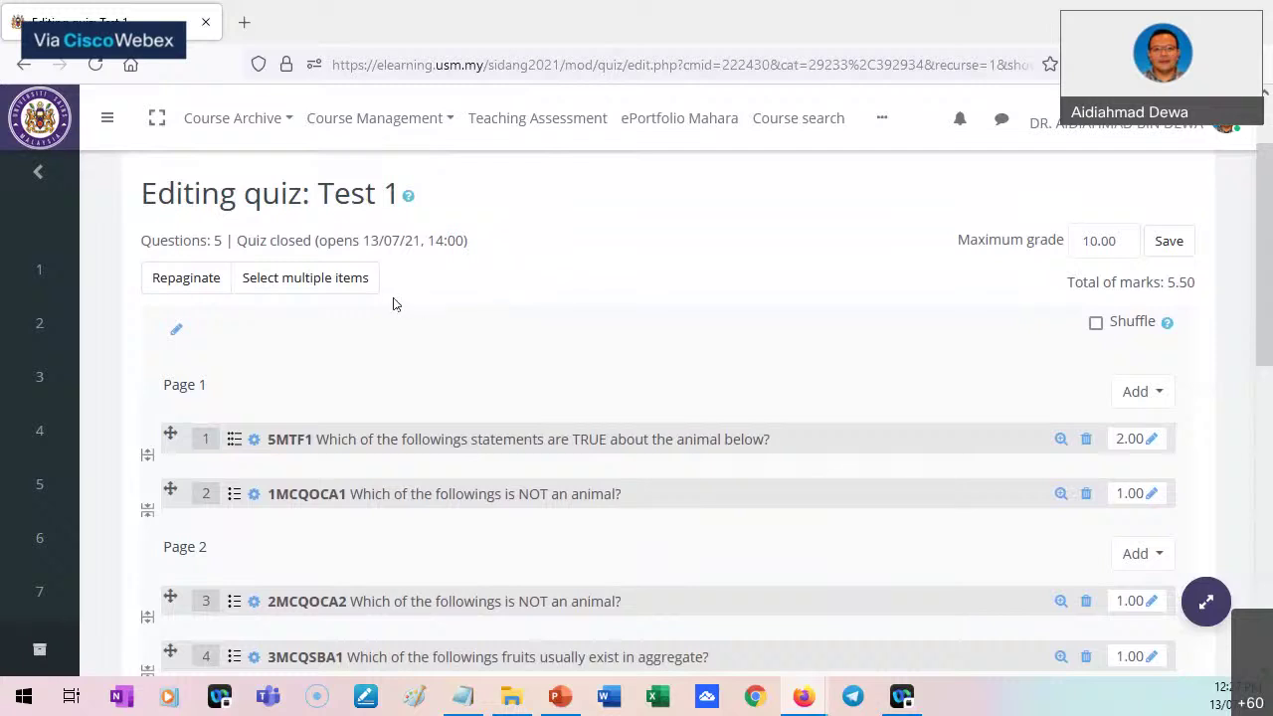
scroll(389, 370, down, 1)
scroll(397, 417, down, 1)
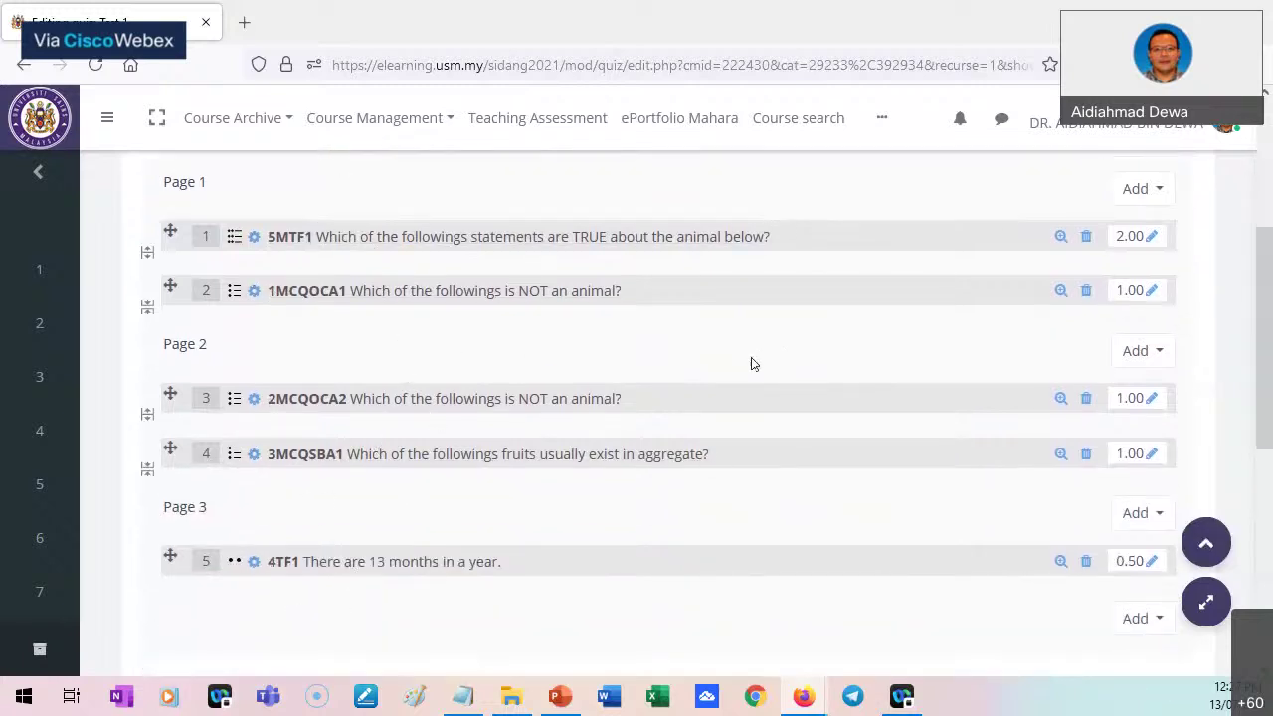
scroll(656, 402, up, 1)
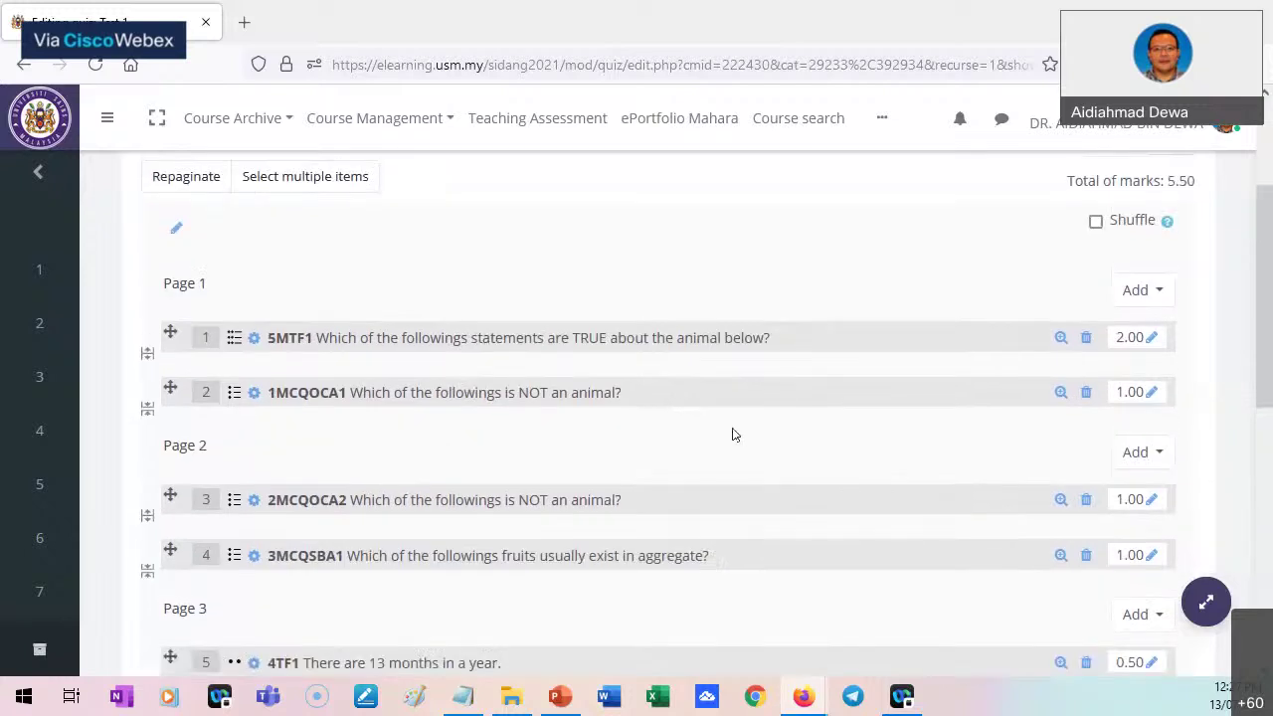
scroll(680, 406, up, 1)
scroll(844, 388, down, 2)
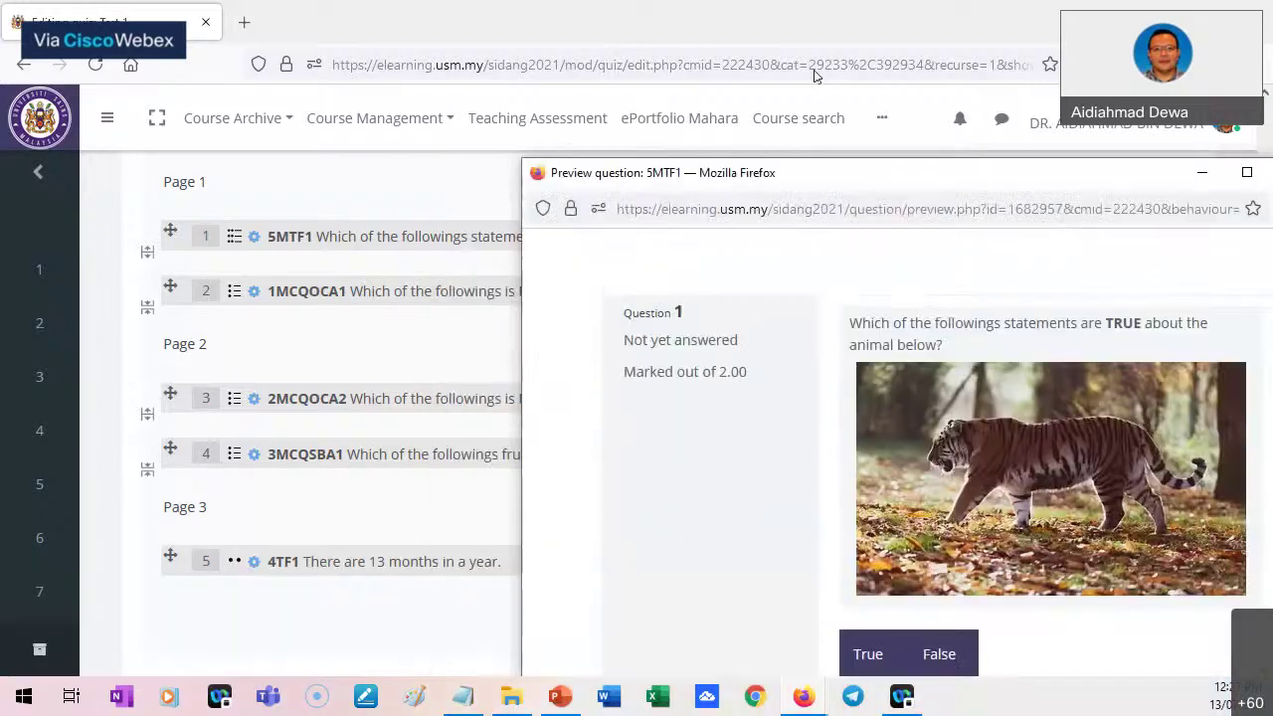
Step: Move the 5MTF1 question preview window up, shorten it, and place it over the quiz page
drag(1149, 169, 878, 30)
key(ctrl+w)
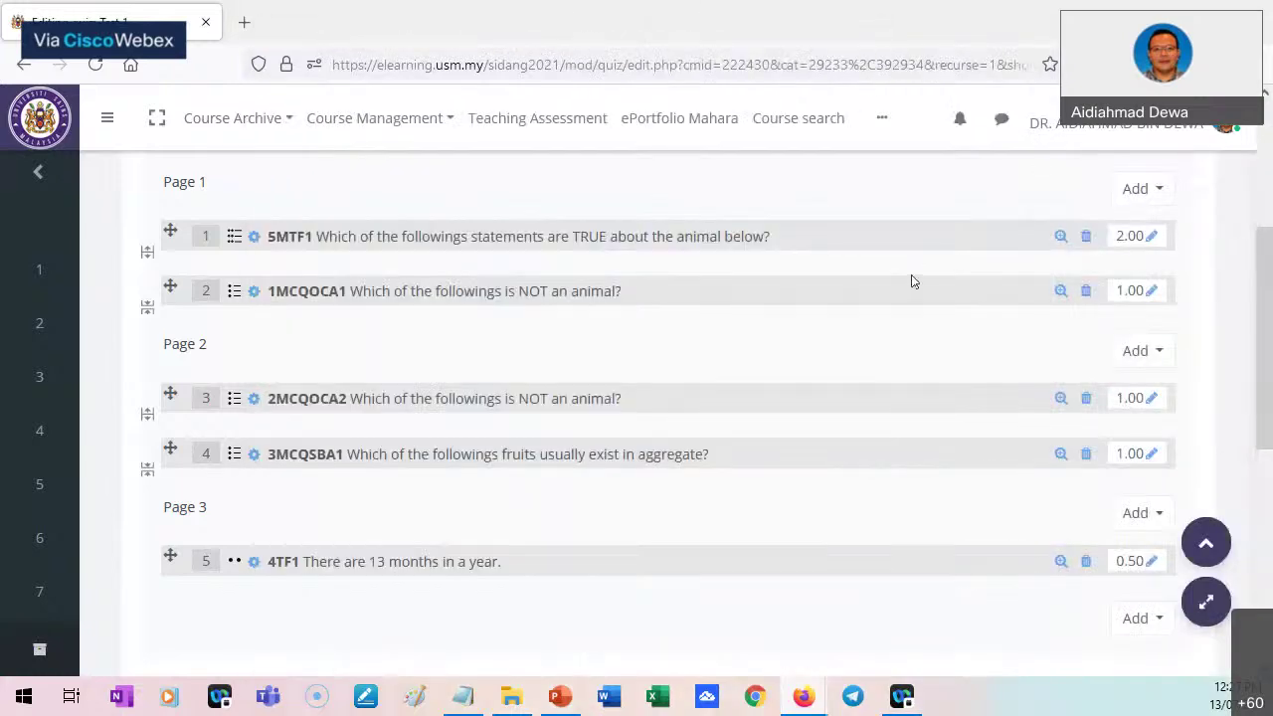
key(alt+Tab)
drag(833, 30, 925, 69)
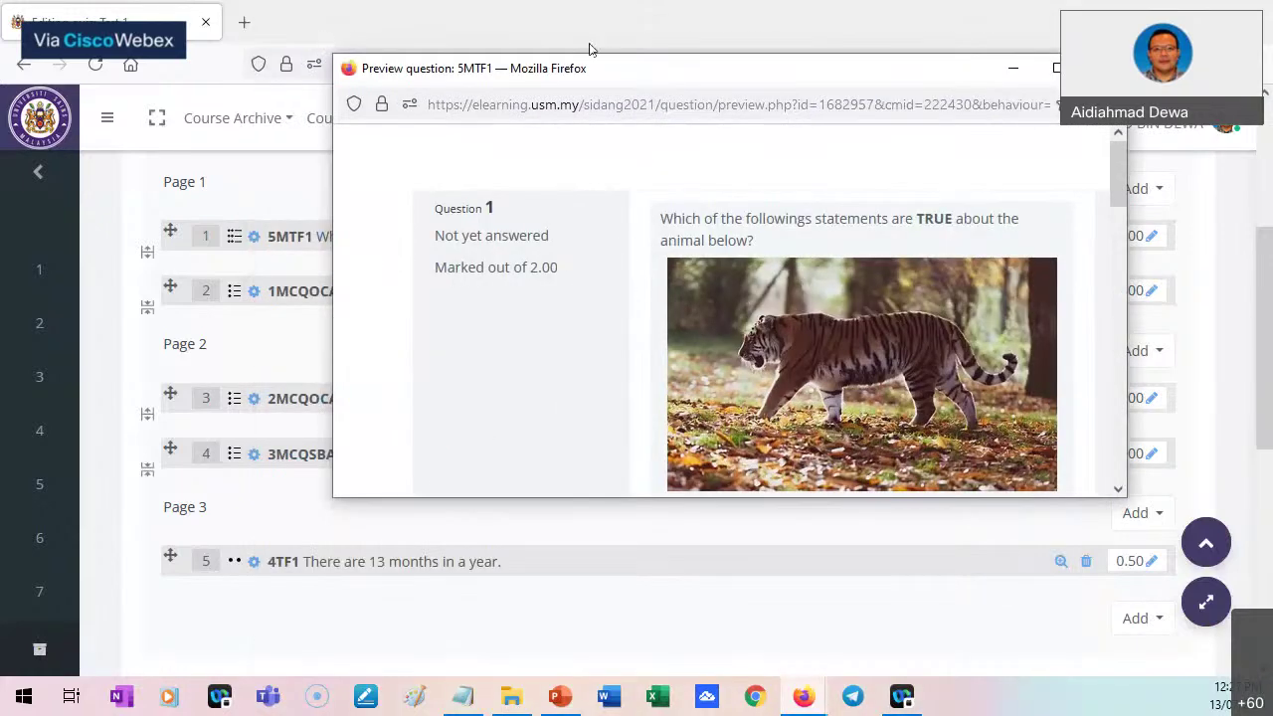
drag(661, 72, 623, 89)
Step: Scroll through the 5MTF1 preview's content, then close the preview
scroll(893, 370, down, 3)
scroll(892, 370, down, 4)
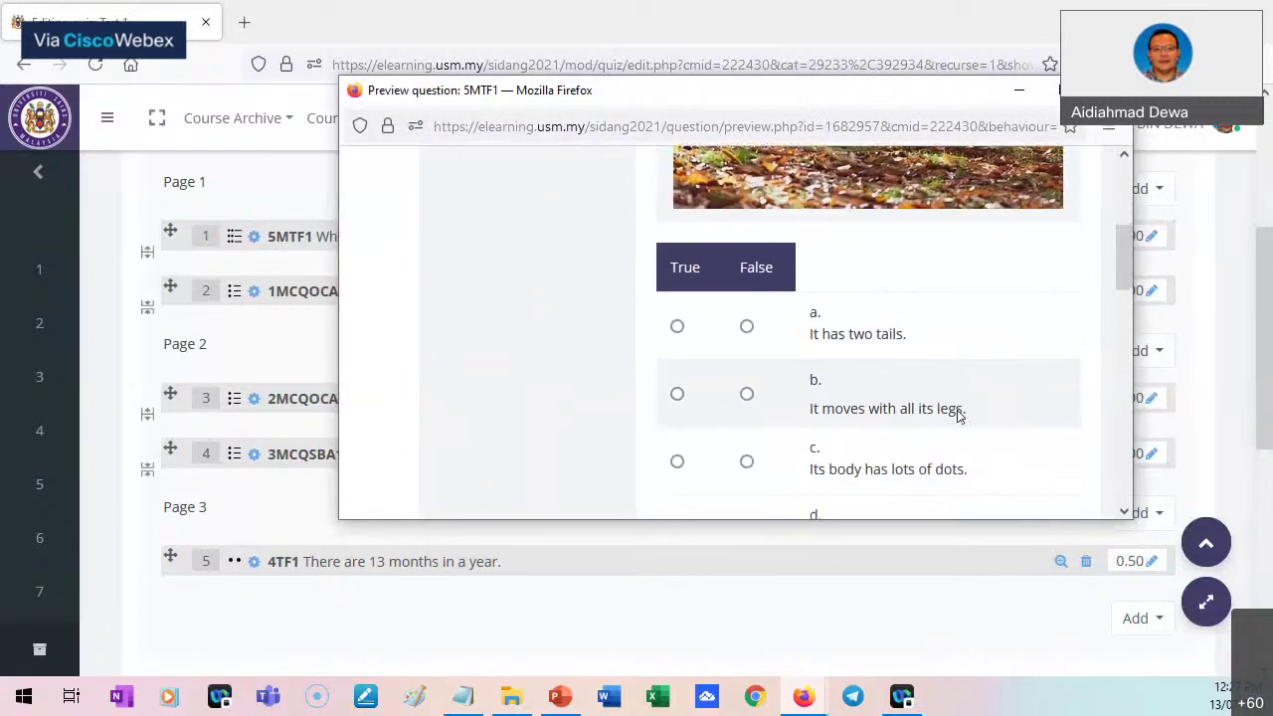
scroll(872, 412, up, 6)
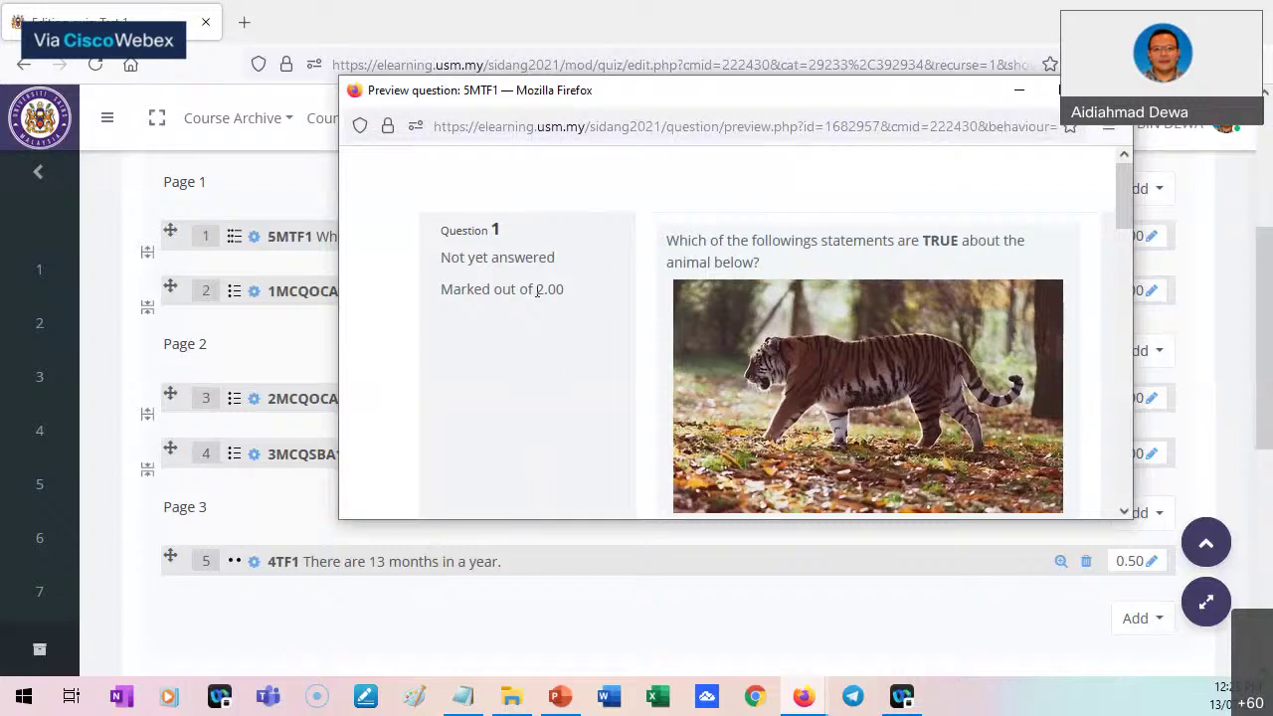
drag(686, 91, 505, 210)
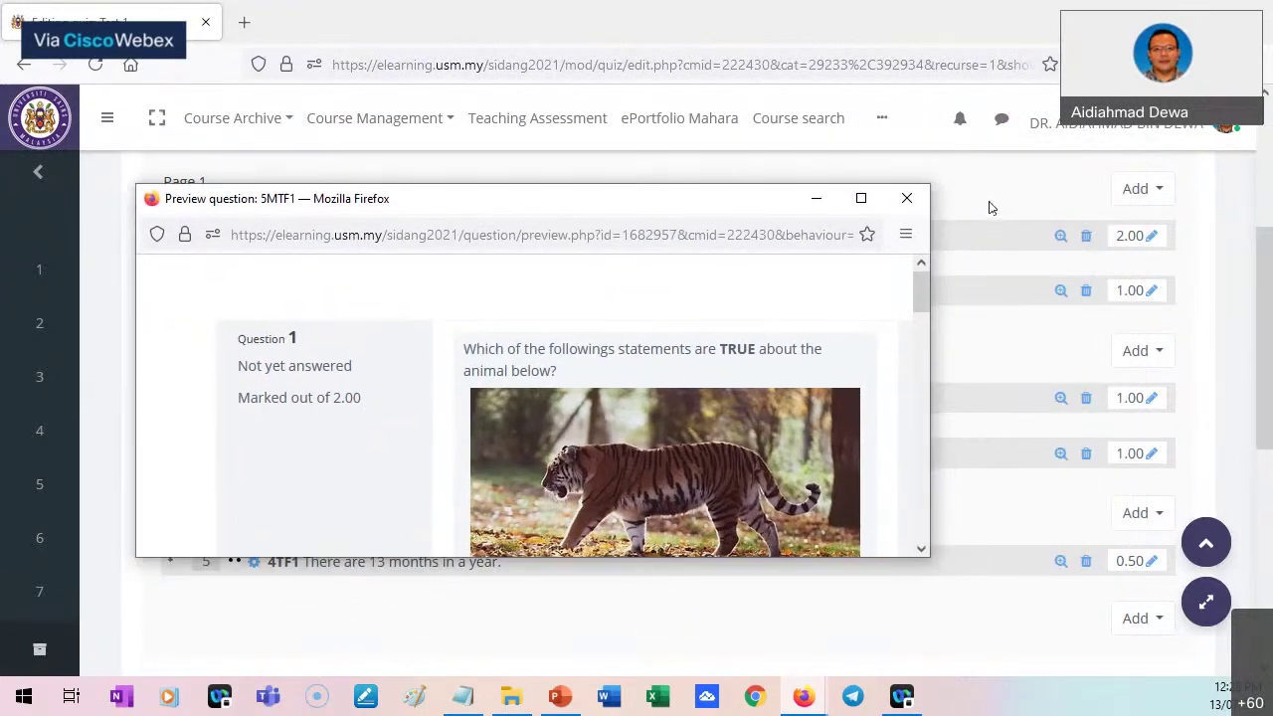
click(906, 198)
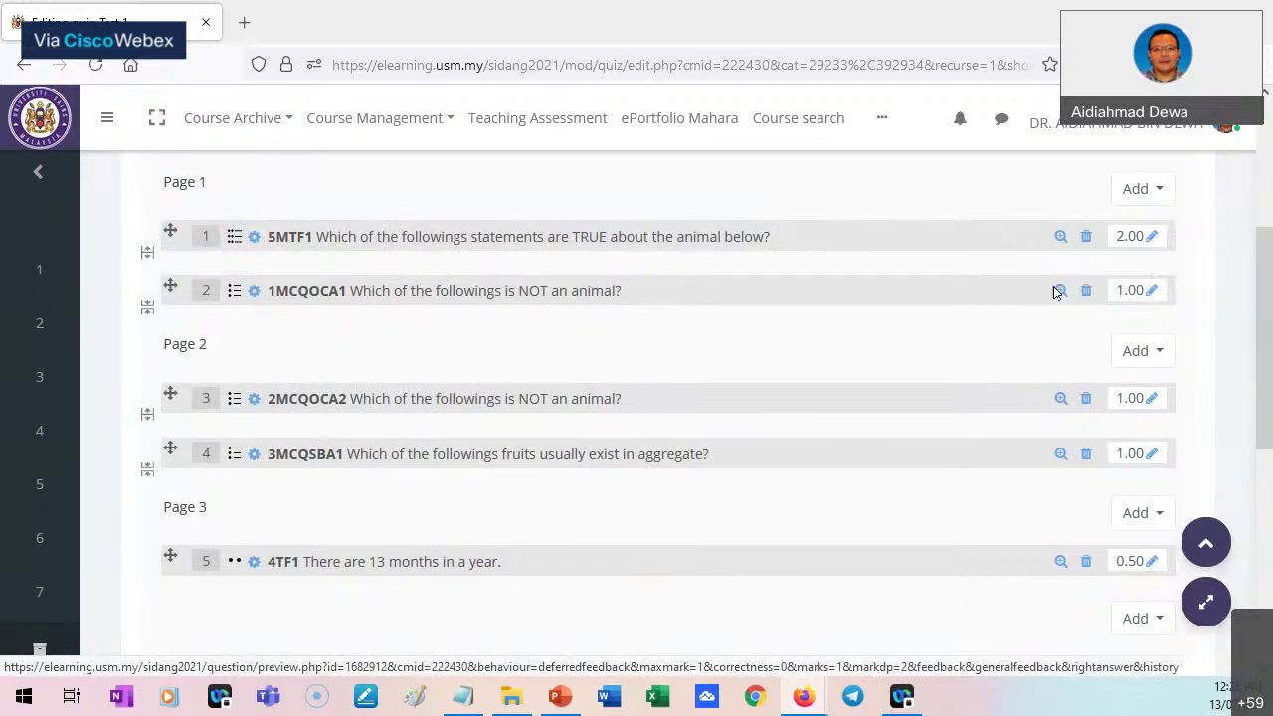
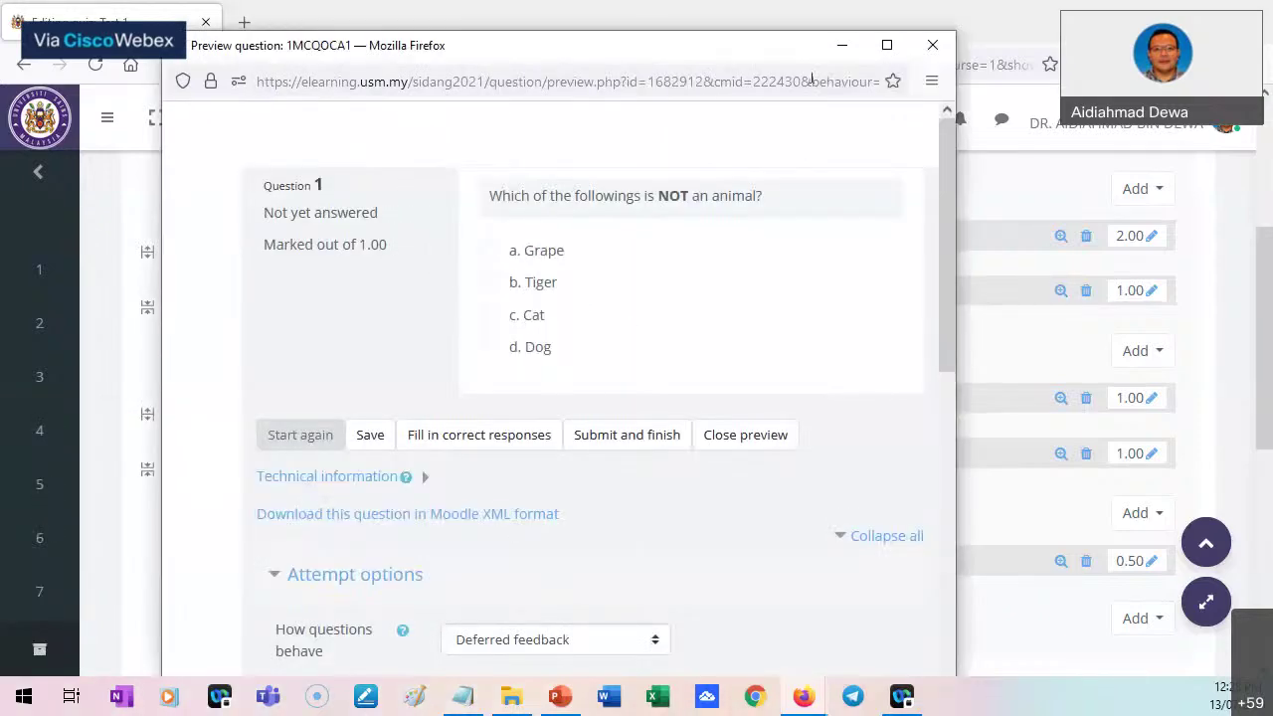
Step: Close the question preview and look over the five questions on Test 1's Editing quiz page
click(927, 47)
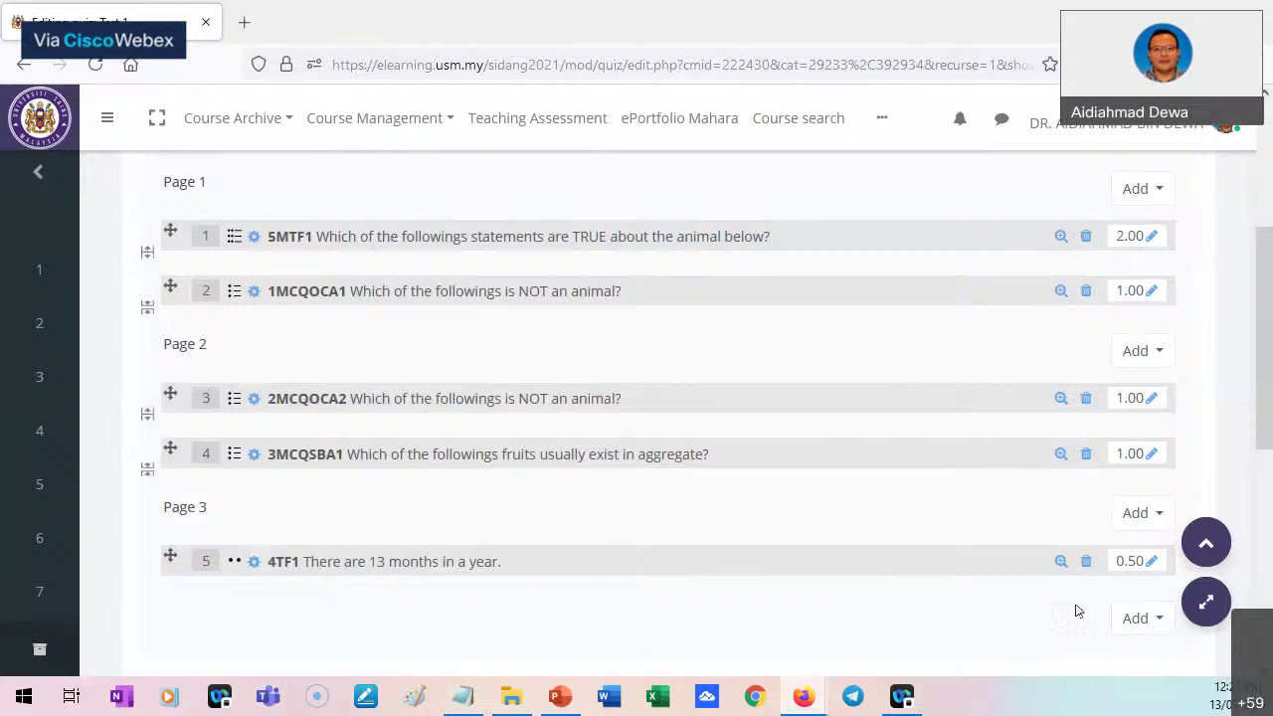
scroll(1031, 588, up, 3)
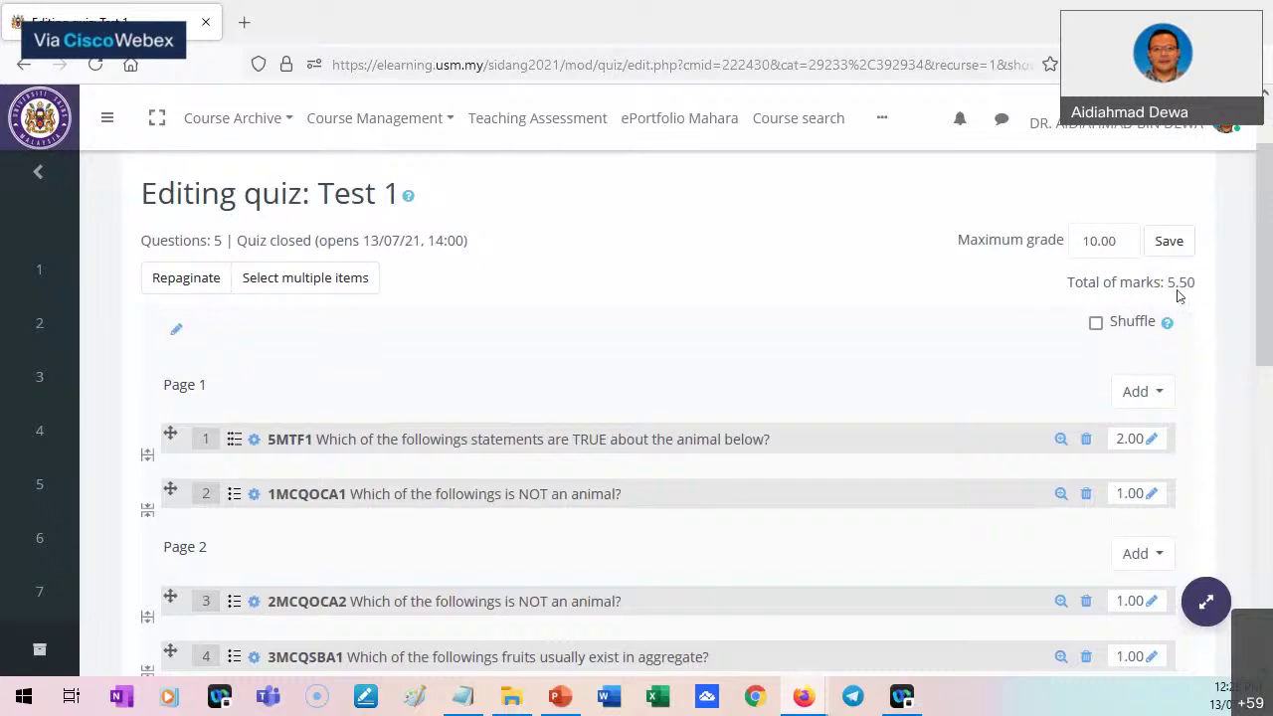
scroll(1198, 398, down, 2)
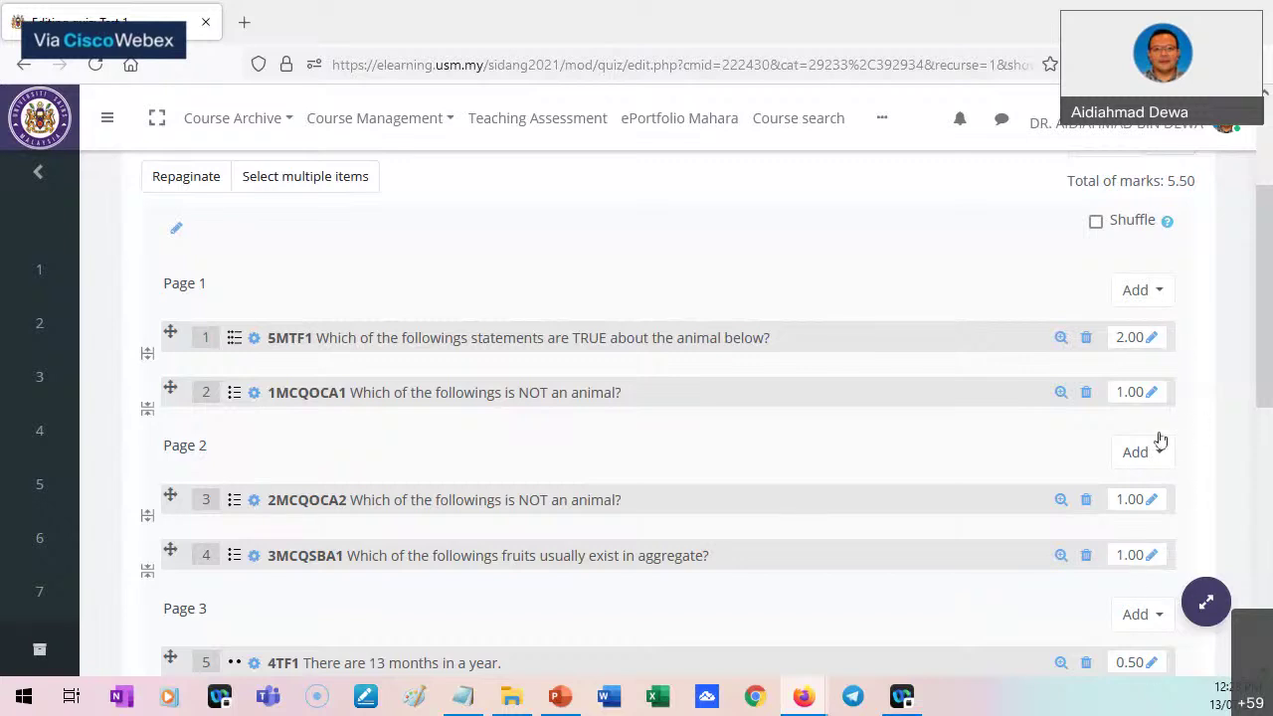
scroll(1160, 440, down, 2)
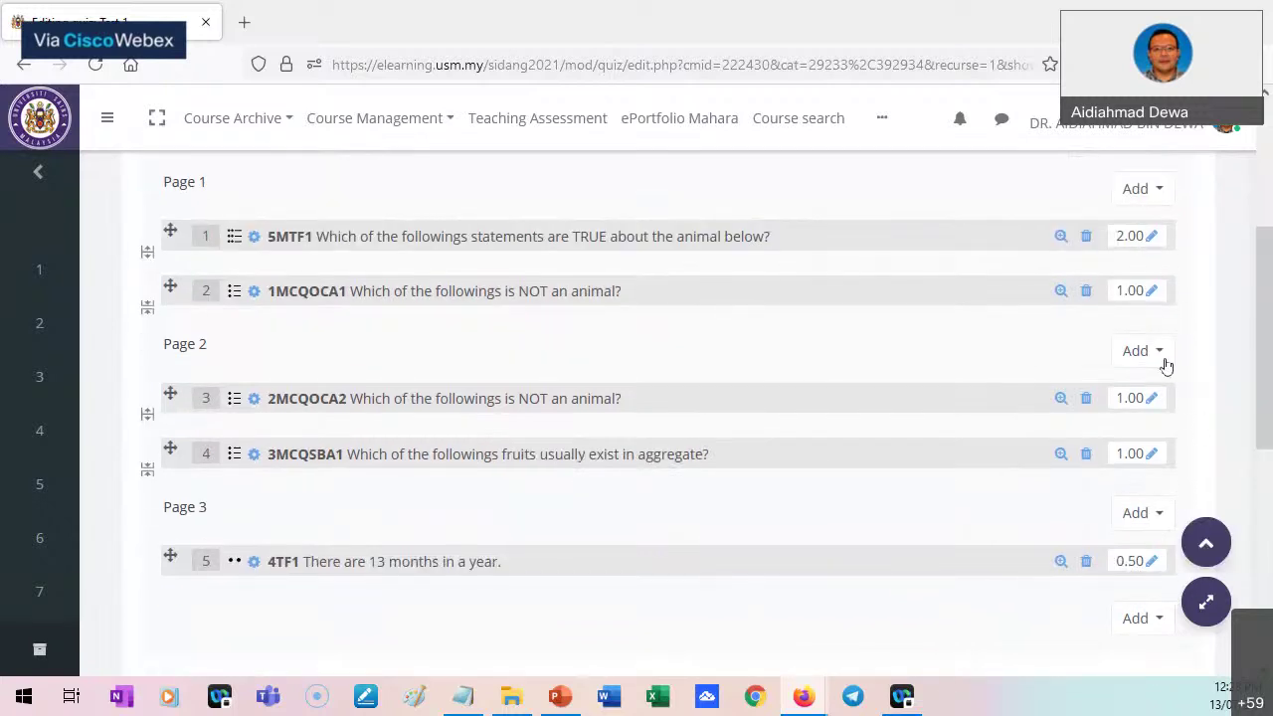
scroll(1174, 329, up, 2)
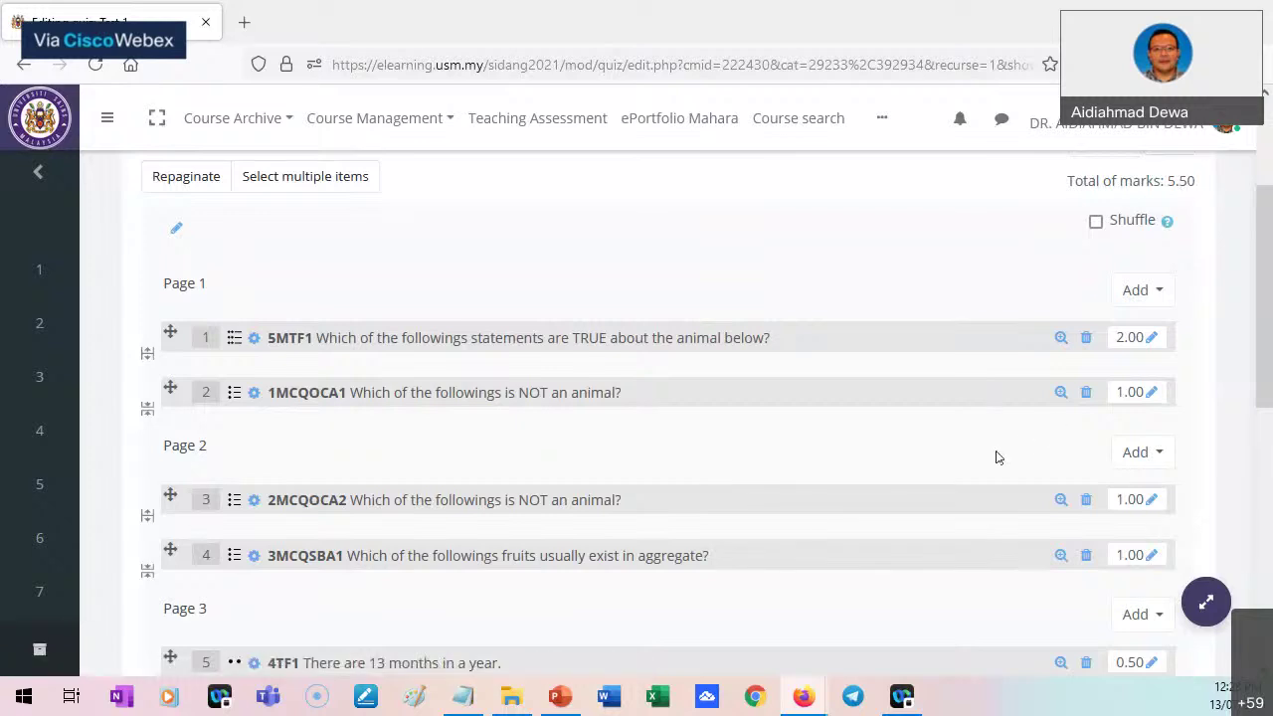
scroll(1144, 318, up, 2)
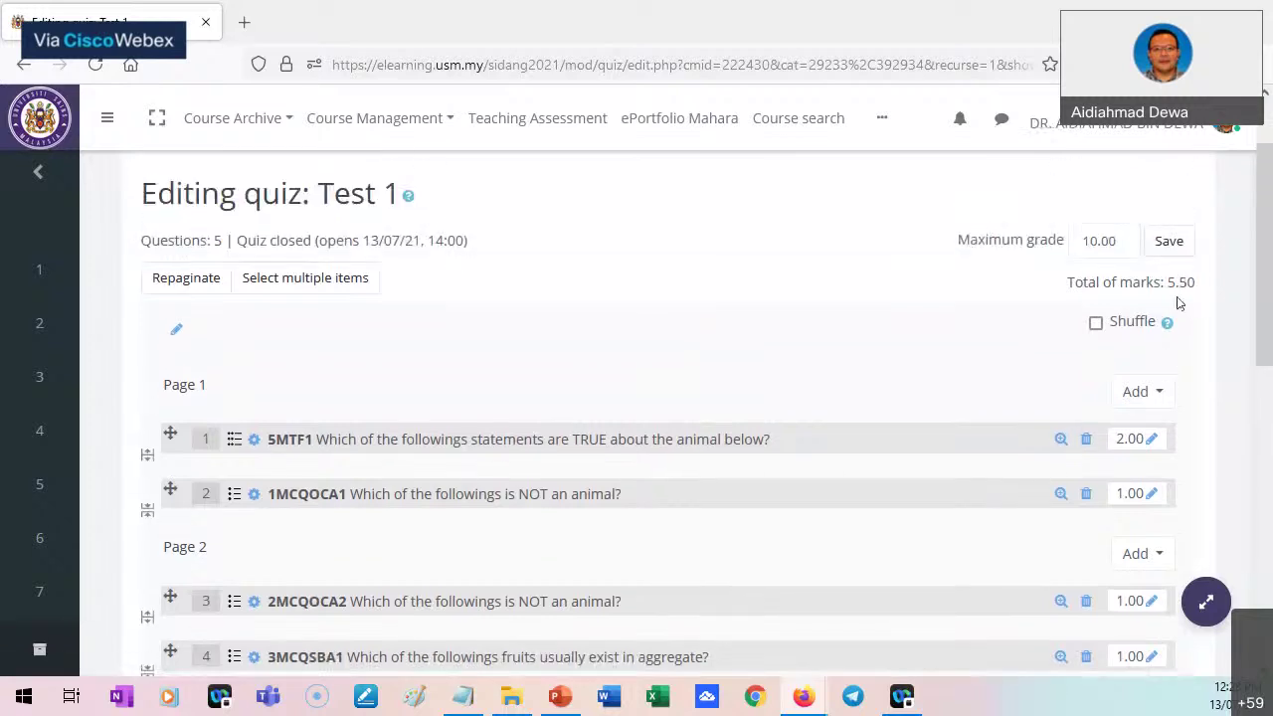
scroll(1174, 341, down, 2)
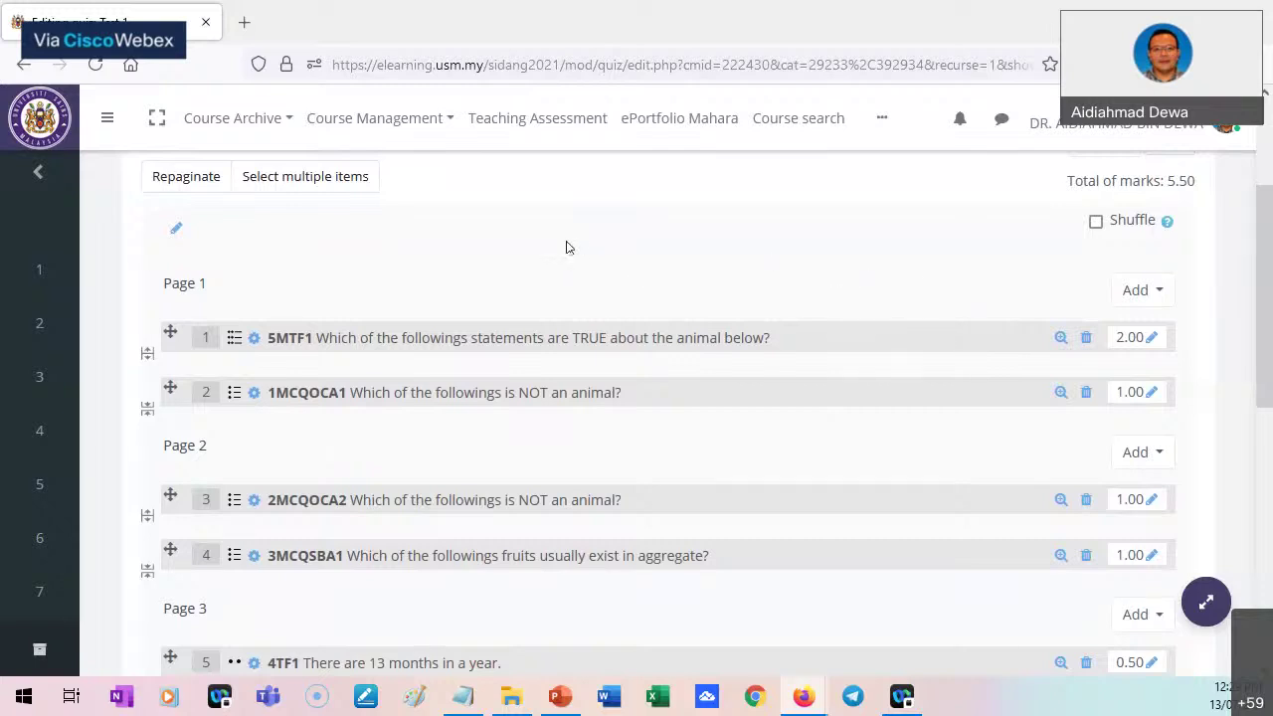
scroll(557, 260, up, 2)
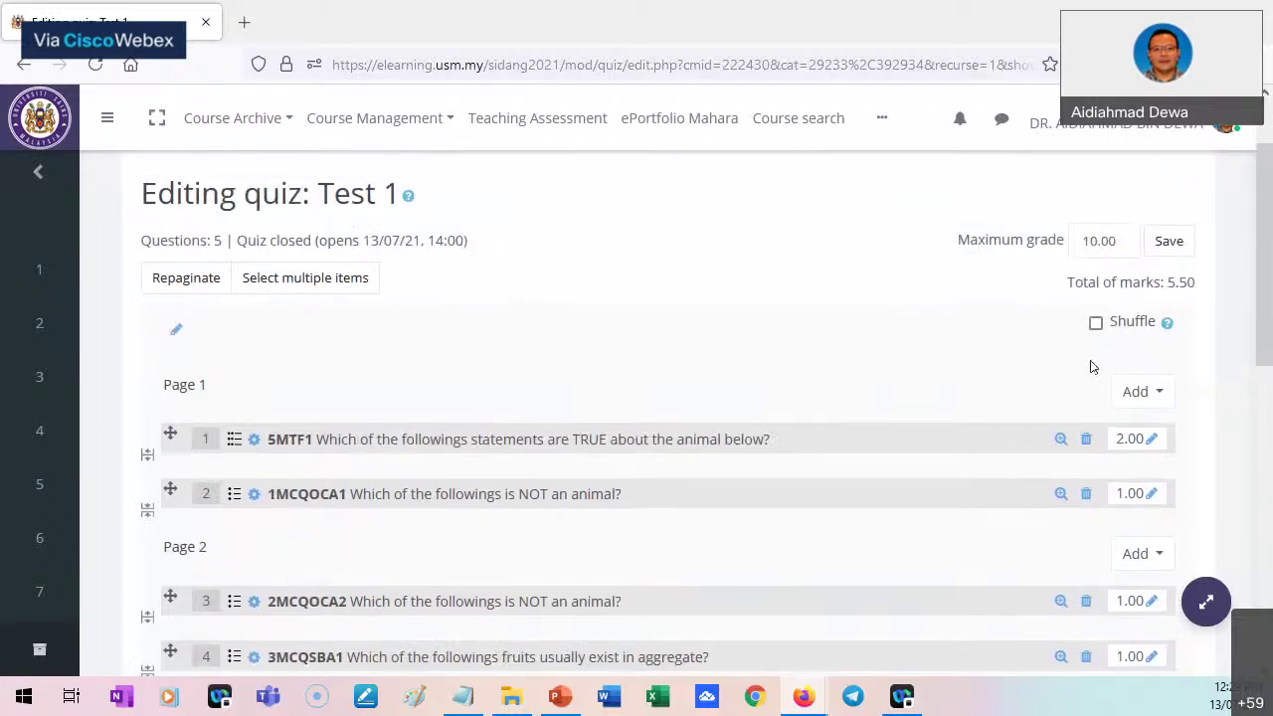
scroll(1114, 350, down, 2)
scroll(527, 358, down, 2)
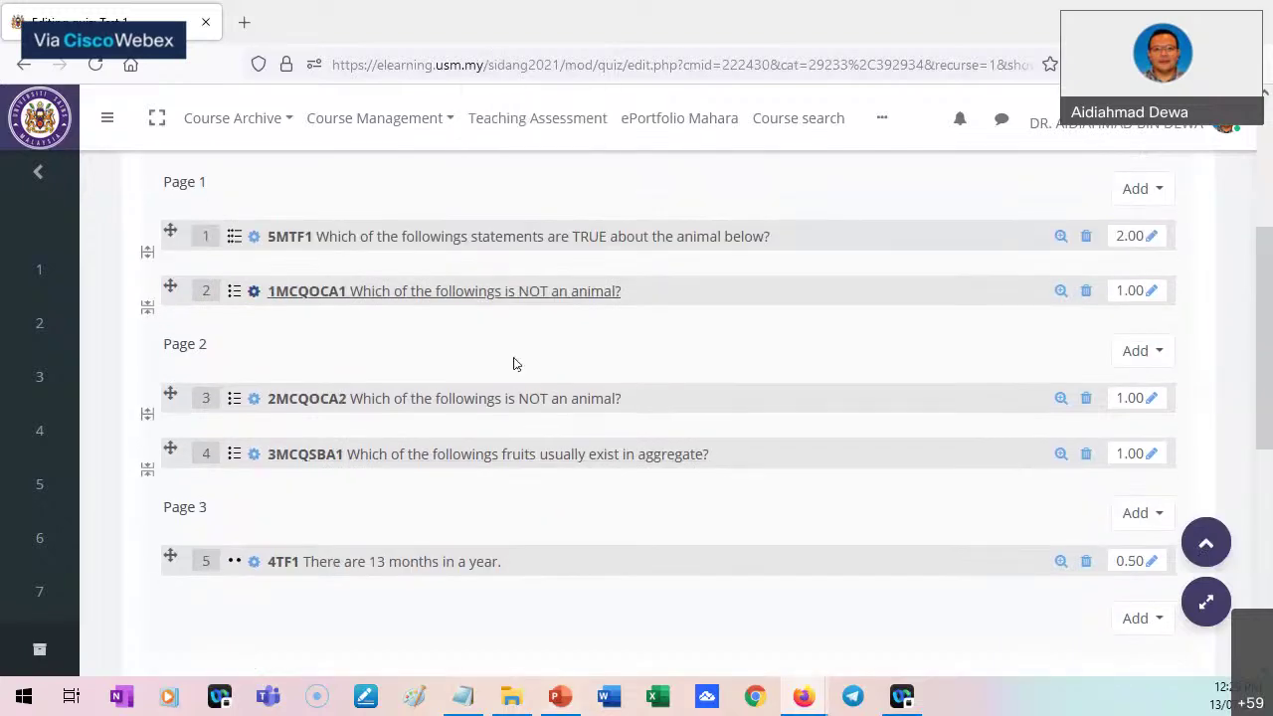
scroll(625, 424, down, 2)
scroll(1094, 468, up, 1)
click(1162, 519)
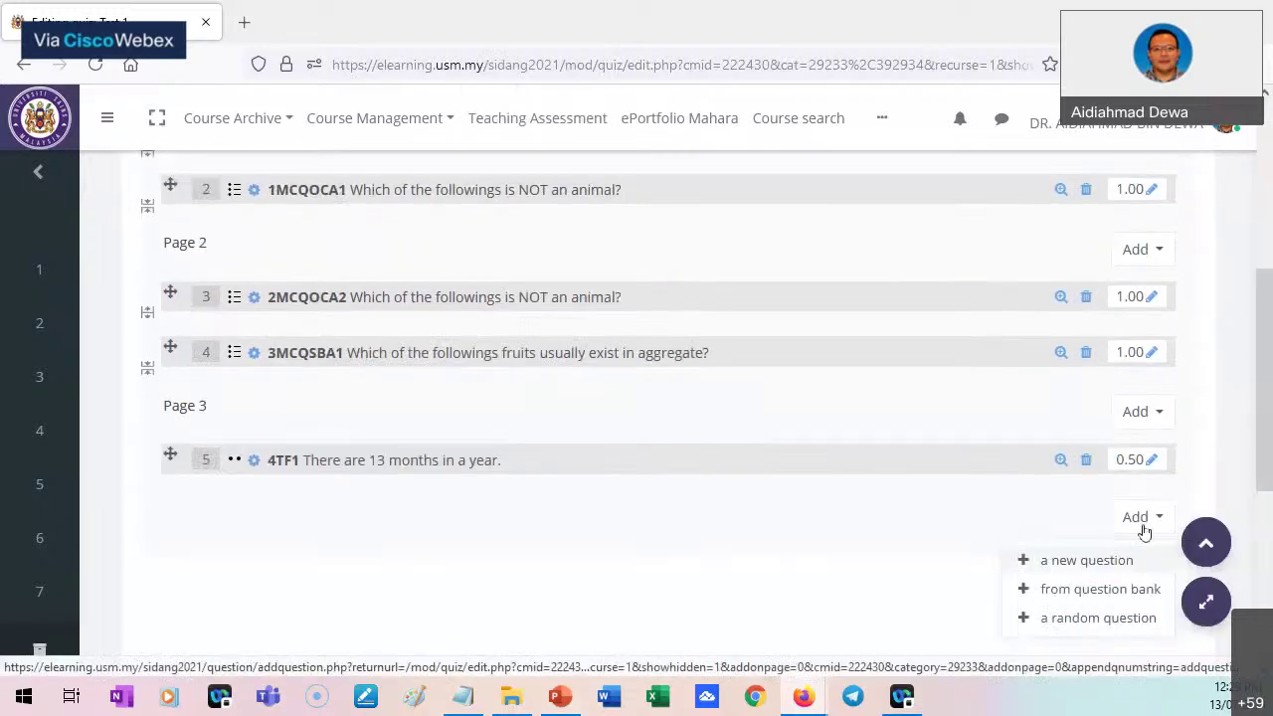
click(1044, 591)
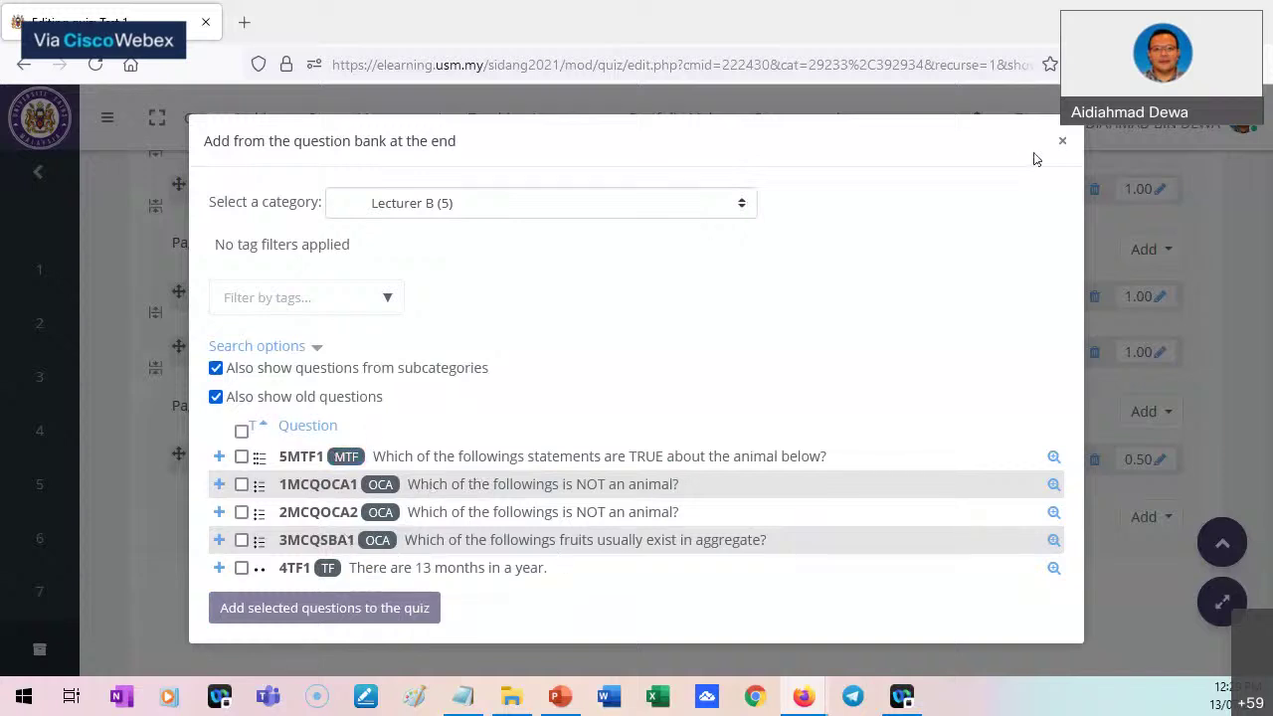
click(1062, 140)
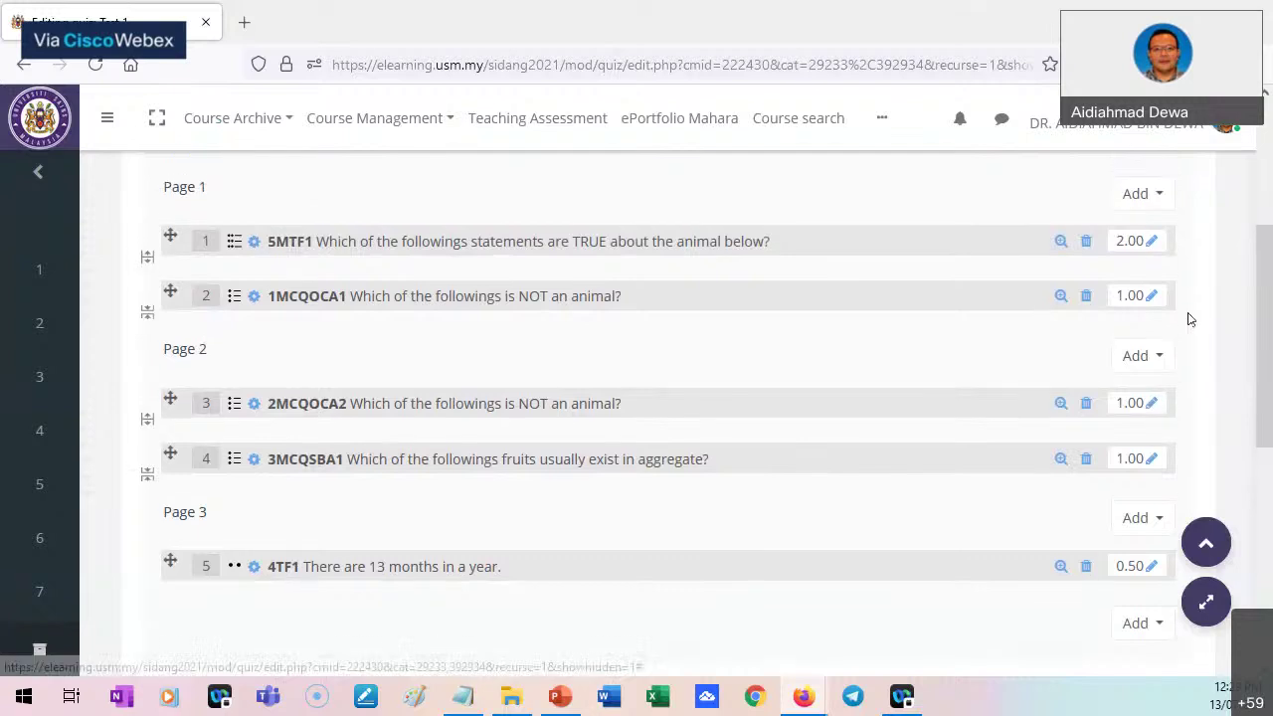
scroll(1174, 288, up, 2)
scroll(1199, 247, up, 2)
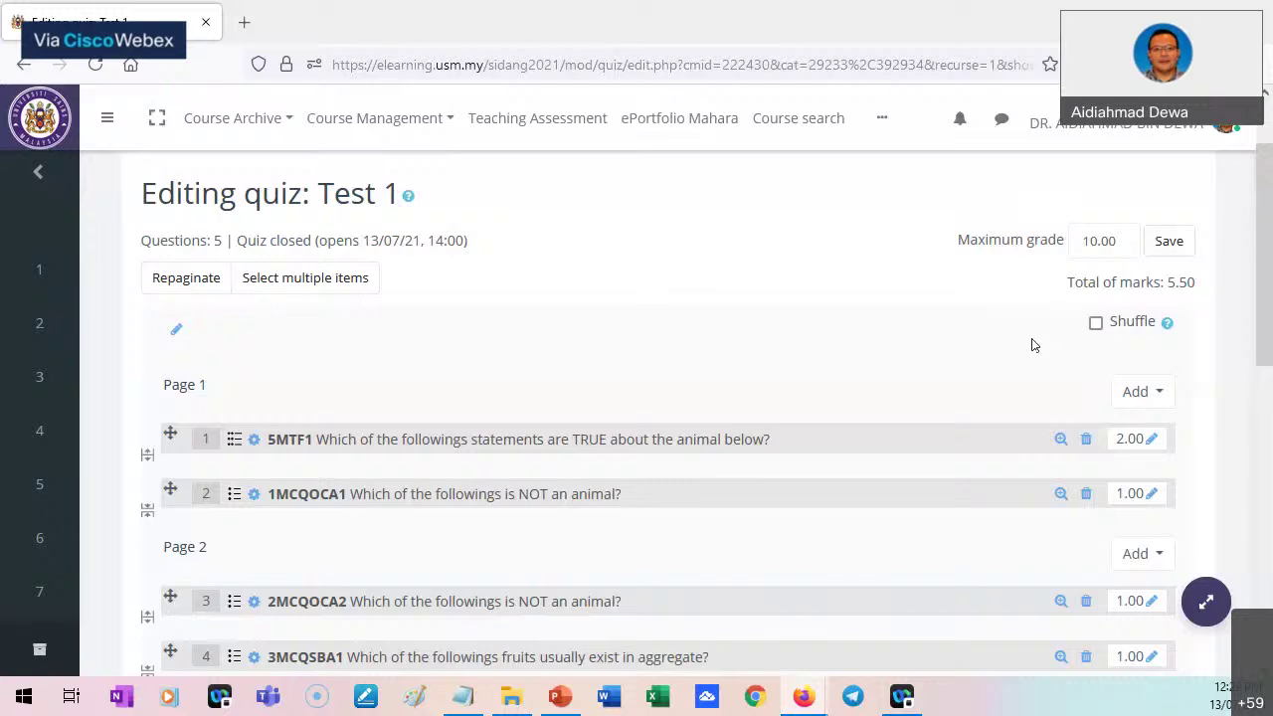
scroll(1125, 313, up, 2)
Step: Save Test 1's maximum grade as 10.00
click(1124, 342)
scroll(1089, 400, down, 2)
scroll(627, 358, down, 2)
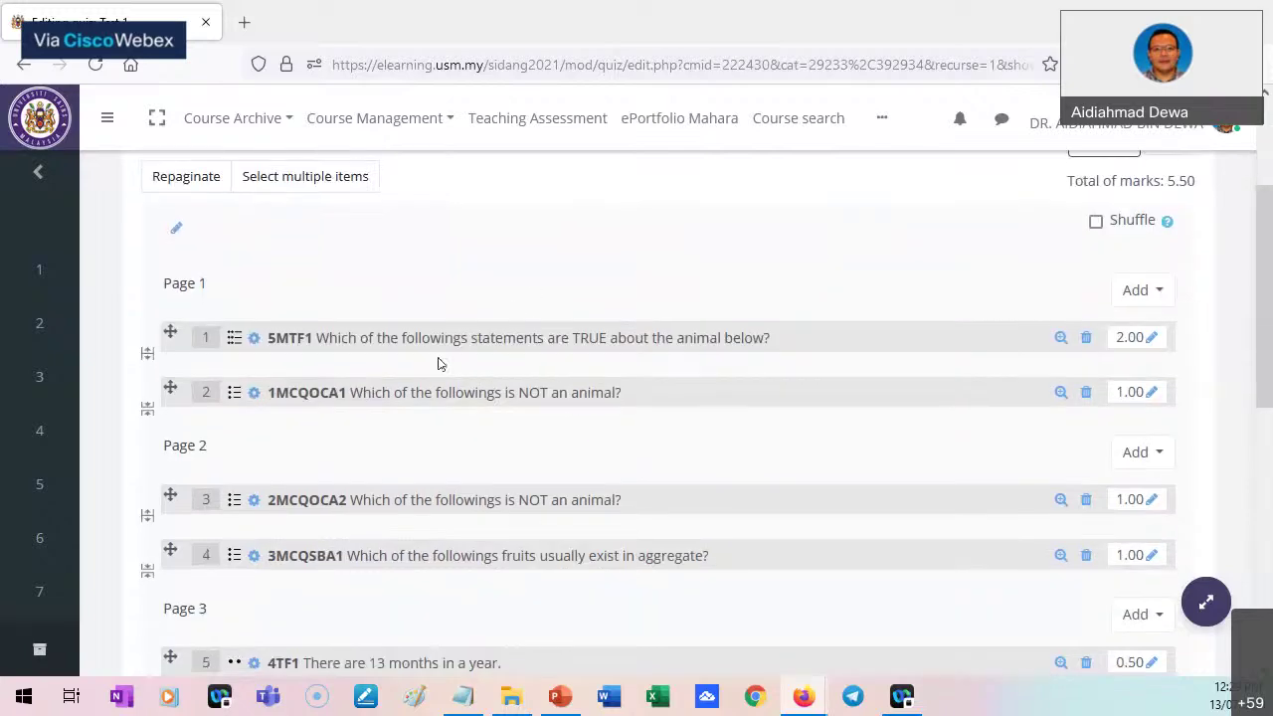
scroll(434, 370, down, 2)
scroll(464, 356, up, 6)
scroll(462, 345, down, 2)
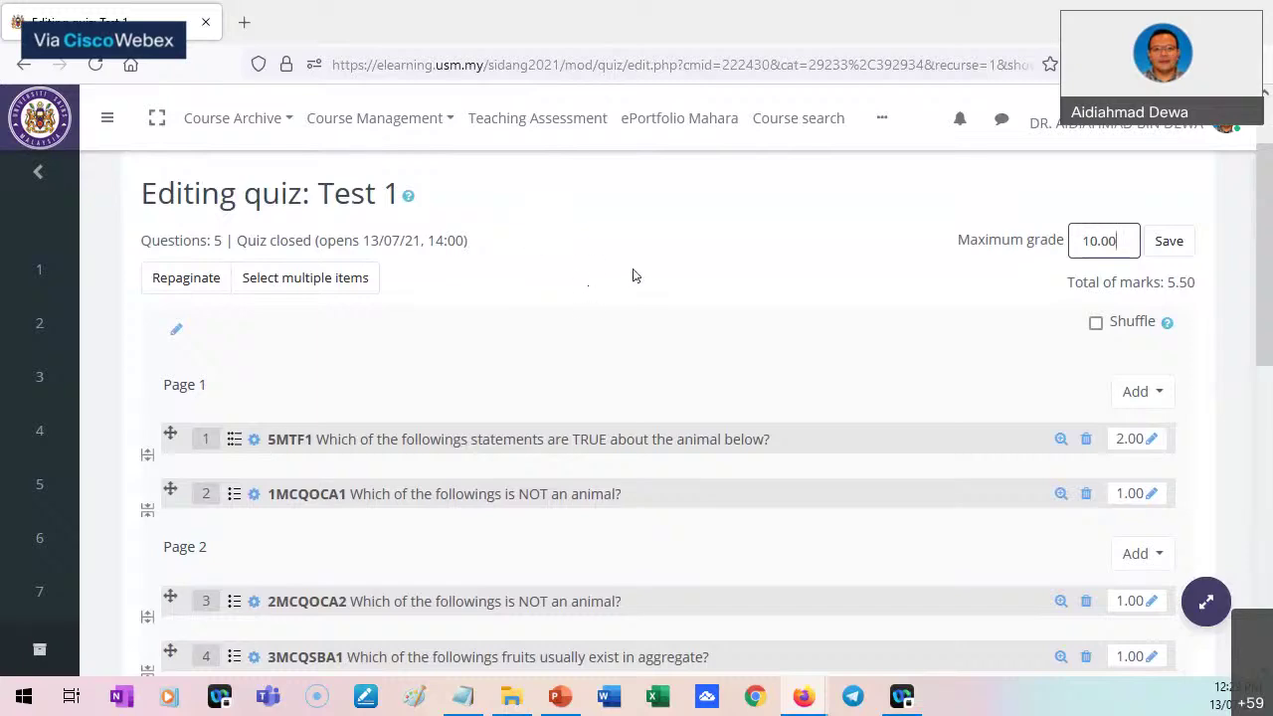
click(1057, 236)
click(1168, 244)
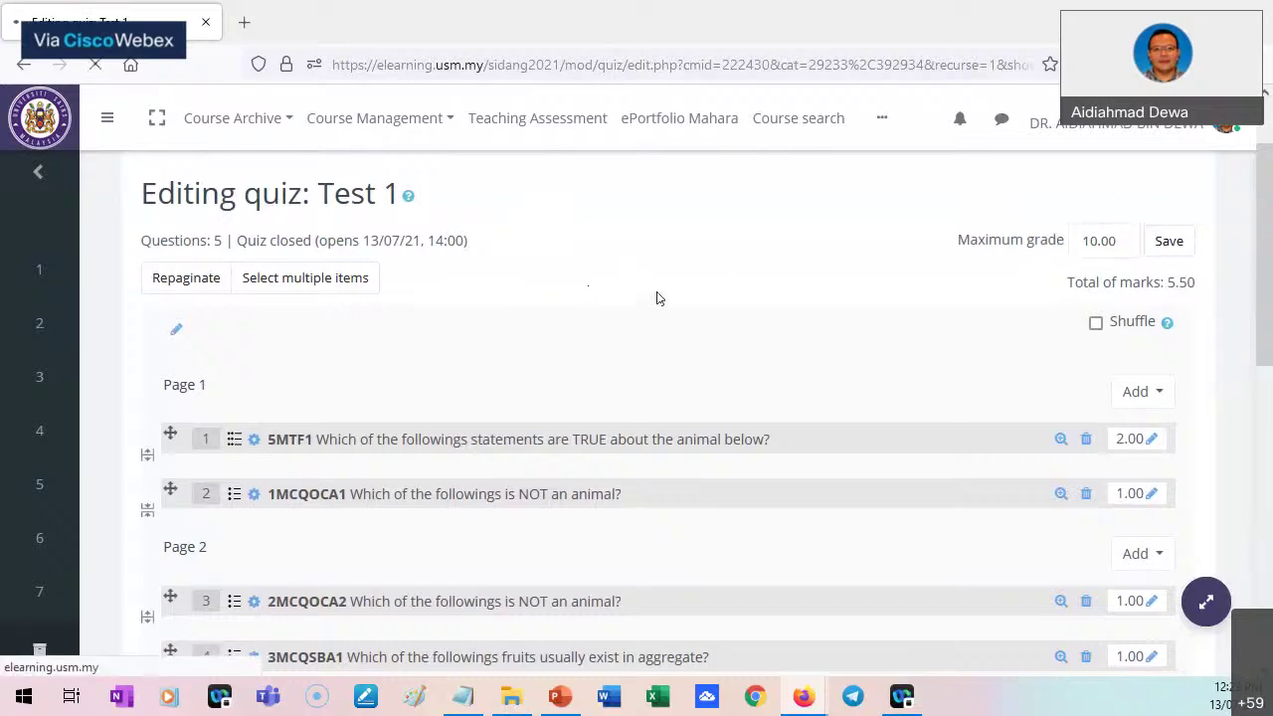
Step: Return to the Test 1 quiz overview page via the breadcrumb
scroll(652, 289, down, 4)
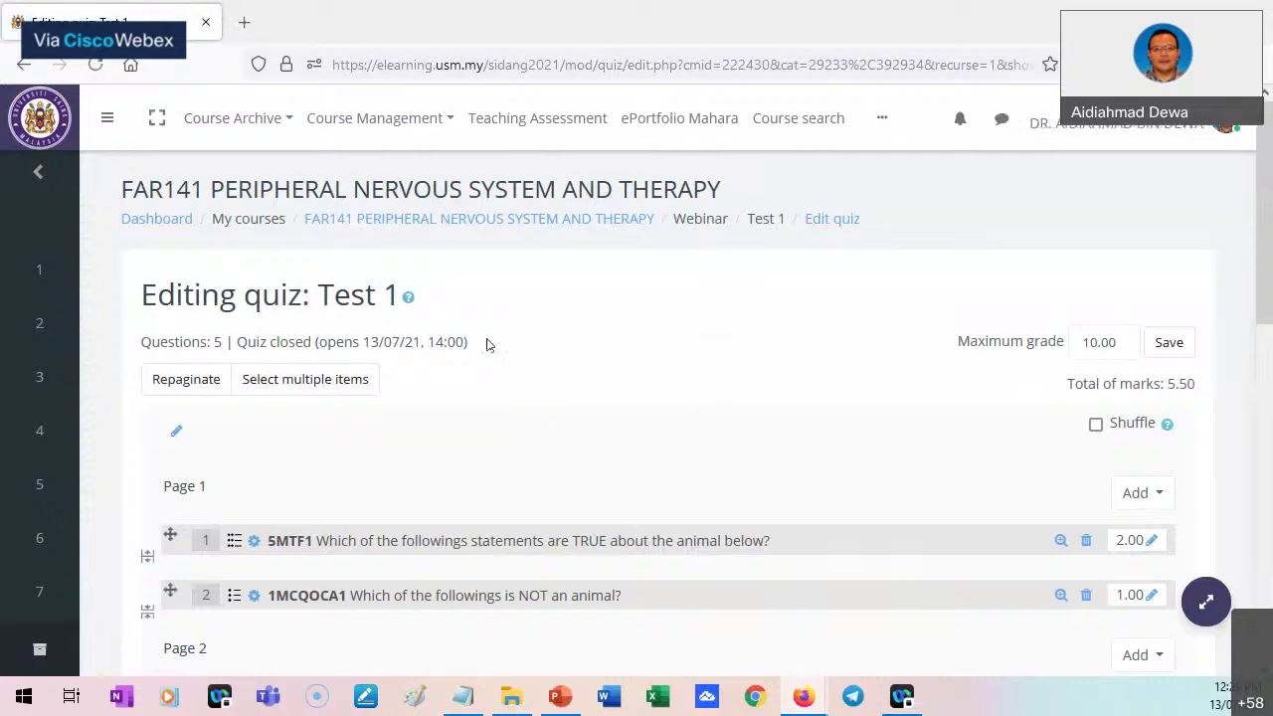
scroll(659, 374, down, 1)
scroll(731, 374, down, 5)
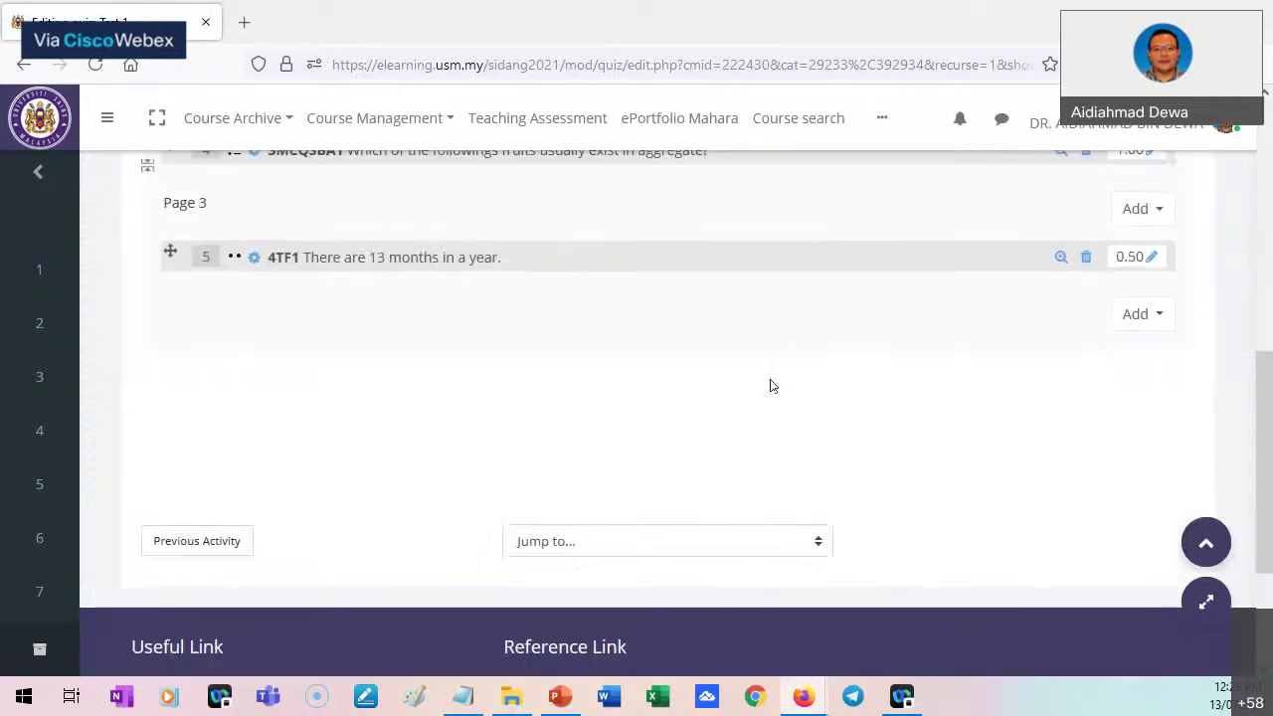
scroll(765, 385, up, 1)
scroll(701, 397, up, 5)
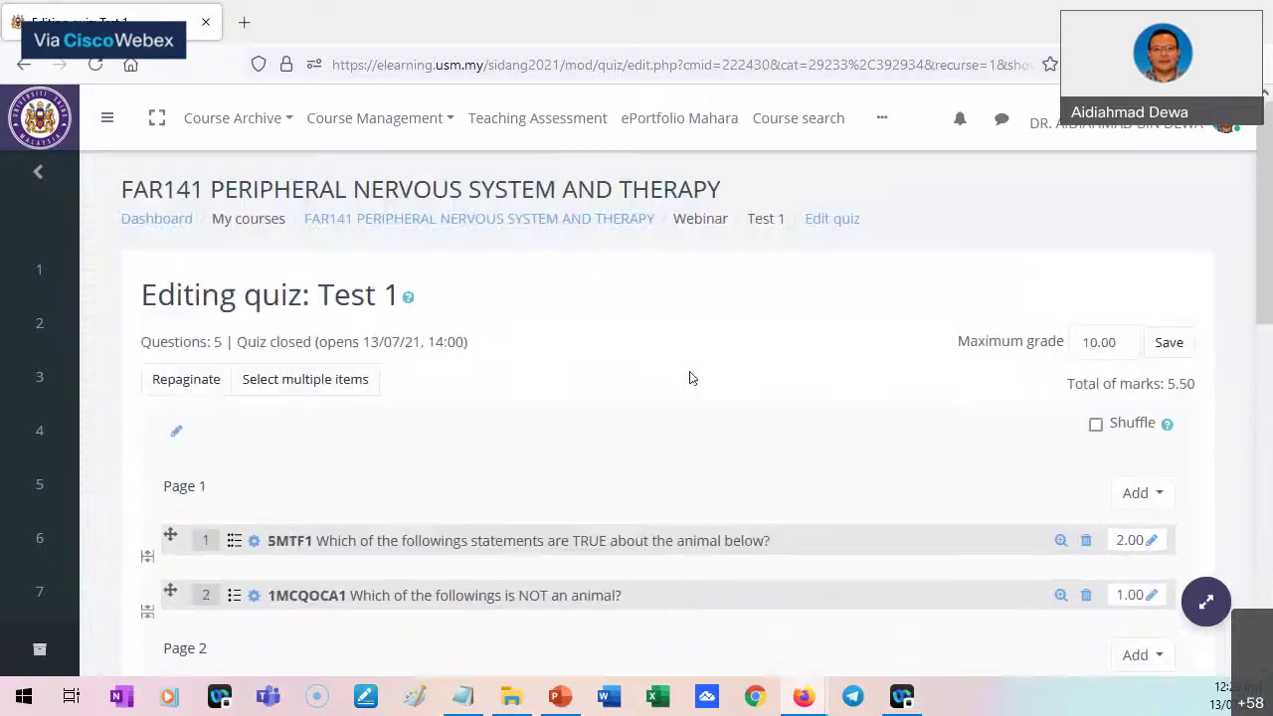
click(773, 224)
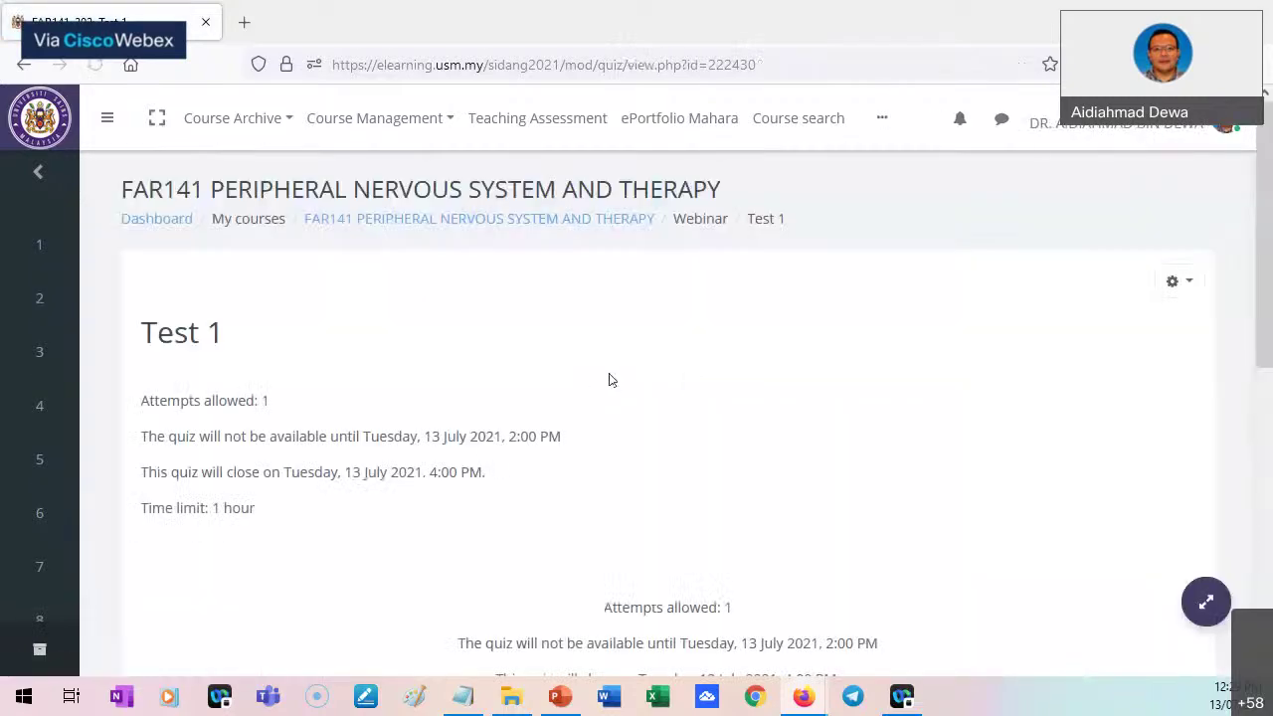
Step: Look over the Test 1 overview page and go back to the course page
scroll(560, 353, down, 5)
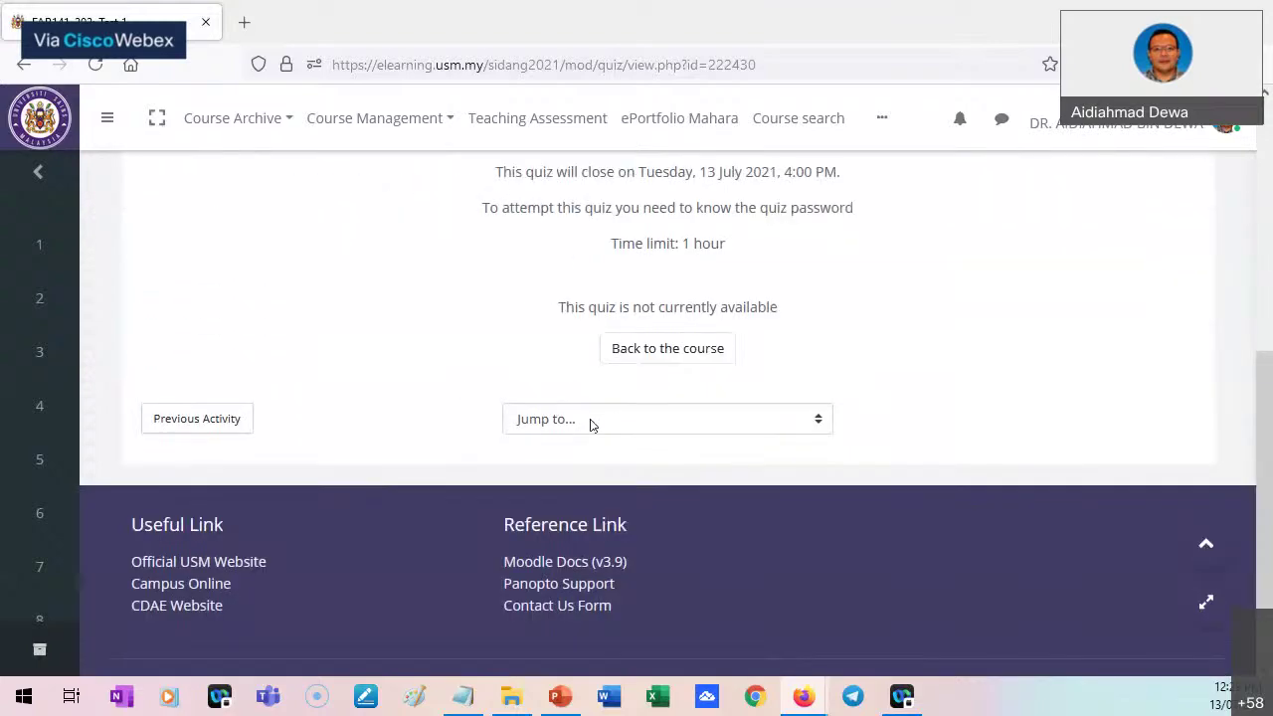
scroll(519, 373, up, 4)
scroll(716, 472, down, 2)
scroll(697, 467, down, 1)
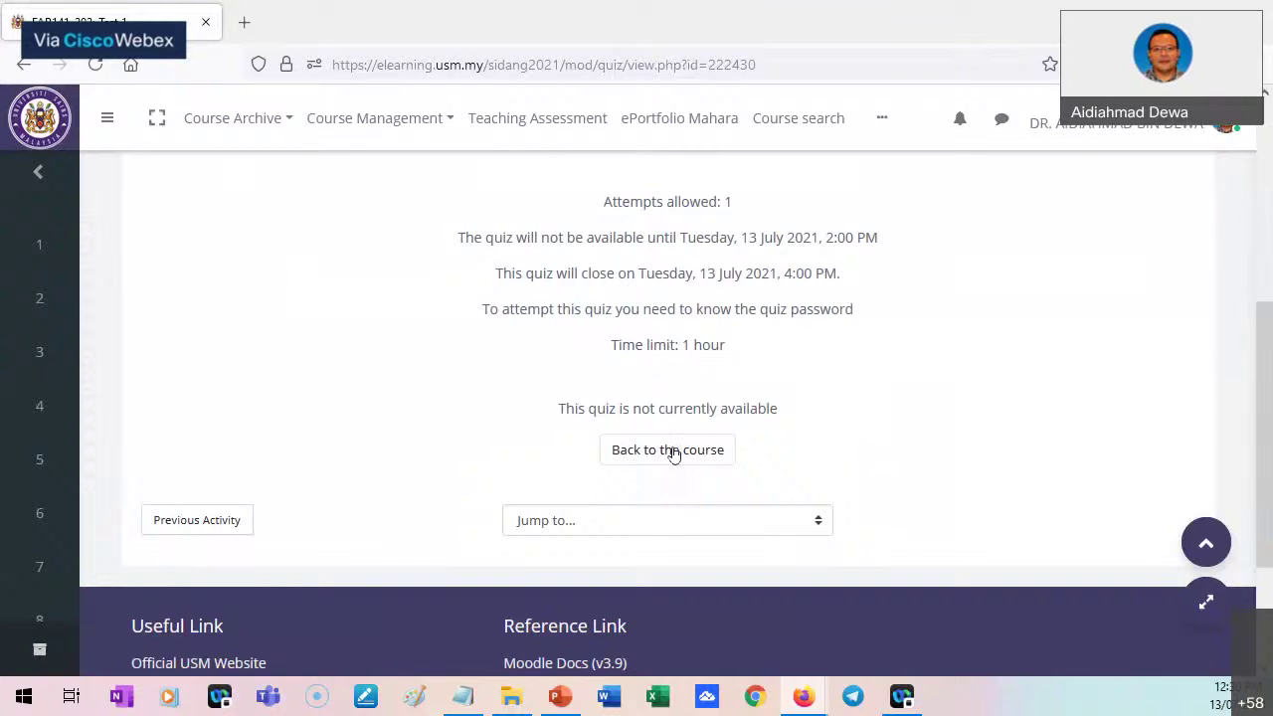
click(674, 452)
Step: Start a preview of Test 1 from the quiz administration menu
scroll(301, 277, down, 1)
scroll(448, 307, up, 4)
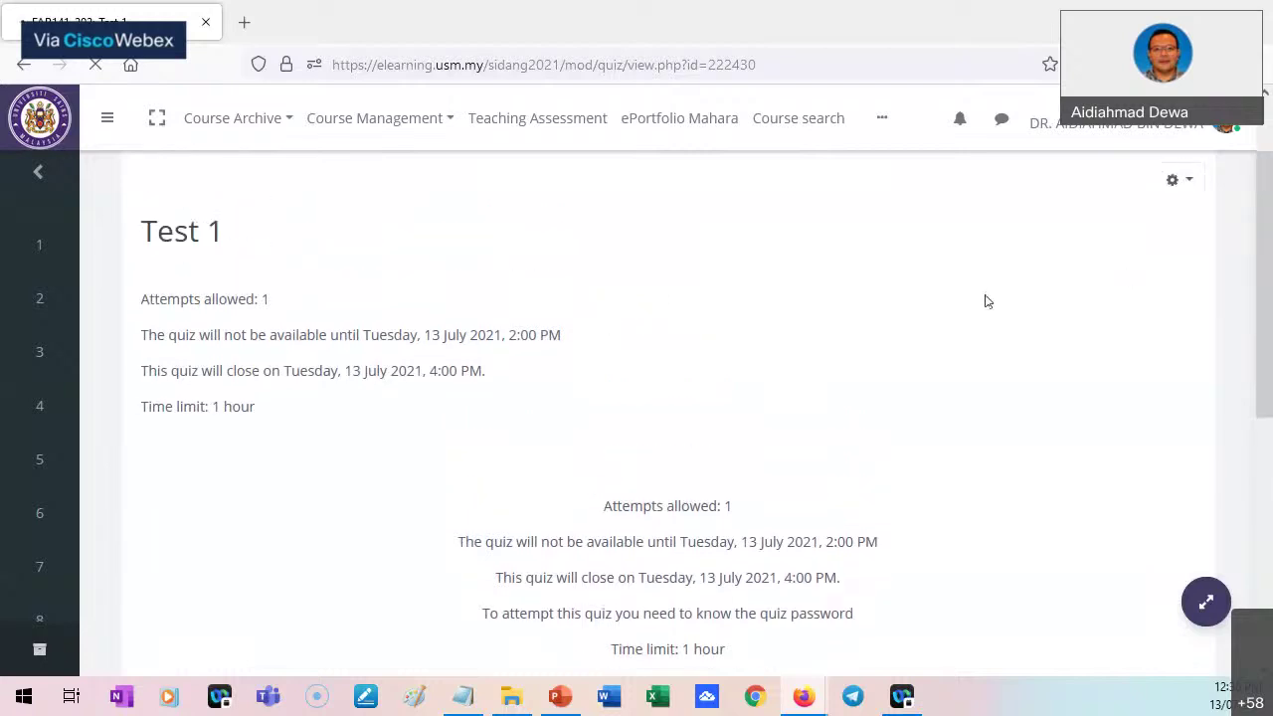
scroll(617, 453, down, 2)
scroll(421, 389, up, 1)
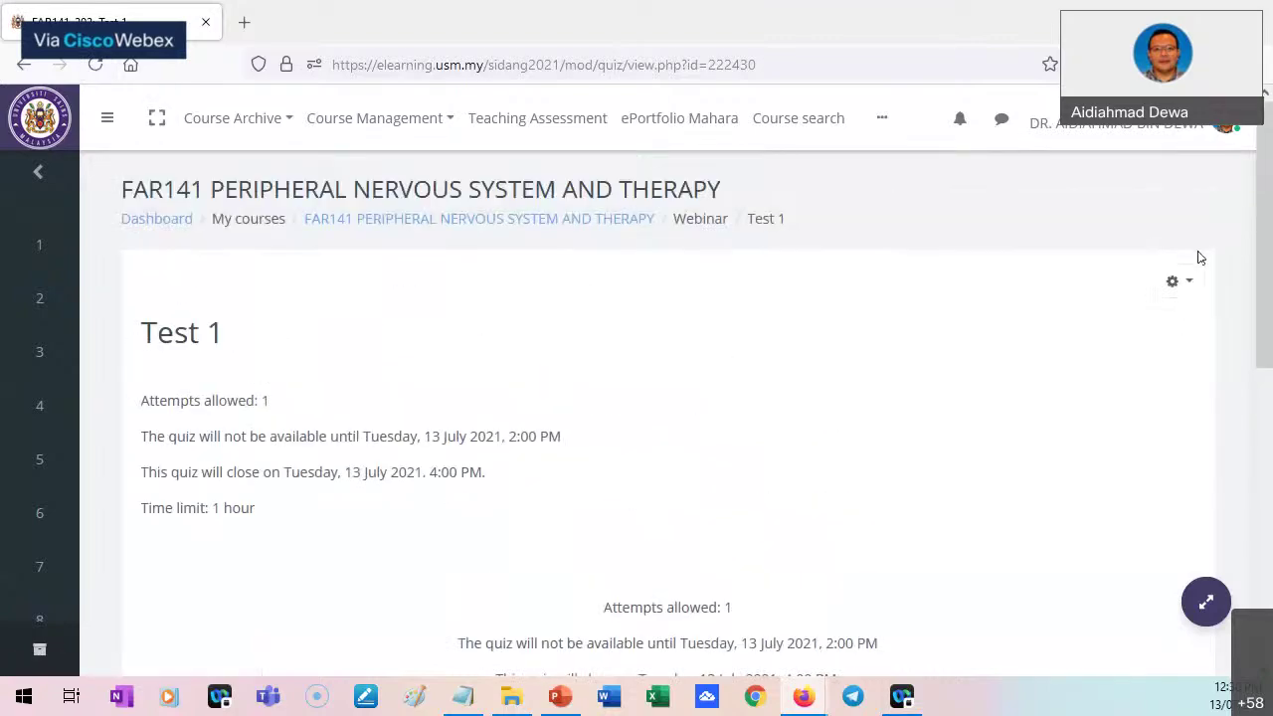
click(1183, 283)
scroll(1149, 327, down, 1)
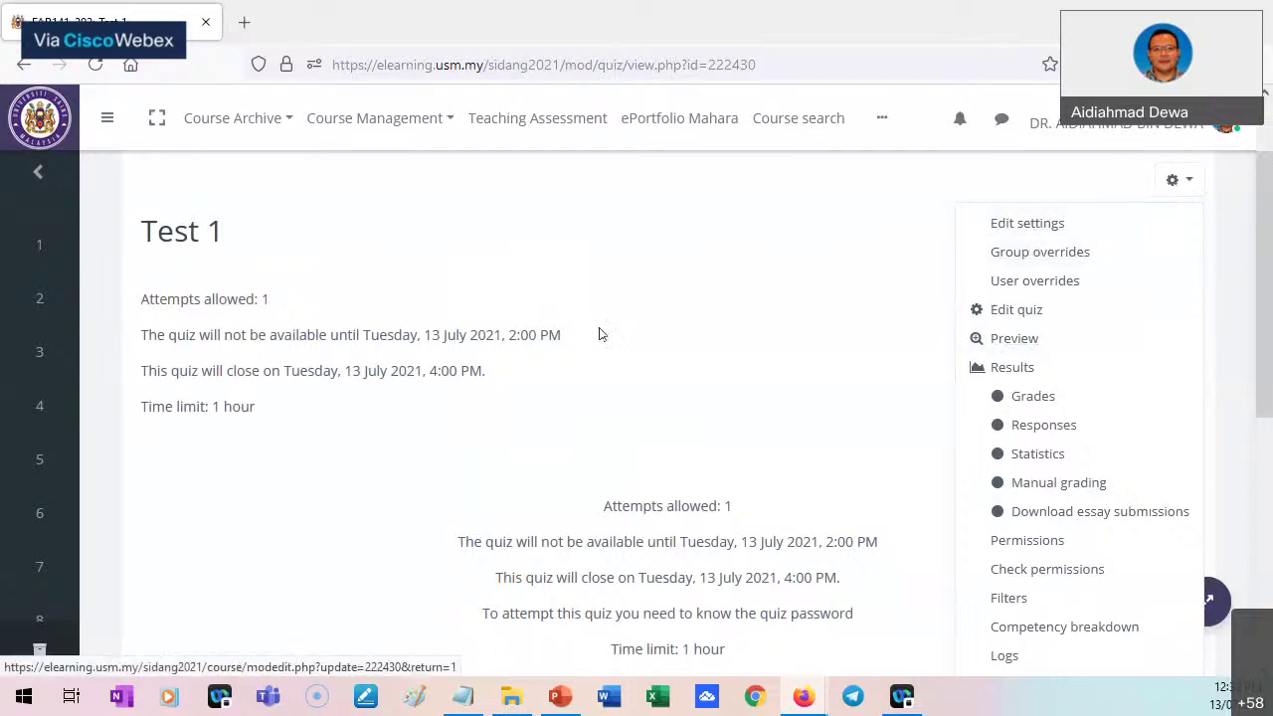
click(1023, 342)
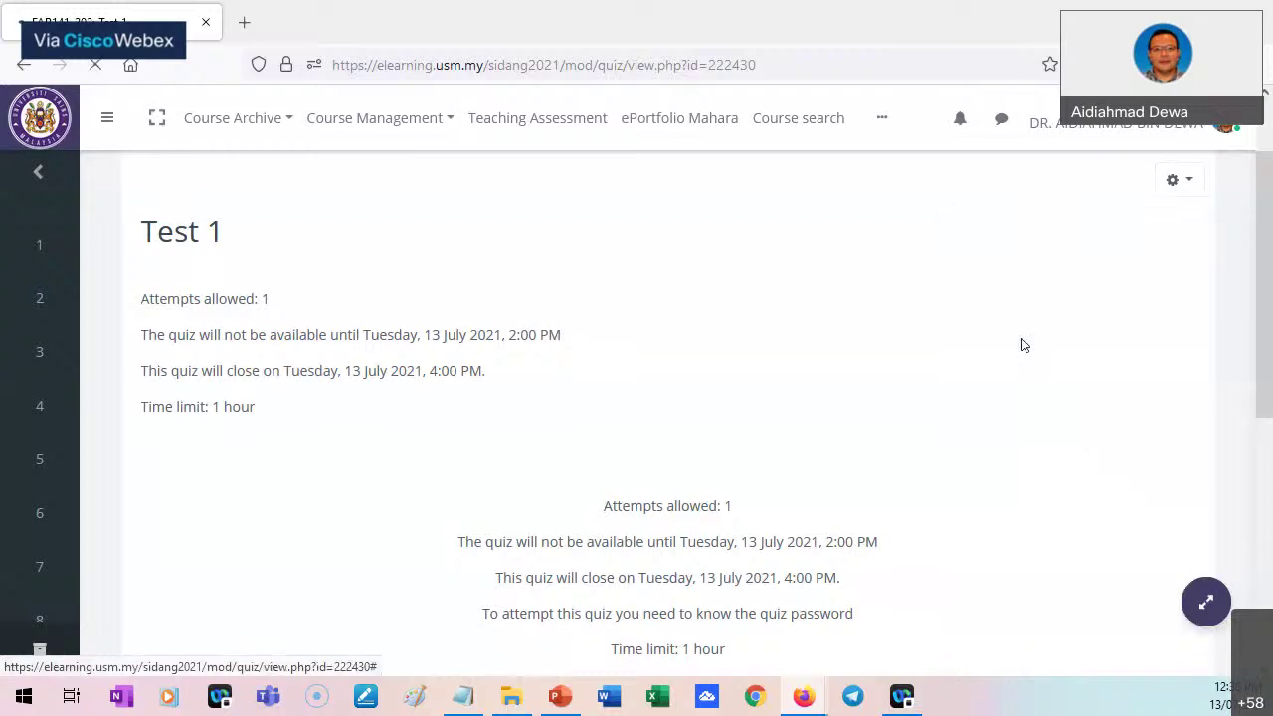
Step: Enter the quiz password and start the Test 1 preview attempt
scroll(244, 327, down, 3)
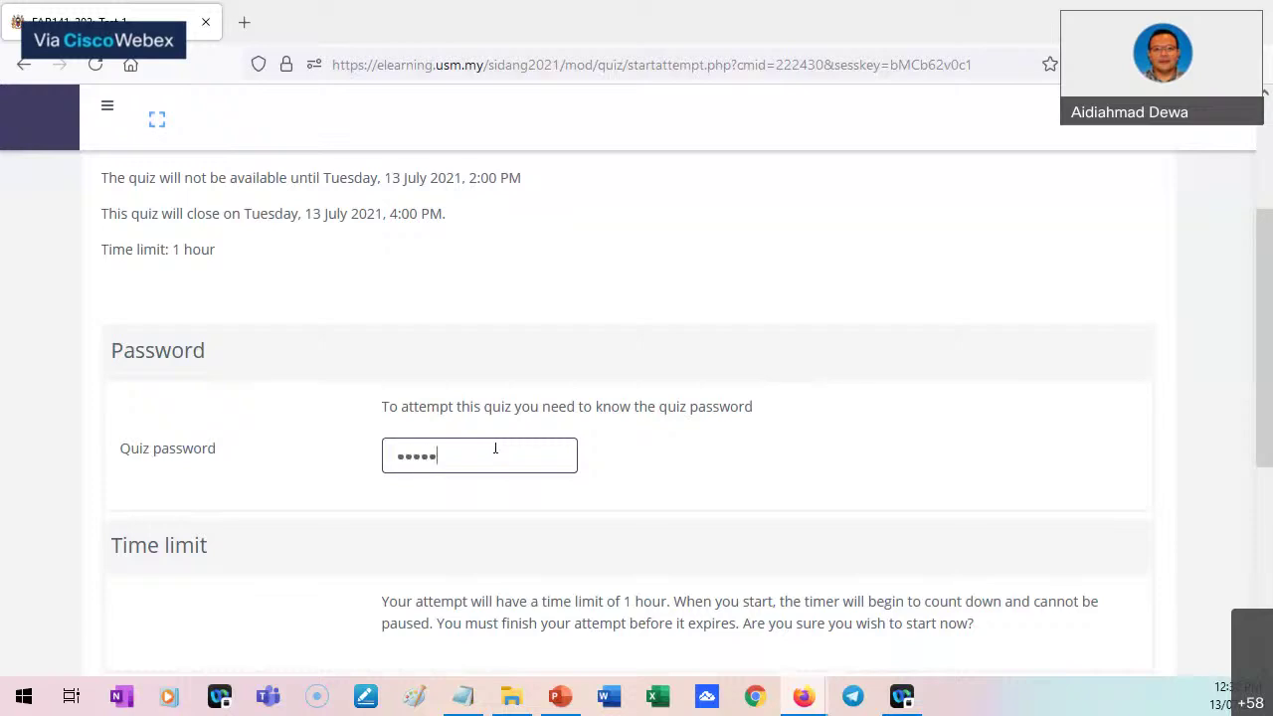
scroll(477, 417, down, 2)
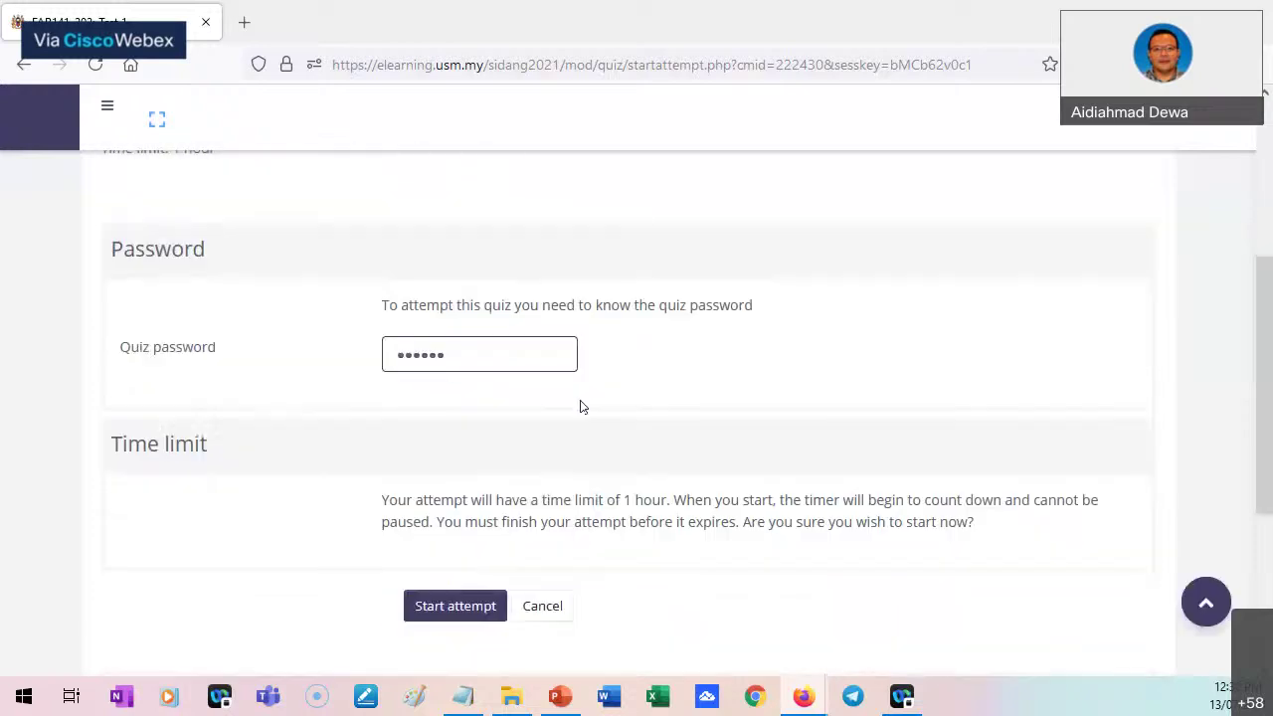
click(487, 605)
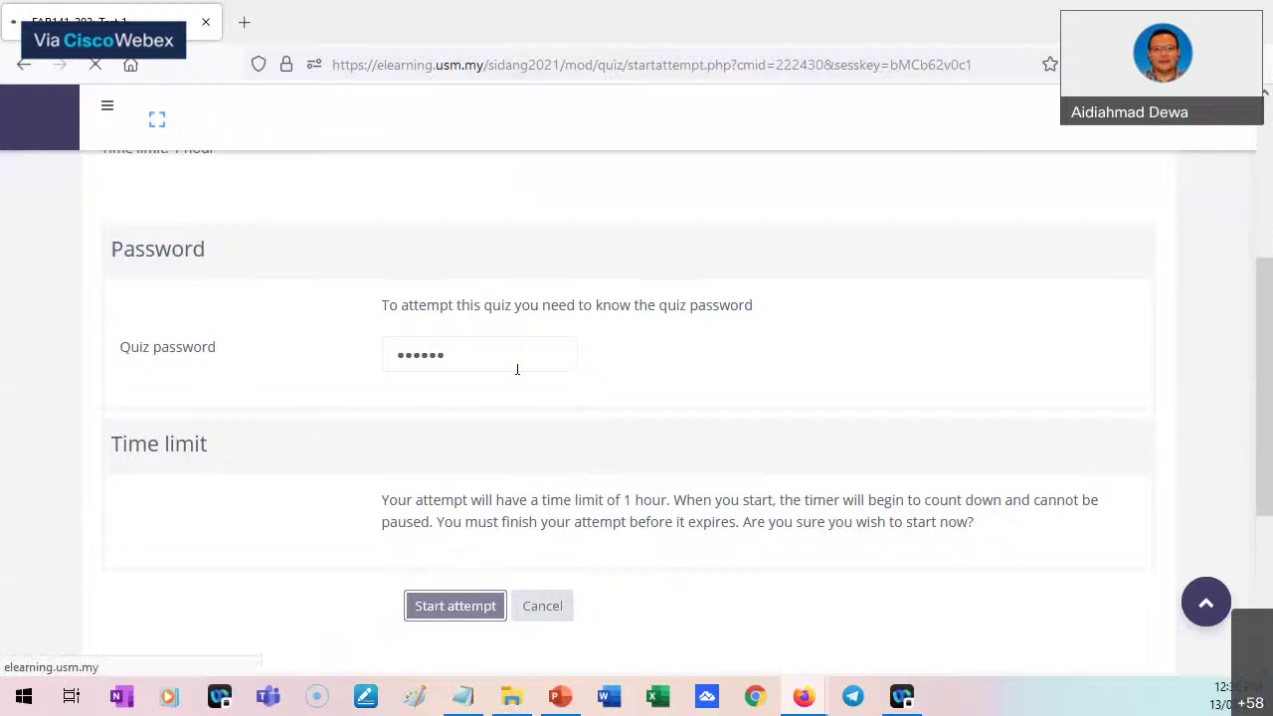
scroll(253, 297, down, 3)
Step: Mark statements a–d of question 1 False and answer question 2 with Tiger
scroll(254, 297, up, 3)
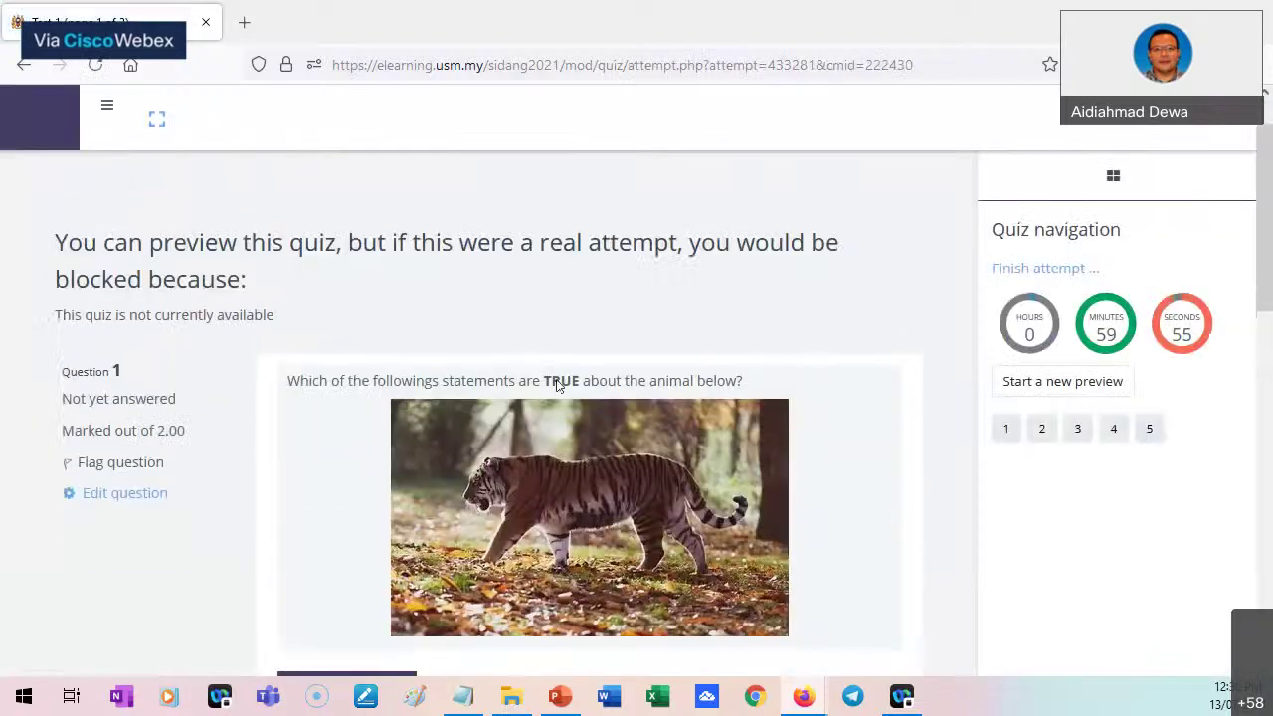
scroll(303, 323, down, 3)
scroll(238, 302, down, 8)
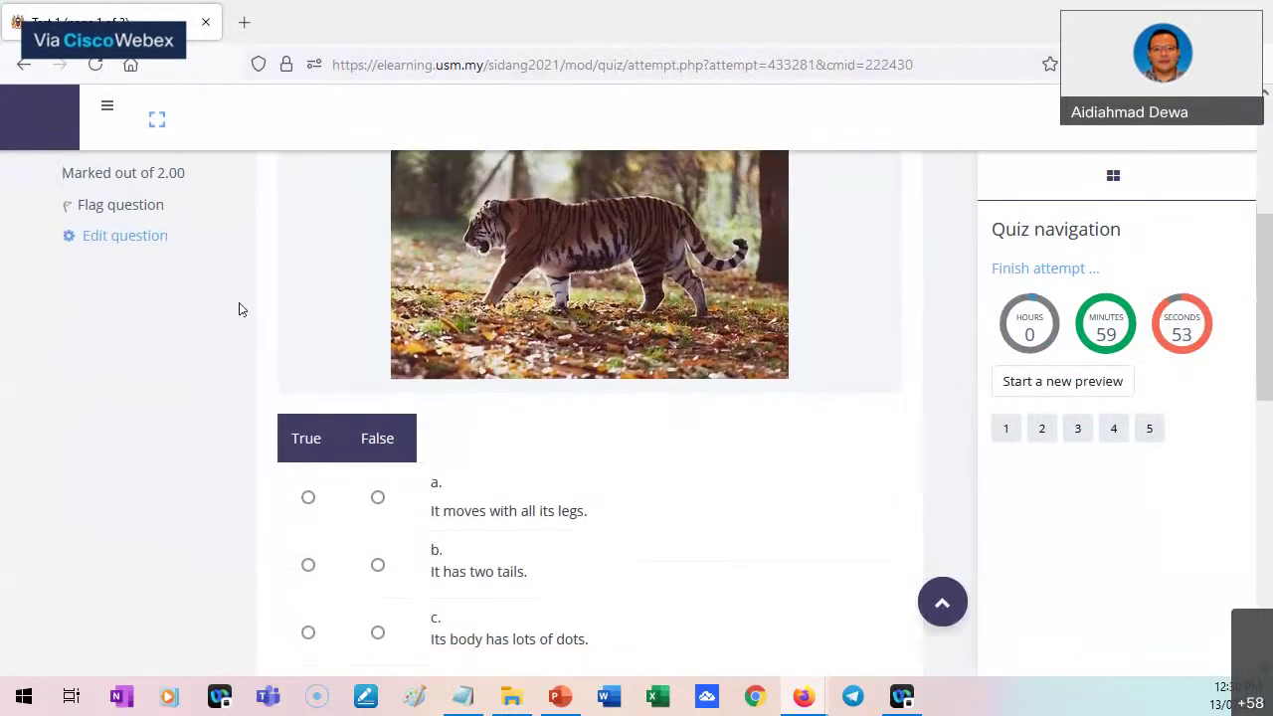
scroll(235, 317, up, 8)
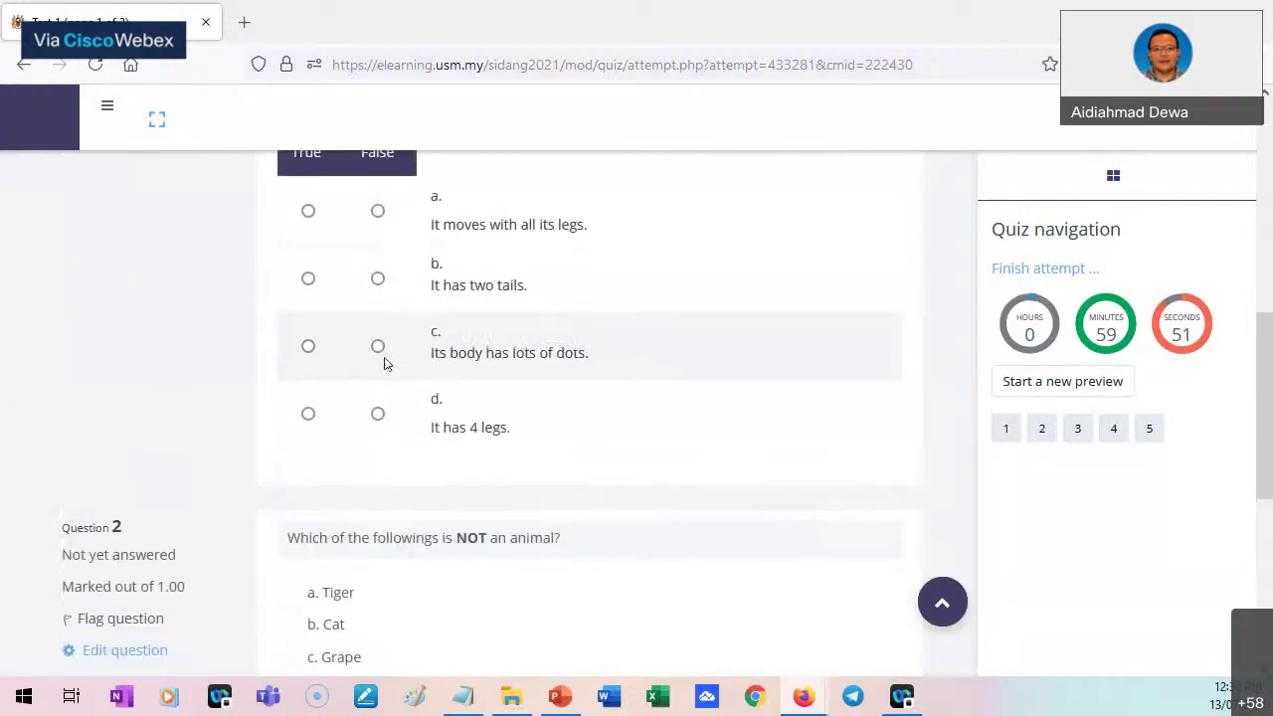
scroll(412, 376, up, 2)
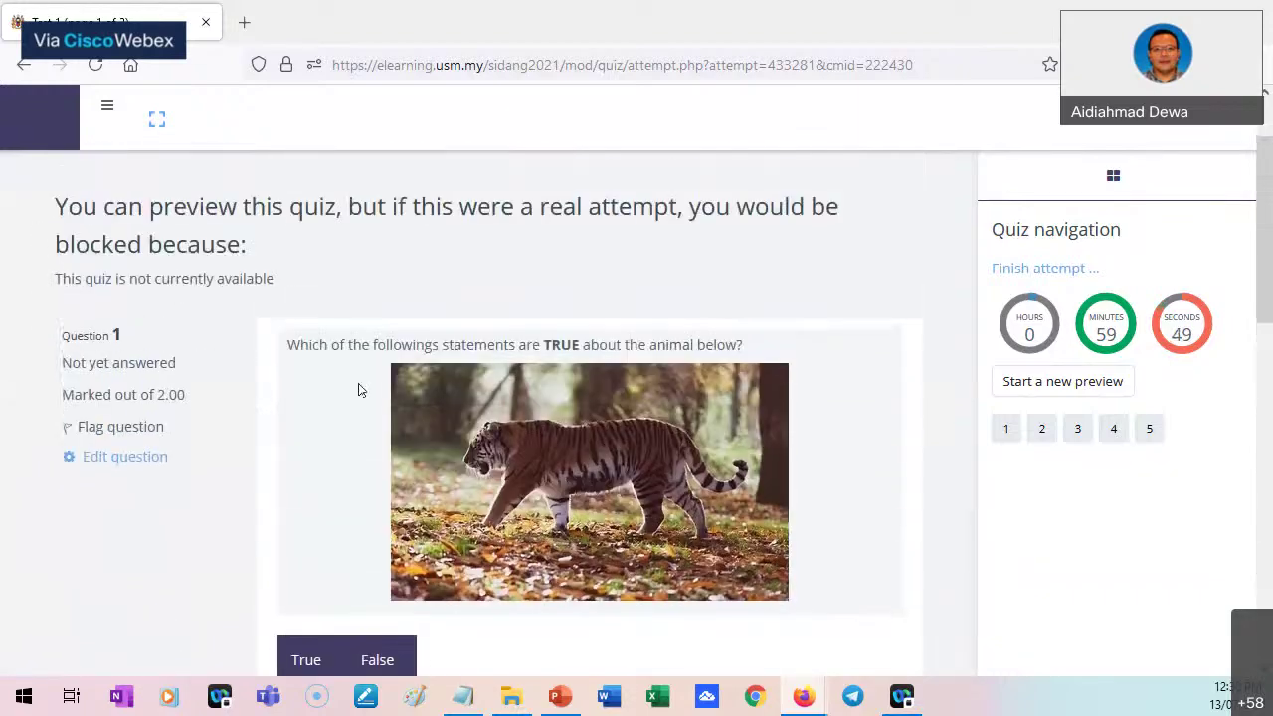
scroll(489, 382, down, 2)
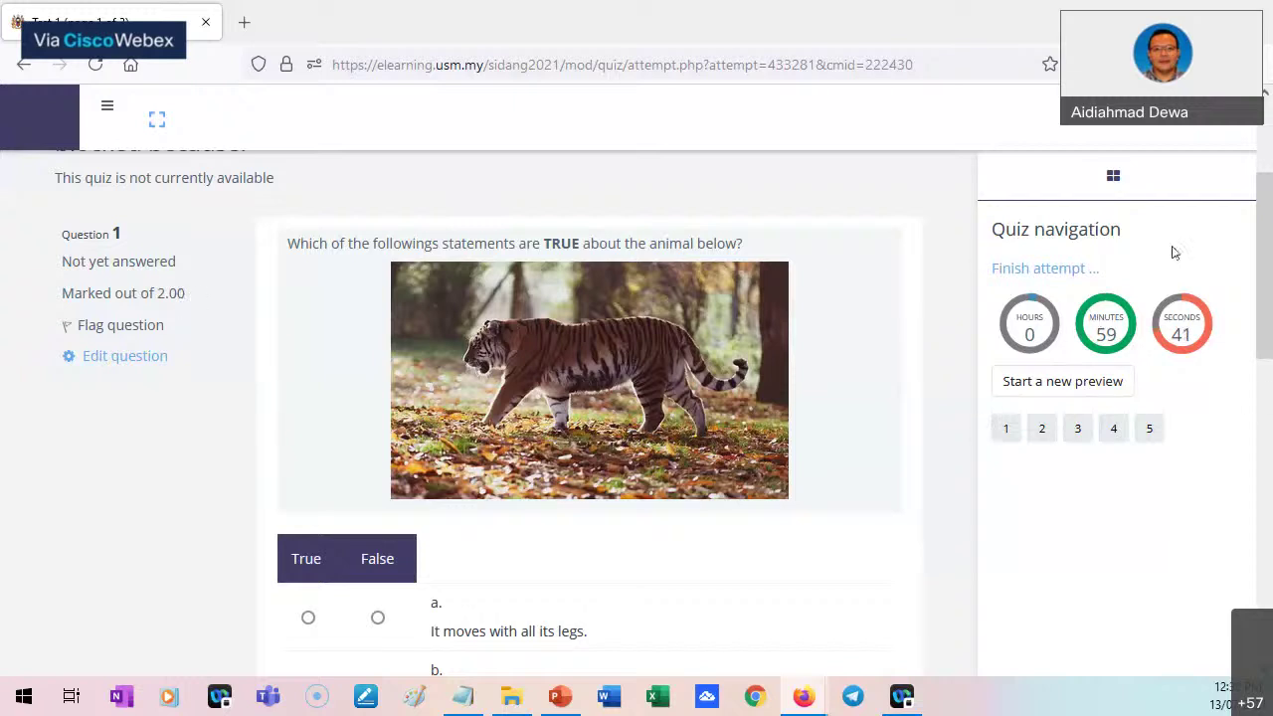
scroll(665, 273, up, 2)
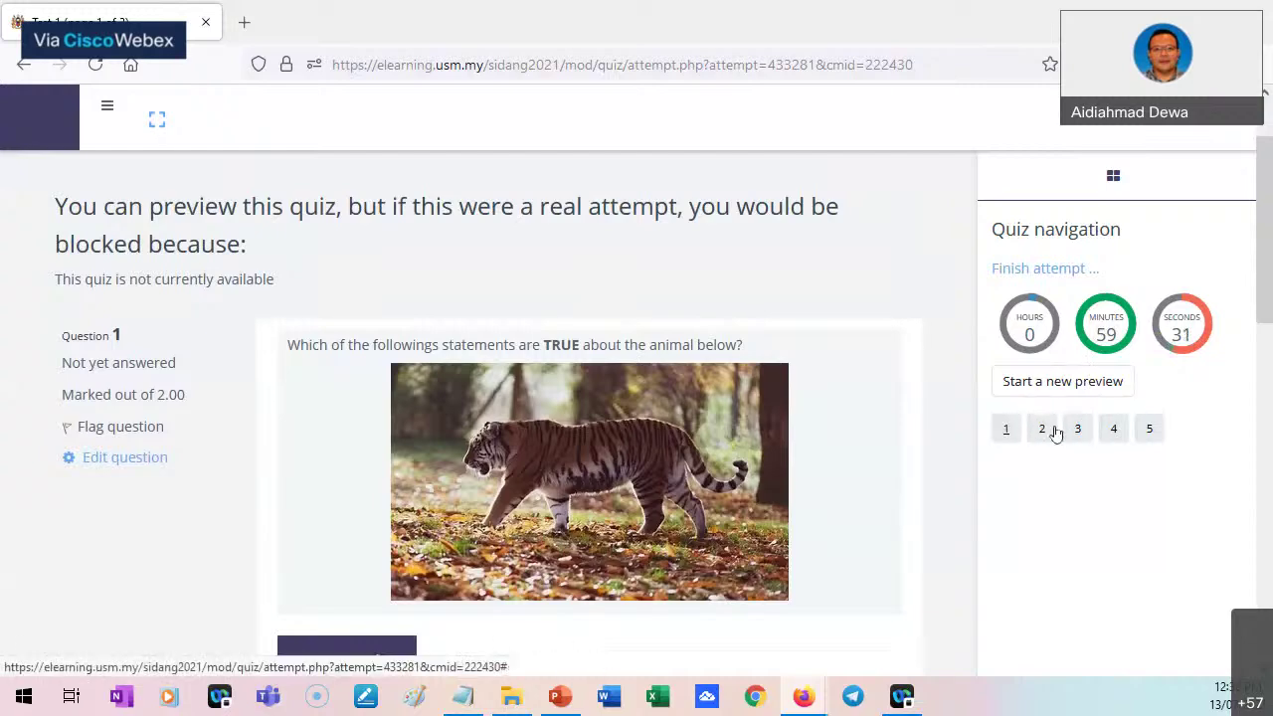
scroll(437, 363, down, 2)
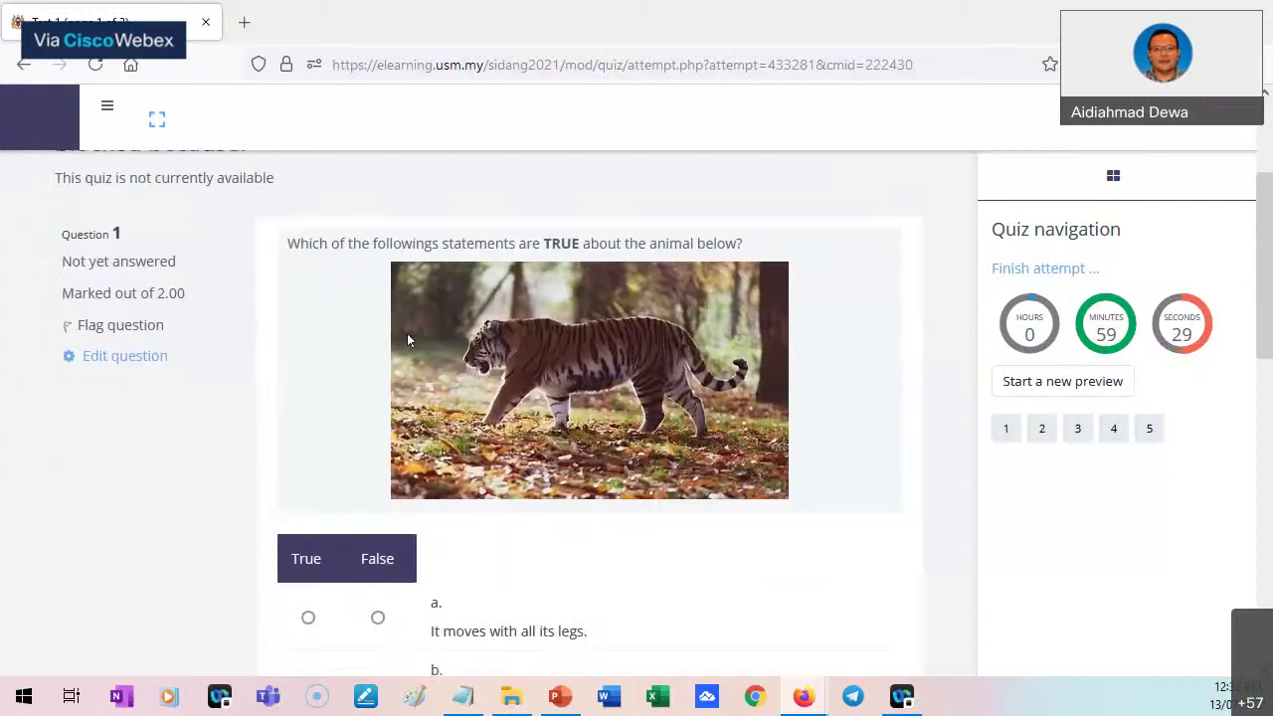
scroll(358, 428, down, 2)
click(378, 517)
scroll(378, 497, down, 3)
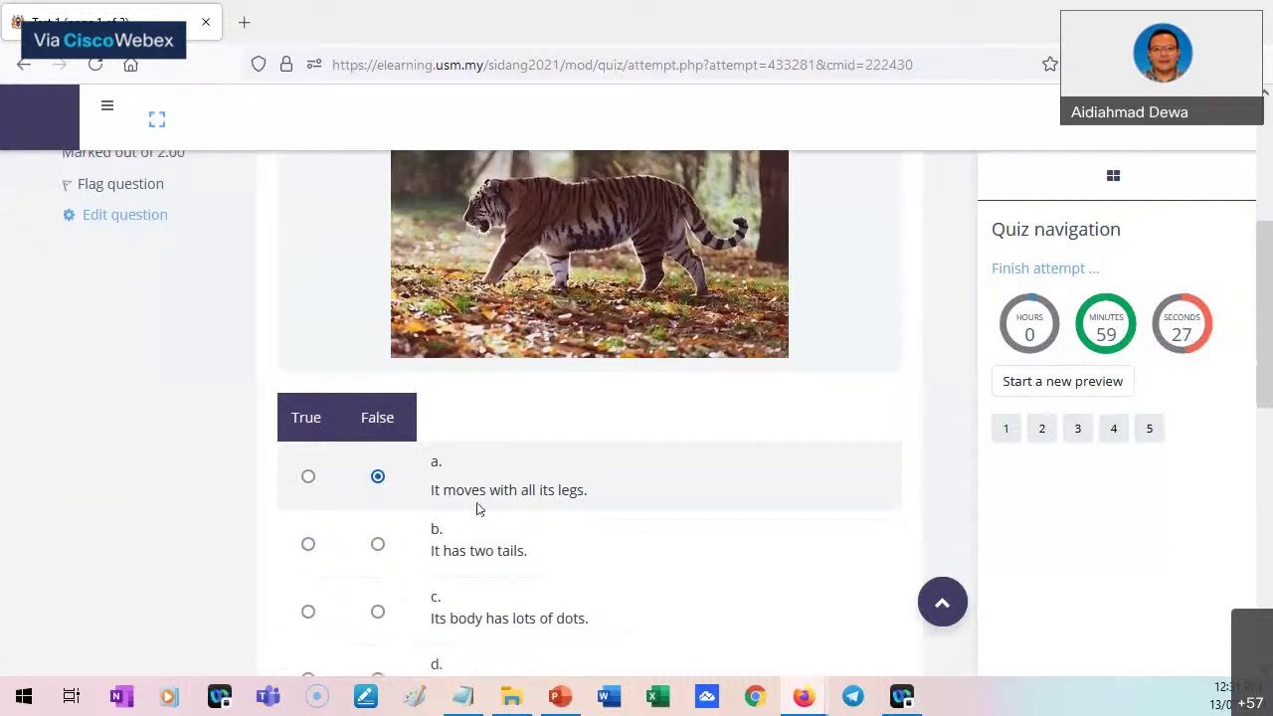
click(377, 280)
click(378, 347)
click(377, 414)
scroll(398, 424, down, 2)
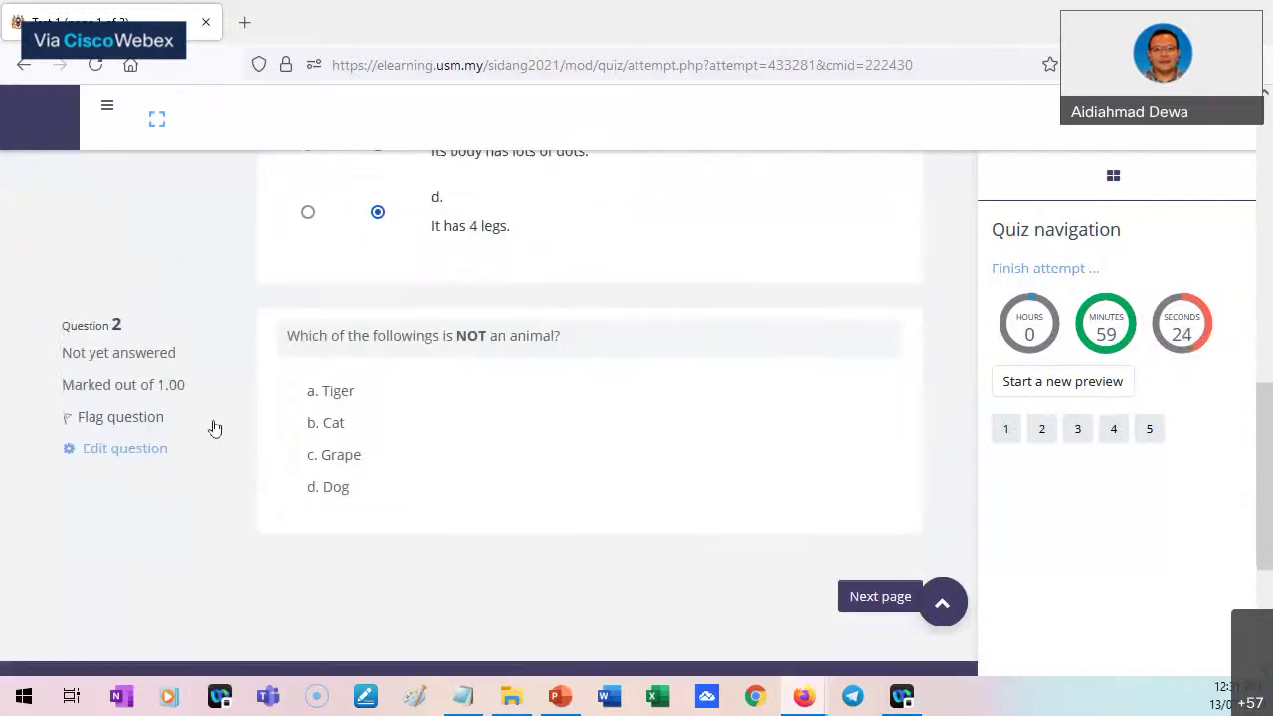
click(289, 394)
Step: Answer questions 3–5 with Cat, Mango and True, then finish the attempt
click(857, 639)
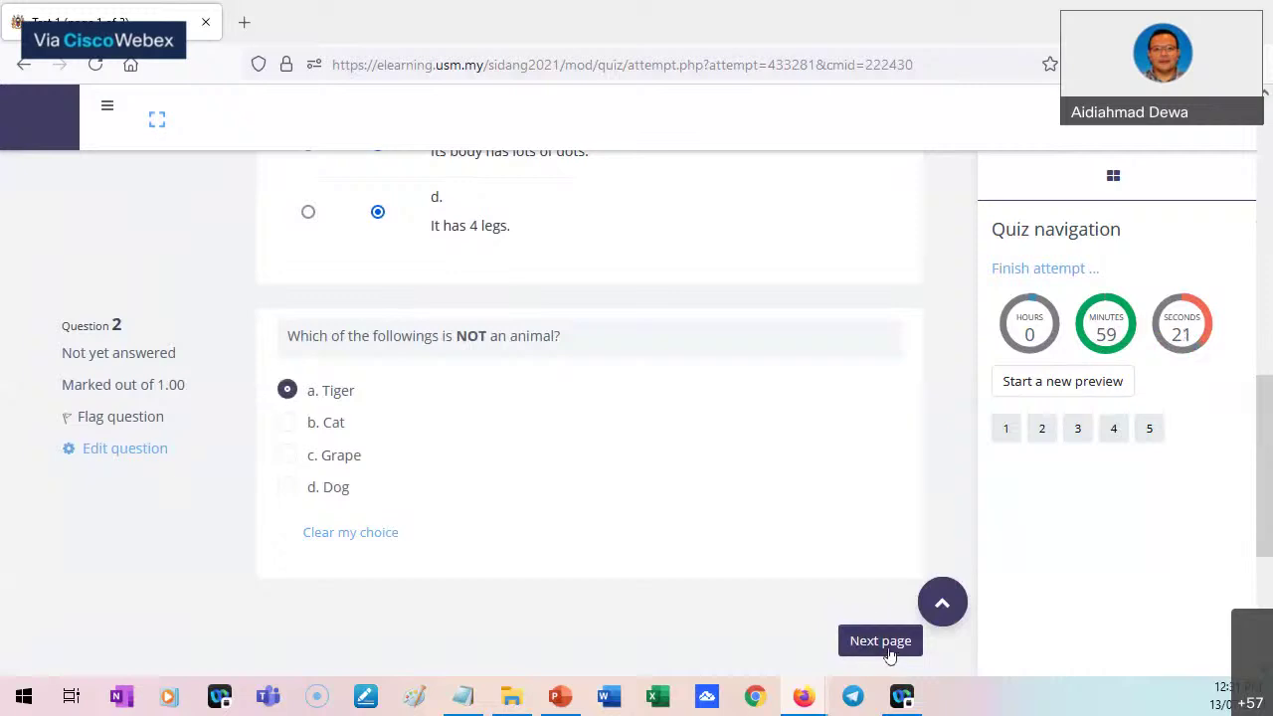
scroll(398, 326, down, 2)
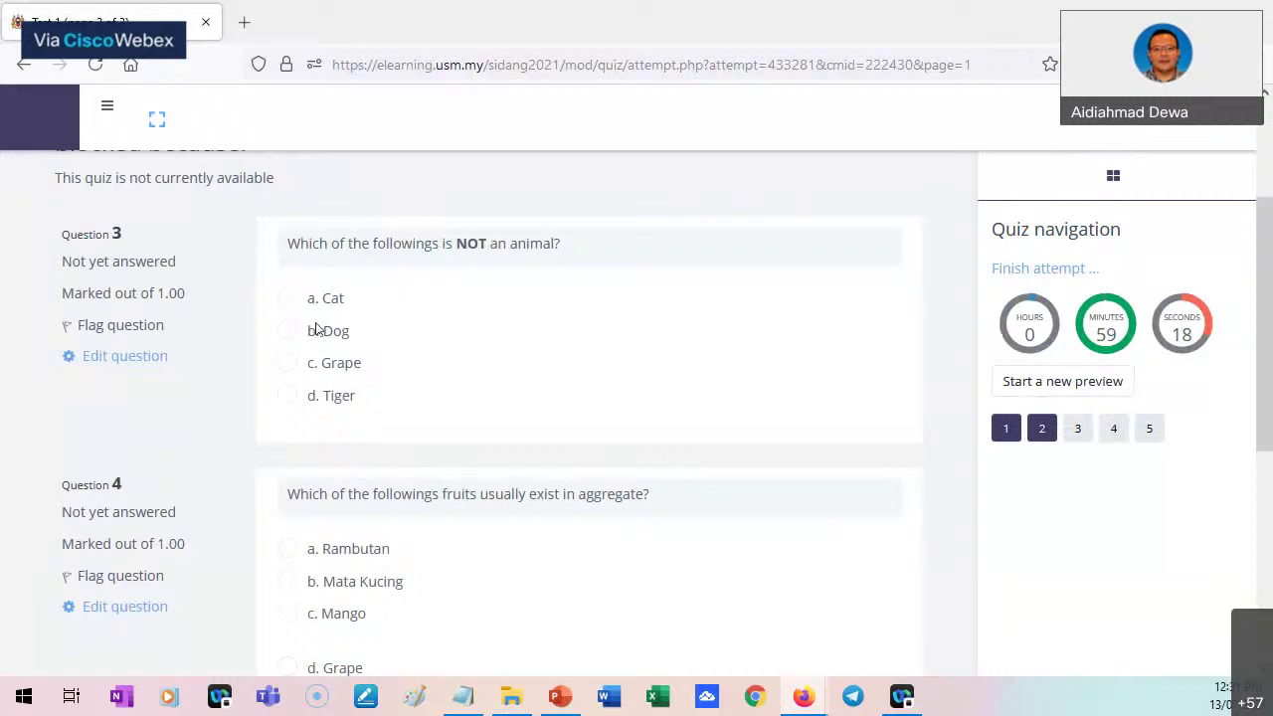
click(299, 298)
scroll(343, 438, down, 1)
scroll(574, 435, down, 2)
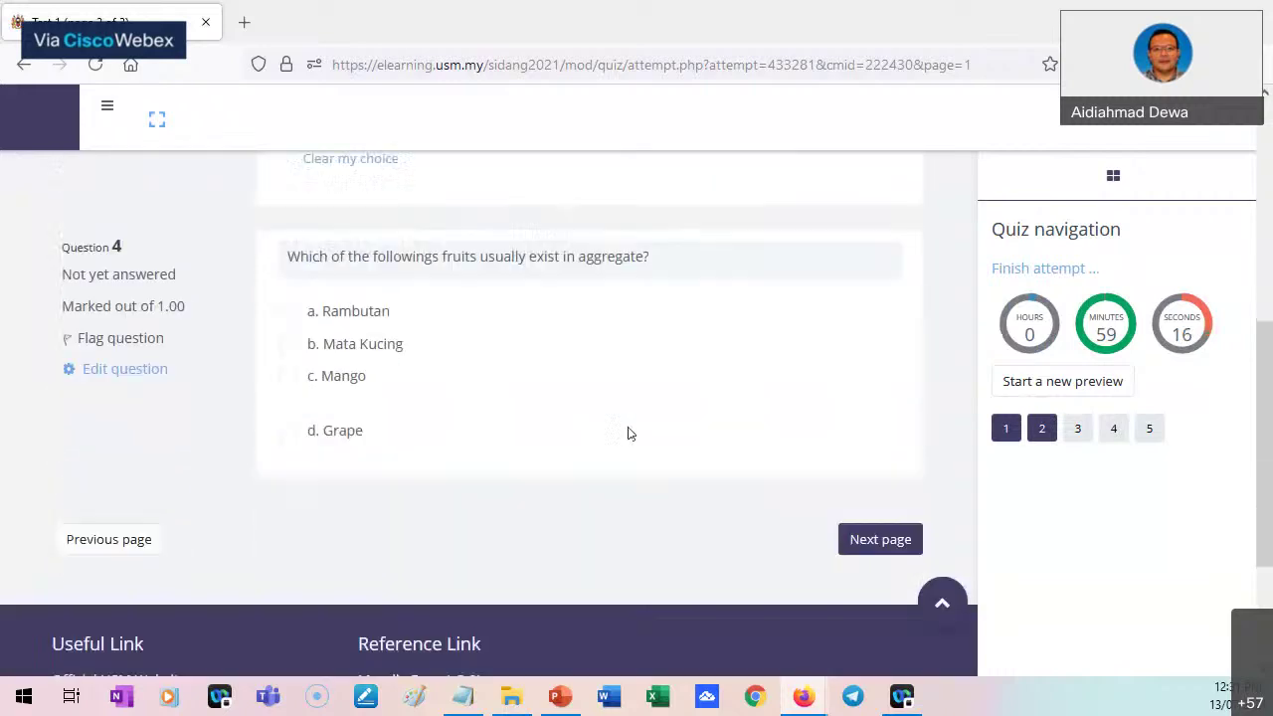
click(348, 365)
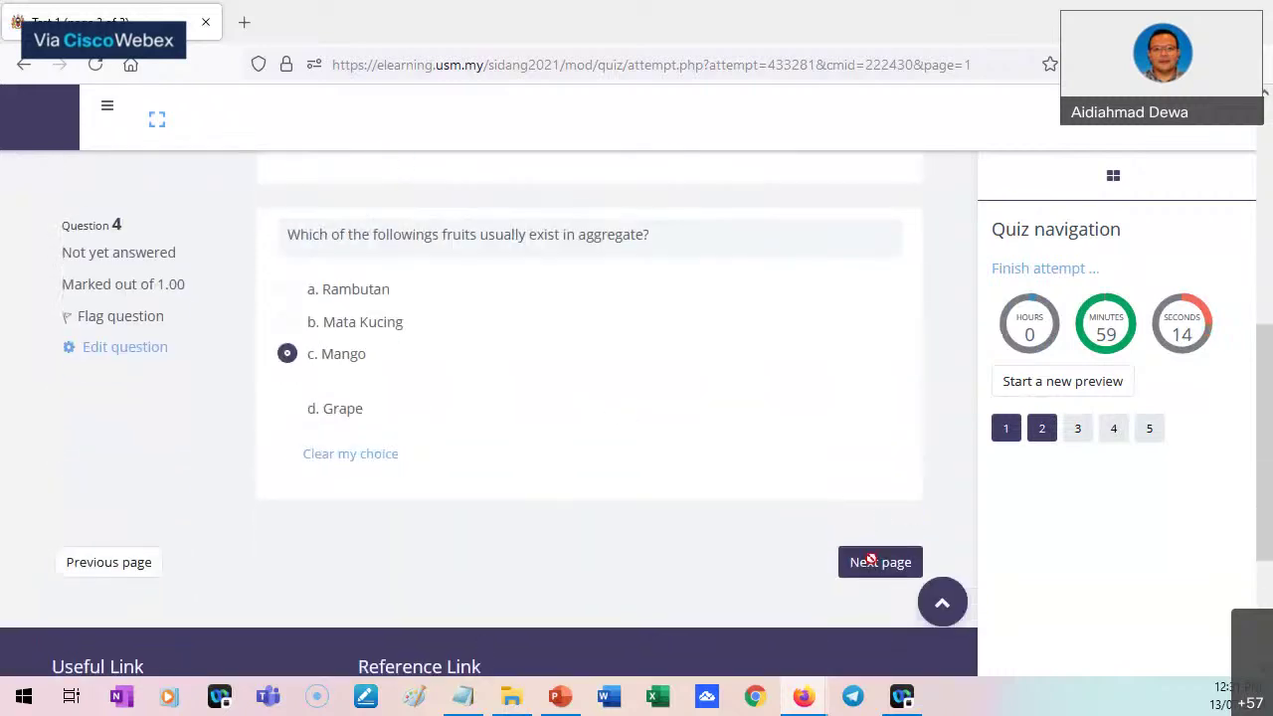
click(872, 562)
scroll(392, 447, down, 2)
click(288, 320)
click(838, 489)
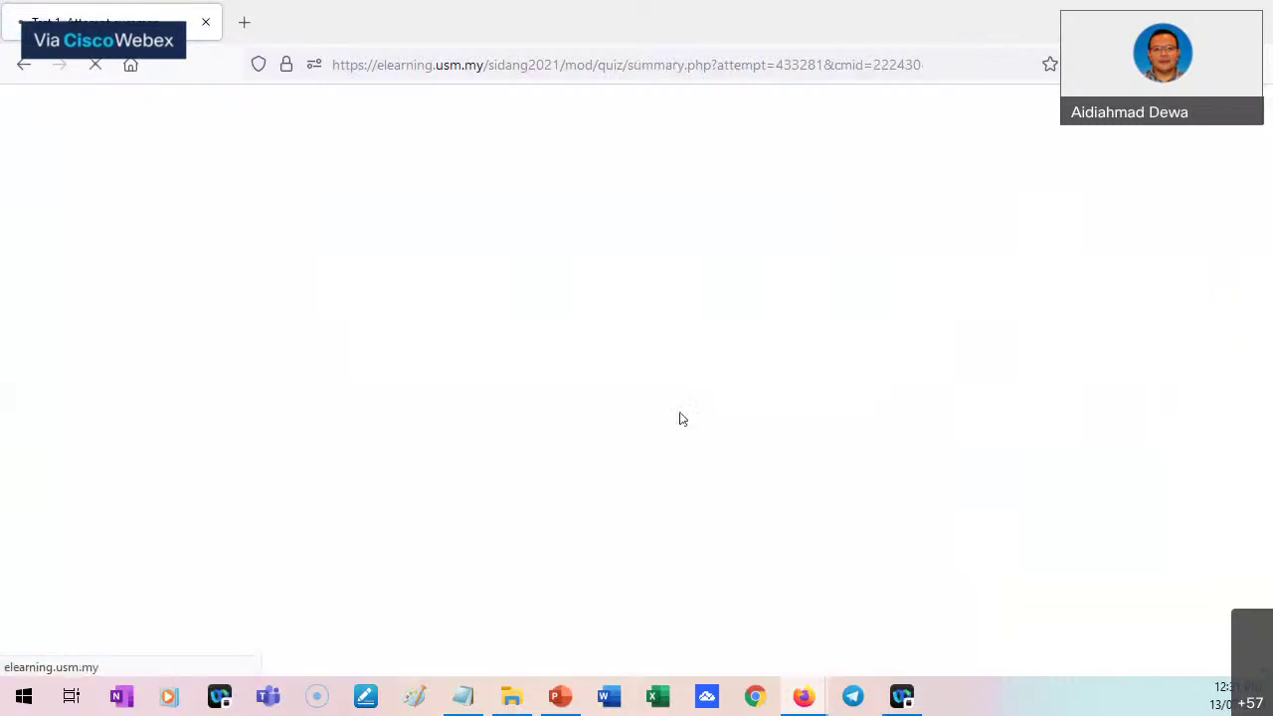
Step: Submit all and finish the Test 1 preview, confirming in the Confirmation dialog
scroll(402, 283, down, 3)
scroll(571, 394, up, 3)
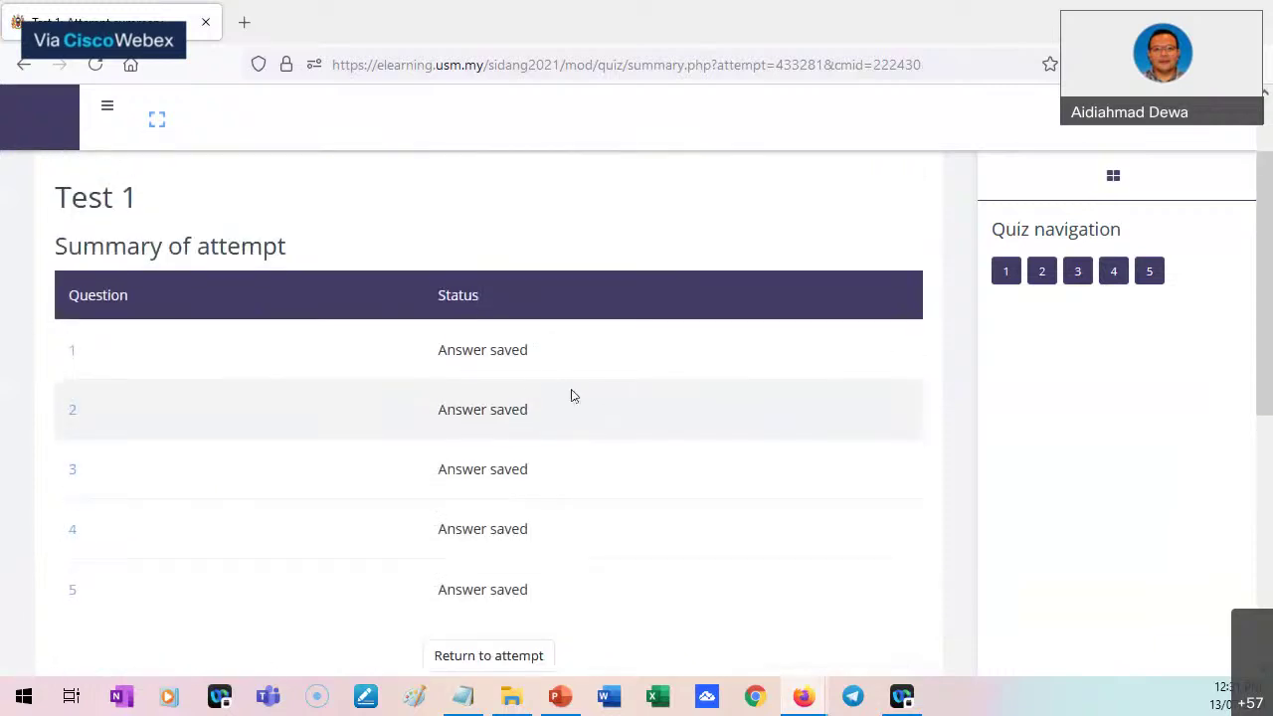
scroll(419, 346, down, 3)
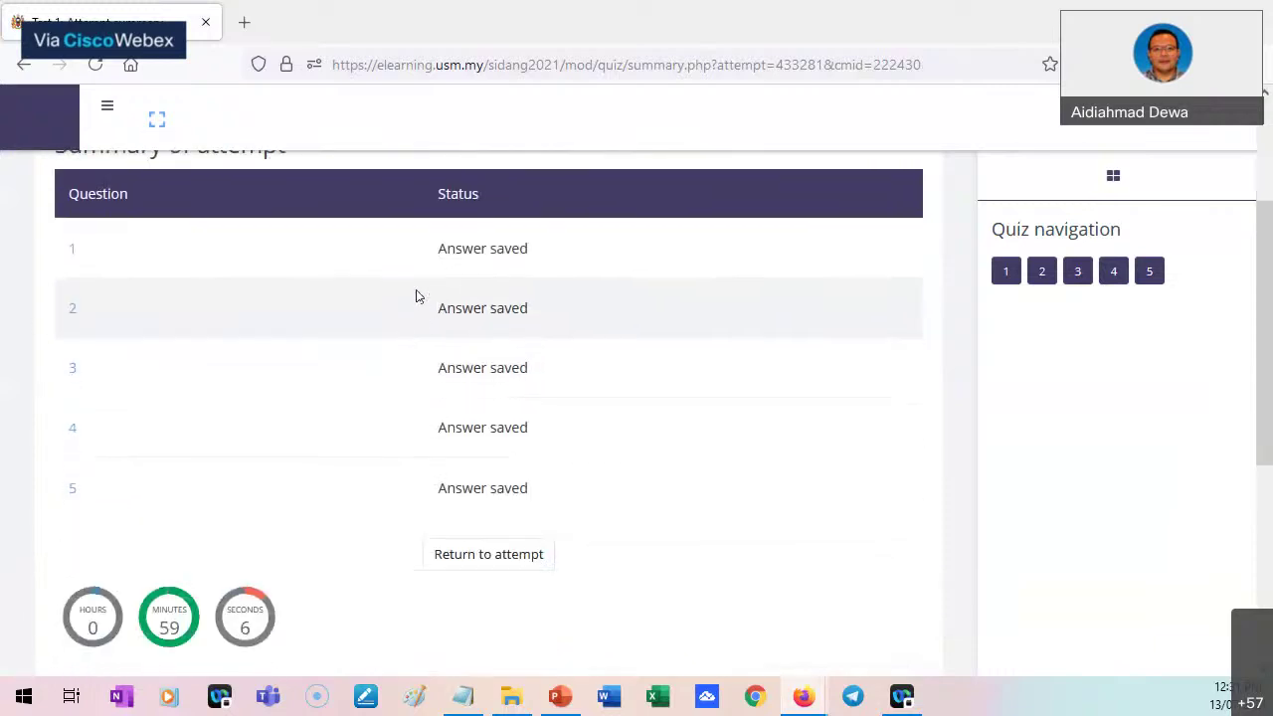
scroll(583, 355, down, 2)
scroll(534, 308, up, 3)
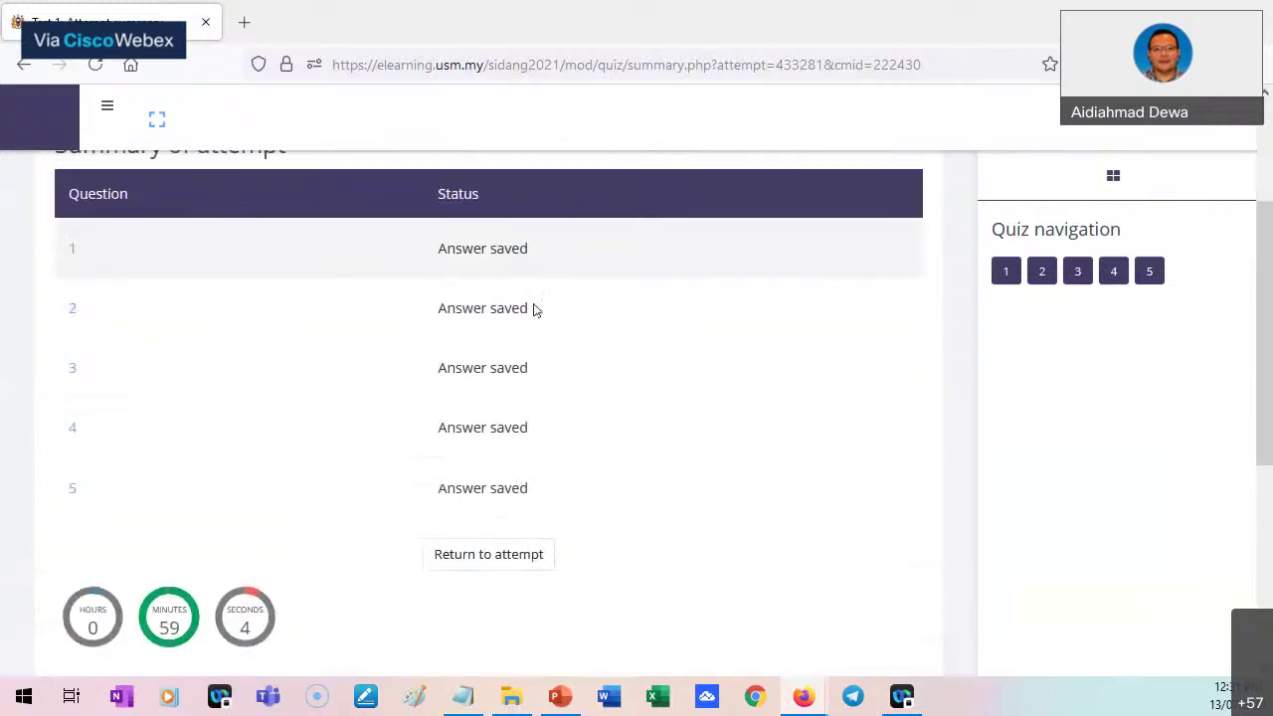
scroll(554, 568, down, 2)
click(489, 627)
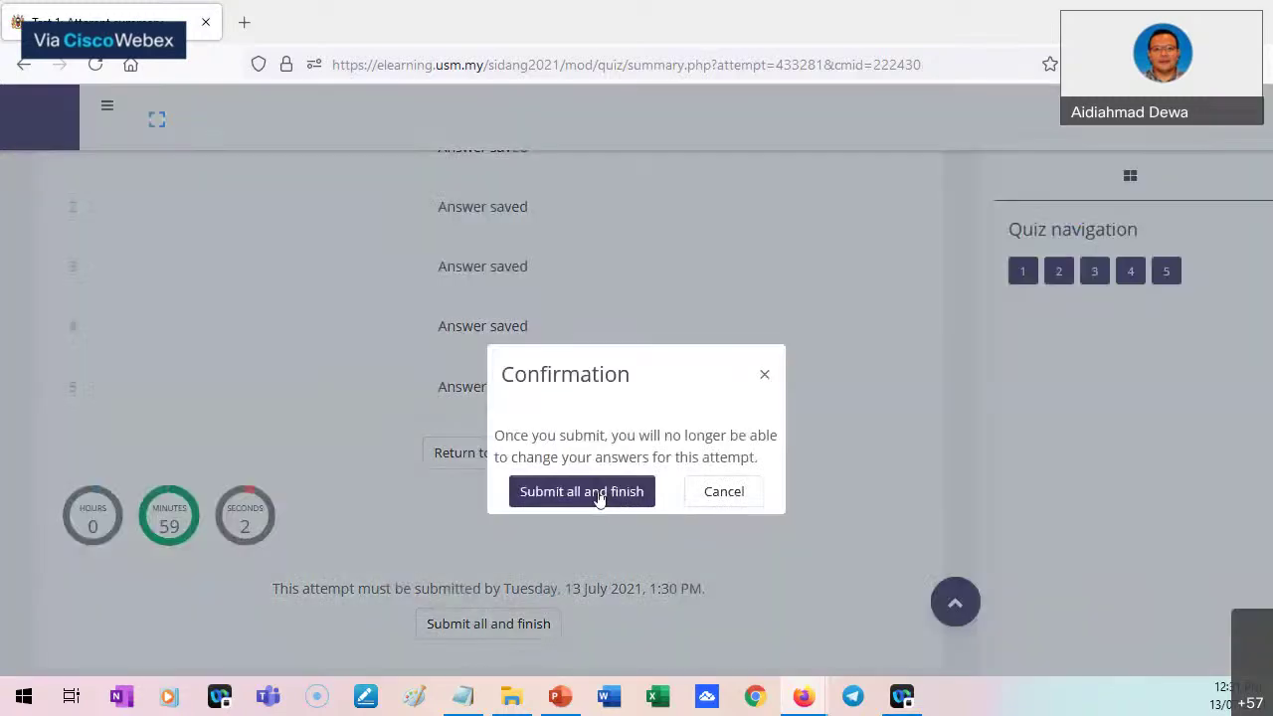
click(597, 492)
scroll(646, 389, down, 2)
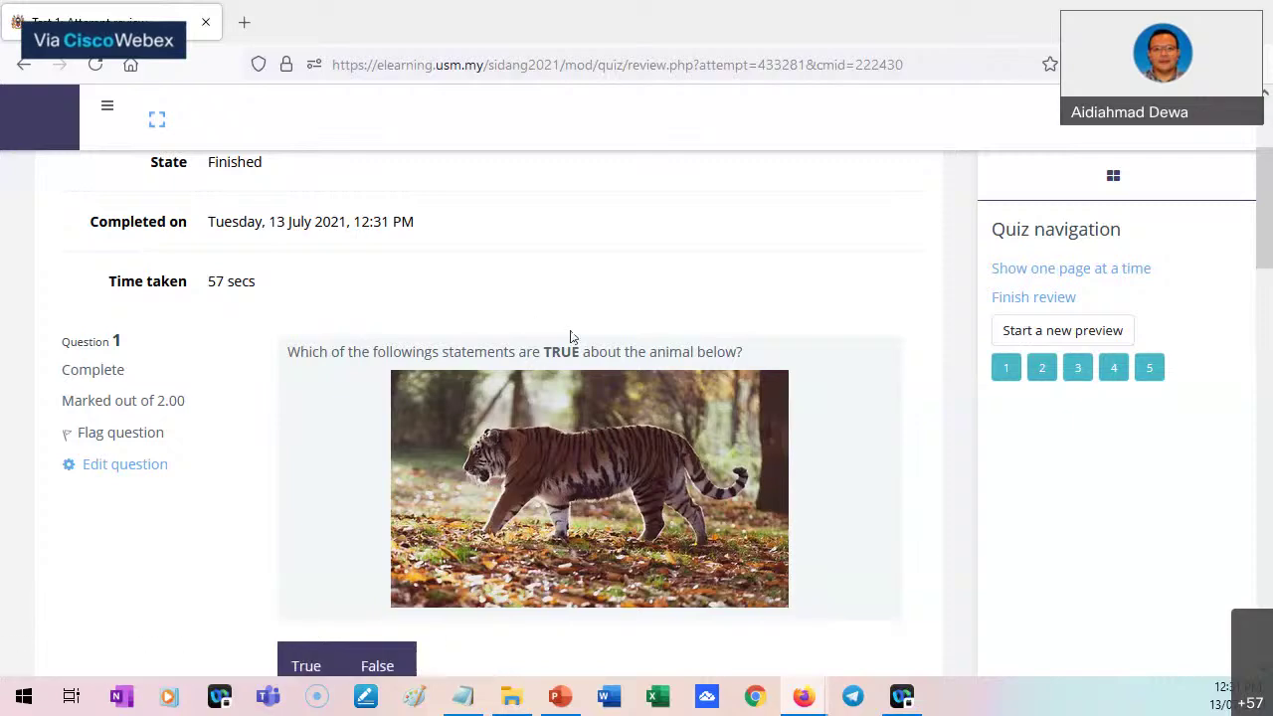
Step: Finish reviewing the attempt, return to the Test 1 page, and switch to the PowerPoint slide show
scroll(811, 416, up, 1)
scroll(358, 346, up, 1)
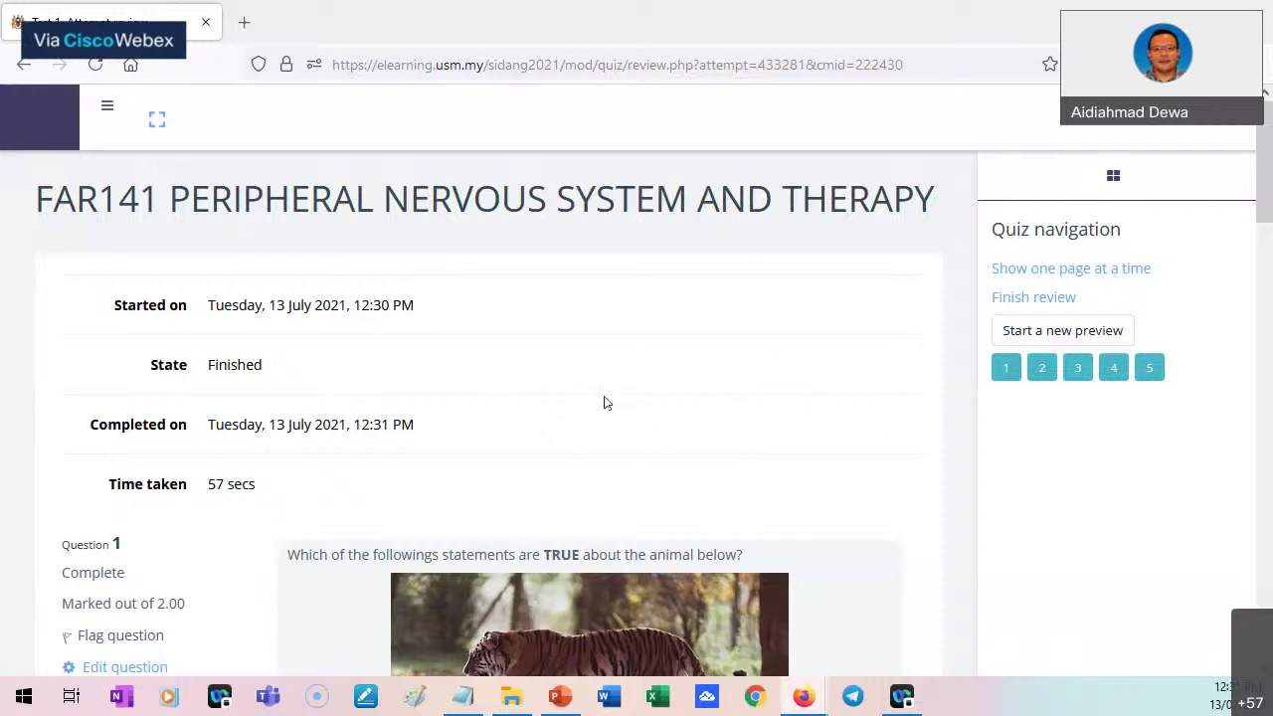
scroll(865, 398, down, 6)
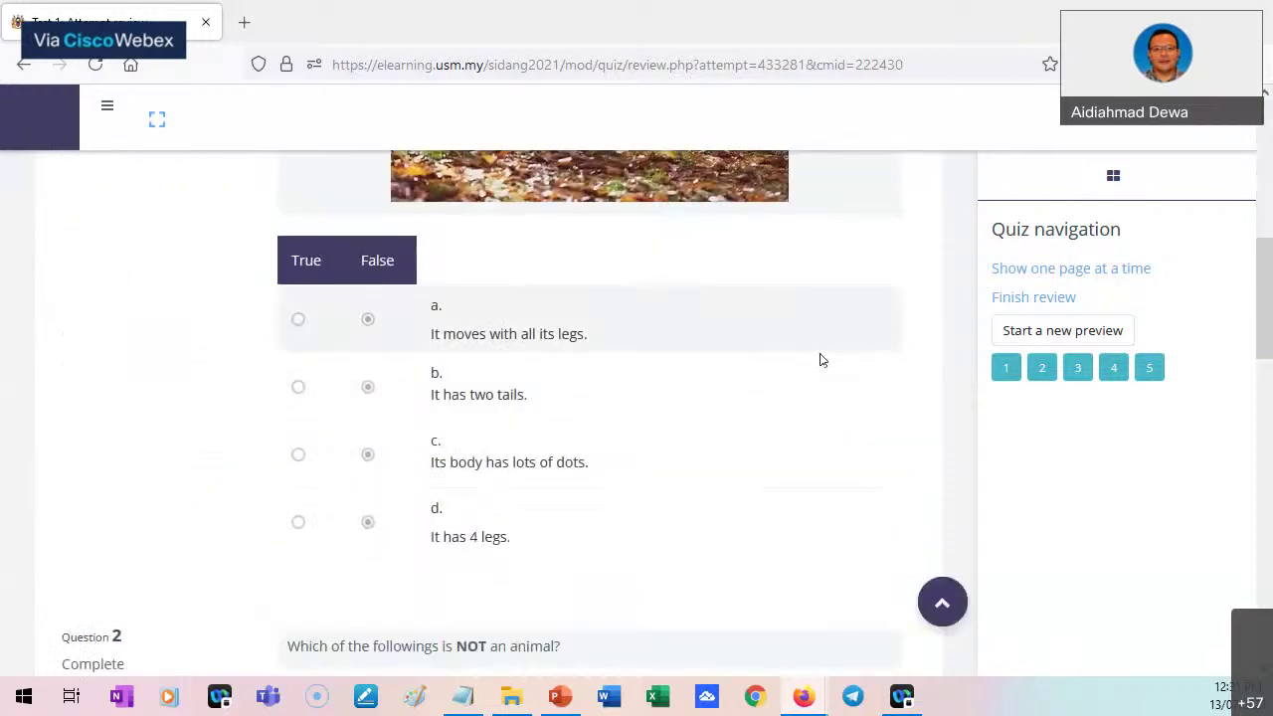
click(1035, 306)
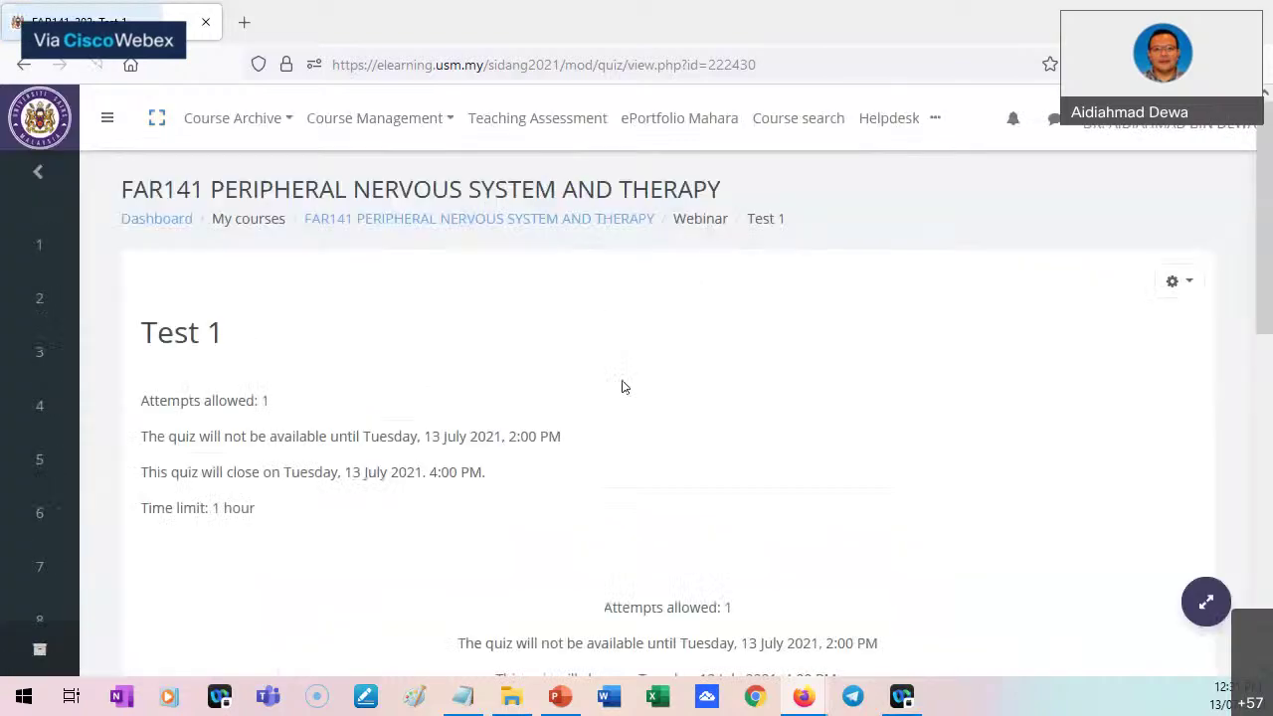
scroll(756, 398, down, 2)
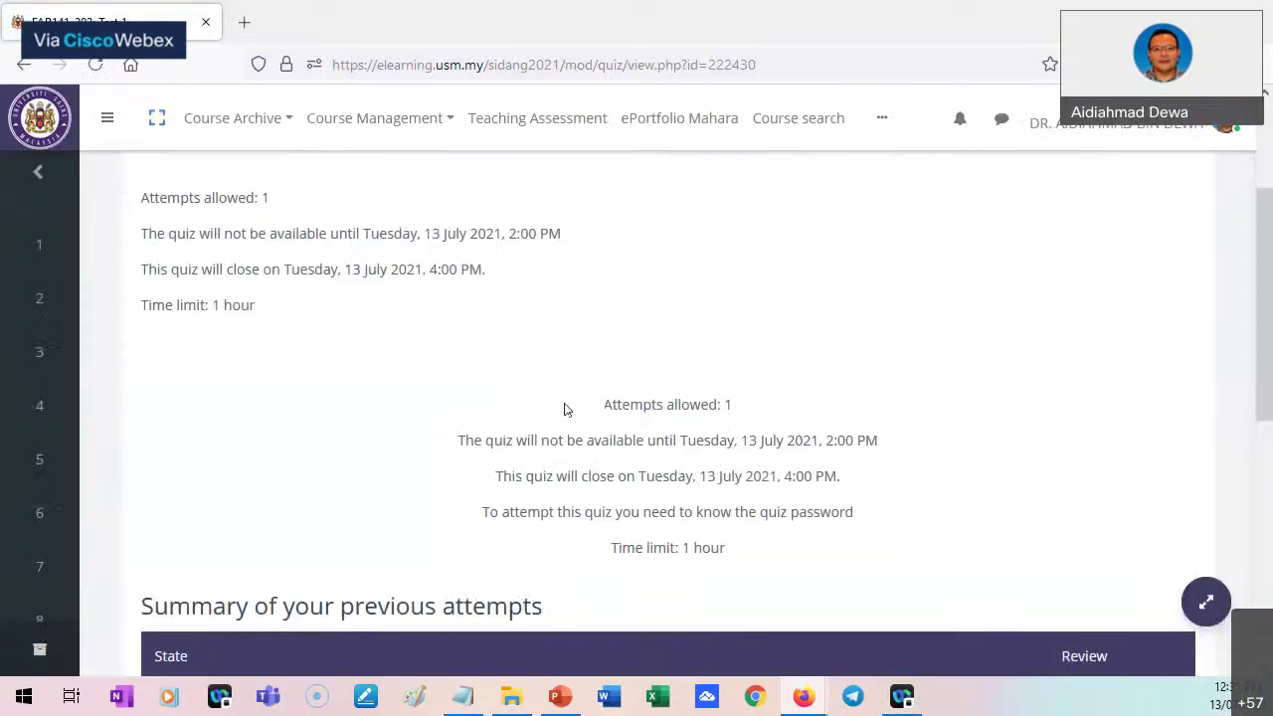
key(alt+Tab)
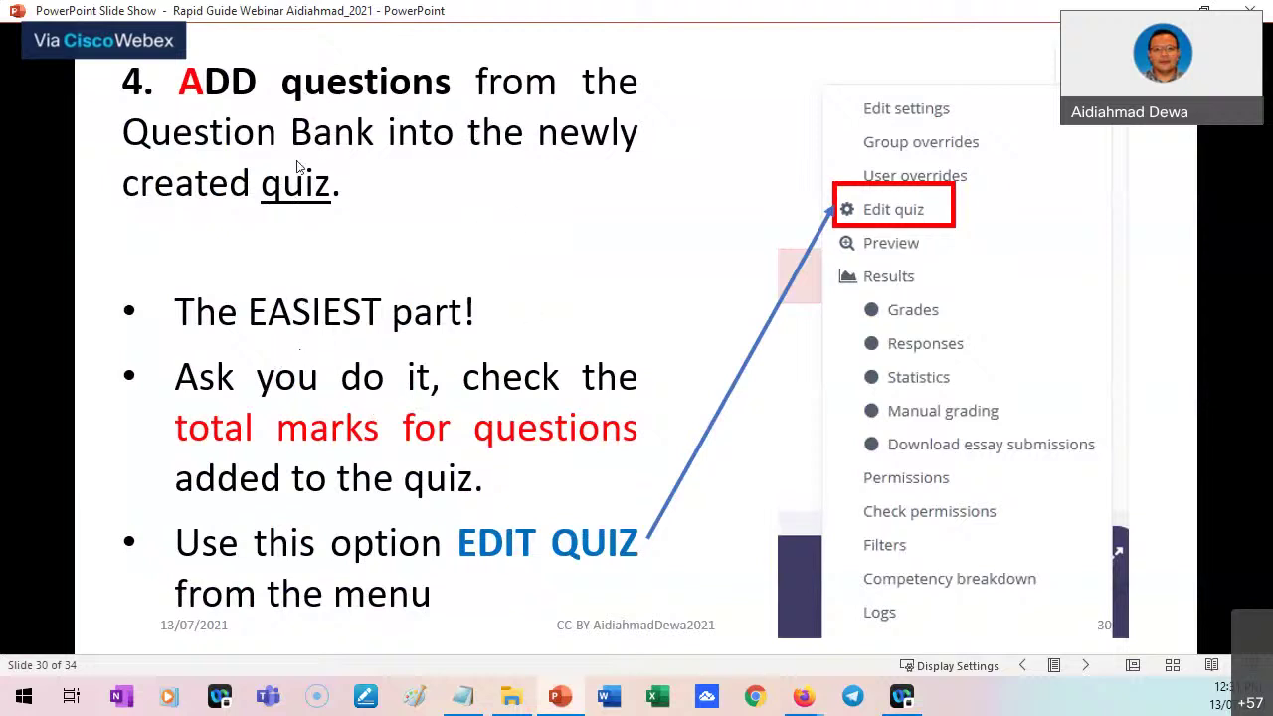
Step: Move the slide show from slide 30 to 31 and back to slide 30
key(alt+Tab)
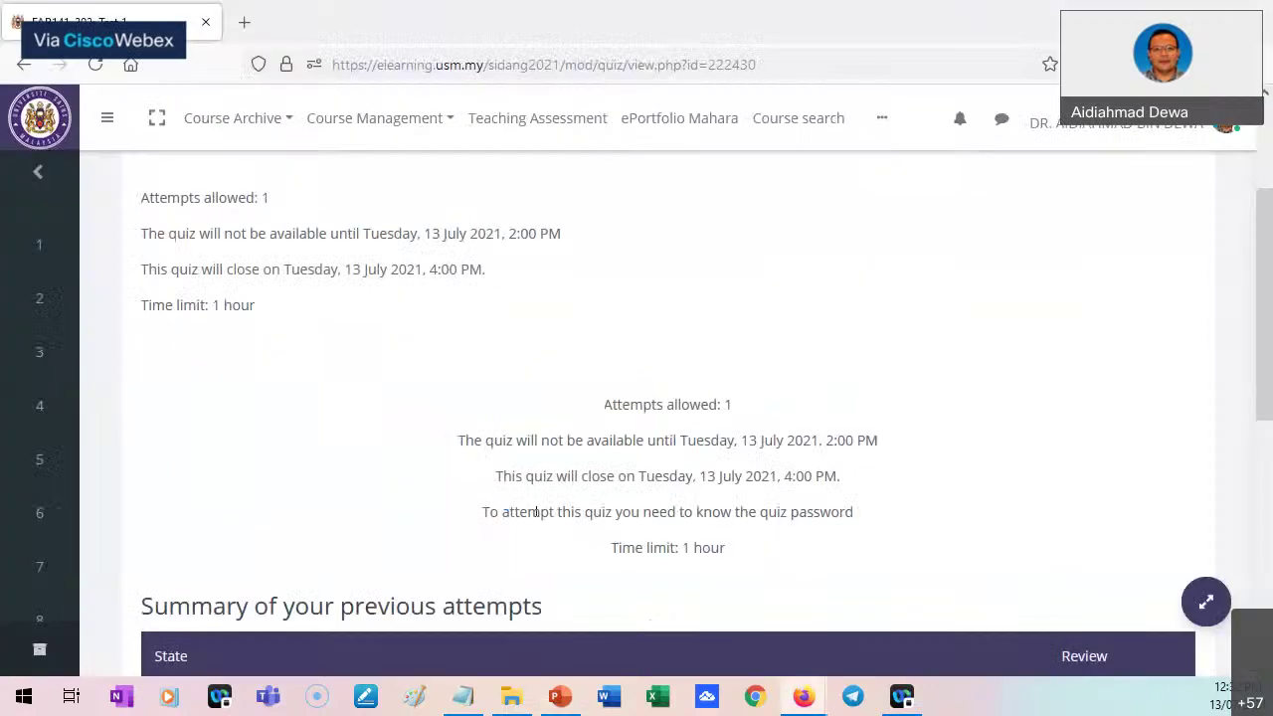
key(alt+Tab)
key(Right)
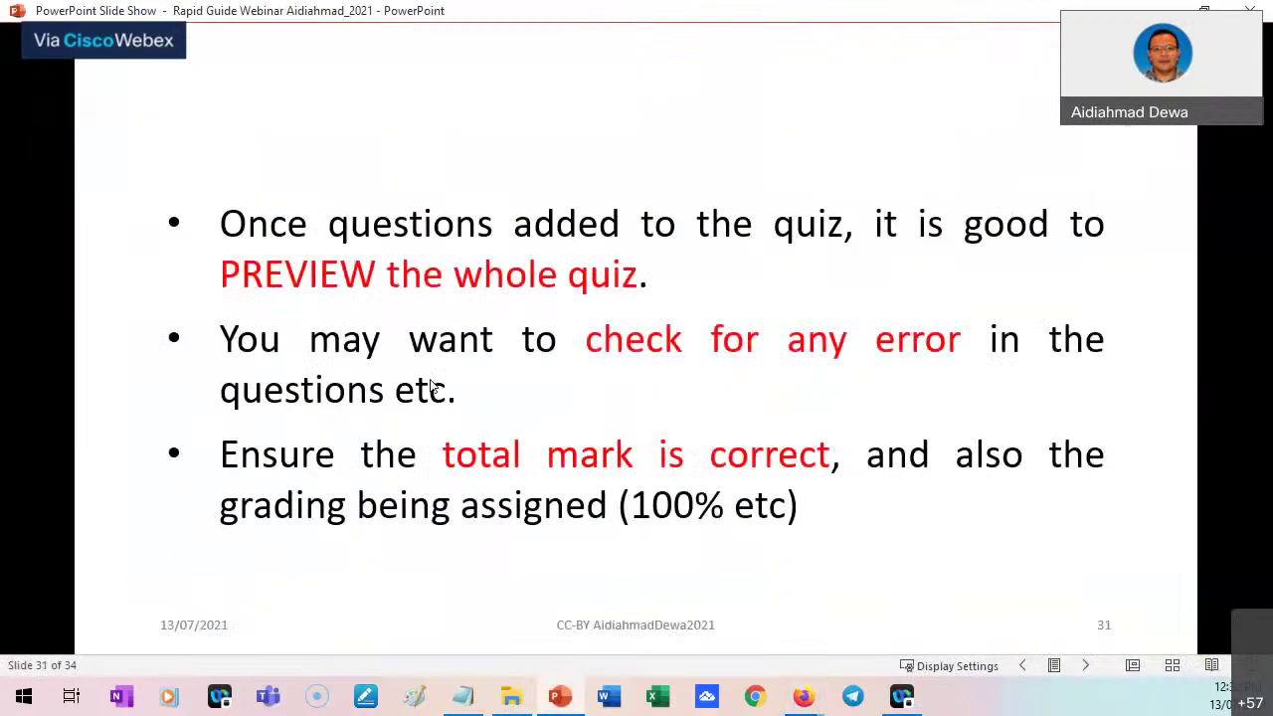
key(Left)
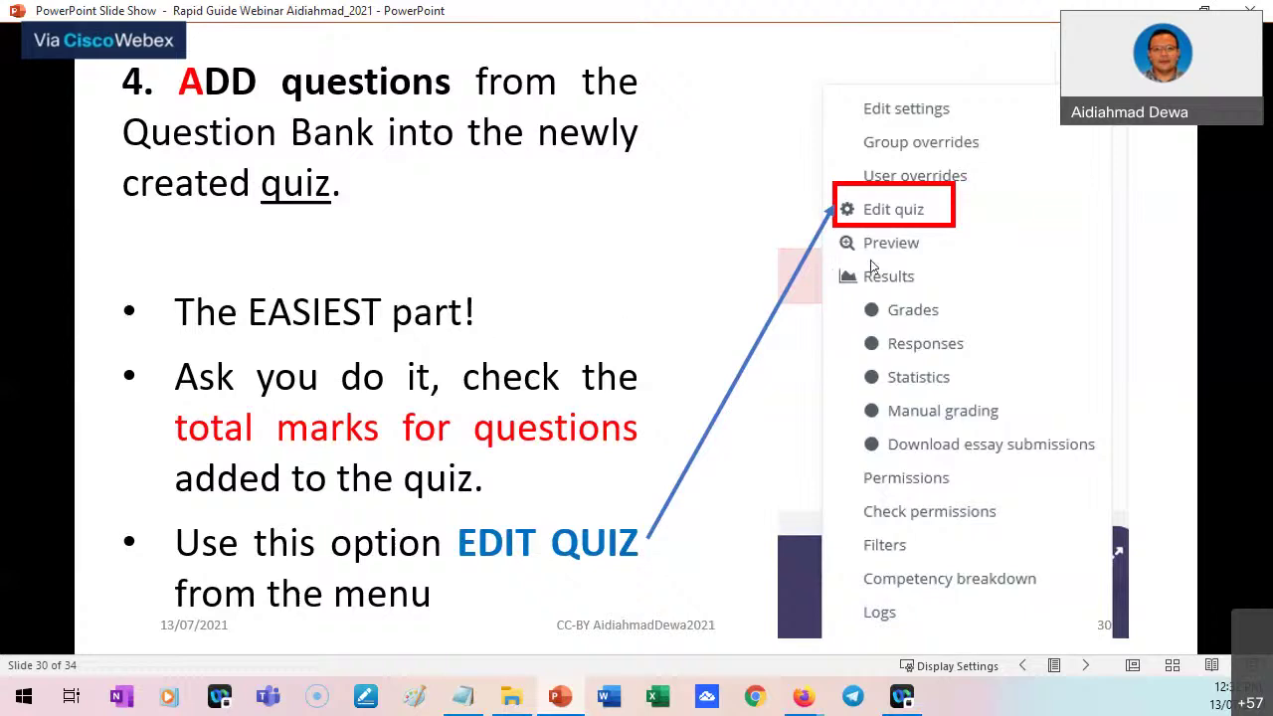
Step: Back in Moodle, show the Test 1 administration menu with Edit quiz, then close it
key(alt+Tab)
scroll(1004, 308, up, 3)
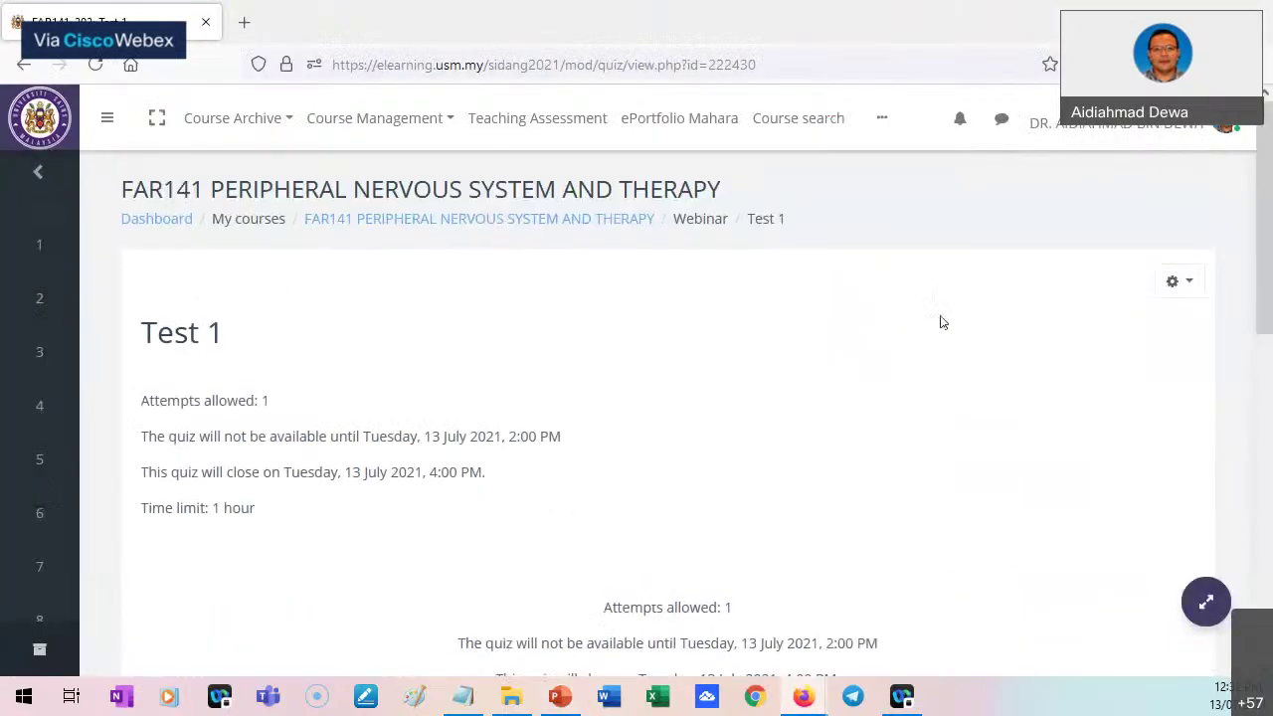
click(1177, 282)
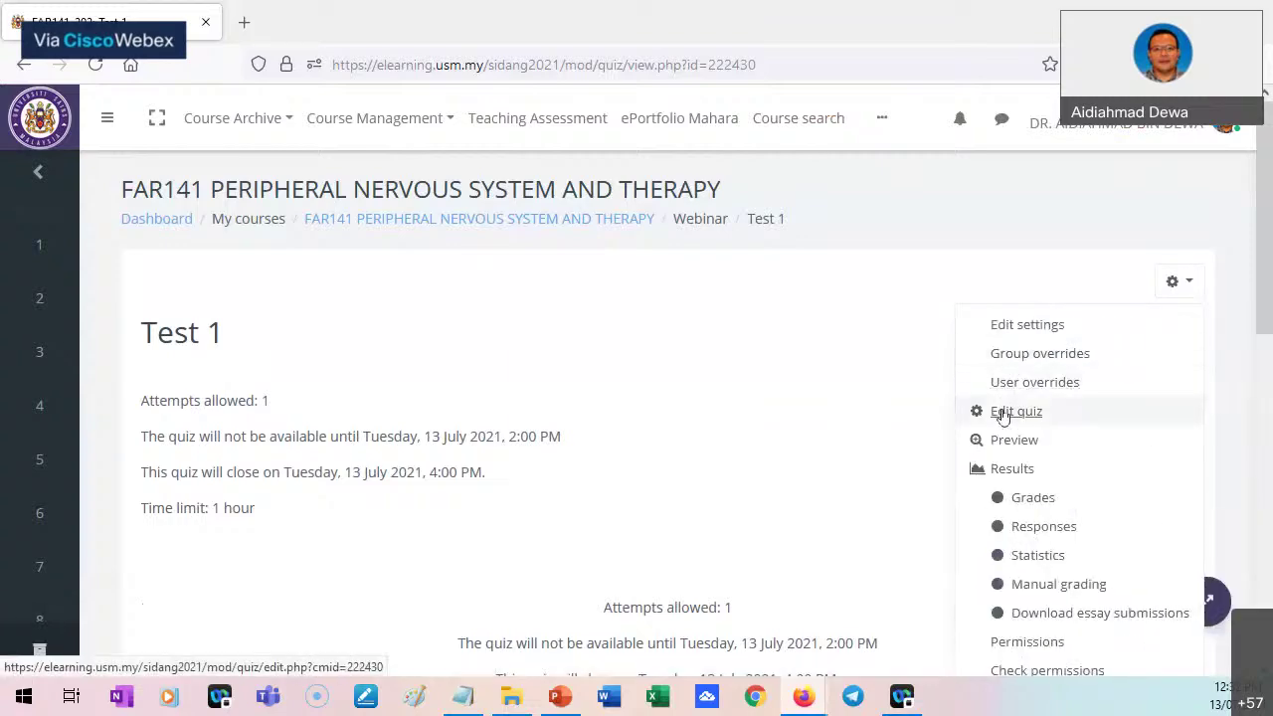
click(841, 375)
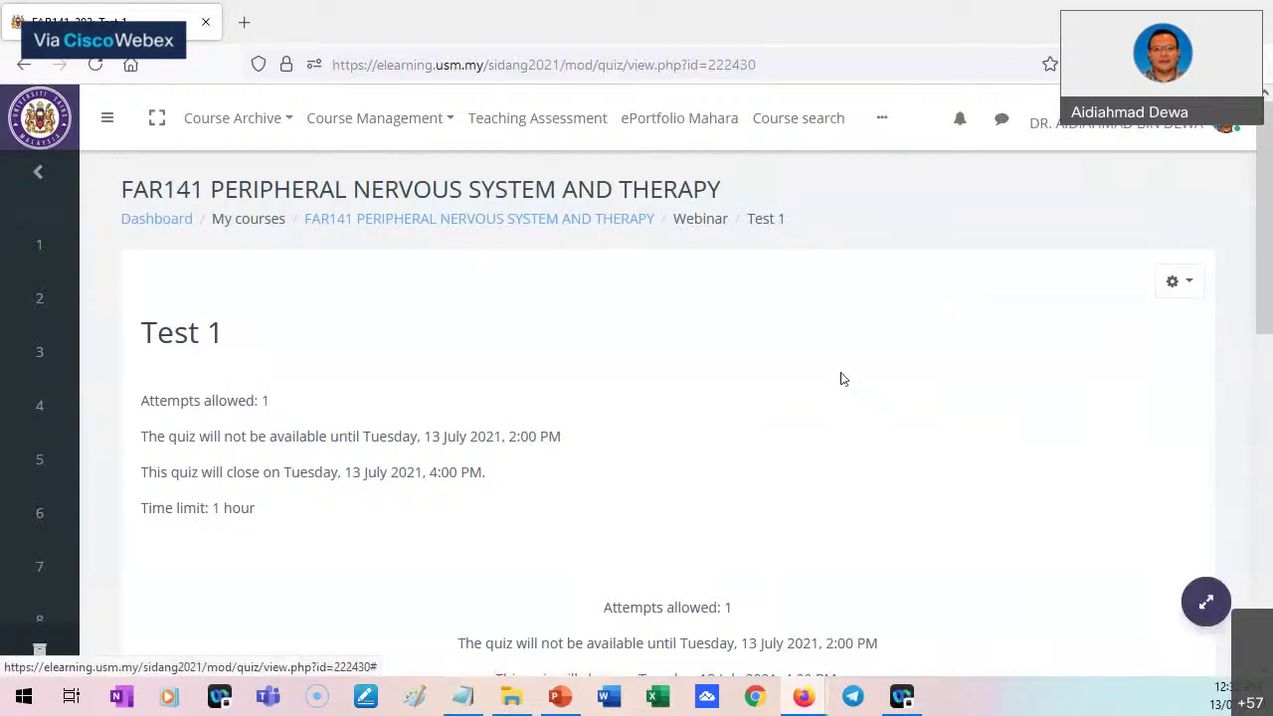
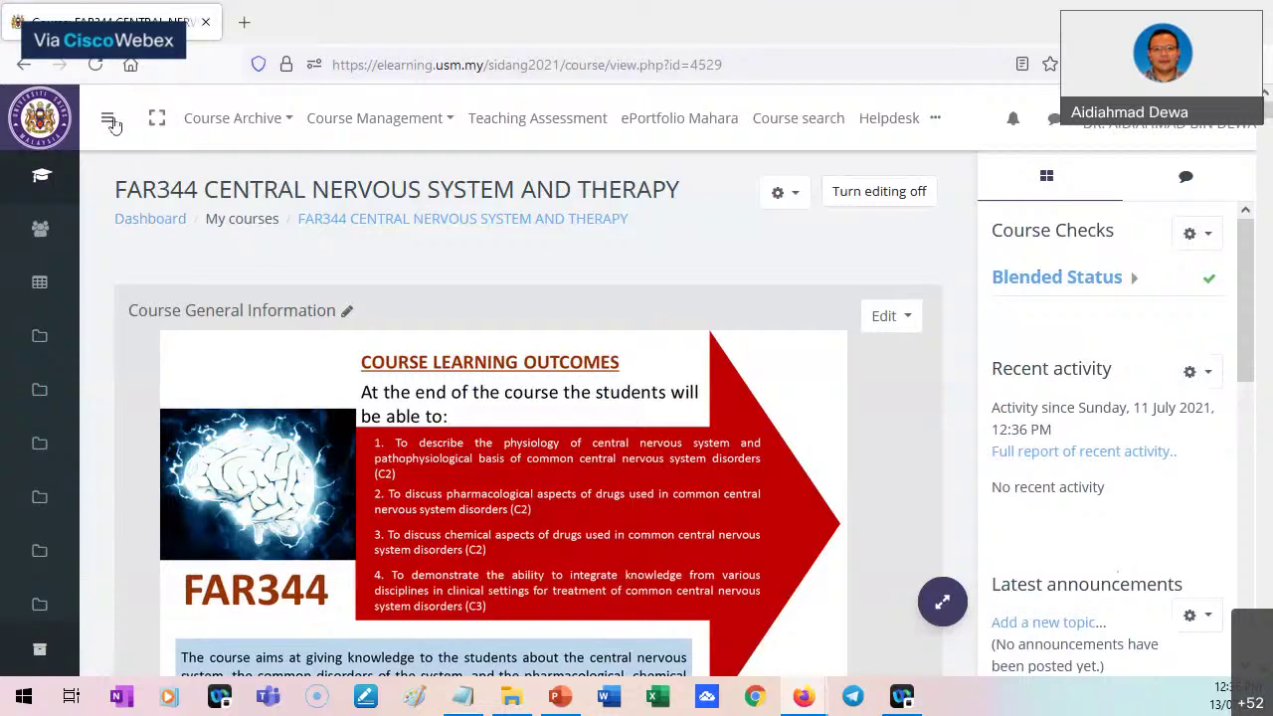
Step: Scroll down the course page and open the Test quiz
scroll(716, 378, down, 15)
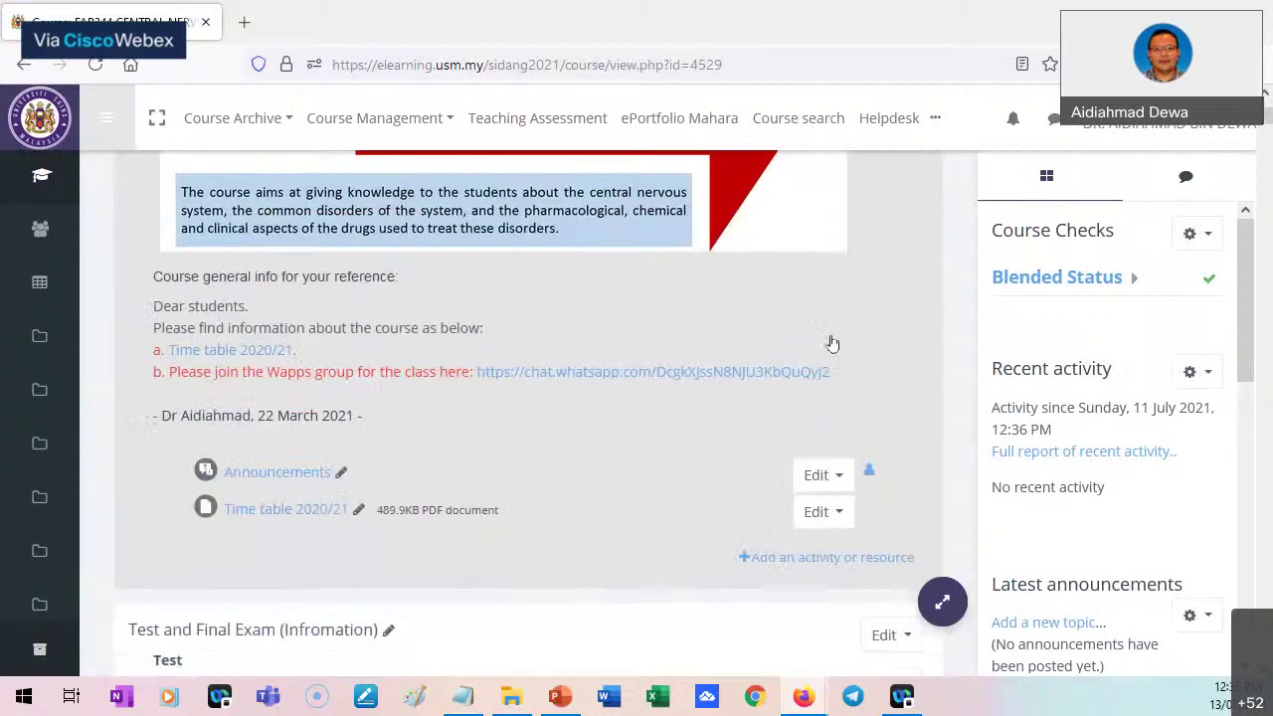
scroll(388, 338, down, 5)
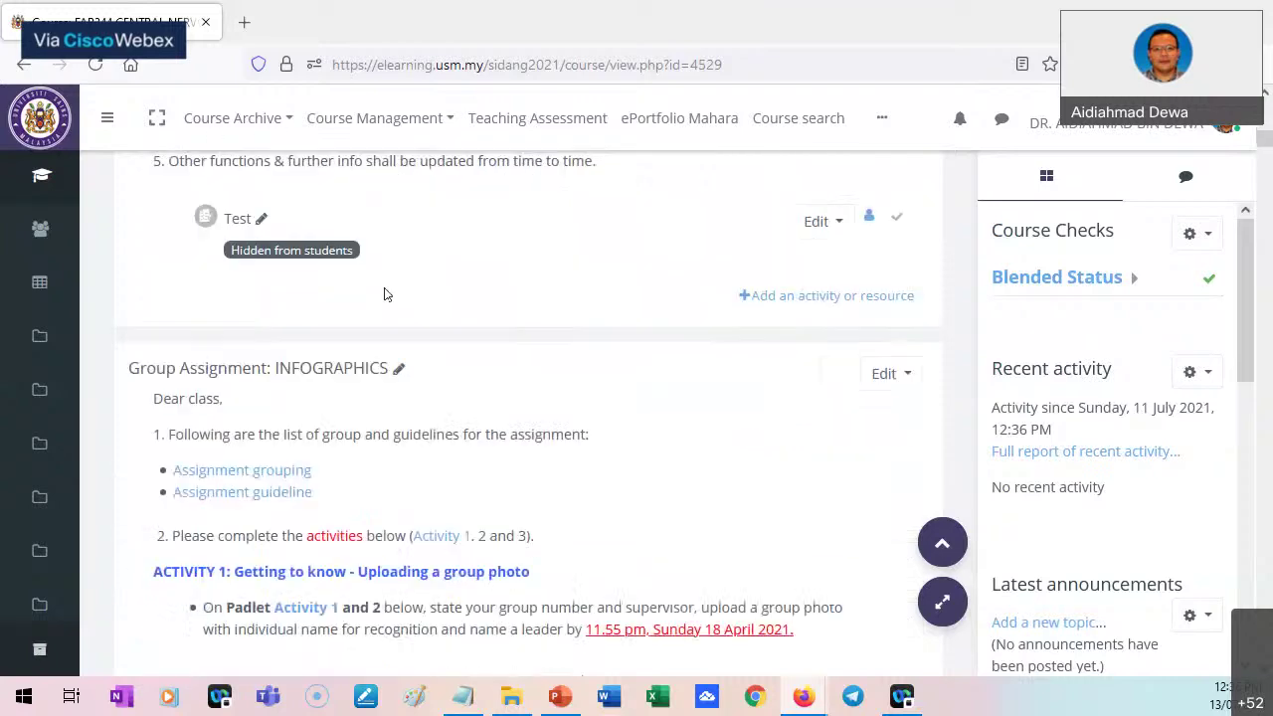
scroll(378, 288, up, 2)
scroll(368, 294, up, 1)
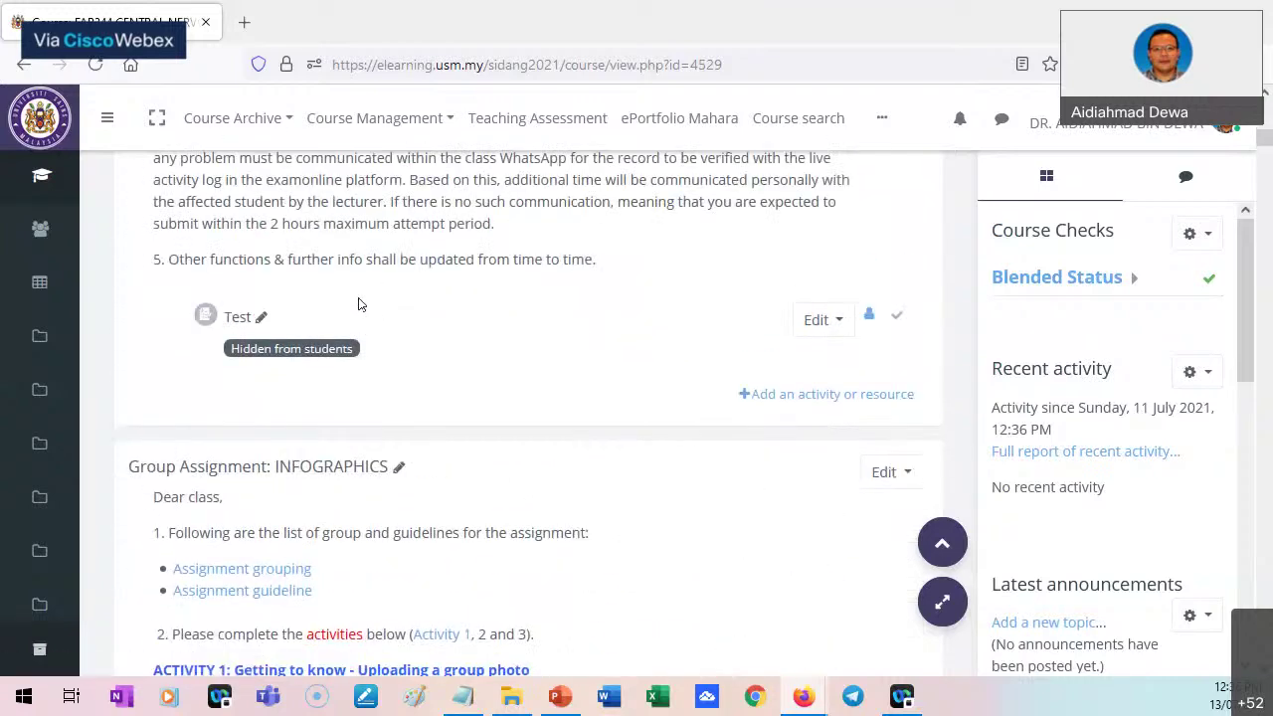
scroll(359, 305, down, 2)
scroll(358, 304, up, 8)
scroll(350, 316, down, 1)
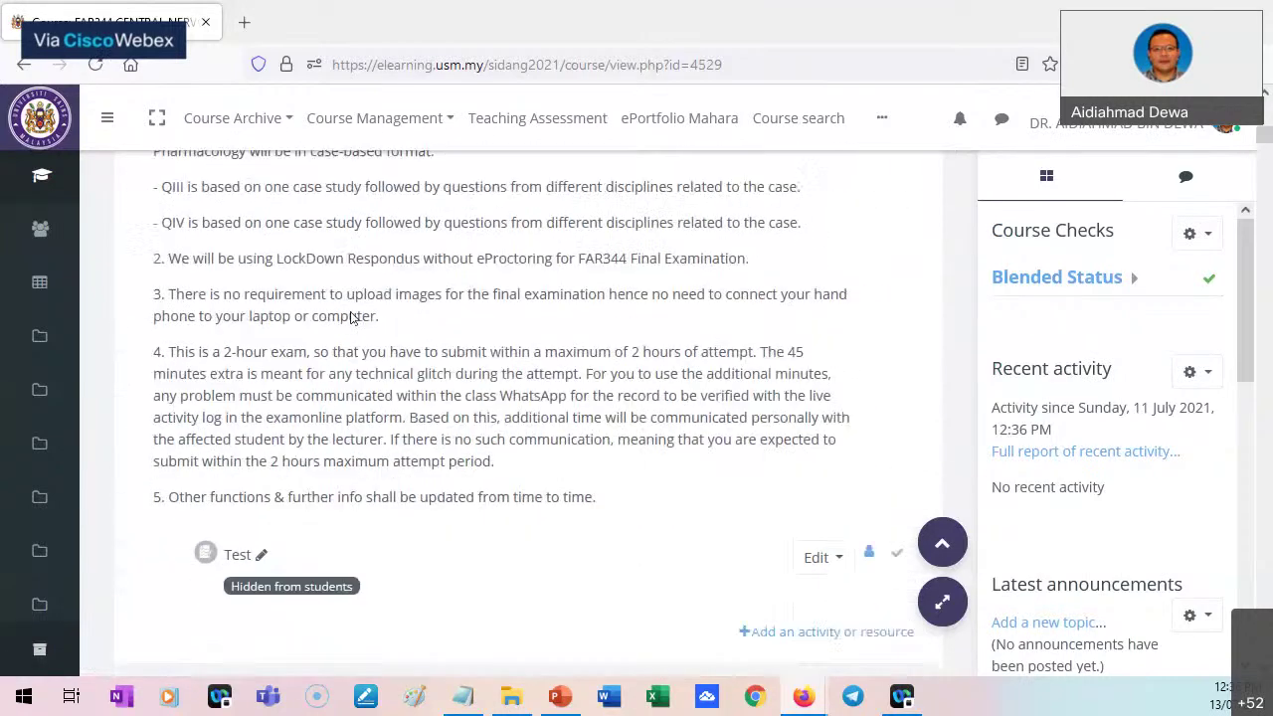
scroll(350, 317, down, 5)
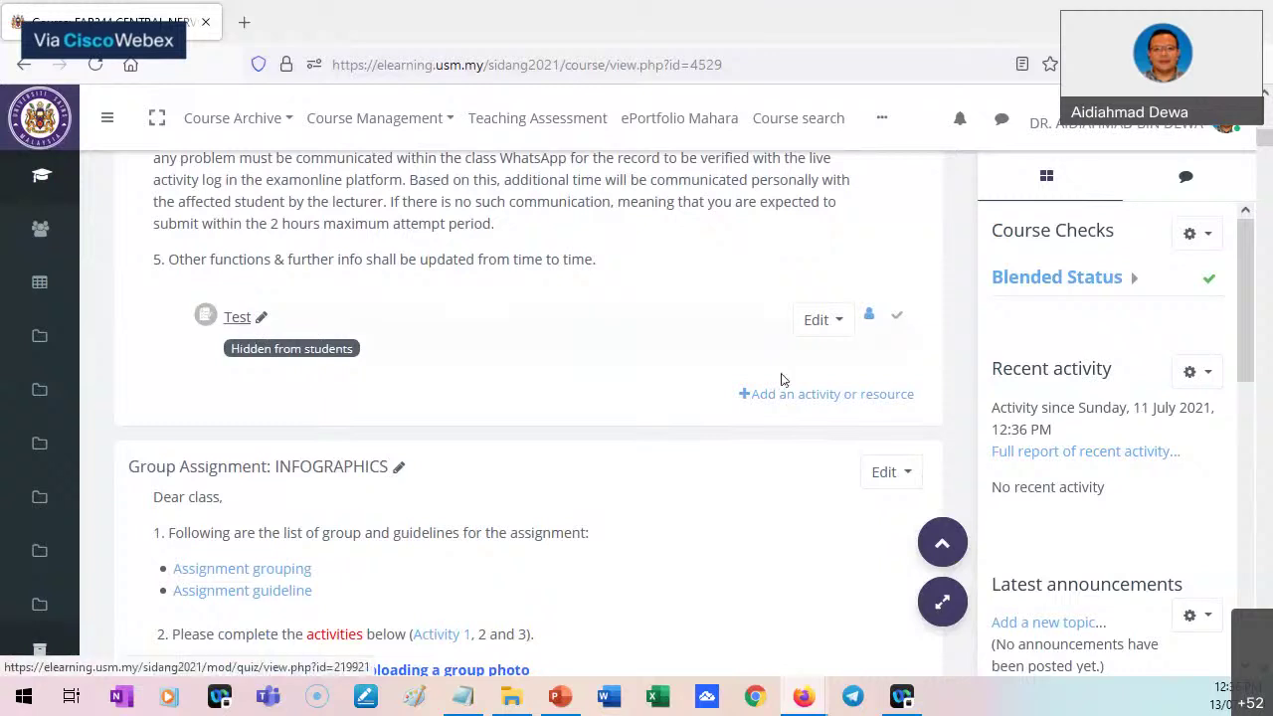
click(231, 320)
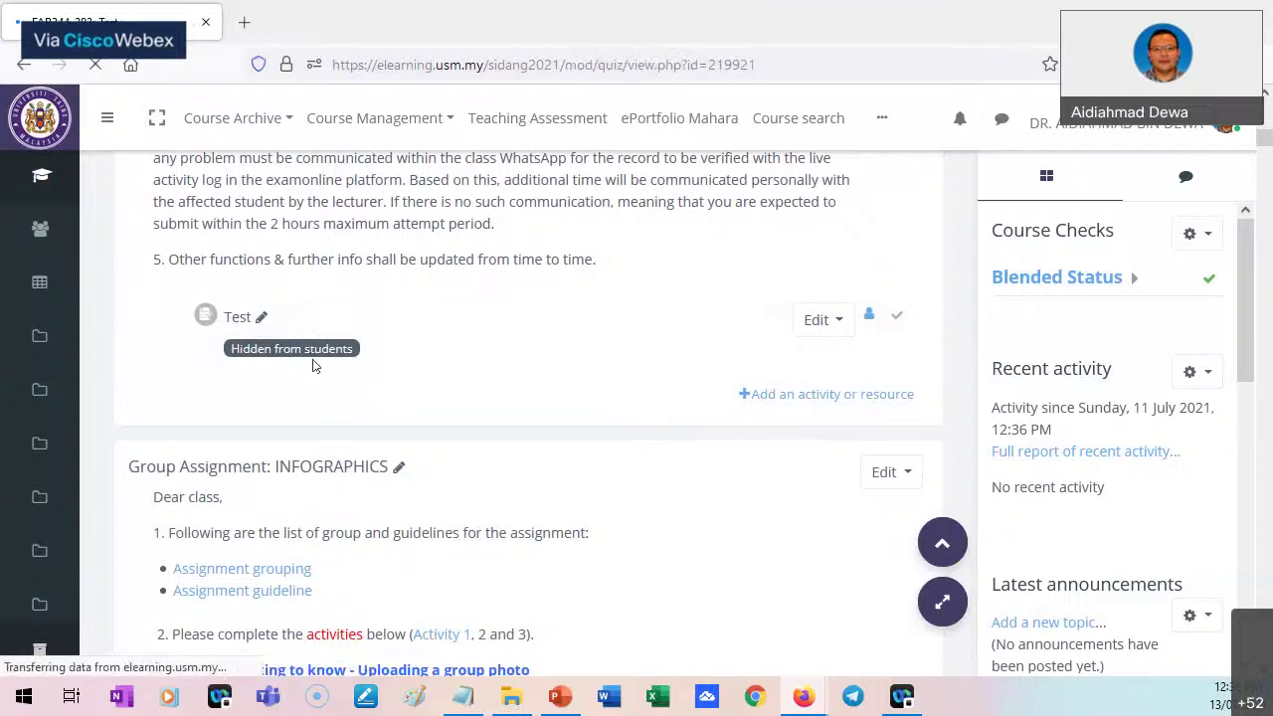
Step: Read the Test quiz details, highlighting the extra 30-minute note, then switch to the slideshow
scroll(453, 421, down, 3)
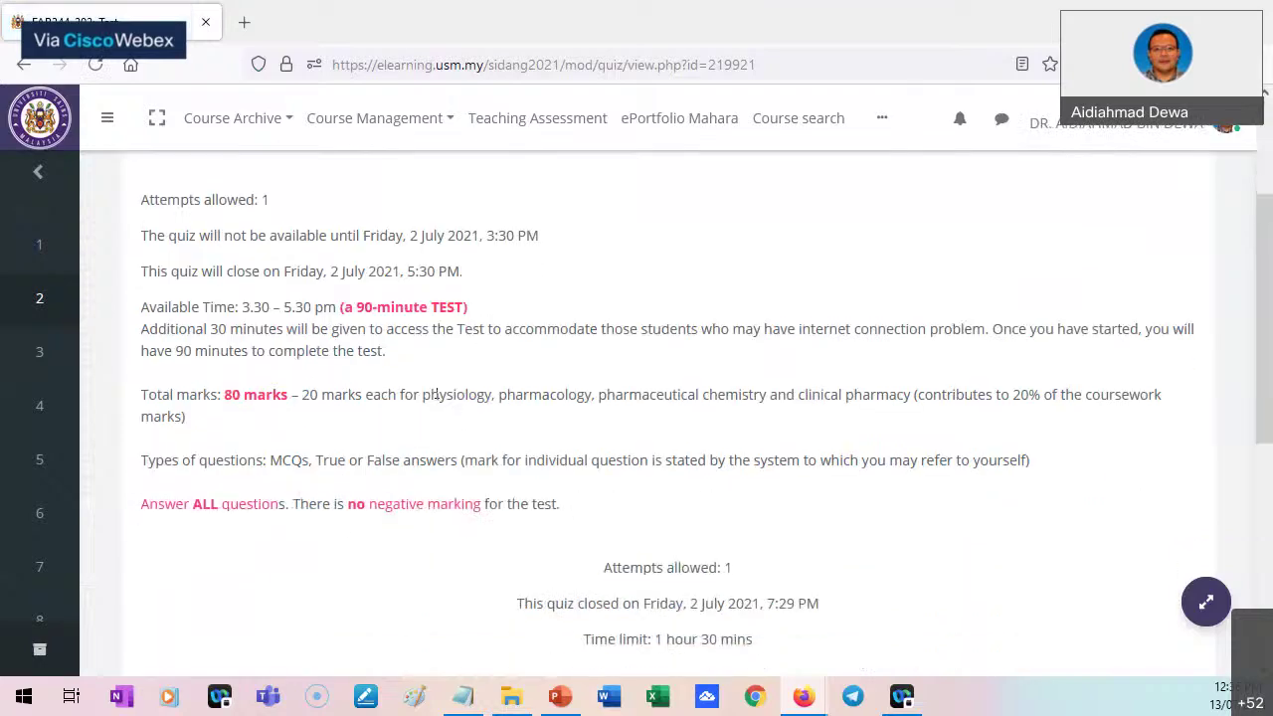
scroll(416, 414, up, 2)
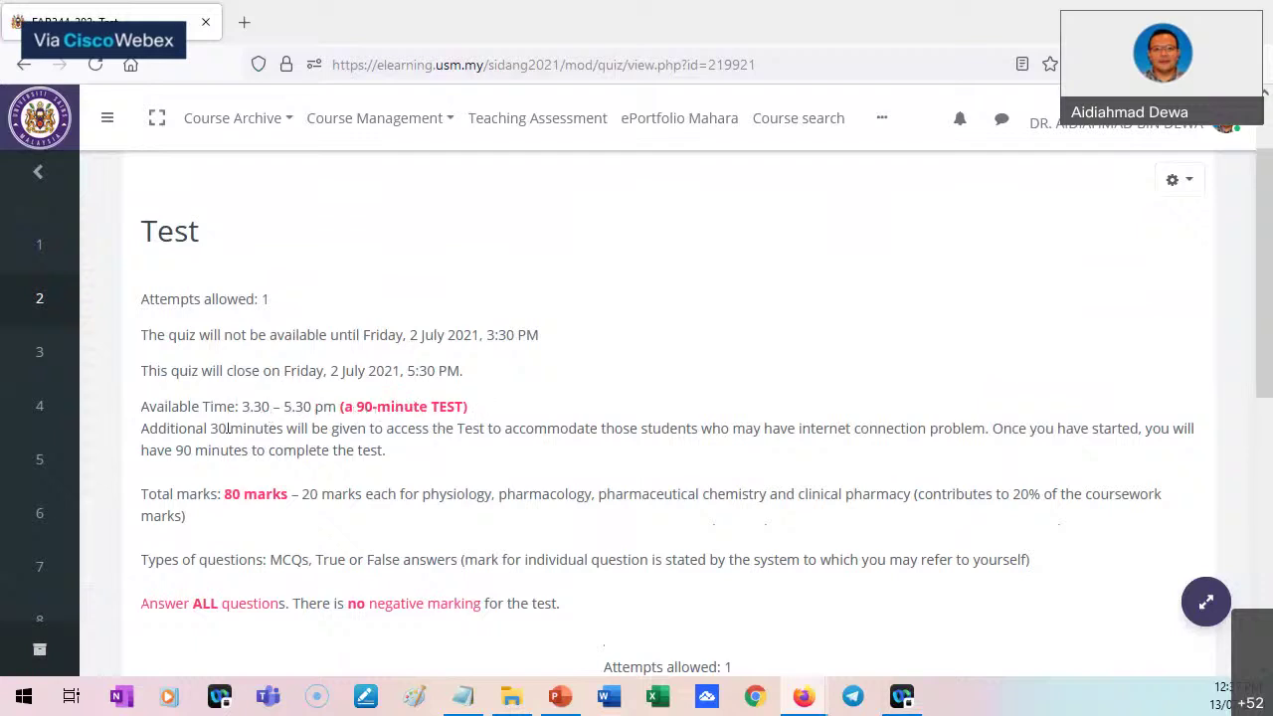
drag(186, 429, 329, 429)
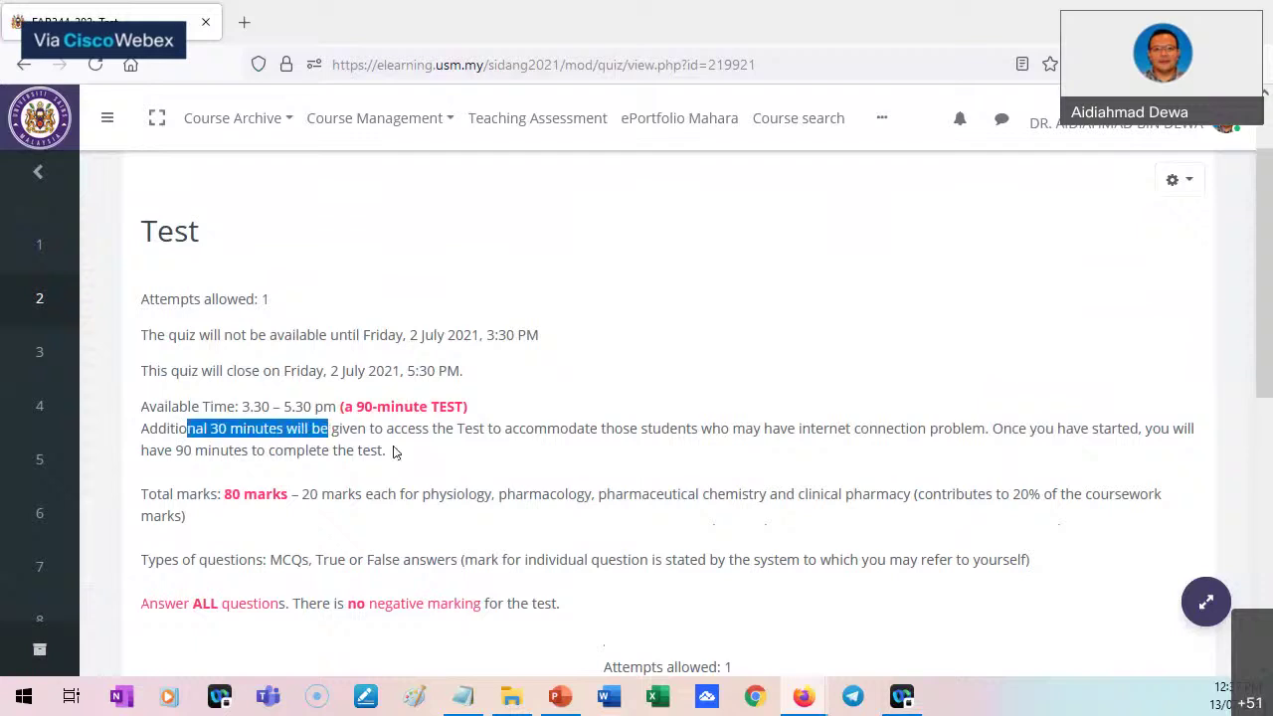
click(449, 460)
scroll(483, 397, down, 2)
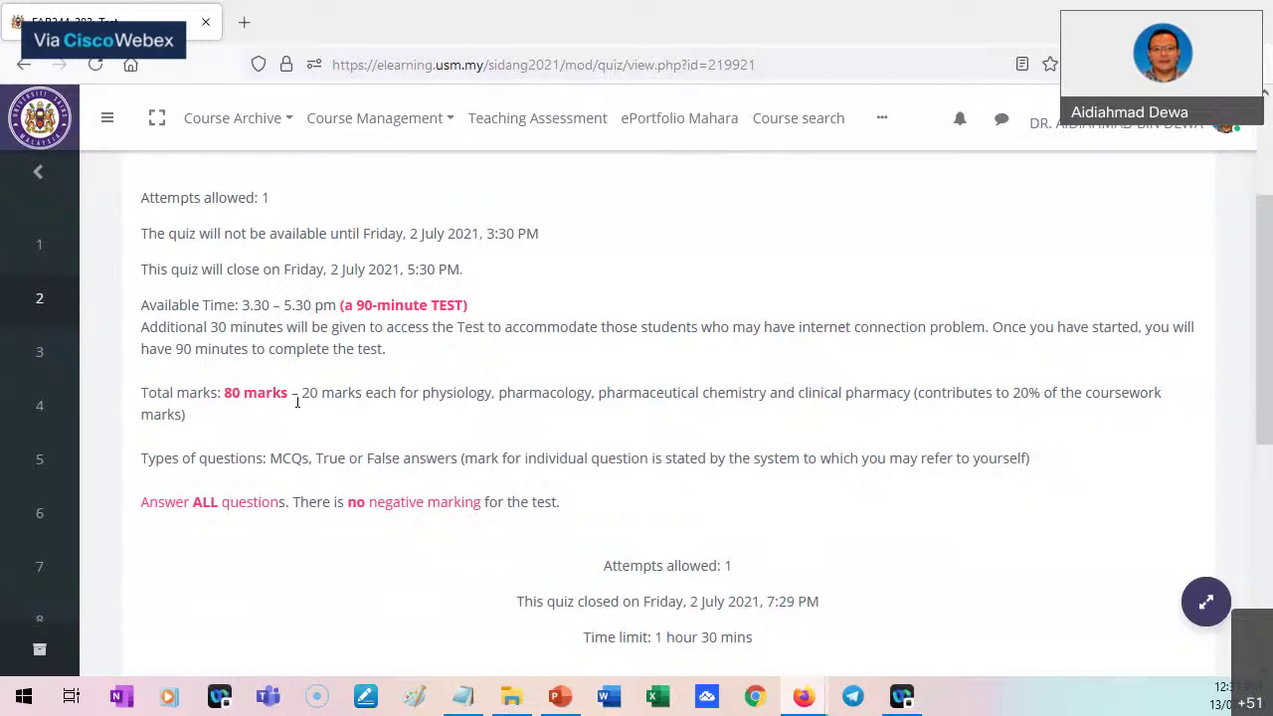
scroll(297, 401, down, 2)
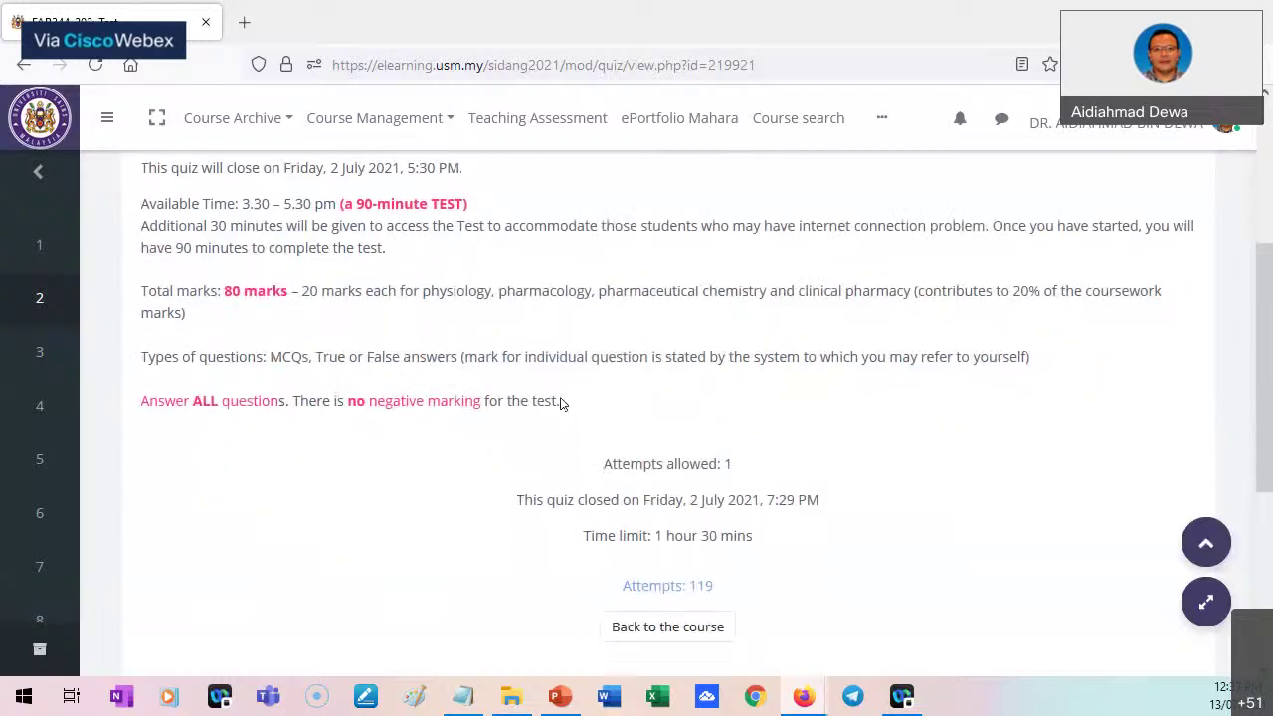
scroll(560, 401, down, 4)
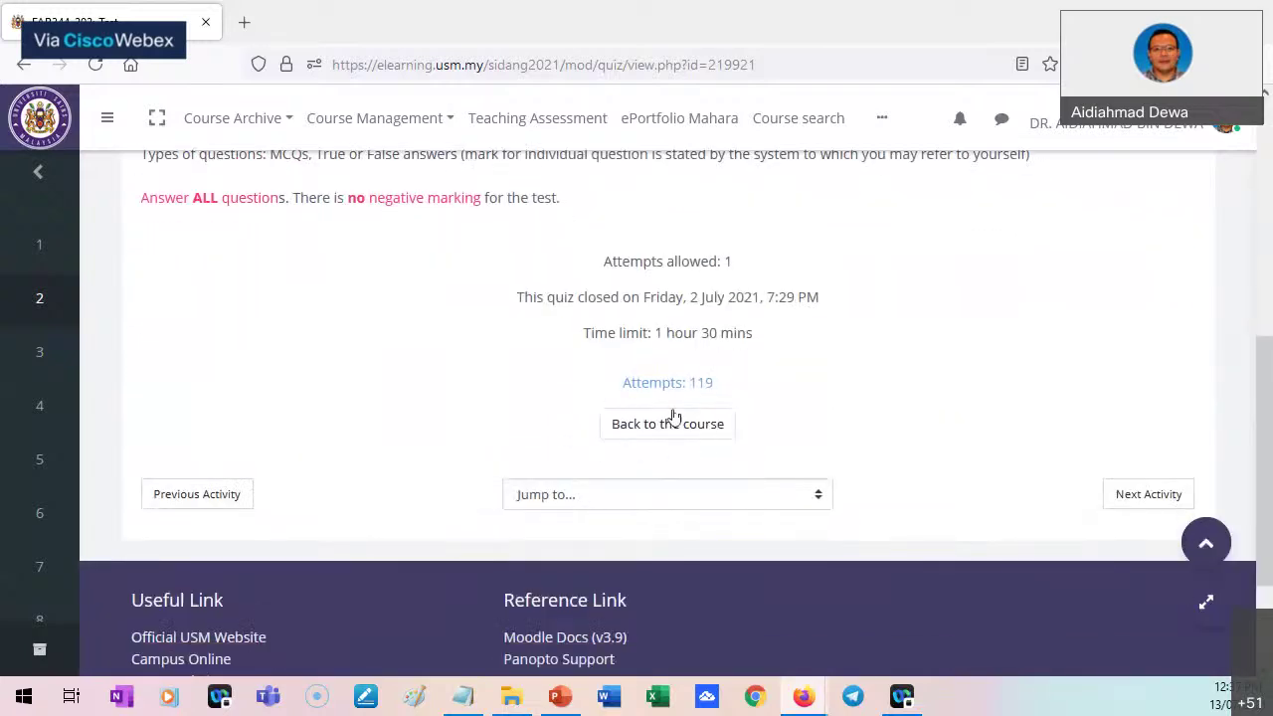
scroll(847, 384, down, 2)
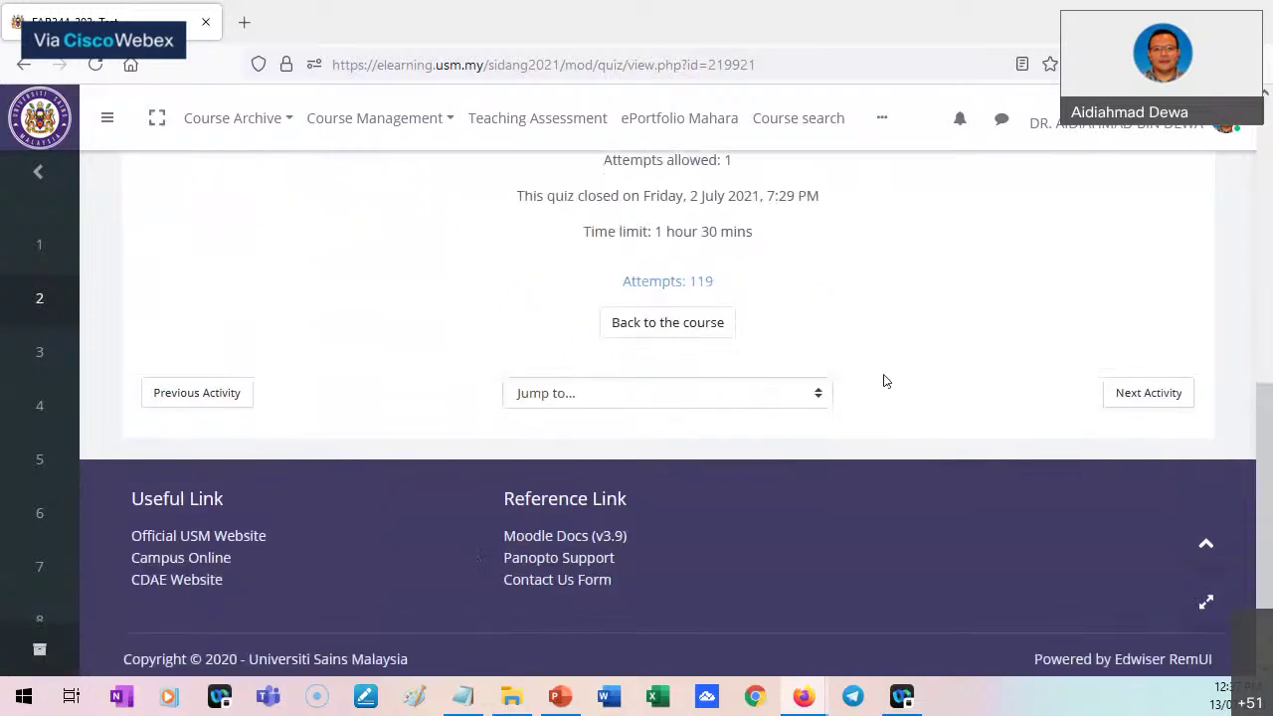
scroll(885, 381, up, 2)
key(alt+Tab)
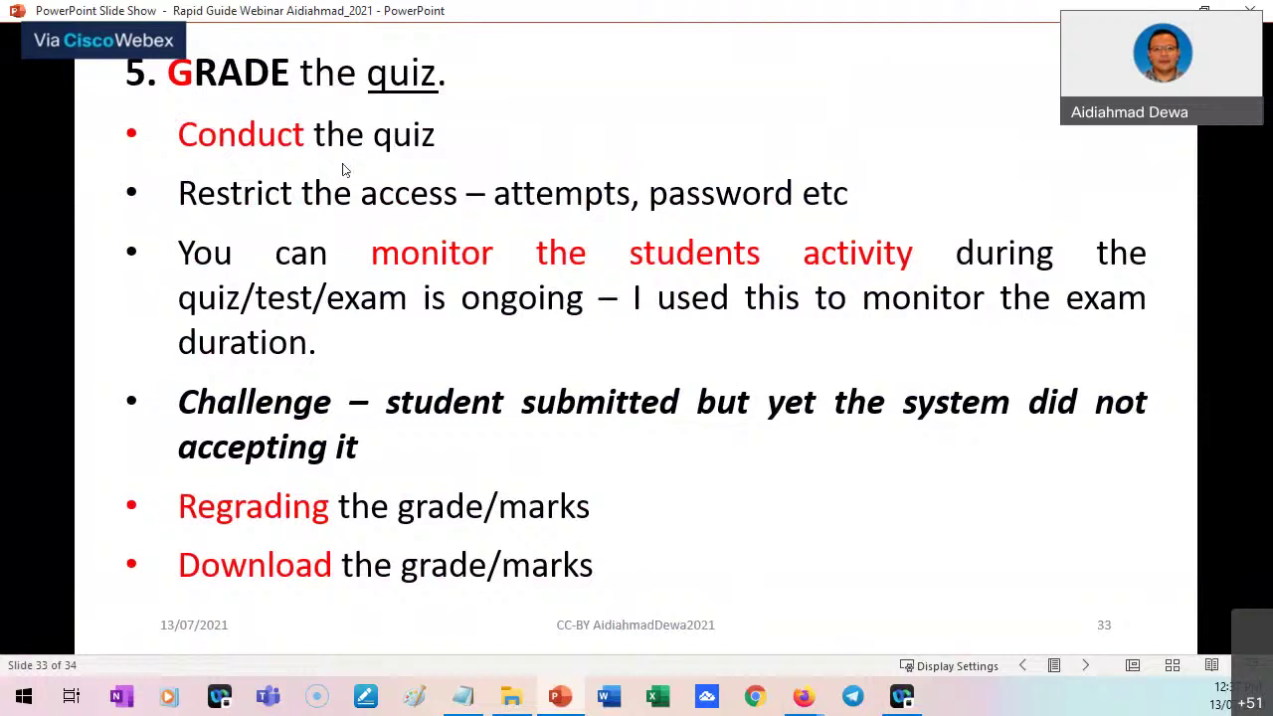
Step: Switch from slide 33 of the slideshow back to the Test quiz page in Firefox
key(alt+Tab)
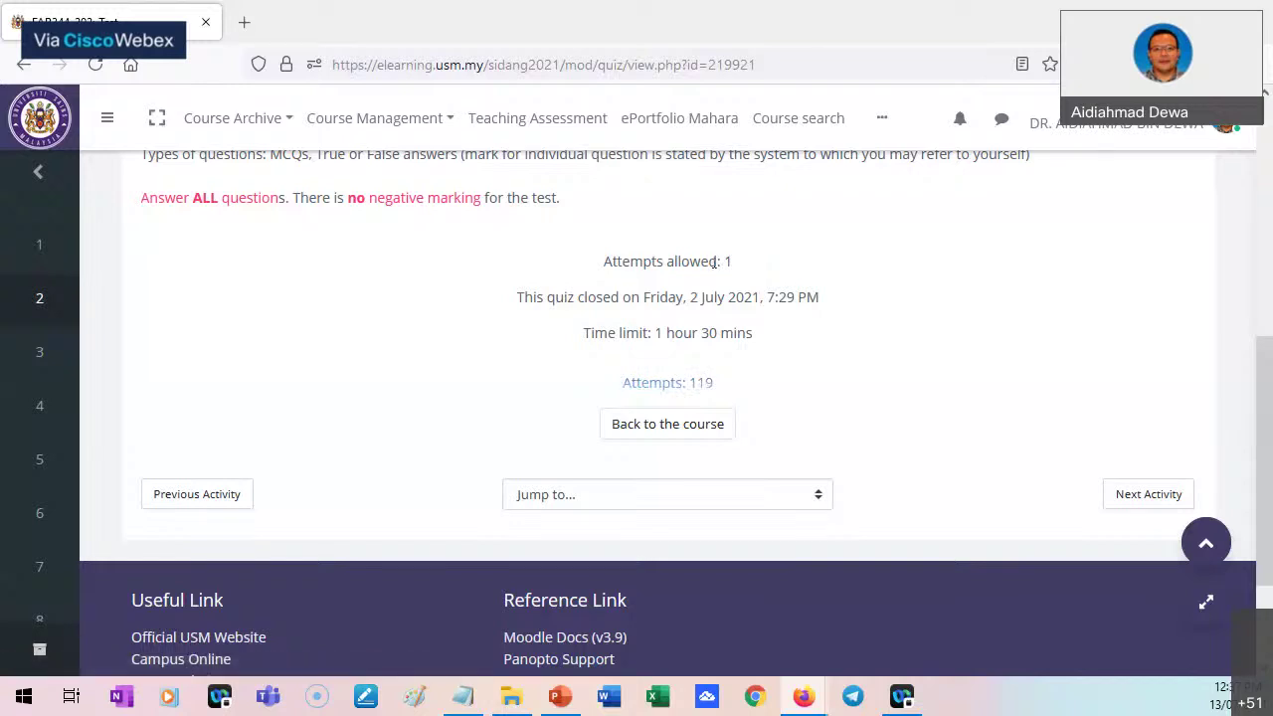
Step: Open the results report for all 119 attempts, keeping marks for each question shown
click(679, 388)
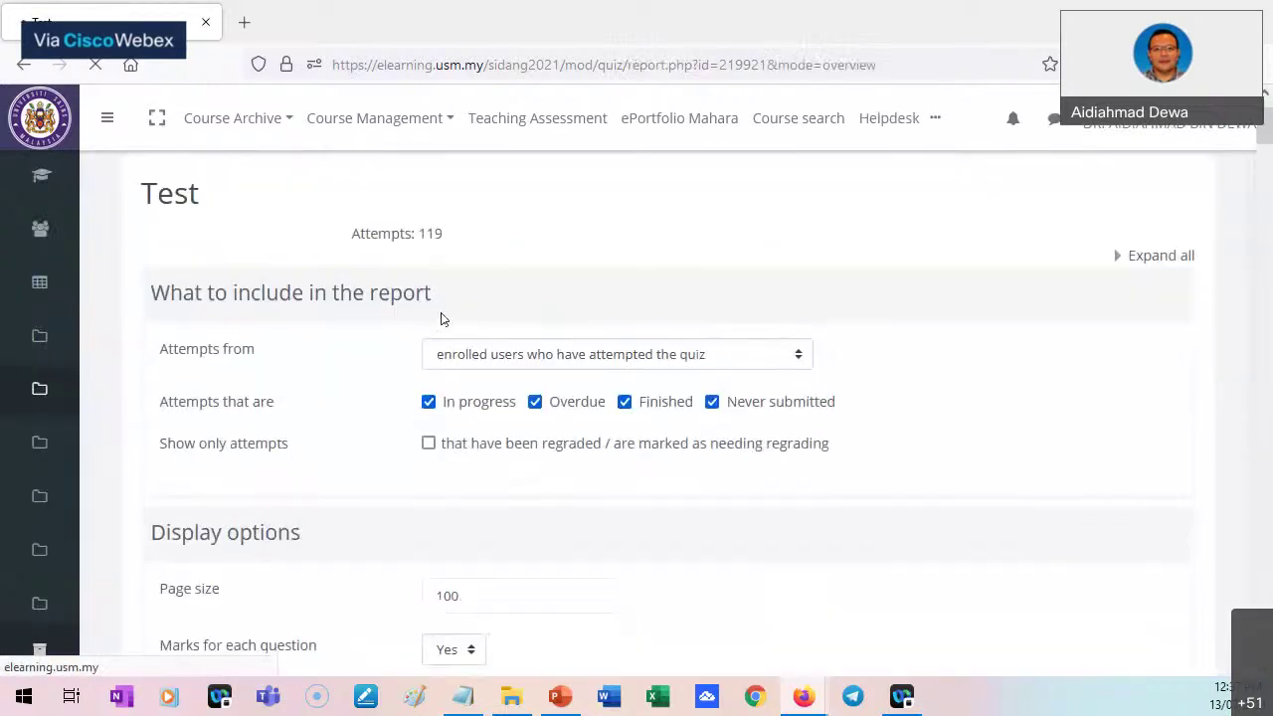
scroll(503, 417, down, 3)
click(472, 450)
click(474, 447)
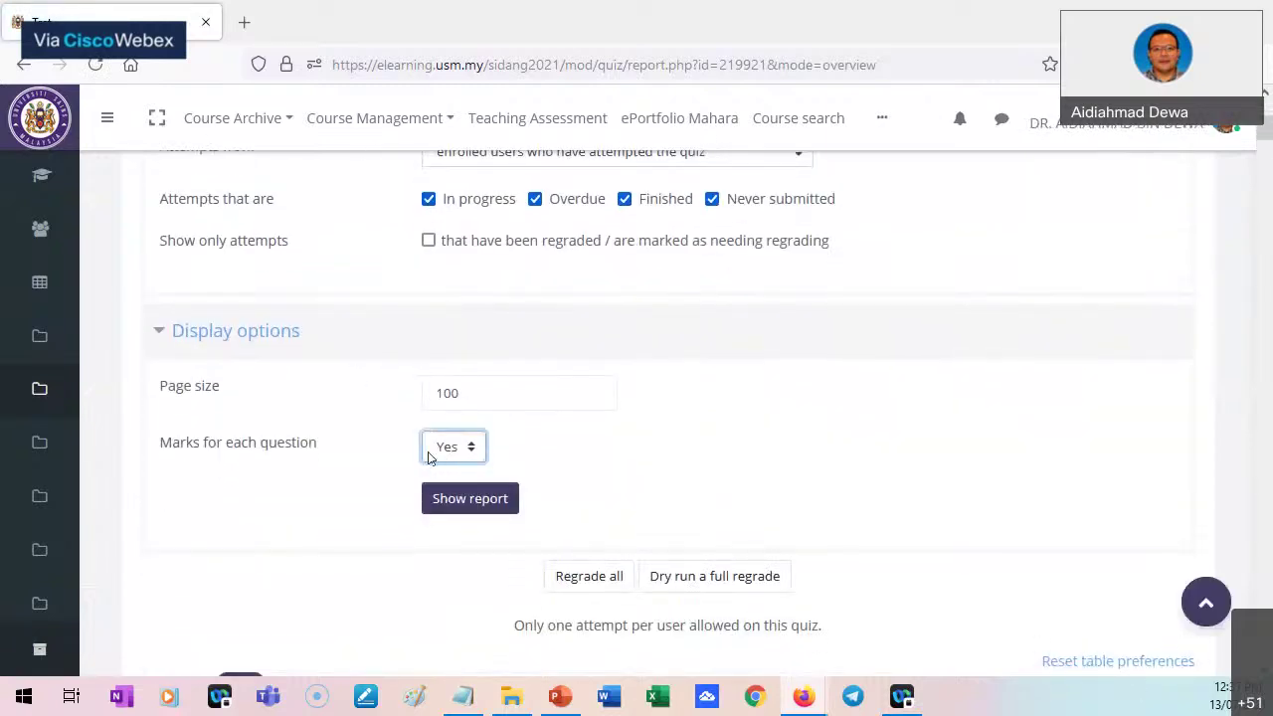
scroll(630, 442, down, 2)
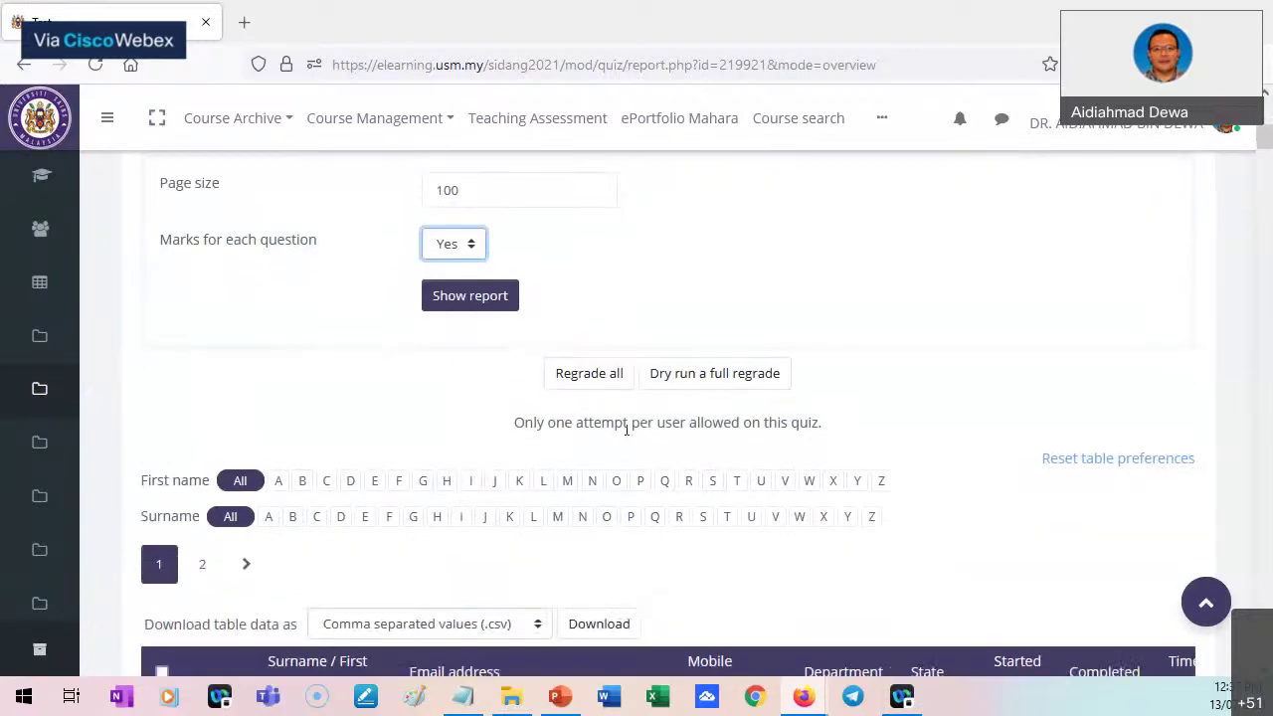
scroll(627, 427, down, 1)
scroll(626, 435, down, 2)
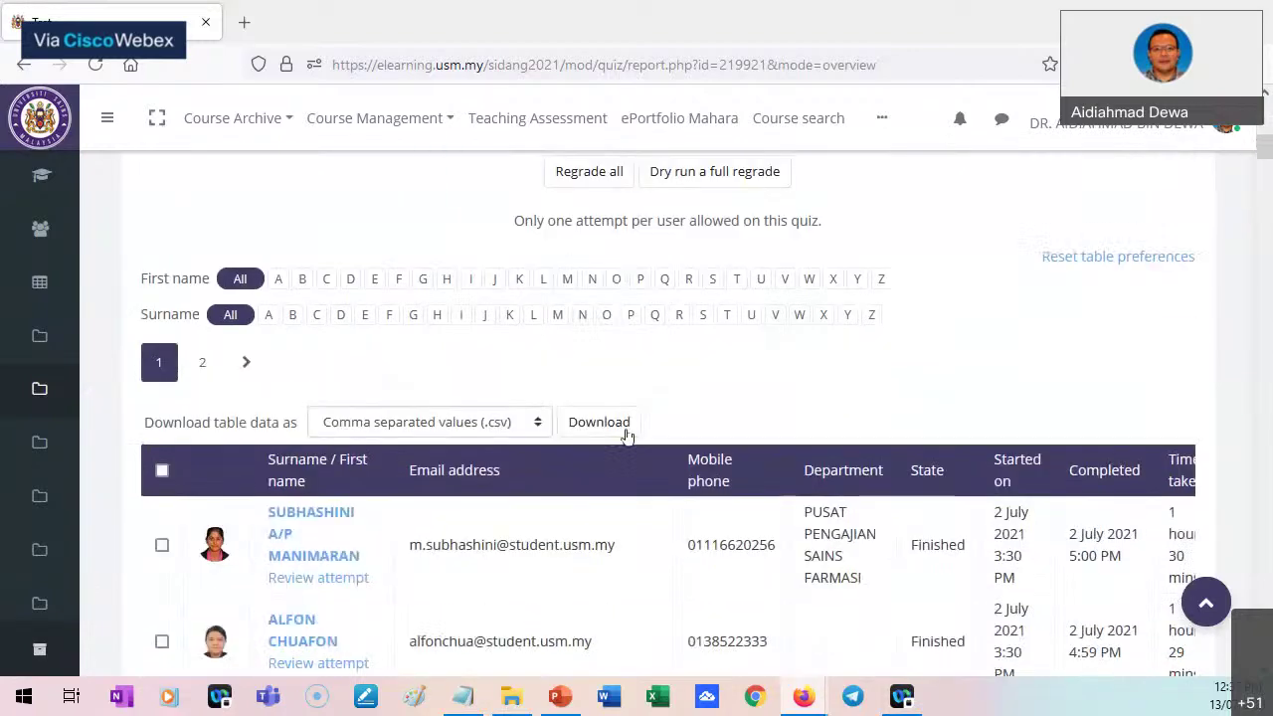
scroll(597, 428, down, 1)
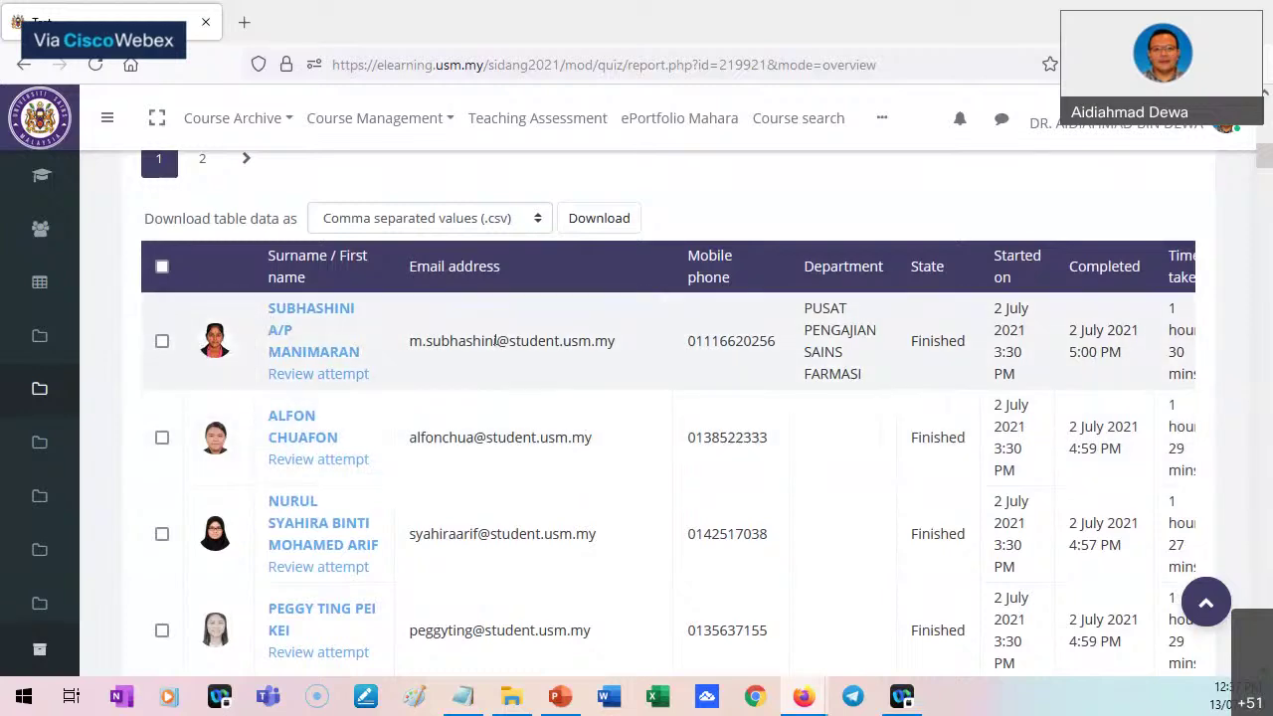
scroll(499, 344, up, 8)
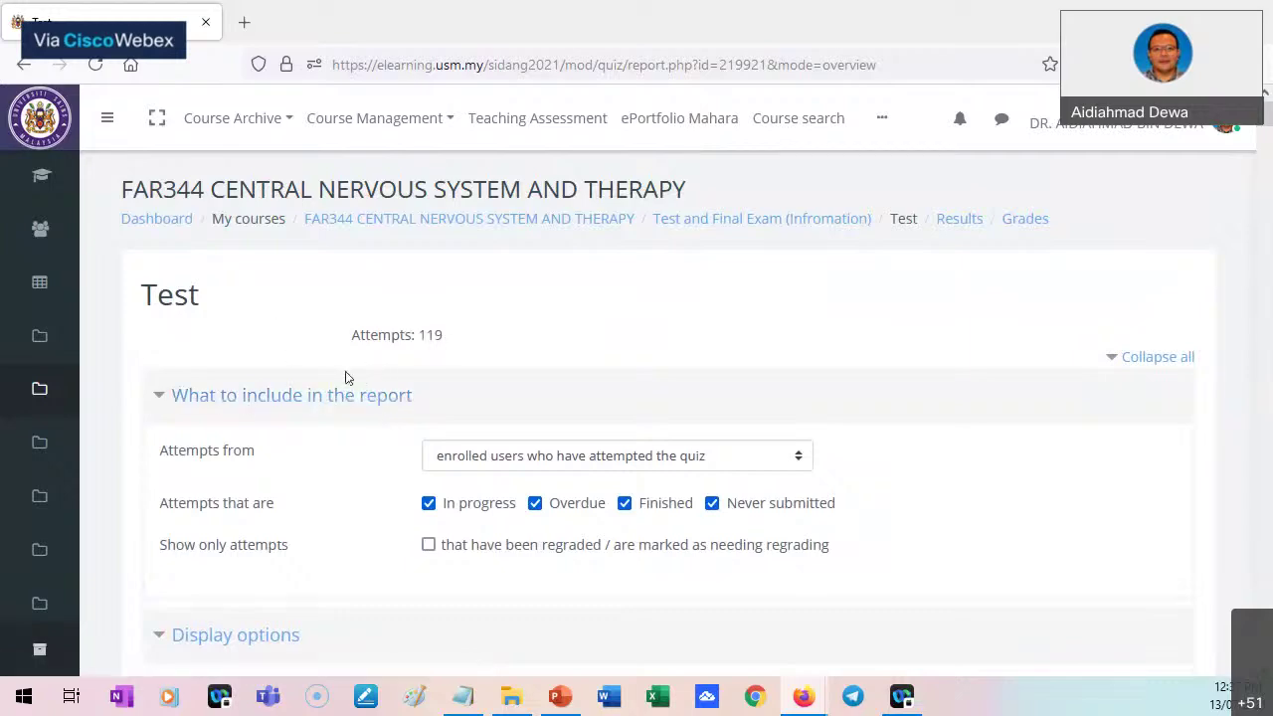
Step: Collapse and re-expand the report inclusion and Display options sections
click(167, 398)
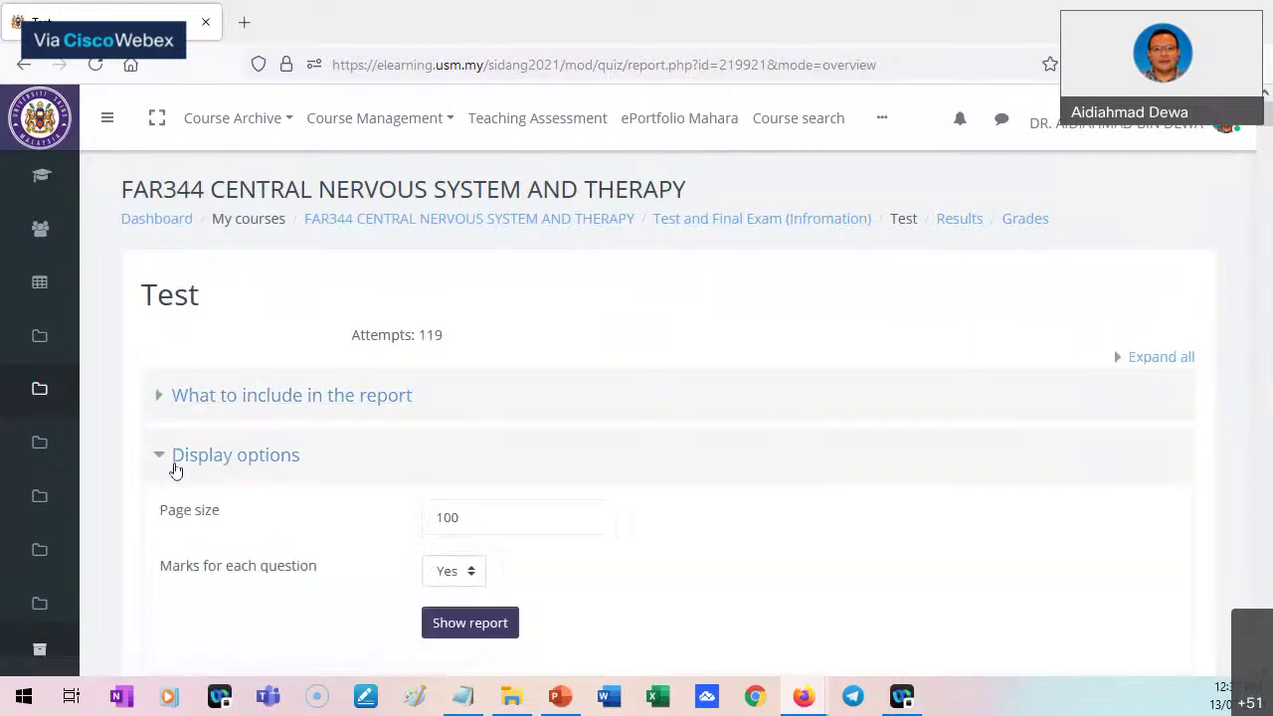
click(264, 462)
scroll(528, 443, down, 3)
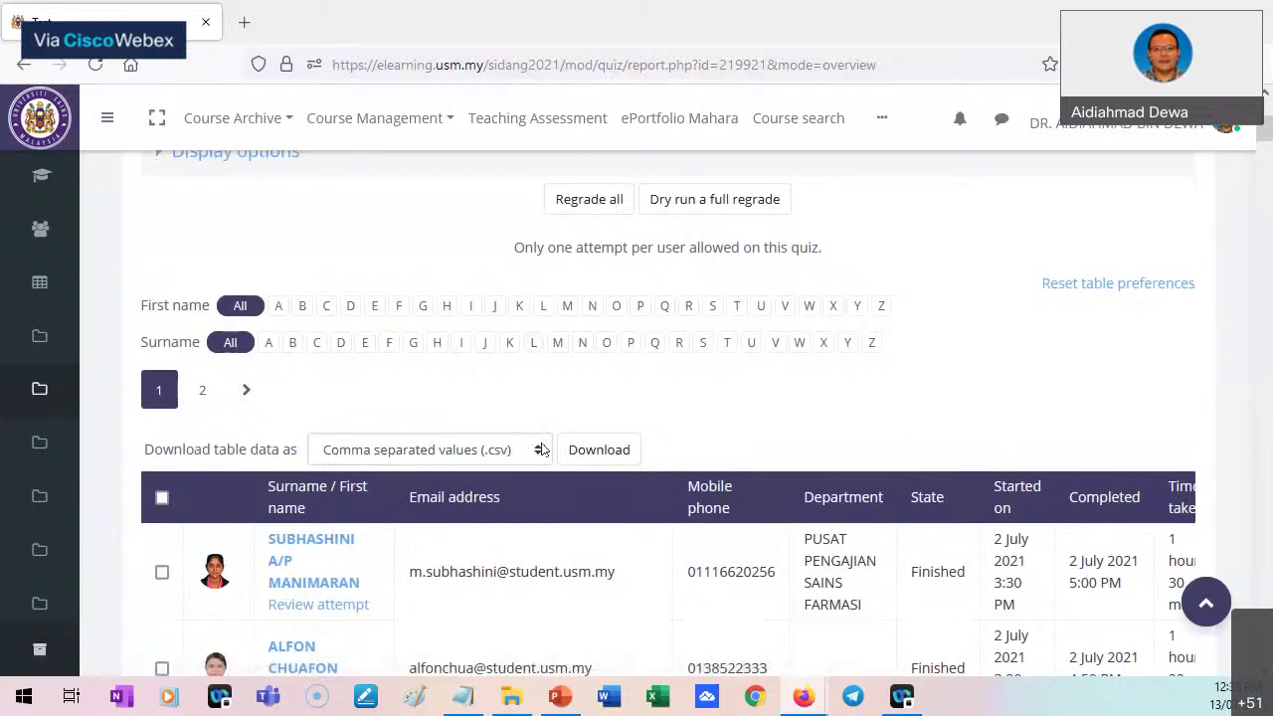
scroll(542, 450, down, 1)
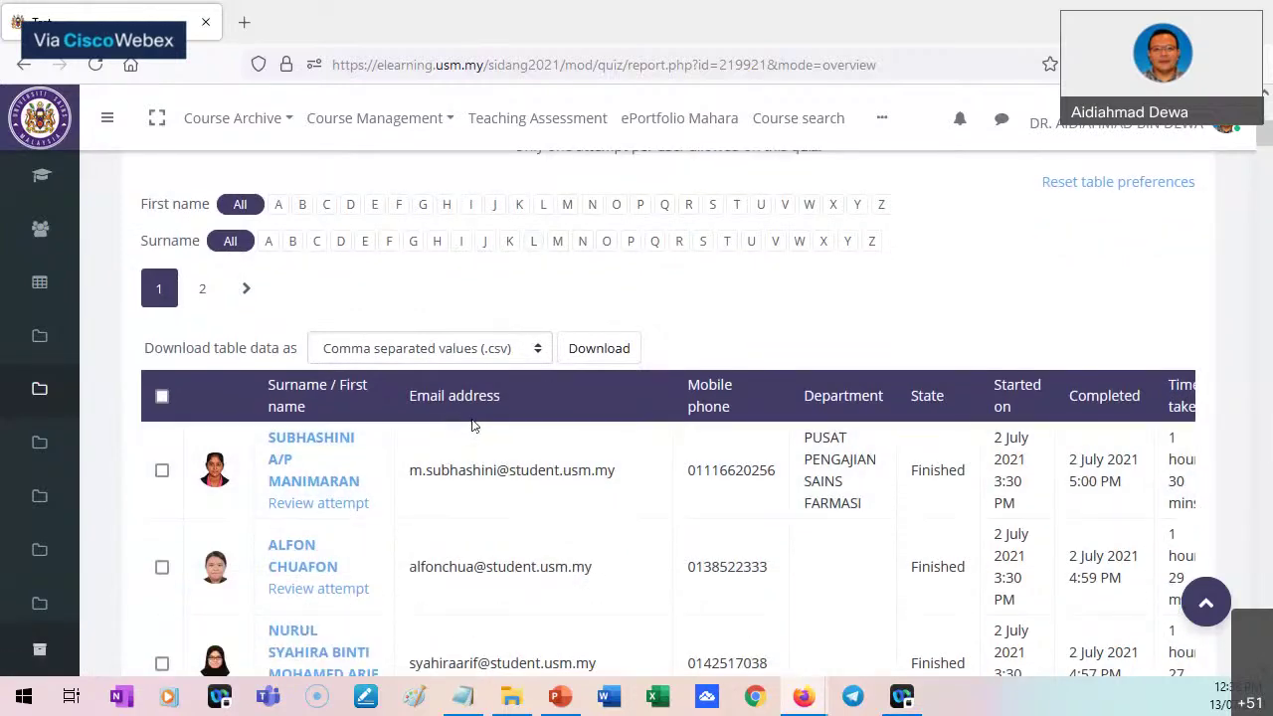
scroll(469, 428, up, 4)
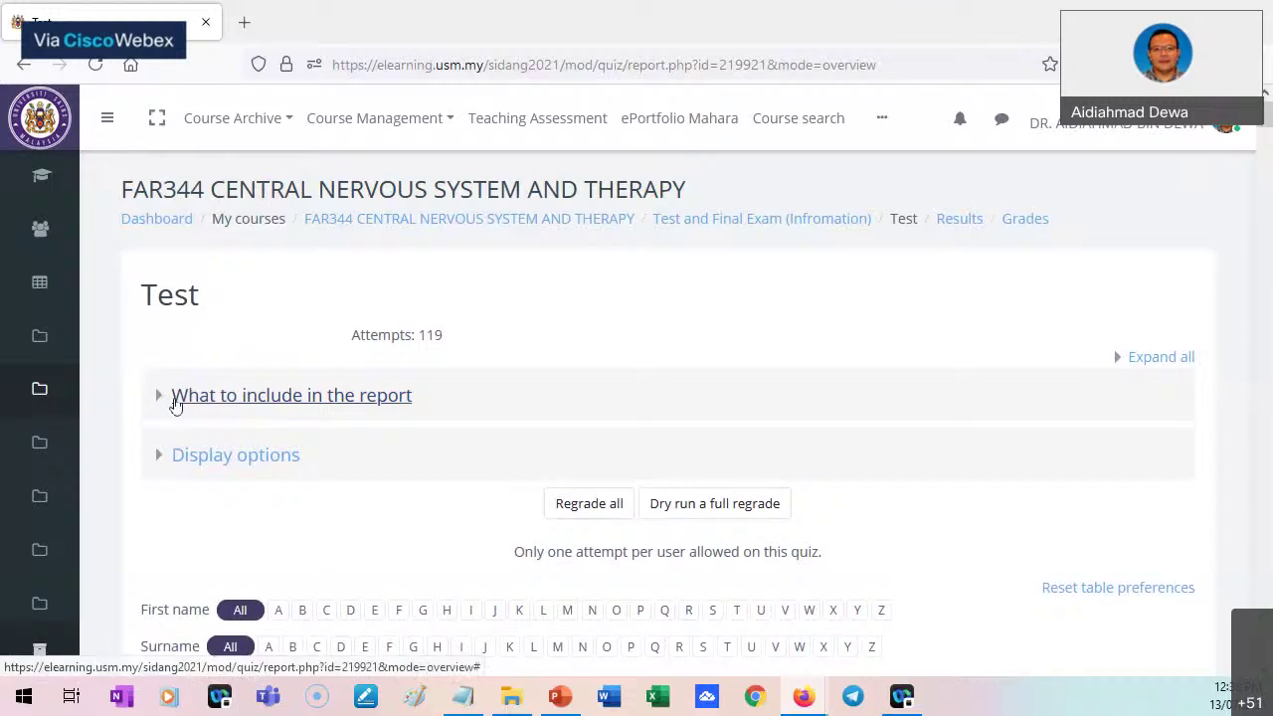
click(175, 400)
scroll(390, 311, down, 1)
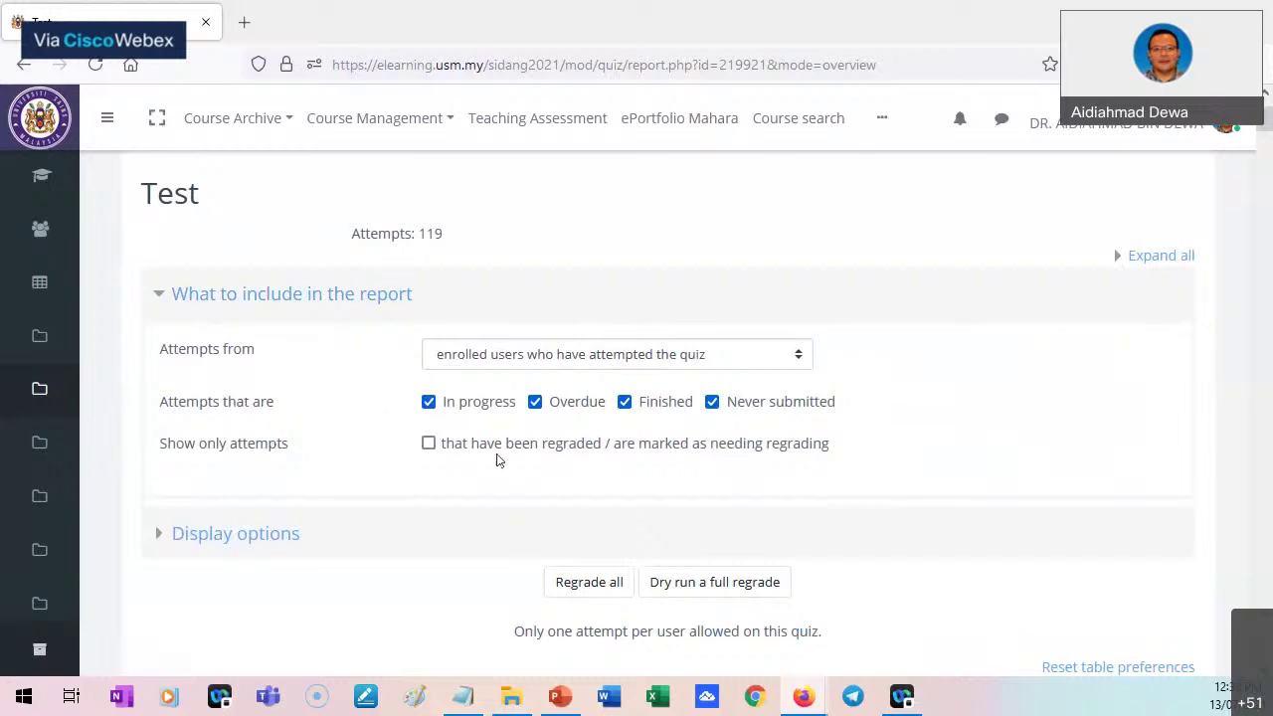
click(173, 535)
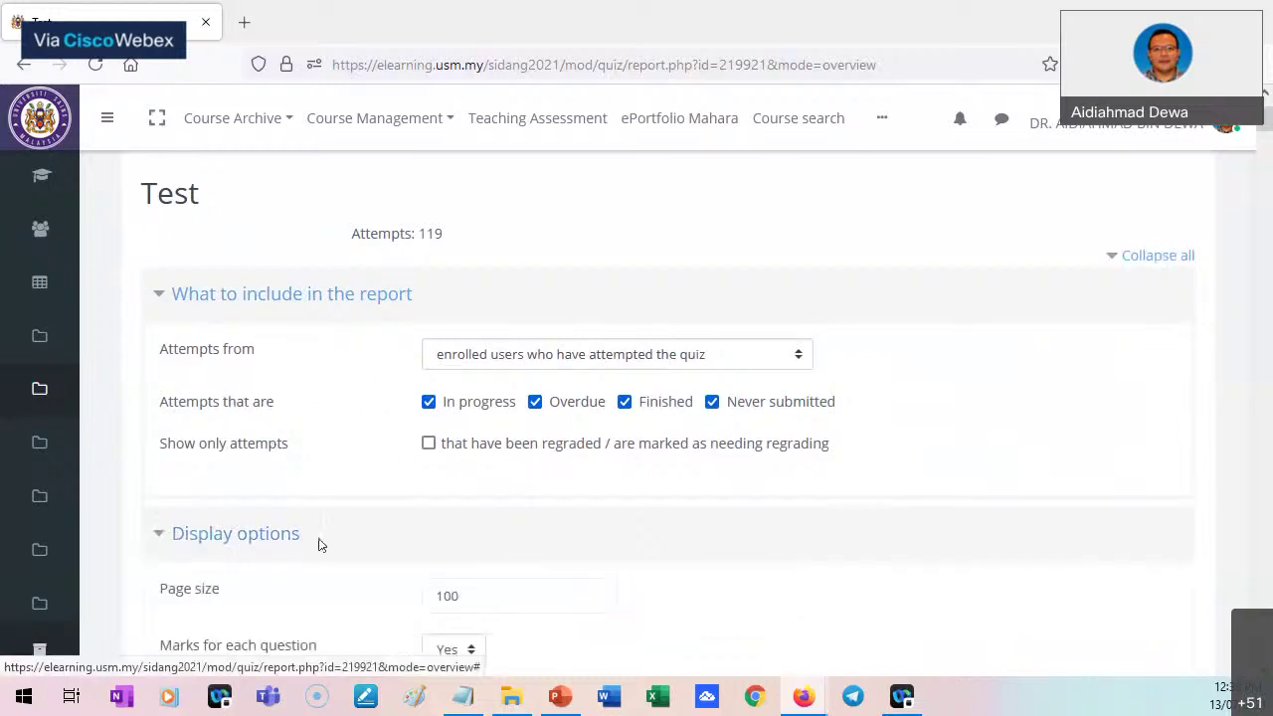
scroll(284, 406, down, 2)
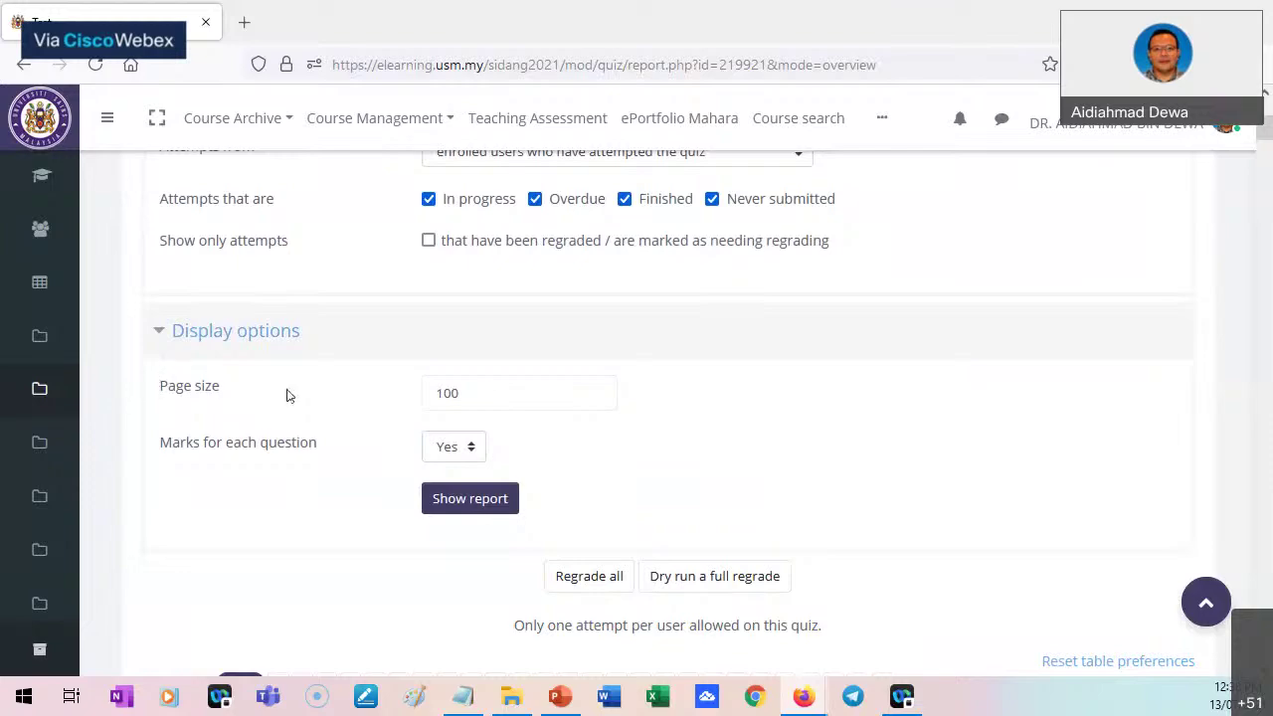
scroll(348, 498, down, 5)
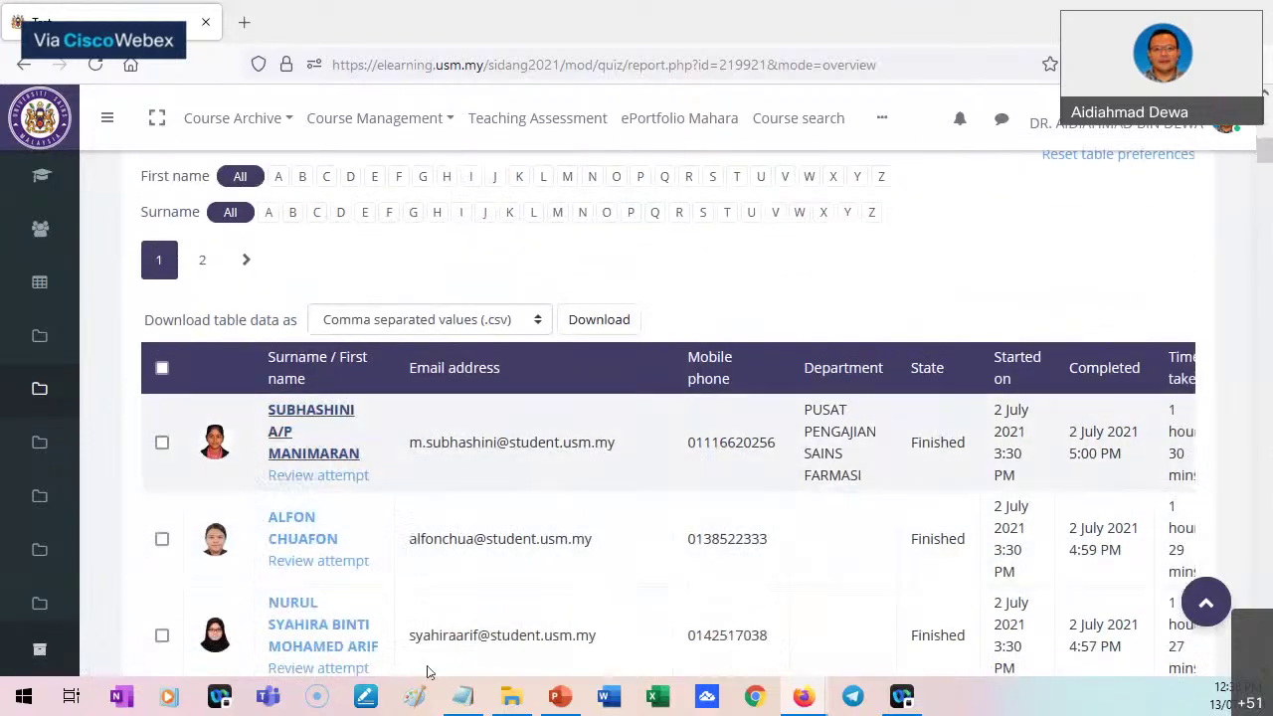
scroll(352, 507, up, 5)
Step: Change the report's Page size to 125
drag(482, 396, 385, 390)
text(125)
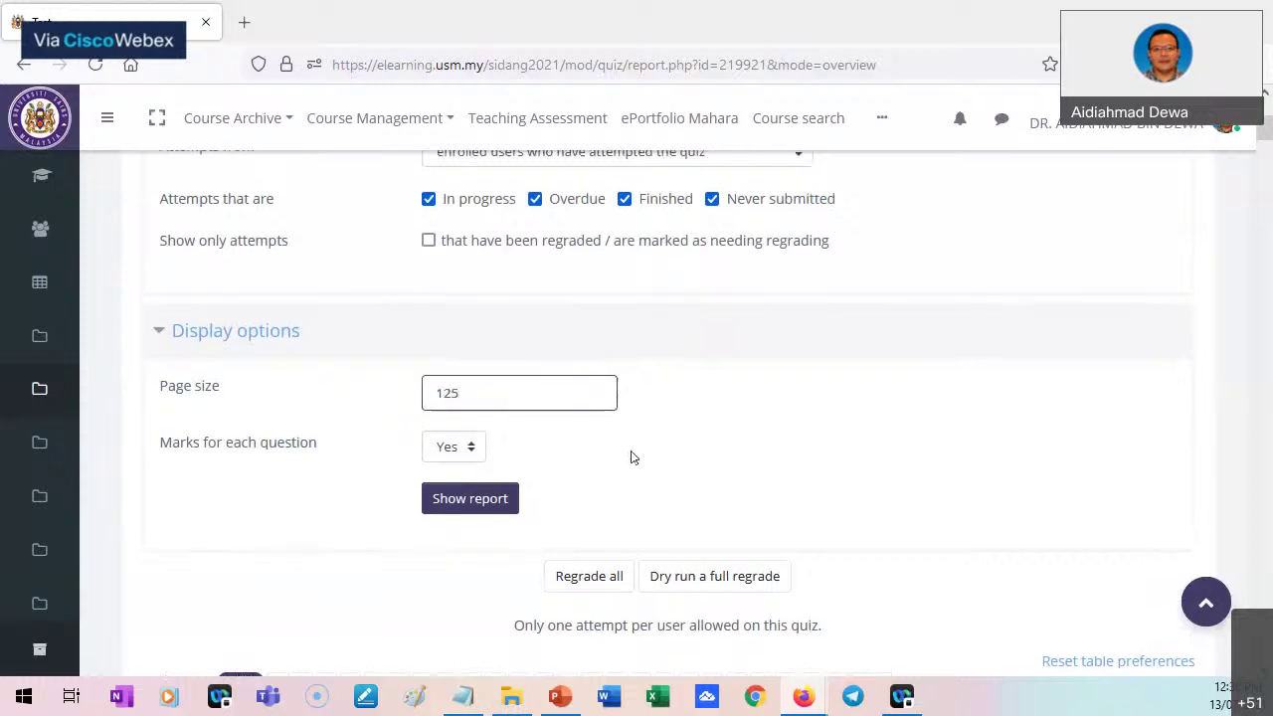
click(630, 458)
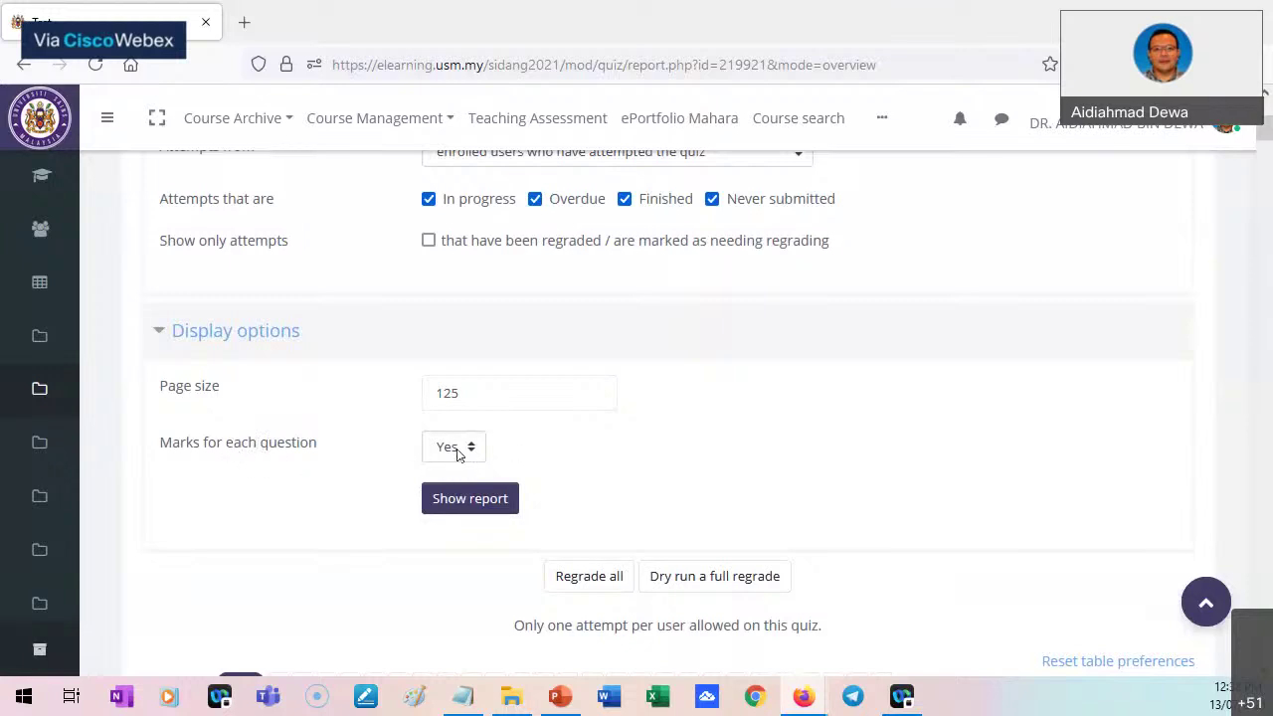
Step: Scroll across the results table to the per-question mark columns through Q. 11
scroll(1055, 577, down, 3)
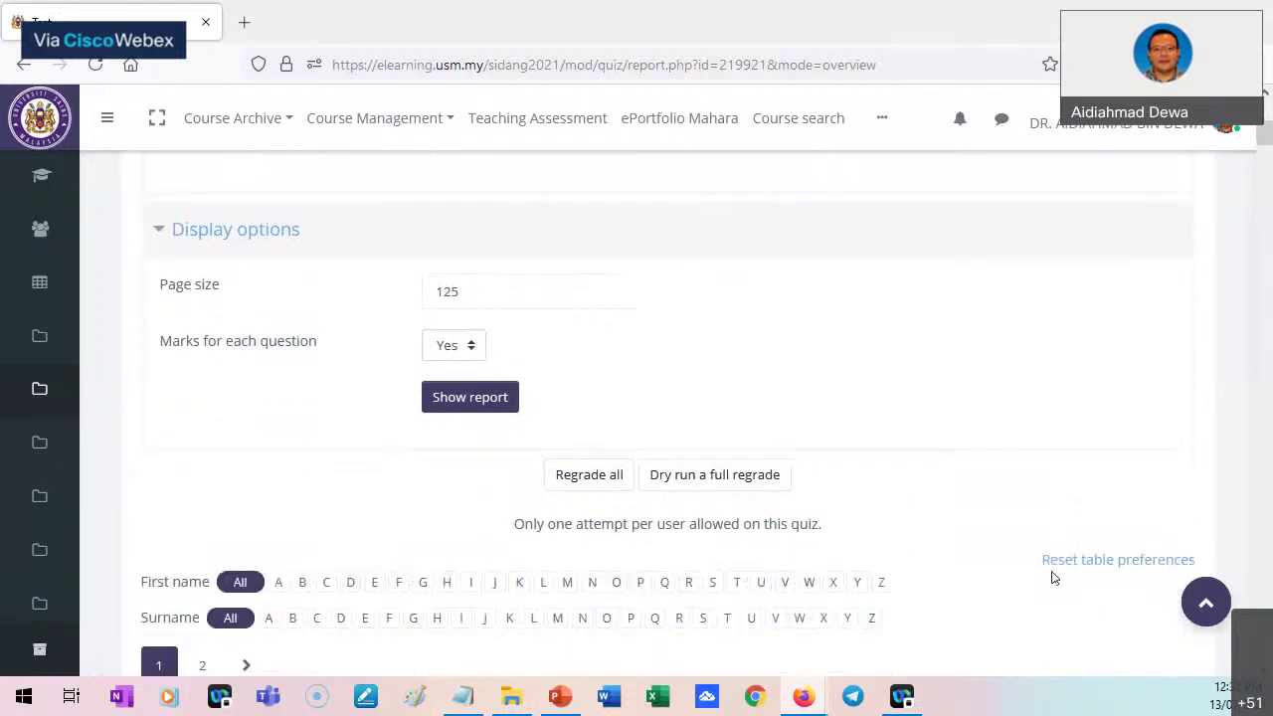
scroll(1054, 579, down, 1)
scroll(1060, 597, up, 1)
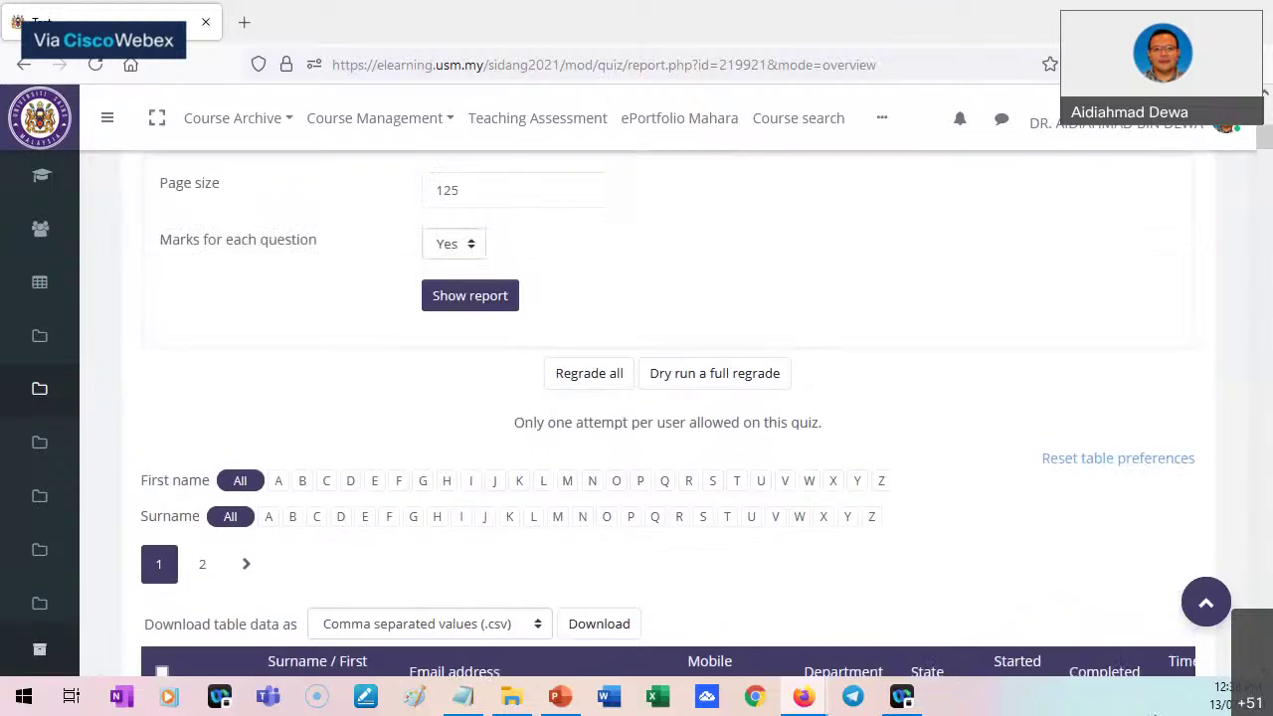
scroll(1095, 631, down, 1)
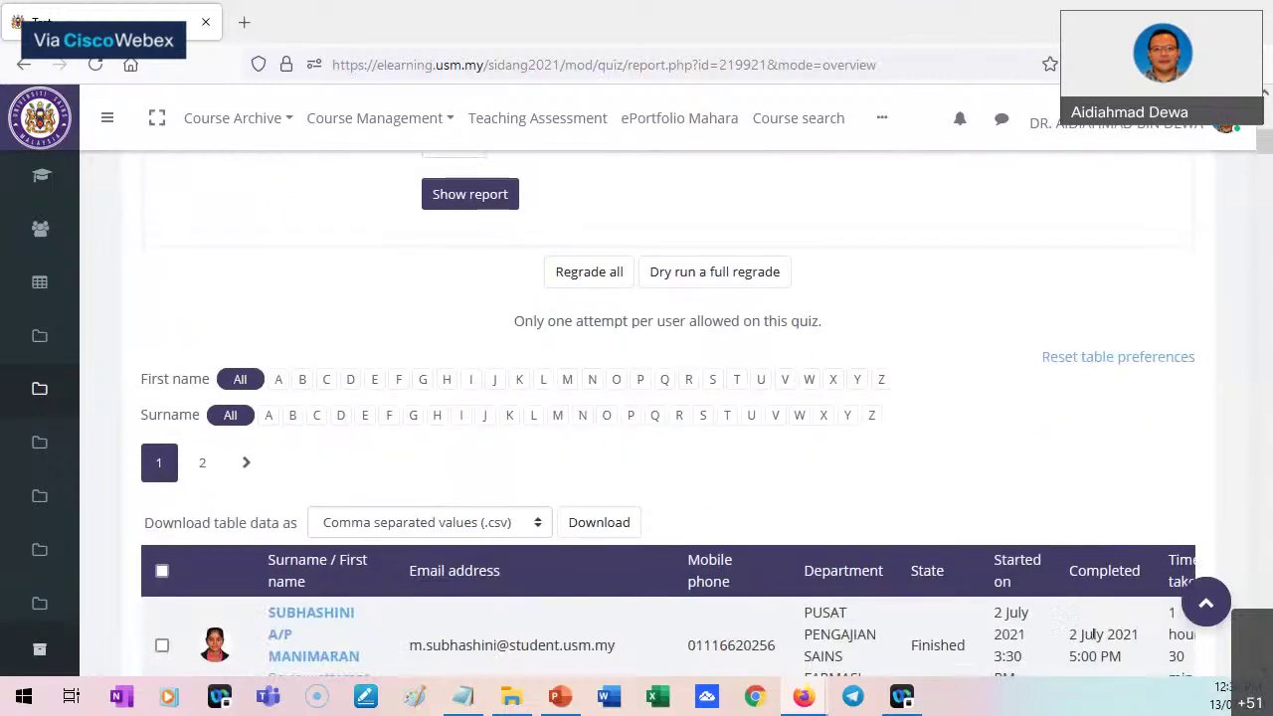
scroll(1091, 634, right, 1)
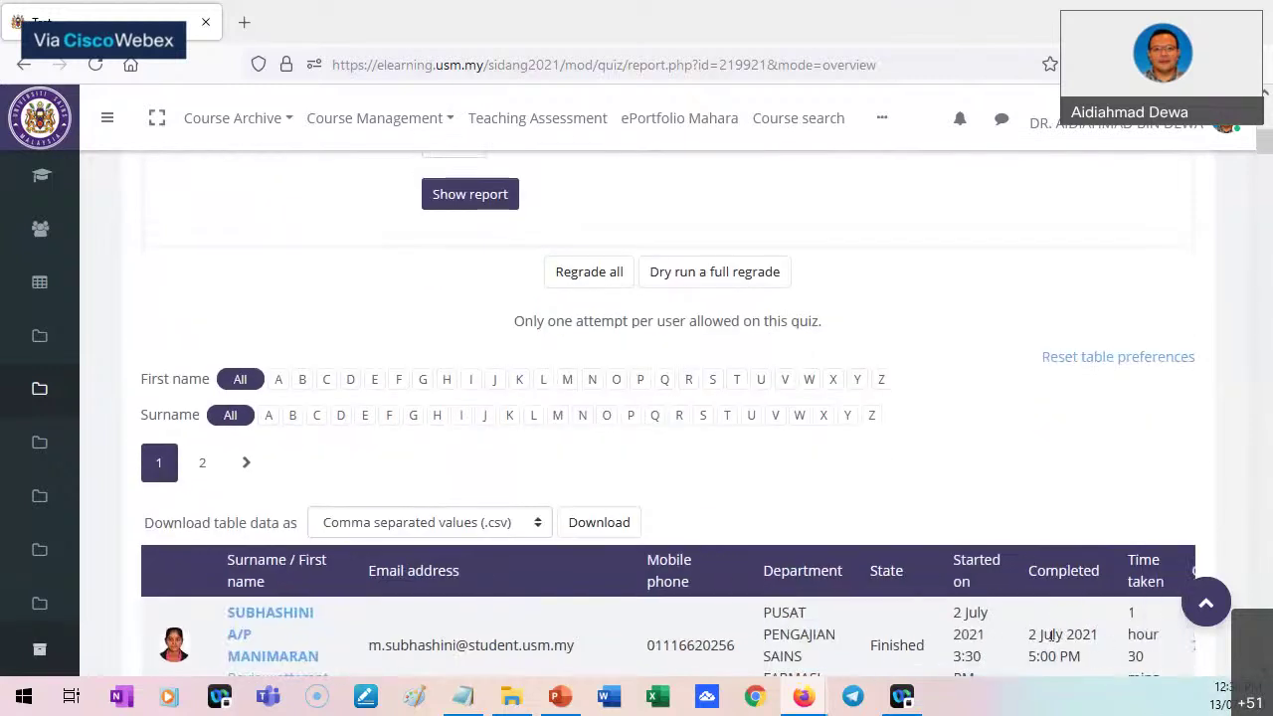
scroll(1050, 636, right, 8)
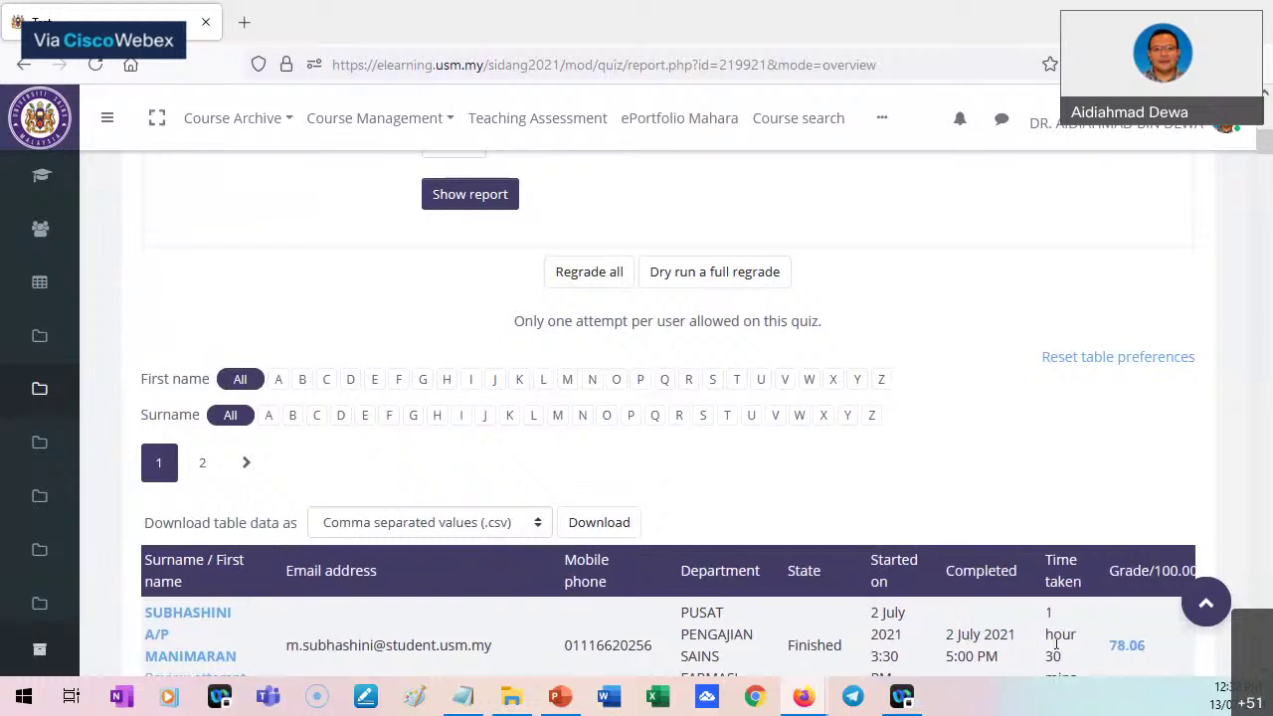
scroll(977, 629, right, 10)
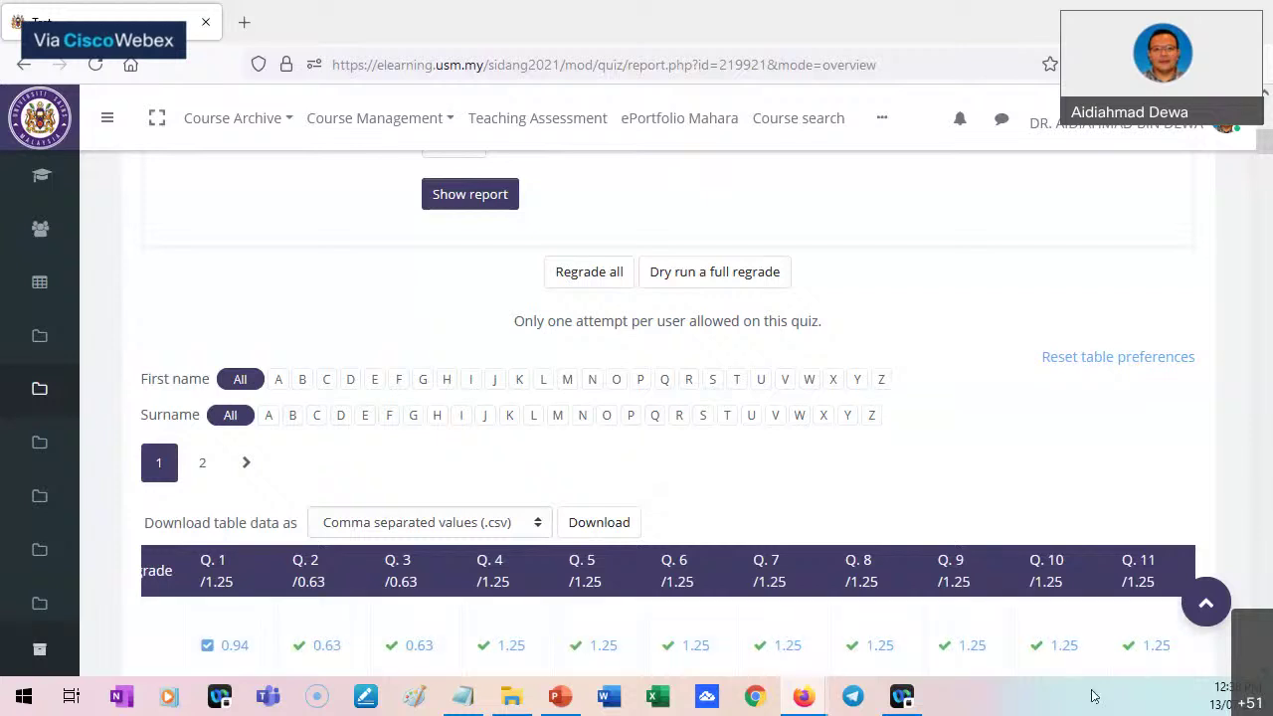
Step: Set Marks for each question to No and regenerate the report
scroll(477, 448, up, 2)
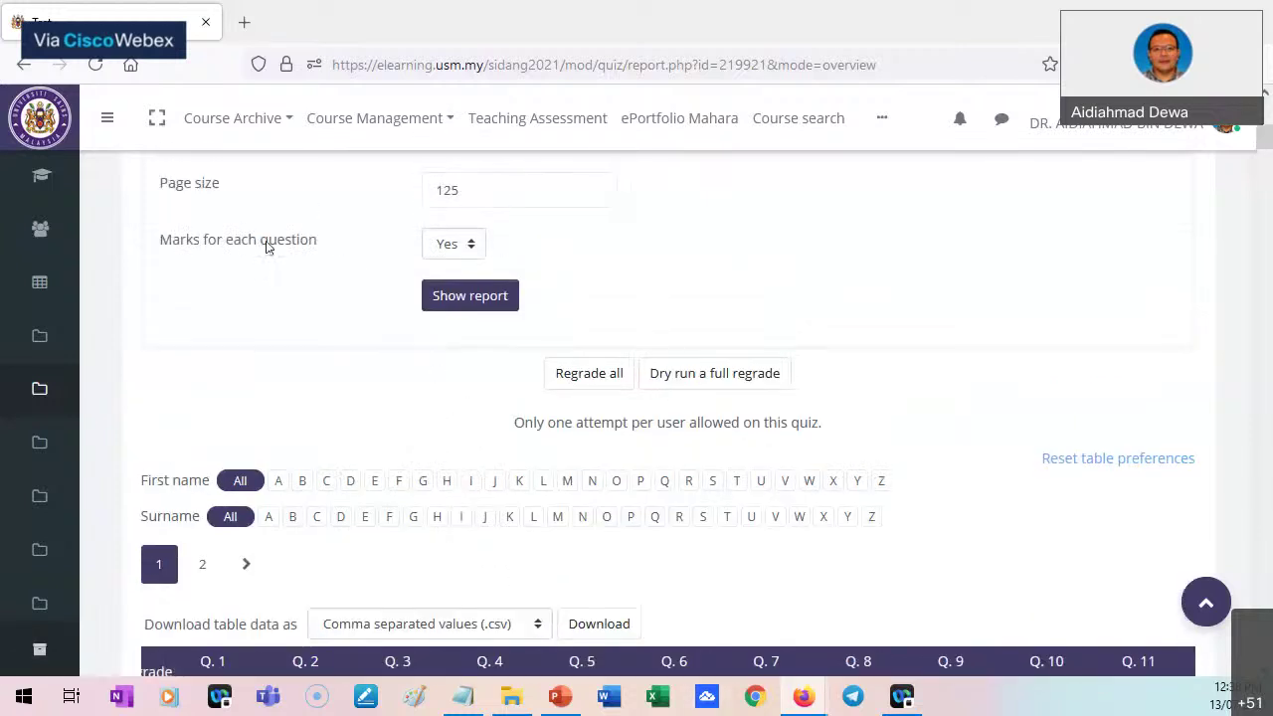
click(463, 246)
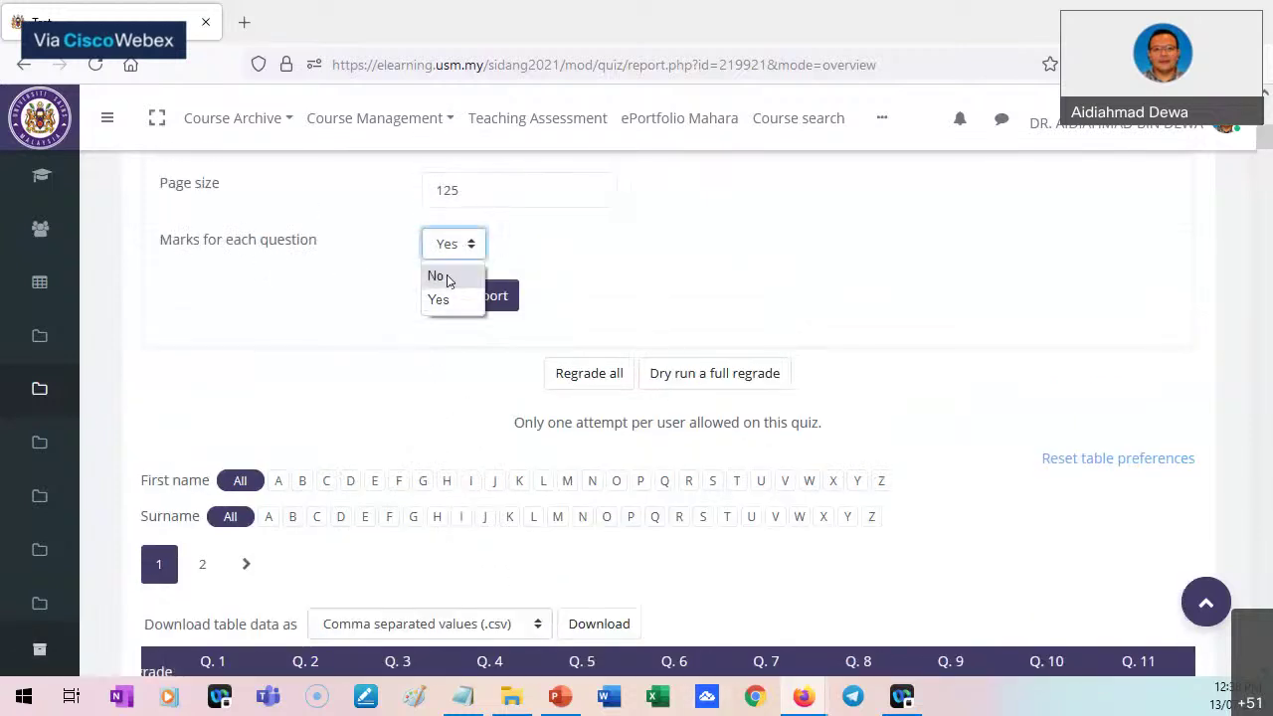
click(446, 276)
scroll(446, 296, up, 2)
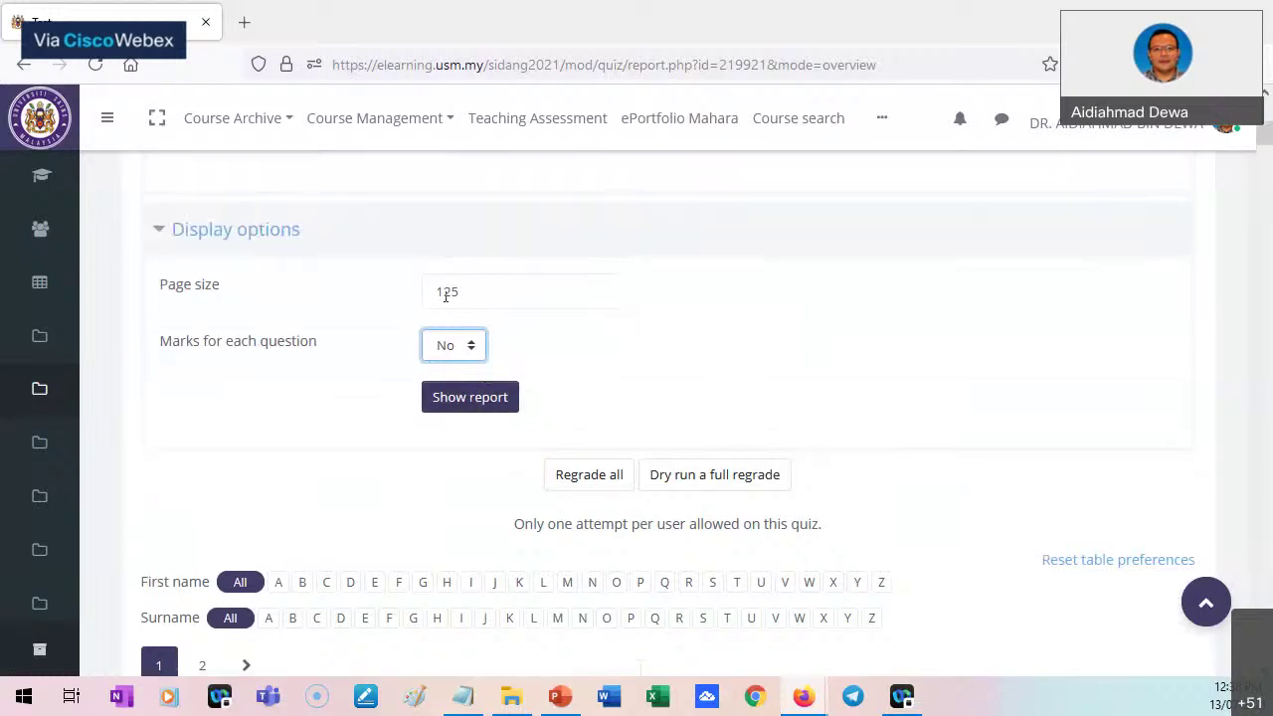
click(464, 399)
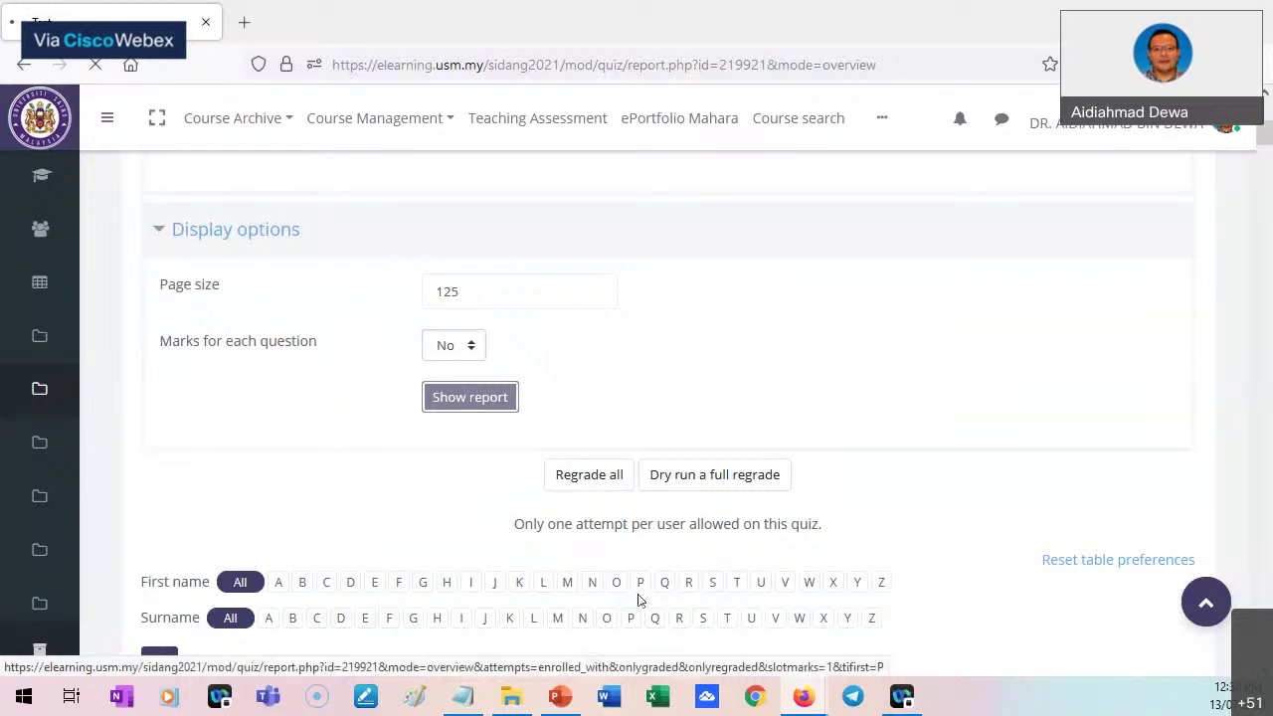
Step: Scroll the regenerated table across to the Grade/100.00 column
scroll(597, 393, down, 5)
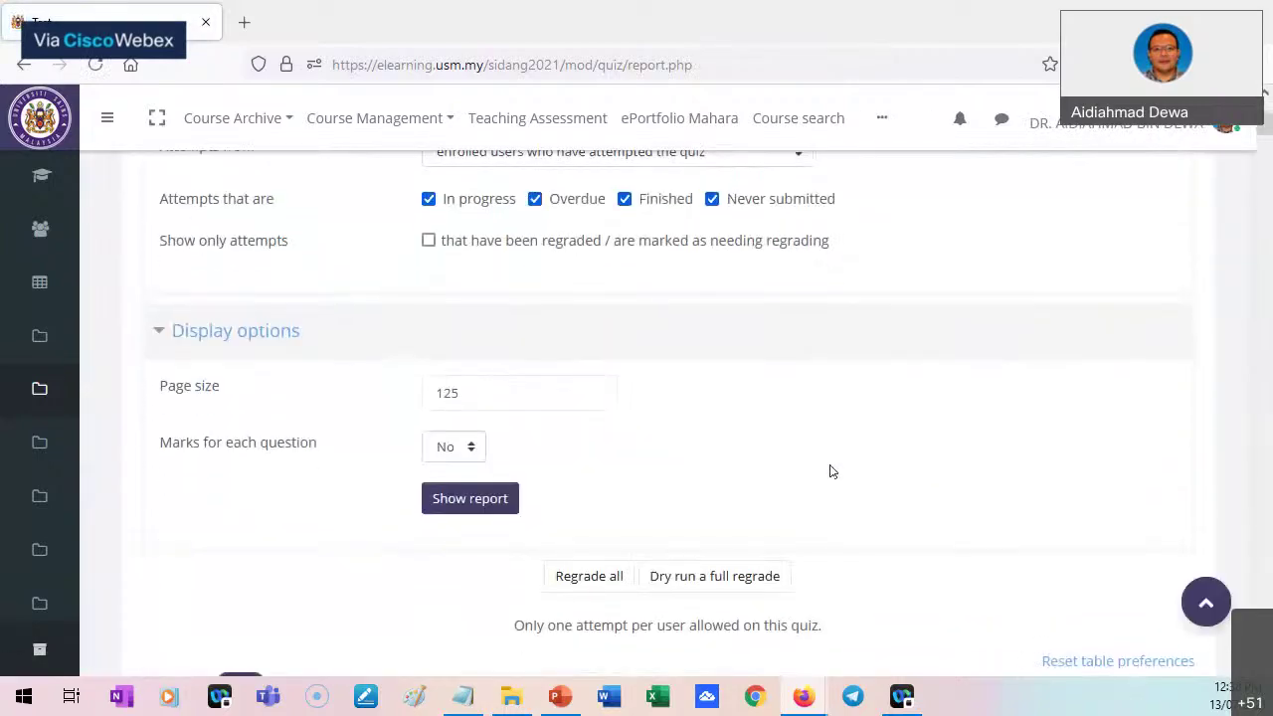
scroll(1078, 602, up, 1)
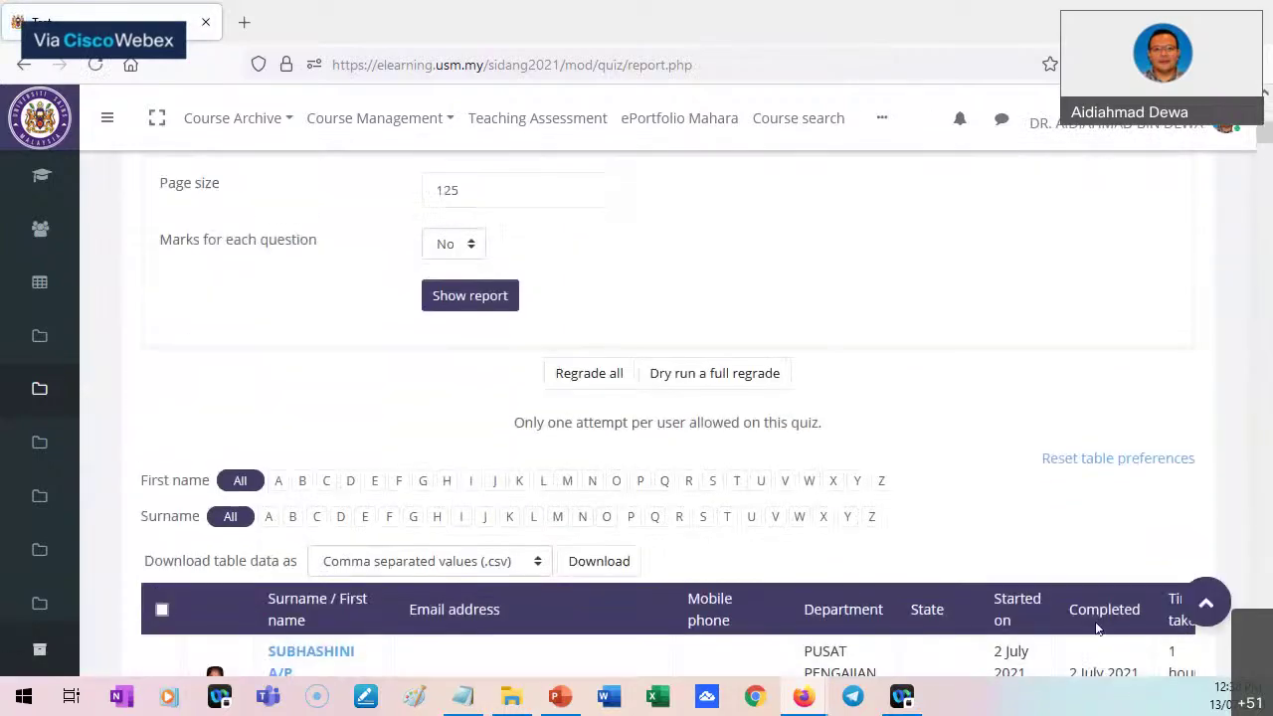
drag(1077, 657, 1116, 670)
scroll(1134, 652, right, 5)
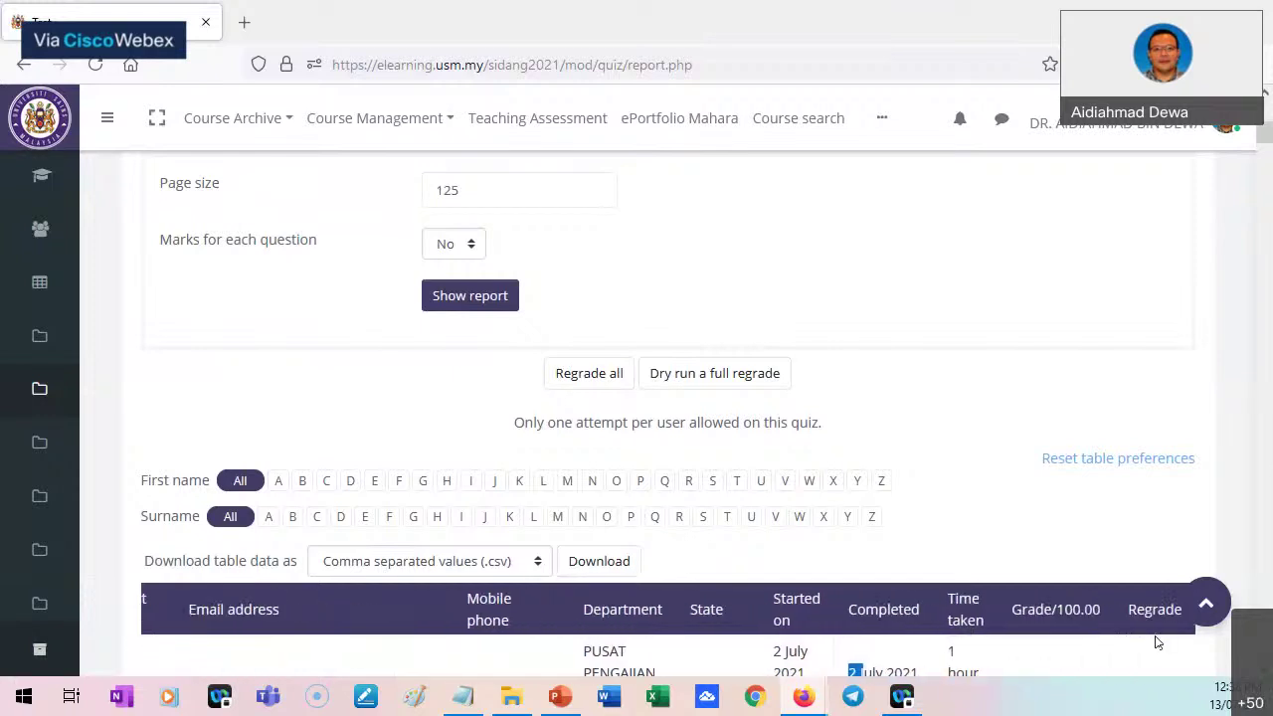
scroll(1134, 636, down, 1)
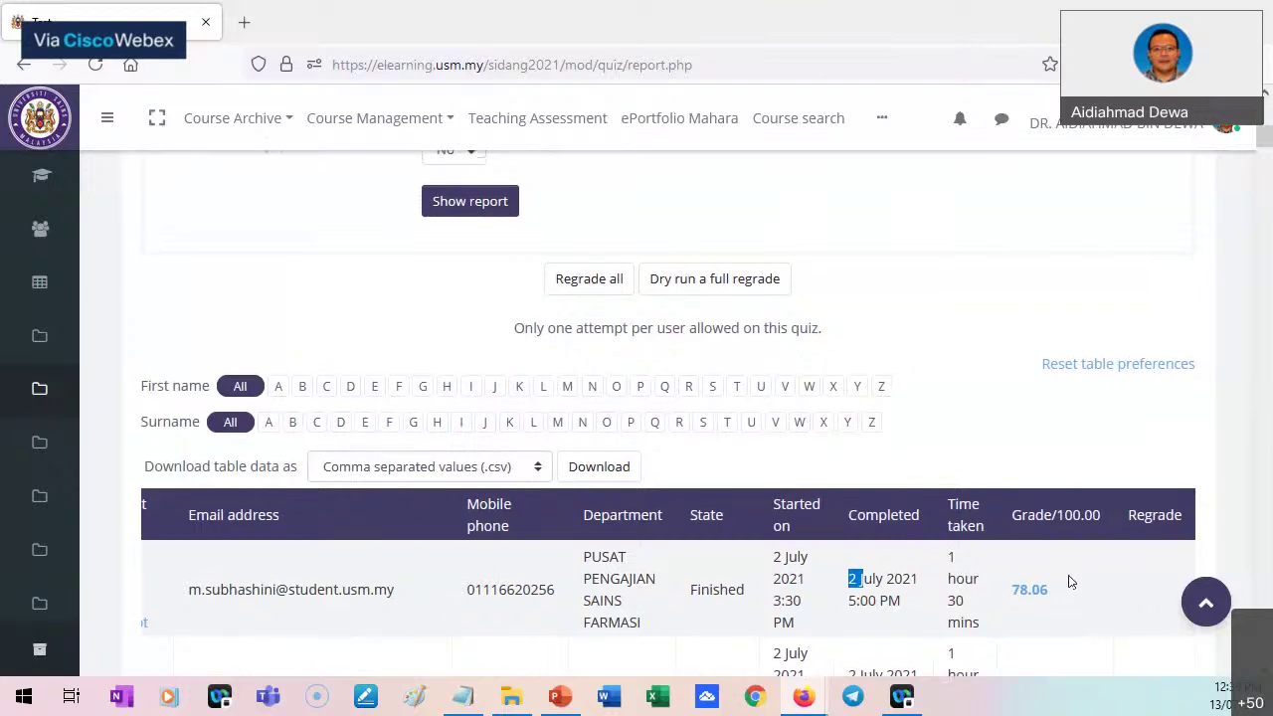
scroll(1084, 592, up, 1)
scroll(1174, 556, down, 1)
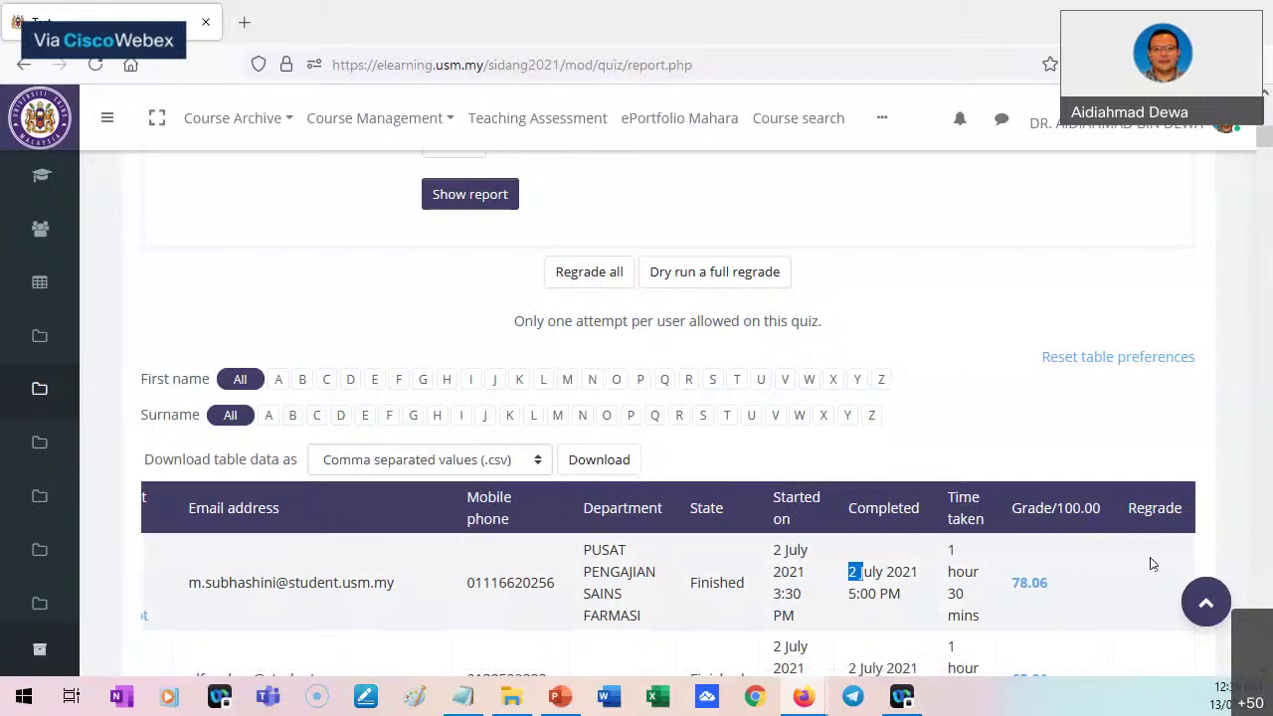
scroll(608, 290, up, 3)
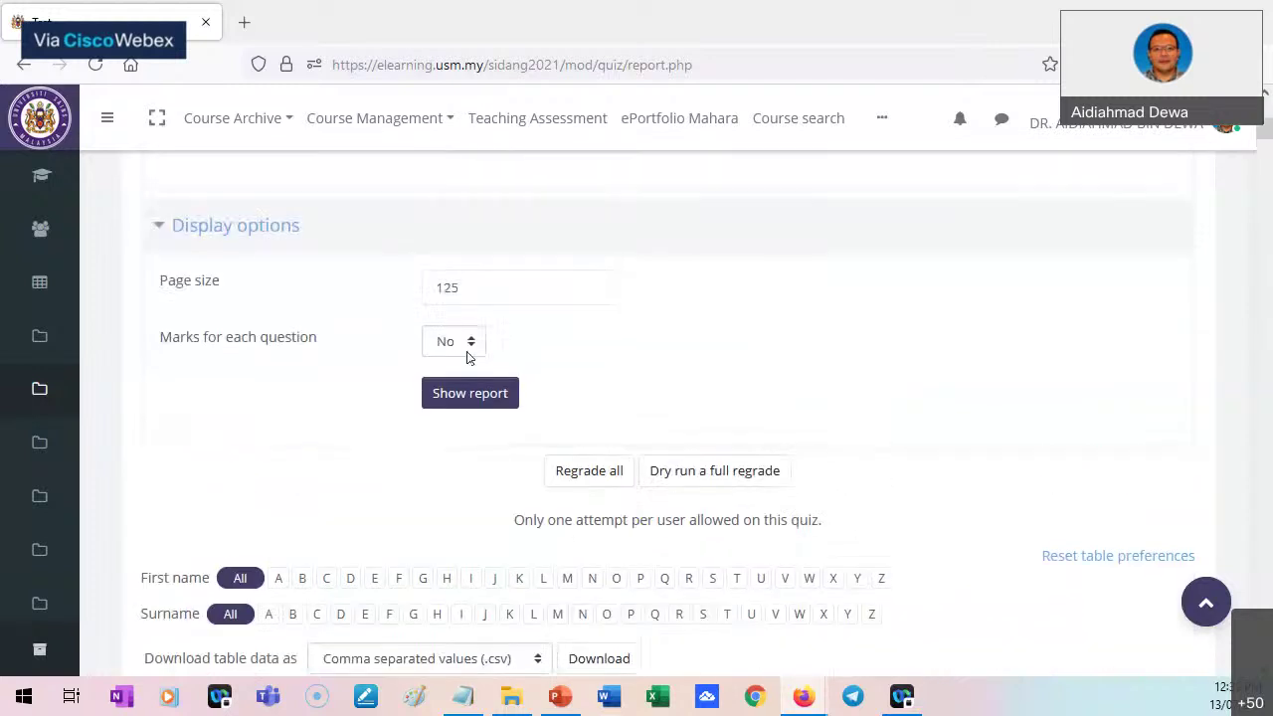
Step: Set Marks for each question back to Yes and regenerate the report
click(455, 354)
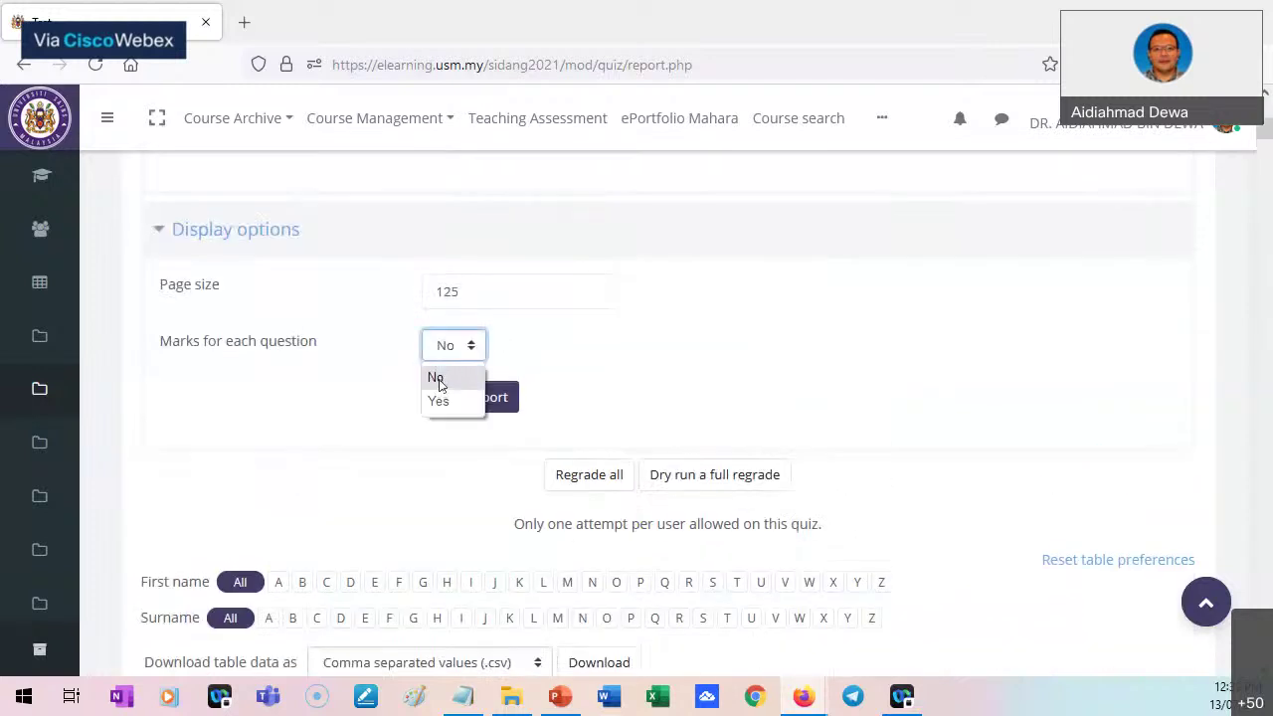
click(428, 346)
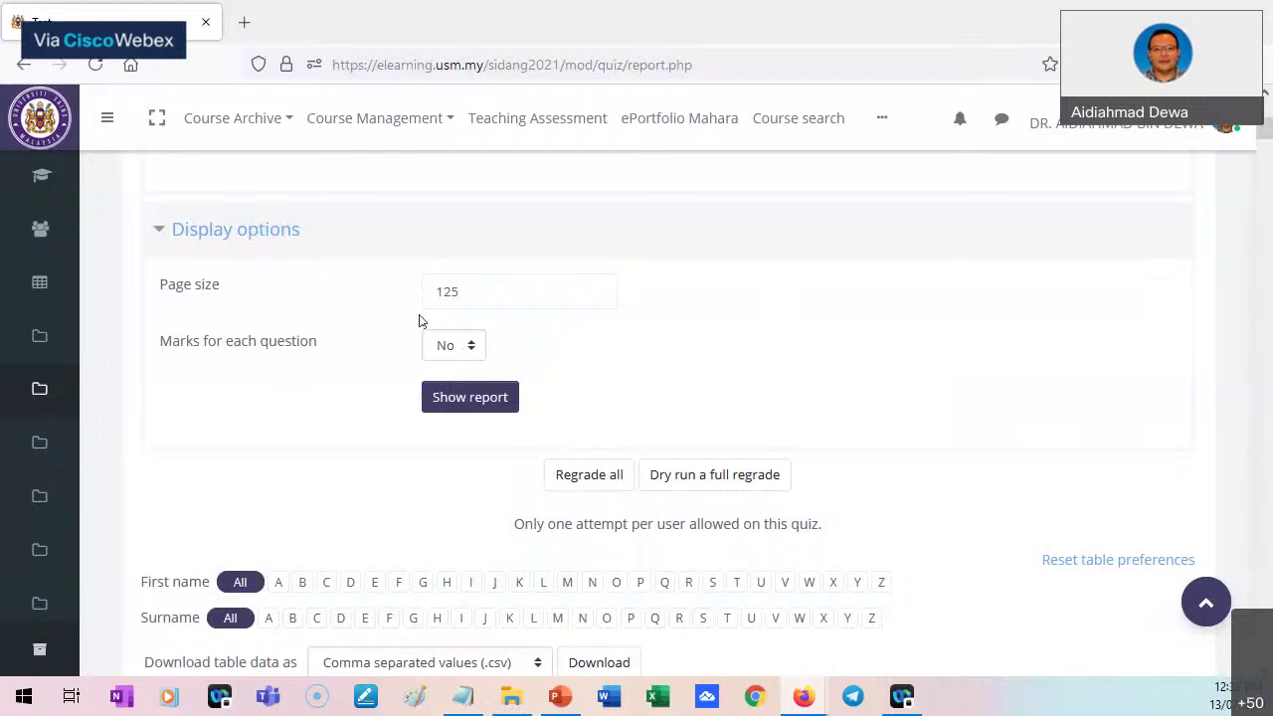
click(444, 345)
click(442, 401)
click(467, 401)
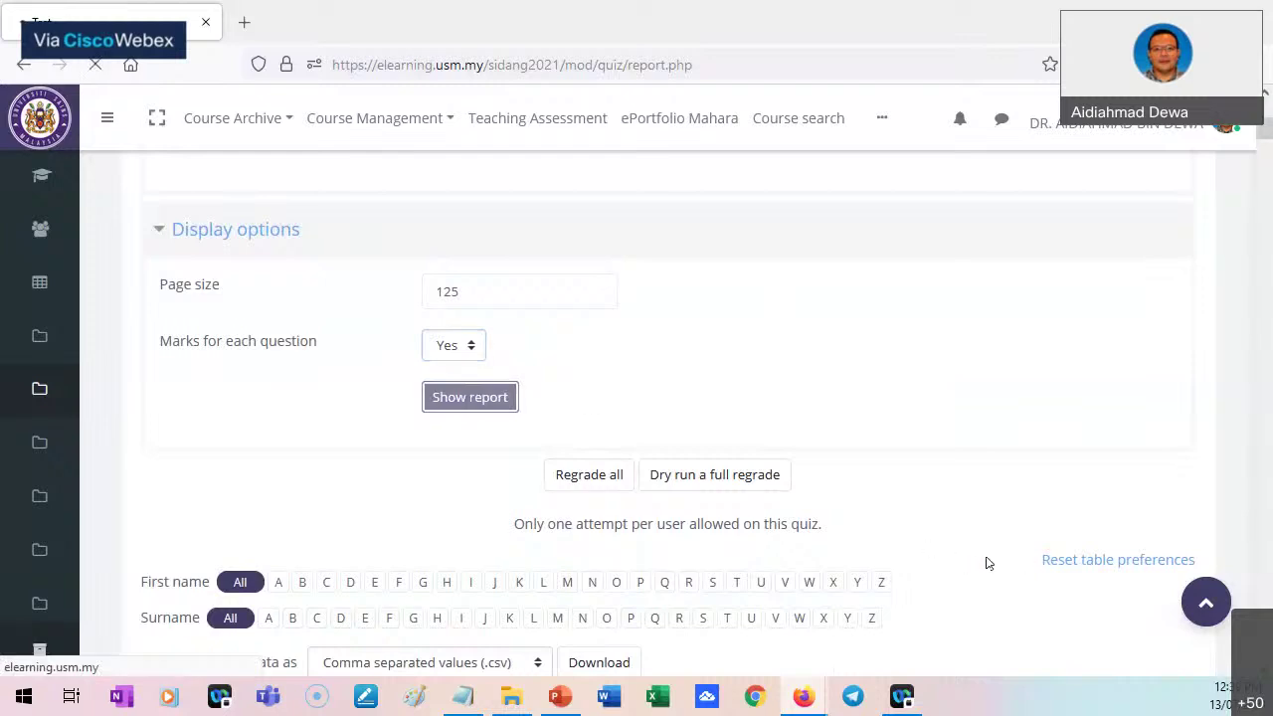
Step: Scroll through the results table to review the per-question mark columns
scroll(1039, 575, down, 2)
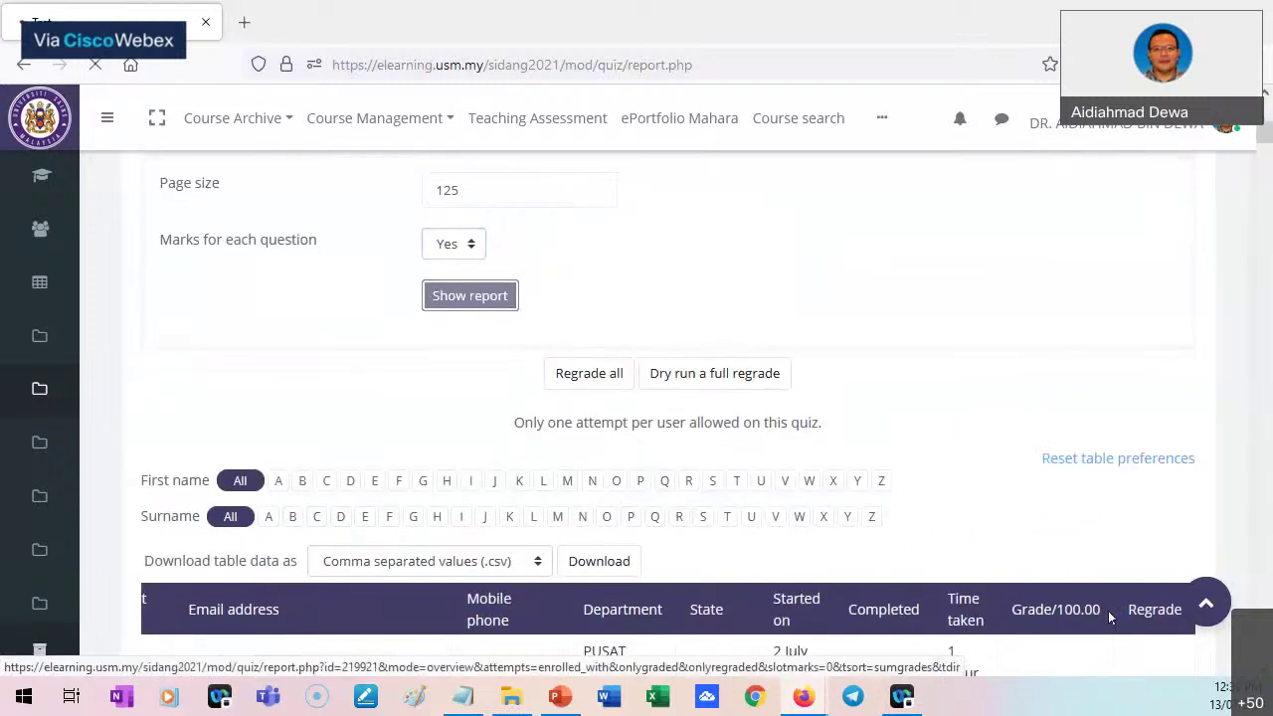
scroll(1118, 615, down, 2)
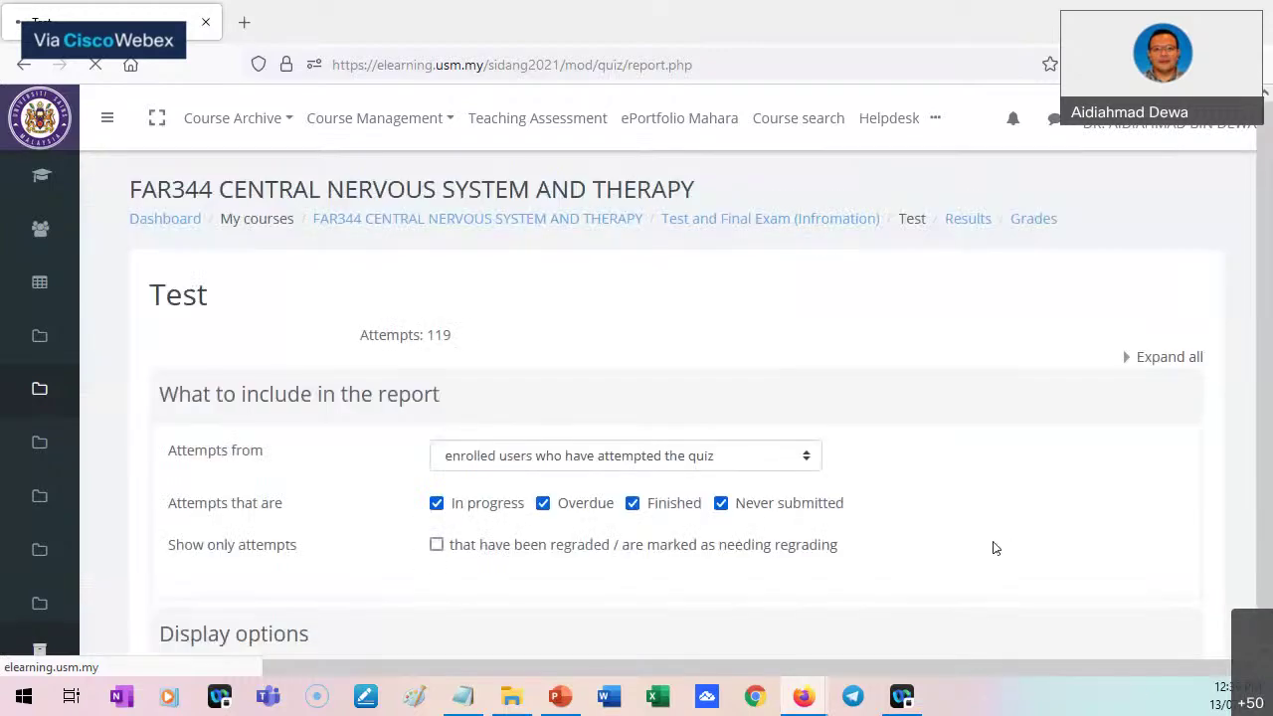
scroll(965, 560, down, 6)
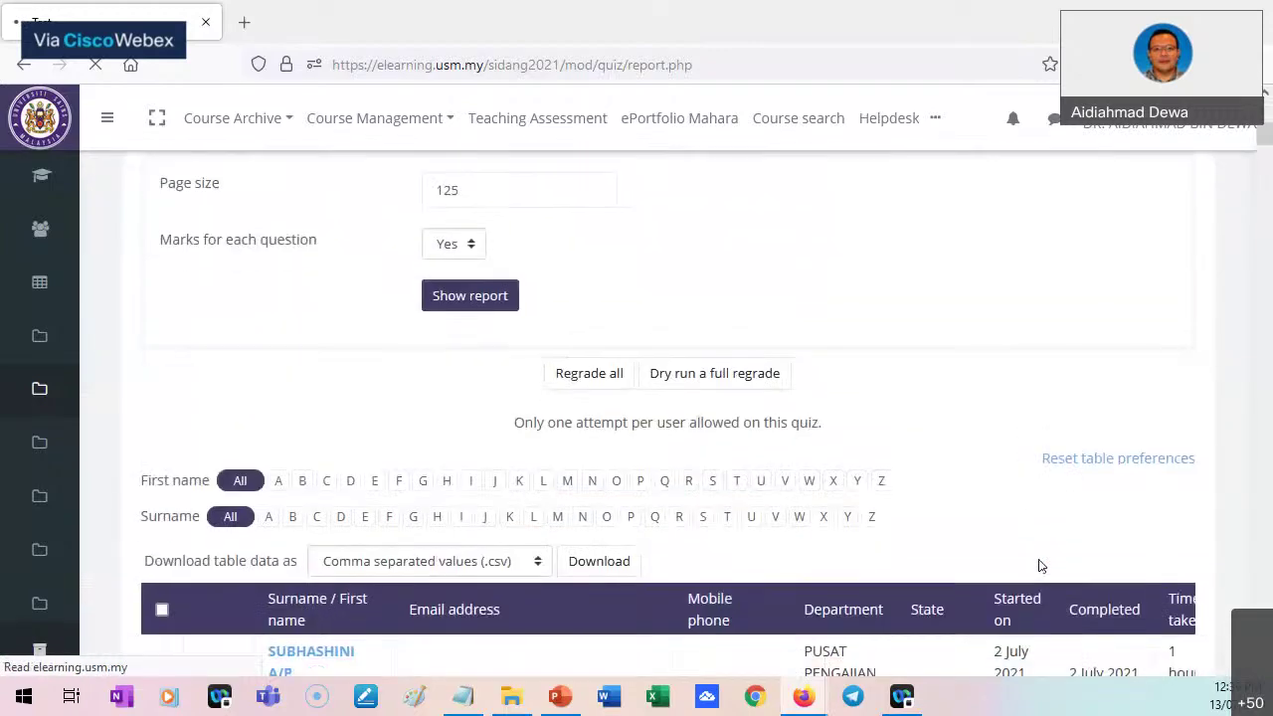
scroll(1059, 591, right, 10)
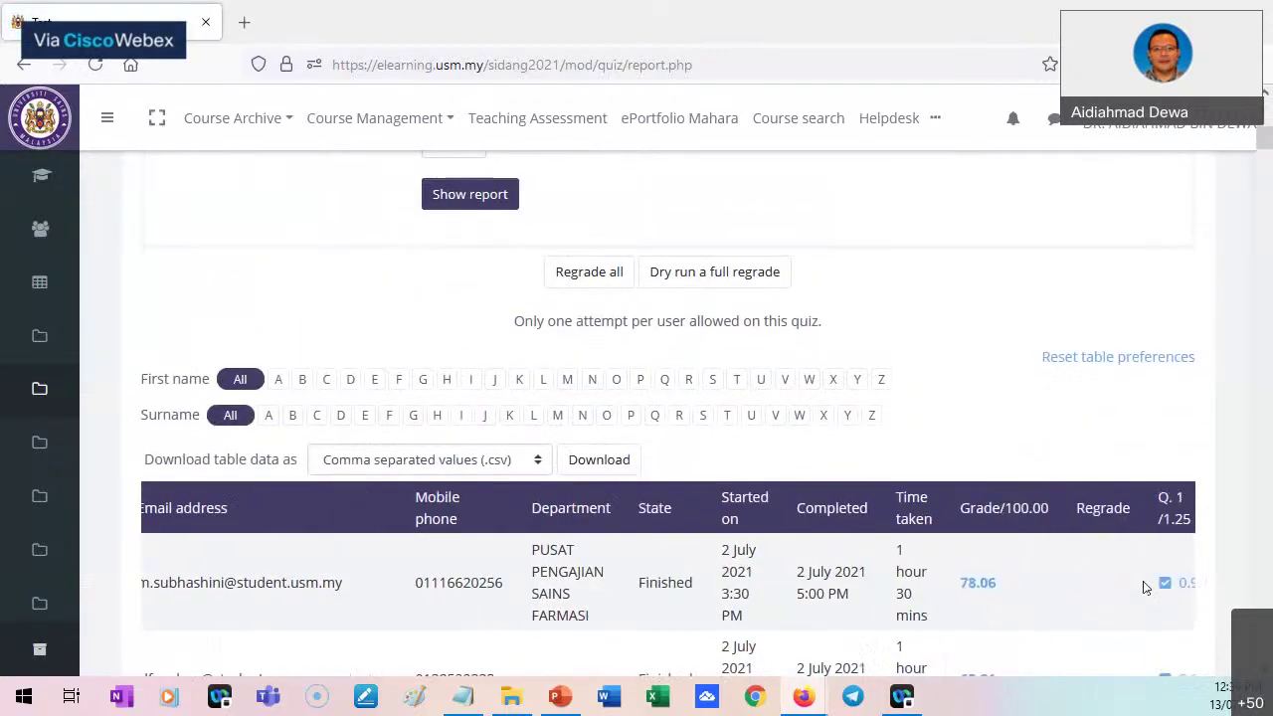
scroll(921, 587, right, 5)
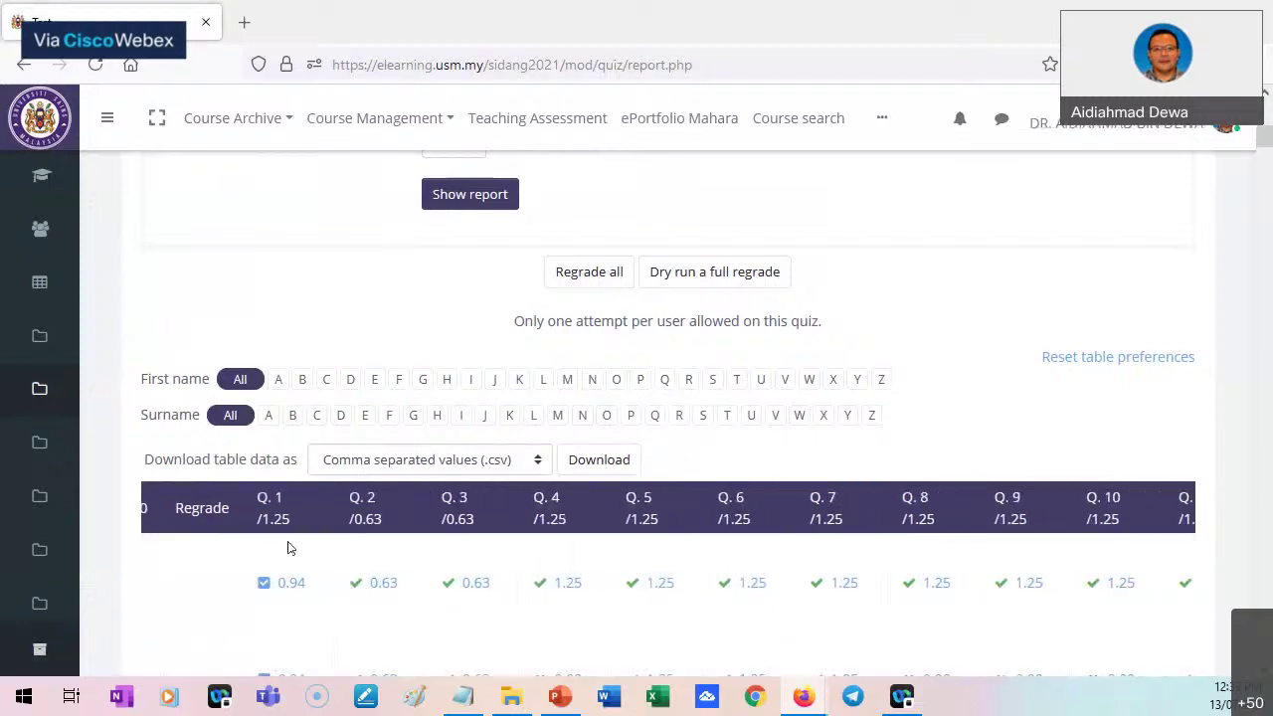
scroll(288, 548, down, 1)
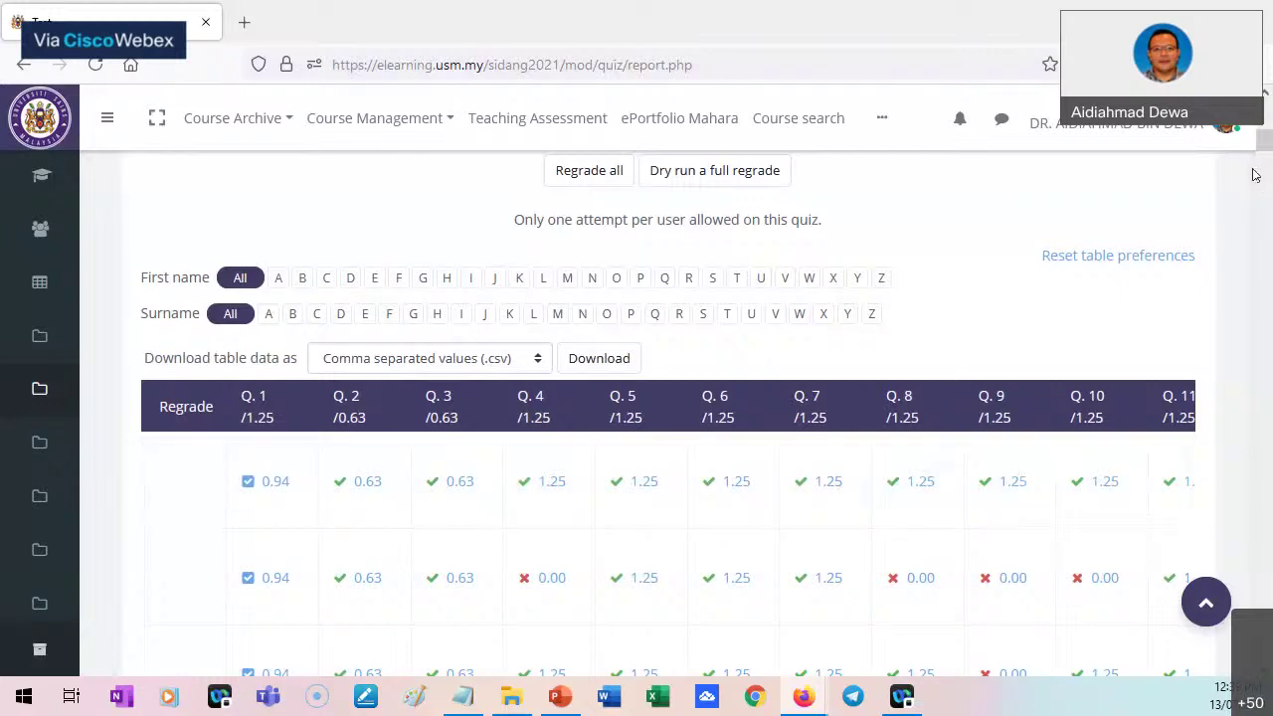
drag(1263, 144, 1264, 527)
scroll(486, 384, down, 10)
scroll(486, 384, up, 12)
scroll(486, 412, down, 2)
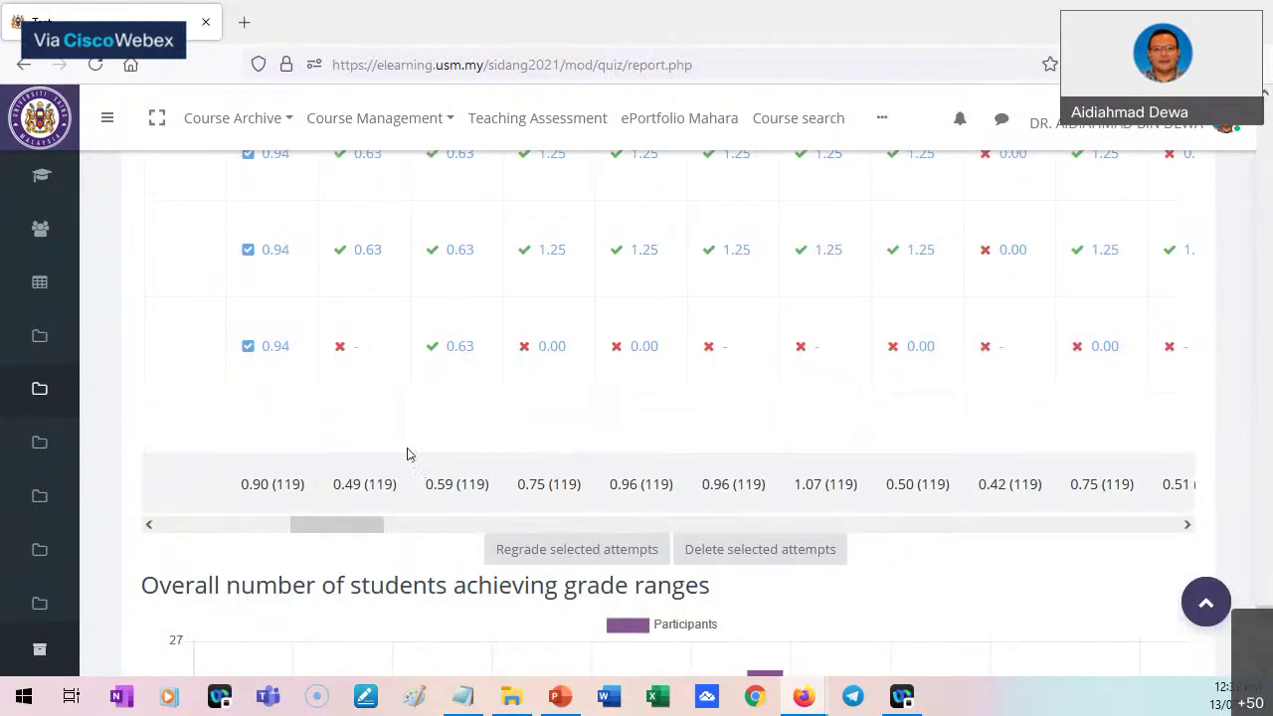
scroll(340, 492, up, 1)
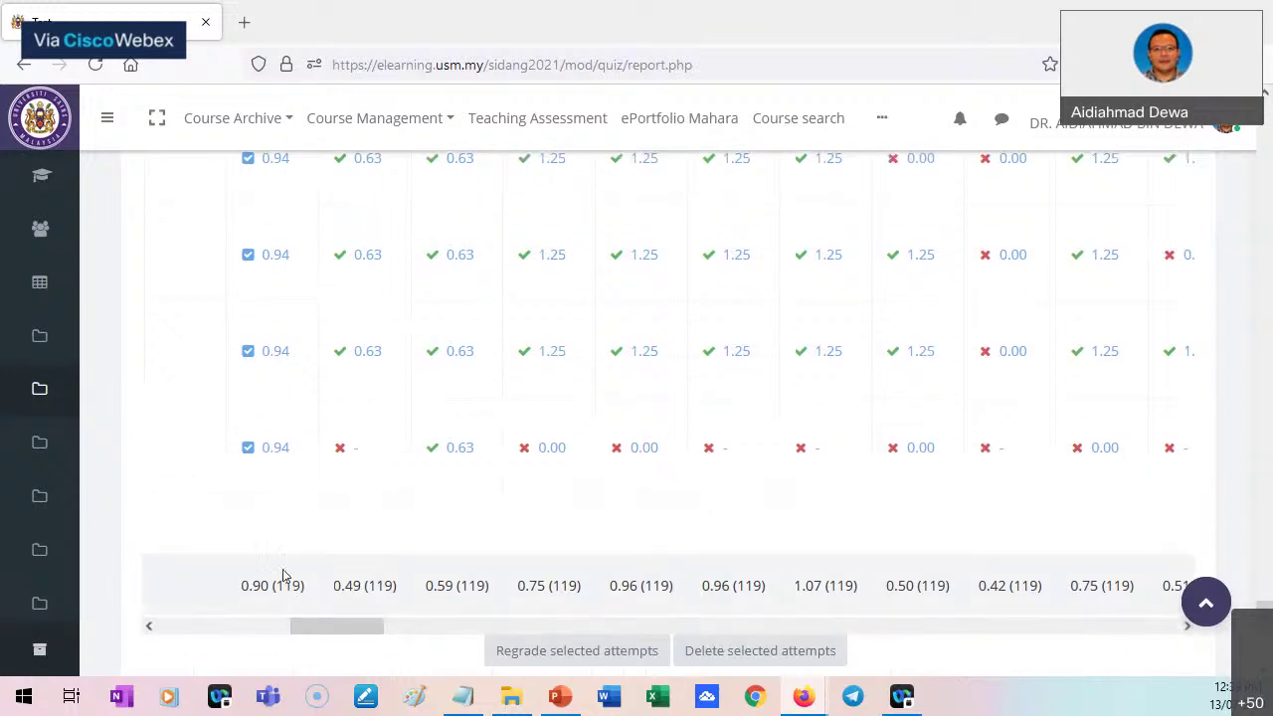
scroll(278, 579, up, 2)
scroll(276, 577, down, 2)
scroll(282, 482, right, 1)
scroll(282, 482, left, 5)
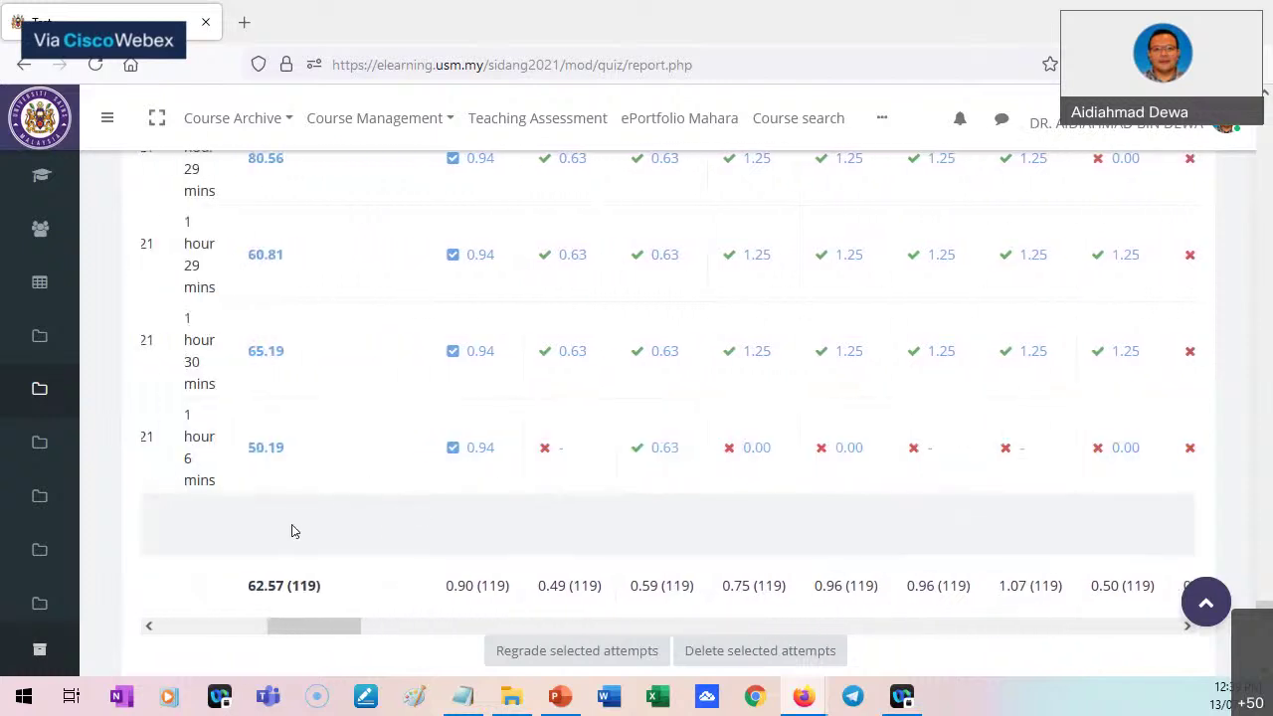
scroll(291, 532, right, 5)
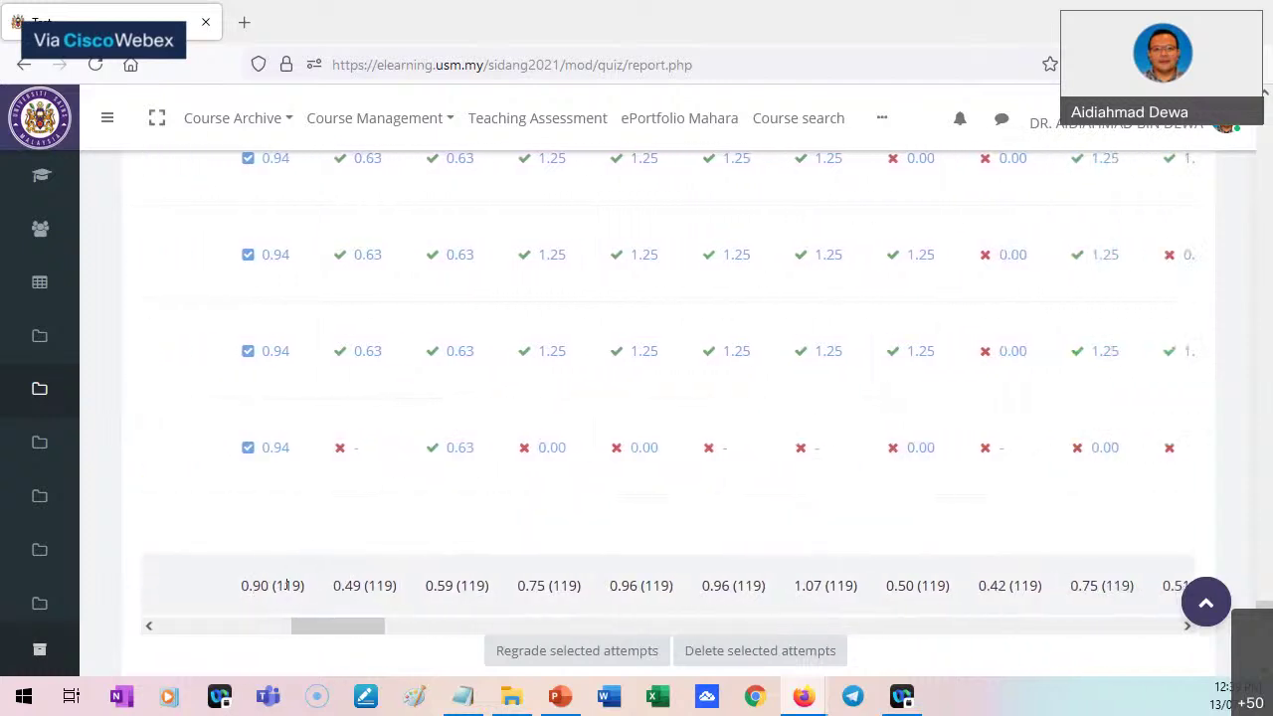
scroll(287, 585, down, 1)
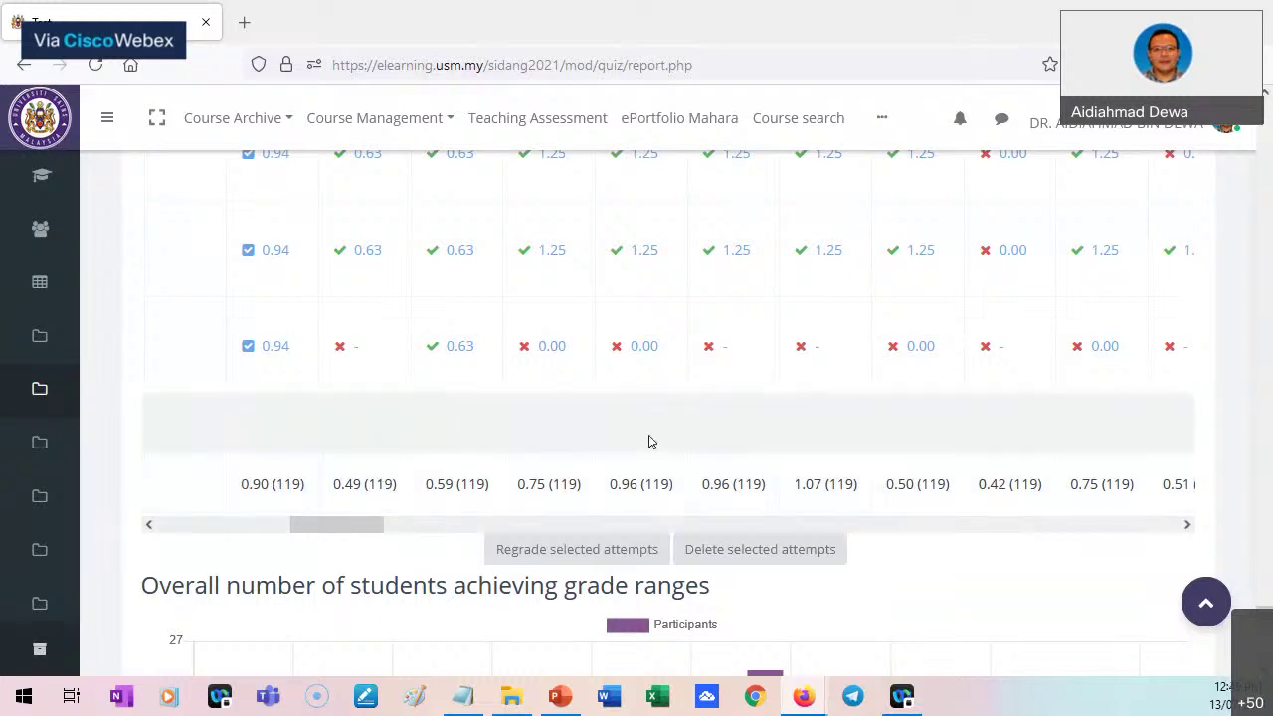
Step: Return to the top of the report and collapse the Display options section
click(1205, 602)
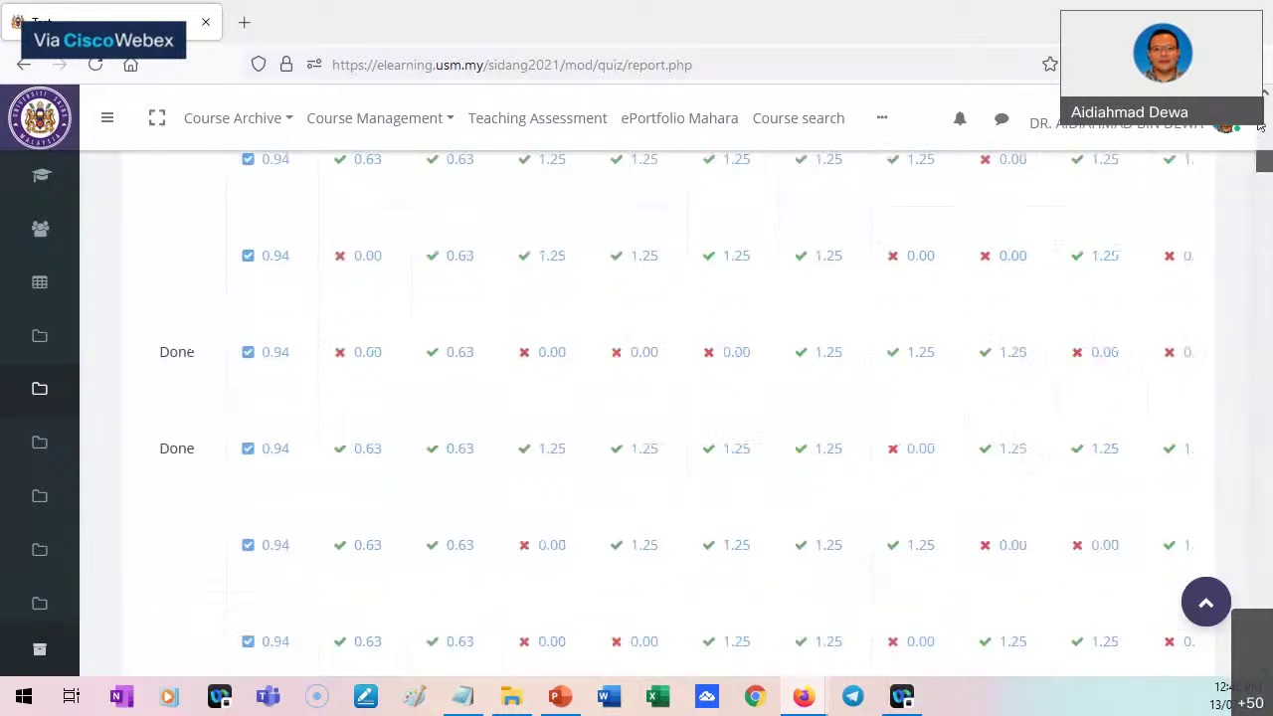
scroll(299, 408, down, 2)
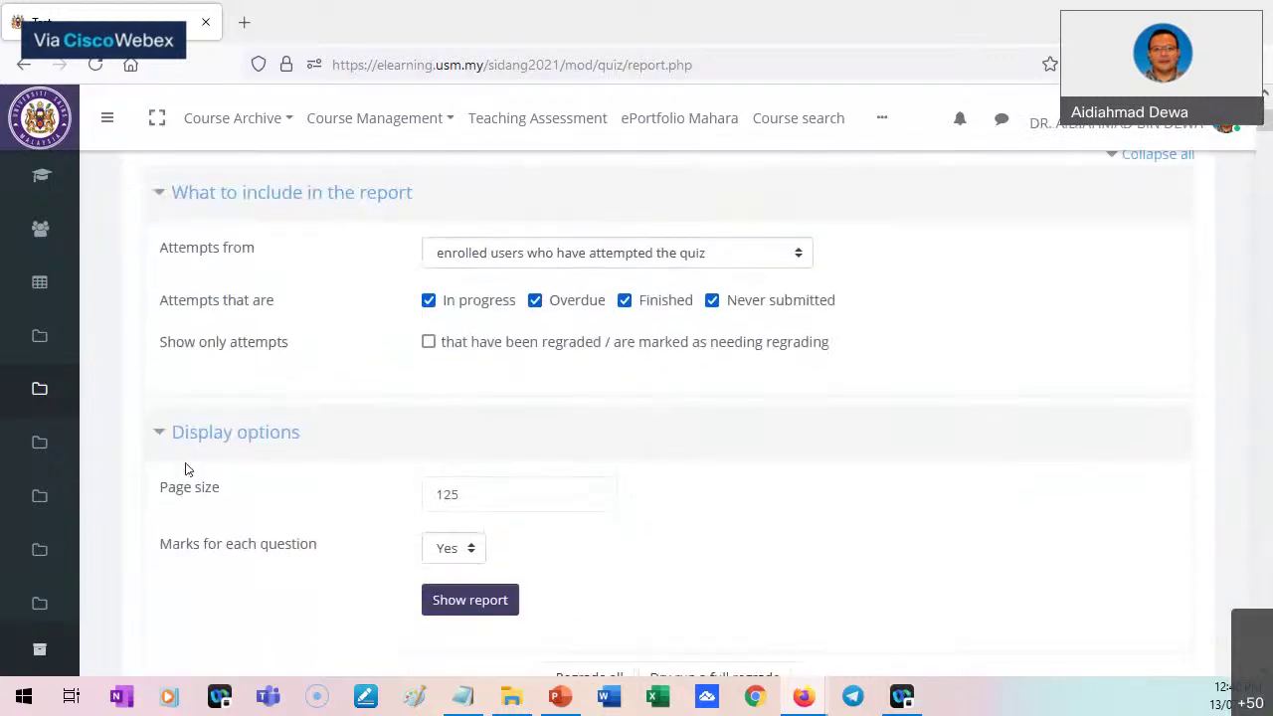
click(162, 435)
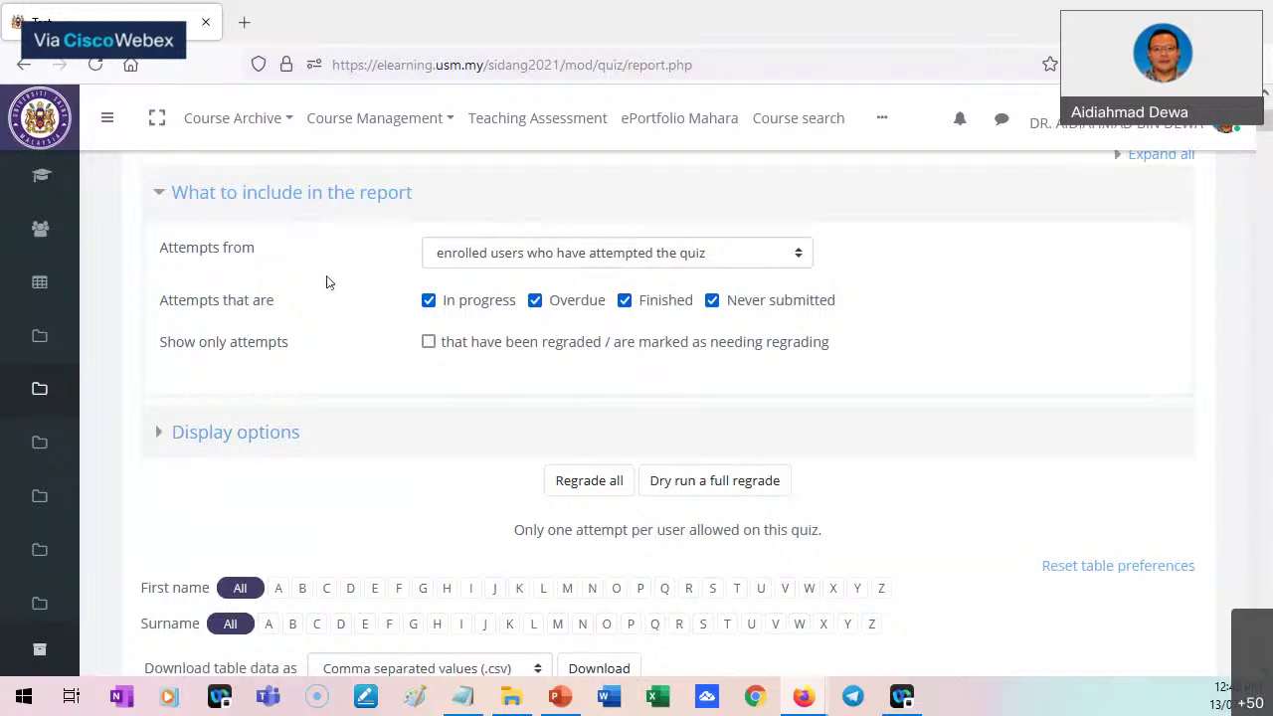
Step: Switch to the PowerPoint slideshow showing slide 33, '5. GRADE the quiz'
key(alt+Tab)
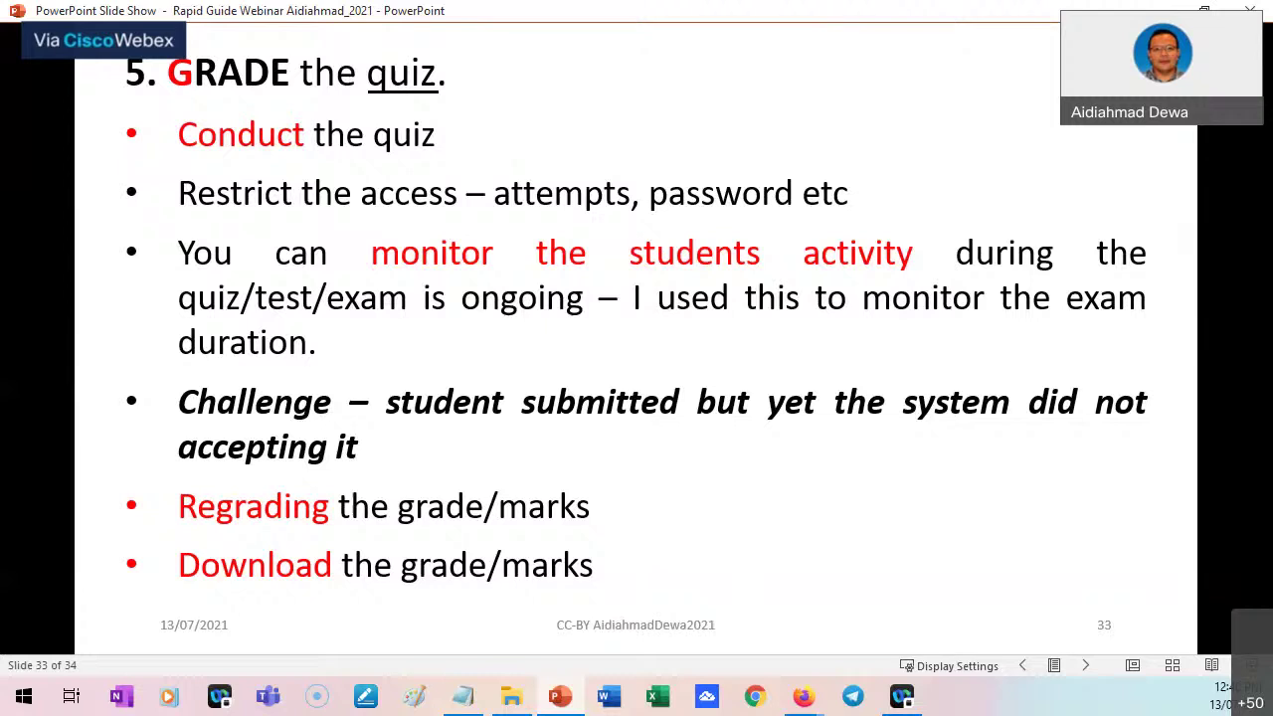
Step: Back in Moodle, regenerate the report with Marks for each question set to No
key(alt+Tab)
scroll(983, 275, down, 3)
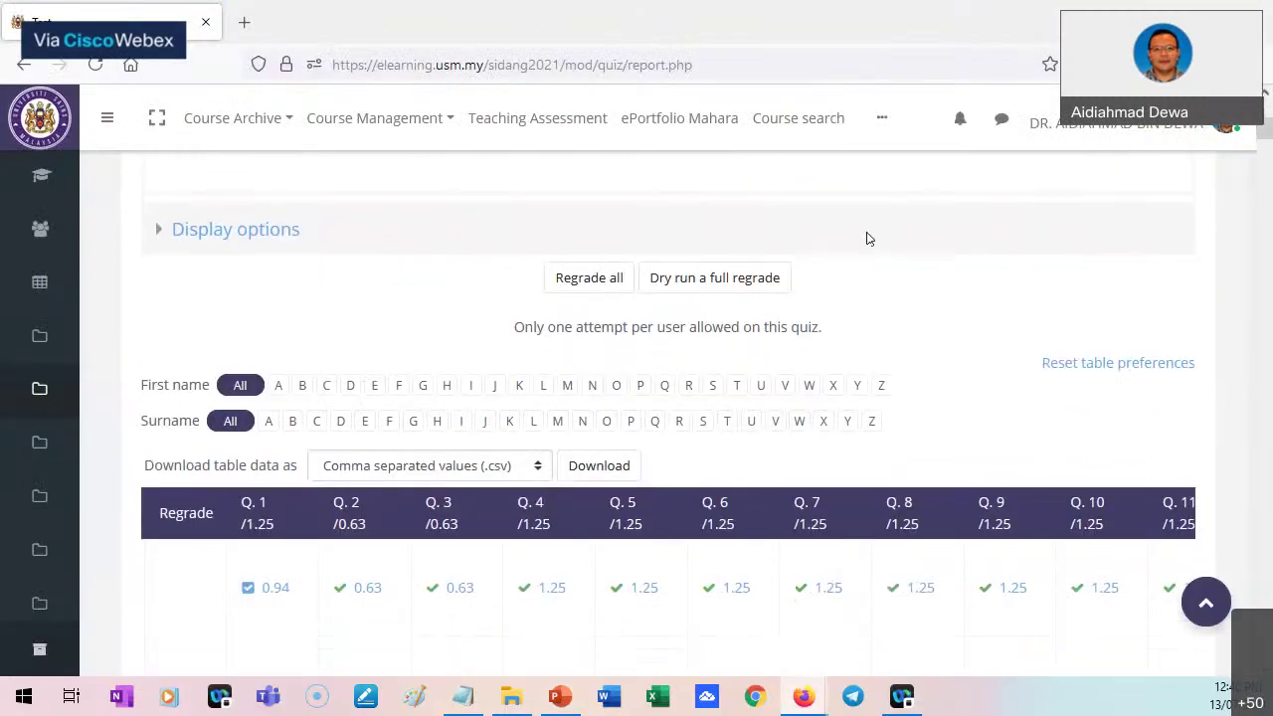
scroll(583, 341, up, 3)
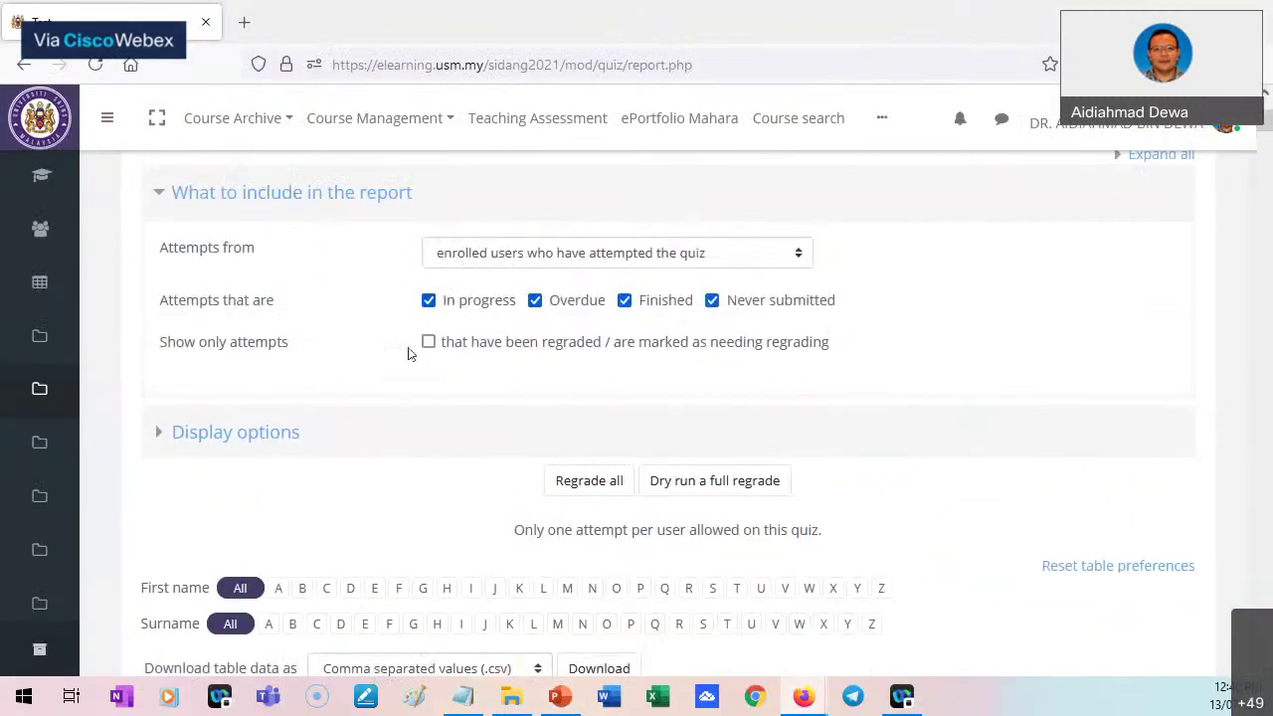
scroll(398, 338, down, 2)
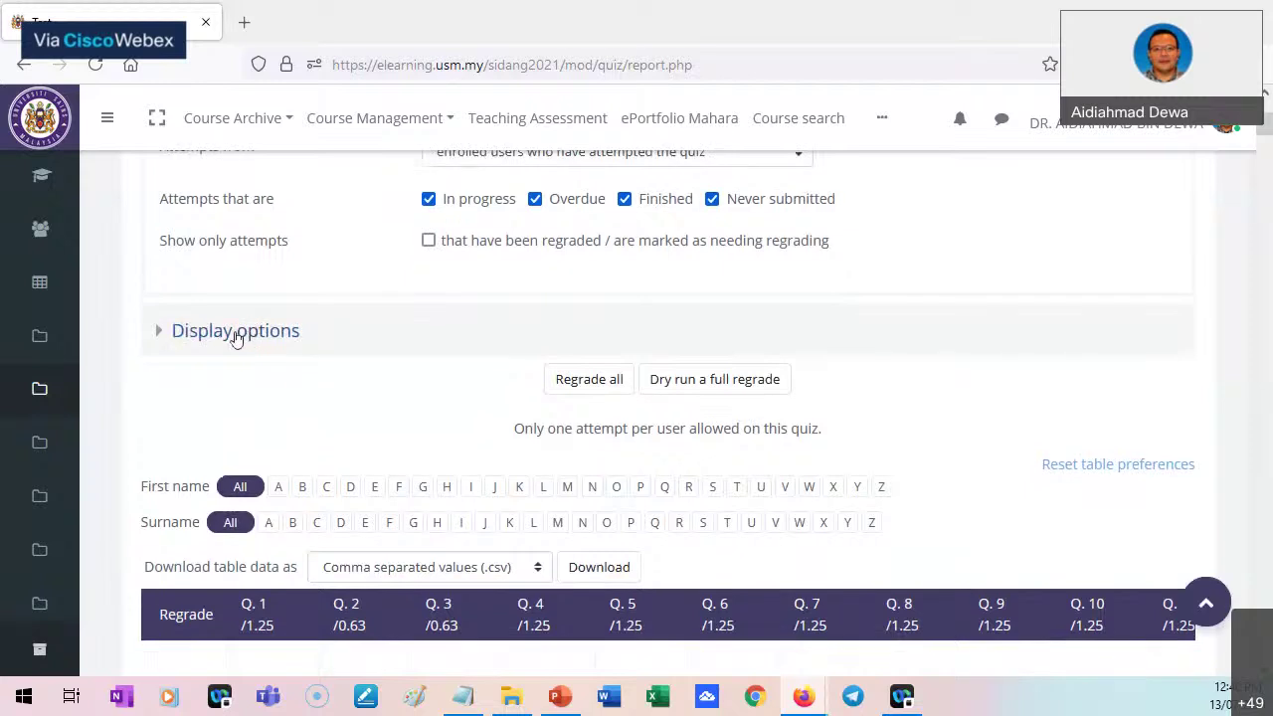
click(239, 331)
click(465, 447)
click(444, 478)
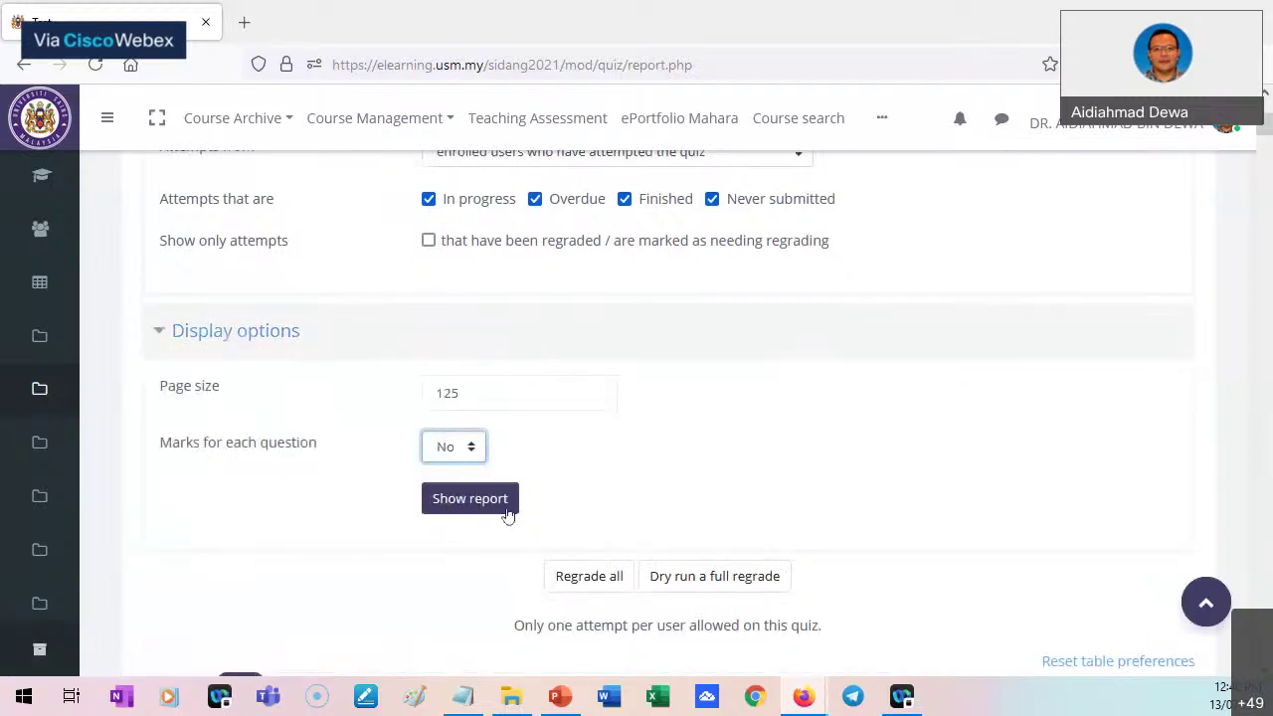
click(470, 500)
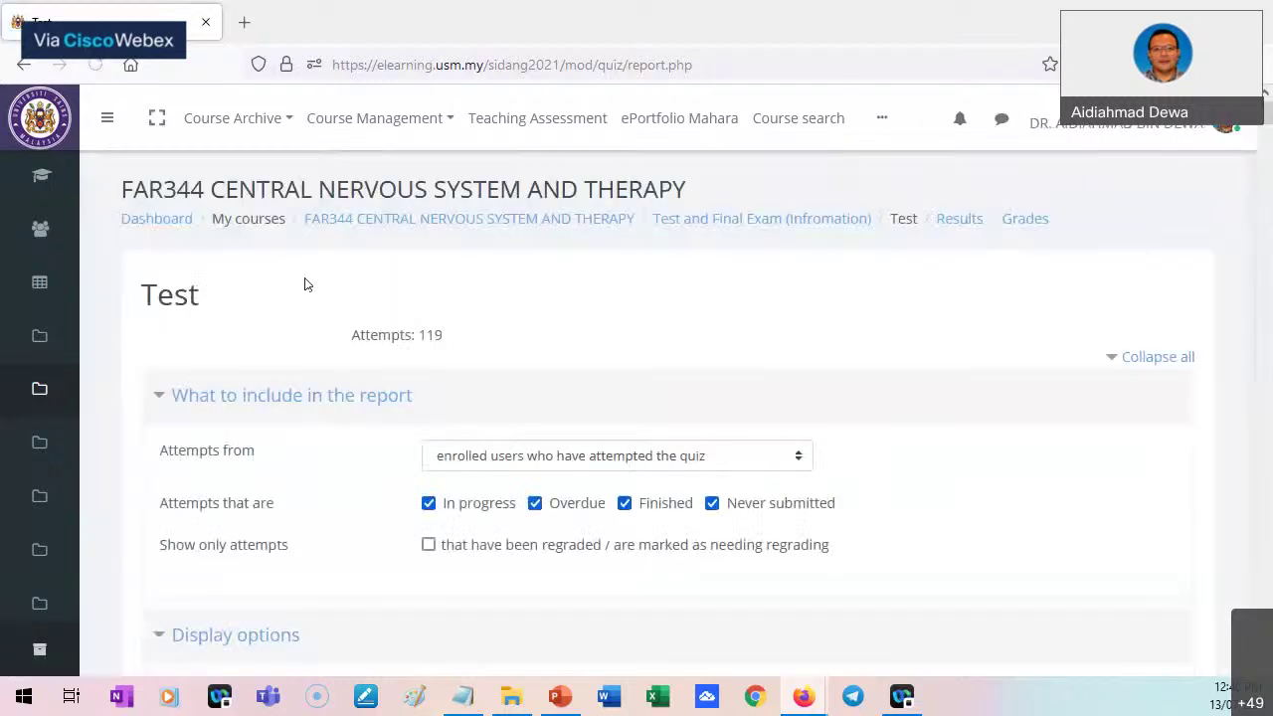
Step: Set Attempts from to enrolled users who have, or have not, attempted, and regenerate the report
scroll(305, 284, down, 3)
click(645, 252)
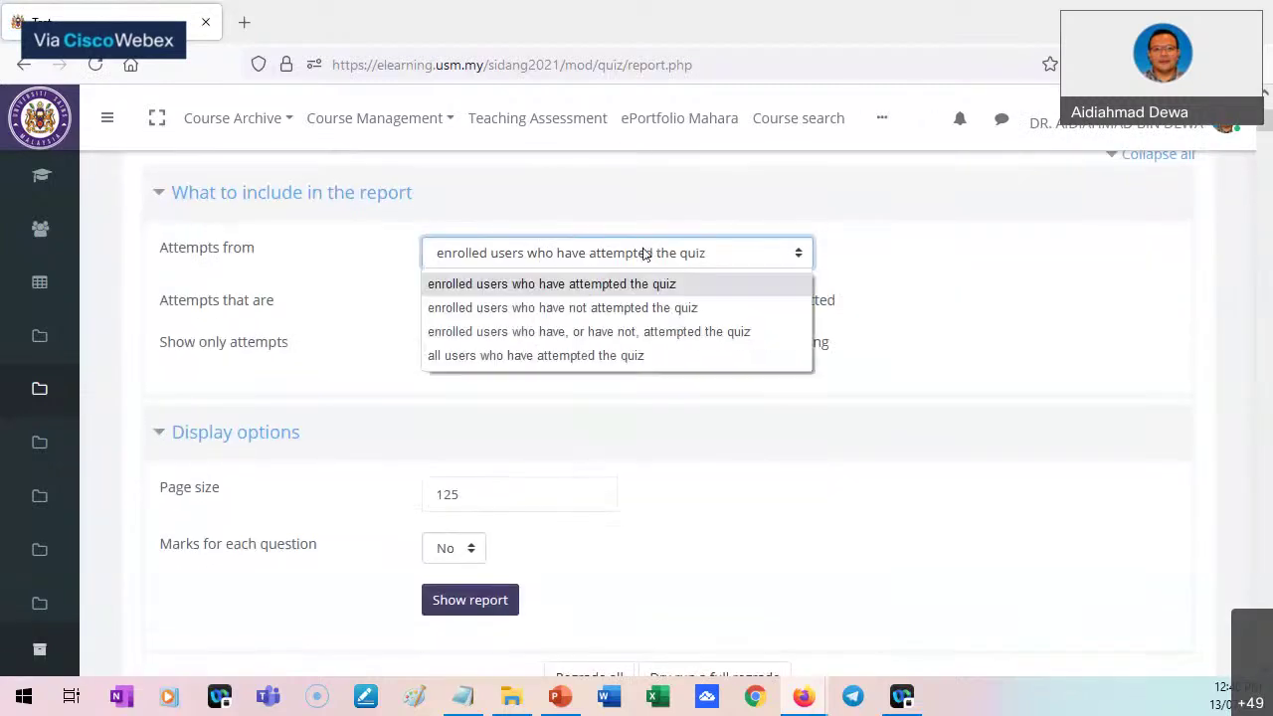
click(716, 283)
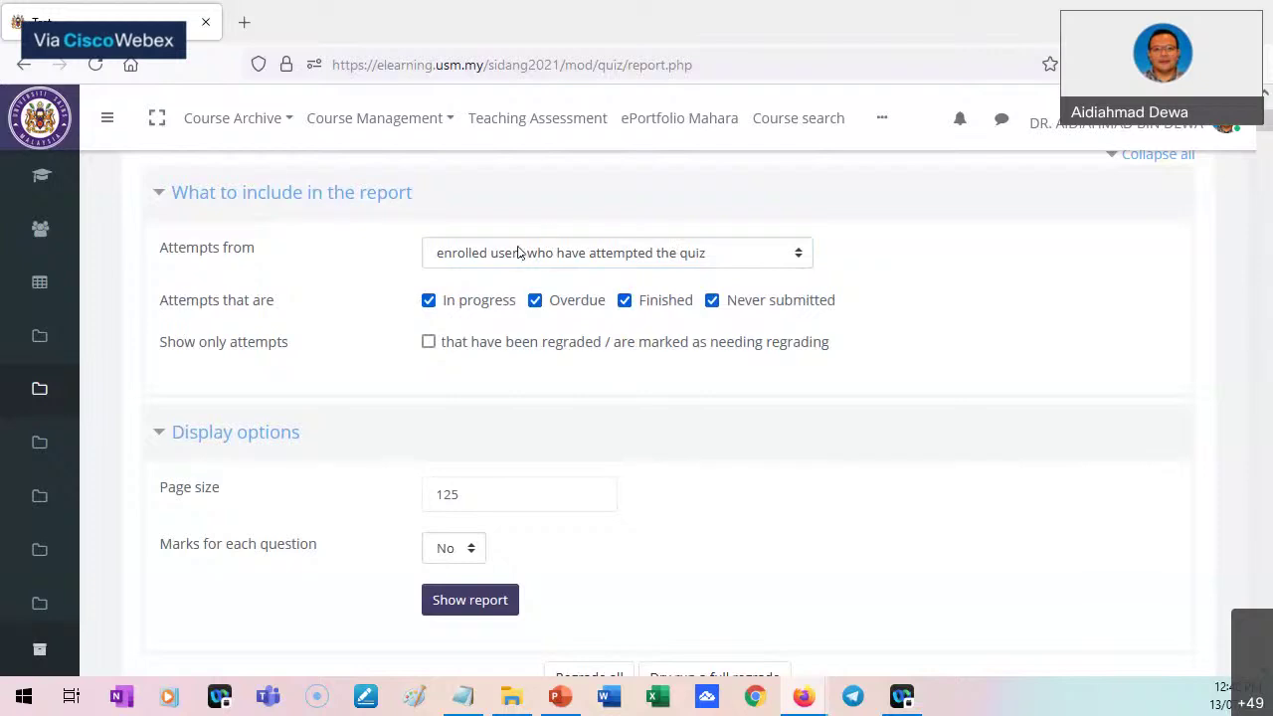
click(708, 260)
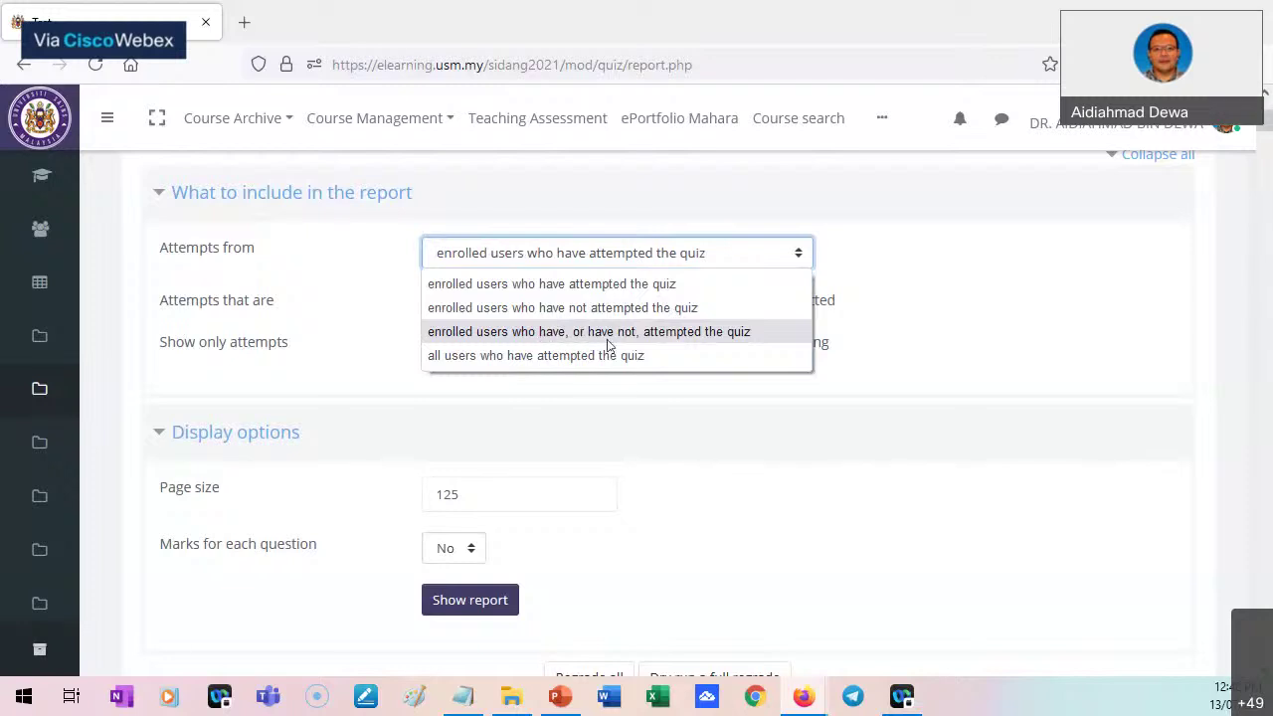
click(664, 338)
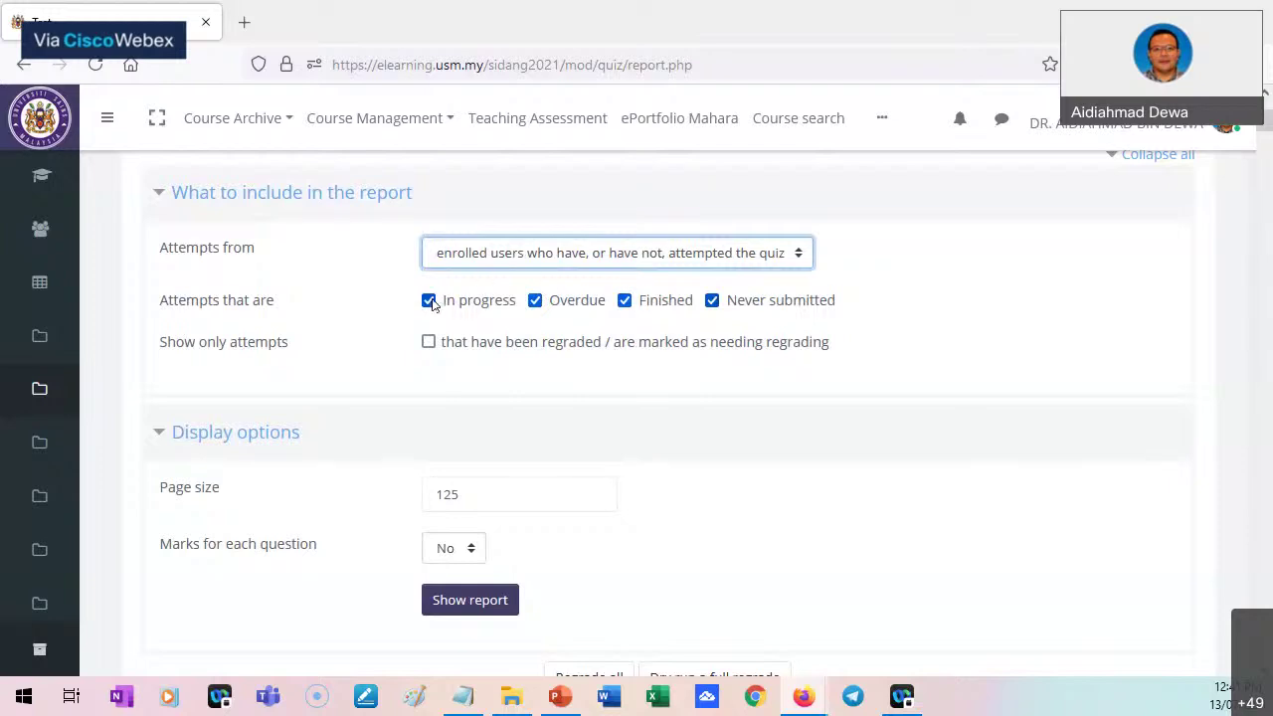
scroll(418, 418, down, 2)
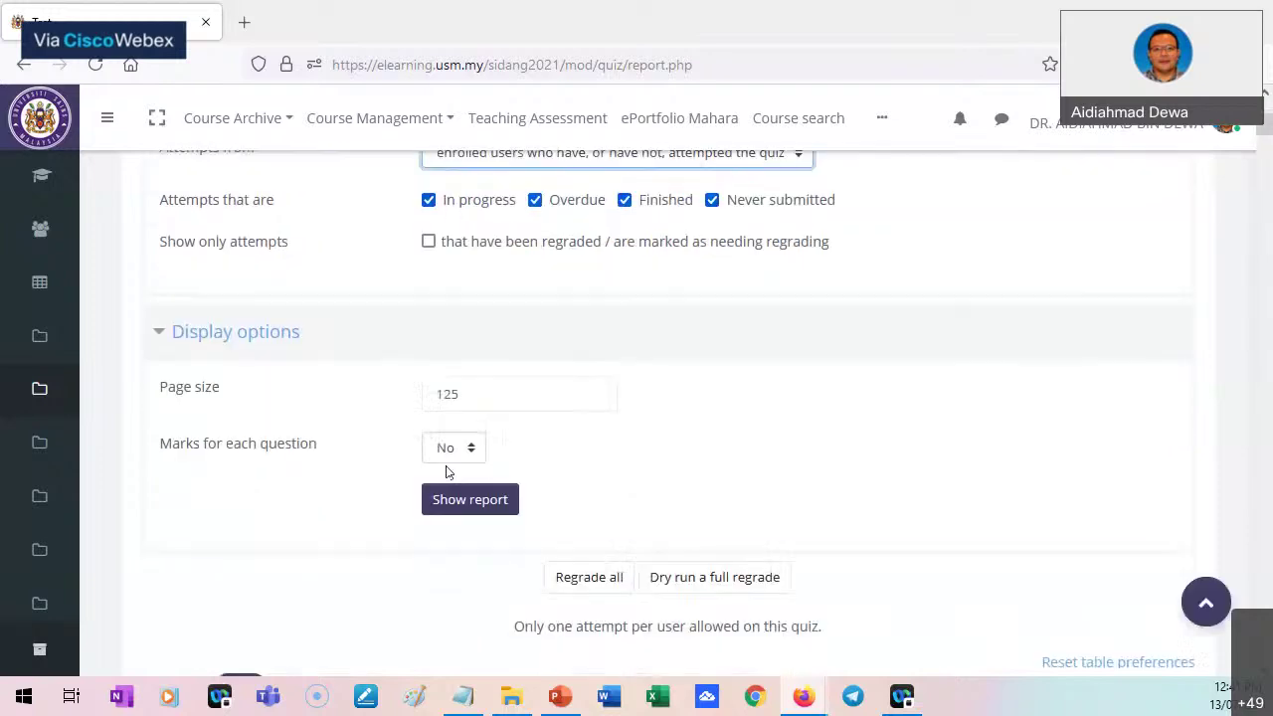
click(481, 503)
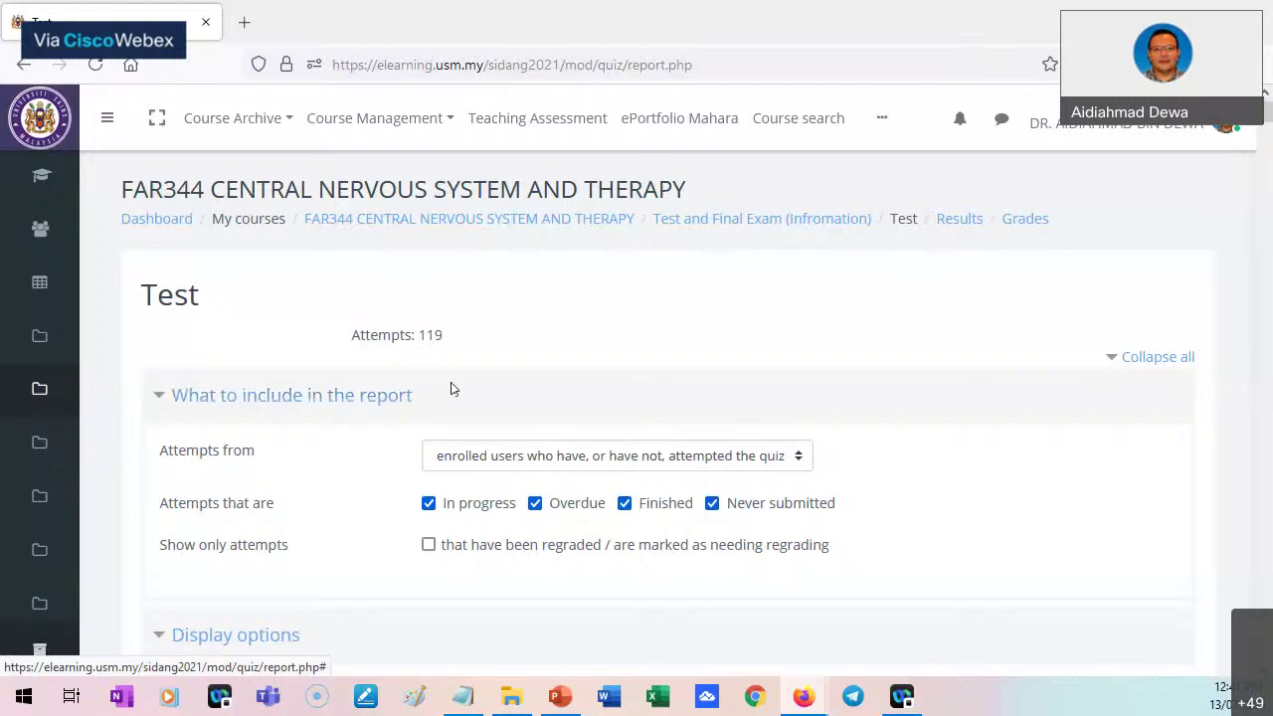
scroll(466, 401, down, 7)
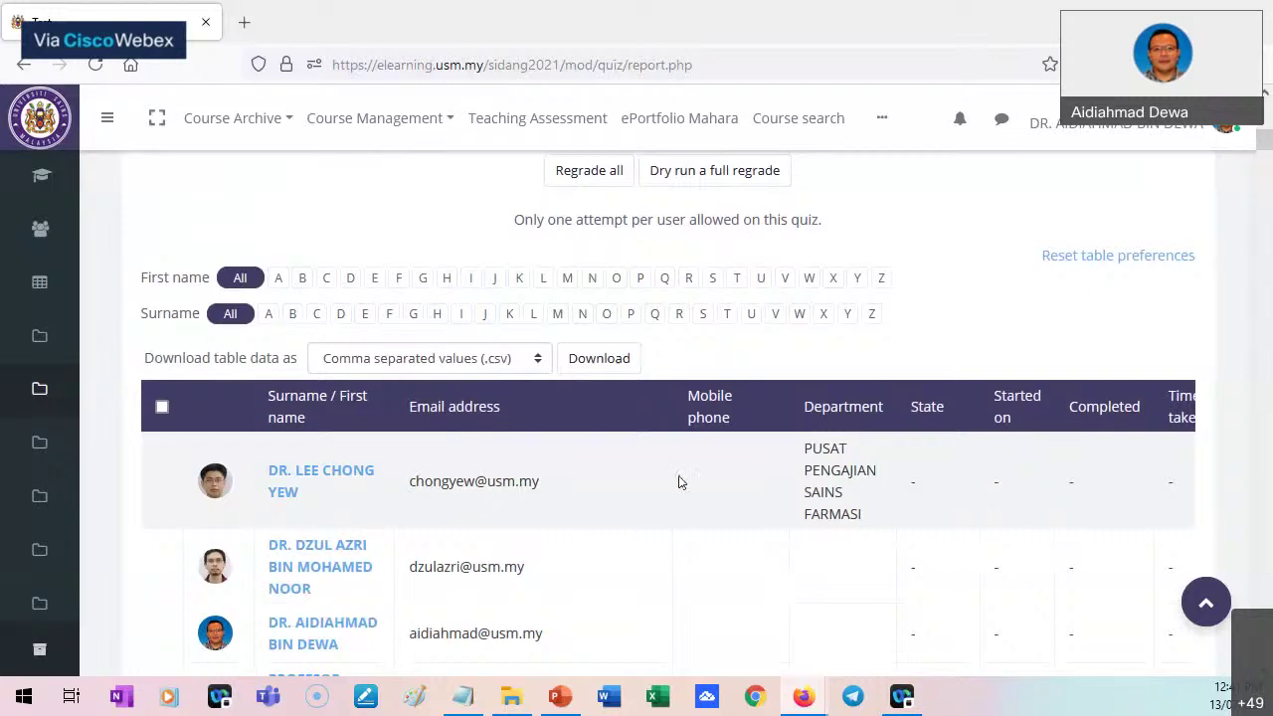
scroll(597, 468, down, 1)
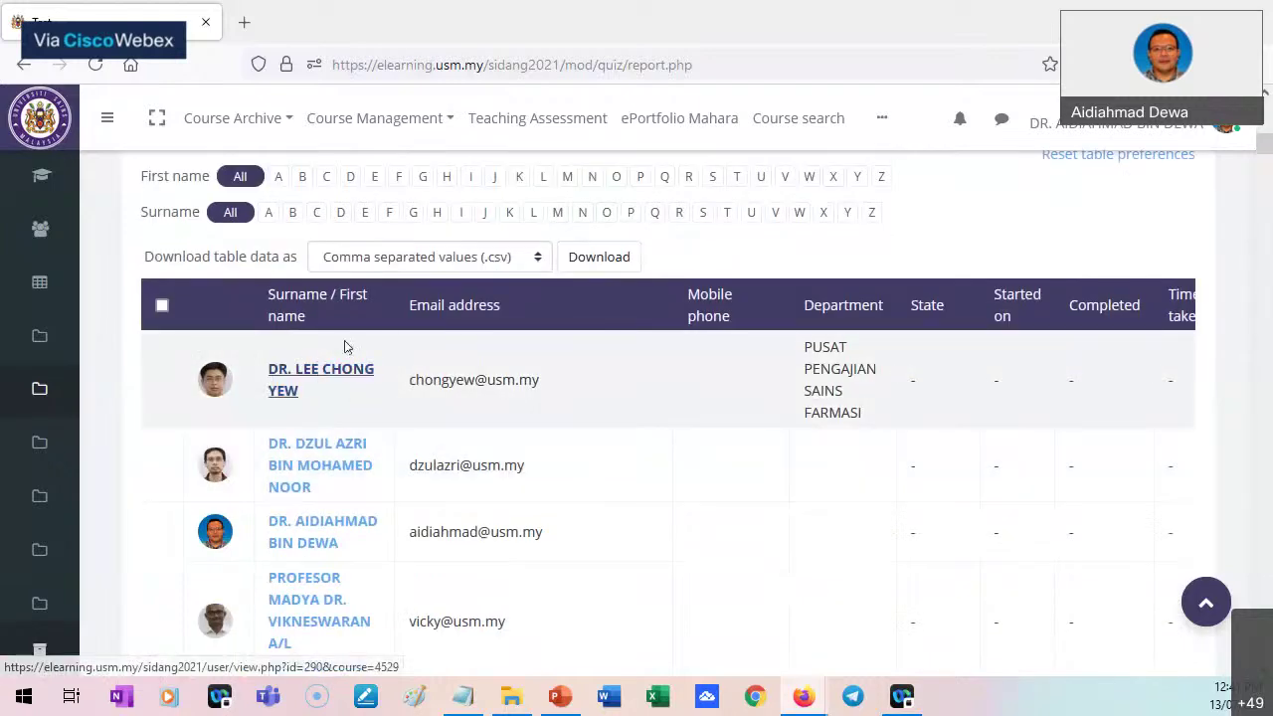
scroll(549, 380, up, 4)
scroll(549, 386, up, 4)
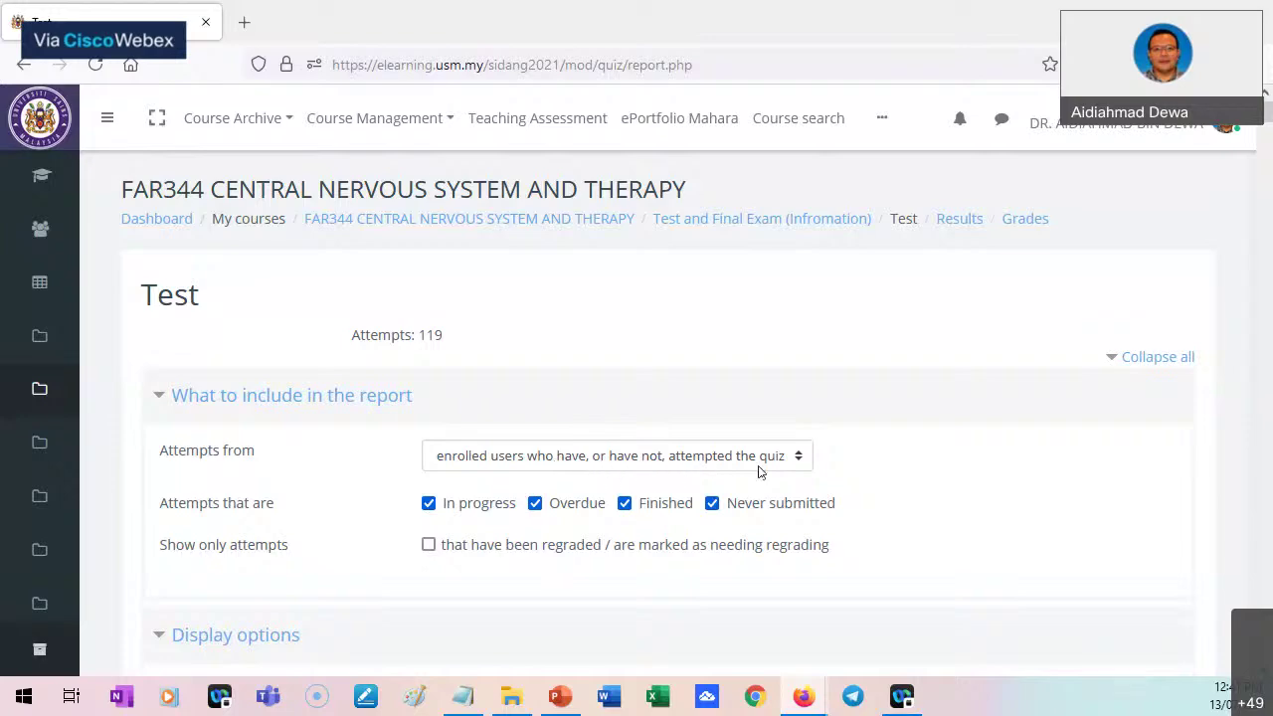
scroll(511, 455, down, 5)
scroll(347, 427, down, 5)
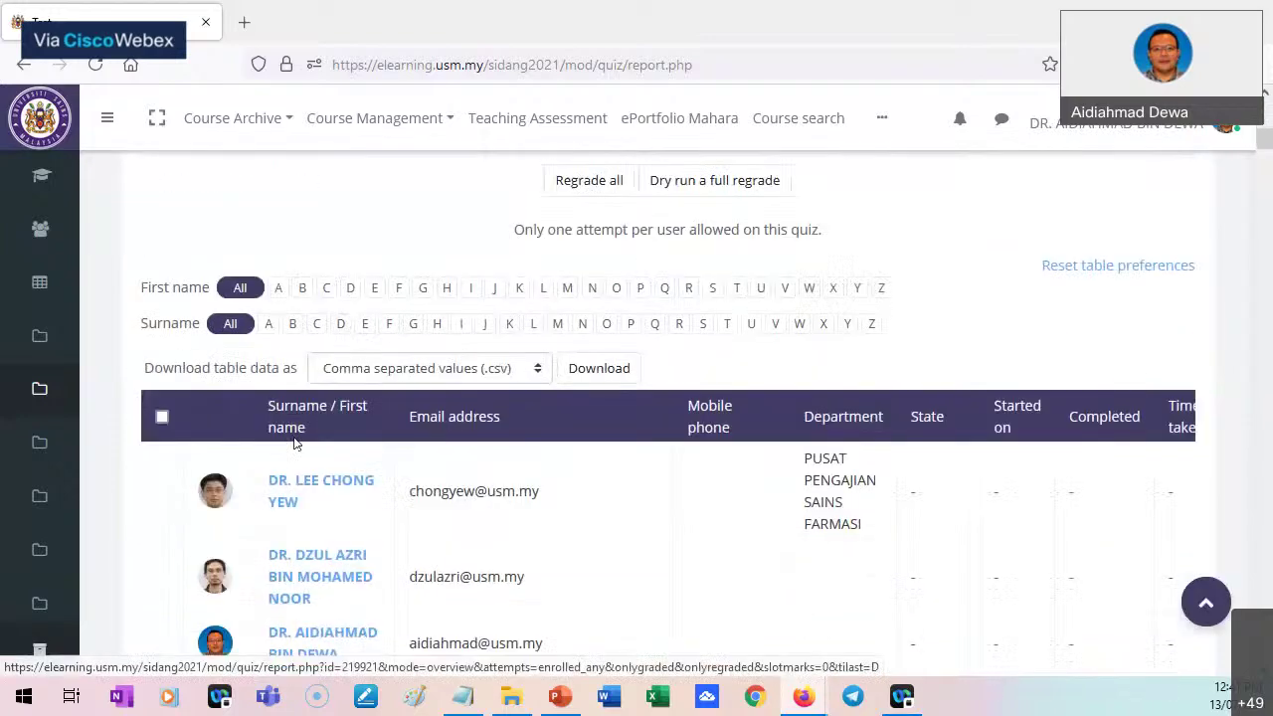
scroll(335, 340, up, 1)
scroll(355, 255, down, 1)
scroll(289, 248, up, 1)
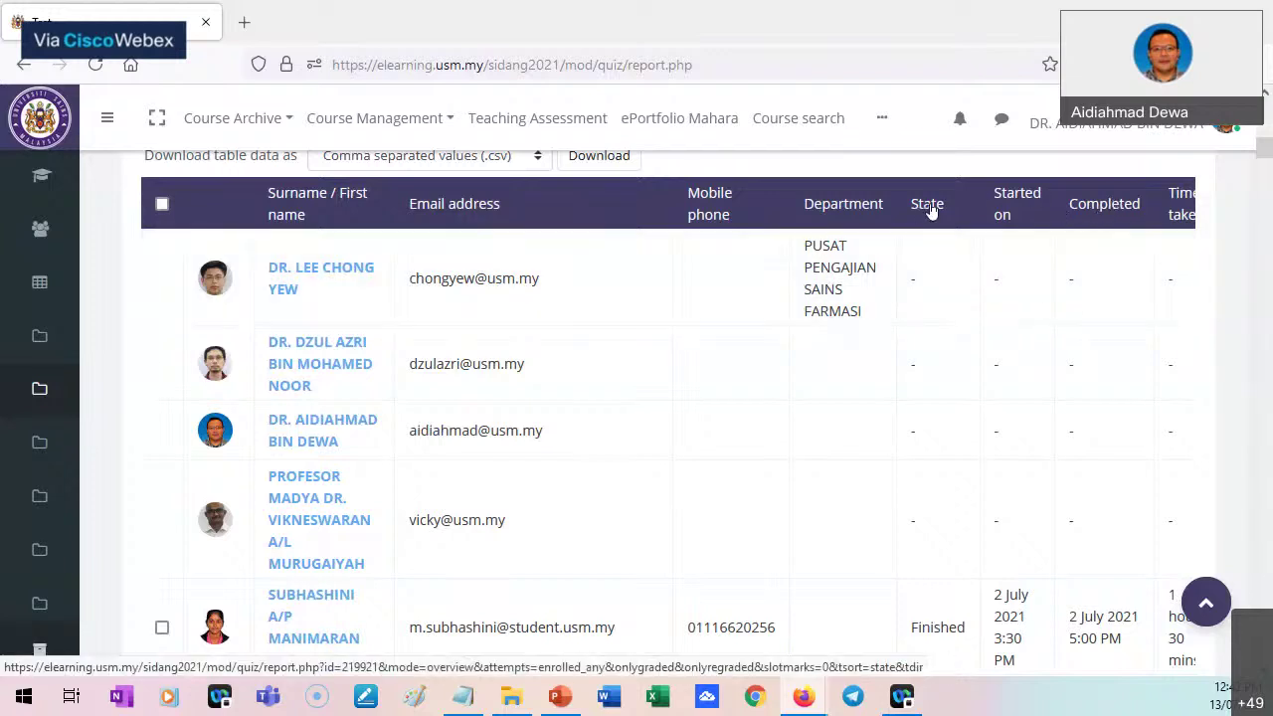
scroll(935, 246, down, 2)
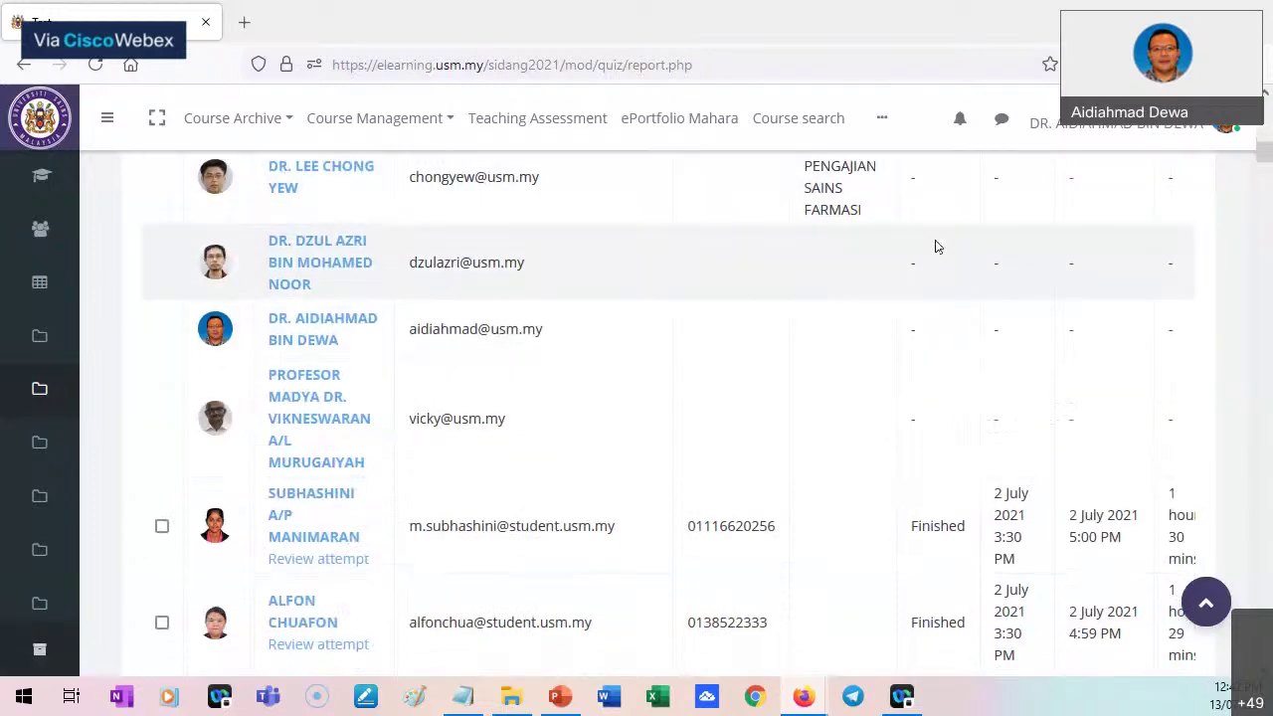
scroll(935, 246, up, 2)
scroll(955, 298, down, 2)
scroll(950, 298, up, 2)
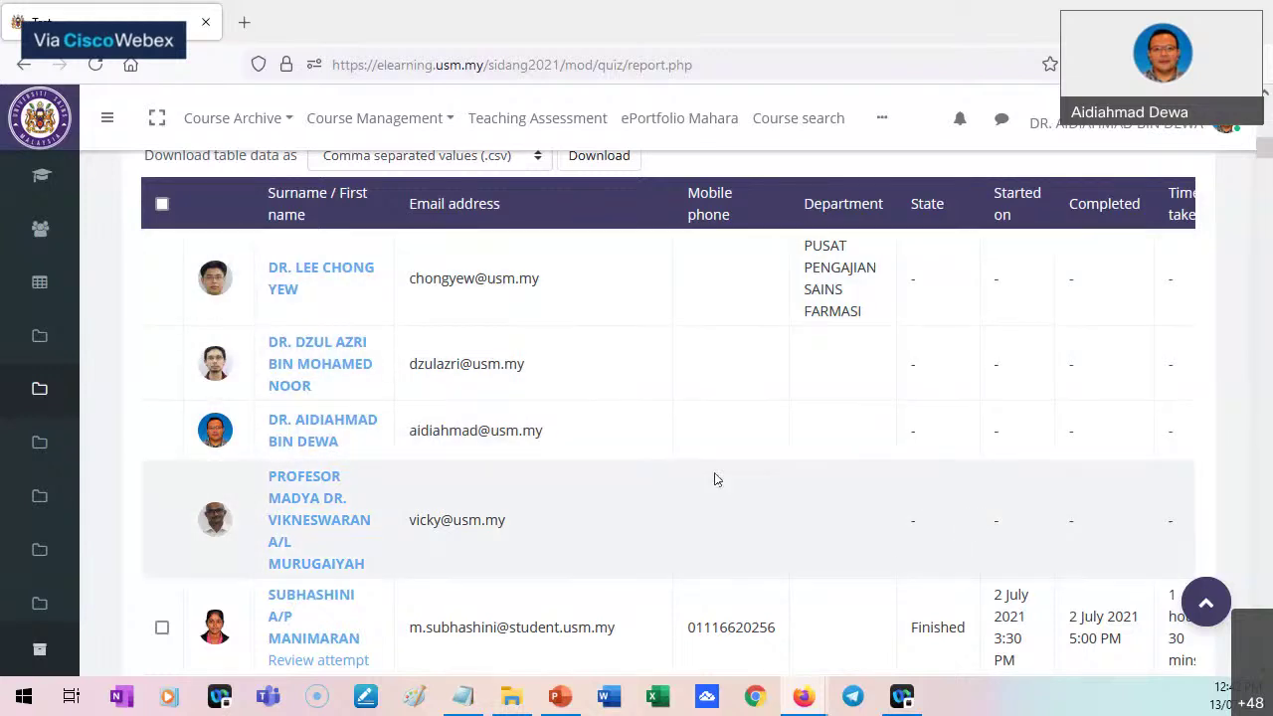
scroll(696, 413, up, 2)
scroll(786, 393, down, 4)
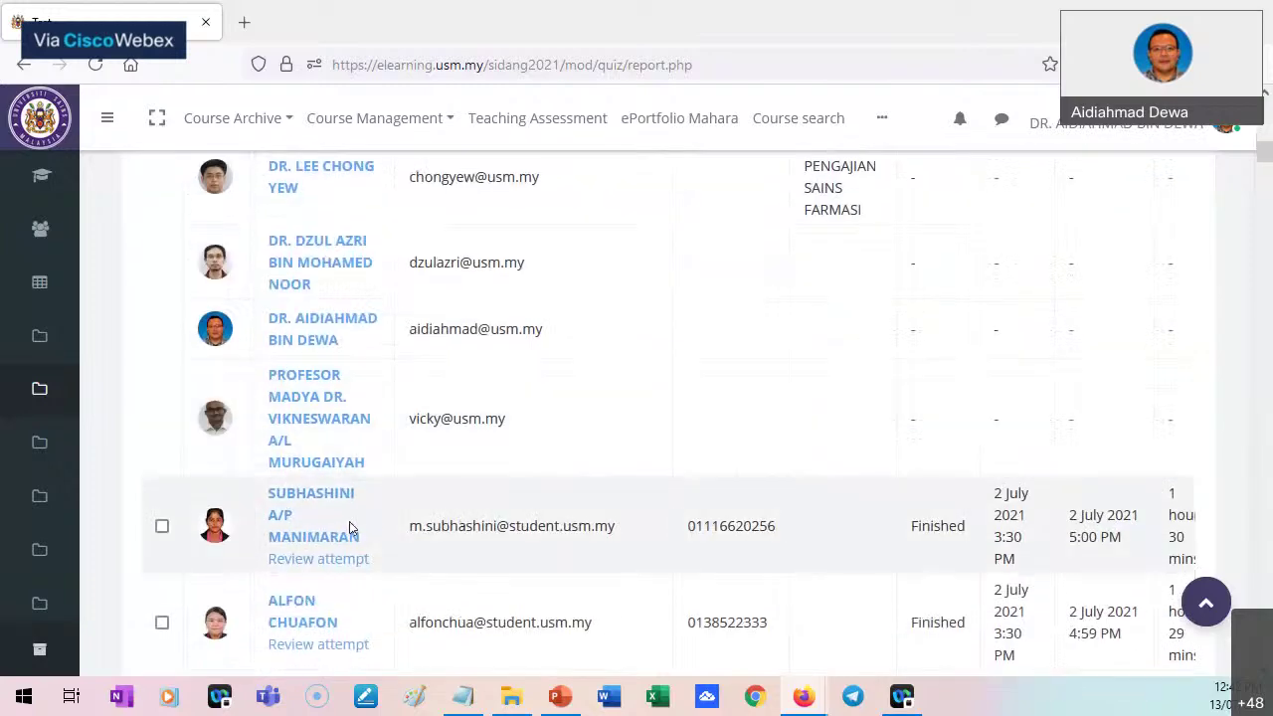
scroll(957, 534, down, 1)
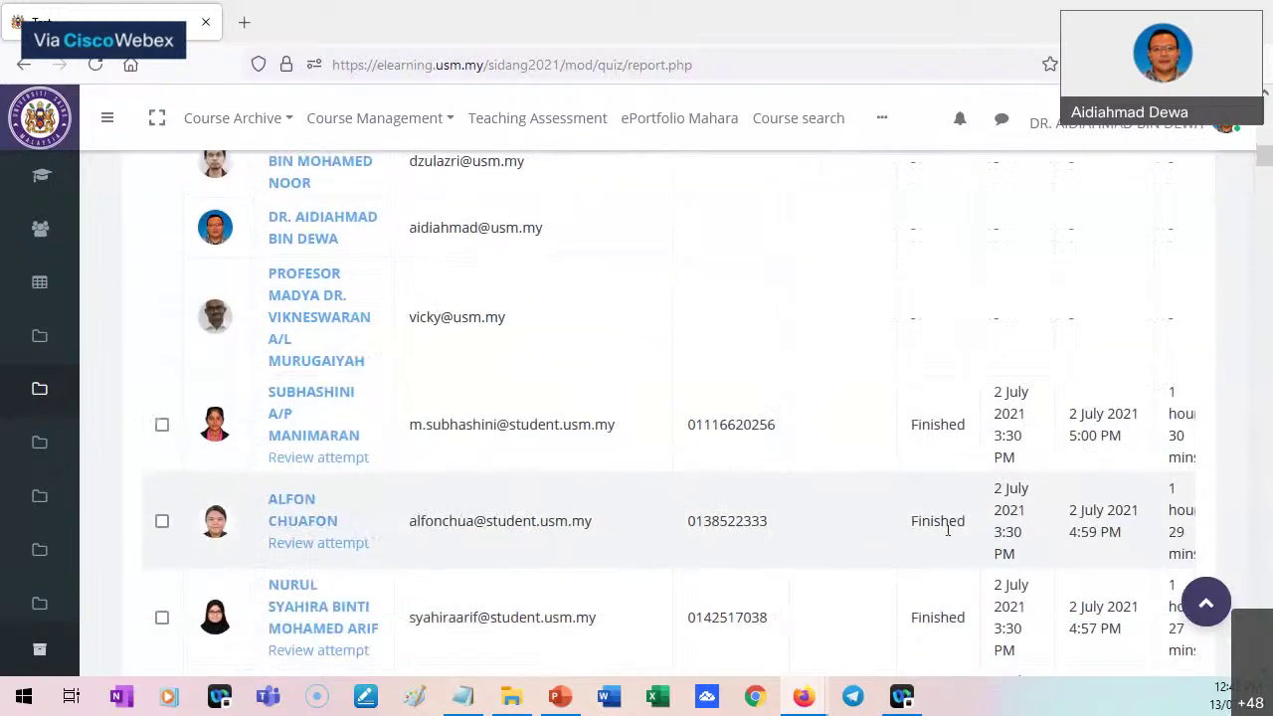
scroll(952, 384, down, 1)
scroll(949, 358, up, 5)
scroll(940, 331, down, 2)
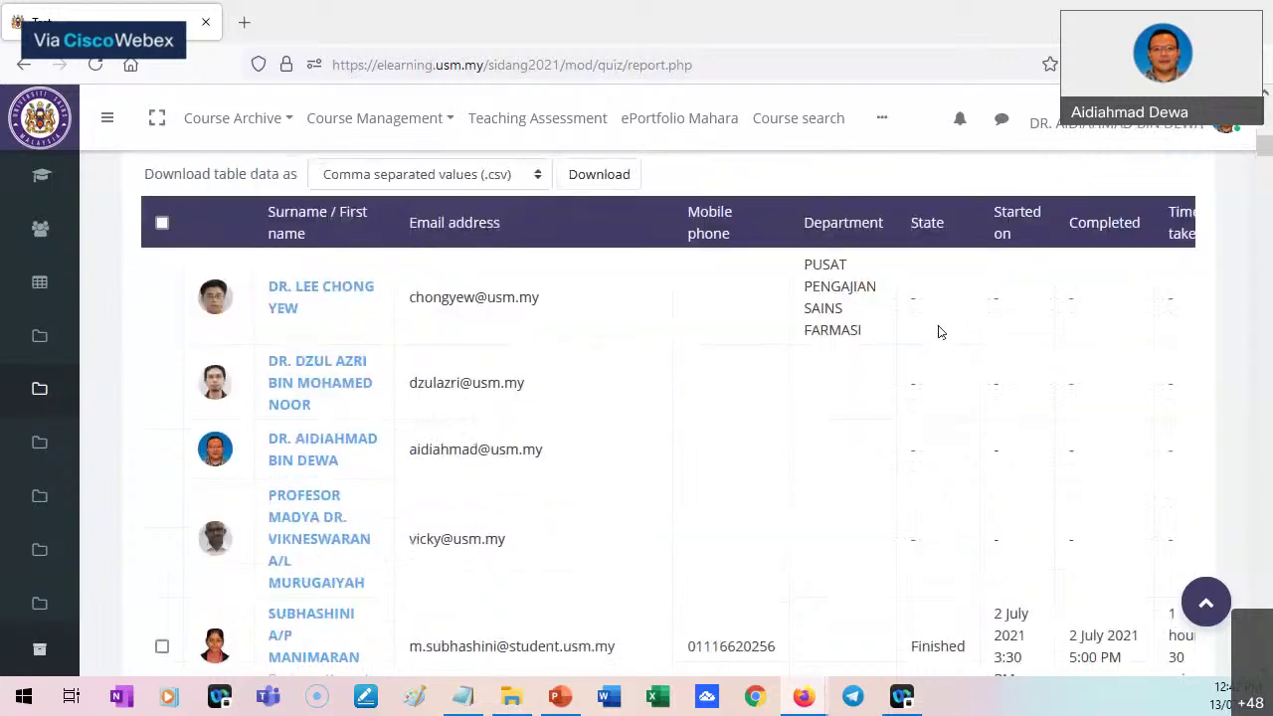
scroll(926, 441, down, 2)
scroll(943, 482, down, 1)
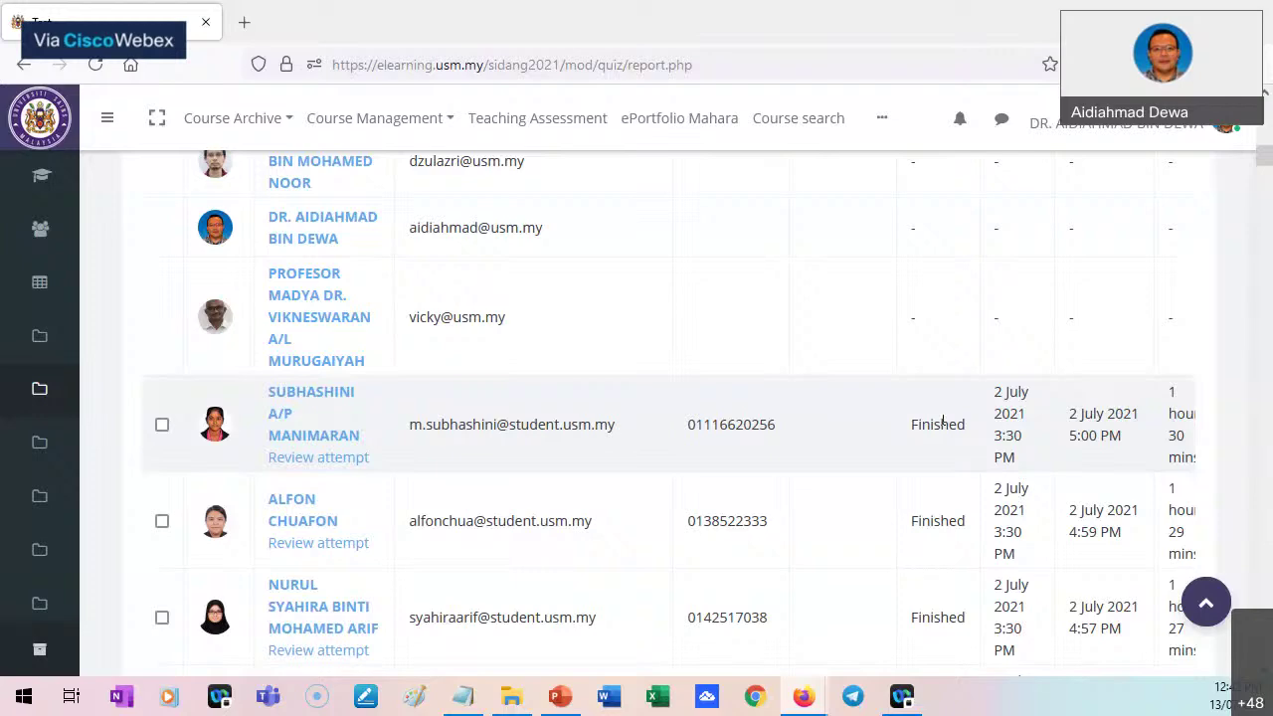
scroll(938, 398, up, 2)
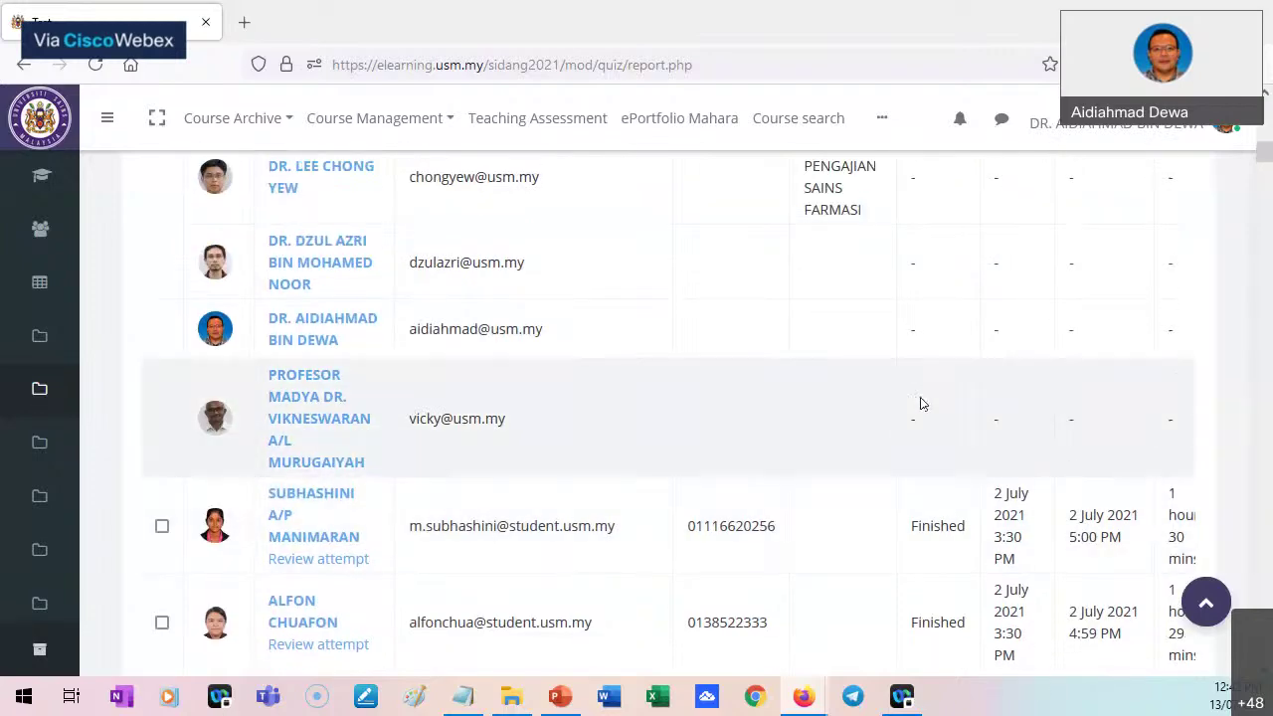
scroll(961, 397, down, 1)
scroll(941, 359, down, 1)
scroll(895, 407, up, 2)
scroll(719, 488, down, 2)
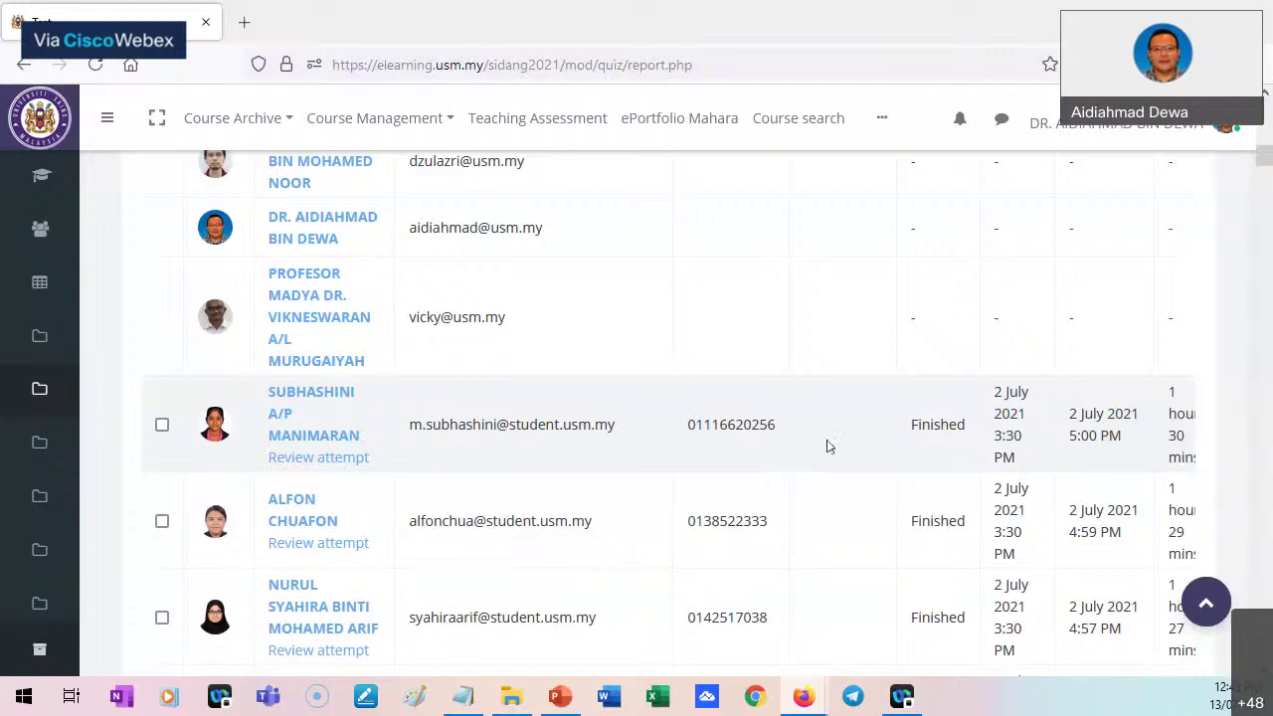
scroll(952, 446, up, 3)
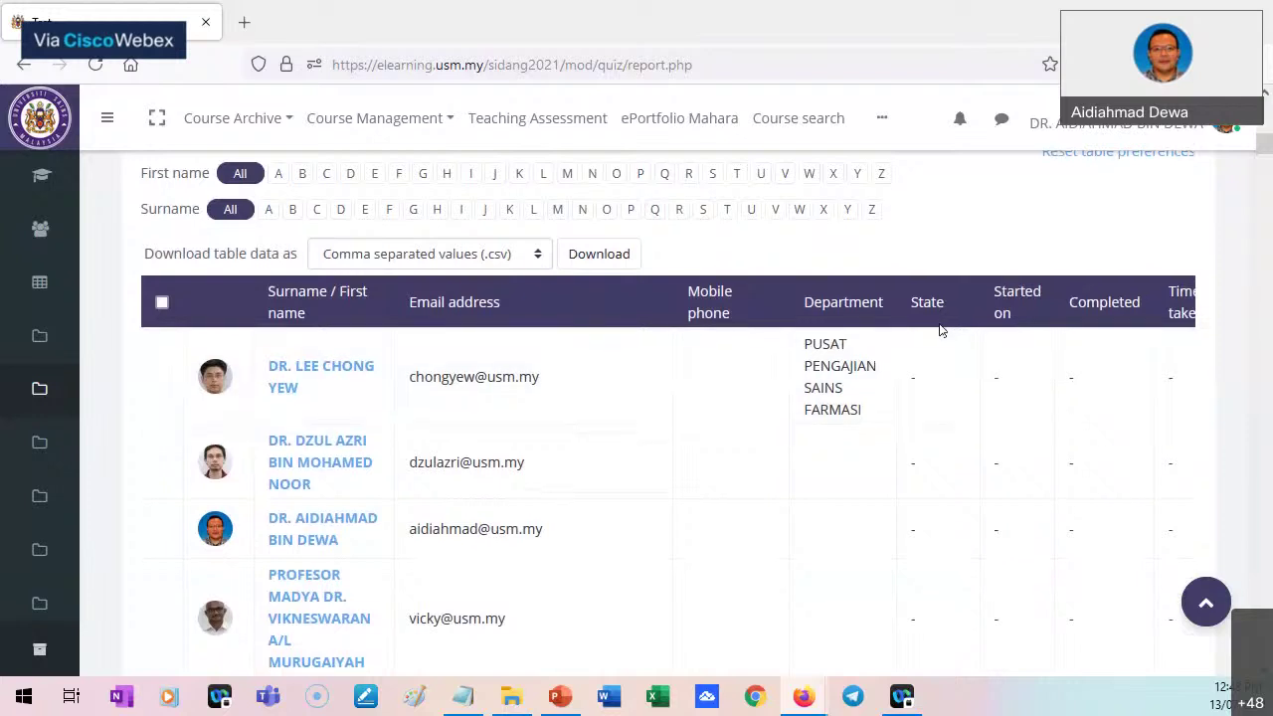
scroll(945, 358, down, 1)
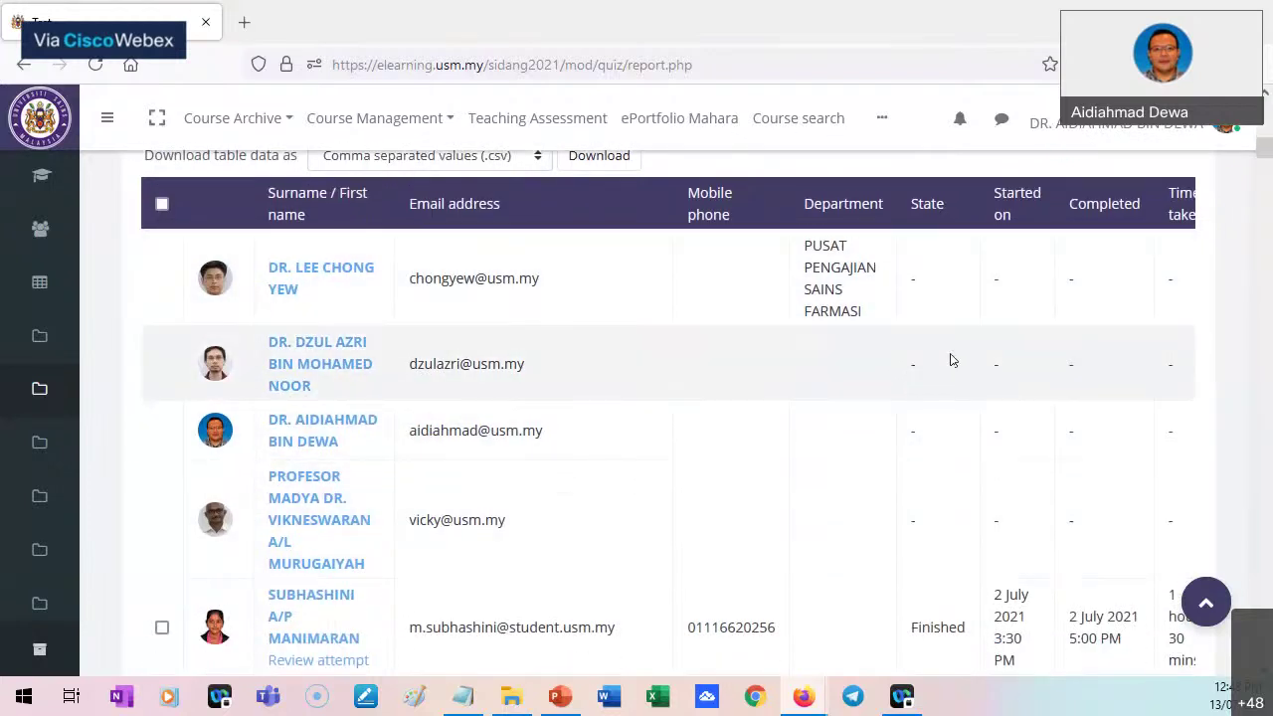
scroll(915, 235, down, 1)
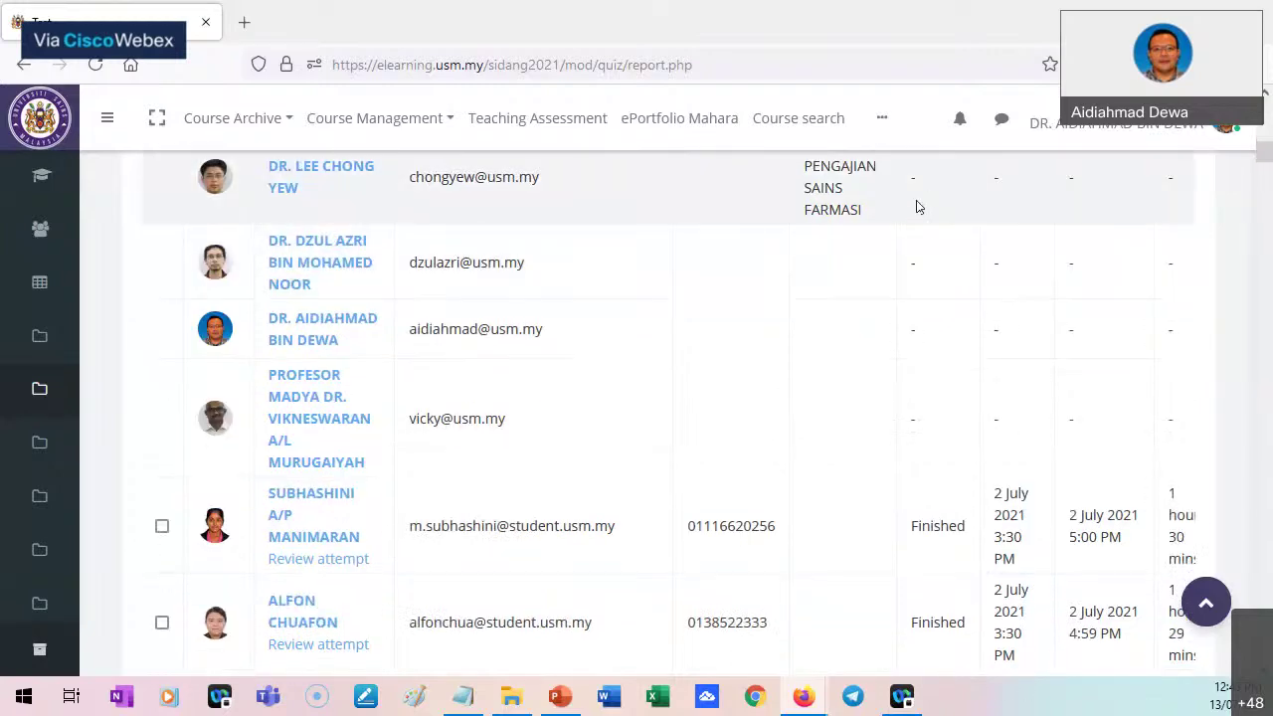
scroll(940, 378, down, 4)
scroll(940, 368, down, 11)
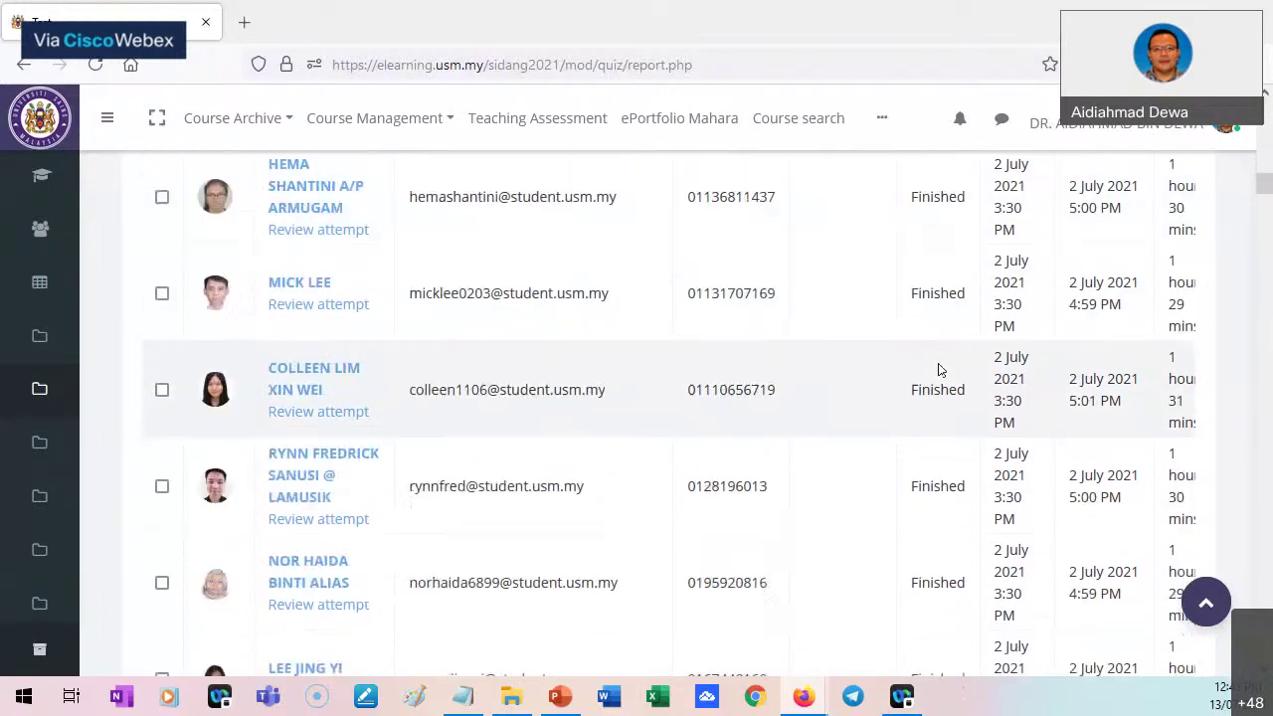
scroll(940, 366, down, 5)
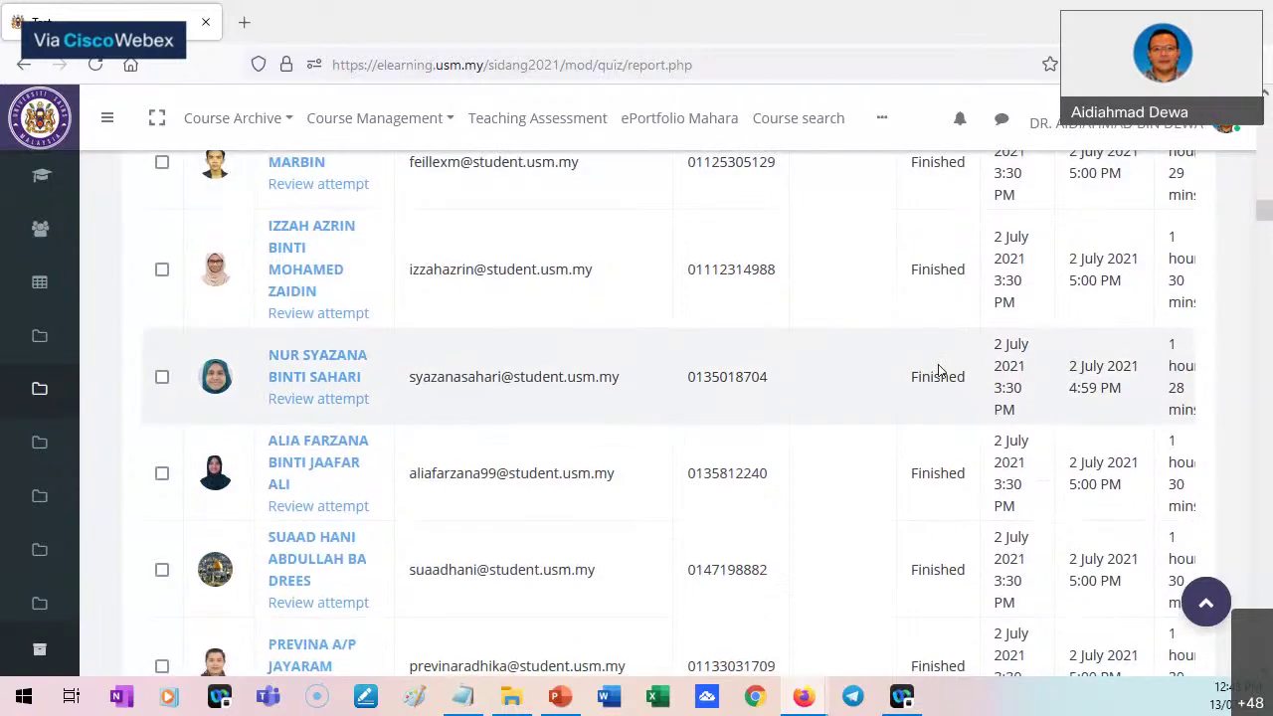
scroll(950, 360, down, 20)
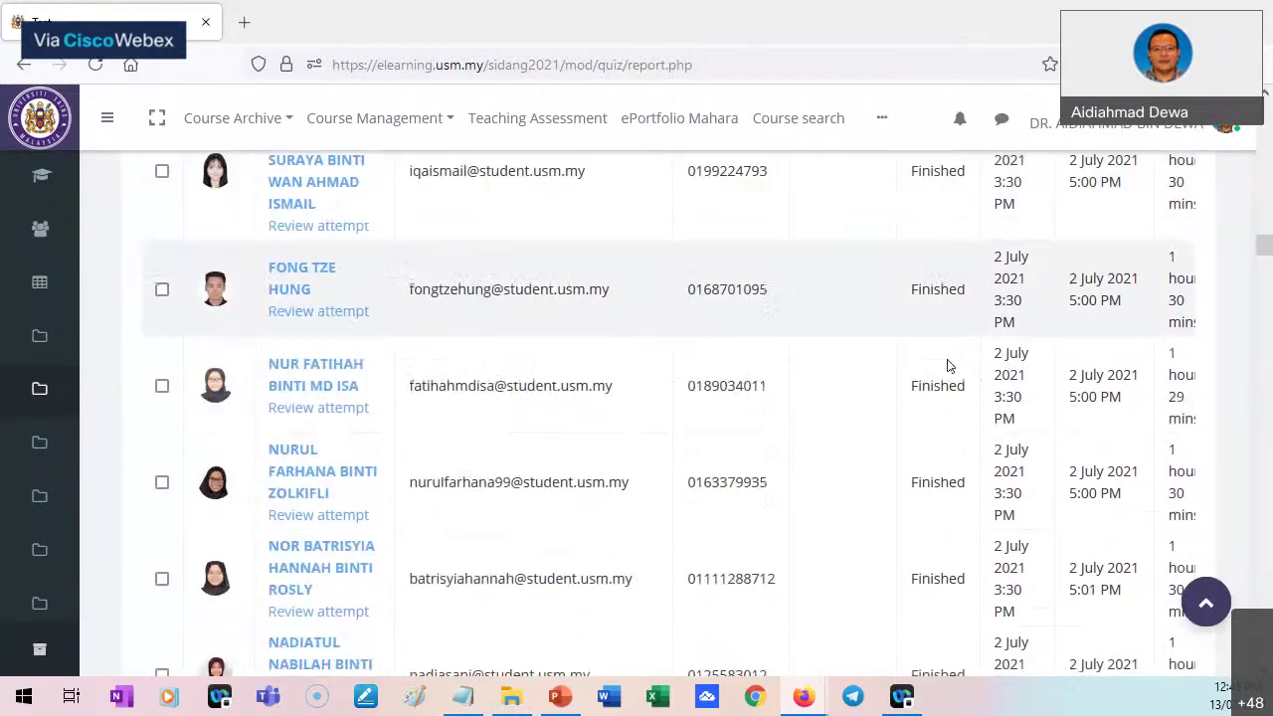
scroll(936, 367, down, 20)
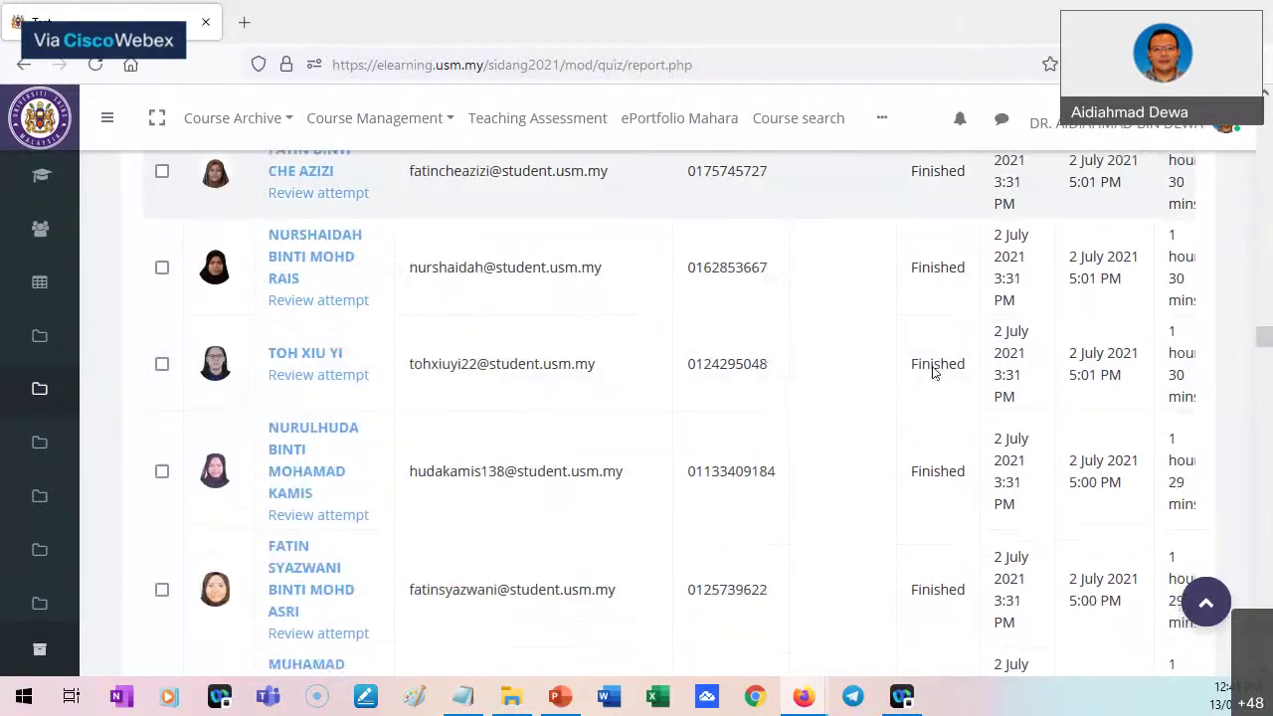
scroll(940, 426, down, 15)
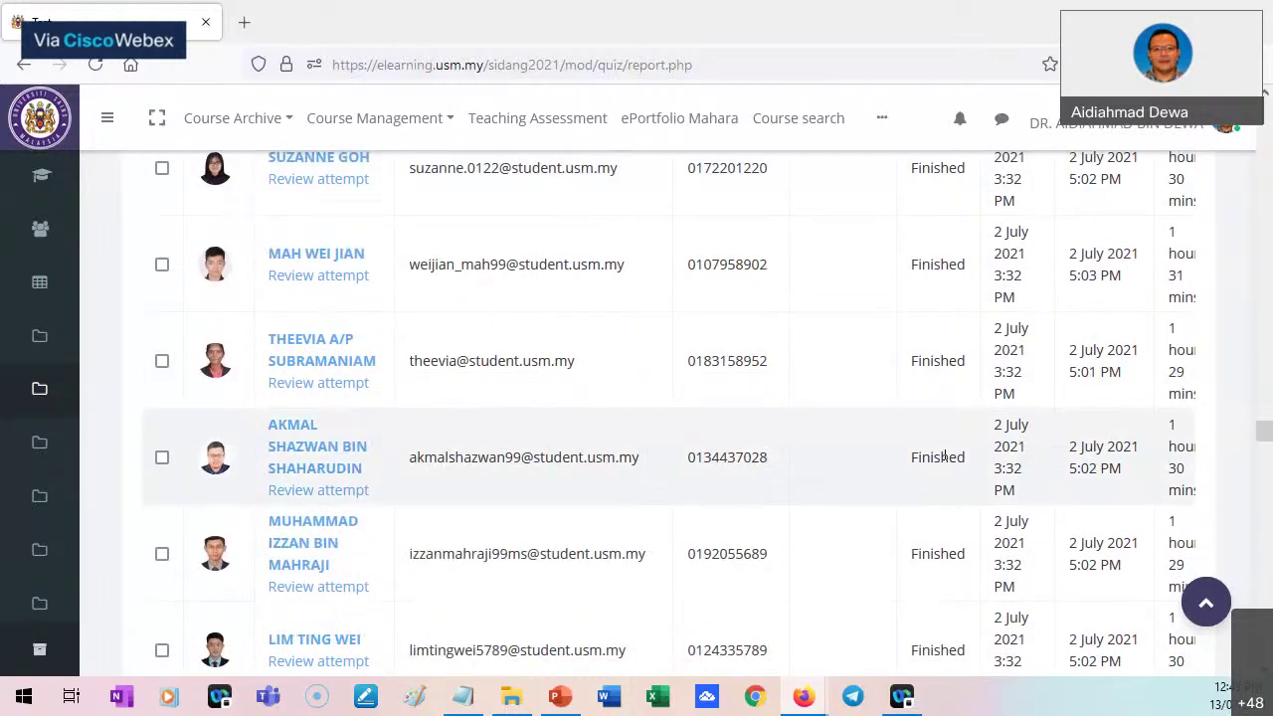
scroll(940, 458, down, 1)
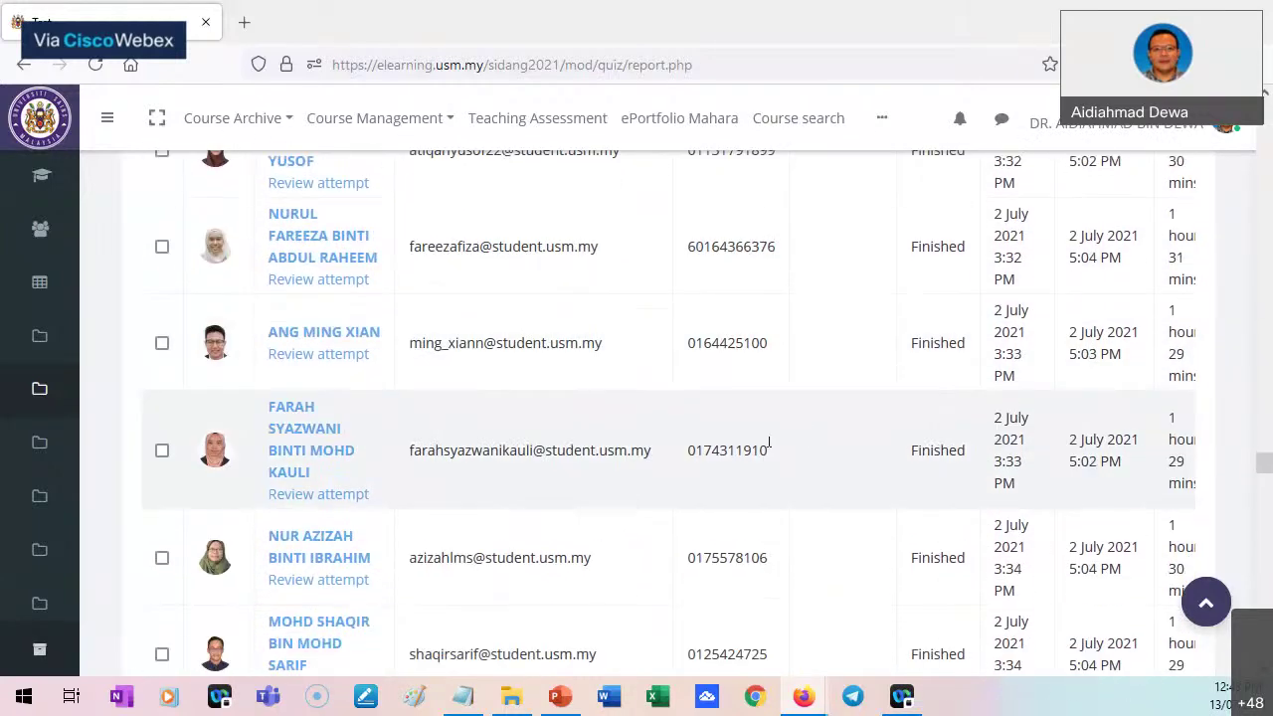
scroll(909, 398, down, 10)
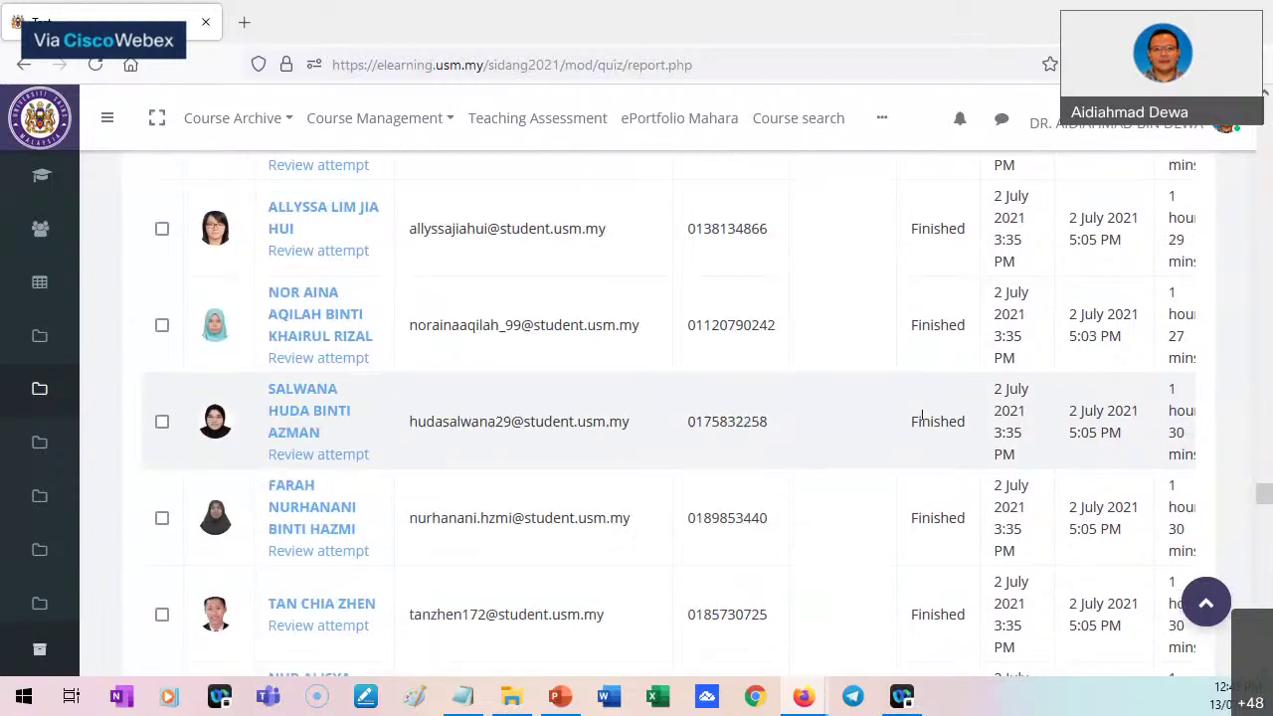
scroll(913, 407, down, 2)
scroll(916, 397, up, 12)
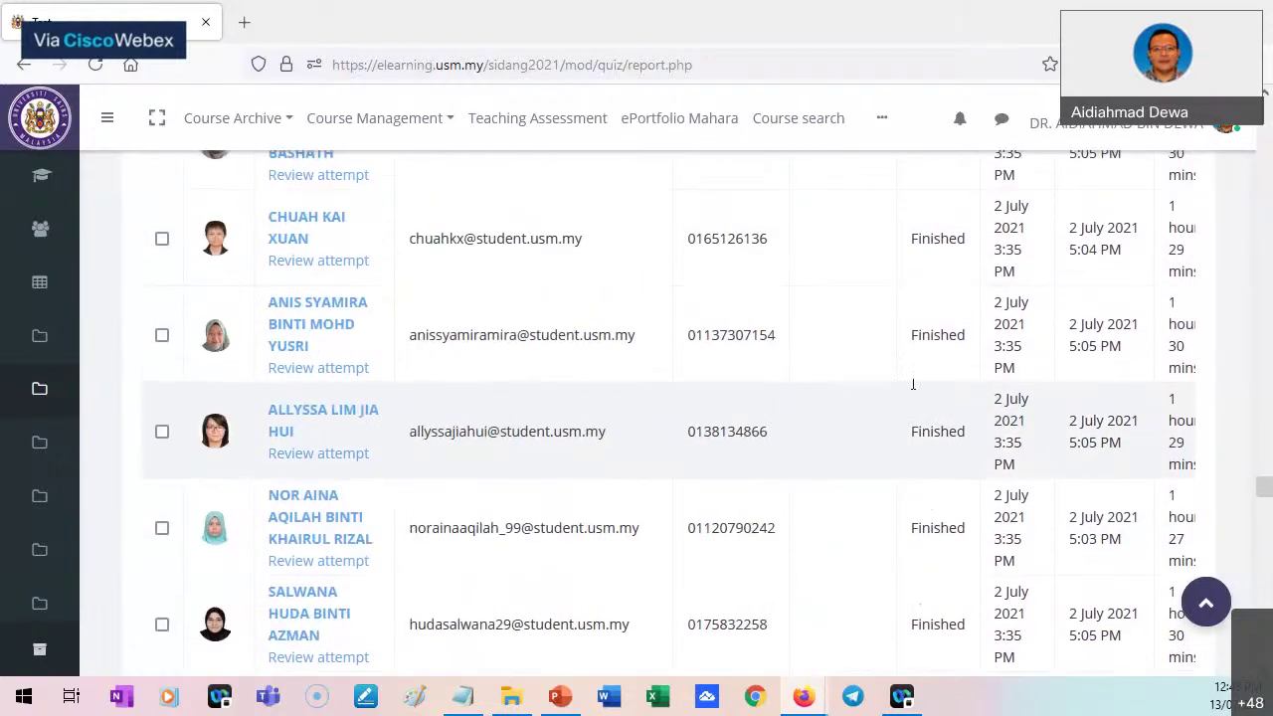
scroll(912, 391, up, 15)
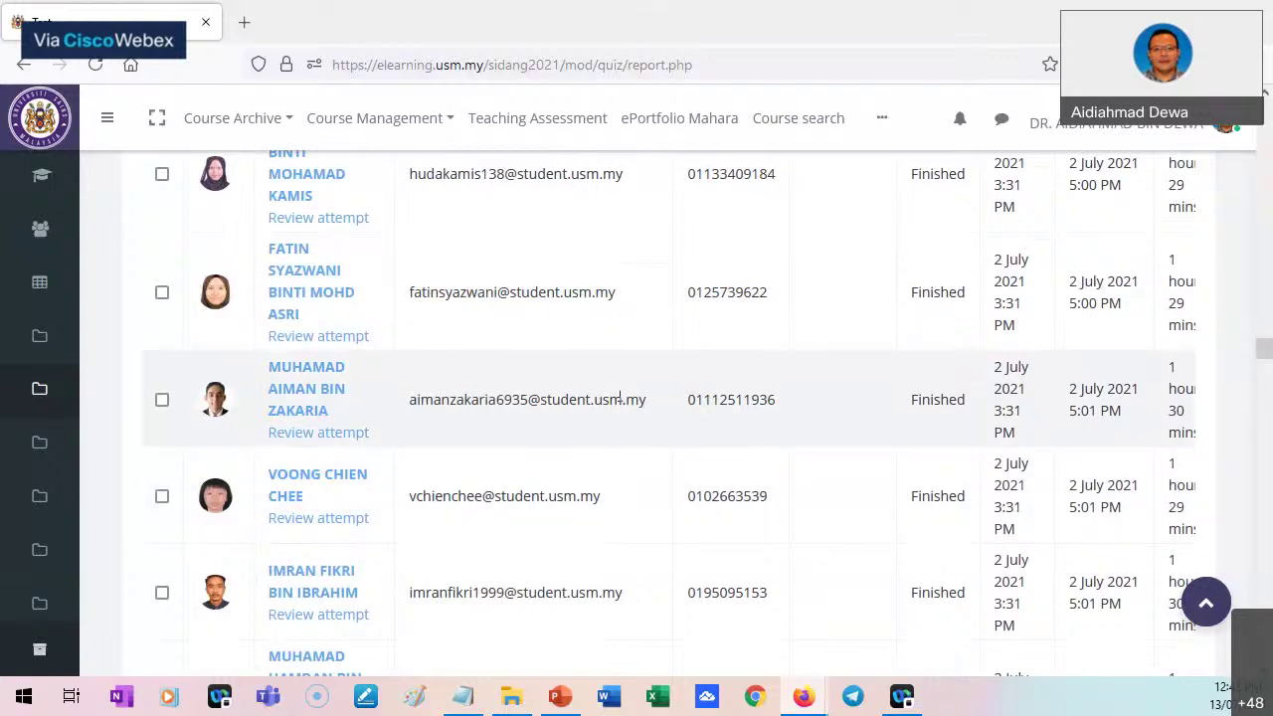
scroll(427, 358, up, 15)
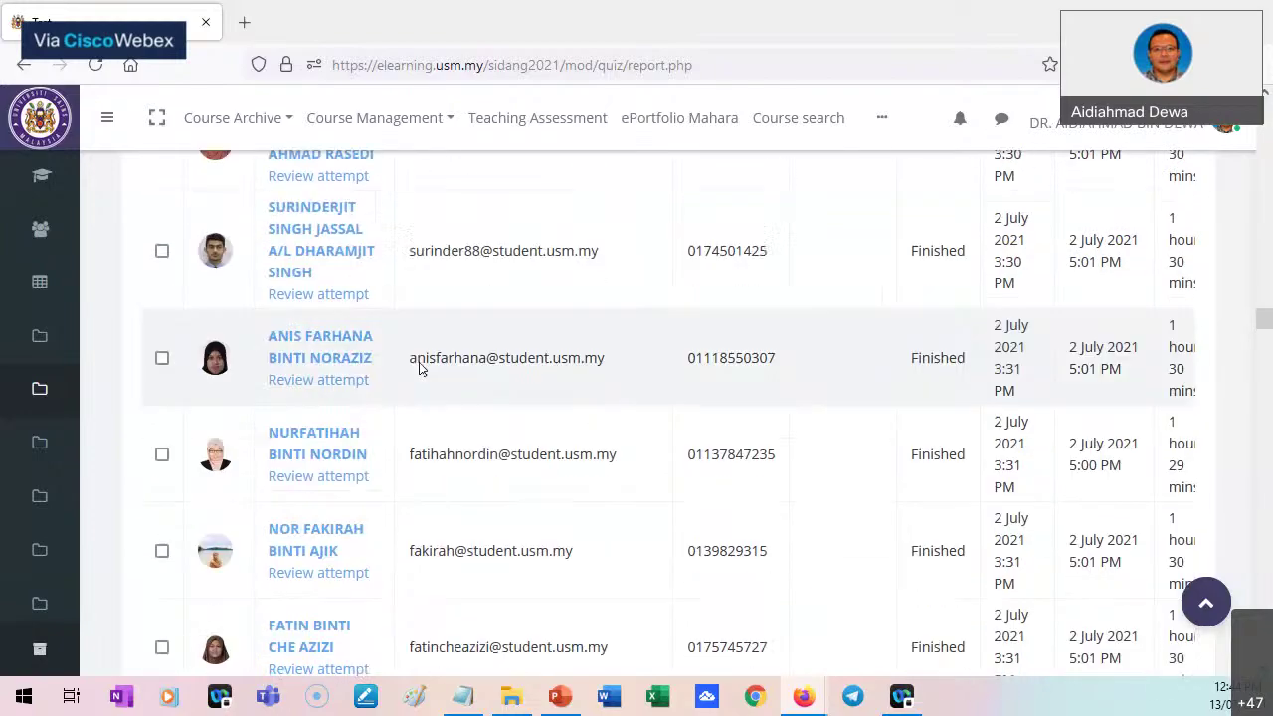
scroll(557, 423, up, 15)
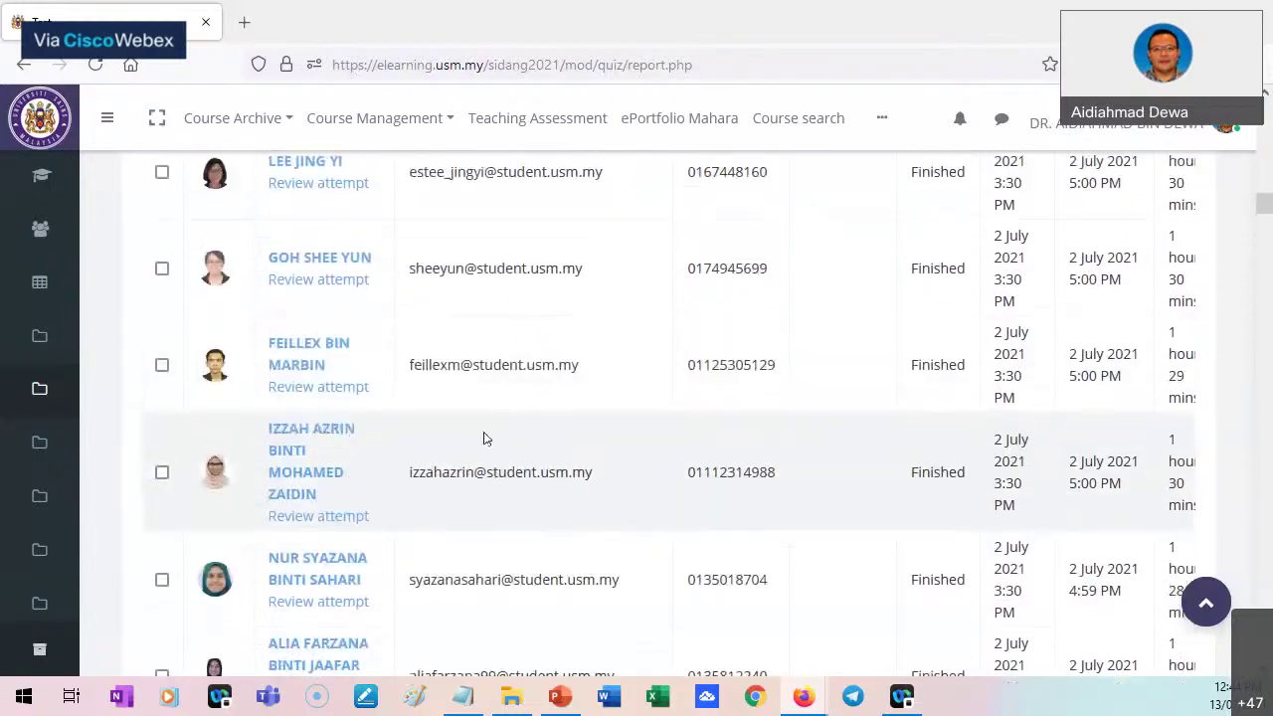
scroll(508, 375, up, 10)
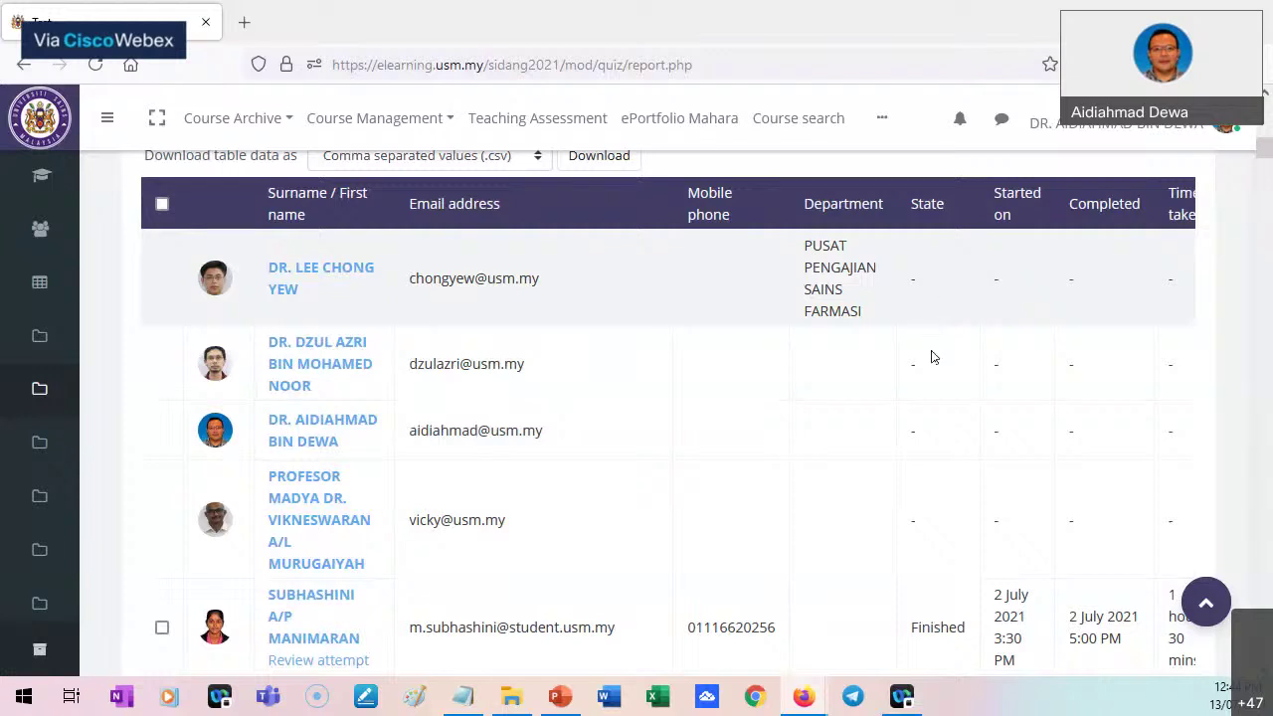
scroll(935, 474, down, 2)
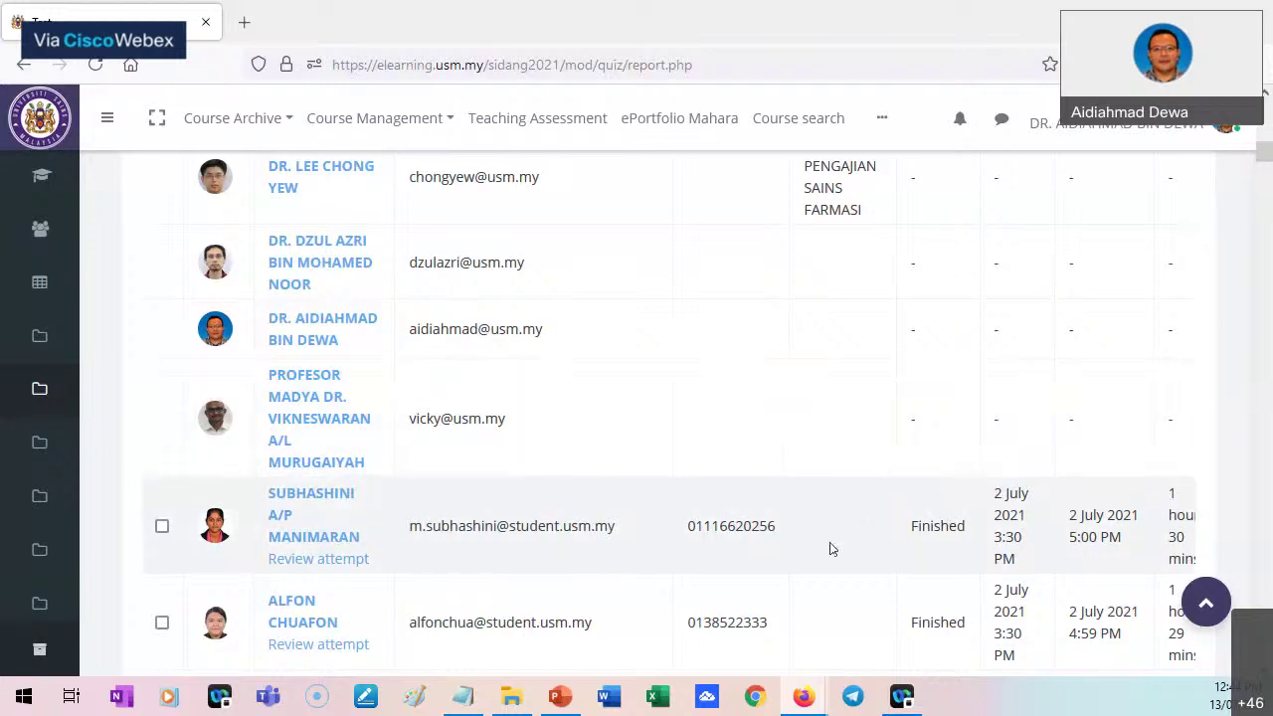
key(alt+Tab)
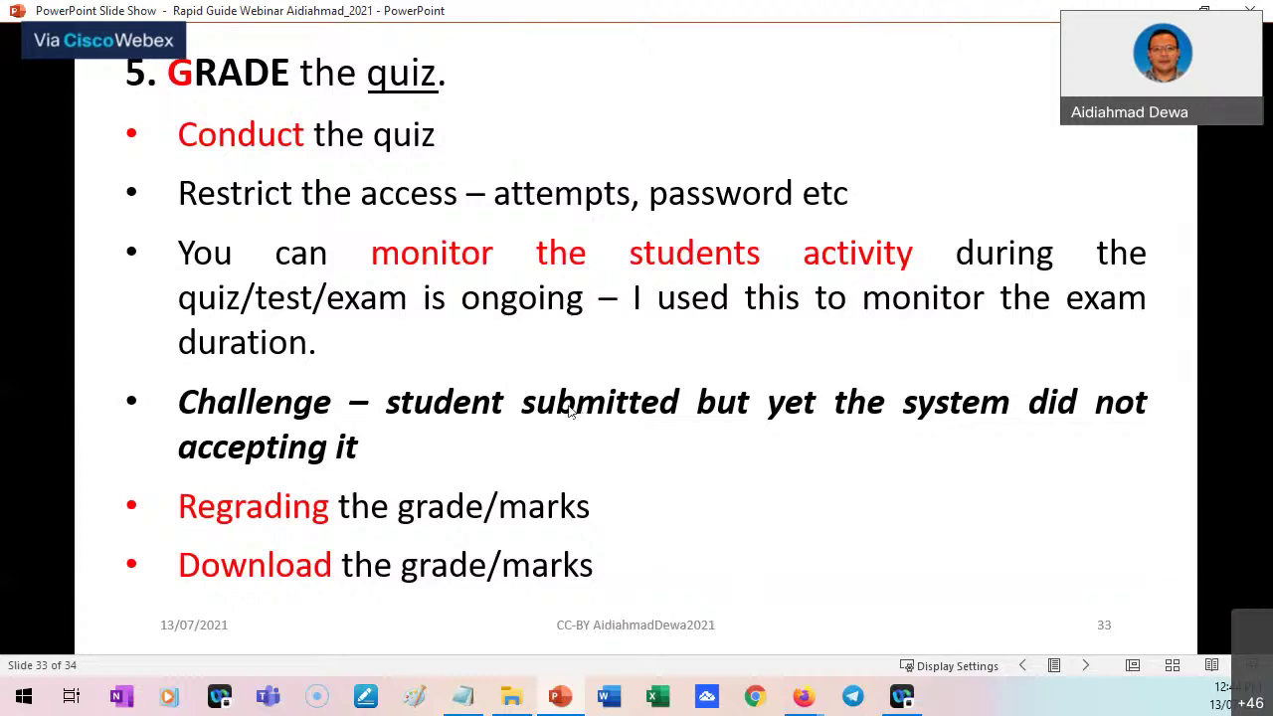
key(alt+Tab)
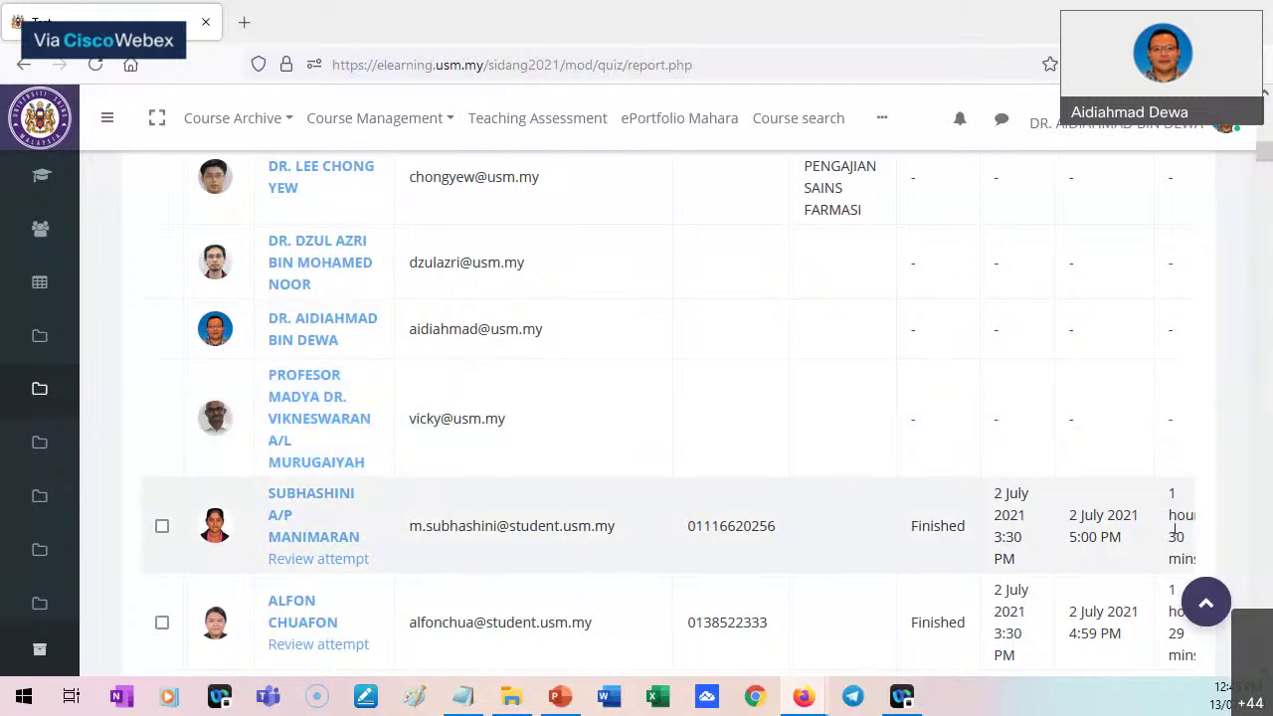
Step: Scroll through the attempts table checking each student's state, completion time and time taken
scroll(1066, 488, up, 2)
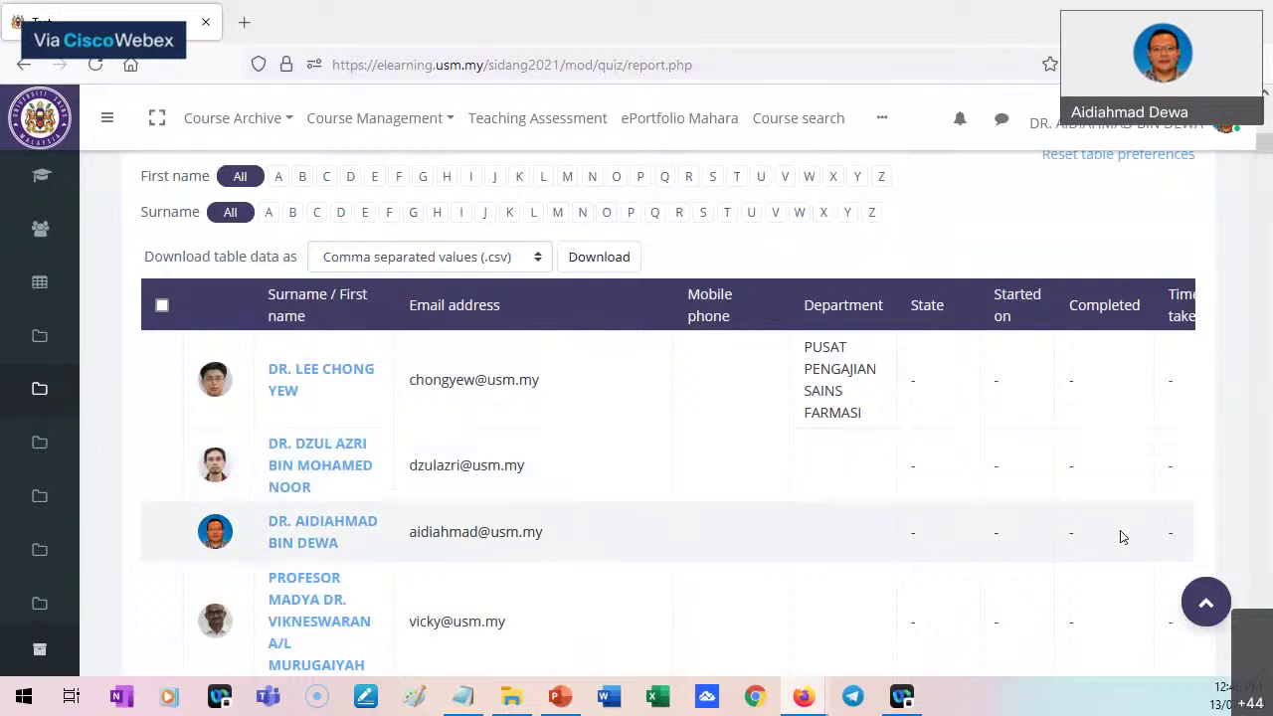
scroll(1094, 560, down, 1)
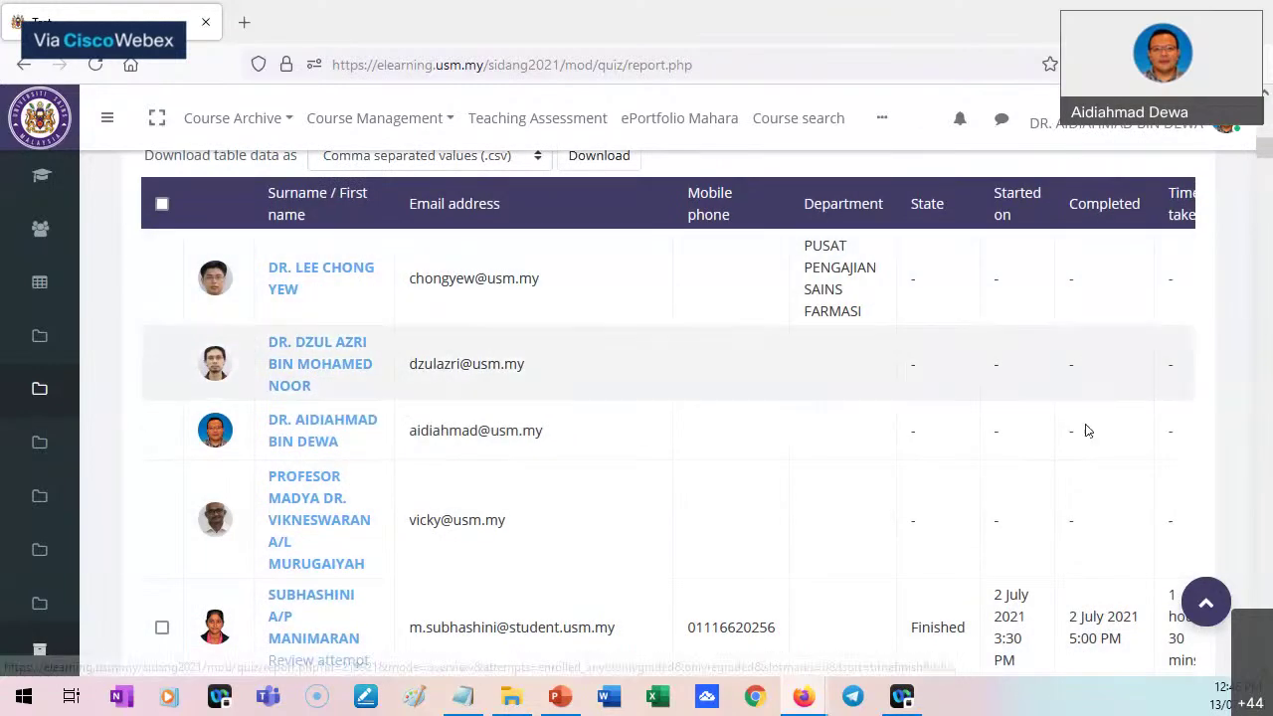
scroll(1055, 542, down, 1)
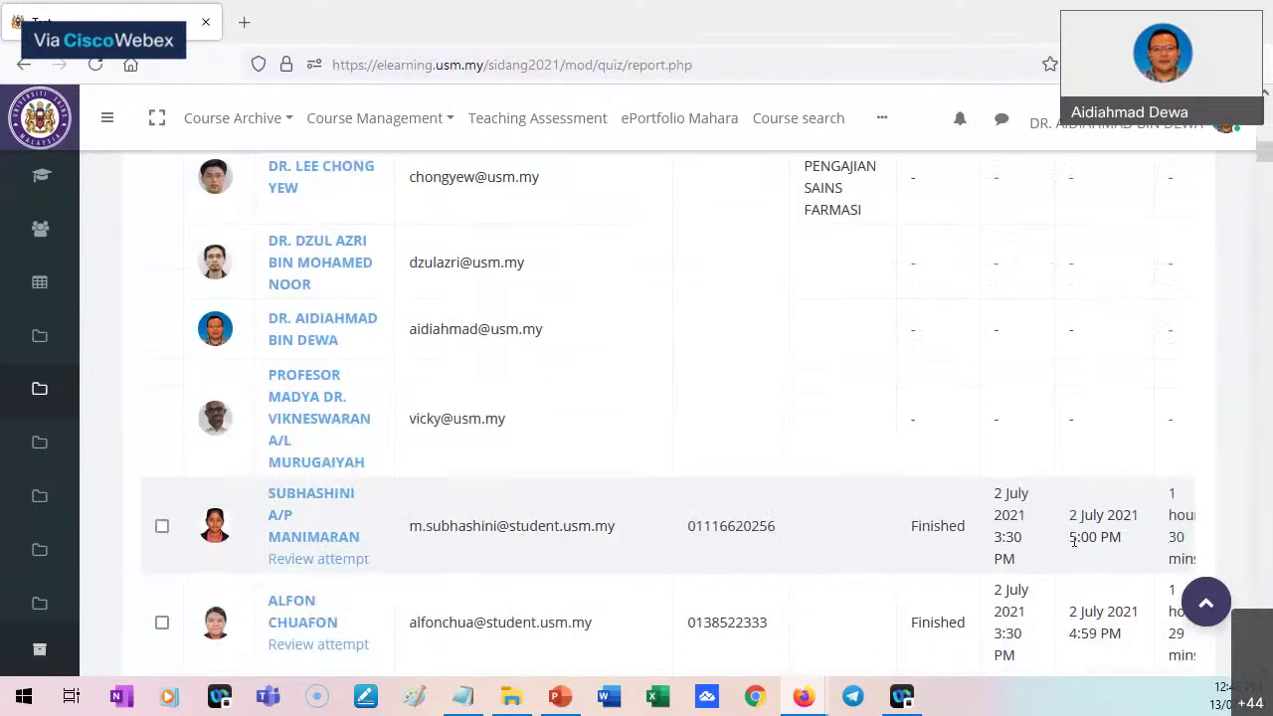
scroll(1111, 532, right, 3)
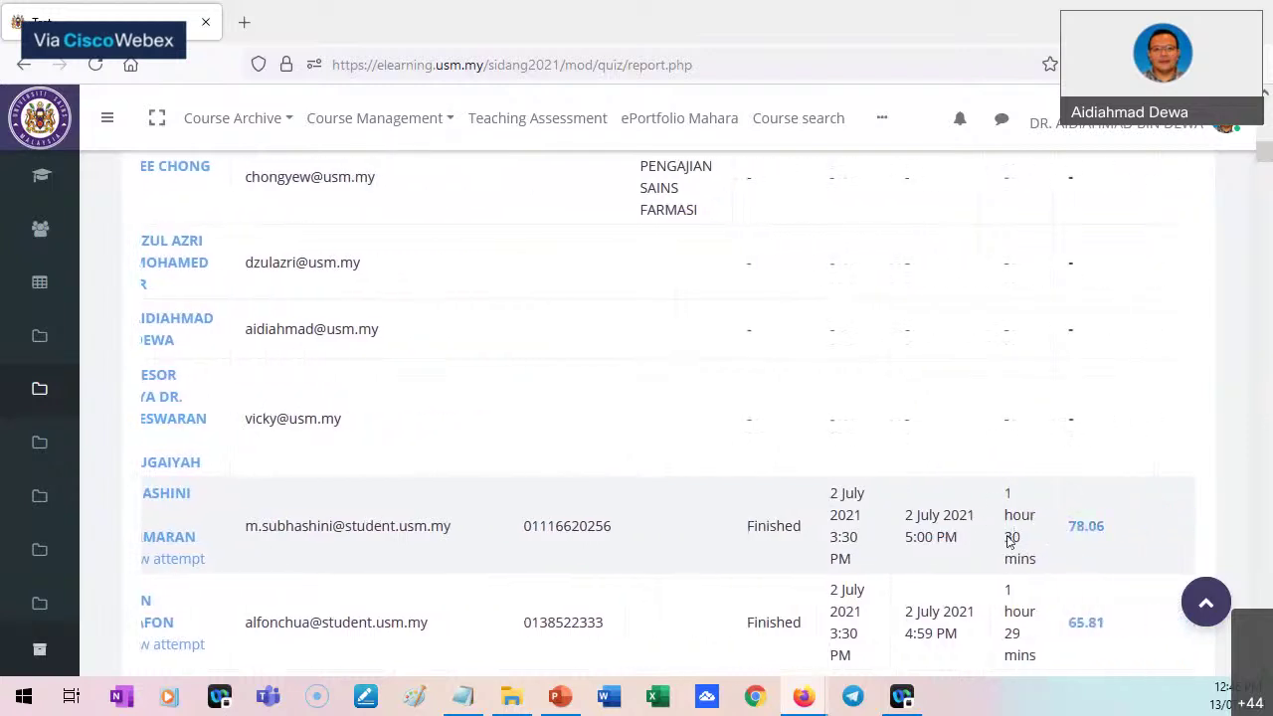
scroll(1044, 522, left, 2)
scroll(1111, 502, left, 3)
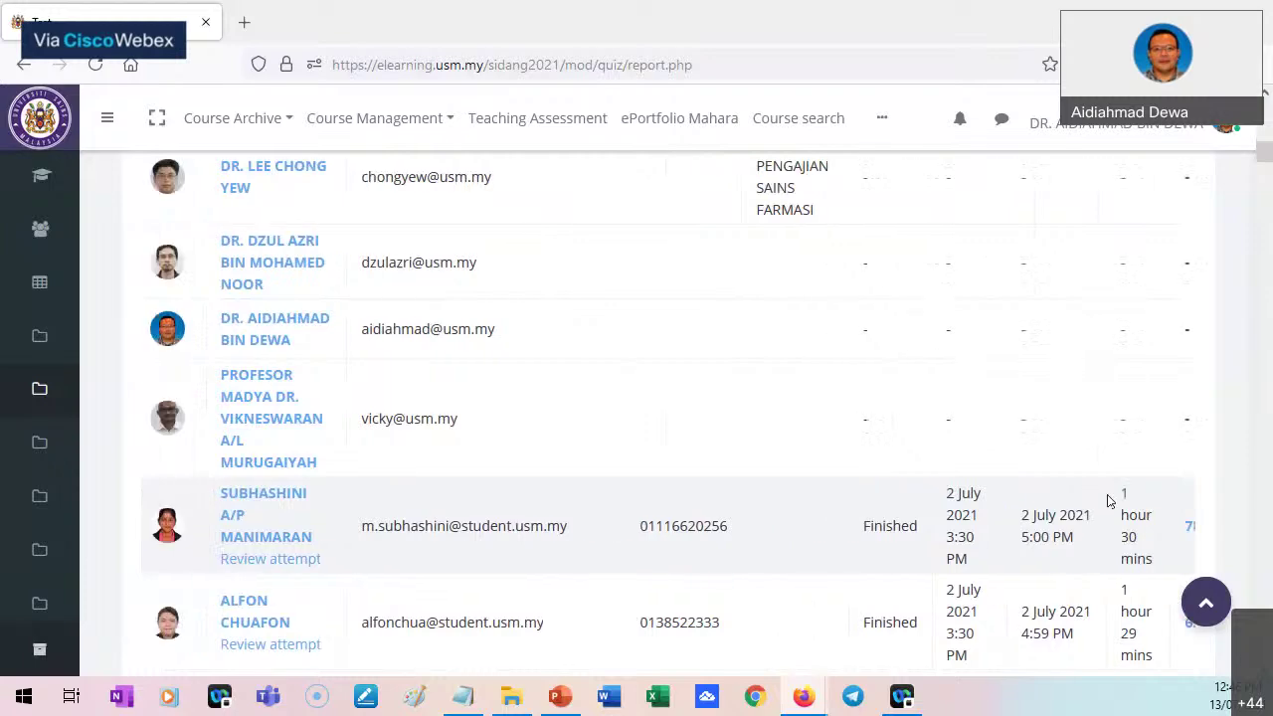
scroll(1081, 447, up, 3)
scroll(1050, 413, up, 1)
scroll(1015, 378, down, 2)
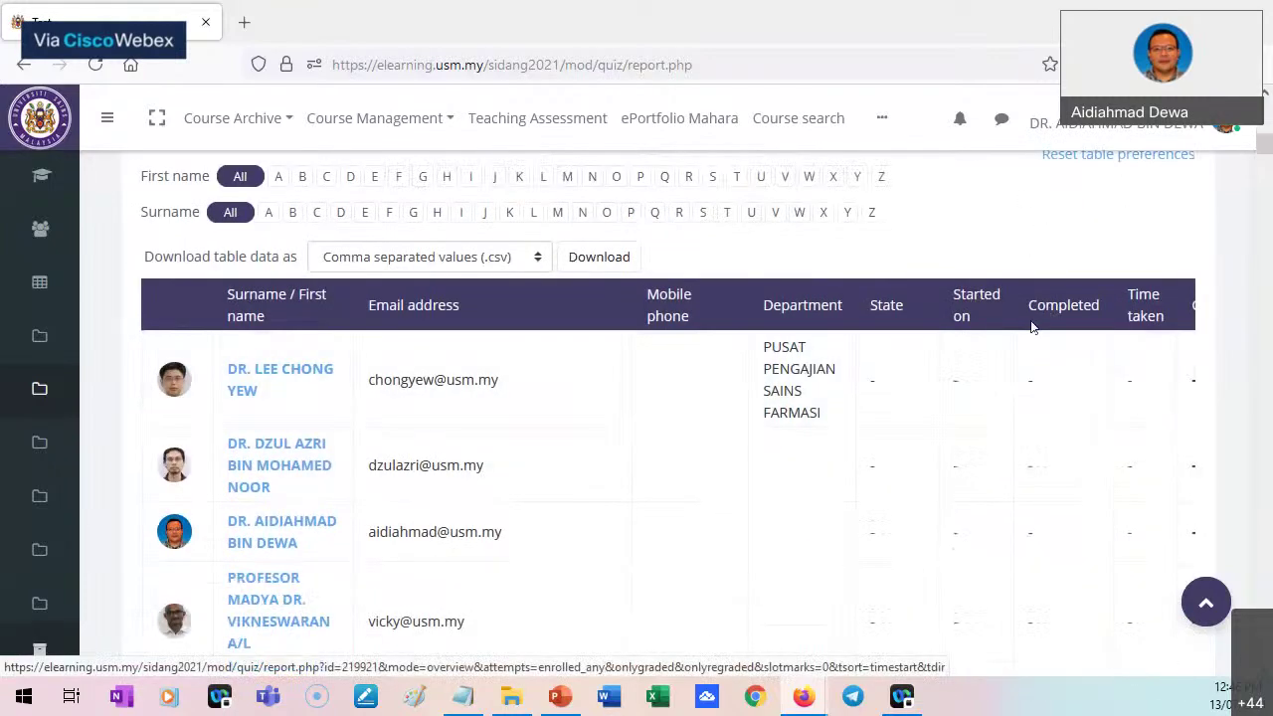
scroll(1032, 328, down, 3)
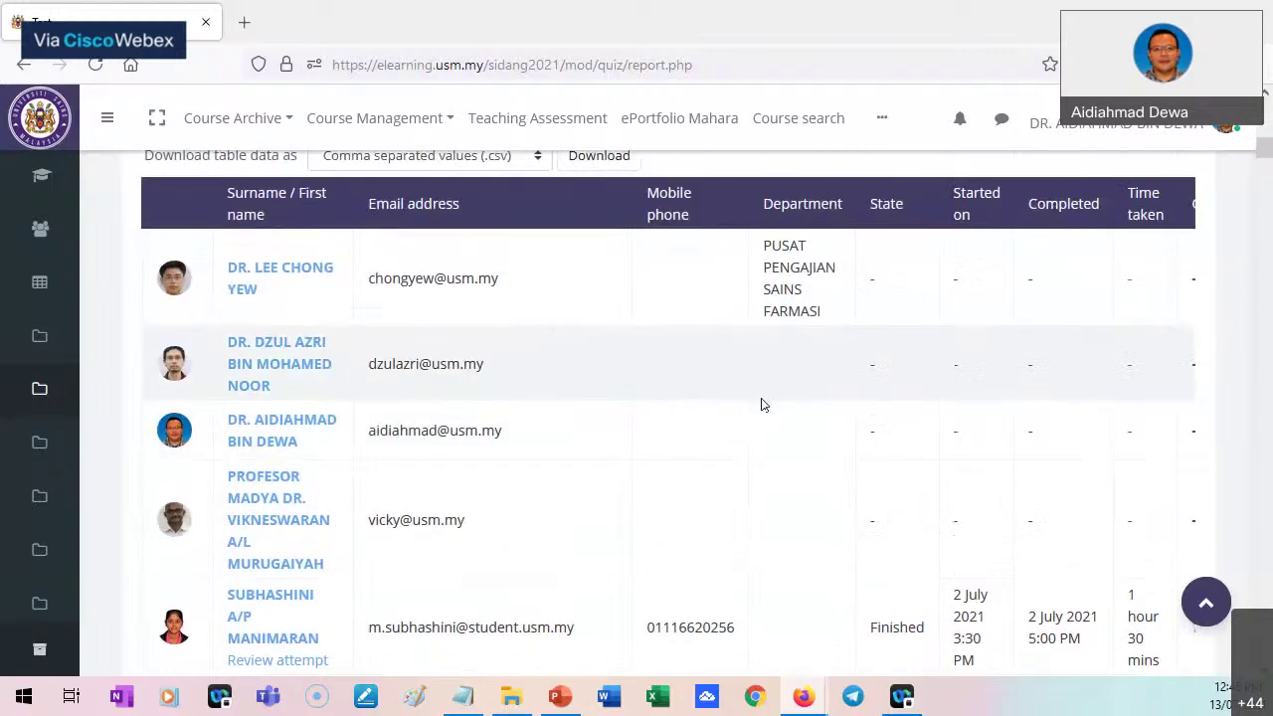
scroll(937, 487, down, 1)
scroll(952, 484, up, 7)
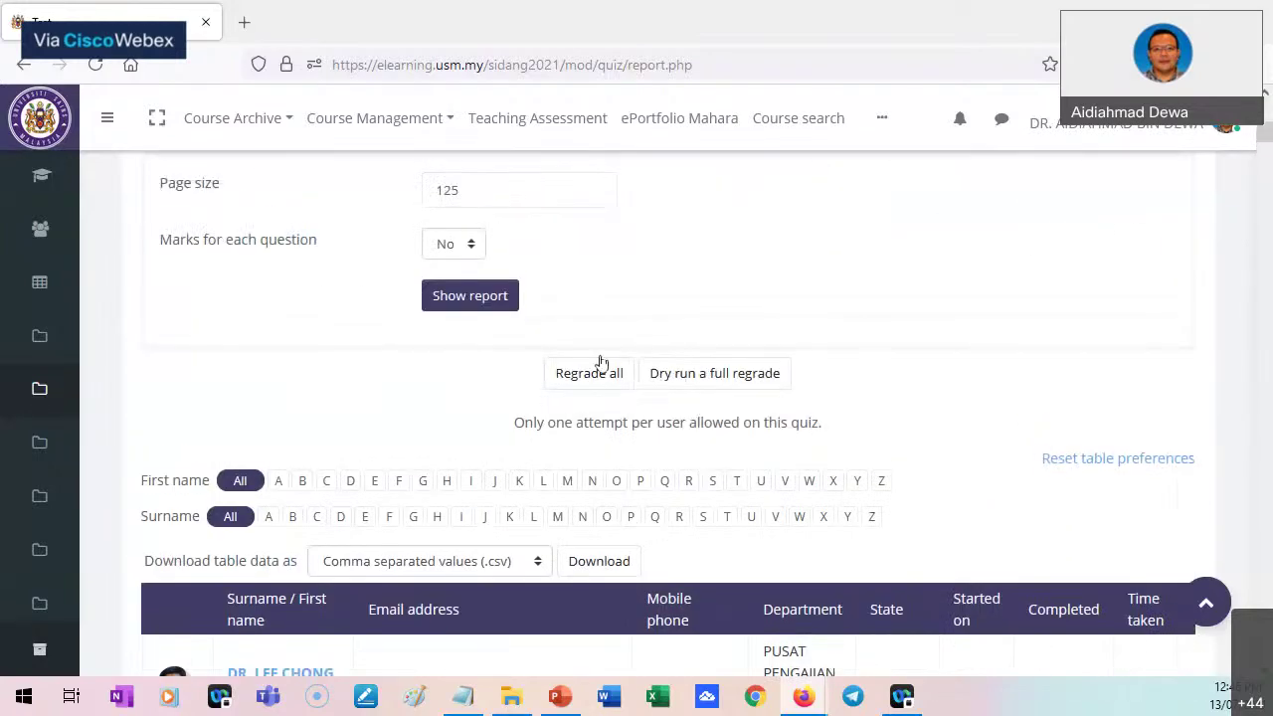
scroll(543, 328, up, 3)
scroll(675, 398, down, 12)
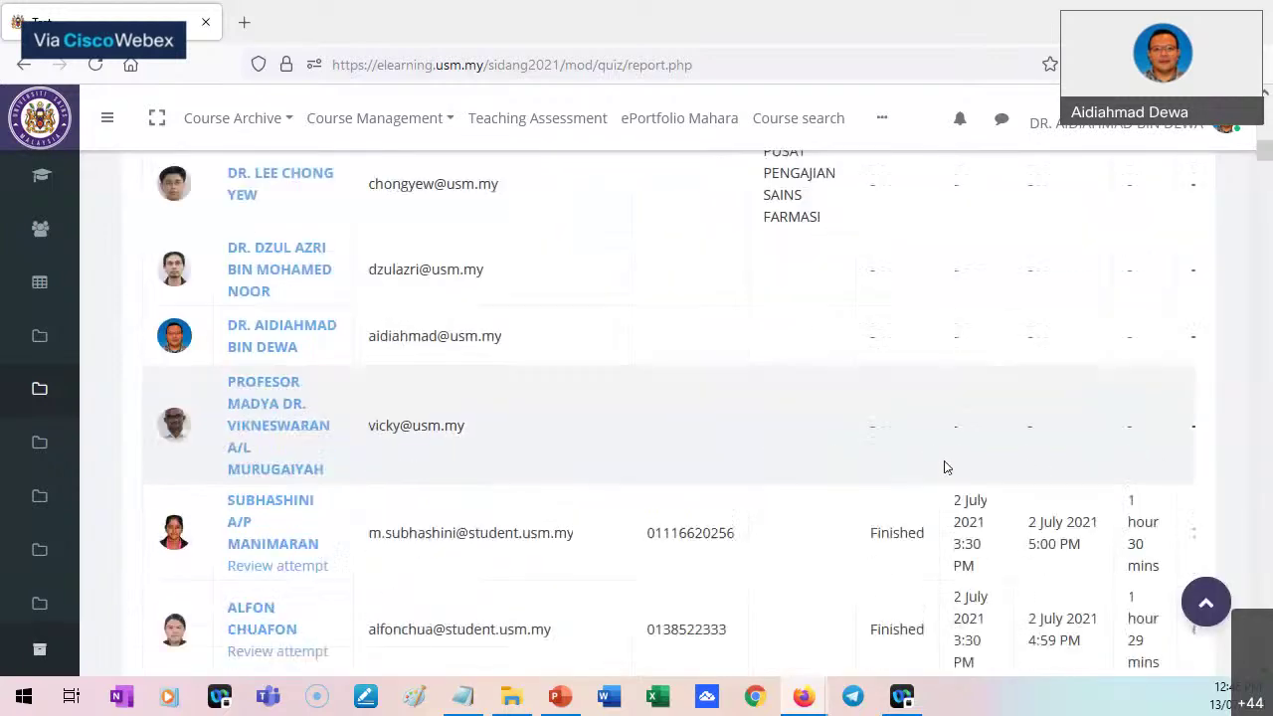
scroll(1134, 378, up, 2)
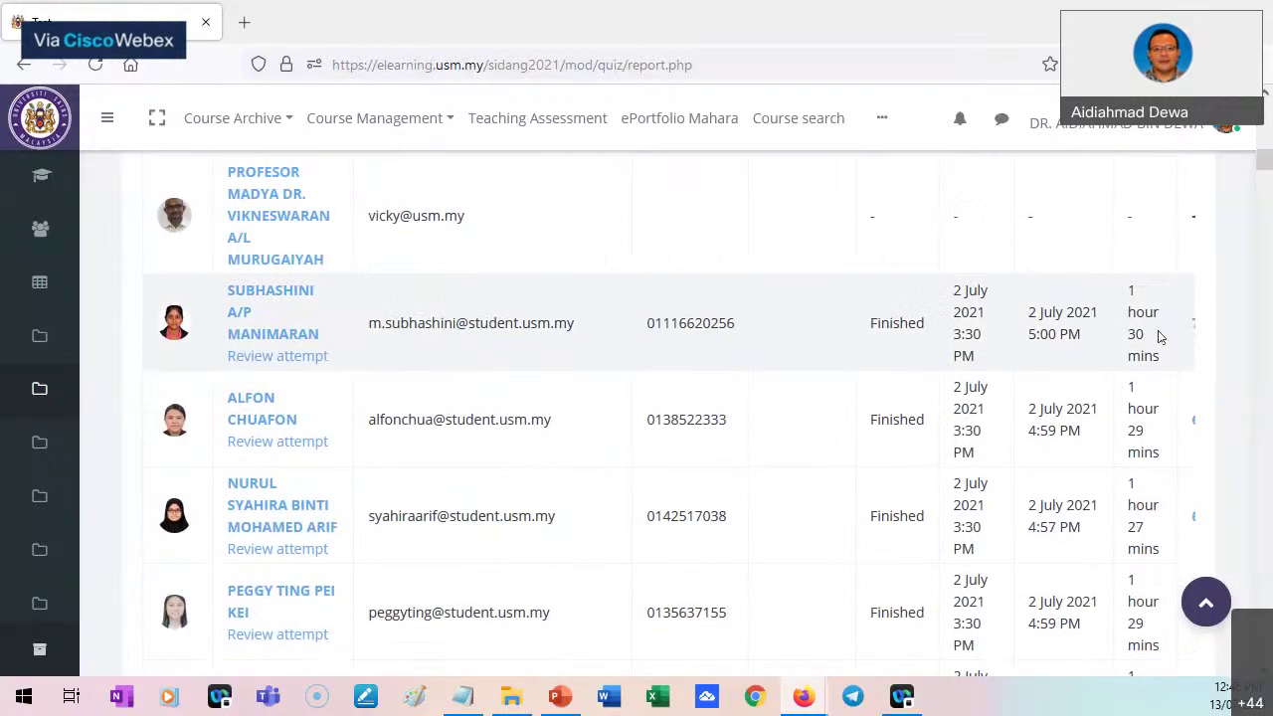
scroll(1154, 340, up, 3)
scroll(1154, 343, down, 3)
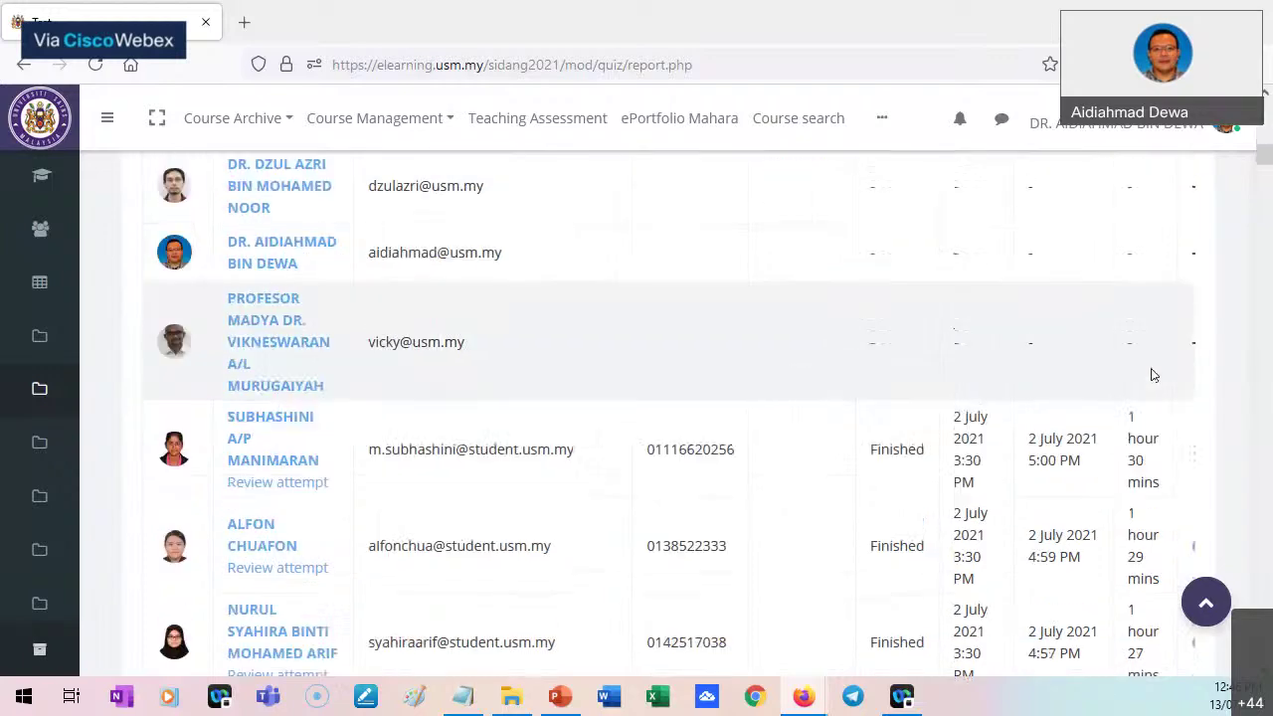
scroll(1152, 338, down, 1)
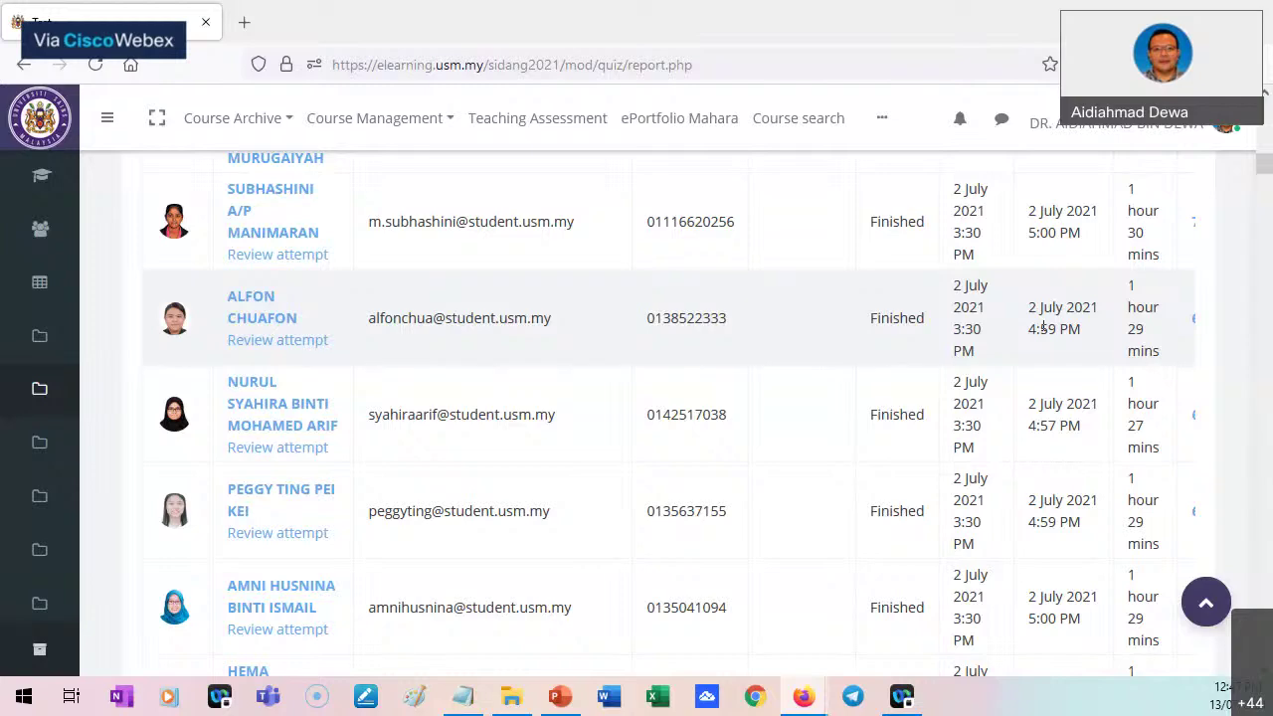
scroll(1180, 334, down, 15)
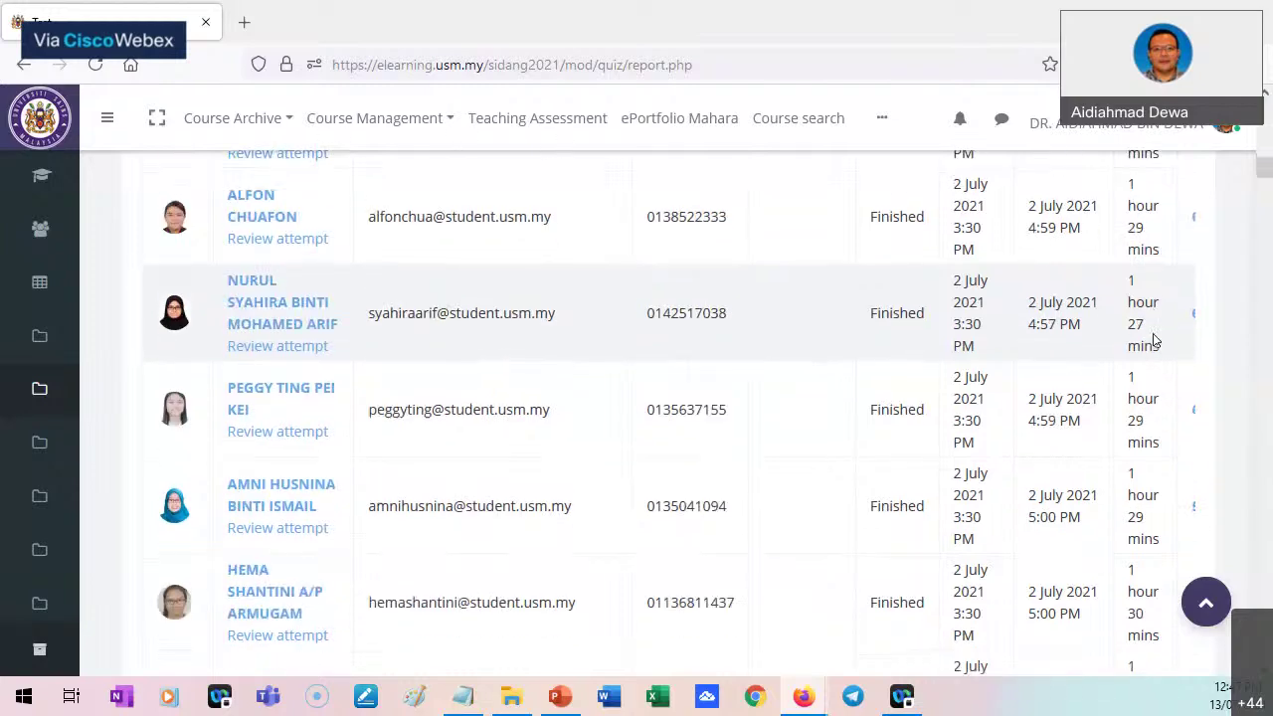
scroll(1167, 345, down, 10)
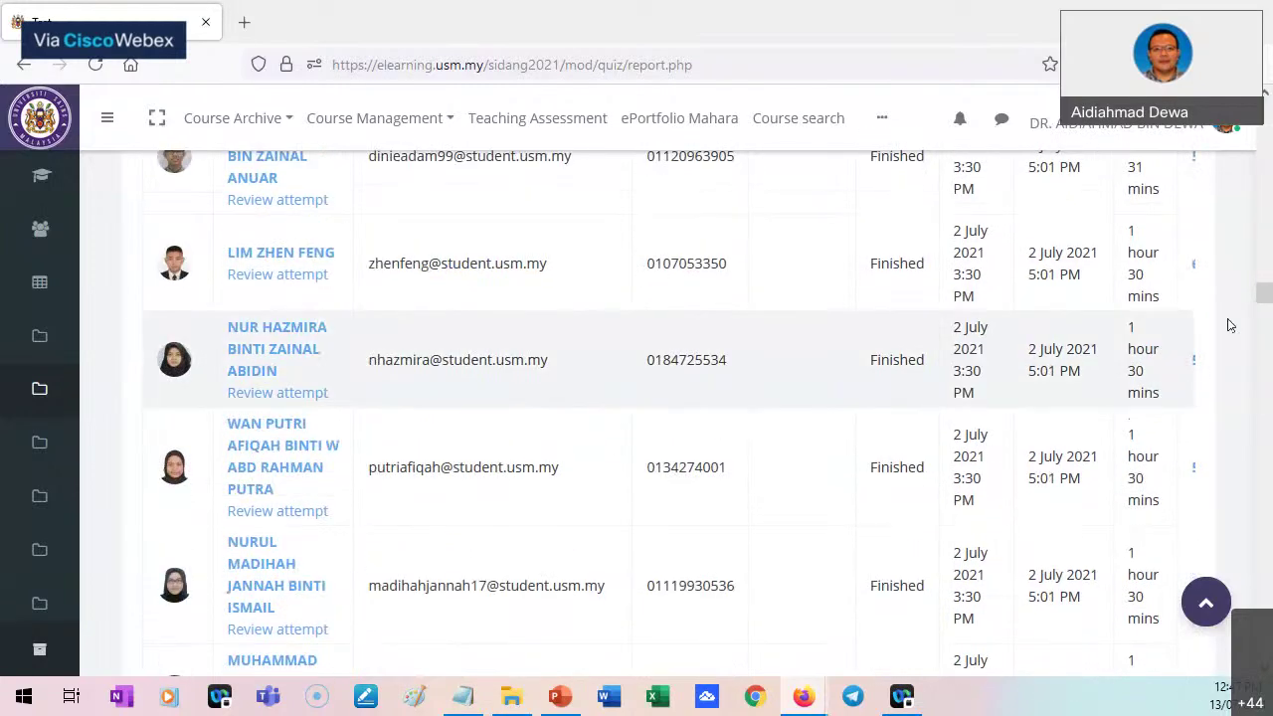
scroll(1129, 279, up, 20)
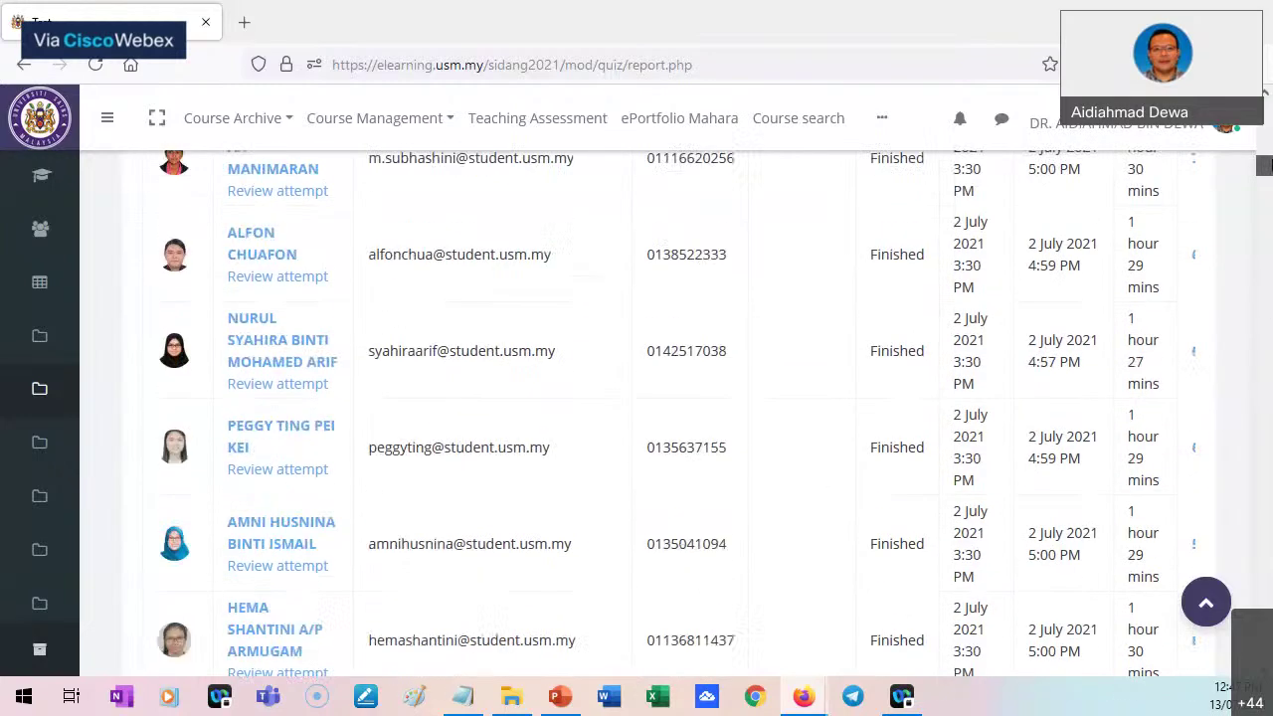
scroll(1129, 279, up, 4)
scroll(1129, 279, up, 5)
scroll(1117, 359, down, 3)
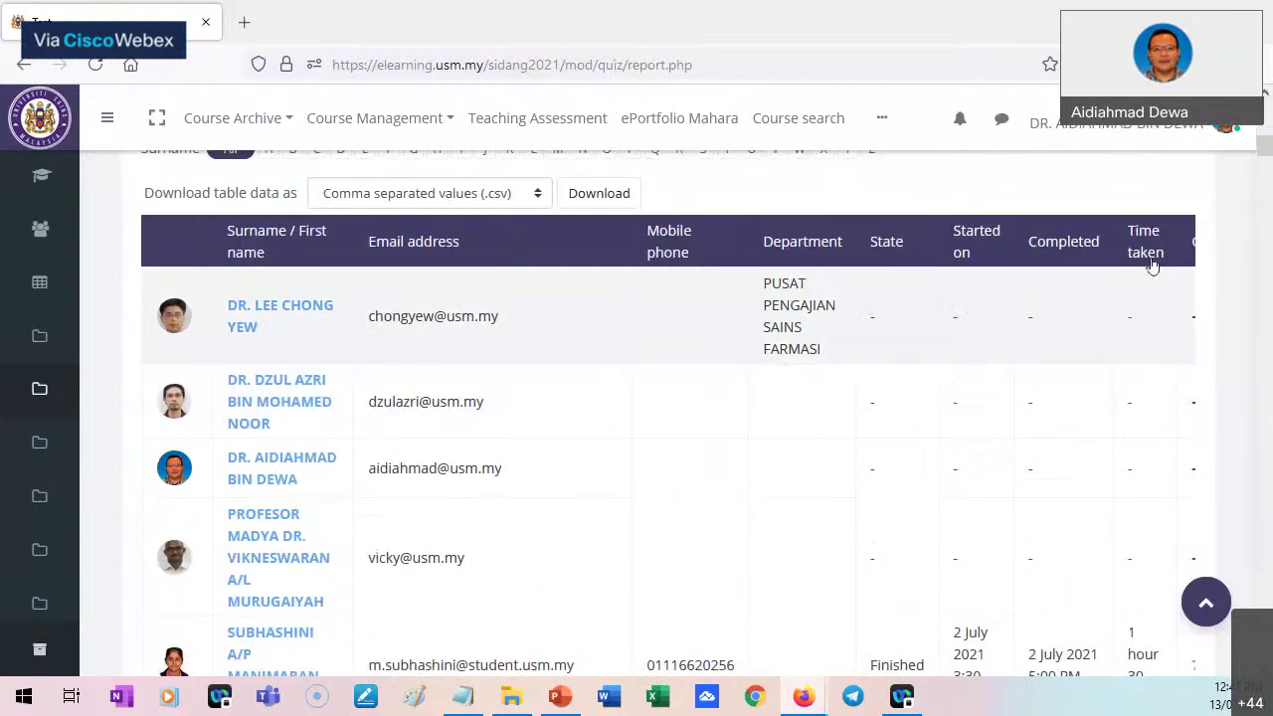
Step: Sort the attempts by the Time taken column and scroll through the sorted table
click(1150, 239)
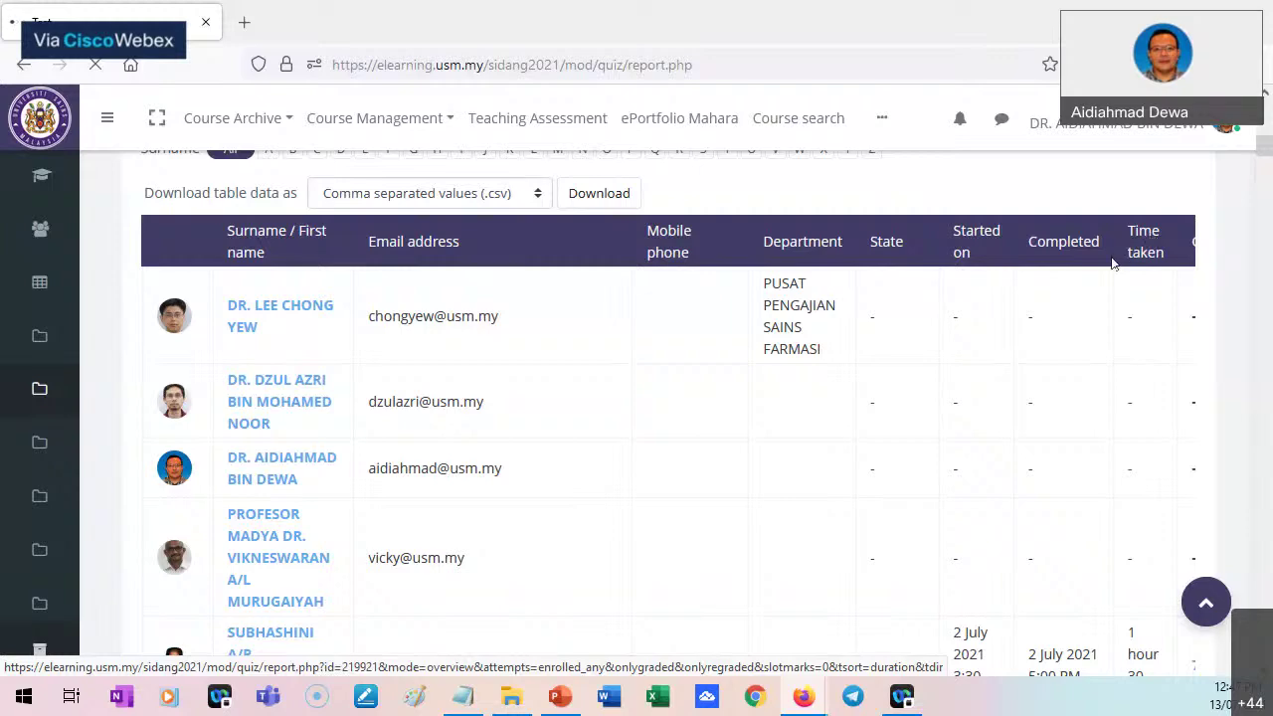
scroll(1055, 355, down, 5)
scroll(1087, 428, down, 3)
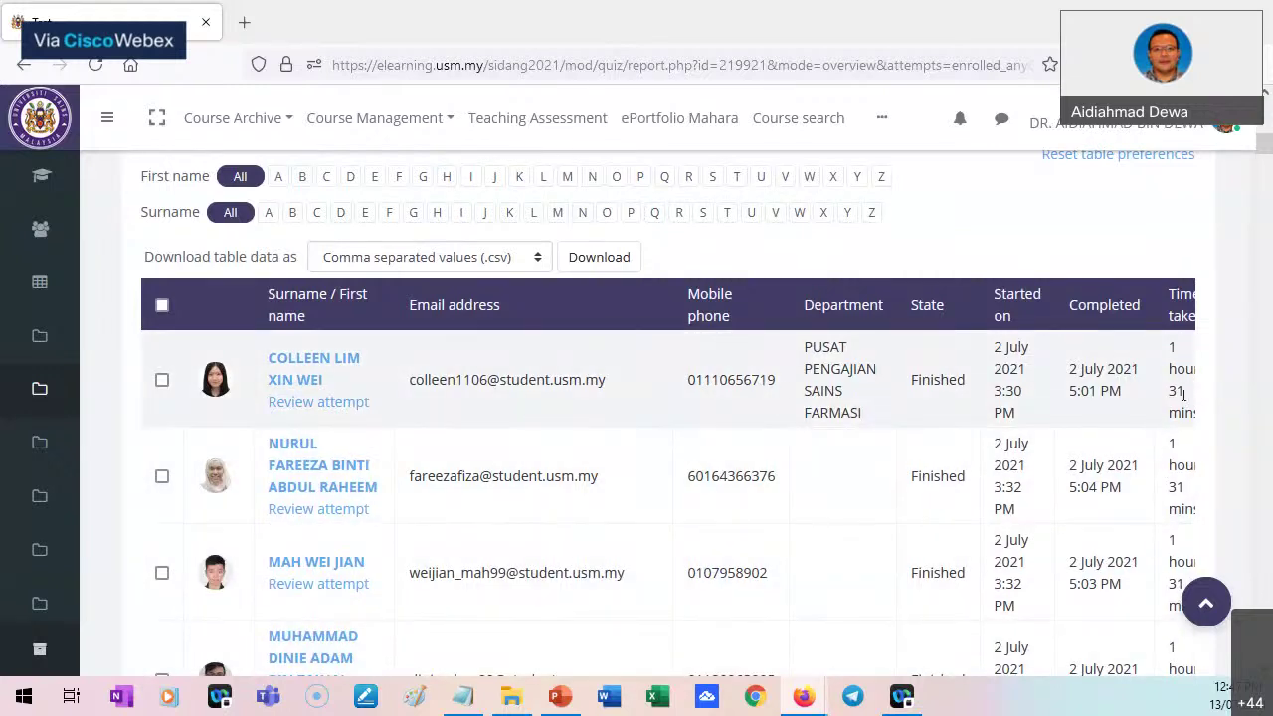
scroll(1181, 395, right, 1)
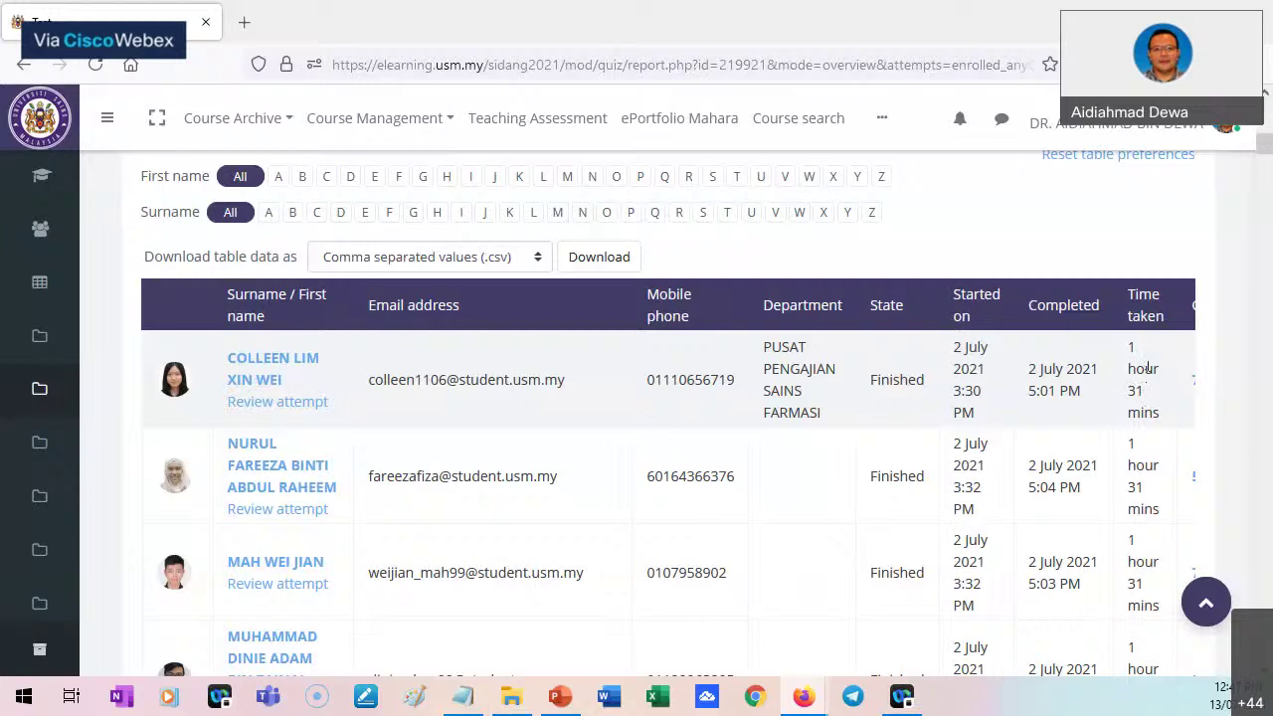
scroll(1149, 368, down, 2)
scroll(1151, 303, up, 2)
Step: Reverse the Time taken sort so the shortest times come first, then return to the slideshow
click(1151, 301)
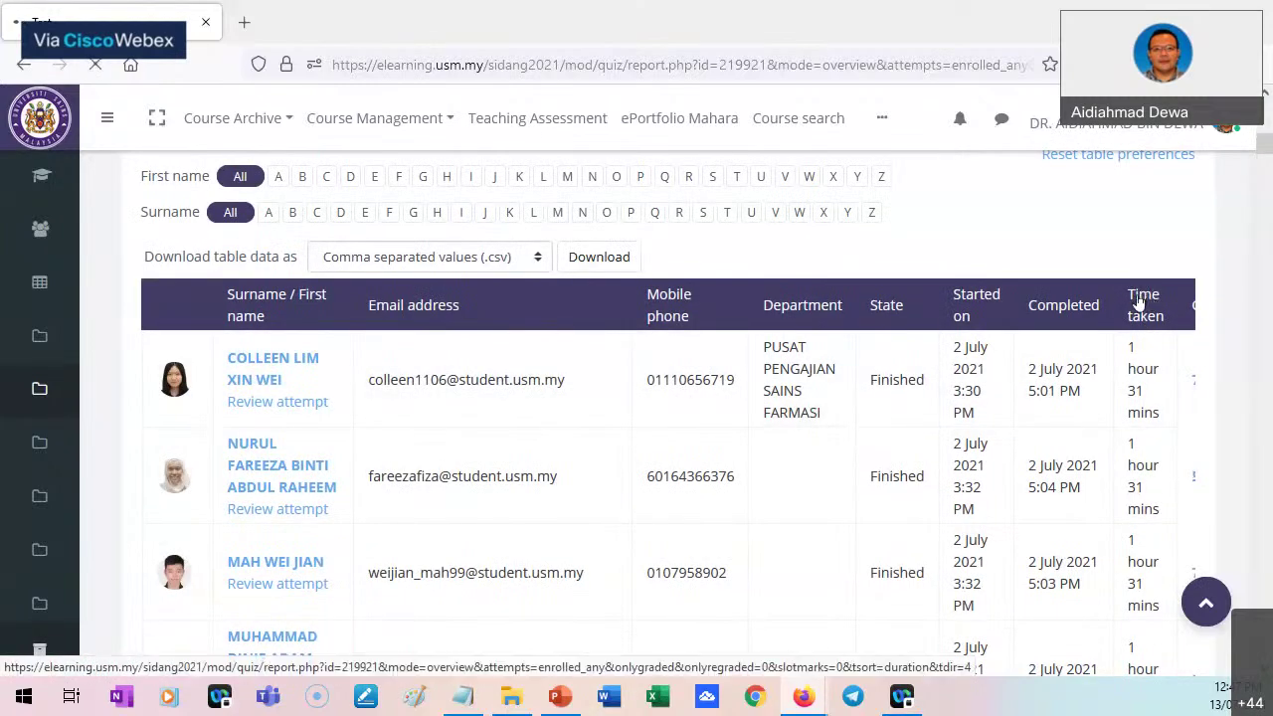
scroll(1109, 382, down, 10)
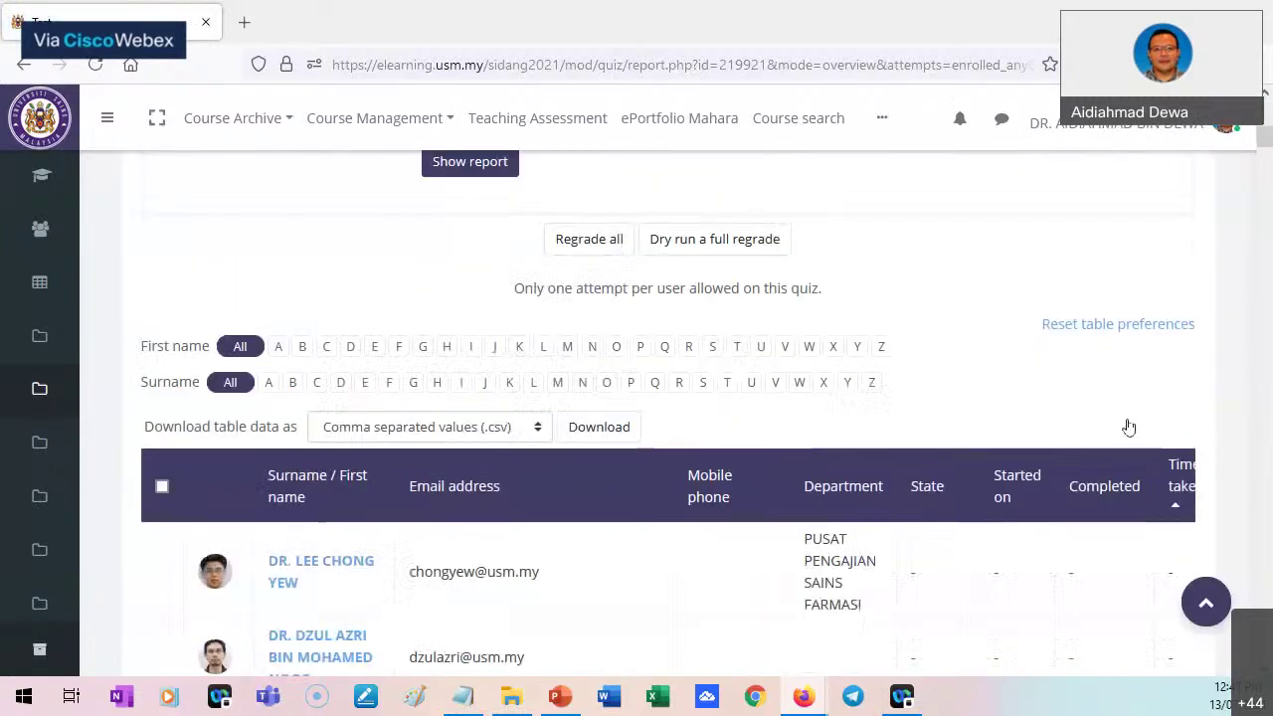
scroll(1122, 608, down, 2)
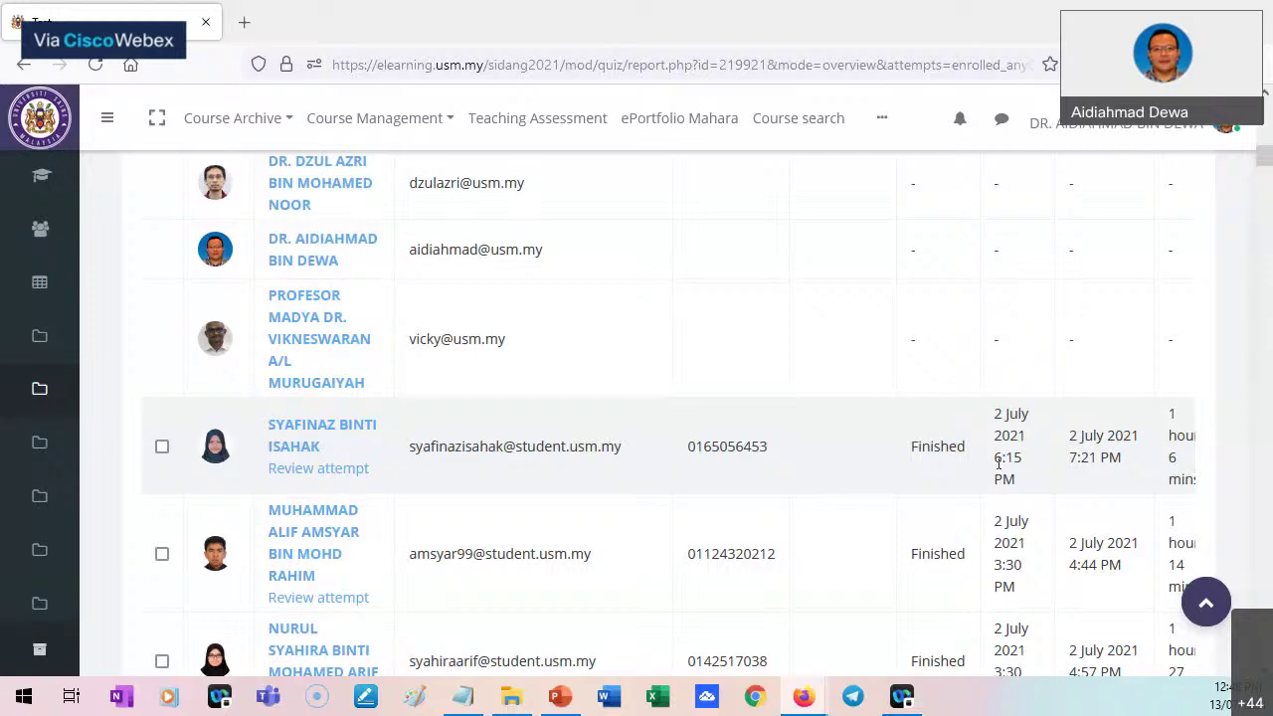
key(alt+Tab)
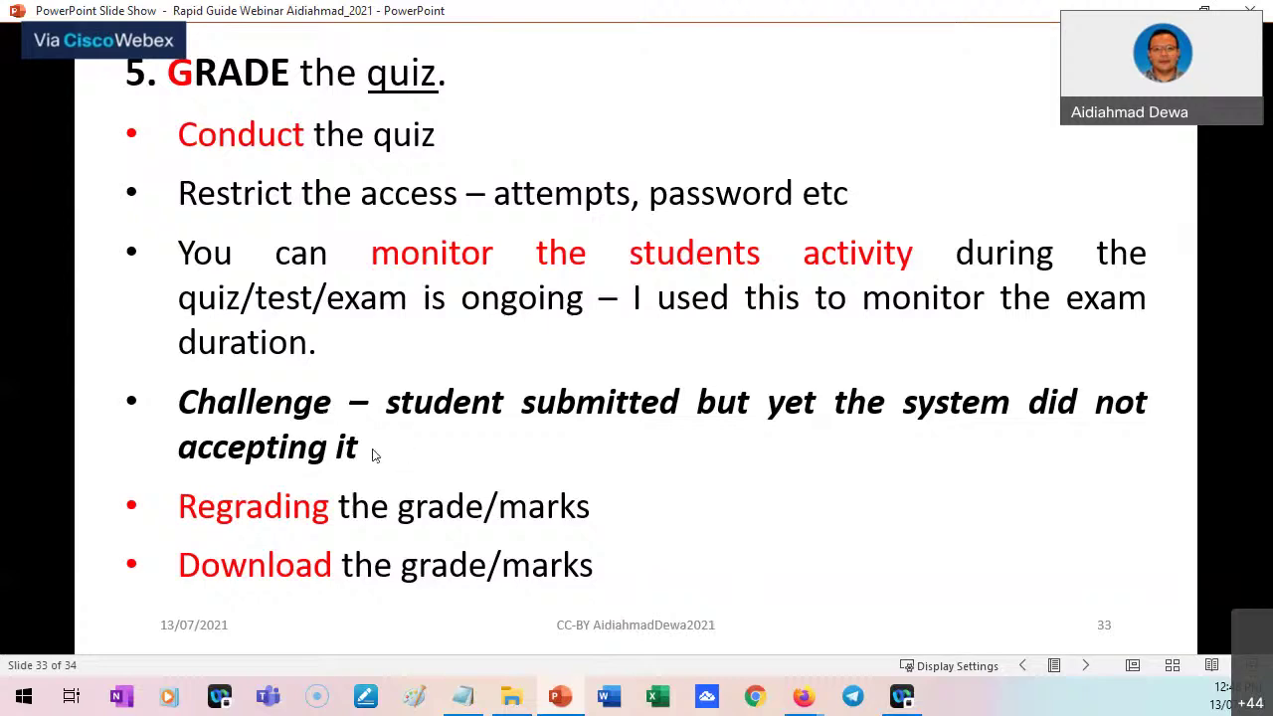
Step: Return to the FAR344 Test attempts report, sorted by time taken, with the 1 hour 6 mins attempt at the top
key(alt+Tab)
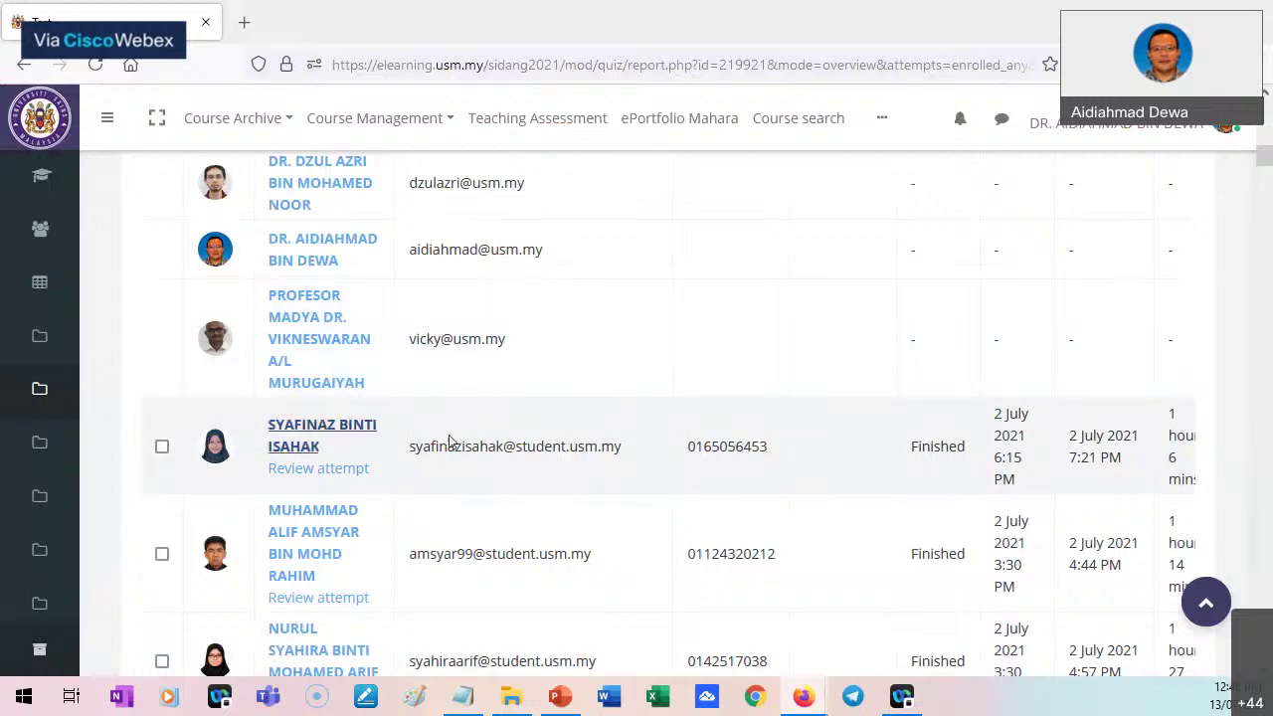
scroll(1022, 454, down, 3)
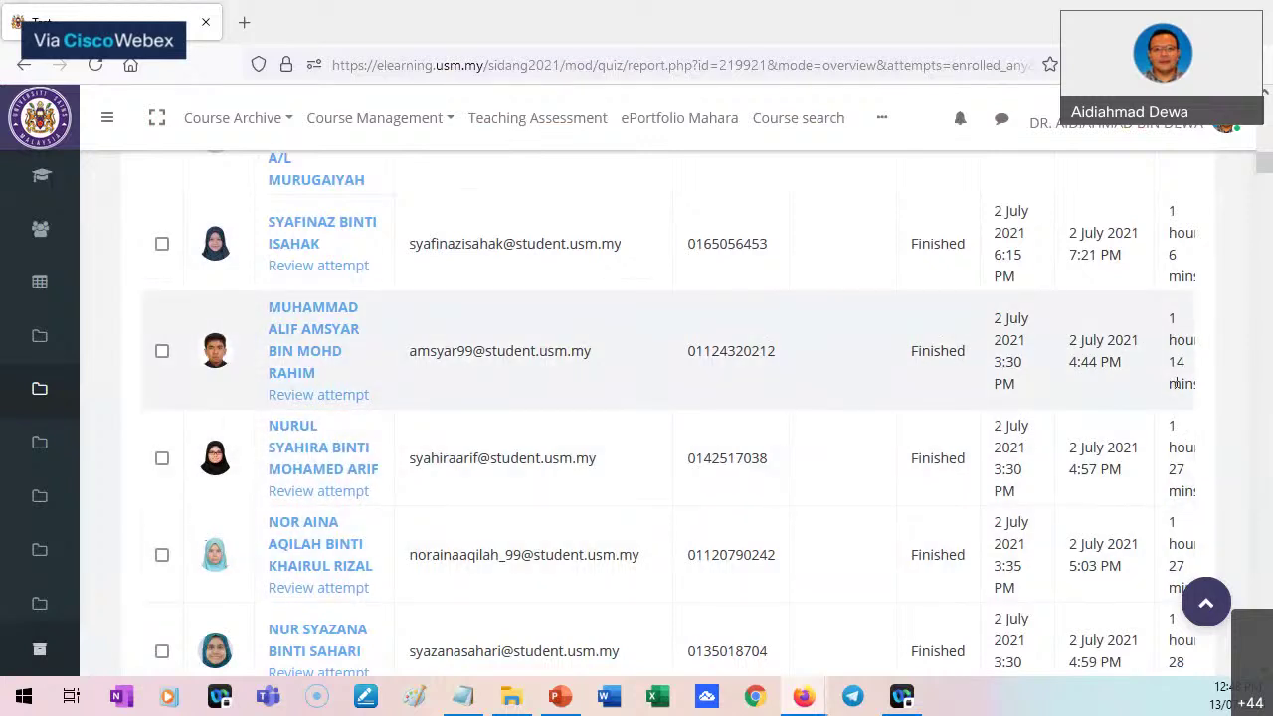
scroll(1177, 383, right, 1)
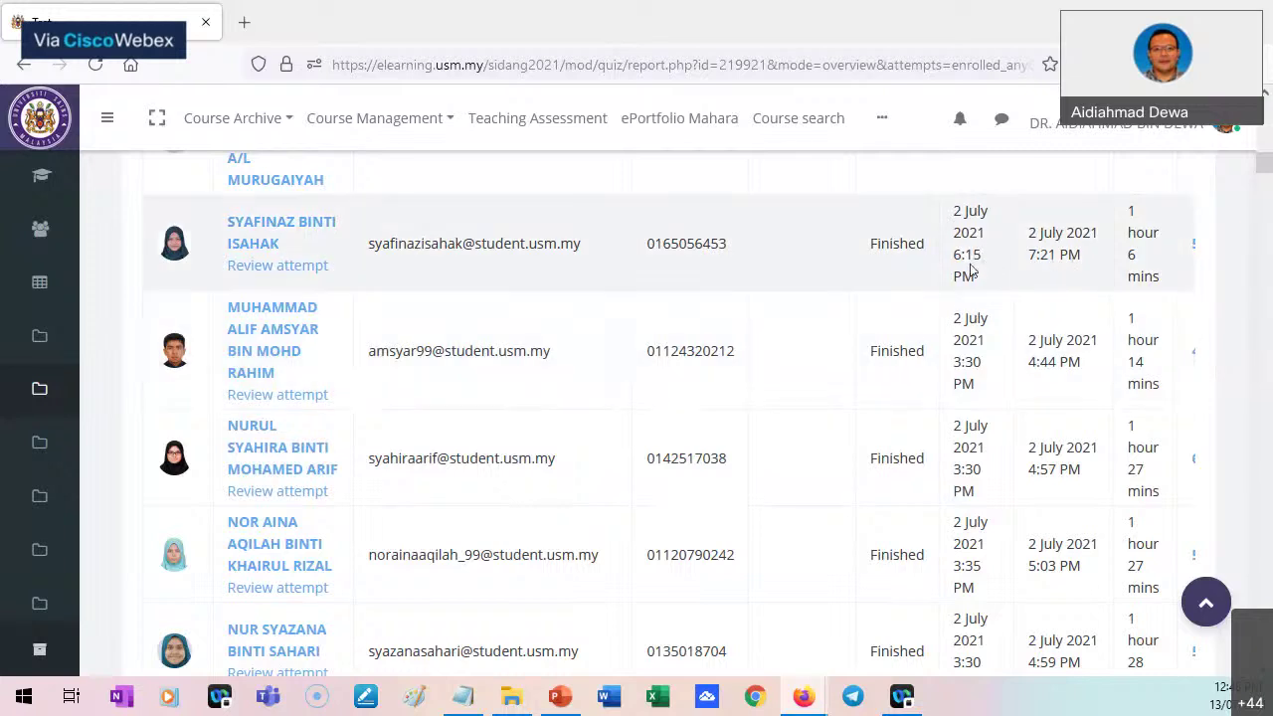
scroll(979, 279, up, 1)
scroll(985, 298, down, 1)
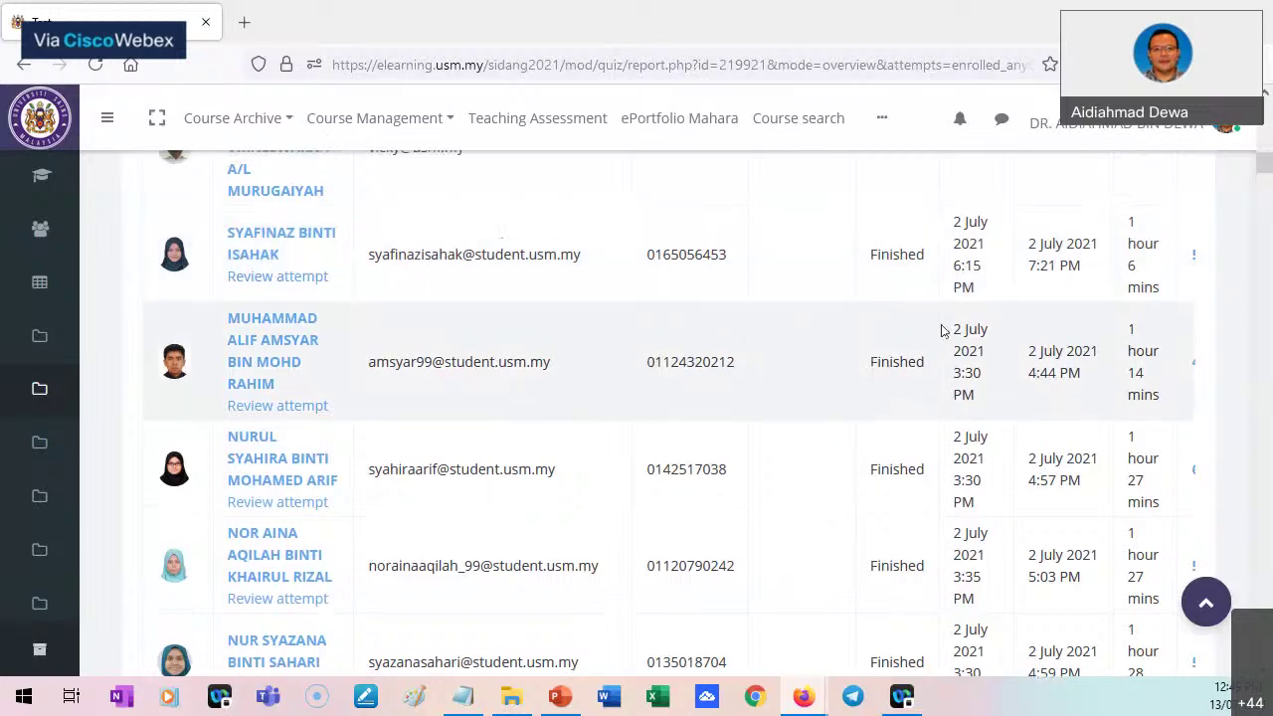
scroll(703, 399, up, 2)
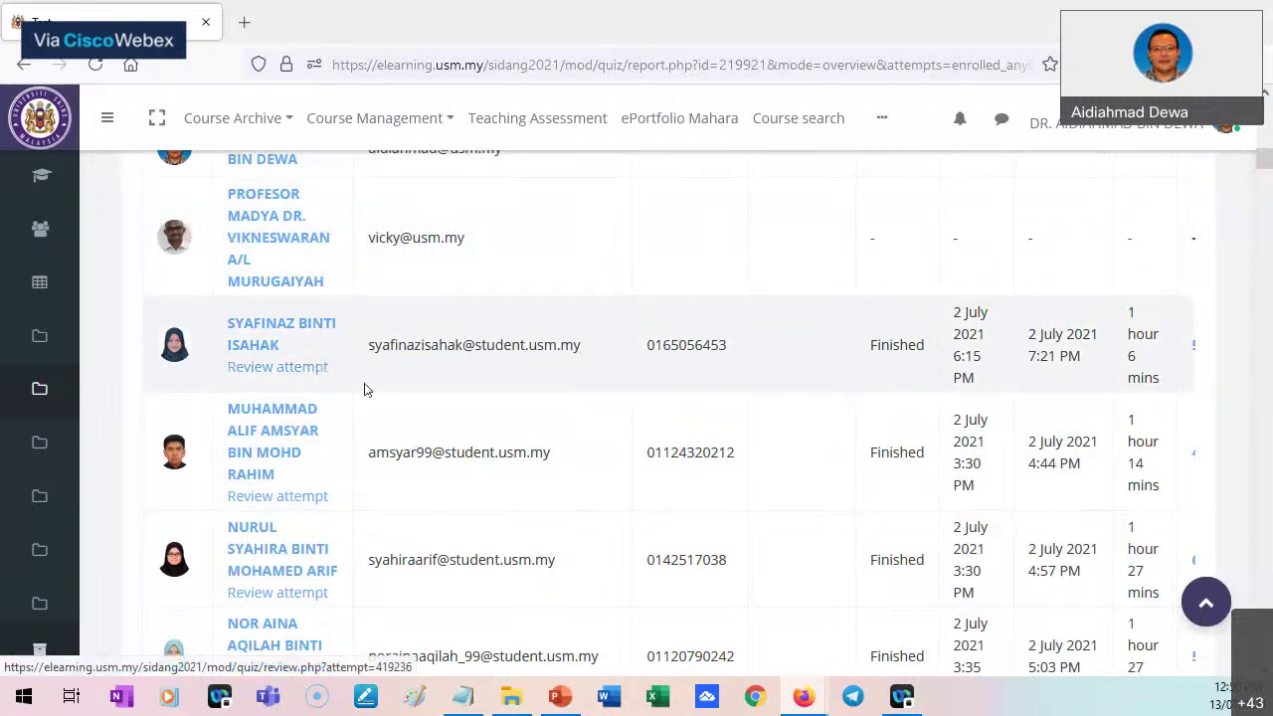
Step: Open the review of the 1 hour 6 mins attempt, marked 40.15/80.00 for a grade of 50.19/100.00
click(276, 373)
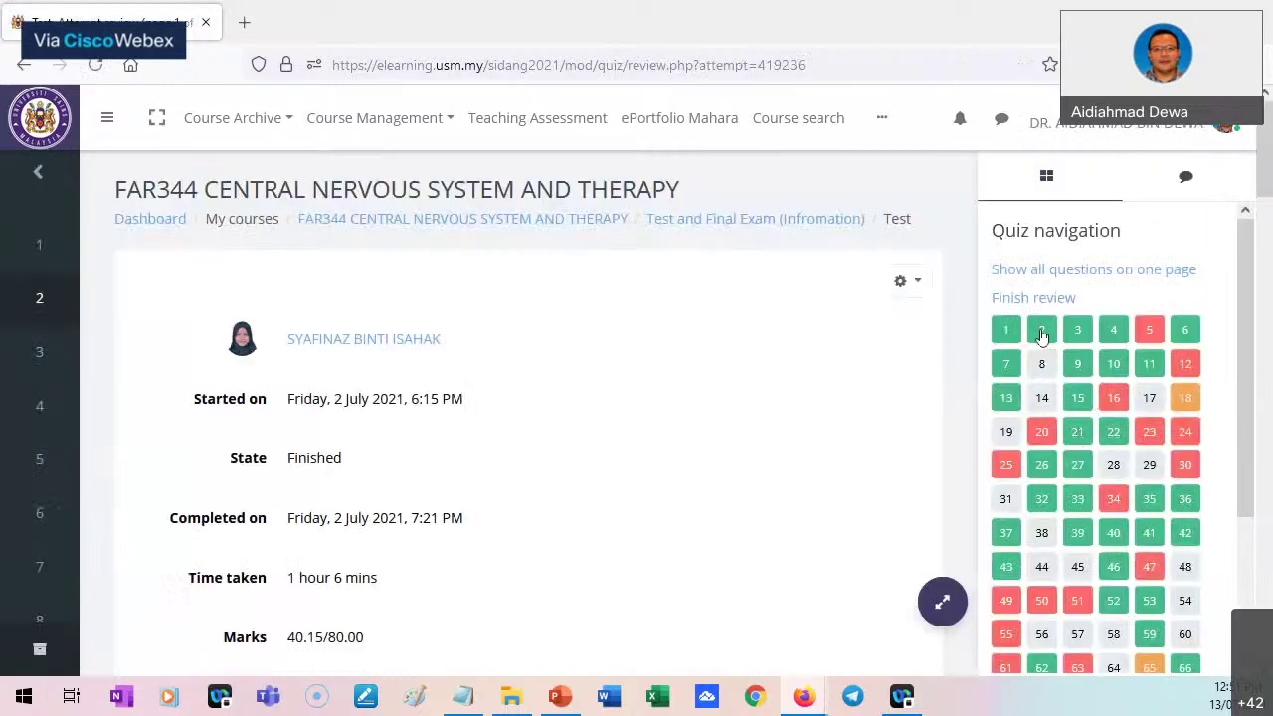
scroll(1058, 297, down, 3)
scroll(1059, 251, up, 3)
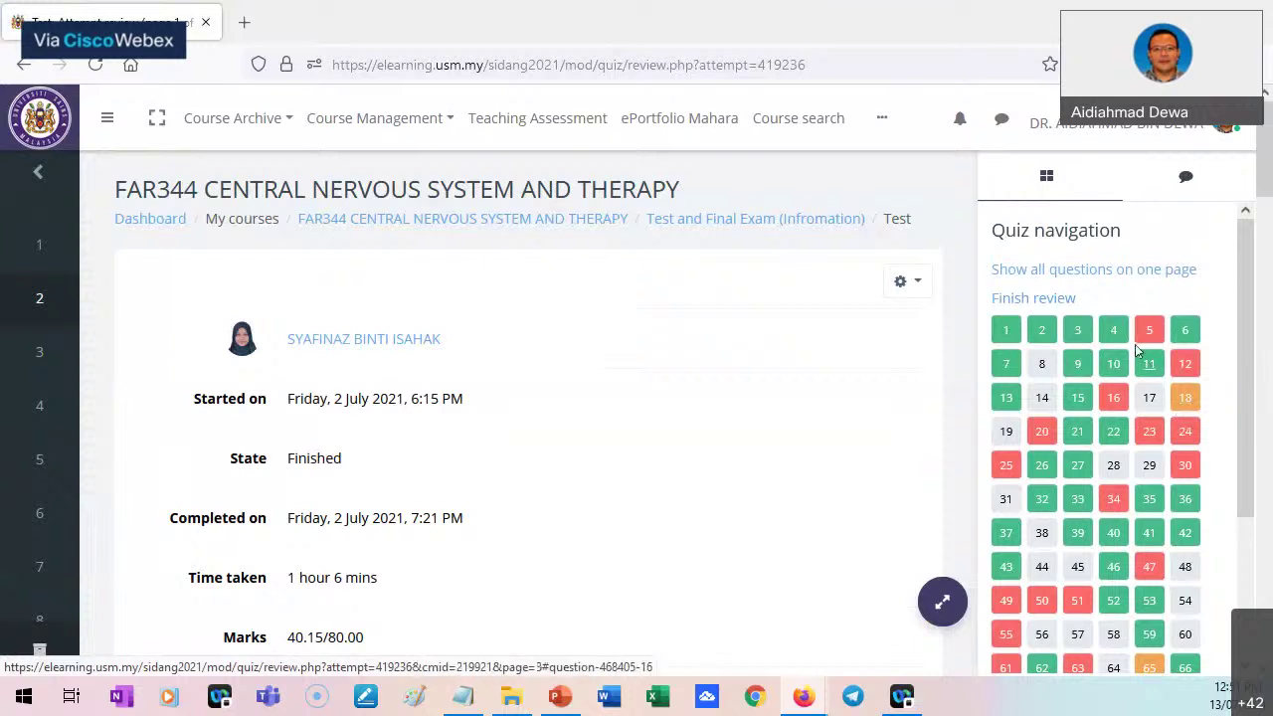
Step: Go to Question 1 of the attempt, then go back to the PowerPoint slide show
click(1008, 334)
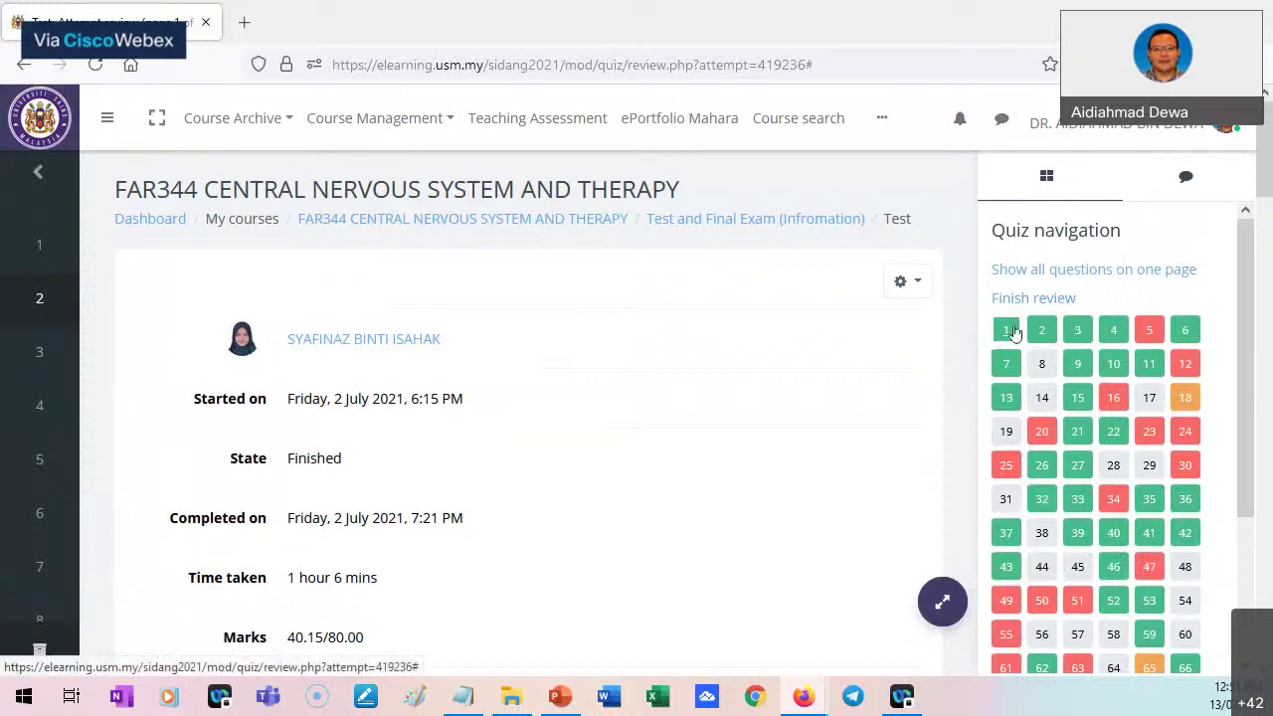
scroll(418, 364, down, 3)
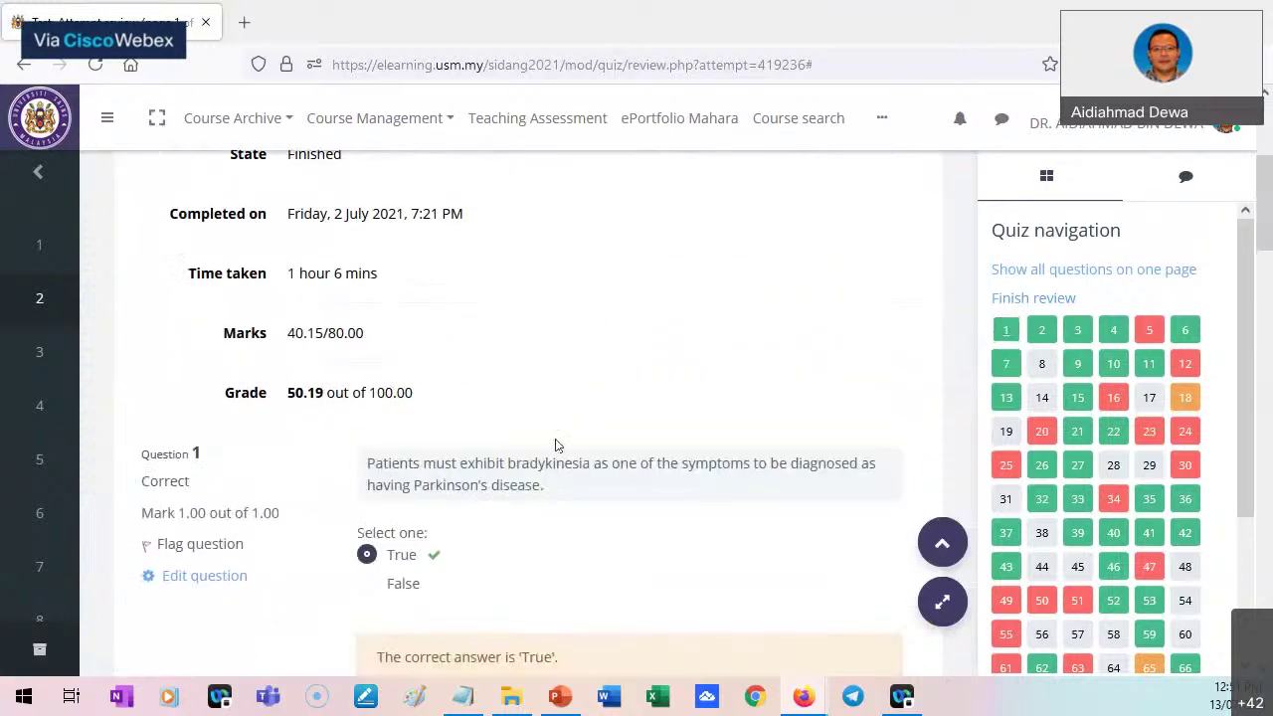
scroll(563, 449, up, 1)
scroll(527, 432, down, 2)
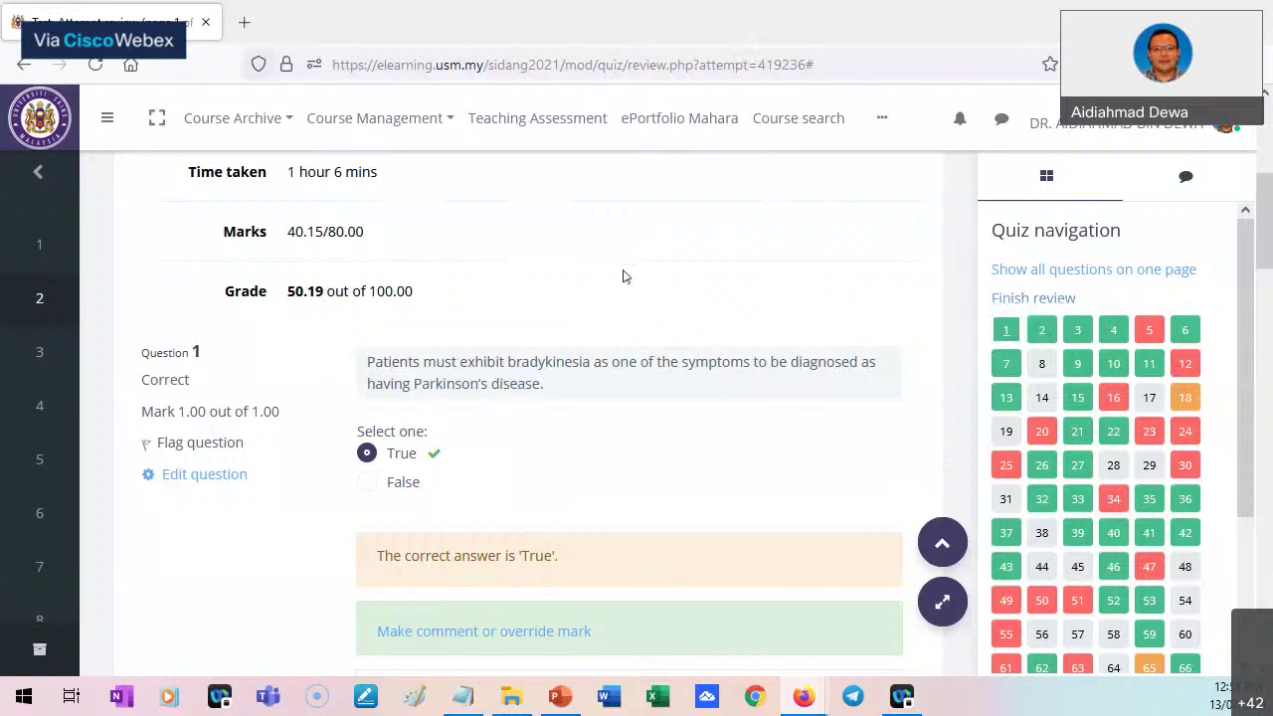
scroll(753, 290, up, 2)
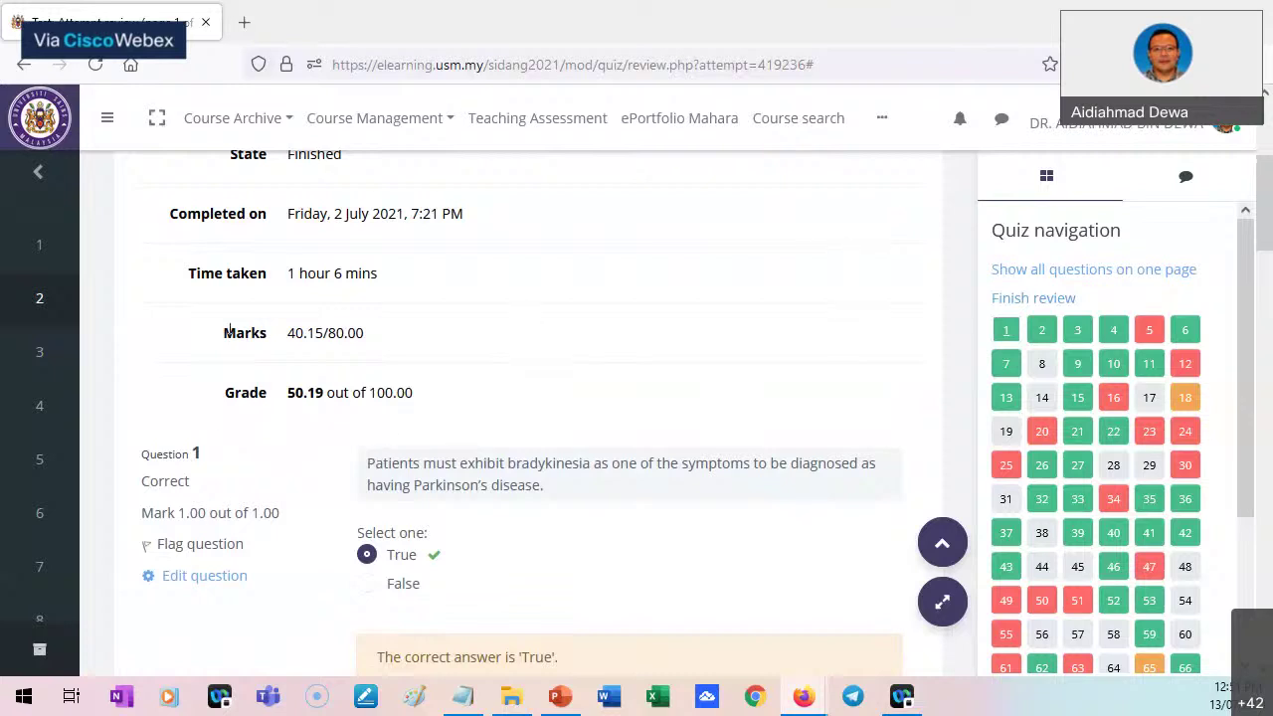
scroll(1136, 433, down, 2)
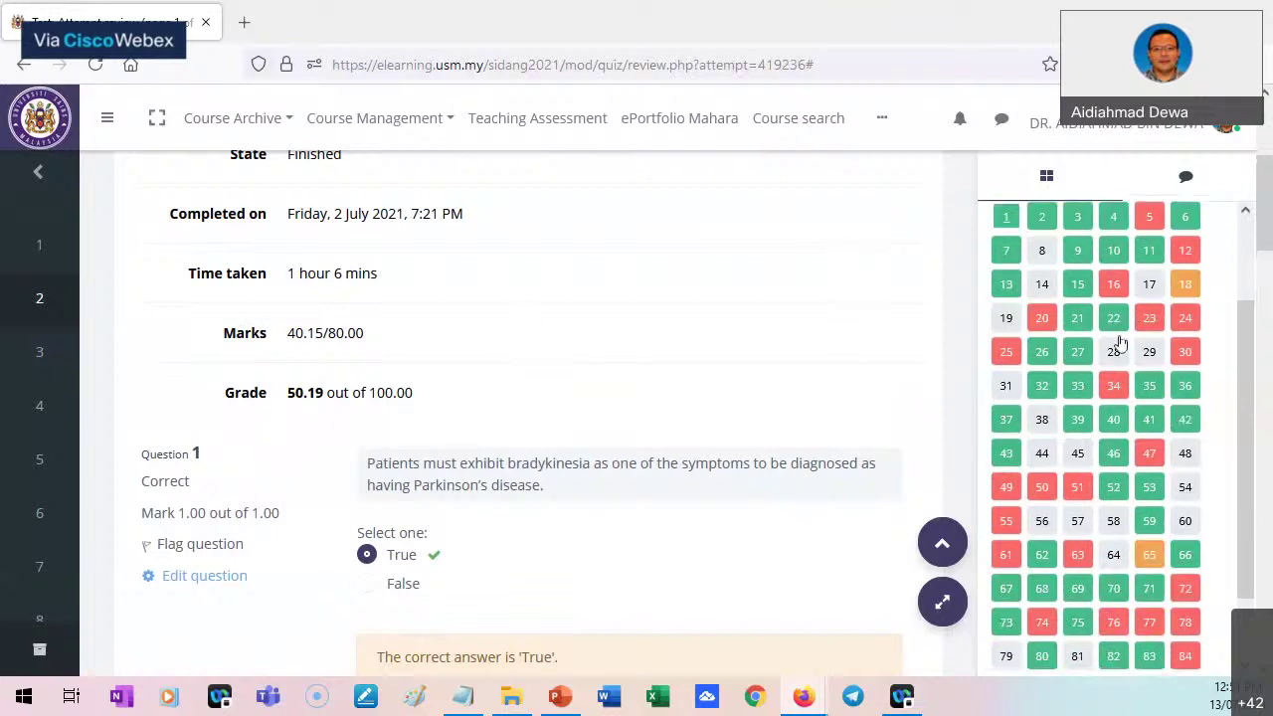
scroll(1122, 348, up, 2)
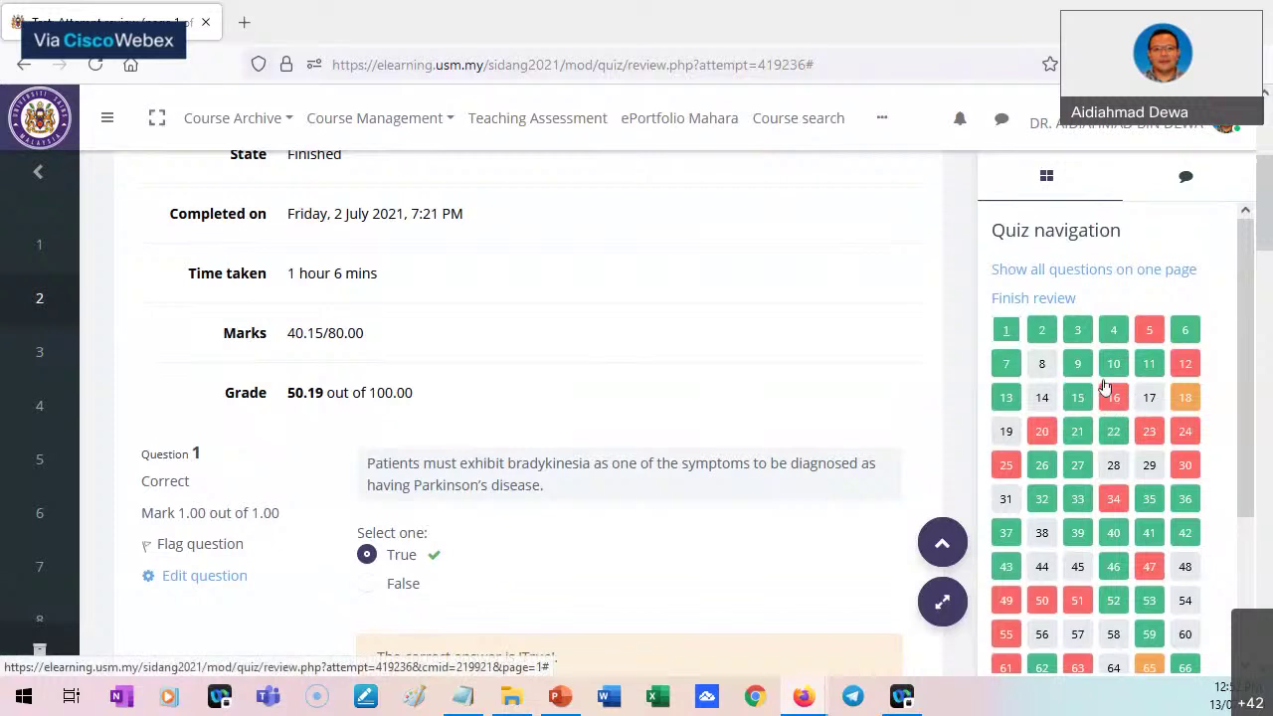
scroll(1106, 386, down, 2)
scroll(1054, 325, up, 2)
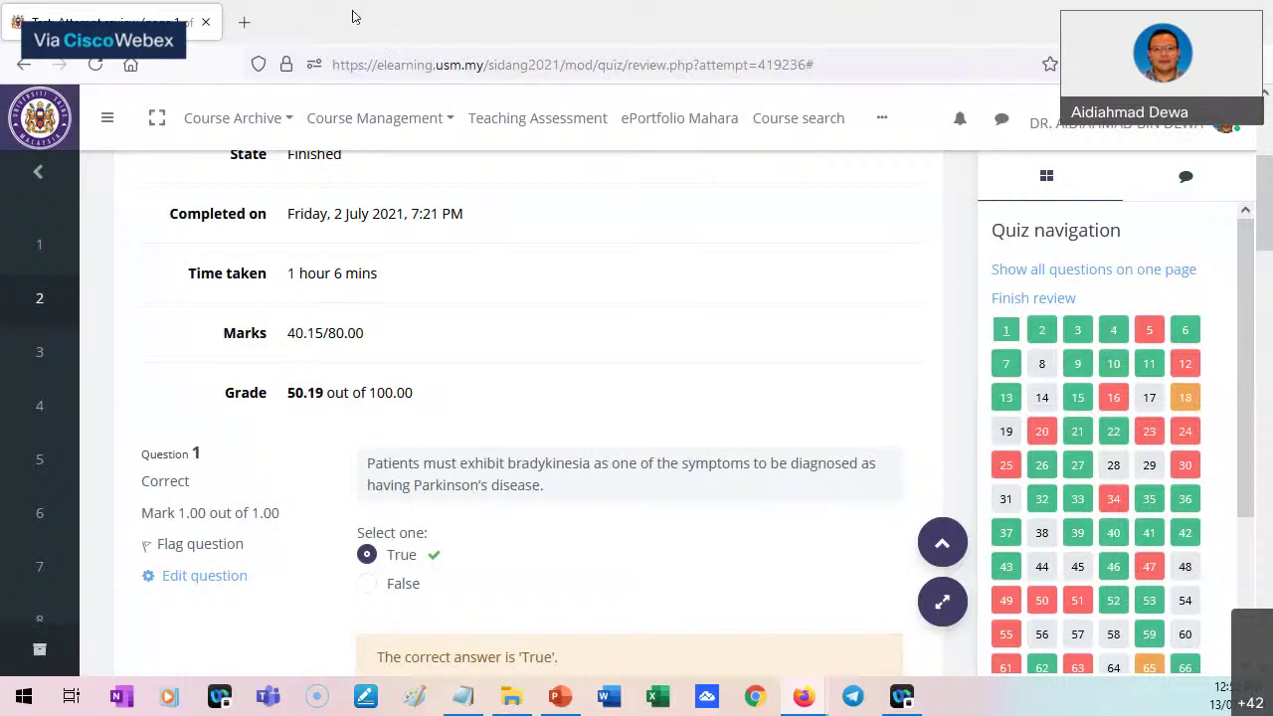
key(alt+Tab)
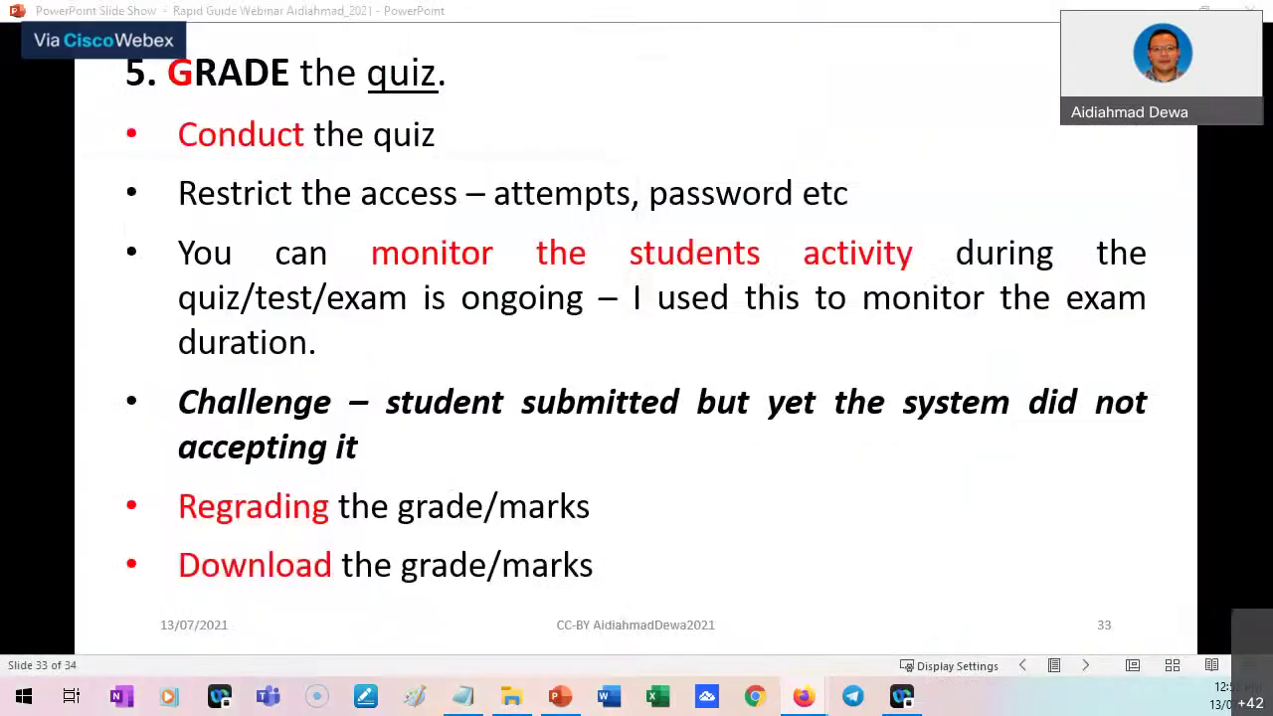
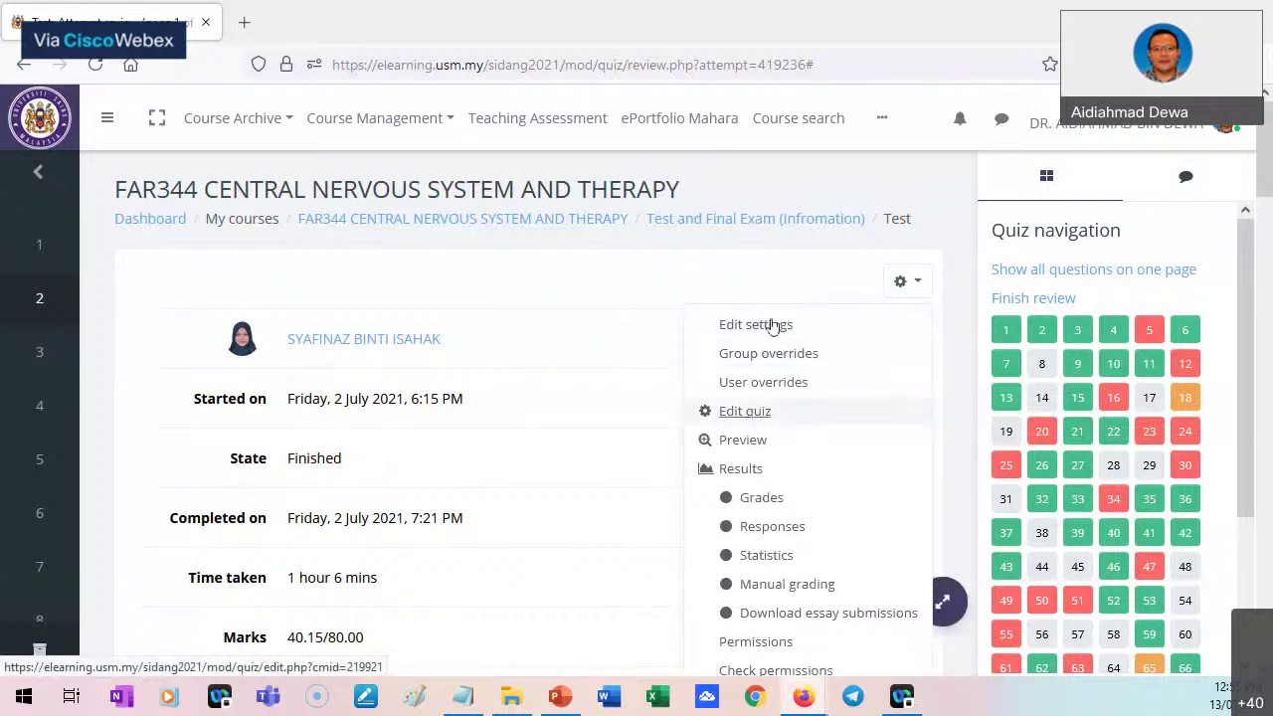
Step: Edit the Test quiz's settings and disable the Close the quiz date under Timing
click(770, 326)
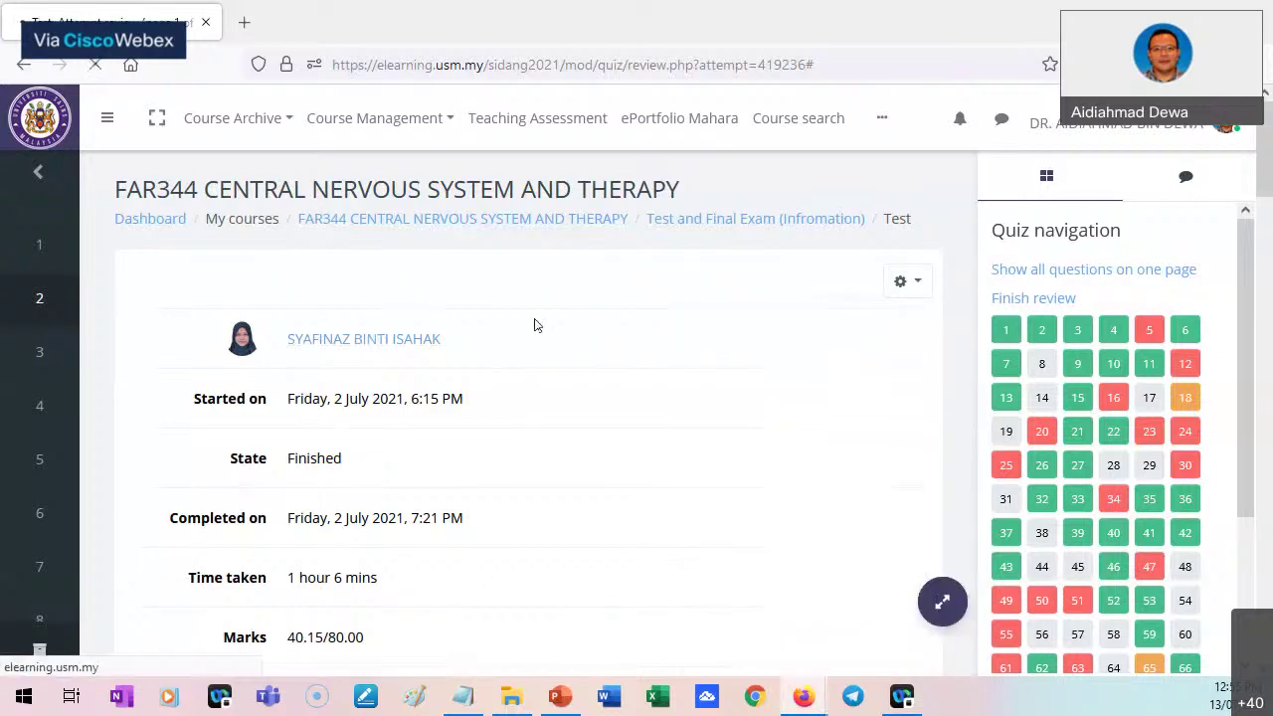
scroll(270, 427, down, 5)
click(196, 450)
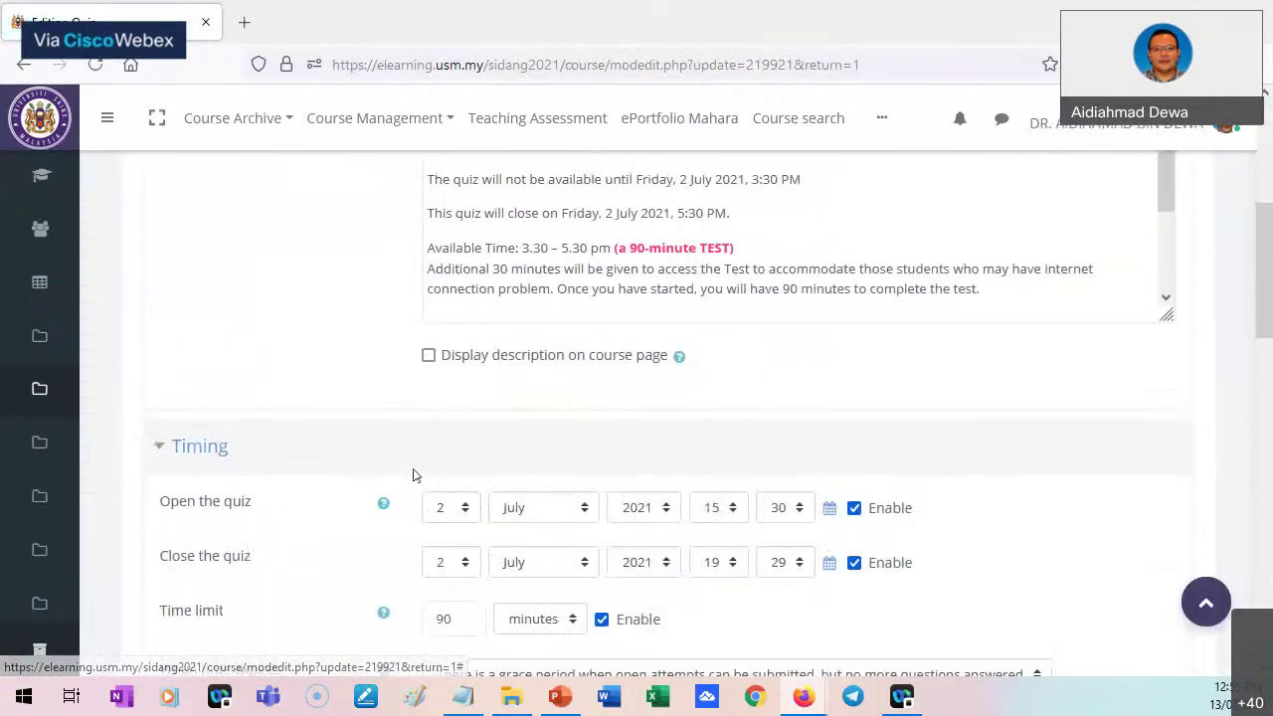
scroll(412, 475, down, 2)
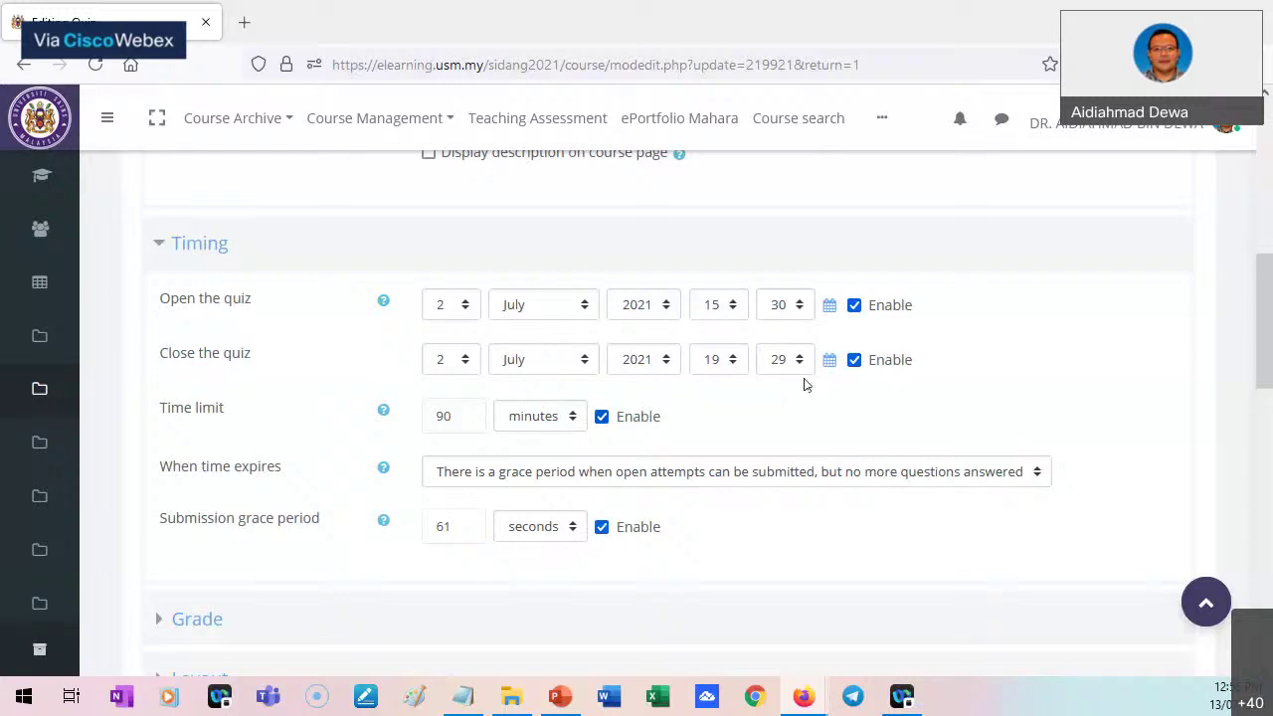
click(854, 361)
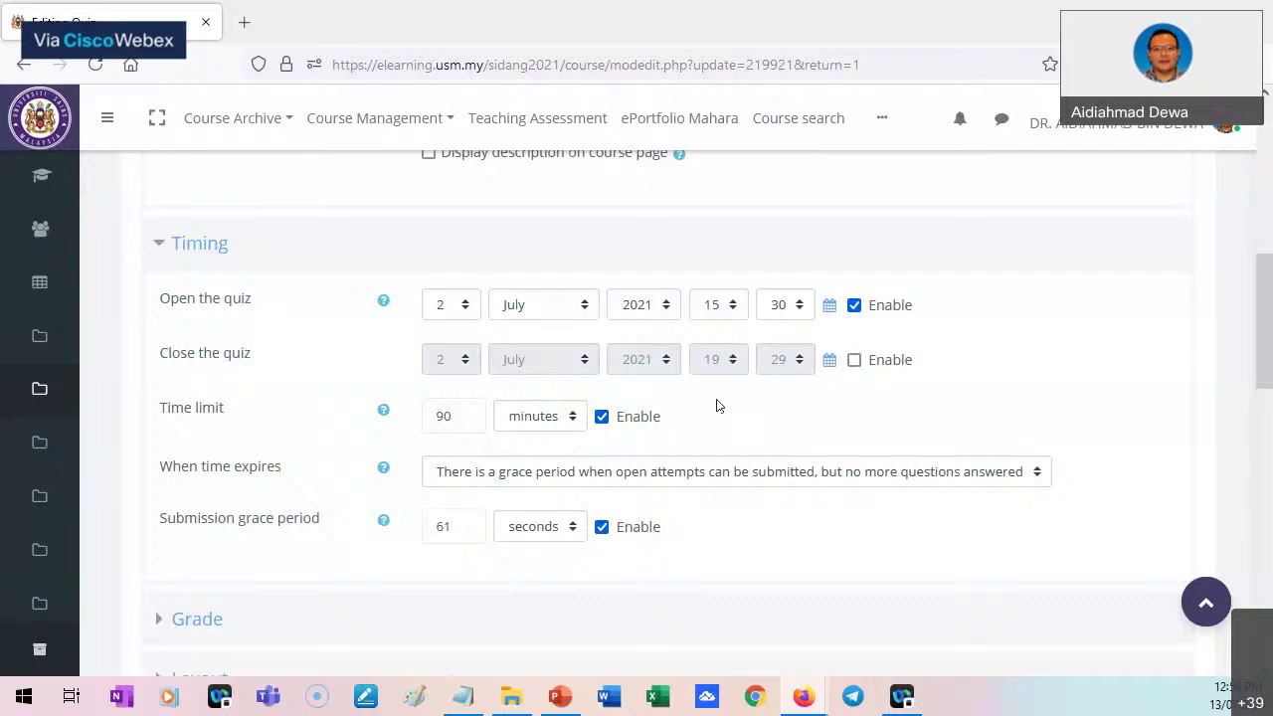
scroll(718, 405, down, 5)
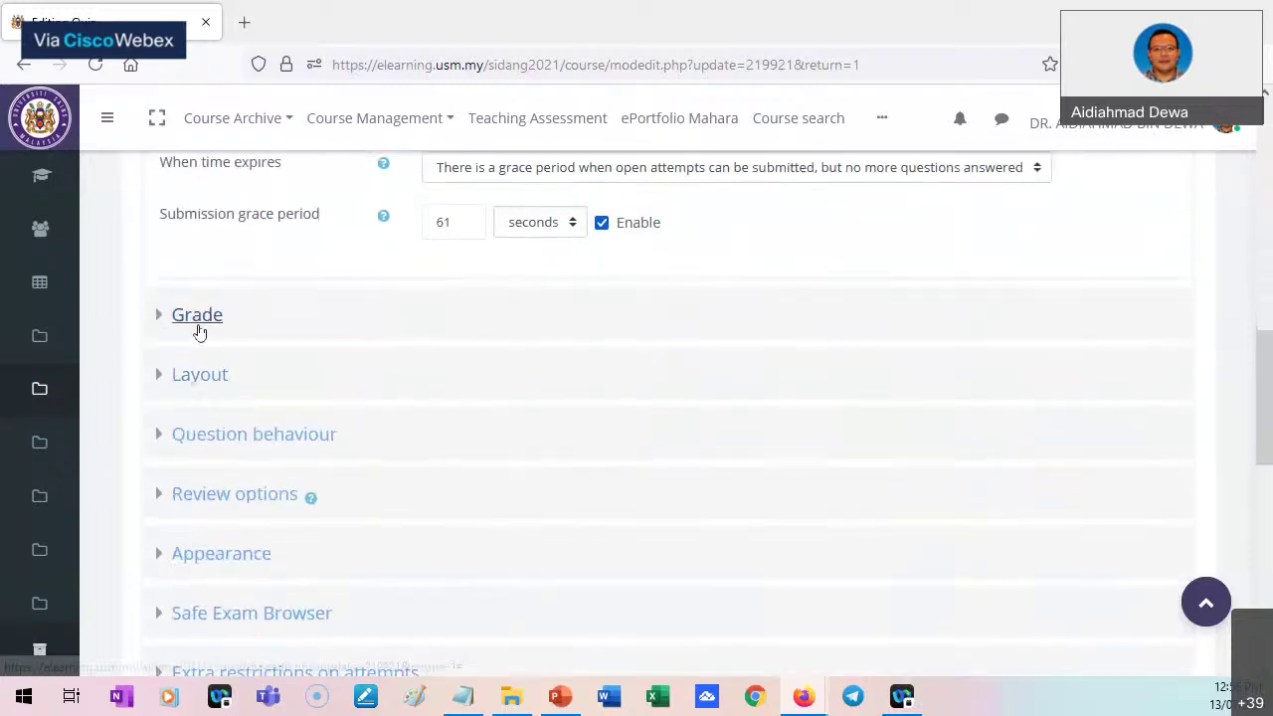
Step: Keep attempts allowed at 1 in the Grade section, then scroll to the save buttons
click(197, 316)
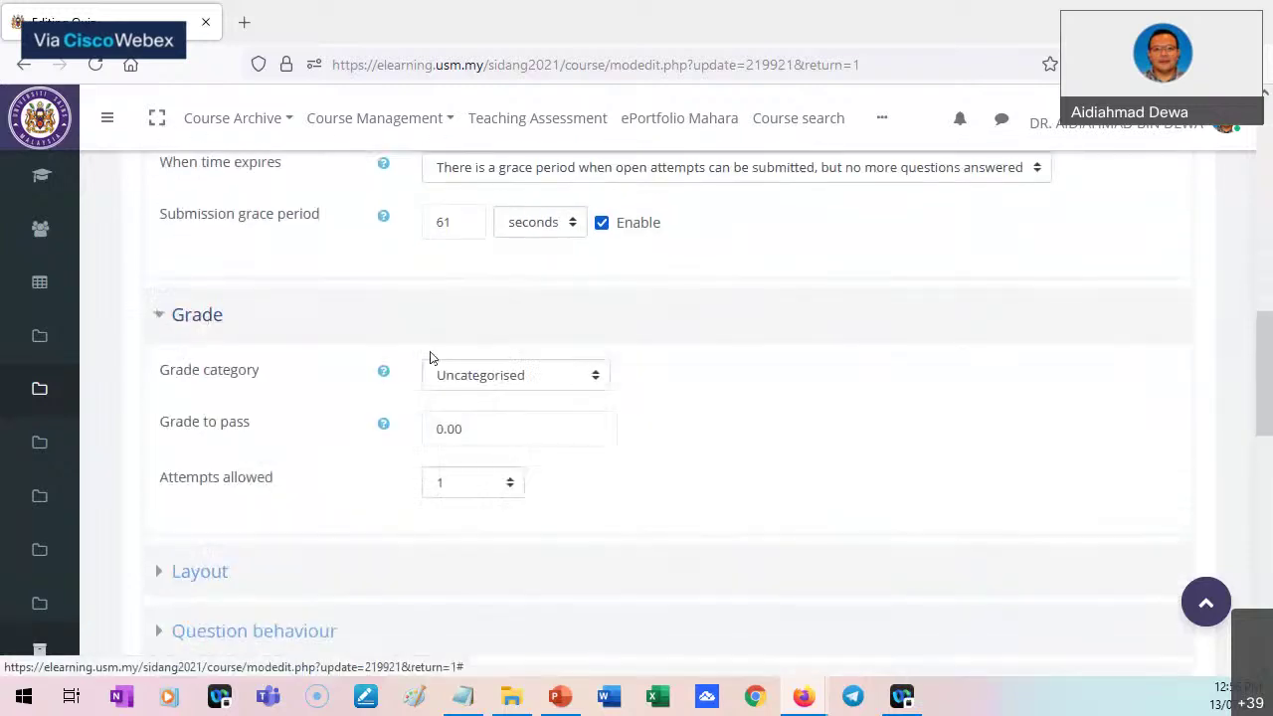
click(470, 489)
click(460, 239)
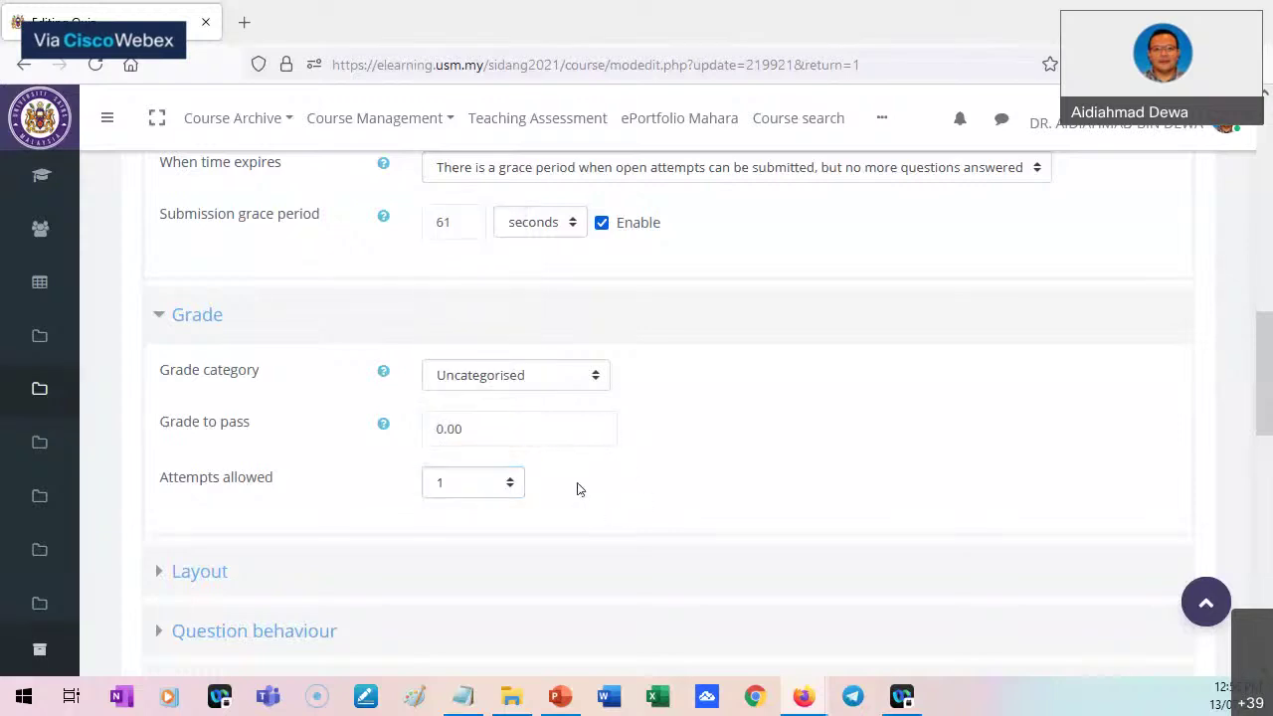
scroll(657, 477, up, 2)
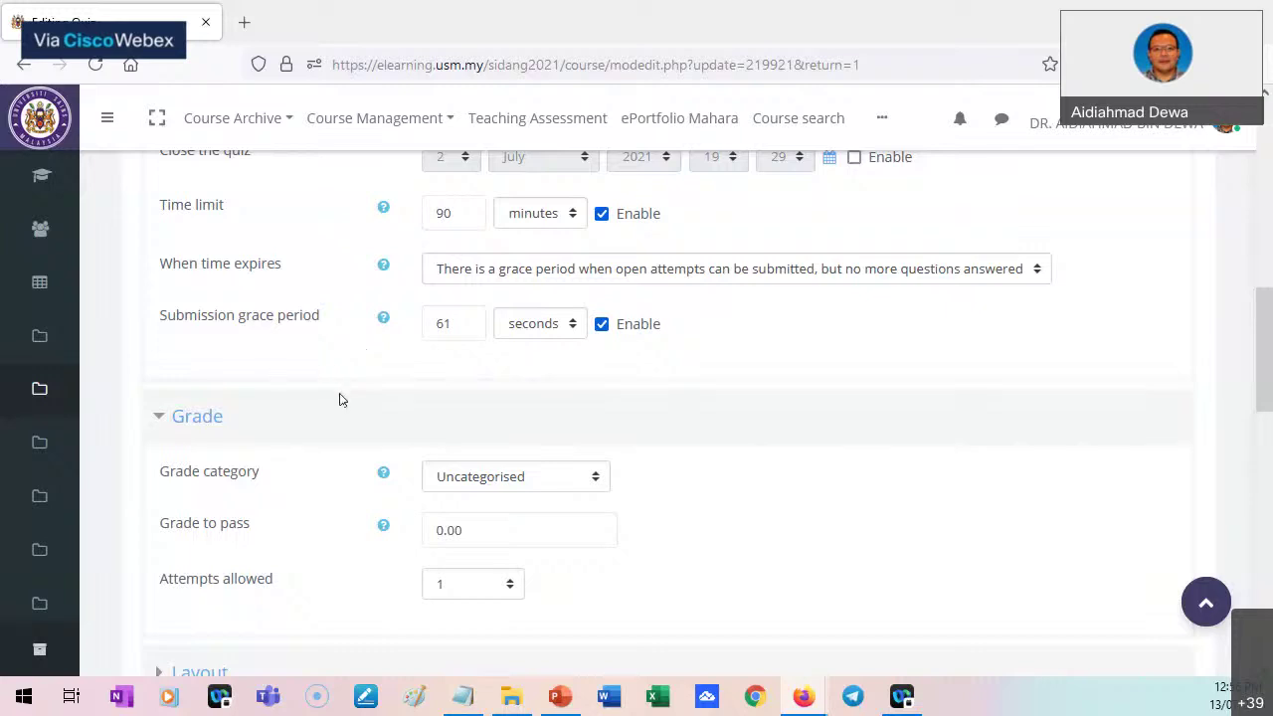
scroll(333, 409, down, 7)
scroll(485, 481, down, 3)
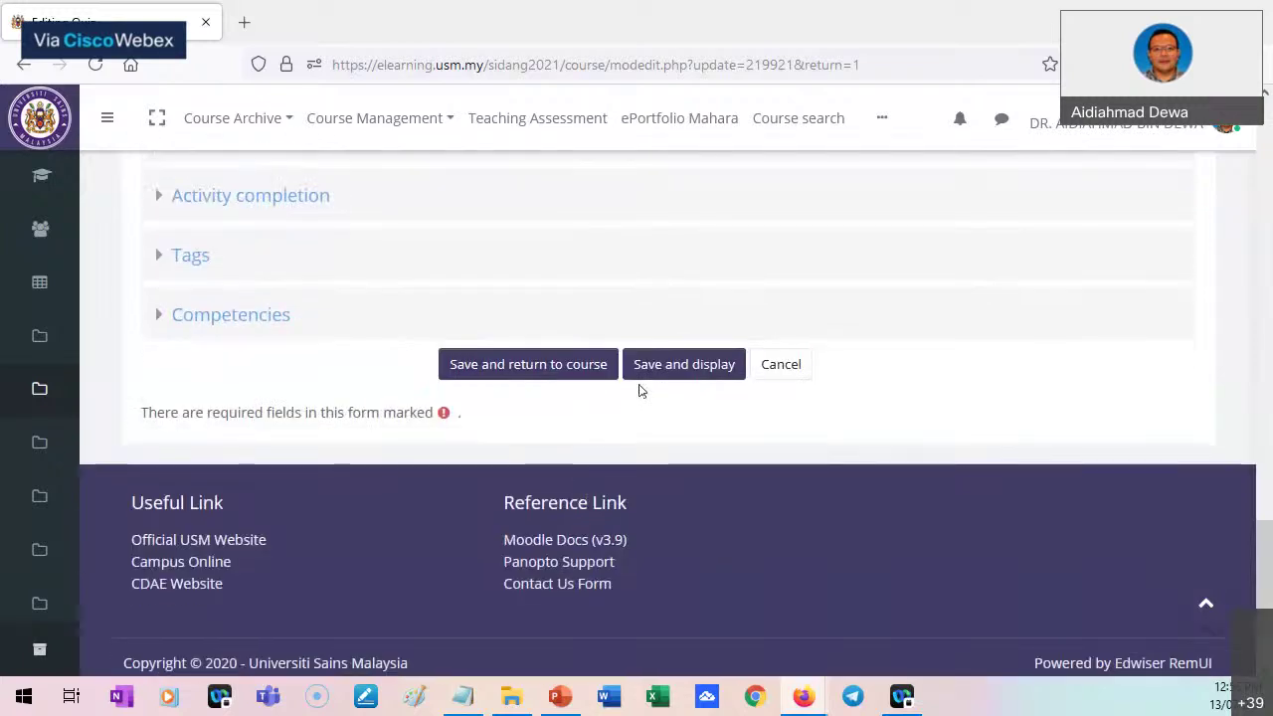
Step: Cancel the quiz settings form and switch to PowerPoint slide 33, '5. GRADE the quiz'
click(788, 372)
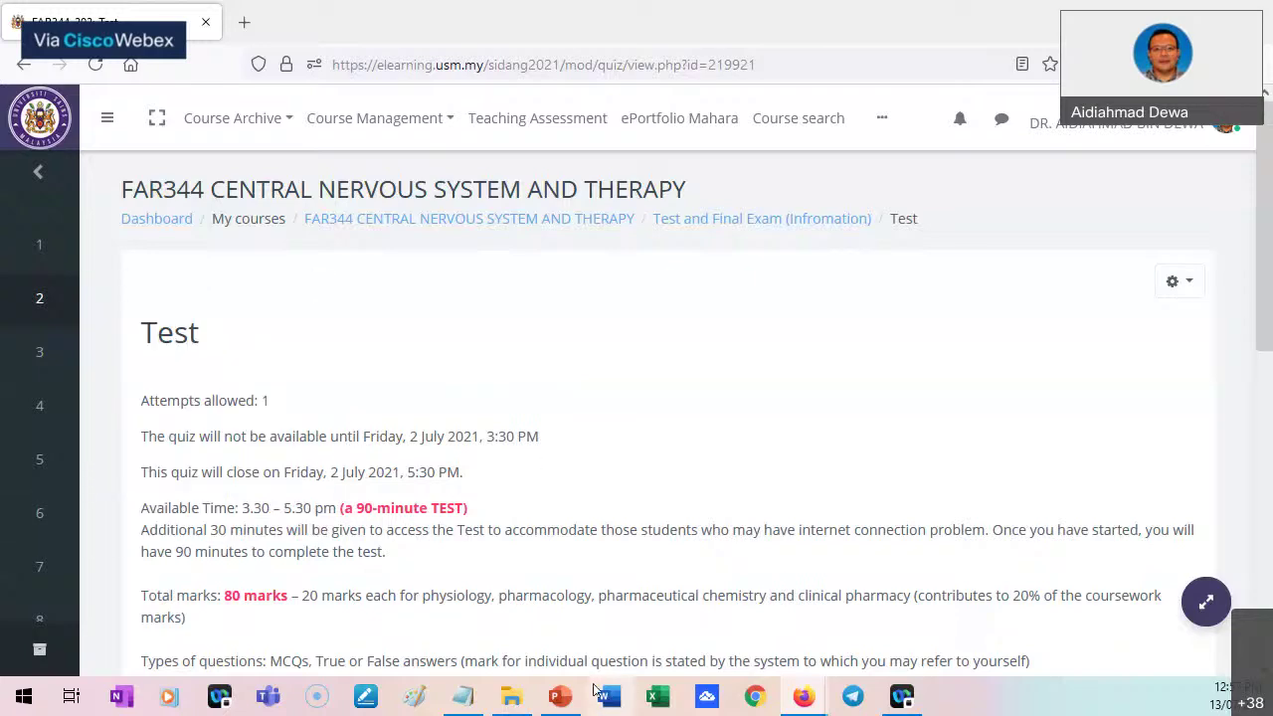
click(560, 696)
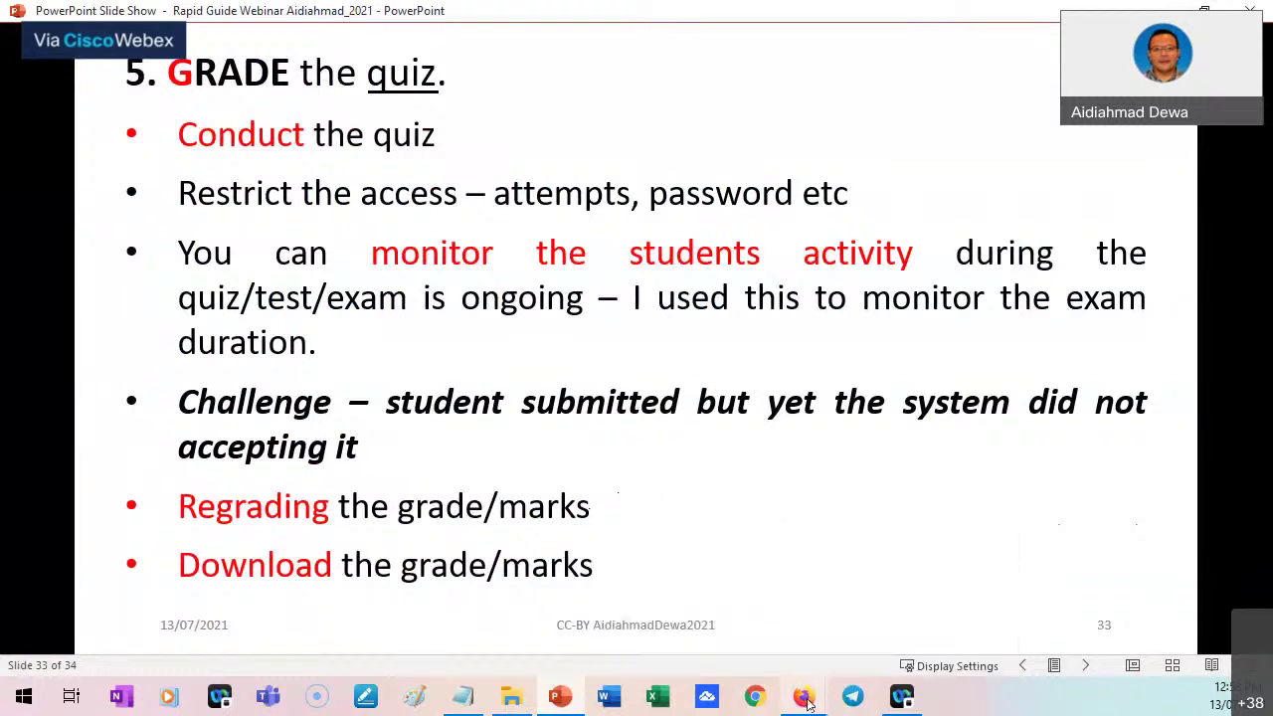
mouse_move(806, 700)
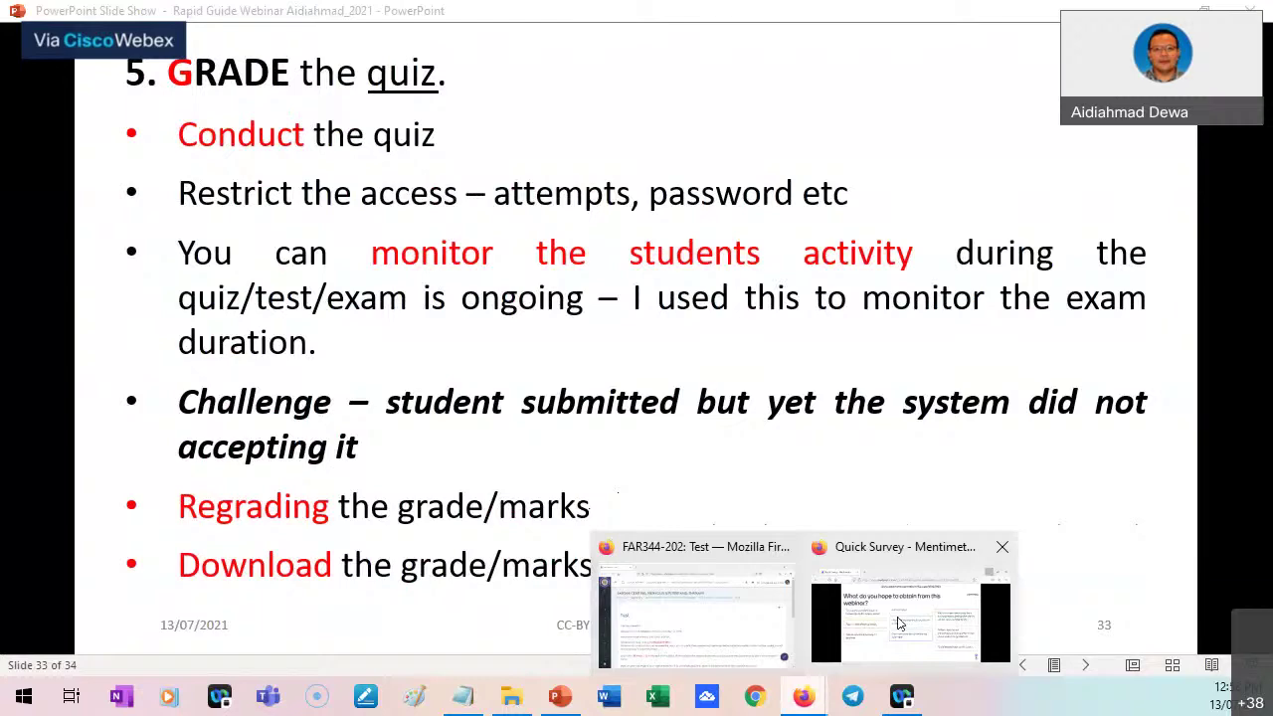
Step: Return to Firefox, open the Attempts: 119 report and scroll through the attempts table
click(712, 618)
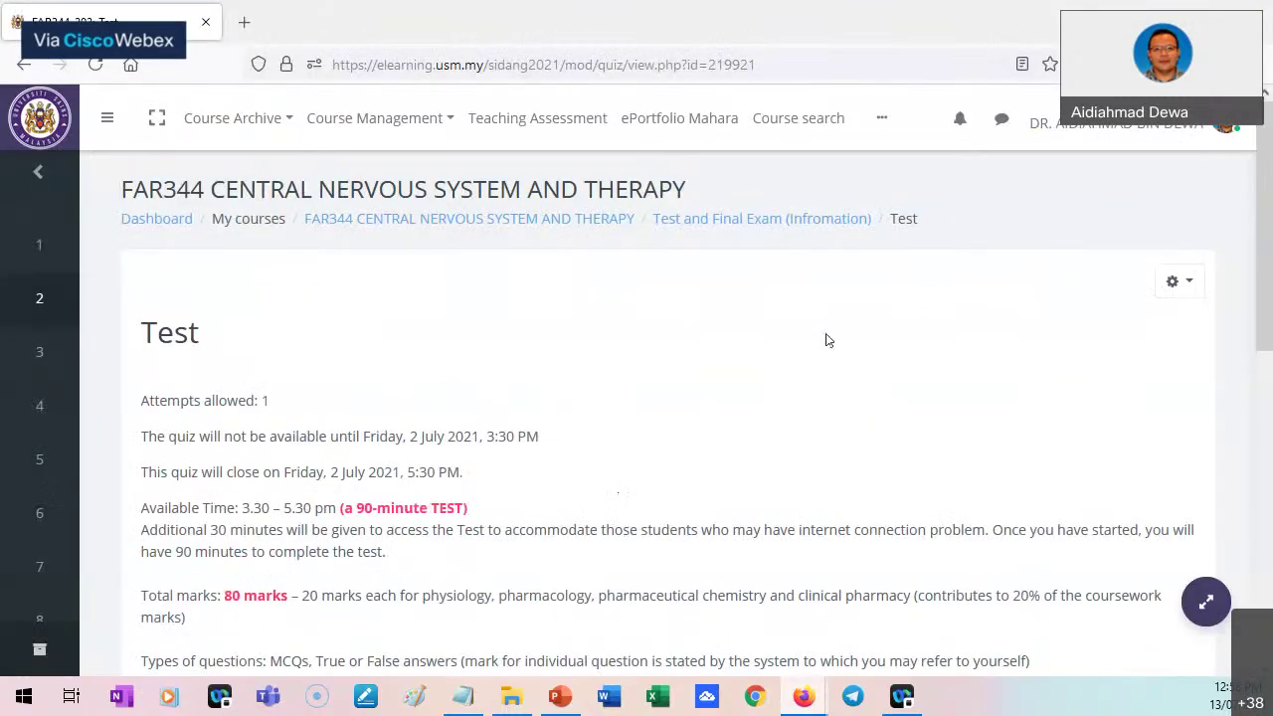
scroll(500, 372, down, 5)
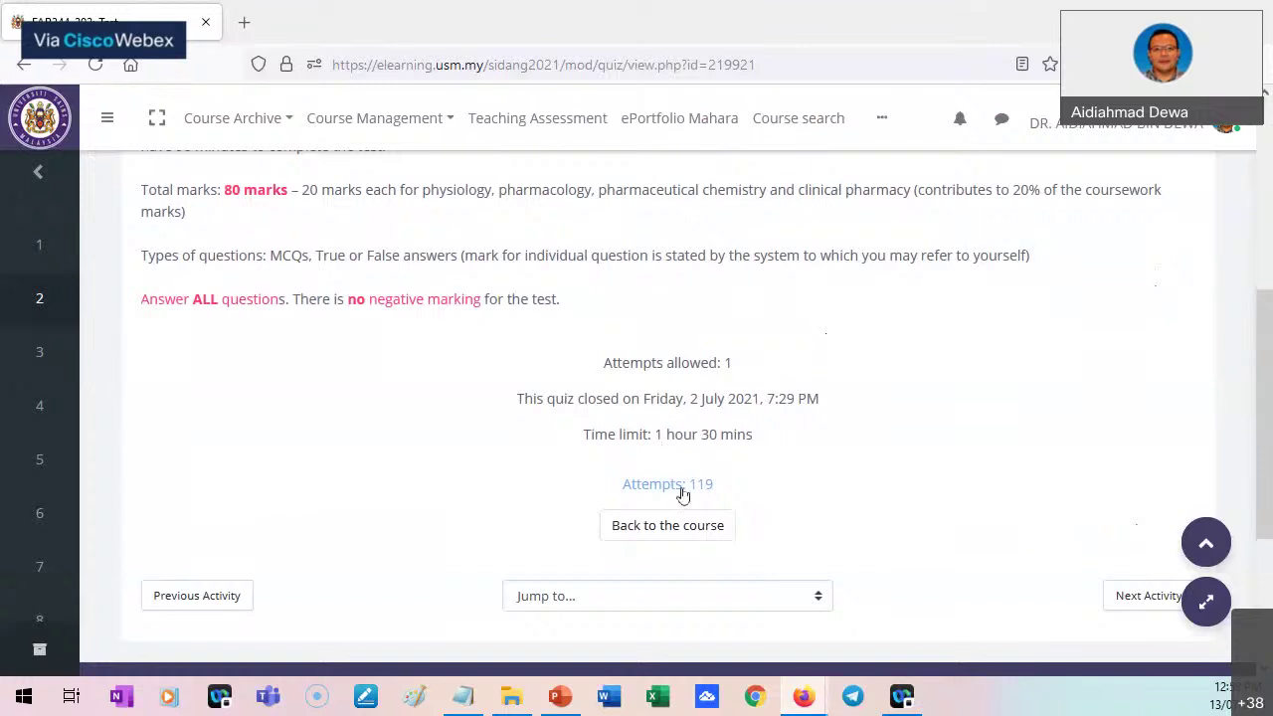
click(682, 485)
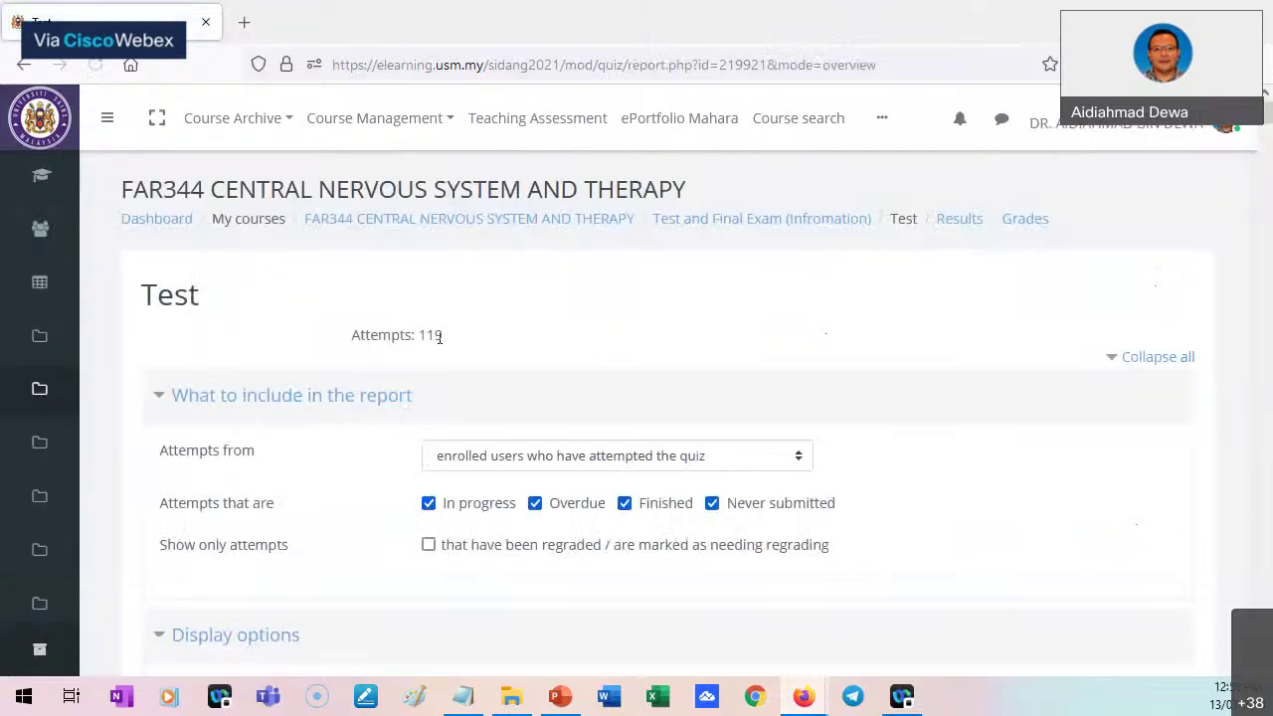
scroll(631, 403, down, 5)
scroll(611, 422, down, 2)
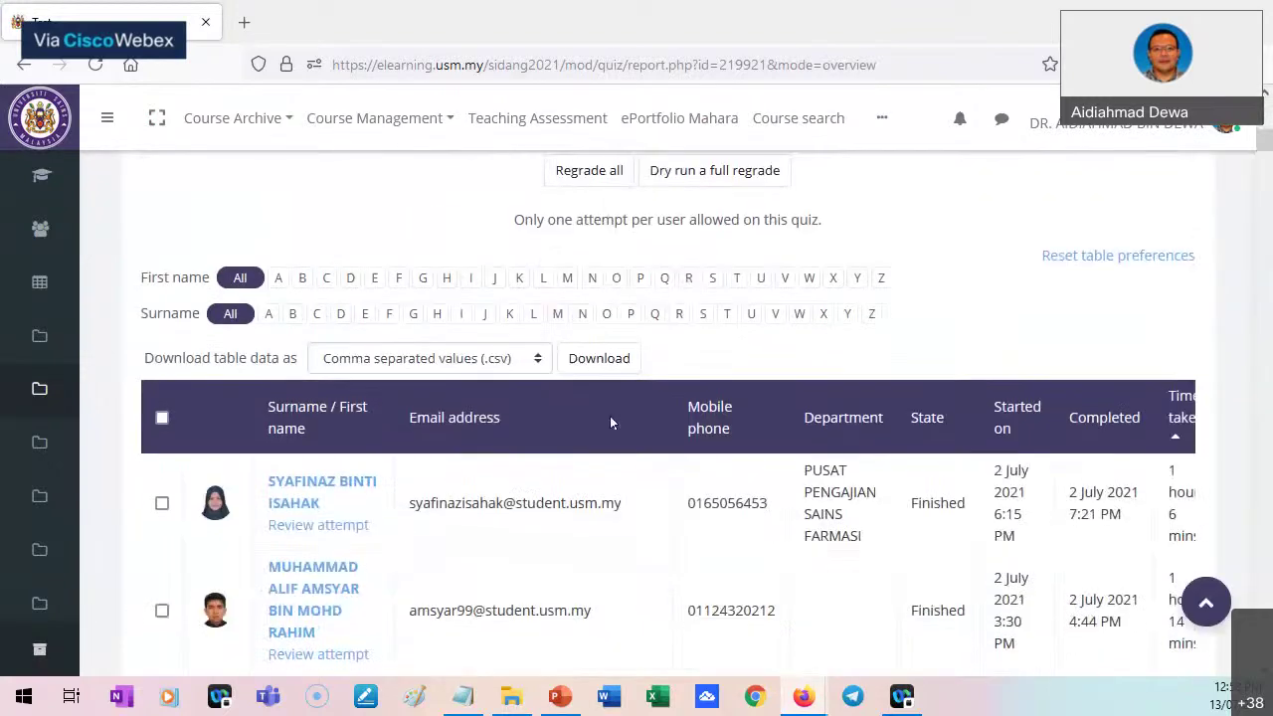
scroll(785, 423, down, 2)
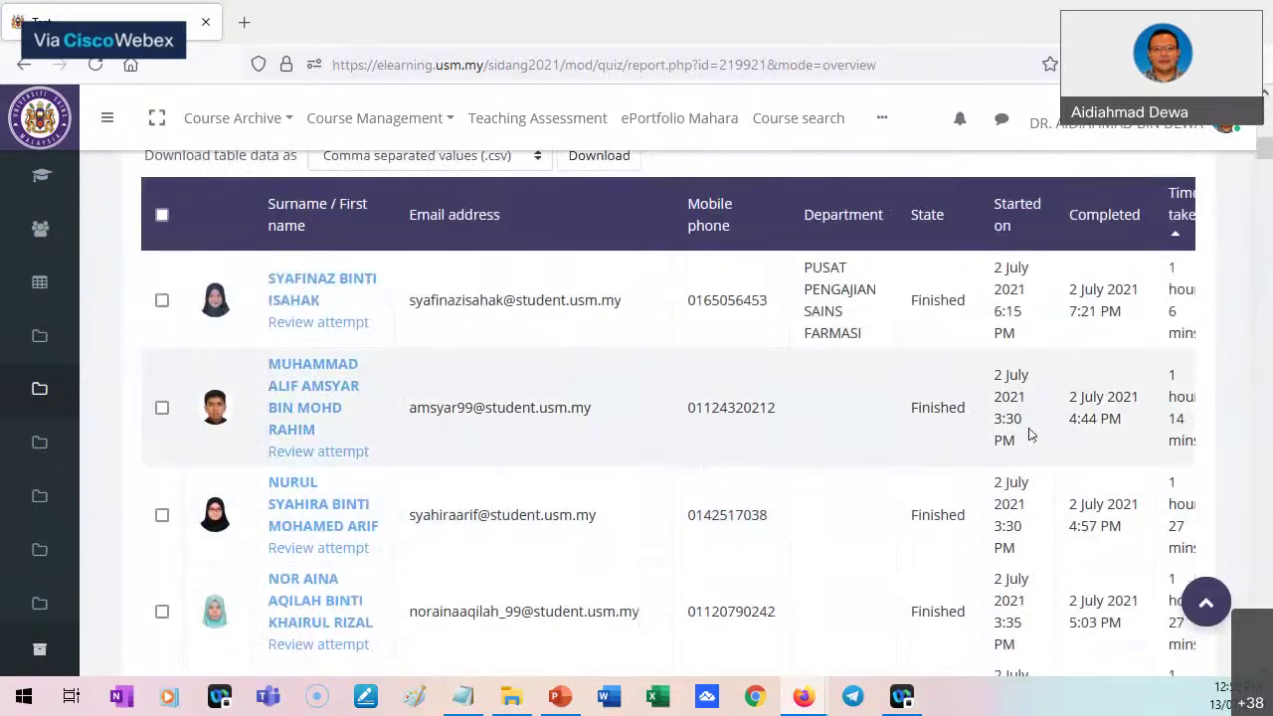
scroll(995, 432, down, 1)
scroll(907, 410, up, 2)
scroll(970, 515, up, 1)
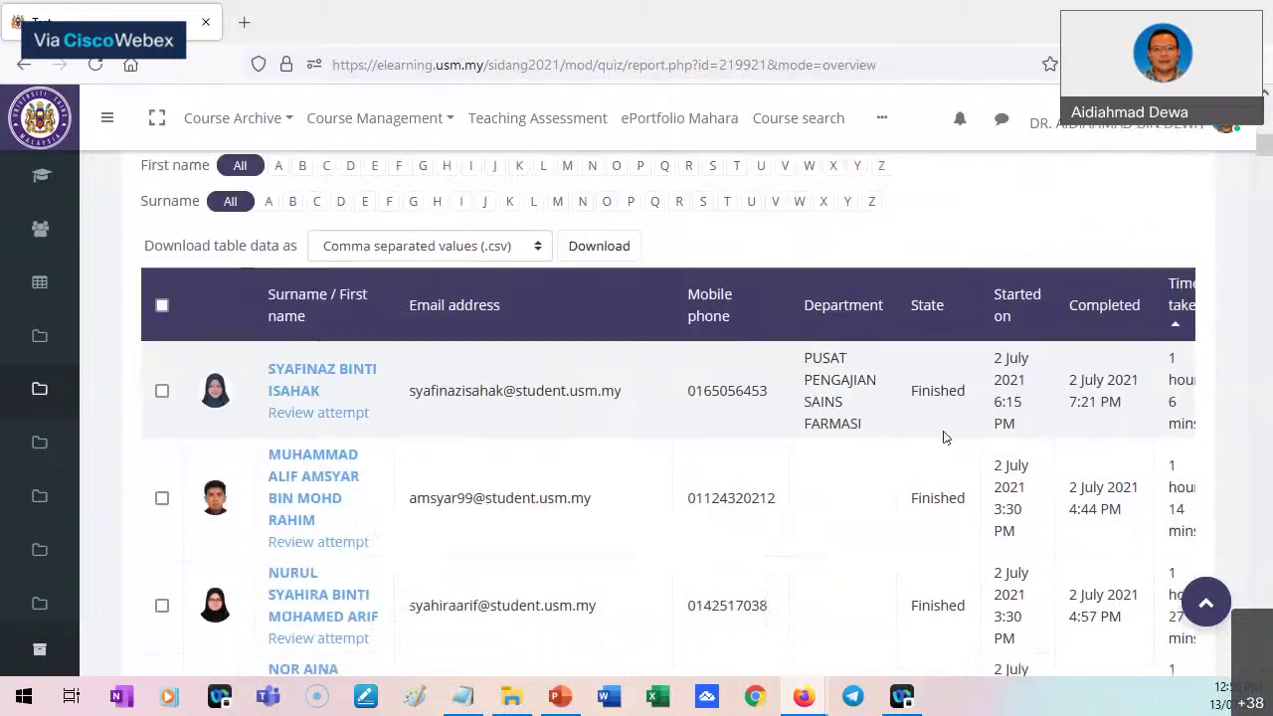
scroll(826, 369, down, 2)
scroll(571, 412, down, 2)
scroll(723, 392, down, 2)
scroll(483, 381, up, 5)
scroll(458, 413, up, 4)
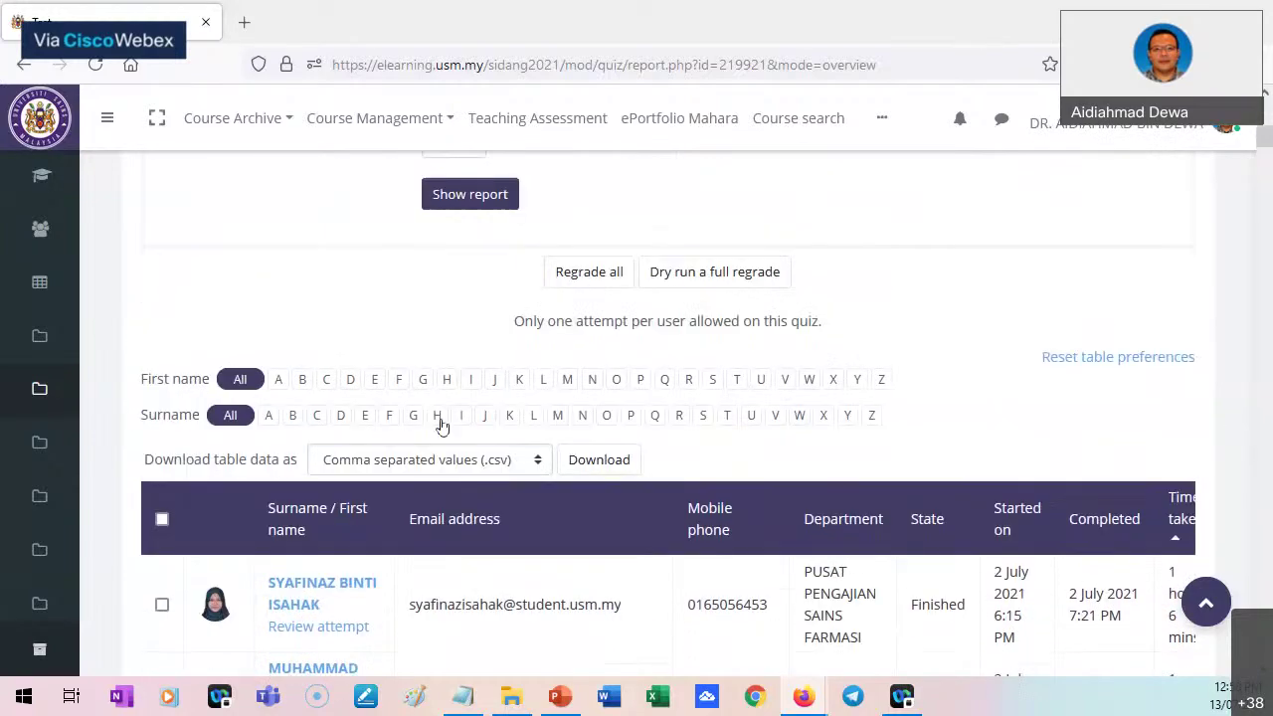
scroll(365, 398, down, 2)
Step: Check the available download formats and scroll back up to Display options
click(515, 463)
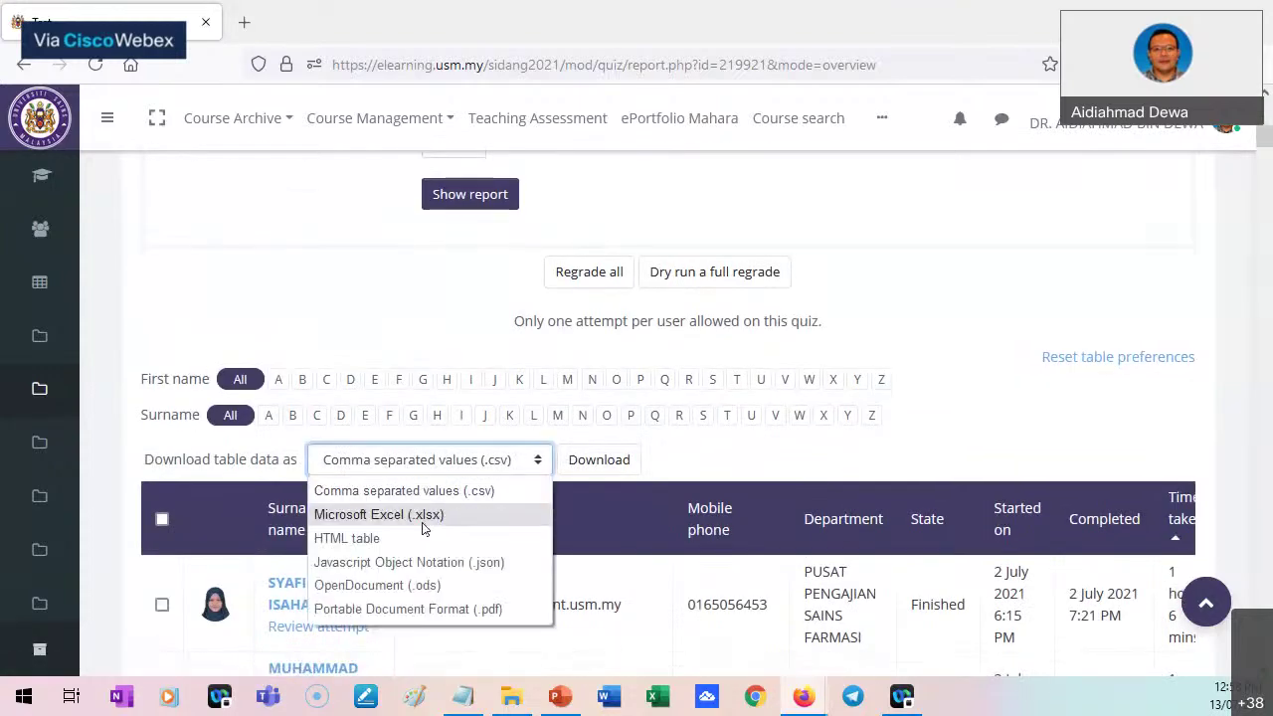
scroll(540, 398, down, 2)
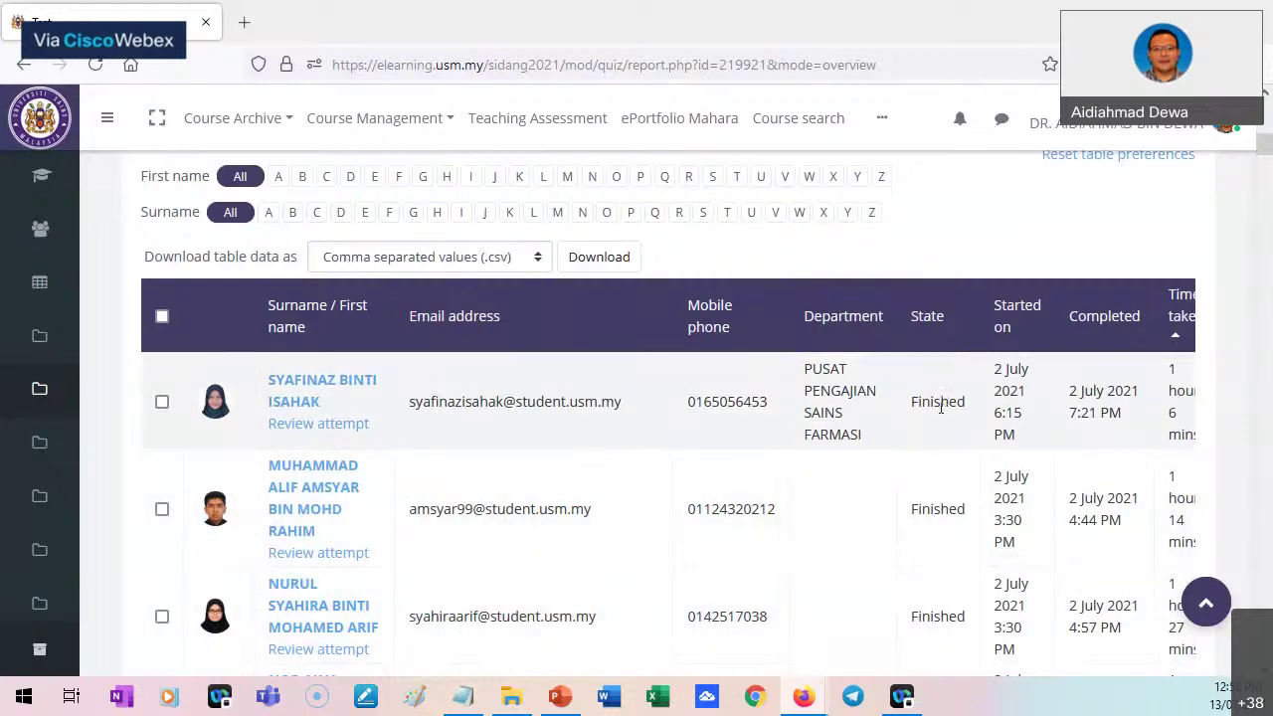
scroll(294, 408, up, 5)
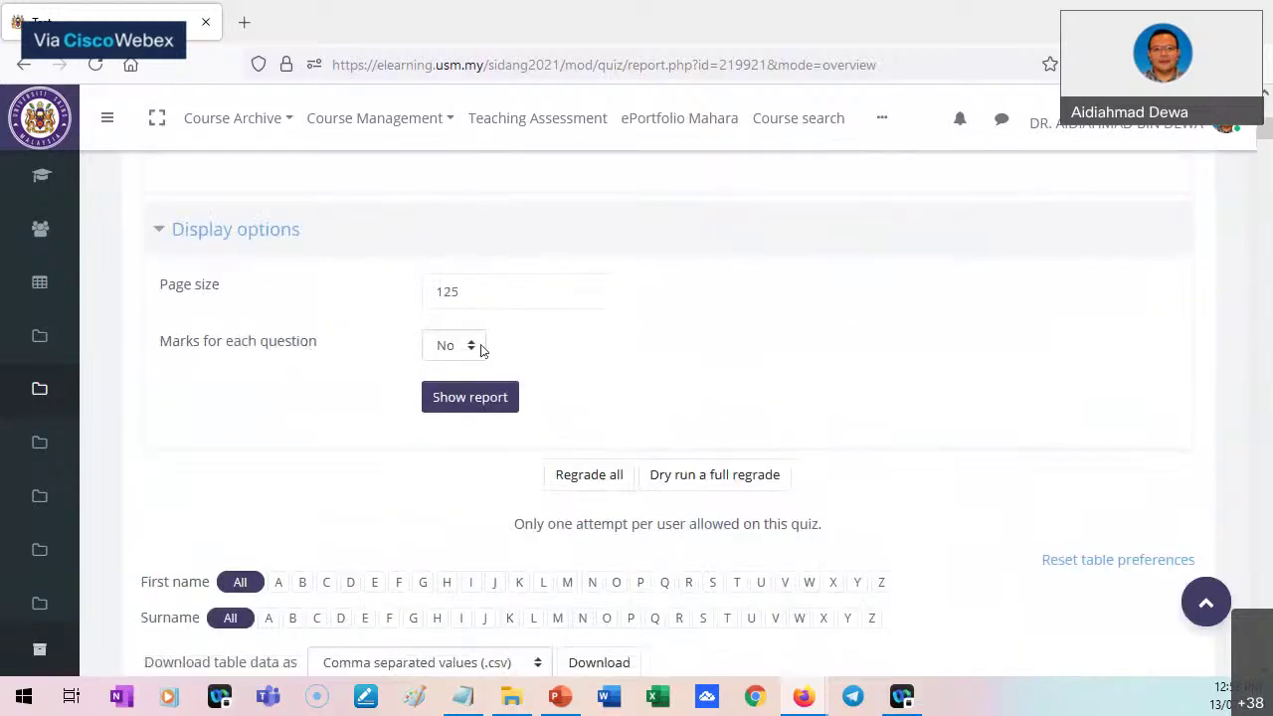
scroll(980, 513, down, 2)
scroll(980, 512, up, 2)
Step: Set marks for each question to Yes and reload the grades report
click(461, 347)
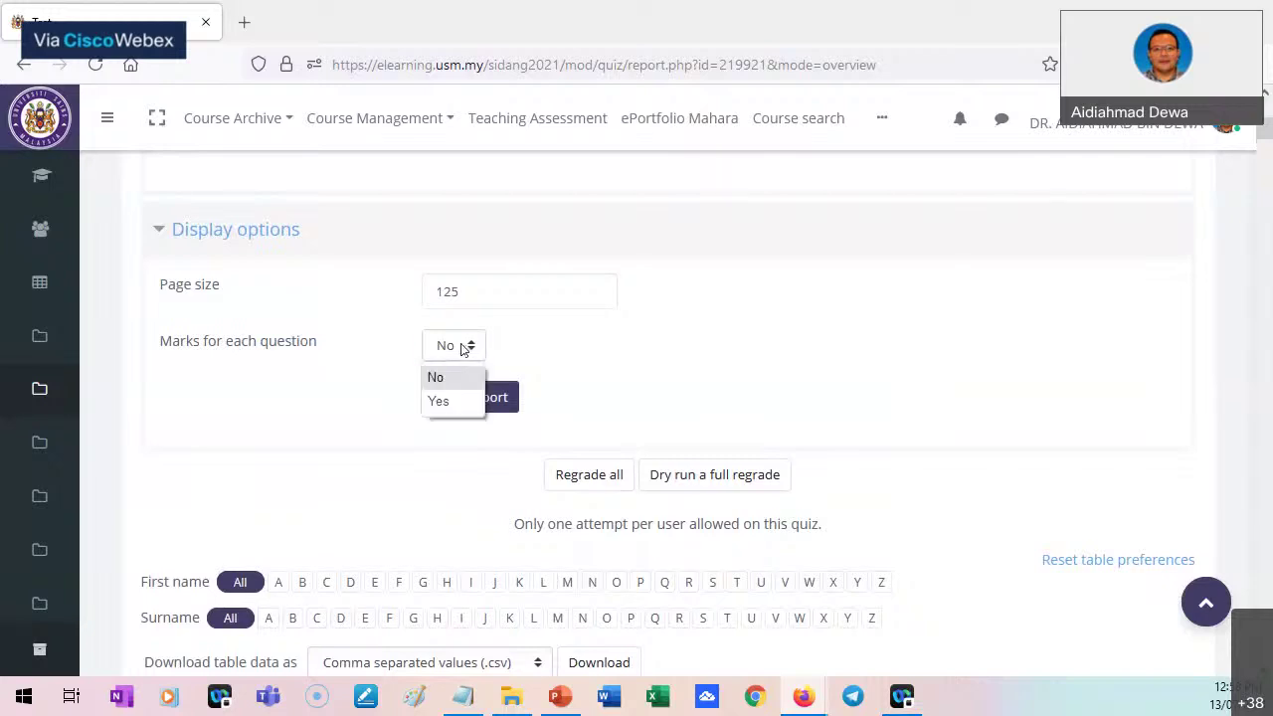
click(440, 402)
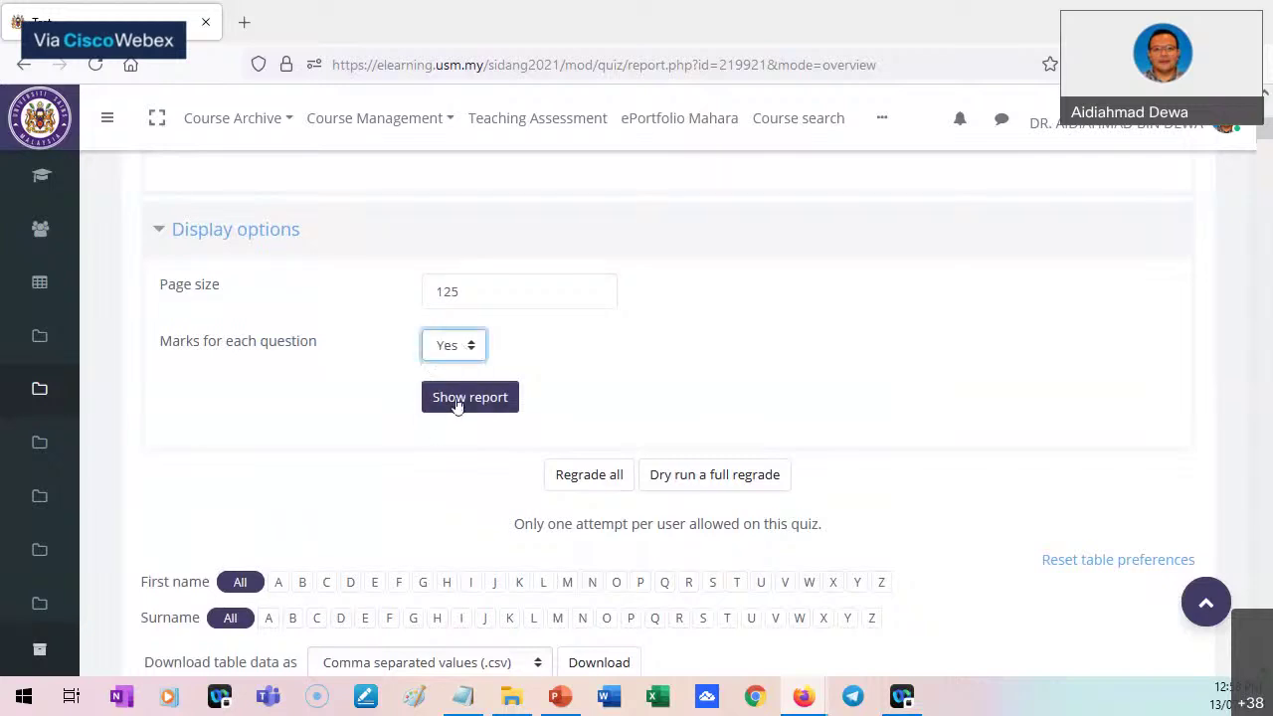
click(458, 399)
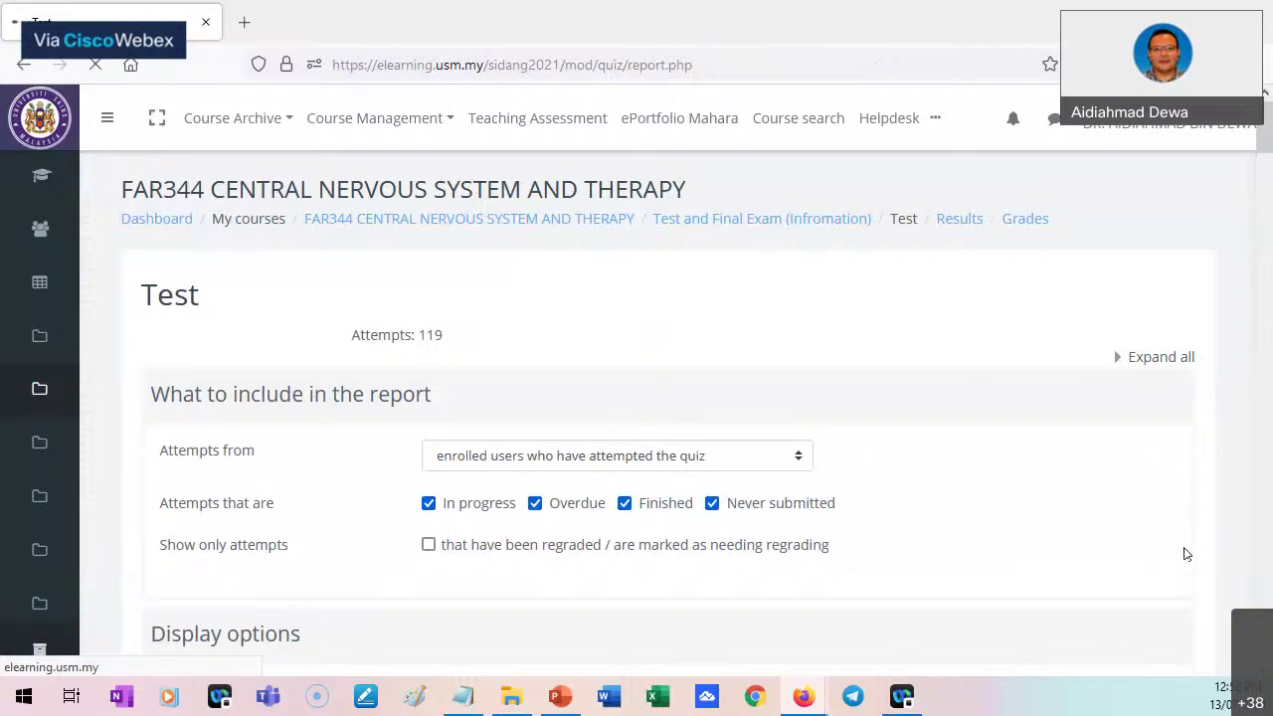
scroll(1176, 548, down, 3)
scroll(995, 552, down, 2)
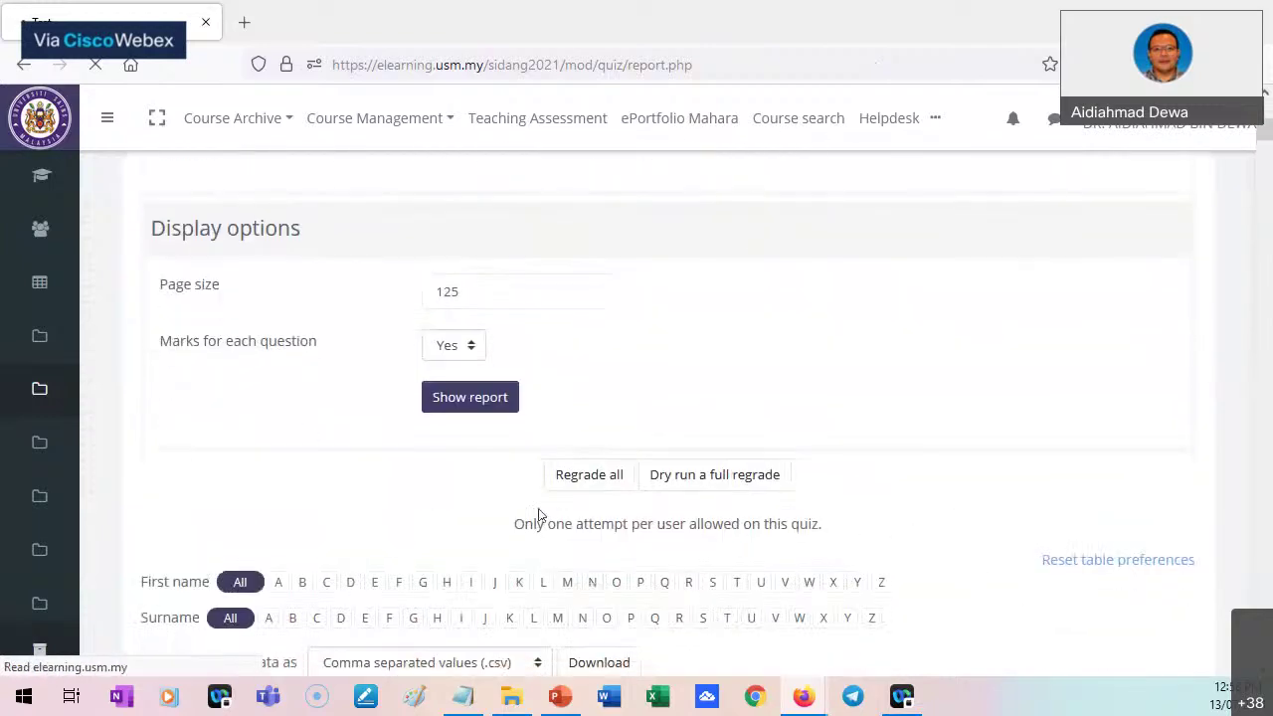
scroll(597, 547, down, 1)
scroll(1187, 478, down, 3)
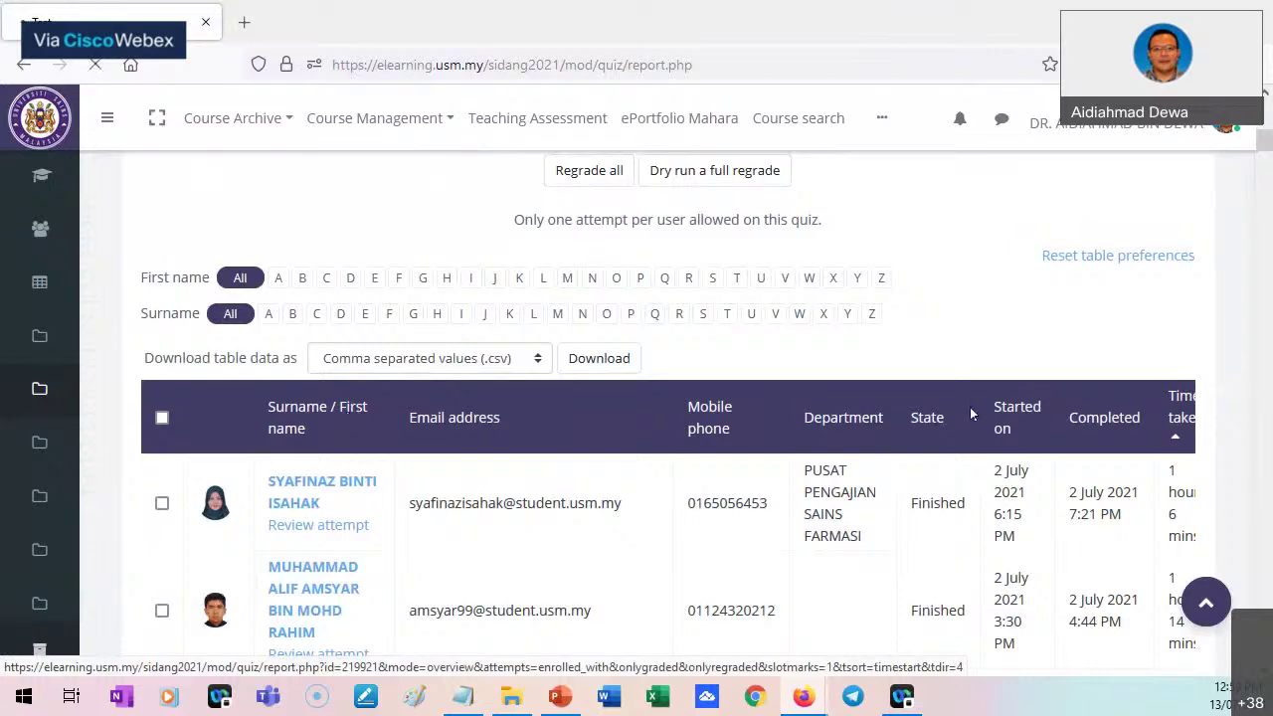
Step: Sort the attempts table by the State column and scroll through it
click(927, 424)
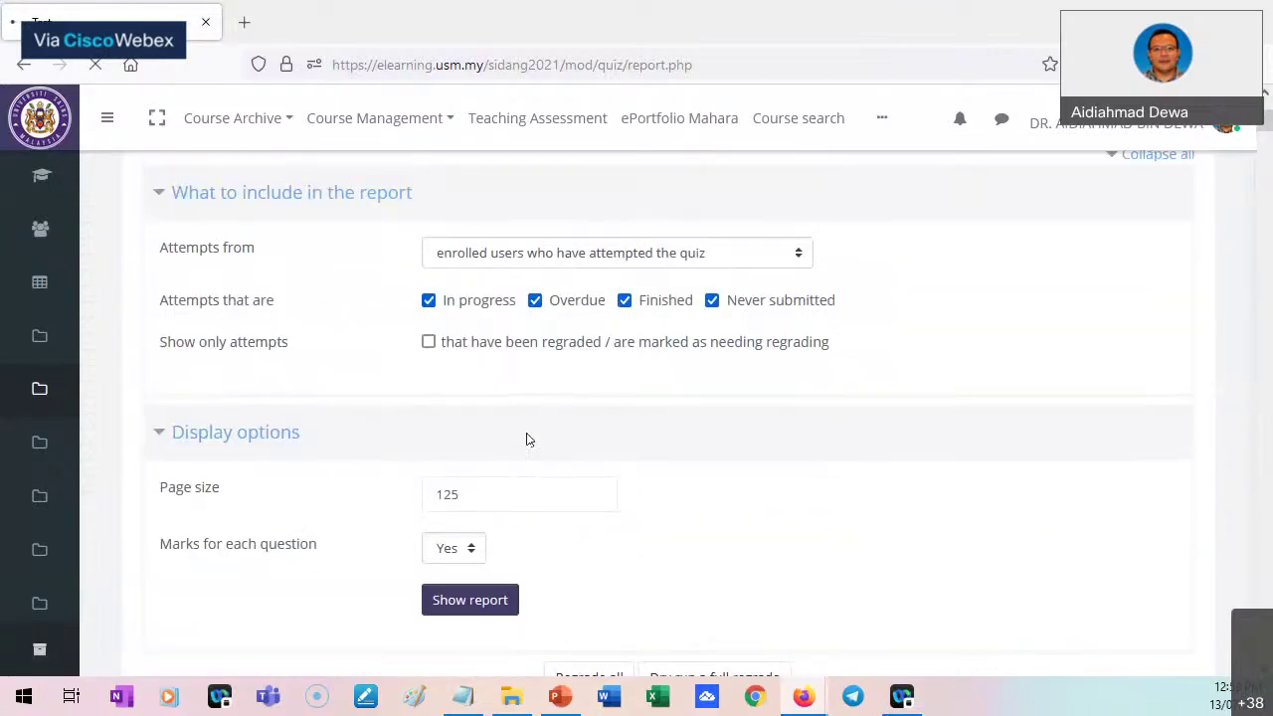
scroll(676, 452, down, 1)
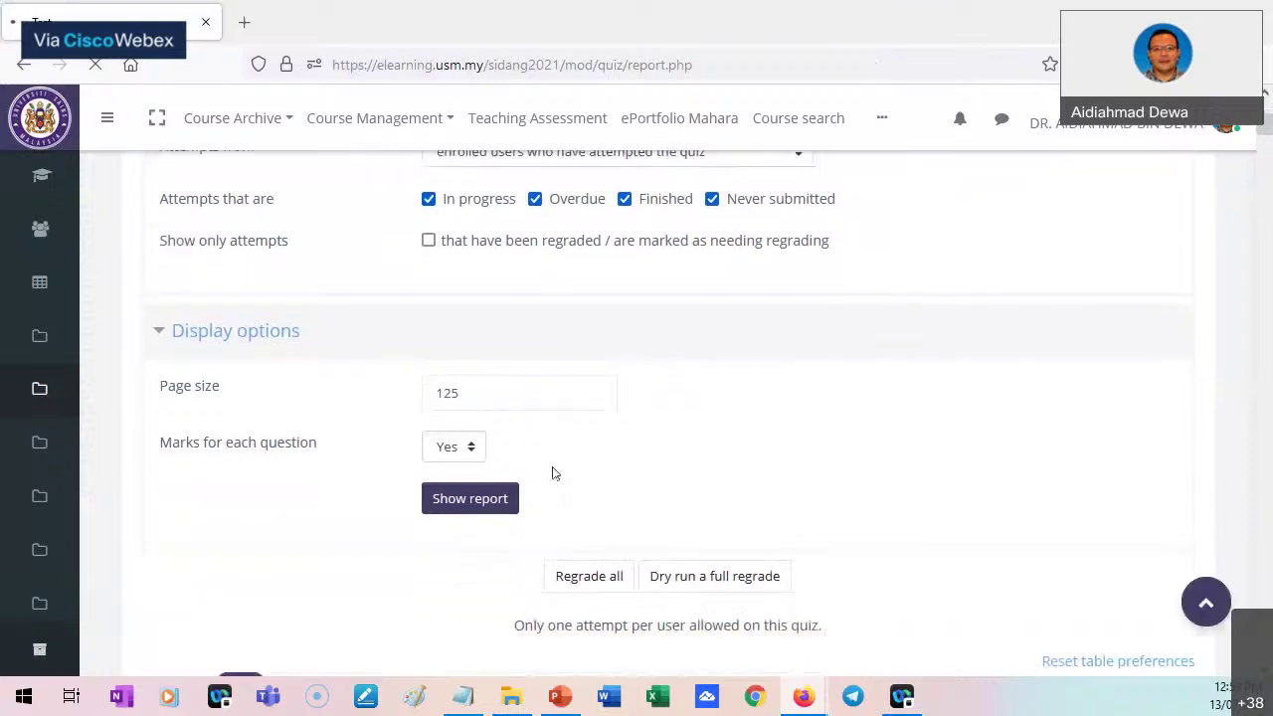
scroll(488, 454, down, 1)
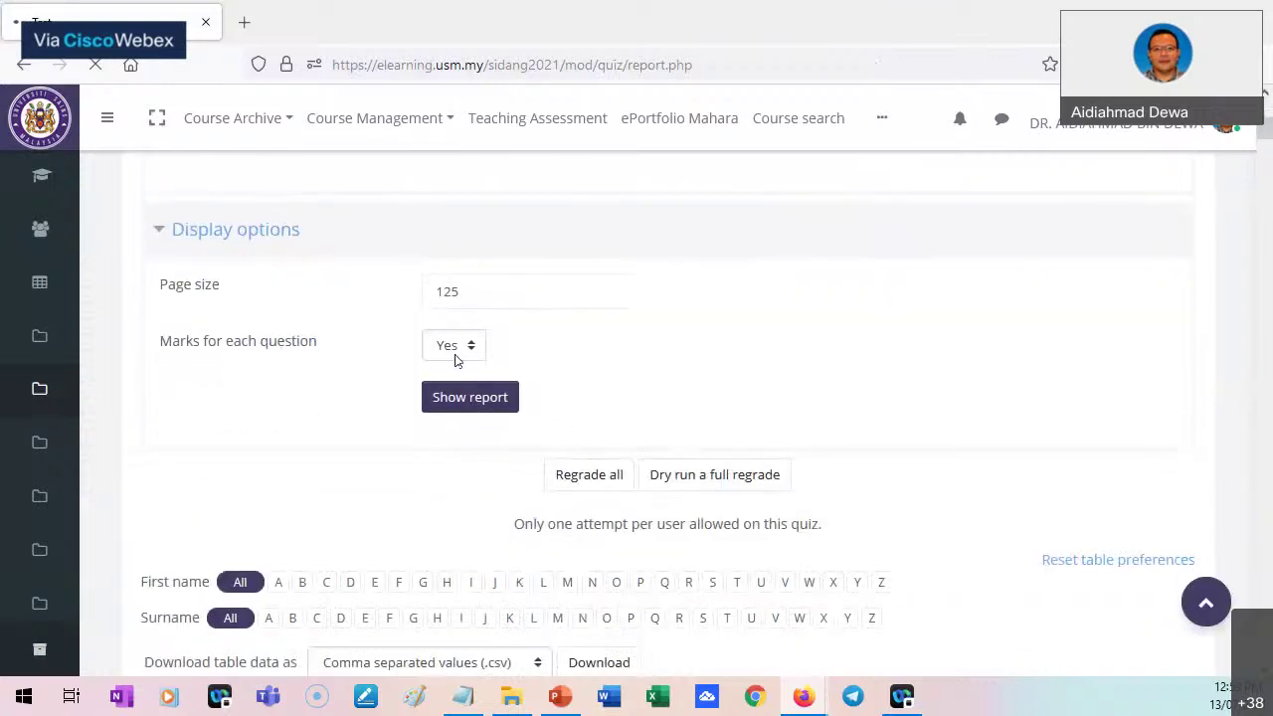
scroll(436, 373, down, 3)
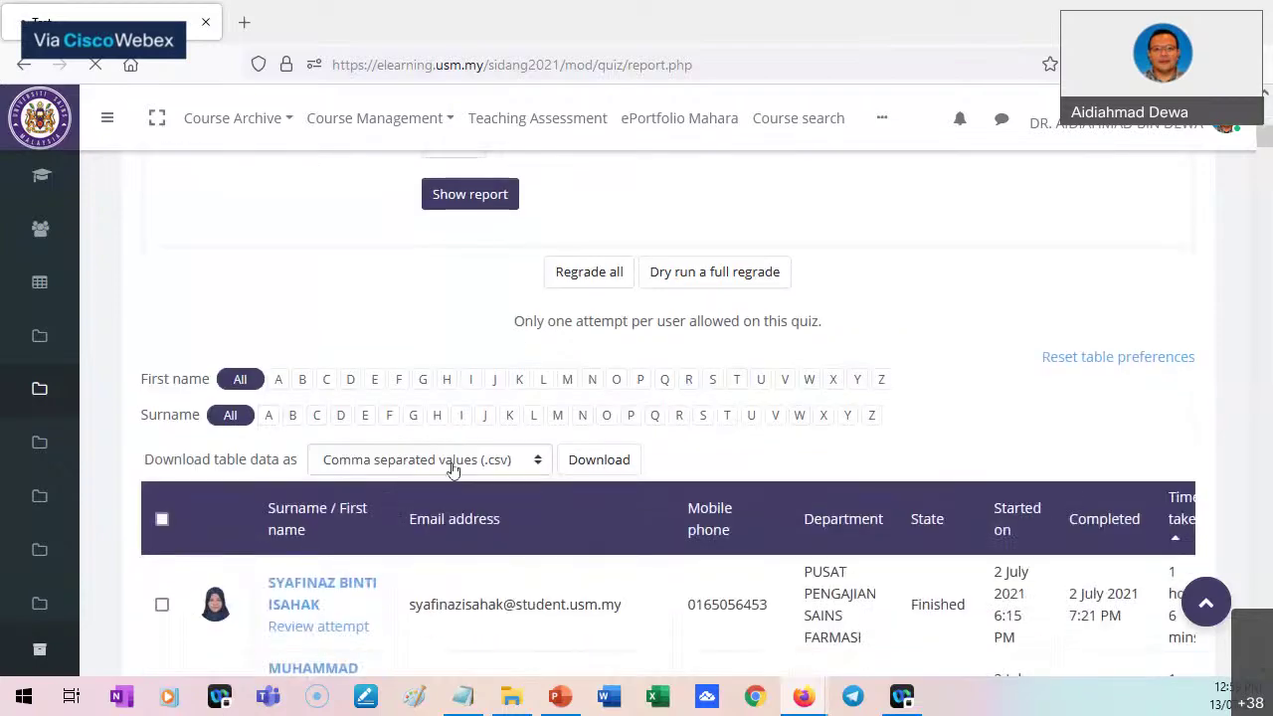
Step: Download the grades table as Microsoft Excel (.xlsx), then cancel saving FAR344-202-Test-grades.xlsx
click(529, 360)
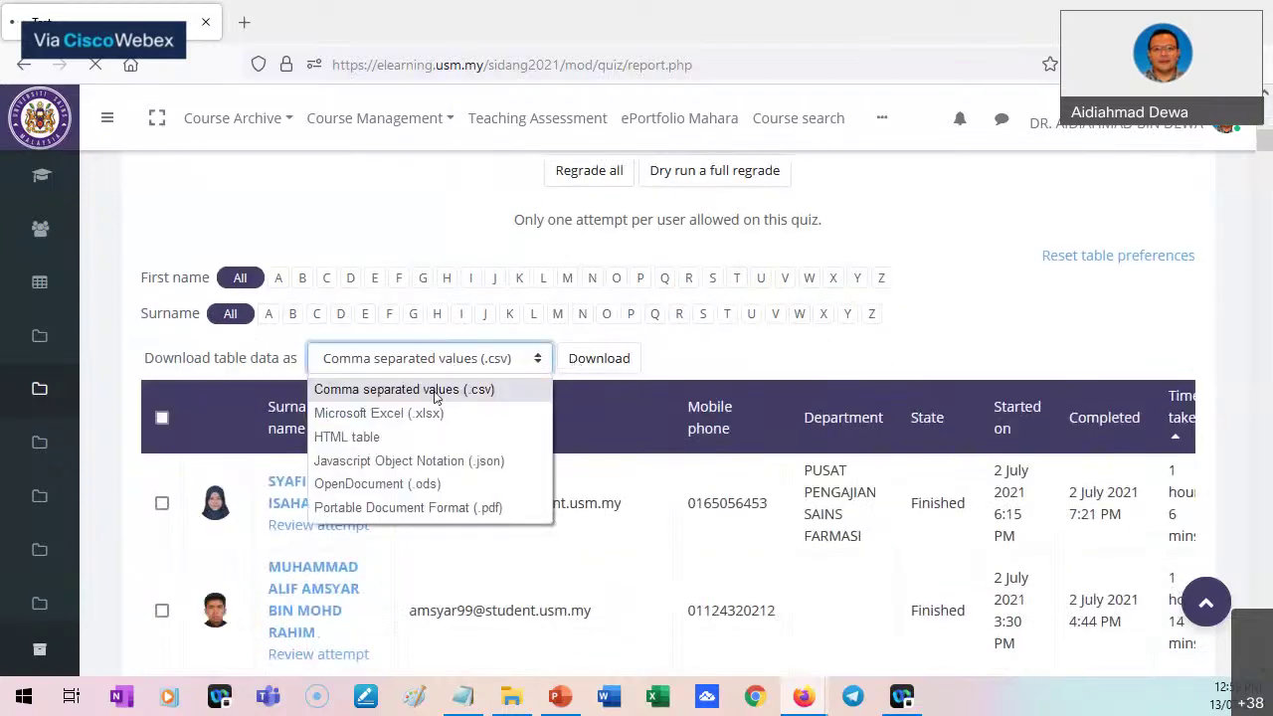
click(389, 414)
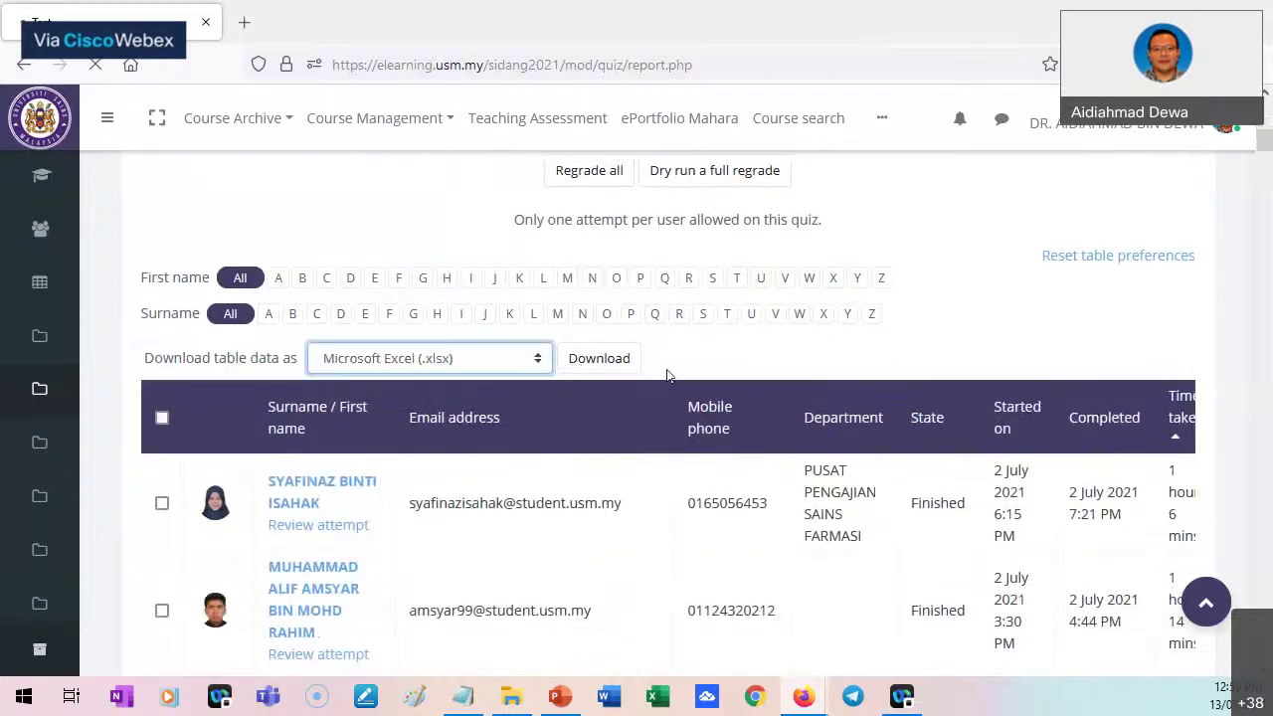
click(609, 362)
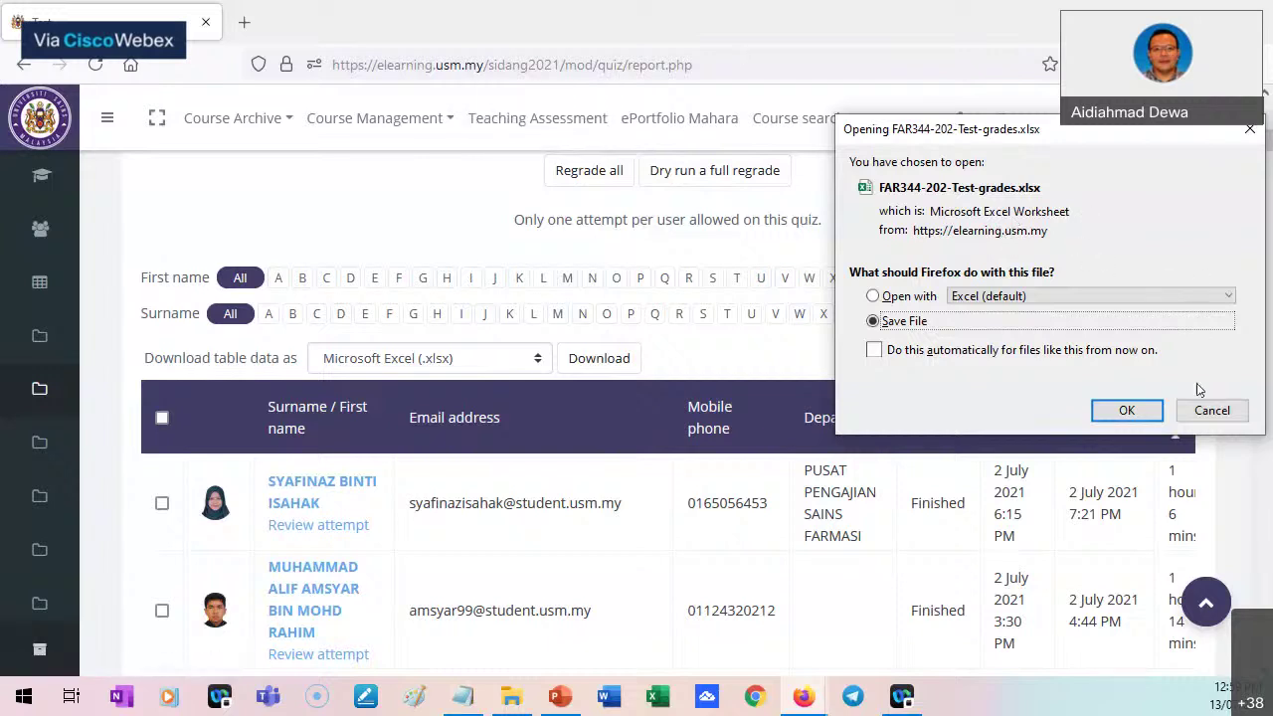
click(1209, 410)
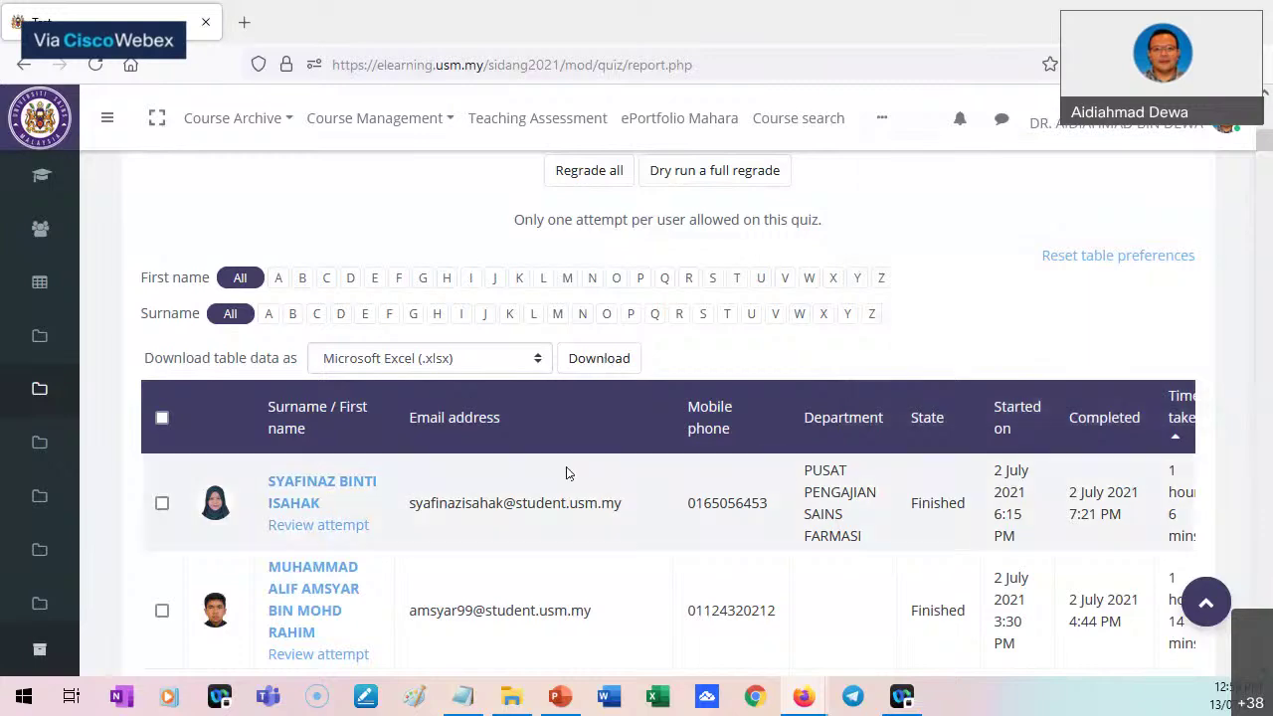
Step: Open the first student's attempt review from the report
scroll(409, 420, down, 2)
scroll(409, 423, up, 2)
scroll(459, 461, down, 1)
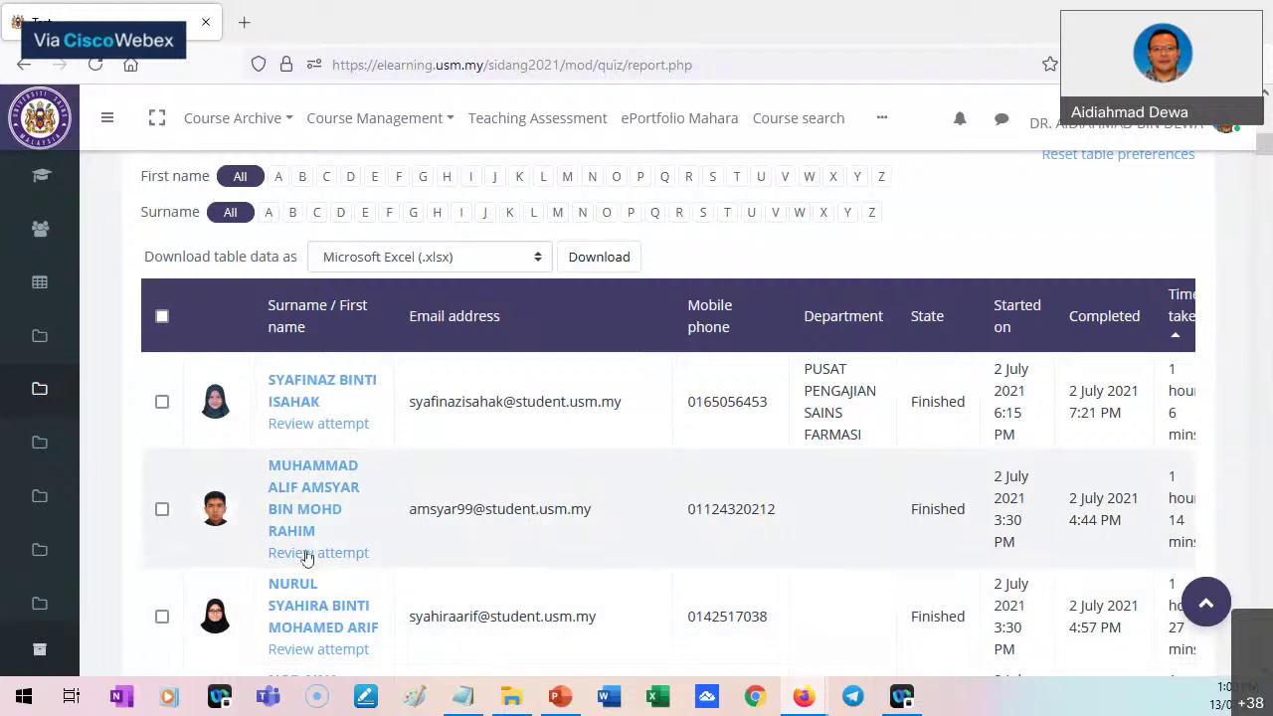
click(317, 426)
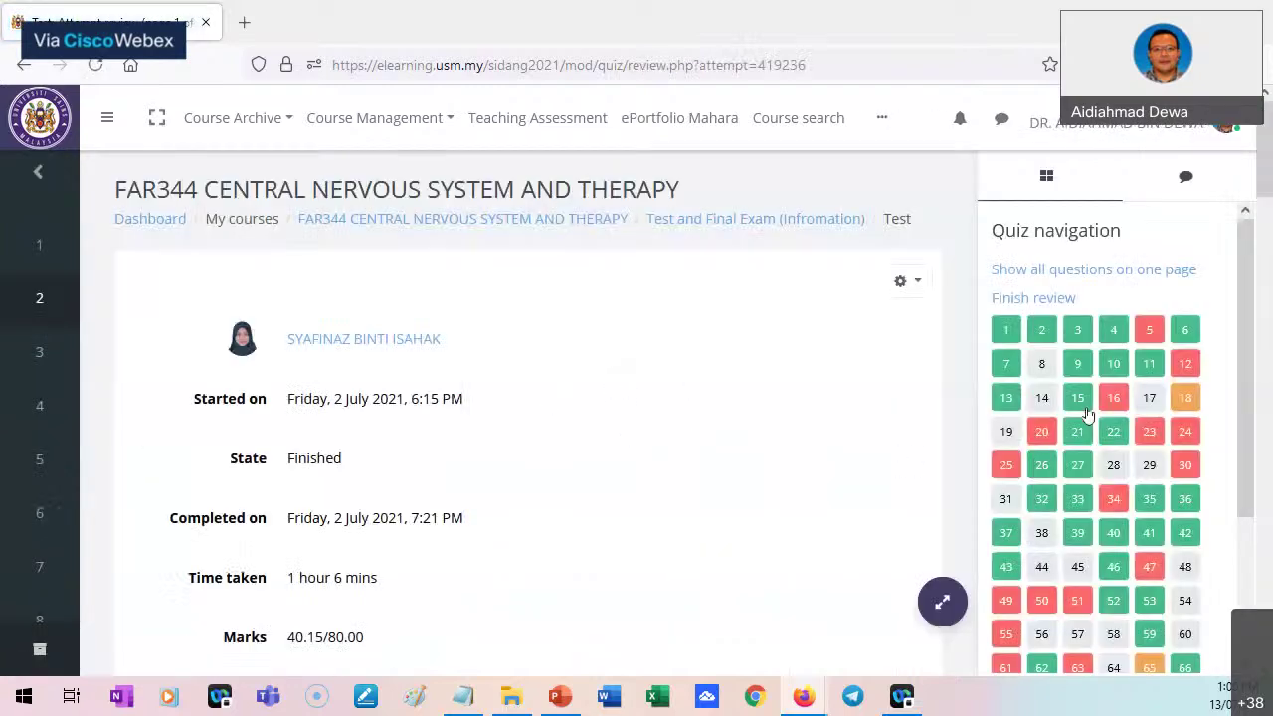
Step: Jump to Question 2 in the attempt, then back to Question 1
click(1043, 332)
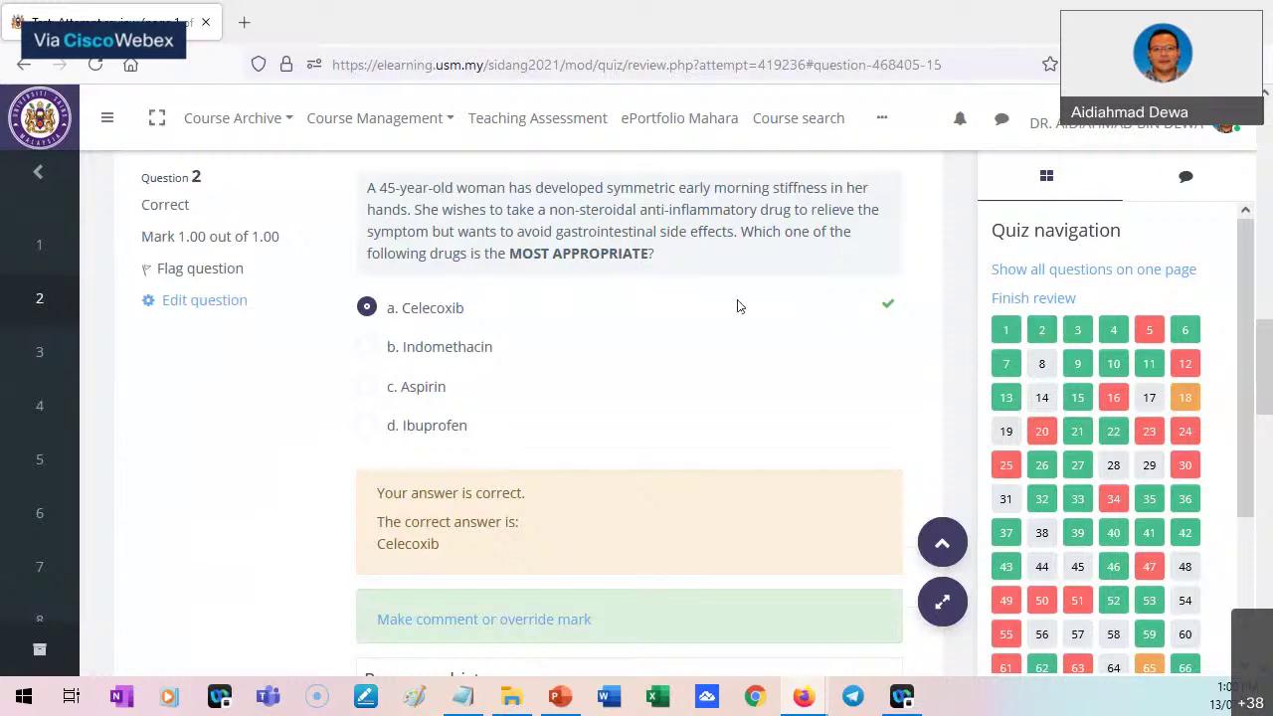
scroll(305, 382, up, 1)
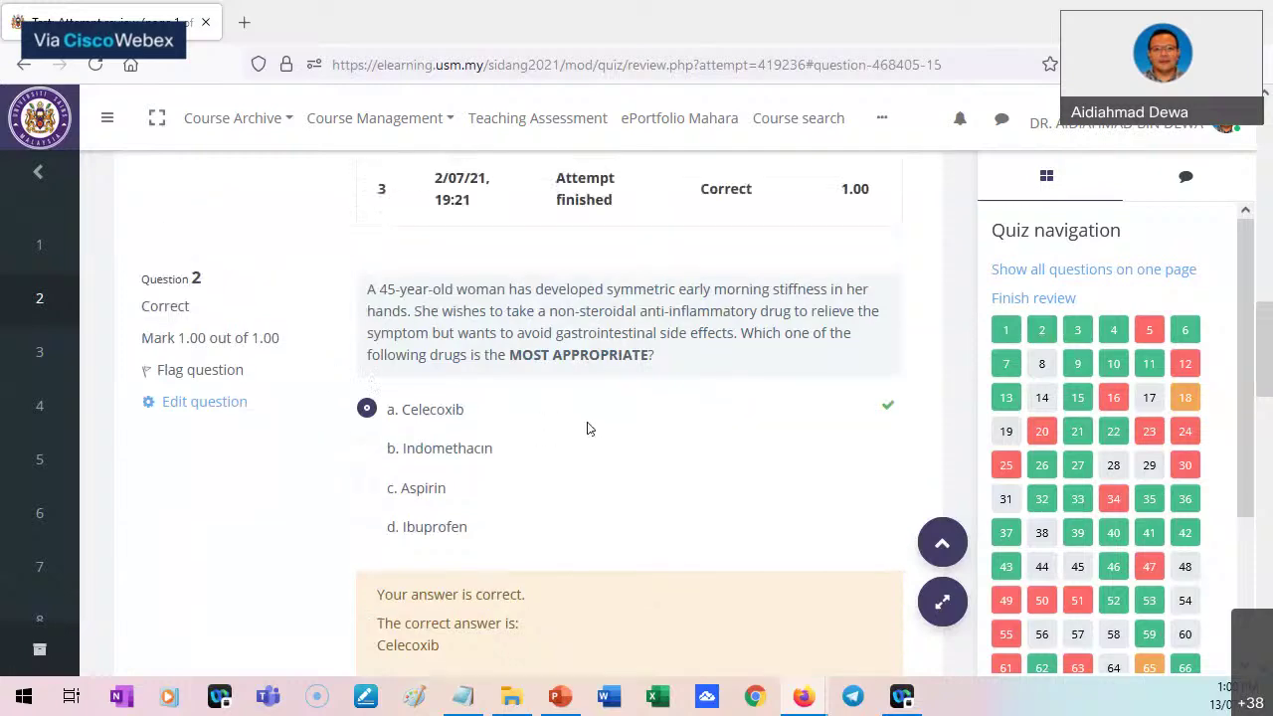
scroll(588, 428, down, 2)
scroll(560, 392, down, 2)
scroll(560, 392, down, 3)
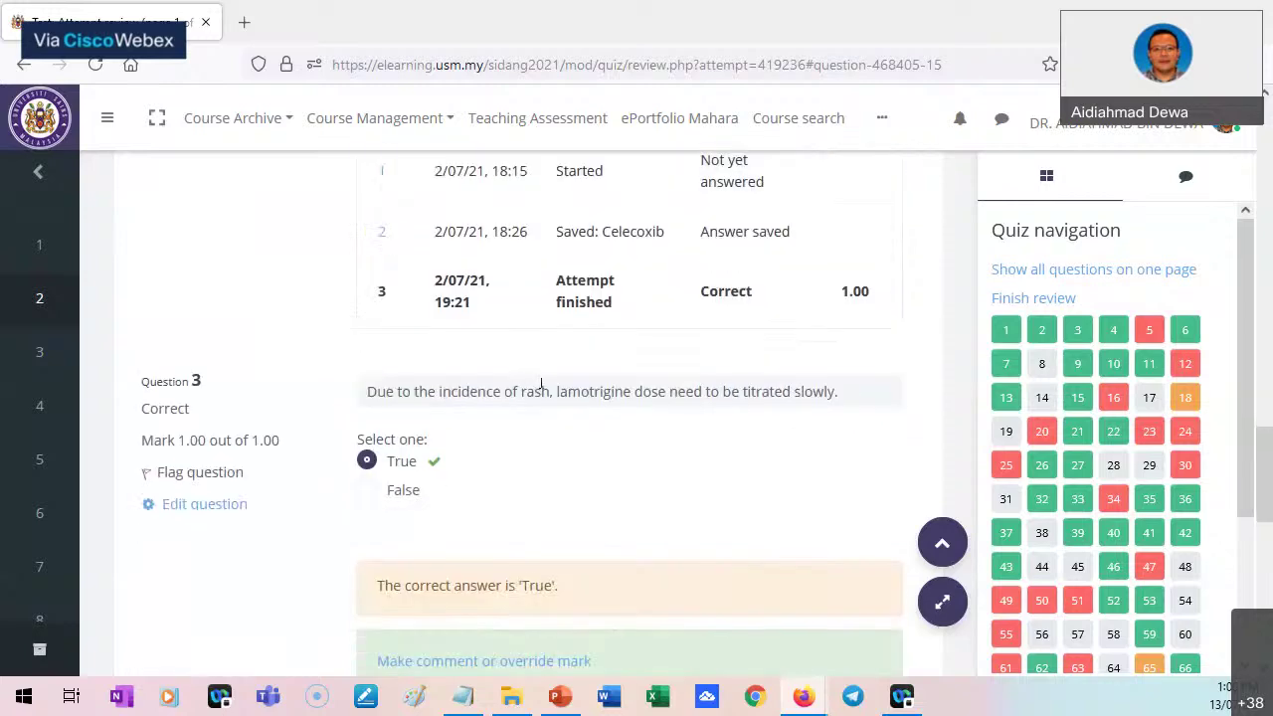
scroll(970, 382, up, 3)
click(1006, 330)
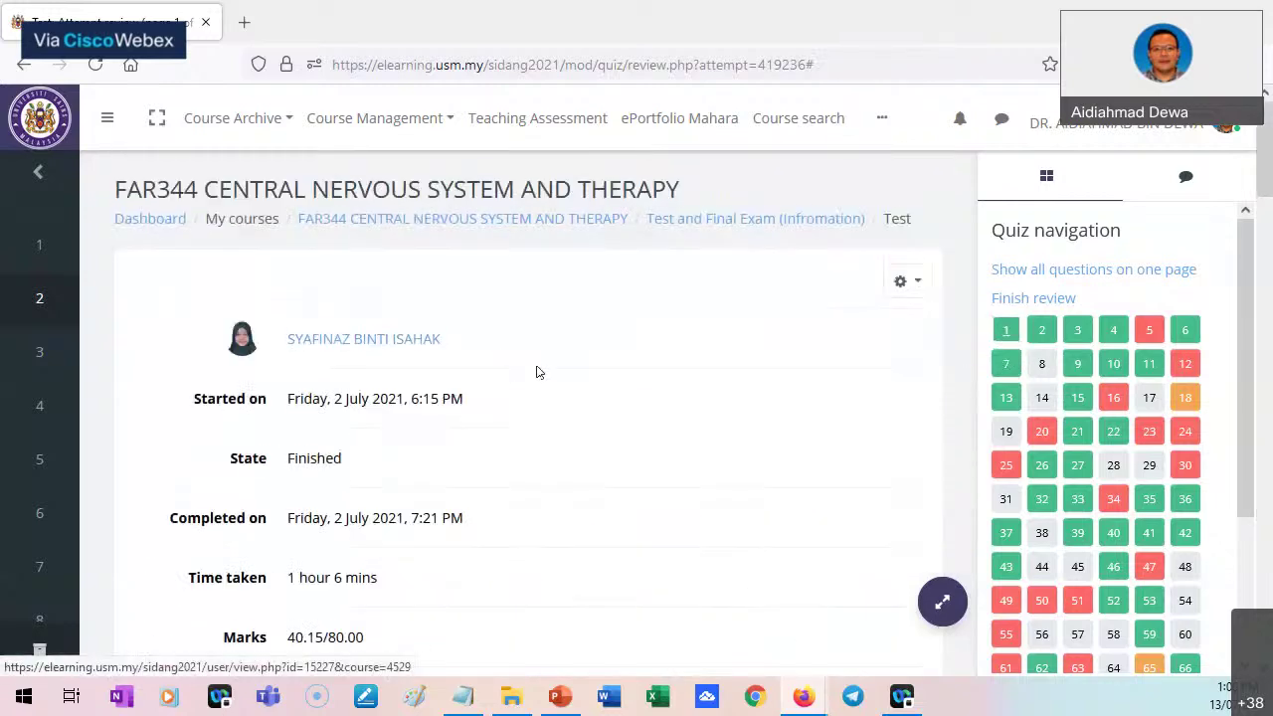
scroll(537, 368, down, 3)
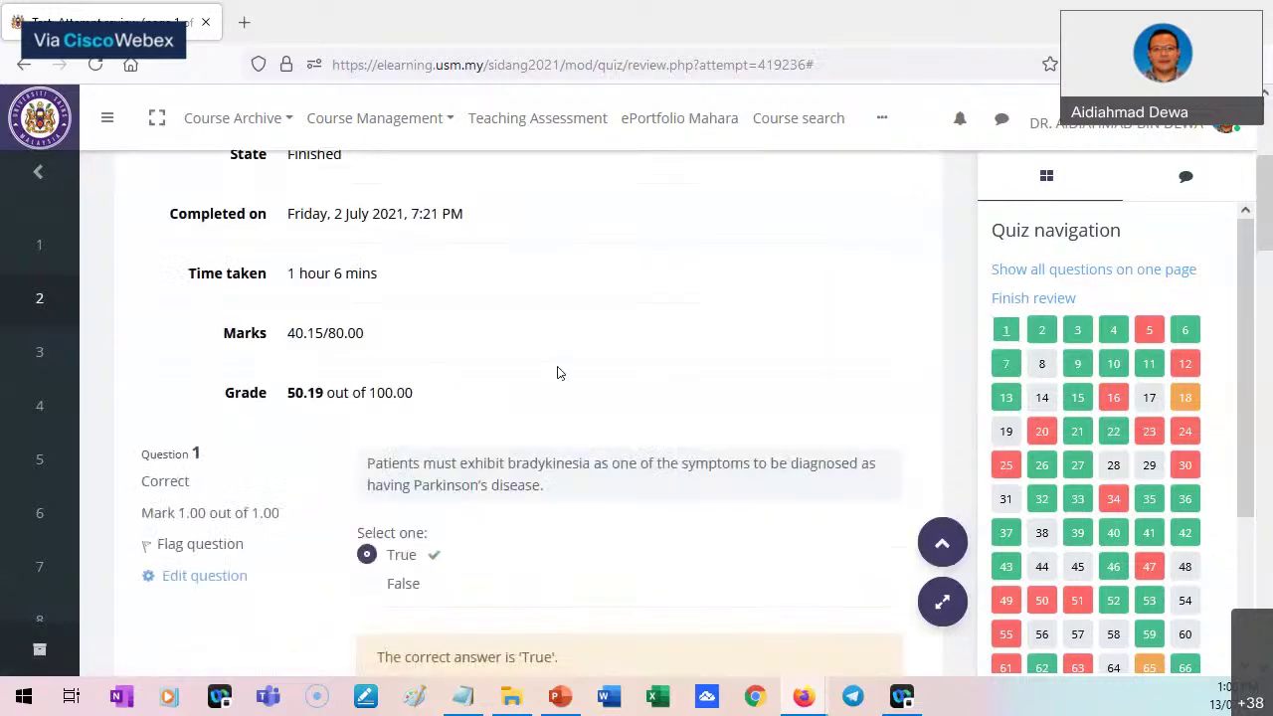
Step: Go to Question 8, whose correct answer shows 'False', and open it for editing
click(1043, 366)
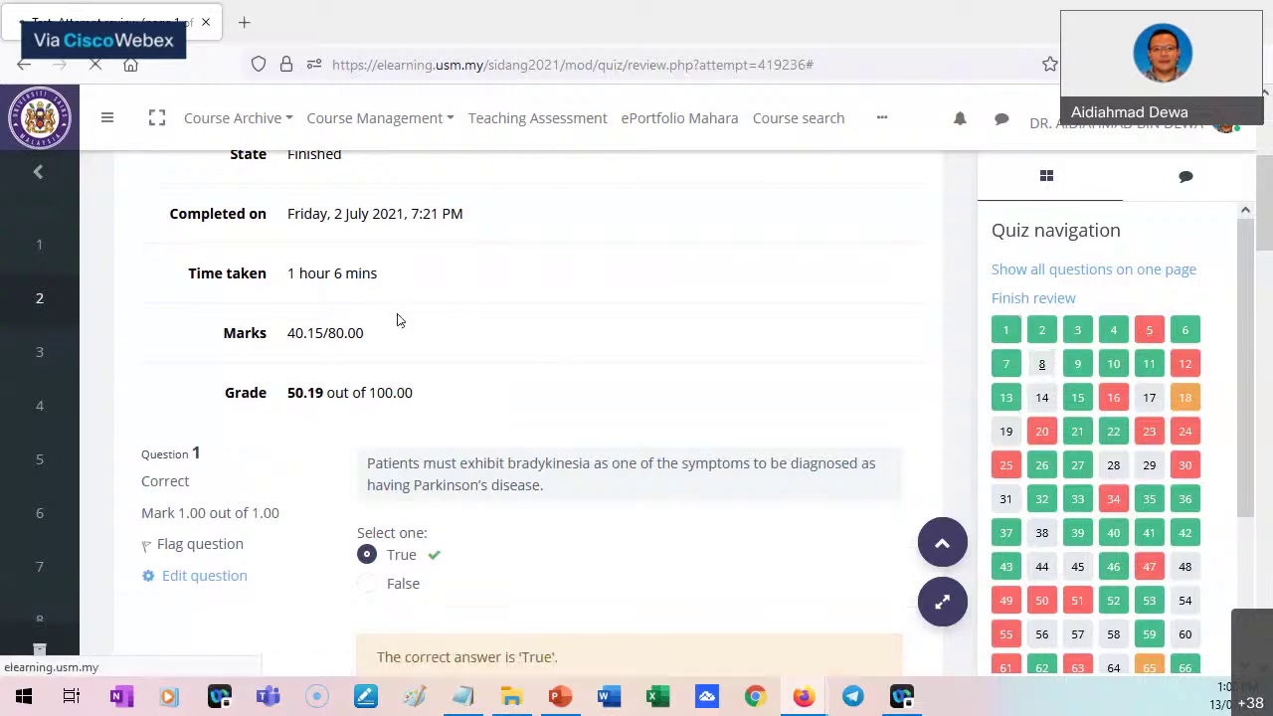
scroll(565, 363, up, 1)
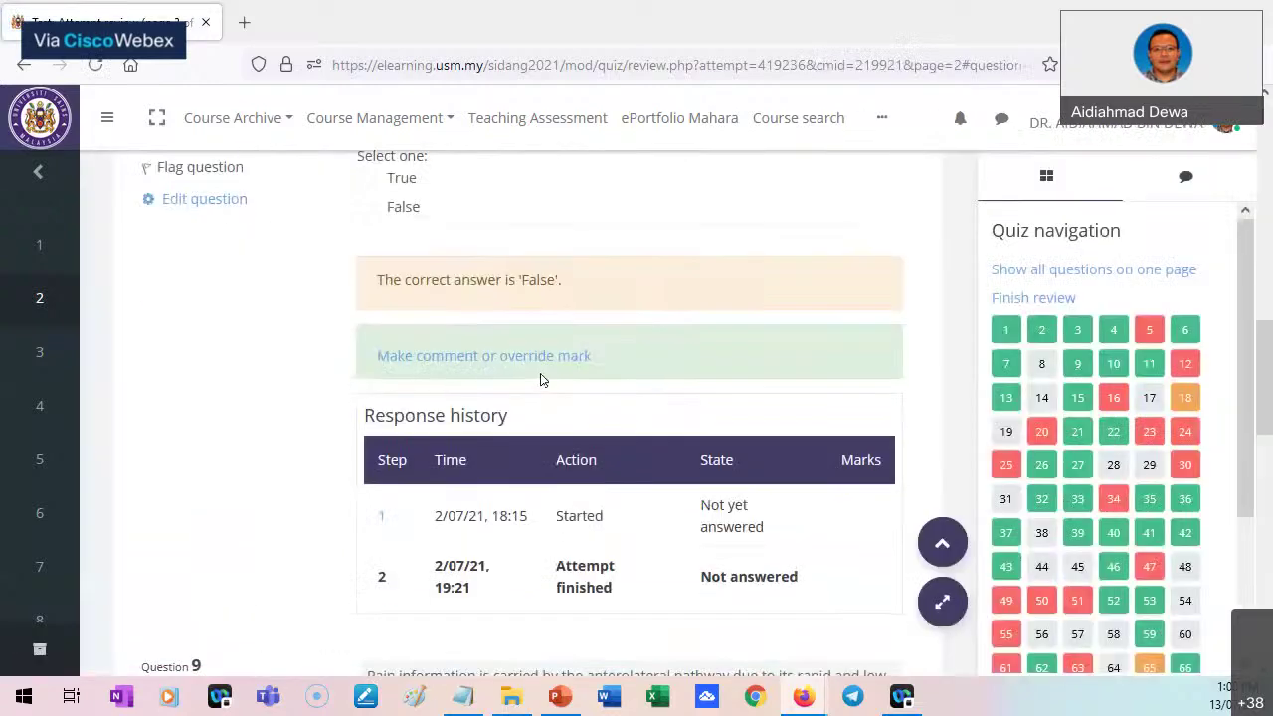
scroll(535, 386, down, 1)
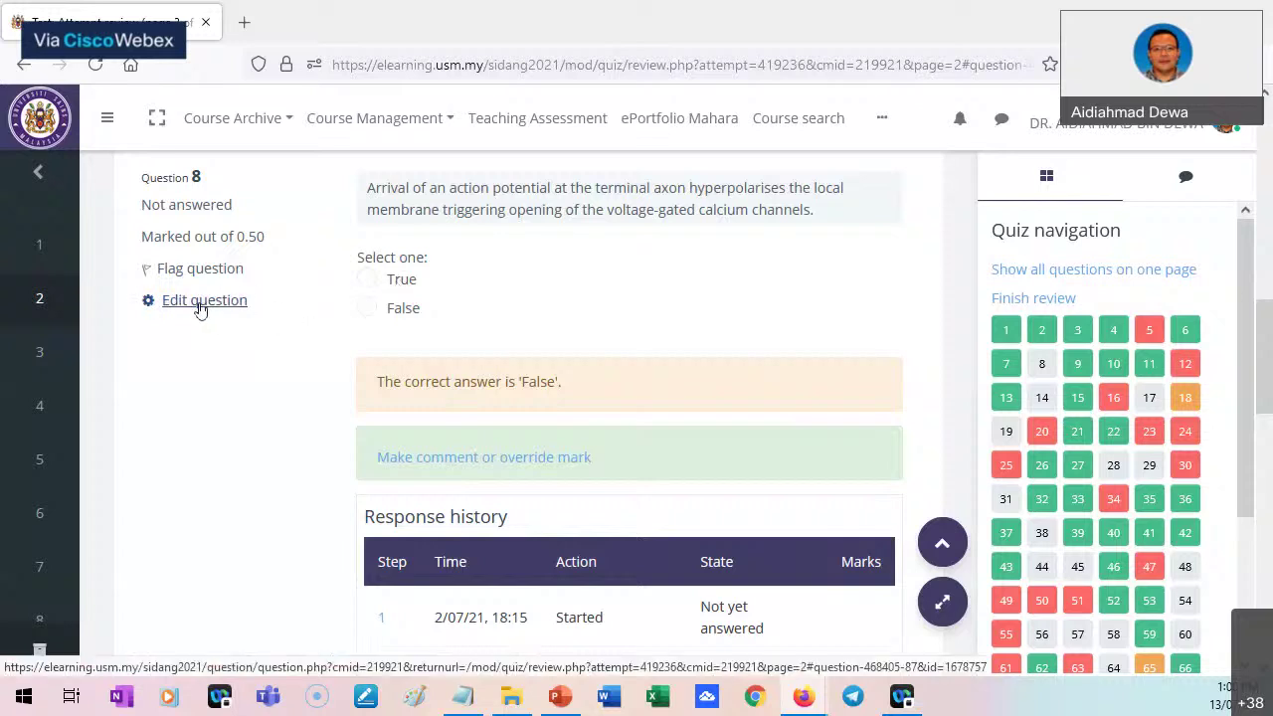
scroll(583, 363, up, 2)
scroll(486, 367, down, 2)
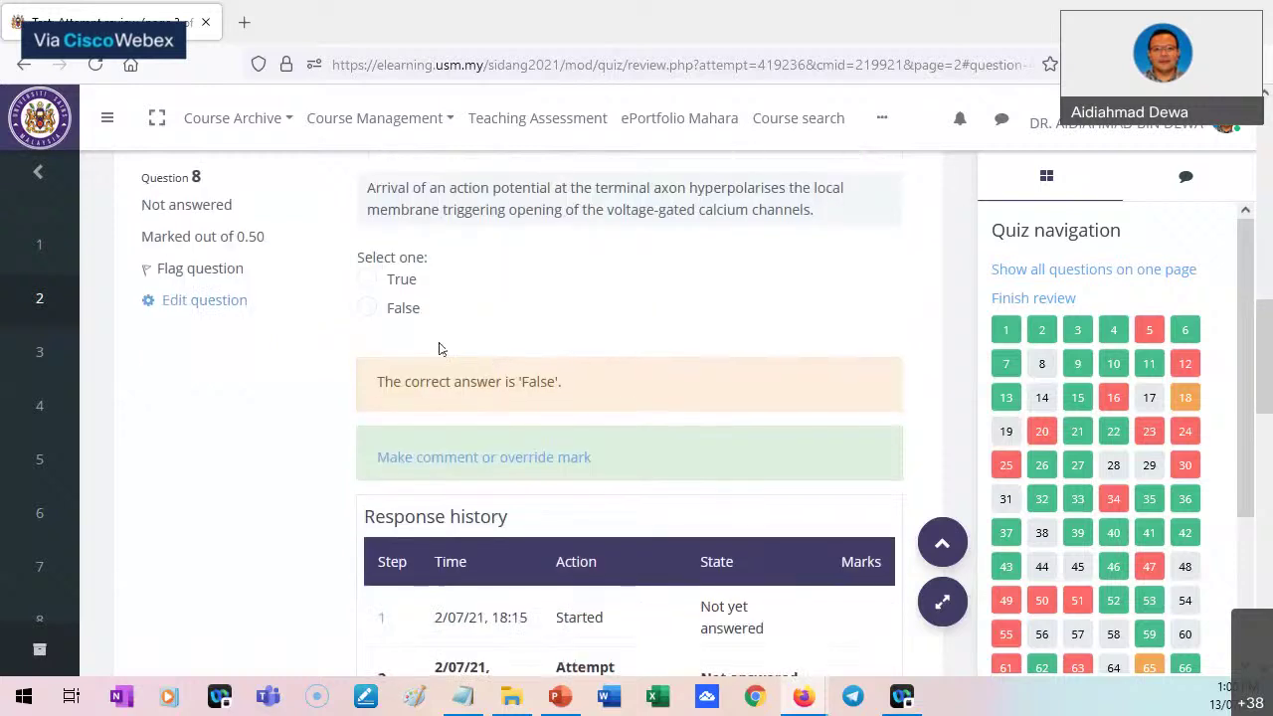
click(217, 305)
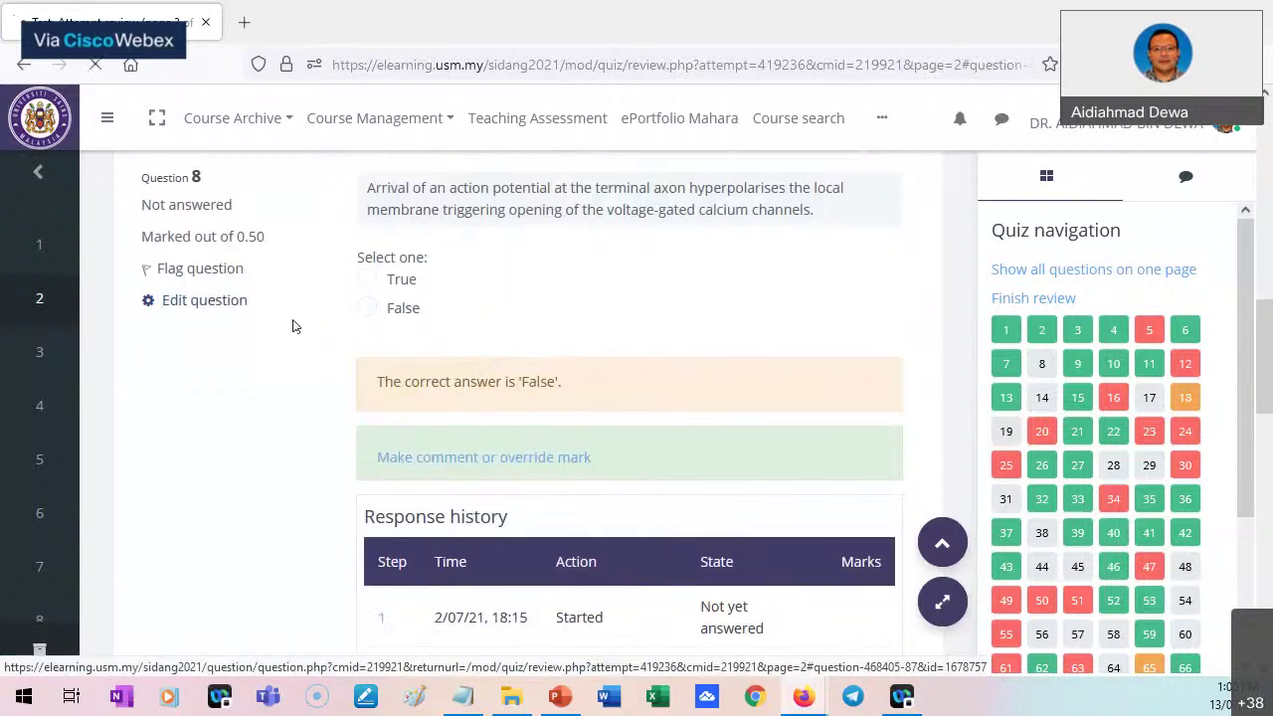
Step: Set Question 8's correct answer to True, then cancel the question edit form
scroll(412, 360, down, 2)
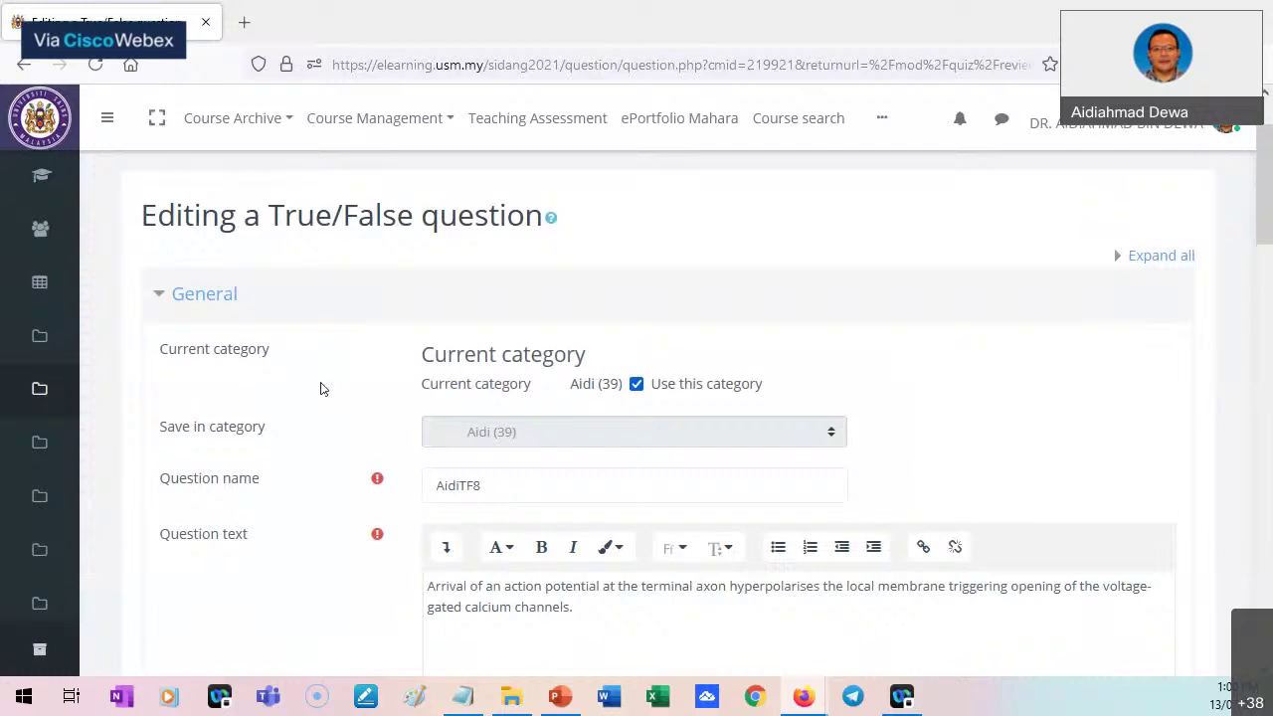
scroll(320, 387, down, 5)
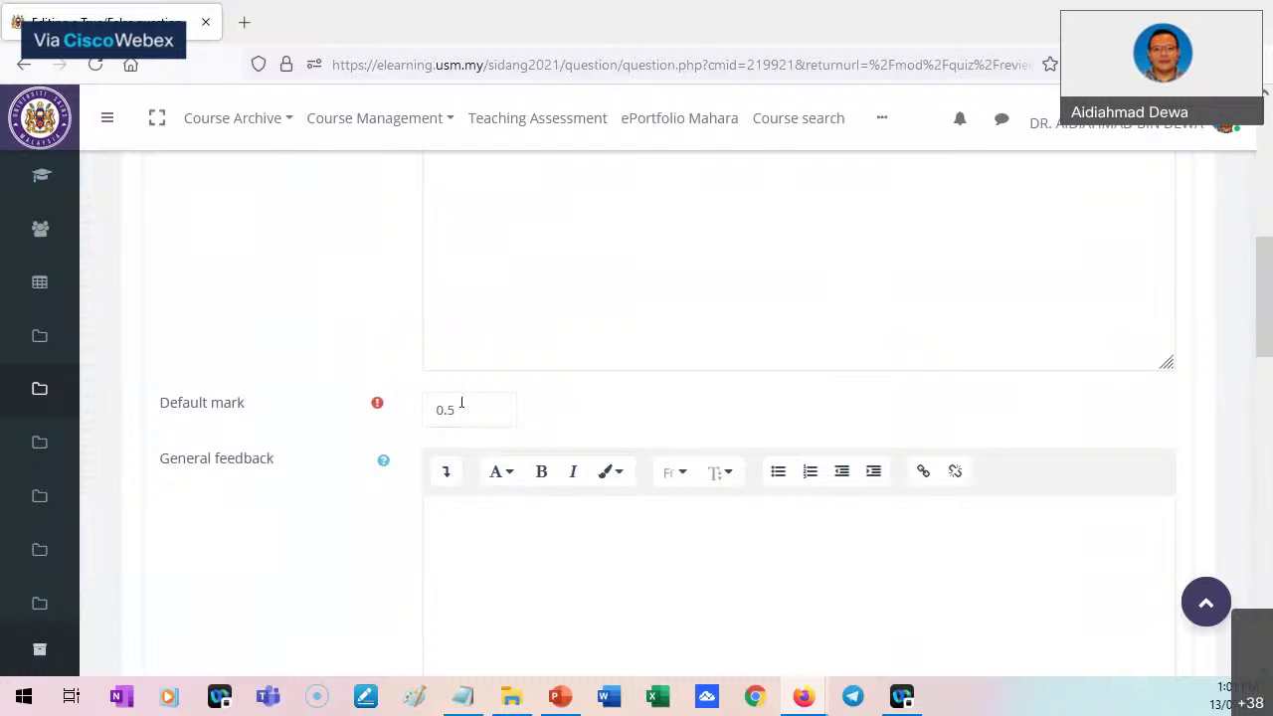
scroll(453, 402, down, 4)
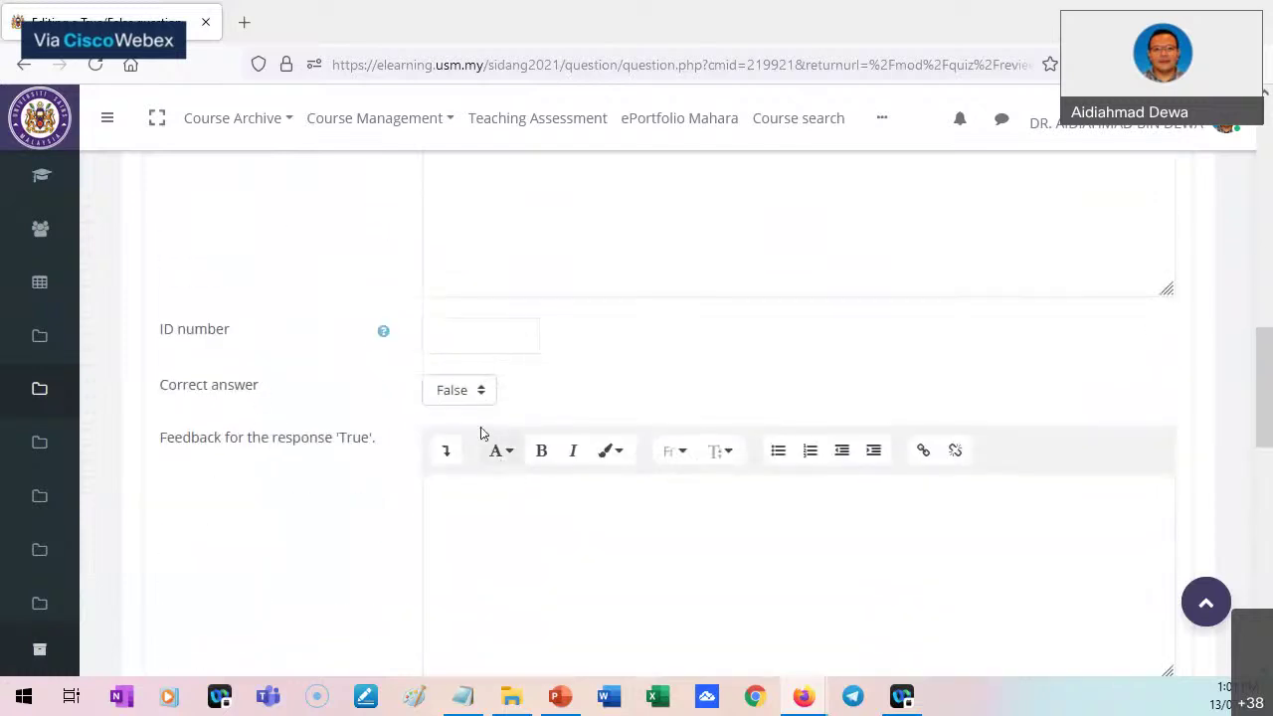
click(475, 396)
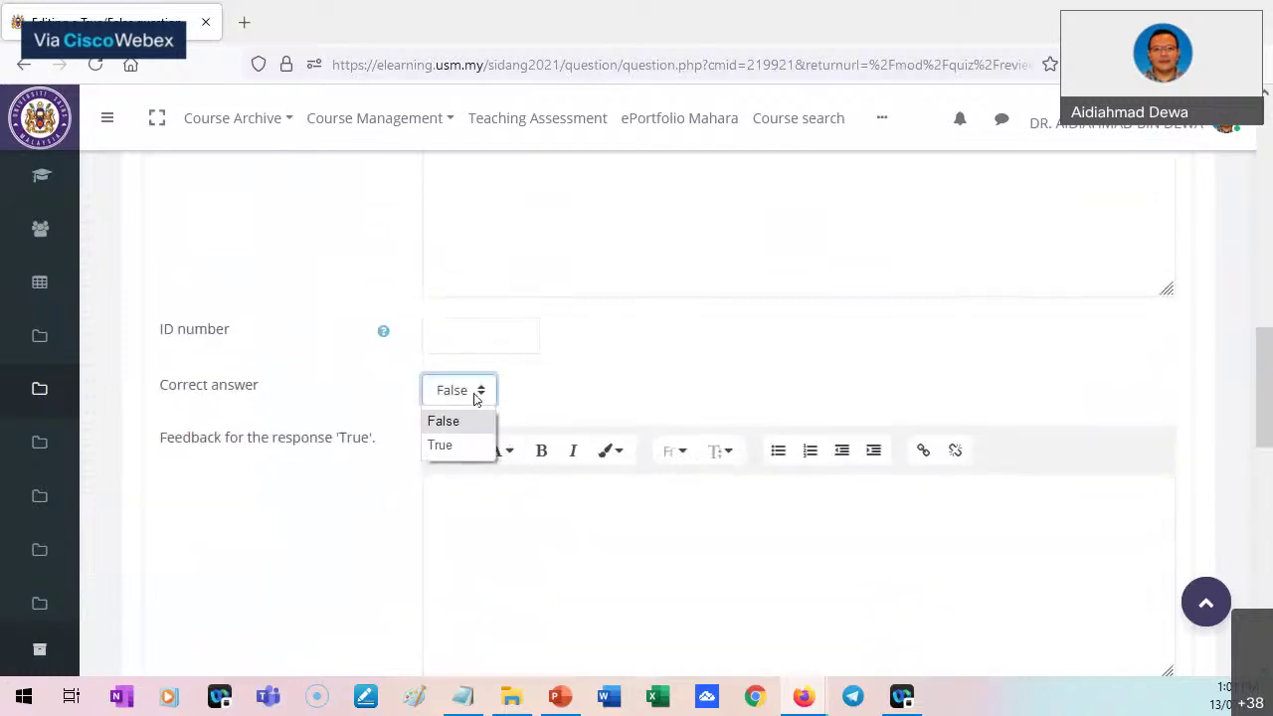
click(472, 448)
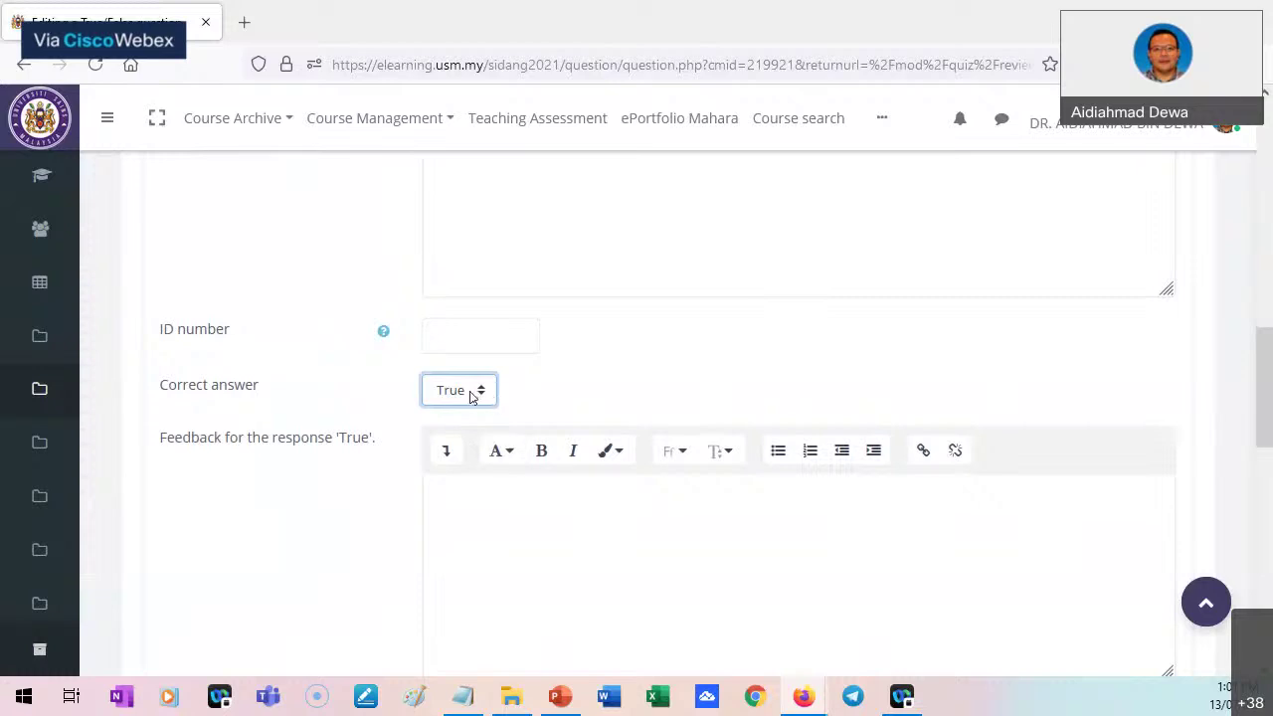
scroll(398, 434, down, 8)
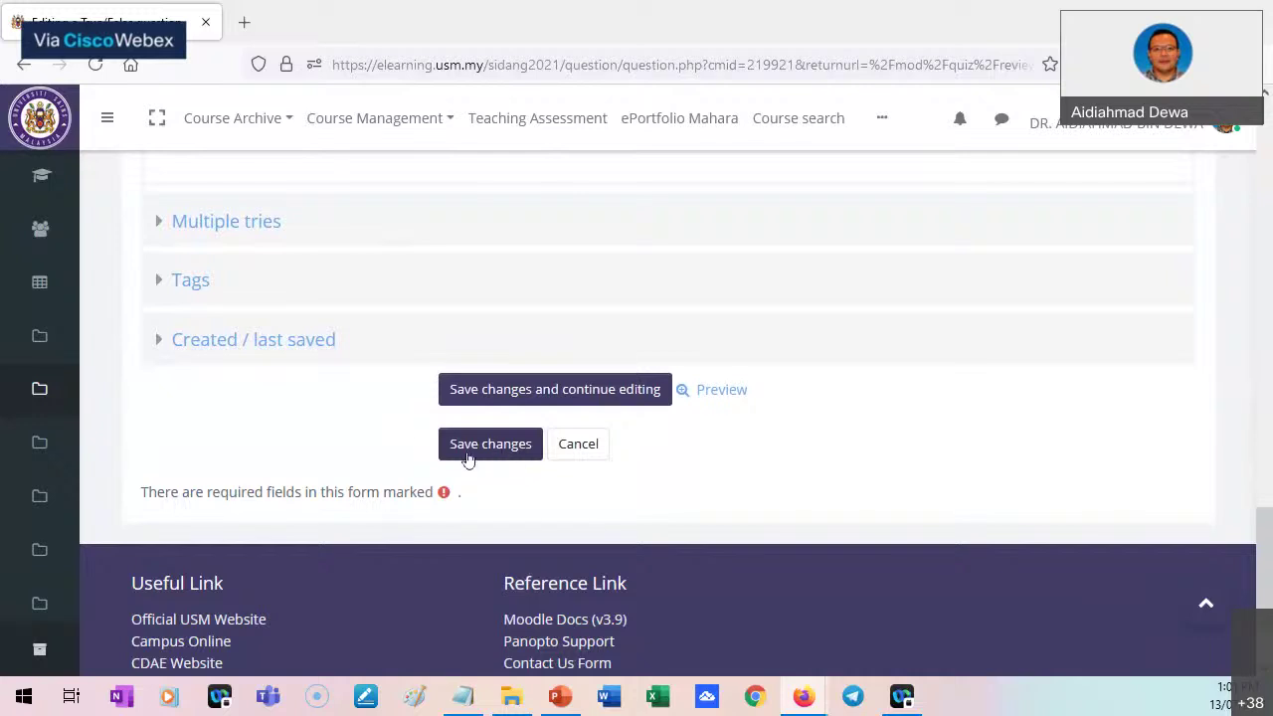
scroll(361, 418, up, 10)
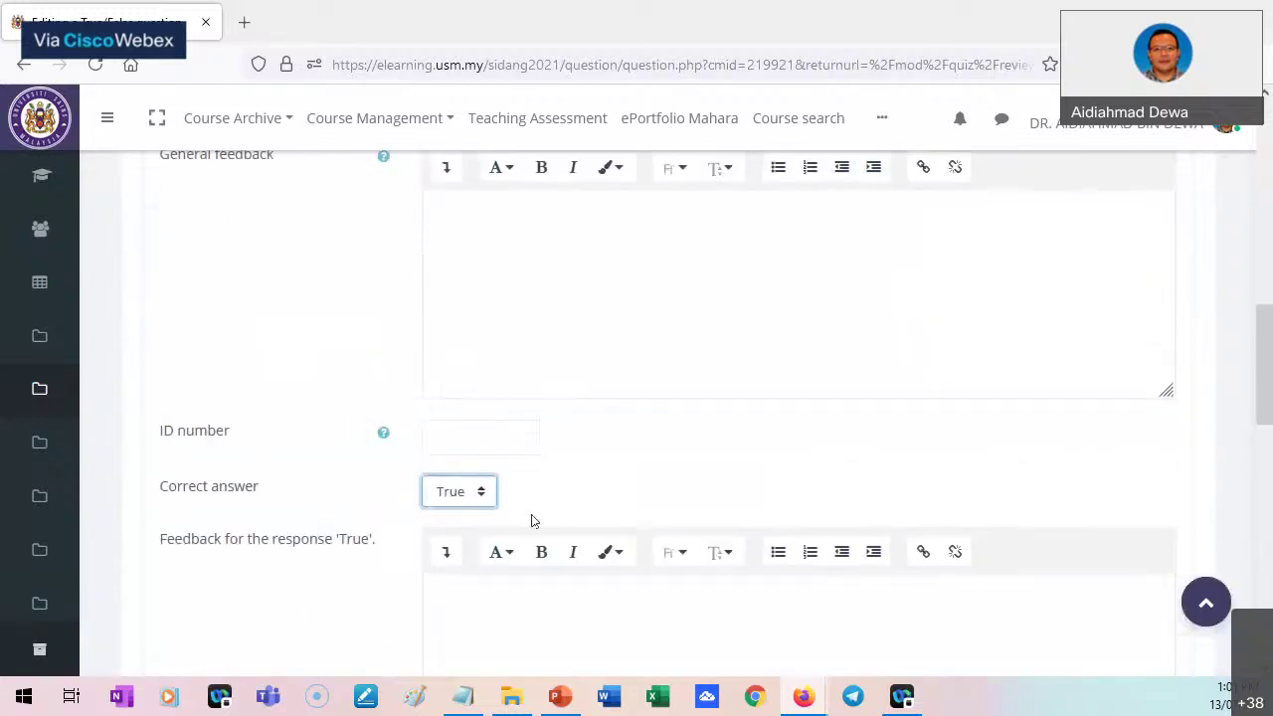
scroll(589, 546, down, 8)
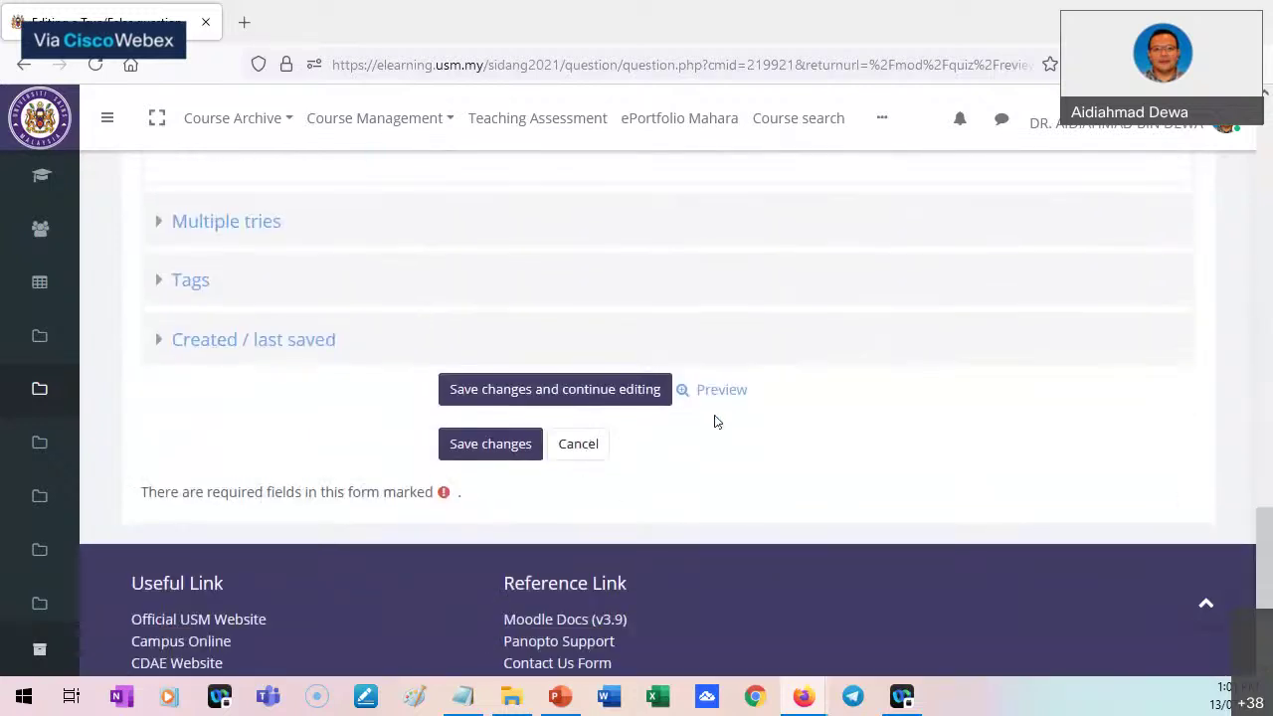
click(589, 445)
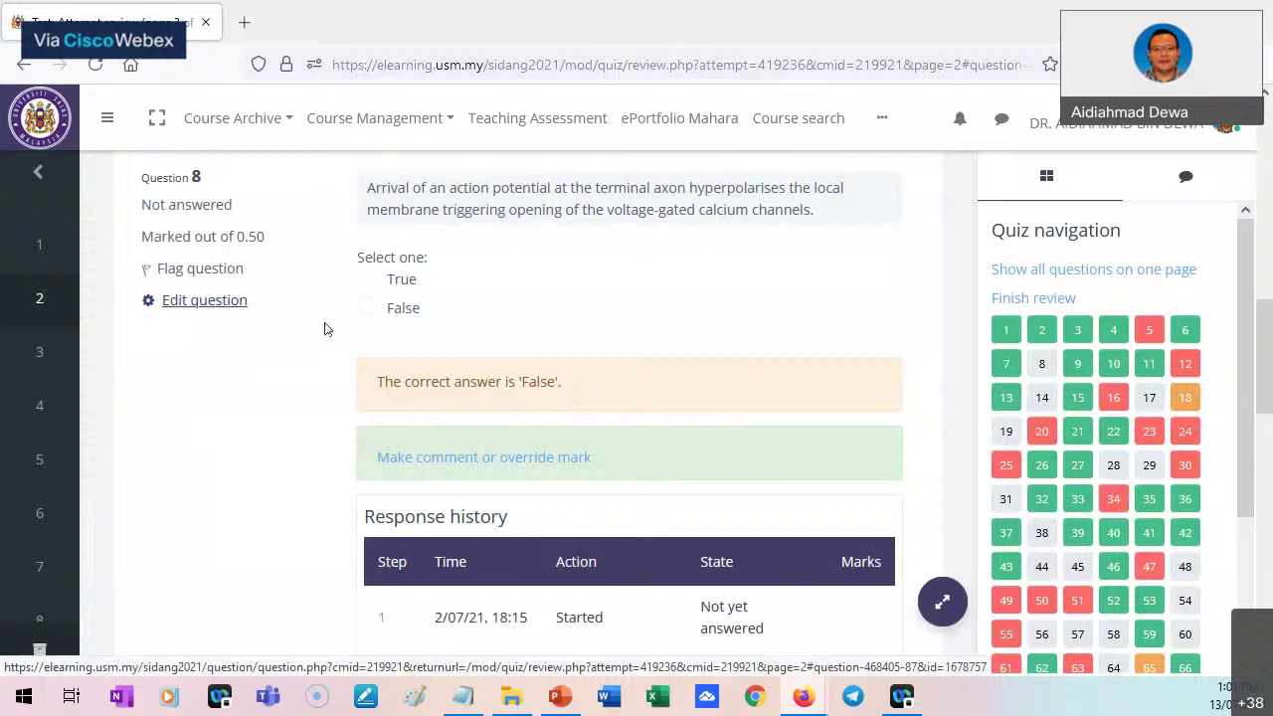
Step: Go back through browser history from the attempt review to the quiz results report
scroll(473, 393, up, 3)
scroll(473, 393, up, 6)
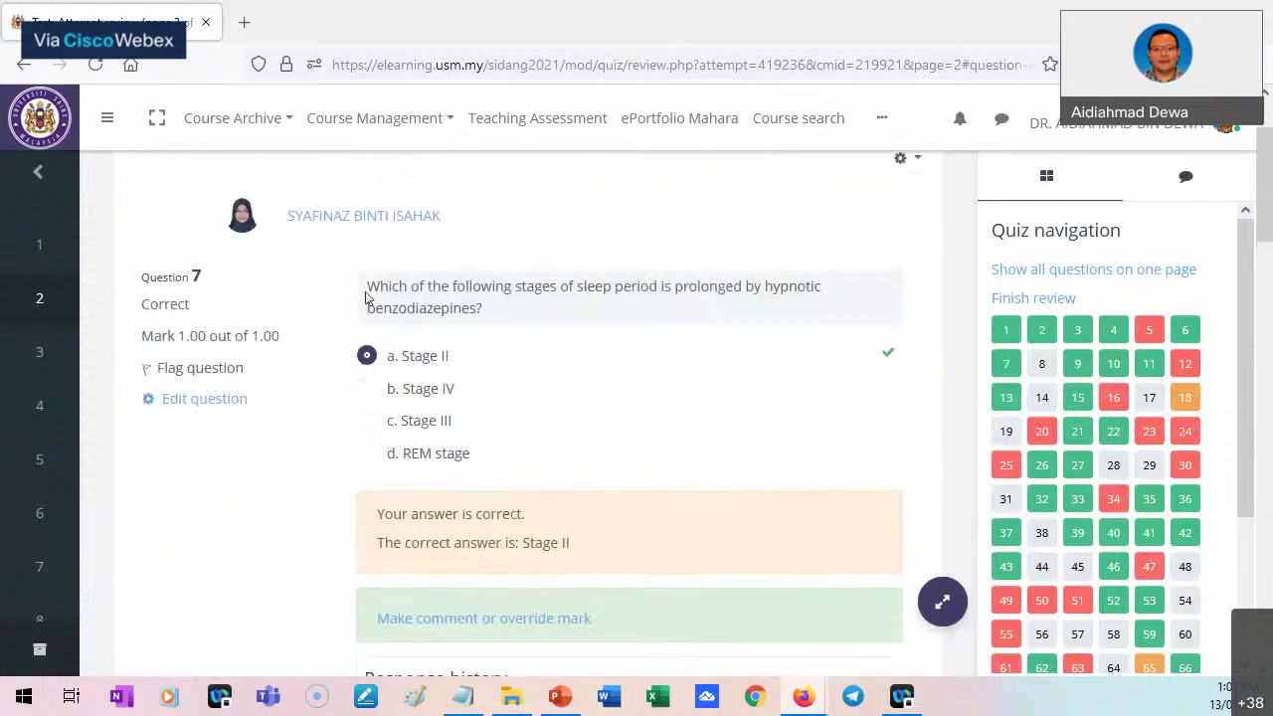
click(22, 68)
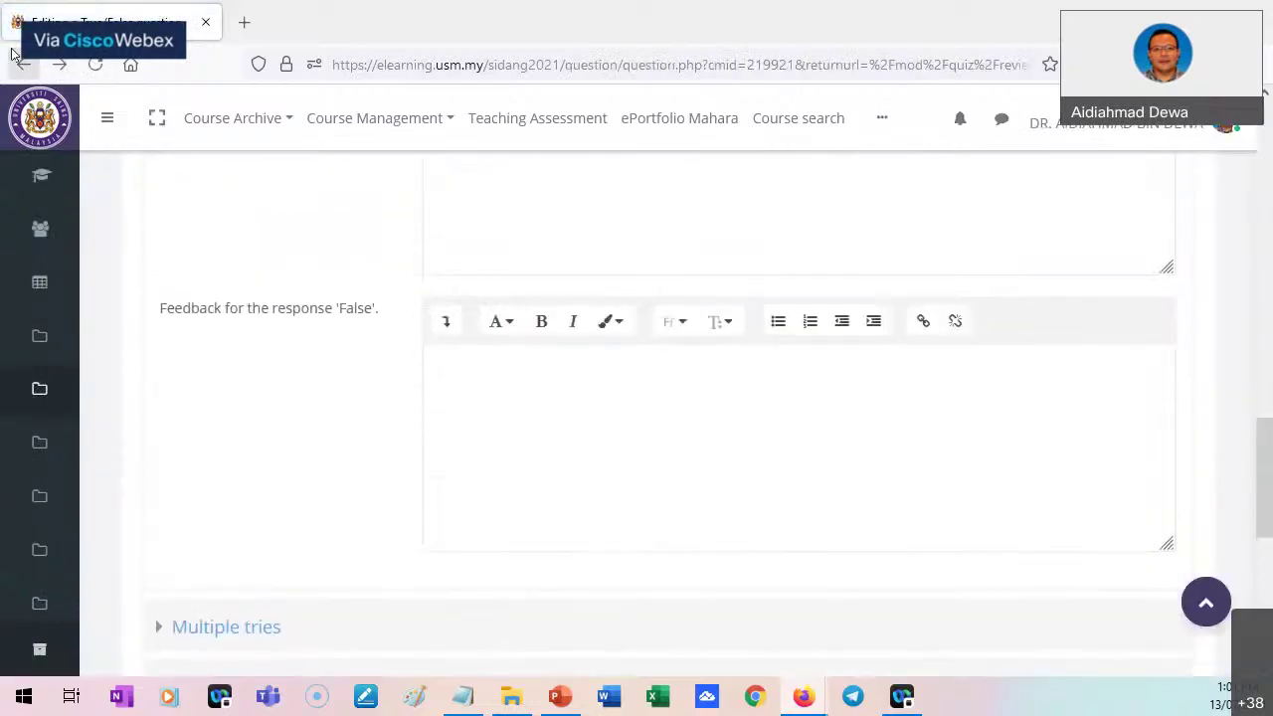
click(20, 65)
click(25, 70)
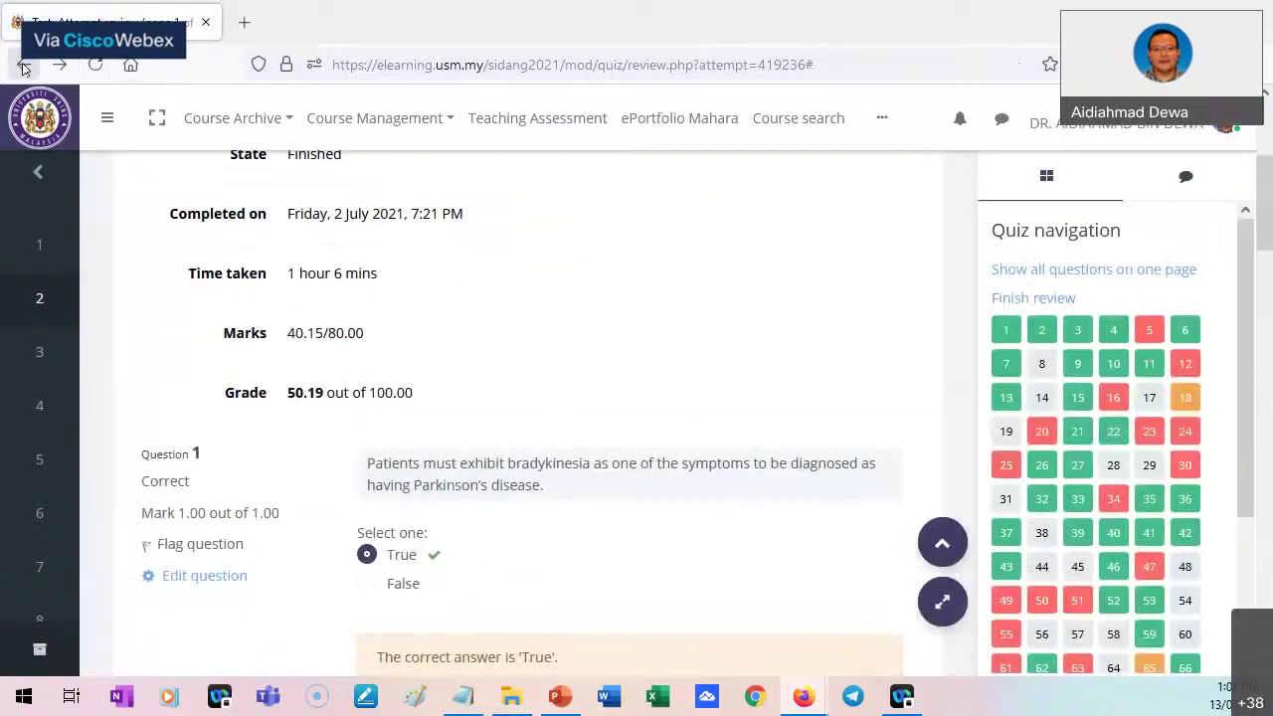
click(24, 68)
click(24, 68)
click(24, 68)
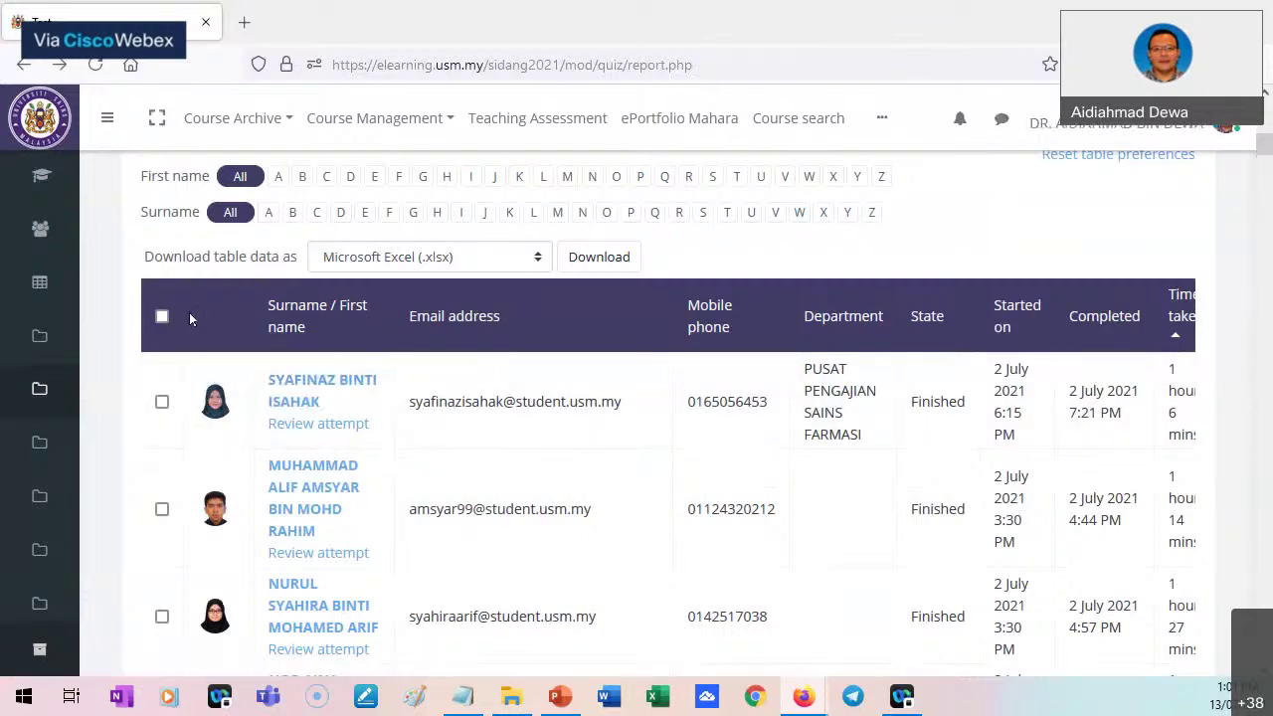
Step: Scroll the results report, return to its top, then down to the attempts table
scroll(909, 329, down, 8)
scroll(588, 390, down, 15)
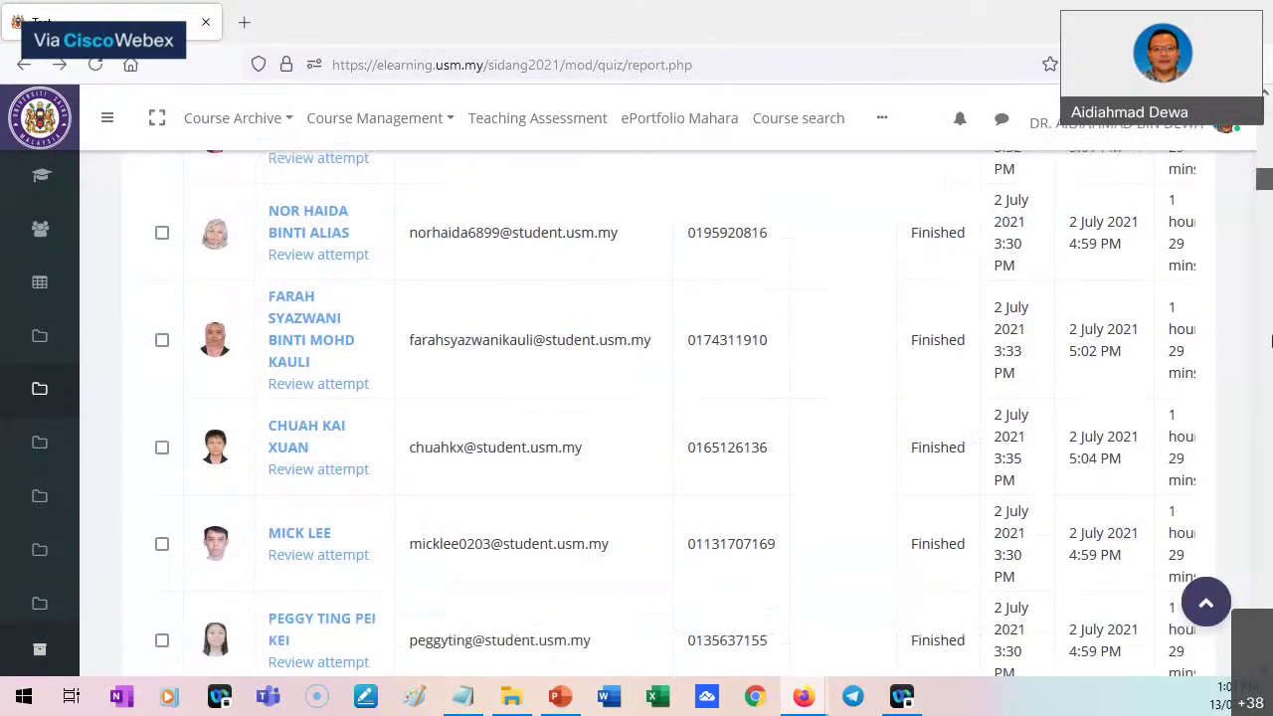
scroll(587, 390, up, 10)
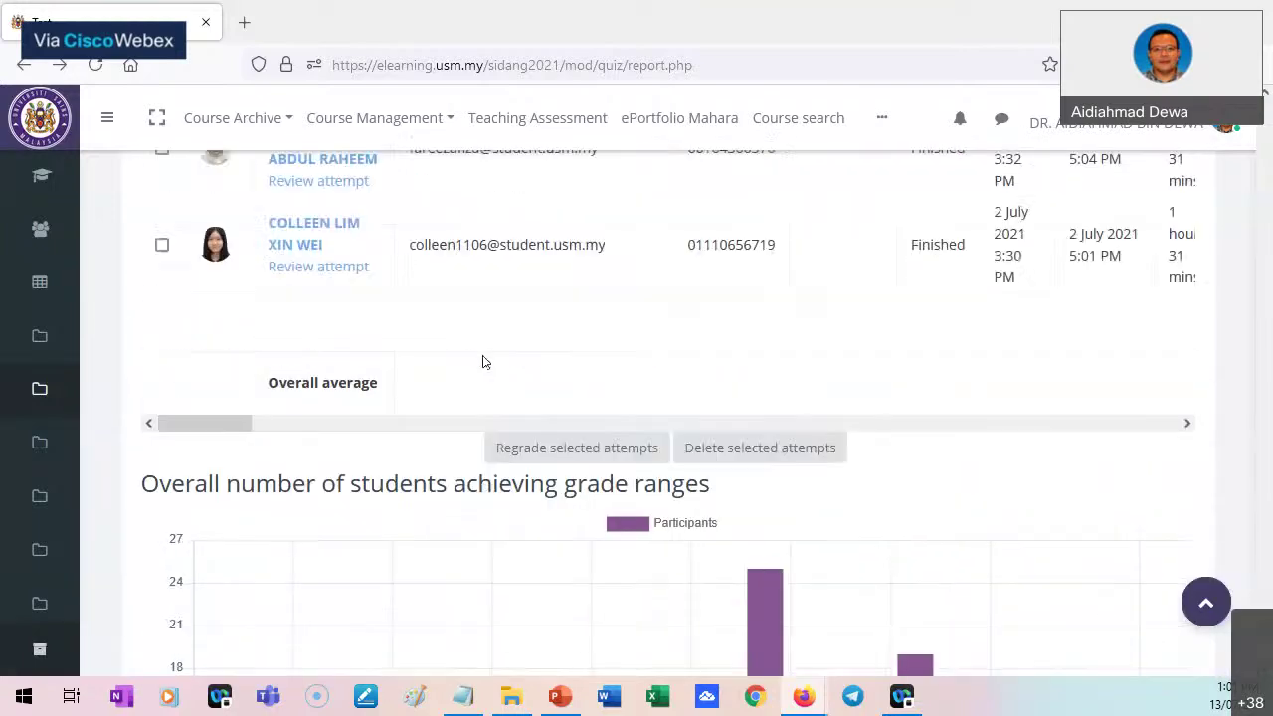
scroll(543, 550, down, 2)
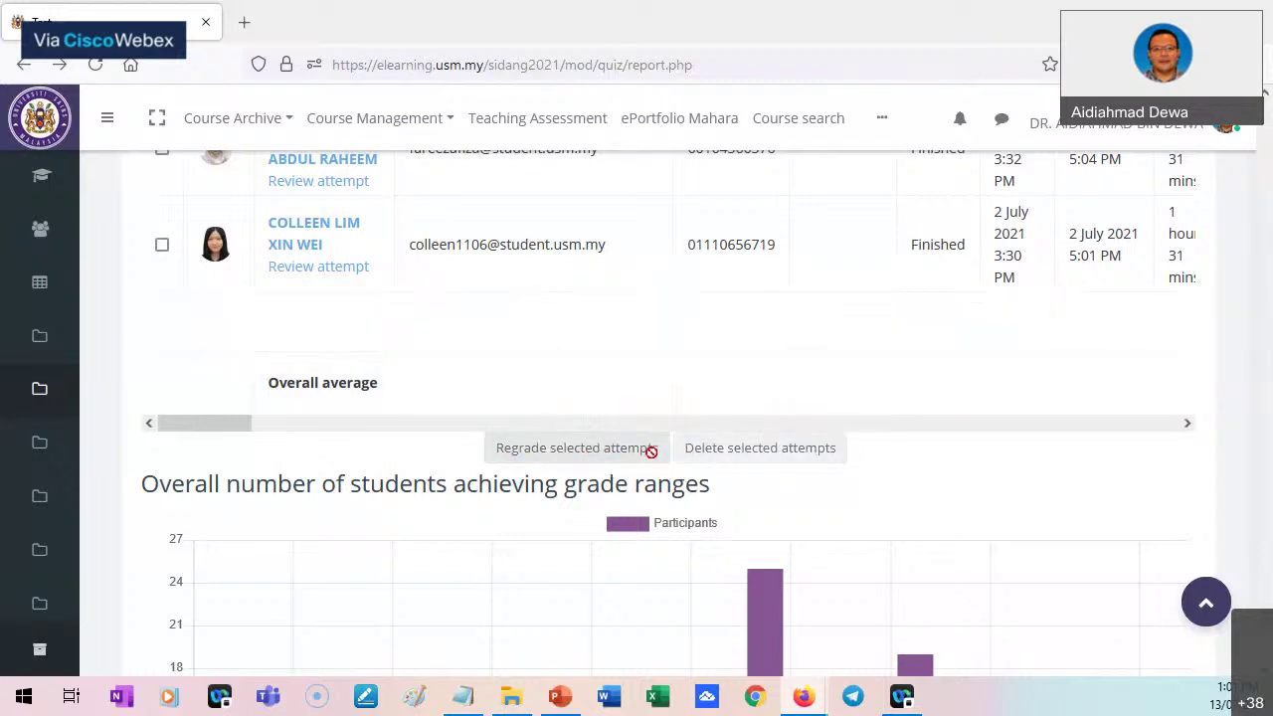
click(1206, 602)
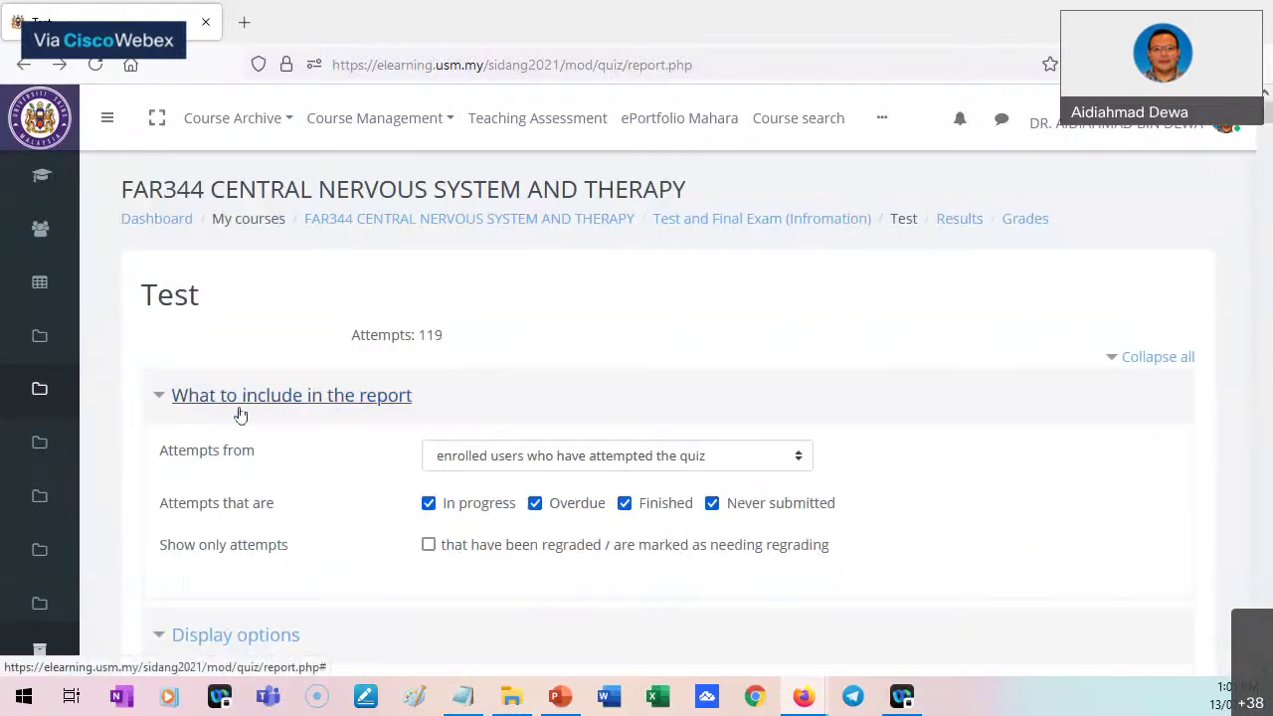
scroll(207, 408, down, 2)
scroll(209, 413, down, 8)
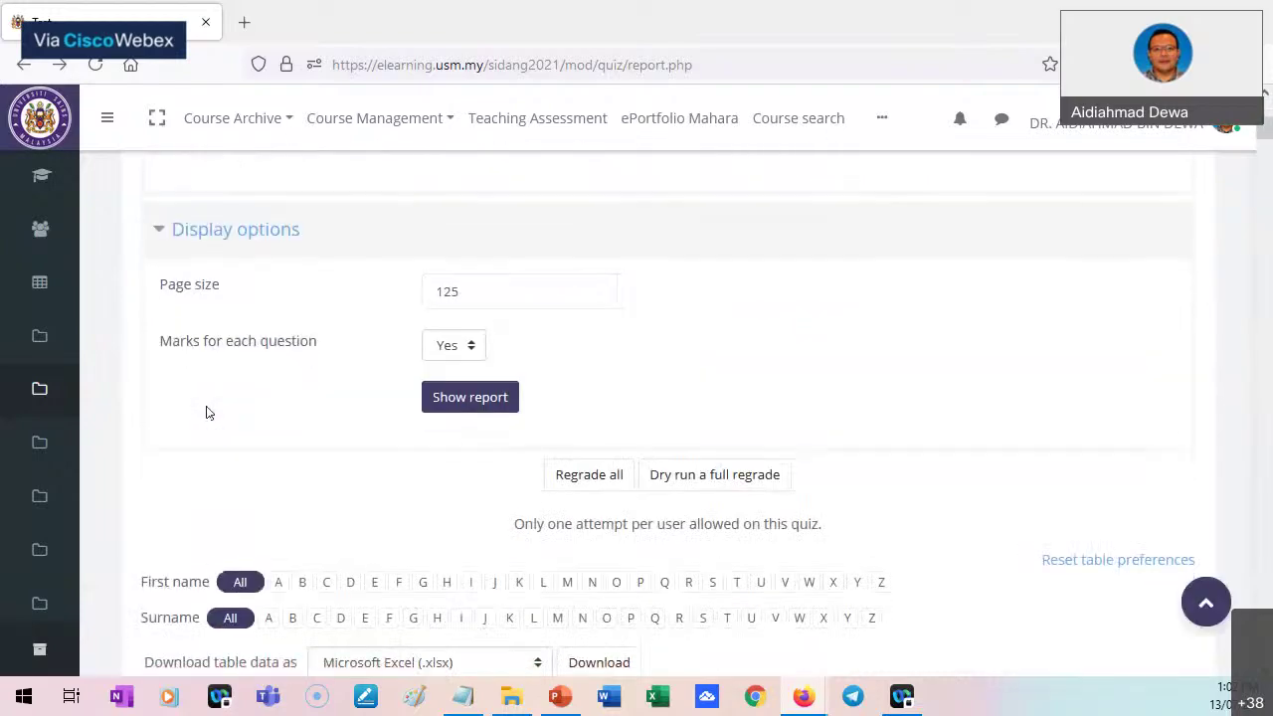
scroll(299, 402, down, 4)
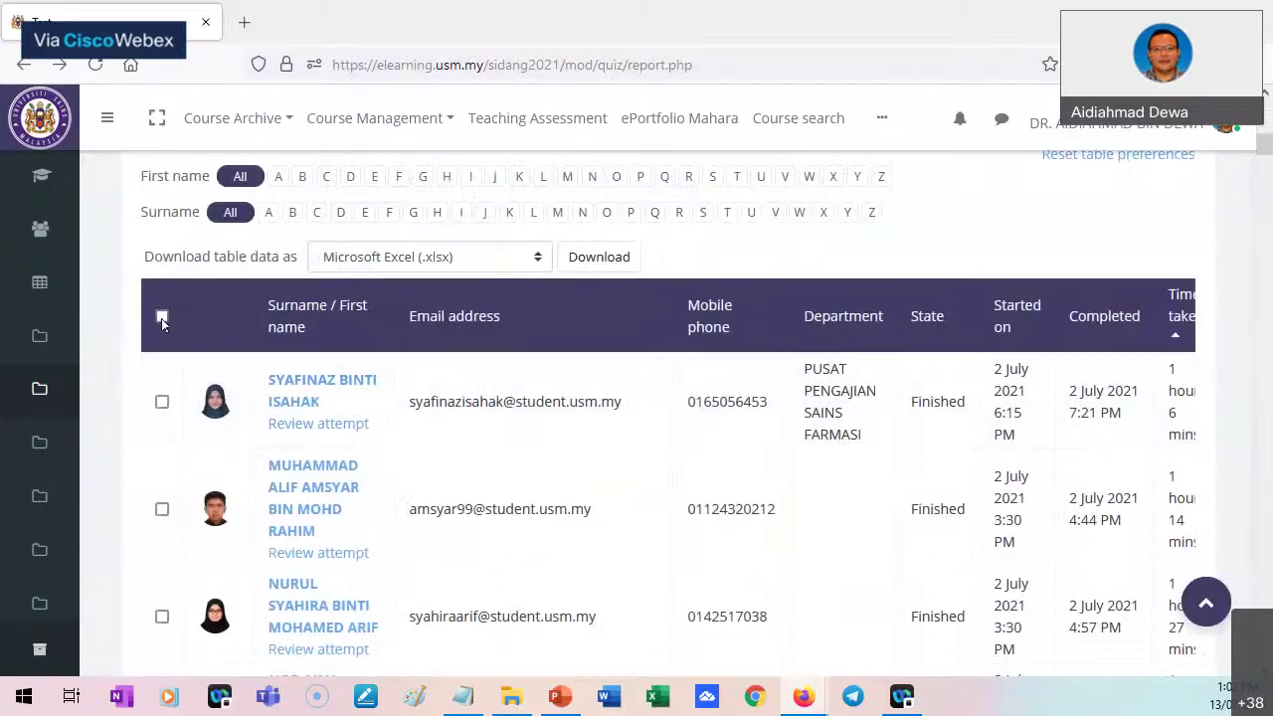
Step: Select all attempts with the table header checkbox and scroll through the list
click(163, 317)
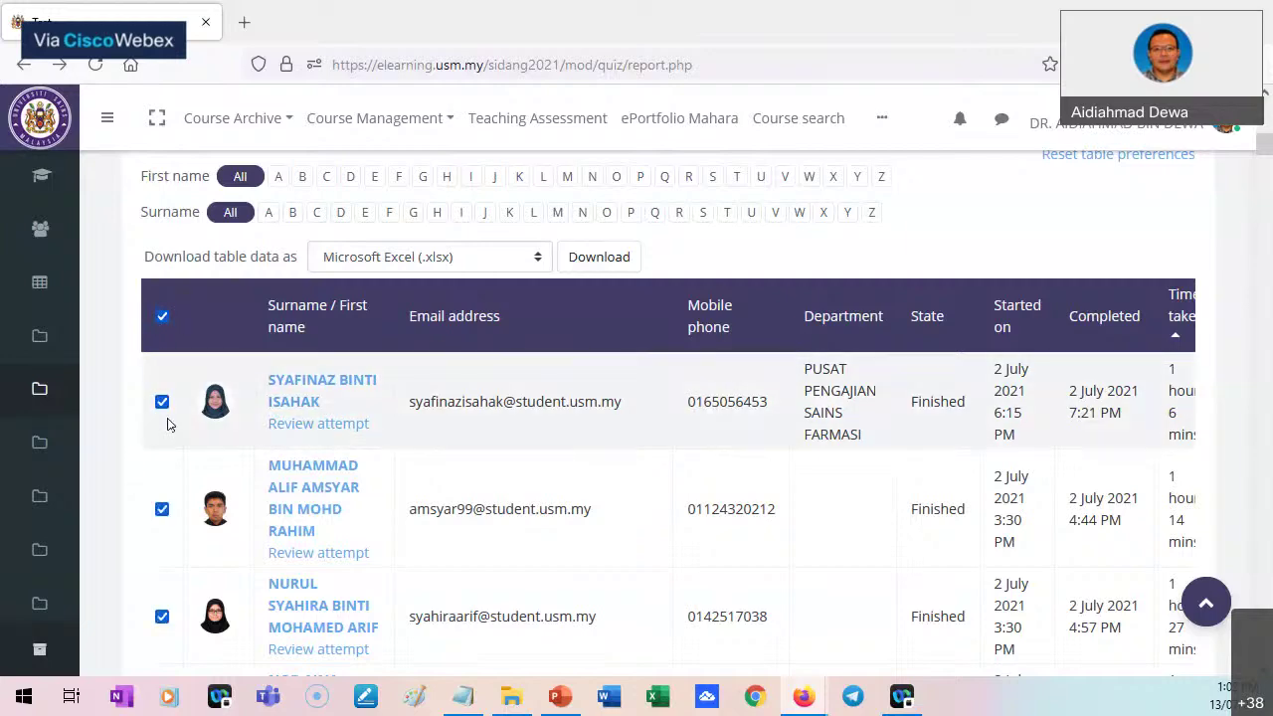
scroll(169, 423, down, 20)
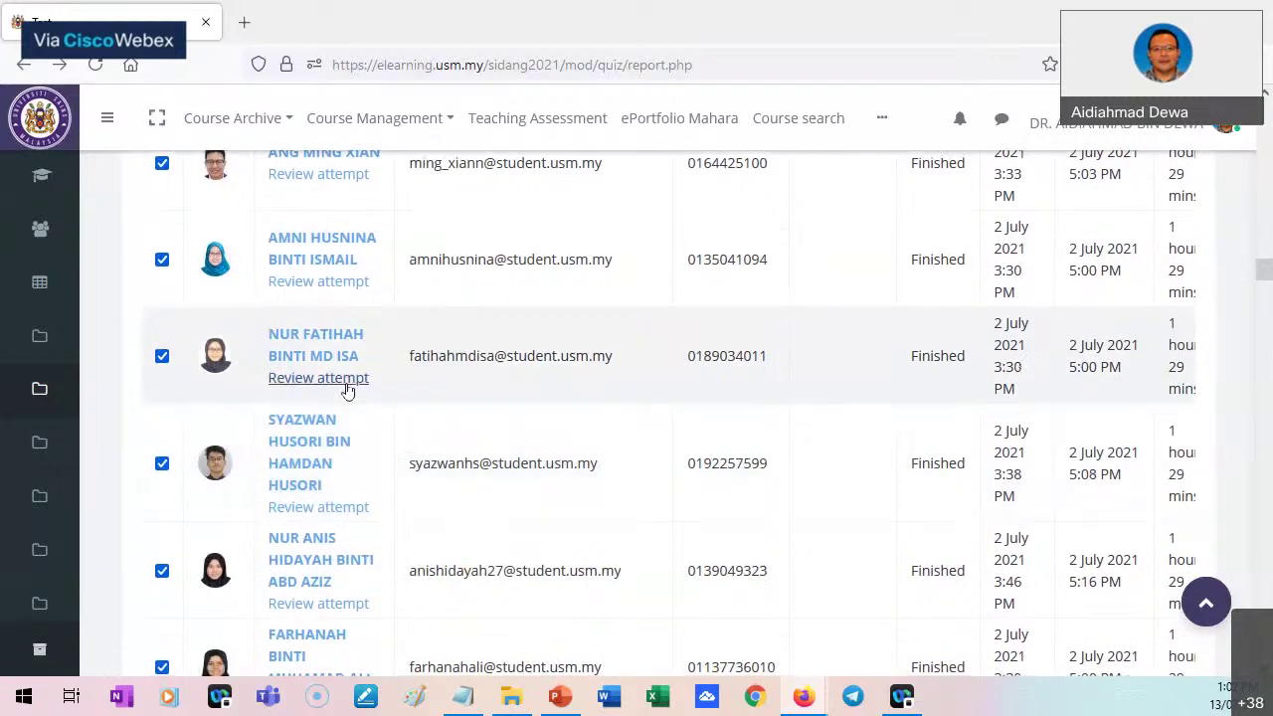
scroll(347, 391, down, 20)
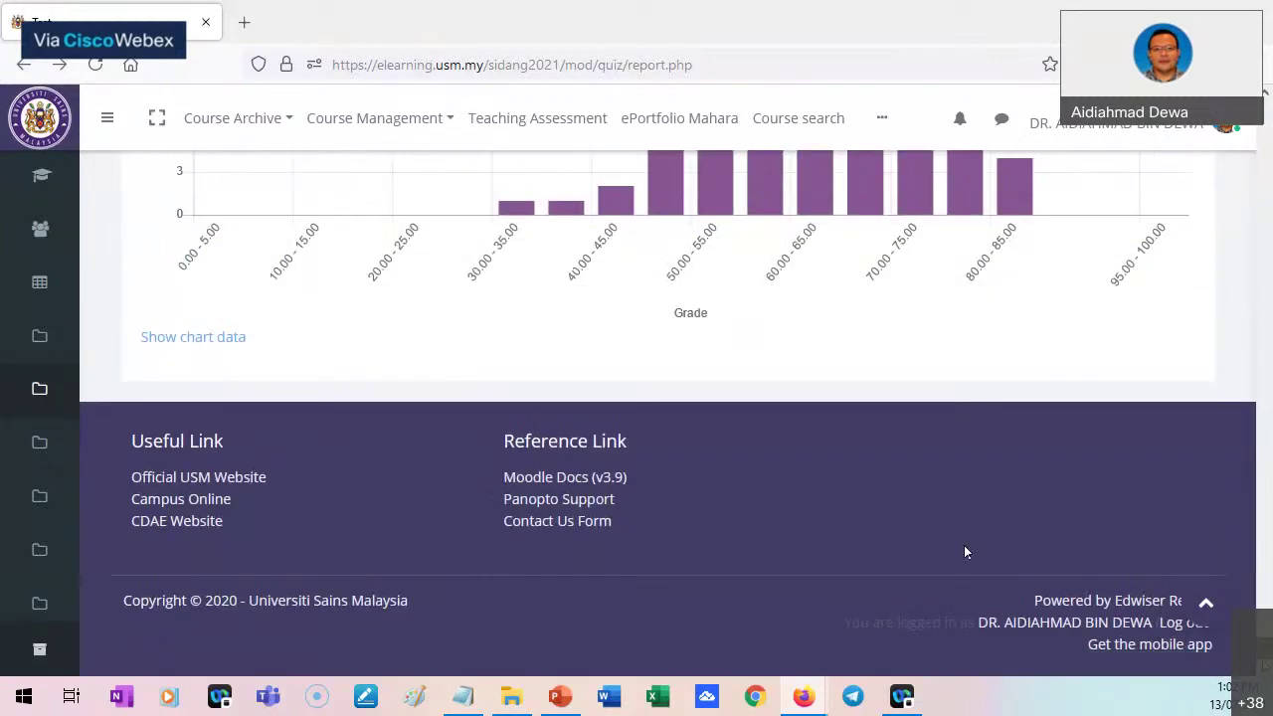
scroll(659, 454, up, 6)
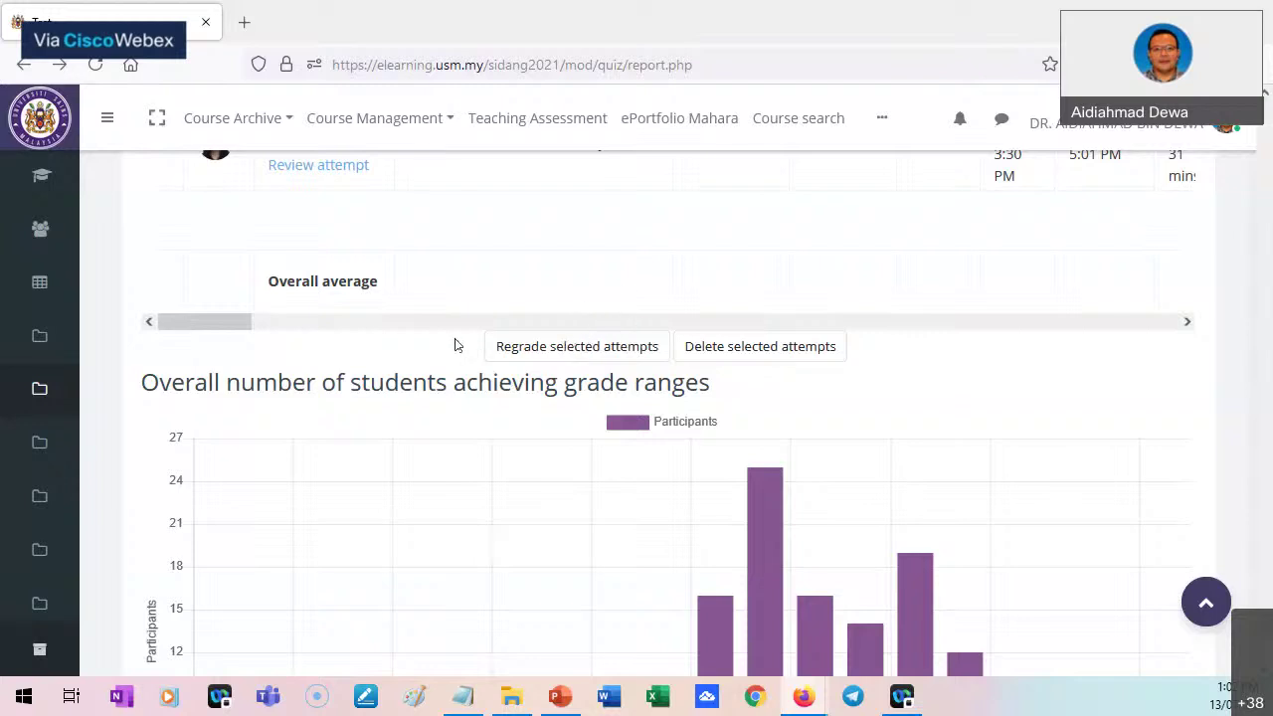
scroll(478, 344, up, 1)
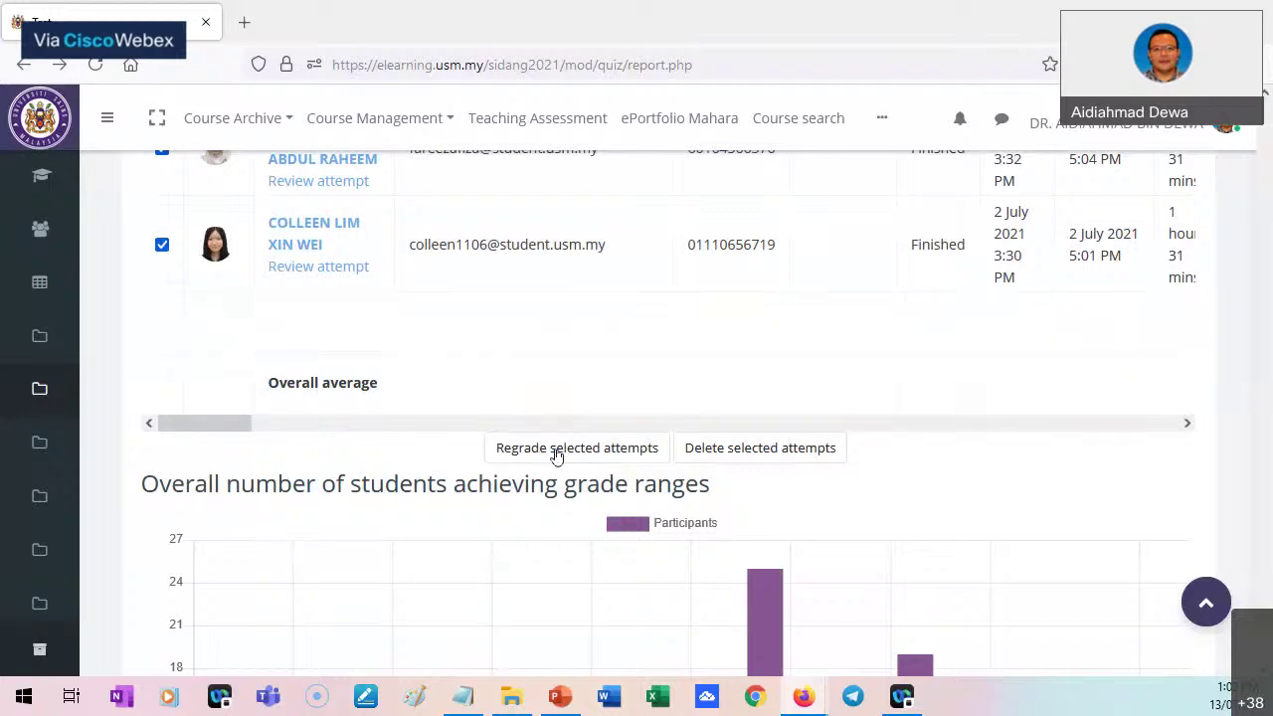
scroll(958, 308, up, 2)
scroll(958, 311, up, 15)
scroll(708, 433, up, 15)
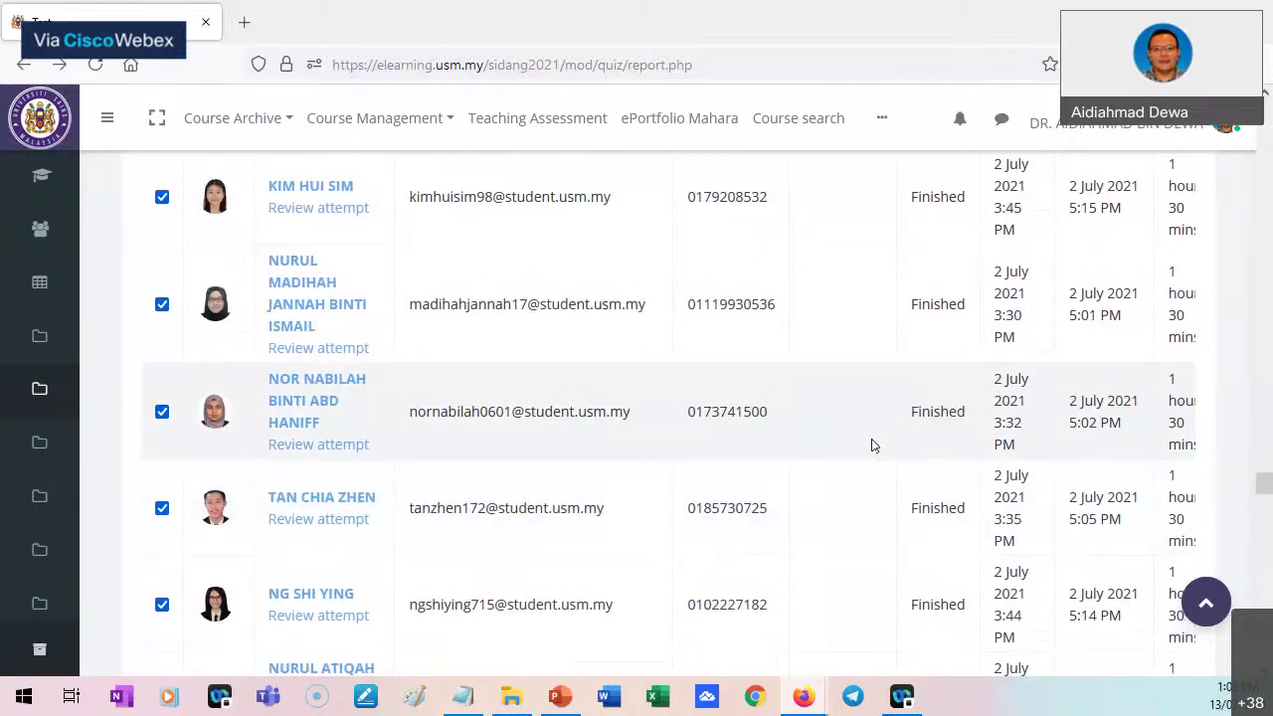
scroll(871, 444, up, 3)
Step: Review the per-question mark columns, showing 1.25 or 0.00 for each question
drag(1263, 422, 1266, 79)
scroll(869, 514, down, 8)
scroll(809, 478, down, 1)
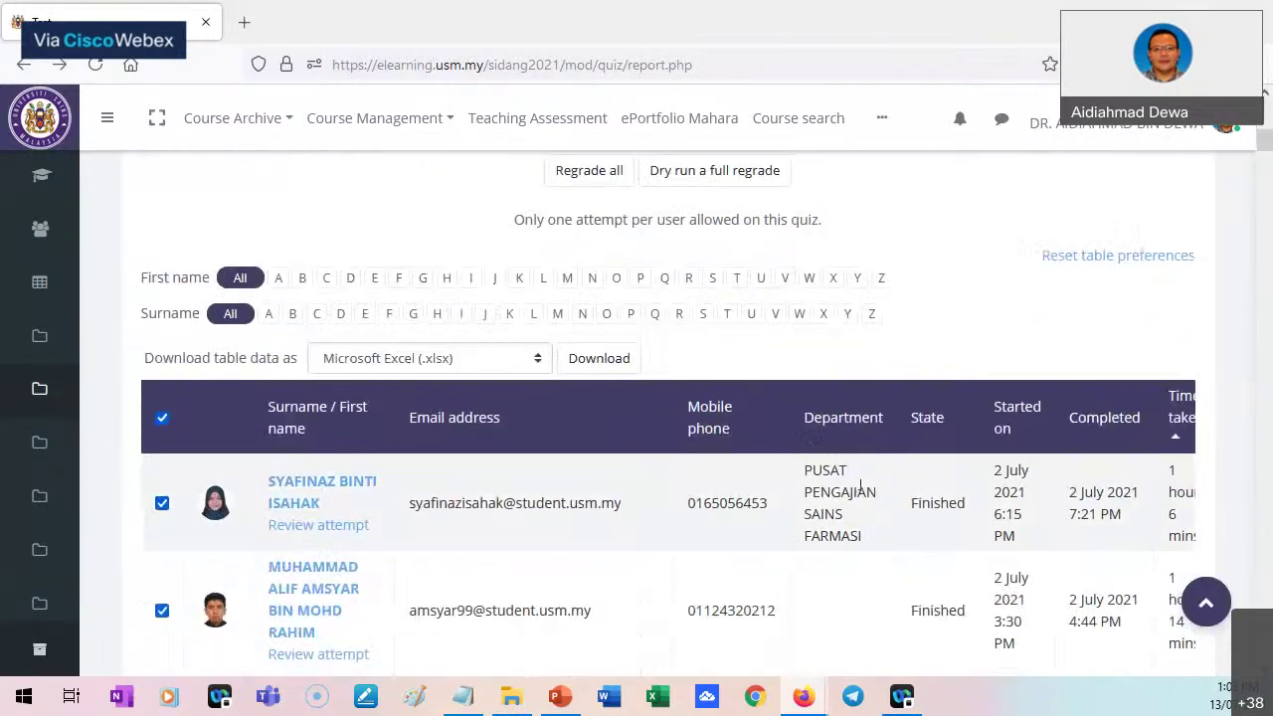
scroll(945, 522, up, 3)
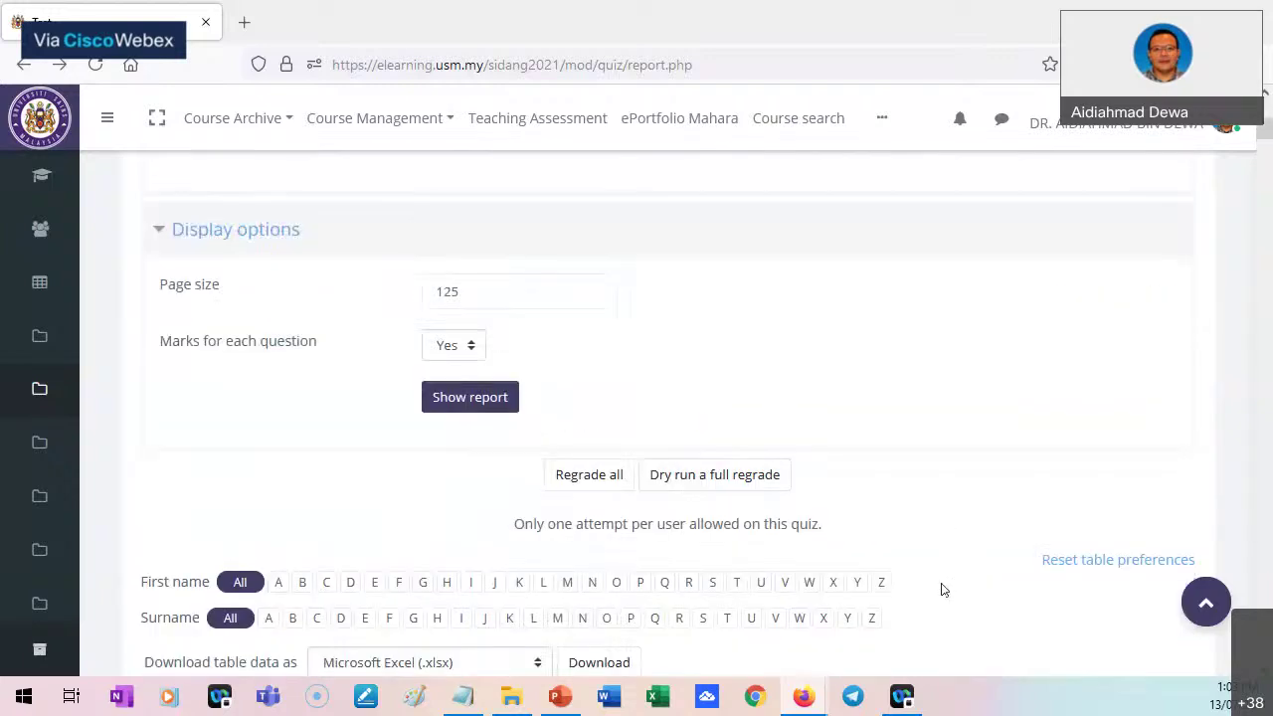
scroll(933, 621, down, 9)
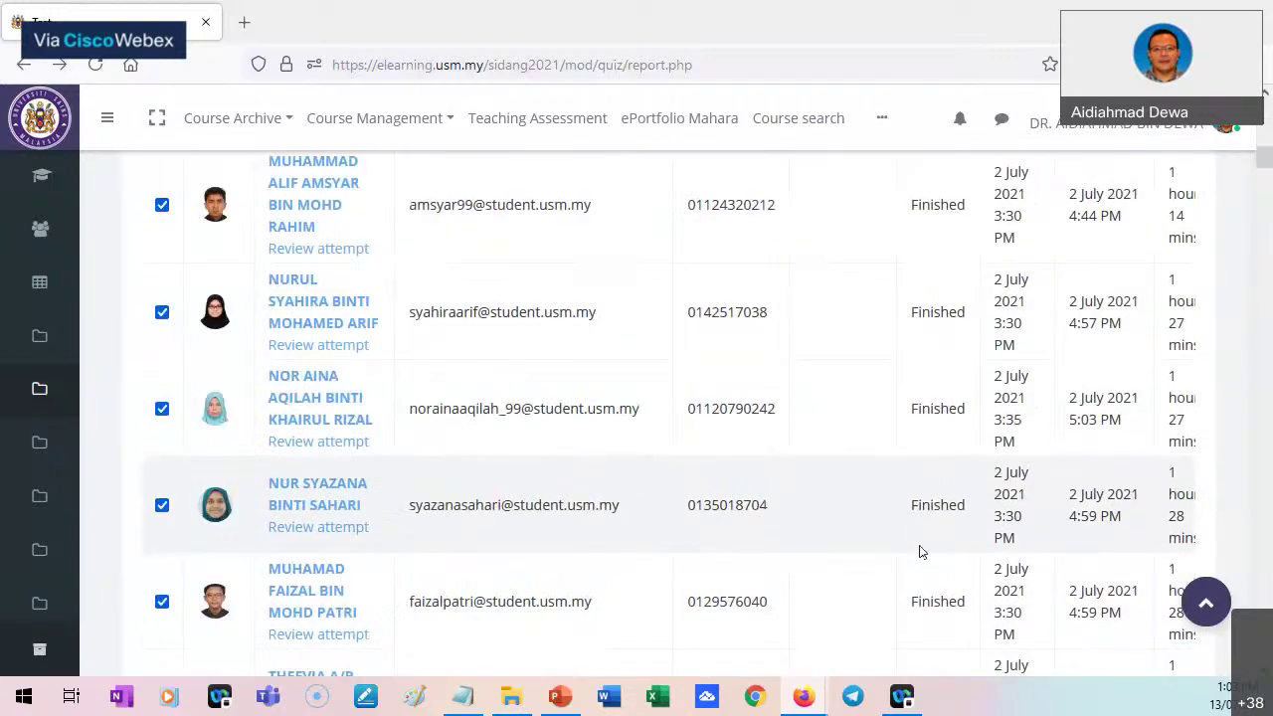
scroll(945, 408, right, 6)
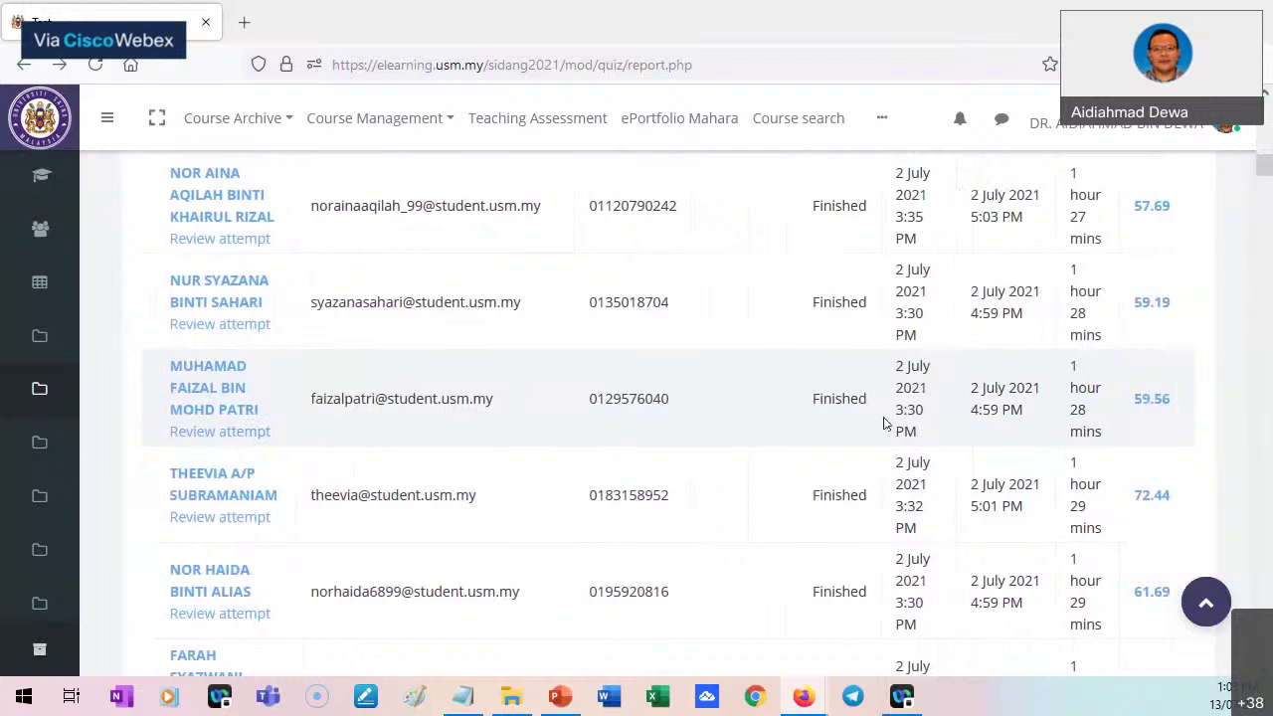
scroll(879, 422, right, 10)
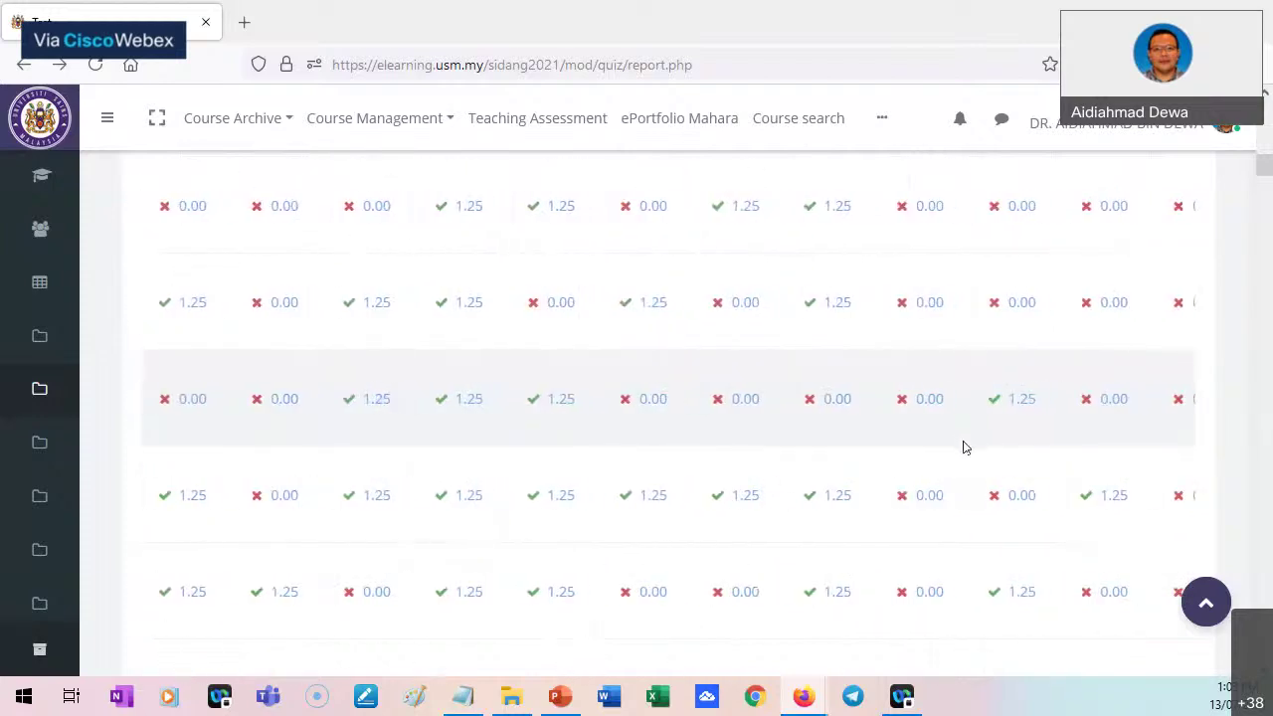
scroll(963, 447, left, 5)
scroll(962, 447, right, 8)
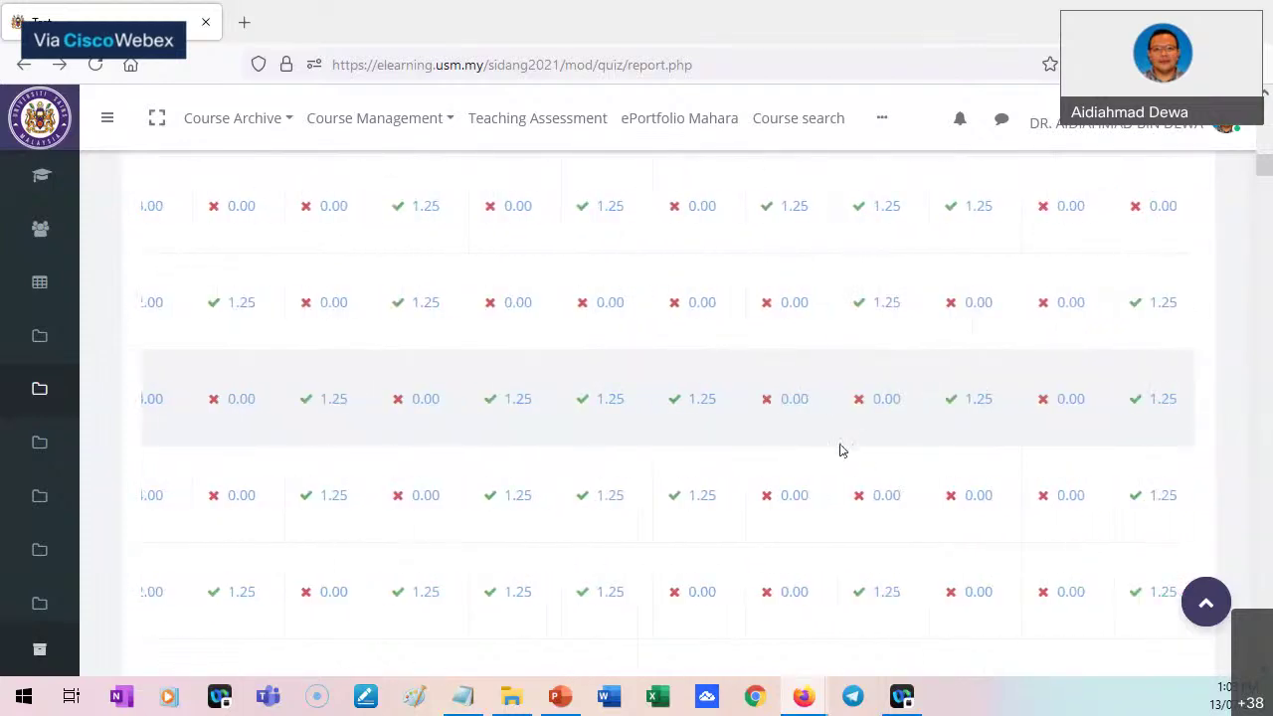